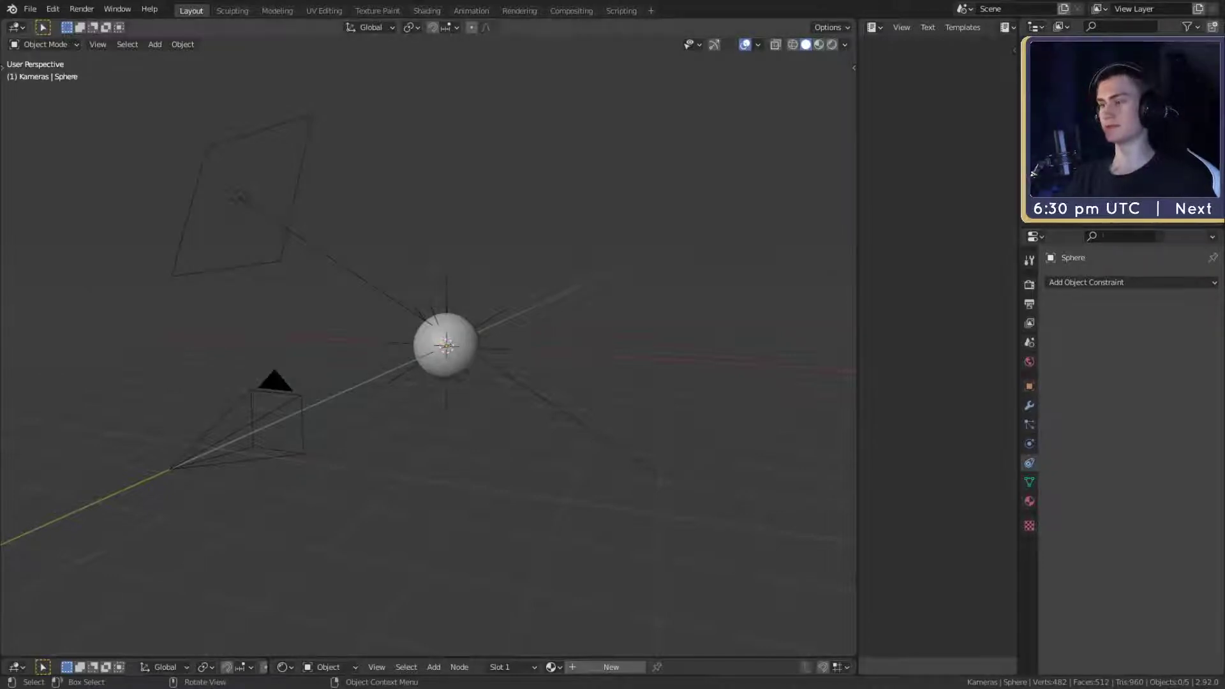
- Append the objects from Male_Human_Basemesh.blend into the scene and delete the existing sphere
{"action": "left_click_drag", "start_coordinate": [0, 280], "coordinate": [158, 281]}
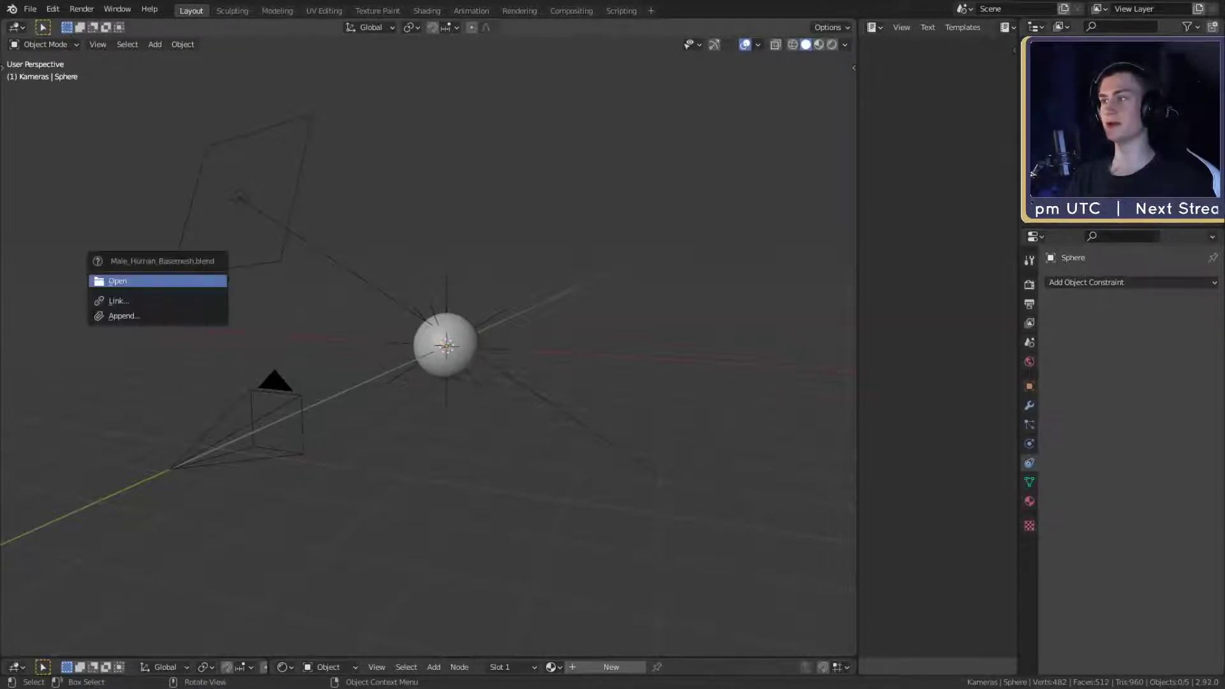
{"action": "left_click", "coordinate": [124, 315]}
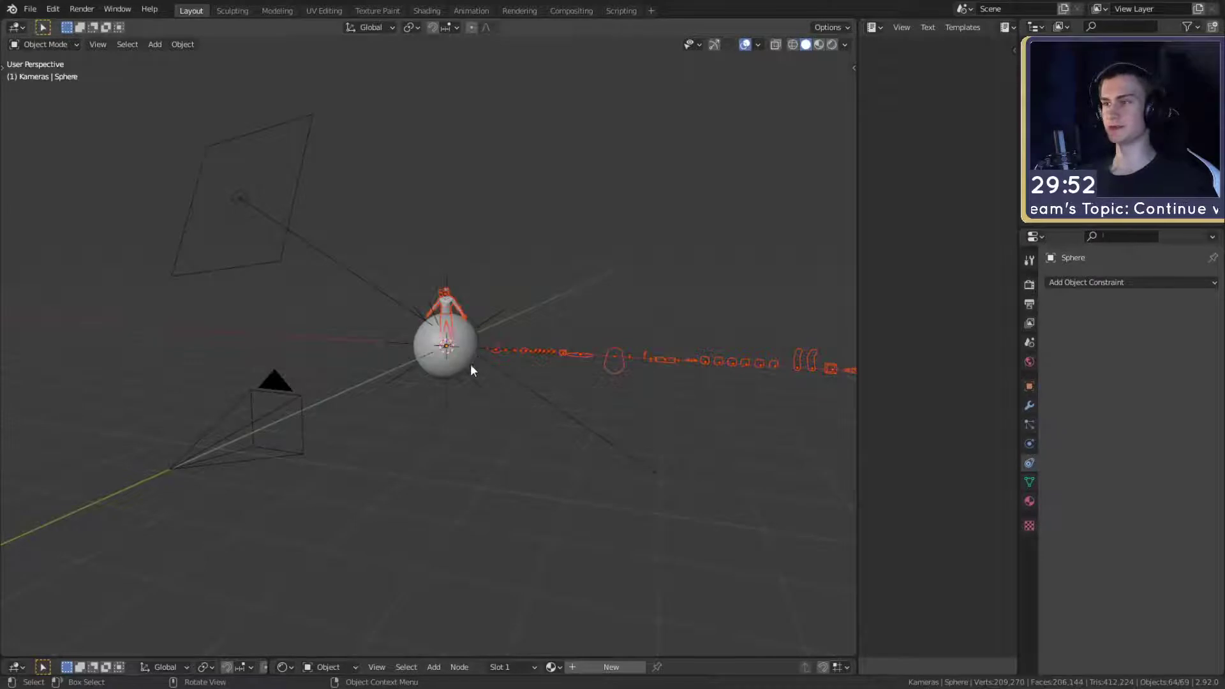
{"action": "key", "text": "Delete"}
{"action": "key", "text": "ctrl+z"}
{"action": "key", "text": "ctrl+z"}
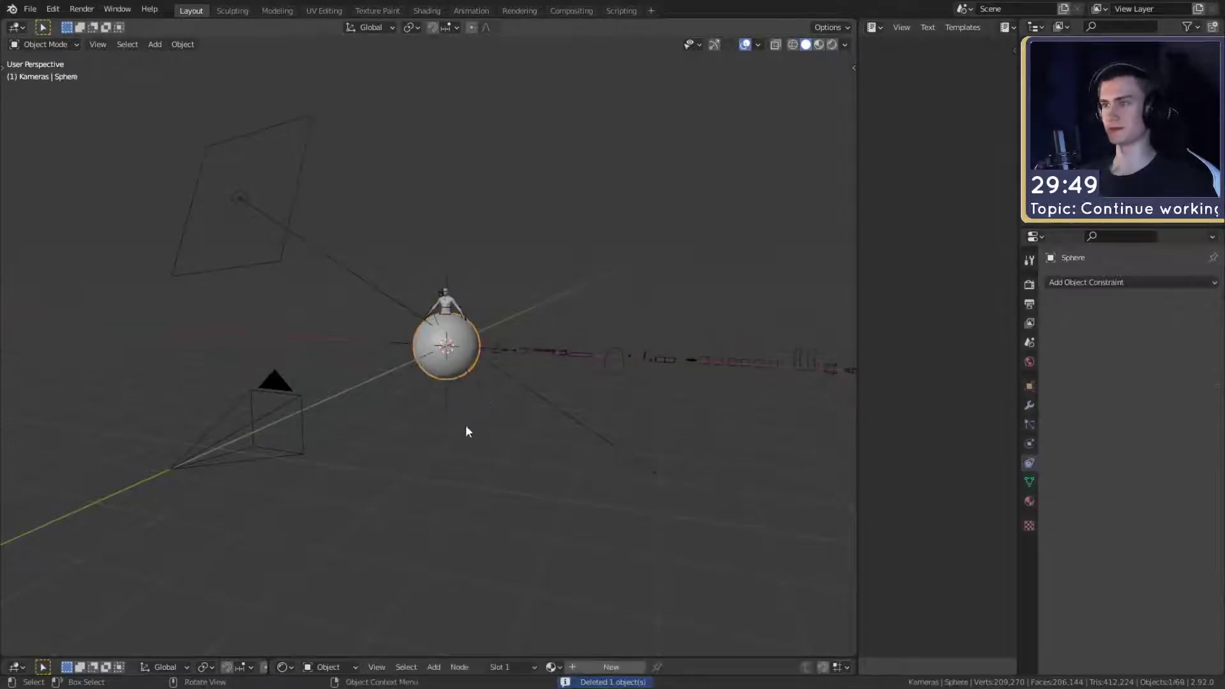
{"action": "key", "text": "Delete"}
- Delete the row of rig control shape objects lying beside the male figure along the X axis
{"action": "scroll", "coordinate": [556, 445], "scroll_direction": "up", "scroll_amount": 4}
{"action": "mouse_move", "coordinate": [557, 445]}
{"action": "middle_mouse_down"}
{"action": "mouse_move", "coordinate": [574, 462]}
{"action": "mouse_move", "coordinate": [526, 459]}
{"action": "mouse_move", "coordinate": [509, 439]}
{"action": "mouse_move", "coordinate": [596, 448]}
{"action": "mouse_move", "coordinate": [564, 460]}
{"action": "middle_mouse_up"}
{"action": "scroll", "coordinate": [574, 462], "scroll_direction": "up", "scroll_amount": 2}
{"action": "left_click", "coordinate": [409, 401]}
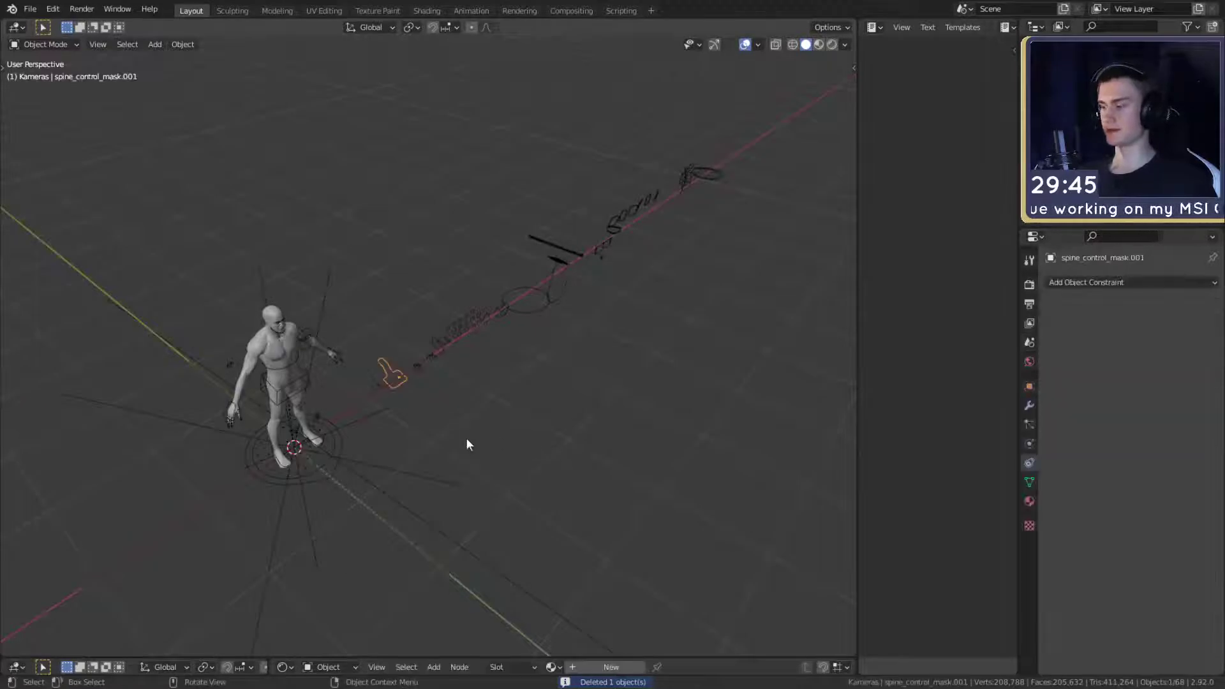
{"action": "key", "text": "c"}
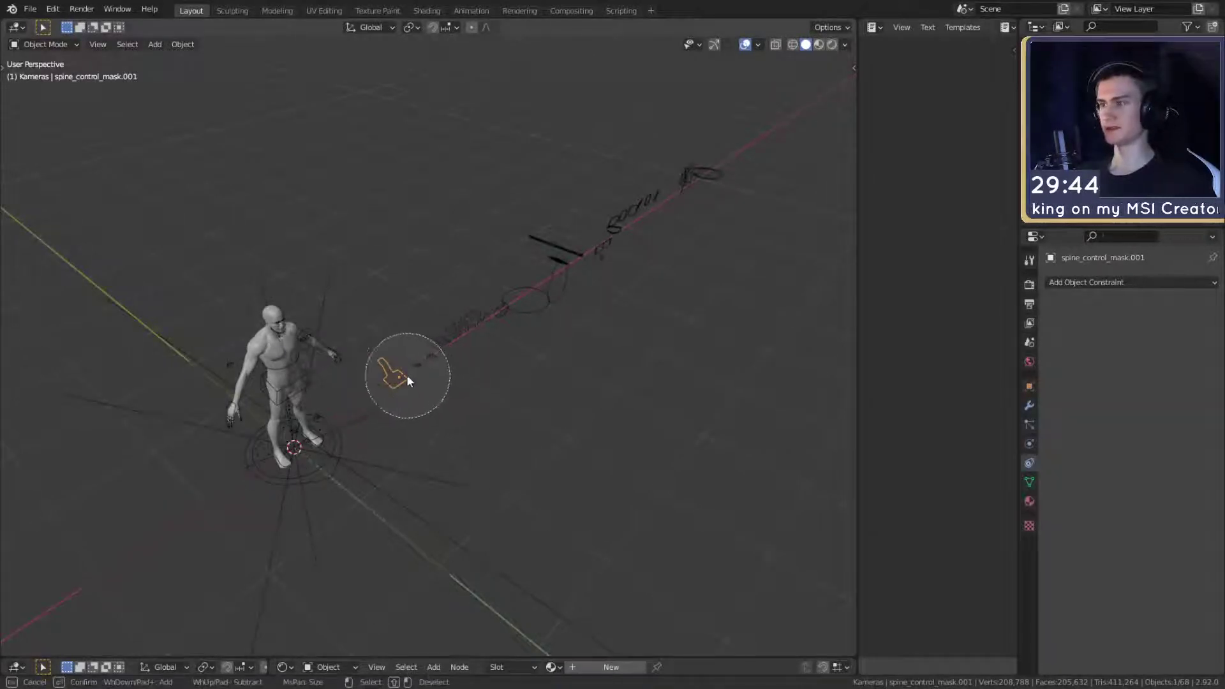
{"action": "mouse_move", "coordinate": [403, 370]}
{"action": "left_mouse_down"}
{"action": "mouse_move", "coordinate": [511, 309]}
{"action": "mouse_move", "coordinate": [579, 233]}
{"action": "mouse_move", "coordinate": [705, 173]}
{"action": "left_mouse_up"}
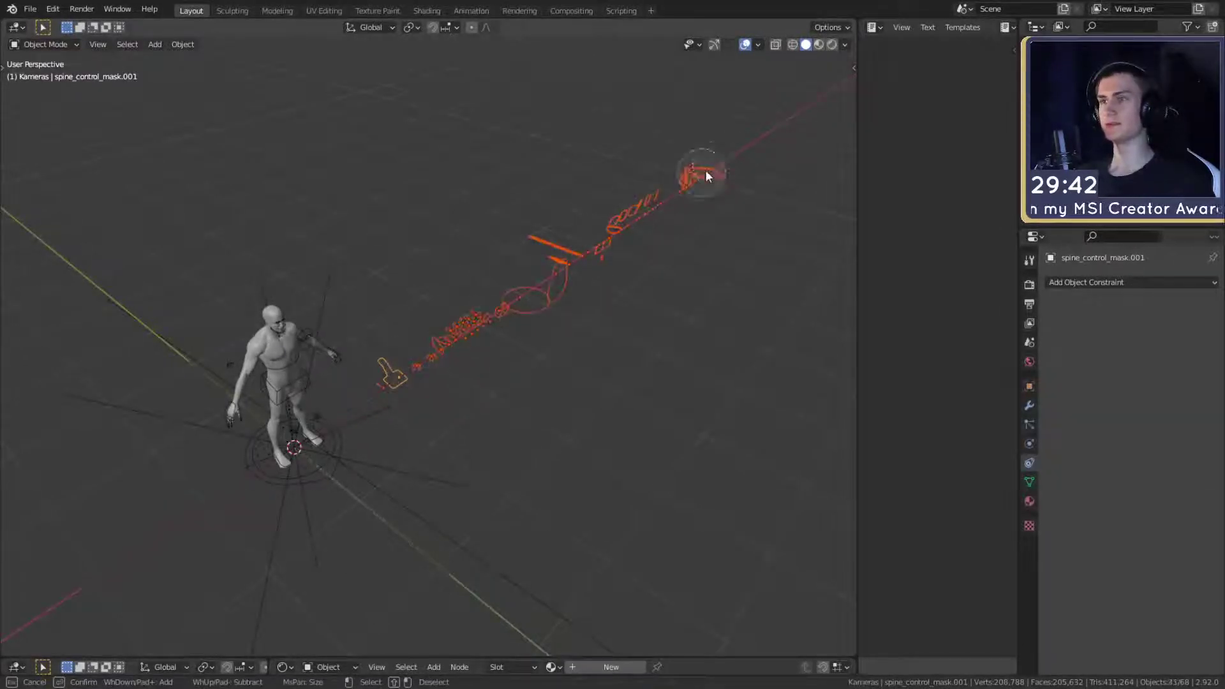
{"action": "key", "text": "Escape"}
{"action": "middle_click_drag", "start_coordinate": [594, 312], "coordinate": [429, 347]}
{"action": "key", "text": "Delete"}
{"action": "middle_click_drag", "start_coordinate": [686, 273], "coordinate": [632, 348]}
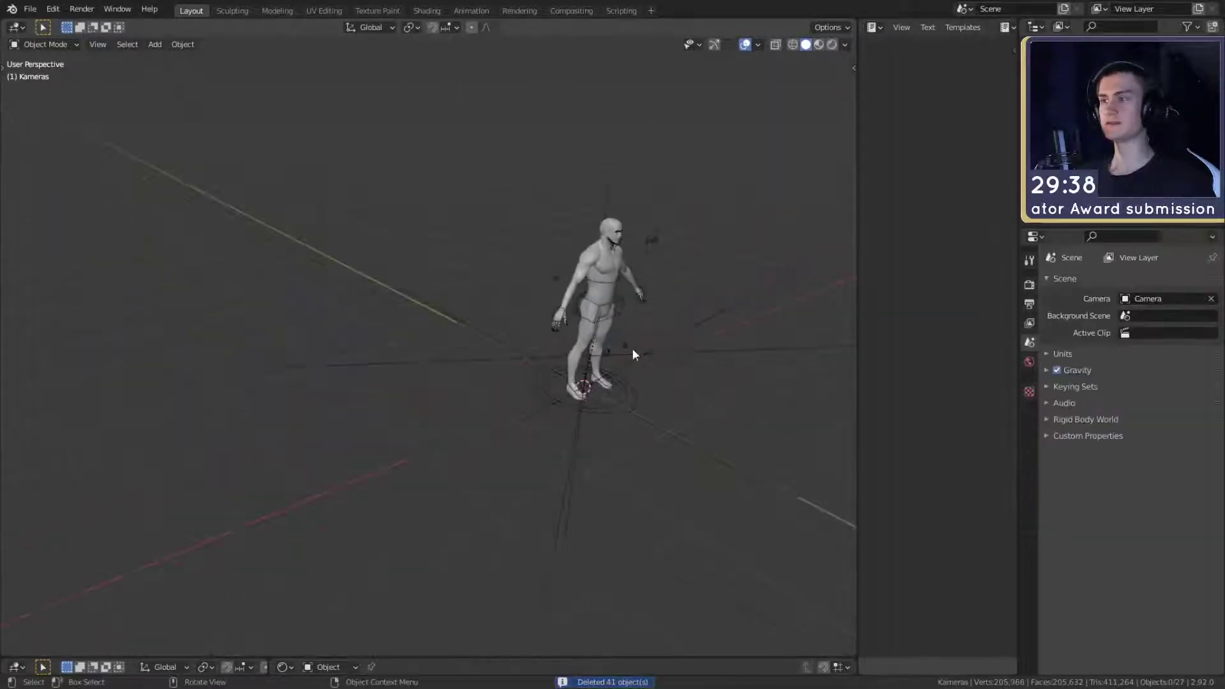
- Select the male body mesh and set its Multires modifier's viewport level to 0
{"action": "scroll", "coordinate": [599, 274], "scroll_direction": "up", "scroll_amount": 5}
{"action": "middle_click_drag", "start_coordinate": [599, 274], "coordinate": [443, 421], "text": "shift"}
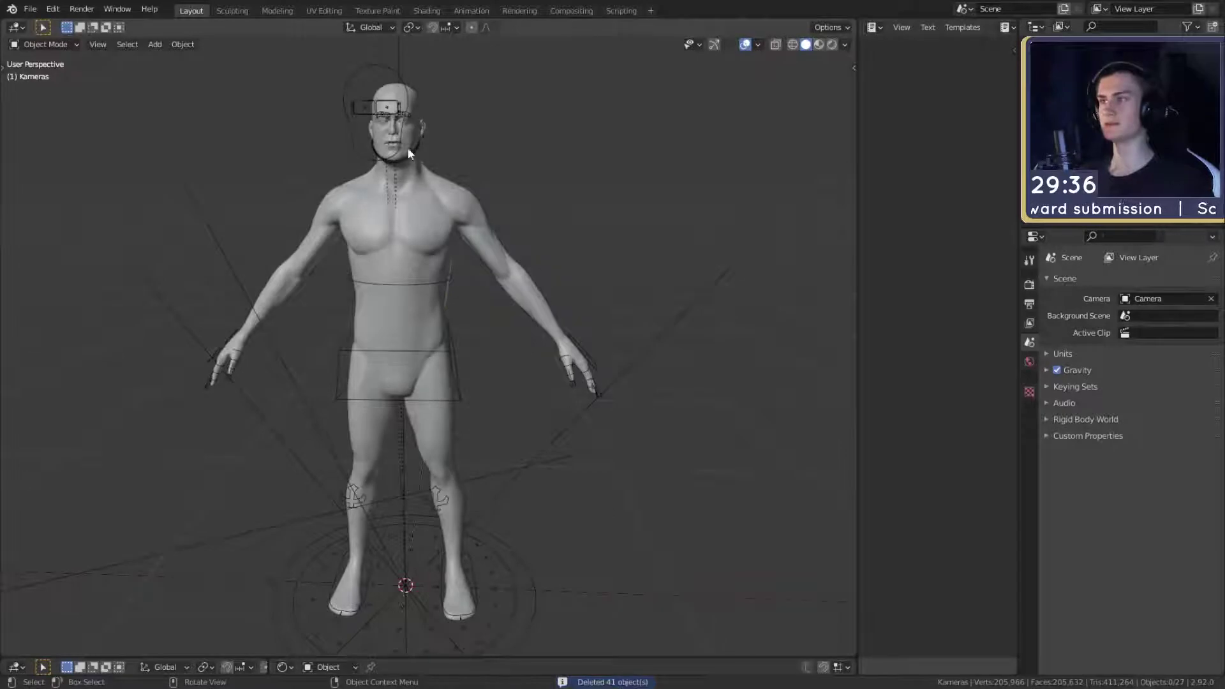
{"action": "scroll", "coordinate": [518, 312], "scroll_direction": "down", "scroll_amount": 4}
{"action": "middle_click_drag", "start_coordinate": [518, 312], "coordinate": [507, 297]}
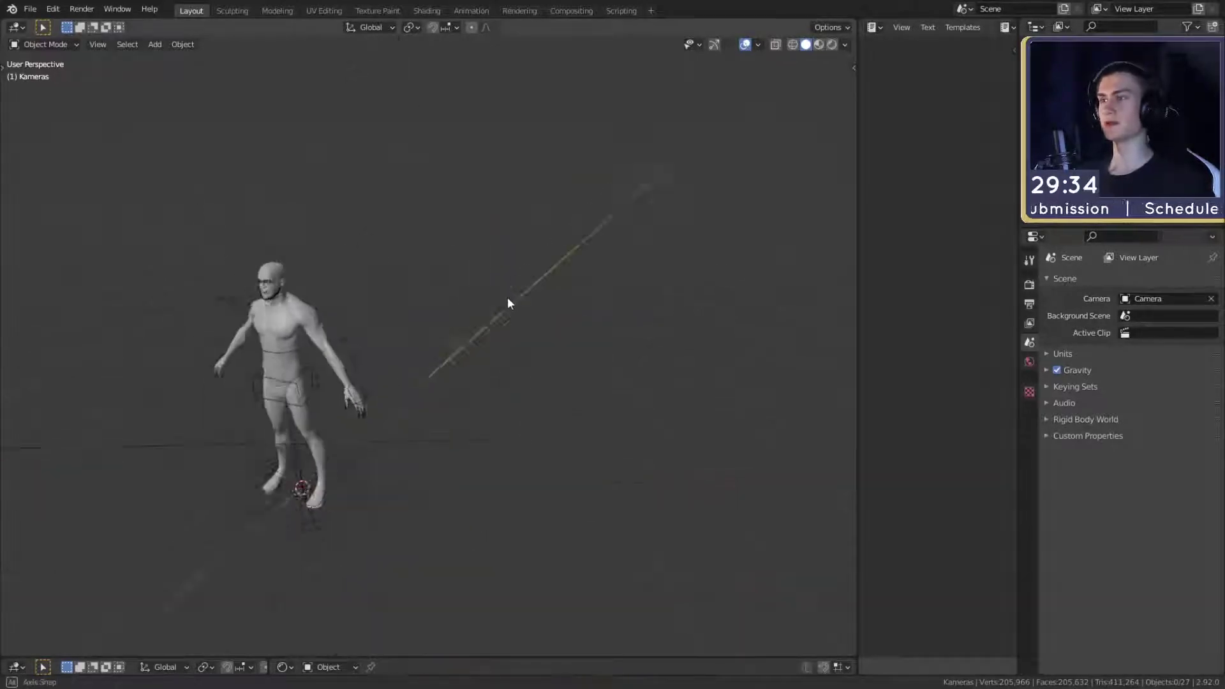
{"action": "scroll", "coordinate": [509, 296], "scroll_direction": "up", "scroll_amount": 4}
{"action": "left_click", "coordinate": [461, 304]}
{"action": "middle_click_drag", "start_coordinate": [487, 357], "coordinate": [463, 255]}
{"action": "left_click", "coordinate": [492, 227]}
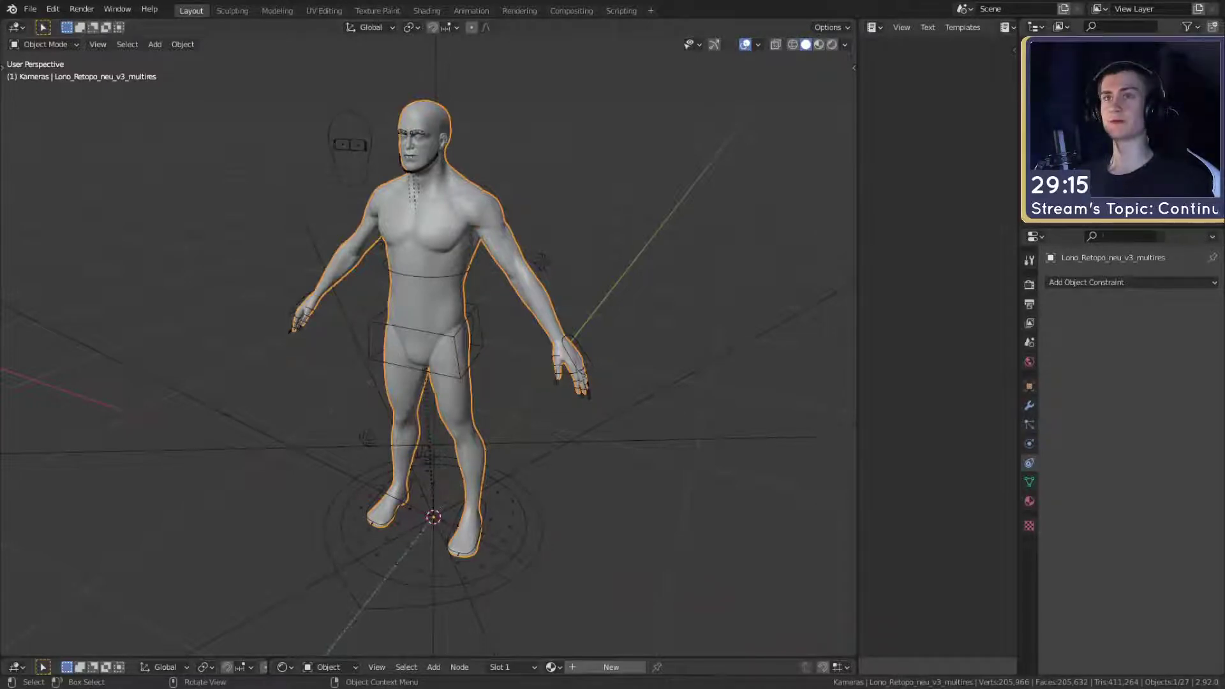
{"action": "mouse_move", "coordinate": [588, 301]}
{"action": "middle_mouse_down"}
{"action": "mouse_move", "coordinate": [607, 364]}
{"action": "mouse_move", "coordinate": [586, 281]}
{"action": "middle_mouse_up"}
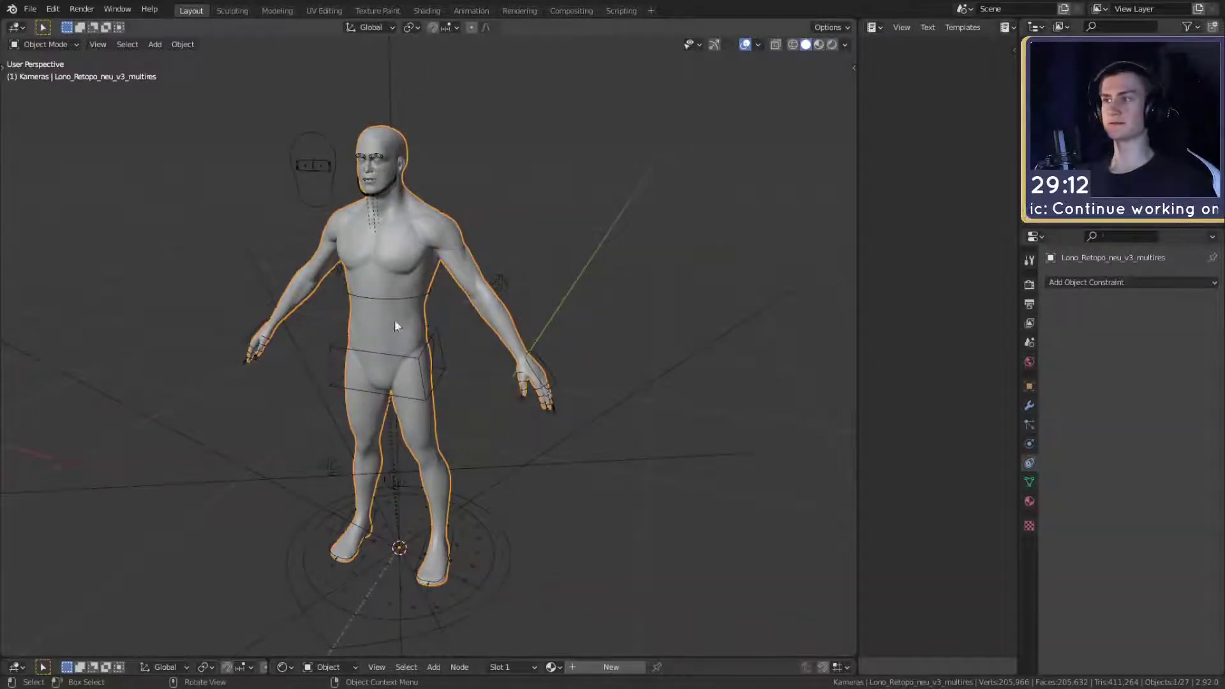
{"action": "left_click", "coordinate": [436, 247]}
{"action": "left_click", "coordinate": [440, 248]}
{"action": "middle_click_drag", "start_coordinate": [519, 337], "coordinate": [505, 334]}
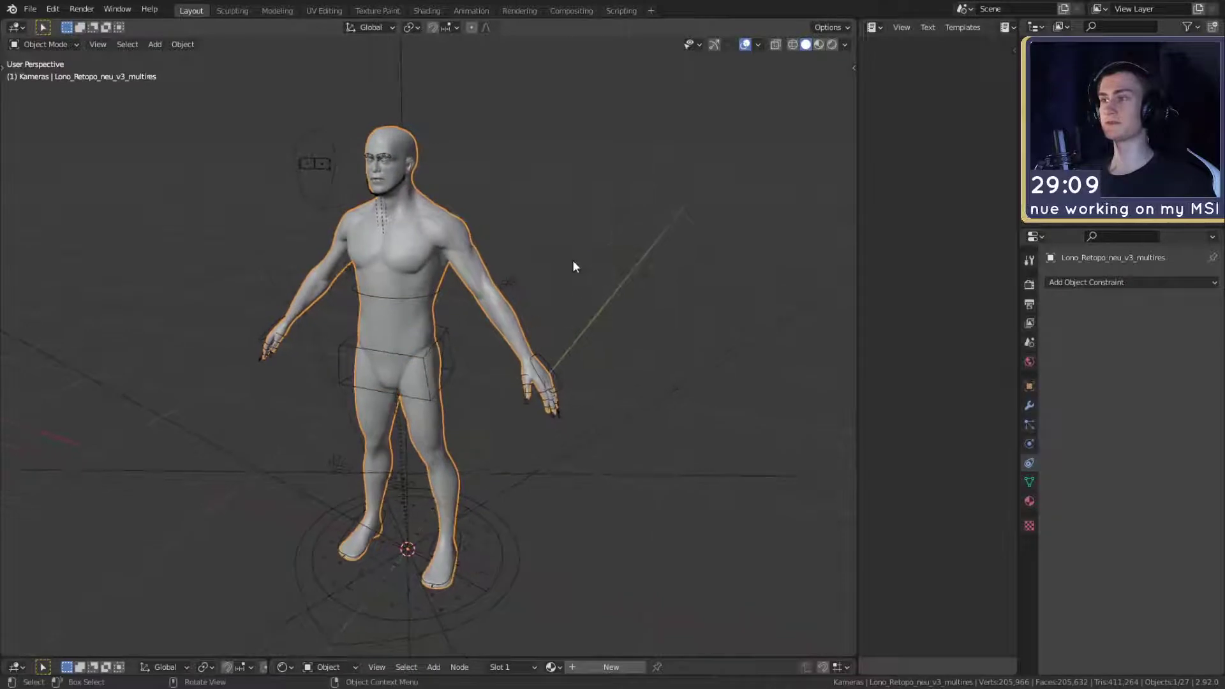
{"action": "left_click", "coordinate": [1029, 405]}
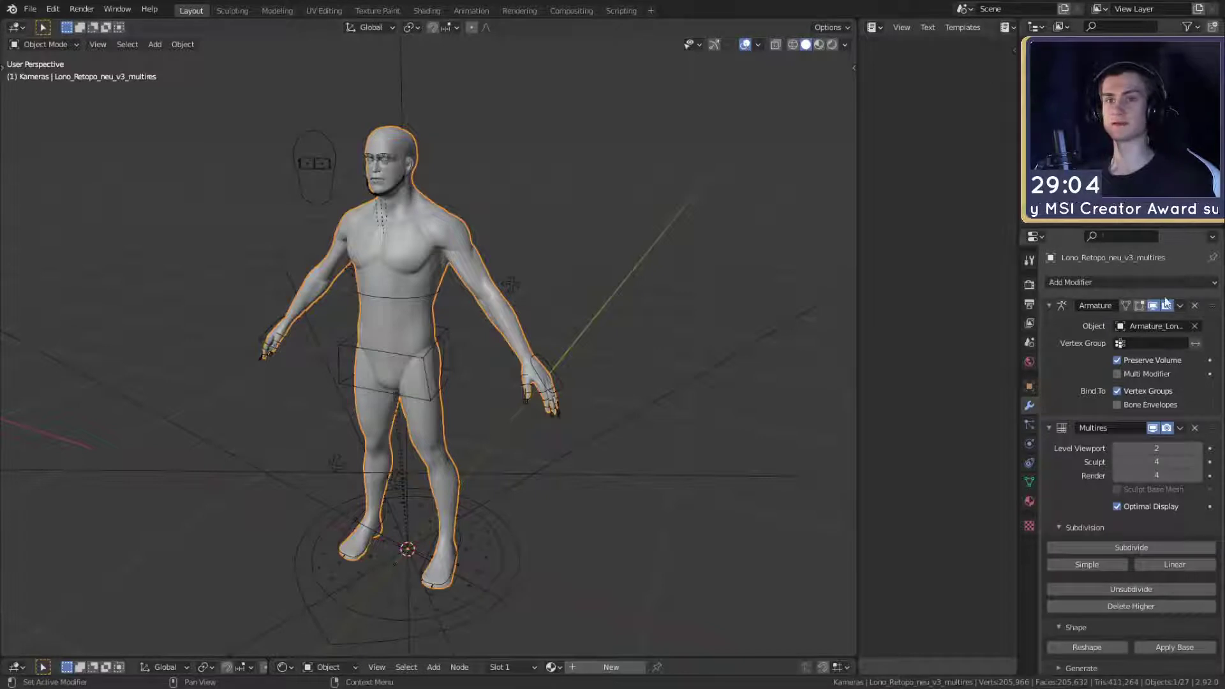
{"action": "left_click", "coordinate": [1115, 448]}
{"action": "left_click", "coordinate": [1115, 448]}
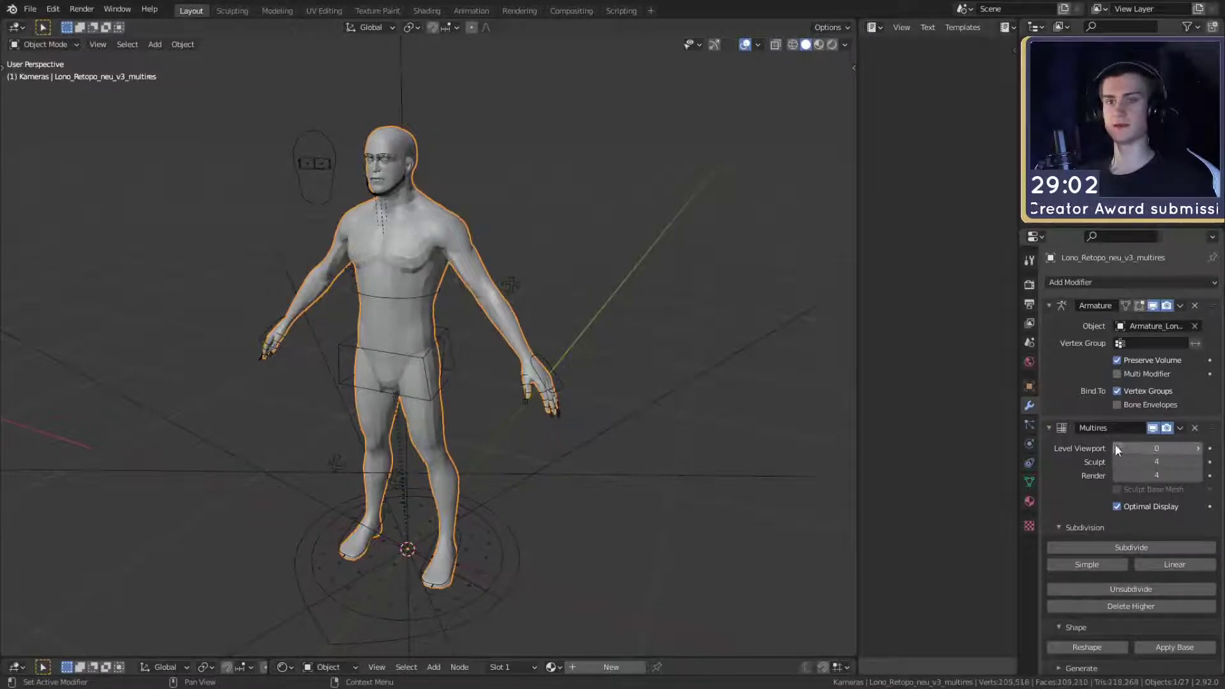
- Select the armature that is the parent of the male body mesh
{"action": "scroll", "coordinate": [572, 403], "scroll_direction": "down", "scroll_amount": 3}
{"action": "middle_click_drag", "start_coordinate": [571, 403], "coordinate": [603, 403]}
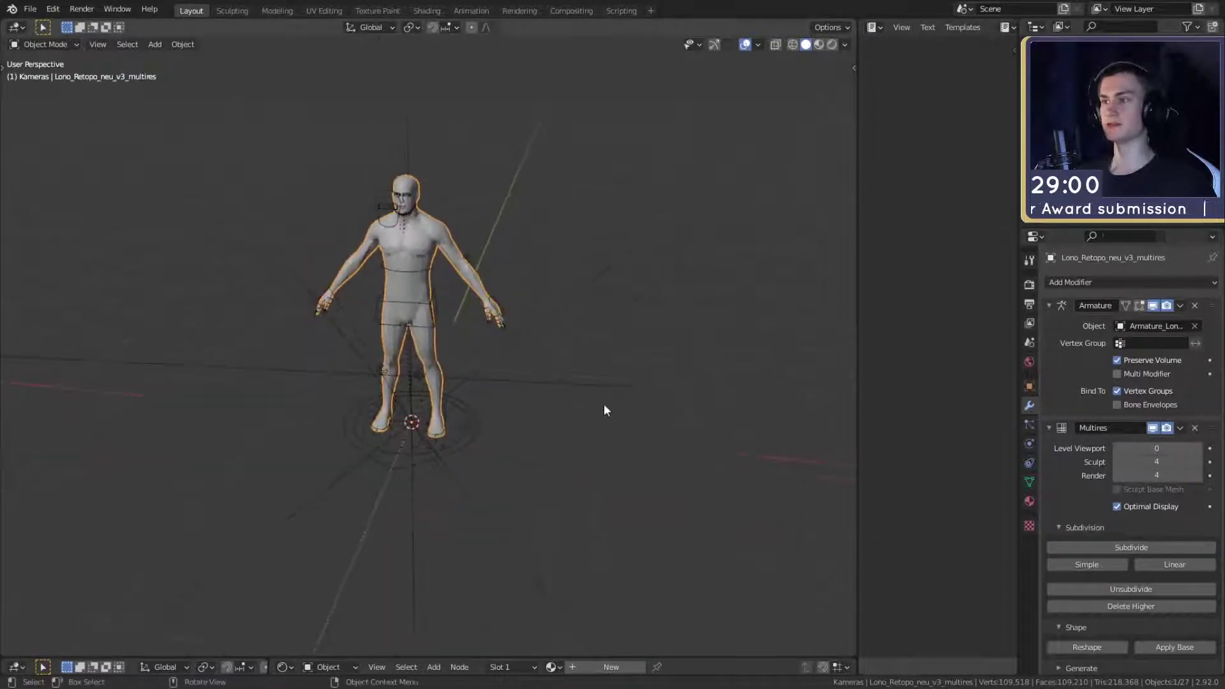
{"action": "key", "text": "bracketleft"}
{"action": "middle_click_drag", "start_coordinate": [530, 424], "coordinate": [665, 385]}
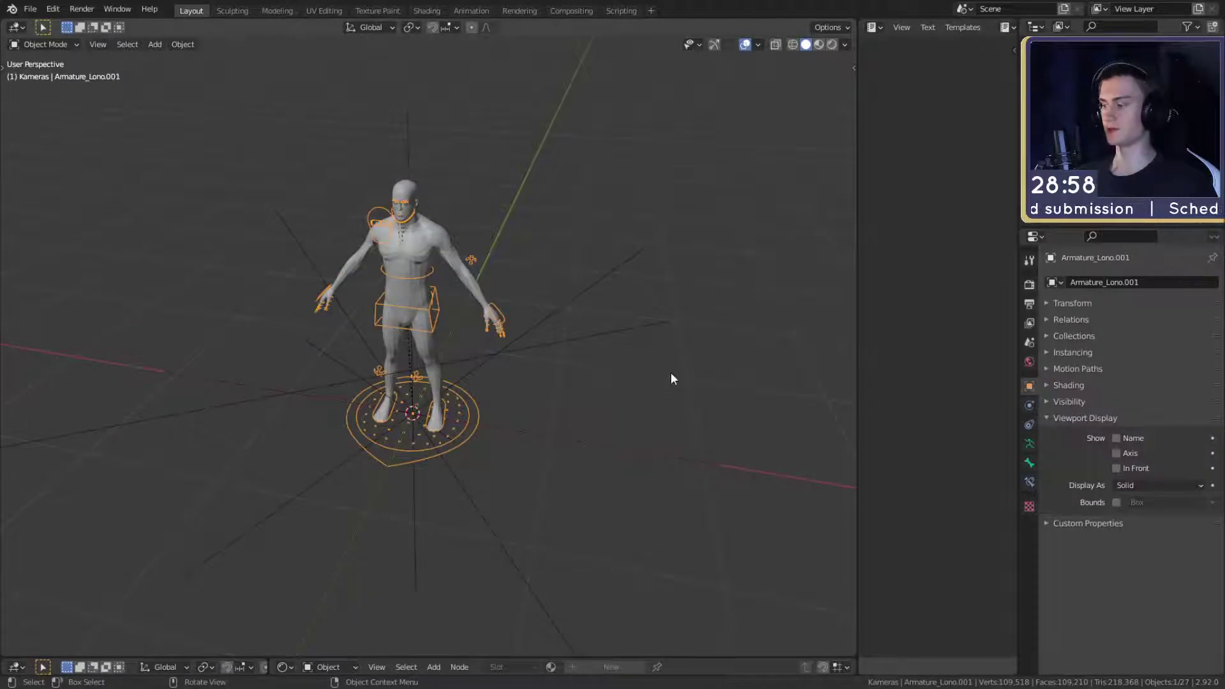
- Try to rotate the figure's armature 180° about the global Z axis
{"action": "key", "text": "ctrl+Tab"}
{"action": "type", "text": "rz18"}
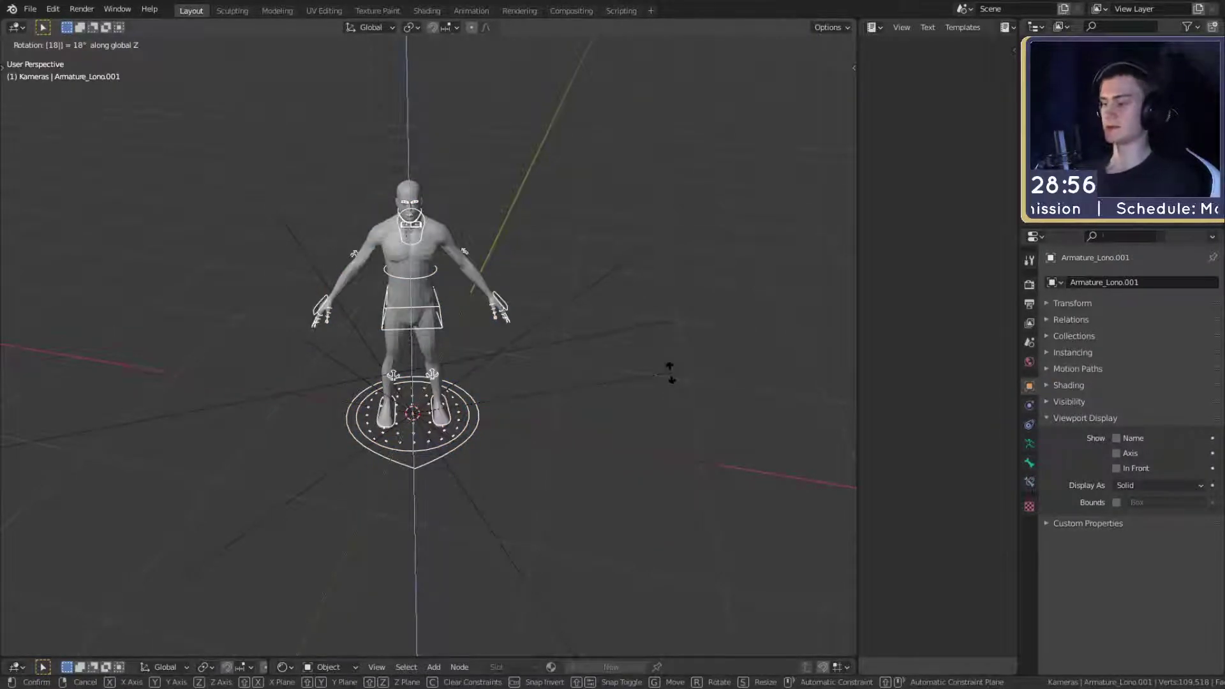
{"action": "type", "text": "0"}
{"action": "key", "text": "Return"}
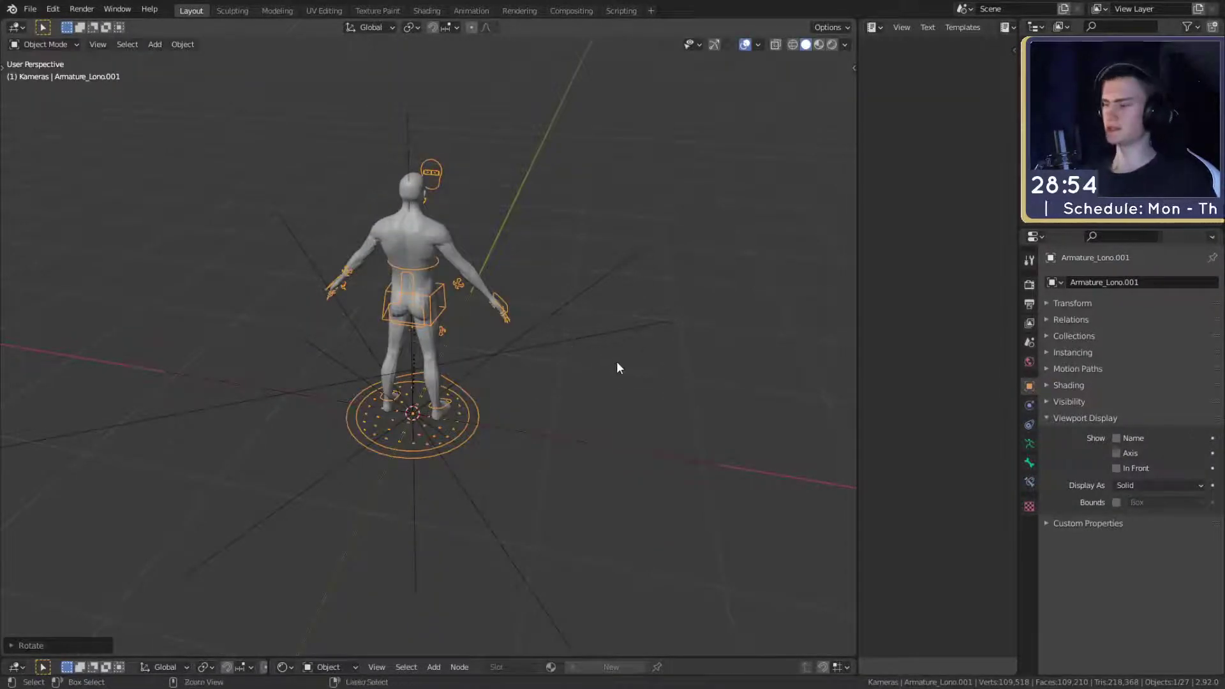
{"action": "key", "text": "ctrl+z"}
- Rotate the figure's armature 90° about the global Z axis so the figure stands in profile
{"action": "middle_click_drag", "start_coordinate": [613, 386], "coordinate": [640, 387]}
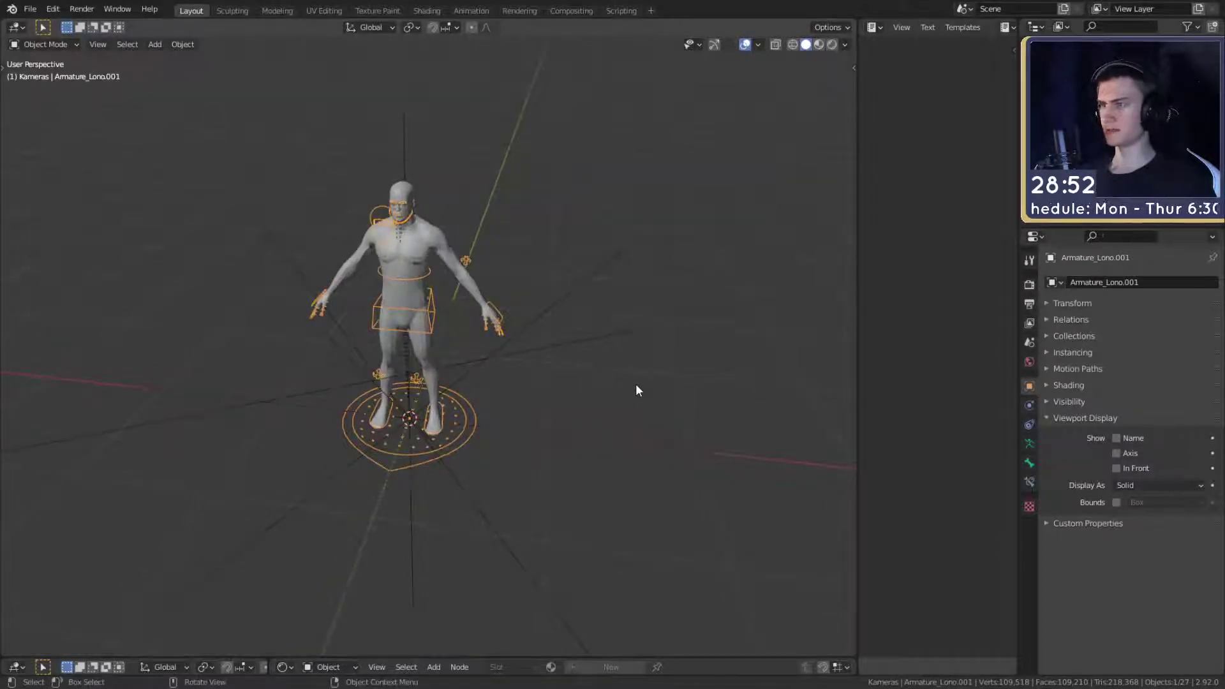
{"action": "key", "text": "ctrl+Tab"}
{"action": "type", "text": "r90"}
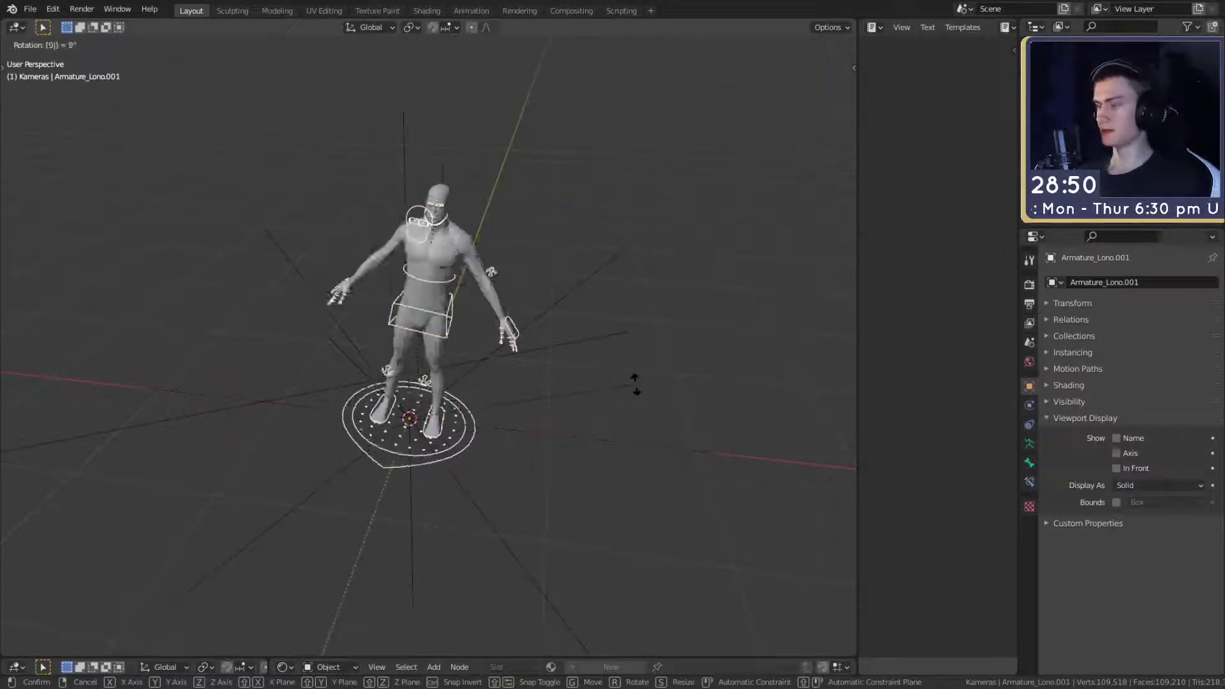
{"action": "type", "text": "z"}
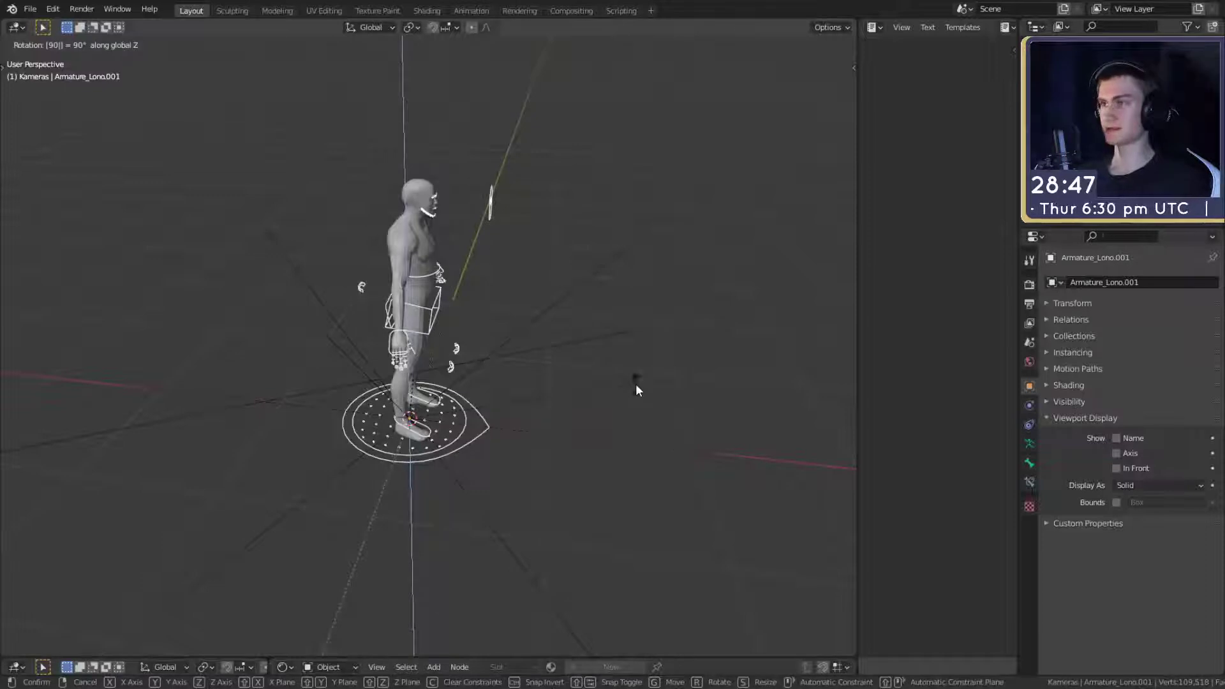
{"action": "key", "text": "Return"}
{"action": "key", "text": "ctrl+Tab"}
- Add a plane at the figure's feet and scale it up into a large ground surface
{"action": "middle_click_drag", "start_coordinate": [583, 446], "coordinate": [607, 395]}
{"action": "key", "text": "shift+a"}
{"action": "mouse_move", "coordinate": [561, 410]}
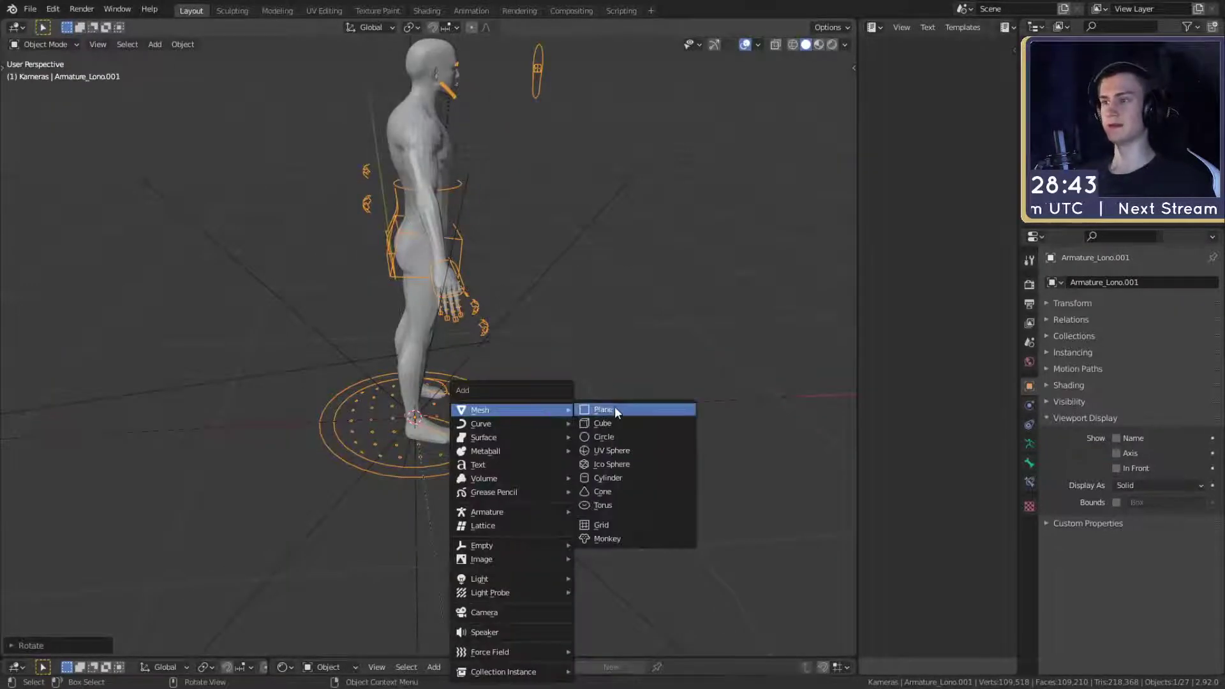
{"action": "left_click", "coordinate": [603, 409]}
{"action": "scroll", "coordinate": [611, 434], "scroll_direction": "down", "scroll_amount": 8}
{"action": "key", "text": "s"}
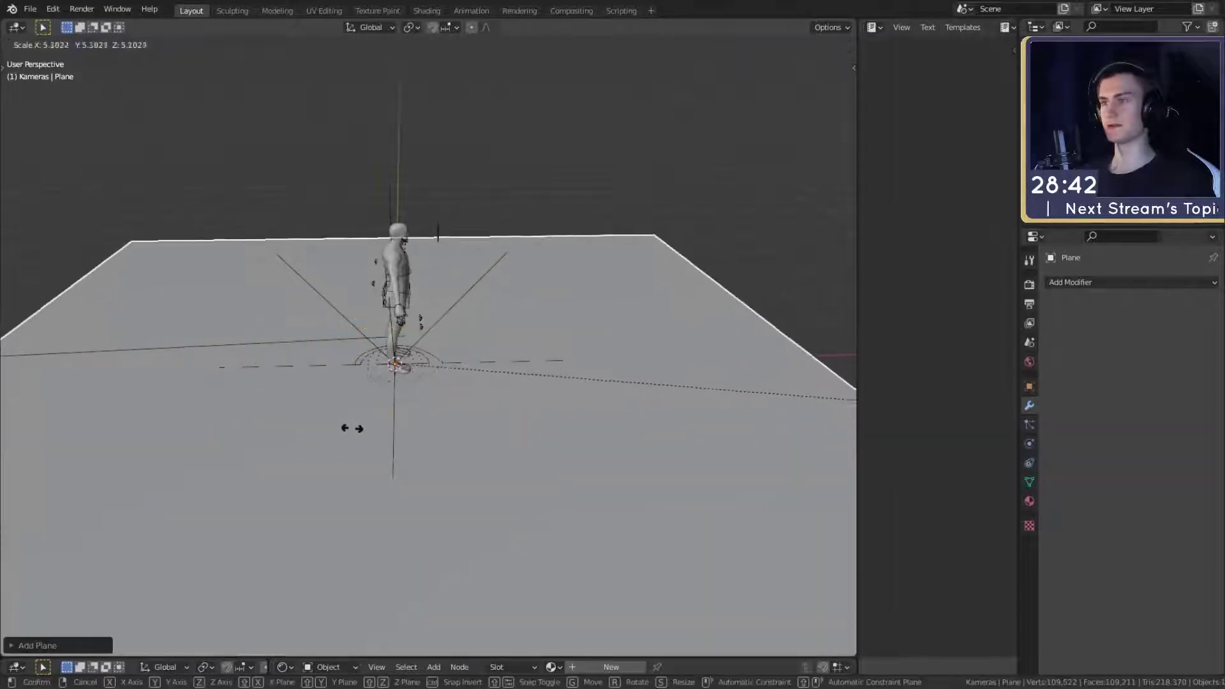
{"action": "left_click", "coordinate": [447, 396]}
{"action": "middle_click_drag", "start_coordinate": [446, 397], "coordinate": [472, 381]}
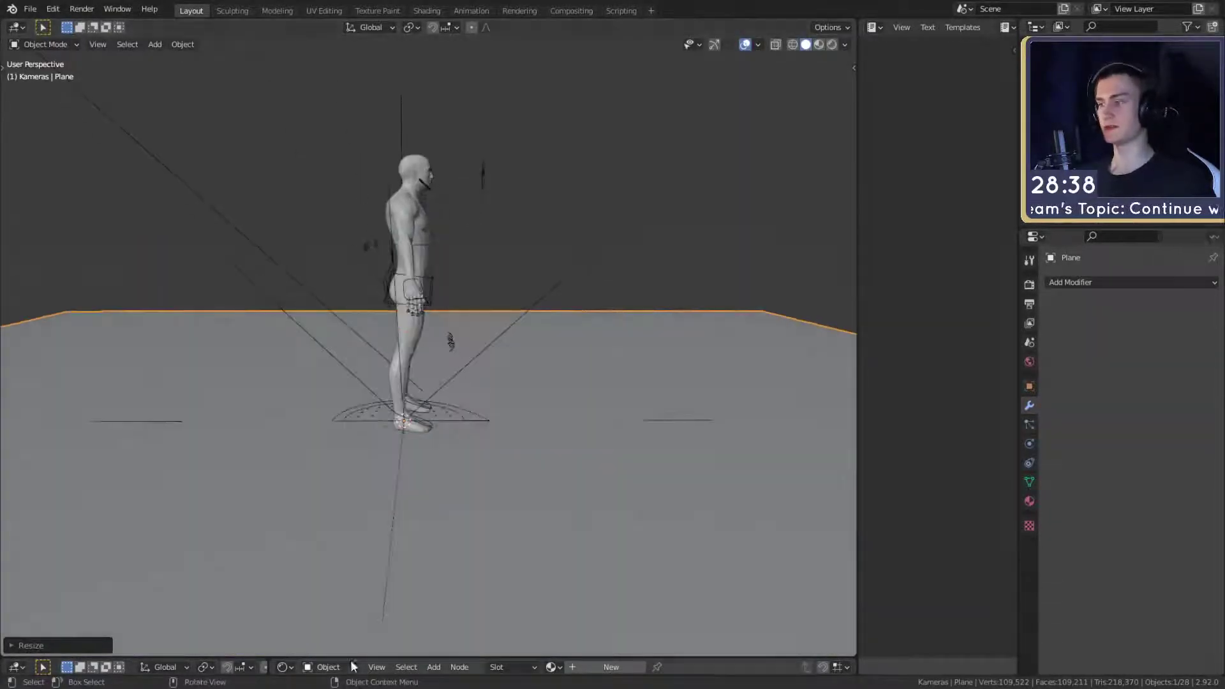
- Enlarge the lower editor areas to reveal the camera preview and the node editor
{"action": "left_click_drag", "start_coordinate": [351, 660], "coordinate": [352, 447]}
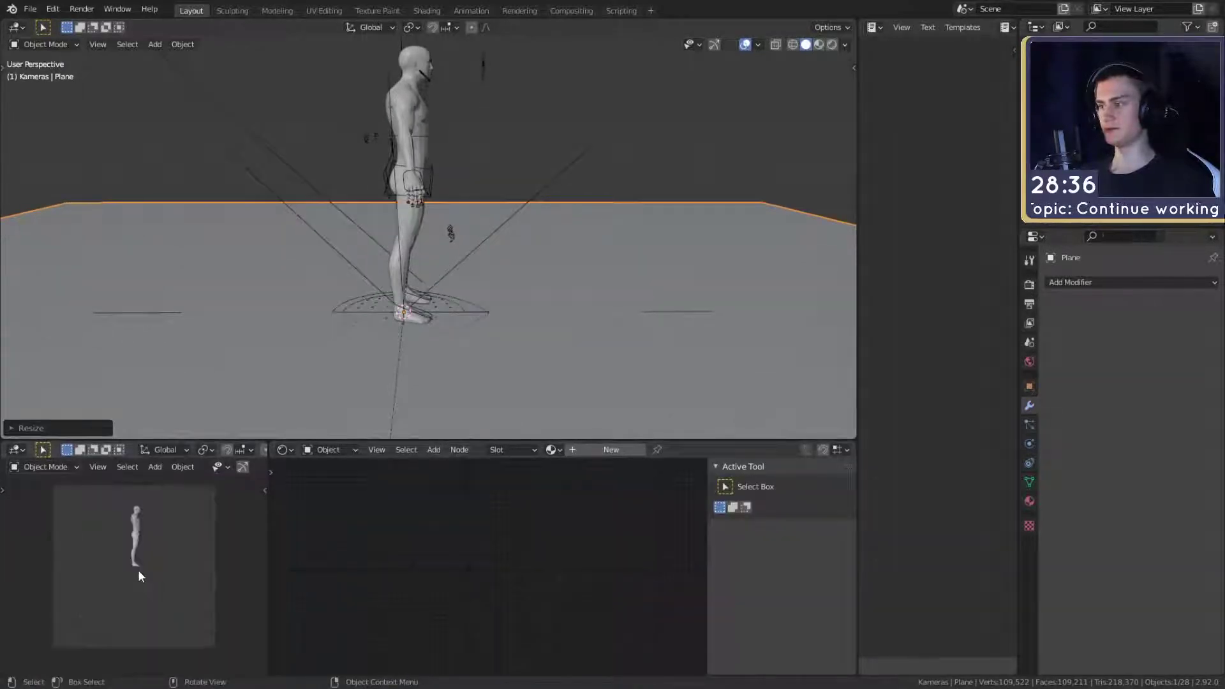
{"action": "key", "text": "KP_0"}
{"action": "key", "text": "KP_0"}
- Select the camera and raise it about 0.45 m along the Z axis
{"action": "middle_click_drag", "start_coordinate": [267, 366], "coordinate": [335, 312]}
{"action": "scroll", "coordinate": [289, 285], "scroll_direction": "down", "scroll_amount": 3}
{"action": "left_click", "coordinate": [248, 256]}
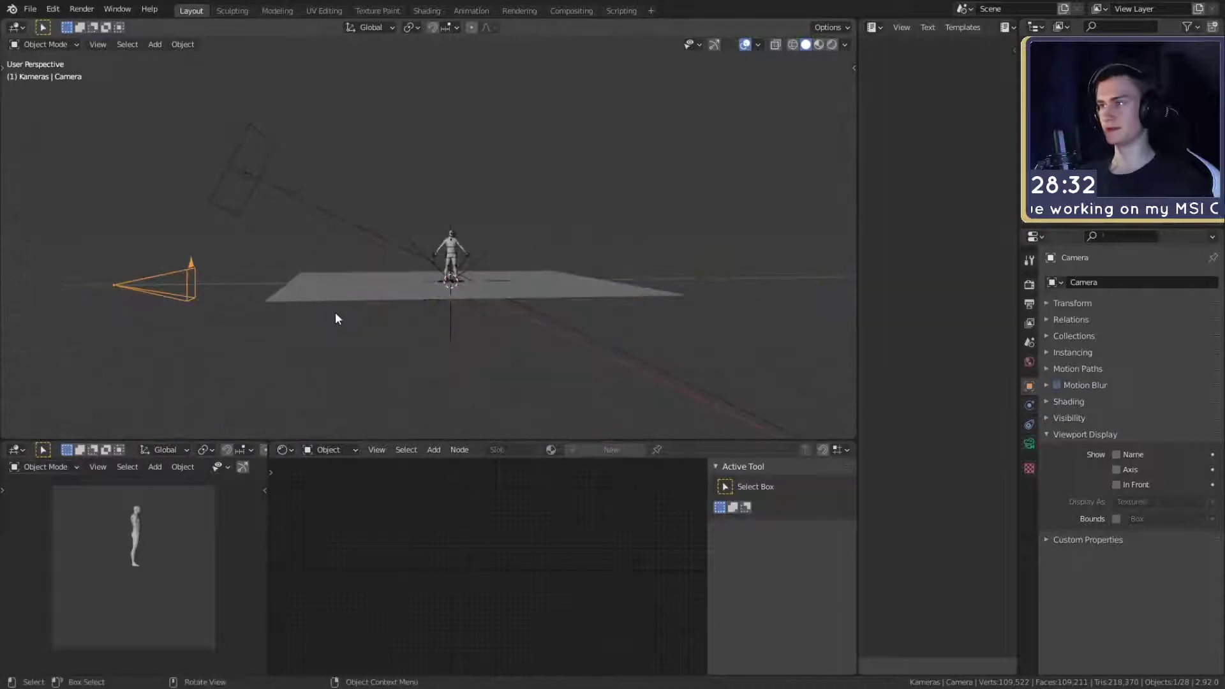
{"action": "key", "text": "g"}
{"action": "key", "text": "z"}
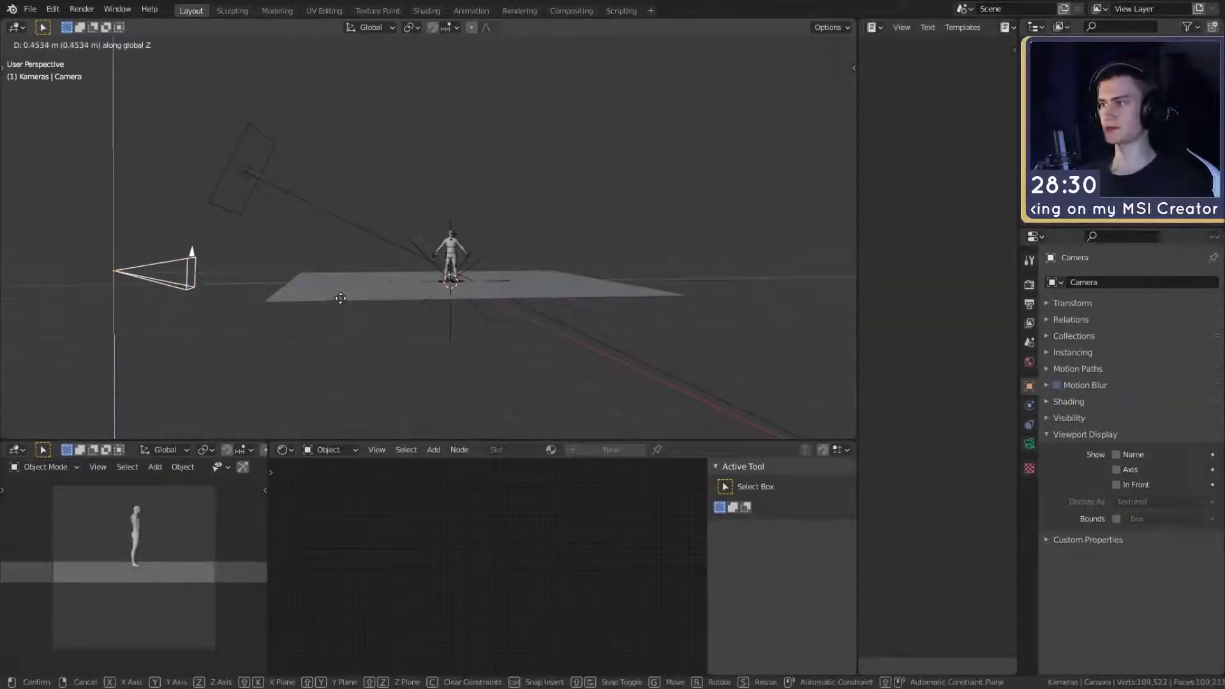
{"action": "left_click", "coordinate": [340, 298]}
- Select the Focus empty at the figure and raise it about 0.66 m along the Z axis
{"action": "middle_click_drag", "start_coordinate": [392, 284], "coordinate": [343, 299], "text": "shift"}
{"action": "left_click", "coordinate": [408, 239]}
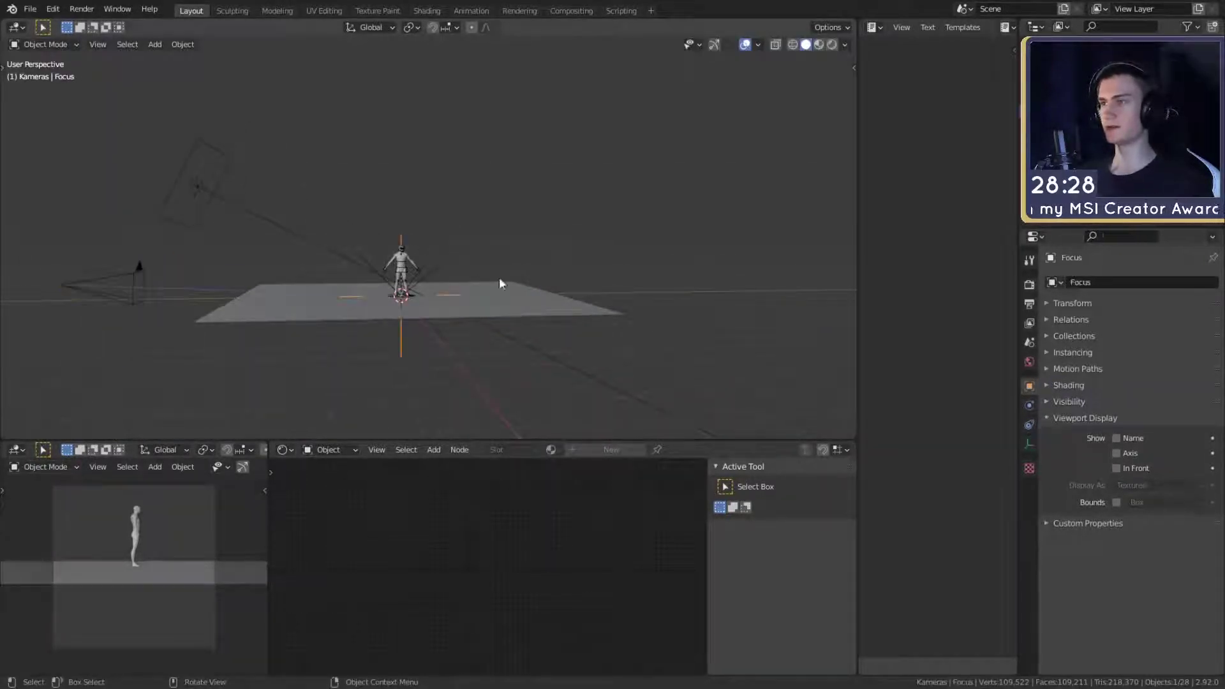
{"action": "key", "text": "g"}
{"action": "key", "text": "z"}
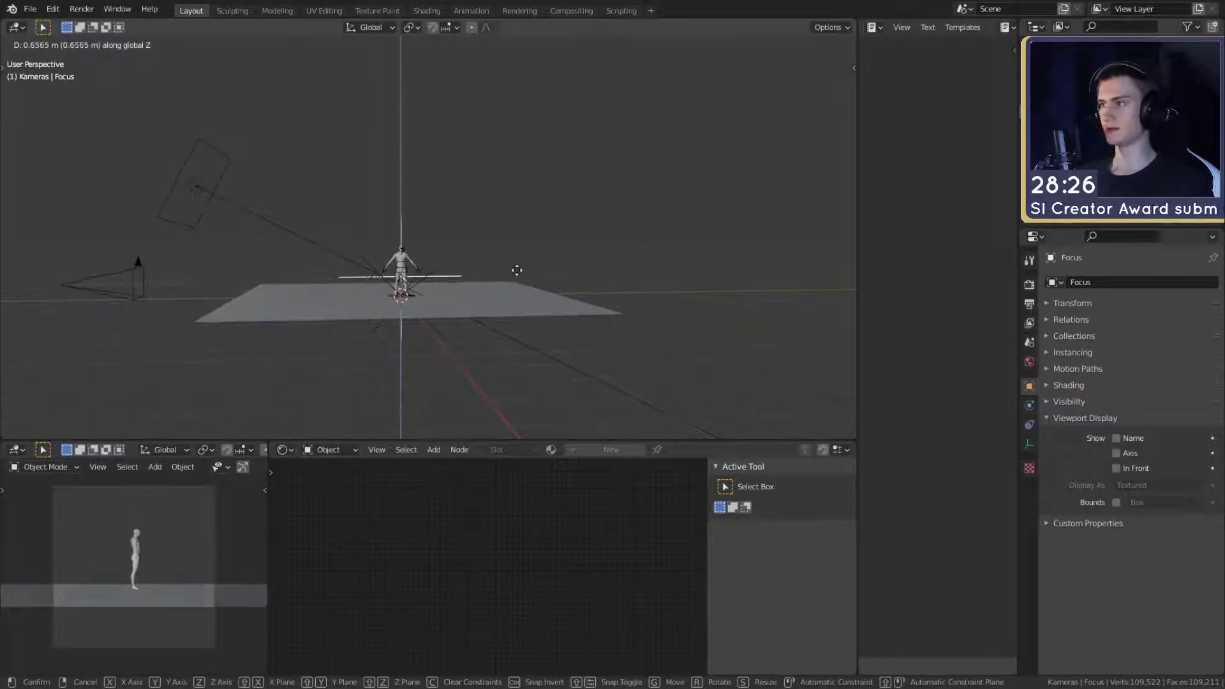
{"action": "left_click", "coordinate": [516, 271]}
- Move the camera closer to the figure along the global Y axis
{"action": "left_click", "coordinate": [140, 273]}
{"action": "key", "text": "g"}
{"action": "key", "text": "x"}
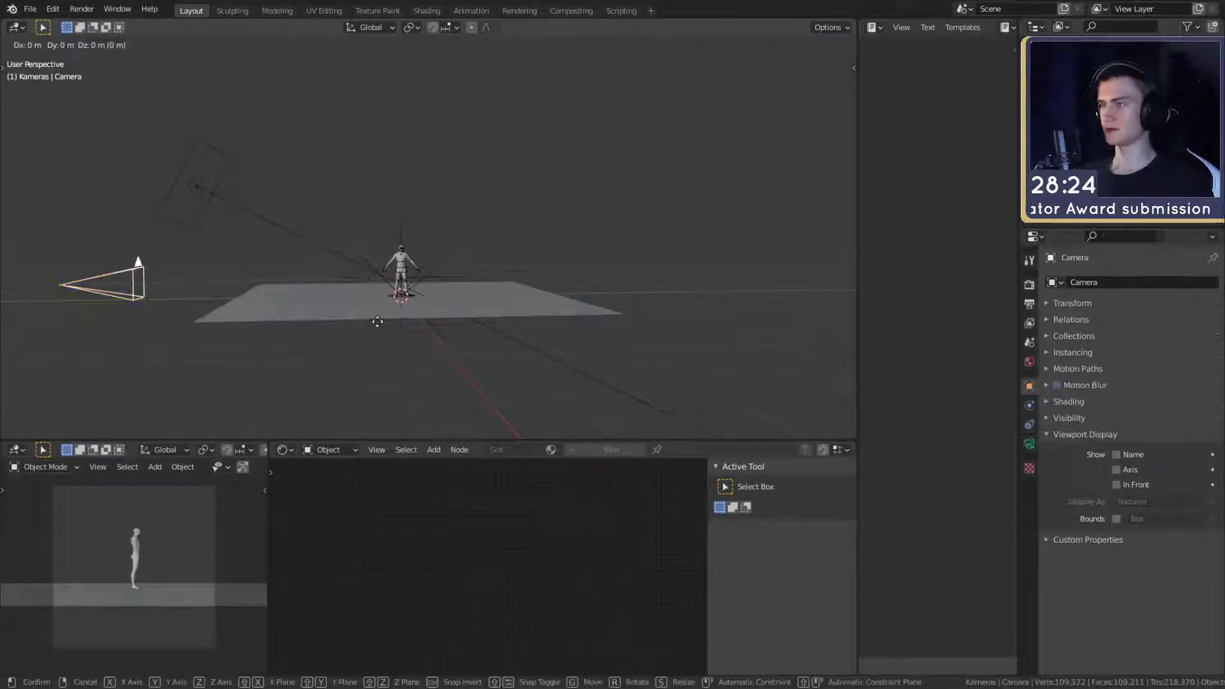
{"action": "key", "text": "y"}
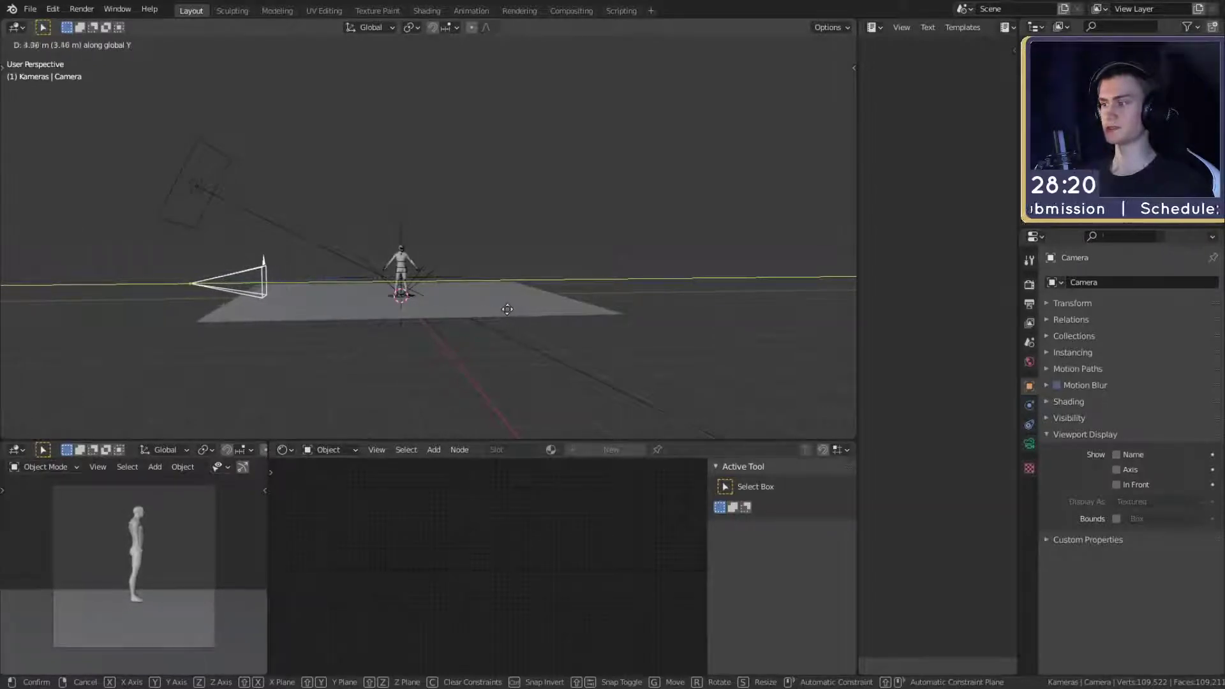
{"action": "left_click", "coordinate": [522, 297]}
- Lower the camera about 0.41 m along the global Z axis
{"action": "middle_click_drag", "start_coordinate": [520, 297], "coordinate": [449, 282]}
{"action": "middle_click_drag", "start_coordinate": [395, 239], "coordinate": [503, 289]}
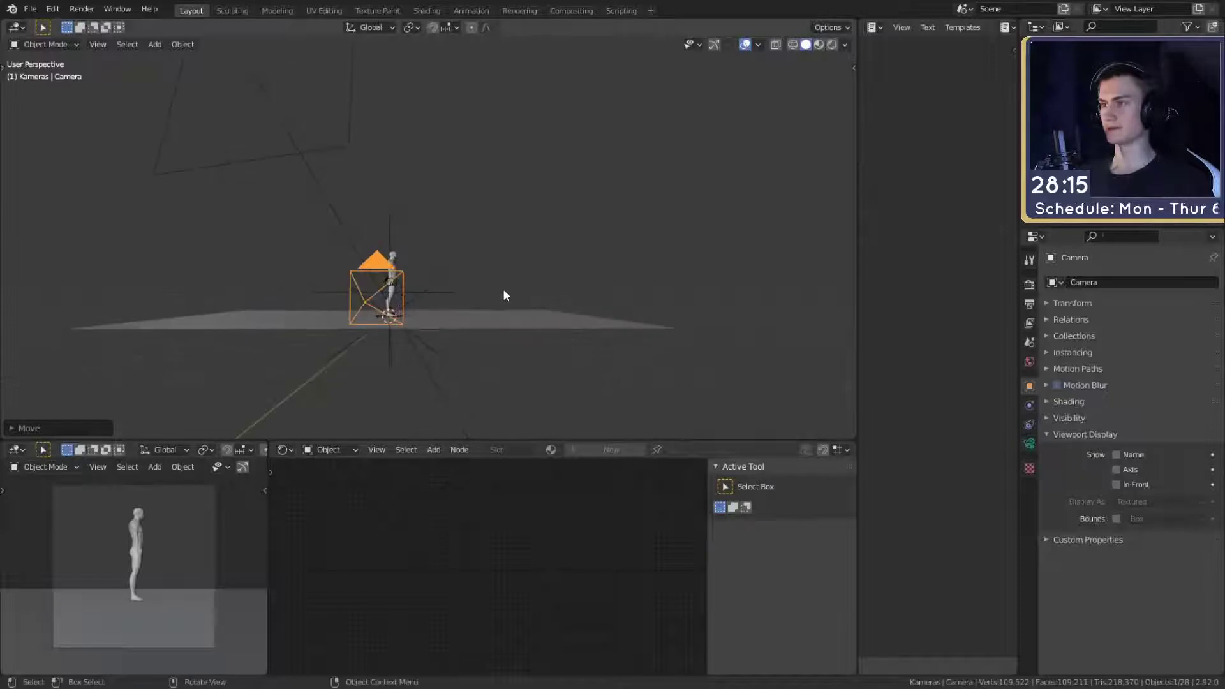
{"action": "key", "text": "g"}
{"action": "key", "text": "z"}
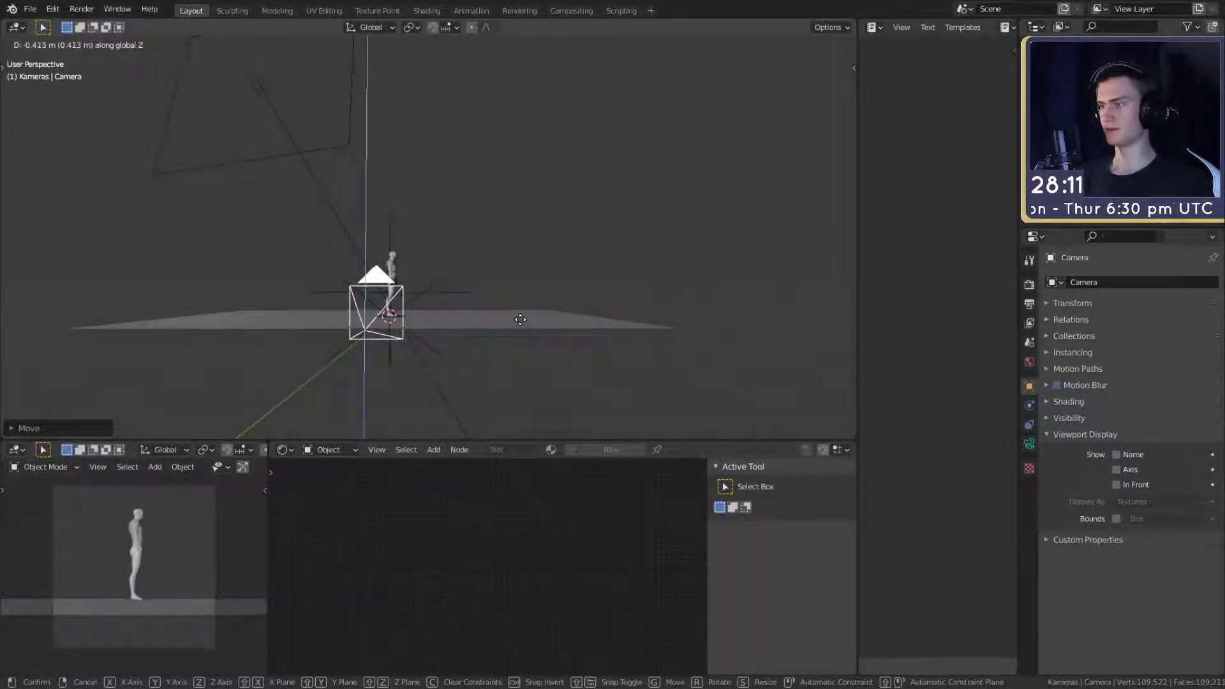
{"action": "left_click", "coordinate": [520, 320]}
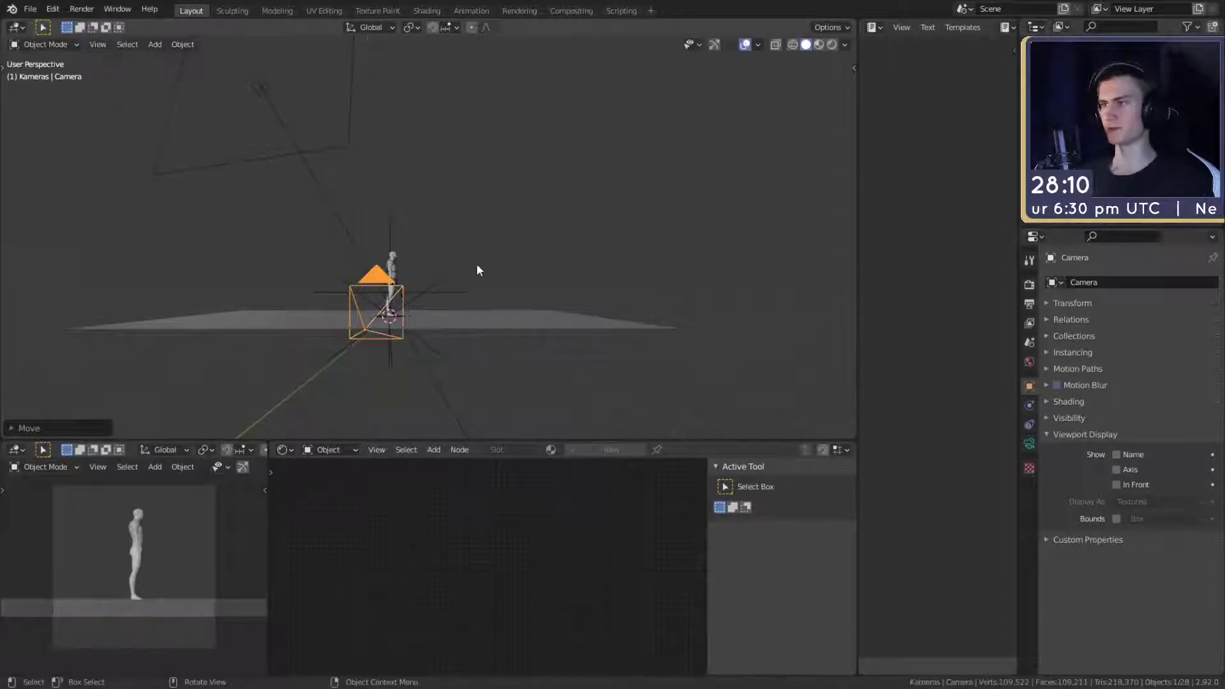
- Select the Focus empty at the figure and raise it about 0.21 m along the global Z axis
{"action": "middle_click_drag", "start_coordinate": [476, 263], "coordinate": [380, 240]}
{"action": "left_click", "coordinate": [381, 240]}
{"action": "key", "text": "g"}
{"action": "key", "text": "z"}
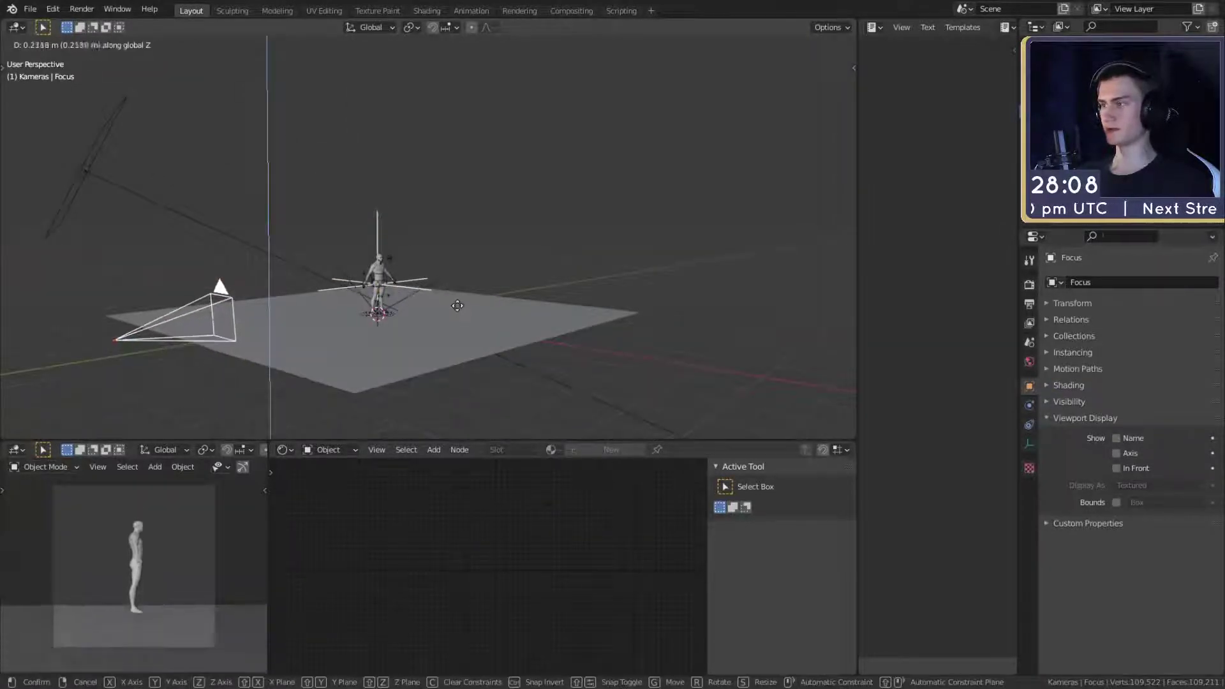
{"action": "left_click", "coordinate": [457, 306]}
- Clear the selection, select the camera and open its object data properties
{"action": "scroll", "coordinate": [558, 325], "scroll_direction": "up", "scroll_amount": 3}
{"action": "middle_click_drag", "start_coordinate": [456, 350], "coordinate": [478, 296]}
{"action": "key", "text": "alt+a"}
{"action": "left_click", "coordinate": [129, 299]}
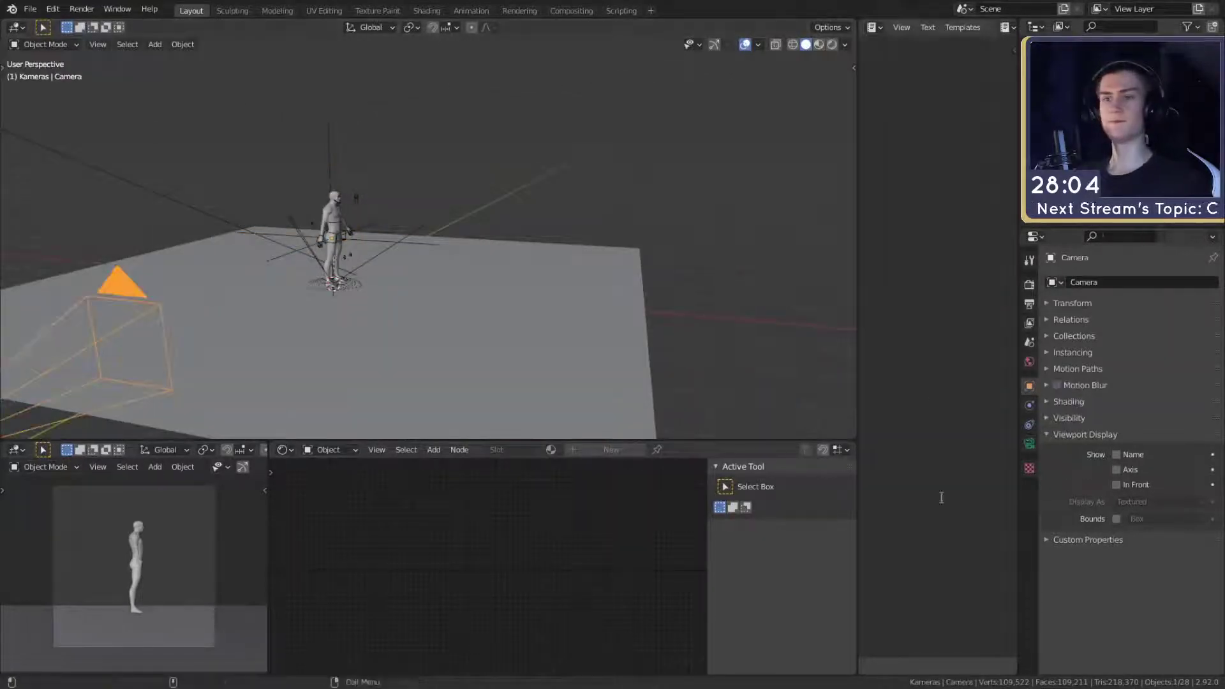
{"action": "left_click", "coordinate": [1028, 445]}
- Select the figure's armature, frame it in the view and switch it to Pose Mode
{"action": "left_click", "coordinate": [461, 204]}
{"action": "middle_click_drag", "start_coordinate": [461, 204], "coordinate": [530, 269]}
{"action": "left_click", "coordinate": [462, 295]}
{"action": "key", "text": "KP_Decimal"}
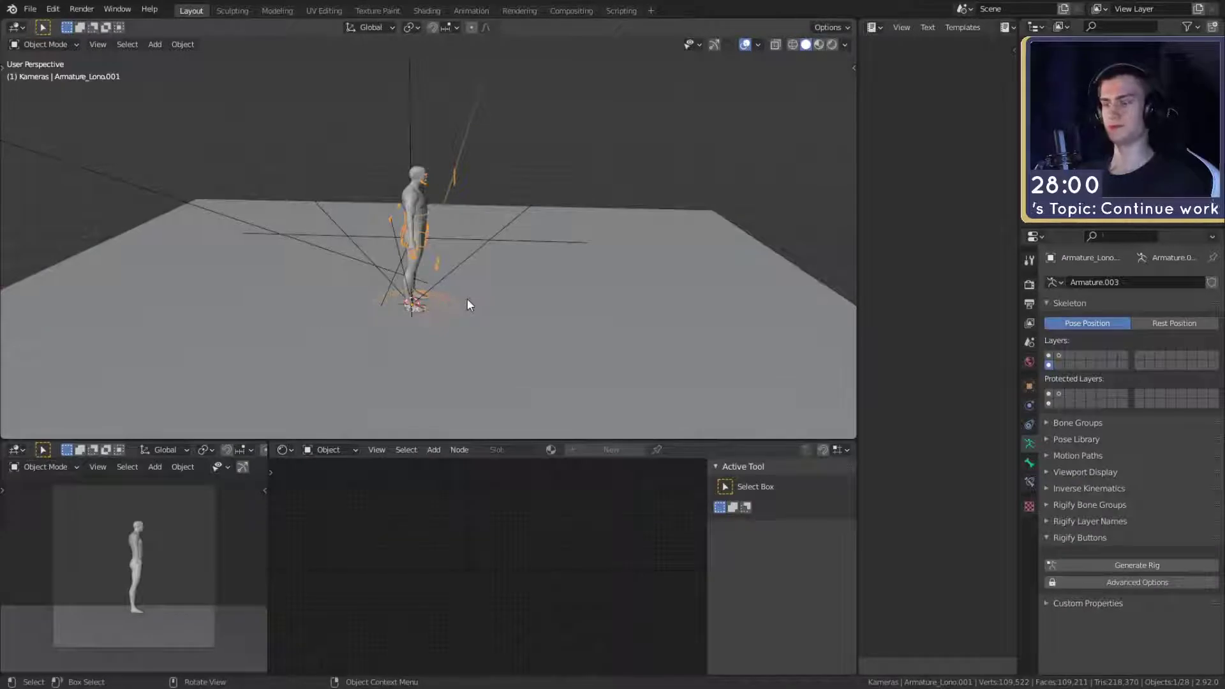
{"action": "key", "text": "ctrl+Tab"}
- Lower the spine_control bone about 0.67 m into a crouch and rotate it about the global Y axis to tilt the torso forward
{"action": "middle_click_drag", "start_coordinate": [499, 300], "coordinate": [519, 224]}
{"action": "left_click", "coordinate": [365, 181]}
{"action": "key", "text": "g"}
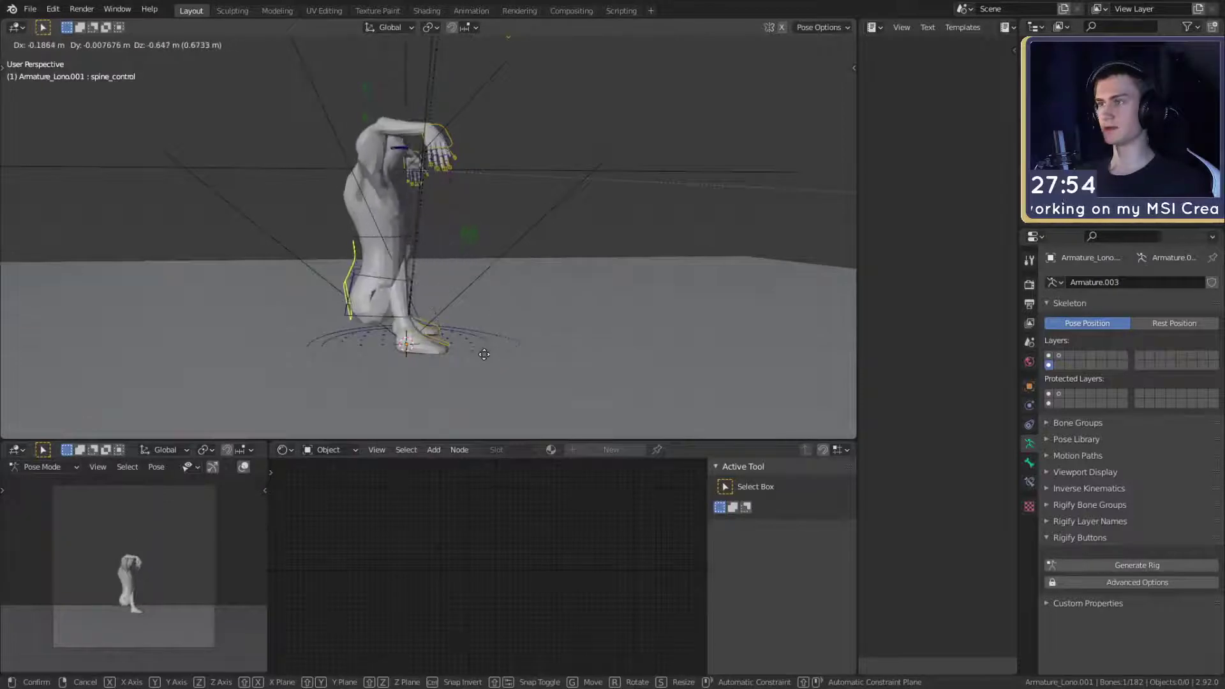
{"action": "left_click", "coordinate": [524, 306]}
{"action": "key", "text": "r"}
{"action": "key", "text": "y"}
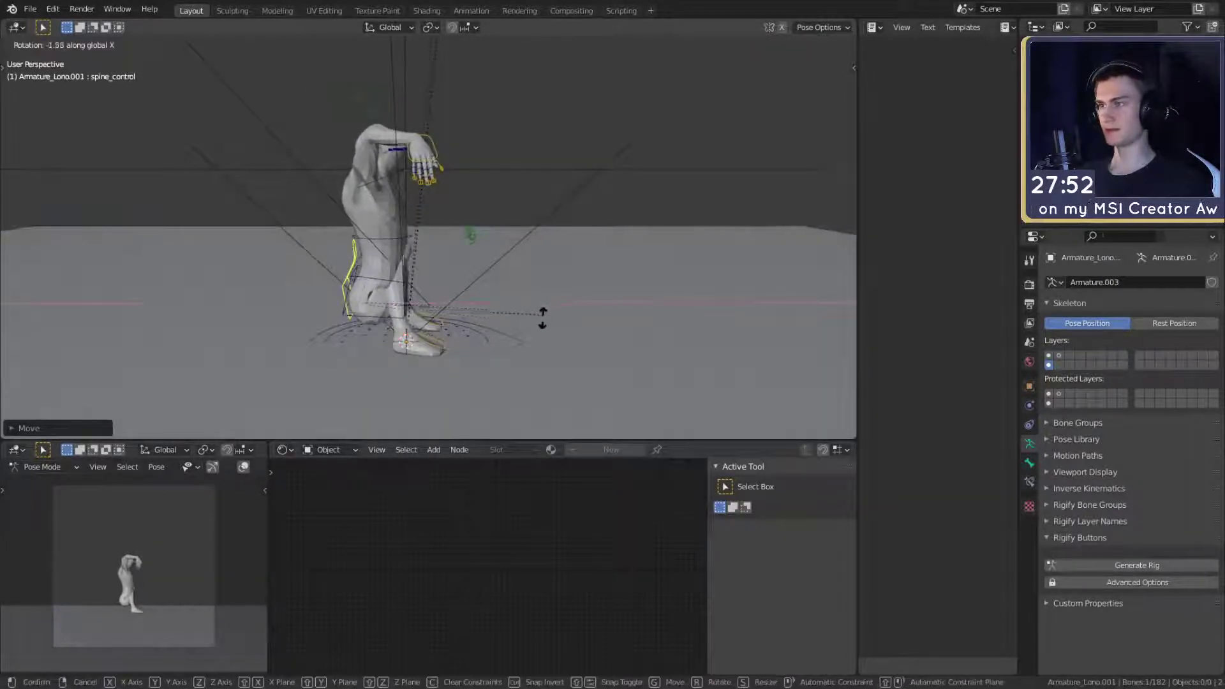
{"action": "left_click", "coordinate": [539, 345]}
- Raise the spine_control bone about 0.10 m along the global Z axis
{"action": "middle_click_drag", "start_coordinate": [539, 344], "coordinate": [517, 260]}
{"action": "left_click", "coordinate": [415, 302]}
{"action": "left_click", "coordinate": [414, 225]}
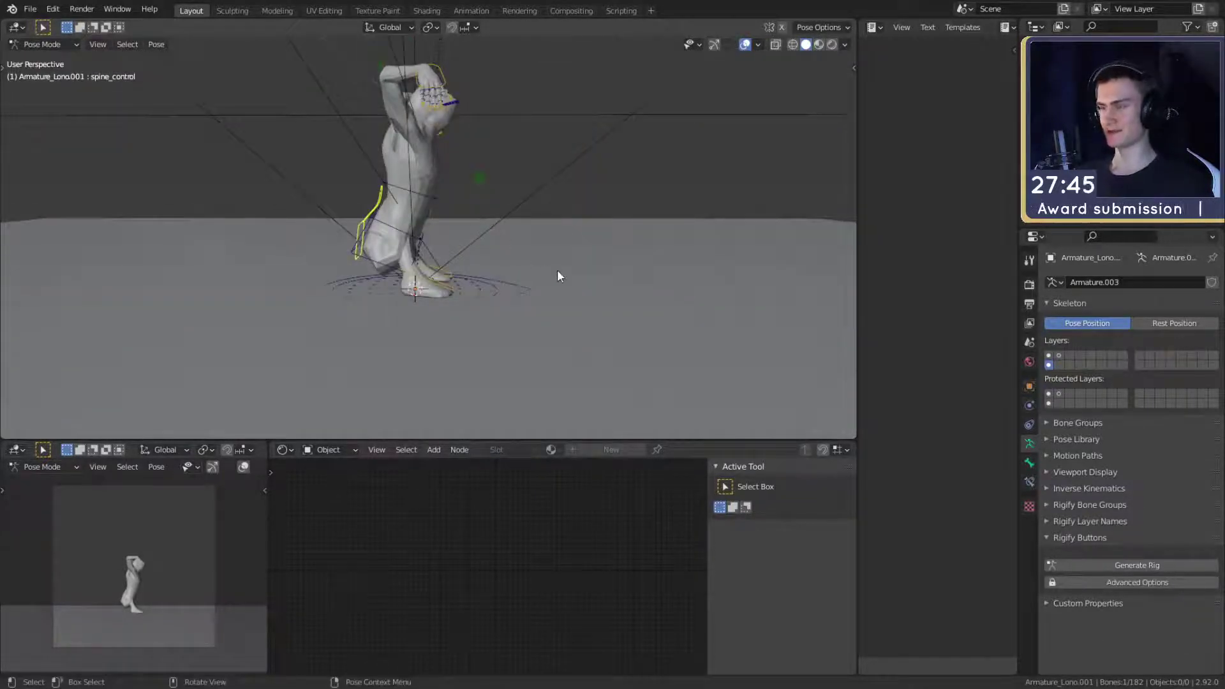
{"action": "key", "text": "g"}
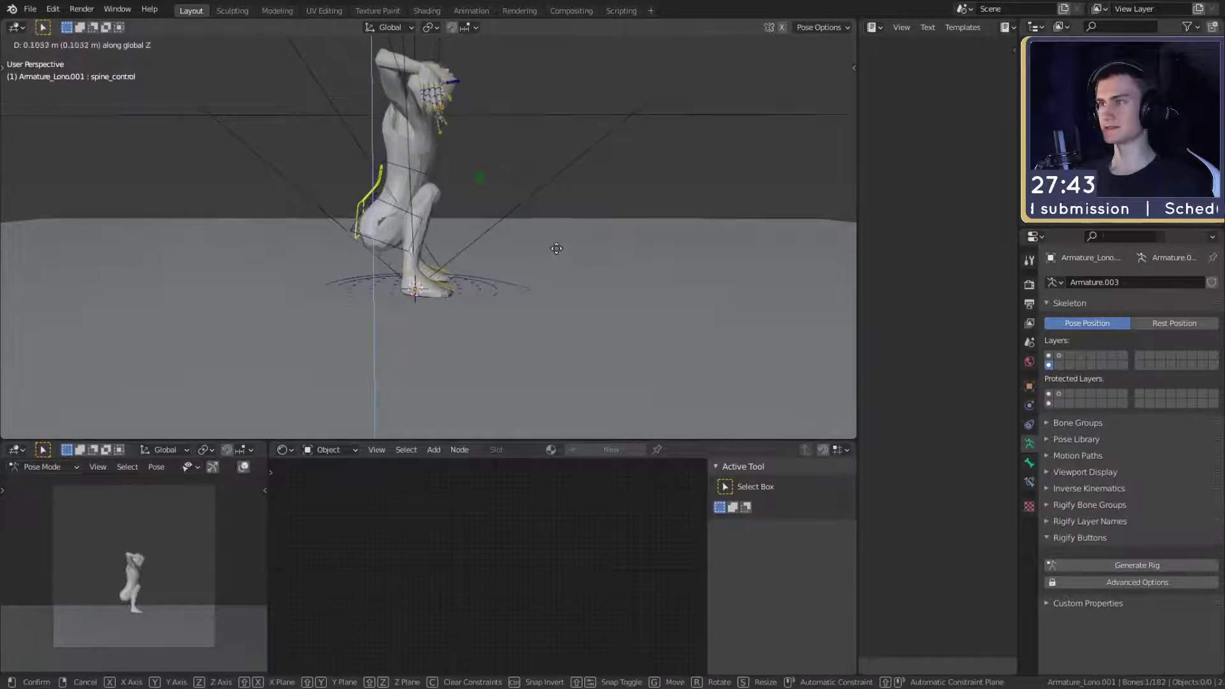
{"action": "left_click", "coordinate": [556, 246]}
- Select both foot IK controls and move them about 0.4 m behind the body along the global X axis
{"action": "left_click", "coordinate": [440, 290]}
{"action": "middle_click_drag", "start_coordinate": [478, 276], "coordinate": [609, 313]}
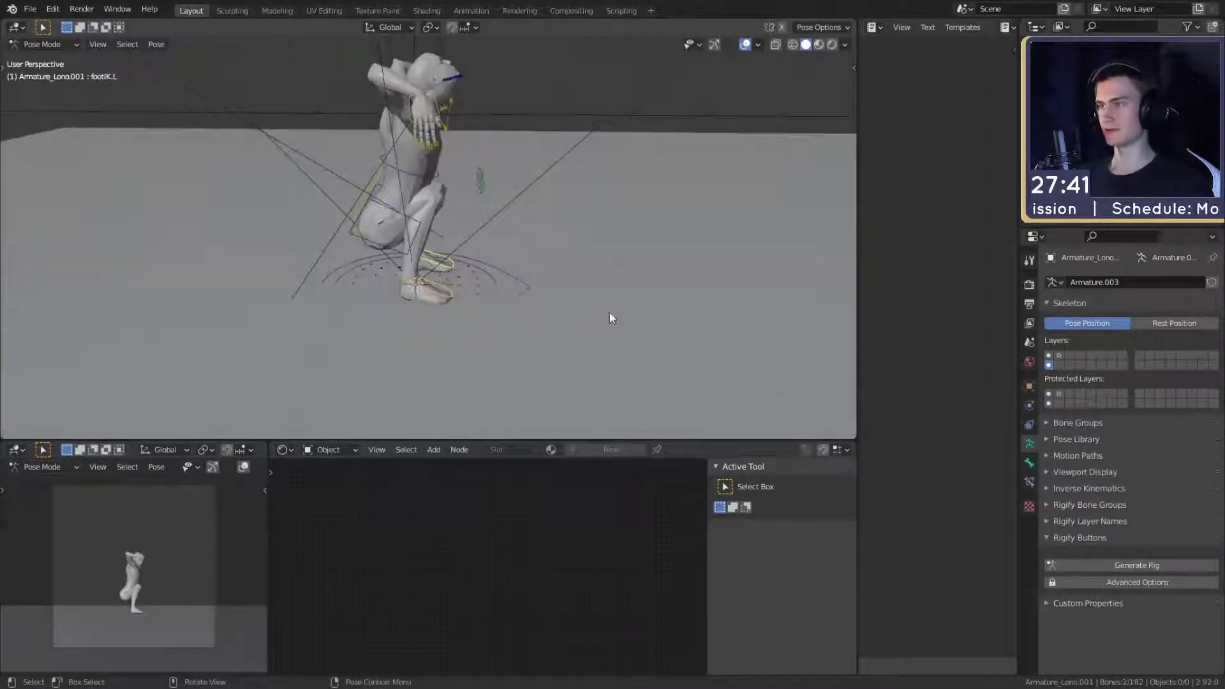
{"action": "key", "text": "g"}
{"action": "key", "text": "x"}
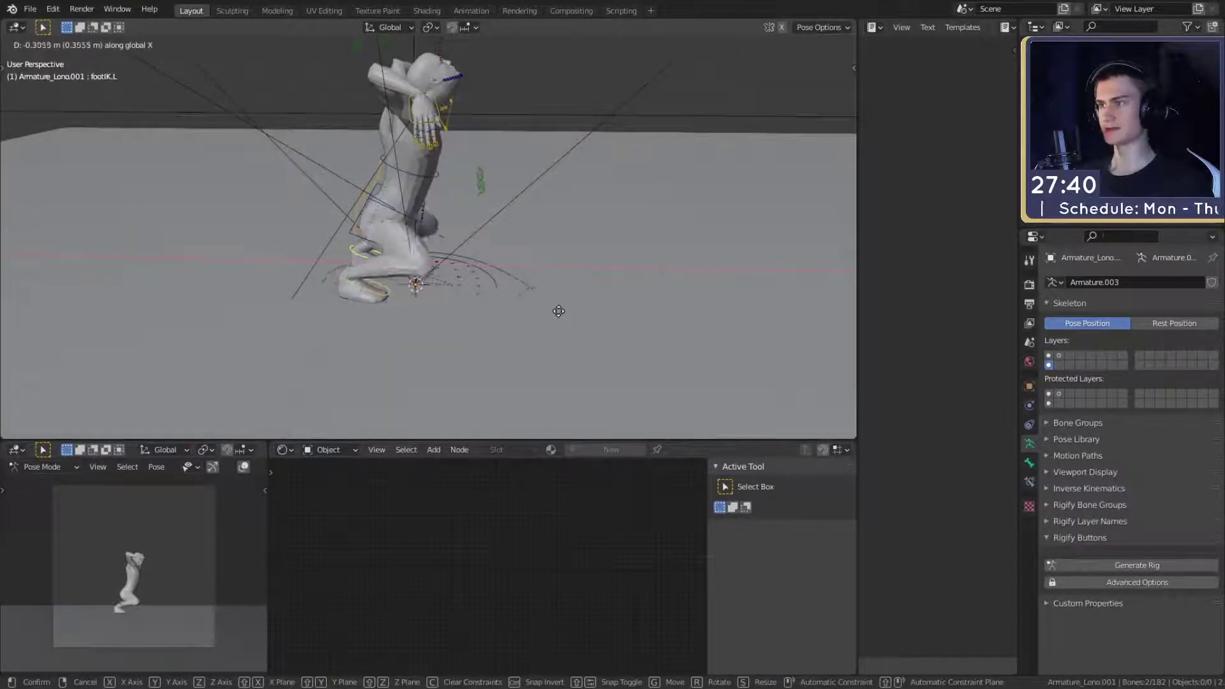
{"action": "left_click", "coordinate": [545, 312]}
- Rotate both foot IK controls about the global Y axis until the toes point backward
{"action": "scroll", "coordinate": [553, 296], "scroll_direction": "up", "scroll_amount": 3}
{"action": "middle_click_drag", "start_coordinate": [553, 296], "coordinate": [518, 295]}
{"action": "key", "text": "r"}
{"action": "key", "text": "y"}
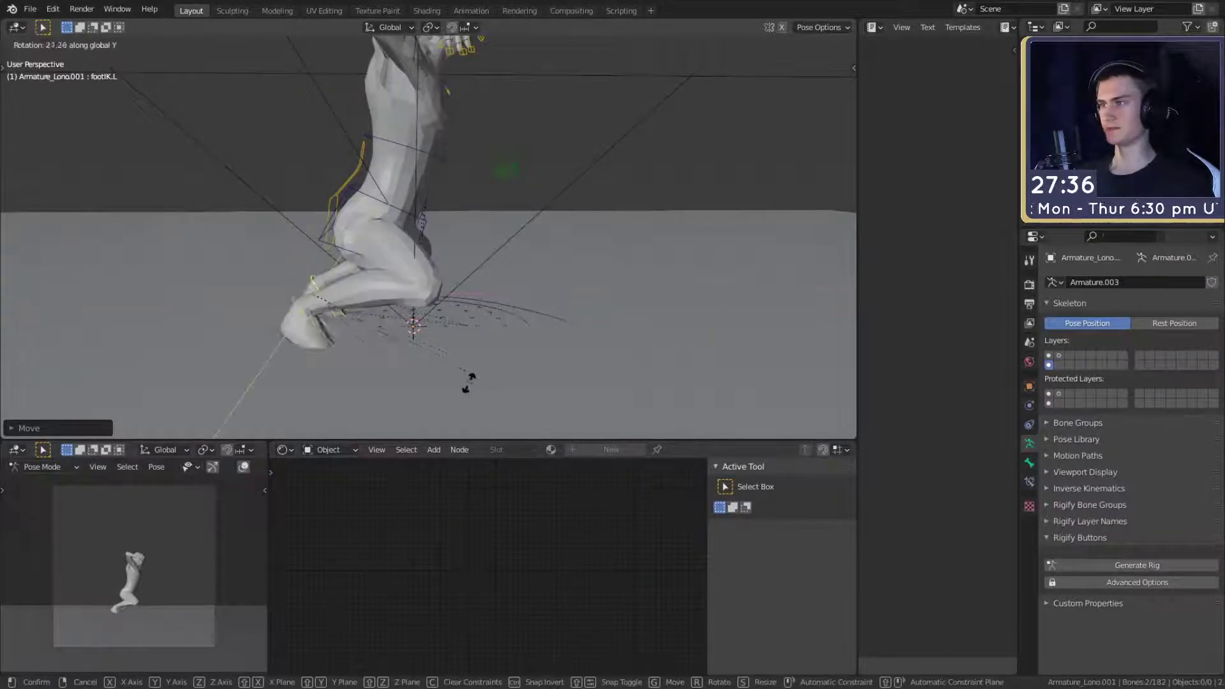
{"action": "left_click", "coordinate": [236, 364]}
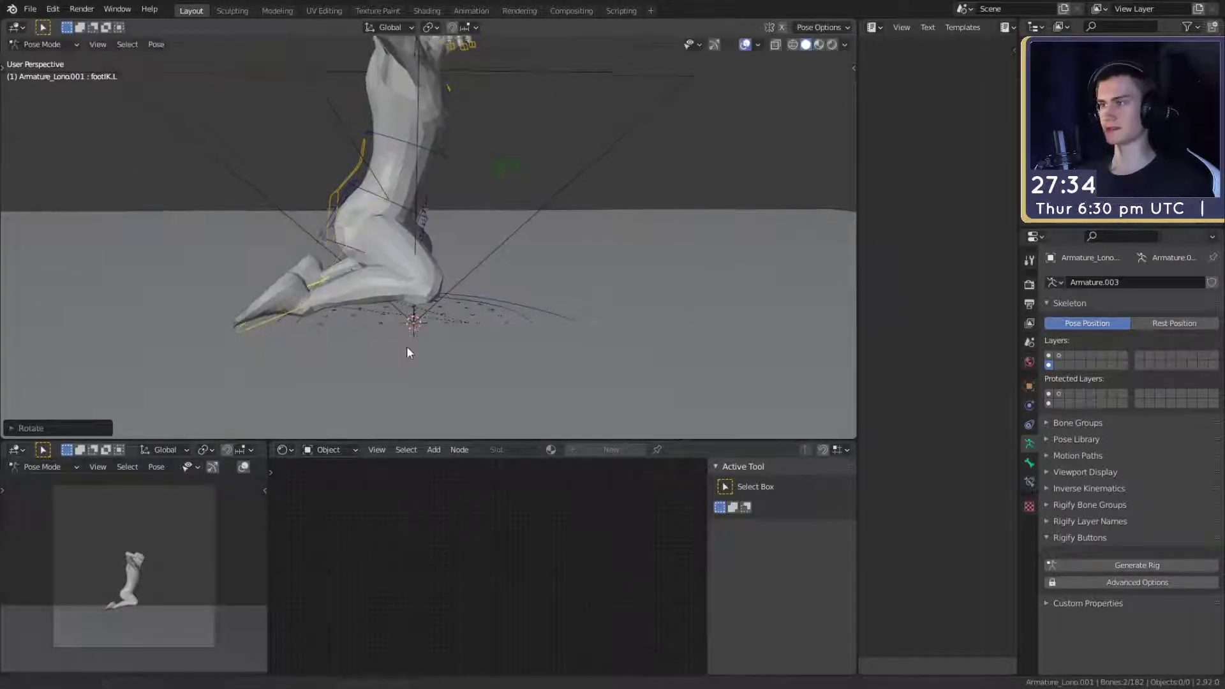
- Move the left knee target legIK.L down to the ground in front of the left knee
{"action": "middle_click_drag", "start_coordinate": [407, 347], "coordinate": [277, 303]}
{"action": "scroll", "coordinate": [344, 305], "scroll_direction": "down", "scroll_amount": 2}
{"action": "middle_click_drag", "start_coordinate": [416, 300], "coordinate": [395, 319]}
{"action": "left_click", "coordinate": [406, 170]}
{"action": "middle_click_drag", "start_coordinate": [440, 182], "coordinate": [461, 248]}
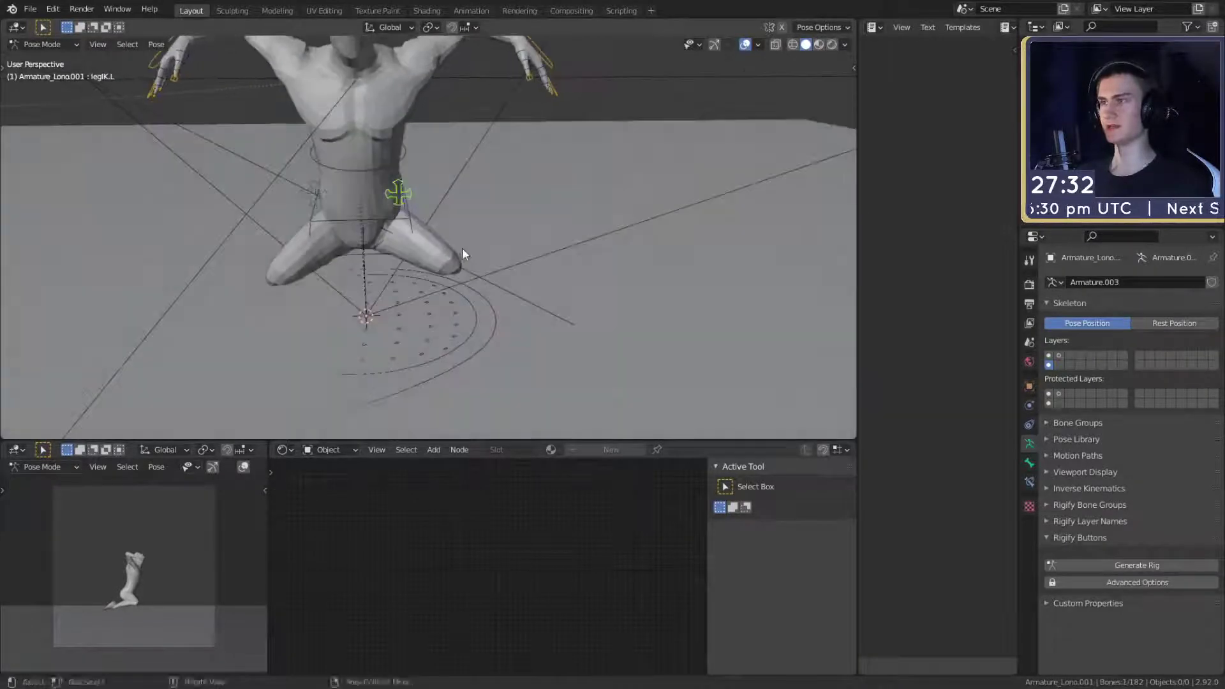
{"action": "key", "text": "g"}
{"action": "left_click", "coordinate": [536, 393]}
- Move the right knee target legIK.R down to the ground in front of the right knee
{"action": "middle_click_drag", "start_coordinate": [469, 291], "coordinate": [496, 236], "text": "shift"}
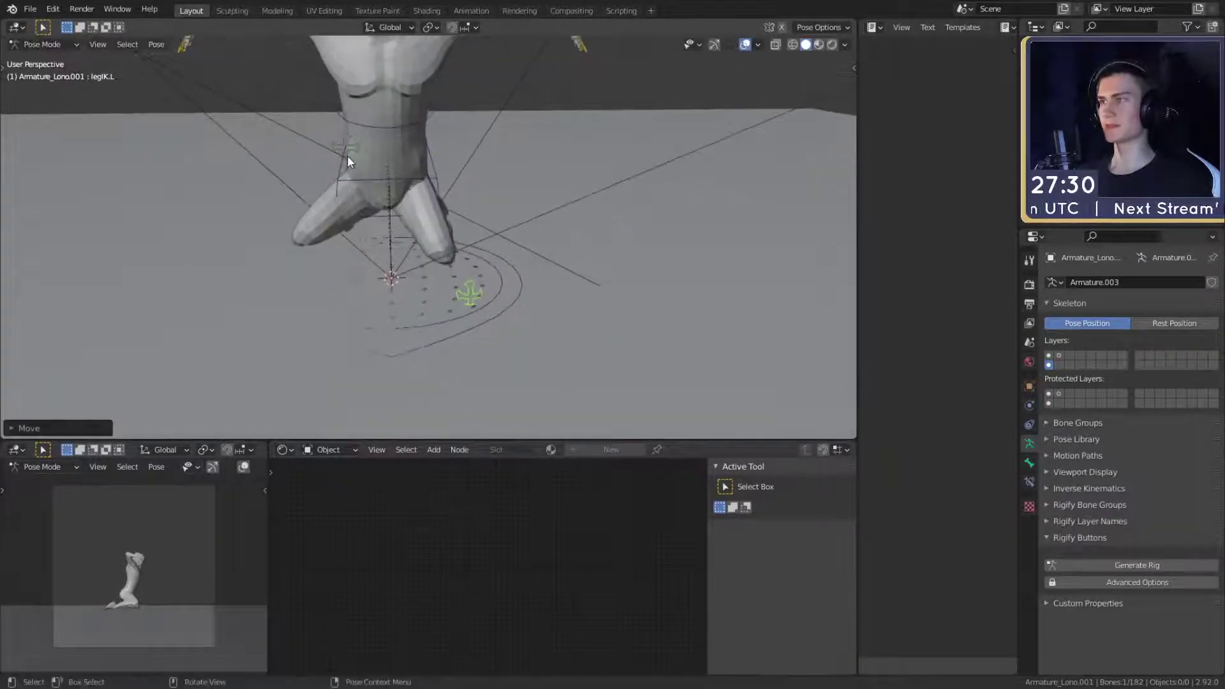
{"action": "left_click", "coordinate": [347, 155]}
{"action": "middle_click_drag", "start_coordinate": [355, 160], "coordinate": [402, 182]}
{"action": "key", "text": "g"}
{"action": "left_click", "coordinate": [391, 328]}
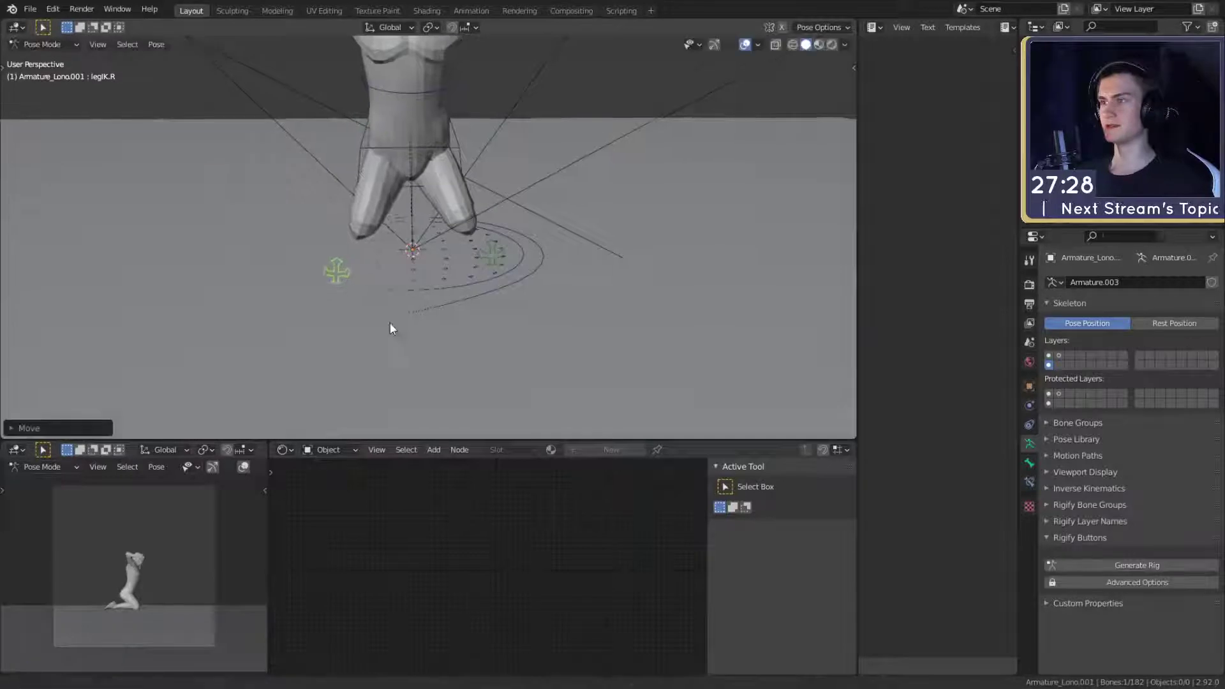
- Select the main_control bone and lower the whole rig about 0.08 m along the global Z axis onto the ground plane
{"action": "middle_click_drag", "start_coordinate": [391, 328], "coordinate": [429, 225]}
{"action": "scroll", "coordinate": [457, 277], "scroll_direction": "down", "scroll_amount": 3}
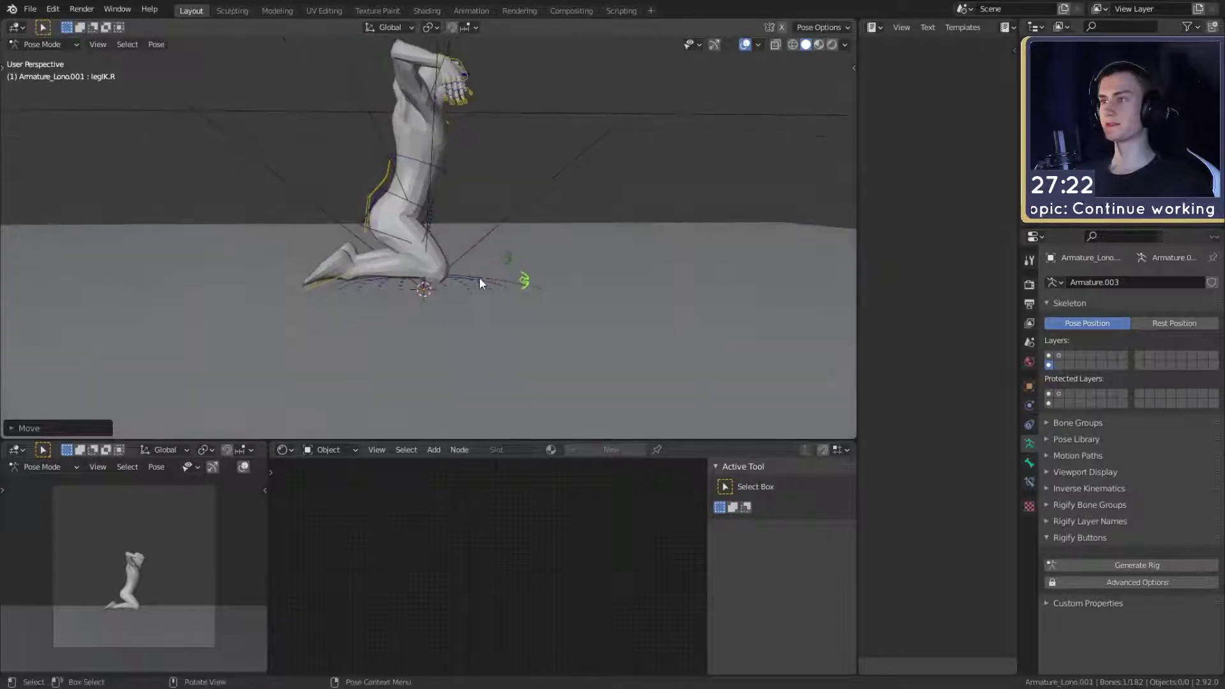
{"action": "left_click", "coordinate": [539, 291]}
{"action": "key", "text": "g"}
{"action": "key", "text": "z"}
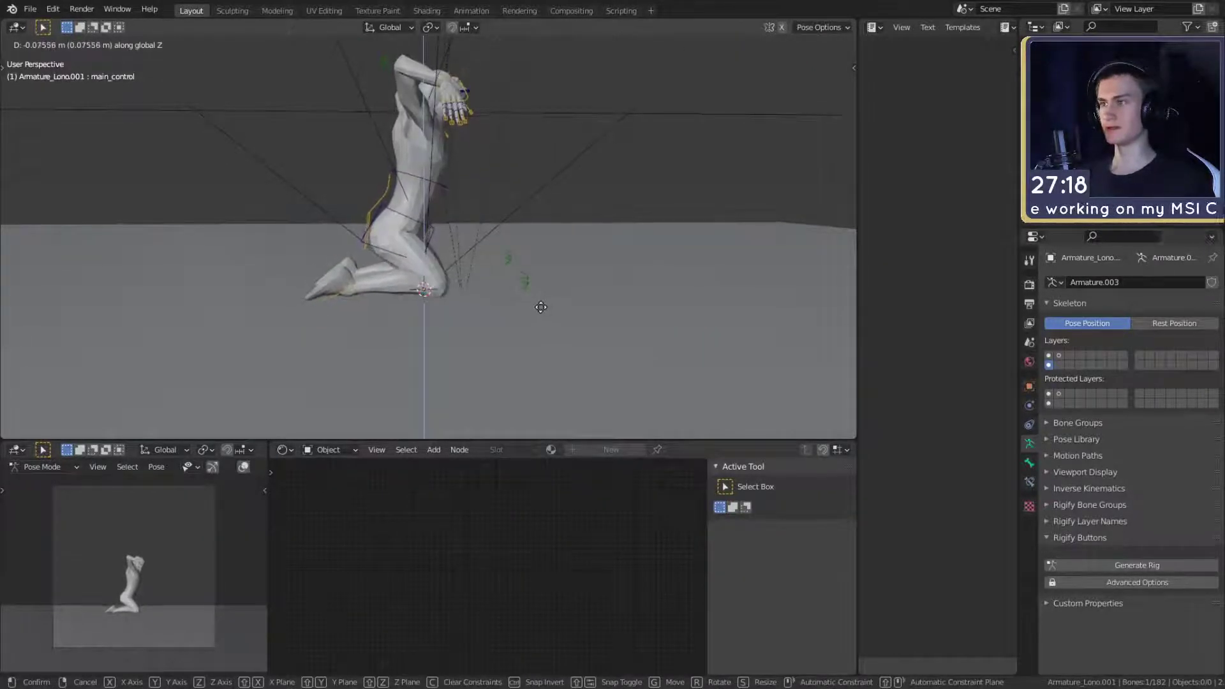
{"action": "left_click", "coordinate": [529, 281]}
- Select the spine_control bone and lower the hips slightly toward the heels in two small moves
{"action": "middle_click_drag", "start_coordinate": [523, 269], "coordinate": [460, 242]}
{"action": "scroll", "coordinate": [459, 229], "scroll_direction": "up", "scroll_amount": 2}
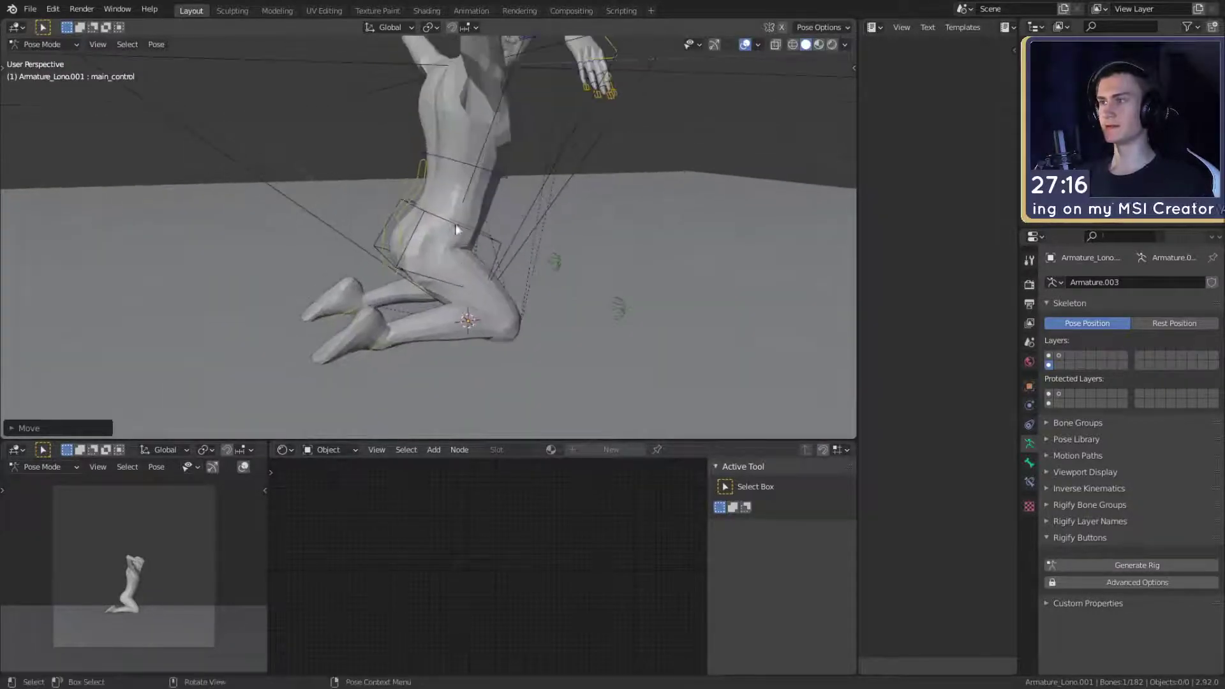
{"action": "left_click", "coordinate": [423, 171]}
{"action": "middle_click_drag", "start_coordinate": [422, 173], "coordinate": [466, 233]}
{"action": "key", "text": "g"}
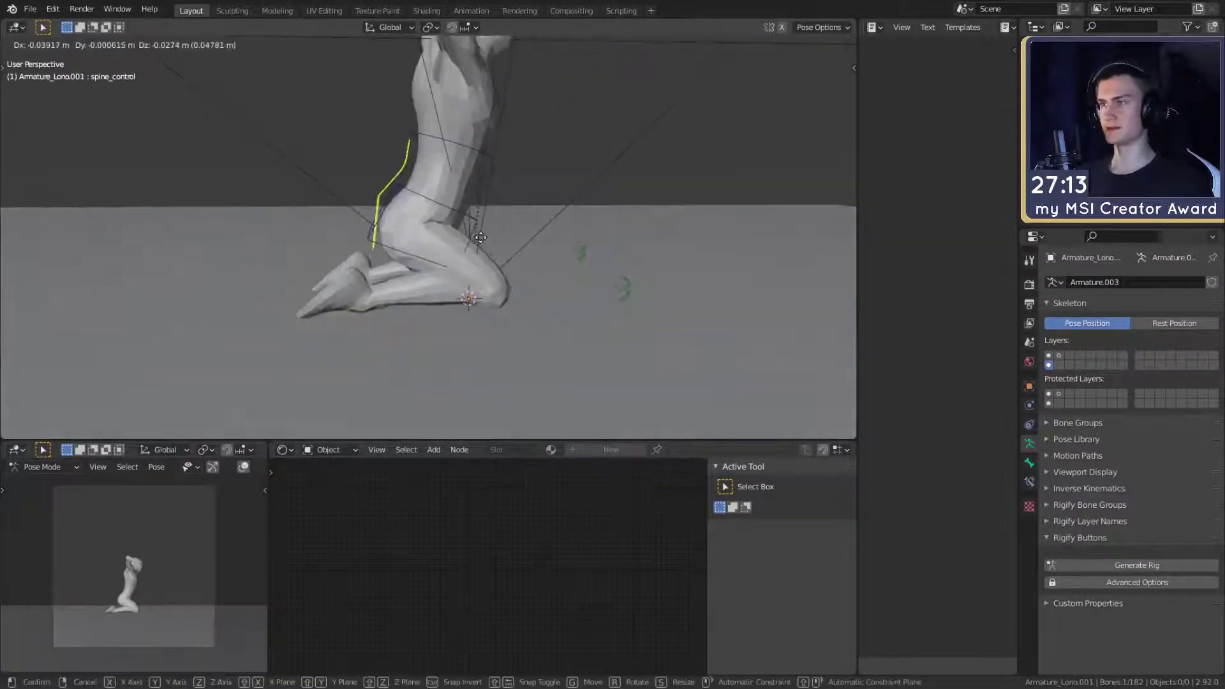
{"action": "left_click", "coordinate": [476, 242]}
{"action": "middle_click_drag", "start_coordinate": [549, 269], "coordinate": [538, 243]}
{"action": "key", "text": "g"}
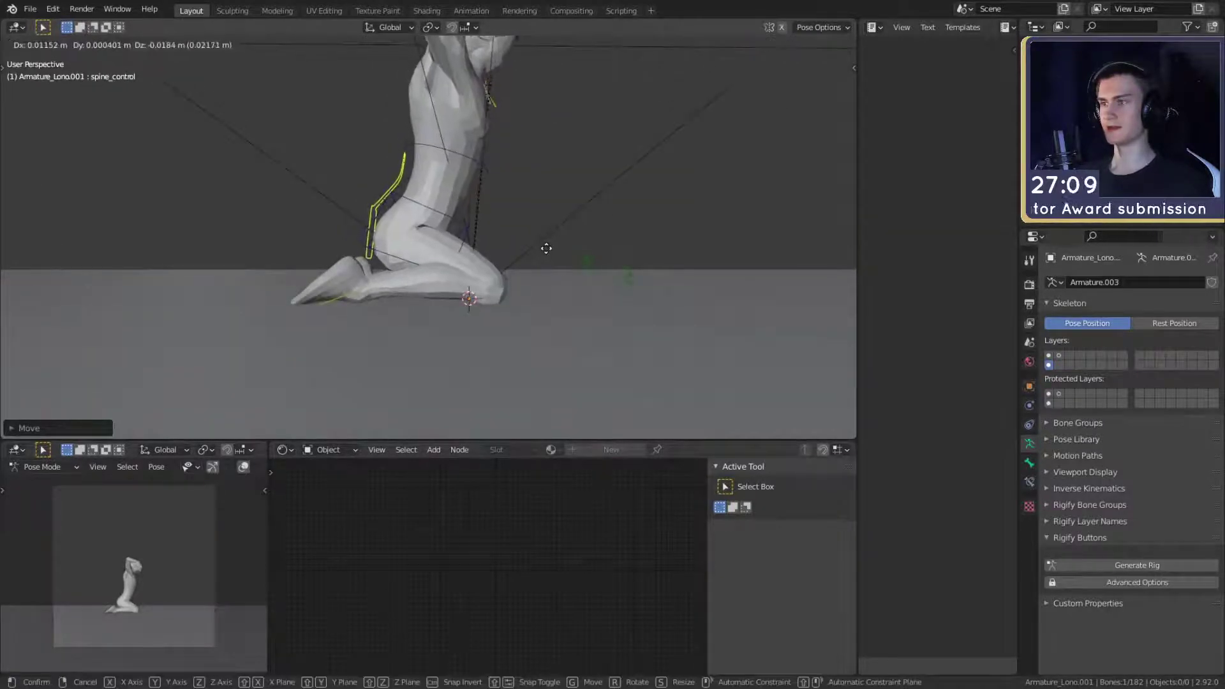
{"action": "left_click", "coordinate": [553, 251]}
- Lower the head_track control in front of the figure to turn the face down from looking upward
{"action": "mouse_move", "coordinate": [553, 251]}
{"action": "middle_mouse_down"}
{"action": "mouse_move", "coordinate": [430, 269]}
{"action": "mouse_move", "coordinate": [416, 334]}
{"action": "mouse_move", "coordinate": [623, 314]}
{"action": "mouse_move", "coordinate": [548, 240]}
{"action": "middle_mouse_up"}
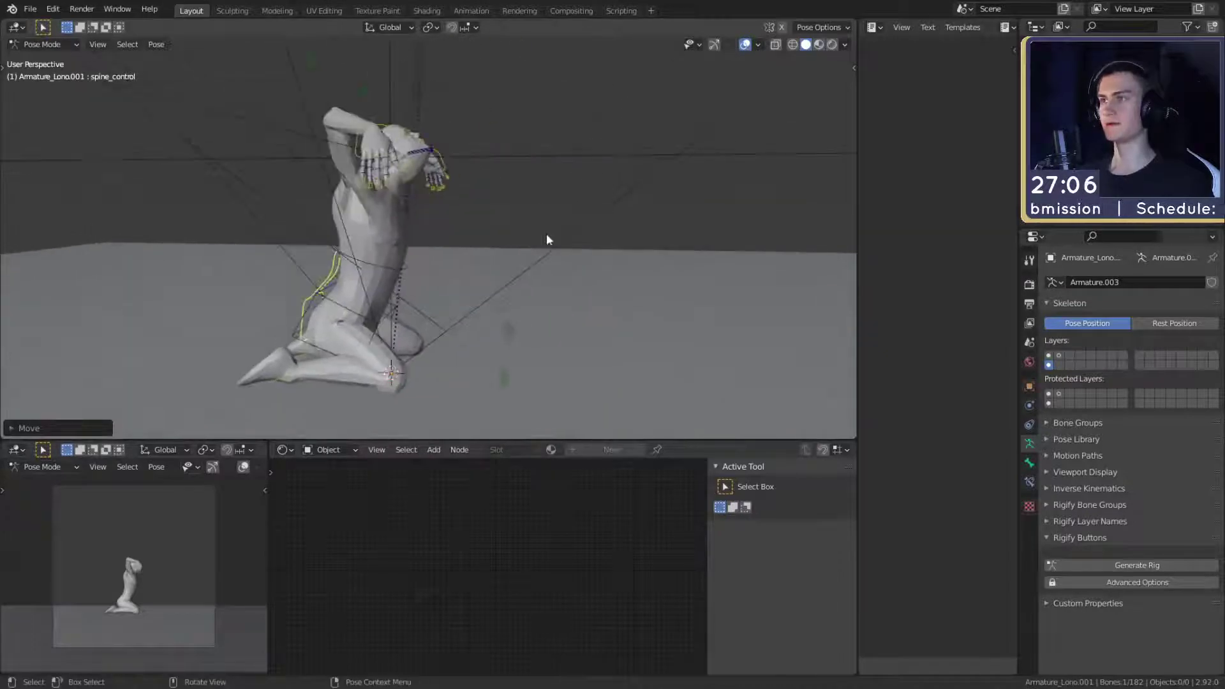
{"action": "scroll", "coordinate": [545, 234], "scroll_direction": "down", "scroll_amount": 3}
{"action": "left_click", "coordinate": [488, 100]}
{"action": "middle_click_drag", "start_coordinate": [490, 102], "coordinate": [539, 186]}
{"action": "key", "text": "g"}
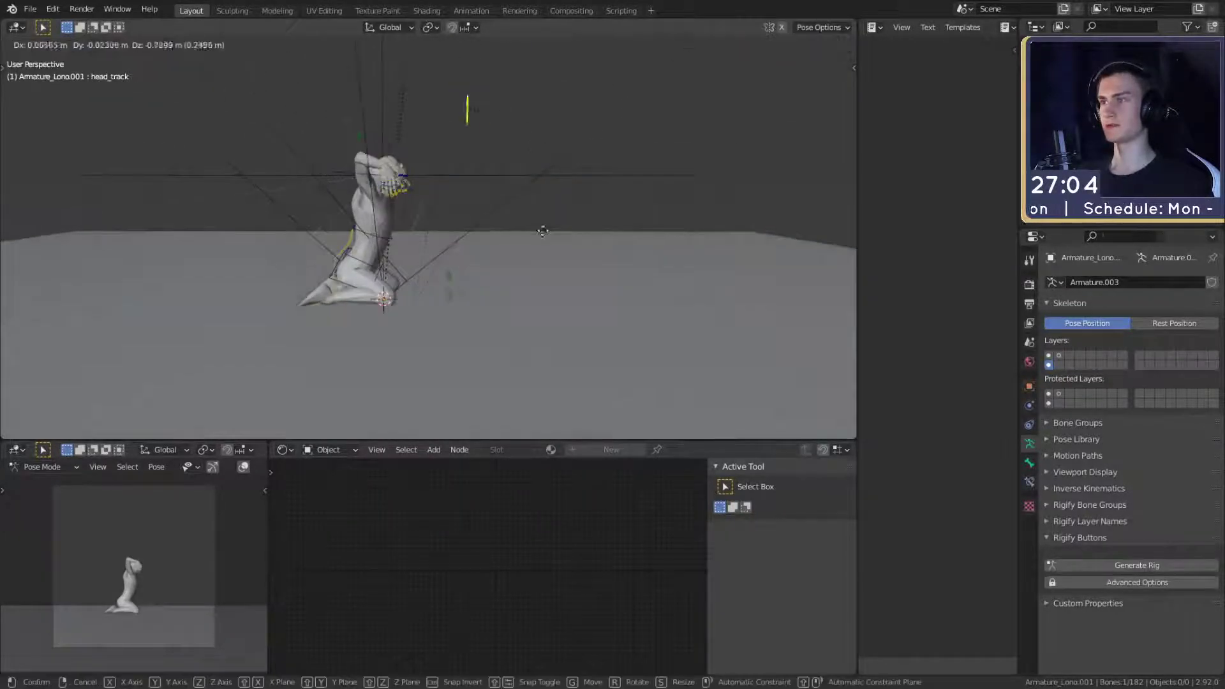
{"action": "left_click", "coordinate": [538, 263]}
- Rotate the spine_control bone about -13° around the global Y axis to lean the torso back
{"action": "scroll", "coordinate": [533, 269], "scroll_direction": "up", "scroll_amount": 3}
{"action": "middle_click_drag", "start_coordinate": [474, 243], "coordinate": [505, 231], "text": "shift"}
{"action": "left_click", "coordinate": [370, 265]}
{"action": "middle_click_drag", "start_coordinate": [370, 264], "coordinate": [523, 266]}
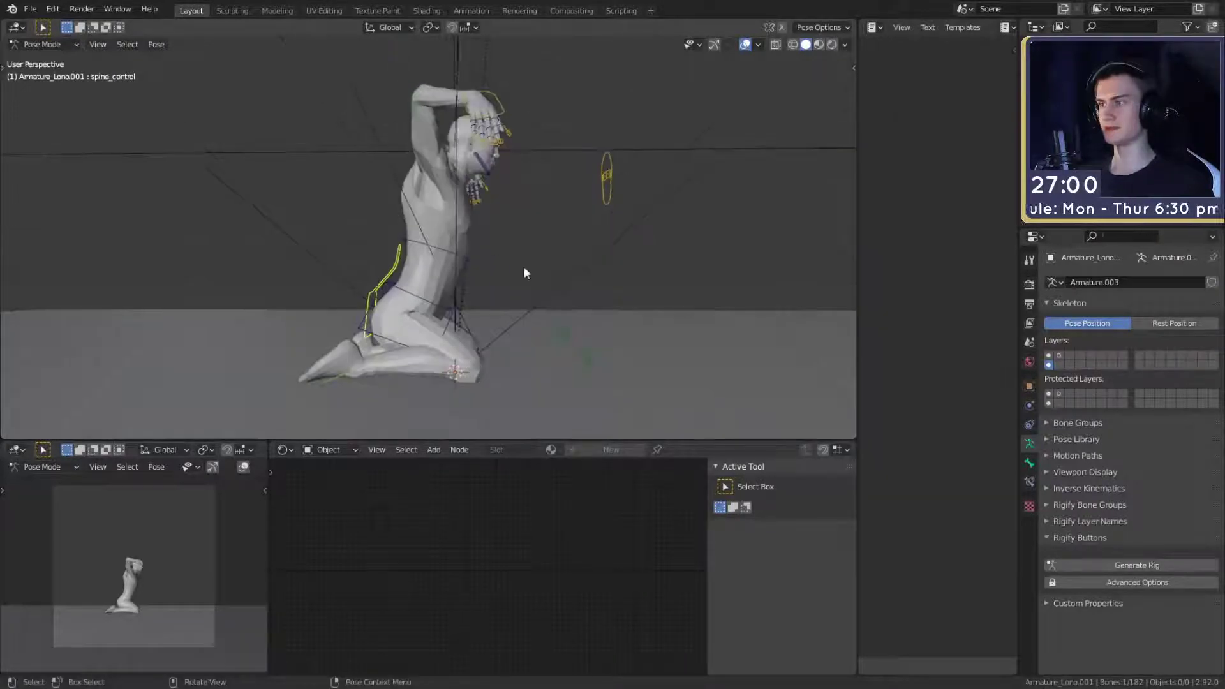
{"action": "key", "text": "r"}
{"action": "key", "text": "x"}
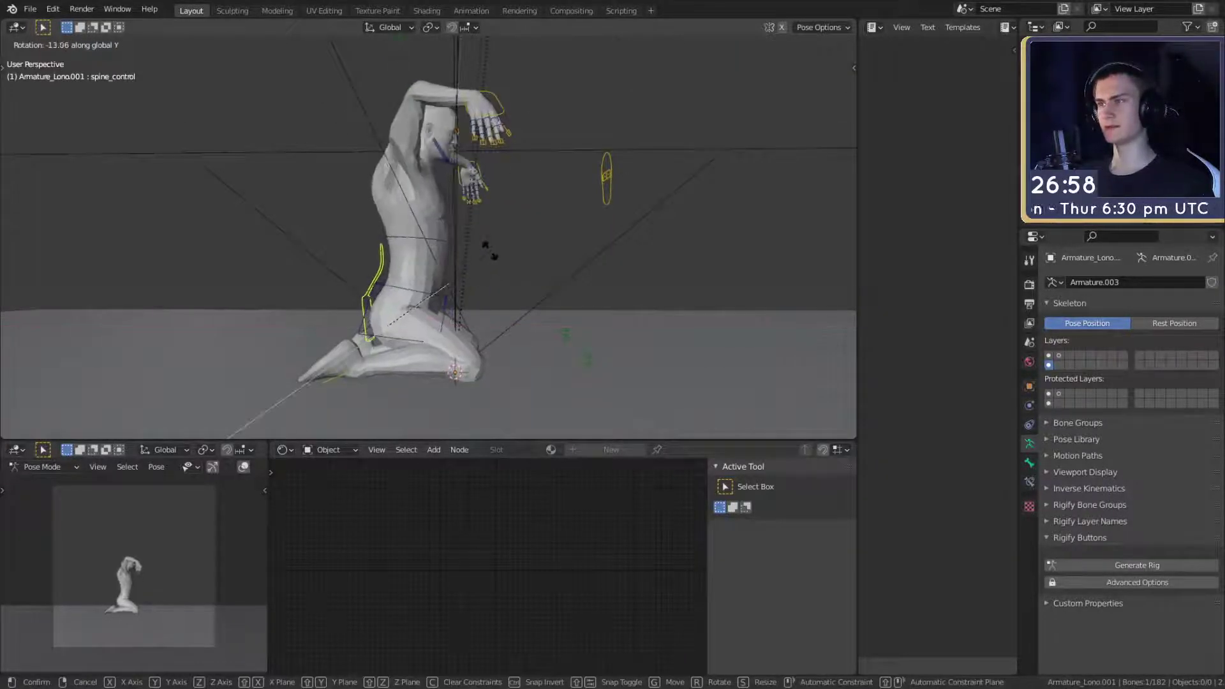
{"action": "left_click", "coordinate": [489, 255]}
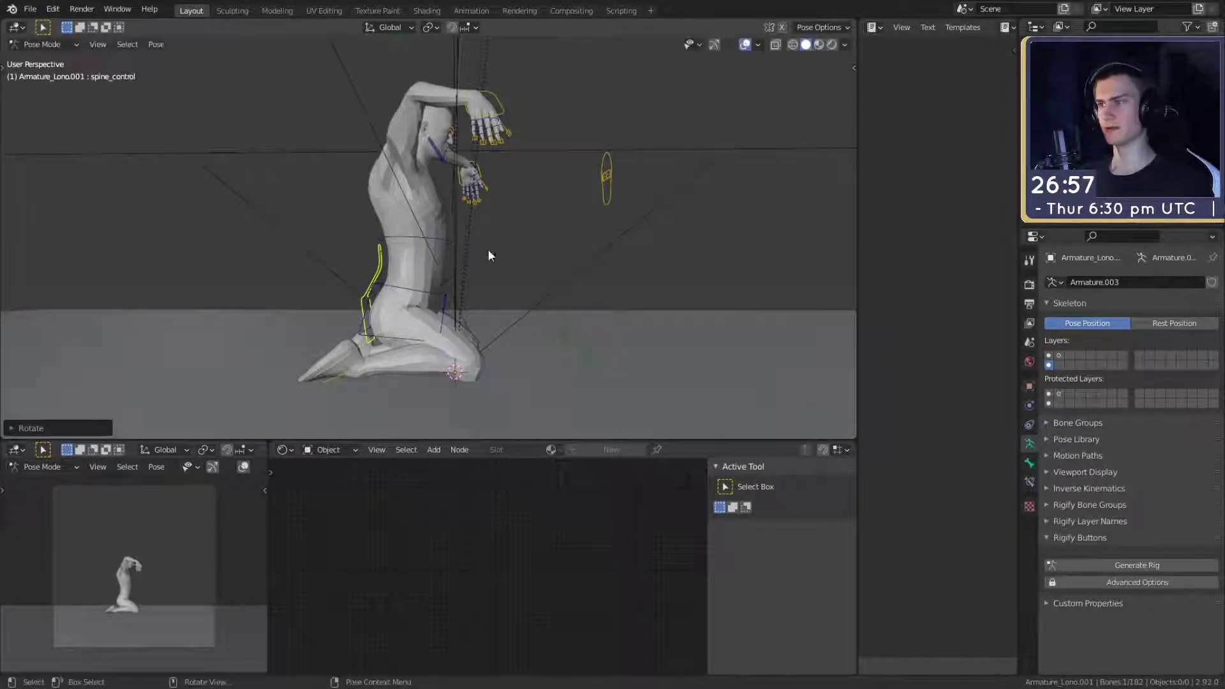
- Select the spine1 bone at the hips and rotate it about -12° around the global Y axis
{"action": "left_click", "coordinate": [531, 268]}
{"action": "left_click", "coordinate": [444, 298]}
{"action": "middle_click_drag", "start_coordinate": [531, 314], "coordinate": [515, 273], "text": "shift"}
{"action": "key", "text": "r"}
{"action": "key", "text": "x"}
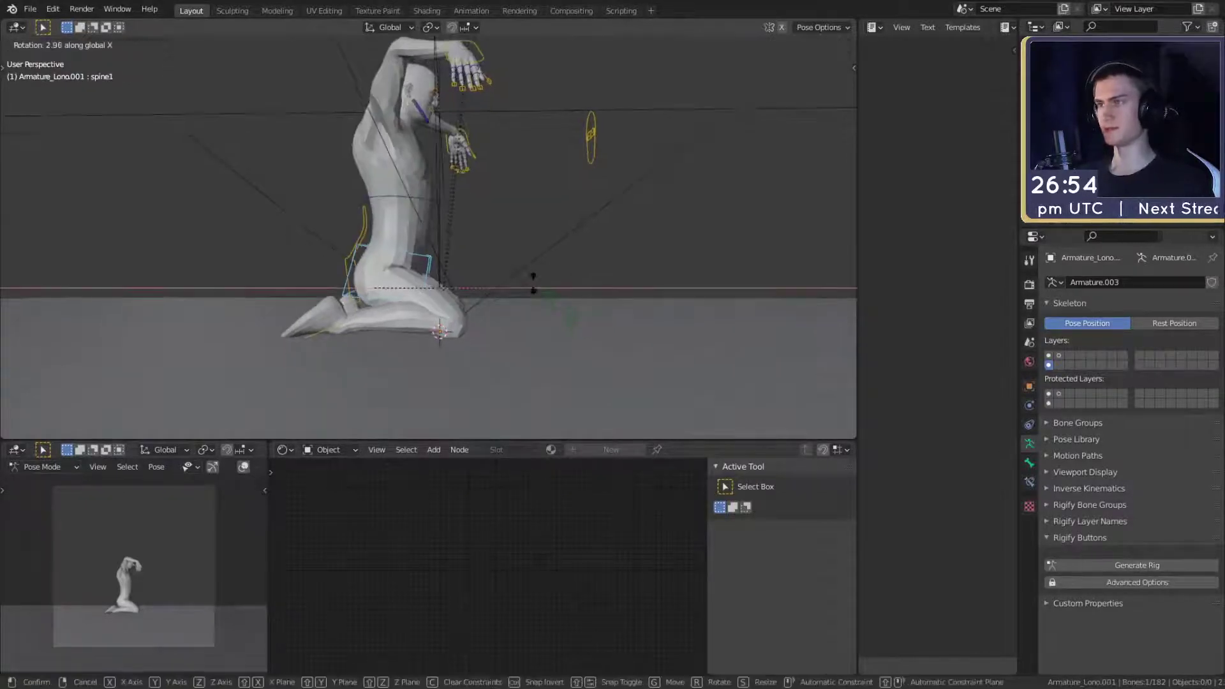
{"action": "key", "text": "y"}
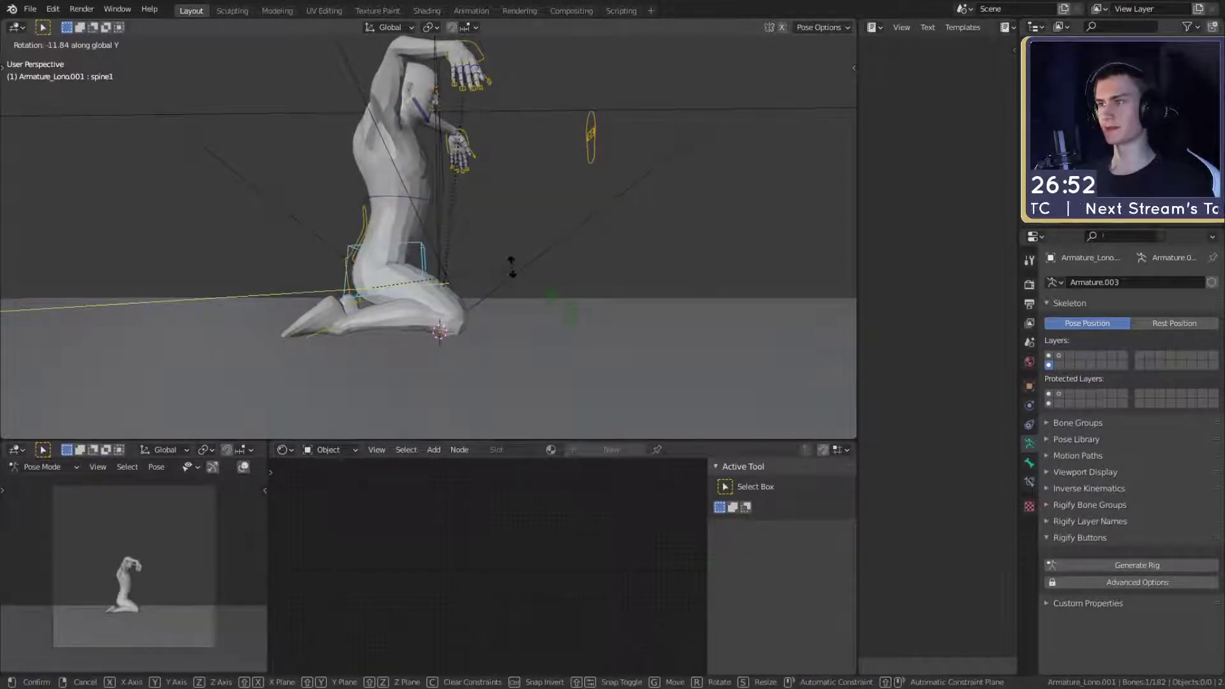
{"action": "left_click", "coordinate": [510, 264]}
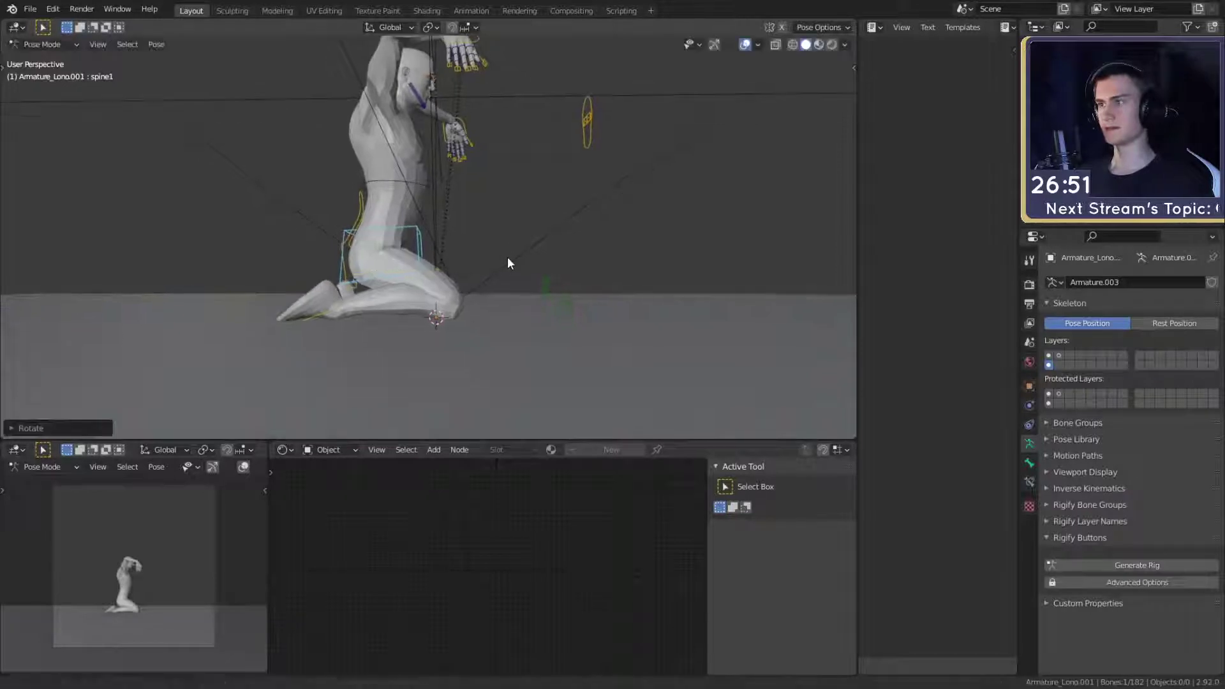
- Select the spine_control bone and shift it very slightly along the global Z axis
{"action": "left_click", "coordinate": [361, 213]}
{"action": "key", "text": "g"}
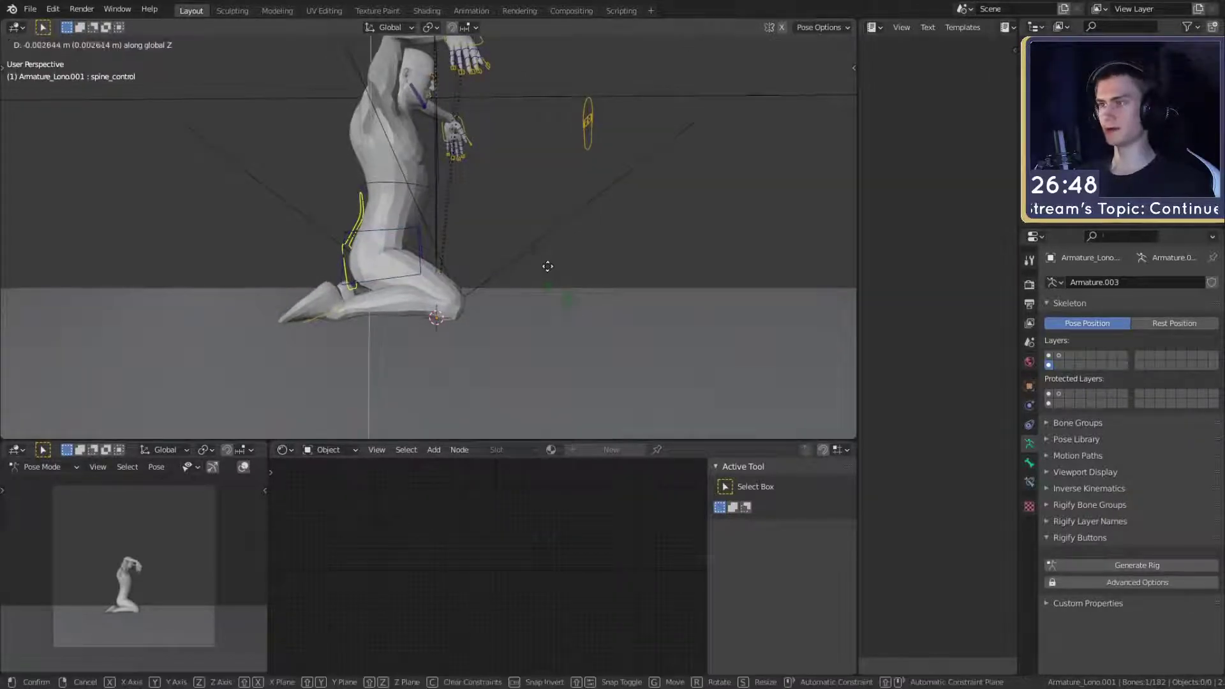
{"action": "key", "text": "z"}
{"action": "left_click", "coordinate": [499, 223]}
- Rotate the coreIK bone at the waist around the global Y axis to bend the upper torso forward
{"action": "middle_click_drag", "start_coordinate": [499, 224], "coordinate": [426, 219]}
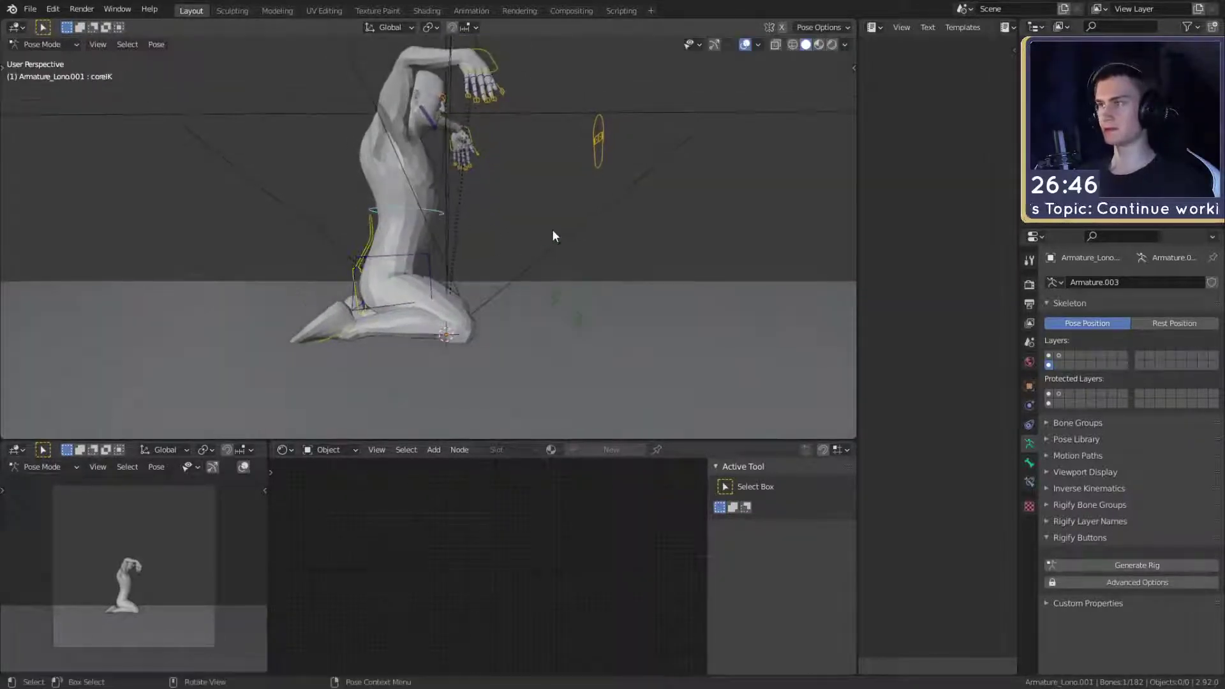
{"action": "key", "text": "r"}
{"action": "key", "text": "y"}
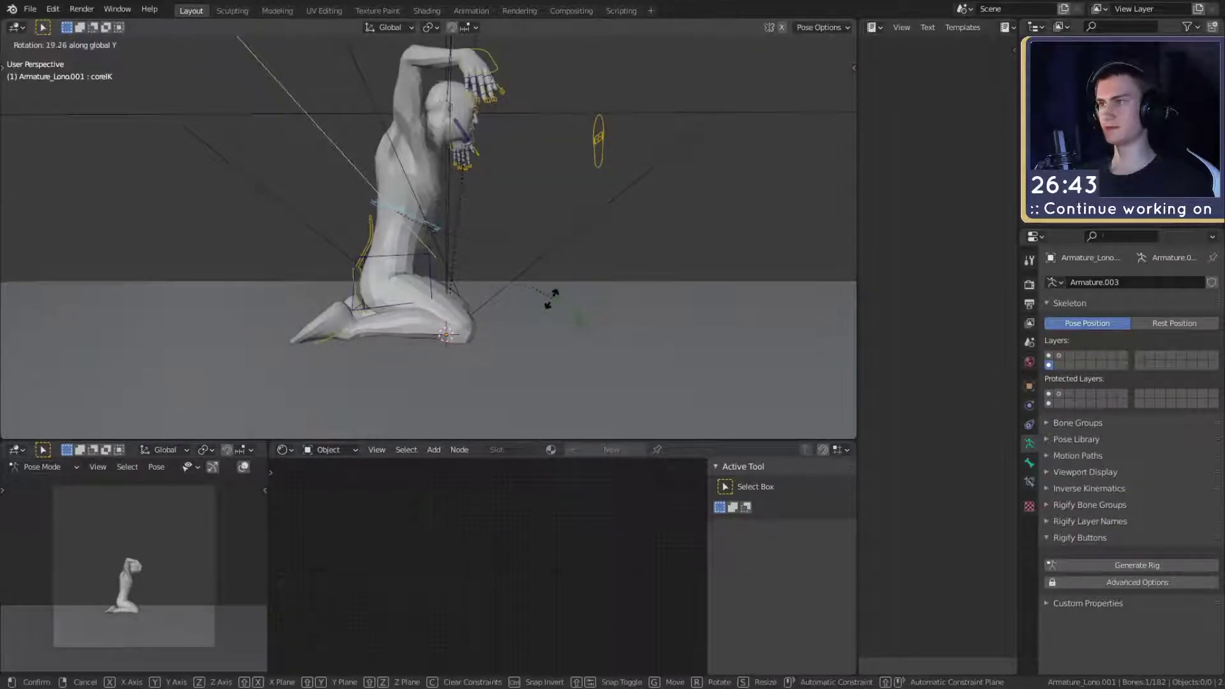
{"action": "left_click", "coordinate": [511, 342]}
- Select the spine1 bone and rotate it about -14° around the global Y axis to tip the pelvis back
{"action": "middle_click_drag", "start_coordinate": [511, 342], "coordinate": [511, 243]}
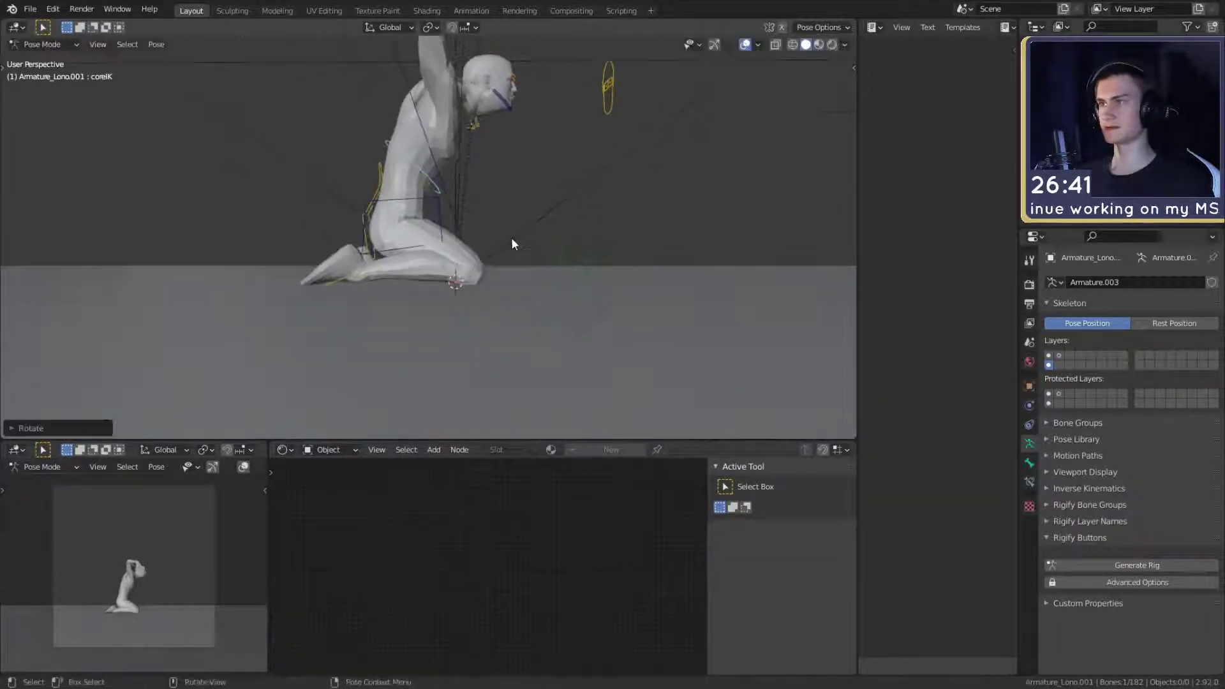
{"action": "scroll", "coordinate": [511, 244], "scroll_direction": "up", "scroll_amount": 2}
{"action": "left_click", "coordinate": [400, 188]}
{"action": "middle_click_drag", "start_coordinate": [409, 192], "coordinate": [499, 208]}
{"action": "key", "text": "r"}
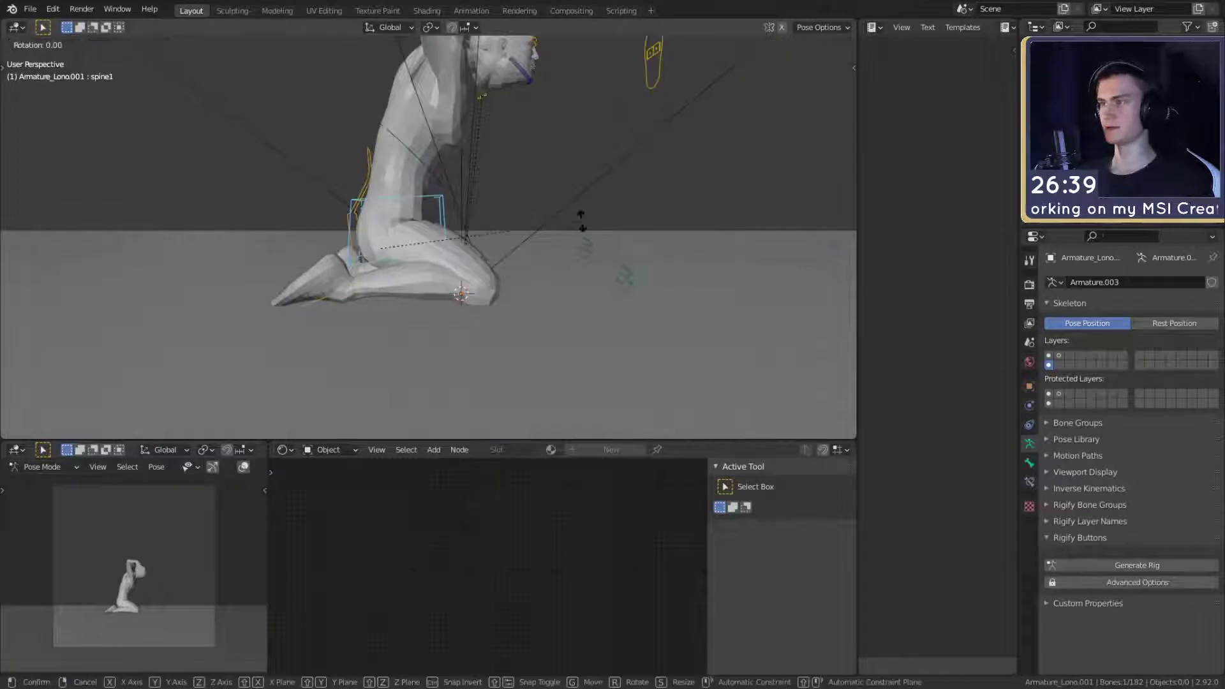
{"action": "key", "text": "y"}
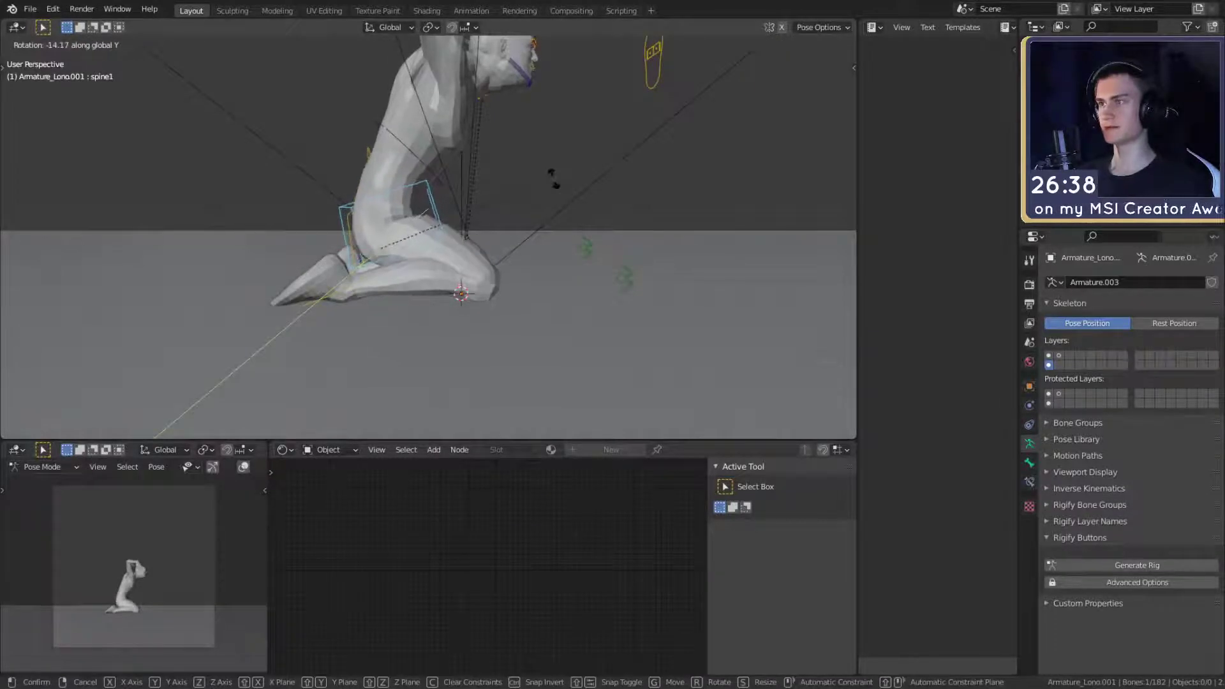
{"action": "left_click", "coordinate": [553, 179]}
{"action": "key", "text": "g"}
{"action": "key", "text": "z"}
{"action": "right_click", "coordinate": [569, 208]}
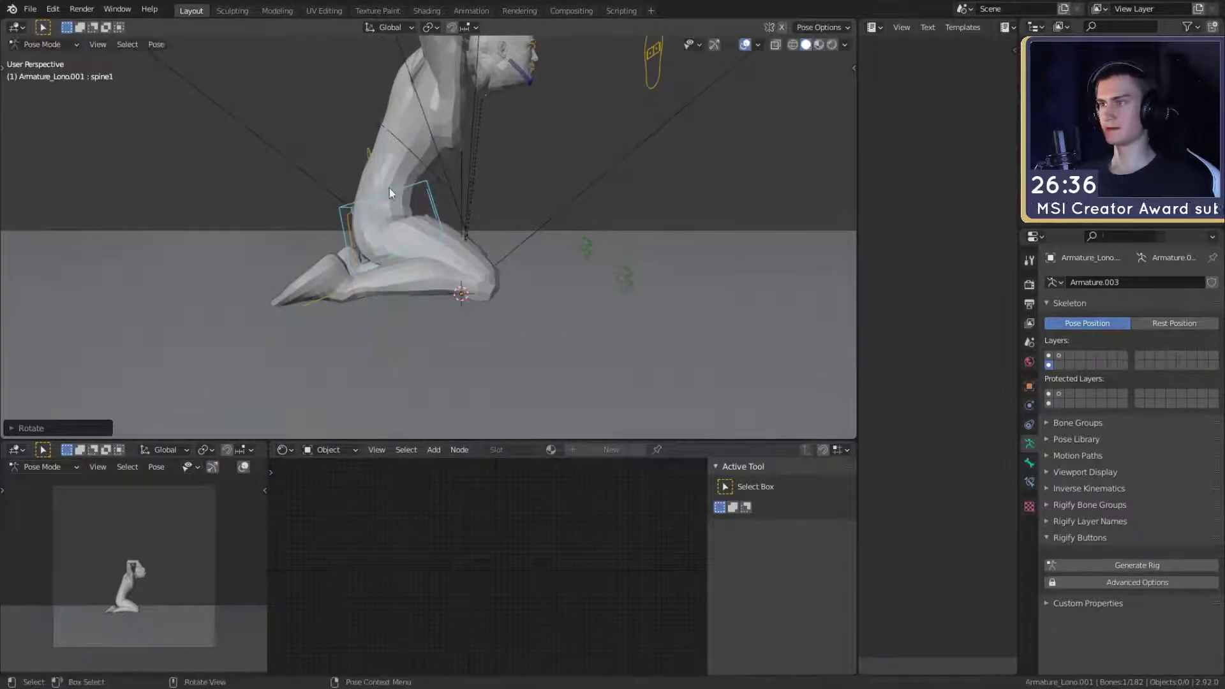
- Select the spine_control bone and lower it slightly along the global Z axis
{"action": "key", "text": "g"}
{"action": "key", "text": "z"}
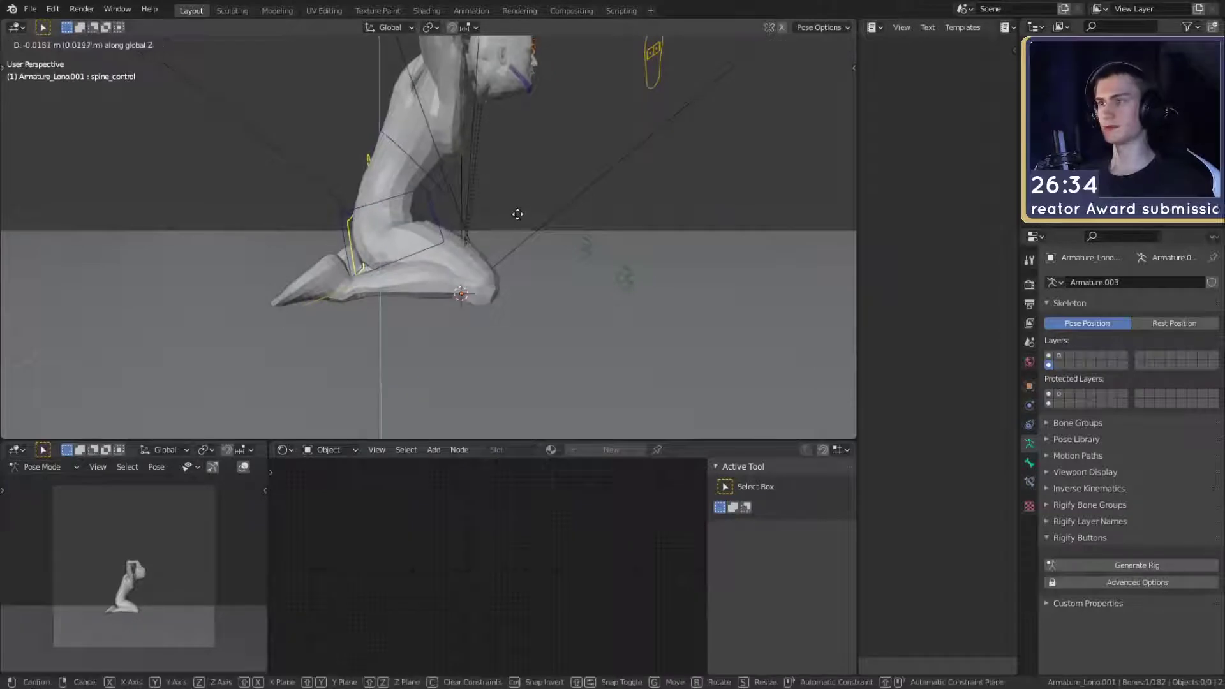
{"action": "left_click", "coordinate": [518, 216]}
- Select the coreIK bone at the waist and rotate it around the global Y axis to lean the upper torso forward
{"action": "left_click", "coordinate": [454, 164]}
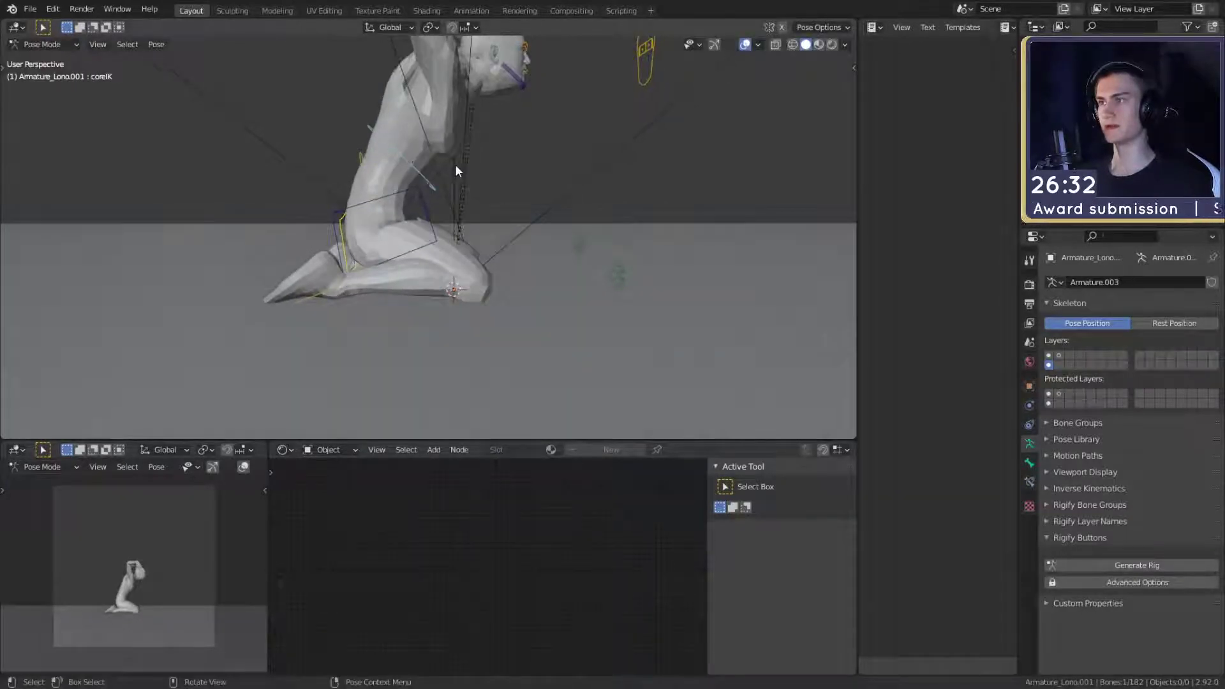
{"action": "middle_click_drag", "start_coordinate": [454, 163], "coordinate": [464, 185], "text": "shift"}
{"action": "key", "text": "r"}
{"action": "key", "text": "y"}
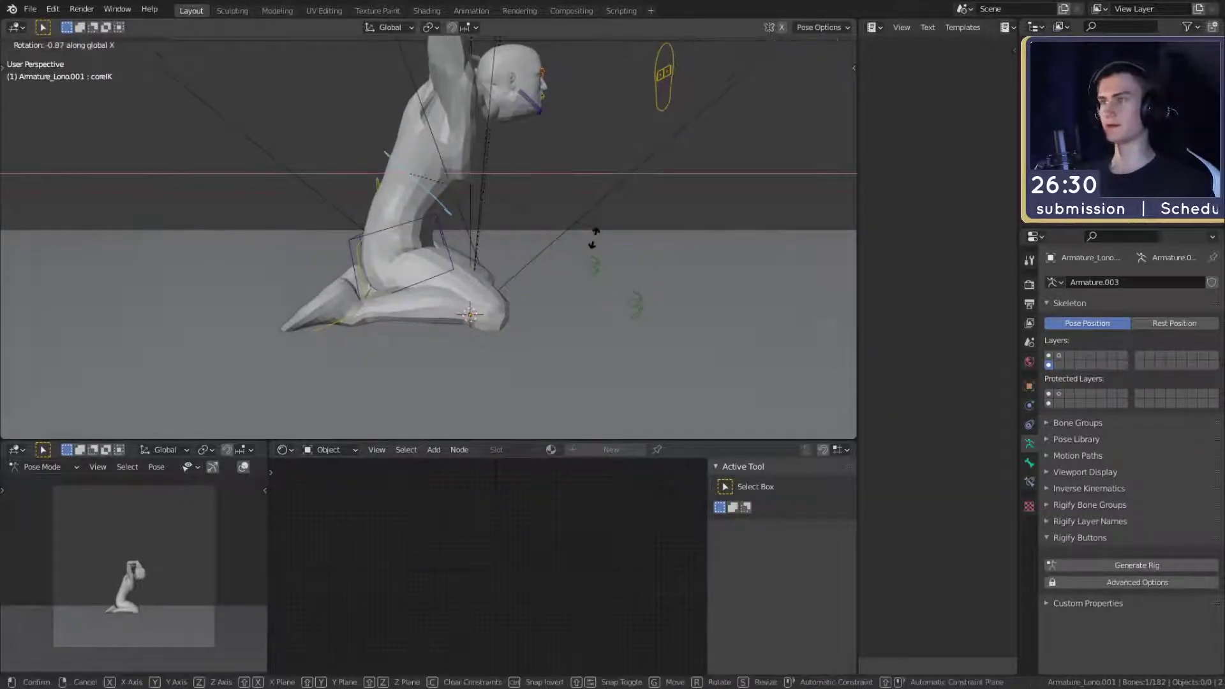
{"action": "left_click", "coordinate": [586, 245]}
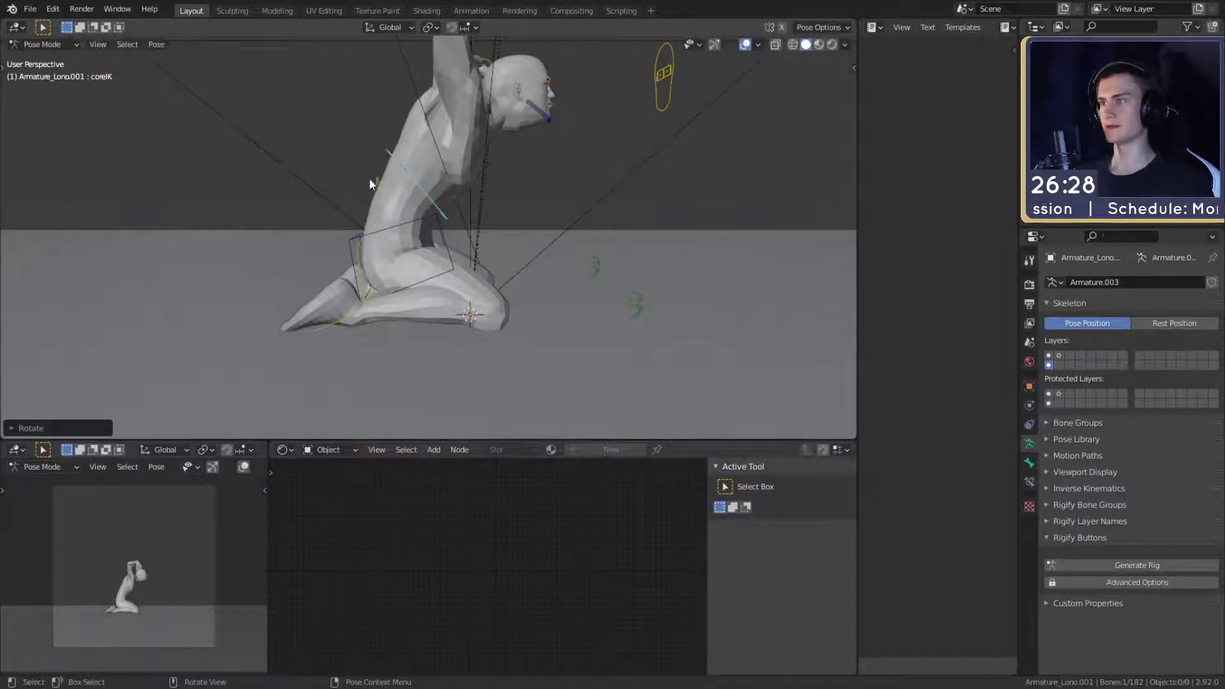
- Select the spine_control bone and rotate it about -8° around the global Y axis
{"action": "left_click", "coordinate": [368, 182]}
{"action": "key", "text": "r"}
{"action": "key", "text": "x"}
{"action": "key", "text": "y"}
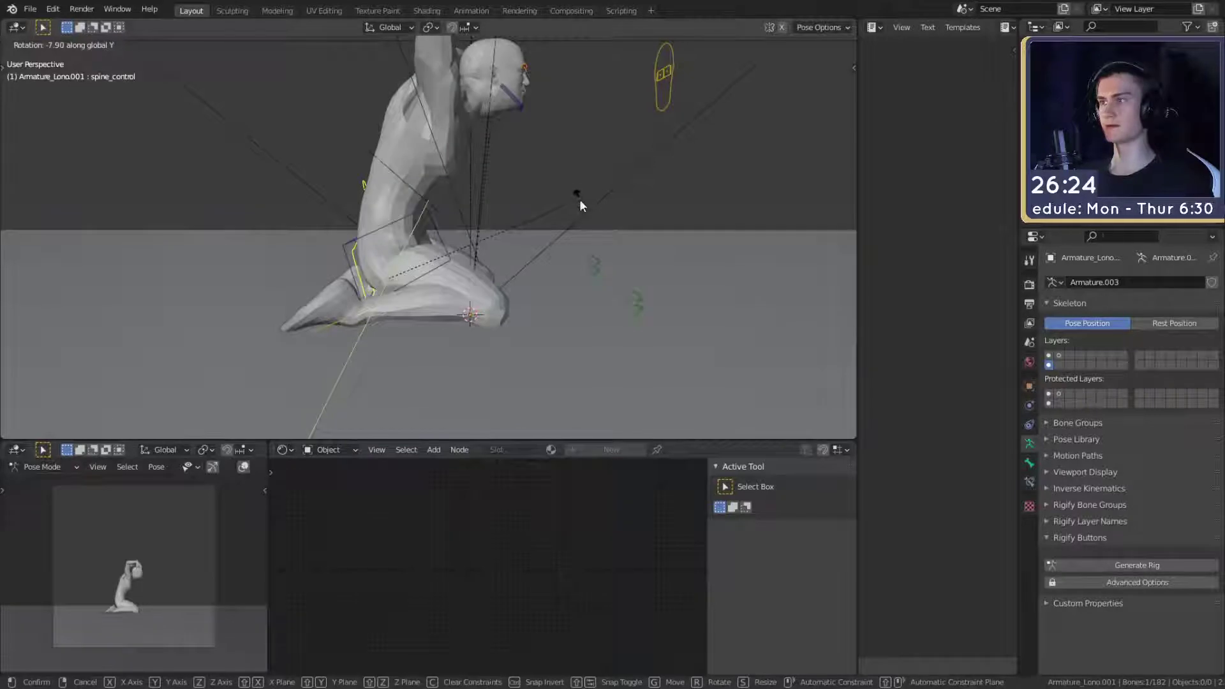
{"action": "left_click", "coordinate": [579, 205]}
- Select the head_track control in front of the face and move it lower so the head looks down
{"action": "middle_click_drag", "start_coordinate": [442, 210], "coordinate": [478, 205], "text": "shift"}
{"action": "left_click", "coordinate": [403, 192]}
{"action": "middle_click_drag", "start_coordinate": [488, 127], "coordinate": [491, 205], "text": "shift"}
{"action": "scroll", "coordinate": [490, 205], "scroll_direction": "down", "scroll_amount": 4}
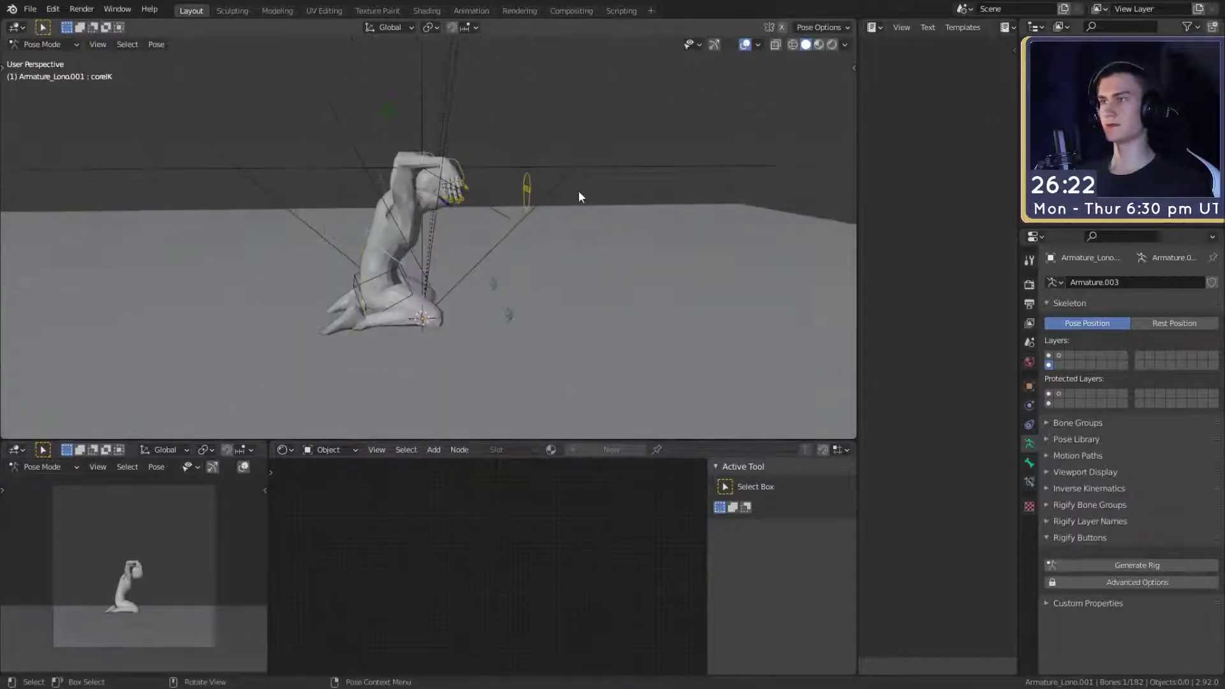
{"action": "left_click", "coordinate": [531, 194]}
{"action": "key", "text": "g"}
{"action": "mouse_move", "coordinate": [559, 255]}
{"action": "middle_mouse_down", "text": "shift"}
{"action": "mouse_move", "coordinate": [541, 219]}
{"action": "mouse_move", "coordinate": [542, 263]}
{"action": "middle_mouse_up", "text": "shift"}
{"action": "left_click", "coordinate": [517, 256]}
- Select handIK.R beside the head and move it down about 0.7 m to the front of the right thigh
{"action": "left_click", "coordinate": [469, 139]}
{"action": "middle_click_drag", "start_coordinate": [470, 146], "coordinate": [367, 182]}
{"action": "key", "text": "g"}
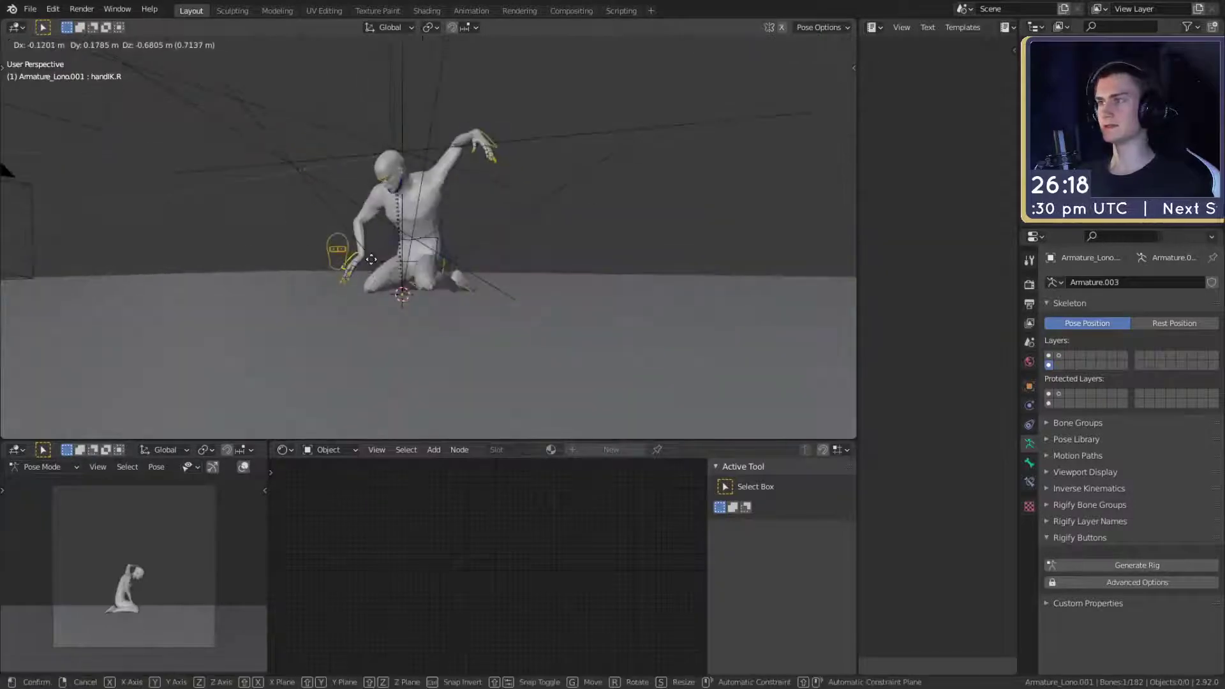
{"action": "left_click", "coordinate": [369, 267]}
- Rotate handIK.R so the right hand's fingers point forward over the thighs
{"action": "middle_click_drag", "start_coordinate": [376, 268], "coordinate": [581, 283]}
{"action": "scroll", "coordinate": [561, 274], "scroll_direction": "up", "scroll_amount": 4}
{"action": "middle_click_drag", "start_coordinate": [469, 264], "coordinate": [533, 236]}
{"action": "key", "text": "r"}
{"action": "left_click", "coordinate": [447, 165]}
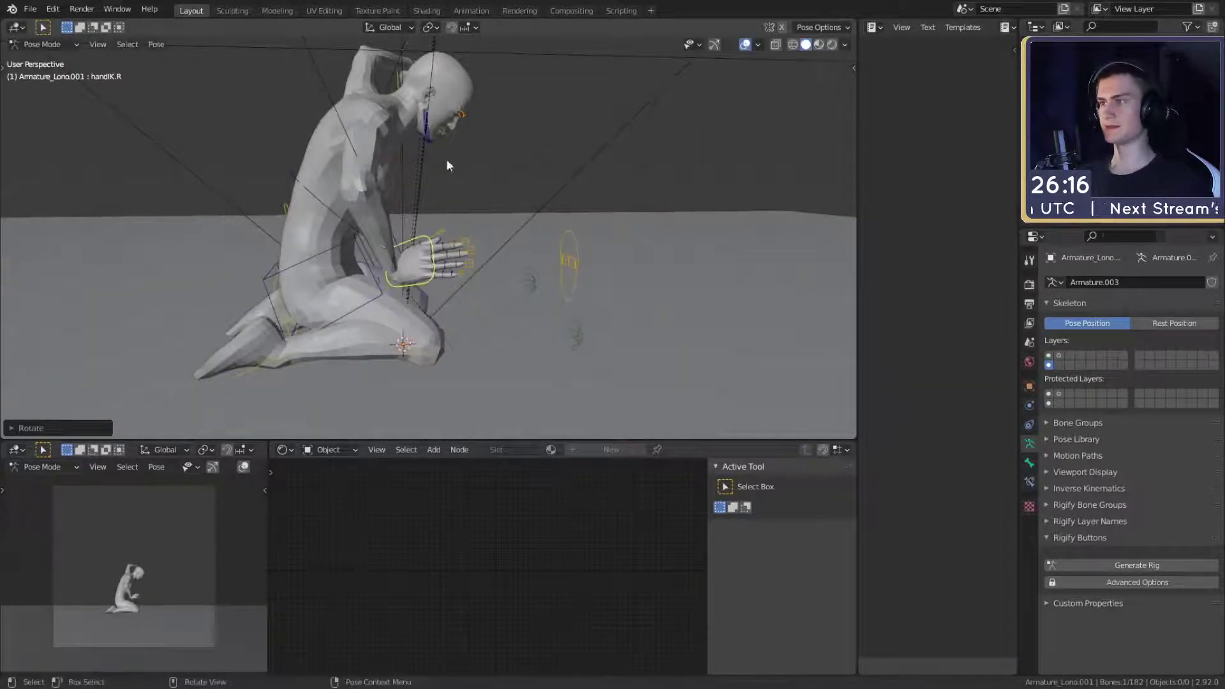
- Select the armIK.R elbow target and move it low behind the figure to swing the right elbow back
{"action": "scroll", "coordinate": [488, 290], "scroll_direction": "down", "scroll_amount": 5}
{"action": "middle_click_drag", "start_coordinate": [489, 291], "coordinate": [564, 255]}
{"action": "left_click", "coordinate": [481, 113]}
{"action": "middle_click_drag", "start_coordinate": [481, 115], "coordinate": [592, 220]}
{"action": "key", "text": "g"}
{"action": "left_click", "coordinate": [479, 317]}
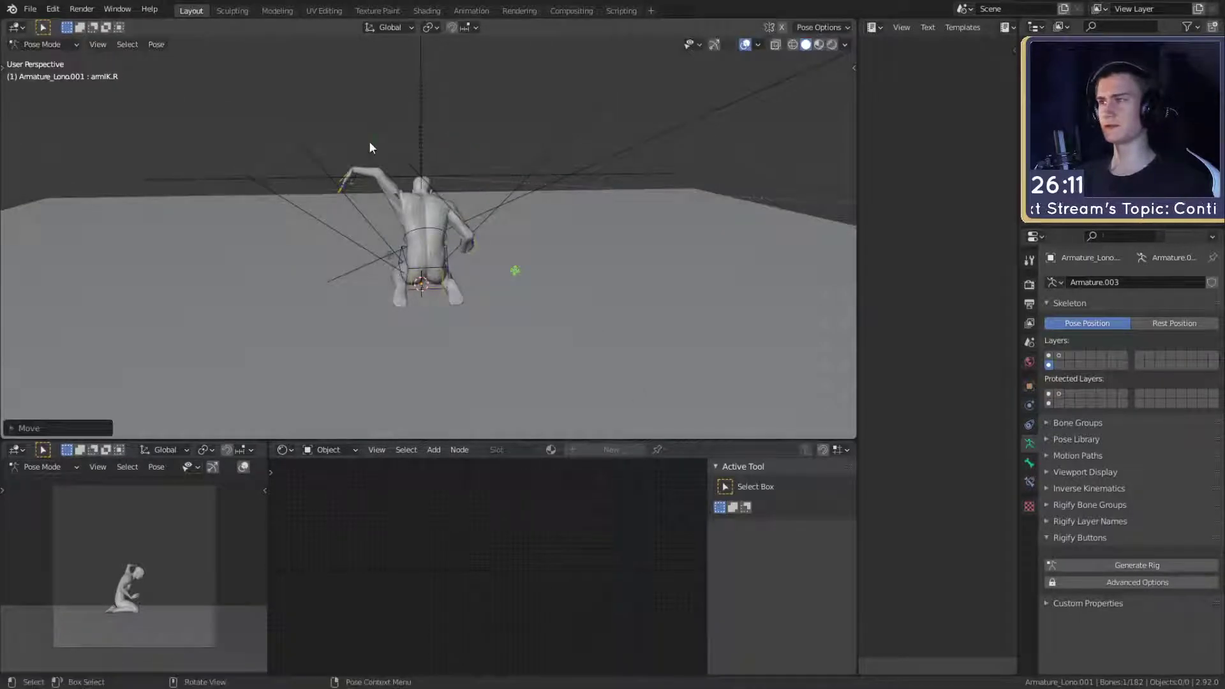
- Reposition the raised left arm with its IK controls so the left hand sits in front of the chest
{"action": "left_click", "coordinate": [346, 183]}
{"action": "key", "text": "g"}
{"action": "left_click", "coordinate": [486, 318]}
{"action": "left_click", "coordinate": [343, 172]}
{"action": "middle_click_drag", "start_coordinate": [347, 174], "coordinate": [335, 251]}
{"action": "key", "text": "g"}
{"action": "left_click", "coordinate": [601, 265]}
- Rotate the left hand's IK control in two passes so its fingers point forward
{"action": "scroll", "coordinate": [515, 268], "scroll_direction": "up", "scroll_amount": 5}
{"action": "key", "text": "r"}
{"action": "left_click", "coordinate": [533, 345]}
{"action": "key", "text": "r"}
{"action": "left_click", "coordinate": [430, 305]}
{"action": "mouse_move", "coordinate": [430, 305]}
{"action": "middle_mouse_down"}
{"action": "mouse_move", "coordinate": [421, 293]}
{"action": "mouse_move", "coordinate": [436, 304]}
{"action": "mouse_move", "coordinate": [689, 284]}
{"action": "mouse_move", "coordinate": [591, 266]}
{"action": "mouse_move", "coordinate": [566, 279]}
{"action": "mouse_move", "coordinate": [373, 279]}
{"action": "mouse_move", "coordinate": [369, 350]}
{"action": "mouse_move", "coordinate": [440, 300]}
{"action": "middle_mouse_up"}
- Select handIK.R and rotate the right hand to point forward above the knee
{"action": "left_click", "coordinate": [356, 265]}
{"action": "key", "text": "r"}
{"action": "left_click", "coordinate": [449, 236]}
{"action": "middle_click_drag", "start_coordinate": [449, 236], "coordinate": [472, 194]}
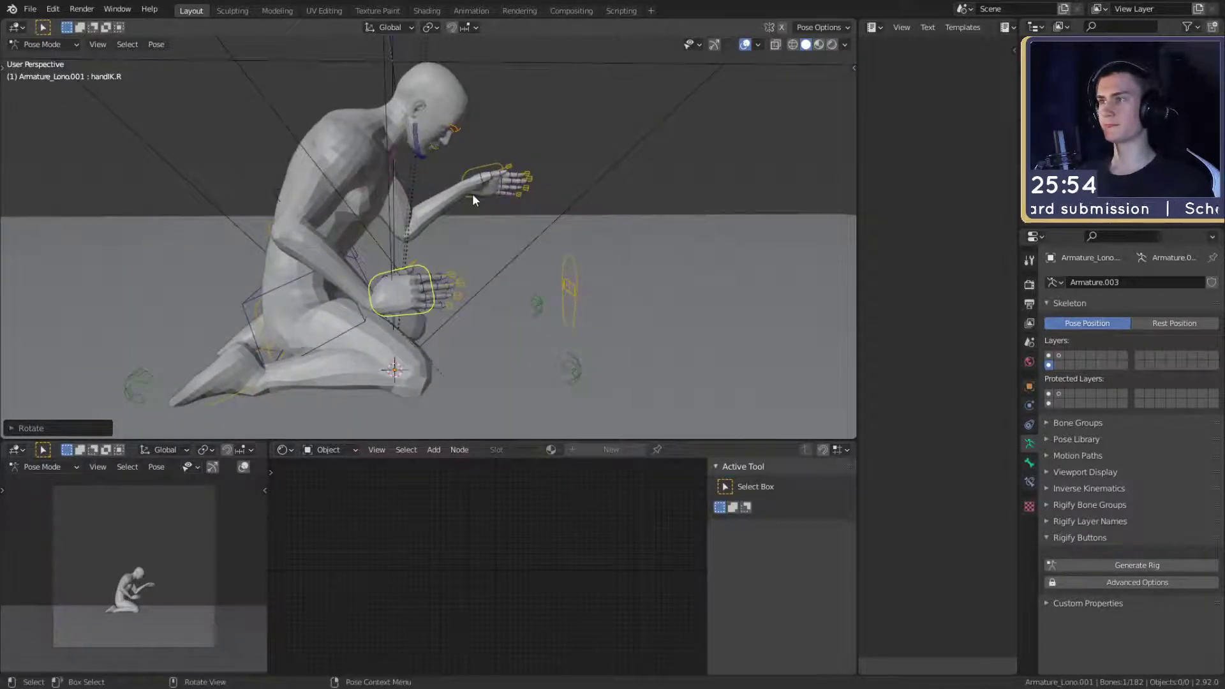
- Select the head_track control and move it down and closer to the body to tip the face toward the ground
{"action": "left_click", "coordinate": [574, 297]}
{"action": "key", "text": "g"}
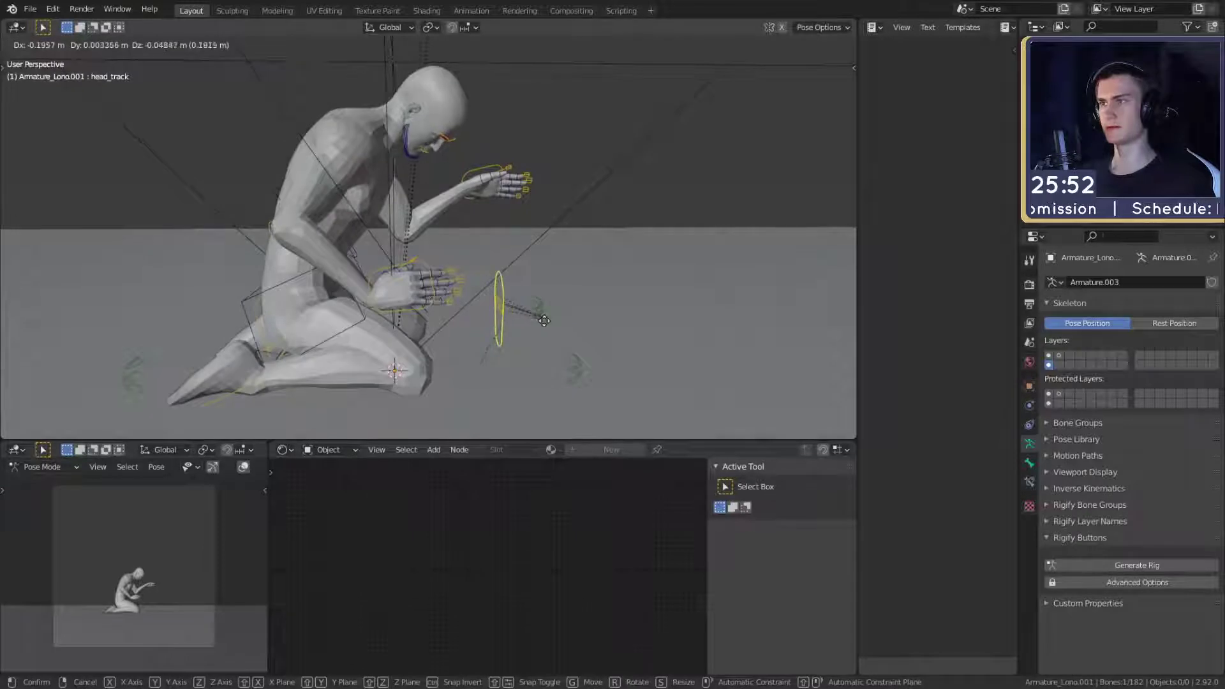
{"action": "left_click", "coordinate": [550, 327]}
{"action": "middle_click_drag", "start_coordinate": [550, 328], "coordinate": [564, 263]}
{"action": "key", "text": "g"}
{"action": "left_click", "coordinate": [476, 306]}
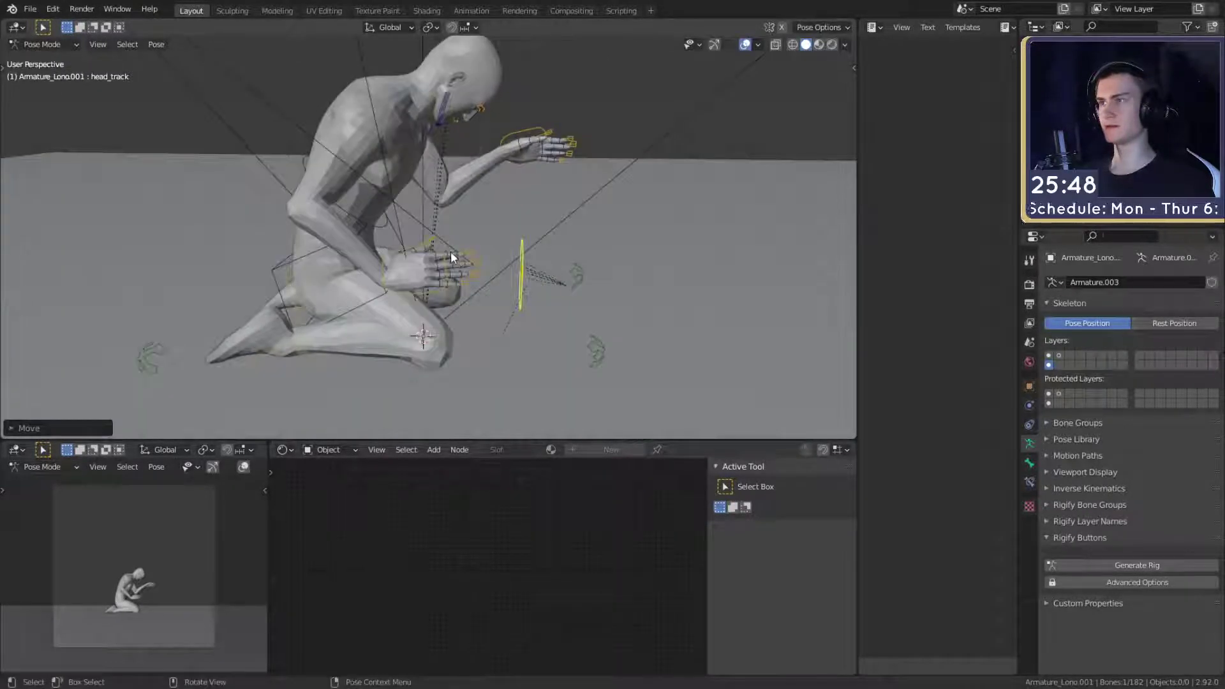
- Select the neck bones and rotate neck_2 around its local X axis to bend the neck forward
{"action": "middle_click_drag", "start_coordinate": [451, 257], "coordinate": [448, 195]}
{"action": "left_click", "coordinate": [393, 202]}
{"action": "key", "text": "r"}
{"action": "key", "text": "x"}
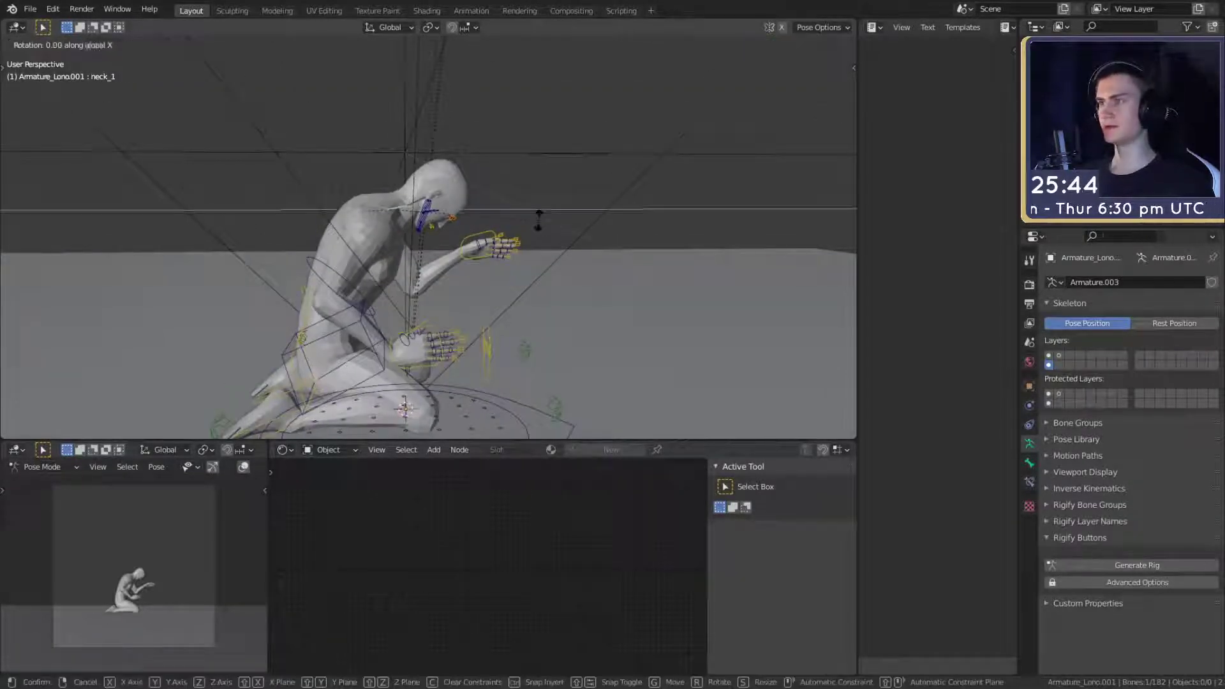
{"action": "left_click", "coordinate": [428, 208]}
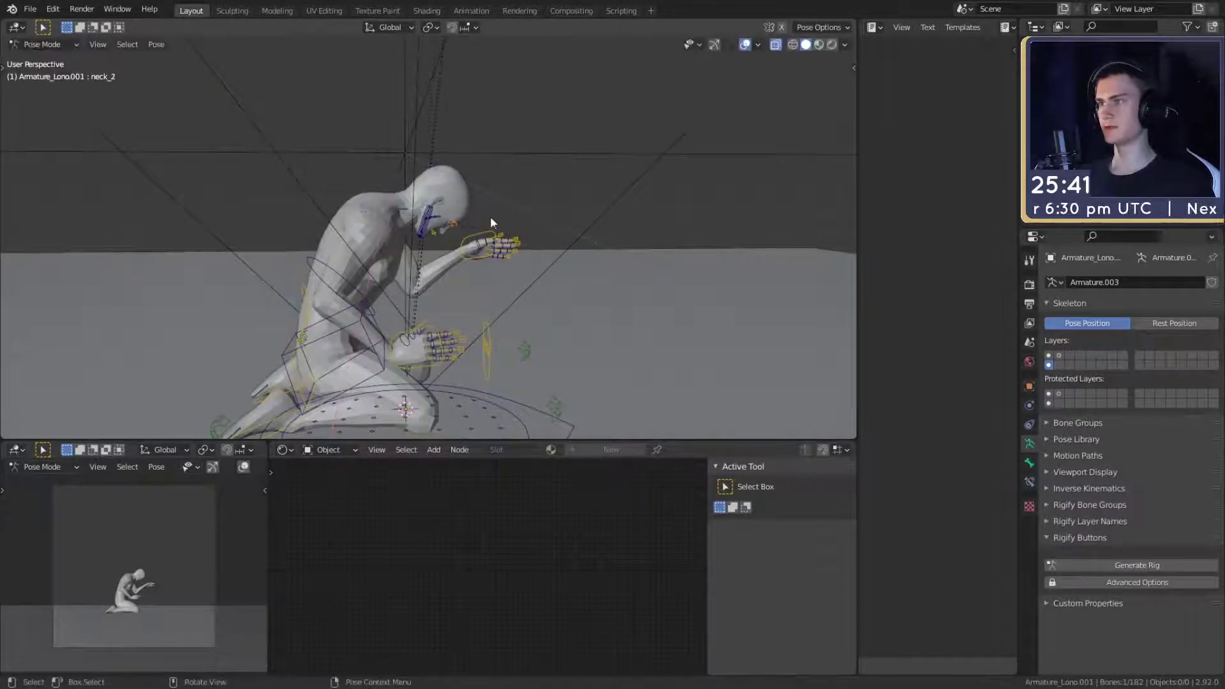
{"action": "key", "text": "r"}
{"action": "key", "text": "x"}
{"action": "key", "text": "x"}
{"action": "left_click", "coordinate": [517, 258]}
{"action": "middle_click_drag", "start_coordinate": [517, 258], "coordinate": [489, 231]}
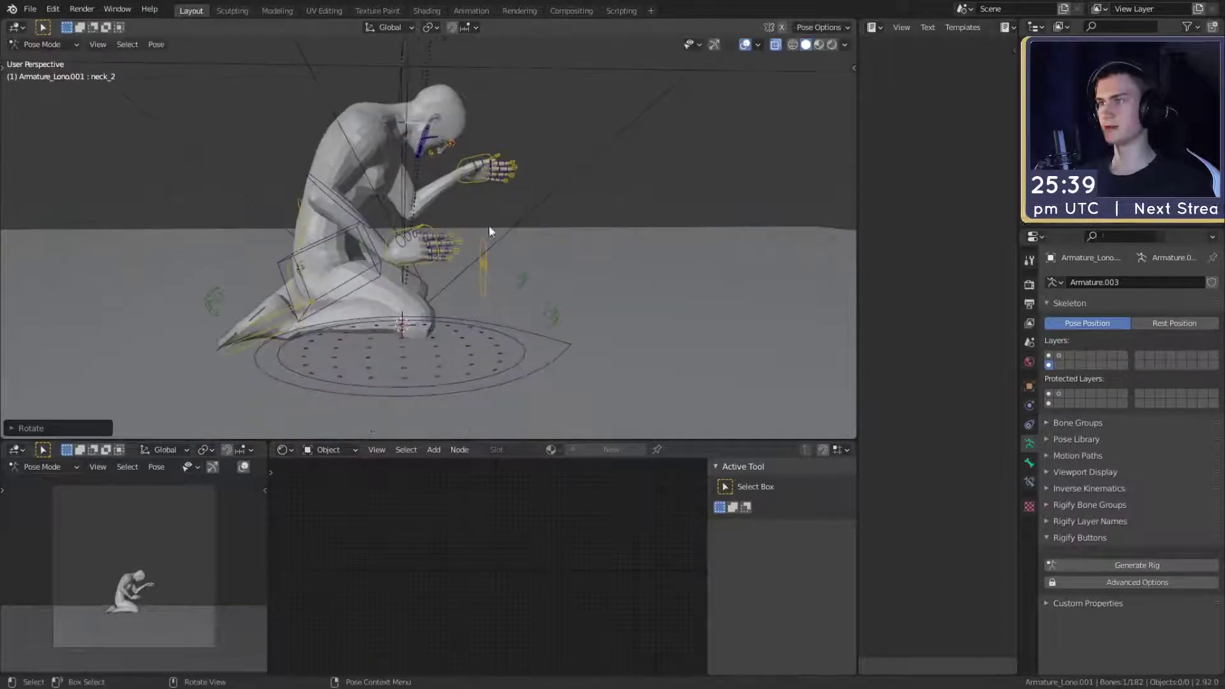
- Move the head_track control closer to the knees to tuck the head in further
{"action": "left_click", "coordinate": [492, 284]}
{"action": "key", "text": "g"}
{"action": "left_click", "coordinate": [508, 295]}
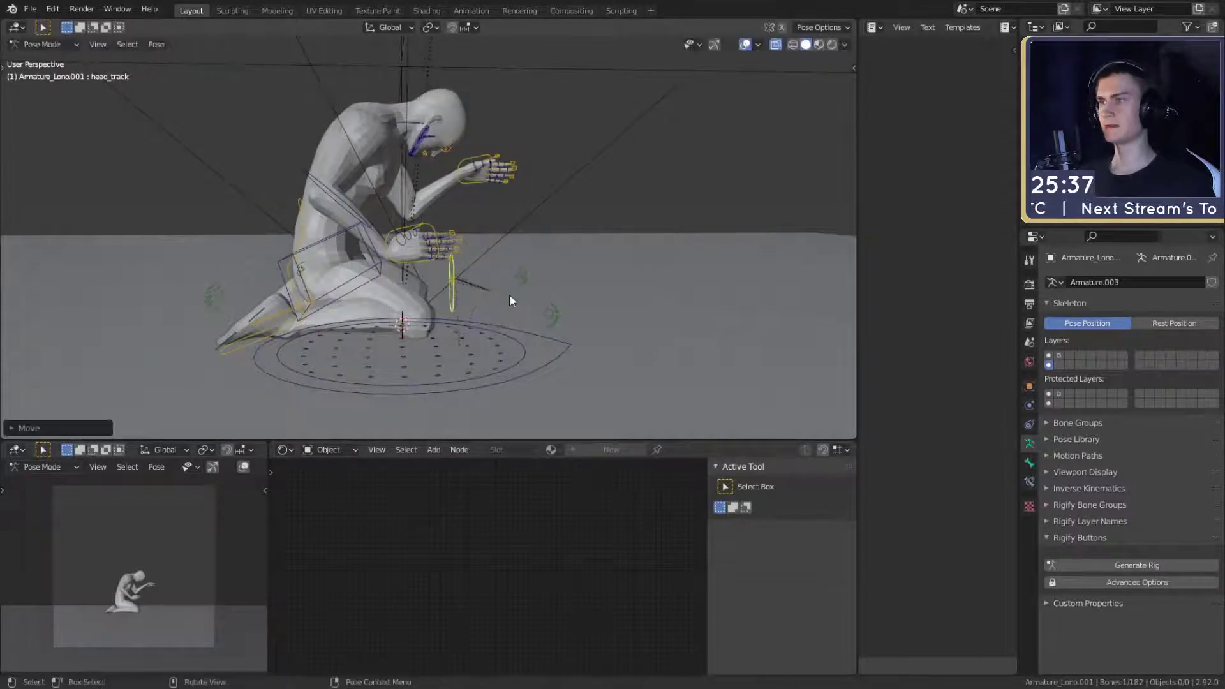
- Rotate the coreIK bone around its local X axis to hunch the upper torso forward, and undo the last two changes
{"action": "middle_click_drag", "start_coordinate": [509, 294], "coordinate": [502, 276]}
{"action": "left_click", "coordinate": [304, 159]}
{"action": "key", "text": "r"}
{"action": "key", "text": "x"}
{"action": "key", "text": "x"}
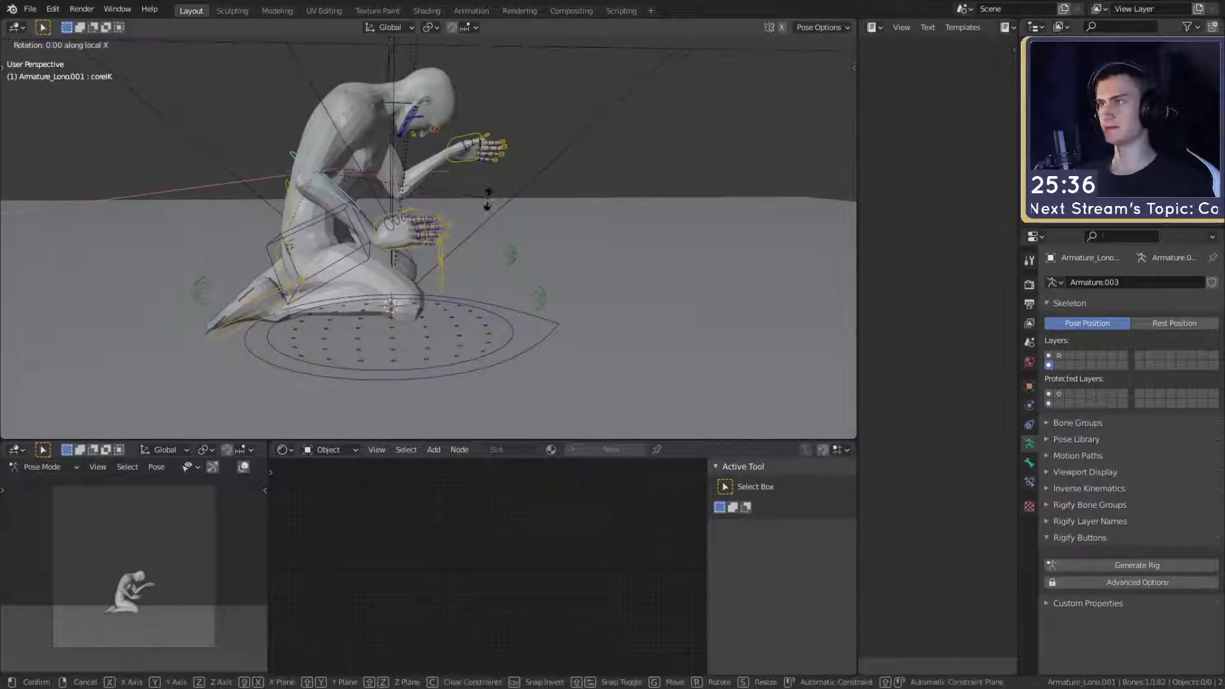
{"action": "left_click", "coordinate": [483, 231]}
{"action": "middle_click_drag", "start_coordinate": [483, 231], "coordinate": [514, 243]}
{"action": "key", "text": "ctrl+z"}
{"action": "key", "text": "ctrl+z"}
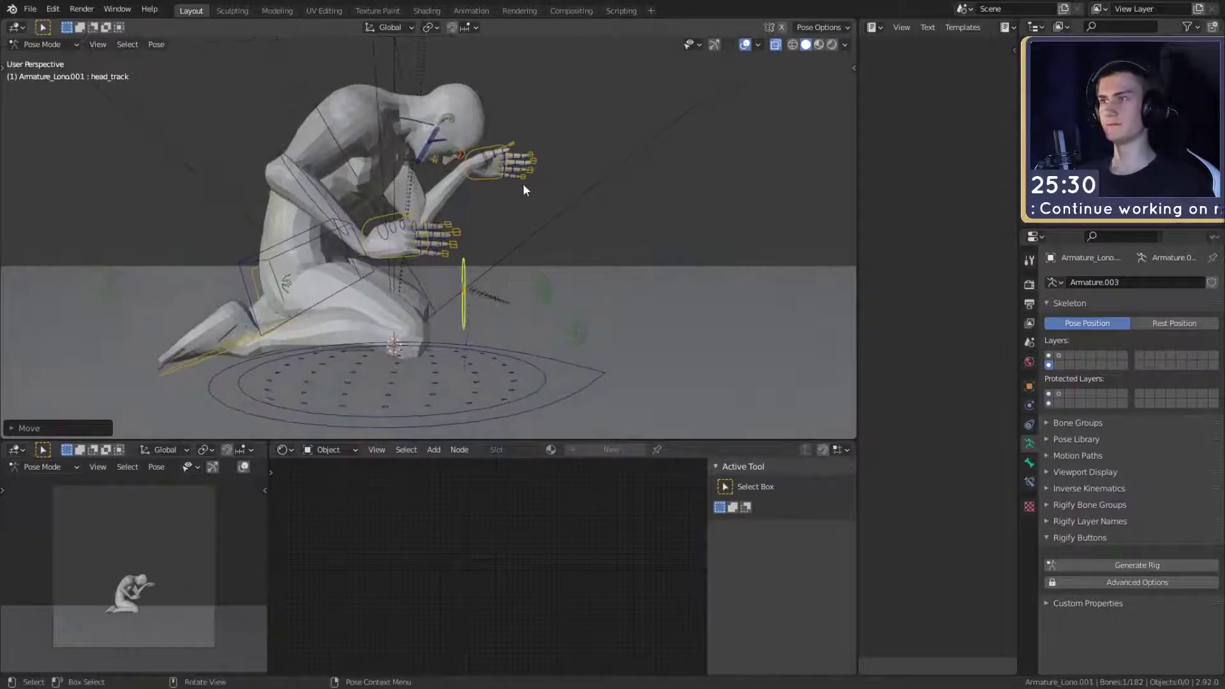
- Select the main_control bone under the figure and adjust the whole rig's height slightly along the global Z axis
{"action": "left_click", "coordinate": [405, 256]}
{"action": "middle_click_drag", "start_coordinate": [424, 252], "coordinate": [373, 255]}
{"action": "middle_click_drag", "start_coordinate": [447, 273], "coordinate": [529, 253]}
{"action": "scroll", "coordinate": [492, 338], "scroll_direction": "down", "scroll_amount": 3}
{"action": "scroll", "coordinate": [492, 340], "scroll_direction": "up", "scroll_amount": 3}
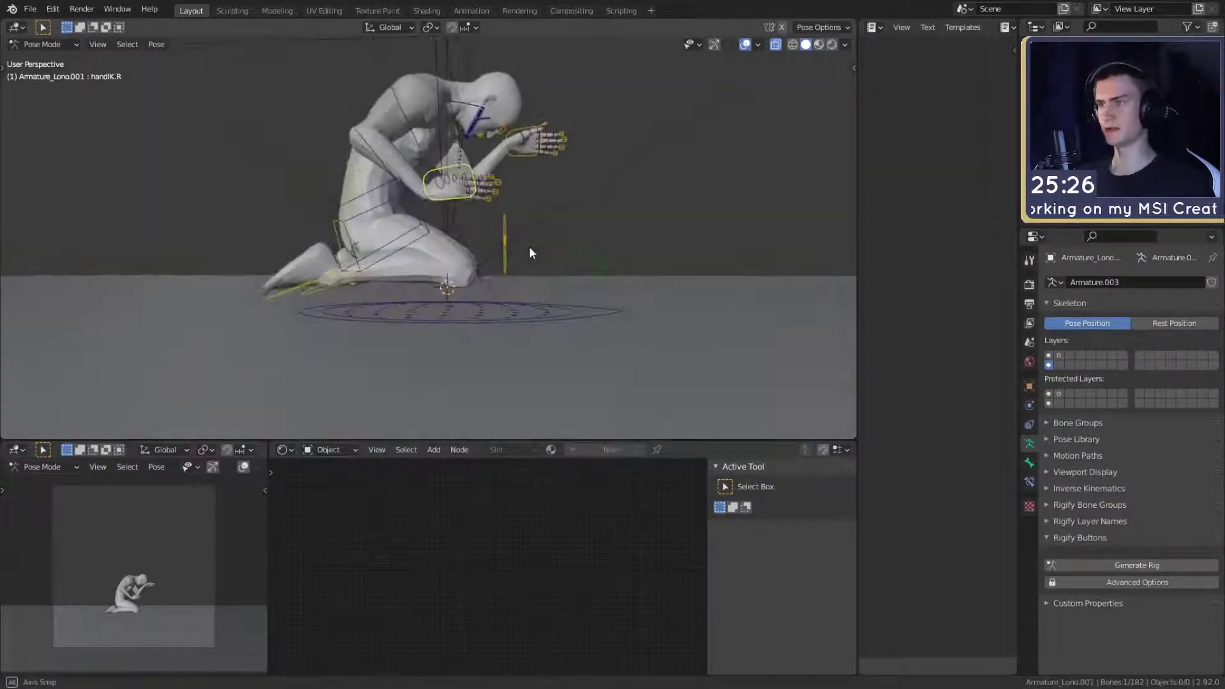
{"action": "middle_click_drag", "start_coordinate": [541, 311], "coordinate": [576, 266]}
{"action": "key", "text": "g"}
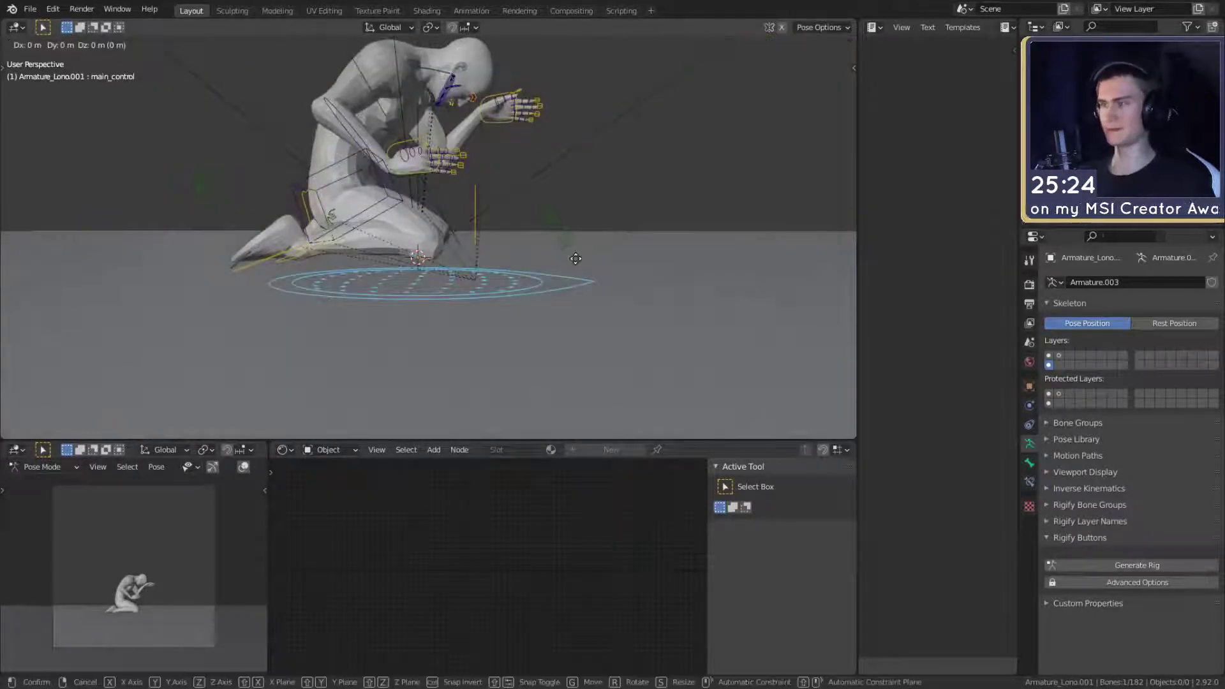
{"action": "key", "text": "z"}
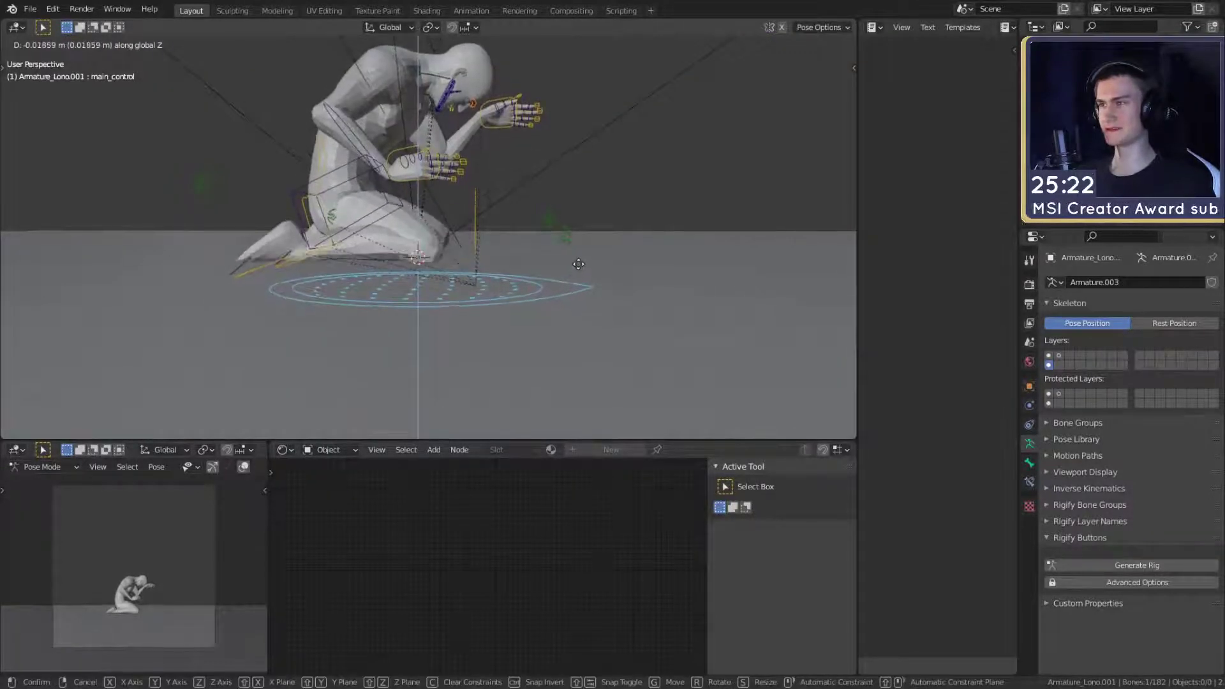
{"action": "left_click", "coordinate": [579, 252]}
- Select handIK.R and move the right hand up beside the head
{"action": "middle_click_drag", "start_coordinate": [579, 252], "coordinate": [494, 260]}
{"action": "scroll", "coordinate": [537, 255], "scroll_direction": "up", "scroll_amount": 4}
{"action": "left_click", "coordinate": [380, 298]}
{"action": "middle_click_drag", "start_coordinate": [442, 290], "coordinate": [373, 255]}
{"action": "key", "text": "g"}
{"action": "left_click", "coordinate": [452, 143]}
- Rotate handIK.R in two passes so the right hand's fingers point upward beside the head
{"action": "key", "text": "r"}
{"action": "left_click", "coordinate": [472, 160]}
{"action": "middle_click_drag", "start_coordinate": [472, 159], "coordinate": [514, 165]}
{"action": "key", "text": "r"}
{"action": "left_click", "coordinate": [397, 331]}
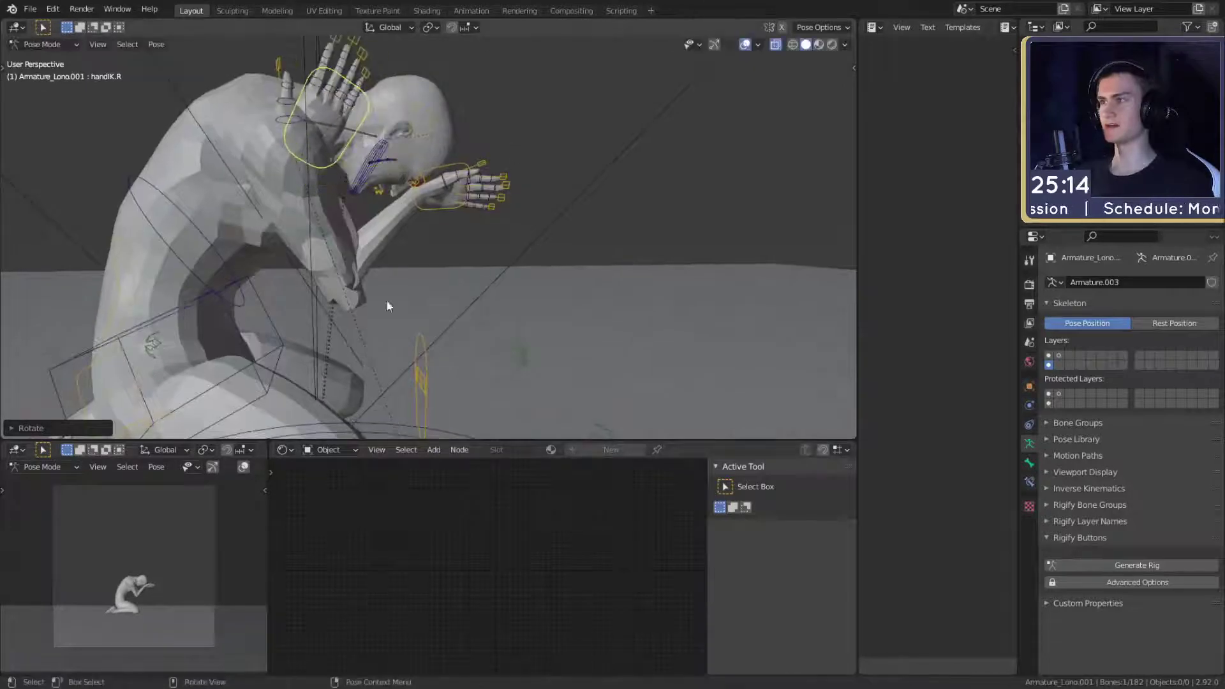
- Move handIK.R against the right side of the head and rotate it to align the palm with the head
{"action": "key", "text": "g"}
{"action": "left_click", "coordinate": [500, 326]}
{"action": "middle_click_drag", "start_coordinate": [500, 327], "coordinate": [394, 301]}
{"action": "key", "text": "g"}
{"action": "left_click", "coordinate": [396, 333]}
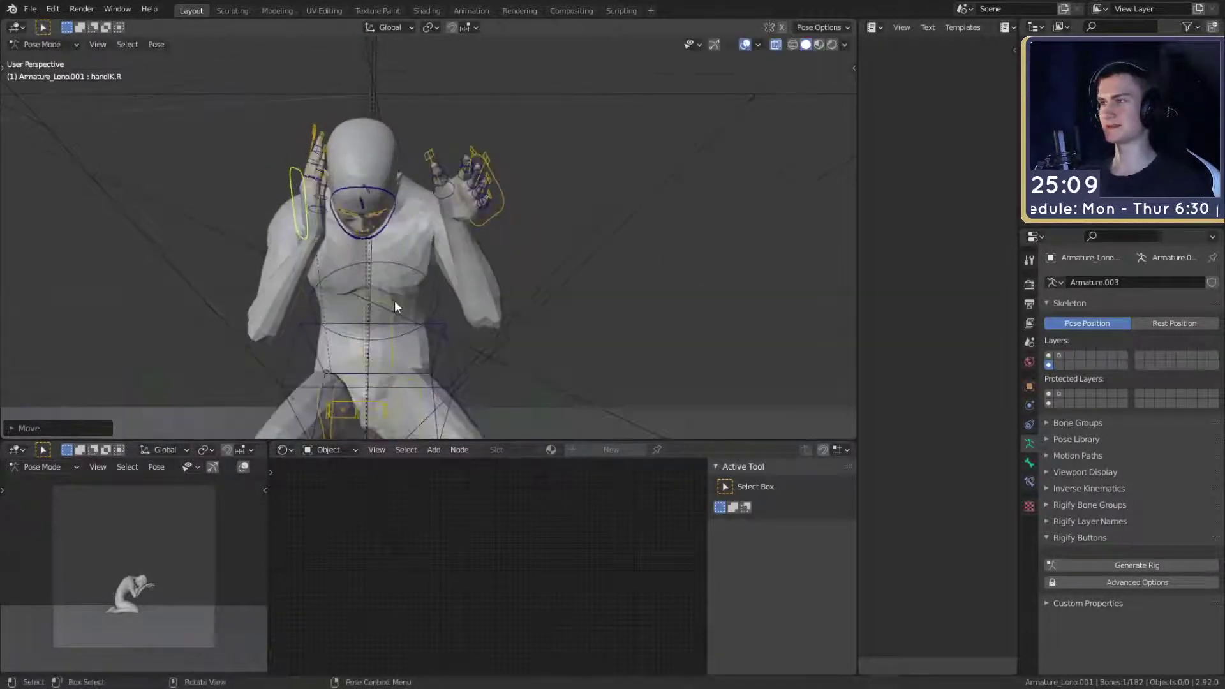
{"action": "key", "text": "r"}
{"action": "left_click", "coordinate": [390, 287]}
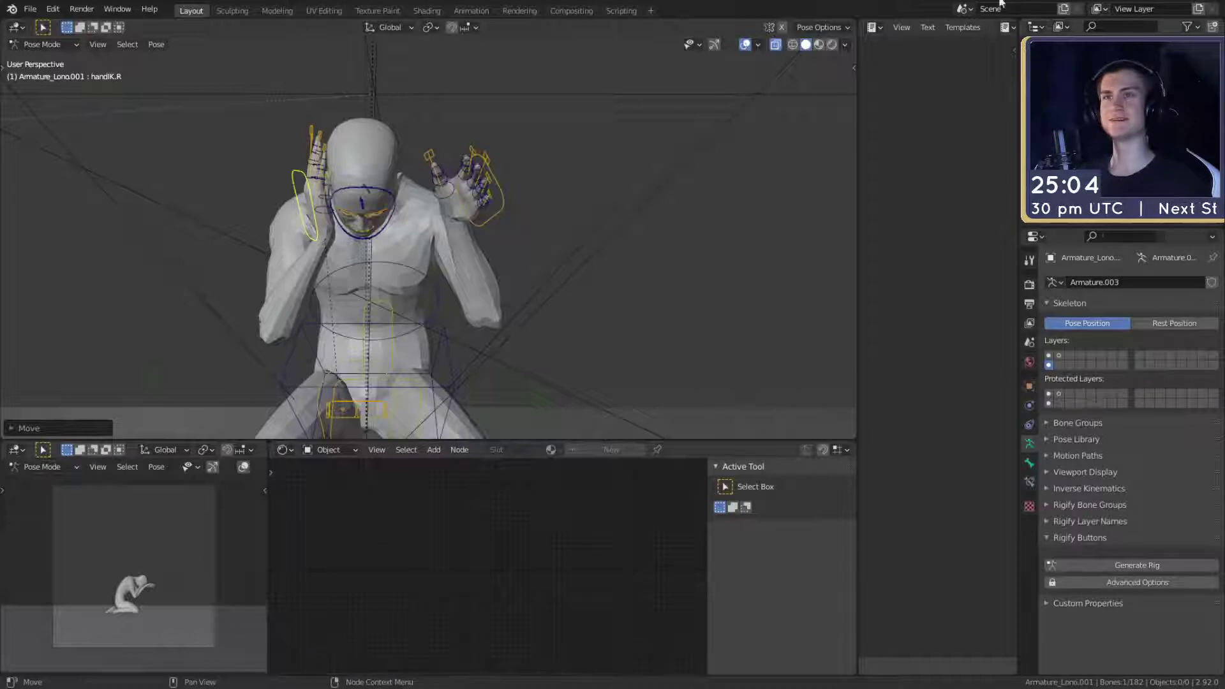
- Select handIK.L and rotate it in two passes so the left hand's fingers point upward
{"action": "middle_click_drag", "start_coordinate": [558, 224], "coordinate": [546, 263]}
{"action": "left_click", "coordinate": [514, 249]}
{"action": "key", "text": "r"}
{"action": "left_click", "coordinate": [386, 339]}
{"action": "key", "text": "r"}
{"action": "left_click", "coordinate": [566, 377]}
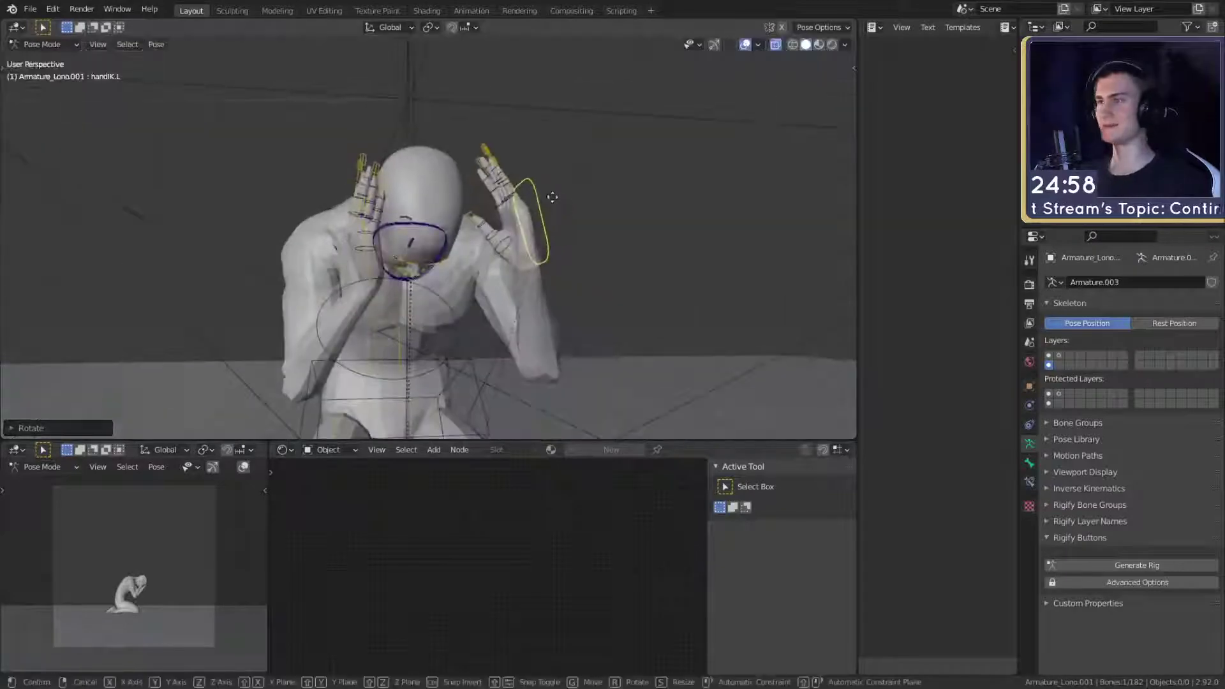
- Move handIK.L toward the left side of the head, rotating it to turn the palm inward
{"action": "key", "text": "g"}
{"action": "left_click", "coordinate": [548, 217]}
{"action": "middle_click_drag", "start_coordinate": [548, 217], "coordinate": [478, 275]}
{"action": "key", "text": "r"}
{"action": "left_click", "coordinate": [603, 265]}
{"action": "key", "text": "g"}
{"action": "left_click", "coordinate": [579, 282]}
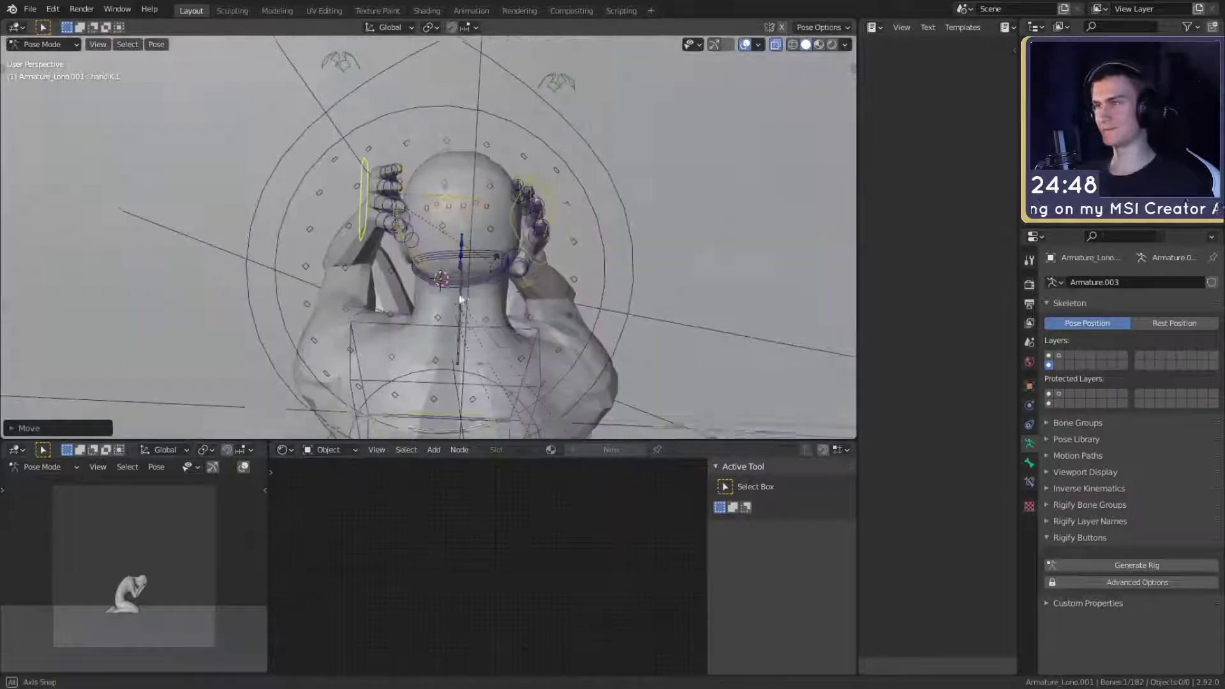
- Rotate handIK.L again to tilt the left hand toward the head
{"action": "key", "text": "r"}
{"action": "left_click", "coordinate": [518, 314]}
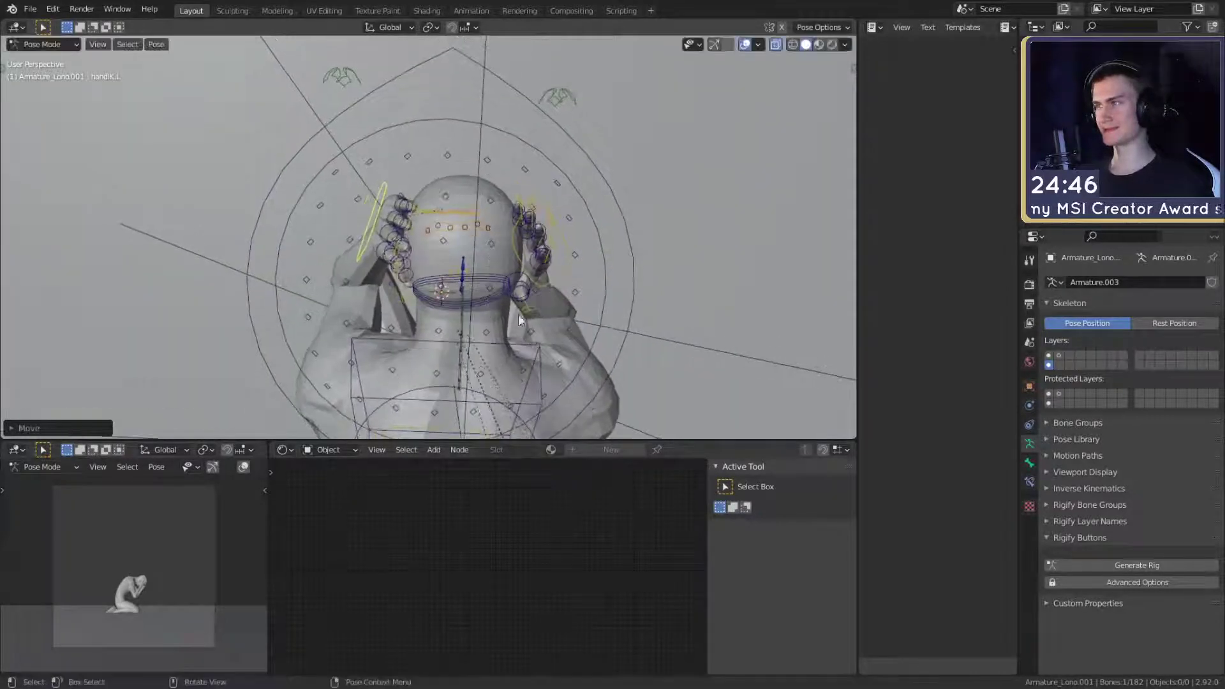
{"action": "middle_click_drag", "start_coordinate": [518, 314], "coordinate": [580, 185]}
- Select handIK.R and rotate it in two passes to fit the right palm to the side of the face
{"action": "left_click", "coordinate": [446, 285]}
{"action": "key", "text": "r"}
{"action": "left_click", "coordinate": [577, 281]}
{"action": "key", "text": "r"}
{"action": "left_click", "coordinate": [555, 295]}
- Set the transform pivot point to Individual Origins
{"action": "scroll", "coordinate": [392, 208], "scroll_direction": "up", "scroll_amount": 5}
{"action": "left_click", "coordinate": [437, 27]}
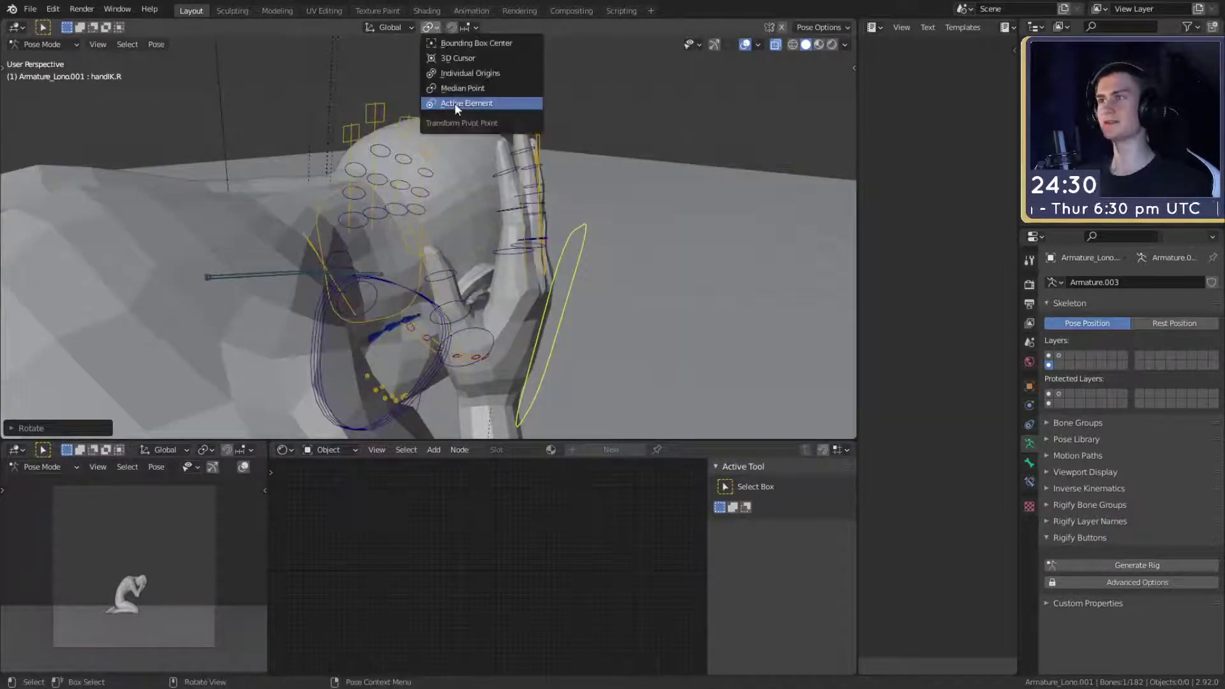
{"action": "left_click", "coordinate": [465, 75]}
- Select the three right index finger bones and rotate them about 10.5° around local X to curl the finger onto the head
{"action": "middle_click_drag", "start_coordinate": [465, 75], "coordinate": [492, 300]}
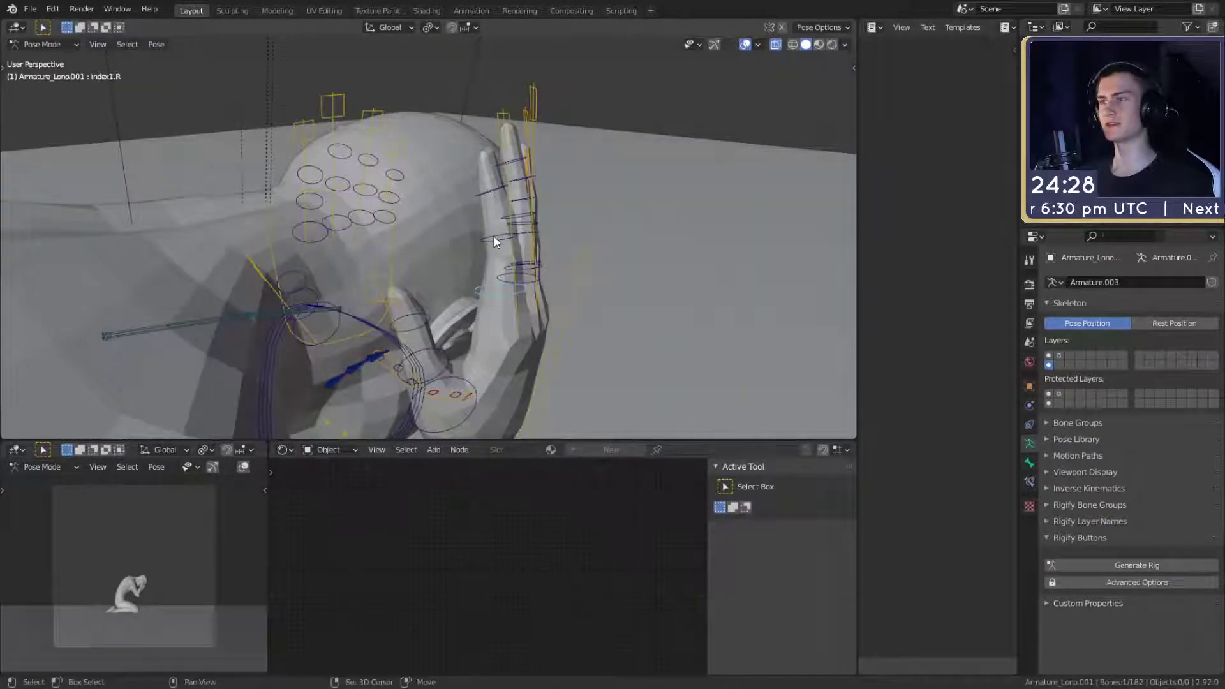
{"action": "left_click", "coordinate": [485, 199], "text": "shift"}
{"action": "middle_click_drag", "start_coordinate": [485, 199], "coordinate": [485, 218]}
{"action": "middle_click_drag", "start_coordinate": [481, 269], "coordinate": [623, 270]}
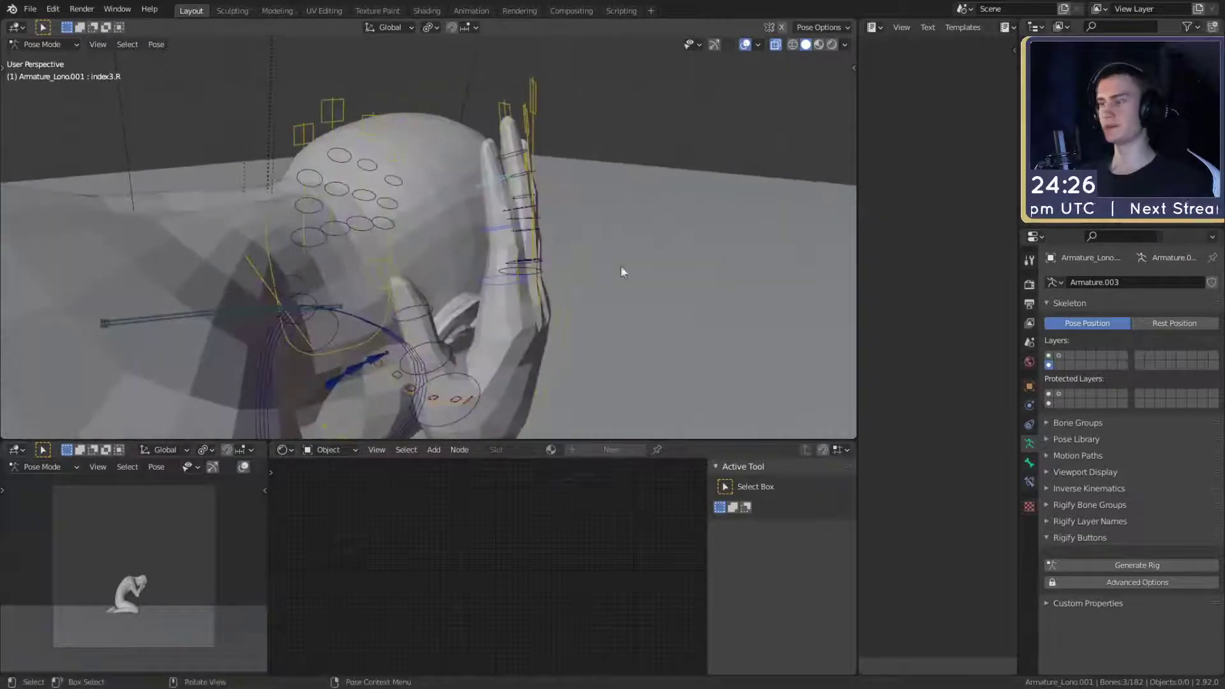
{"action": "key", "text": "r"}
{"action": "key", "text": "x"}
{"action": "key", "text": "x"}
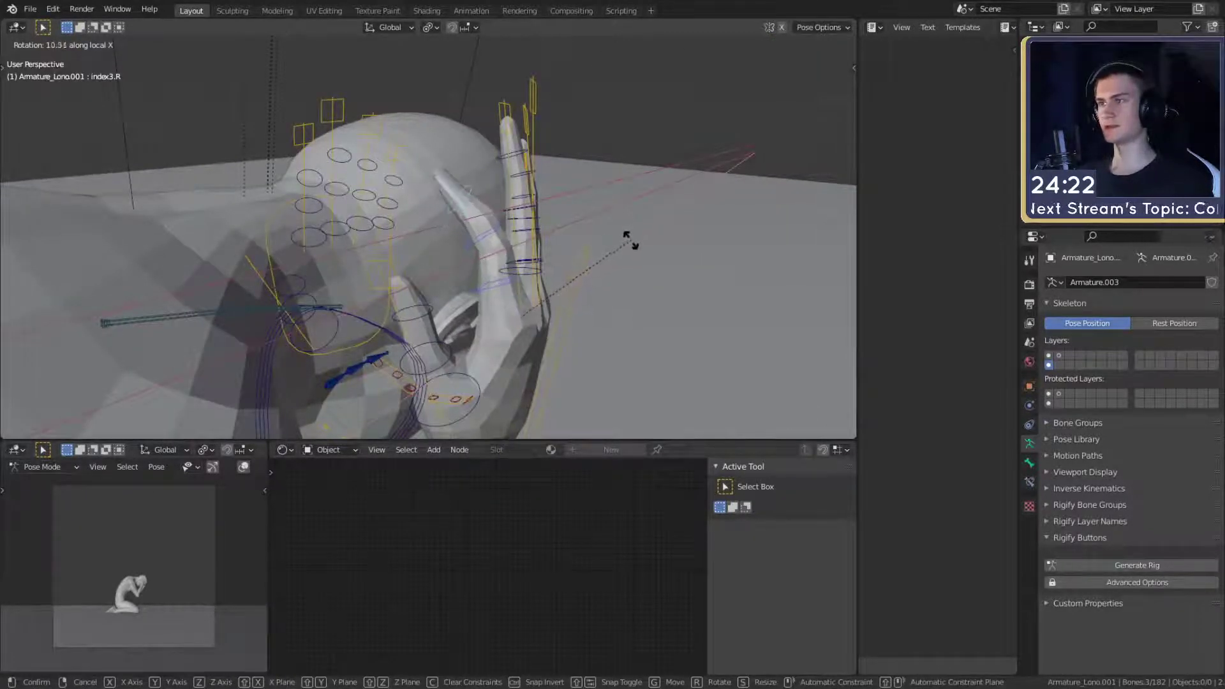
{"action": "left_click", "coordinate": [631, 239]}
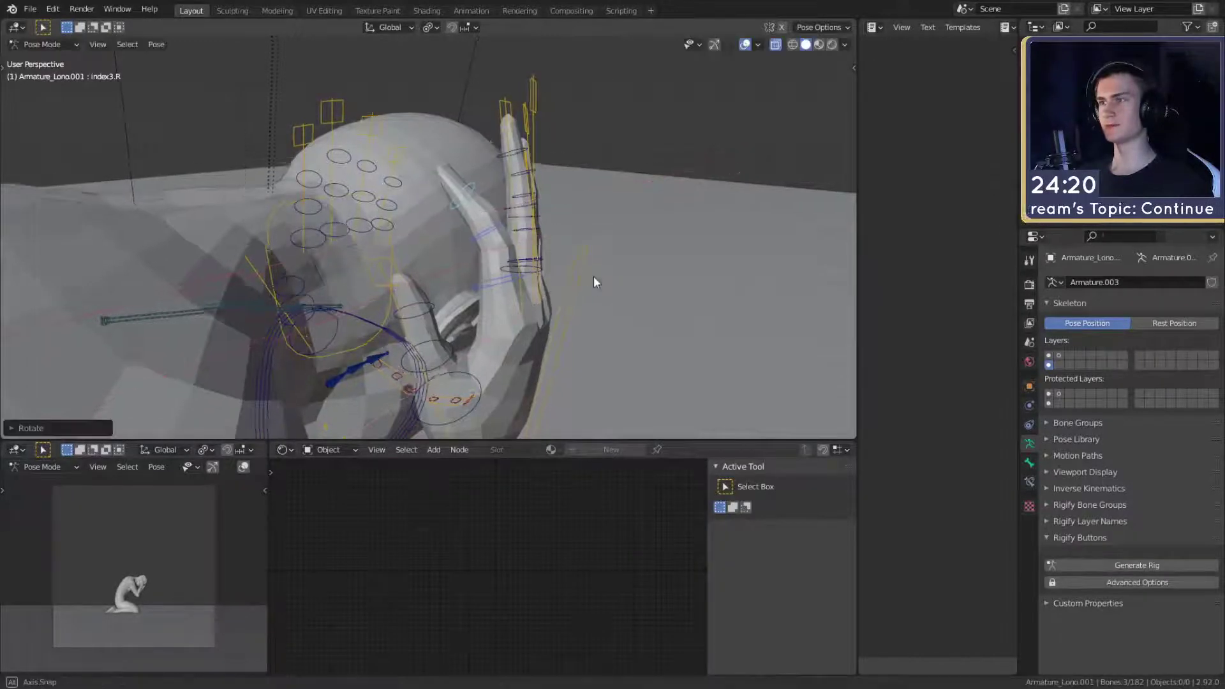
- Select the three right middle finger bones and rotate them about 12° around local X to curl the finger onto the head
{"action": "middle_click_drag", "start_coordinate": [595, 274], "coordinate": [524, 279]}
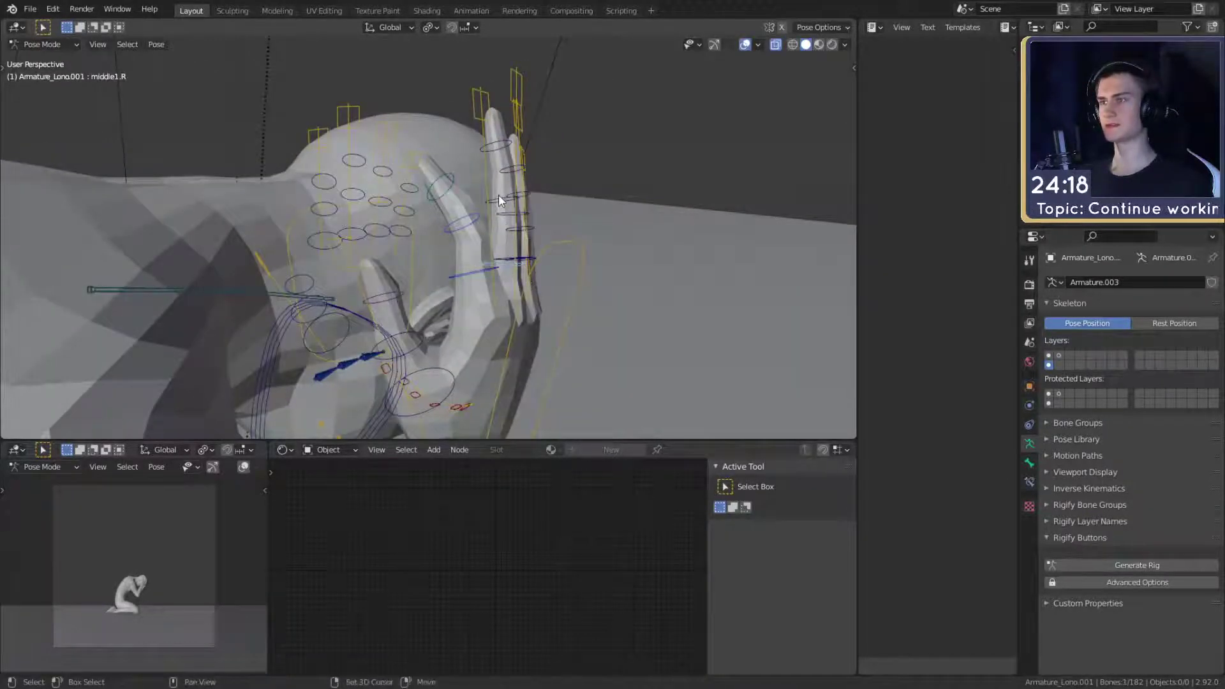
{"action": "left_click", "coordinate": [496, 146], "text": "shift"}
{"action": "middle_click_drag", "start_coordinate": [511, 223], "coordinate": [566, 240]}
{"action": "key", "text": "r"}
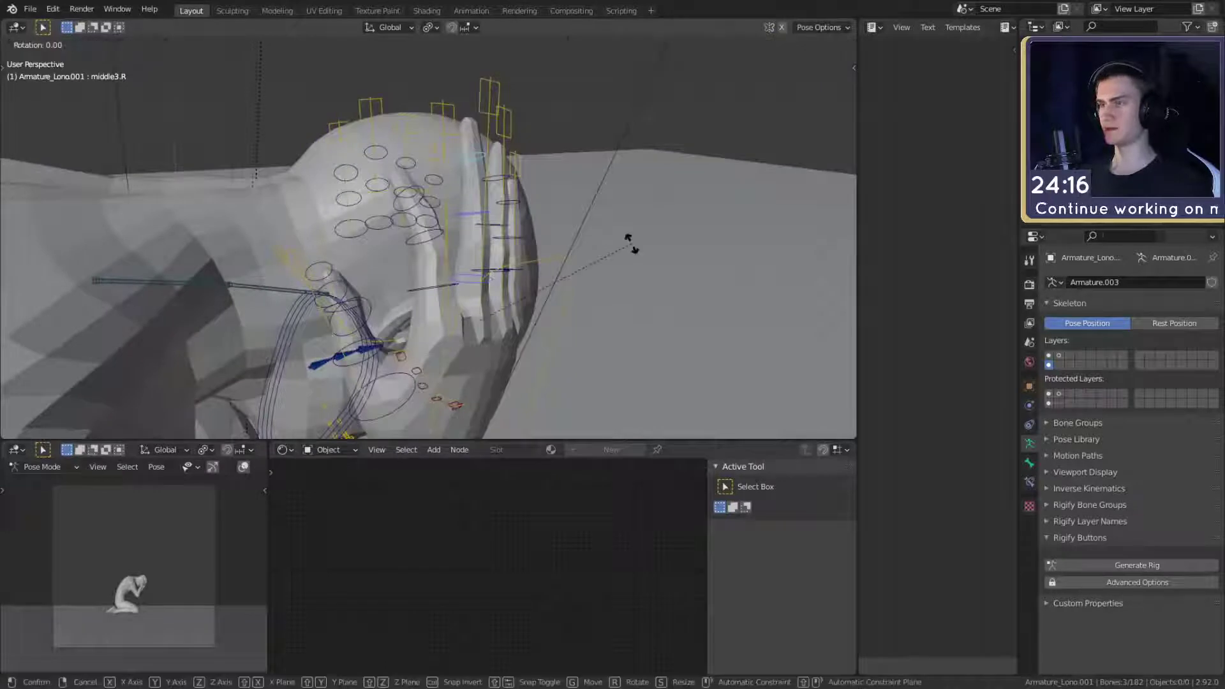
{"action": "key", "text": "x"}
{"action": "key", "text": "x"}
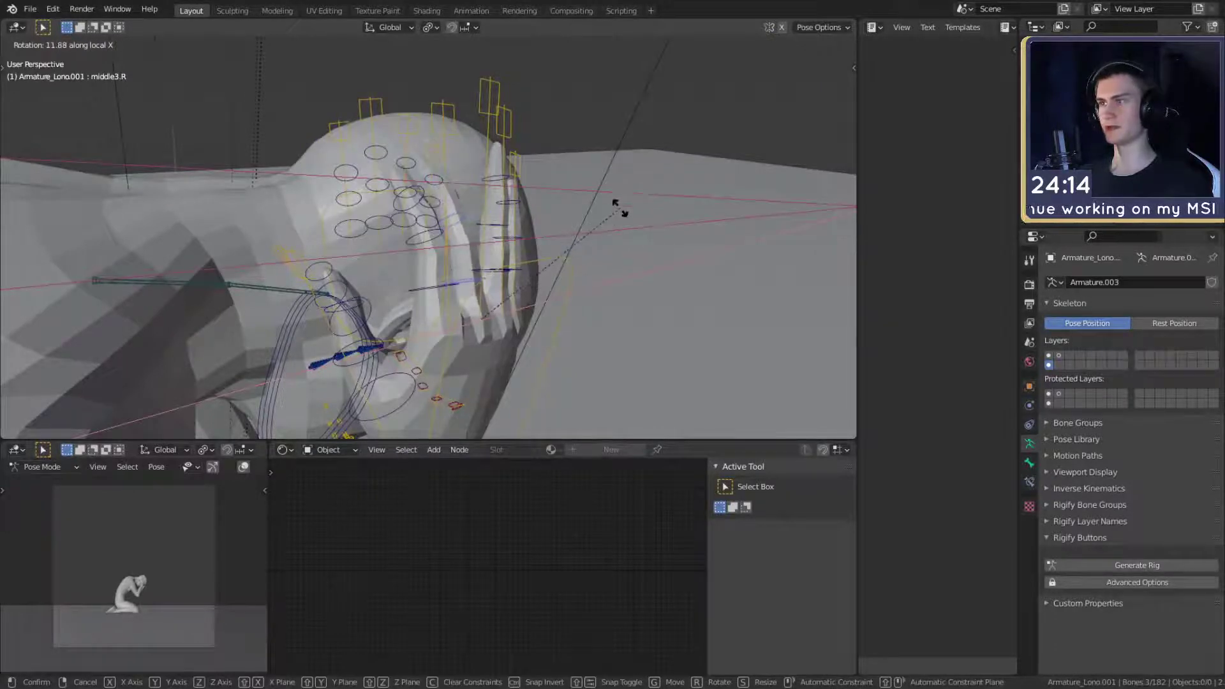
{"action": "left_click", "coordinate": [617, 216]}
- Select the right ring finger bones and rotate them about 8° around local X to curl the finger onto the head
{"action": "left_click", "coordinate": [483, 274]}
{"action": "middle_click_drag", "start_coordinate": [483, 274], "coordinate": [527, 302]}
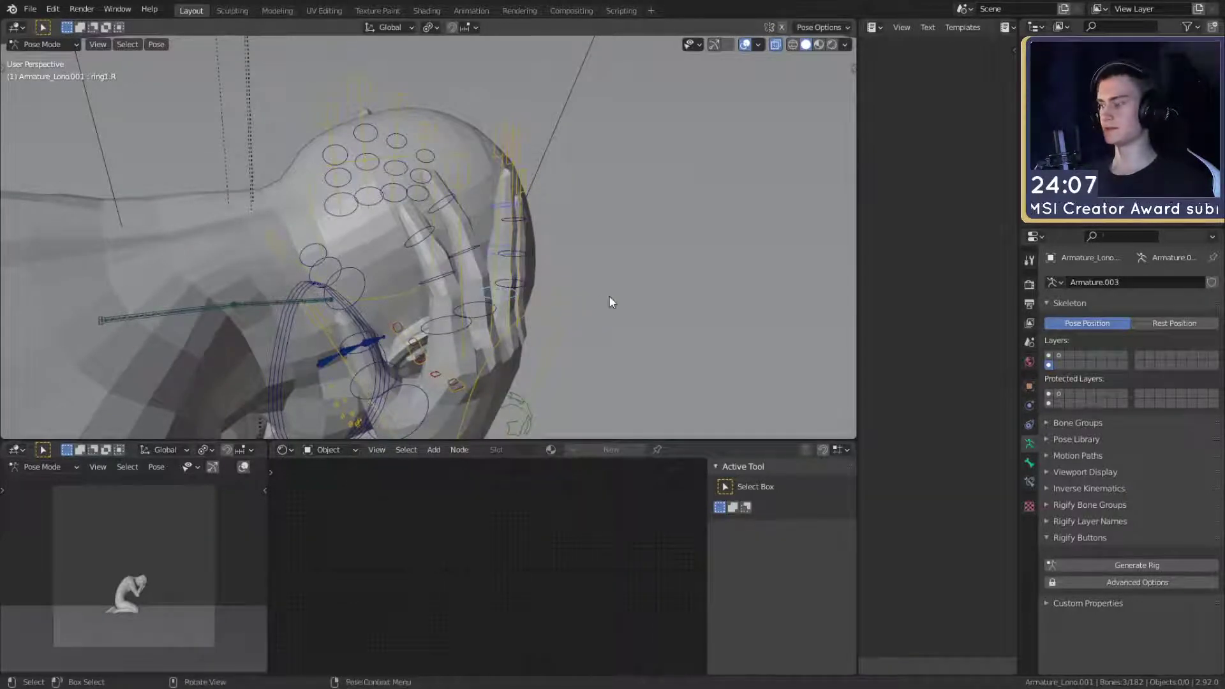
{"action": "key", "text": "r"}
{"action": "key", "text": "x"}
{"action": "key", "text": "x"}
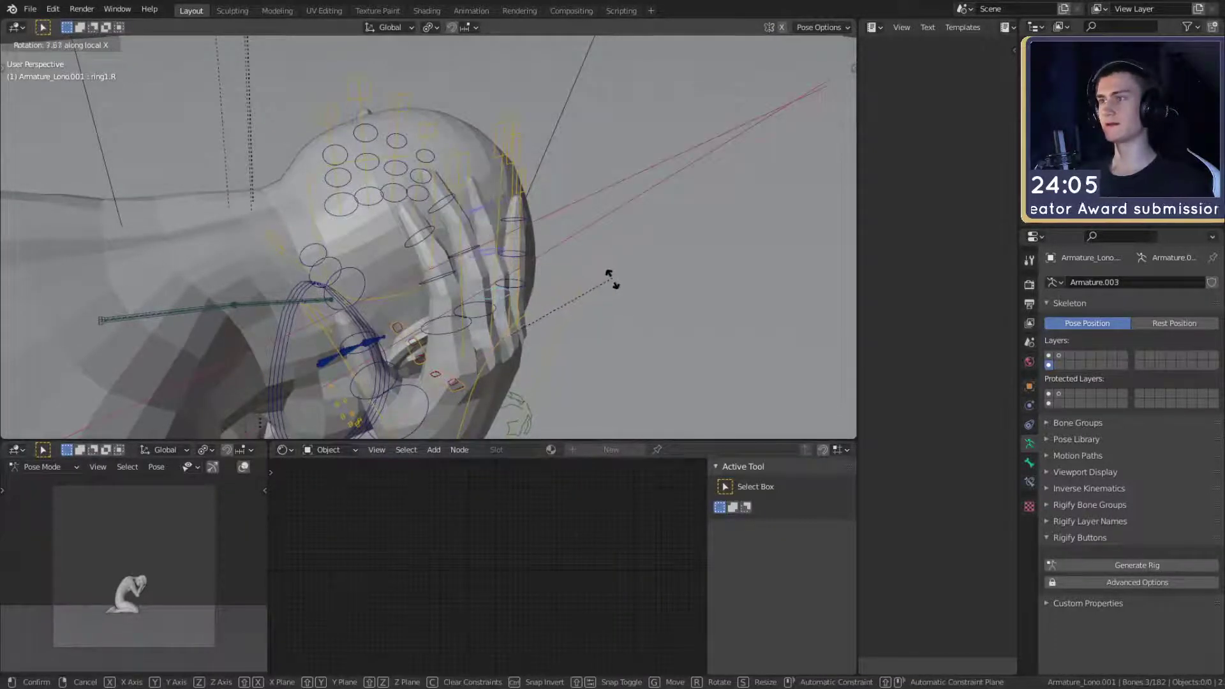
{"action": "left_click", "coordinate": [611, 282]}
{"action": "middle_click_drag", "start_coordinate": [611, 282], "coordinate": [500, 274]}
{"action": "scroll", "coordinate": [574, 298], "scroll_direction": "down", "scroll_amount": 8}
{"action": "key", "text": "Tab"}
{"action": "scroll", "coordinate": [487, 276], "scroll_direction": "down", "scroll_amount": 3}
{"action": "key", "text": "Tab"}
{"action": "left_click", "coordinate": [501, 273]}
{"action": "key", "text": "g"}
{"action": "right_click", "coordinate": [510, 274]}
- Select and move the figure's control bones to refine the kneeling pose
{"action": "mouse_move", "coordinate": [414, 255]}
{"action": "middle_mouse_down"}
{"action": "mouse_move", "coordinate": [466, 270]}
{"action": "mouse_move", "coordinate": [579, 248]}
{"action": "mouse_move", "coordinate": [345, 299]}
{"action": "mouse_move", "coordinate": [391, 287]}
{"action": "mouse_move", "coordinate": [555, 332]}
{"action": "mouse_move", "coordinate": [708, 301]}
{"action": "mouse_move", "coordinate": [489, 293]}
{"action": "mouse_move", "coordinate": [499, 300]}
{"action": "mouse_move", "coordinate": [490, 287]}
{"action": "mouse_move", "coordinate": [504, 279]}
{"action": "mouse_move", "coordinate": [491, 298]}
{"action": "mouse_move", "coordinate": [547, 309]}
{"action": "mouse_move", "coordinate": [604, 295]}
{"action": "mouse_move", "coordinate": [518, 297]}
{"action": "mouse_move", "coordinate": [530, 316]}
{"action": "mouse_move", "coordinate": [399, 241]}
{"action": "middle_mouse_up"}
{"action": "left_click", "coordinate": [263, 246]}
{"action": "key", "text": "g"}
{"action": "left_click", "coordinate": [519, 266]}
{"action": "key", "text": "g"}
{"action": "left_click", "coordinate": [401, 284]}
{"action": "scroll", "coordinate": [555, 332], "scroll_direction": "down", "scroll_amount": 4}
{"action": "scroll", "coordinate": [498, 300], "scroll_direction": "up", "scroll_amount": 4}
{"action": "scroll", "coordinate": [530, 316], "scroll_direction": "up", "scroll_amount": 4}
- Select the coreIK bone and rotate it about -3.6° around local X to adjust the bend of the torso
{"action": "left_click", "coordinate": [400, 242]}
{"action": "key", "text": "r"}
{"action": "key", "text": "x"}
{"action": "key", "text": "x"}
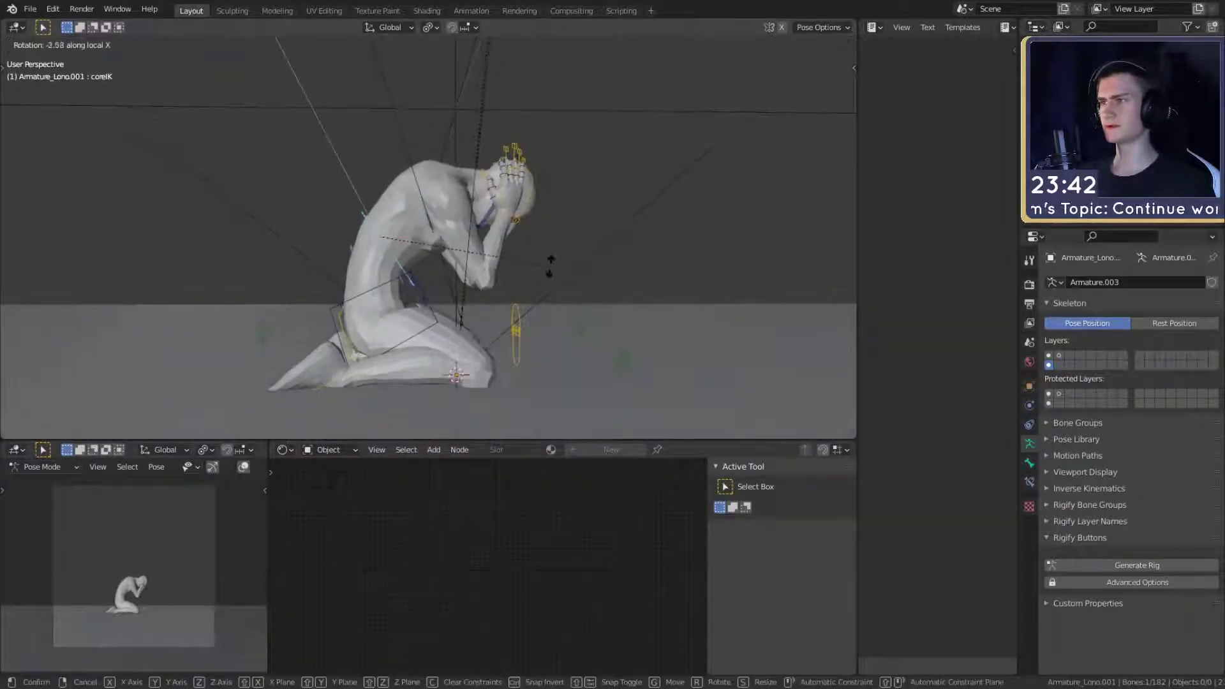
{"action": "left_click", "coordinate": [552, 275]}
- Return to Object Mode and save the scene as quick_sketch_day_57.blend
{"action": "scroll", "coordinate": [556, 310], "scroll_direction": "down", "scroll_amount": 3}
{"action": "middle_click_drag", "start_coordinate": [553, 268], "coordinate": [394, 273]}
{"action": "scroll", "coordinate": [501, 260], "scroll_direction": "down", "scroll_amount": 4}
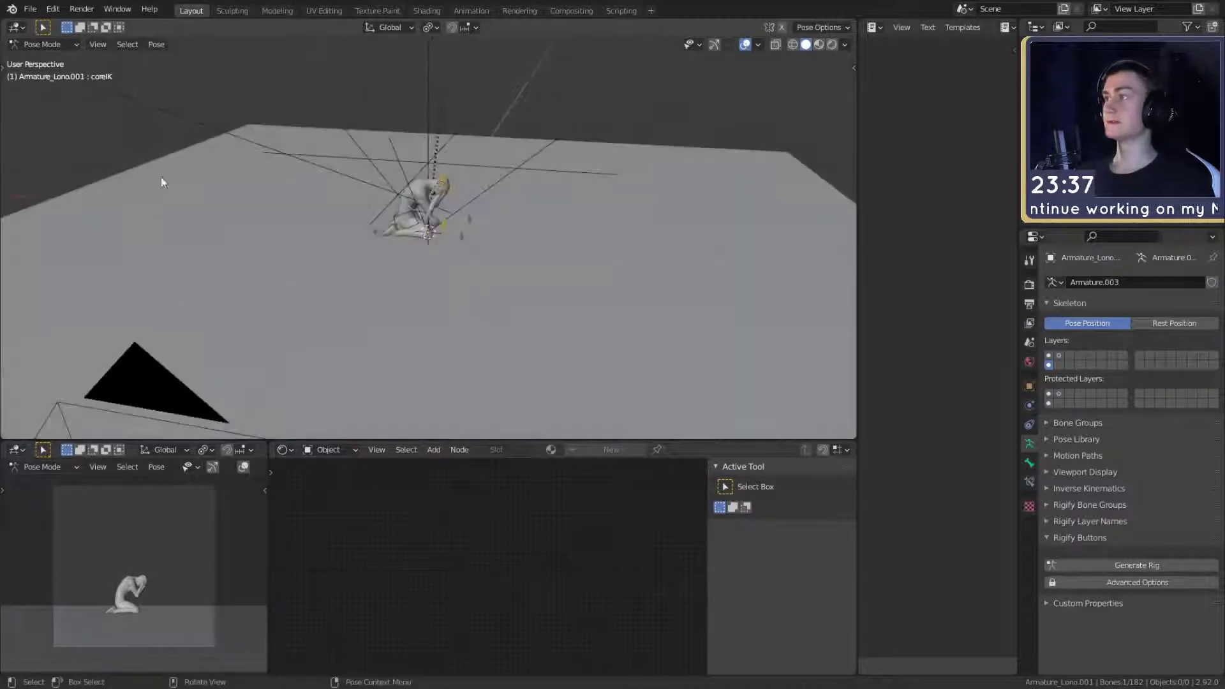
{"action": "middle_click_drag", "start_coordinate": [396, 258], "coordinate": [520, 297]}
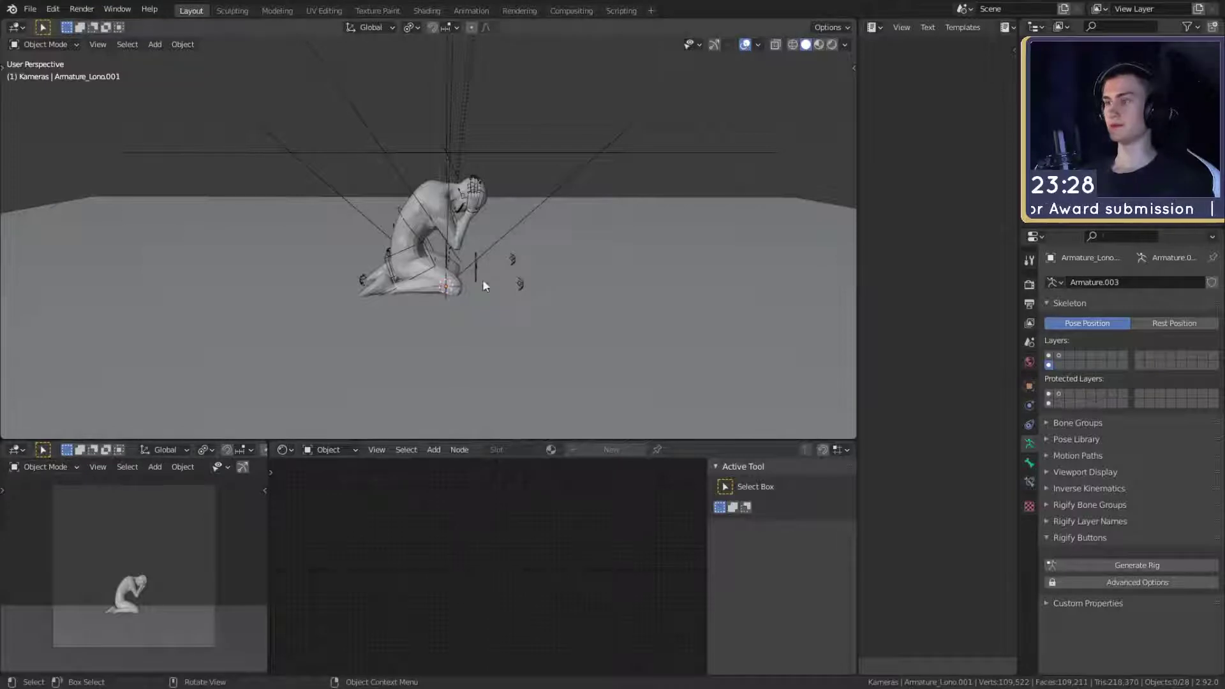
{"action": "scroll", "coordinate": [483, 278], "scroll_direction": "down", "scroll_amount": 5}
{"action": "middle_click_drag", "start_coordinate": [480, 278], "coordinate": [468, 293]}
{"action": "left_click", "coordinate": [29, 9]}
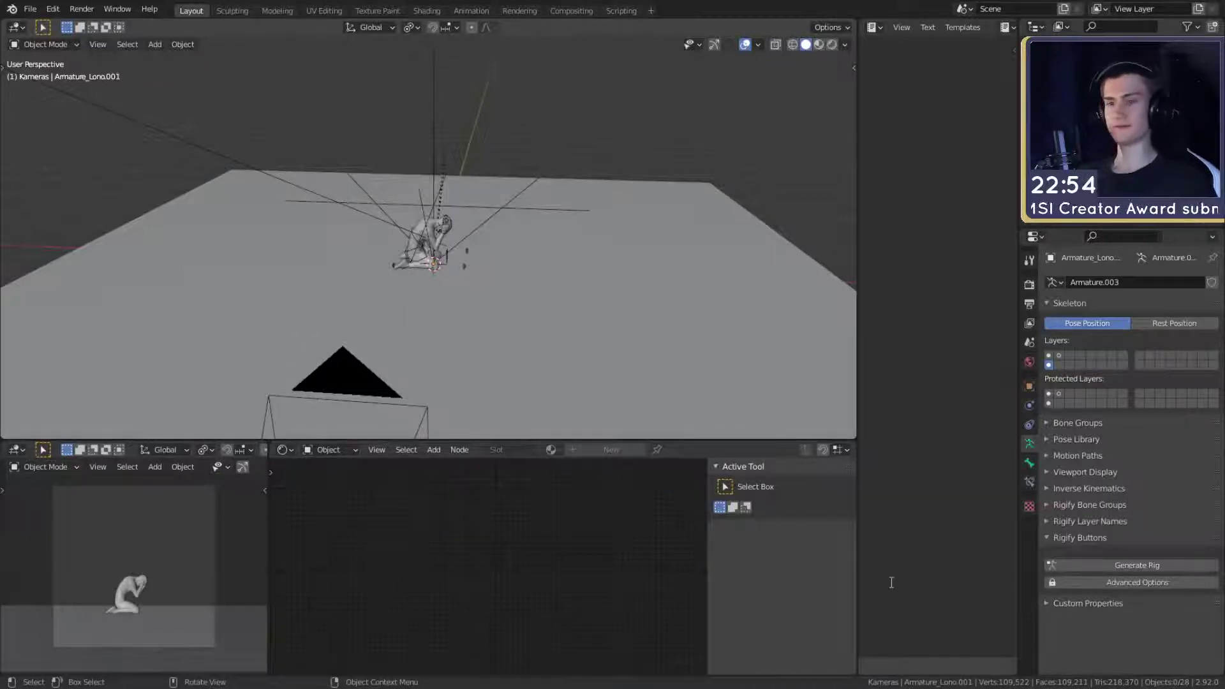
{"action": "key", "text": "ctrl+s"}
- Examine the kneeling figure, ground plane and camera setup from several angles
{"action": "middle_click_drag", "start_coordinate": [579, 343], "coordinate": [521, 313]}
{"action": "scroll", "coordinate": [515, 308], "scroll_direction": "down", "scroll_amount": 3}
{"action": "scroll", "coordinate": [517, 320], "scroll_direction": "up", "scroll_amount": 5}
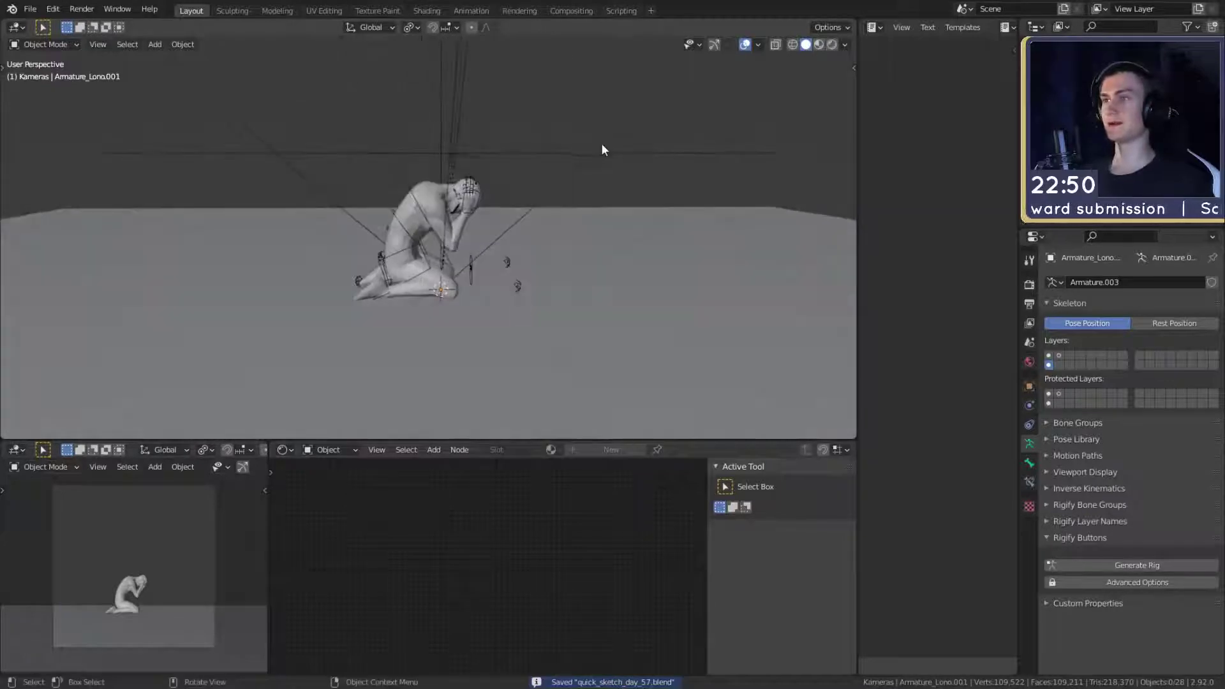
{"action": "left_click", "coordinate": [602, 151]}
{"action": "scroll", "coordinate": [596, 230], "scroll_direction": "down", "scroll_amount": 1}
{"action": "left_click", "coordinate": [614, 214]}
{"action": "scroll", "coordinate": [580, 256], "scroll_direction": "down", "scroll_amount": 5}
{"action": "middle_click_drag", "start_coordinate": [572, 266], "coordinate": [541, 316]}
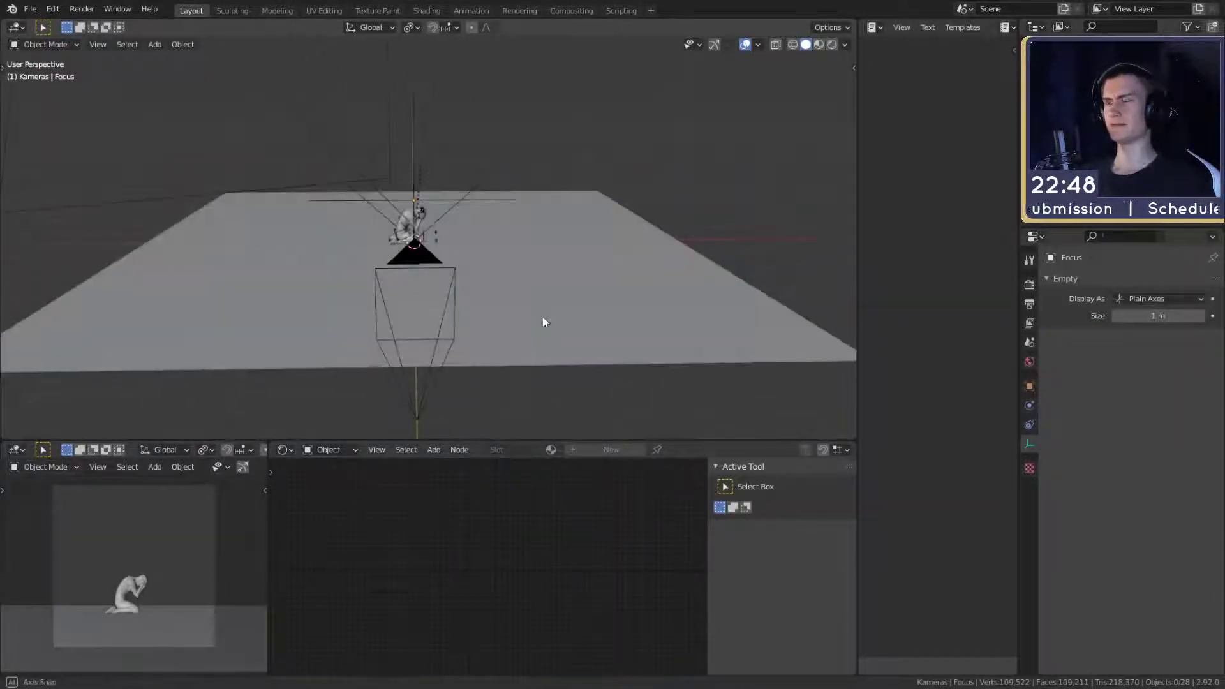
{"action": "scroll", "coordinate": [518, 284], "scroll_direction": "up", "scroll_amount": 5}
{"action": "middle_click_drag", "start_coordinate": [443, 270], "coordinate": [483, 271]}
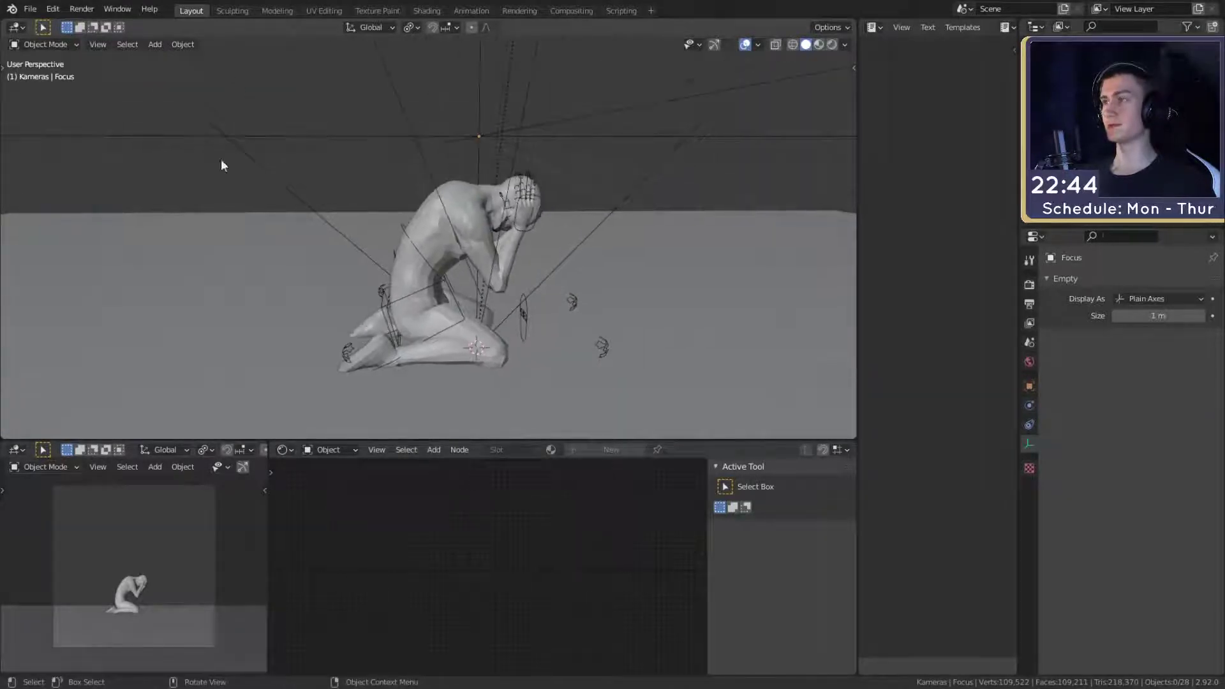
{"action": "scroll", "coordinate": [396, 227], "scroll_direction": "down", "scroll_amount": 3}
{"action": "middle_click_drag", "start_coordinate": [395, 227], "coordinate": [412, 235]}
- Add a Path curve and raise it along the global Z axis above the kneeling figure
{"action": "key", "text": "shift+a"}
{"action": "mouse_move", "coordinate": [411, 233]}
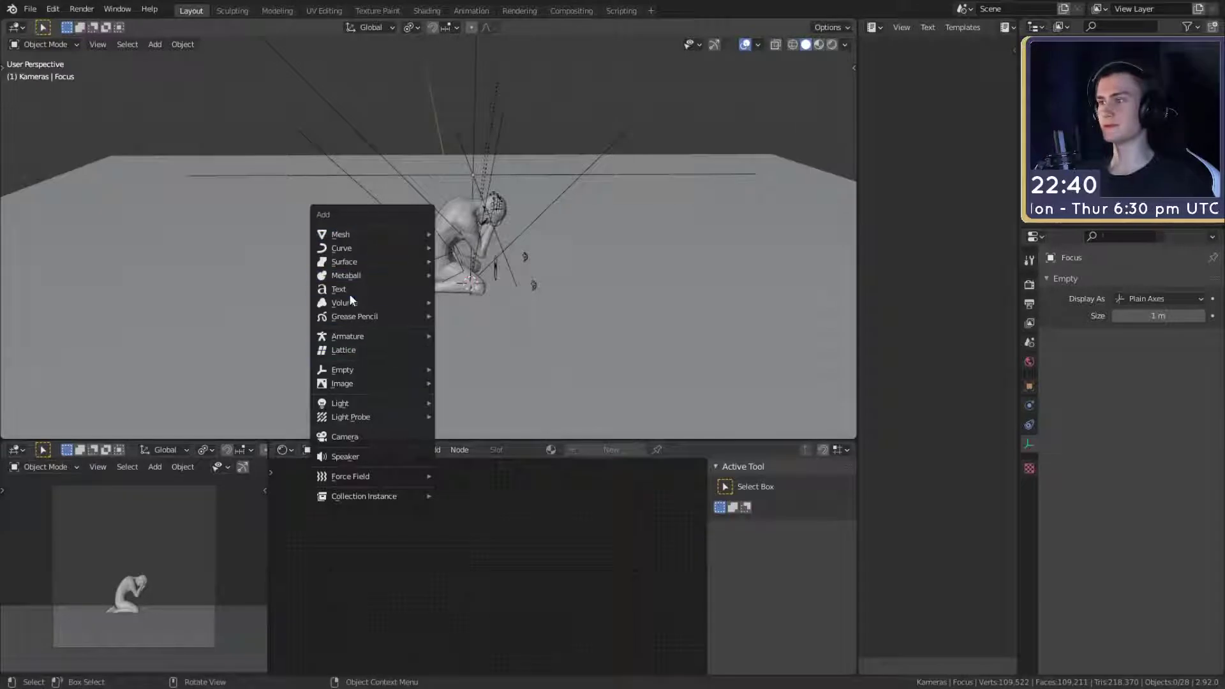
{"action": "mouse_move", "coordinate": [355, 248]}
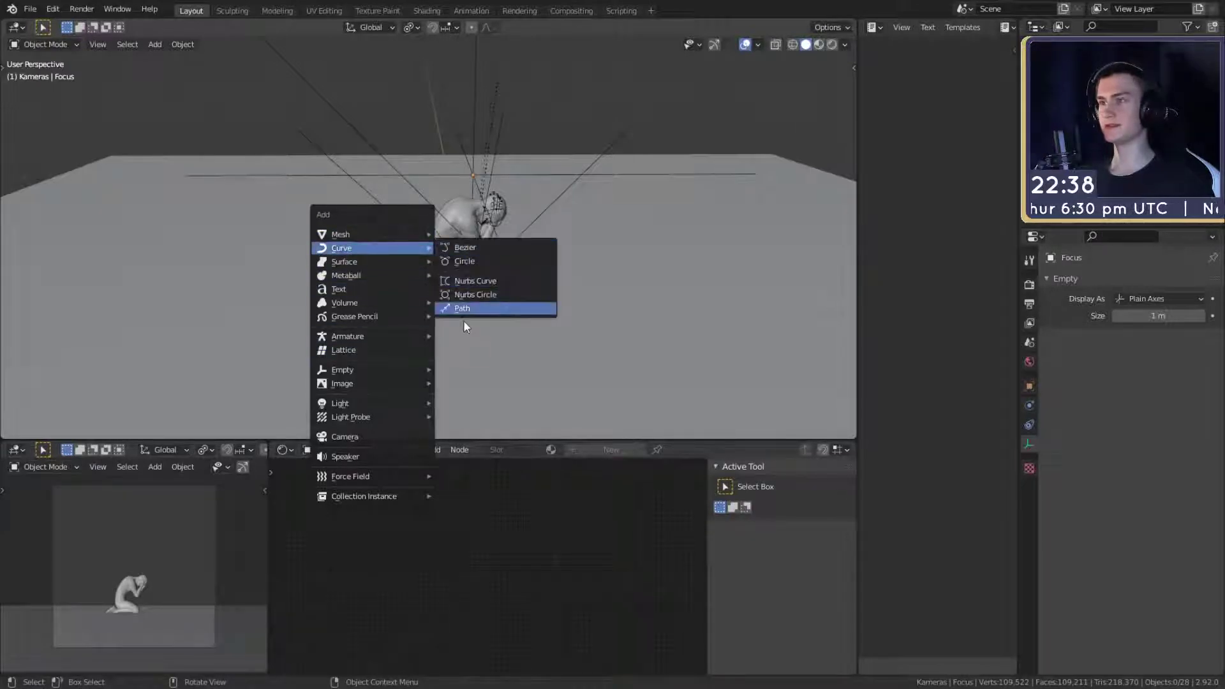
{"action": "left_click", "coordinate": [463, 308]}
{"action": "middle_click_drag", "start_coordinate": [492, 296], "coordinate": [500, 278]}
{"action": "key", "text": "g"}
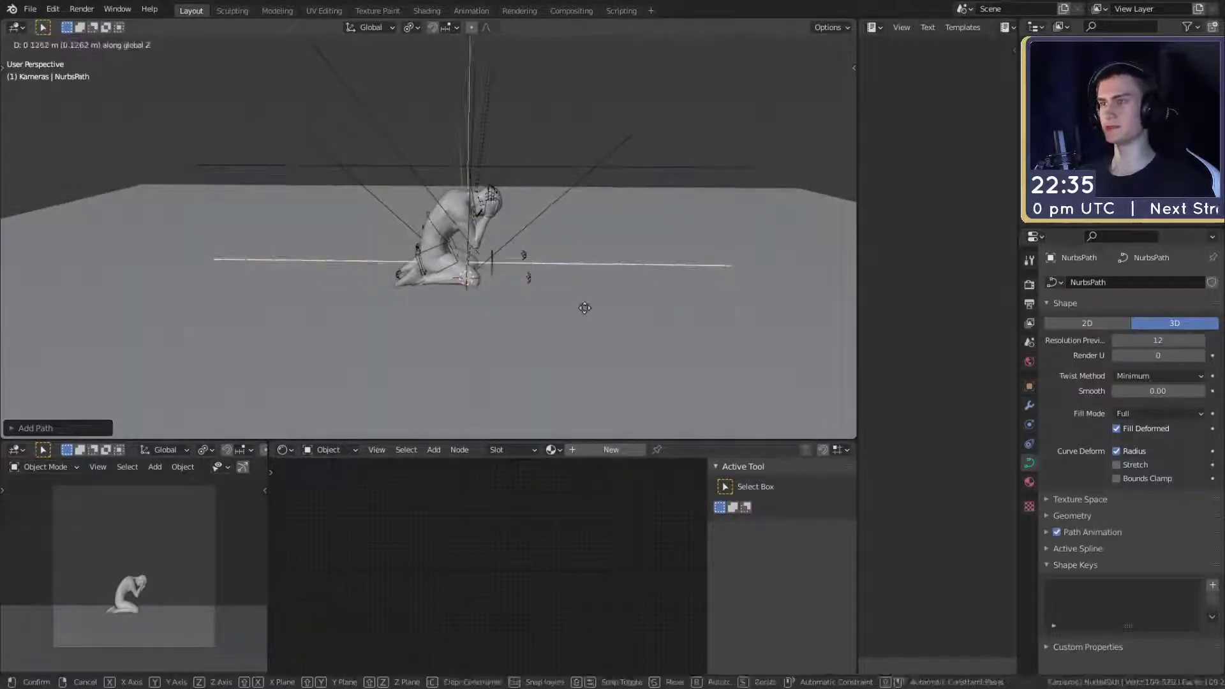
{"action": "left_click", "coordinate": [618, 210]}
{"action": "middle_click_drag", "start_coordinate": [617, 211], "coordinate": [574, 230]}
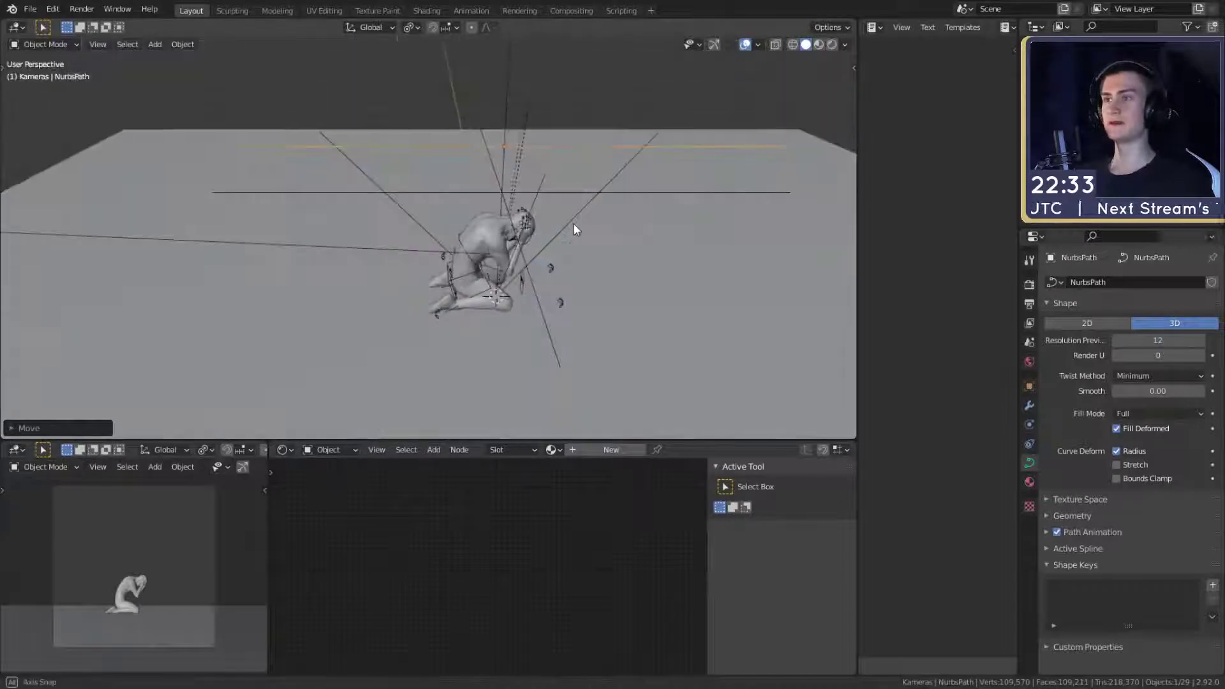
- Give the path a round bevel with a depth of 0.033 m to turn it into a tube
{"action": "left_click", "coordinate": [1029, 483]}
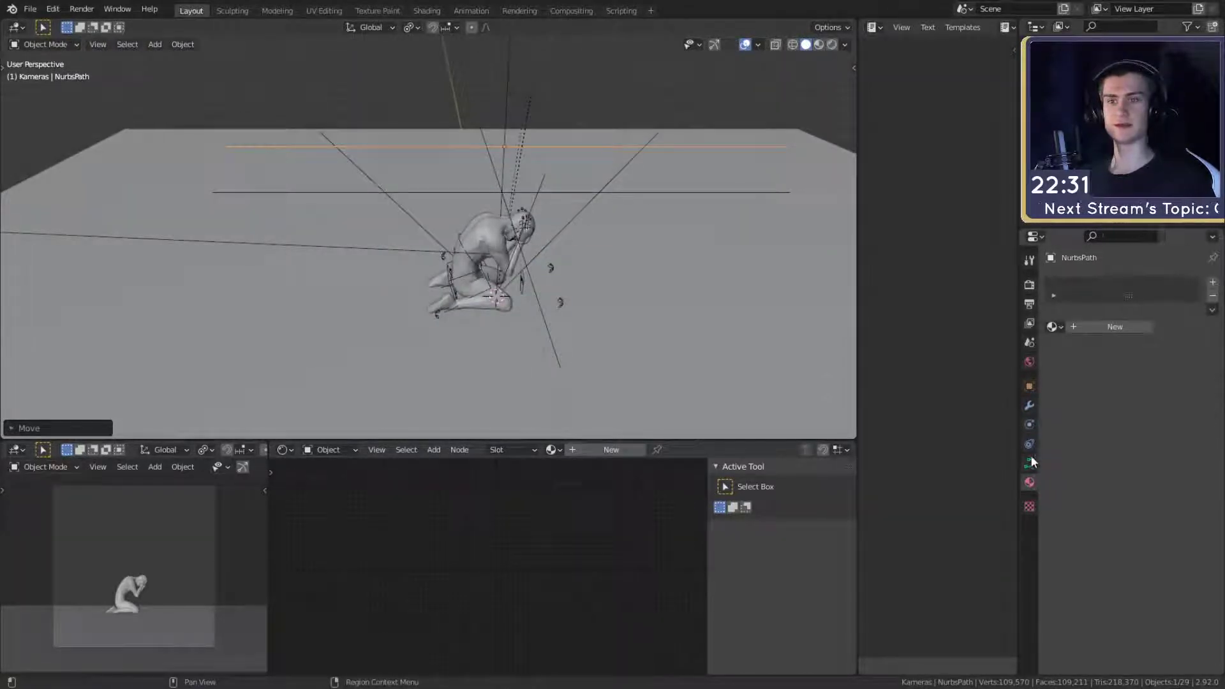
{"action": "middle_click_drag", "start_coordinate": [682, 275], "coordinate": [427, 276], "text": "shift"}
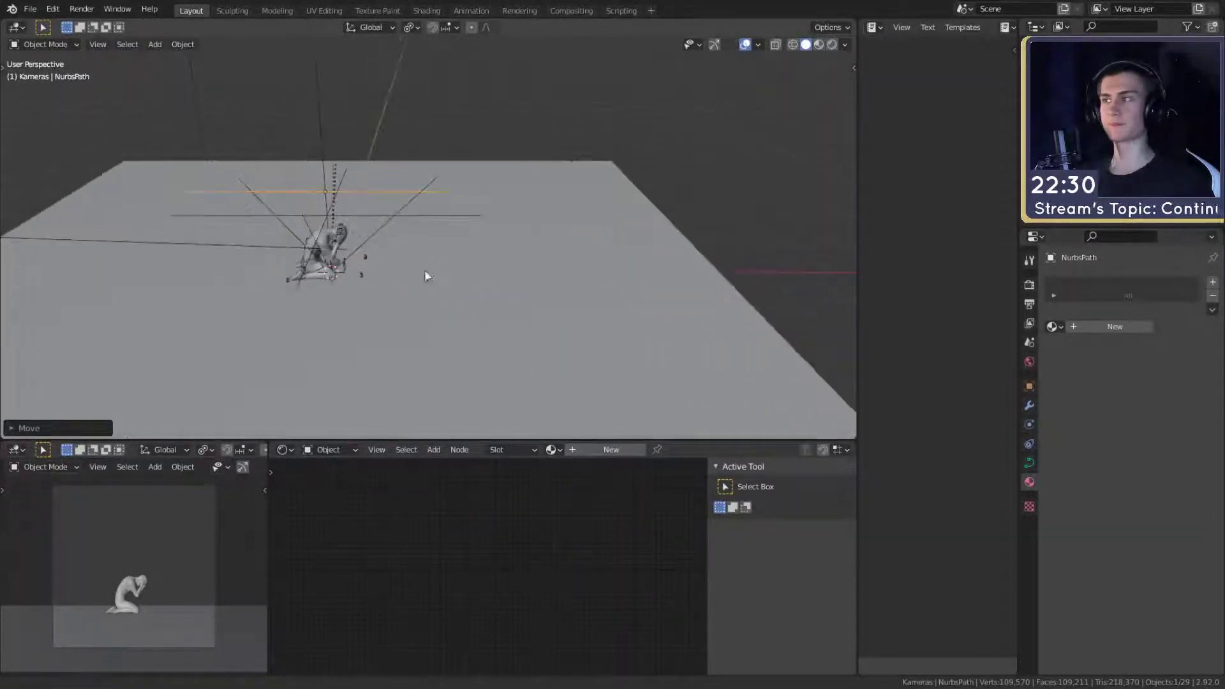
{"action": "key", "text": "KP_Decimal"}
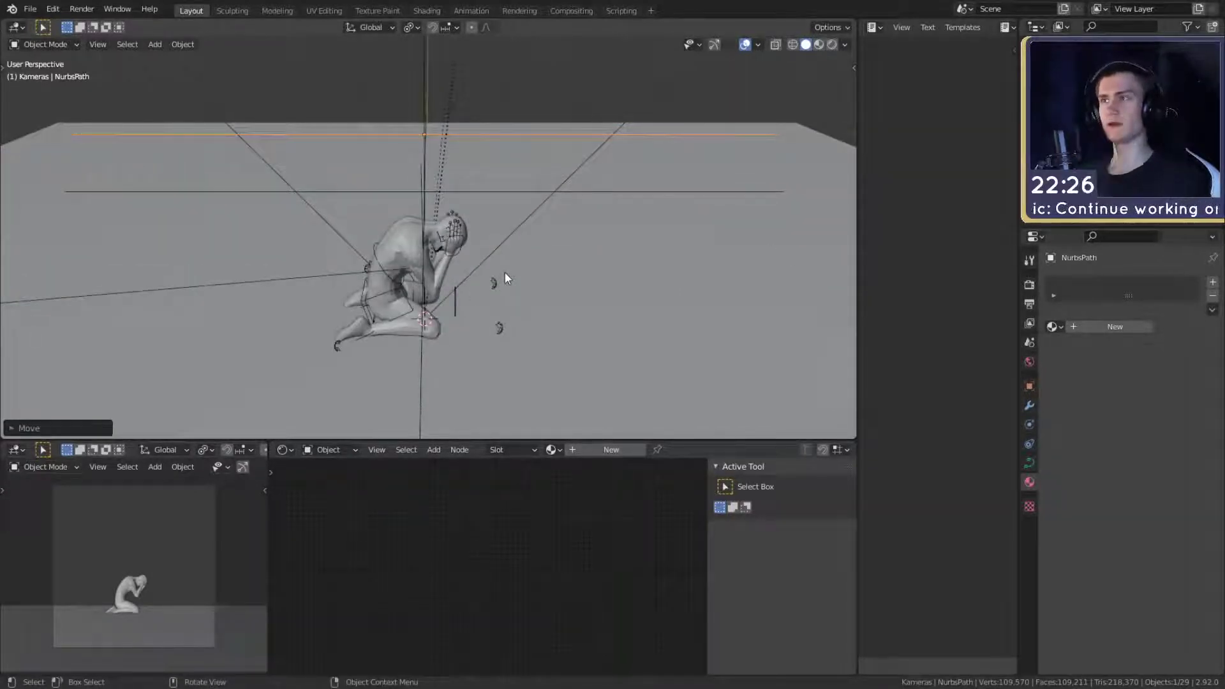
{"action": "left_click", "coordinate": [1029, 463]}
{"action": "scroll", "coordinate": [1065, 504], "scroll_direction": "down", "scroll_amount": 5}
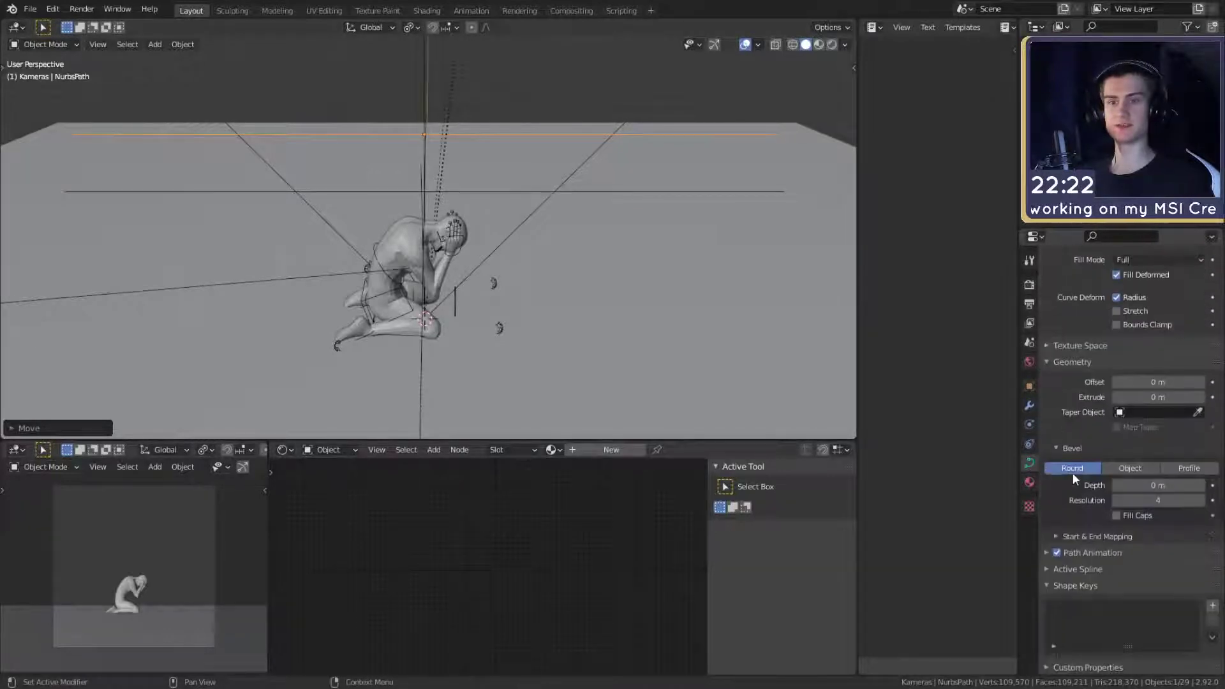
{"action": "left_click_drag", "start_coordinate": [1149, 492], "coordinate": [1170, 491]}
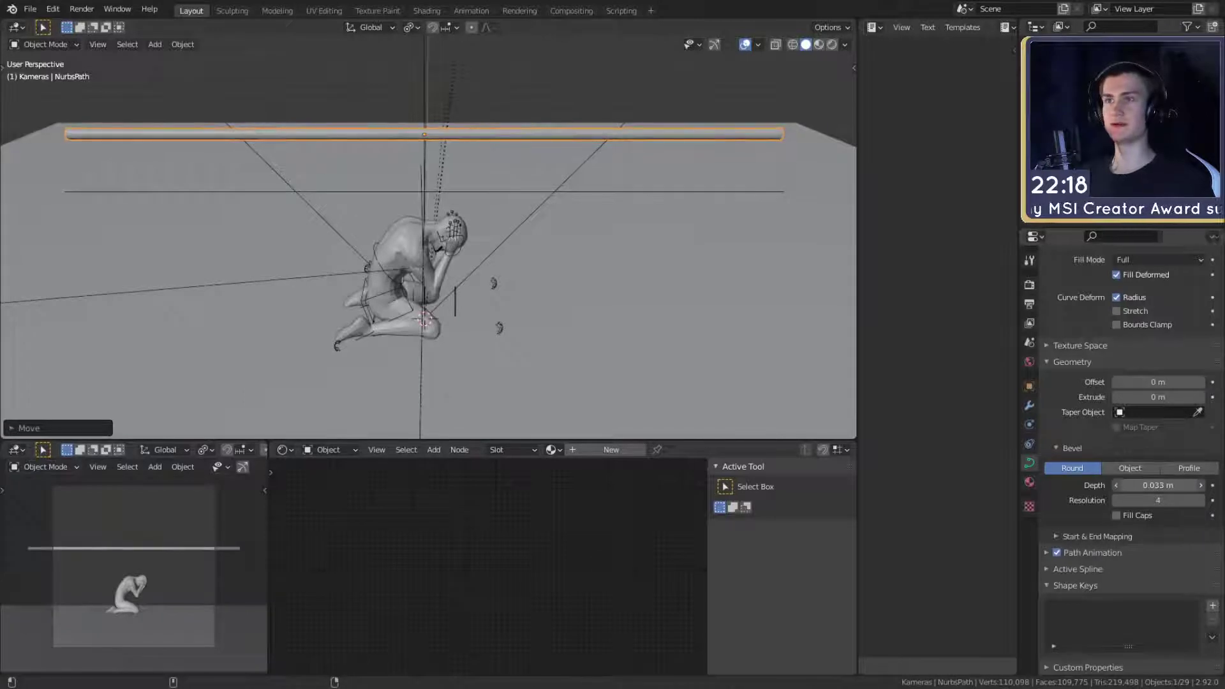
- Nudge all the path's control points about 0.007 m along the global Y axis in Edit Mode
{"action": "middle_click_drag", "start_coordinate": [478, 217], "coordinate": [683, 300]}
{"action": "key", "text": "Tab"}
{"action": "key", "text": "g"}
{"action": "key", "text": "y"}
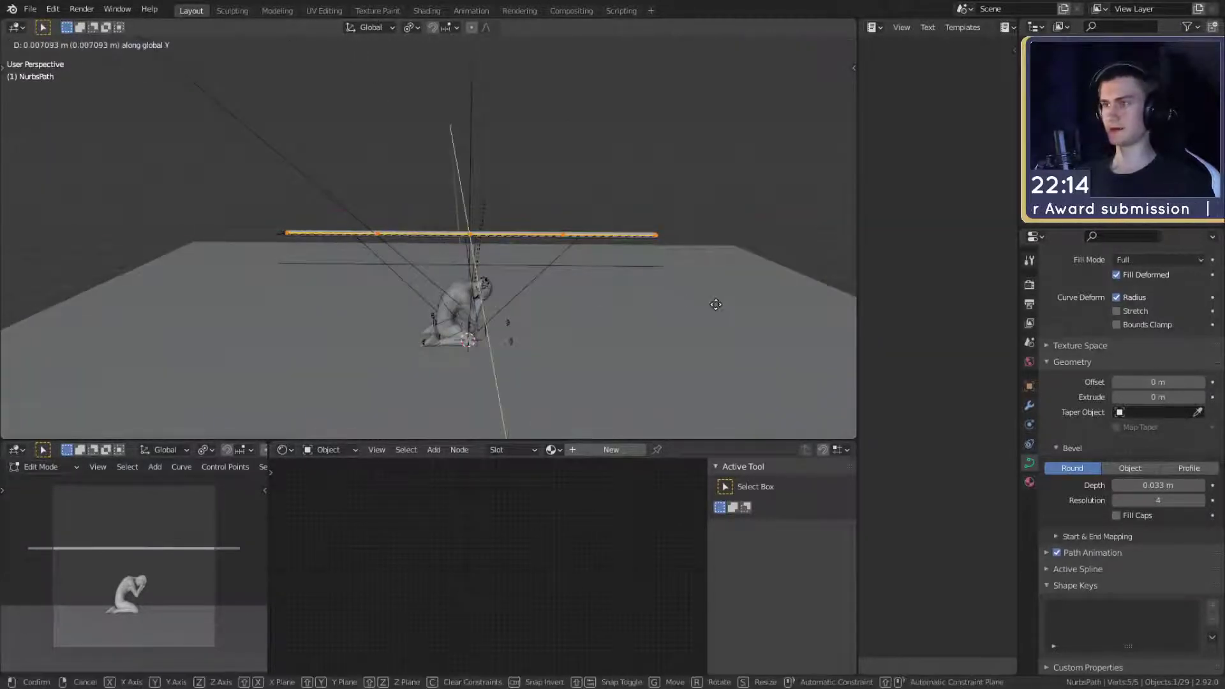
{"action": "left_click", "coordinate": [716, 304]}
{"action": "middle_click_drag", "start_coordinate": [603, 311], "coordinate": [593, 334]}
{"action": "scroll", "coordinate": [593, 334], "scroll_direction": "up", "scroll_amount": 4}
{"action": "middle_click_drag", "start_coordinate": [558, 380], "coordinate": [546, 399]}
{"action": "scroll", "coordinate": [638, 337], "scroll_direction": "down", "scroll_amount": 4}
{"action": "key", "text": "Tab"}
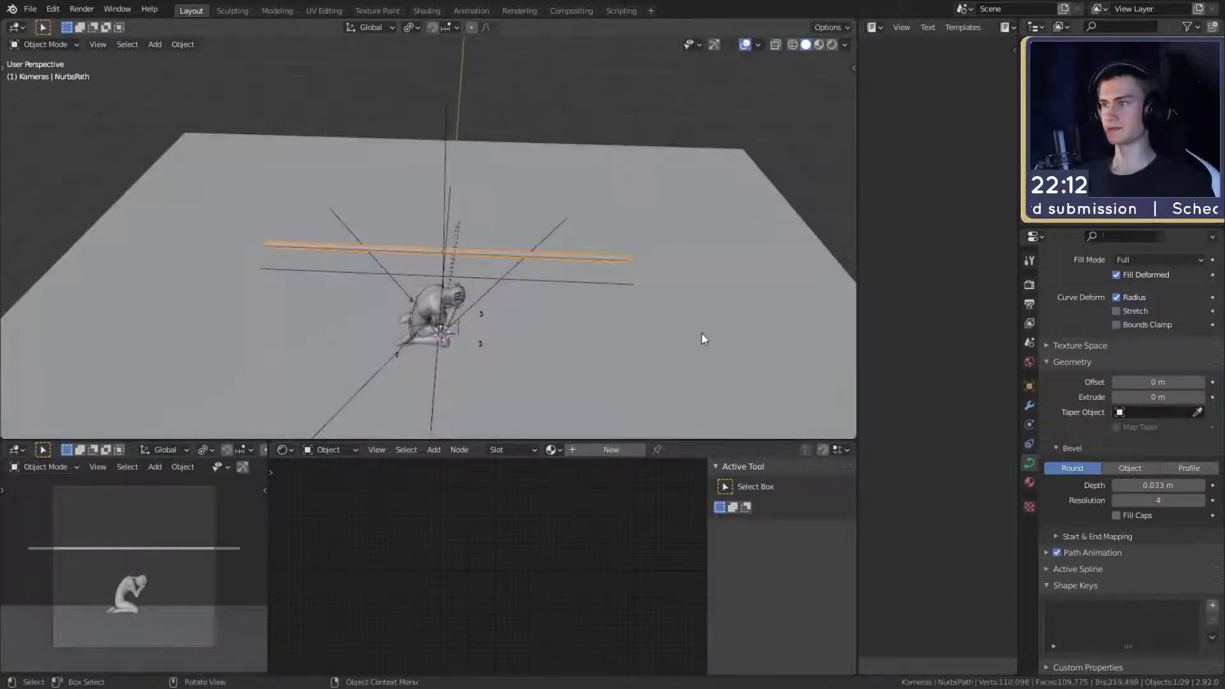
- Try to shift all the path's control points -1 m along the global X axis in Edit Mode
{"action": "key", "text": "Tab"}
{"action": "key", "text": "Tab"}
{"action": "middle_click_drag", "start_coordinate": [702, 332], "coordinate": [594, 321]}
{"action": "key", "text": "Tab"}
{"action": "type", "text": "gx"}
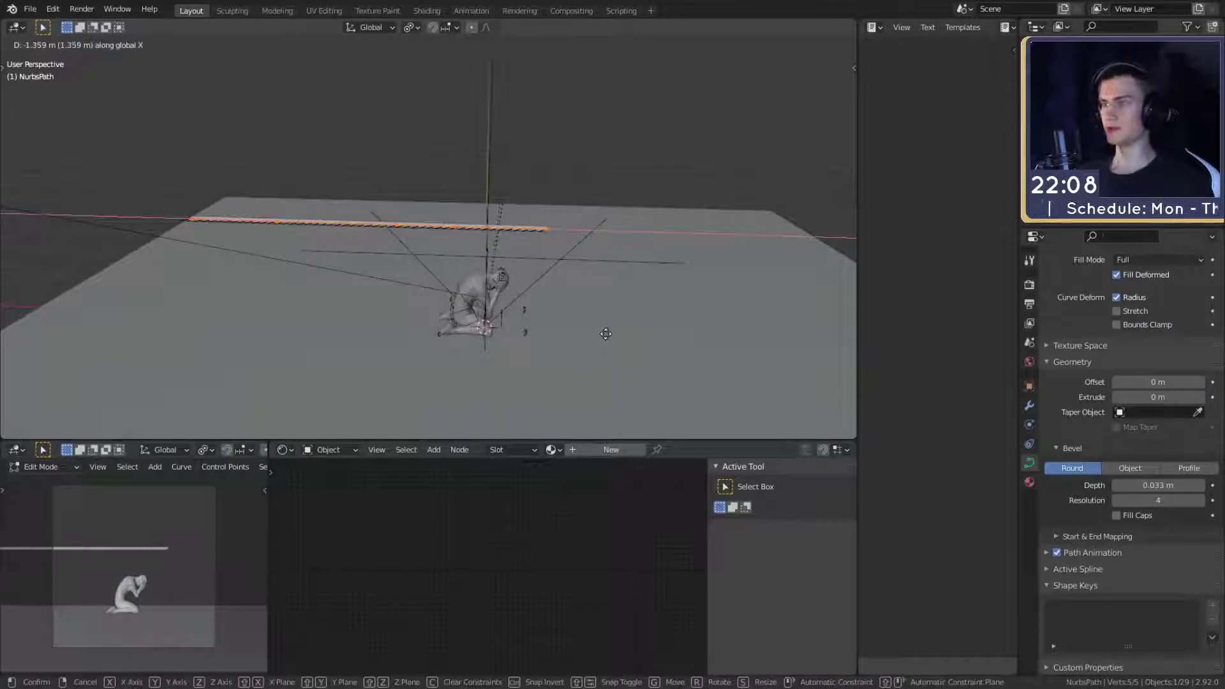
{"action": "type", "text": "1"}
{"action": "type", "text": "-"}
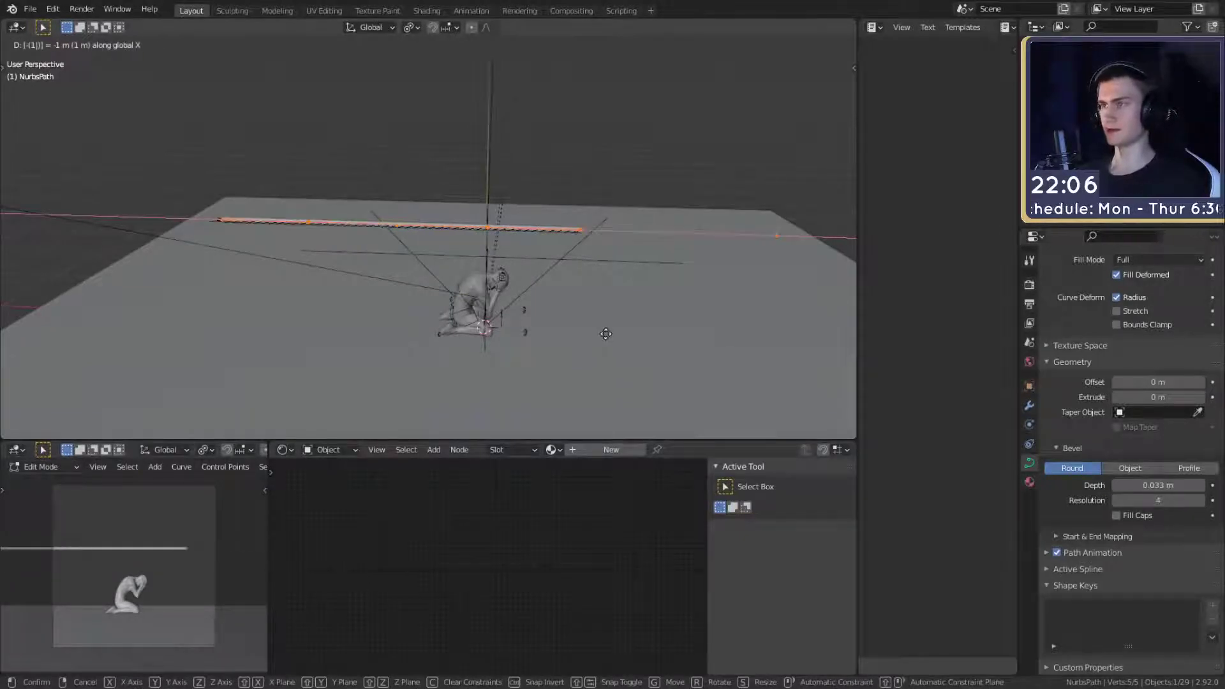
{"action": "key", "text": "Return"}
{"action": "middle_click_drag", "start_coordinate": [623, 323], "coordinate": [596, 269]}
{"action": "key", "text": "ctrl+z"}
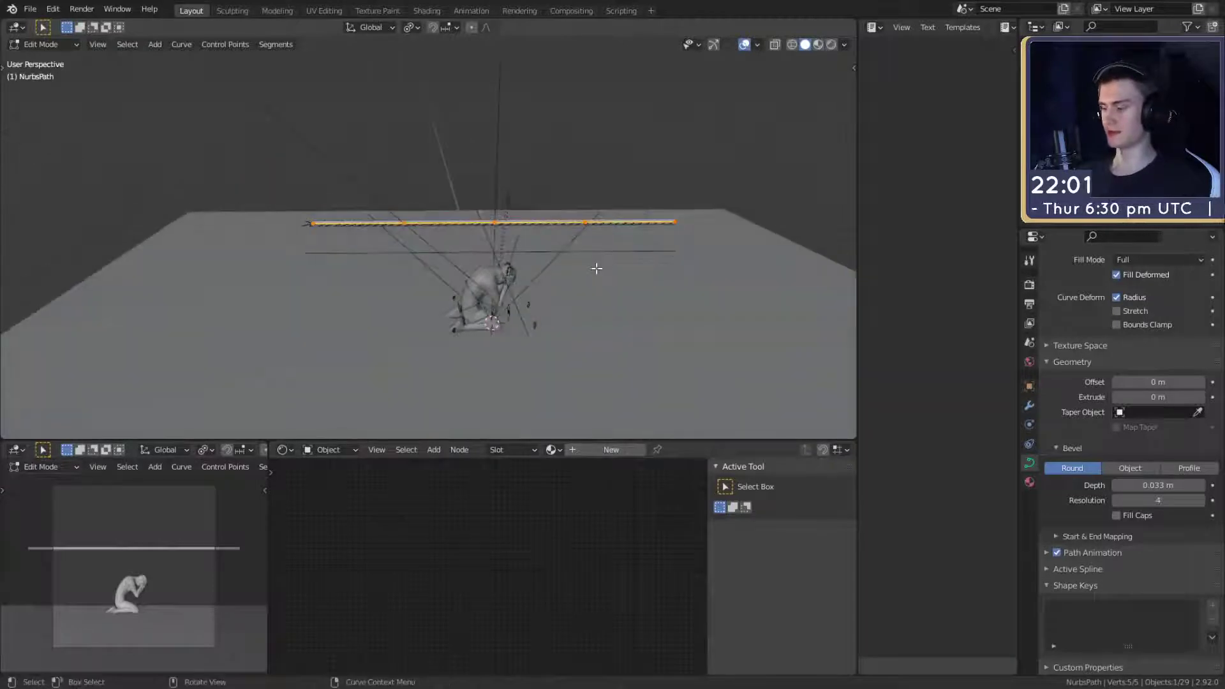
- Shift all the path's control points -2 m along the global X axis and return to Object Mode
{"action": "type", "text": "gx"}
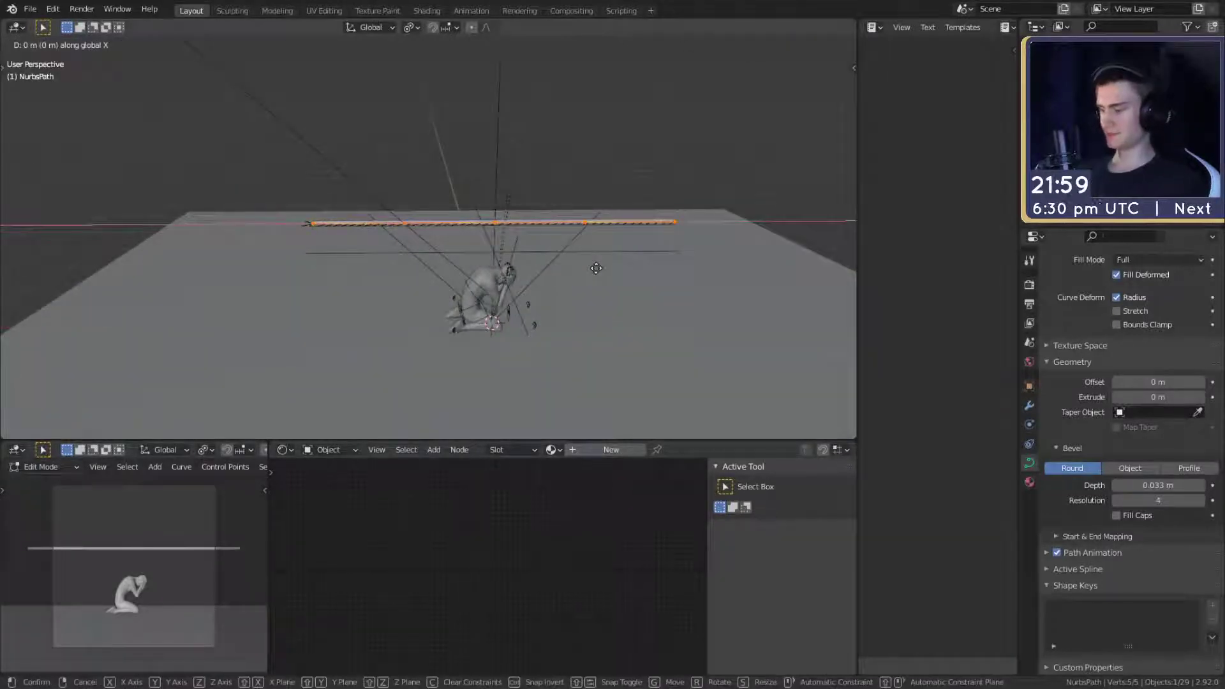
{"action": "type", "text": "-2"}
{"action": "key", "text": "Return"}
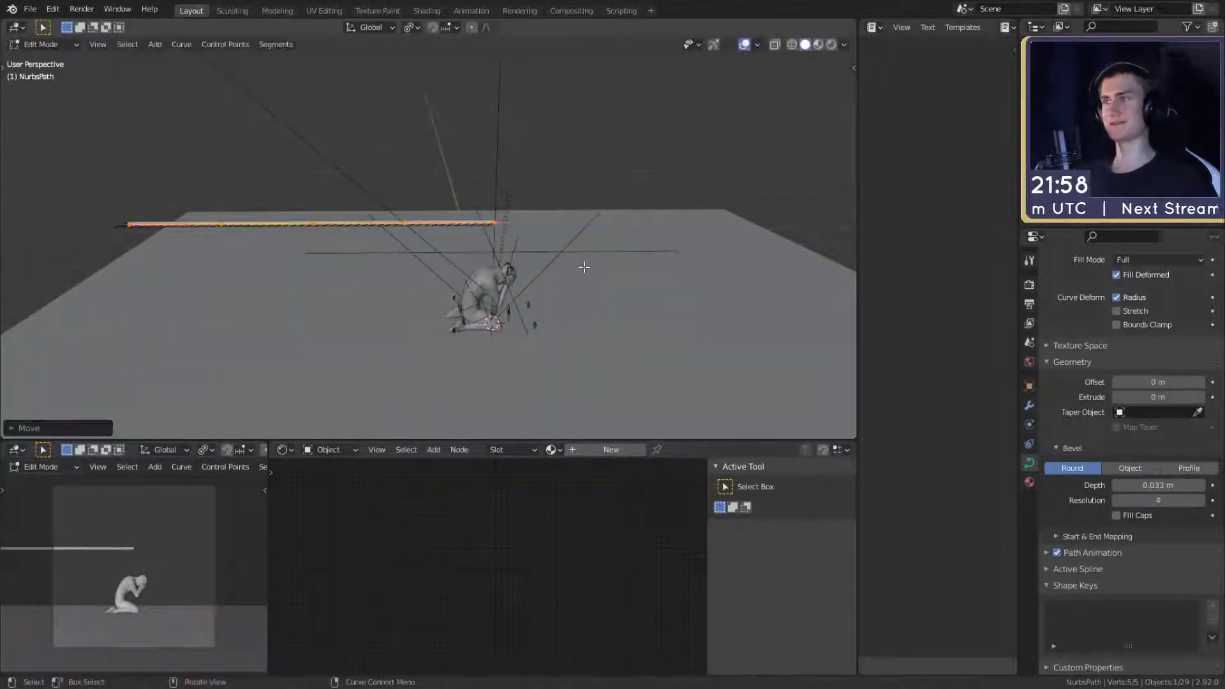
{"action": "key", "text": "Tab"}
- Lower the tube so its end meets the kneeling figure's upper back
{"action": "middle_click_drag", "start_coordinate": [584, 268], "coordinate": [565, 186]}
{"action": "key", "text": "g"}
{"action": "left_click", "coordinate": [548, 301]}
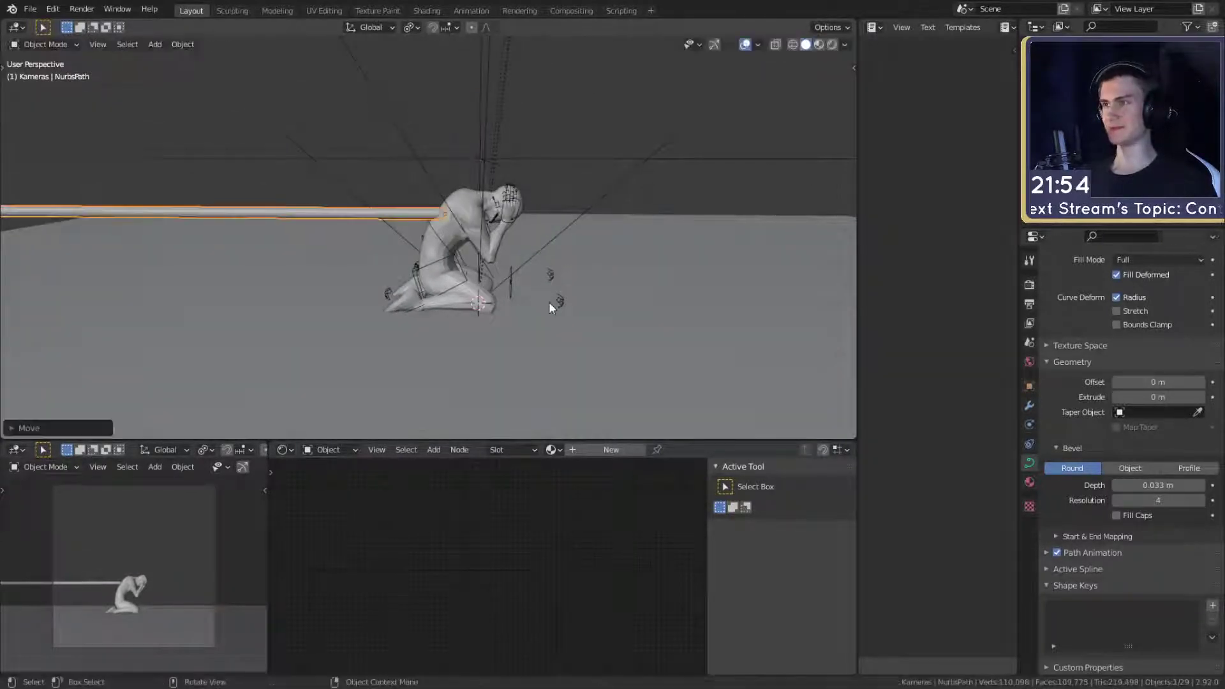
- Select the camera and move it about -1.5 m along its local Z axis toward the figure
{"action": "middle_click_drag", "start_coordinate": [549, 301], "coordinate": [402, 291]}
{"action": "left_click", "coordinate": [173, 257]}
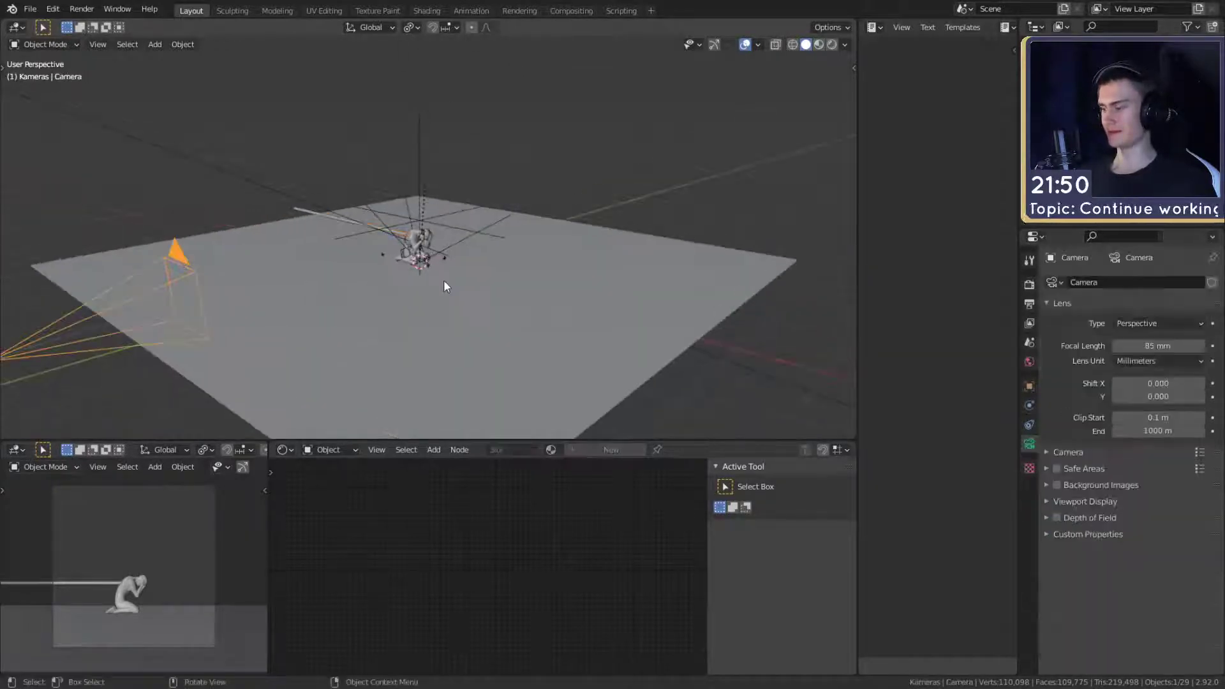
{"action": "key", "text": "g"}
{"action": "key", "text": "z"}
{"action": "key", "text": "z"}
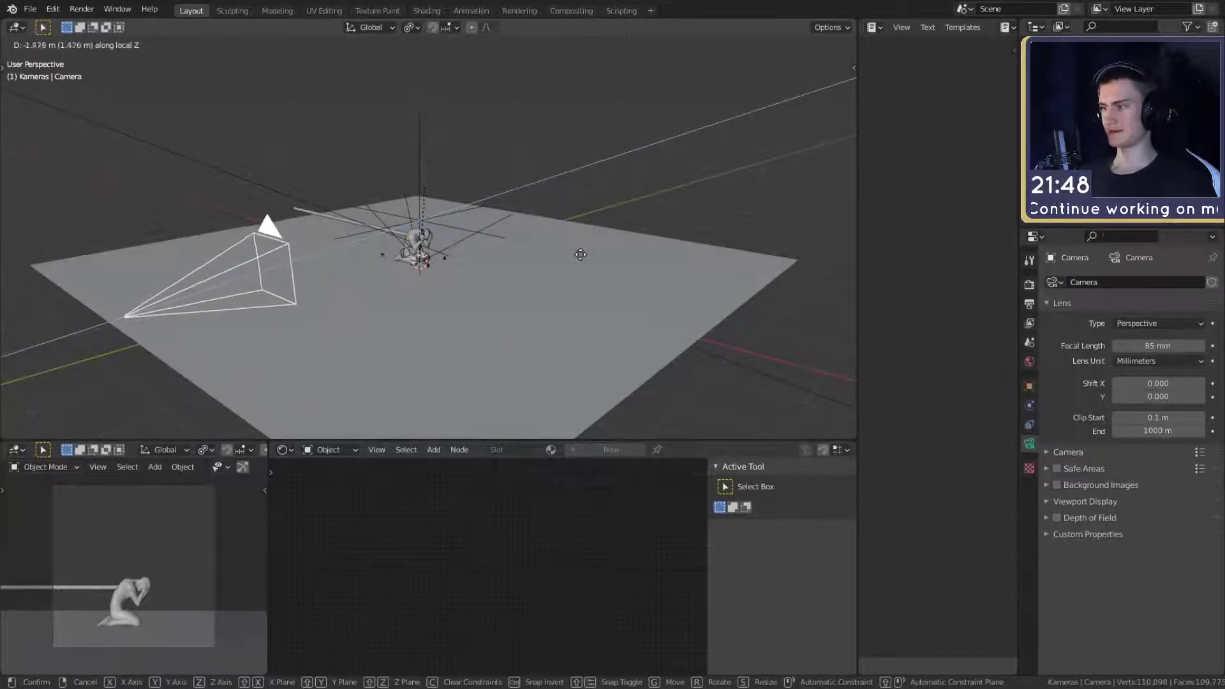
{"action": "left_click", "coordinate": [577, 254]}
- Lower the Focus empty about 0.2 m along global Z to tilt the camera's aim downward
{"action": "middle_click_drag", "start_coordinate": [577, 255], "coordinate": [366, 82]}
{"action": "left_click", "coordinate": [491, 157]}
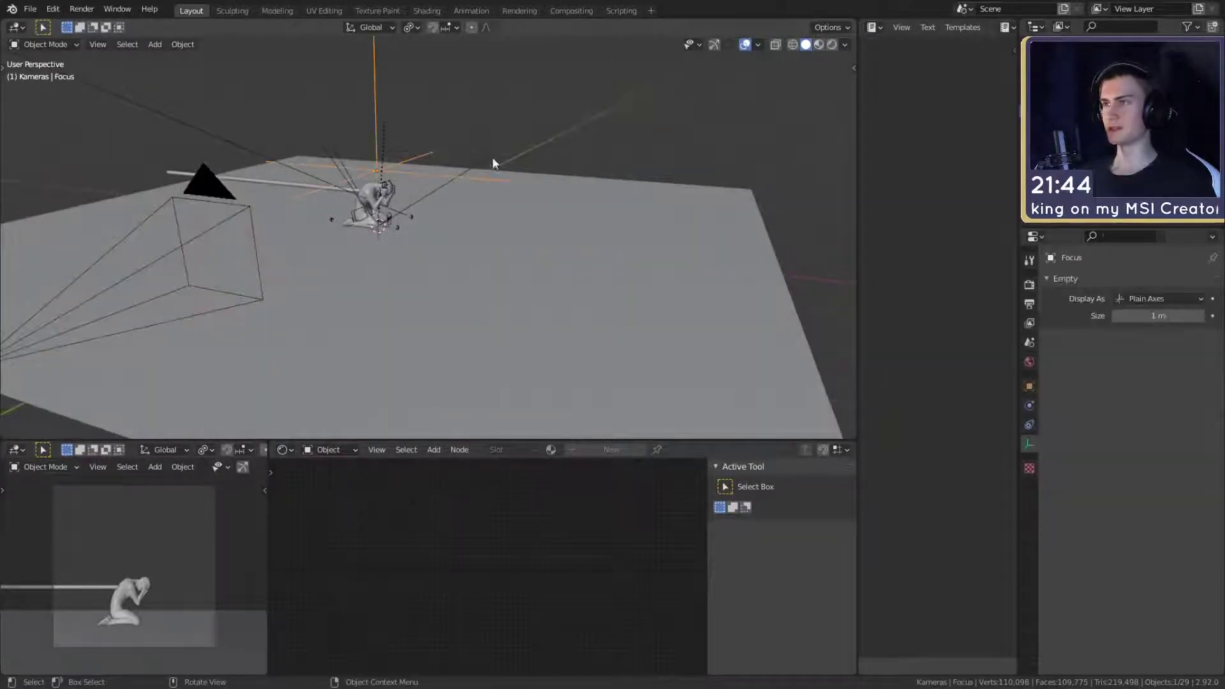
{"action": "key", "text": "g"}
{"action": "key", "text": "z"}
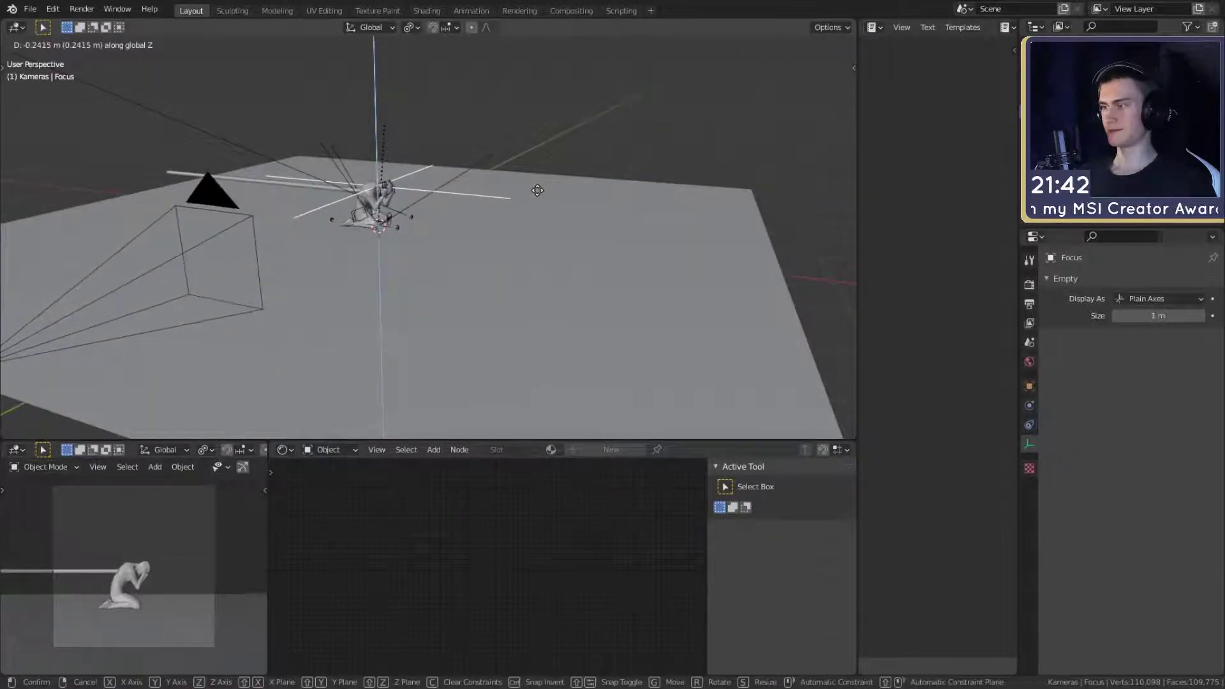
{"action": "left_click", "coordinate": [516, 205]}
{"action": "middle_click_drag", "start_coordinate": [517, 204], "coordinate": [556, 208]}
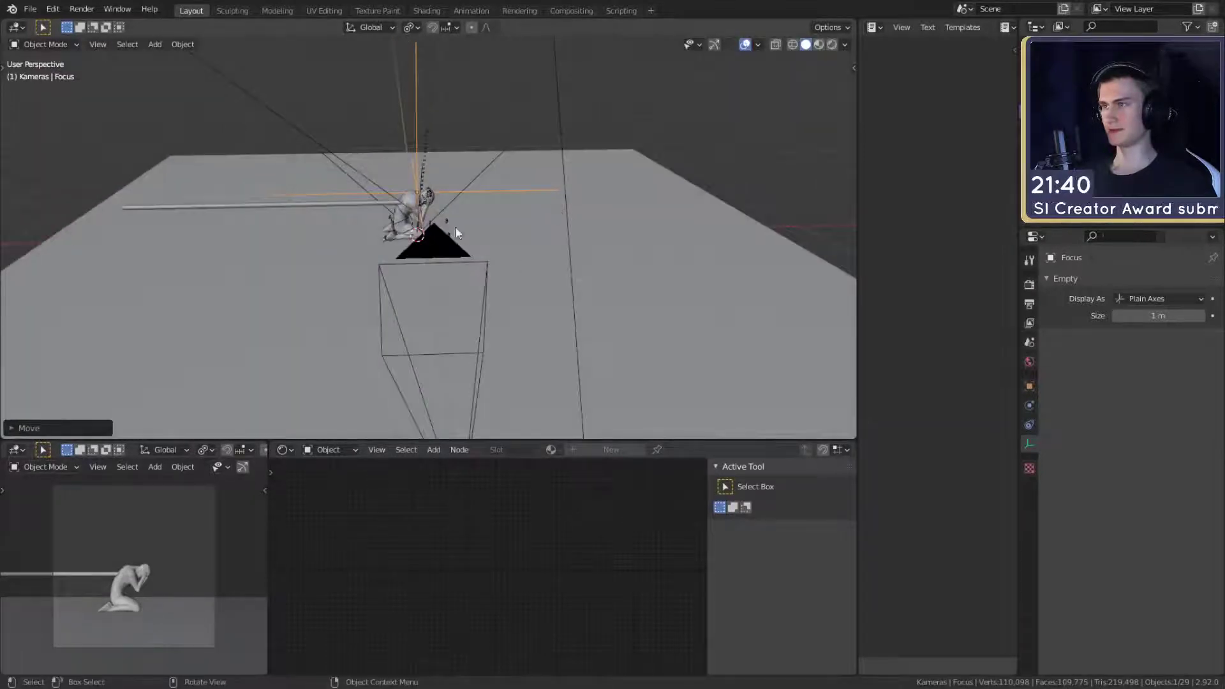
{"action": "key", "text": "g"}
{"action": "key", "text": "x"}
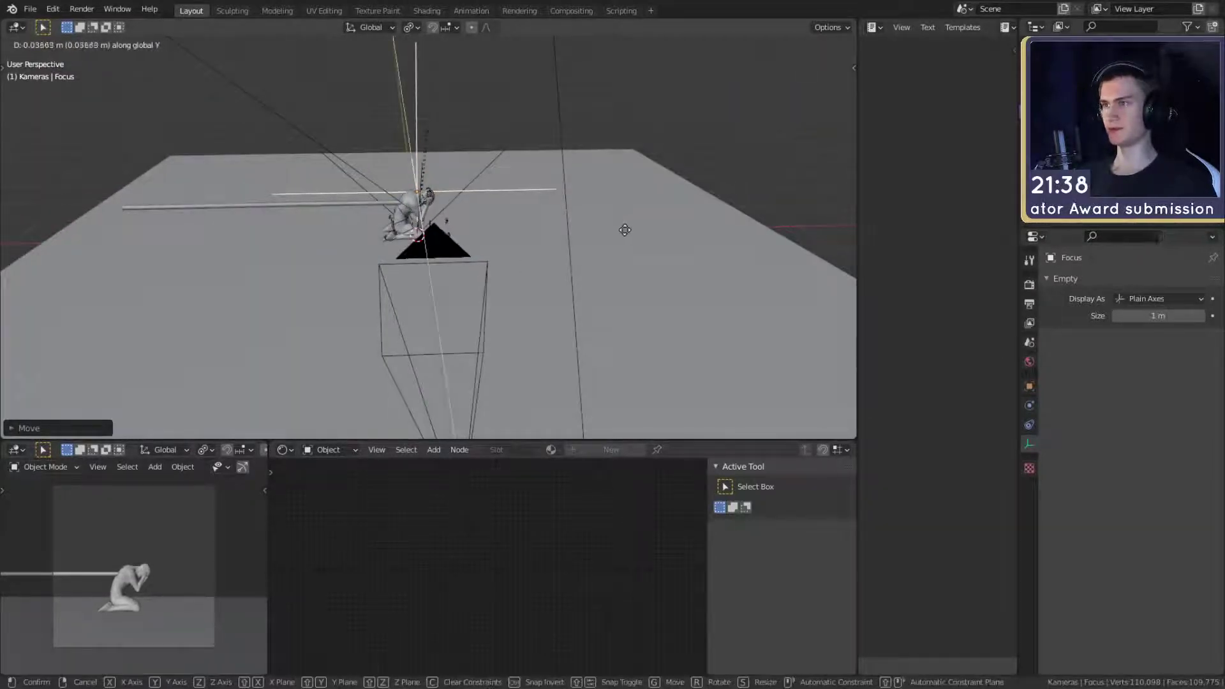
{"action": "left_click", "coordinate": [621, 230]}
{"action": "left_click", "coordinate": [480, 263]}
{"action": "key", "text": "g"}
{"action": "key", "text": "x"}
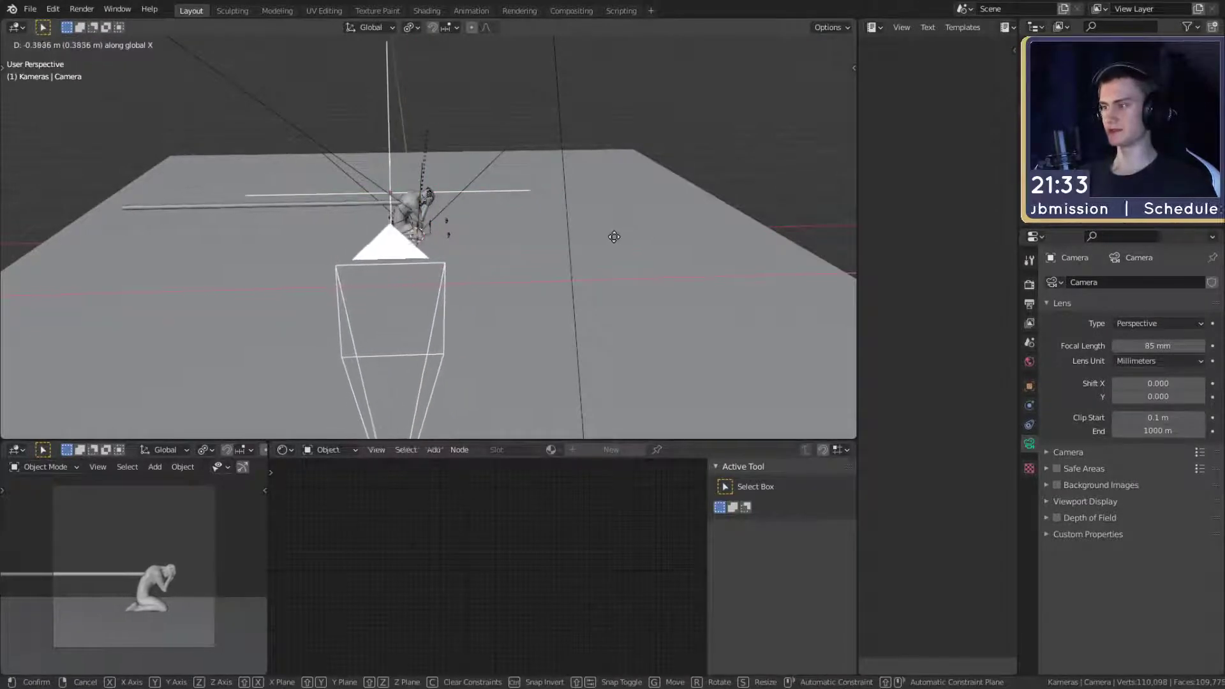
{"action": "left_click", "coordinate": [612, 237]}
{"action": "middle_click_drag", "start_coordinate": [612, 237], "coordinate": [454, 237]}
- Select the camera and move it closer to the kneeling figure along its local Z axis
{"action": "left_click", "coordinate": [154, 143]}
{"action": "middle_click_drag", "start_coordinate": [155, 144], "coordinate": [214, 182], "text": "shift"}
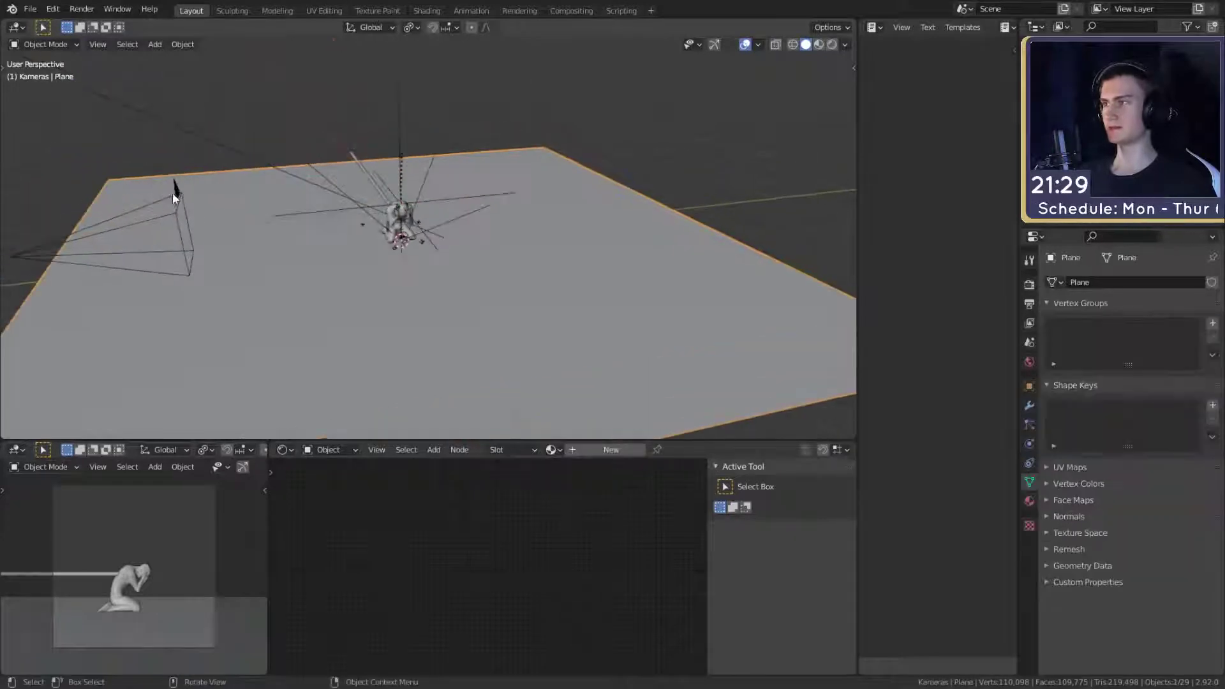
{"action": "left_click", "coordinate": [175, 193]}
{"action": "middle_click_drag", "start_coordinate": [278, 218], "coordinate": [257, 202]}
{"action": "key", "text": "g"}
{"action": "key", "text": "z"}
{"action": "key", "text": "z"}
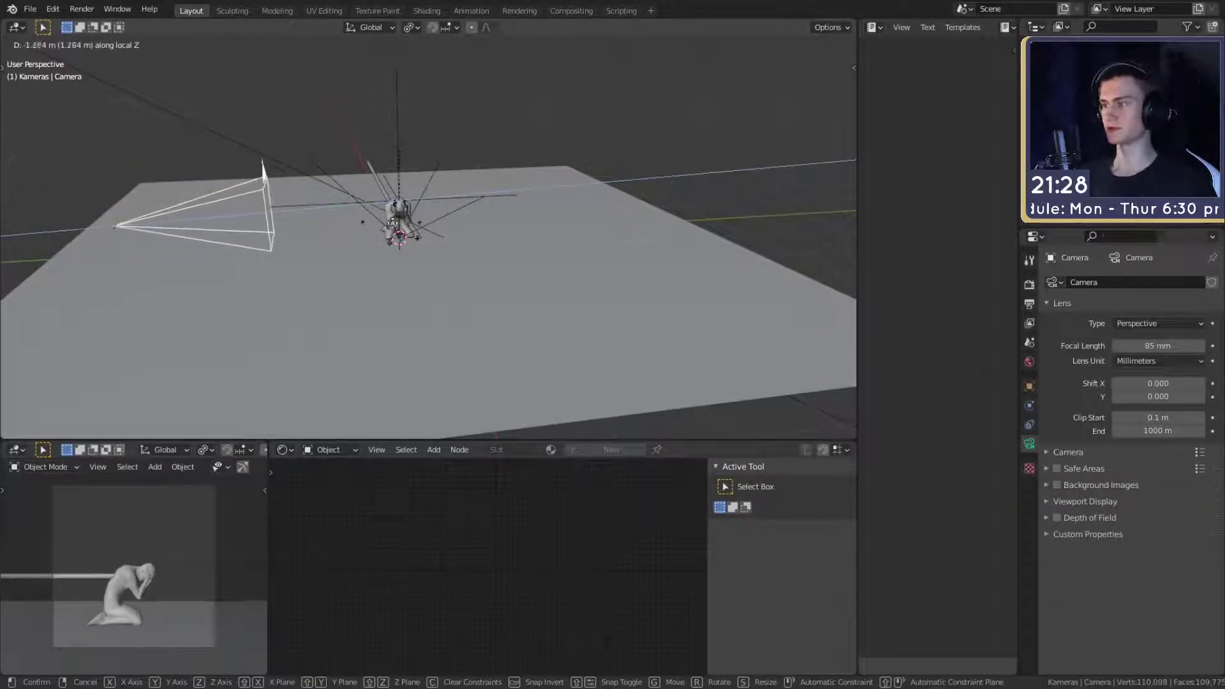
{"action": "left_click", "coordinate": [410, 223]}
- Select the camera together with the Focus empty and lower both about 0.05 m along global Z
{"action": "middle_click_drag", "start_coordinate": [472, 279], "coordinate": [539, 245]}
{"action": "left_click", "coordinate": [490, 122]}
{"action": "left_click", "coordinate": [419, 114]}
{"action": "left_click", "coordinate": [377, 177]}
{"action": "middle_click_drag", "start_coordinate": [383, 177], "coordinate": [506, 173]}
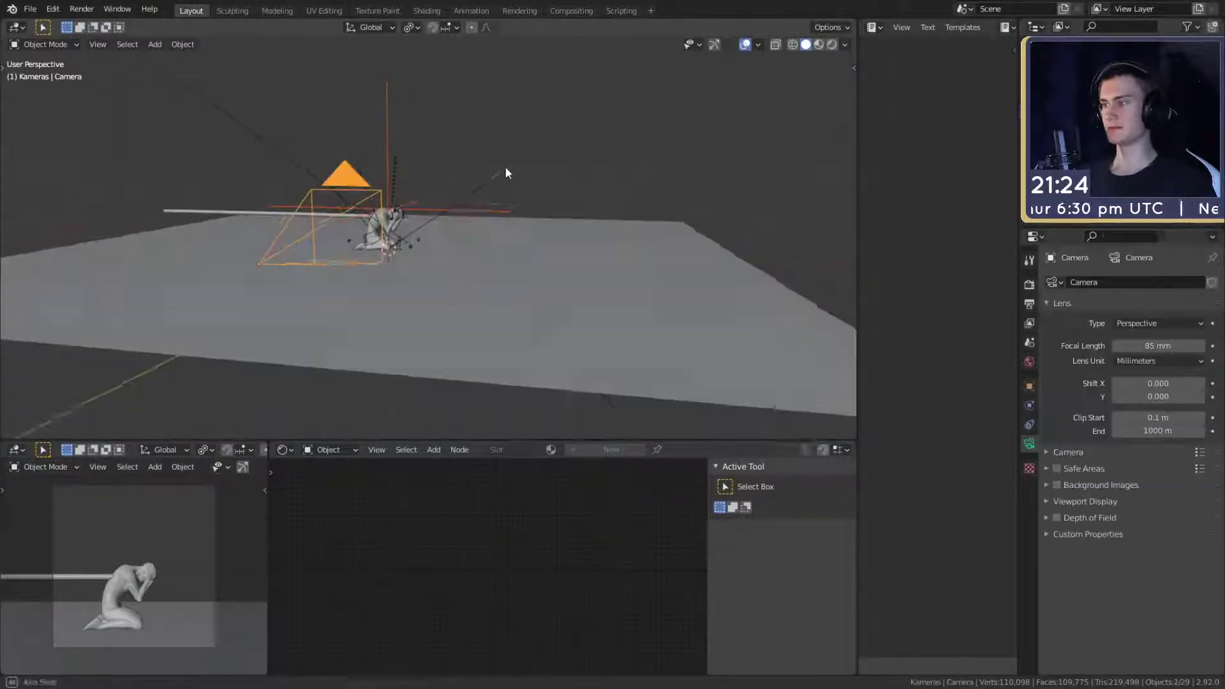
{"action": "key", "text": "g"}
{"action": "key", "text": "z"}
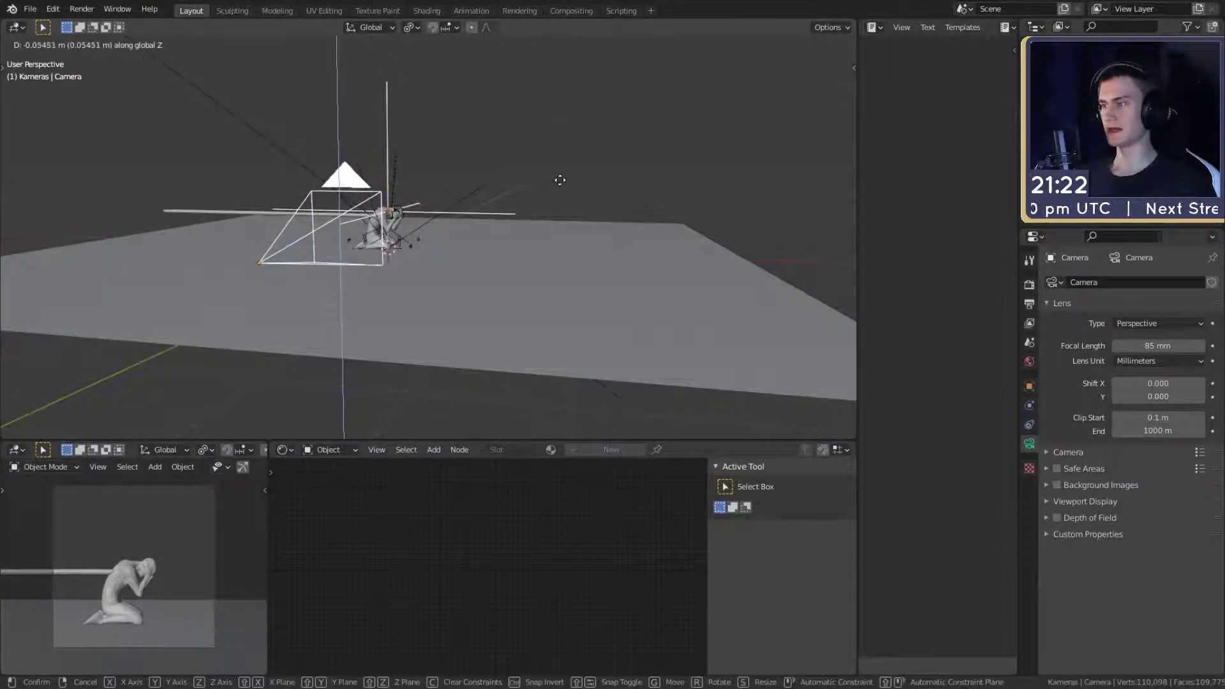
{"action": "left_click", "coordinate": [560, 181]}
- Select only the camera and lower it about 0.4 m along global Z for a flatter view across the floor
{"action": "left_click", "coordinate": [512, 136]}
{"action": "left_click", "coordinate": [363, 179]}
{"action": "key", "text": "g"}
{"action": "key", "text": "z"}
{"action": "key", "text": "z"}
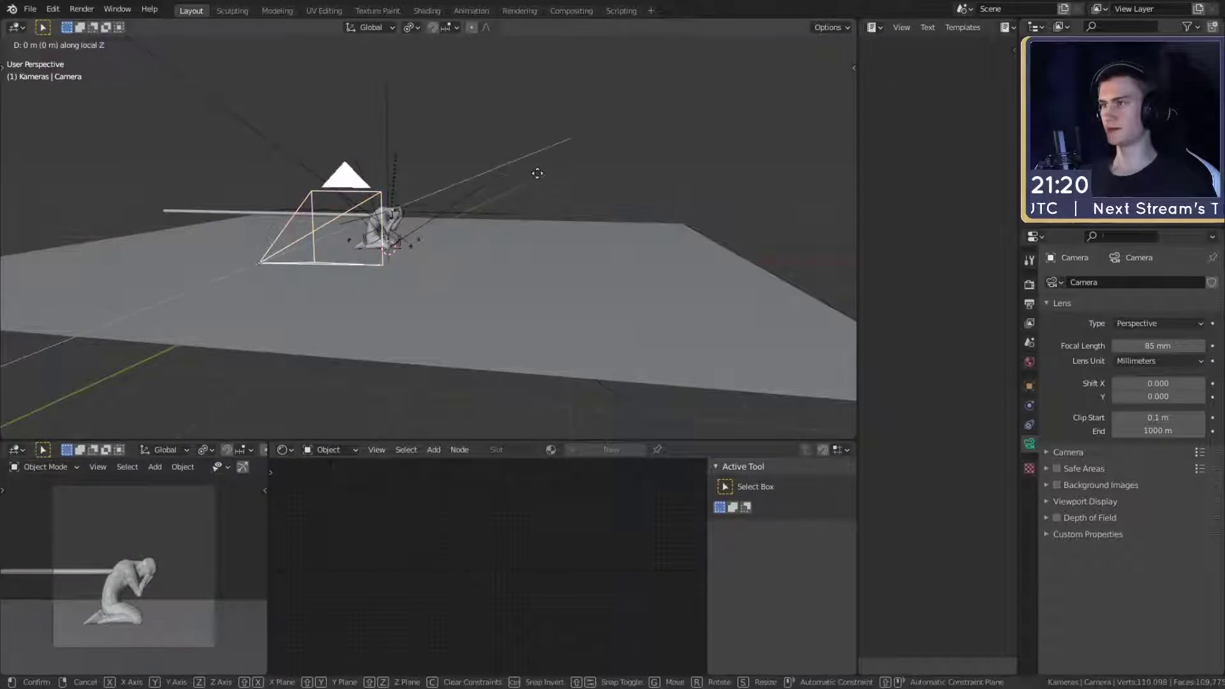
{"action": "key", "text": "z"}
{"action": "key", "text": "z"}
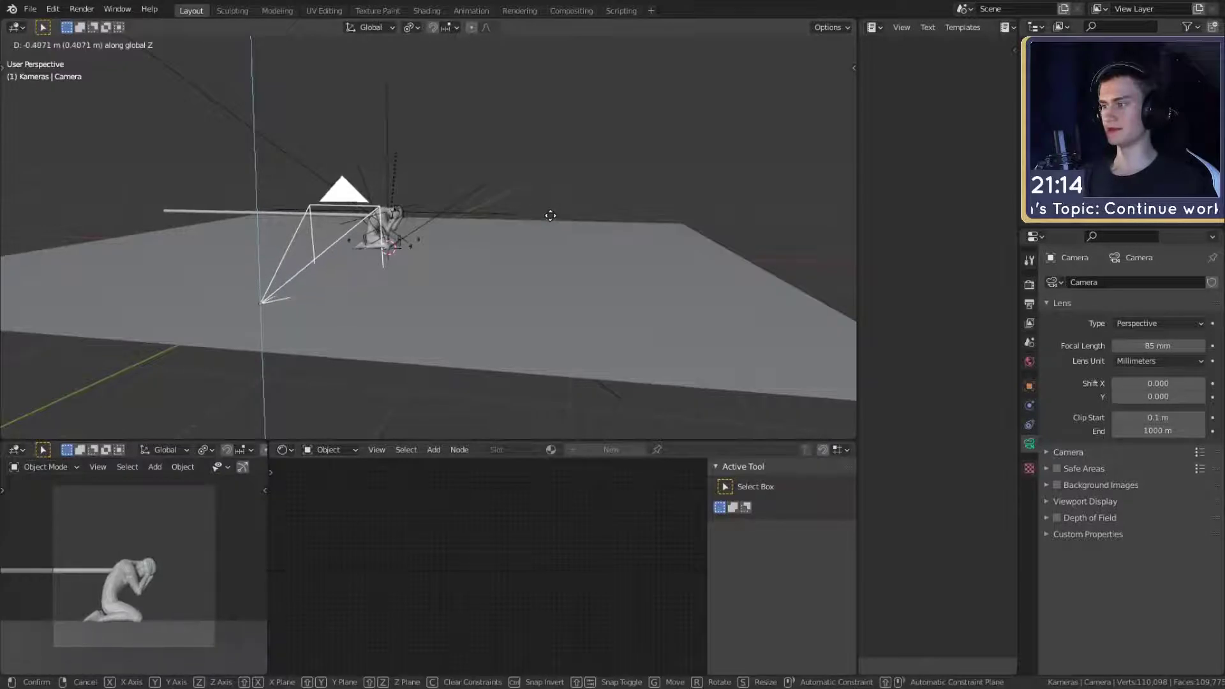
{"action": "left_click", "coordinate": [550, 213]}
- Edit the tube's path and remove two inner control points, keeping both ends and one middle point
{"action": "scroll", "coordinate": [492, 190], "scroll_direction": "down", "scroll_amount": 3}
{"action": "middle_click_drag", "start_coordinate": [491, 190], "coordinate": [526, 294]}
{"action": "scroll", "coordinate": [537, 264], "scroll_direction": "up", "scroll_amount": 2}
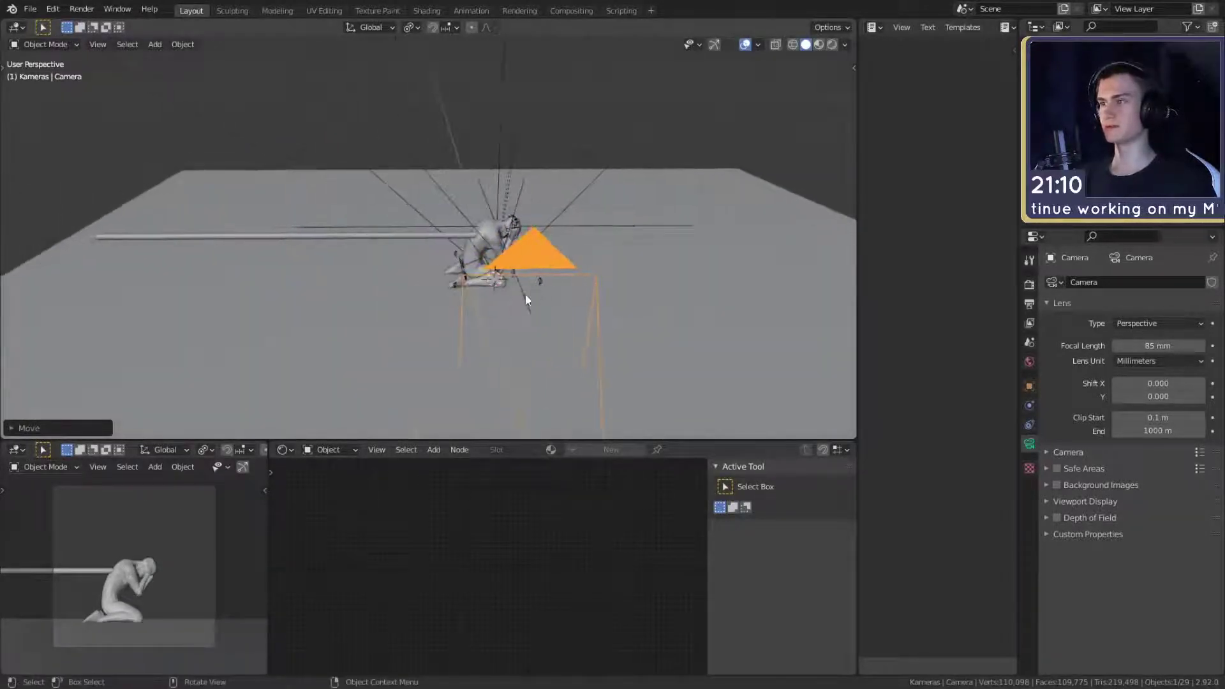
{"action": "scroll", "coordinate": [547, 296], "scroll_direction": "up", "scroll_amount": 2}
{"action": "scroll", "coordinate": [547, 296], "scroll_direction": "down", "scroll_amount": 2}
{"action": "left_click", "coordinate": [262, 240]}
{"action": "scroll", "coordinate": [472, 263], "scroll_direction": "down", "scroll_amount": 2}
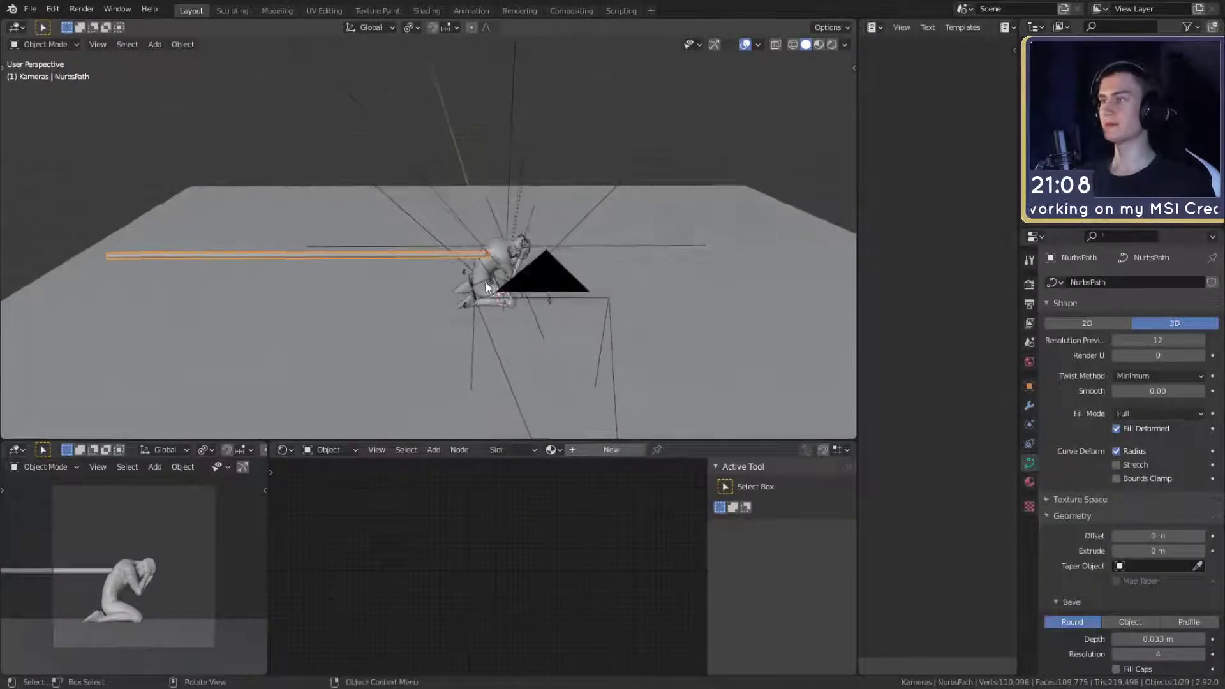
{"action": "key", "text": "Tab"}
{"action": "scroll", "coordinate": [459, 275], "scroll_direction": "up", "scroll_amount": 2}
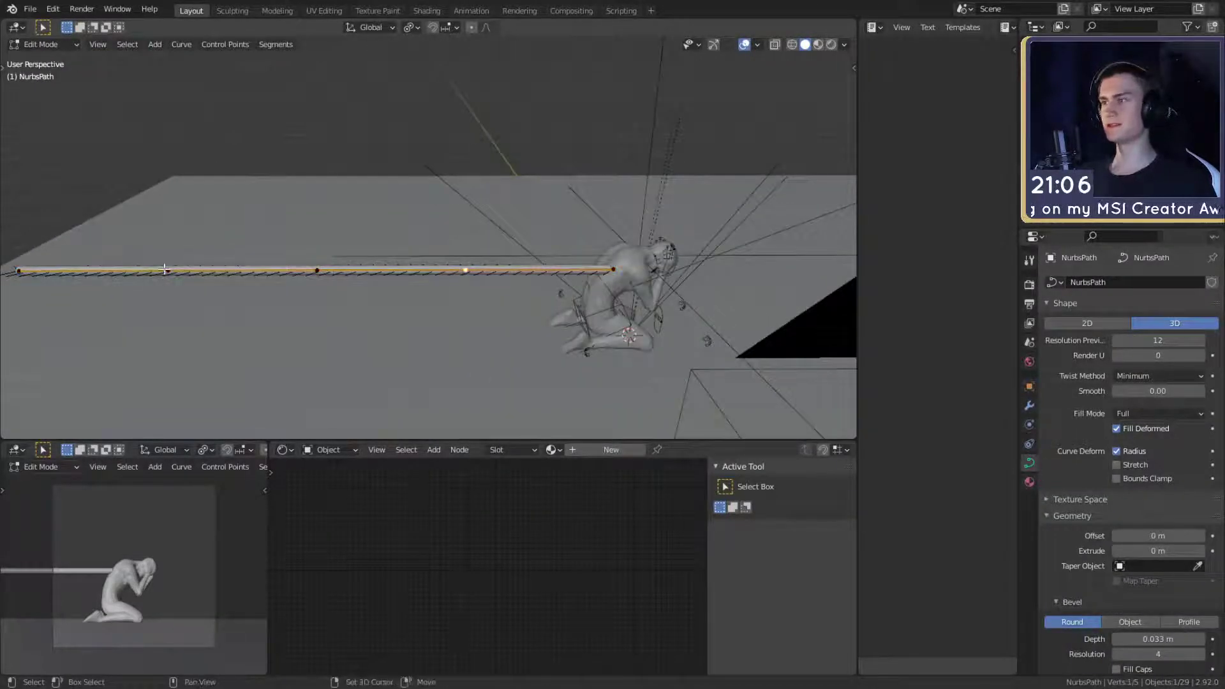
{"action": "key", "text": "x"}
{"action": "left_click", "coordinate": [252, 288]}
{"action": "scroll", "coordinate": [358, 280], "scroll_direction": "down", "scroll_amount": 3}
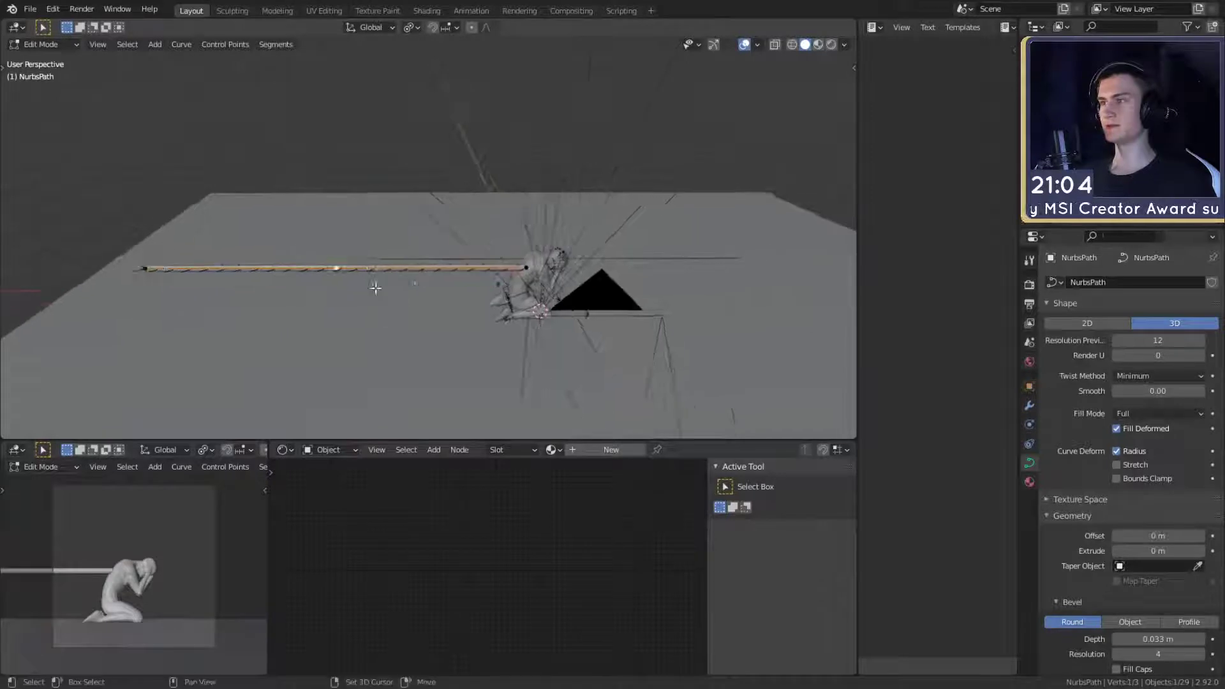
- Raise the tube's far end high above the floor and move the middle control point toward the figure to form a hanging curve
{"action": "middle_click_drag", "start_coordinate": [375, 288], "coordinate": [370, 265]}
{"action": "key", "text": "g"}
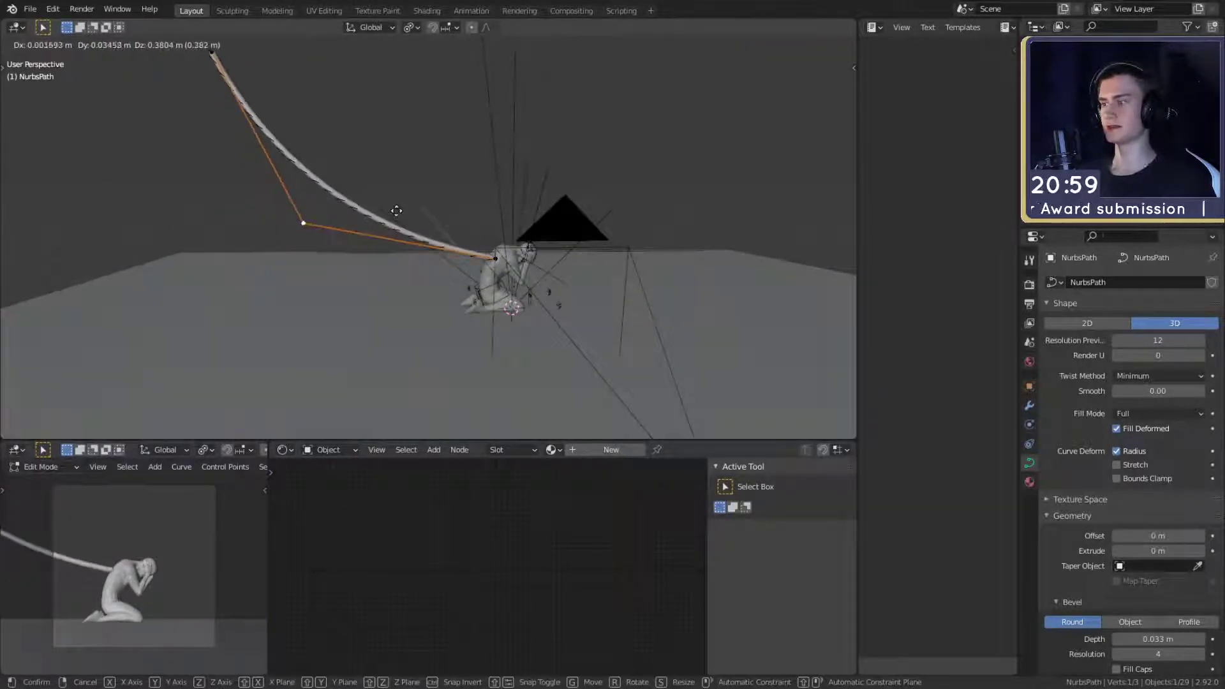
{"action": "left_click", "coordinate": [463, 253]}
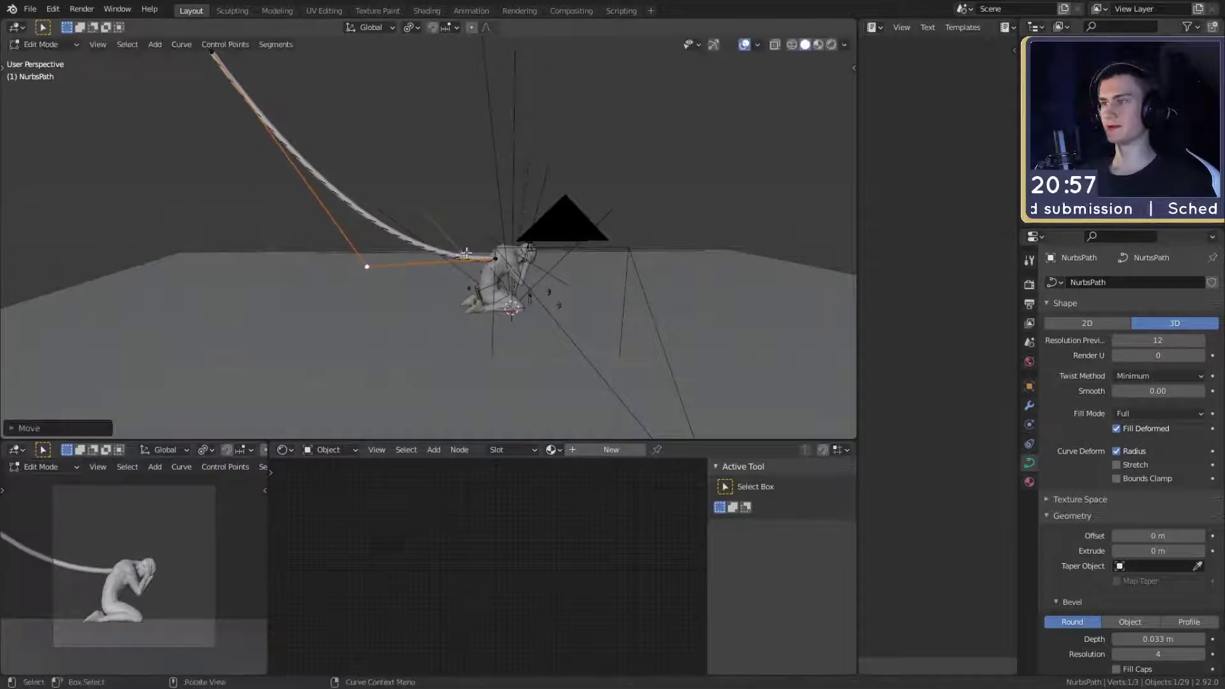
- Move the tube's upper end closer above the figure and shift the middle control point about 0.3 m toward the figure's back
{"action": "middle_click_drag", "start_coordinate": [476, 255], "coordinate": [452, 278], "text": "shift"}
{"action": "middle_click_drag", "start_coordinate": [226, 87], "coordinate": [205, 63], "text": "shift"}
{"action": "key", "text": "g"}
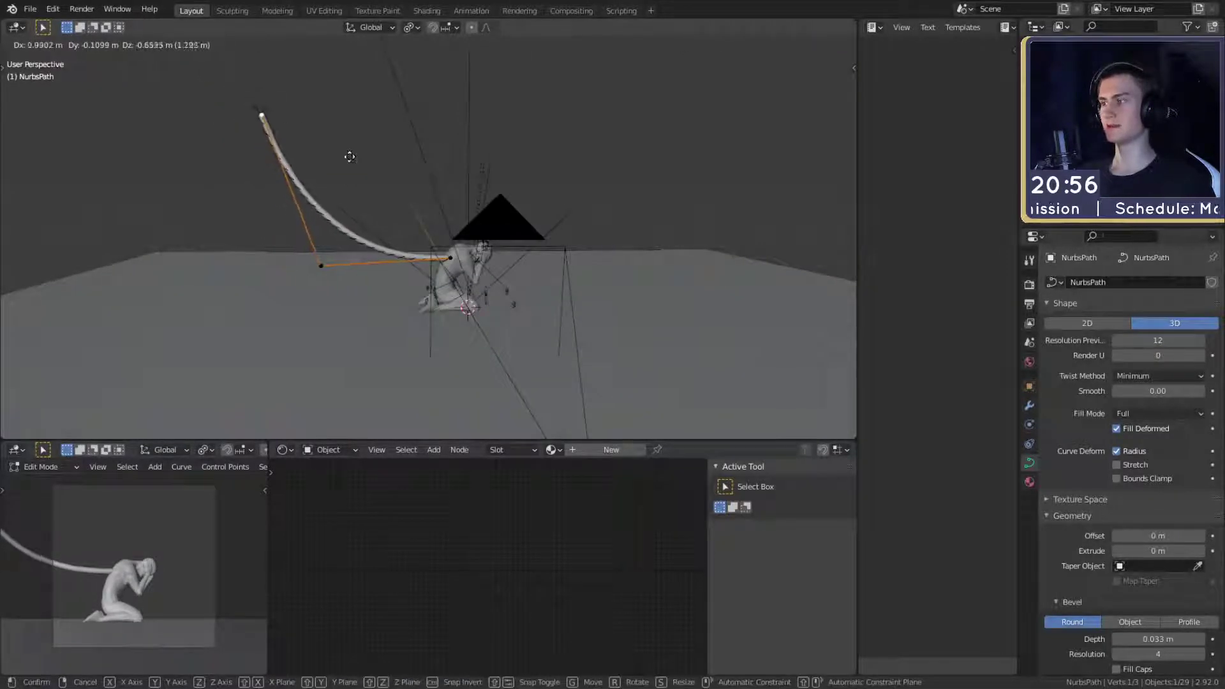
{"action": "left_click", "coordinate": [387, 154]}
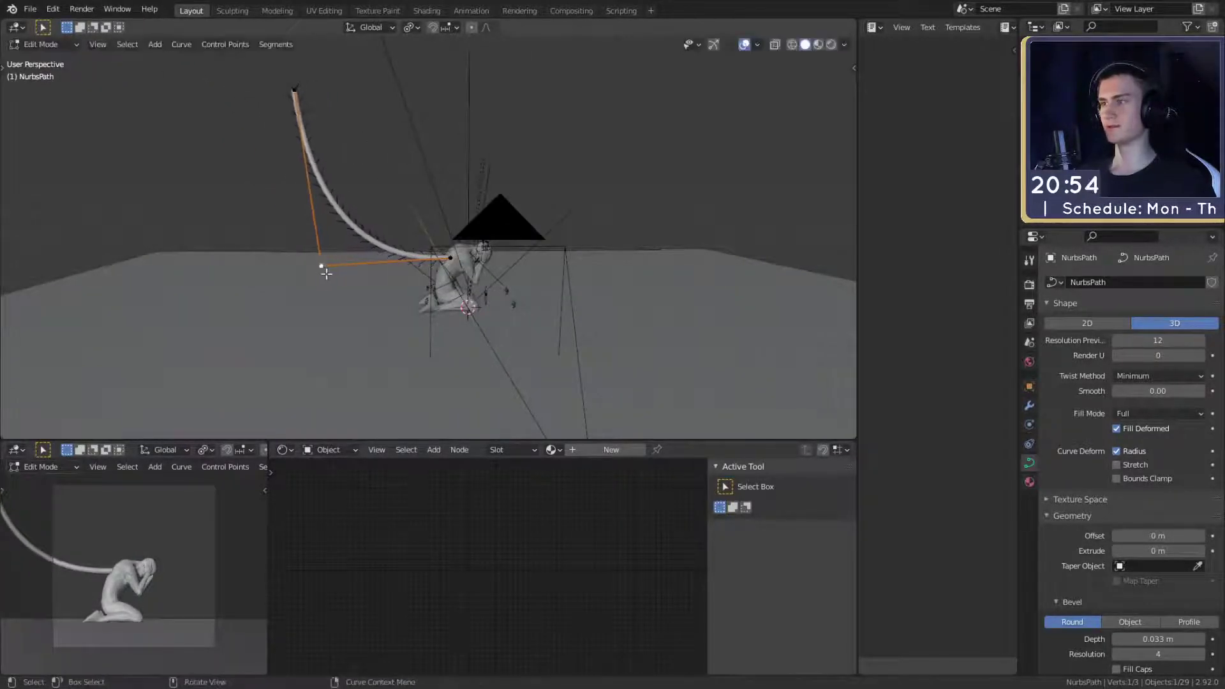
{"action": "key", "text": "g"}
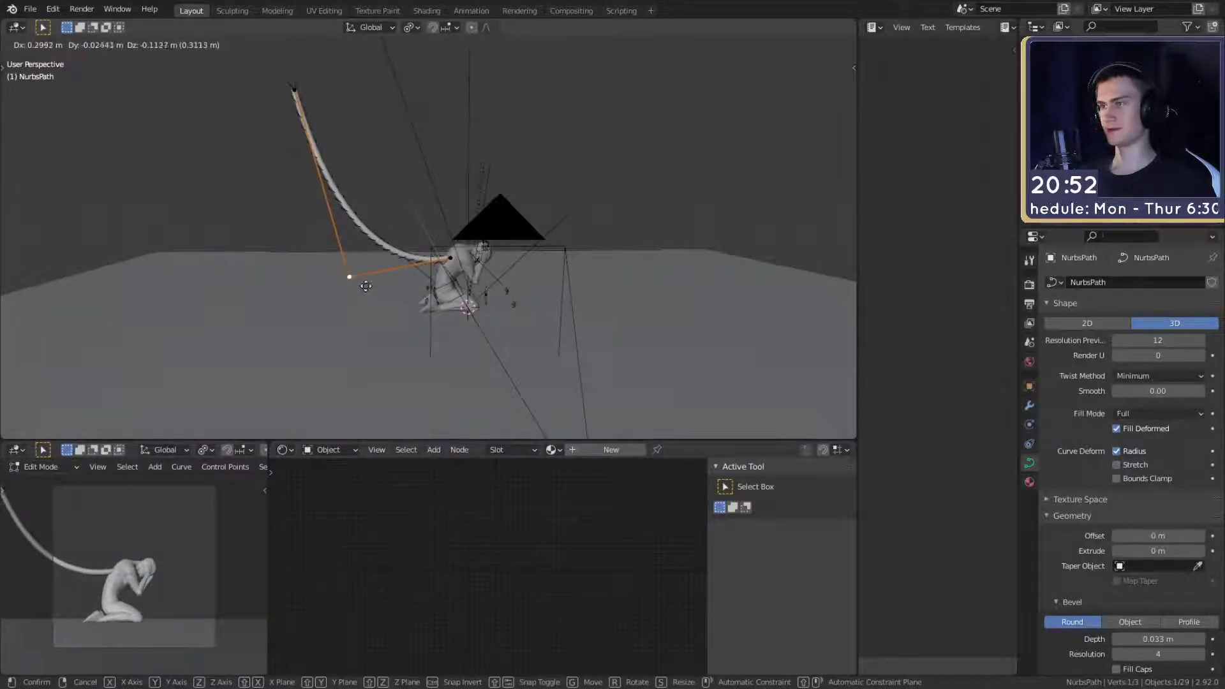
{"action": "left_click", "coordinate": [366, 286]}
- Subdivide the segment between the middle control point and the back, then move the new point about 0.48 m to the back
{"action": "scroll", "coordinate": [519, 295], "scroll_direction": "up", "scroll_amount": 6}
{"action": "middle_click_drag", "start_coordinate": [408, 255], "coordinate": [409, 217]}
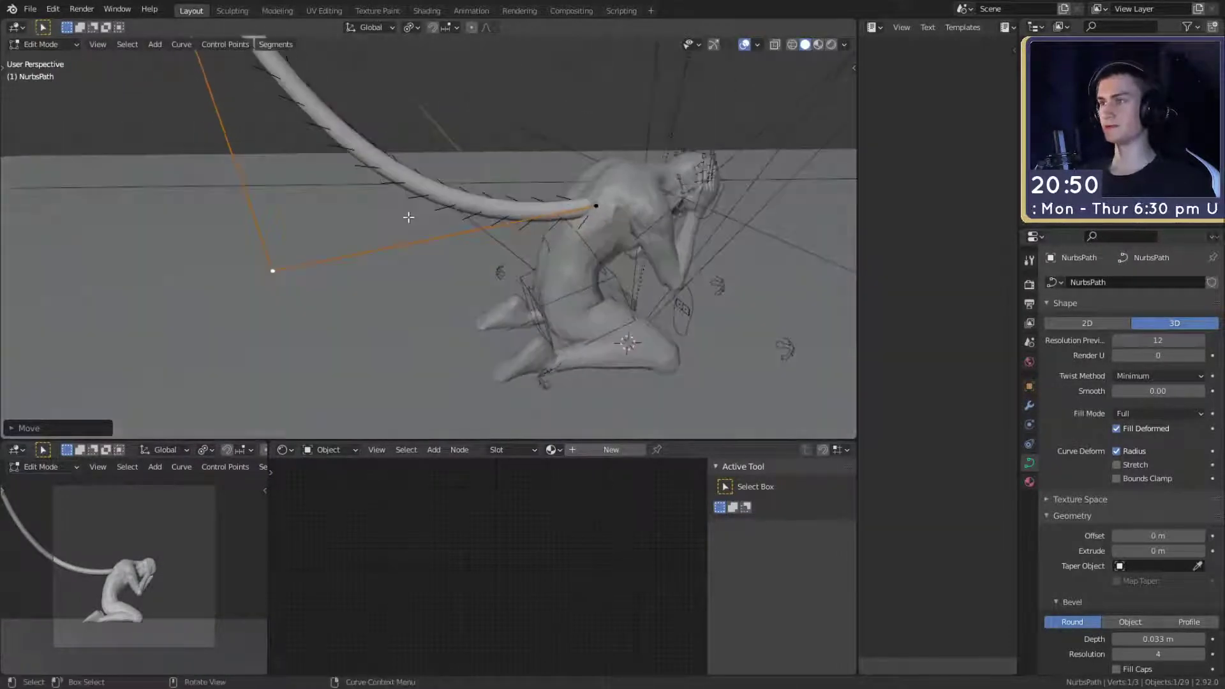
{"action": "left_click", "coordinate": [602, 210], "text": "shift"}
{"action": "key", "text": "F3"}
{"action": "type", "text": "sub"}
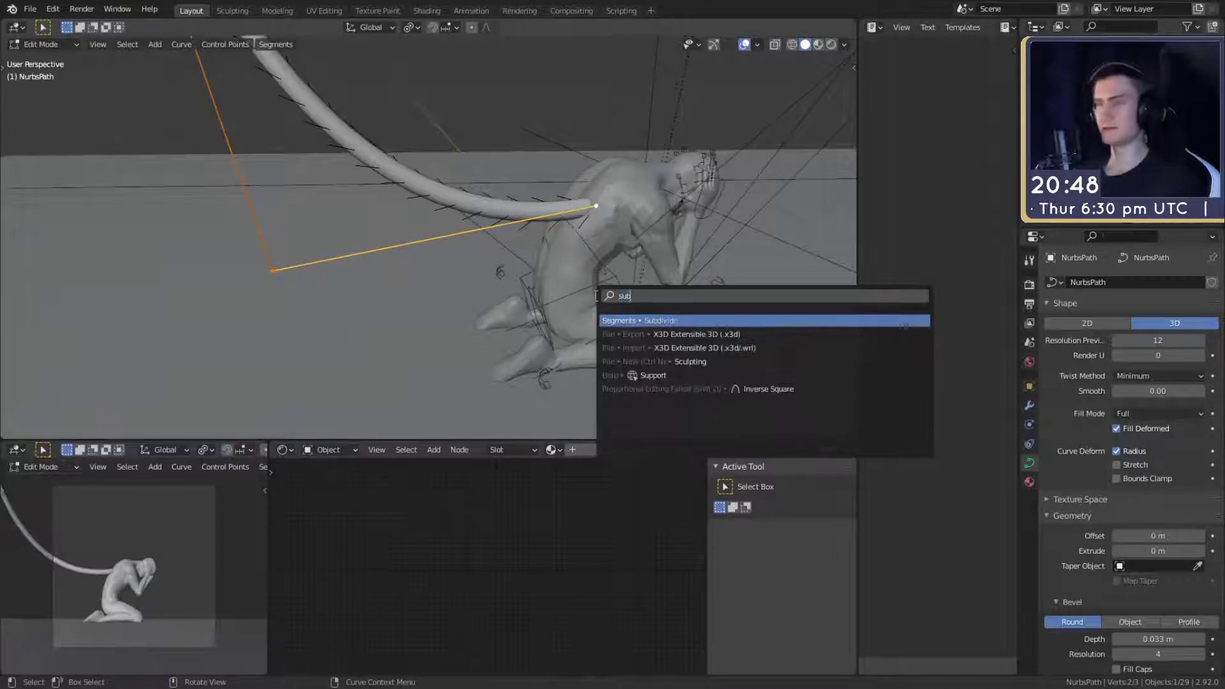
{"action": "key", "text": "Return"}
{"action": "left_click", "coordinate": [440, 241]}
{"action": "middle_click_drag", "start_coordinate": [449, 261], "coordinate": [508, 272]}
{"action": "key", "text": "g"}
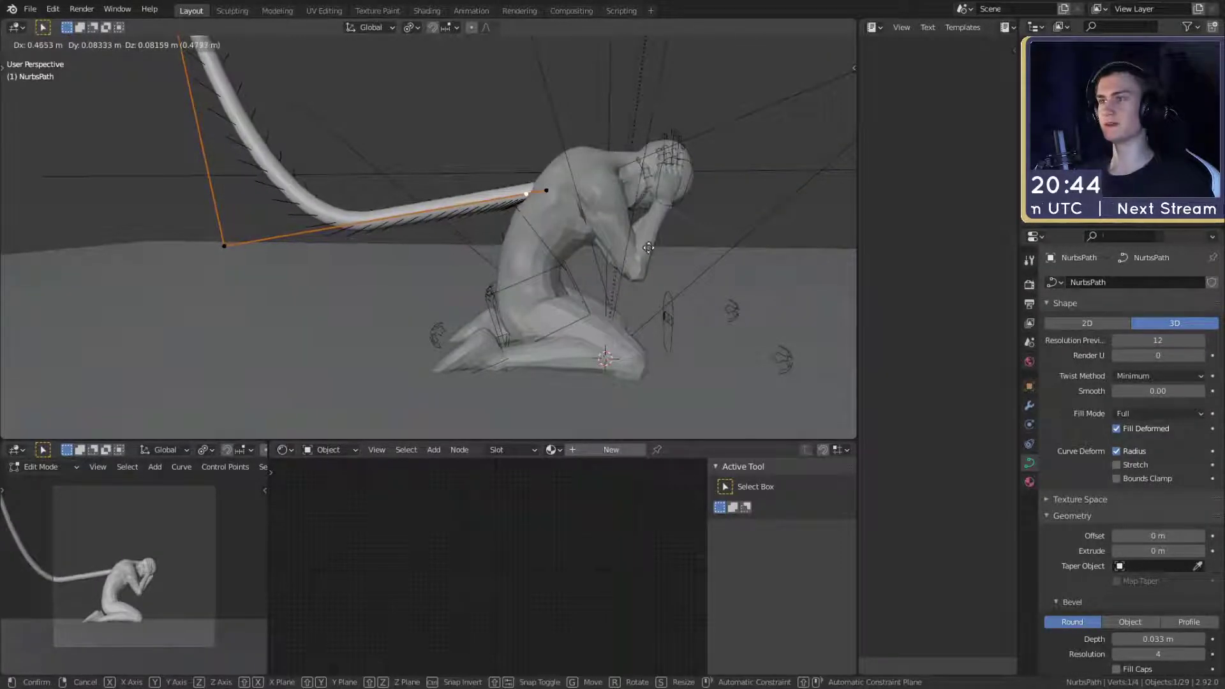
{"action": "left_click", "coordinate": [652, 246]}
- Subdivide the segment between the bend and the added point, then move the second new point about 0.47 m toward the back
{"action": "left_click", "coordinate": [235, 248], "text": "shift"}
{"action": "key", "text": "F3"}
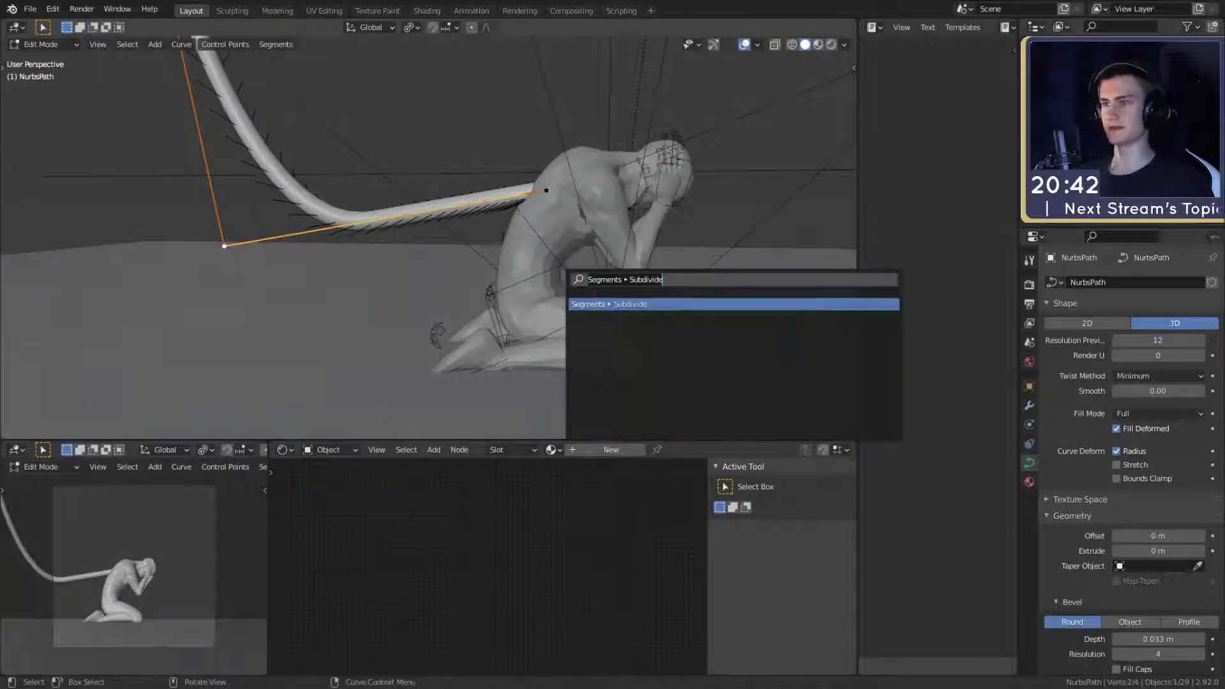
{"action": "key", "text": "Return"}
{"action": "left_click", "coordinate": [376, 222]}
{"action": "key", "text": "g"}
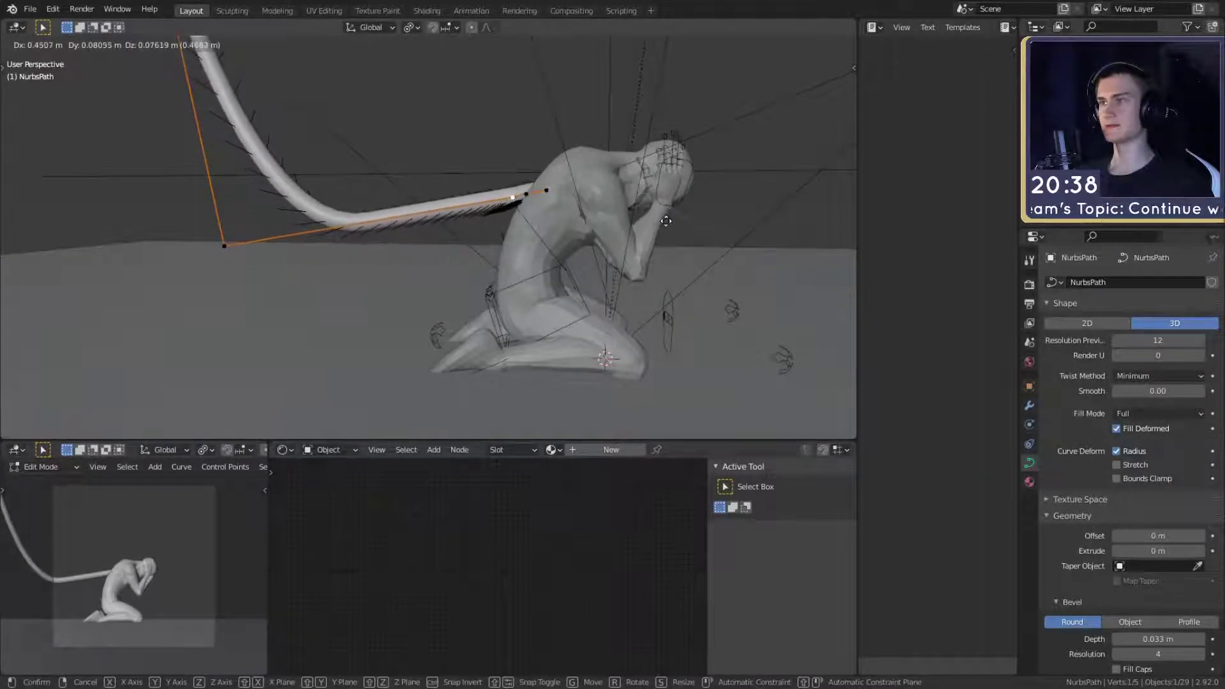
{"action": "left_click", "coordinate": [665, 220]}
- Shrink the tube's radius at the outer added control point, then subdivide the segment between the two added points near the back
{"action": "scroll", "coordinate": [472, 191], "scroll_direction": "up", "scroll_amount": 4}
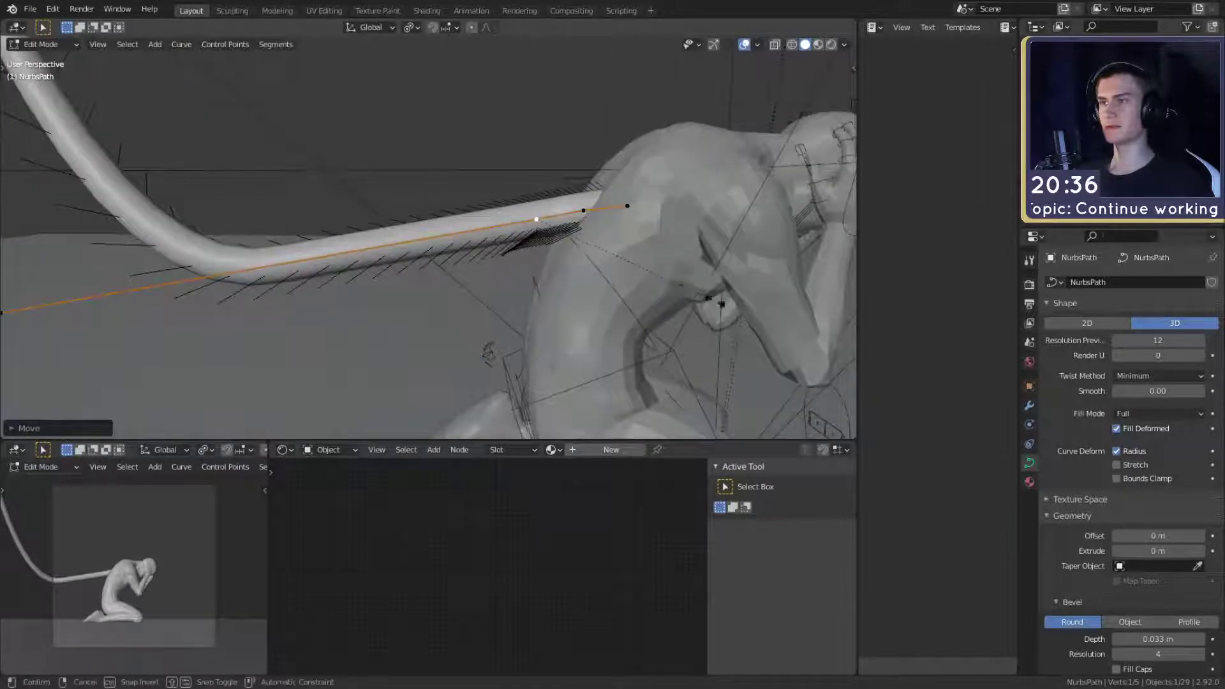
{"action": "left_click", "coordinate": [593, 253]}
{"action": "left_click", "coordinate": [588, 215]}
{"action": "key", "text": "alt+s"}
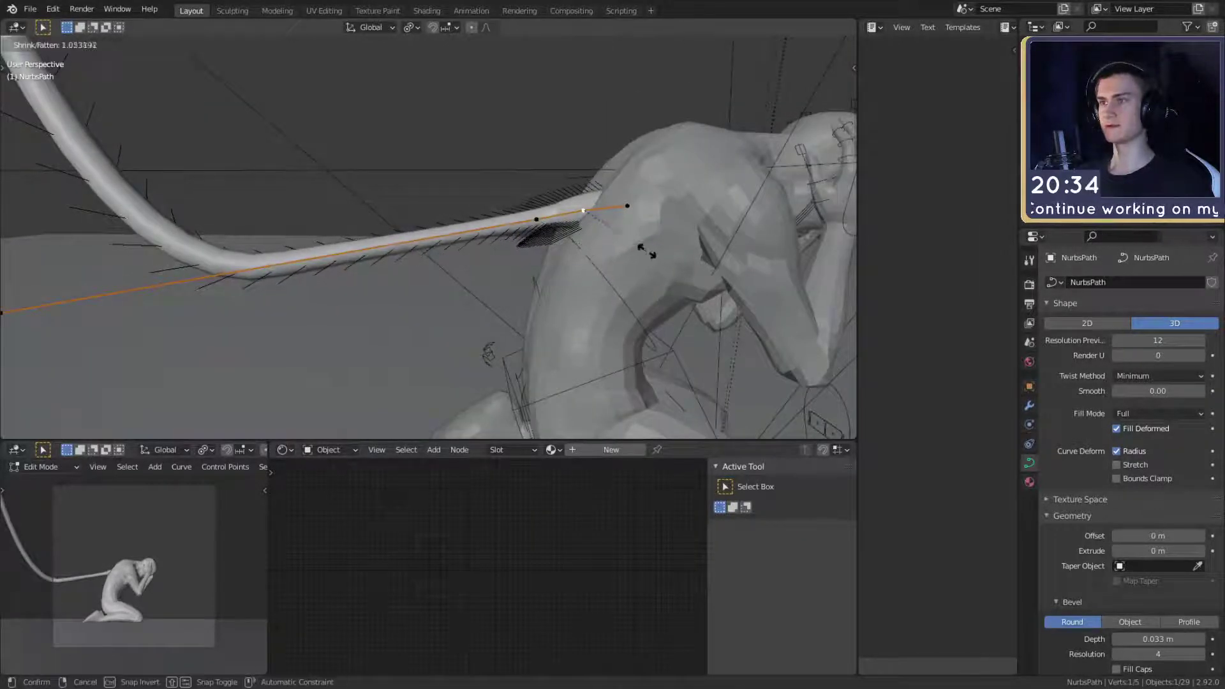
{"action": "left_click", "coordinate": [641, 249]}
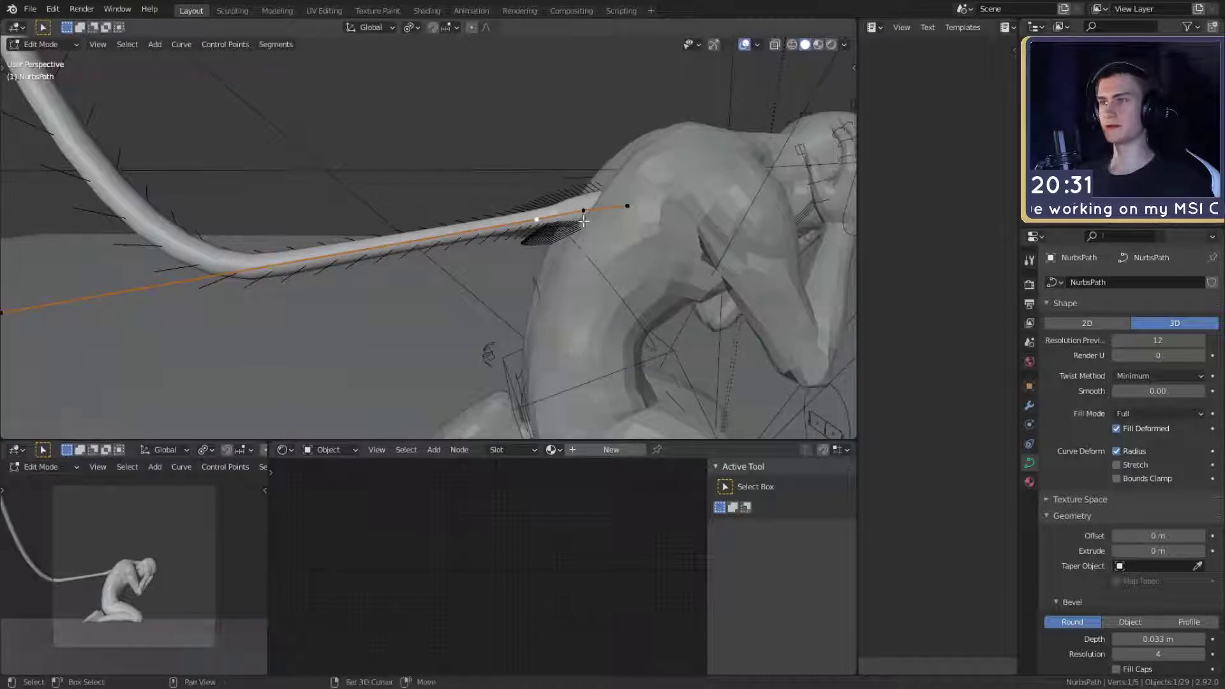
{"action": "right_click", "coordinate": [662, 271]}
{"action": "left_click", "coordinate": [662, 270]}
{"action": "left_click", "coordinate": [561, 220]}
{"action": "key", "text": "alt+s"}
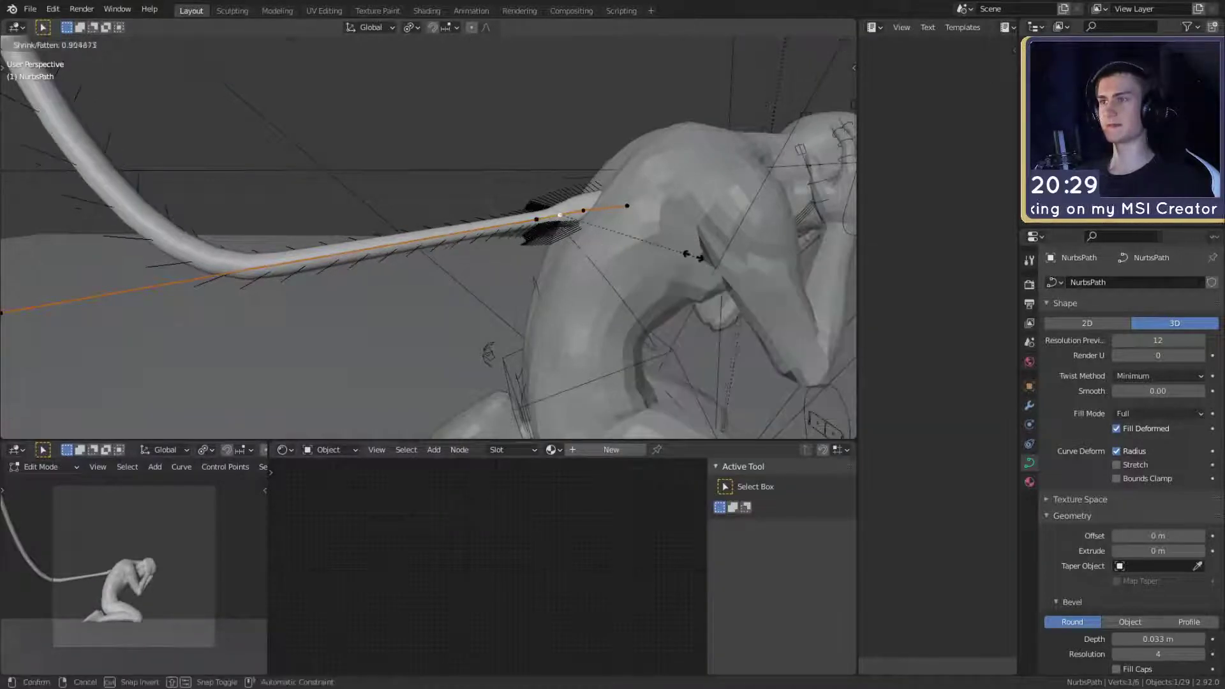
{"action": "right_click", "coordinate": [668, 252]}
{"action": "key", "text": "g"}
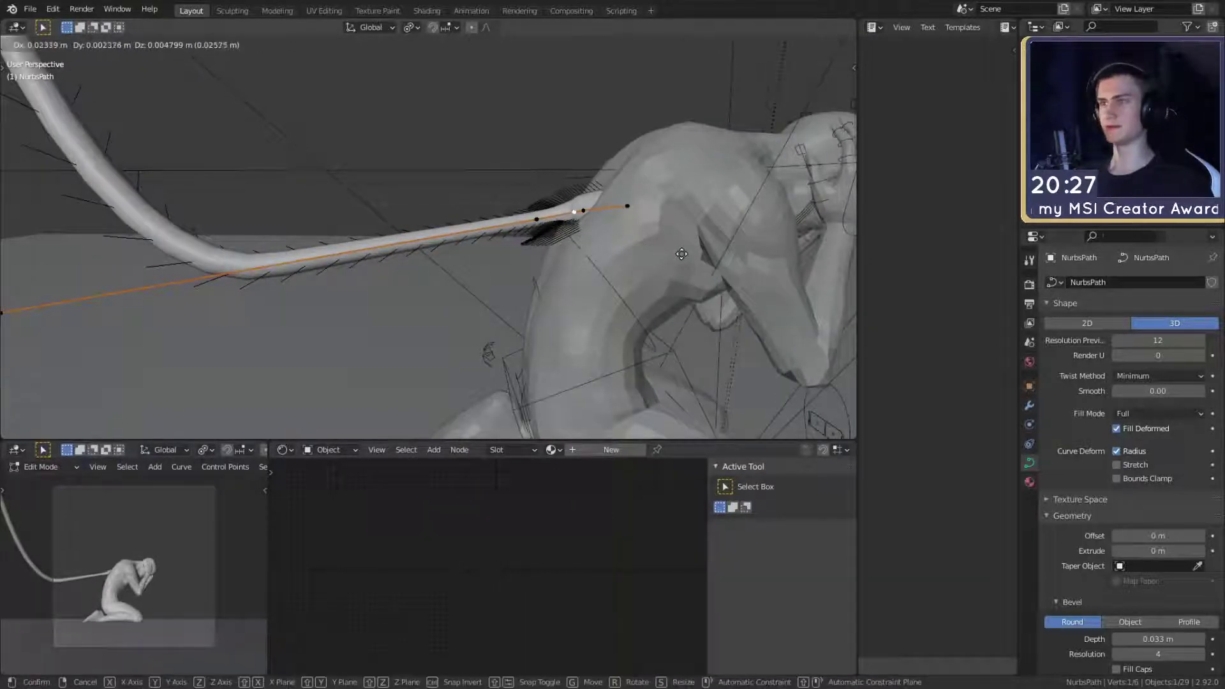
{"action": "right_click", "coordinate": [682, 256]}
- Shift the added control points near the back sideways, seen from behind, to line them up with the tube's end
{"action": "middle_click_drag", "start_coordinate": [682, 255], "coordinate": [721, 319]}
{"action": "scroll", "coordinate": [626, 318], "scroll_direction": "up", "scroll_amount": 3}
{"action": "middle_click_drag", "start_coordinate": [626, 319], "coordinate": [561, 320]}
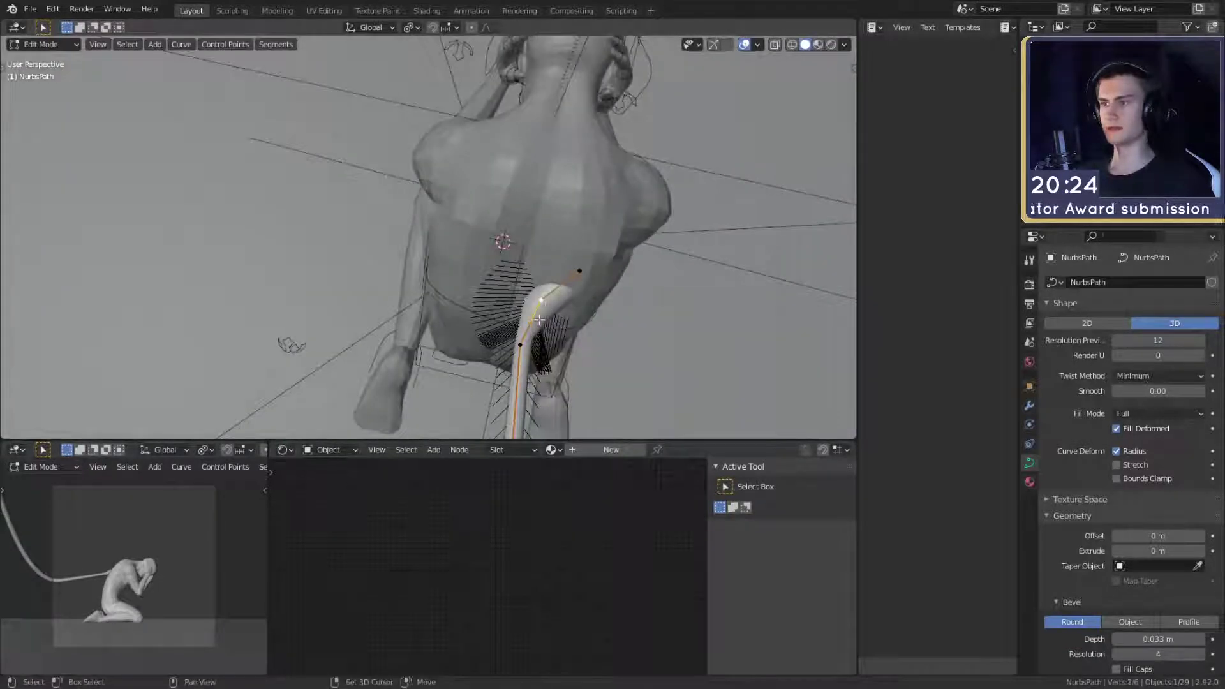
{"action": "left_click_drag", "start_coordinate": [531, 321], "coordinate": [605, 333]}
- Reposition the tube's end point and its neighbouring control point where the tube meets the upper back
{"action": "left_click", "coordinate": [583, 275]}
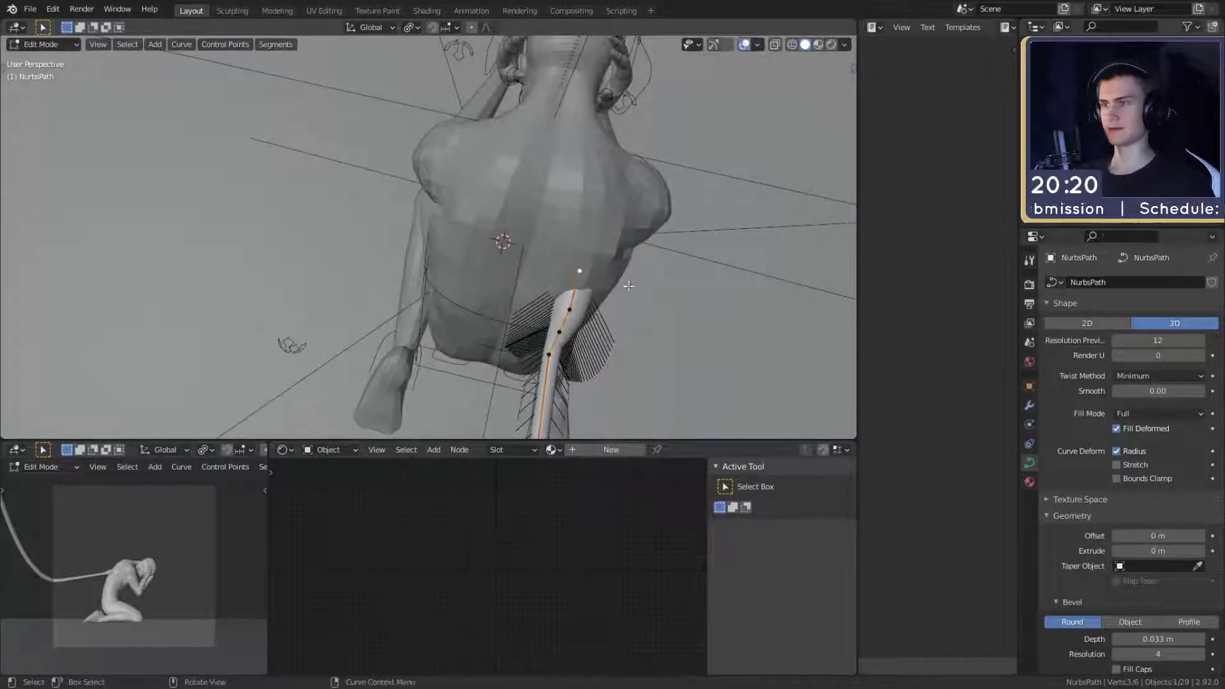
{"action": "key", "text": "g"}
{"action": "left_click", "coordinate": [606, 294]}
{"action": "left_click", "coordinate": [573, 308]}
{"action": "key", "text": "g"}
{"action": "left_click", "coordinate": [627, 324]}
- Adjust the control points at the tube's attached end from other angles so it runs cleanly into the back
{"action": "middle_click_drag", "start_coordinate": [628, 323], "coordinate": [475, 217]}
{"action": "middle_click_drag", "start_coordinate": [440, 206], "coordinate": [490, 253]}
{"action": "key", "text": "g"}
{"action": "left_click", "coordinate": [521, 189]}
{"action": "scroll", "coordinate": [520, 188], "scroll_direction": "down", "scroll_amount": 2}
{"action": "scroll", "coordinate": [545, 255], "scroll_direction": "up", "scroll_amount": 3}
{"action": "key", "text": "g"}
{"action": "left_click", "coordinate": [519, 264]}
- Raise the control point at the tube's bend and shift it slightly toward the figure to level the lower stretch
{"action": "scroll", "coordinate": [490, 239], "scroll_direction": "down", "scroll_amount": 4}
{"action": "scroll", "coordinate": [488, 227], "scroll_direction": "down", "scroll_amount": 5}
{"action": "scroll", "coordinate": [466, 217], "scroll_direction": "up", "scroll_amount": 3}
{"action": "scroll", "coordinate": [408, 246], "scroll_direction": "down", "scroll_amount": 3}
{"action": "left_click", "coordinate": [389, 252]}
{"action": "key", "text": "g"}
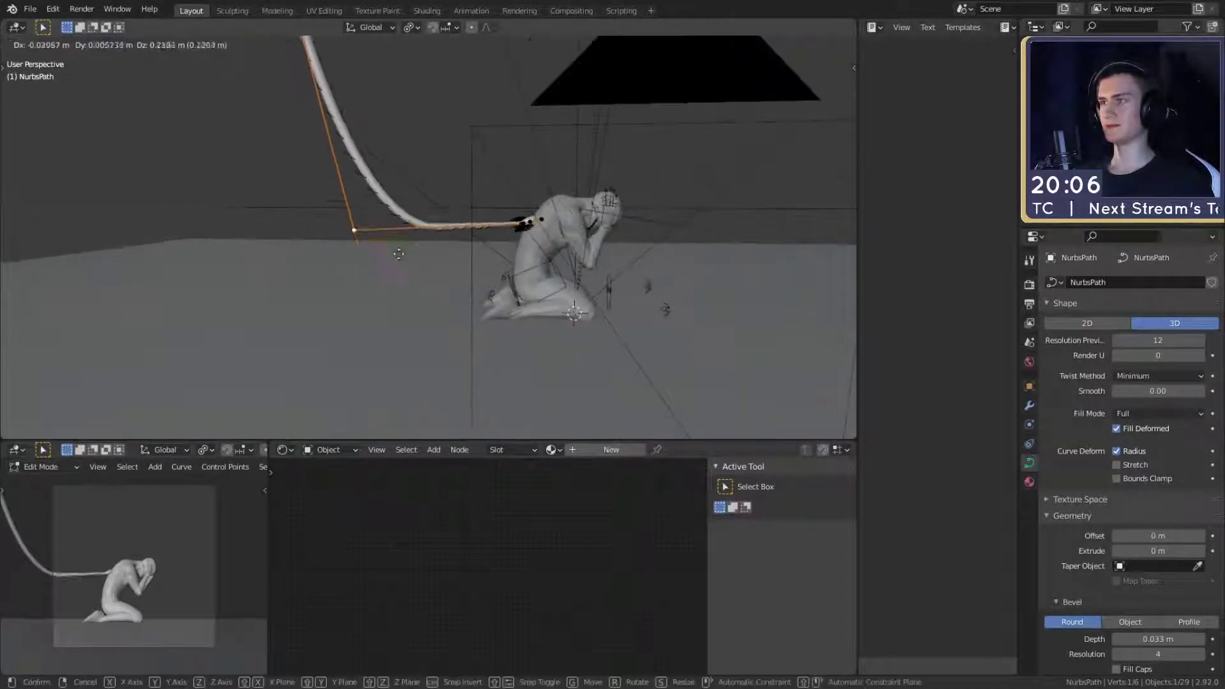
{"action": "left_click", "coordinate": [416, 262]}
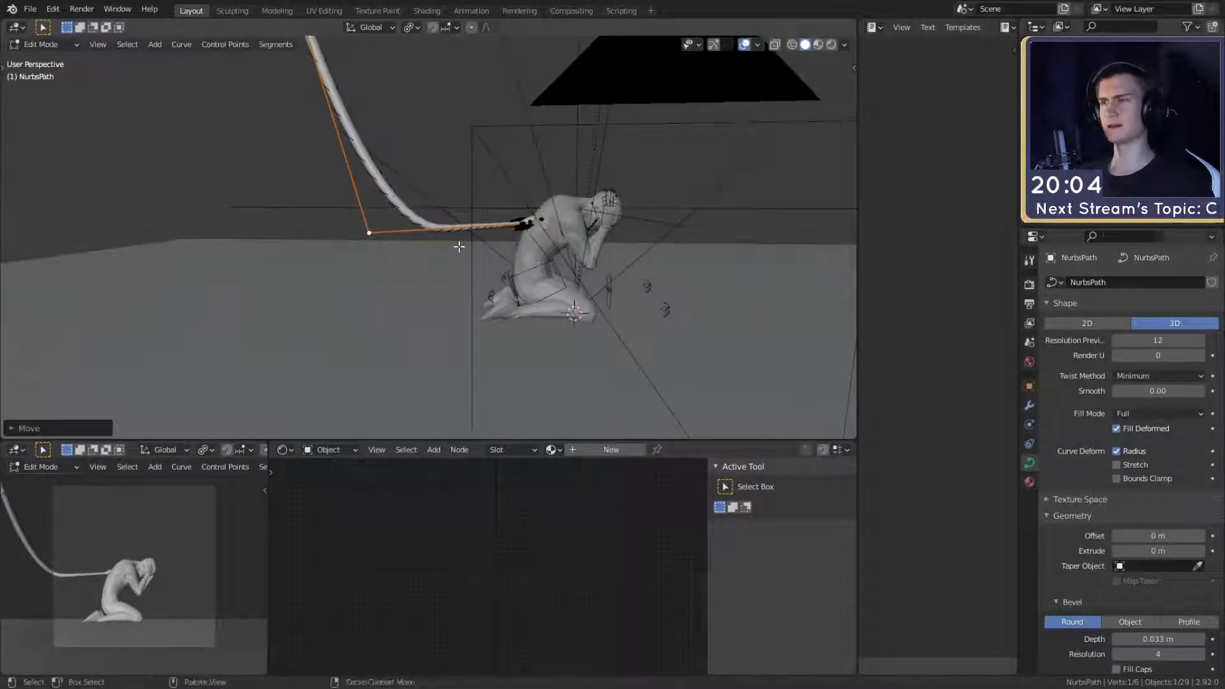
{"action": "scroll", "coordinate": [470, 264], "scroll_direction": "up", "scroll_amount": 3}
{"action": "middle_click_drag", "start_coordinate": [470, 264], "coordinate": [464, 245]}
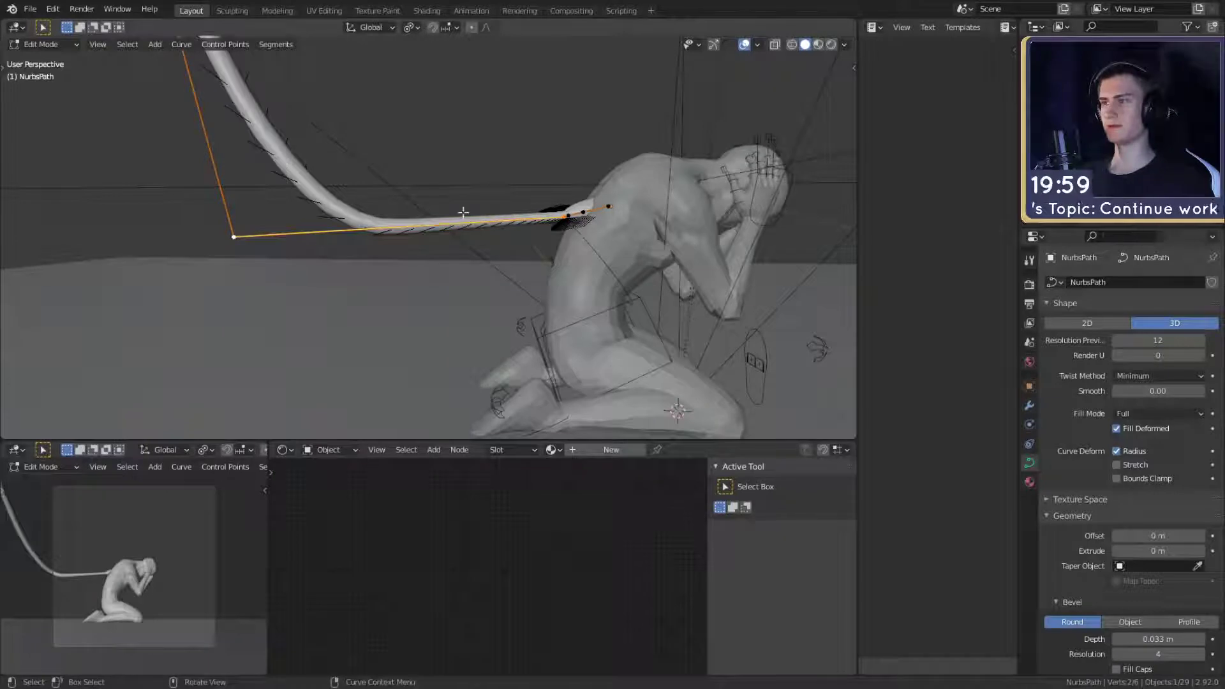
- Subdivide the tube's segment between the bend and the back, and lower the new control point so the tube sags
{"action": "key", "text": "F3"}
{"action": "key", "text": "Return"}
{"action": "key", "text": "g"}
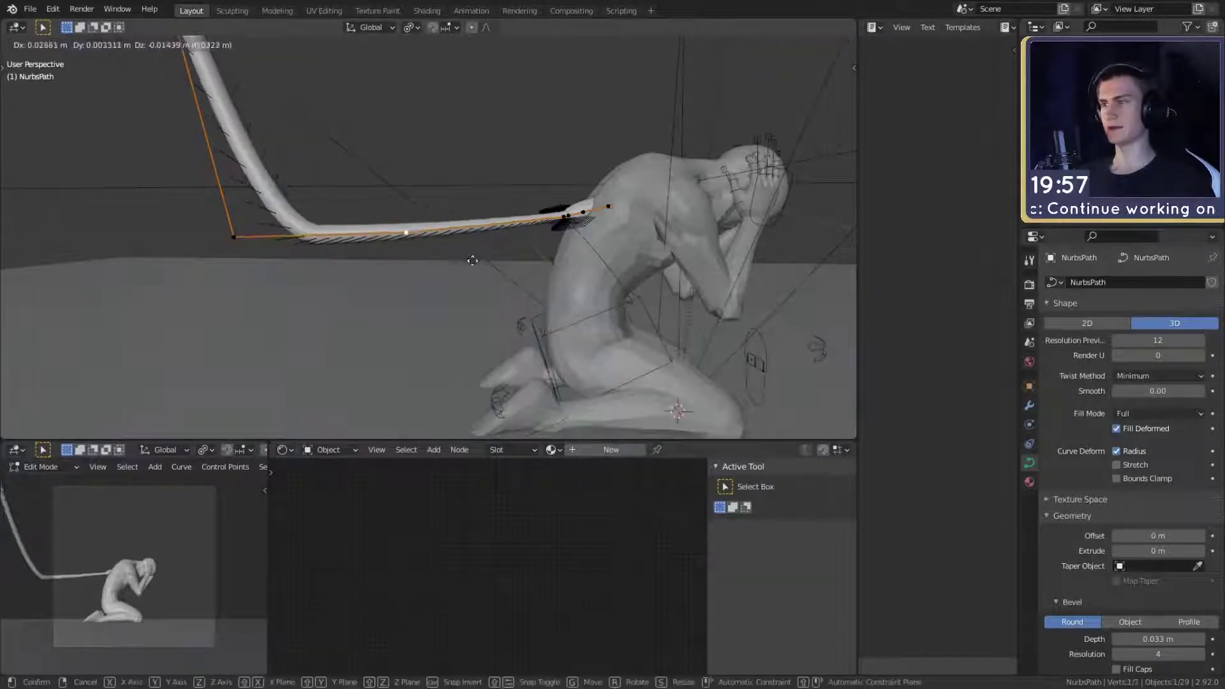
{"action": "left_click", "coordinate": [517, 287]}
{"action": "key", "text": "g"}
{"action": "right_click", "coordinate": [309, 263]}
- Raise the tube's bend control point well above the sag so the tube sweeps upward gradually, and finish editing the curve
{"action": "left_click", "coordinate": [258, 251]}
{"action": "key", "text": "g"}
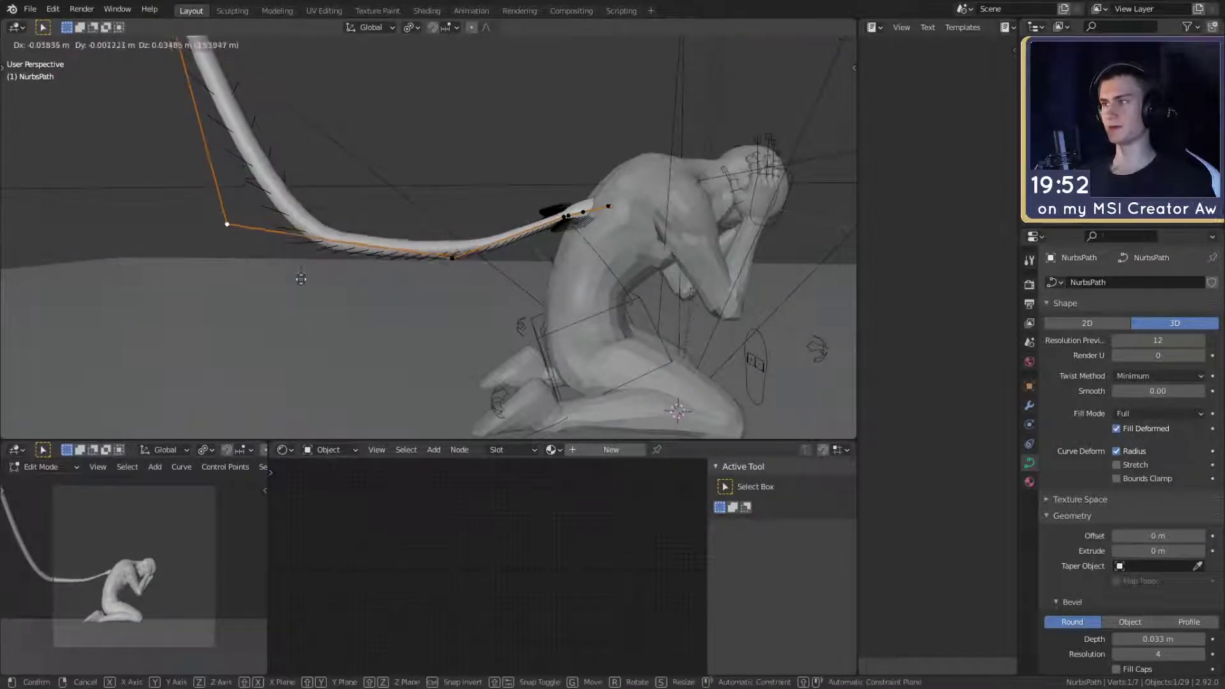
{"action": "left_click", "coordinate": [281, 202]}
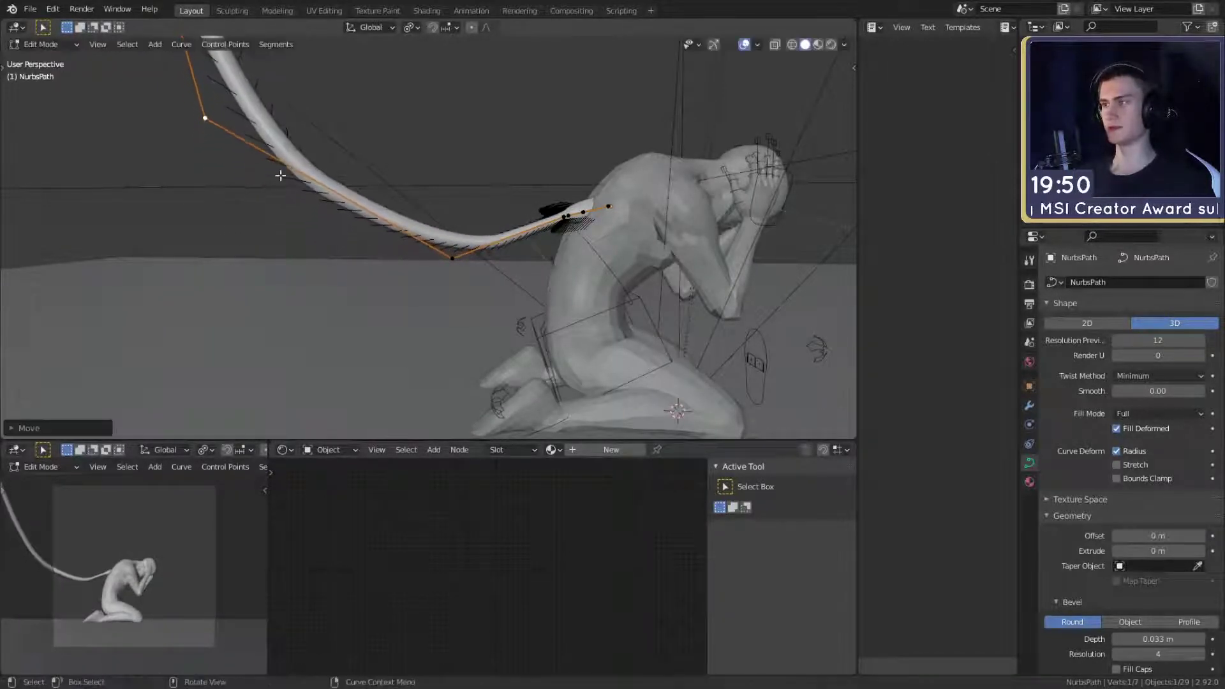
{"action": "middle_click_drag", "start_coordinate": [281, 202], "coordinate": [434, 291]}
{"action": "scroll", "coordinate": [452, 266], "scroll_direction": "up", "scroll_amount": 4}
{"action": "key", "text": "Tab"}
- Duplicate the tube and move the copy along the Y axis so it attaches to the other side of the upper back
{"action": "scroll", "coordinate": [506, 262], "scroll_direction": "down", "scroll_amount": 3}
{"action": "key", "text": "shift+d"}
{"action": "left_click", "coordinate": [763, 301]}
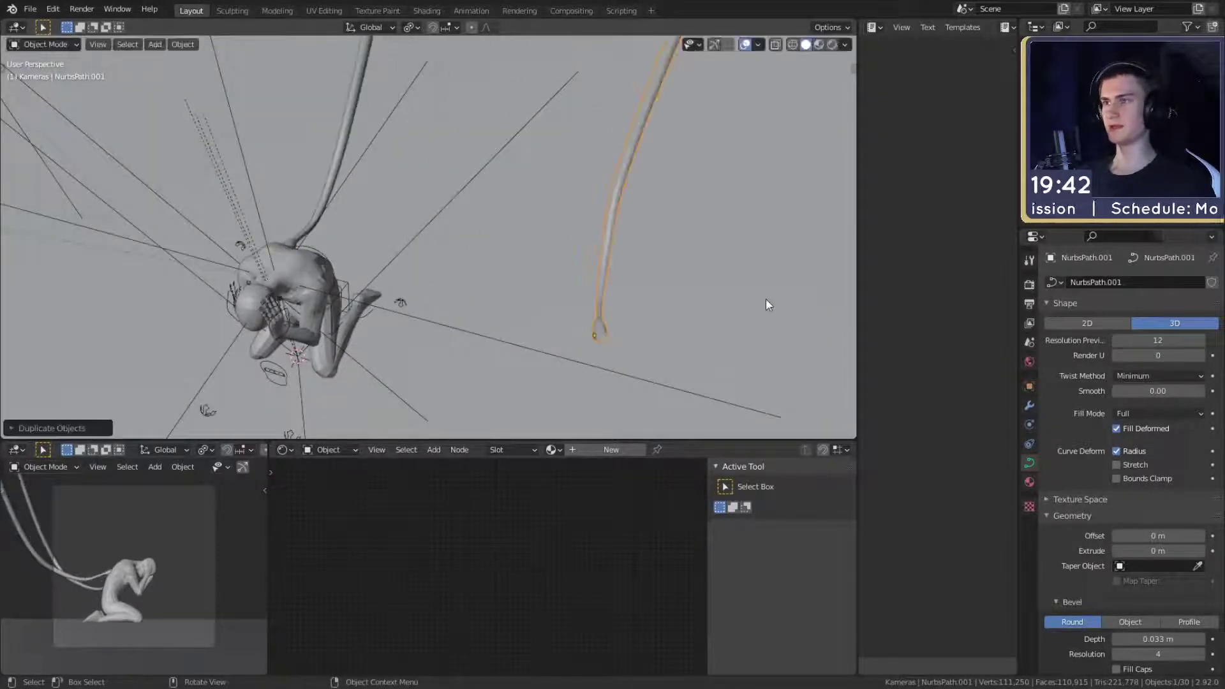
{"action": "middle_click_drag", "start_coordinate": [766, 299], "coordinate": [560, 313]}
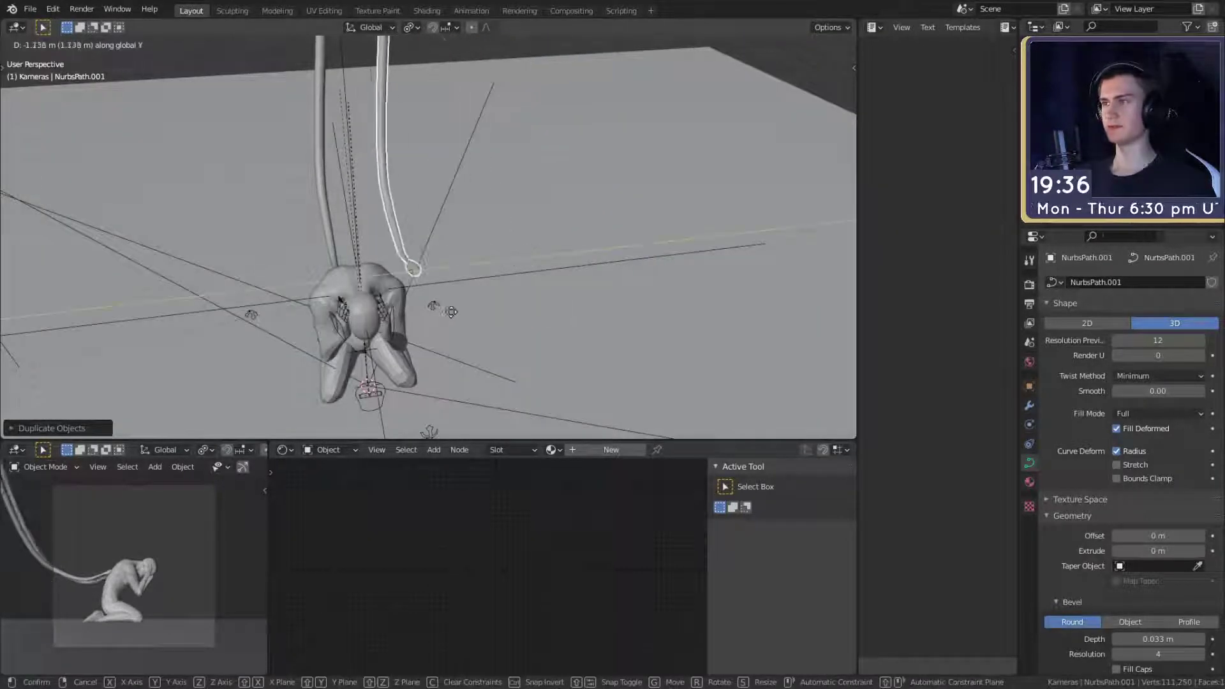
{"action": "left_click", "coordinate": [410, 314]}
{"action": "middle_click_drag", "start_coordinate": [410, 314], "coordinate": [469, 279]}
- Reposition the upper end point of the duplicated tube so its top separates from the original
{"action": "middle_click_drag", "start_coordinate": [498, 128], "coordinate": [521, 308], "text": "shift"}
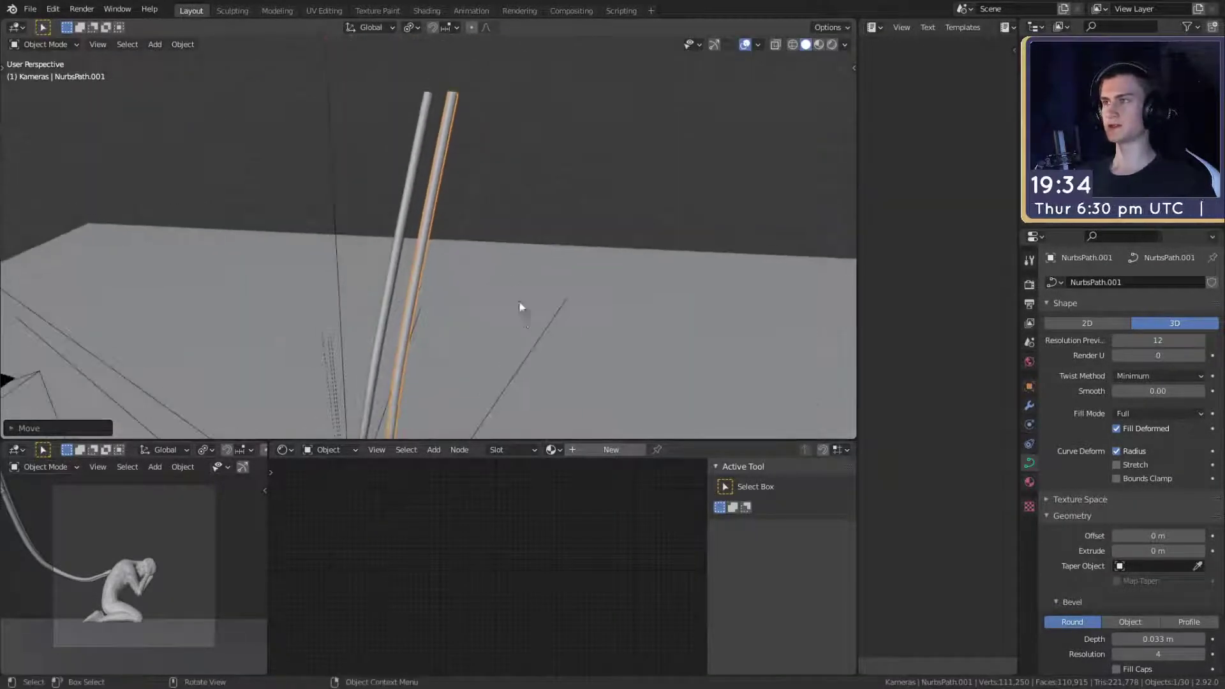
{"action": "key", "text": "Tab"}
{"action": "left_click", "coordinate": [459, 113]}
{"action": "middle_click_drag", "start_coordinate": [475, 175], "coordinate": [492, 116], "text": "shift"}
{"action": "key", "text": "g"}
{"action": "left_click", "coordinate": [550, 155]}
- Raise the second tube's sag and bend control points and shift them toward the figure, away from the first tube's path
{"action": "middle_click_drag", "start_coordinate": [552, 156], "coordinate": [629, 175]}
{"action": "key", "text": "g"}
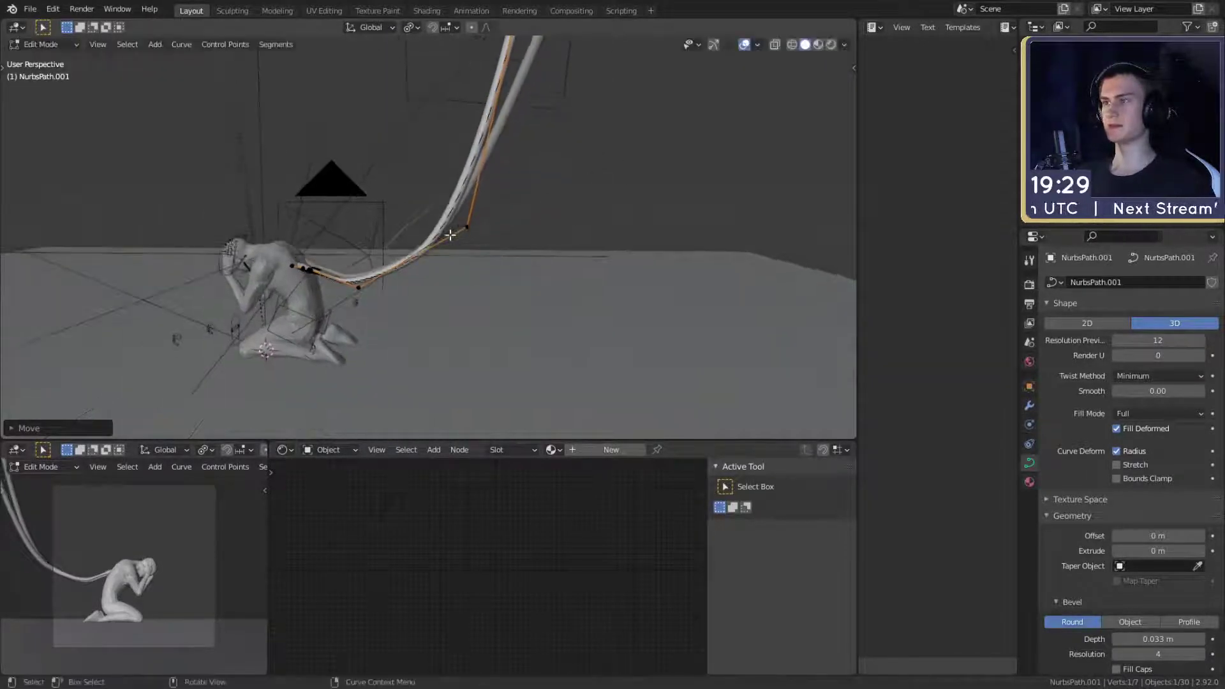
{"action": "key", "text": "g"}
{"action": "left_click", "coordinate": [513, 241]}
{"action": "middle_click_drag", "start_coordinate": [514, 241], "coordinate": [445, 278]}
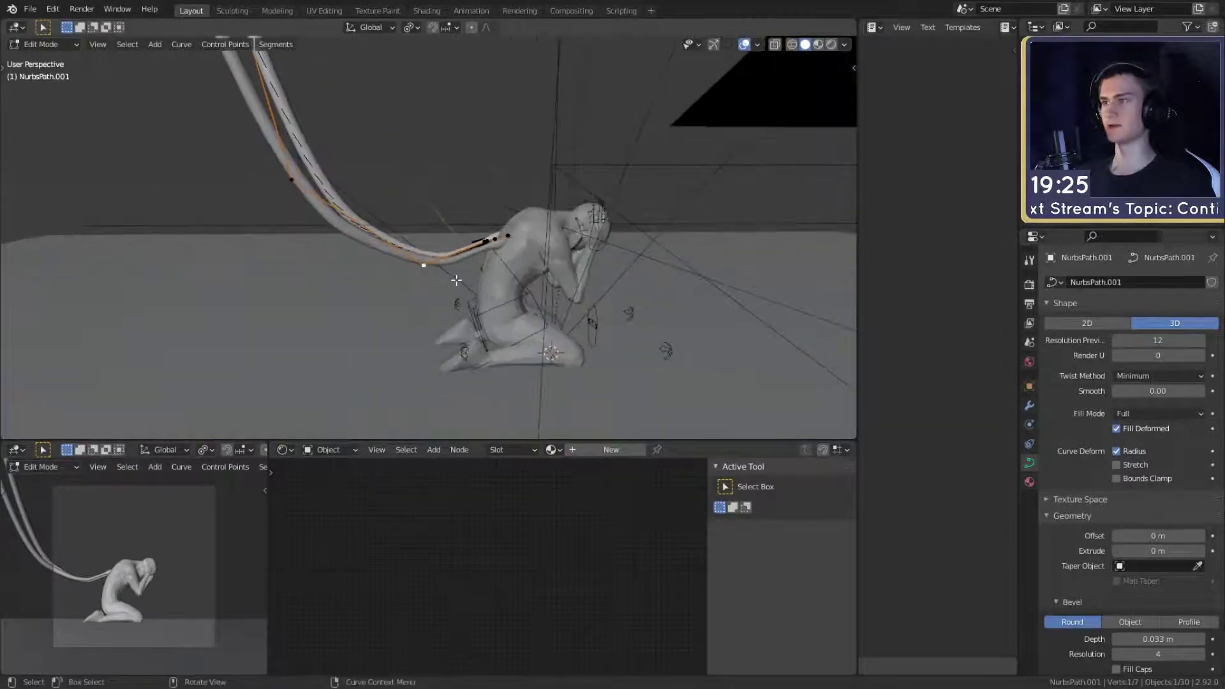
{"action": "middle_click_drag", "start_coordinate": [459, 211], "coordinate": [462, 256], "text": "shift"}
{"action": "left_click", "coordinate": [297, 226]}
{"action": "key", "text": "g"}
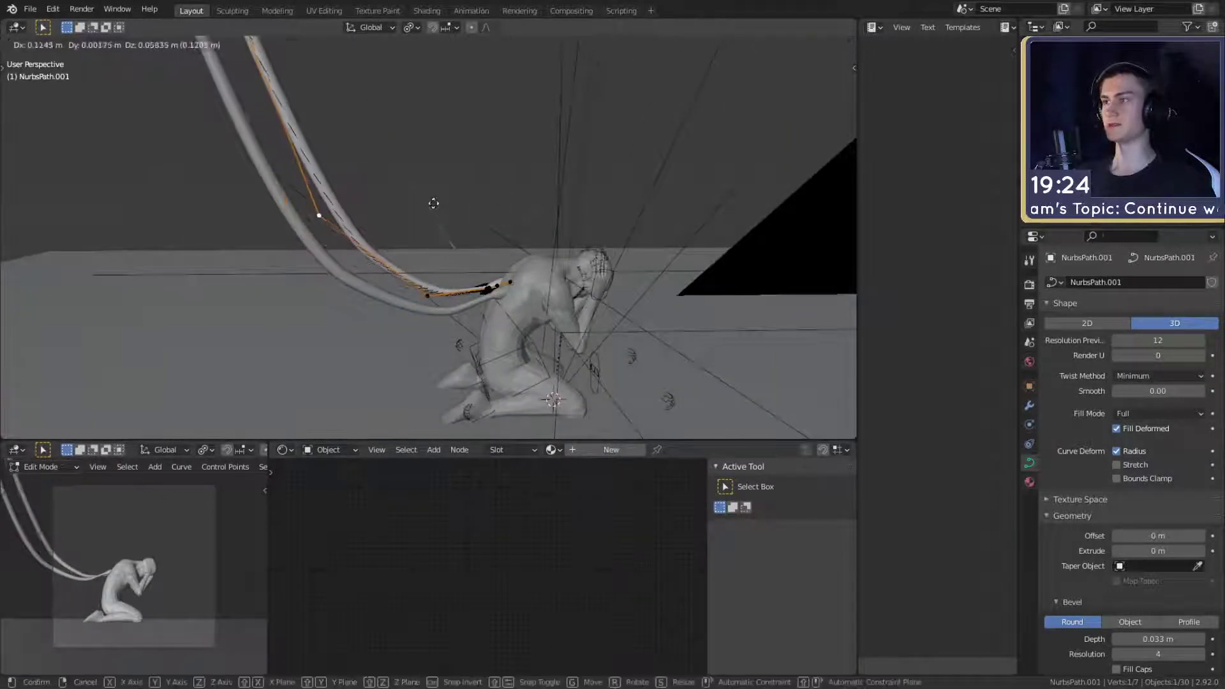
{"action": "left_click", "coordinate": [437, 198]}
- Move the second tube's upper end toward the figure and shift its bend control point the same way to smooth the curve
{"action": "scroll", "coordinate": [441, 176], "scroll_direction": "down", "scroll_amount": 2}
{"action": "middle_click_drag", "start_coordinate": [442, 169], "coordinate": [453, 268], "text": "shift"}
{"action": "key", "text": "g"}
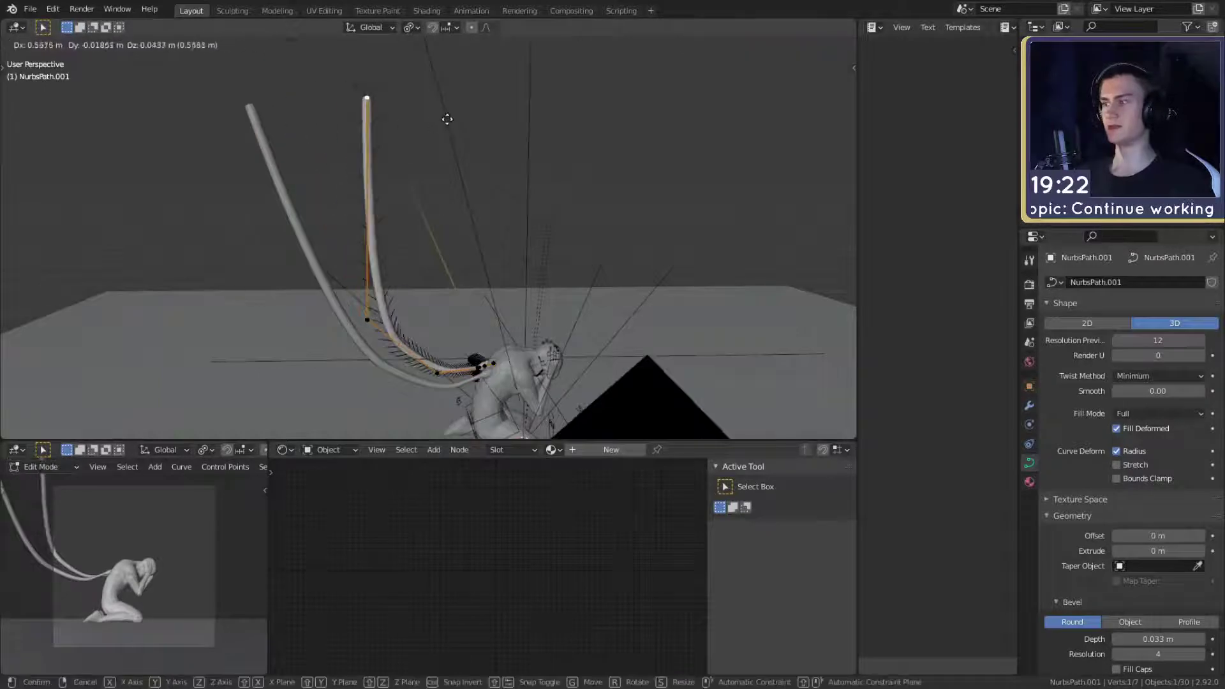
{"action": "right_click", "coordinate": [417, 116]}
{"action": "left_click", "coordinate": [368, 320]}
{"action": "key", "text": "g"}
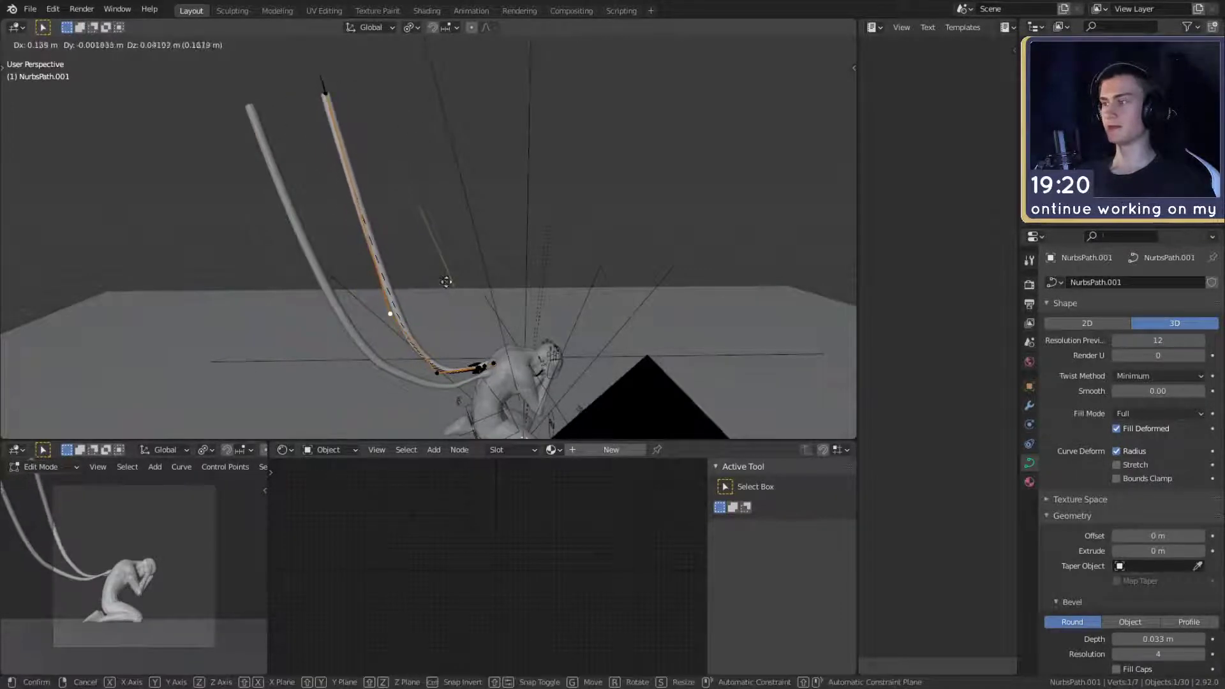
{"action": "left_click", "coordinate": [446, 281]}
- Adjust the second tube's control point near the back from behind, and finish editing the curve
{"action": "scroll", "coordinate": [497, 268], "scroll_direction": "up", "scroll_amount": 5}
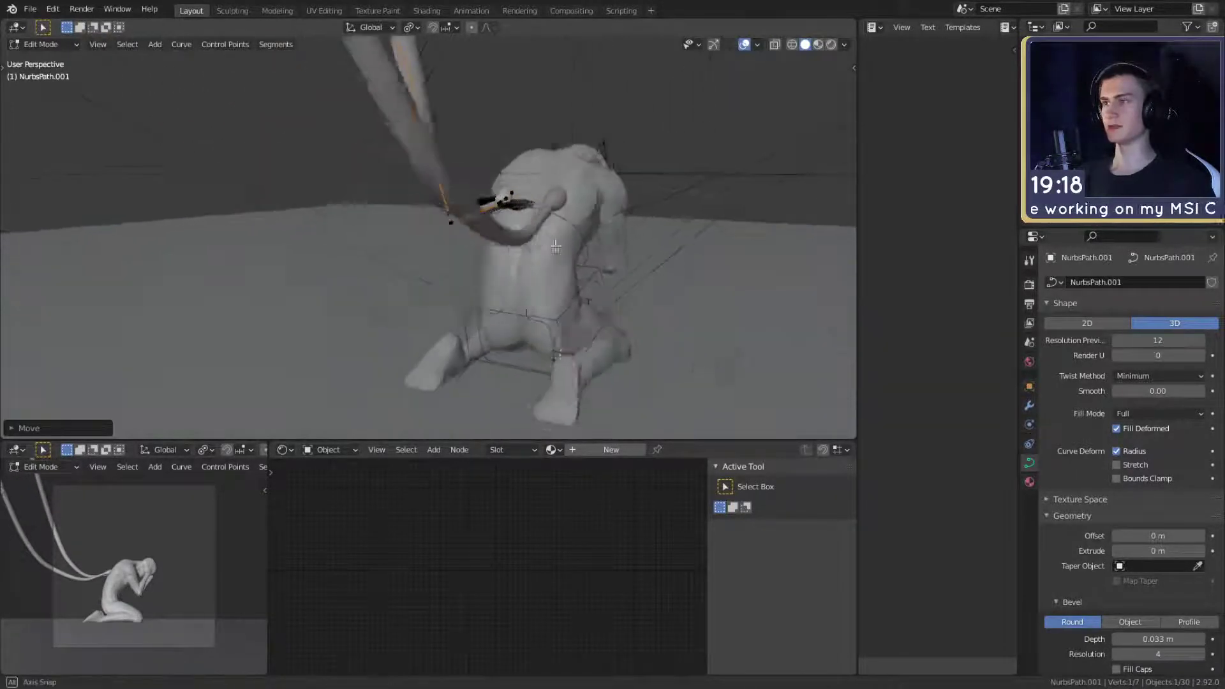
{"action": "middle_click_drag", "start_coordinate": [555, 246], "coordinate": [380, 267]}
{"action": "key", "text": "g"}
{"action": "left_click", "coordinate": [561, 238]}
{"action": "scroll", "coordinate": [562, 238], "scroll_direction": "down", "scroll_amount": 4}
{"action": "key", "text": "Tab"}
- Duplicate the second tube and place the copy to the side of the kneeling figure
{"action": "scroll", "coordinate": [488, 258], "scroll_direction": "up", "scroll_amount": 4}
{"action": "middle_click_drag", "start_coordinate": [488, 259], "coordinate": [357, 268]}
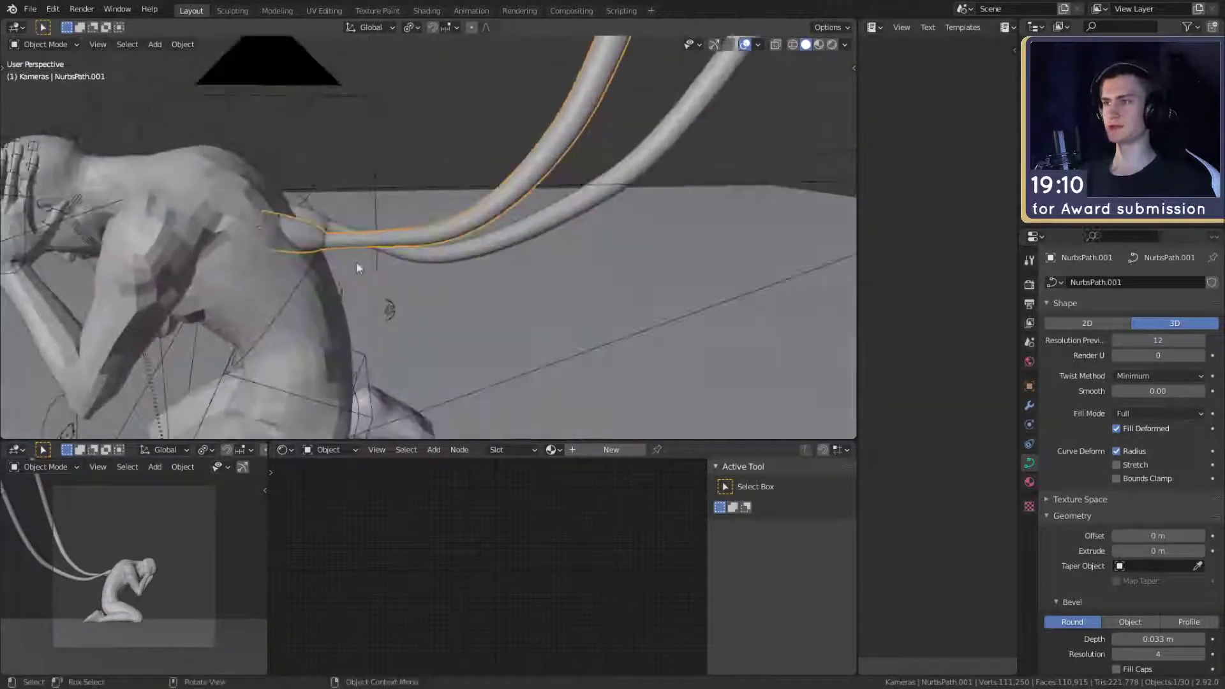
{"action": "middle_click_drag", "start_coordinate": [492, 241], "coordinate": [548, 253]}
{"action": "scroll", "coordinate": [548, 254], "scroll_direction": "down", "scroll_amount": 5}
{"action": "key", "text": "shift+d"}
{"action": "left_click", "coordinate": [690, 260]}
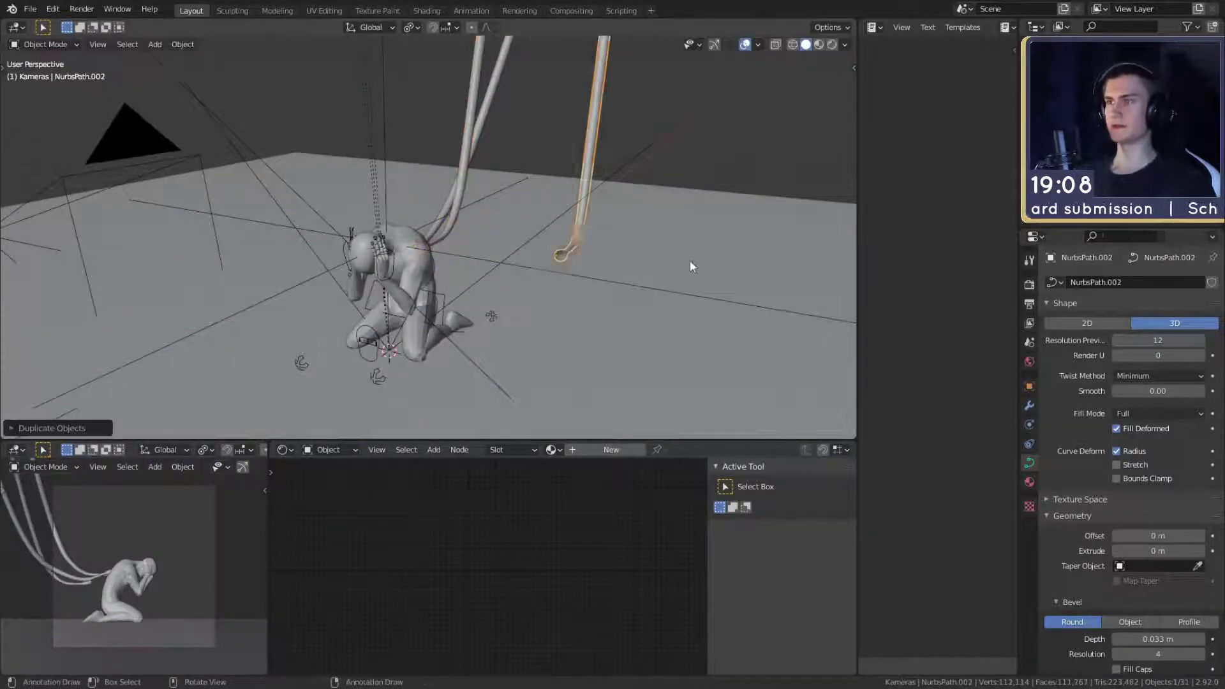
- Delete the surplus control points around the flared lower end of the third tube
{"action": "key", "text": "Tab"}
{"action": "middle_click_drag", "start_coordinate": [690, 260], "coordinate": [447, 287], "text": "shift"}
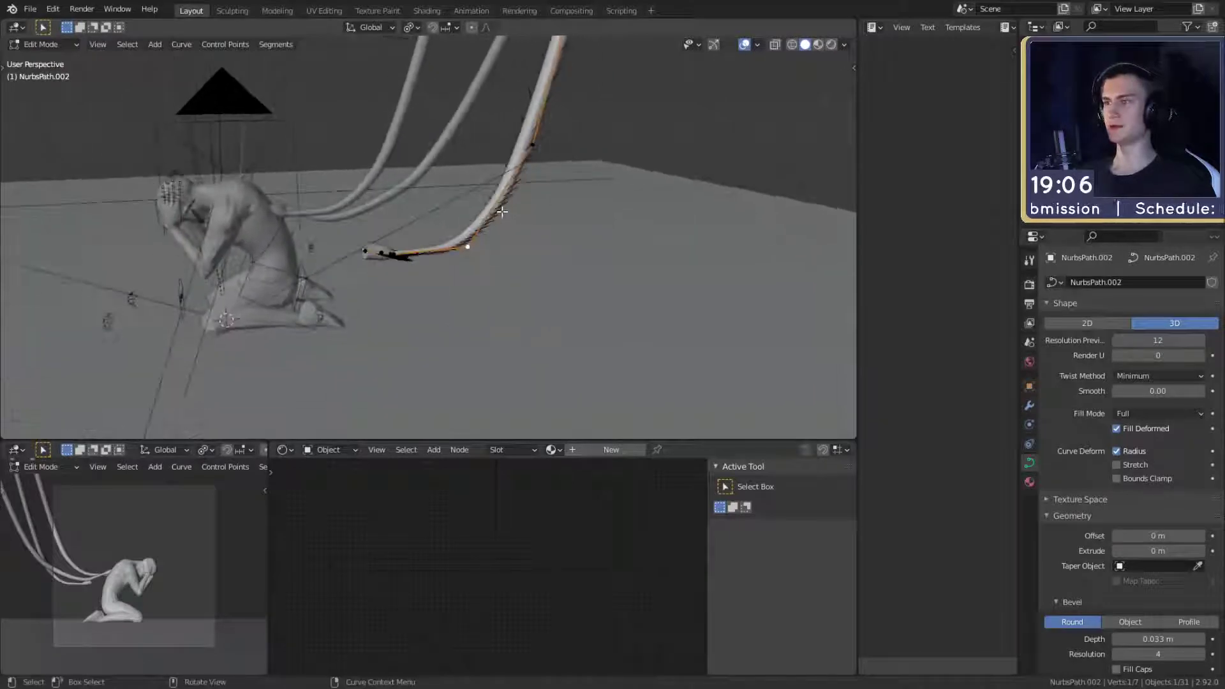
{"action": "scroll", "coordinate": [435, 275], "scroll_direction": "up", "scroll_amount": 3}
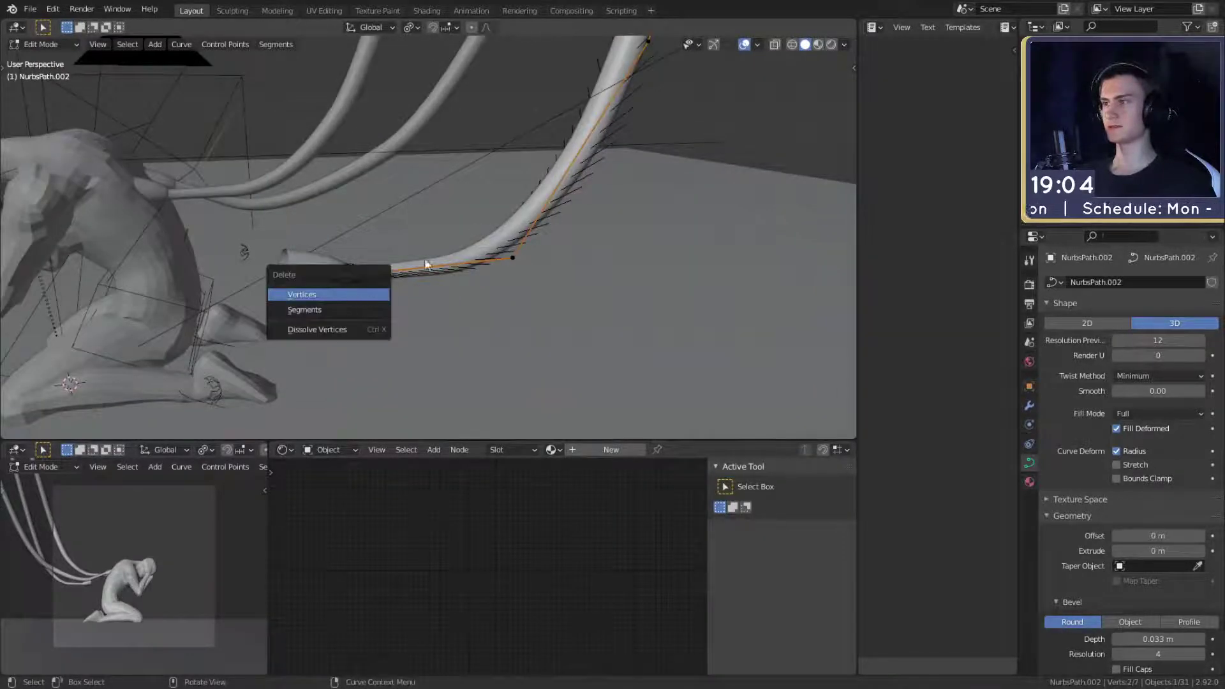
{"action": "left_click", "coordinate": [342, 290]}
{"action": "middle_click_drag", "start_coordinate": [343, 290], "coordinate": [574, 270]}
- Reposition the third tube's bend control point to reshape its simplified curve
{"action": "left_click", "coordinate": [495, 268]}
{"action": "middle_click_drag", "start_coordinate": [495, 268], "coordinate": [524, 262]}
{"action": "key", "text": "g"}
{"action": "left_click", "coordinate": [438, 278]}
{"action": "scroll", "coordinate": [440, 204], "scroll_direction": "down", "scroll_amount": 3}
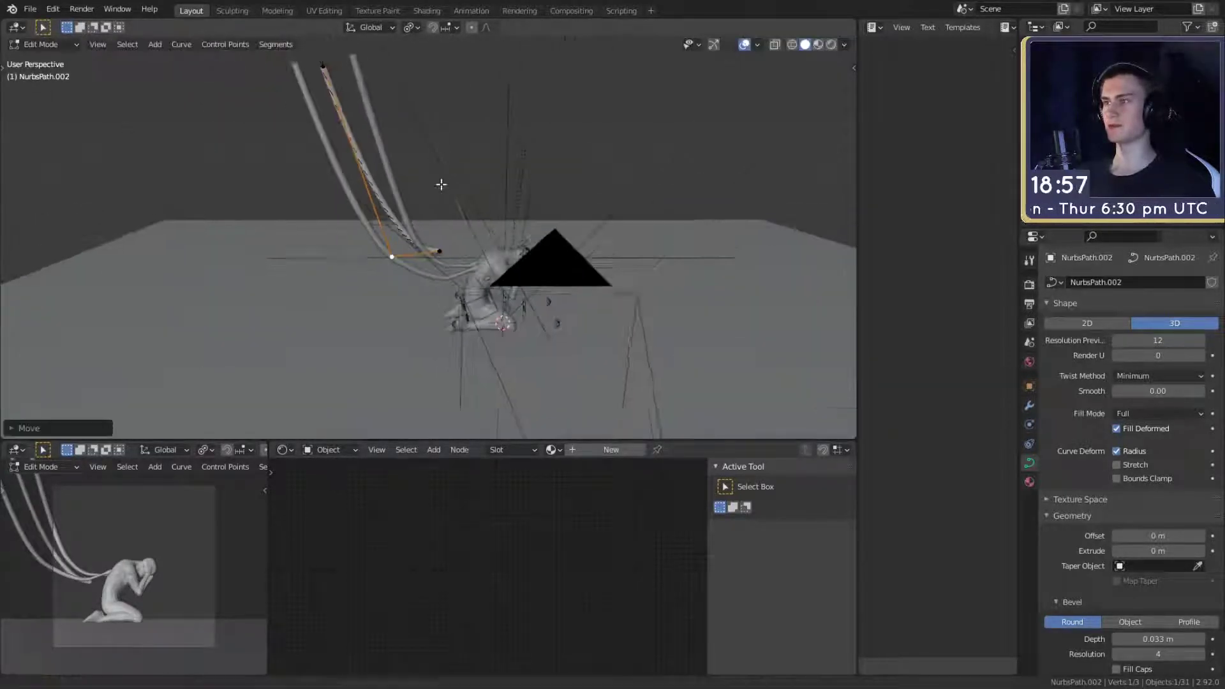
- Move the third tube's upper end point lower and away from the figure, and finish editing the curve
{"action": "left_click", "coordinate": [352, 121]}
{"action": "middle_click_drag", "start_coordinate": [440, 183], "coordinate": [358, 185], "text": "shift"}
{"action": "key", "text": "g"}
{"action": "left_click", "coordinate": [409, 251]}
{"action": "scroll", "coordinate": [383, 192], "scroll_direction": "up", "scroll_amount": 5}
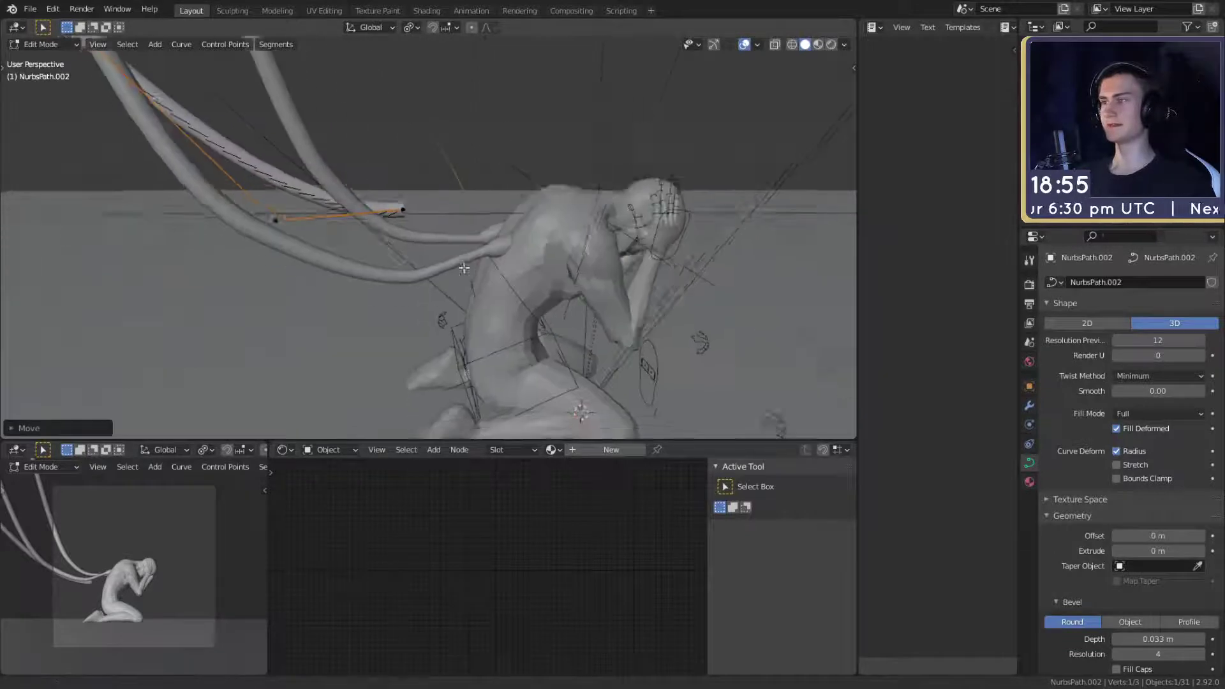
{"action": "key", "text": "Tab"}
- Thin the third tube by shrinking the radius of all its control points
{"action": "middle_click_drag", "start_coordinate": [427, 204], "coordinate": [605, 208]}
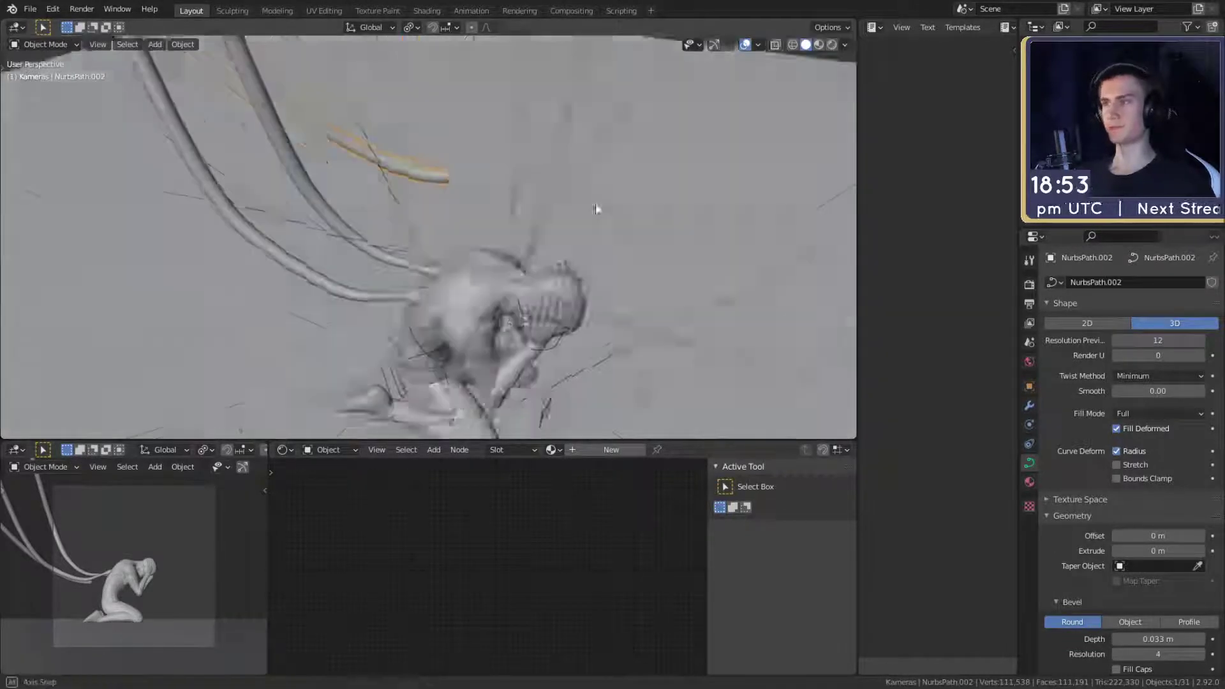
{"action": "key", "text": "Tab"}
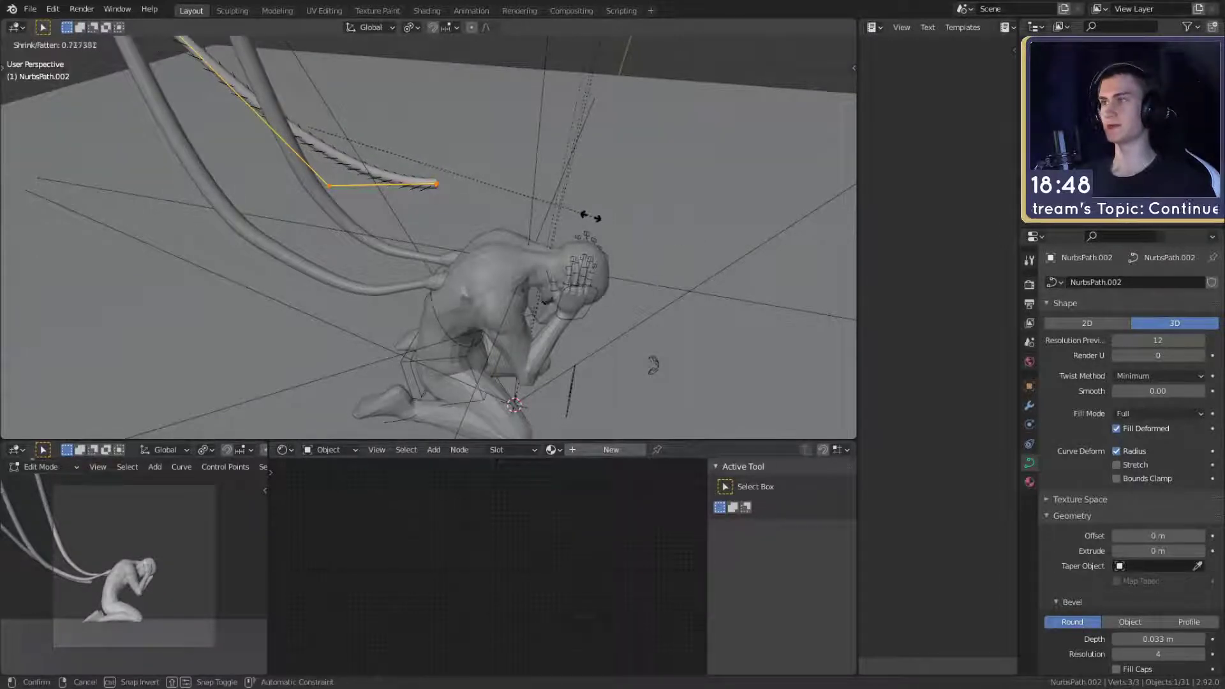
{"action": "middle_click_drag", "start_coordinate": [558, 212], "coordinate": [706, 238]}
{"action": "key", "text": "Tab"}
- Rotate the thin tube and move it so its lower end meets the middle of the back, below the other two tubes
{"action": "key", "text": "r"}
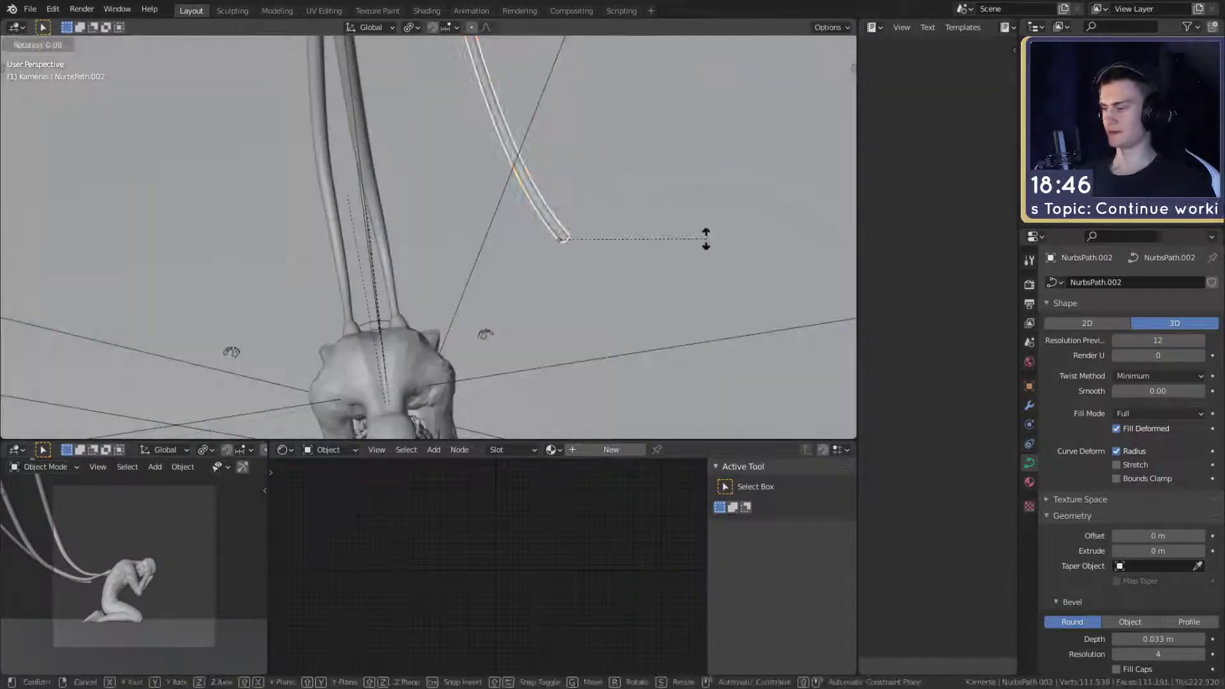
{"action": "left_click", "coordinate": [719, 281]}
{"action": "left_click", "coordinate": [559, 332]}
{"action": "middle_click_drag", "start_coordinate": [559, 333], "coordinate": [502, 260]}
{"action": "key", "text": "g"}
{"action": "left_click", "coordinate": [518, 319]}
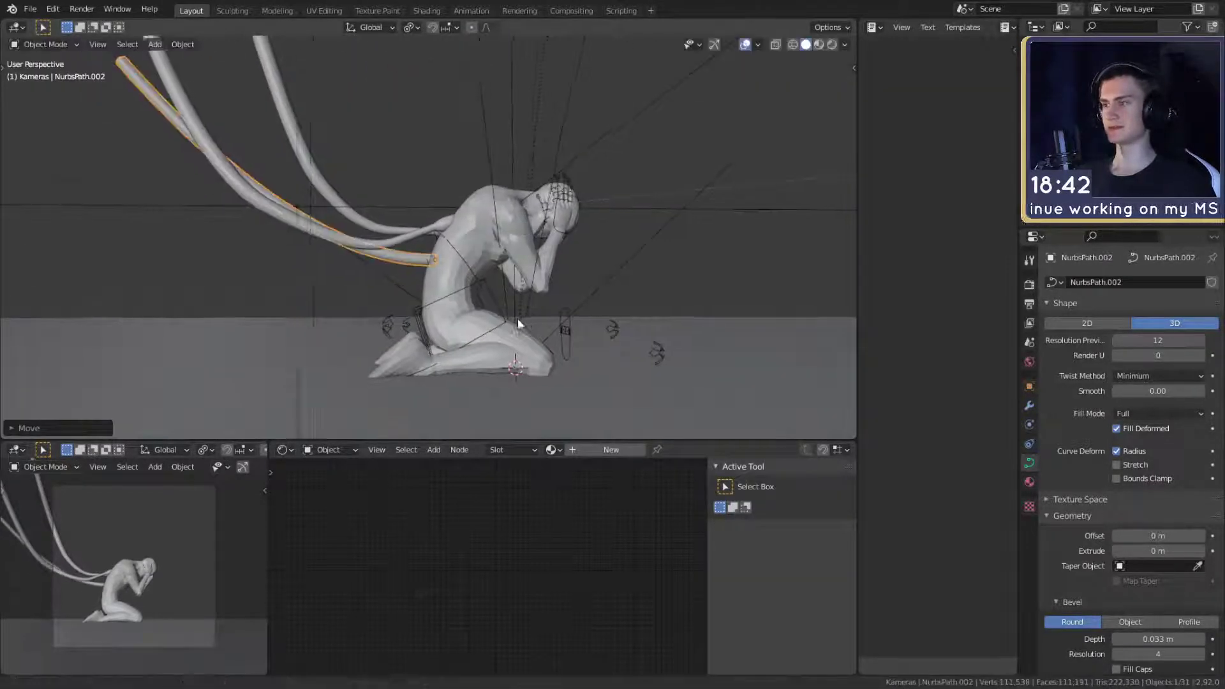
- Pull the thin tube's bend control point down and move its upper end up toward the figure
{"action": "middle_click_drag", "start_coordinate": [518, 319], "coordinate": [285, 155]}
{"action": "scroll", "coordinate": [462, 277], "scroll_direction": "down", "scroll_amount": 3}
{"action": "key", "text": "Tab"}
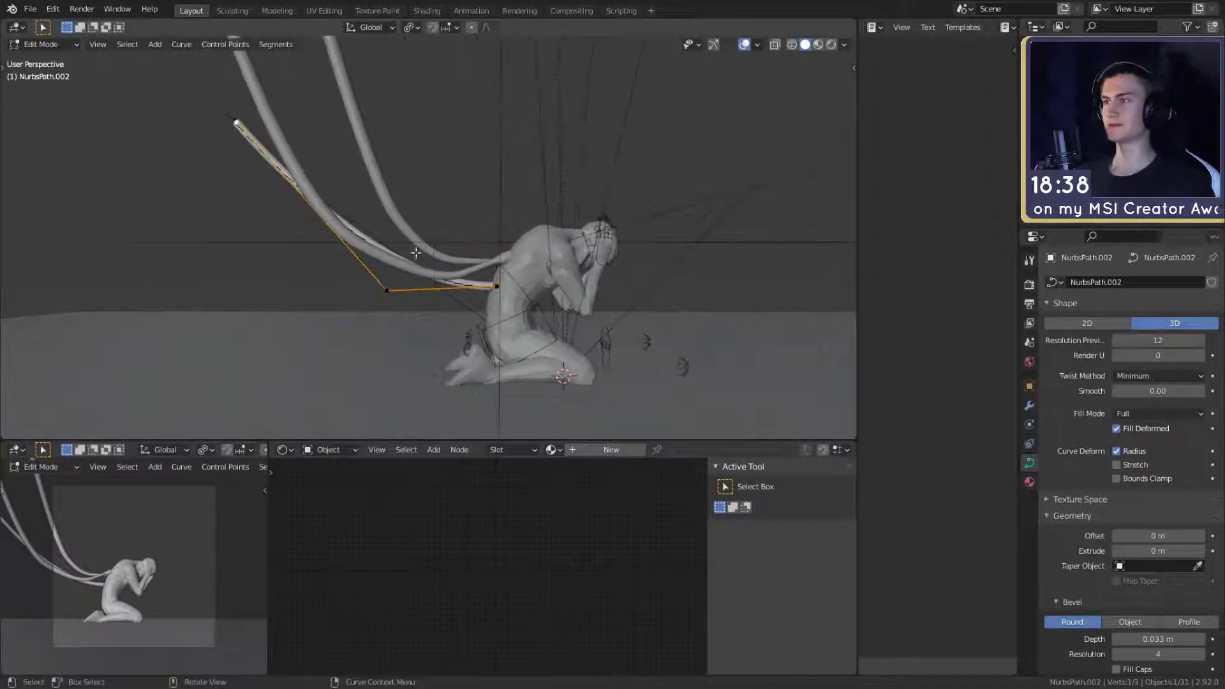
{"action": "key", "text": "g"}
{"action": "left_click", "coordinate": [535, 353]}
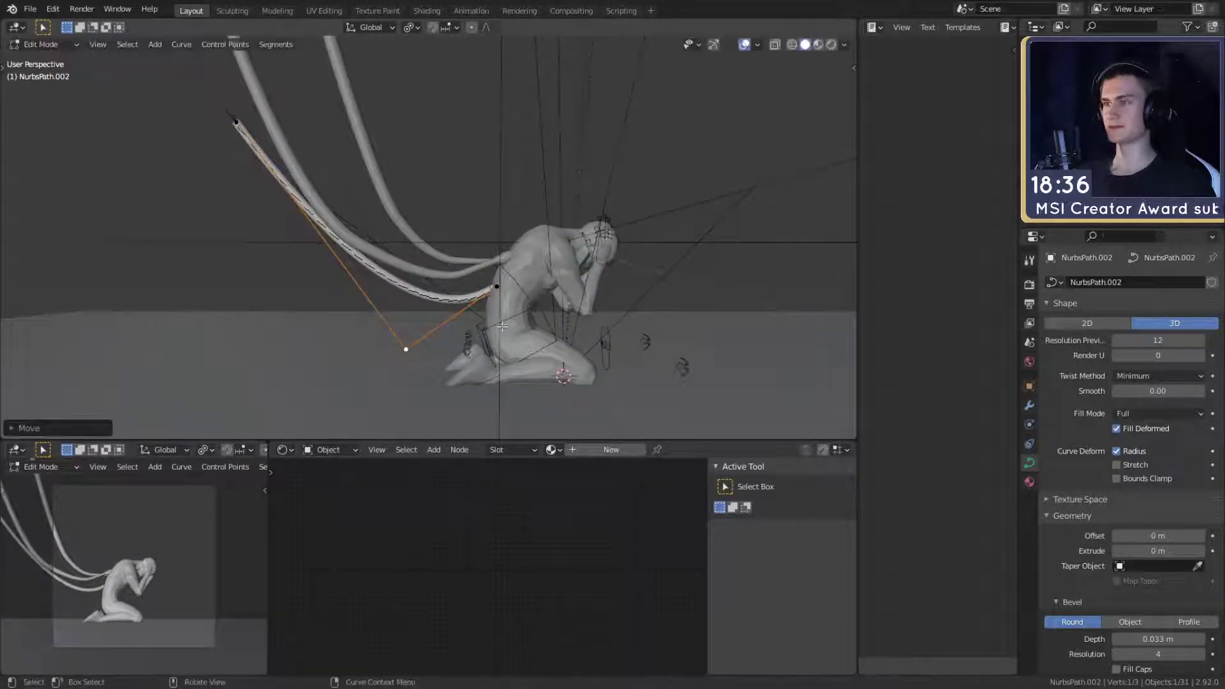
{"action": "key", "text": "g"}
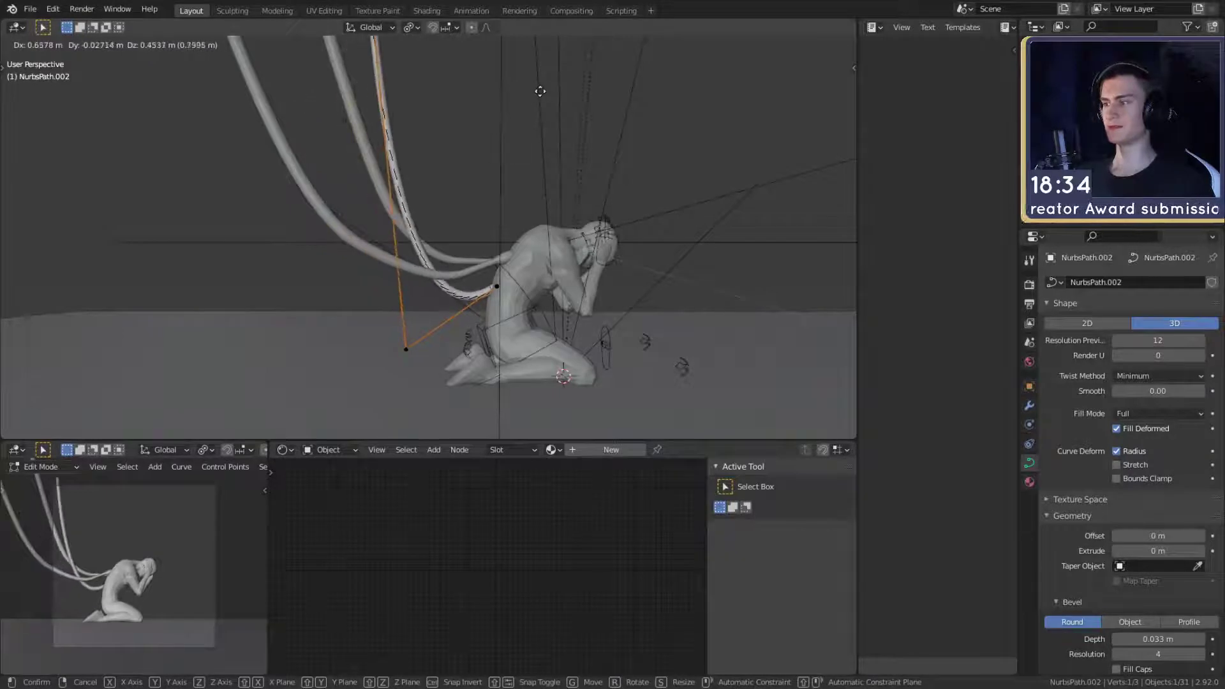
{"action": "left_click", "coordinate": [534, 92]}
- Subdivide the thin tube's upper segment and move the new control point outward, away from the figure
{"action": "middle_click_drag", "start_coordinate": [534, 92], "coordinate": [473, 216]}
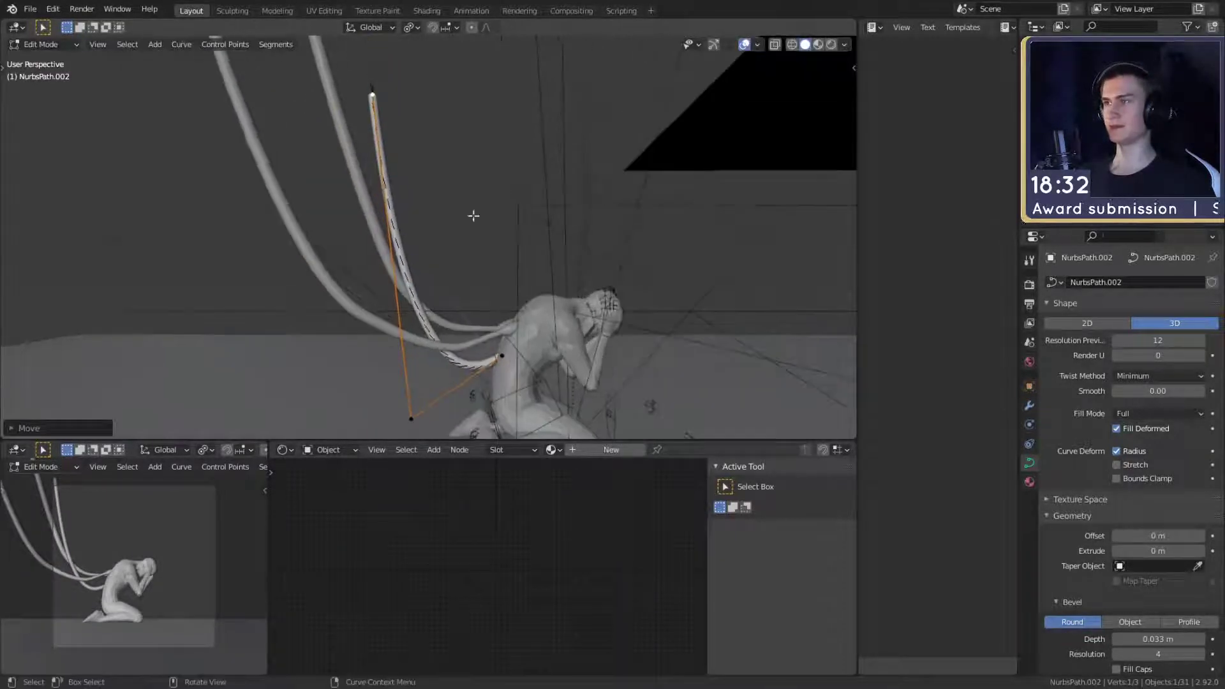
{"action": "key", "text": "F3"}
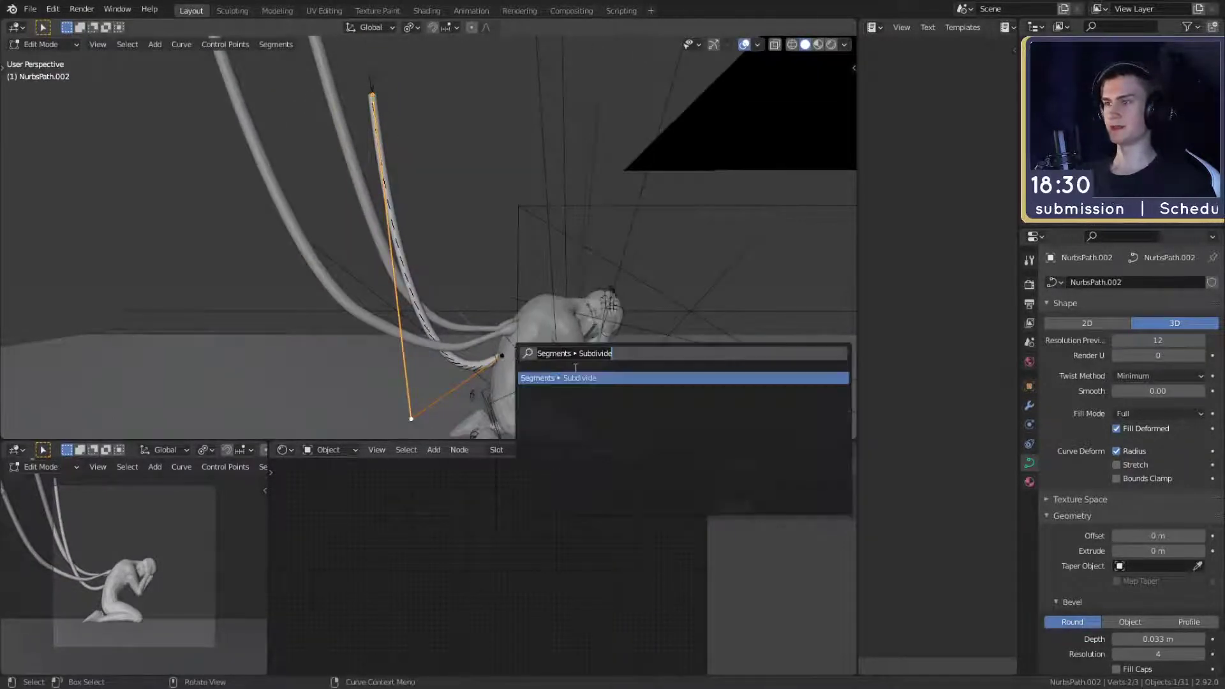
{"action": "key", "text": "Return"}
{"action": "key", "text": "g"}
{"action": "left_click", "coordinate": [421, 241]}
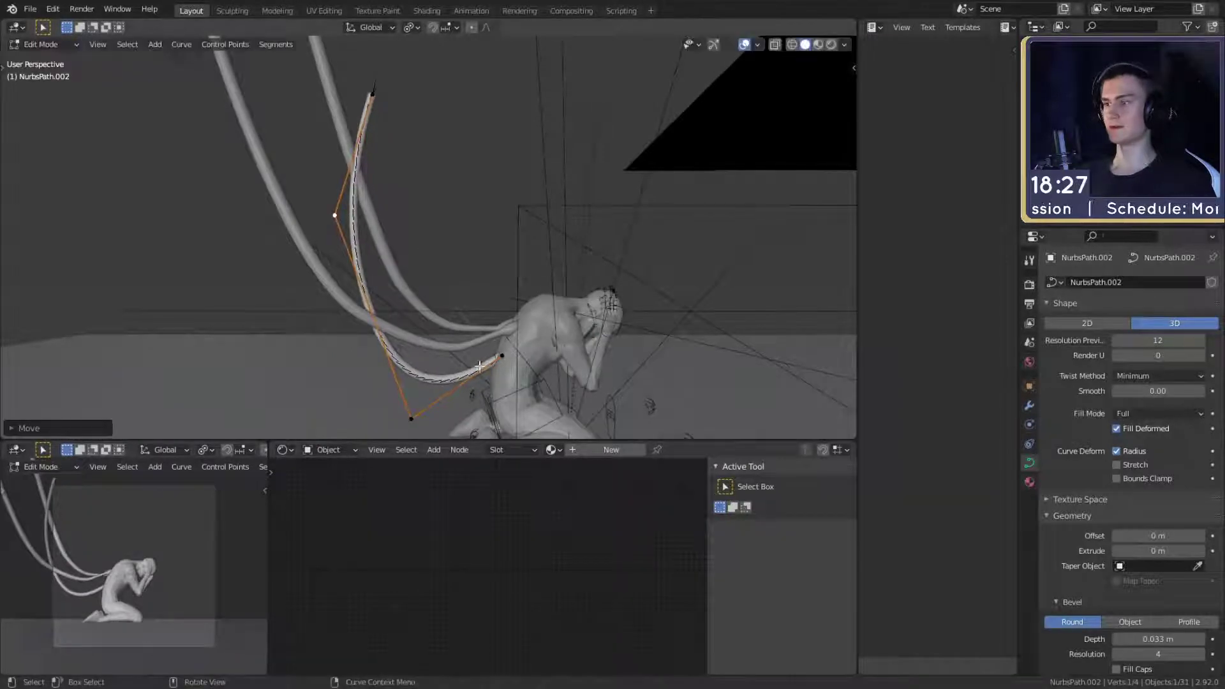
- Shift the thin tube's upper two control points together toward the figure and slightly up, and finish editing the curve
{"action": "middle_click_drag", "start_coordinate": [441, 434], "coordinate": [462, 223]}
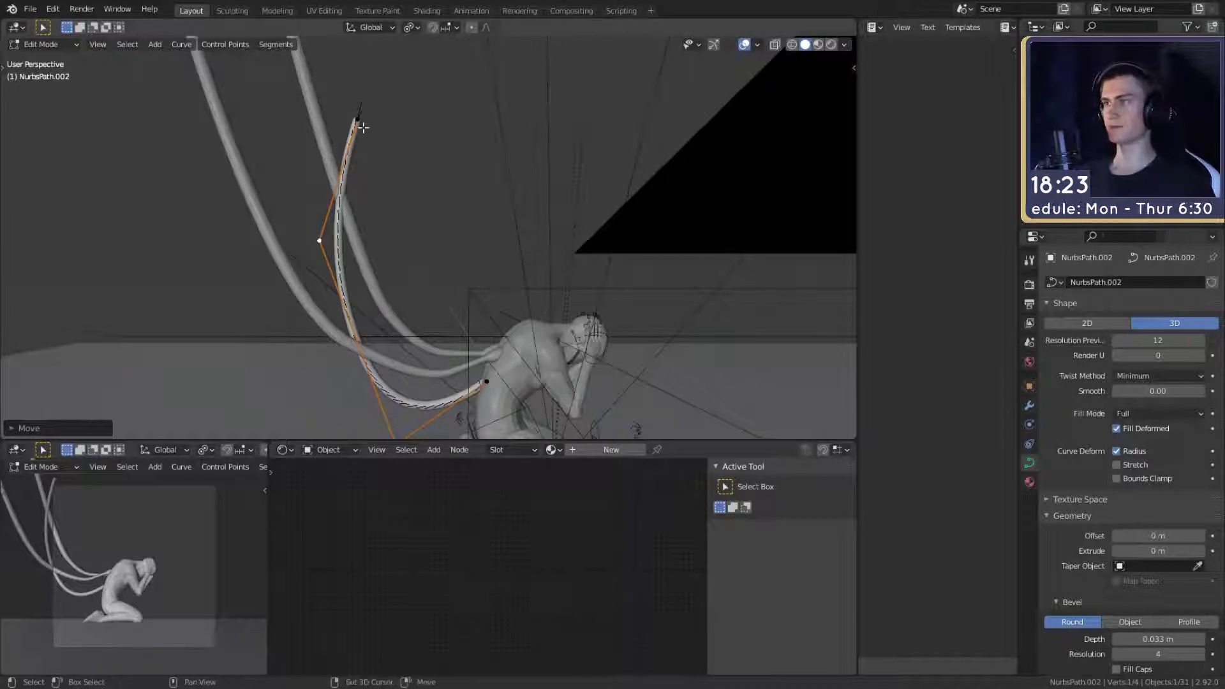
{"action": "key", "text": "g"}
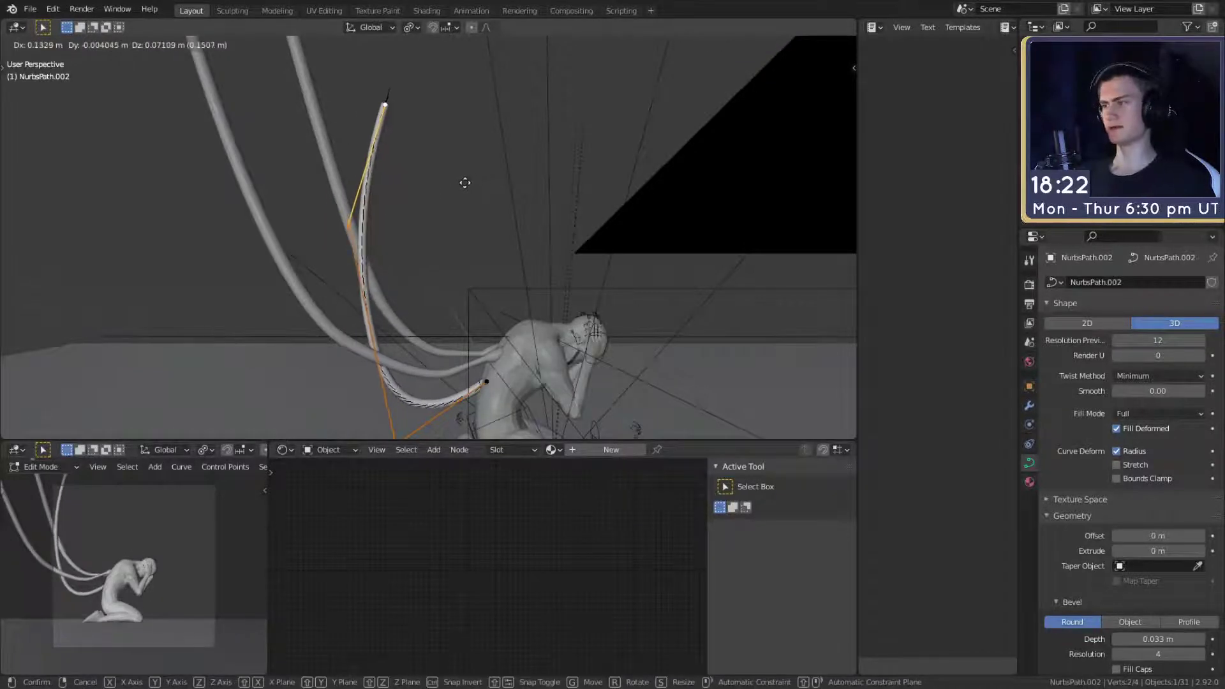
{"action": "left_click", "coordinate": [465, 183]}
{"action": "key", "text": "Tab"}
- Duplicate the thin tube and position the copy so its lower end attaches higher on the back
{"action": "middle_click_drag", "start_coordinate": [465, 183], "coordinate": [618, 297]}
{"action": "key", "text": "shift+d"}
{"action": "left_click", "coordinate": [591, 243]}
{"action": "key", "text": "g"}
{"action": "left_click", "coordinate": [609, 351]}
{"action": "key", "text": "g"}
{"action": "left_click", "coordinate": [717, 229]}
- Move the fourth tube's upper end away from the figure and adjust the control point below it to straighten the curve
{"action": "key", "text": "Tab"}
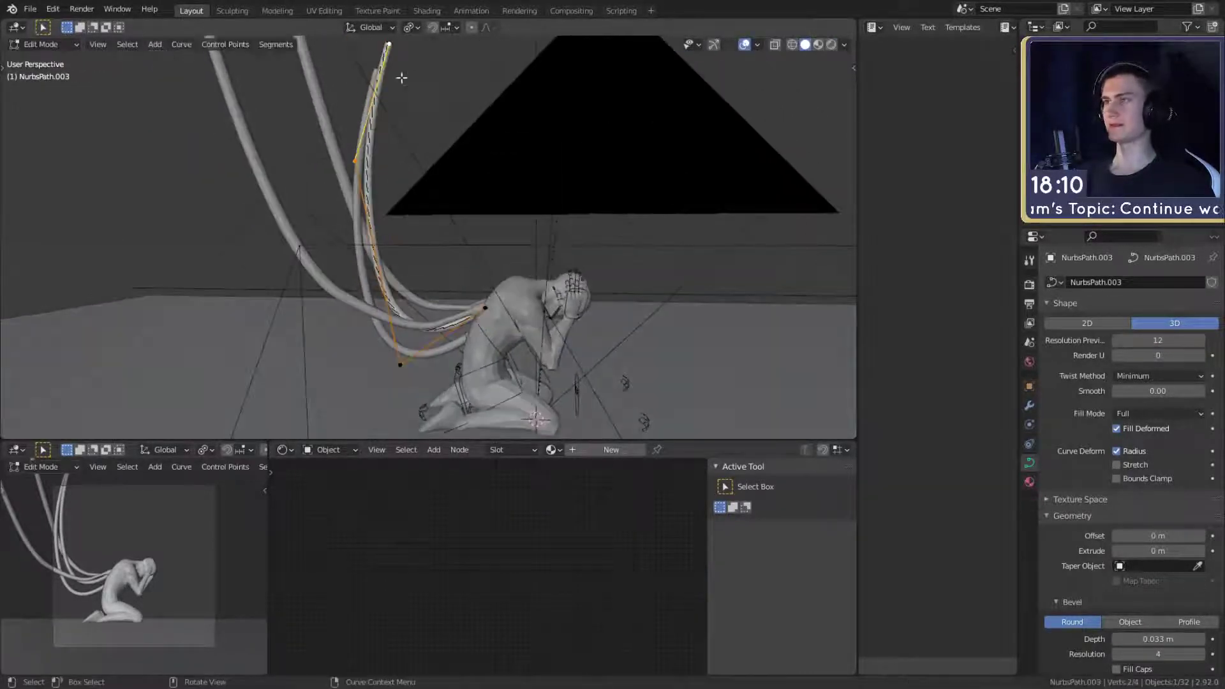
{"action": "left_click", "coordinate": [400, 68]}
{"action": "middle_click_drag", "start_coordinate": [401, 68], "coordinate": [581, 163], "text": "shift"}
{"action": "key", "text": "g"}
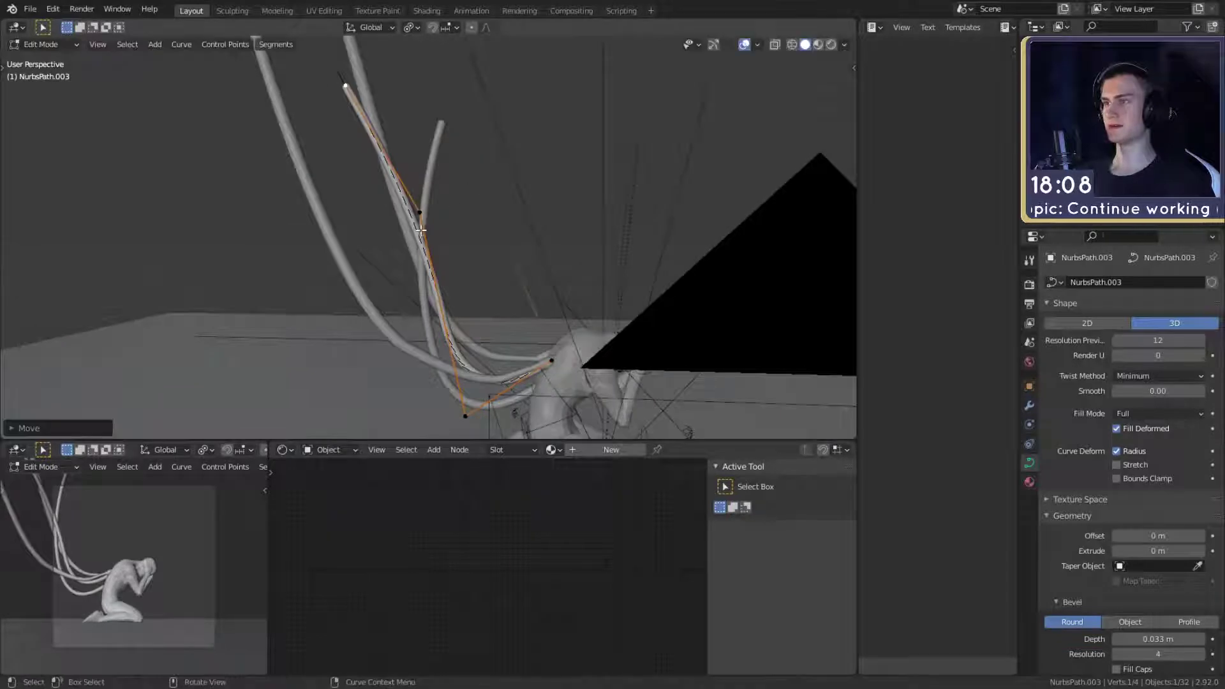
{"action": "key", "text": "g"}
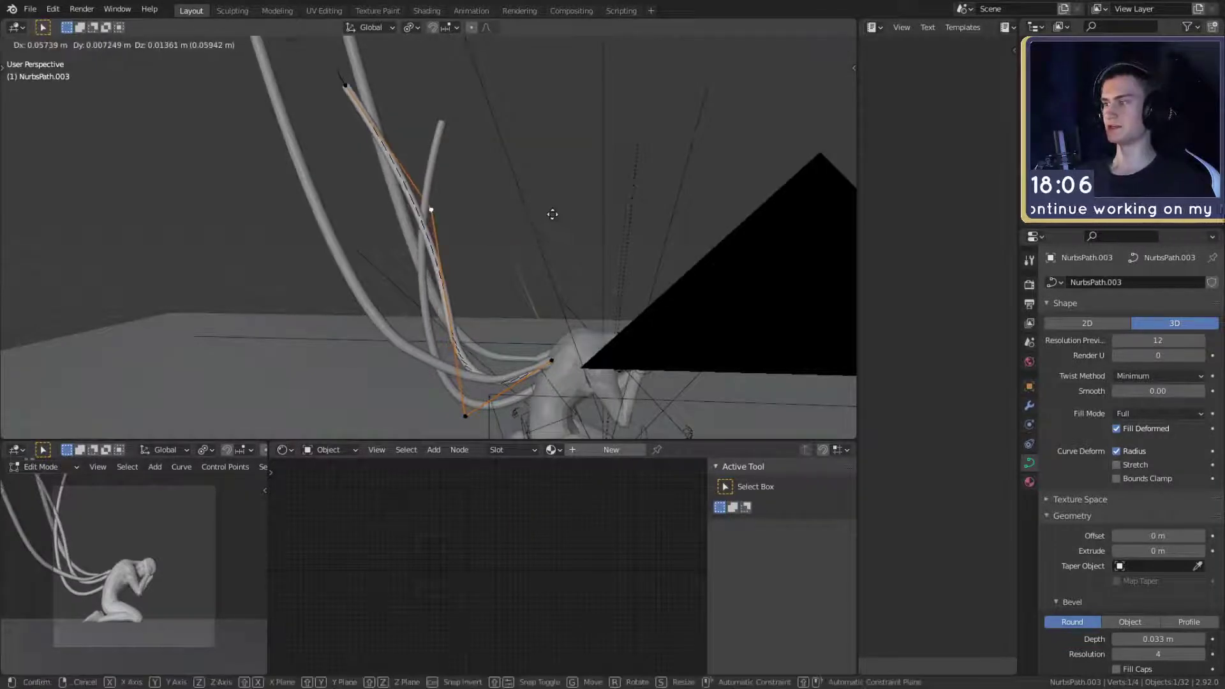
{"action": "left_click", "coordinate": [503, 249]}
{"action": "middle_click_drag", "start_coordinate": [529, 236], "coordinate": [470, 238], "text": "shift"}
{"action": "scroll", "coordinate": [498, 262], "scroll_direction": "down", "scroll_amount": 2}
{"action": "middle_click_drag", "start_coordinate": [530, 313], "coordinate": [423, 218], "text": "shift"}
{"action": "scroll", "coordinate": [511, 247], "scroll_direction": "up", "scroll_amount": 3}
{"action": "key", "text": "Tab"}
- Duplicate the thin tube again and place the copy with its lower end near the shoulders
{"action": "scroll", "coordinate": [502, 271], "scroll_direction": "down", "scroll_amount": 3}
{"action": "scroll", "coordinate": [502, 271], "scroll_direction": "up", "scroll_amount": 3}
{"action": "left_click", "coordinate": [492, 260]}
- Reposition the fifth tube's control points so it arches out of the upper back, dips, and sweeps upward
{"action": "key", "text": "Tab"}
{"action": "key", "text": "g"}
{"action": "left_click", "coordinate": [473, 267]}
{"action": "left_click", "coordinate": [612, 347]}
{"action": "key", "text": "g"}
{"action": "middle_click_drag", "start_coordinate": [373, 179], "coordinate": [361, 197]}
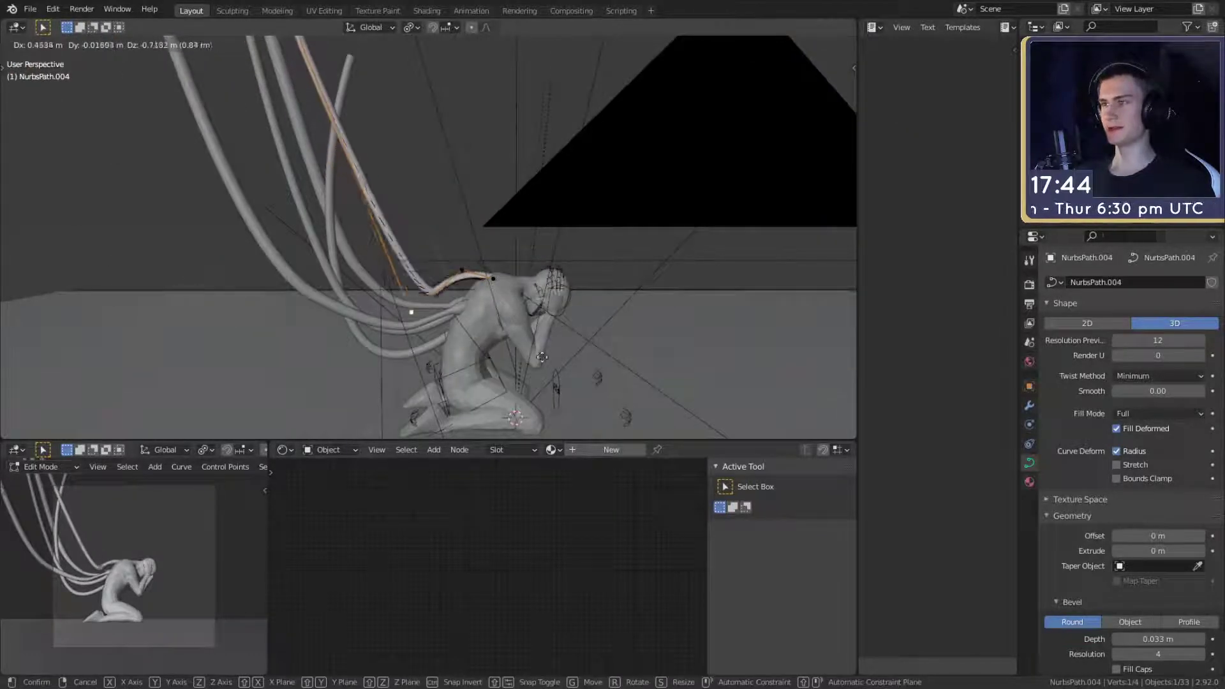
{"action": "middle_click_drag", "start_coordinate": [540, 331], "coordinate": [543, 122]}
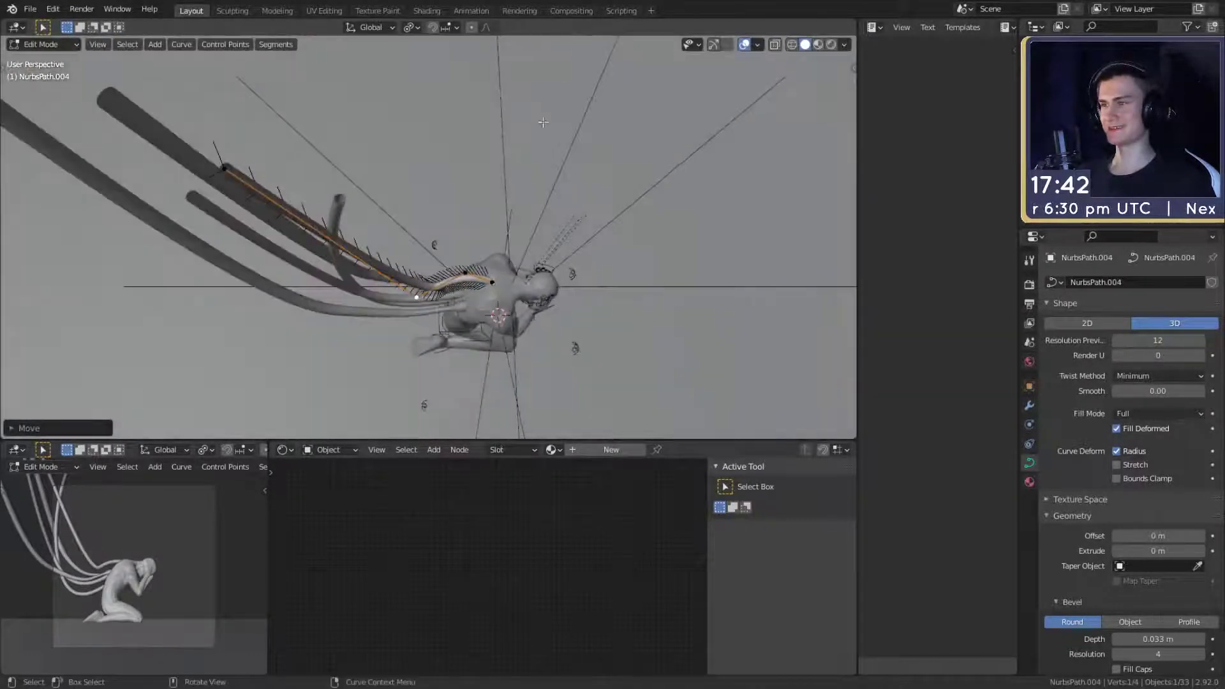
- Shift the fifth tube's lower bend control point outward to reshape its curve behind the shoulders
{"action": "middle_click_drag", "start_coordinate": [522, 266], "coordinate": [491, 320]}
{"action": "left_click", "coordinate": [517, 262]}
{"action": "left_click", "coordinate": [412, 292]}
{"action": "key", "text": "g"}
{"action": "left_click", "coordinate": [386, 283]}
{"action": "middle_click_drag", "start_coordinate": [389, 284], "coordinate": [495, 263]}
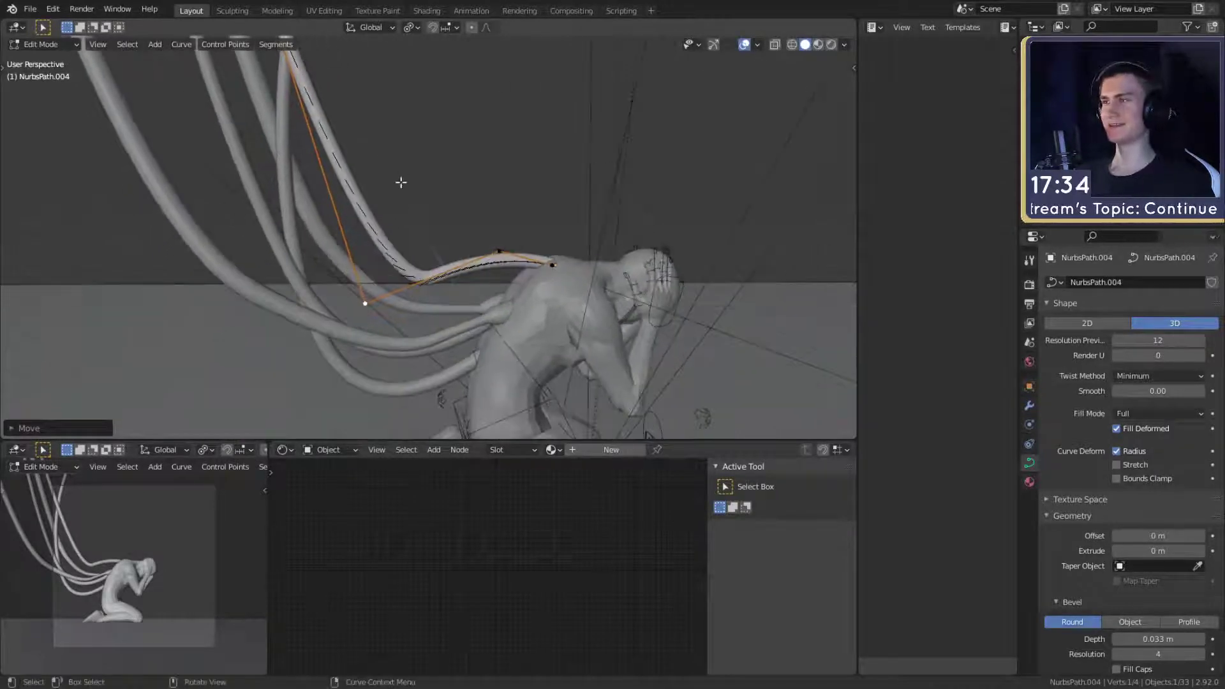
- Subdivide the fifth tube's long upper segment and offset the new middle control point to curve that stretch
{"action": "middle_click_drag", "start_coordinate": [401, 183], "coordinate": [413, 248]}
{"action": "key", "text": "F3"}
{"action": "key", "text": "Return"}
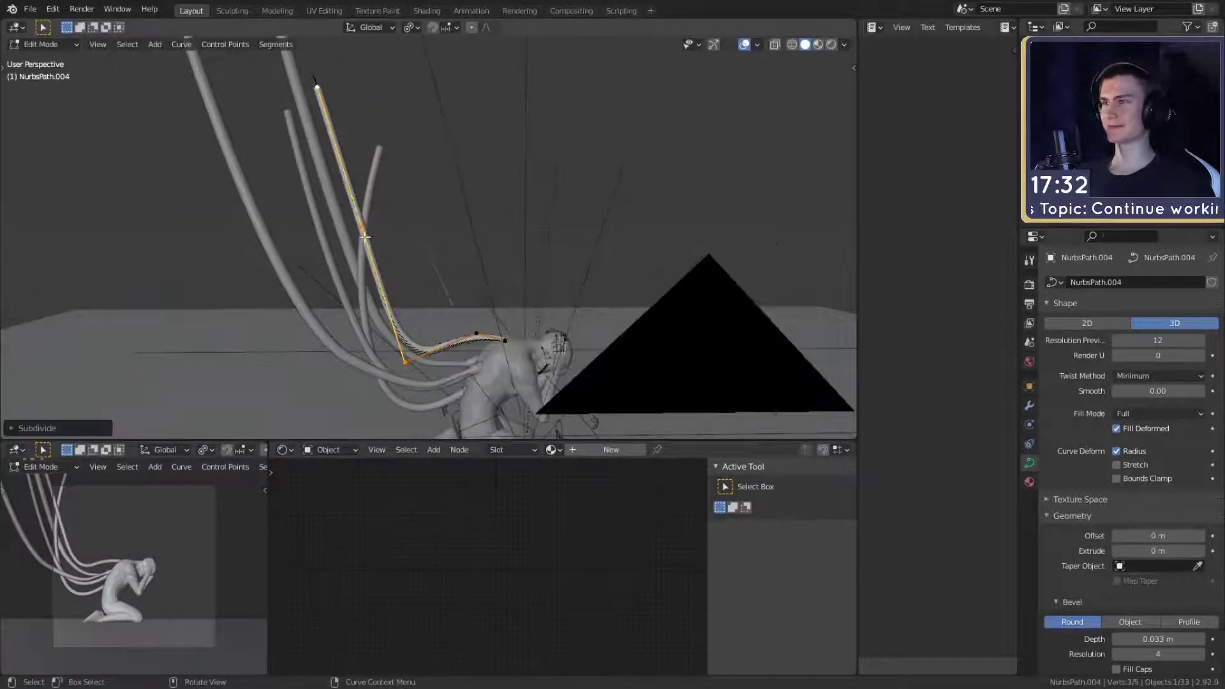
{"action": "left_click", "coordinate": [366, 234]}
{"action": "key", "text": "g"}
{"action": "left_click", "coordinate": [428, 266]}
{"action": "middle_click_drag", "start_coordinate": [428, 267], "coordinate": [426, 326]}
- Save the file and place a duplicate of the fifth tube off to the side of the figure
{"action": "key", "text": "Tab"}
{"action": "left_click", "coordinate": [30, 9]}
{"action": "left_click", "coordinate": [50, 99]}
{"action": "key", "text": "g"}
{"action": "left_click", "coordinate": [593, 237]}
- Add a Bezier circle and move it along X beyond the edge of the floor plane
{"action": "key", "text": "shift+a"}
{"action": "left_click", "coordinate": [462, 328]}
{"action": "key", "text": "g"}
{"action": "key", "text": "x"}
{"action": "left_click", "coordinate": [794, 333]}
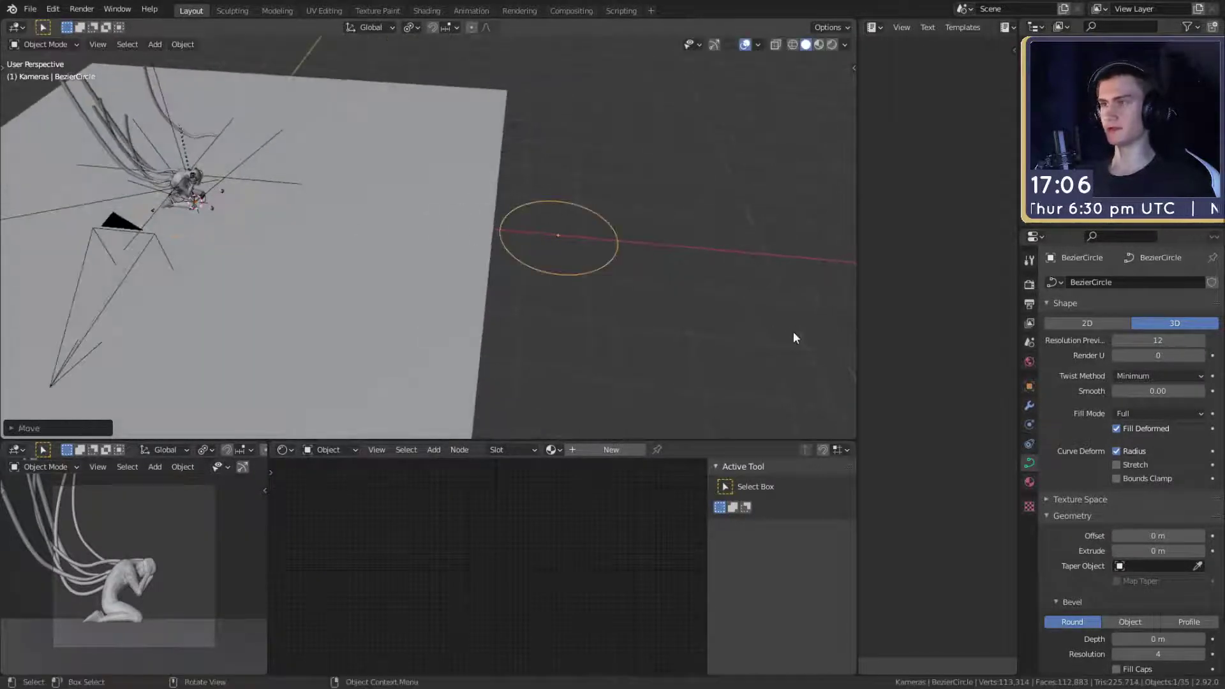
- Scale all points of the Bezier circle down in edit mode from the top view
{"action": "middle_click_drag", "start_coordinate": [794, 333], "coordinate": [631, 301], "text": "shift"}
{"action": "middle_click_drag", "start_coordinate": [612, 271], "coordinate": [568, 294]}
{"action": "scroll", "coordinate": [568, 293], "scroll_direction": "up", "scroll_amount": 2}
{"action": "key", "text": "KP_7"}
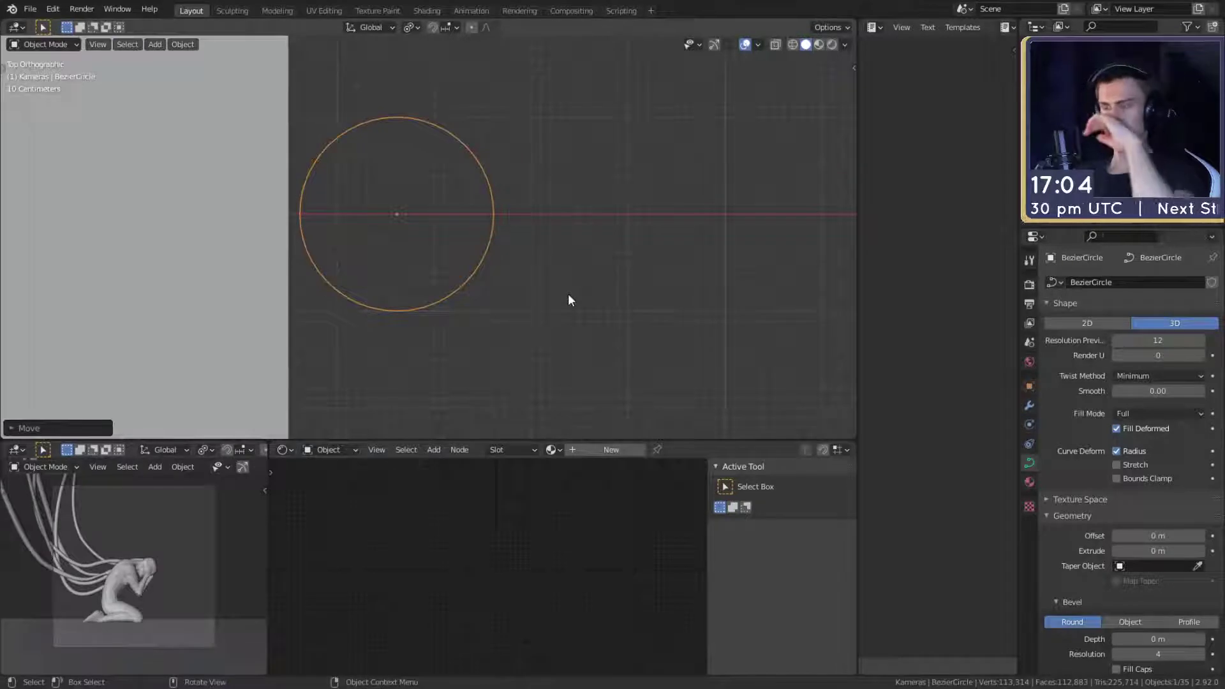
{"action": "key", "text": "Tab"}
{"action": "scroll", "coordinate": [568, 294], "scroll_direction": "up", "scroll_amount": 2}
{"action": "scroll", "coordinate": [555, 263], "scroll_direction": "up", "scroll_amount": 1, "text": "shift"}
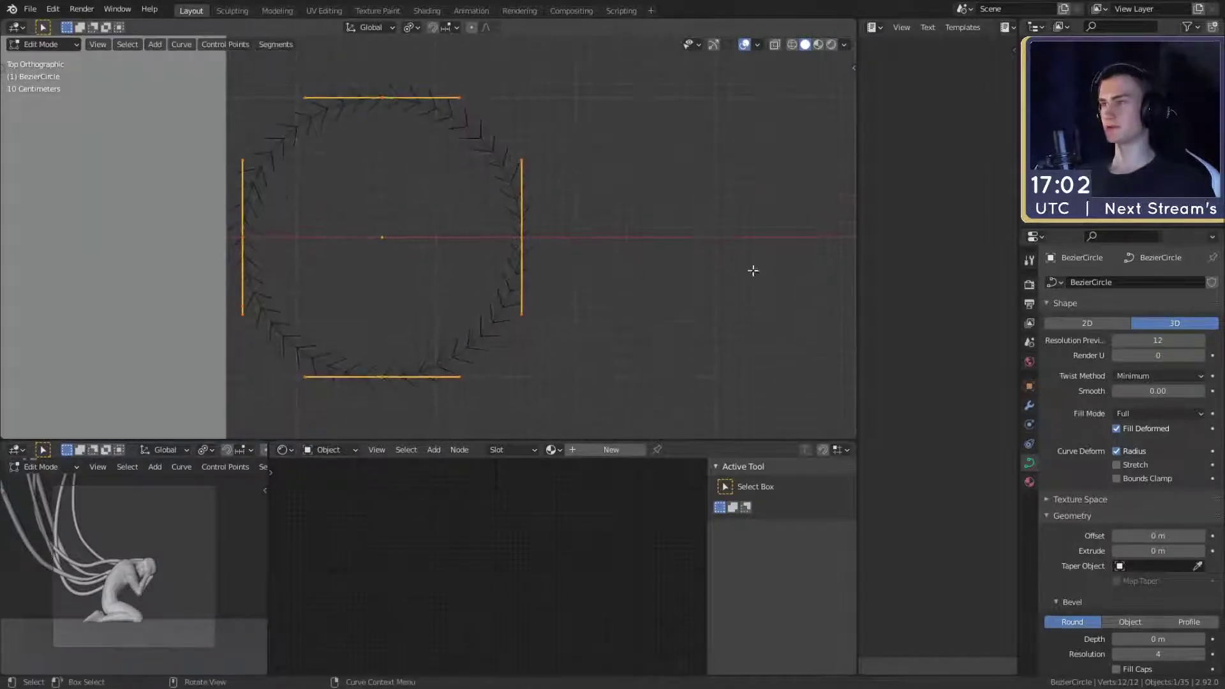
{"action": "key", "text": "alt+a"}
{"action": "key", "text": "a"}
{"action": "key", "text": "Tab"}
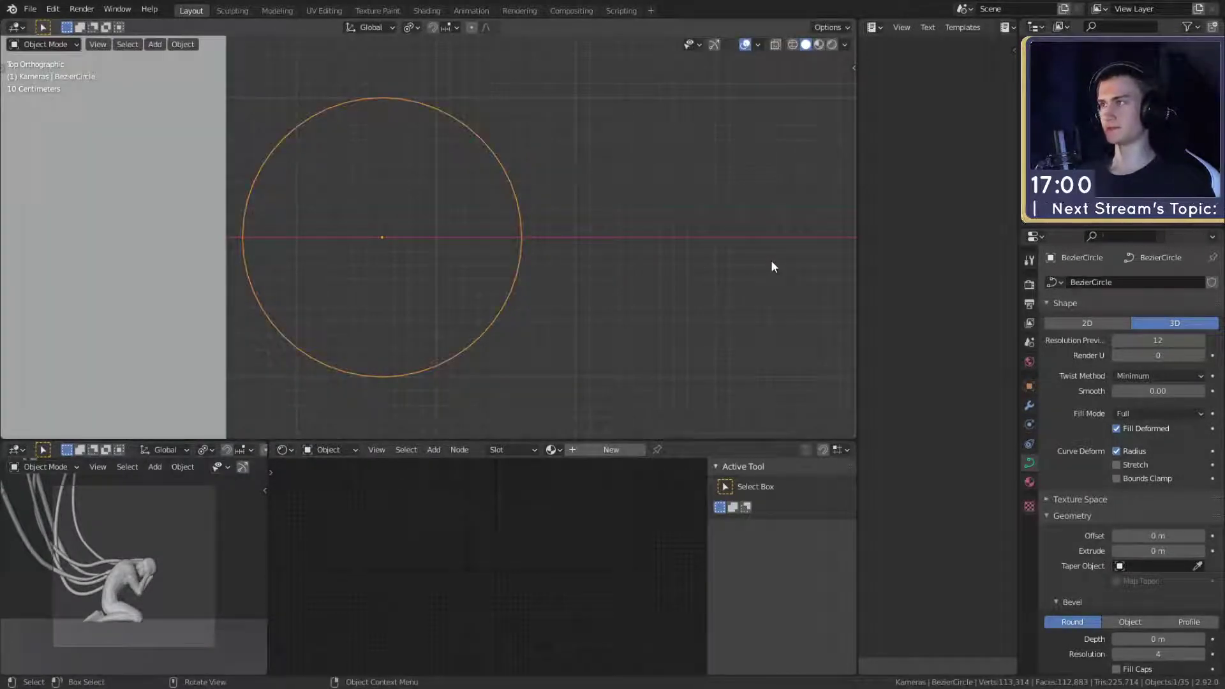
{"action": "key", "text": "Tab"}
{"action": "left_click", "coordinate": [412, 27]}
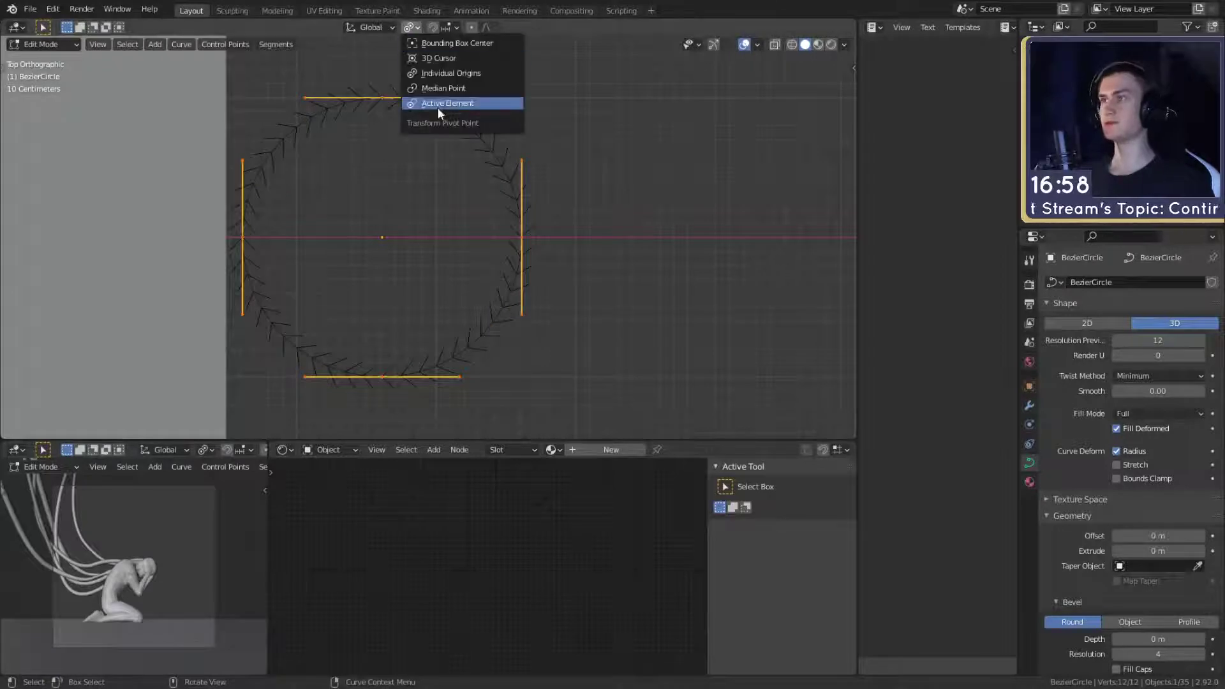
{"action": "key", "text": "s"}
{"action": "left_click", "coordinate": [505, 279]}
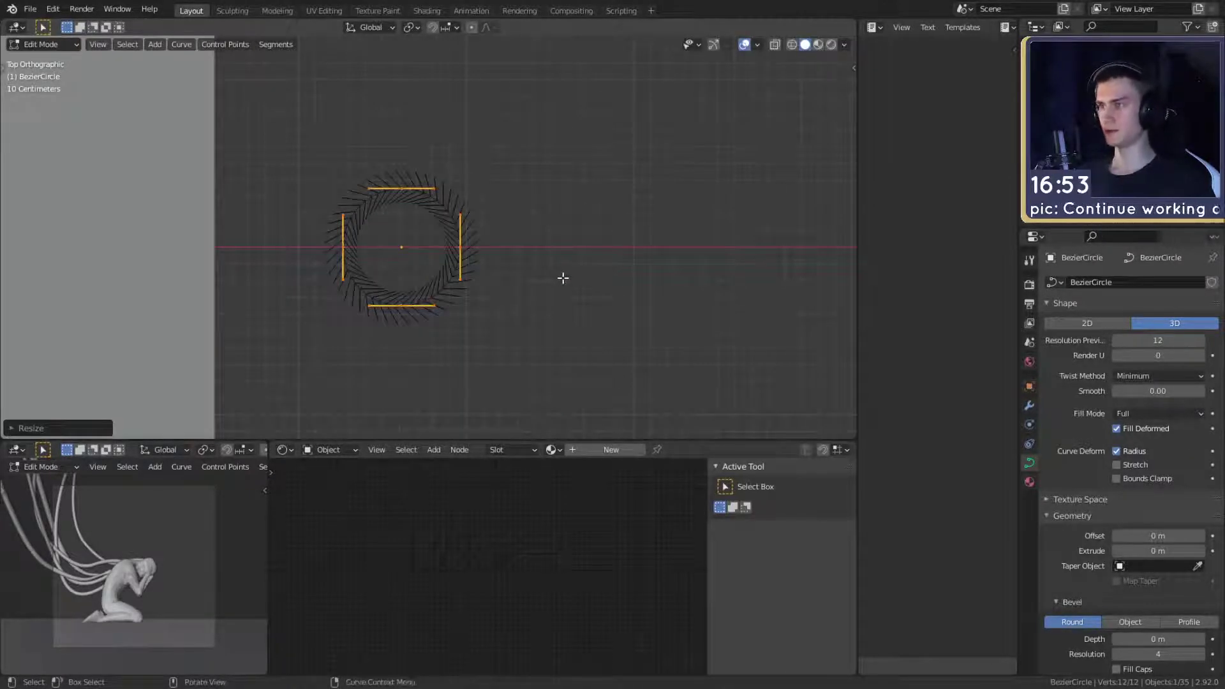
- Shift the small circle along X and duplicate it so two circles sit side by side, touching
{"action": "key", "text": "x"}
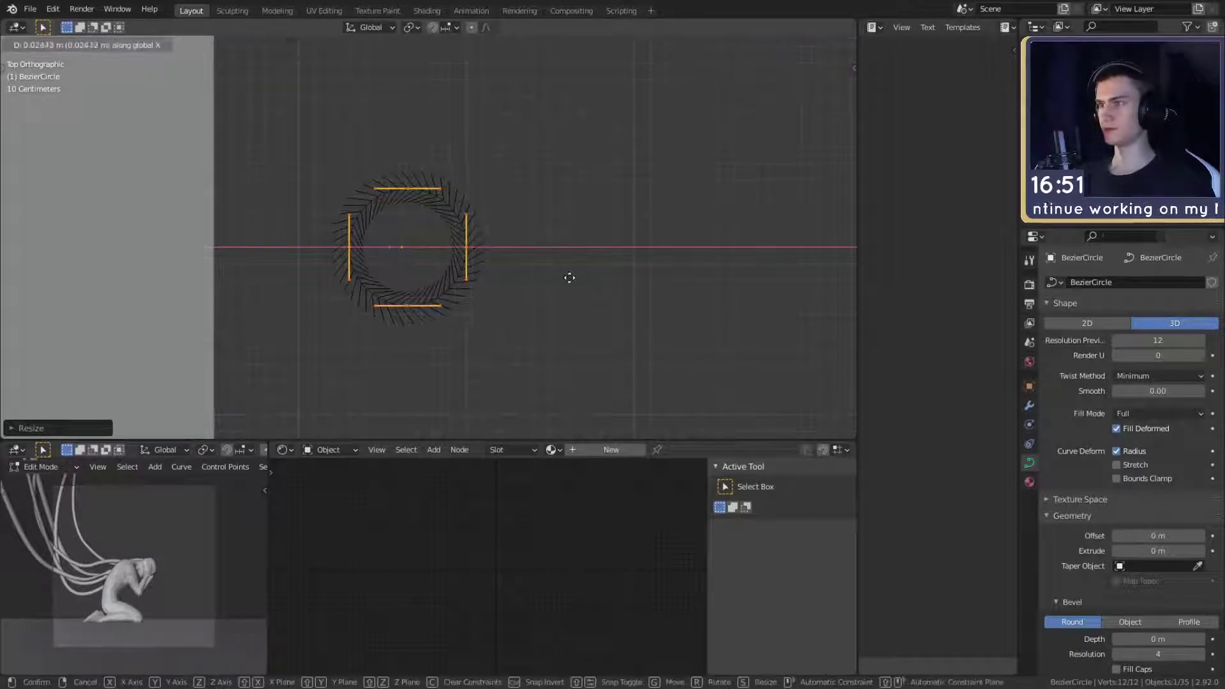
{"action": "left_click", "coordinate": [621, 283]}
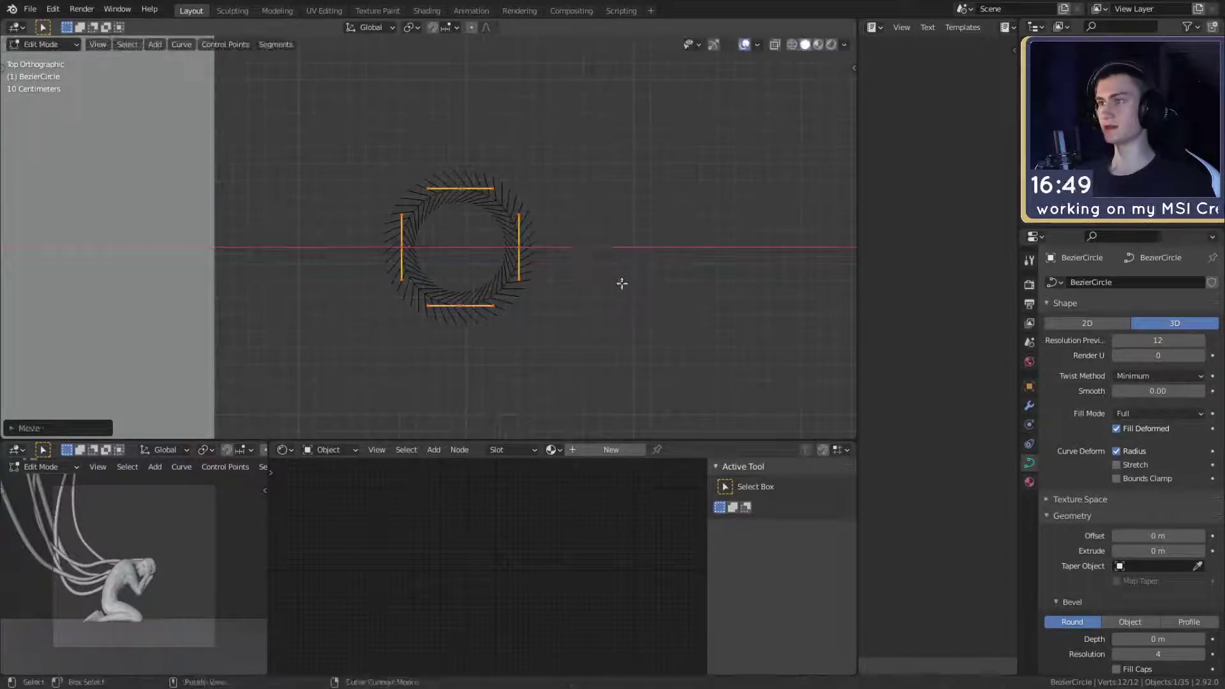
{"action": "key", "text": "shift+d"}
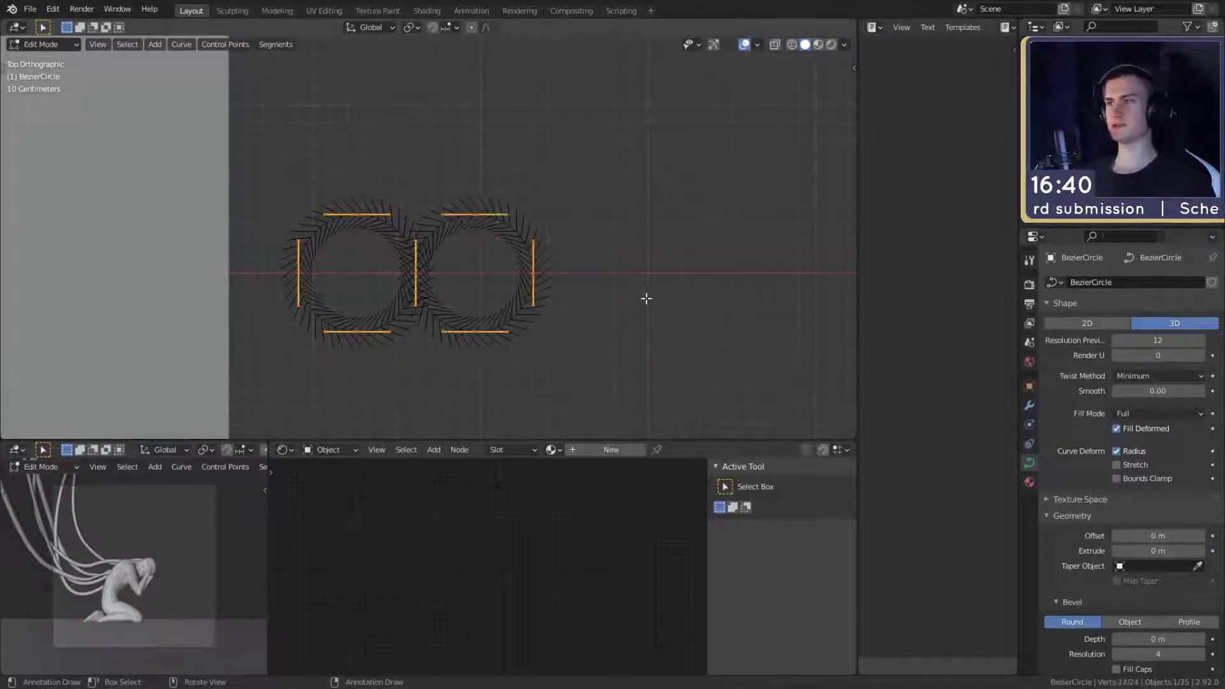
- Move the circle pair about 0.35 m along Y and duplicate it directly below to form a two-by-two cluster
{"action": "key", "text": "g"}
{"action": "key", "text": "y"}
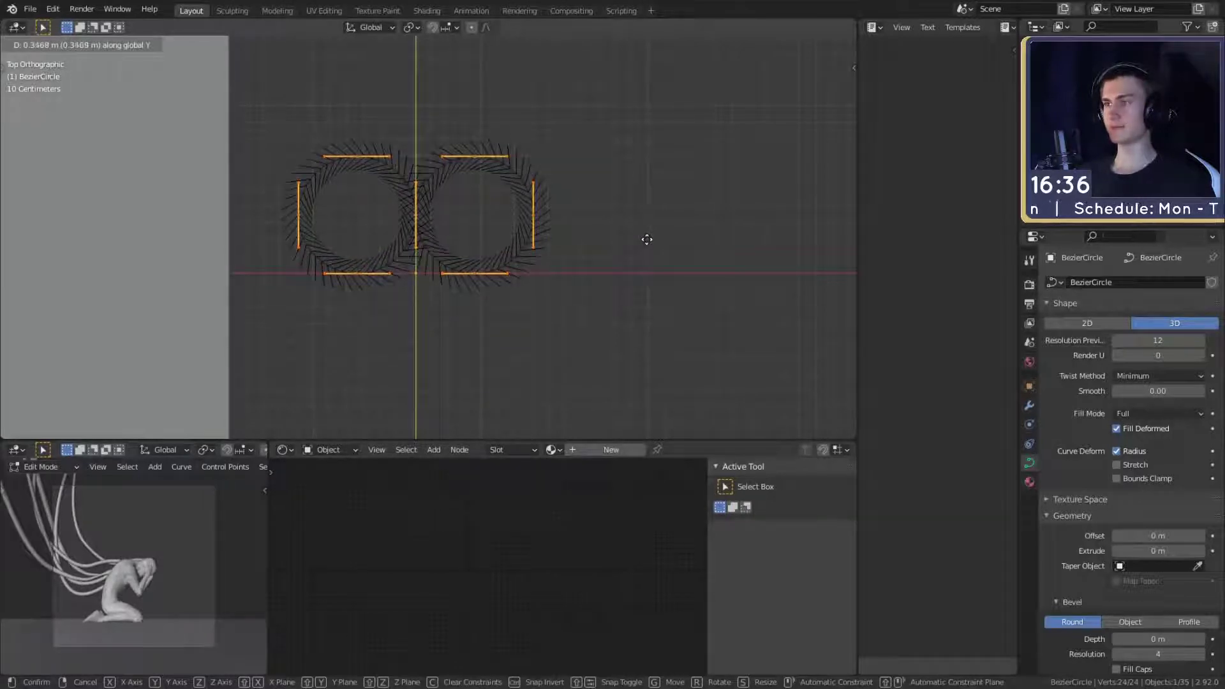
{"action": "left_click", "coordinate": [647, 239]}
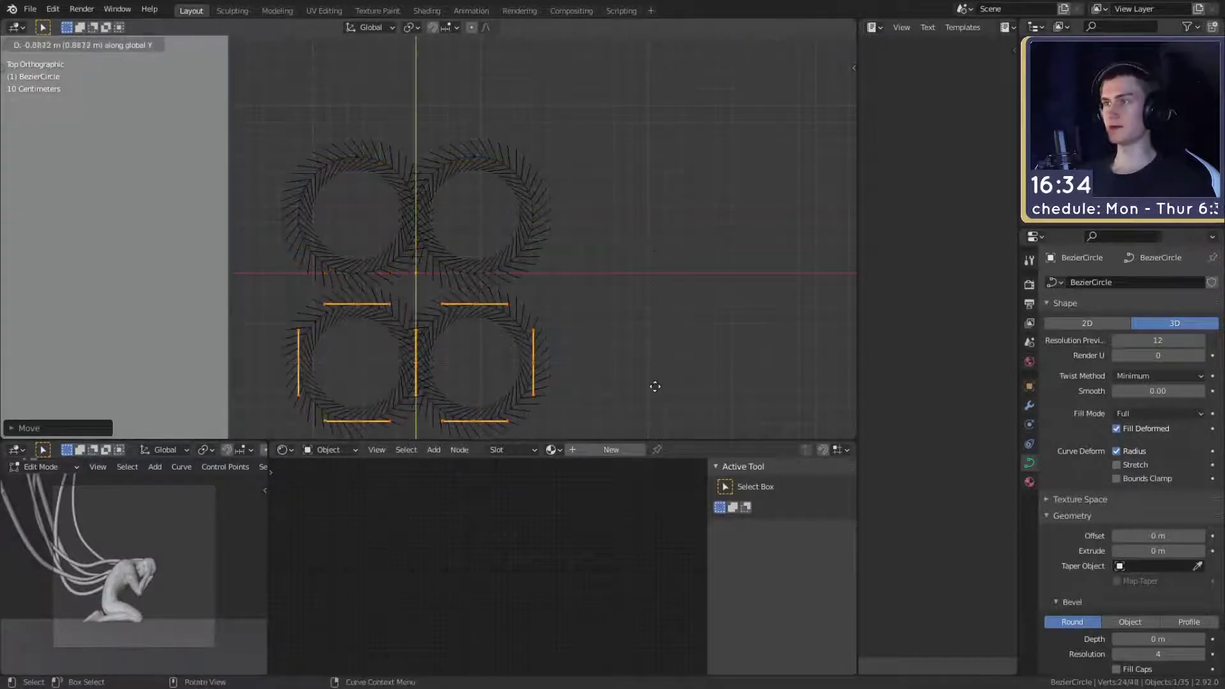
{"action": "left_click", "coordinate": [660, 356]}
{"action": "scroll", "coordinate": [599, 347], "scroll_direction": "down", "scroll_amount": 6}
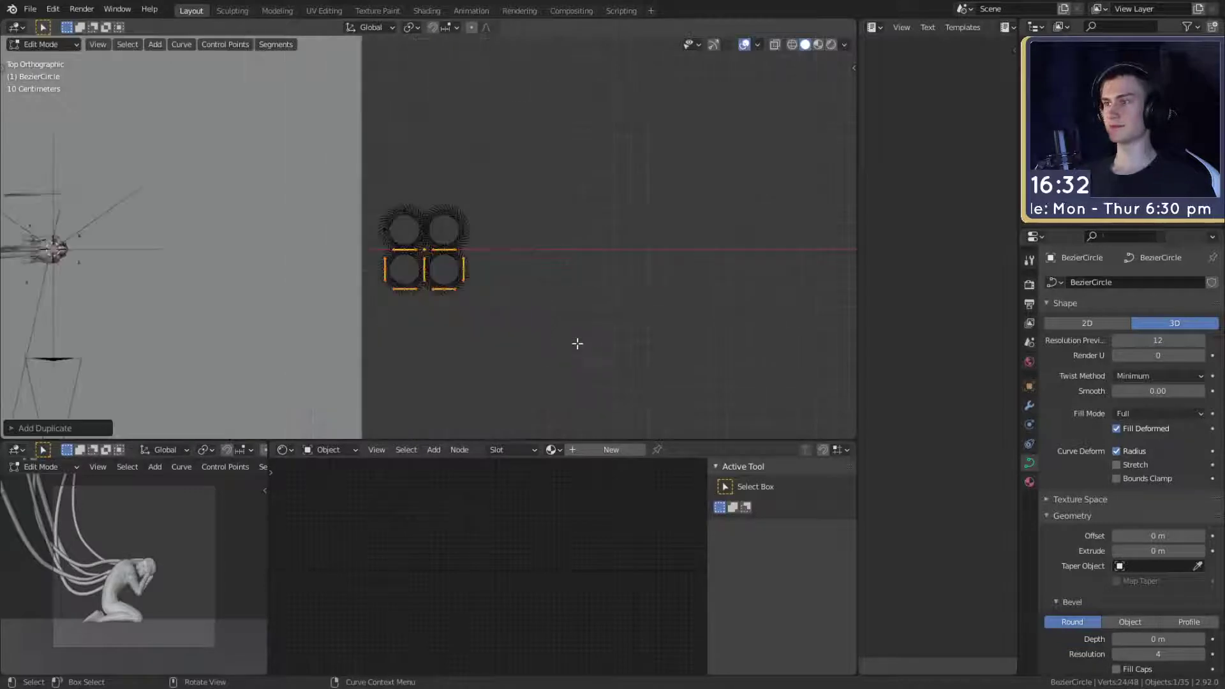
{"action": "middle_click_drag", "start_coordinate": [577, 341], "coordinate": [591, 240]}
{"action": "key", "text": "Tab"}
- Assign the BezierCircle cluster as the taper object of the tube copy beside the figure
{"action": "middle_click_drag", "start_coordinate": [430, 222], "coordinate": [561, 255], "text": "shift"}
{"action": "middle_click_drag", "start_coordinate": [561, 255], "coordinate": [468, 211]}
{"action": "middle_click_drag", "start_coordinate": [469, 211], "coordinate": [469, 248], "text": "shift"}
{"action": "scroll", "coordinate": [468, 248], "scroll_direction": "up", "scroll_amount": 3}
{"action": "scroll", "coordinate": [415, 220], "scroll_direction": "up", "scroll_amount": 5}
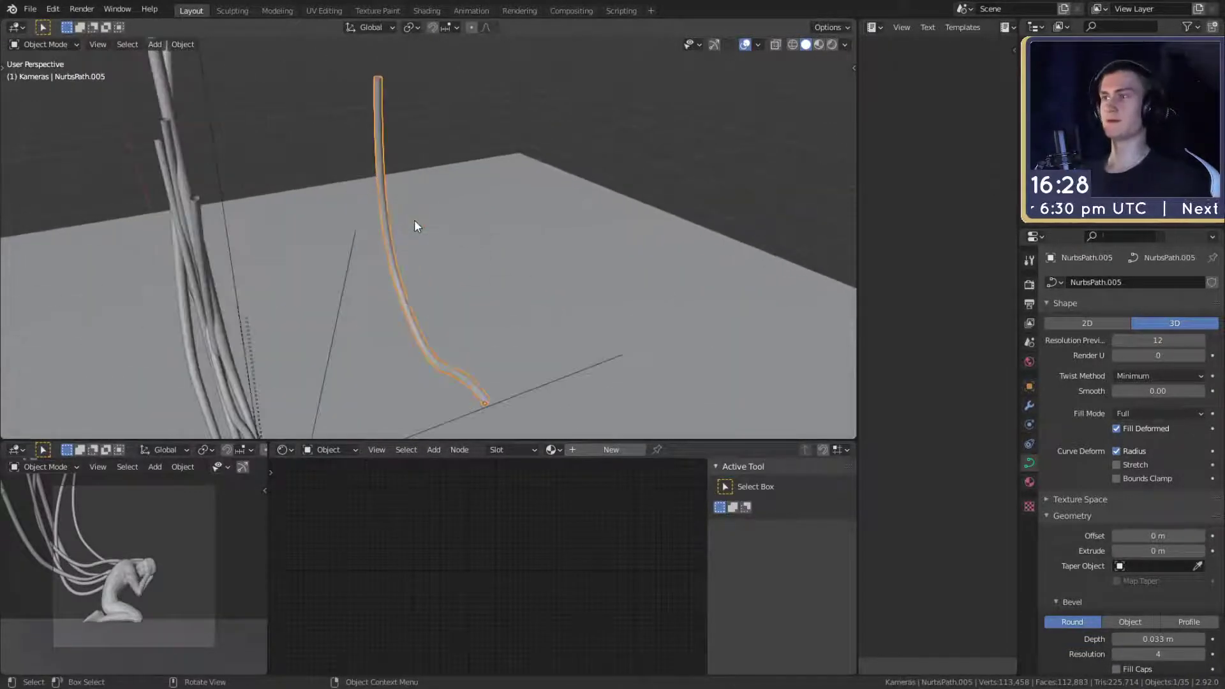
{"action": "middle_click_drag", "start_coordinate": [506, 360], "coordinate": [399, 255], "text": "shift"}
{"action": "middle_click_drag", "start_coordinate": [399, 255], "coordinate": [419, 216]}
{"action": "middle_click_drag", "start_coordinate": [322, 242], "coordinate": [369, 262], "text": "shift"}
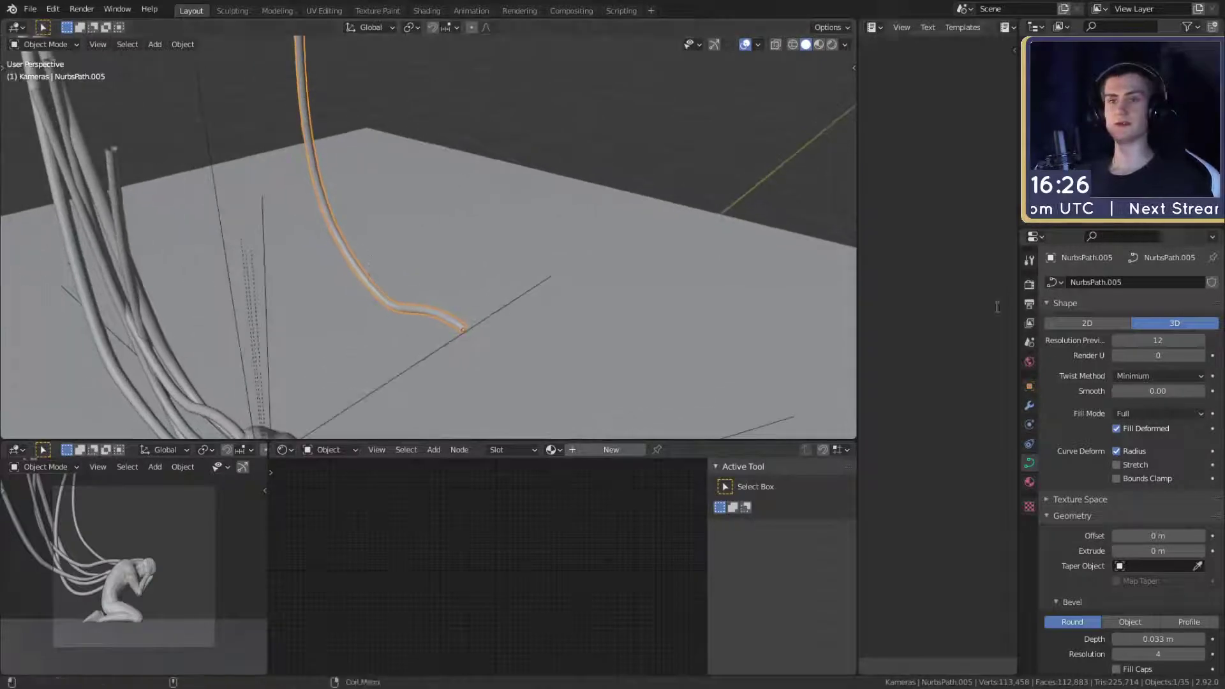
{"action": "scroll", "coordinate": [1064, 394], "scroll_direction": "down", "scroll_amount": 5}
{"action": "scroll", "coordinate": [526, 275], "scroll_direction": "down", "scroll_amount": 8}
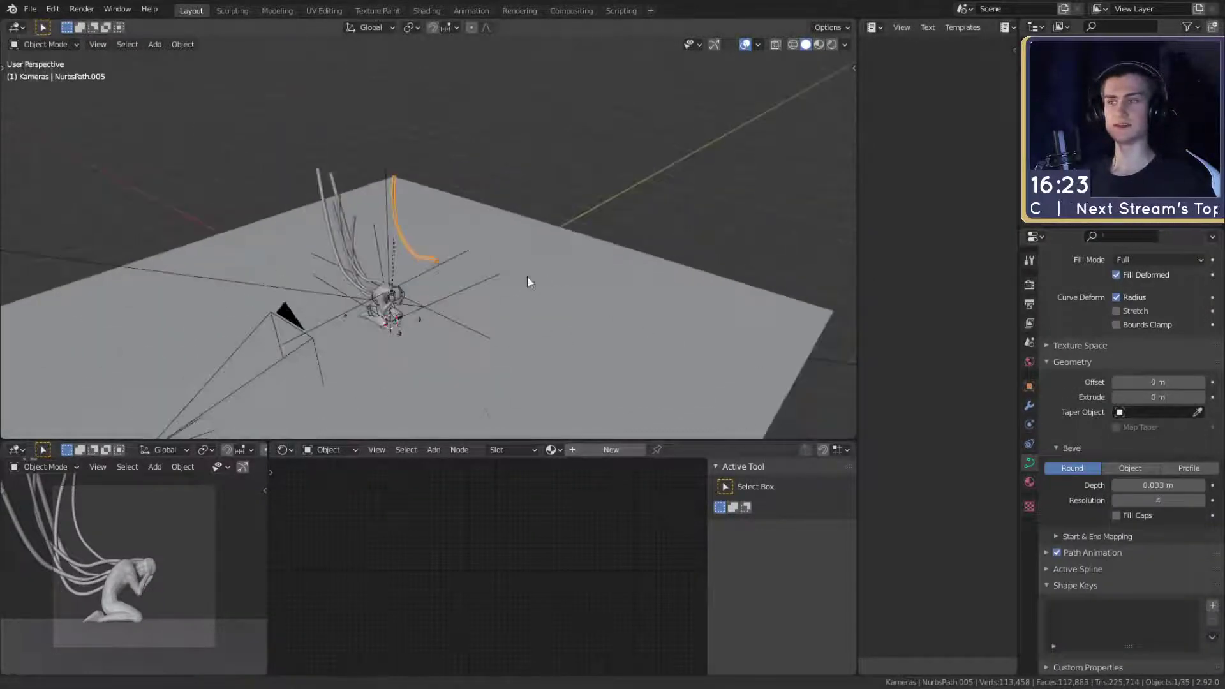
{"action": "middle_click_drag", "start_coordinate": [527, 276], "coordinate": [536, 205]}
{"action": "left_click", "coordinate": [759, 236]}
- Set the tube copy's geometry Offset to 0.05 m and Extrude to 0.05 m
{"action": "scroll", "coordinate": [483, 243], "scroll_direction": "up", "scroll_amount": 3}
{"action": "scroll", "coordinate": [488, 234], "scroll_direction": "down", "scroll_amount": 3}
{"action": "scroll", "coordinate": [664, 274], "scroll_direction": "down", "scroll_amount": 4}
{"action": "scroll", "coordinate": [561, 264], "scroll_direction": "up", "scroll_amount": 6}
{"action": "scroll", "coordinate": [463, 209], "scroll_direction": "up", "scroll_amount": 3}
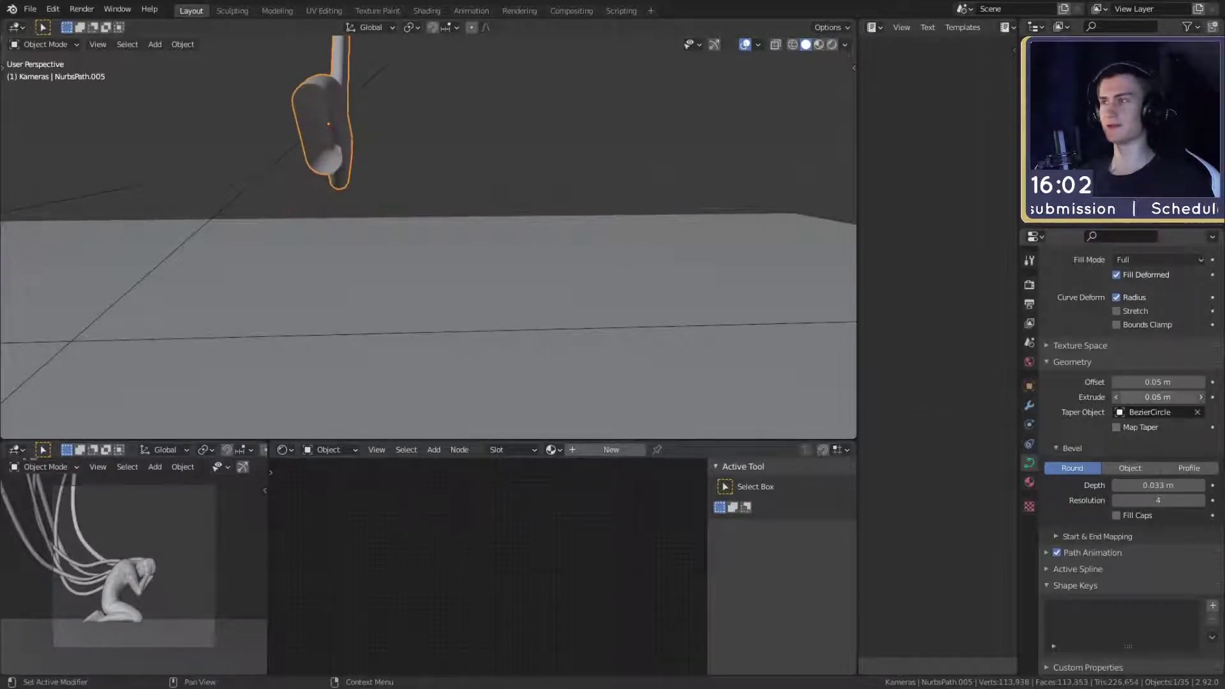
- Set the tube copy's Extrude back to 0 m and inspect the circle cluster's points in edit mode
{"action": "scroll", "coordinate": [519, 254], "scroll_direction": "down", "scroll_amount": 6}
{"action": "middle_click_drag", "start_coordinate": [519, 254], "coordinate": [573, 324]}
{"action": "scroll", "coordinate": [691, 297], "scroll_direction": "down", "scroll_amount": 6}
{"action": "left_click", "coordinate": [469, 212]}
{"action": "scroll", "coordinate": [519, 319], "scroll_direction": "up", "scroll_amount": 5}
{"action": "scroll", "coordinate": [573, 330], "scroll_direction": "down", "scroll_amount": 3}
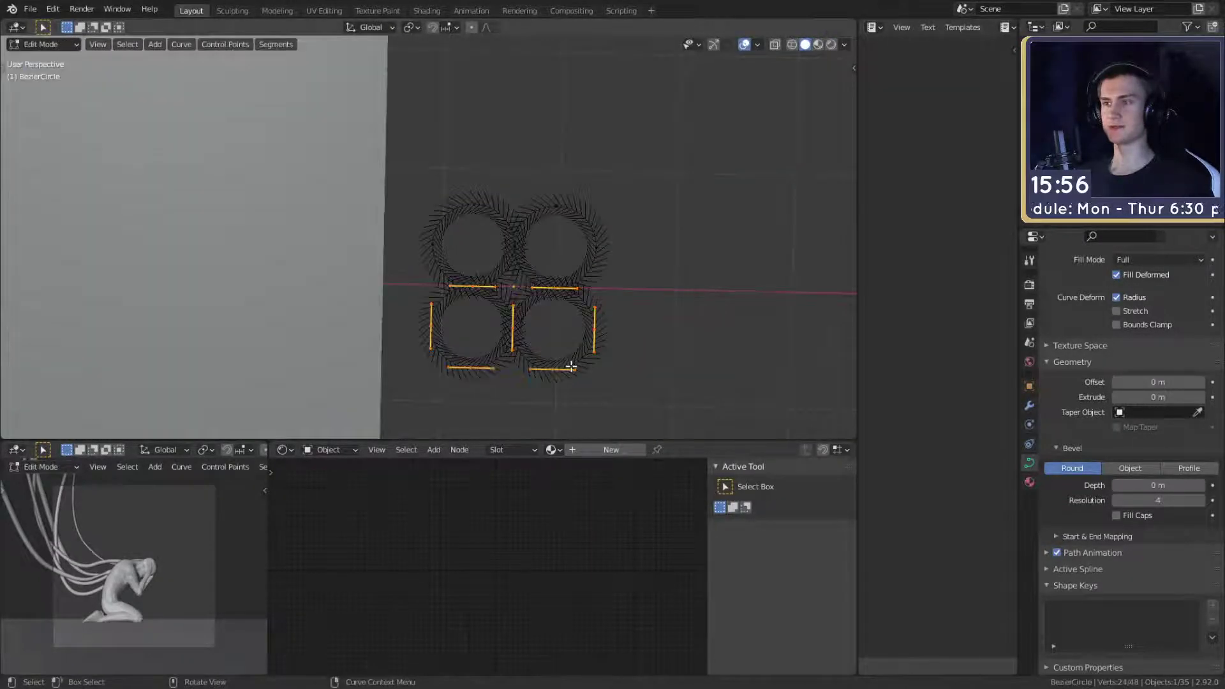
{"action": "scroll", "coordinate": [364, 260], "scroll_direction": "down", "scroll_amount": 3}
- Examine the tapered tube copy's open end up close along with its shape and geometry settings
{"action": "middle_click_drag", "start_coordinate": [364, 260], "coordinate": [485, 257]}
{"action": "scroll", "coordinate": [554, 259], "scroll_direction": "up", "scroll_amount": 3}
{"action": "left_click", "coordinate": [490, 216]}
{"action": "key", "text": "KP_Decimal"}
{"action": "scroll", "coordinate": [479, 251], "scroll_direction": "up", "scroll_amount": 3}
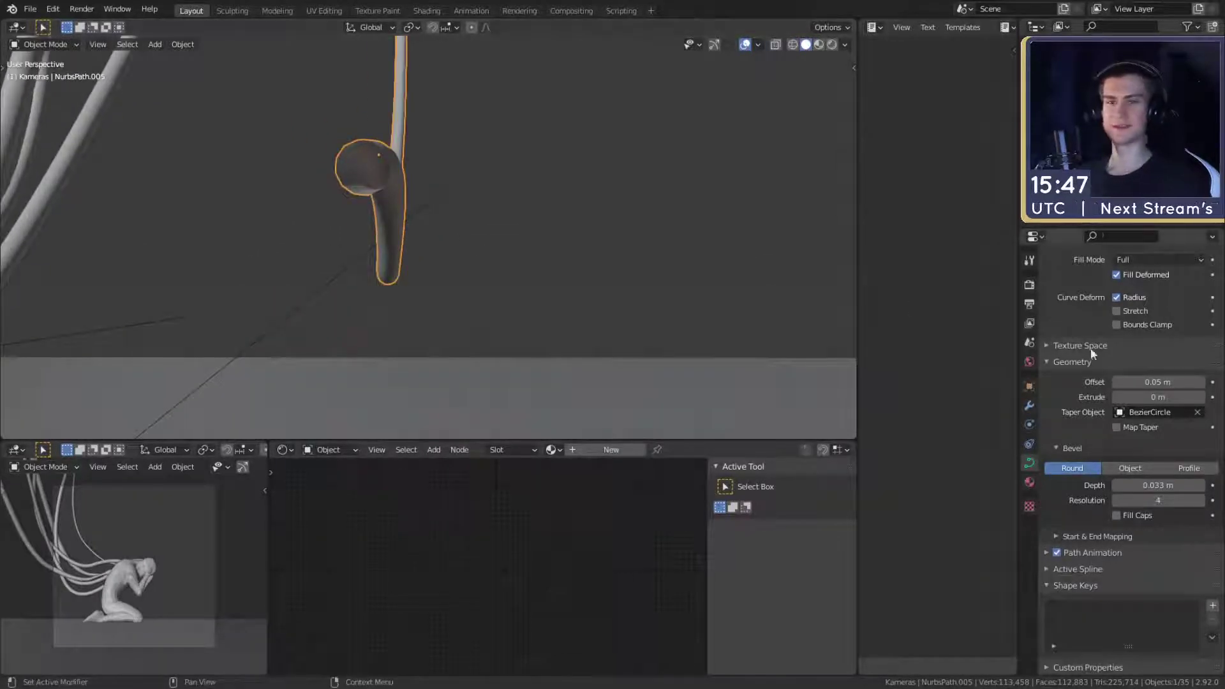
{"action": "scroll", "coordinate": [1062, 423], "scroll_direction": "up", "scroll_amount": 5}
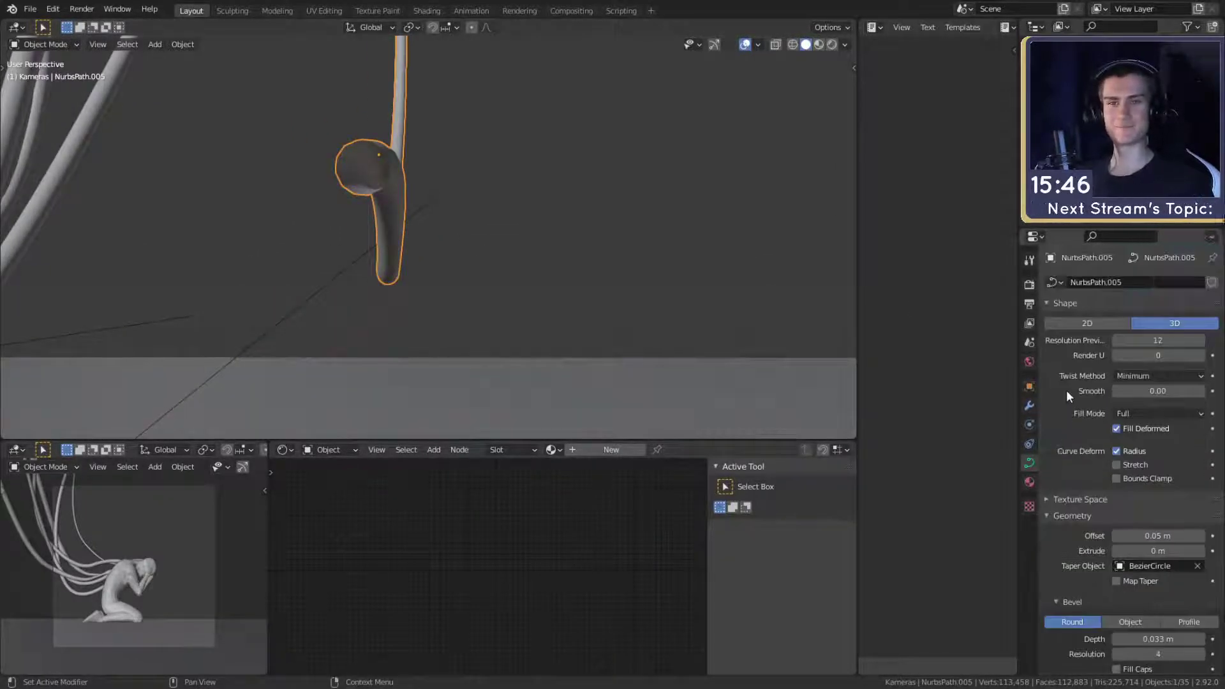
{"action": "scroll", "coordinate": [1066, 395], "scroll_direction": "down", "scroll_amount": 5}
{"action": "scroll", "coordinate": [1066, 392], "scroll_direction": "down", "scroll_amount": 1}
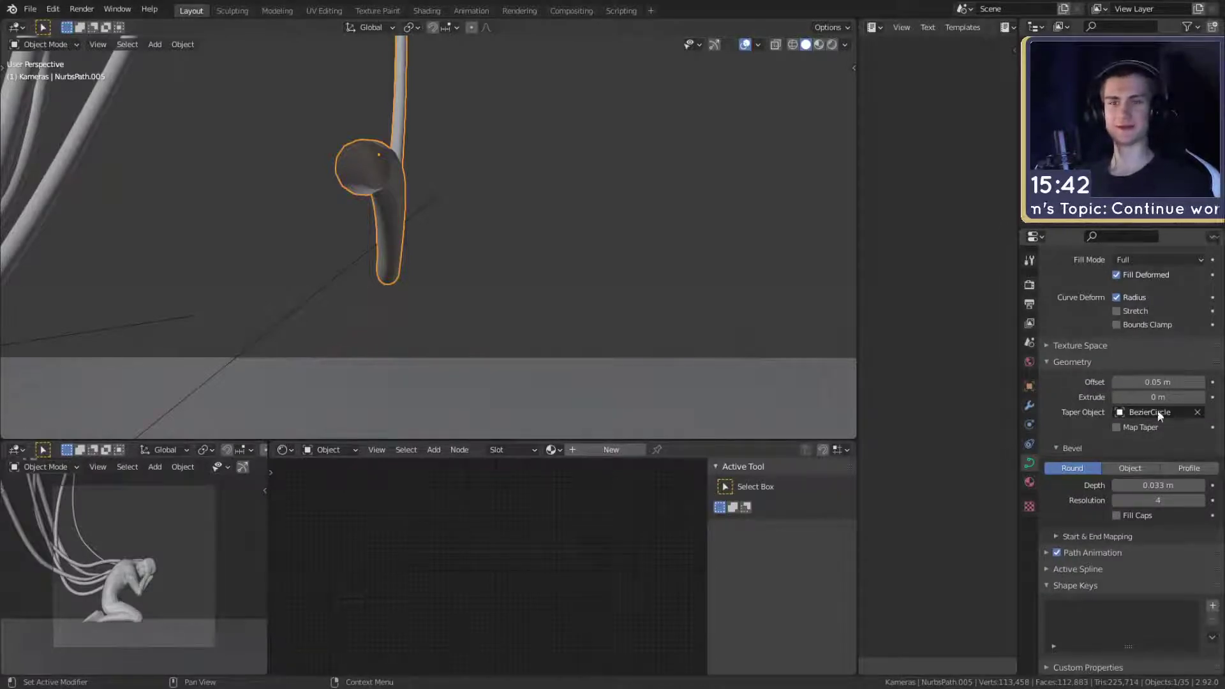
- Clear the tube copy's taper object and set its bevel depth to 0 m
{"action": "left_click", "coordinate": [1197, 412]}
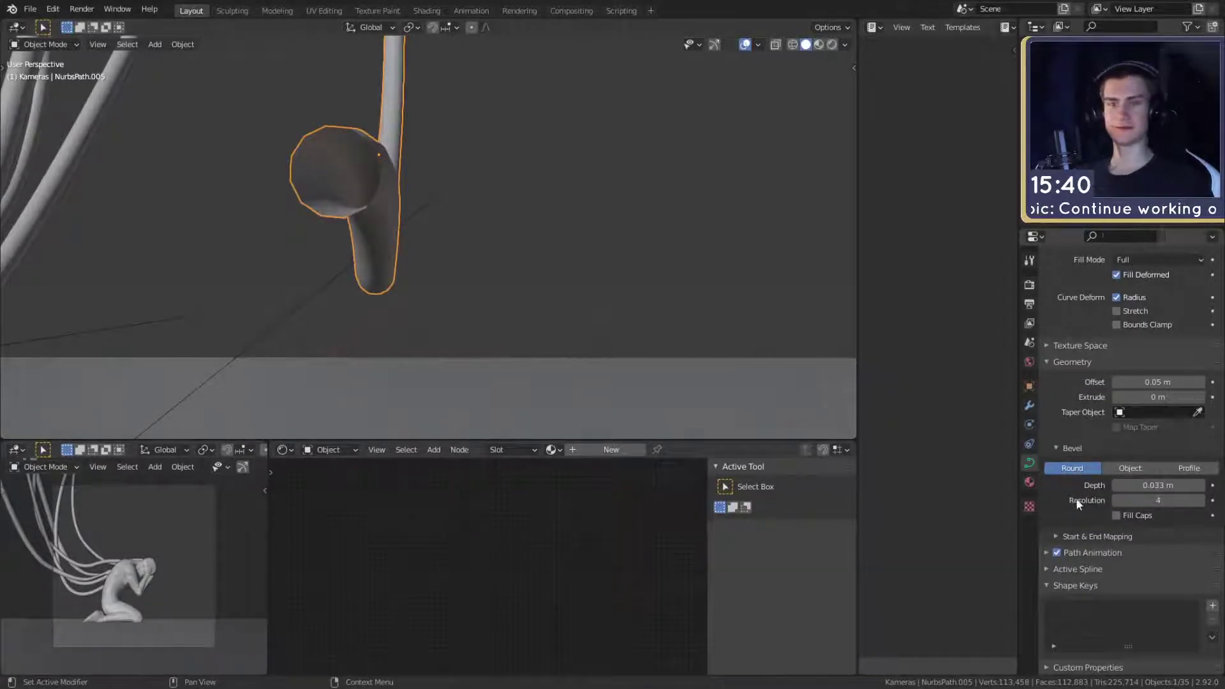
{"action": "left_click_drag", "start_coordinate": [1158, 485], "coordinate": [1161, 438]}
{"action": "scroll", "coordinate": [460, 330], "scroll_direction": "down", "scroll_amount": 5}
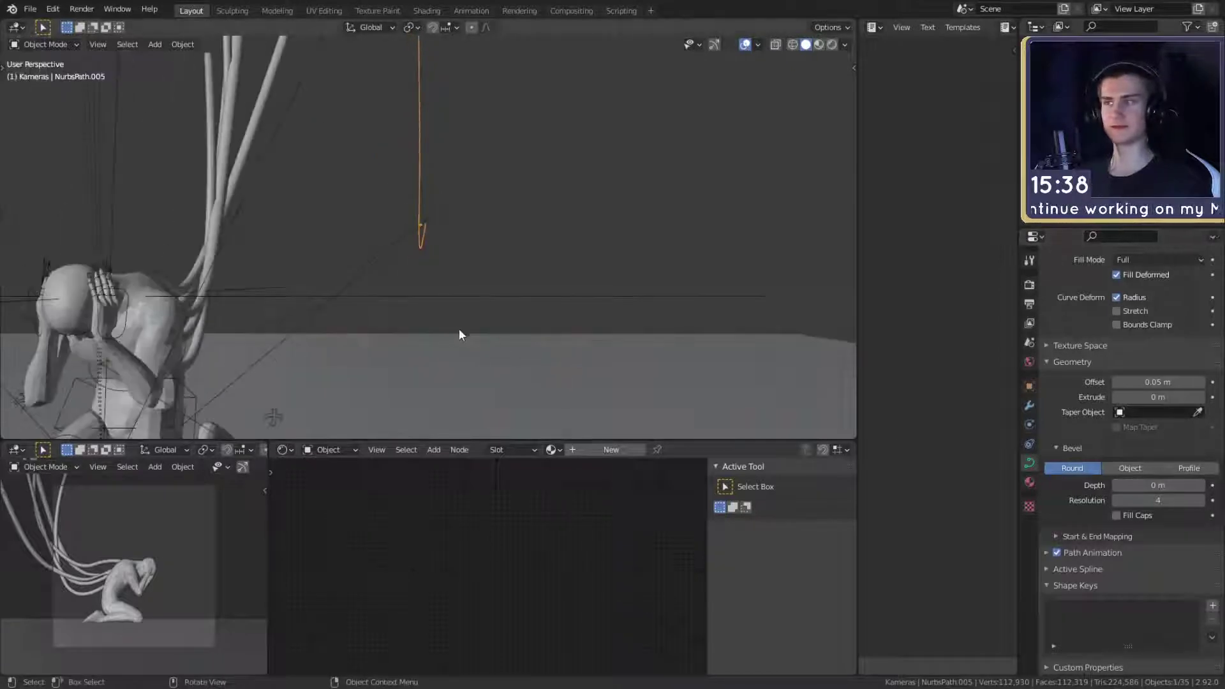
- Pick the circle cluster again as the taper object of the tube copy with no bevel
{"action": "middle_click_drag", "start_coordinate": [459, 332], "coordinate": [714, 339]}
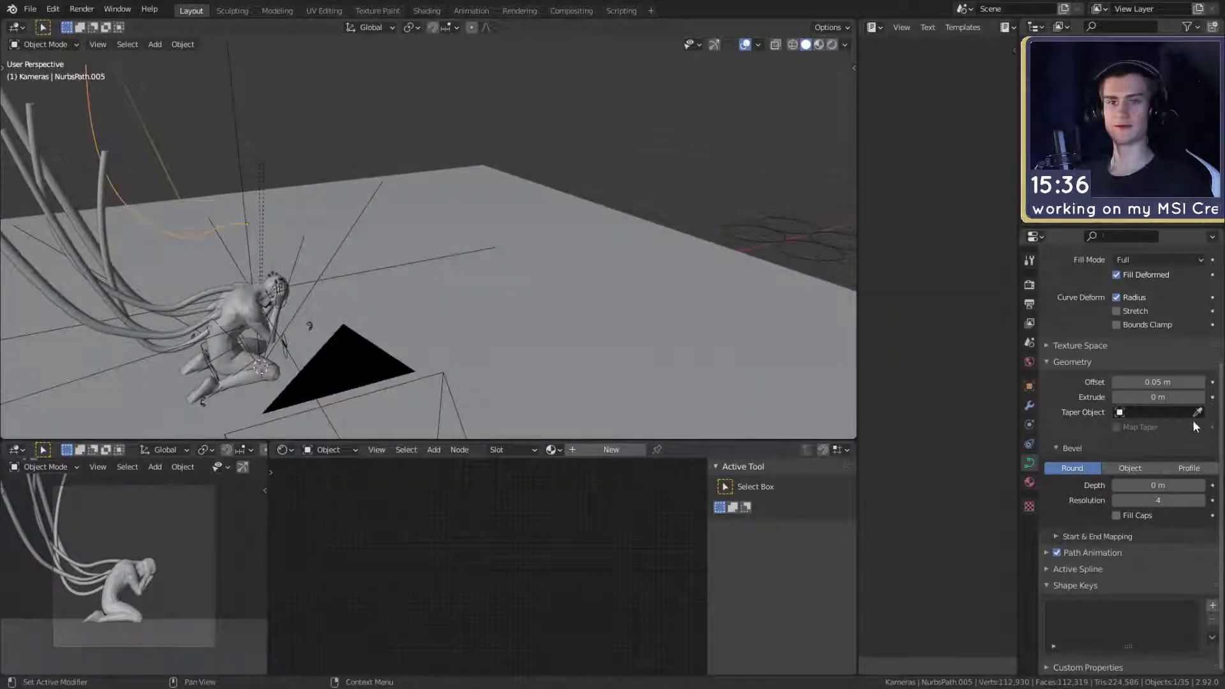
{"action": "left_click", "coordinate": [828, 234]}
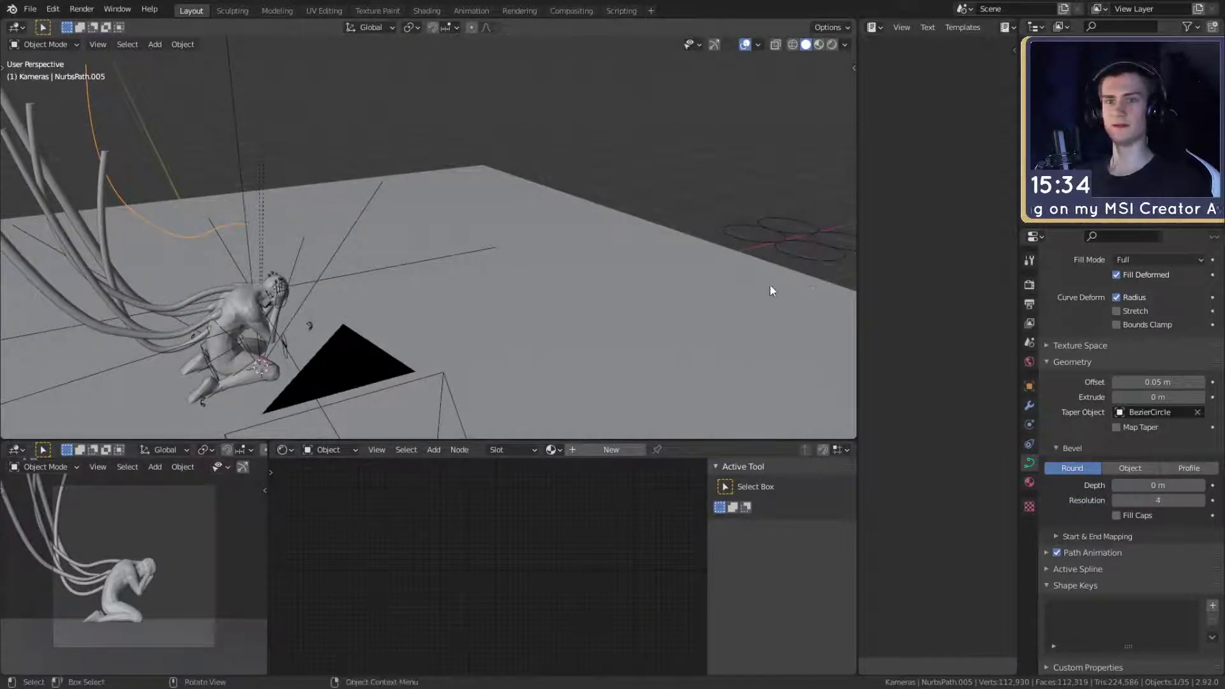
{"action": "middle_click_drag", "start_coordinate": [770, 291], "coordinate": [687, 326]}
{"action": "scroll", "coordinate": [514, 276], "scroll_direction": "up", "scroll_amount": 4}
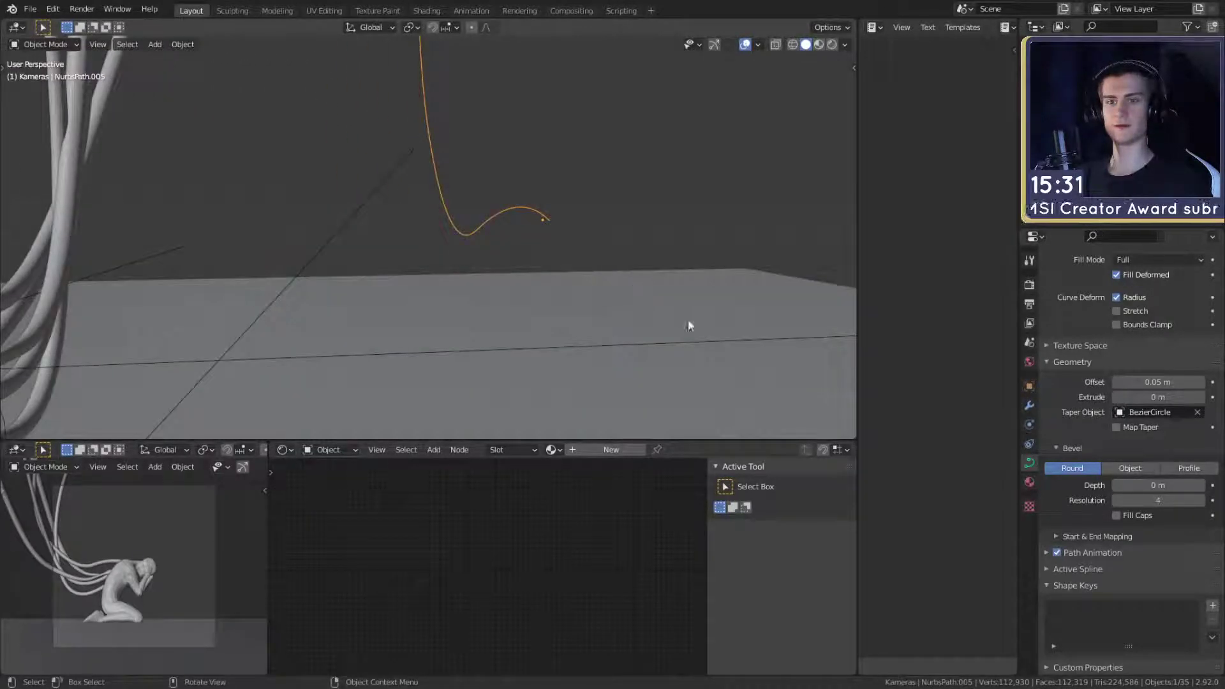
- Switch the tube copy's bevel to Object with BezierCircle as the profile and clear its taper object
{"action": "left_click", "coordinate": [1133, 469]}
{"action": "middle_click_drag", "start_coordinate": [440, 248], "coordinate": [674, 311]}
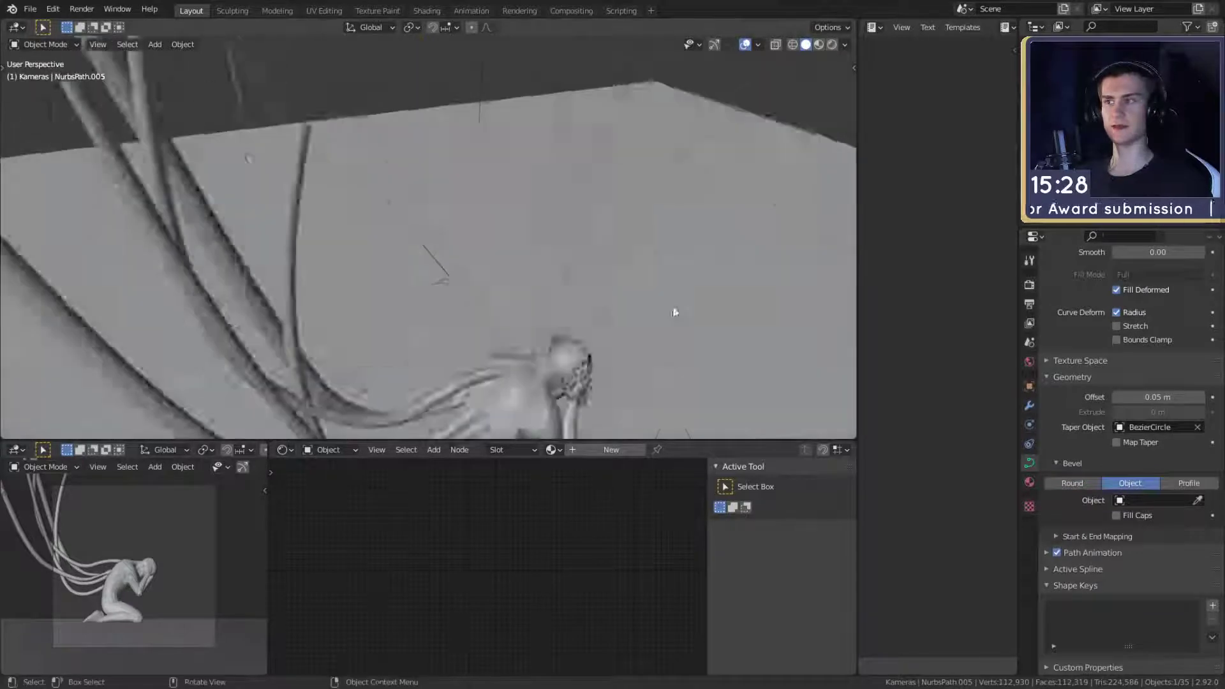
{"action": "scroll", "coordinate": [645, 308], "scroll_direction": "down", "scroll_amount": 4}
{"action": "middle_click_drag", "start_coordinate": [574, 303], "coordinate": [396, 287]}
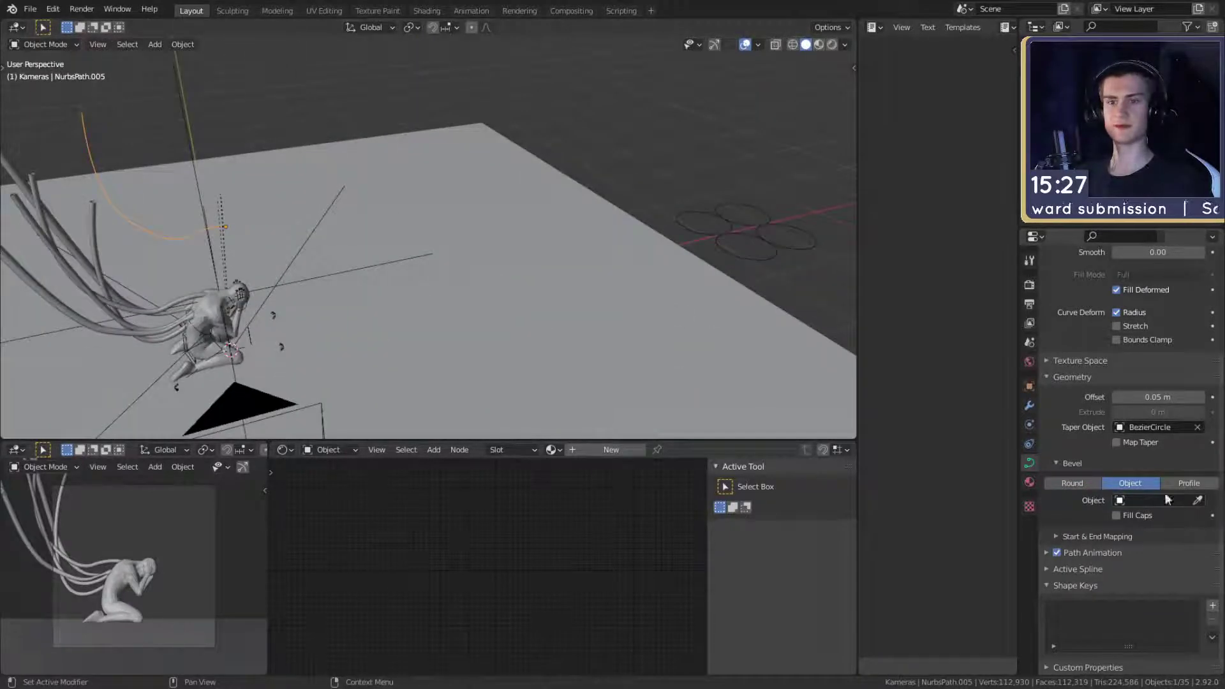
{"action": "left_click", "coordinate": [772, 247]}
{"action": "middle_click_drag", "start_coordinate": [446, 241], "coordinate": [539, 248]}
{"action": "left_click", "coordinate": [1196, 427]}
- Shrink the radius of all the tube copy's control points with Shrink/Fatten to make a slim four-strand bundle
{"action": "key", "text": "Tab"}
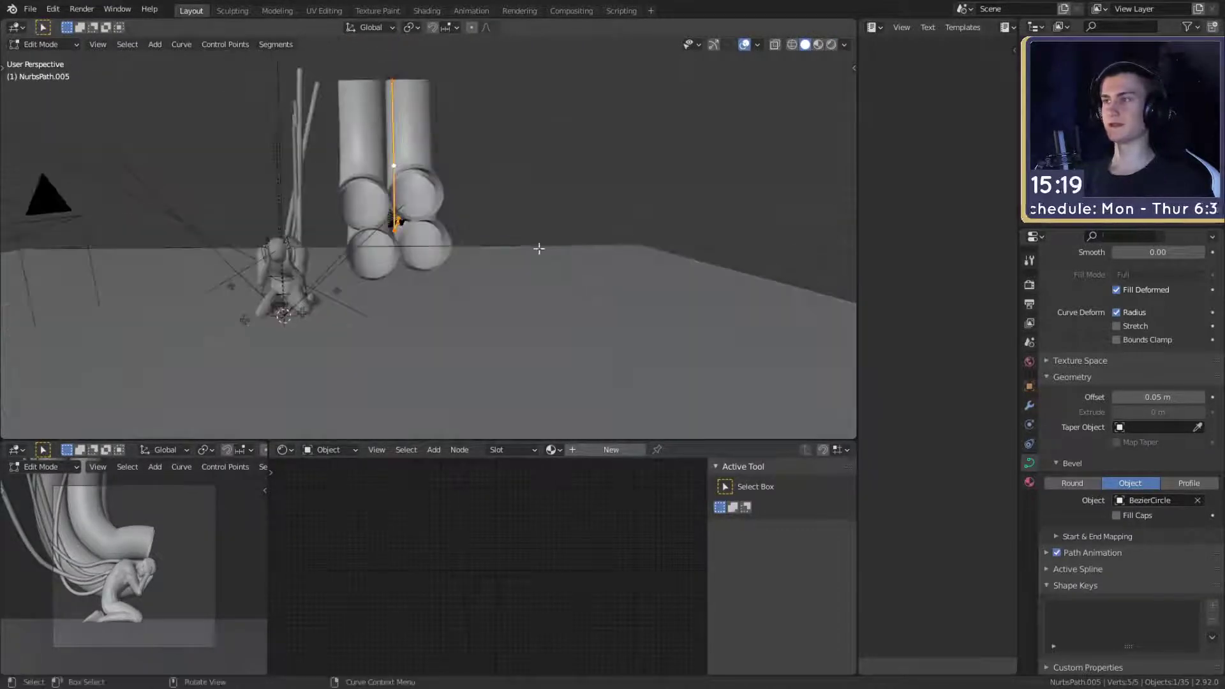
{"action": "key", "text": "alt+s"}
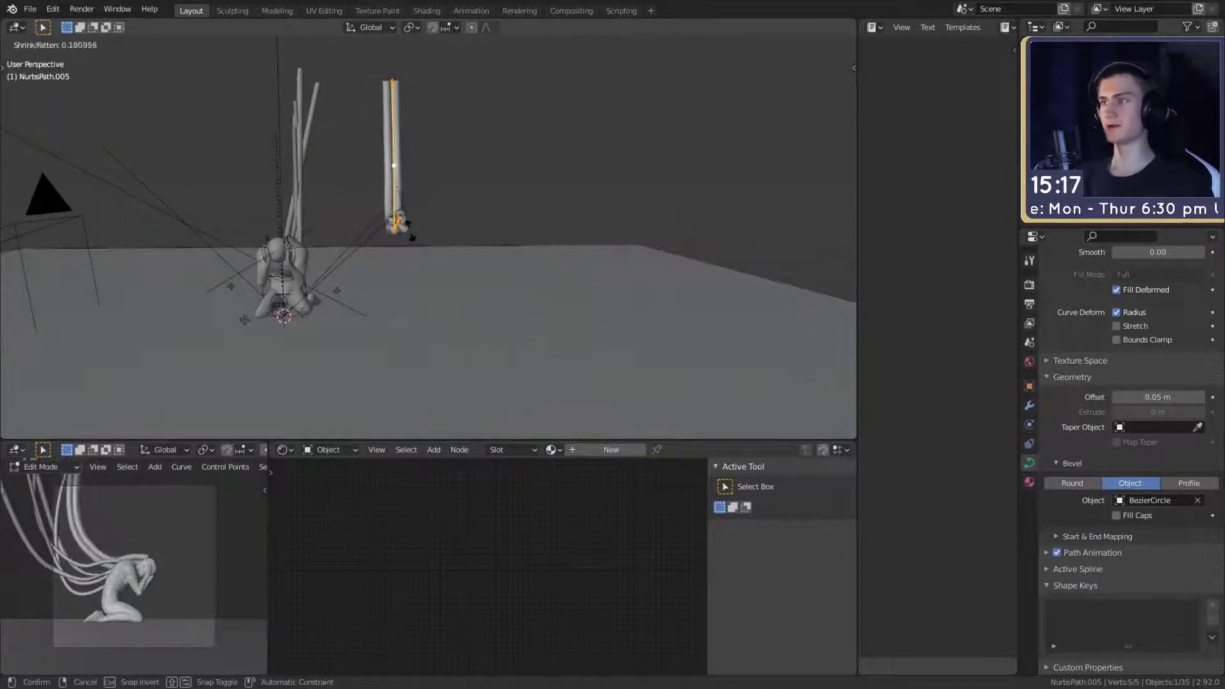
{"action": "scroll", "coordinate": [411, 219], "scroll_direction": "up", "scroll_amount": 3}
{"action": "middle_click_drag", "start_coordinate": [396, 277], "coordinate": [615, 285]}
{"action": "key", "text": "alt+s"}
{"action": "scroll", "coordinate": [504, 253], "scroll_direction": "down", "scroll_amount": 4}
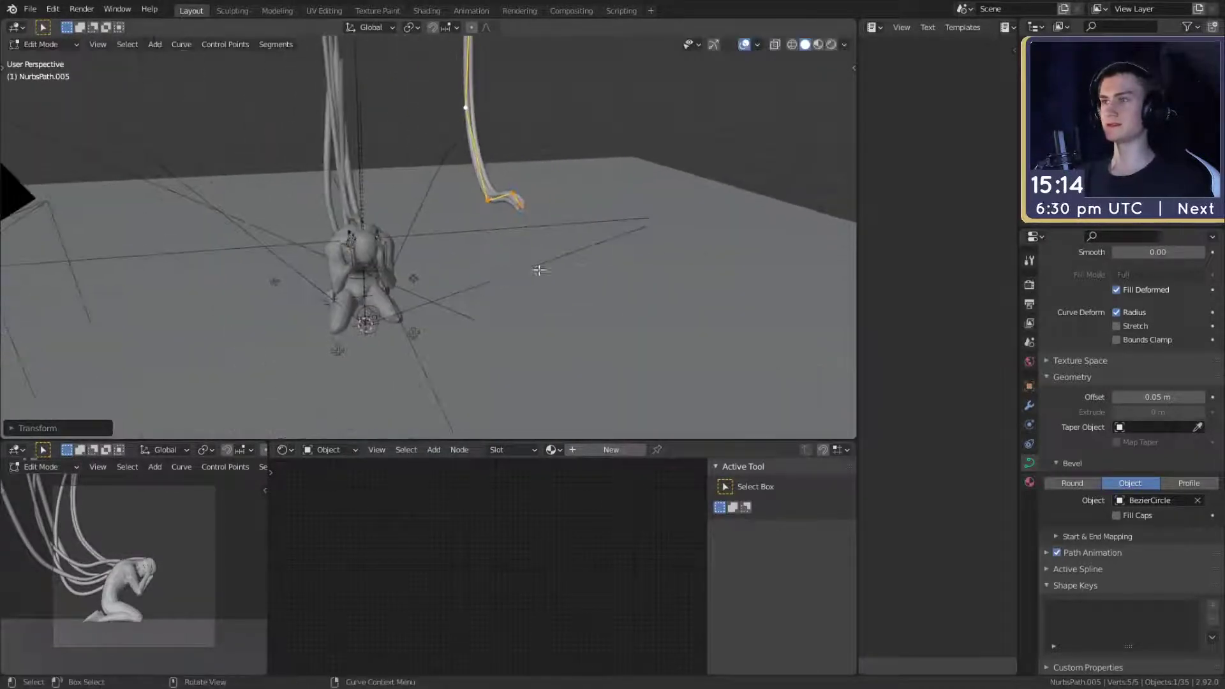
{"action": "middle_click_drag", "start_coordinate": [538, 268], "coordinate": [539, 296]}
{"action": "key", "text": "Tab"}
- Duplicate the four-strand bundle and place the copy just above the kneeling figure's head and back
{"action": "key", "text": "shift+d"}
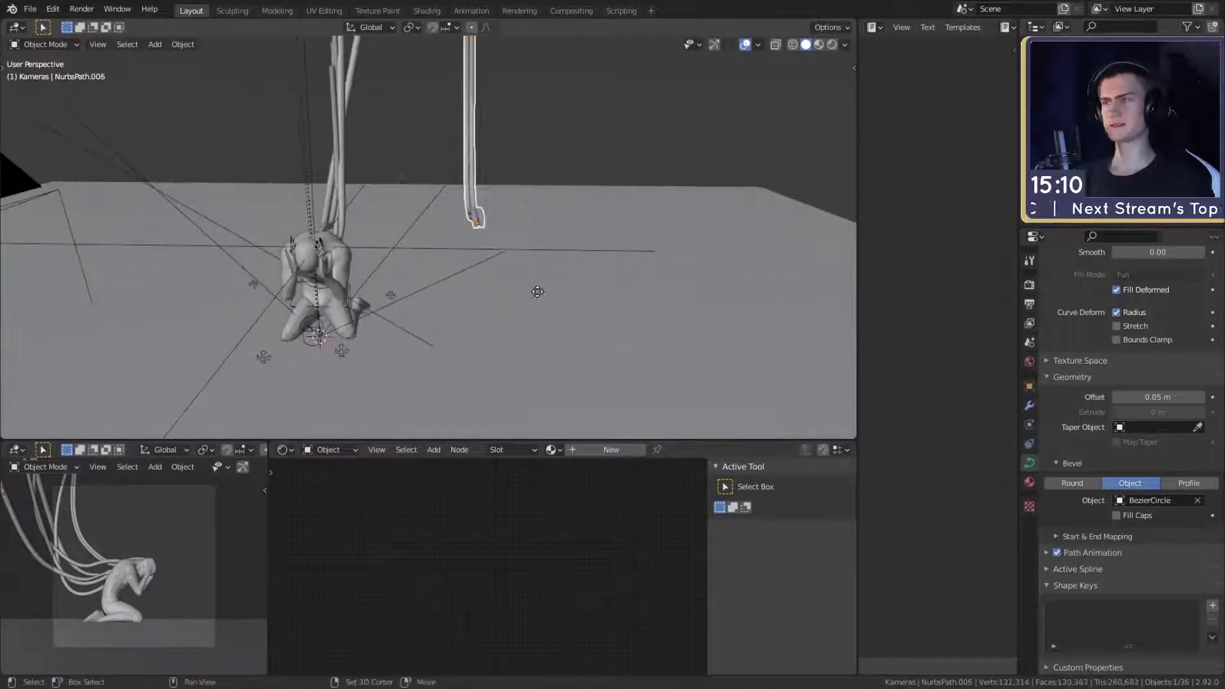
{"action": "left_click", "coordinate": [388, 292]}
{"action": "scroll", "coordinate": [346, 287], "scroll_direction": "up", "scroll_amount": 2}
{"action": "mouse_move", "coordinate": [447, 294]}
{"action": "middle_mouse_down"}
{"action": "mouse_move", "coordinate": [608, 300]}
{"action": "mouse_move", "coordinate": [452, 287]}
{"action": "mouse_move", "coordinate": [505, 303]}
{"action": "mouse_move", "coordinate": [459, 301]}
{"action": "middle_mouse_up"}
{"action": "scroll", "coordinate": [608, 303], "scroll_direction": "up", "scroll_amount": 3}
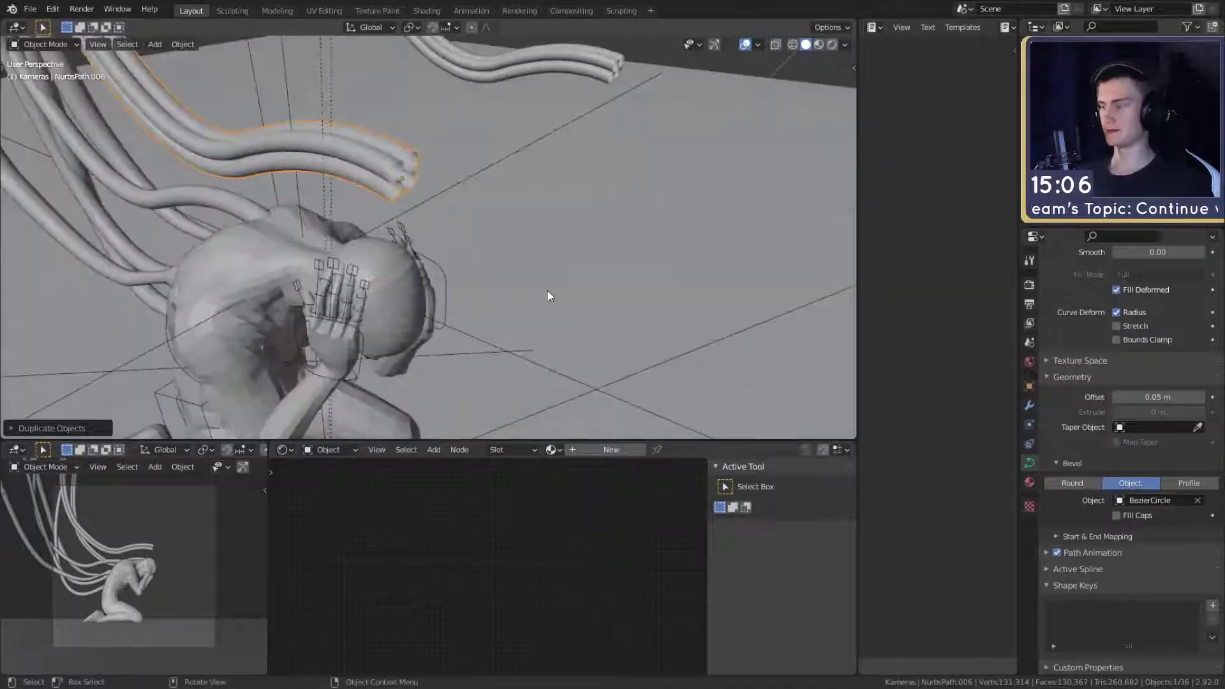
- Move the bundle copy's end control point onto the back of the head and shrink all its points' radius with Shrink/Fatten
{"action": "middle_click_drag", "start_coordinate": [547, 295], "coordinate": [593, 102]}
{"action": "key", "text": "Tab"}
{"action": "middle_click_drag", "start_coordinate": [675, 127], "coordinate": [603, 206]}
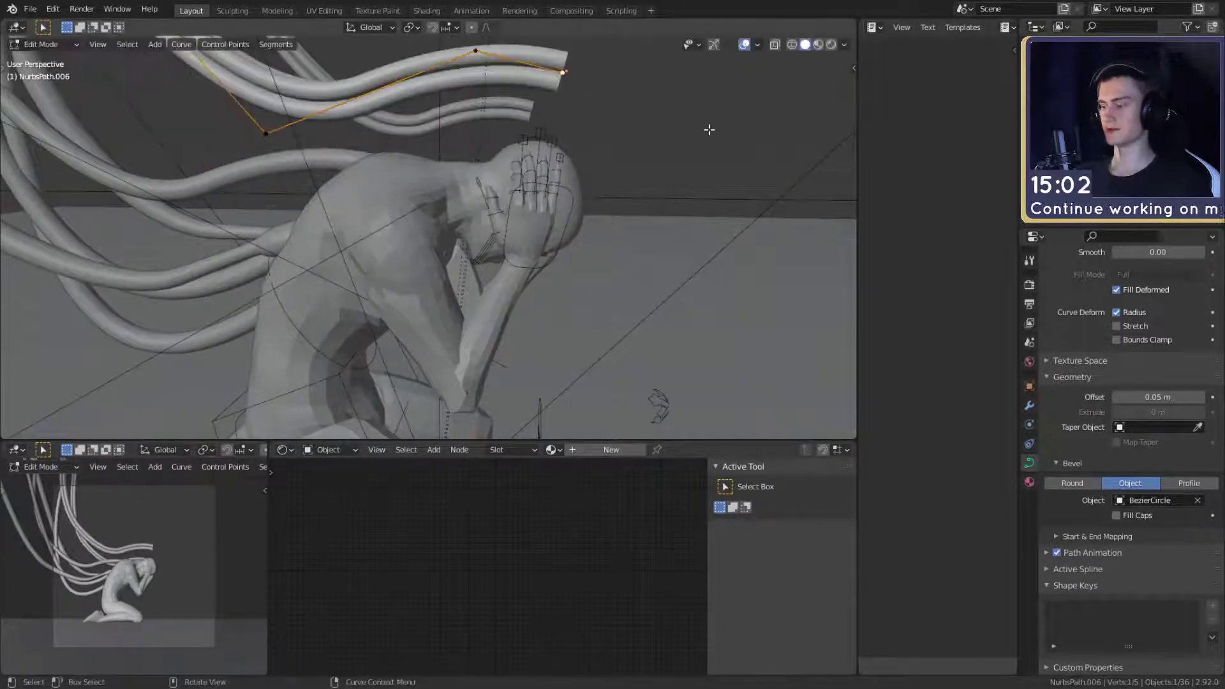
{"action": "key", "text": "g"}
{"action": "left_click", "coordinate": [701, 214]}
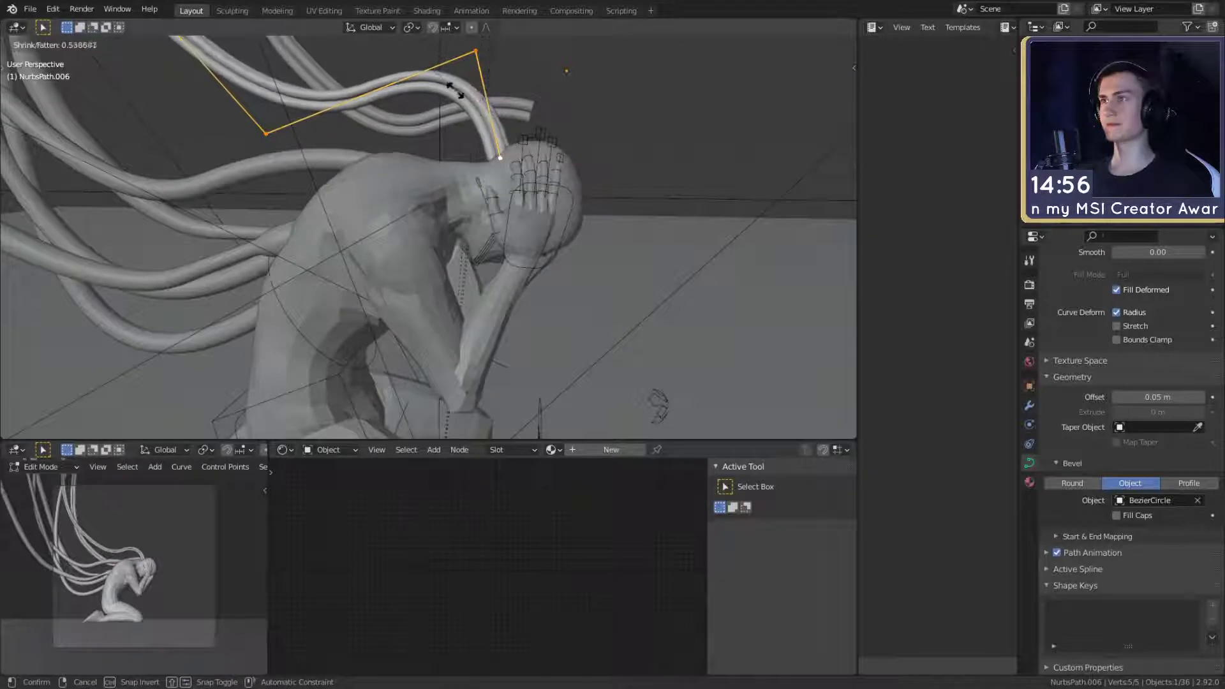
{"action": "scroll", "coordinate": [517, 162], "scroll_direction": "up", "scroll_amount": 4}
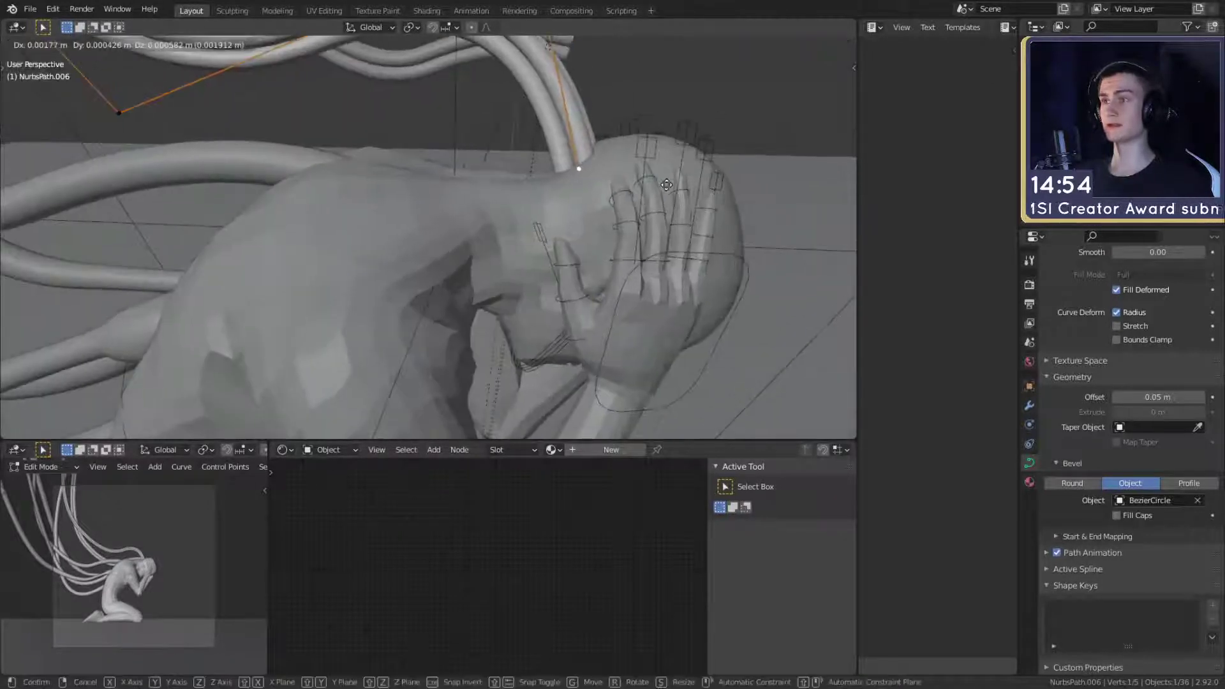
{"action": "left_click", "coordinate": [693, 173]}
- Move the bundle's remaining control points so it runs low over the upper back and rises behind the figure
{"action": "scroll", "coordinate": [594, 147], "scroll_direction": "down", "scroll_amount": 5}
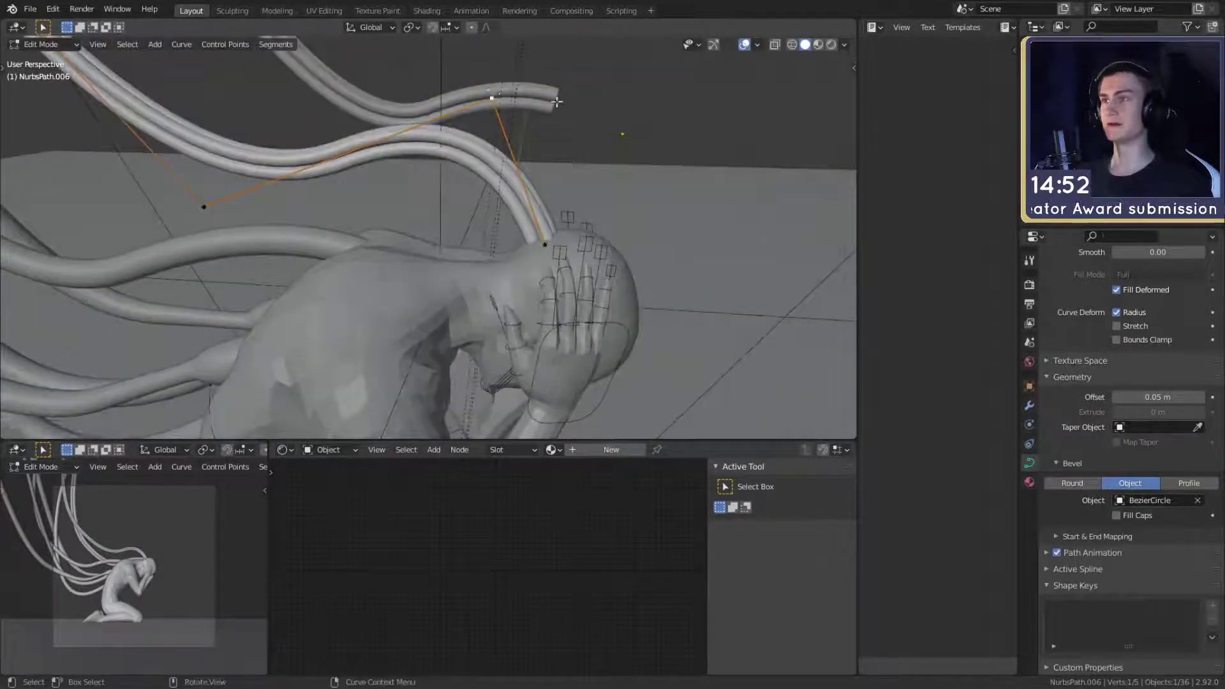
{"action": "key", "text": "g"}
{"action": "left_click", "coordinate": [532, 202]}
{"action": "middle_click_drag", "start_coordinate": [535, 194], "coordinate": [387, 113]}
{"action": "key", "text": "g"}
{"action": "left_click", "coordinate": [518, 178]}
{"action": "key", "text": "g"}
{"action": "left_click", "coordinate": [450, 185]}
{"action": "key", "text": "g"}
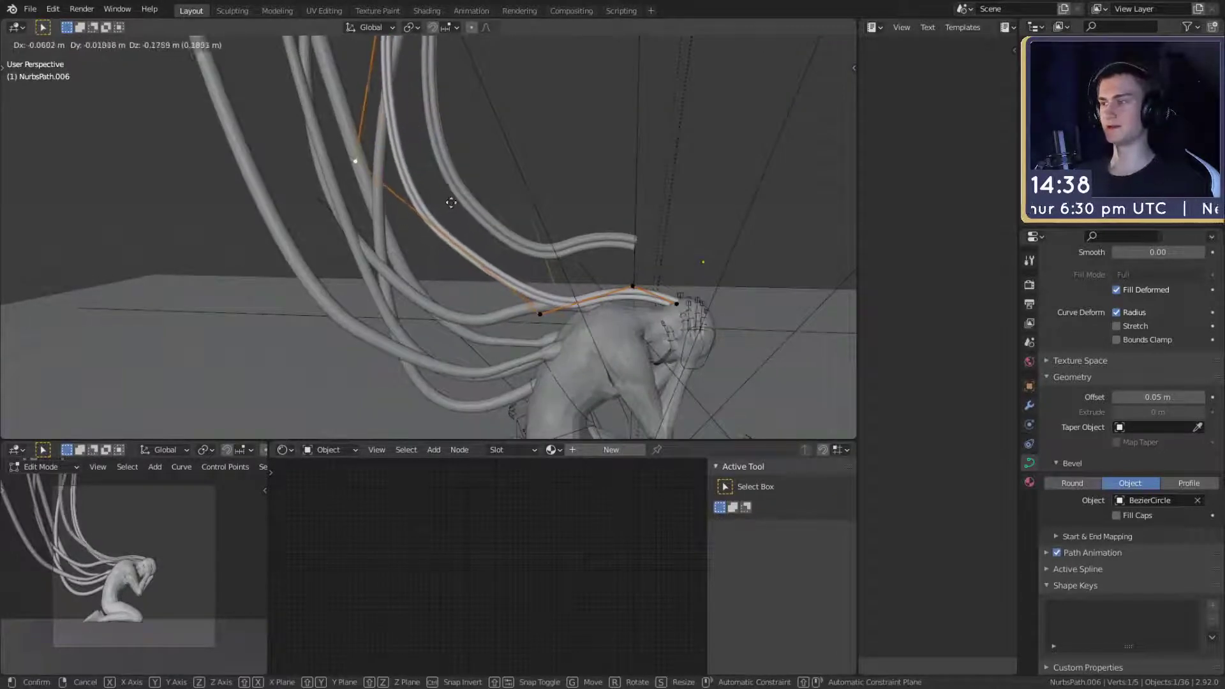
{"action": "left_click", "coordinate": [451, 202]}
- Tilt the head bundle's control points one by one to twist its four strands along the curve
{"action": "middle_click_drag", "start_coordinate": [451, 202], "coordinate": [405, 284]}
{"action": "left_click", "coordinate": [428, 116]}
{"action": "middle_click_drag", "start_coordinate": [568, 214], "coordinate": [629, 236]}
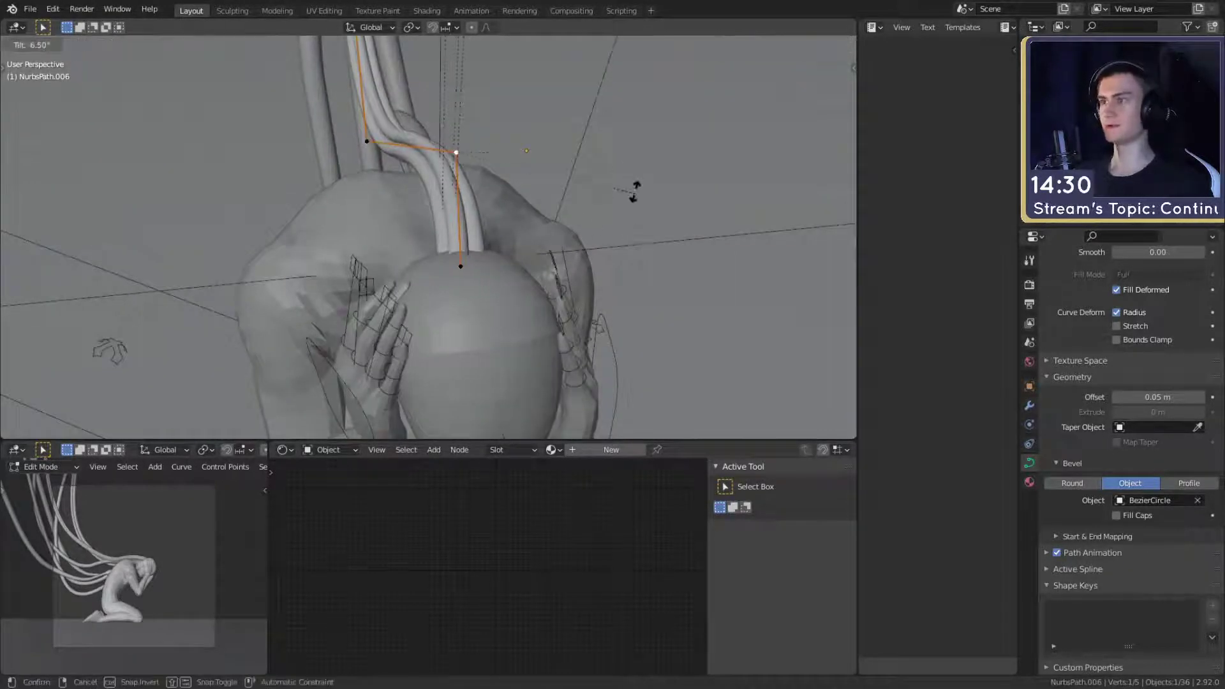
{"action": "middle_click_drag", "start_coordinate": [474, 77], "coordinate": [435, 243]}
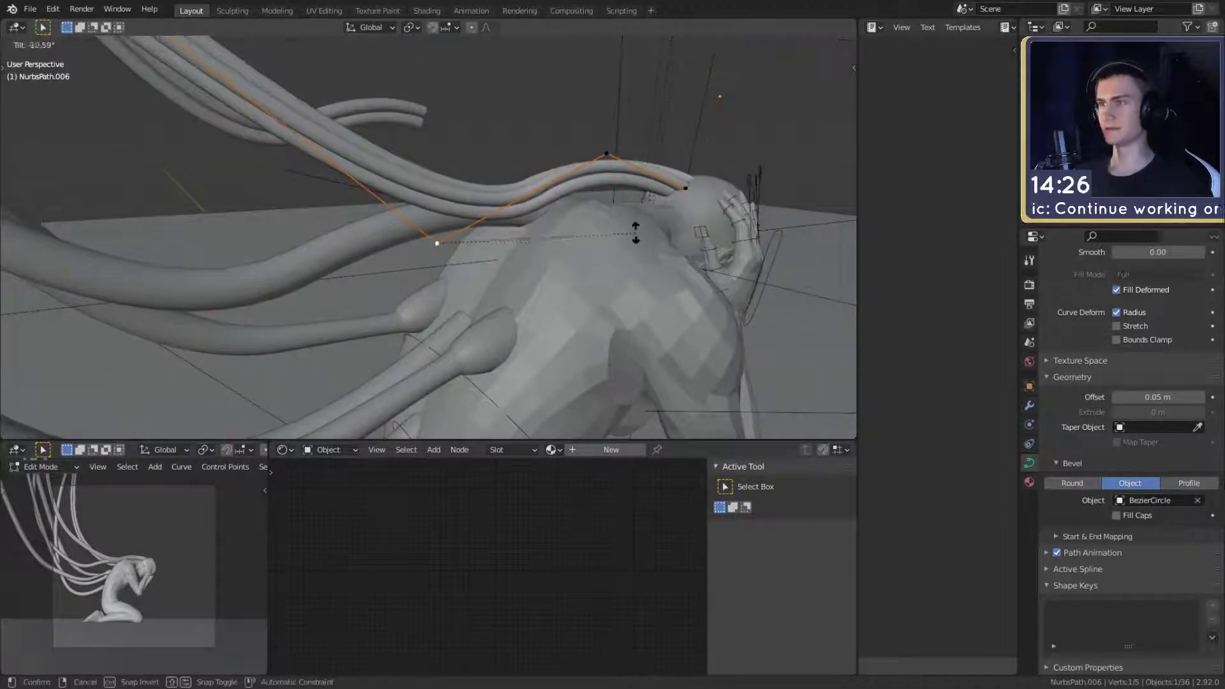
{"action": "left_click", "coordinate": [281, 127]}
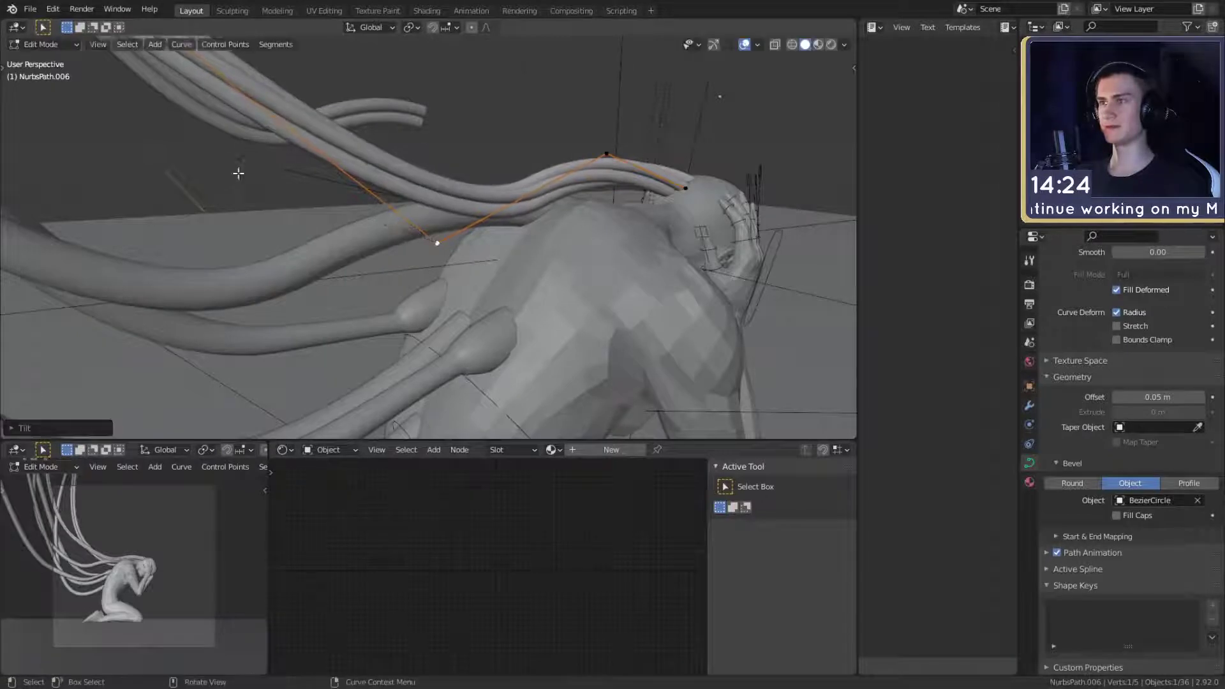
{"action": "middle_click_drag", "start_coordinate": [241, 172], "coordinate": [452, 300]}
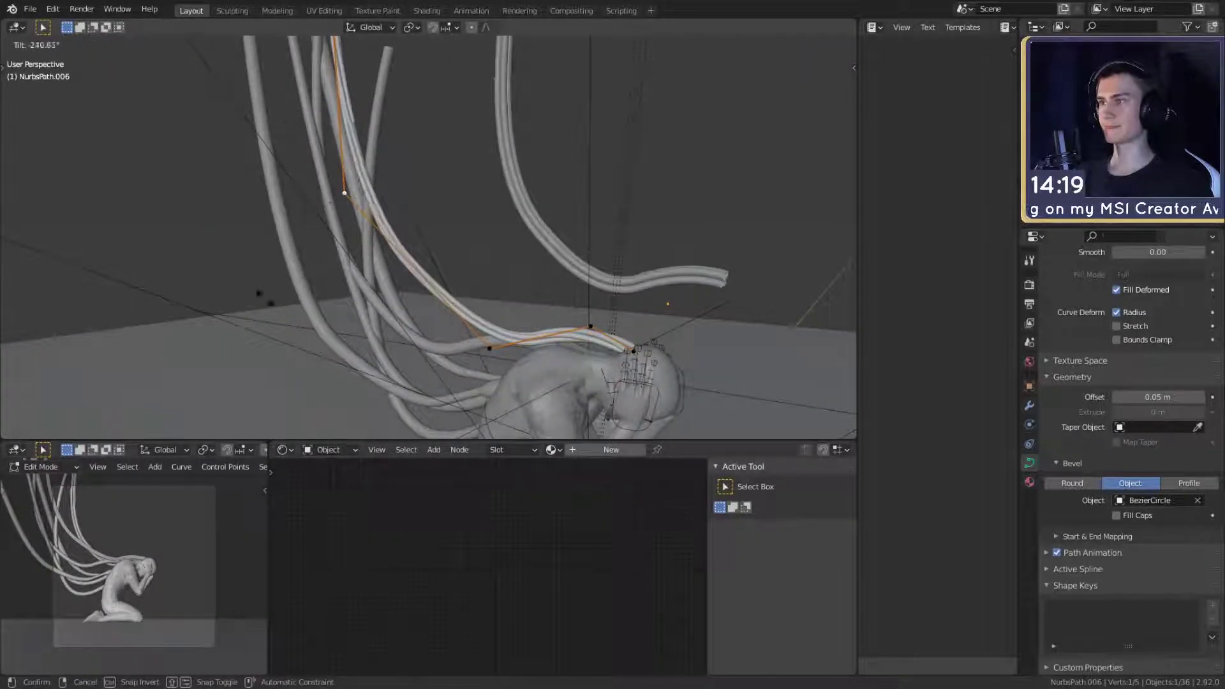
- Examine the twisted head bundle from several sides and in the camera view outside Edit Mode
{"action": "scroll", "coordinate": [477, 238], "scroll_direction": "down", "scroll_amount": 3}
{"action": "middle_click_drag", "start_coordinate": [478, 237], "coordinate": [446, 239]}
{"action": "scroll", "coordinate": [141, 562], "scroll_direction": "up", "scroll_amount": 5}
{"action": "middle_click_drag", "start_coordinate": [86, 532], "coordinate": [128, 567], "text": "shift"}
{"action": "scroll", "coordinate": [203, 573], "scroll_direction": "down", "scroll_amount": 5}
{"action": "scroll", "coordinate": [434, 242], "scroll_direction": "down", "scroll_amount": 3}
{"action": "middle_click_drag", "start_coordinate": [434, 242], "coordinate": [558, 243]}
{"action": "scroll", "coordinate": [506, 222], "scroll_direction": "up", "scroll_amount": 4}
{"action": "key", "text": "Tab"}
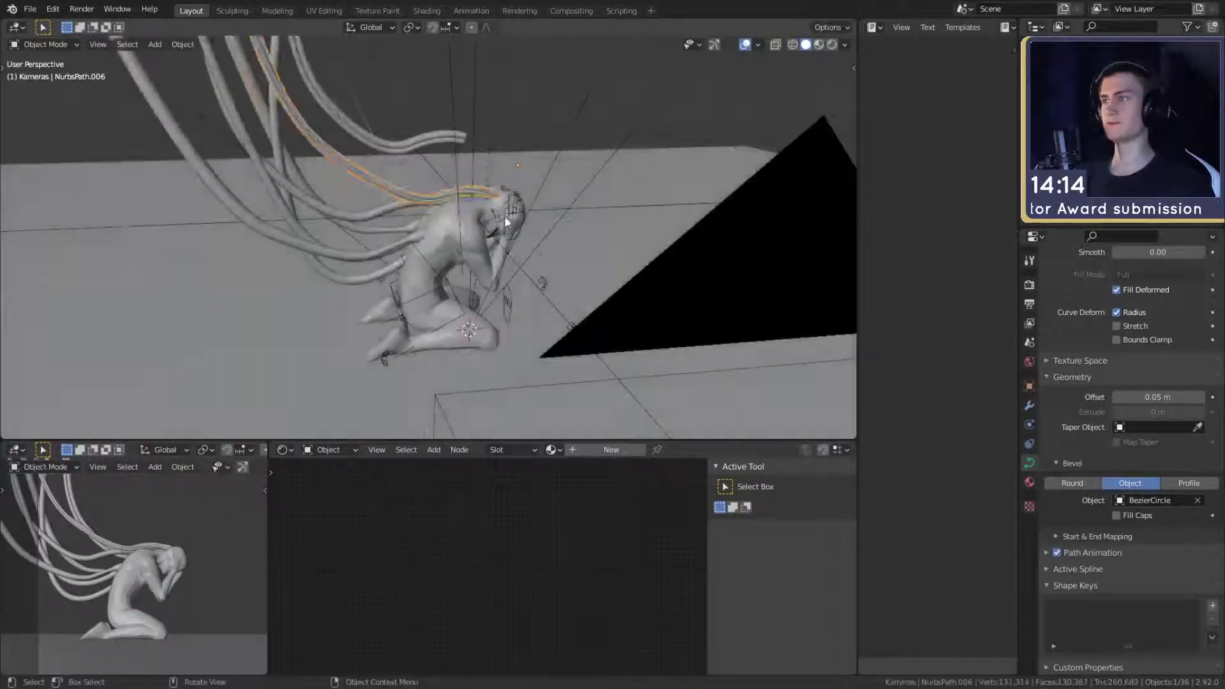
{"action": "scroll", "coordinate": [506, 222], "scroll_direction": "down", "scroll_amount": 4}
{"action": "scroll", "coordinate": [590, 262], "scroll_direction": "up", "scroll_amount": 5}
{"action": "middle_click_drag", "start_coordinate": [458, 206], "coordinate": [584, 245]}
- Duplicate a four-strand bundle and place the copy behind the figure's upper back
{"action": "left_click", "coordinate": [472, 204]}
{"action": "left_click", "coordinate": [472, 206]}
{"action": "key", "text": "shift+d"}
{"action": "middle_click_drag", "start_coordinate": [476, 284], "coordinate": [327, 105]}
{"action": "key", "text": "g"}
{"action": "left_click", "coordinate": [485, 231]}
- Move the new copy's control points near its lower end so it leads into the upper back
{"action": "key", "text": "Tab"}
{"action": "key", "text": "g"}
{"action": "left_click", "coordinate": [531, 257]}
{"action": "key", "text": "g"}
{"action": "left_click", "coordinate": [531, 227]}
{"action": "left_click", "coordinate": [327, 105]}
- Adjust the copy's radius near the back with Shrink/Fatten and reshape its upper control point among the tubes
{"action": "middle_click_drag", "start_coordinate": [404, 165], "coordinate": [491, 223]}
{"action": "scroll", "coordinate": [535, 280], "scroll_direction": "up", "scroll_amount": 5}
{"action": "middle_click_drag", "start_coordinate": [498, 89], "coordinate": [461, 199]}
{"action": "left_click", "coordinate": [560, 125]}
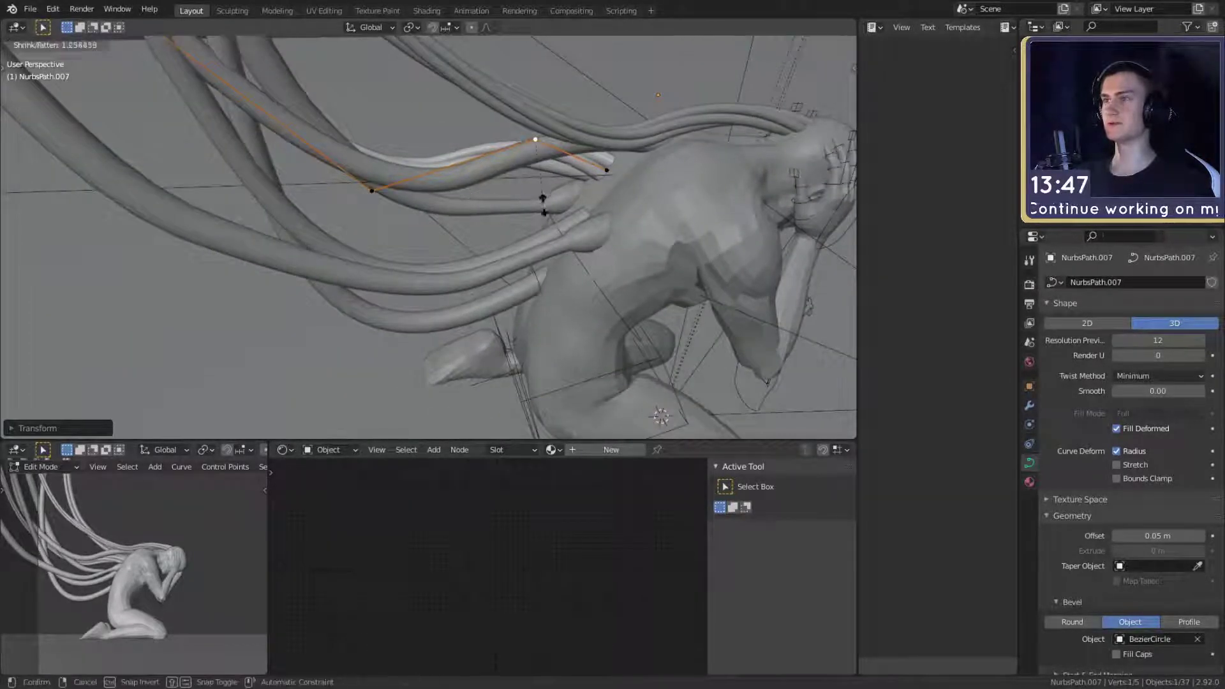
{"action": "left_click", "coordinate": [402, 275]}
{"action": "middle_click_drag", "start_coordinate": [402, 276], "coordinate": [288, 174]}
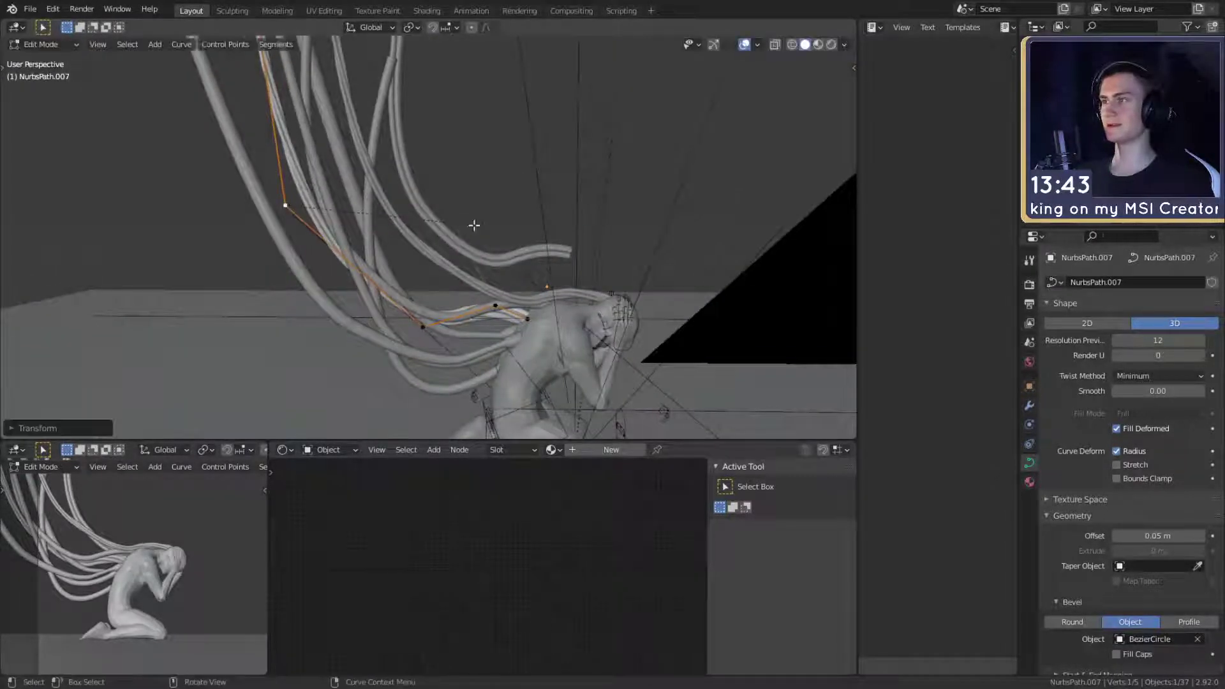
{"action": "mouse_move", "coordinate": [474, 225]}
{"action": "middle_mouse_down"}
{"action": "mouse_move", "coordinate": [523, 156]}
{"action": "mouse_move", "coordinate": [481, 337]}
{"action": "mouse_move", "coordinate": [519, 267]}
{"action": "mouse_move", "coordinate": [507, 295]}
{"action": "mouse_move", "coordinate": [613, 232]}
{"action": "mouse_move", "coordinate": [640, 192]}
{"action": "mouse_move", "coordinate": [471, 239]}
{"action": "middle_mouse_up"}
{"action": "key", "text": "Tab"}
- Duplicate the four-strand bundle once more and place the copy with its end at the figure's lower back
{"action": "key", "text": "Tab"}
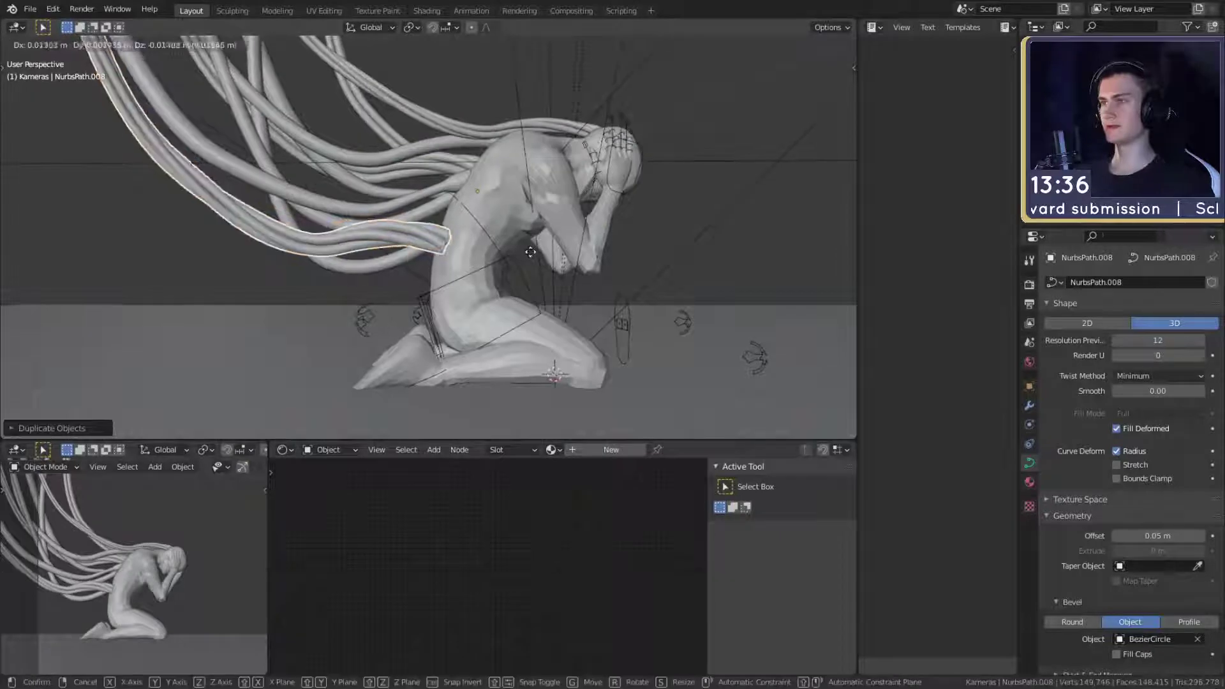
{"action": "middle_click_drag", "start_coordinate": [524, 252], "coordinate": [609, 243]}
{"action": "left_click", "coordinate": [398, 252]}
{"action": "key", "text": "g"}
{"action": "left_click", "coordinate": [415, 252]}
{"action": "key", "text": "g"}
{"action": "left_click", "coordinate": [609, 233]}
- Lower the control point next to the lower bundle's end so the strands curve up into the back
{"action": "middle_click_drag", "start_coordinate": [453, 241], "coordinate": [449, 274]}
{"action": "key", "text": "g"}
{"action": "left_click", "coordinate": [594, 292]}
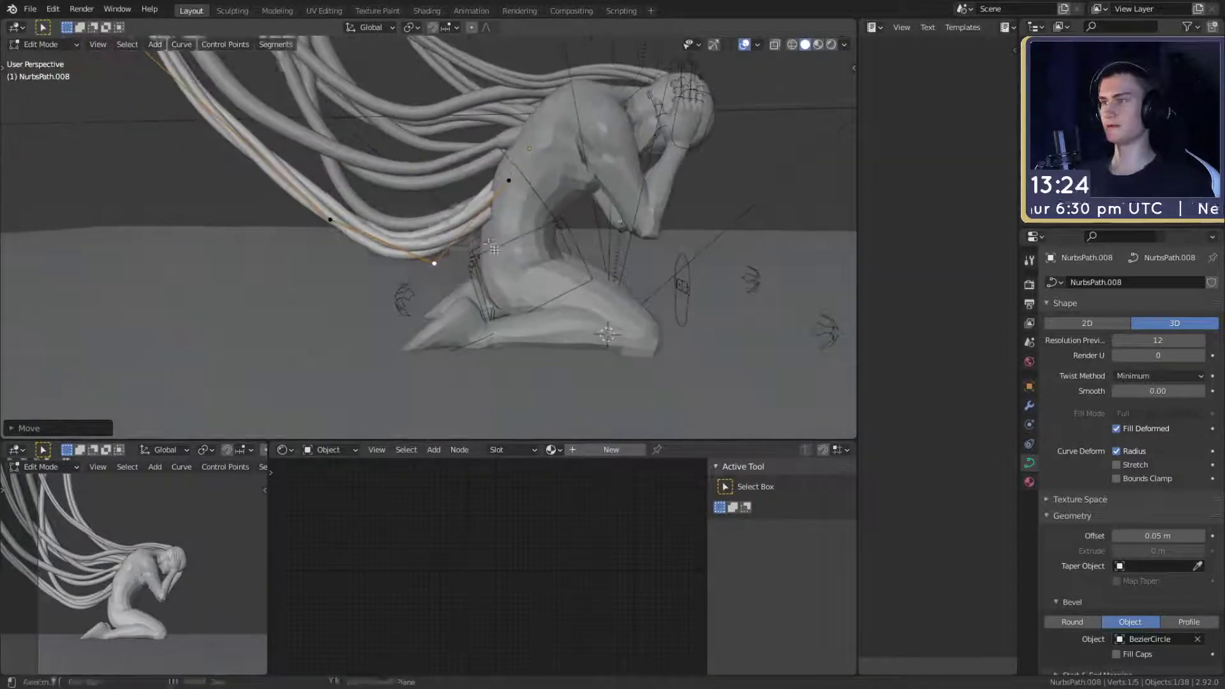
{"action": "key", "text": "g"}
{"action": "left_click", "coordinate": [507, 267]}
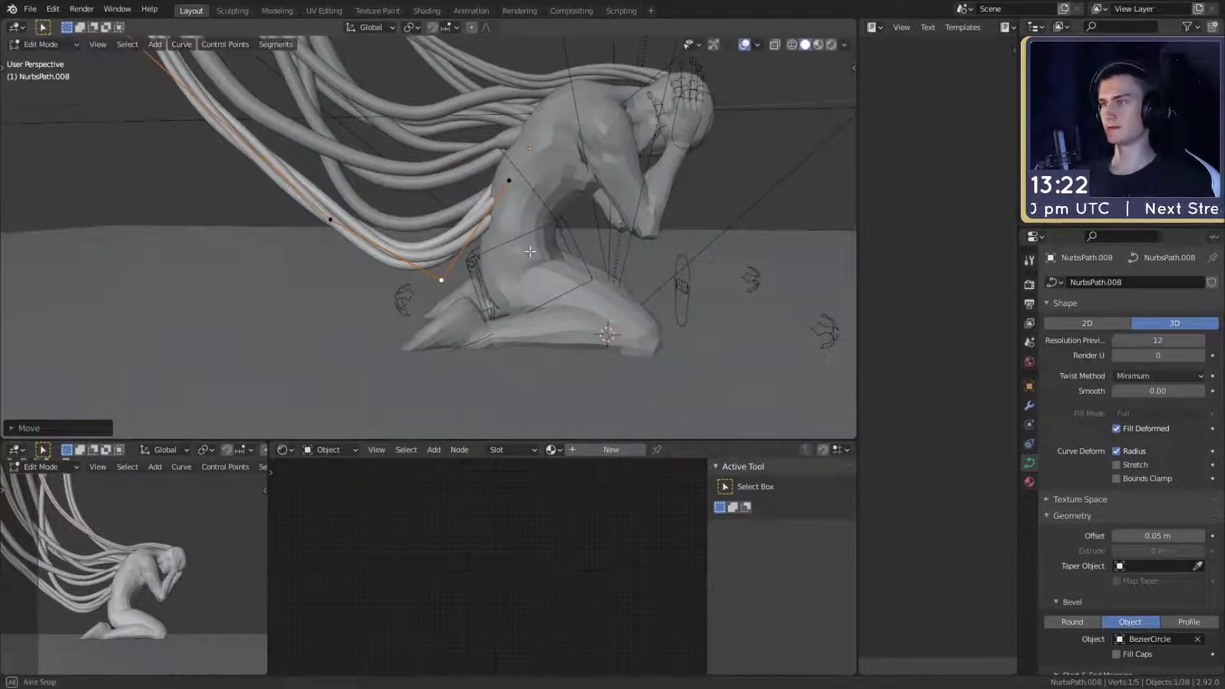
- Move the lower bundle's upper control point outward so it hangs in a wide arc behind the other tubes
{"action": "middle_click_drag", "start_coordinate": [530, 252], "coordinate": [574, 255]}
{"action": "left_click", "coordinate": [359, 228]}
{"action": "middle_click_drag", "start_coordinate": [359, 228], "coordinate": [406, 247]}
{"action": "key", "text": "g"}
{"action": "left_click", "coordinate": [325, 261]}
{"action": "scroll", "coordinate": [495, 265], "scroll_direction": "down", "scroll_amount": 2}
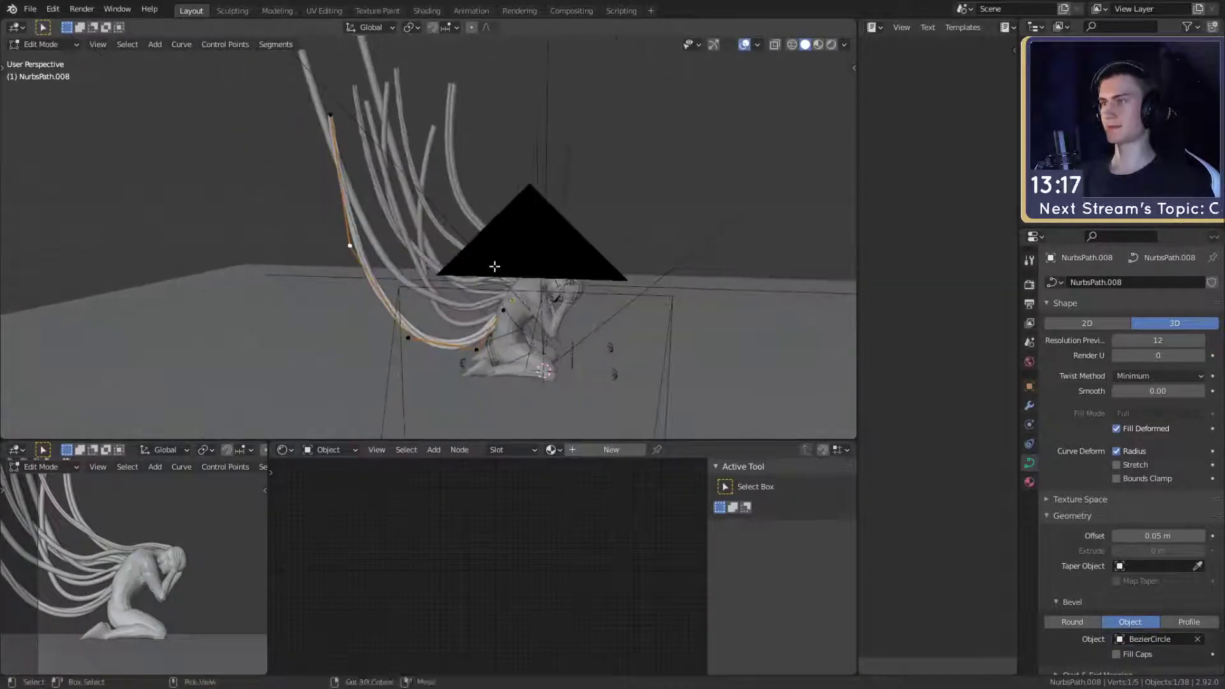
{"action": "mouse_move", "coordinate": [495, 265]}
{"action": "middle_mouse_down"}
{"action": "mouse_move", "coordinate": [421, 275]}
{"action": "mouse_move", "coordinate": [522, 256]}
{"action": "mouse_move", "coordinate": [475, 255]}
{"action": "middle_mouse_up"}
{"action": "key", "text": "Tab"}
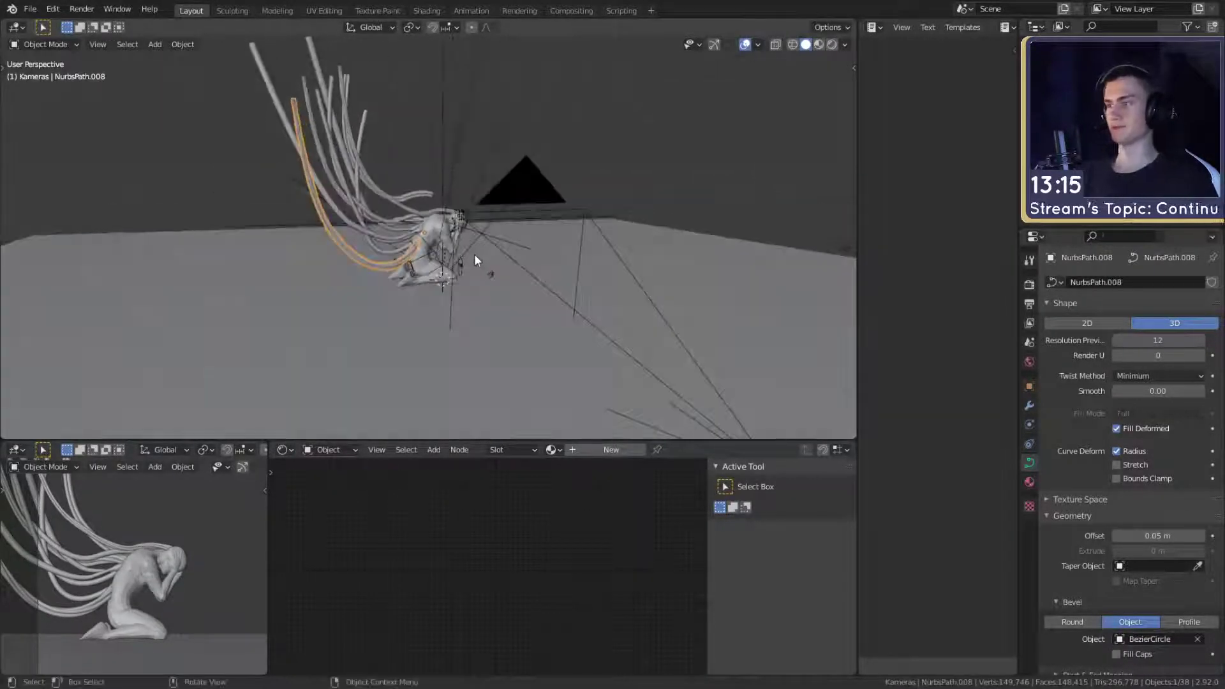
- Move the spare four-strand bundle above the head well away from the figure and save the file
{"action": "middle_click_drag", "start_coordinate": [557, 218], "coordinate": [492, 306]}
{"action": "scroll", "coordinate": [508, 320], "scroll_direction": "up", "scroll_amount": 4}
{"action": "scroll", "coordinate": [180, 612], "scroll_direction": "down", "scroll_amount": 3}
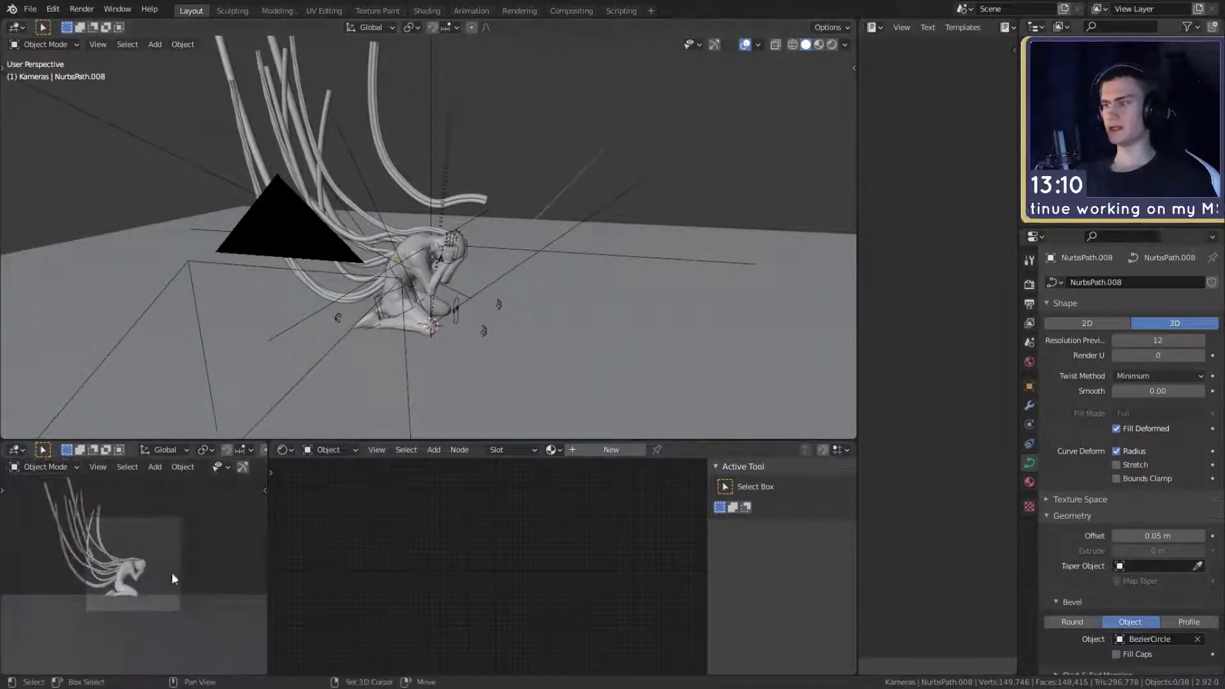
{"action": "left_click", "coordinate": [399, 177]}
{"action": "middle_click_drag", "start_coordinate": [401, 179], "coordinate": [551, 222]}
{"action": "key", "text": "g"}
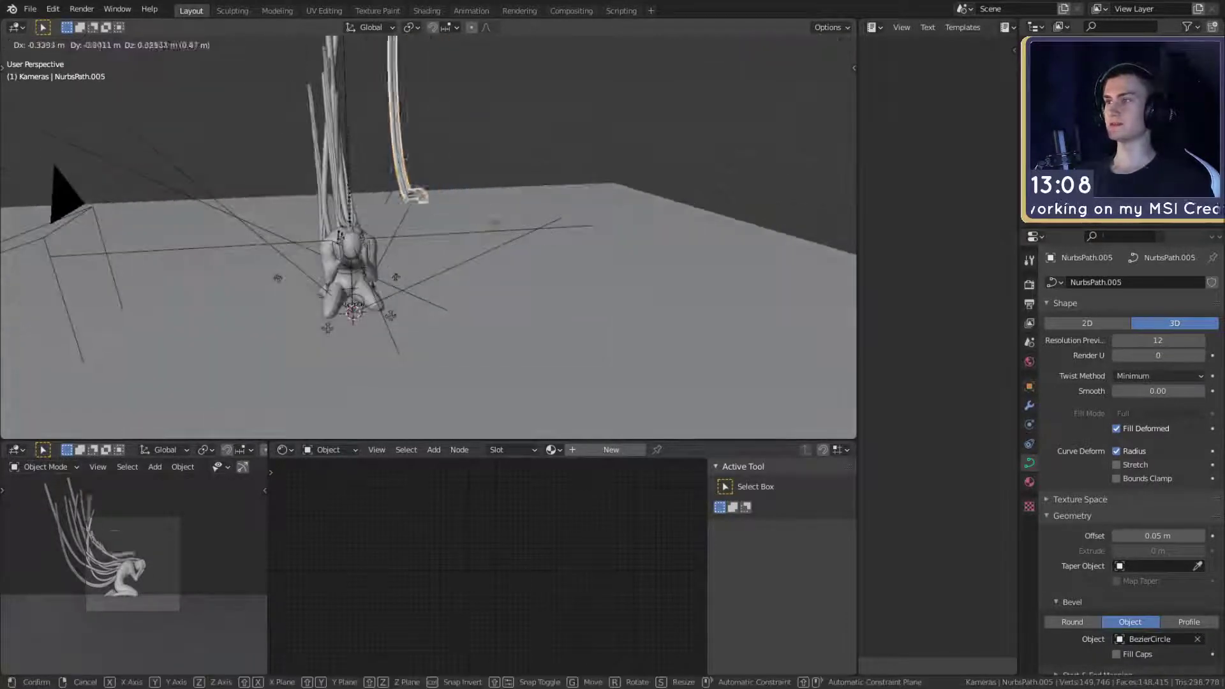
{"action": "left_click", "coordinate": [386, 196]}
{"action": "middle_click_drag", "start_coordinate": [385, 197], "coordinate": [471, 273]}
{"action": "left_click", "coordinate": [30, 8]}
{"action": "left_click", "coordinate": [55, 97]}
{"action": "left_click", "coordinate": [483, 216]}
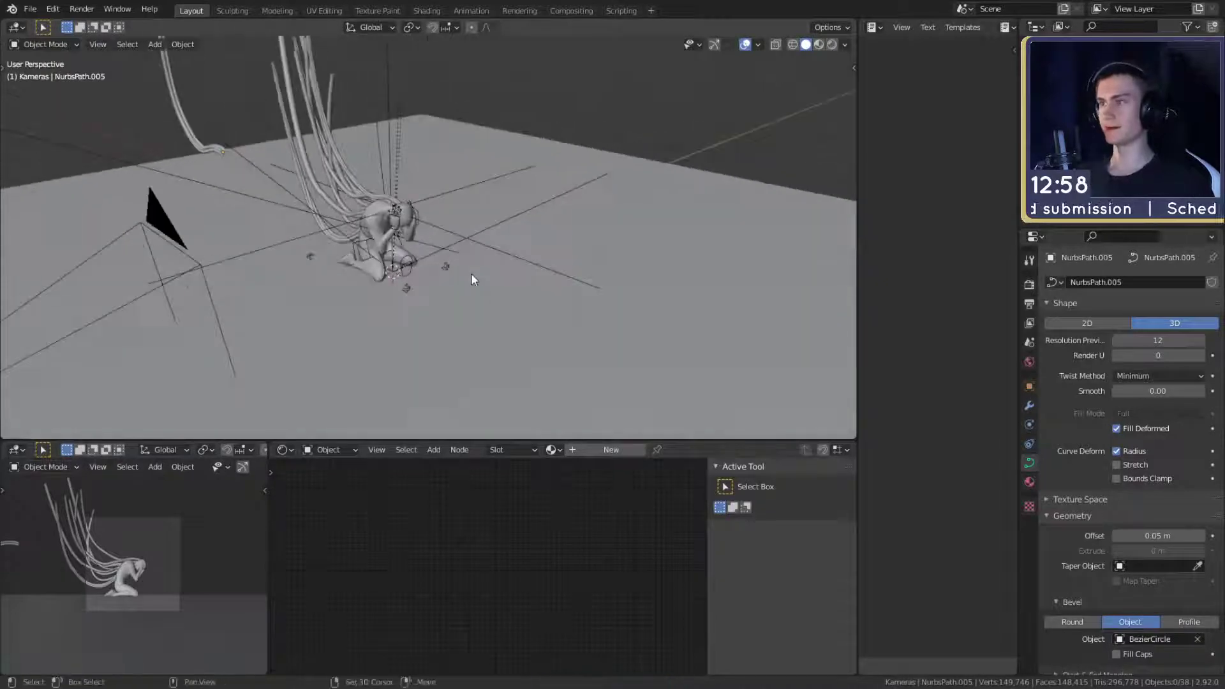
- Add a plane at the figure and rotate it 90 degrees about the X axis
{"action": "key", "text": "shift+a"}
{"action": "mouse_move", "coordinate": [470, 273]}
{"action": "mouse_move", "coordinate": [430, 261]}
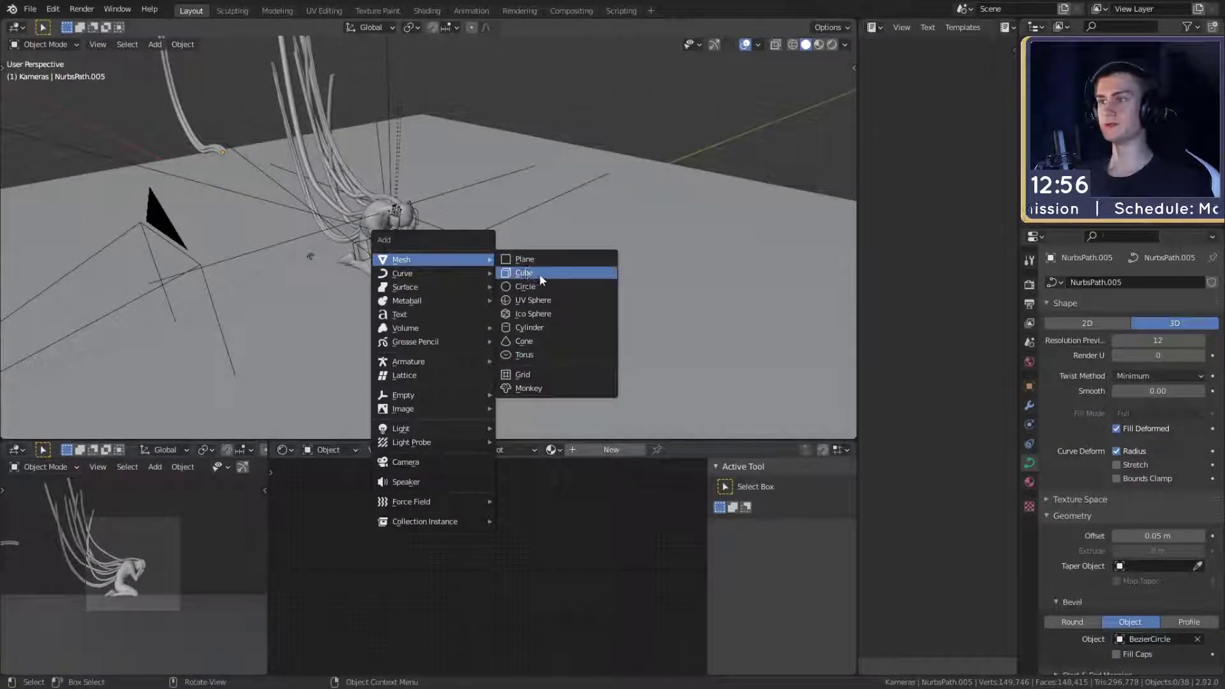
{"action": "left_click", "coordinate": [533, 256]}
{"action": "middle_click_drag", "start_coordinate": [533, 257], "coordinate": [572, 271]}
{"action": "type", "text": "rx80"}
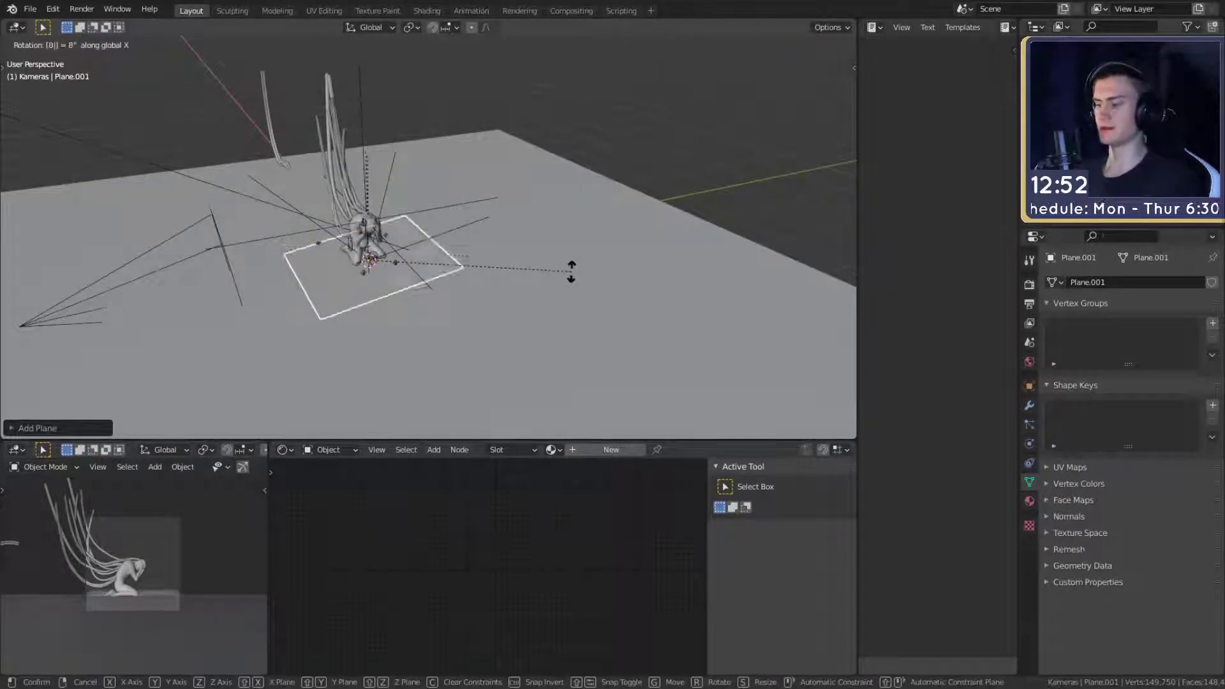
{"action": "key", "text": "Escape"}
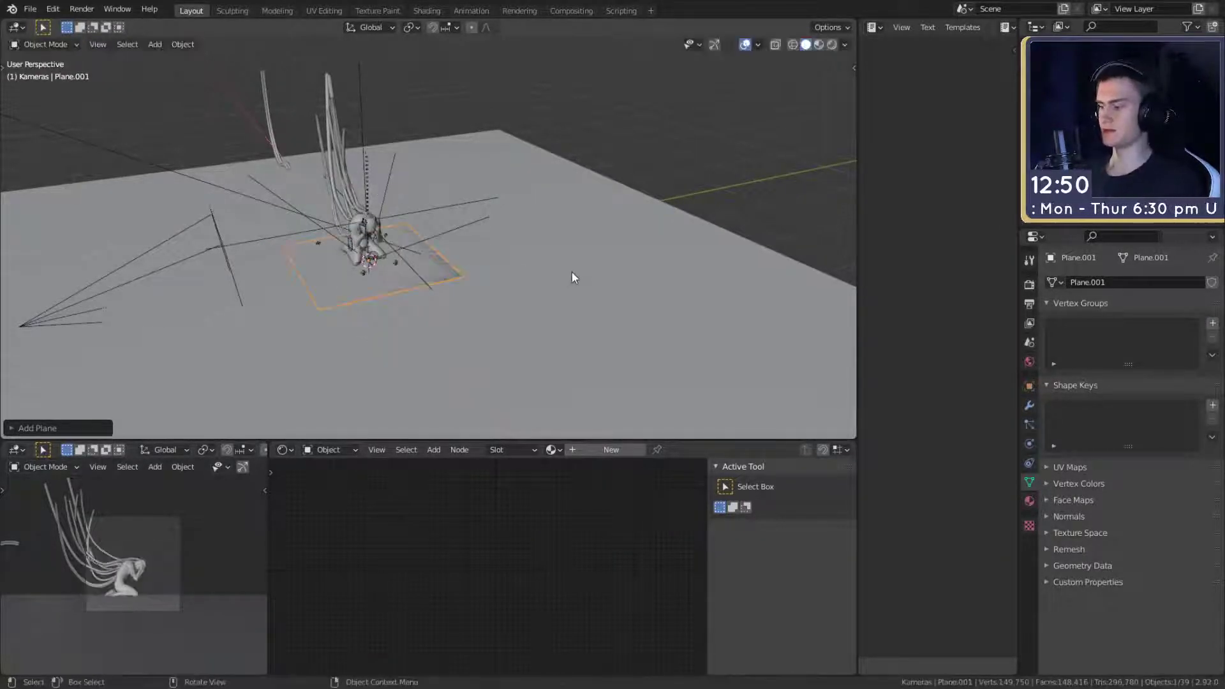
{"action": "type", "text": "rx"}
{"action": "type", "text": "90"}
{"action": "key", "text": "Return"}
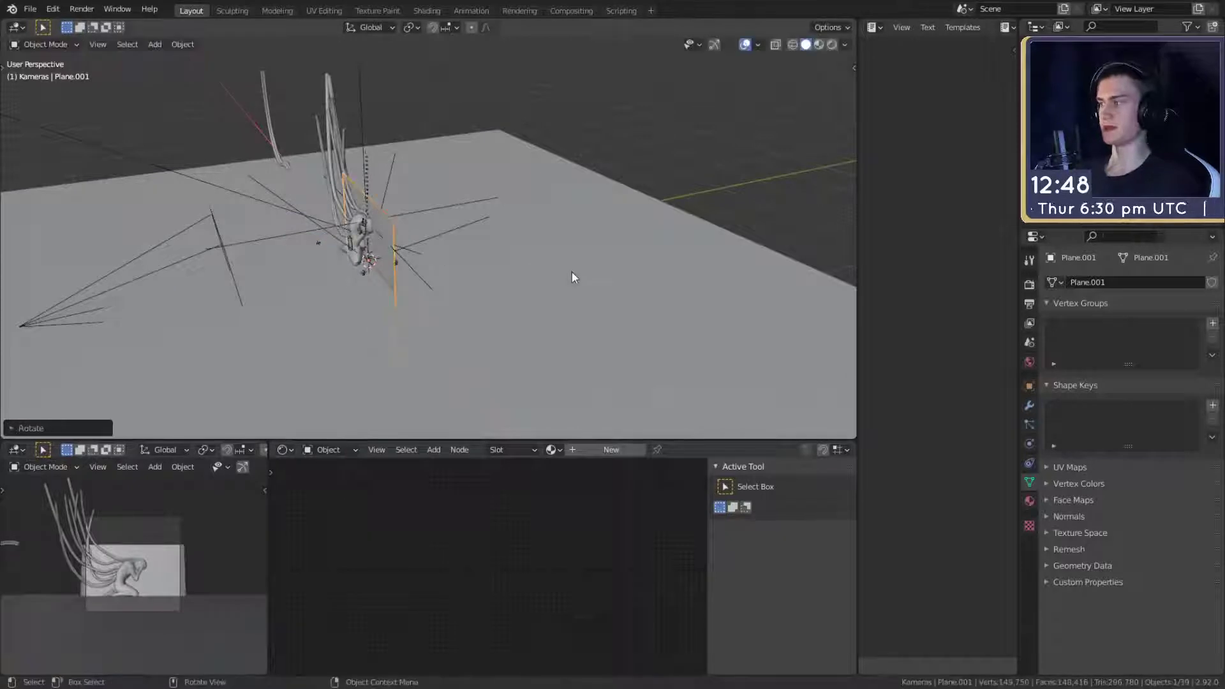
- Move the upright plane along Y behind the figure and raise its mesh by 1 m on Z in Edit Mode
{"action": "middle_click_drag", "start_coordinate": [545, 240], "coordinate": [549, 298]}
{"action": "key", "text": "g"}
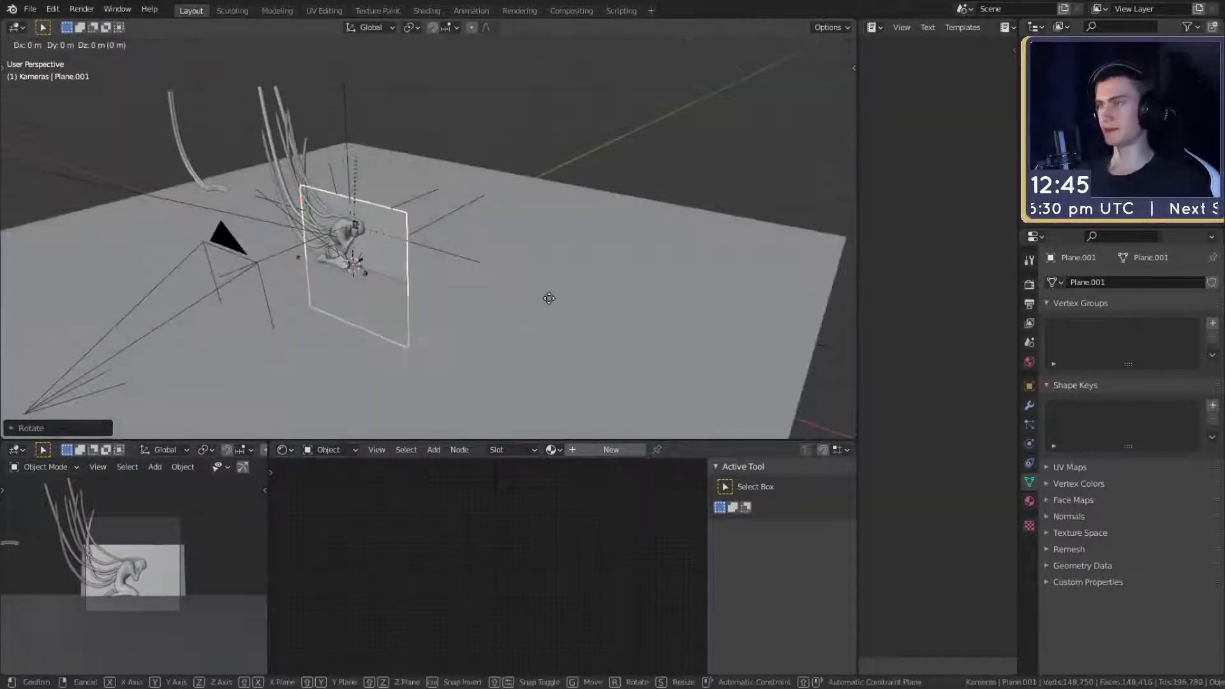
{"action": "key", "text": "y"}
{"action": "left_click", "coordinate": [653, 265]}
{"action": "middle_click_drag", "start_coordinate": [651, 265], "coordinate": [569, 274]}
{"action": "key", "text": "Tab"}
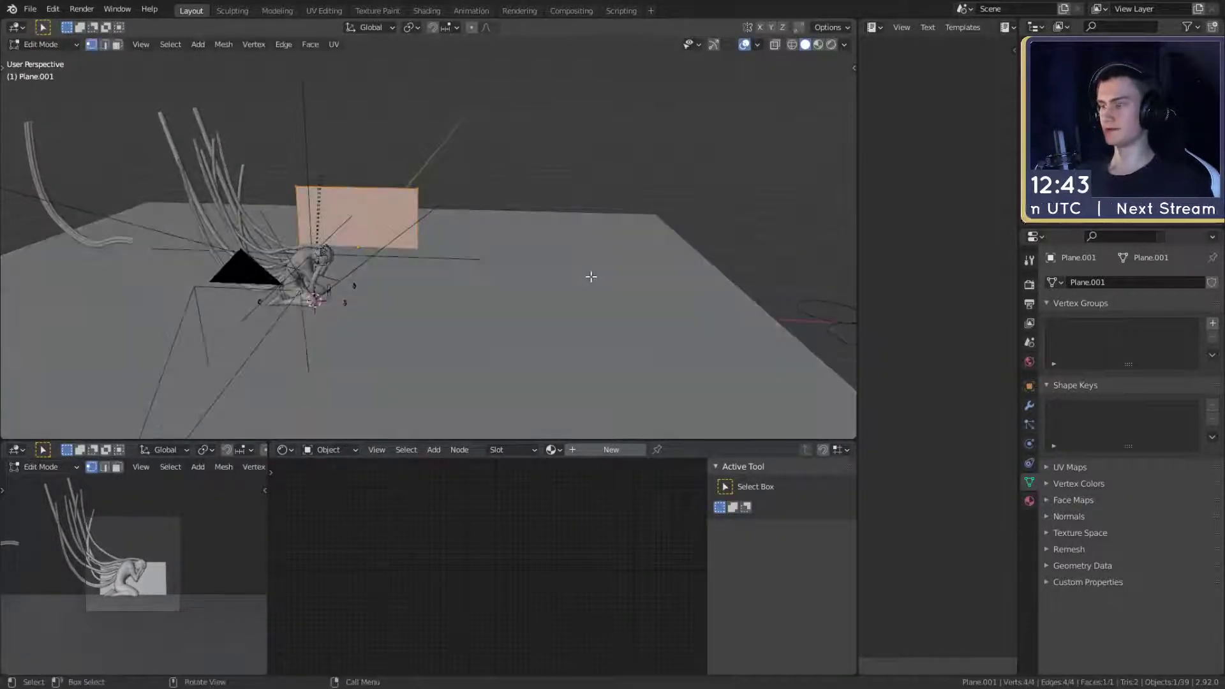
{"action": "type", "text": "gz1"}
{"action": "key", "text": "Return"}
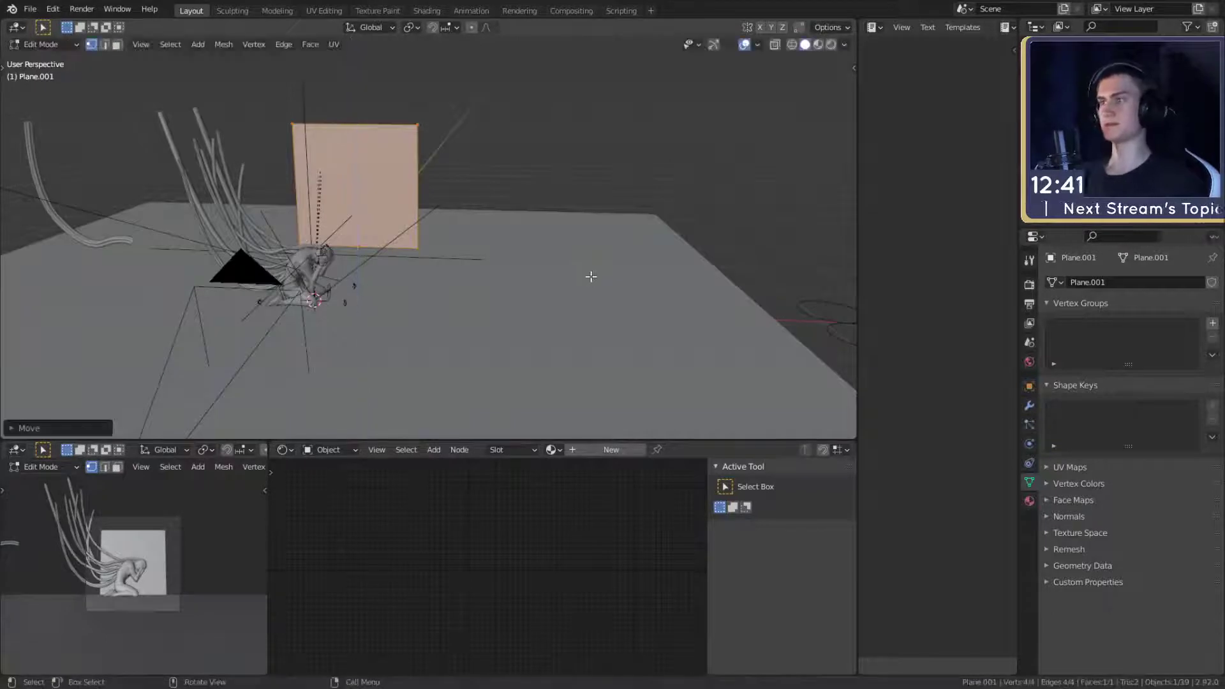
{"action": "key", "text": "Tab"}
- Scale the upright plane up into a large backdrop behind the figure and save the file
{"action": "middle_click_drag", "start_coordinate": [468, 270], "coordinate": [520, 254]}
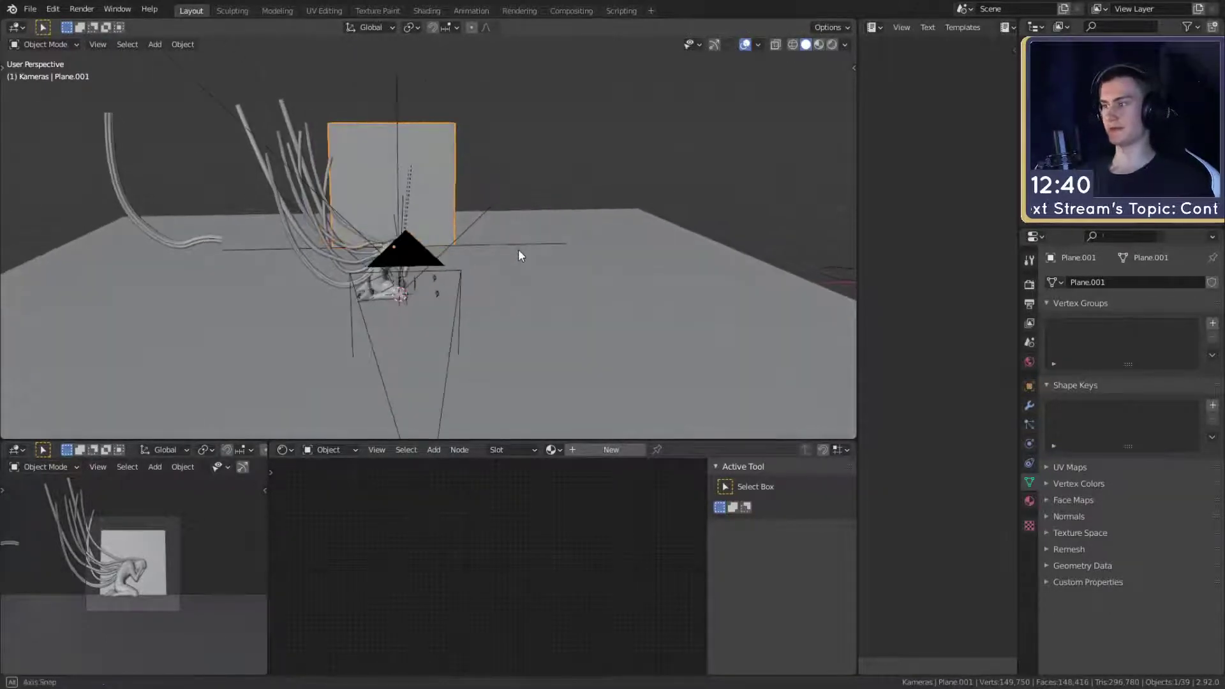
{"action": "key", "text": "s"}
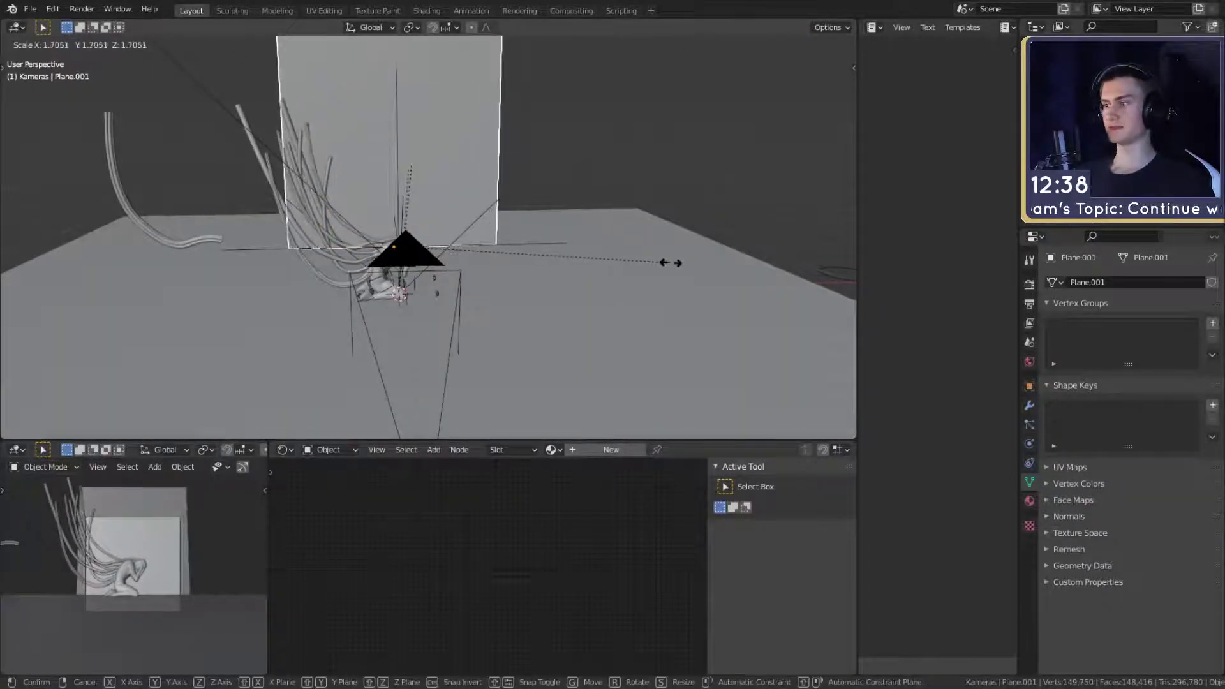
{"action": "left_click", "coordinate": [652, 283]}
{"action": "middle_click_drag", "start_coordinate": [652, 283], "coordinate": [514, 267]}
{"action": "left_click", "coordinate": [30, 9]}
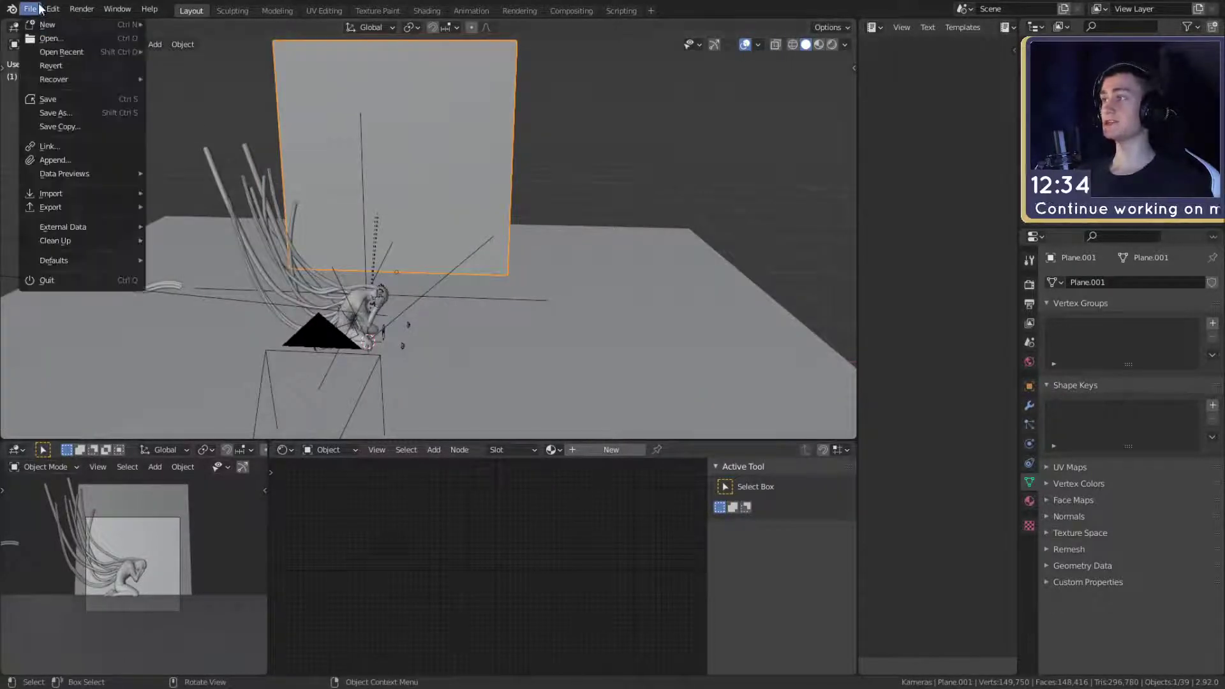
{"action": "left_click", "coordinate": [45, 97]}
- Create a new material for the backdrop plane, switch the viewport to Material Preview and select the Principled BSDF node
{"action": "left_click", "coordinate": [603, 450]}
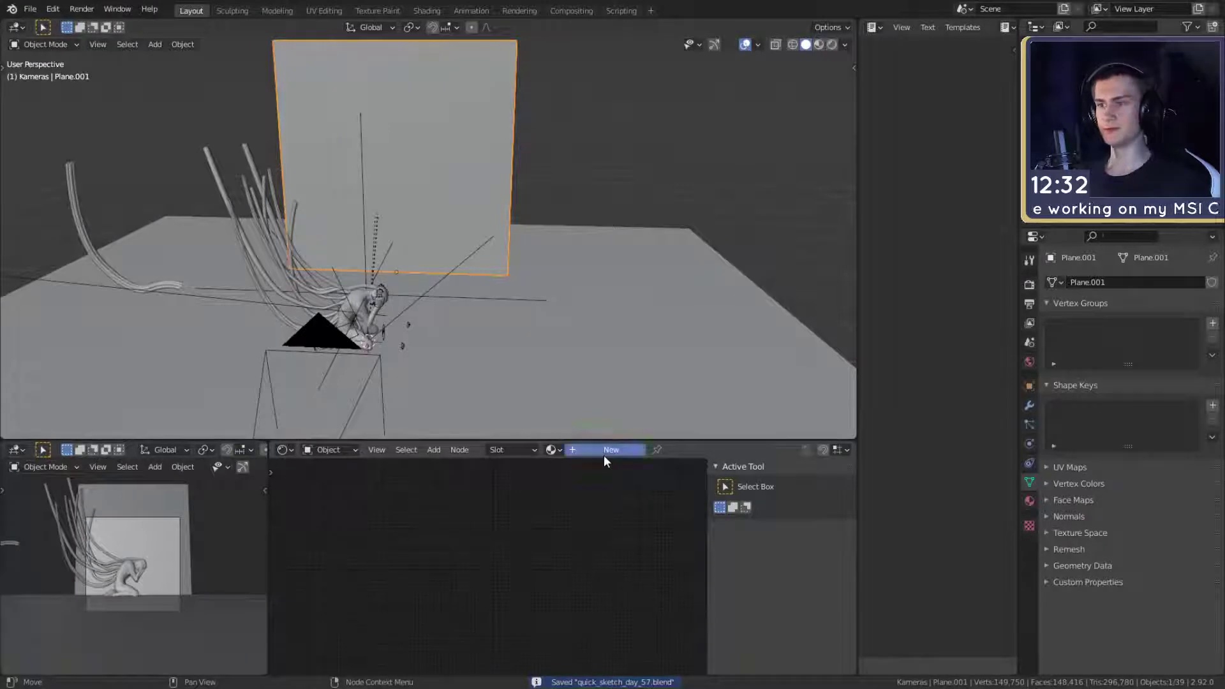
{"action": "key", "text": "z"}
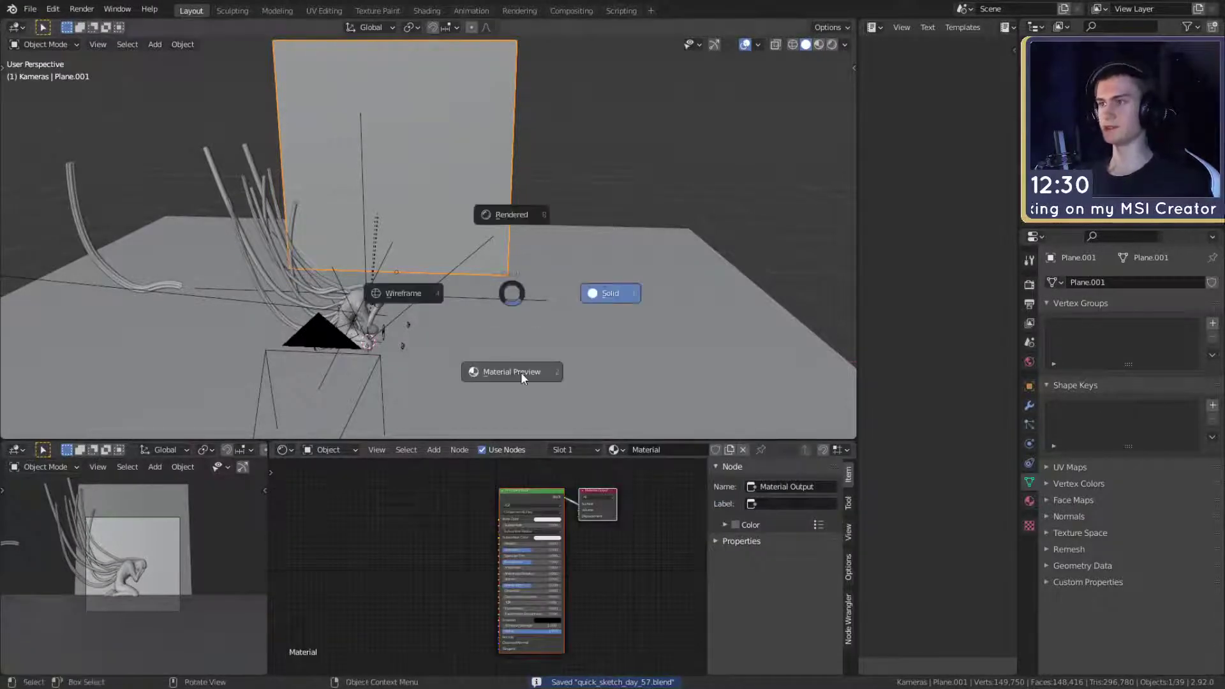
{"action": "left_click", "coordinate": [520, 372]}
{"action": "scroll", "coordinate": [555, 606], "scroll_direction": "down", "scroll_amount": 1}
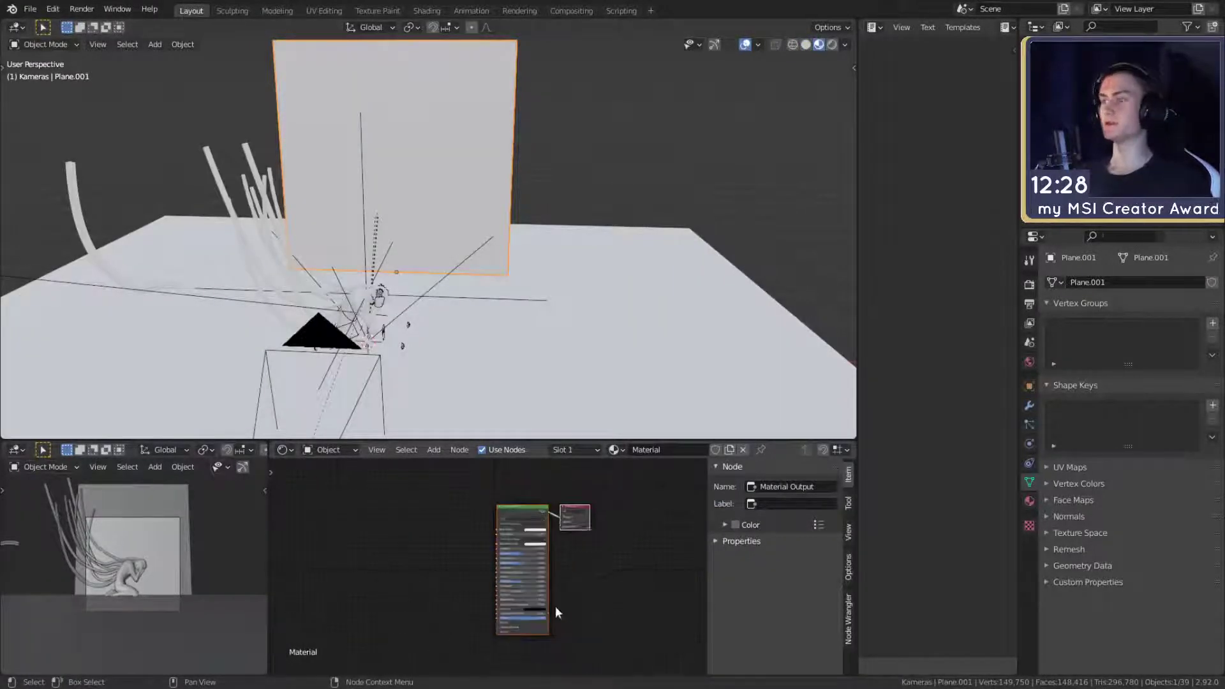
{"action": "scroll", "coordinate": [555, 606], "scroll_direction": "up", "scroll_amount": 3}
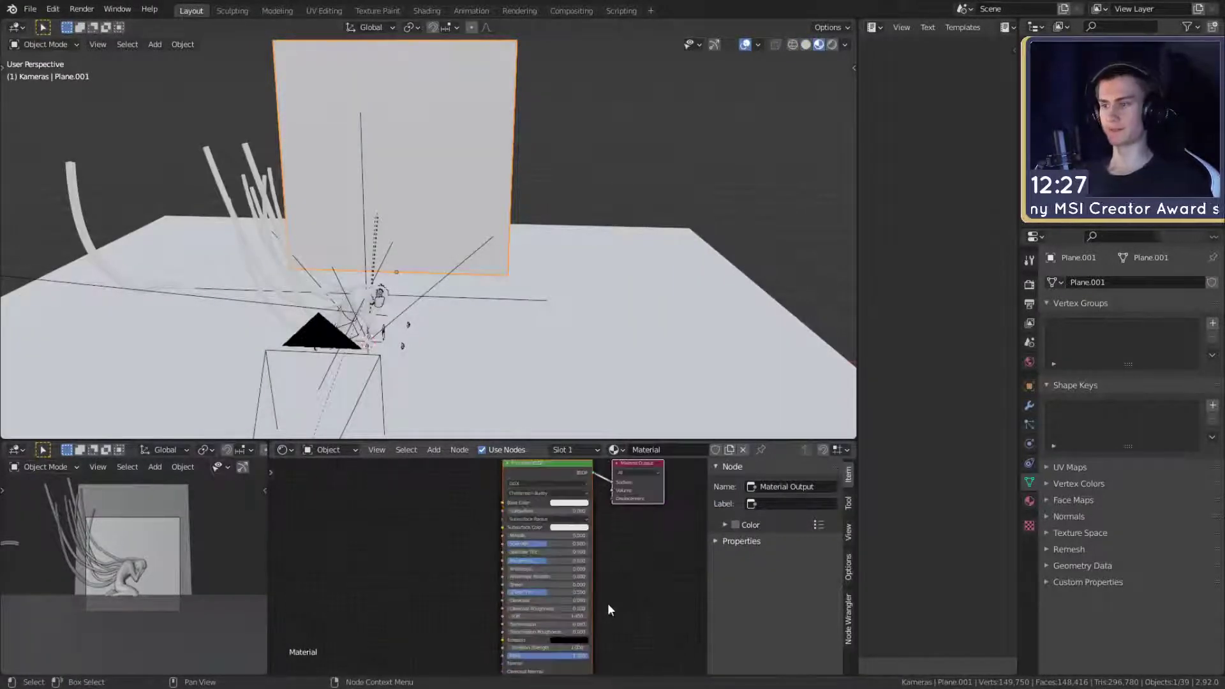
{"action": "left_click", "coordinate": [531, 480]}
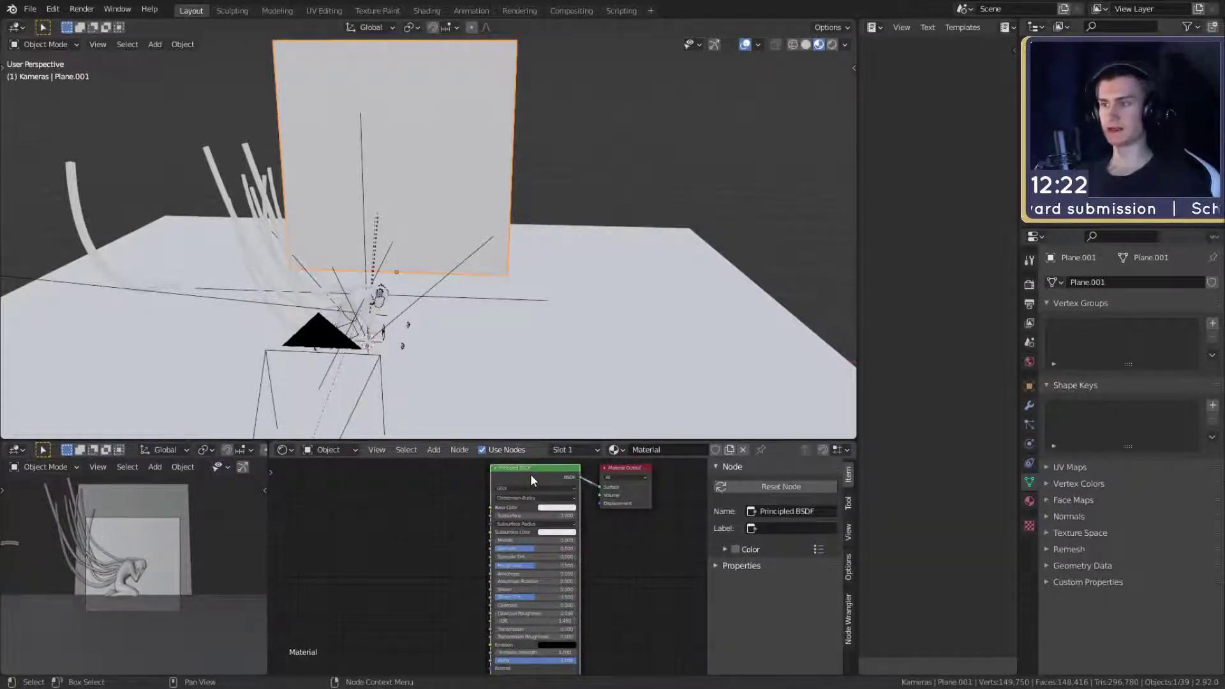
- Replace the backdrop material's Principled BSDF with an Emission shader connected to the Material Output's Surface input
{"action": "key", "text": "x"}
{"action": "scroll", "coordinate": [500, 558], "scroll_direction": "up", "scroll_amount": 1}
{"action": "key", "text": "shift+a"}
{"action": "mouse_move", "coordinate": [416, 582]}
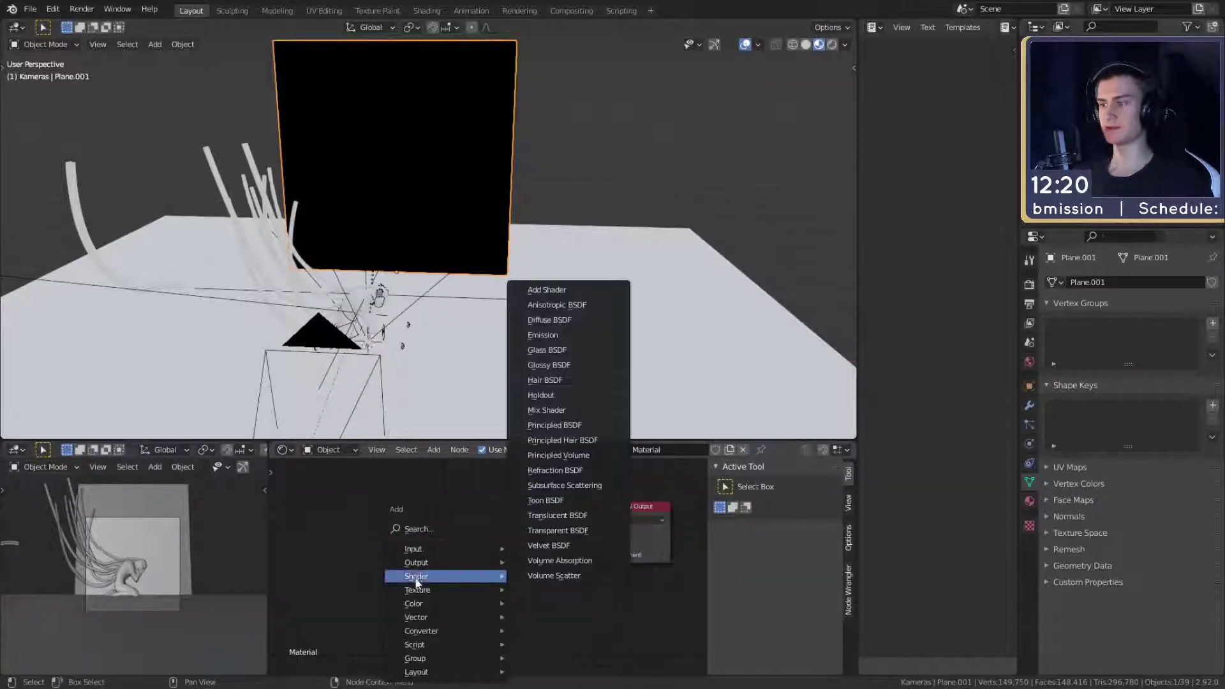
{"action": "left_click", "coordinate": [546, 335]}
{"action": "left_click", "coordinate": [534, 533]}
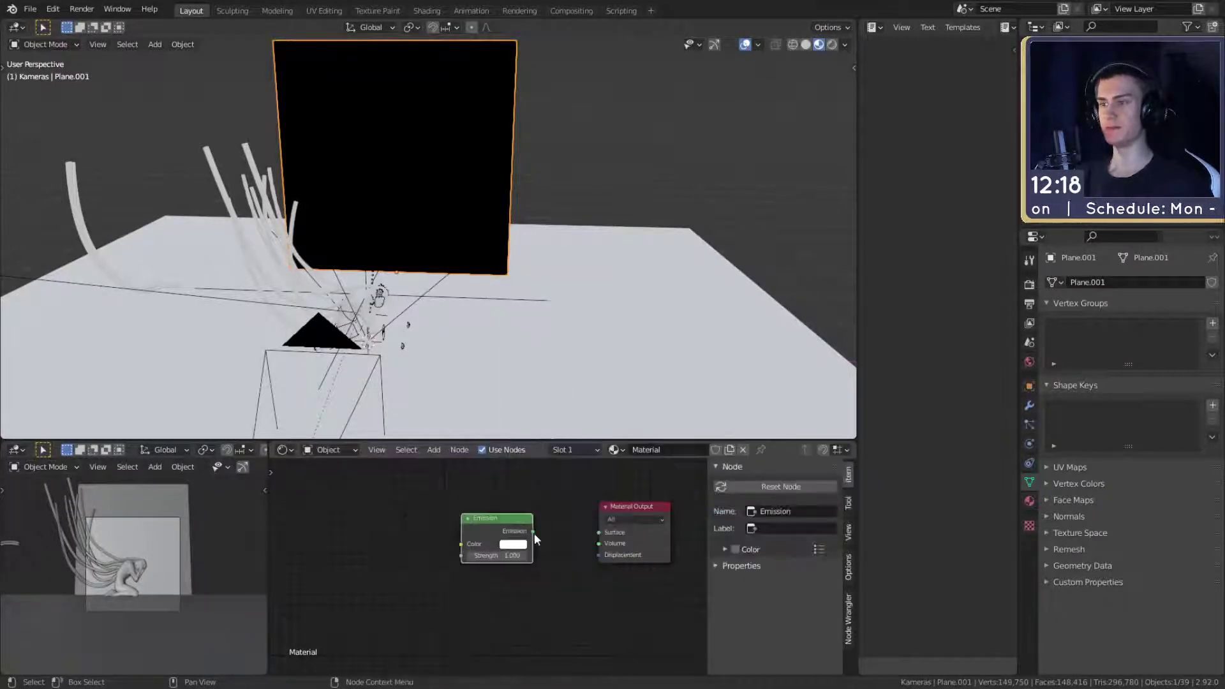
{"action": "left_click_drag", "start_coordinate": [534, 532], "coordinate": [600, 531]}
{"action": "left_click_drag", "start_coordinate": [488, 525], "coordinate": [484, 522]}
- Switch the small camera view to Rendered shading and delete the existing light from the scene
{"action": "key", "text": "z"}
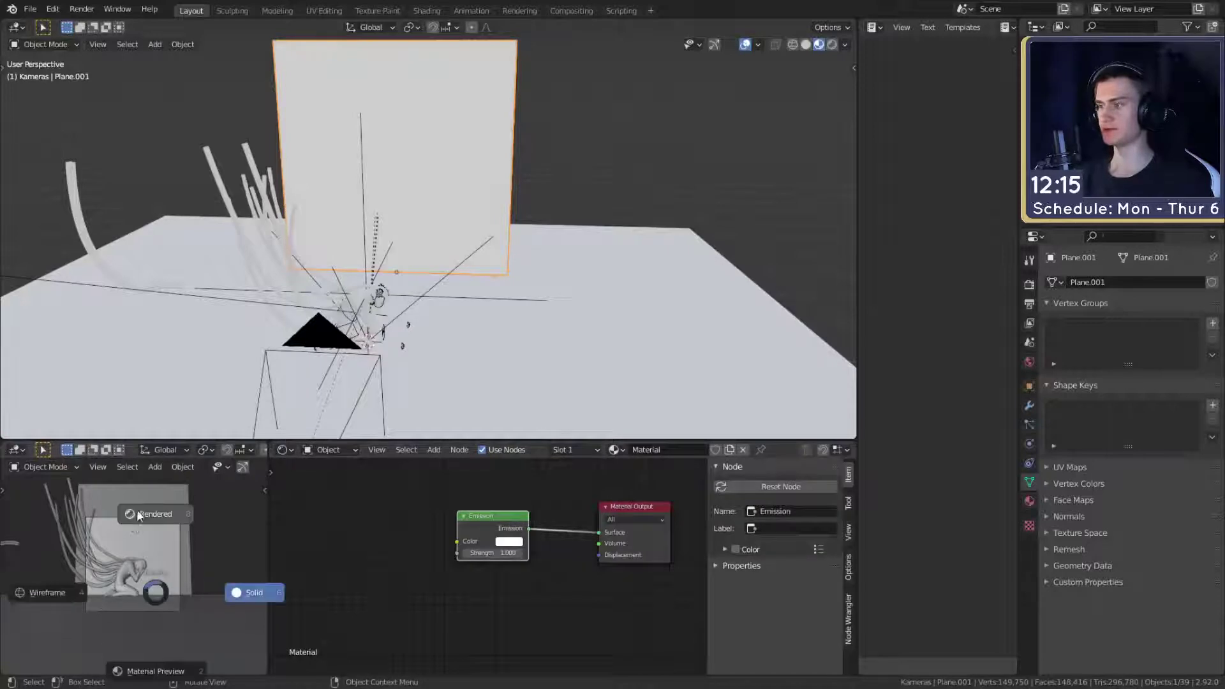
{"action": "left_click", "coordinate": [138, 512]}
{"action": "scroll", "coordinate": [495, 213], "scroll_direction": "down", "scroll_amount": 5}
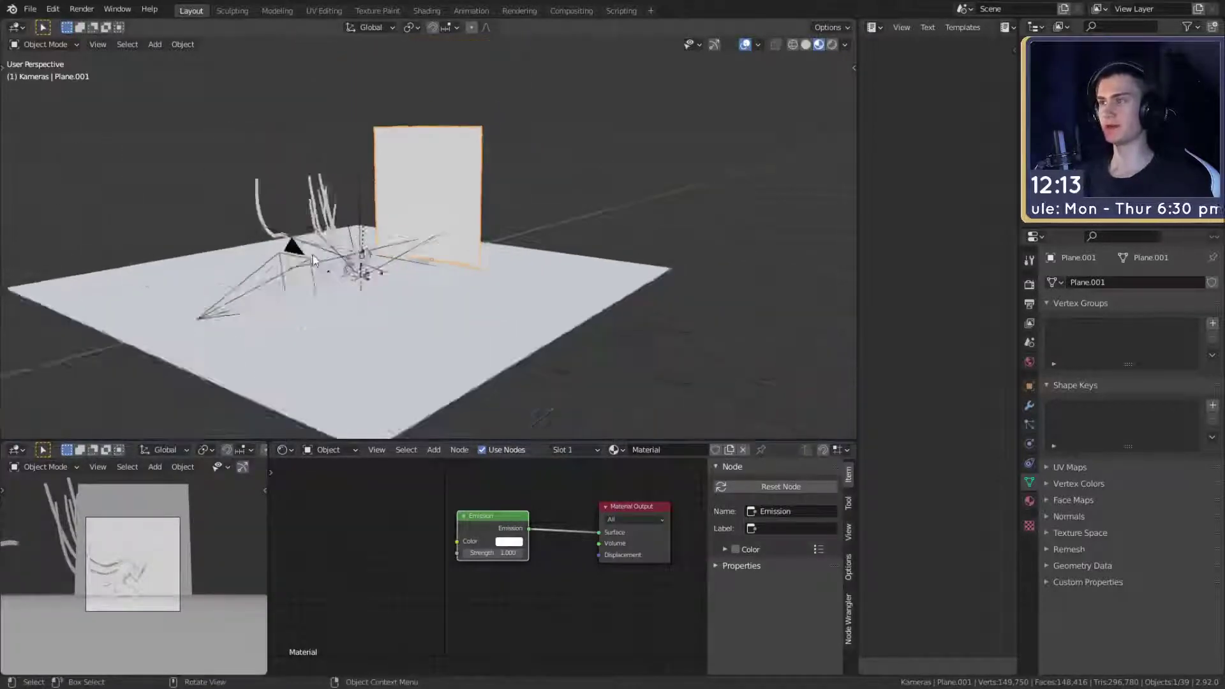
{"action": "middle_click_drag", "start_coordinate": [495, 213], "coordinate": [251, 239]}
{"action": "left_click", "coordinate": [352, 185]}
{"action": "key", "text": "Delete"}
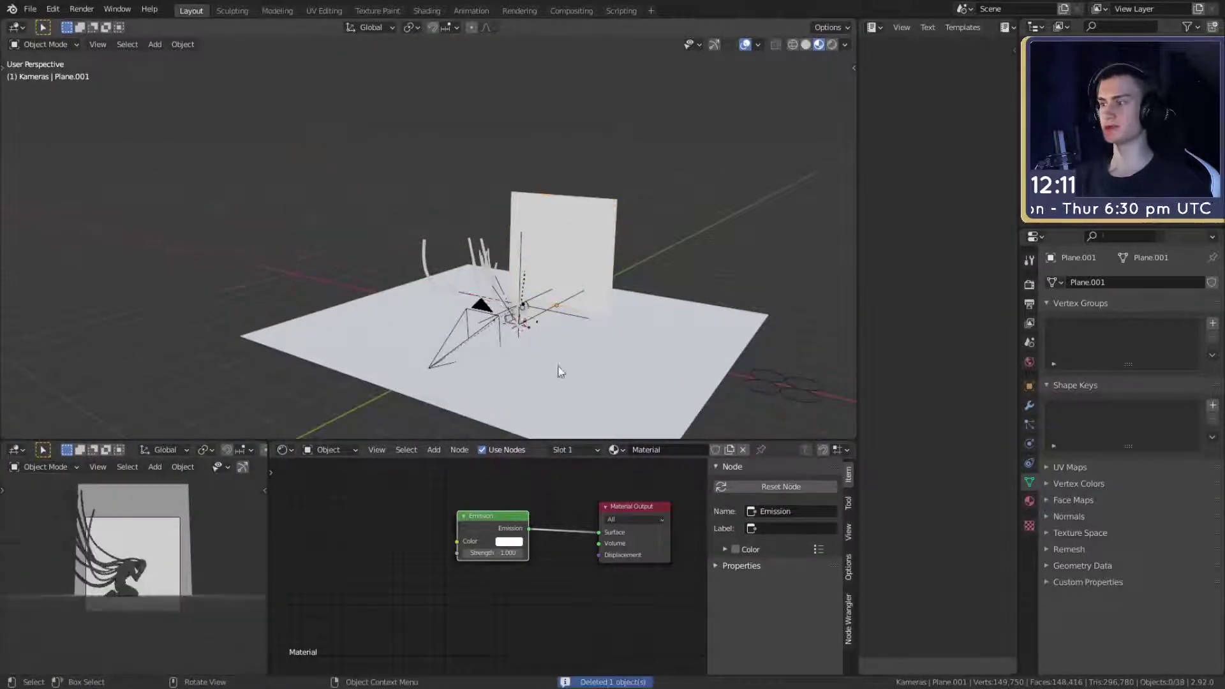
- Examine the scene and the rendered silhouette of the figure against the emissive backdrop
{"action": "middle_click_drag", "start_coordinate": [355, 187], "coordinate": [550, 351]}
{"action": "scroll", "coordinate": [501, 318], "scroll_direction": "up", "scroll_amount": 4}
{"action": "middle_click_drag", "start_coordinate": [501, 317], "coordinate": [450, 301]}
{"action": "scroll", "coordinate": [447, 309], "scroll_direction": "up", "scroll_amount": 5}
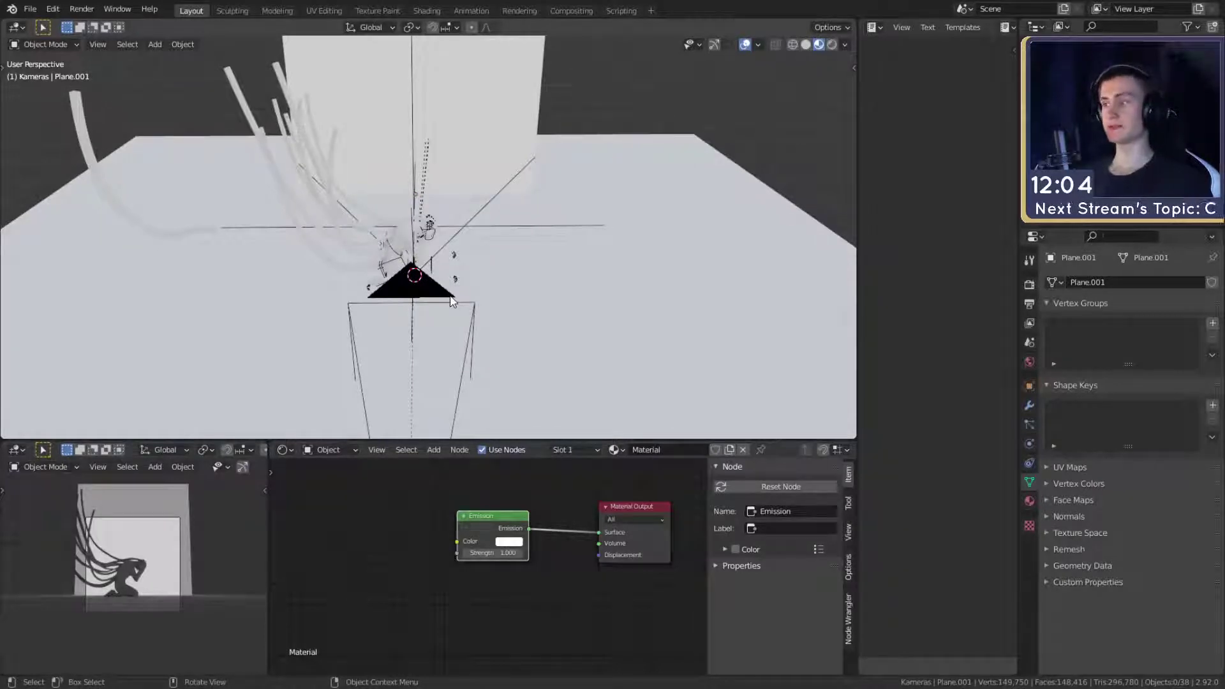
{"action": "middle_click_drag", "start_coordinate": [451, 300], "coordinate": [511, 309]}
{"action": "scroll", "coordinate": [511, 309], "scroll_direction": "up", "scroll_amount": 3}
{"action": "scroll", "coordinate": [137, 607], "scroll_direction": "up", "scroll_amount": 2}
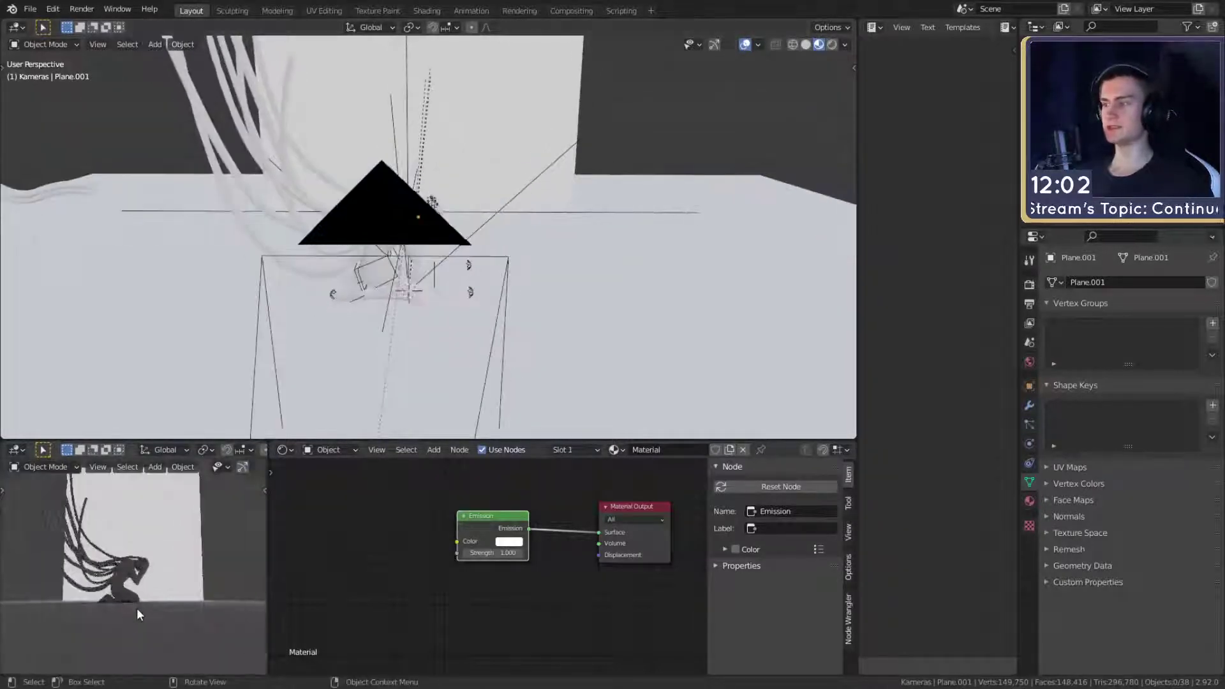
{"action": "scroll", "coordinate": [132, 581], "scroll_direction": "down", "scroll_amount": 3}
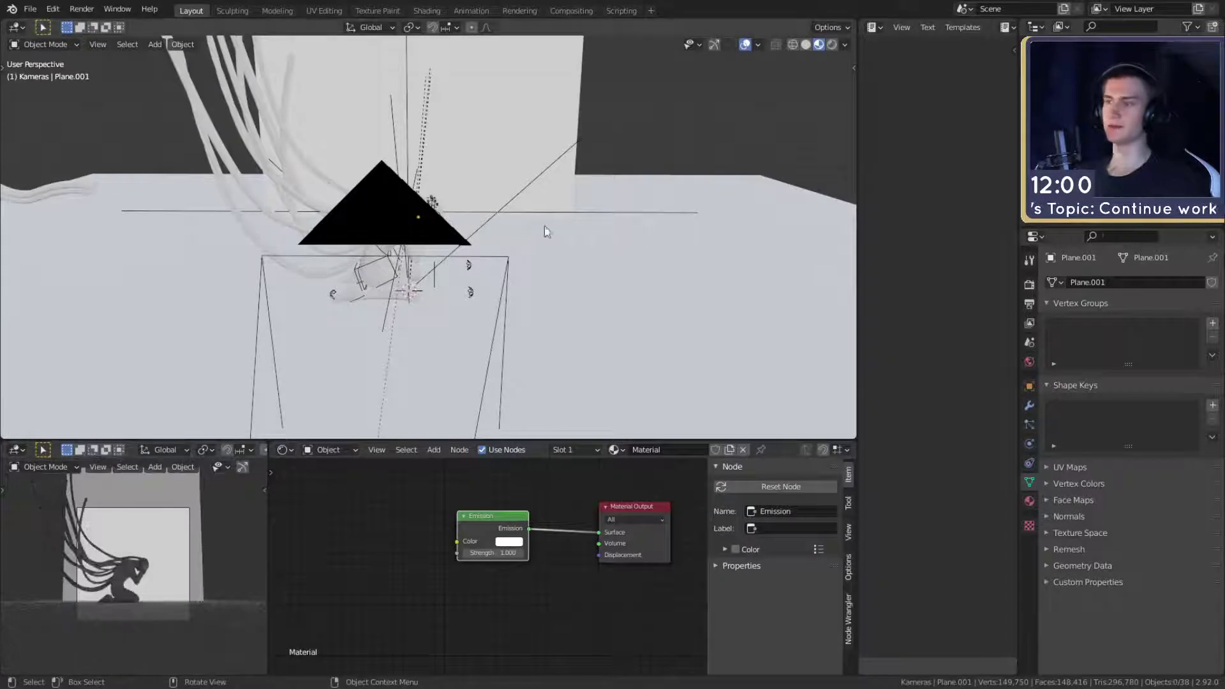
- Show the World shader nodes and set the color of both Background nodes to black
{"action": "left_click", "coordinate": [327, 449]}
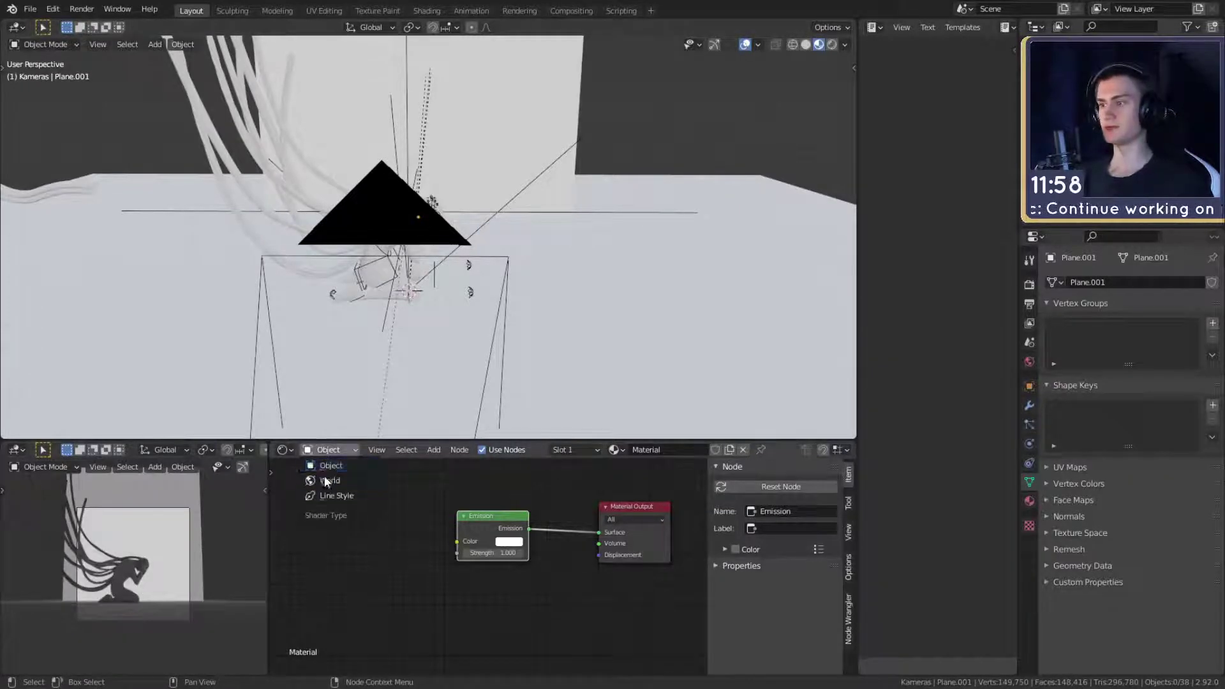
{"action": "left_click", "coordinate": [324, 476]}
{"action": "left_click", "coordinate": [330, 480]}
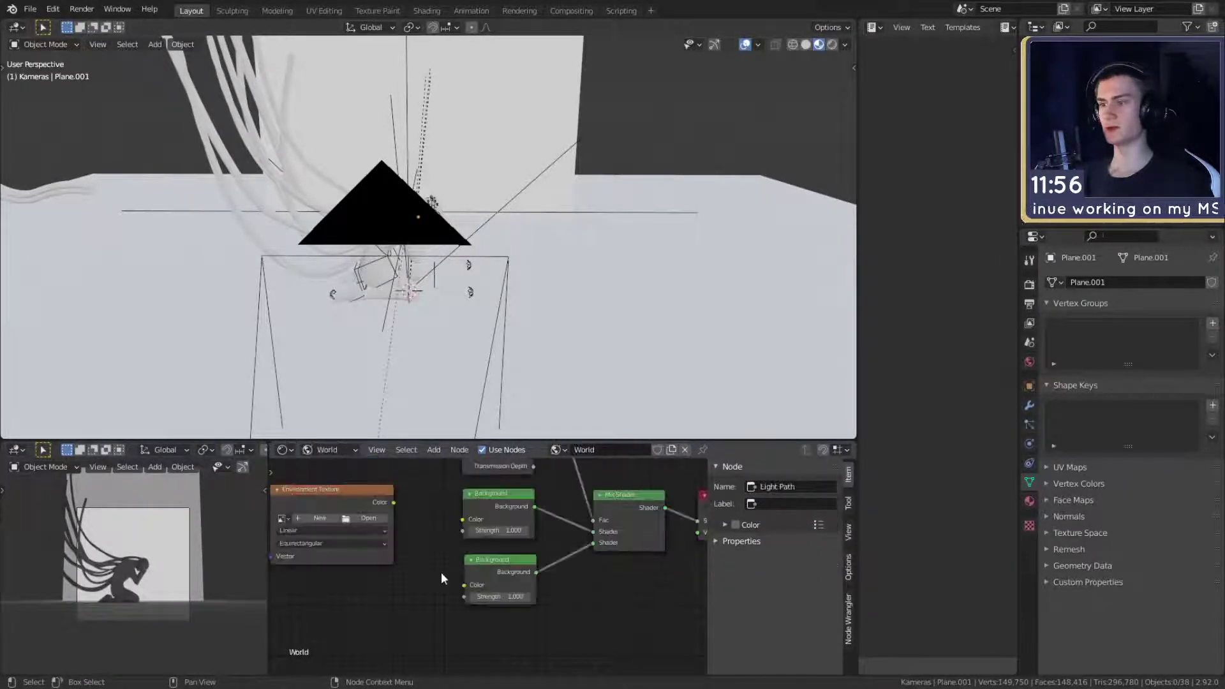
{"action": "scroll", "coordinate": [485, 590], "scroll_direction": "down", "scroll_amount": 1}
{"action": "scroll", "coordinate": [510, 594], "scroll_direction": "up", "scroll_amount": 2}
{"action": "left_click", "coordinate": [480, 574]}
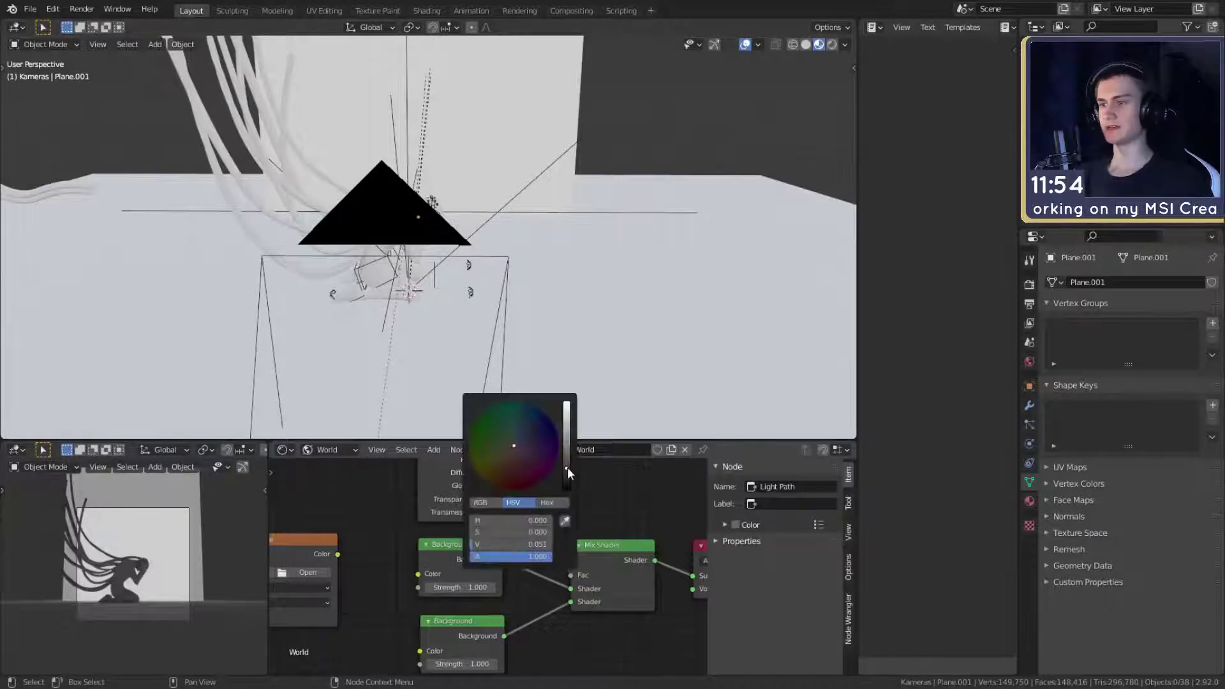
{"action": "left_click_drag", "start_coordinate": [568, 467], "coordinate": [567, 490]}
{"action": "middle_click_drag", "start_coordinate": [523, 628], "coordinate": [535, 578]}
{"action": "left_click", "coordinate": [505, 609]}
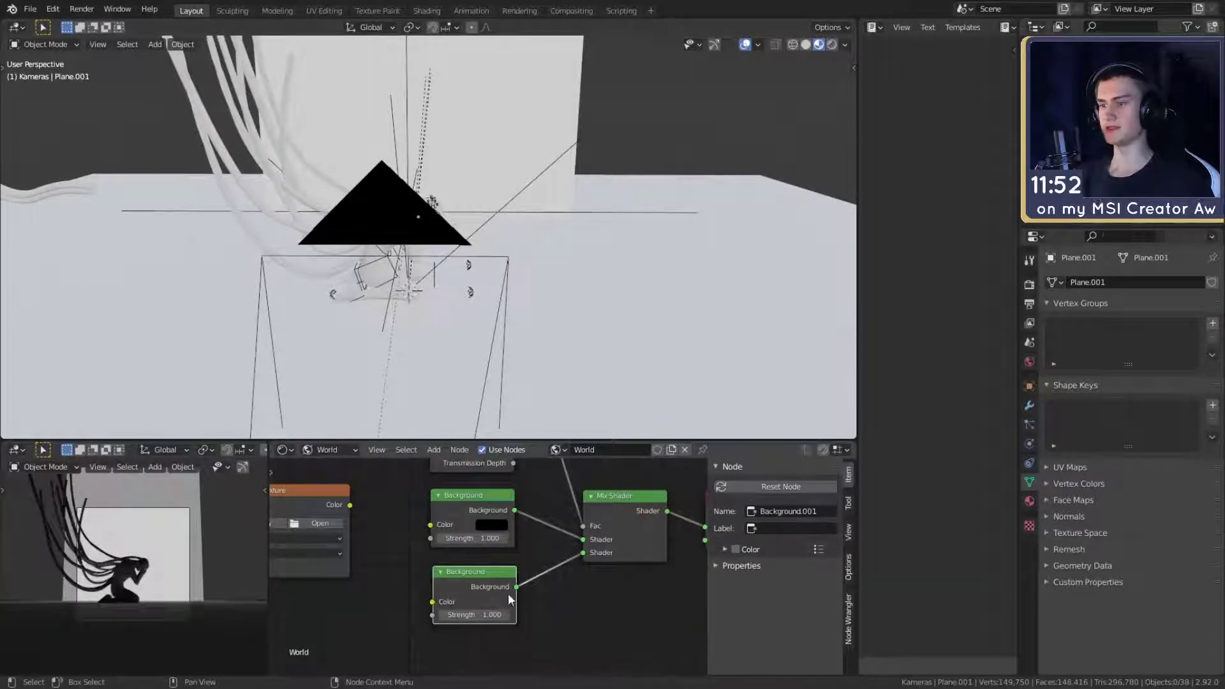
{"action": "left_click", "coordinate": [504, 601]}
{"action": "left_click_drag", "start_coordinate": [579, 496], "coordinate": [585, 622]}
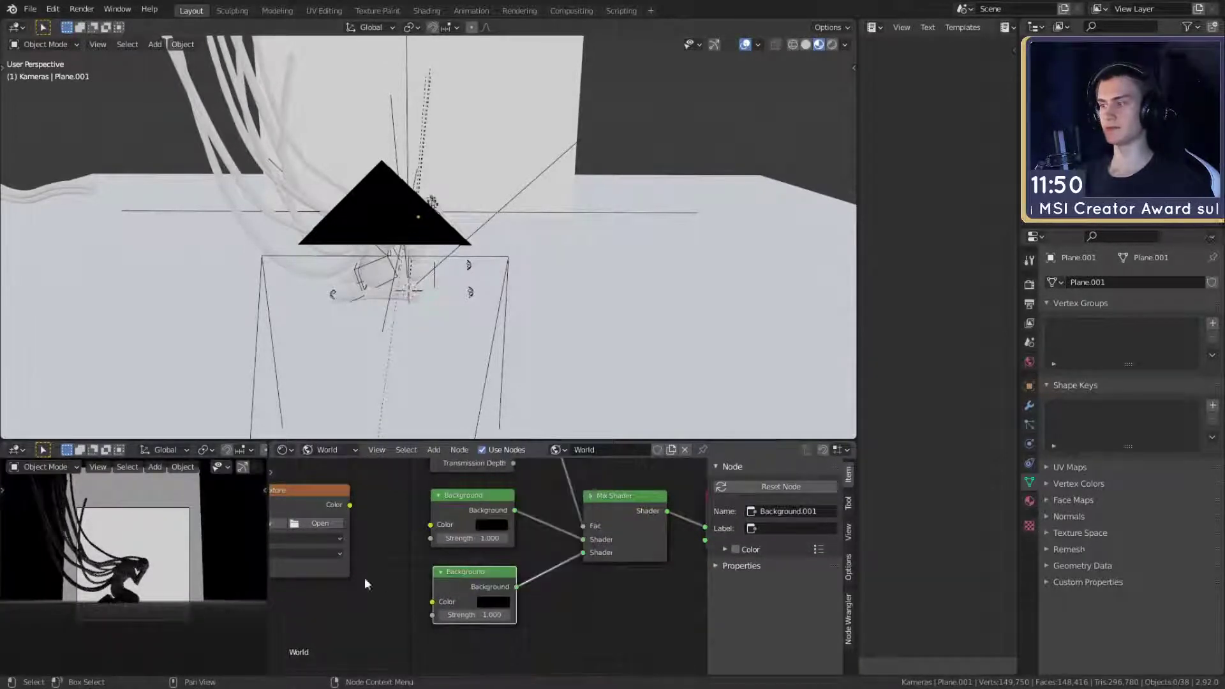
- Select the upright backdrop plane behind the figure and save the file
{"action": "scroll", "coordinate": [504, 287], "scroll_direction": "up", "scroll_amount": 6}
{"action": "scroll", "coordinate": [510, 338], "scroll_direction": "down", "scroll_amount": 8}
{"action": "mouse_move", "coordinate": [502, 321]}
{"action": "middle_mouse_down"}
{"action": "mouse_move", "coordinate": [465, 330]}
{"action": "mouse_move", "coordinate": [483, 342]}
{"action": "mouse_move", "coordinate": [494, 327]}
{"action": "middle_mouse_up"}
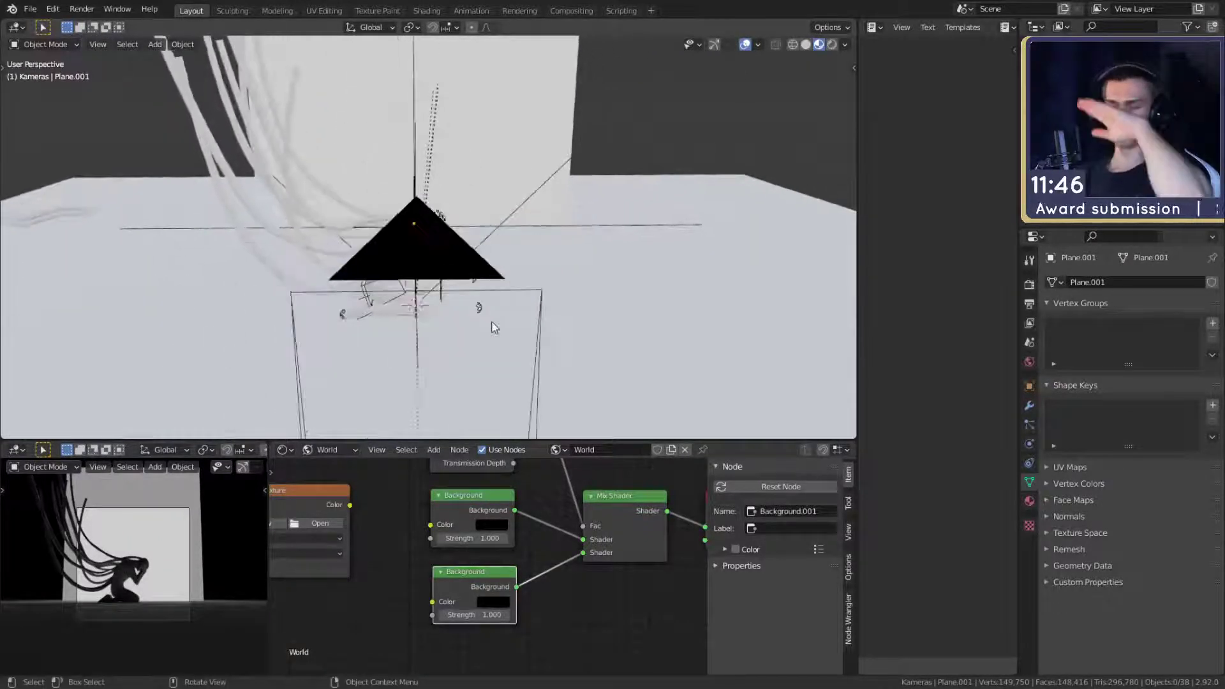
{"action": "left_click", "coordinate": [489, 108]}
{"action": "scroll", "coordinate": [522, 288], "scroll_direction": "down", "scroll_amount": 5}
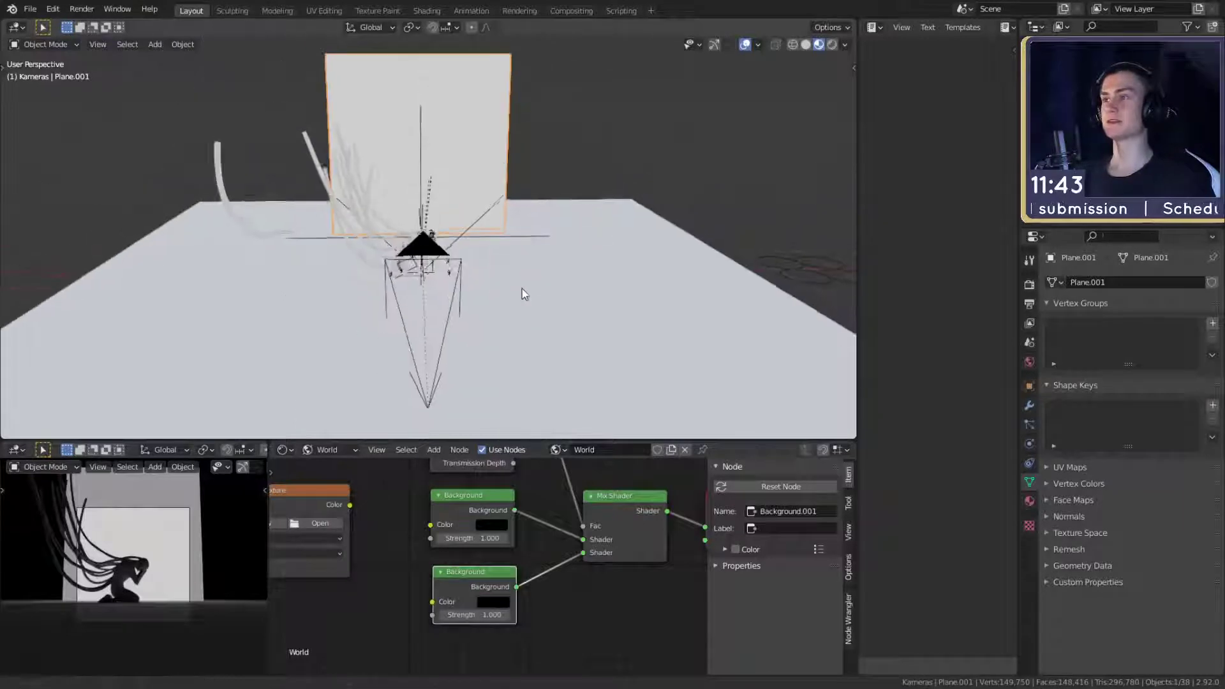
{"action": "scroll", "coordinate": [522, 291], "scroll_direction": "up", "scroll_amount": 3}
{"action": "middle_click_drag", "start_coordinate": [521, 292], "coordinate": [454, 328]}
{"action": "scroll", "coordinate": [454, 328], "scroll_direction": "down", "scroll_amount": 2}
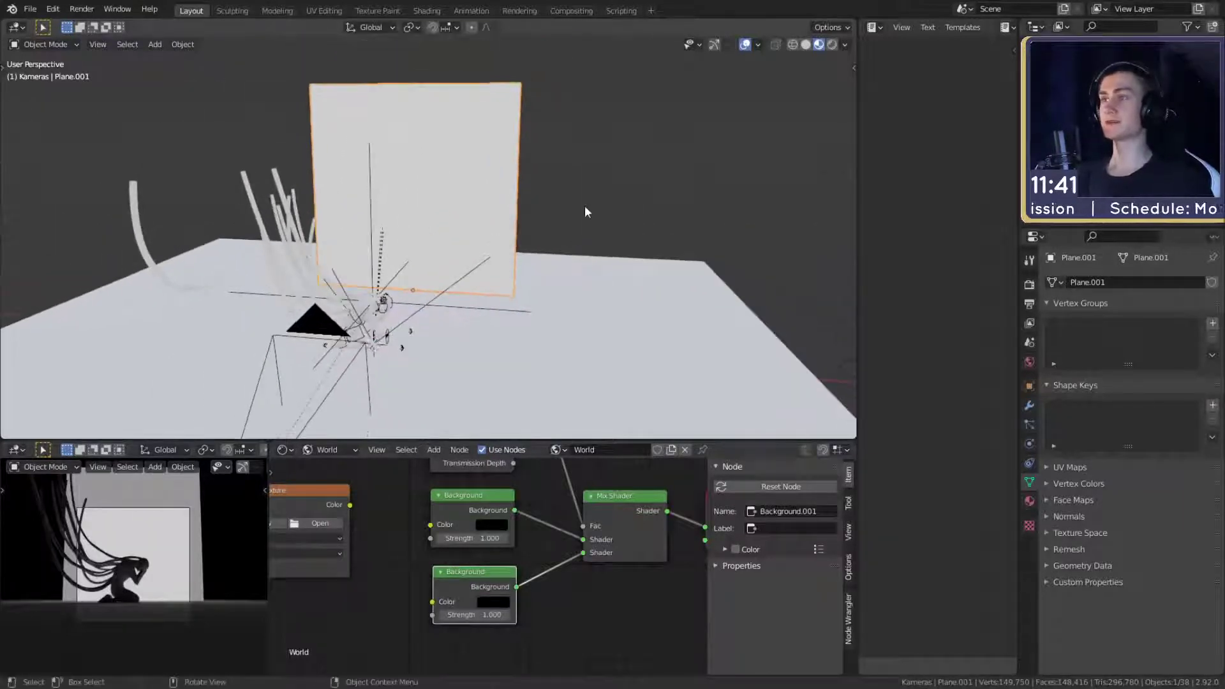
{"action": "left_click", "coordinate": [30, 9]}
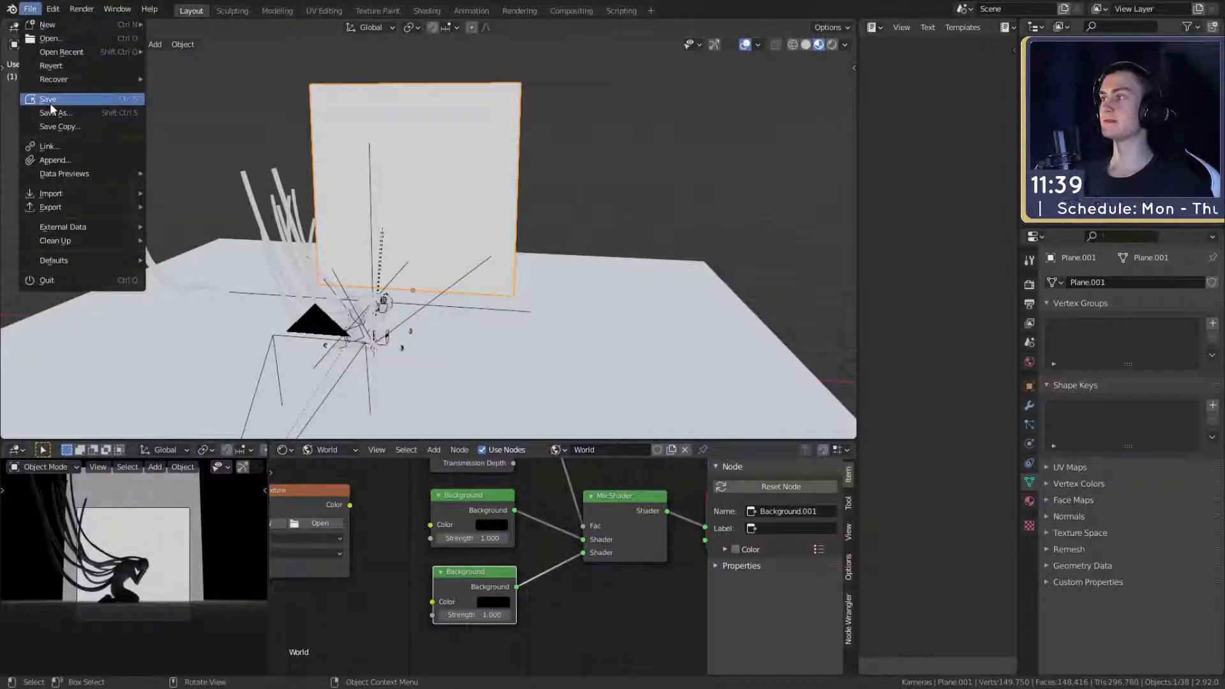
{"action": "left_click", "coordinate": [48, 100]}
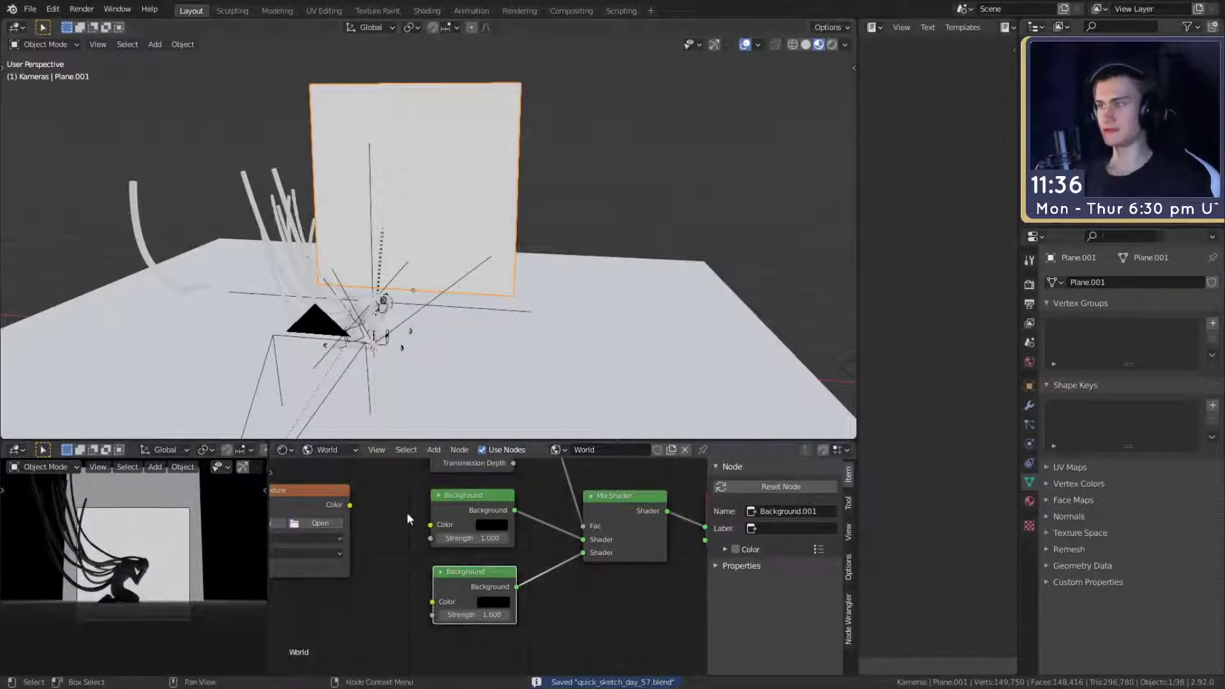
- Return to the object's shader nodes and set the backdrop's Emission strength to 5
{"action": "left_click", "coordinate": [333, 450]}
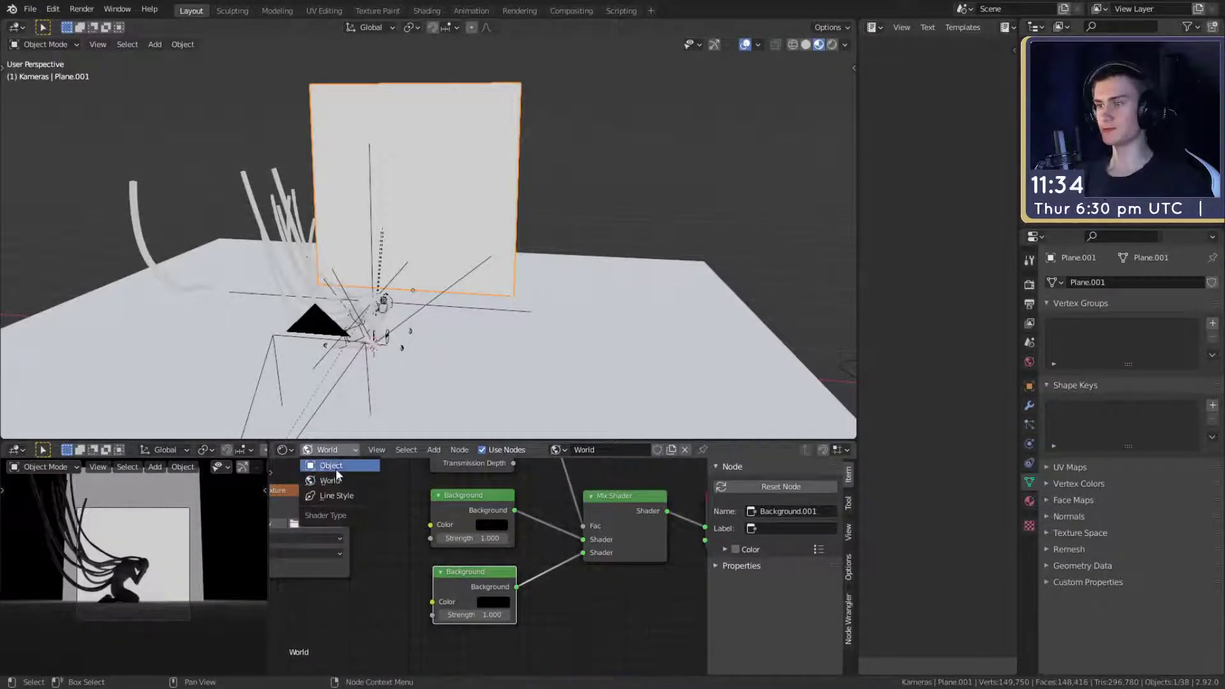
{"action": "left_click", "coordinate": [335, 468]}
{"action": "left_click", "coordinate": [474, 573]}
{"action": "type", "text": "5"}
{"action": "key", "text": "Return"}
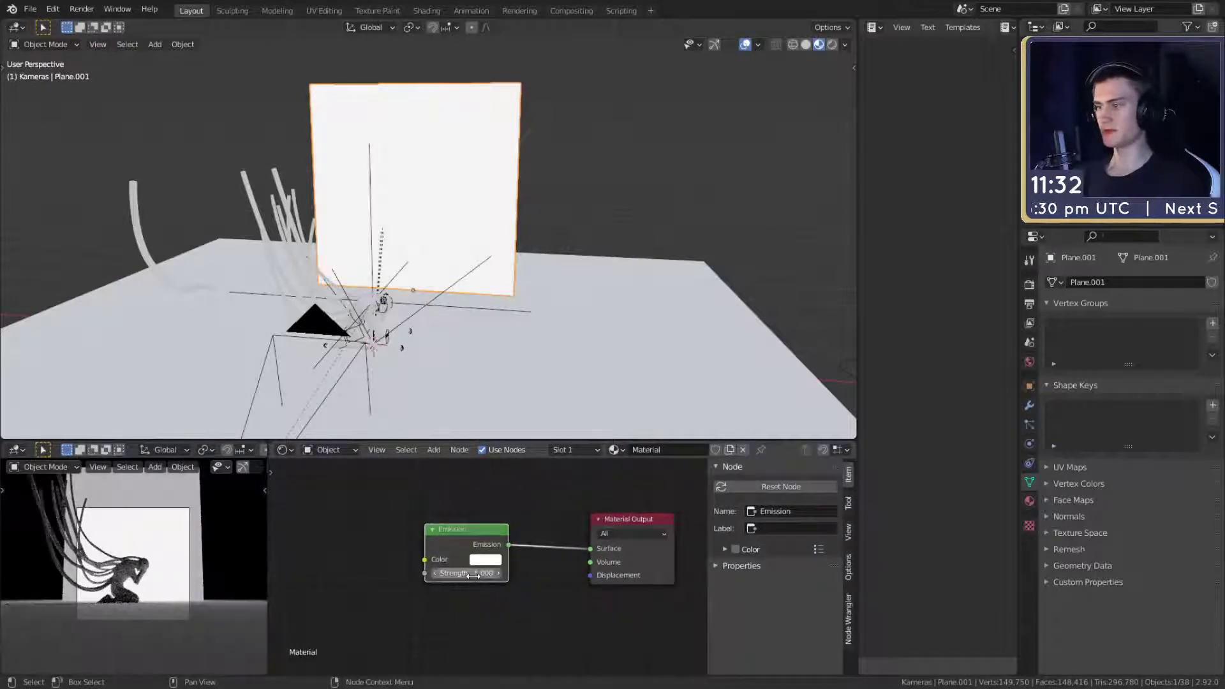
- Select the large ground plane and create a new material for it
{"action": "middle_click_drag", "start_coordinate": [610, 225], "coordinate": [537, 297]}
{"action": "left_click", "coordinate": [530, 285]}
{"action": "scroll", "coordinate": [530, 285], "scroll_direction": "down", "scroll_amount": 3}
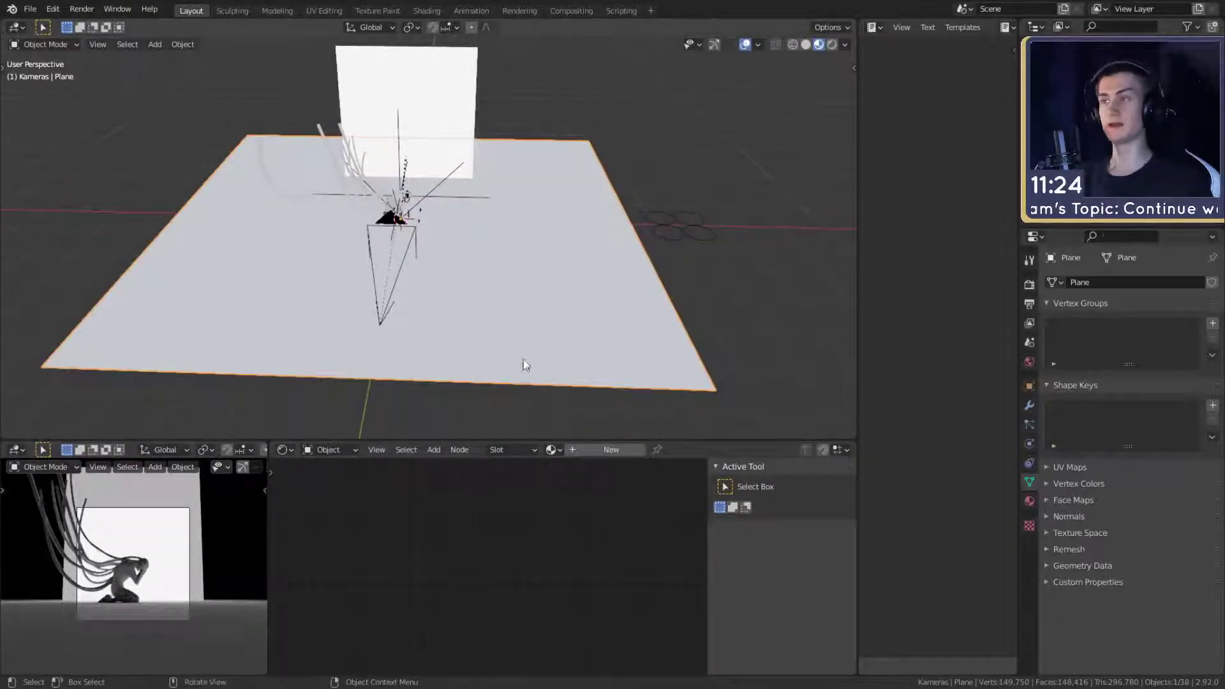
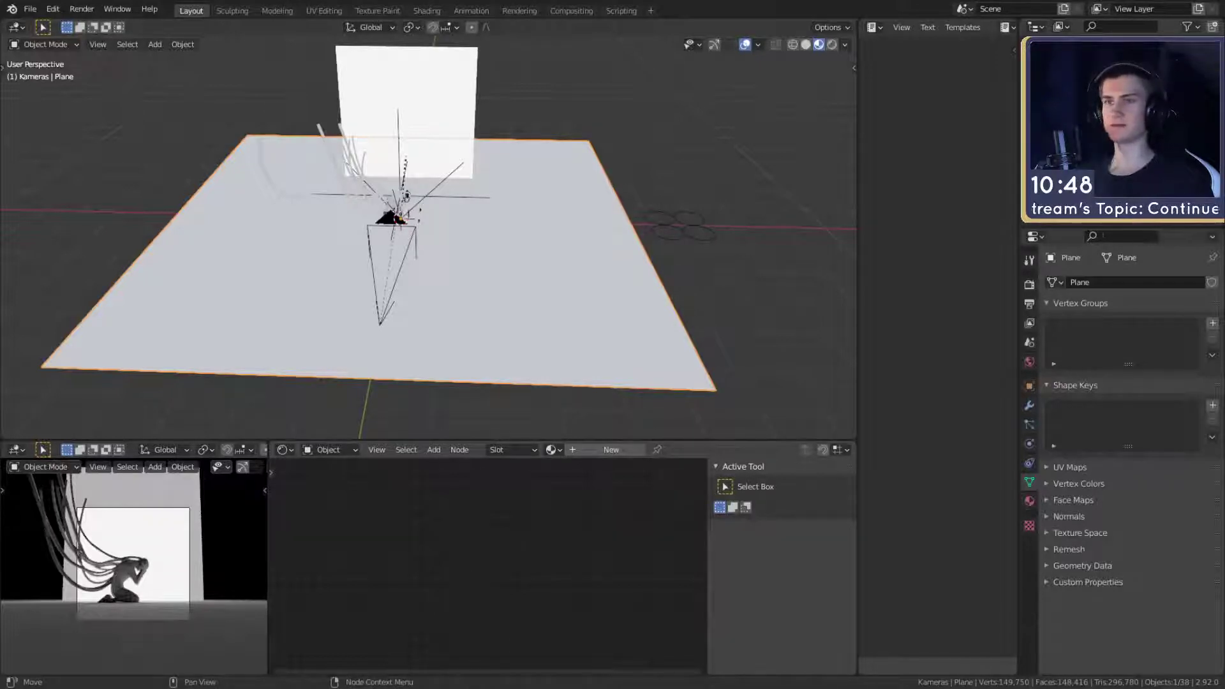
{"action": "left_click", "coordinate": [596, 451]}
{"action": "scroll", "coordinate": [554, 549], "scroll_direction": "down", "scroll_amount": 3}
{"action": "middle_click_drag", "start_coordinate": [575, 525], "coordinate": [633, 513]}
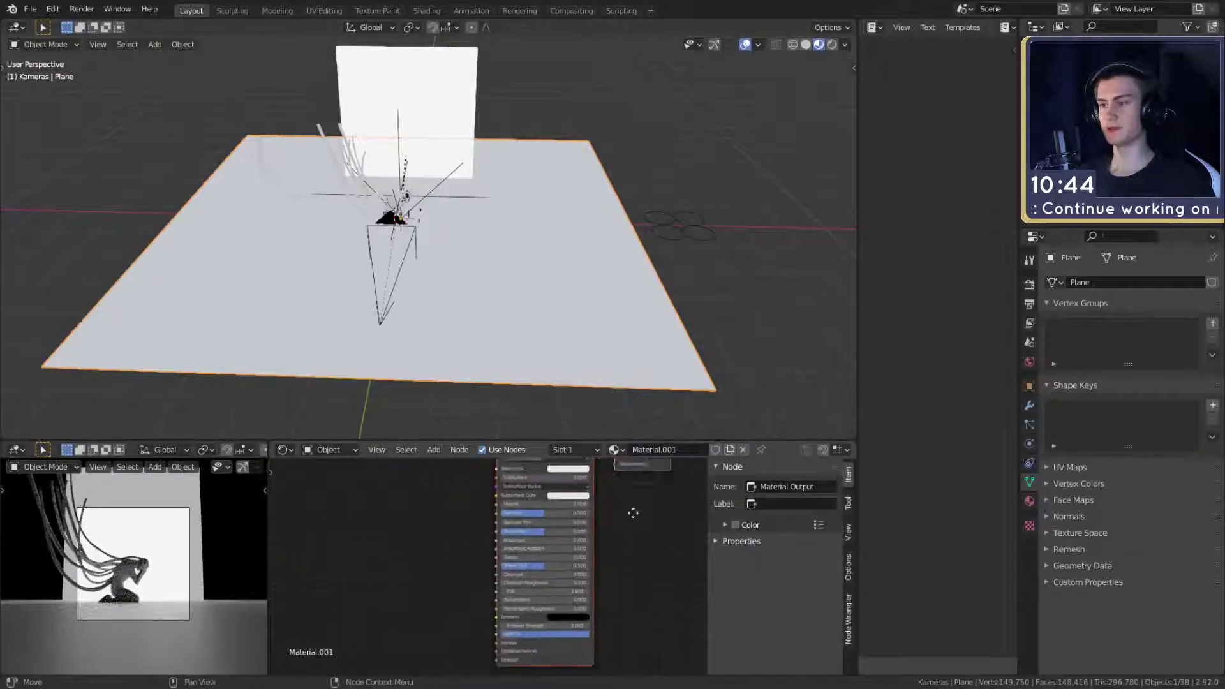
{"action": "scroll", "coordinate": [633, 513], "scroll_direction": "down", "scroll_amount": 2}
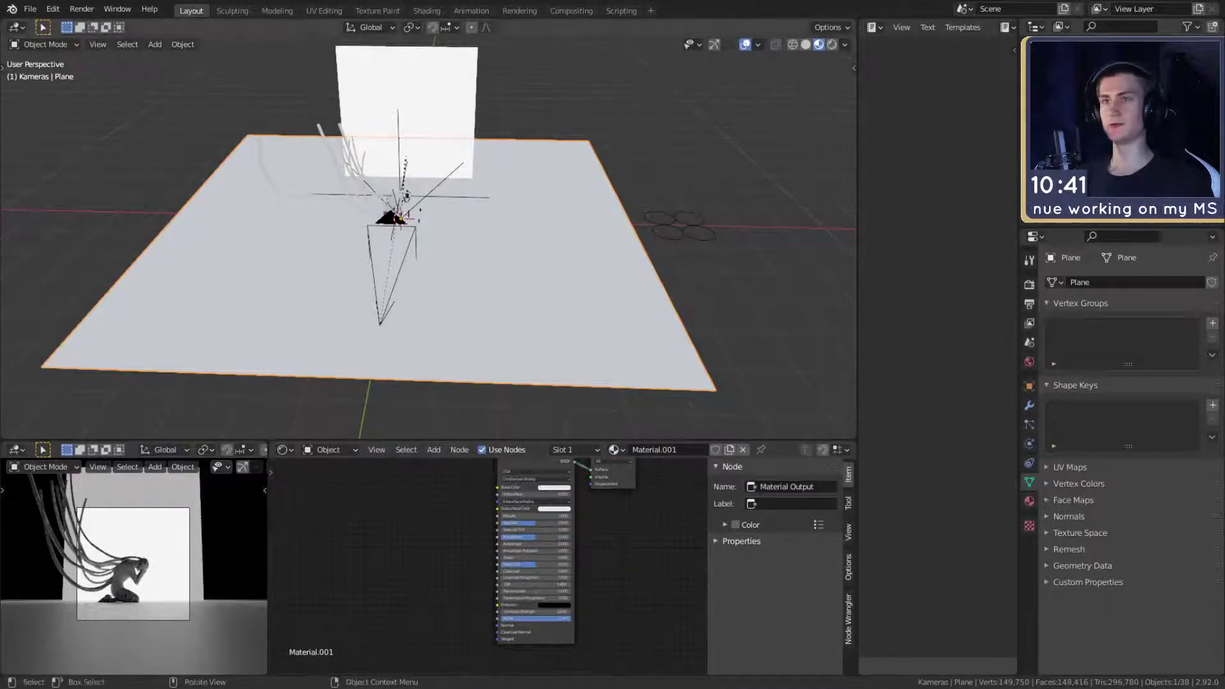
- Bring the grey tile roughness image into the floor material and connect its Color to the Principled BSDF's Roughness
{"action": "left_click_drag", "start_coordinate": [3, 511], "coordinate": [503, 519]}
{"action": "scroll", "coordinate": [395, 542], "scroll_direction": "up", "scroll_amount": 6}
{"action": "scroll", "coordinate": [443, 576], "scroll_direction": "down", "scroll_amount": 2}
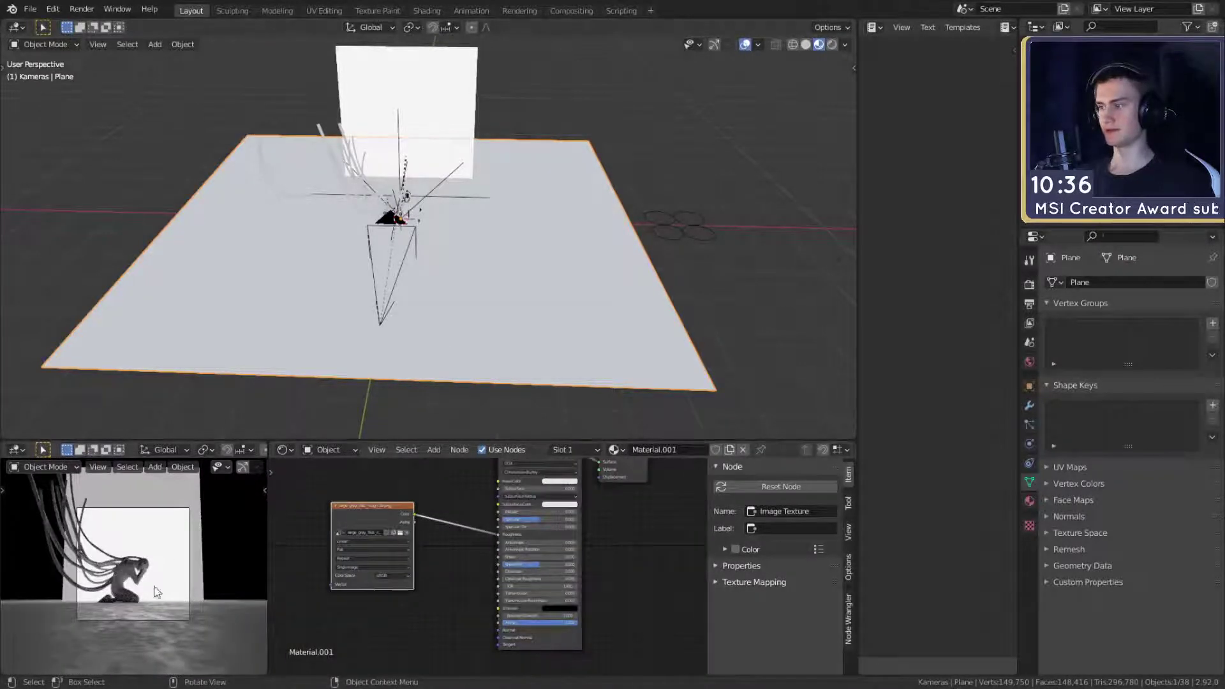
- Examine the ground plane around the camera and figure in Material Preview shading
{"action": "scroll", "coordinate": [384, 358], "scroll_direction": "up", "scroll_amount": 1}
{"action": "scroll", "coordinate": [402, 294], "scroll_direction": "up", "scroll_amount": 2}
{"action": "mouse_move", "coordinate": [384, 358]}
{"action": "middle_mouse_down", "text": "shift"}
{"action": "mouse_move", "coordinate": [400, 279]}
{"action": "mouse_move", "coordinate": [434, 254]}
{"action": "middle_mouse_up", "text": "shift"}
{"action": "scroll", "coordinate": [417, 281], "scroll_direction": "down", "scroll_amount": 3}
{"action": "middle_click_drag", "start_coordinate": [434, 254], "coordinate": [449, 237], "text": "shift"}
{"action": "key", "text": "z"}
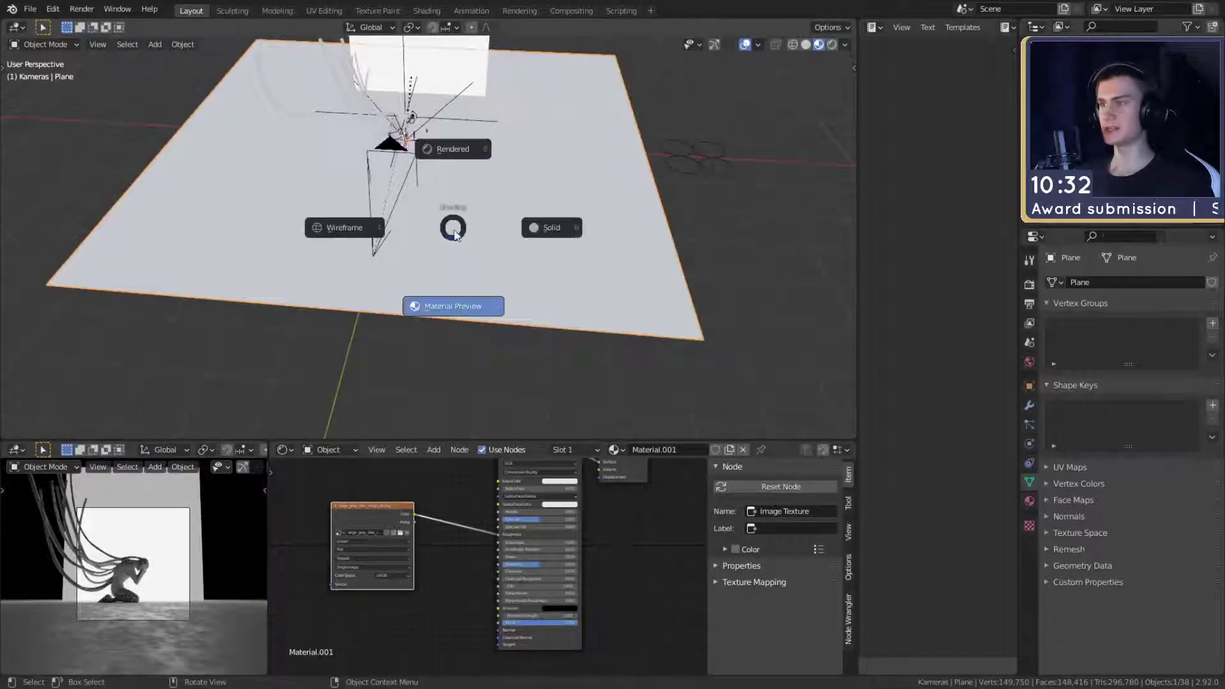
{"action": "left_click", "coordinate": [454, 281]}
{"action": "scroll", "coordinate": [455, 281], "scroll_direction": "up", "scroll_amount": 3}
{"action": "mouse_move", "coordinate": [454, 281]}
{"action": "middle_mouse_down", "text": "shift"}
{"action": "mouse_move", "coordinate": [445, 299]}
{"action": "mouse_move", "coordinate": [456, 260]}
{"action": "mouse_move", "coordinate": [450, 290]}
{"action": "middle_mouse_up", "text": "shift"}
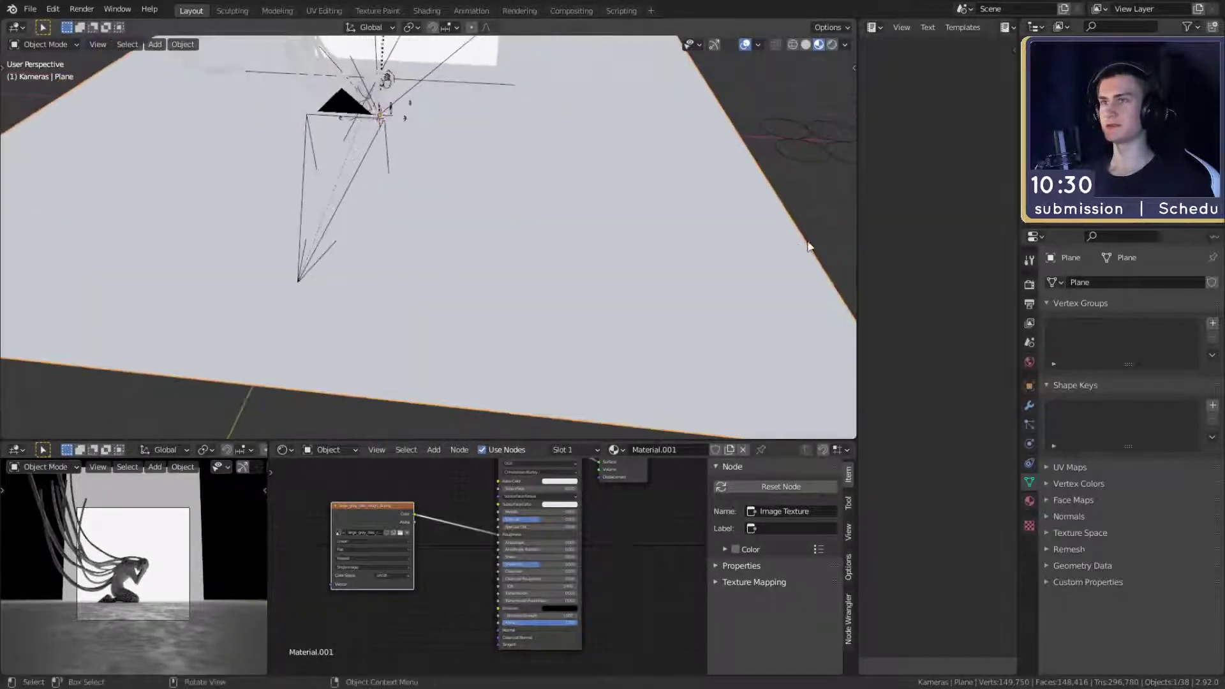
- Add a second grey tile image texture to the floor material and place it below the roughness texture
{"action": "scroll", "coordinate": [432, 600], "scroll_direction": "down", "scroll_amount": 4}
{"action": "middle_click_drag", "start_coordinate": [430, 601], "coordinate": [479, 604]}
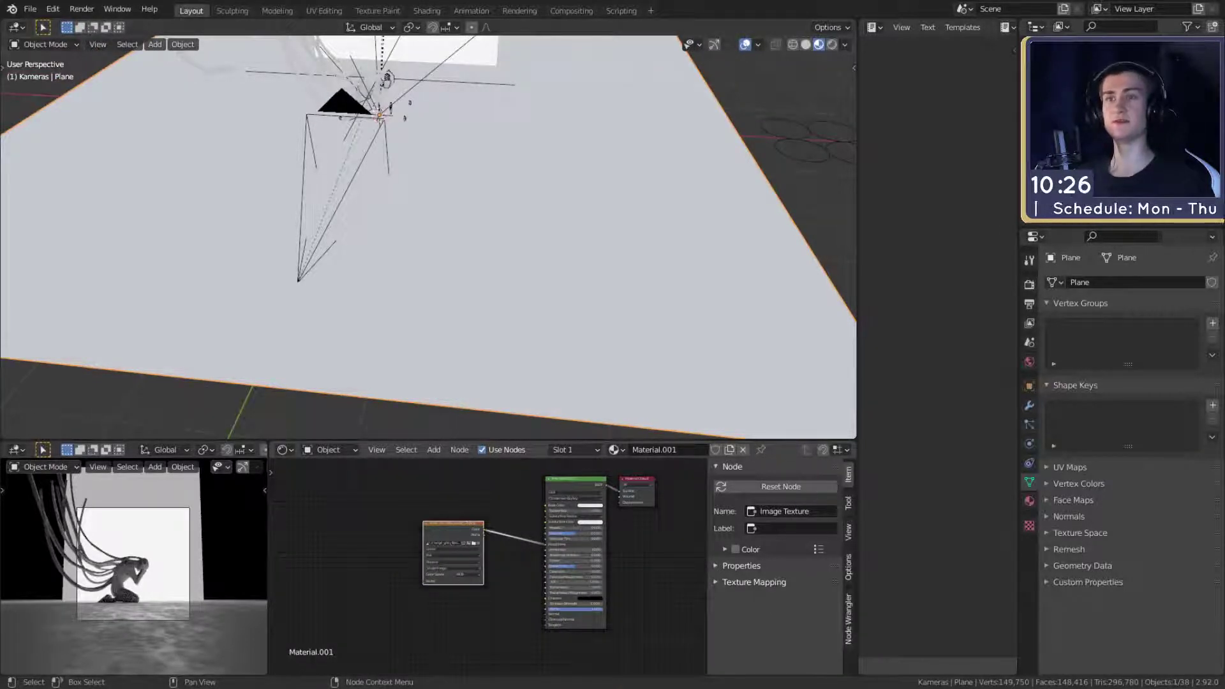
{"action": "key", "text": "shift+d"}
{"action": "left_click", "coordinate": [347, 563]}
{"action": "left_click_drag", "start_coordinate": [347, 563], "coordinate": [375, 611]}
{"action": "left_click_drag", "start_coordinate": [454, 528], "coordinate": [374, 528]}
{"action": "scroll", "coordinate": [423, 564], "scroll_direction": "up", "scroll_amount": 3}
{"action": "middle_click_drag", "start_coordinate": [429, 580], "coordinate": [486, 519]}
{"action": "left_click_drag", "start_coordinate": [486, 520], "coordinate": [385, 567]}
{"action": "left_click", "coordinate": [507, 542]}
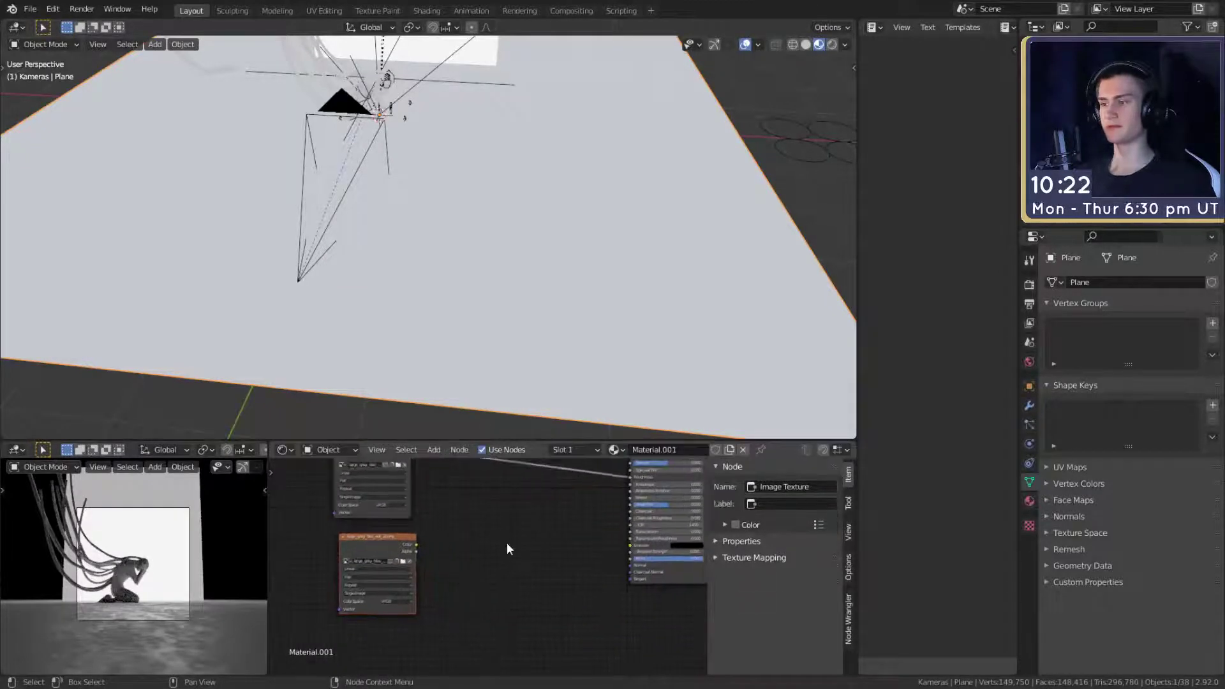
- Add a ColorRamp node beside the second image texture and feed the texture's Color into its Fac input
{"action": "key", "text": "shift+a"}
{"action": "mouse_move", "coordinate": [447, 573]}
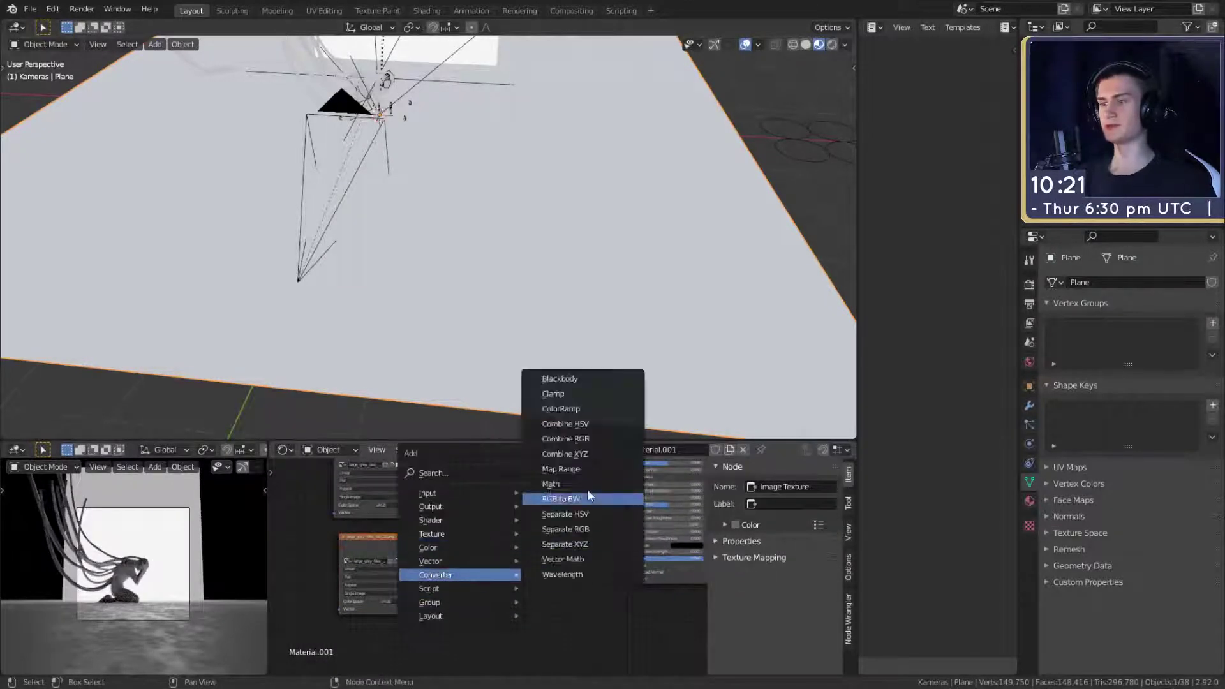
{"action": "left_click", "coordinate": [577, 420]}
{"action": "left_click", "coordinate": [441, 531]}
{"action": "scroll", "coordinate": [401, 562], "scroll_direction": "up", "scroll_amount": 1}
{"action": "left_click_drag", "start_coordinate": [397, 539], "coordinate": [420, 607]}
{"action": "key", "text": "Home"}
- Add a Bump node, connecting the ColorRamp's Color to its Height and its Normal output to the Principled BSDF's Normal
{"action": "mouse_move", "coordinate": [452, 548]}
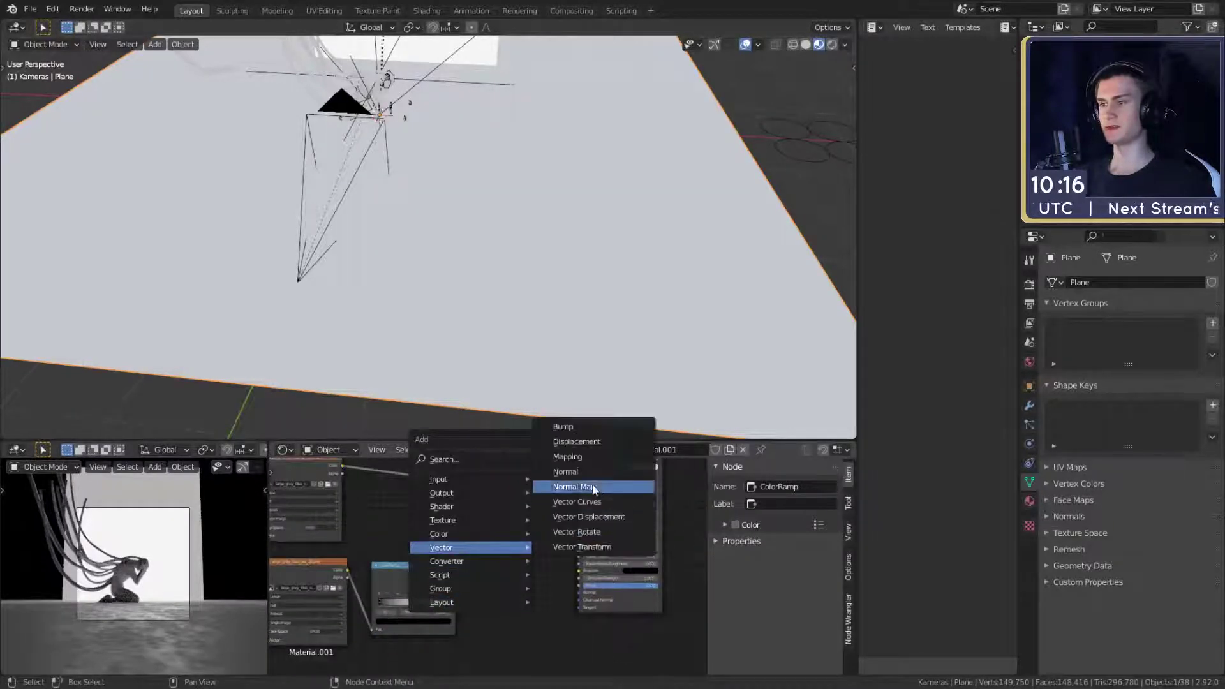
{"action": "left_click", "coordinate": [584, 439]}
{"action": "right_click", "coordinate": [482, 550]}
{"action": "key", "text": "shift+a"}
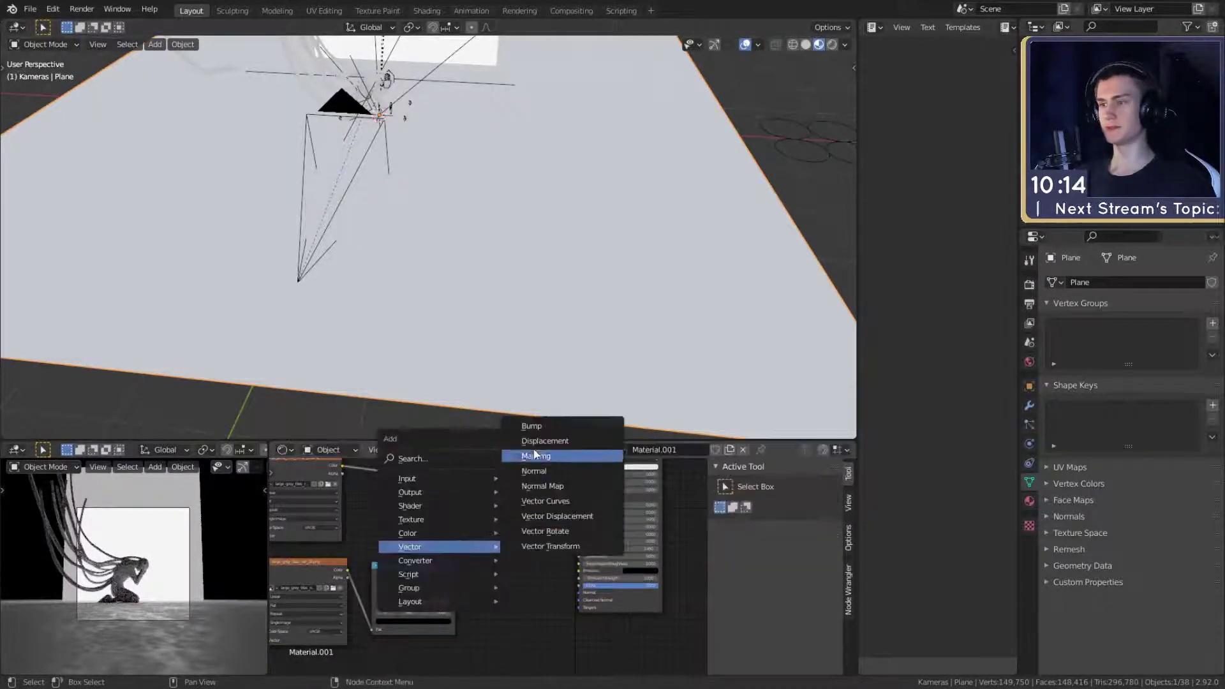
{"action": "left_click", "coordinate": [535, 427]}
{"action": "left_click", "coordinate": [493, 567]}
{"action": "scroll", "coordinate": [490, 567], "scroll_direction": "up", "scroll_amount": 4}
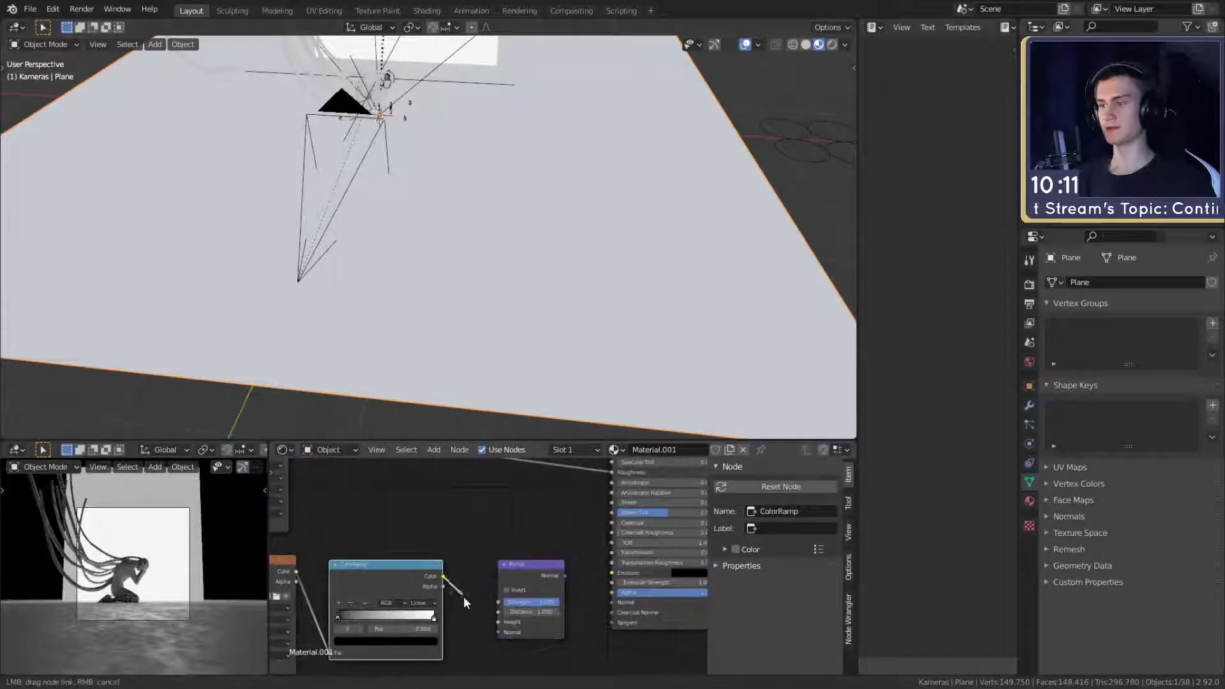
{"action": "left_click_drag", "start_coordinate": [564, 575], "coordinate": [611, 604]}
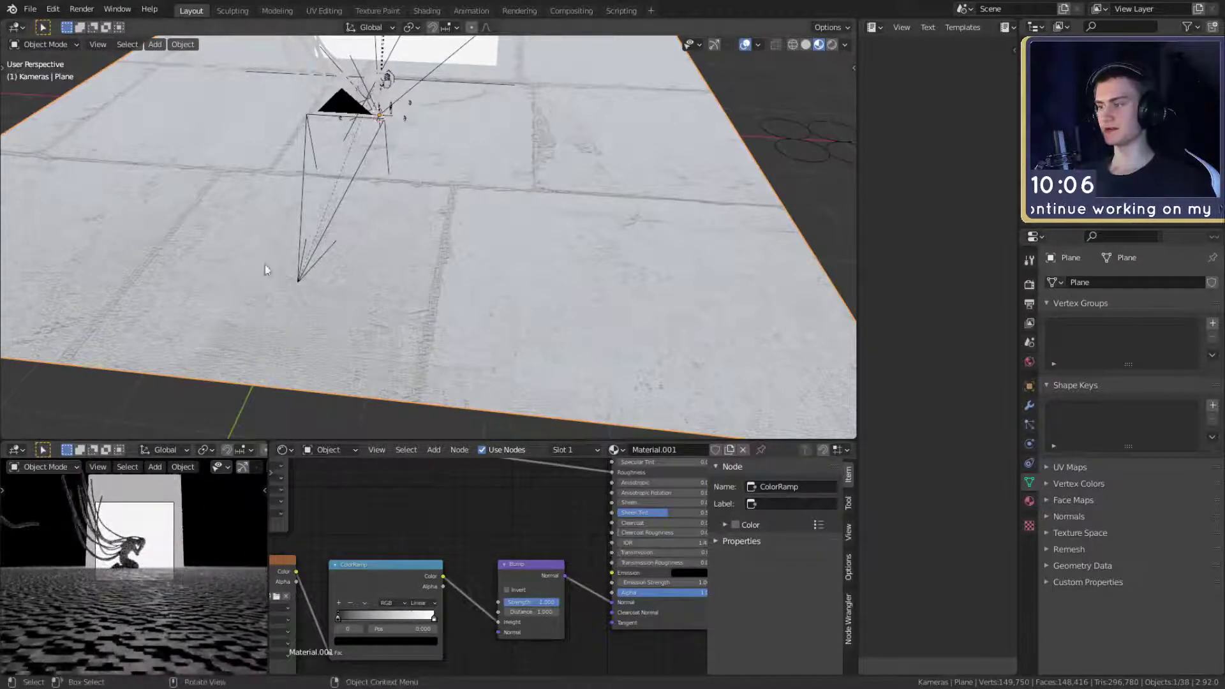
{"action": "scroll", "coordinate": [433, 303], "scroll_direction": "down", "scroll_amount": 3}
{"action": "scroll", "coordinate": [434, 303], "scroll_direction": "up", "scroll_amount": 4}
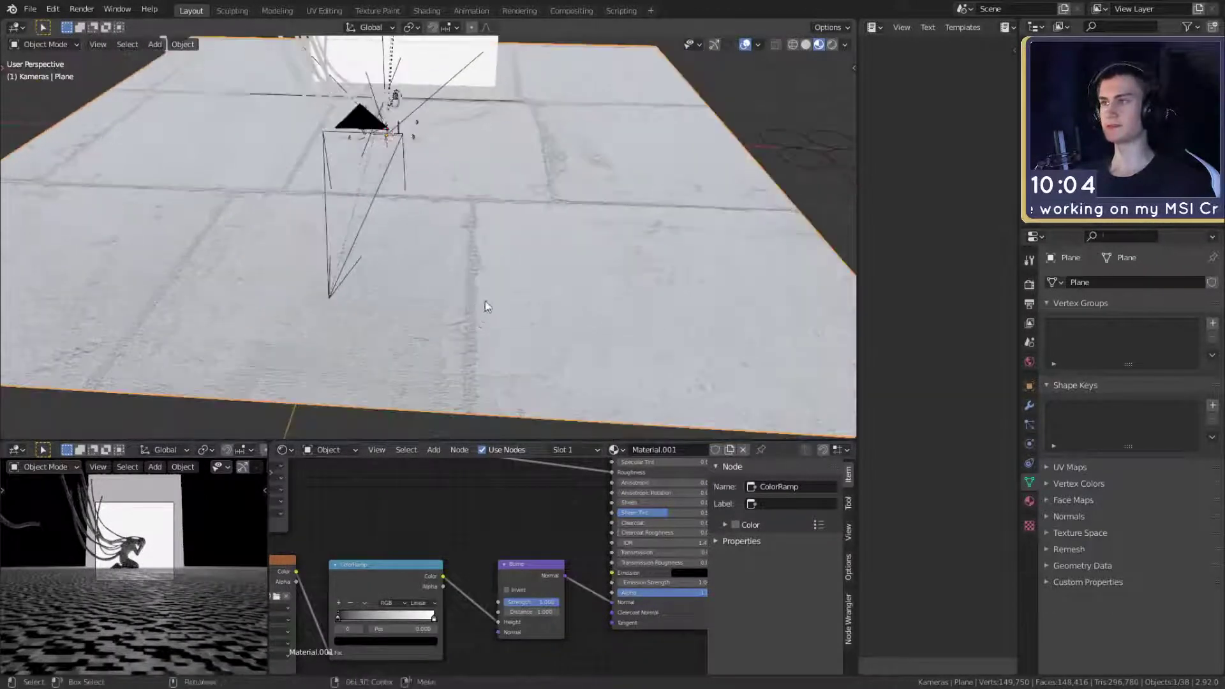
- Add Texture Coordinate and Mapping nodes to the lower tile image texture and move them aside, clear of the image textures
{"action": "scroll", "coordinate": [486, 304], "scroll_direction": "down", "scroll_amount": 6}
{"action": "middle_click_drag", "start_coordinate": [510, 245], "coordinate": [508, 270], "text": "shift"}
{"action": "scroll", "coordinate": [467, 576], "scroll_direction": "down", "scroll_amount": 6}
{"action": "middle_click_drag", "start_coordinate": [378, 551], "coordinate": [522, 545]}
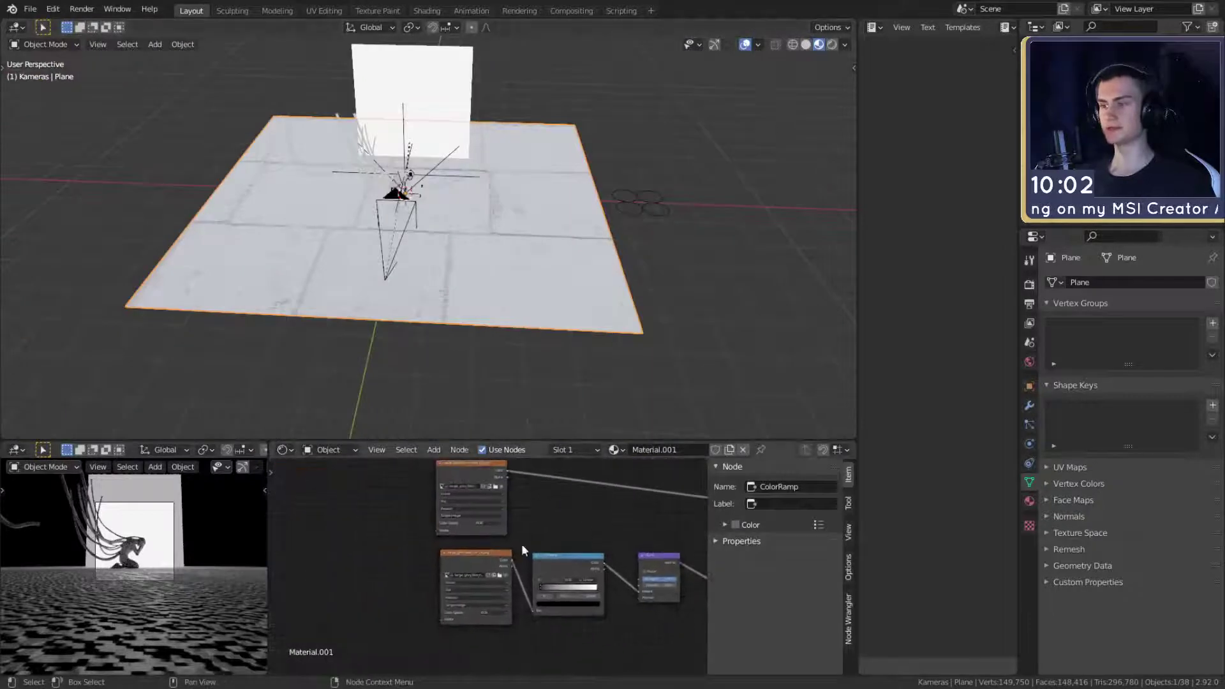
{"action": "left_click", "coordinate": [500, 564]}
{"action": "key", "text": "ctrl+t"}
{"action": "scroll", "coordinate": [531, 534], "scroll_direction": "up", "scroll_amount": 2}
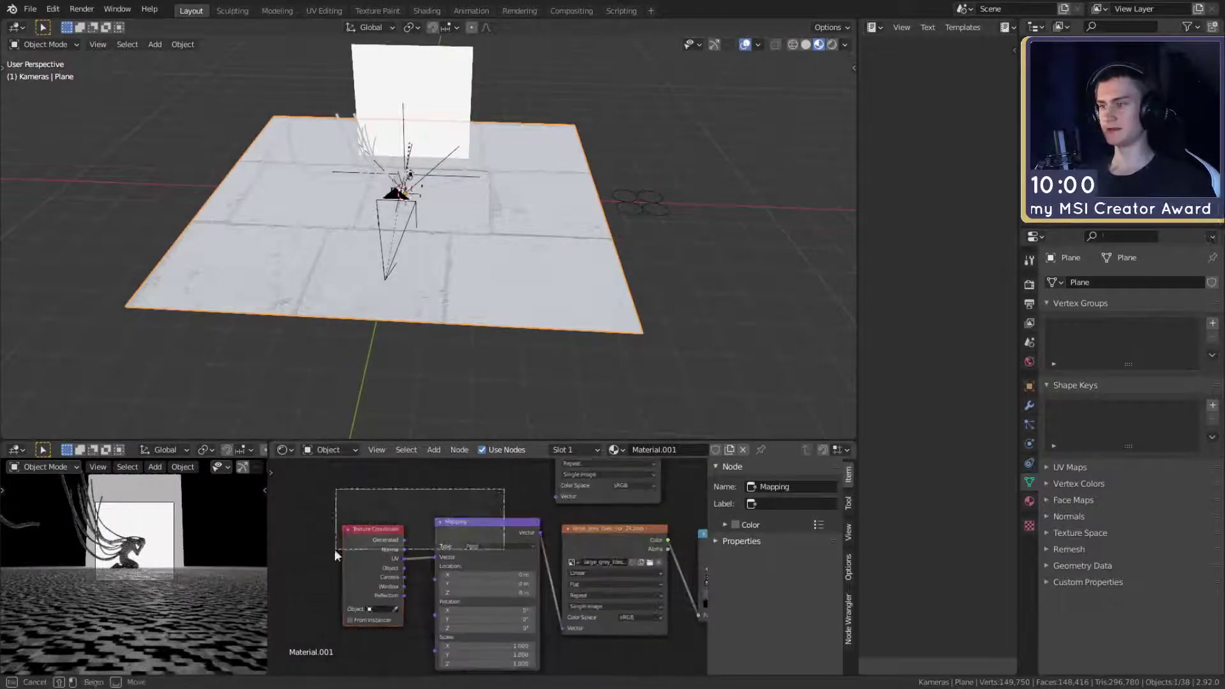
{"action": "left_click_drag", "start_coordinate": [472, 518], "coordinate": [357, 463]}
- Connect the Mapping node's Vector output to the Vector input of the upper roughness image texture as well
{"action": "scroll", "coordinate": [466, 516], "scroll_direction": "down", "scroll_amount": 4}
{"action": "middle_click_drag", "start_coordinate": [483, 495], "coordinate": [464, 537]}
{"action": "scroll", "coordinate": [468, 545], "scroll_direction": "up", "scroll_amount": 4}
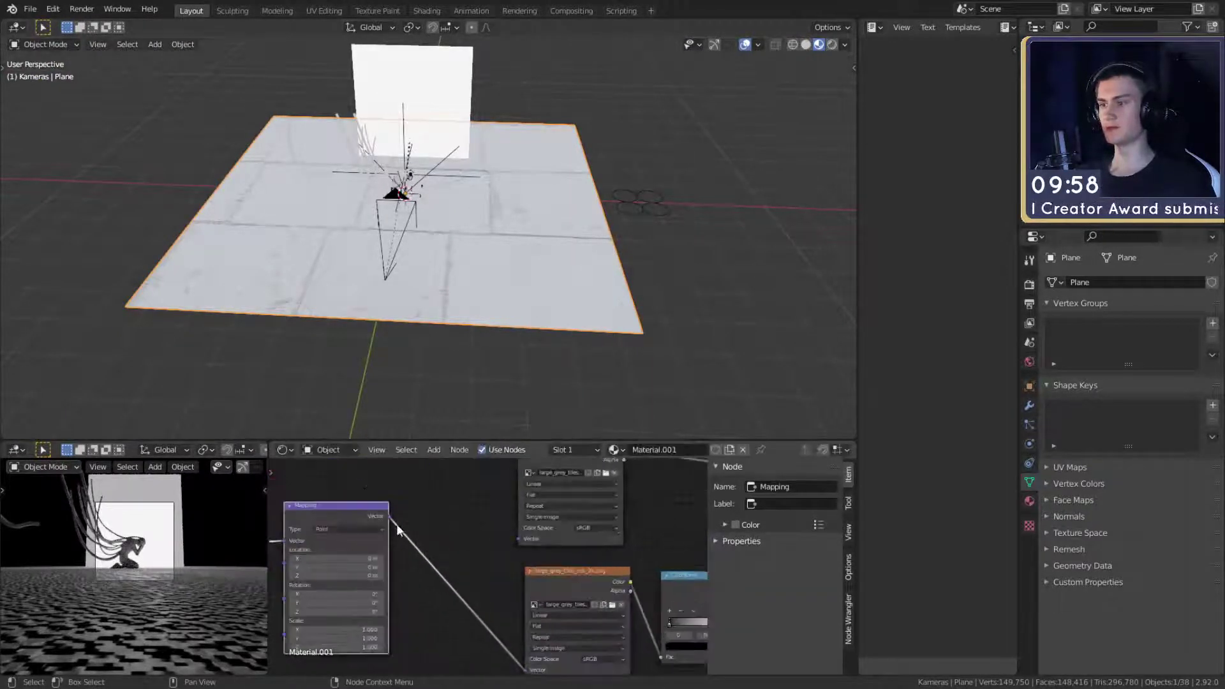
{"action": "left_click_drag", "start_coordinate": [455, 528], "coordinate": [518, 539]}
- Raise the Mapping node's X, Y and Z scale to 35.86 and check the tile size in the camera view
{"action": "scroll", "coordinate": [503, 562], "scroll_direction": "down", "scroll_amount": 4}
{"action": "middle_click_drag", "start_coordinate": [487, 564], "coordinate": [612, 582]}
{"action": "scroll", "coordinate": [615, 593], "scroll_direction": "up", "scroll_amount": 9}
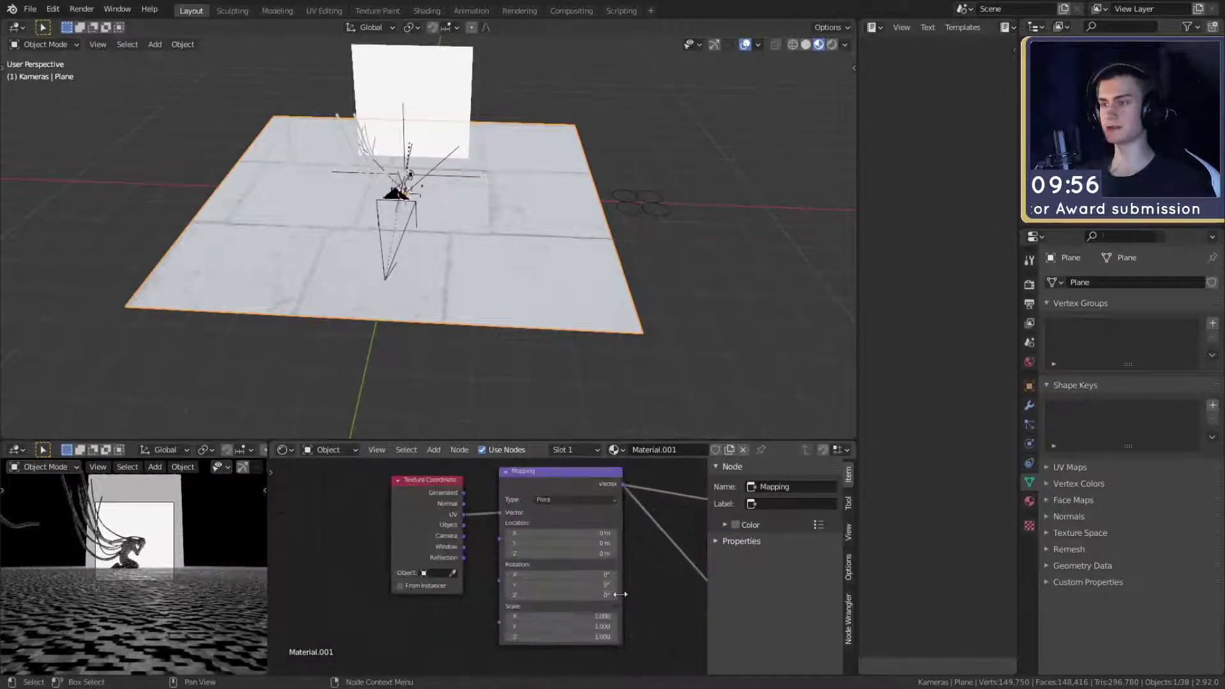
{"action": "middle_click_drag", "start_coordinate": [625, 636], "coordinate": [584, 603]}
{"action": "left_click_drag", "start_coordinate": [498, 582], "coordinate": [768, 609]}
{"action": "scroll", "coordinate": [399, 198], "scroll_direction": "up", "scroll_amount": 7}
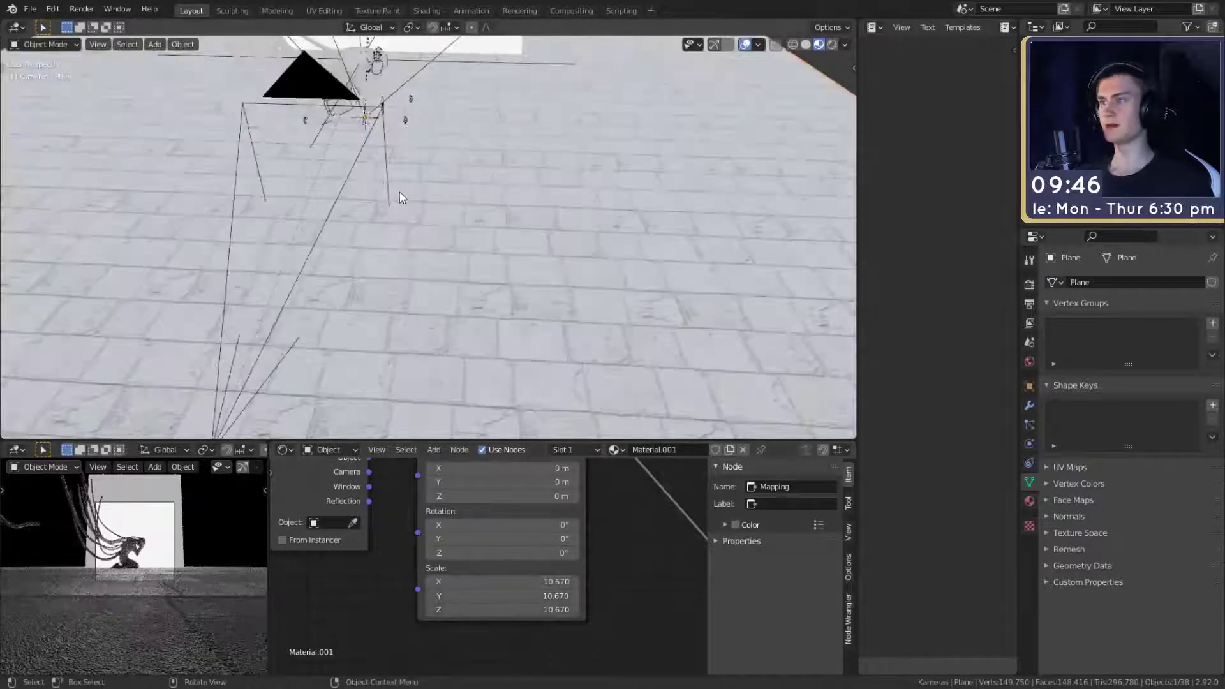
{"action": "middle_click_drag", "start_coordinate": [376, 194], "coordinate": [483, 254]}
{"action": "left_click_drag", "start_coordinate": [497, 581], "coordinate": [702, 581]}
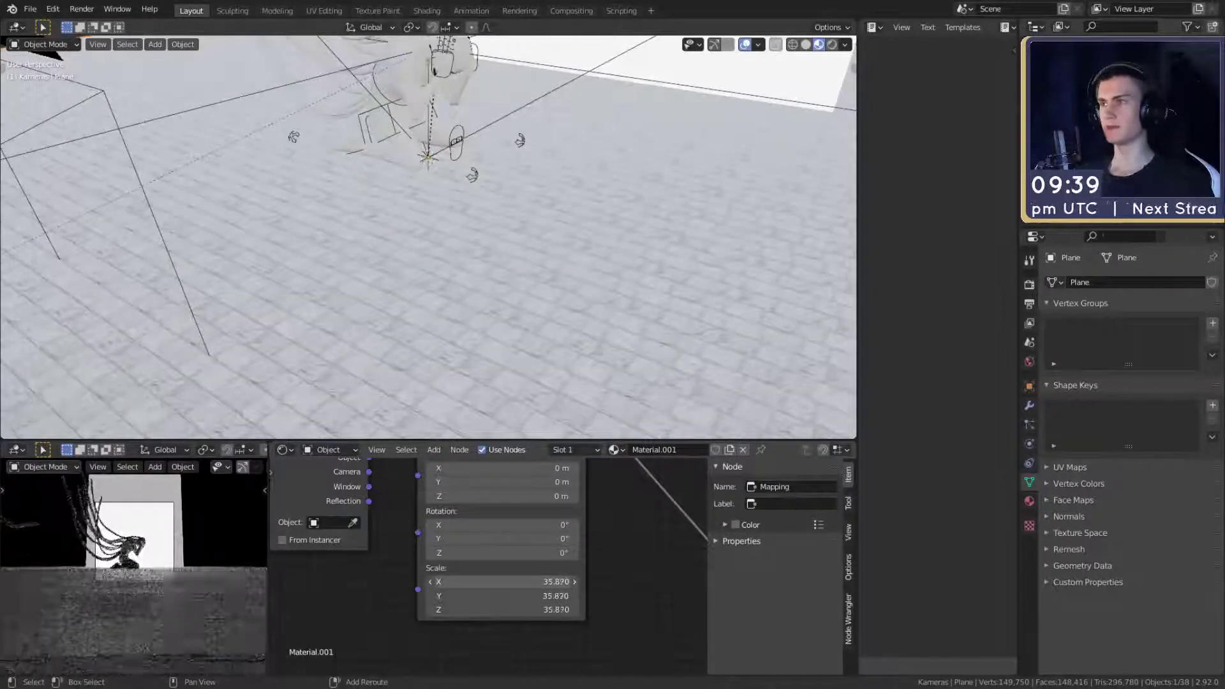
{"action": "middle_click_drag", "start_coordinate": [491, 288], "coordinate": [525, 358]}
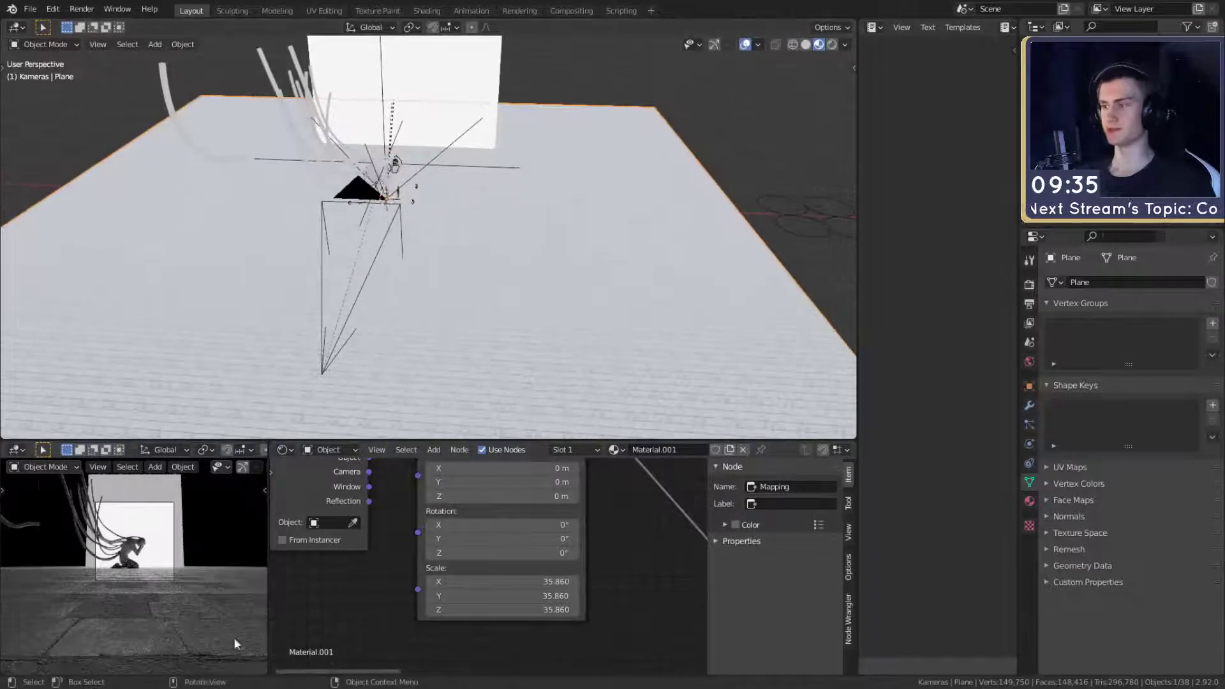
{"action": "scroll", "coordinate": [213, 610], "scroll_direction": "up", "scroll_amount": 6}
{"action": "scroll", "coordinate": [209, 609], "scroll_direction": "down", "scroll_amount": 4}
{"action": "scroll", "coordinate": [623, 565], "scroll_direction": "down", "scroll_amount": 5}
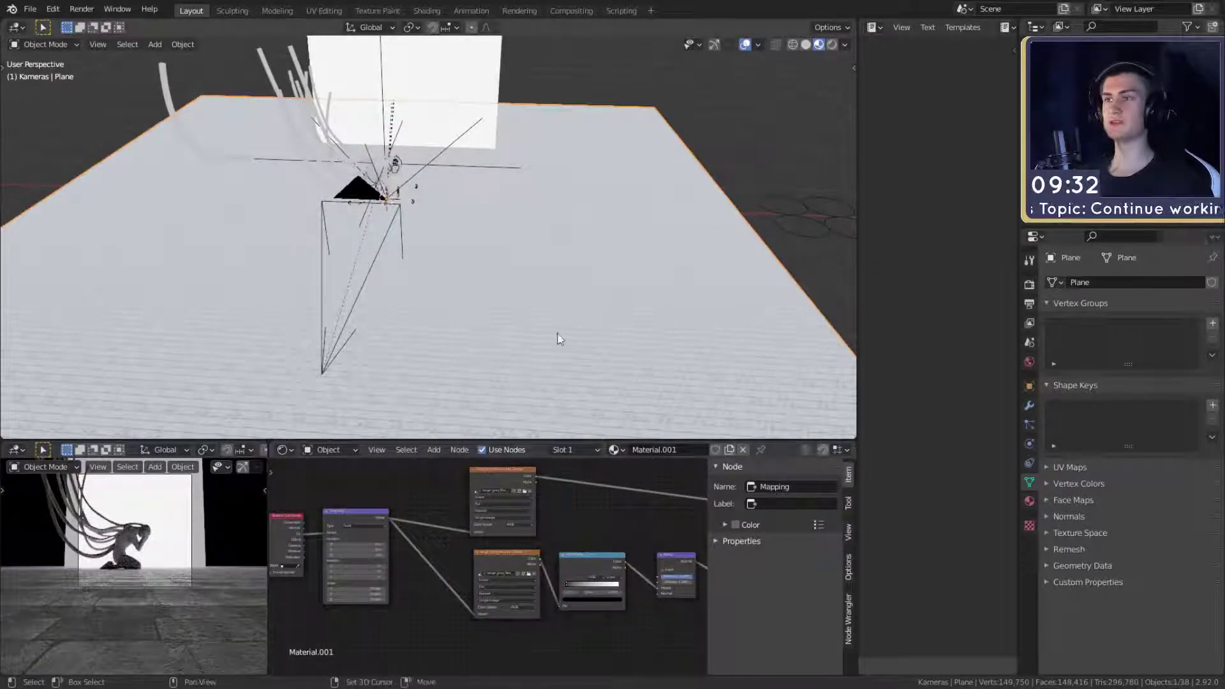
- Add a Subdivision Surface modifier to the floor plane, set to Simple with Adaptive Subdivision enabled
{"action": "middle_click_drag", "start_coordinate": [557, 338], "coordinate": [523, 310]}
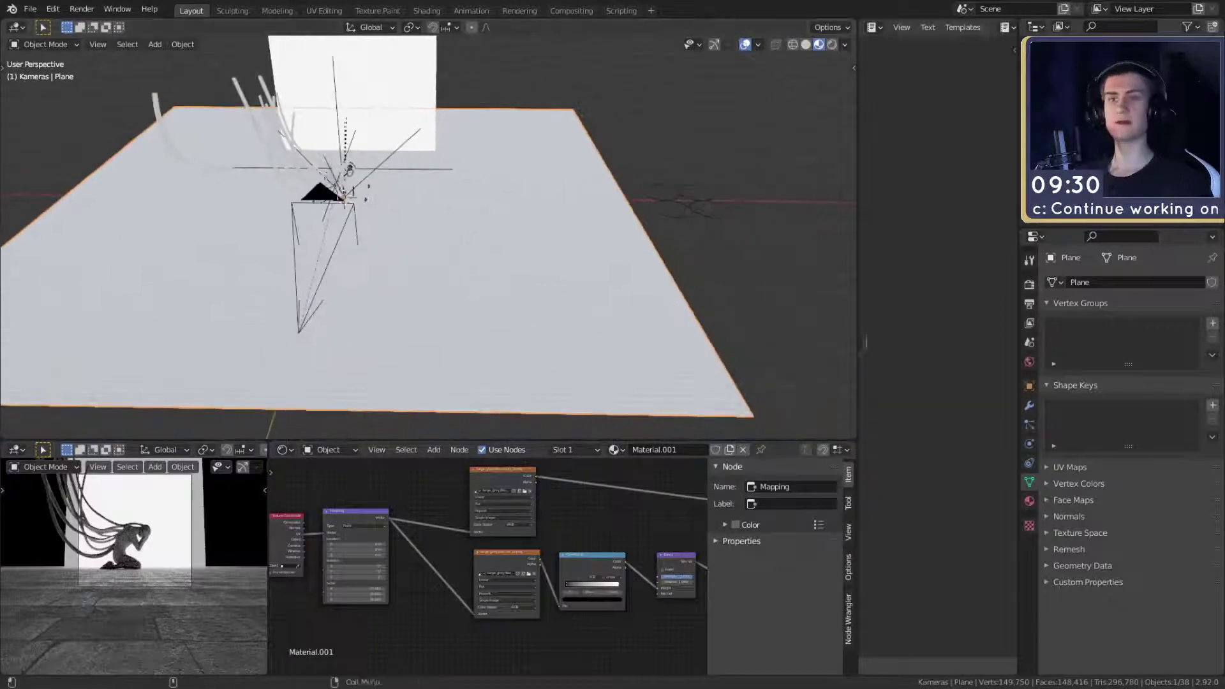
{"action": "left_click", "coordinate": [1029, 406]}
{"action": "left_click", "coordinate": [1087, 284]}
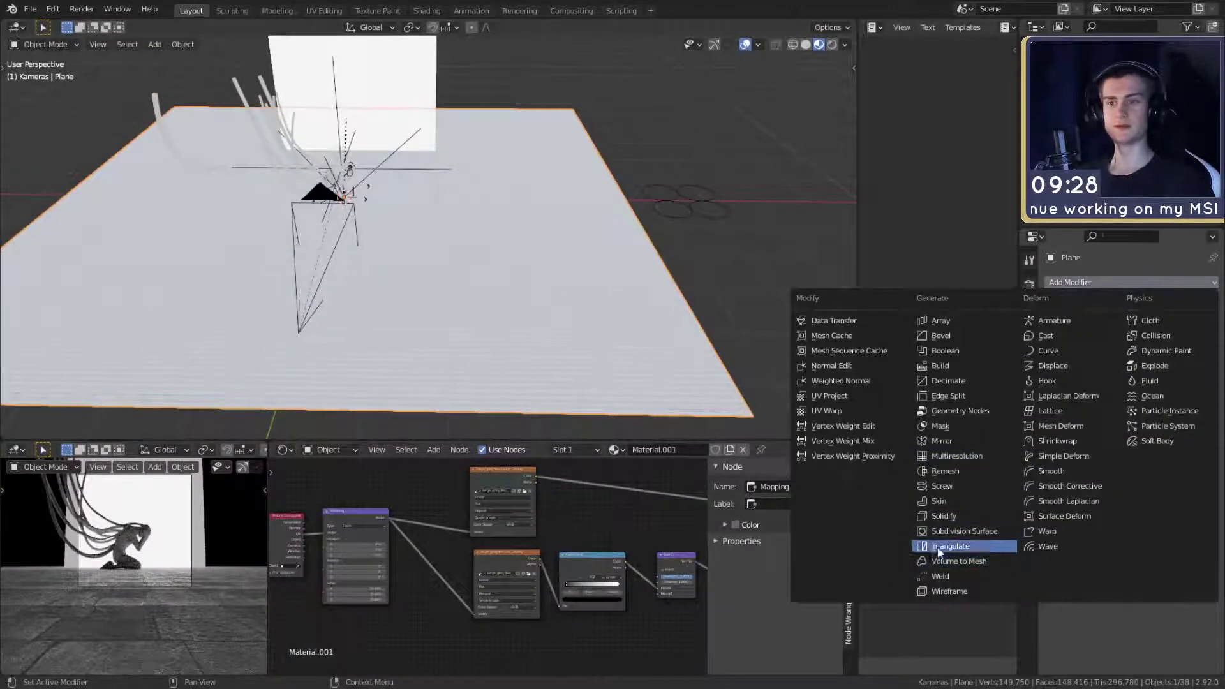
{"action": "left_click", "coordinate": [963, 531]}
{"action": "left_click", "coordinate": [1188, 328]}
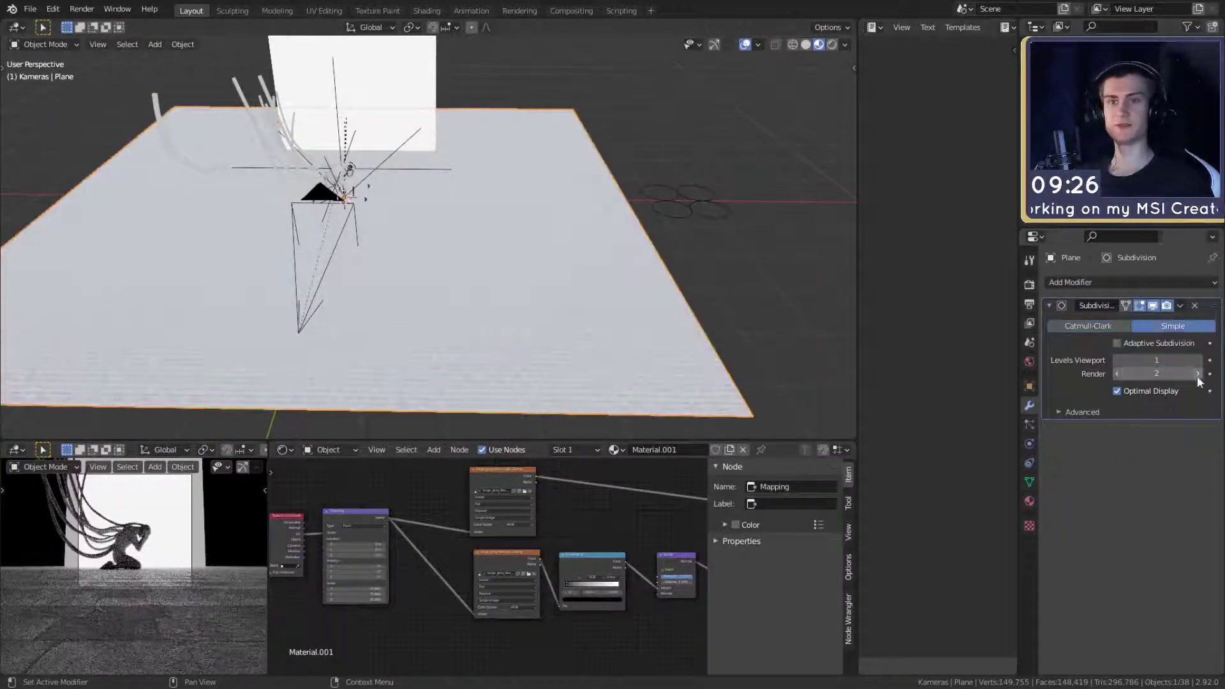
{"action": "left_click", "coordinate": [1117, 343]}
{"action": "scroll", "coordinate": [467, 311], "scroll_direction": "up", "scroll_amount": 1}
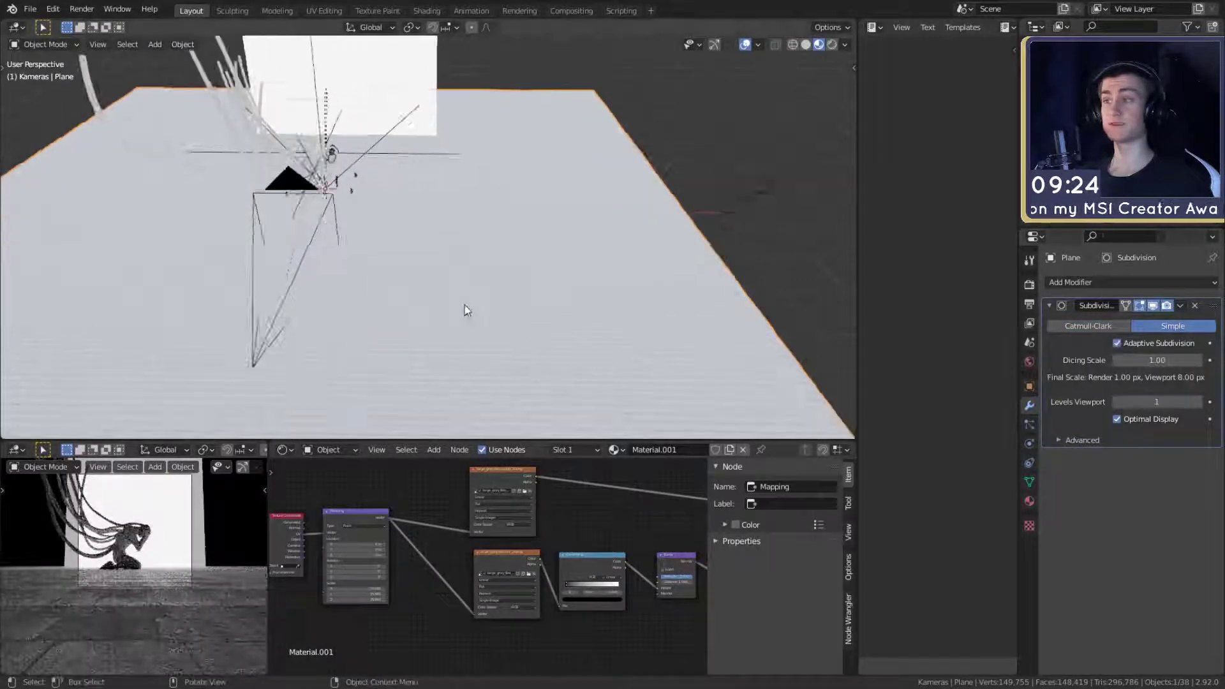
- Set the floor material's surface displacement method to Displacement and Bump
{"action": "middle_click_drag", "start_coordinate": [467, 311], "coordinate": [517, 341], "text": "shift"}
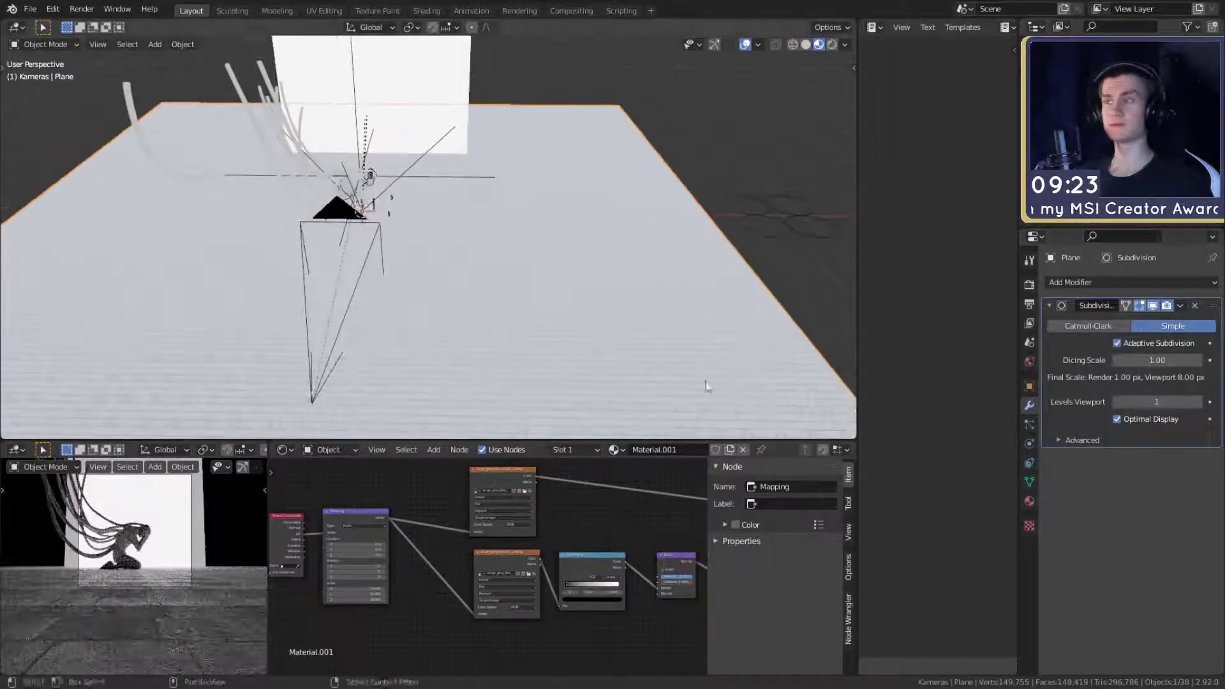
{"action": "left_click", "coordinate": [1030, 500]}
{"action": "scroll", "coordinate": [1085, 495], "scroll_direction": "down", "scroll_amount": 10}
{"action": "left_click", "coordinate": [1048, 635]}
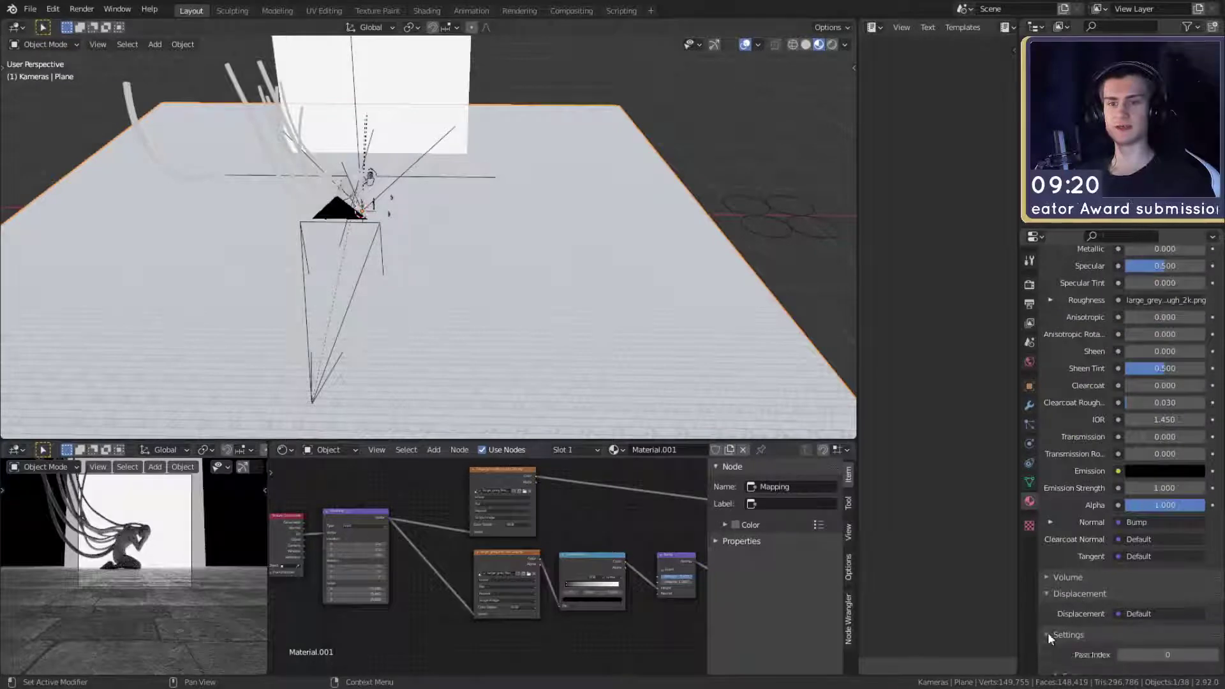
{"action": "scroll", "coordinate": [1068, 540], "scroll_direction": "down", "scroll_amount": 7}
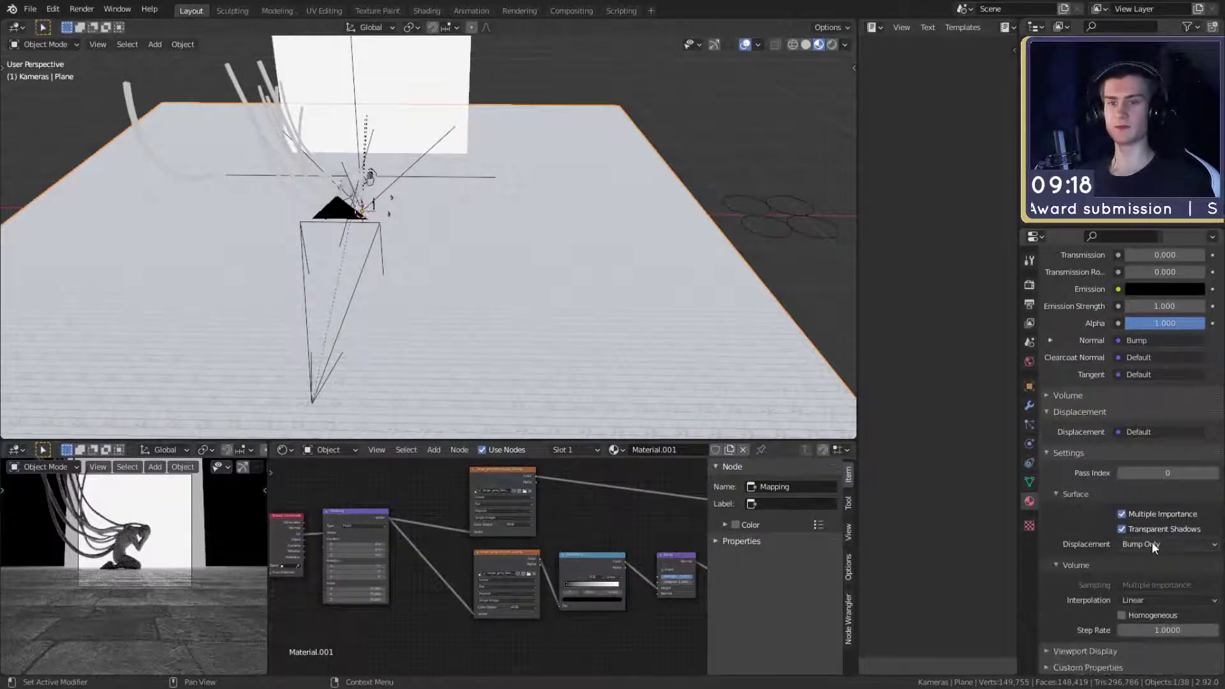
{"action": "left_click", "coordinate": [1152, 543]}
{"action": "left_click", "coordinate": [1134, 590]}
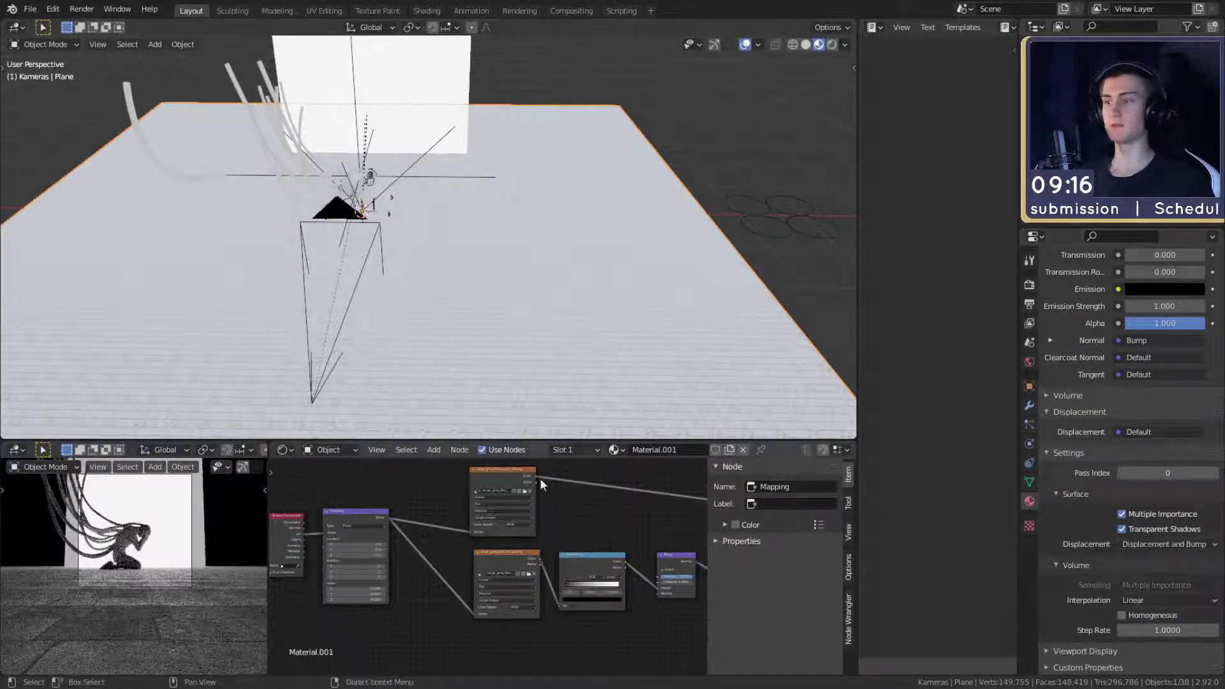
- Spread out the floor's node tree, moving the Material Output farther from the Principled BSDF and the ColorRamp with its texture away from the Bump node
{"action": "middle_click_drag", "start_coordinate": [539, 477], "coordinate": [526, 572]}
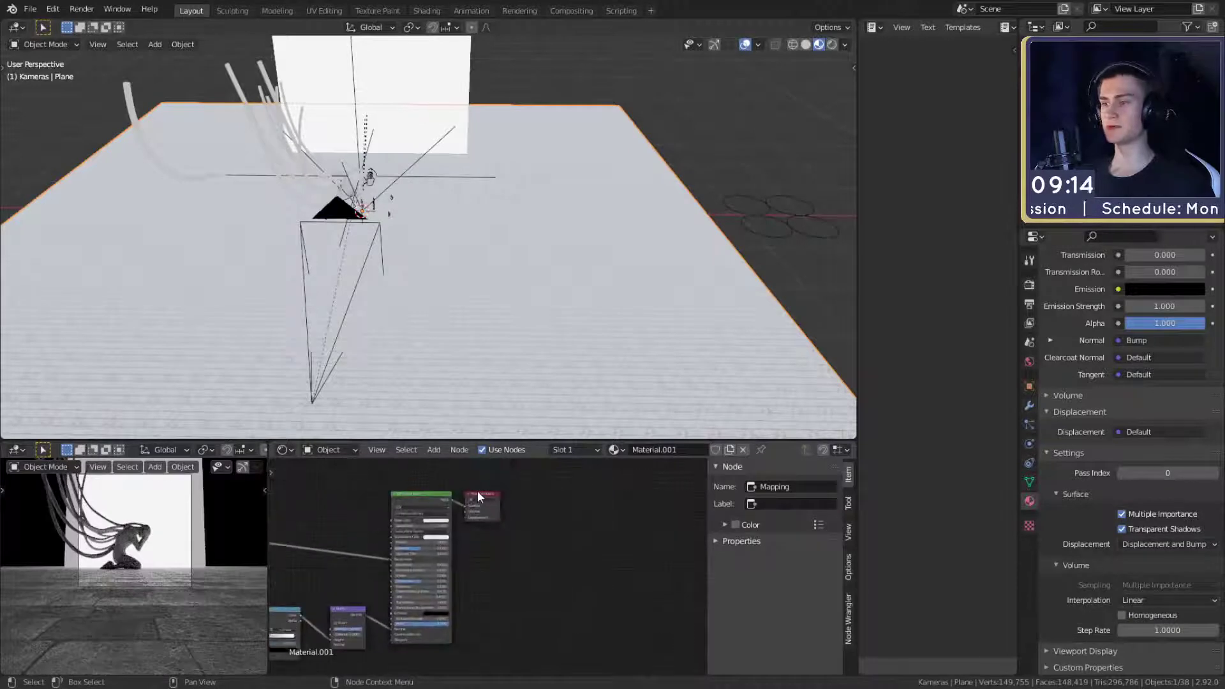
{"action": "left_click_drag", "start_coordinate": [480, 492], "coordinate": [647, 495]}
{"action": "middle_click_drag", "start_coordinate": [422, 534], "coordinate": [457, 522]}
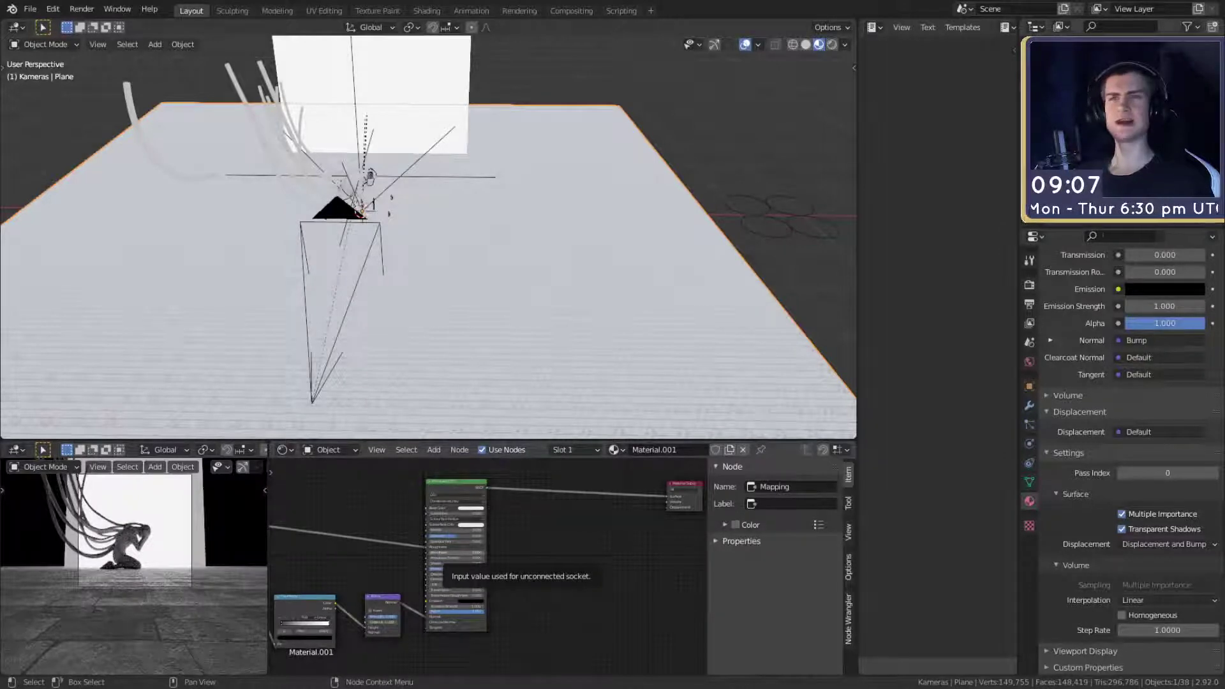
{"action": "middle_click_drag", "start_coordinate": [565, 570], "coordinate": [458, 601]}
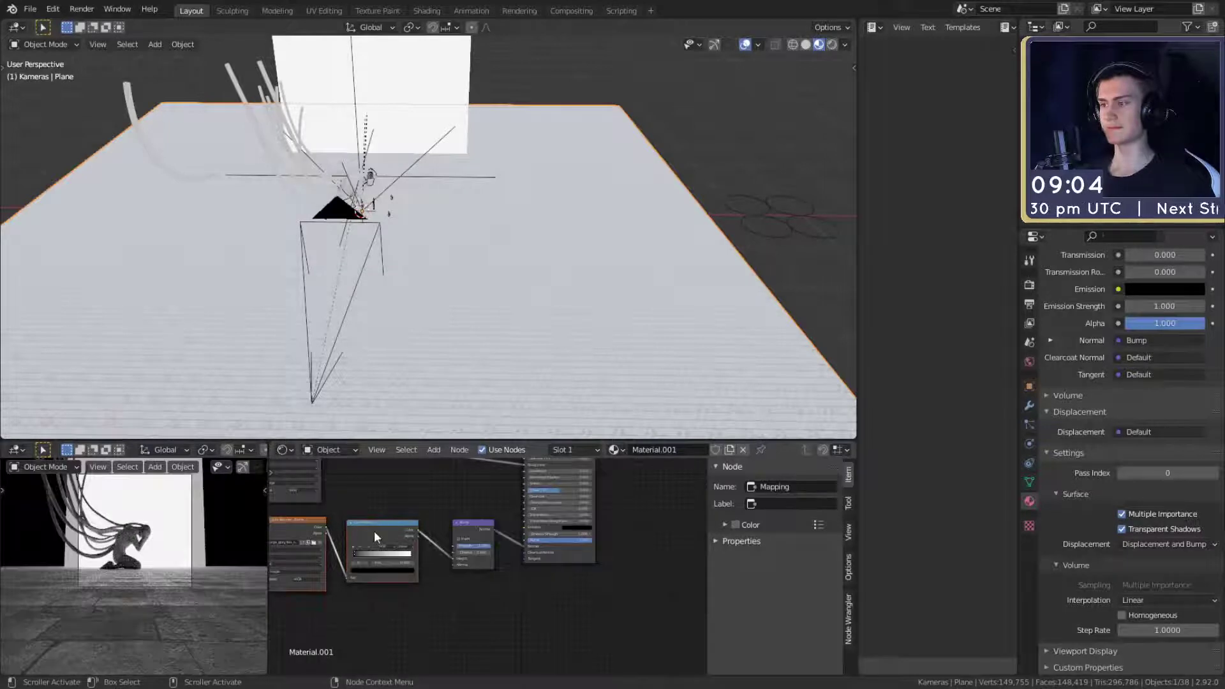
{"action": "left_click_drag", "start_coordinate": [373, 530], "coordinate": [362, 553]}
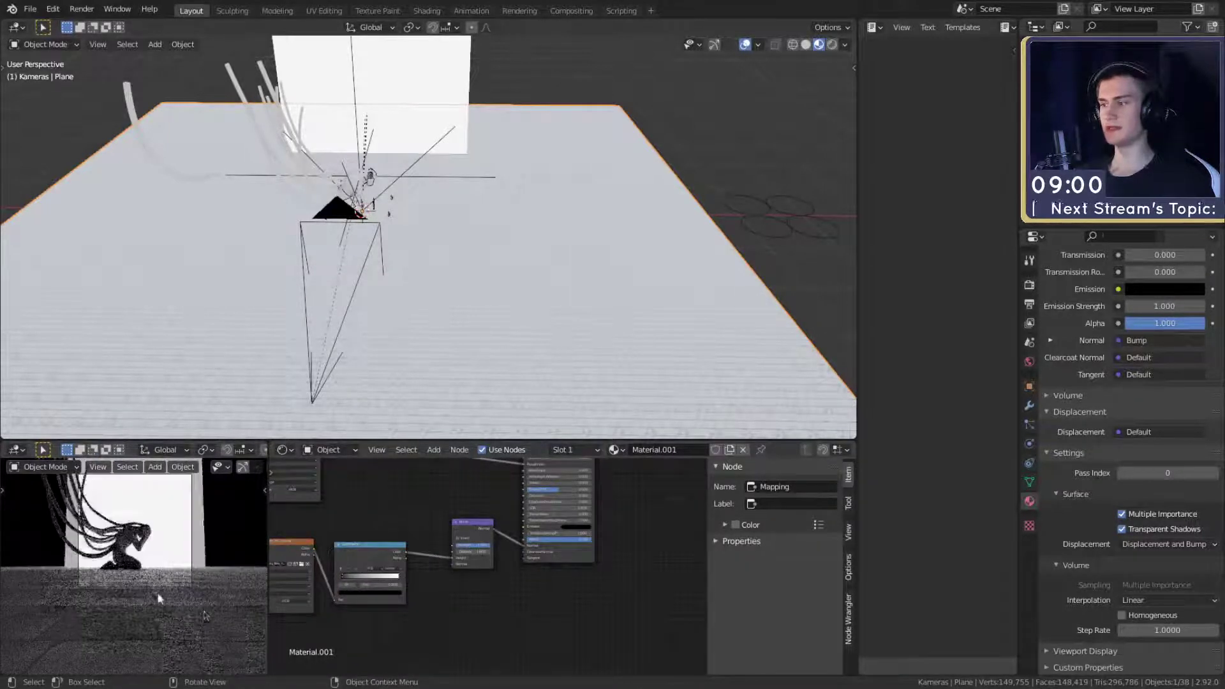
- Add a Displacement node beyond the Principled BSDF and connect its output to the Material Output's Displacement input
{"action": "middle_click_drag", "start_coordinate": [522, 607], "coordinate": [489, 601]}
{"action": "key", "text": "shift+a"}
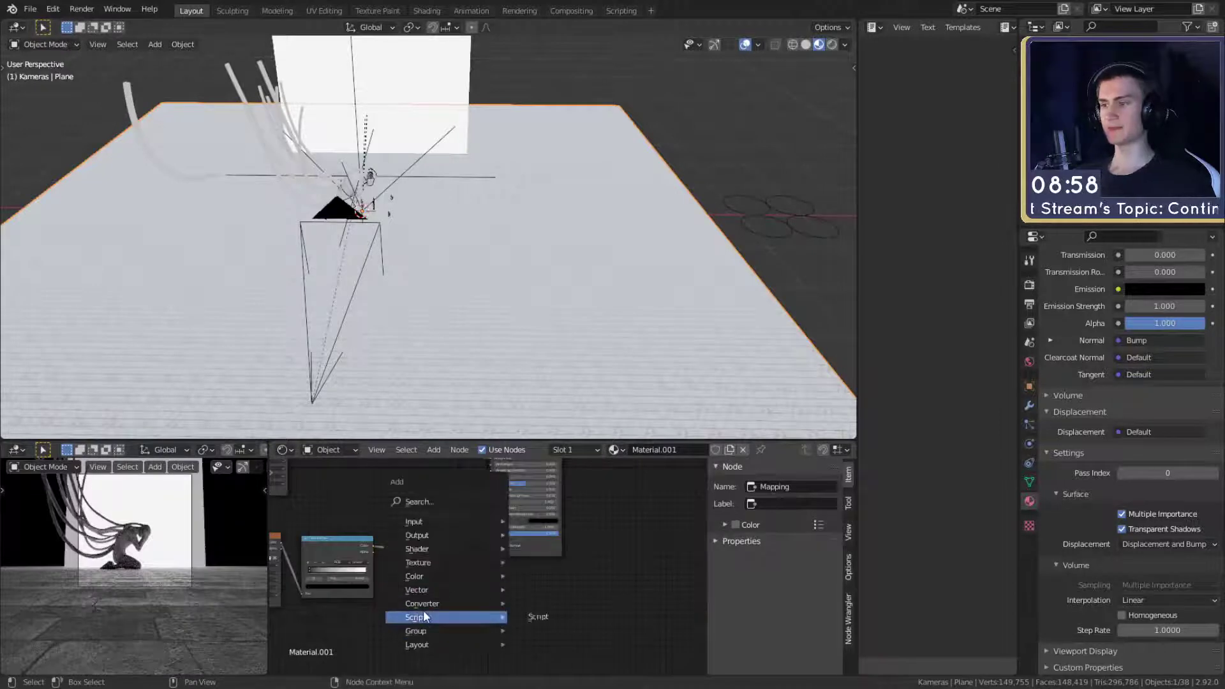
{"action": "mouse_move", "coordinate": [424, 592]}
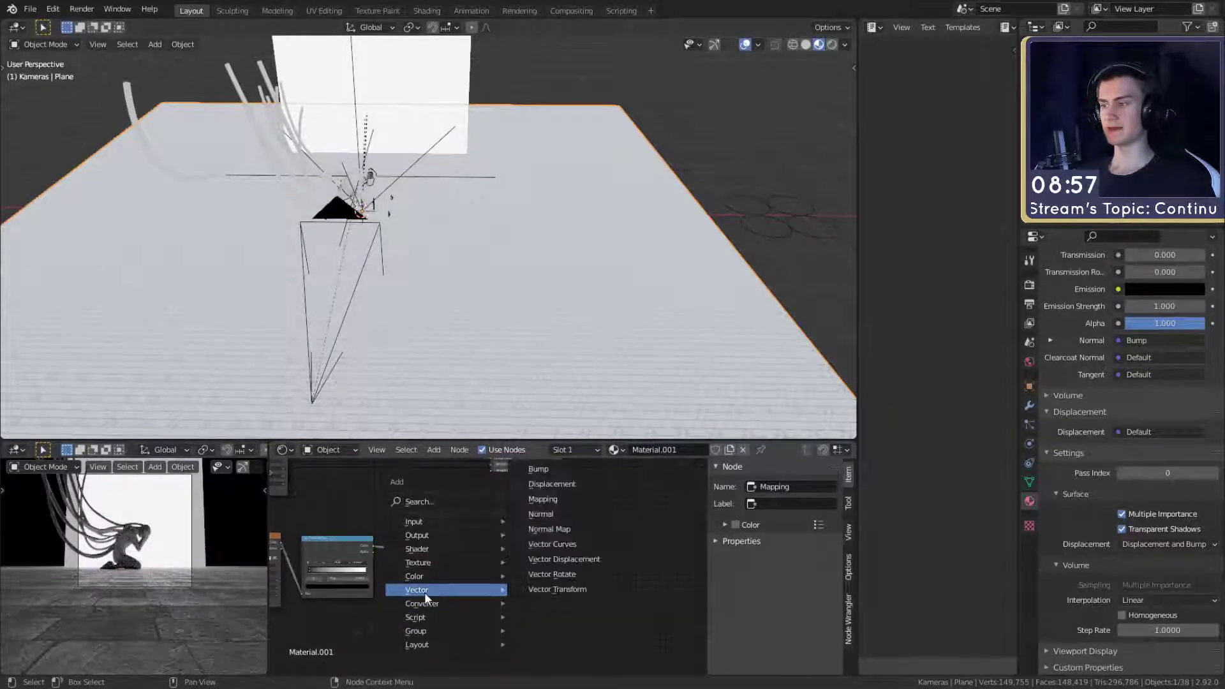
{"action": "left_click", "coordinate": [552, 484]}
{"action": "left_click", "coordinate": [625, 524]}
{"action": "middle_click_drag", "start_coordinate": [592, 504], "coordinate": [470, 559]}
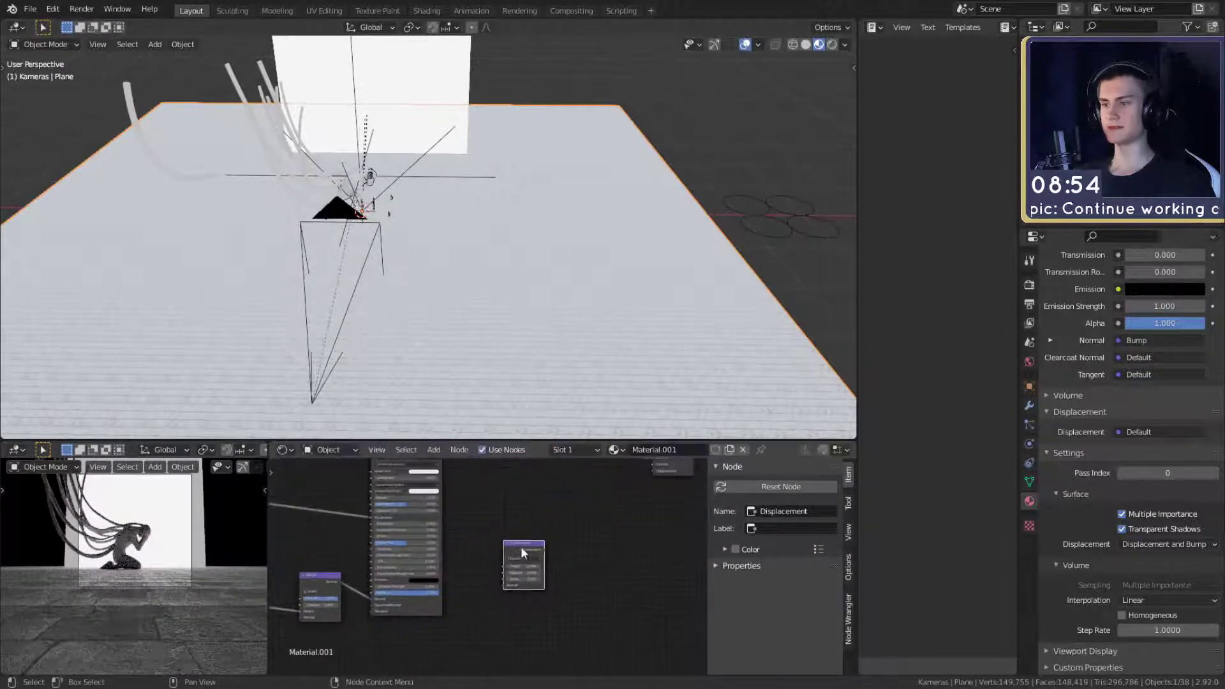
{"action": "left_click_drag", "start_coordinate": [520, 547], "coordinate": [564, 493]}
{"action": "middle_click_drag", "start_coordinate": [608, 499], "coordinate": [537, 536]}
{"action": "left_click_drag", "start_coordinate": [537, 533], "coordinate": [601, 506]}
{"action": "scroll", "coordinate": [495, 608], "scroll_direction": "down", "scroll_amount": 2}
{"action": "scroll", "coordinate": [495, 607], "scroll_direction": "up", "scroll_amount": 3}
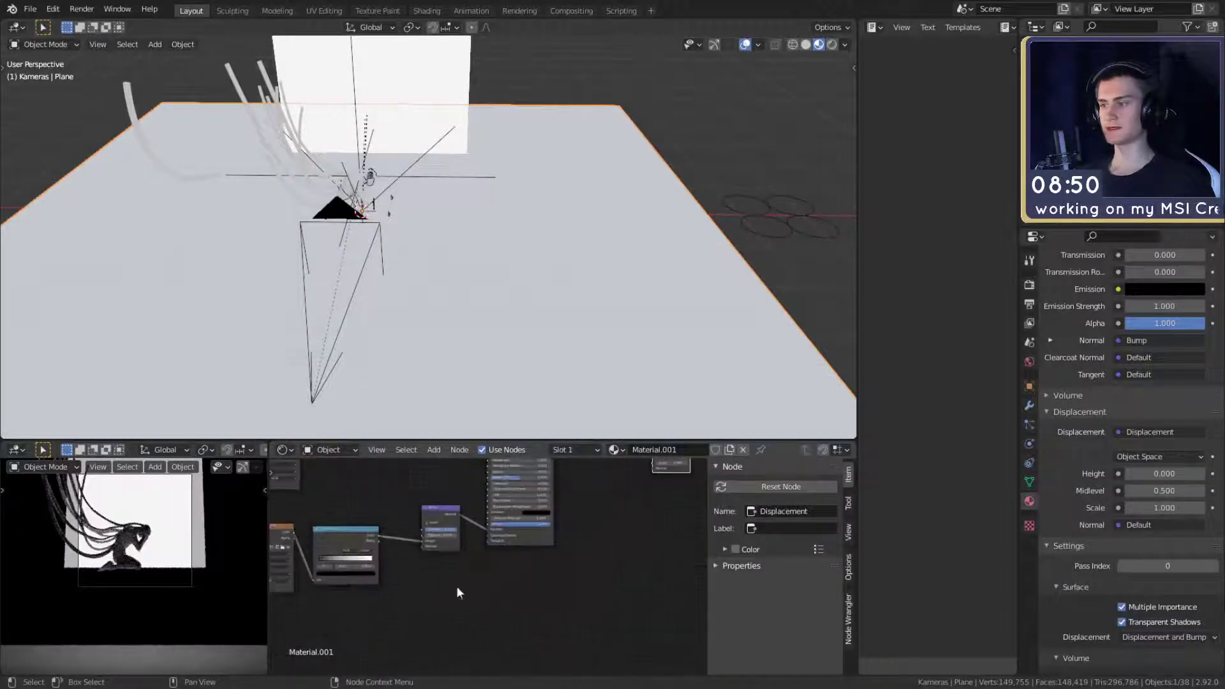
- Try feeding the ColorRamp's Color output into the Displacement node's Height input
{"action": "key", "text": "shift+a"}
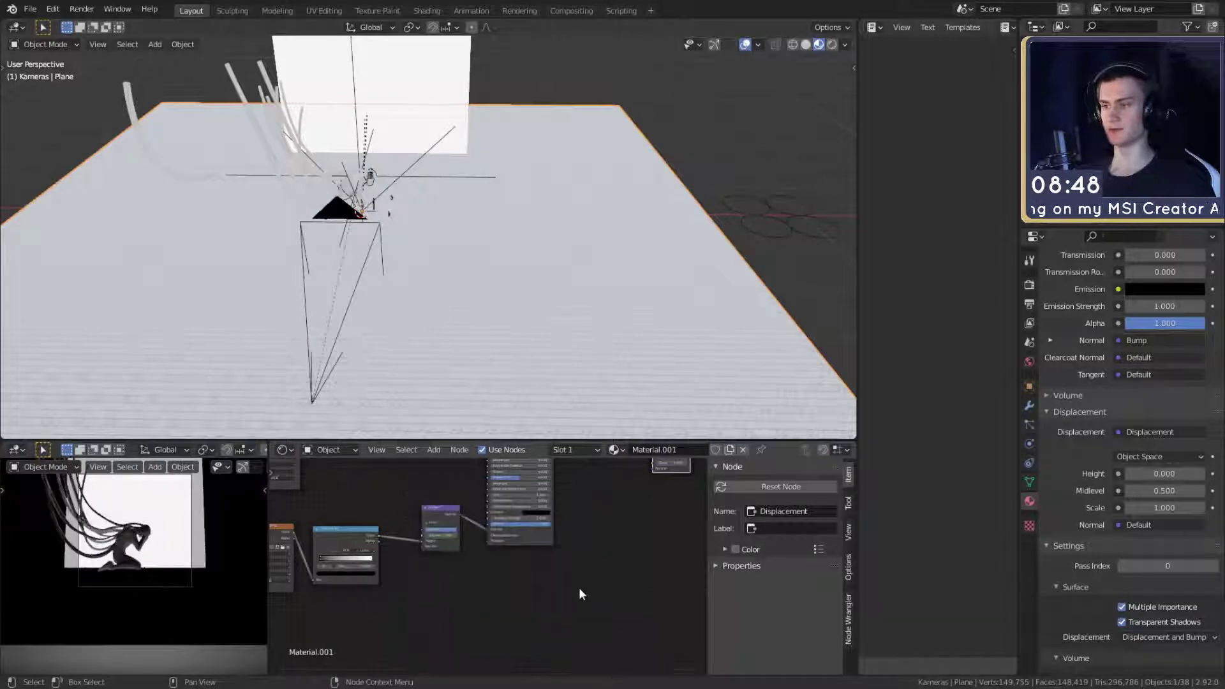
{"action": "middle_click_drag", "start_coordinate": [580, 587], "coordinate": [539, 627]}
{"action": "left_click_drag", "start_coordinate": [337, 576], "coordinate": [607, 489]}
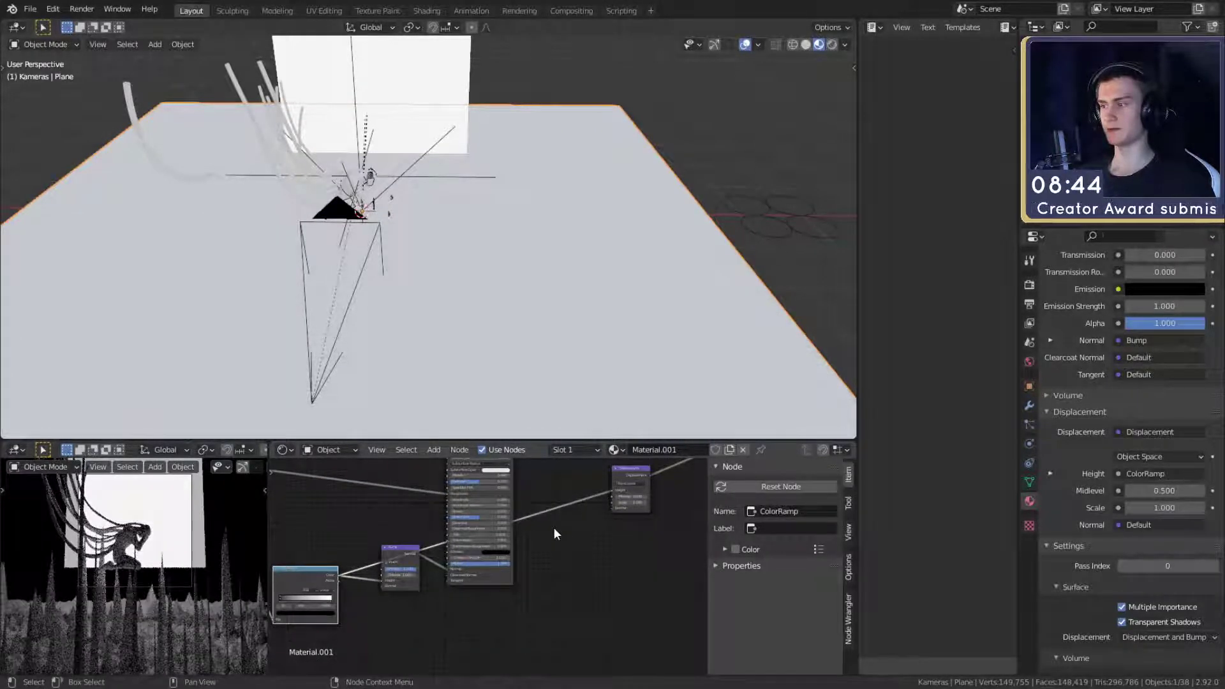
- Set the Displacement node's Scale to 0.1
{"action": "middle_click_drag", "start_coordinate": [555, 530], "coordinate": [553, 542]}
{"action": "middle_click_drag", "start_coordinate": [498, 242], "coordinate": [479, 281]}
{"action": "scroll", "coordinate": [562, 543], "scroll_direction": "down", "scroll_amount": 4}
{"action": "middle_click_drag", "start_coordinate": [558, 560], "coordinate": [599, 537]}
{"action": "scroll", "coordinate": [560, 576], "scroll_direction": "up", "scroll_amount": 6}
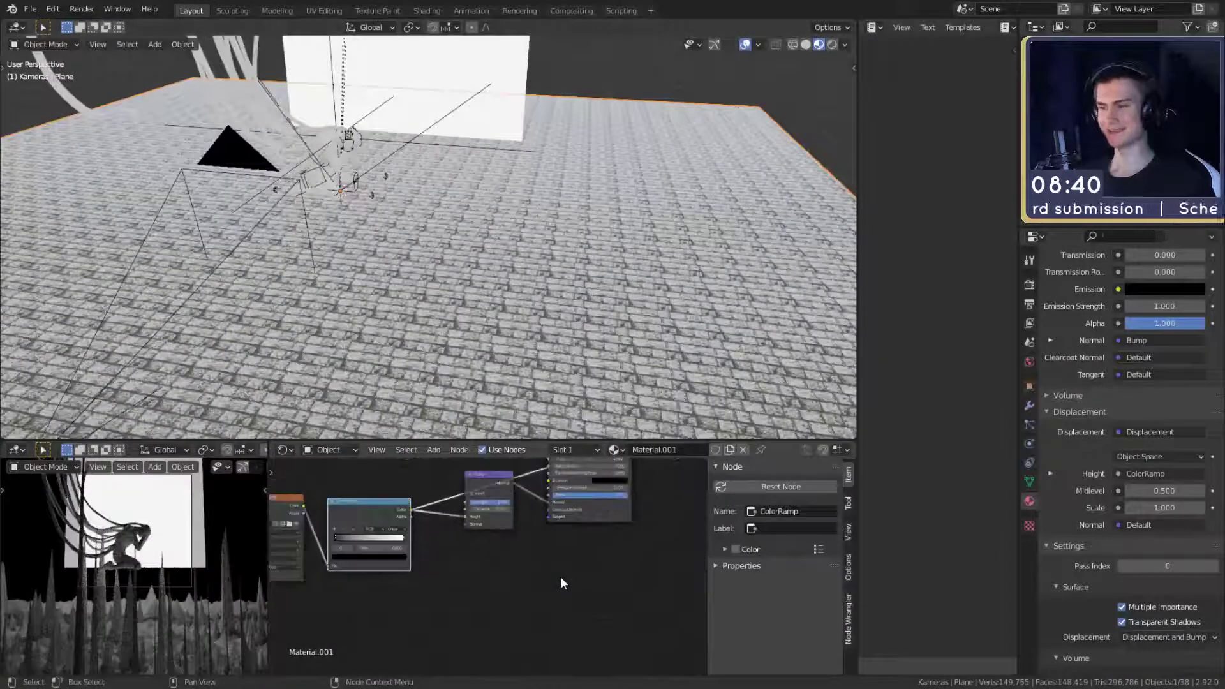
{"action": "middle_click_drag", "start_coordinate": [514, 570], "coordinate": [535, 529]}
{"action": "scroll", "coordinate": [497, 594], "scroll_direction": "down", "scroll_amount": 2}
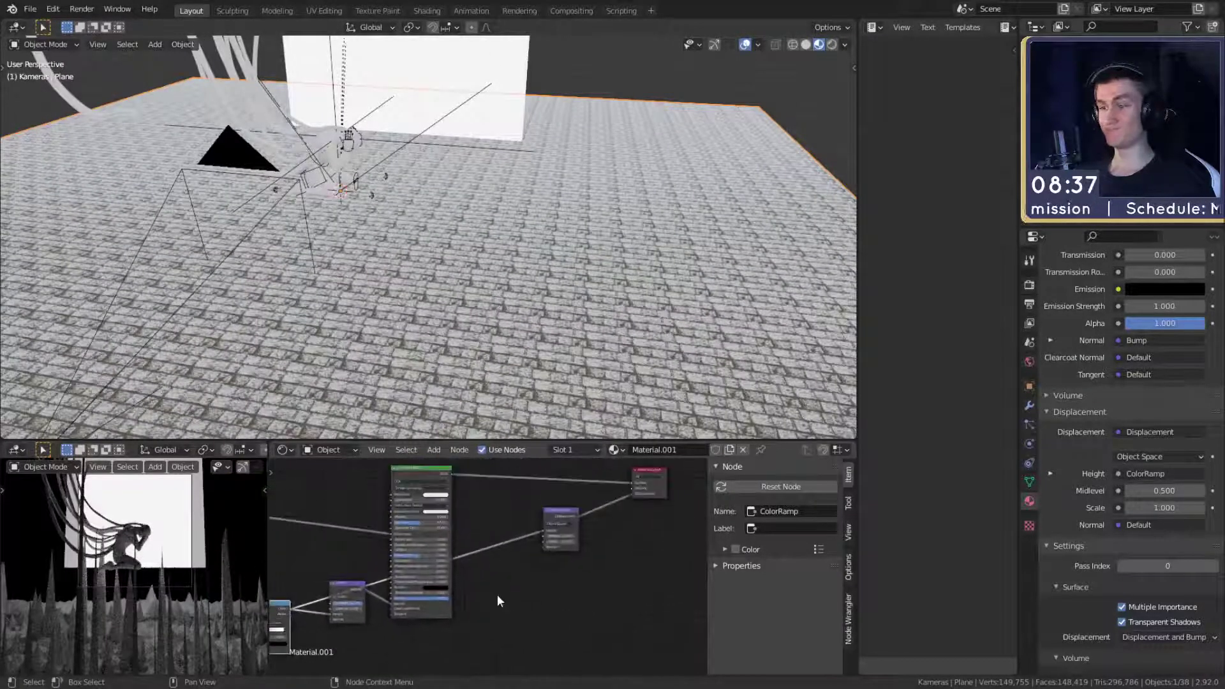
{"action": "scroll", "coordinate": [523, 575], "scroll_direction": "up", "scroll_amount": 5}
{"action": "scroll", "coordinate": [558, 571], "scroll_direction": "up", "scroll_amount": 2}
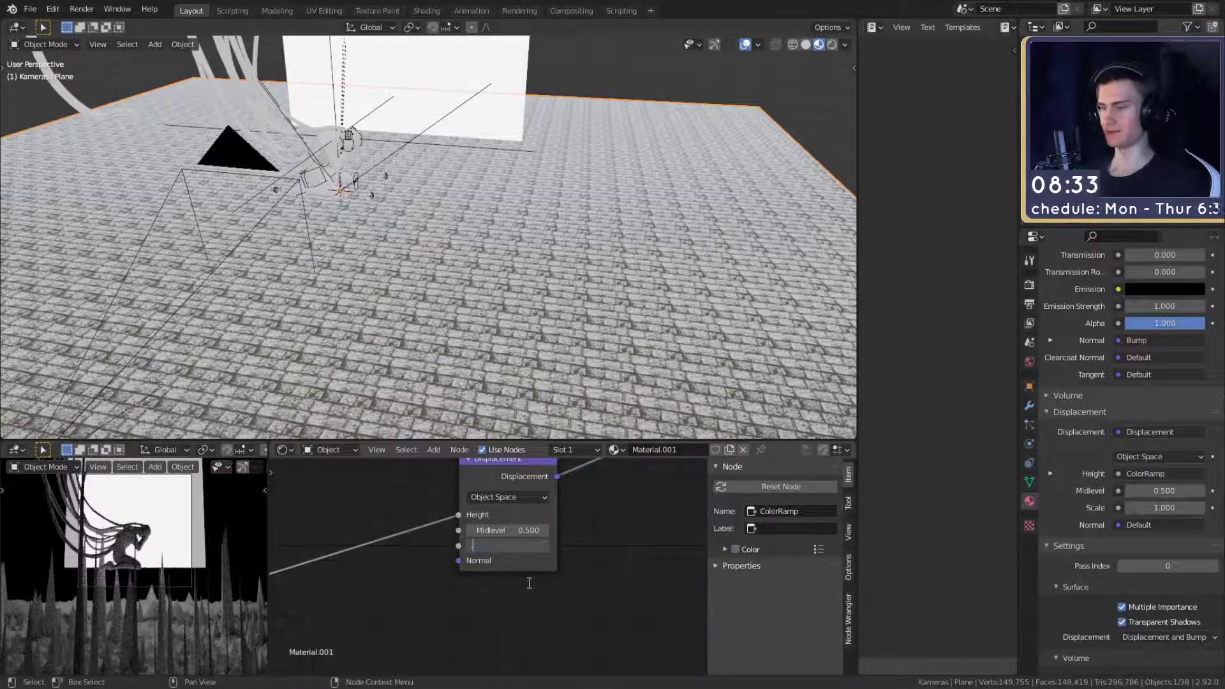
{"action": "type", "text": ".1"}
{"action": "key", "text": "Return"}
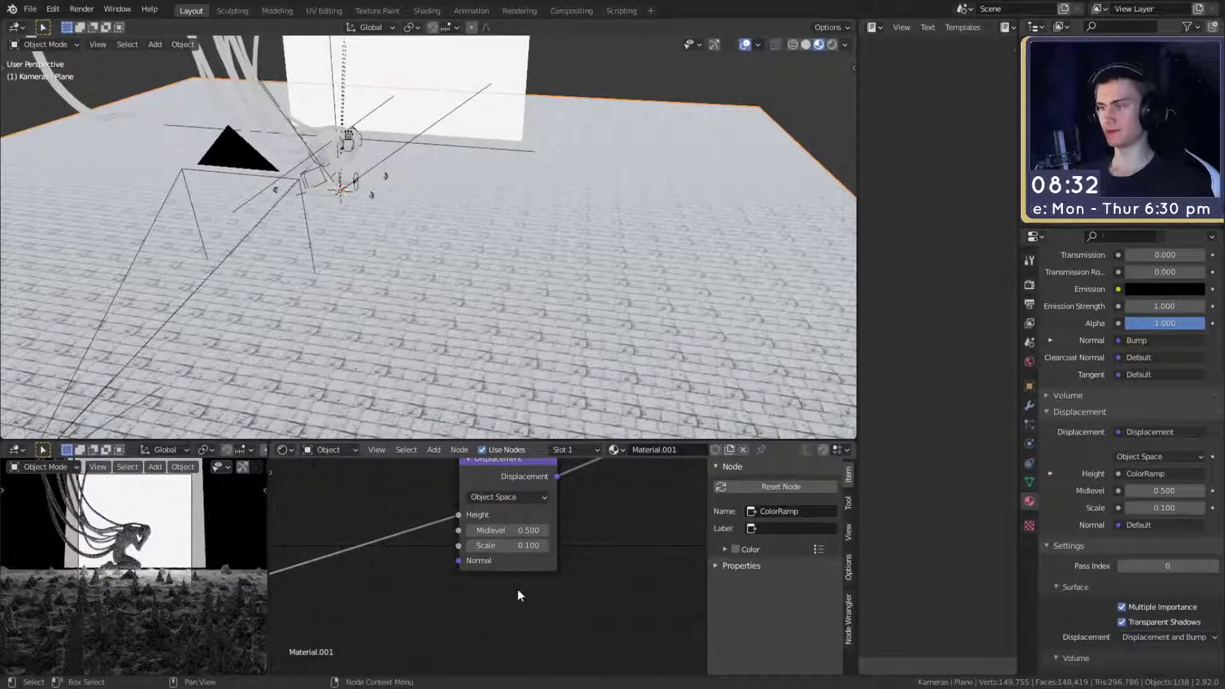
- Unlink the ColorRamp from the Displacement node and feed its Height from a new large_grey_tiles_disp image texture instead
{"action": "scroll", "coordinate": [490, 571], "scroll_direction": "down", "scroll_amount": 3}
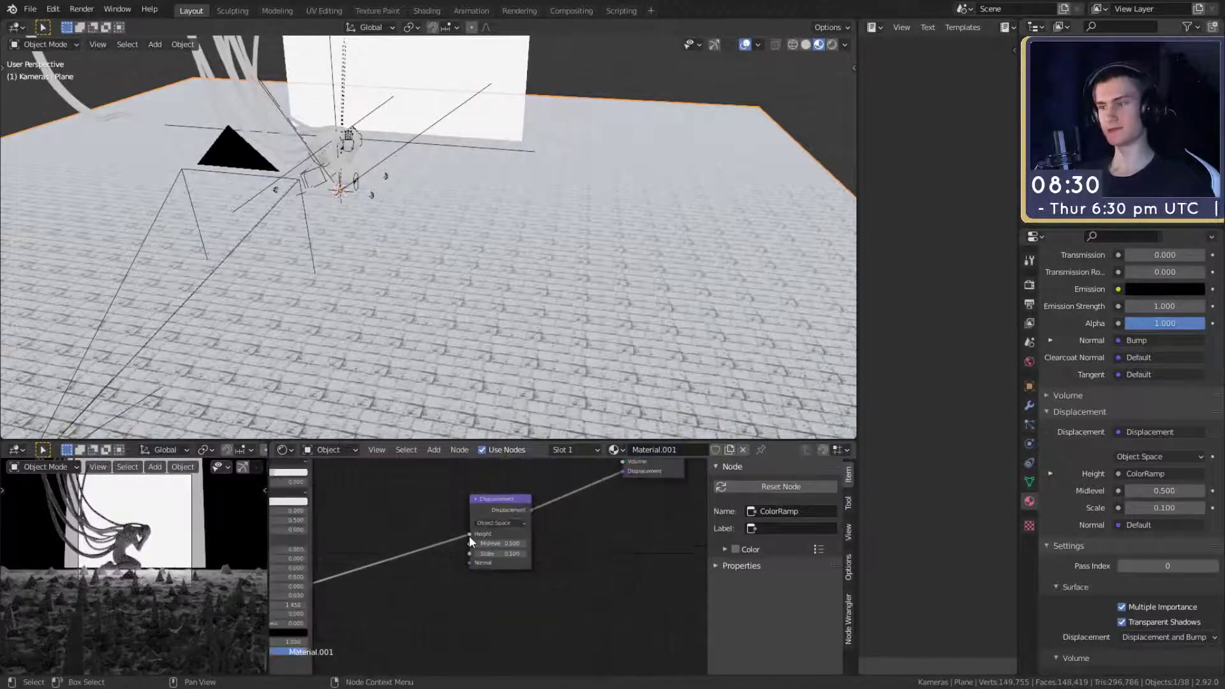
{"action": "left_click_drag", "start_coordinate": [466, 533], "coordinate": [541, 489]}
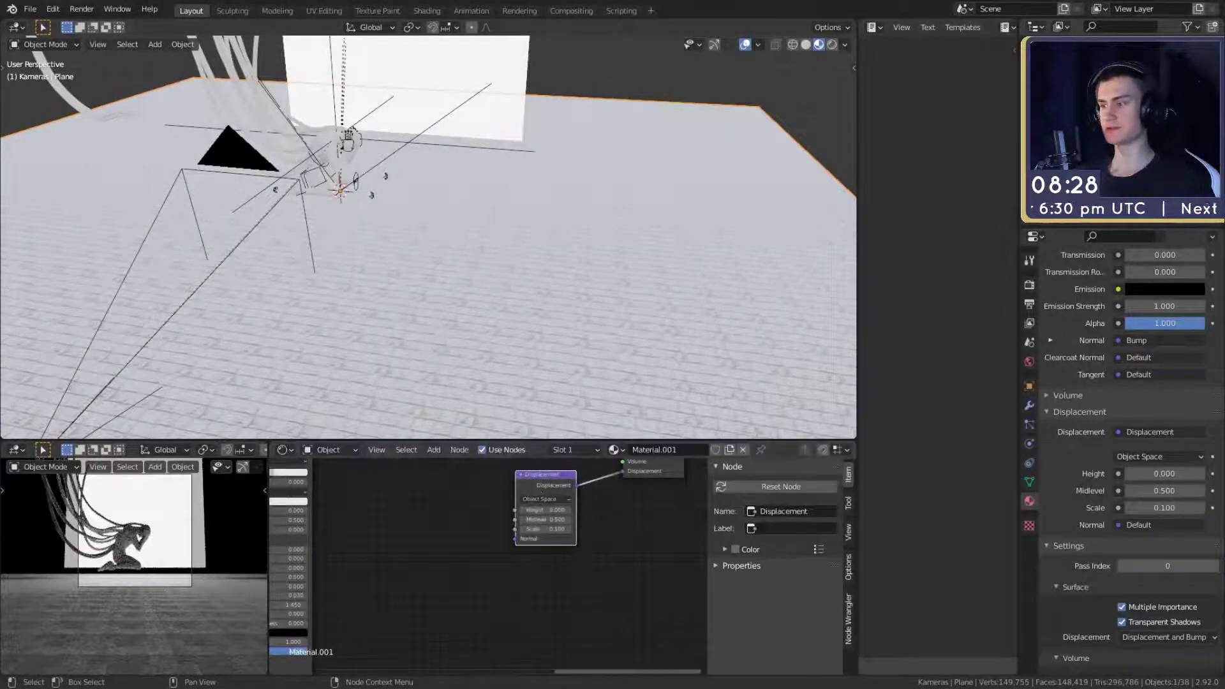
{"action": "left_click_drag", "start_coordinate": [459, 450], "coordinate": [515, 510]}
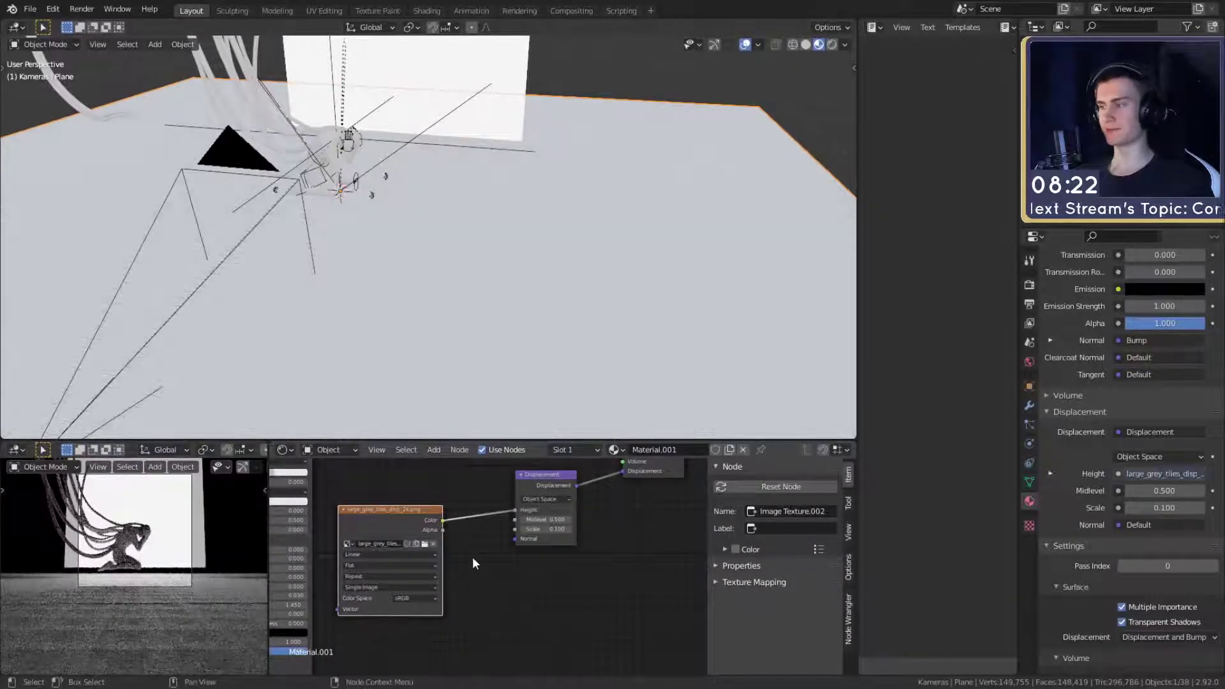
- Connect the Mapping node's Vector output to the Vector input of the displacement image texture
{"action": "scroll", "coordinate": [474, 560], "scroll_direction": "down", "scroll_amount": 5}
{"action": "middle_click_drag", "start_coordinate": [482, 598], "coordinate": [630, 567]}
{"action": "middle_click_drag", "start_coordinate": [484, 574], "coordinate": [643, 577]}
{"action": "scroll", "coordinate": [454, 548], "scroll_direction": "down", "scroll_amount": 4}
{"action": "left_click", "coordinate": [312, 545]}
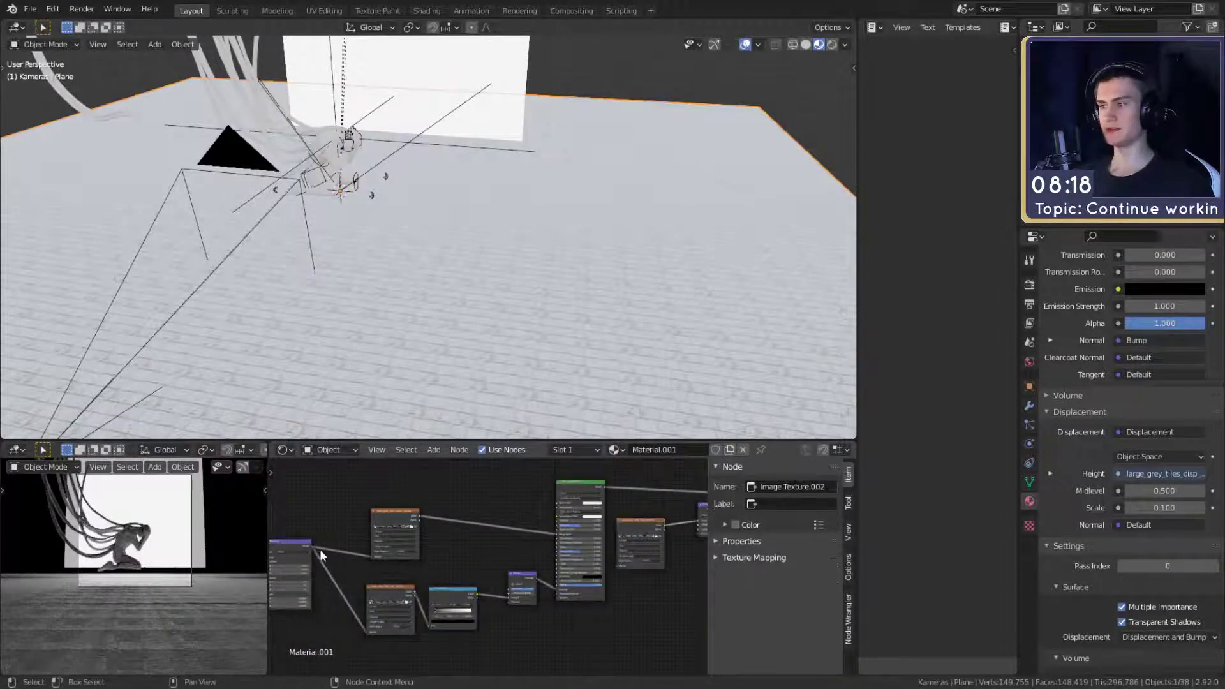
{"action": "left_click_drag", "start_coordinate": [312, 546], "coordinate": [557, 561]}
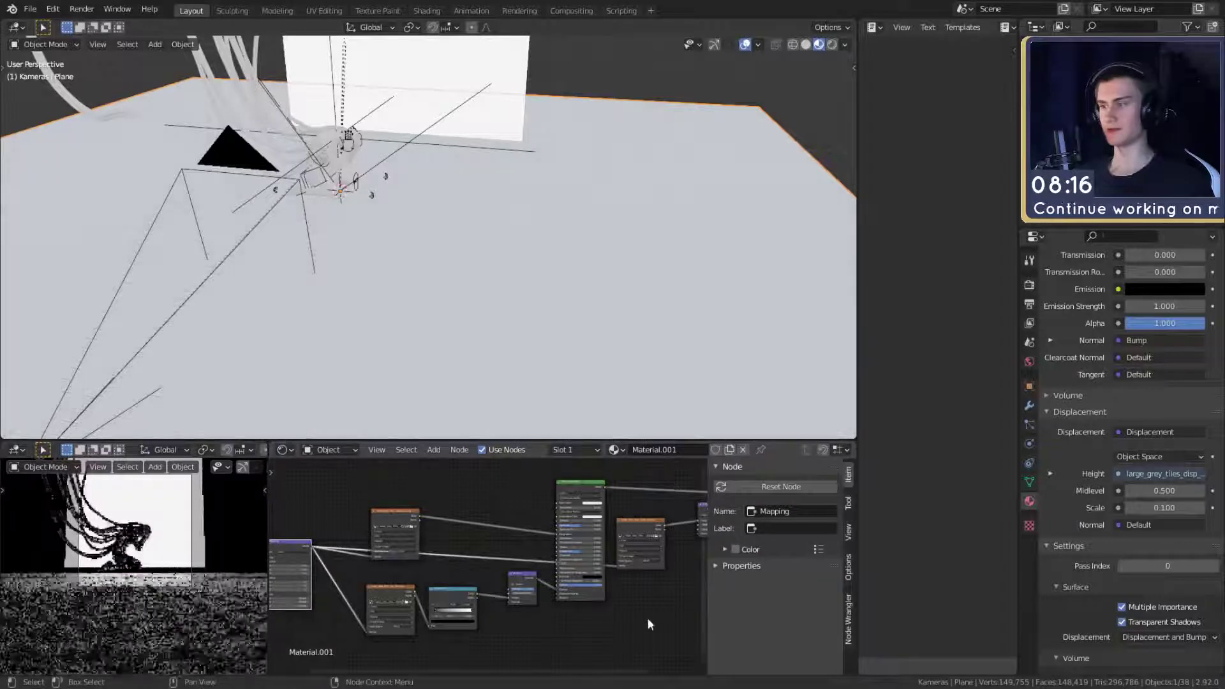
- Raise the tiled floor plane about 0.25 m along the global Z axis
{"action": "middle_click_drag", "start_coordinate": [638, 587], "coordinate": [454, 622]}
{"action": "scroll", "coordinate": [484, 612], "scroll_direction": "up", "scroll_amount": 7}
{"action": "middle_click_drag", "start_coordinate": [505, 579], "coordinate": [537, 599]}
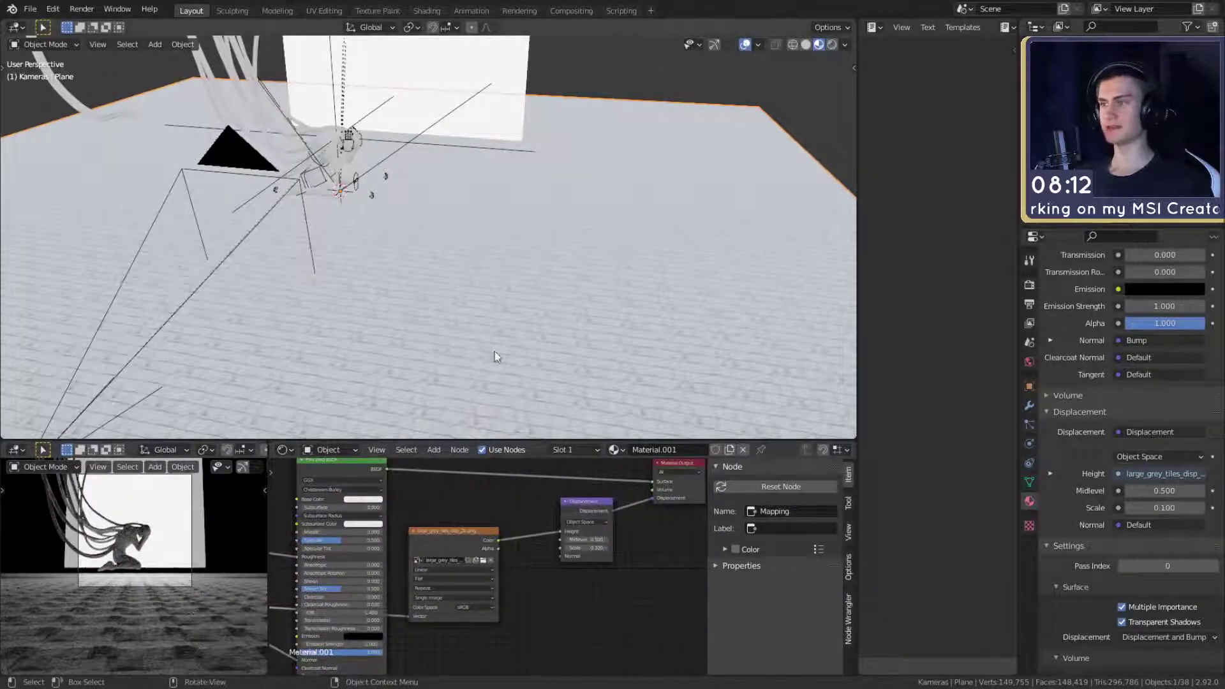
{"action": "scroll", "coordinate": [495, 348], "scroll_direction": "down", "scroll_amount": 3}
{"action": "scroll", "coordinate": [498, 299], "scroll_direction": "up", "scroll_amount": 3}
{"action": "middle_click_drag", "start_coordinate": [535, 295], "coordinate": [541, 257]}
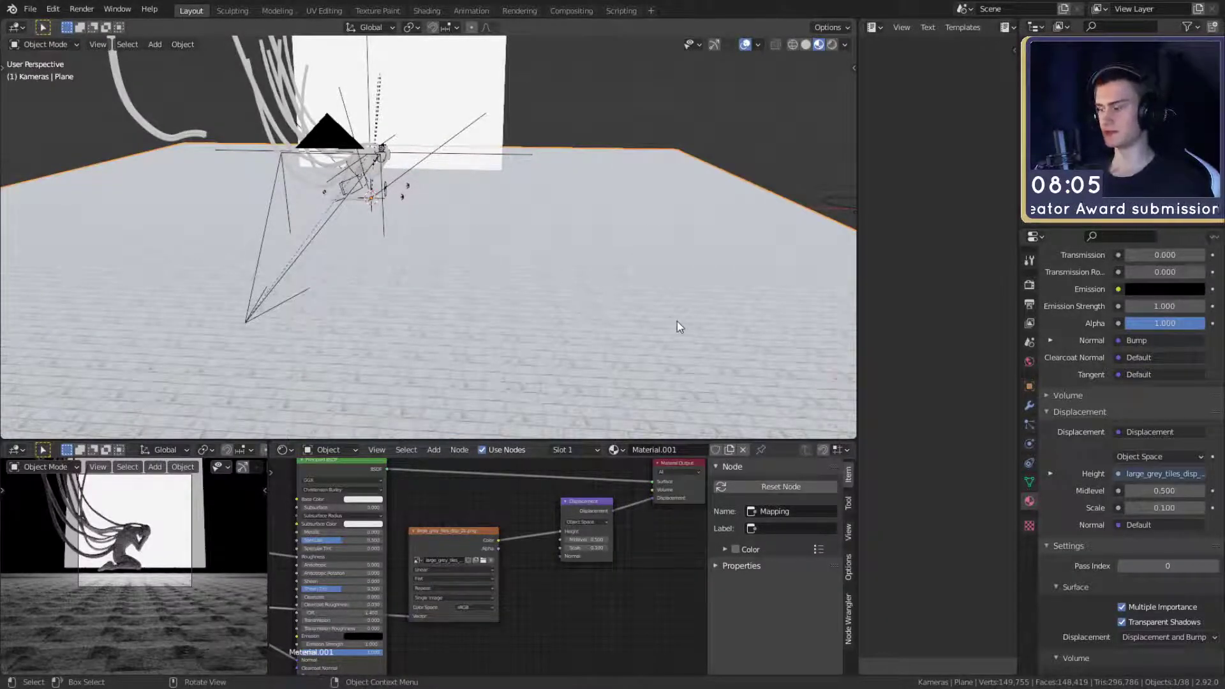
{"action": "key", "text": "g"}
{"action": "key", "text": "z"}
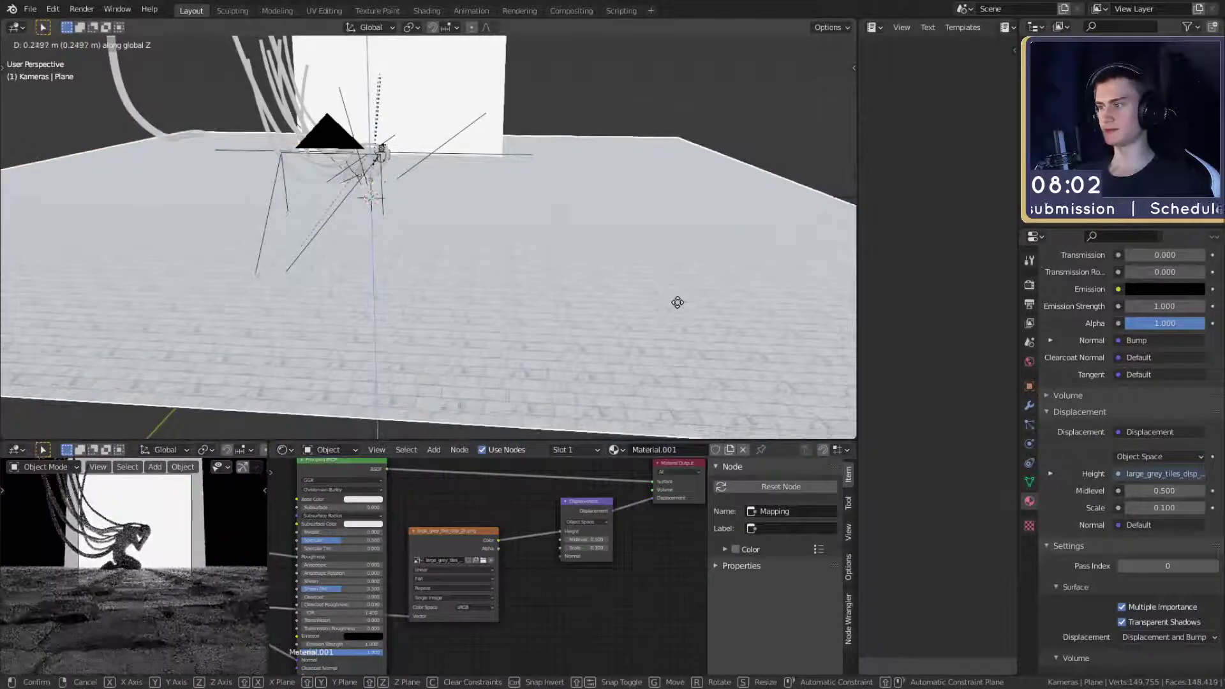
{"action": "left_click", "coordinate": [677, 303]}
- Move the Displacement and Material Output nodes farther from the displacement image texture to make room between them
{"action": "middle_click_drag", "start_coordinate": [629, 311], "coordinate": [576, 363]}
{"action": "scroll", "coordinate": [541, 601], "scroll_direction": "down", "scroll_amount": 3}
{"action": "key", "text": "b"}
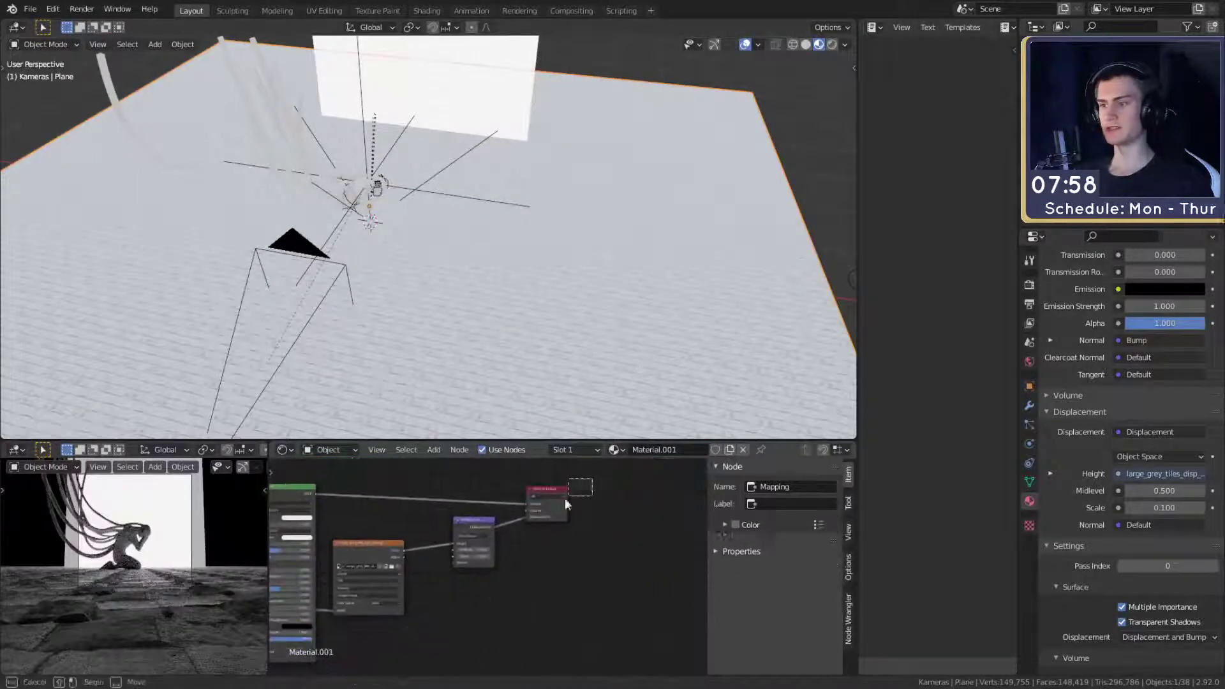
{"action": "key", "text": "g"}
{"action": "left_click", "coordinate": [597, 529]}
{"action": "middle_click_drag", "start_coordinate": [447, 584], "coordinate": [500, 552]}
{"action": "scroll", "coordinate": [522, 540], "scroll_direction": "up", "scroll_amount": 6}
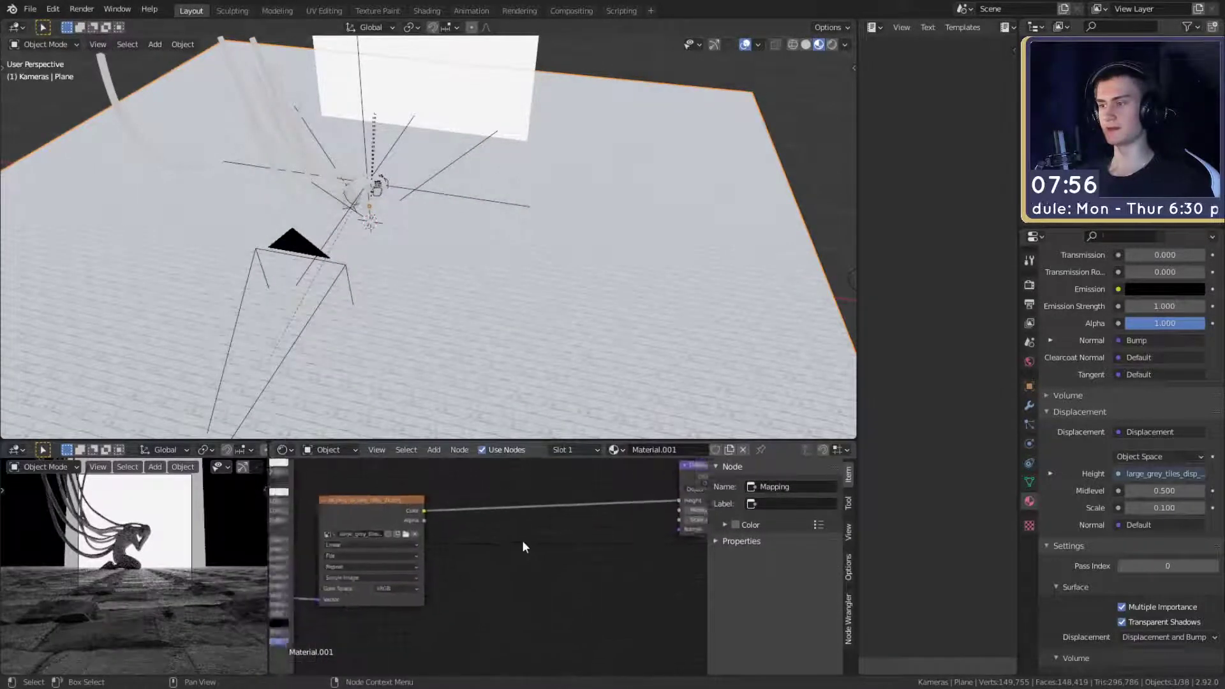
- Preview the displacement image texture directly on the floor and examine its tile pattern up close
{"action": "left_click", "coordinate": [363, 503], "text": "ctrl+shift"}
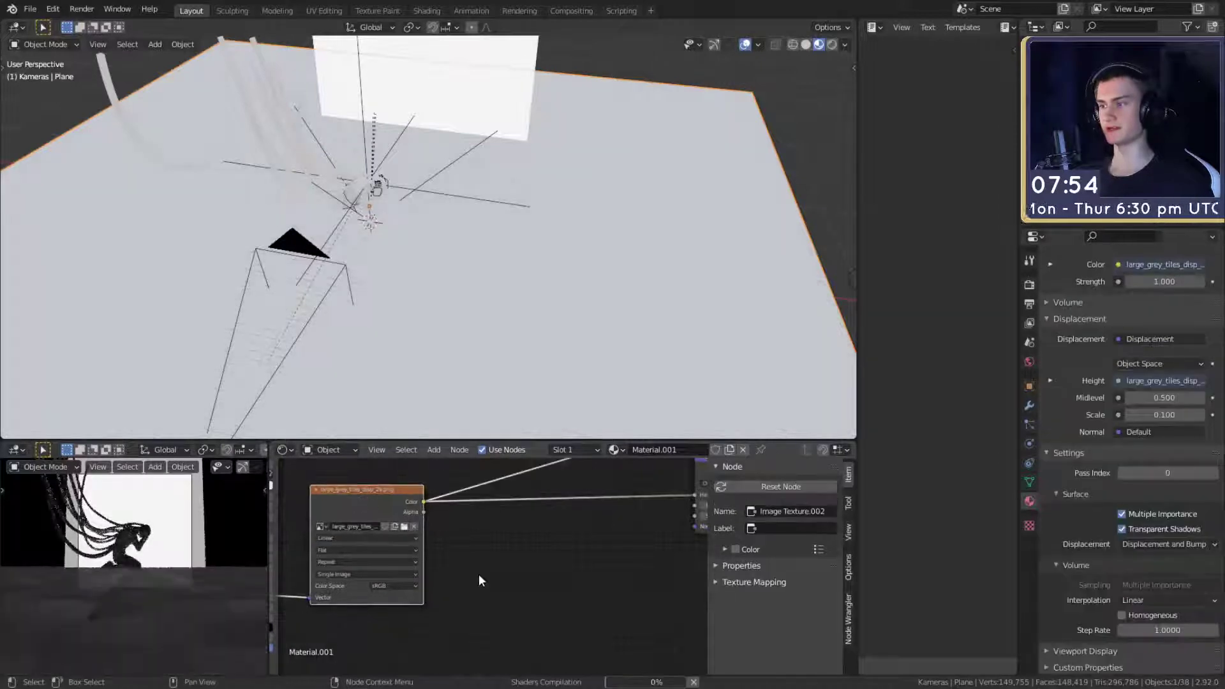
{"action": "scroll", "coordinate": [485, 567], "scroll_direction": "down", "scroll_amount": 2}
{"action": "middle_click_drag", "start_coordinate": [520, 328], "coordinate": [523, 296]}
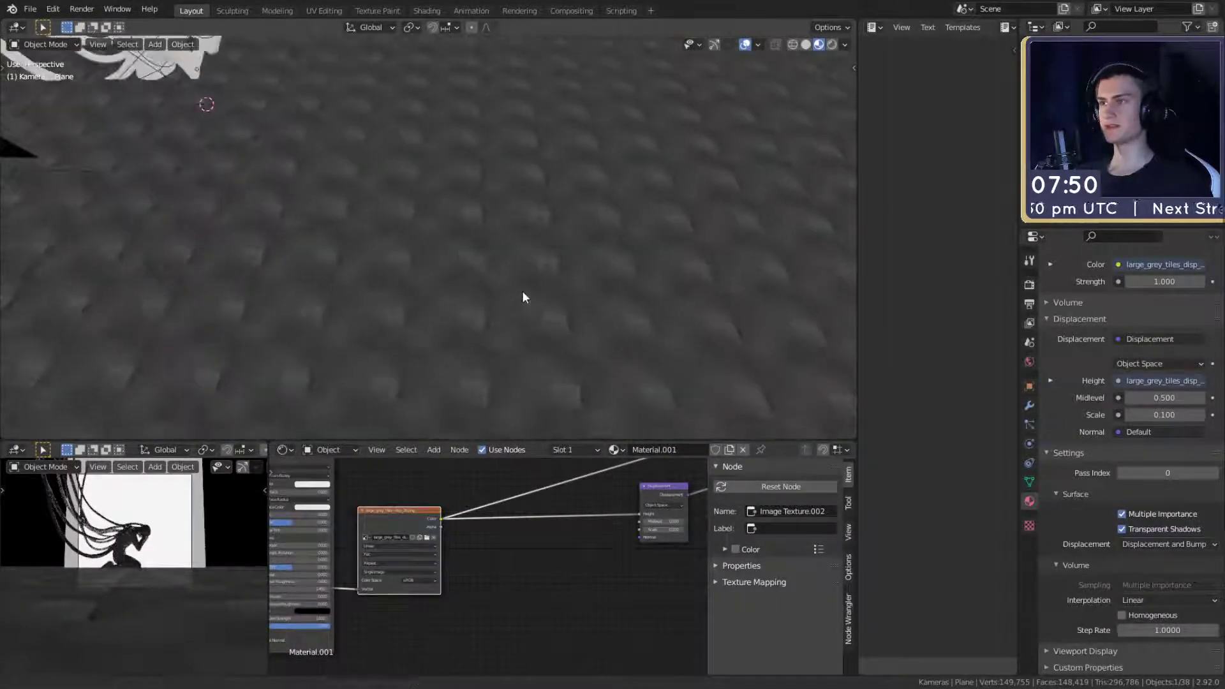
- Insert a ColorRamp node between the displacement image texture and the Displacement node's Height input
{"action": "scroll", "coordinate": [498, 562], "scroll_direction": "down", "scroll_amount": 4}
{"action": "middle_click_drag", "start_coordinate": [501, 475], "coordinate": [488, 551]}
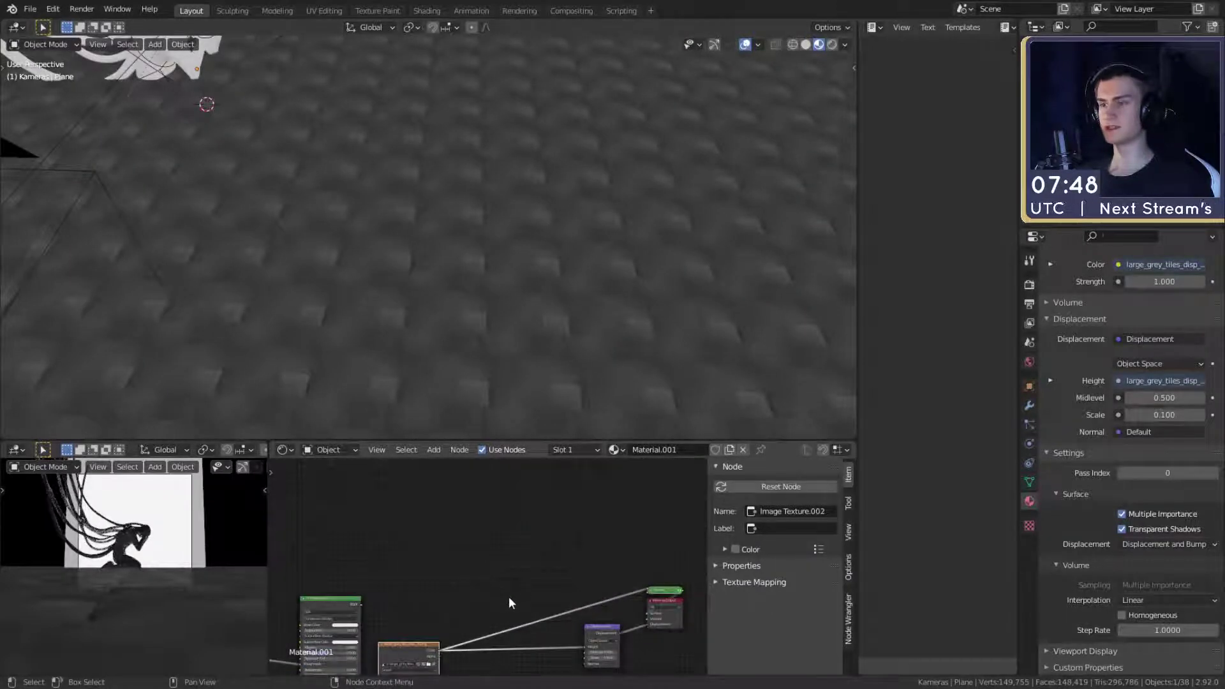
{"action": "middle_click_drag", "start_coordinate": [509, 602], "coordinate": [508, 566]}
{"action": "scroll", "coordinate": [498, 581], "scroll_direction": "up", "scroll_amount": 2}
{"action": "key", "text": "shift+a"}
{"action": "mouse_move", "coordinate": [446, 565]}
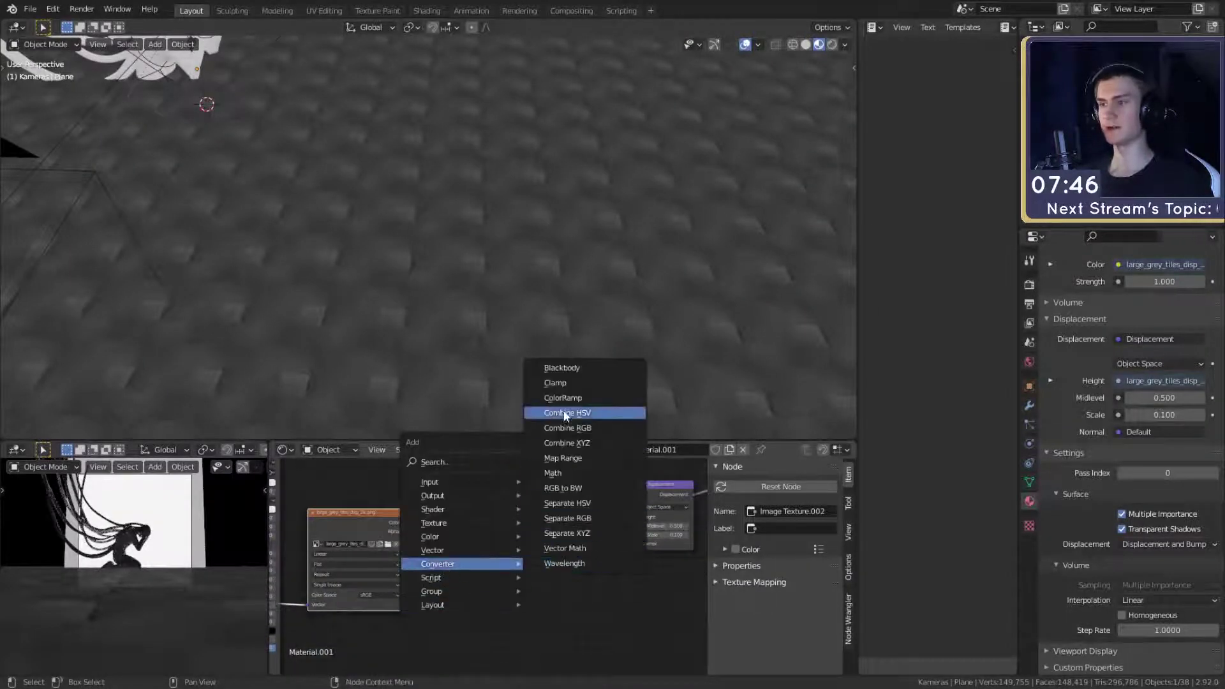
{"action": "left_click", "coordinate": [568, 414]}
{"action": "left_click", "coordinate": [454, 524]}
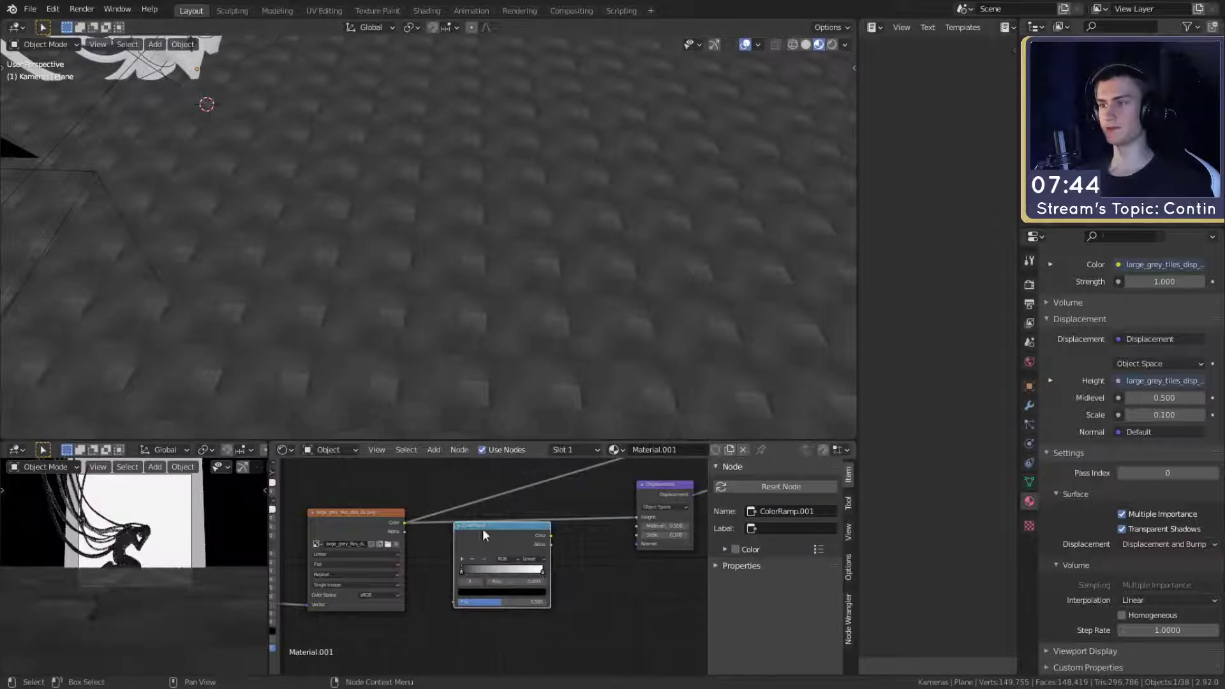
{"action": "left_click_drag", "start_coordinate": [483, 528], "coordinate": [497, 522]}
{"action": "left_click_drag", "start_coordinate": [494, 524], "coordinate": [476, 527]}
- Lighten the displacement ColorRamp's black stop to a dark grey with a Value of 0.068
{"action": "scroll", "coordinate": [600, 585], "scroll_direction": "up", "scroll_amount": 3}
{"action": "middle_click_drag", "start_coordinate": [591, 587], "coordinate": [600, 588]}
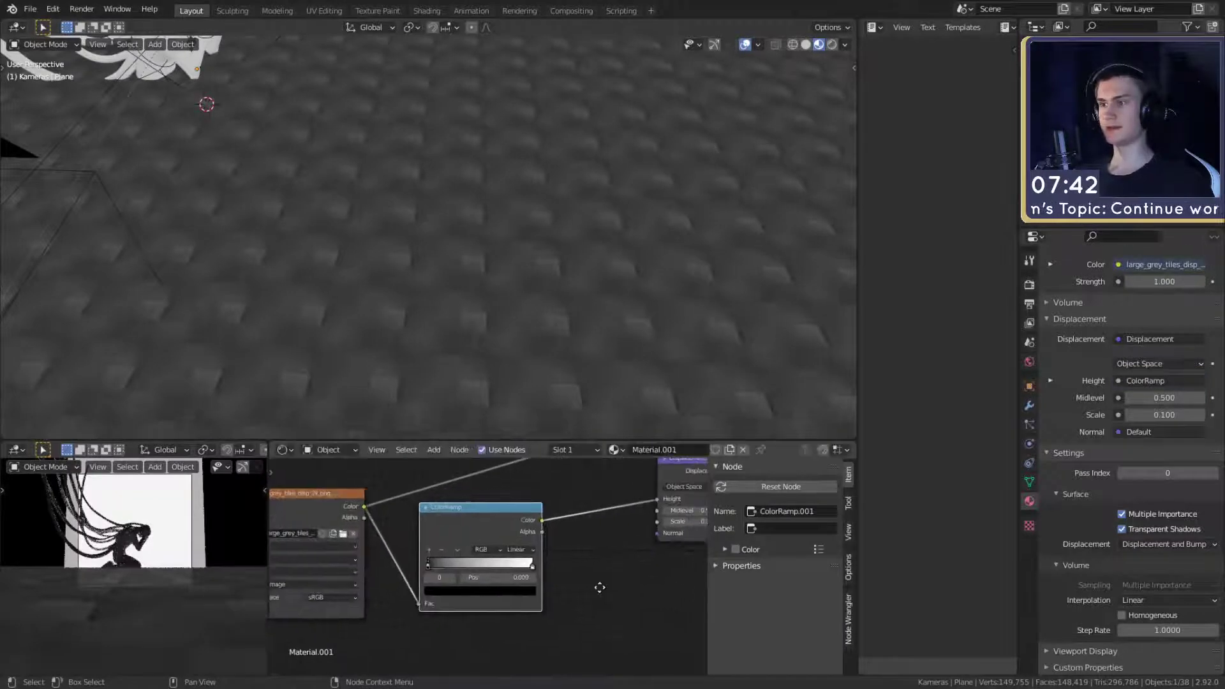
{"action": "scroll", "coordinate": [600, 587], "scroll_direction": "up", "scroll_amount": 1}
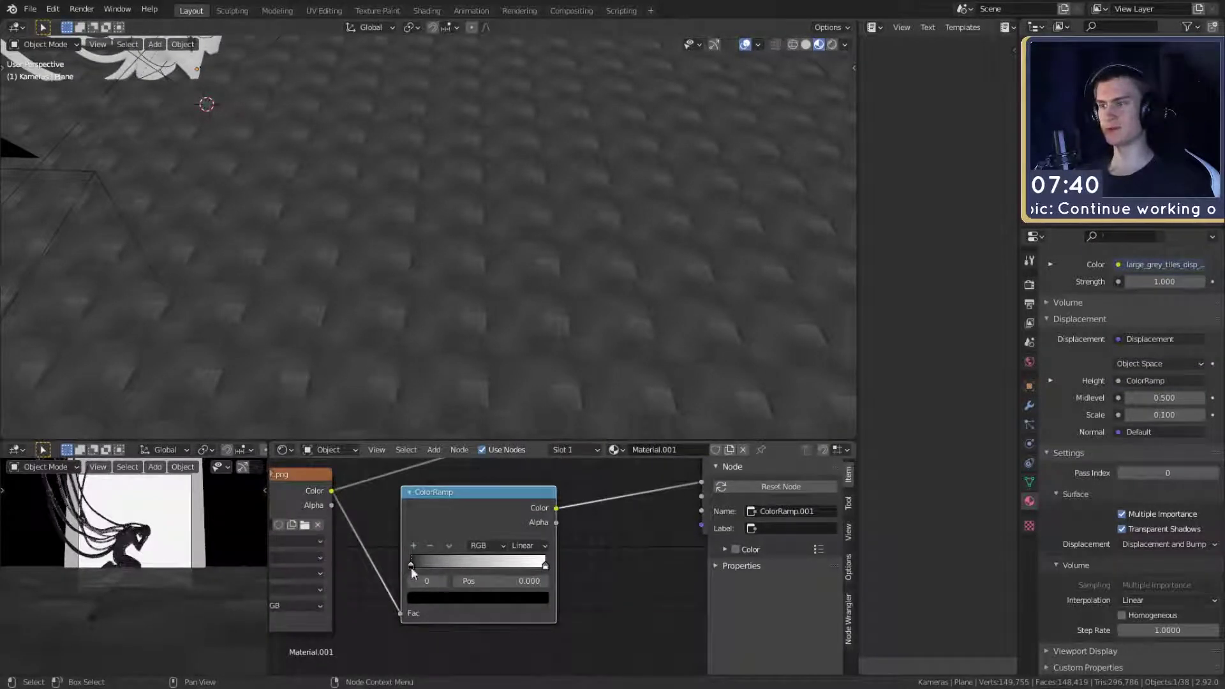
{"action": "left_click", "coordinate": [483, 603]}
{"action": "left_click_drag", "start_coordinate": [518, 502], "coordinate": [518, 477]}
{"action": "scroll", "coordinate": [587, 547], "scroll_direction": "down", "scroll_amount": 4}
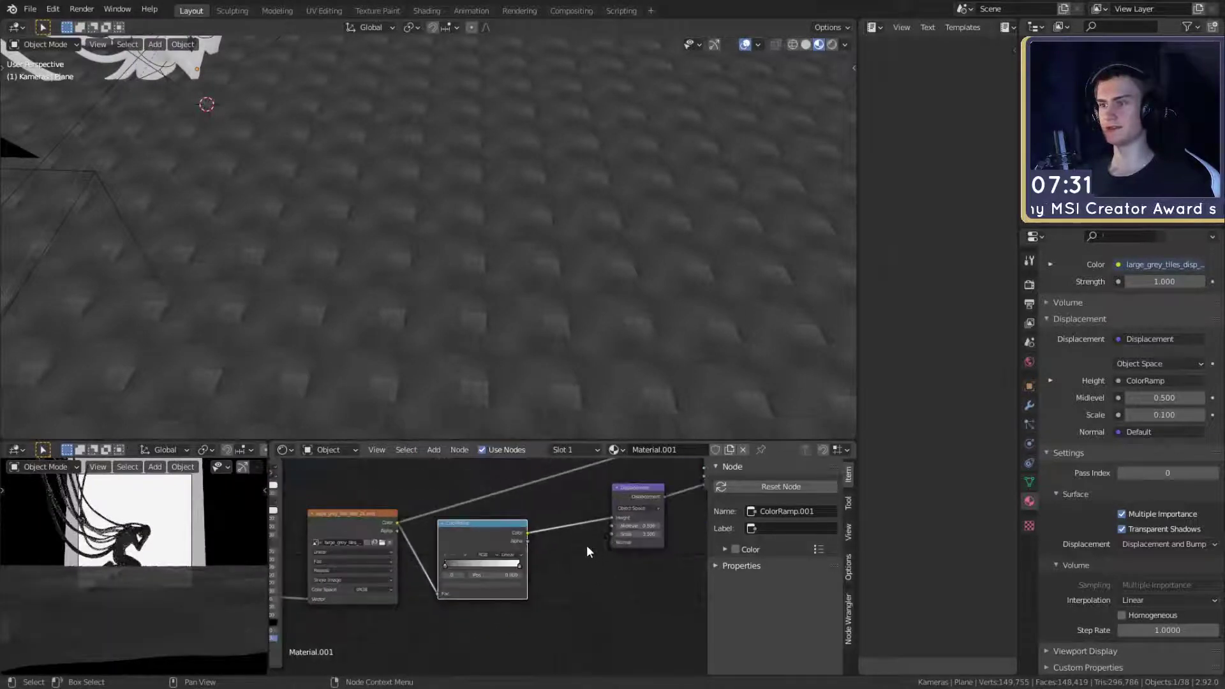
- Preview the displacement ColorRamp on the floor and set its dark stop's Value to 0.053 and its light stop's to 0.491
{"action": "middle_click_drag", "start_coordinate": [587, 546], "coordinate": [619, 525]}
{"action": "left_click", "coordinate": [477, 578], "text": "ctrl+shift"}
{"action": "scroll", "coordinate": [519, 576], "scroll_direction": "up", "scroll_amount": 5}
{"action": "scroll", "coordinate": [527, 549], "scroll_direction": "up", "scroll_amount": 4}
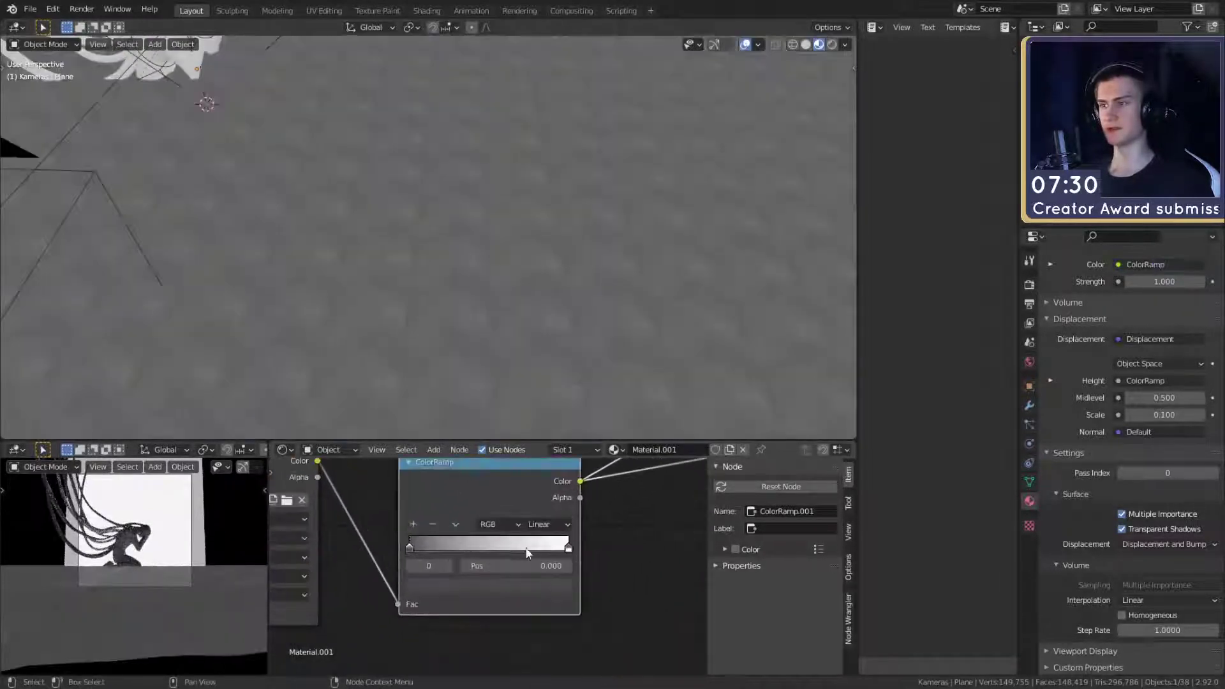
{"action": "left_click", "coordinate": [480, 585]}
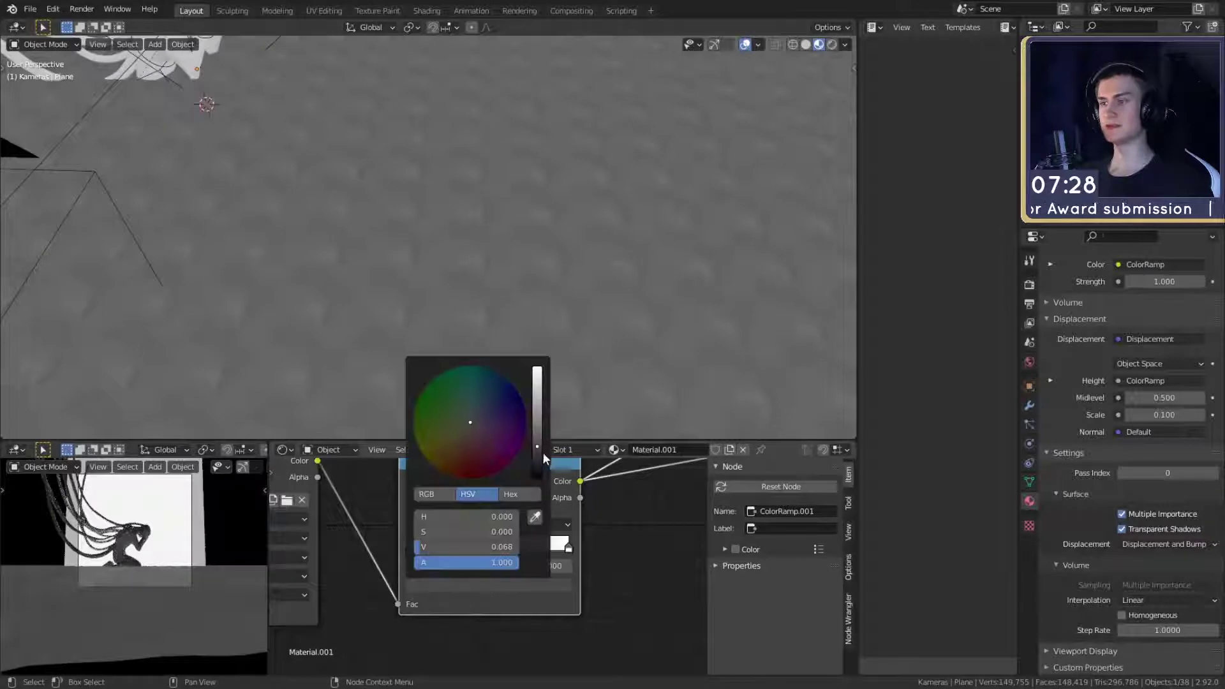
{"action": "left_click_drag", "start_coordinate": [537, 446], "coordinate": [538, 450]}
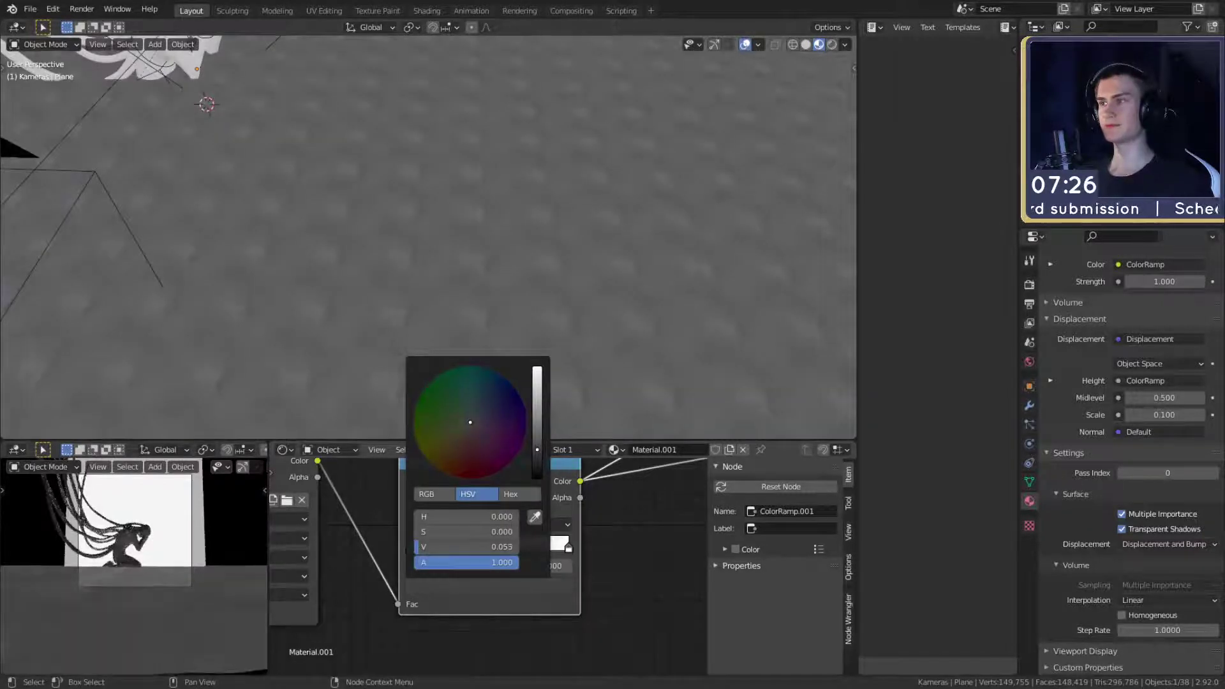
{"action": "left_click", "coordinate": [543, 586]}
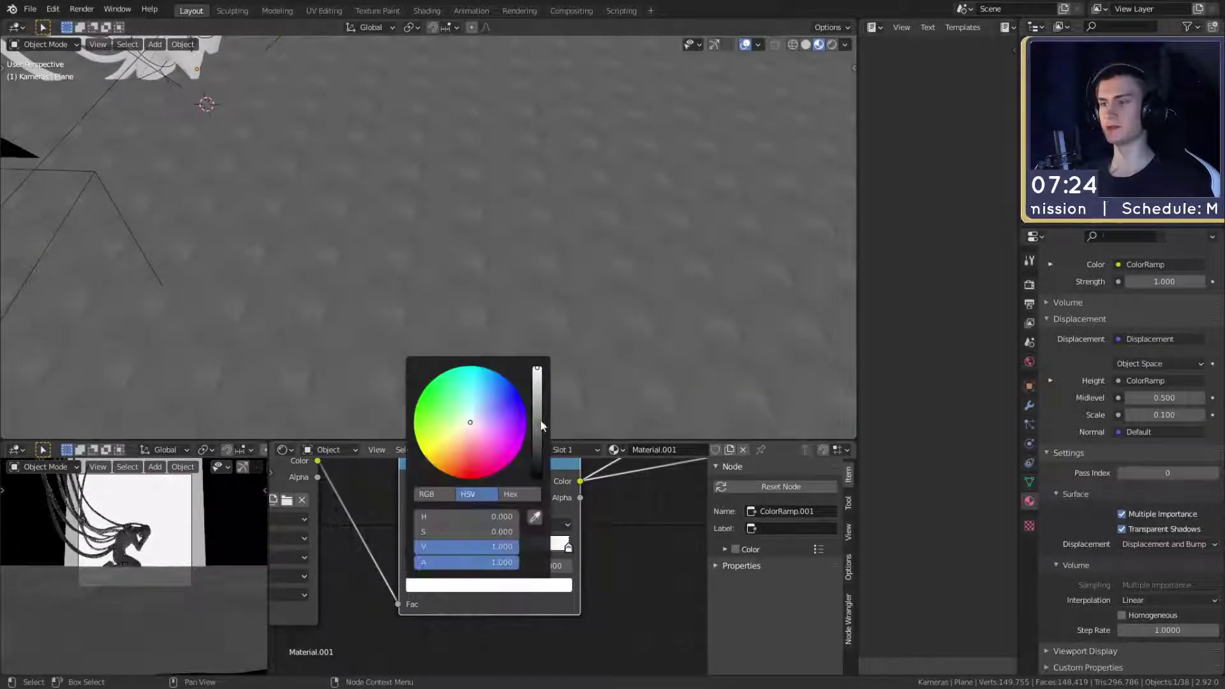
{"action": "left_click_drag", "start_coordinate": [537, 373], "coordinate": [537, 397]}
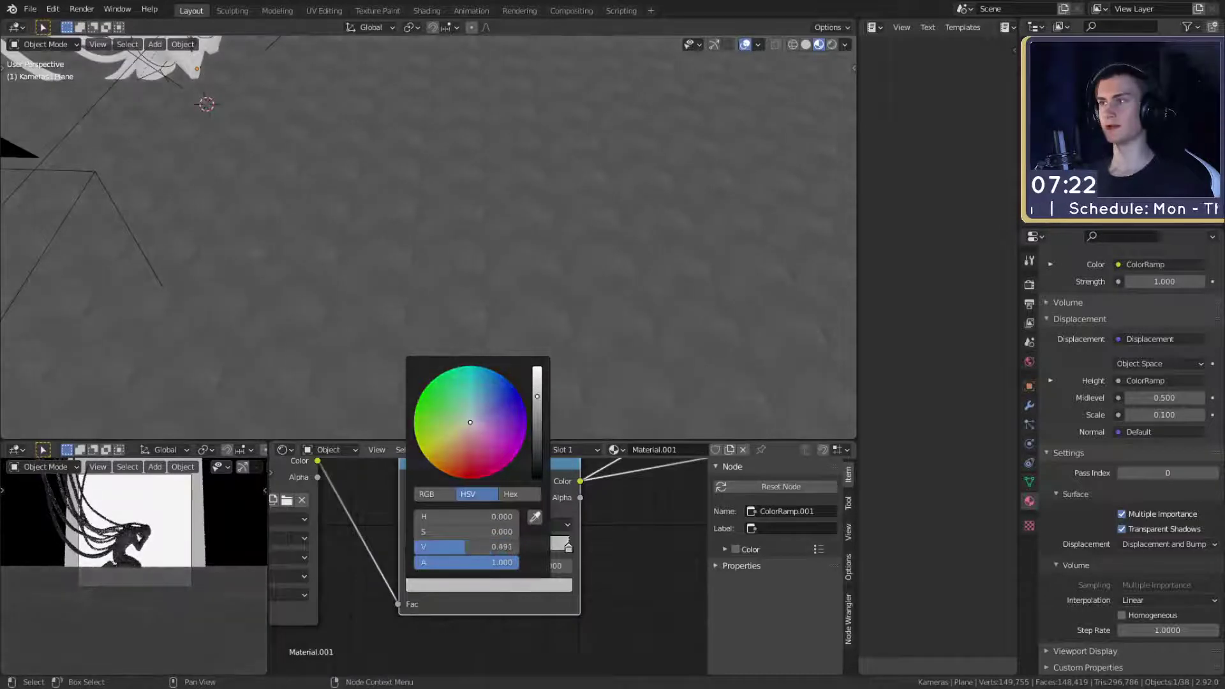
- Reconnect the floor's Principled BSDF to the Material Output surface in place of the ColorRamp preview
{"action": "scroll", "coordinate": [634, 563], "scroll_direction": "down", "scroll_amount": 5}
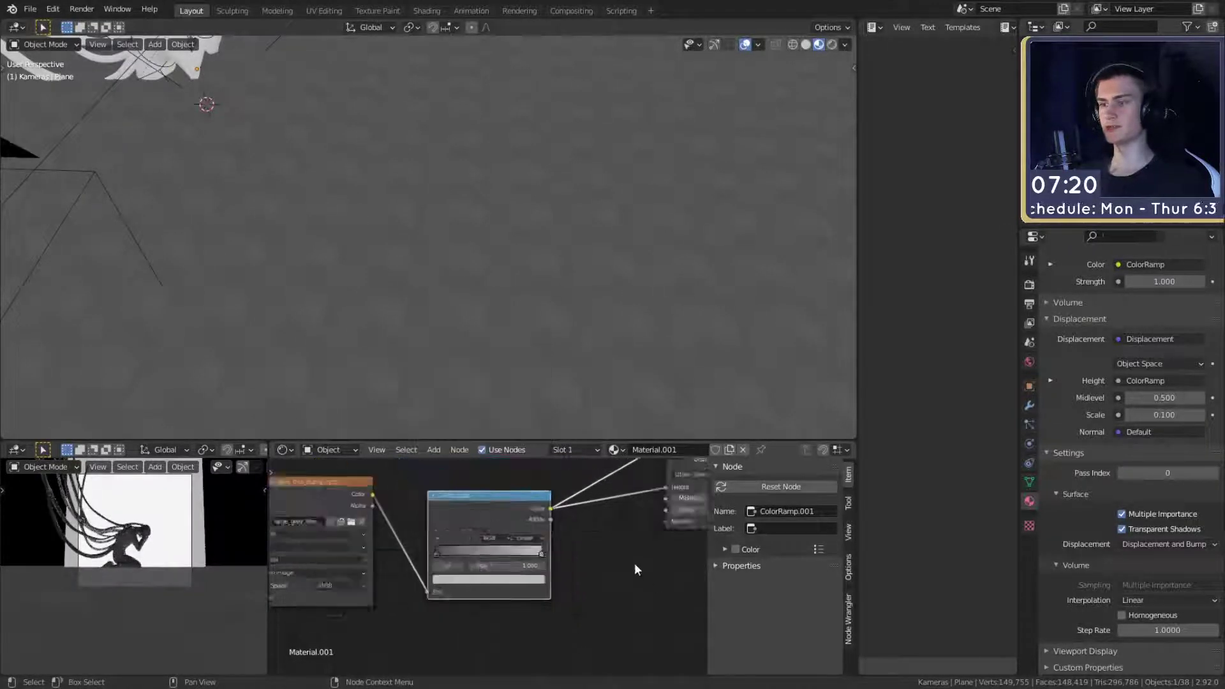
{"action": "middle_click_drag", "start_coordinate": [628, 550], "coordinate": [496, 610]}
{"action": "scroll", "coordinate": [488, 593], "scroll_direction": "down", "scroll_amount": 5}
{"action": "middle_click_drag", "start_coordinate": [451, 541], "coordinate": [527, 542]}
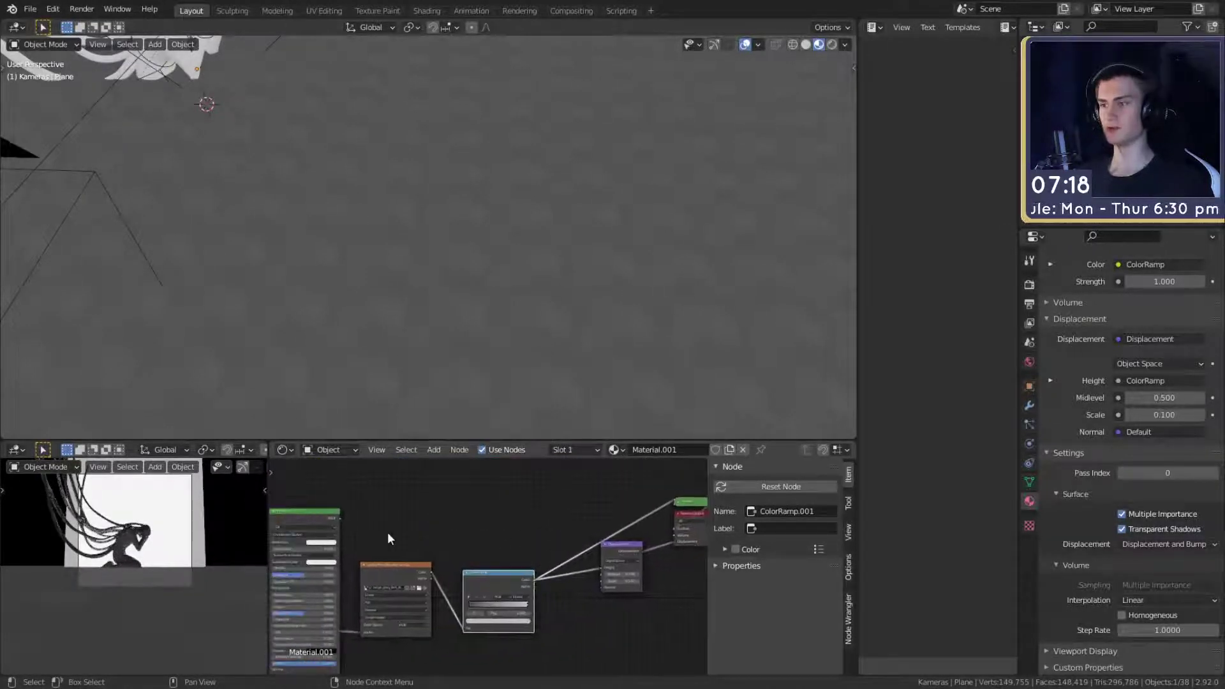
{"action": "left_click", "coordinate": [316, 513], "text": "ctrl+shift"}
{"action": "middle_click_drag", "start_coordinate": [469, 611], "coordinate": [441, 587]}
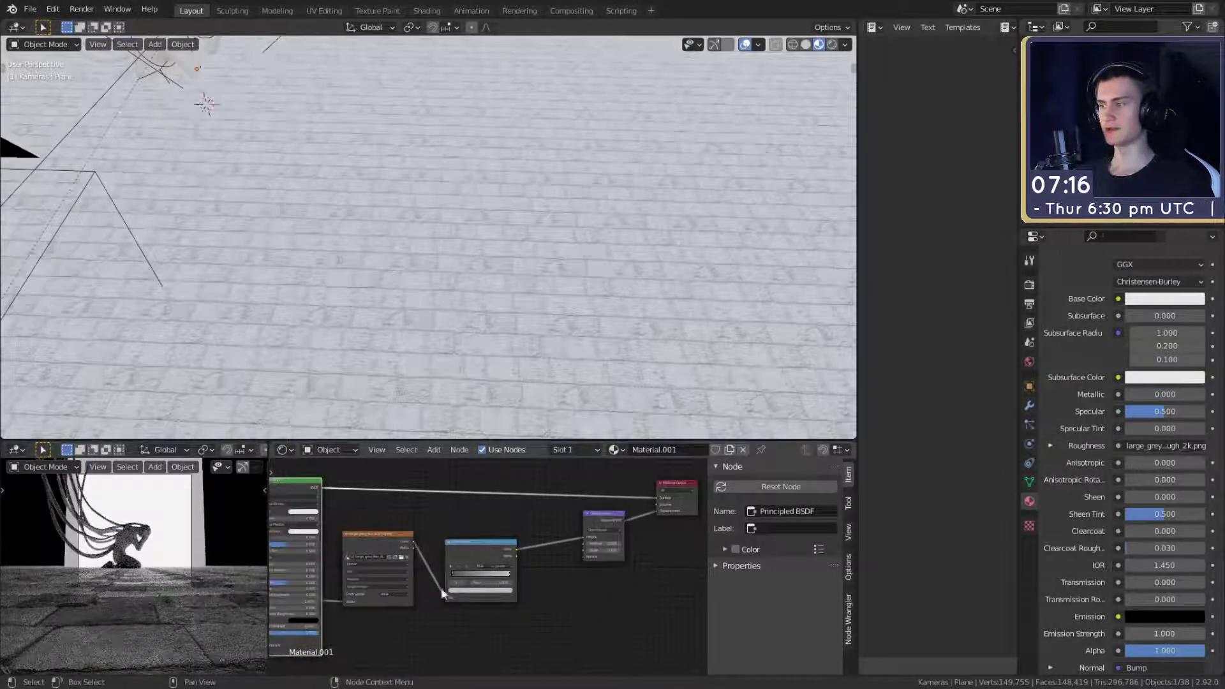
- Examine the displaced tile floor in the scene view and in the rendered camera view
{"action": "scroll", "coordinate": [461, 303], "scroll_direction": "down", "scroll_amount": 5}
{"action": "middle_click_drag", "start_coordinate": [462, 304], "coordinate": [492, 307]}
{"action": "scroll", "coordinate": [477, 369], "scroll_direction": "down", "scroll_amount": 4}
{"action": "scroll", "coordinate": [547, 258], "scroll_direction": "up", "scroll_amount": 4}
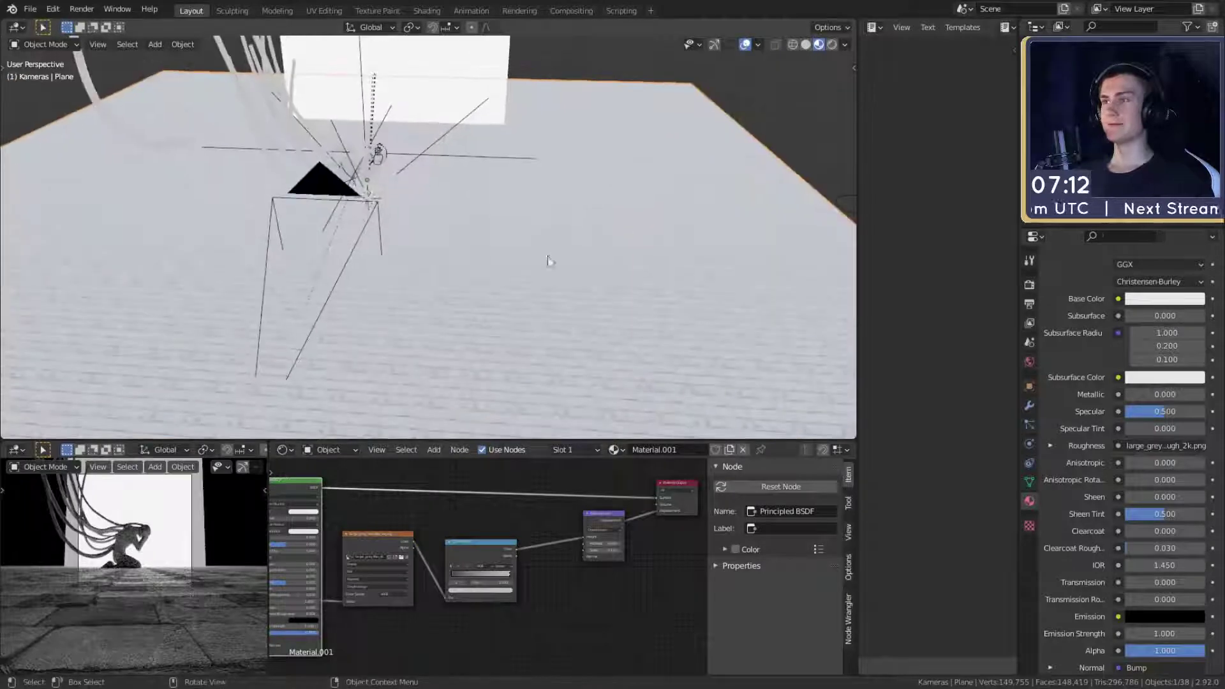
{"action": "scroll", "coordinate": [164, 581], "scroll_direction": "down", "scroll_amount": 3}
{"action": "middle_click_drag", "start_coordinate": [165, 581], "coordinate": [163, 594], "text": "shift"}
{"action": "scroll", "coordinate": [164, 592], "scroll_direction": "up", "scroll_amount": 3}
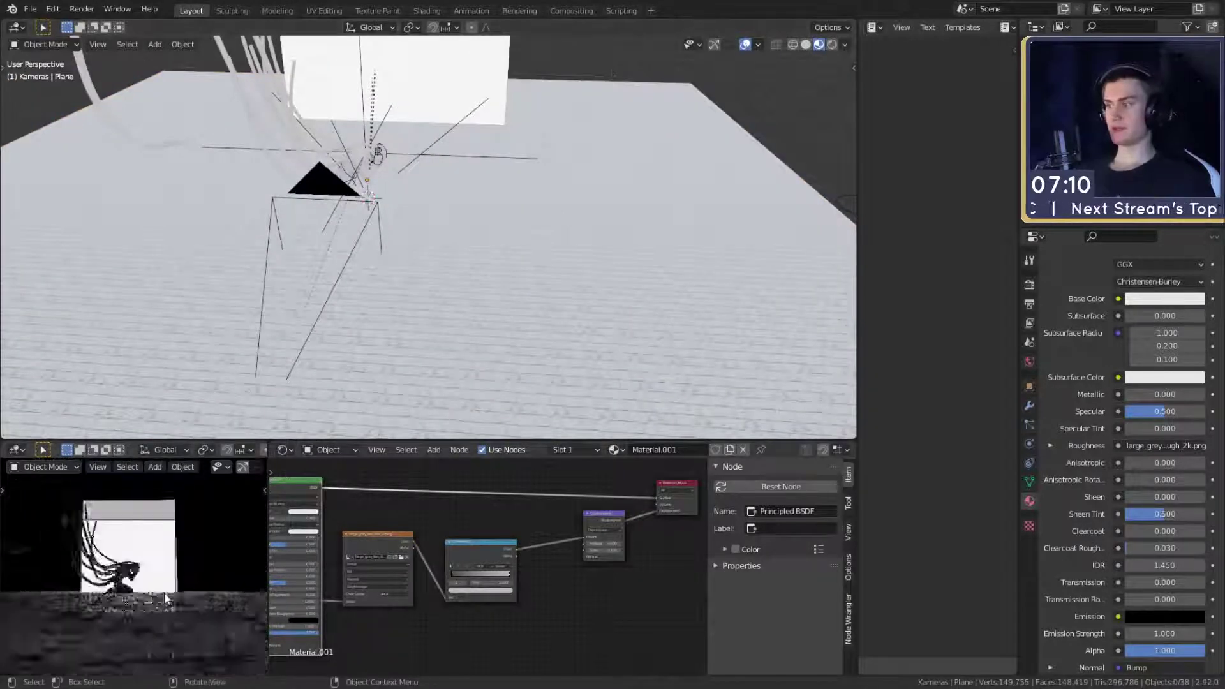
{"action": "scroll", "coordinate": [323, 317], "scroll_direction": "down", "scroll_amount": 4}
{"action": "middle_click_drag", "start_coordinate": [357, 307], "coordinate": [530, 276]}
{"action": "scroll", "coordinate": [503, 361], "scroll_direction": "up", "scroll_amount": 3}
- Select the floor plane and insert a ColorRamp between the large_grey_tiles_rough_2k texture and the Principled BSDF's Roughness input
{"action": "left_click", "coordinate": [530, 276]}
{"action": "scroll", "coordinate": [468, 613], "scroll_direction": "down", "scroll_amount": 3}
{"action": "middle_click_drag", "start_coordinate": [319, 604], "coordinate": [495, 566]}
{"action": "scroll", "coordinate": [494, 565], "scroll_direction": "up", "scroll_amount": 5}
{"action": "middle_click_drag", "start_coordinate": [438, 520], "coordinate": [519, 606]}
{"action": "scroll", "coordinate": [530, 602], "scroll_direction": "up", "scroll_amount": 3}
{"action": "key", "text": "shift+a"}
{"action": "mouse_move", "coordinate": [395, 547]}
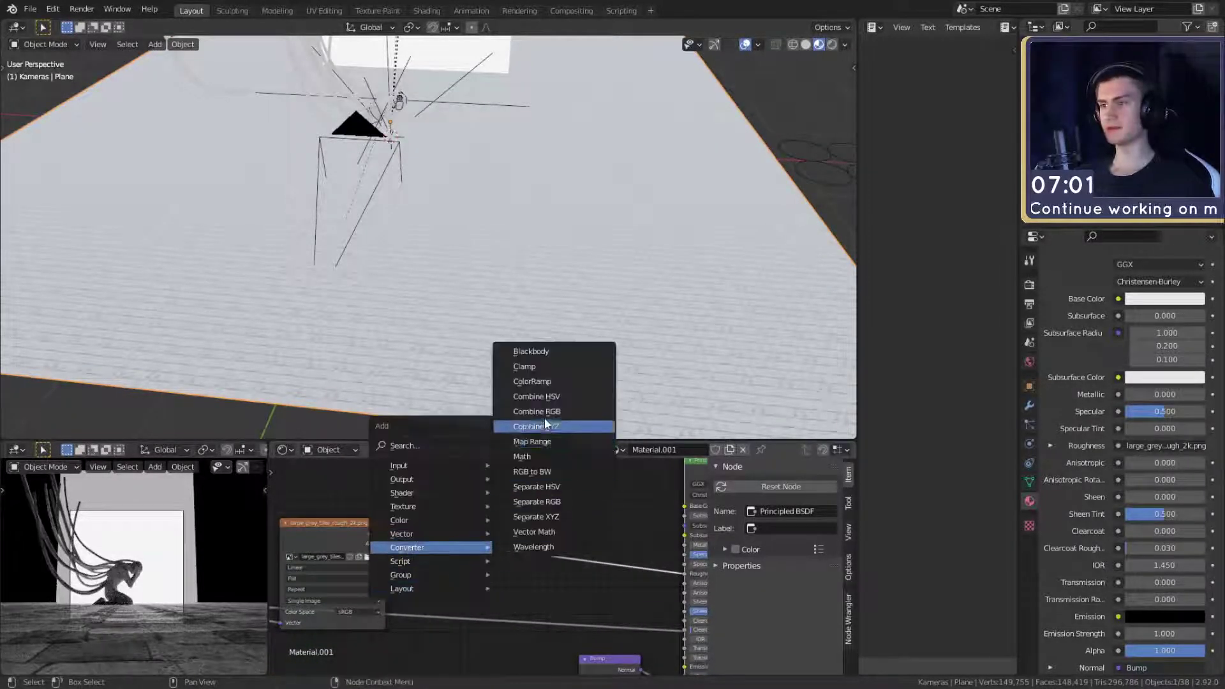
{"action": "left_click", "coordinate": [531, 382]}
{"action": "left_click", "coordinate": [430, 577]}
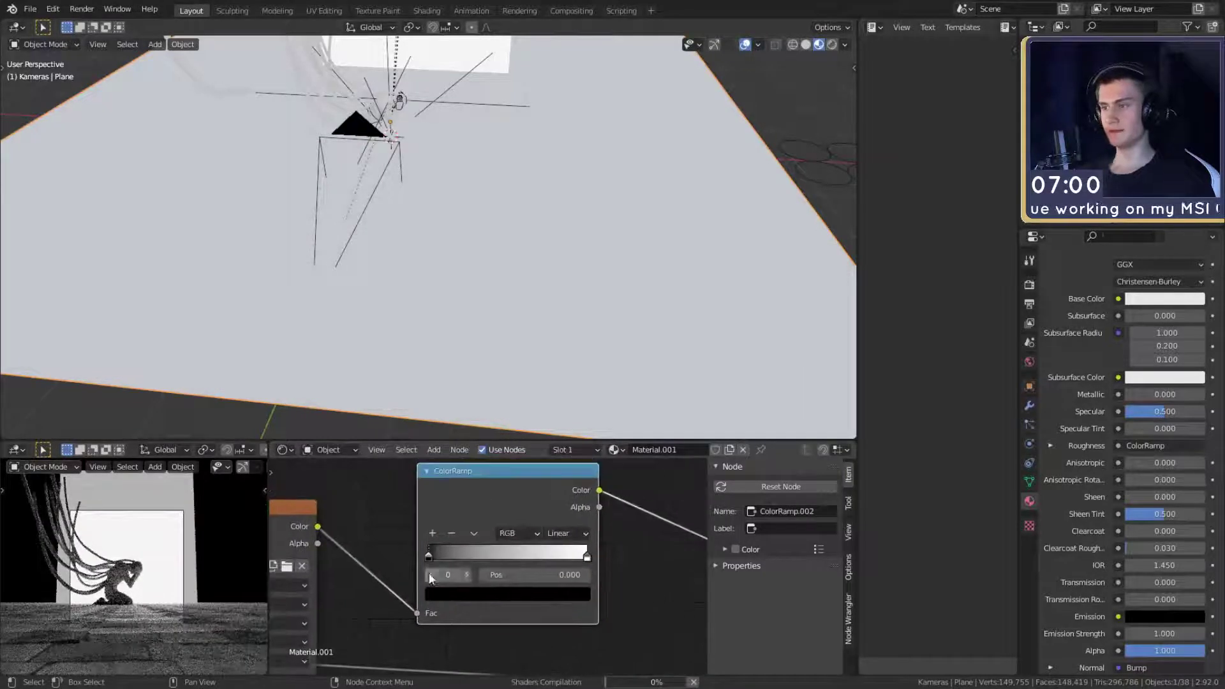
- Darken the roughness ColorRamp's white stop to a Value of 0.6
{"action": "left_click", "coordinate": [477, 588]}
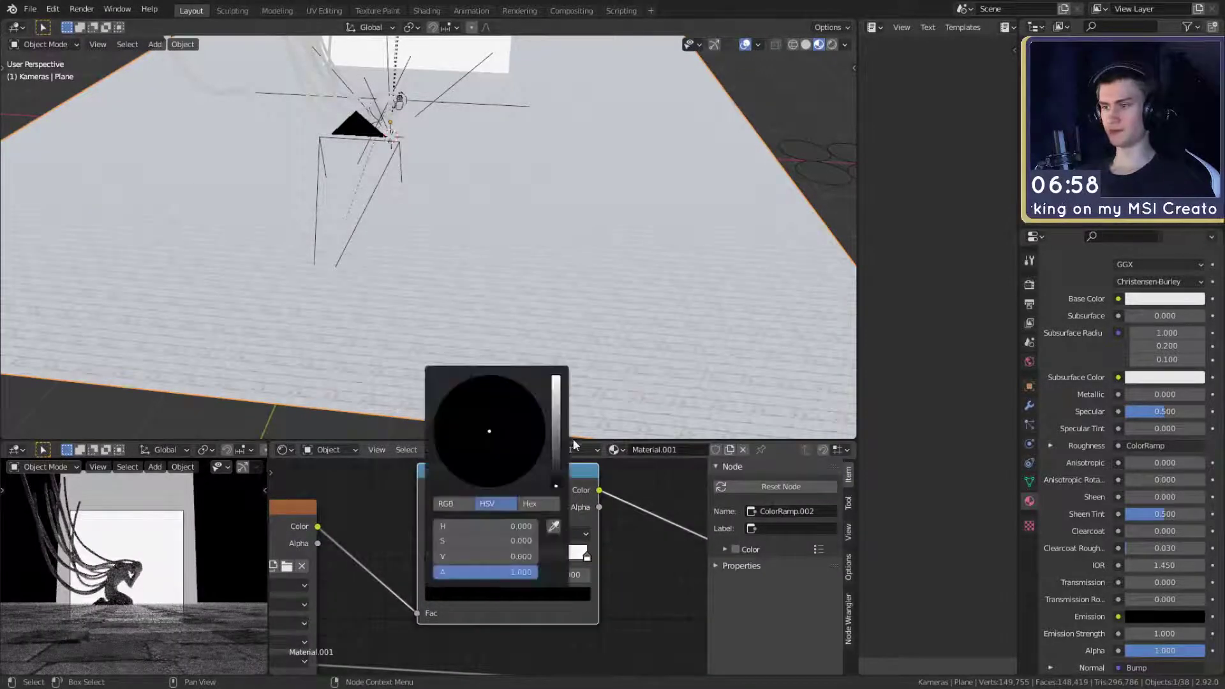
{"action": "left_click", "coordinate": [587, 558]}
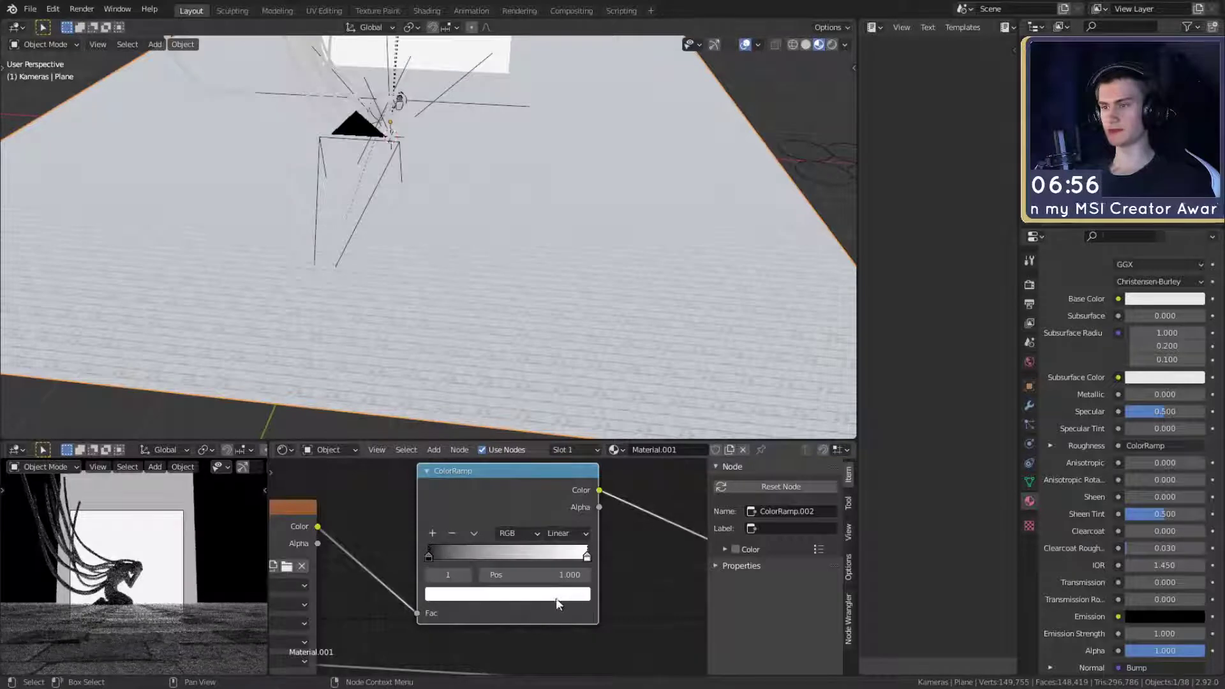
{"action": "left_click", "coordinate": [571, 593]}
{"action": "left_click_drag", "start_coordinate": [558, 381], "coordinate": [555, 399]}
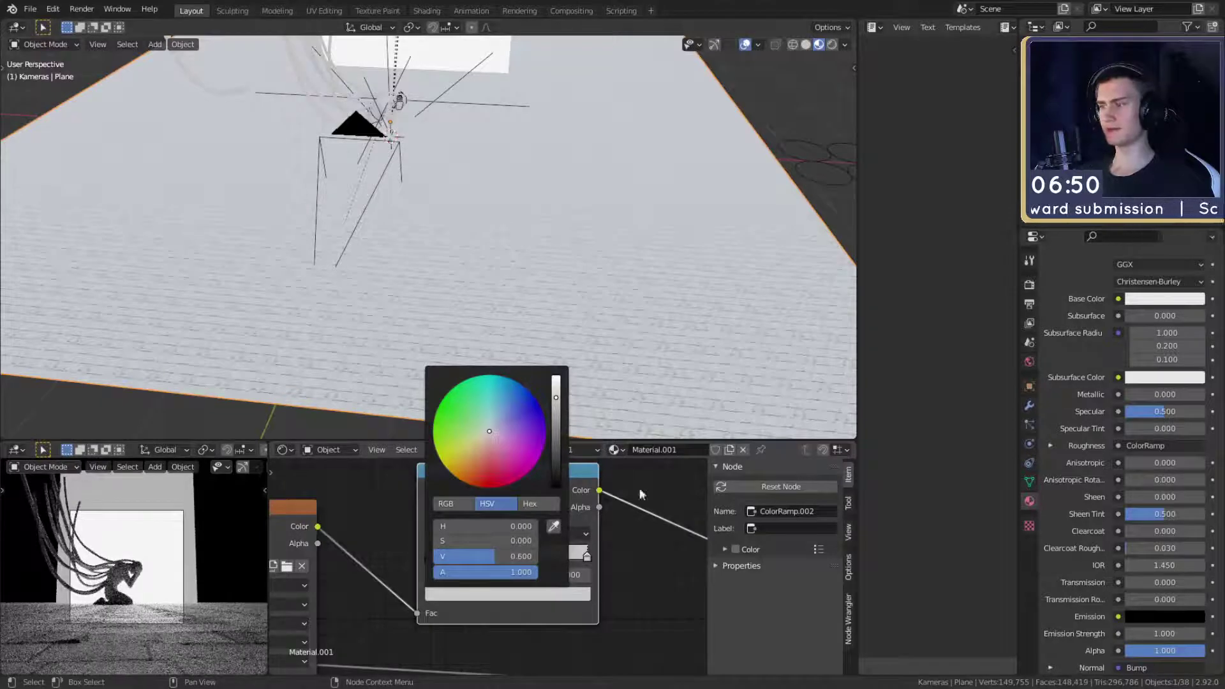
- Deselect the floor plane and save the project file
{"action": "scroll", "coordinate": [527, 274], "scroll_direction": "down", "scroll_amount": 5}
{"action": "middle_click_drag", "start_coordinate": [518, 313], "coordinate": [486, 204]}
{"action": "scroll", "coordinate": [515, 288], "scroll_direction": "up", "scroll_amount": 4}
{"action": "left_click", "coordinate": [593, 150]}
{"action": "scroll", "coordinate": [513, 263], "scroll_direction": "down", "scroll_amount": 1}
{"action": "scroll", "coordinate": [547, 332], "scroll_direction": "up", "scroll_amount": 3}
{"action": "scroll", "coordinate": [498, 336], "scroll_direction": "up", "scroll_amount": 2}
{"action": "scroll", "coordinate": [486, 206], "scroll_direction": "down", "scroll_amount": 2}
{"action": "middle_click_drag", "start_coordinate": [474, 326], "coordinate": [467, 296], "text": "shift"}
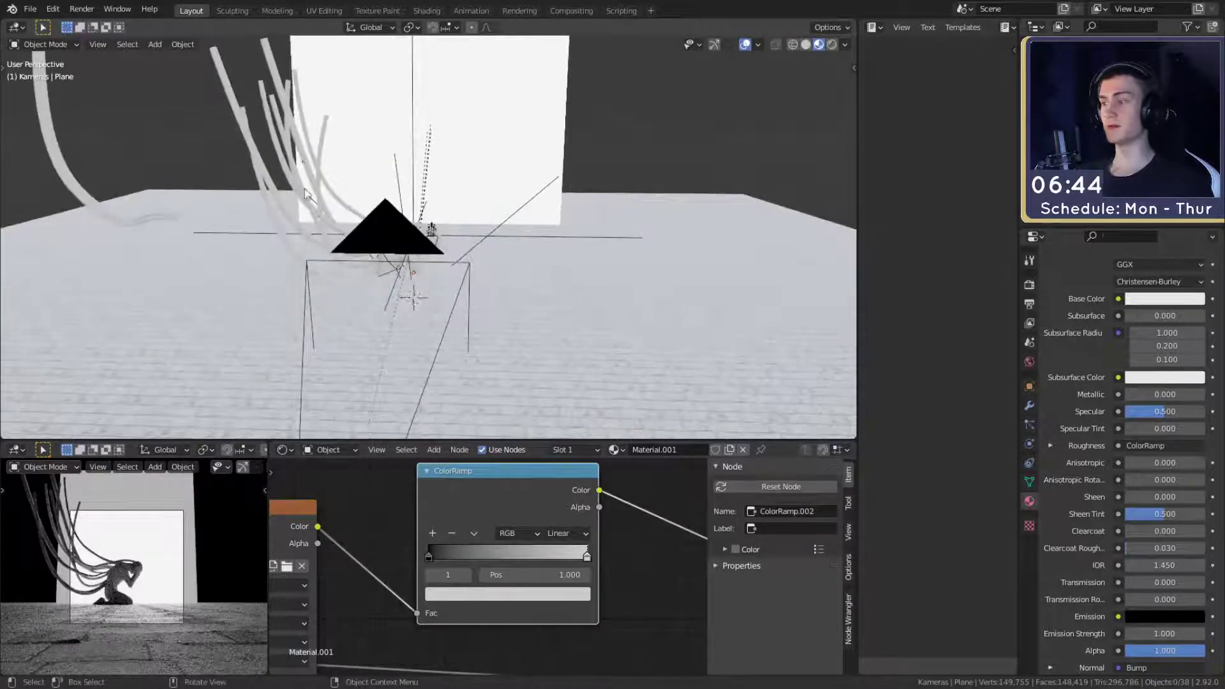
{"action": "left_click", "coordinate": [30, 9]}
{"action": "left_click", "coordinate": [44, 102]}
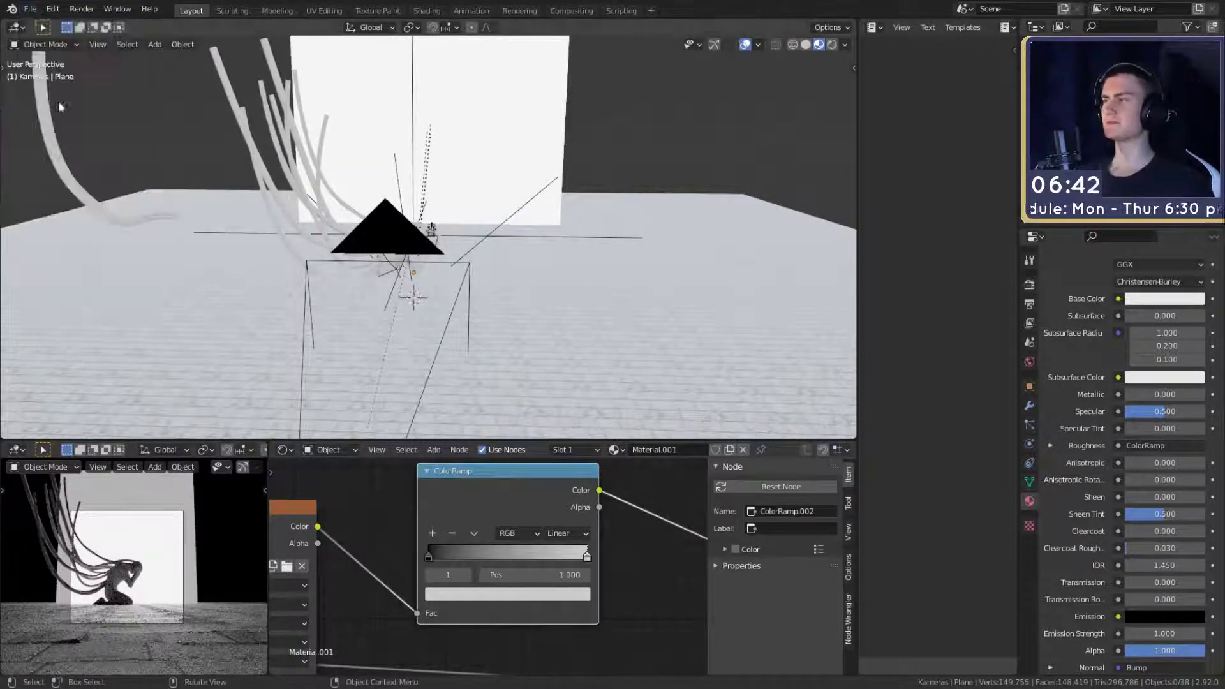
- Select the glowing backdrop plane
{"action": "scroll", "coordinate": [524, 329], "scroll_direction": "down", "scroll_amount": 2}
{"action": "scroll", "coordinate": [524, 329], "scroll_direction": "down", "scroll_amount": 1}
{"action": "scroll", "coordinate": [520, 302], "scroll_direction": "up", "scroll_amount": 2}
{"action": "middle_click_drag", "start_coordinate": [519, 301], "coordinate": [469, 322]}
{"action": "left_click", "coordinate": [574, 172]}
{"action": "scroll", "coordinate": [438, 389], "scroll_direction": "down", "scroll_amount": 2}
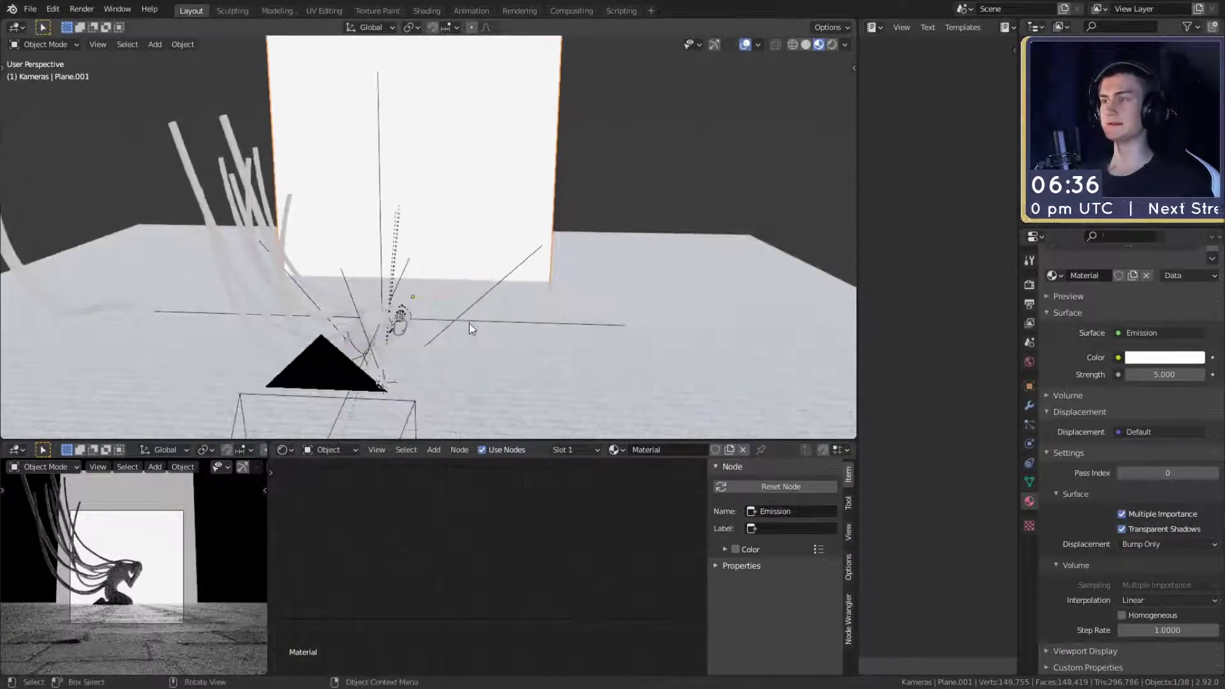
{"action": "key", "text": "shift+a"}
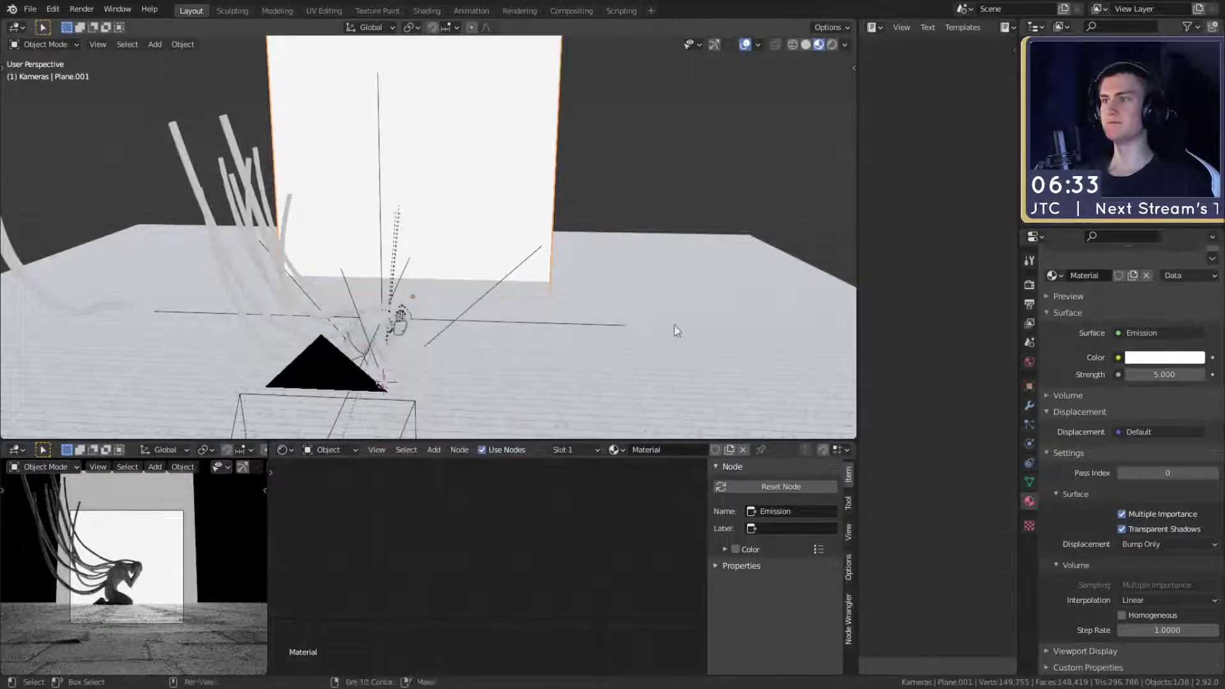
- Add a mesh plane and move it into the empty space beside the floor
{"action": "middle_click_drag", "start_coordinate": [675, 331], "coordinate": [385, 299]}
{"action": "key", "text": "shift+a"}
{"action": "mouse_move", "coordinate": [431, 282]}
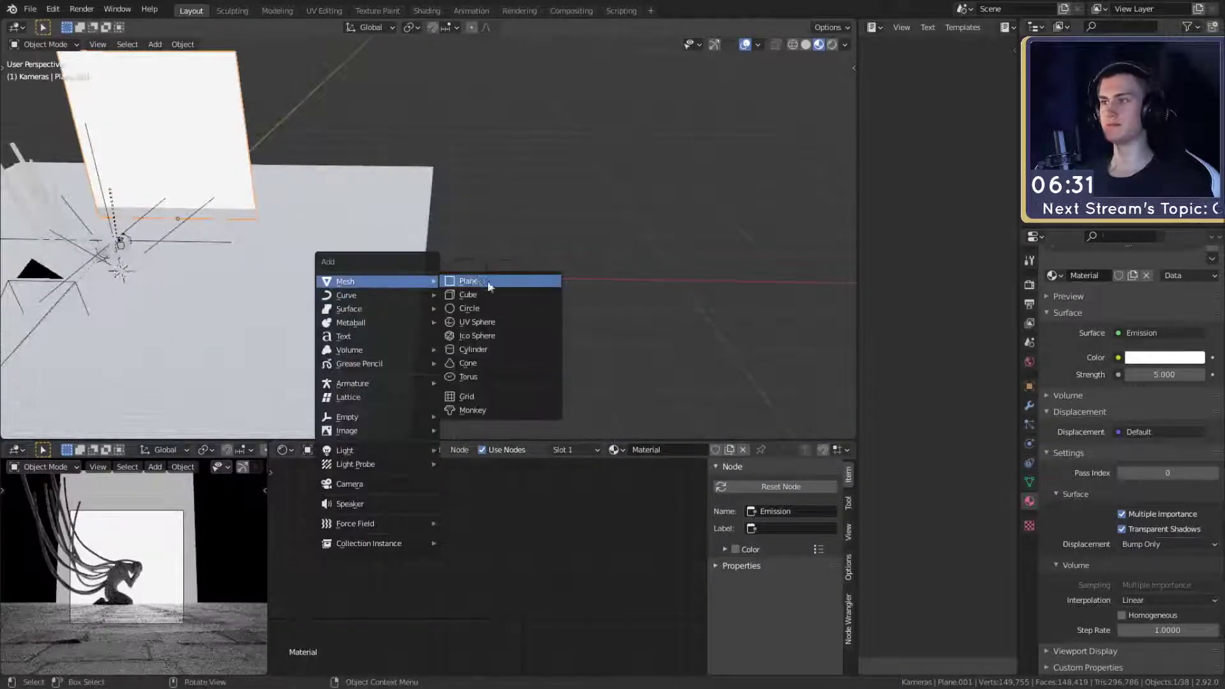
{"action": "left_click", "coordinate": [470, 282]}
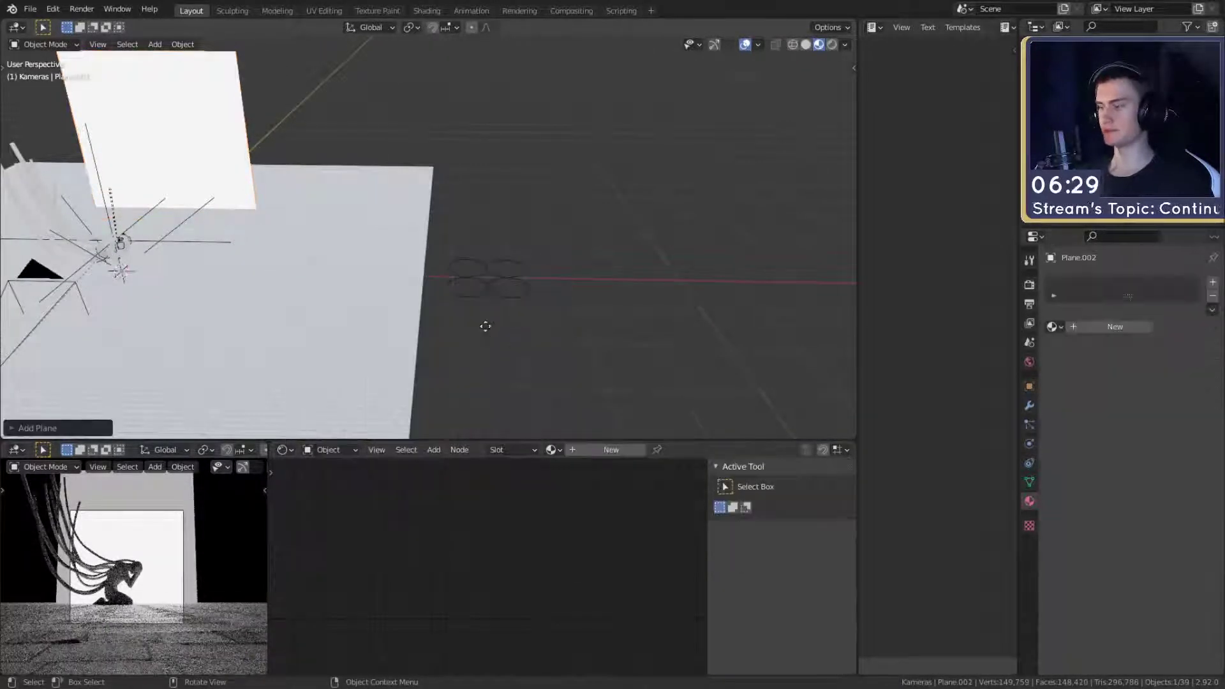
{"action": "key", "text": "g"}
{"action": "left_click", "coordinate": [211, 332]}
- Give the new plane a Subdivision Surface modifier at level 2 and frame it in the view
{"action": "middle_click_drag", "start_coordinate": [523, 271], "coordinate": [370, 332], "text": "shift"}
{"action": "middle_click_drag", "start_coordinate": [446, 360], "coordinate": [377, 230], "text": "shift"}
{"action": "scroll", "coordinate": [377, 230], "scroll_direction": "up", "scroll_amount": 2}
{"action": "key", "text": "ctrl+2"}
{"action": "key", "text": "KP_Decimal"}
- Inset the new plane's face in Edit Mode and delete the inner face to open a hole through it
{"action": "key", "text": "Tab"}
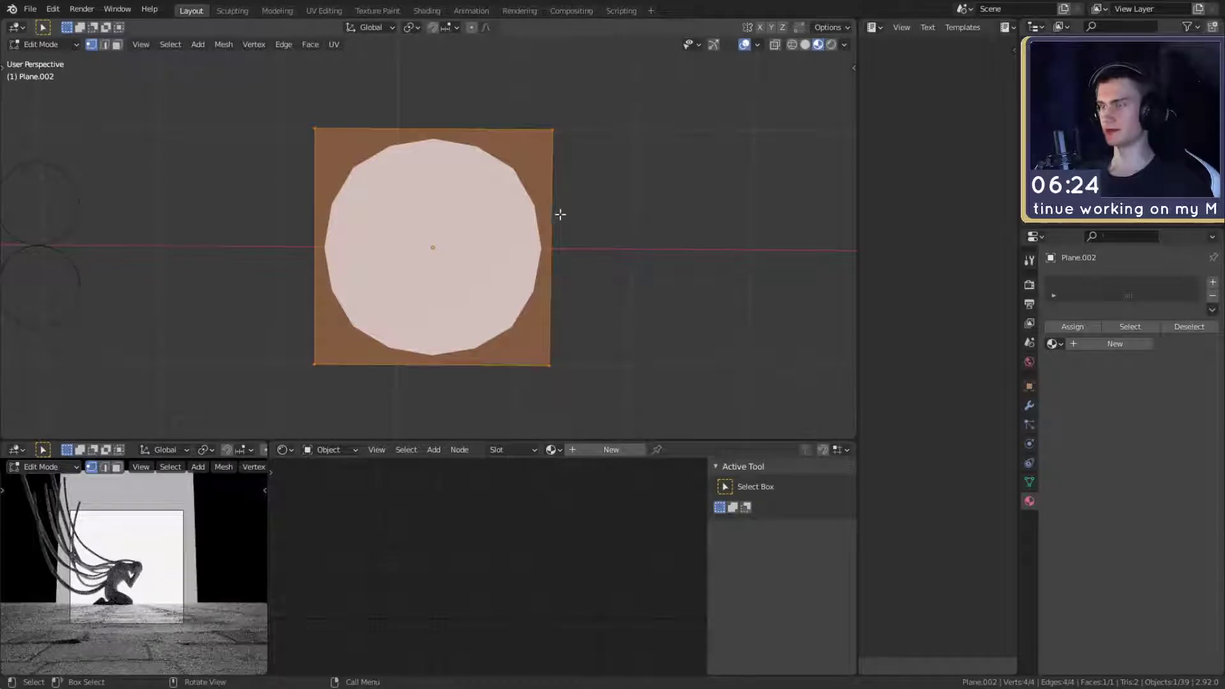
{"action": "key", "text": "i"}
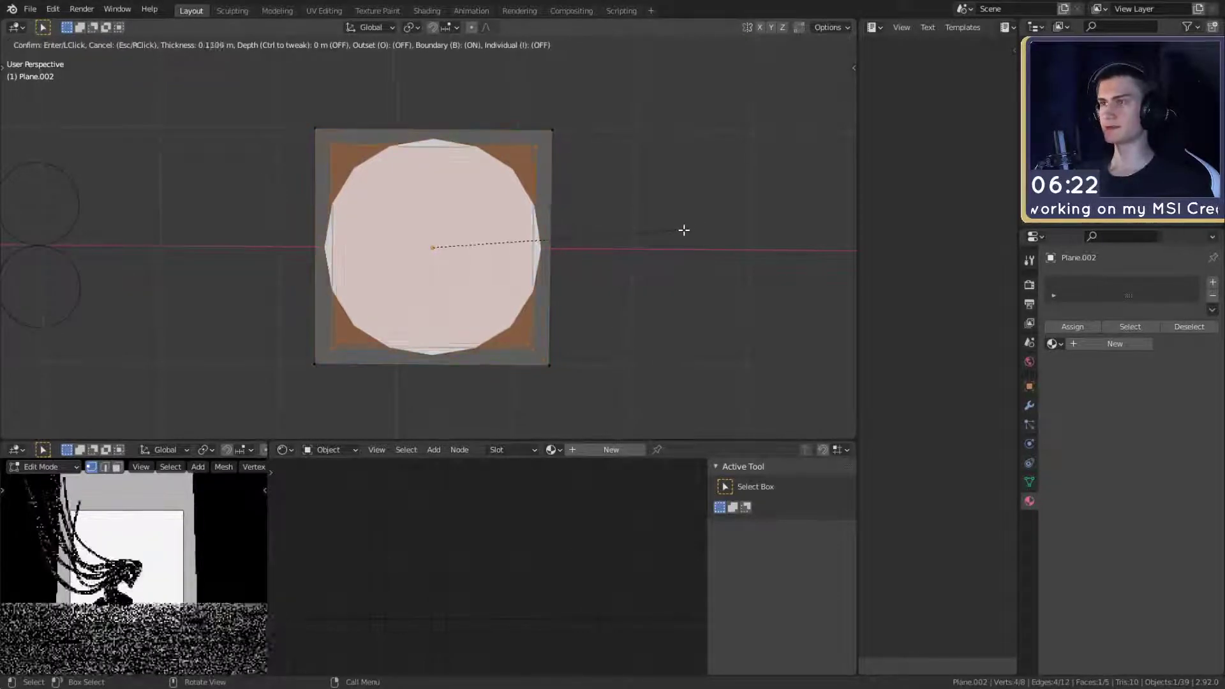
{"action": "left_click", "coordinate": [654, 235]}
{"action": "key", "text": "x"}
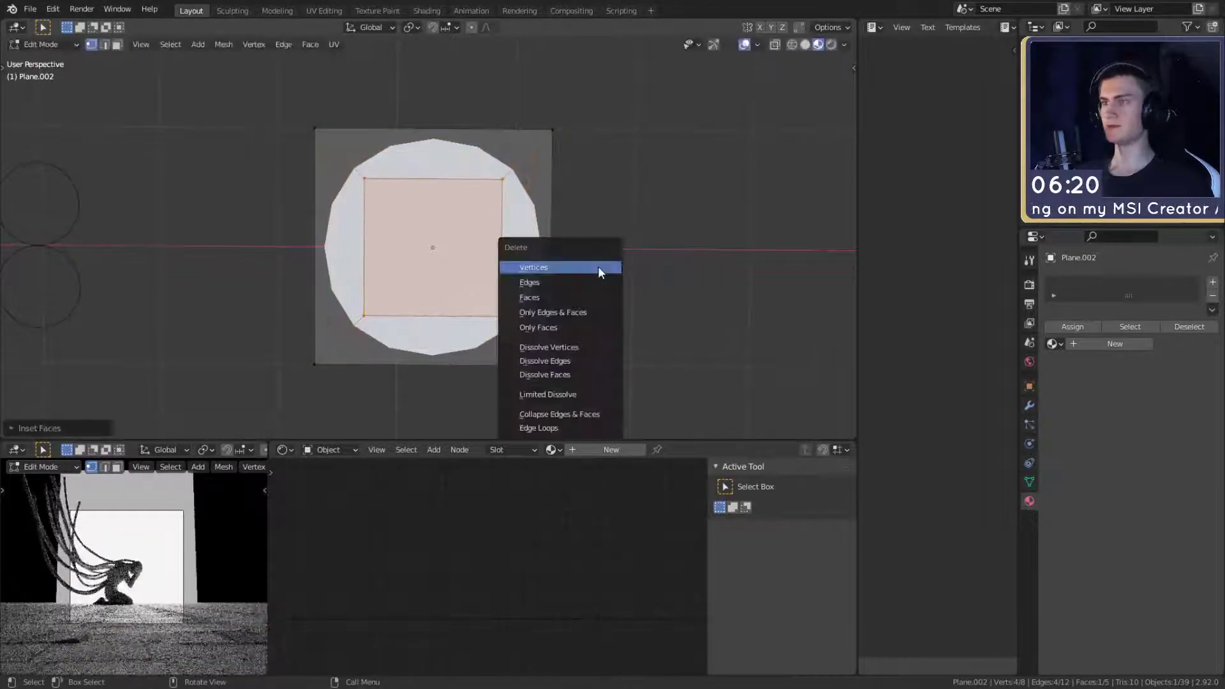
{"action": "left_click", "coordinate": [546, 293]}
{"action": "middle_click_drag", "start_coordinate": [545, 293], "coordinate": [585, 304]}
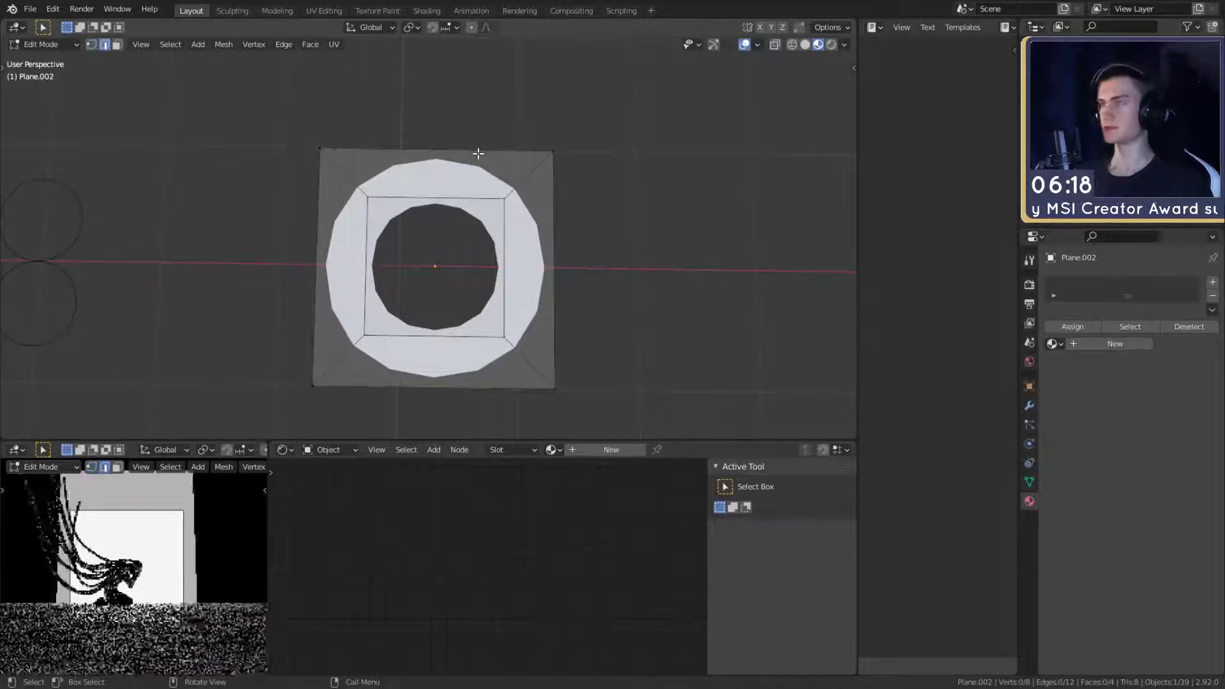
- Crease the outer border edges of the ring mesh and check the shape in object mode
{"action": "key", "text": "shift+e"}
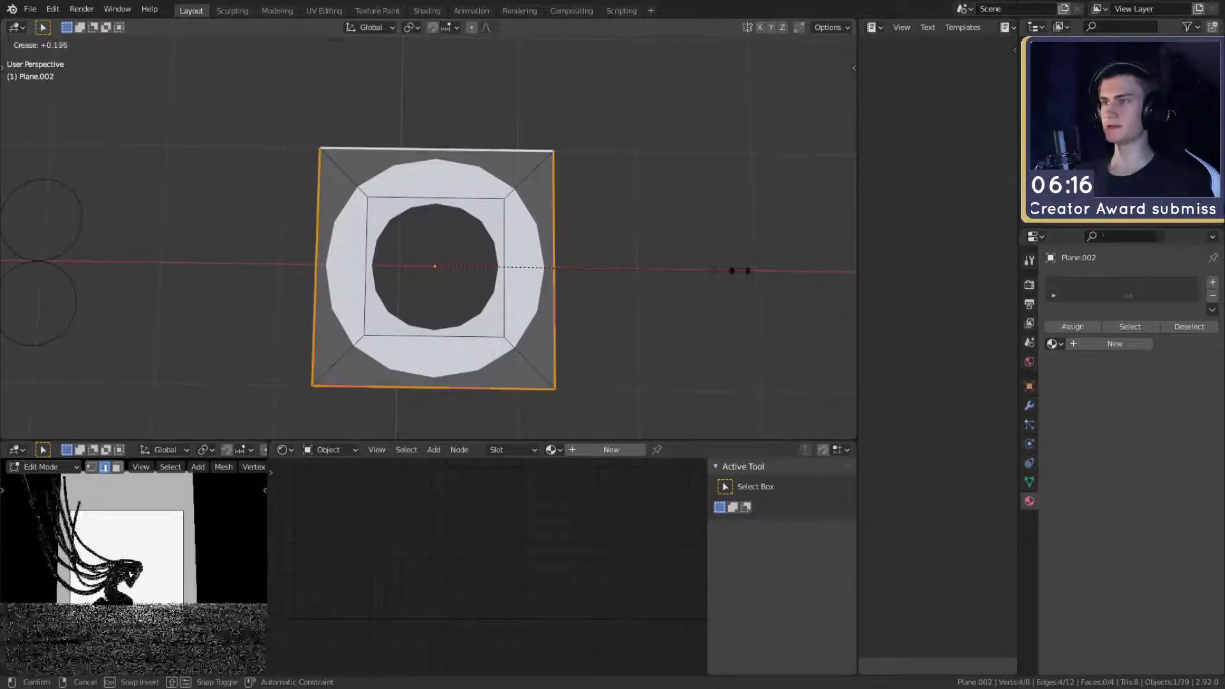
{"action": "left_click", "coordinate": [655, 243]}
{"action": "key", "text": "Tab"}
{"action": "middle_click_drag", "start_coordinate": [667, 257], "coordinate": [636, 254]}
{"action": "key", "text": "Tab"}
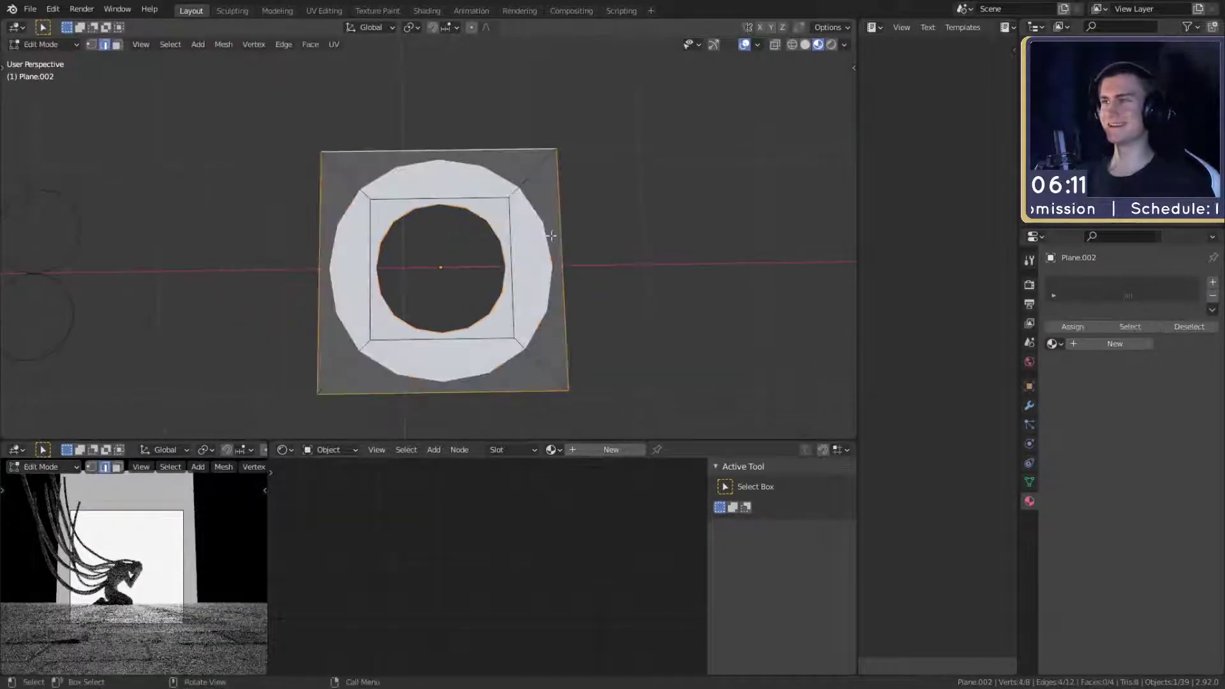
- Try to add a loop cut along the outer border of the ring mesh
{"action": "key", "text": "ctrl+r"}
{"action": "left_click", "coordinate": [538, 169]}
{"action": "left_click", "coordinate": [592, 187]}
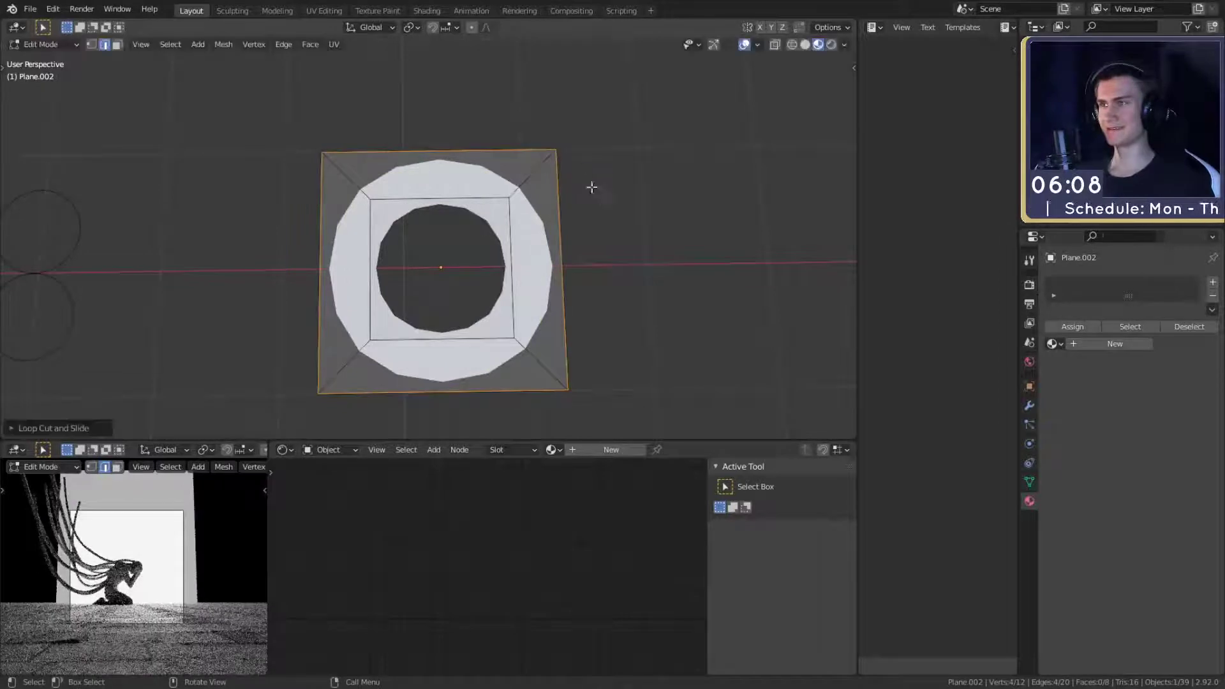
{"action": "key", "text": "ctrl+z"}
- Set the ring's subdivision to level 2, comparing it with viewport level 3
{"action": "key", "text": "ctrl+2"}
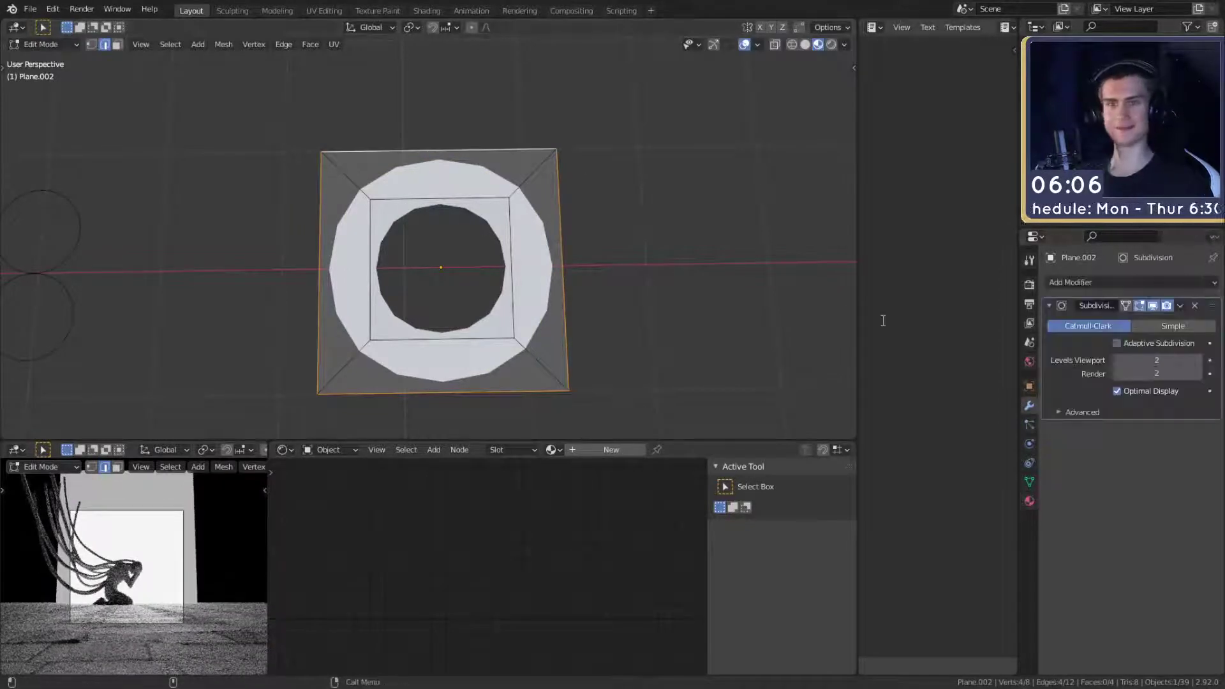
{"action": "scroll", "coordinate": [643, 304], "scroll_direction": "down", "scroll_amount": 2}
{"action": "mouse_move", "coordinate": [643, 304]}
{"action": "middle_mouse_down"}
{"action": "mouse_move", "coordinate": [625, 273]}
{"action": "mouse_move", "coordinate": [604, 321]}
{"action": "mouse_move", "coordinate": [645, 144]}
{"action": "mouse_move", "coordinate": [640, 284]}
{"action": "middle_mouse_up"}
{"action": "scroll", "coordinate": [626, 272], "scroll_direction": "up", "scroll_amount": 2}
{"action": "key", "text": "Tab"}
{"action": "key", "text": "Tab"}
{"action": "left_click", "coordinate": [1198, 360]}
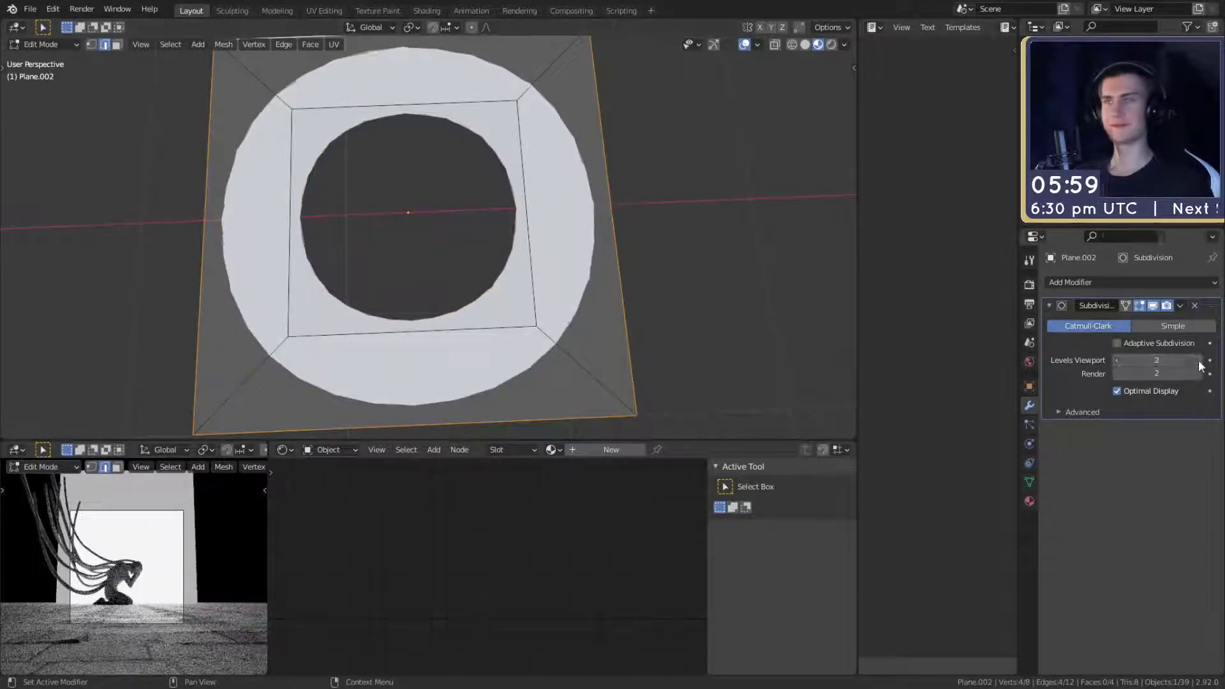
{"action": "left_click", "coordinate": [1115, 360]}
{"action": "scroll", "coordinate": [574, 276], "scroll_direction": "down", "scroll_amount": 2}
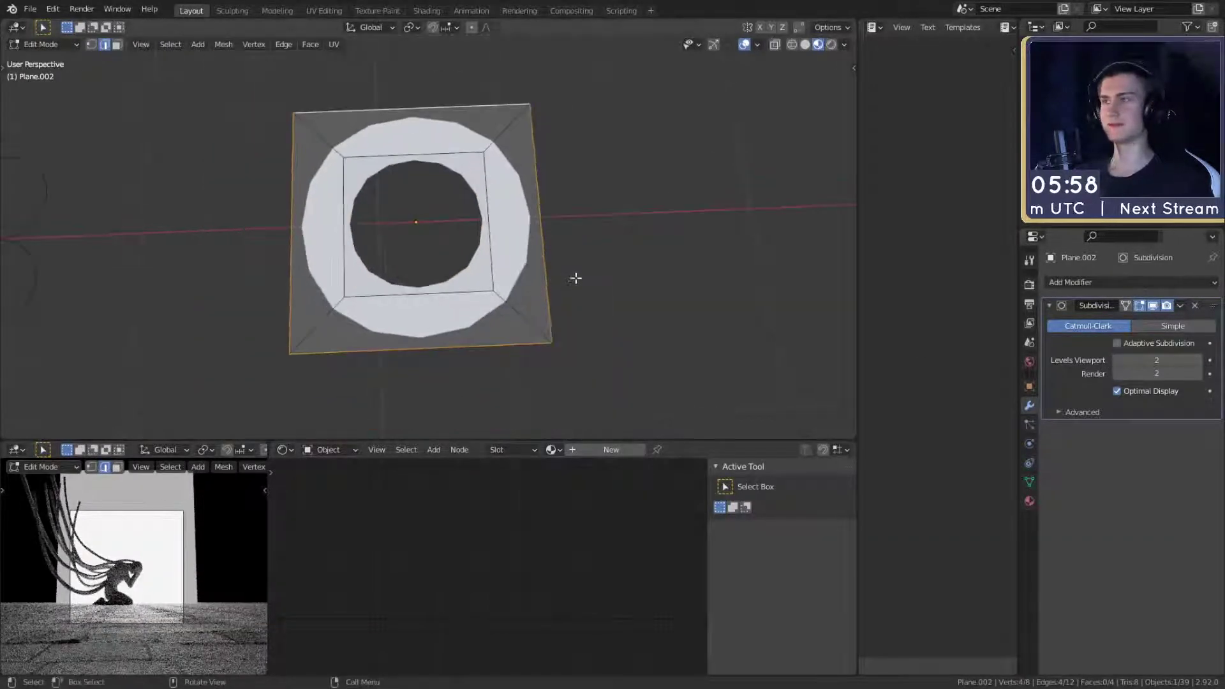
{"action": "middle_click_drag", "start_coordinate": [577, 279], "coordinate": [610, 294]}
{"action": "key", "text": "Tab"}
{"action": "scroll", "coordinate": [596, 289], "scroll_direction": "up", "scroll_amount": 2}
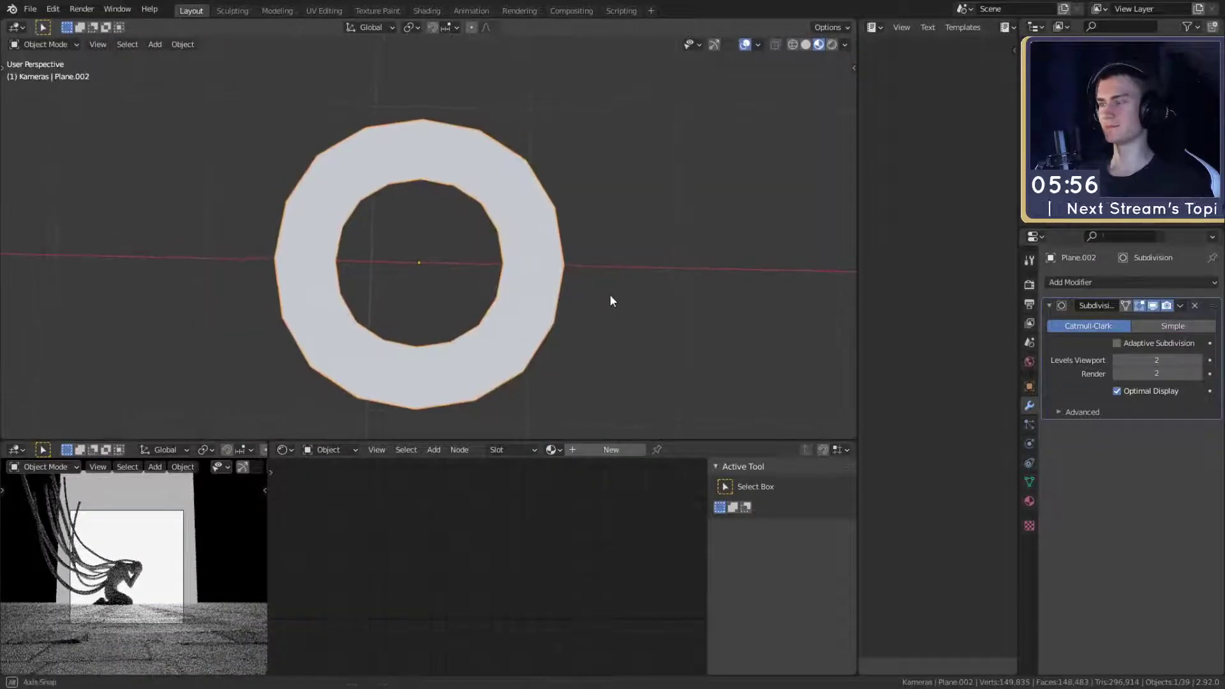
{"action": "key", "text": "Tab"}
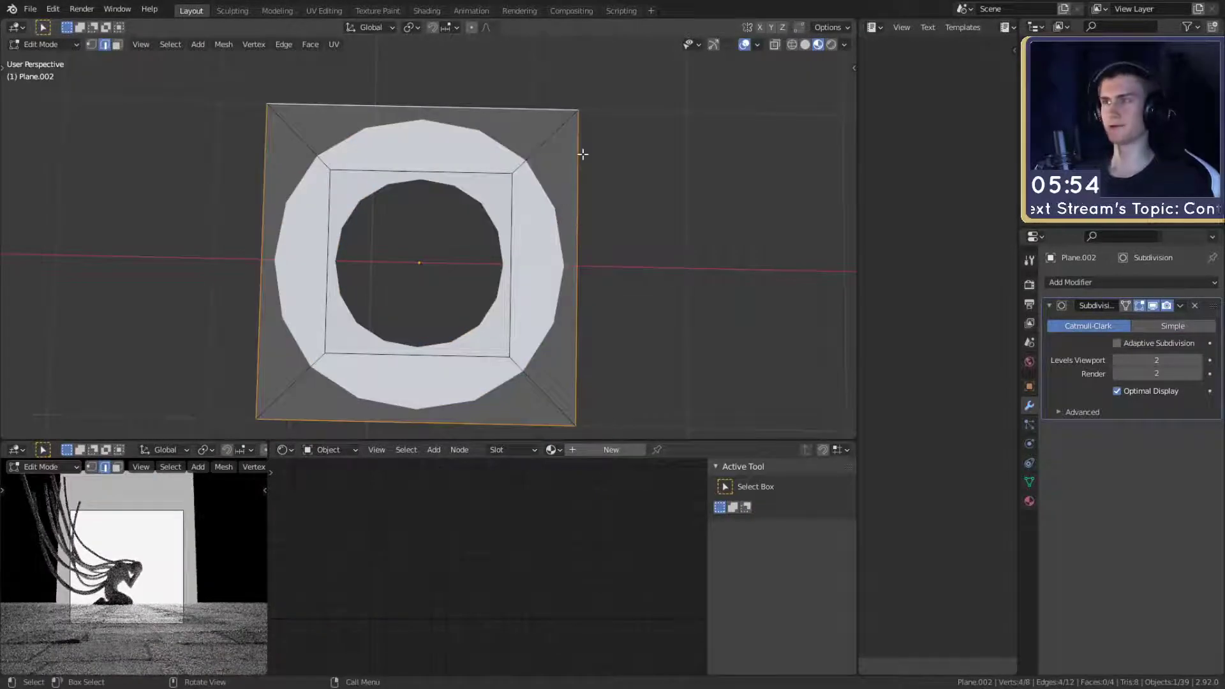
- Try to extrude the ring's outer border edges downward along the global Z axis
{"action": "middle_click_drag", "start_coordinate": [771, 252], "coordinate": [733, 159]}
{"action": "key", "text": "e"}
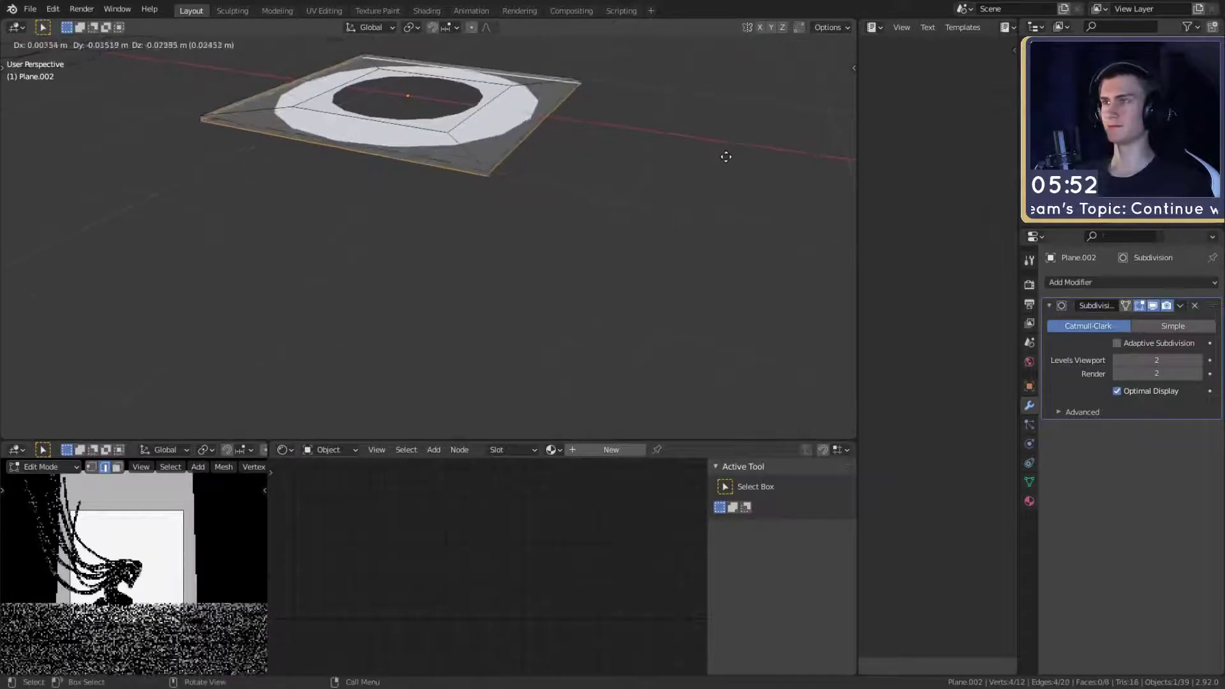
{"action": "key", "text": "z"}
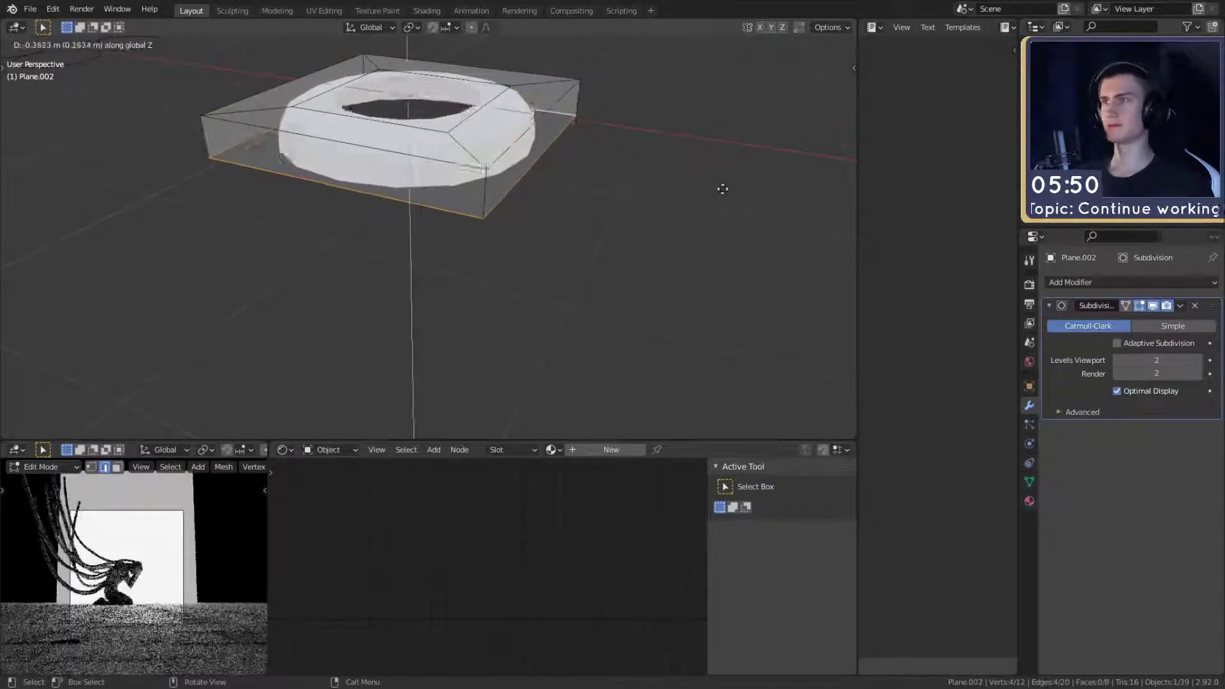
{"action": "right_click", "coordinate": [726, 155]}
{"action": "key", "text": "ctrl+z"}
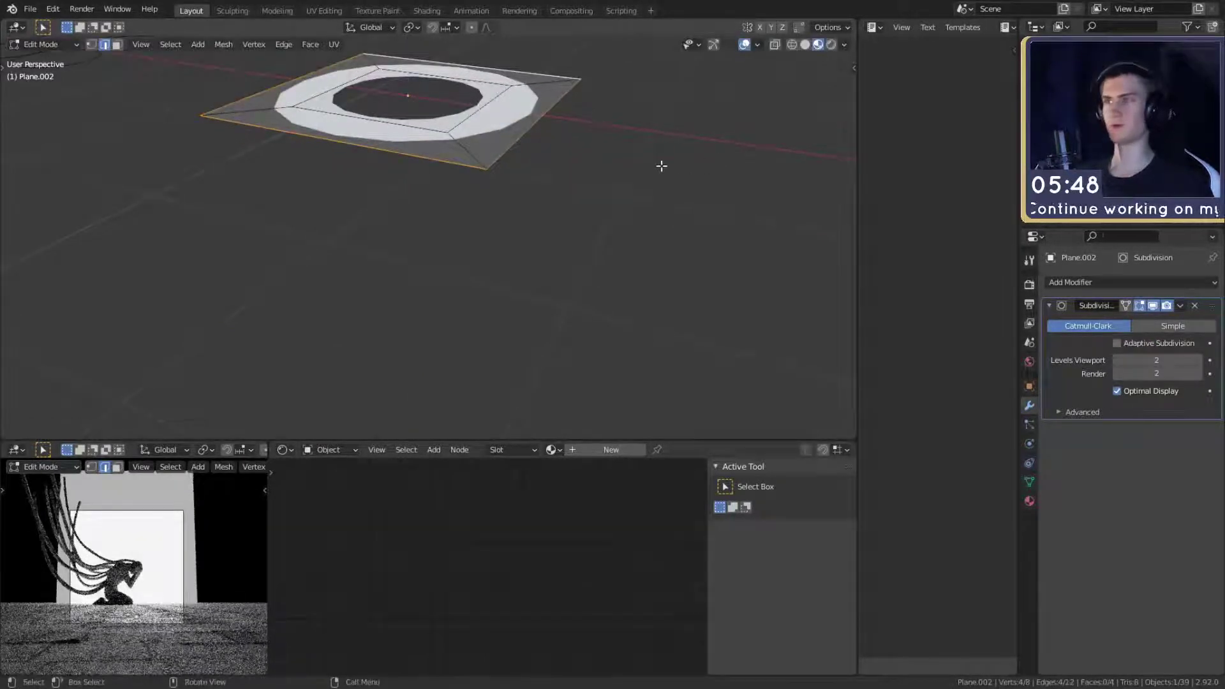
- Add a loop cut between the inner and outer squares of the ring's control mesh
{"action": "middle_click_drag", "start_coordinate": [662, 164], "coordinate": [622, 219]}
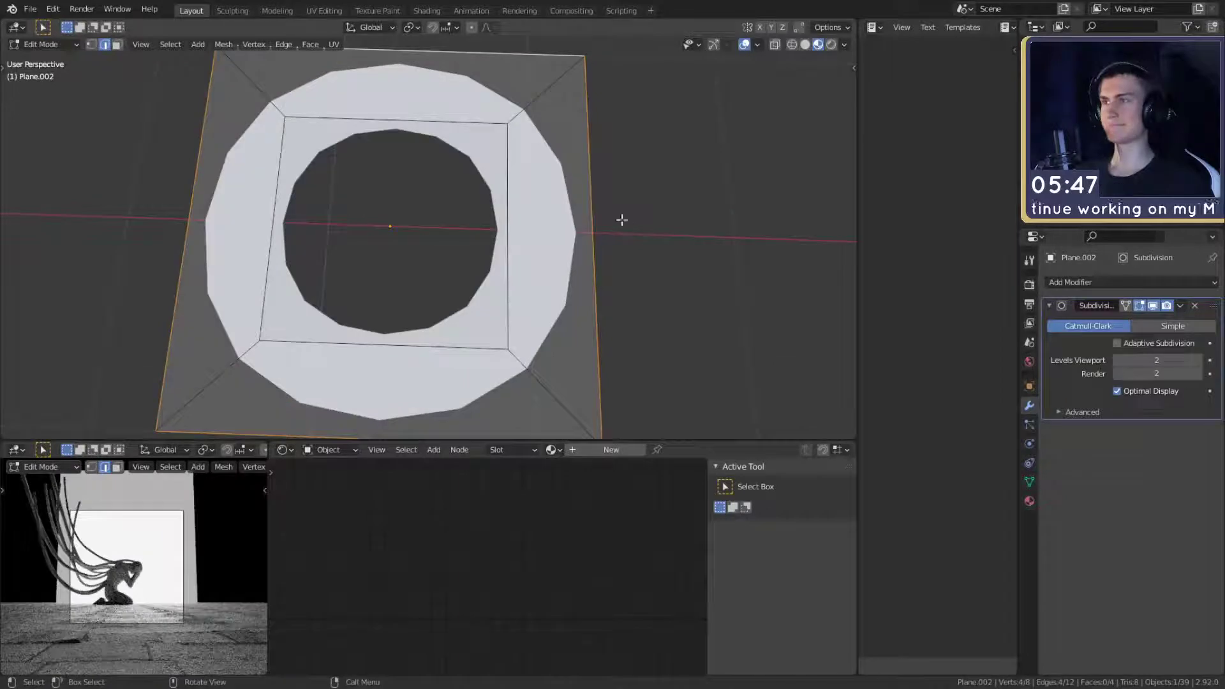
{"action": "key", "text": "ctrl+r"}
{"action": "left_click", "coordinate": [544, 109]}
{"action": "left_click", "coordinate": [562, 153]}
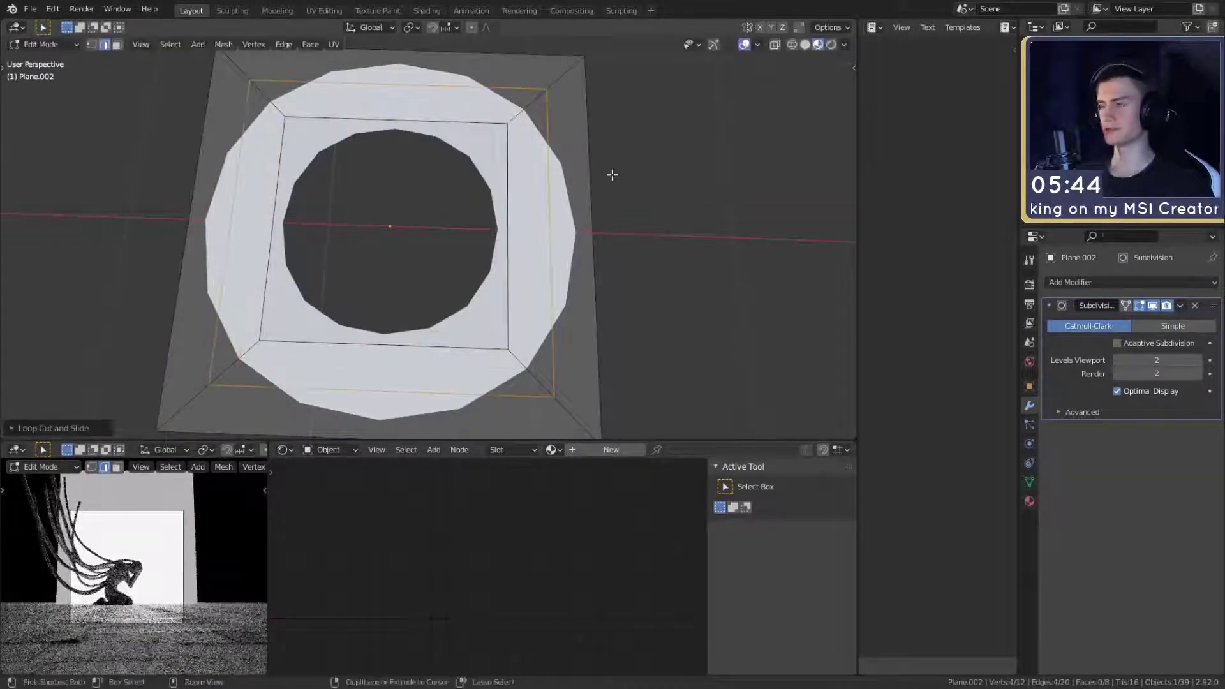
- Return to object mode and delete the ring object
{"action": "scroll", "coordinate": [613, 182], "scroll_direction": "down", "scroll_amount": 6}
{"action": "key", "text": "Tab"}
{"action": "middle_click_drag", "start_coordinate": [587, 241], "coordinate": [599, 260]}
{"action": "scroll", "coordinate": [599, 259], "scroll_direction": "up", "scroll_amount": 3}
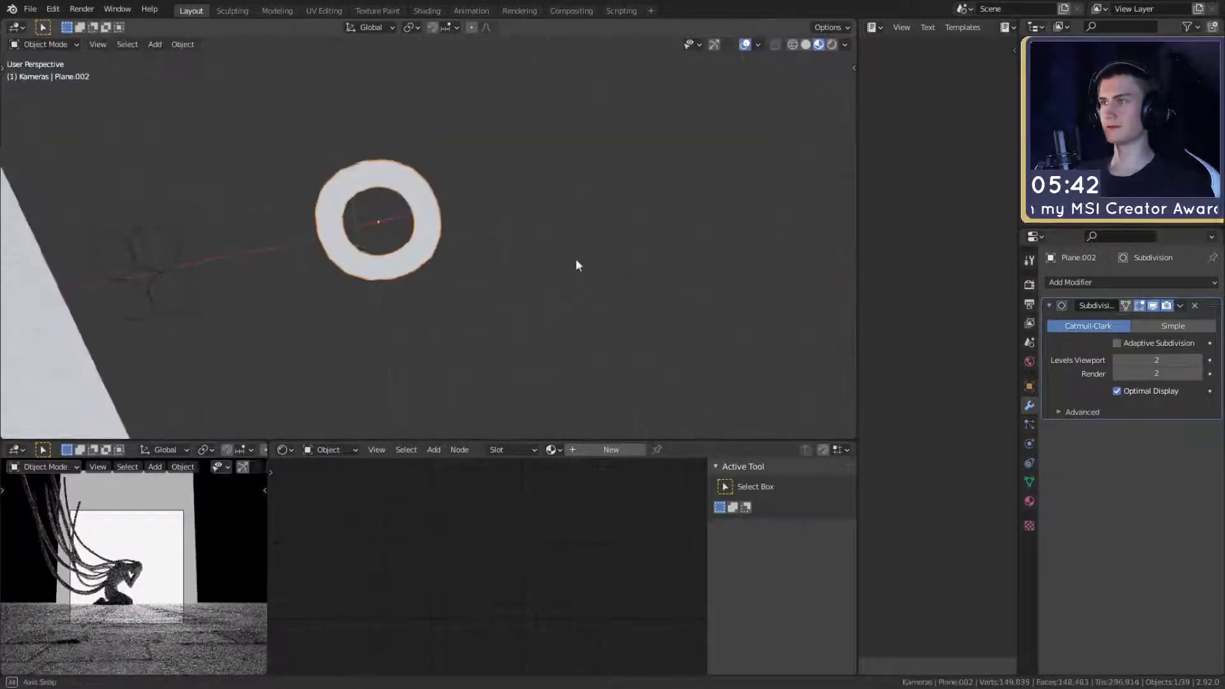
{"action": "key", "text": "Delete"}
{"action": "middle_click_drag", "start_coordinate": [556, 202], "coordinate": [465, 251]}
{"action": "key", "text": "shift+a"}
{"action": "mouse_move", "coordinate": [422, 245]}
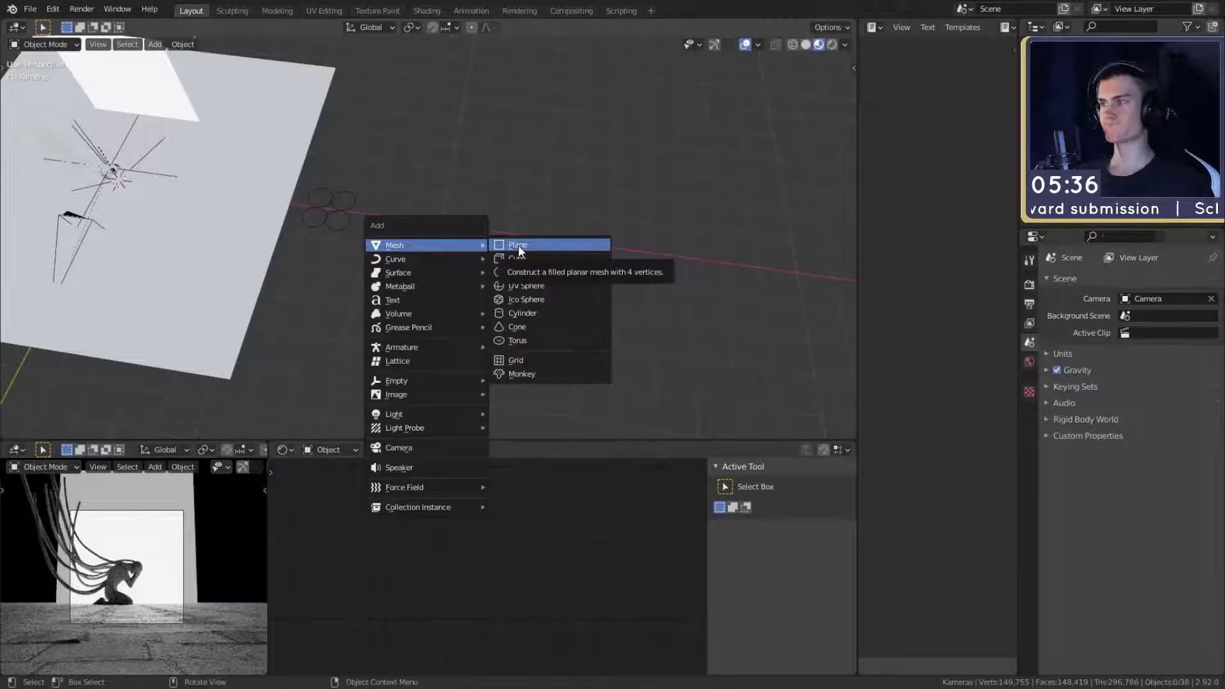
{"action": "key", "text": "Escape"}
- Select the upright glowing backdrop plane and add a Voronoi Texture node to its material
{"action": "middle_click_drag", "start_coordinate": [518, 245], "coordinate": [440, 210]}
{"action": "left_click", "coordinate": [497, 175]}
{"action": "key", "text": "Home"}
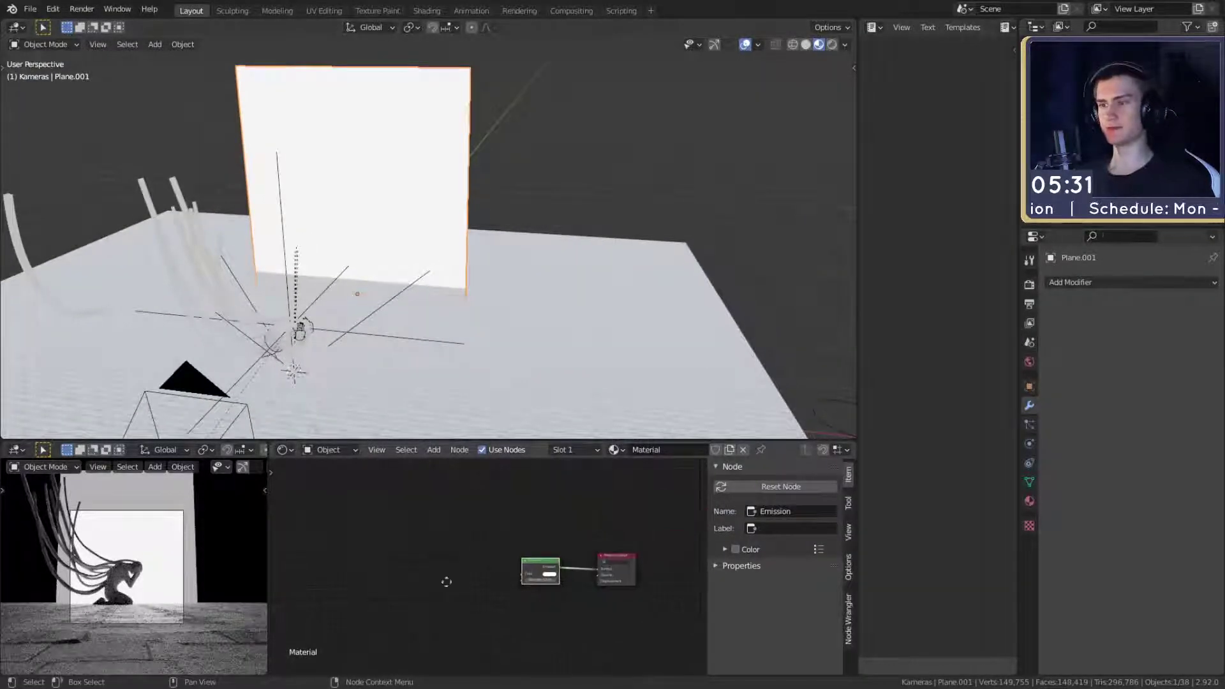
{"action": "key", "text": "shift+a"}
{"action": "mouse_move", "coordinate": [395, 590]}
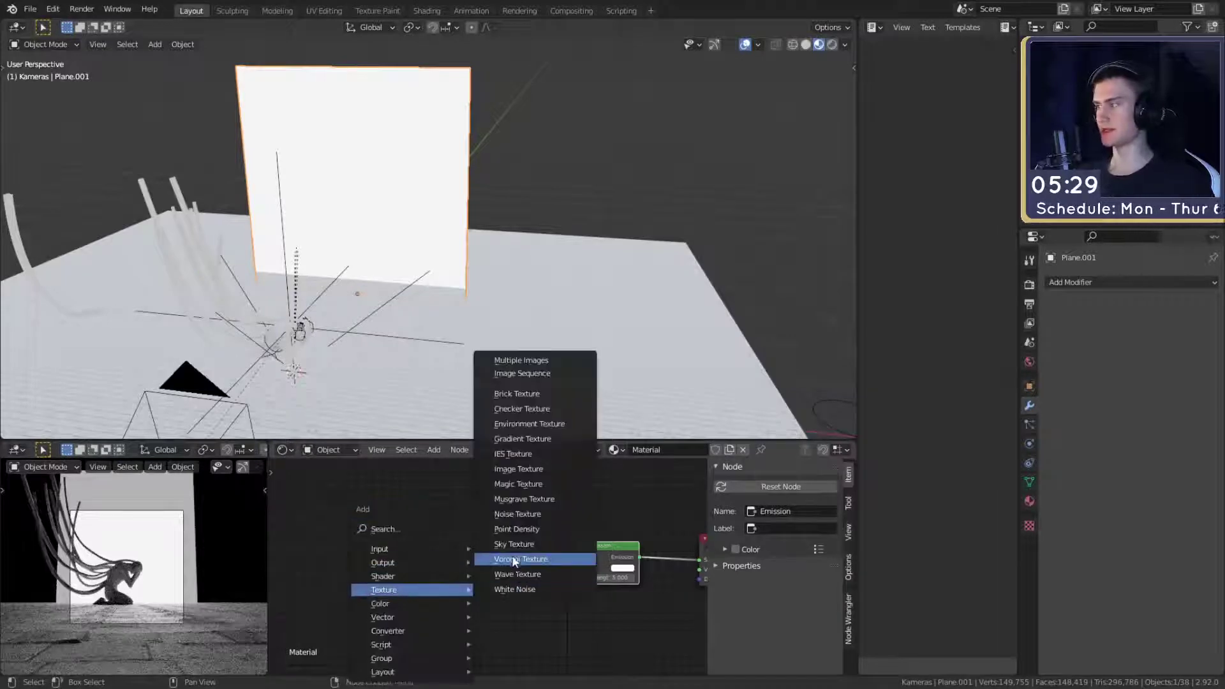
{"action": "left_click", "coordinate": [533, 558]}
{"action": "left_click", "coordinate": [441, 592]}
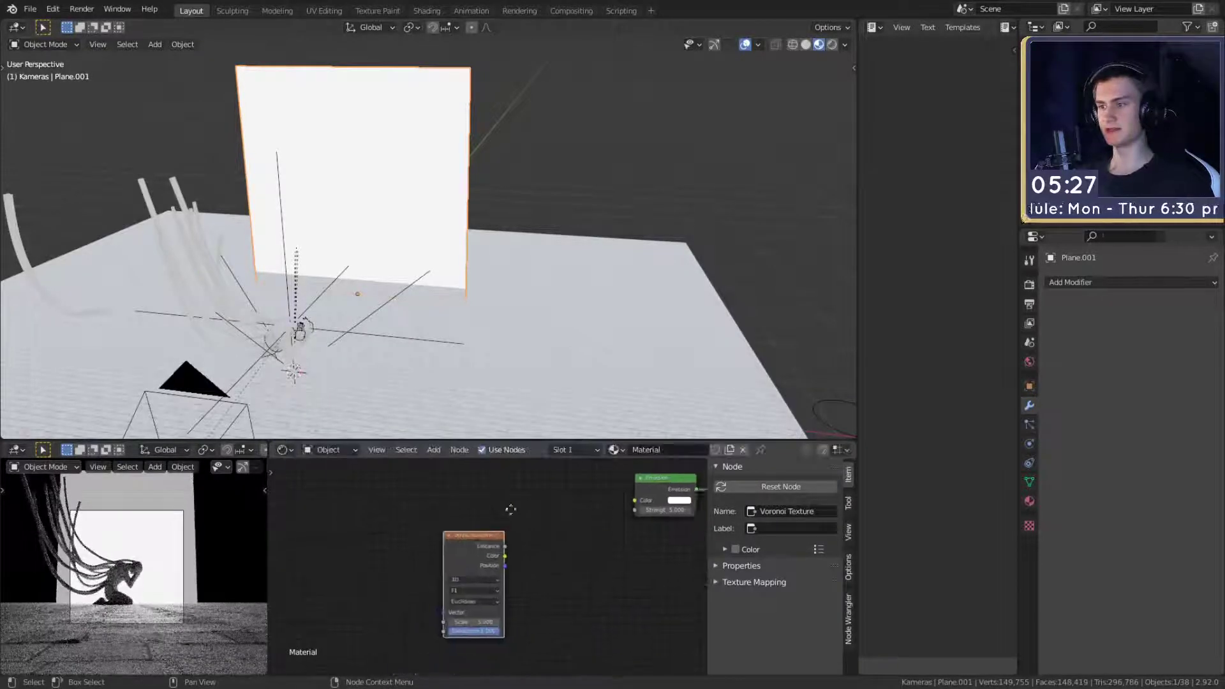
- Preview the Voronoi texture's Distance output on the plane and set its Randomness to 0
{"action": "left_click", "coordinate": [518, 553], "text": "ctrl+shift"}
{"action": "left_click_drag", "start_coordinate": [485, 634], "coordinate": [433, 633]}
{"action": "scroll", "coordinate": [561, 587], "scroll_direction": "down", "scroll_amount": 2}
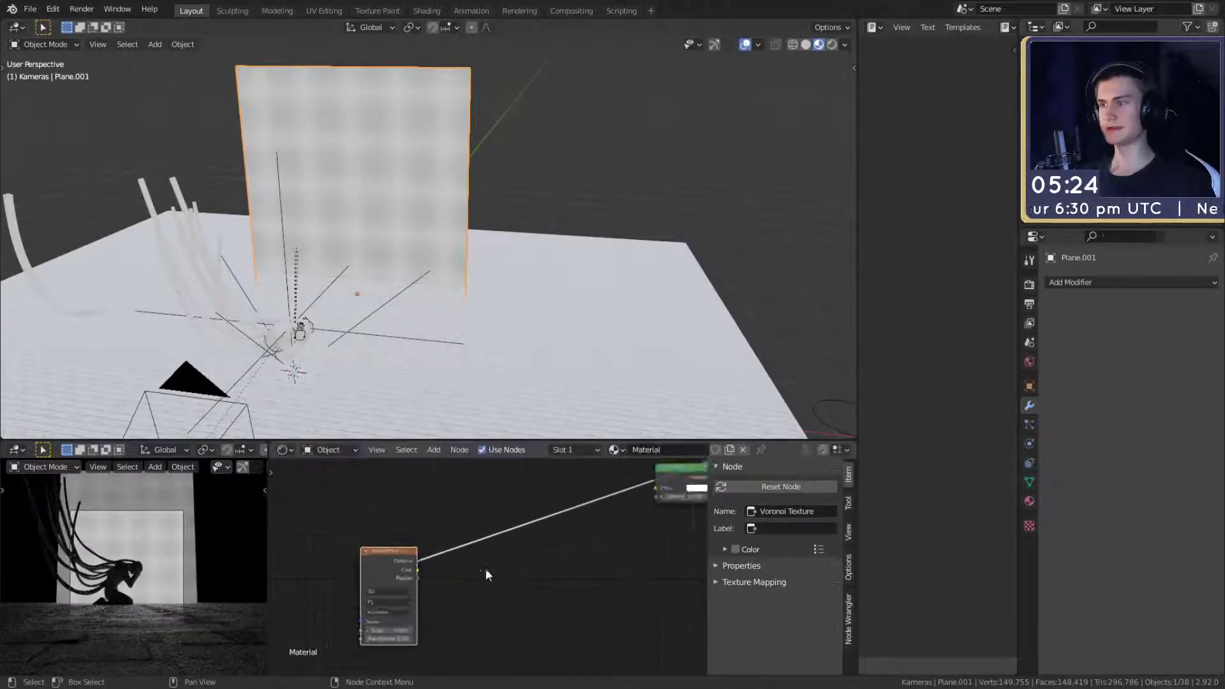
- Insert a ColorRamp node on the link after the Voronoi Texture's Distance output
{"action": "scroll", "coordinate": [485, 568], "scroll_direction": "down", "scroll_amount": 2}
{"action": "key", "text": "shift+a"}
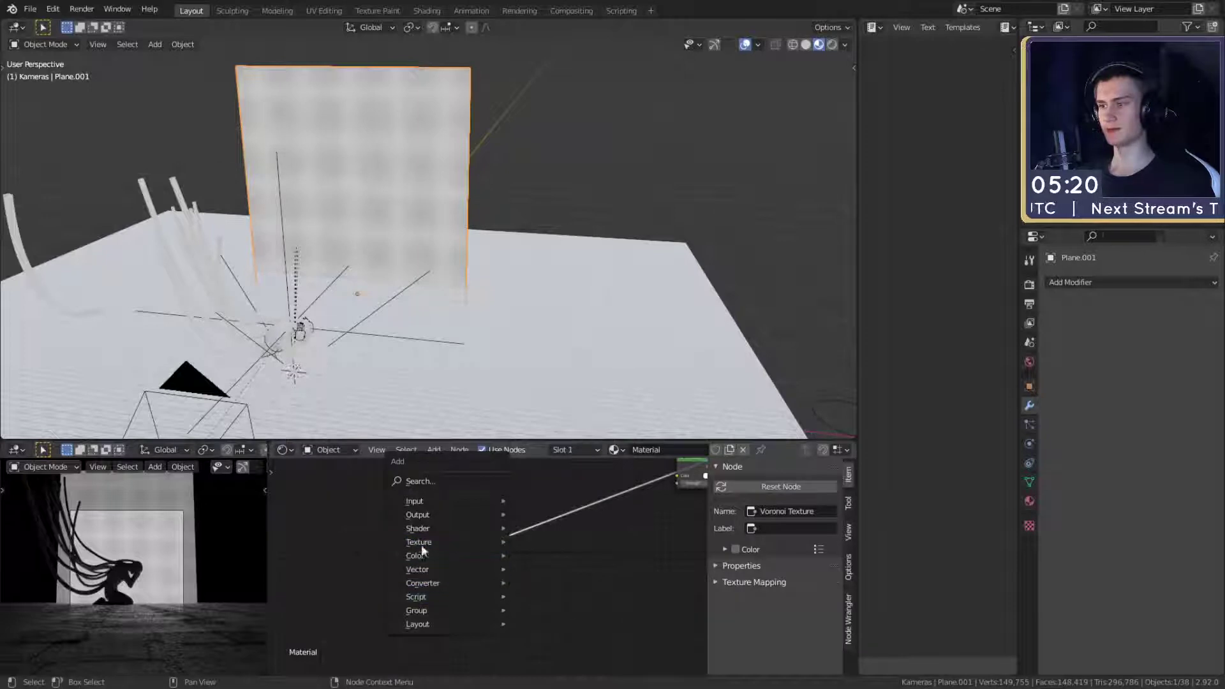
{"action": "mouse_move", "coordinate": [440, 582]}
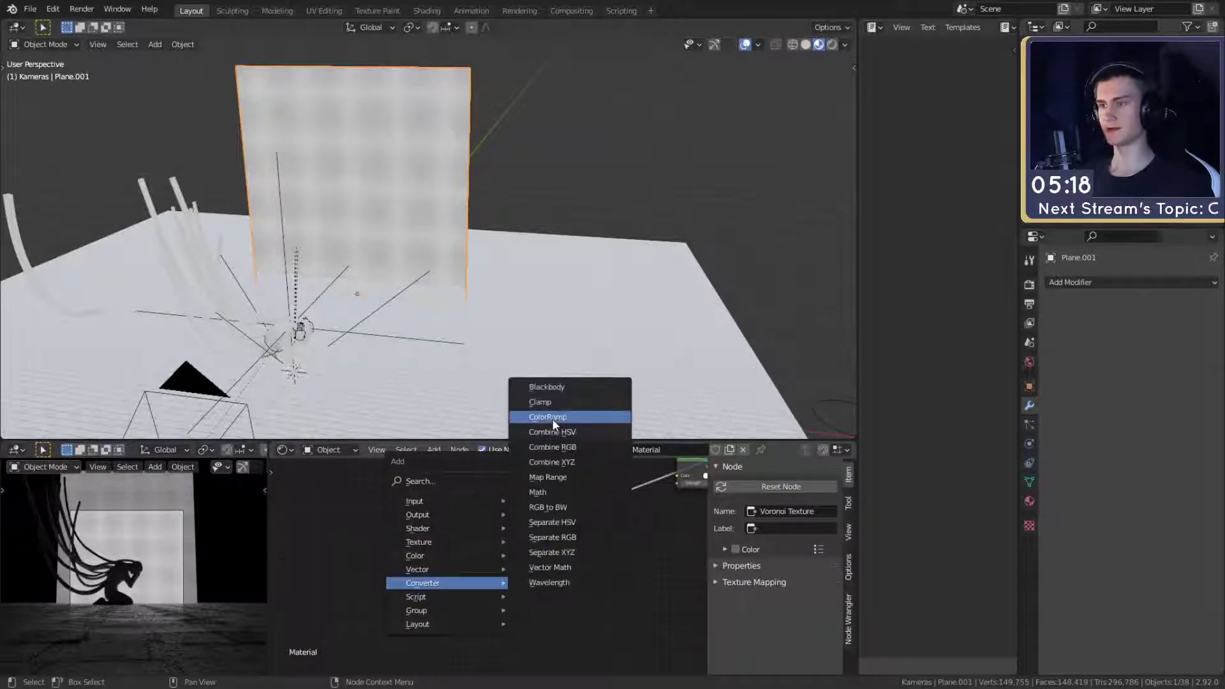
{"action": "left_click", "coordinate": [553, 421]}
{"action": "left_click", "coordinate": [488, 528]}
{"action": "left_click_drag", "start_coordinate": [534, 545], "coordinate": [510, 575]}
{"action": "scroll", "coordinate": [495, 574], "scroll_direction": "up", "scroll_amount": 5}
{"action": "middle_click_drag", "start_coordinate": [653, 598], "coordinate": [605, 541]}
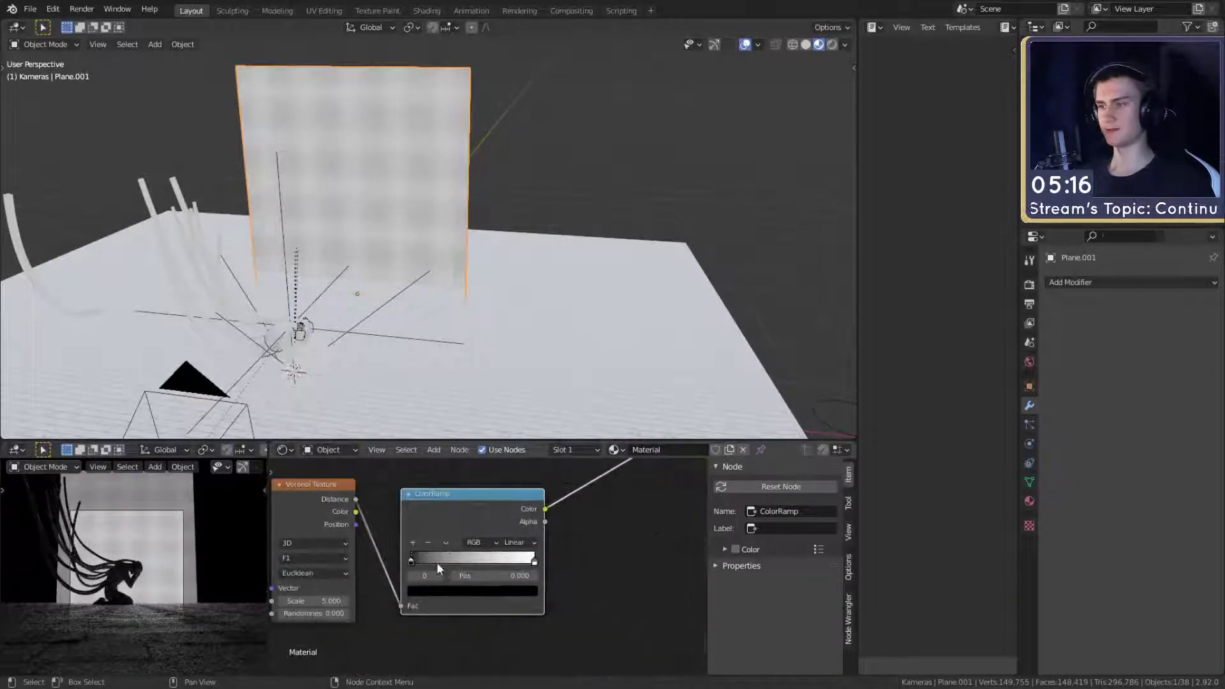
- Flip the color ramp and move its black stop to position 0.841
{"action": "left_click", "coordinate": [449, 543]}
{"action": "left_click", "coordinate": [483, 554]}
{"action": "scroll", "coordinate": [629, 528], "scroll_direction": "up", "scroll_amount": 3}
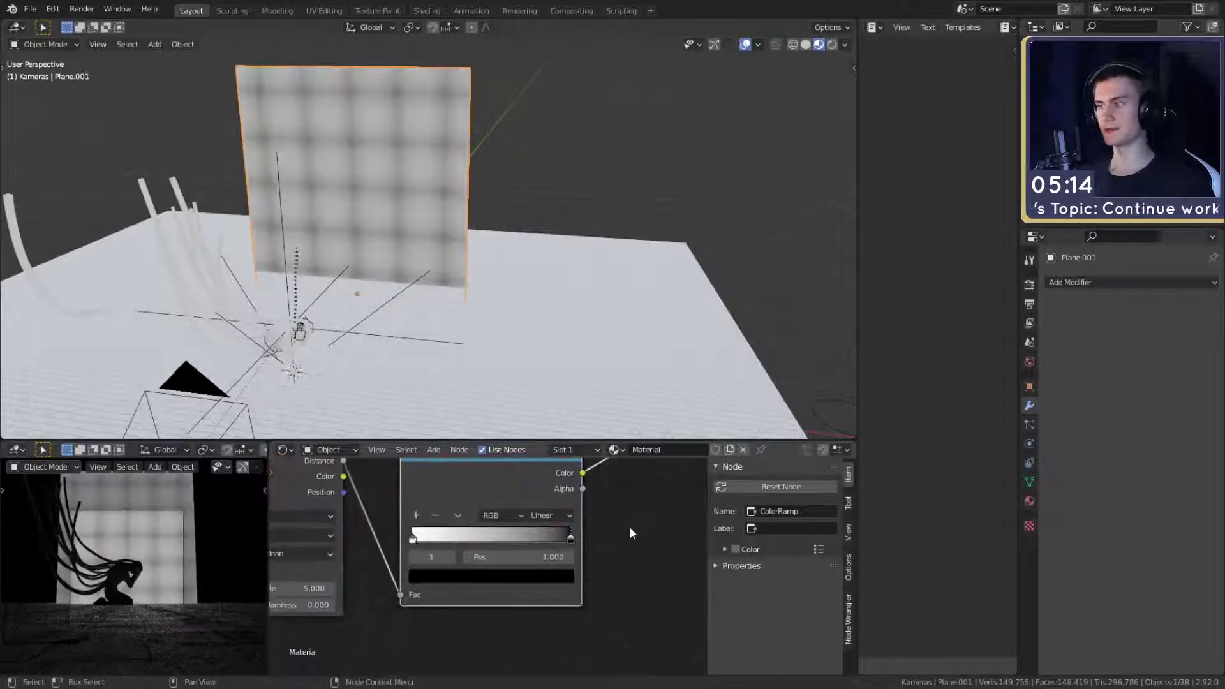
{"action": "left_click_drag", "start_coordinate": [598, 549], "coordinate": [564, 552]}
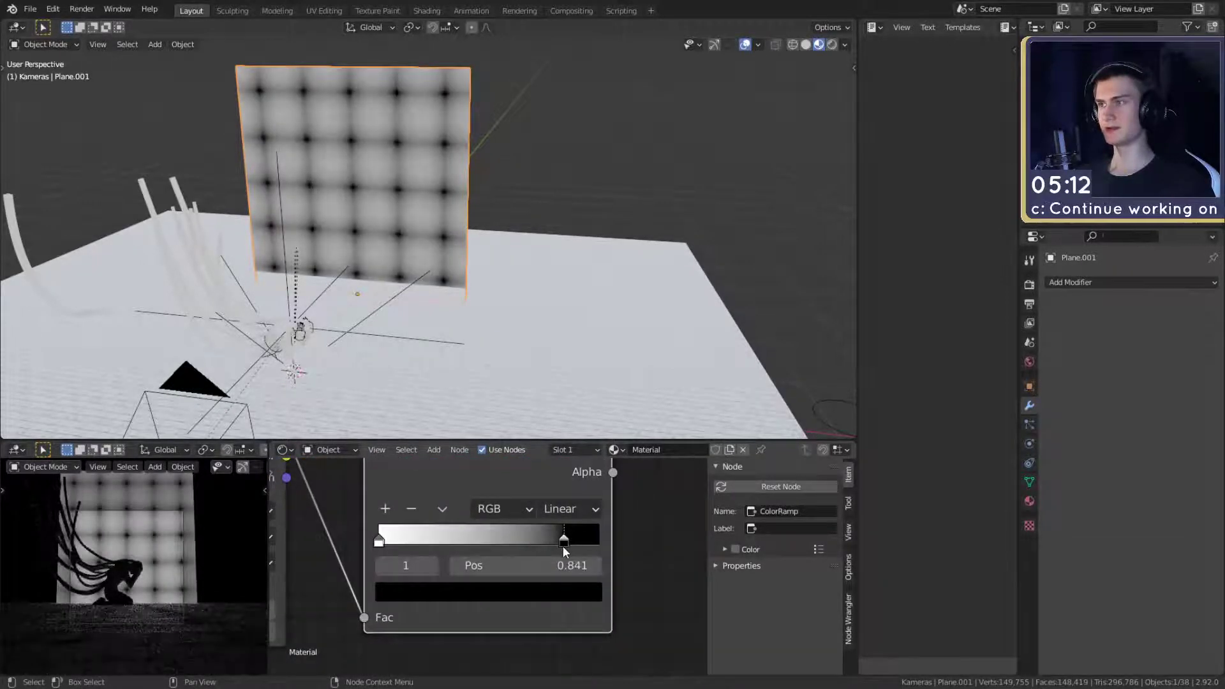
- Set the color ramp's interpolation to Constant and move the black stop to position 0.673
{"action": "left_click", "coordinate": [550, 515]}
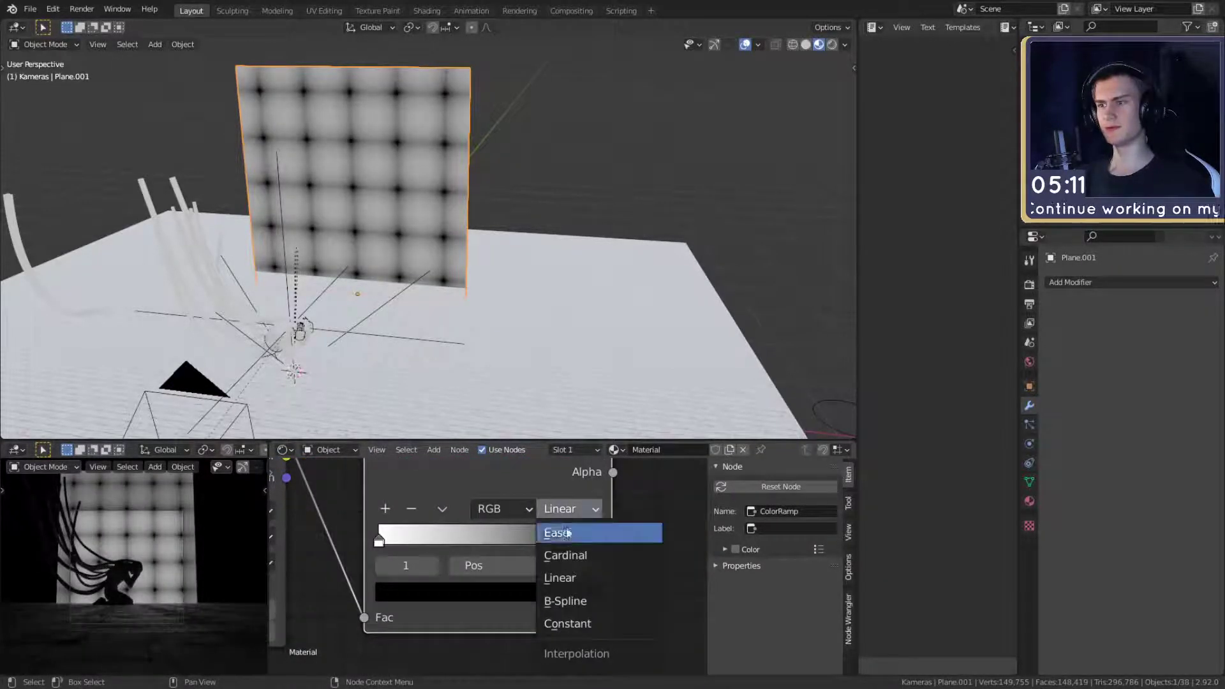
{"action": "left_click", "coordinate": [564, 624]}
{"action": "left_click_drag", "start_coordinate": [564, 542], "coordinate": [401, 586]}
{"action": "scroll", "coordinate": [645, 542], "scroll_direction": "down", "scroll_amount": 3}
{"action": "left_click_drag", "start_coordinate": [502, 501], "coordinate": [447, 505]}
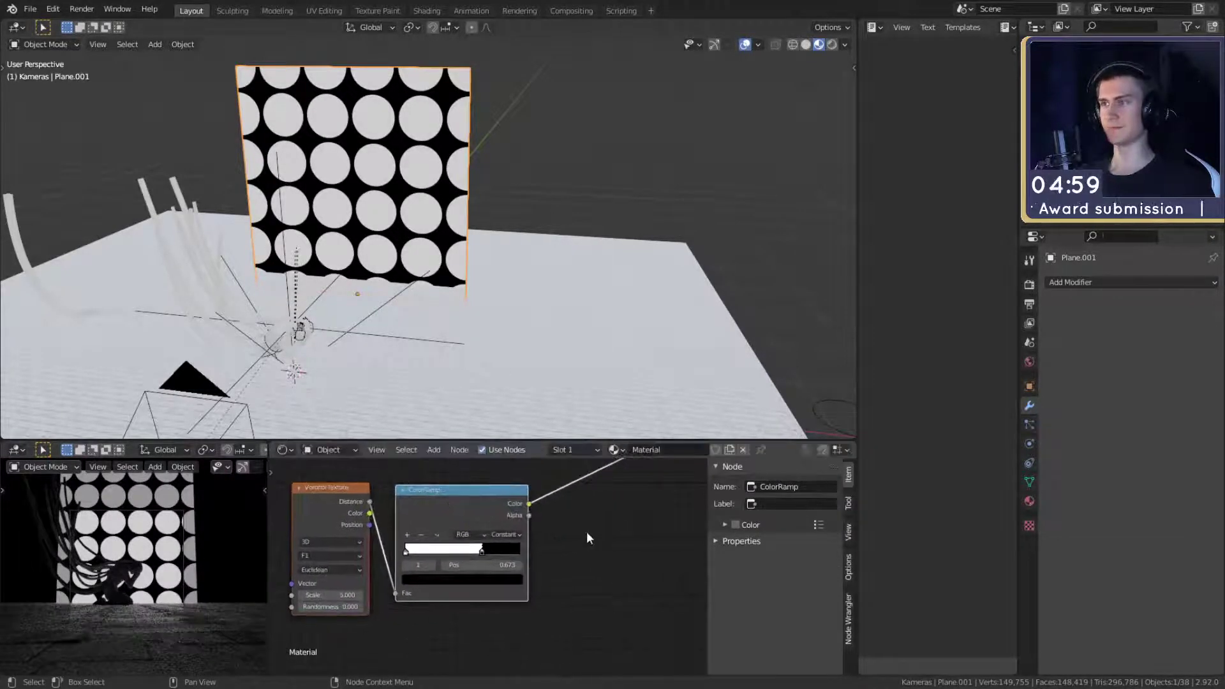
- Set the color ramp's interpolation to Ease, with the black stop at 0.736 and the white stop at 0.500
{"action": "left_click", "coordinate": [507, 535]}
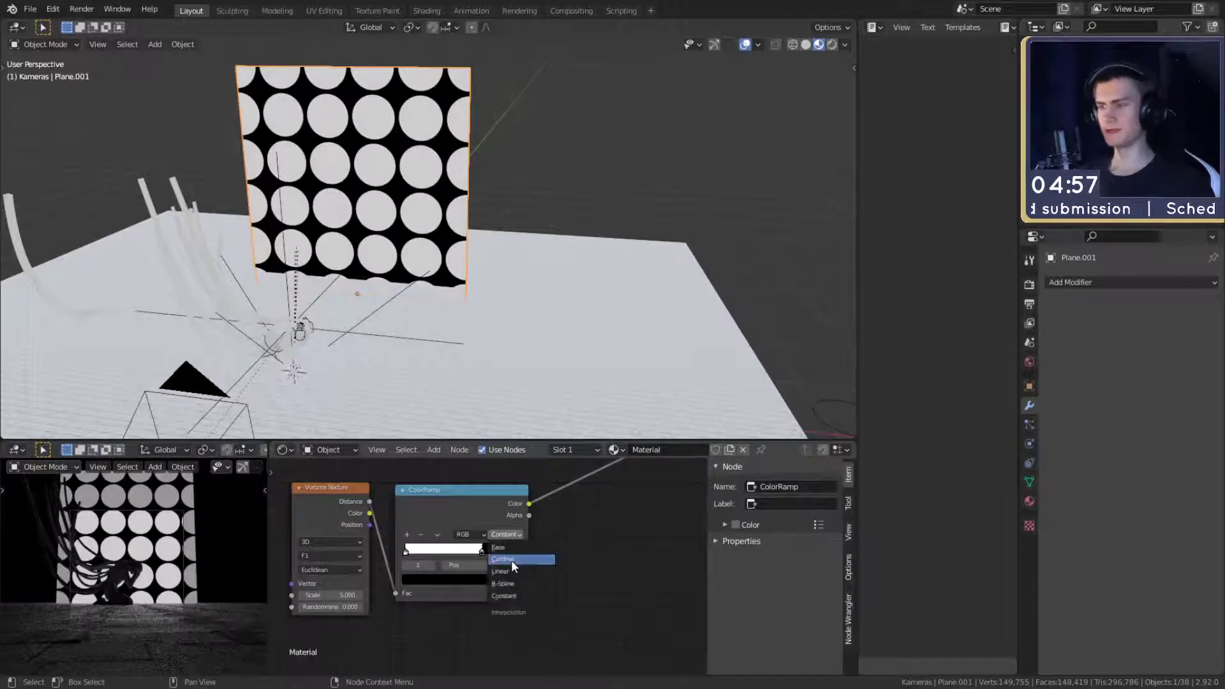
{"action": "left_click", "coordinate": [528, 548]}
{"action": "scroll", "coordinate": [553, 541], "scroll_direction": "up", "scroll_amount": 4}
{"action": "middle_click_drag", "start_coordinate": [553, 542], "coordinate": [663, 531]}
{"action": "scroll", "coordinate": [663, 531], "scroll_direction": "up", "scroll_amount": 4}
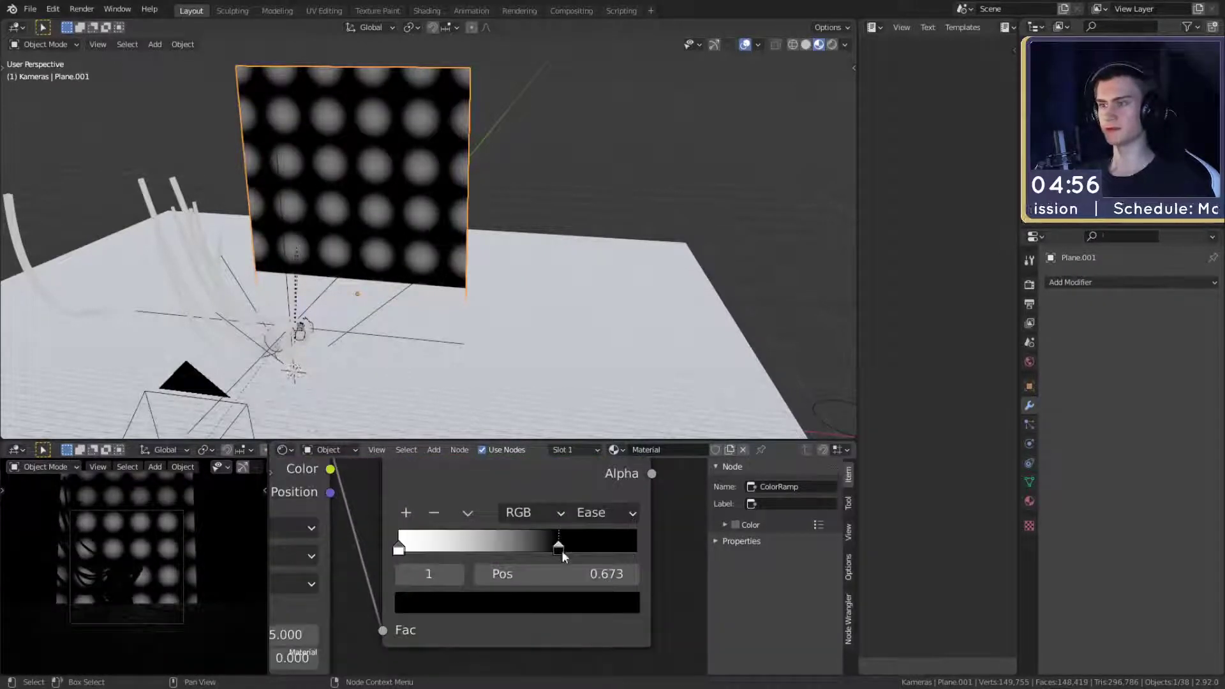
{"action": "mouse_move", "coordinate": [563, 555]}
{"action": "left_mouse_down"}
{"action": "mouse_move", "coordinate": [589, 555]}
{"action": "mouse_move", "coordinate": [576, 555]}
{"action": "left_mouse_up"}
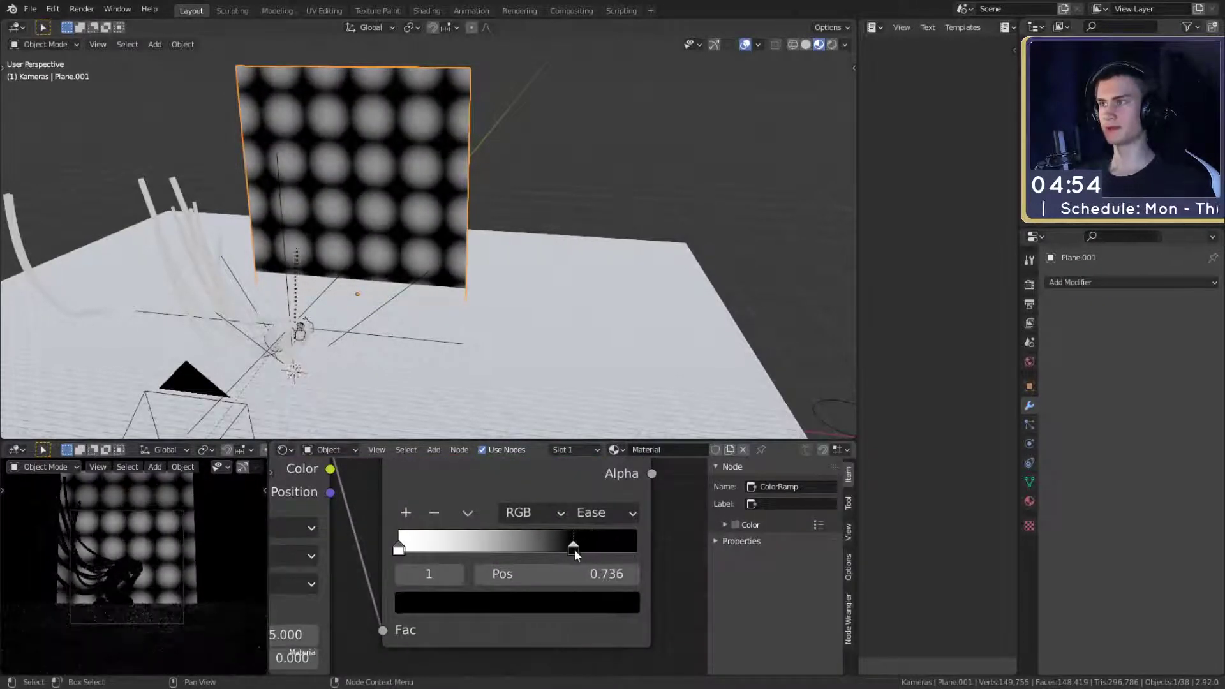
{"action": "left_click_drag", "start_coordinate": [398, 548], "coordinate": [523, 546]}
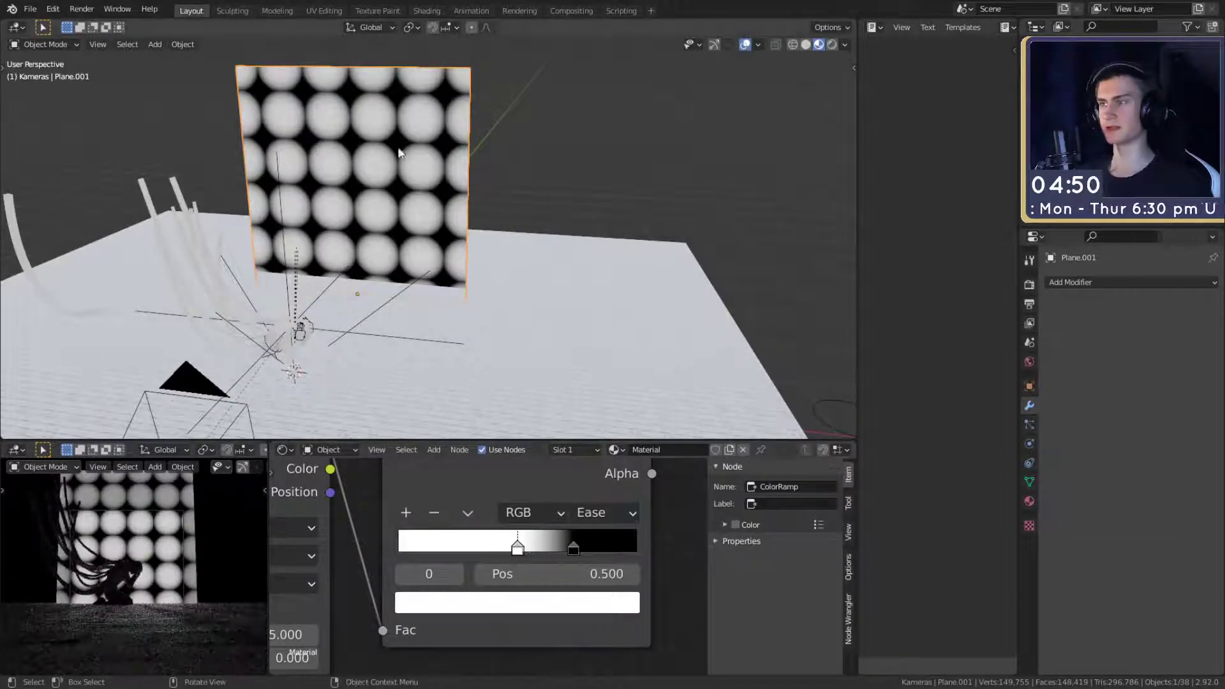
- Add Texture Coordinate and Mapping nodes feeding the Voronoi Texture's vector input
{"action": "scroll", "coordinate": [458, 278], "scroll_direction": "up", "scroll_amount": 2}
{"action": "scroll", "coordinate": [460, 274], "scroll_direction": "down", "scroll_amount": 7}
{"action": "scroll", "coordinate": [465, 264], "scroll_direction": "up", "scroll_amount": 1}
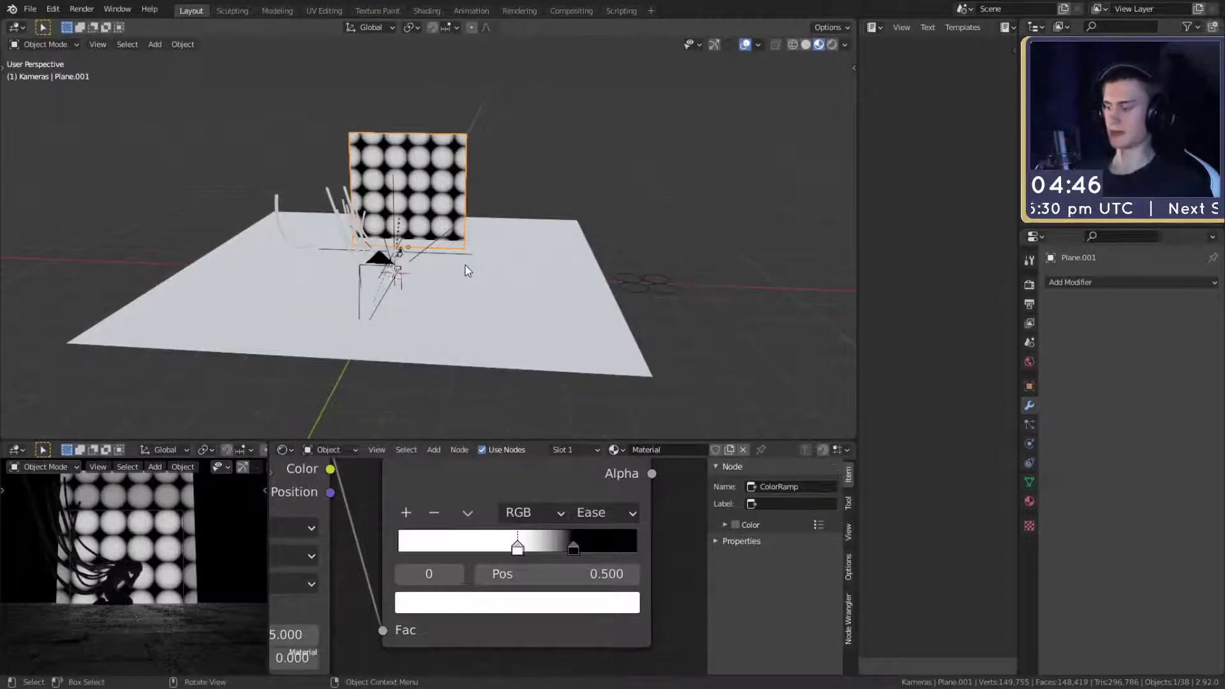
{"action": "scroll", "coordinate": [491, 568], "scroll_direction": "down", "scroll_amount": 3}
{"action": "middle_click_drag", "start_coordinate": [457, 614], "coordinate": [587, 607]}
{"action": "scroll", "coordinate": [542, 603], "scroll_direction": "down", "scroll_amount": 4}
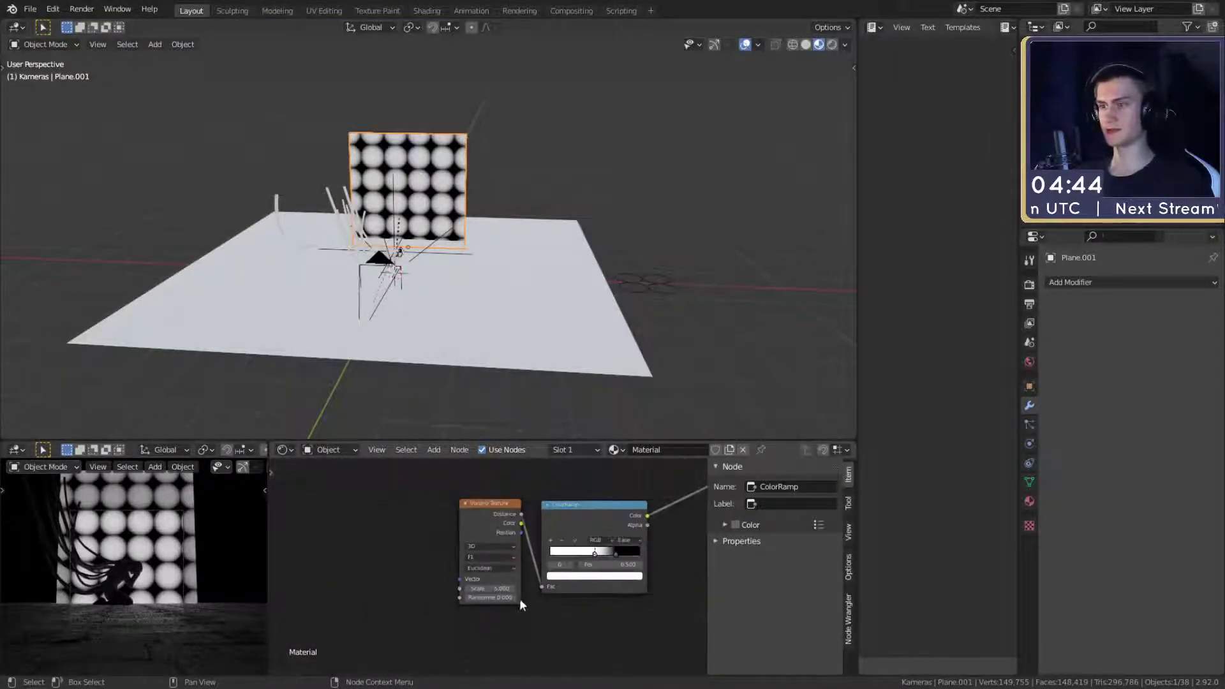
{"action": "scroll", "coordinate": [440, 567], "scroll_direction": "up", "scroll_amount": 4}
{"action": "left_click", "coordinate": [499, 487]}
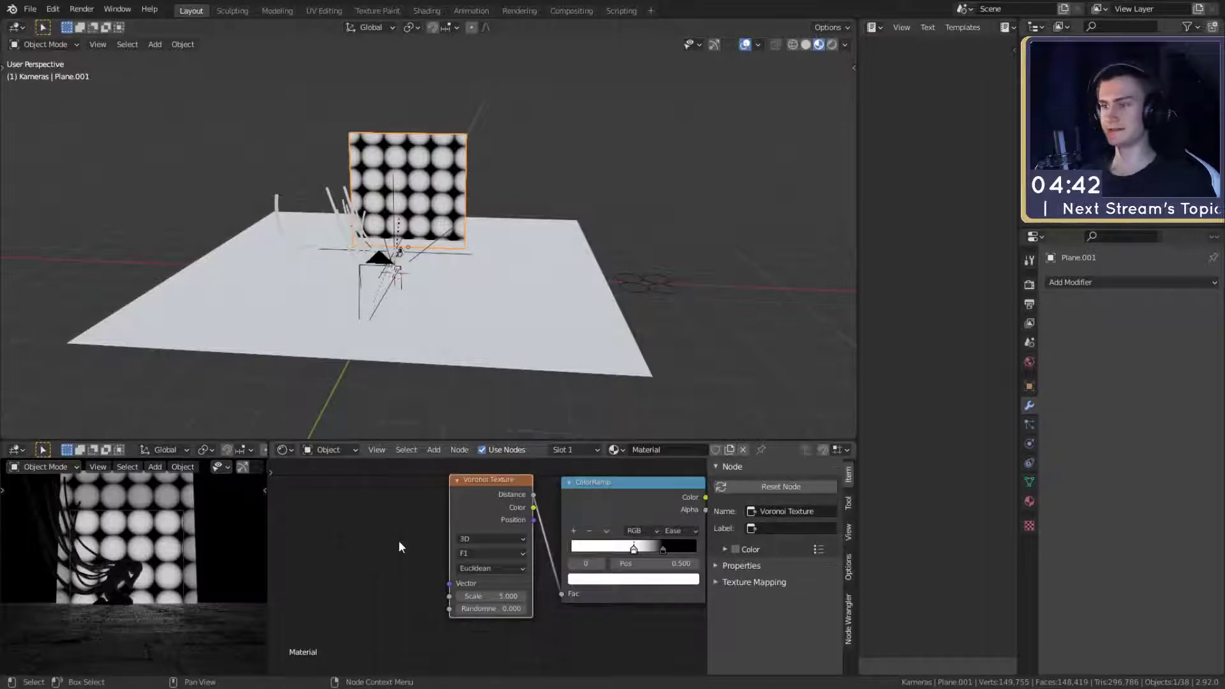
{"action": "key", "text": "ctrl+t"}
- Set the Mapping node's X scale to 0.590 to stretch the dot pattern horizontally
{"action": "scroll", "coordinate": [554, 585], "scroll_direction": "up", "scroll_amount": 3}
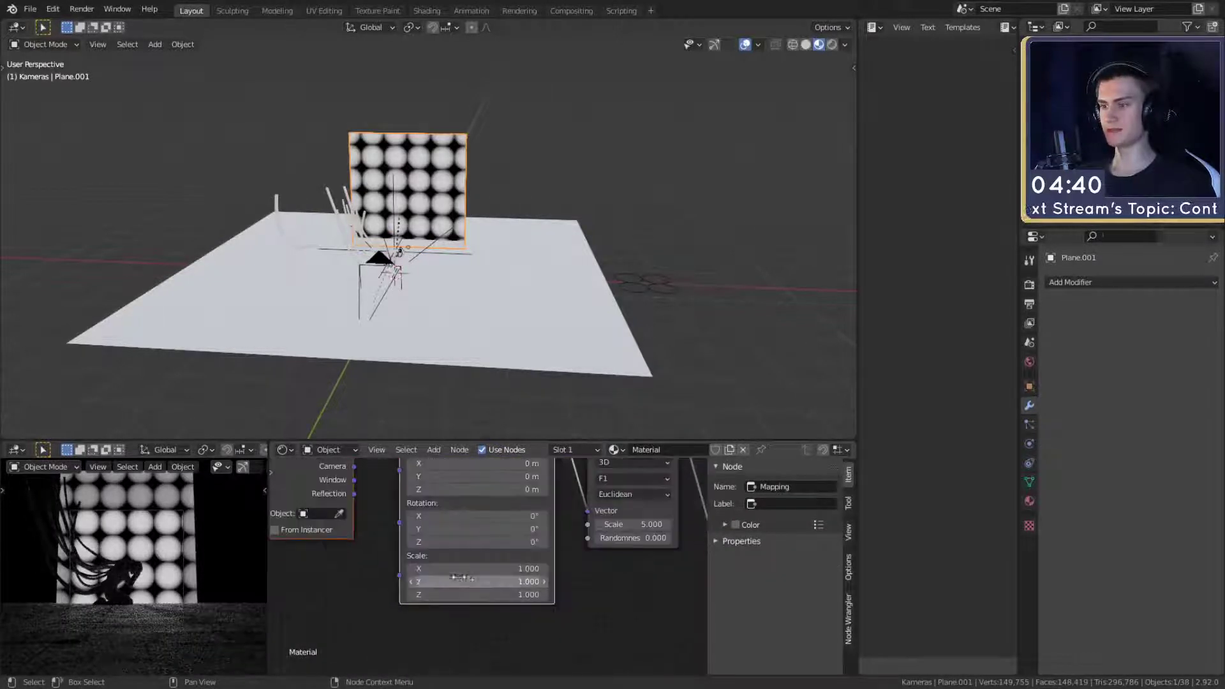
{"action": "left_click_drag", "start_coordinate": [497, 568], "coordinate": [431, 569]}
{"action": "middle_click_drag", "start_coordinate": [600, 597], "coordinate": [474, 609]}
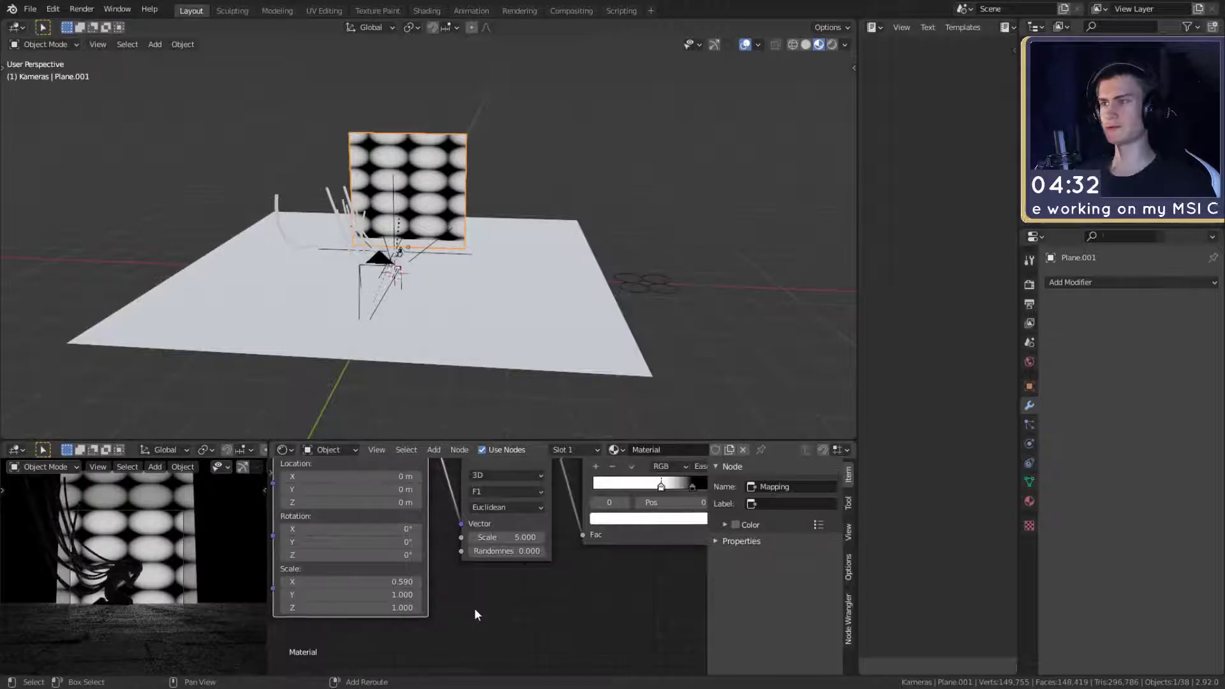
- Try a Y scale of 1.650 on the Mapping node, then undo both the Y and X scale changes
{"action": "middle_click_drag", "start_coordinate": [576, 594], "coordinate": [428, 614]}
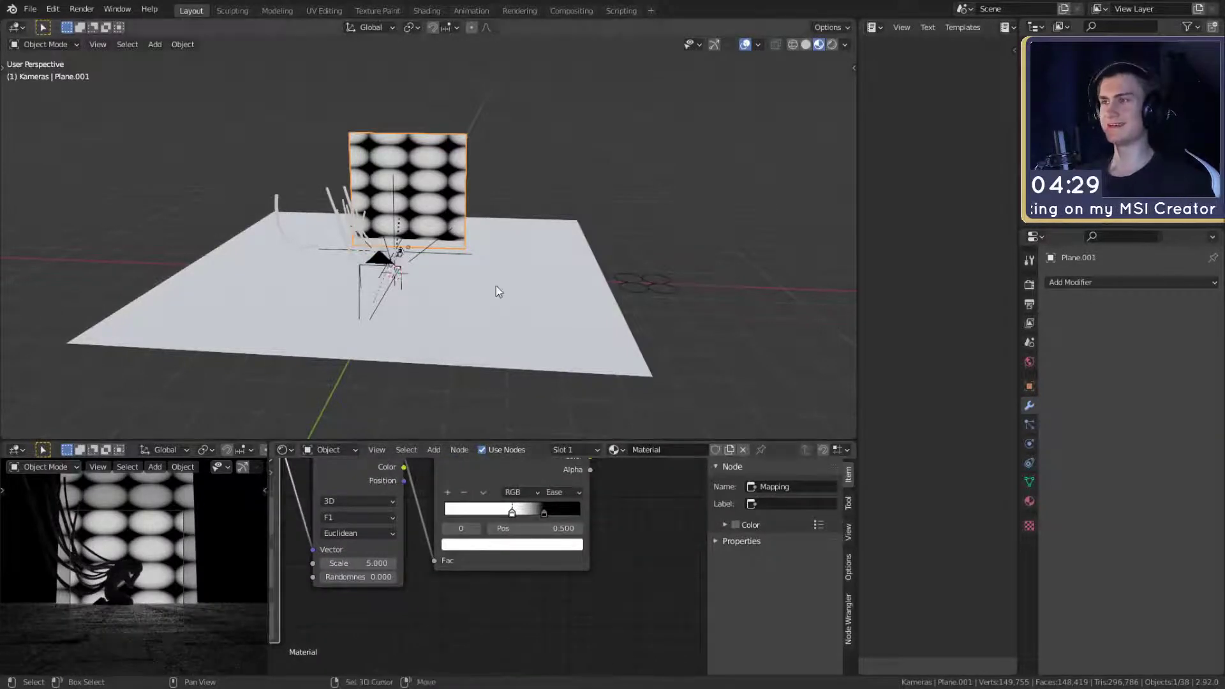
{"action": "scroll", "coordinate": [500, 270], "scroll_direction": "up", "scroll_amount": 3}
{"action": "middle_click_drag", "start_coordinate": [500, 270], "coordinate": [492, 320]}
{"action": "scroll", "coordinate": [492, 320], "scroll_direction": "up", "scroll_amount": 1}
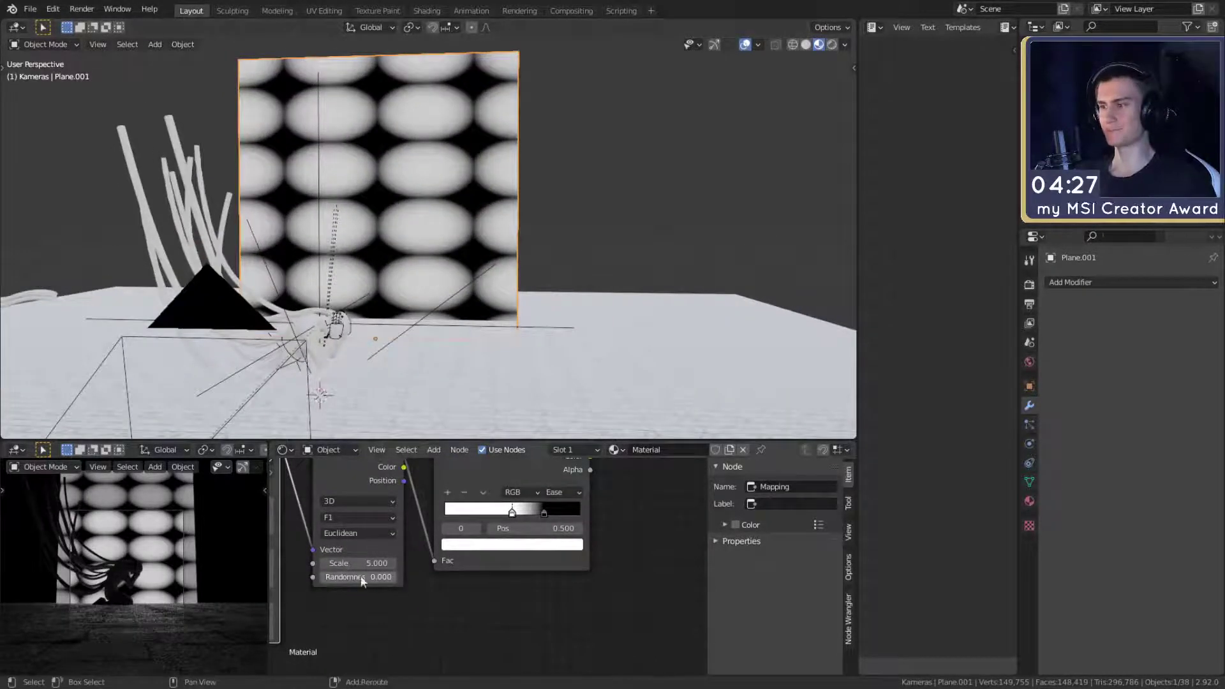
{"action": "middle_click_drag", "start_coordinate": [357, 607], "coordinate": [599, 594]}
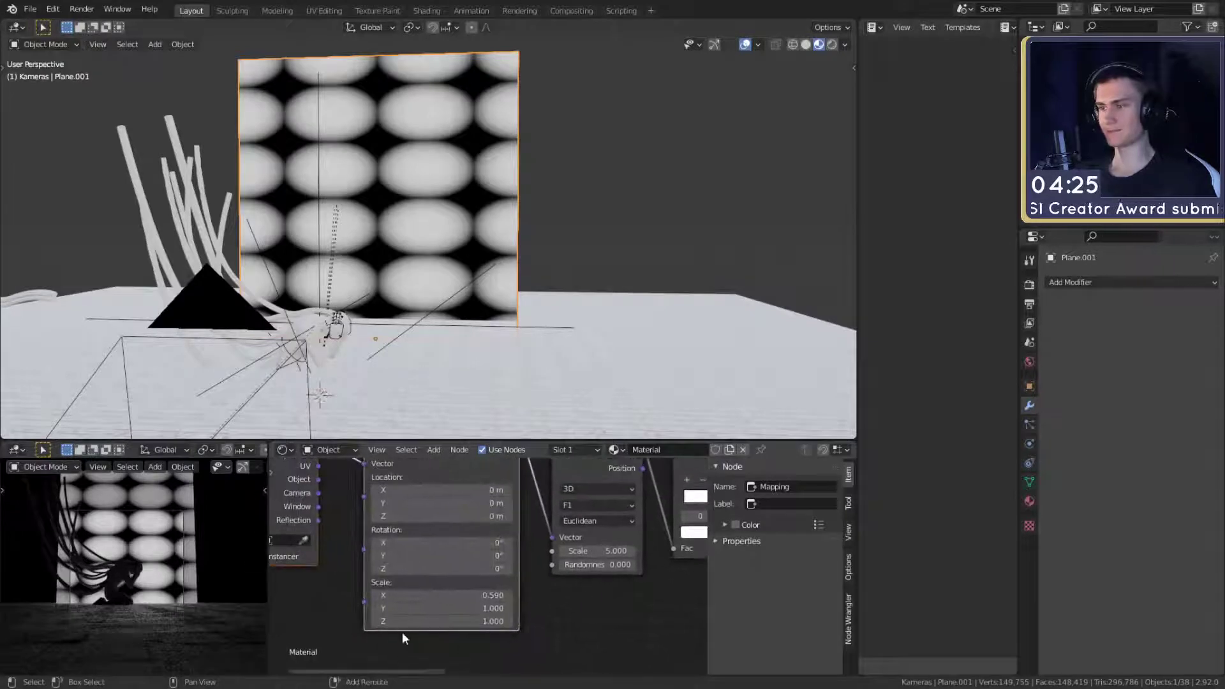
{"action": "left_click_drag", "start_coordinate": [440, 608], "coordinate": [480, 608]}
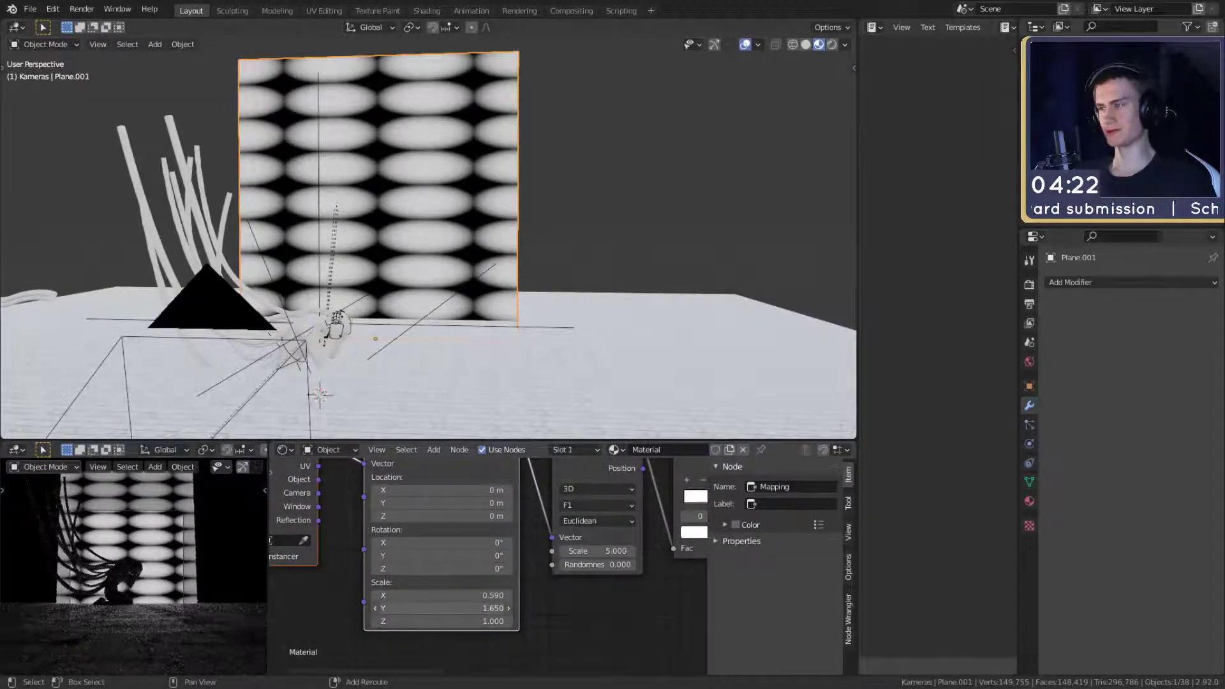
{"action": "key", "text": "ctrl+z"}
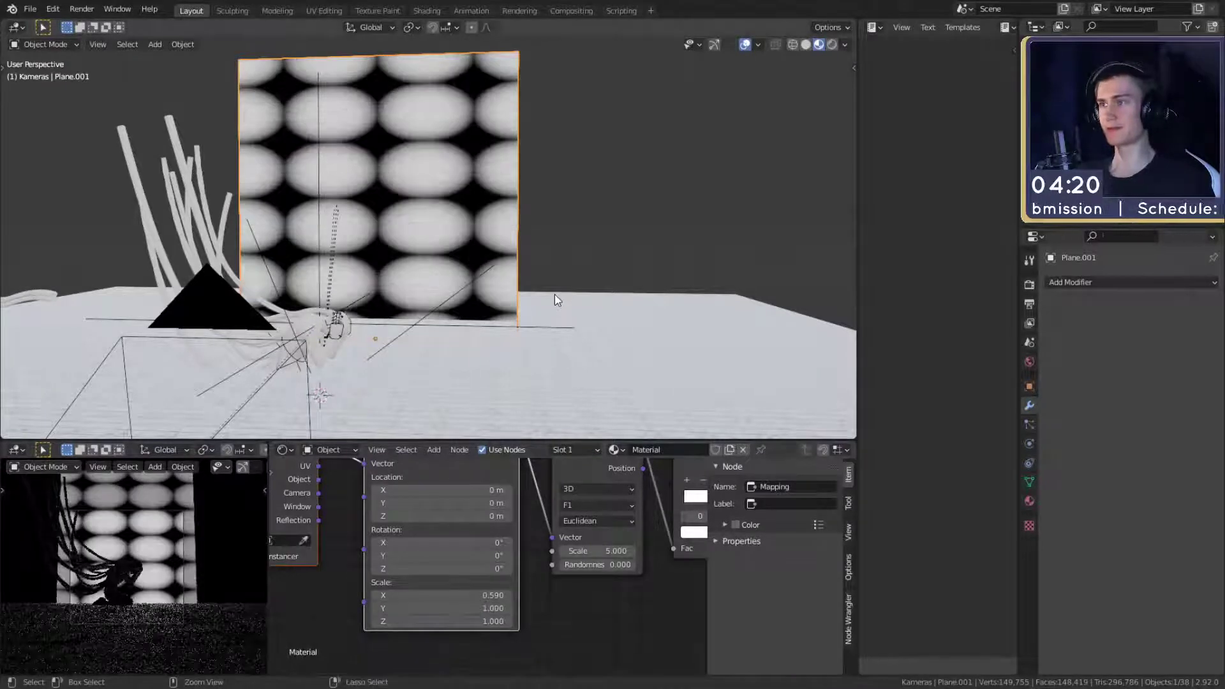
{"action": "key", "text": "ctrl+z"}
- Sharpen the dot edges by moving the color ramp's white stop toward the black stop and setting the black stop to 0.709
{"action": "scroll", "coordinate": [550, 302], "scroll_direction": "down", "scroll_amount": 5}
{"action": "scroll", "coordinate": [443, 340], "scroll_direction": "up", "scroll_amount": 2}
{"action": "middle_click_drag", "start_coordinate": [525, 316], "coordinate": [456, 348]}
{"action": "scroll", "coordinate": [495, 353], "scroll_direction": "up", "scroll_amount": 2}
{"action": "scroll", "coordinate": [619, 606], "scroll_direction": "down", "scroll_amount": 4}
{"action": "middle_click_drag", "start_coordinate": [625, 612], "coordinate": [523, 606]}
{"action": "scroll", "coordinate": [510, 568], "scroll_direction": "up", "scroll_amount": 3}
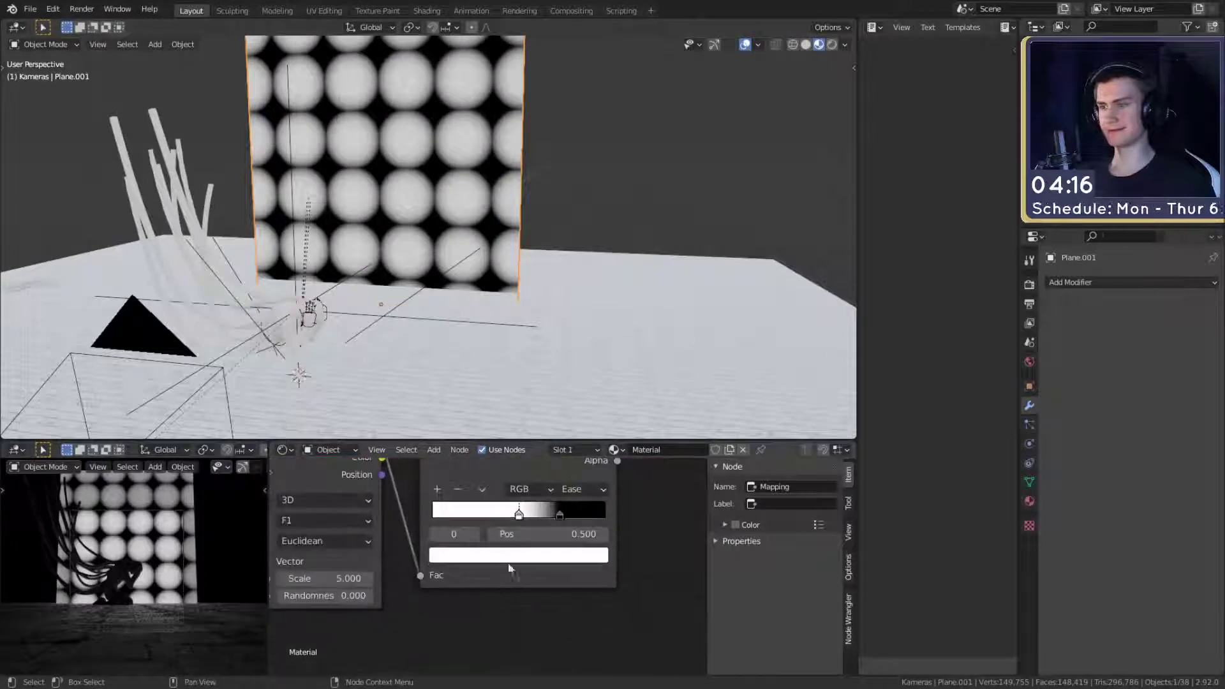
{"action": "left_click_drag", "start_coordinate": [517, 514], "coordinate": [554, 518]}
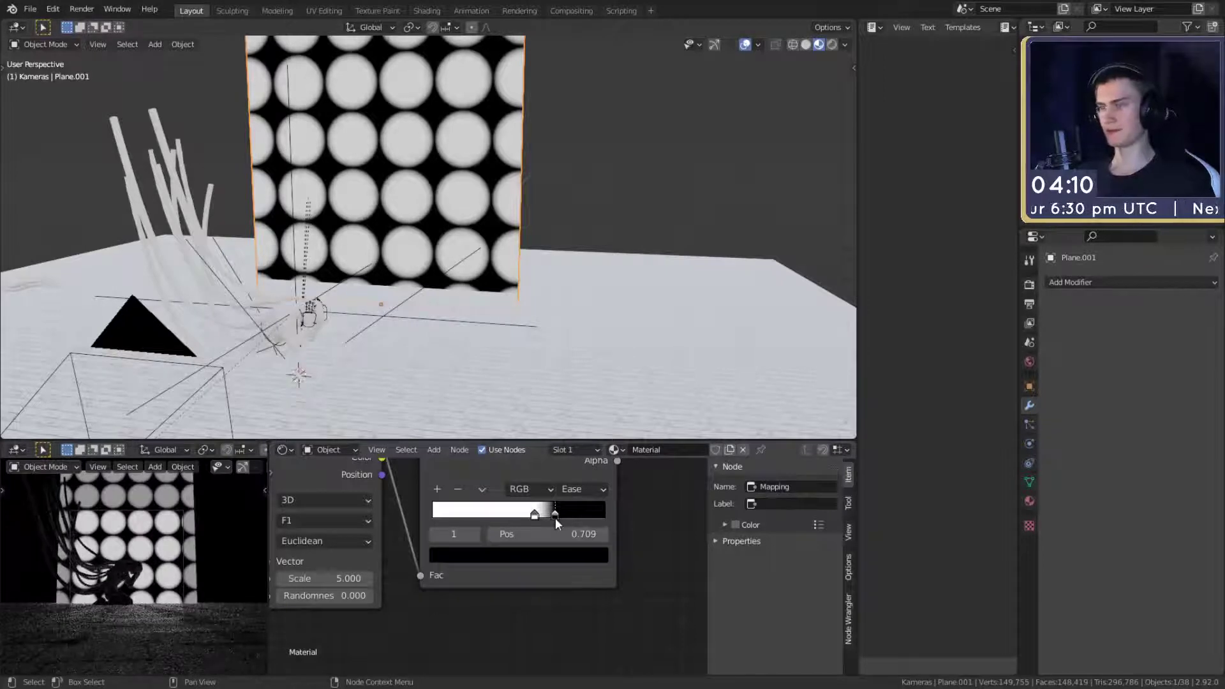
- Reposition the texture nodes as a group and place the disconnected Emission node below and to the right of the ColorRamp
{"action": "scroll", "coordinate": [490, 616], "scroll_direction": "down", "scroll_amount": 3}
{"action": "scroll", "coordinate": [490, 616], "scroll_direction": "down", "scroll_amount": 2}
{"action": "scroll", "coordinate": [495, 285], "scroll_direction": "down", "scroll_amount": 4}
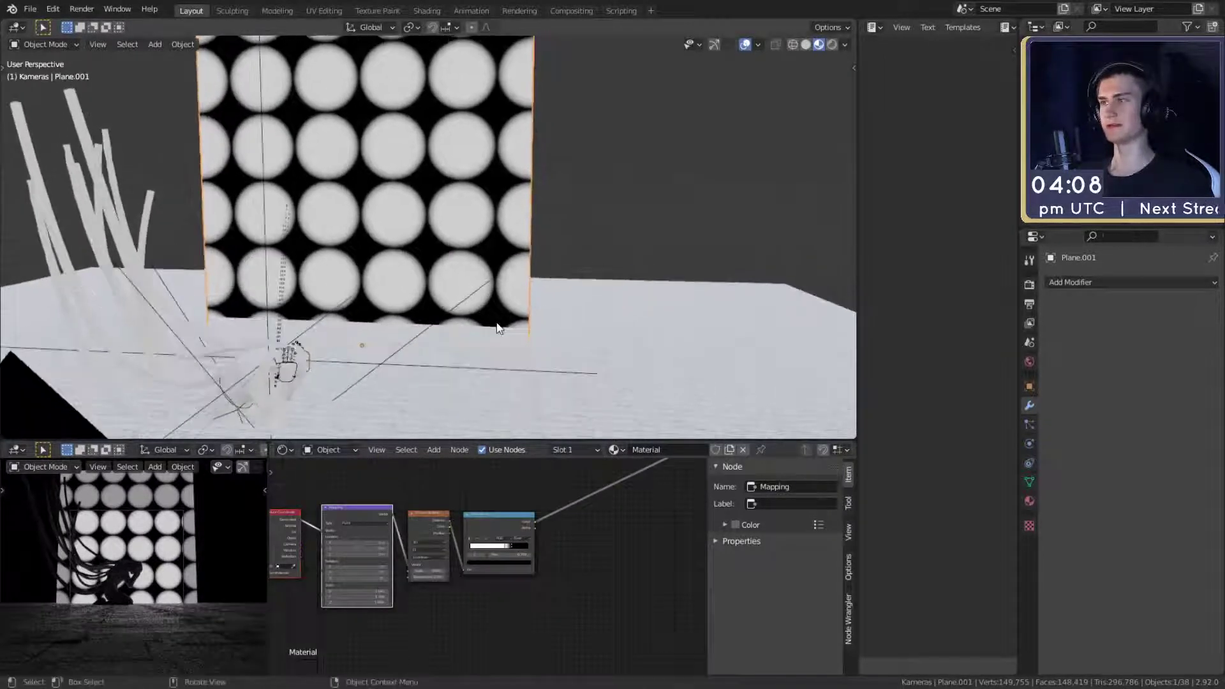
{"action": "middle_click_drag", "start_coordinate": [488, 328], "coordinate": [492, 328]}
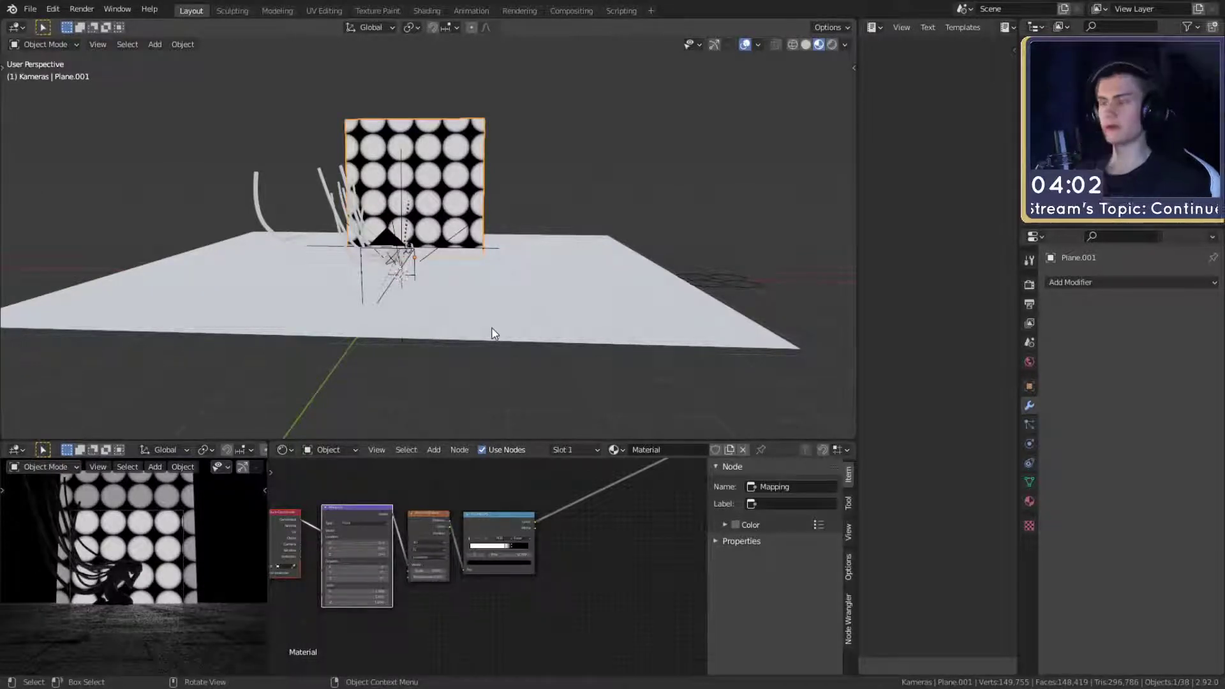
{"action": "scroll", "coordinate": [513, 647], "scroll_direction": "down", "scroll_amount": 3}
{"action": "left_click_drag", "start_coordinate": [490, 512], "coordinate": [307, 575]}
{"action": "left_click_drag", "start_coordinate": [473, 542], "coordinate": [539, 466]}
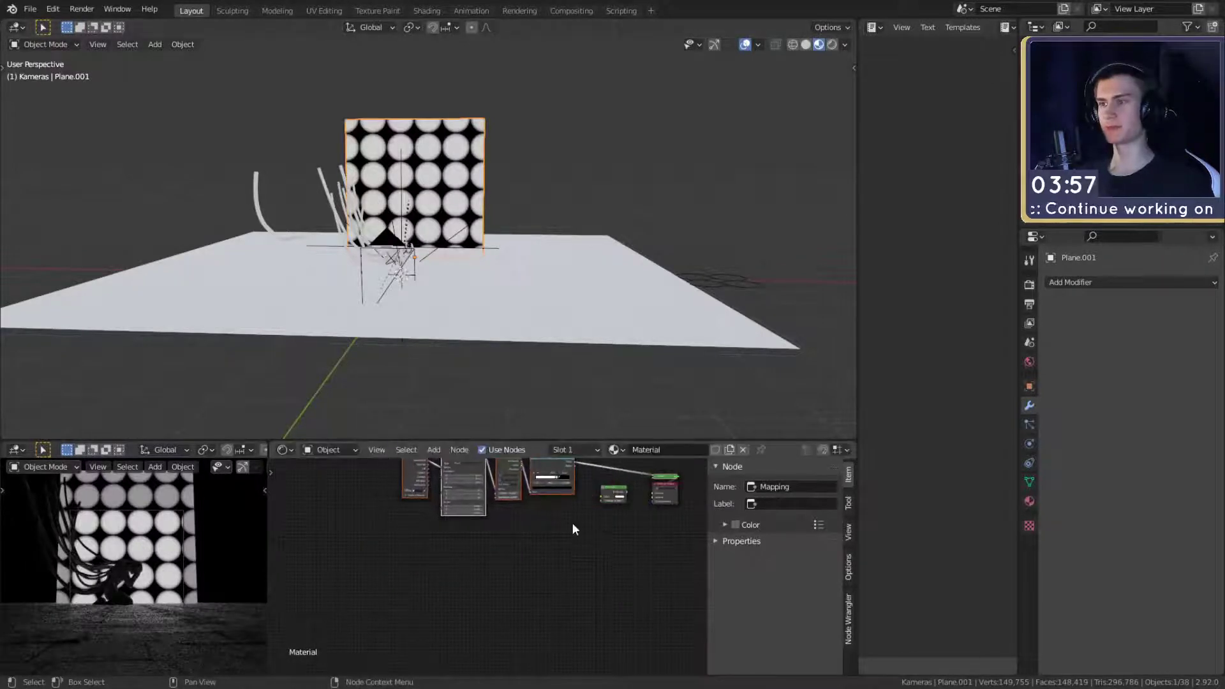
{"action": "middle_click_drag", "start_coordinate": [572, 522], "coordinate": [472, 574]}
{"action": "scroll", "coordinate": [498, 579], "scroll_direction": "up", "scroll_amount": 6}
{"action": "left_click_drag", "start_coordinate": [512, 534], "coordinate": [479, 571]}
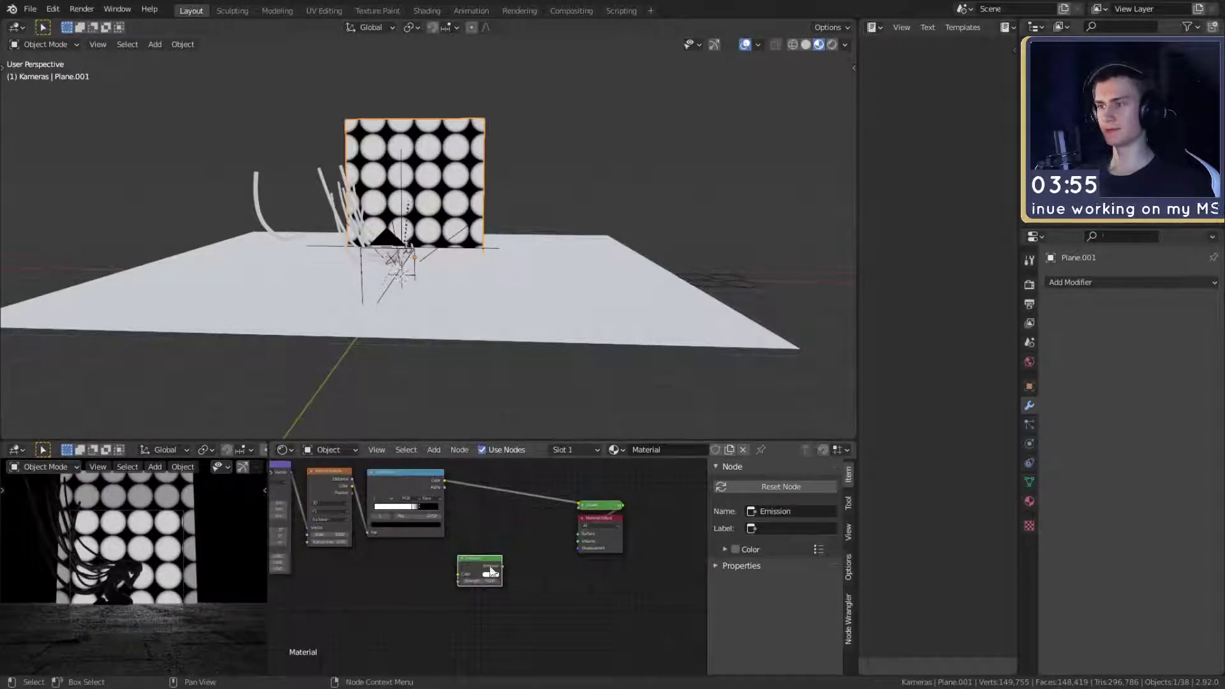
- Add a Mix Shader node in front of the Material Output and move the Emission node directly beneath the ColorRamp
{"action": "key", "text": "shift+a"}
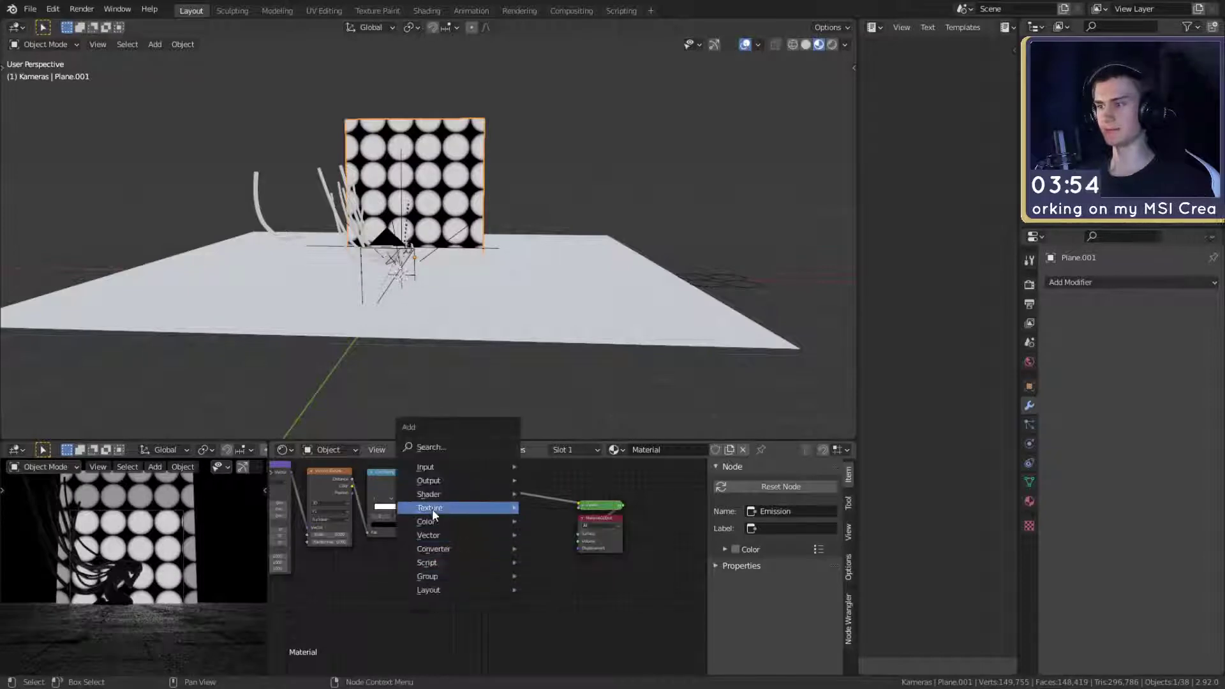
{"action": "mouse_move", "coordinate": [496, 494]}
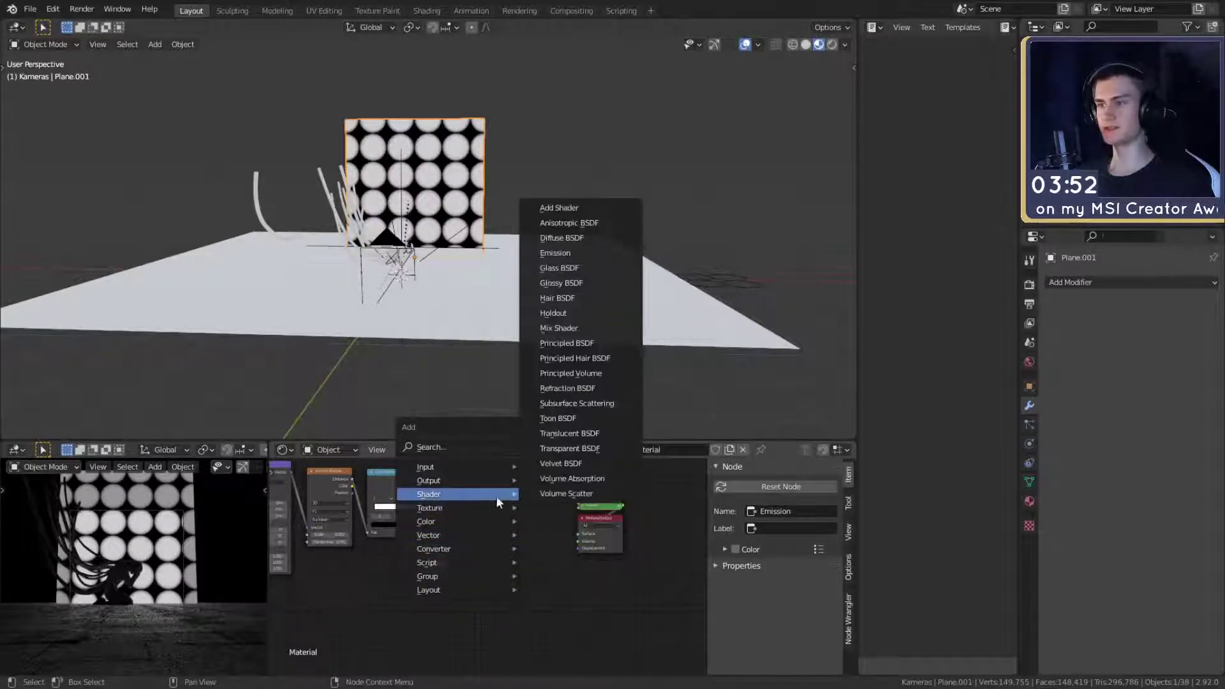
{"action": "left_click", "coordinate": [548, 328]}
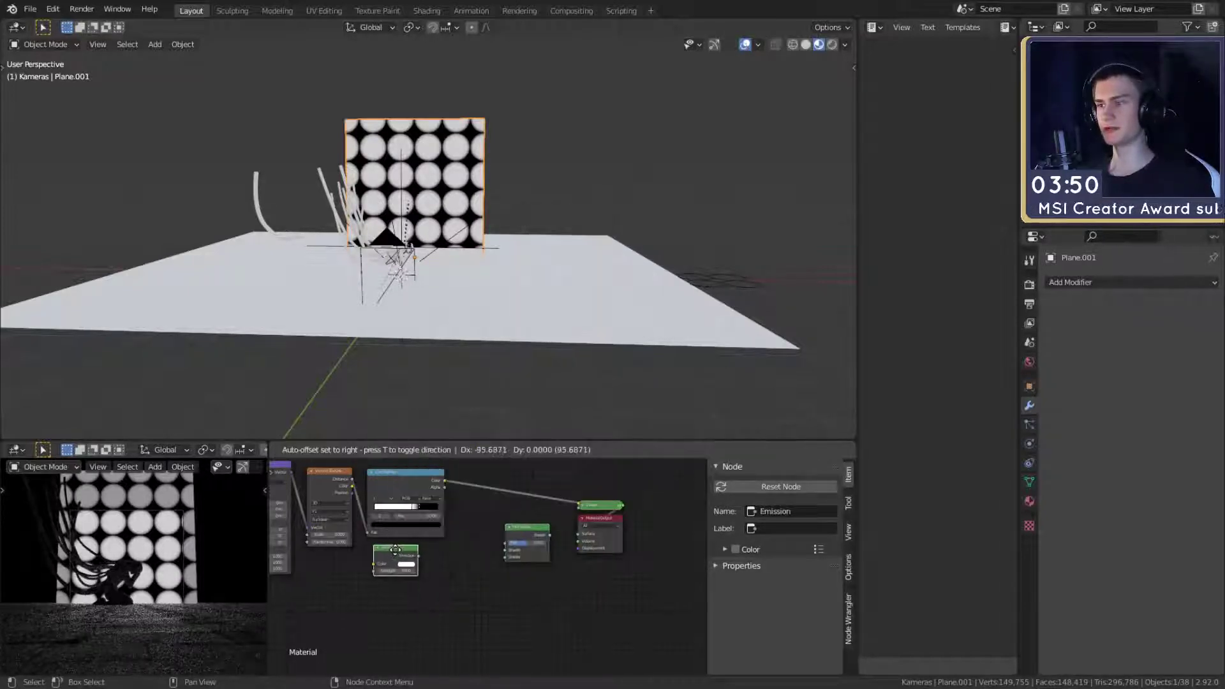
{"action": "left_click", "coordinate": [447, 548]}
- Add a Principled BSDF node below the Emission node
{"action": "key", "text": "shift+a"}
{"action": "mouse_move", "coordinate": [426, 542]}
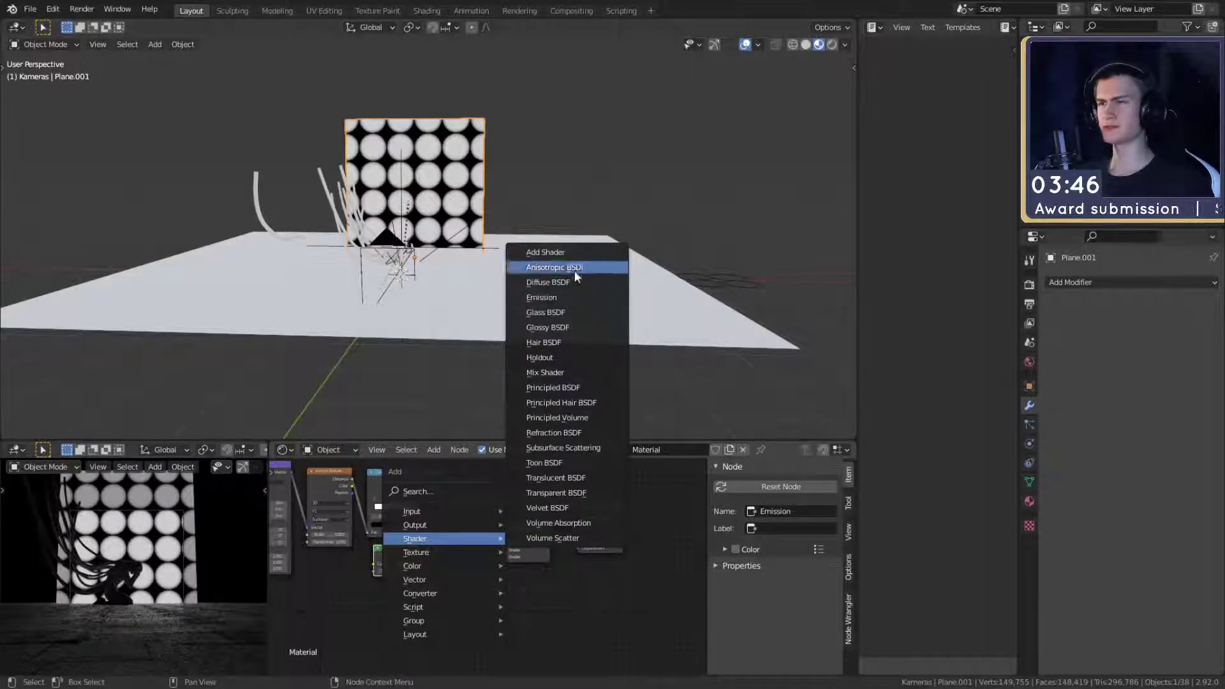
{"action": "left_click", "coordinate": [557, 391]}
{"action": "left_click", "coordinate": [345, 527]}
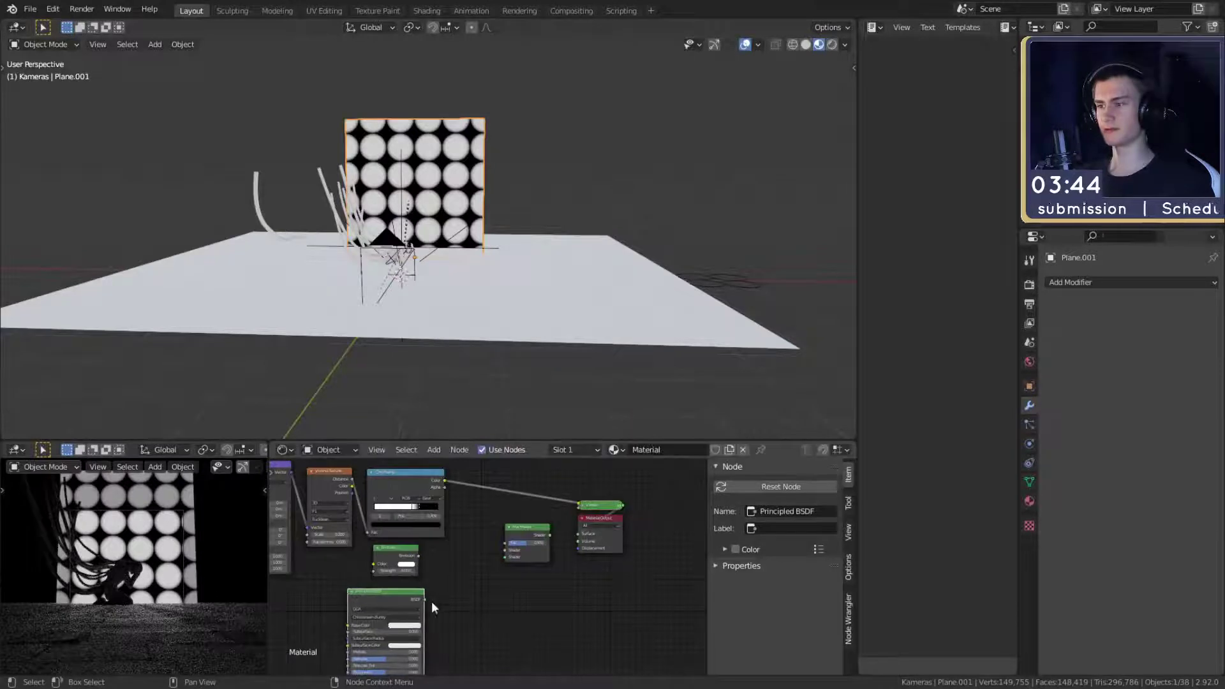
- Feed Emission and Principled BSDF through the Mix Shader into the output surface, with the ColorRamp color driving its factor
{"action": "left_click_drag", "start_coordinate": [424, 598], "coordinate": [512, 549]}
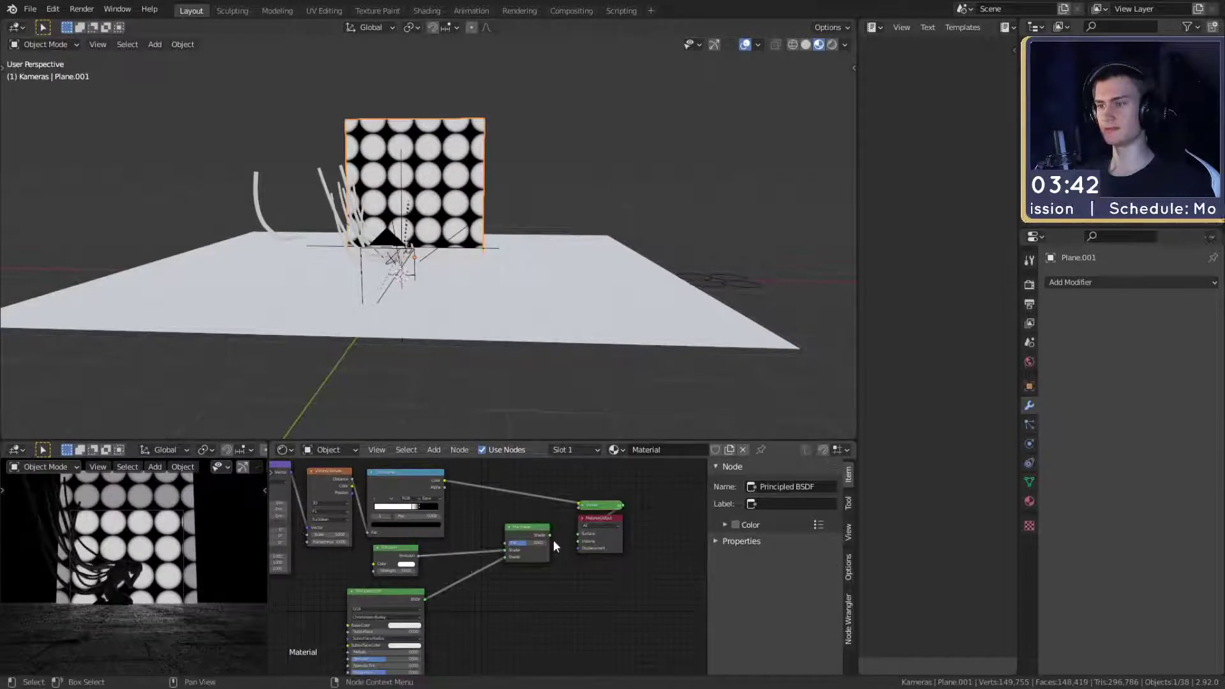
{"action": "left_click", "coordinate": [549, 534]}
{"action": "left_click_drag", "start_coordinate": [443, 480], "coordinate": [505, 542]}
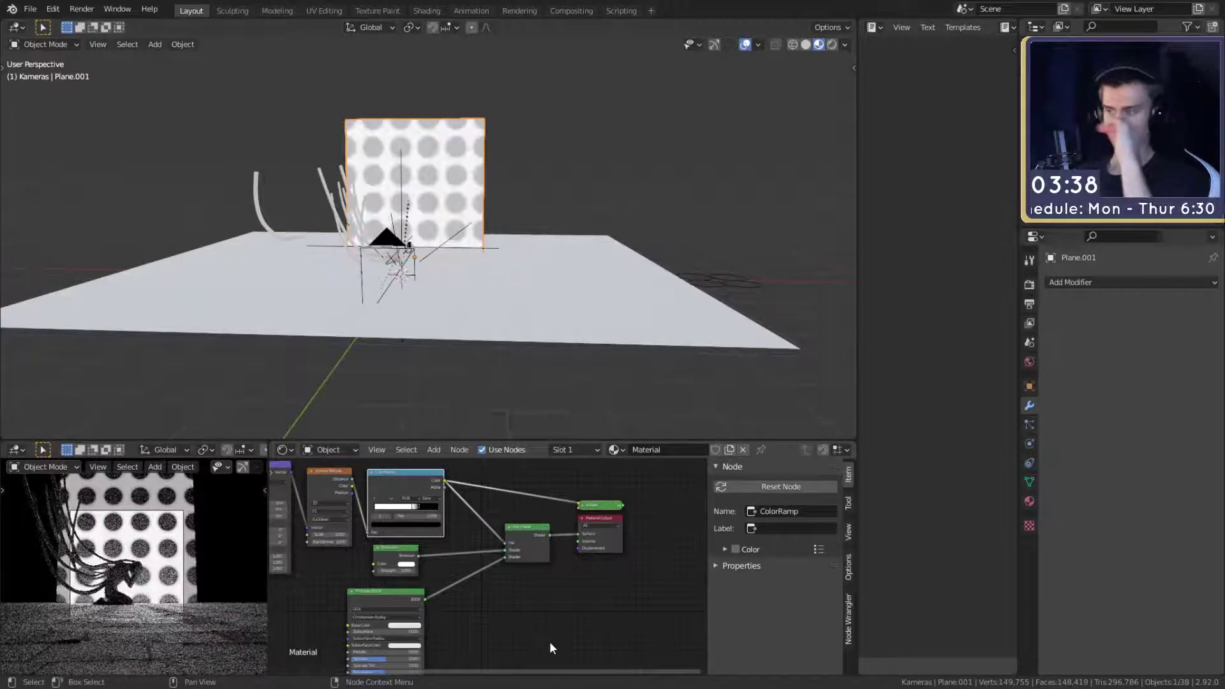
- Swap the two shader inputs of the Mix Shader so the dots are emissive instead of the gaps
{"action": "scroll", "coordinate": [493, 582], "scroll_direction": "up", "scroll_amount": 3}
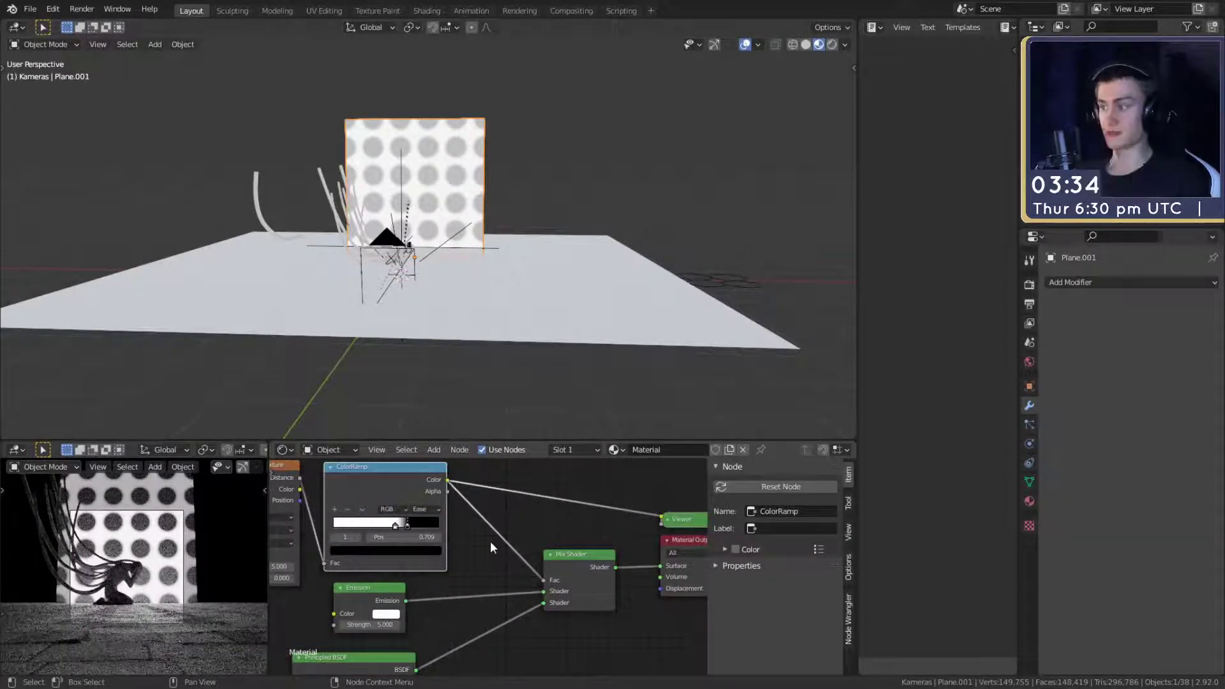
{"action": "scroll", "coordinate": [490, 540], "scroll_direction": "down", "scroll_amount": 2}
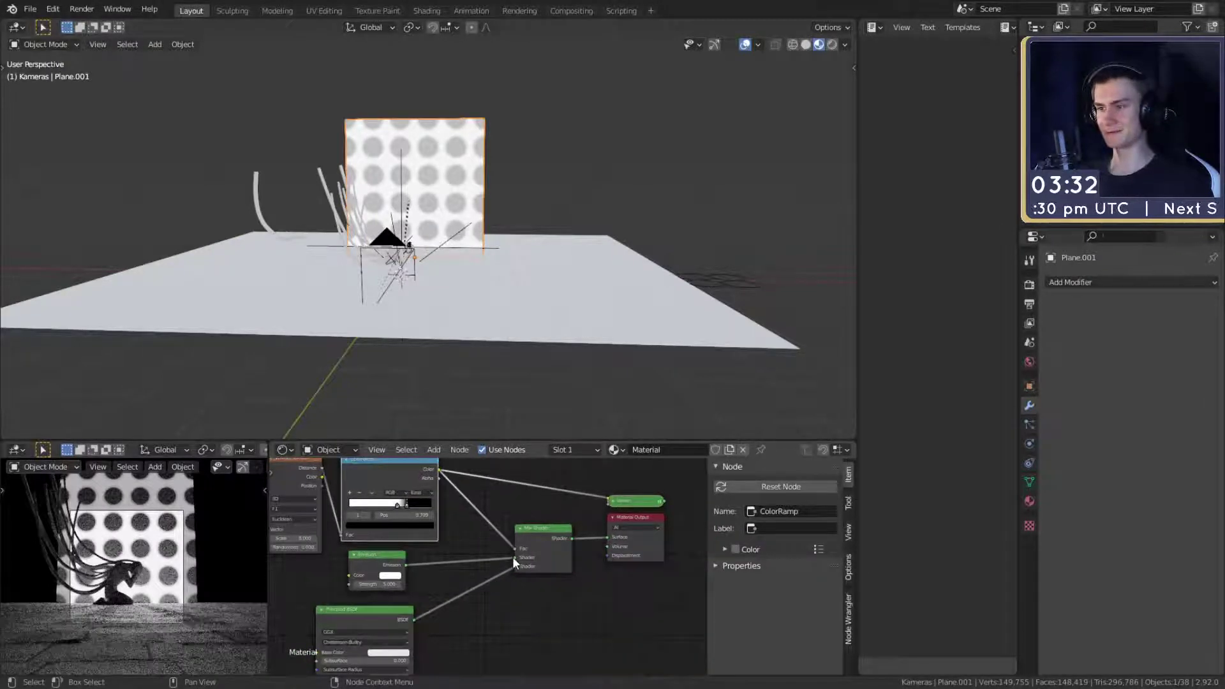
{"action": "scroll", "coordinate": [516, 594], "scroll_direction": "down", "scroll_amount": 2}
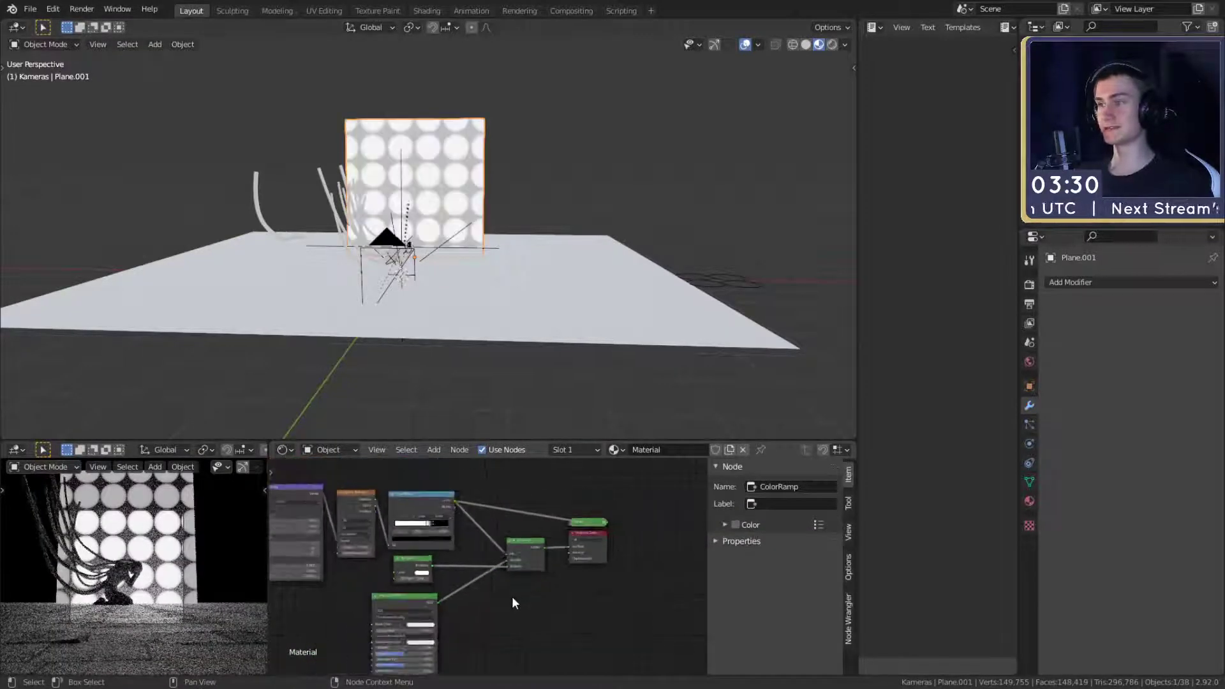
- Set the Principled BSDF's specular to 0.000 and its roughness to 1.000
{"action": "middle_click_drag", "start_coordinate": [513, 598], "coordinate": [569, 509]}
{"action": "scroll", "coordinate": [485, 567], "scroll_direction": "up", "scroll_amount": 6}
{"action": "left_click_drag", "start_coordinate": [451, 553], "coordinate": [526, 592]}
{"action": "scroll", "coordinate": [543, 555], "scroll_direction": "down", "scroll_amount": 1}
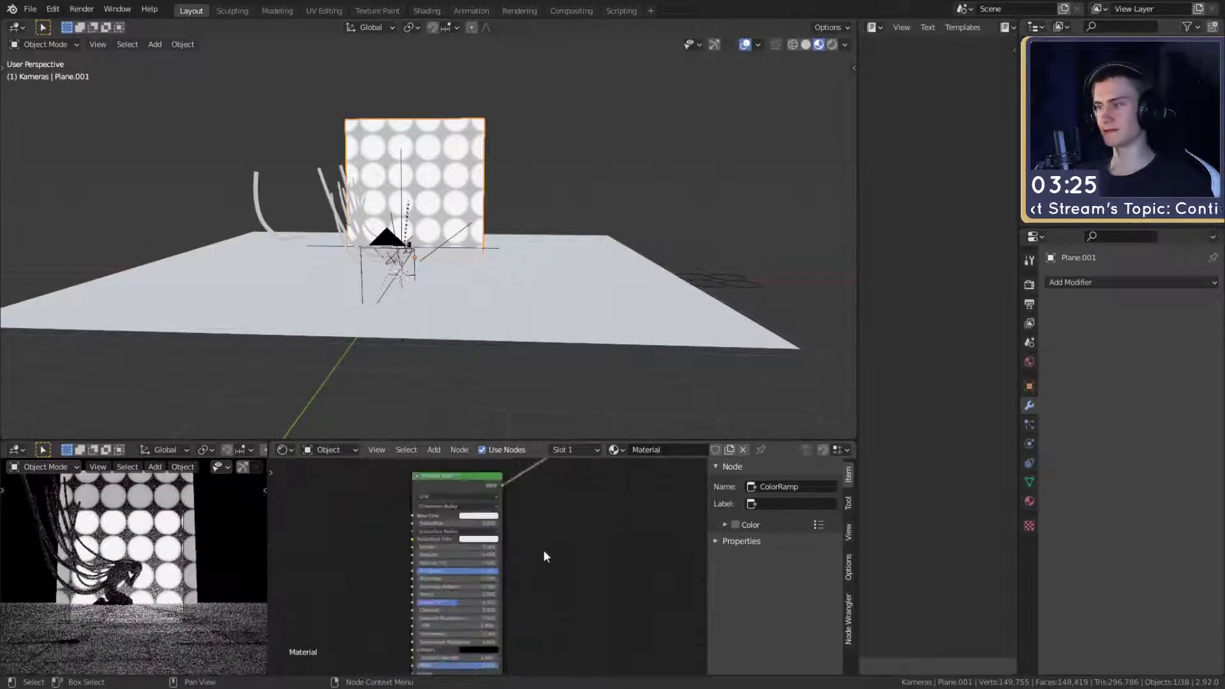
- Change the Principled BSDF's base color to black for the areas between the dots
{"action": "middle_click_drag", "start_coordinate": [556, 528], "coordinate": [524, 616]}
{"action": "scroll", "coordinate": [523, 565], "scroll_direction": "down", "scroll_amount": 4}
{"action": "mouse_move", "coordinate": [518, 569]}
{"action": "middle_mouse_down"}
{"action": "mouse_move", "coordinate": [489, 579]}
{"action": "mouse_move", "coordinate": [508, 535]}
{"action": "mouse_move", "coordinate": [515, 582]}
{"action": "middle_mouse_up"}
{"action": "scroll", "coordinate": [496, 559], "scroll_direction": "up", "scroll_amount": 6}
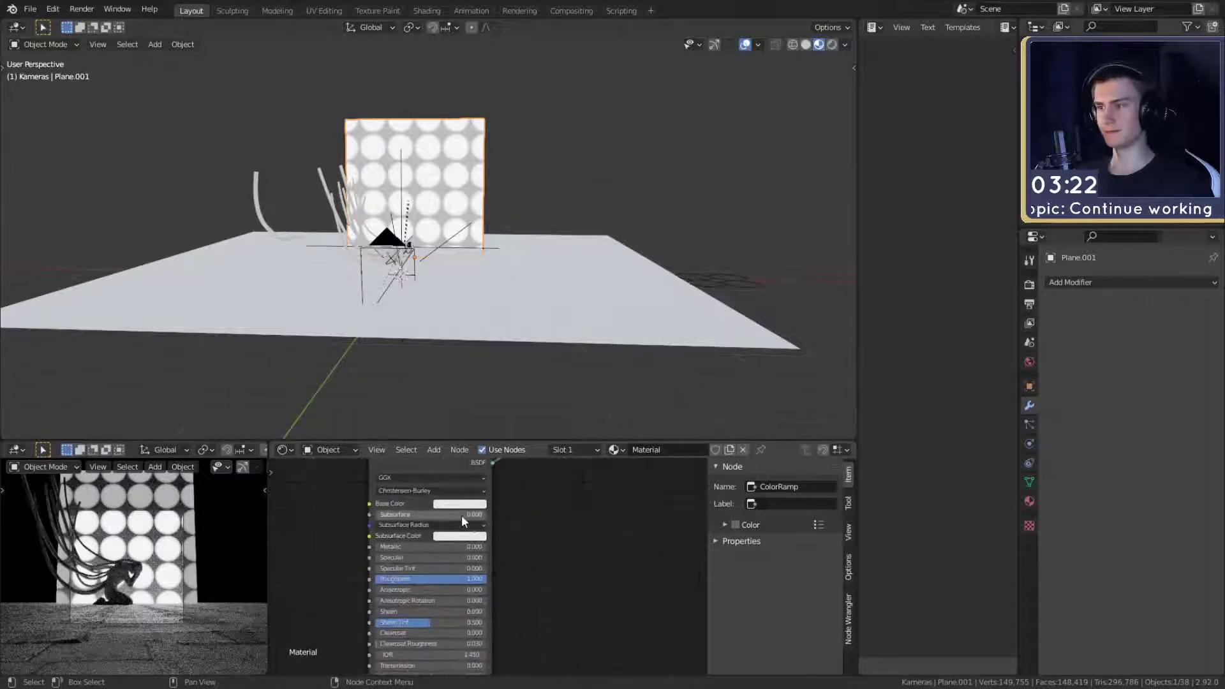
{"action": "left_click", "coordinate": [465, 503]}
{"action": "left_click_drag", "start_coordinate": [522, 396], "coordinate": [523, 446]}
- Save the current scene file
{"action": "scroll", "coordinate": [625, 526], "scroll_direction": "down", "scroll_amount": 5}
{"action": "middle_click_drag", "start_coordinate": [624, 524], "coordinate": [514, 591]}
{"action": "scroll", "coordinate": [516, 590], "scroll_direction": "down", "scroll_amount": 4}
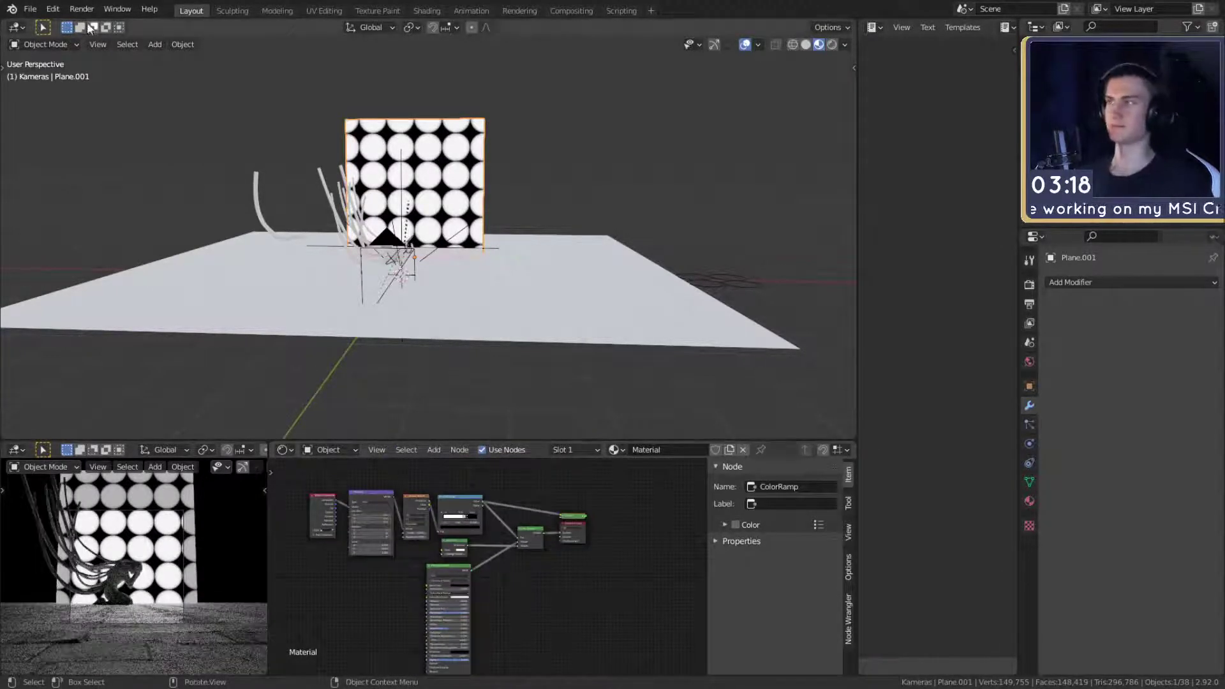
{"action": "left_click", "coordinate": [32, 11]}
{"action": "left_click", "coordinate": [50, 162]}
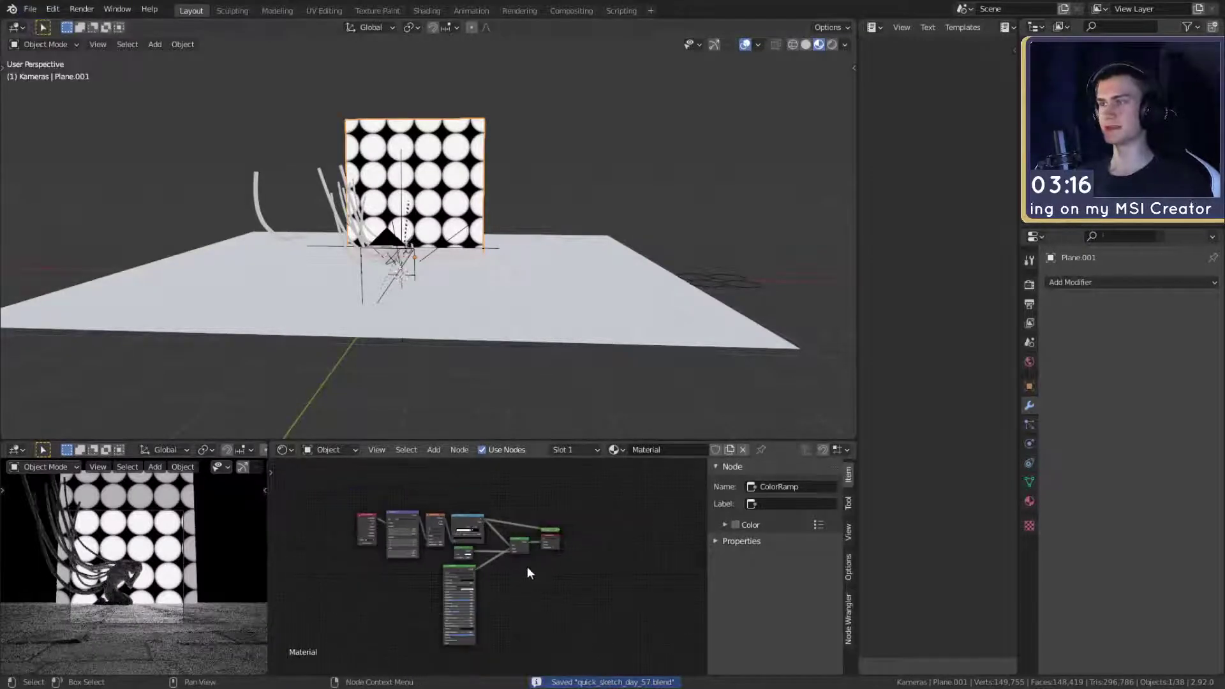
- Set the Voronoi Texture's scale to 156.900 to make the dots much smaller and denser
{"action": "scroll", "coordinate": [527, 573], "scroll_direction": "up", "scroll_amount": 4}
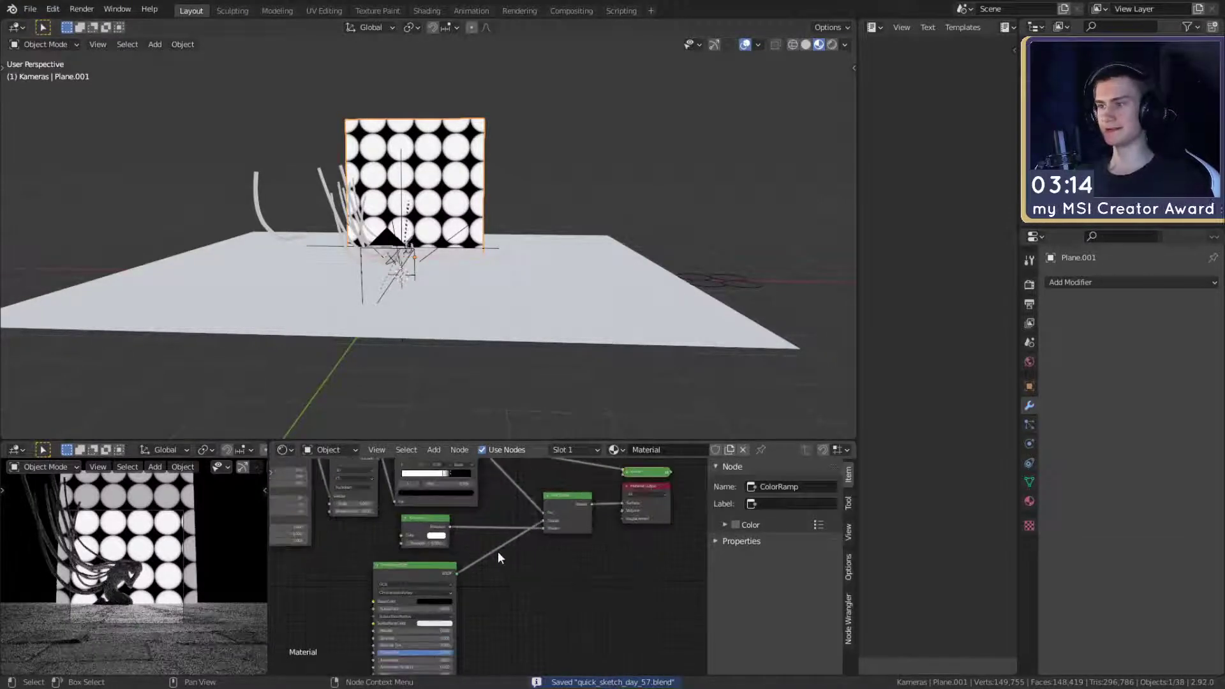
{"action": "scroll", "coordinate": [499, 549], "scroll_direction": "up", "scroll_amount": 5}
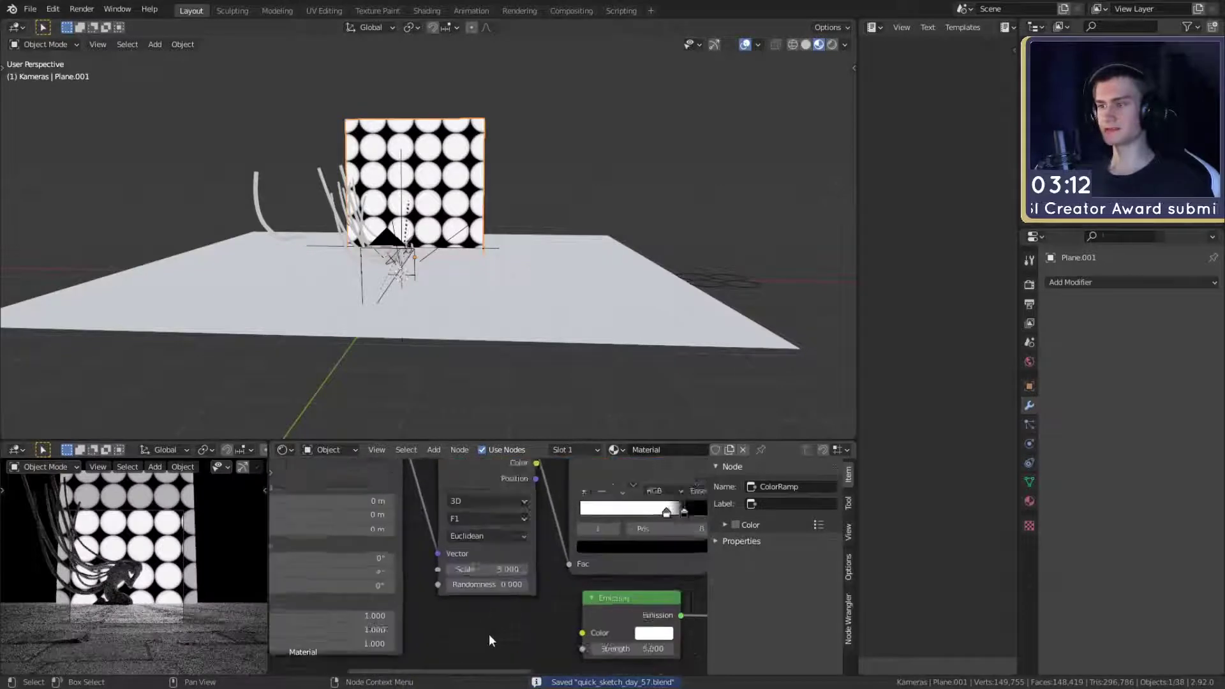
{"action": "left_click_drag", "start_coordinate": [485, 569], "coordinate": [587, 569]}
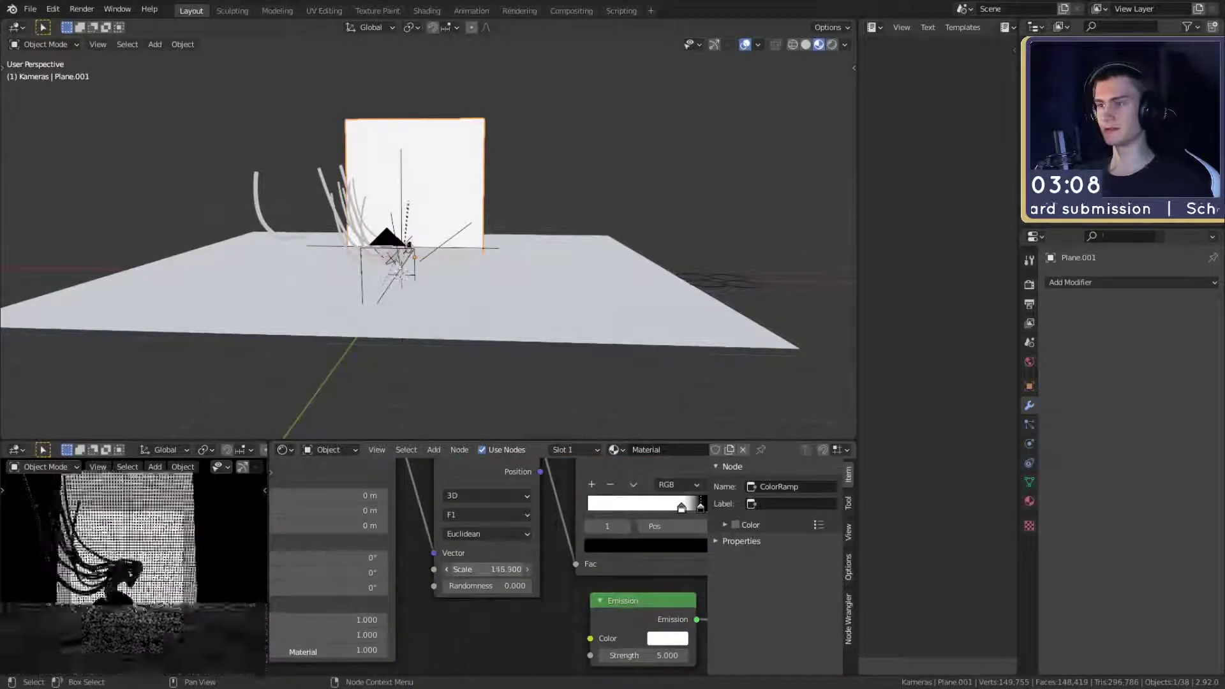
{"action": "scroll", "coordinate": [600, 596], "scroll_direction": "down", "scroll_amount": 4}
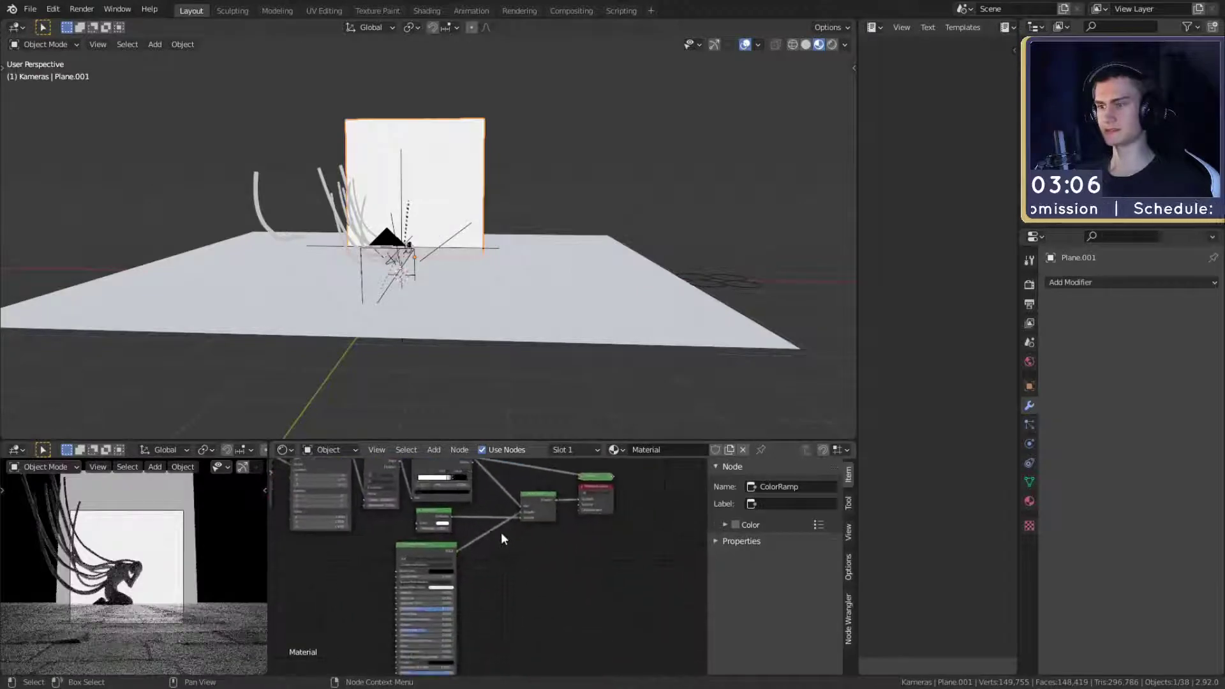
- Move the color ramp's black stop to 0.605, right beside the white stop, for hard-edged dots
{"action": "scroll", "coordinate": [554, 611], "scroll_direction": "up", "scroll_amount": 8}
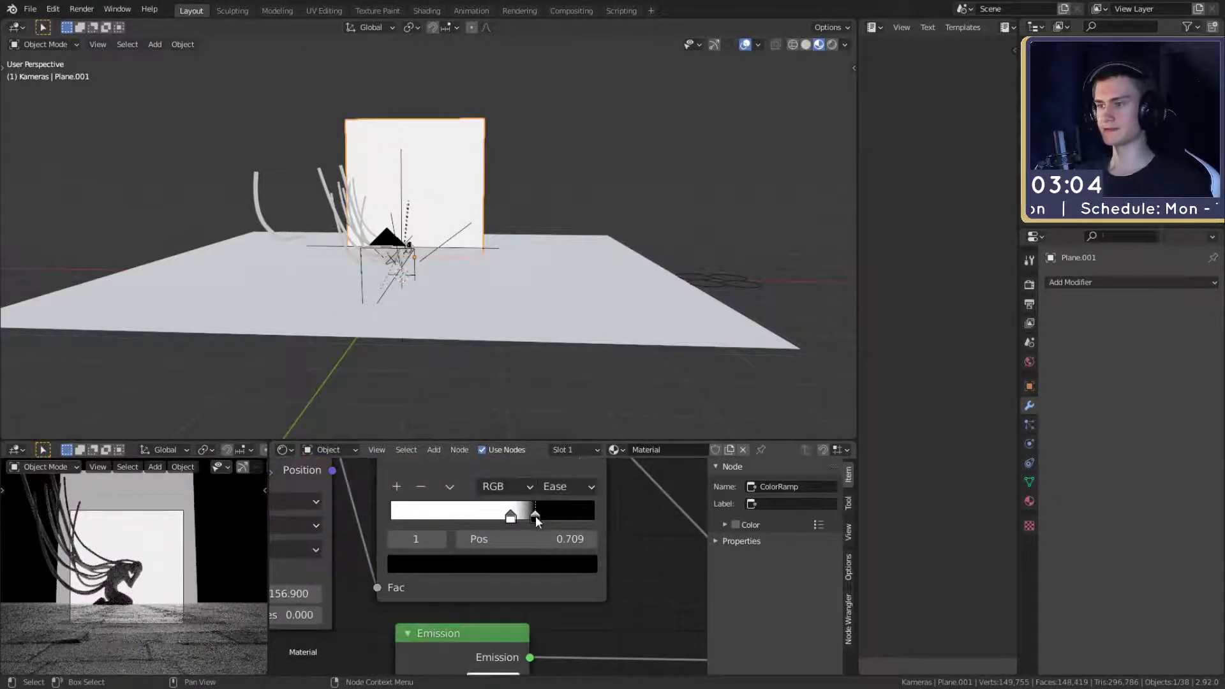
{"action": "left_click_drag", "start_coordinate": [536, 520], "coordinate": [523, 517]}
{"action": "scroll", "coordinate": [444, 268], "scroll_direction": "up", "scroll_amount": 8}
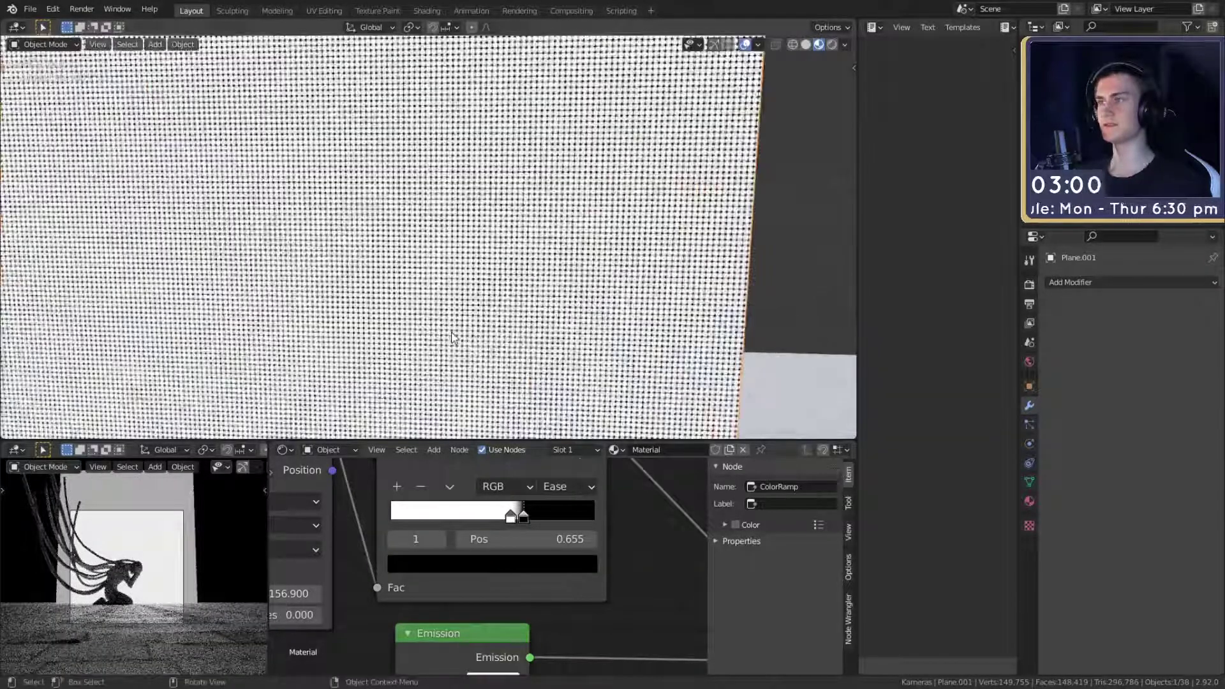
{"action": "left_click_drag", "start_coordinate": [523, 520], "coordinate": [512, 519]}
{"action": "scroll", "coordinate": [449, 267], "scroll_direction": "down", "scroll_amount": 10}
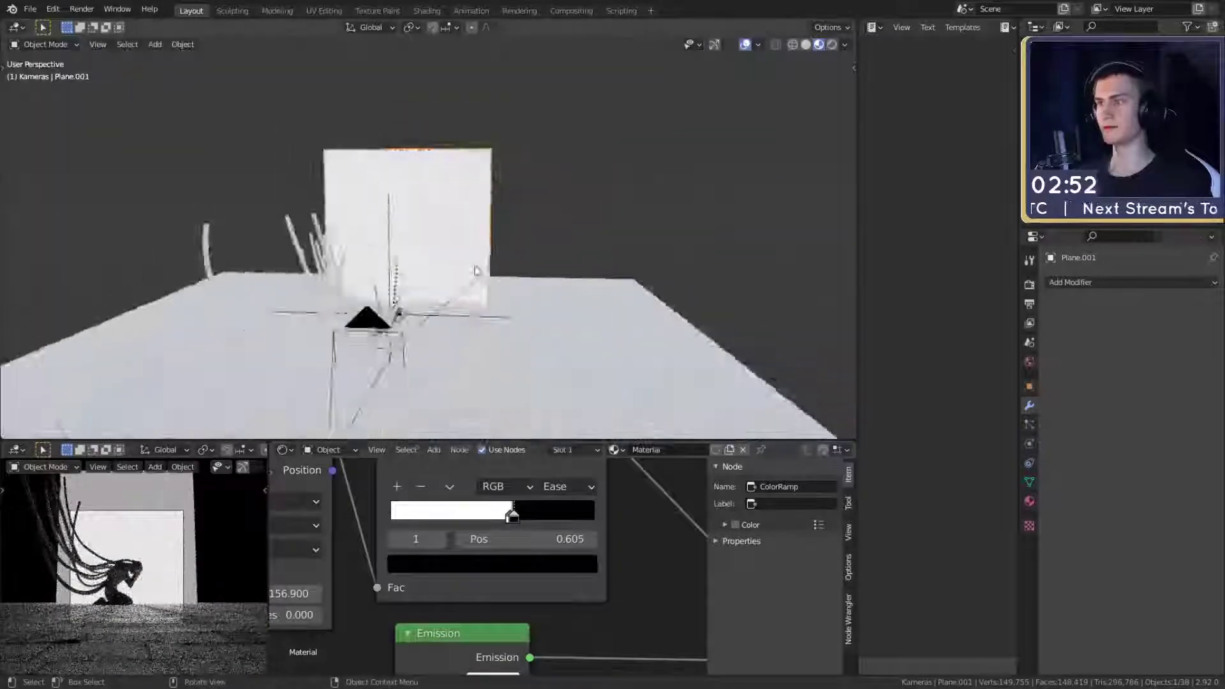
{"action": "scroll", "coordinate": [454, 291], "scroll_direction": "up", "scroll_amount": 3}
{"action": "middle_click_drag", "start_coordinate": [454, 291], "coordinate": [472, 324], "text": "shift"}
{"action": "scroll", "coordinate": [584, 606], "scroll_direction": "down", "scroll_amount": 8}
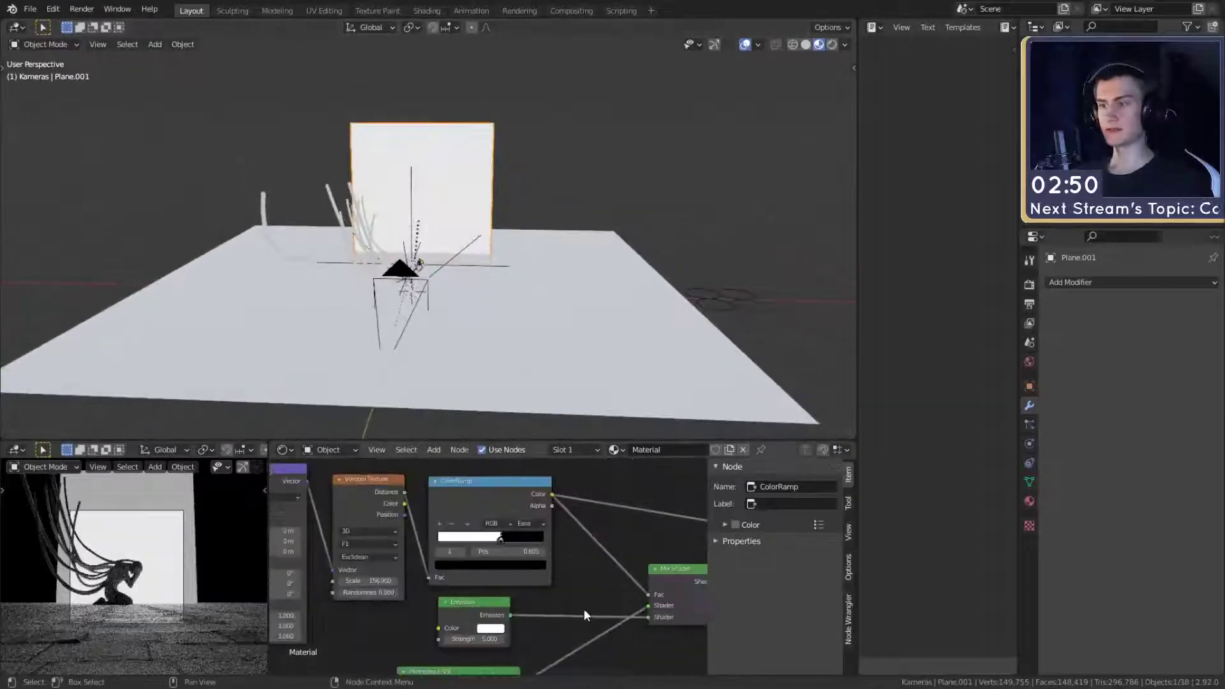
- Move the Principled BSDF and Emission nodes further down to open space beneath the ColorRamp
{"action": "middle_click_drag", "start_coordinate": [546, 620], "coordinate": [518, 596]}
{"action": "scroll", "coordinate": [510, 536], "scroll_direction": "down", "scroll_amount": 3}
{"action": "scroll", "coordinate": [515, 594], "scroll_direction": "up", "scroll_amount": 4}
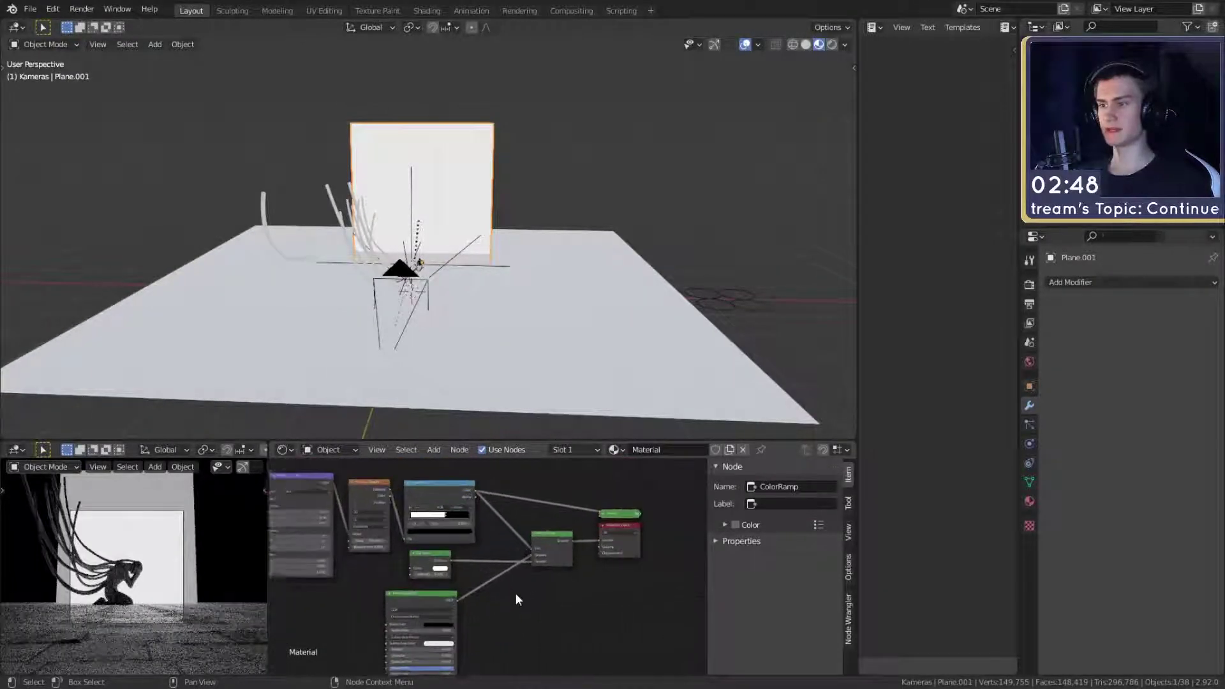
{"action": "middle_click_drag", "start_coordinate": [432, 617], "coordinate": [530, 595]}
{"action": "left_click_drag", "start_coordinate": [515, 582], "coordinate": [552, 643]}
{"action": "left_click_drag", "start_coordinate": [531, 535], "coordinate": [550, 586]}
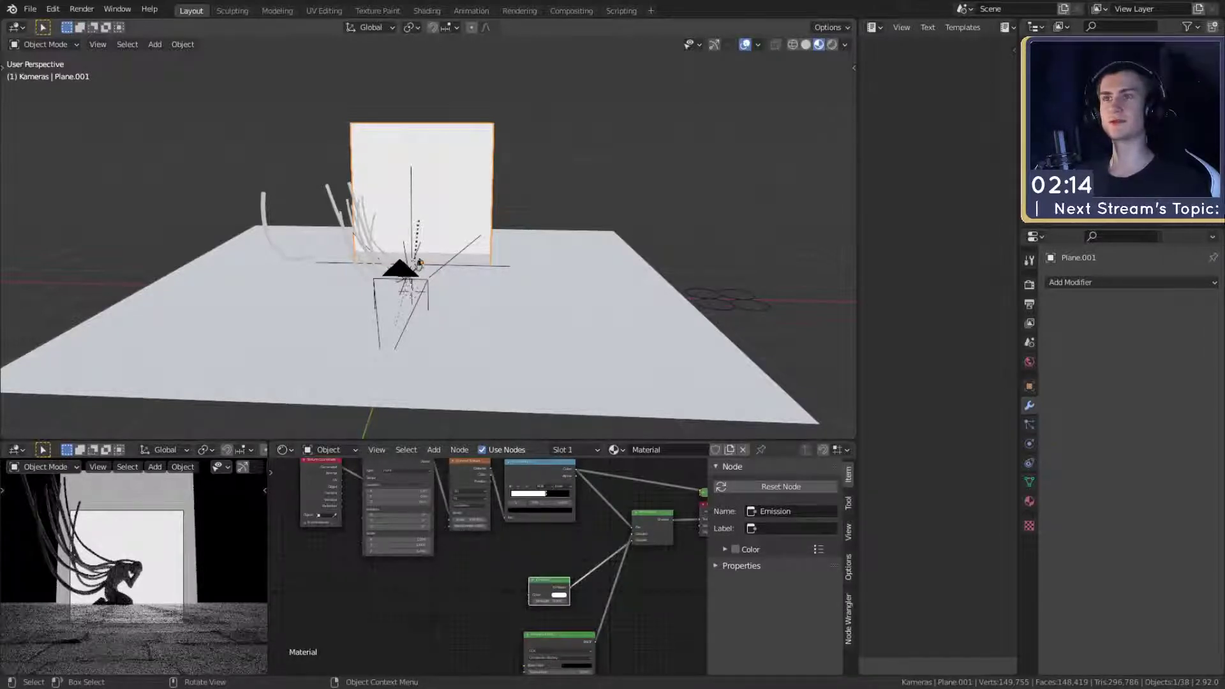
- Place the daily_quick_sketch image texture beside the Emission node and connect its Color output to the Emission Color
{"action": "left_click_drag", "start_coordinate": [418, 574], "coordinate": [416, 607]}
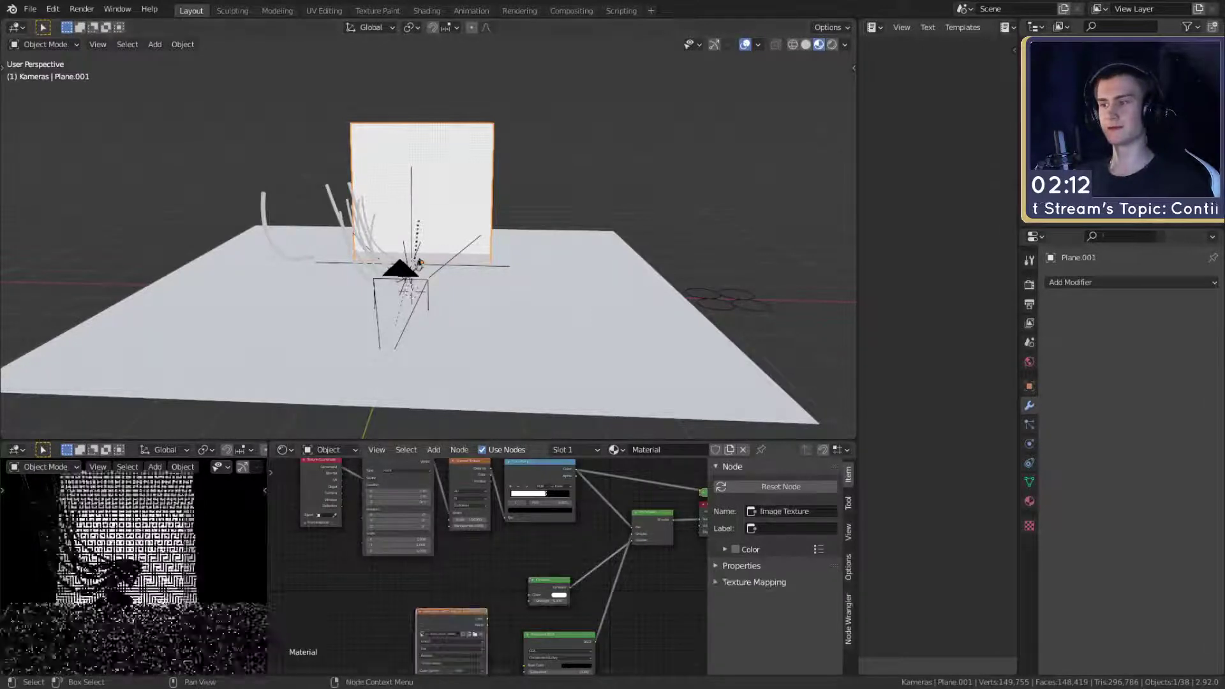
{"action": "middle_click_drag", "start_coordinate": [473, 574], "coordinate": [465, 540]}
{"action": "left_click_drag", "start_coordinate": [480, 583], "coordinate": [523, 560]}
{"action": "scroll", "coordinate": [507, 590], "scroll_direction": "up", "scroll_amount": 3}
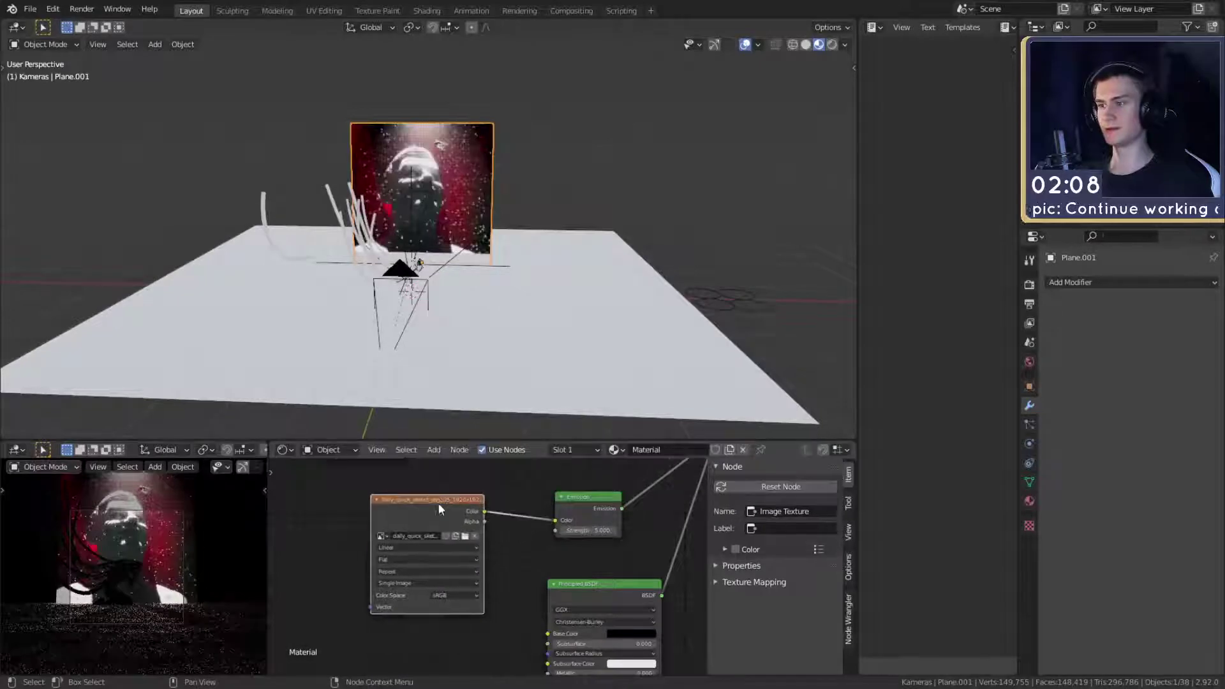
- Add Mapping and Texture Coordinate nodes to the image texture, with scale 0.420 and location X 0.24 m, Y 0.37 m
{"action": "scroll", "coordinate": [437, 503], "scroll_direction": "down", "scroll_amount": 1}
{"action": "key", "text": "ctrl+t"}
{"action": "middle_click_drag", "start_coordinate": [500, 549], "coordinate": [578, 569]}
{"action": "scroll", "coordinate": [488, 568], "scroll_direction": "up", "scroll_amount": 2}
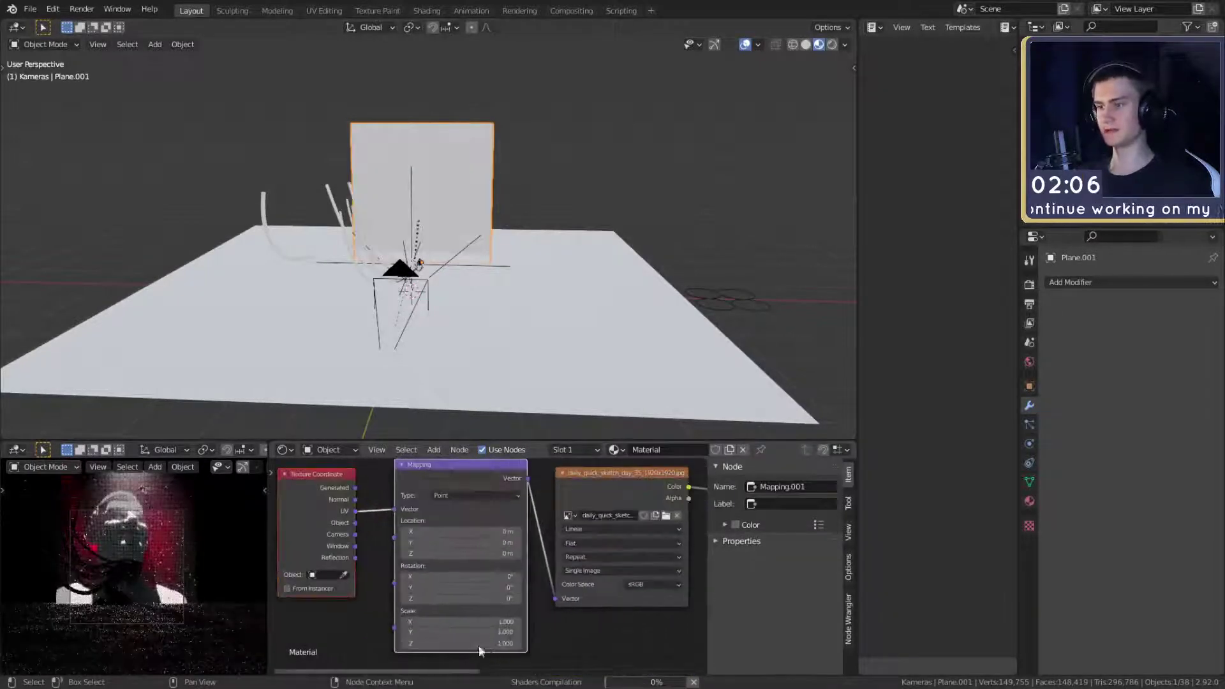
{"action": "left_click_drag", "start_coordinate": [478, 644], "coordinate": [446, 621]}
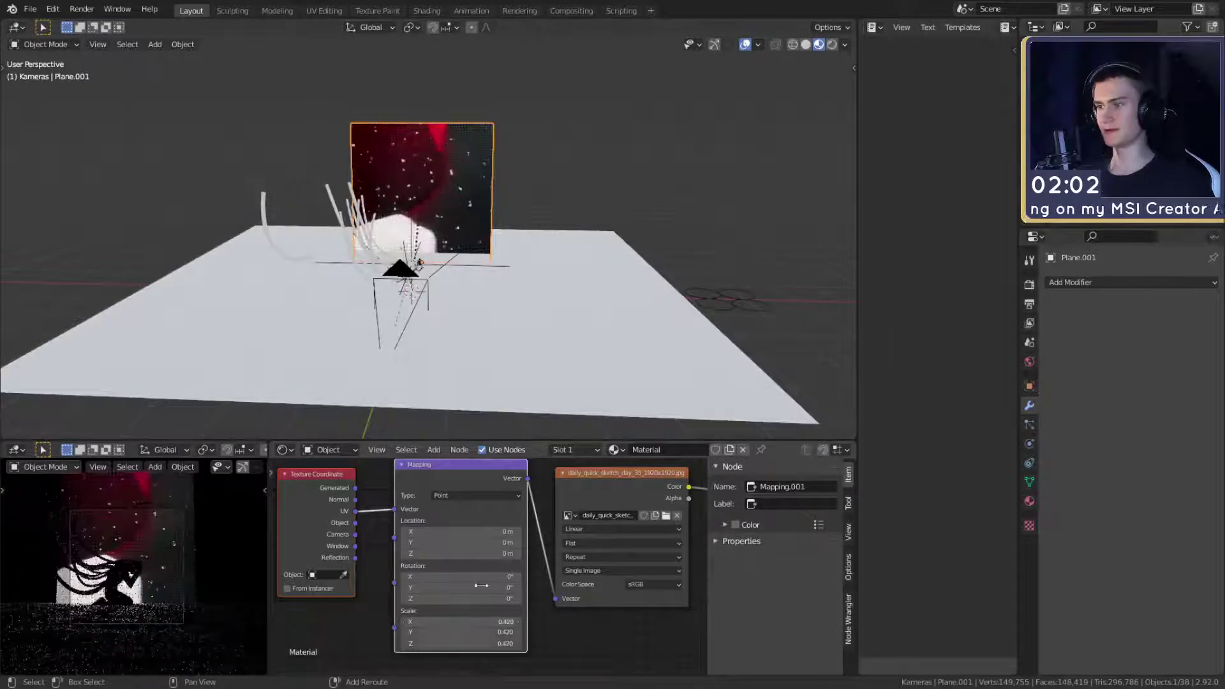
{"action": "mouse_move", "coordinate": [459, 532]}
{"action": "left_mouse_down"}
{"action": "mouse_move", "coordinate": [498, 531]}
{"action": "mouse_move", "coordinate": [472, 542]}
{"action": "mouse_move", "coordinate": [498, 542]}
{"action": "mouse_move", "coordinate": [440, 531]}
{"action": "left_mouse_up"}
{"action": "scroll", "coordinate": [596, 629], "scroll_direction": "down", "scroll_amount": 3}
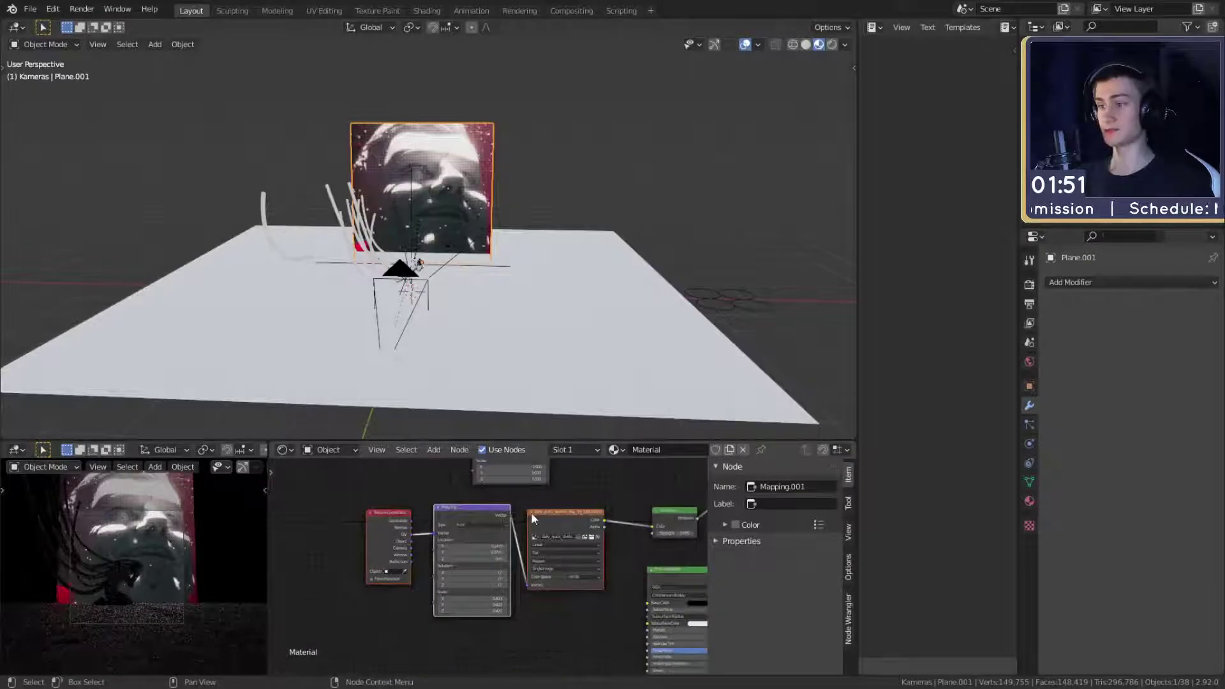
- Shift the image texture group away from the Emission node and insert a ColorRamp between the image and Emission
{"action": "left_click_drag", "start_coordinate": [531, 511], "coordinate": [416, 519]}
{"action": "key", "text": "shift+a"}
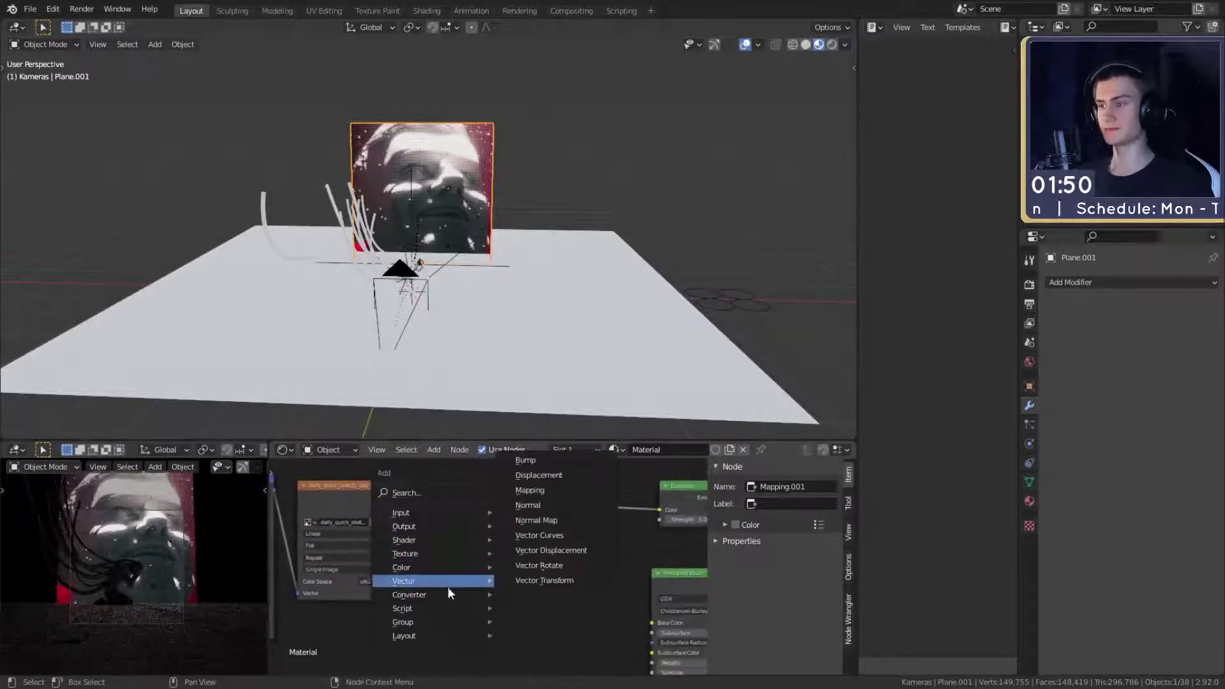
{"action": "mouse_move", "coordinate": [450, 594]}
{"action": "left_click", "coordinate": [545, 427]}
{"action": "left_click", "coordinate": [472, 486]}
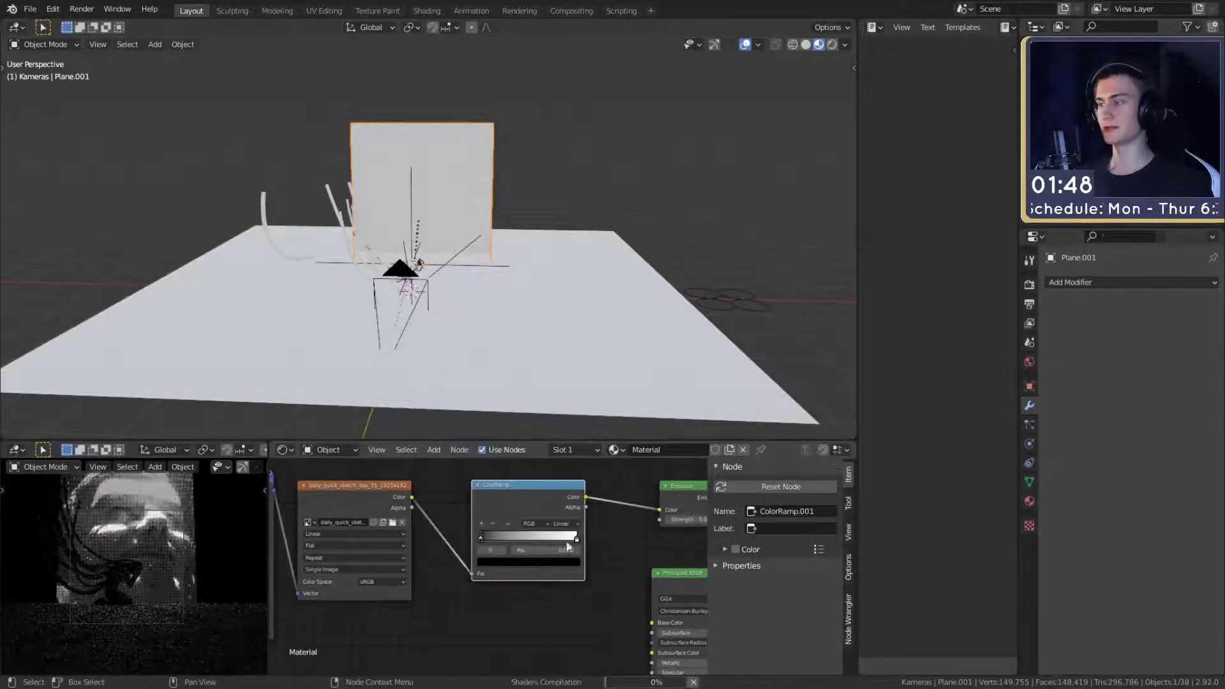
- Raise the image's contrast by setting the new ColorRamp's black stop to 0.009 and its white stop to 0.809
{"action": "scroll", "coordinate": [602, 556], "scroll_direction": "up", "scroll_amount": 3}
{"action": "middle_click_drag", "start_coordinate": [602, 601], "coordinate": [626, 556]}
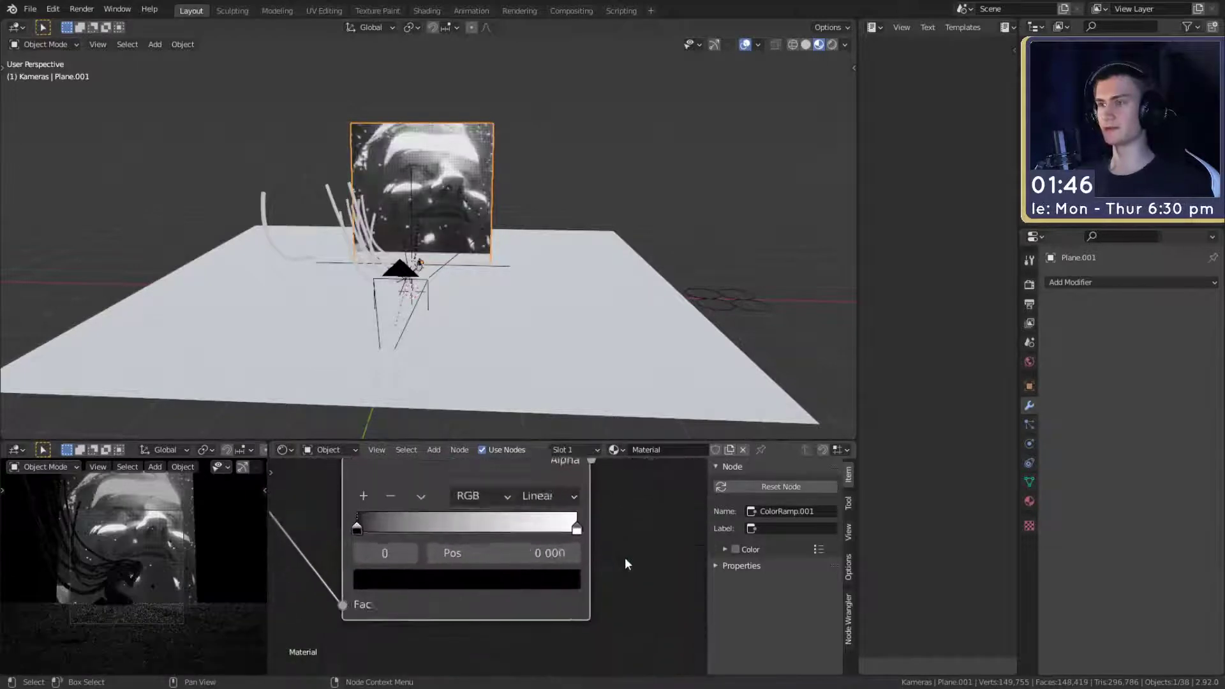
{"action": "scroll", "coordinate": [625, 556], "scroll_direction": "down", "scroll_amount": 1}
{"action": "mouse_move", "coordinate": [384, 536]}
{"action": "left_mouse_down"}
{"action": "mouse_move", "coordinate": [397, 538]}
{"action": "mouse_move", "coordinate": [385, 541]}
{"action": "left_mouse_up"}
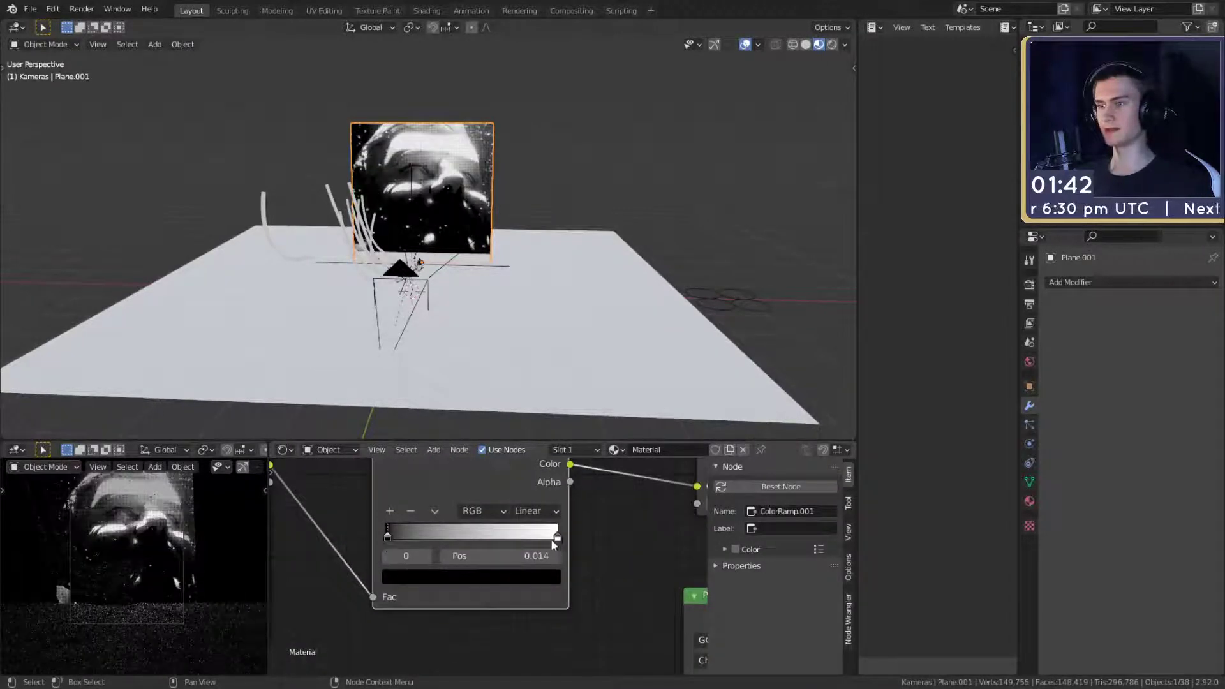
{"action": "left_click_drag", "start_coordinate": [557, 536], "coordinate": [503, 544]}
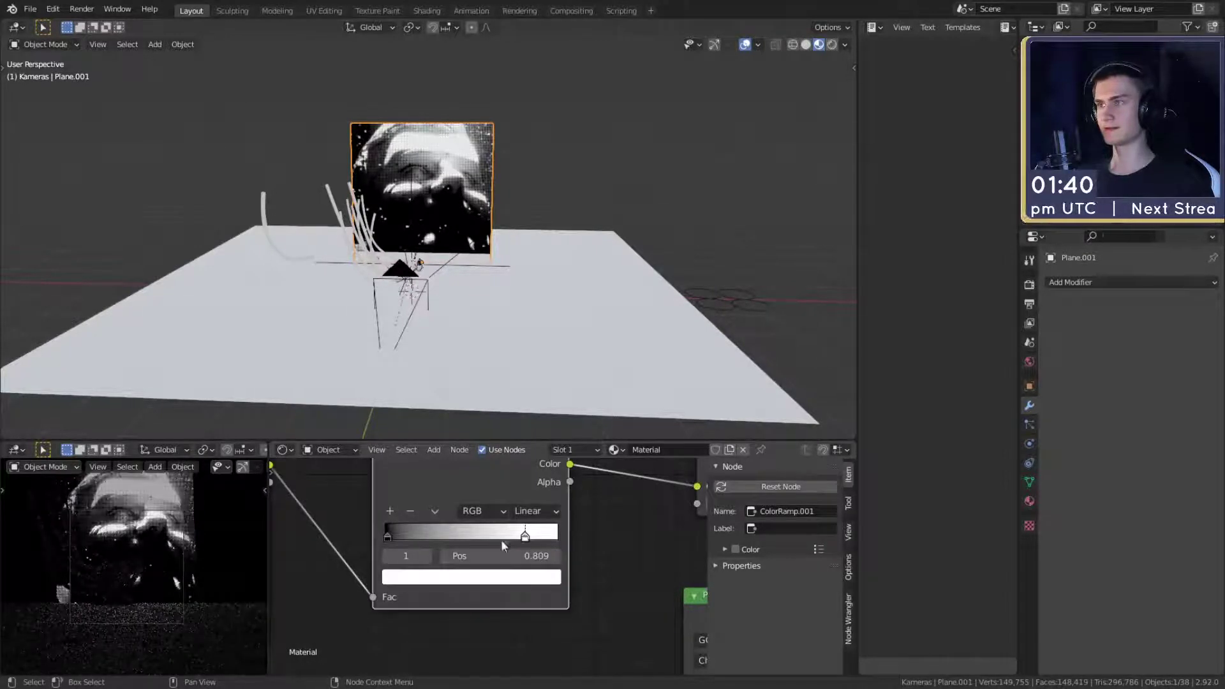
{"action": "left_click", "coordinate": [385, 538]}
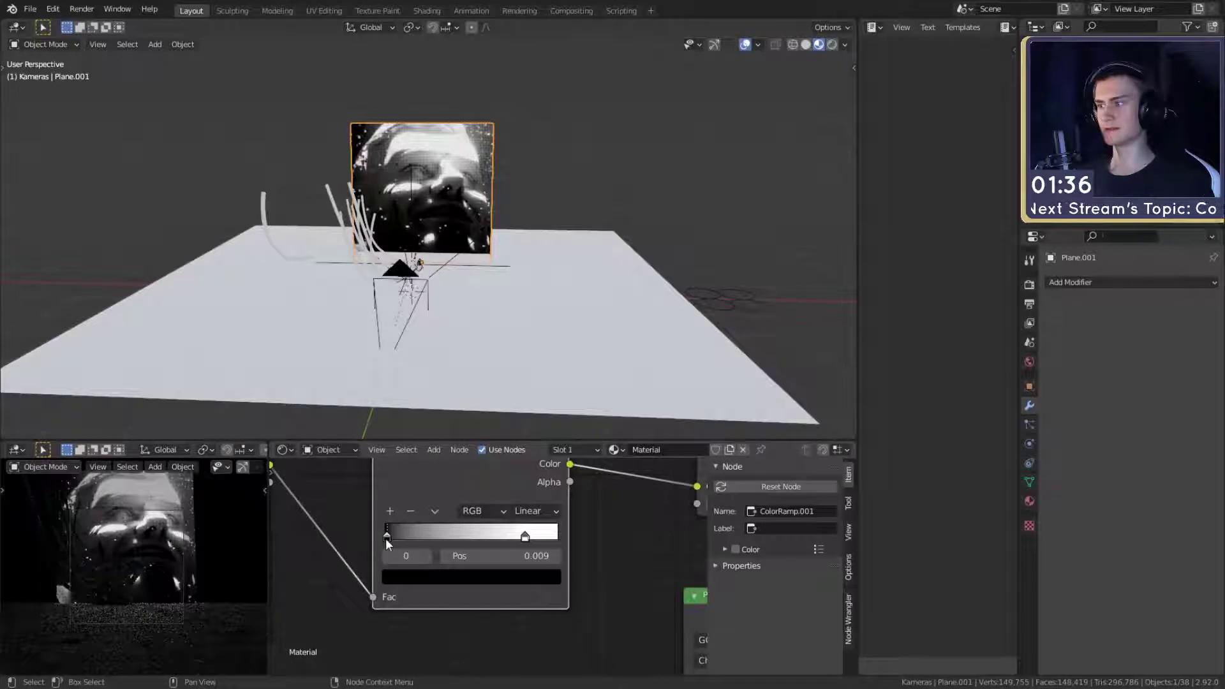
- Try flipping the image ColorRamp's colors, and flip them back to their original order
{"action": "scroll", "coordinate": [557, 572], "scroll_direction": "down", "scroll_amount": 3}
{"action": "scroll", "coordinate": [418, 607], "scroll_direction": "up", "scroll_amount": 1}
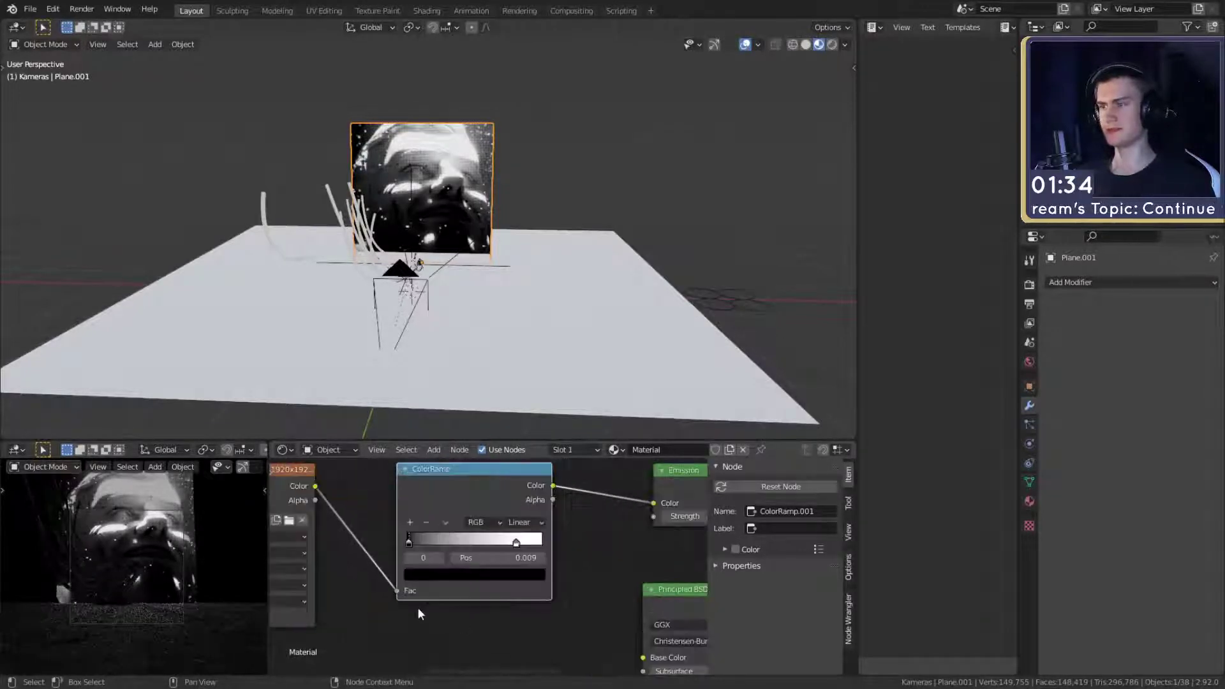
{"action": "scroll", "coordinate": [418, 609], "scroll_direction": "up", "scroll_amount": 2}
{"action": "left_click", "coordinate": [425, 580]}
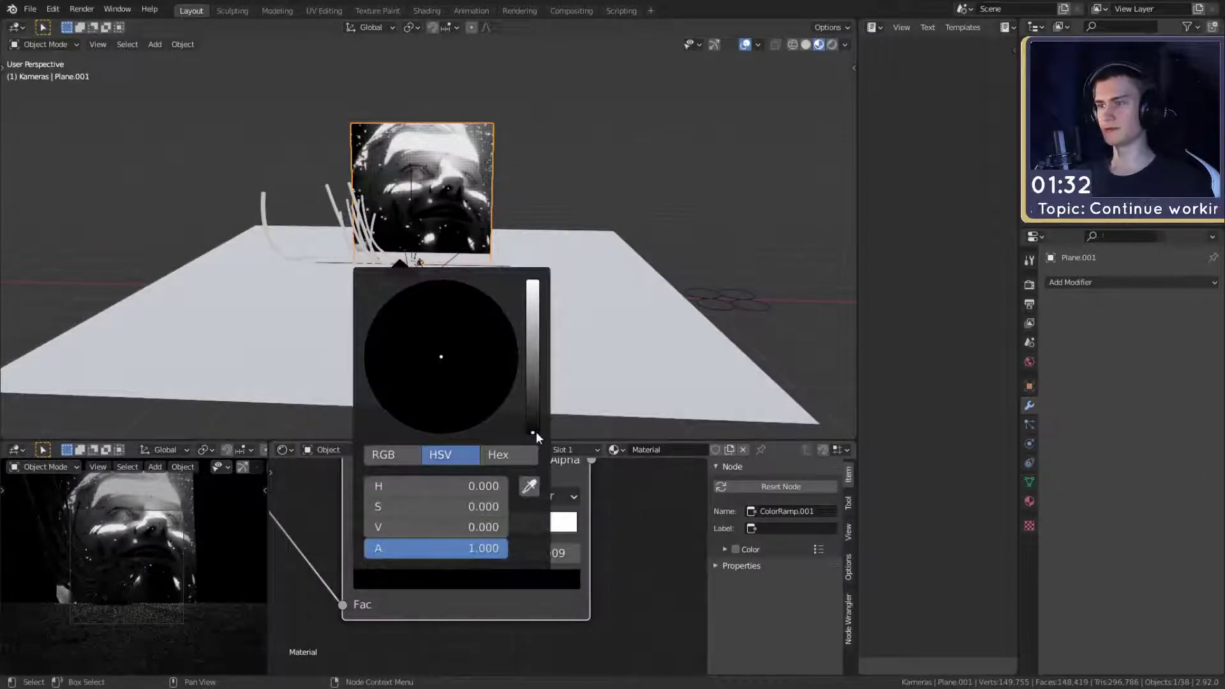
{"action": "left_click", "coordinate": [421, 496]}
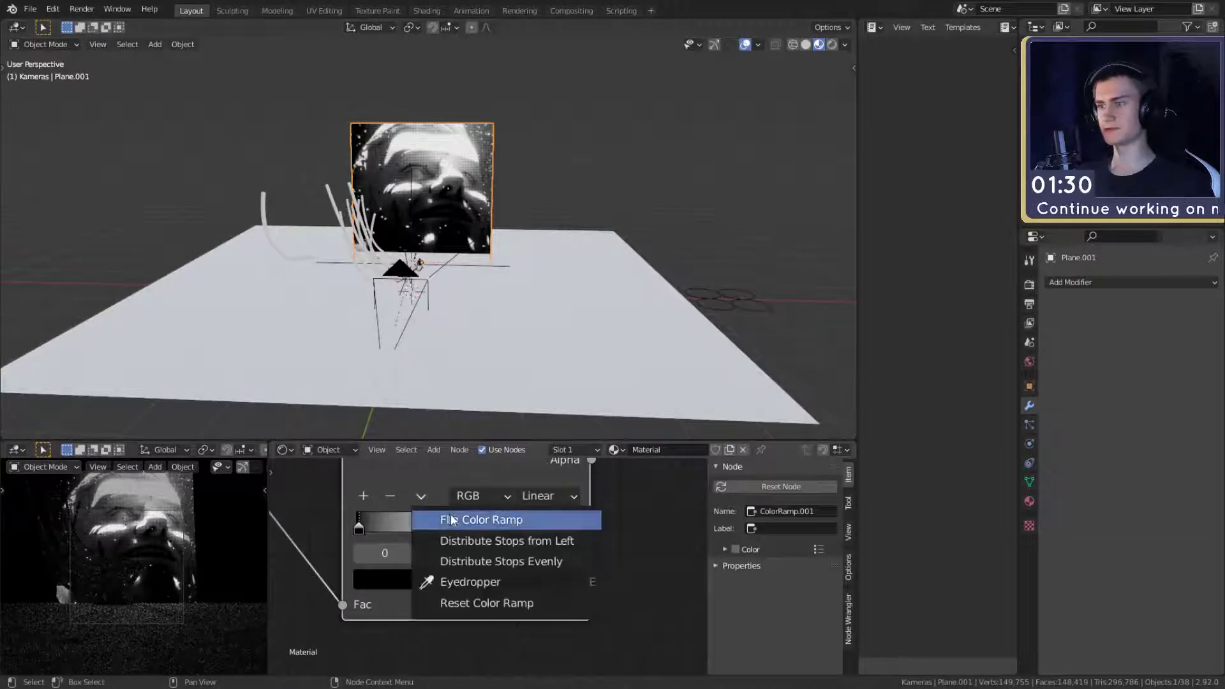
{"action": "left_click", "coordinate": [451, 520]}
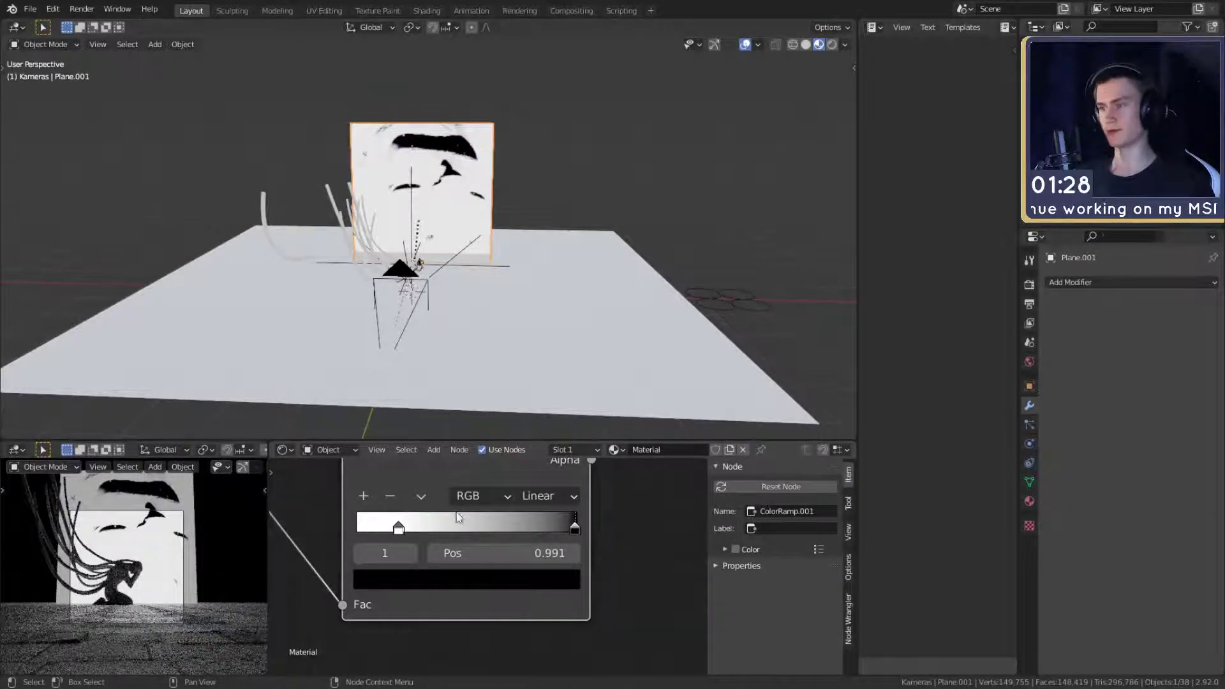
{"action": "left_click", "coordinate": [420, 496]}
{"action": "left_click", "coordinate": [440, 511]}
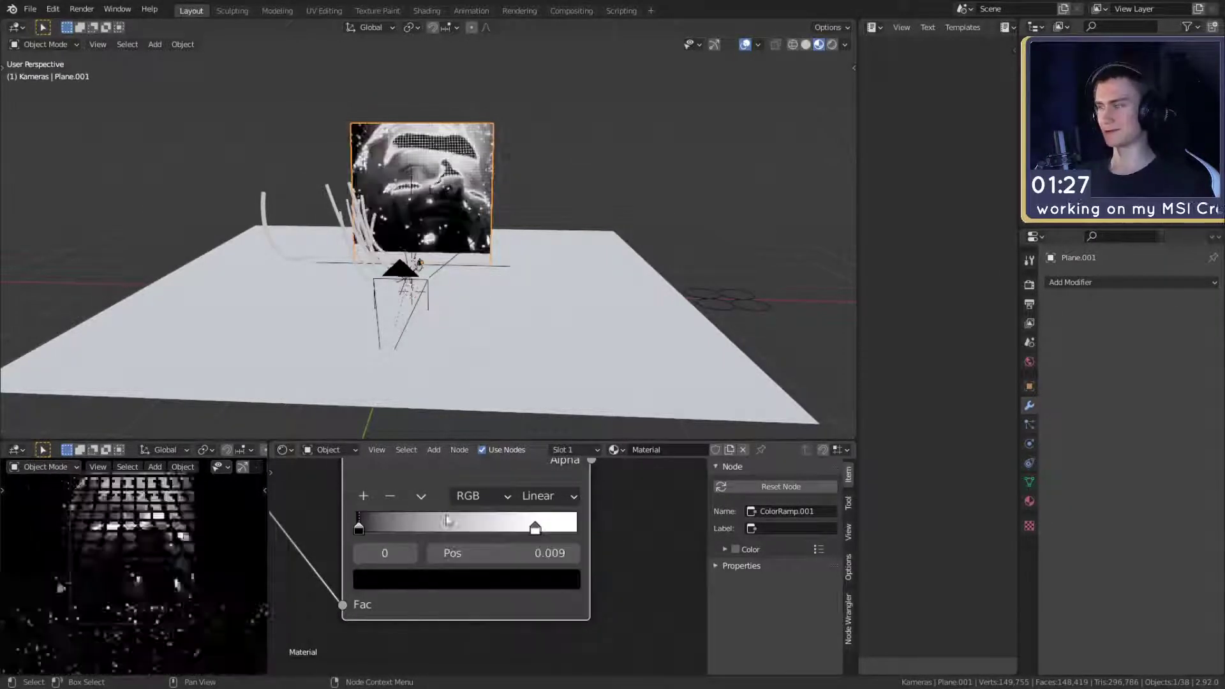
- Lighten the ColorRamp's black stop to a gray with a value of 0.177
{"action": "left_click", "coordinate": [415, 583]}
{"action": "left_click_drag", "start_coordinate": [531, 429], "coordinate": [532, 363]}
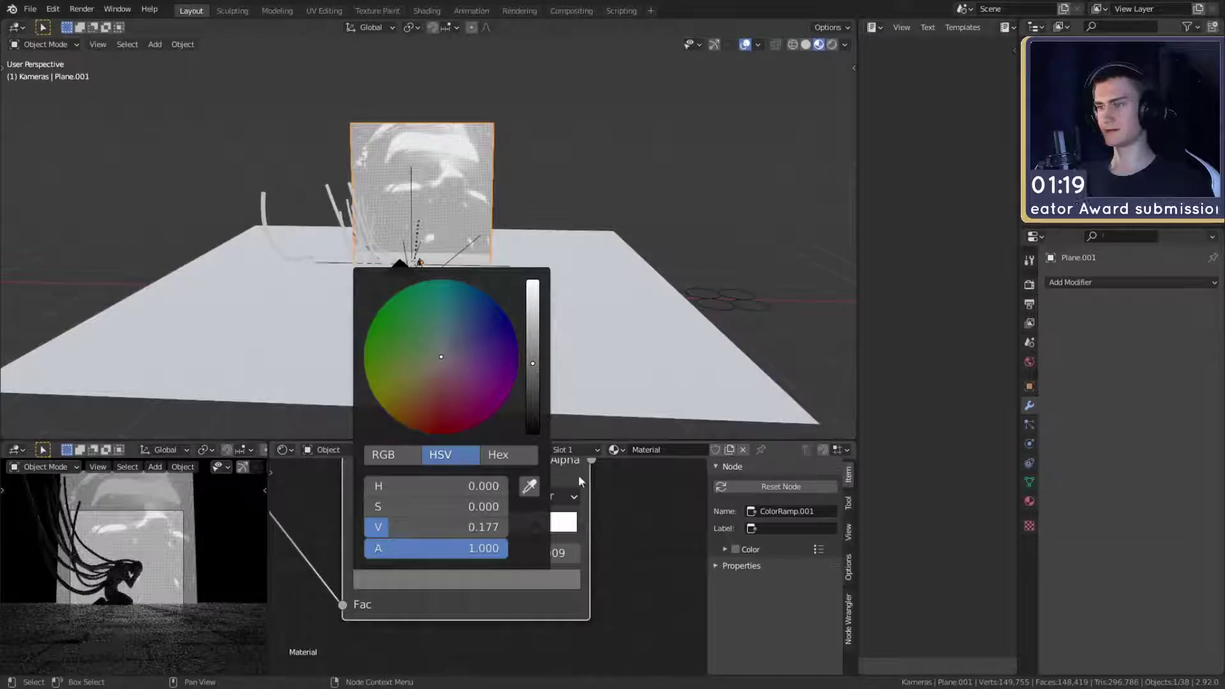
- Reposition the face on the backdrop by setting the image Mapping location to X 0.26 m and Y 0.43 m
{"action": "scroll", "coordinate": [606, 603], "scroll_direction": "down", "scroll_amount": 7}
{"action": "middle_click_drag", "start_coordinate": [413, 611], "coordinate": [599, 576]}
{"action": "middle_click_drag", "start_coordinate": [446, 575], "coordinate": [559, 567]}
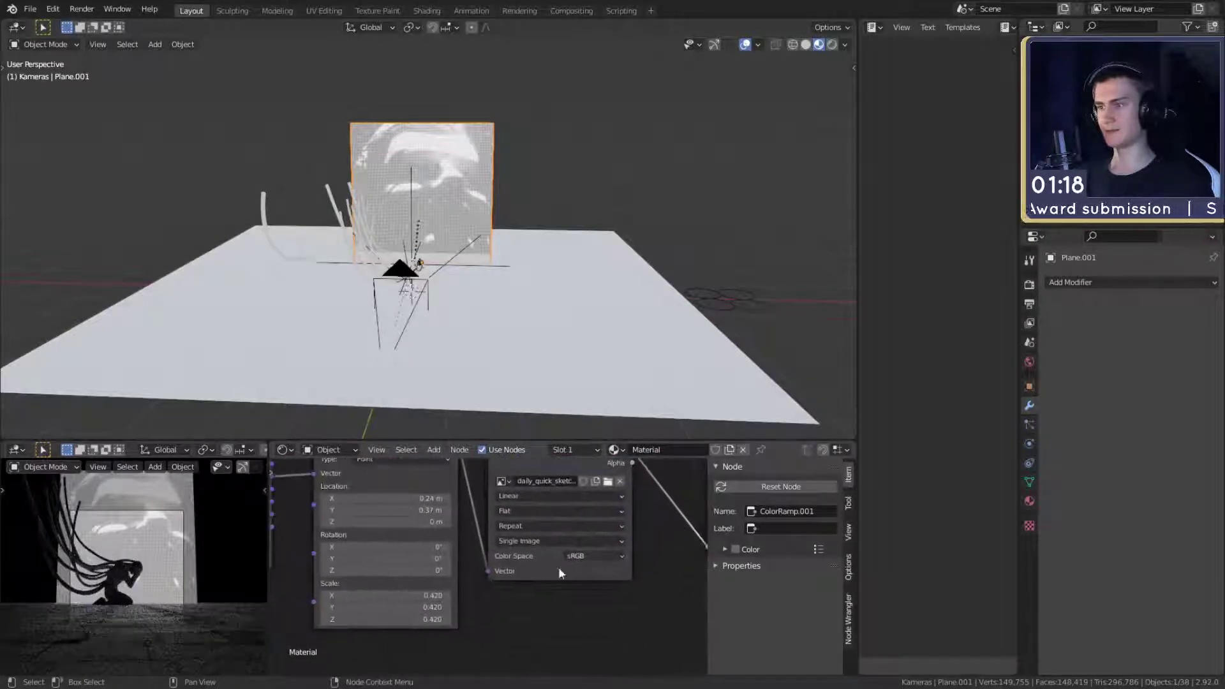
{"action": "mouse_move", "coordinate": [398, 499]}
{"action": "left_mouse_down", "text": "shift"}
{"action": "mouse_move", "coordinate": [396, 510]}
{"action": "mouse_move", "coordinate": [411, 510]}
{"action": "mouse_move", "coordinate": [403, 498]}
{"action": "mouse_move", "coordinate": [397, 510]}
{"action": "left_mouse_up", "text": "shift"}
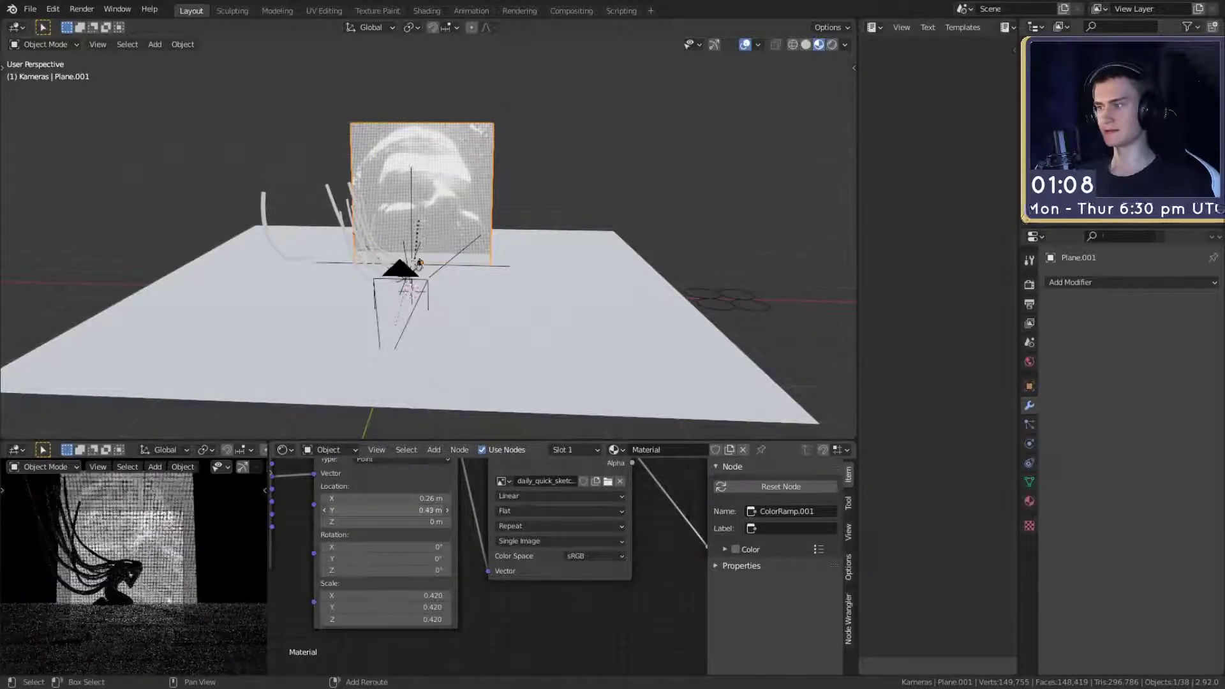
- Move the image ColorRamp's white stop to 0.664
{"action": "scroll", "coordinate": [475, 574], "scroll_direction": "down", "scroll_amount": 2}
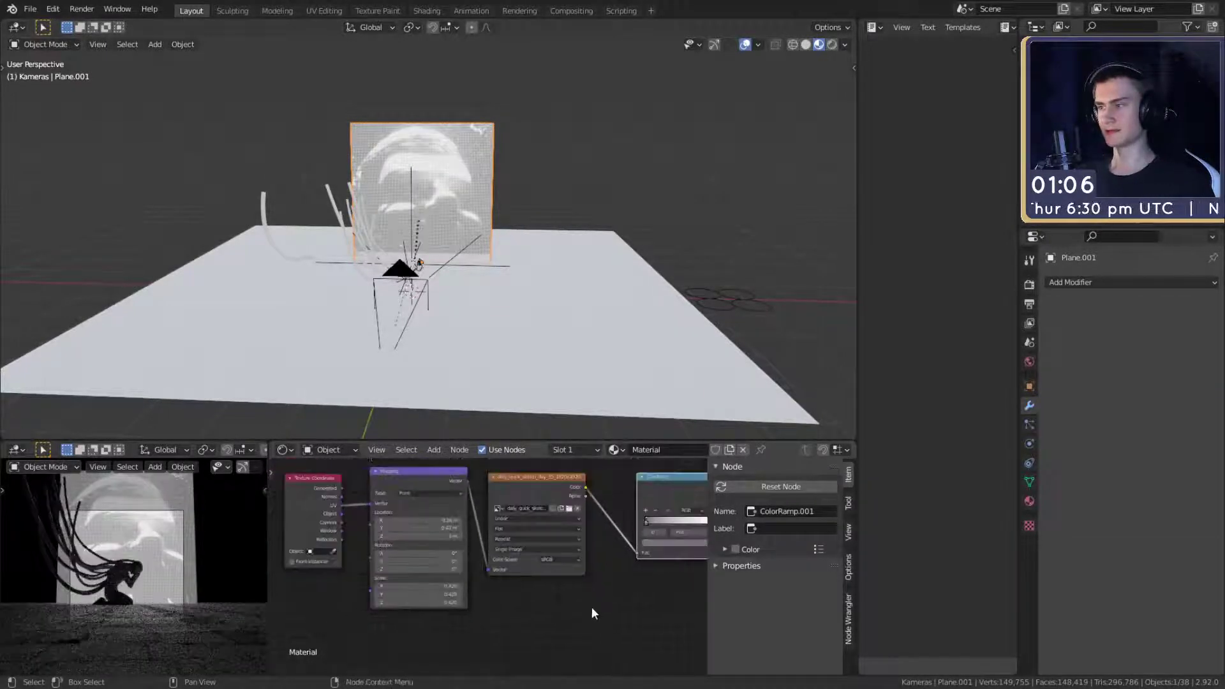
{"action": "scroll", "coordinate": [657, 584], "scroll_direction": "up", "scroll_amount": 2}
{"action": "middle_click_drag", "start_coordinate": [664, 579], "coordinate": [443, 613]}
{"action": "scroll", "coordinate": [551, 590], "scroll_direction": "up", "scroll_amount": 1}
{"action": "scroll", "coordinate": [488, 565], "scroll_direction": "up", "scroll_amount": 2}
{"action": "left_click_drag", "start_coordinate": [506, 491], "coordinate": [474, 492]}
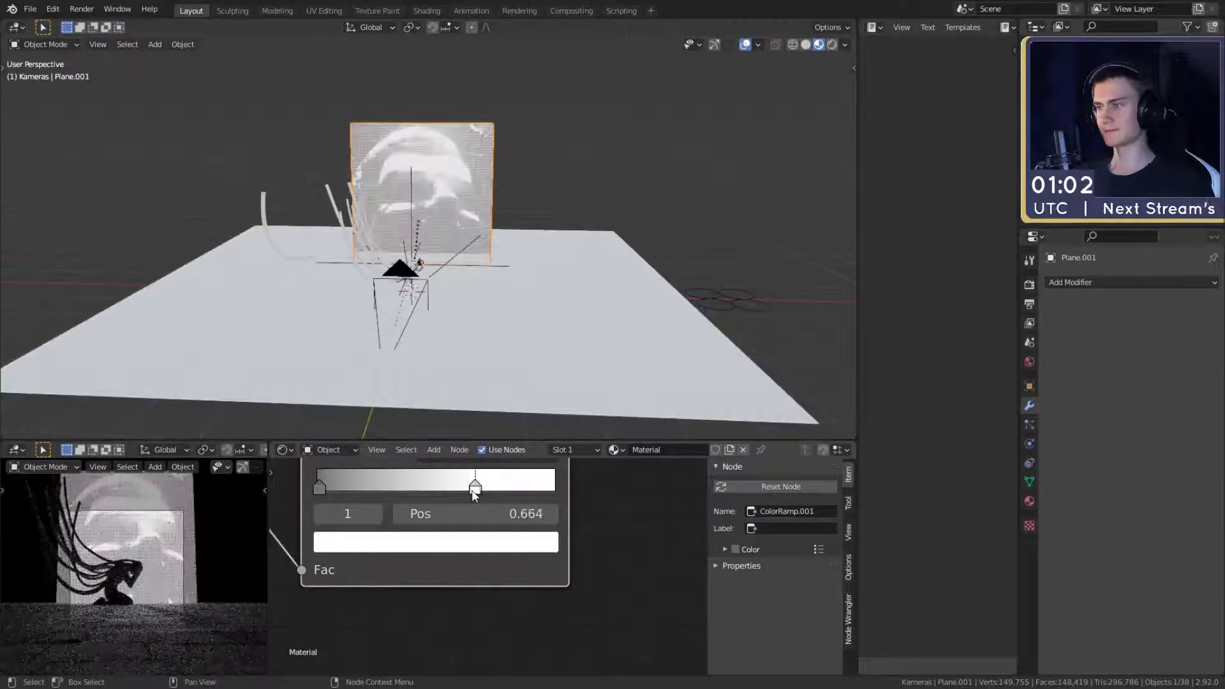
- Set the ColorRamp's gray stop to position 0.000 and slide the white stop slightly closer to it
{"action": "scroll", "coordinate": [444, 613], "scroll_direction": "down", "scroll_amount": 3}
{"action": "middle_click_drag", "start_coordinate": [409, 625], "coordinate": [488, 633]}
{"action": "scroll", "coordinate": [487, 570], "scroll_direction": "up", "scroll_amount": 5}
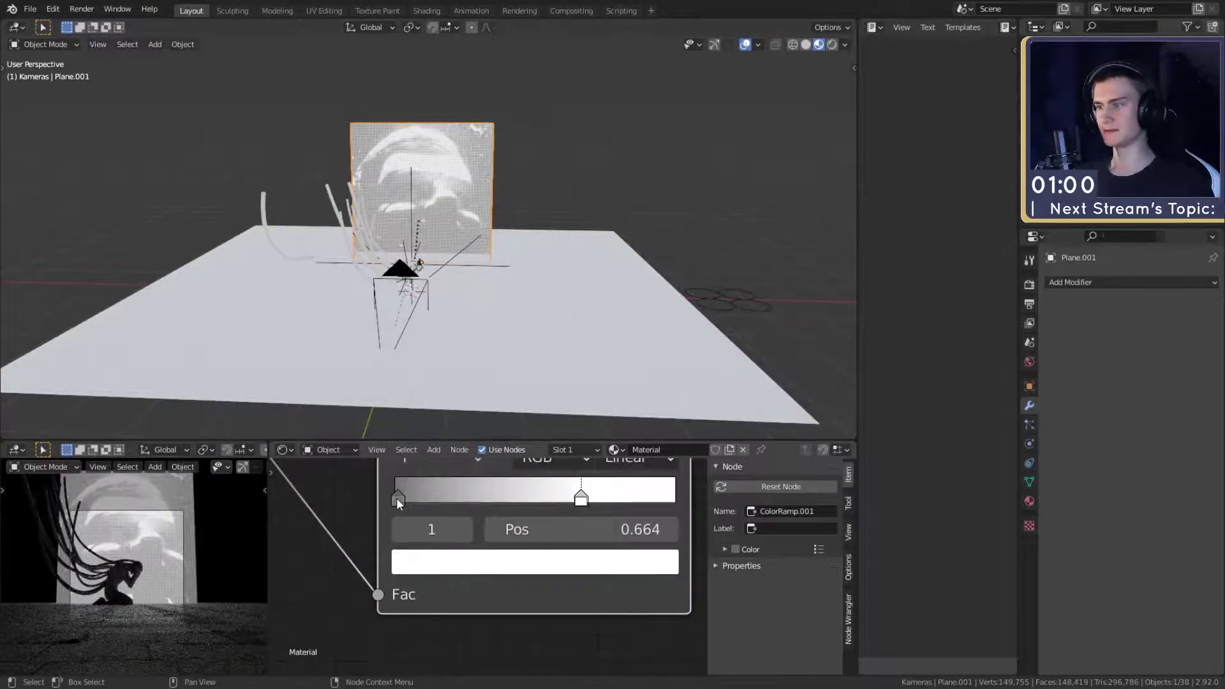
{"action": "mouse_move", "coordinate": [397, 502]}
{"action": "left_mouse_down"}
{"action": "mouse_move", "coordinate": [434, 496]}
{"action": "mouse_move", "coordinate": [385, 499]}
{"action": "left_mouse_up"}
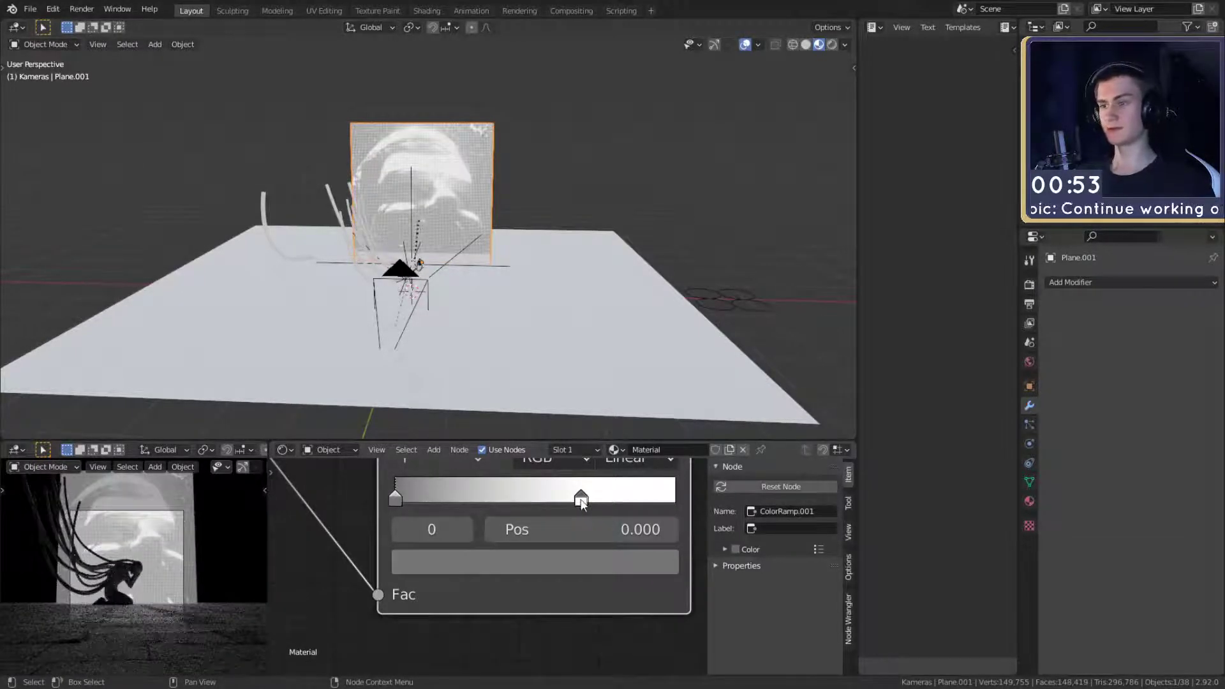
{"action": "left_click_drag", "start_coordinate": [580, 498], "coordinate": [551, 503]}
{"action": "mouse_move", "coordinate": [395, 499]}
{"action": "left_mouse_down"}
{"action": "mouse_move", "coordinate": [449, 496]}
{"action": "mouse_move", "coordinate": [390, 502]}
{"action": "left_mouse_up"}
- Darken the ColorRamp's gray stop slightly by lowering its color brightness
{"action": "left_click", "coordinate": [470, 564]}
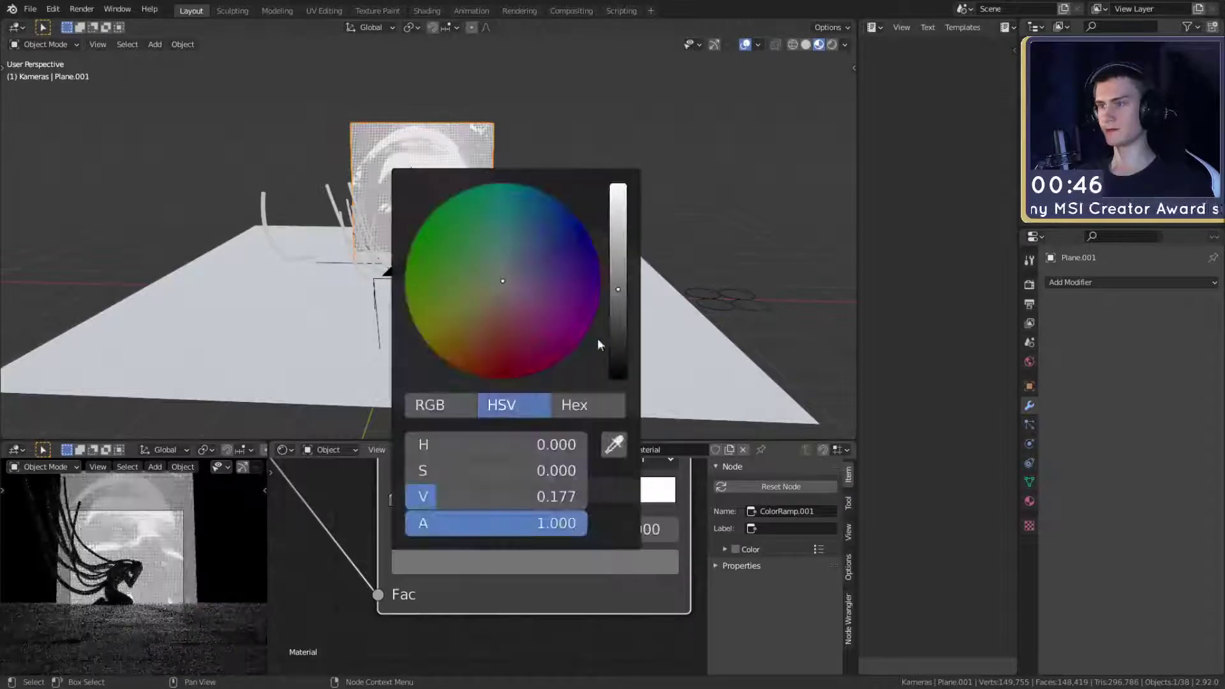
{"action": "mouse_move", "coordinate": [618, 292]}
{"action": "left_mouse_down"}
{"action": "mouse_move", "coordinate": [618, 343]}
{"action": "mouse_move", "coordinate": [617, 302]}
{"action": "left_mouse_up"}
{"action": "scroll", "coordinate": [490, 258], "scroll_direction": "down", "scroll_amount": 5}
{"action": "scroll", "coordinate": [488, 281], "scroll_direction": "up", "scroll_amount": 5}
- Add a cube at the scene's center and move its mesh up 1 m along Z in Edit Mode
{"action": "middle_click_drag", "start_coordinate": [490, 259], "coordinate": [396, 274]}
{"action": "key", "text": "shift+a"}
{"action": "mouse_move", "coordinate": [364, 280]}
{"action": "left_click", "coordinate": [496, 292]}
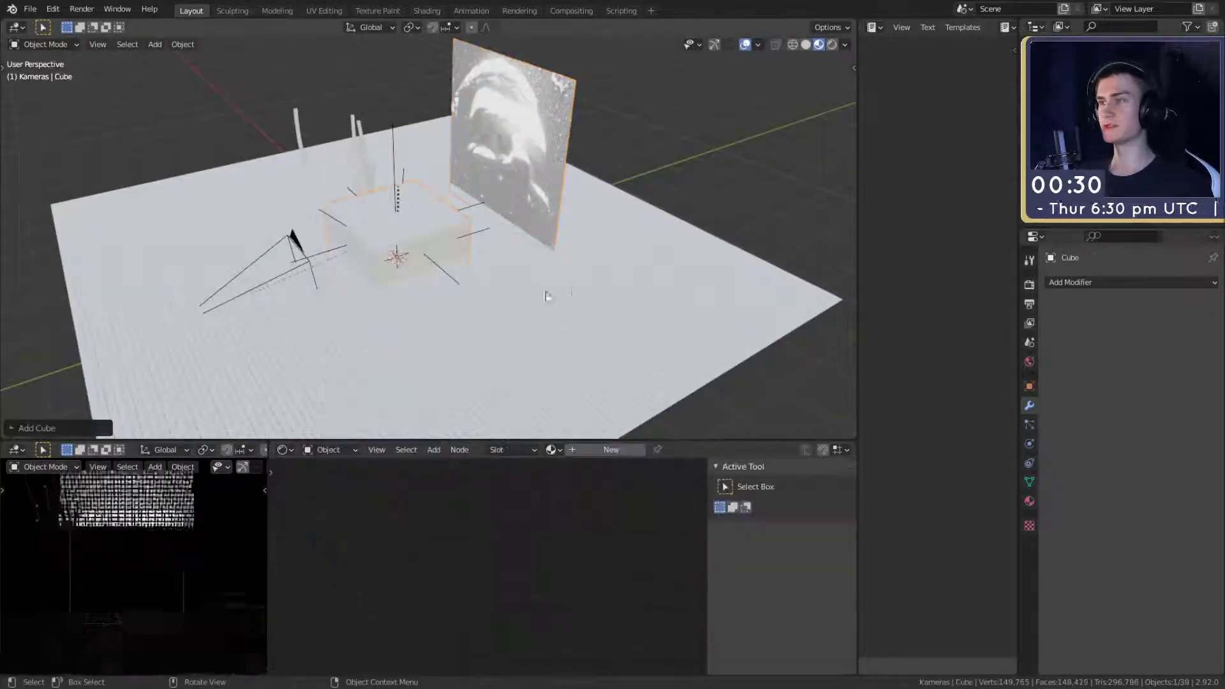
{"action": "key", "text": "s"}
{"action": "right_click", "coordinate": [639, 296]}
{"action": "key", "text": "Tab"}
{"action": "key", "text": "g"}
{"action": "key", "text": "z"}
{"action": "key", "text": "1"}
{"action": "key", "text": "Return"}
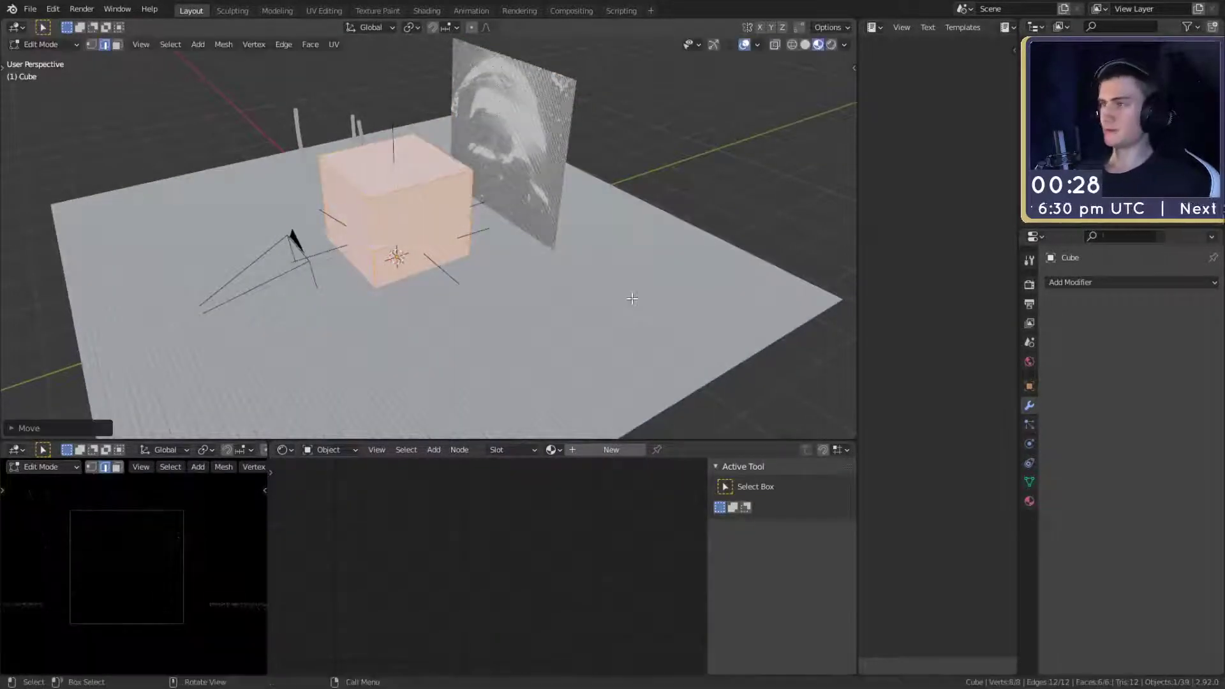
{"action": "key", "text": "Tab"}
{"action": "key", "text": "a"}
{"action": "key", "text": "s"}
{"action": "right_click", "coordinate": [844, 274]}
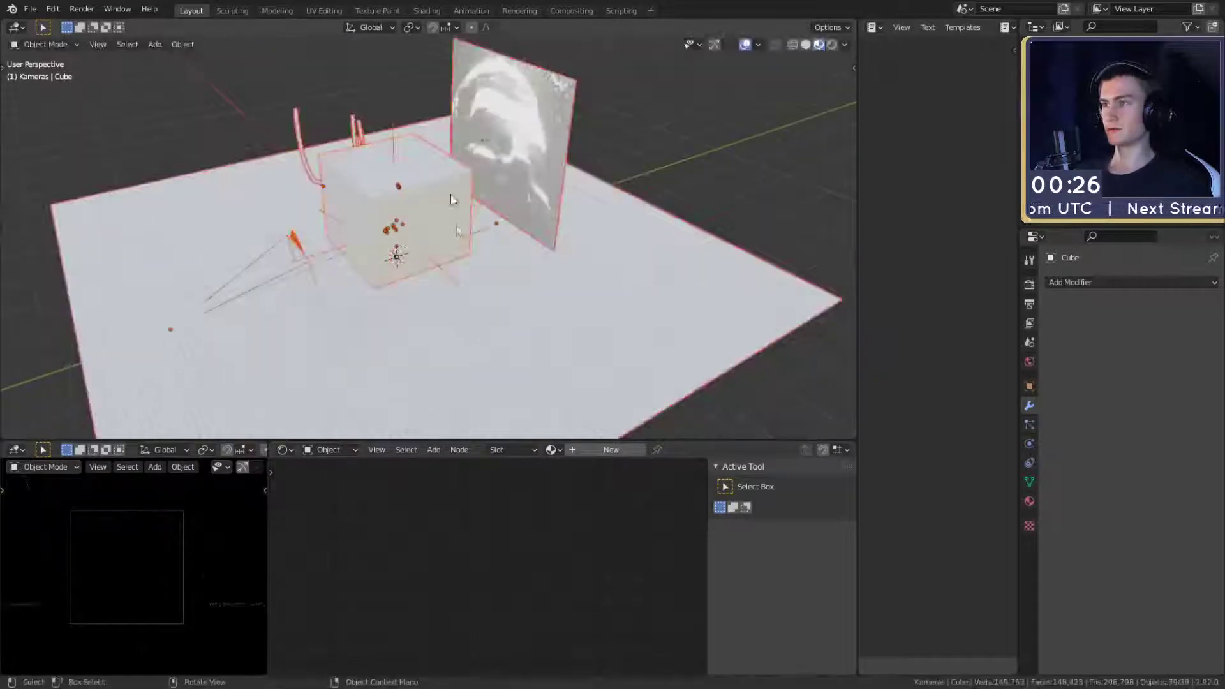
{"action": "left_click", "coordinate": [542, 263]}
{"action": "key", "text": "s"}
{"action": "right_click", "coordinate": [550, 258]}
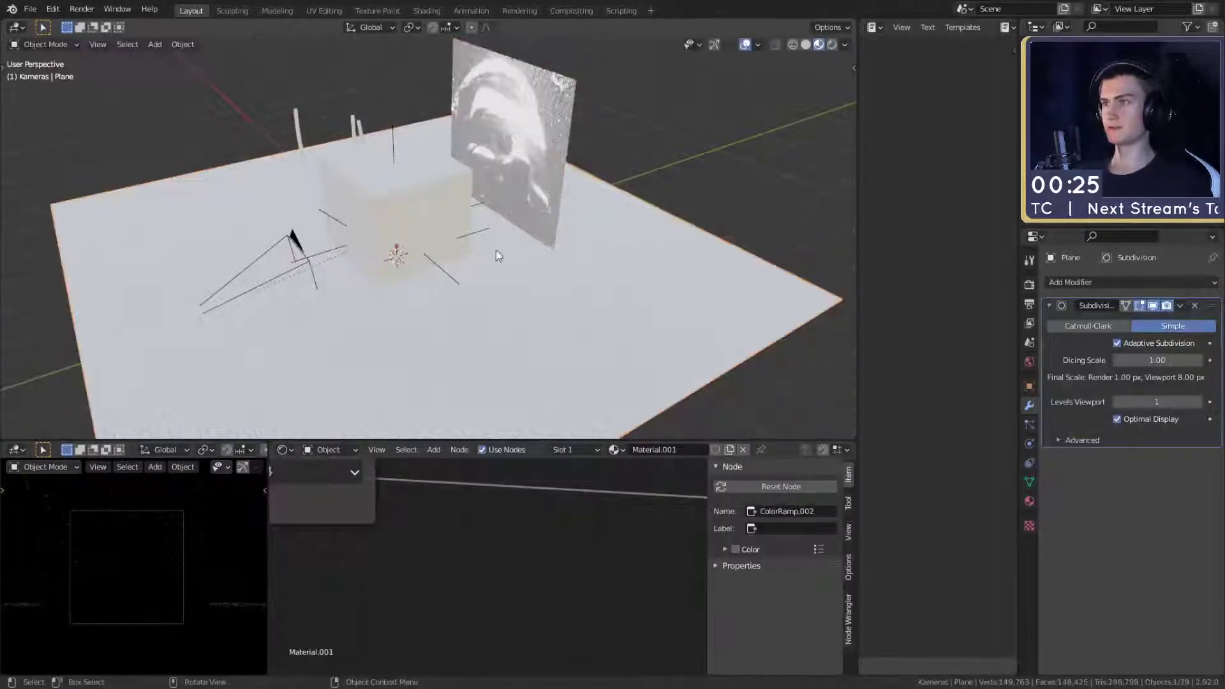
- Scale the cube up until it encloses the figure and the backdrop plane
{"action": "left_click", "coordinate": [438, 189]}
{"action": "key", "text": "s"}
{"action": "key", "text": "Return"}
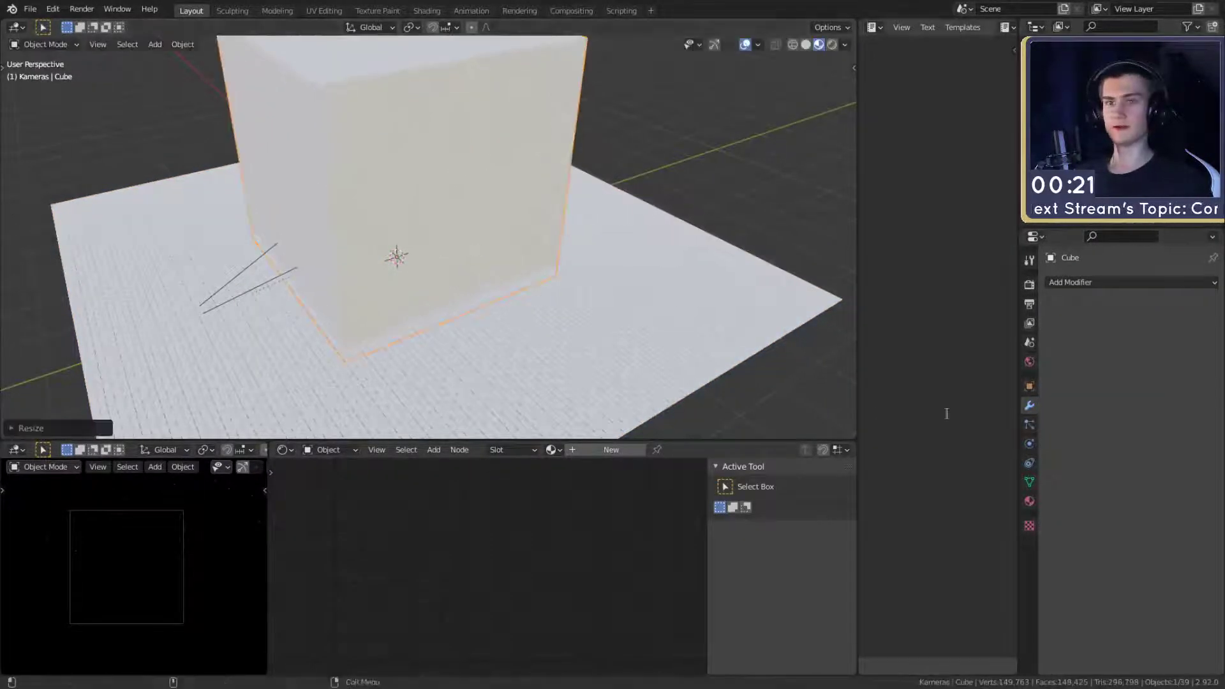
- Set the cube's viewport display to Wire
{"action": "left_click", "coordinate": [1029, 386]}
{"action": "left_click", "coordinate": [1142, 577]}
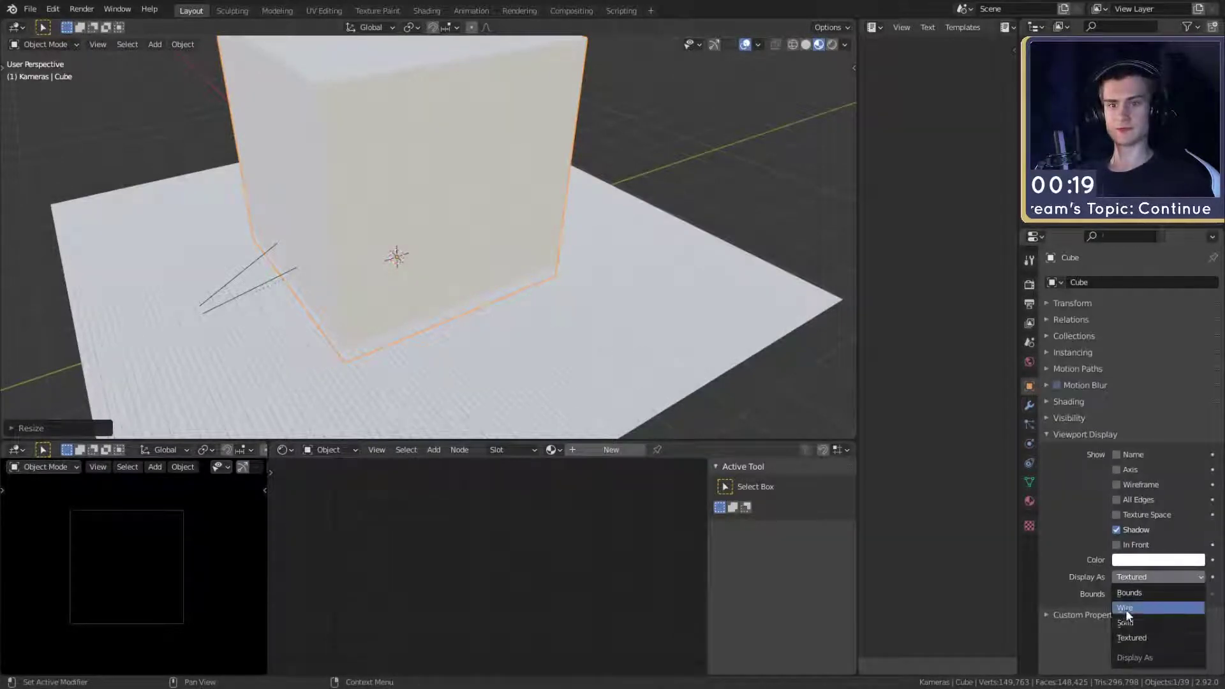
{"action": "left_click", "coordinate": [1126, 610]}
{"action": "scroll", "coordinate": [599, 316], "scroll_direction": "down", "scroll_amount": 1}
- Create a new material for the cube and delete its default Principled BSDF node
{"action": "left_click", "coordinate": [611, 449]}
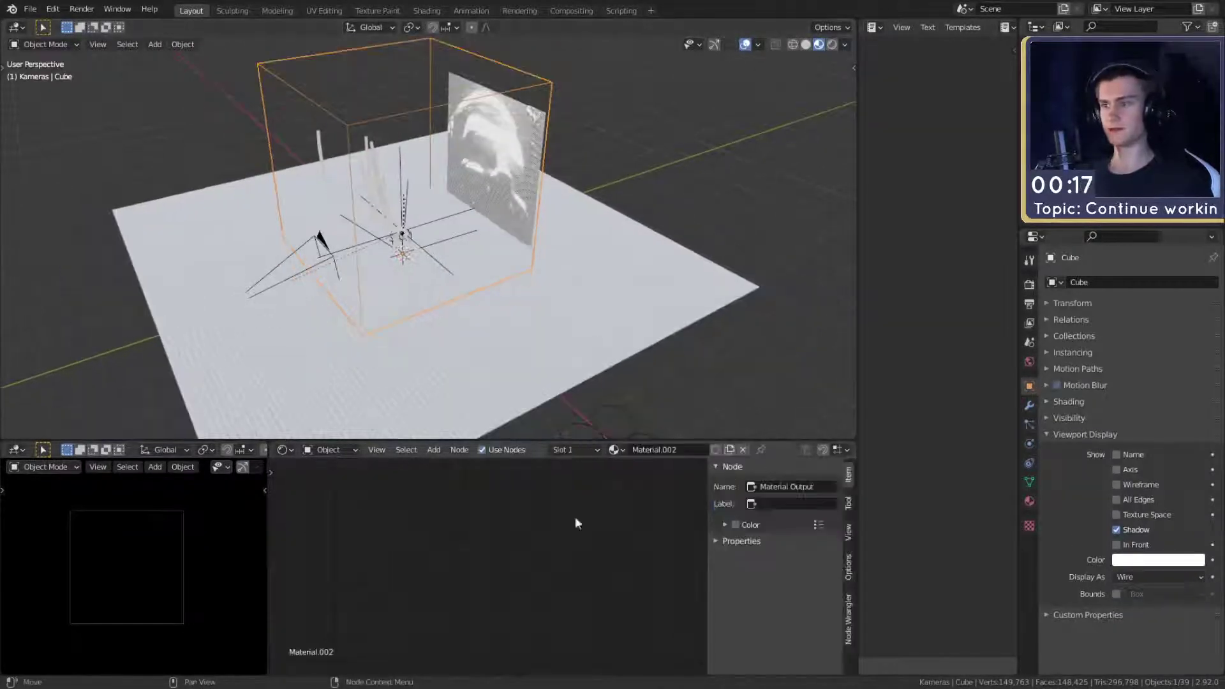
{"action": "key", "text": "Home"}
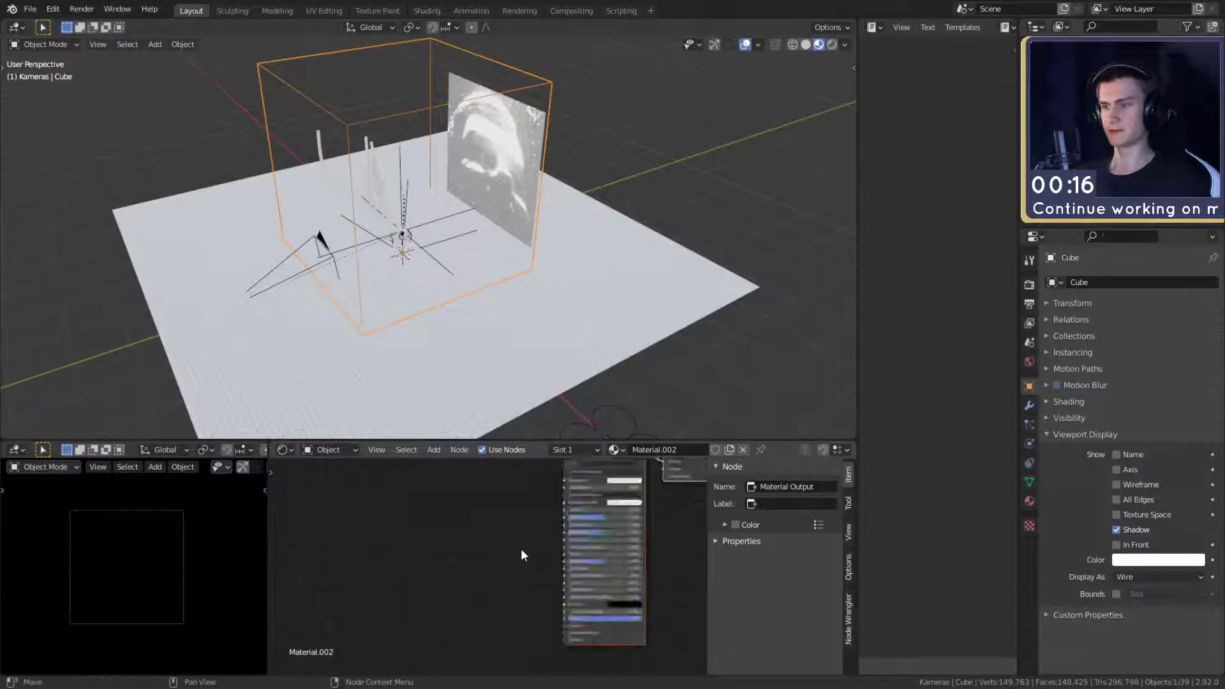
{"action": "scroll", "coordinate": [565, 580], "scroll_direction": "up", "scroll_amount": 4}
{"action": "left_click", "coordinate": [425, 453]}
{"action": "left_click", "coordinate": [401, 476]}
{"action": "left_click", "coordinate": [414, 468]}
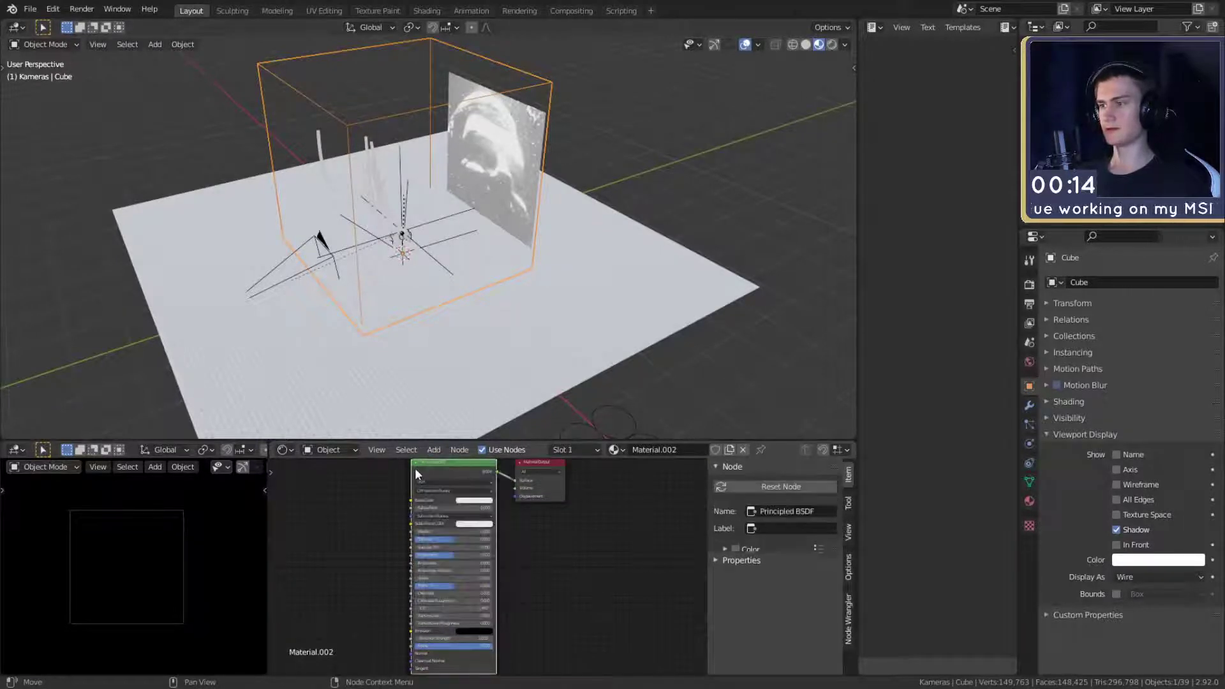
{"action": "key", "text": "x"}
- Add a Principled Volume shader next to the Material Output in the cube's material
{"action": "key", "text": "shift+a"}
{"action": "mouse_move", "coordinate": [363, 576]}
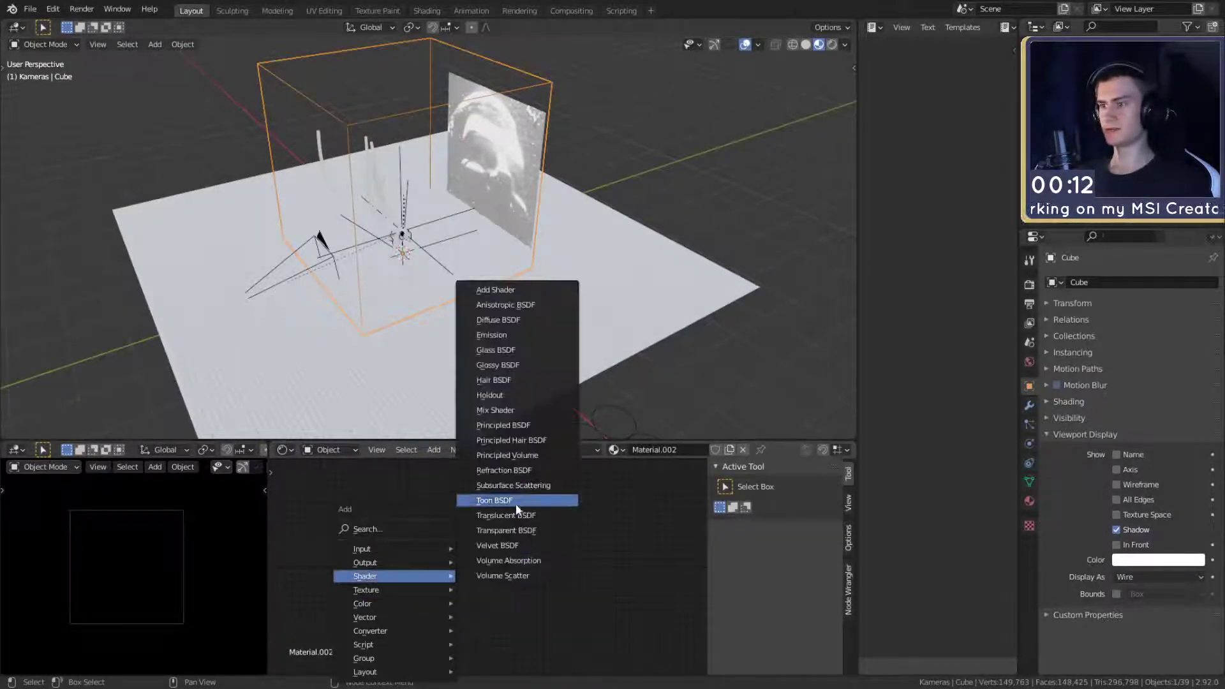
{"action": "left_click", "coordinate": [504, 536]}
{"action": "left_click", "coordinate": [488, 503]}
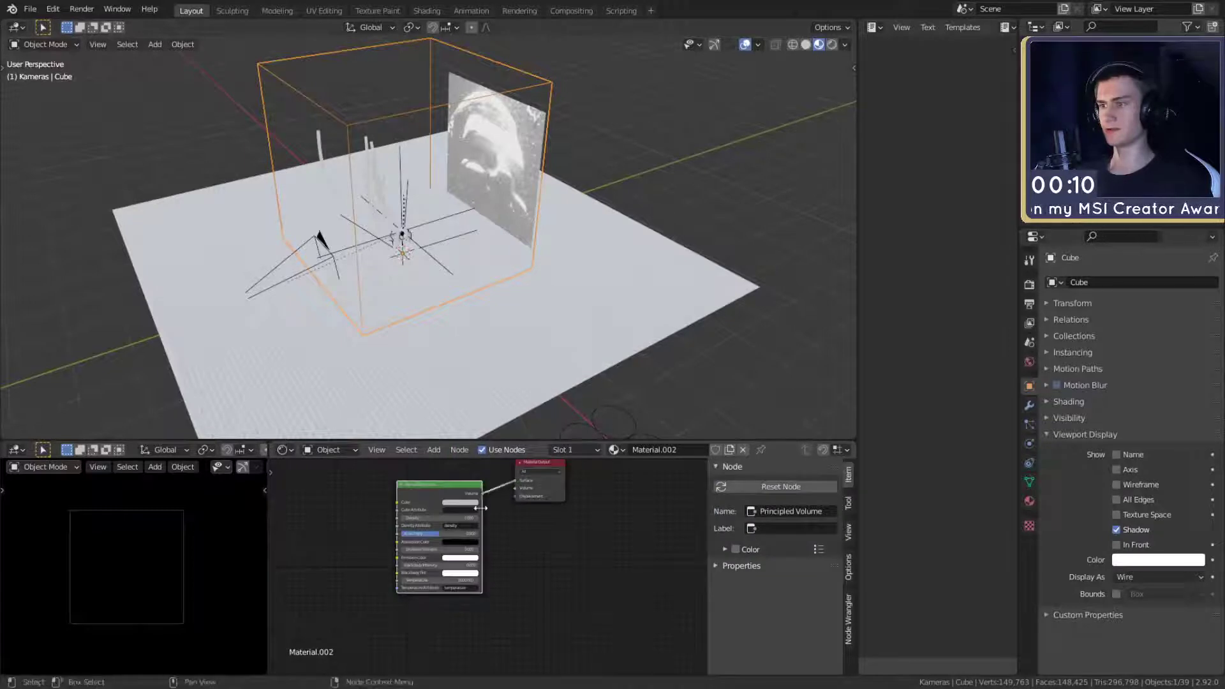
- Set the Principled Volume's color to white and its density to 0.1
{"action": "left_click", "coordinate": [460, 502]}
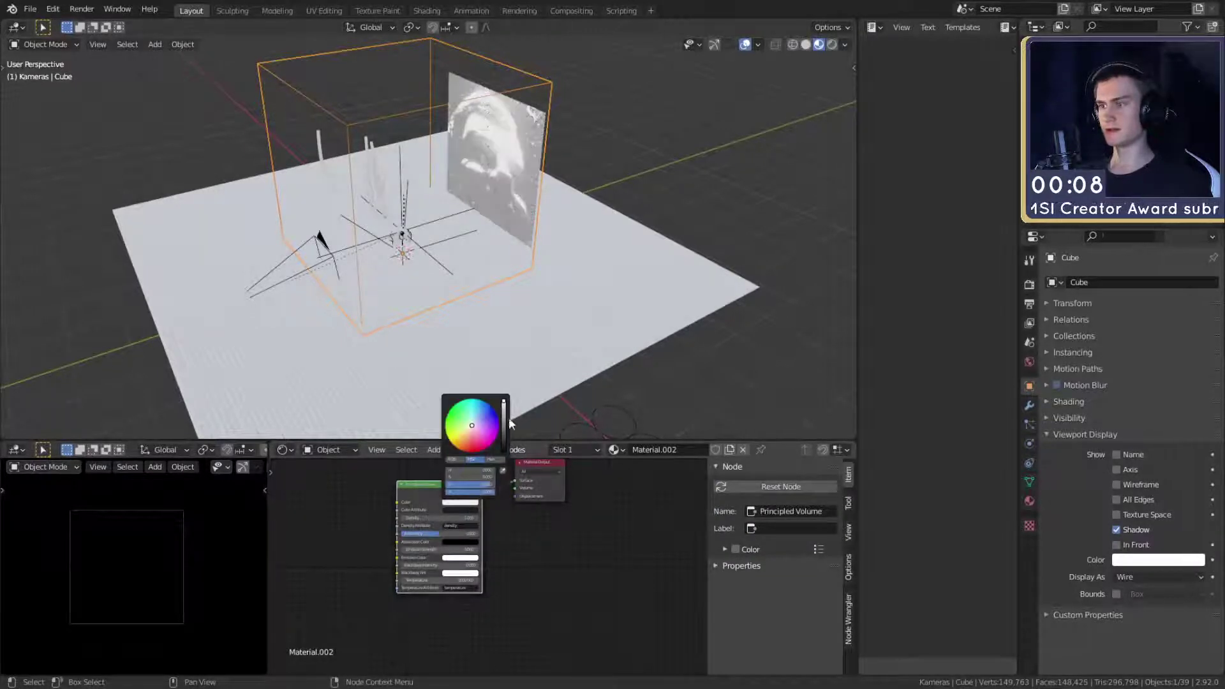
{"action": "left_click", "coordinate": [428, 517]}
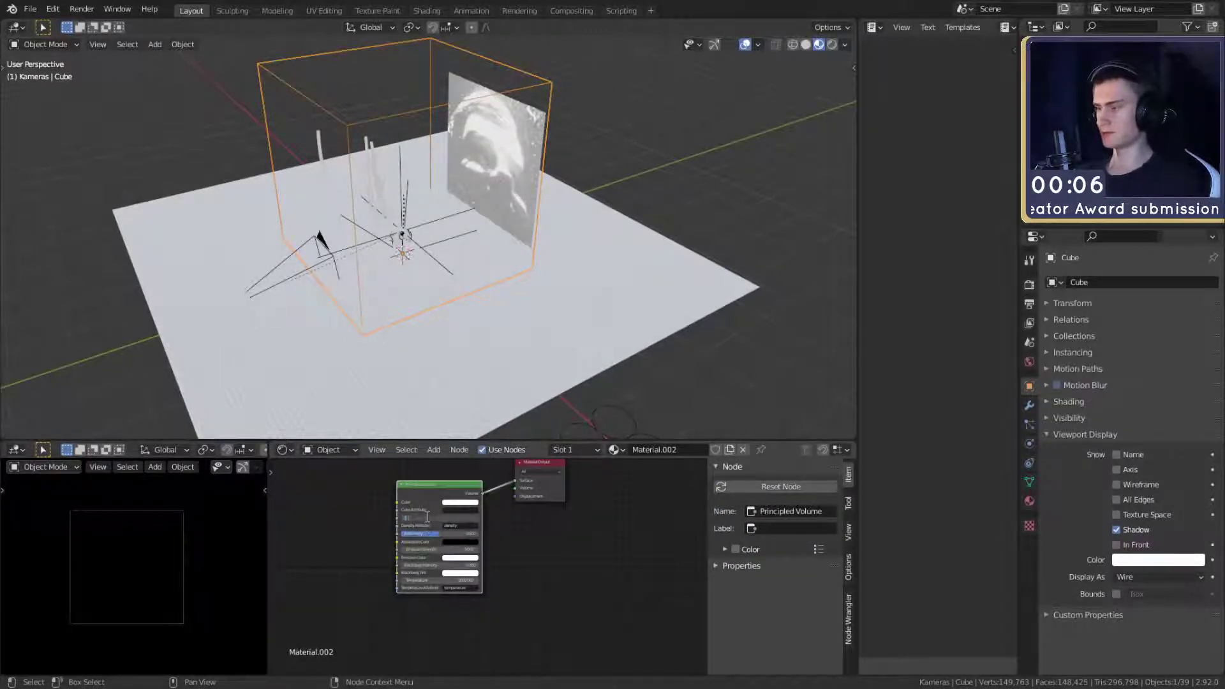
{"action": "key", "text": "Return"}
{"action": "left_click_drag", "start_coordinate": [512, 481], "coordinate": [514, 489]}
{"action": "scroll", "coordinate": [536, 555], "scroll_direction": "up", "scroll_amount": 4}
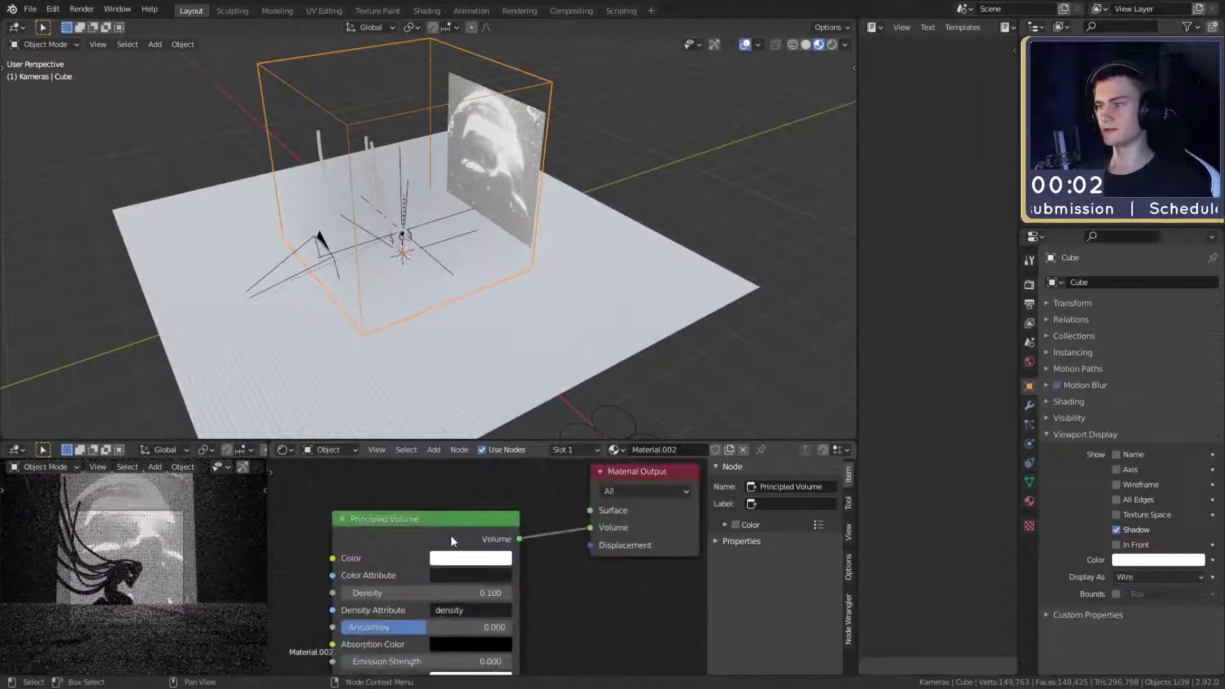
{"action": "scroll", "coordinate": [485, 549], "scroll_direction": "down", "scroll_amount": 3}
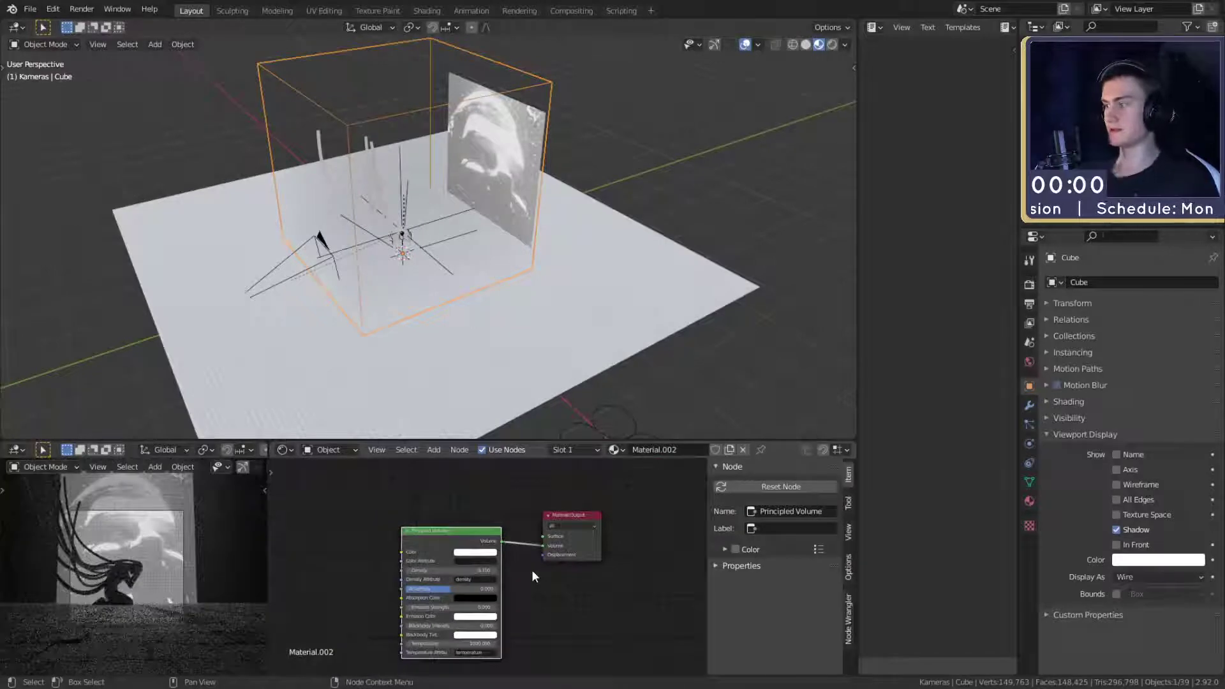
{"action": "scroll", "coordinate": [408, 329], "scroll_direction": "down", "scroll_amount": 4}
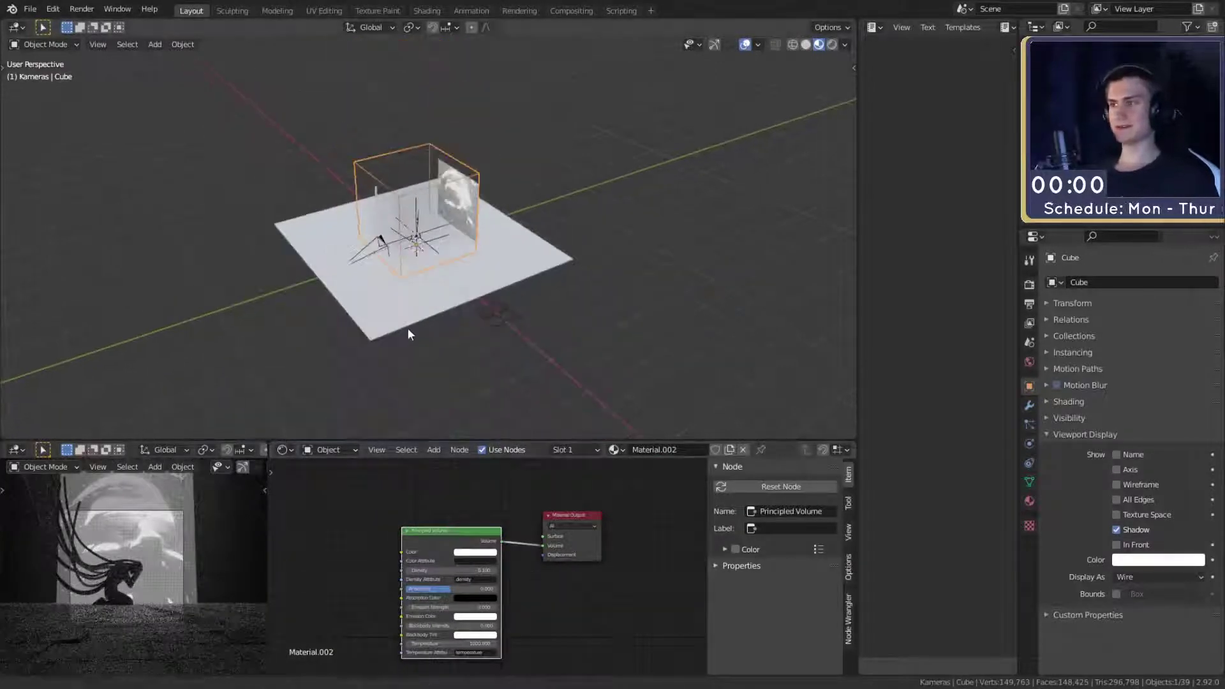
- Move the camera together with its empty about -0.19 m along the global X axis
{"action": "middle_click_drag", "start_coordinate": [408, 329], "coordinate": [566, 290]}
{"action": "scroll", "coordinate": [555, 334], "scroll_direction": "up", "scroll_amount": 4}
{"action": "scroll", "coordinate": [554, 333], "scroll_direction": "up", "scroll_amount": 4}
{"action": "middle_click_drag", "start_coordinate": [554, 333], "coordinate": [518, 291]}
{"action": "scroll", "coordinate": [534, 315], "scroll_direction": "down", "scroll_amount": 4}
{"action": "scroll", "coordinate": [520, 294], "scroll_direction": "up", "scroll_amount": 5}
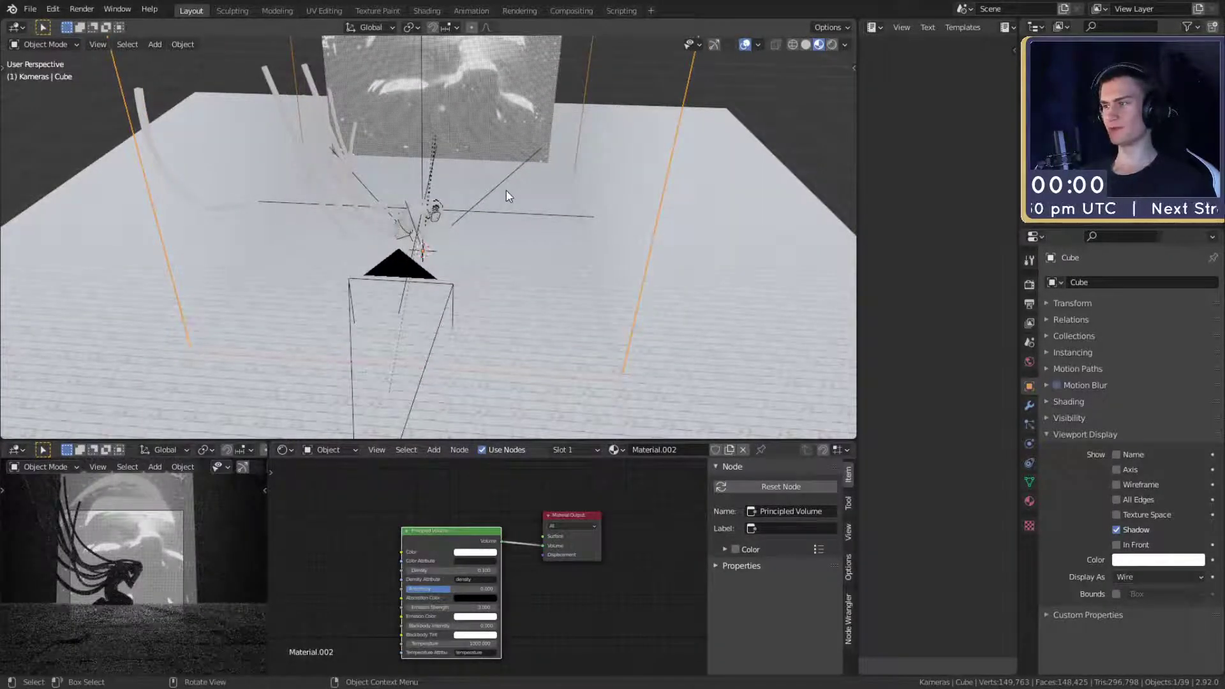
{"action": "middle_click_drag", "start_coordinate": [507, 190], "coordinate": [477, 223]}
{"action": "left_click", "coordinate": [400, 139]}
{"action": "middle_click_drag", "start_coordinate": [401, 139], "coordinate": [418, 146]}
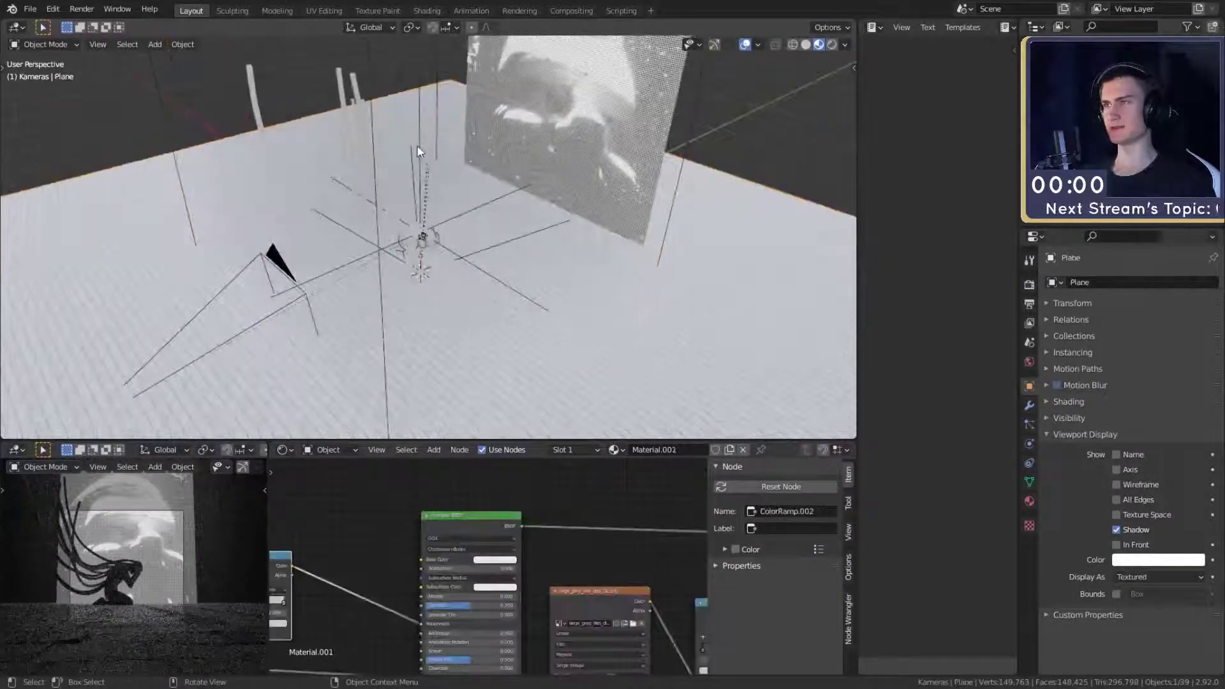
{"action": "left_click", "coordinate": [419, 146]}
{"action": "left_click", "coordinate": [301, 268]}
{"action": "middle_click_drag", "start_coordinate": [303, 267], "coordinate": [544, 270]}
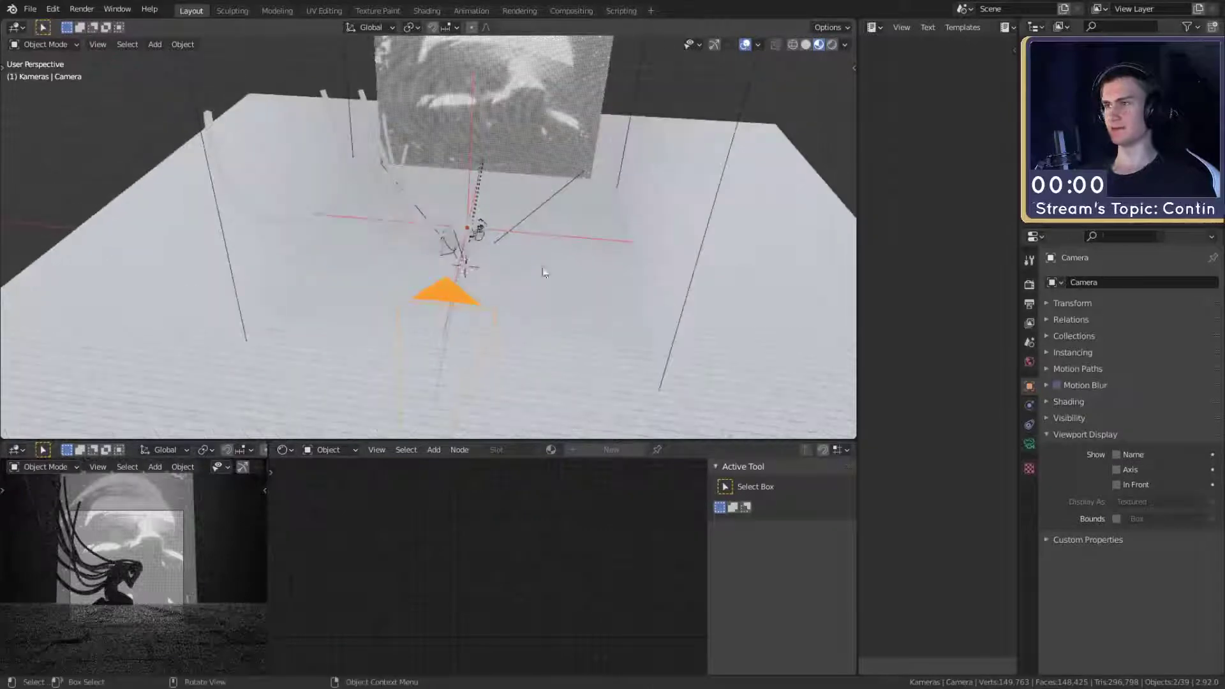
{"action": "key", "text": "g"}
{"action": "key", "text": "x"}
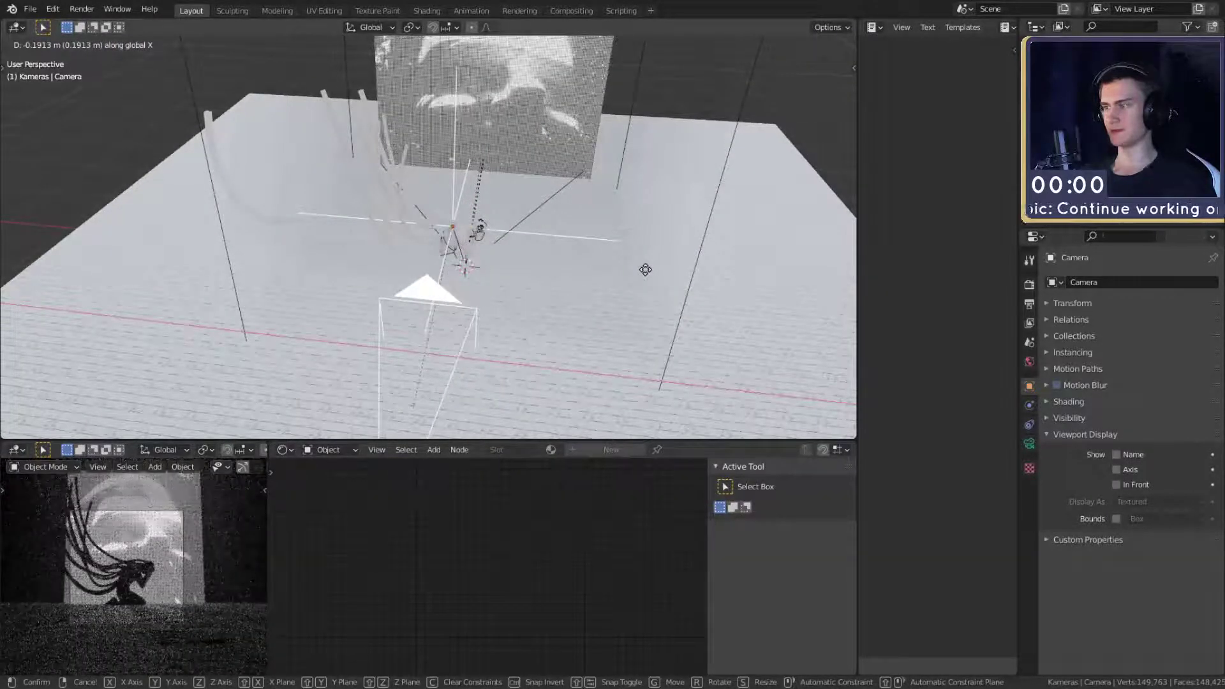
{"action": "left_click", "coordinate": [645, 269]}
- Save the scene file with the adjusted camera position
{"action": "middle_click_drag", "start_coordinate": [634, 287], "coordinate": [333, 388]}
{"action": "left_click", "coordinate": [30, 9]}
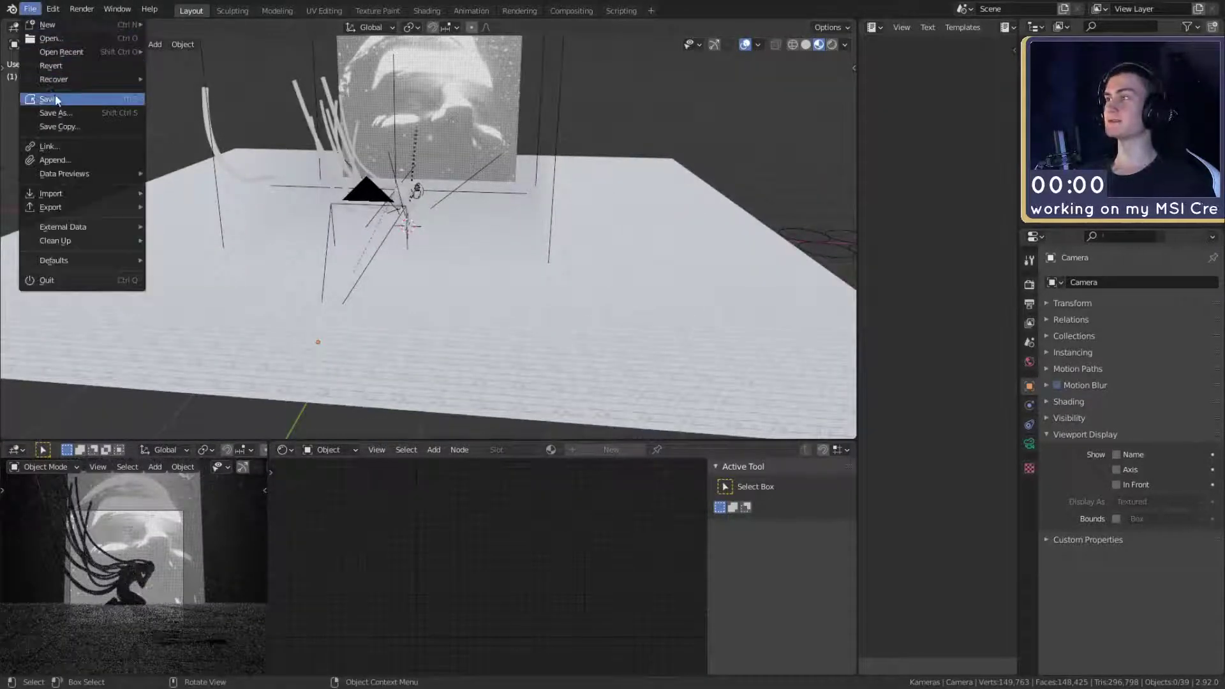
{"action": "left_click", "coordinate": [58, 100]}
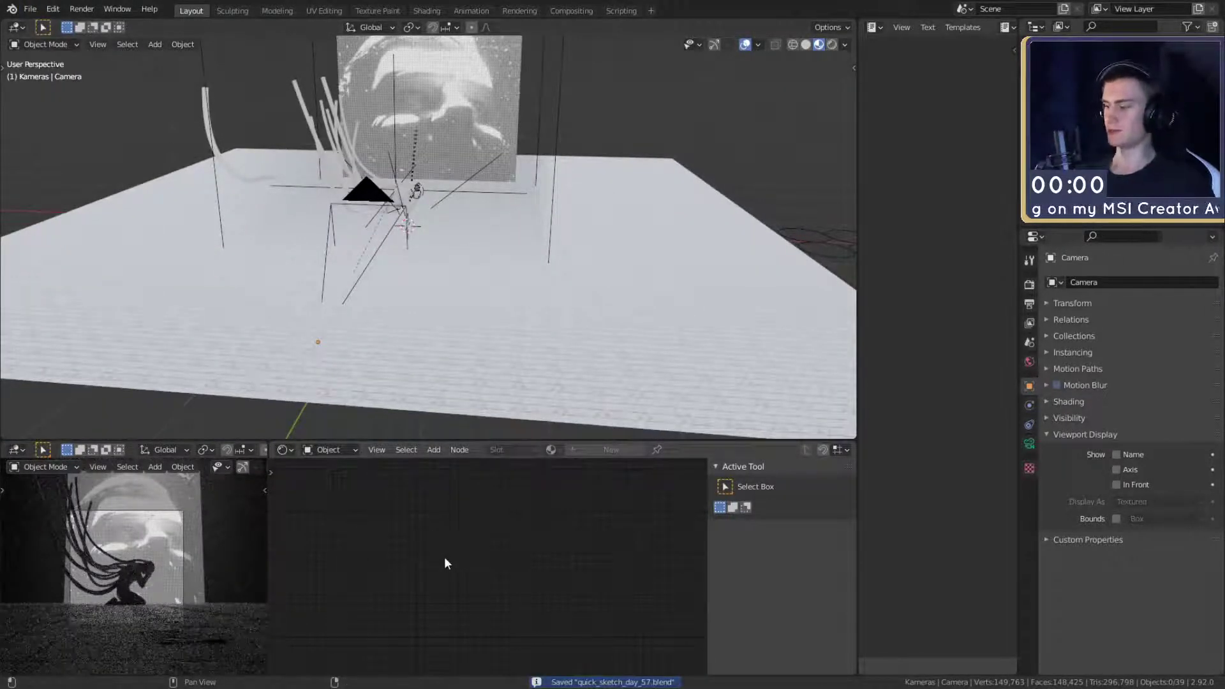
- Select the face backdrop plane and display its material's shader nodes
{"action": "key", "text": "shift+F3"}
{"action": "scroll", "coordinate": [444, 556], "scroll_direction": "down", "scroll_amount": 3}
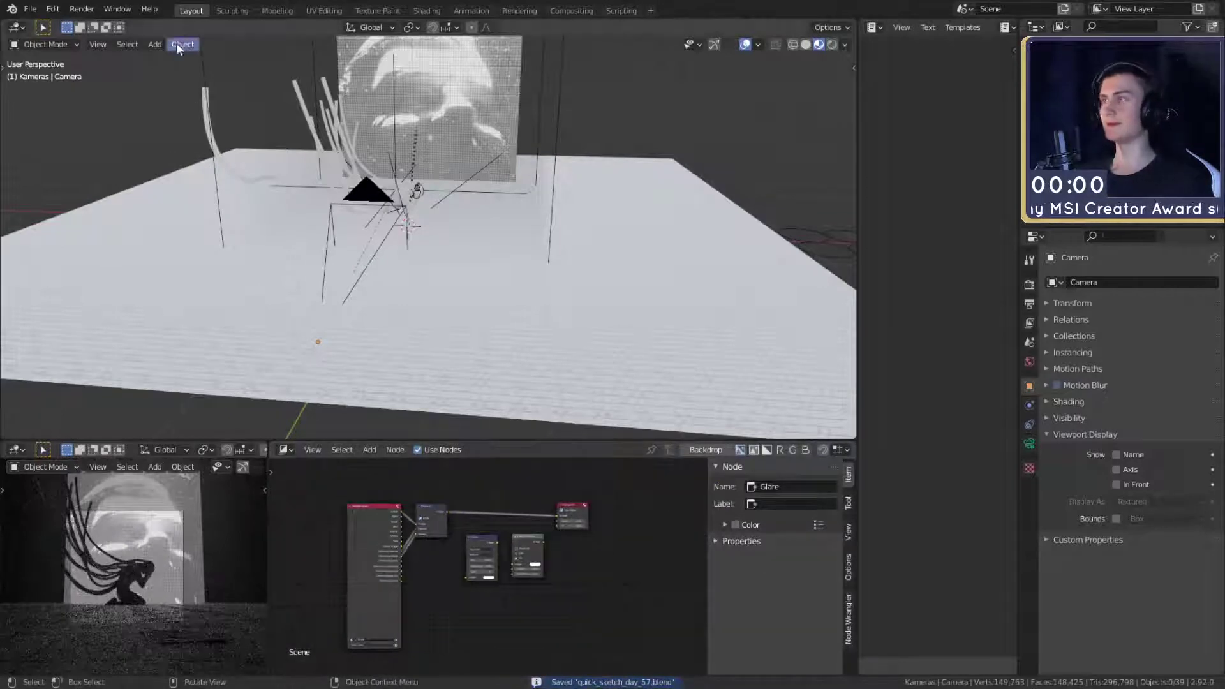
{"action": "left_click", "coordinate": [430, 56]}
{"action": "scroll", "coordinate": [568, 626], "scroll_direction": "down", "scroll_amount": 3}
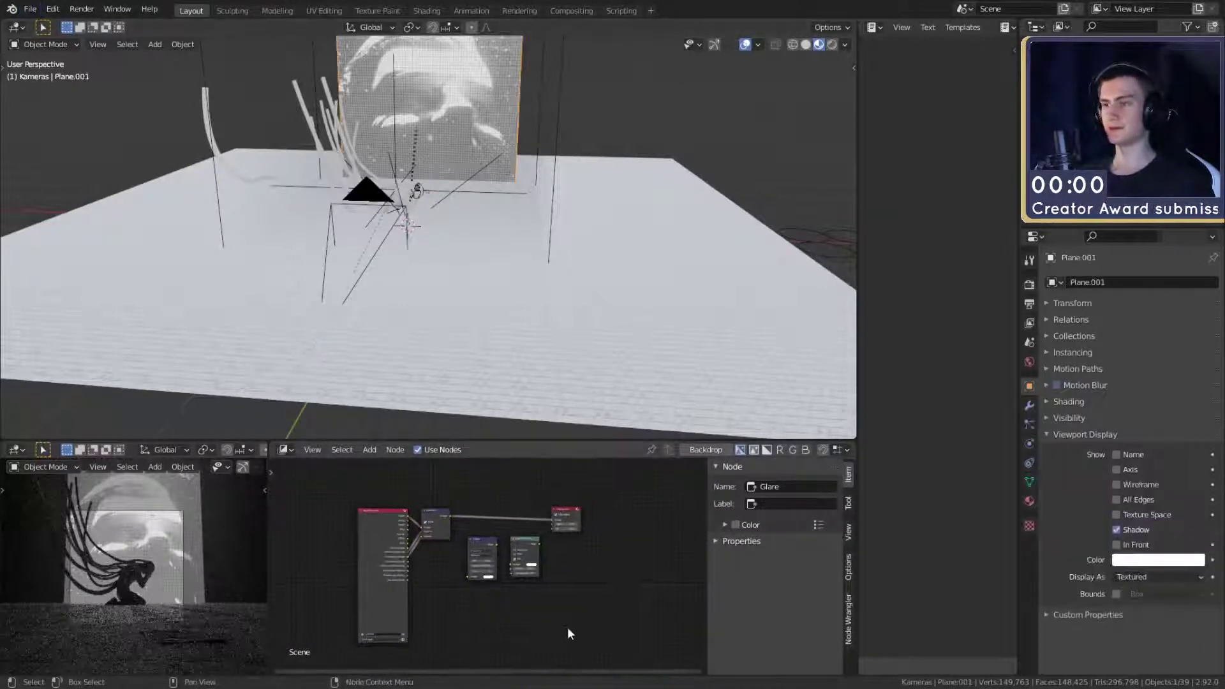
{"action": "key", "text": "shift+F3"}
{"action": "key", "text": "shift+F3"}
{"action": "key", "text": "shift+F3"}
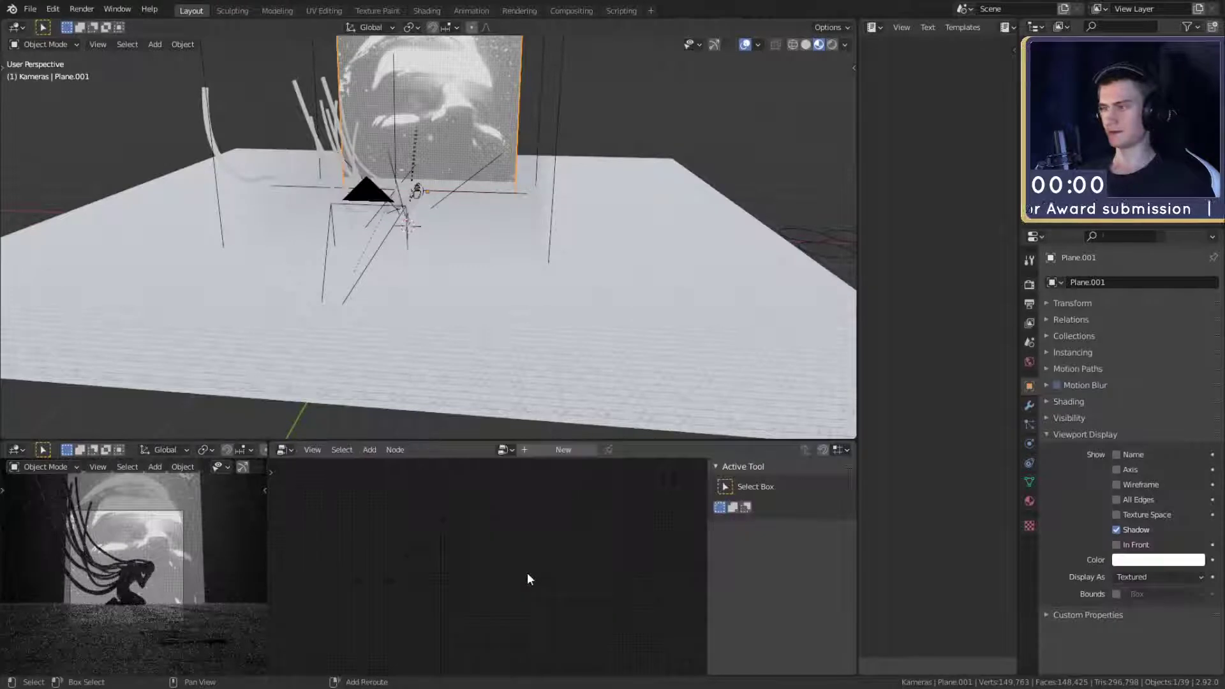
{"action": "scroll", "coordinate": [504, 592], "scroll_direction": "up", "scroll_amount": 5}
{"action": "scroll", "coordinate": [498, 599], "scroll_direction": "up", "scroll_amount": 5}
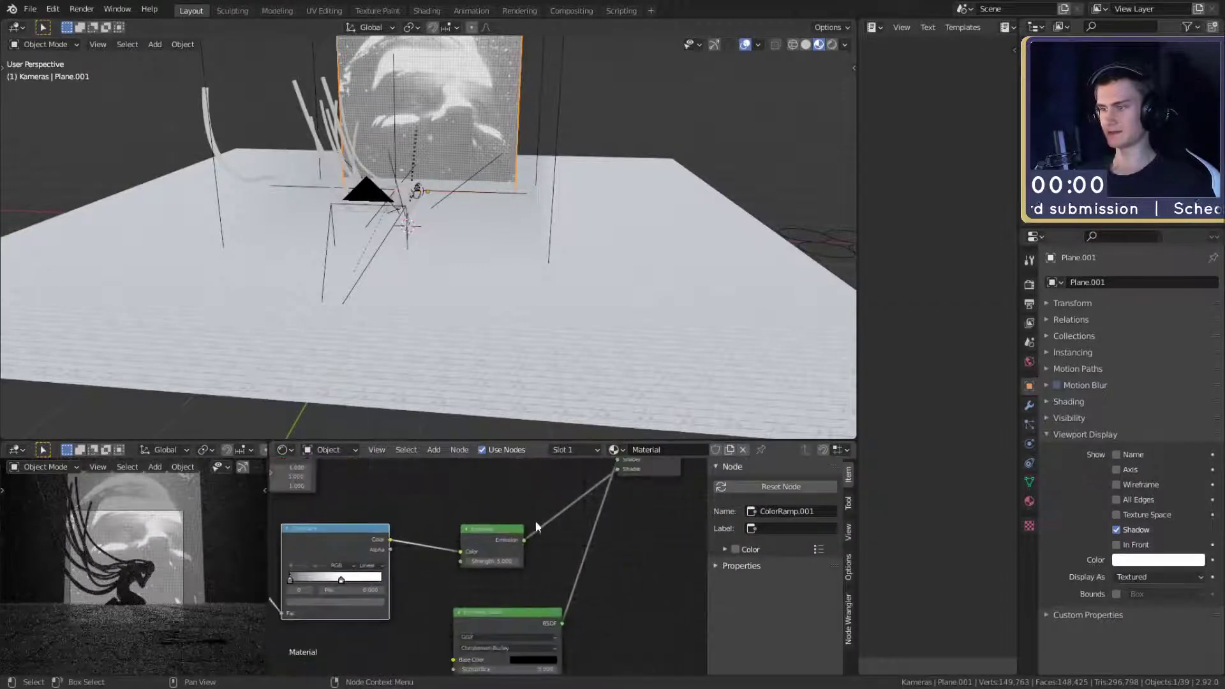
- Try an Emission strength of 1 in the backdrop's material and settle on 2
{"action": "left_click", "coordinate": [490, 559]}
{"action": "key", "text": "Return"}
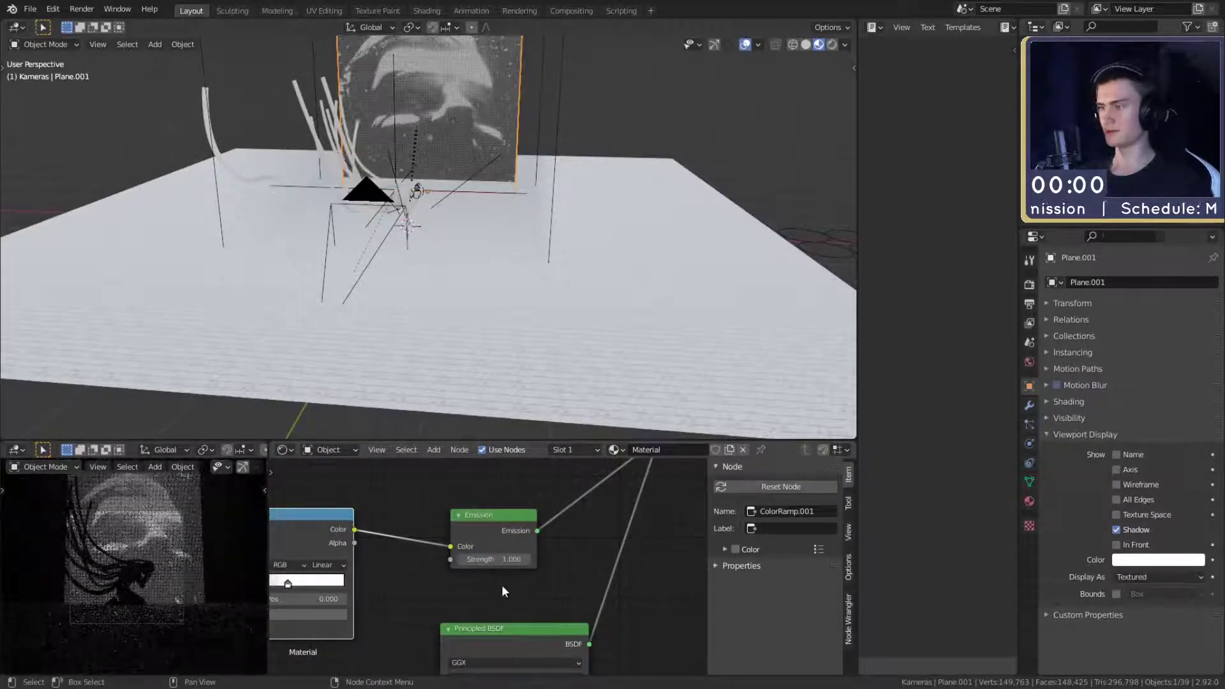
{"action": "left_click", "coordinate": [504, 560]}
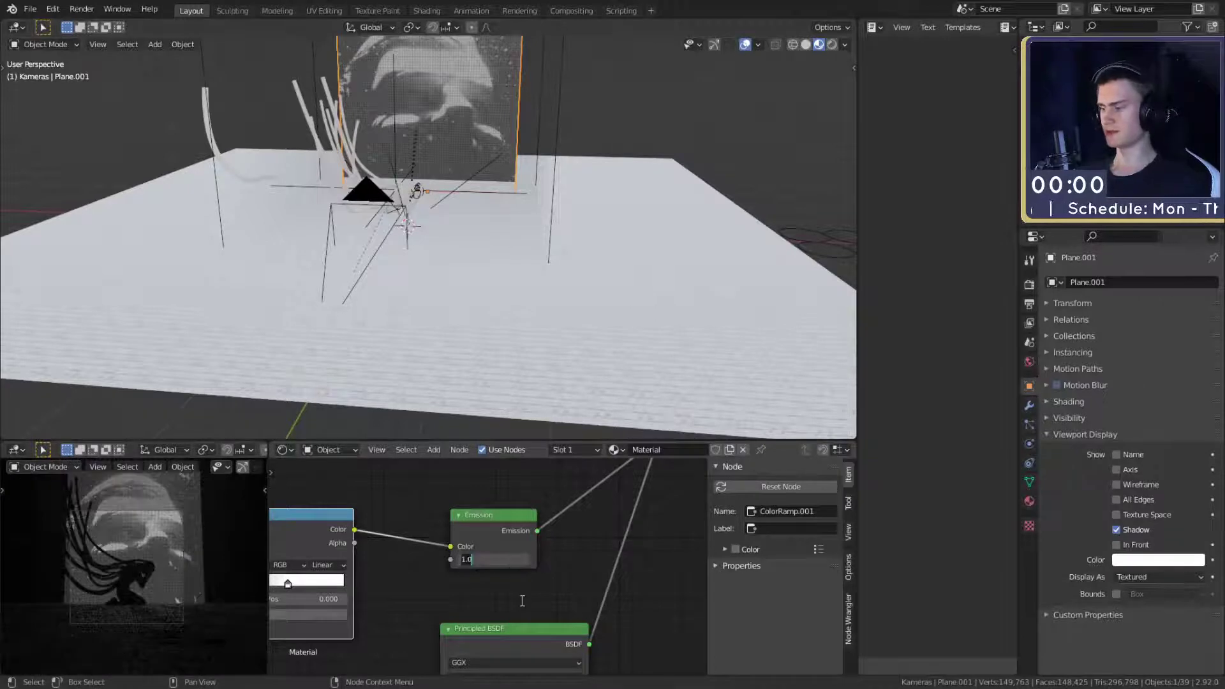
{"action": "type", "text": "2"}
{"action": "key", "text": "Return"}
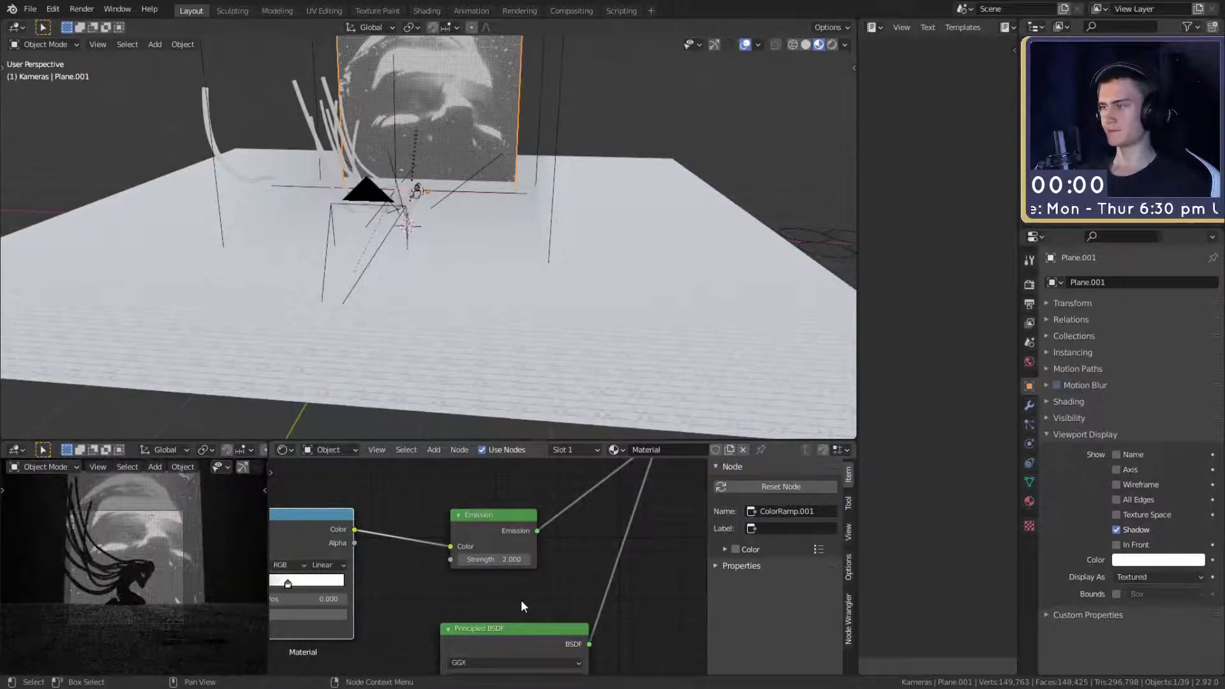
- Save the scene file with the backdrop's new emission strength
{"action": "scroll", "coordinate": [560, 593], "scroll_direction": "down", "scroll_amount": 6}
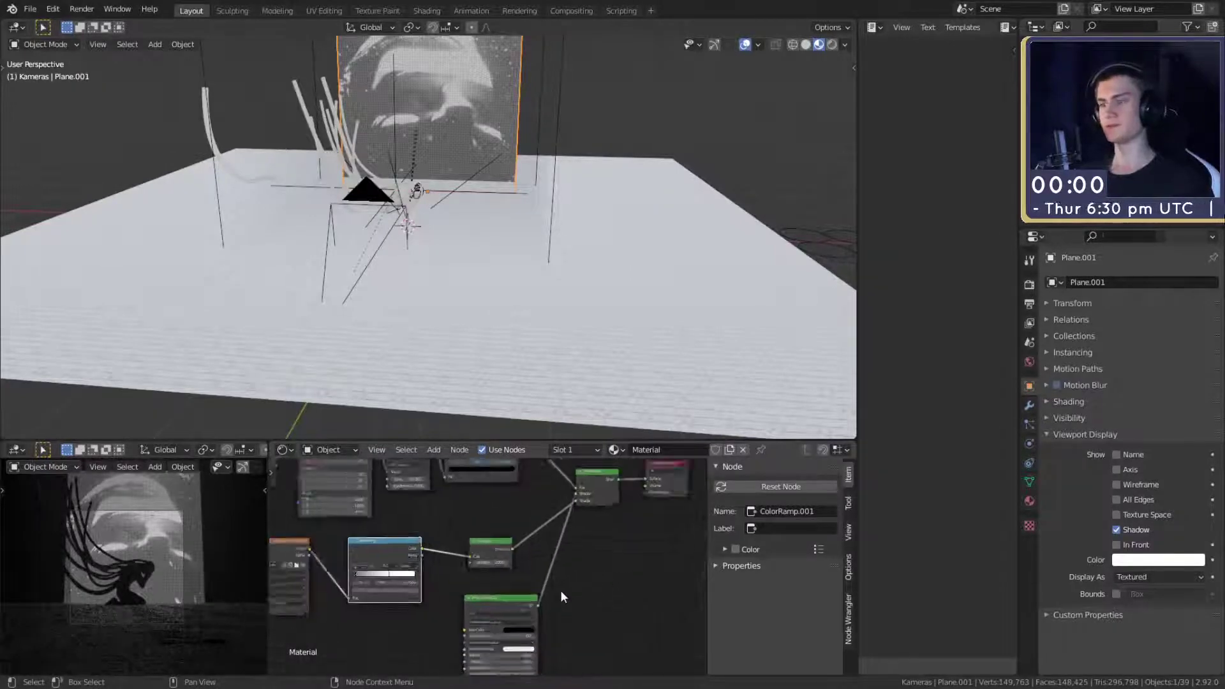
{"action": "scroll", "coordinate": [485, 563], "scroll_direction": "down", "scroll_amount": 2}
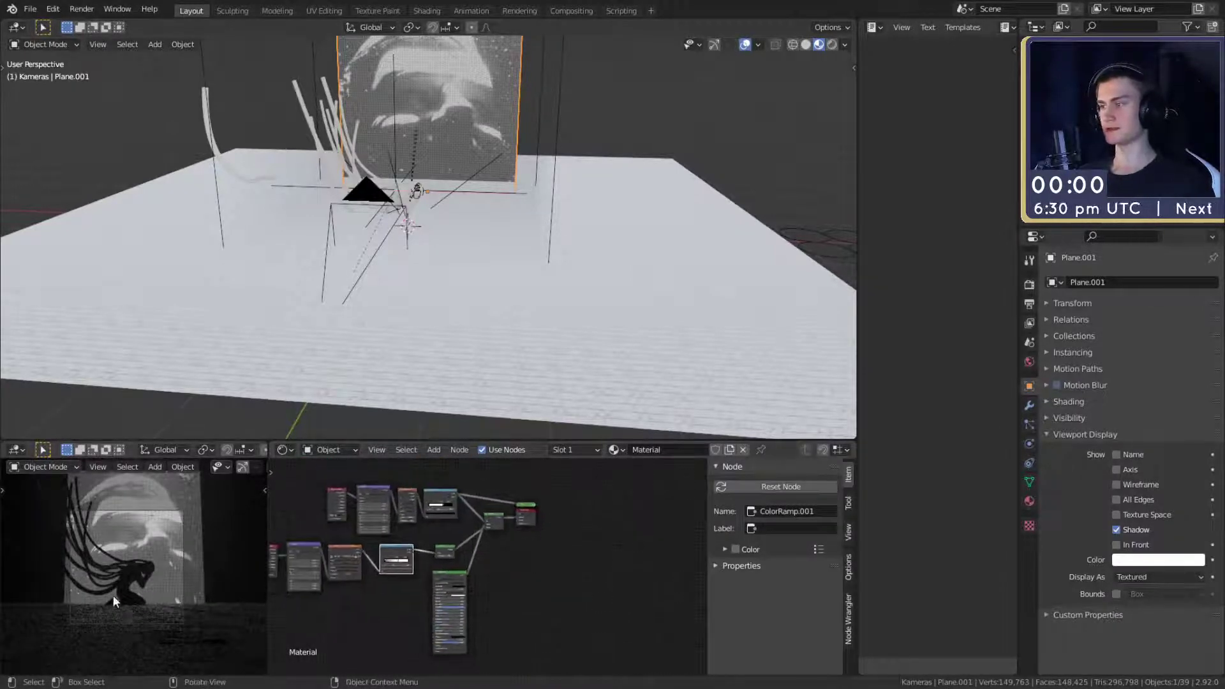
{"action": "left_click", "coordinate": [24, 10]}
{"action": "left_click", "coordinate": [69, 100]}
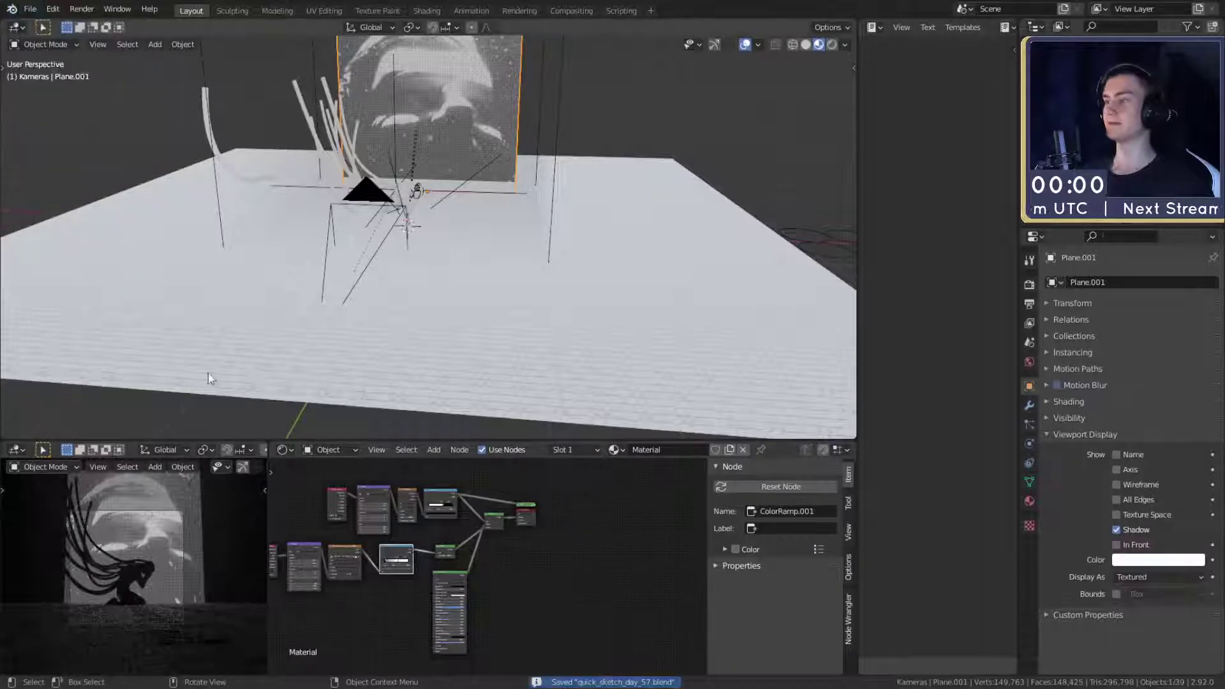
{"action": "scroll", "coordinate": [512, 576], "scroll_direction": "up", "scroll_amount": 4}
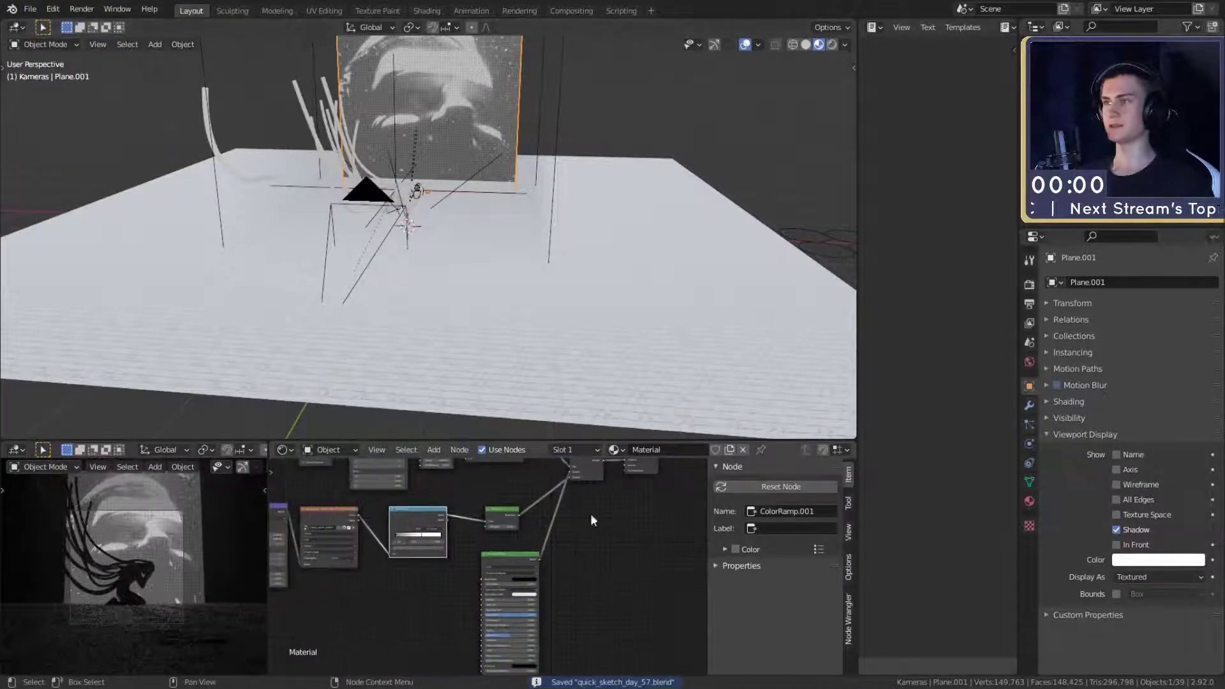
{"action": "scroll", "coordinate": [591, 514], "scroll_direction": "down", "scroll_amount": 4}
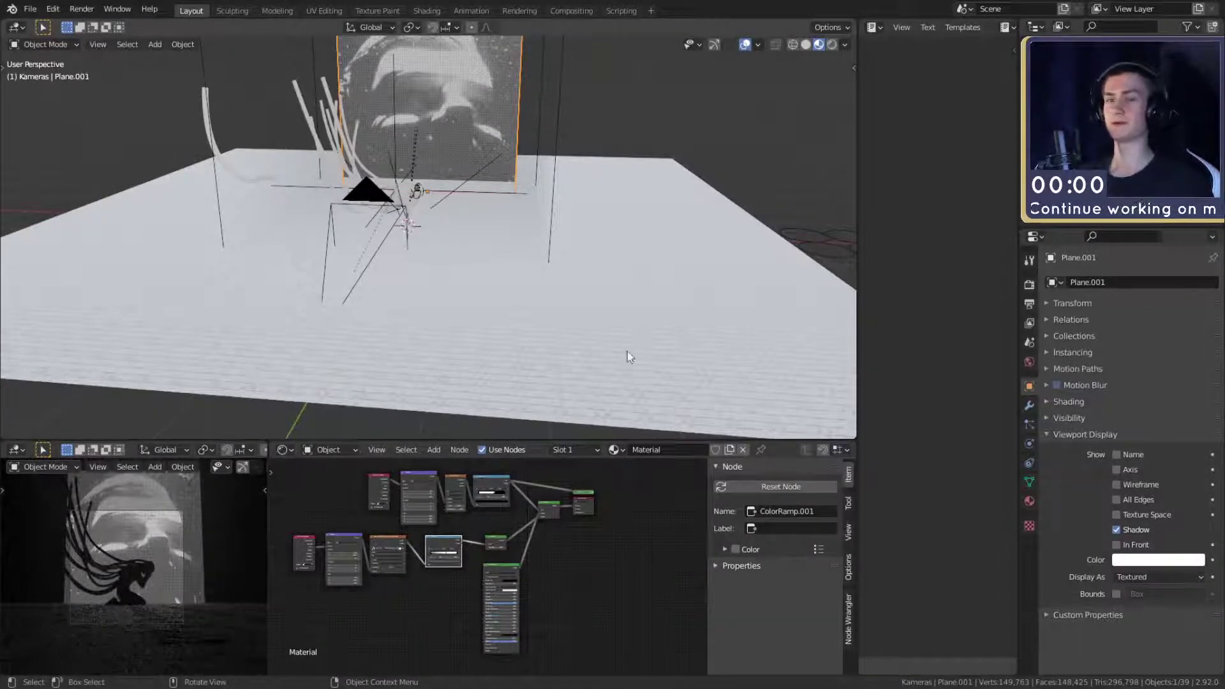
- Switch the node editor to the compositing nodes and set the render resolution percentage to 50%
{"action": "left_click", "coordinate": [1030, 304]}
{"action": "left_click", "coordinate": [1029, 285]}
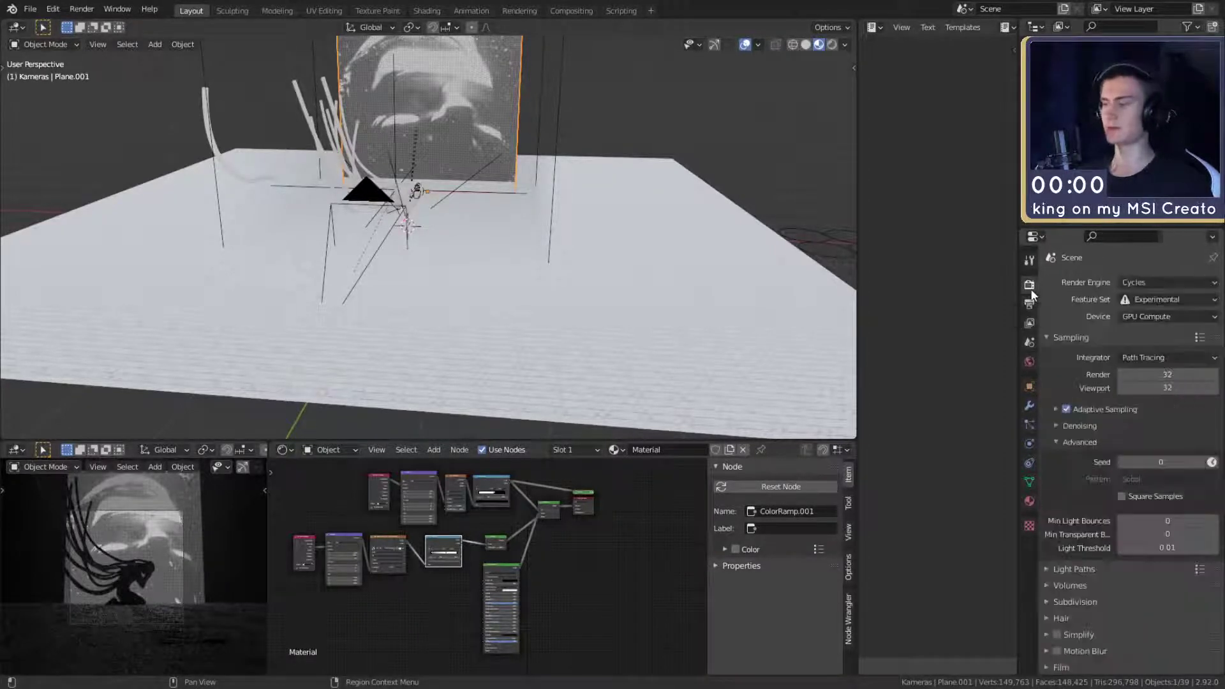
{"action": "left_click", "coordinate": [1030, 304]}
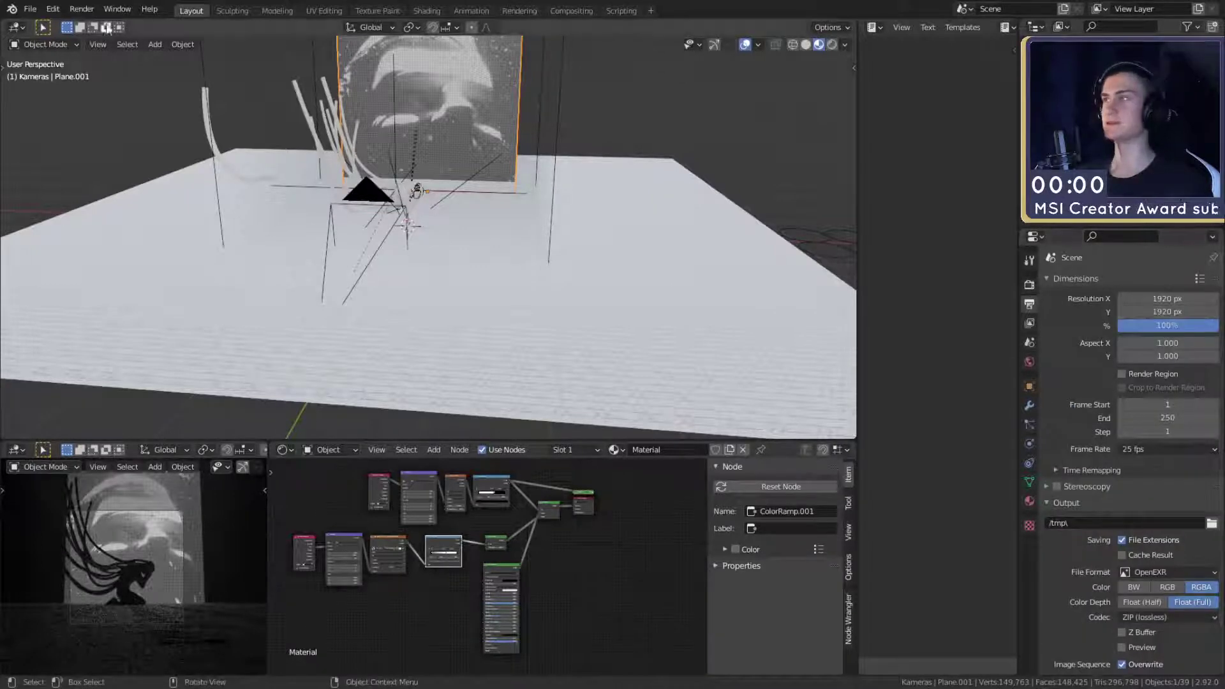
{"action": "left_click", "coordinate": [30, 9]}
{"action": "left_click", "coordinate": [547, 552]}
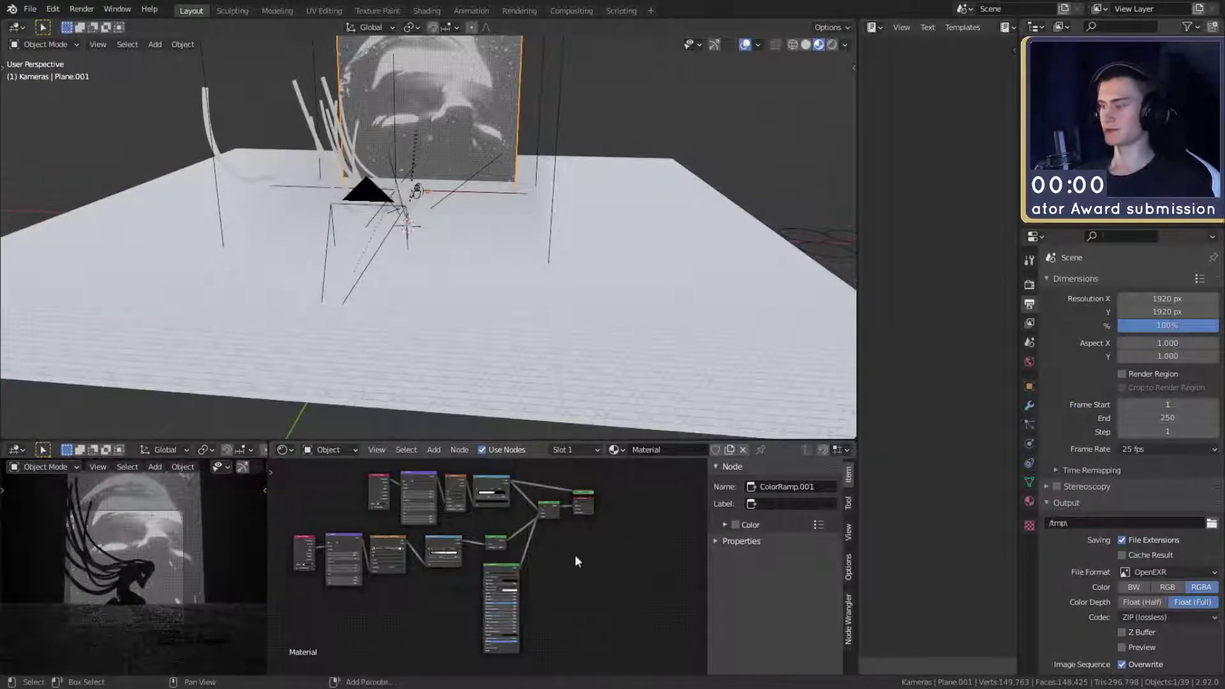
{"action": "key", "text": "shift+F3"}
{"action": "scroll", "coordinate": [548, 576], "scroll_direction": "up", "scroll_amount": 4}
{"action": "middle_click_drag", "start_coordinate": [547, 575], "coordinate": [486, 623]}
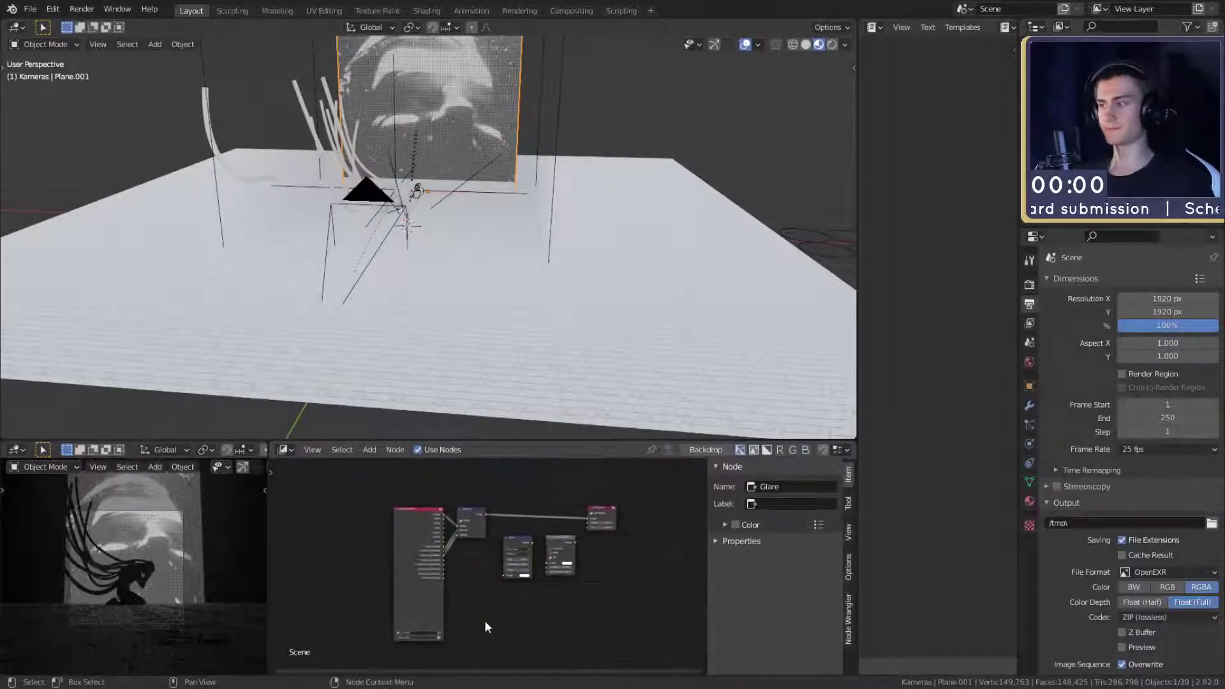
{"action": "double_click", "coordinate": [1173, 323]}
{"action": "type", "text": "50"}
{"action": "key", "text": "Return"}
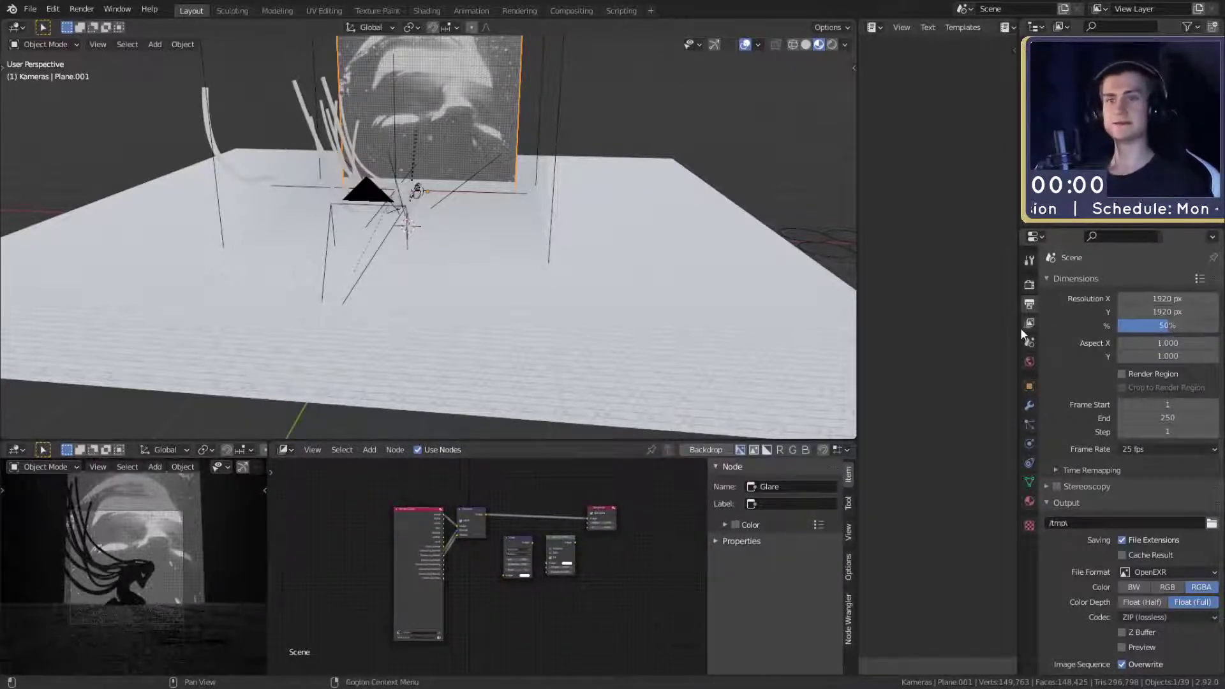
- Check the render sampling settings, save the file and start rendering the image
{"action": "left_click", "coordinate": [1029, 285]}
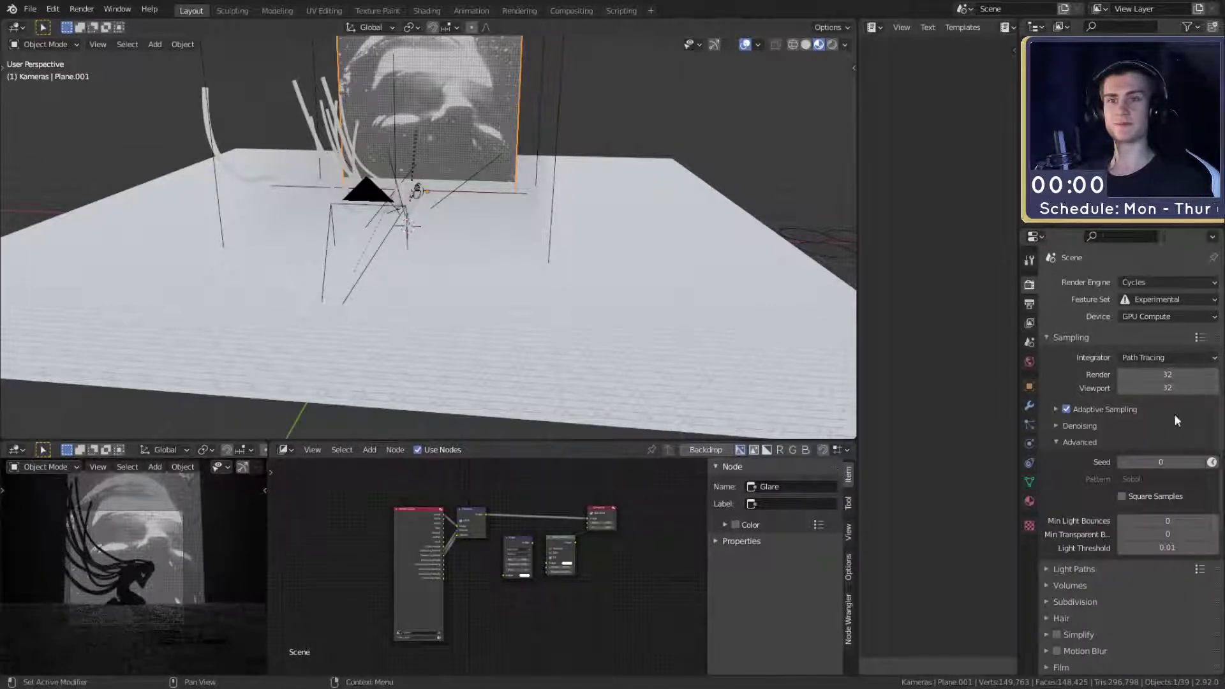
{"action": "left_click", "coordinate": [30, 8]}
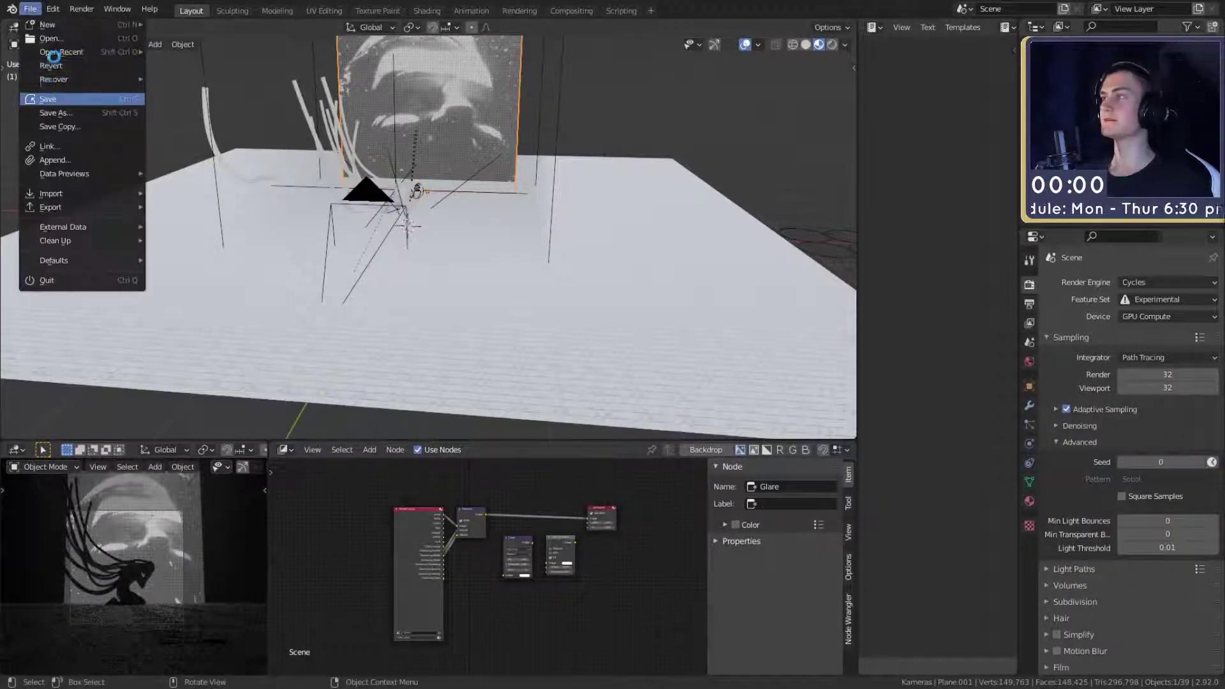
{"action": "left_click", "coordinate": [42, 99]}
{"action": "left_click", "coordinate": [77, 8]}
{"action": "left_click", "coordinate": [106, 24]}
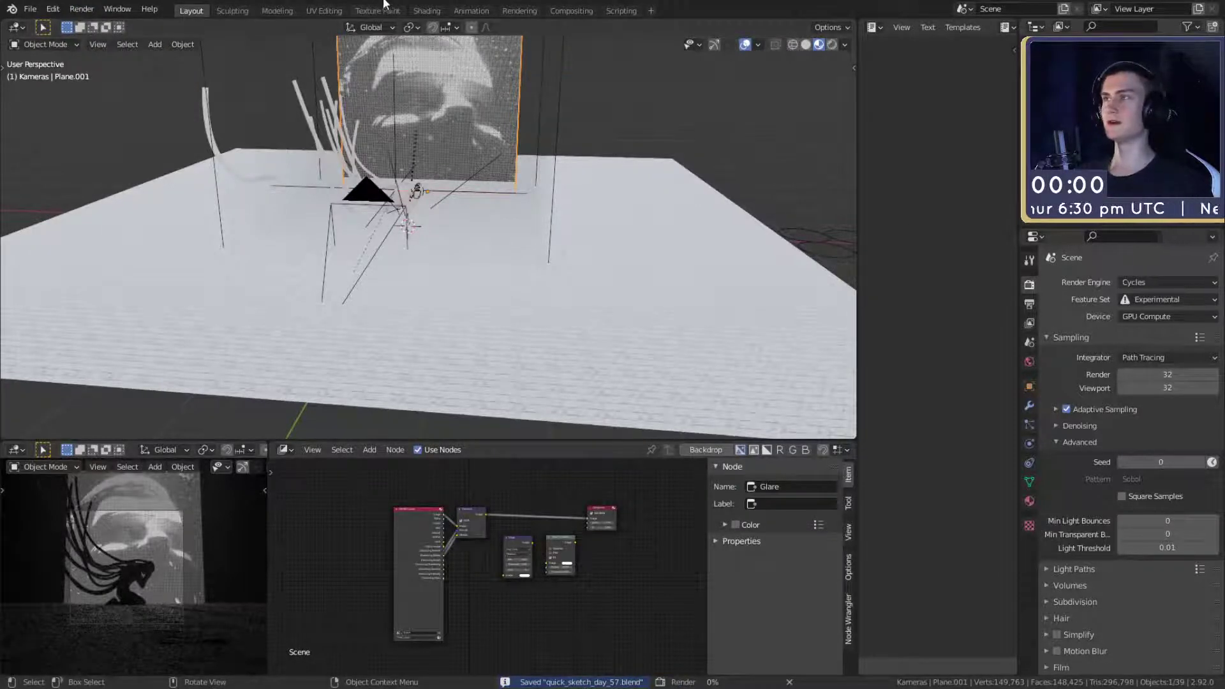
- Turn the small camera viewport into an image editor showing the Render Result
{"action": "key", "text": "shift+F10"}
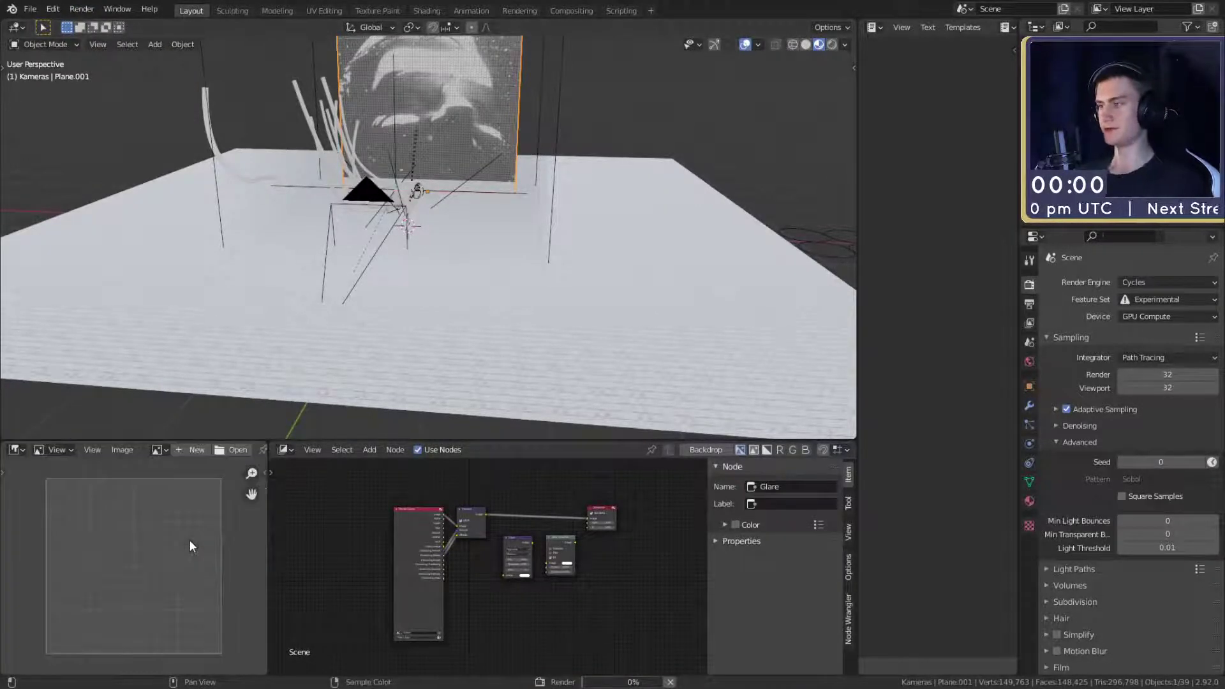
{"action": "left_click", "coordinate": [157, 450]}
{"action": "left_click", "coordinate": [184, 565]}
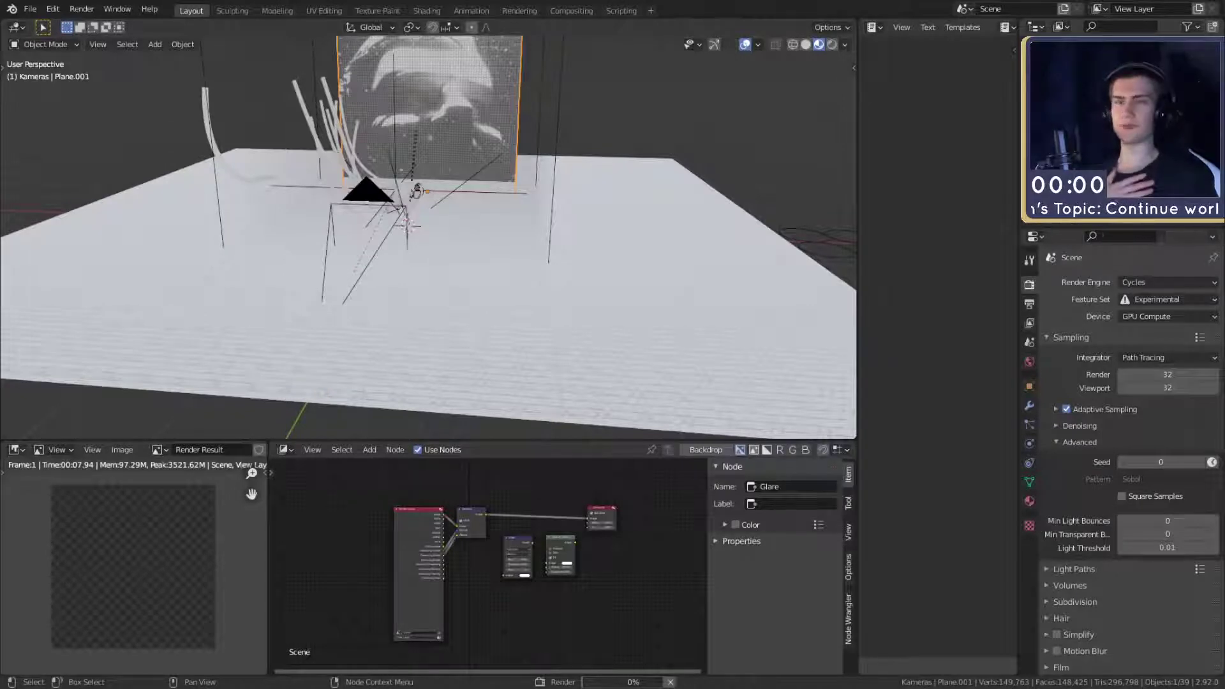
- Select the floor plane and check its Subdivision modifier and the render progress
{"action": "left_click", "coordinate": [1029, 405]}
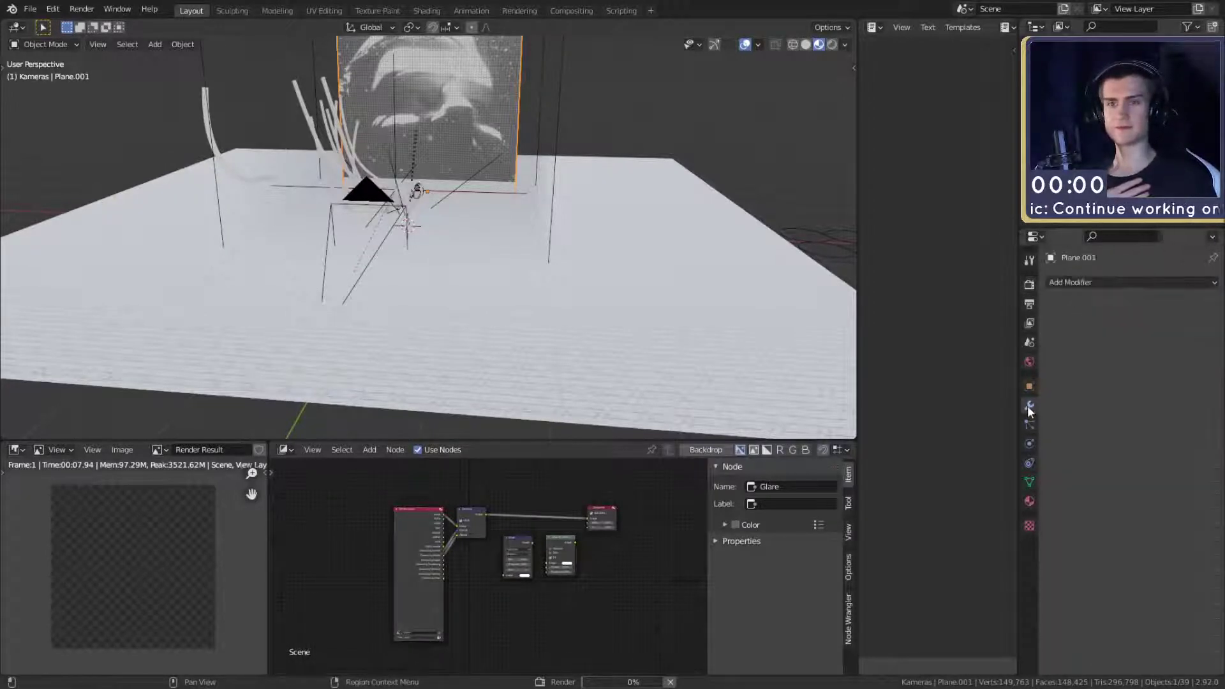
{"action": "left_click", "coordinate": [513, 339]}
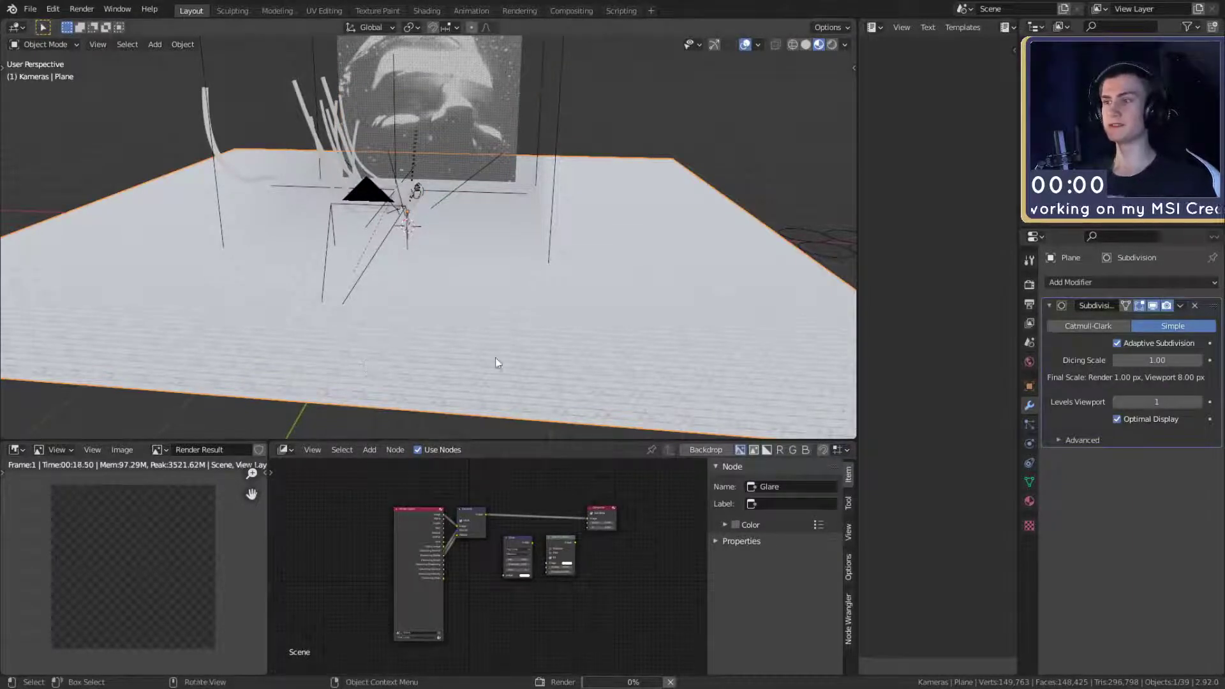
{"action": "scroll", "coordinate": [483, 335], "scroll_direction": "up", "scroll_amount": 4}
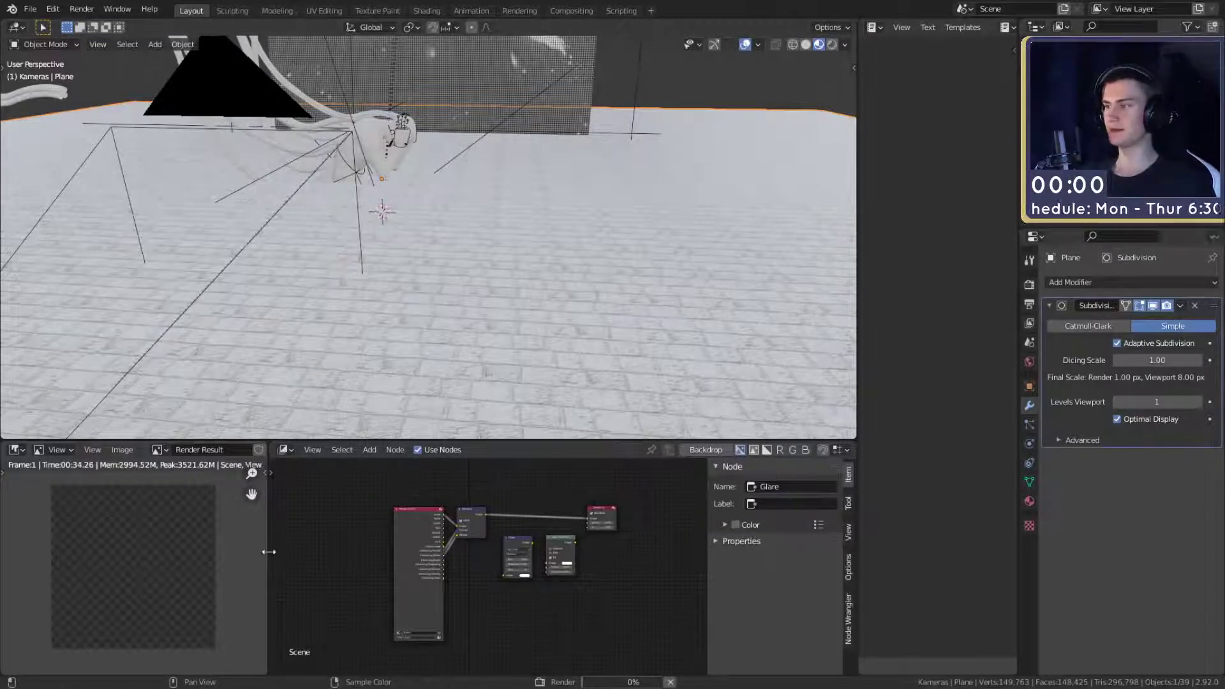
{"action": "scroll", "coordinate": [180, 555], "scroll_direction": "down", "scroll_amount": 1}
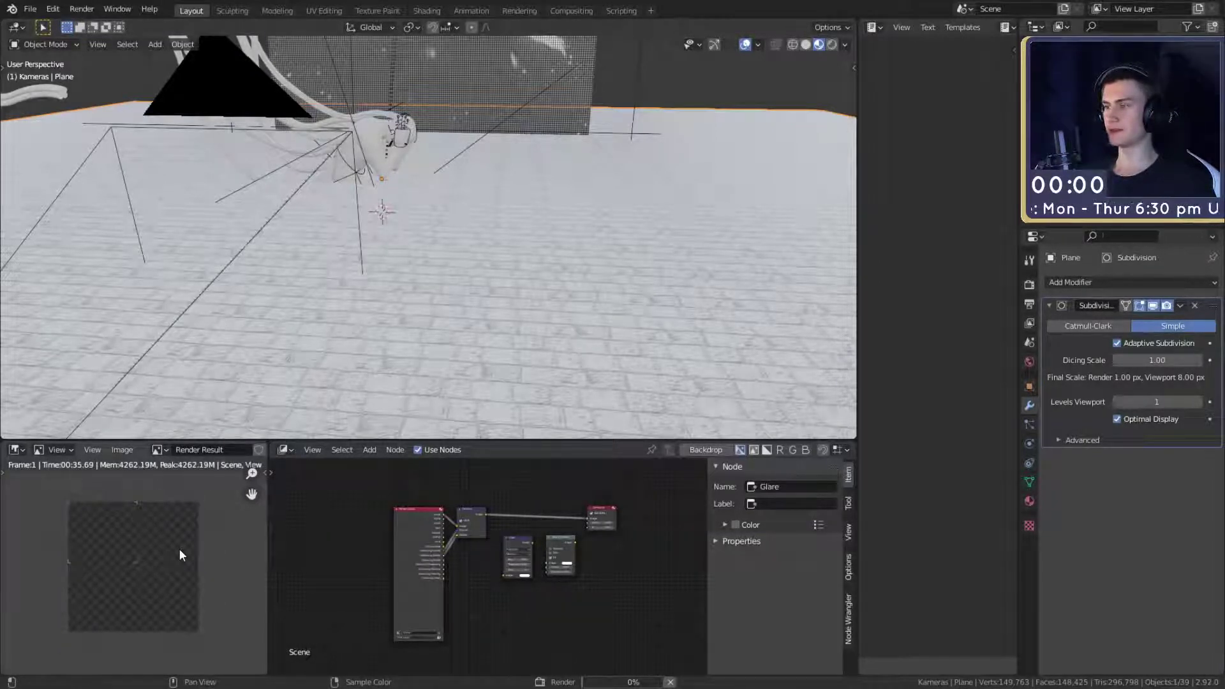
{"action": "scroll", "coordinate": [179, 548], "scroll_direction": "up", "scroll_amount": 1}
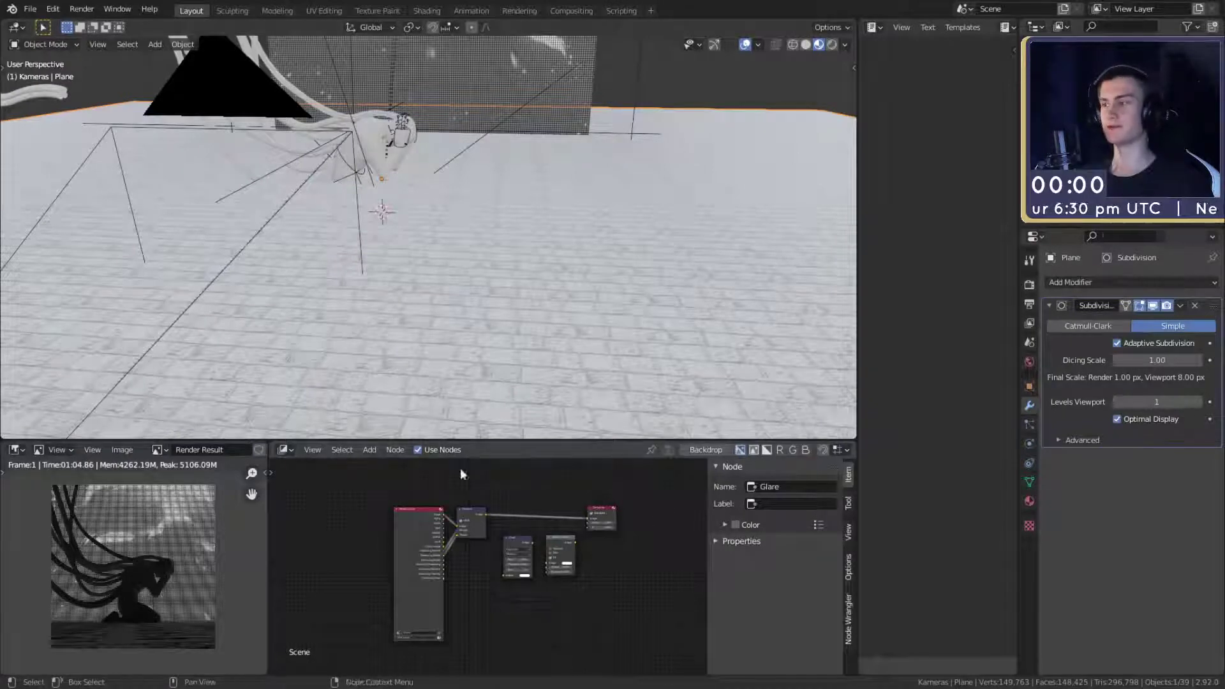
- Insert the Glare node into the link between the Denoise and Composite nodes
{"action": "scroll", "coordinate": [485, 609], "scroll_direction": "up", "scroll_amount": 5}
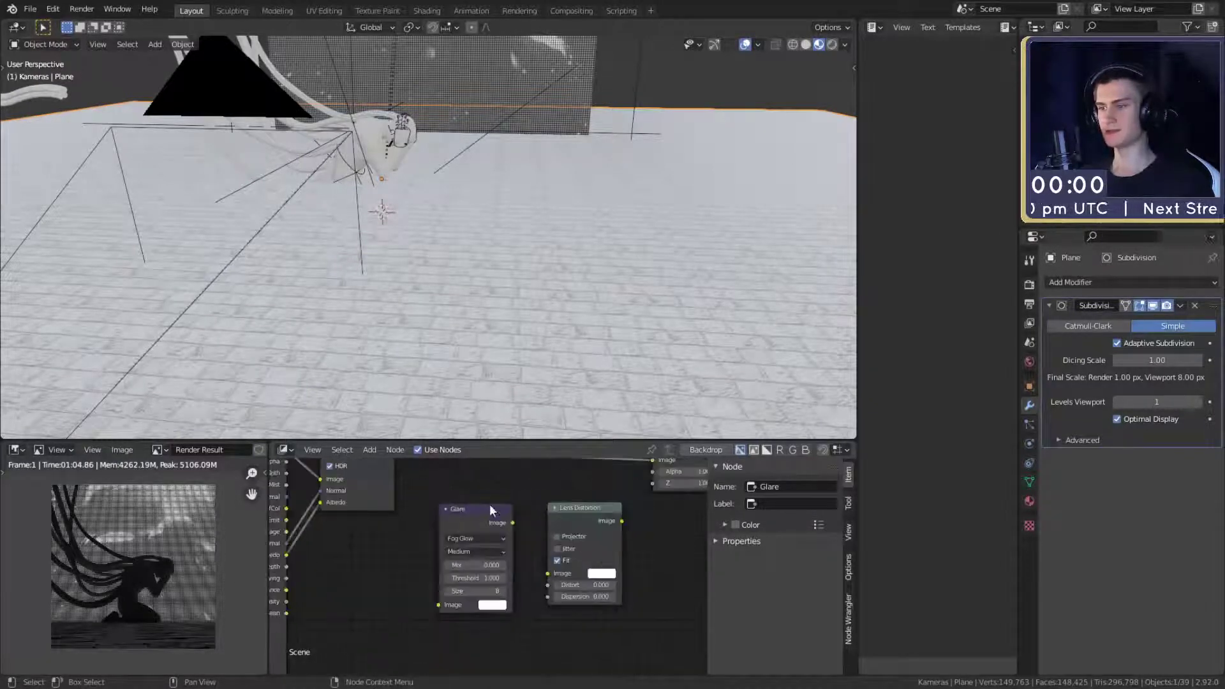
{"action": "left_click_drag", "start_coordinate": [492, 546], "coordinate": [498, 489]}
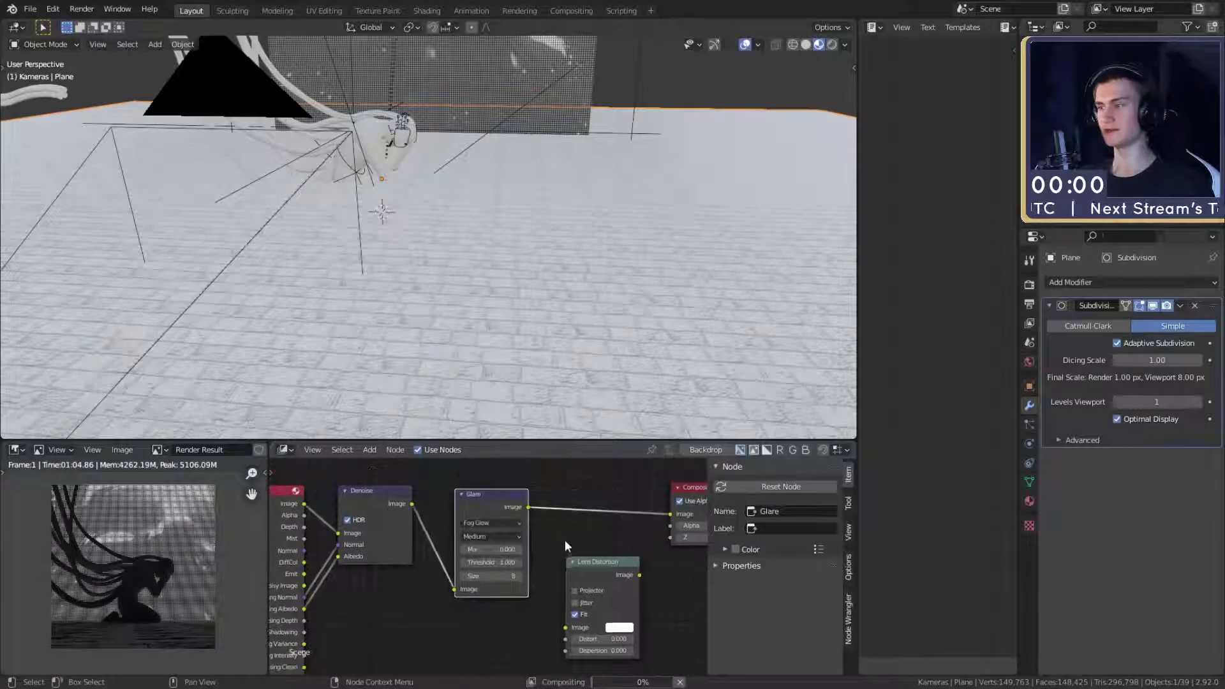
{"action": "scroll", "coordinate": [565, 539], "scroll_direction": "up", "scroll_amount": 2}
{"action": "left_click_drag", "start_coordinate": [497, 541], "coordinate": [483, 537]}
- Set the Glare node's threshold to 0.1 and check its effect on the render result
{"action": "left_click", "coordinate": [501, 569]}
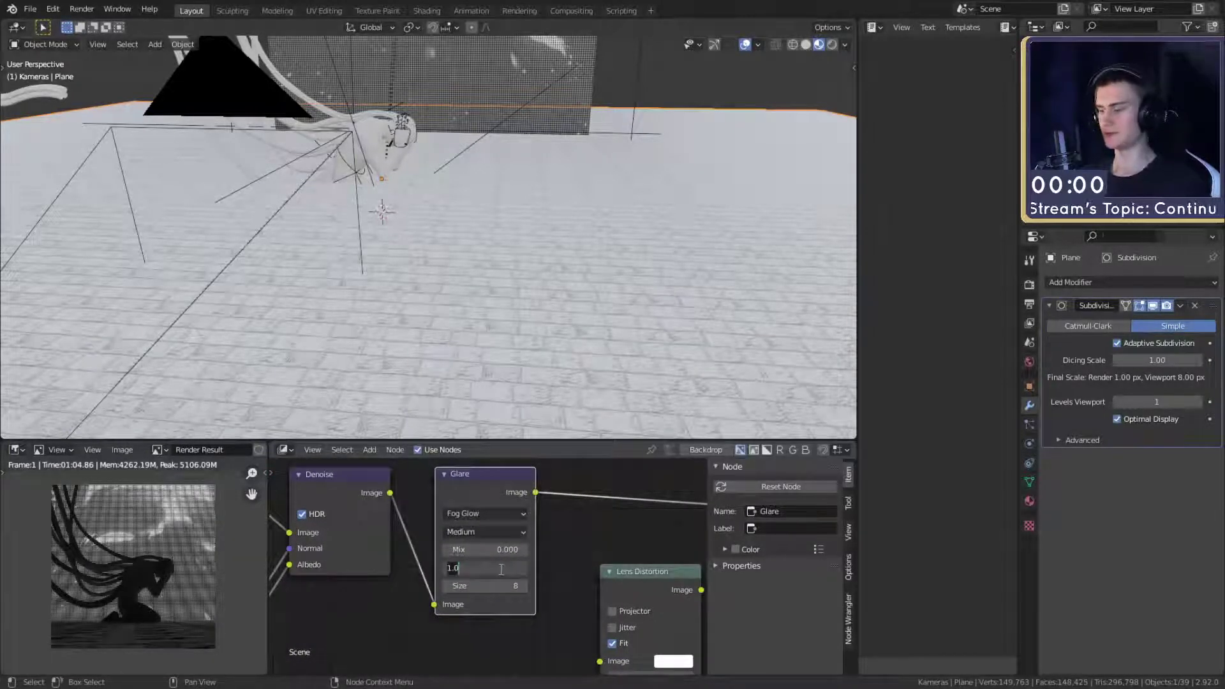
{"action": "type", "text": "0"}
{"action": "key", "text": "Return"}
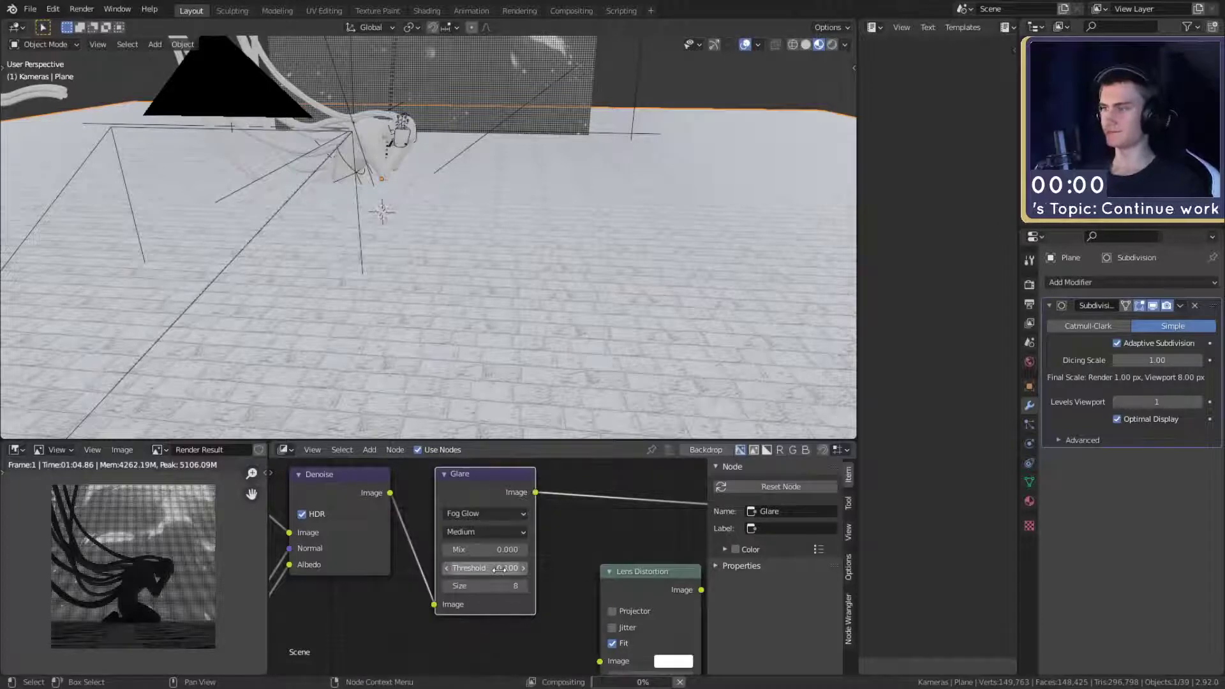
{"action": "scroll", "coordinate": [560, 558], "scroll_direction": "down", "scroll_amount": 8}
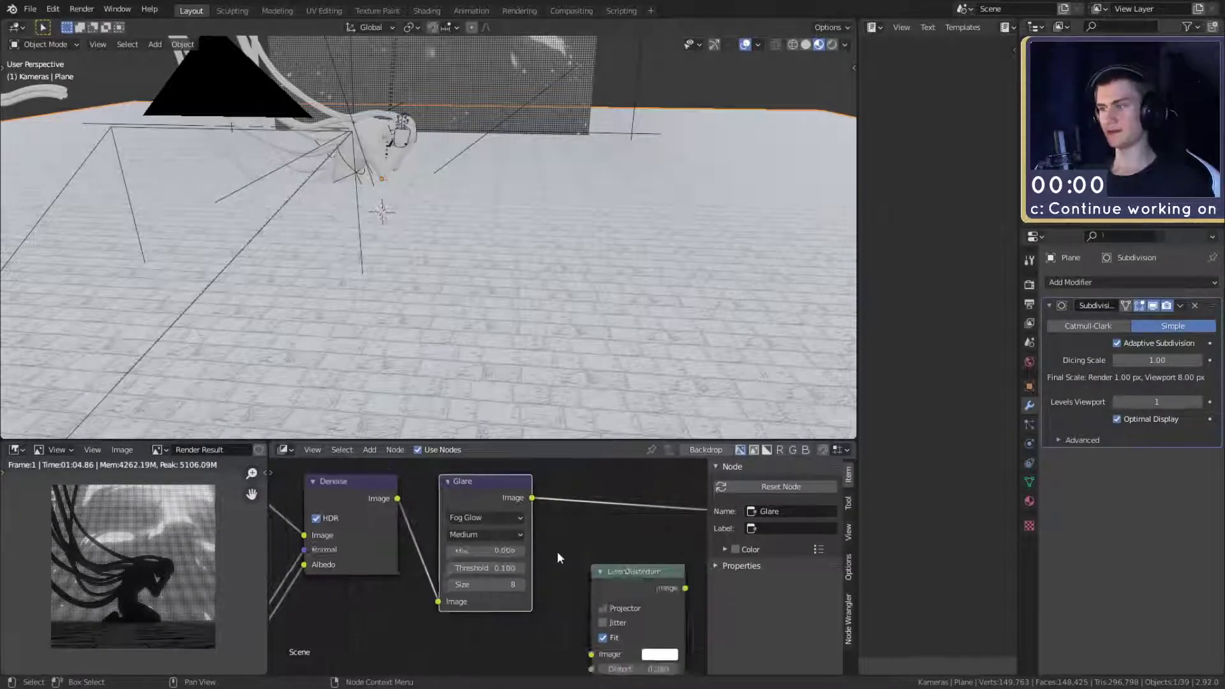
{"action": "scroll", "coordinate": [553, 560], "scroll_direction": "up", "scroll_amount": 6}
{"action": "middle_click_drag", "start_coordinate": [561, 557], "coordinate": [534, 557]}
{"action": "scroll", "coordinate": [542, 565], "scroll_direction": "down", "scroll_amount": 3}
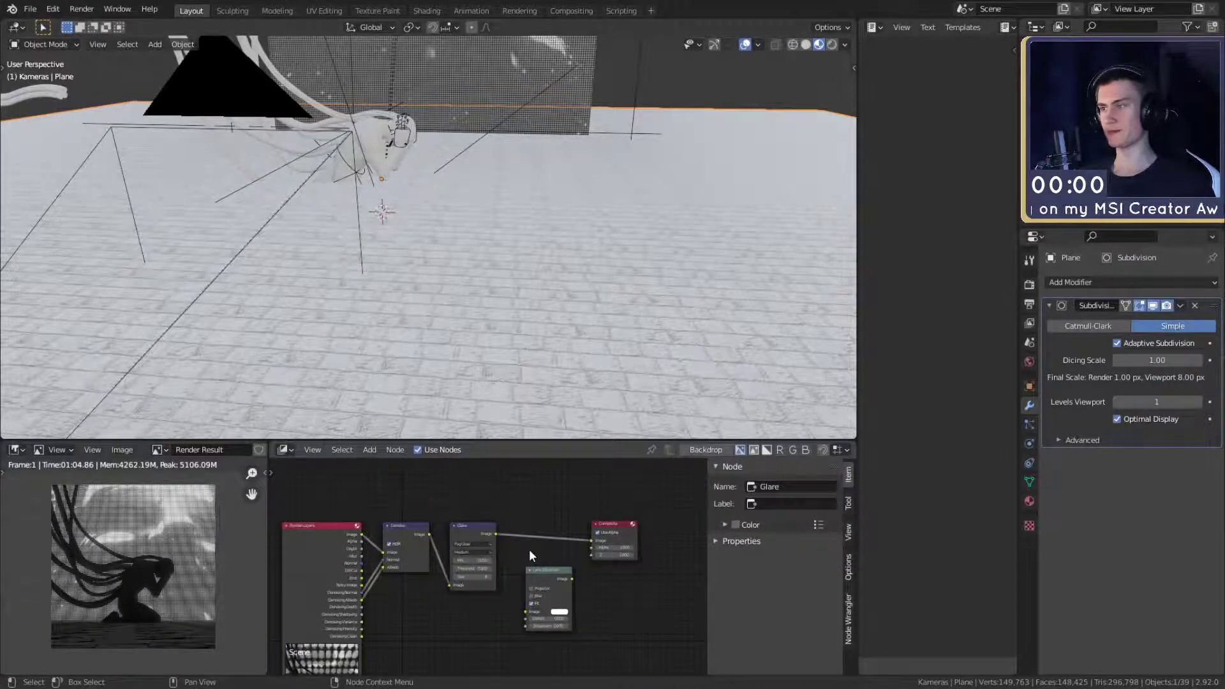
- Set the Glare node's threshold back to 1
{"action": "scroll", "coordinate": [529, 551], "scroll_direction": "up", "scroll_amount": 3}
{"action": "left_click", "coordinate": [471, 570]}
{"action": "type", "text": "0.1"}
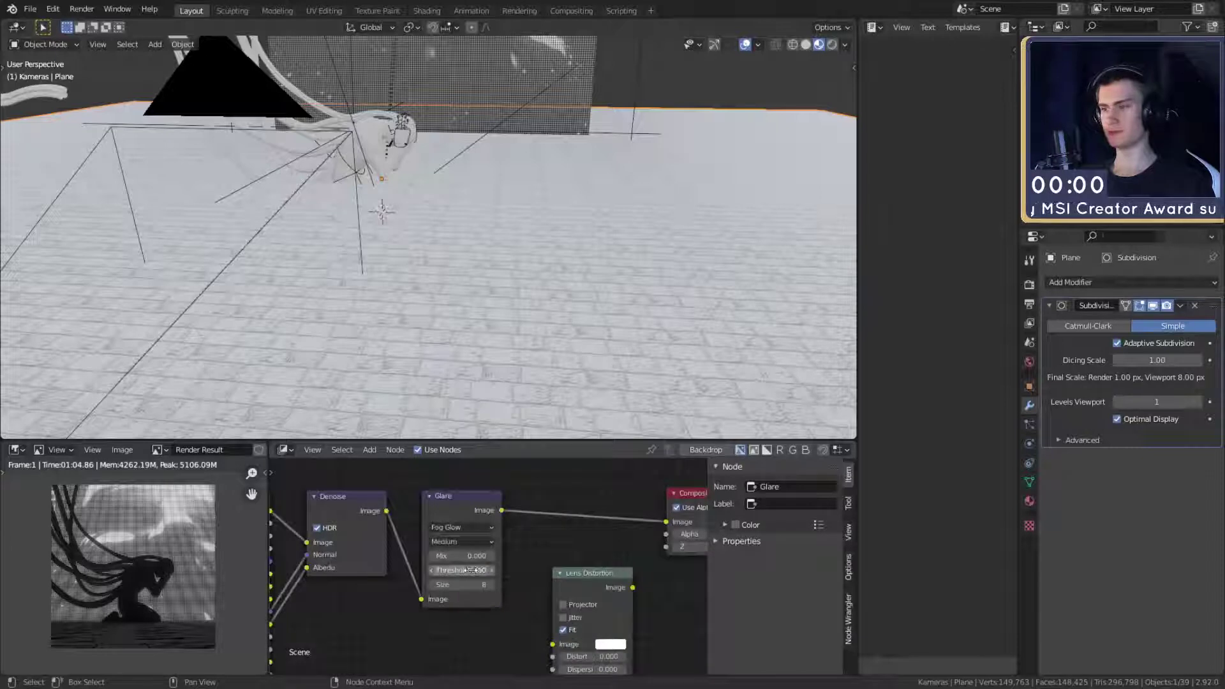
{"action": "key", "text": "BackSpace"}
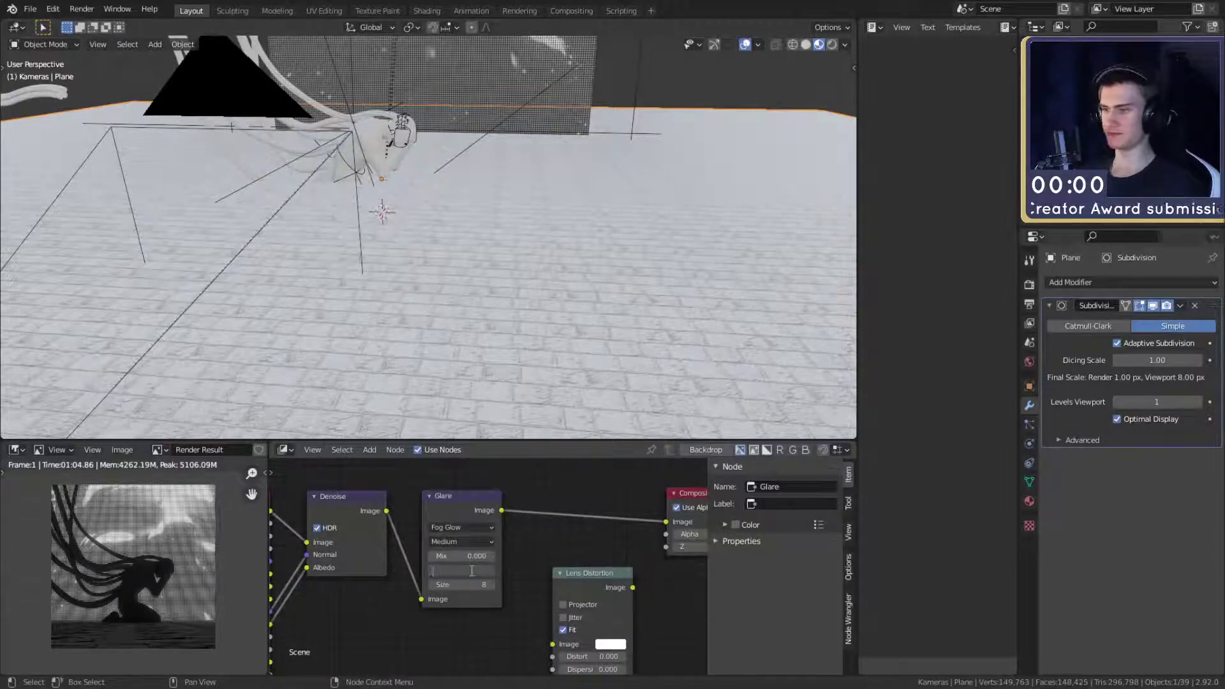
{"action": "key", "text": "Return"}
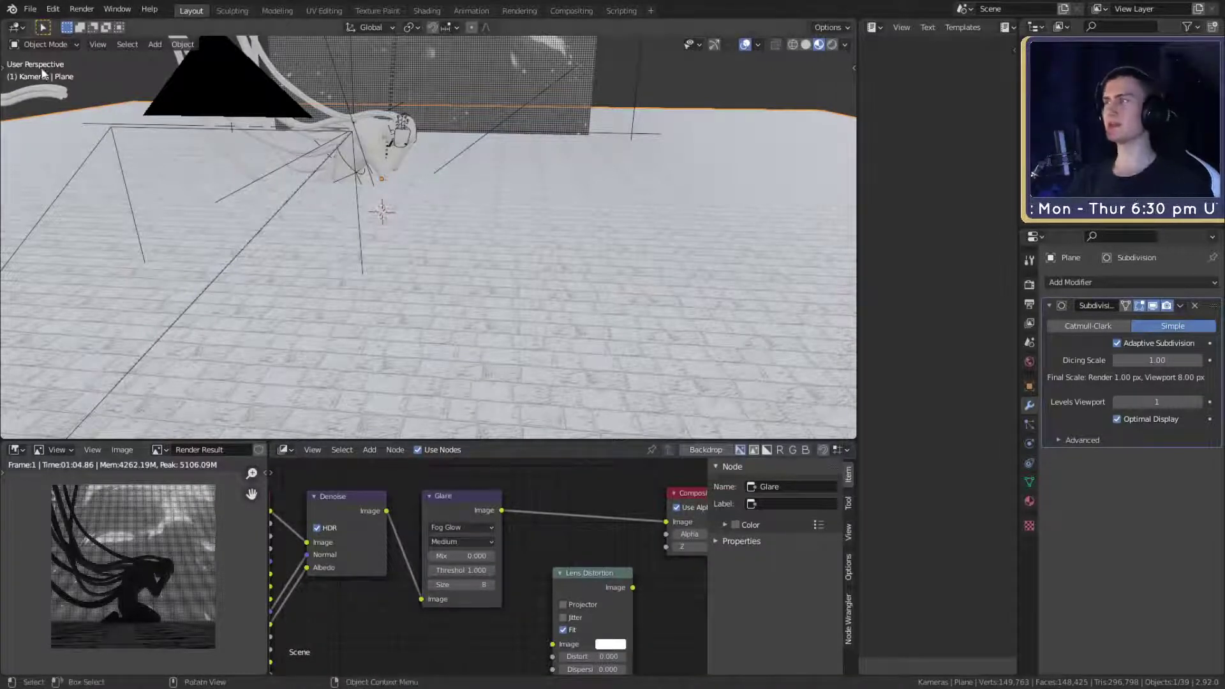
- Save the scene file and bring up the render sampling settings
{"action": "left_click", "coordinate": [30, 8]}
{"action": "left_click", "coordinate": [65, 99]}
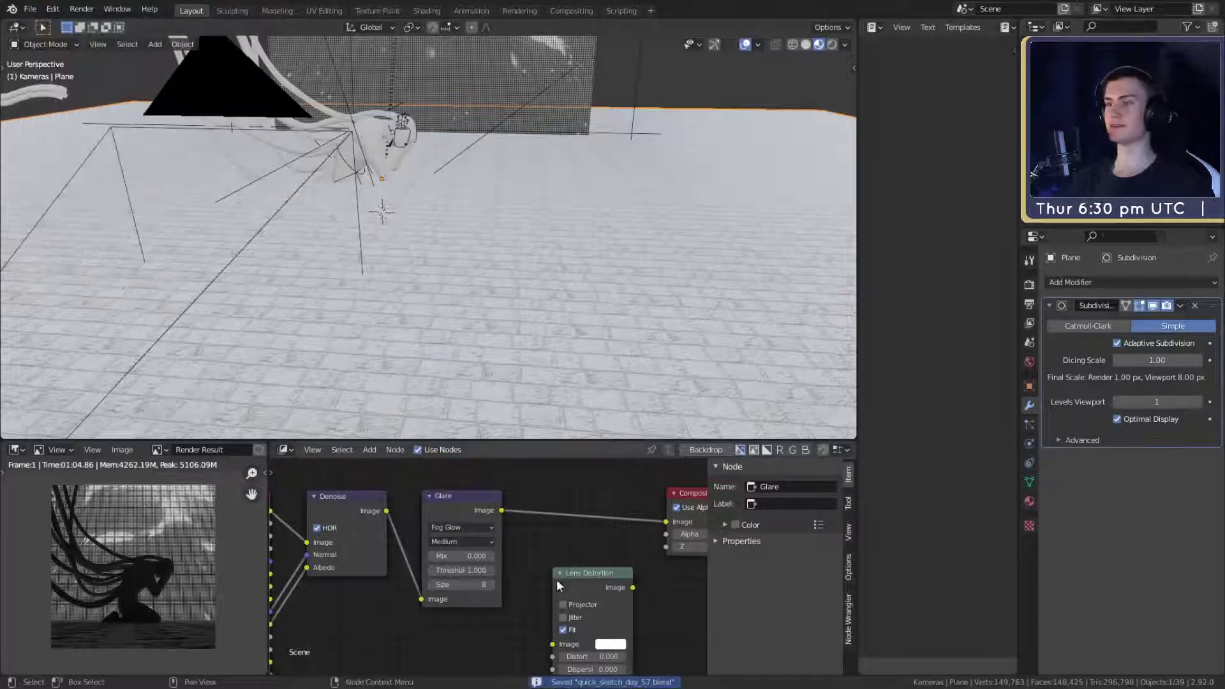
{"action": "left_click", "coordinate": [1029, 284]}
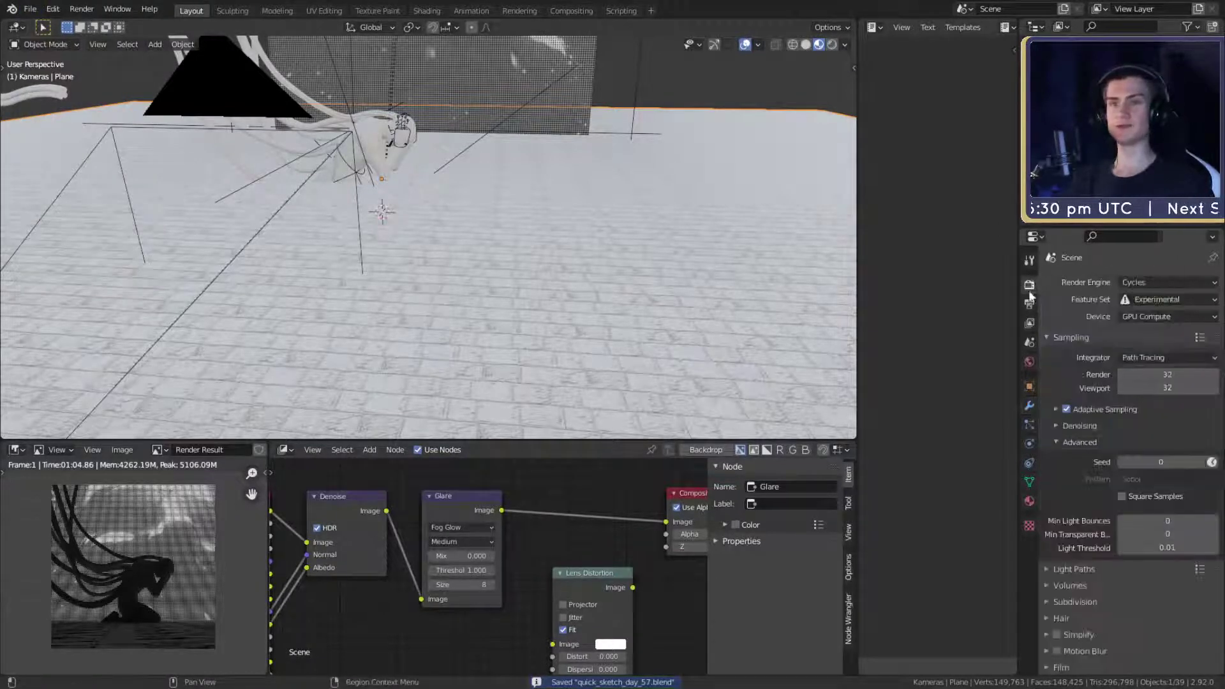
{"action": "left_click", "coordinate": [1029, 305]}
{"action": "left_click", "coordinate": [1029, 285]}
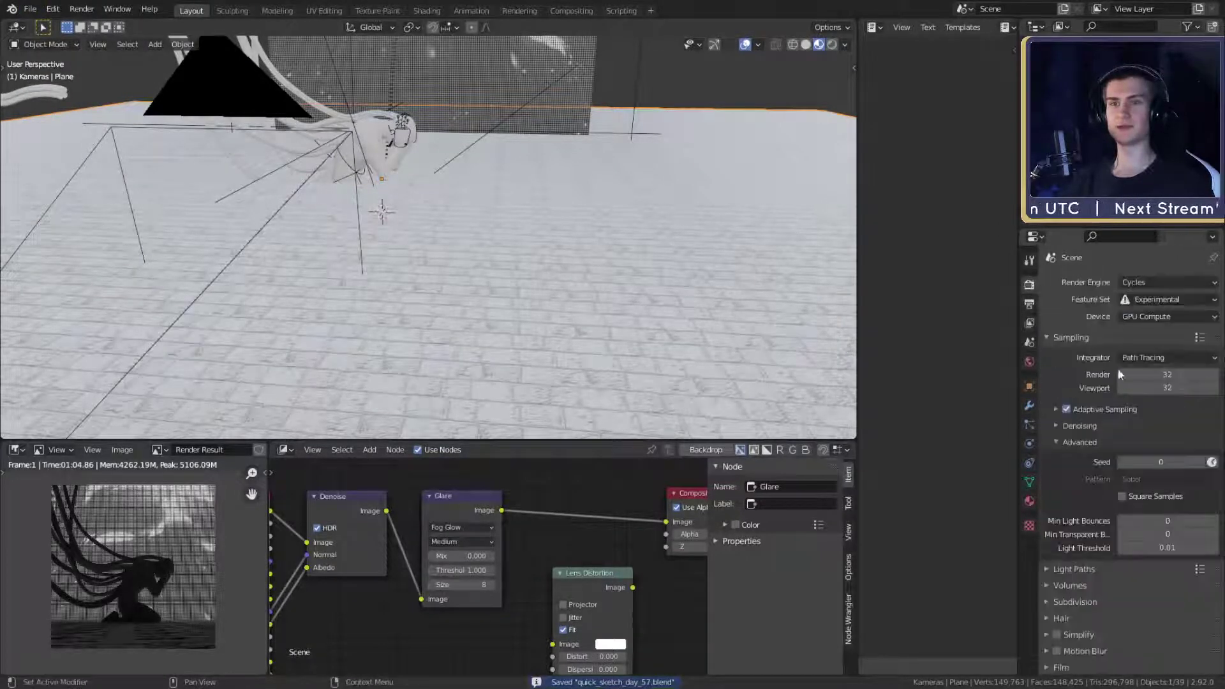
- Set the render samples to 36 by entering 32+4
{"action": "double_click", "coordinate": [1157, 376]}
{"action": "type", "text": "32+4"}
{"action": "key", "text": "Return"}
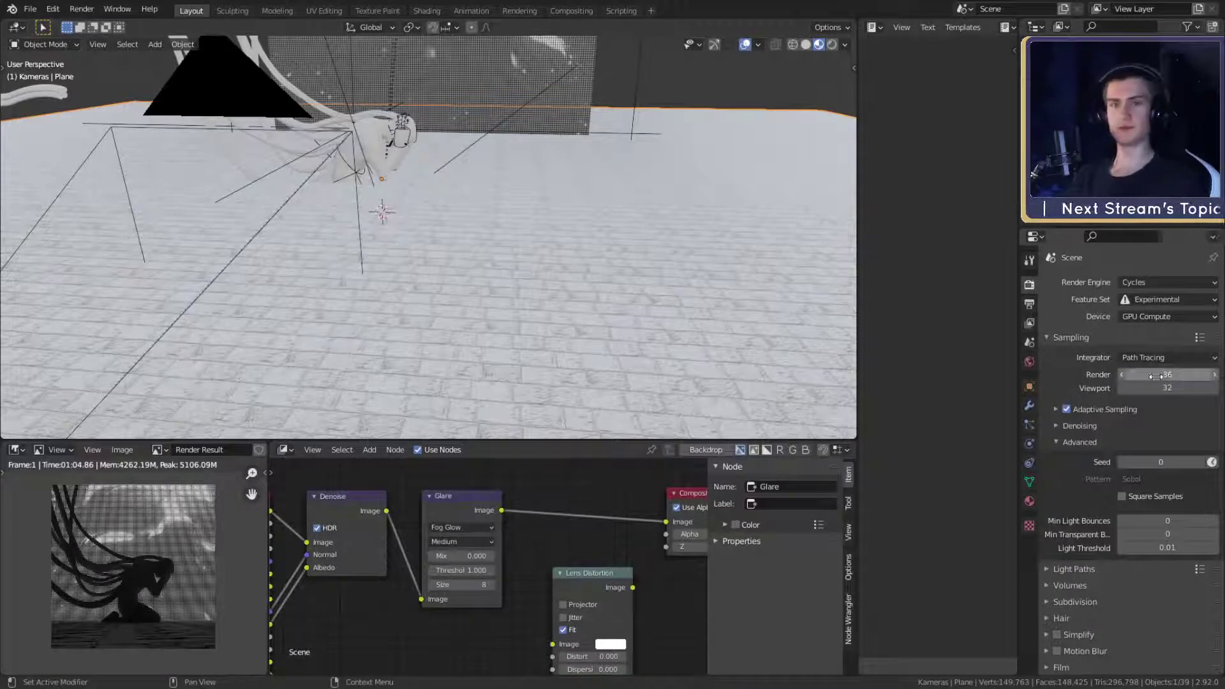
{"action": "double_click", "coordinate": [1162, 374]}
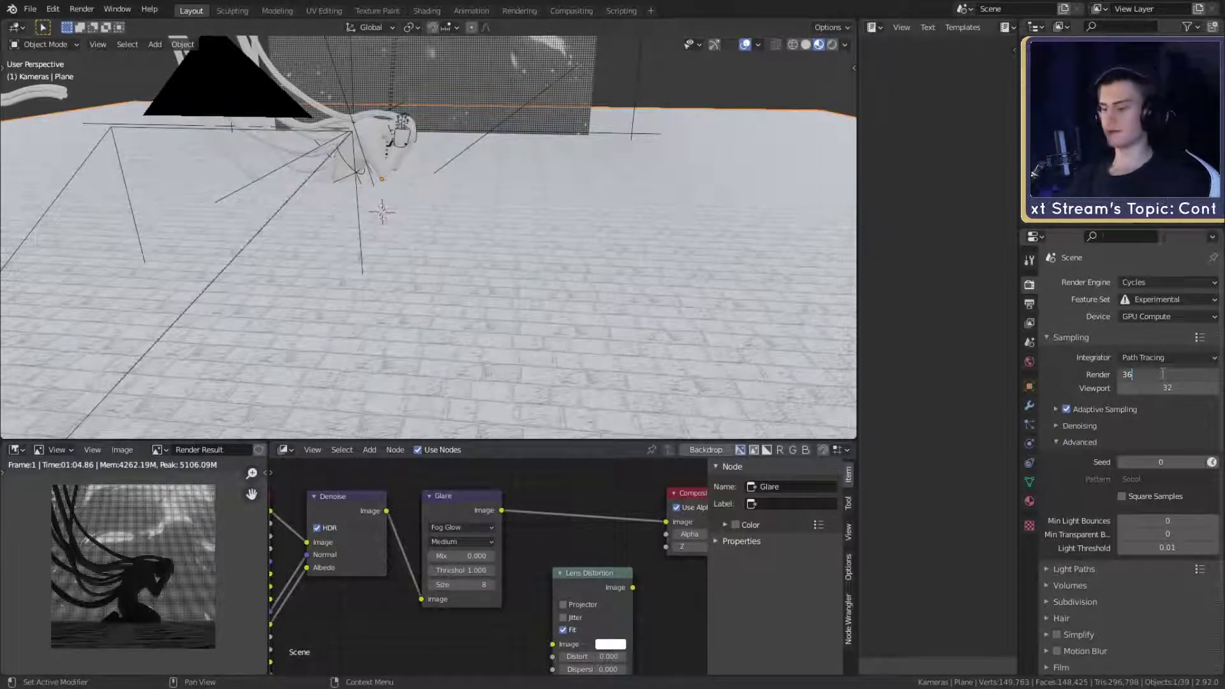
{"action": "type", "text": "*"}
{"action": "key", "text": "Escape"}
- Set the render samples to 128 by entering 32*4
{"action": "left_click", "coordinate": [1163, 374]}
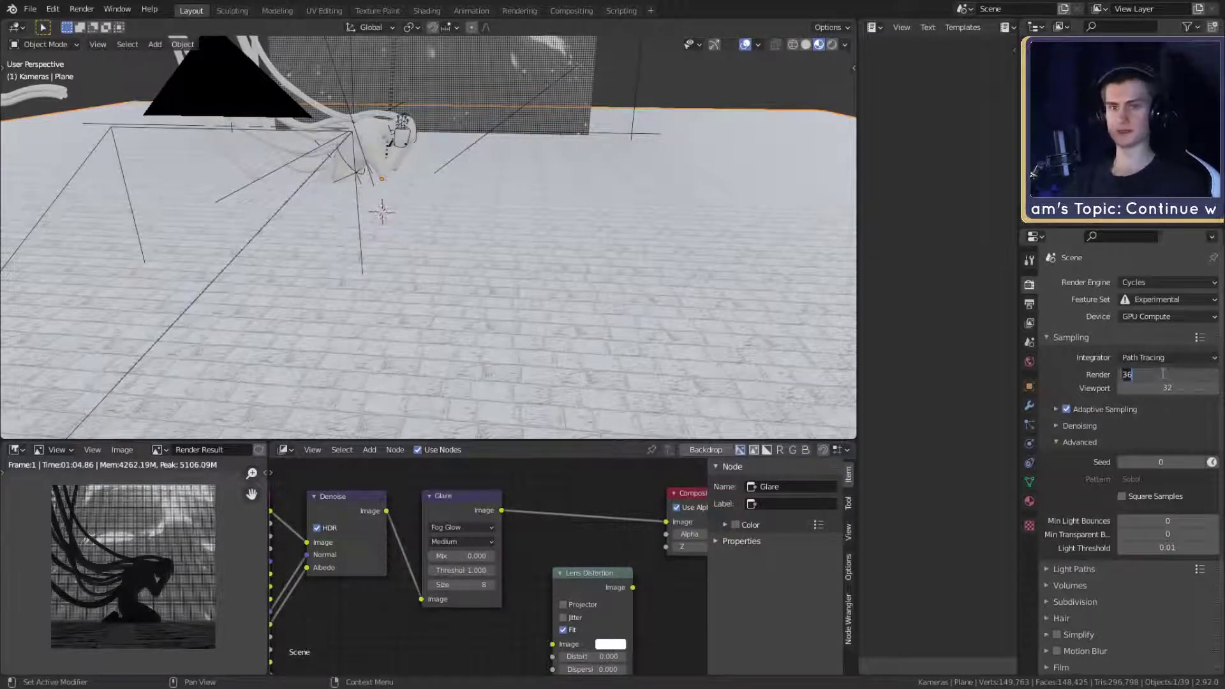
{"action": "type", "text": "32*4"}
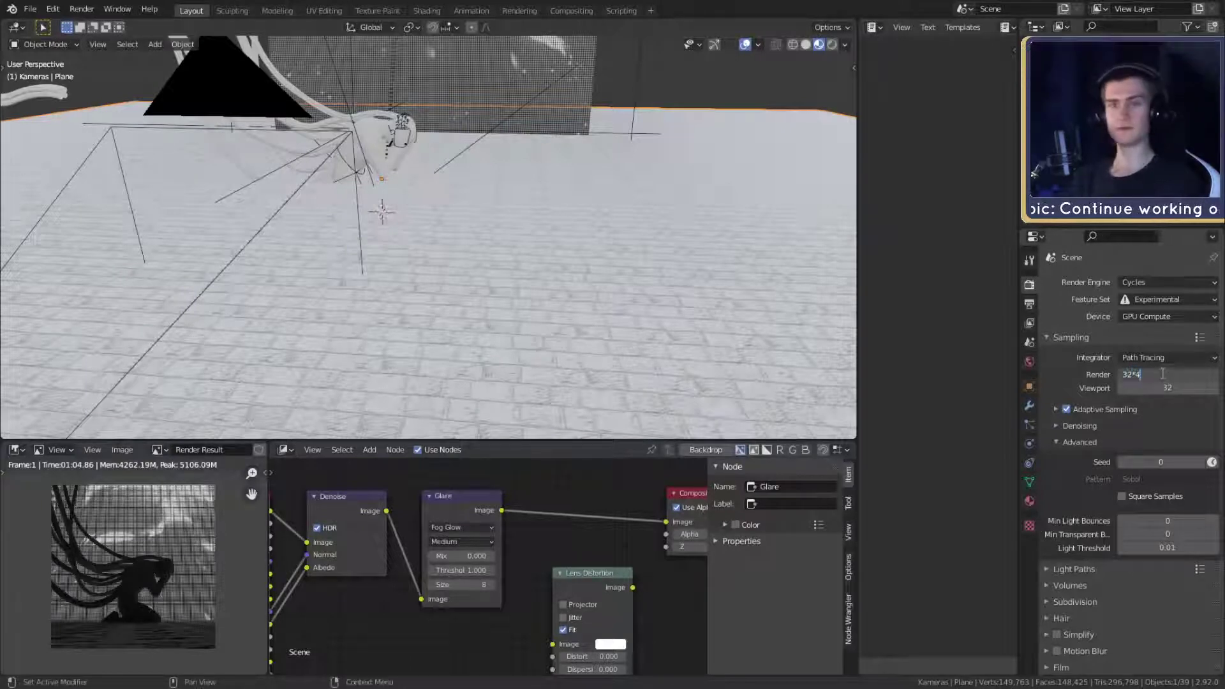
{"action": "key", "text": "Return"}
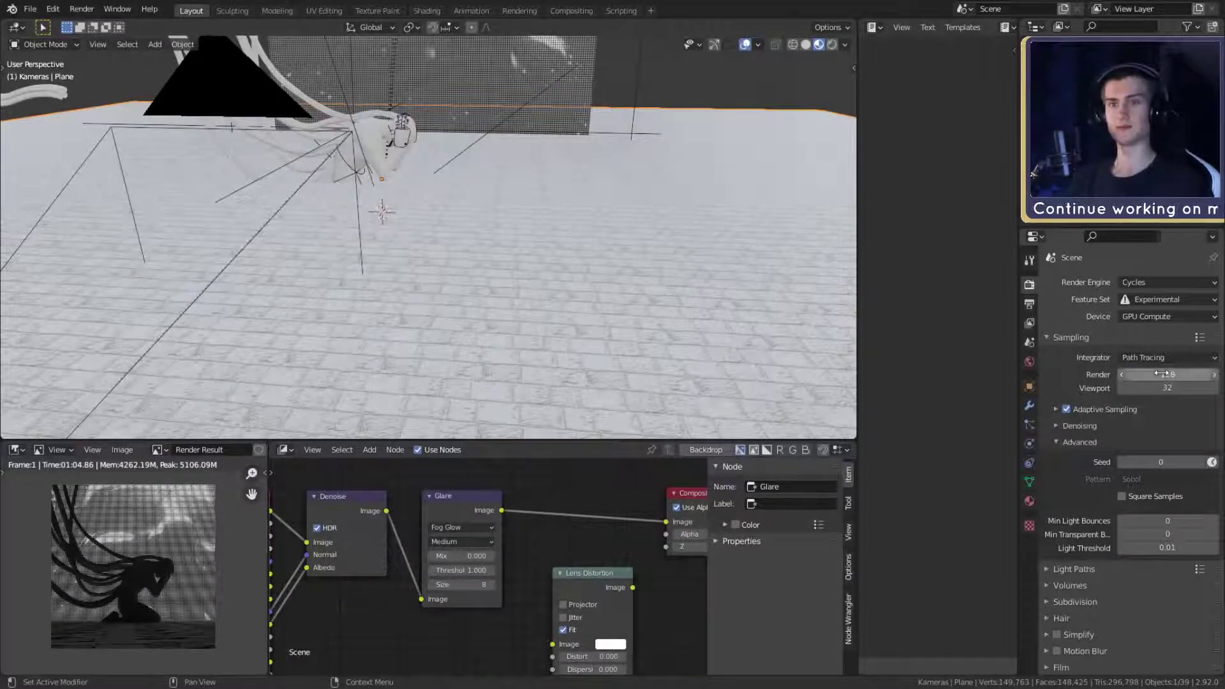
- Set the render resolution percentage to 100% and save the scene file
{"action": "left_click", "coordinate": [1029, 304]}
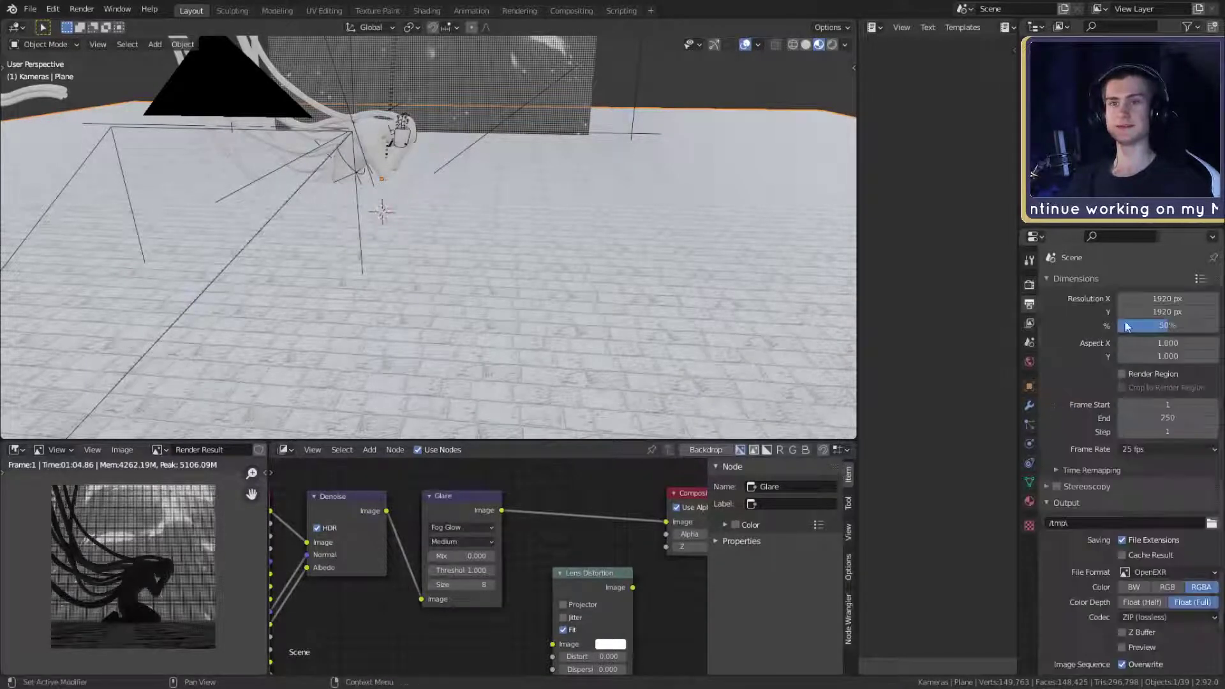
{"action": "left_click", "coordinate": [30, 9]}
{"action": "left_click", "coordinate": [60, 102]}
- Start rendering the full-resolution image, view the whole frame and cancel the render
{"action": "left_click", "coordinate": [82, 8]}
{"action": "left_click", "coordinate": [102, 25]}
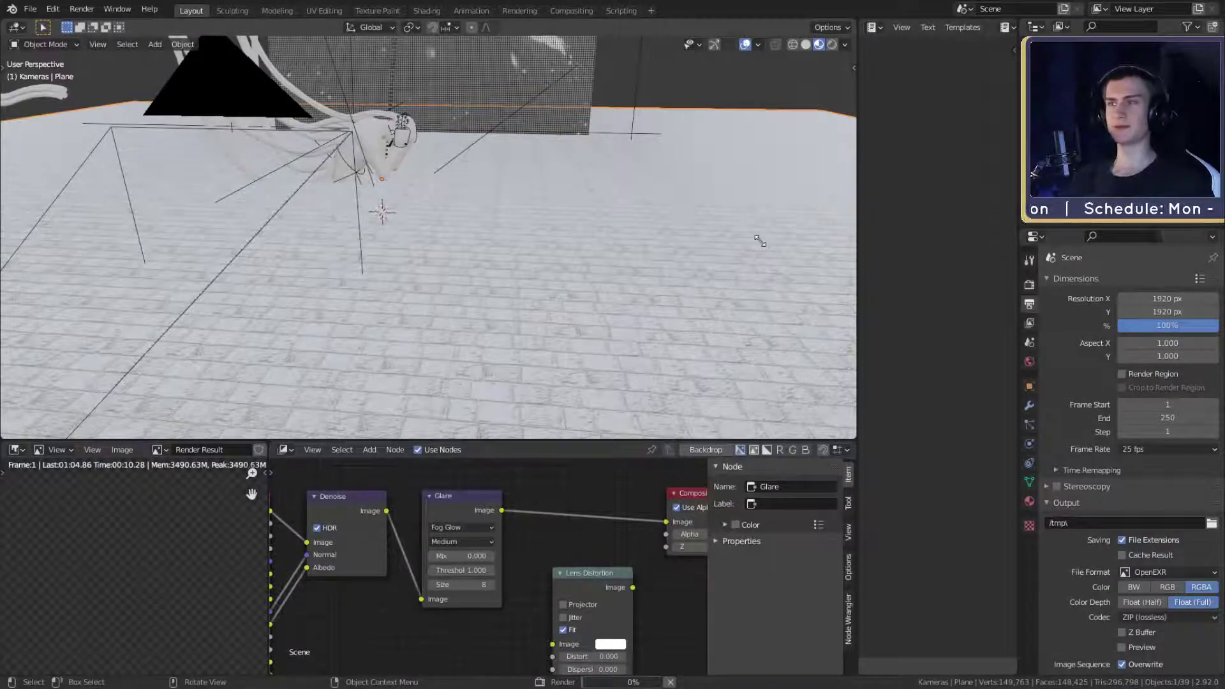
{"action": "scroll", "coordinate": [152, 572], "scroll_direction": "down", "scroll_amount": 1}
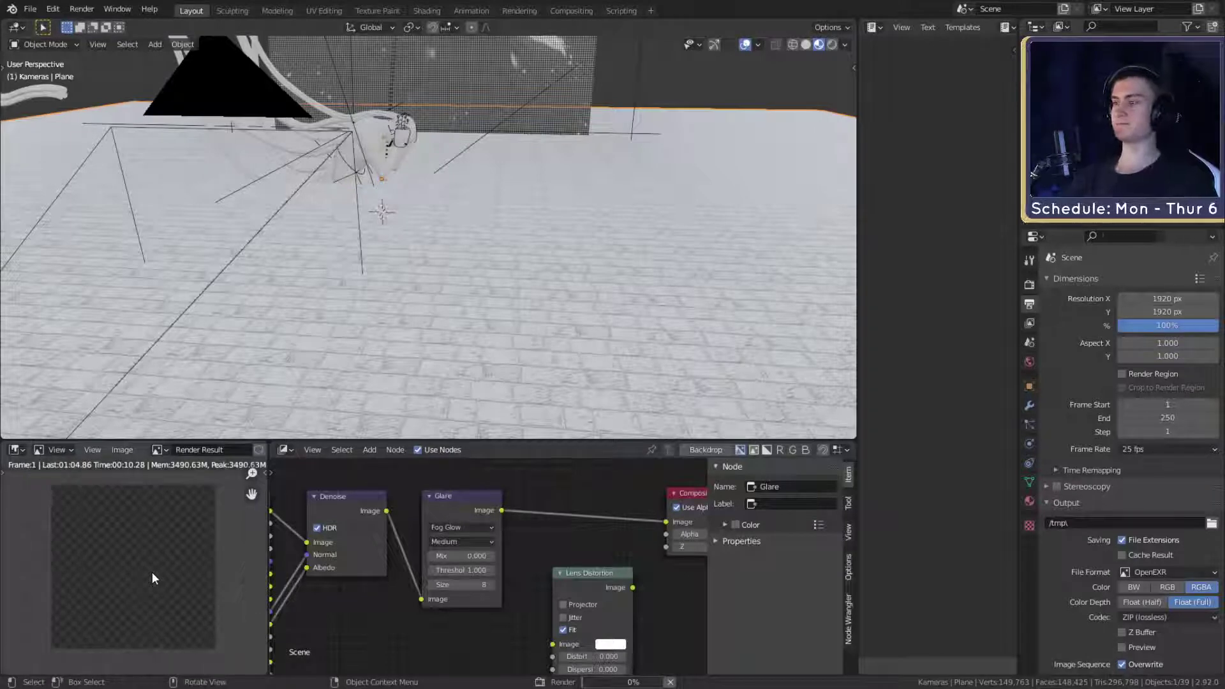
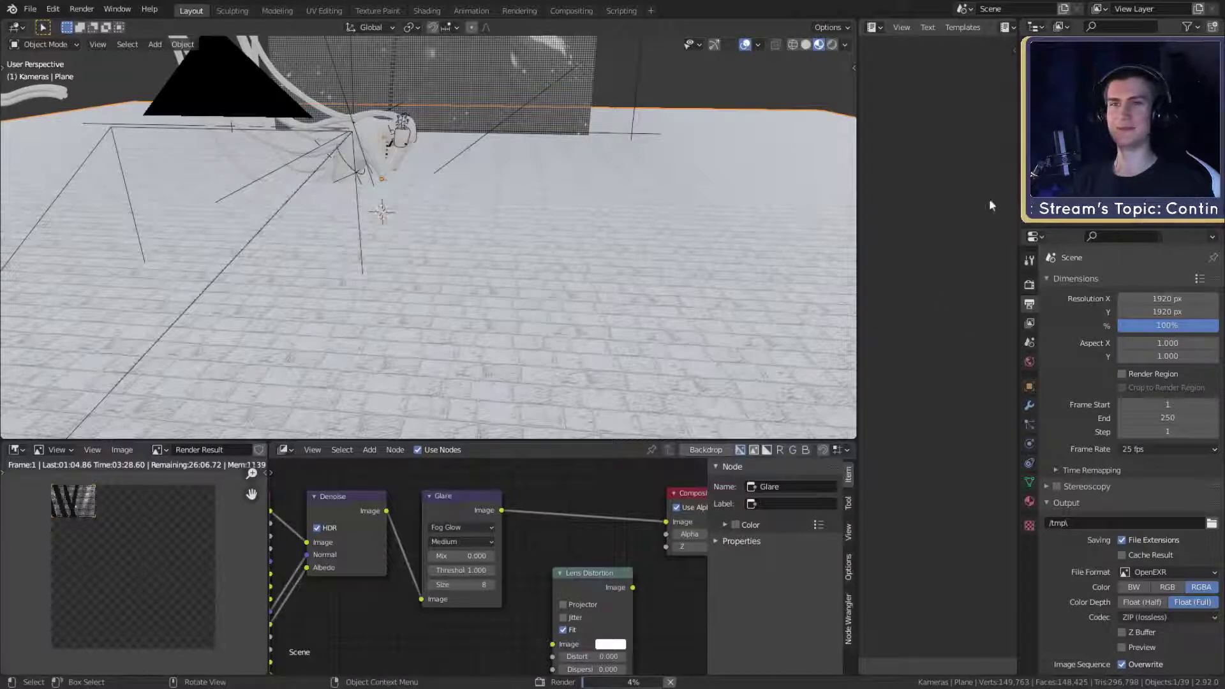
{"action": "key", "text": "Escape"}
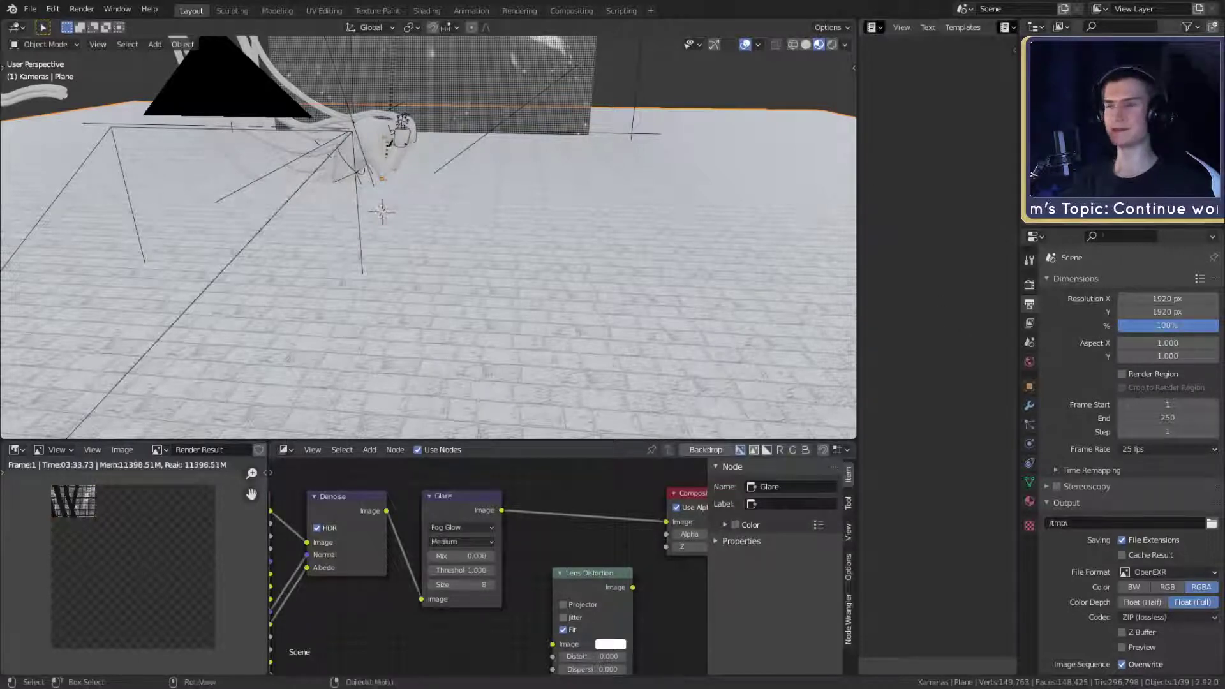
- Set the render samples to 64 in the sampling settings
{"action": "left_click", "coordinate": [1029, 284]}
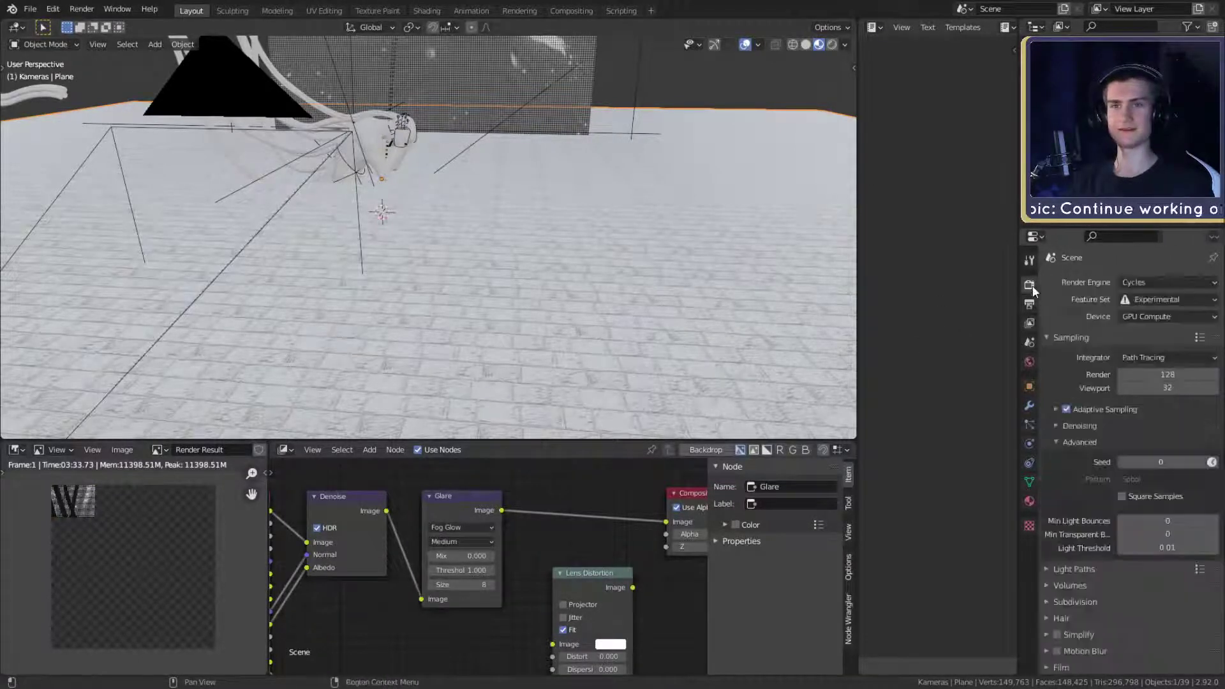
{"action": "left_click", "coordinate": [1177, 376]}
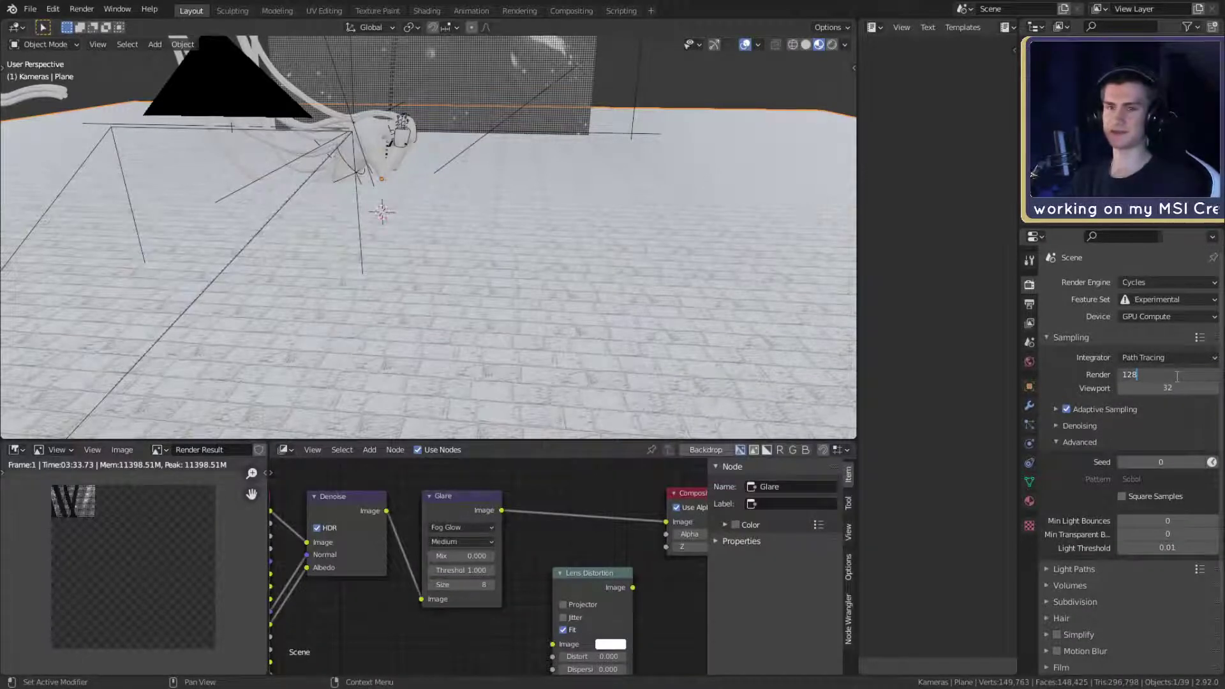
{"action": "key", "text": "BackSpace"}
{"action": "key", "text": "BackSpace"}
{"action": "key", "text": "BackSpace"}
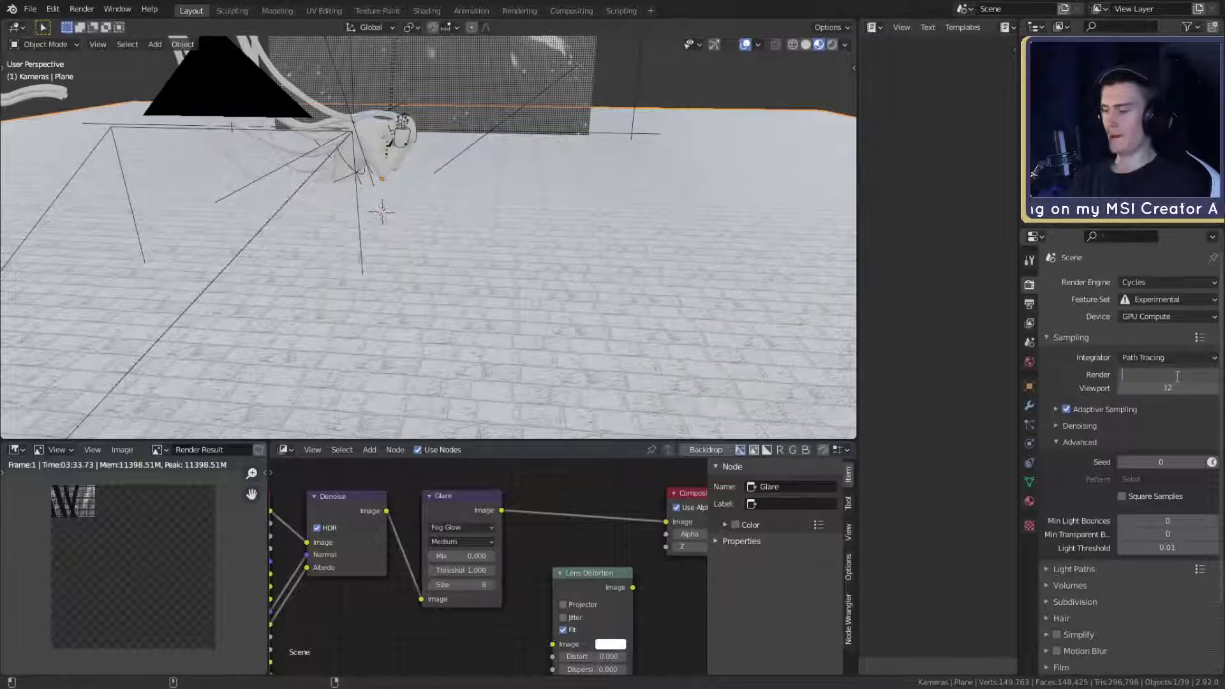
{"action": "type", "text": "="}
{"action": "key", "text": "Return"}
{"action": "left_click", "coordinate": [1177, 375]}
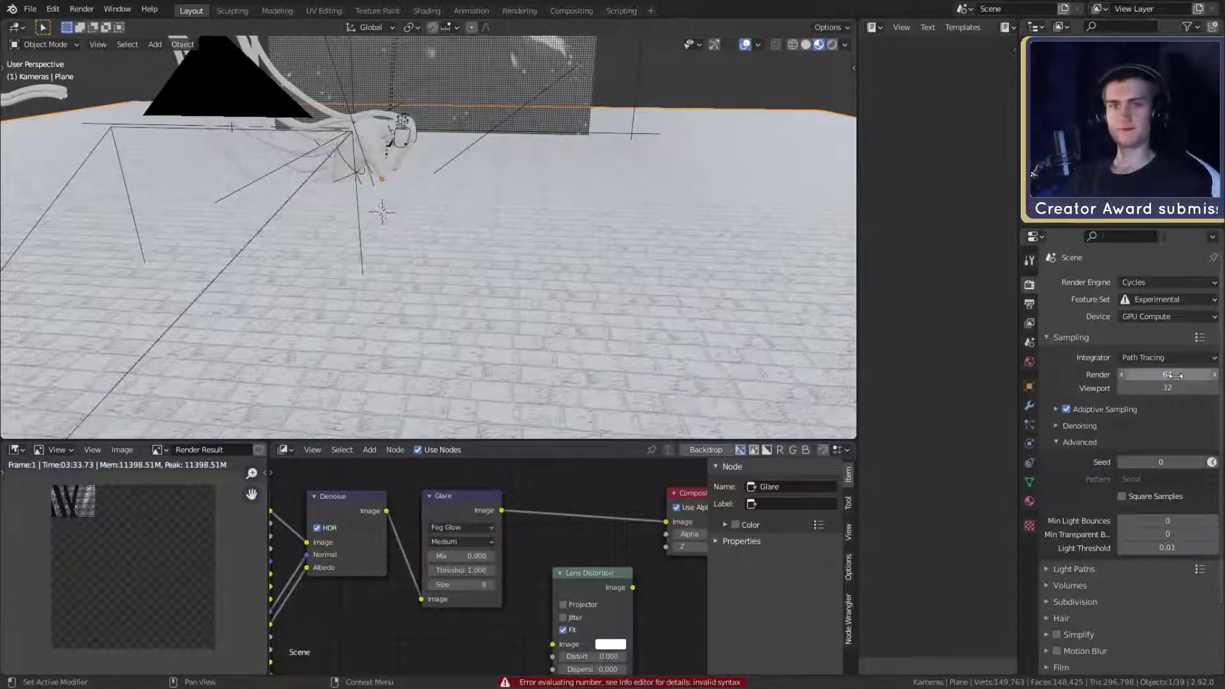
- Set the dicing scale of the floor plane's adaptive Subdivision modifier to 6
{"action": "left_click", "coordinate": [1029, 307]}
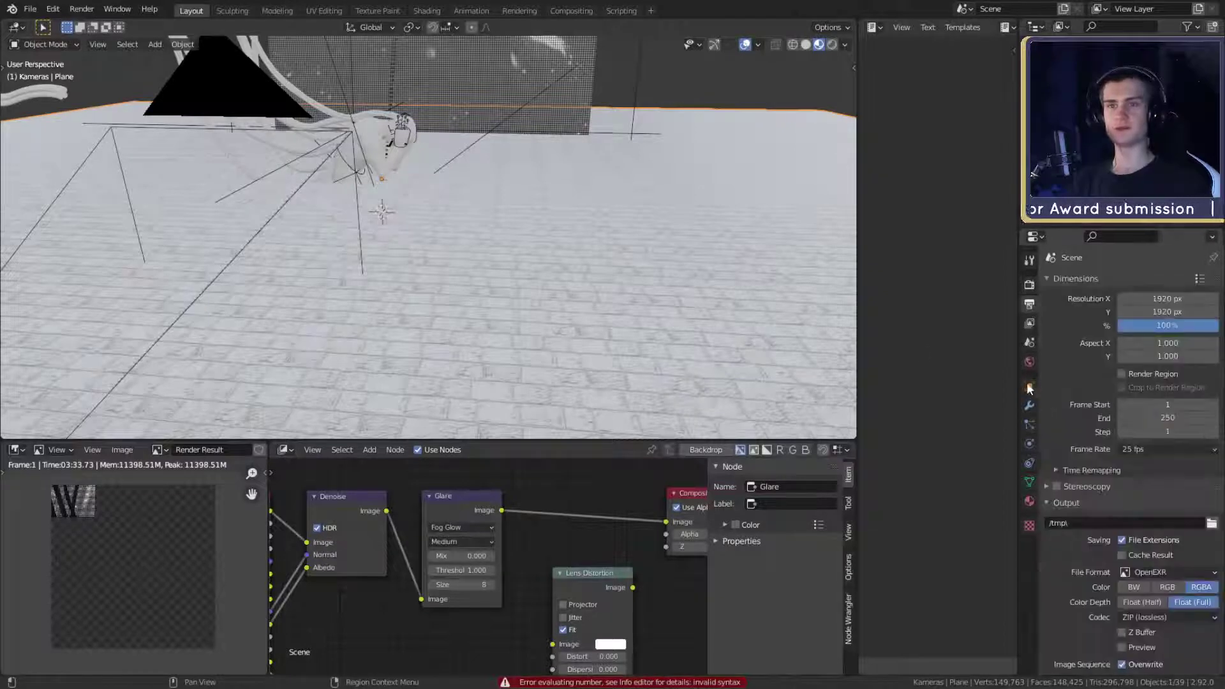
{"action": "left_click", "coordinate": [1029, 405]}
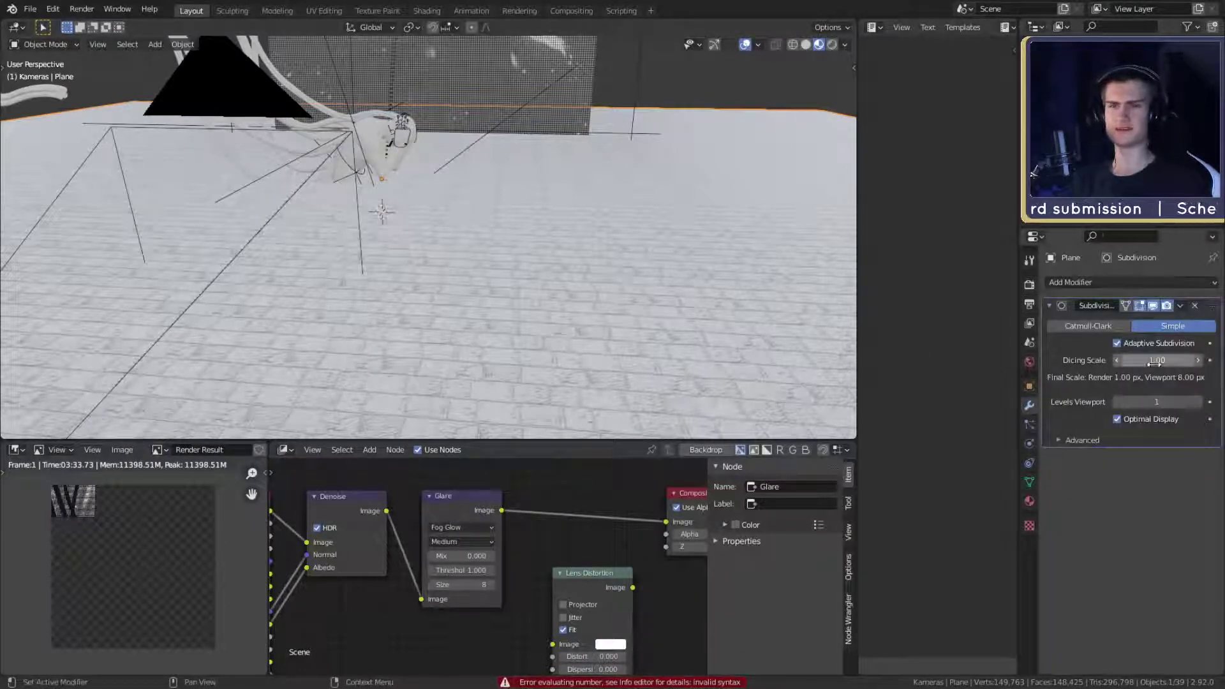
{"action": "left_click", "coordinate": [1134, 360]}
{"action": "left_click", "coordinate": [1122, 361]}
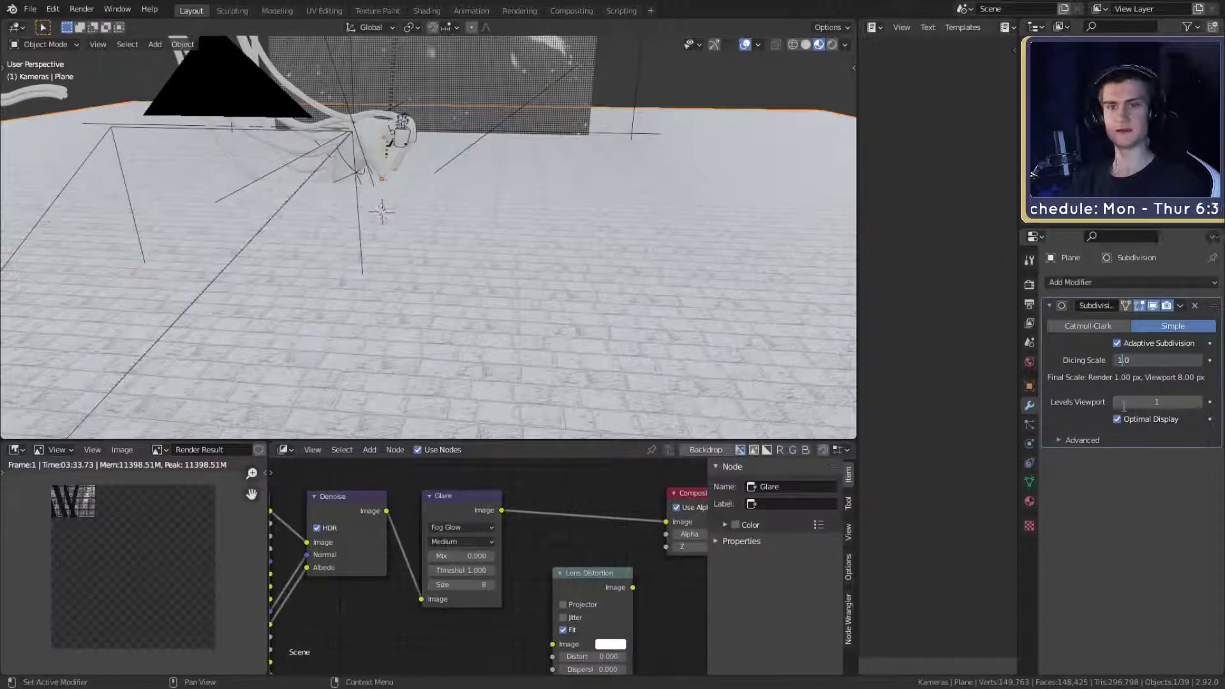
{"action": "key", "text": "BackSpace"}
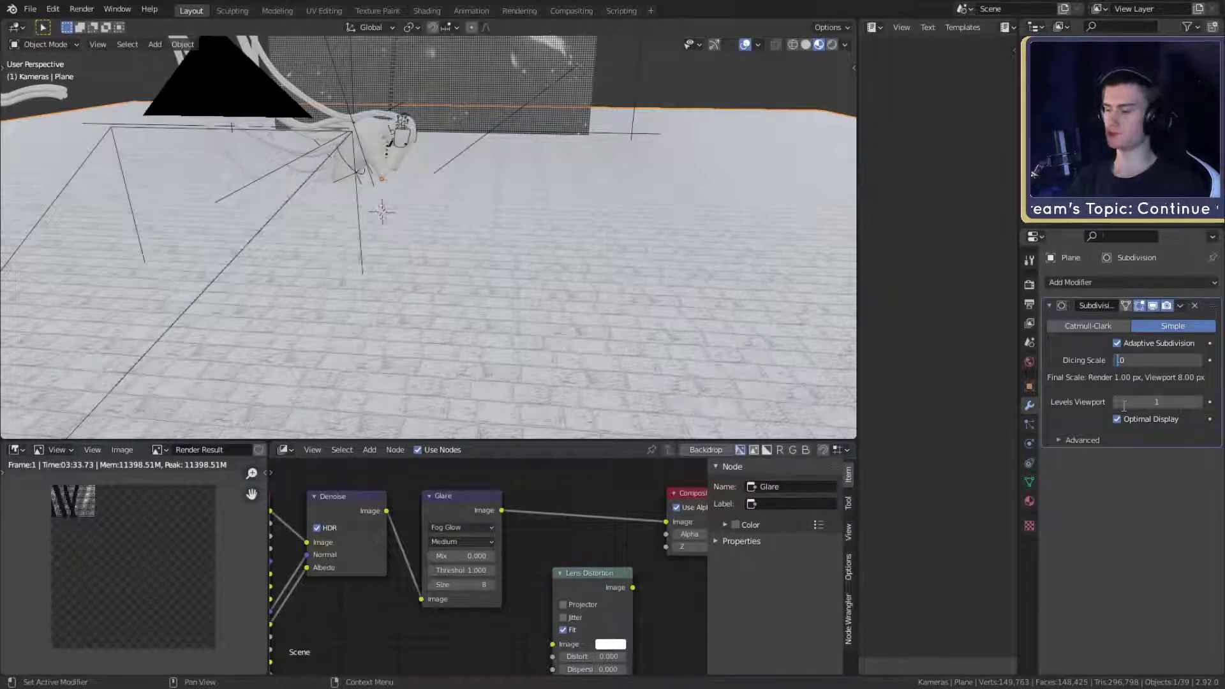
{"action": "type", "text": "6"}
{"action": "key", "text": "Return"}
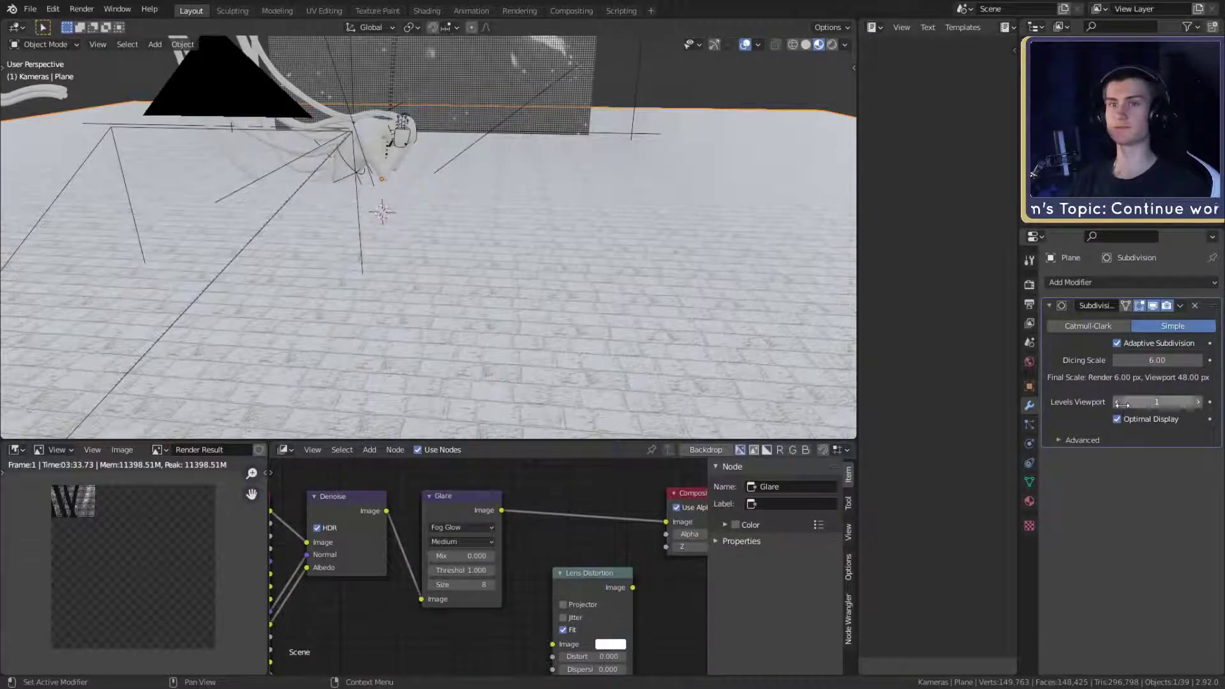
- Save the scene file and start rendering the image
{"action": "left_click", "coordinate": [30, 9]}
{"action": "left_click", "coordinate": [51, 100]}
{"action": "left_click", "coordinate": [82, 9]}
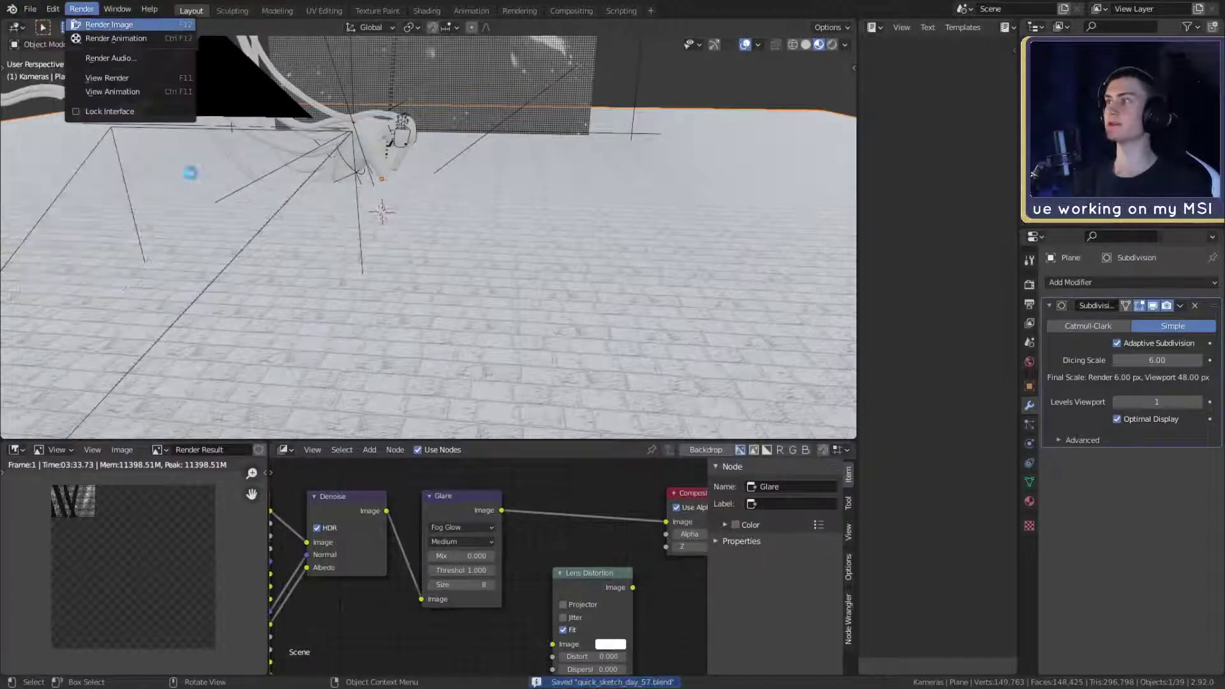
{"action": "key", "text": "F12"}
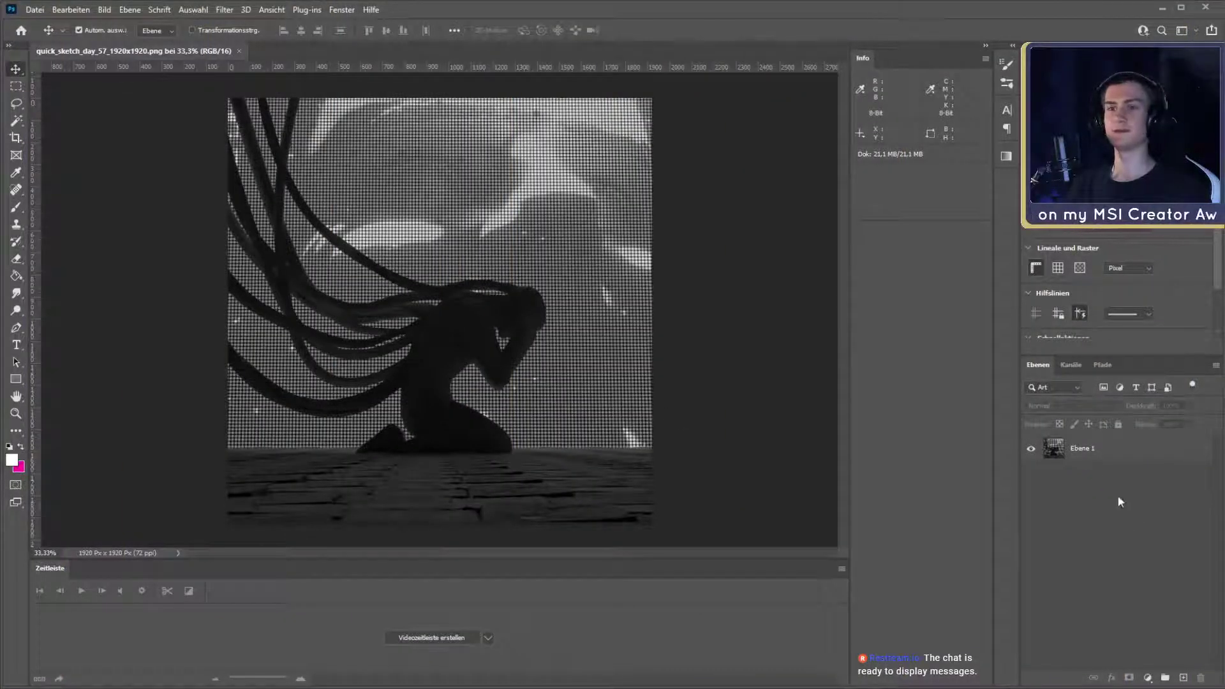
- Switch to Photoshop and add a Color Lookup adjustment layer with a warm, darker look above the rendered image layer
{"action": "left_click", "coordinate": [1088, 451]}
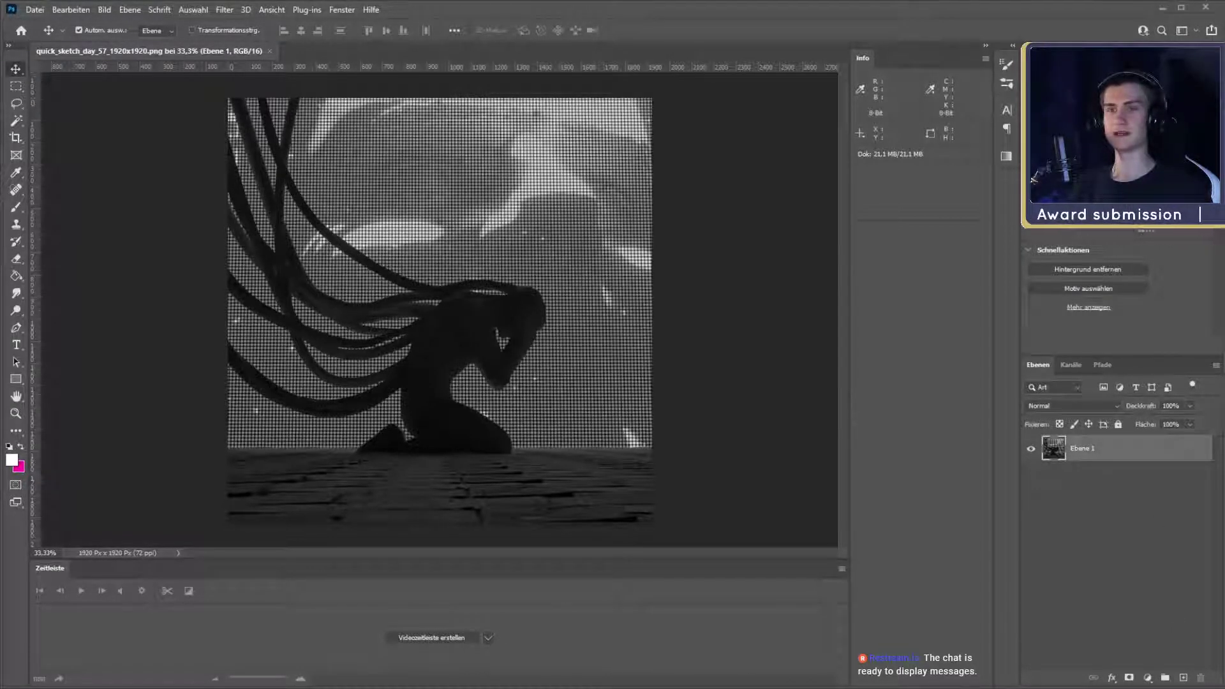
{"action": "left_click", "coordinate": [1125, 560]}
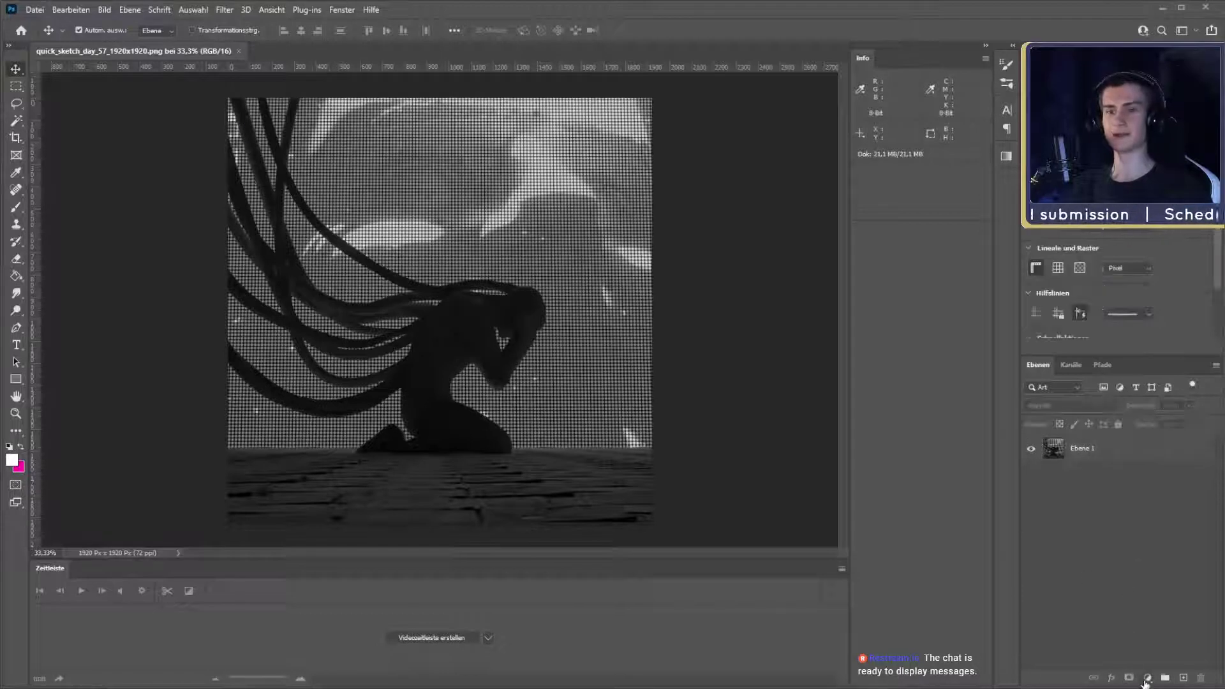
{"action": "left_click", "coordinate": [1147, 678]}
{"action": "left_click", "coordinate": [1178, 607]}
{"action": "left_click", "coordinate": [1054, 447]}
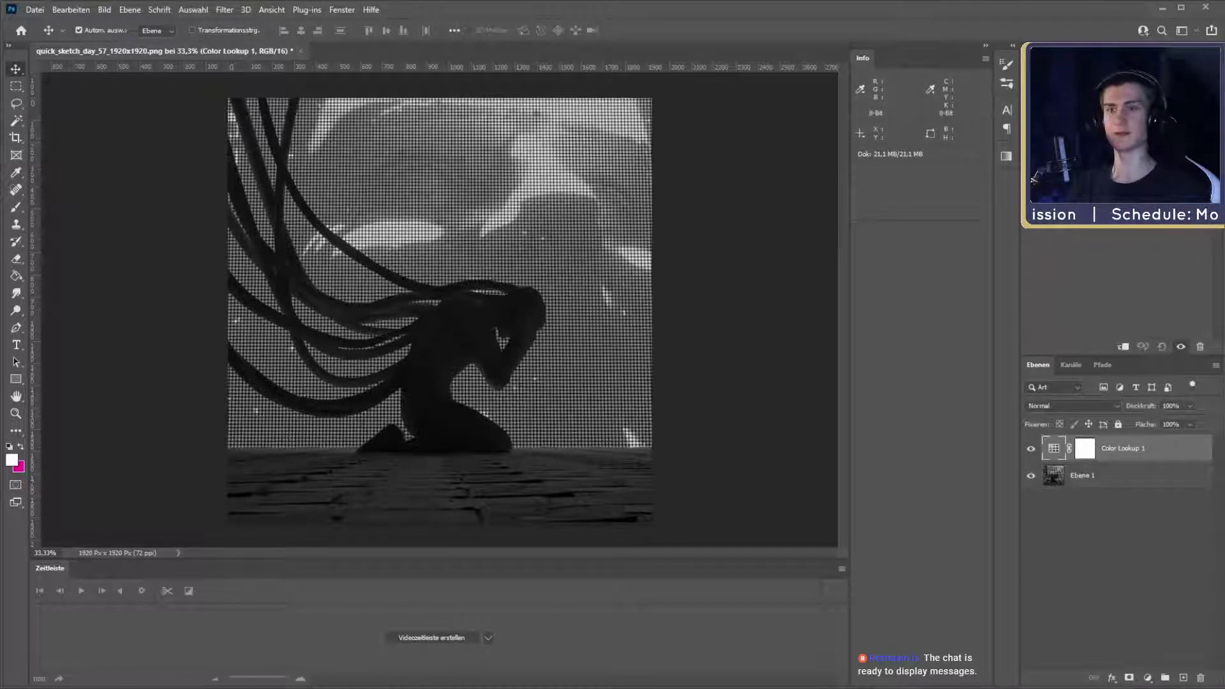
{"action": "left_click", "coordinate": [1161, 270]}
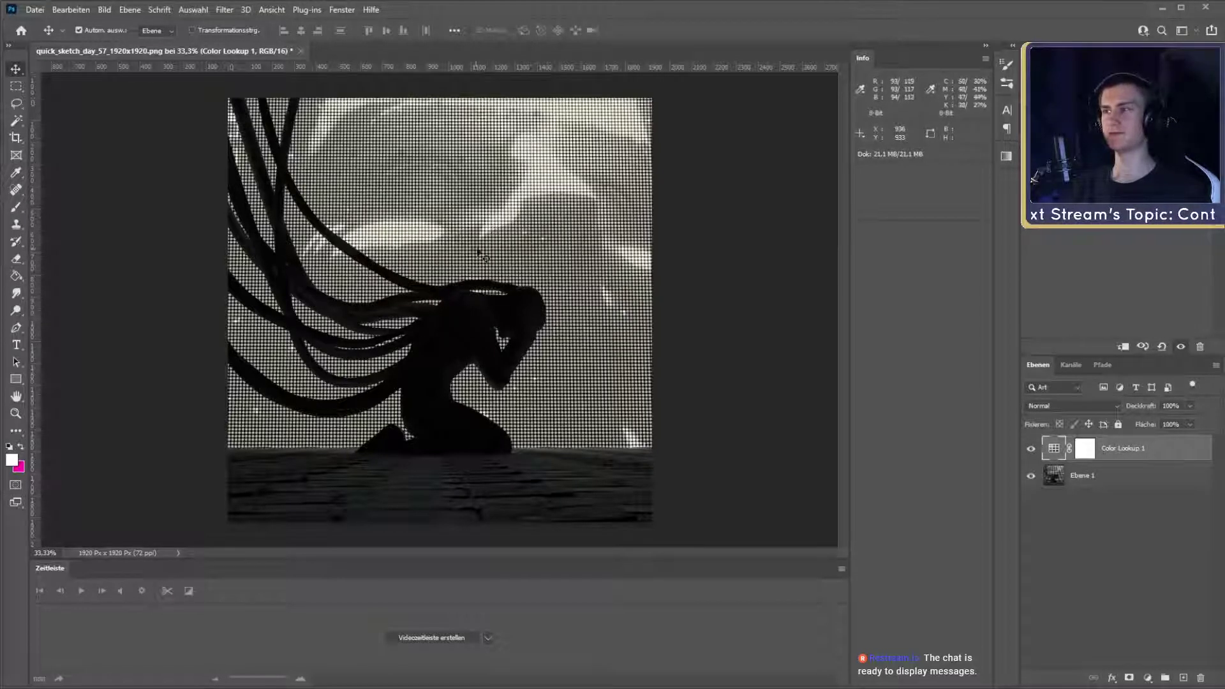
- Add a Brightness/Contrast (Helligkeit/Kontrast) adjustment layer above the Color Lookup layer
{"action": "left_click", "coordinate": [1053, 450], "text": "ctrl"}
{"action": "left_click", "coordinate": [1055, 453]}
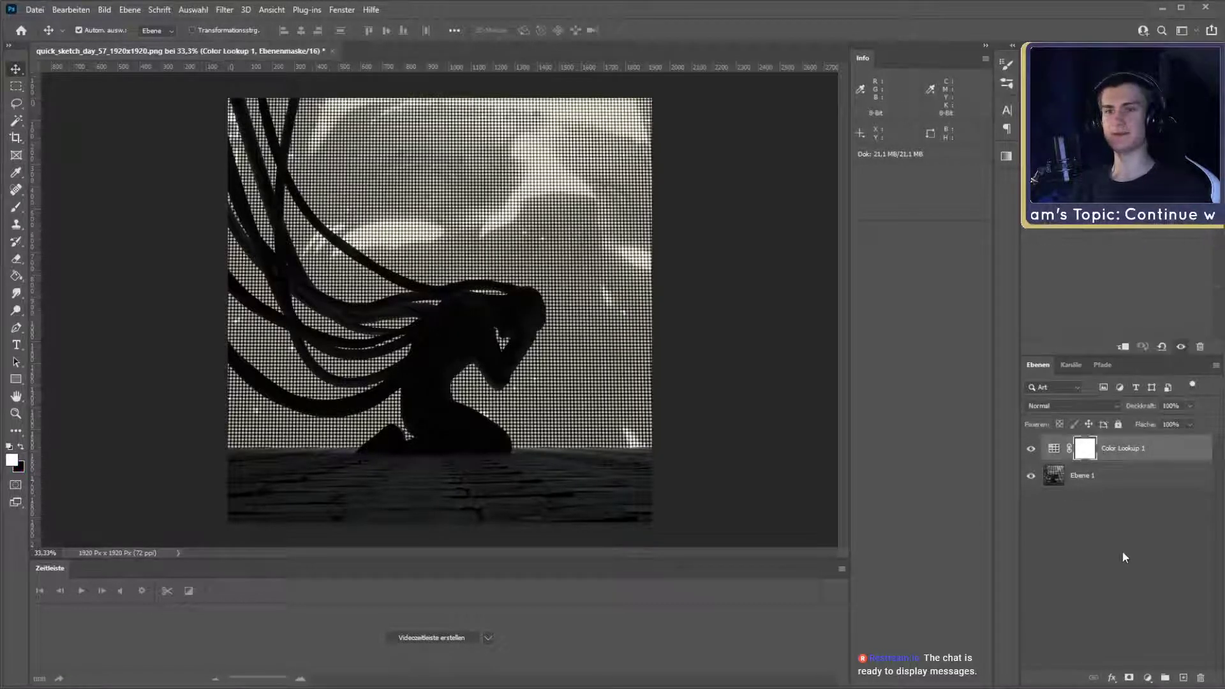
{"action": "left_click", "coordinate": [1123, 551]}
{"action": "left_click", "coordinate": [1116, 450]}
{"action": "left_click", "coordinate": [1148, 679]}
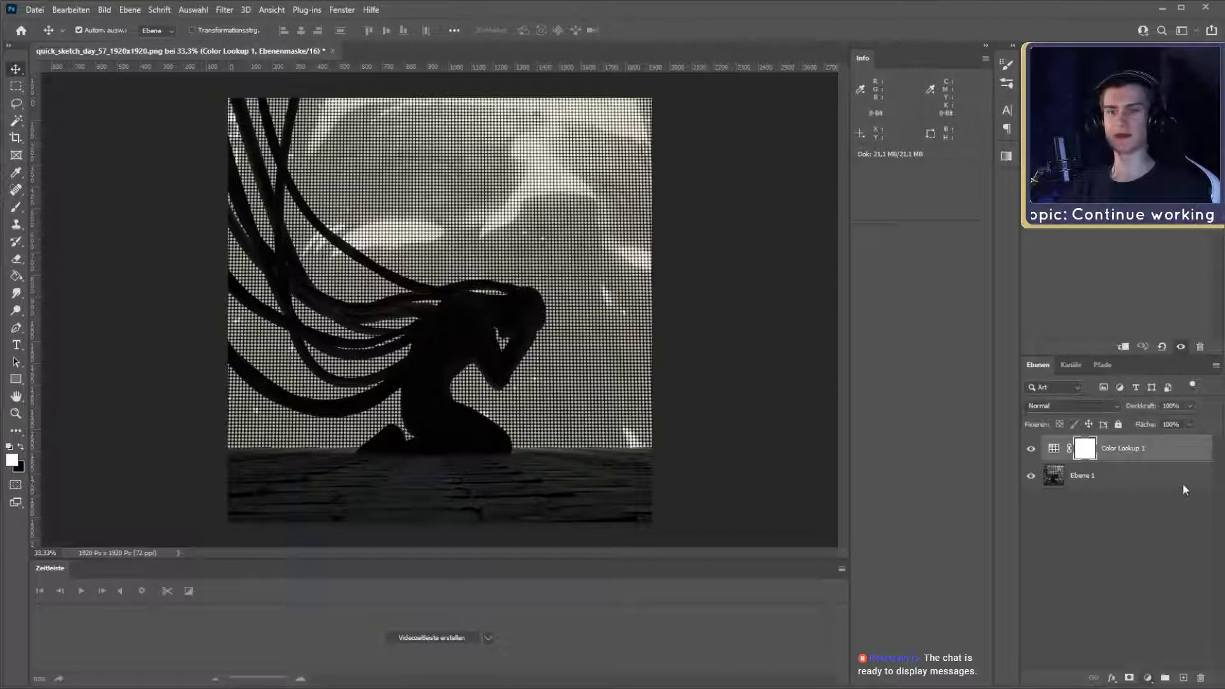
{"action": "left_click", "coordinate": [1182, 484]}
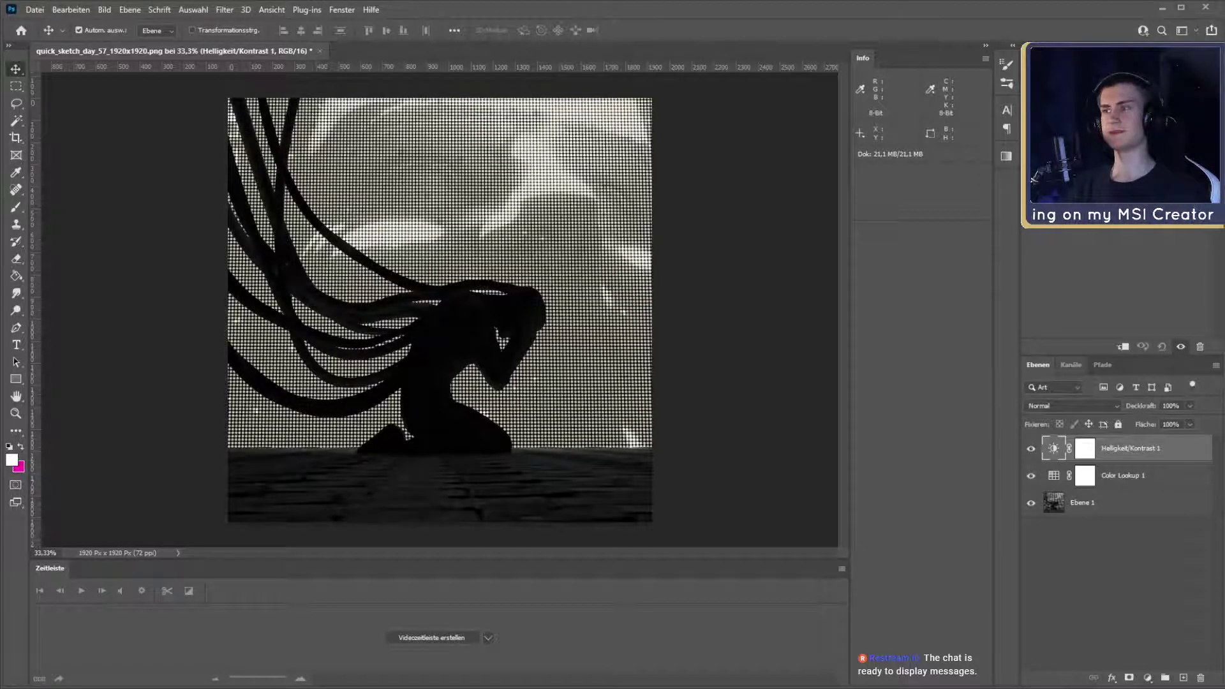
- Examine the graded image at several zoom levels to judge the contrast and the backdrop's dot grid
{"action": "key", "text": "z"}
{"action": "left_click_drag", "start_coordinate": [472, 338], "coordinate": [437, 321]}
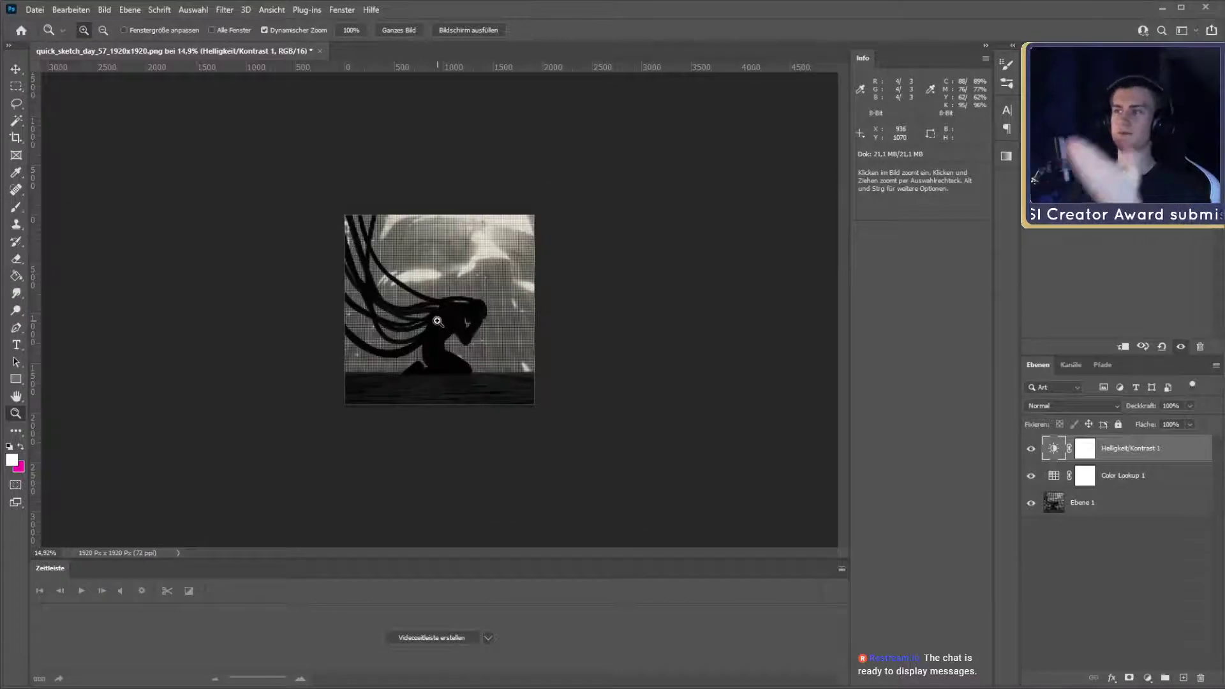
{"action": "left_click_drag", "start_coordinate": [438, 320], "coordinate": [497, 247]}
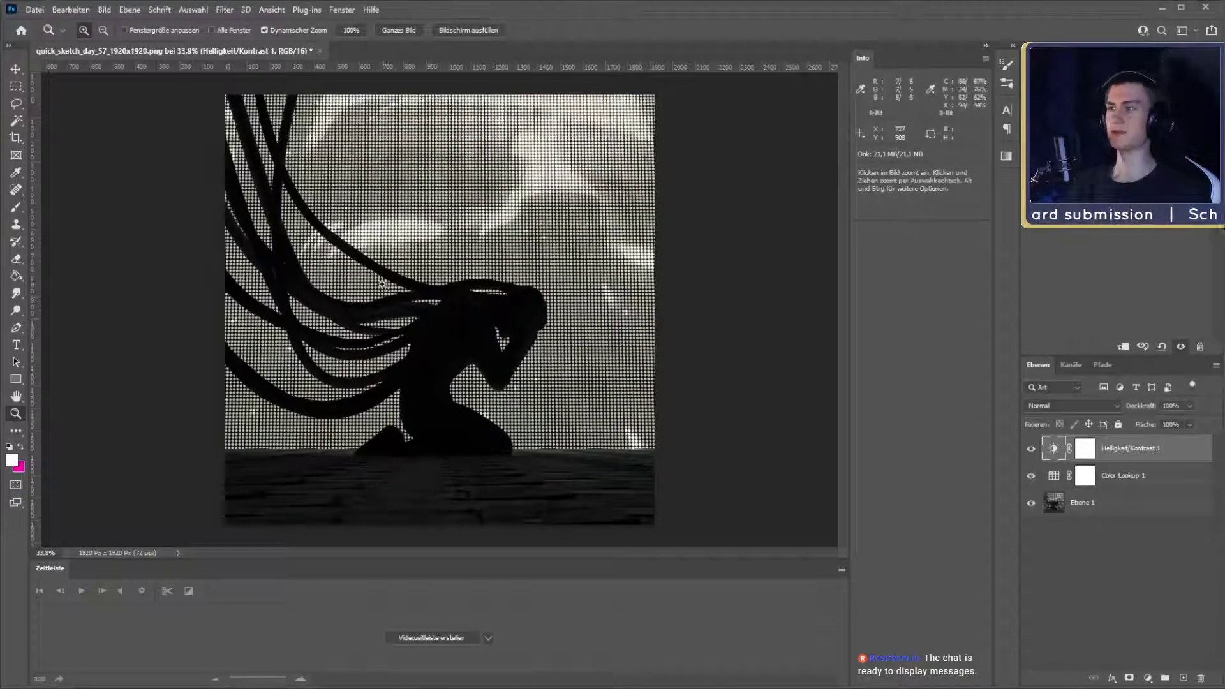
{"action": "mouse_move", "coordinate": [456, 306]}
{"action": "left_mouse_down"}
{"action": "mouse_move", "coordinate": [415, 305]}
{"action": "mouse_move", "coordinate": [435, 301]}
{"action": "left_mouse_up"}
{"action": "left_click", "coordinate": [17, 68]}
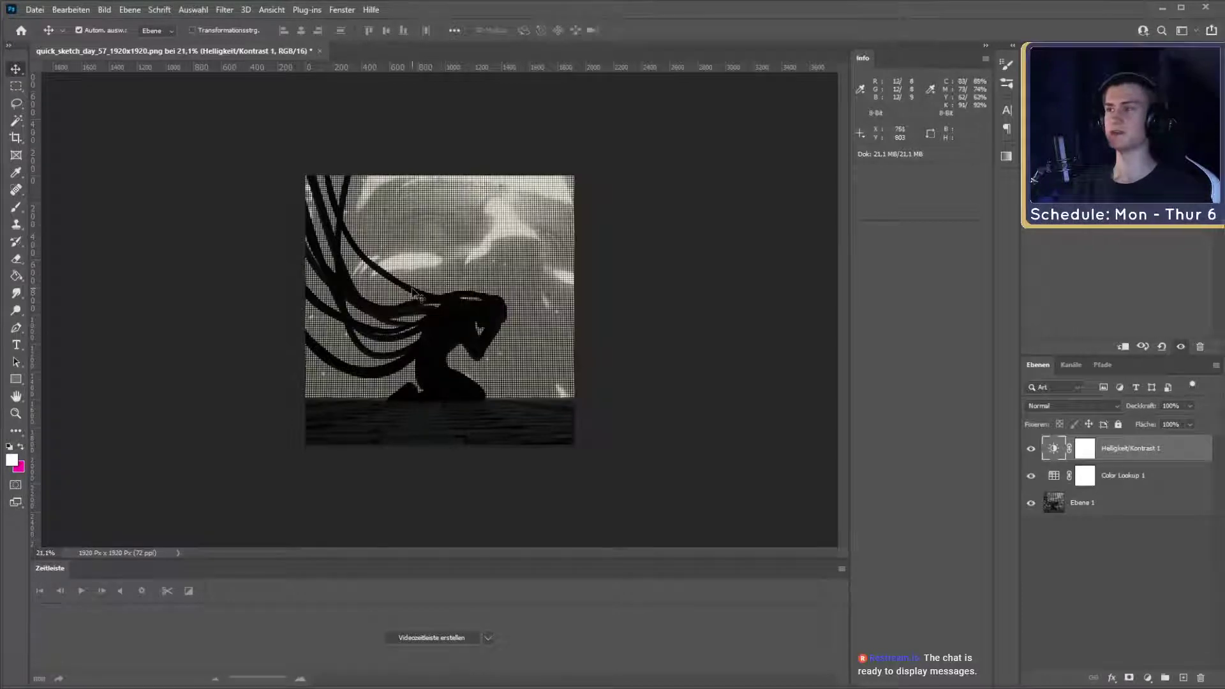
{"action": "key", "text": "z"}
{"action": "left_click_drag", "start_coordinate": [424, 321], "coordinate": [467, 326]}
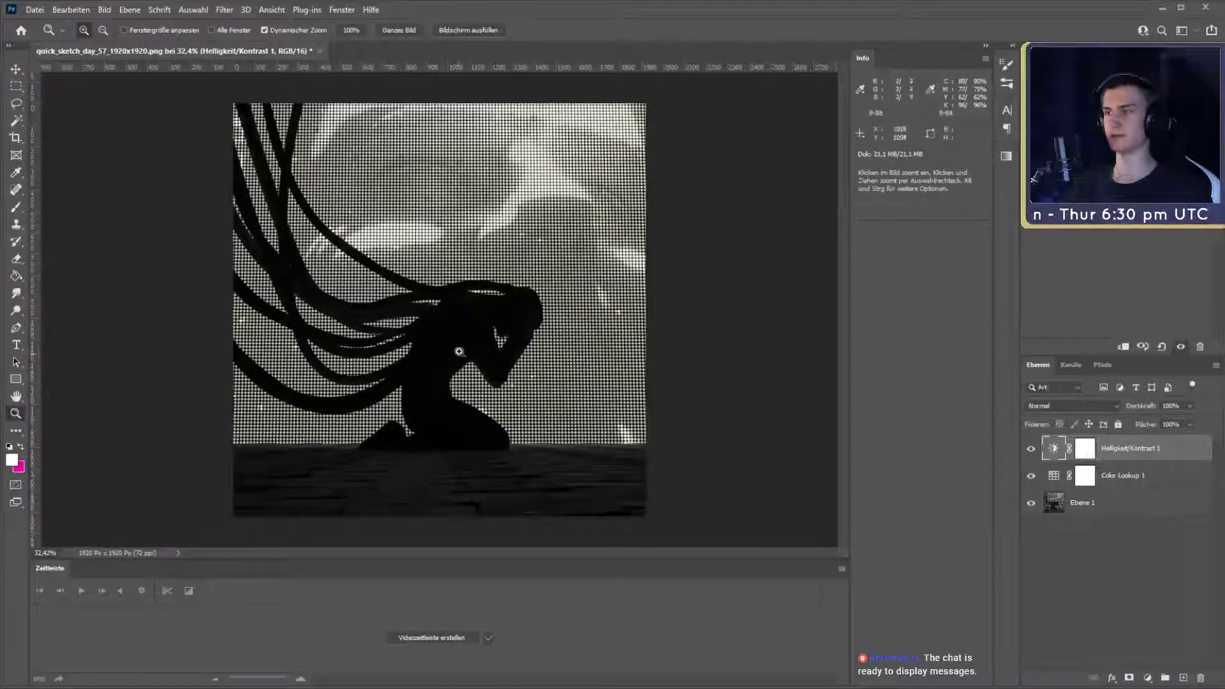
{"action": "left_click", "coordinate": [16, 68]}
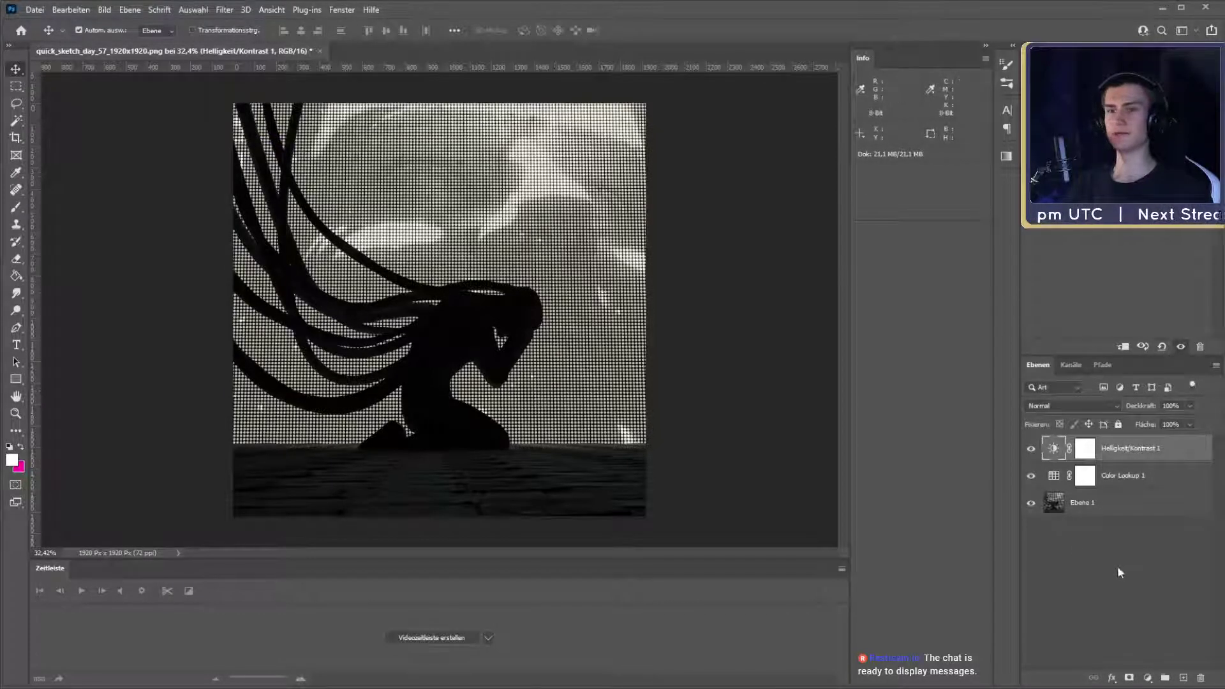
- Add an Exposure (Belichtung) adjustment layer on top of the stack and brighten the glowing backdrop with it
{"action": "left_click", "coordinate": [1128, 479]}
{"action": "left_click", "coordinate": [1133, 452]}
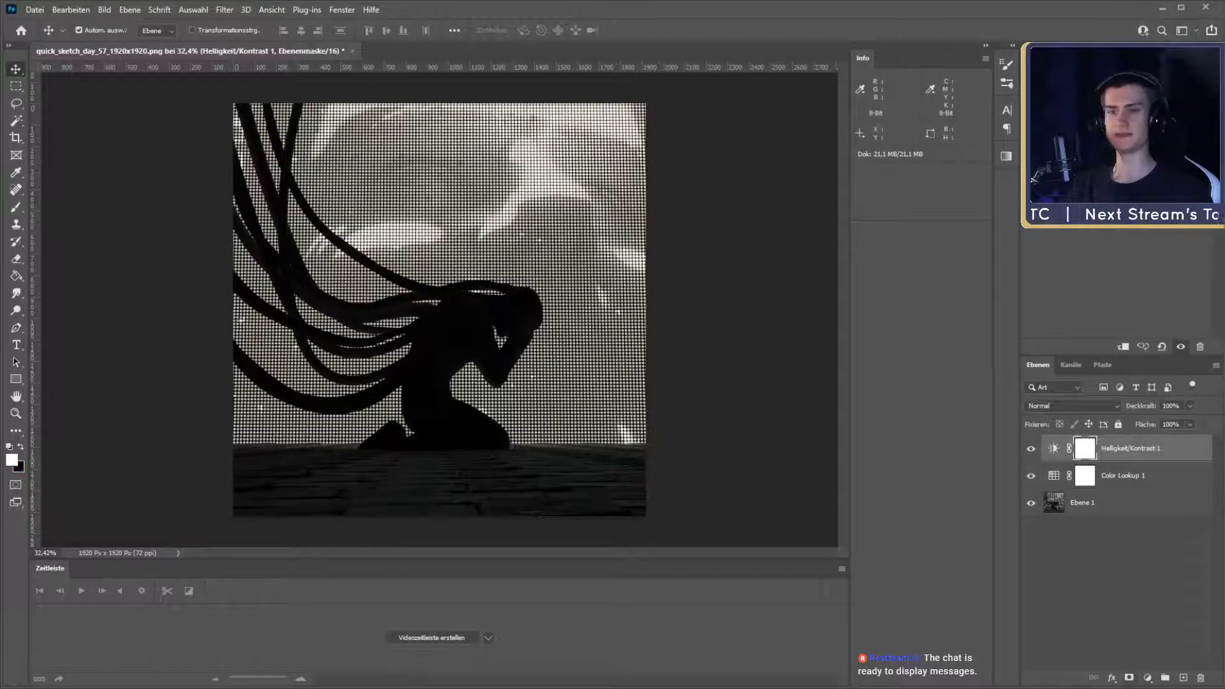
{"action": "left_click", "coordinate": [1177, 523]}
{"action": "left_click", "coordinate": [1053, 447]}
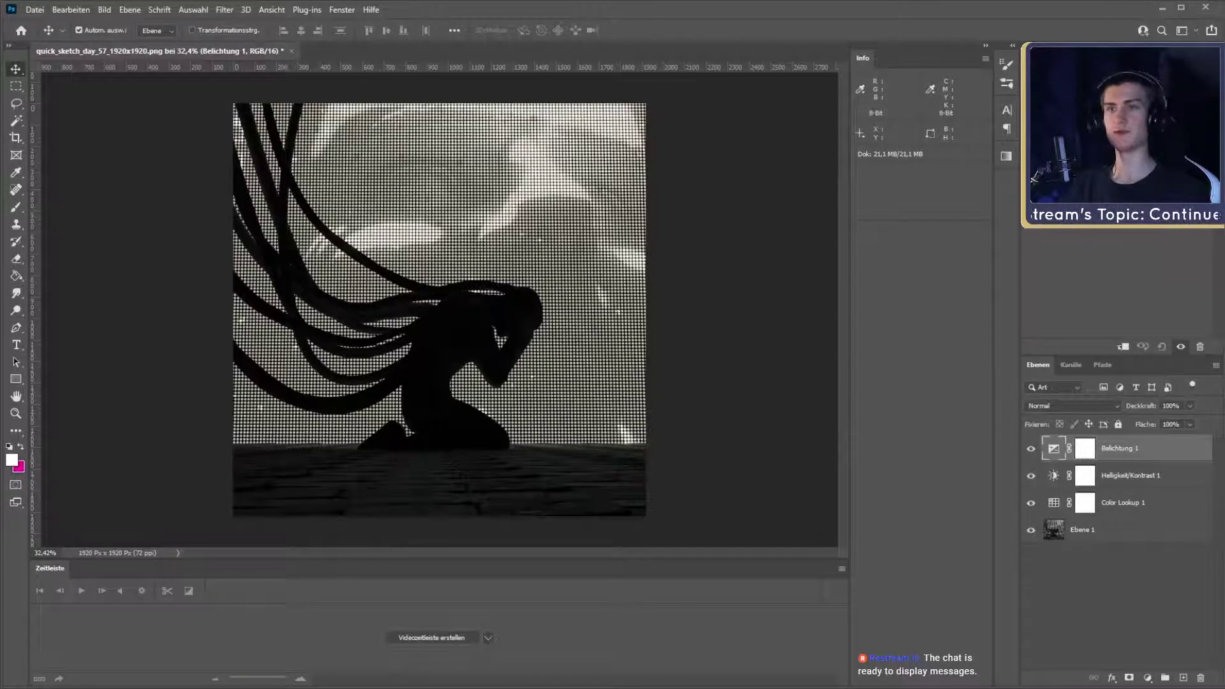
{"action": "left_click_drag", "start_coordinate": [1121, 119], "coordinate": [1126, 119]}
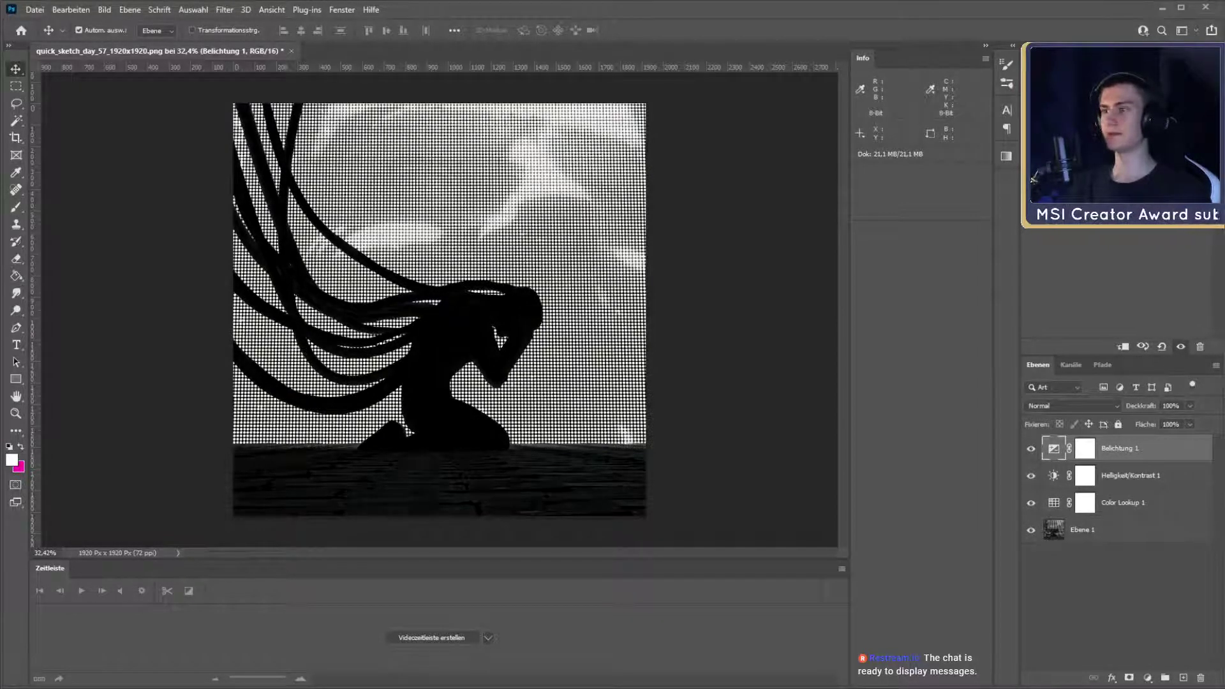
- Inspect the brightened backdrop and silhouette from a smaller and a larger view of the image
{"action": "key", "text": "z"}
{"action": "left_click_drag", "start_coordinate": [634, 310], "coordinate": [532, 314]}
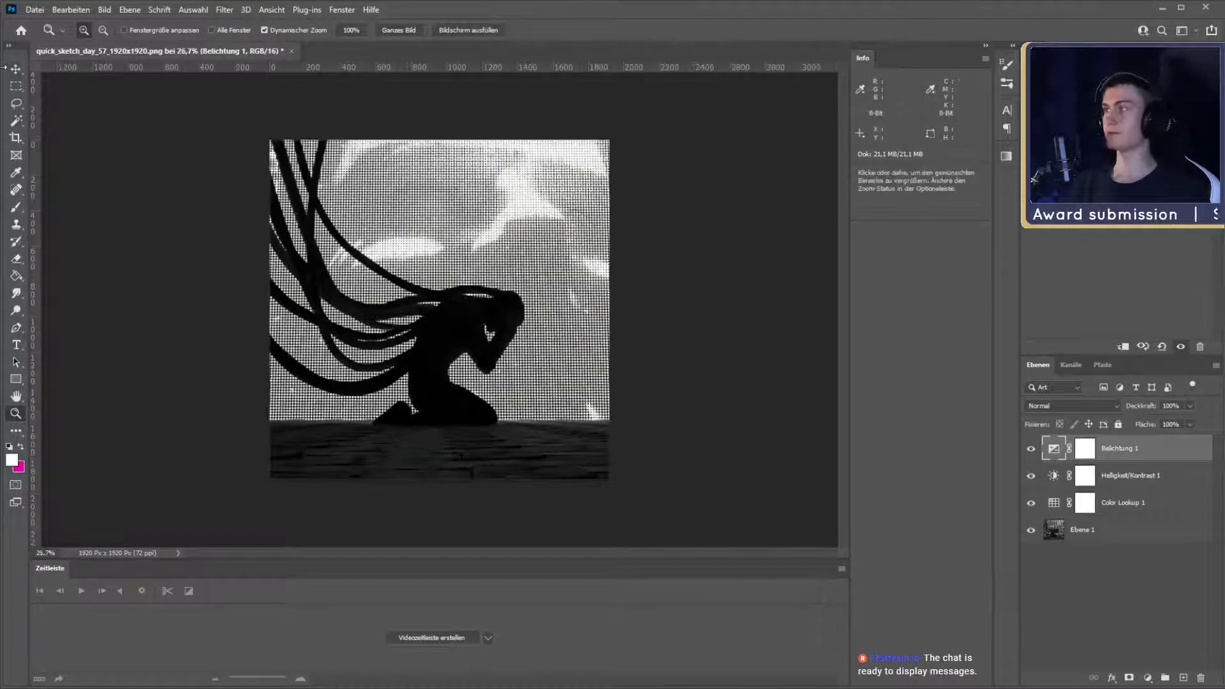
{"action": "left_click", "coordinate": [16, 70]}
{"action": "left_click", "coordinate": [1136, 606]}
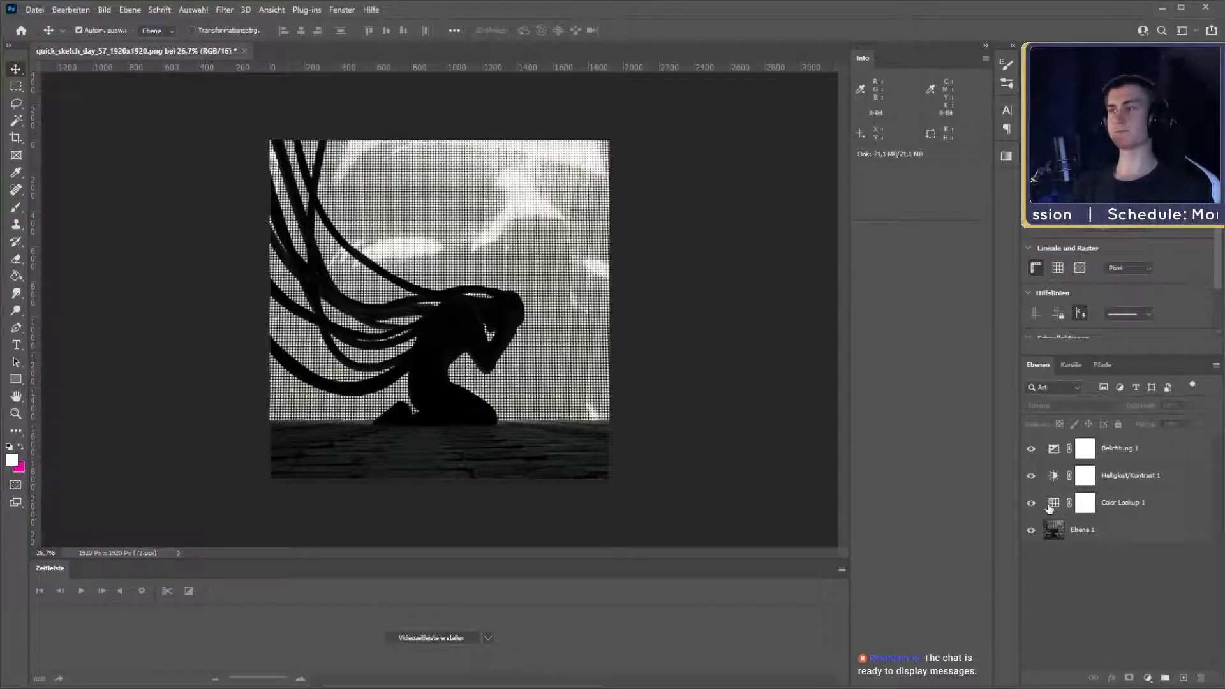
{"action": "key", "text": "z"}
{"action": "mouse_move", "coordinate": [547, 375]}
{"action": "left_mouse_down"}
{"action": "mouse_move", "coordinate": [465, 377]}
{"action": "mouse_move", "coordinate": [525, 372]}
{"action": "left_mouse_up"}
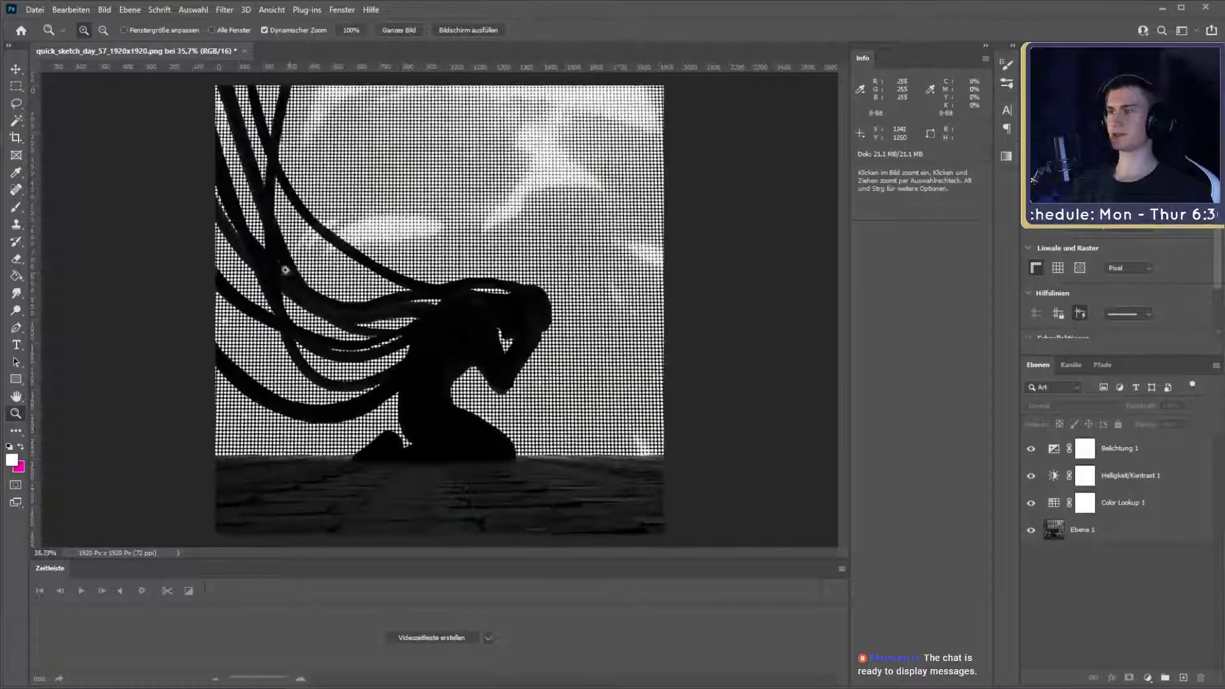
{"action": "left_click", "coordinate": [16, 73]}
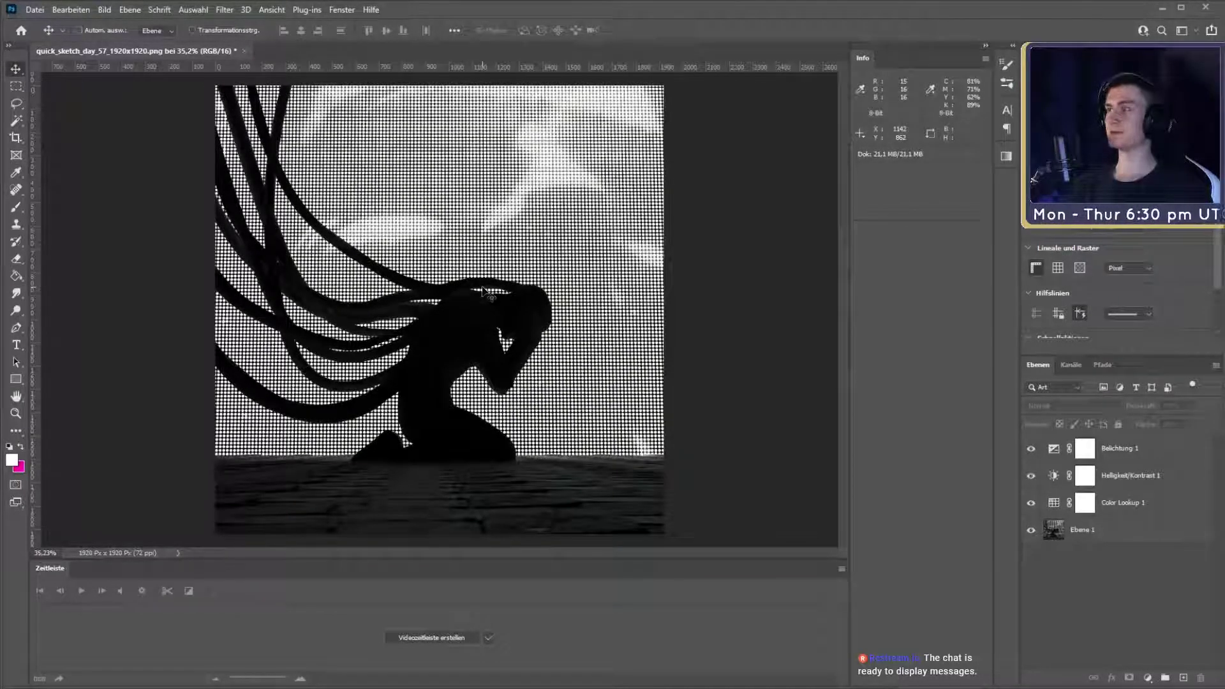
- Save the layered image as quick_sketch_day_57_1920x1920.psd
{"action": "key", "text": "ctrl"}
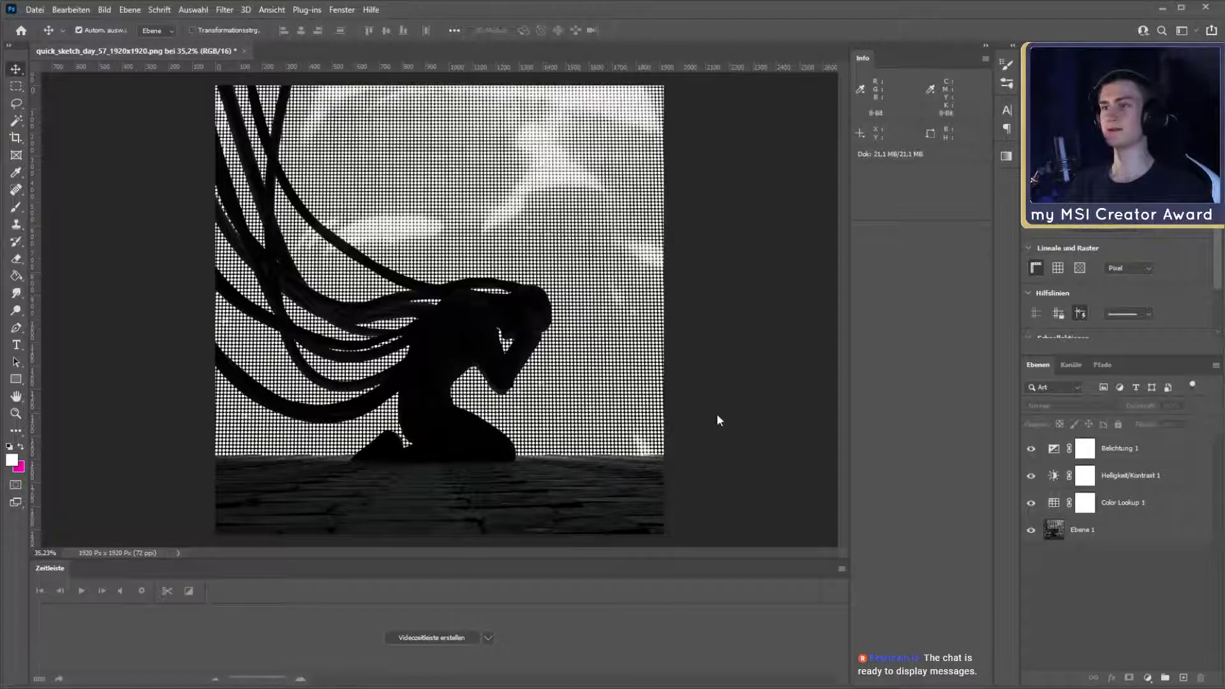
{"action": "left_click_drag", "start_coordinate": [664, 360], "coordinate": [518, 166]}
{"action": "key", "text": "Return"}
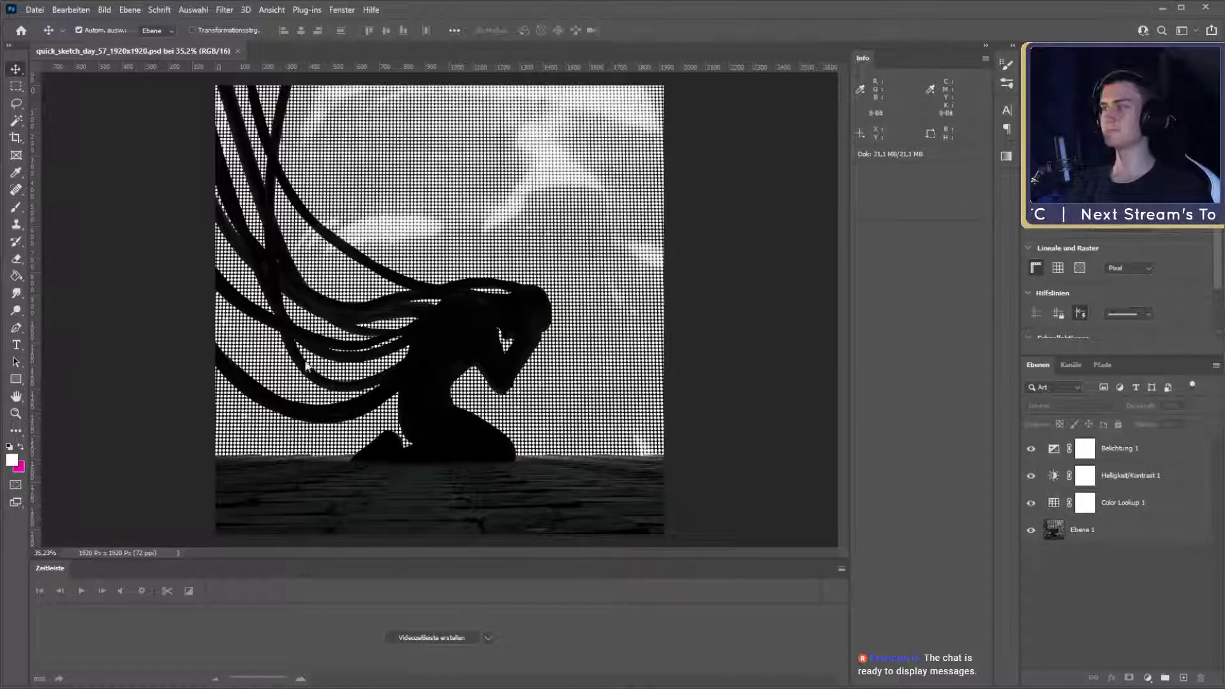
{"action": "key", "text": "ctrl"}
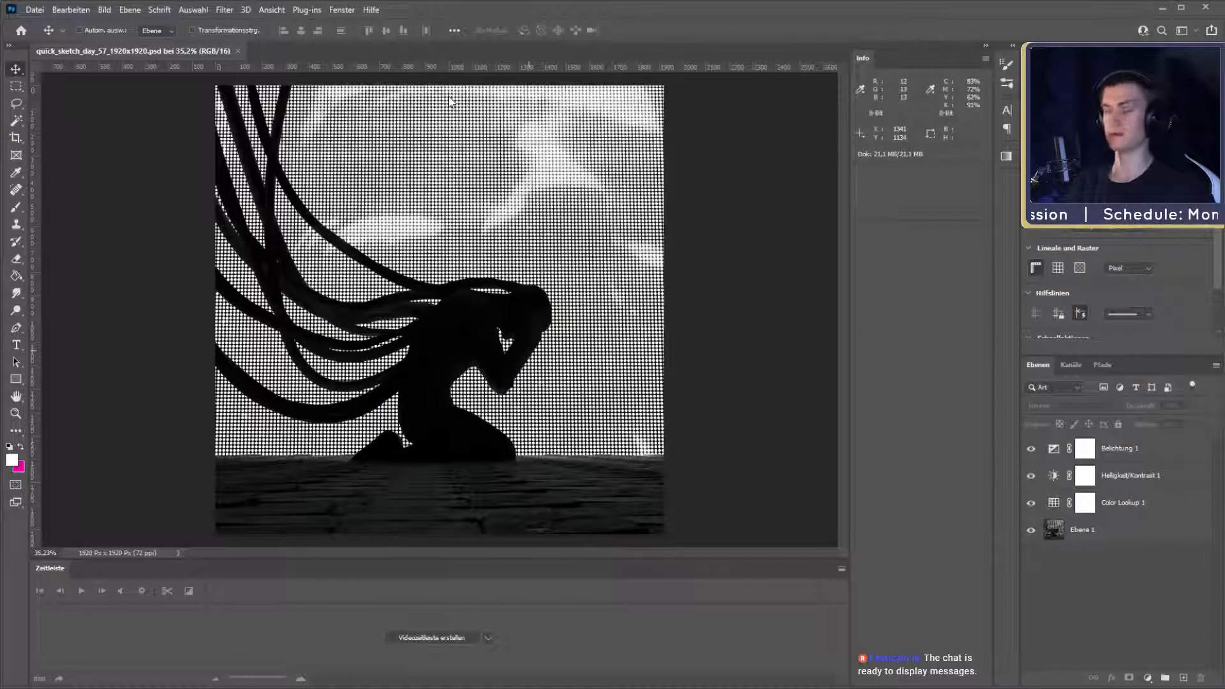
{"action": "key", "text": "ctrl"}
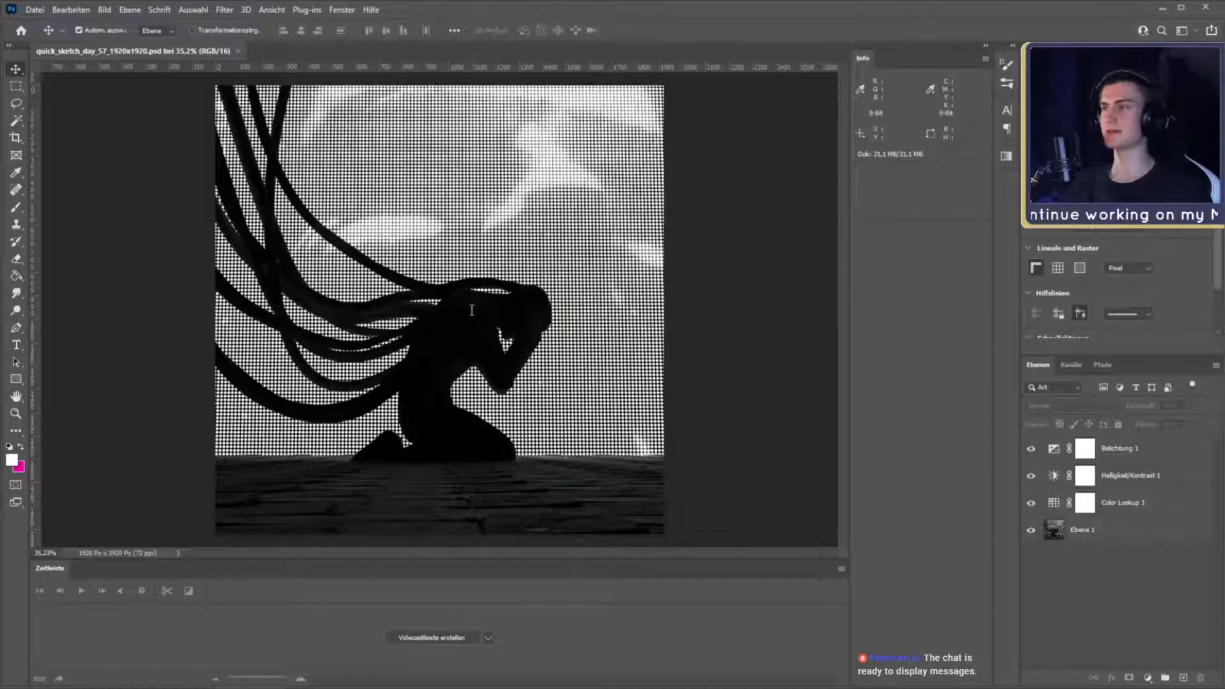
{"action": "left_click", "coordinate": [626, 64]}
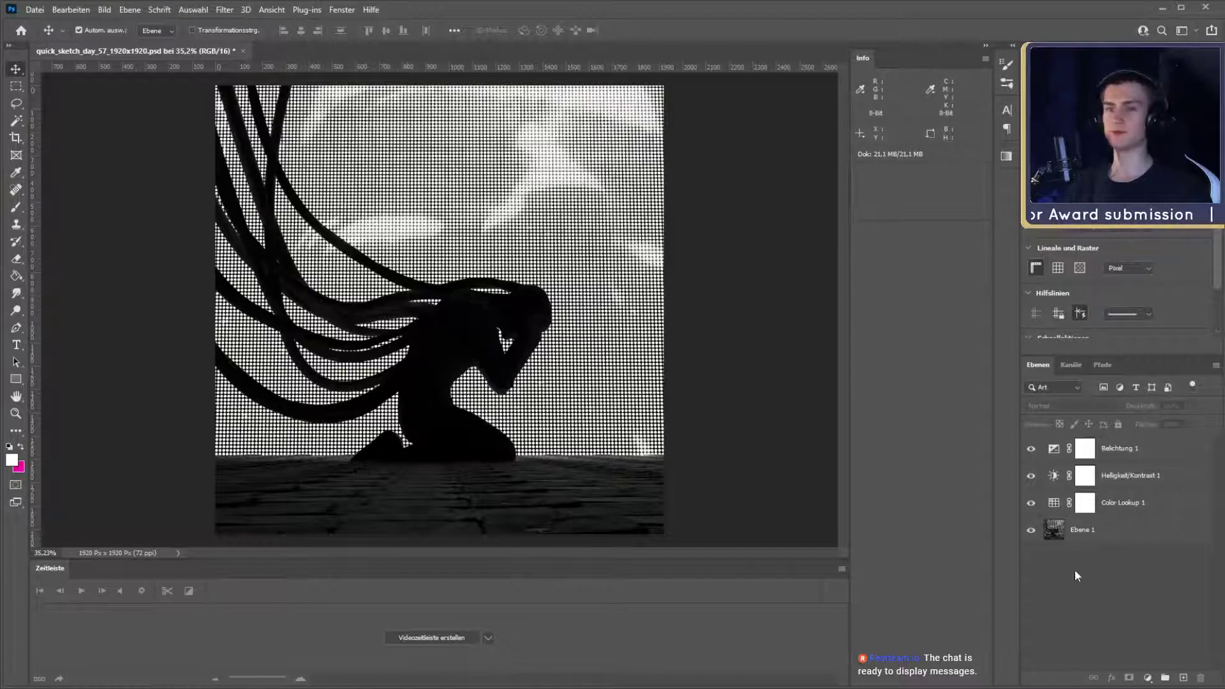
- Review the layer stack by selecting each layer from Ebene 1 up to Belichtung 1, and clear the selection
{"action": "left_click", "coordinate": [1110, 530]}
{"action": "left_click", "coordinate": [1122, 504]}
{"action": "left_click", "coordinate": [1137, 476]}
{"action": "left_click", "coordinate": [1126, 449]}
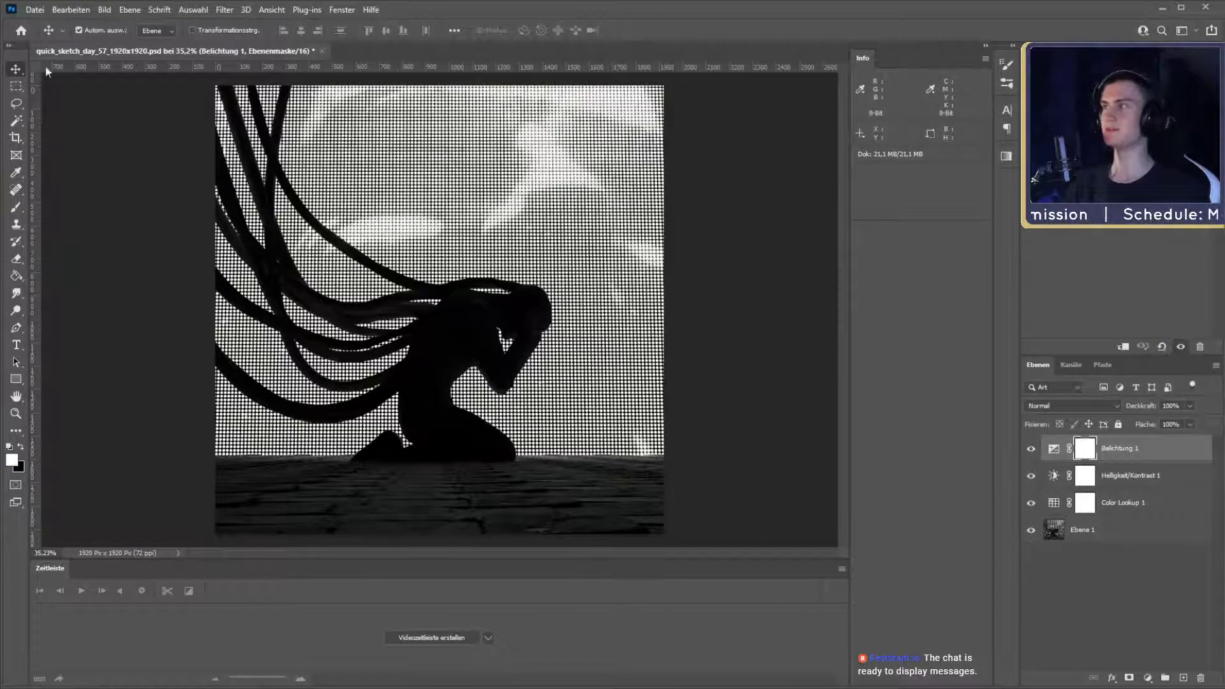
{"action": "left_click", "coordinate": [1062, 561]}
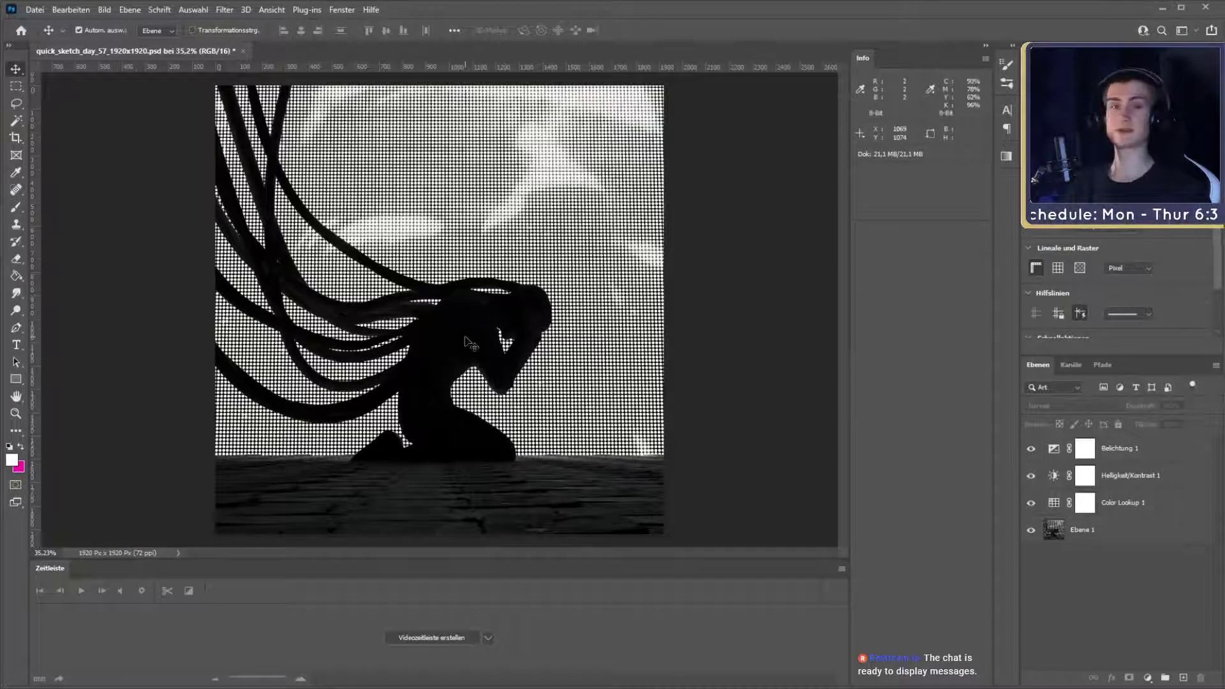
- Save the PSD document again and minimize the program window
{"action": "key", "text": "ctrl+s"}
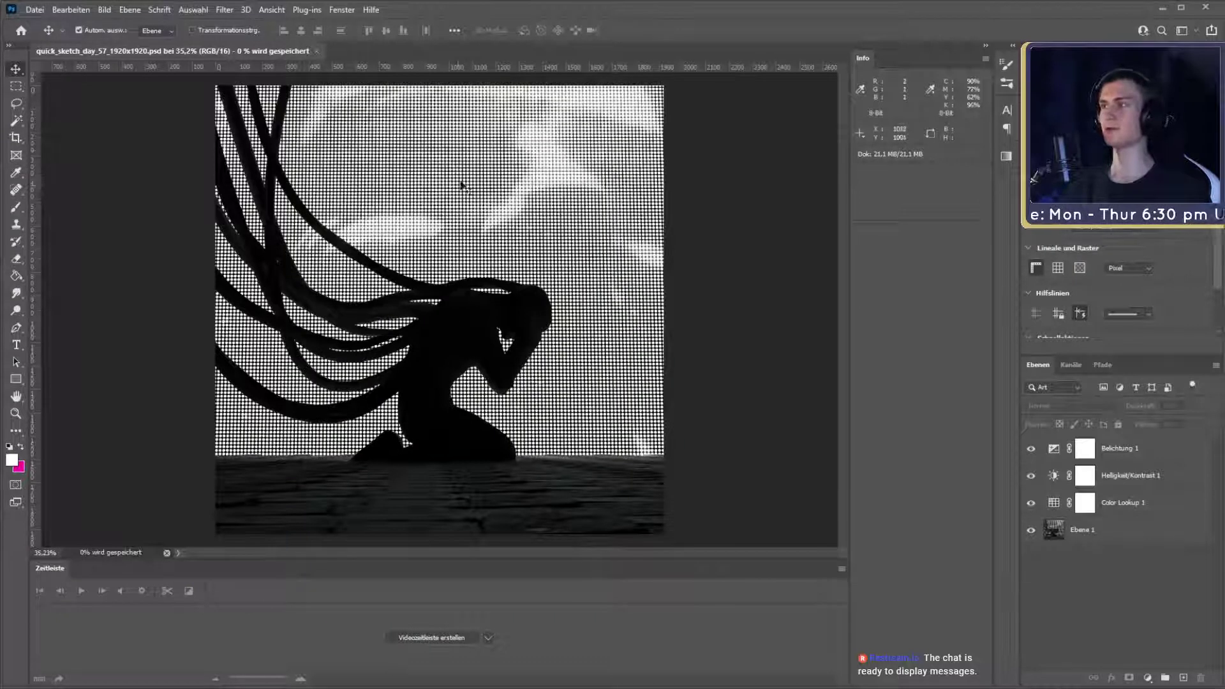
{"action": "left_click", "coordinate": [1165, 10]}
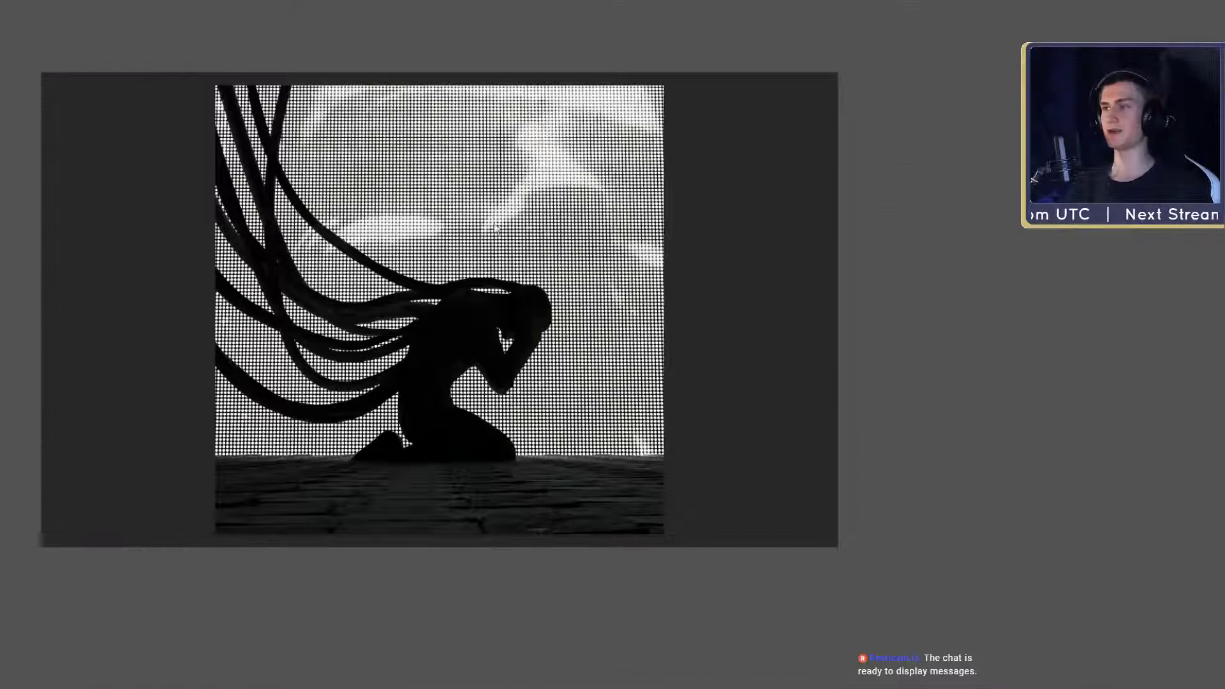
- Switch to Blender and save the scene file quick_sketch_day_57.blend
{"action": "left_click", "coordinate": [548, 673]}
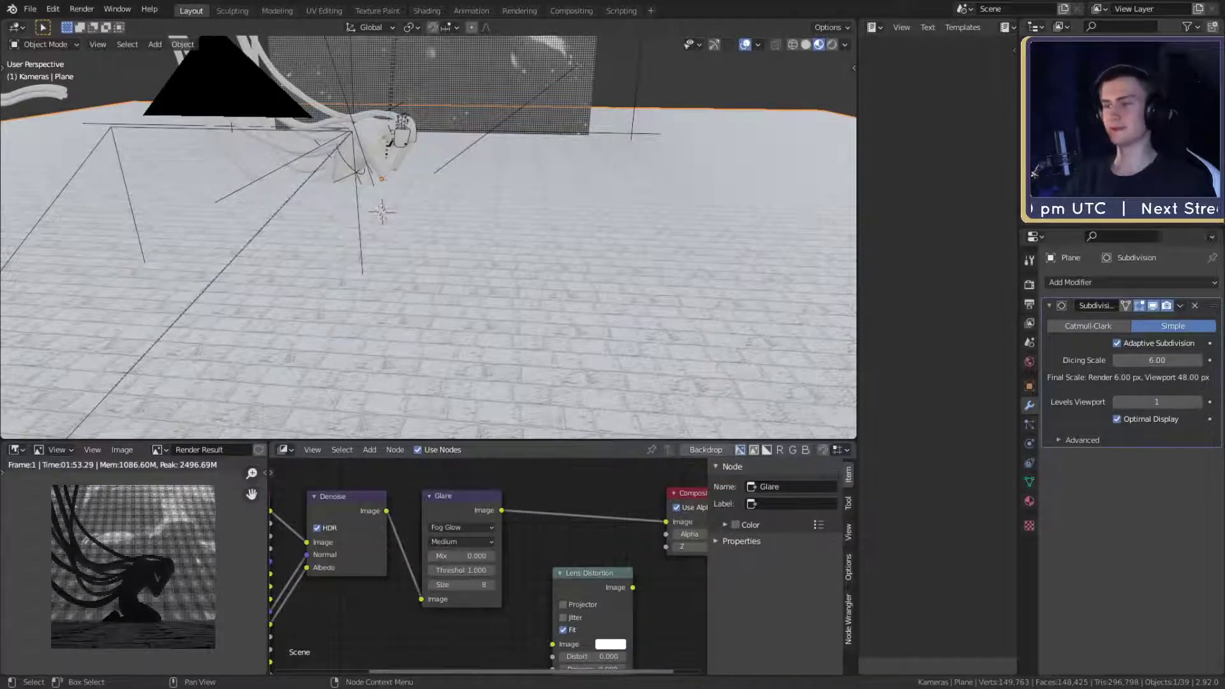
{"action": "left_click", "coordinate": [30, 9]}
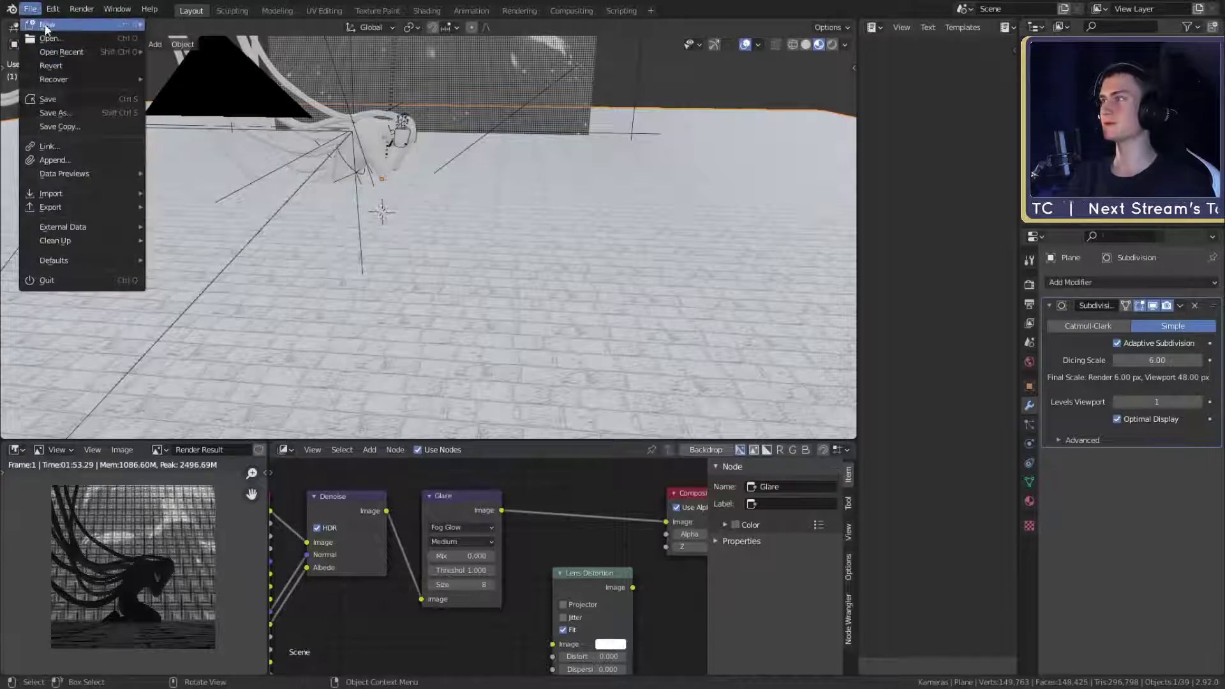
{"action": "left_click", "coordinate": [51, 99]}
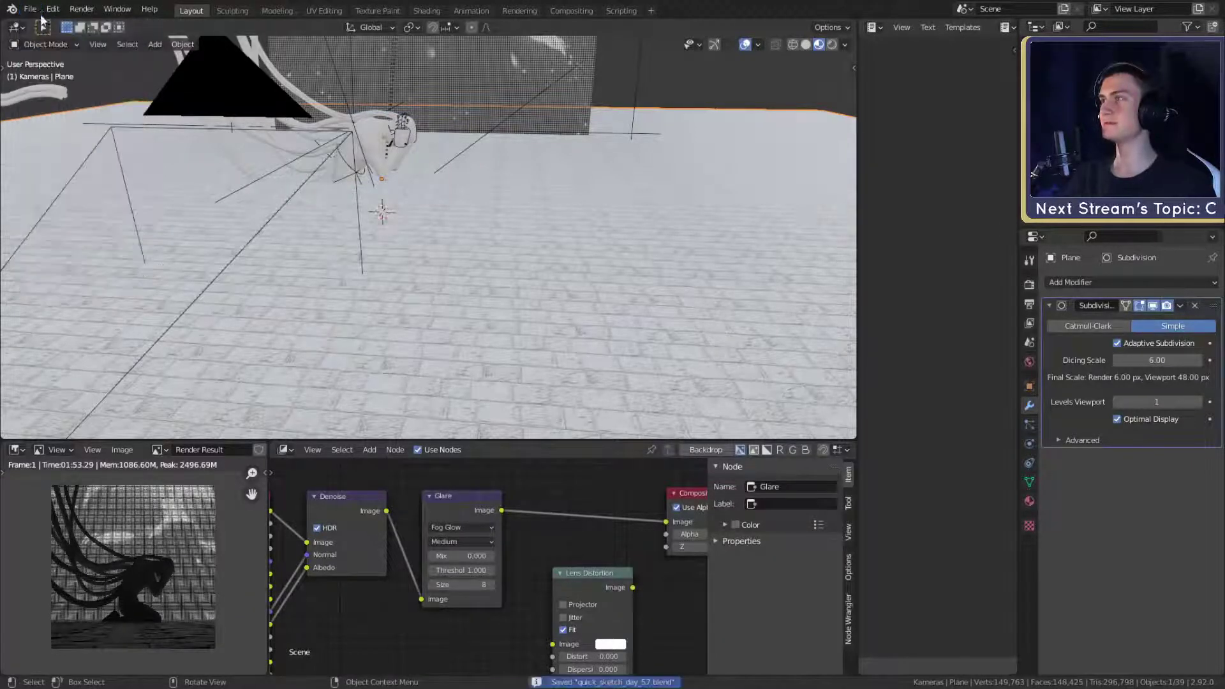
- Open the recent file msi_creator_award_submission_v1a.blend
{"action": "left_click", "coordinate": [32, 10]}
{"action": "mouse_move", "coordinate": [60, 54]}
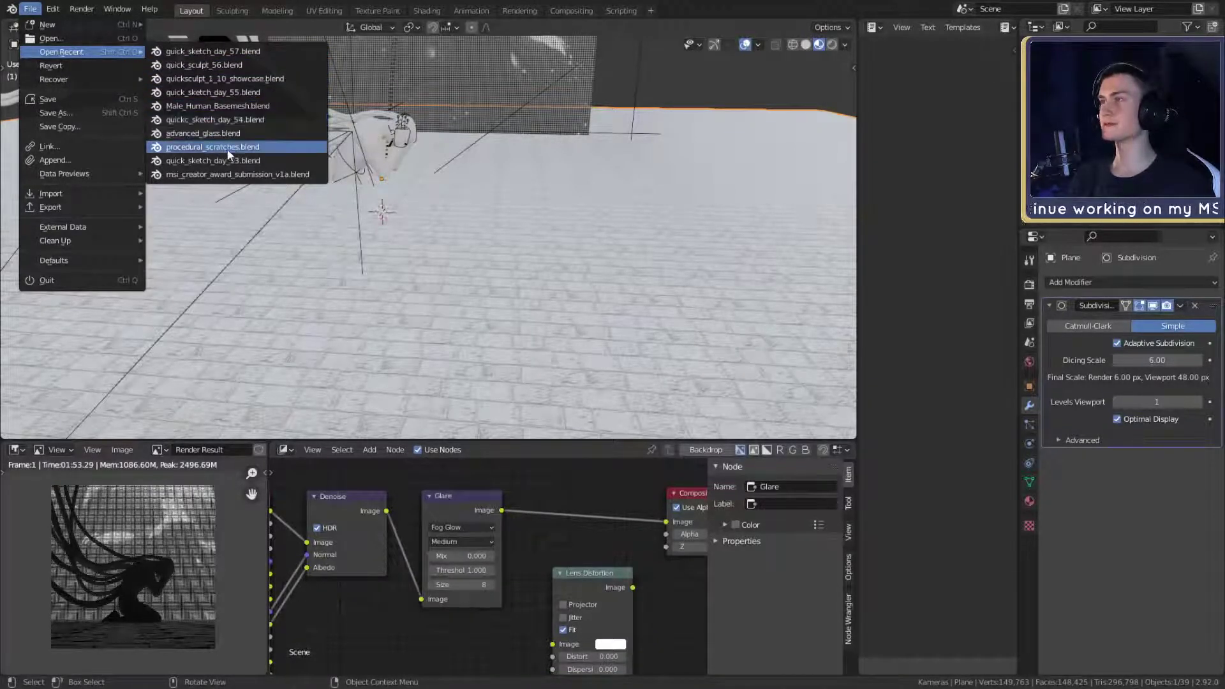
{"action": "left_click", "coordinate": [262, 177]}
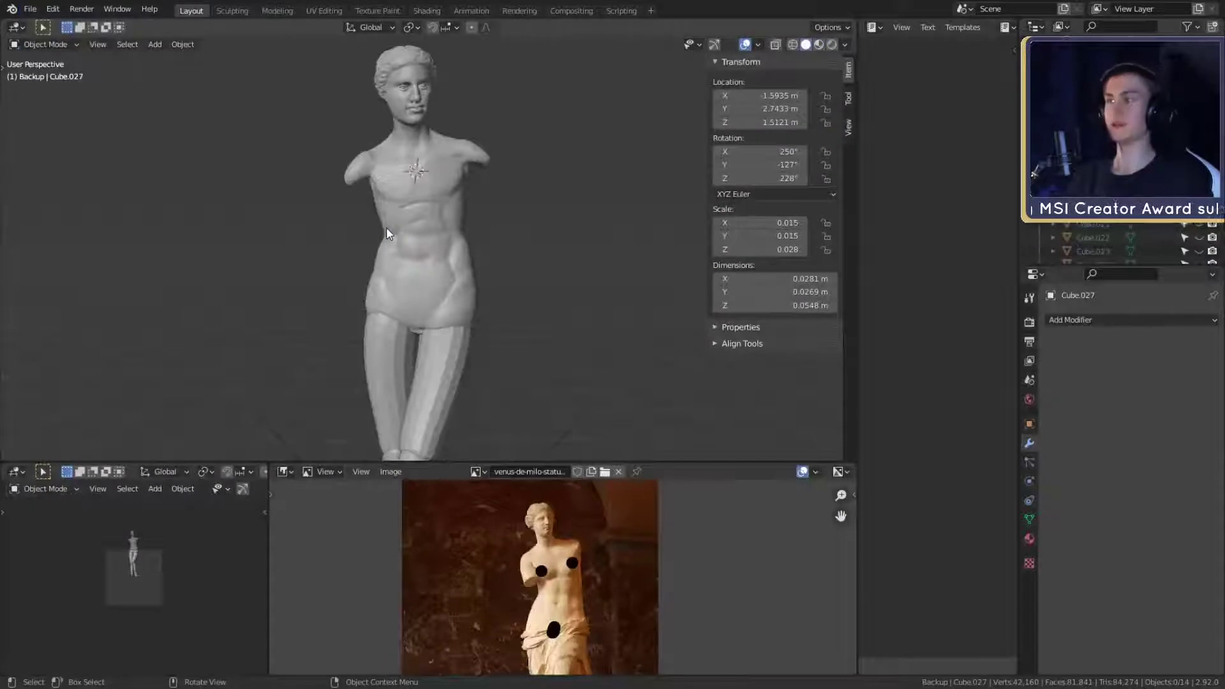
- Examine the armless statue model as a whole alongside the complete Venus de Milo reference image
{"action": "scroll", "coordinate": [385, 227], "scroll_direction": "down", "scroll_amount": 4}
{"action": "middle_click_drag", "start_coordinate": [404, 239], "coordinate": [511, 303]}
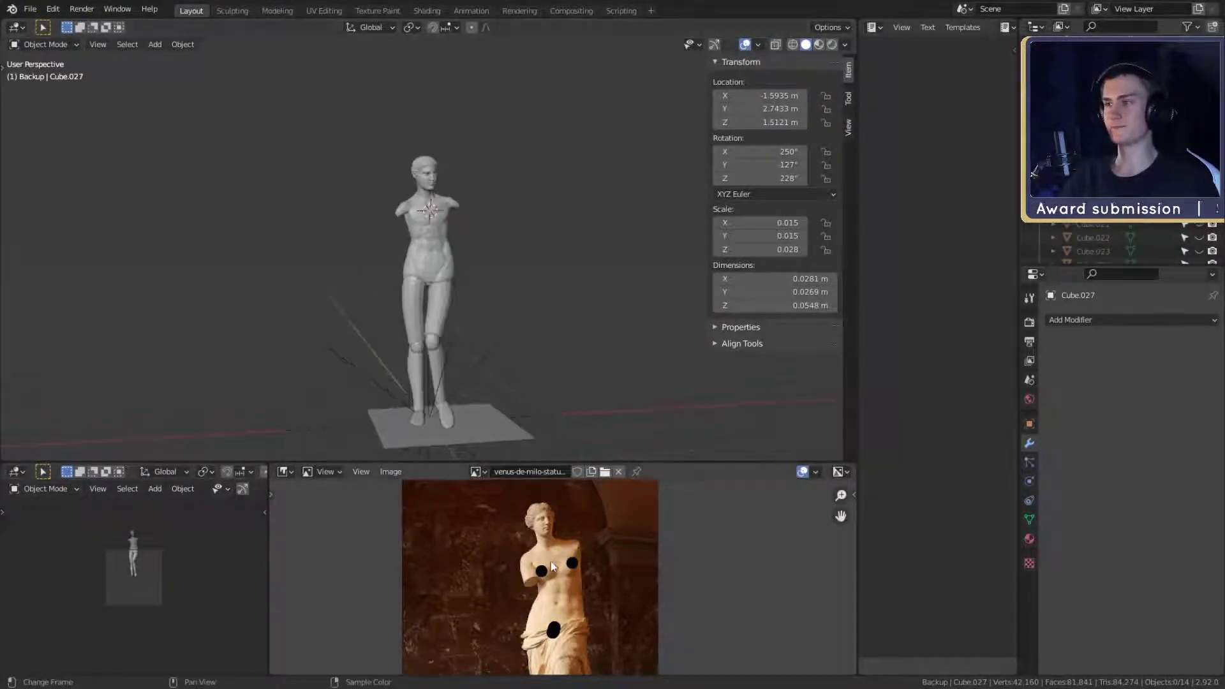
{"action": "scroll", "coordinate": [579, 581], "scroll_direction": "down", "scroll_amount": 3}
{"action": "scroll", "coordinate": [582, 583], "scroll_direction": "up", "scroll_amount": 1}
{"action": "scroll", "coordinate": [583, 585], "scroll_direction": "down", "scroll_amount": 1}
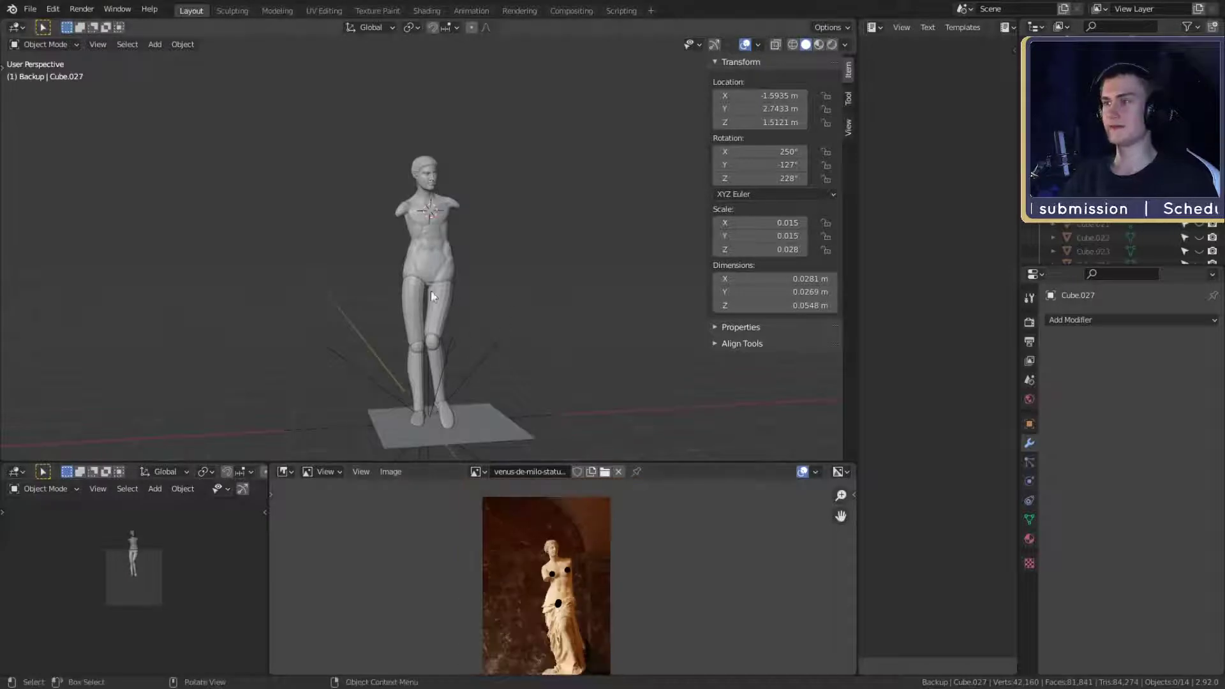
{"action": "scroll", "coordinate": [446, 287], "scroll_direction": "up", "scroll_amount": 4}
{"action": "middle_click_drag", "start_coordinate": [510, 281], "coordinate": [449, 300]}
{"action": "scroll", "coordinate": [582, 306], "scroll_direction": "down", "scroll_amount": 3}
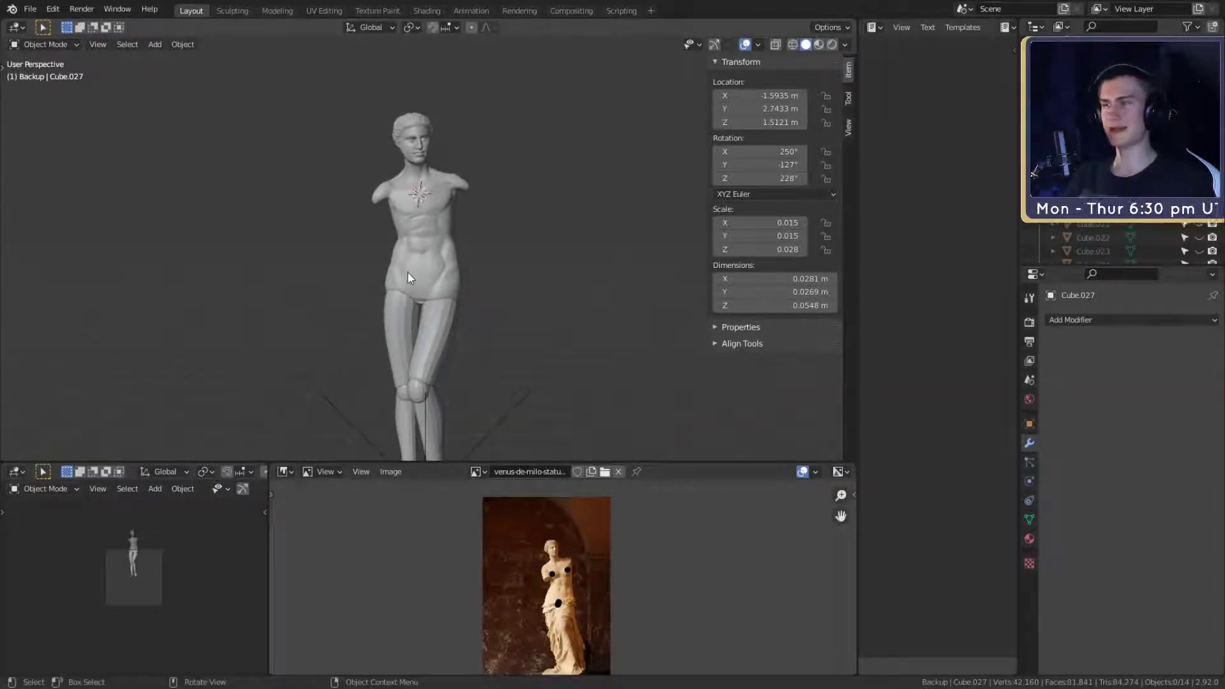
- Select the statue's torso, clear the selection, and examine the figure's proportions from head to pedestal
{"action": "left_click", "coordinate": [427, 244]}
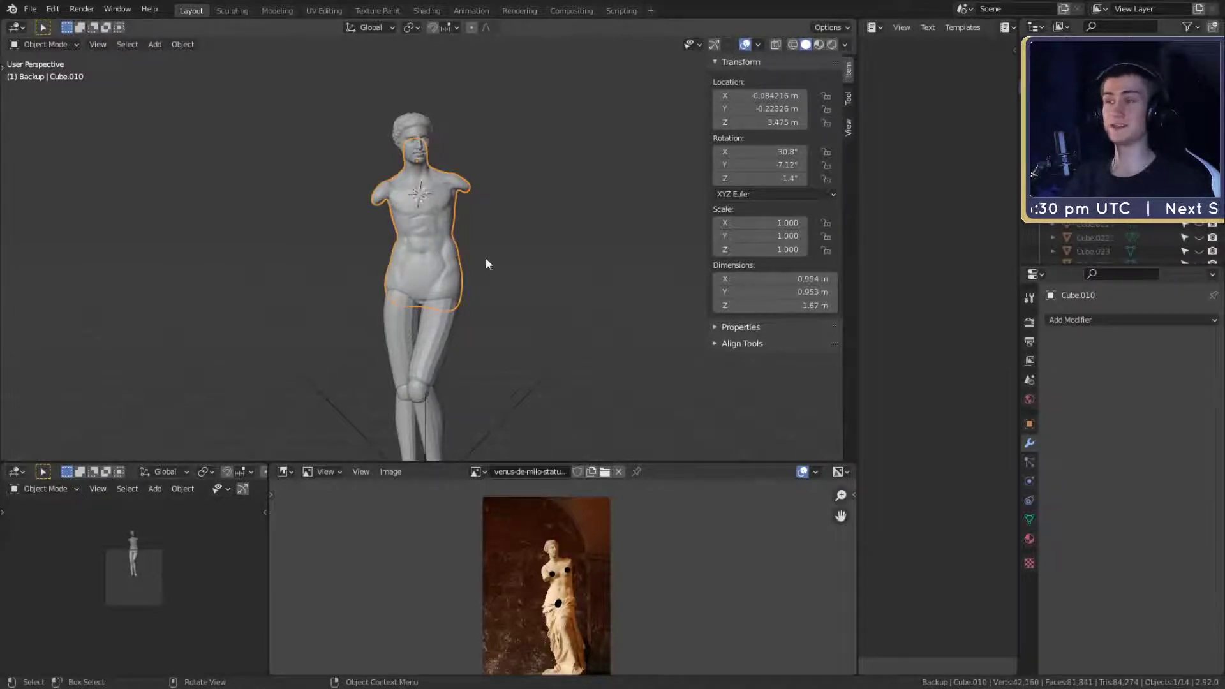
{"action": "left_click", "coordinate": [494, 243]}
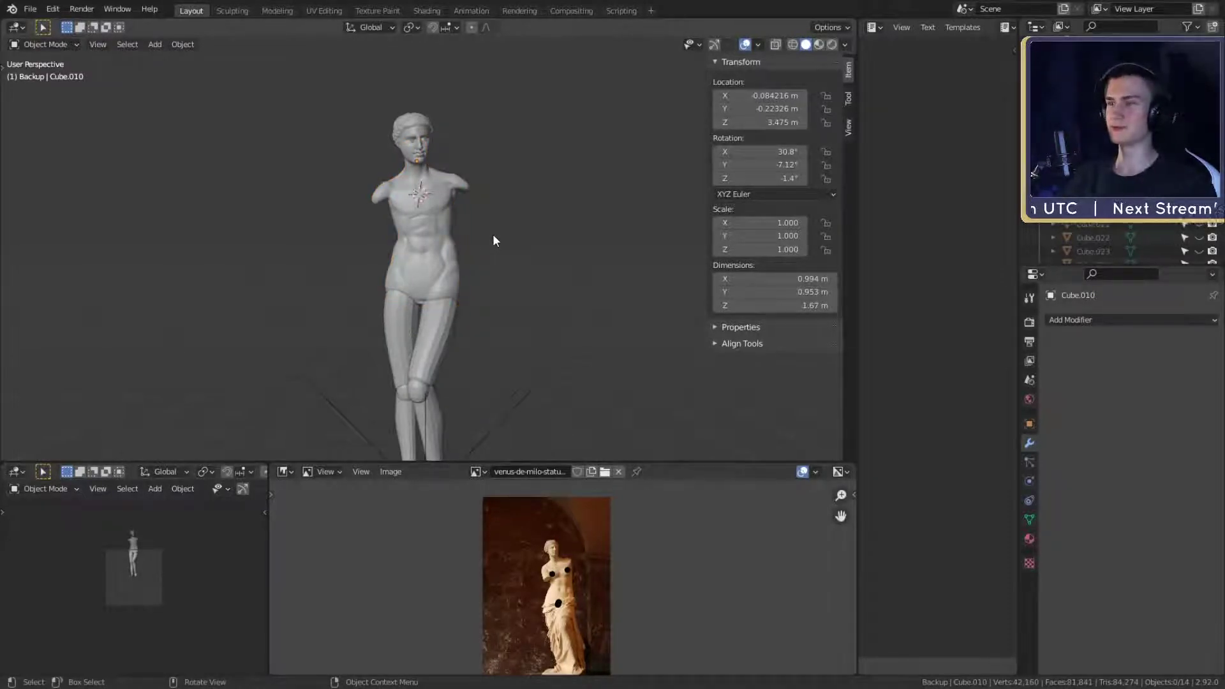
{"action": "scroll", "coordinate": [462, 336], "scroll_direction": "down", "scroll_amount": 4}
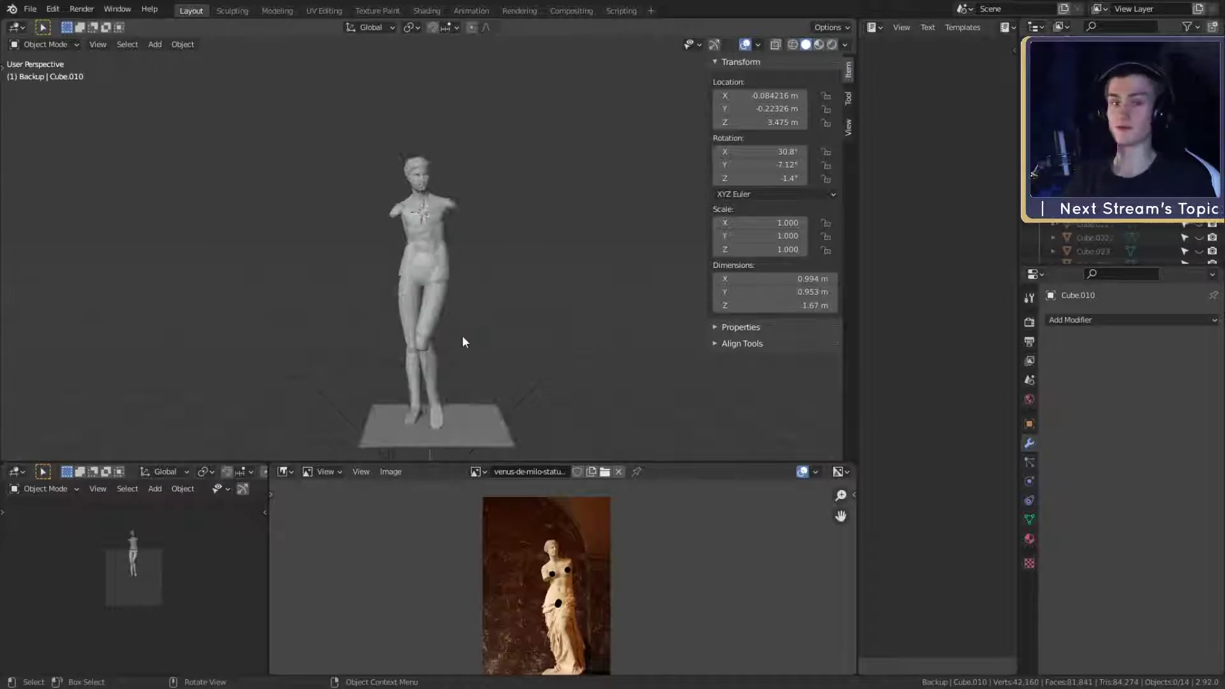
{"action": "scroll", "coordinate": [450, 345], "scroll_direction": "up", "scroll_amount": 2}
{"action": "scroll", "coordinate": [450, 290], "scroll_direction": "up", "scroll_amount": 4}
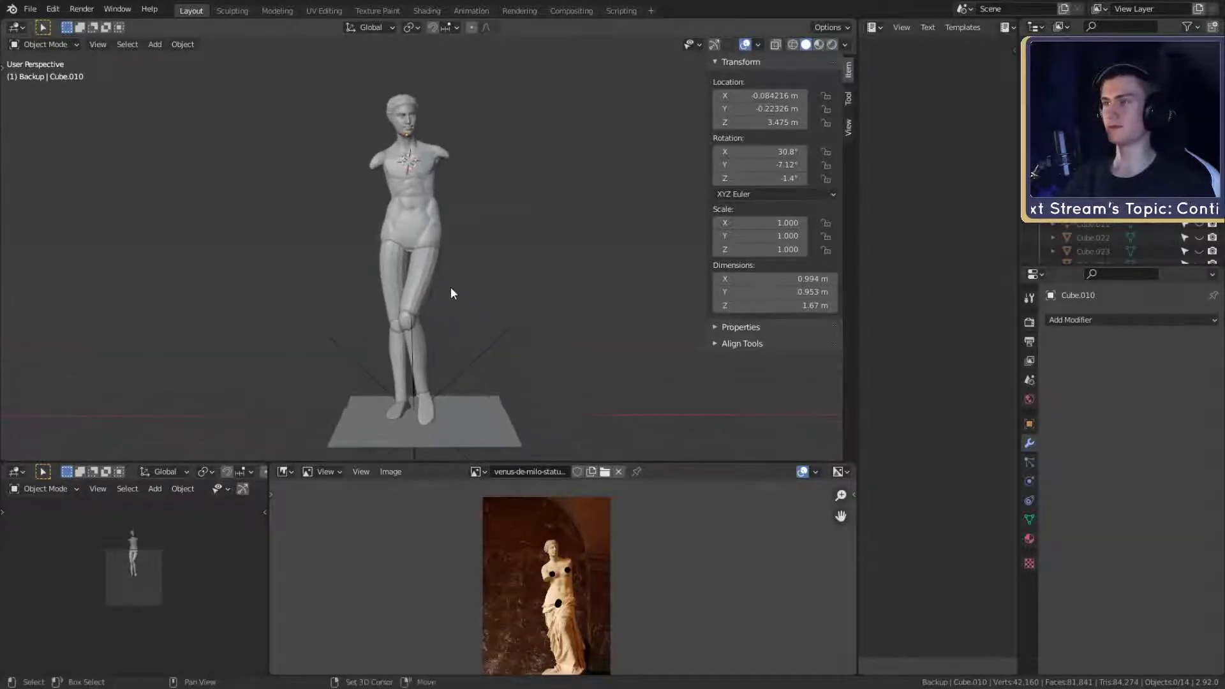
{"action": "middle_click_drag", "start_coordinate": [453, 293], "coordinate": [483, 259]}
{"action": "scroll", "coordinate": [486, 290], "scroll_direction": "up", "scroll_amount": 2}
{"action": "mouse_move", "coordinate": [494, 203]}
{"action": "middle_mouse_down"}
{"action": "mouse_move", "coordinate": [626, 202]}
{"action": "mouse_move", "coordinate": [498, 220]}
{"action": "middle_mouse_up"}
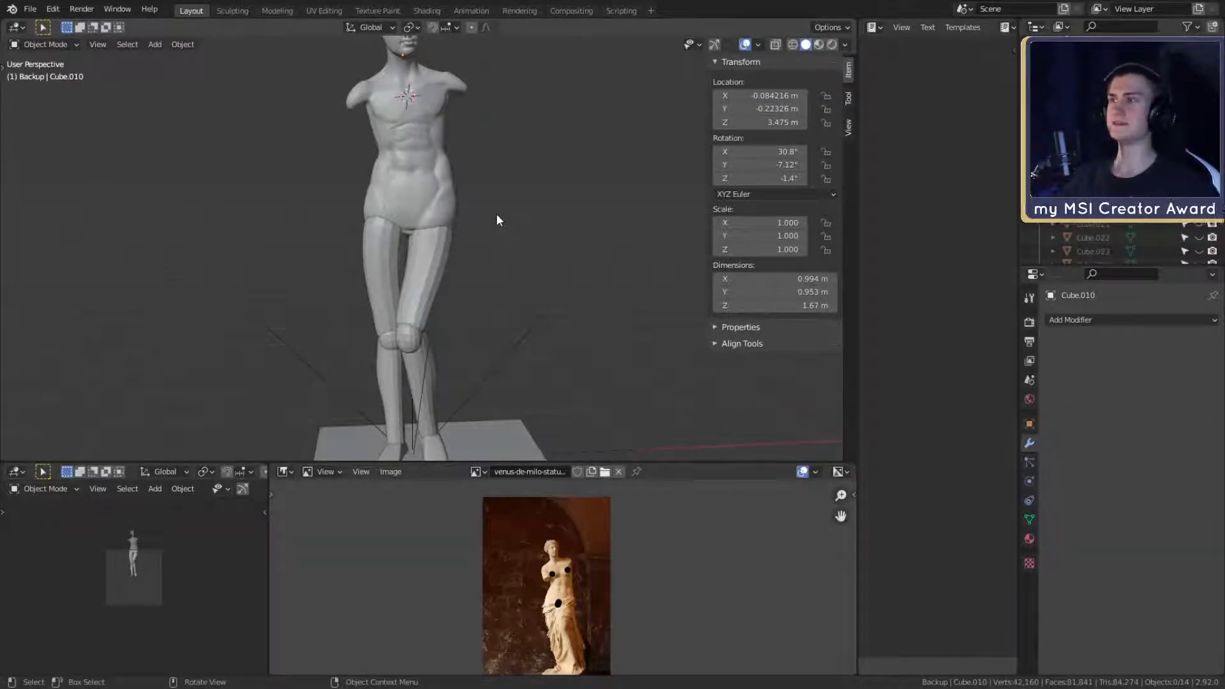
- Inspect the sculpted chest, abdomen and hips up close, and compare their detail with the simple leg pieces
{"action": "scroll", "coordinate": [495, 214], "scroll_direction": "up", "scroll_amount": 5}
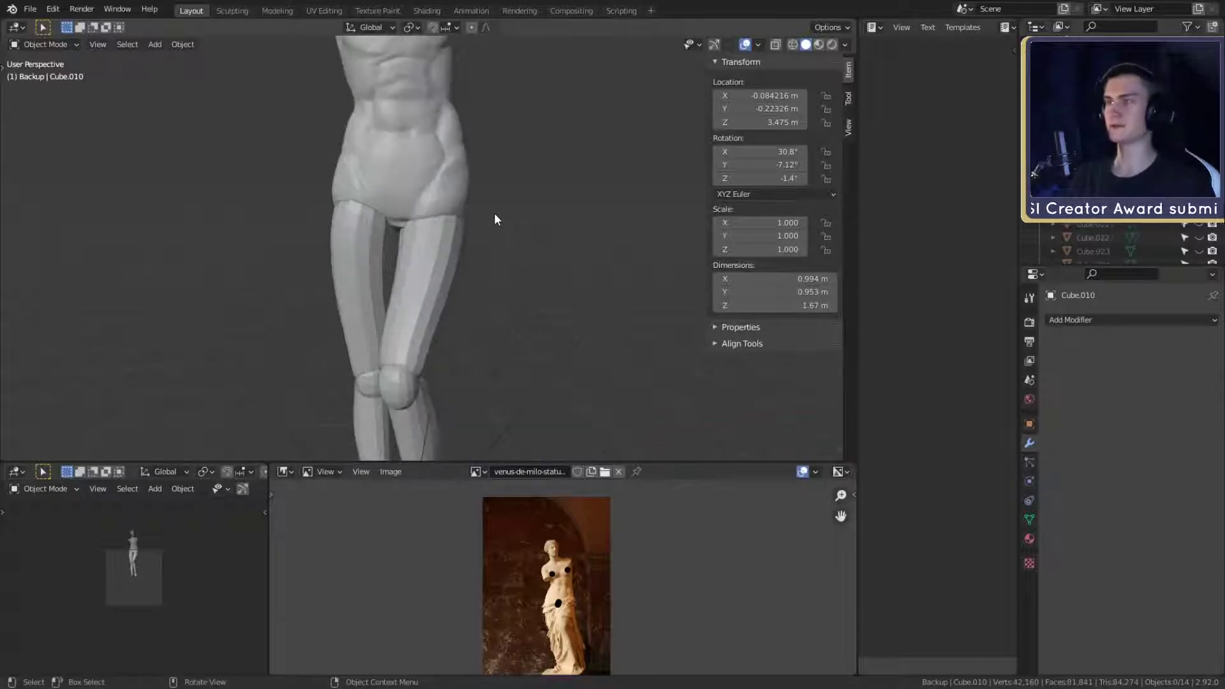
{"action": "scroll", "coordinate": [419, 258], "scroll_direction": "down", "scroll_amount": 3}
{"action": "scroll", "coordinate": [504, 241], "scroll_direction": "up", "scroll_amount": 4}
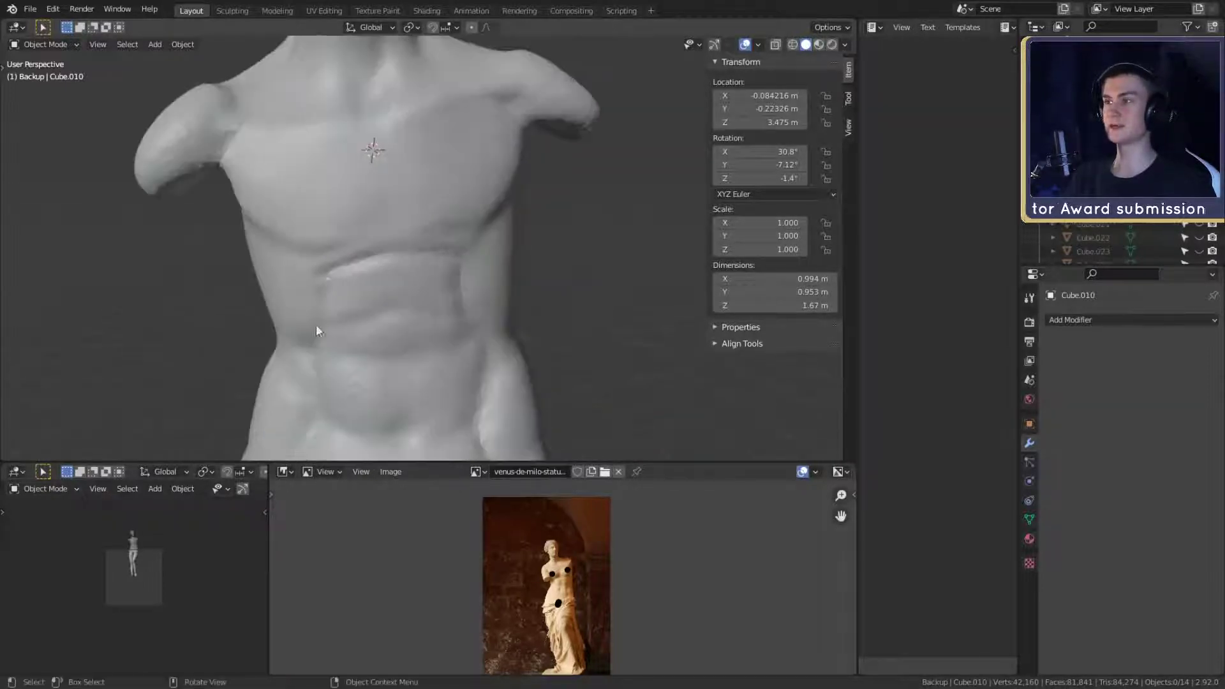
{"action": "scroll", "coordinate": [316, 324], "scroll_direction": "down", "scroll_amount": 4}
{"action": "scroll", "coordinate": [477, 273], "scroll_direction": "up", "scroll_amount": 4}
{"action": "scroll", "coordinate": [476, 315], "scroll_direction": "up", "scroll_amount": 2}
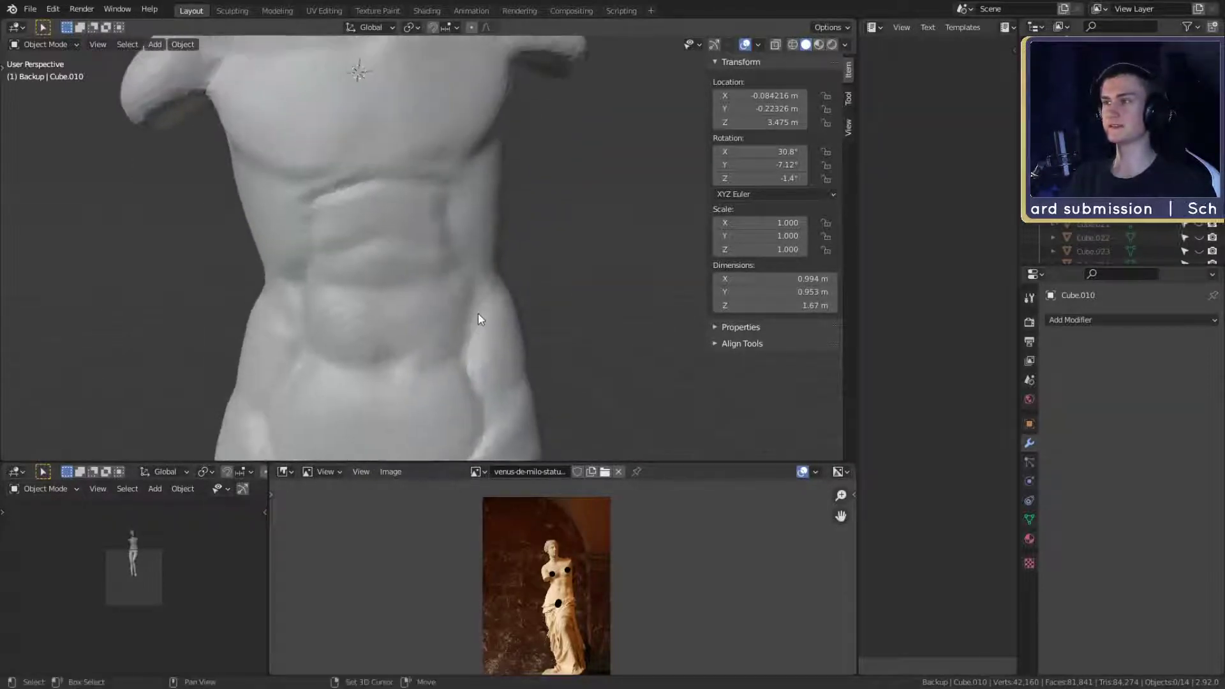
{"action": "scroll", "coordinate": [478, 241], "scroll_direction": "down", "scroll_amount": 3}
{"action": "scroll", "coordinate": [405, 316], "scroll_direction": "up", "scroll_amount": 4}
{"action": "scroll", "coordinate": [486, 309], "scroll_direction": "down", "scroll_amount": 5}
{"action": "scroll", "coordinate": [514, 247], "scroll_direction": "up", "scroll_amount": 2}
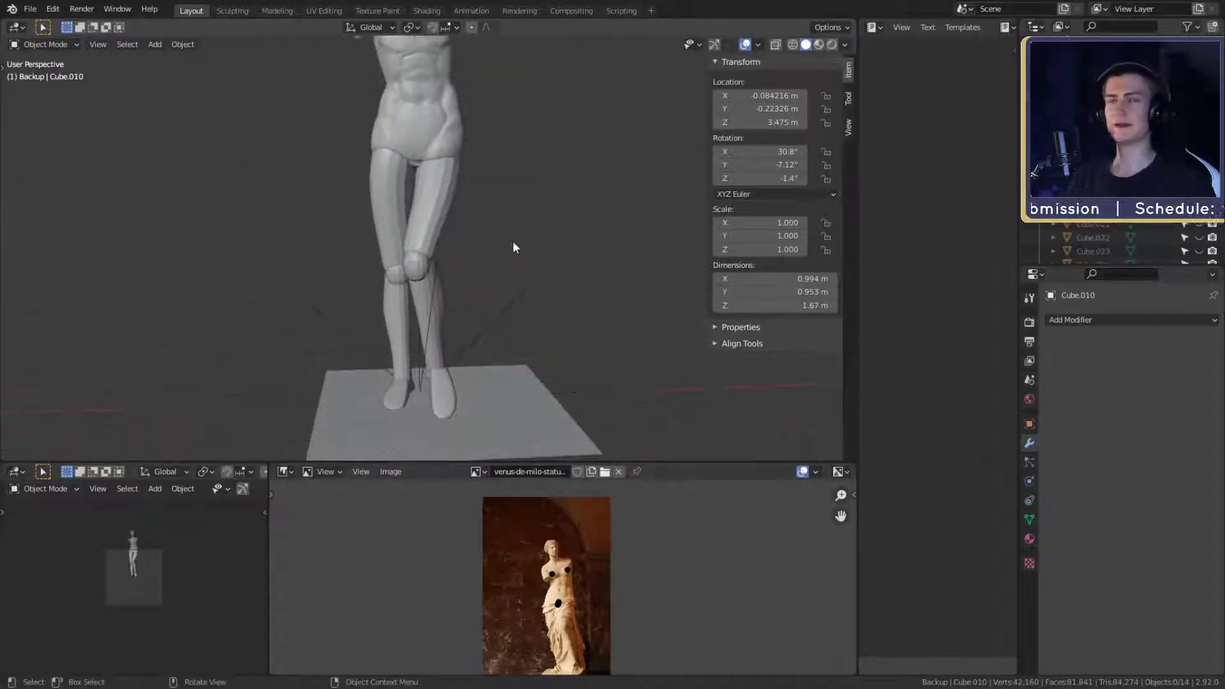
{"action": "scroll", "coordinate": [519, 246], "scroll_direction": "down", "scroll_amount": 4}
{"action": "scroll", "coordinate": [510, 273], "scroll_direction": "up", "scroll_amount": 2}
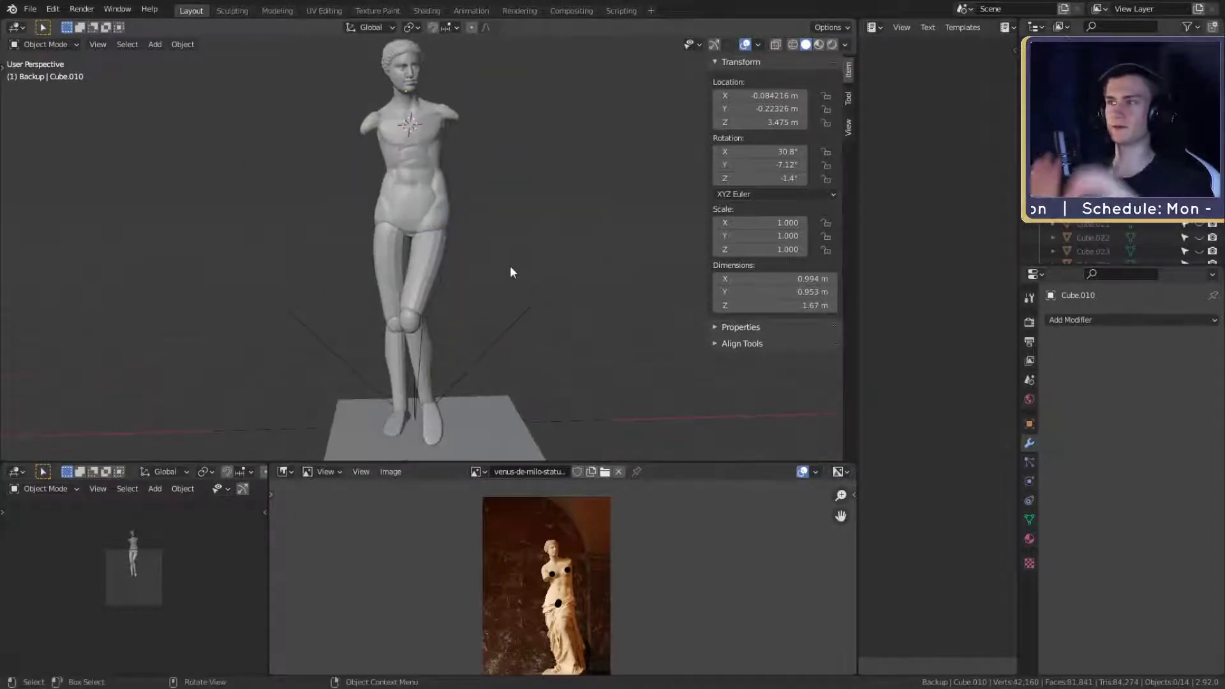
- Select the statue's forward thigh and examine how it connects to the hip, knee and lower leg
{"action": "left_click", "coordinate": [423, 285]}
{"action": "scroll", "coordinate": [459, 310], "scroll_direction": "up", "scroll_amount": 2}
{"action": "scroll", "coordinate": [469, 294], "scroll_direction": "down", "scroll_amount": 3}
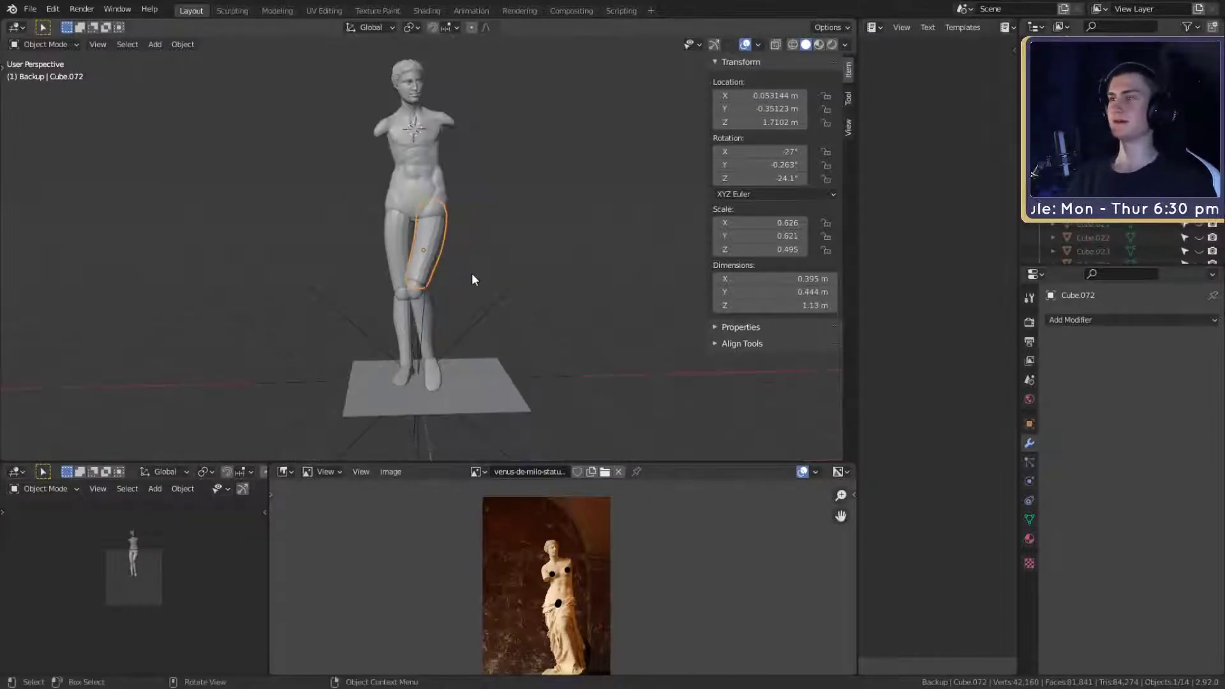
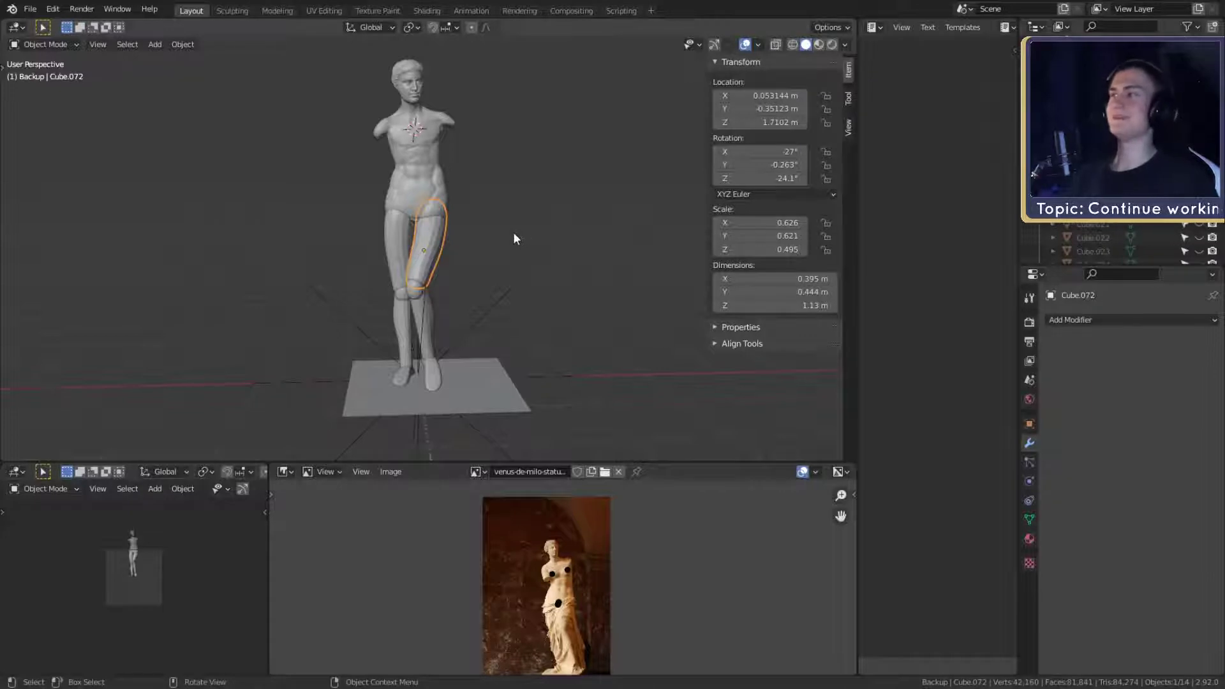
{"action": "left_click", "coordinate": [514, 234]}
{"action": "left_click", "coordinate": [432, 255]}
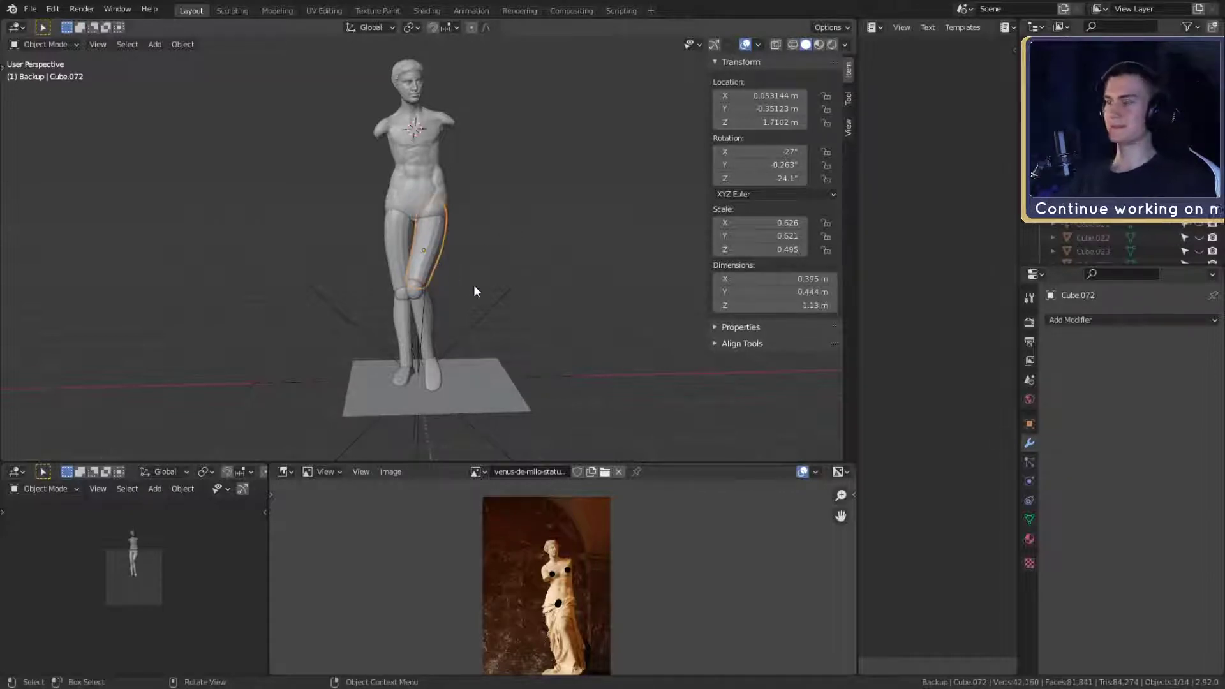
{"action": "scroll", "coordinate": [473, 281], "scroll_direction": "up", "scroll_amount": 6}
{"action": "middle_click_drag", "start_coordinate": [476, 240], "coordinate": [566, 285]}
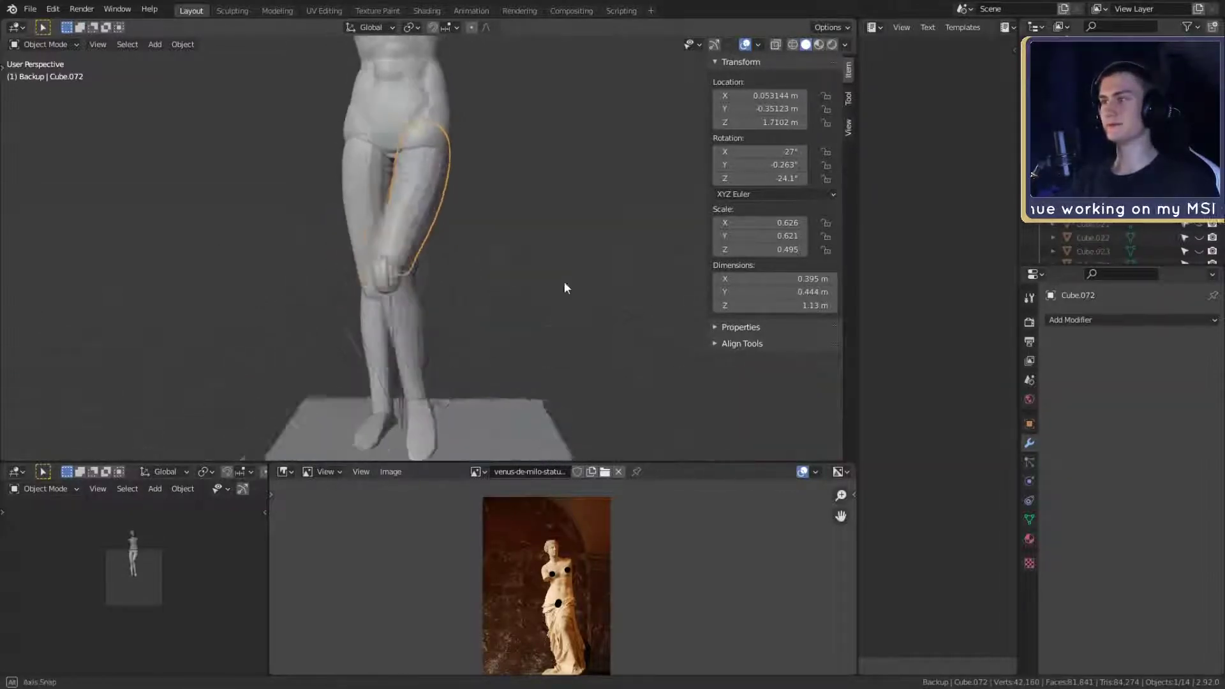
{"action": "scroll", "coordinate": [547, 333], "scroll_direction": "down", "scroll_amount": 3}
{"action": "scroll", "coordinate": [500, 312], "scroll_direction": "up", "scroll_amount": 3}
{"action": "scroll", "coordinate": [480, 359], "scroll_direction": "up", "scroll_amount": 2}
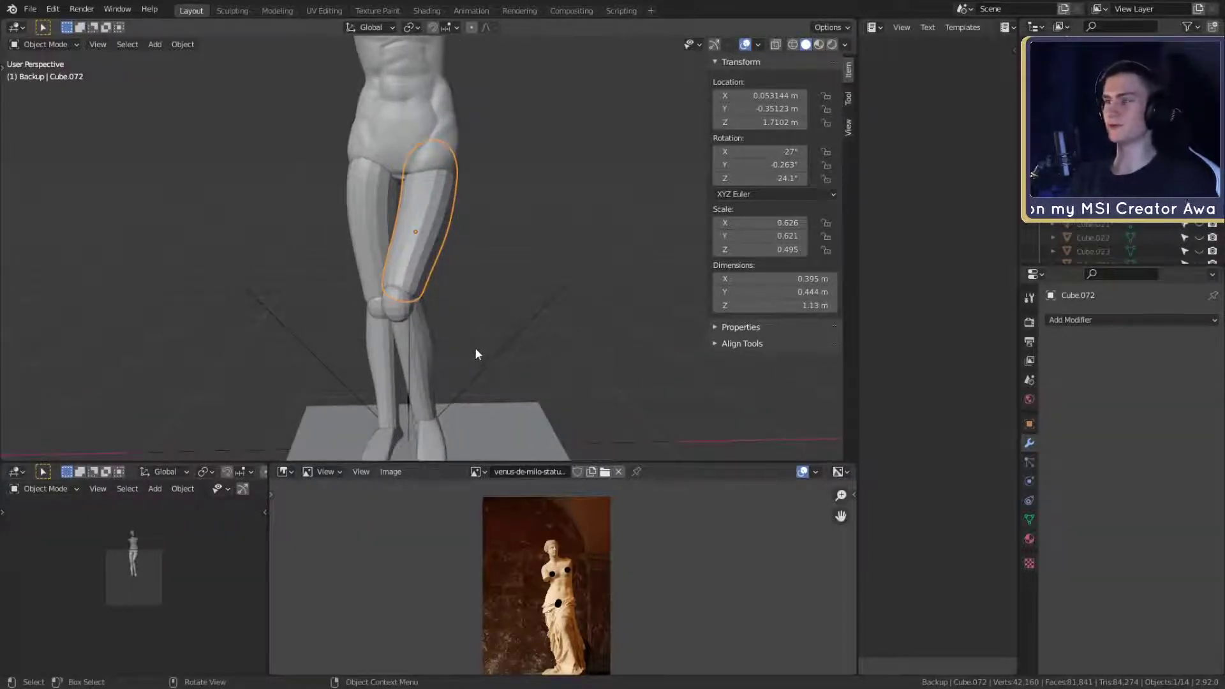
{"action": "scroll", "coordinate": [475, 347], "scroll_direction": "up", "scroll_amount": 2}
{"action": "mouse_move", "coordinate": [474, 347]}
{"action": "middle_mouse_down"}
{"action": "mouse_move", "coordinate": [474, 318]}
{"action": "mouse_move", "coordinate": [488, 335]}
{"action": "middle_mouse_up"}
{"action": "scroll", "coordinate": [466, 340], "scroll_direction": "down", "scroll_amount": 2}
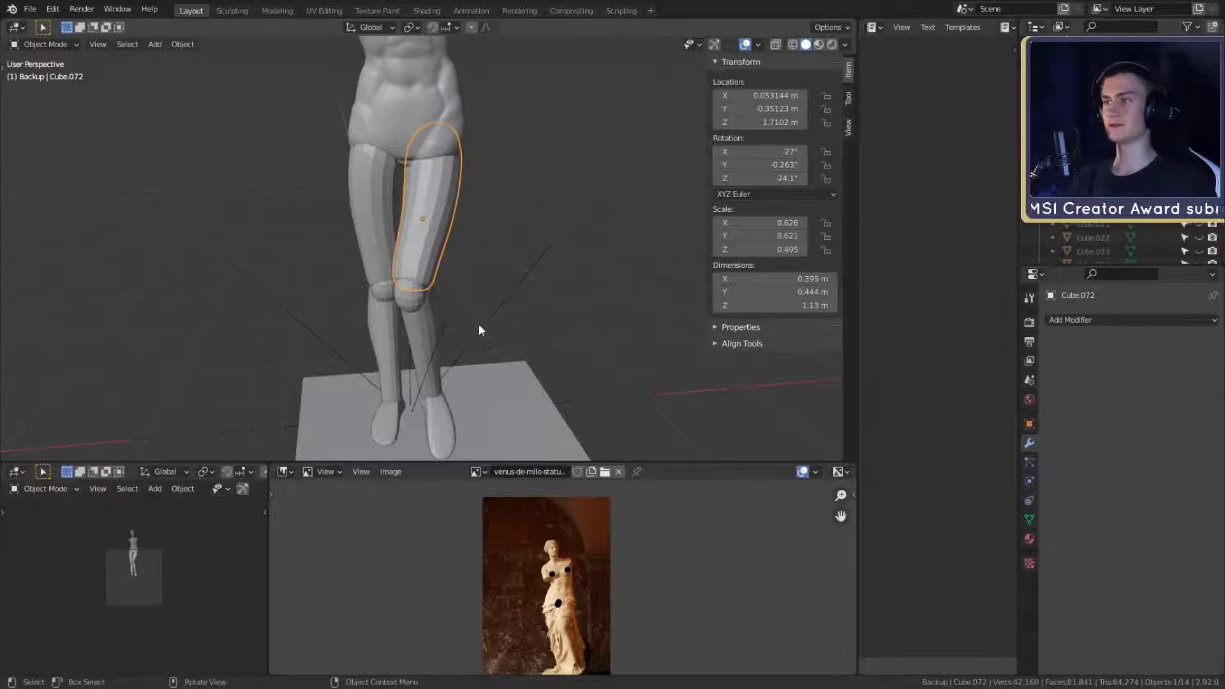
{"action": "scroll", "coordinate": [481, 328], "scroll_direction": "up", "scroll_amount": 3}
{"action": "scroll", "coordinate": [469, 295], "scroll_direction": "down", "scroll_amount": 2}
{"action": "middle_click_drag", "start_coordinate": [470, 295], "coordinate": [475, 266]}
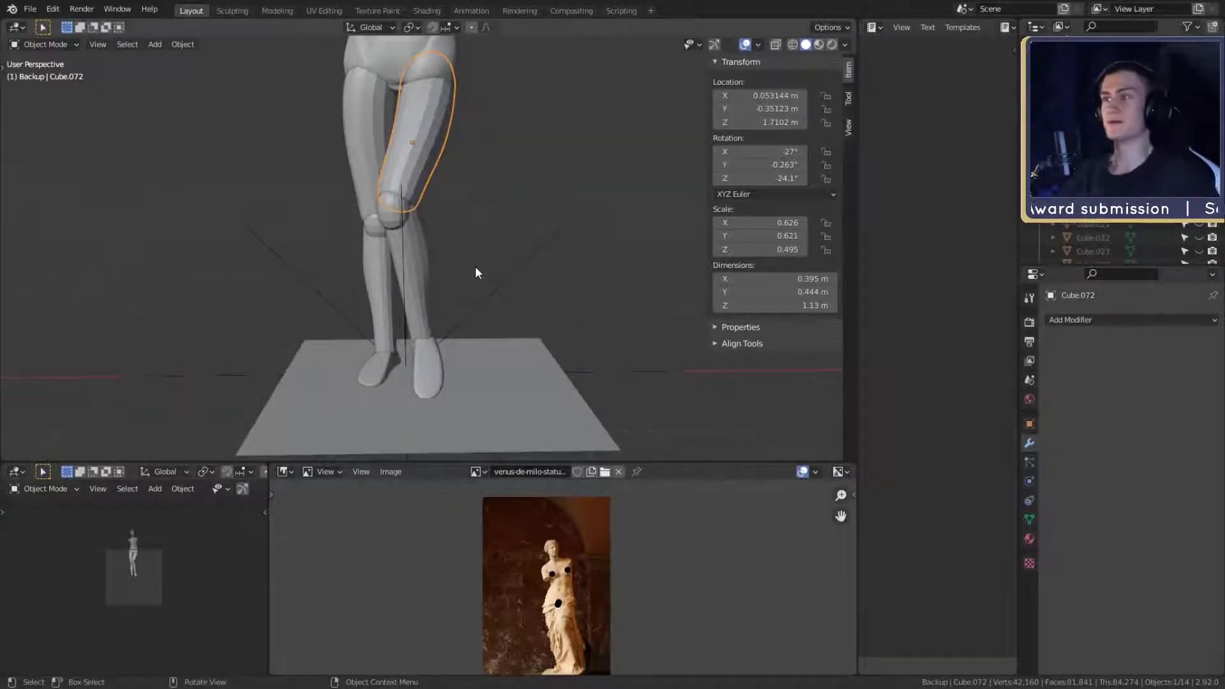
{"action": "scroll", "coordinate": [478, 268], "scroll_direction": "down", "scroll_amount": 4}
{"action": "scroll", "coordinate": [485, 287], "scroll_direction": "up", "scroll_amount": 4}
{"action": "middle_click_drag", "start_coordinate": [497, 303], "coordinate": [494, 296]}
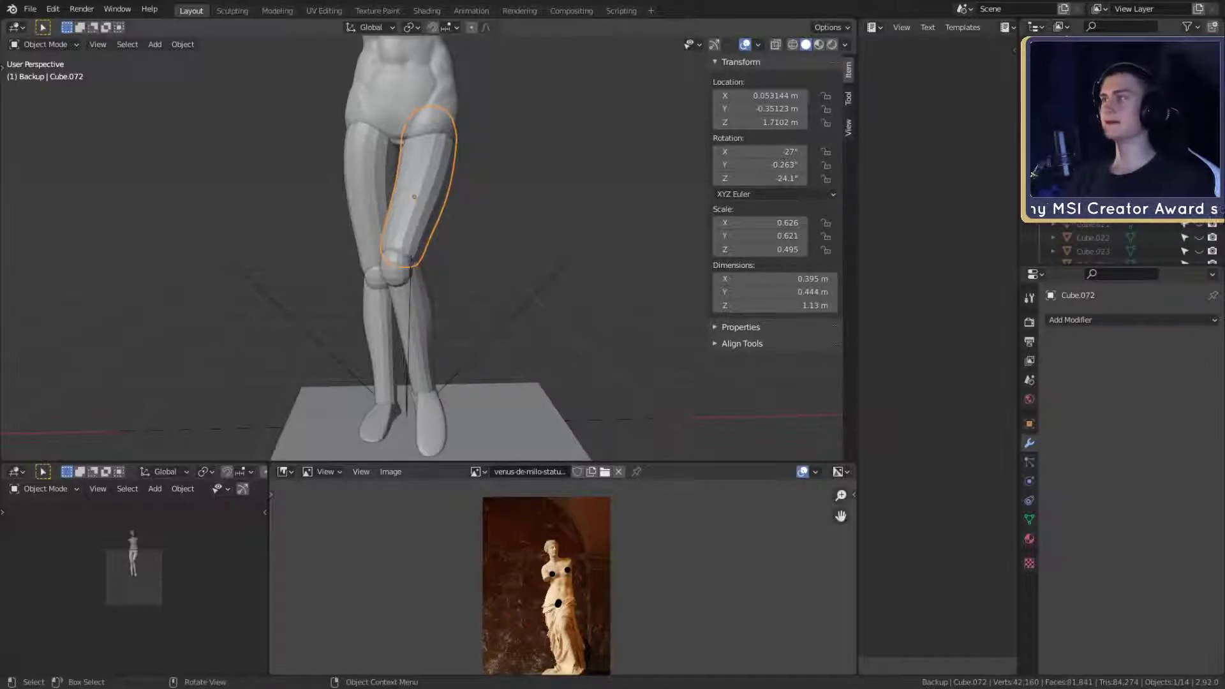
- Compare the selected thigh with the rest of the body from slightly different angles and distances
{"action": "scroll", "coordinate": [419, 301], "scroll_direction": "down", "scroll_amount": 4}
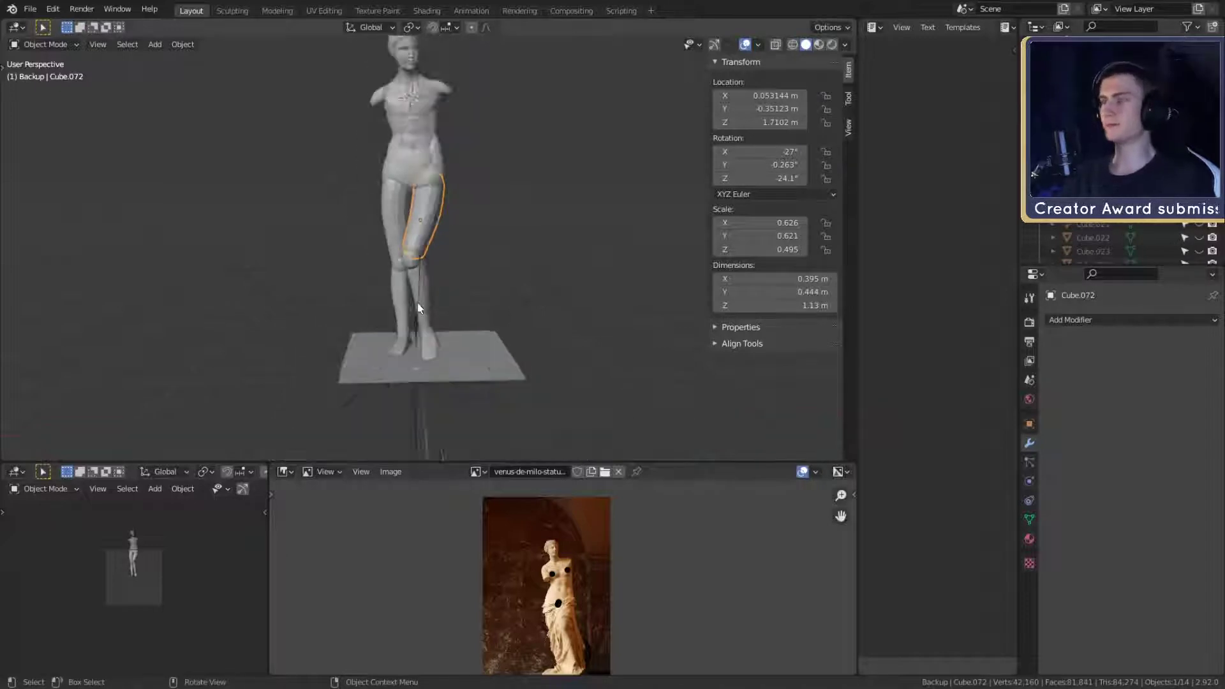
{"action": "scroll", "coordinate": [430, 296], "scroll_direction": "up", "scroll_amount": 3}
{"action": "middle_click_drag", "start_coordinate": [461, 291], "coordinate": [496, 294]}
{"action": "scroll", "coordinate": [471, 271], "scroll_direction": "up", "scroll_amount": 2}
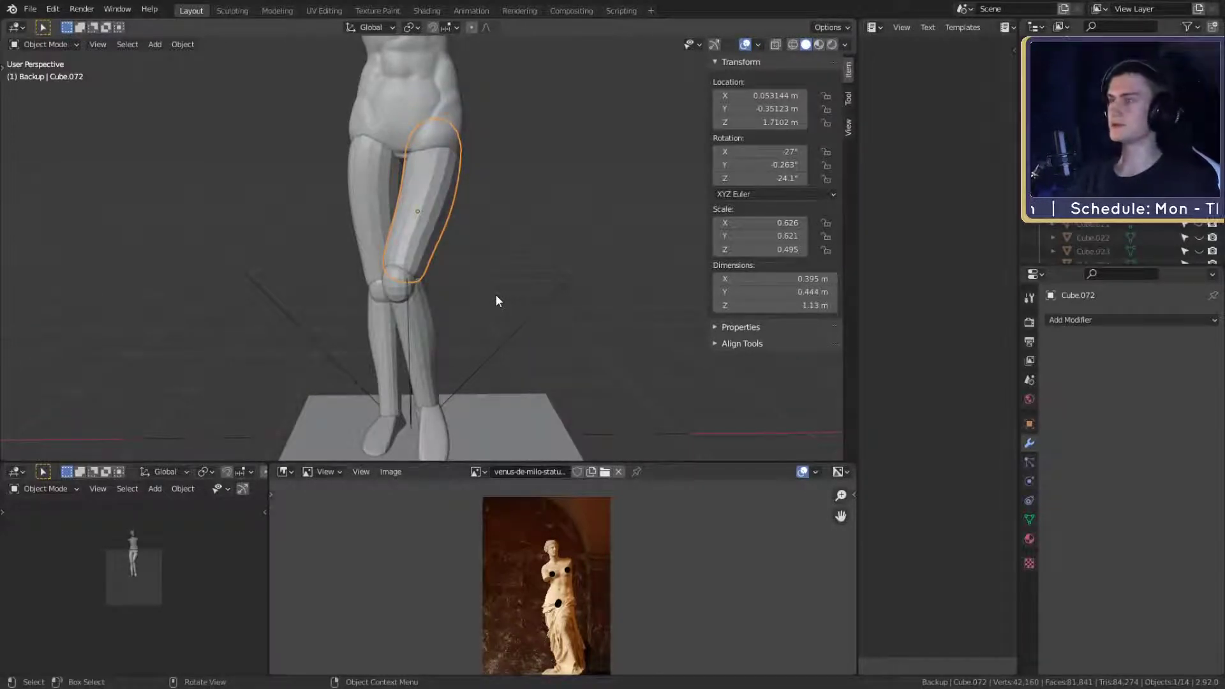
{"action": "scroll", "coordinate": [498, 287], "scroll_direction": "down", "scroll_amount": 3}
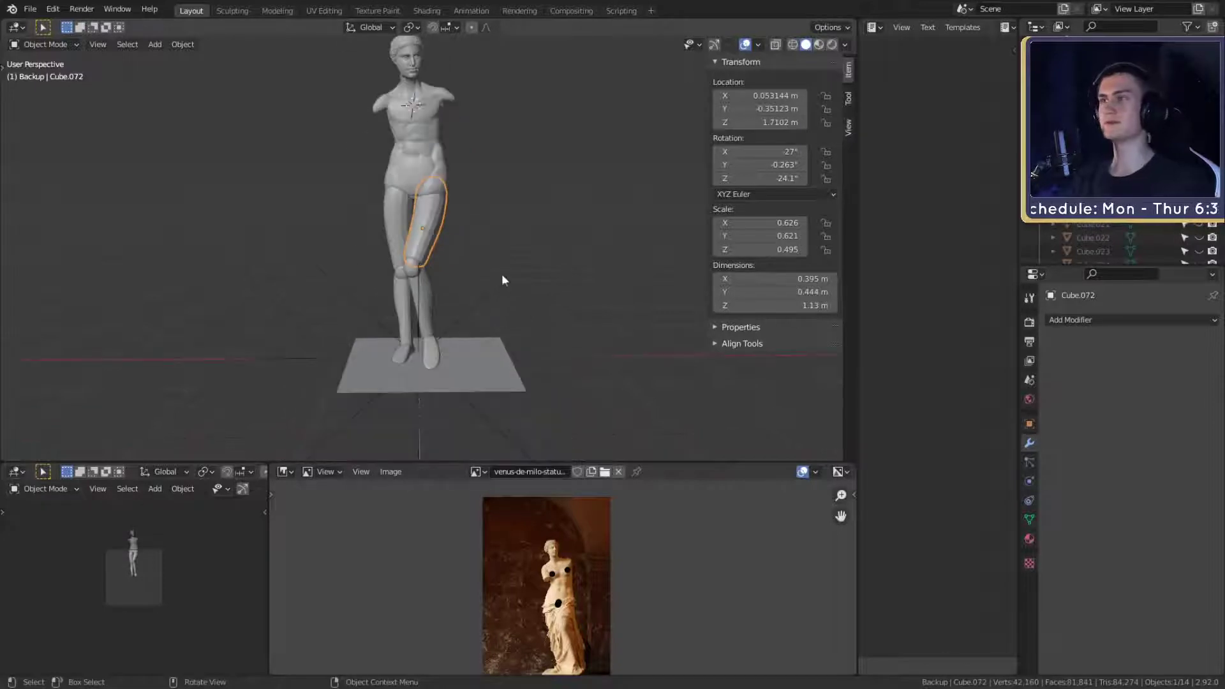
{"action": "scroll", "coordinate": [542, 266], "scroll_direction": "up", "scroll_amount": 4}
{"action": "middle_click_drag", "start_coordinate": [416, 227], "coordinate": [656, 329]}
{"action": "scroll", "coordinate": [495, 335], "scroll_direction": "down", "scroll_amount": 3}
{"action": "scroll", "coordinate": [536, 330], "scroll_direction": "down", "scroll_amount": 2}
{"action": "middle_click_drag", "start_coordinate": [495, 336], "coordinate": [473, 323]}
{"action": "scroll", "coordinate": [498, 328], "scroll_direction": "up", "scroll_amount": 3}
{"action": "scroll", "coordinate": [500, 330], "scroll_direction": "down", "scroll_amount": 3}
{"action": "scroll", "coordinate": [470, 338], "scroll_direction": "up", "scroll_amount": 3}
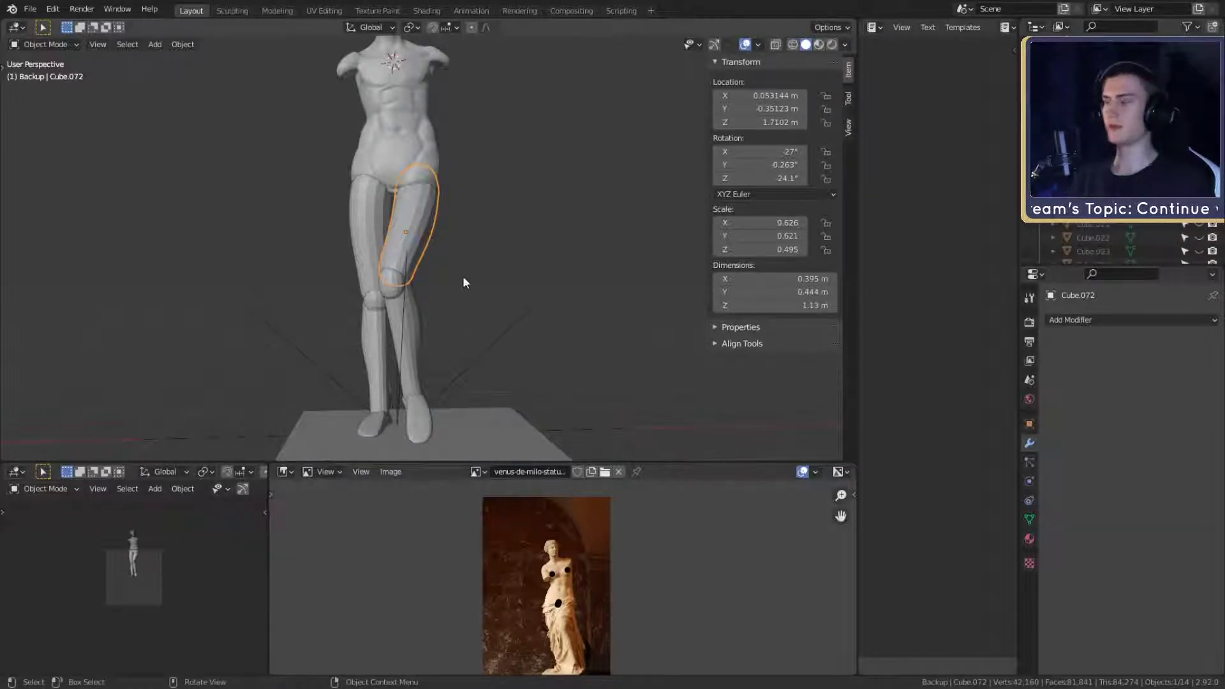
- Select the small sphere in the statue's face, clear the selection, and examine the head, hair bun and neck in profile
{"action": "scroll", "coordinate": [462, 276], "scroll_direction": "down", "scroll_amount": 3}
{"action": "middle_click_drag", "start_coordinate": [475, 251], "coordinate": [504, 305], "text": "shift"}
{"action": "scroll", "coordinate": [529, 275], "scroll_direction": "up", "scroll_amount": 3}
{"action": "middle_click_drag", "start_coordinate": [566, 224], "coordinate": [490, 277], "text": "shift"}
{"action": "scroll", "coordinate": [550, 242], "scroll_direction": "up", "scroll_amount": 3}
{"action": "left_click", "coordinate": [402, 172]}
{"action": "scroll", "coordinate": [553, 359], "scroll_direction": "down", "scroll_amount": 4}
{"action": "scroll", "coordinate": [525, 272], "scroll_direction": "up", "scroll_amount": 2}
{"action": "left_click", "coordinate": [526, 272]}
{"action": "scroll", "coordinate": [487, 280], "scroll_direction": "up", "scroll_amount": 3}
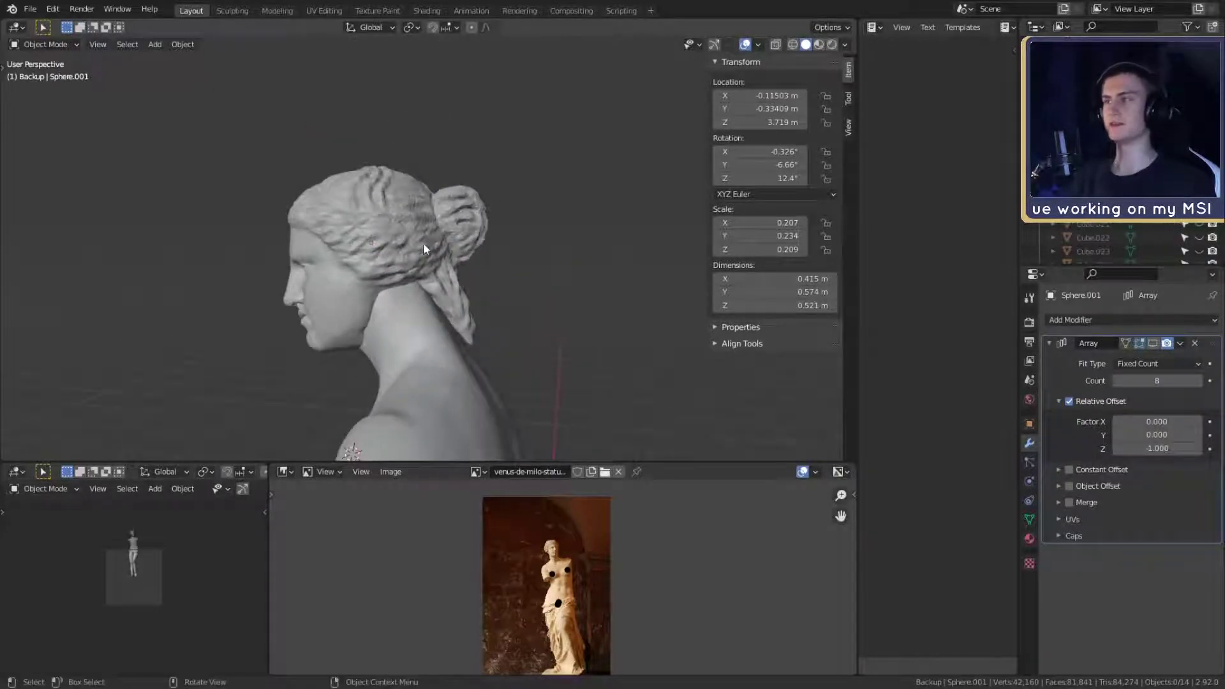
{"action": "middle_click_drag", "start_coordinate": [423, 238], "coordinate": [384, 151]}
{"action": "middle_click_drag", "start_coordinate": [411, 202], "coordinate": [411, 212]}
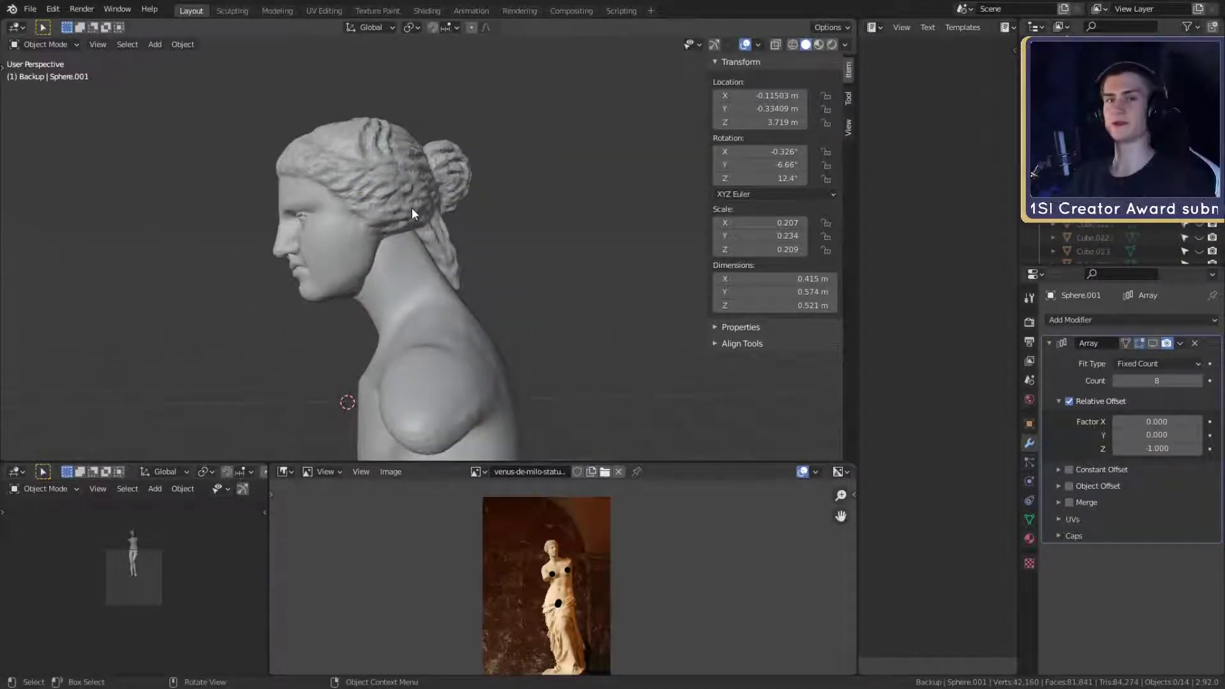
- Review the full statue on its pedestal from the front, including the torso, legs and feet
{"action": "scroll", "coordinate": [411, 208], "scroll_direction": "down", "scroll_amount": 6}
{"action": "middle_click_drag", "start_coordinate": [433, 275], "coordinate": [489, 338]}
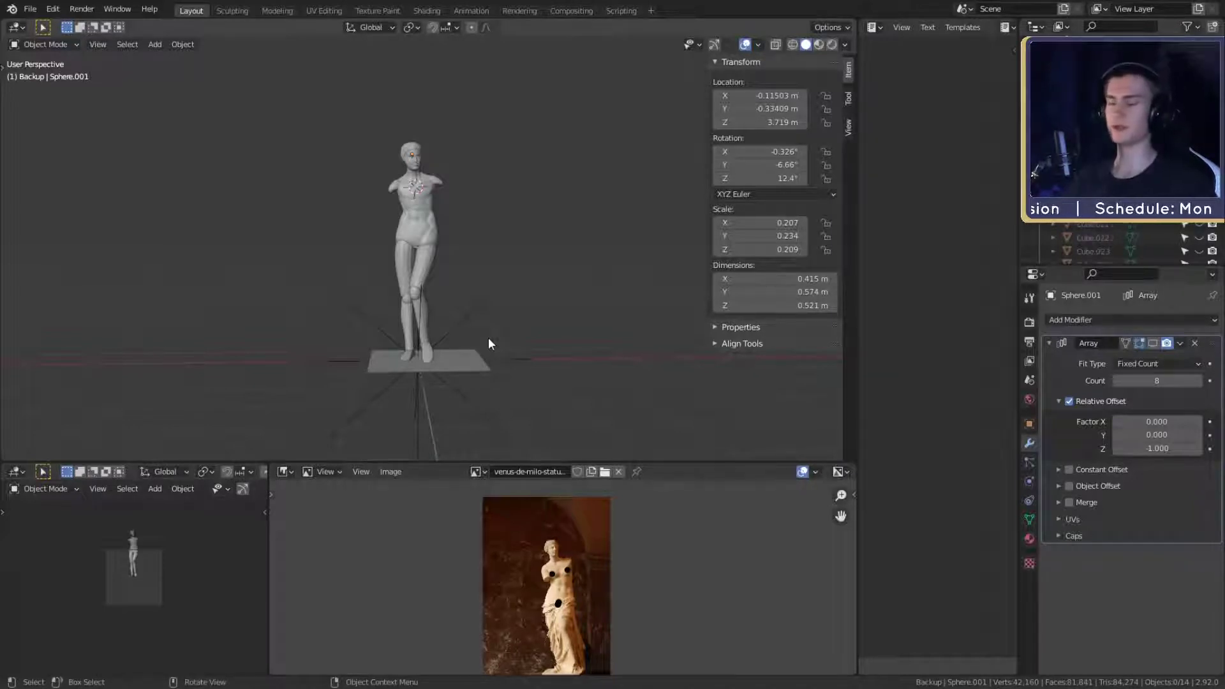
{"action": "middle_click_drag", "start_coordinate": [488, 338], "coordinate": [499, 286]}
{"action": "scroll", "coordinate": [488, 309], "scroll_direction": "up", "scroll_amount": 6}
{"action": "scroll", "coordinate": [502, 292], "scroll_direction": "down", "scroll_amount": 2}
{"action": "scroll", "coordinate": [499, 289], "scroll_direction": "up", "scroll_amount": 2}
{"action": "scroll", "coordinate": [503, 313], "scroll_direction": "down", "scroll_amount": 3}
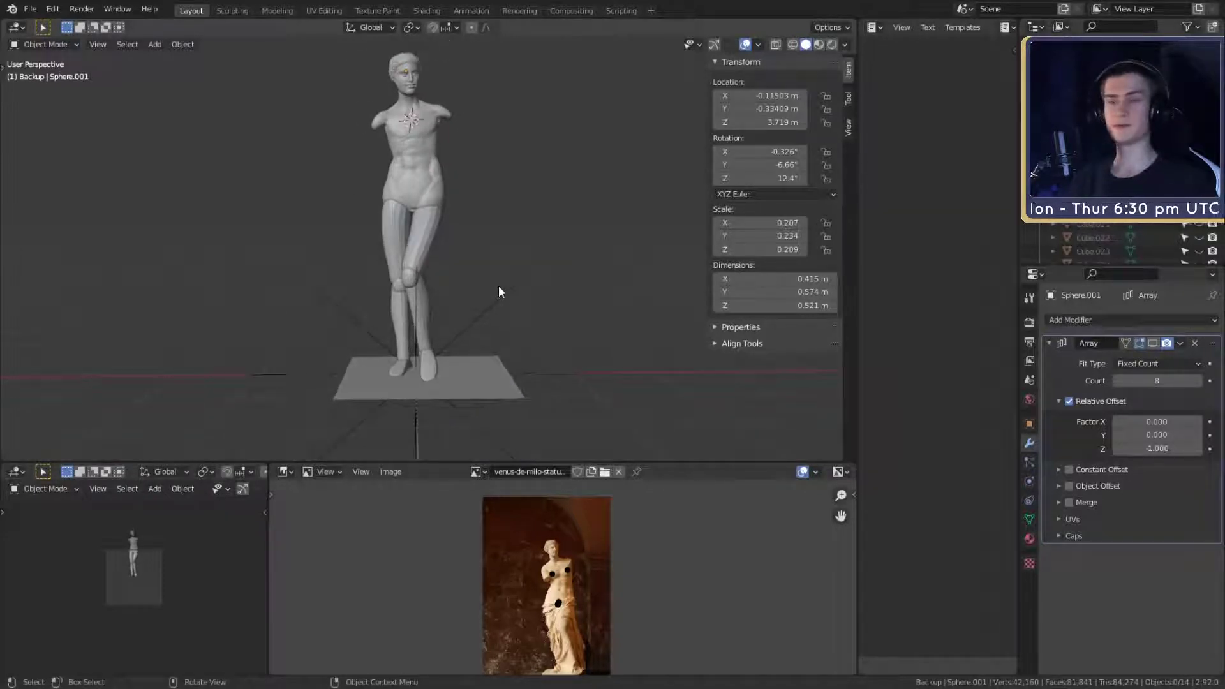
{"action": "scroll", "coordinate": [482, 354], "scroll_direction": "up", "scroll_amount": 2}
{"action": "scroll", "coordinate": [502, 285], "scroll_direction": "up", "scroll_amount": 2}
{"action": "middle_click_drag", "start_coordinate": [483, 354], "coordinate": [488, 294], "text": "shift"}
{"action": "scroll", "coordinate": [462, 279], "scroll_direction": "down", "scroll_amount": 3}
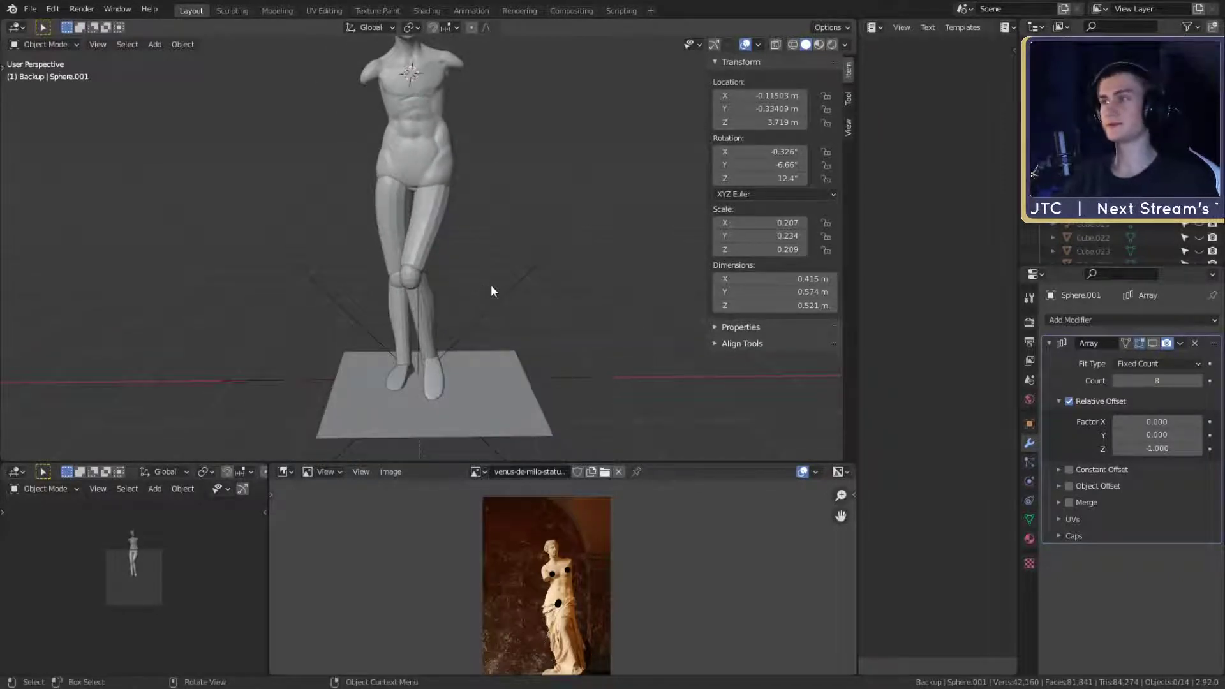
- Select the forward thigh and examine its shape between the pelvis and the knee from slightly different angles
{"action": "scroll", "coordinate": [510, 270], "scroll_direction": "up", "scroll_amount": 2}
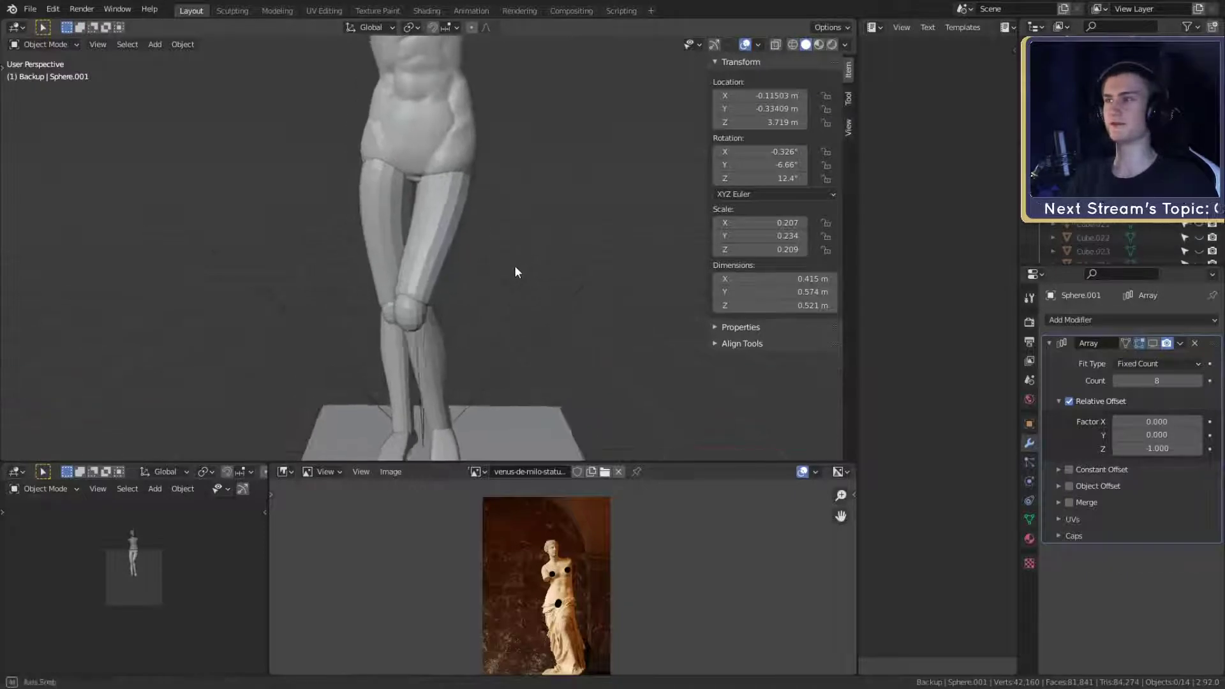
{"action": "middle_click_drag", "start_coordinate": [514, 268], "coordinate": [519, 298]}
{"action": "scroll", "coordinate": [519, 298], "scroll_direction": "up", "scroll_amount": 3}
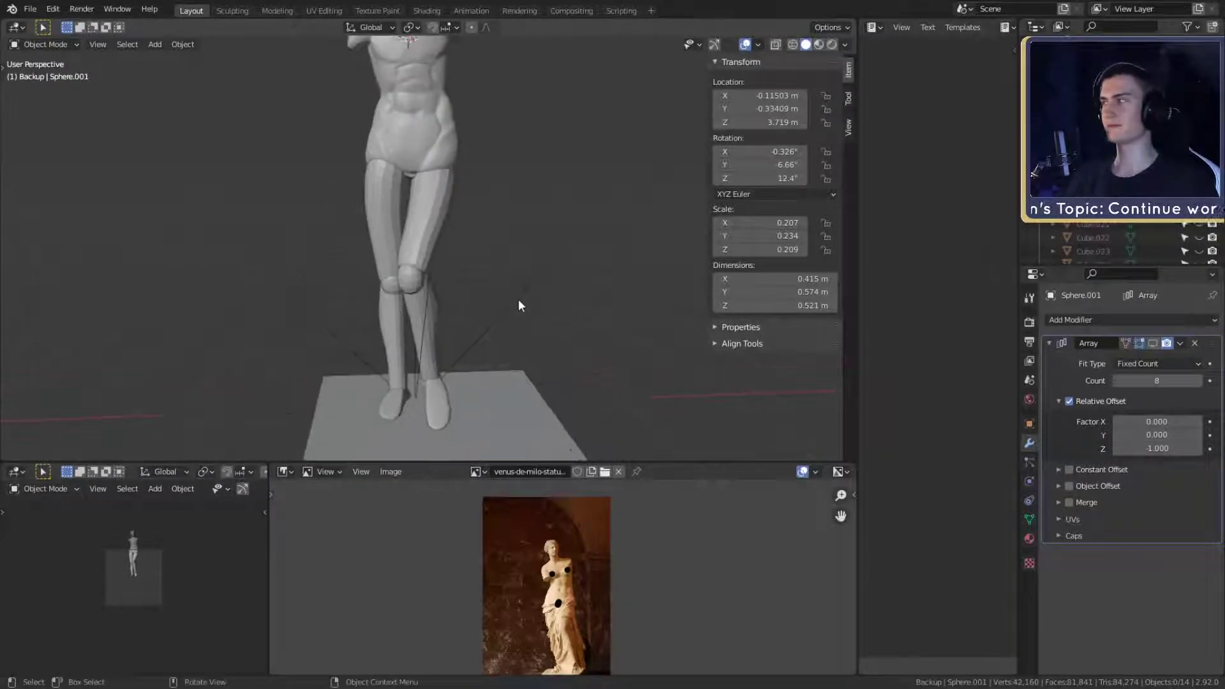
{"action": "left_click", "coordinate": [432, 245]}
{"action": "middle_click_drag", "start_coordinate": [431, 245], "coordinate": [485, 271]}
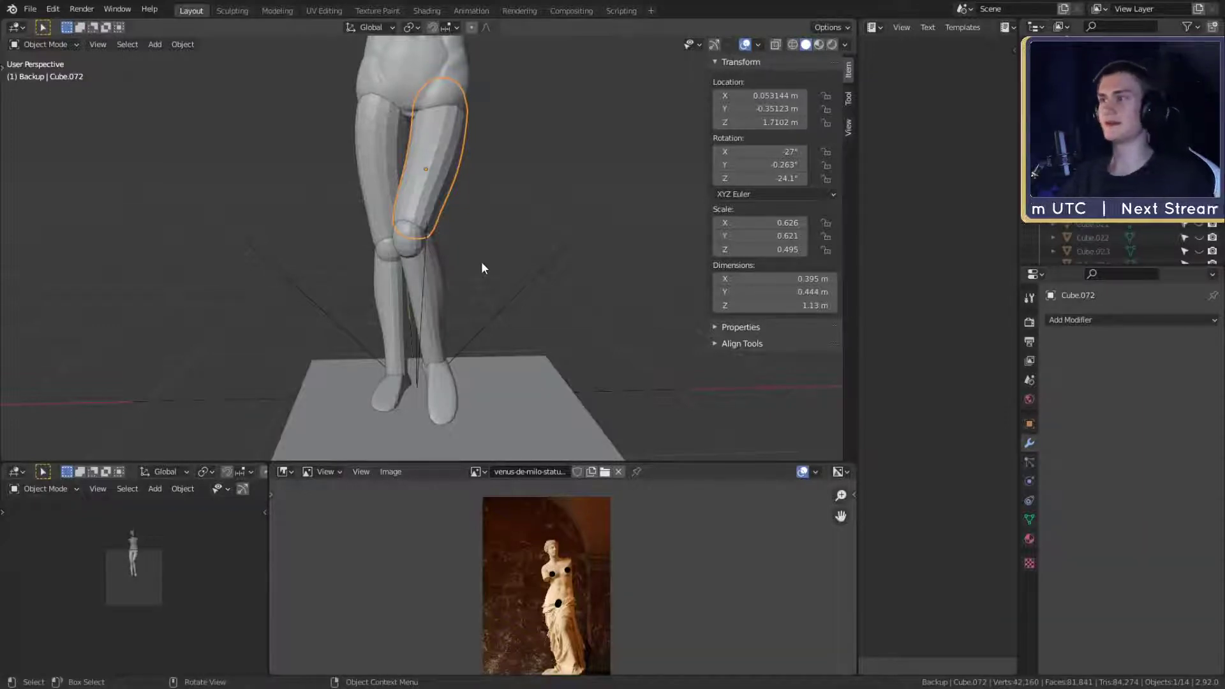
{"action": "mouse_move", "coordinate": [483, 266]}
{"action": "middle_mouse_down"}
{"action": "mouse_move", "coordinate": [504, 224]}
{"action": "mouse_move", "coordinate": [555, 290]}
{"action": "mouse_move", "coordinate": [492, 293]}
{"action": "mouse_move", "coordinate": [528, 309]}
{"action": "mouse_move", "coordinate": [558, 282]}
{"action": "mouse_move", "coordinate": [528, 285]}
{"action": "mouse_move", "coordinate": [503, 258]}
{"action": "mouse_move", "coordinate": [449, 269]}
{"action": "mouse_move", "coordinate": [464, 261]}
{"action": "middle_mouse_up"}
{"action": "scroll", "coordinate": [527, 280], "scroll_direction": "down", "scroll_amount": 3}
{"action": "scroll", "coordinate": [503, 258], "scroll_direction": "up", "scroll_amount": 2}
- Save the scene file
{"action": "left_click", "coordinate": [33, 8]}
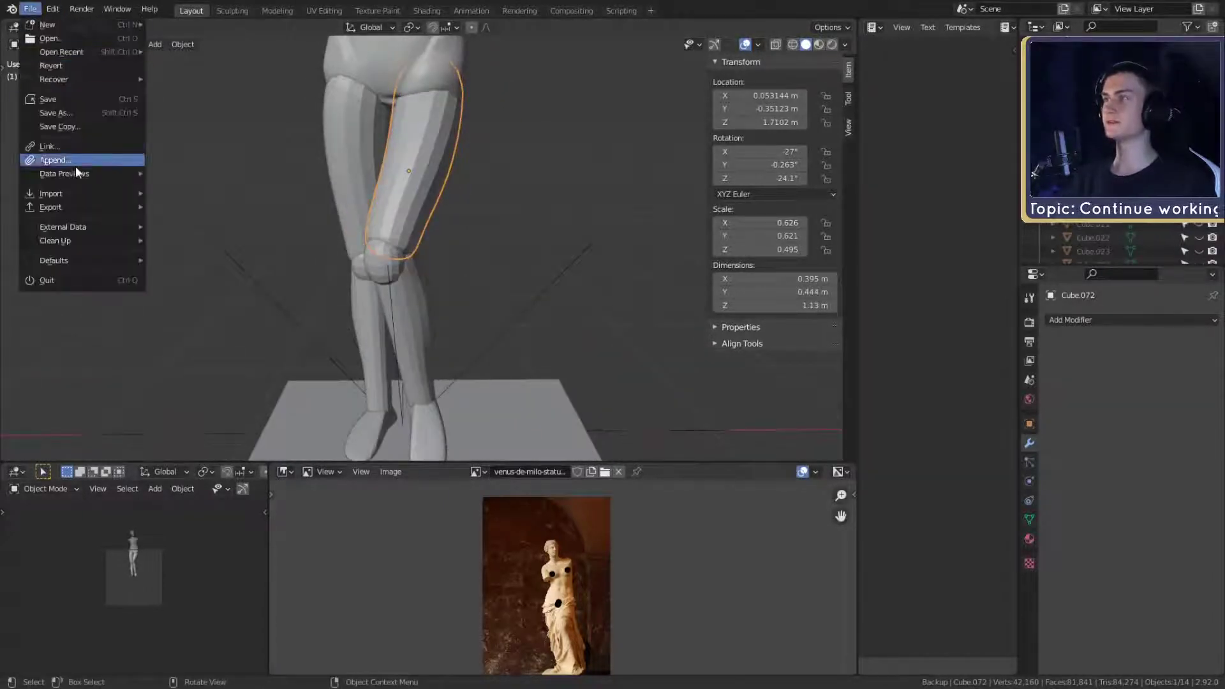
{"action": "left_click", "coordinate": [65, 98]}
{"action": "scroll", "coordinate": [519, 254], "scroll_direction": "down", "scroll_amount": 4}
{"action": "scroll", "coordinate": [508, 266], "scroll_direction": "up", "scroll_amount": 4}
{"action": "middle_click_drag", "start_coordinate": [507, 266], "coordinate": [503, 166]}
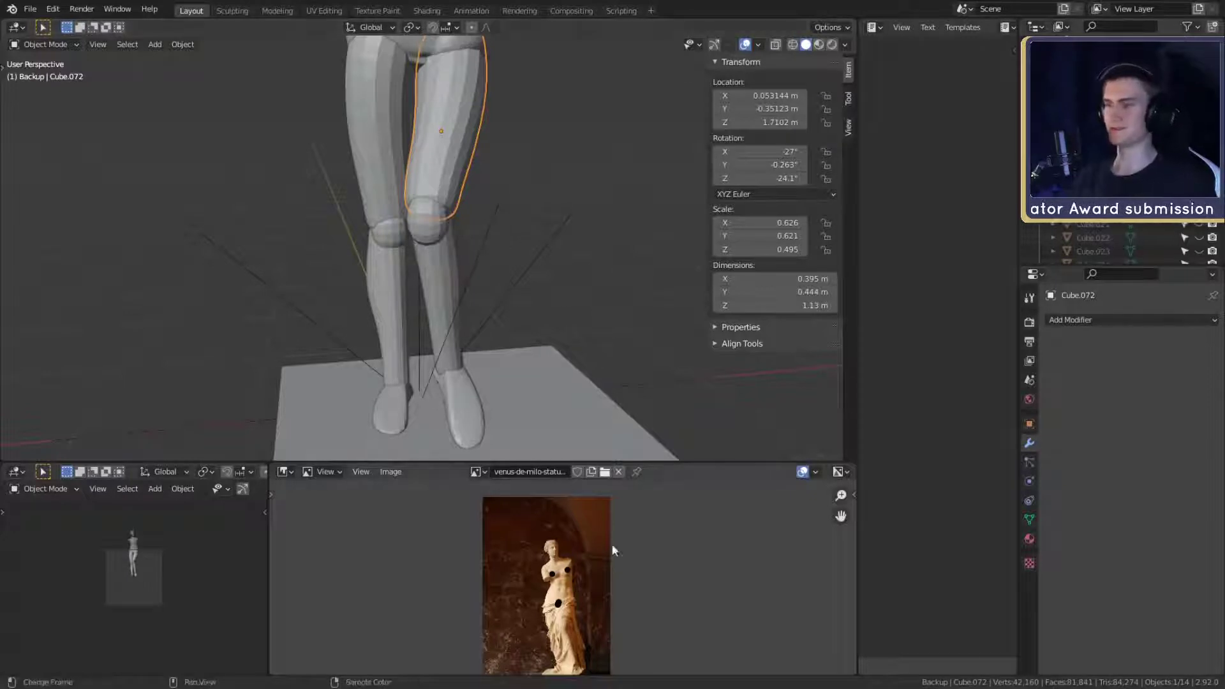
- Enlarge the Venus de Milo reference photo around the draped legs and compare it with the model's legs
{"action": "scroll", "coordinate": [607, 597], "scroll_direction": "down", "scroll_amount": 2}
{"action": "scroll", "coordinate": [604, 601], "scroll_direction": "up", "scroll_amount": 3}
{"action": "middle_click_drag", "start_coordinate": [579, 642], "coordinate": [578, 556]}
{"action": "scroll", "coordinate": [590, 584], "scroll_direction": "up", "scroll_amount": 1}
{"action": "scroll", "coordinate": [589, 582], "scroll_direction": "down", "scroll_amount": 1}
{"action": "scroll", "coordinate": [587, 584], "scroll_direction": "up", "scroll_amount": 2}
{"action": "scroll", "coordinate": [540, 287], "scroll_direction": "down", "scroll_amount": 2}
{"action": "mouse_move", "coordinate": [537, 291]}
{"action": "middle_mouse_down", "text": "shift"}
{"action": "mouse_move", "coordinate": [546, 336]}
{"action": "mouse_move", "coordinate": [535, 296]}
{"action": "mouse_move", "coordinate": [397, 289]}
{"action": "mouse_move", "coordinate": [538, 299]}
{"action": "mouse_move", "coordinate": [530, 311]}
{"action": "mouse_move", "coordinate": [549, 281]}
{"action": "middle_mouse_up", "text": "shift"}
{"action": "scroll", "coordinate": [536, 313], "scroll_direction": "up", "scroll_amount": 3}
{"action": "scroll", "coordinate": [547, 336], "scroll_direction": "down", "scroll_amount": 2}
{"action": "scroll", "coordinate": [545, 311], "scroll_direction": "up", "scroll_amount": 1}
{"action": "scroll", "coordinate": [538, 295], "scroll_direction": "up", "scroll_amount": 2}
- Clear the selection, reselect the forward thigh, and study how both thighs and knees line up beneath the pelvis
{"action": "left_click", "coordinate": [503, 237]}
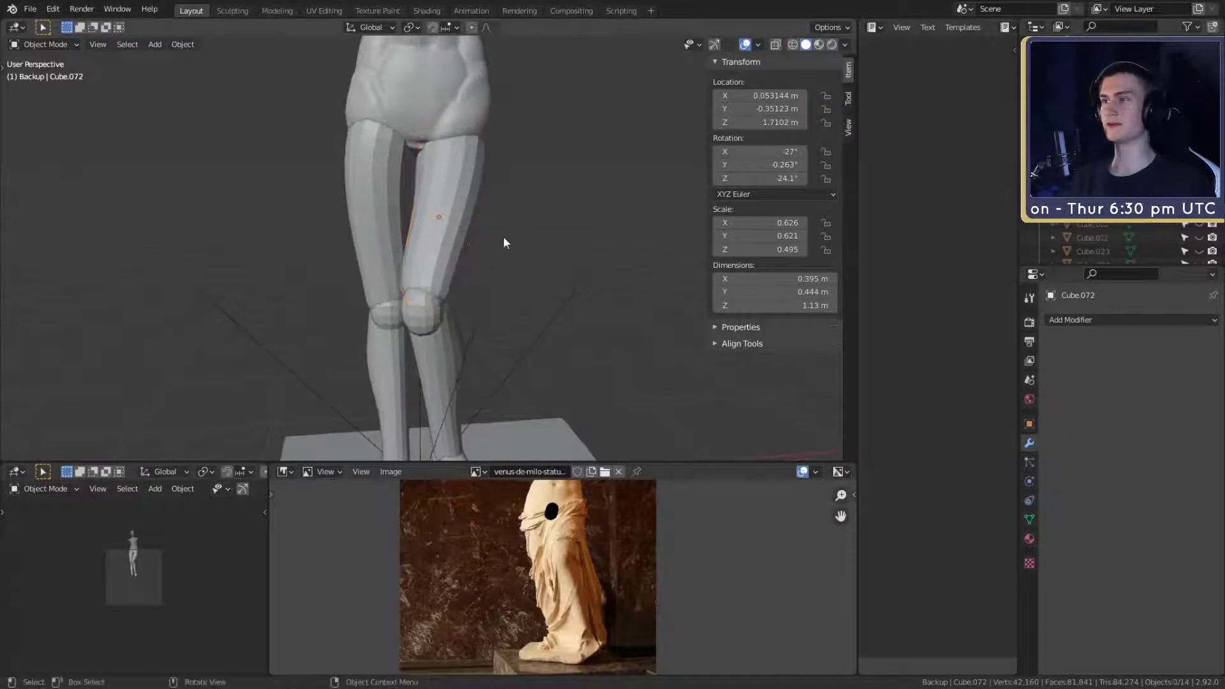
{"action": "left_click", "coordinate": [470, 234]}
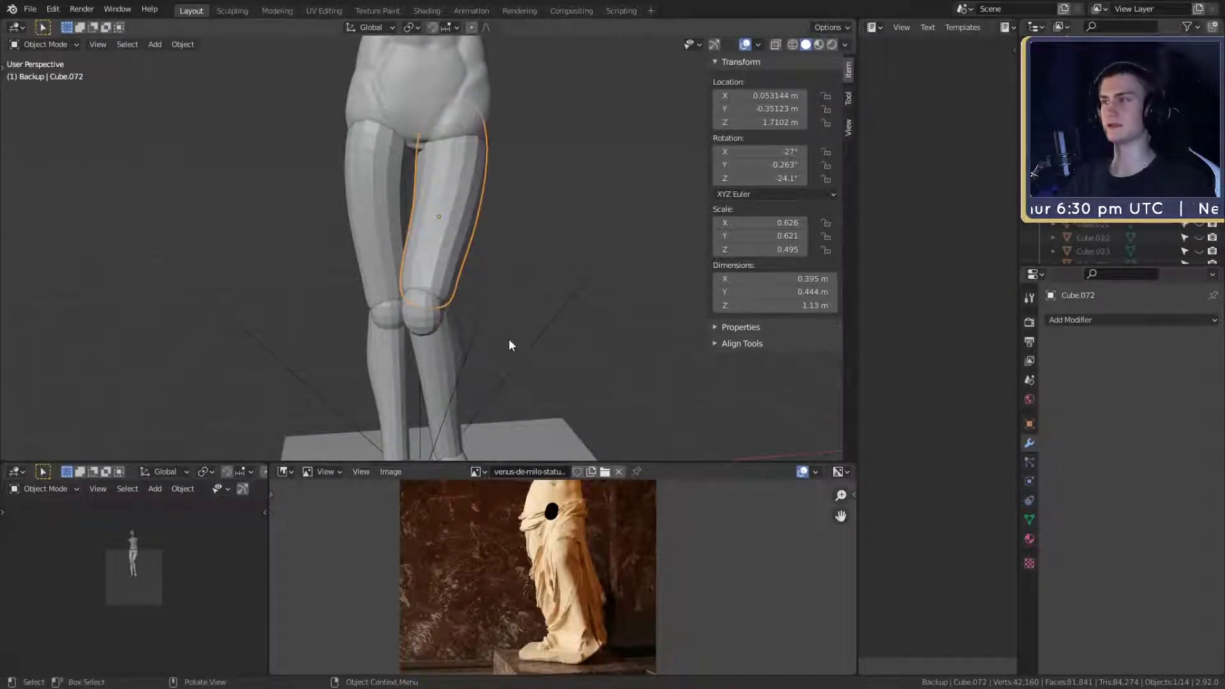
{"action": "middle_click_drag", "start_coordinate": [509, 340], "coordinate": [525, 286]}
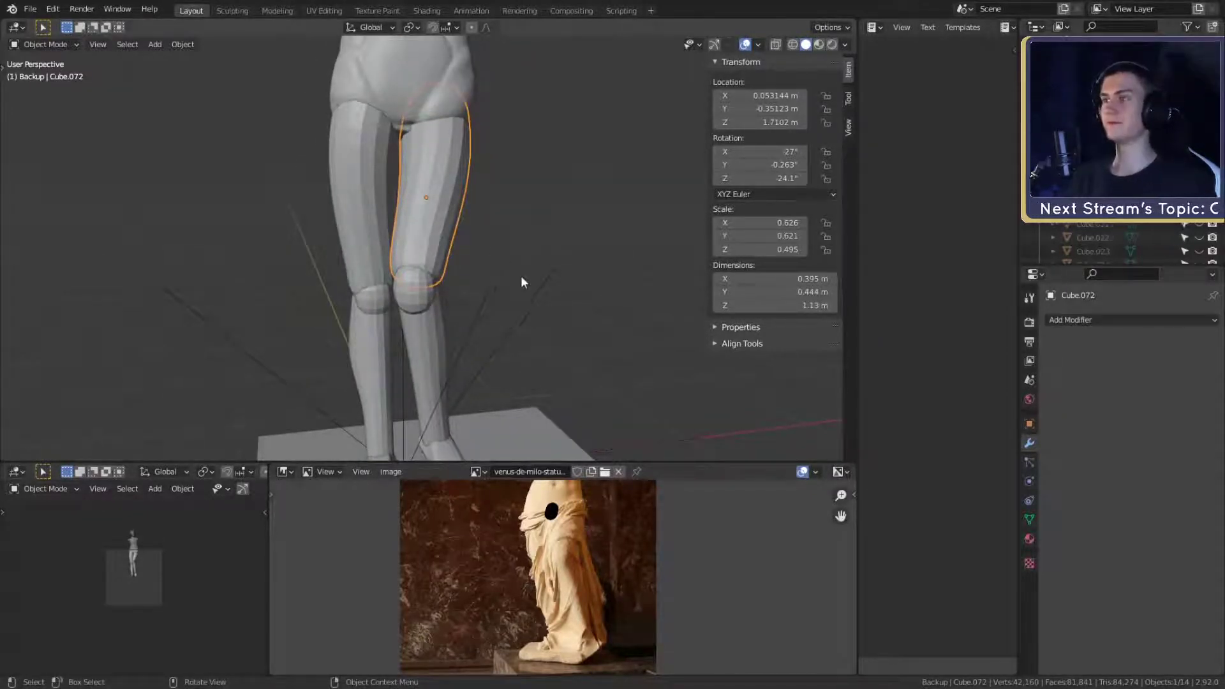
{"action": "scroll", "coordinate": [523, 276], "scroll_direction": "up", "scroll_amount": 4}
{"action": "scroll", "coordinate": [543, 268], "scroll_direction": "down", "scroll_amount": 4}
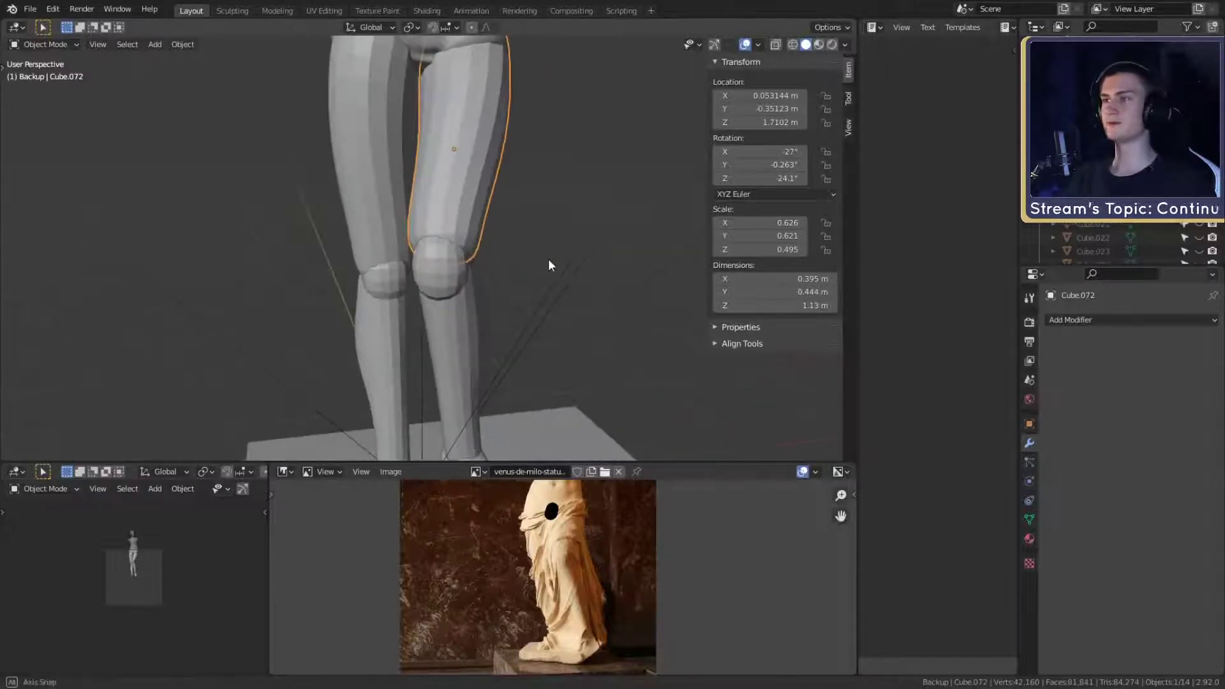
{"action": "scroll", "coordinate": [548, 262], "scroll_direction": "up", "scroll_amount": 4}
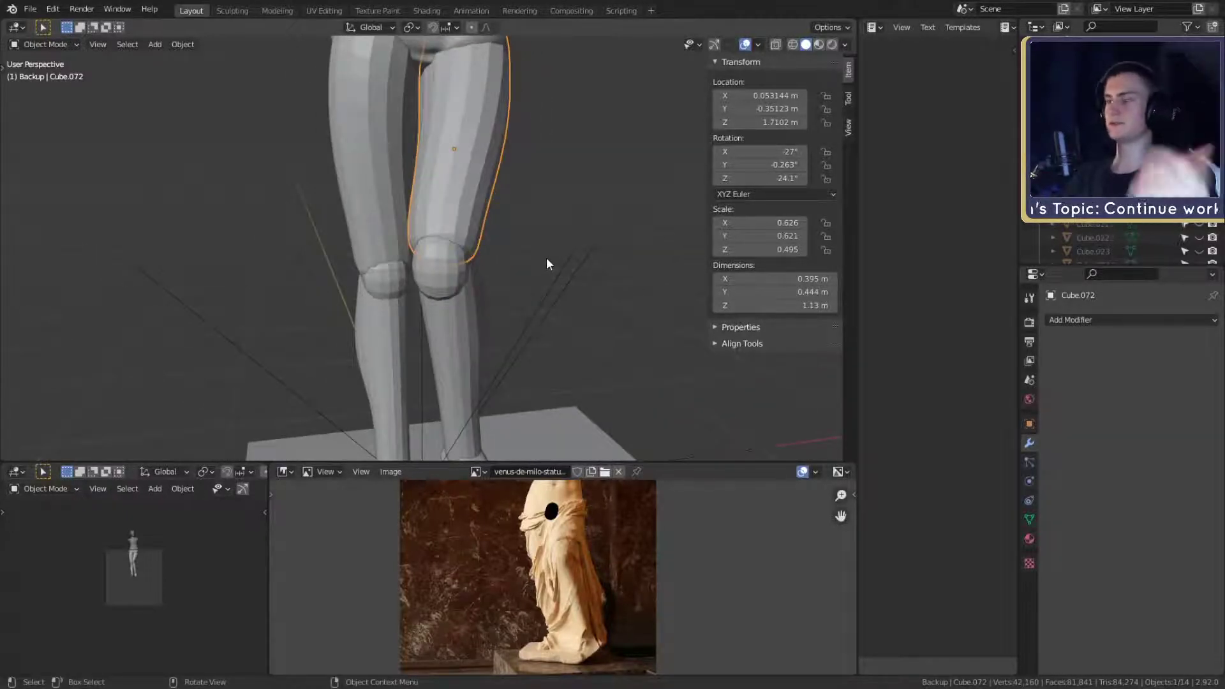
{"action": "scroll", "coordinate": [545, 266], "scroll_direction": "down", "scroll_amount": 4}
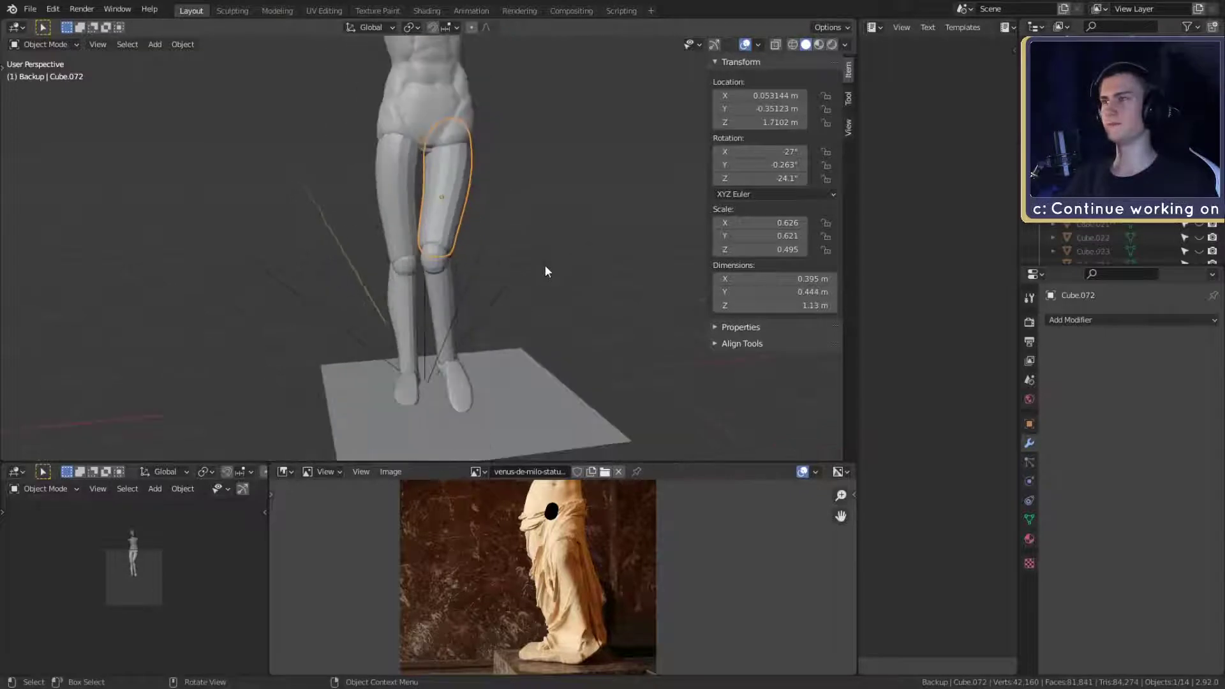
{"action": "scroll", "coordinate": [497, 306], "scroll_direction": "up", "scroll_amount": 3}
{"action": "middle_click_drag", "start_coordinate": [497, 308], "coordinate": [511, 276]}
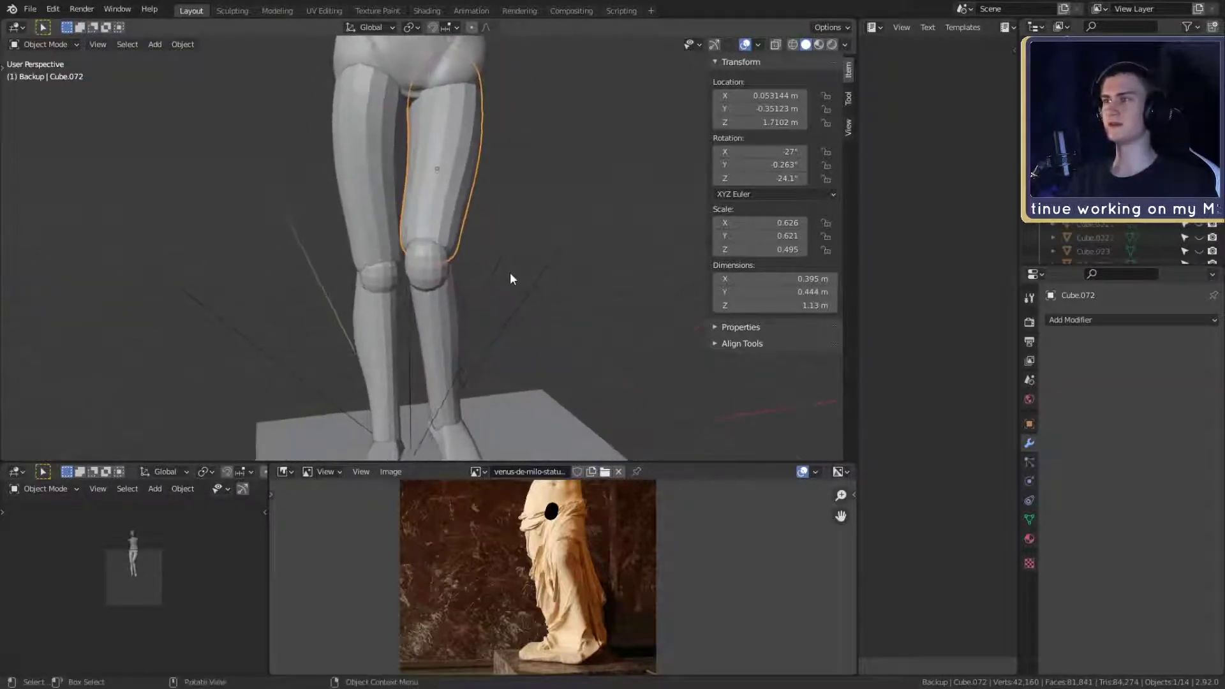
{"action": "middle_click_drag", "start_coordinate": [502, 227], "coordinate": [540, 259]}
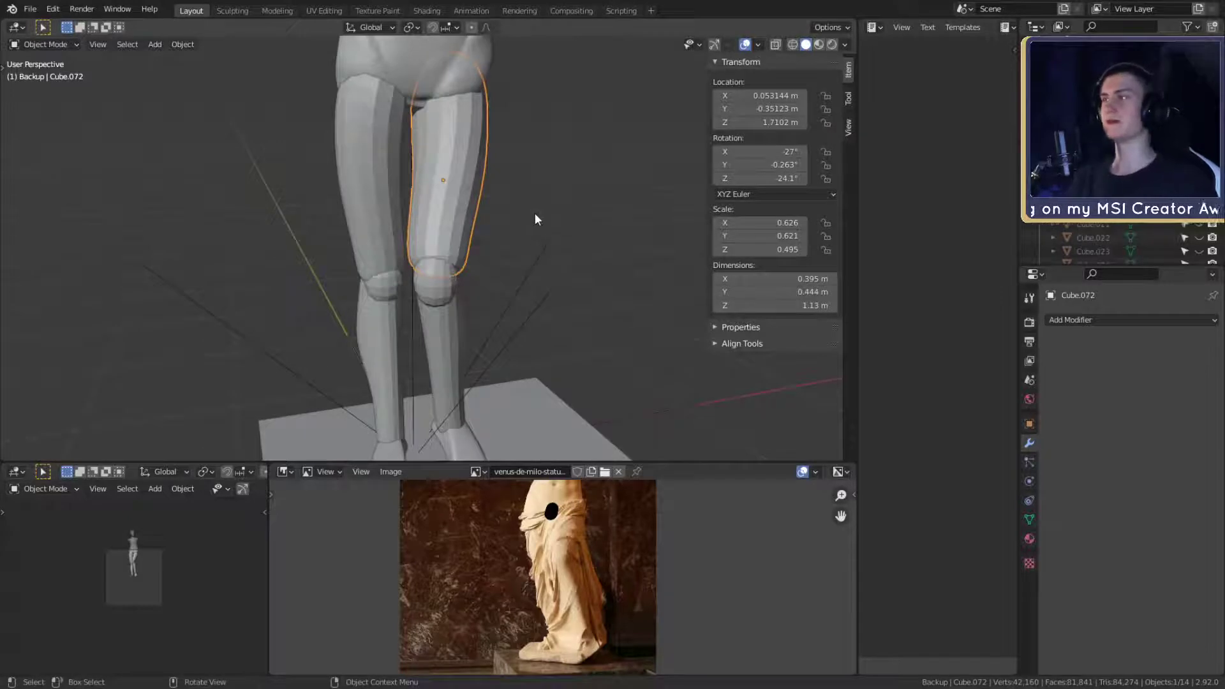
{"action": "middle_click_drag", "start_coordinate": [546, 319], "coordinate": [516, 282]}
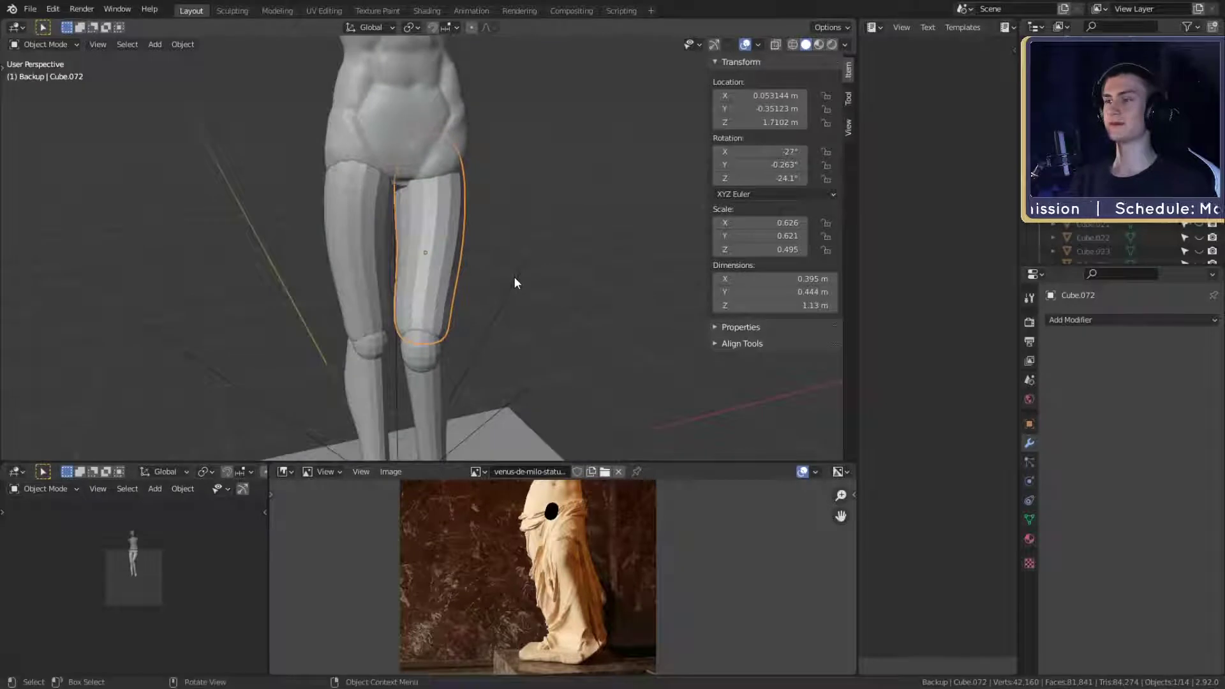
- Reframe the reference photo on the statue's draped lower body and compare it with the model's hips and legs
{"action": "scroll", "coordinate": [512, 591], "scroll_direction": "down", "scroll_amount": 8}
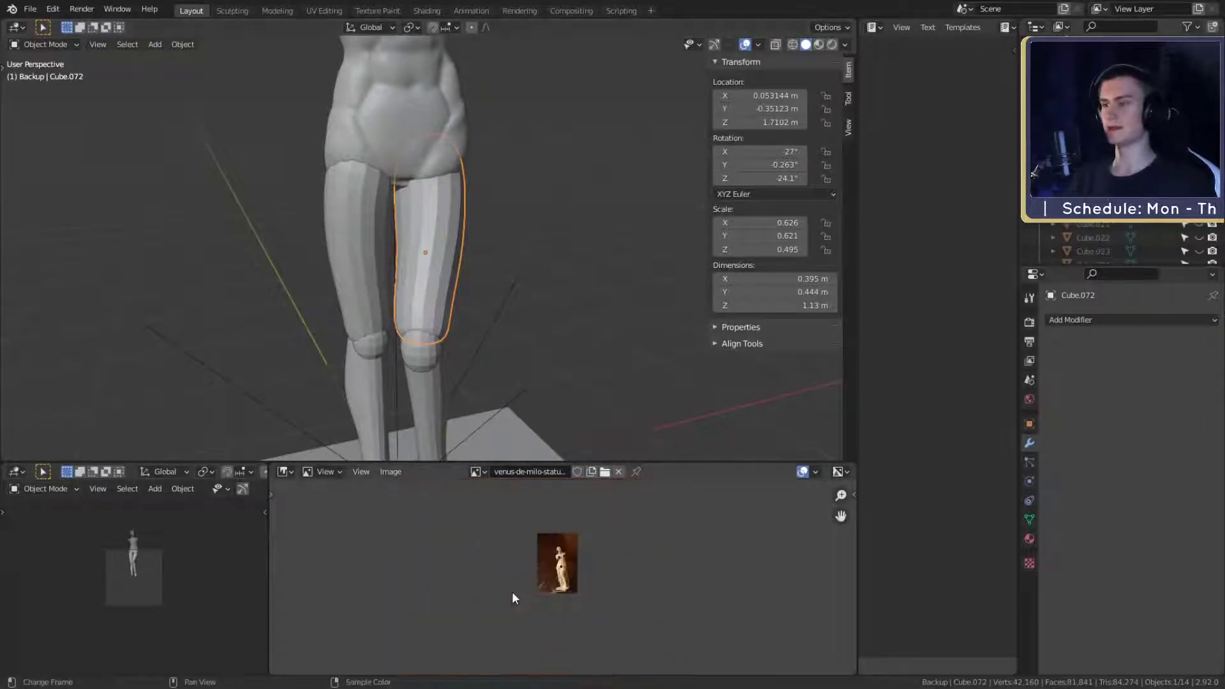
{"action": "scroll", "coordinate": [518, 582], "scroll_direction": "up", "scroll_amount": 10}
{"action": "middle_click_drag", "start_coordinate": [542, 593], "coordinate": [531, 517]}
{"action": "scroll", "coordinate": [540, 550], "scroll_direction": "down", "scroll_amount": 1}
{"action": "middle_click_drag", "start_coordinate": [545, 570], "coordinate": [546, 562]}
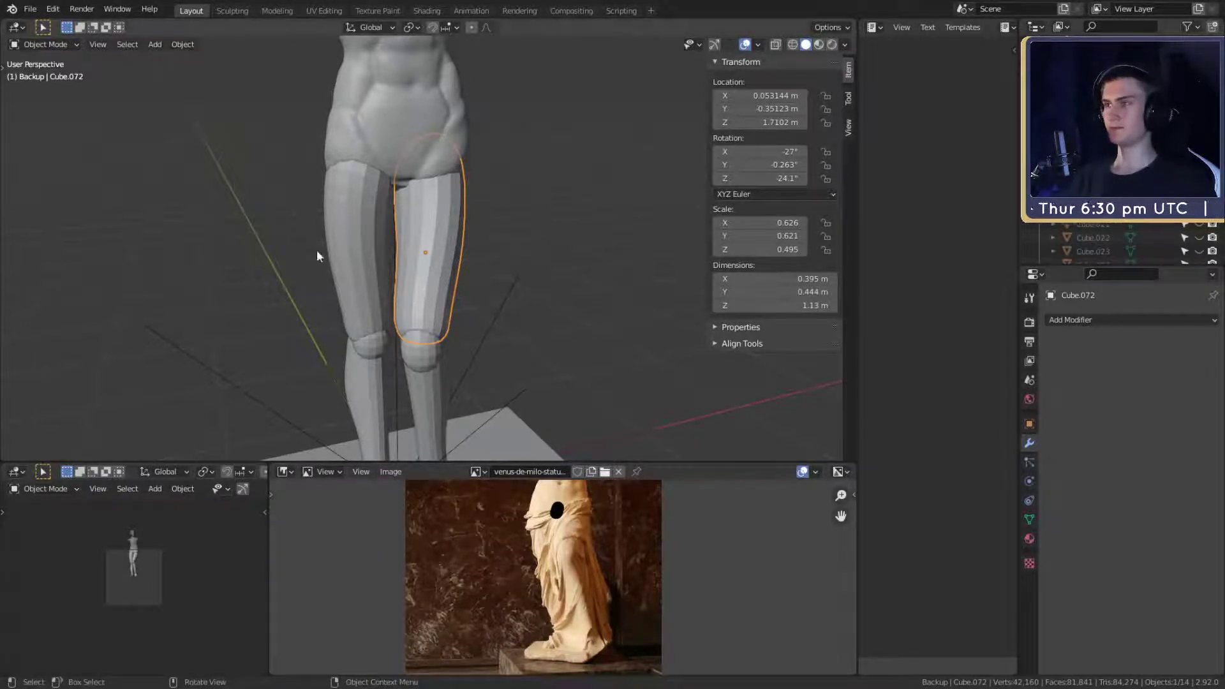
{"action": "middle_click_drag", "start_coordinate": [453, 308], "coordinate": [514, 276]}
{"action": "scroll", "coordinate": [444, 273], "scroll_direction": "down", "scroll_amount": 4}
{"action": "scroll", "coordinate": [468, 296], "scroll_direction": "up", "scroll_amount": 4}
{"action": "mouse_move", "coordinate": [481, 313]}
{"action": "middle_mouse_down", "text": "shift"}
{"action": "mouse_move", "coordinate": [499, 335]}
{"action": "mouse_move", "coordinate": [496, 308]}
{"action": "mouse_move", "coordinate": [488, 320]}
{"action": "middle_mouse_up", "text": "shift"}
{"action": "scroll", "coordinate": [499, 334], "scroll_direction": "down", "scroll_amount": 1}
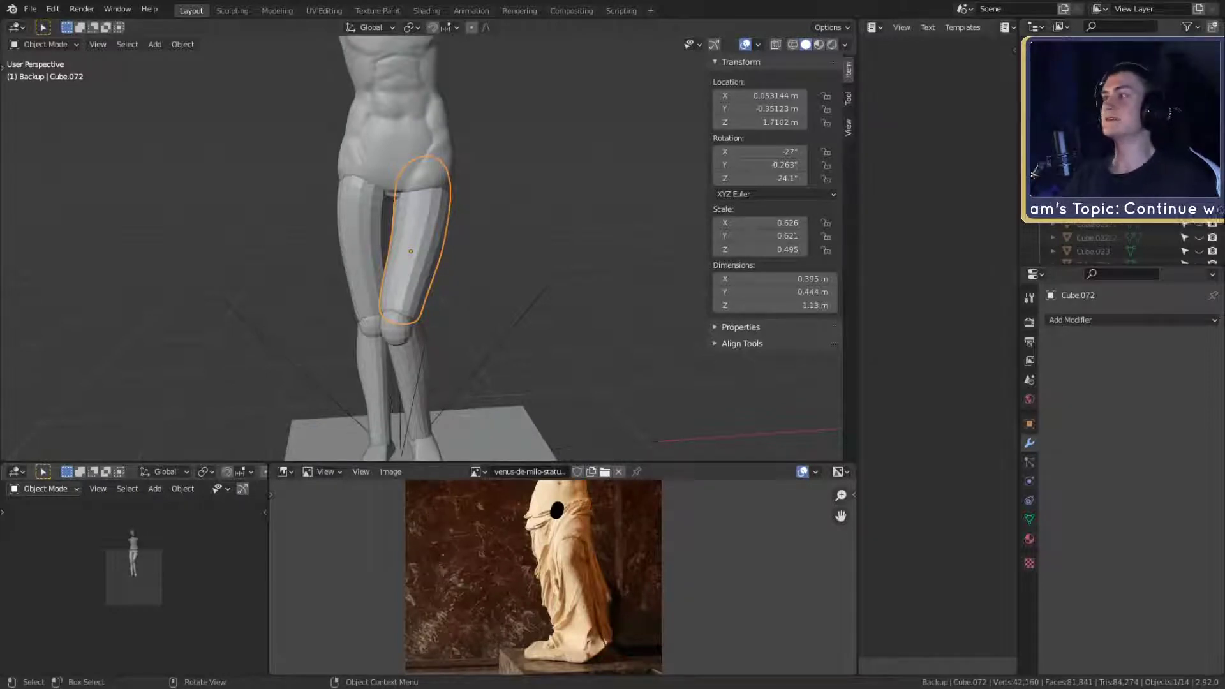
- Restore the forward thigh's selection and apply its scale
{"action": "scroll", "coordinate": [421, 249], "scroll_direction": "up", "scroll_amount": 2}
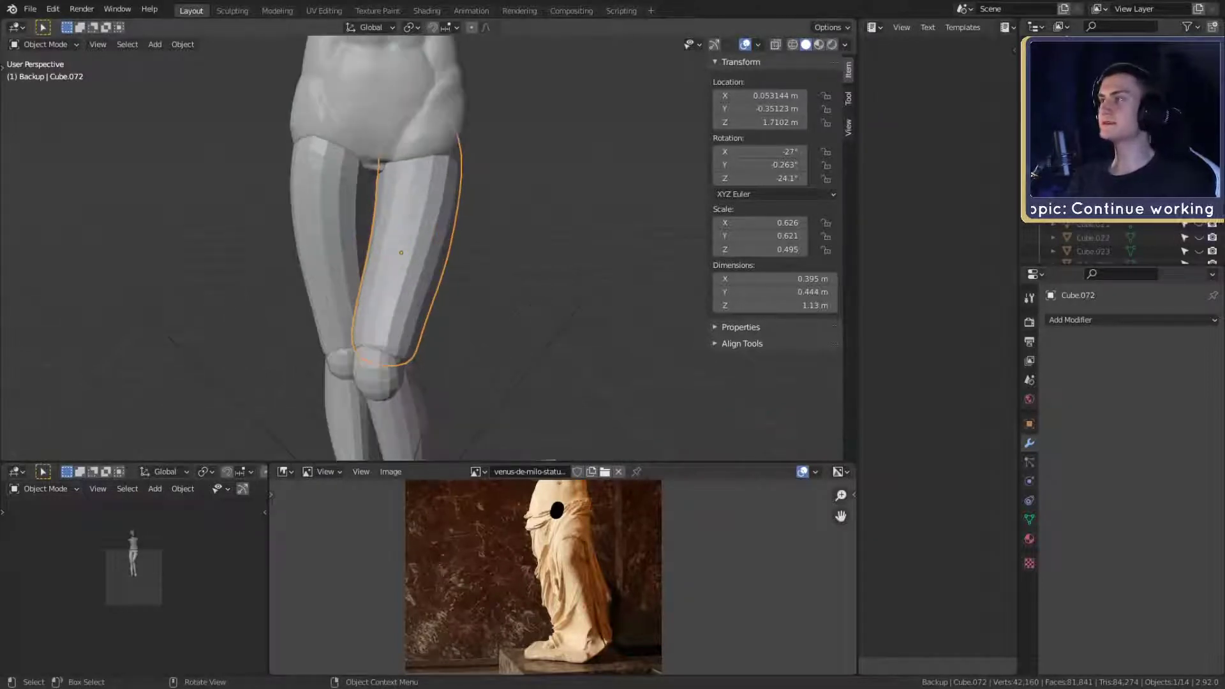
{"action": "left_click", "coordinate": [472, 245]}
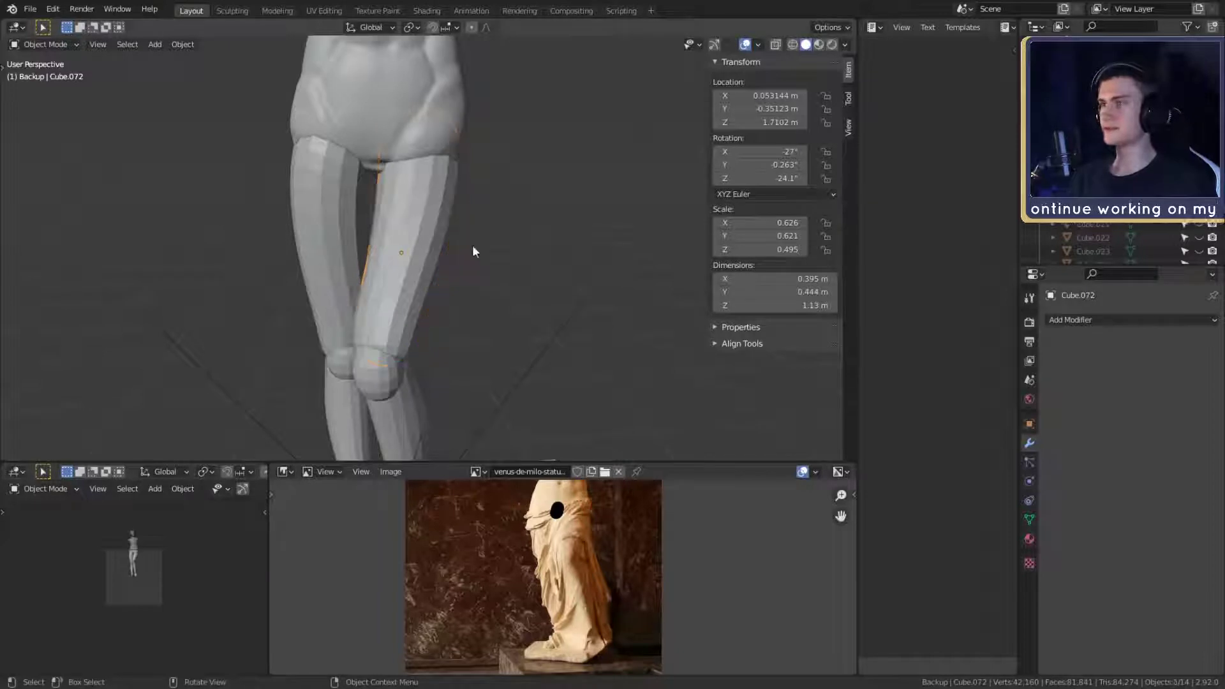
{"action": "key", "text": "ctrl+z"}
{"action": "key", "text": "ctrl+a"}
{"action": "left_click", "coordinate": [394, 291]}
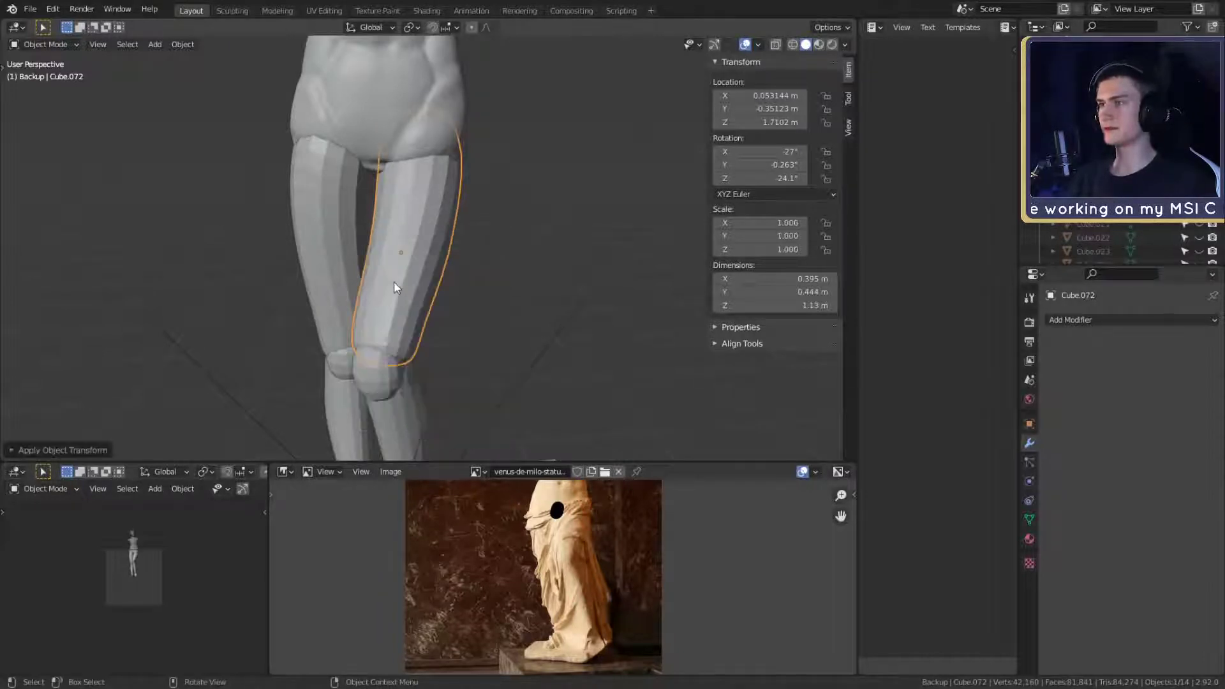
- Switch the forward thigh to Sculpt Mode and choose the Clay Strips brush
{"action": "left_click", "coordinate": [52, 44]}
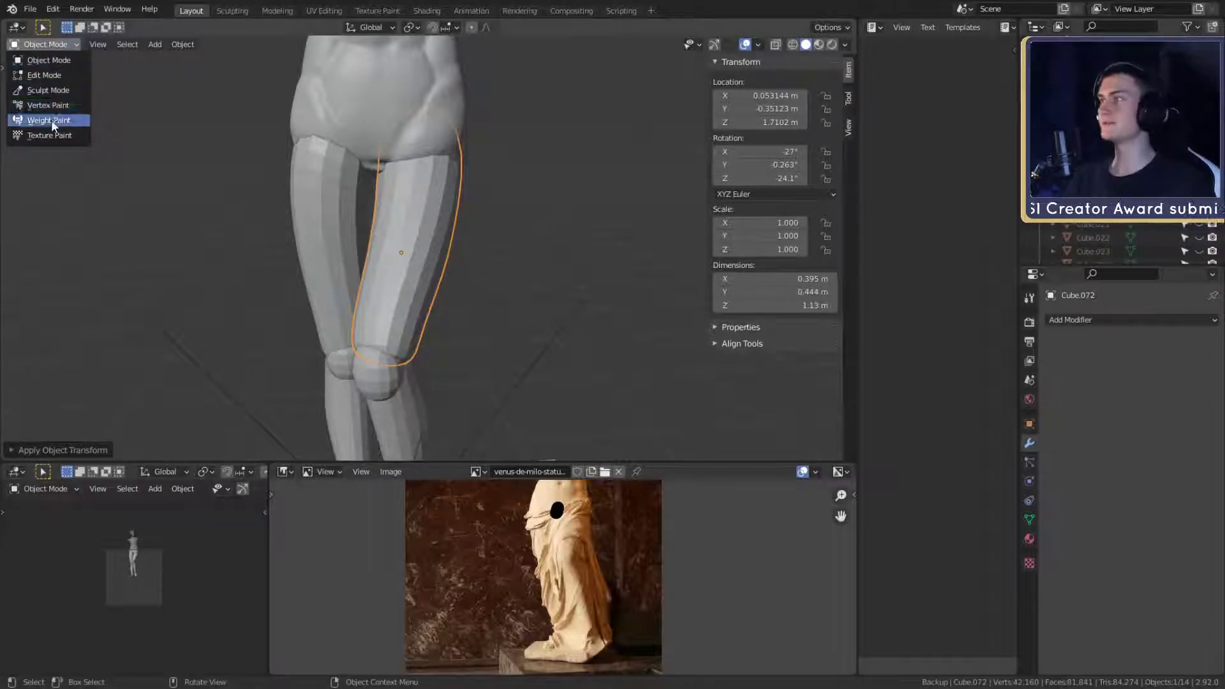
{"action": "left_click", "coordinate": [54, 91]}
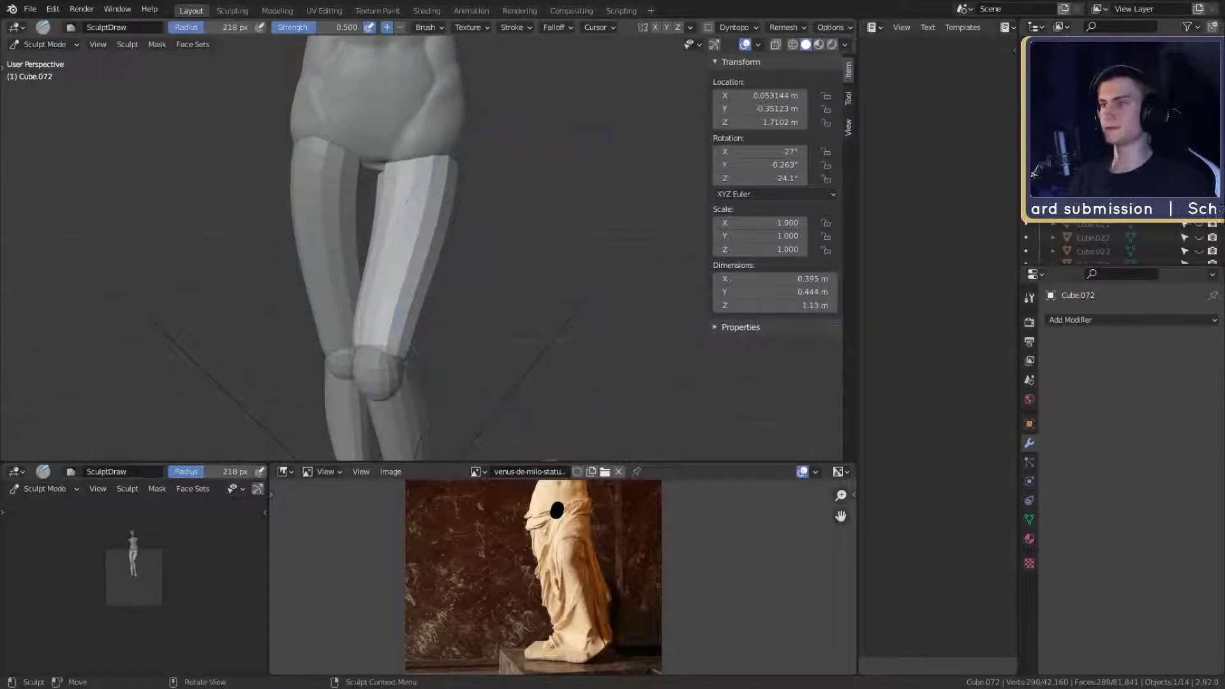
{"action": "mouse_move", "coordinate": [539, 269]}
{"action": "middle_mouse_down"}
{"action": "mouse_move", "coordinate": [491, 226]}
{"action": "mouse_move", "coordinate": [393, 223]}
{"action": "mouse_move", "coordinate": [434, 221]}
{"action": "middle_mouse_up"}
{"action": "key", "text": "c"}
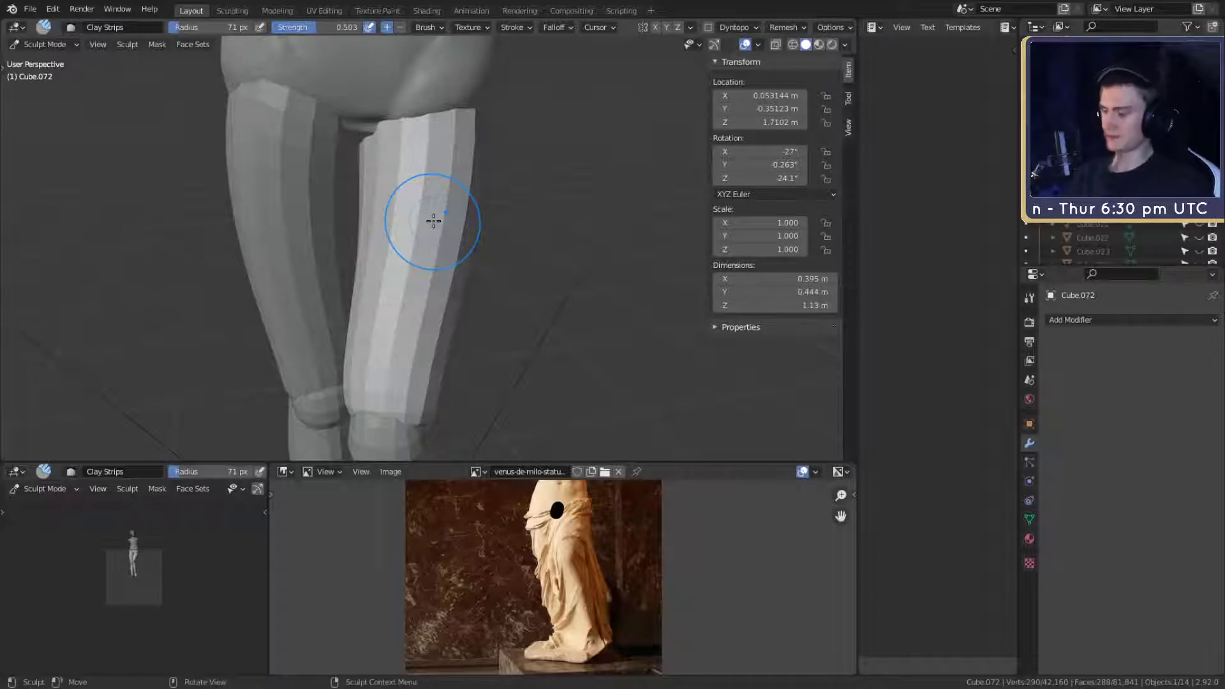
- Enable Dyntopo for the thigh in the sculpting tool settings and expand its options
{"action": "mouse_move", "coordinate": [433, 221]}
{"action": "middle_mouse_down"}
{"action": "mouse_move", "coordinate": [461, 284]}
{"action": "mouse_move", "coordinate": [424, 241]}
{"action": "middle_mouse_up"}
{"action": "left_click", "coordinate": [1029, 298]}
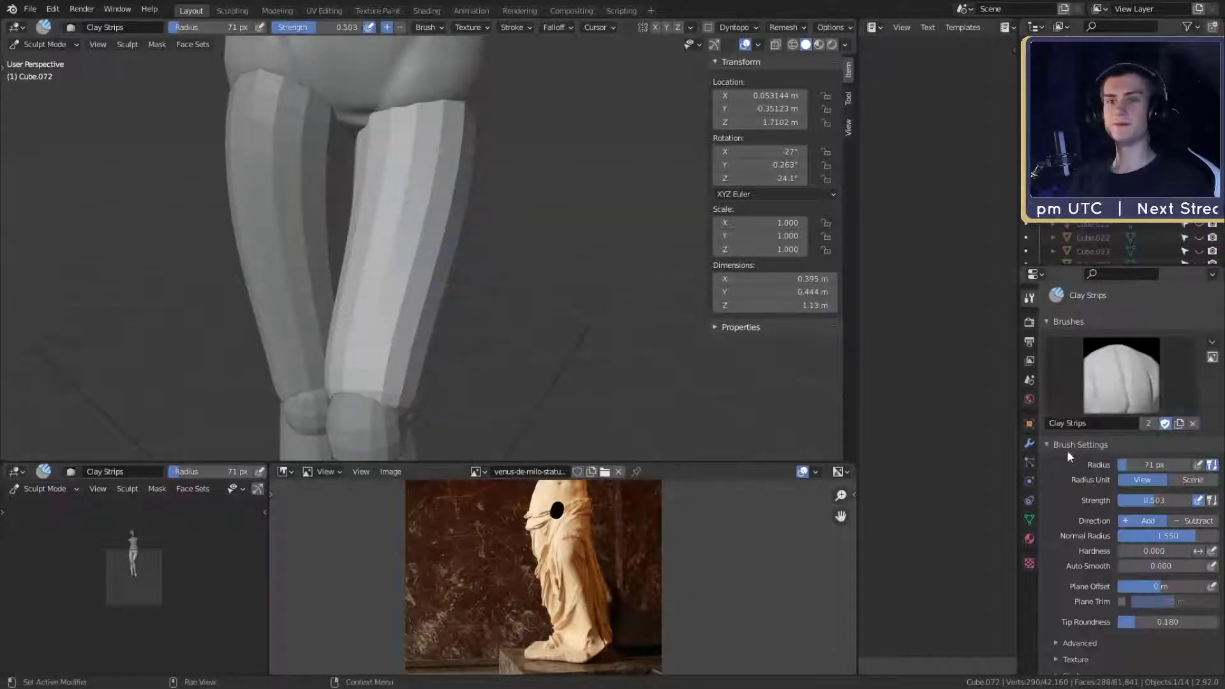
{"action": "scroll", "coordinate": [1067, 453], "scroll_direction": "down", "scroll_amount": 5}
{"action": "left_click", "coordinate": [1058, 602]}
{"action": "left_click", "coordinate": [1054, 631]}
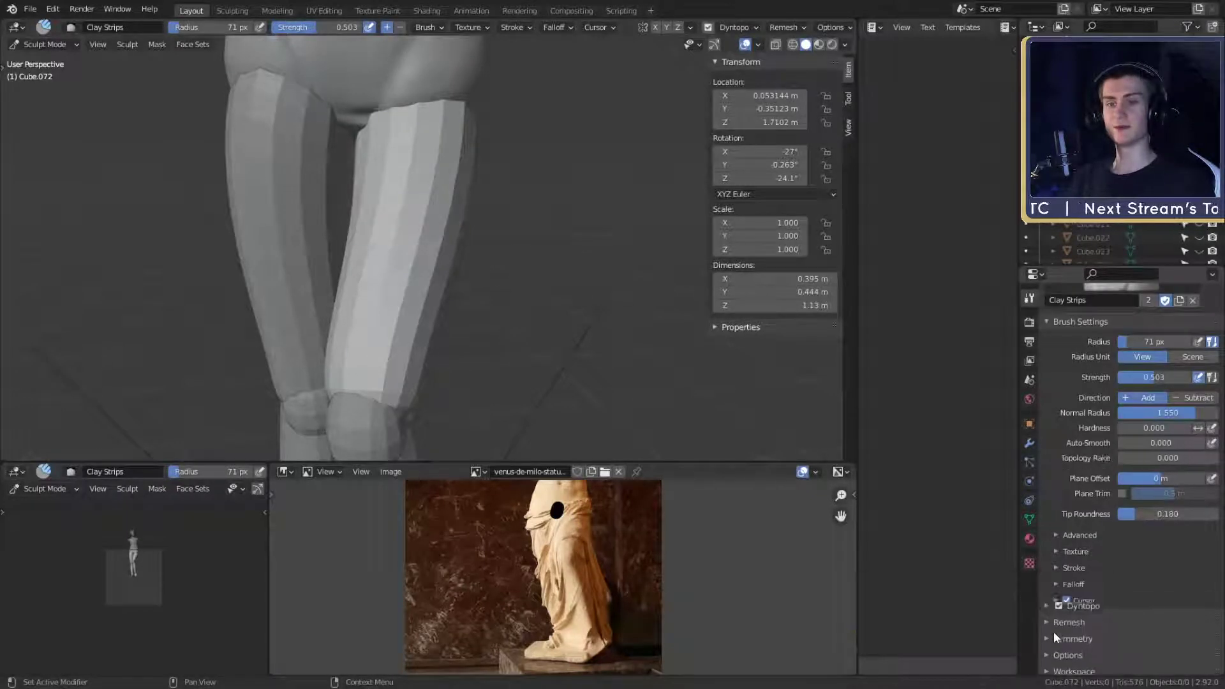
{"action": "left_click", "coordinate": [1046, 602]}
{"action": "scroll", "coordinate": [1053, 510], "scroll_direction": "down", "scroll_amount": 3}
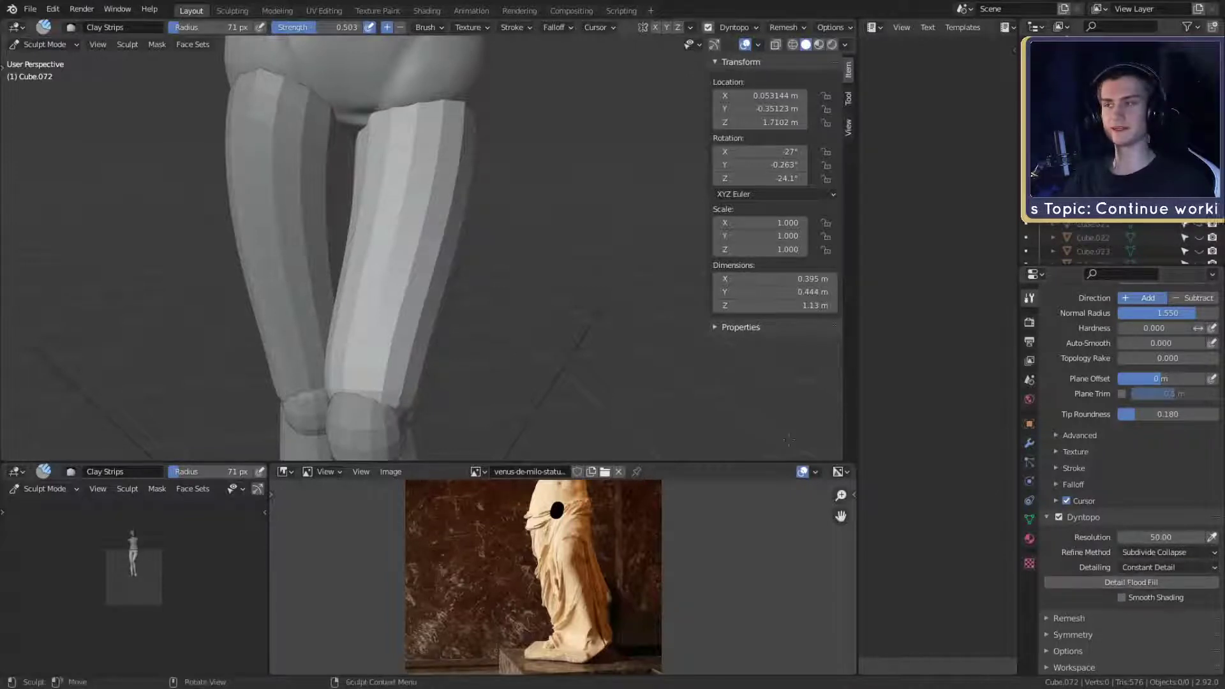
- Reduce the Clay Strips radius to about 43 px and sculpt muscle strokes on the upper front of the thigh
{"action": "mouse_move", "coordinate": [391, 240]}
{"action": "middle_mouse_down"}
{"action": "mouse_move", "coordinate": [514, 214]}
{"action": "mouse_move", "coordinate": [479, 192]}
{"action": "middle_mouse_up"}
{"action": "key", "text": "f"}
{"action": "left_click", "coordinate": [489, 203]}
{"action": "key", "text": "f"}
{"action": "left_click", "coordinate": [471, 207]}
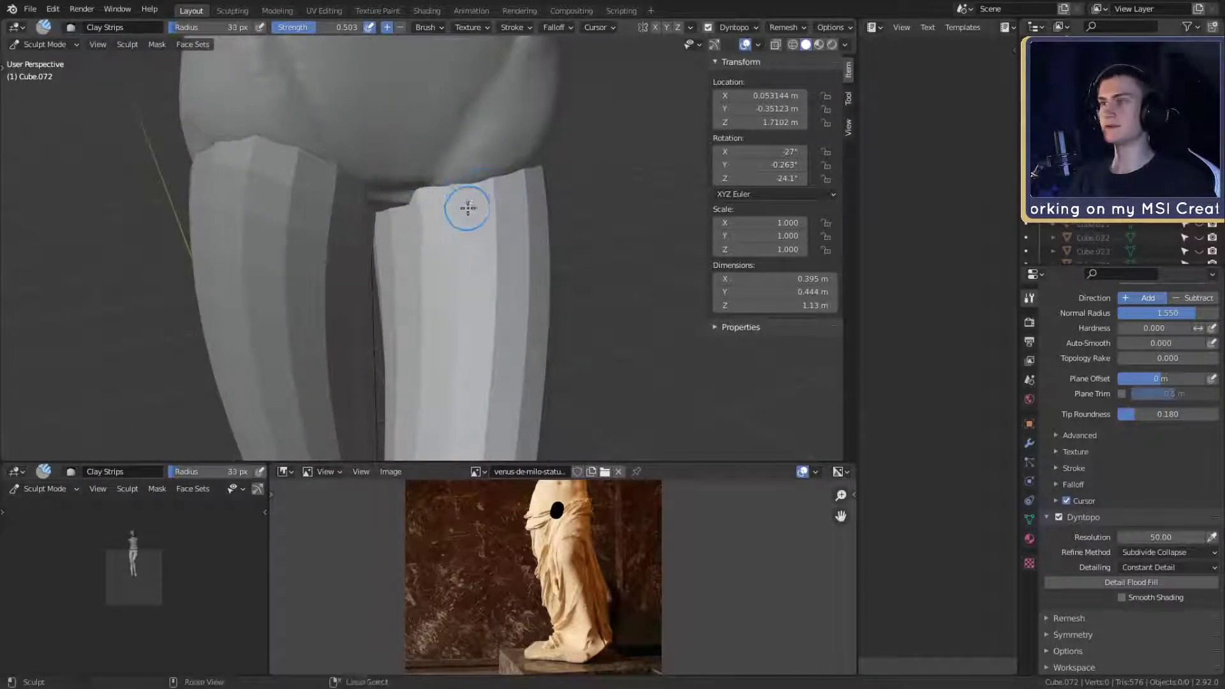
{"action": "key", "text": "f"}
{"action": "left_click", "coordinate": [443, 211]}
{"action": "mouse_move", "coordinate": [496, 227]}
{"action": "left_mouse_down", "text": "alt"}
{"action": "mouse_move", "coordinate": [492, 212]}
{"action": "mouse_move", "coordinate": [506, 225]}
{"action": "mouse_move", "coordinate": [454, 194]}
{"action": "mouse_move", "coordinate": [440, 208]}
{"action": "mouse_move", "coordinate": [445, 249]}
{"action": "mouse_move", "coordinate": [408, 355]}
{"action": "mouse_move", "coordinate": [430, 219]}
{"action": "mouse_move", "coordinate": [424, 292]}
{"action": "mouse_move", "coordinate": [443, 274]}
{"action": "mouse_move", "coordinate": [450, 338]}
{"action": "left_mouse_up", "text": "alt"}
{"action": "key", "text": "f"}
{"action": "left_click", "coordinate": [450, 199]}
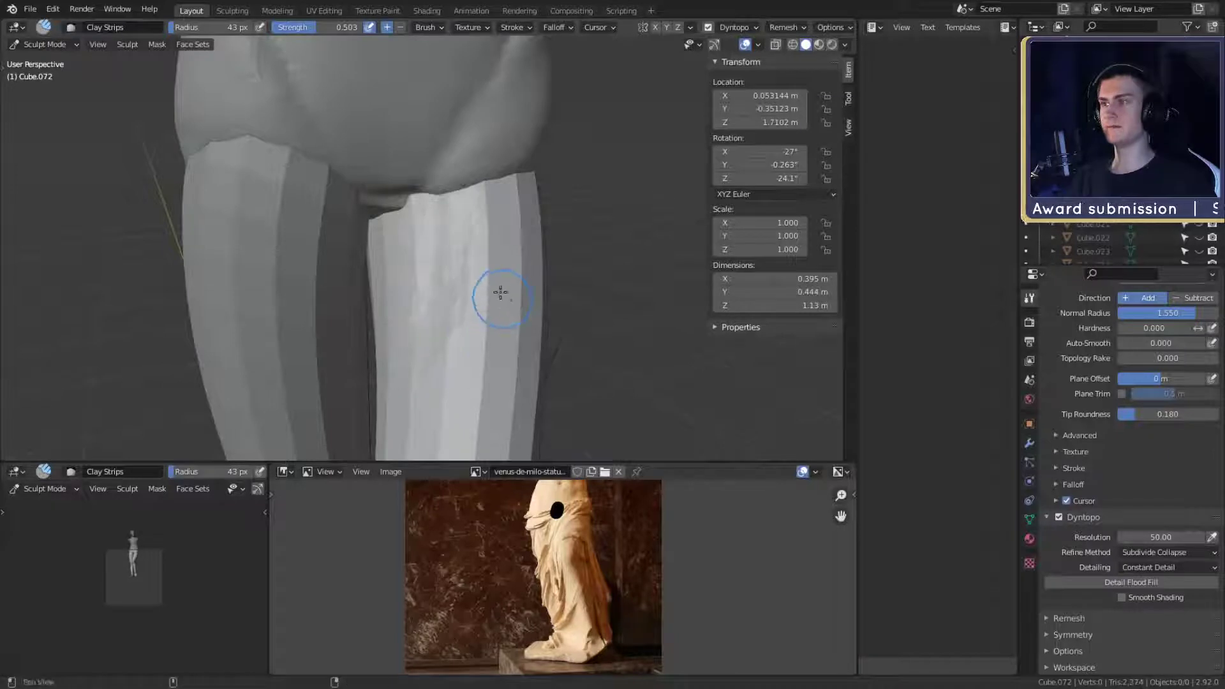
{"action": "left_click_drag", "start_coordinate": [500, 292], "coordinate": [498, 260], "text": "alt"}
- Set the brush radius to about 45 px and sculpt the front of the thigh down to just above the knee
{"action": "key", "text": "f"}
{"action": "left_click", "coordinate": [456, 172]}
{"action": "mouse_move", "coordinate": [455, 165]}
{"action": "left_mouse_down"}
{"action": "mouse_move", "coordinate": [459, 151]}
{"action": "mouse_move", "coordinate": [437, 301]}
{"action": "mouse_move", "coordinate": [446, 325]}
{"action": "mouse_move", "coordinate": [465, 255]}
{"action": "mouse_move", "coordinate": [437, 265]}
{"action": "mouse_move", "coordinate": [430, 152]}
{"action": "mouse_move", "coordinate": [449, 174]}
{"action": "mouse_move", "coordinate": [456, 249]}
{"action": "mouse_move", "coordinate": [450, 356]}
{"action": "left_mouse_up"}
{"action": "mouse_move", "coordinate": [501, 314]}
{"action": "middle_mouse_down", "text": "shift"}
{"action": "mouse_move", "coordinate": [482, 257]}
{"action": "mouse_move", "coordinate": [487, 328]}
{"action": "middle_mouse_up", "text": "shift"}
{"action": "mouse_move", "coordinate": [487, 328]}
{"action": "left_mouse_down"}
{"action": "mouse_move", "coordinate": [508, 249]}
{"action": "mouse_move", "coordinate": [519, 315]}
{"action": "left_mouse_up"}
{"action": "middle_click_drag", "start_coordinate": [519, 316], "coordinate": [506, 211]}
{"action": "key", "text": "bracketleft"}
{"action": "key", "text": "bracketleft"}
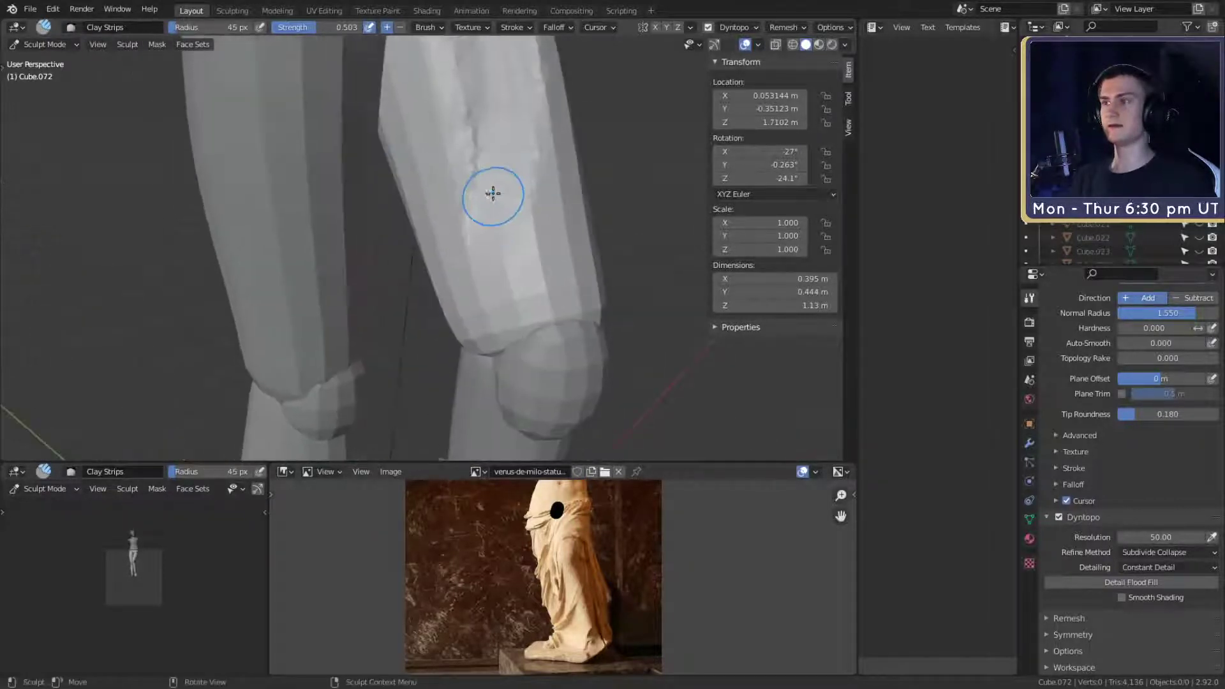
{"action": "mouse_move", "coordinate": [492, 194]}
{"action": "left_mouse_down", "text": "ctrl"}
{"action": "mouse_move", "coordinate": [472, 170]}
{"action": "mouse_move", "coordinate": [498, 359]}
{"action": "left_mouse_up", "text": "ctrl"}
{"action": "mouse_move", "coordinate": [466, 243]}
{"action": "left_mouse_down", "text": "ctrl"}
{"action": "mouse_move", "coordinate": [460, 199]}
{"action": "mouse_move", "coordinate": [478, 193]}
{"action": "mouse_move", "coordinate": [509, 349]}
{"action": "left_mouse_up", "text": "ctrl"}
- Adjust the Clay Strips radius to 44 px and sculpt a long diagonal muscle form from the outer hip towards the knee
{"action": "middle_click_drag", "start_coordinate": [507, 176], "coordinate": [514, 241], "text": "shift"}
{"action": "key", "text": "bracketright"}
{"action": "key", "text": "bracketright"}
{"action": "key", "text": "bracketright"}
{"action": "key", "text": "bracketright"}
{"action": "key", "text": "bracketright"}
{"action": "key", "text": "bracketright"}
{"action": "key", "text": "bracketright"}
{"action": "key", "text": "bracketright"}
{"action": "key", "text": "bracketright"}
{"action": "key", "text": "bracketright"}
{"action": "key", "text": "bracketright"}
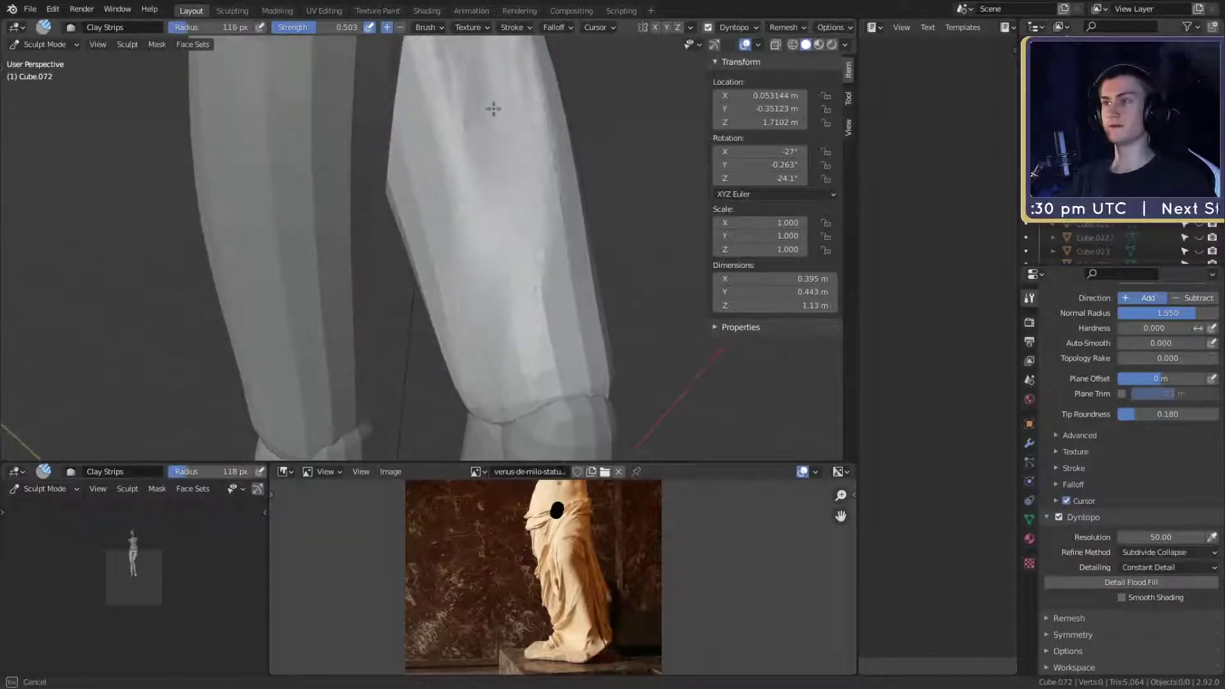
{"action": "mouse_move", "coordinate": [492, 109]}
{"action": "middle_mouse_down"}
{"action": "mouse_move", "coordinate": [500, 314]}
{"action": "mouse_move", "coordinate": [510, 281]}
{"action": "mouse_move", "coordinate": [435, 224]}
{"action": "middle_mouse_up"}
{"action": "key", "text": "f"}
{"action": "left_click", "coordinate": [424, 137]}
{"action": "middle_click_drag", "start_coordinate": [424, 136], "coordinate": [410, 224]}
{"action": "mouse_move", "coordinate": [432, 272]}
{"action": "left_mouse_down"}
{"action": "mouse_move", "coordinate": [413, 266]}
{"action": "mouse_move", "coordinate": [393, 306]}
{"action": "mouse_move", "coordinate": [434, 264]}
{"action": "left_mouse_up"}
{"action": "mouse_move", "coordinate": [450, 271]}
{"action": "middle_mouse_down"}
{"action": "mouse_move", "coordinate": [462, 228]}
{"action": "mouse_move", "coordinate": [509, 242]}
{"action": "mouse_move", "coordinate": [419, 227]}
{"action": "mouse_move", "coordinate": [544, 213]}
{"action": "mouse_move", "coordinate": [497, 167]}
{"action": "middle_mouse_up"}
{"action": "left_click_drag", "start_coordinate": [453, 117], "coordinate": [366, 331]}
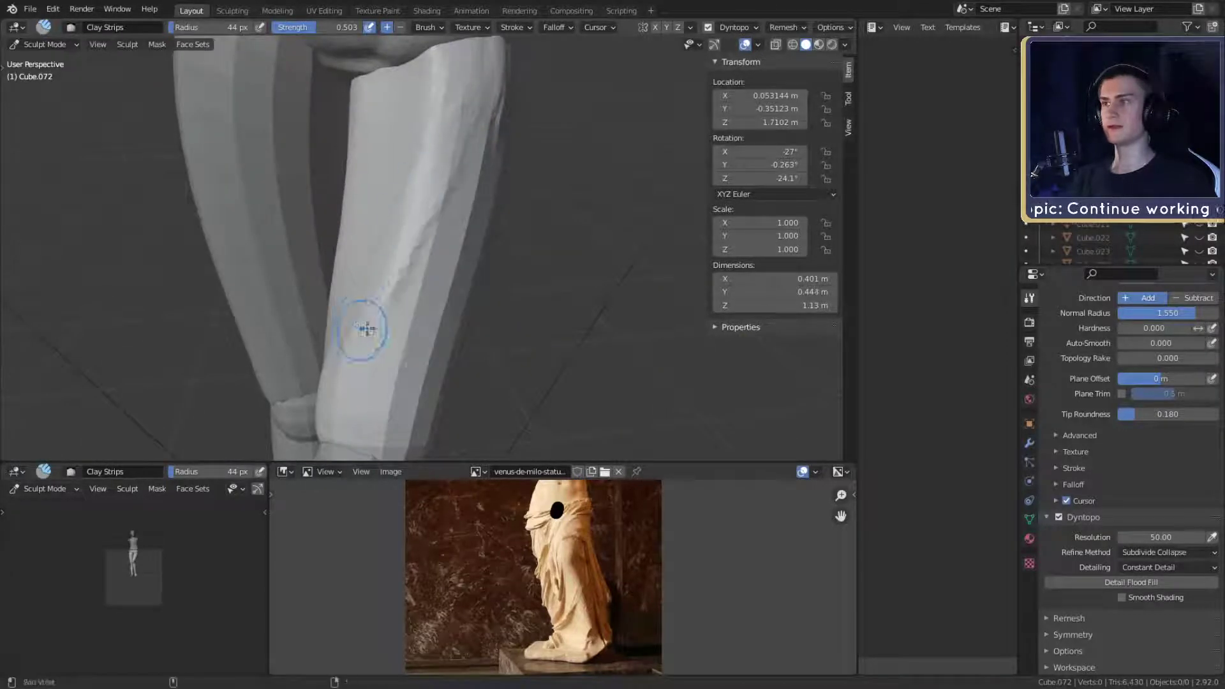
- Build up the middle of the thigh and the area just above the knee with more Clay Strips strokes
{"action": "mouse_move", "coordinate": [366, 331]}
{"action": "middle_mouse_down"}
{"action": "mouse_move", "coordinate": [467, 248]}
{"action": "mouse_move", "coordinate": [442, 168]}
{"action": "middle_mouse_up"}
{"action": "left_click_drag", "start_coordinate": [442, 167], "coordinate": [410, 285]}
{"action": "middle_click_drag", "start_coordinate": [410, 284], "coordinate": [440, 278]}
{"action": "mouse_move", "coordinate": [440, 278]}
{"action": "left_mouse_down"}
{"action": "mouse_move", "coordinate": [449, 332]}
{"action": "mouse_move", "coordinate": [447, 319]}
{"action": "left_mouse_up"}
{"action": "left_click_drag", "start_coordinate": [444, 274], "coordinate": [449, 322]}
{"action": "middle_click_drag", "start_coordinate": [449, 299], "coordinate": [541, 254]}
{"action": "mouse_move", "coordinate": [541, 254]}
{"action": "left_mouse_down"}
{"action": "mouse_move", "coordinate": [527, 280]}
{"action": "mouse_move", "coordinate": [519, 150]}
{"action": "mouse_move", "coordinate": [546, 164]}
{"action": "left_mouse_up"}
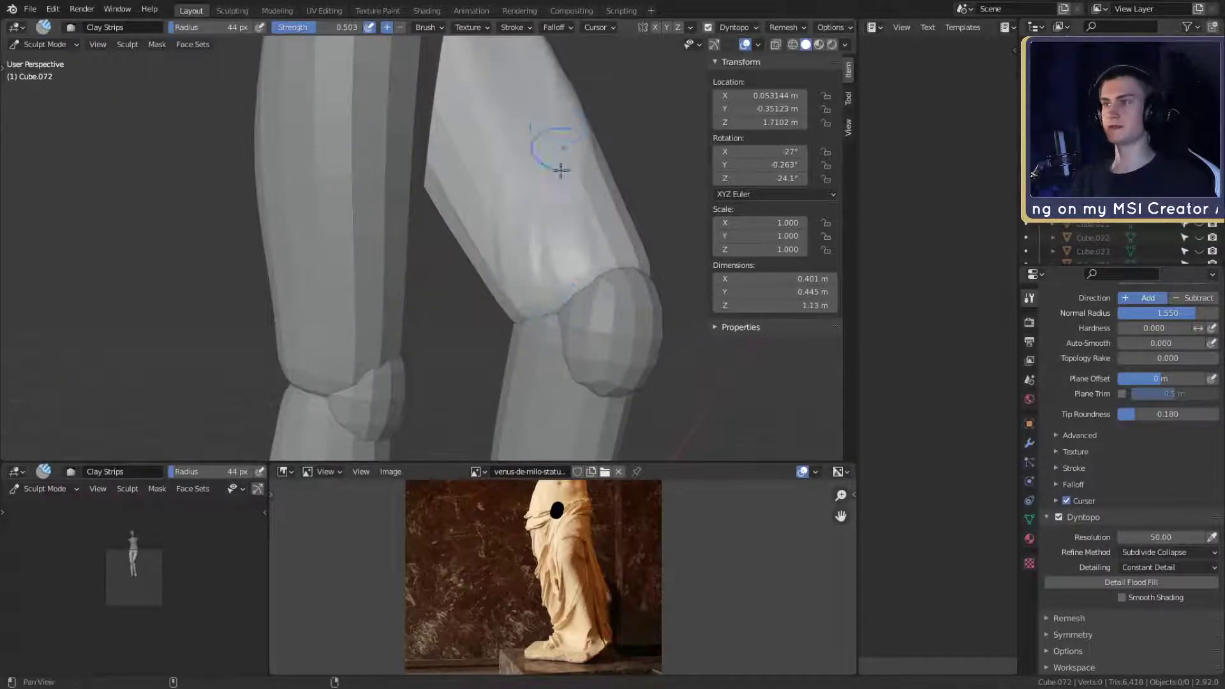
- Sculpt strokes down the outer side of the upper thigh, starting from the edge below the hip
{"action": "middle_click_drag", "start_coordinate": [547, 164], "coordinate": [360, 316]}
{"action": "middle_click_drag", "start_coordinate": [518, 230], "coordinate": [455, 152]}
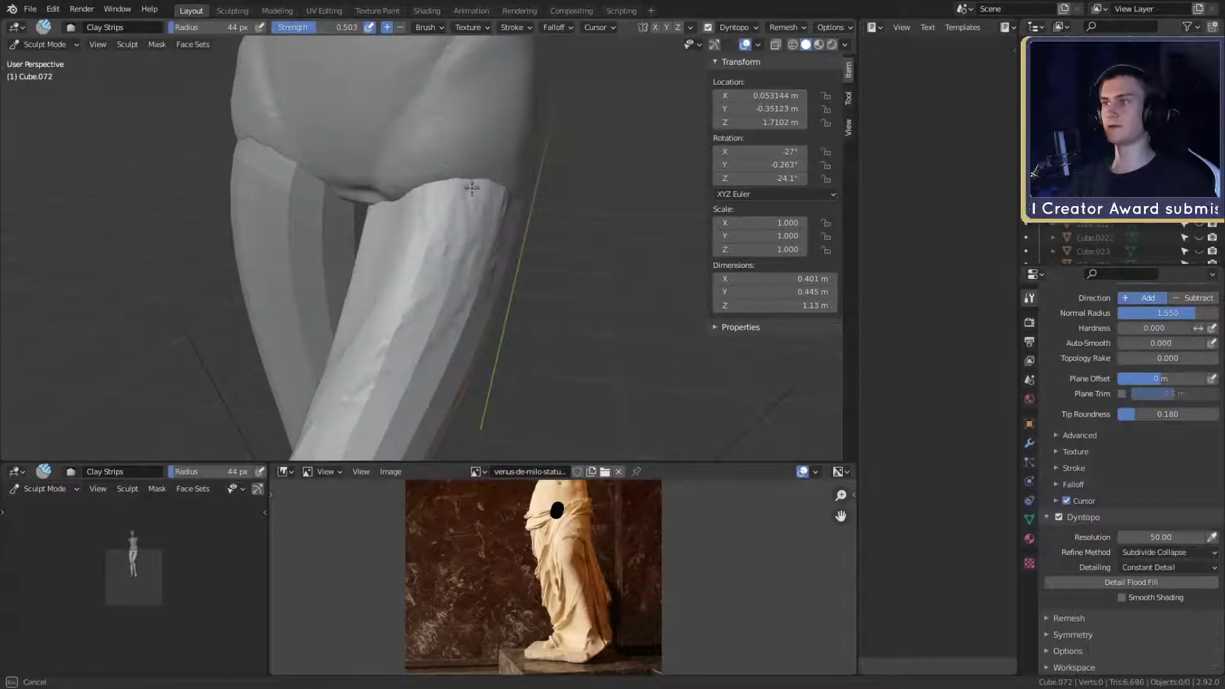
{"action": "middle_click_drag", "start_coordinate": [486, 213], "coordinate": [413, 169]}
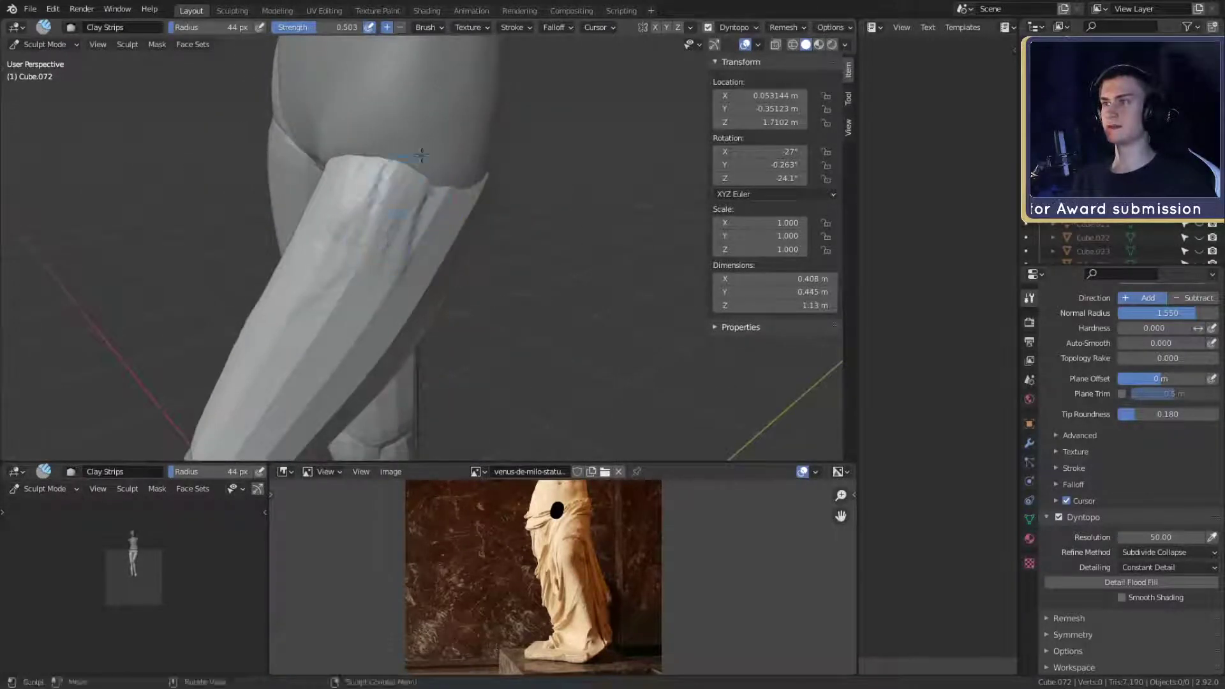
{"action": "mouse_move", "coordinate": [422, 155]}
{"action": "left_mouse_down"}
{"action": "mouse_move", "coordinate": [435, 143]}
{"action": "mouse_move", "coordinate": [365, 274]}
{"action": "left_mouse_up"}
{"action": "middle_click_drag", "start_coordinate": [376, 281], "coordinate": [469, 240]}
{"action": "mouse_move", "coordinate": [479, 185]}
{"action": "left_mouse_down"}
{"action": "mouse_move", "coordinate": [450, 268]}
{"action": "mouse_move", "coordinate": [402, 303]}
{"action": "left_mouse_up"}
{"action": "mouse_move", "coordinate": [402, 300]}
{"action": "middle_mouse_down"}
{"action": "mouse_move", "coordinate": [588, 219]}
{"action": "mouse_move", "coordinate": [491, 233]}
{"action": "mouse_move", "coordinate": [415, 233]}
{"action": "mouse_move", "coordinate": [418, 222]}
{"action": "middle_mouse_up"}
- Set the brush radius to 42 px and refine the top of the outer thigh where it meets the hip
{"action": "key", "text": "f"}
{"action": "left_click", "coordinate": [432, 222]}
{"action": "mouse_move", "coordinate": [411, 183]}
{"action": "left_mouse_down"}
{"action": "mouse_move", "coordinate": [418, 223]}
{"action": "mouse_move", "coordinate": [412, 174]}
{"action": "left_mouse_up"}
{"action": "key", "text": "f"}
{"action": "left_click", "coordinate": [422, 208]}
{"action": "mouse_move", "coordinate": [415, 180]}
{"action": "middle_mouse_down"}
{"action": "mouse_move", "coordinate": [532, 236]}
{"action": "mouse_move", "coordinate": [517, 252]}
{"action": "mouse_move", "coordinate": [504, 233]}
{"action": "middle_mouse_up"}
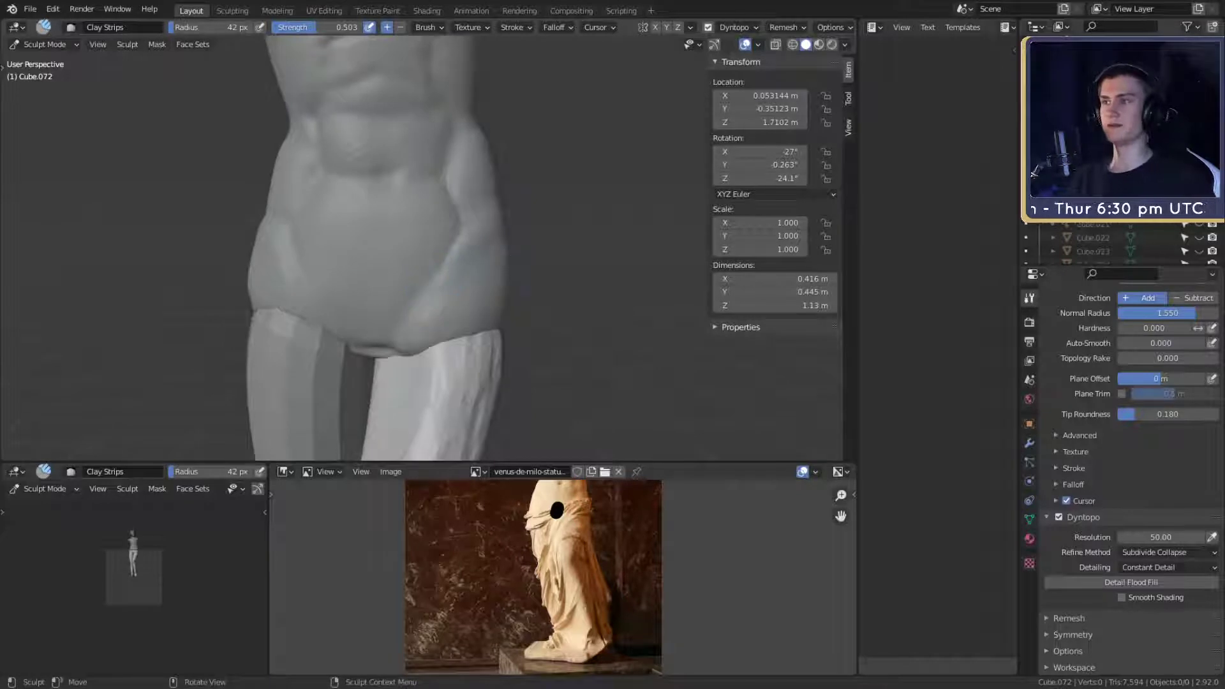
- Set the Clay Strips radius to 46 px and sculpt down the outer side of the upper thigh below the hip
{"action": "middle_click_drag", "start_coordinate": [555, 272], "coordinate": [484, 241], "text": "shift"}
{"action": "key", "text": "f"}
{"action": "left_click", "coordinate": [481, 251]}
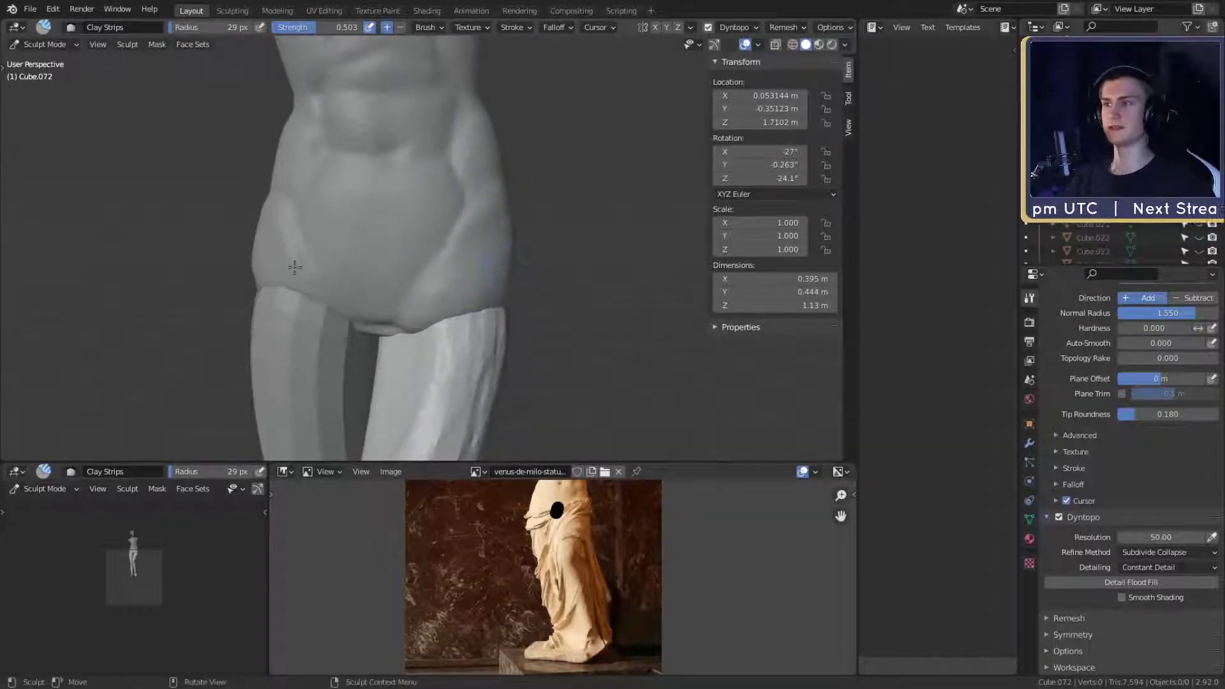
{"action": "middle_click_drag", "start_coordinate": [493, 265], "coordinate": [511, 207], "text": "shift"}
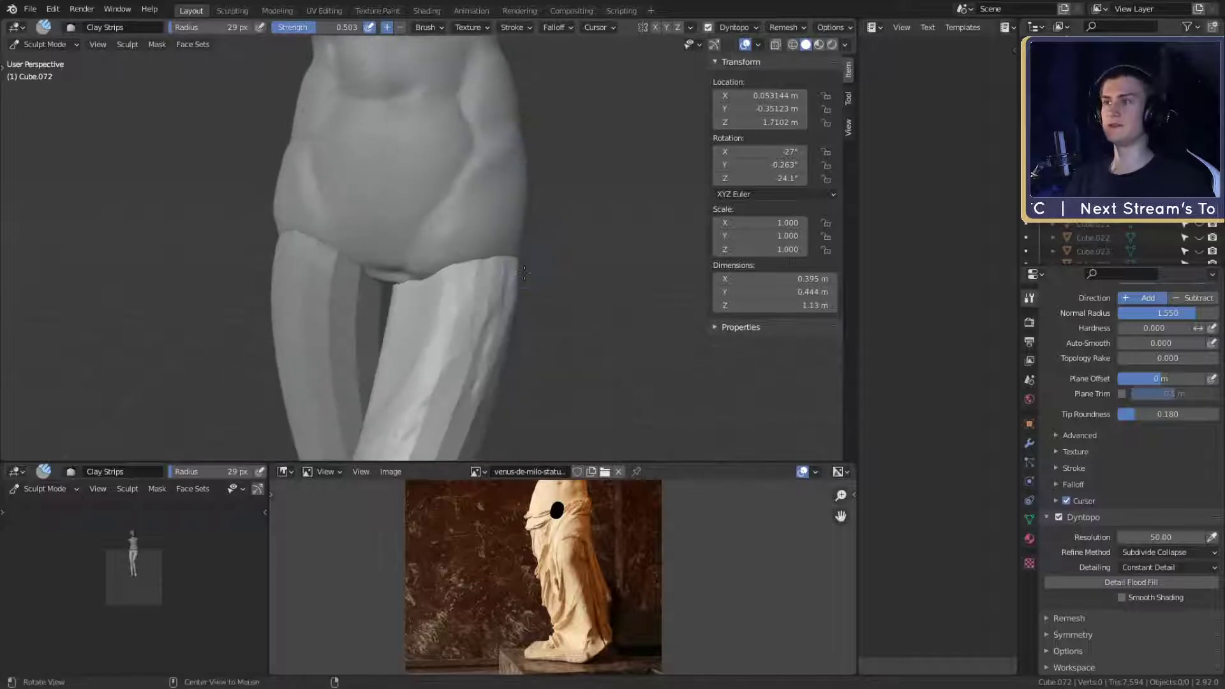
{"action": "middle_click_drag", "start_coordinate": [554, 250], "coordinate": [542, 241]}
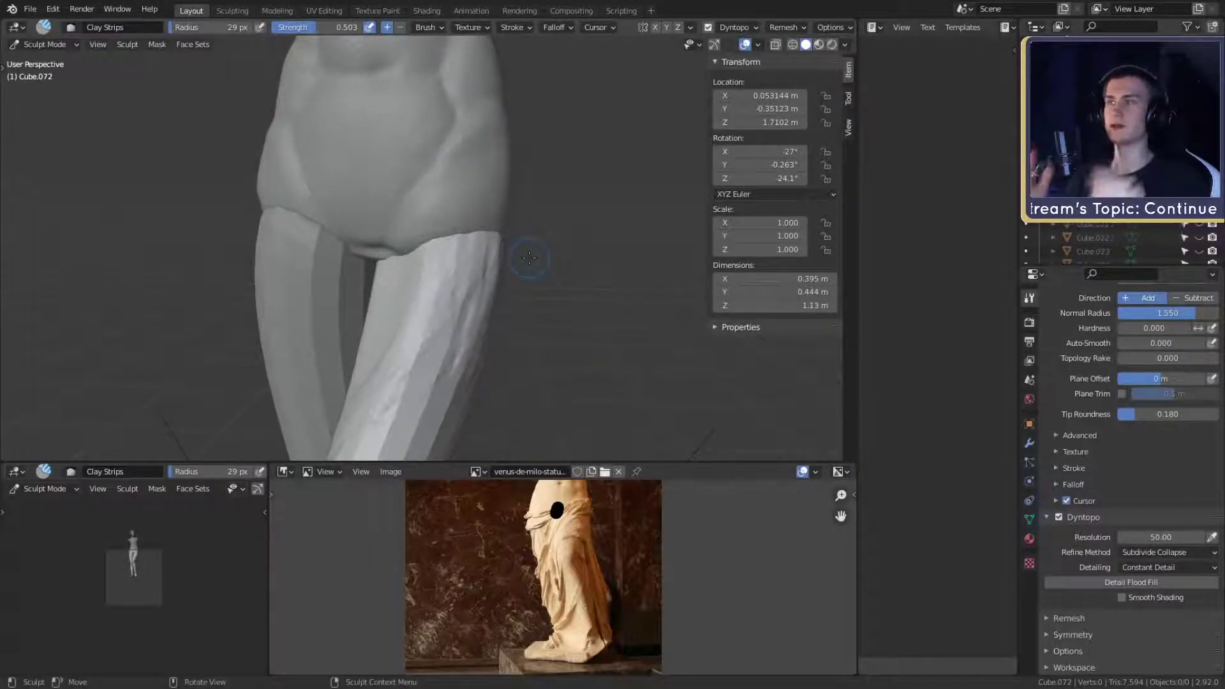
{"action": "middle_click_drag", "start_coordinate": [529, 258], "coordinate": [448, 216]}
{"action": "left_click_drag", "start_coordinate": [437, 196], "coordinate": [456, 197]}
{"action": "mouse_move", "coordinate": [457, 197]}
{"action": "middle_mouse_down"}
{"action": "mouse_move", "coordinate": [396, 274]}
{"action": "mouse_move", "coordinate": [457, 219]}
{"action": "mouse_move", "coordinate": [426, 199]}
{"action": "middle_mouse_up"}
{"action": "key", "text": "f"}
{"action": "left_click", "coordinate": [396, 262]}
{"action": "mouse_move", "coordinate": [426, 199]}
{"action": "left_mouse_down"}
{"action": "mouse_move", "coordinate": [432, 218]}
{"action": "mouse_move", "coordinate": [408, 280]}
{"action": "left_mouse_up"}
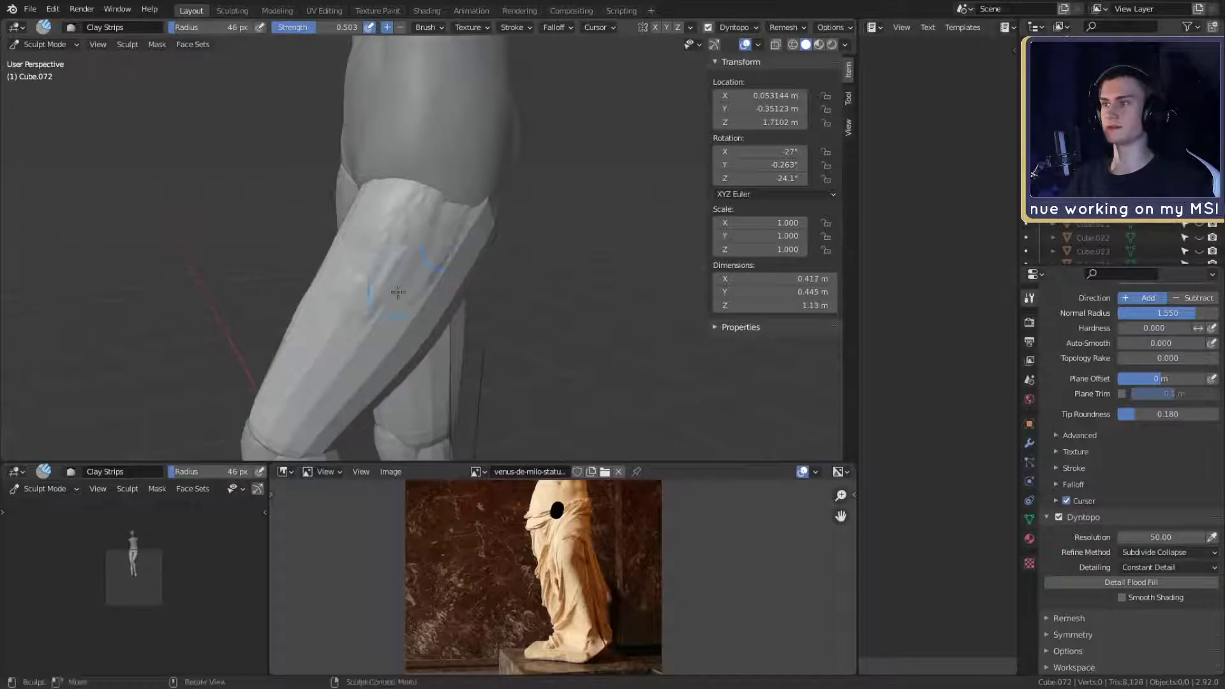
- Build up the outer thigh with repeated 46 px Clay Strips strokes from the hip edge towards mid-thigh
{"action": "mouse_move", "coordinate": [397, 290]}
{"action": "middle_mouse_down"}
{"action": "mouse_move", "coordinate": [576, 227]}
{"action": "mouse_move", "coordinate": [429, 217]}
{"action": "middle_mouse_up"}
{"action": "mouse_move", "coordinate": [437, 214]}
{"action": "left_mouse_down"}
{"action": "mouse_move", "coordinate": [414, 275]}
{"action": "mouse_move", "coordinate": [390, 269]}
{"action": "left_mouse_up"}
{"action": "middle_click_drag", "start_coordinate": [443, 223], "coordinate": [394, 238]}
{"action": "left_click_drag", "start_coordinate": [412, 287], "coordinate": [406, 299]}
{"action": "middle_click_drag", "start_coordinate": [454, 231], "coordinate": [415, 207]}
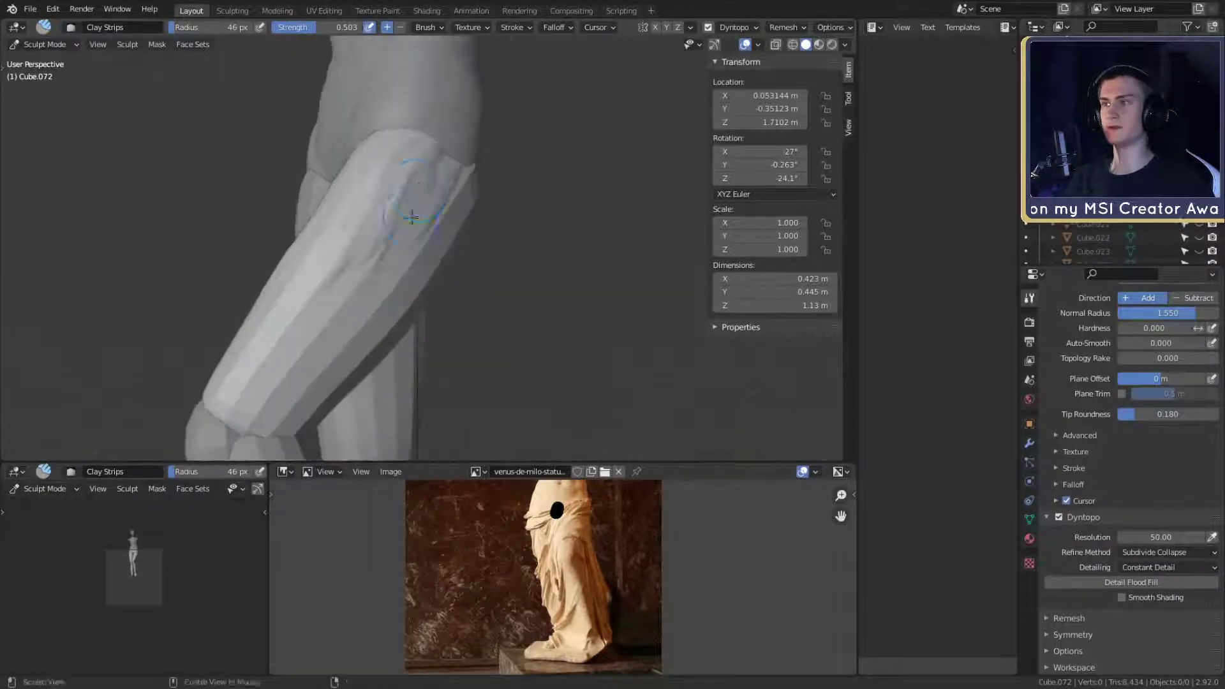
{"action": "left_click_drag", "start_coordinate": [411, 191], "coordinate": [408, 244]}
{"action": "mouse_move", "coordinate": [345, 282]}
{"action": "middle_mouse_down"}
{"action": "mouse_move", "coordinate": [467, 255]}
{"action": "mouse_move", "coordinate": [485, 198]}
{"action": "mouse_move", "coordinate": [459, 223]}
{"action": "middle_mouse_up"}
- Reduce the brush radius to 29 px and refine the outer front edge of the thigh from hip to mid-thigh
{"action": "key", "text": "f"}
{"action": "left_click", "coordinate": [489, 186]}
{"action": "mouse_move", "coordinate": [459, 222]}
{"action": "left_mouse_down"}
{"action": "mouse_move", "coordinate": [421, 255]}
{"action": "mouse_move", "coordinate": [429, 230]}
{"action": "left_mouse_up"}
{"action": "key", "text": "f"}
{"action": "left_click", "coordinate": [415, 250]}
{"action": "mouse_move", "coordinate": [475, 225]}
{"action": "middle_mouse_down"}
{"action": "mouse_move", "coordinate": [486, 232]}
{"action": "mouse_move", "coordinate": [408, 287]}
{"action": "mouse_move", "coordinate": [469, 230]}
{"action": "mouse_move", "coordinate": [462, 225]}
{"action": "middle_mouse_up"}
{"action": "left_click_drag", "start_coordinate": [462, 200], "coordinate": [434, 237]}
{"action": "key", "text": "f"}
{"action": "left_click", "coordinate": [374, 300]}
{"action": "mouse_move", "coordinate": [338, 356]}
{"action": "middle_mouse_down"}
{"action": "mouse_move", "coordinate": [423, 252]}
{"action": "mouse_move", "coordinate": [542, 239]}
{"action": "mouse_move", "coordinate": [460, 274]}
{"action": "middle_mouse_up"}
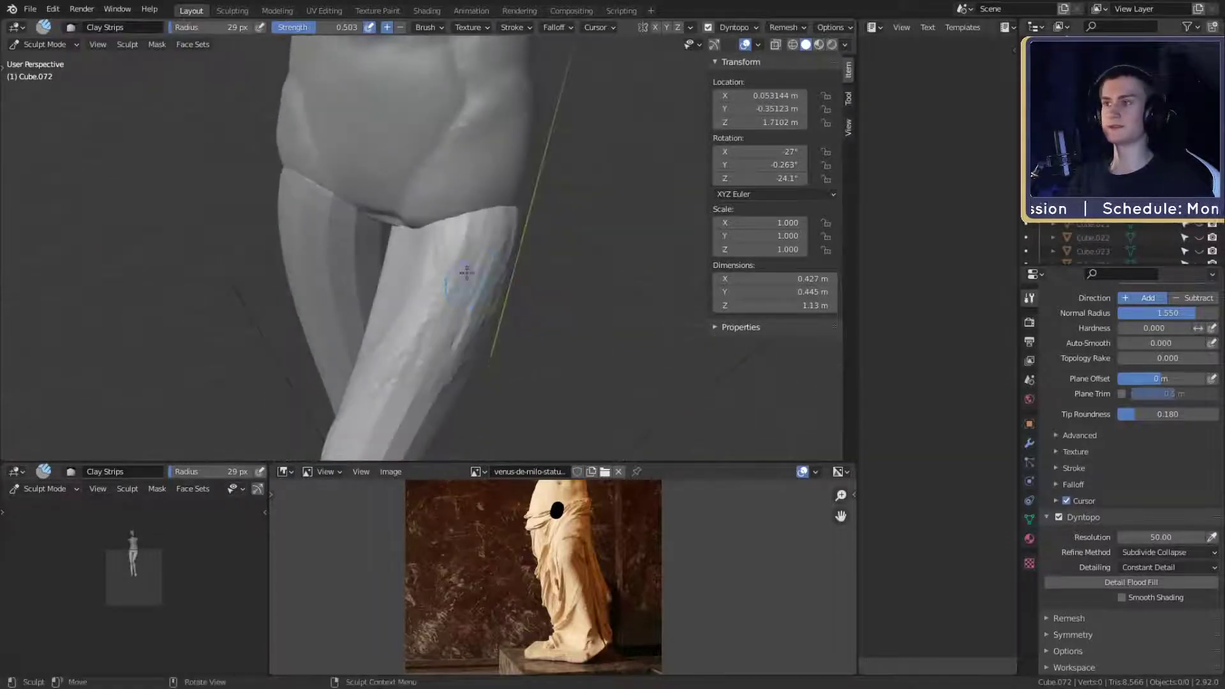
{"action": "mouse_move", "coordinate": [501, 208]}
{"action": "left_mouse_down"}
{"action": "mouse_move", "coordinate": [471, 214]}
{"action": "mouse_move", "coordinate": [472, 233]}
{"action": "left_mouse_up"}
{"action": "middle_click_drag", "start_coordinate": [472, 233], "coordinate": [492, 247]}
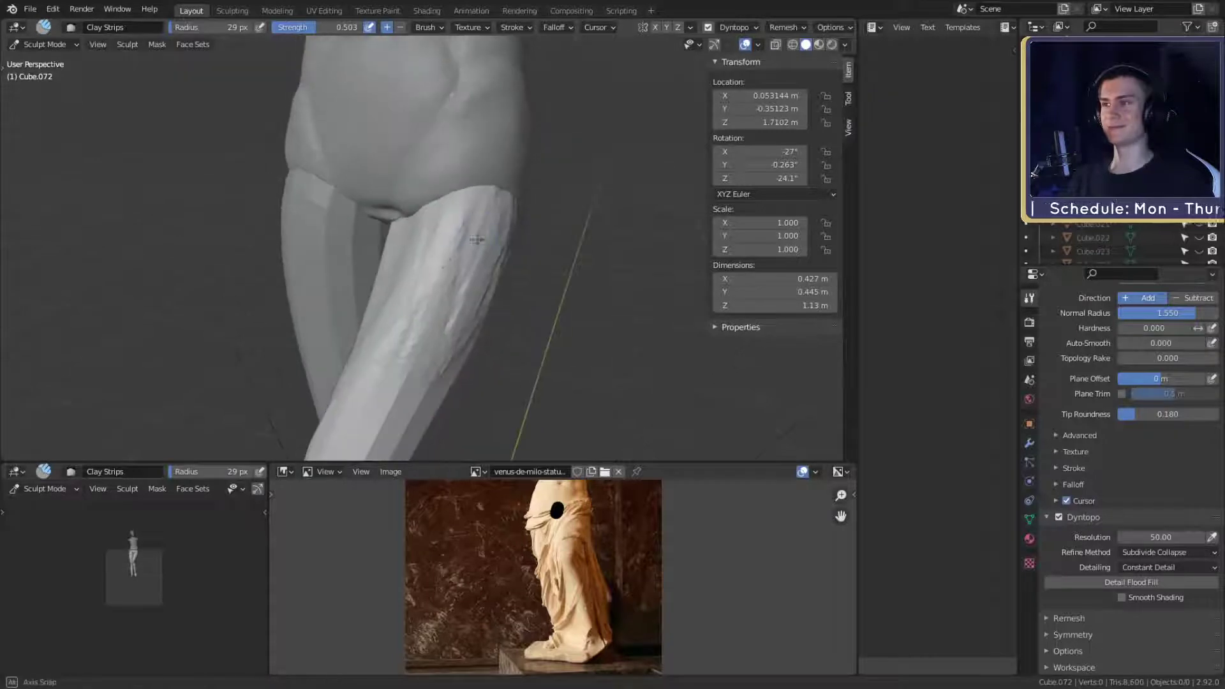
{"action": "left_click_drag", "start_coordinate": [396, 328], "coordinate": [446, 306]}
- Sculpt the side of the thigh with a 47 px brush, then add narrower muscle strands at 24 px
{"action": "middle_click_drag", "start_coordinate": [447, 306], "coordinate": [397, 261]}
{"action": "key", "text": "f"}
{"action": "left_click", "coordinate": [385, 250]}
{"action": "left_click_drag", "start_coordinate": [390, 213], "coordinate": [350, 250]}
{"action": "middle_click_drag", "start_coordinate": [351, 250], "coordinate": [455, 182]}
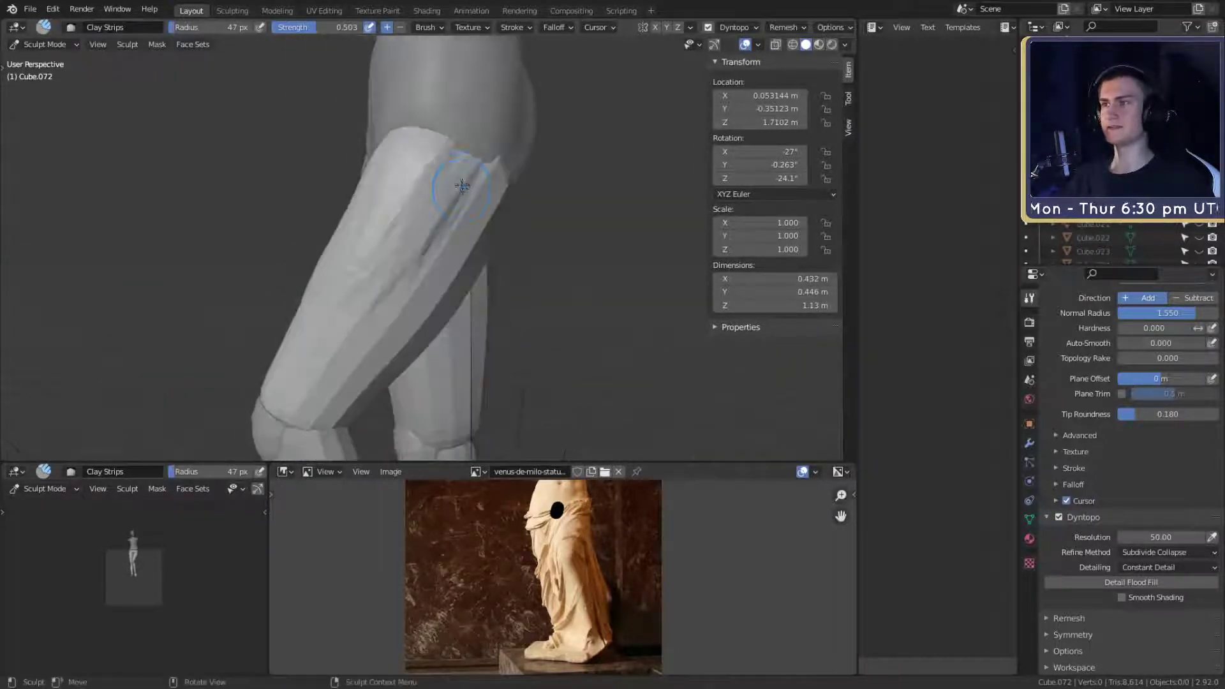
{"action": "key", "text": "f"}
{"action": "left_click", "coordinate": [396, 223]}
{"action": "left_click_drag", "start_coordinate": [397, 224], "coordinate": [405, 265]}
{"action": "middle_click_drag", "start_coordinate": [404, 265], "coordinate": [481, 179]}
{"action": "left_click_drag", "start_coordinate": [415, 217], "coordinate": [386, 263]}
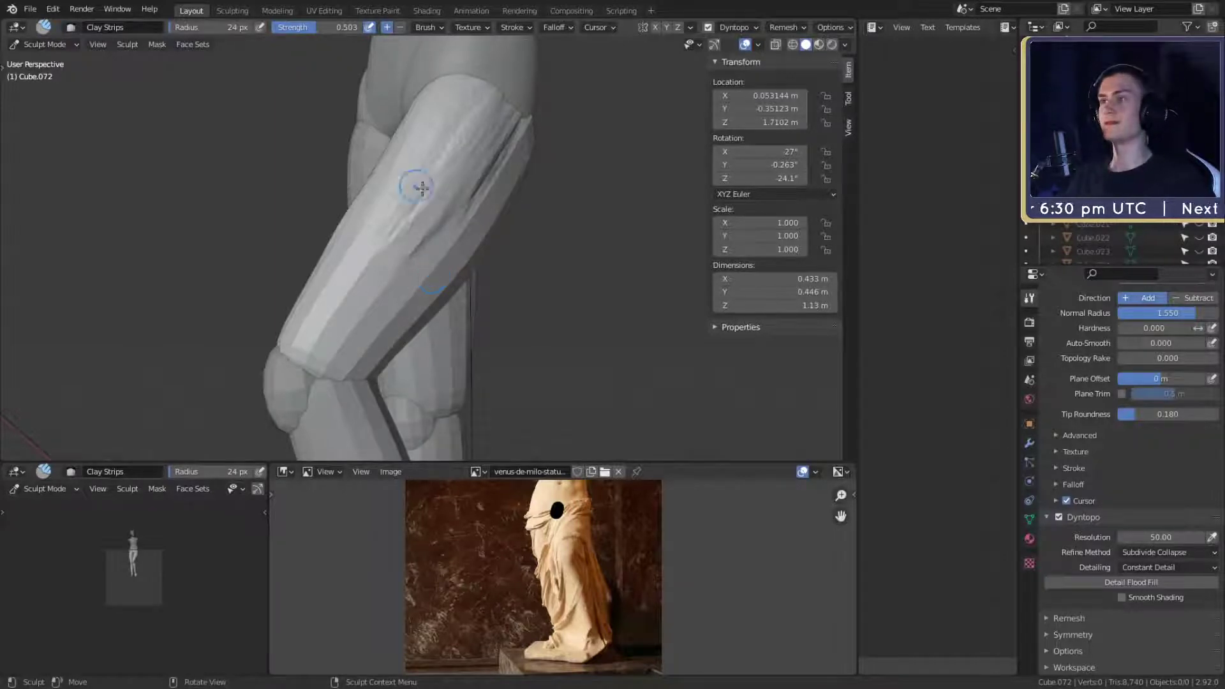
- Add 24 px Clay Strips strokes across the top of the thigh along the edge below the hip
{"action": "mouse_move", "coordinate": [422, 188]}
{"action": "middle_mouse_down"}
{"action": "mouse_move", "coordinate": [565, 273]}
{"action": "mouse_move", "coordinate": [405, 251]}
{"action": "middle_mouse_up"}
{"action": "mouse_move", "coordinate": [404, 252]}
{"action": "left_mouse_down"}
{"action": "mouse_move", "coordinate": [421, 239]}
{"action": "mouse_move", "coordinate": [424, 255]}
{"action": "mouse_move", "coordinate": [385, 247]}
{"action": "left_mouse_up"}
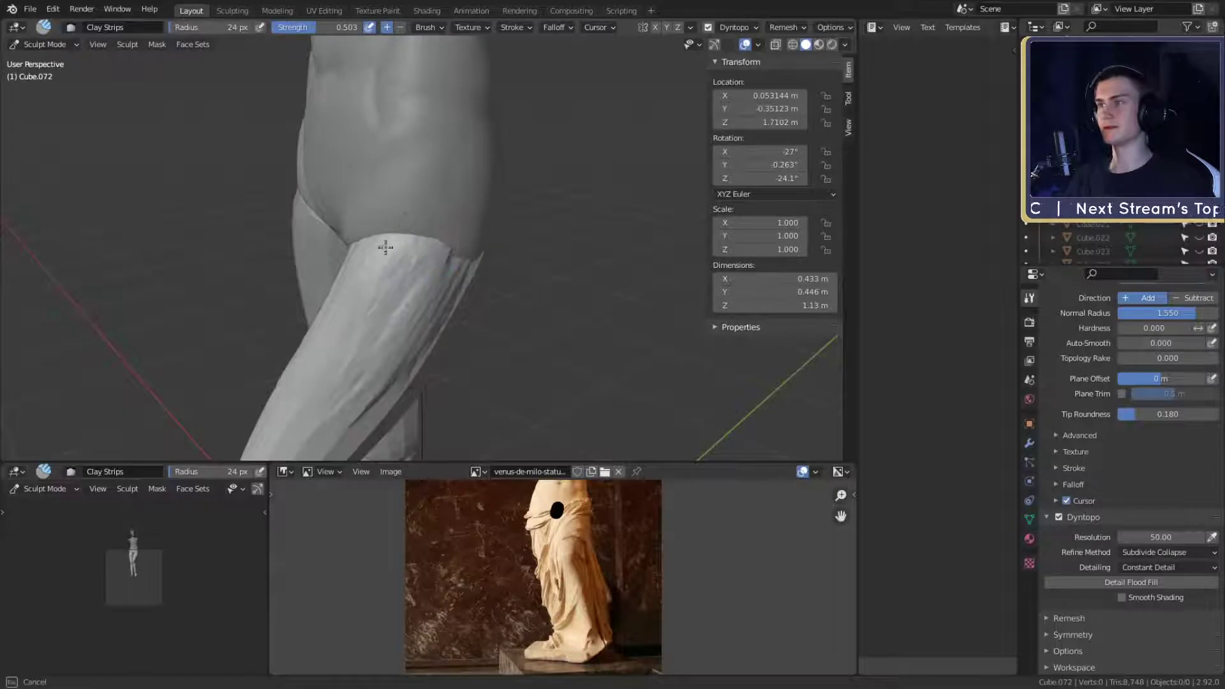
{"action": "middle_click_drag", "start_coordinate": [385, 248], "coordinate": [460, 231]}
{"action": "left_click_drag", "start_coordinate": [449, 233], "coordinate": [488, 229]}
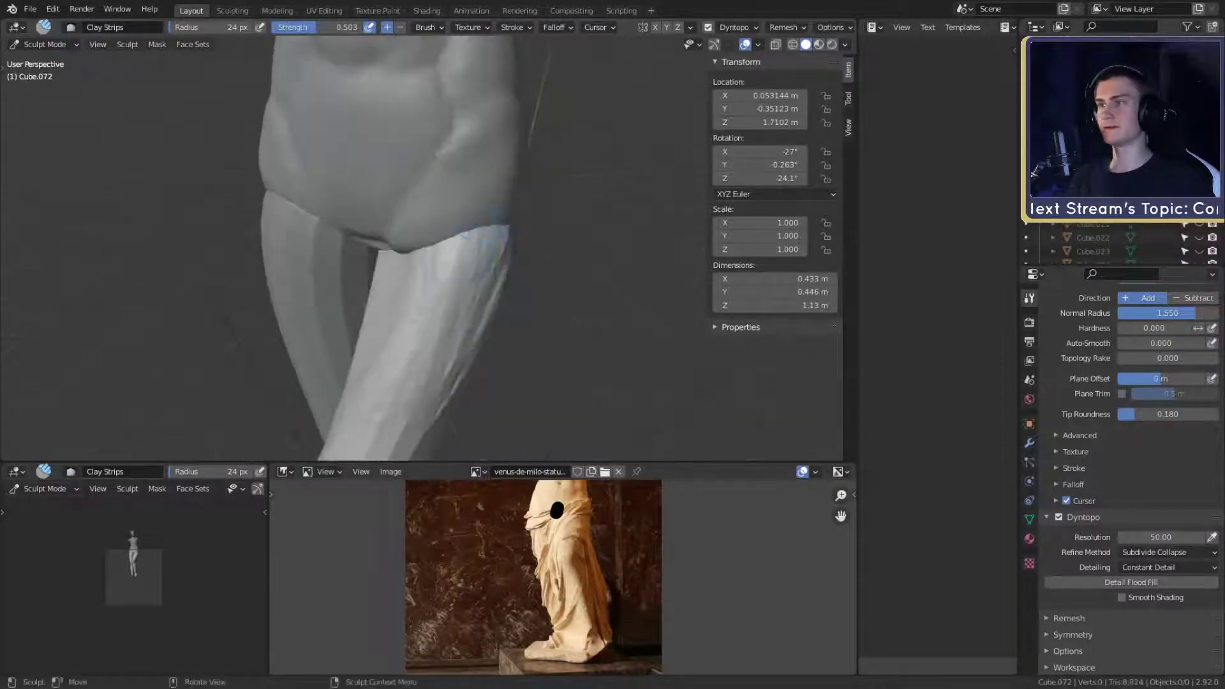
{"action": "mouse_move", "coordinate": [482, 234]}
{"action": "middle_mouse_down"}
{"action": "mouse_move", "coordinate": [511, 205]}
{"action": "mouse_move", "coordinate": [478, 199]}
{"action": "middle_mouse_up"}
{"action": "left_click_drag", "start_coordinate": [479, 199], "coordinate": [472, 227]}
- Sculpt the outer side of the lower thigh down to the knee, reducing the brush radius to 25 px
{"action": "mouse_move", "coordinate": [475, 234]}
{"action": "middle_mouse_down"}
{"action": "mouse_move", "coordinate": [423, 217]}
{"action": "mouse_move", "coordinate": [418, 199]}
{"action": "middle_mouse_up"}
{"action": "key", "text": "f"}
{"action": "left_click", "coordinate": [414, 187]}
{"action": "left_click_drag", "start_coordinate": [408, 191], "coordinate": [365, 286]}
{"action": "mouse_move", "coordinate": [384, 297]}
{"action": "middle_mouse_down"}
{"action": "mouse_move", "coordinate": [421, 271]}
{"action": "mouse_move", "coordinate": [404, 204]}
{"action": "middle_mouse_up"}
{"action": "key", "text": "bracketleft"}
{"action": "key", "text": "bracketleft"}
{"action": "key", "text": "bracketleft"}
{"action": "left_click_drag", "start_coordinate": [404, 205], "coordinate": [391, 240]}
{"action": "mouse_move", "coordinate": [391, 240]}
{"action": "middle_mouse_down"}
{"action": "mouse_move", "coordinate": [401, 244]}
{"action": "mouse_move", "coordinate": [397, 206]}
{"action": "mouse_move", "coordinate": [391, 223]}
{"action": "middle_mouse_up"}
{"action": "key", "text": "bracketleft"}
{"action": "key", "text": "bracketleft"}
{"action": "key", "text": "bracketleft"}
{"action": "mouse_move", "coordinate": [392, 233]}
{"action": "left_mouse_down"}
{"action": "mouse_move", "coordinate": [377, 280]}
{"action": "mouse_move", "coordinate": [418, 229]}
{"action": "left_mouse_up"}
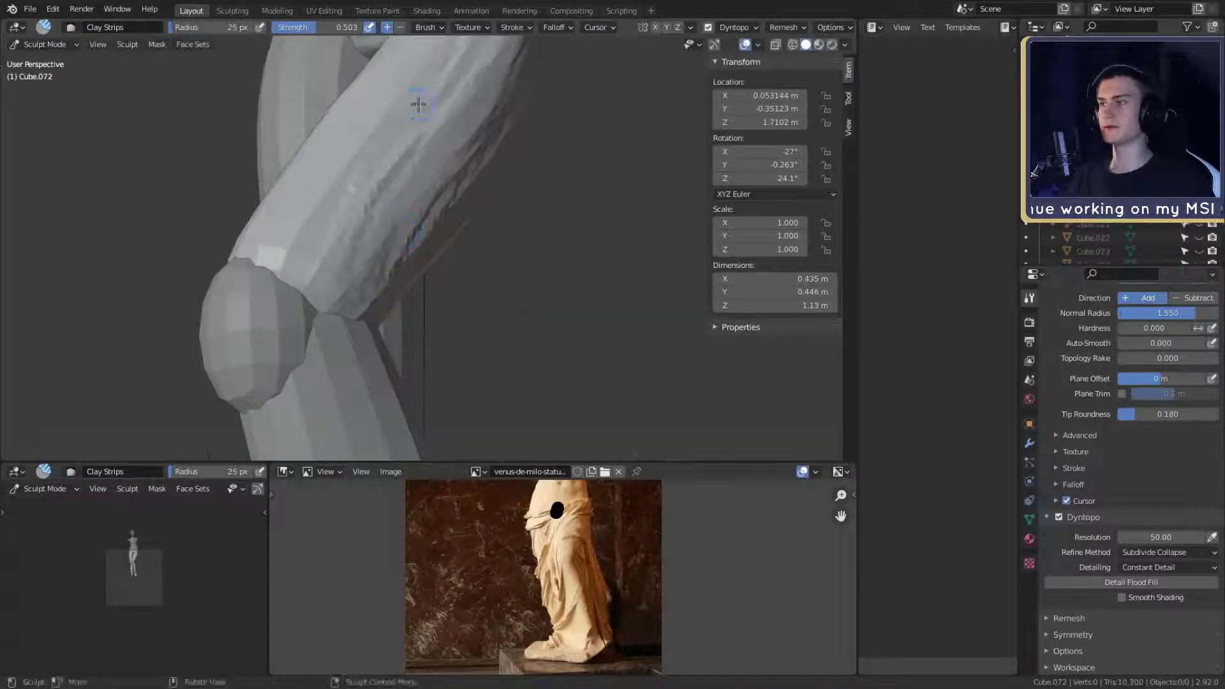
- Enlarge the Clay Strips brush and fill out the front and outer side of the thigh above the knee
{"action": "key", "text": "bracketright"}
{"action": "key", "text": "bracketright"}
{"action": "key", "text": "bracketright"}
{"action": "key", "text": "bracketright"}
{"action": "key", "text": "bracketright"}
{"action": "key", "text": "bracketright"}
{"action": "key", "text": "bracketright"}
{"action": "key", "text": "bracketright"}
{"action": "middle_click_drag", "start_coordinate": [418, 105], "coordinate": [407, 252]}
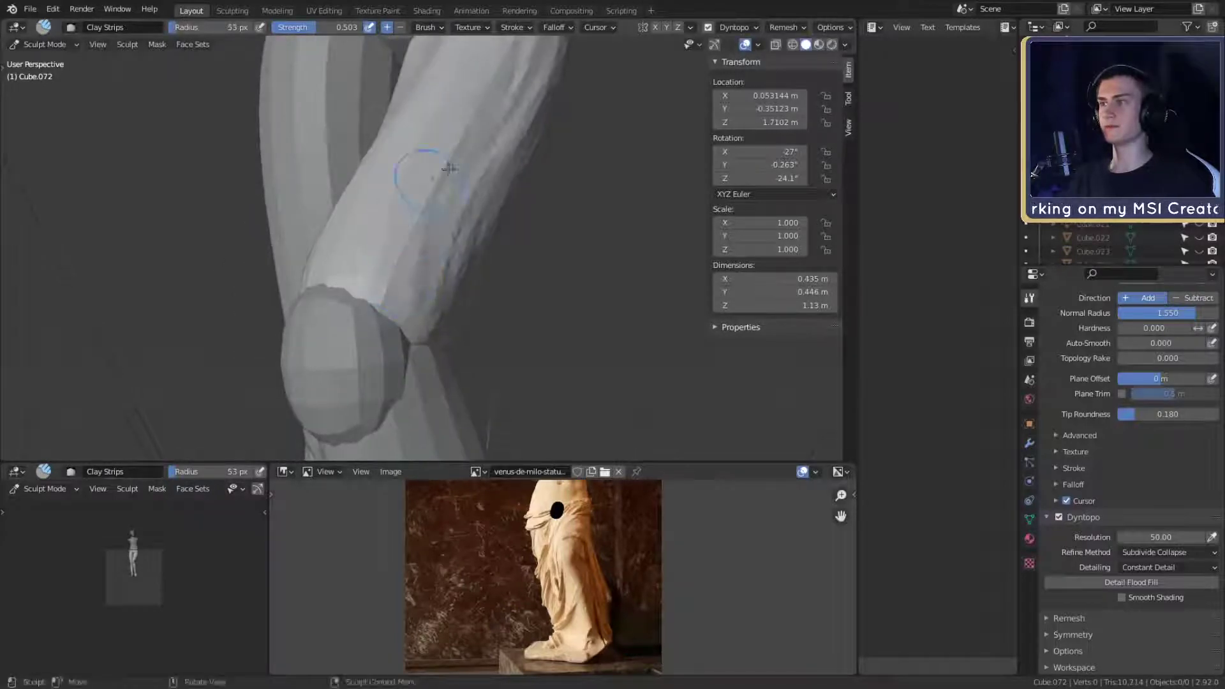
{"action": "middle_click_drag", "start_coordinate": [449, 168], "coordinate": [470, 295]}
{"action": "key", "text": "bracketleft"}
{"action": "key", "text": "bracketleft"}
{"action": "key", "text": "bracketleft"}
{"action": "key", "text": "bracketleft"}
{"action": "left_click_drag", "start_coordinate": [524, 210], "coordinate": [533, 271]}
{"action": "mouse_move", "coordinate": [533, 271]}
{"action": "middle_mouse_down"}
{"action": "mouse_move", "coordinate": [461, 105]}
{"action": "mouse_move", "coordinate": [466, 245]}
{"action": "middle_mouse_up"}
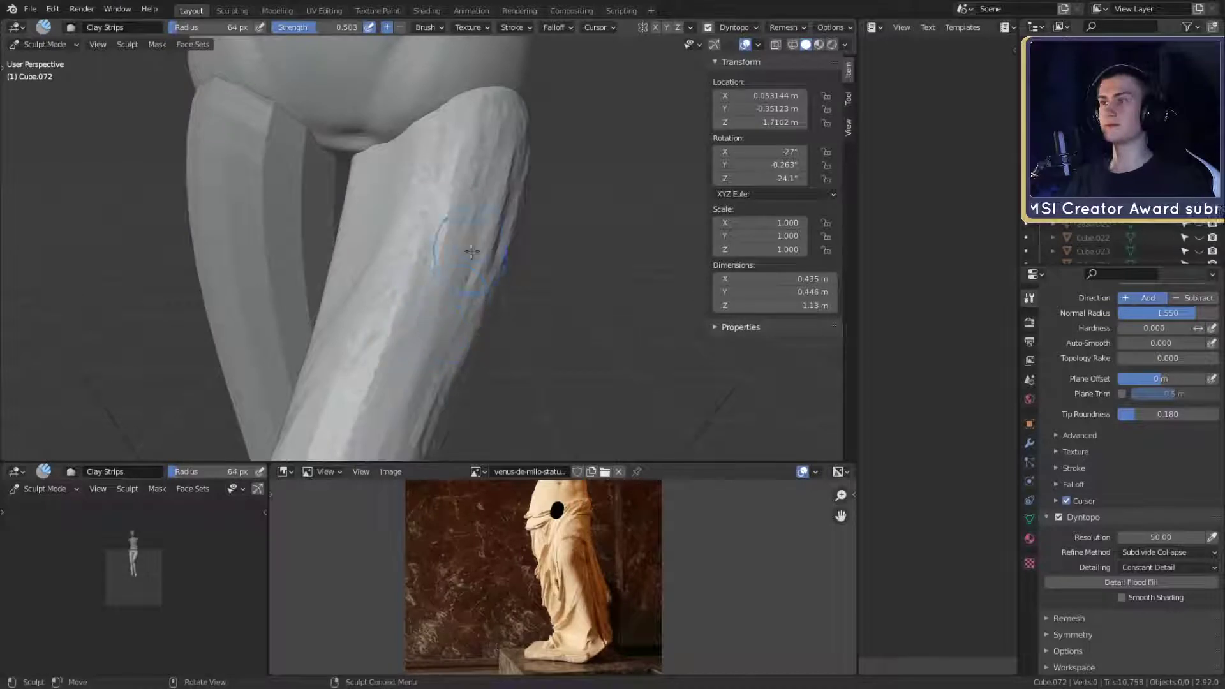
- Set the brush radius to 28 px and sculpt fine strokes down the outer front of the upper thigh
{"action": "middle_click_drag", "start_coordinate": [503, 146], "coordinate": [412, 250]}
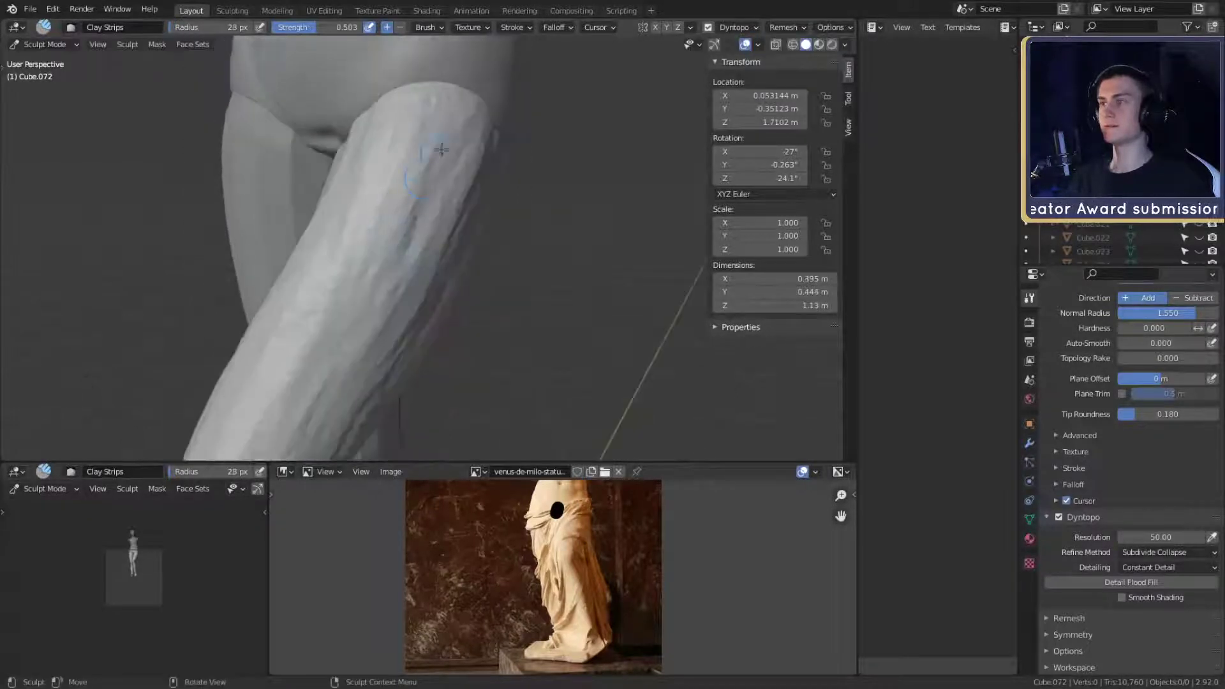
{"action": "left_click_drag", "start_coordinate": [448, 168], "coordinate": [413, 202]}
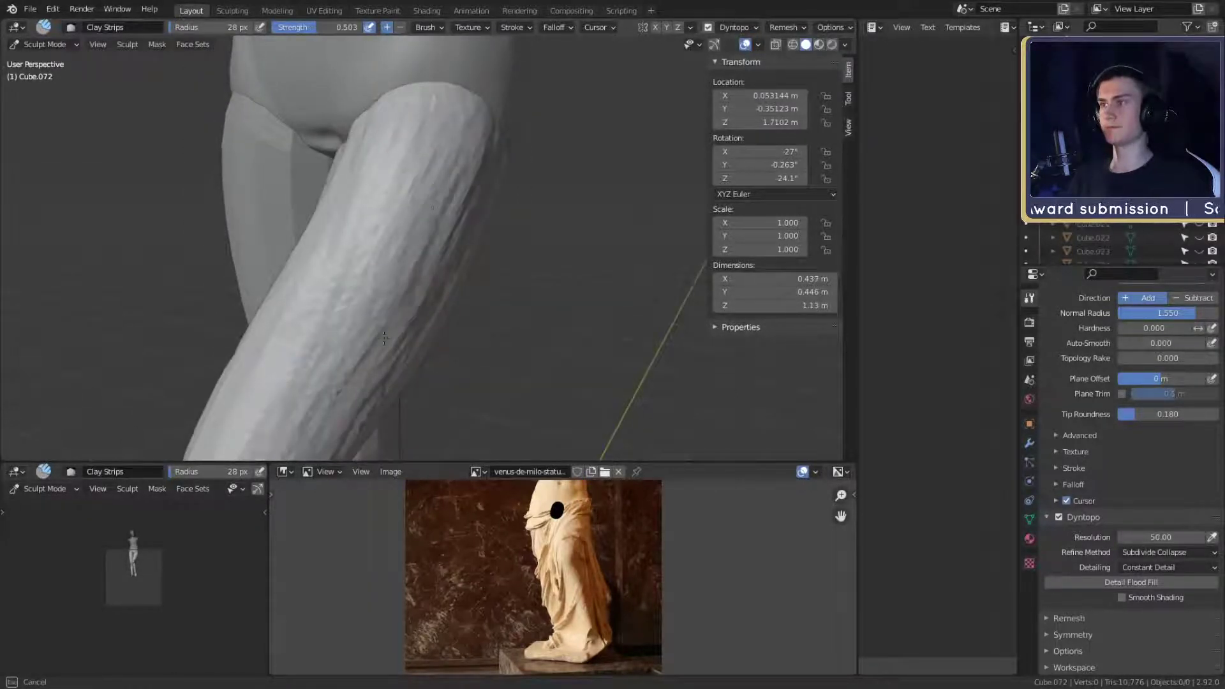
{"action": "middle_click_drag", "start_coordinate": [461, 228], "coordinate": [540, 164]}
- Examine the sculpted thigh against the whole figure, then inspect its lower end and the knee up close
{"action": "scroll", "coordinate": [535, 192], "scroll_direction": "down", "scroll_amount": 7}
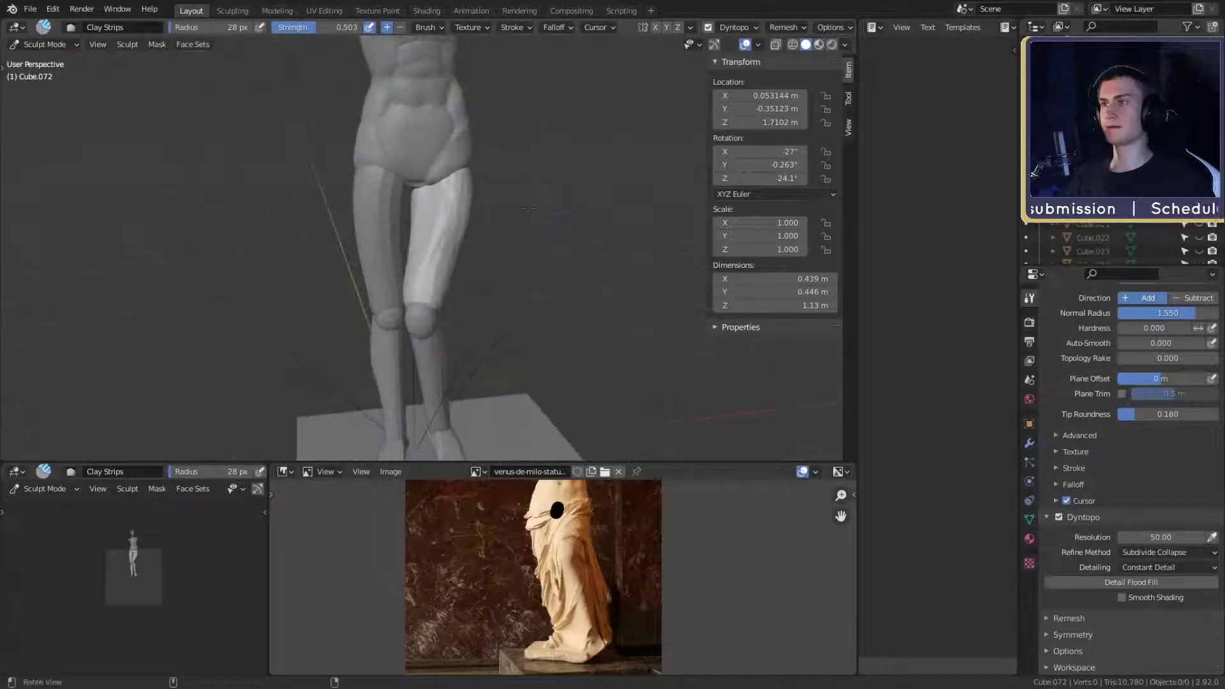
{"action": "scroll", "coordinate": [539, 164], "scroll_direction": "up", "scroll_amount": 4}
{"action": "left_click_drag", "start_coordinate": [540, 164], "coordinate": [548, 191], "text": "alt"}
{"action": "left_click_drag", "start_coordinate": [523, 268], "coordinate": [480, 255], "text": "alt+shift"}
{"action": "left_click_drag", "start_coordinate": [467, 192], "coordinate": [488, 255], "text": "ctrl+alt"}
{"action": "left_click_drag", "start_coordinate": [488, 319], "coordinate": [486, 255], "text": "ctrl+alt"}
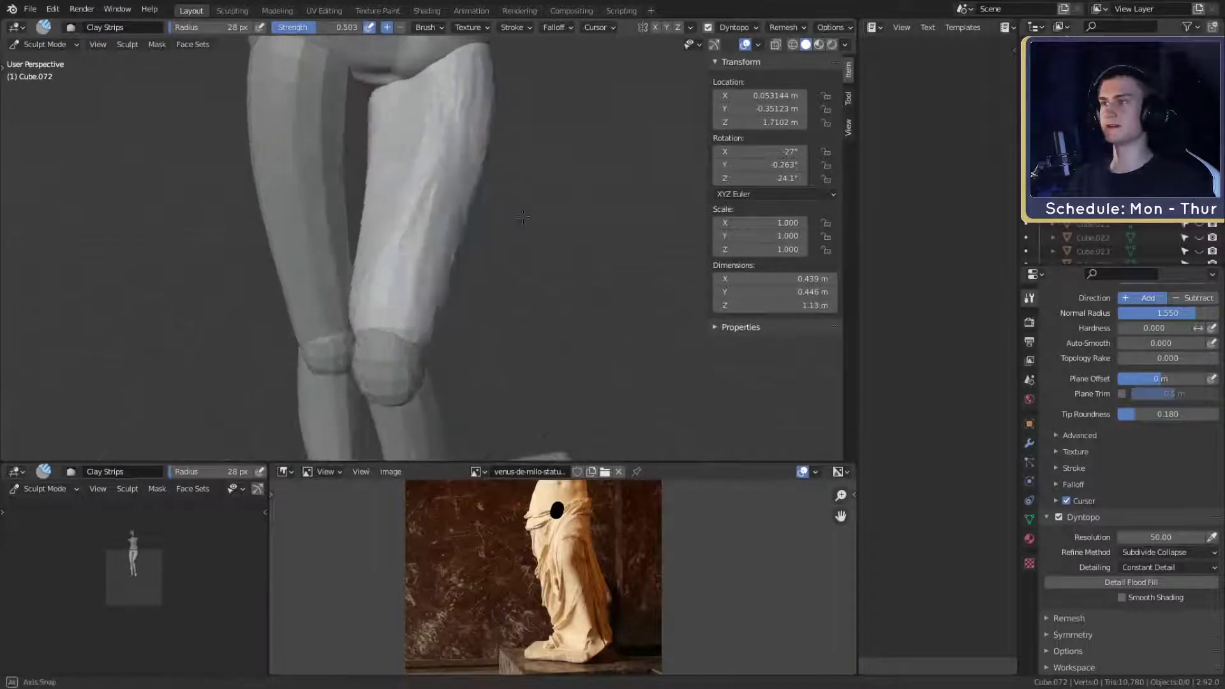
{"action": "left_click_drag", "start_coordinate": [446, 166], "coordinate": [431, 192], "text": "alt"}
{"action": "left_click_drag", "start_coordinate": [430, 249], "coordinate": [415, 153], "text": "alt"}
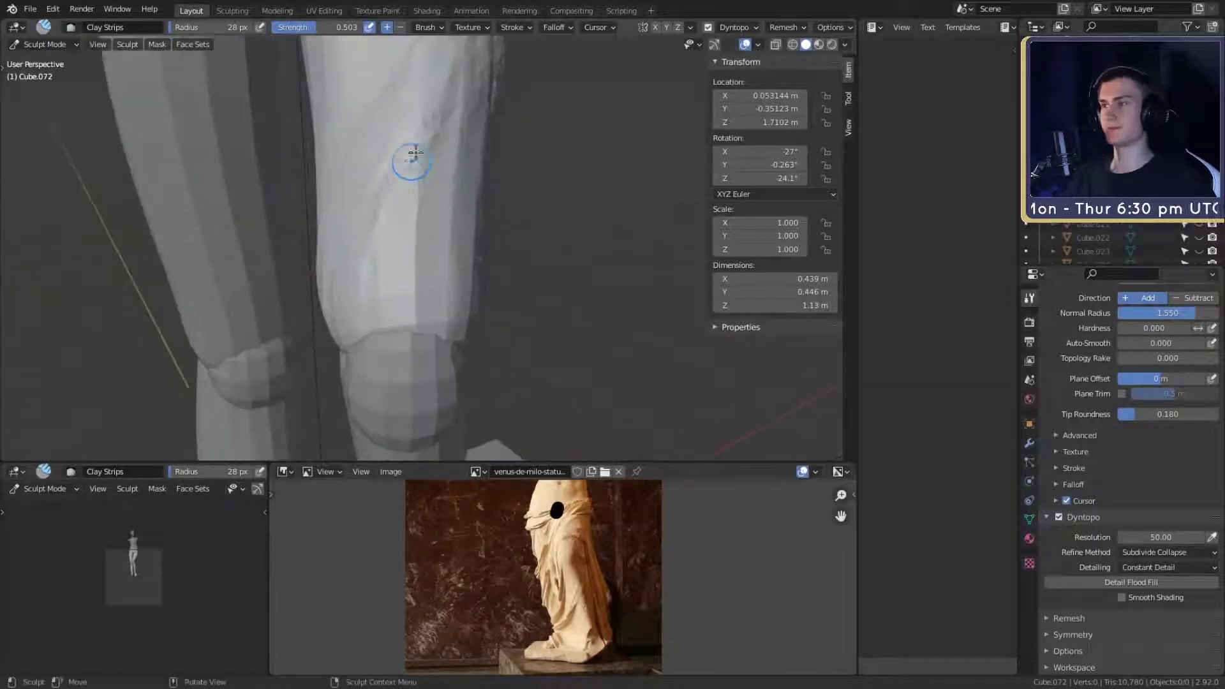
{"action": "left_click_drag", "start_coordinate": [459, 266], "coordinate": [465, 224], "text": "alt"}
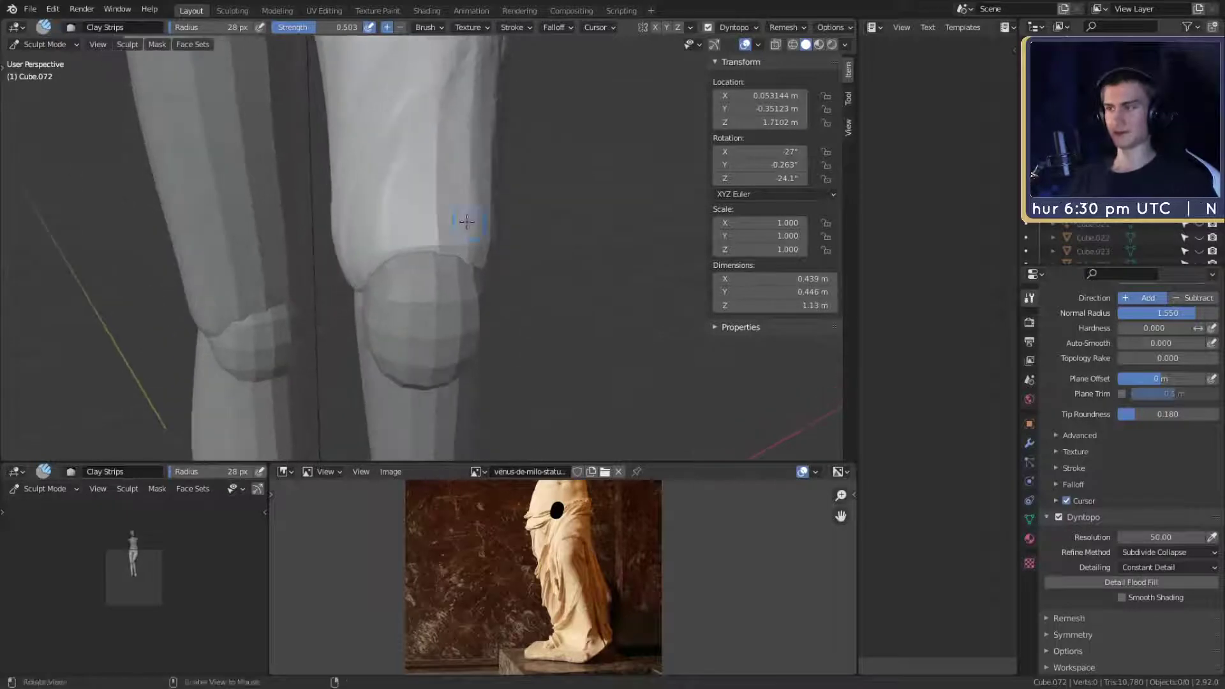
{"action": "mouse_move", "coordinate": [388, 151]}
{"action": "left_mouse_down", "text": "alt"}
{"action": "mouse_move", "coordinate": [412, 235]}
{"action": "mouse_move", "coordinate": [410, 315]}
{"action": "mouse_move", "coordinate": [430, 299]}
{"action": "mouse_move", "coordinate": [399, 232]}
{"action": "mouse_move", "coordinate": [449, 219]}
{"action": "left_mouse_up", "text": "alt"}
- Set the Clay Strips radius to 57 px and build up the inner side of the thigh just above the knee
{"action": "middle_click_drag", "start_coordinate": [449, 219], "coordinate": [459, 230]}
{"action": "key", "text": "f"}
{"action": "left_click", "coordinate": [451, 243]}
{"action": "left_click_drag", "start_coordinate": [451, 243], "coordinate": [477, 361]}
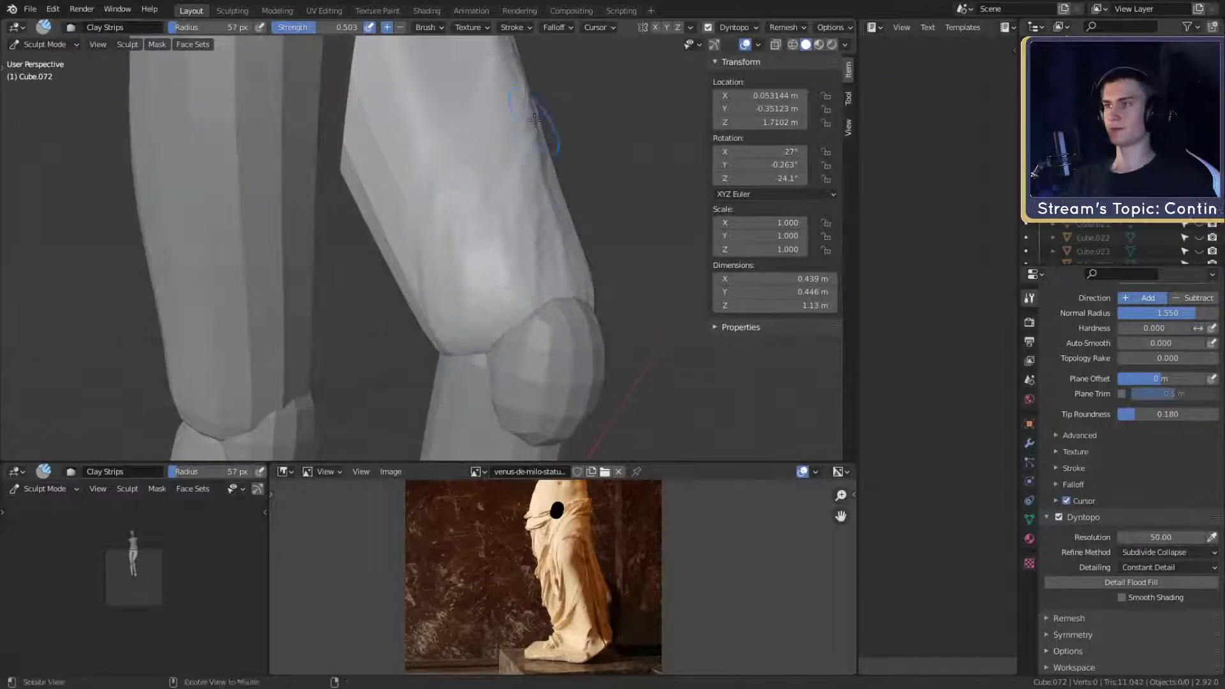
- Sculpt 57 px Clay Strips strokes down the inner side of the upper thigh from the groin
{"action": "mouse_move", "coordinate": [515, 122]}
{"action": "middle_mouse_down"}
{"action": "mouse_move", "coordinate": [519, 240]}
{"action": "mouse_move", "coordinate": [476, 223]}
{"action": "mouse_move", "coordinate": [383, 227]}
{"action": "middle_mouse_up"}
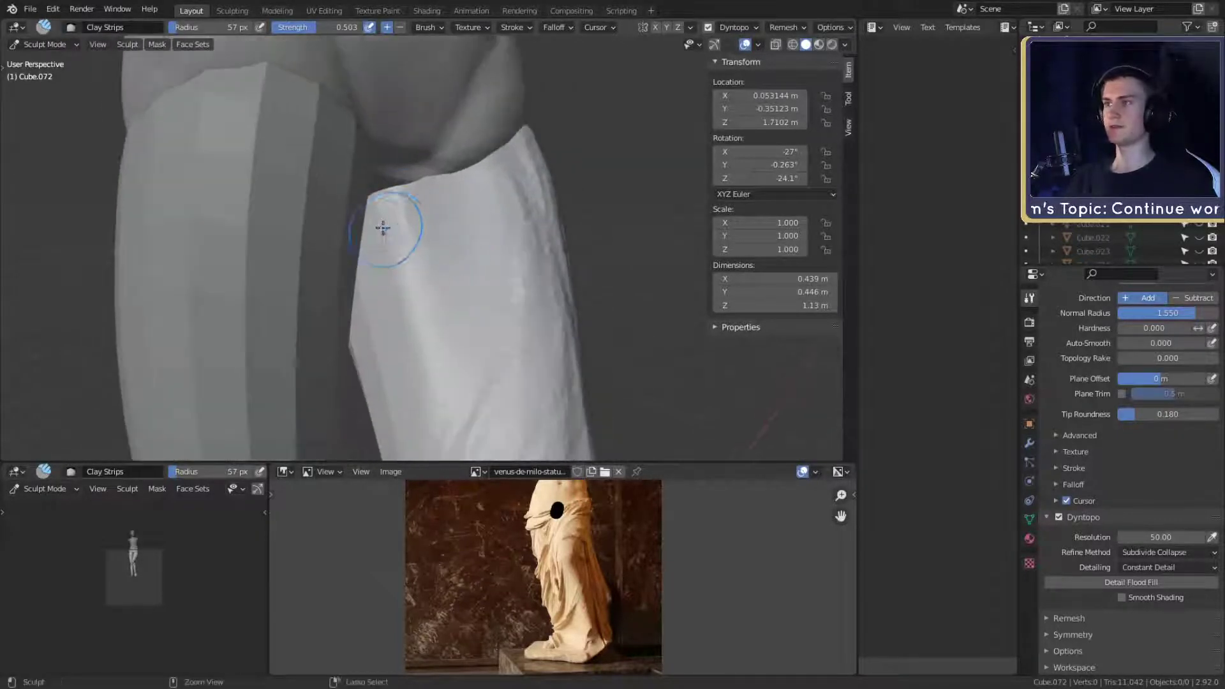
{"action": "left_click_drag", "start_coordinate": [383, 227], "coordinate": [385, 218]}
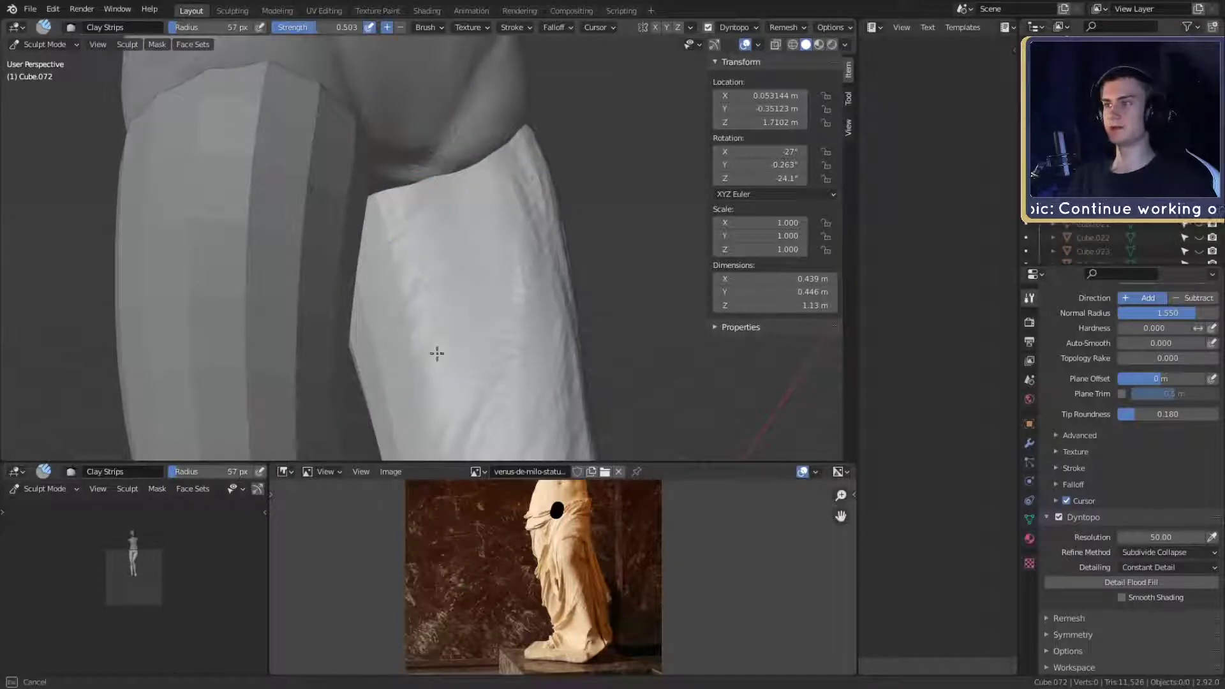
{"action": "mouse_move", "coordinate": [437, 353]}
{"action": "left_mouse_down"}
{"action": "mouse_move", "coordinate": [418, 399]}
{"action": "mouse_move", "coordinate": [457, 257]}
{"action": "mouse_move", "coordinate": [402, 231]}
{"action": "mouse_move", "coordinate": [413, 382]}
{"action": "mouse_move", "coordinate": [504, 276]}
{"action": "mouse_move", "coordinate": [459, 236]}
{"action": "mouse_move", "coordinate": [469, 270]}
{"action": "mouse_move", "coordinate": [424, 213]}
{"action": "mouse_move", "coordinate": [473, 202]}
{"action": "mouse_move", "coordinate": [429, 214]}
{"action": "mouse_move", "coordinate": [419, 194]}
{"action": "mouse_move", "coordinate": [464, 298]}
{"action": "left_mouse_up"}
- Reduce the brush radius to 32 px and refine the front of the thigh and its inner edge below the groin
{"action": "key", "text": "f"}
{"action": "left_click", "coordinate": [439, 234]}
{"action": "key", "text": "f"}
{"action": "left_click", "coordinate": [462, 236]}
{"action": "key", "text": "f"}
{"action": "left_click", "coordinate": [446, 196]}
{"action": "key", "text": "f"}
{"action": "left_click", "coordinate": [416, 195]}
{"action": "mouse_move", "coordinate": [411, 146]}
{"action": "left_mouse_down"}
{"action": "mouse_move", "coordinate": [468, 207]}
{"action": "mouse_move", "coordinate": [451, 260]}
{"action": "left_mouse_up"}
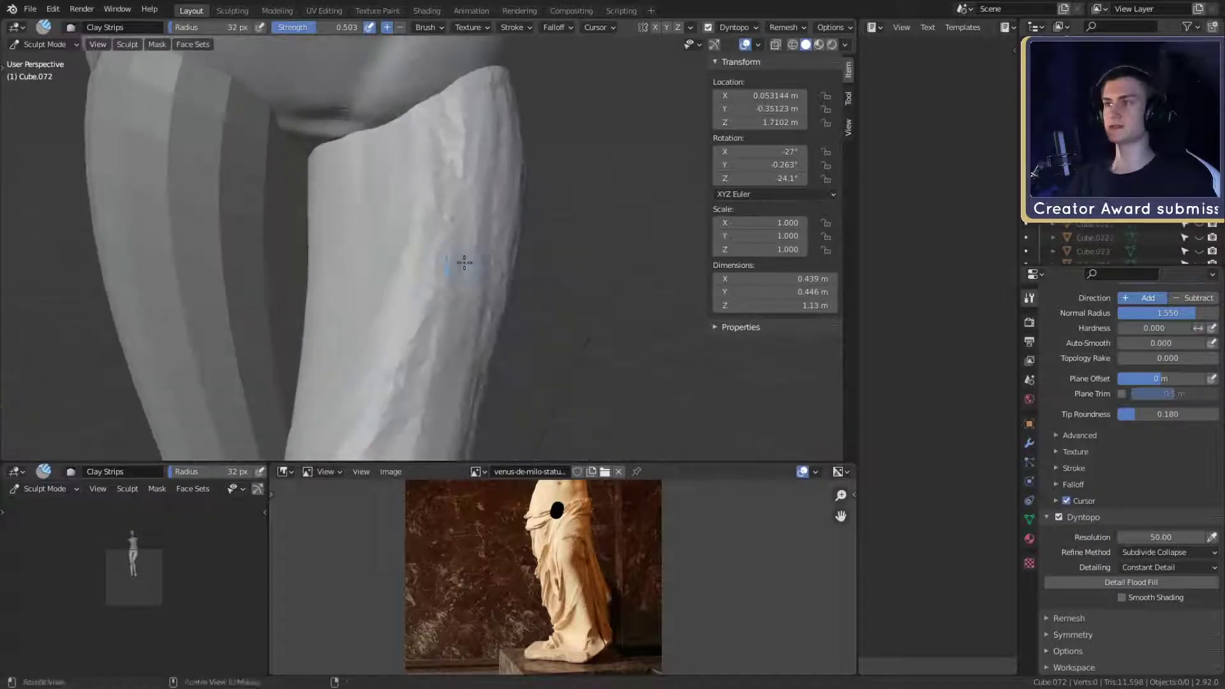
{"action": "mouse_move", "coordinate": [396, 341]}
{"action": "left_mouse_down", "text": "alt"}
{"action": "mouse_move", "coordinate": [468, 252]}
{"action": "mouse_move", "coordinate": [440, 224]}
{"action": "left_mouse_up", "text": "alt"}
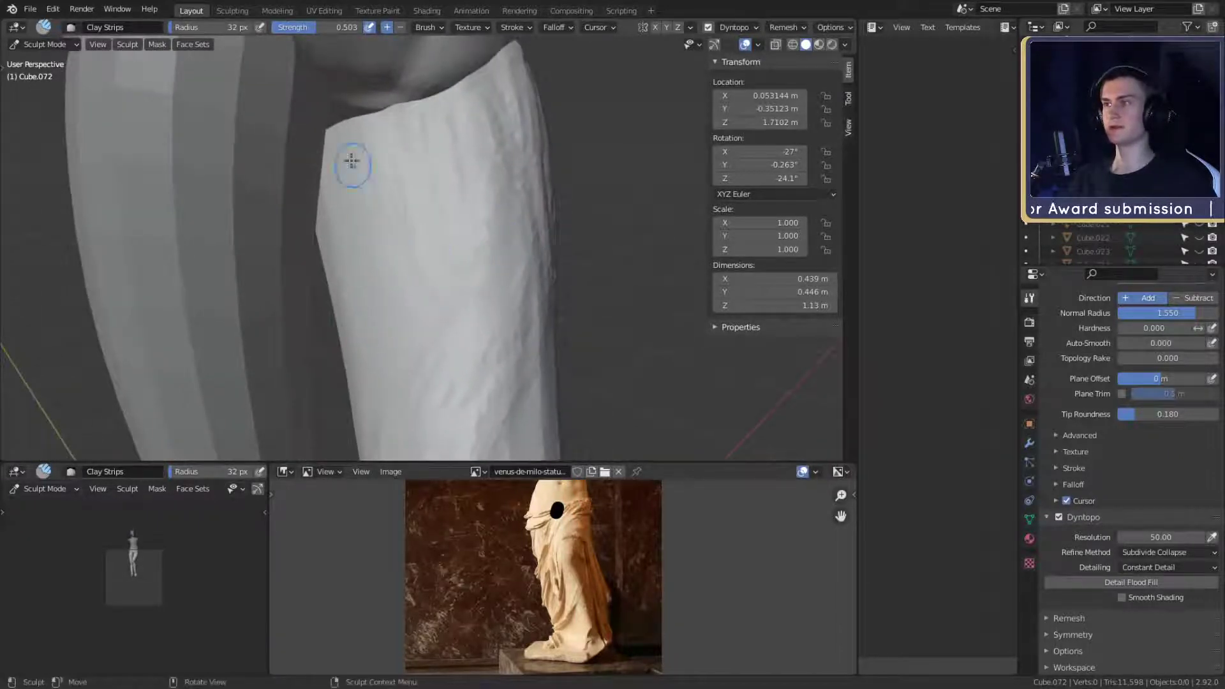
{"action": "left_click_drag", "start_coordinate": [352, 161], "coordinate": [396, 375]}
- Sculpt 32 px Clay Strips strokes on the outer back of the upper thigh, where it meets the buttock
{"action": "mouse_move", "coordinate": [396, 287]}
{"action": "left_mouse_down", "text": "alt"}
{"action": "mouse_move", "coordinate": [410, 243]}
{"action": "mouse_move", "coordinate": [469, 252]}
{"action": "left_mouse_up", "text": "alt"}
{"action": "mouse_move", "coordinate": [460, 332]}
{"action": "left_mouse_down", "text": "alt+shift"}
{"action": "mouse_move", "coordinate": [459, 127]}
{"action": "mouse_move", "coordinate": [585, 83]}
{"action": "mouse_move", "coordinate": [517, 268]}
{"action": "mouse_move", "coordinate": [467, 232]}
{"action": "mouse_move", "coordinate": [424, 309]}
{"action": "mouse_move", "coordinate": [459, 311]}
{"action": "left_mouse_up", "text": "alt+shift"}
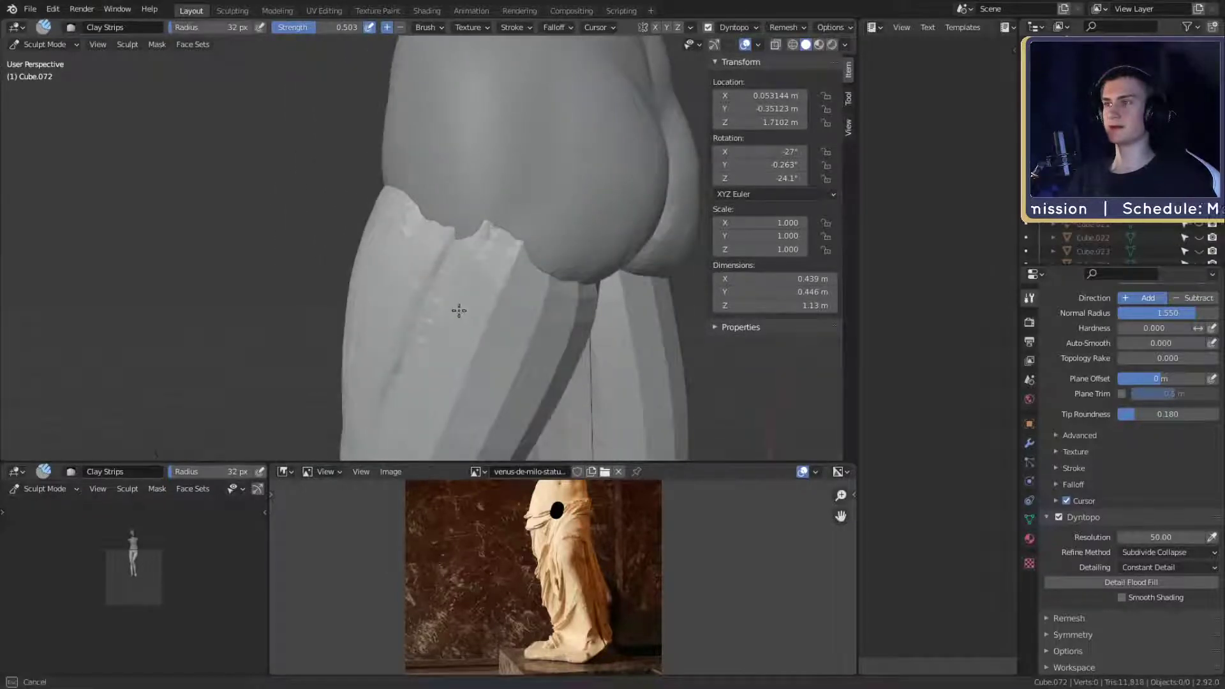
{"action": "left_click_drag", "start_coordinate": [462, 258], "coordinate": [467, 242]}
{"action": "mouse_move", "coordinate": [504, 274]}
{"action": "left_mouse_down", "text": "alt"}
{"action": "mouse_move", "coordinate": [506, 251]}
{"action": "mouse_move", "coordinate": [472, 233]}
{"action": "mouse_move", "coordinate": [417, 332]}
{"action": "left_mouse_up", "text": "alt"}
- Set the brush radius to 49 px and build up the back of the upper thigh directly under the buttock
{"action": "key", "text": "f"}
{"action": "left_click", "coordinate": [491, 200]}
{"action": "key", "text": "f"}
{"action": "left_click", "coordinate": [470, 250]}
{"action": "mouse_move", "coordinate": [471, 247]}
{"action": "left_mouse_down", "text": "alt"}
{"action": "mouse_move", "coordinate": [406, 175]}
{"action": "mouse_move", "coordinate": [429, 161]}
{"action": "mouse_move", "coordinate": [443, 170]}
{"action": "mouse_move", "coordinate": [396, 156]}
{"action": "mouse_move", "coordinate": [384, 133]}
{"action": "left_mouse_up", "text": "alt"}
{"action": "key", "text": "f"}
{"action": "left_click", "coordinate": [430, 167]}
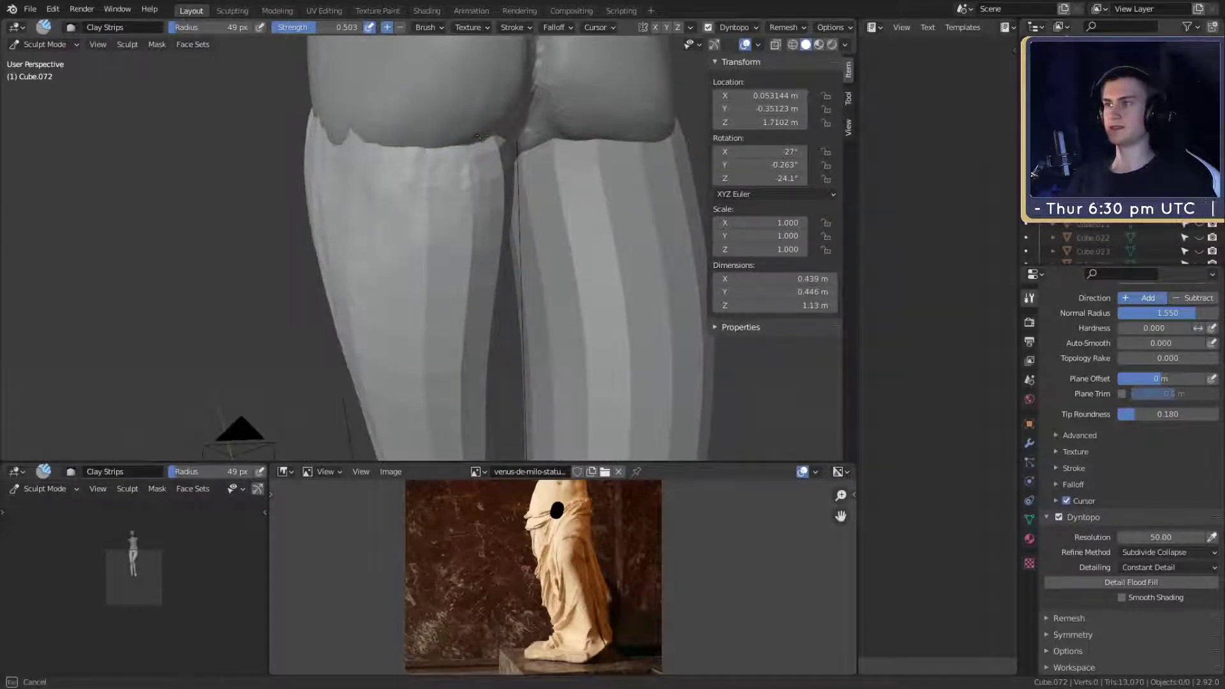
{"action": "left_click_drag", "start_coordinate": [481, 137], "coordinate": [500, 153]}
{"action": "left_click_drag", "start_coordinate": [509, 210], "coordinate": [417, 204], "text": "alt"}
{"action": "mouse_move", "coordinate": [402, 179]}
{"action": "left_mouse_down"}
{"action": "mouse_move", "coordinate": [385, 181]}
{"action": "mouse_move", "coordinate": [408, 179]}
{"action": "left_mouse_up"}
{"action": "mouse_move", "coordinate": [460, 191]}
{"action": "left_mouse_down", "text": "alt"}
{"action": "mouse_move", "coordinate": [424, 179]}
{"action": "mouse_move", "coordinate": [533, 186]}
{"action": "mouse_move", "coordinate": [376, 163]}
{"action": "mouse_move", "coordinate": [403, 159]}
{"action": "left_mouse_up", "text": "alt"}
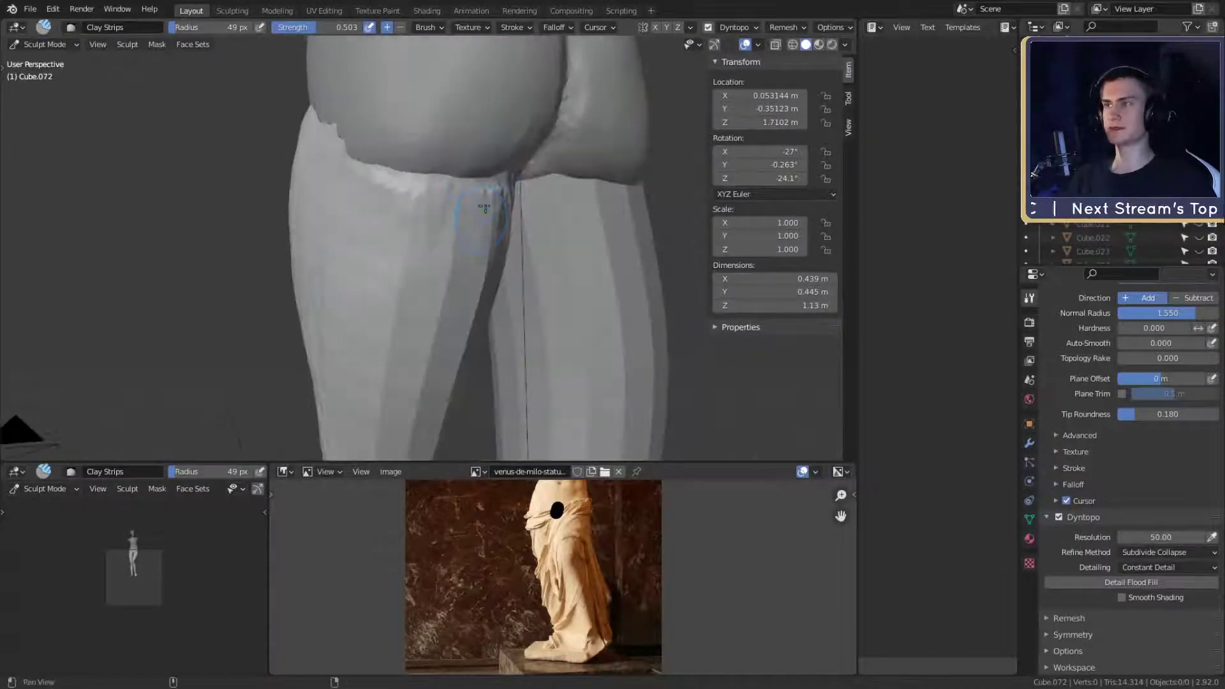
{"action": "left_click_drag", "start_coordinate": [484, 208], "coordinate": [475, 127], "text": "alt+shift"}
{"action": "left_click_drag", "start_coordinate": [476, 128], "coordinate": [342, 99], "text": "alt"}
- Switch to the Crease brush at 24 px radius and carve a vertical groove down the middle of the back thigh
{"action": "key", "text": "shift+c"}
{"action": "left_click_drag", "start_coordinate": [465, 232], "coordinate": [451, 188], "text": "alt"}
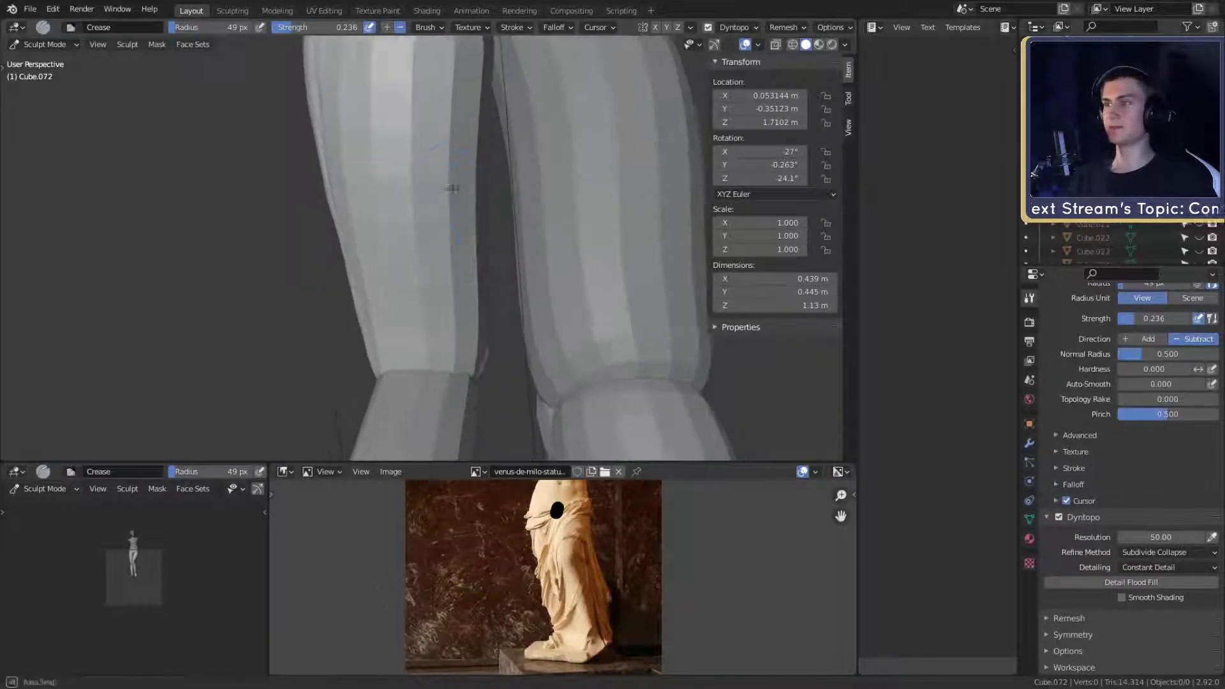
{"action": "key", "text": "f"}
{"action": "left_click", "coordinate": [413, 251]}
{"action": "mouse_move", "coordinate": [413, 251]}
{"action": "left_mouse_down", "text": "alt"}
{"action": "mouse_move", "coordinate": [426, 306]}
{"action": "mouse_move", "coordinate": [454, 299]}
{"action": "left_mouse_up", "text": "alt"}
{"action": "left_click_drag", "start_coordinate": [443, 185], "coordinate": [446, 316], "text": "alt+shift"}
{"action": "left_click_drag", "start_coordinate": [426, 134], "coordinate": [428, 220]}
{"action": "left_click_drag", "start_coordinate": [426, 150], "coordinate": [422, 258]}
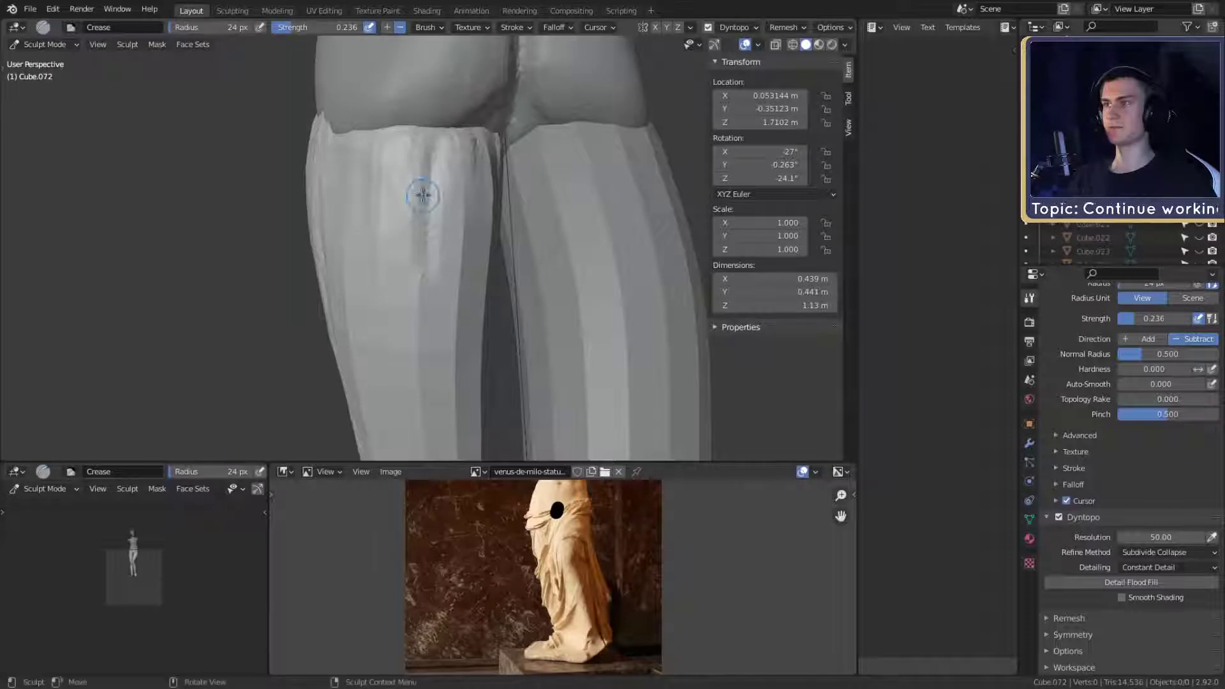
{"action": "left_click_drag", "start_coordinate": [420, 210], "coordinate": [418, 369]}
- Enlarge the Crease radius to 31 px and extend the groove down the lower back thigh, branching outward above the knee
{"action": "key", "text": "bracketright"}
{"action": "key", "text": "bracketright"}
{"action": "key", "text": "bracketright"}
{"action": "mouse_move", "coordinate": [456, 381]}
{"action": "left_mouse_down", "text": "alt+shift"}
{"action": "mouse_move", "coordinate": [440, 216]}
{"action": "mouse_move", "coordinate": [430, 298]}
{"action": "left_mouse_up", "text": "alt+shift"}
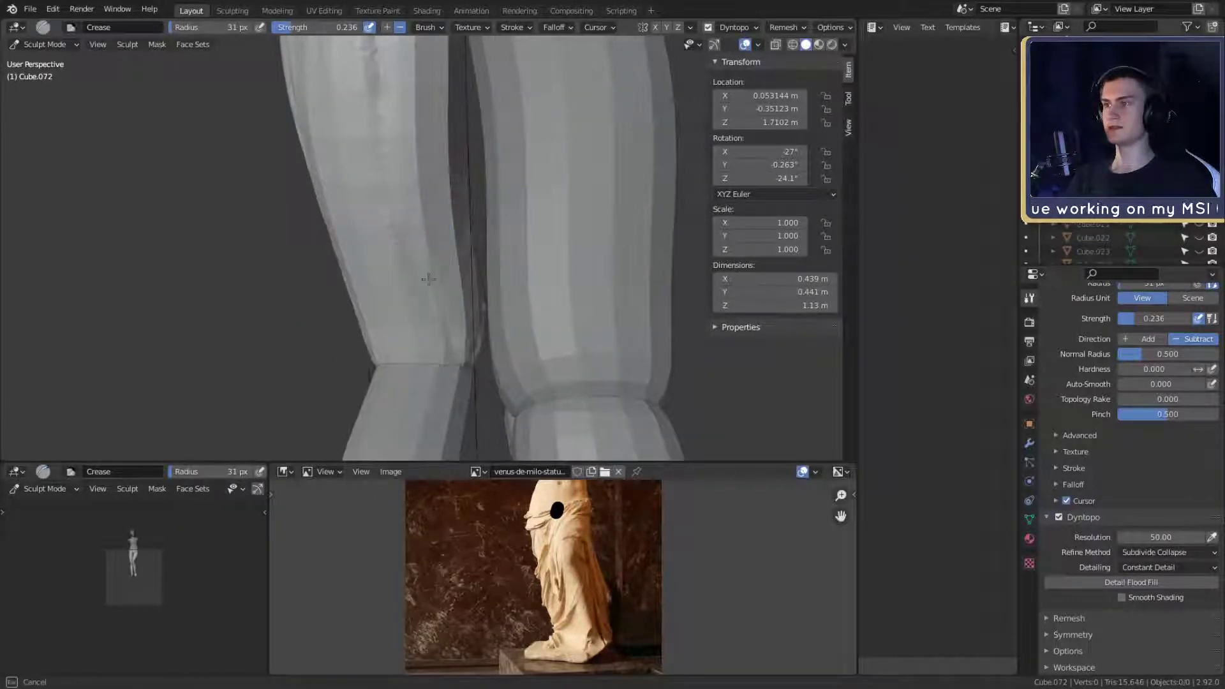
{"action": "left_click_drag", "start_coordinate": [396, 222], "coordinate": [381, 130]}
{"action": "left_click_drag", "start_coordinate": [392, 203], "coordinate": [456, 213], "text": "alt"}
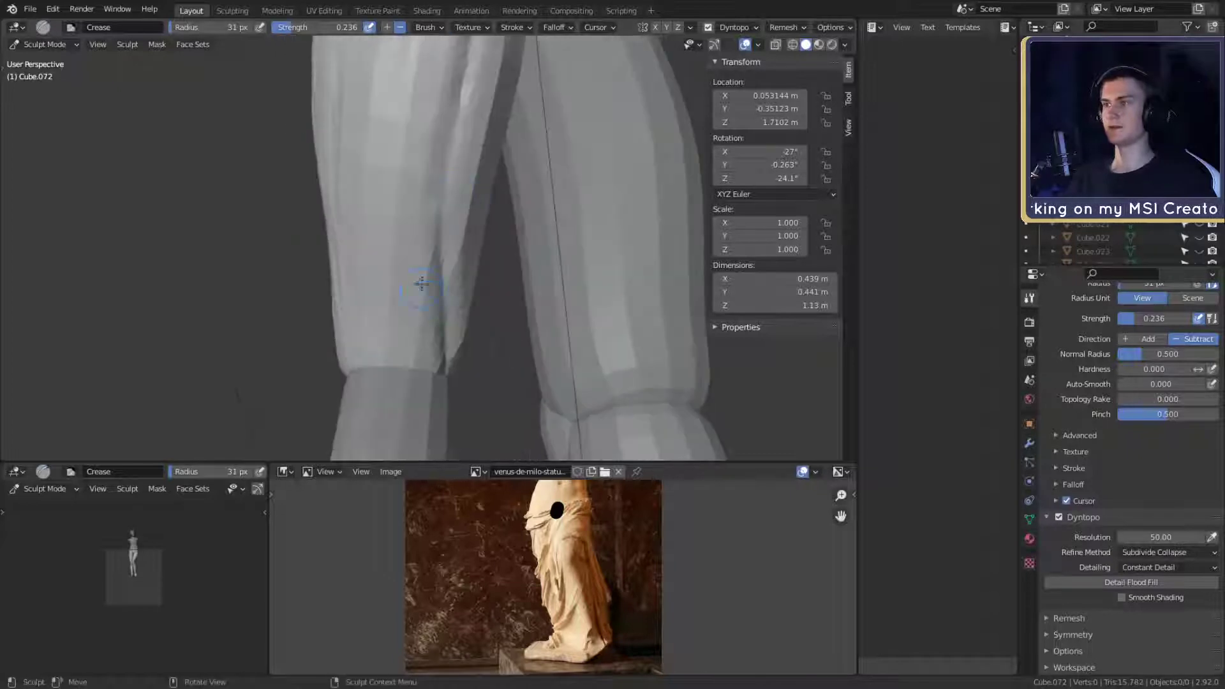
{"action": "left_click_drag", "start_coordinate": [421, 286], "coordinate": [373, 355]}
- Deepen the creases that separate the muscle forms on the back of the thigh above the knee
{"action": "mouse_move", "coordinate": [390, 319]}
{"action": "left_mouse_down", "text": "alt"}
{"action": "mouse_move", "coordinate": [434, 313]}
{"action": "mouse_move", "coordinate": [438, 255]}
{"action": "left_mouse_up", "text": "alt"}
{"action": "left_click_drag", "start_coordinate": [440, 191], "coordinate": [437, 147]}
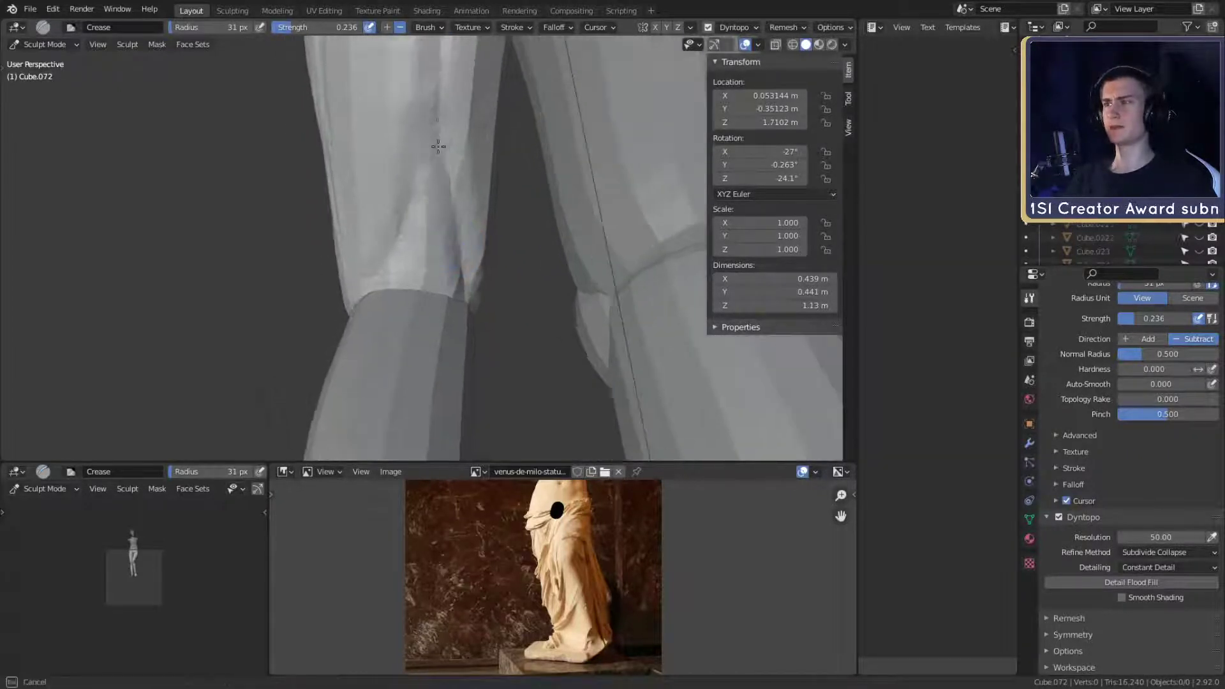
{"action": "left_click_drag", "start_coordinate": [402, 232], "coordinate": [437, 110]}
{"action": "left_click_drag", "start_coordinate": [446, 194], "coordinate": [443, 213], "text": "alt"}
- Switch to Clay Strips and fill the hollow between the tendons at the back of the knee
{"action": "key", "text": "c"}
{"action": "mouse_move", "coordinate": [424, 274]}
{"action": "left_mouse_down"}
{"action": "mouse_move", "coordinate": [417, 284]}
{"action": "mouse_move", "coordinate": [443, 291]}
{"action": "left_mouse_up"}
{"action": "left_click_drag", "start_coordinate": [443, 291], "coordinate": [456, 313], "text": "alt"}
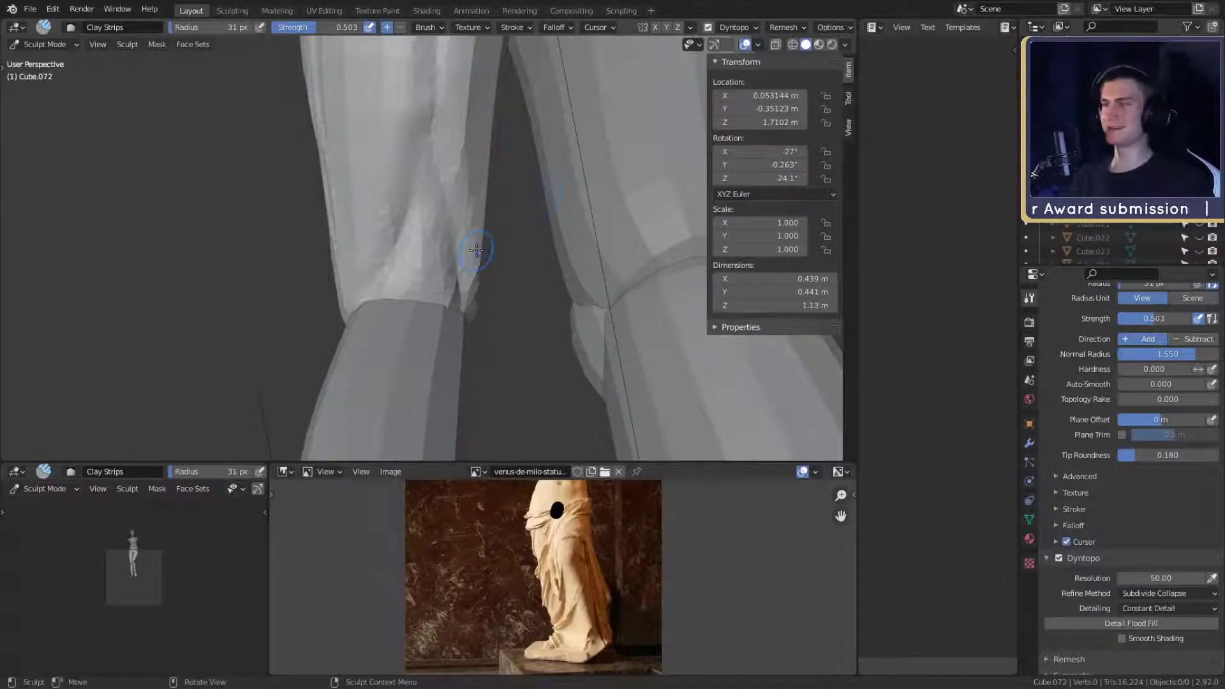
{"action": "mouse_move", "coordinate": [477, 249]}
{"action": "middle_mouse_down"}
{"action": "mouse_move", "coordinate": [538, 234]}
{"action": "mouse_move", "coordinate": [423, 274]}
{"action": "middle_mouse_up"}
{"action": "left_click_drag", "start_coordinate": [424, 285], "coordinate": [445, 250]}
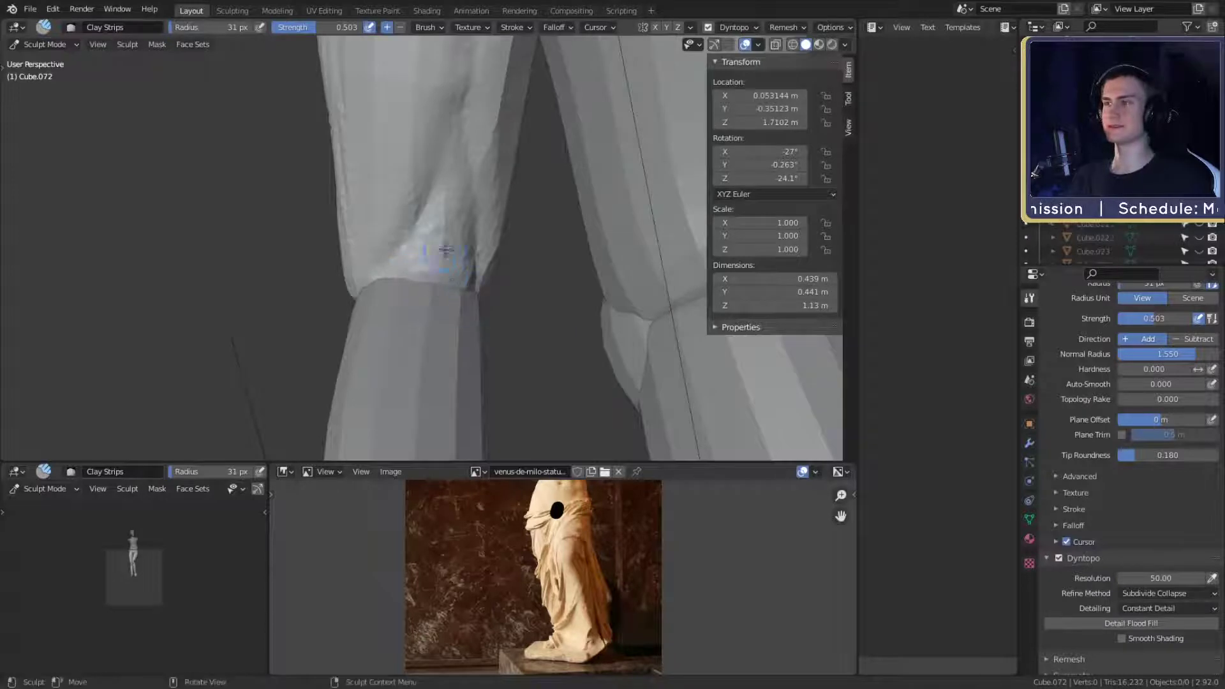
- Set the Clay Strips radius to 38 px and build up the back of the knee and the thigh just beneath the buttock
{"action": "middle_click_drag", "start_coordinate": [439, 234], "coordinate": [504, 220]}
{"action": "mouse_move", "coordinate": [504, 220]}
{"action": "left_mouse_down", "text": "alt"}
{"action": "mouse_move", "coordinate": [475, 239]}
{"action": "mouse_move", "coordinate": [481, 264]}
{"action": "mouse_move", "coordinate": [465, 270]}
{"action": "mouse_move", "coordinate": [435, 228]}
{"action": "left_mouse_up", "text": "alt"}
{"action": "key", "text": "f"}
{"action": "left_click", "coordinate": [438, 227]}
{"action": "mouse_move", "coordinate": [408, 177]}
{"action": "left_mouse_down"}
{"action": "mouse_move", "coordinate": [399, 326]}
{"action": "mouse_move", "coordinate": [535, 299]}
{"action": "left_mouse_up"}
{"action": "middle_click_drag", "start_coordinate": [536, 298], "coordinate": [373, 216]}
{"action": "mouse_move", "coordinate": [374, 216]}
{"action": "left_mouse_down"}
{"action": "mouse_move", "coordinate": [355, 191]}
{"action": "mouse_move", "coordinate": [472, 207]}
{"action": "mouse_move", "coordinate": [404, 217]}
{"action": "left_mouse_up"}
- Blend the muscle forms on the back of the thigh at a 134 px radius and reduce the Clay Strips radius to 39 px
{"action": "scroll", "coordinate": [469, 207], "scroll_direction": "up", "scroll_amount": 4}
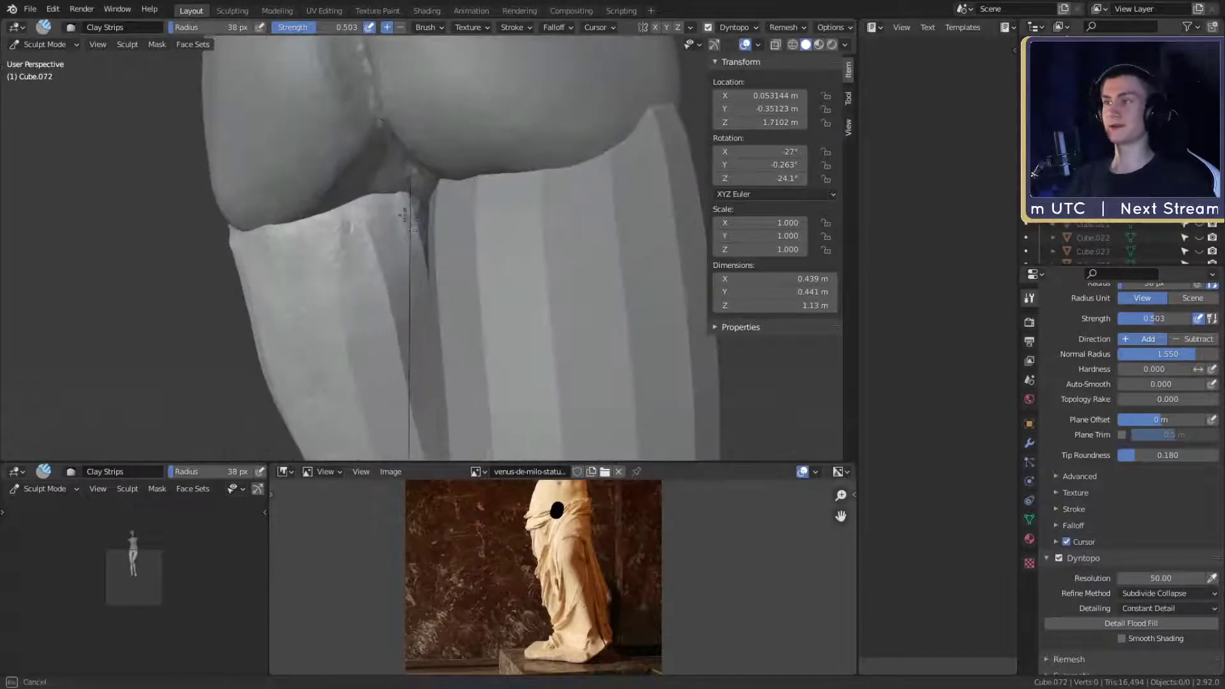
{"action": "middle_click_drag", "start_coordinate": [321, 260], "coordinate": [449, 213]}
{"action": "middle_click_drag", "start_coordinate": [311, 222], "coordinate": [464, 167]}
{"action": "mouse_move", "coordinate": [473, 258]}
{"action": "middle_mouse_down"}
{"action": "mouse_move", "coordinate": [506, 132]}
{"action": "mouse_move", "coordinate": [422, 110]}
{"action": "mouse_move", "coordinate": [408, 124]}
{"action": "middle_mouse_up"}
{"action": "key", "text": "f"}
{"action": "left_click", "coordinate": [422, 110]}
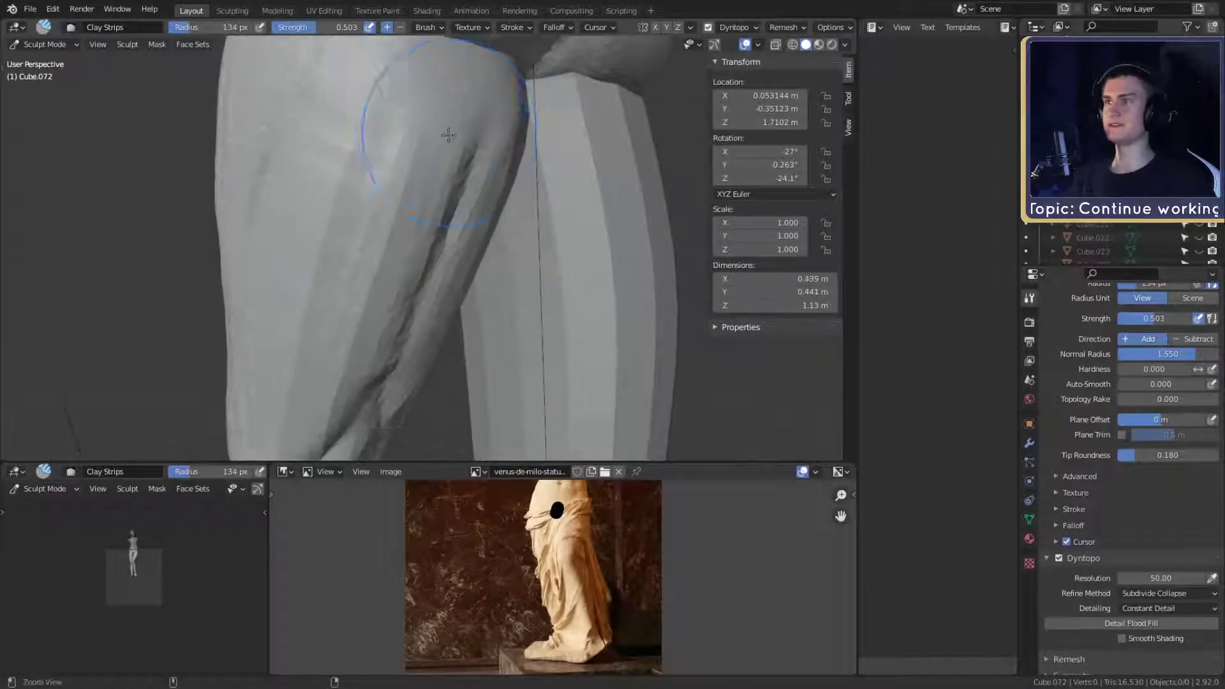
{"action": "key", "text": "f"}
{"action": "left_click", "coordinate": [402, 128]}
{"action": "scroll", "coordinate": [424, 251], "scroll_direction": "down", "scroll_amount": 4}
{"action": "middle_click_drag", "start_coordinate": [423, 251], "coordinate": [498, 216]}
{"action": "scroll", "coordinate": [498, 215], "scroll_direction": "up", "scroll_amount": 4}
{"action": "middle_click_drag", "start_coordinate": [512, 173], "coordinate": [467, 206]}
{"action": "scroll", "coordinate": [457, 228], "scroll_direction": "up", "scroll_amount": 3}
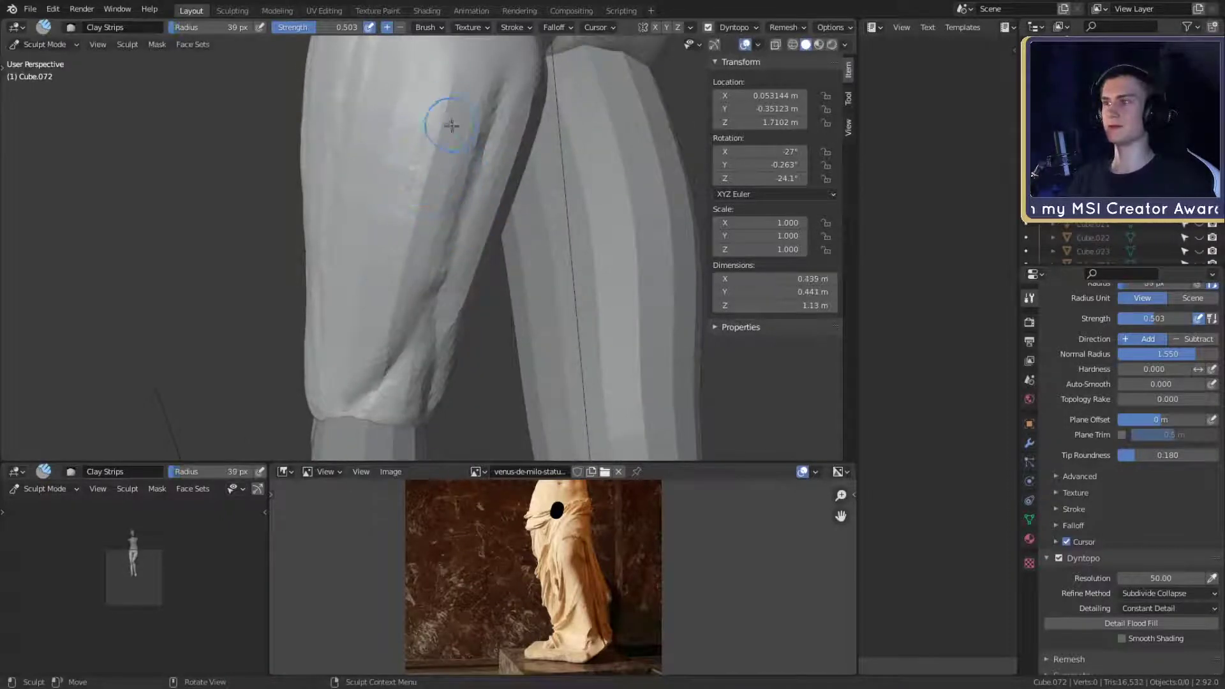
{"action": "middle_click_drag", "start_coordinate": [452, 126], "coordinate": [465, 240]}
- Try to pull the underside of the thigh above the knee with the Grab brush at a 244 px radius
{"action": "key", "text": "g"}
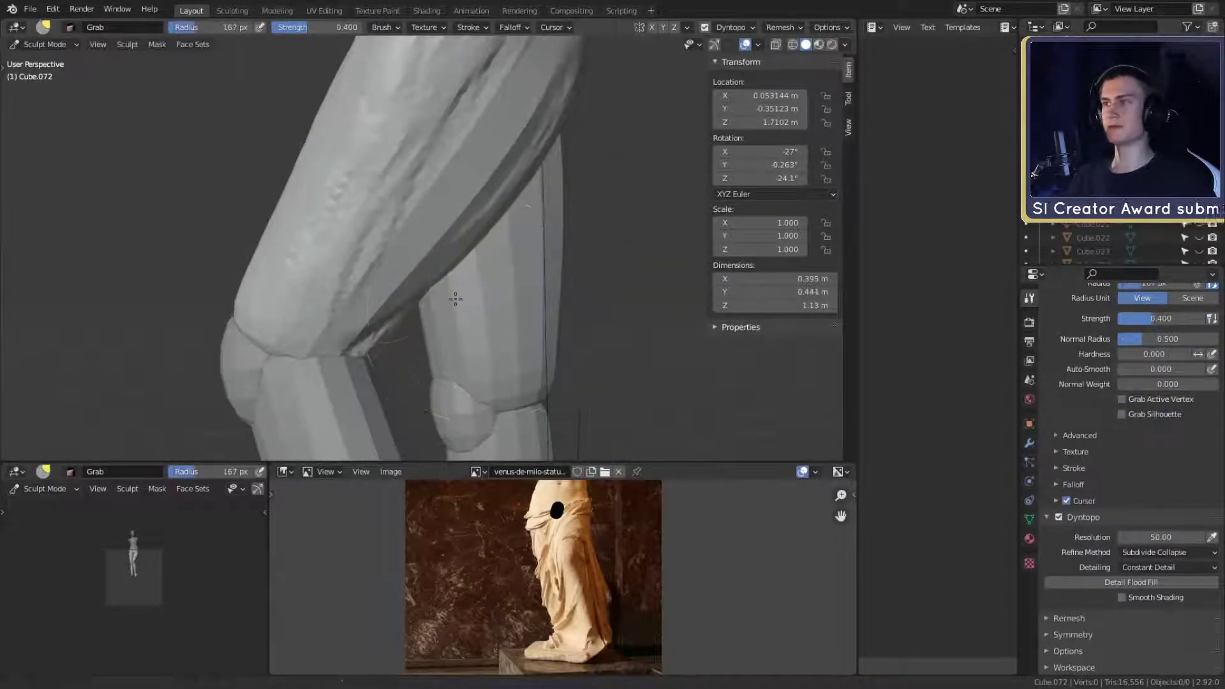
{"action": "middle_click_drag", "start_coordinate": [454, 299], "coordinate": [464, 291]}
{"action": "key", "text": "f"}
{"action": "left_click", "coordinate": [618, 313]}
{"action": "left_click_drag", "start_coordinate": [421, 306], "coordinate": [405, 279]}
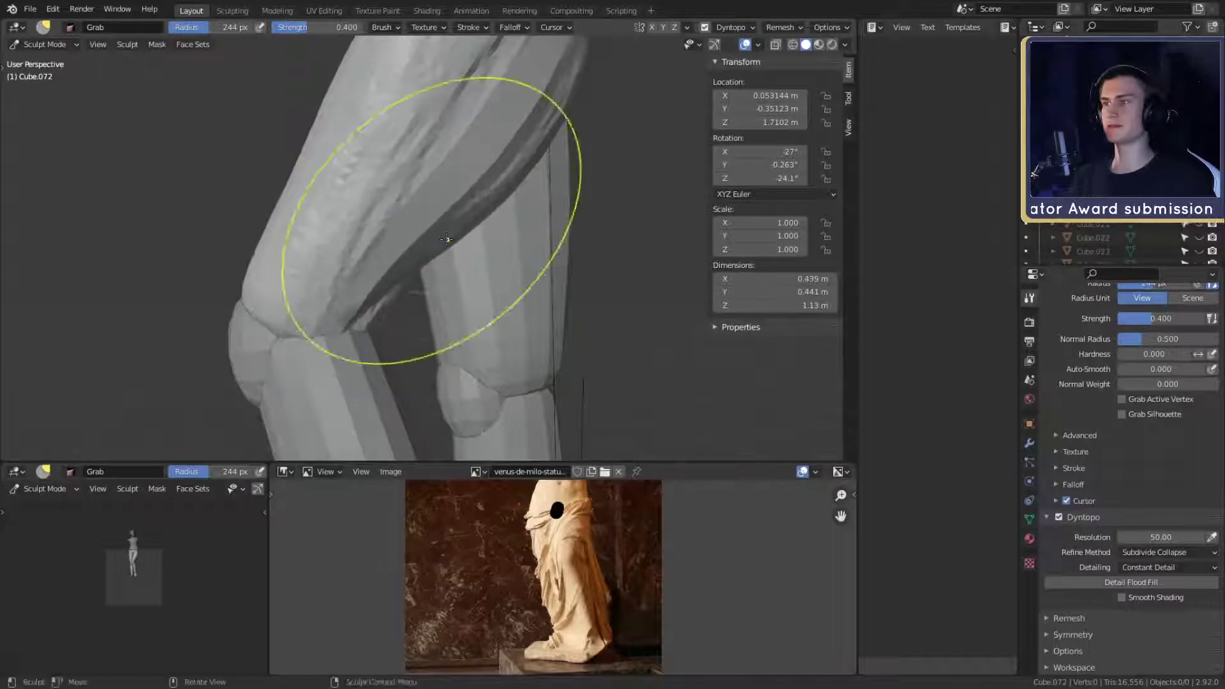
{"action": "mouse_move", "coordinate": [446, 240]}
{"action": "middle_mouse_down"}
{"action": "mouse_move", "coordinate": [487, 240]}
{"action": "mouse_move", "coordinate": [460, 260]}
{"action": "middle_mouse_up"}
{"action": "key", "text": "ctrl+z"}
{"action": "key", "text": "ctrl+z"}
- Try a gentler reshaping of the thigh's rear contour with the Grab brush at a 165 px radius
{"action": "key", "text": "f"}
{"action": "left_click", "coordinate": [565, 259]}
{"action": "left_click_drag", "start_coordinate": [451, 241], "coordinate": [454, 240]}
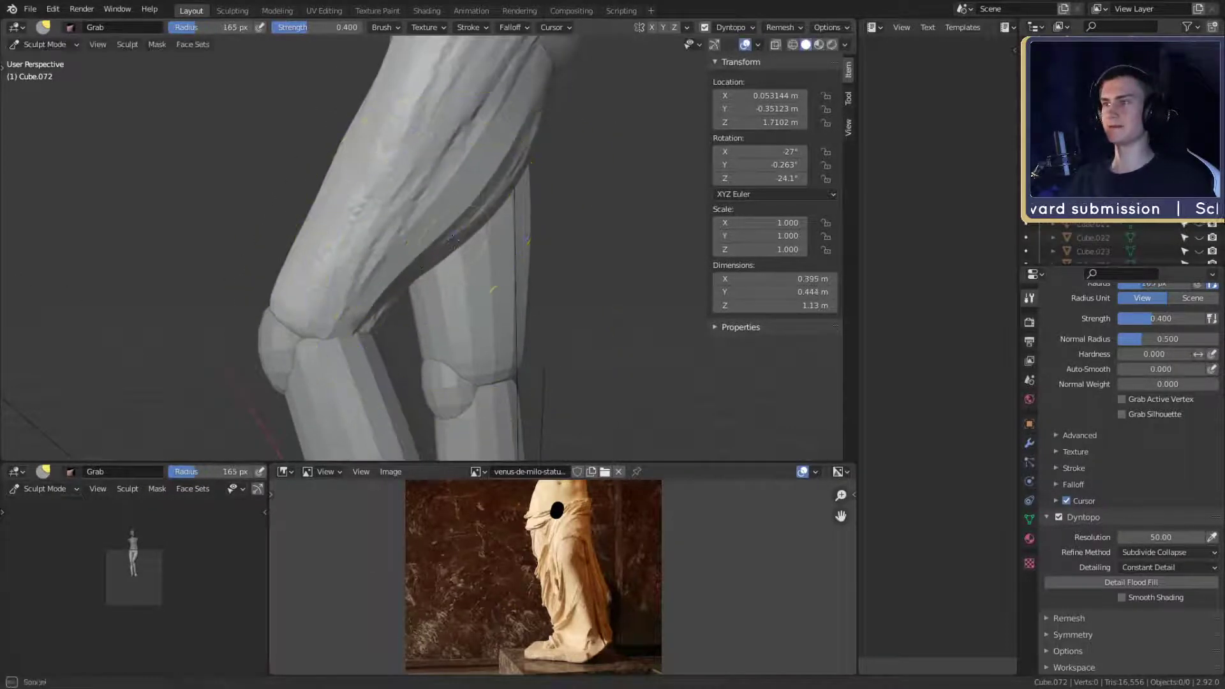
{"action": "middle_click_drag", "start_coordinate": [452, 240], "coordinate": [446, 268]}
{"action": "key", "text": "f"}
{"action": "left_click", "coordinate": [588, 271]}
{"action": "left_click_drag", "start_coordinate": [458, 249], "coordinate": [473, 255]}
{"action": "mouse_move", "coordinate": [473, 254]}
{"action": "middle_mouse_down"}
{"action": "mouse_move", "coordinate": [368, 238]}
{"action": "mouse_move", "coordinate": [416, 211]}
{"action": "middle_mouse_up"}
{"action": "key", "text": "ctrl+z"}
- Switch to Clay Strips at 24 px radius and lay strokes down the outer back of the thigh
{"action": "key", "text": "shift+c"}
{"action": "middle_click_drag", "start_coordinate": [389, 252], "coordinate": [387, 280], "text": "shift"}
{"action": "middle_click_drag", "start_coordinate": [387, 280], "coordinate": [383, 295], "text": "ctrl"}
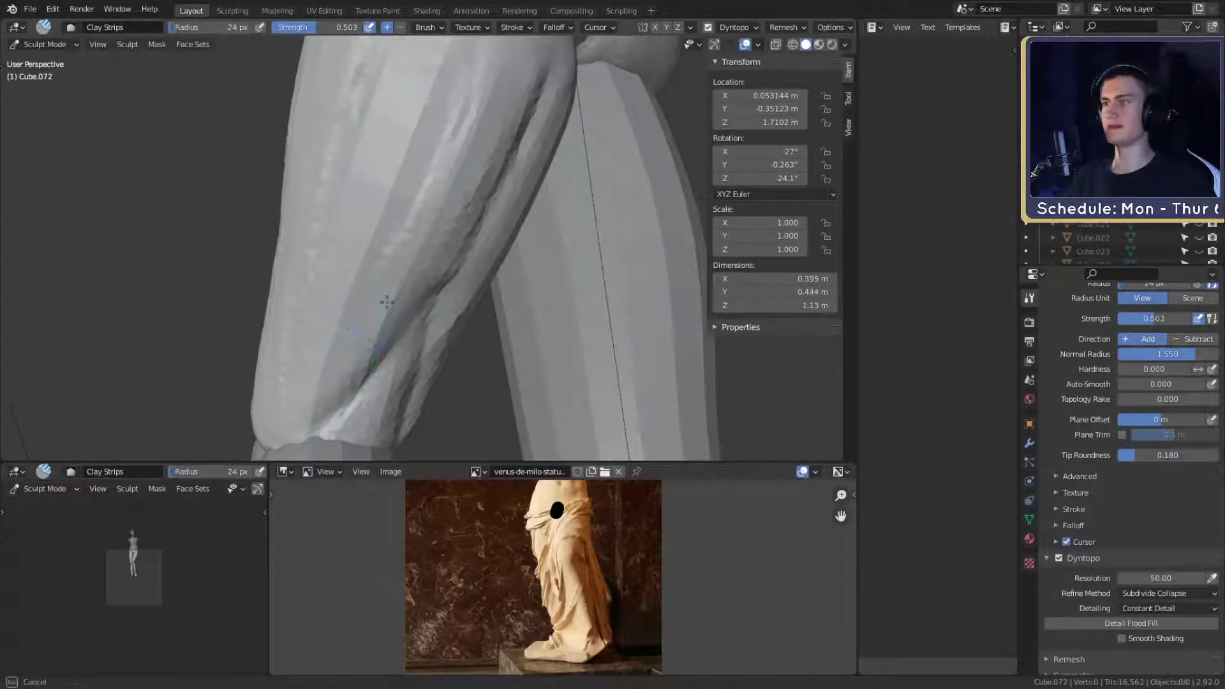
{"action": "left_click_drag", "start_coordinate": [392, 104], "coordinate": [374, 185]}
- Blend the outer back thigh at a 77 px radius and build up the upper thigh with 54 px Clay Strips
{"action": "key", "text": "f"}
{"action": "left_click", "coordinate": [376, 245]}
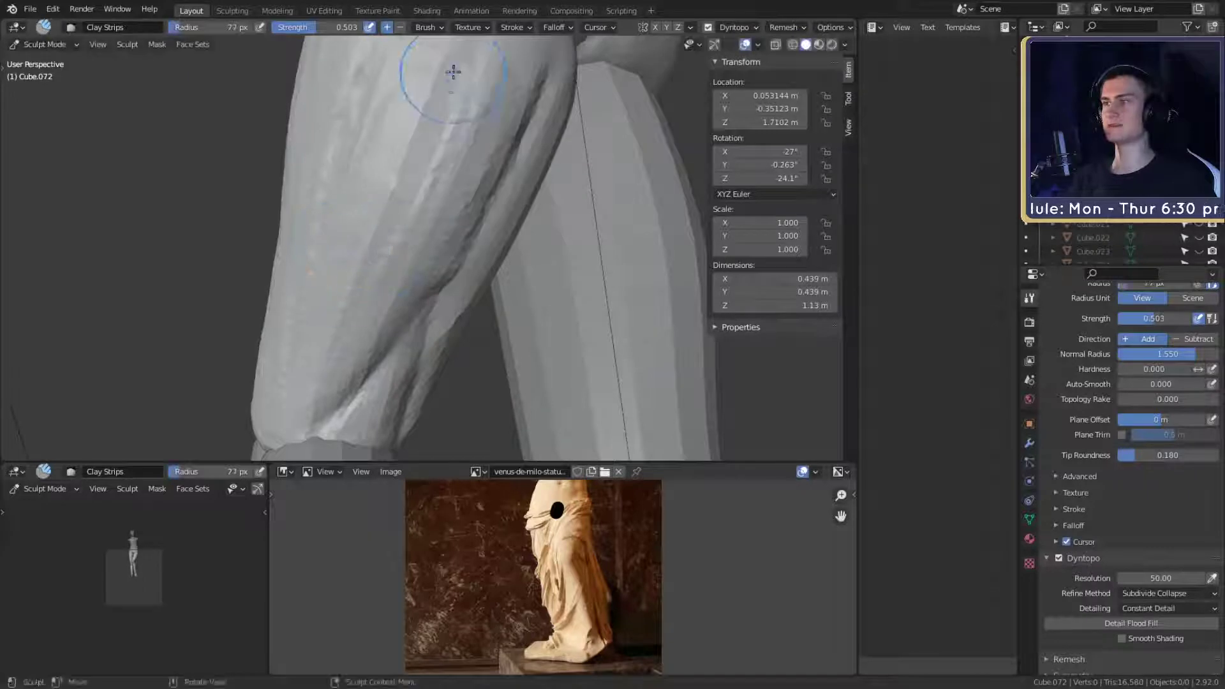
{"action": "middle_click_drag", "start_coordinate": [449, 83], "coordinate": [429, 160], "text": "shift"}
{"action": "left_click_drag", "start_coordinate": [397, 185], "coordinate": [379, 303]}
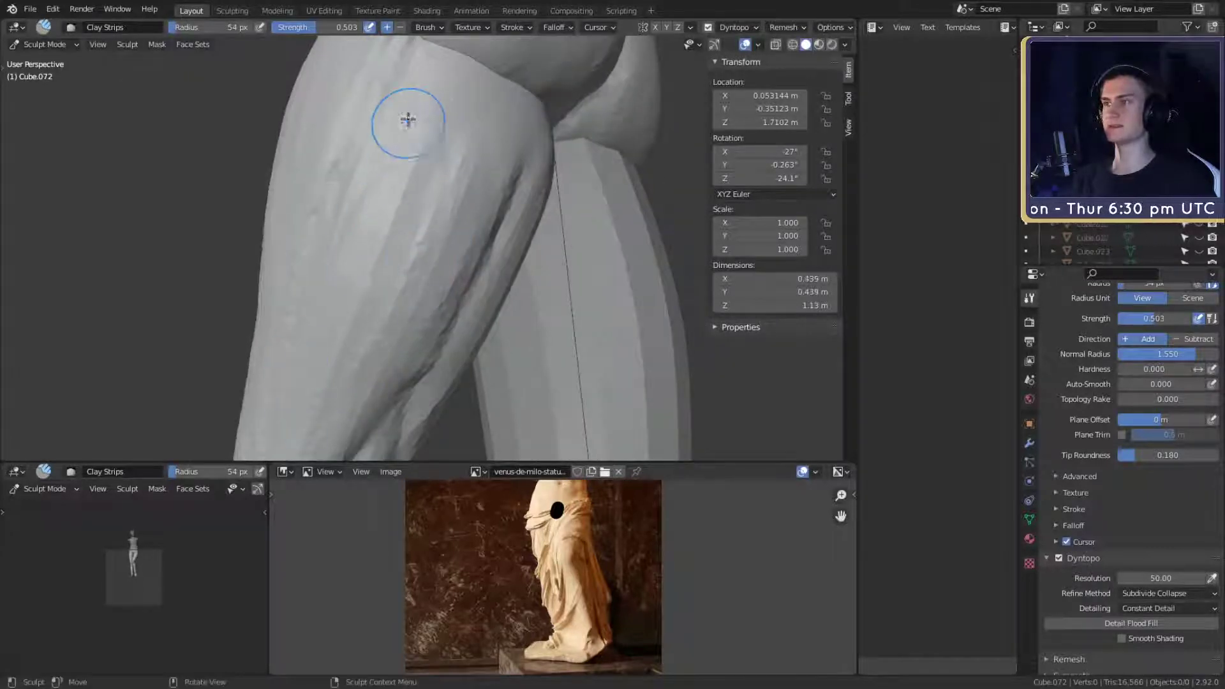
{"action": "mouse_move", "coordinate": [336, 350]}
{"action": "middle_mouse_down"}
{"action": "mouse_move", "coordinate": [438, 104]}
{"action": "mouse_move", "coordinate": [474, 133]}
{"action": "mouse_move", "coordinate": [349, 255]}
{"action": "mouse_move", "coordinate": [415, 251]}
{"action": "middle_mouse_up"}
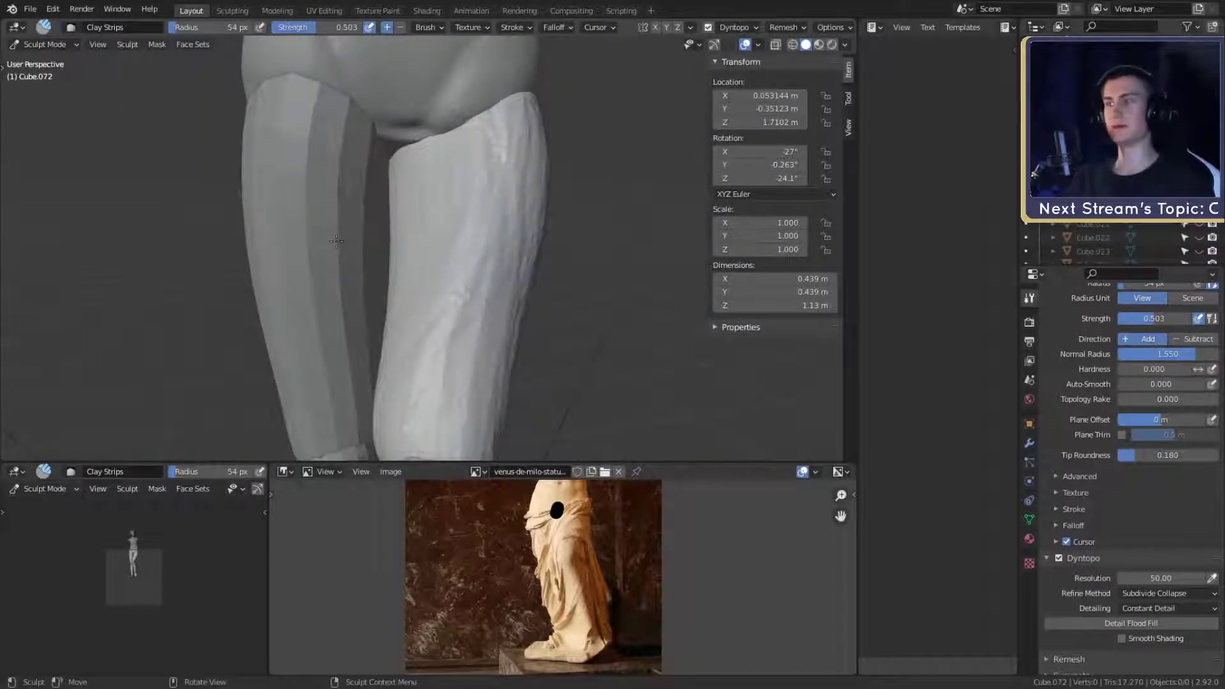
{"action": "middle_click_drag", "start_coordinate": [500, 241], "coordinate": [457, 269]}
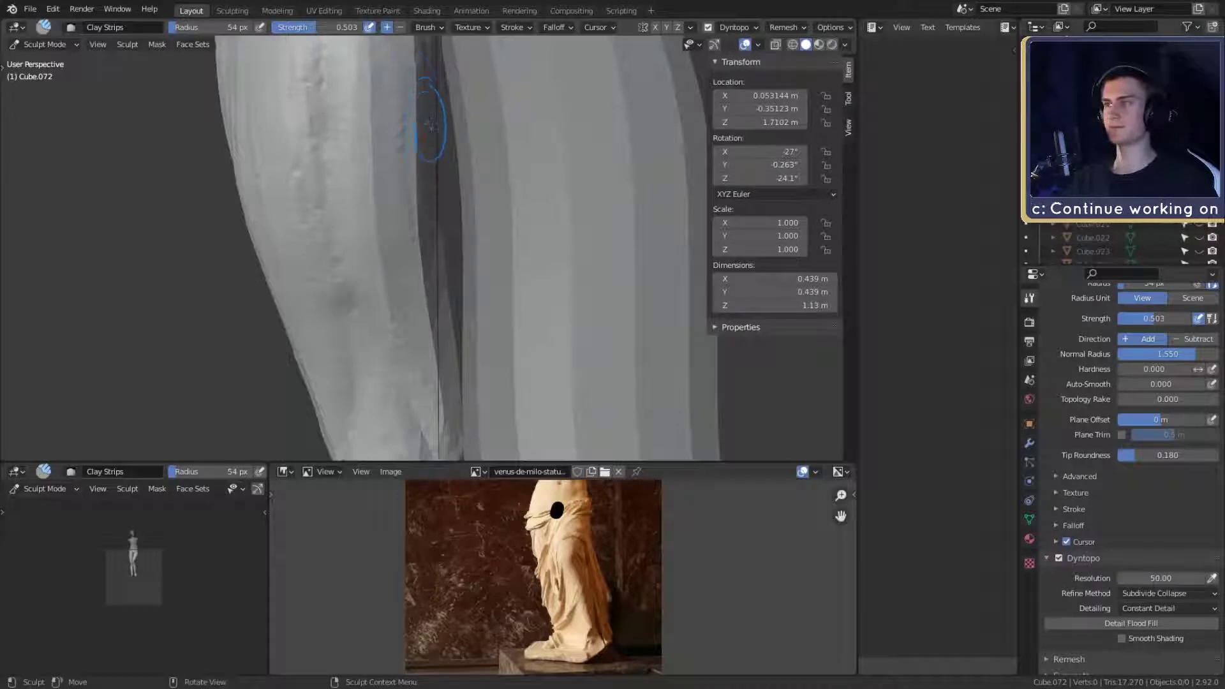
- Add Clay Strips volume along the inner thigh down to the knee and over its inner back edge
{"action": "left_click_drag", "start_coordinate": [383, 85], "coordinate": [394, 127]}
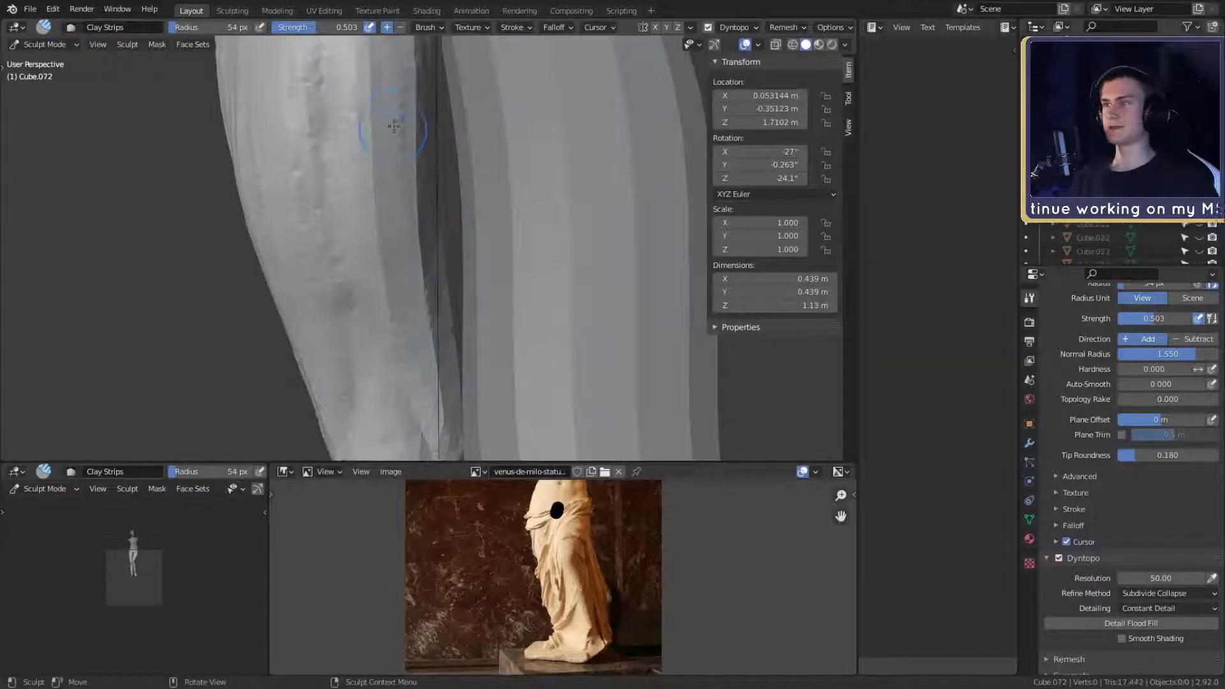
{"action": "mouse_move", "coordinate": [522, 246]}
{"action": "middle_mouse_down"}
{"action": "mouse_move", "coordinate": [457, 210]}
{"action": "mouse_move", "coordinate": [454, 189]}
{"action": "middle_mouse_up"}
{"action": "left_click_drag", "start_coordinate": [454, 189], "coordinate": [369, 305]}
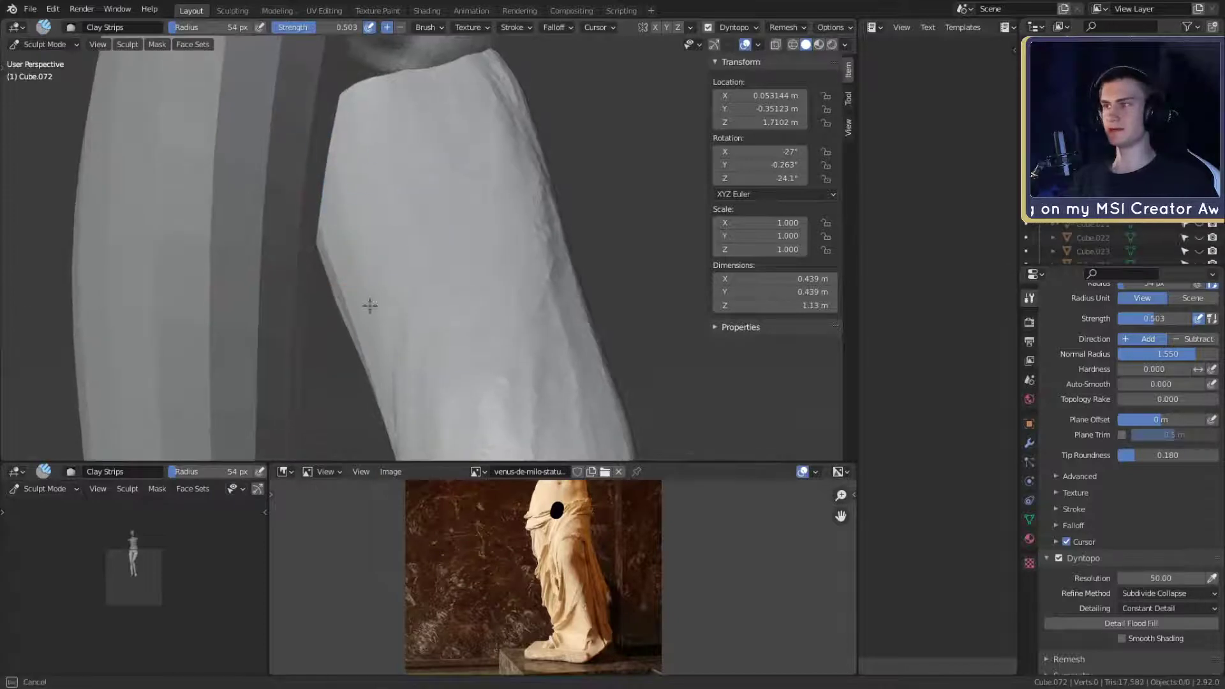
{"action": "middle_click_drag", "start_coordinate": [389, 276], "coordinate": [439, 234]}
{"action": "left_click_drag", "start_coordinate": [408, 279], "coordinate": [482, 402]}
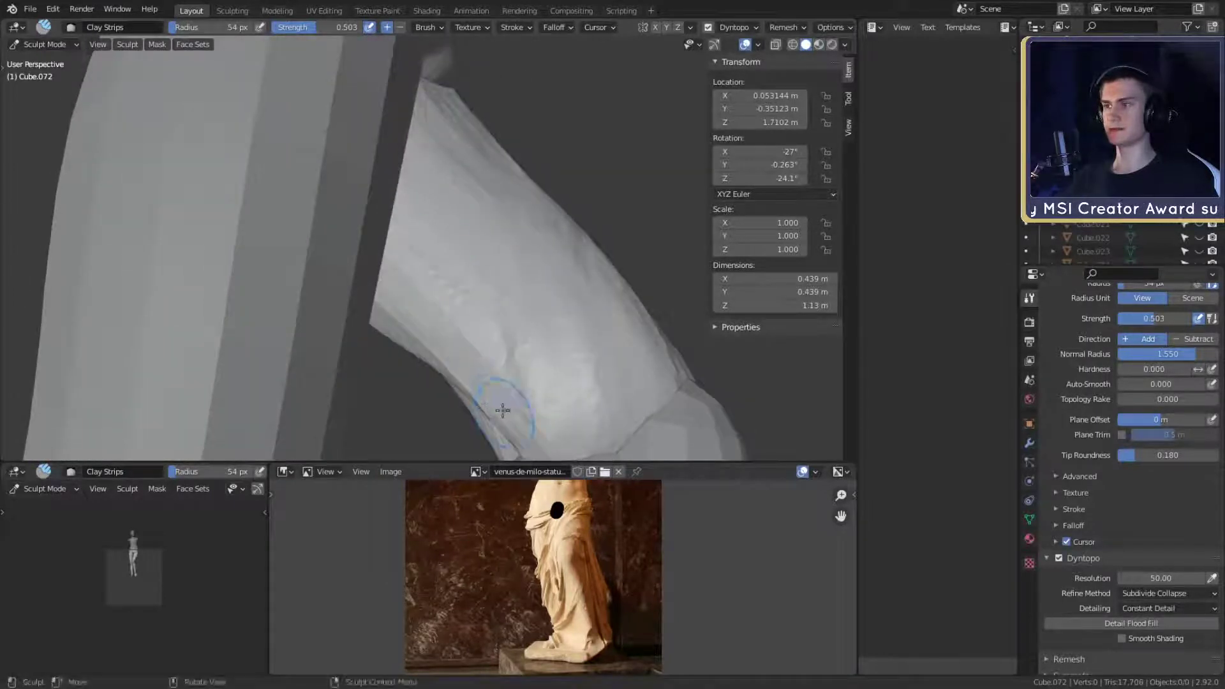
{"action": "middle_click_drag", "start_coordinate": [506, 403], "coordinate": [595, 232]}
{"action": "left_click_drag", "start_coordinate": [479, 204], "coordinate": [459, 121]}
{"action": "left_click_drag", "start_coordinate": [520, 235], "coordinate": [497, 127]}
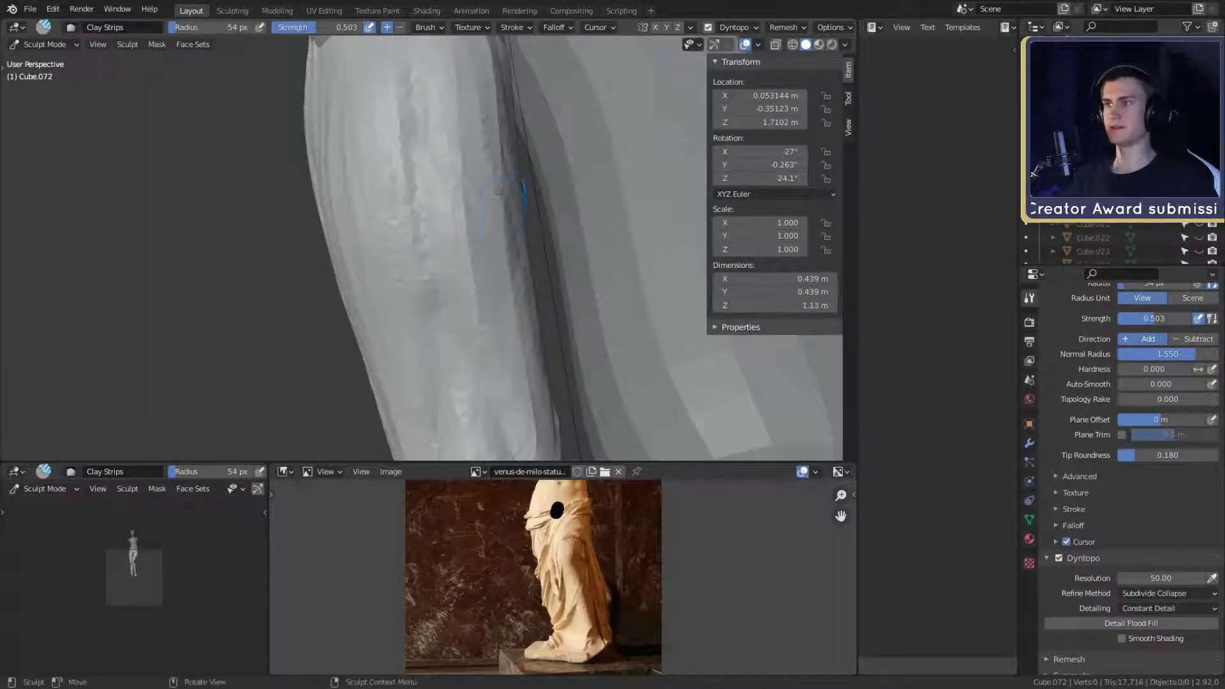
- Add clay to the outer front of the thigh and reduce the Clay Strips radius to 28 px
{"action": "mouse_move", "coordinate": [498, 193]}
{"action": "middle_mouse_down"}
{"action": "mouse_move", "coordinate": [446, 211]}
{"action": "mouse_move", "coordinate": [581, 270]}
{"action": "mouse_move", "coordinate": [526, 267]}
{"action": "middle_mouse_up"}
{"action": "scroll", "coordinate": [472, 223], "scroll_direction": "down", "scroll_amount": 5}
{"action": "mouse_move", "coordinate": [472, 171]}
{"action": "middle_mouse_down", "text": "ctrl"}
{"action": "mouse_move", "coordinate": [499, 268]}
{"action": "mouse_move", "coordinate": [471, 240]}
{"action": "mouse_move", "coordinate": [378, 225]}
{"action": "middle_mouse_up", "text": "ctrl"}
{"action": "scroll", "coordinate": [488, 229], "scroll_direction": "up", "scroll_amount": 4}
{"action": "scroll", "coordinate": [499, 268], "scroll_direction": "up", "scroll_amount": 5}
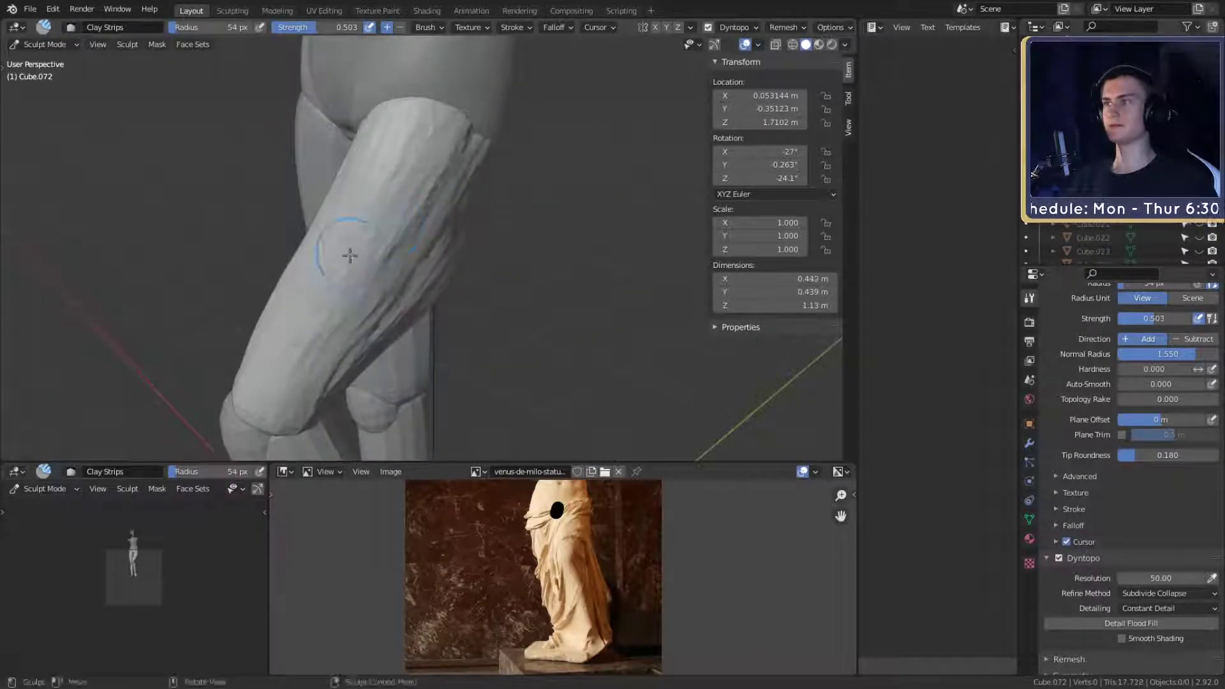
{"action": "left_click_drag", "start_coordinate": [350, 256], "coordinate": [359, 267]}
{"action": "middle_click_drag", "start_coordinate": [359, 268], "coordinate": [421, 207]}
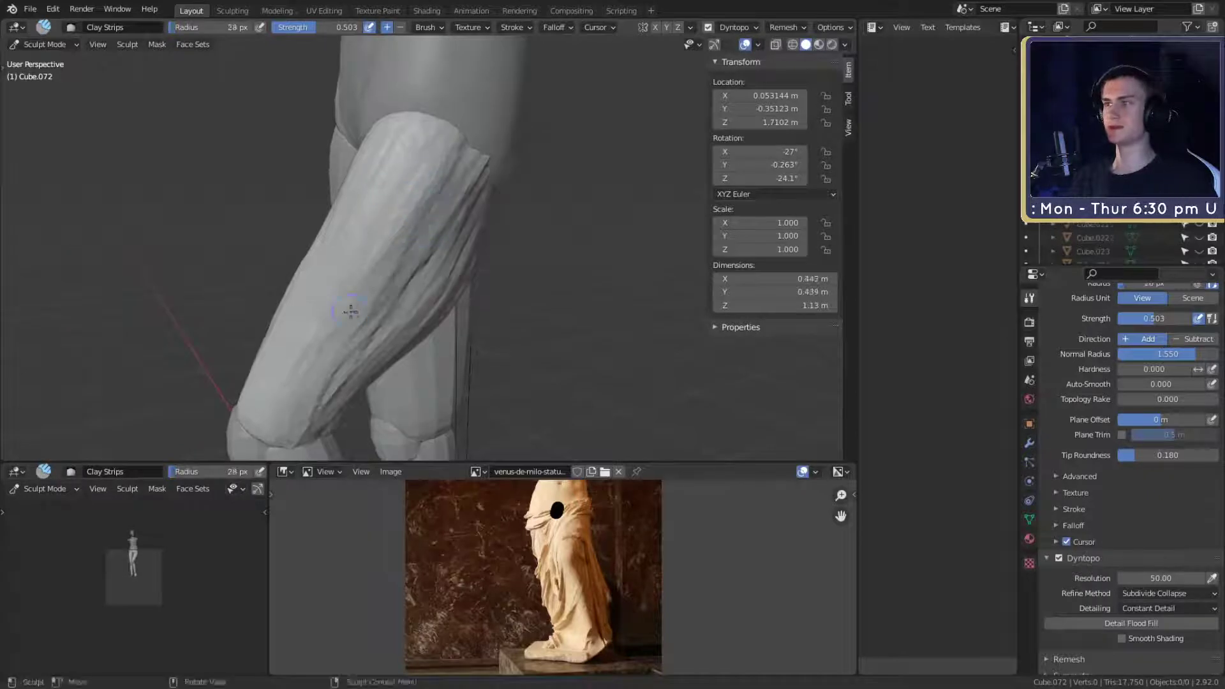
- Switch to the Grab brush at 200 px radius and reshape the lower thigh's inner contour above the knee
{"action": "middle_click_drag", "start_coordinate": [350, 311], "coordinate": [468, 245]}
{"action": "mouse_move", "coordinate": [493, 175]}
{"action": "middle_mouse_down"}
{"action": "mouse_move", "coordinate": [496, 186]}
{"action": "mouse_move", "coordinate": [484, 103]}
{"action": "mouse_move", "coordinate": [408, 207]}
{"action": "mouse_move", "coordinate": [389, 183]}
{"action": "mouse_move", "coordinate": [542, 197]}
{"action": "mouse_move", "coordinate": [538, 267]}
{"action": "mouse_move", "coordinate": [512, 199]}
{"action": "mouse_move", "coordinate": [474, 266]}
{"action": "mouse_move", "coordinate": [424, 276]}
{"action": "middle_mouse_up"}
{"action": "left_click", "coordinate": [448, 193]}
{"action": "scroll", "coordinate": [512, 198], "scroll_direction": "up", "scroll_amount": 3}
{"action": "key", "text": "g"}
{"action": "key", "text": "f"}
{"action": "left_click", "coordinate": [607, 225]}
{"action": "left_click_drag", "start_coordinate": [424, 276], "coordinate": [409, 274]}
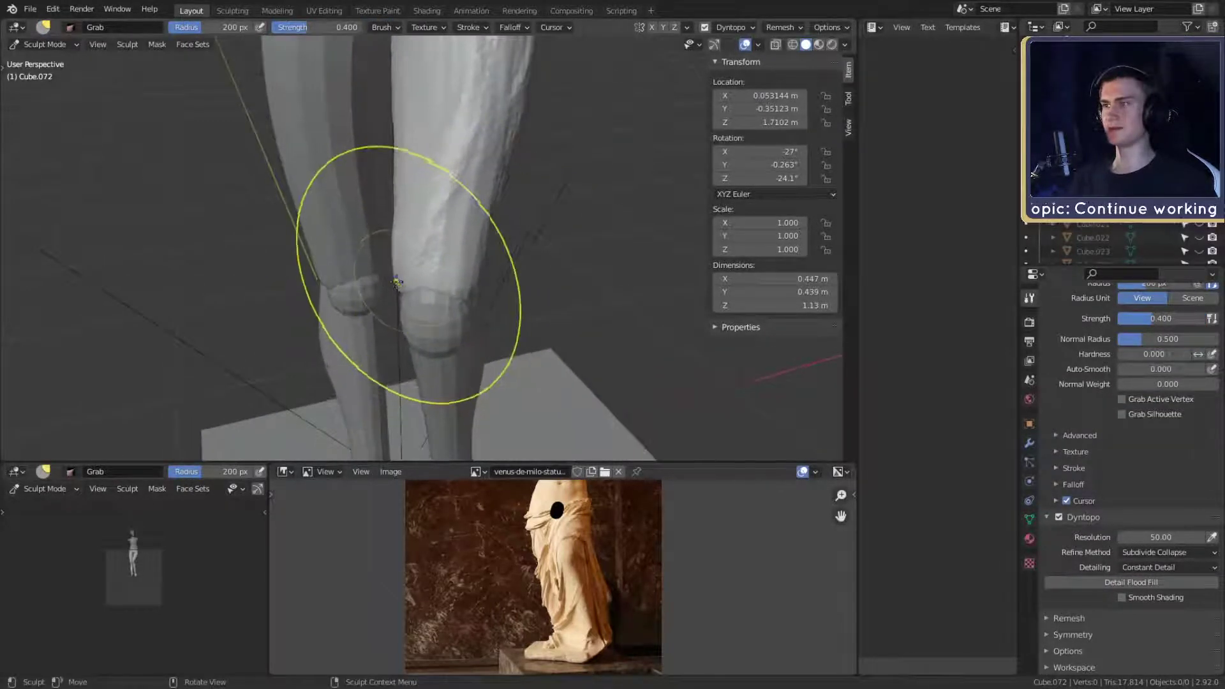
{"action": "middle_click_drag", "start_coordinate": [471, 268], "coordinate": [451, 267], "text": "shift"}
{"action": "left_click_drag", "start_coordinate": [454, 265], "coordinate": [443, 267]}
{"action": "left_click_drag", "start_coordinate": [473, 274], "coordinate": [387, 270]}
- Adjust the upper thigh's silhouette with the Grab brush while judging the whole figure's proportions
{"action": "scroll", "coordinate": [387, 271], "scroll_direction": "down", "scroll_amount": 10}
{"action": "middle_click_drag", "start_coordinate": [446, 255], "coordinate": [496, 240]}
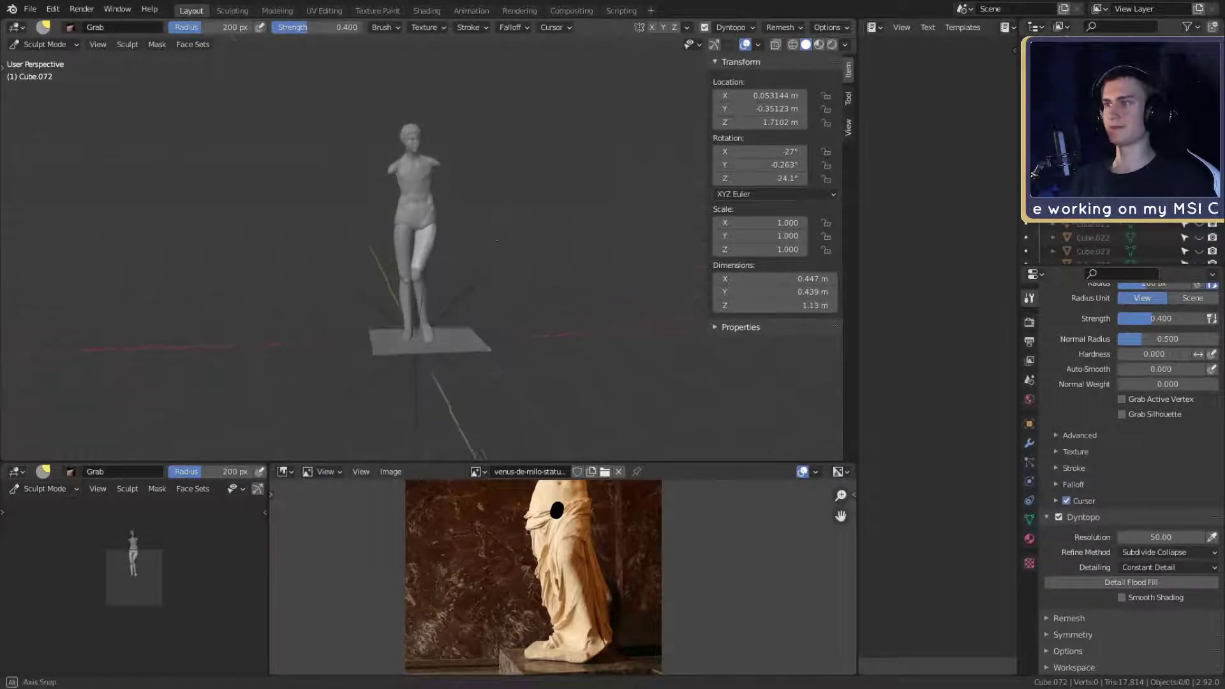
{"action": "scroll", "coordinate": [481, 255], "scroll_direction": "up", "scroll_amount": 6}
{"action": "middle_click_drag", "start_coordinate": [487, 186], "coordinate": [497, 221], "text": "shift"}
{"action": "left_click_drag", "start_coordinate": [456, 194], "coordinate": [448, 192]}
- Resize the Grab brush and adjust the back contour of the thigh between the buttock and the knee
{"action": "mouse_move", "coordinate": [472, 182]}
{"action": "middle_mouse_down", "text": "shift"}
{"action": "mouse_move", "coordinate": [571, 249]}
{"action": "mouse_move", "coordinate": [360, 240]}
{"action": "mouse_move", "coordinate": [478, 270]}
{"action": "mouse_move", "coordinate": [387, 261]}
{"action": "middle_mouse_up", "text": "shift"}
{"action": "key", "text": "f"}
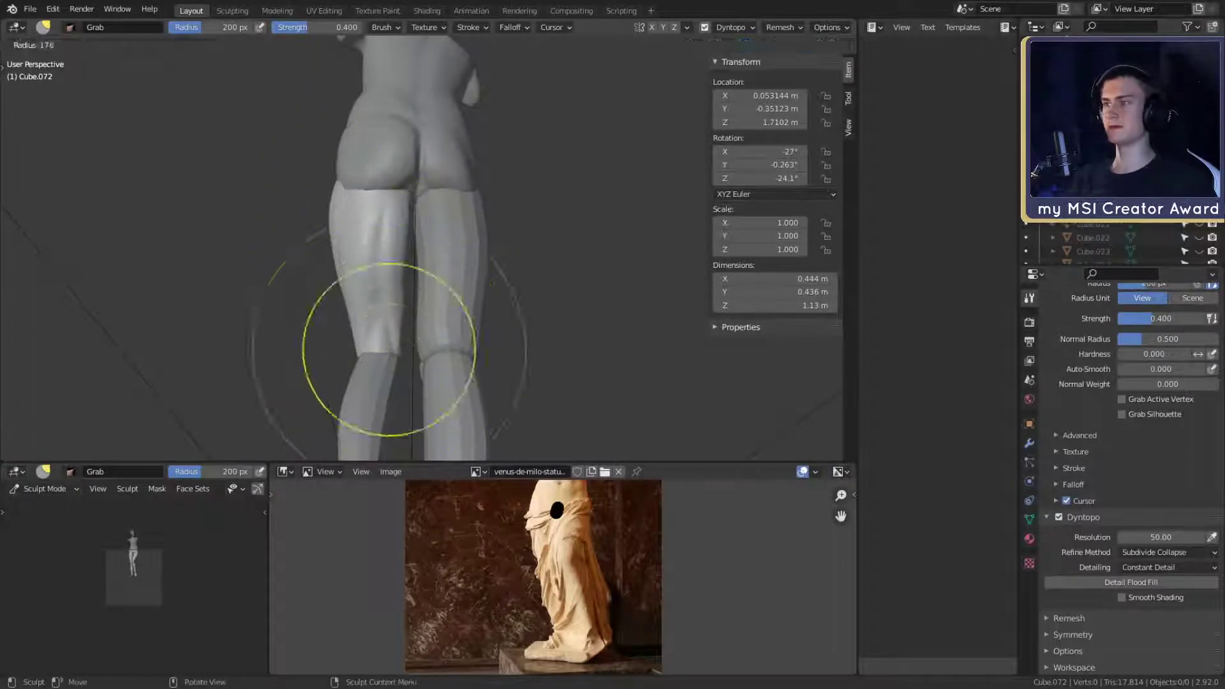
{"action": "left_click", "coordinate": [429, 350]}
{"action": "left_click_drag", "start_coordinate": [368, 290], "coordinate": [383, 211]}
{"action": "mouse_move", "coordinate": [361, 251]}
{"action": "left_mouse_down"}
{"action": "mouse_move", "coordinate": [353, 276]}
{"action": "mouse_move", "coordinate": [357, 258]}
{"action": "left_mouse_up"}
{"action": "mouse_move", "coordinate": [364, 237]}
{"action": "middle_mouse_down"}
{"action": "mouse_move", "coordinate": [410, 227]}
{"action": "mouse_move", "coordinate": [465, 291]}
{"action": "mouse_move", "coordinate": [503, 230]}
{"action": "mouse_move", "coordinate": [587, 232]}
{"action": "mouse_move", "coordinate": [455, 204]}
{"action": "middle_mouse_up"}
- Switch to Clay Strips at 31 px radius and lay long strips down the outer upper thigh from the hip seam
{"action": "scroll", "coordinate": [465, 291], "scroll_direction": "up", "scroll_amount": 2}
{"action": "scroll", "coordinate": [455, 204], "scroll_direction": "up", "scroll_amount": 2}
{"action": "key", "text": "c"}
{"action": "mouse_move", "coordinate": [438, 164]}
{"action": "middle_mouse_down"}
{"action": "mouse_move", "coordinate": [399, 219]}
{"action": "mouse_move", "coordinate": [416, 192]}
{"action": "middle_mouse_up"}
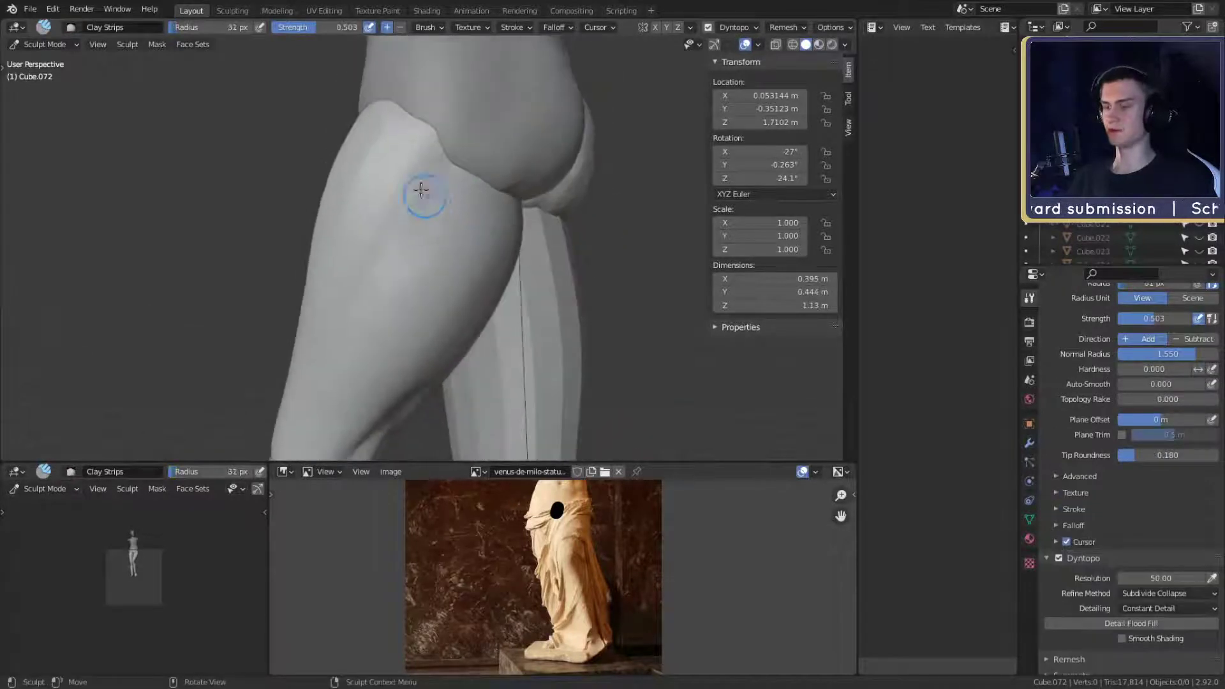
{"action": "left_click_drag", "start_coordinate": [396, 93], "coordinate": [388, 127]}
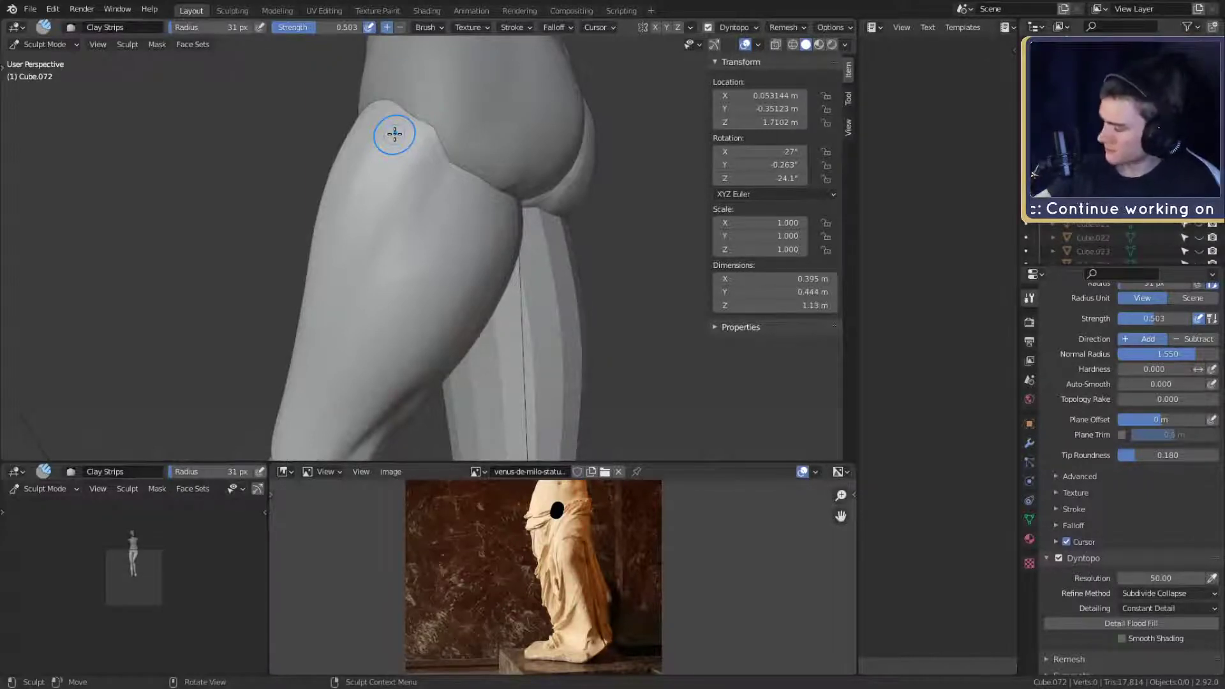
{"action": "mouse_move", "coordinate": [425, 273]}
{"action": "middle_mouse_down"}
{"action": "mouse_move", "coordinate": [486, 232]}
{"action": "mouse_move", "coordinate": [438, 213]}
{"action": "mouse_move", "coordinate": [435, 239]}
{"action": "middle_mouse_up"}
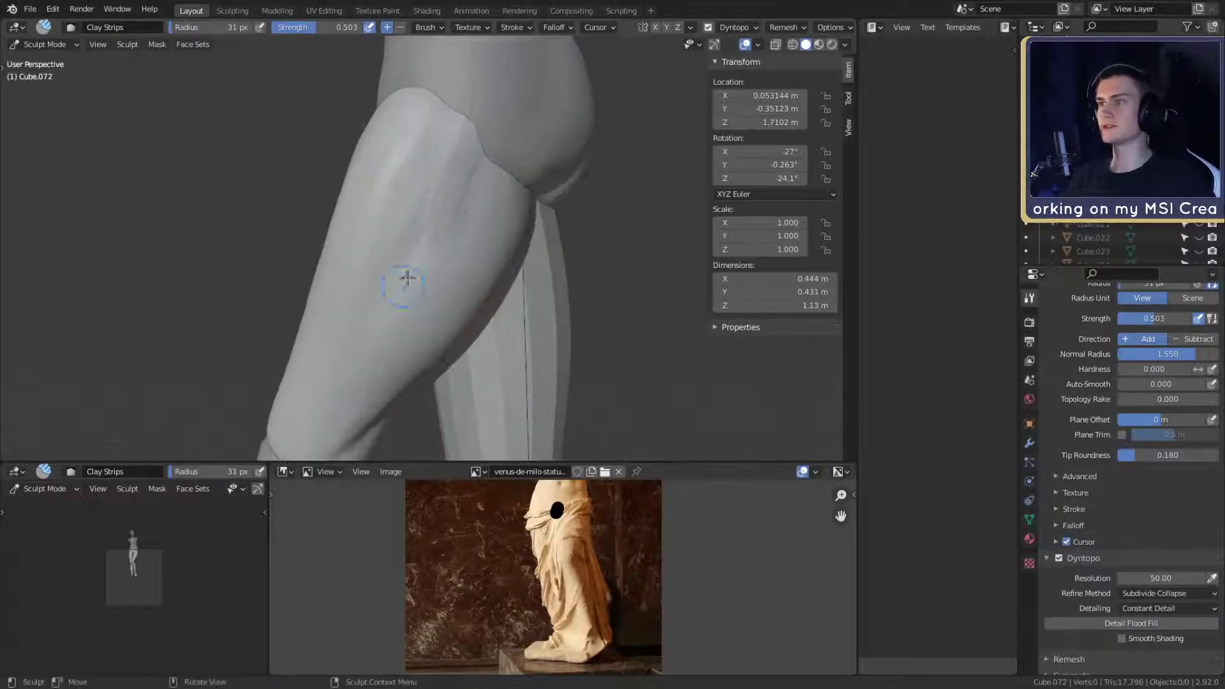
{"action": "left_click_drag", "start_coordinate": [406, 277], "coordinate": [457, 150]}
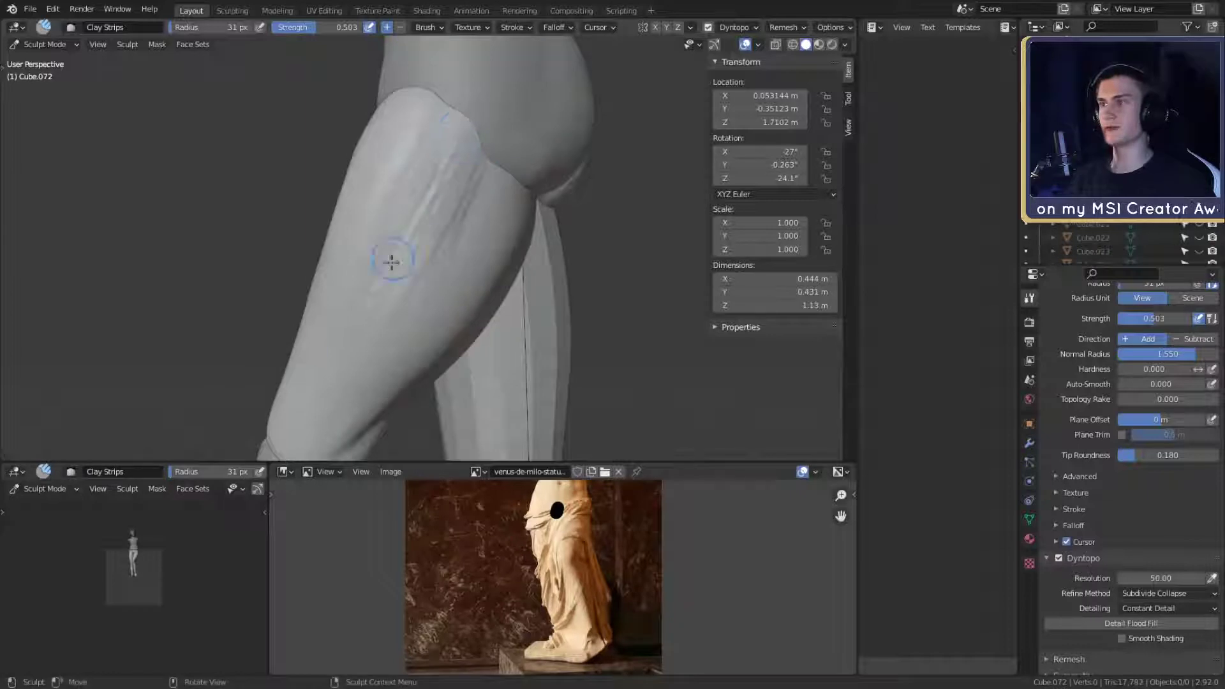
{"action": "left_click_drag", "start_coordinate": [391, 262], "coordinate": [471, 168]}
- Set the Clay Strips radius to 30 px and build up the thigh's upper edge along the seam beneath the buttock
{"action": "key", "text": "f"}
{"action": "left_click", "coordinate": [464, 178]}
{"action": "mouse_move", "coordinate": [473, 166]}
{"action": "left_mouse_down", "text": "alt"}
{"action": "mouse_move", "coordinate": [480, 154]}
{"action": "mouse_move", "coordinate": [400, 223]}
{"action": "mouse_move", "coordinate": [410, 255]}
{"action": "mouse_move", "coordinate": [298, 251]}
{"action": "mouse_move", "coordinate": [383, 245]}
{"action": "mouse_move", "coordinate": [367, 251]}
{"action": "mouse_move", "coordinate": [377, 226]}
{"action": "left_mouse_up", "text": "alt"}
{"action": "key", "text": "f"}
{"action": "left_click", "coordinate": [408, 254]}
{"action": "key", "text": "f"}
{"action": "left_click", "coordinate": [390, 243]}
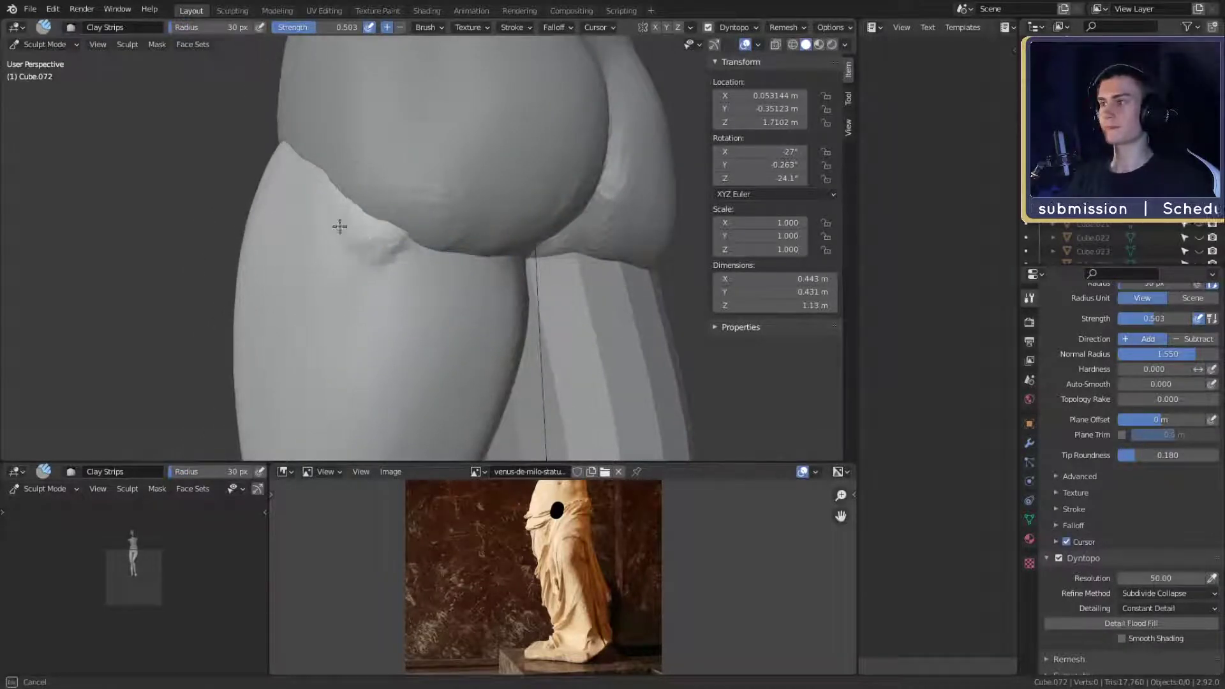
{"action": "left_click_drag", "start_coordinate": [351, 187], "coordinate": [349, 278]}
{"action": "left_click_drag", "start_coordinate": [385, 225], "coordinate": [357, 266]}
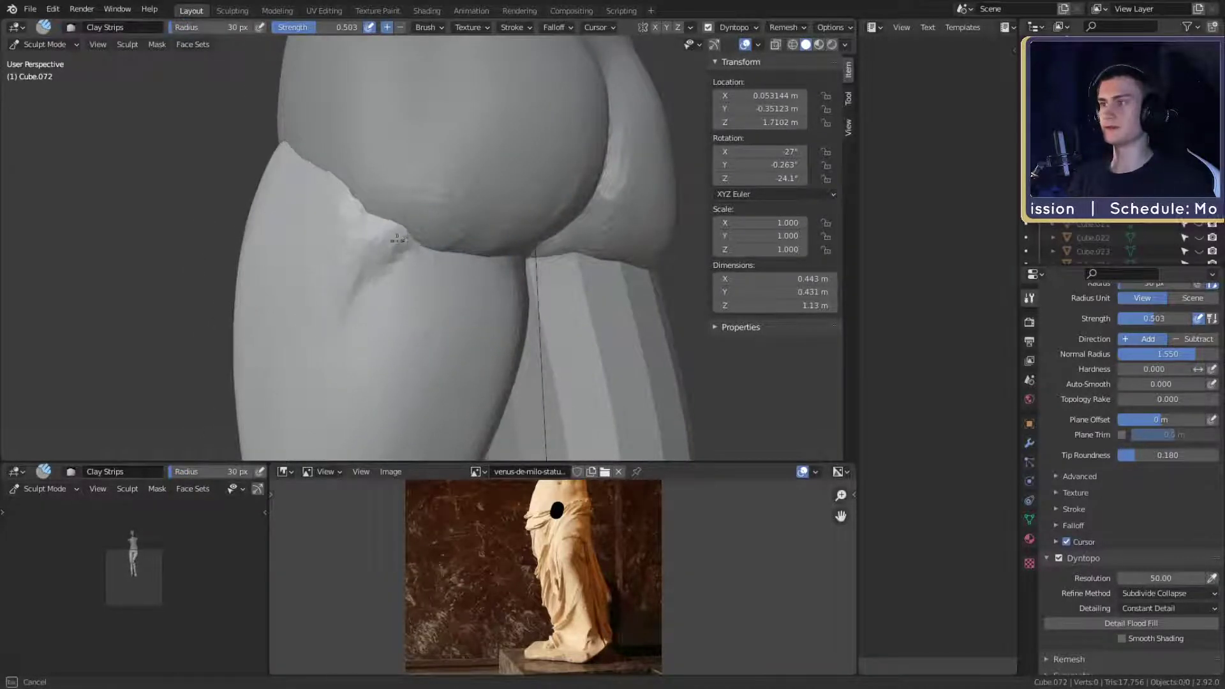
{"action": "mouse_move", "coordinate": [416, 212]}
{"action": "left_mouse_down"}
{"action": "mouse_move", "coordinate": [347, 210]}
{"action": "mouse_move", "coordinate": [440, 206]}
{"action": "left_mouse_up"}
{"action": "left_click_drag", "start_coordinate": [407, 218], "coordinate": [454, 169]}
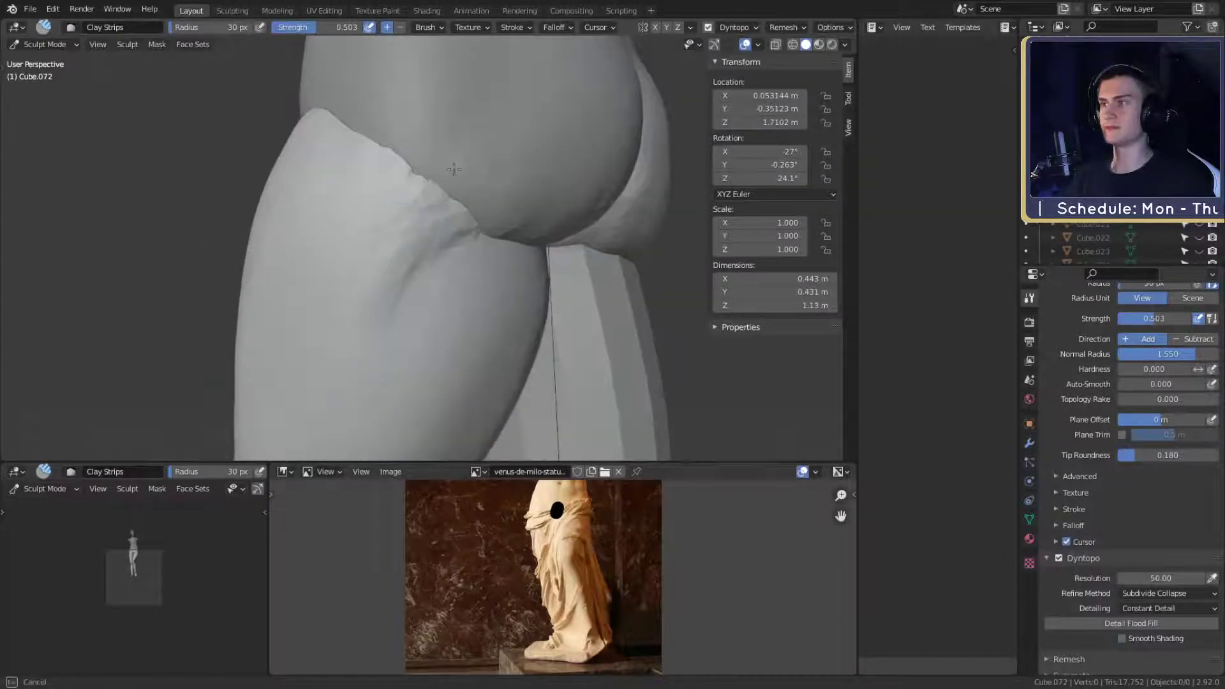
- Enlarge the brush radius to 154 px and smooth the new clay below the buttock into the thigh
{"action": "key", "text": "f"}
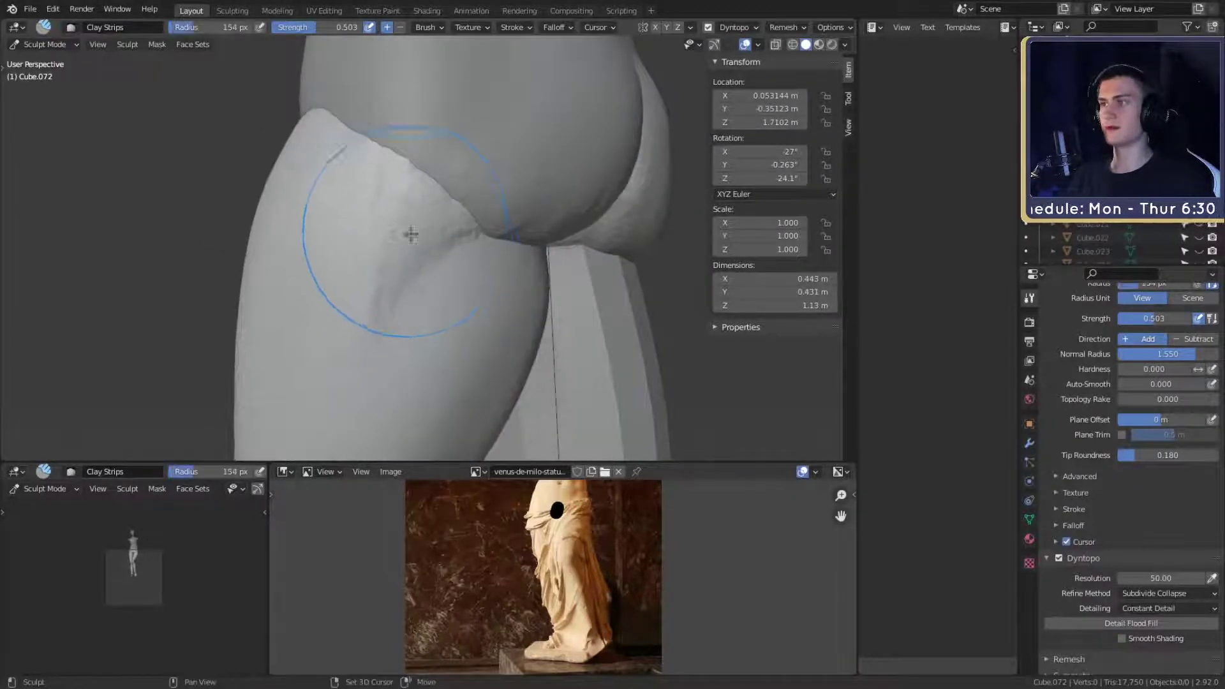
{"action": "left_click", "coordinate": [383, 309]}
{"action": "middle_click_drag", "start_coordinate": [382, 309], "coordinate": [383, 345], "text": "ctrl"}
{"action": "middle_click_drag", "start_coordinate": [357, 221], "coordinate": [483, 259]}
{"action": "scroll", "coordinate": [484, 258], "scroll_direction": "up", "scroll_amount": 3}
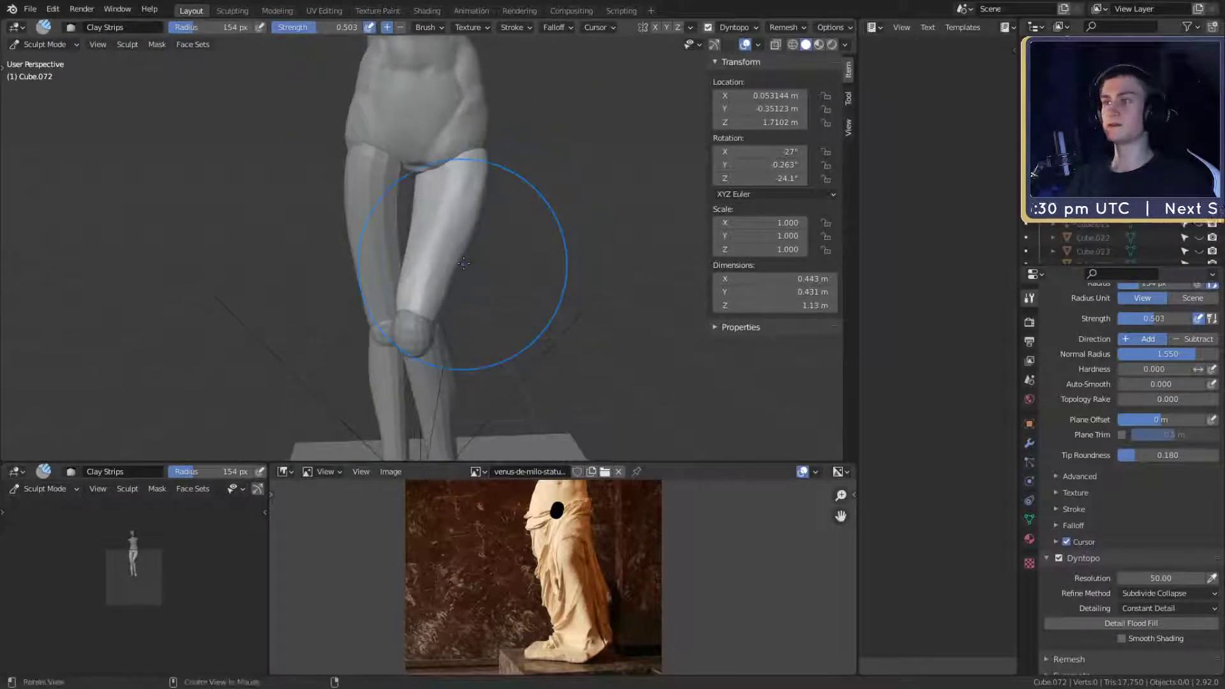
- Leave Sculpt Mode, select the faceted thigh of the other leg, and enter Sculpt Mode on it
{"action": "left_click", "coordinate": [45, 44]}
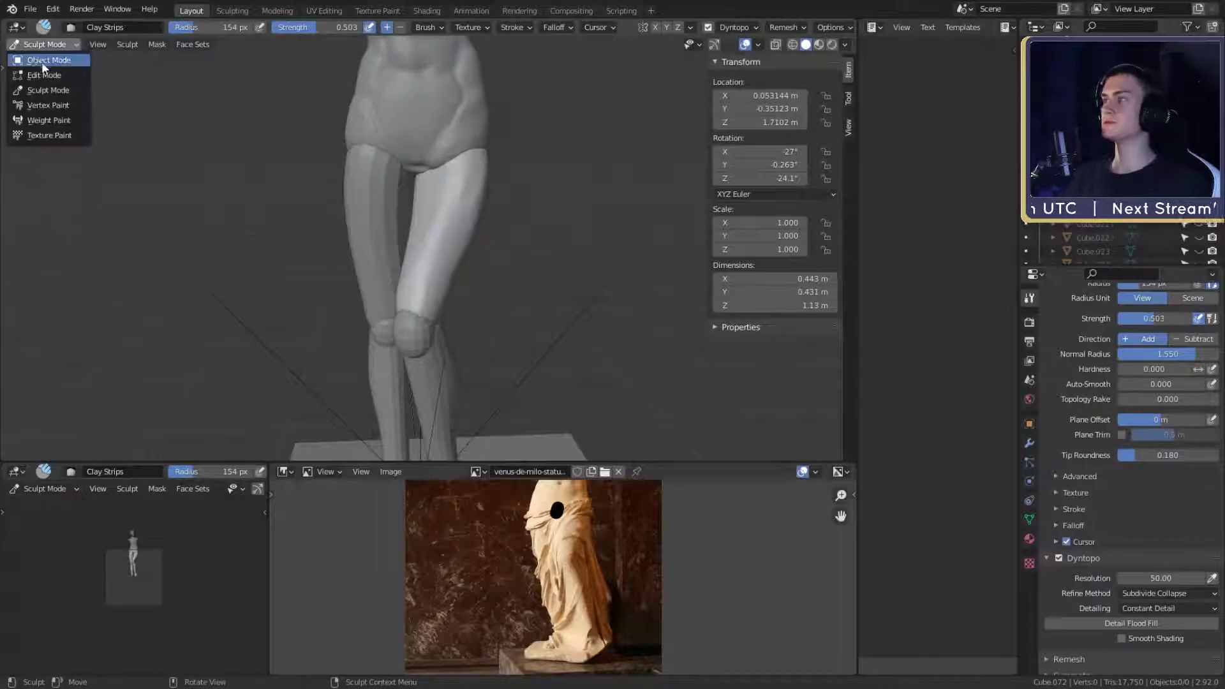
{"action": "left_click", "coordinate": [41, 58]}
{"action": "left_click", "coordinate": [380, 209]}
{"action": "left_click", "coordinate": [51, 44]}
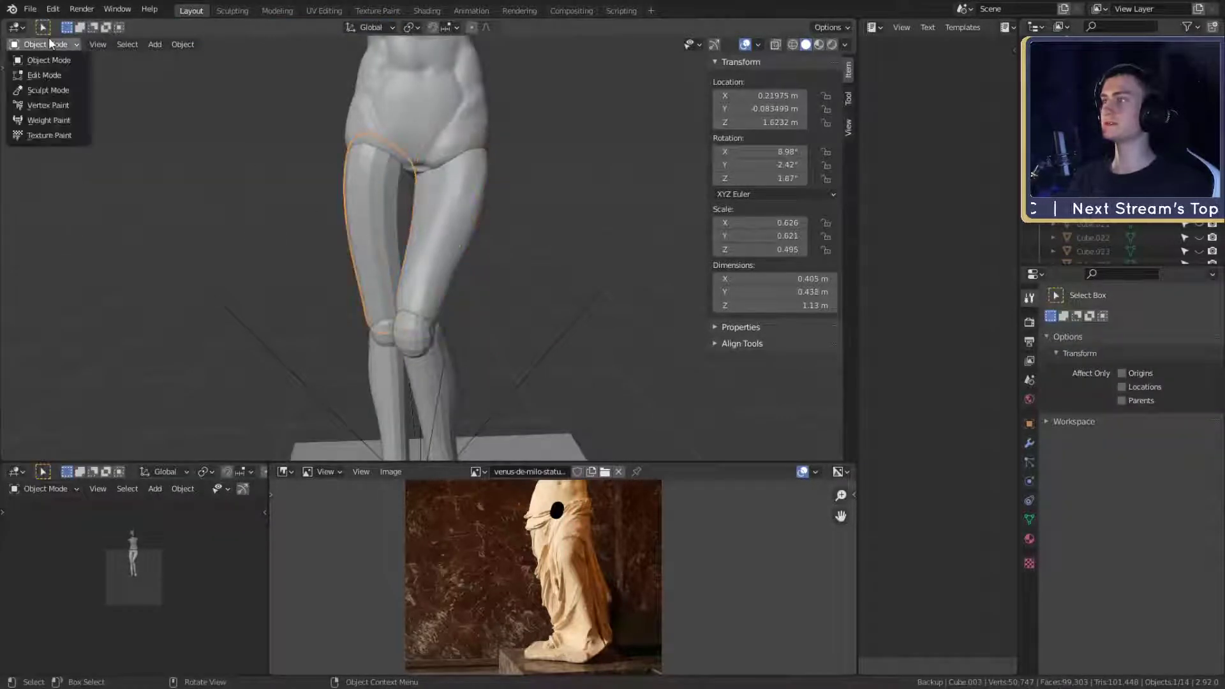
{"action": "left_click", "coordinate": [48, 90]}
- Enable Dyntopo on the other leg's thigh, accepting the loss of its vertex data
{"action": "scroll", "coordinate": [434, 256], "scroll_direction": "up", "scroll_amount": 3}
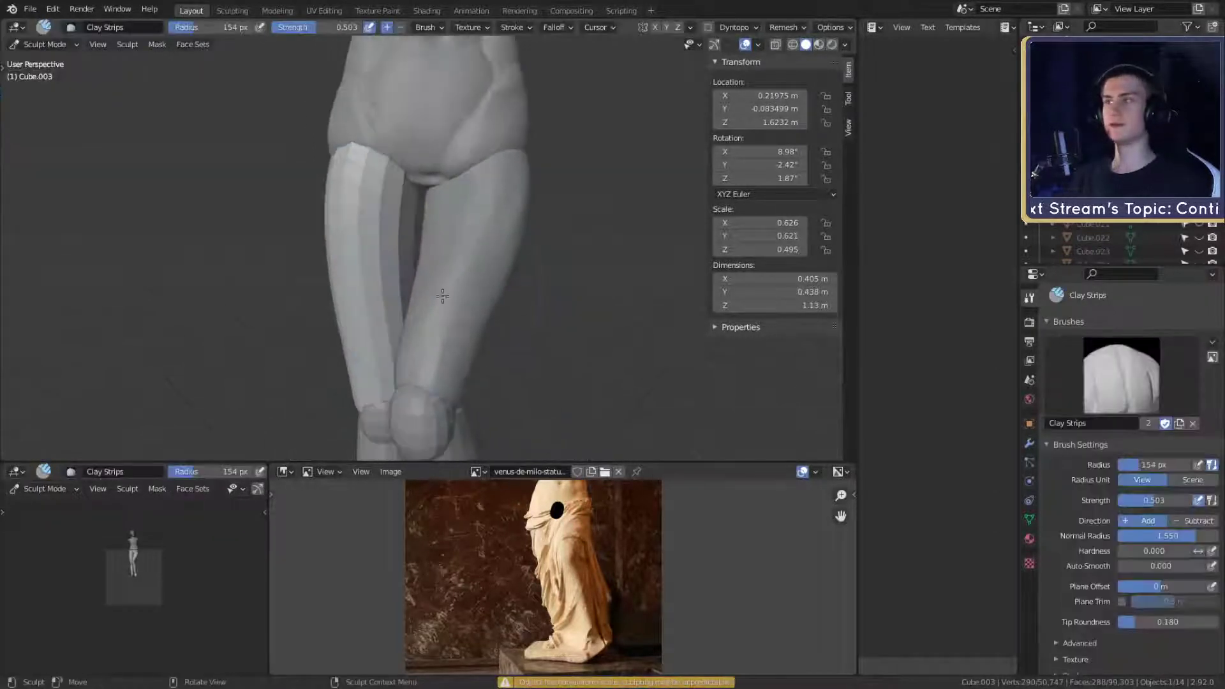
{"action": "scroll", "coordinate": [1067, 478], "scroll_direction": "down", "scroll_amount": 1}
{"action": "scroll", "coordinate": [1068, 473], "scroll_direction": "down", "scroll_amount": 5}
{"action": "left_click", "coordinate": [1059, 517]}
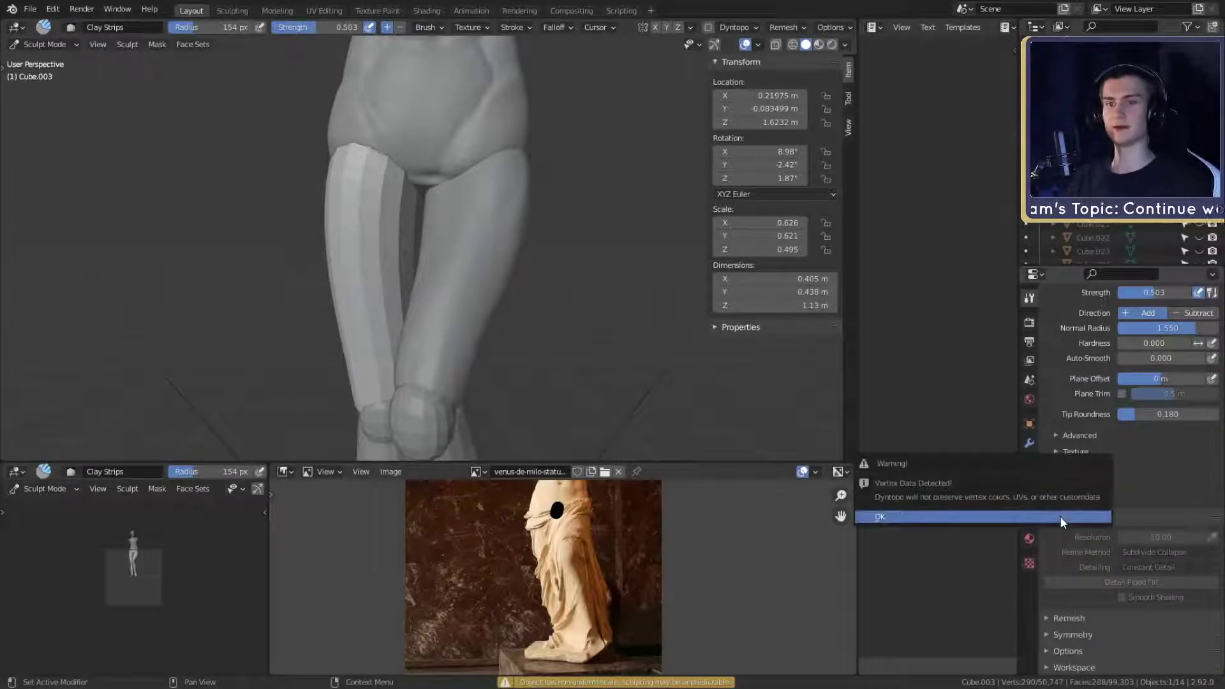
{"action": "left_click", "coordinate": [1059, 516]}
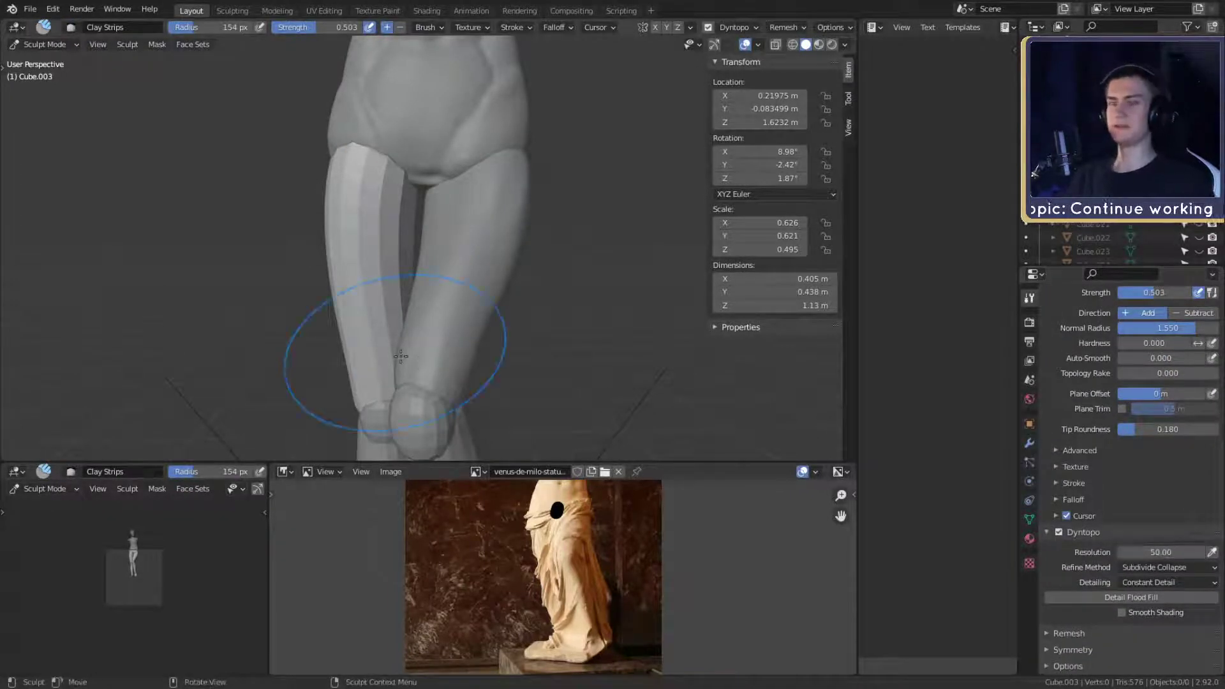
{"action": "middle_click_drag", "start_coordinate": [401, 356], "coordinate": [566, 272]}
{"action": "mouse_move", "coordinate": [394, 258]}
{"action": "middle_mouse_down", "text": "ctrl"}
{"action": "mouse_move", "coordinate": [383, 249]}
{"action": "mouse_move", "coordinate": [473, 241]}
{"action": "mouse_move", "coordinate": [352, 281]}
{"action": "mouse_move", "coordinate": [398, 248]}
{"action": "middle_mouse_up", "text": "ctrl"}
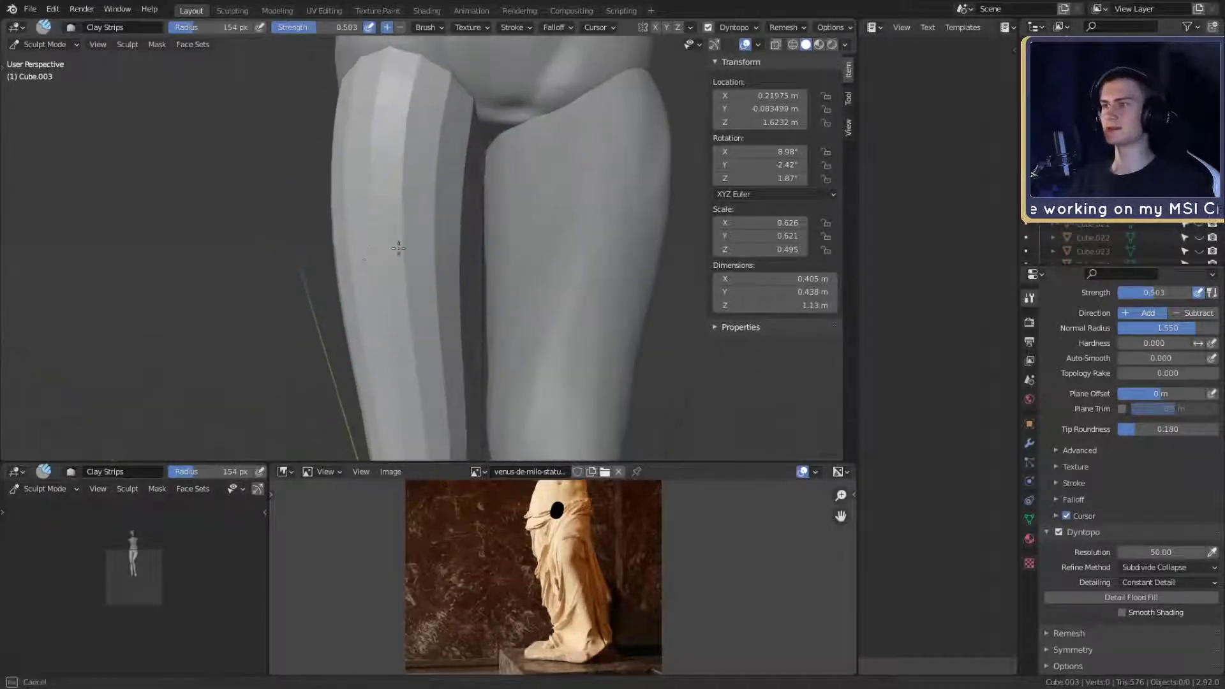
- Try to build up clay along the front of the faceted thigh with a 54 px Clay Strips brush
{"action": "middle_click_drag", "start_coordinate": [396, 317], "coordinate": [397, 265], "text": "ctrl"}
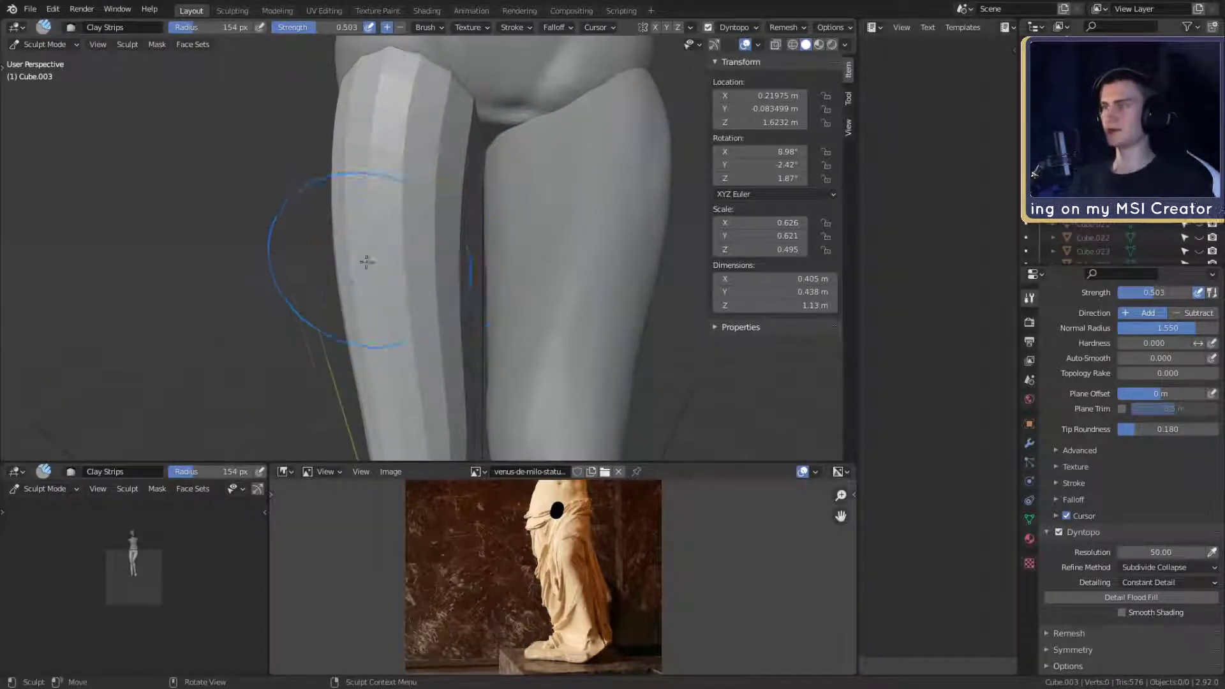
{"action": "key", "text": "f"}
{"action": "left_click", "coordinate": [377, 223]}
{"action": "left_click_drag", "start_coordinate": [418, 167], "coordinate": [399, 264]}
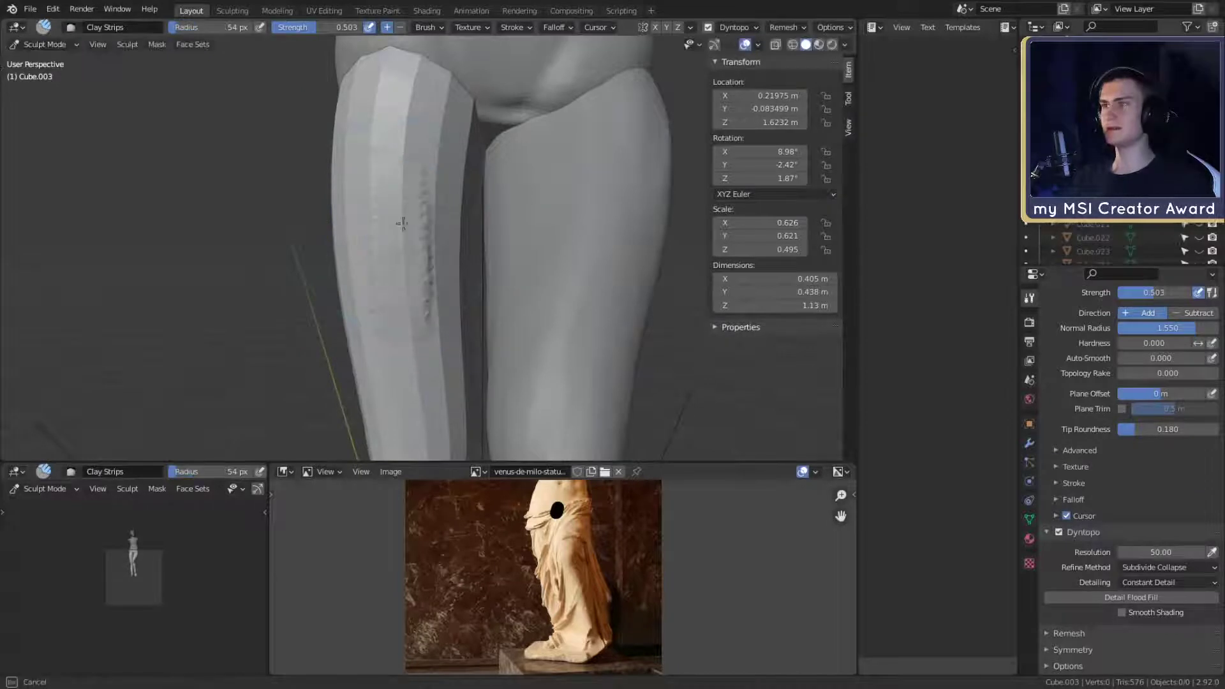
{"action": "left_click_drag", "start_coordinate": [402, 375], "coordinate": [405, 369]}
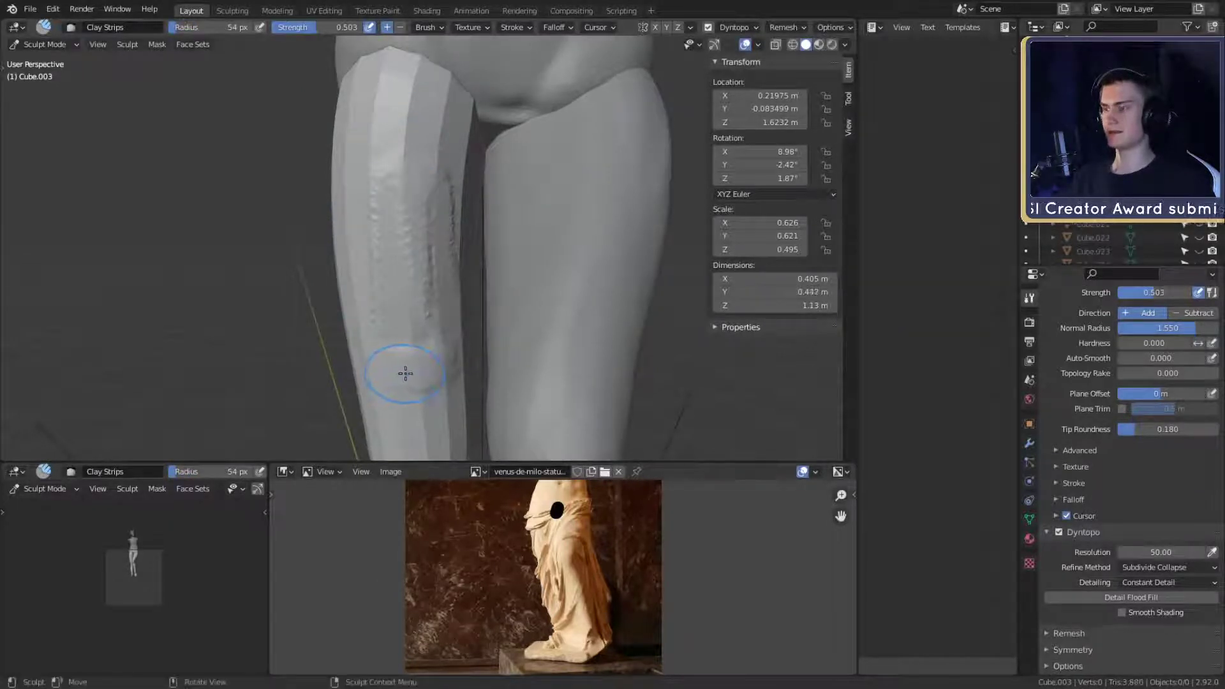
{"action": "key", "text": "ctrl+z"}
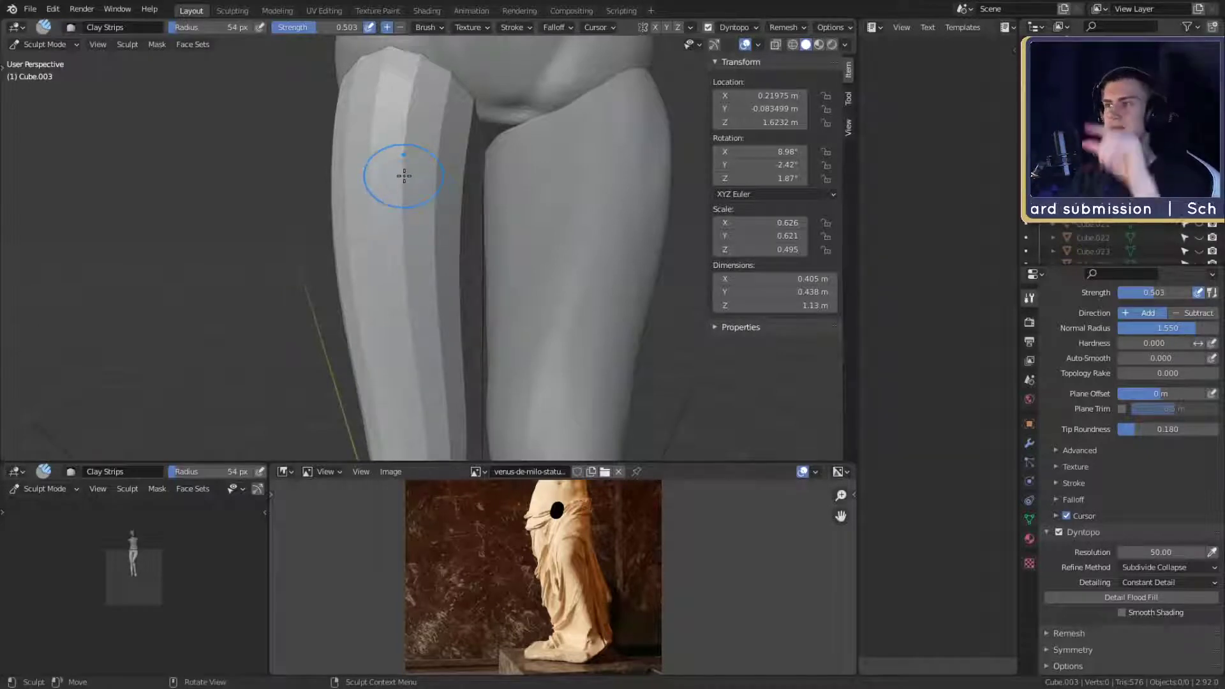
- Return to Object Mode, apply the faceted thigh's scale, and enter Sculpt Mode on it again
{"action": "left_click", "coordinate": [28, 39]}
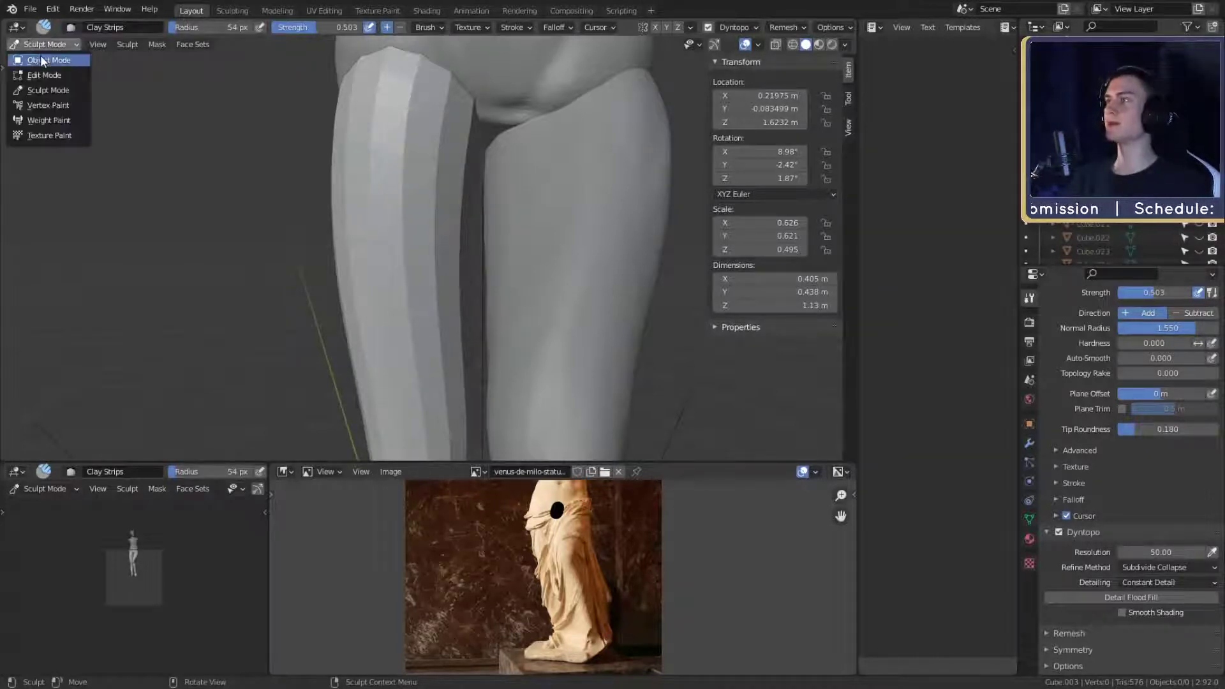
{"action": "left_click", "coordinate": [40, 55]}
{"action": "key", "text": "ctrl+a"}
{"action": "left_click", "coordinate": [343, 202]}
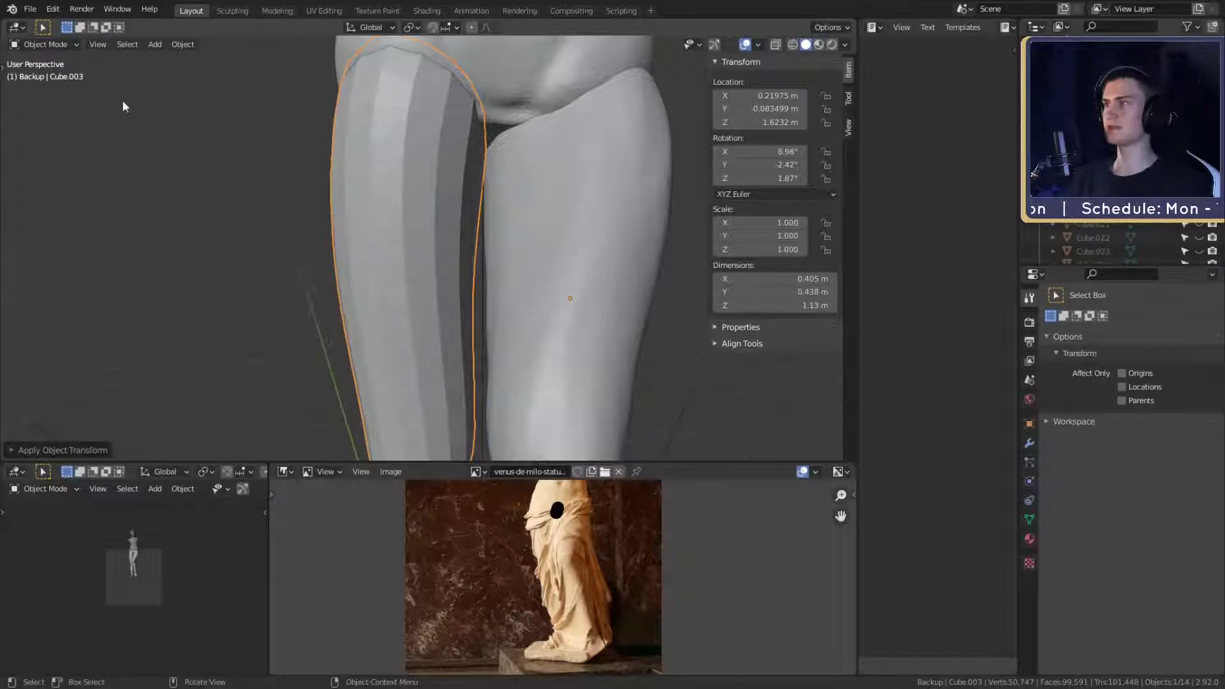
{"action": "left_click", "coordinate": [66, 44]}
{"action": "left_click", "coordinate": [49, 94]}
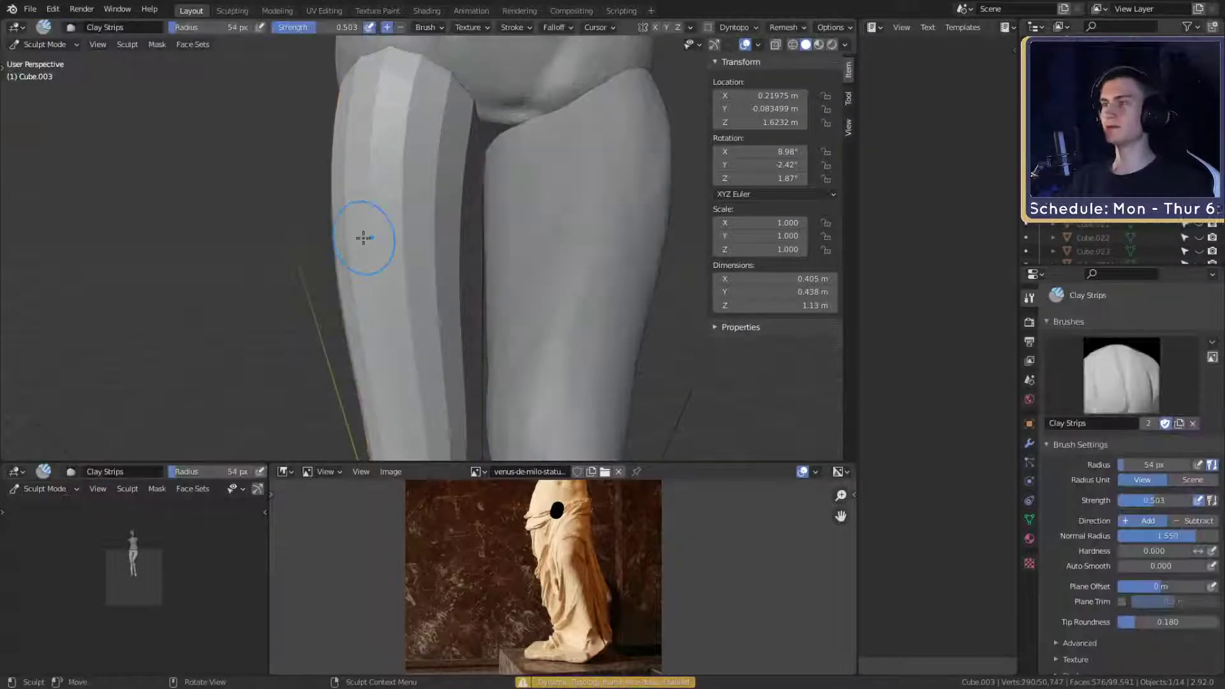
- Set the Clay Strips radius to 43 px and re-enable Dyntopo on the faceted thigh, accepting the loss of vertex data
{"action": "mouse_move", "coordinate": [389, 247]}
{"action": "middle_mouse_down"}
{"action": "mouse_move", "coordinate": [472, 261]}
{"action": "mouse_move", "coordinate": [533, 240]}
{"action": "mouse_move", "coordinate": [507, 240]}
{"action": "middle_mouse_up"}
{"action": "scroll", "coordinate": [533, 241], "scroll_direction": "down", "scroll_amount": 4}
{"action": "scroll", "coordinate": [507, 240], "scroll_direction": "up", "scroll_amount": 6}
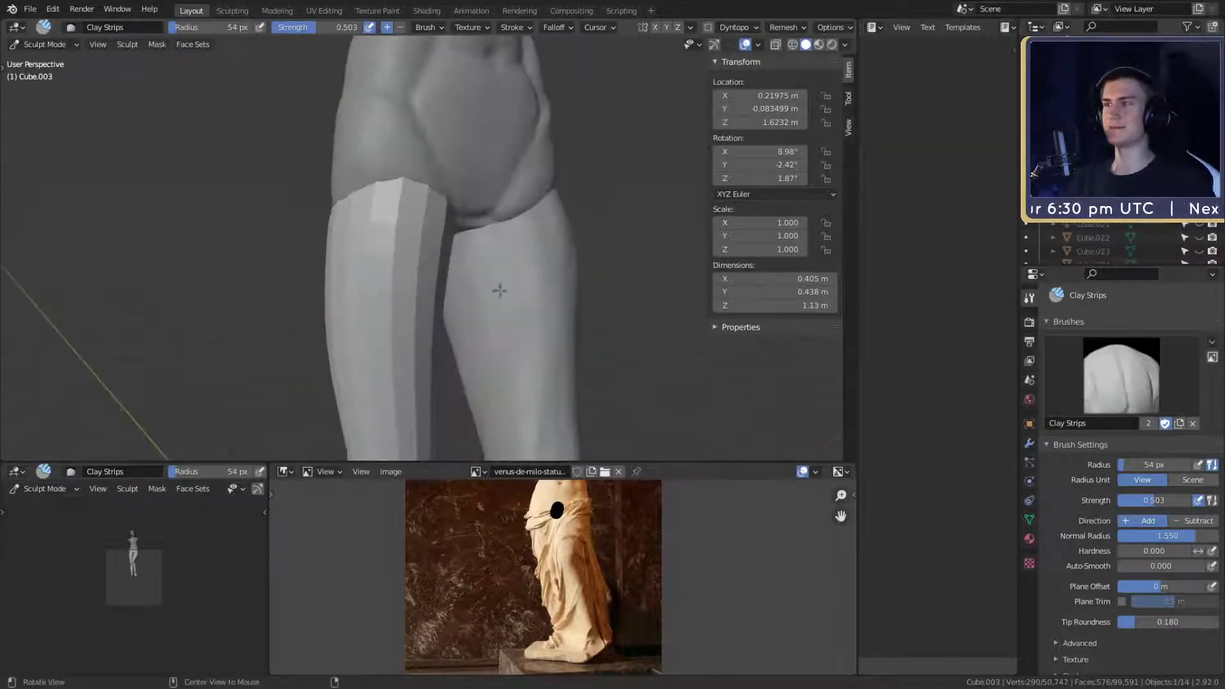
{"action": "middle_click_drag", "start_coordinate": [495, 284], "coordinate": [469, 286]}
{"action": "mouse_move", "coordinate": [468, 286]}
{"action": "left_mouse_down", "text": "alt"}
{"action": "mouse_move", "coordinate": [495, 263]}
{"action": "mouse_move", "coordinate": [481, 290]}
{"action": "left_mouse_up", "text": "alt"}
{"action": "key", "text": "f"}
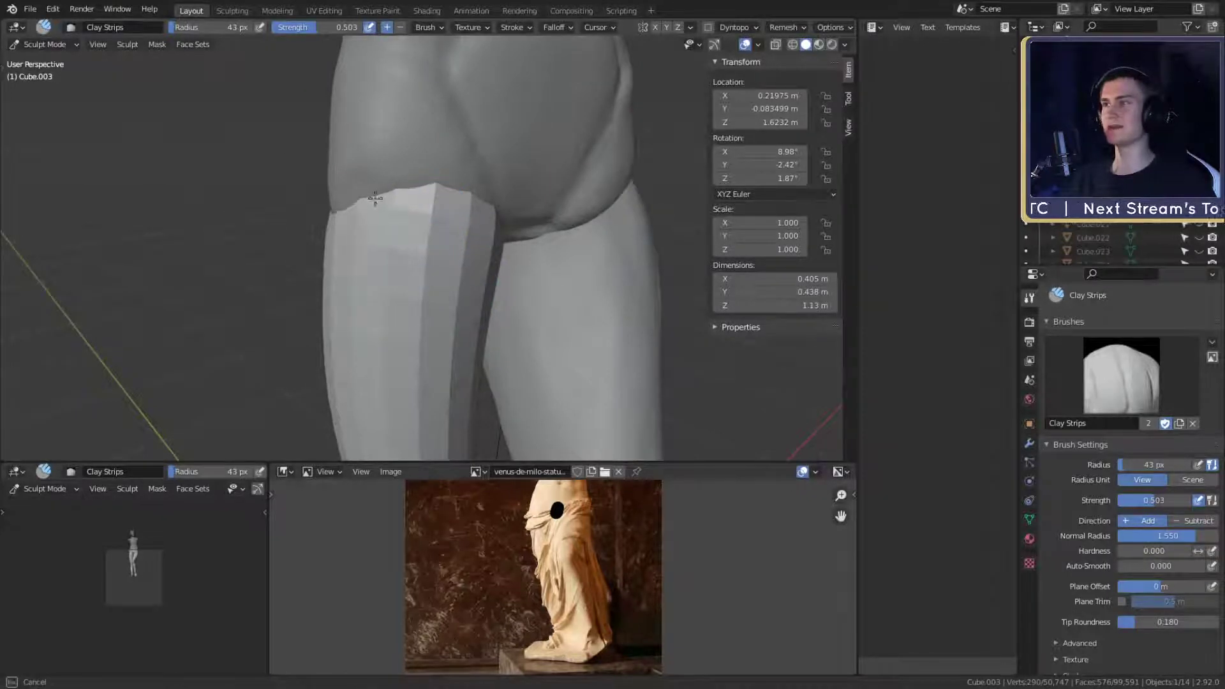
{"action": "middle_click_drag", "start_coordinate": [376, 199], "coordinate": [412, 239]}
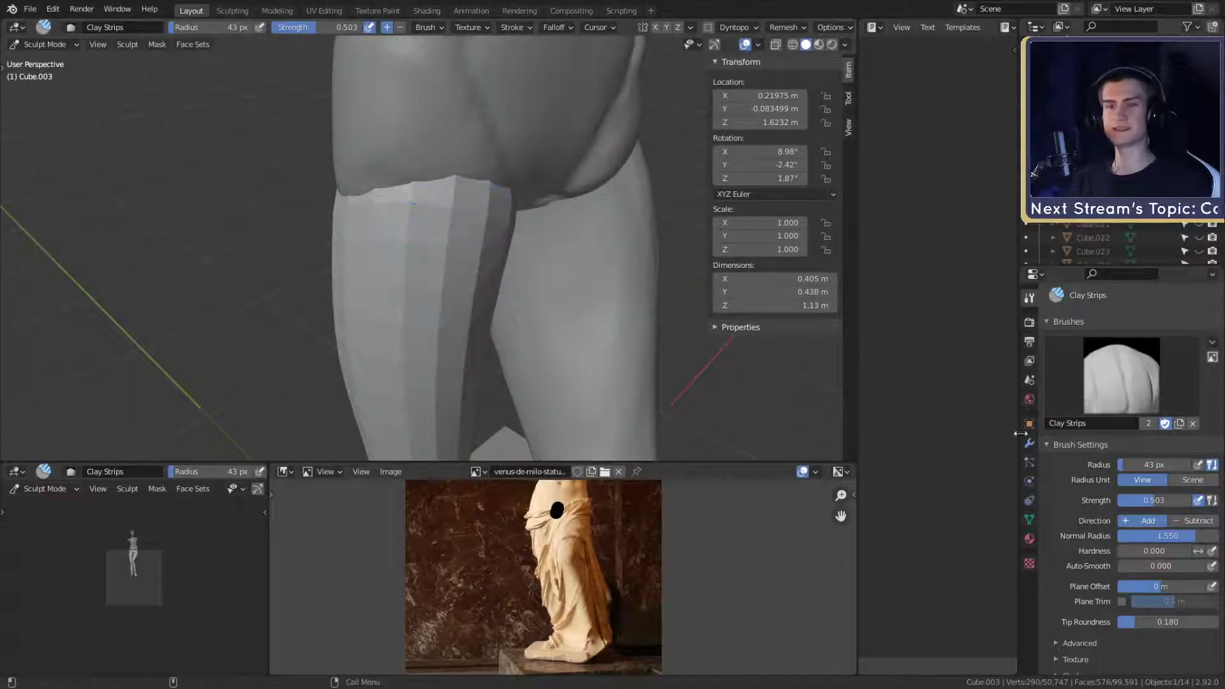
{"action": "scroll", "coordinate": [1073, 471], "scroll_direction": "down", "scroll_amount": 8}
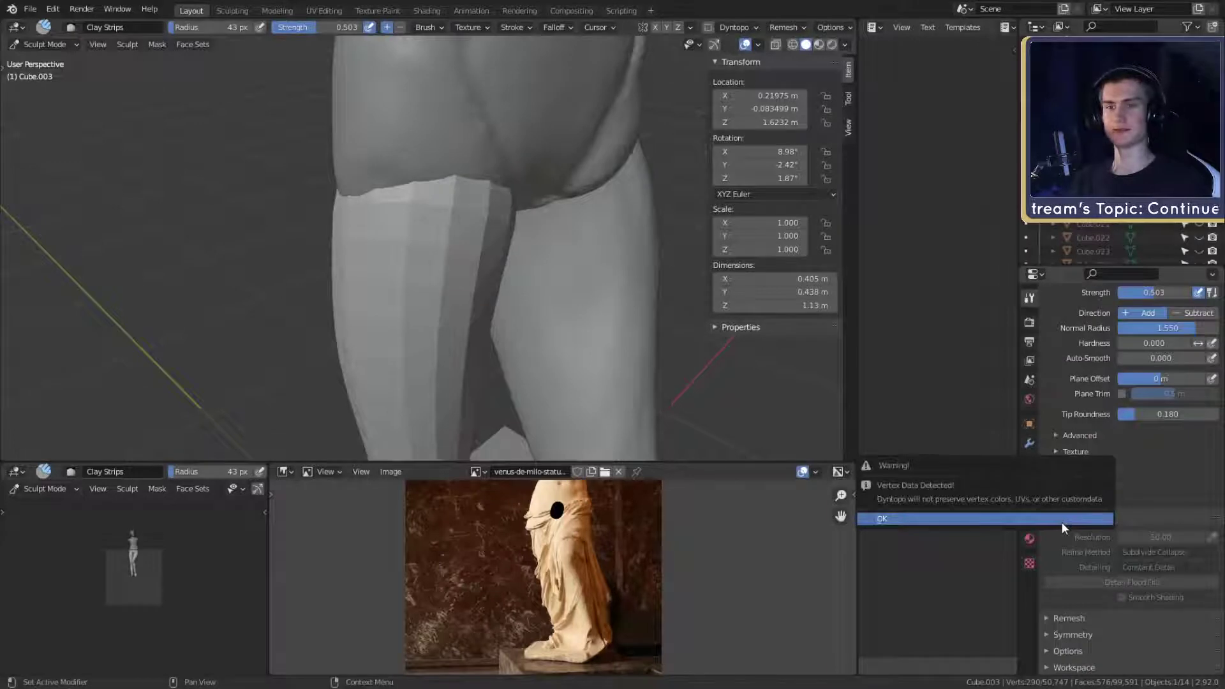
{"action": "left_click", "coordinate": [1060, 518]}
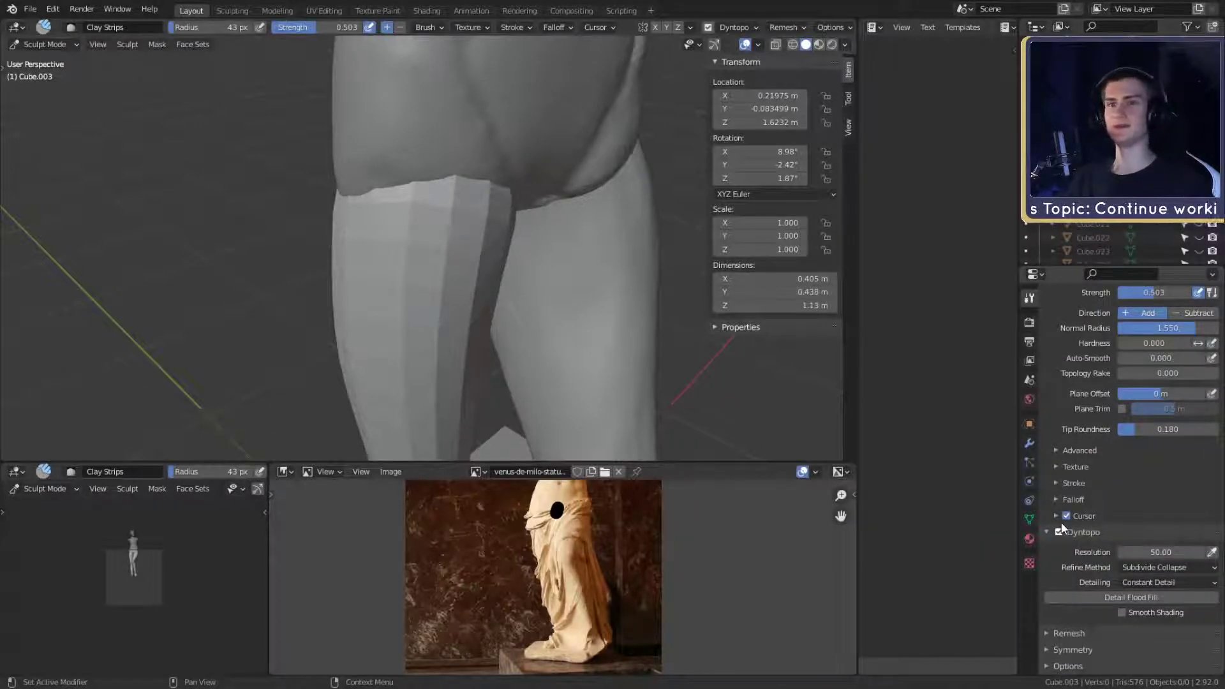
{"action": "scroll", "coordinate": [1097, 455], "scroll_direction": "up", "scroll_amount": 7}
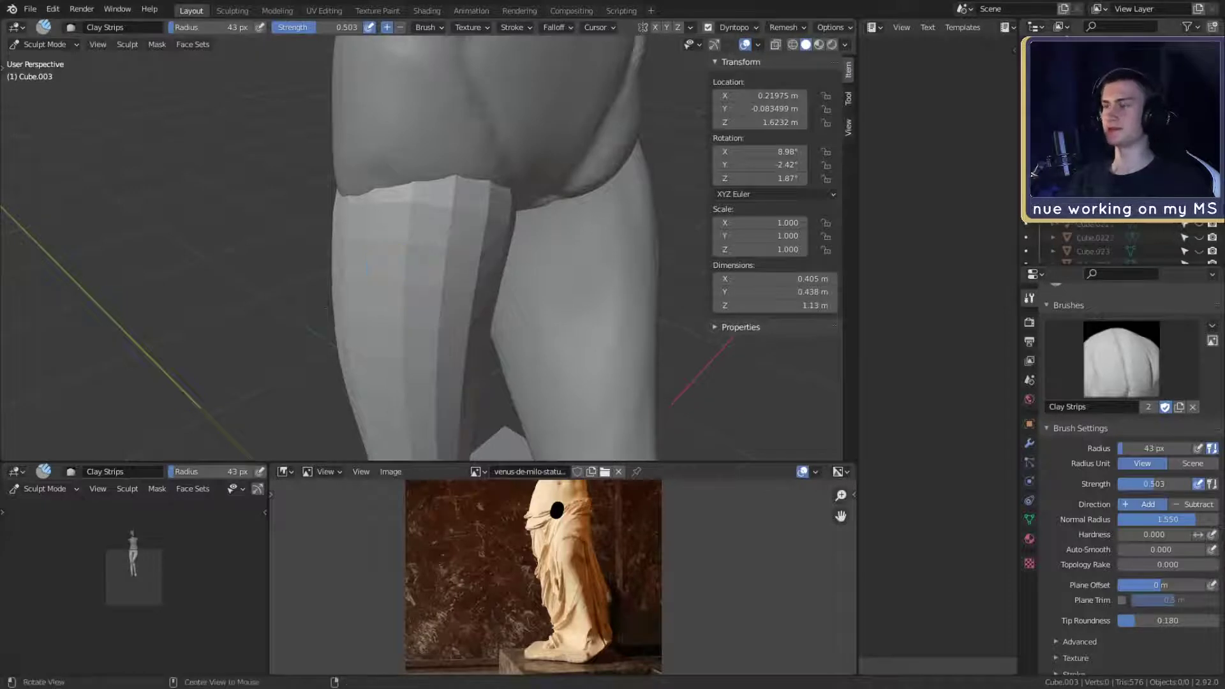
- Build up clay strips along the front of the straight leg's thigh from the hip seam down to the knee
{"action": "mouse_move", "coordinate": [365, 269]}
{"action": "middle_mouse_down"}
{"action": "mouse_move", "coordinate": [389, 275]}
{"action": "mouse_move", "coordinate": [362, 274]}
{"action": "middle_mouse_up"}
{"action": "middle_click_drag", "start_coordinate": [396, 314], "coordinate": [459, 192]}
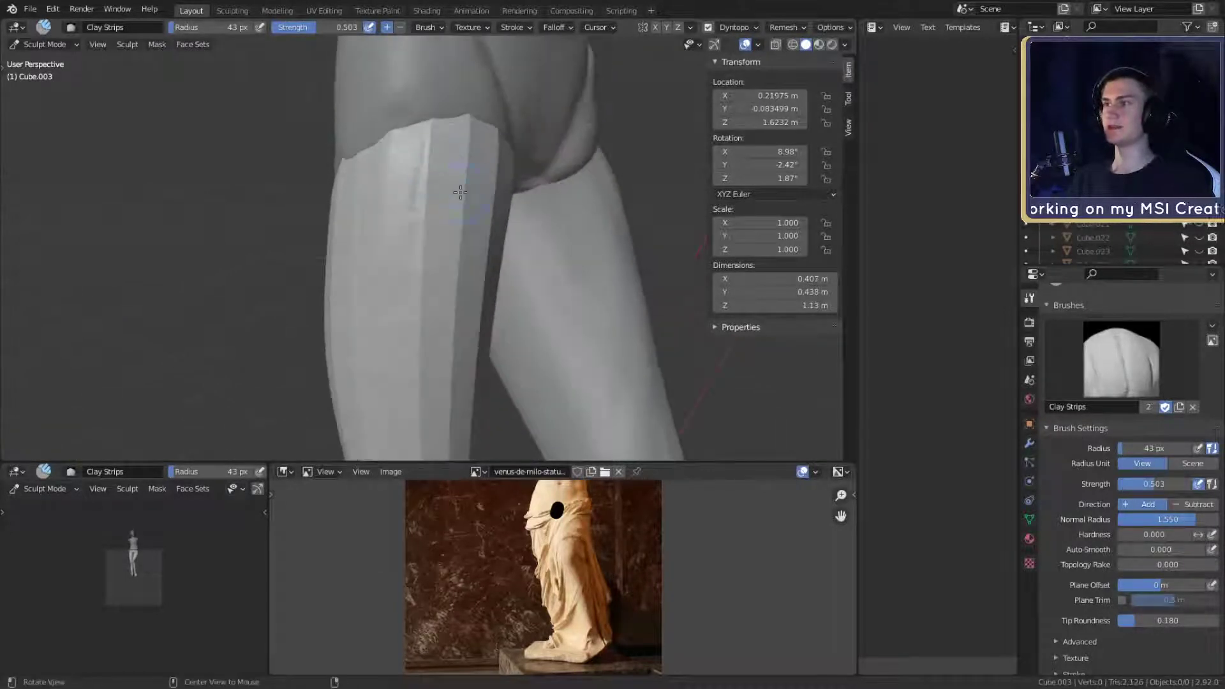
{"action": "middle_click_drag", "start_coordinate": [458, 235], "coordinate": [451, 198]}
{"action": "mouse_move", "coordinate": [415, 151]}
{"action": "left_mouse_down"}
{"action": "mouse_move", "coordinate": [403, 131]}
{"action": "mouse_move", "coordinate": [408, 169]}
{"action": "left_mouse_up"}
{"action": "middle_click_drag", "start_coordinate": [408, 169], "coordinate": [440, 98]}
{"action": "mouse_move", "coordinate": [407, 328]}
{"action": "middle_mouse_down"}
{"action": "mouse_move", "coordinate": [391, 213]}
{"action": "mouse_move", "coordinate": [401, 213]}
{"action": "middle_mouse_up"}
{"action": "left_click_drag", "start_coordinate": [402, 213], "coordinate": [391, 180]}
{"action": "middle_click_drag", "start_coordinate": [391, 180], "coordinate": [407, 250]}
{"action": "left_click_drag", "start_coordinate": [407, 250], "coordinate": [396, 347]}
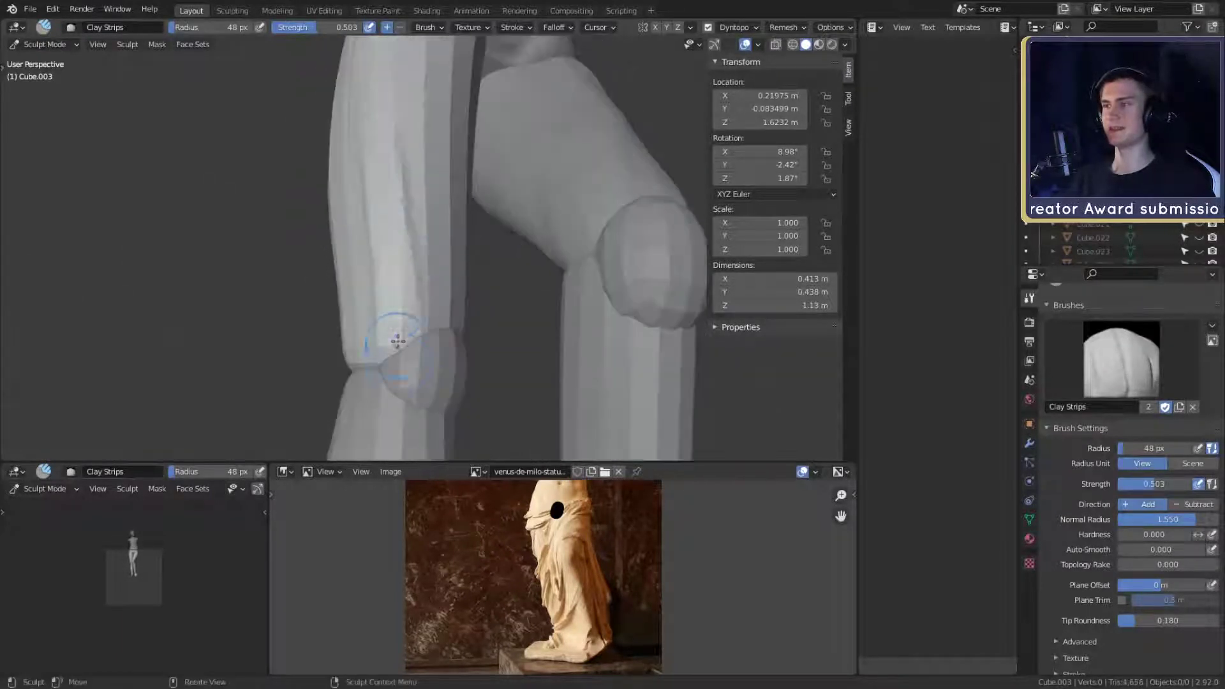
- Build up the thigh's inner side above the knee and its front with a 48 px Clay Strips brush
{"action": "mouse_move", "coordinate": [396, 347]}
{"action": "middle_mouse_down"}
{"action": "mouse_move", "coordinate": [405, 285]}
{"action": "mouse_move", "coordinate": [440, 259]}
{"action": "mouse_move", "coordinate": [418, 265]}
{"action": "mouse_move", "coordinate": [427, 364]}
{"action": "middle_mouse_up"}
{"action": "middle_click_drag", "start_coordinate": [492, 248], "coordinate": [418, 205]}
{"action": "left_click_drag", "start_coordinate": [418, 205], "coordinate": [411, 201]}
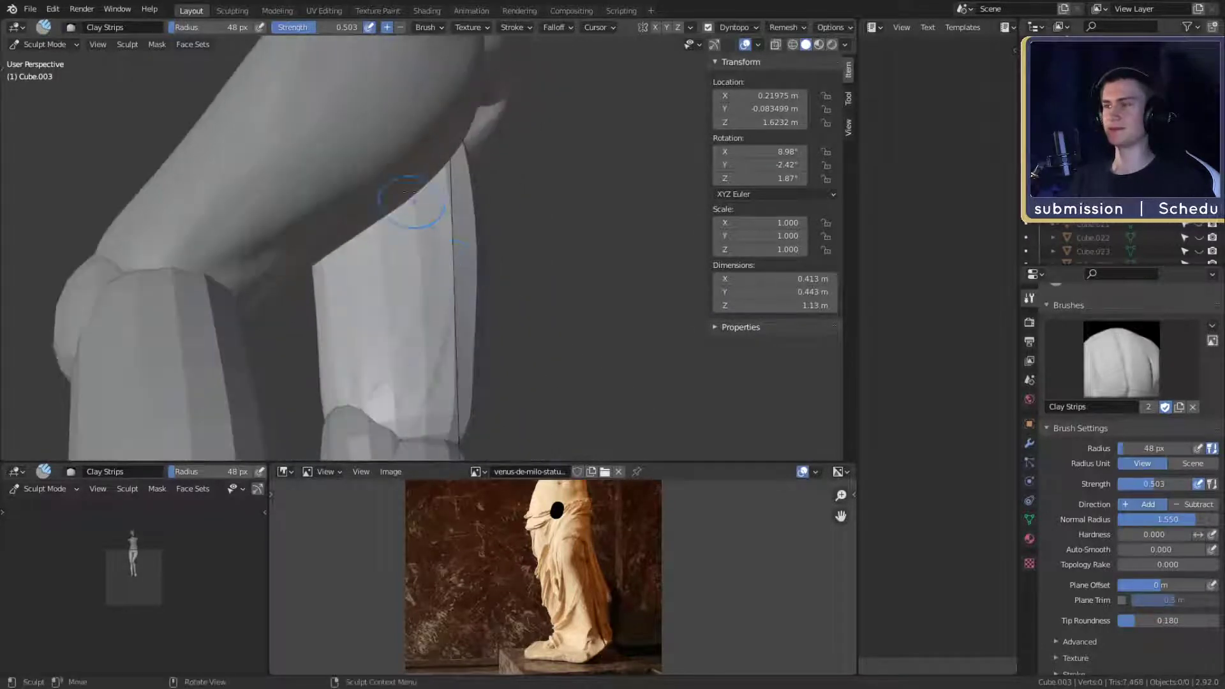
{"action": "middle_click_drag", "start_coordinate": [348, 383], "coordinate": [478, 303]}
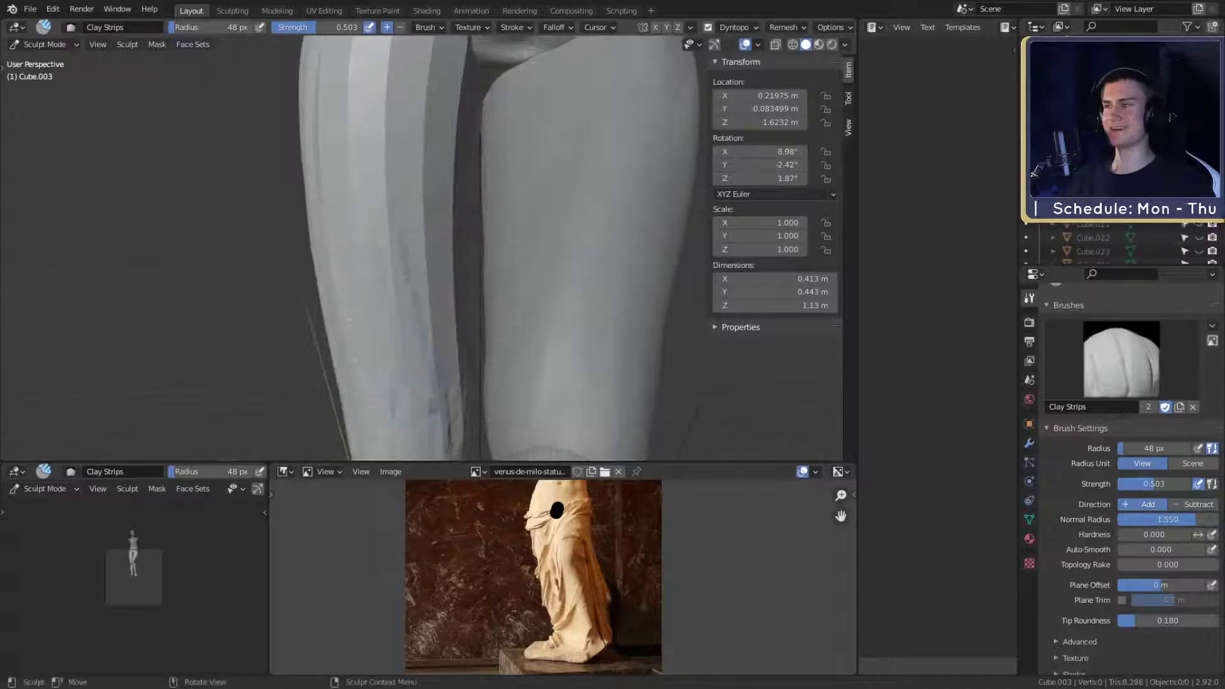
{"action": "middle_click_drag", "start_coordinate": [380, 176], "coordinate": [466, 362]}
{"action": "middle_click_drag", "start_coordinate": [445, 177], "coordinate": [440, 342]}
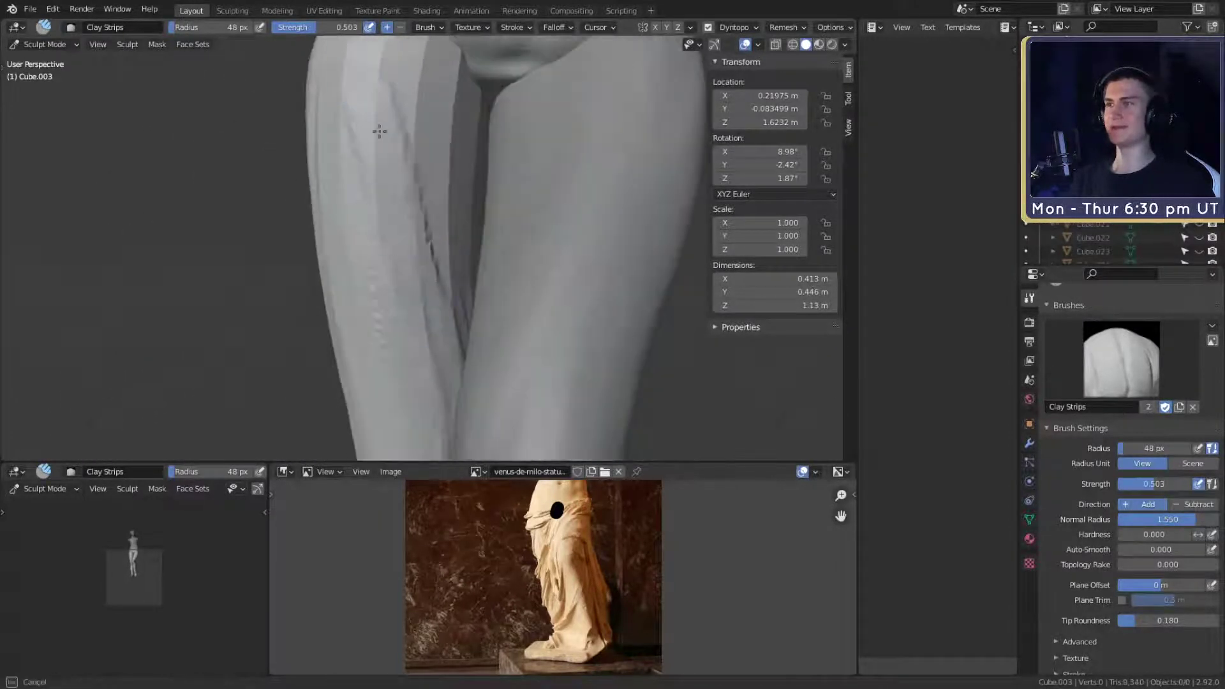
{"action": "middle_click_drag", "start_coordinate": [394, 161], "coordinate": [429, 243]}
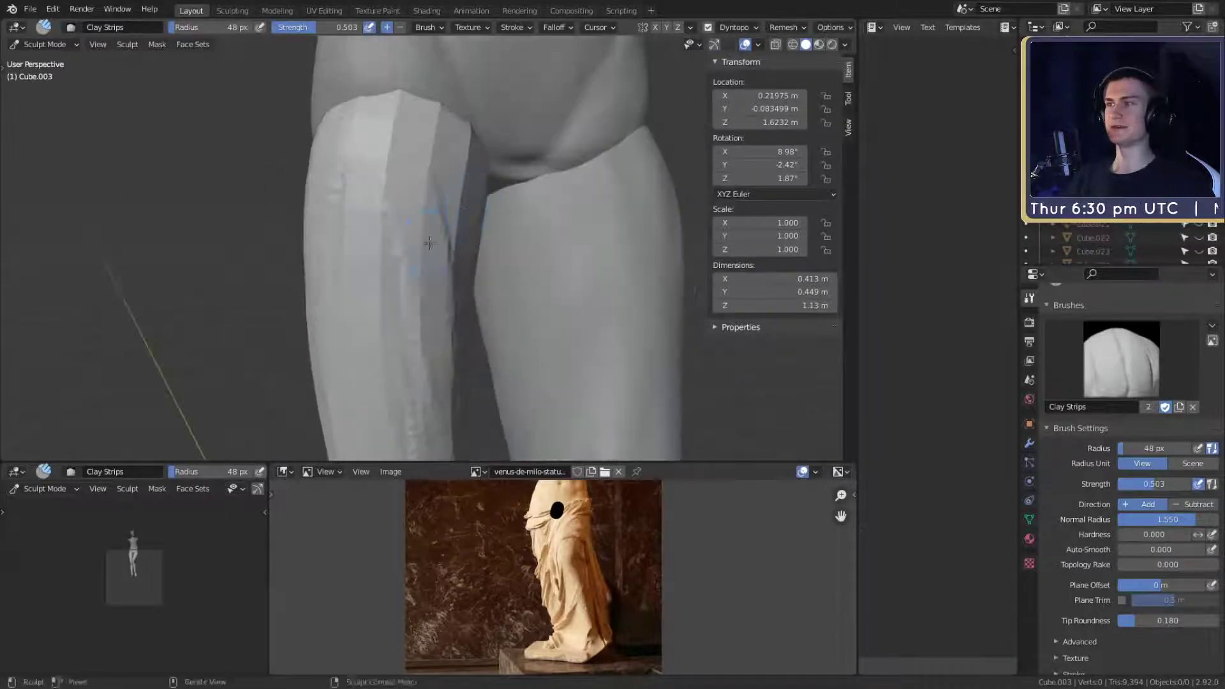
{"action": "mouse_move", "coordinate": [386, 194]}
{"action": "middle_mouse_down"}
{"action": "mouse_move", "coordinate": [414, 217]}
{"action": "mouse_move", "coordinate": [423, 364]}
{"action": "mouse_move", "coordinate": [429, 211]}
{"action": "mouse_move", "coordinate": [418, 173]}
{"action": "mouse_move", "coordinate": [451, 266]}
{"action": "mouse_move", "coordinate": [434, 192]}
{"action": "middle_mouse_up"}
- Set the brush radius to 38 px and add long clay strips down the inner front of the thigh toward the knee
{"action": "key", "text": "f"}
{"action": "left_click", "coordinate": [444, 264]}
{"action": "left_click_drag", "start_coordinate": [431, 110], "coordinate": [416, 345]}
{"action": "middle_click_drag", "start_coordinate": [416, 344], "coordinate": [377, 251]}
{"action": "left_click_drag", "start_coordinate": [397, 284], "coordinate": [410, 326]}
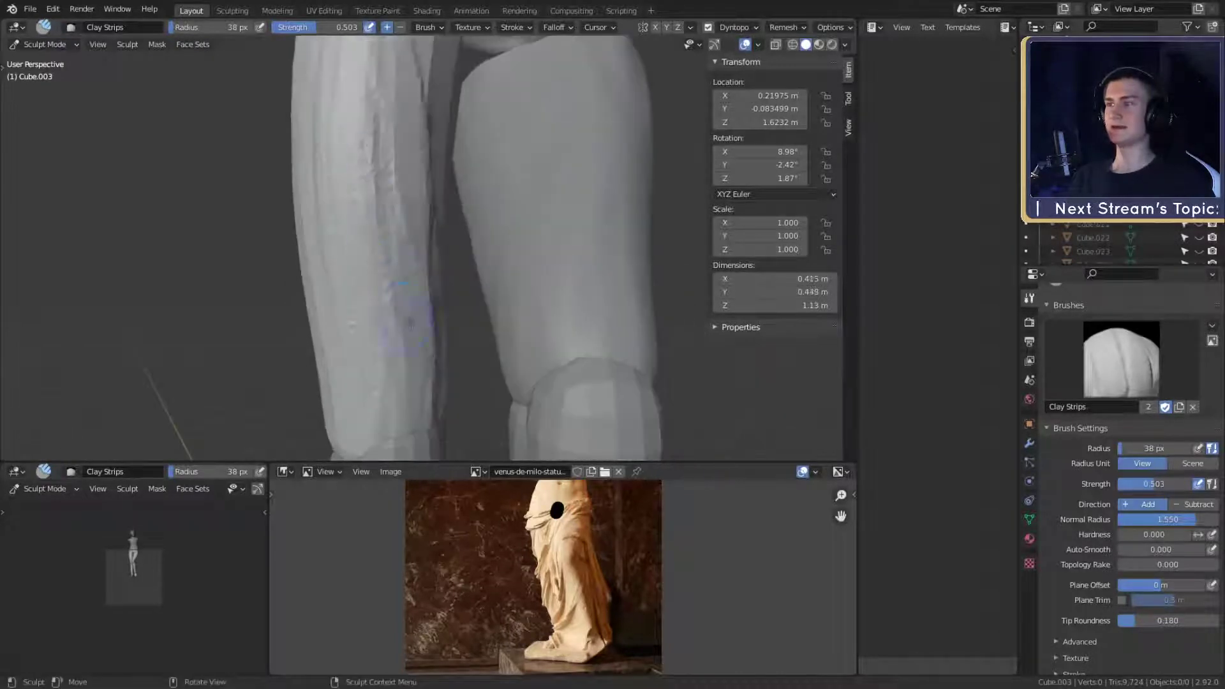
{"action": "left_click_drag", "start_coordinate": [339, 367], "coordinate": [347, 253]}
- Enlarge the brush radius to 61 px and smooth the clay on the outer front of the thigh
{"action": "middle_click_drag", "start_coordinate": [347, 253], "coordinate": [440, 246]}
{"action": "key", "text": "f"}
{"action": "left_click", "coordinate": [406, 191]}
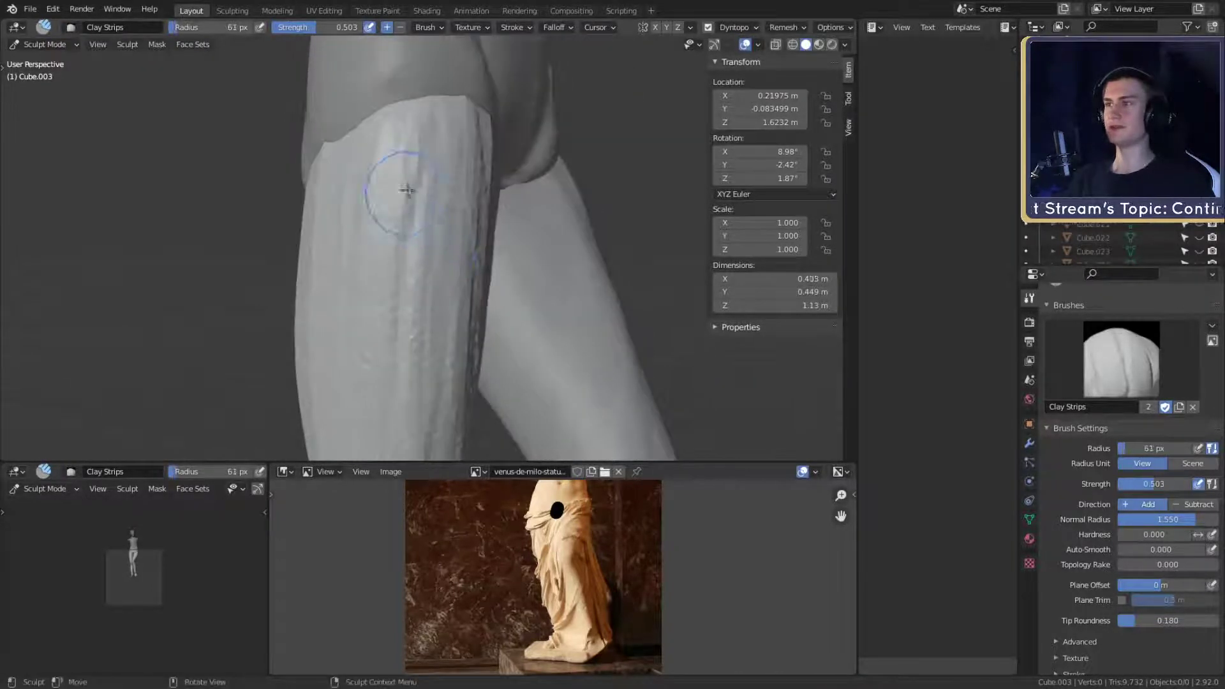
{"action": "left_click_drag", "start_coordinate": [401, 368], "coordinate": [417, 283], "text": "shift"}
{"action": "middle_click_drag", "start_coordinate": [417, 283], "coordinate": [416, 217]}
- Adjust the brush radius down to 35 px and fill clay along the thigh's upper edge at the hip seam
{"action": "key", "text": "f"}
{"action": "left_click", "coordinate": [425, 201]}
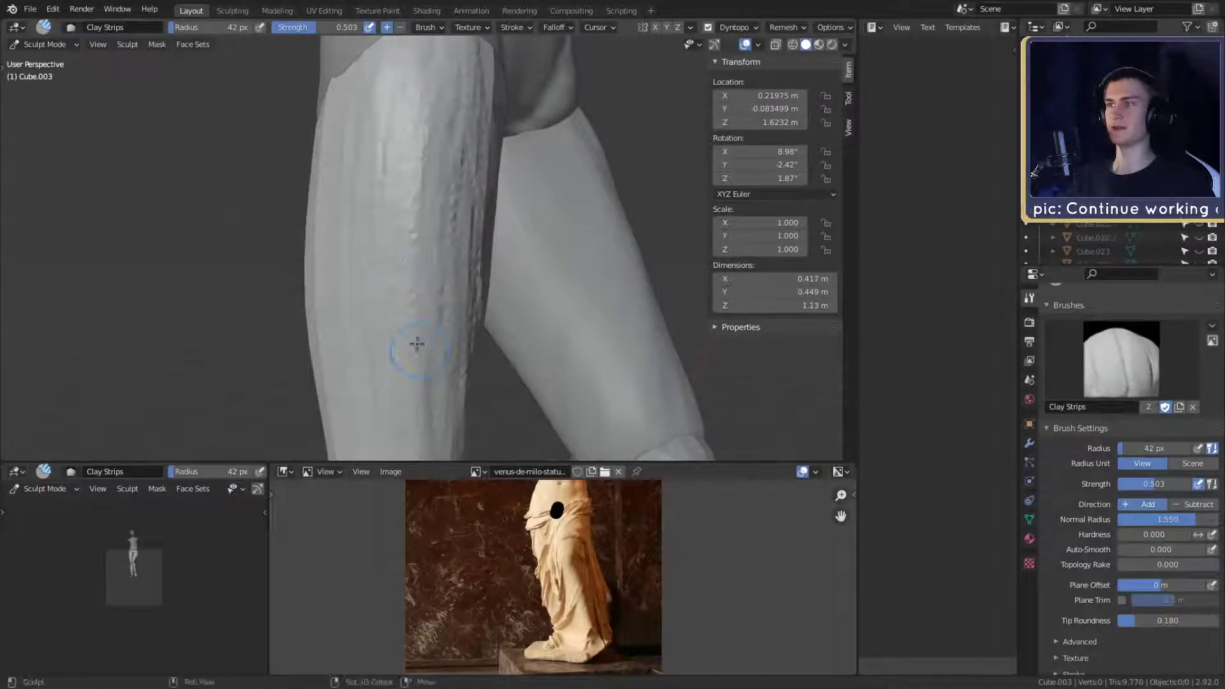
{"action": "mouse_move", "coordinate": [418, 343]}
{"action": "middle_mouse_down"}
{"action": "mouse_move", "coordinate": [484, 169]}
{"action": "mouse_move", "coordinate": [385, 213]}
{"action": "middle_mouse_up"}
{"action": "key", "text": "f"}
{"action": "left_click", "coordinate": [390, 183]}
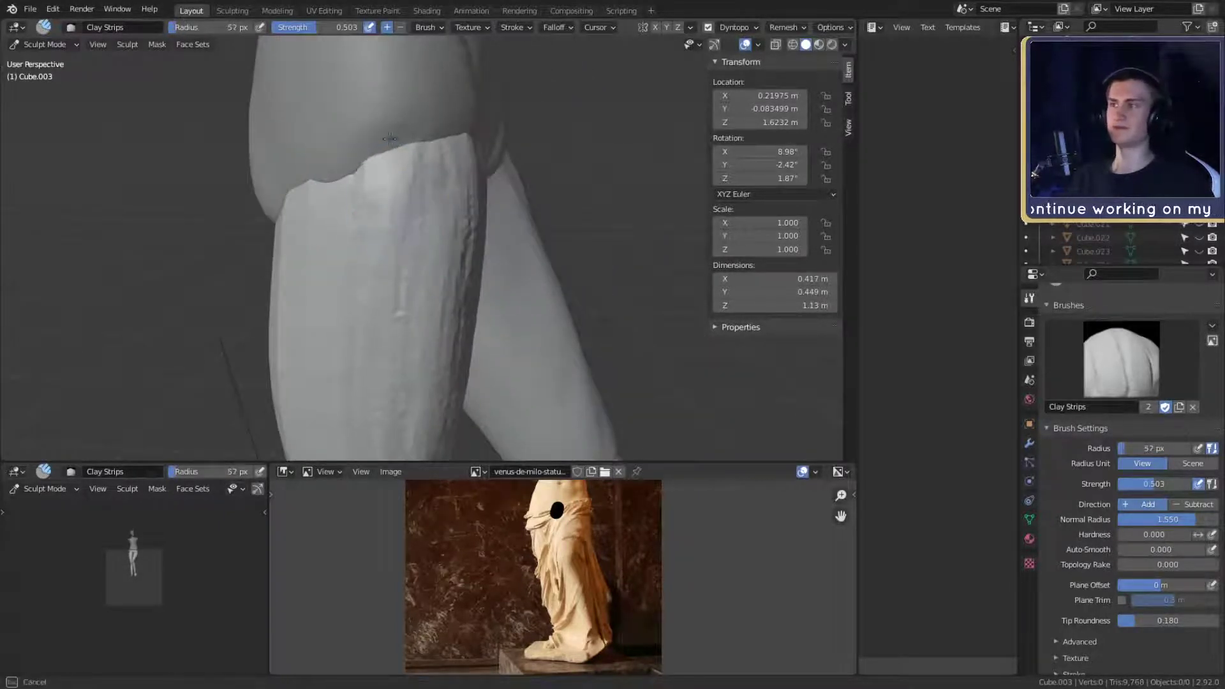
{"action": "left_click", "coordinate": [388, 143]}
{"action": "mouse_move", "coordinate": [387, 143]}
{"action": "middle_mouse_down"}
{"action": "mouse_move", "coordinate": [424, 155]}
{"action": "mouse_move", "coordinate": [394, 141]}
{"action": "middle_mouse_up"}
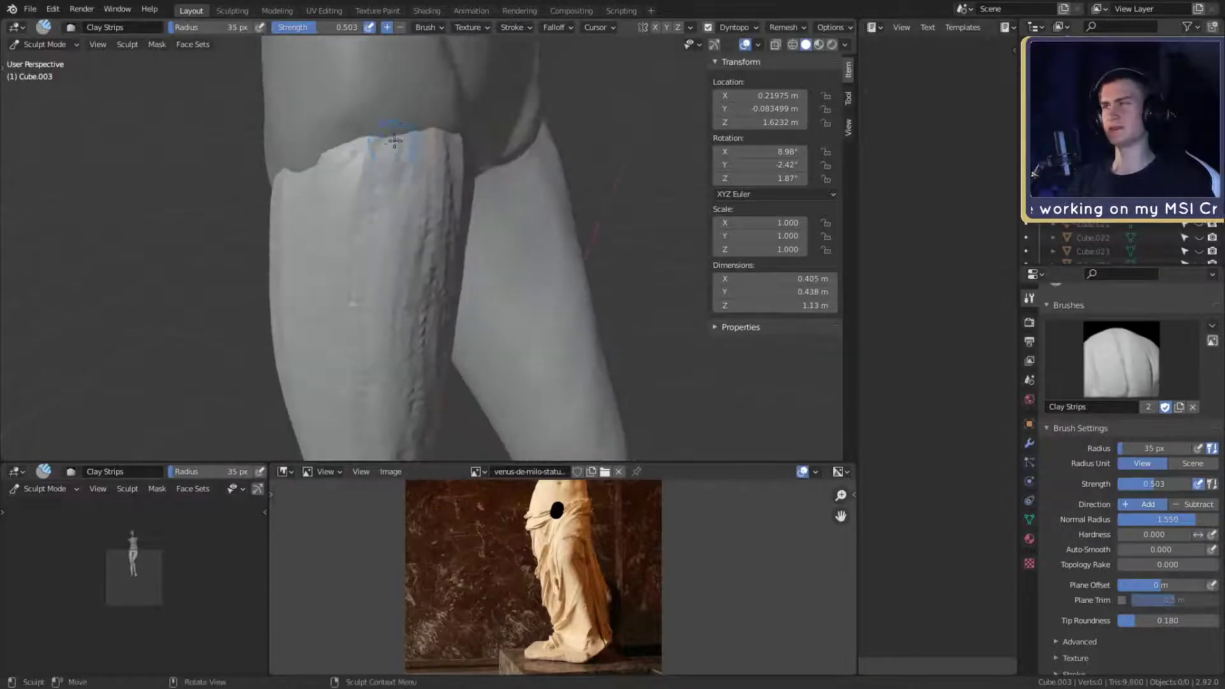
- Build up clay strips down the outer side of the thigh from the hip to above the knee
{"action": "middle_click_drag", "start_coordinate": [368, 357], "coordinate": [409, 132]}
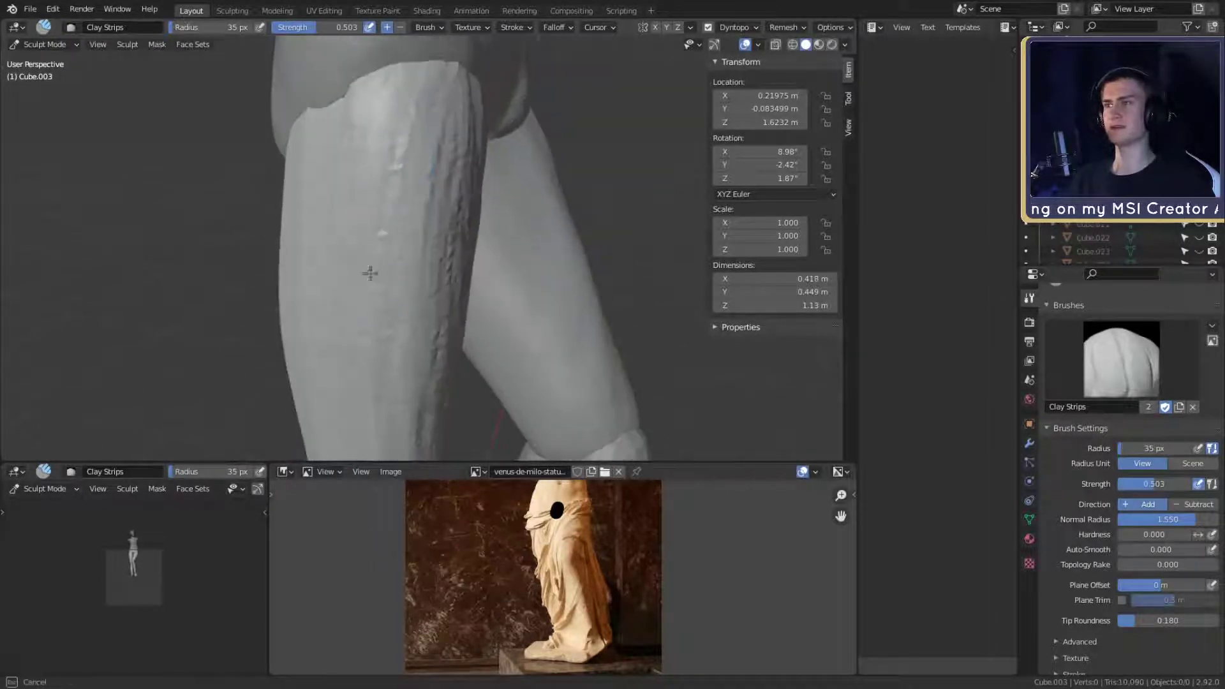
{"action": "middle_click_drag", "start_coordinate": [356, 350], "coordinate": [378, 226]}
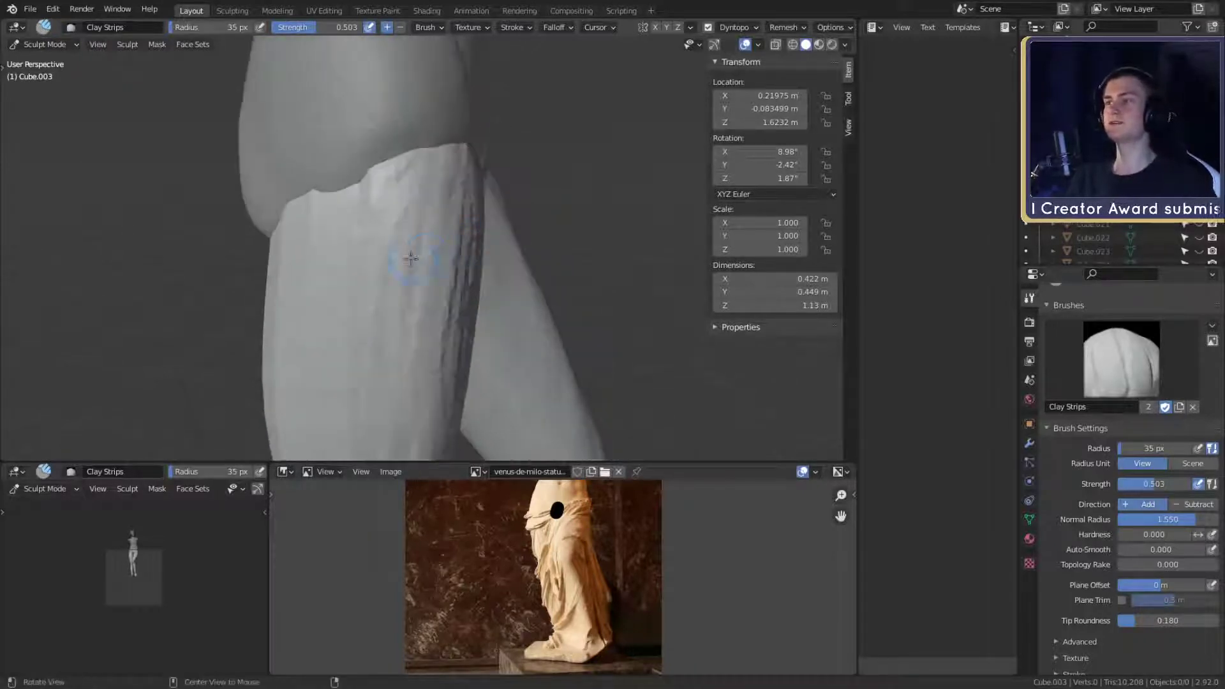
{"action": "middle_click_drag", "start_coordinate": [370, 418], "coordinate": [371, 212]}
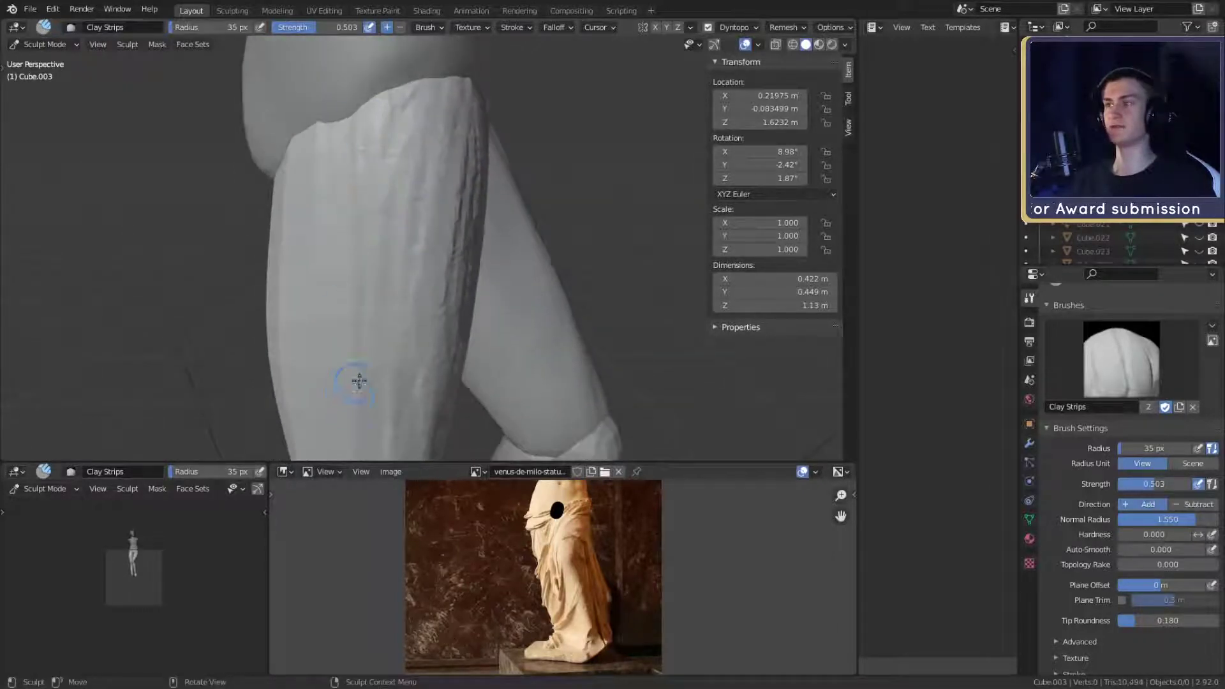
{"action": "middle_click_drag", "start_coordinate": [355, 380], "coordinate": [391, 157]}
{"action": "mouse_move", "coordinate": [388, 346]}
{"action": "middle_mouse_down"}
{"action": "mouse_move", "coordinate": [415, 267]}
{"action": "mouse_move", "coordinate": [404, 243]}
{"action": "mouse_move", "coordinate": [408, 260]}
{"action": "mouse_move", "coordinate": [487, 268]}
{"action": "mouse_move", "coordinate": [328, 274]}
{"action": "middle_mouse_up"}
- Switch to the Grab brush with a 278 px radius and nudge the thigh's lower end above the knee
{"action": "key", "text": "g"}
{"action": "key", "text": "f"}
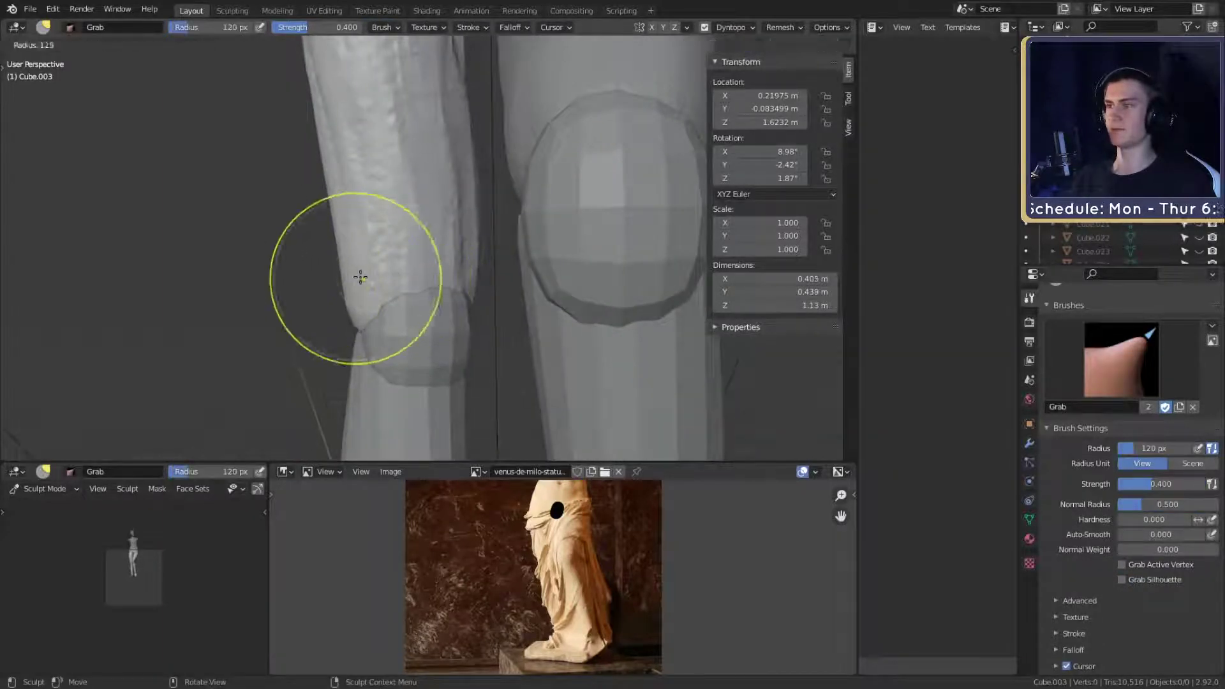
{"action": "left_click", "coordinate": [386, 287]}
{"action": "middle_click_drag", "start_coordinate": [444, 262], "coordinate": [400, 281], "text": "shift"}
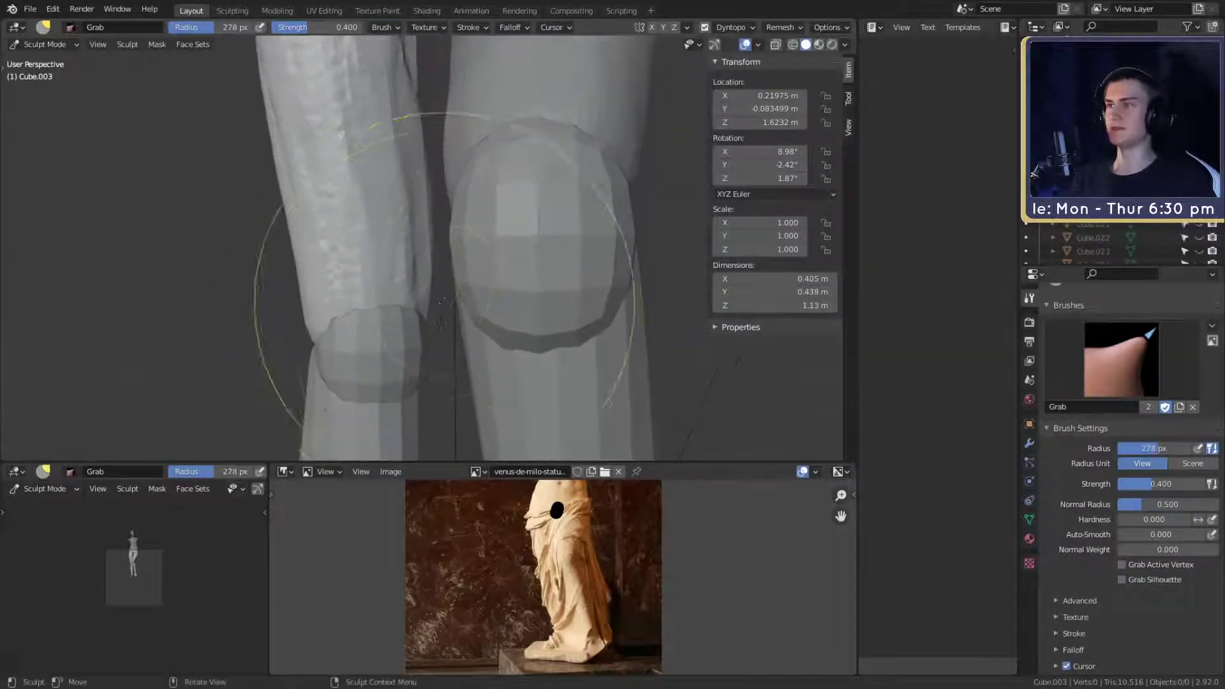
{"action": "left_click_drag", "start_coordinate": [331, 324], "coordinate": [326, 314]}
{"action": "middle_click_drag", "start_coordinate": [292, 213], "coordinate": [297, 273], "text": "shift"}
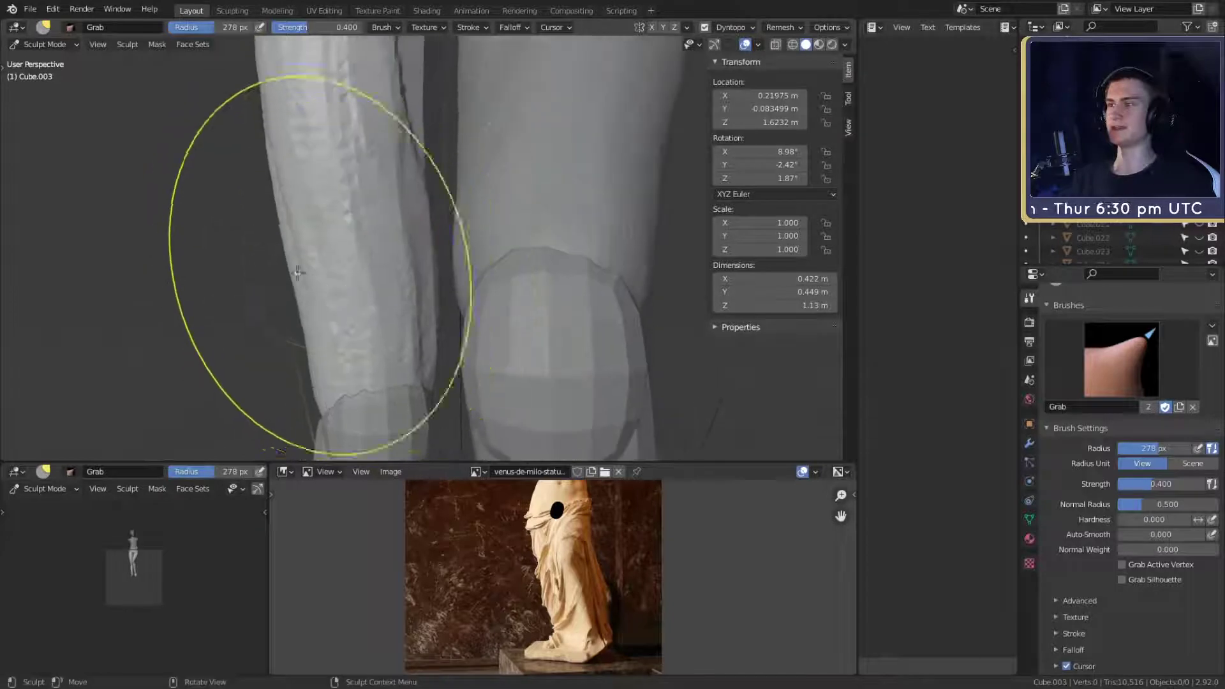
- Try to pull the lower thigh's outer contour inward with a resized Grab brush
{"action": "key", "text": "f"}
{"action": "left_click", "coordinate": [329, 273]}
{"action": "left_click_drag", "start_coordinate": [296, 272], "coordinate": [319, 263]}
{"action": "scroll", "coordinate": [369, 216], "scroll_direction": "down", "scroll_amount": 2}
{"action": "middle_click_drag", "start_coordinate": [369, 217], "coordinate": [348, 335], "text": "shift"}
{"action": "mouse_move", "coordinate": [404, 229]}
{"action": "middle_mouse_down", "text": "shift"}
{"action": "mouse_move", "coordinate": [393, 295]}
{"action": "mouse_move", "coordinate": [376, 211]}
{"action": "middle_mouse_up", "text": "shift"}
{"action": "key", "text": "ctrl+z"}
{"action": "scroll", "coordinate": [392, 294], "scroll_direction": "up", "scroll_amount": 2}
- Switch back to Clay Strips, resize the brush, and add clay at the thigh's upper front edge below the hip
{"action": "key", "text": "c"}
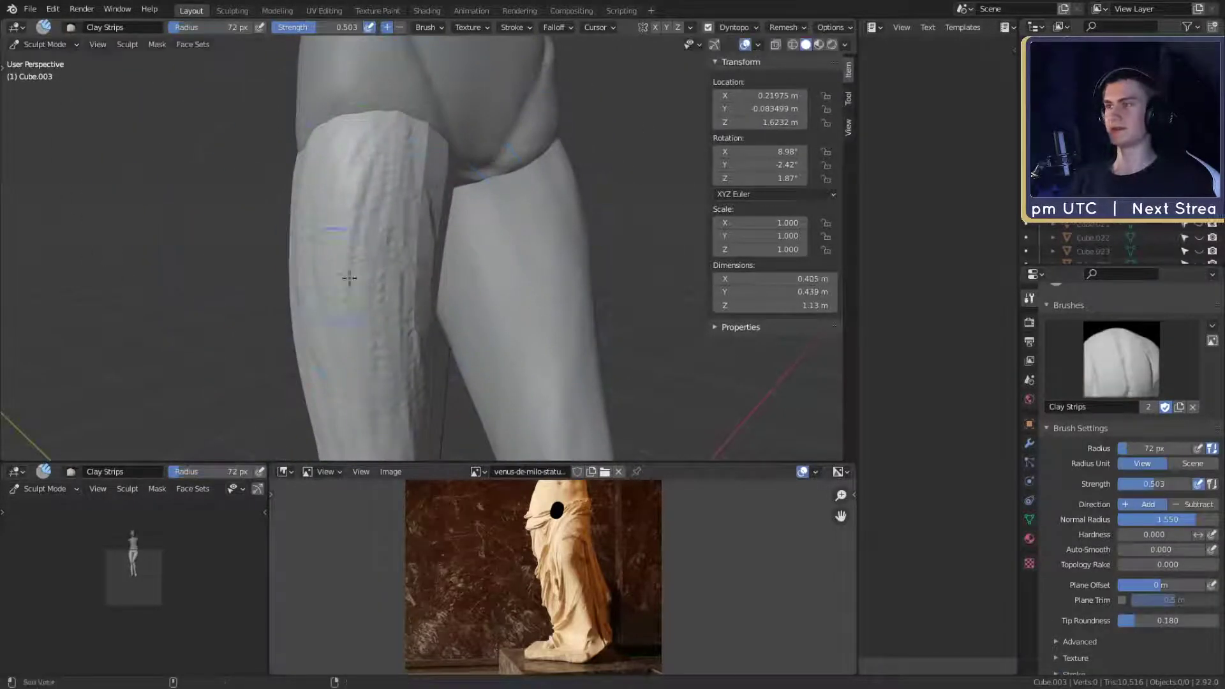
{"action": "mouse_move", "coordinate": [349, 278]}
{"action": "middle_mouse_down"}
{"action": "mouse_move", "coordinate": [440, 249]}
{"action": "mouse_move", "coordinate": [491, 210]}
{"action": "mouse_move", "coordinate": [358, 197]}
{"action": "mouse_move", "coordinate": [419, 200]}
{"action": "middle_mouse_up"}
{"action": "key", "text": "f"}
{"action": "left_click", "coordinate": [393, 201]}
{"action": "left_click_drag", "start_coordinate": [375, 115], "coordinate": [382, 121]}
{"action": "middle_click_drag", "start_coordinate": [447, 192], "coordinate": [399, 226]}
- Set the Clay Strips radius to 41 px and build up the outer front of the thigh from the hip seam downward
{"action": "key", "text": "f"}
{"action": "left_click", "coordinate": [415, 167]}
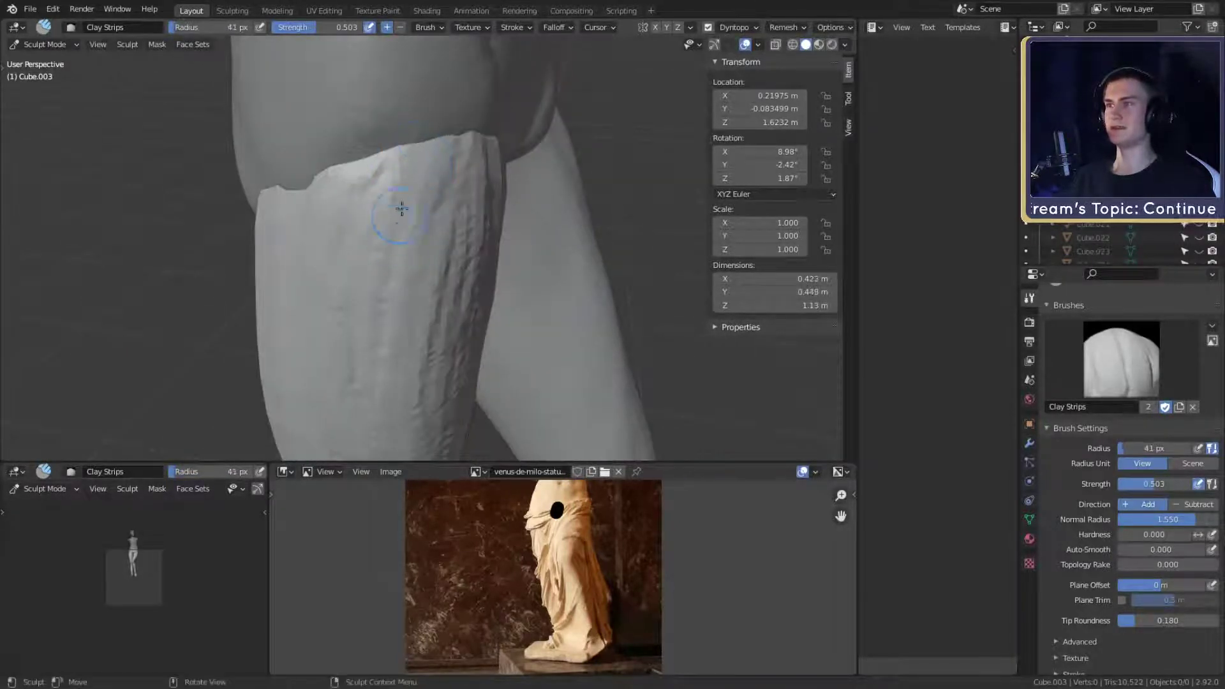
{"action": "left_click_drag", "start_coordinate": [401, 208], "coordinate": [350, 341]}
{"action": "scroll", "coordinate": [439, 298], "scroll_direction": "down", "scroll_amount": 4}
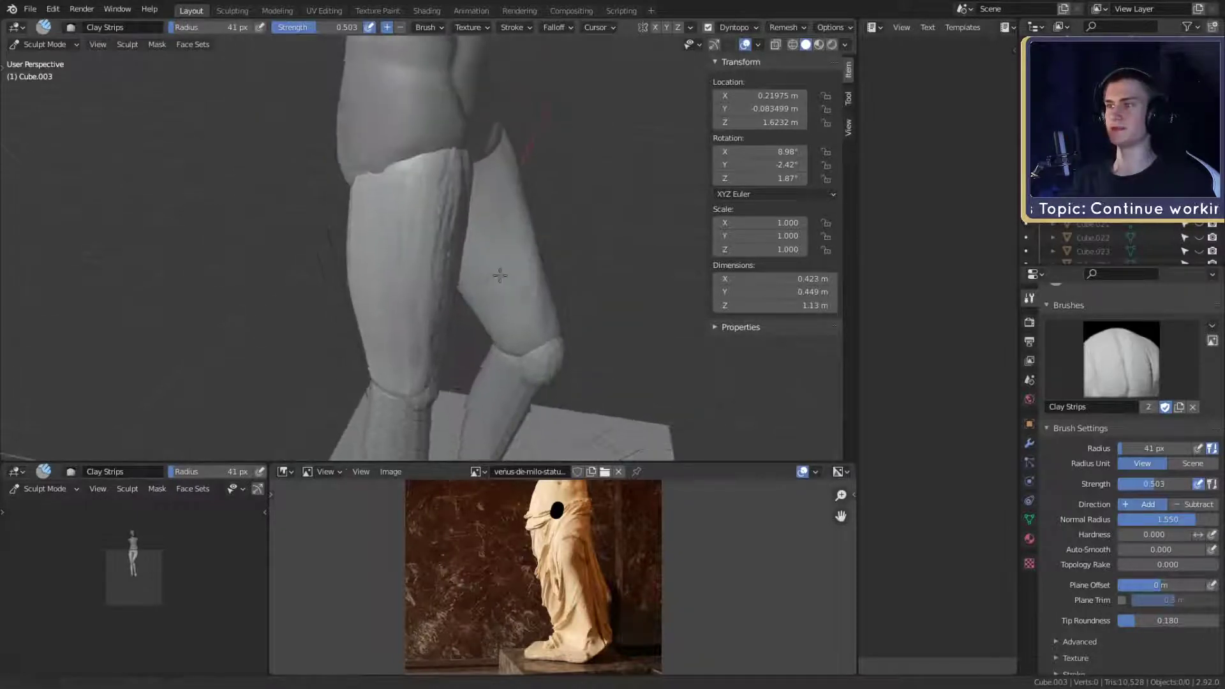
{"action": "middle_click_drag", "start_coordinate": [497, 274], "coordinate": [383, 255]}
{"action": "scroll", "coordinate": [440, 159], "scroll_direction": "up", "scroll_amount": 4}
{"action": "mouse_move", "coordinate": [478, 121]}
{"action": "middle_mouse_down", "text": "shift"}
{"action": "mouse_move", "coordinate": [499, 232]}
{"action": "mouse_move", "coordinate": [462, 223]}
{"action": "middle_mouse_up", "text": "shift"}
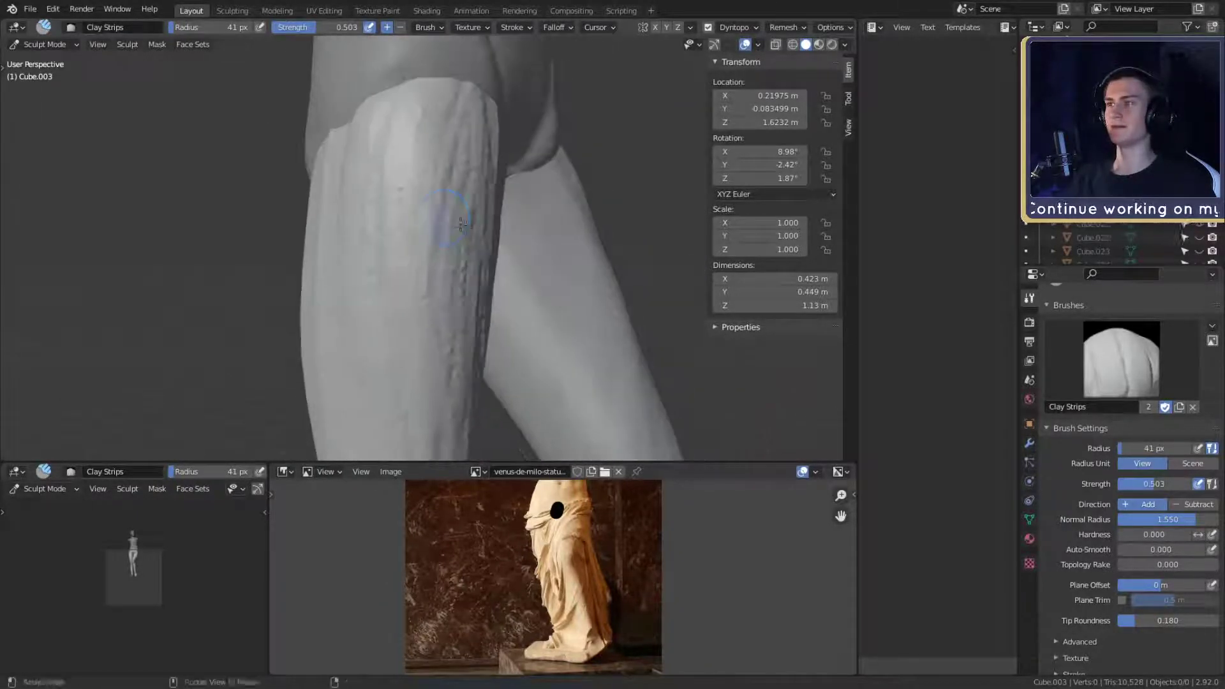
- Build up the front of the thigh with Clay Strips strokes at a 37 px radius
{"action": "left_click_drag", "start_coordinate": [407, 191], "coordinate": [416, 220]}
{"action": "mouse_move", "coordinate": [424, 231]}
{"action": "middle_mouse_down", "text": "shift"}
{"action": "mouse_move", "coordinate": [426, 210]}
{"action": "mouse_move", "coordinate": [389, 194]}
{"action": "mouse_move", "coordinate": [421, 189]}
{"action": "mouse_move", "coordinate": [376, 181]}
{"action": "mouse_move", "coordinate": [467, 197]}
{"action": "mouse_move", "coordinate": [392, 201]}
{"action": "middle_mouse_up", "text": "shift"}
{"action": "key", "text": "f"}
{"action": "left_click", "coordinate": [399, 194]}
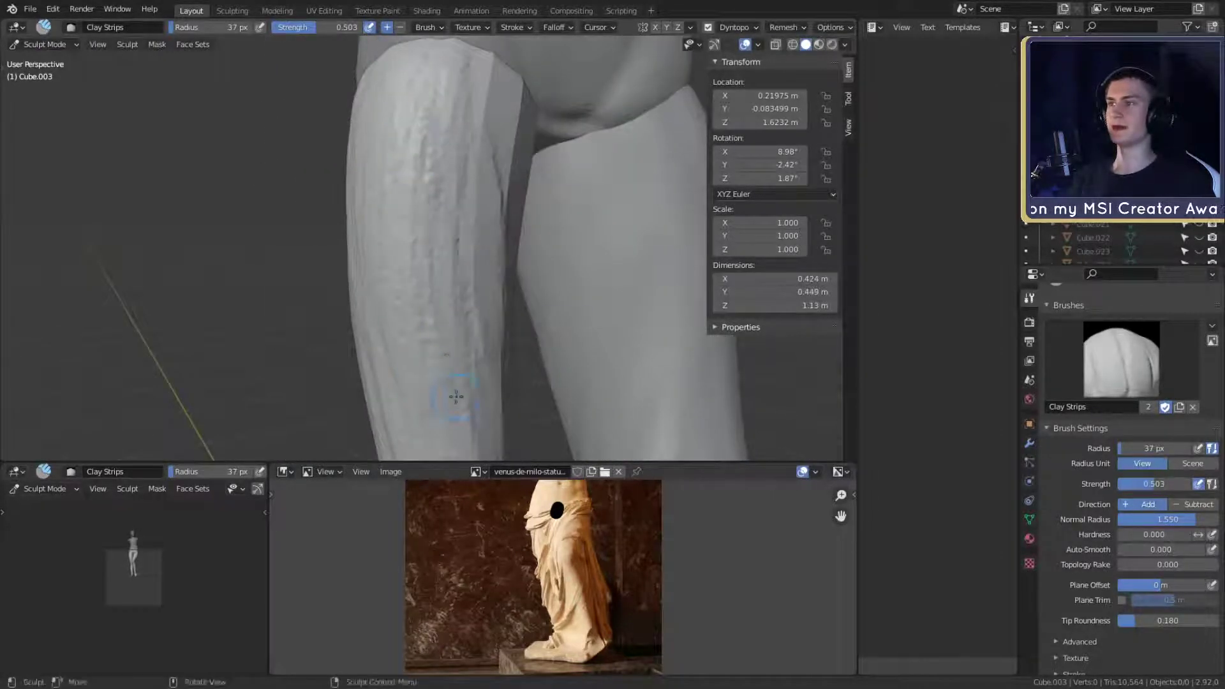
{"action": "middle_click_drag", "start_coordinate": [456, 397], "coordinate": [571, 192]}
{"action": "scroll", "coordinate": [572, 192], "scroll_direction": "down", "scroll_amount": 4}
{"action": "middle_click_drag", "start_coordinate": [425, 90], "coordinate": [445, 79]}
{"action": "scroll", "coordinate": [445, 77], "scroll_direction": "up", "scroll_amount": 3}
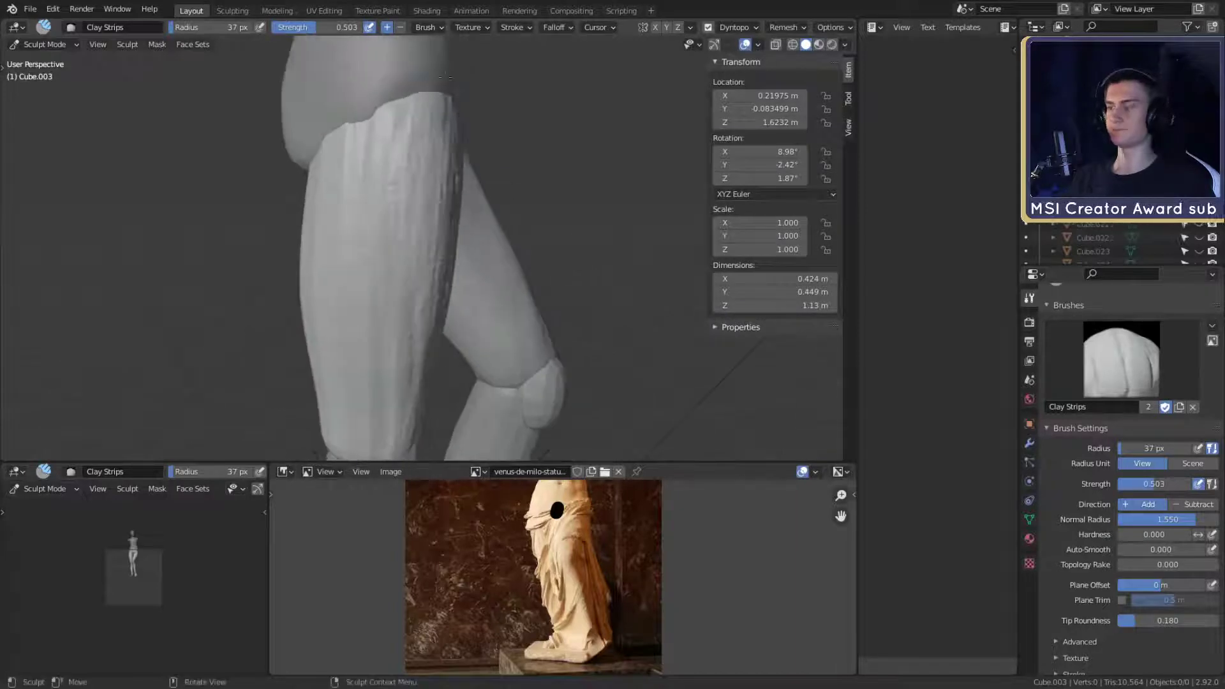
- Reshape the upper thigh's outline with the Grab brush, enlarging its radius to 238 px
{"action": "key", "text": "g"}
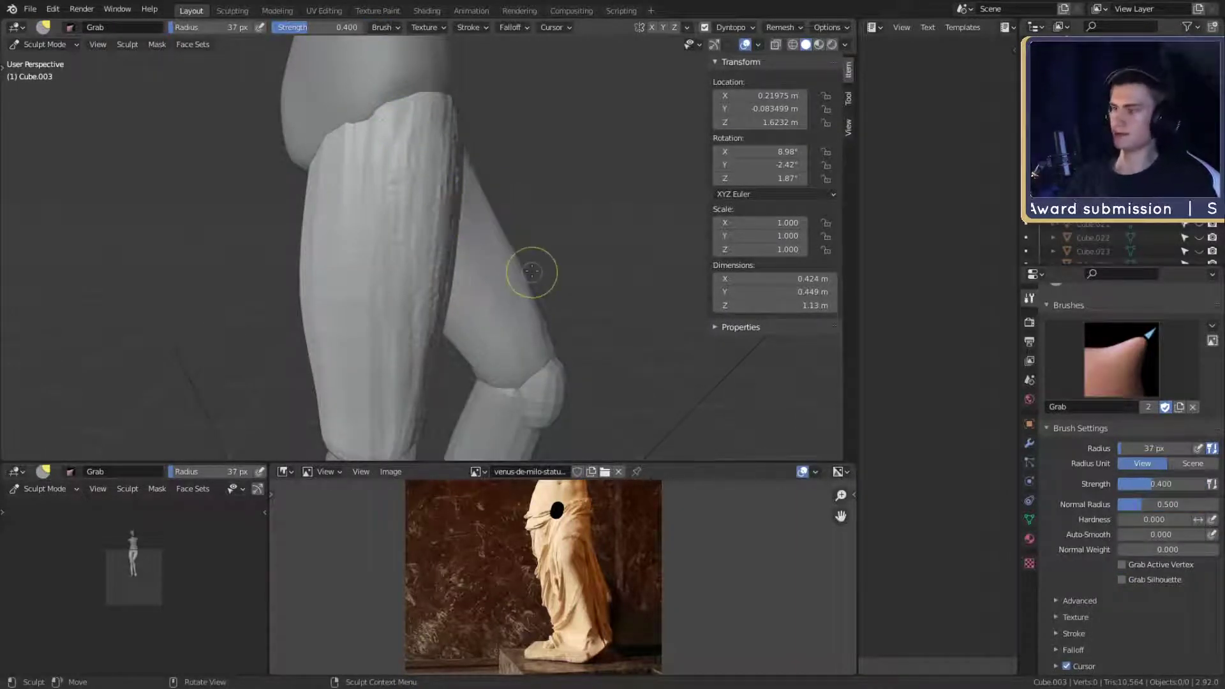
{"action": "left_click_drag", "start_coordinate": [531, 271], "coordinate": [519, 219]}
{"action": "key", "text": "f"}
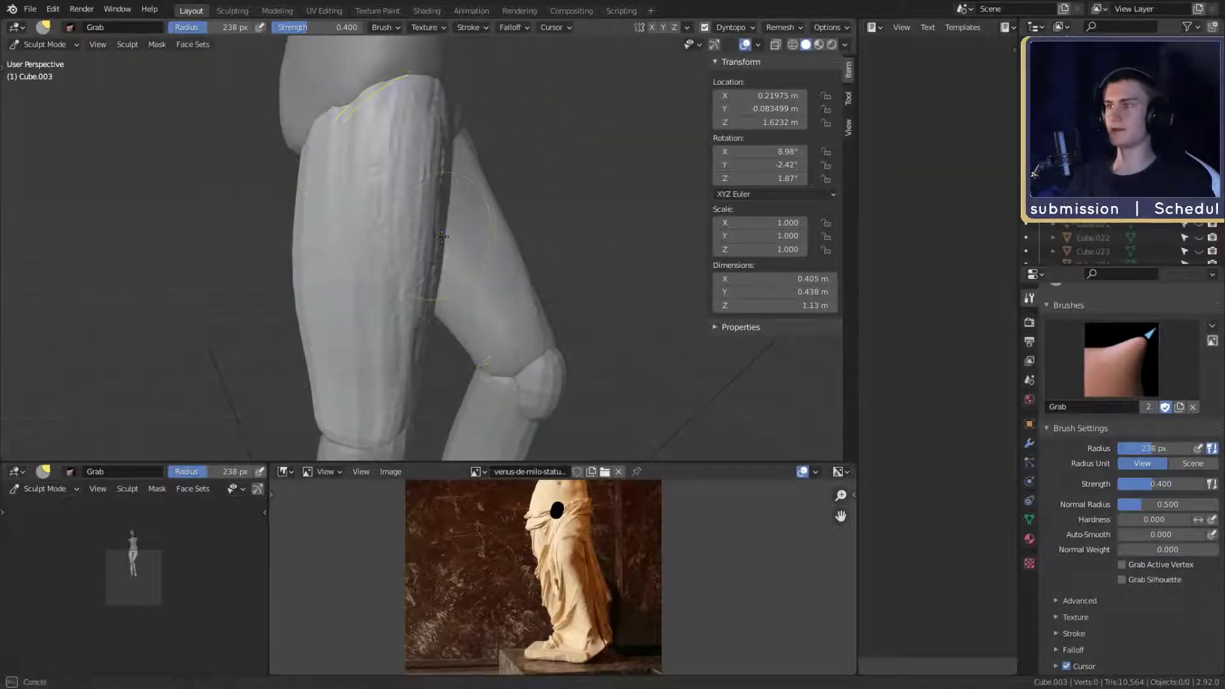
{"action": "left_click", "coordinate": [442, 237]}
- Reshape the lower thigh just above the knee using the Grab brush at a 181 px radius
{"action": "key", "text": "f"}
{"action": "left_click", "coordinate": [434, 341]}
{"action": "middle_click_drag", "start_coordinate": [440, 335], "coordinate": [461, 233], "text": "shift"}
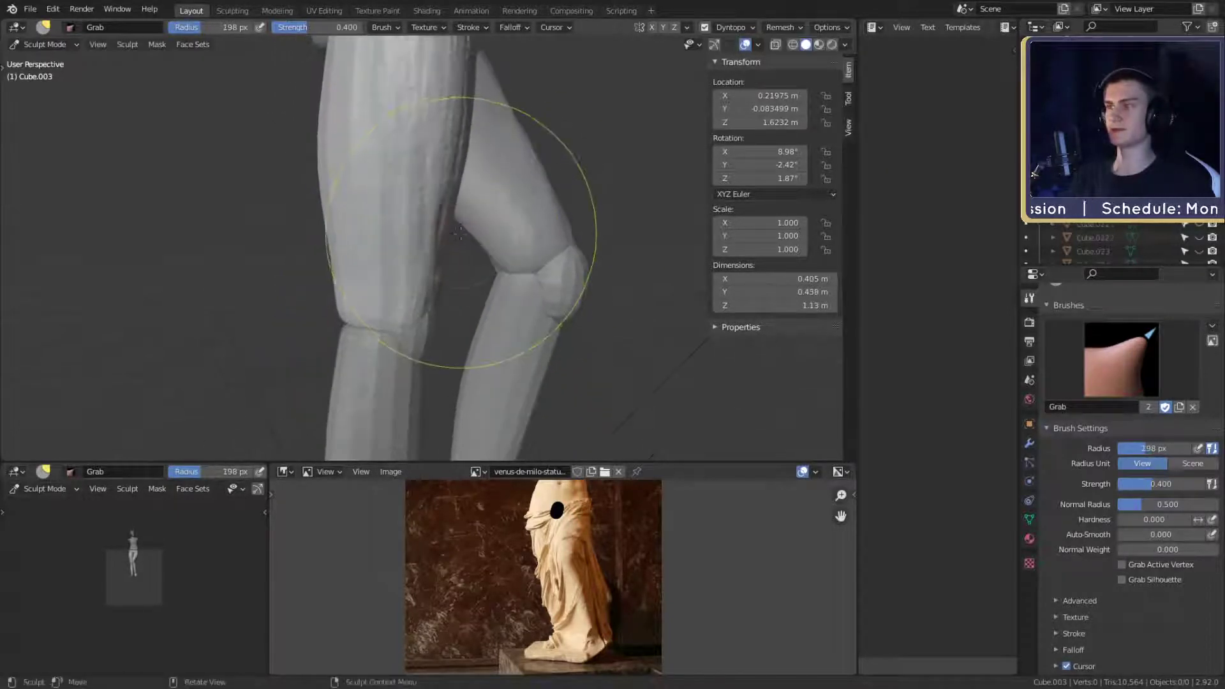
{"action": "key", "text": "f"}
{"action": "left_click", "coordinate": [448, 229]}
{"action": "middle_click_drag", "start_coordinate": [383, 268], "coordinate": [419, 280], "text": "shift"}
{"action": "left_click_drag", "start_coordinate": [384, 316], "coordinate": [411, 301]}
{"action": "mouse_move", "coordinate": [410, 301]}
{"action": "middle_mouse_down"}
{"action": "mouse_move", "coordinate": [451, 274]}
{"action": "mouse_move", "coordinate": [415, 211]}
{"action": "middle_mouse_up"}
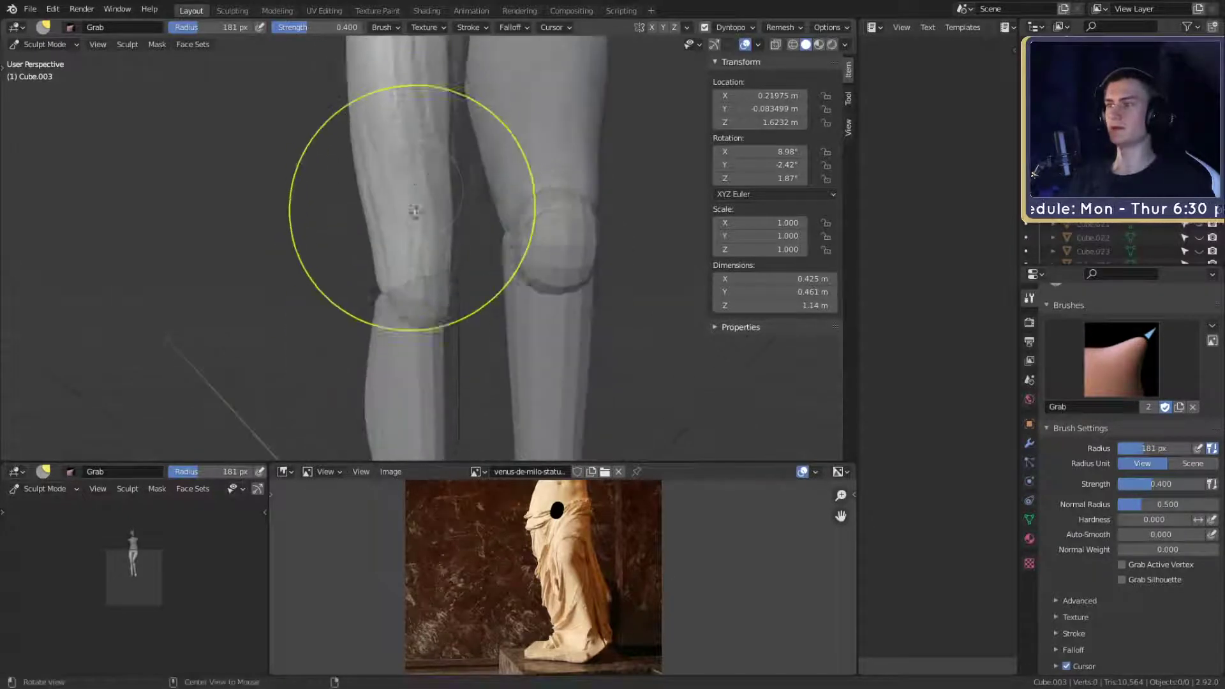
- Refine the thigh's lower end where it meets the knee using the Grab brush at a 207 px radius
{"action": "left_click_drag", "start_coordinate": [415, 212], "coordinate": [440, 268], "text": "alt"}
{"action": "key", "text": "f"}
{"action": "left_click", "coordinate": [456, 300]}
{"action": "left_click_drag", "start_coordinate": [458, 312], "coordinate": [450, 306]}
{"action": "left_click_drag", "start_coordinate": [437, 265], "coordinate": [462, 260]}
{"action": "left_click_drag", "start_coordinate": [492, 255], "coordinate": [459, 278], "text": "alt"}
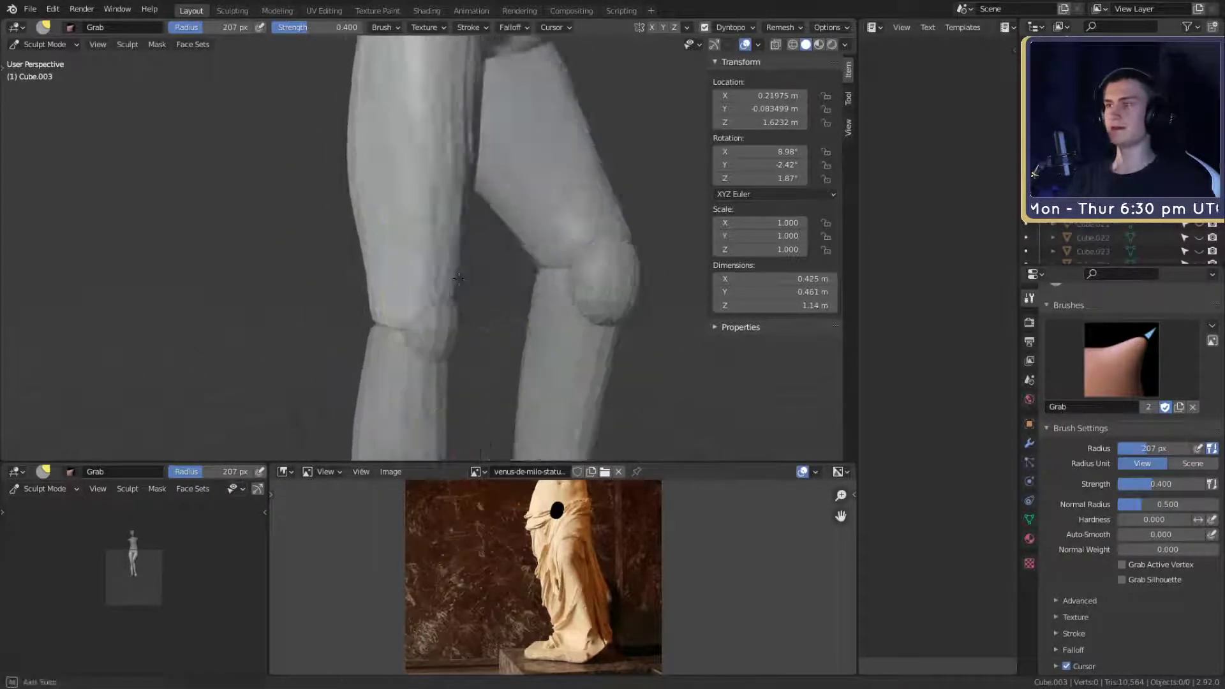
{"action": "mouse_move", "coordinate": [458, 277]}
{"action": "middle_mouse_down"}
{"action": "mouse_move", "coordinate": [438, 300]}
{"action": "mouse_move", "coordinate": [438, 265]}
{"action": "mouse_move", "coordinate": [301, 334]}
{"action": "mouse_move", "coordinate": [357, 256]}
{"action": "mouse_move", "coordinate": [246, 314]}
{"action": "mouse_move", "coordinate": [438, 175]}
{"action": "middle_mouse_up"}
- Build up the faceted inner thigh below the crotch with Clay Strips strokes at an 84 px radius
{"action": "key", "text": "c"}
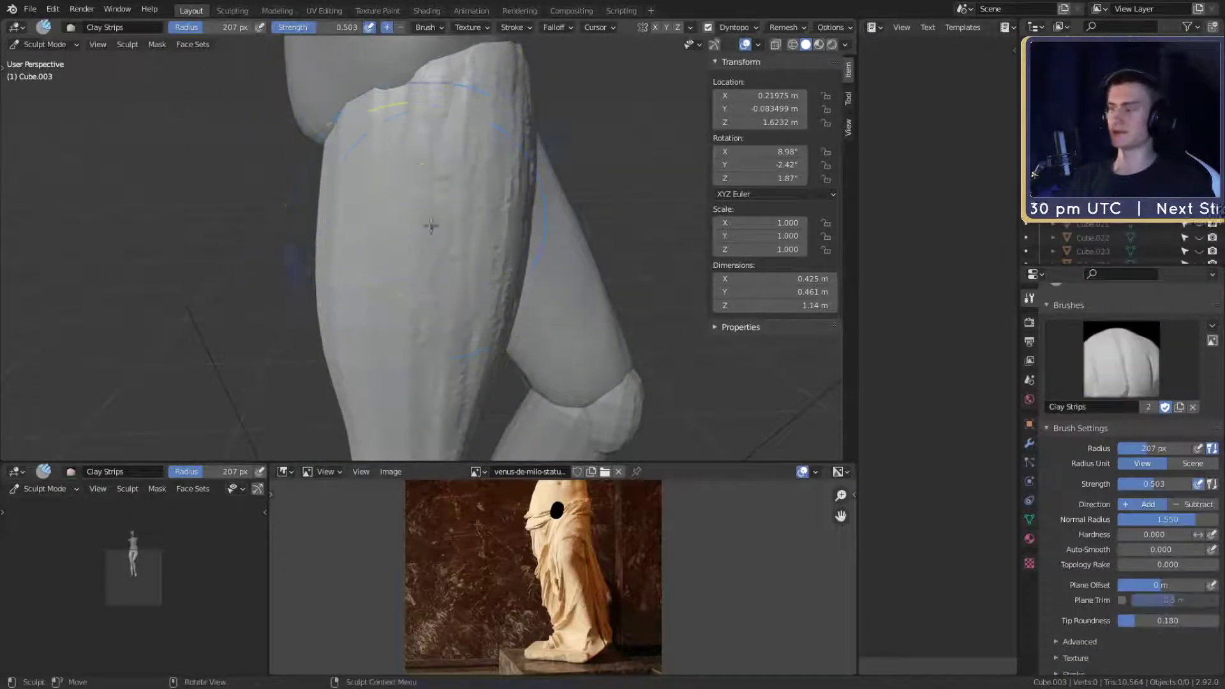
{"action": "key", "text": "f"}
{"action": "left_click", "coordinate": [336, 204]}
{"action": "mouse_move", "coordinate": [336, 204]}
{"action": "middle_mouse_down"}
{"action": "mouse_move", "coordinate": [372, 246]}
{"action": "mouse_move", "coordinate": [443, 251]}
{"action": "mouse_move", "coordinate": [408, 194]}
{"action": "middle_mouse_up"}
{"action": "key", "text": "f"}
{"action": "left_click", "coordinate": [436, 190]}
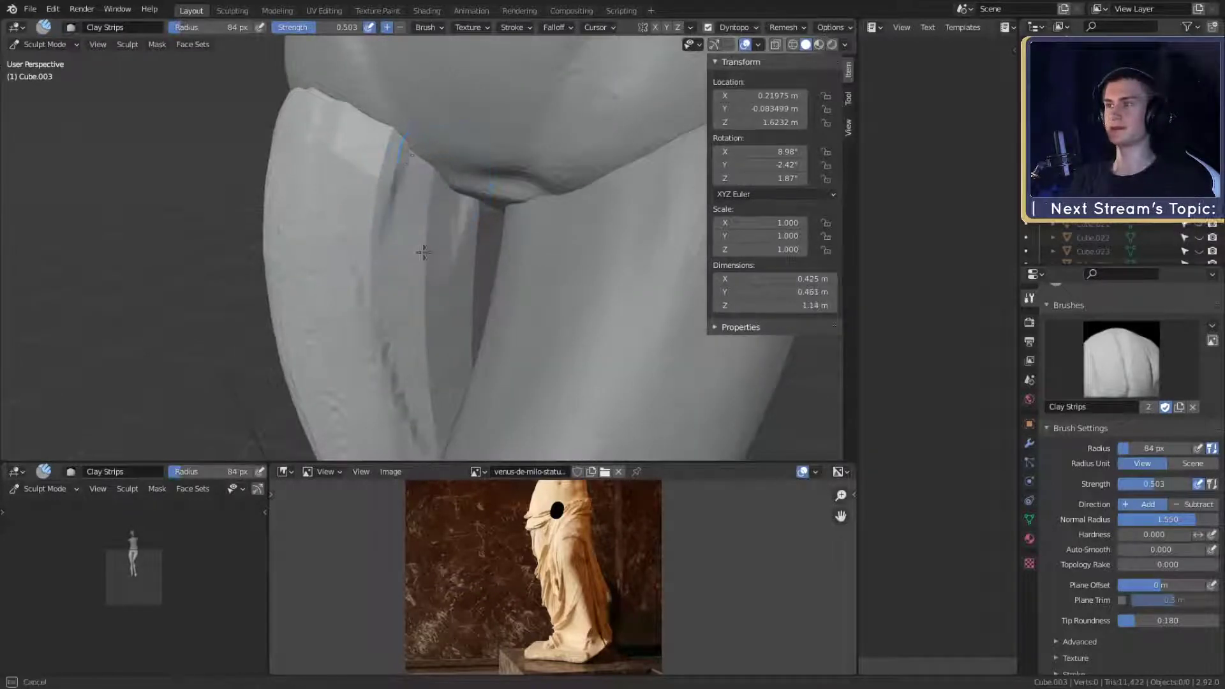
{"action": "middle_click_drag", "start_coordinate": [444, 294], "coordinate": [448, 233]}
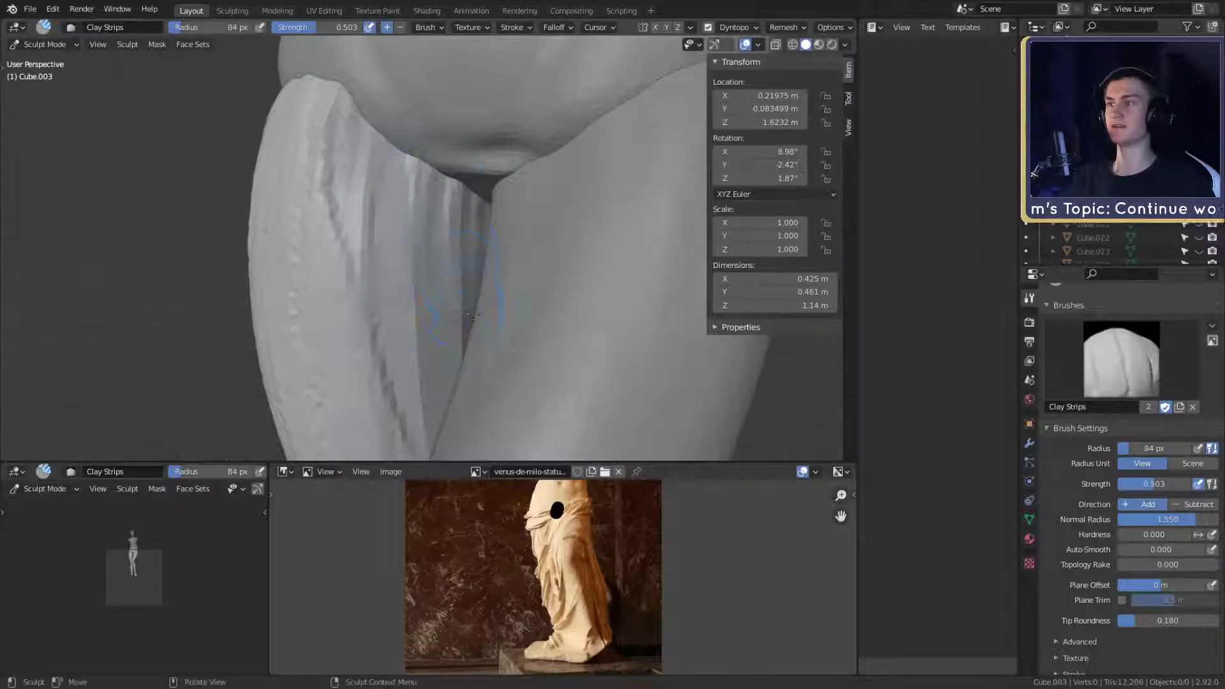
{"action": "middle_click_drag", "start_coordinate": [472, 316], "coordinate": [456, 212]}
{"action": "mouse_move", "coordinate": [428, 368]}
{"action": "middle_mouse_down"}
{"action": "mouse_move", "coordinate": [446, 156]}
{"action": "mouse_move", "coordinate": [413, 218]}
{"action": "middle_mouse_up"}
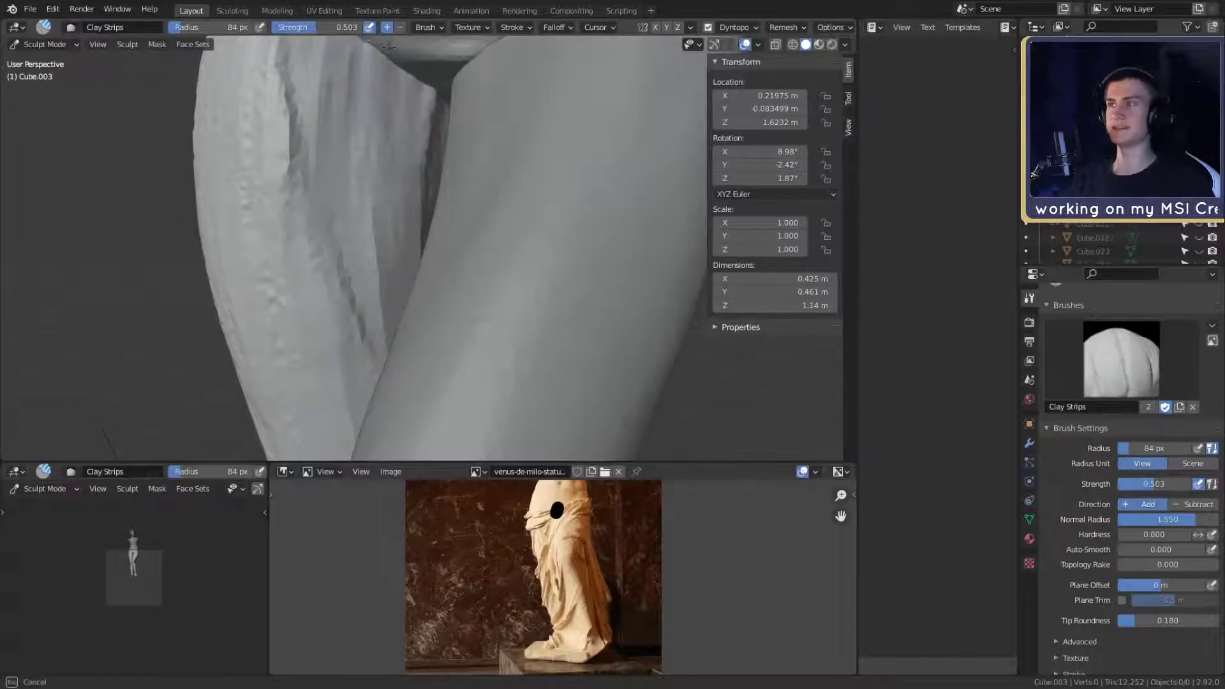
{"action": "middle_click_drag", "start_coordinate": [402, 189], "coordinate": [422, 185]}
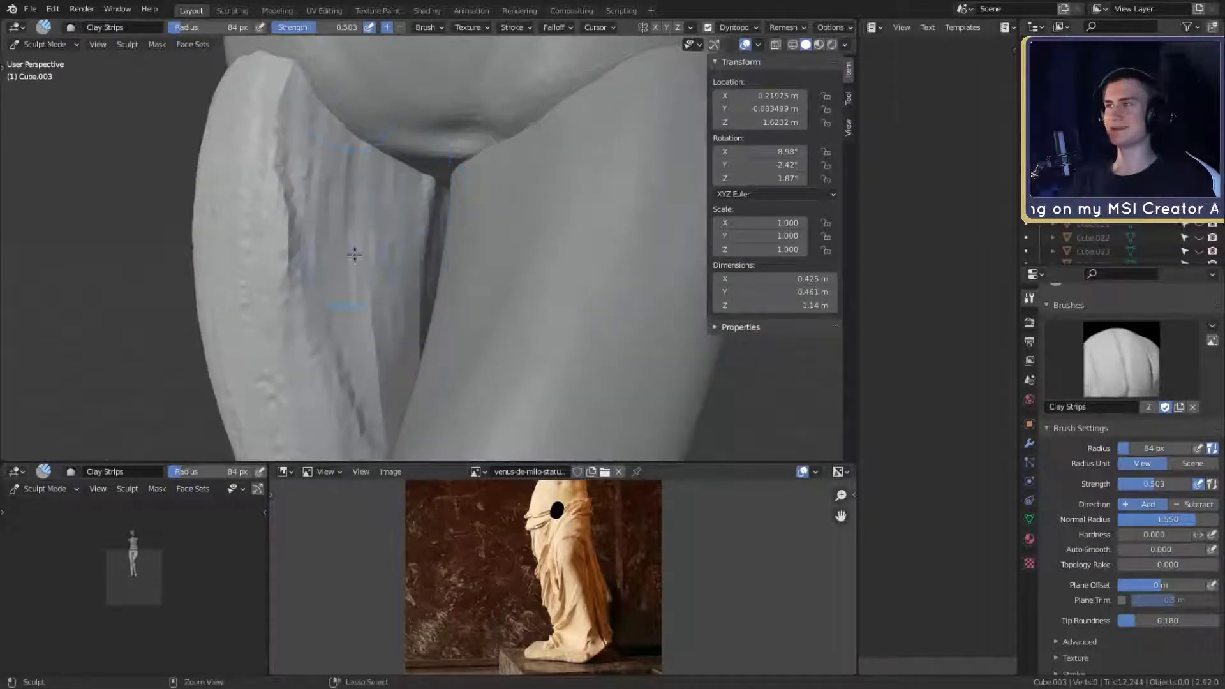
{"action": "middle_click_drag", "start_coordinate": [460, 240], "coordinate": [423, 136]}
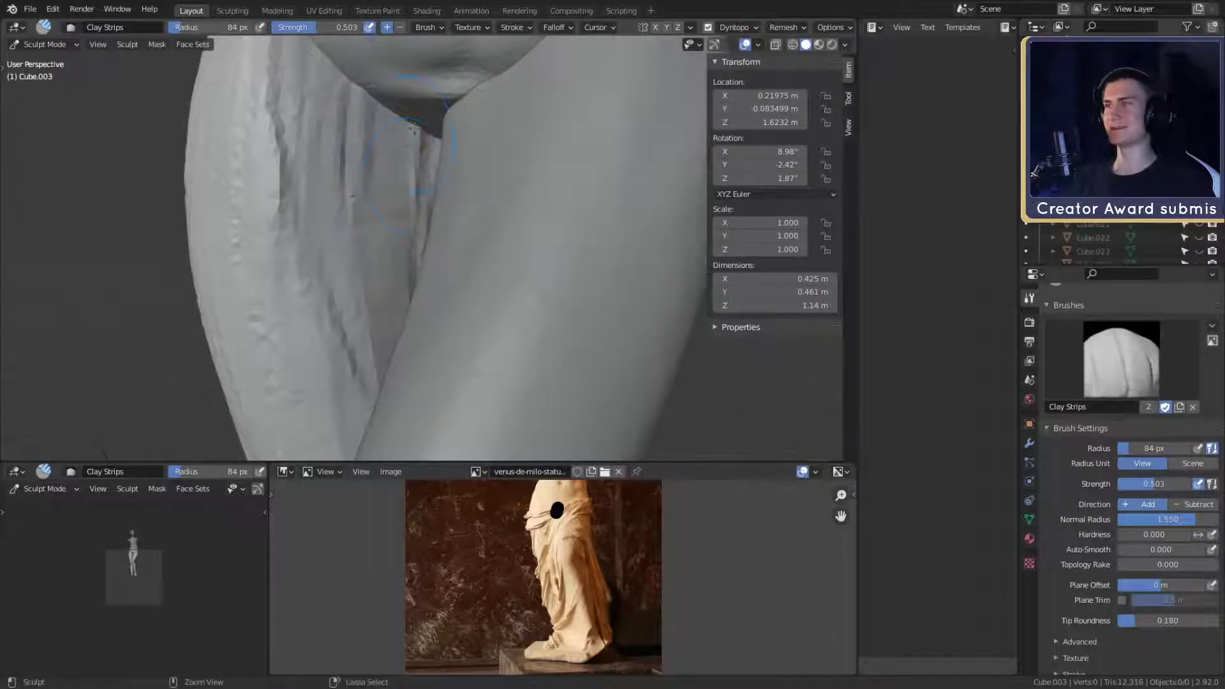
- Add Clay Strips strokes to the inner back of the thigh at a 58 px radius
{"action": "mouse_move", "coordinate": [389, 277]}
{"action": "middle_mouse_down"}
{"action": "mouse_move", "coordinate": [459, 242]}
{"action": "mouse_move", "coordinate": [512, 251]}
{"action": "middle_mouse_up"}
{"action": "mouse_move", "coordinate": [422, 208]}
{"action": "middle_mouse_down"}
{"action": "mouse_move", "coordinate": [401, 213]}
{"action": "mouse_move", "coordinate": [410, 361]}
{"action": "mouse_move", "coordinate": [447, 334]}
{"action": "middle_mouse_up"}
{"action": "left_click_drag", "start_coordinate": [452, 342], "coordinate": [361, 306], "text": "alt"}
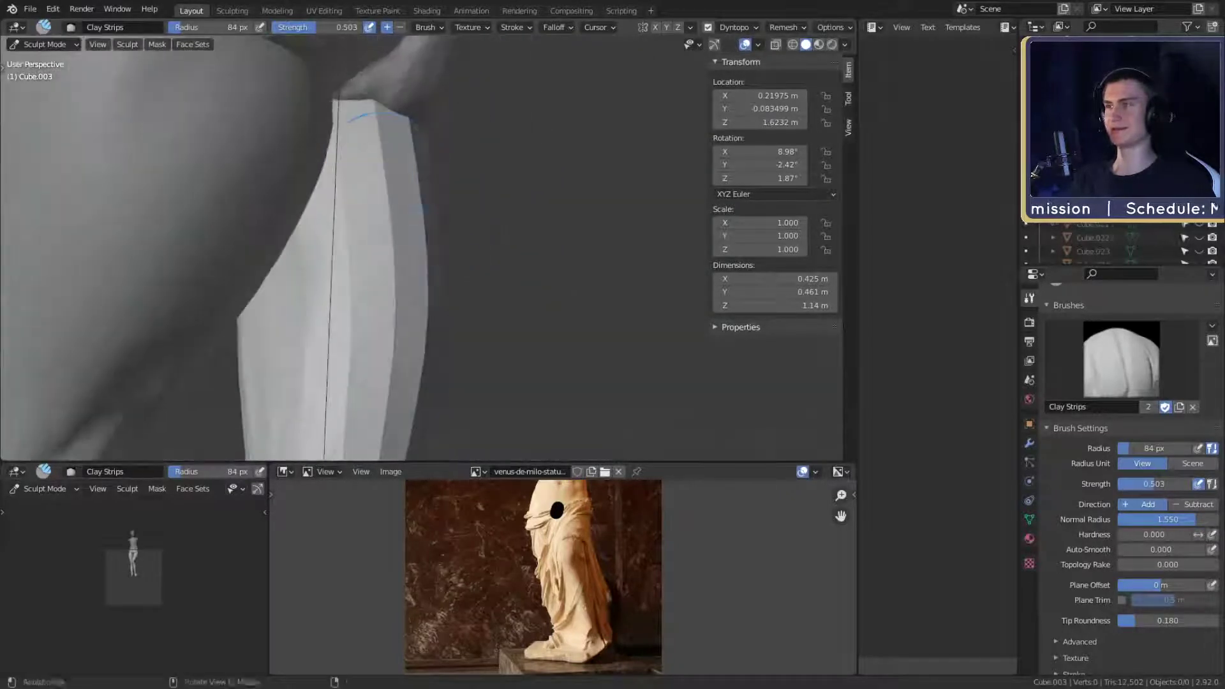
{"action": "mouse_move", "coordinate": [382, 153]}
{"action": "left_mouse_down", "text": "alt"}
{"action": "mouse_move", "coordinate": [491, 198]}
{"action": "mouse_move", "coordinate": [411, 230]}
{"action": "left_mouse_up", "text": "alt"}
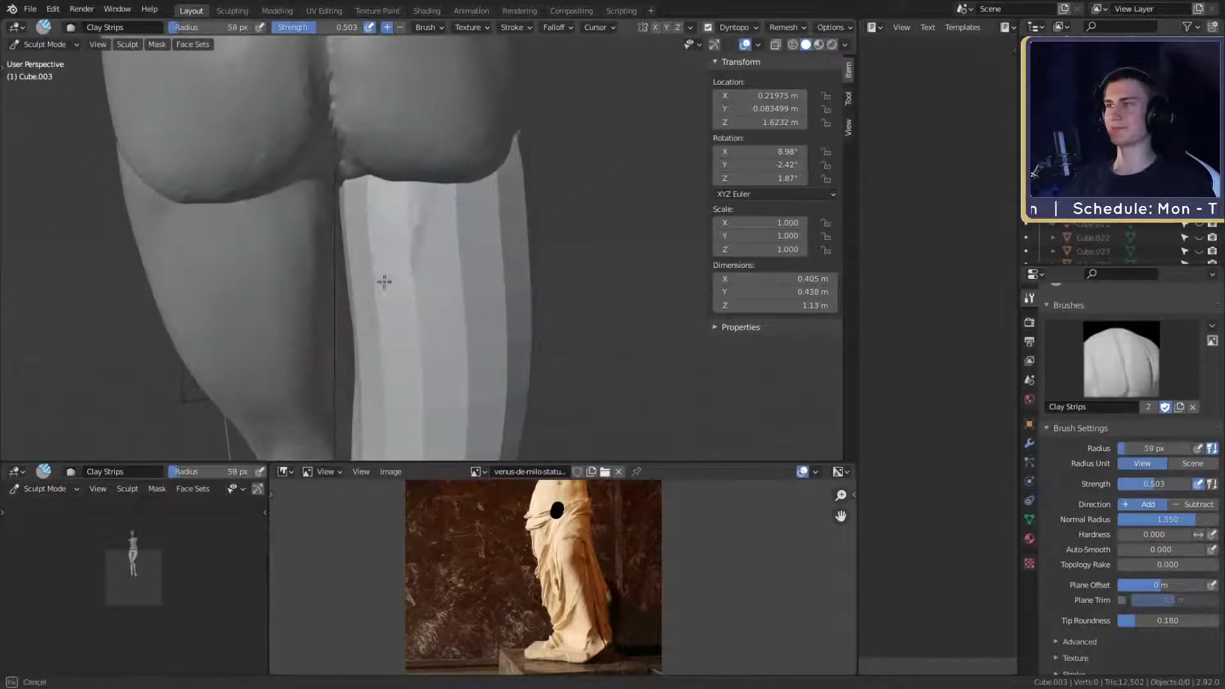
{"action": "mouse_move", "coordinate": [384, 281]}
{"action": "left_mouse_down", "text": "alt"}
{"action": "mouse_move", "coordinate": [430, 213]}
{"action": "mouse_move", "coordinate": [363, 190]}
{"action": "mouse_move", "coordinate": [402, 205]}
{"action": "mouse_move", "coordinate": [370, 248]}
{"action": "left_mouse_up", "text": "alt"}
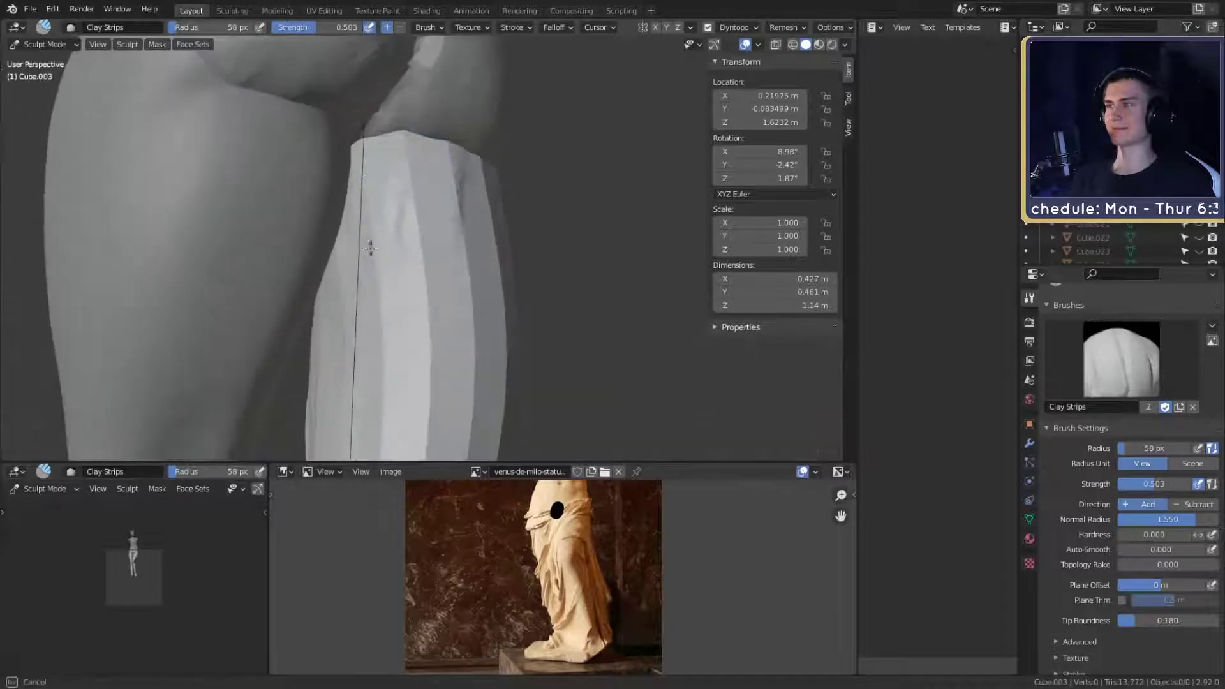
{"action": "middle_click_drag", "start_coordinate": [397, 219], "coordinate": [357, 150]}
{"action": "mouse_move", "coordinate": [387, 159]}
{"action": "left_mouse_down"}
{"action": "mouse_move", "coordinate": [406, 287]}
{"action": "mouse_move", "coordinate": [391, 185]}
{"action": "left_mouse_up"}
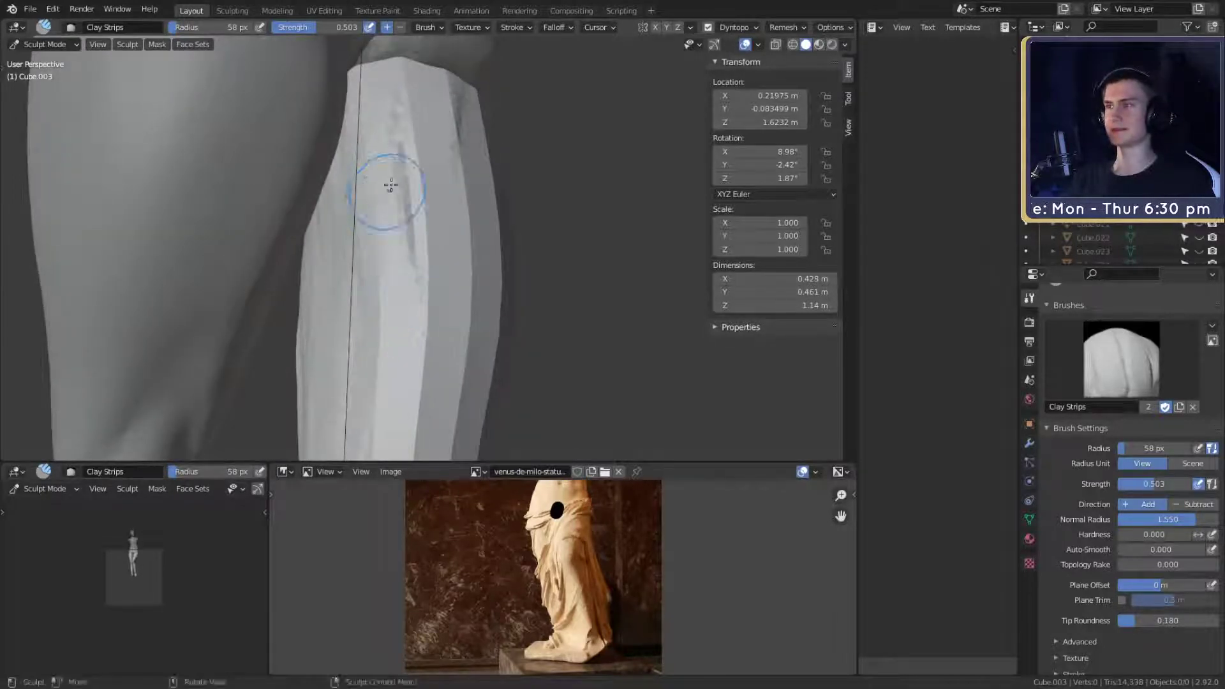
{"action": "middle_click_drag", "start_coordinate": [391, 186], "coordinate": [361, 243]}
{"action": "middle_click_drag", "start_coordinate": [338, 140], "coordinate": [434, 182]}
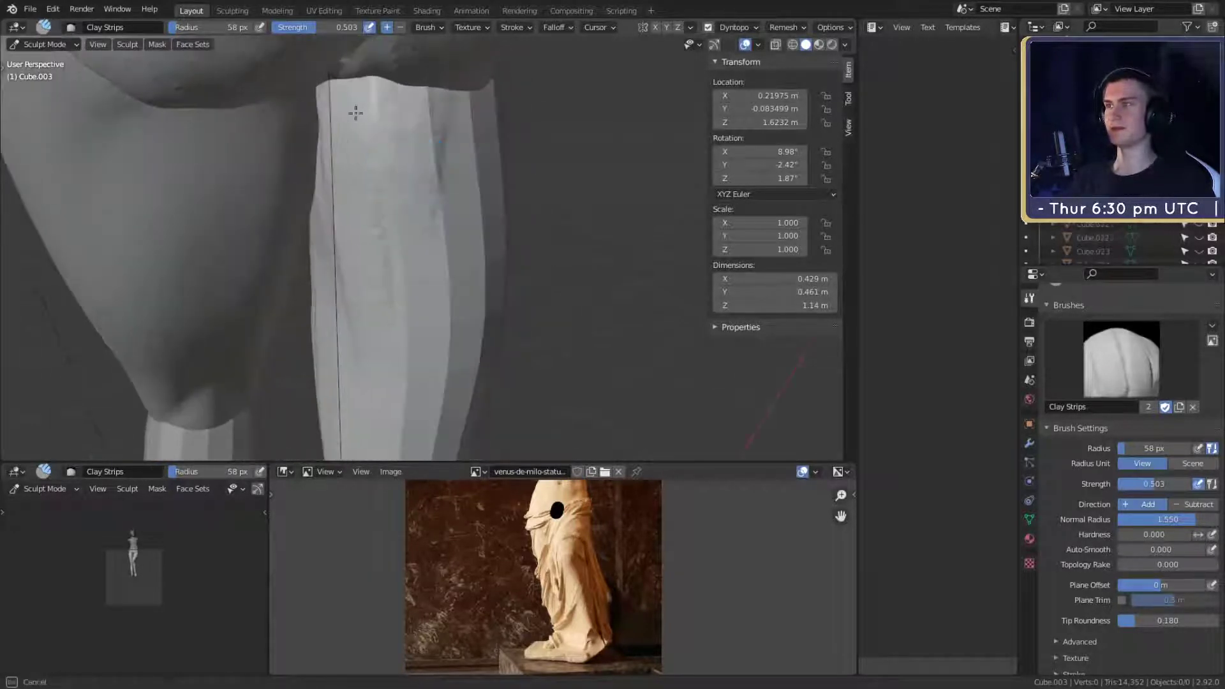
- Fill in the upper back of the thigh just below the buttock using Clay Strips at a 35 px radius
{"action": "key", "text": "f"}
{"action": "mouse_move", "coordinate": [347, 99]}
{"action": "left_mouse_down"}
{"action": "mouse_move", "coordinate": [355, 93]}
{"action": "mouse_move", "coordinate": [342, 164]}
{"action": "left_mouse_up"}
{"action": "left_click", "coordinate": [342, 90]}
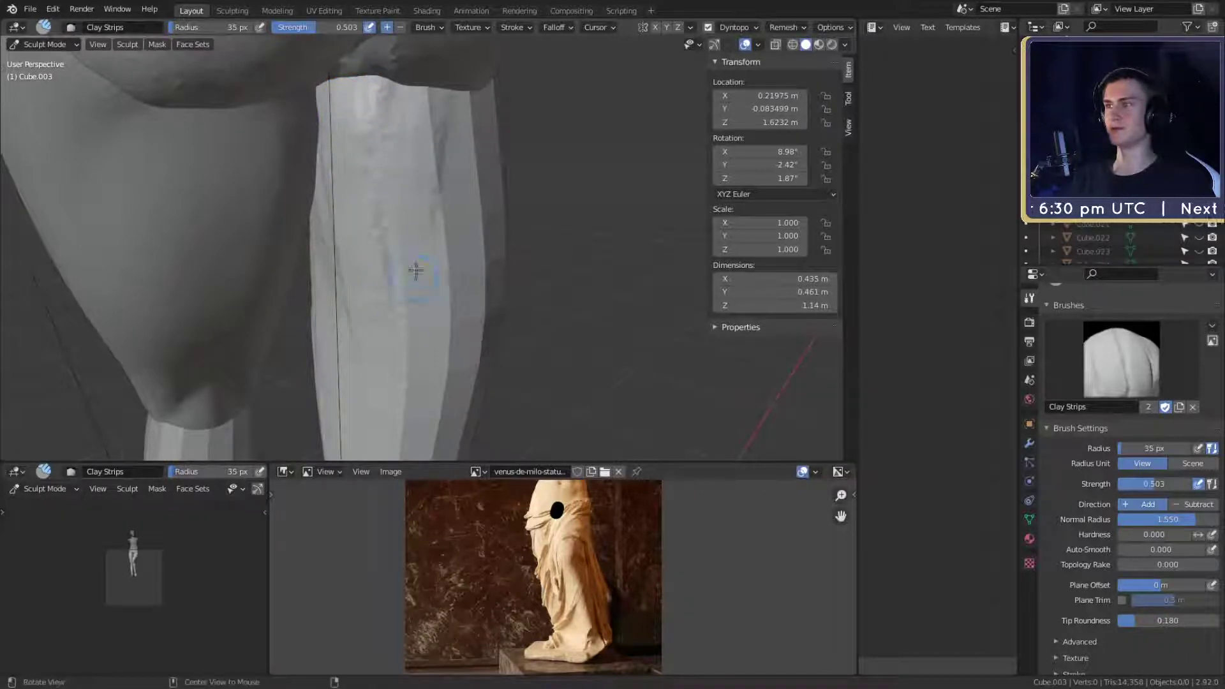
{"action": "mouse_move", "coordinate": [415, 271]}
{"action": "middle_mouse_down"}
{"action": "mouse_move", "coordinate": [410, 192]}
{"action": "mouse_move", "coordinate": [424, 186]}
{"action": "middle_mouse_up"}
- Build up the outer back of the thigh using Clay Strips at a 78 px radius, and undo the last stroke
{"action": "key", "text": "f"}
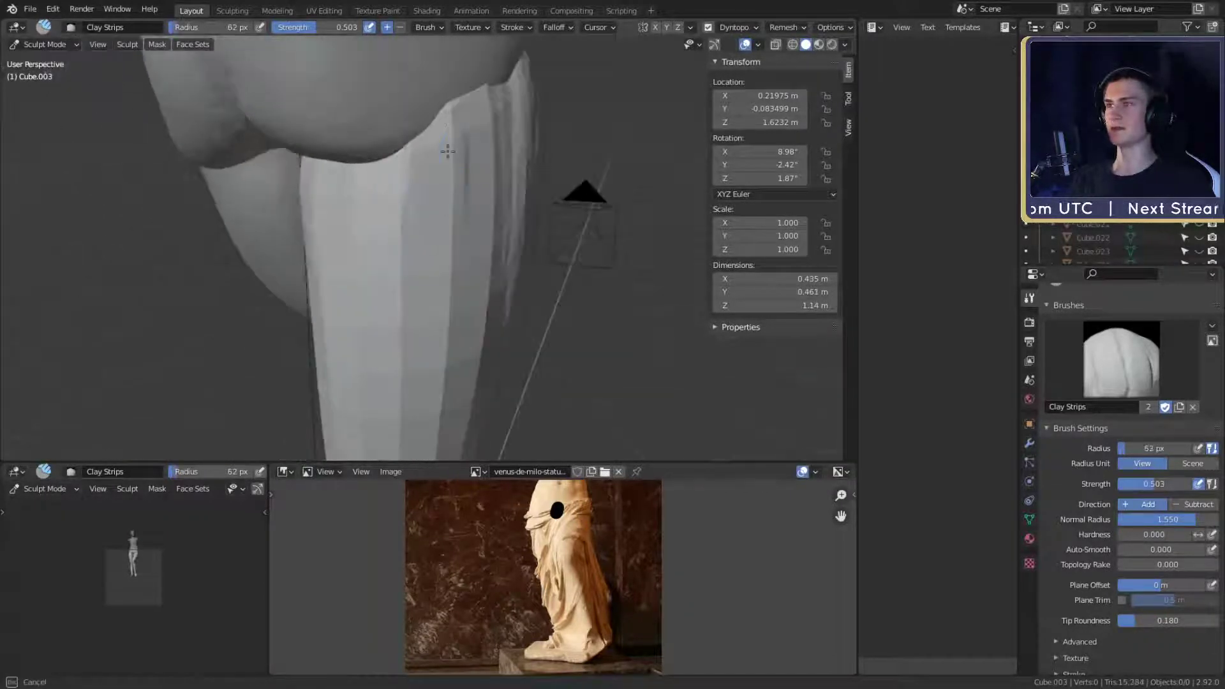
{"action": "left_click_drag", "start_coordinate": [448, 151], "coordinate": [449, 167]}
{"action": "middle_click_drag", "start_coordinate": [451, 167], "coordinate": [427, 213]}
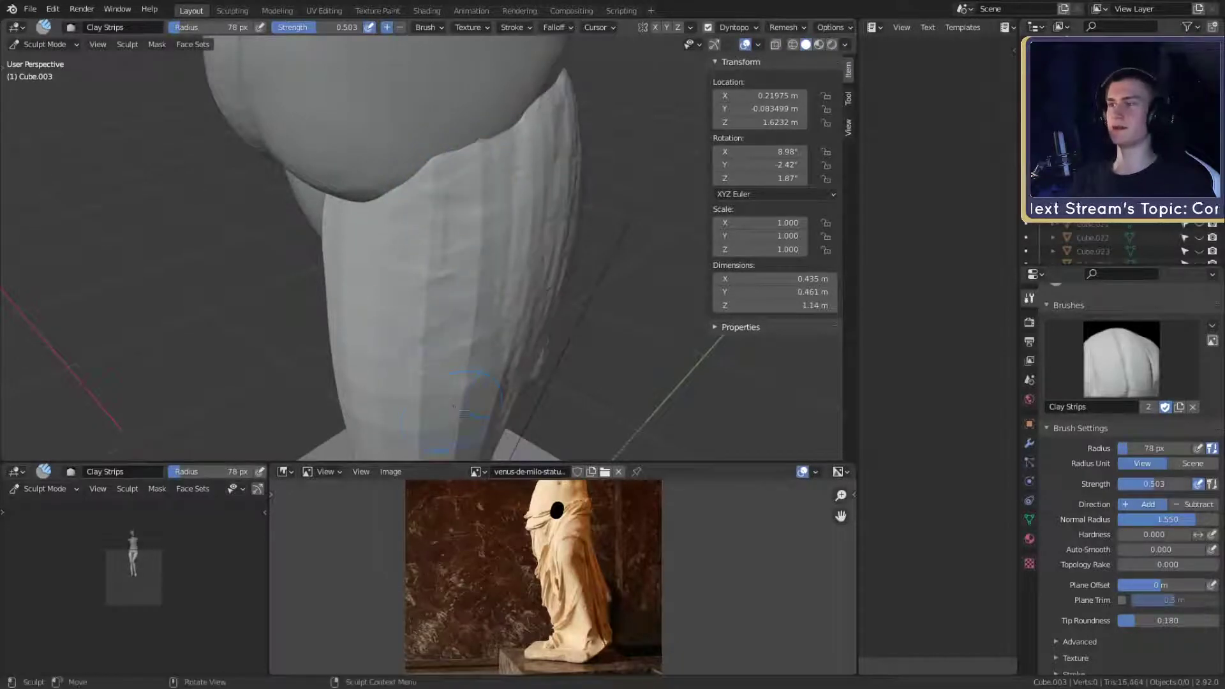
{"action": "mouse_move", "coordinate": [445, 191]}
{"action": "middle_mouse_down"}
{"action": "mouse_move", "coordinate": [431, 141]}
{"action": "mouse_move", "coordinate": [419, 148]}
{"action": "mouse_move", "coordinate": [451, 186]}
{"action": "mouse_move", "coordinate": [473, 183]}
{"action": "middle_mouse_up"}
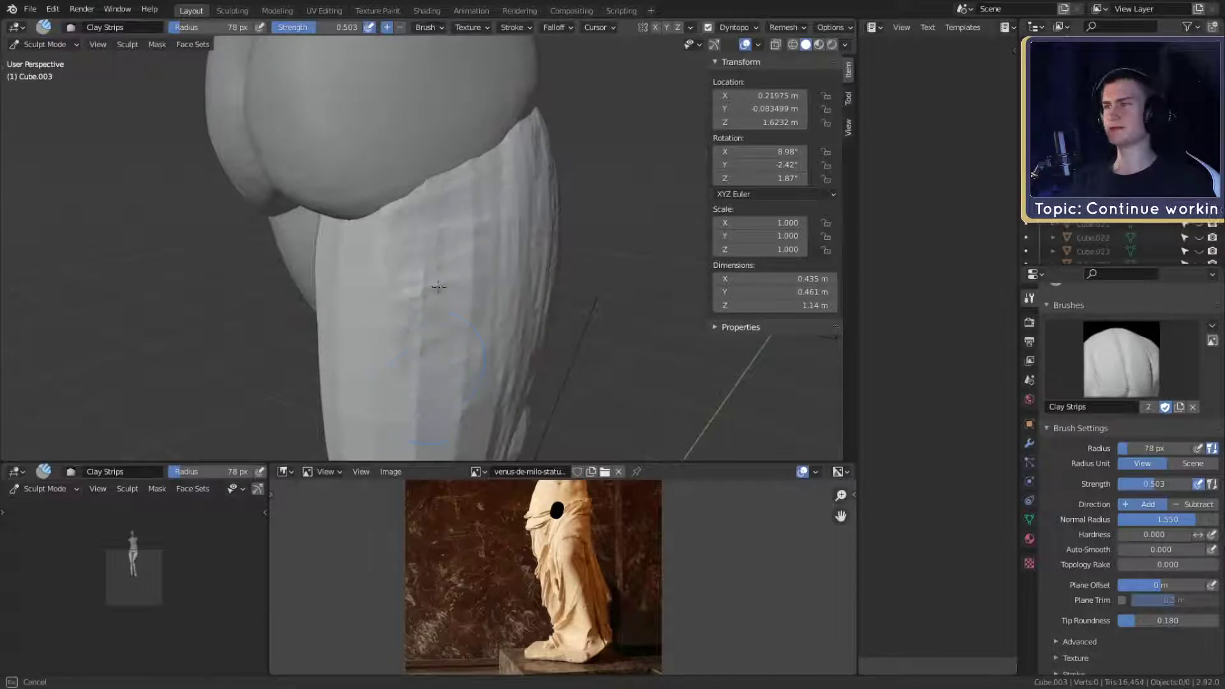
{"action": "mouse_move", "coordinate": [479, 344]}
{"action": "middle_mouse_down"}
{"action": "mouse_move", "coordinate": [451, 191]}
{"action": "mouse_move", "coordinate": [453, 215]}
{"action": "mouse_move", "coordinate": [507, 160]}
{"action": "middle_mouse_up"}
{"action": "mouse_move", "coordinate": [482, 94]}
{"action": "middle_mouse_down"}
{"action": "mouse_move", "coordinate": [473, 240]}
{"action": "mouse_move", "coordinate": [466, 205]}
{"action": "mouse_move", "coordinate": [515, 237]}
{"action": "mouse_move", "coordinate": [506, 258]}
{"action": "mouse_move", "coordinate": [510, 237]}
{"action": "middle_mouse_up"}
{"action": "key", "text": "ctrl+z"}
- Smooth the upper back of the thigh and set the Clay Strips radius to 56 px
{"action": "mouse_move", "coordinate": [436, 211]}
{"action": "middle_mouse_down"}
{"action": "mouse_move", "coordinate": [466, 198]}
{"action": "mouse_move", "coordinate": [419, 102]}
{"action": "middle_mouse_up"}
{"action": "key", "text": "f"}
{"action": "left_click", "coordinate": [456, 102]}
{"action": "mouse_move", "coordinate": [421, 115]}
{"action": "left_mouse_down", "text": "shift"}
{"action": "mouse_move", "coordinate": [410, 102]}
{"action": "mouse_move", "coordinate": [369, 179]}
{"action": "left_mouse_up", "text": "shift"}
{"action": "middle_click_drag", "start_coordinate": [440, 198], "coordinate": [429, 132], "text": "shift"}
{"action": "mouse_move", "coordinate": [440, 220]}
{"action": "middle_mouse_down", "text": "shift"}
{"action": "mouse_move", "coordinate": [440, 153]}
{"action": "mouse_move", "coordinate": [474, 238]}
{"action": "mouse_move", "coordinate": [430, 222]}
{"action": "mouse_move", "coordinate": [393, 167]}
{"action": "mouse_move", "coordinate": [421, 172]}
{"action": "mouse_move", "coordinate": [410, 205]}
{"action": "mouse_move", "coordinate": [396, 198]}
{"action": "middle_mouse_up", "text": "shift"}
{"action": "key", "text": "f"}
{"action": "left_click", "coordinate": [483, 151]}
{"action": "key", "text": "f"}
{"action": "left_click", "coordinate": [419, 205]}
{"action": "key", "text": "f"}
{"action": "left_click", "coordinate": [440, 189]}
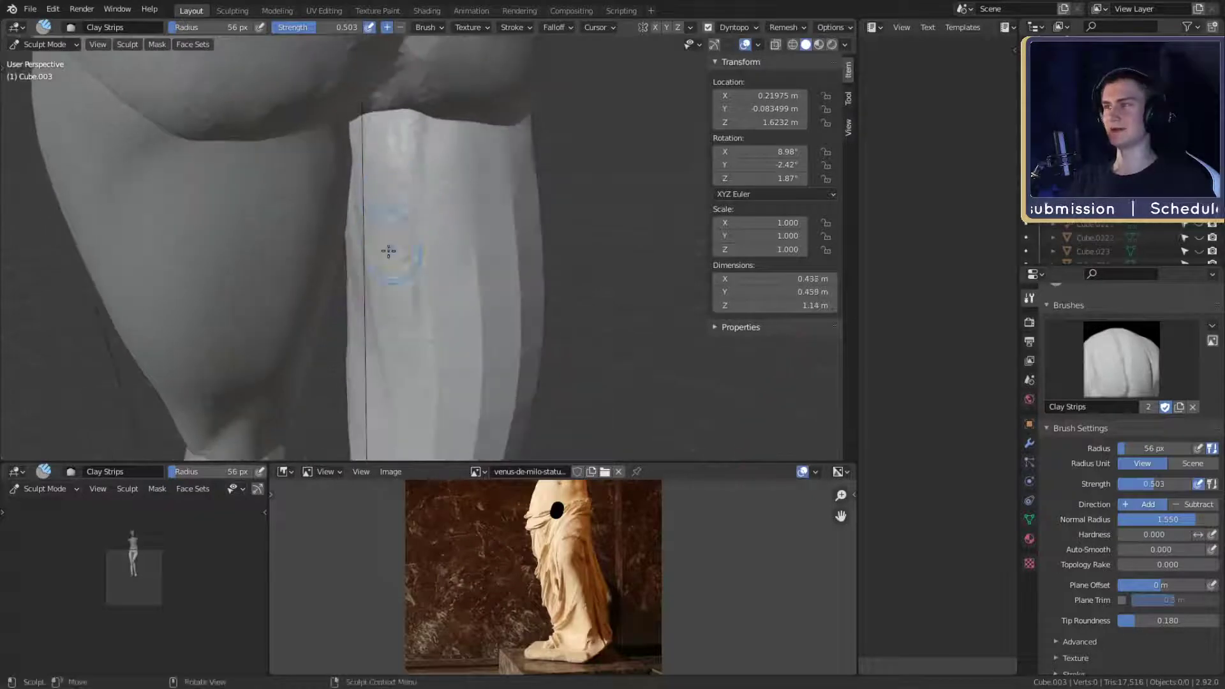
- Build up the back of the thigh from below the buttock to mid-thigh with 56 px Clay Strips strokes
{"action": "middle_click_drag", "start_coordinate": [479, 280], "coordinate": [362, 156], "text": "shift"}
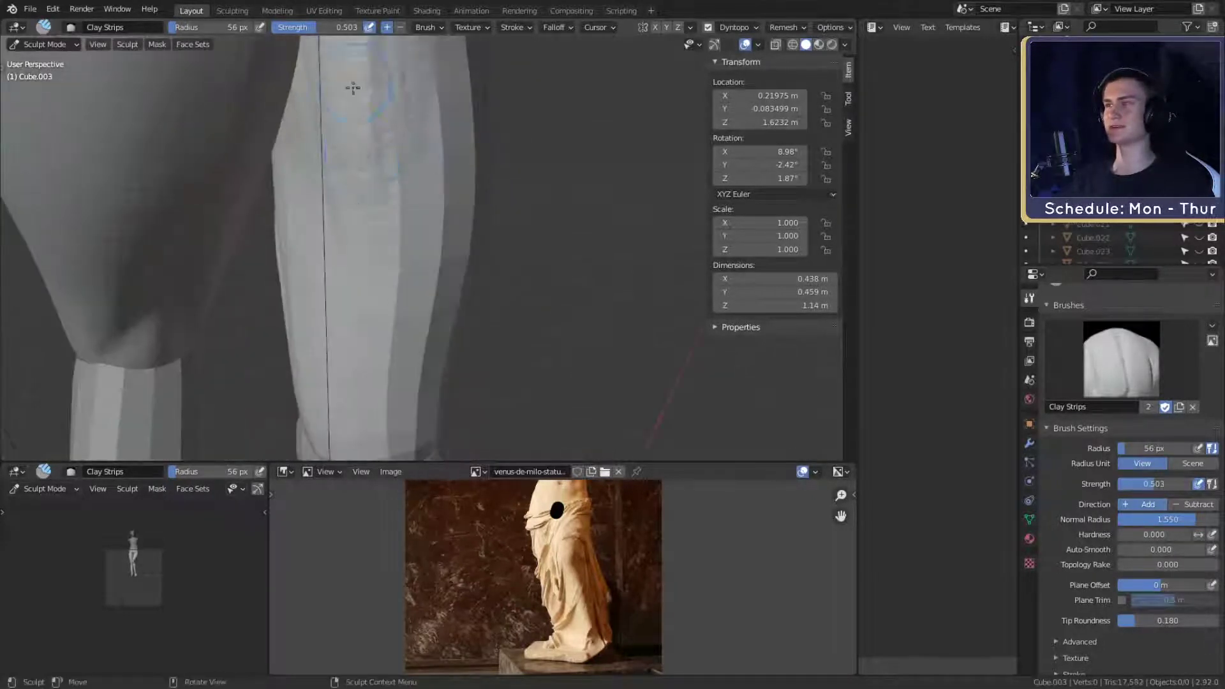
{"action": "middle_click_drag", "start_coordinate": [353, 87], "coordinate": [402, 194]}
{"action": "mouse_move", "coordinate": [406, 258]}
{"action": "middle_mouse_down"}
{"action": "mouse_move", "coordinate": [338, 213]}
{"action": "mouse_move", "coordinate": [361, 93]}
{"action": "middle_mouse_up"}
{"action": "left_click_drag", "start_coordinate": [380, 205], "coordinate": [418, 383]}
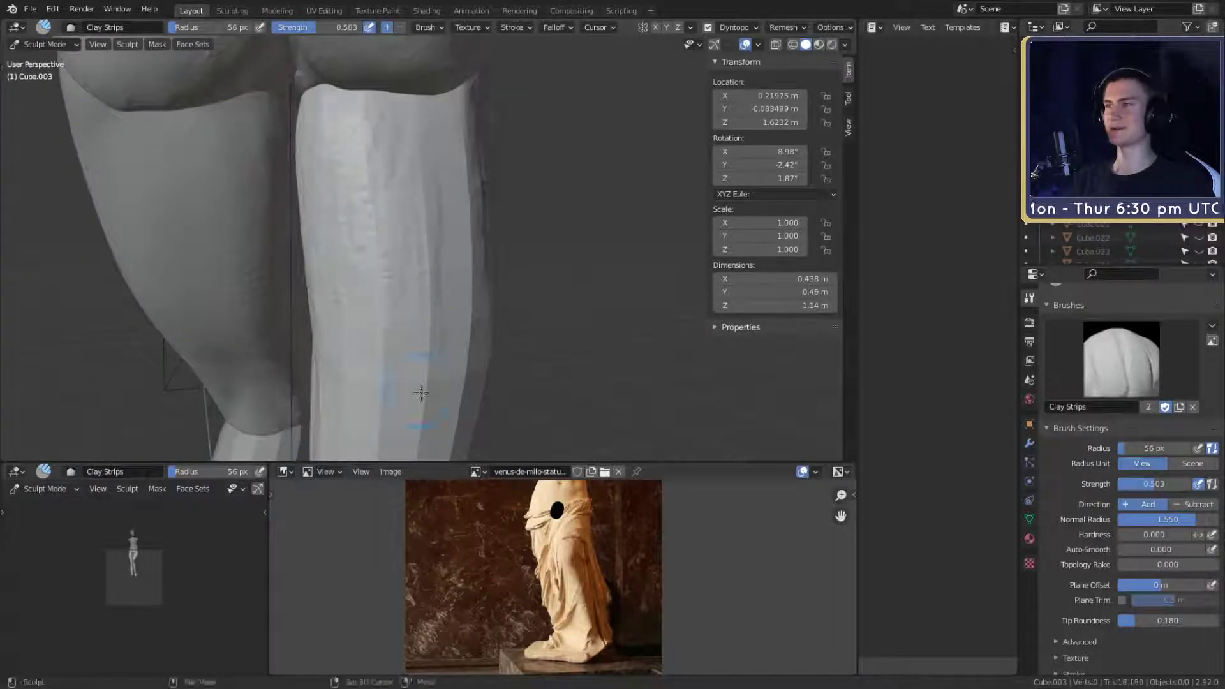
{"action": "middle_click_drag", "start_coordinate": [421, 391], "coordinate": [379, 311]}
{"action": "mouse_move", "coordinate": [380, 311]}
{"action": "left_mouse_down"}
{"action": "mouse_move", "coordinate": [424, 96]}
{"action": "mouse_move", "coordinate": [434, 216]}
{"action": "left_mouse_up"}
{"action": "middle_click_drag", "start_coordinate": [434, 217], "coordinate": [436, 229]}
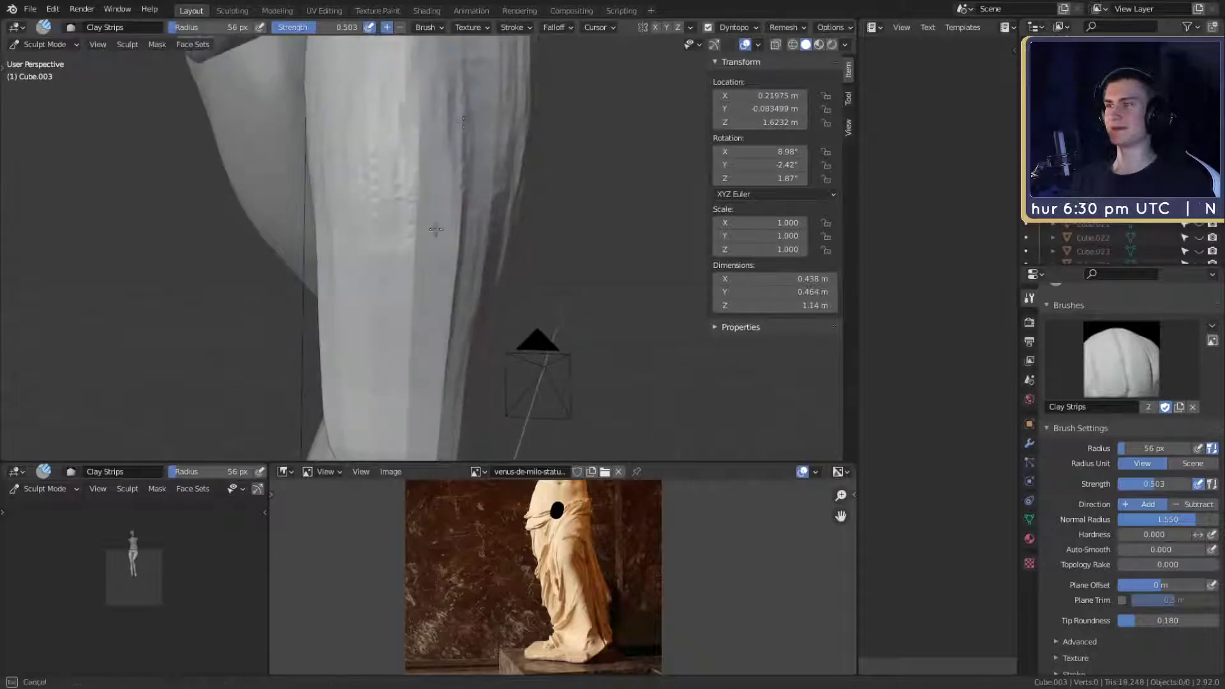
{"action": "mouse_move", "coordinate": [452, 272]}
{"action": "middle_mouse_down"}
{"action": "mouse_move", "coordinate": [410, 173]}
{"action": "mouse_move", "coordinate": [456, 205]}
{"action": "mouse_move", "coordinate": [442, 209]}
{"action": "mouse_move", "coordinate": [461, 176]}
{"action": "mouse_move", "coordinate": [440, 252]}
{"action": "mouse_move", "coordinate": [455, 185]}
{"action": "middle_mouse_up"}
- Add finer Clay Strips strokes to the middle of the back thigh at a 33 px radius
{"action": "key", "text": "f"}
{"action": "left_click", "coordinate": [432, 136]}
{"action": "key", "text": "f"}
{"action": "left_click", "coordinate": [410, 208]}
{"action": "key", "text": "f"}
{"action": "left_click", "coordinate": [442, 169]}
{"action": "key", "text": "f"}
{"action": "left_click", "coordinate": [455, 179]}
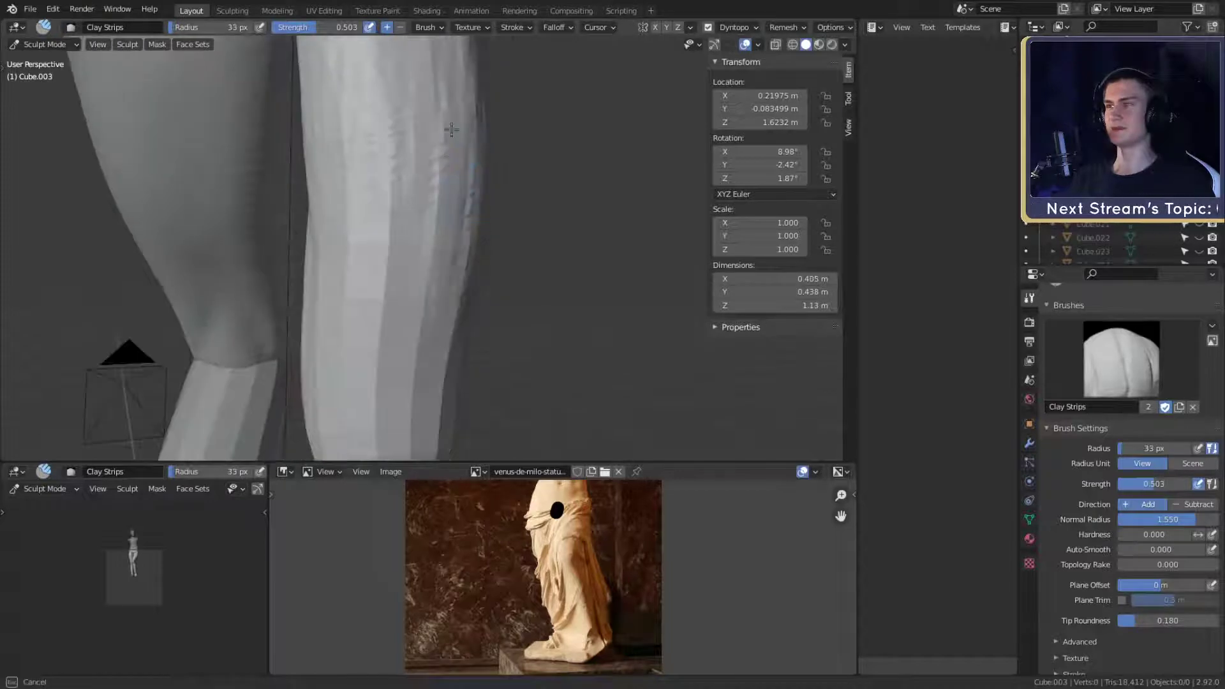
{"action": "left_click_drag", "start_coordinate": [395, 312], "coordinate": [418, 281]}
- Build up the lower back of the thigh above the knee using Clay Strips at a 39 px radius
{"action": "middle_click_drag", "start_coordinate": [441, 211], "coordinate": [526, 192]}
{"action": "scroll", "coordinate": [466, 184], "scroll_direction": "down", "scroll_amount": 2}
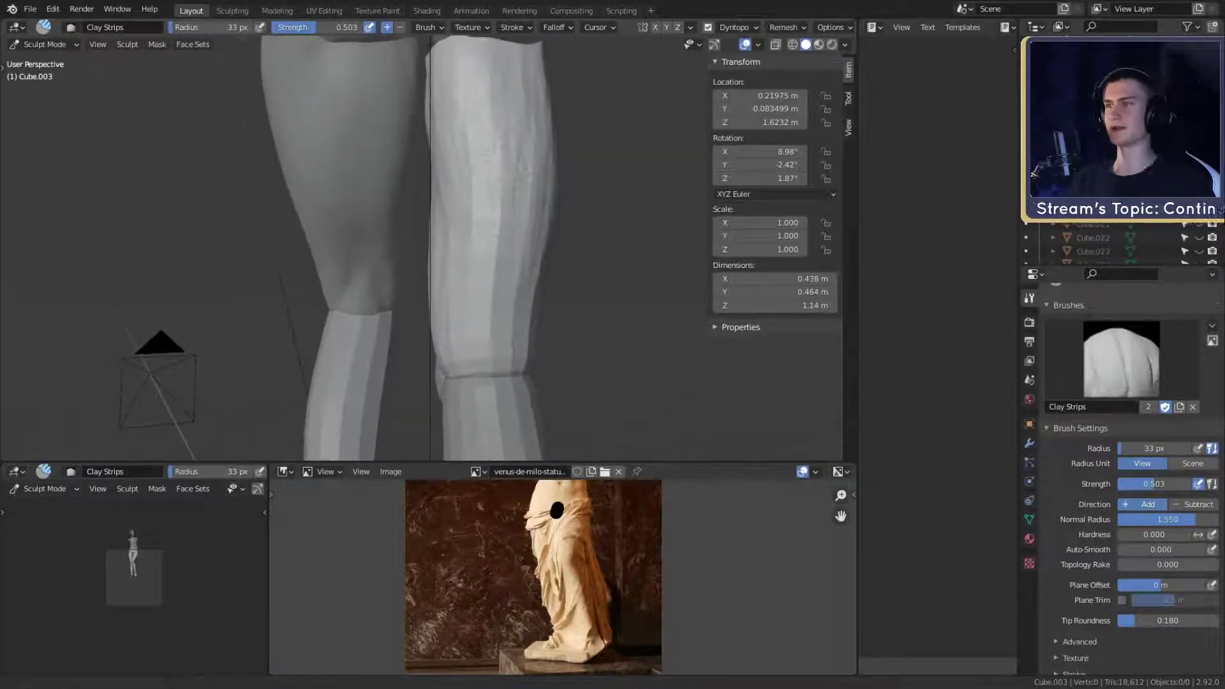
{"action": "scroll", "coordinate": [572, 129], "scroll_direction": "up", "scroll_amount": 2}
{"action": "mouse_move", "coordinate": [572, 129]}
{"action": "middle_mouse_down"}
{"action": "mouse_move", "coordinate": [465, 205]}
{"action": "mouse_move", "coordinate": [438, 194]}
{"action": "mouse_move", "coordinate": [445, 209]}
{"action": "middle_mouse_up"}
{"action": "key", "text": "g"}
{"action": "key", "text": "c"}
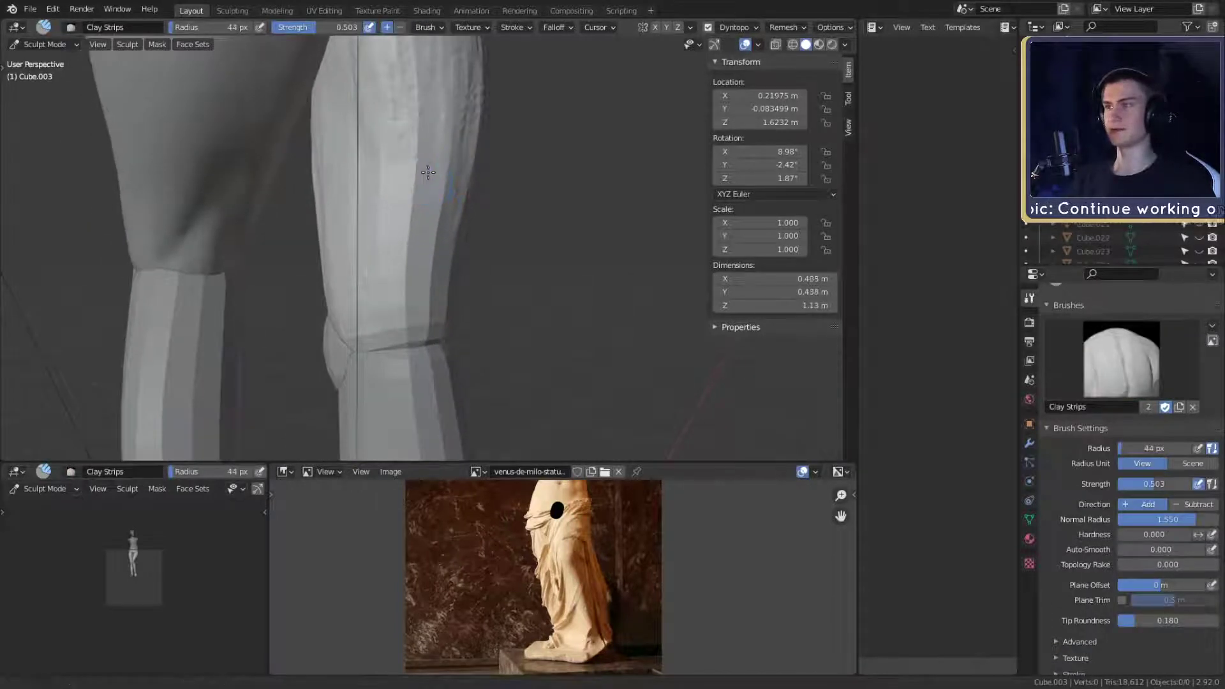
{"action": "scroll", "coordinate": [428, 172], "scroll_direction": "up", "scroll_amount": 2}
{"action": "key", "text": "bracketleft"}
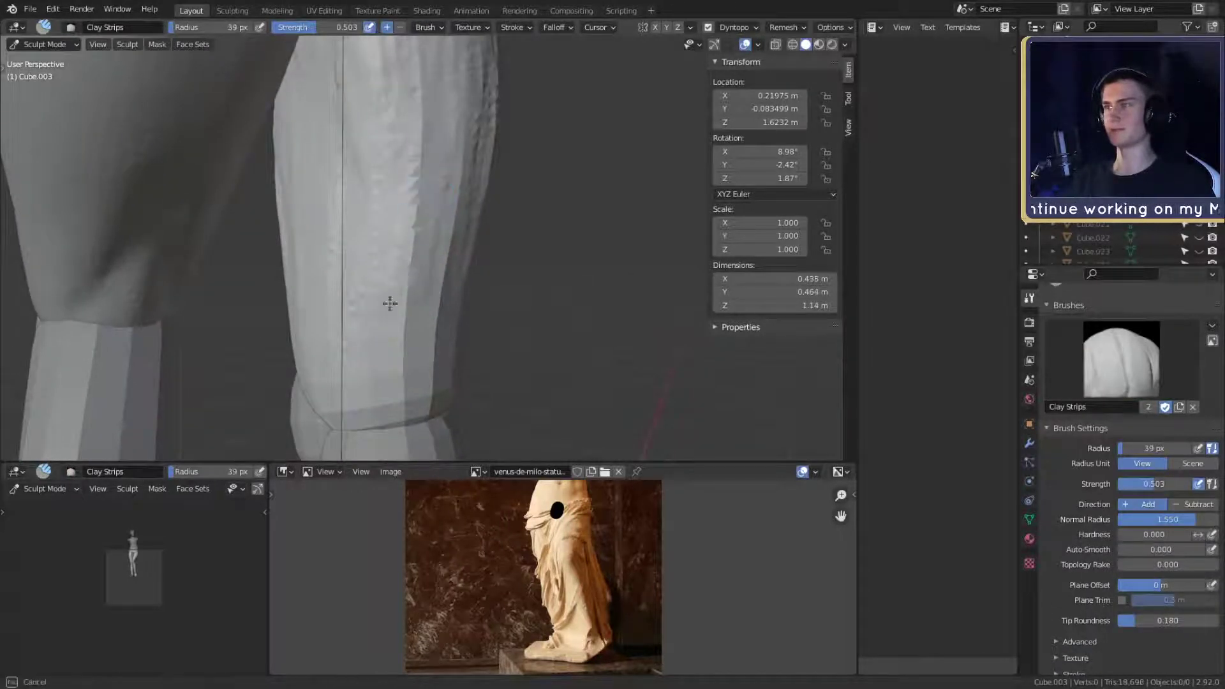
{"action": "middle_click_drag", "start_coordinate": [389, 304], "coordinate": [416, 190]}
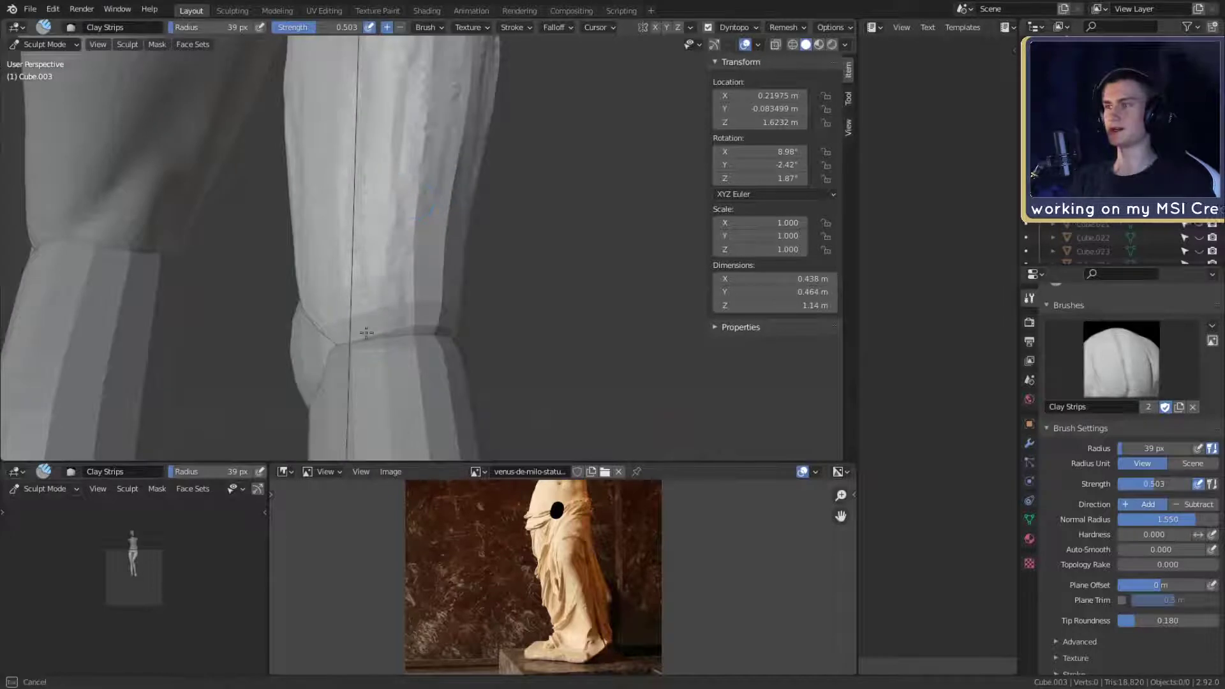
- Cover the outer lower thigh near the knee with Clay Strips strokes at a 47 px radius
{"action": "mouse_move", "coordinate": [366, 333]}
{"action": "middle_mouse_down"}
{"action": "mouse_move", "coordinate": [397, 230]}
{"action": "mouse_move", "coordinate": [418, 205]}
{"action": "mouse_move", "coordinate": [495, 224]}
{"action": "mouse_move", "coordinate": [412, 271]}
{"action": "mouse_move", "coordinate": [424, 276]}
{"action": "mouse_move", "coordinate": [418, 216]}
{"action": "mouse_move", "coordinate": [429, 236]}
{"action": "mouse_move", "coordinate": [451, 165]}
{"action": "mouse_move", "coordinate": [440, 319]}
{"action": "mouse_move", "coordinate": [407, 422]}
{"action": "middle_mouse_up"}
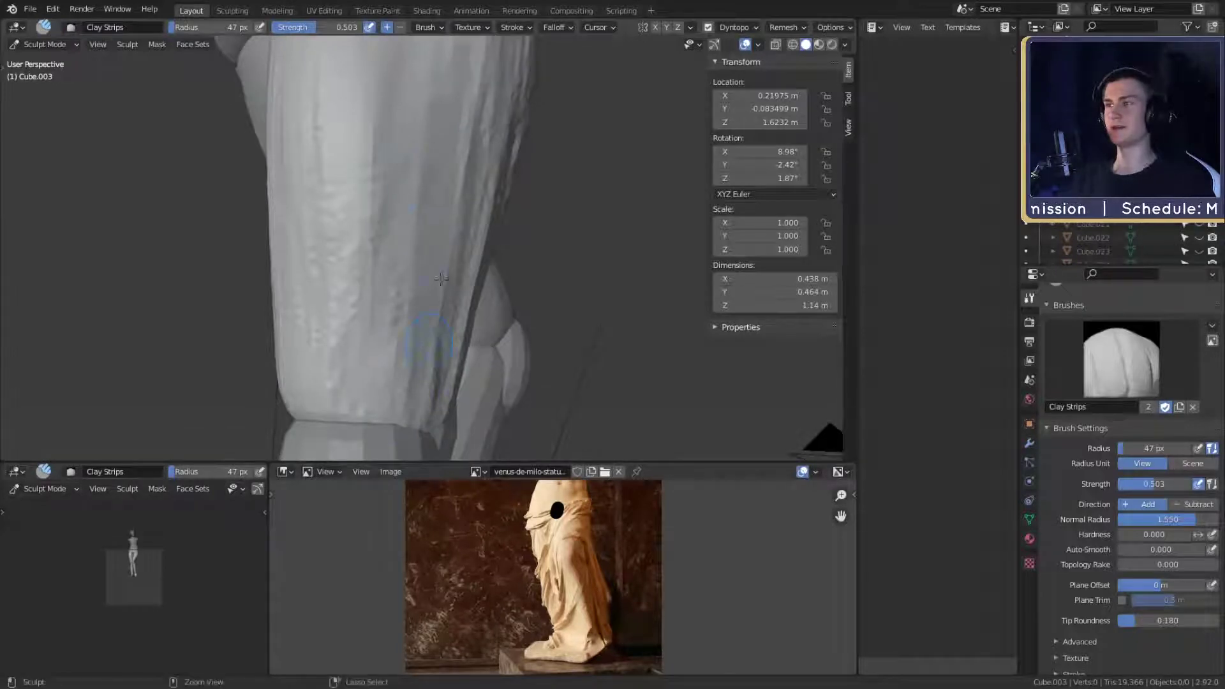
{"action": "middle_click_drag", "start_coordinate": [383, 256], "coordinate": [575, 258]}
{"action": "left_click_drag", "start_coordinate": [576, 258], "coordinate": [558, 246], "text": "alt"}
{"action": "left_click_drag", "start_coordinate": [504, 280], "coordinate": [501, 229], "text": "ctrl+alt"}
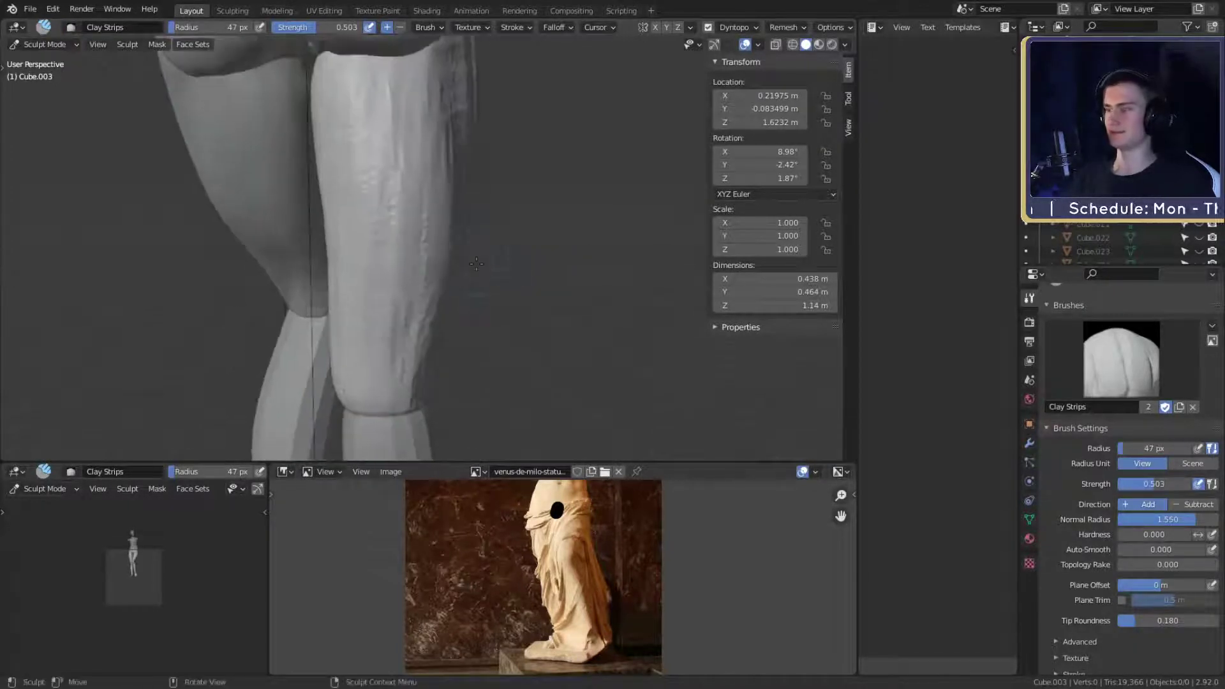
- Adjust the outer silhouette of the back thigh using the Grab brush at 243 px and 208 px radii
{"action": "key", "text": "g"}
{"action": "key", "text": "f"}
{"action": "left_click", "coordinate": [446, 255]}
{"action": "left_click_drag", "start_coordinate": [429, 252], "coordinate": [440, 253]}
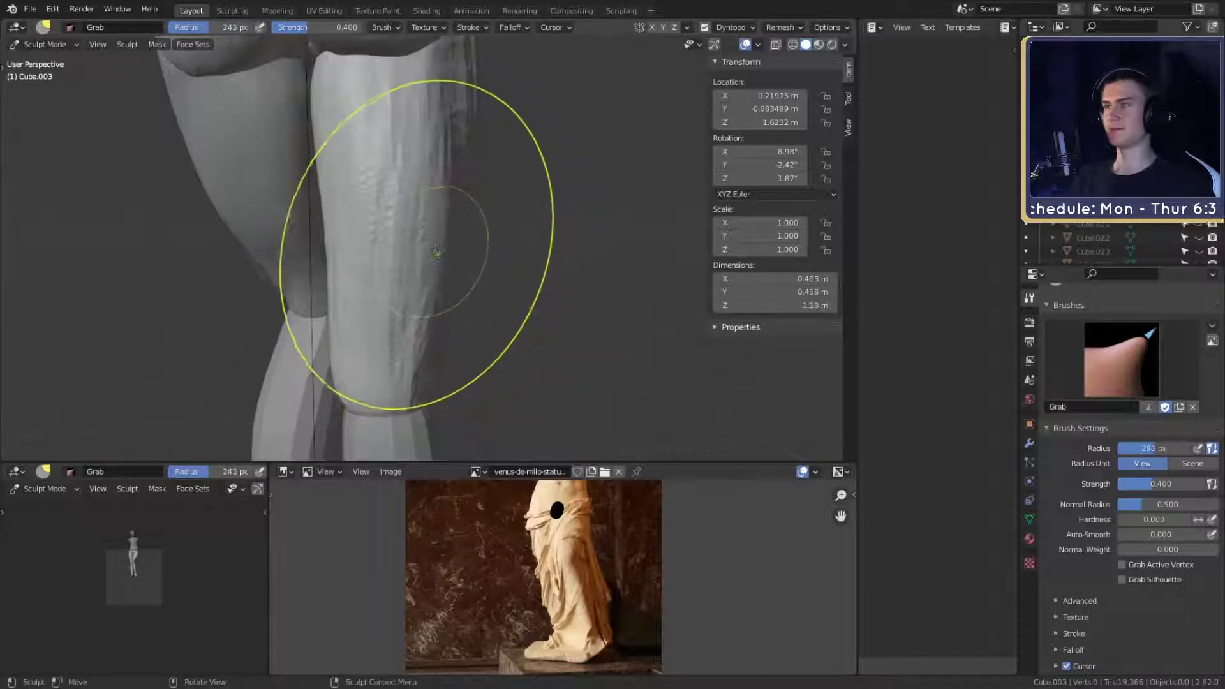
{"action": "middle_click_drag", "start_coordinate": [440, 253], "coordinate": [438, 214]}
{"action": "left_click_drag", "start_coordinate": [440, 211], "coordinate": [465, 189]}
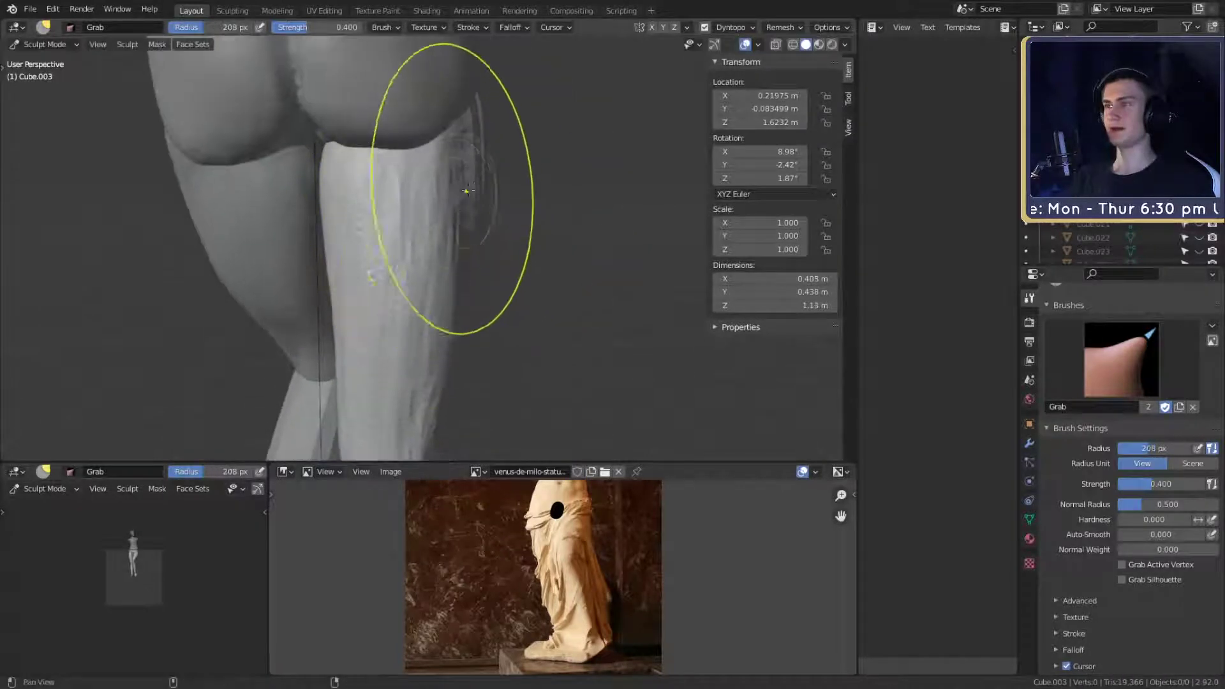
- Build up the upper back of the thigh near its outer edge below the buttock with Clay Strips at a 38 px radius
{"action": "mouse_move", "coordinate": [465, 189]}
{"action": "middle_mouse_down"}
{"action": "mouse_move", "coordinate": [501, 195]}
{"action": "mouse_move", "coordinate": [369, 197]}
{"action": "mouse_move", "coordinate": [402, 210]}
{"action": "mouse_move", "coordinate": [407, 189]}
{"action": "mouse_move", "coordinate": [379, 173]}
{"action": "middle_mouse_up"}
{"action": "key", "text": "c"}
{"action": "scroll", "coordinate": [382, 210], "scroll_direction": "up", "scroll_amount": 3}
{"action": "key", "text": "f"}
{"action": "left_click", "coordinate": [317, 203]}
{"action": "key", "text": "bracketleft"}
{"action": "mouse_move", "coordinate": [370, 168]}
{"action": "left_mouse_down"}
{"action": "mouse_move", "coordinate": [341, 154]}
{"action": "mouse_move", "coordinate": [375, 147]}
{"action": "mouse_move", "coordinate": [402, 116]}
{"action": "mouse_move", "coordinate": [324, 138]}
{"action": "left_mouse_up"}
{"action": "mouse_move", "coordinate": [324, 139]}
{"action": "middle_mouse_down"}
{"action": "mouse_move", "coordinate": [471, 159]}
{"action": "mouse_move", "coordinate": [458, 182]}
{"action": "mouse_move", "coordinate": [457, 169]}
{"action": "mouse_move", "coordinate": [418, 179]}
{"action": "middle_mouse_up"}
{"action": "key", "text": "f"}
{"action": "left_click", "coordinate": [408, 165]}
{"action": "mouse_move", "coordinate": [402, 158]}
{"action": "left_mouse_down"}
{"action": "mouse_move", "coordinate": [446, 99]}
{"action": "mouse_move", "coordinate": [394, 132]}
{"action": "left_mouse_up"}
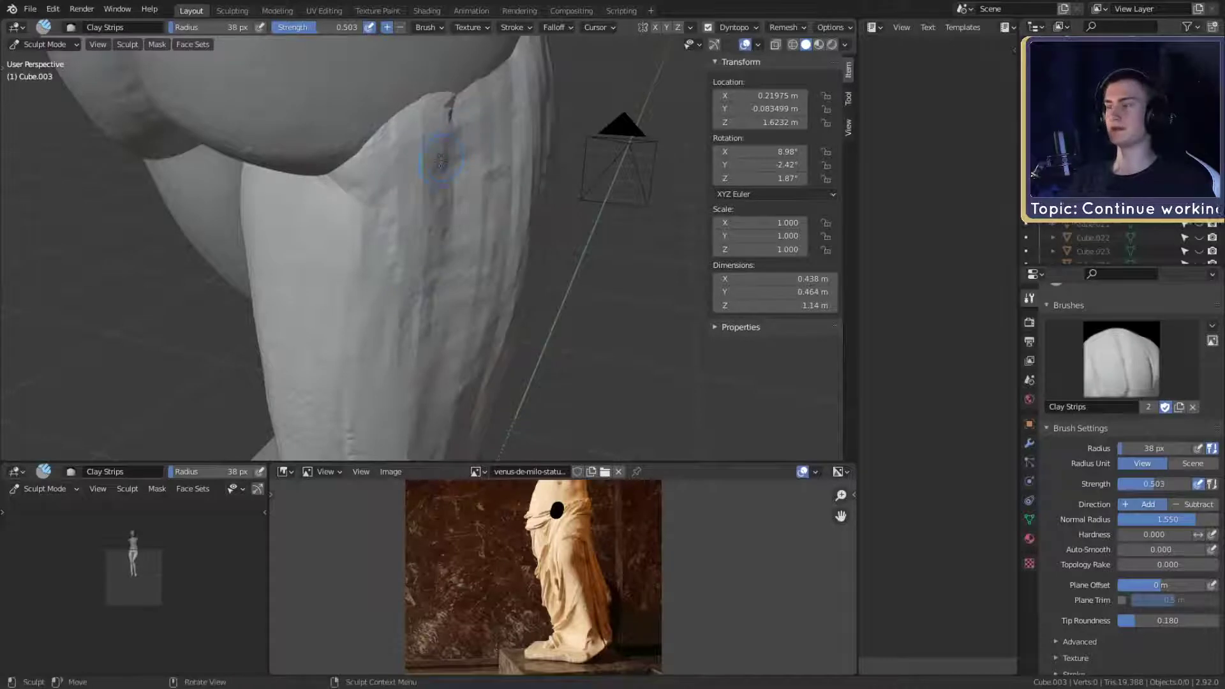
- Crease the outer back of the upper thigh just below the buttock fold with the Crease brush at a 33 px radius
{"action": "key", "text": "shift+c"}
{"action": "mouse_move", "coordinate": [457, 153]}
{"action": "middle_mouse_down"}
{"action": "mouse_move", "coordinate": [496, 167]}
{"action": "mouse_move", "coordinate": [384, 199]}
{"action": "middle_mouse_up"}
{"action": "key", "text": "f"}
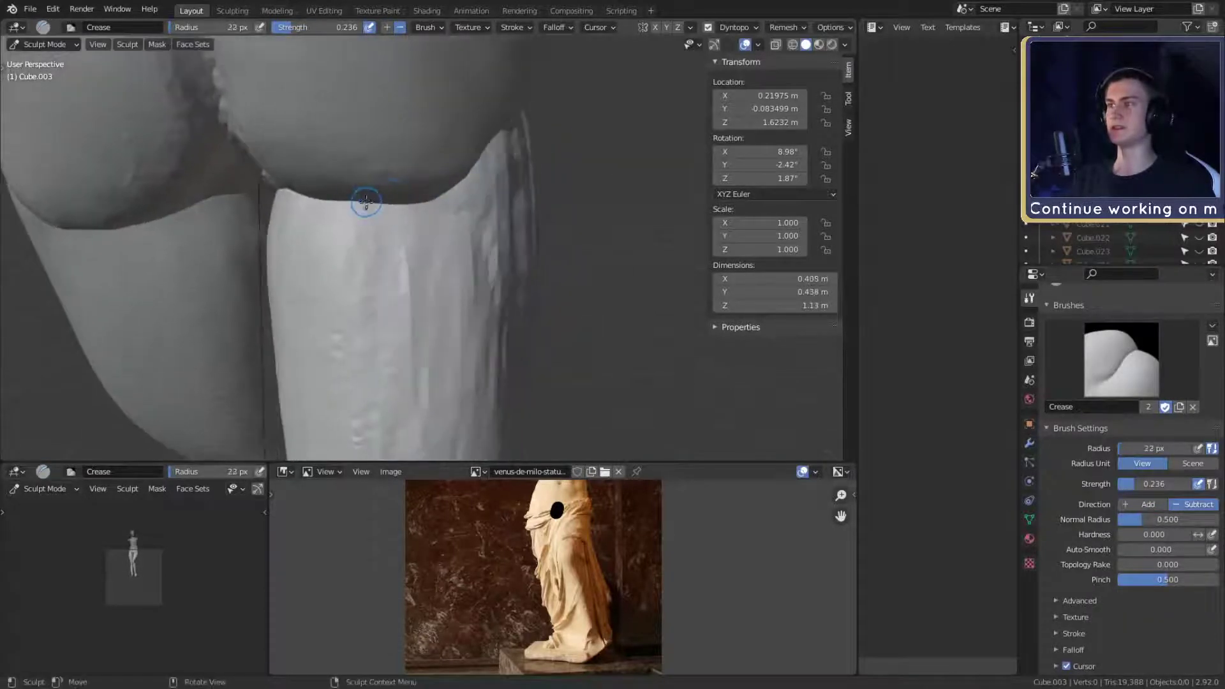
{"action": "left_click", "coordinate": [435, 210]}
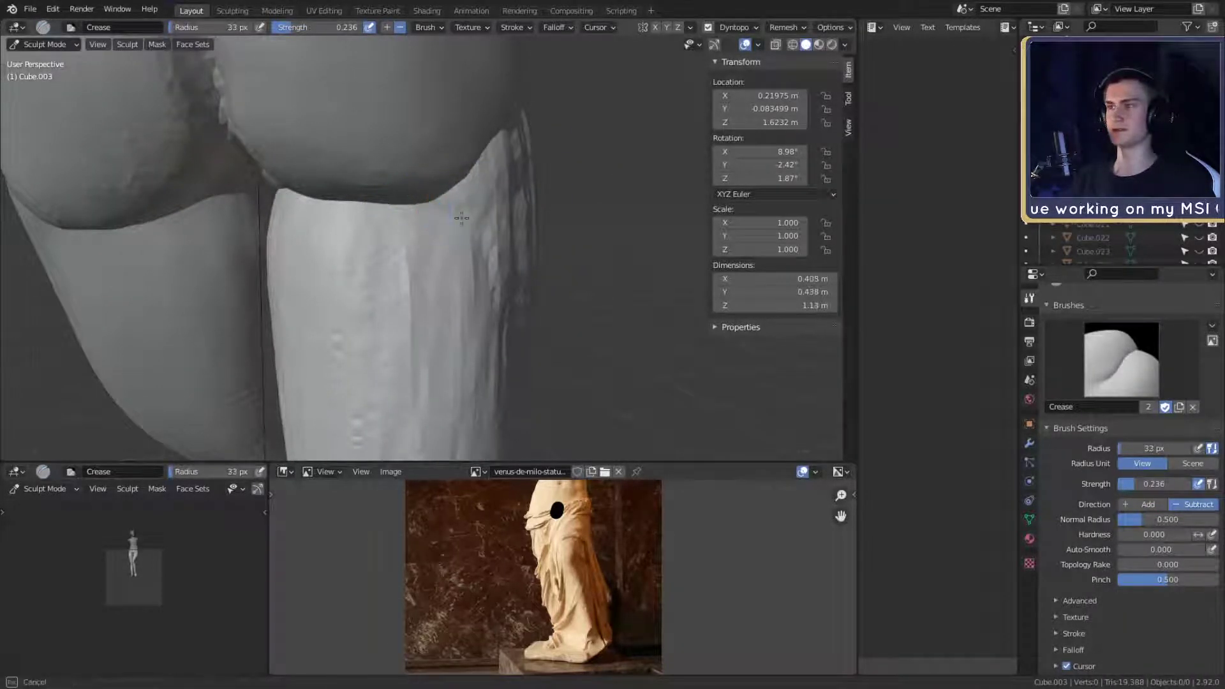
{"action": "left_click", "coordinate": [470, 236]}
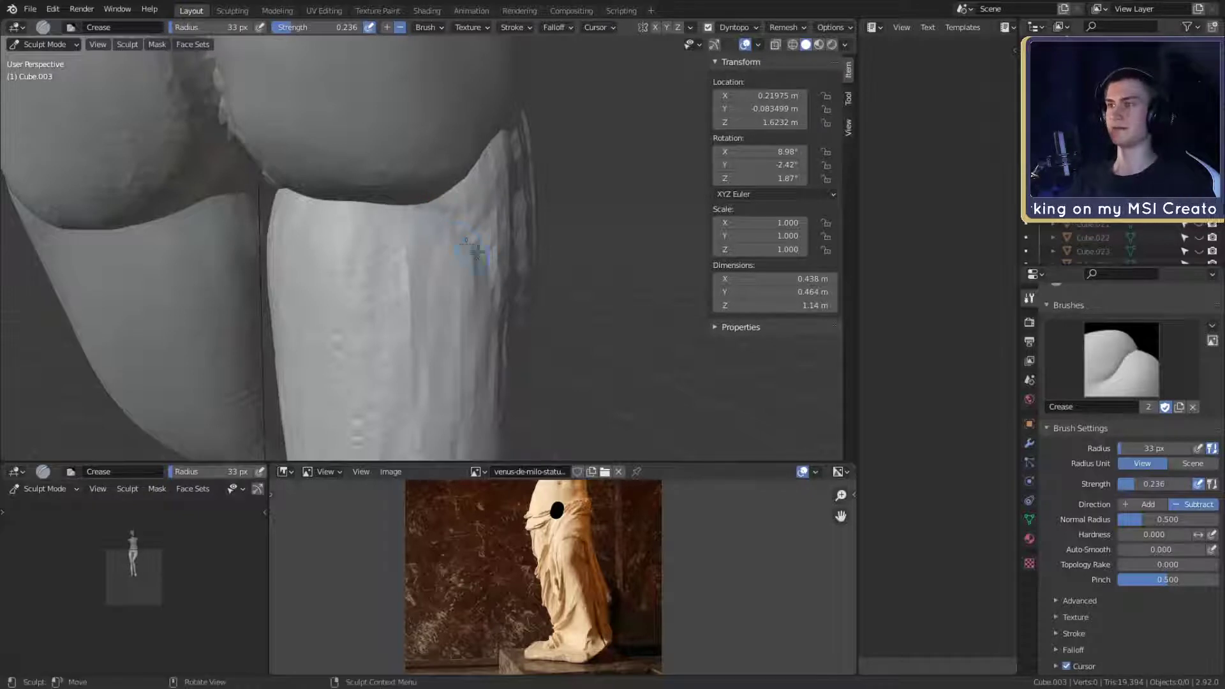
- Fill the outer top of the thigh where it meets the hip with Clay Strips strokes
{"action": "key", "text": "c"}
{"action": "middle_click_drag", "start_coordinate": [466, 225], "coordinate": [333, 193]}
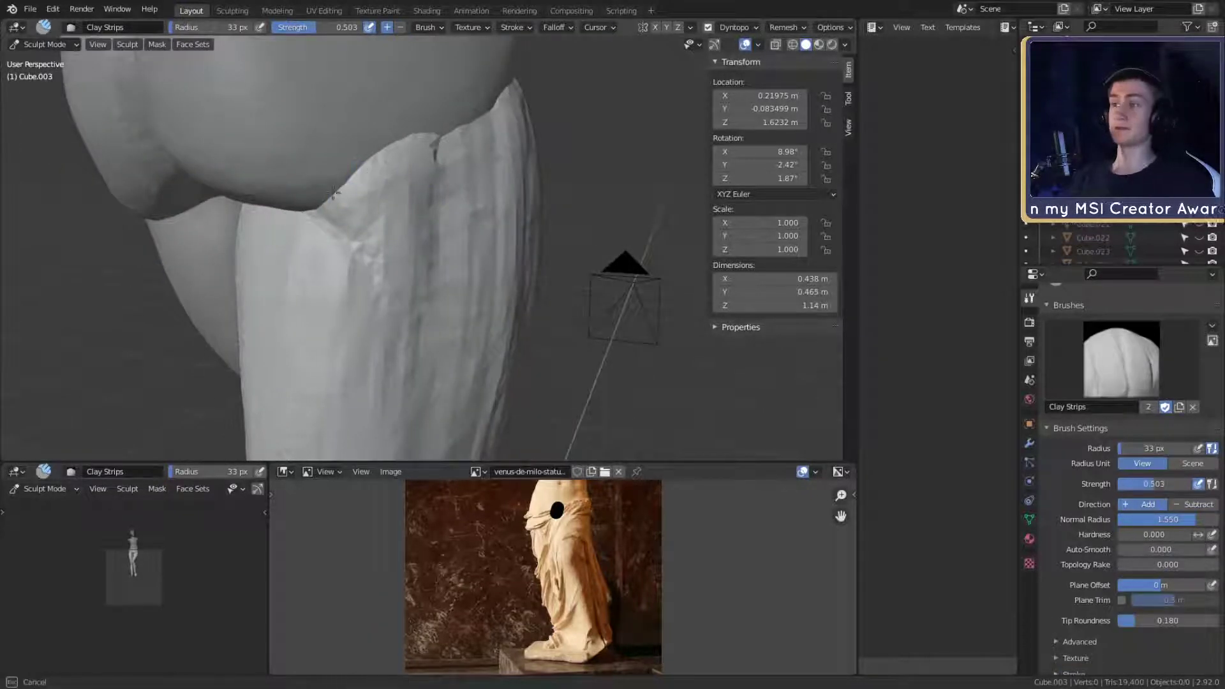
{"action": "mouse_move", "coordinate": [400, 153]}
{"action": "middle_mouse_down"}
{"action": "mouse_move", "coordinate": [424, 118]}
{"action": "mouse_move", "coordinate": [396, 109]}
{"action": "middle_mouse_up"}
{"action": "key", "text": "f"}
{"action": "left_click", "coordinate": [441, 113]}
{"action": "left_click_drag", "start_coordinate": [426, 121], "coordinate": [419, 225]}
- Smooth the front and inner surface of the upper thigh at a 145 px brush radius
{"action": "key", "text": "f"}
{"action": "left_click", "coordinate": [469, 153]}
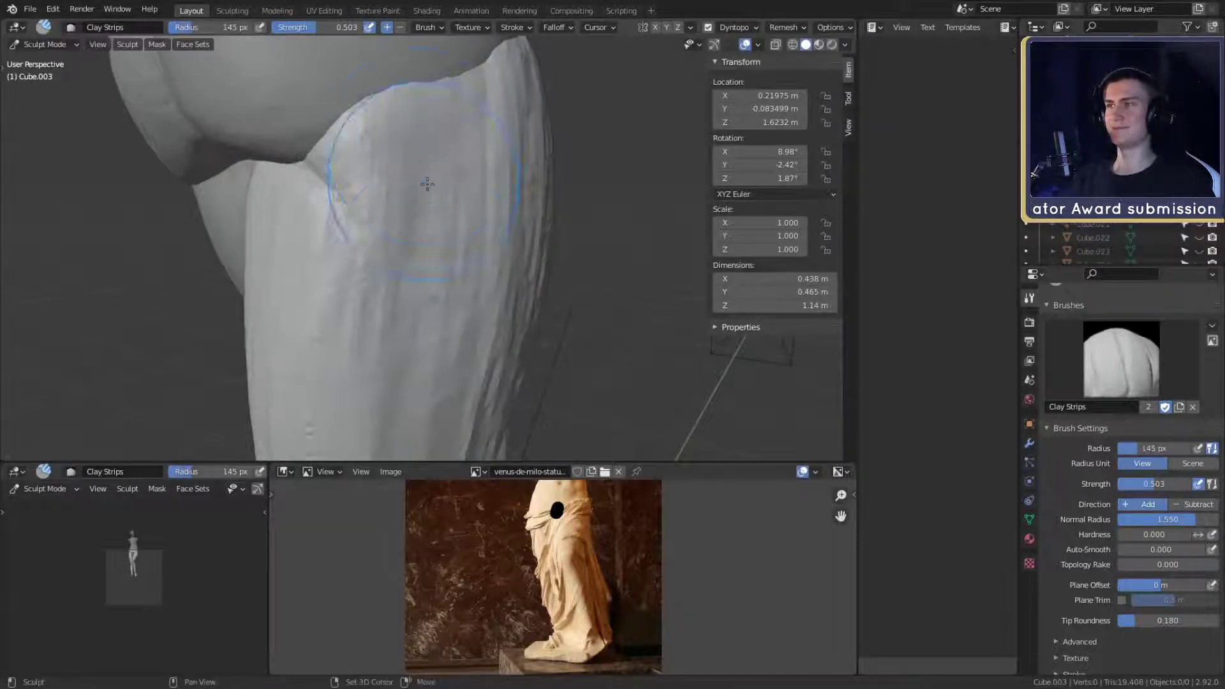
{"action": "scroll", "coordinate": [473, 145], "scroll_direction": "down", "scroll_amount": 5}
{"action": "mouse_move", "coordinate": [495, 208]}
{"action": "middle_mouse_down"}
{"action": "mouse_move", "coordinate": [424, 224]}
{"action": "mouse_move", "coordinate": [435, 227]}
{"action": "middle_mouse_up"}
{"action": "scroll", "coordinate": [443, 191], "scroll_direction": "up", "scroll_amount": 2}
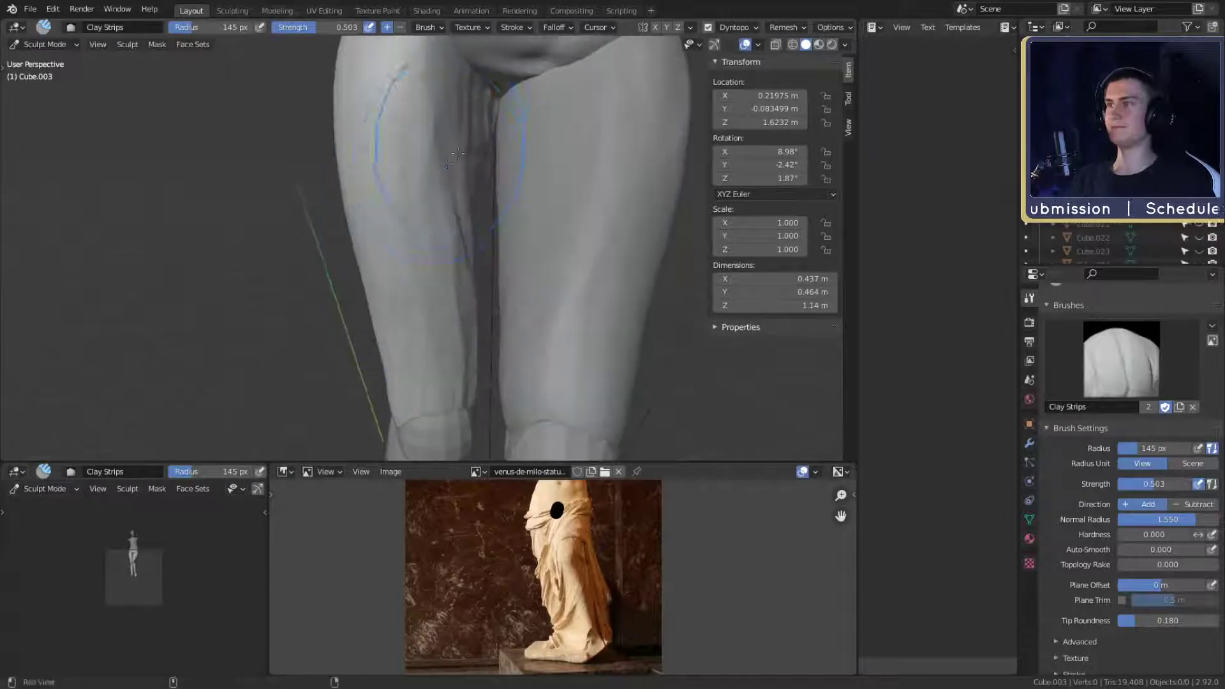
{"action": "middle_click_drag", "start_coordinate": [451, 138], "coordinate": [438, 212], "text": "shift"}
{"action": "mouse_move", "coordinate": [412, 164]}
{"action": "left_mouse_down", "text": "shift"}
{"action": "mouse_move", "coordinate": [454, 330]}
{"action": "mouse_move", "coordinate": [445, 243]}
{"action": "mouse_move", "coordinate": [455, 322]}
{"action": "left_mouse_up", "text": "shift"}
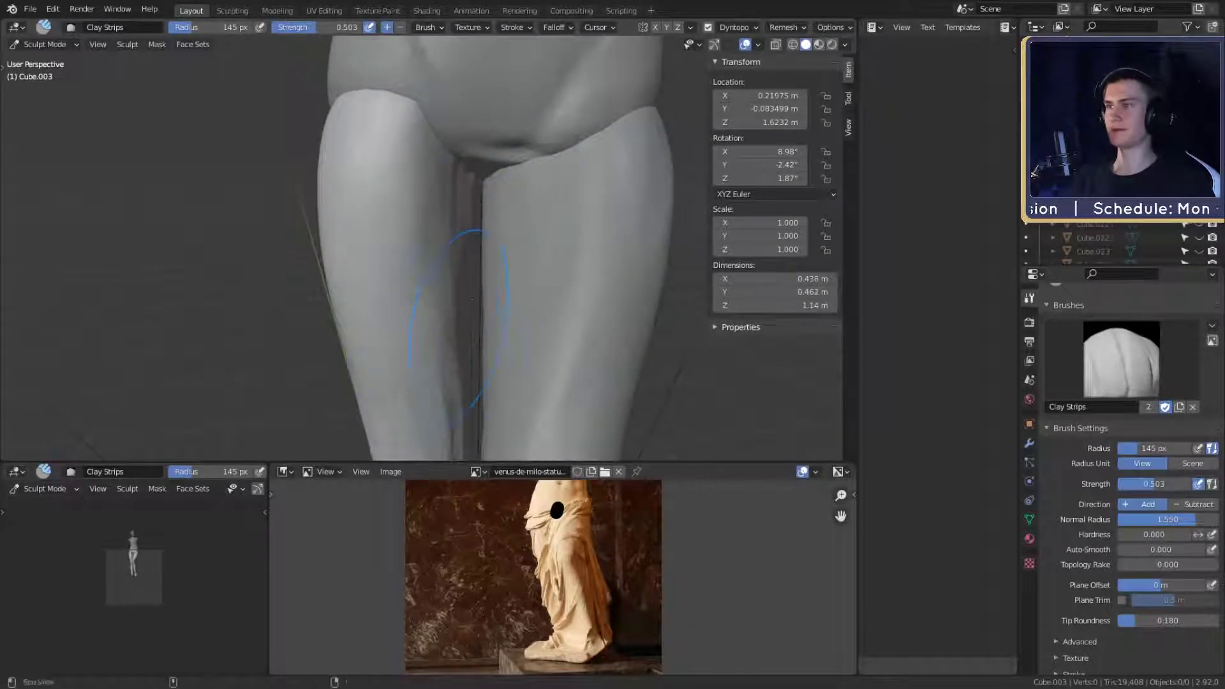
{"action": "middle_click_drag", "start_coordinate": [456, 323], "coordinate": [443, 191], "text": "shift"}
{"action": "mouse_move", "coordinate": [440, 198]}
{"action": "left_mouse_down", "text": "shift"}
{"action": "mouse_move", "coordinate": [411, 319]}
{"action": "mouse_move", "coordinate": [440, 239]}
{"action": "left_mouse_up", "text": "shift"}
{"action": "middle_click_drag", "start_coordinate": [440, 239], "coordinate": [383, 332]}
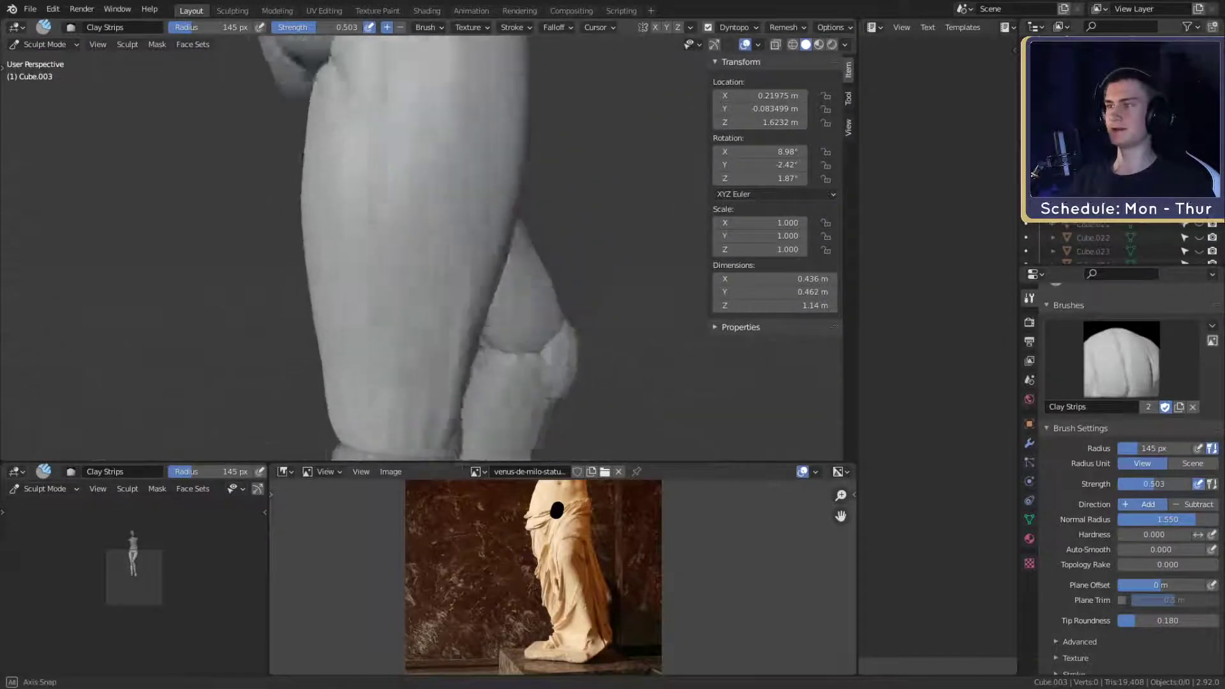
- Smooth the remaining strokes along the outer side and length of the thigh, enlarging the brush radius to 177 px
{"action": "key", "text": "f"}
{"action": "left_click", "coordinate": [415, 172]}
{"action": "left_click_drag", "start_coordinate": [415, 171], "coordinate": [424, 268], "text": "shift"}
{"action": "mouse_move", "coordinate": [425, 255]}
{"action": "middle_mouse_down"}
{"action": "mouse_move", "coordinate": [501, 242]}
{"action": "mouse_move", "coordinate": [476, 274]}
{"action": "mouse_move", "coordinate": [504, 217]}
{"action": "middle_mouse_up"}
{"action": "scroll", "coordinate": [492, 259], "scroll_direction": "down", "scroll_amount": 2}
{"action": "key", "text": "f"}
{"action": "left_click", "coordinate": [478, 209]}
{"action": "left_click_drag", "start_coordinate": [477, 208], "coordinate": [488, 313], "text": "shift"}
{"action": "mouse_move", "coordinate": [488, 313]}
{"action": "left_mouse_down", "text": "alt"}
{"action": "mouse_move", "coordinate": [462, 284]}
{"action": "mouse_move", "coordinate": [460, 219]}
{"action": "mouse_move", "coordinate": [457, 255]}
{"action": "left_mouse_up", "text": "alt"}
{"action": "left_click_drag", "start_coordinate": [456, 255], "coordinate": [433, 262], "text": "alt"}
{"action": "left_click_drag", "start_coordinate": [348, 217], "coordinate": [356, 247], "text": "alt+shift"}
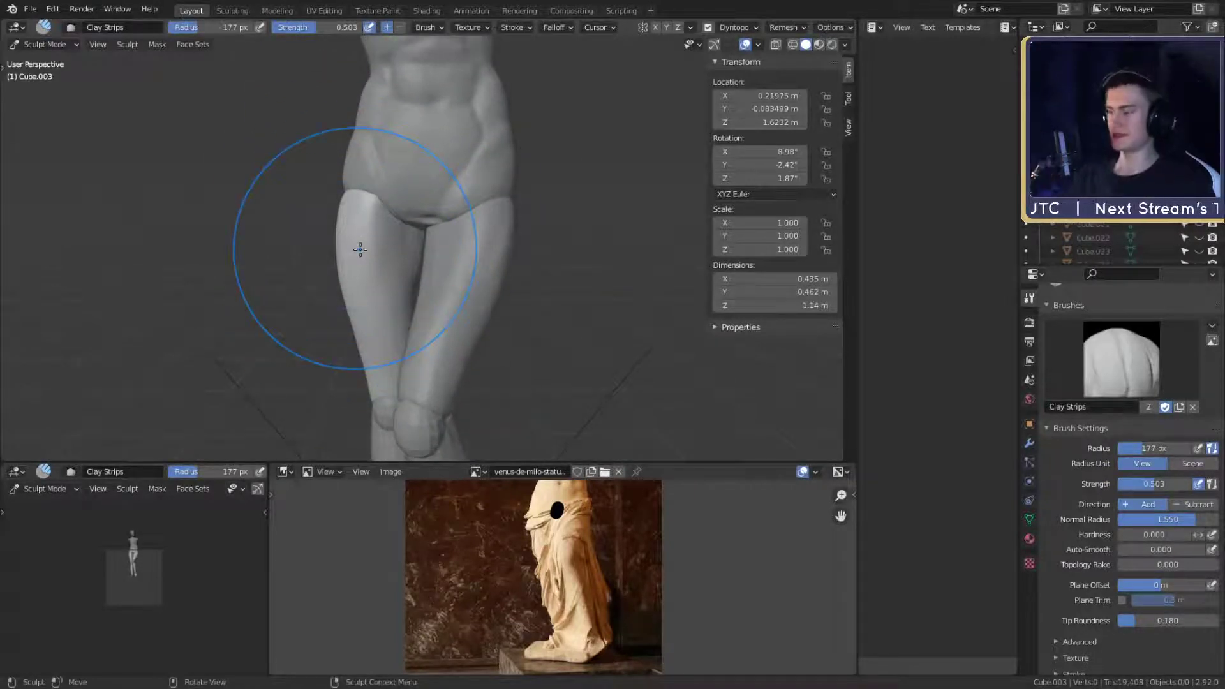
- Zoom in on the statue reference's hips and nudge the thigh's upper outer contour outward with the Grab brush at 194 px
{"action": "key", "text": "g"}
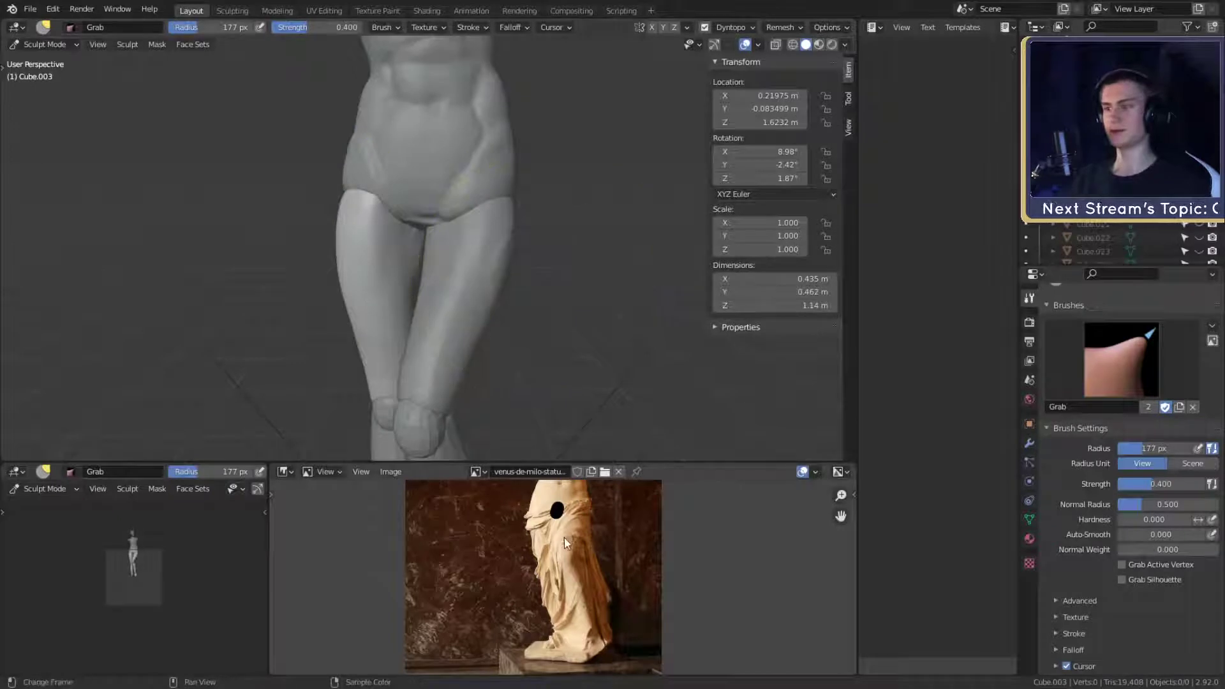
{"action": "middle_click_drag", "start_coordinate": [564, 537], "coordinate": [567, 580]}
{"action": "scroll", "coordinate": [568, 581], "scroll_direction": "up", "scroll_amount": 3}
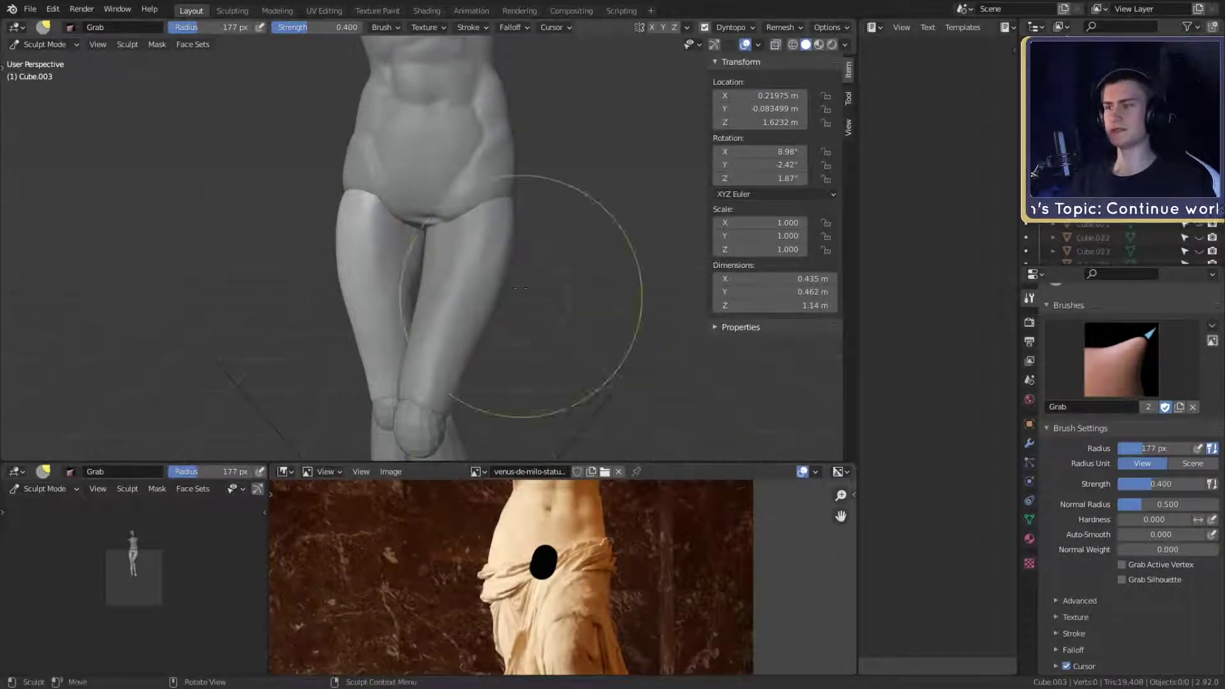
{"action": "mouse_move", "coordinate": [589, 258]}
{"action": "middle_mouse_down"}
{"action": "mouse_move", "coordinate": [542, 192]}
{"action": "mouse_move", "coordinate": [451, 246]}
{"action": "mouse_move", "coordinate": [474, 200]}
{"action": "middle_mouse_up"}
{"action": "scroll", "coordinate": [471, 273], "scroll_direction": "up", "scroll_amount": 3}
{"action": "key", "text": "f"}
{"action": "left_click", "coordinate": [501, 233]}
{"action": "left_click_drag", "start_coordinate": [387, 217], "coordinate": [379, 218]}
{"action": "mouse_move", "coordinate": [409, 224]}
{"action": "middle_mouse_down", "text": "shift"}
{"action": "mouse_move", "coordinate": [397, 340]}
{"action": "mouse_move", "coordinate": [459, 260]}
{"action": "middle_mouse_up", "text": "shift"}
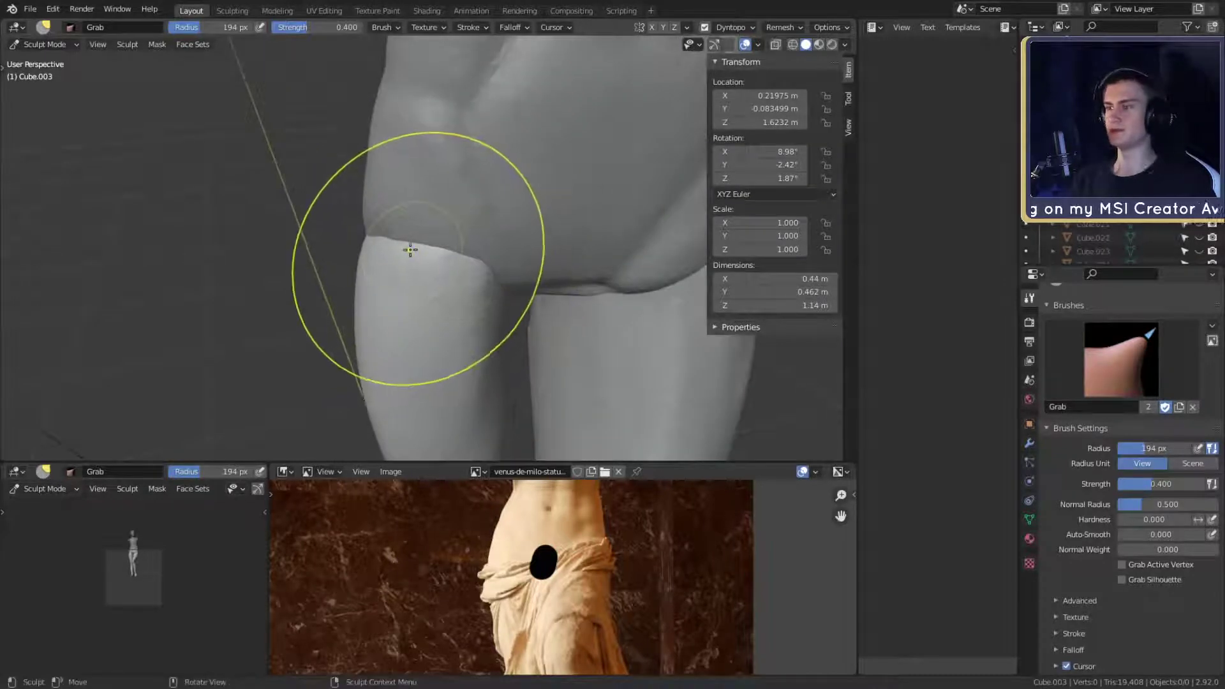
- Fit the upper outer edge of the thigh to the hip with the Grab brush at a 109 px radius
{"action": "key", "text": "f"}
{"action": "left_click", "coordinate": [382, 249]}
{"action": "mouse_move", "coordinate": [383, 249]}
{"action": "middle_mouse_down"}
{"action": "mouse_move", "coordinate": [415, 223]}
{"action": "mouse_move", "coordinate": [556, 216]}
{"action": "mouse_move", "coordinate": [441, 295]}
{"action": "mouse_move", "coordinate": [520, 295]}
{"action": "middle_mouse_up"}
{"action": "key", "text": "f"}
{"action": "left_click", "coordinate": [494, 293]}
{"action": "left_click_drag", "start_coordinate": [373, 287], "coordinate": [389, 283]}
{"action": "mouse_move", "coordinate": [389, 284]}
{"action": "middle_mouse_down"}
{"action": "mouse_move", "coordinate": [383, 223]}
{"action": "mouse_move", "coordinate": [386, 236]}
{"action": "middle_mouse_up"}
{"action": "left_click_drag", "start_coordinate": [386, 240], "coordinate": [401, 233]}
{"action": "middle_click_drag", "start_coordinate": [402, 233], "coordinate": [484, 229]}
{"action": "key", "text": "f"}
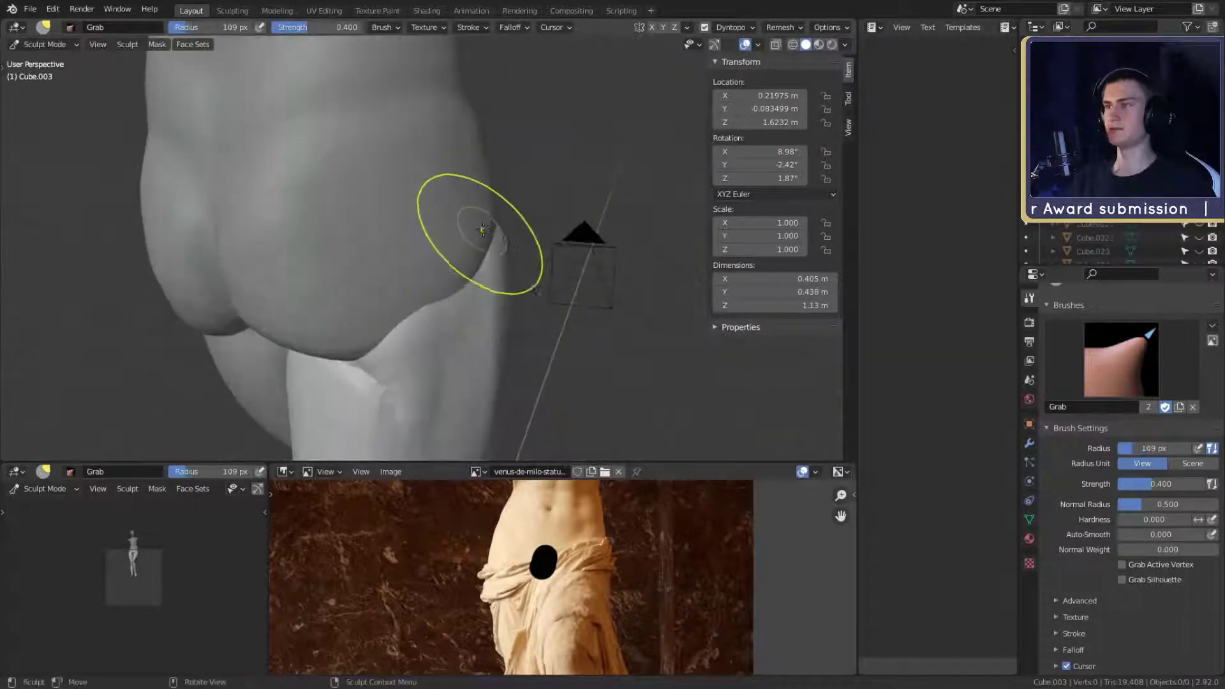
{"action": "left_click_drag", "start_coordinate": [478, 221], "coordinate": [484, 223]}
- Refine the thigh's top edge at the hip using the Grab brush at an 83 px radius
{"action": "mouse_move", "coordinate": [523, 230]}
{"action": "middle_mouse_down"}
{"action": "mouse_move", "coordinate": [358, 233]}
{"action": "mouse_move", "coordinate": [376, 233]}
{"action": "middle_mouse_up"}
{"action": "key", "text": "f"}
{"action": "left_click", "coordinate": [367, 239]}
{"action": "left_click_drag", "start_coordinate": [366, 240], "coordinate": [378, 237]}
{"action": "mouse_move", "coordinate": [377, 237]}
{"action": "middle_mouse_down"}
{"action": "mouse_move", "coordinate": [481, 219]}
{"action": "mouse_move", "coordinate": [421, 179]}
{"action": "mouse_move", "coordinate": [477, 176]}
{"action": "middle_mouse_up"}
{"action": "scroll", "coordinate": [476, 191], "scroll_direction": "down", "scroll_amount": 4}
{"action": "mouse_move", "coordinate": [472, 251]}
{"action": "middle_mouse_down"}
{"action": "mouse_move", "coordinate": [349, 100]}
{"action": "mouse_move", "coordinate": [485, 253]}
{"action": "middle_mouse_up"}
{"action": "scroll", "coordinate": [486, 253], "scroll_direction": "up", "scroll_amount": 5}
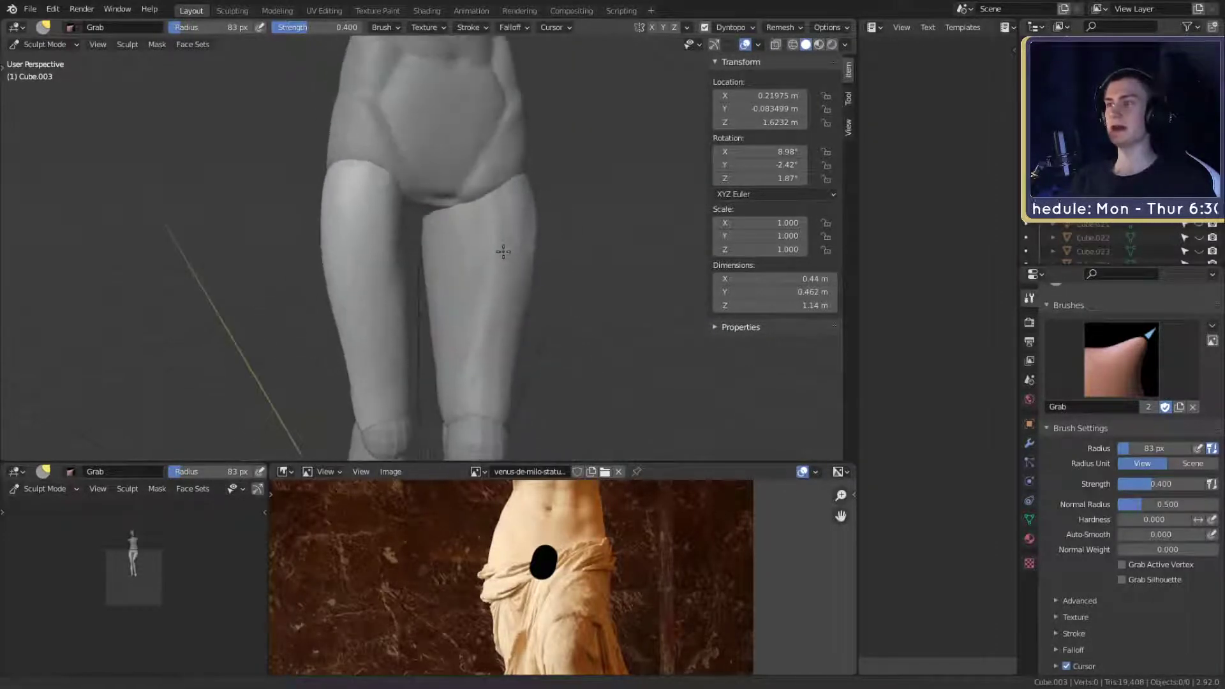
{"action": "left_click_drag", "start_coordinate": [506, 245], "coordinate": [489, 254], "text": "alt"}
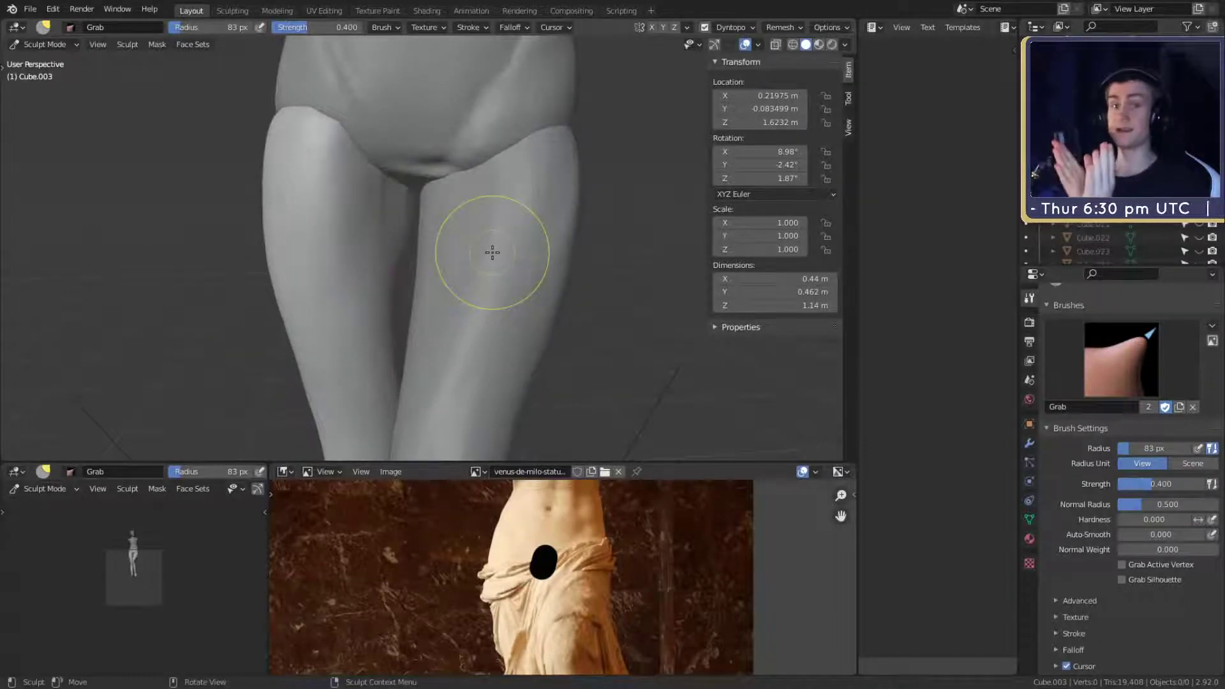
{"action": "middle_click_drag", "start_coordinate": [574, 291], "coordinate": [544, 363], "text": "shift"}
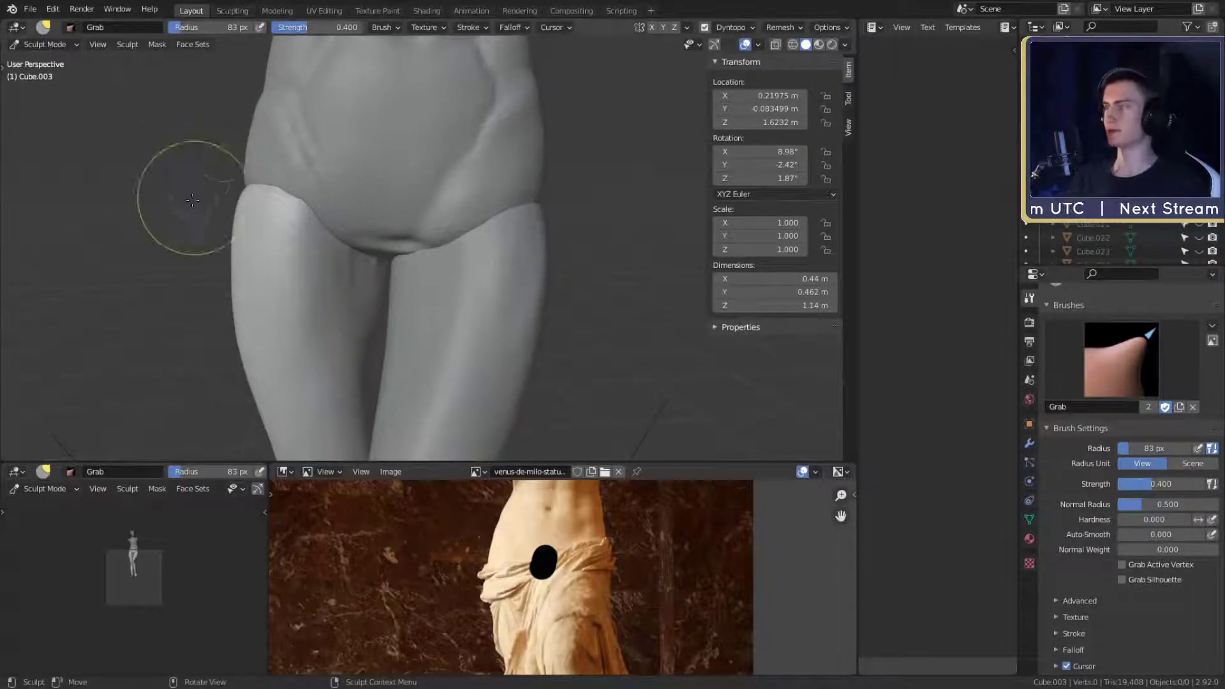
- Show the tool shelf, switch from Sculpt Mode to Object Mode and deselect the thigh
{"action": "key", "text": "t"}
{"action": "scroll", "coordinate": [256, 229], "scroll_direction": "down", "scroll_amount": 8}
{"action": "scroll", "coordinate": [257, 230], "scroll_direction": "up", "scroll_amount": 6}
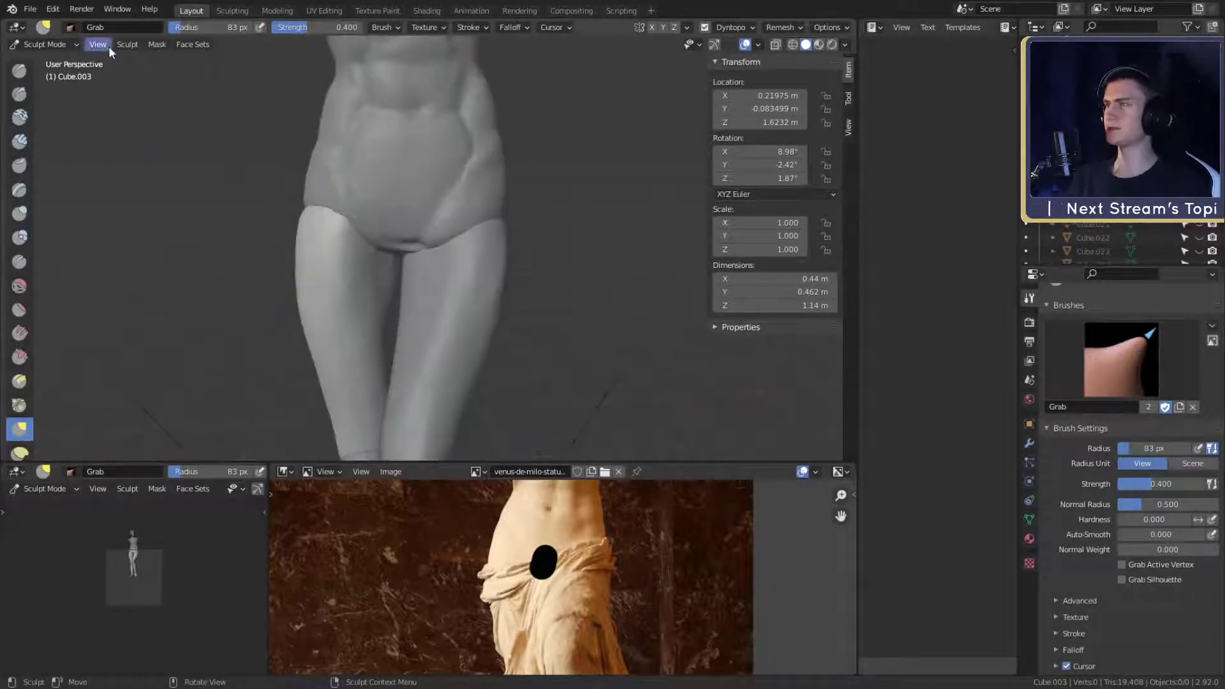
{"action": "left_click", "coordinate": [45, 43]}
{"action": "left_click", "coordinate": [45, 43]}
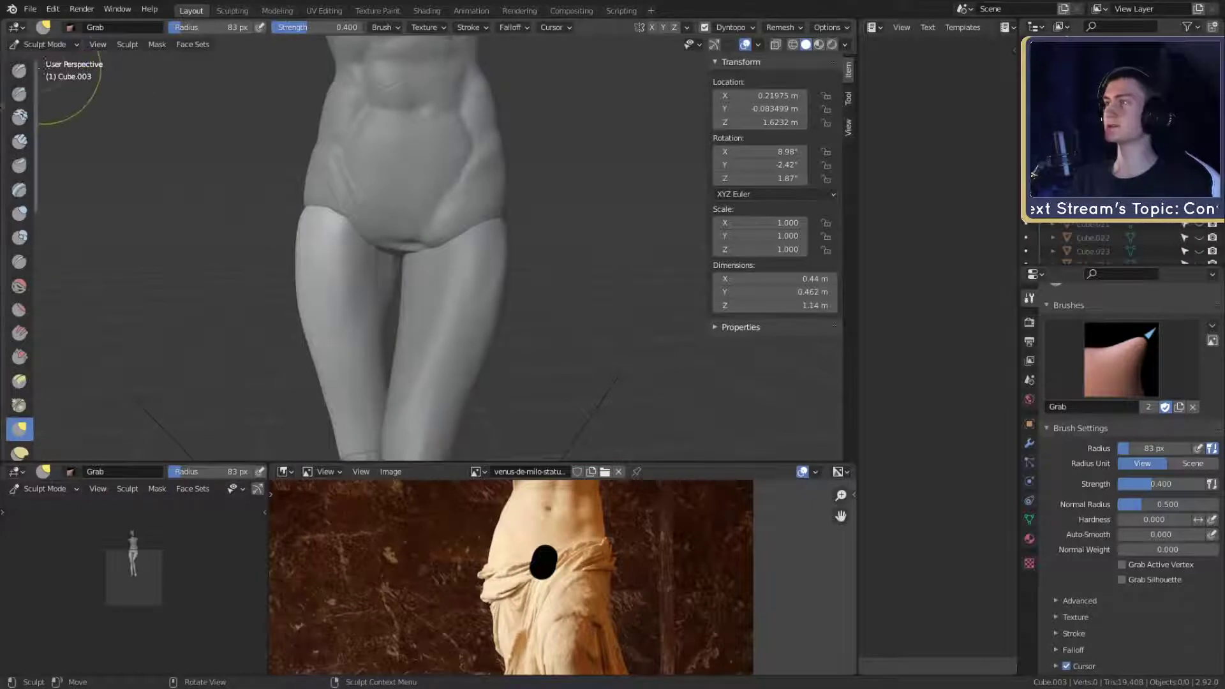
{"action": "left_click", "coordinate": [44, 60]}
{"action": "scroll", "coordinate": [406, 286], "scroll_direction": "up", "scroll_amount": 2}
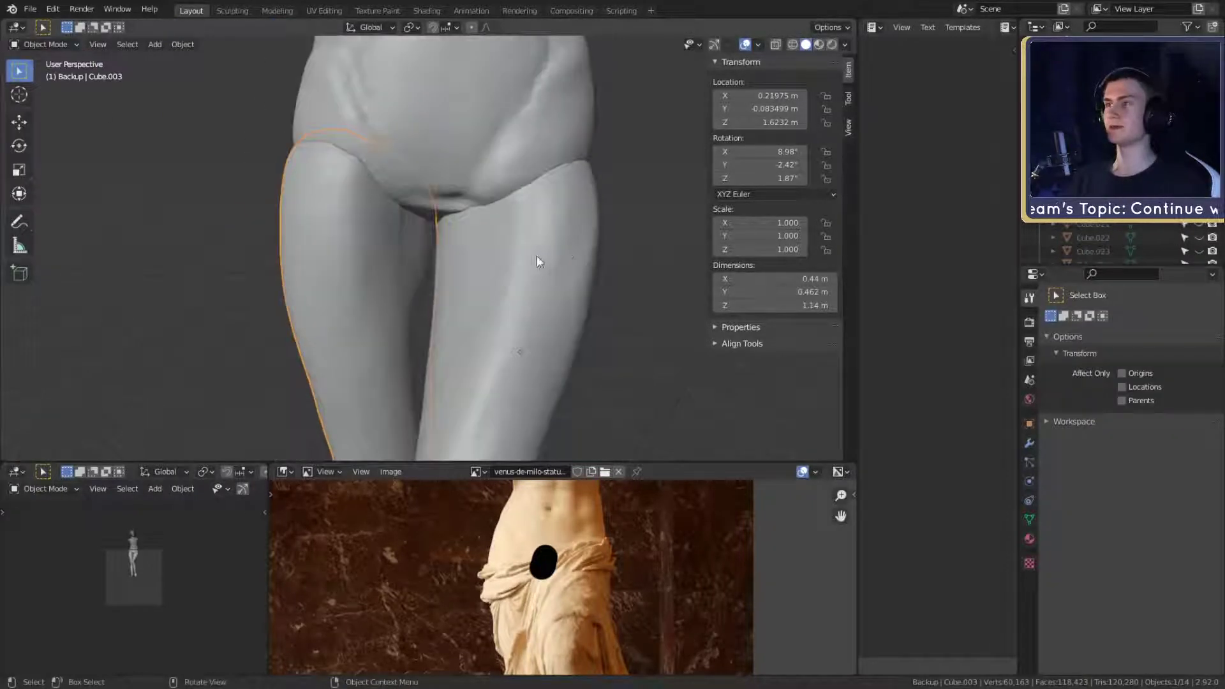
{"action": "left_click", "coordinate": [628, 221]}
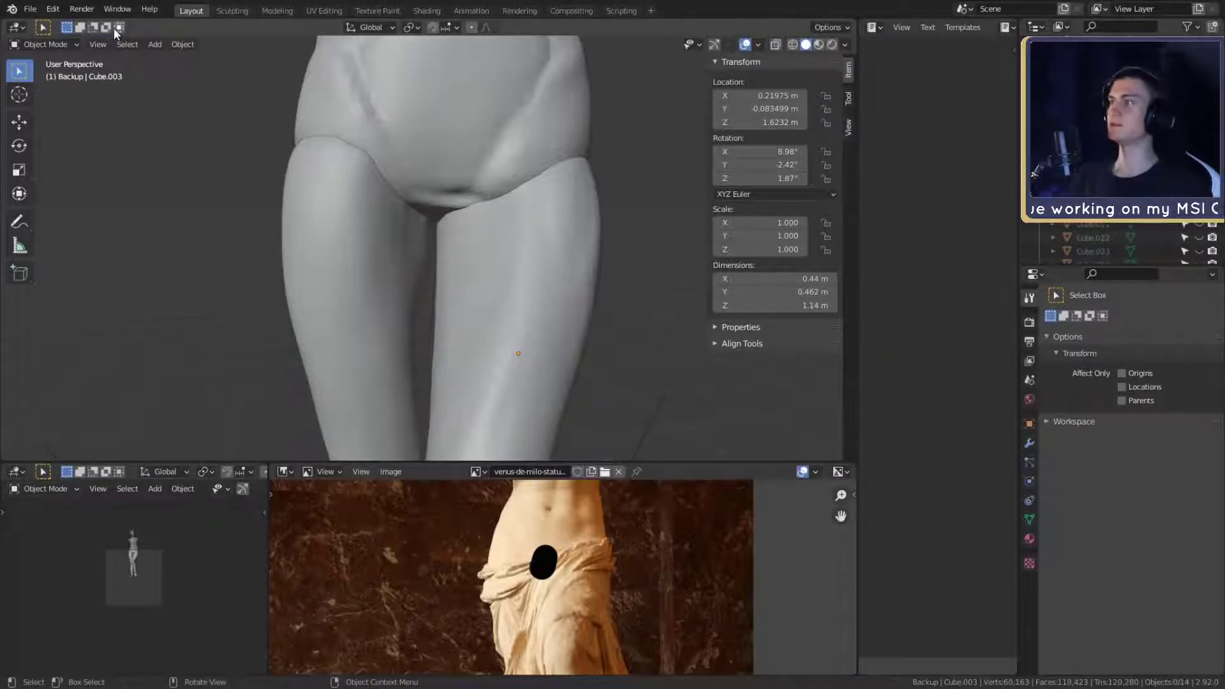
- Annotate the groin creases and the outer hip and thigh contours of both legs with the Annotate tool
{"action": "left_click", "coordinate": [25, 227]}
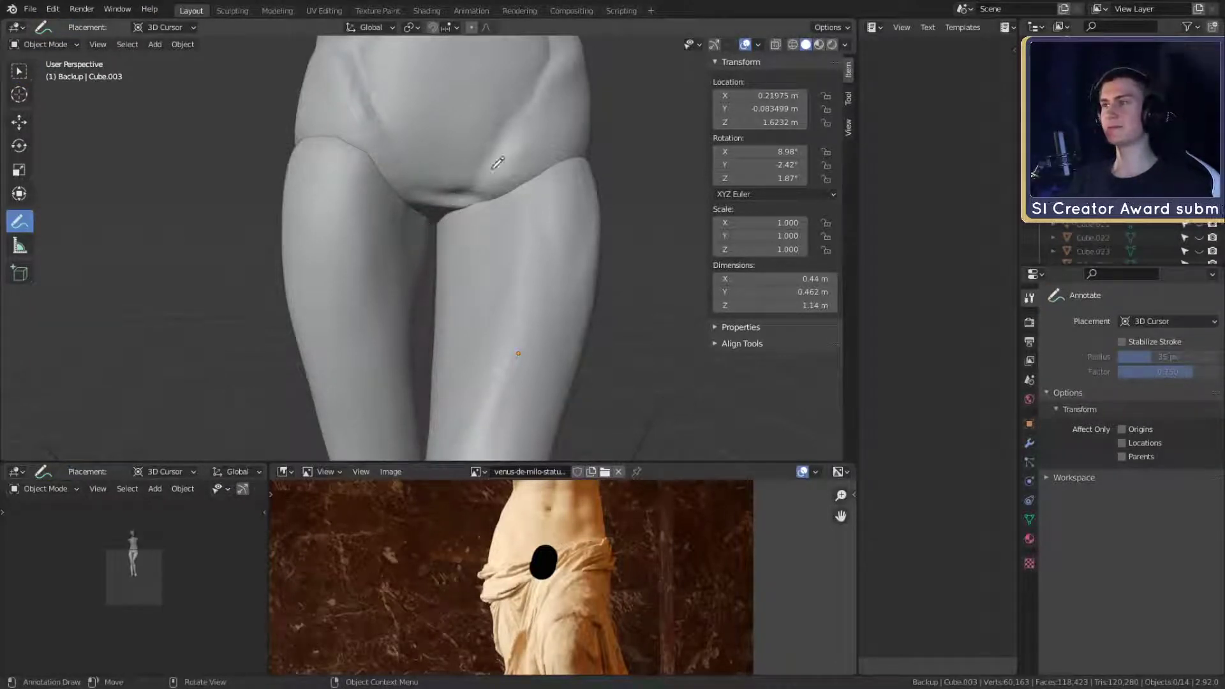
{"action": "left_click_drag", "start_coordinate": [439, 205], "coordinate": [454, 205]}
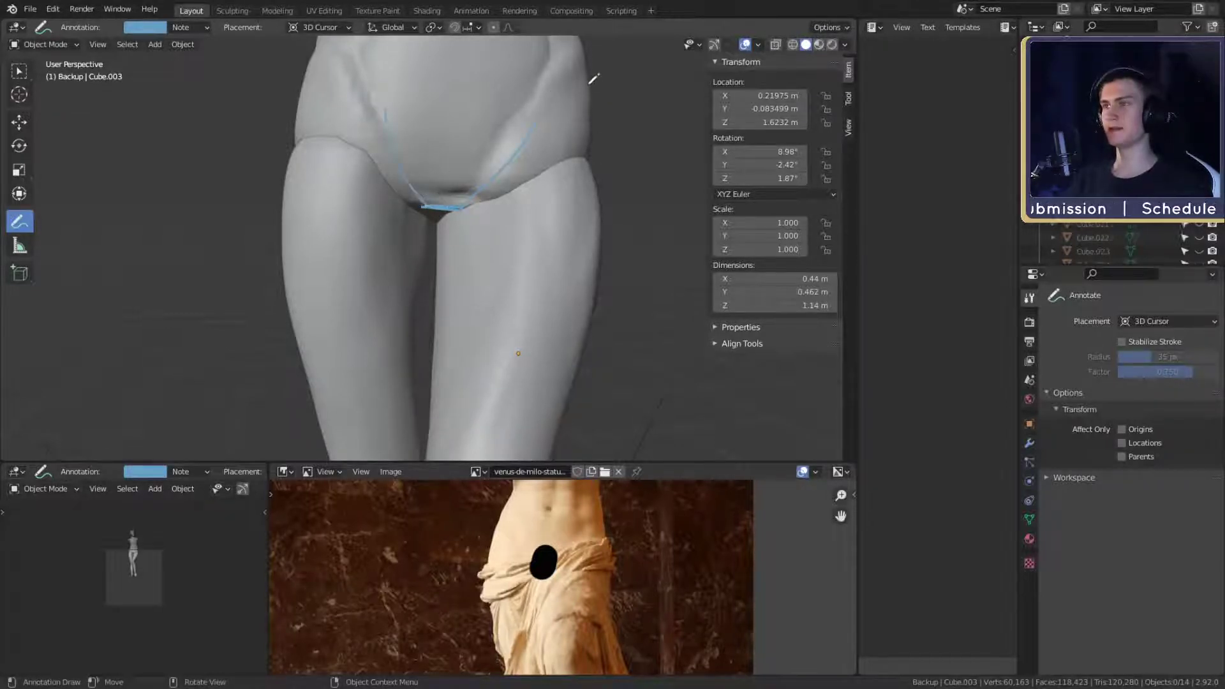
{"action": "left_click_drag", "start_coordinate": [590, 85], "coordinate": [582, 154]}
{"action": "key", "text": "ctrl+z"}
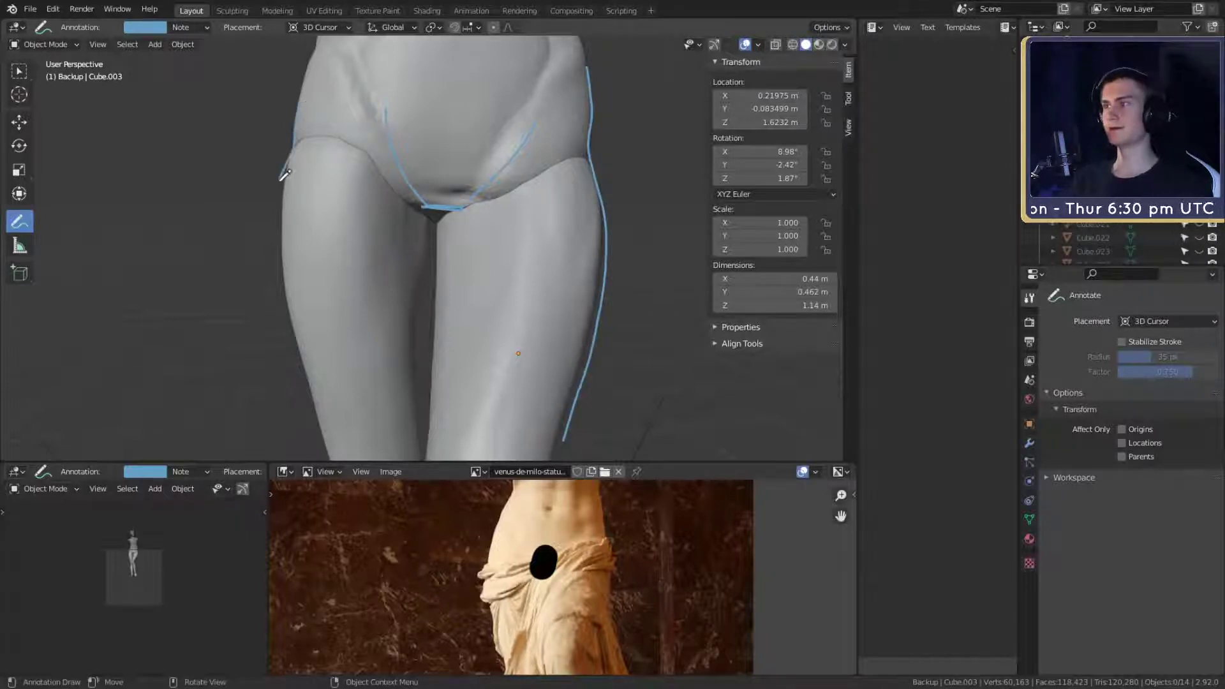
{"action": "key", "text": "ctrl+z"}
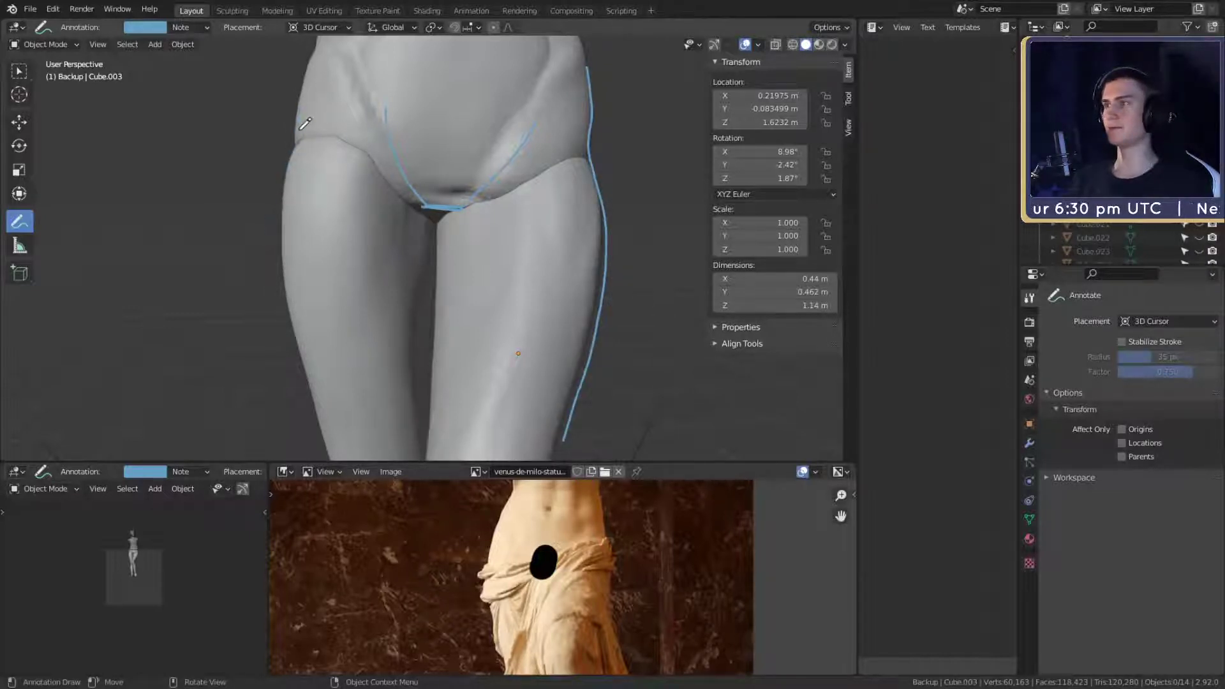
{"action": "mouse_move", "coordinate": [293, 166]}
{"action": "left_mouse_down"}
{"action": "mouse_move", "coordinate": [279, 258]}
{"action": "mouse_move", "coordinate": [308, 356]}
{"action": "left_mouse_up"}
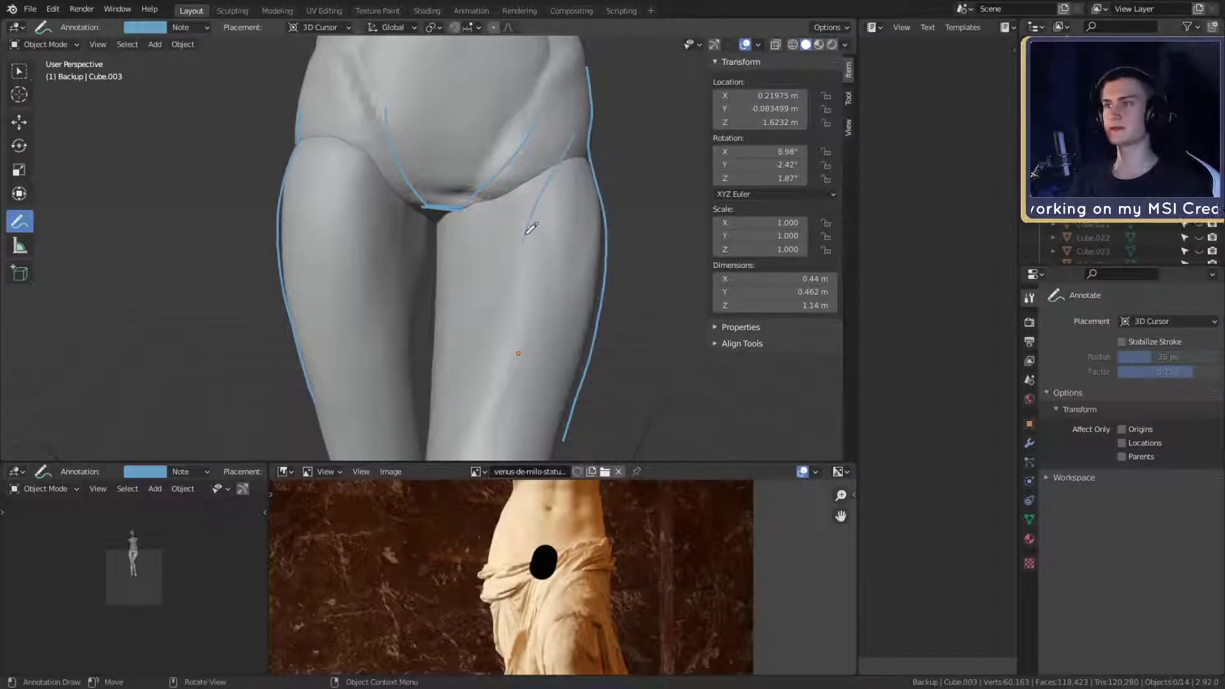
- Annotate a diagonal muscle line down the front of each thigh from the hip towards the inner knee
{"action": "left_click_drag", "start_coordinate": [505, 340], "coordinate": [464, 444]}
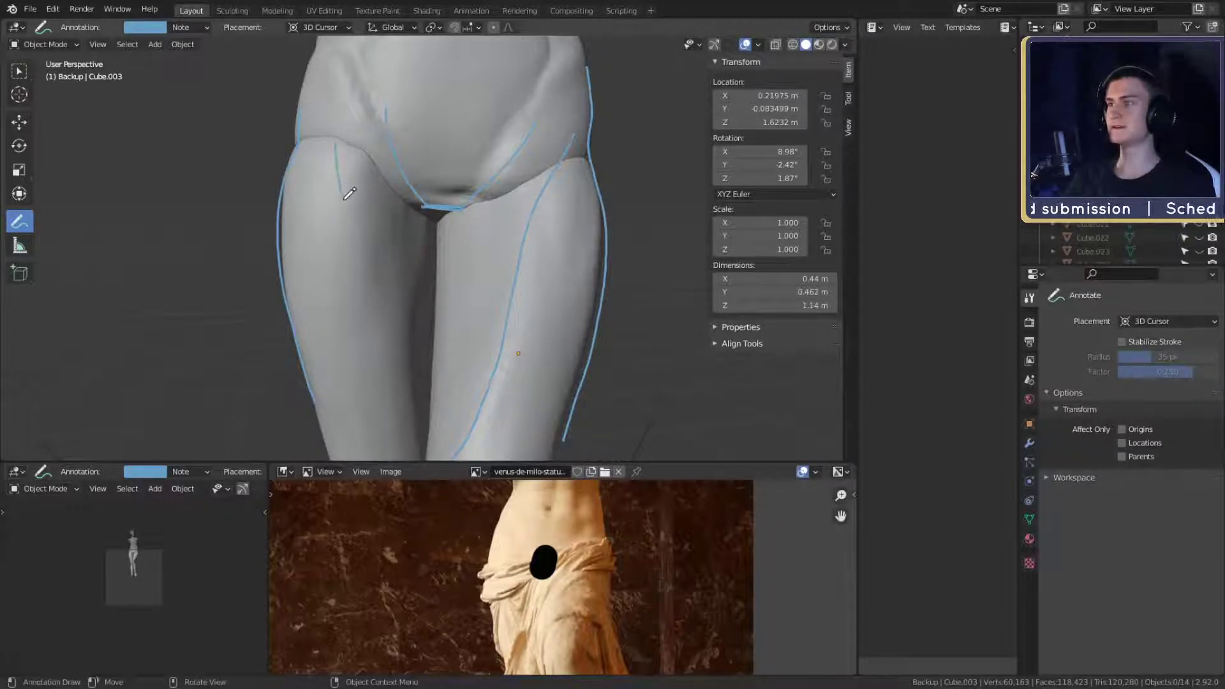
{"action": "left_click_drag", "start_coordinate": [394, 322], "coordinate": [434, 430]}
{"action": "key", "text": "ctrl+z"}
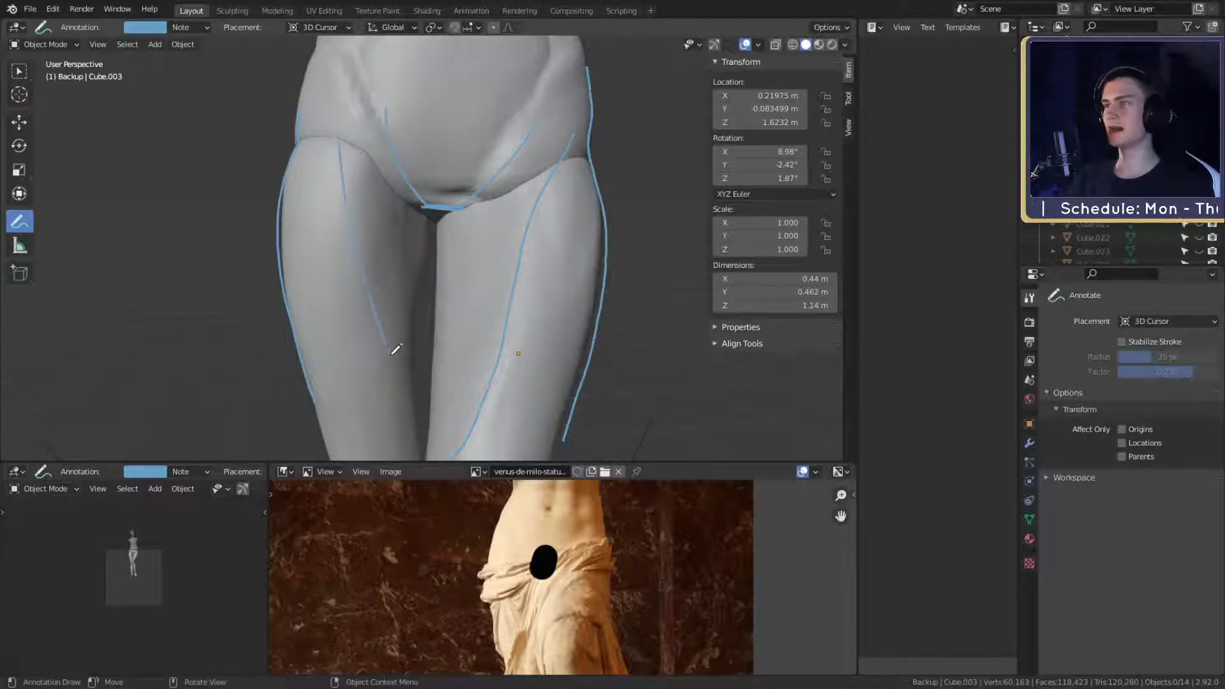
{"action": "left_click_drag", "start_coordinate": [396, 349], "coordinate": [426, 440]}
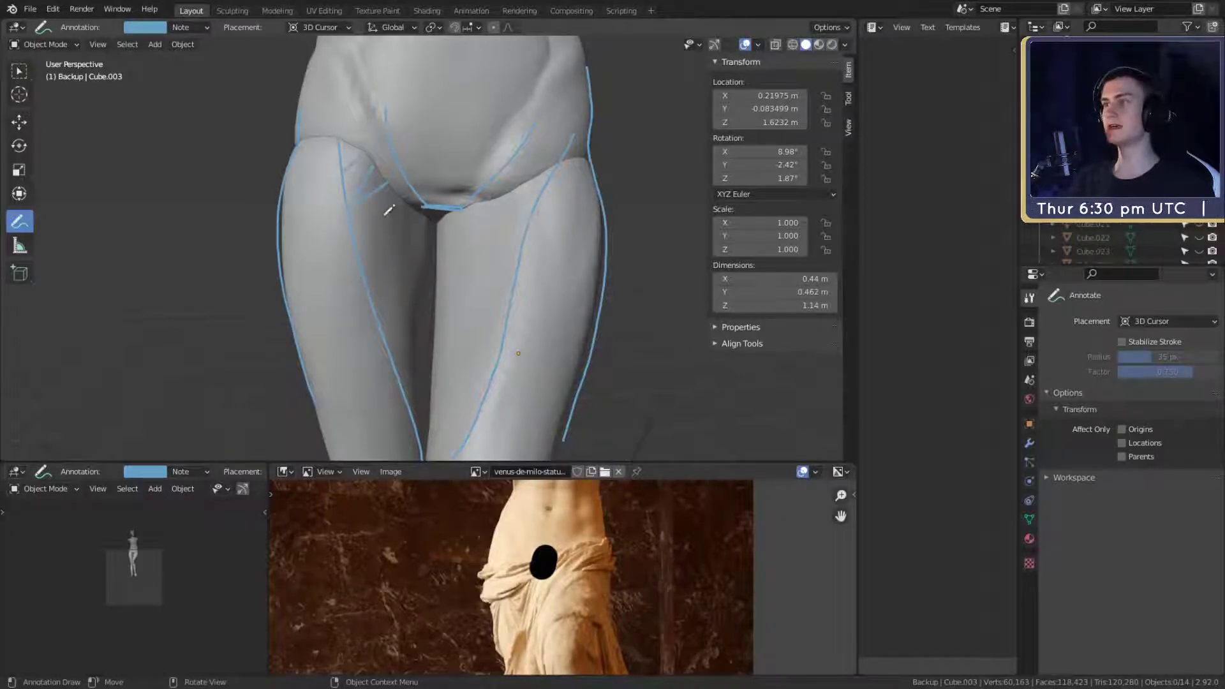
- Annotate short inner-thigh muscle strokes and elliptical cross-section rings around the tops of both thighs
{"action": "left_click_drag", "start_coordinate": [400, 213], "coordinate": [370, 275]}
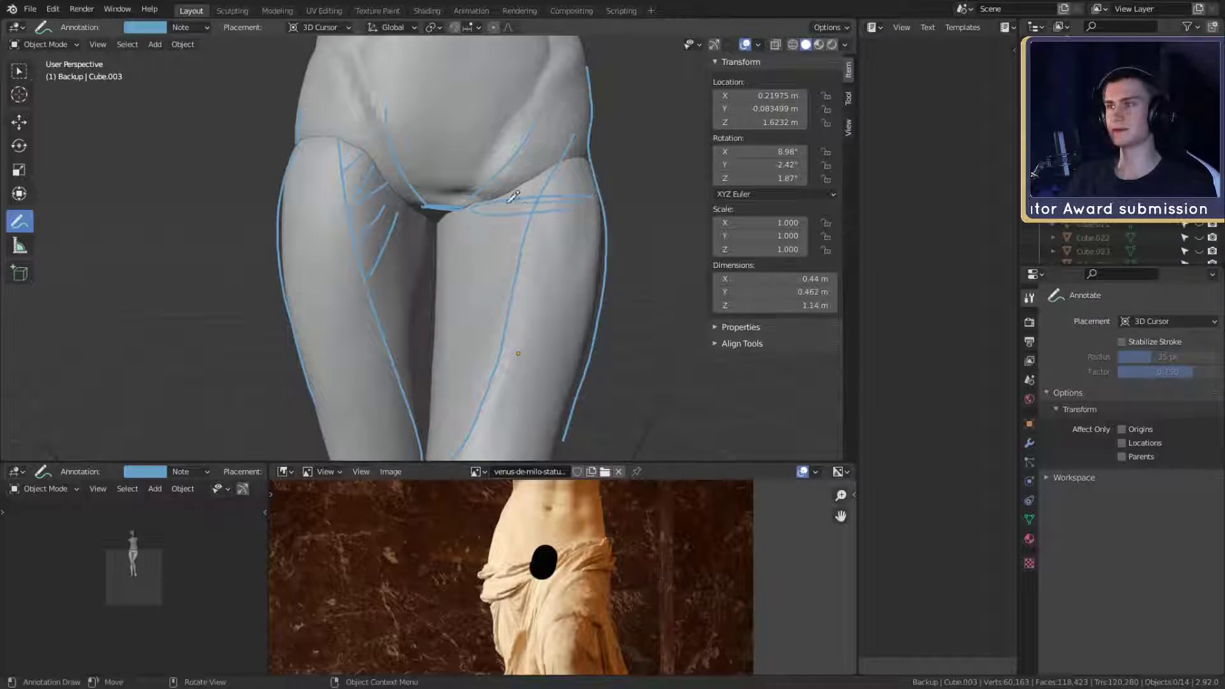
{"action": "key", "text": "ctrl+z"}
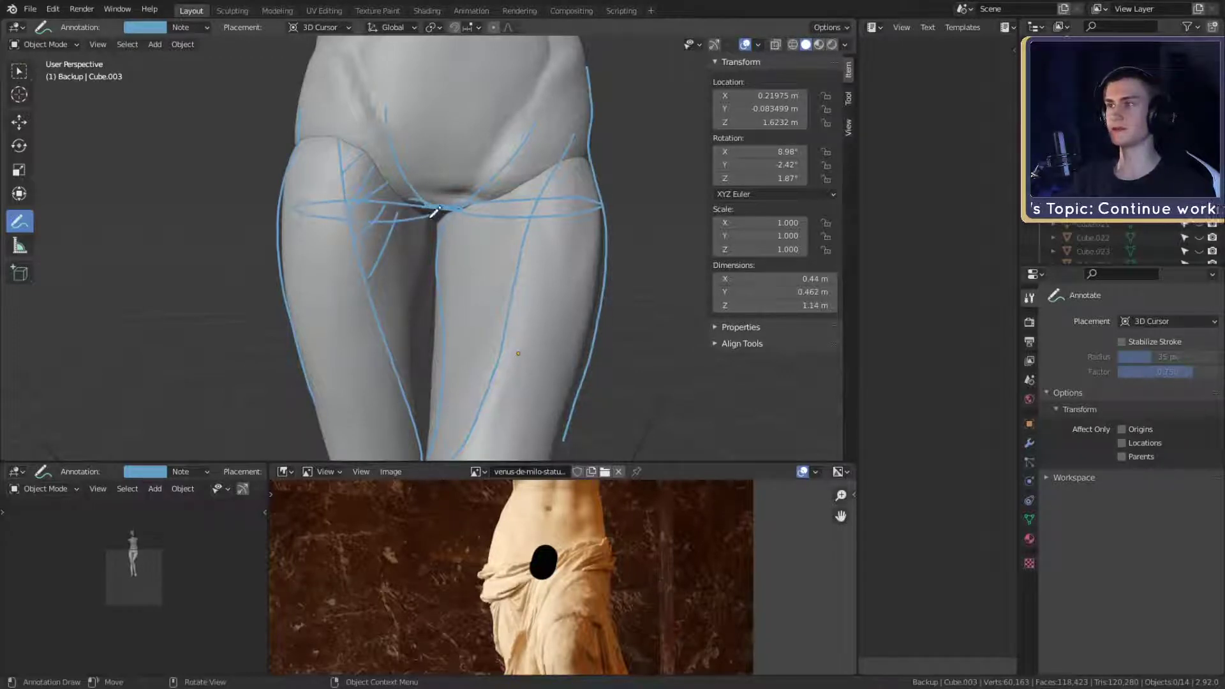
{"action": "key", "text": "ctrl+z"}
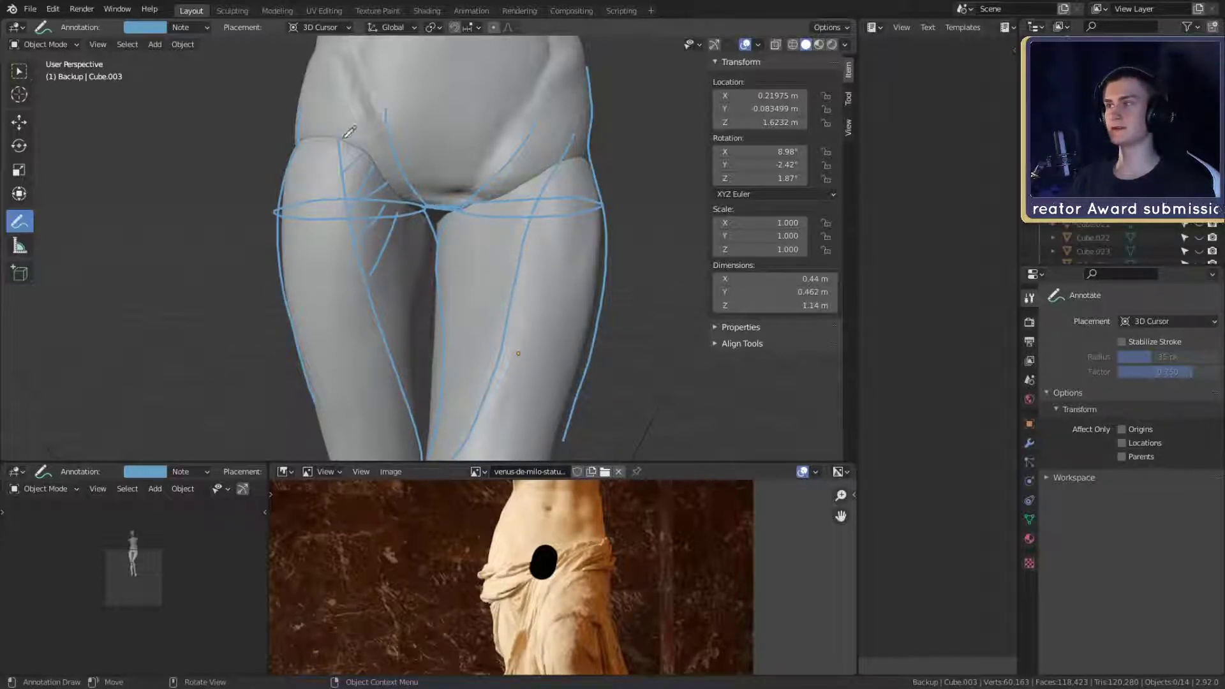
- Delete the annotation layer holding all the drawn guide lines
{"action": "left_click", "coordinate": [206, 27]}
{"action": "left_click", "coordinate": [277, 84]}
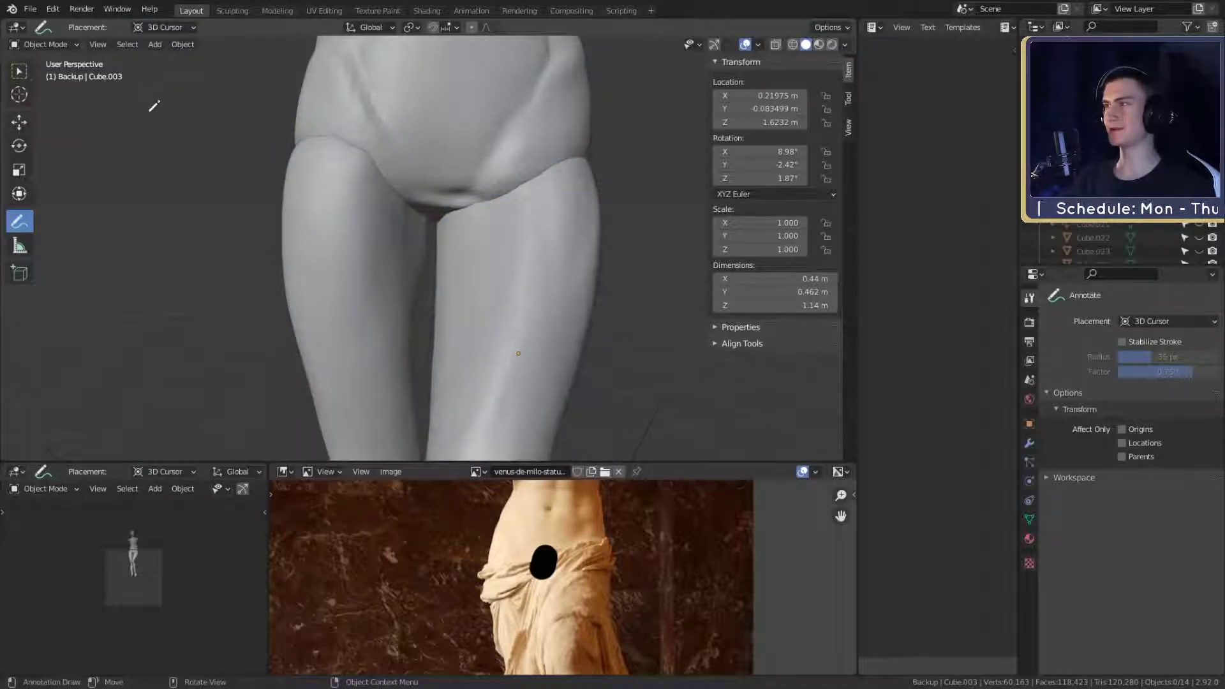
- Switch to the Move tool and select the thigh of the bent leg
{"action": "left_click", "coordinate": [20, 122]}
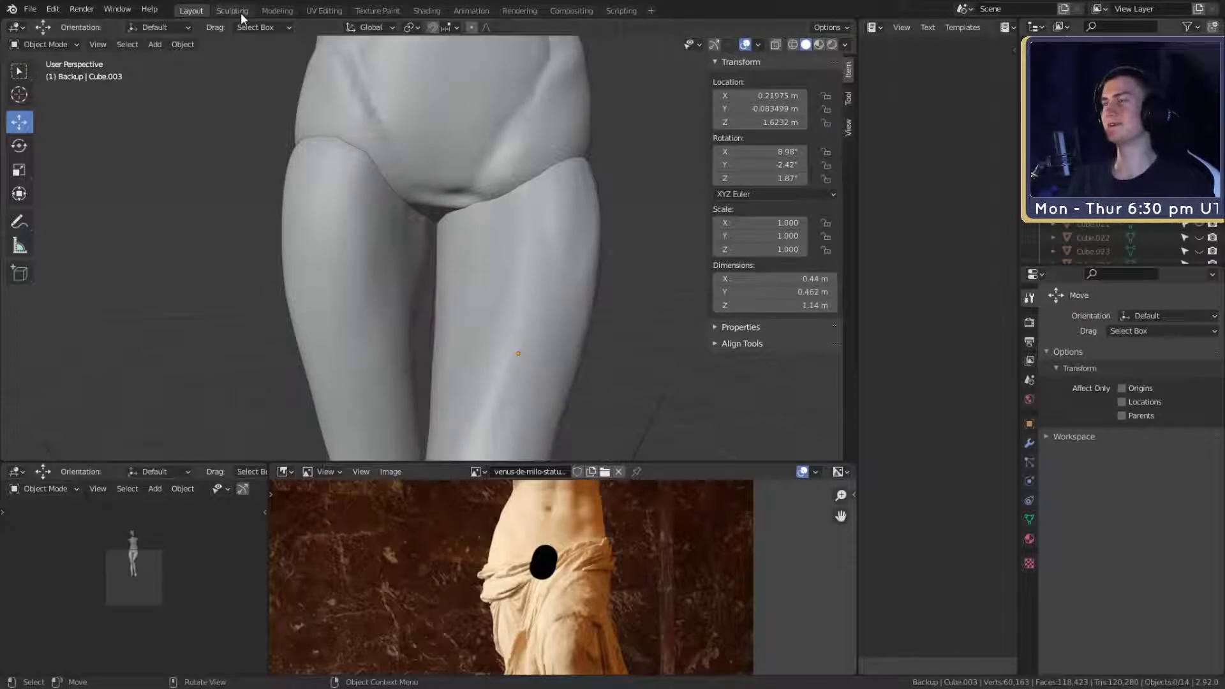
{"action": "scroll", "coordinate": [293, 164], "scroll_direction": "down", "scroll_amount": 3}
{"action": "middle_click_drag", "start_coordinate": [383, 242], "coordinate": [566, 317]}
{"action": "scroll", "coordinate": [566, 313], "scroll_direction": "up", "scroll_amount": 3}
{"action": "left_click", "coordinate": [484, 272]}
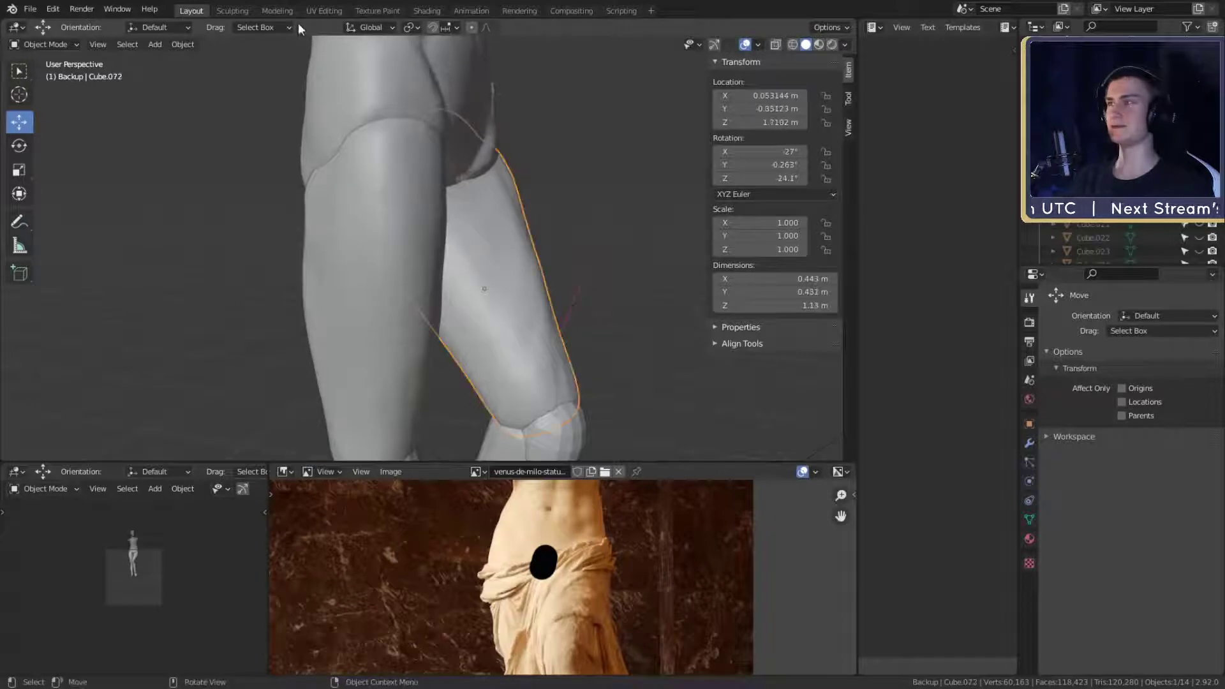
- Switch to the sculpting workspace and add Clay Strips strokes at a 32 px radius down the front of the bent thigh
{"action": "left_click", "coordinate": [232, 11]}
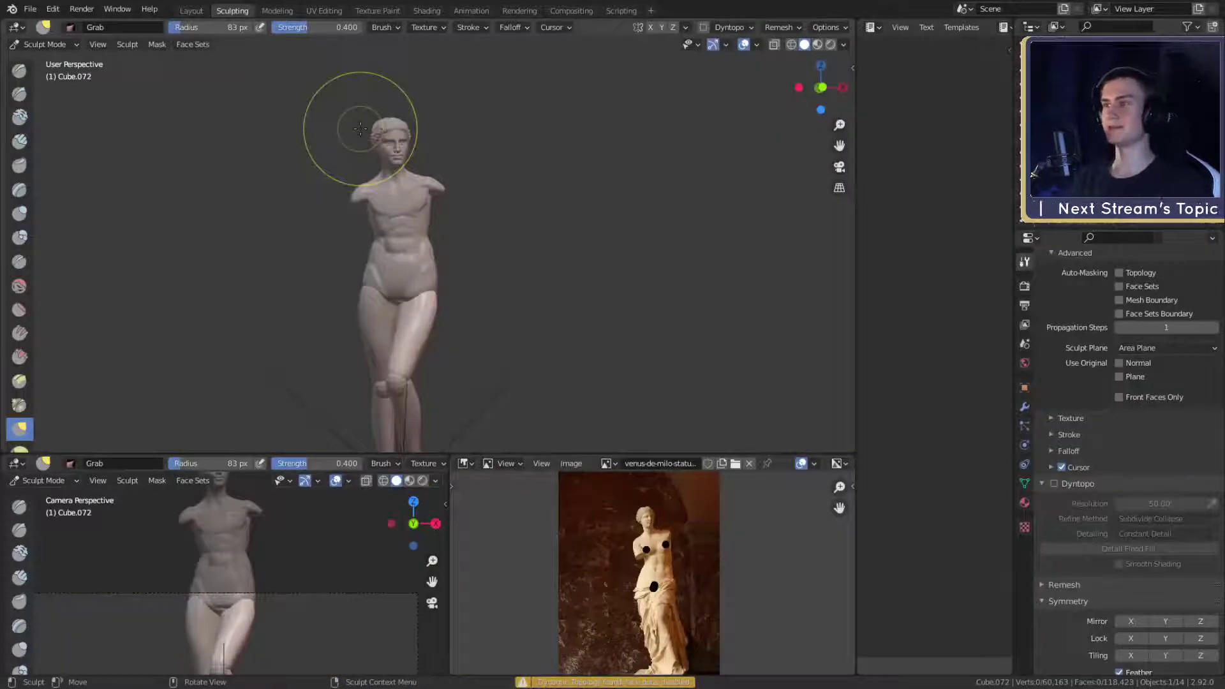
{"action": "scroll", "coordinate": [479, 350], "scroll_direction": "up", "scroll_amount": 4}
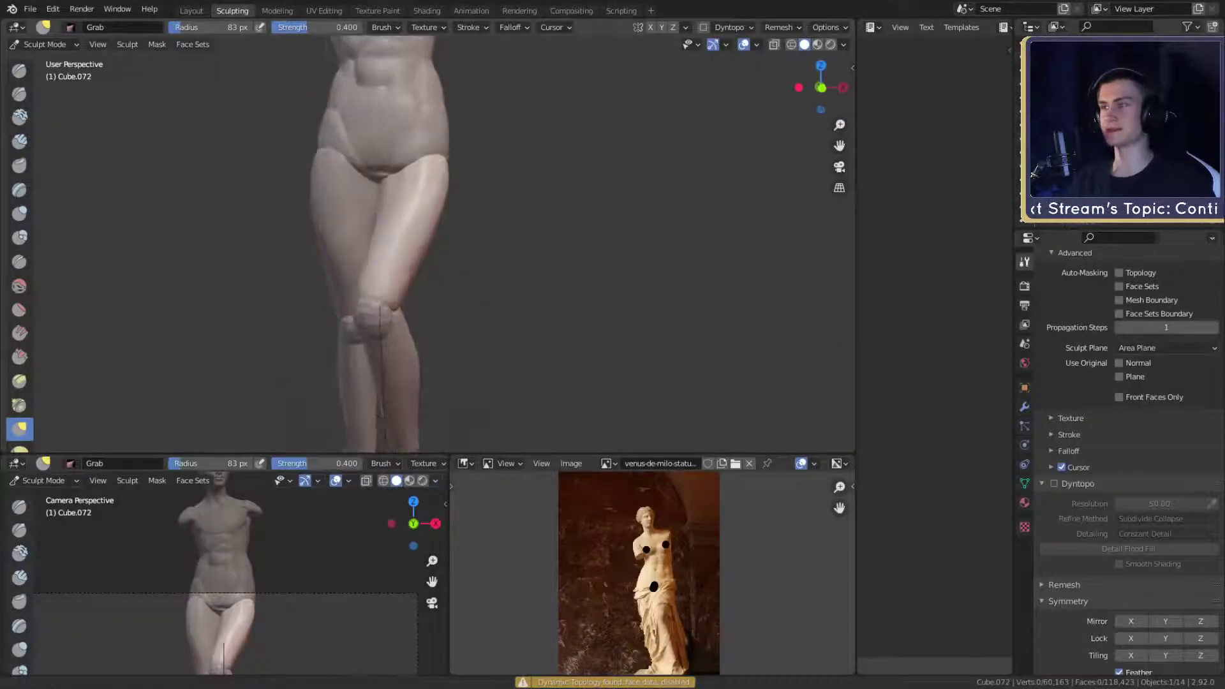
{"action": "middle_click_drag", "start_coordinate": [478, 349], "coordinate": [397, 204]}
{"action": "scroll", "coordinate": [528, 253], "scroll_direction": "up", "scroll_amount": 3}
{"action": "scroll", "coordinate": [488, 218], "scroll_direction": "up", "scroll_amount": 2}
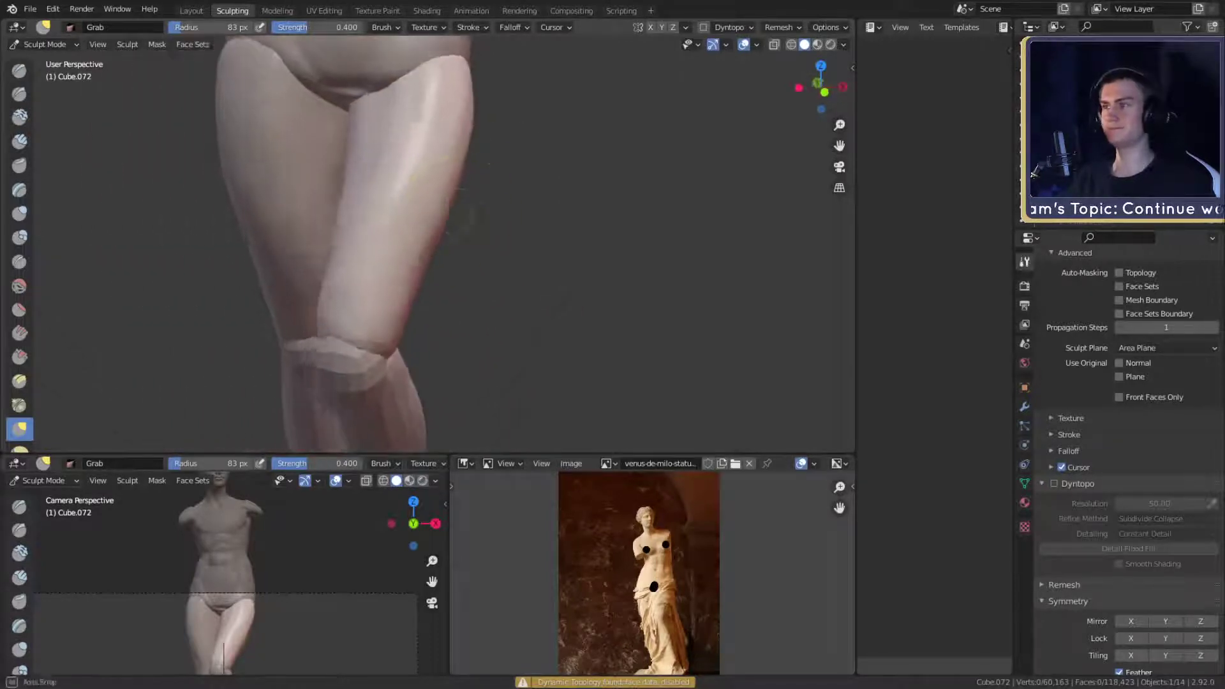
{"action": "mouse_move", "coordinate": [488, 219]}
{"action": "middle_mouse_down"}
{"action": "mouse_move", "coordinate": [492, 205]}
{"action": "mouse_move", "coordinate": [372, 115]}
{"action": "mouse_move", "coordinate": [510, 263]}
{"action": "mouse_move", "coordinate": [510, 275]}
{"action": "mouse_move", "coordinate": [451, 293]}
{"action": "mouse_move", "coordinate": [475, 275]}
{"action": "mouse_move", "coordinate": [492, 293]}
{"action": "middle_mouse_up"}
{"action": "key", "text": "f"}
{"action": "left_click", "coordinate": [510, 276]}
{"action": "middle_click_drag", "start_coordinate": [500, 204], "coordinate": [702, 230]}
{"action": "key", "text": "c"}
{"action": "middle_click_drag", "start_coordinate": [481, 204], "coordinate": [396, 235]}
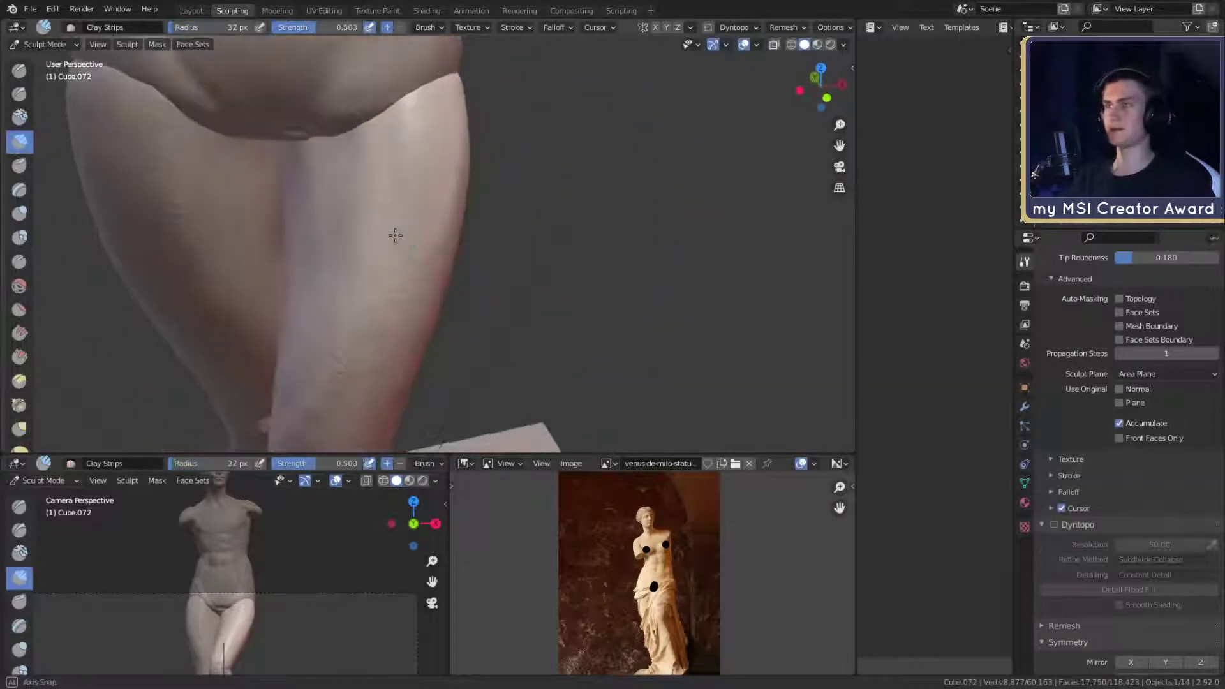
{"action": "left_click_drag", "start_coordinate": [404, 225], "coordinate": [387, 255]}
{"action": "mouse_move", "coordinate": [354, 324]}
{"action": "left_mouse_down"}
{"action": "mouse_move", "coordinate": [424, 218]}
{"action": "mouse_move", "coordinate": [419, 231]}
{"action": "mouse_move", "coordinate": [432, 224]}
{"action": "left_mouse_up"}
- Build up the outer front of the bent thigh with Clay Strips, using brush radii of 15 px and 36 px
{"action": "mouse_move", "coordinate": [433, 224]}
{"action": "middle_mouse_down"}
{"action": "mouse_move", "coordinate": [552, 225]}
{"action": "mouse_move", "coordinate": [470, 224]}
{"action": "middle_mouse_up"}
{"action": "key", "text": "f"}
{"action": "left_click", "coordinate": [449, 224]}
{"action": "mouse_move", "coordinate": [411, 259]}
{"action": "left_mouse_down"}
{"action": "mouse_move", "coordinate": [415, 151]}
{"action": "mouse_move", "coordinate": [406, 275]}
{"action": "left_mouse_up"}
{"action": "key", "text": "f"}
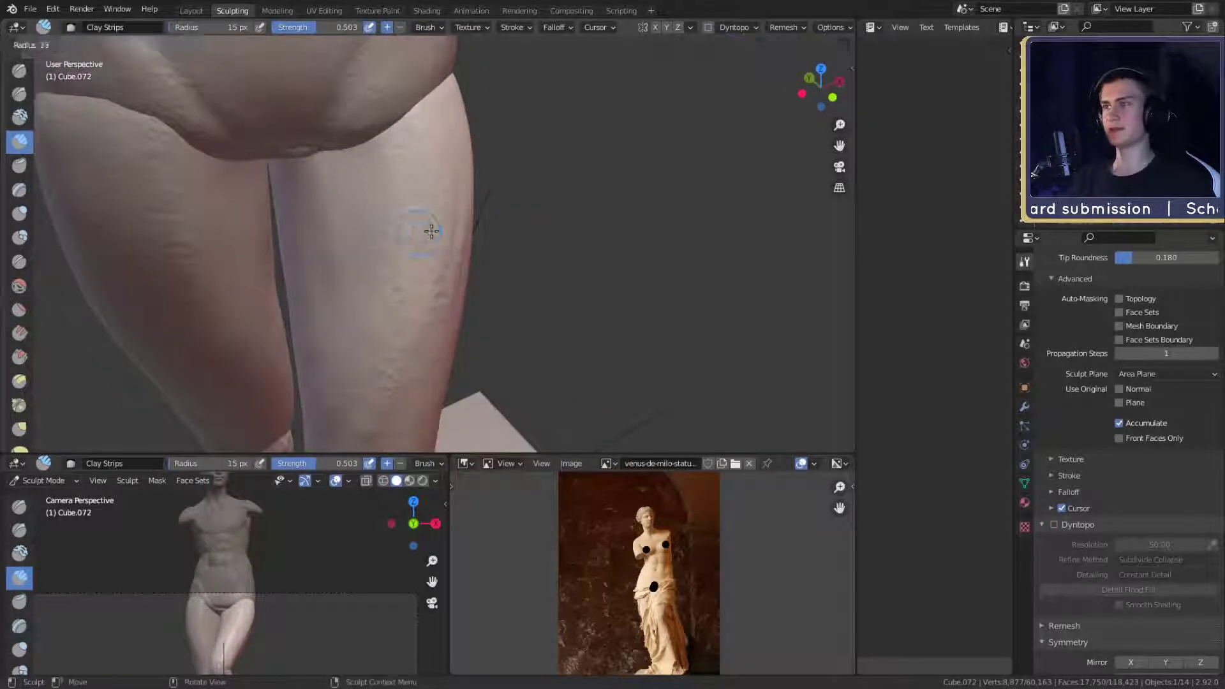
{"action": "left_click", "coordinate": [430, 230]}
{"action": "mouse_move", "coordinate": [429, 214]}
{"action": "left_mouse_down"}
{"action": "mouse_move", "coordinate": [427, 175]}
{"action": "mouse_move", "coordinate": [434, 236]}
{"action": "left_mouse_up"}
{"action": "middle_click_drag", "start_coordinate": [501, 270], "coordinate": [440, 262]}
{"action": "mouse_move", "coordinate": [425, 204]}
{"action": "left_mouse_down"}
{"action": "mouse_move", "coordinate": [425, 170]}
{"action": "mouse_move", "coordinate": [423, 204]}
{"action": "left_mouse_up"}
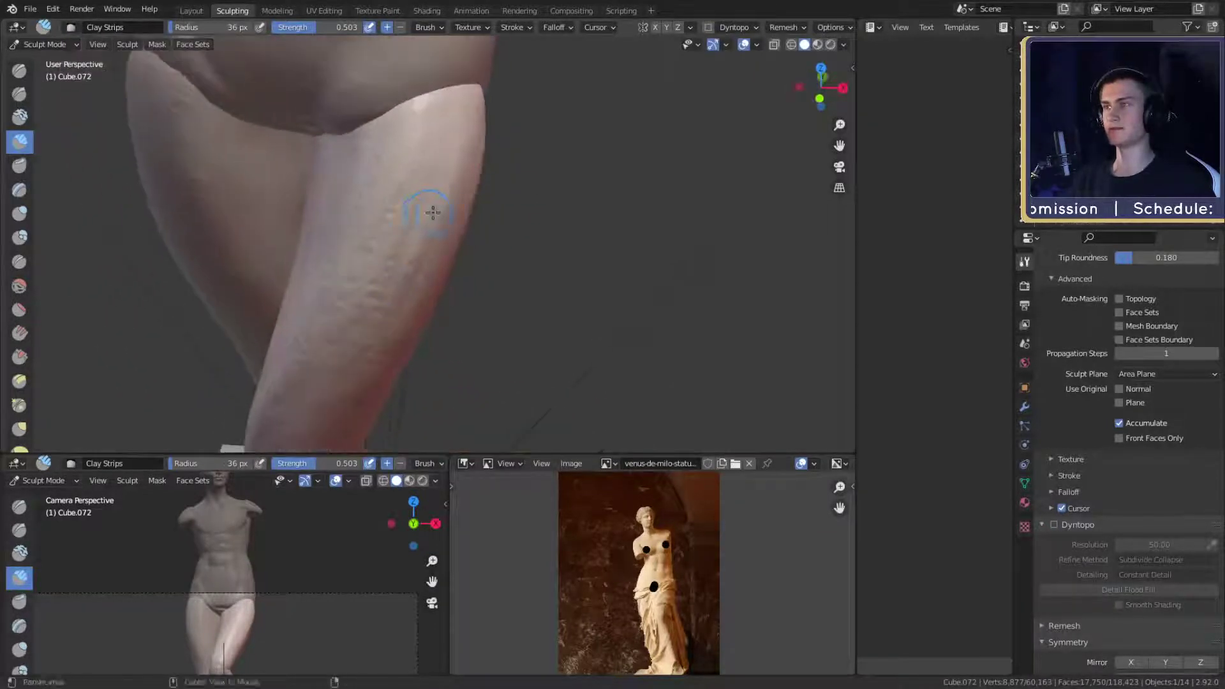
{"action": "mouse_move", "coordinate": [423, 205]}
{"action": "middle_mouse_down"}
{"action": "mouse_move", "coordinate": [589, 184]}
{"action": "mouse_move", "coordinate": [423, 211]}
{"action": "middle_mouse_up"}
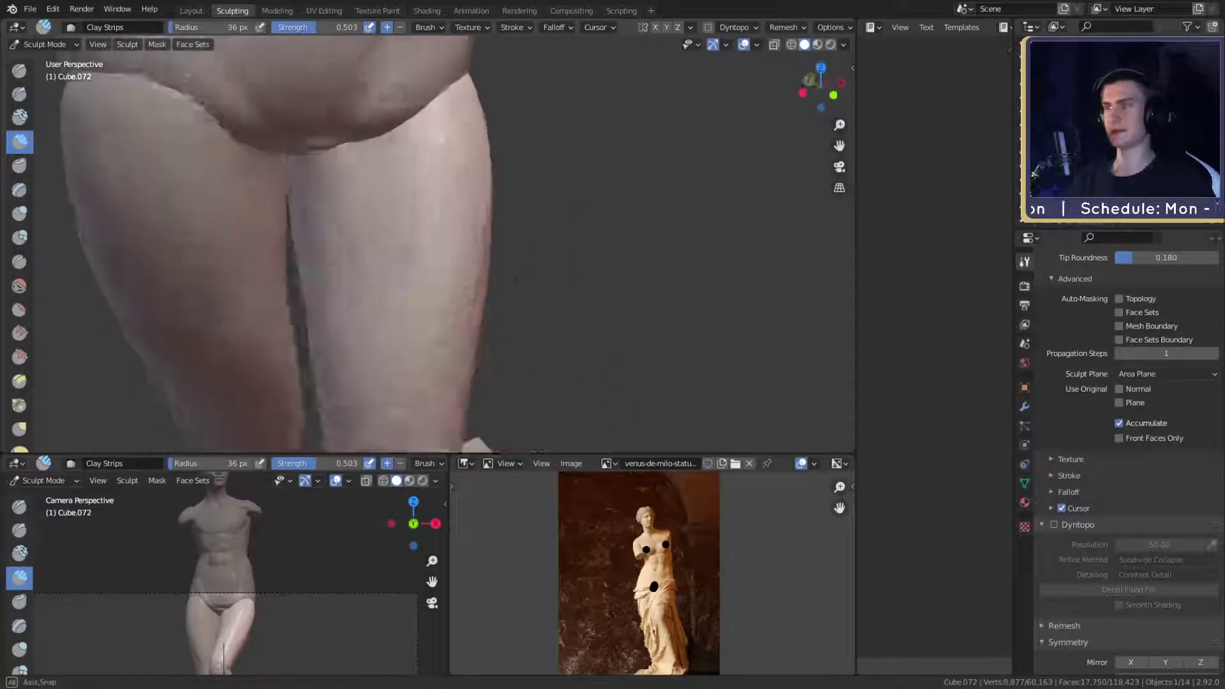
{"action": "left_click_drag", "start_coordinate": [423, 210], "coordinate": [421, 206]}
{"action": "left_click_drag", "start_coordinate": [466, 262], "coordinate": [460, 253]}
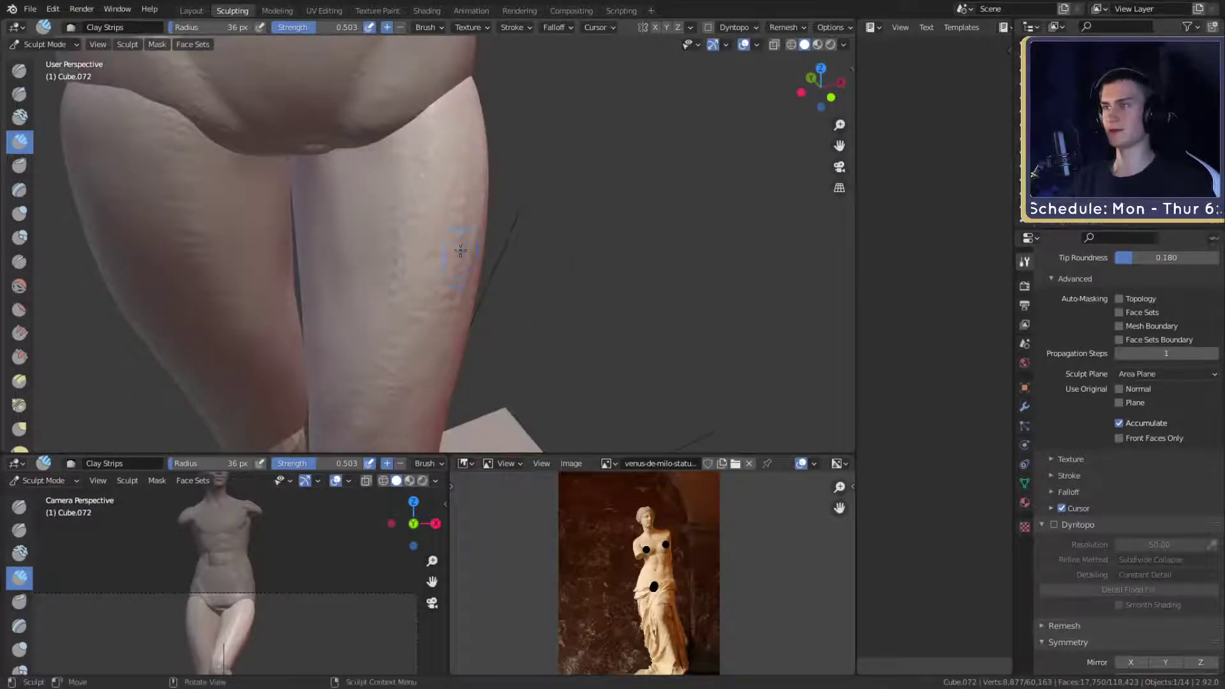
- Smooth the added clay on the upper front of the bent thigh with a 173 px brush
{"action": "key", "text": "f"}
{"action": "left_click", "coordinate": [547, 251]}
{"action": "left_click_drag", "start_coordinate": [460, 192], "coordinate": [449, 261], "text": "shift"}
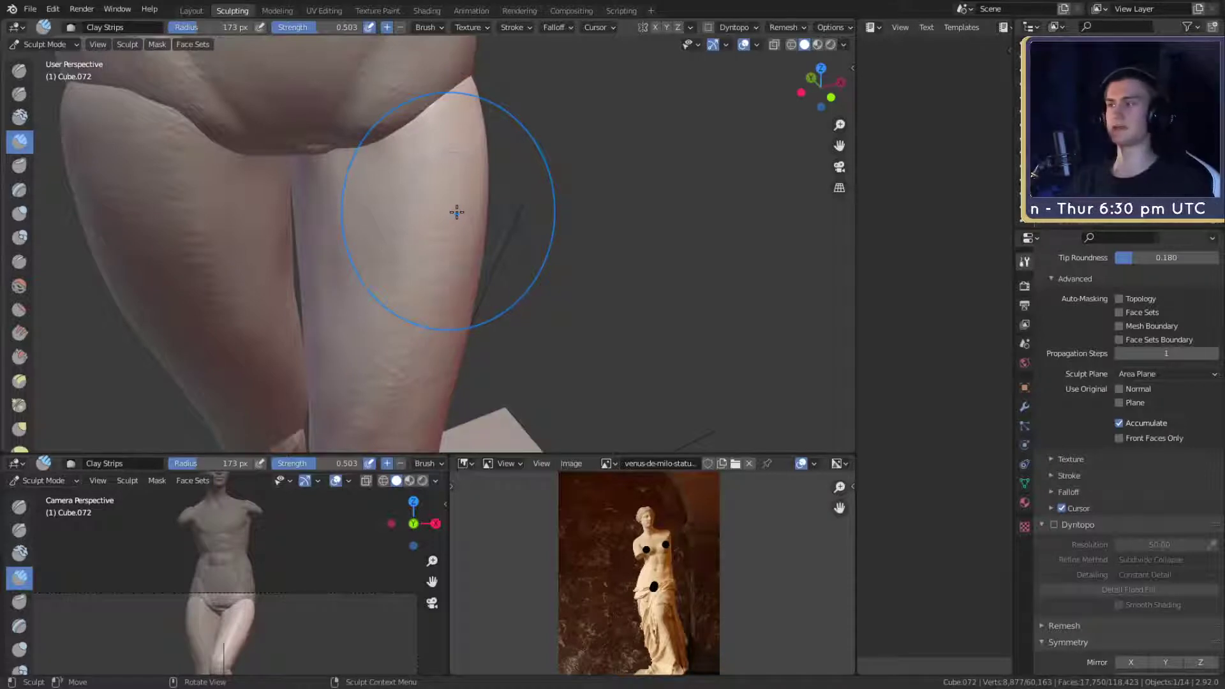
- Reshape the front contour of the bent thigh in side view with the Grab brush at a 248 px radius
{"action": "mouse_move", "coordinate": [456, 211]}
{"action": "middle_mouse_down"}
{"action": "mouse_move", "coordinate": [577, 228]}
{"action": "mouse_move", "coordinate": [530, 190]}
{"action": "mouse_move", "coordinate": [525, 199]}
{"action": "mouse_move", "coordinate": [557, 221]}
{"action": "middle_mouse_up"}
{"action": "key", "text": "g"}
{"action": "key", "text": "f"}
{"action": "left_click", "coordinate": [543, 252]}
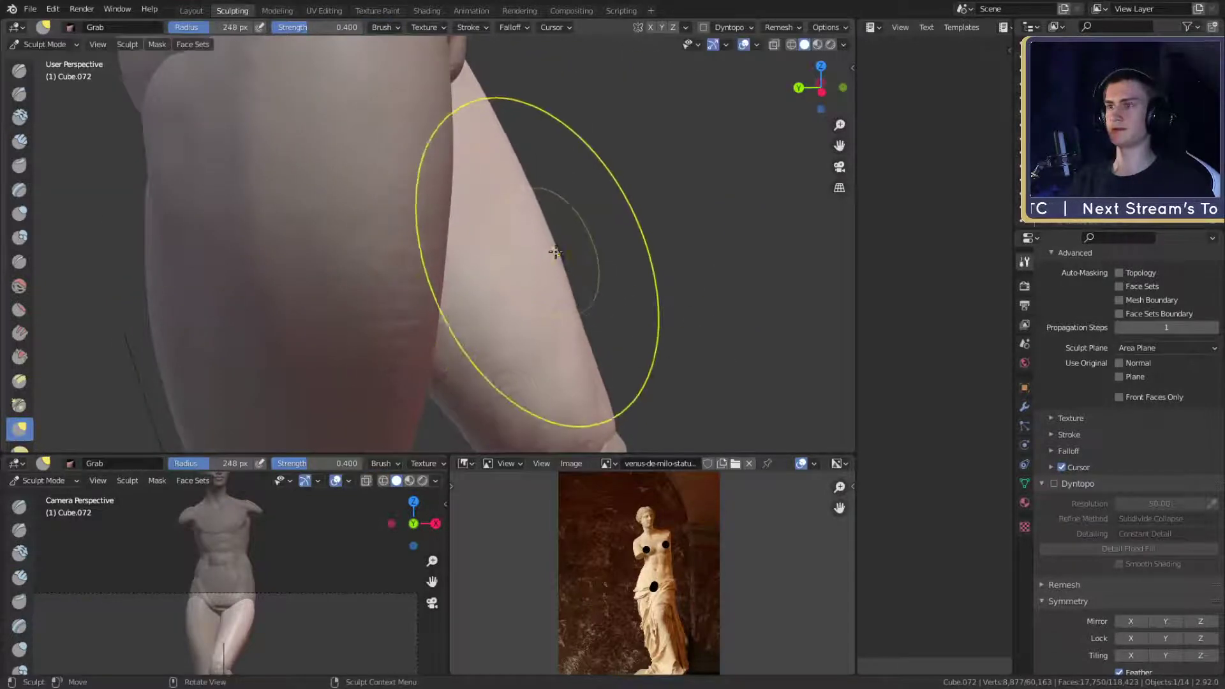
{"action": "left_click_drag", "start_coordinate": [554, 250], "coordinate": [560, 263]}
{"action": "middle_click_drag", "start_coordinate": [571, 240], "coordinate": [634, 232]}
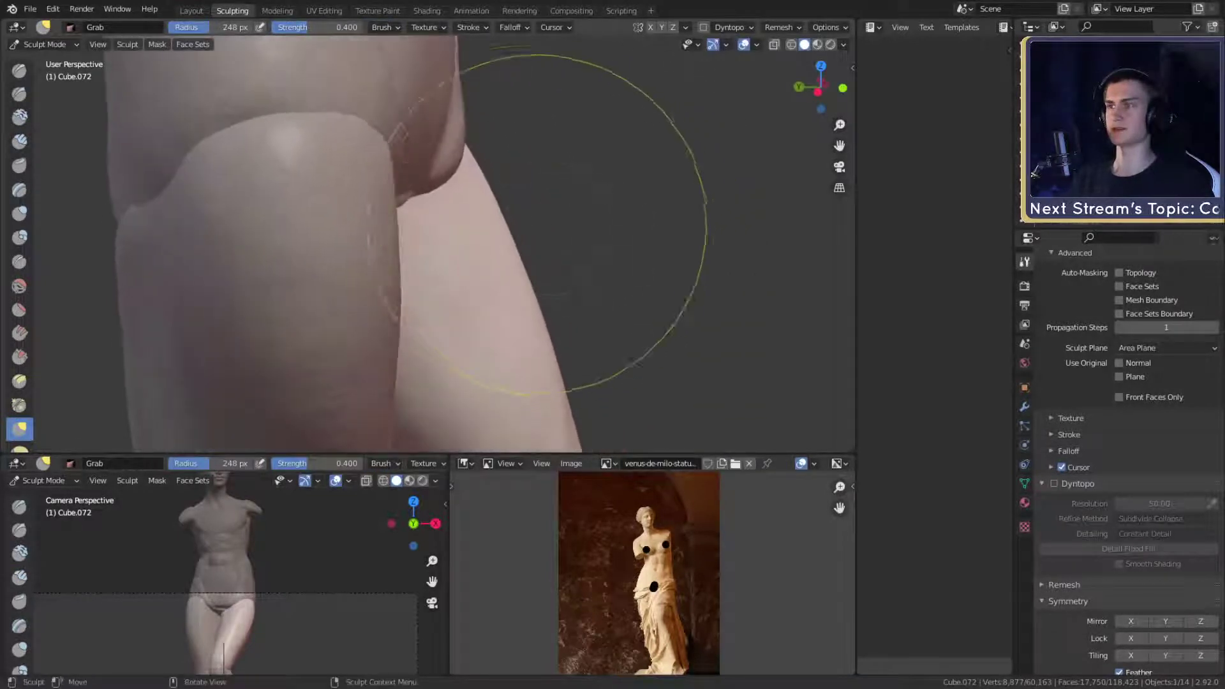
- Examine both legs from the thighs down to the feet, from the front and from behind the knees
{"action": "middle_click_drag", "start_coordinate": [487, 224], "coordinate": [594, 150]}
{"action": "scroll", "coordinate": [561, 192], "scroll_direction": "down", "scroll_amount": 4}
{"action": "scroll", "coordinate": [519, 204], "scroll_direction": "down", "scroll_amount": 4}
{"action": "middle_click_drag", "start_coordinate": [519, 205], "coordinate": [533, 274]}
{"action": "scroll", "coordinate": [534, 265], "scroll_direction": "up", "scroll_amount": 2}
{"action": "scroll", "coordinate": [533, 267], "scroll_direction": "up", "scroll_amount": 2}
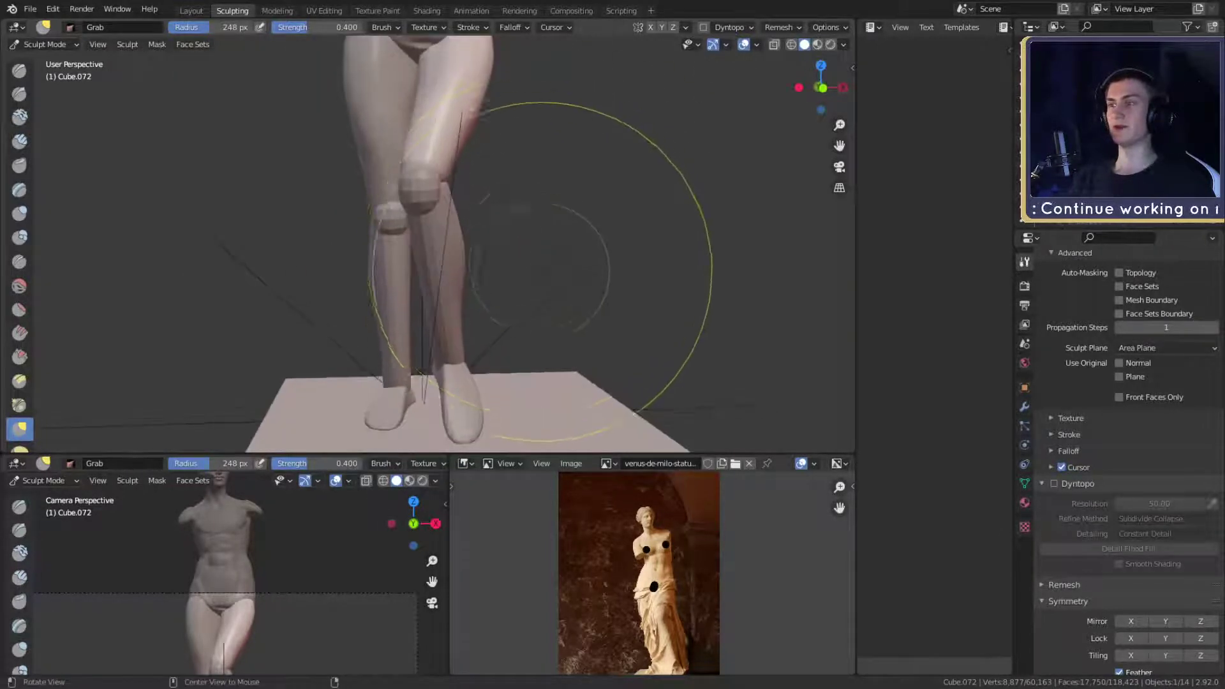
{"action": "middle_click_drag", "start_coordinate": [724, 259], "coordinate": [477, 229]}
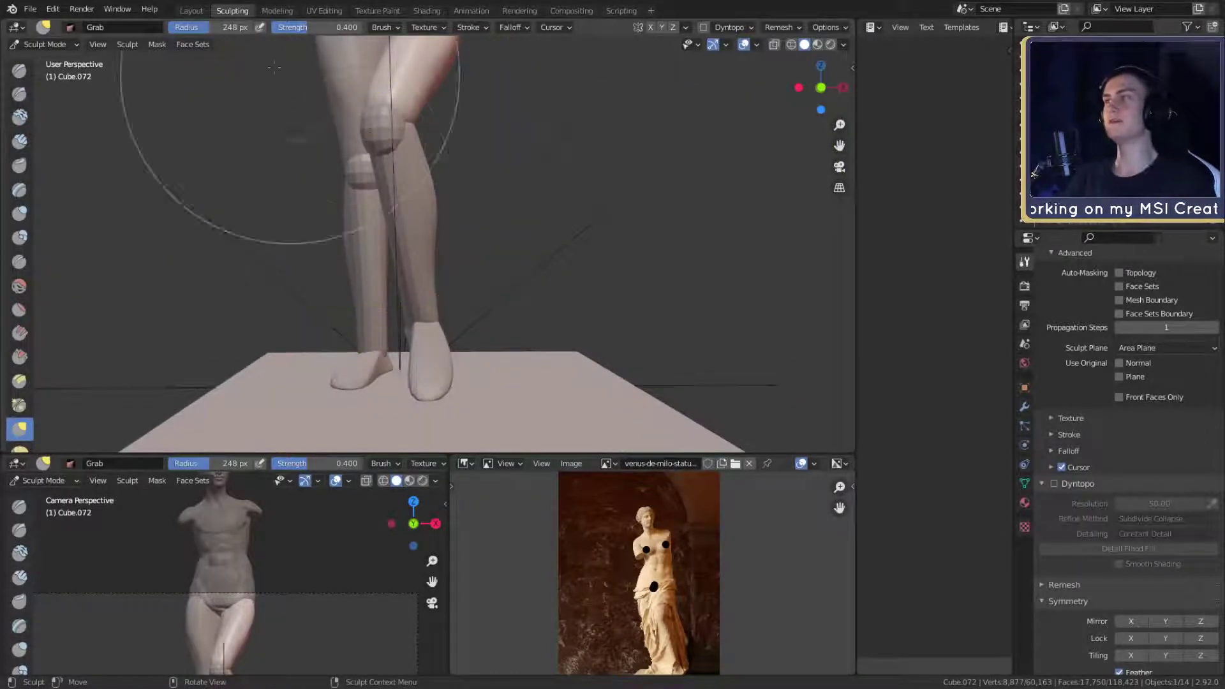
{"action": "scroll", "coordinate": [504, 231], "scroll_direction": "down", "scroll_amount": 3}
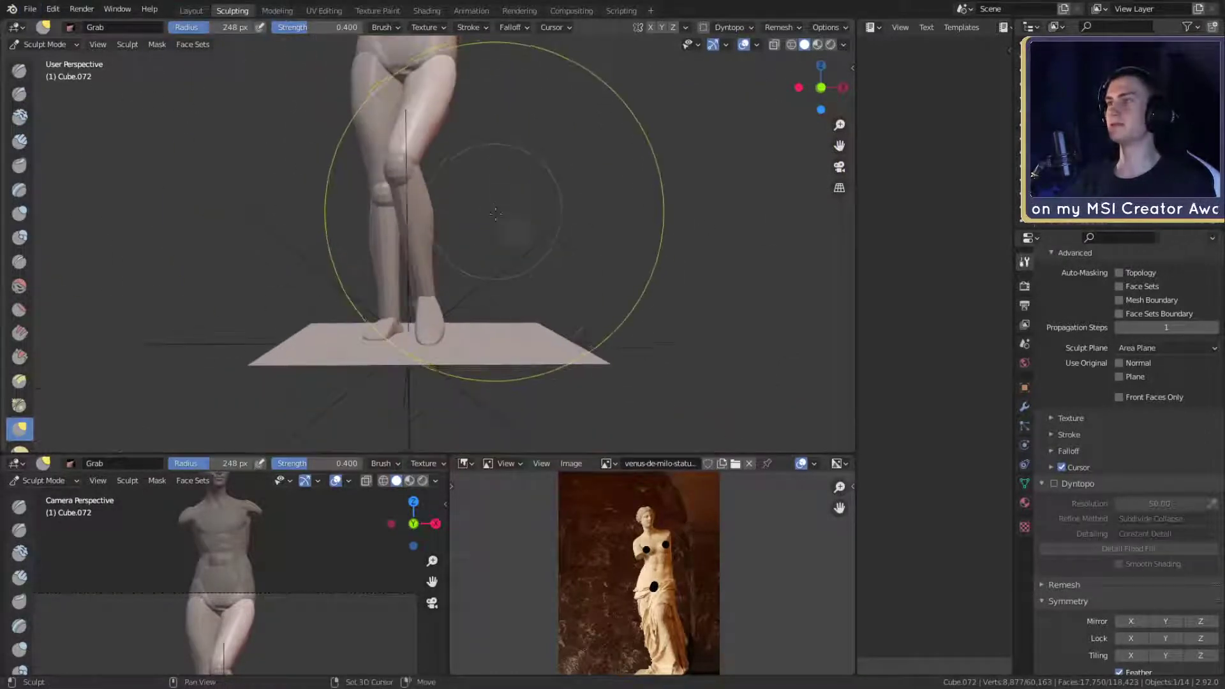
{"action": "middle_click_drag", "start_coordinate": [495, 225], "coordinate": [547, 282], "text": "shift"}
{"action": "scroll", "coordinate": [546, 282], "scroll_direction": "up", "scroll_amount": 2}
{"action": "mouse_move", "coordinate": [471, 254]}
{"action": "middle_mouse_down"}
{"action": "mouse_move", "coordinate": [395, 261]}
{"action": "mouse_move", "coordinate": [562, 306]}
{"action": "mouse_move", "coordinate": [536, 299]}
{"action": "middle_mouse_up"}
{"action": "scroll", "coordinate": [489, 241], "scroll_direction": "up", "scroll_amount": 3}
{"action": "mouse_move", "coordinate": [520, 294]}
{"action": "middle_mouse_down", "text": "shift"}
{"action": "mouse_move", "coordinate": [489, 241]}
{"action": "mouse_move", "coordinate": [470, 295]}
{"action": "mouse_move", "coordinate": [487, 305]}
{"action": "middle_mouse_up", "text": "shift"}
{"action": "scroll", "coordinate": [470, 296], "scroll_direction": "down", "scroll_amount": 4}
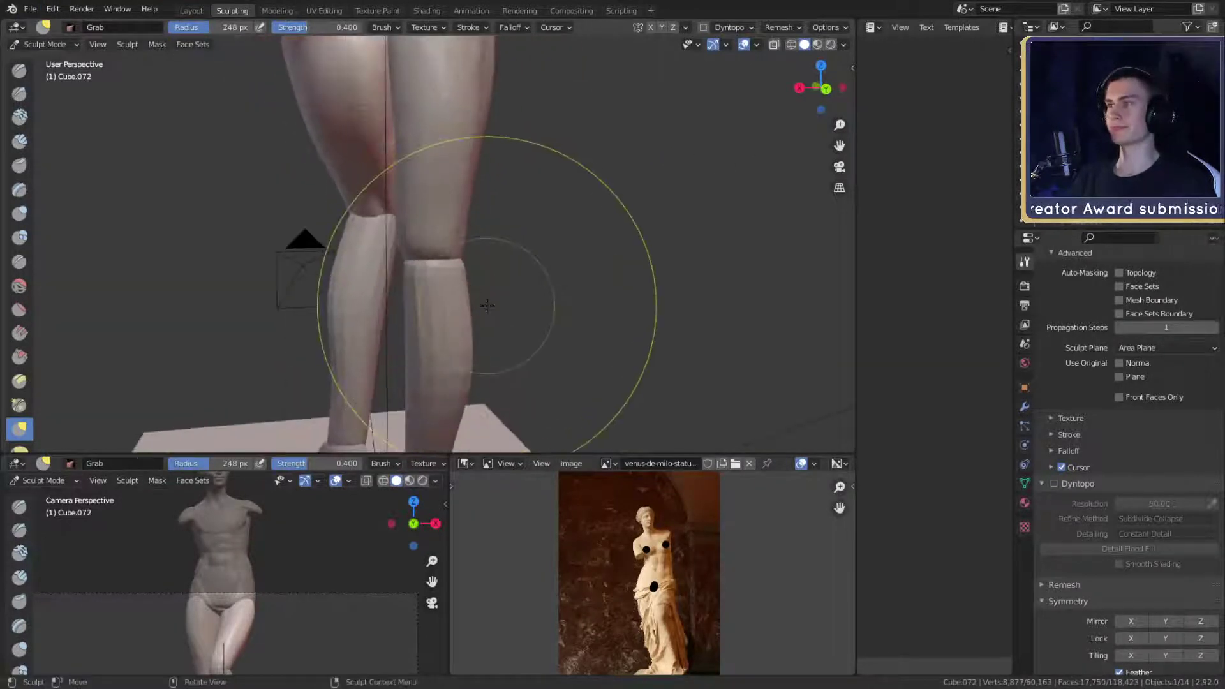
{"action": "scroll", "coordinate": [413, 267], "scroll_direction": "up", "scroll_amount": 2}
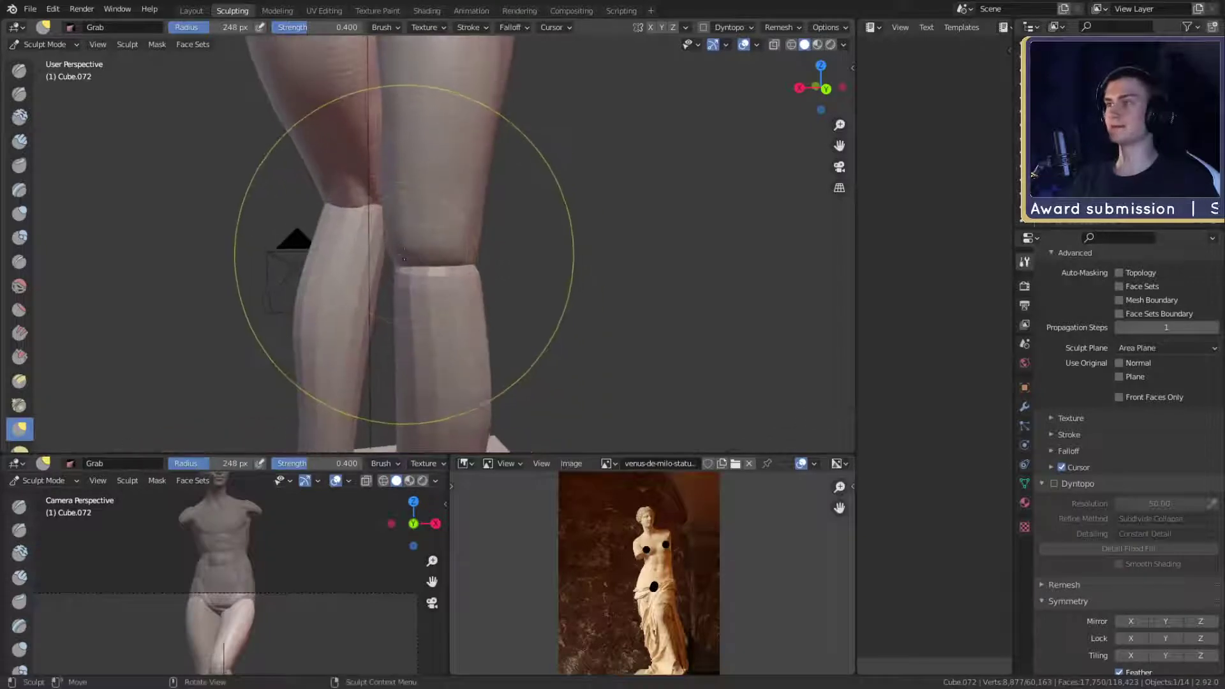
- Choose the Crease brush and set its radius to 33 px for work on the back of the knee
{"action": "key", "text": "f"}
{"action": "left_click", "coordinate": [390, 252]}
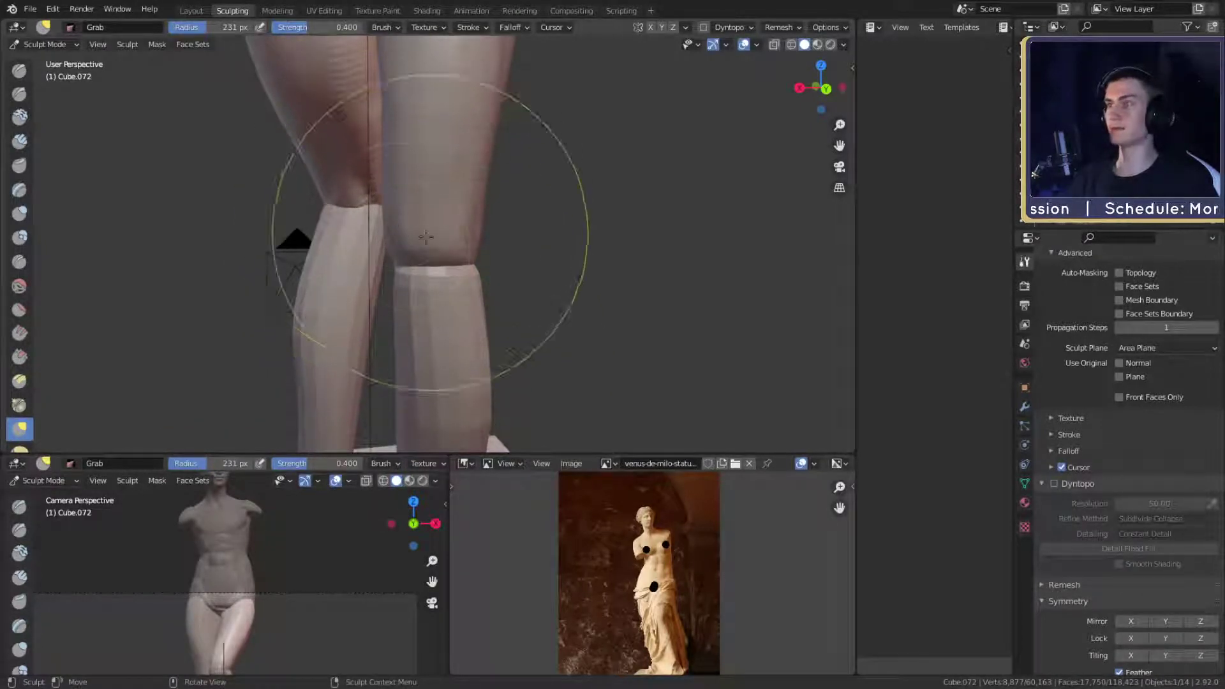
{"action": "left_click", "coordinate": [45, 45]}
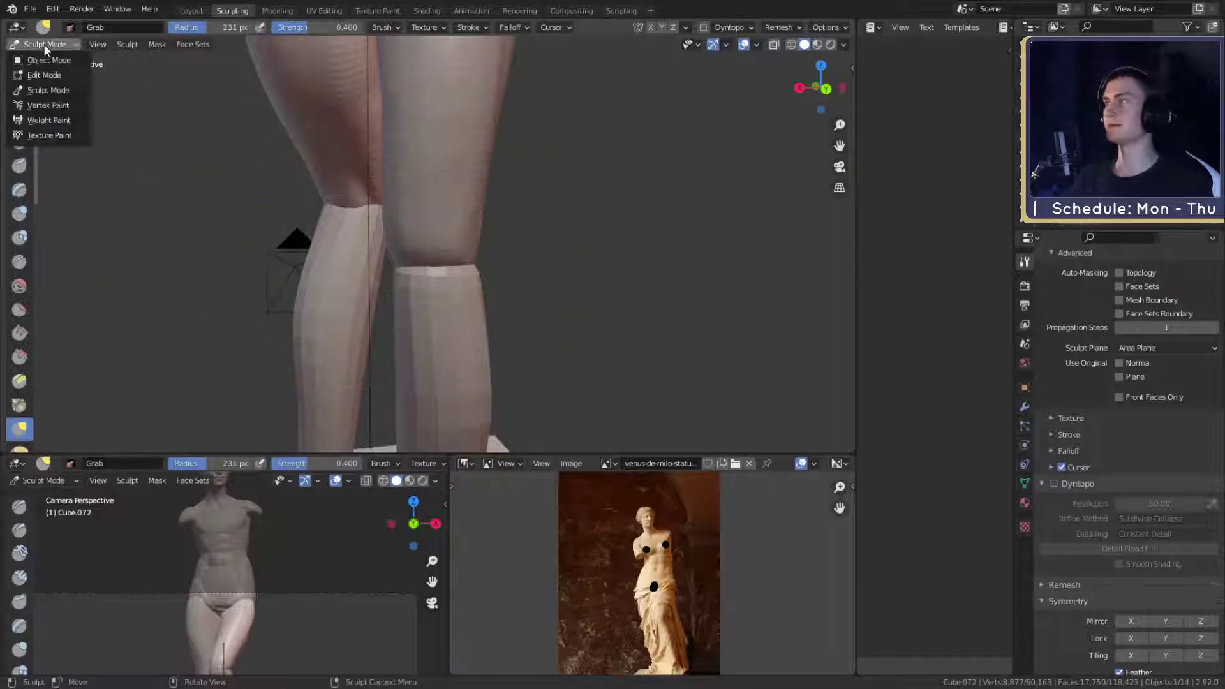
{"action": "key", "text": "shift+c"}
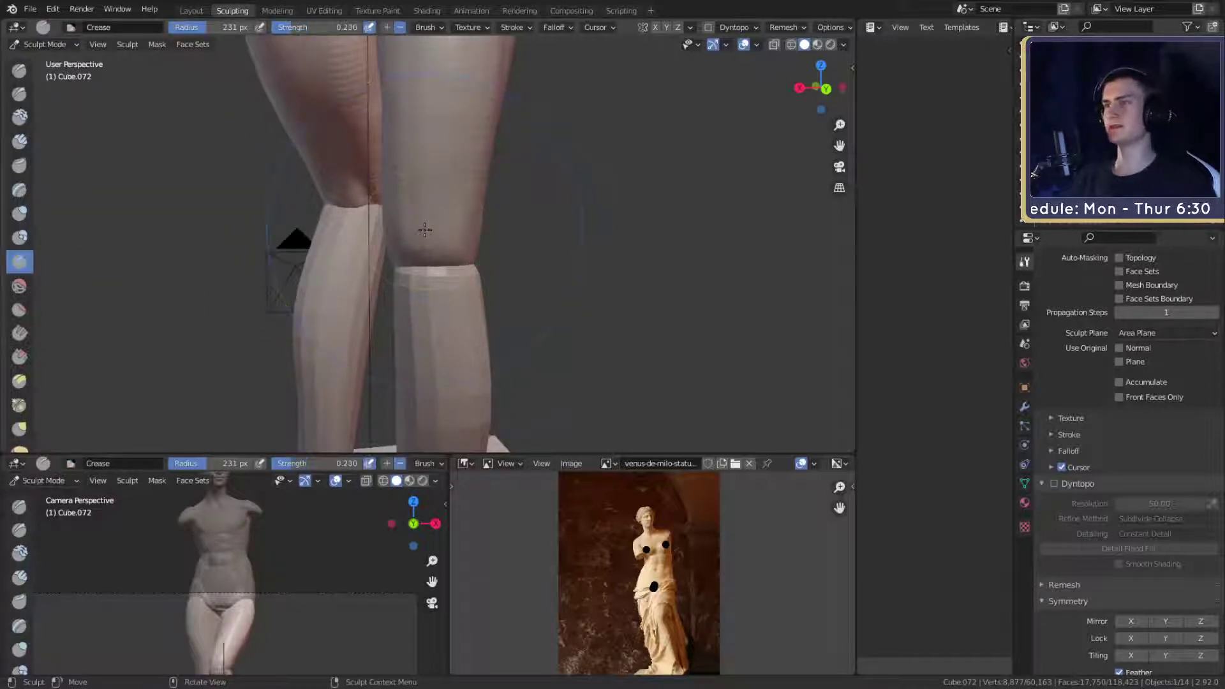
{"action": "scroll", "coordinate": [408, 243], "scroll_direction": "up", "scroll_amount": 3}
{"action": "key", "text": "f"}
{"action": "left_click", "coordinate": [418, 199]}
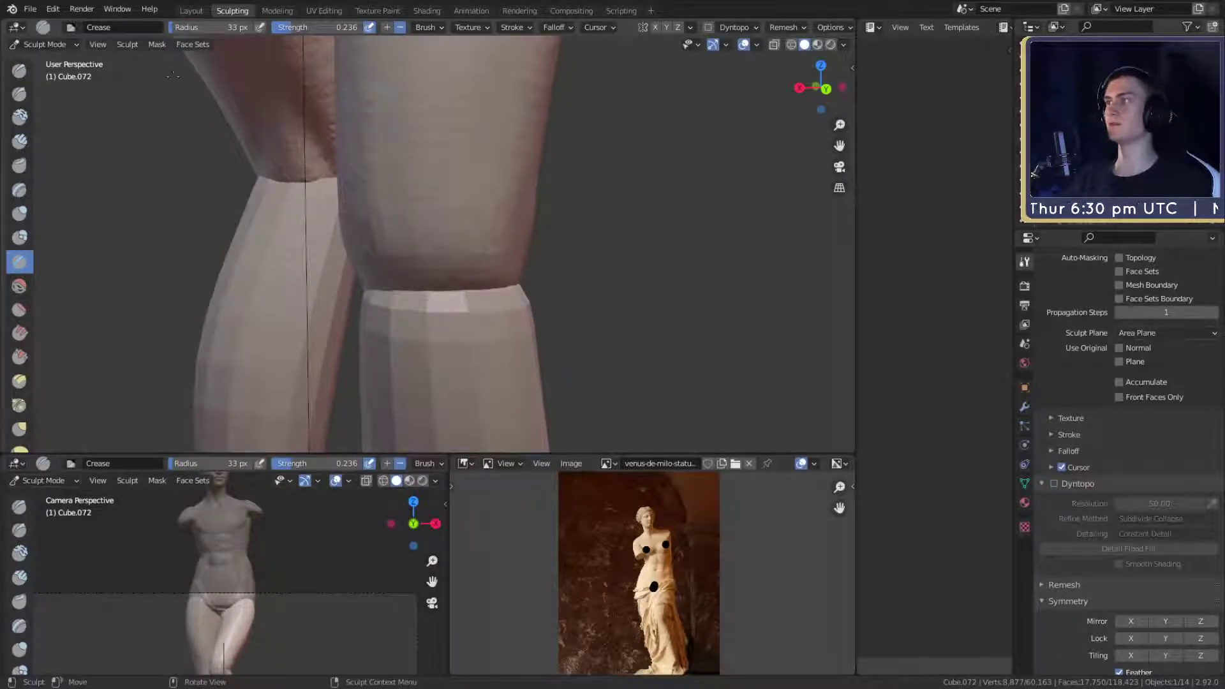
- Make the straight leg's thigh the active object and return to sculpting on it
{"action": "left_click", "coordinate": [51, 44]}
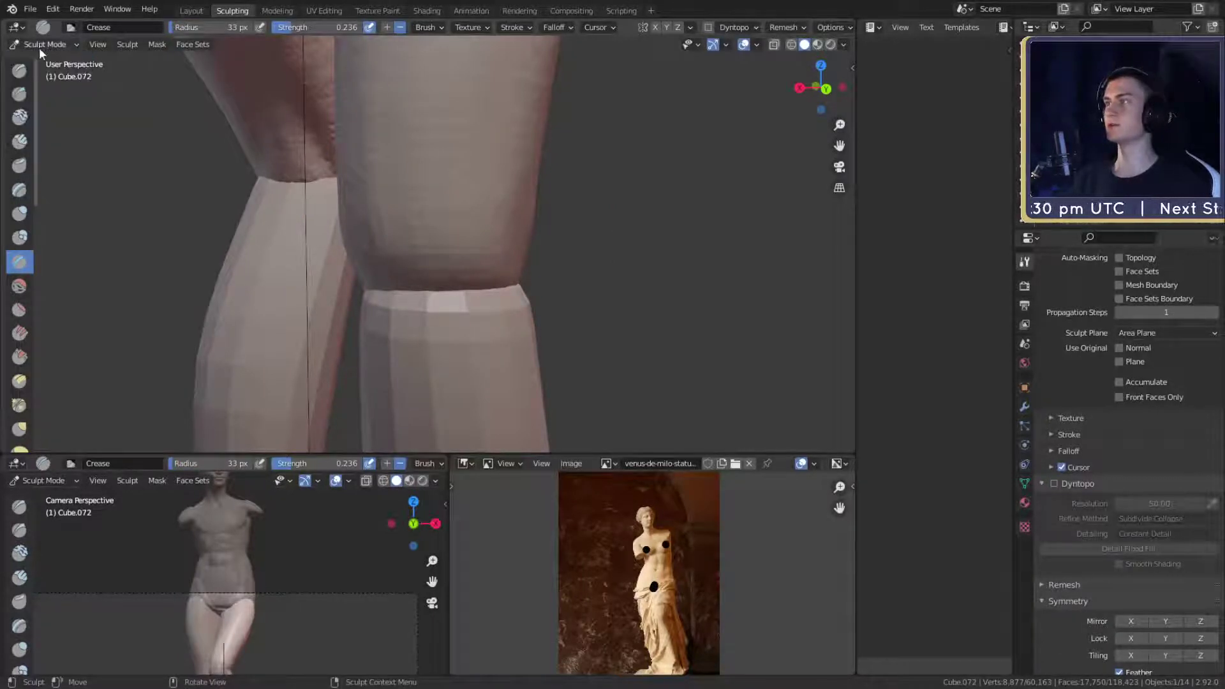
{"action": "left_click", "coordinate": [40, 46]}
{"action": "left_click", "coordinate": [44, 61]}
{"action": "left_click", "coordinate": [466, 211]}
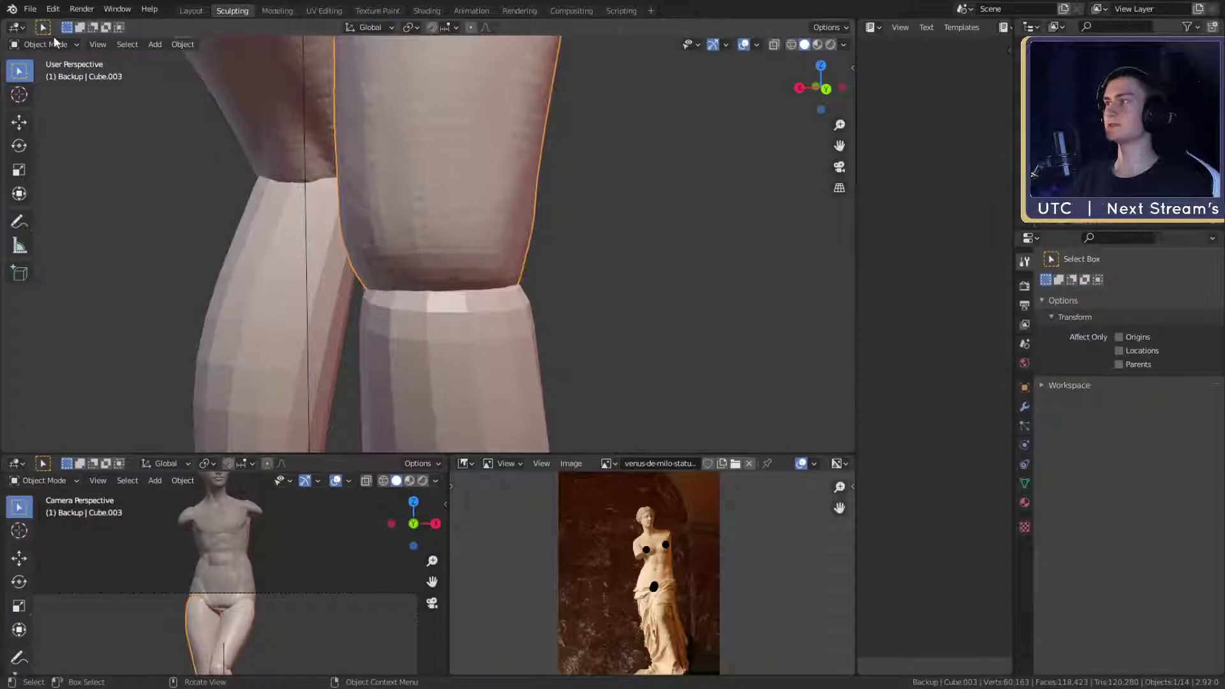
{"action": "left_click", "coordinate": [54, 43]}
{"action": "left_click", "coordinate": [40, 85]}
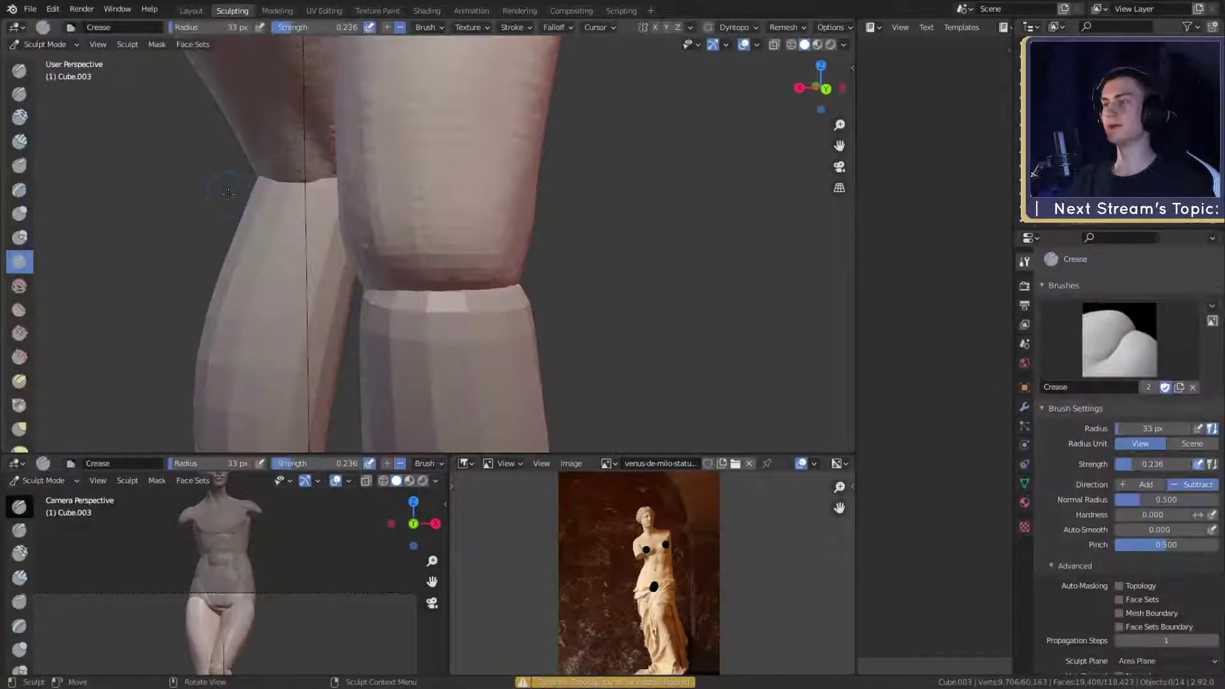
- Carve diverging tendon creases down the back of the straight thigh towards both sides of the knee
{"action": "left_click_drag", "start_coordinate": [439, 278], "coordinate": [396, 287]}
{"action": "mouse_move", "coordinate": [443, 197]}
{"action": "left_mouse_down"}
{"action": "mouse_move", "coordinate": [423, 271]}
{"action": "mouse_move", "coordinate": [447, 217]}
{"action": "mouse_move", "coordinate": [490, 238]}
{"action": "mouse_move", "coordinate": [508, 280]}
{"action": "left_mouse_up"}
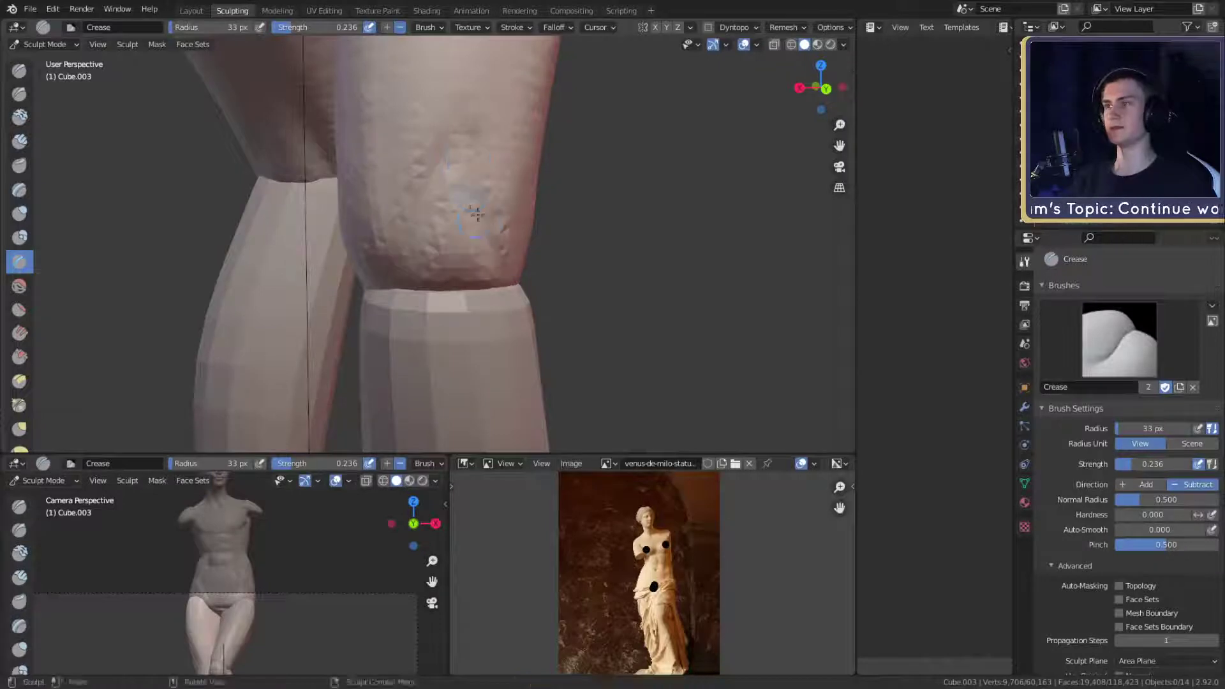
{"action": "left_click_drag", "start_coordinate": [440, 214], "coordinate": [390, 276]}
{"action": "left_click_drag", "start_coordinate": [461, 133], "coordinate": [482, 256]}
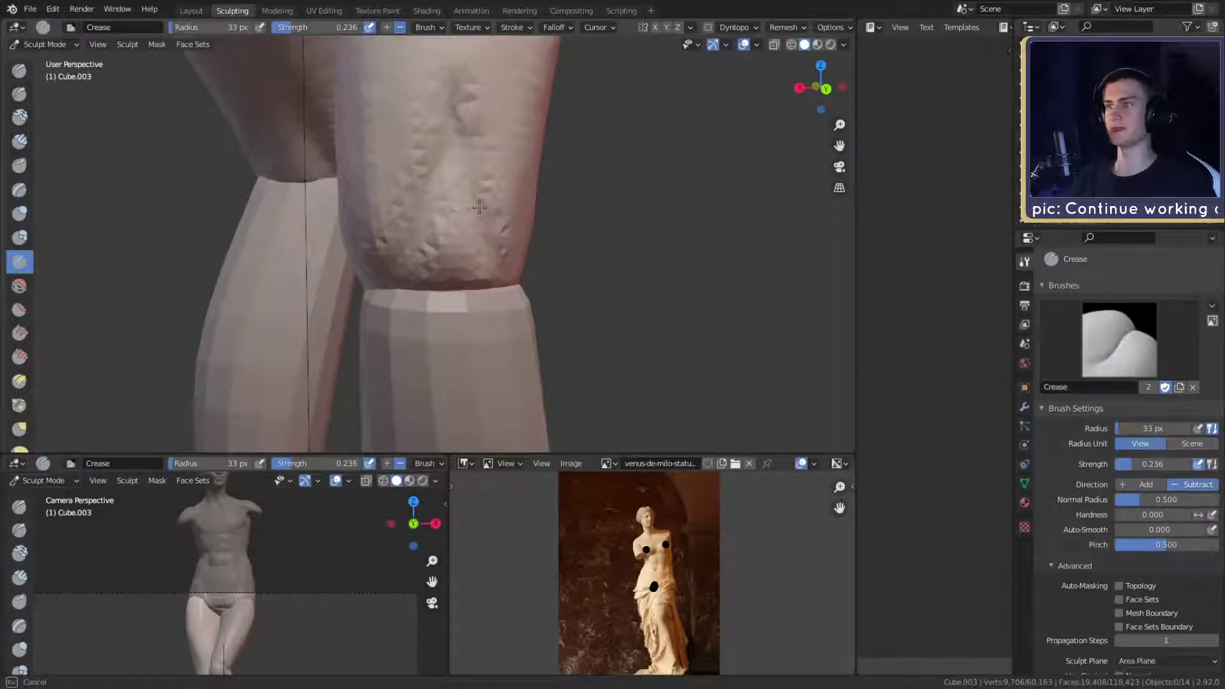
{"action": "mouse_move", "coordinate": [479, 206]}
{"action": "left_mouse_down"}
{"action": "mouse_move", "coordinate": [452, 210]}
{"action": "mouse_move", "coordinate": [454, 191]}
{"action": "mouse_move", "coordinate": [448, 200]}
{"action": "mouse_move", "coordinate": [442, 274]}
{"action": "mouse_move", "coordinate": [461, 294]}
{"action": "mouse_move", "coordinate": [449, 332]}
{"action": "mouse_move", "coordinate": [457, 308]}
{"action": "mouse_move", "coordinate": [437, 269]}
{"action": "mouse_move", "coordinate": [448, 283]}
{"action": "left_mouse_up"}
- Fill in the area between the creases behind the straight knee with Clay Strips, and ready a 113 px Grab brush for its lower edge
{"action": "key", "text": "c"}
{"action": "key", "text": "f"}
{"action": "left_click", "coordinate": [455, 153]}
{"action": "key", "text": "f"}
{"action": "left_click", "coordinate": [478, 192]}
{"action": "key", "text": "f"}
{"action": "left_click", "coordinate": [451, 223]}
{"action": "key", "text": "g"}
{"action": "key", "text": "f"}
{"action": "left_click", "coordinate": [516, 282]}
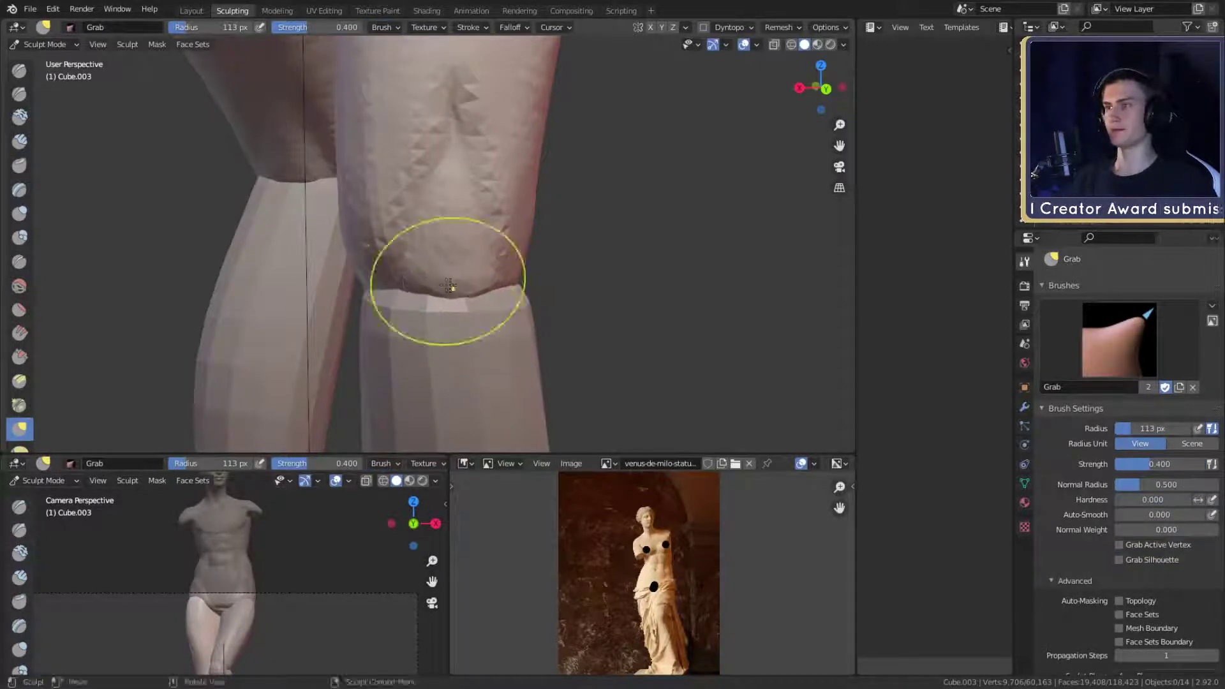
- Push in the back contour of the straight thigh at mid-height with the Grab brush at a 195 px radius
{"action": "scroll", "coordinate": [528, 126], "scroll_direction": "down", "scroll_amount": 5}
{"action": "scroll", "coordinate": [411, 245], "scroll_direction": "up", "scroll_amount": 5}
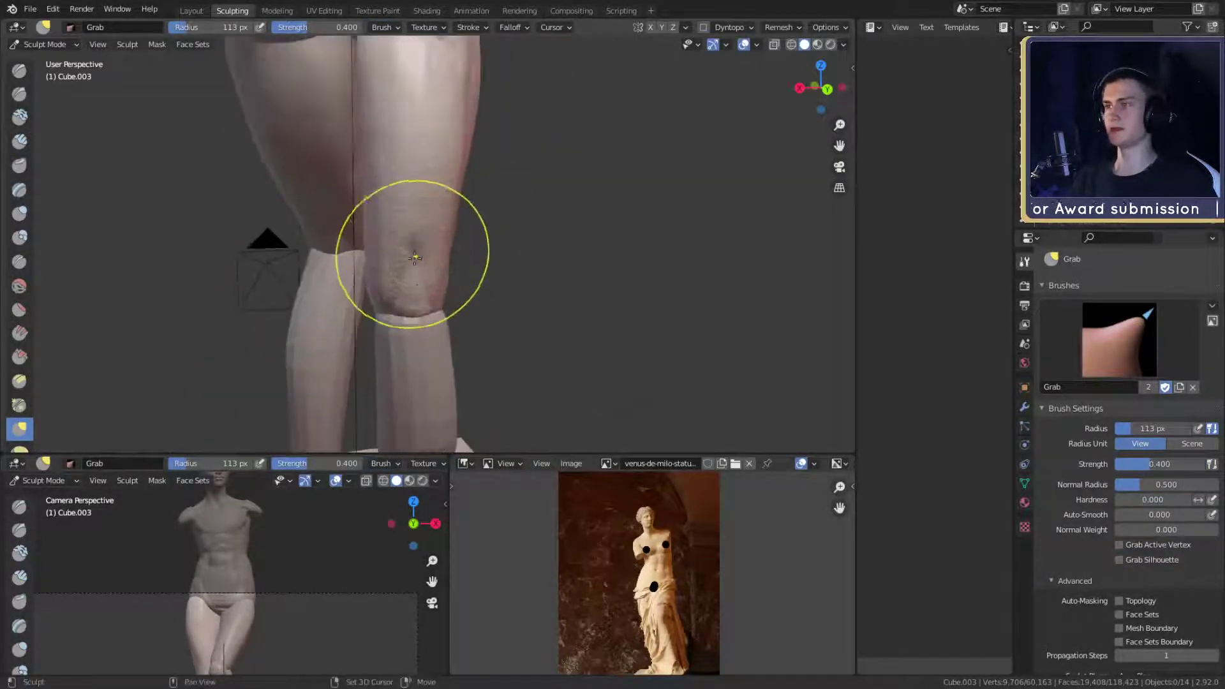
{"action": "middle_click_drag", "start_coordinate": [414, 235], "coordinate": [351, 243], "text": "shift"}
{"action": "middle_click_drag", "start_coordinate": [440, 150], "coordinate": [436, 231], "text": "shift"}
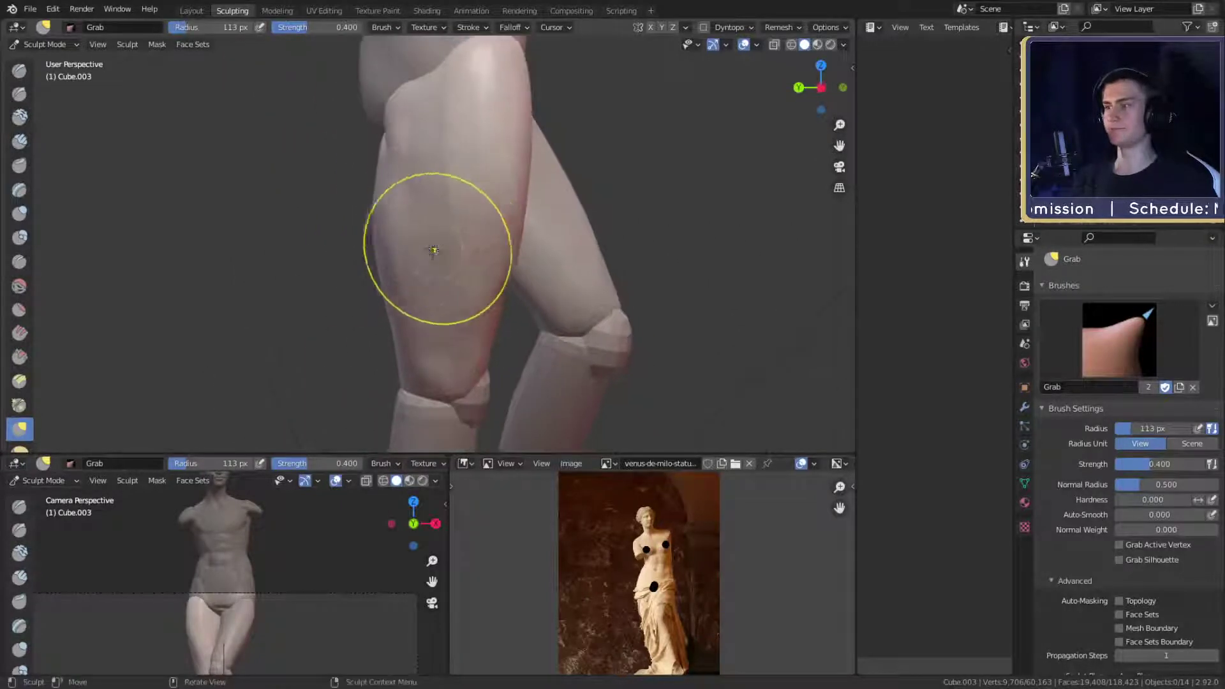
{"action": "key", "text": "f"}
{"action": "left_click", "coordinate": [418, 239]}
{"action": "left_click_drag", "start_coordinate": [378, 241], "coordinate": [385, 241]}
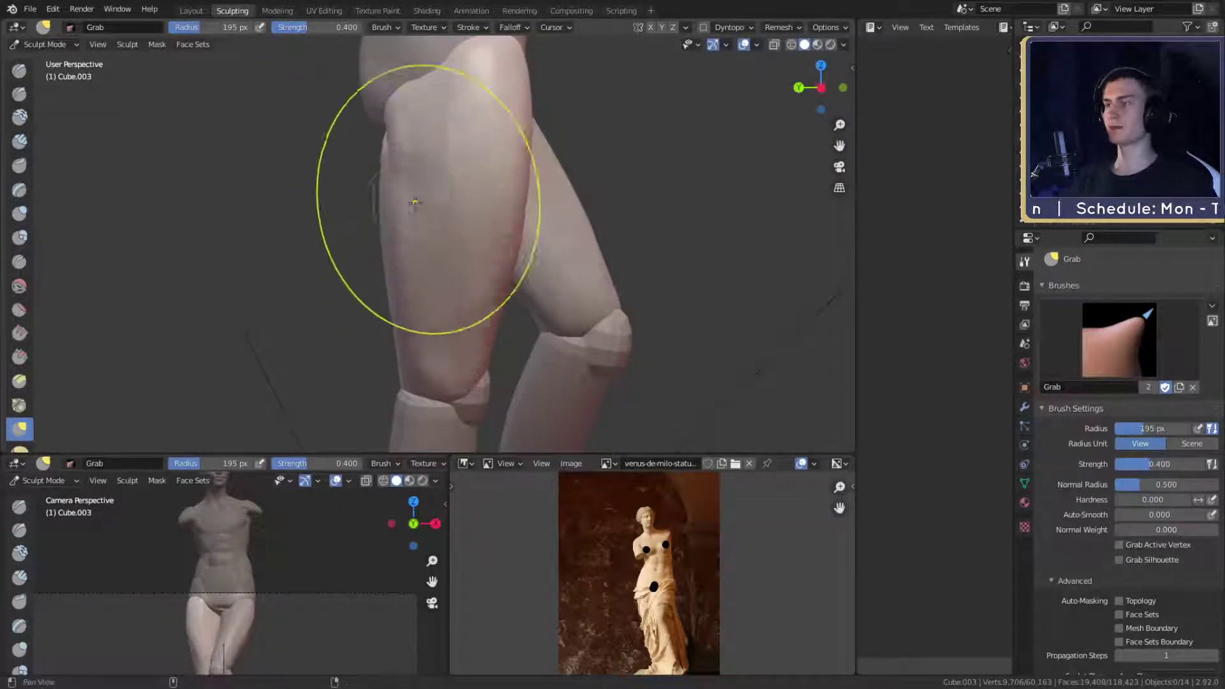
- Adjust the back of the straight thigh above the knee from the inner side with the 195 px Grab brush
{"action": "mouse_move", "coordinate": [418, 203]}
{"action": "middle_mouse_down"}
{"action": "mouse_move", "coordinate": [530, 205]}
{"action": "mouse_move", "coordinate": [533, 217]}
{"action": "mouse_move", "coordinate": [510, 220]}
{"action": "middle_mouse_up"}
{"action": "scroll", "coordinate": [478, 256], "scroll_direction": "up", "scroll_amount": 1}
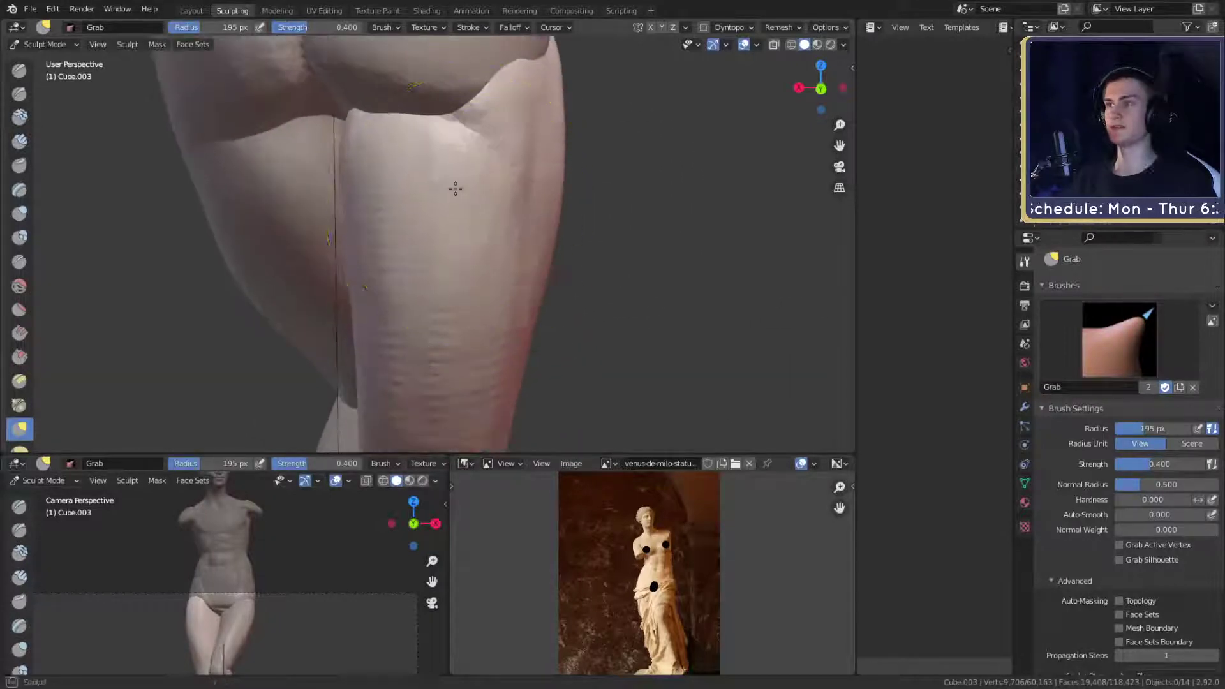
{"action": "scroll", "coordinate": [460, 226], "scroll_direction": "down", "scroll_amount": 3}
{"action": "middle_click_drag", "start_coordinate": [395, 233], "coordinate": [479, 210]}
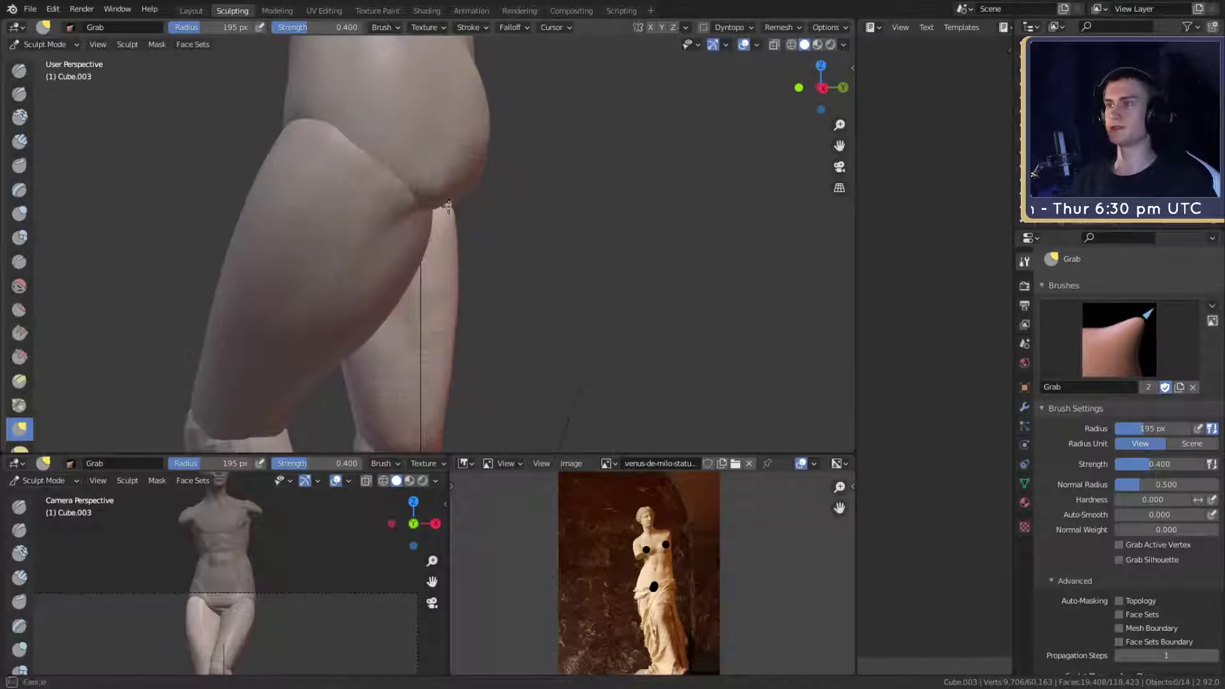
{"action": "middle_click_drag", "start_coordinate": [469, 306], "coordinate": [483, 167], "text": "shift"}
{"action": "left_click_drag", "start_coordinate": [471, 229], "coordinate": [466, 221]}
- Refine the lower back contour of the straight thigh with the Grab brush at 152 px and 196 px radii
{"action": "key", "text": "f"}
{"action": "left_click", "coordinate": [455, 225]}
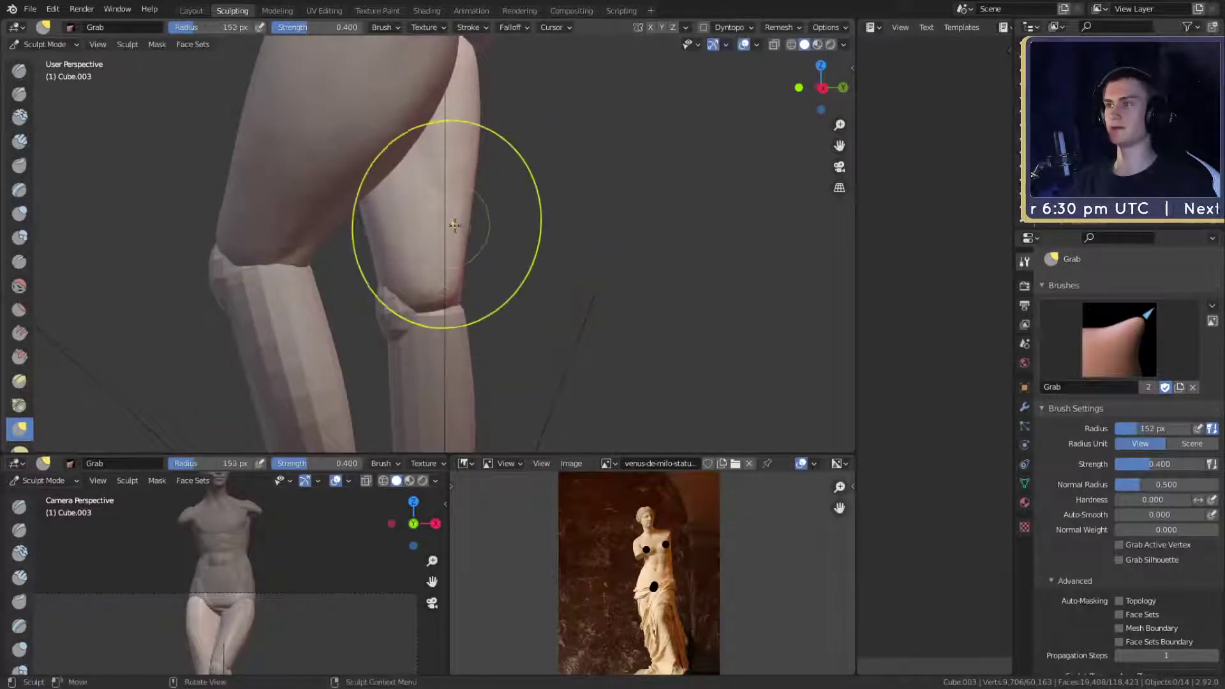
{"action": "middle_click_drag", "start_coordinate": [480, 204], "coordinate": [405, 238]}
{"action": "key", "text": "f"}
{"action": "left_click", "coordinate": [400, 235]}
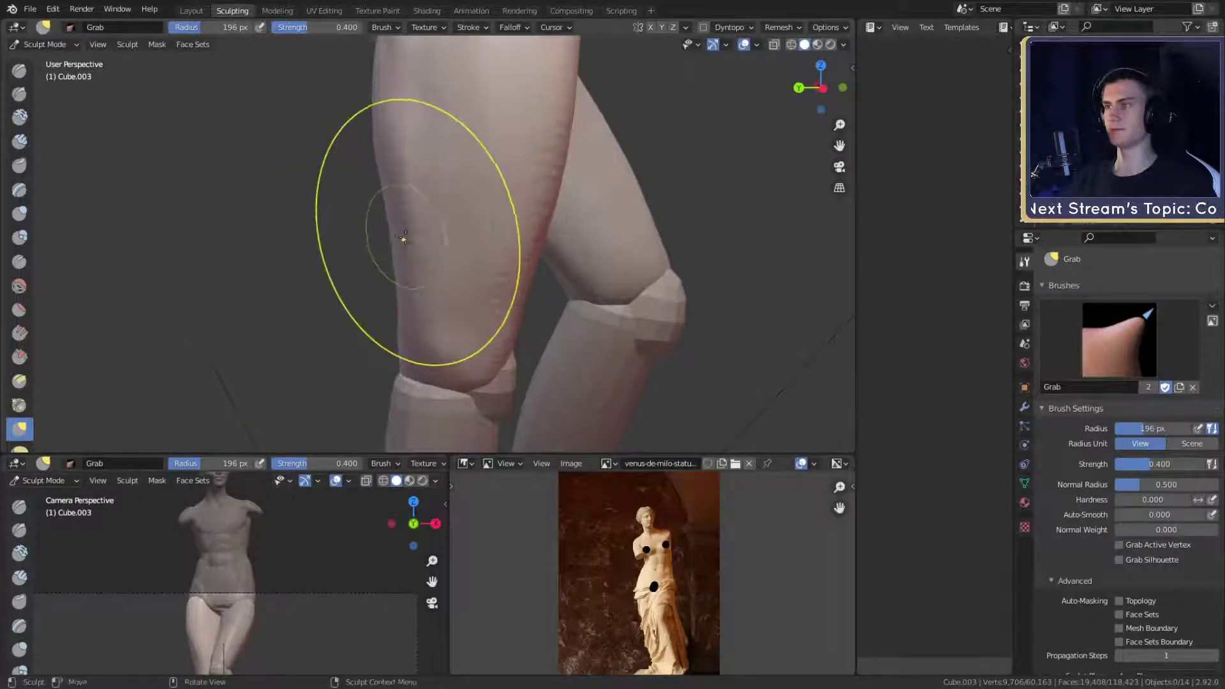
- Nudge the upper back contour of the straight thigh with the Grab brush at a 127 px radius and check it from behind
{"action": "mouse_move", "coordinate": [413, 377]}
{"action": "middle_mouse_down", "text": "shift"}
{"action": "mouse_move", "coordinate": [409, 274]}
{"action": "mouse_move", "coordinate": [434, 233]}
{"action": "mouse_move", "coordinate": [552, 146]}
{"action": "mouse_move", "coordinate": [468, 230]}
{"action": "middle_mouse_up", "text": "shift"}
{"action": "key", "text": "f"}
{"action": "left_click", "coordinate": [429, 212]}
{"action": "left_click_drag", "start_coordinate": [429, 212], "coordinate": [438, 203]}
{"action": "middle_click_drag", "start_coordinate": [424, 283], "coordinate": [528, 223]}
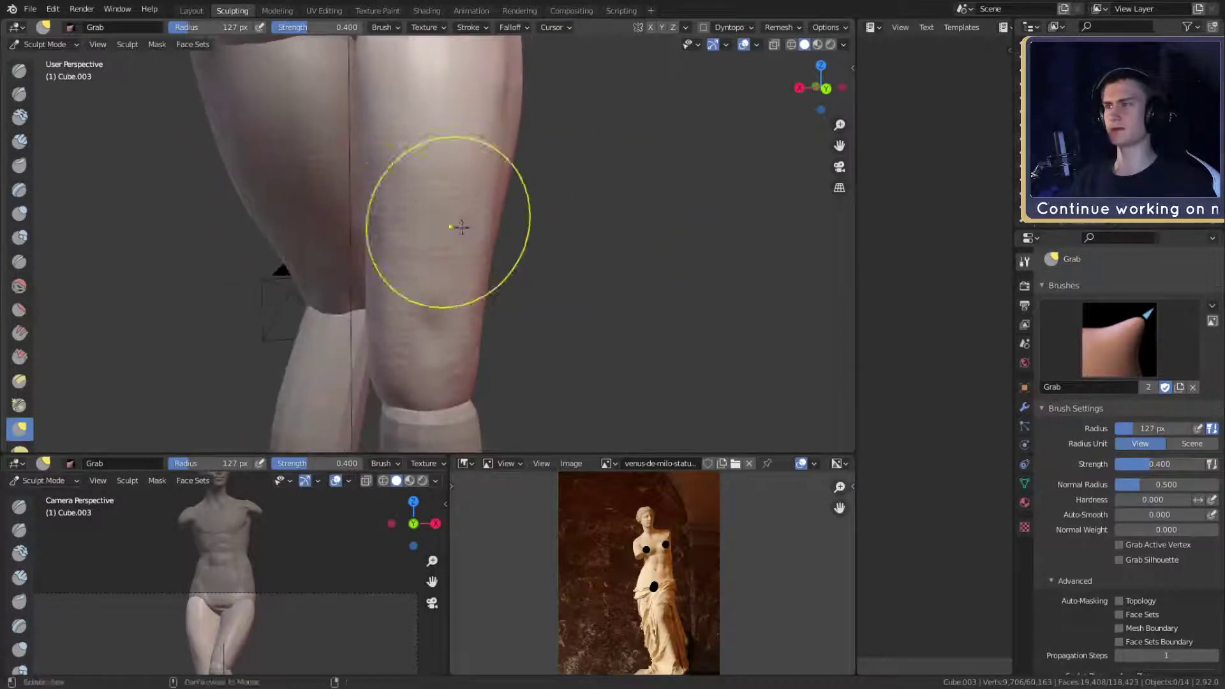
{"action": "middle_click_drag", "start_coordinate": [446, 224], "coordinate": [599, 211]}
{"action": "middle_click_drag", "start_coordinate": [429, 180], "coordinate": [494, 253]}
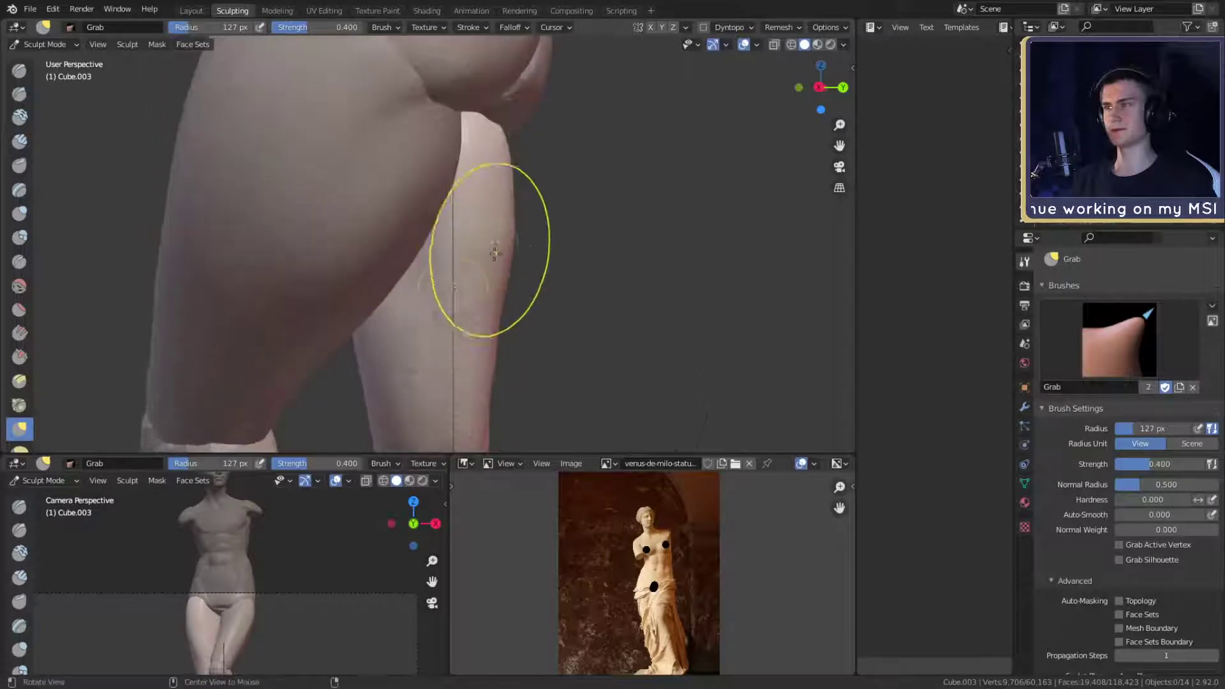
- Review the straight thigh's contour around the hip and knee, resizing the Grab brush to 84 px and 39 px
{"action": "middle_click_drag", "start_coordinate": [451, 297], "coordinate": [464, 251]}
{"action": "mouse_move", "coordinate": [441, 249]}
{"action": "middle_mouse_down"}
{"action": "mouse_move", "coordinate": [461, 171]}
{"action": "mouse_move", "coordinate": [487, 246]}
{"action": "mouse_move", "coordinate": [438, 123]}
{"action": "mouse_move", "coordinate": [465, 262]}
{"action": "mouse_move", "coordinate": [446, 211]}
{"action": "mouse_move", "coordinate": [300, 301]}
{"action": "mouse_move", "coordinate": [724, 287]}
{"action": "mouse_move", "coordinate": [437, 246]}
{"action": "mouse_move", "coordinate": [455, 193]}
{"action": "mouse_move", "coordinate": [478, 226]}
{"action": "mouse_move", "coordinate": [439, 248]}
{"action": "mouse_move", "coordinate": [401, 247]}
{"action": "mouse_move", "coordinate": [465, 276]}
{"action": "mouse_move", "coordinate": [538, 226]}
{"action": "mouse_move", "coordinate": [539, 261]}
{"action": "mouse_move", "coordinate": [494, 245]}
{"action": "mouse_move", "coordinate": [539, 238]}
{"action": "middle_mouse_up"}
{"action": "key", "text": "bracketright"}
{"action": "key", "text": "bracketright"}
{"action": "key", "text": "bracketright"}
{"action": "key", "text": "bracketright"}
{"action": "scroll", "coordinate": [478, 263], "scroll_direction": "down", "scroll_amount": 5}
{"action": "scroll", "coordinate": [540, 261], "scroll_direction": "up", "scroll_amount": 4}
{"action": "key", "text": "f"}
{"action": "left_click", "coordinate": [390, 255]}
{"action": "key", "text": "f"}
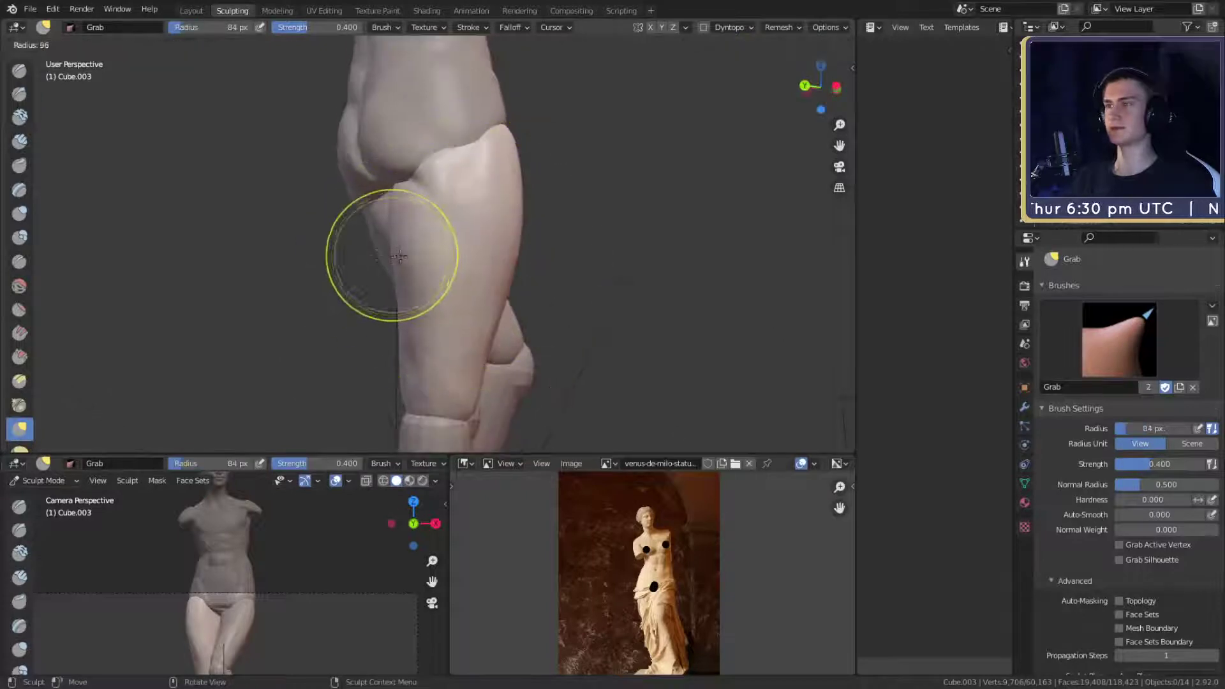
{"action": "left_click", "coordinate": [372, 255]}
{"action": "key", "text": "f"}
{"action": "left_click", "coordinate": [440, 245]}
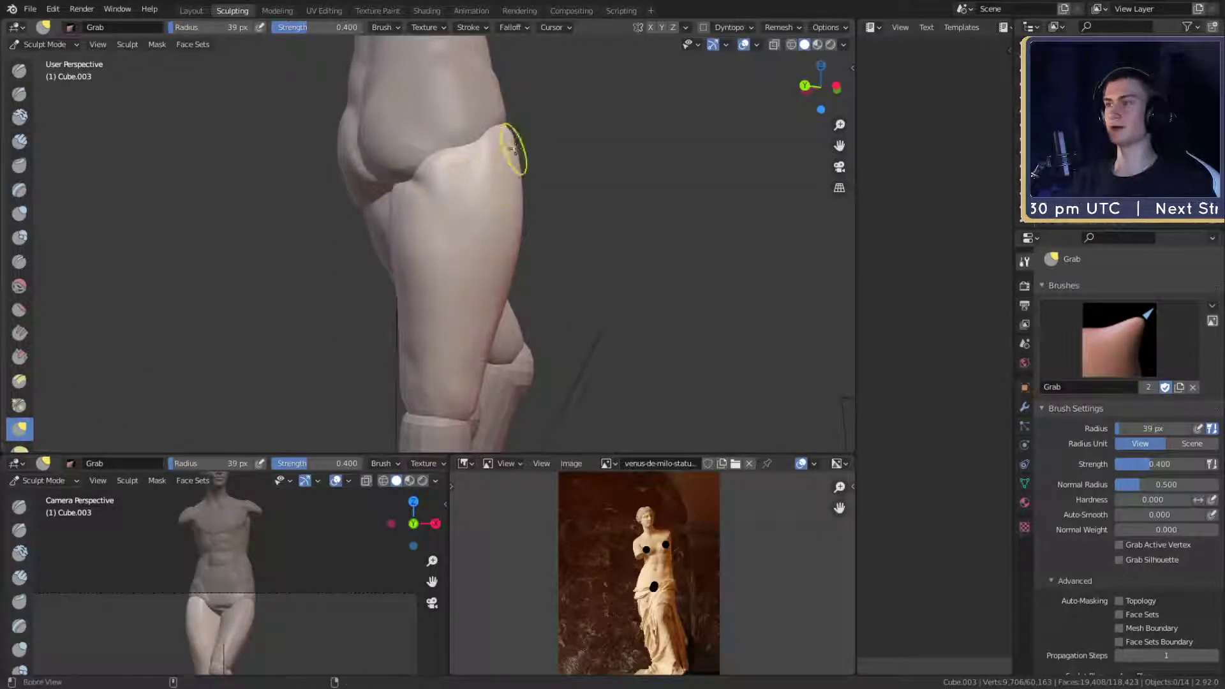
{"action": "scroll", "coordinate": [514, 147], "scroll_direction": "down", "scroll_amount": 3}
{"action": "mouse_move", "coordinate": [515, 250]}
{"action": "middle_mouse_down", "text": "shift"}
{"action": "mouse_move", "coordinate": [415, 291]}
{"action": "mouse_move", "coordinate": [496, 203]}
{"action": "middle_mouse_up", "text": "shift"}
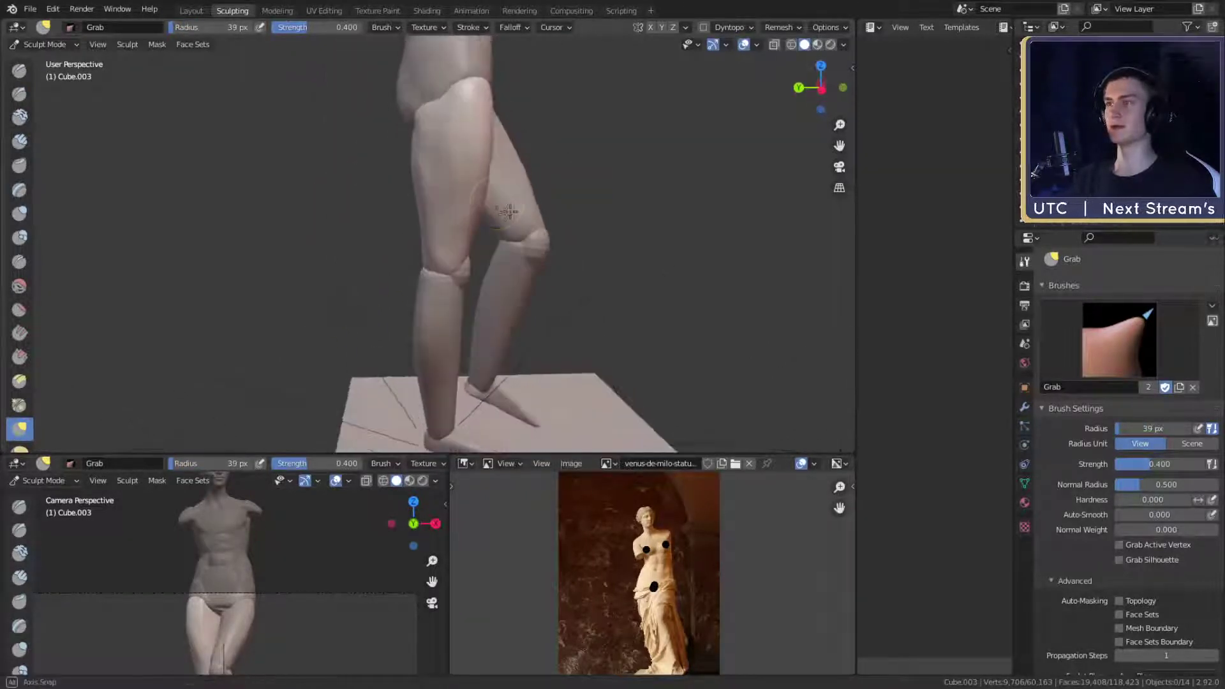
- Switch to Object Mode and select the faceted lower leg of the bent leg
{"action": "left_click", "coordinate": [40, 43]}
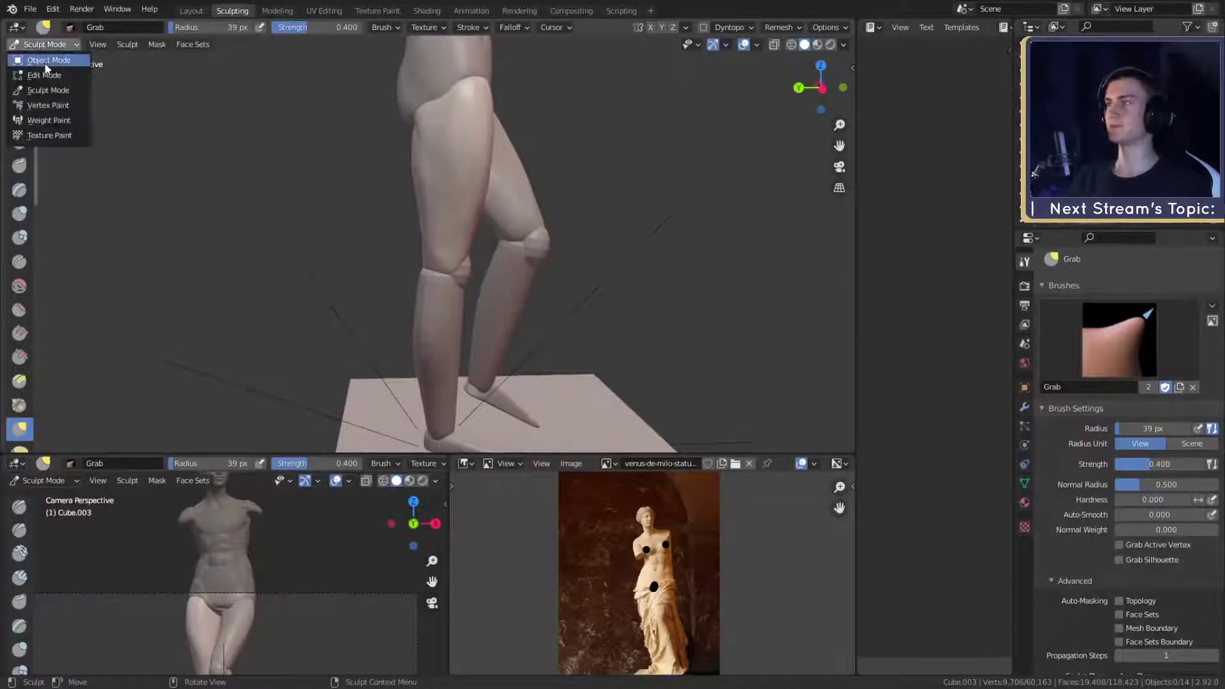
{"action": "left_click", "coordinate": [38, 59]}
{"action": "scroll", "coordinate": [450, 239], "scroll_direction": "down", "scroll_amount": 2}
{"action": "scroll", "coordinate": [477, 266], "scroll_direction": "up", "scroll_amount": 4}
{"action": "middle_click_drag", "start_coordinate": [477, 266], "coordinate": [382, 282]}
{"action": "left_click", "coordinate": [379, 284]}
{"action": "left_click", "coordinate": [48, 45]}
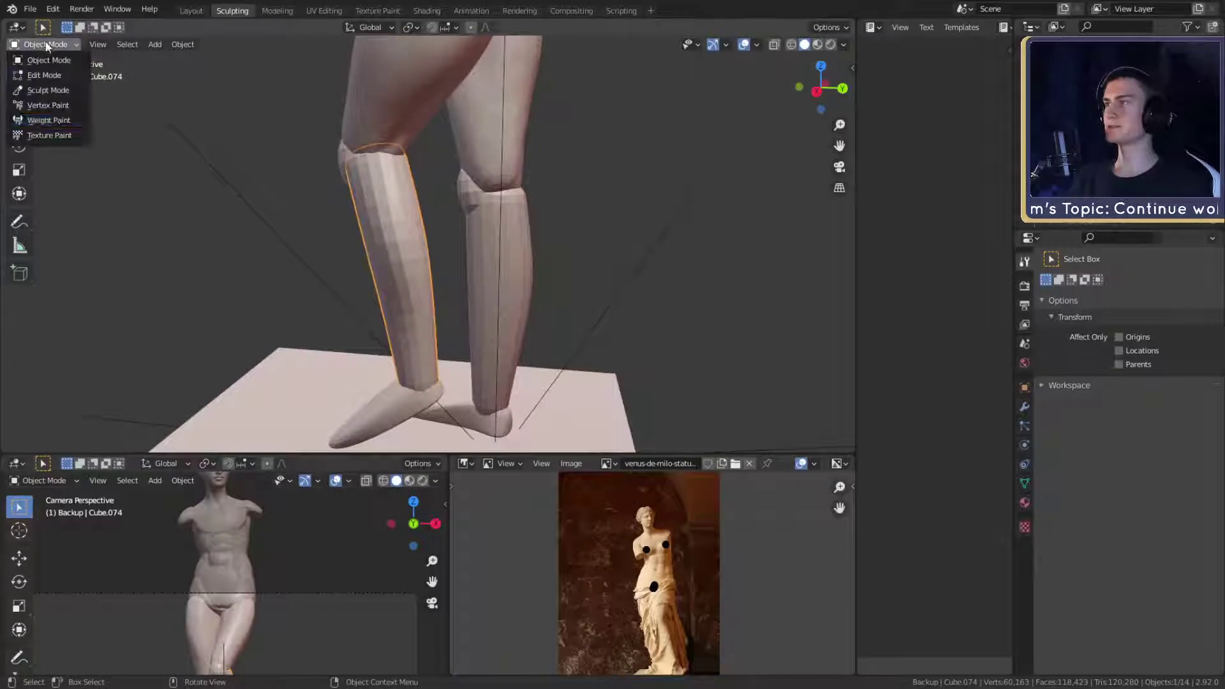
{"action": "left_click", "coordinate": [37, 59]}
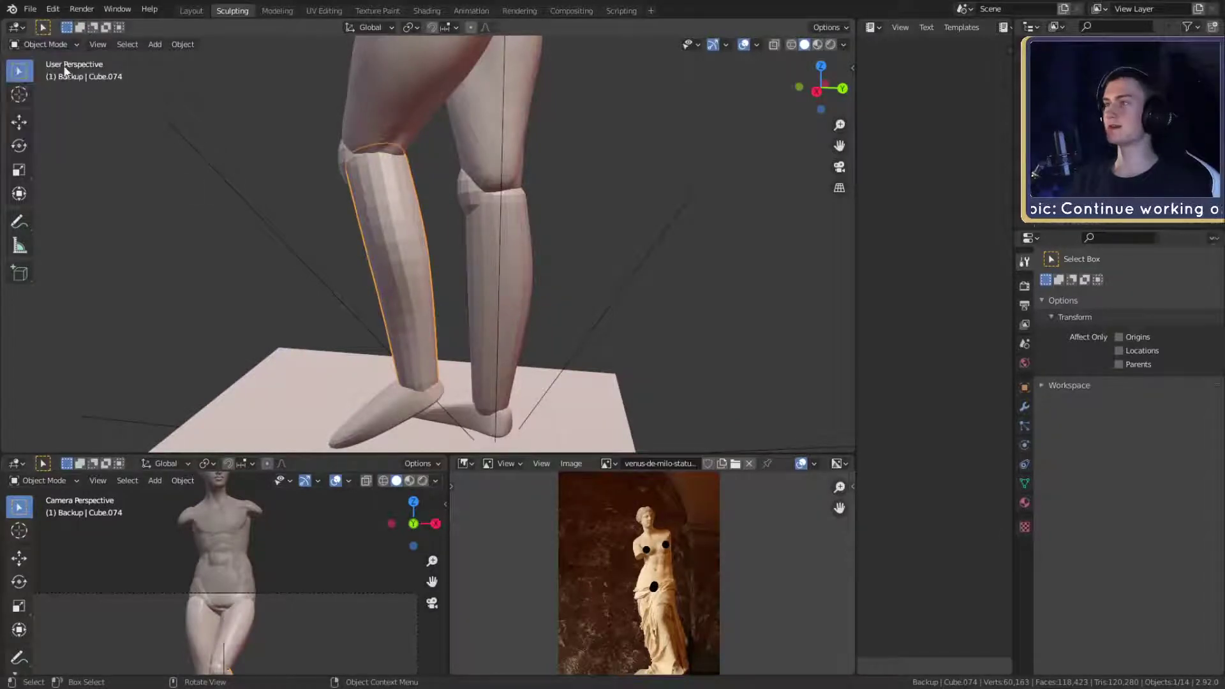
- Inspect both lower legs from the side and back, and enter Sculpt Mode on the bent leg's lower leg
{"action": "mouse_move", "coordinate": [427, 258]}
{"action": "middle_mouse_down"}
{"action": "mouse_move", "coordinate": [440, 280]}
{"action": "mouse_move", "coordinate": [527, 224]}
{"action": "mouse_move", "coordinate": [438, 271]}
{"action": "middle_mouse_up"}
{"action": "scroll", "coordinate": [527, 224], "scroll_direction": "down", "scroll_amount": 5}
{"action": "middle_click_drag", "start_coordinate": [518, 220], "coordinate": [501, 241], "text": "shift"}
{"action": "scroll", "coordinate": [500, 301], "scroll_direction": "up", "scroll_amount": 5}
{"action": "middle_click_drag", "start_coordinate": [500, 301], "coordinate": [502, 249], "text": "shift"}
{"action": "middle_click_drag", "start_coordinate": [503, 249], "coordinate": [380, 289]}
{"action": "scroll", "coordinate": [374, 247], "scroll_direction": "up", "scroll_amount": 3}
{"action": "scroll", "coordinate": [374, 310], "scroll_direction": "up", "scroll_amount": 2}
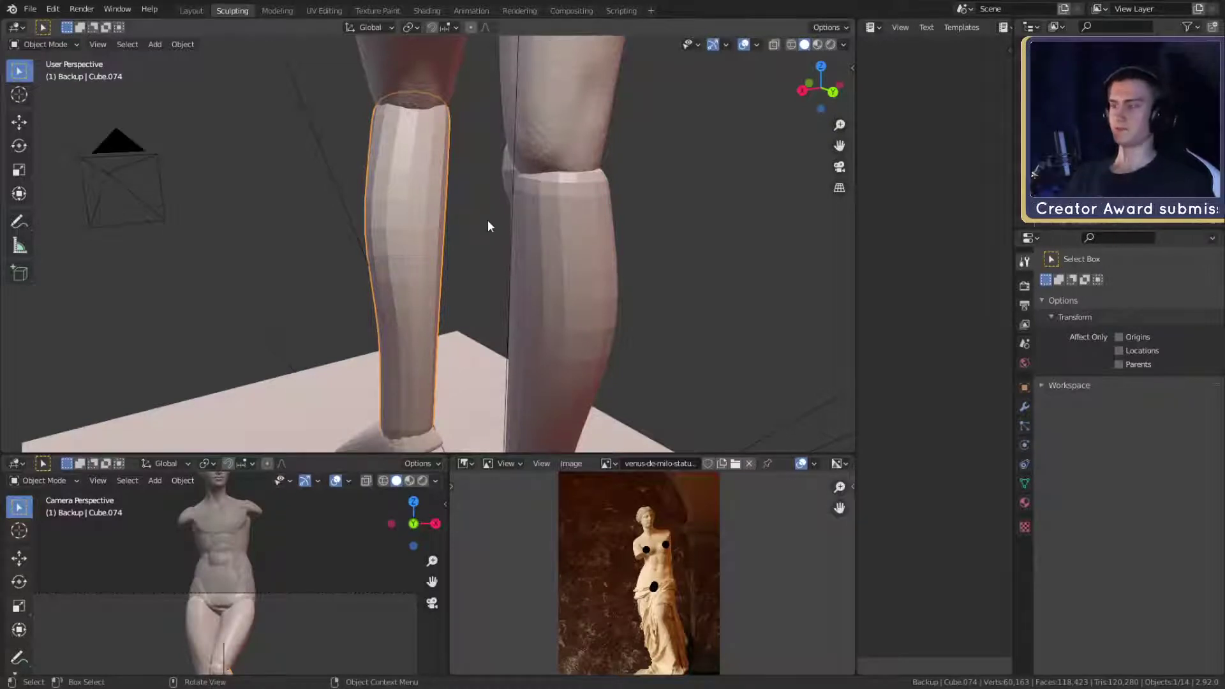
{"action": "left_click", "coordinate": [38, 44]}
{"action": "left_click", "coordinate": [67, 93]}
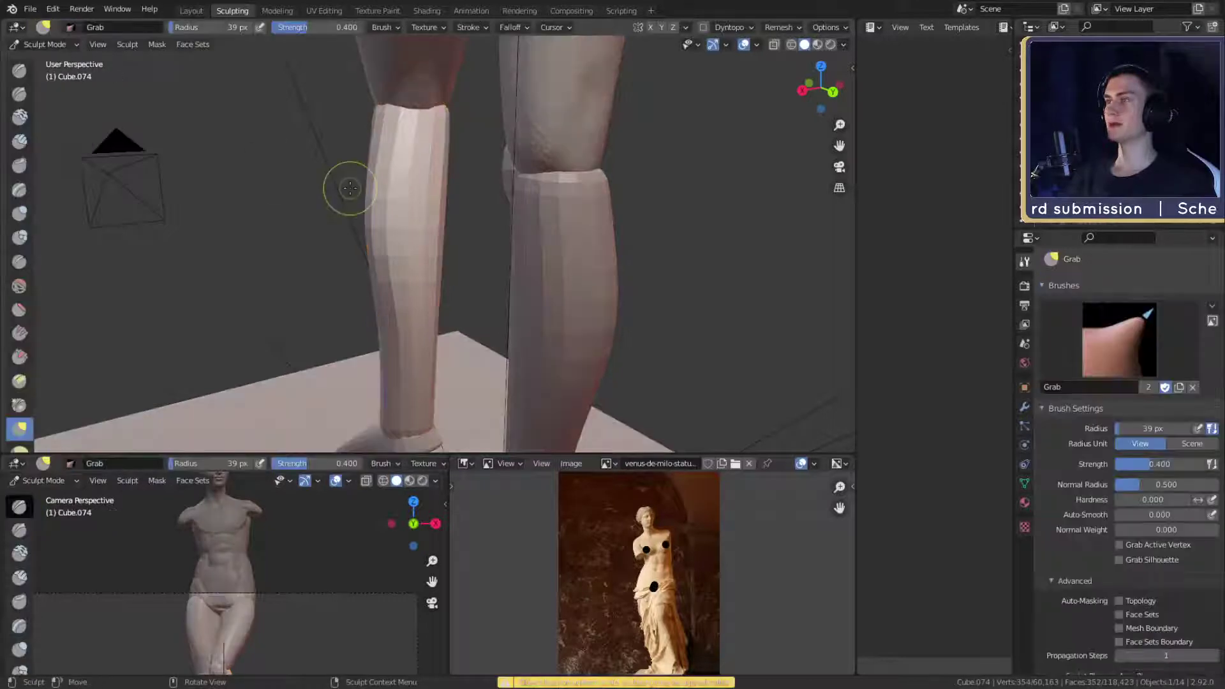
- Choose the Clay Strips brush, return to Object Mode and apply the scale of the bent lower leg
{"action": "mouse_move", "coordinate": [521, 241]}
{"action": "middle_mouse_down"}
{"action": "mouse_move", "coordinate": [525, 262]}
{"action": "mouse_move", "coordinate": [648, 219]}
{"action": "mouse_move", "coordinate": [517, 213]}
{"action": "mouse_move", "coordinate": [447, 185]}
{"action": "middle_mouse_up"}
{"action": "key", "text": "c"}
{"action": "scroll", "coordinate": [417, 164], "scroll_direction": "up", "scroll_amount": 4}
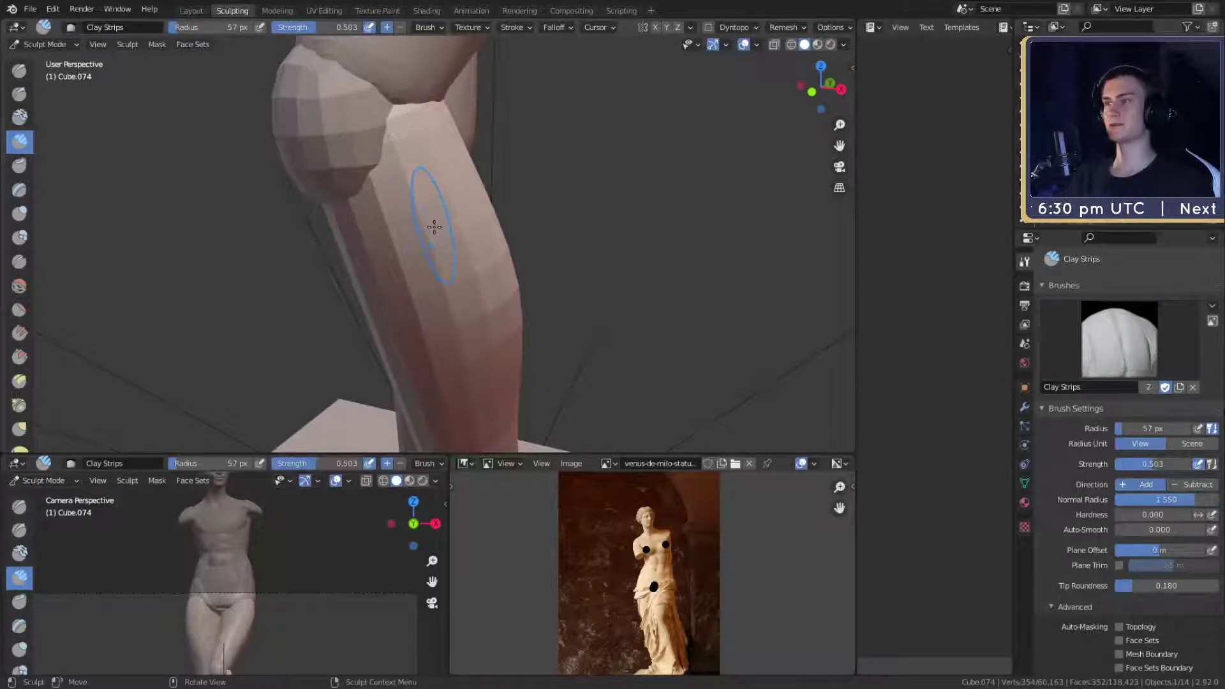
{"action": "left_click", "coordinate": [48, 45]}
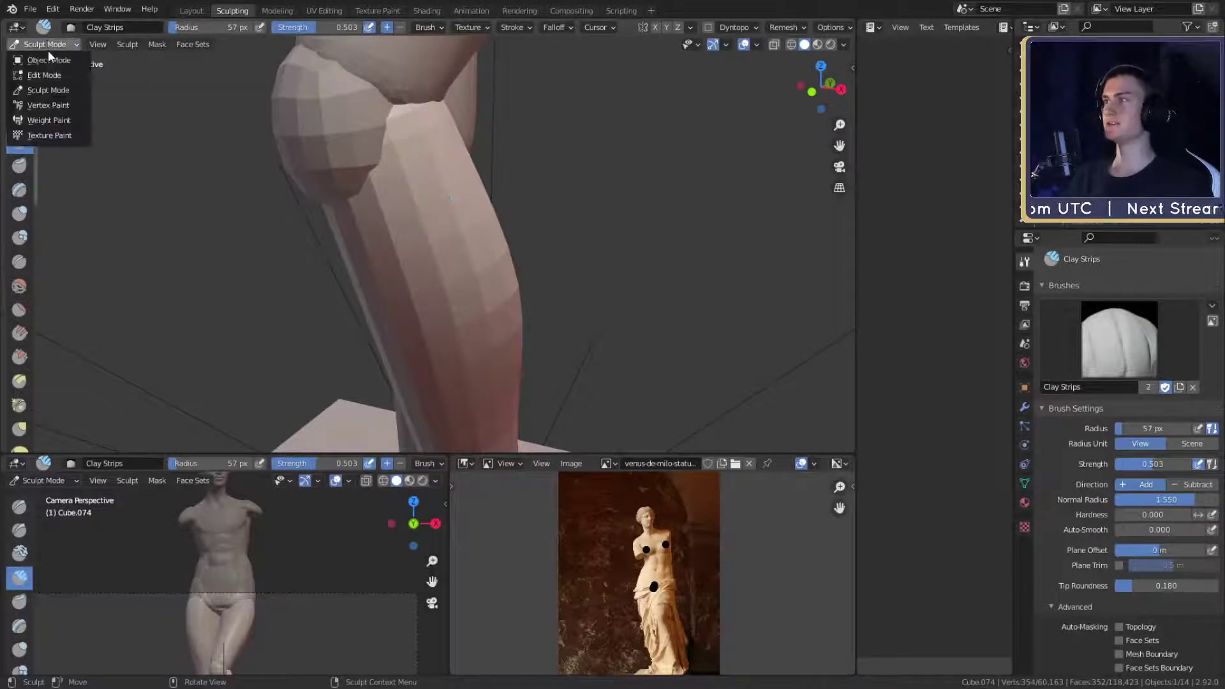
{"action": "left_click", "coordinate": [47, 51]}
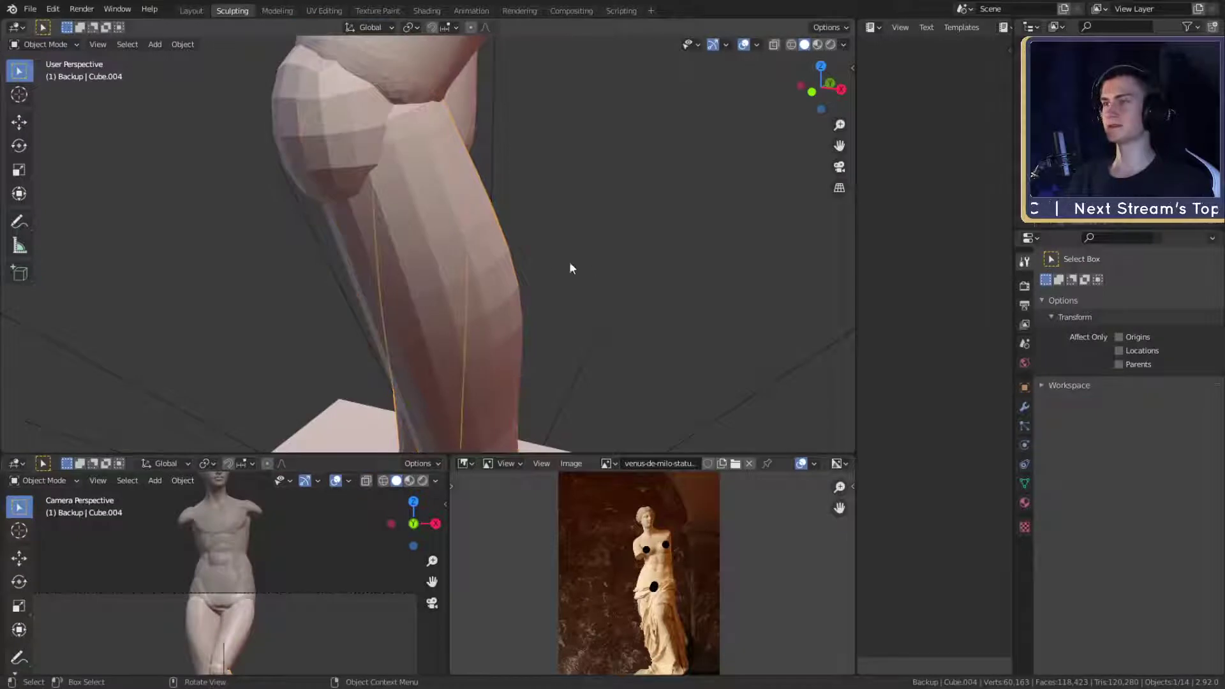
{"action": "middle_click_drag", "start_coordinate": [571, 295], "coordinate": [579, 284]}
{"action": "key", "text": "ctrl+a"}
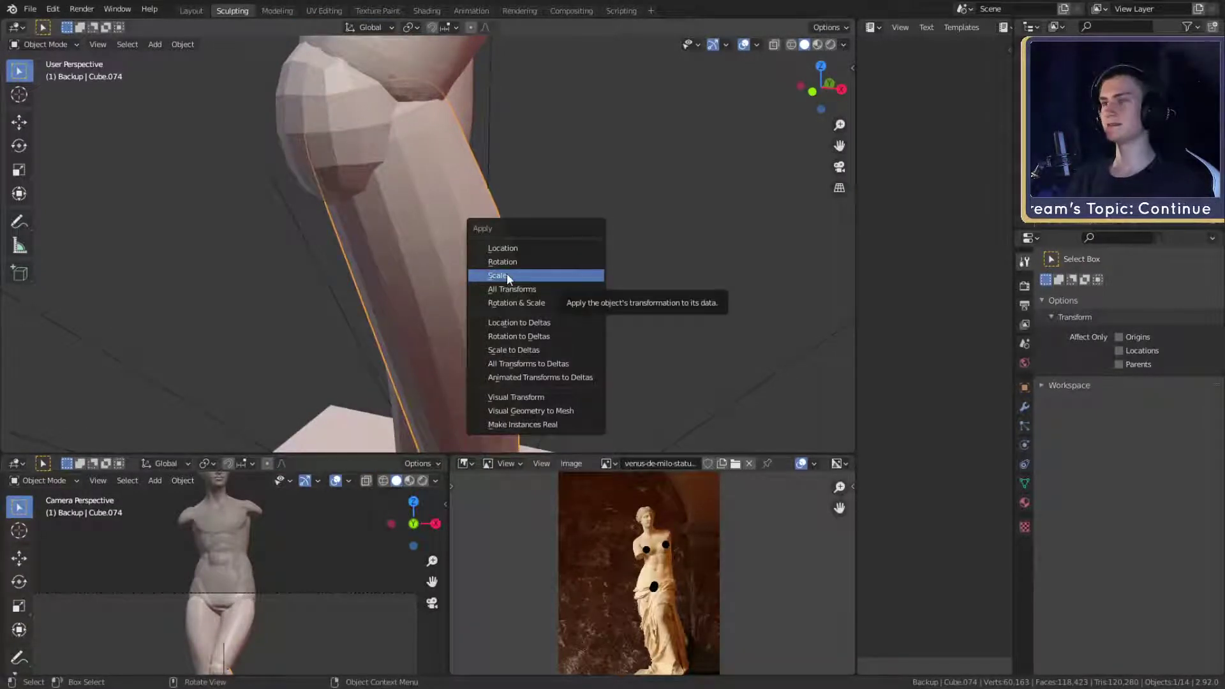
{"action": "left_click", "coordinate": [541, 276]}
- Re-enter Sculpt Mode on the bent lower leg and enable Dyntopo, accepting the vertex data warning
{"action": "left_click", "coordinate": [46, 44]}
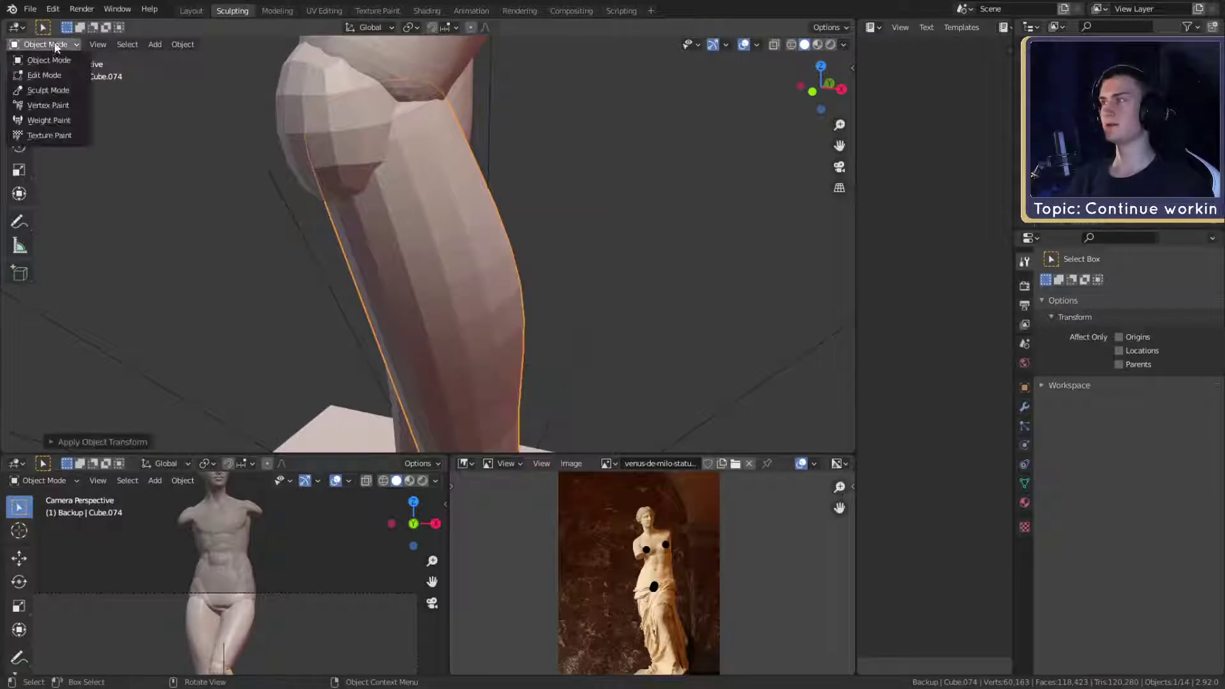
{"action": "left_click", "coordinate": [47, 91]}
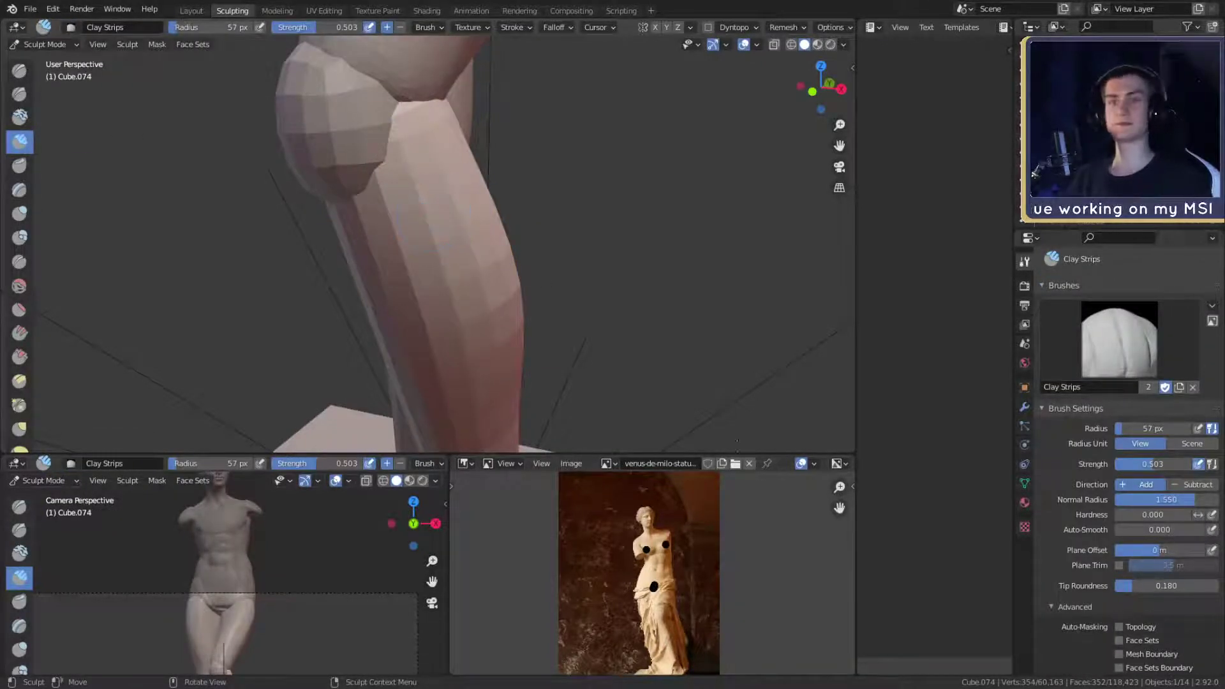
{"action": "scroll", "coordinate": [1070, 507], "scroll_direction": "down", "scroll_amount": 10}
{"action": "left_click", "coordinate": [1054, 497]}
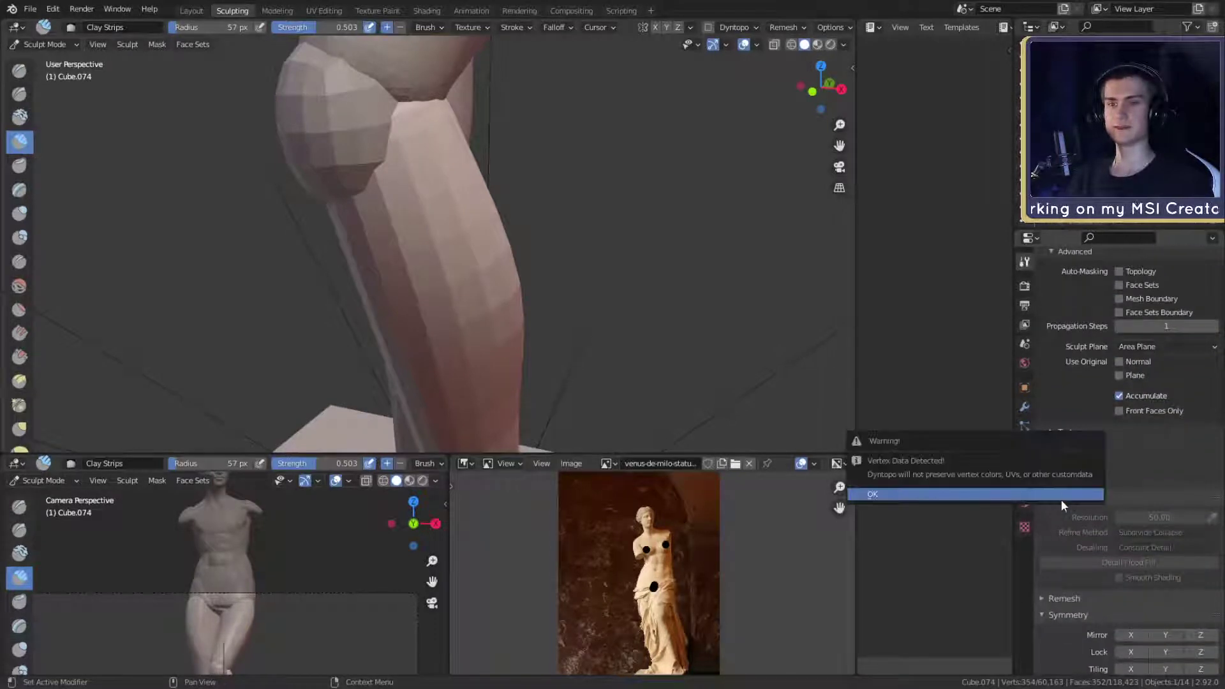
{"action": "left_click", "coordinate": [1021, 496]}
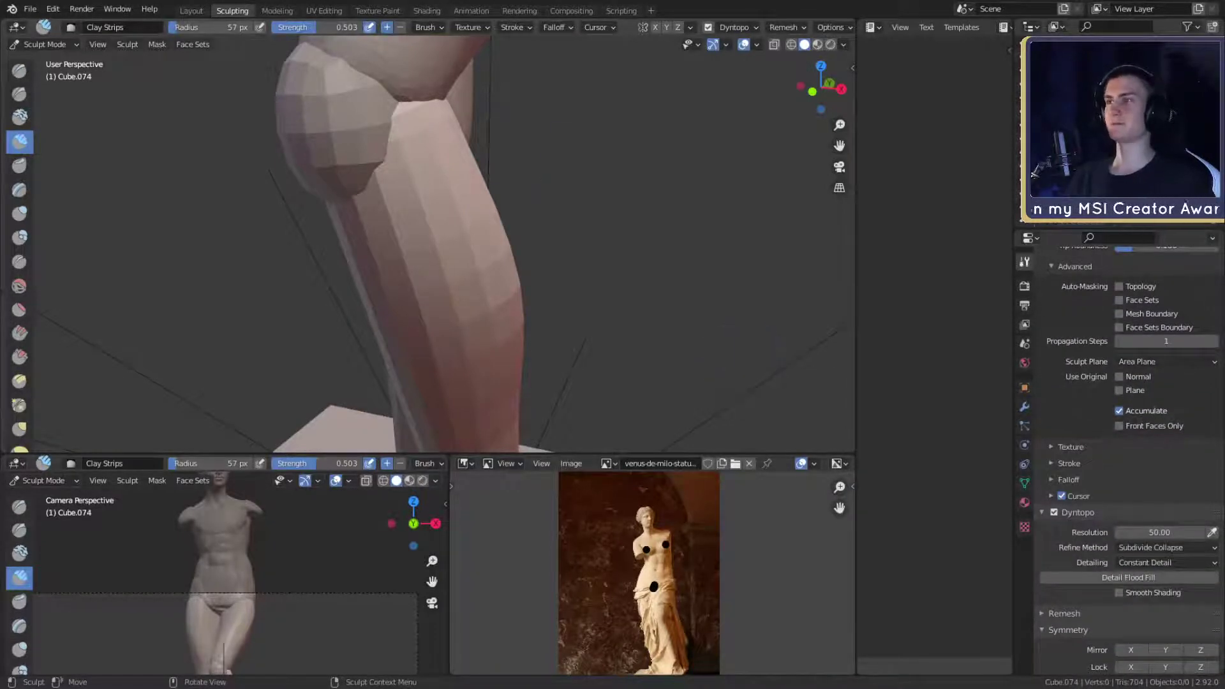
- Build up the side of the bent lower leg below the knee with Clay Strips at a 57 px radius
{"action": "middle_click_drag", "start_coordinate": [485, 255], "coordinate": [450, 248]}
{"action": "middle_click_drag", "start_coordinate": [345, 154], "coordinate": [385, 204]}
{"action": "mouse_move", "coordinate": [437, 131]}
{"action": "middle_mouse_down"}
{"action": "mouse_move", "coordinate": [423, 199]}
{"action": "mouse_move", "coordinate": [520, 191]}
{"action": "mouse_move", "coordinate": [432, 151]}
{"action": "mouse_move", "coordinate": [414, 255]}
{"action": "mouse_move", "coordinate": [365, 201]}
{"action": "middle_mouse_up"}
{"action": "middle_click_drag", "start_coordinate": [448, 348], "coordinate": [413, 175]}
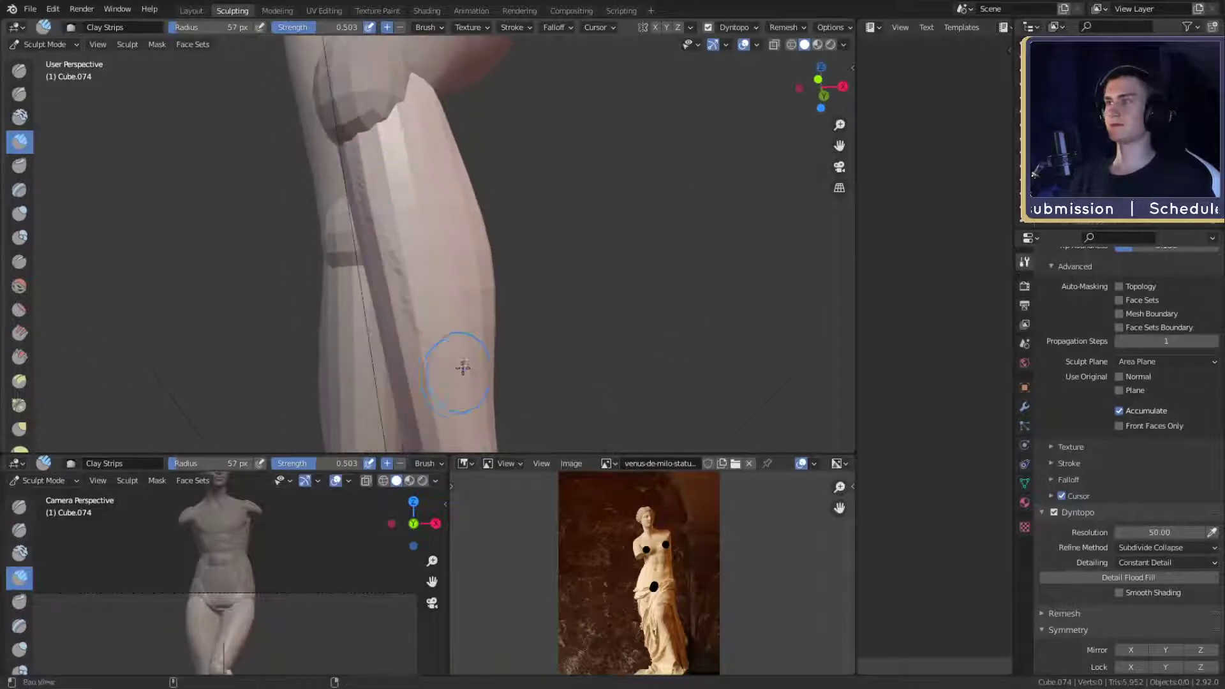
{"action": "middle_click_drag", "start_coordinate": [462, 364], "coordinate": [484, 191]}
- Add clay down the outer side of the bent lower leg with Clay Strips at a 47 px radius
{"action": "mouse_move", "coordinate": [411, 406]}
{"action": "middle_mouse_down"}
{"action": "mouse_move", "coordinate": [404, 280]}
{"action": "mouse_move", "coordinate": [467, 305]}
{"action": "mouse_move", "coordinate": [404, 347]}
{"action": "mouse_move", "coordinate": [437, 219]}
{"action": "mouse_move", "coordinate": [421, 255]}
{"action": "mouse_move", "coordinate": [452, 243]}
{"action": "mouse_move", "coordinate": [385, 181]}
{"action": "mouse_move", "coordinate": [403, 93]}
{"action": "mouse_move", "coordinate": [329, 176]}
{"action": "middle_mouse_up"}
{"action": "middle_click_drag", "start_coordinate": [373, 329], "coordinate": [361, 239]}
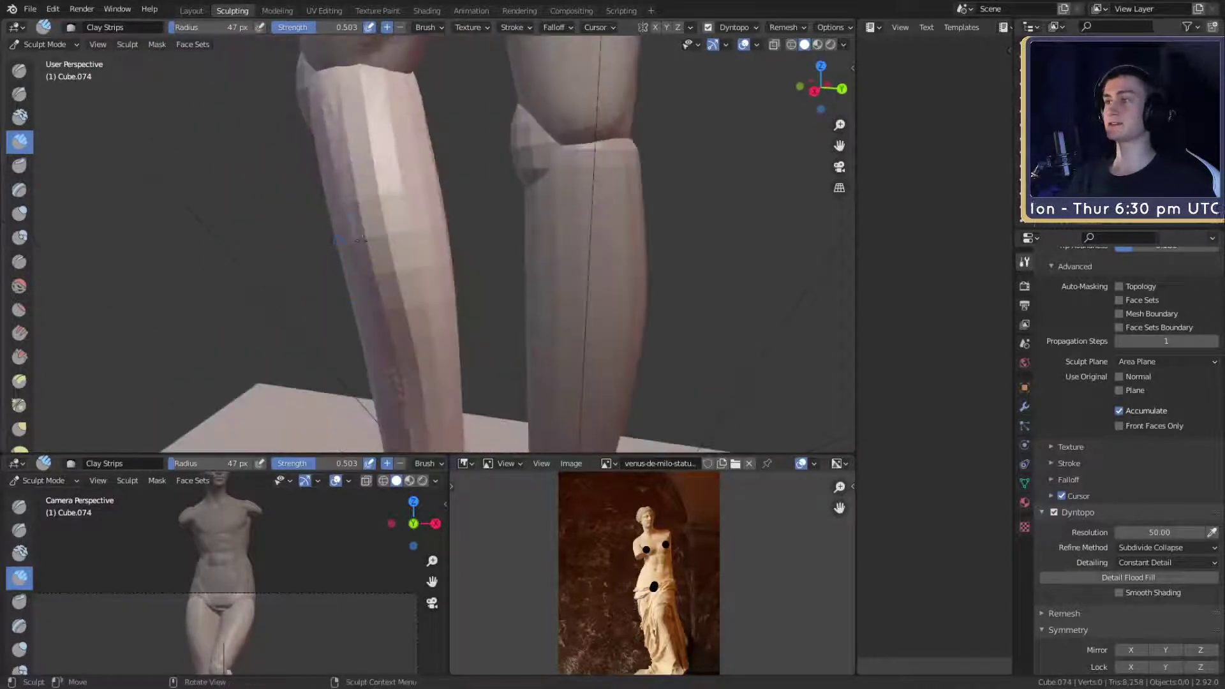
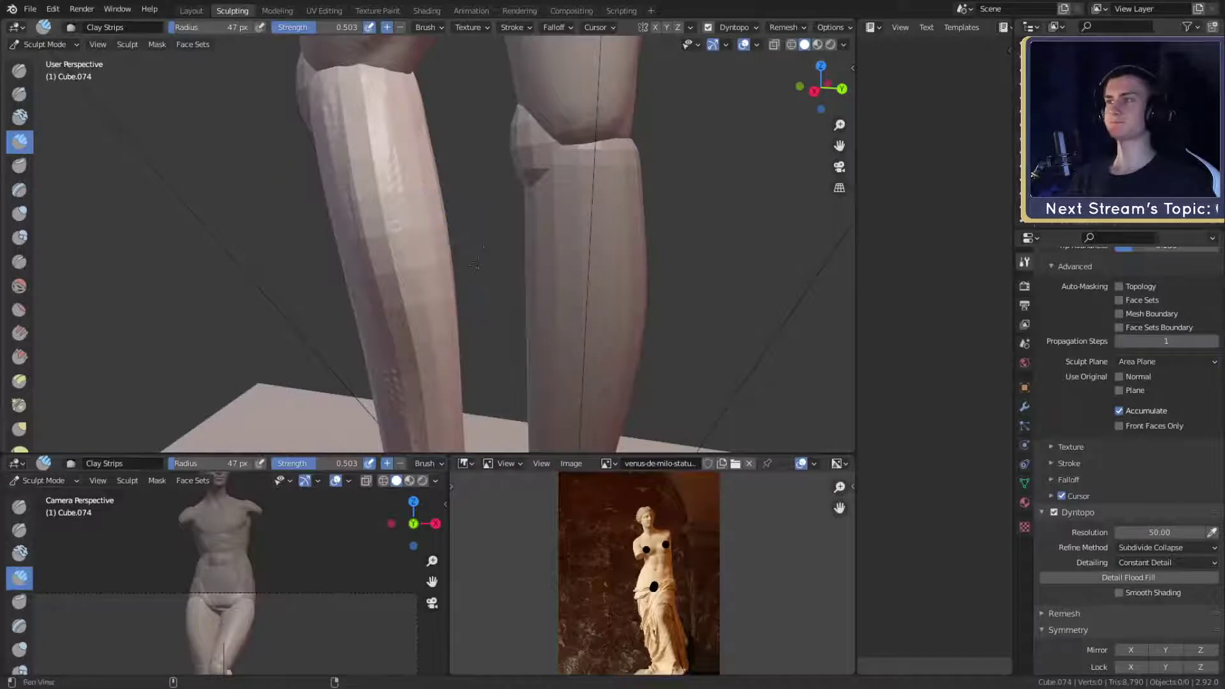
{"action": "middle_click_drag", "start_coordinate": [475, 263], "coordinate": [502, 185]}
{"action": "middle_click_drag", "start_coordinate": [413, 351], "coordinate": [424, 284]}
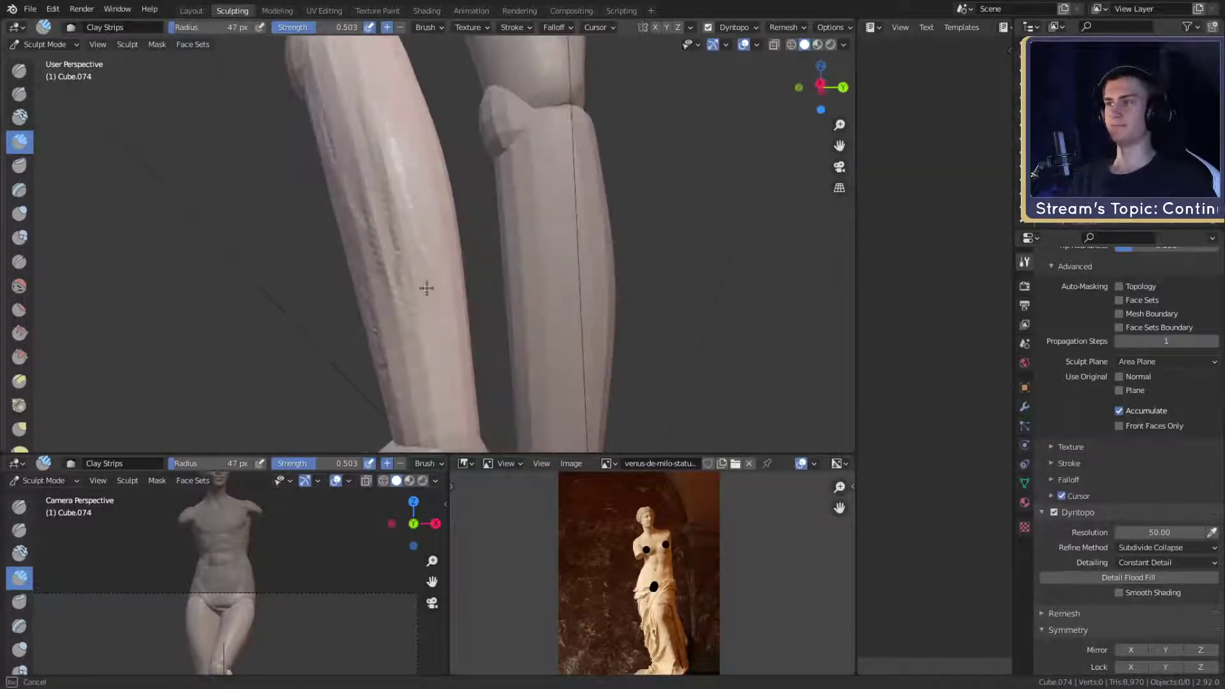
{"action": "mouse_move", "coordinate": [405, 159]}
{"action": "middle_mouse_down", "text": "shift"}
{"action": "mouse_move", "coordinate": [432, 173]}
{"action": "mouse_move", "coordinate": [392, 302]}
{"action": "middle_mouse_up", "text": "shift"}
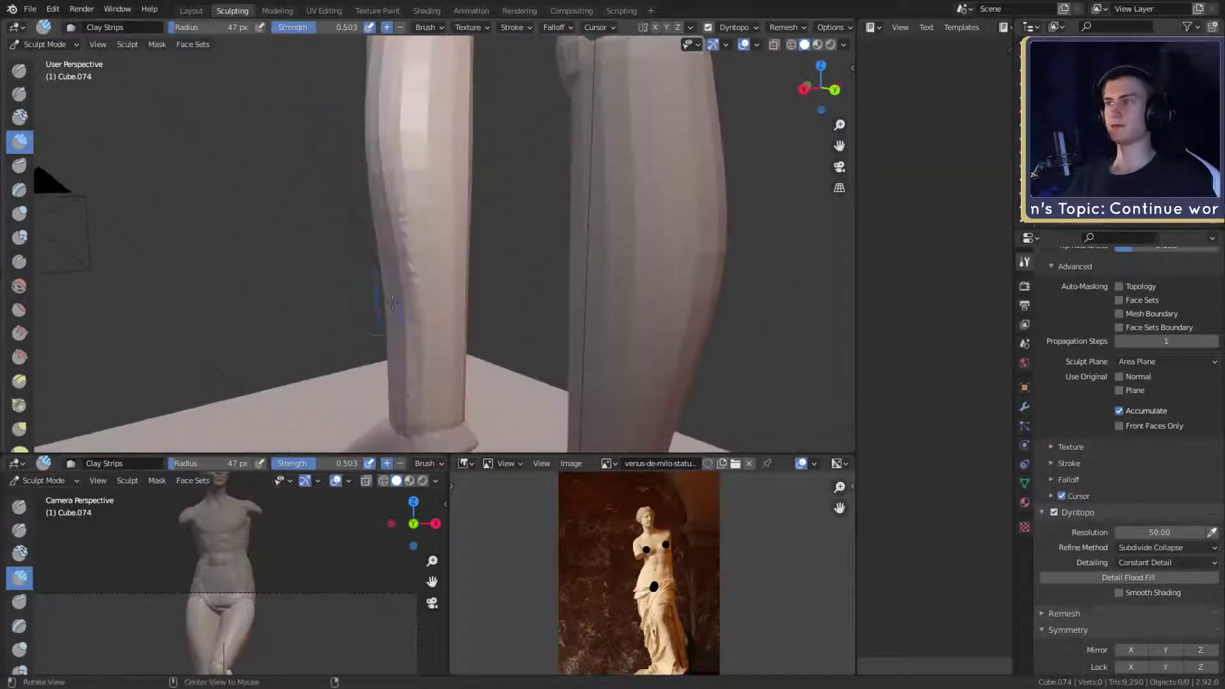
- Build up the calf from behind and around to the shin with the 47 px Clay Strips brush
{"action": "middle_click_drag", "start_coordinate": [439, 214], "coordinate": [437, 288]}
{"action": "middle_click_drag", "start_coordinate": [450, 79], "coordinate": [385, 212], "text": "shift"}
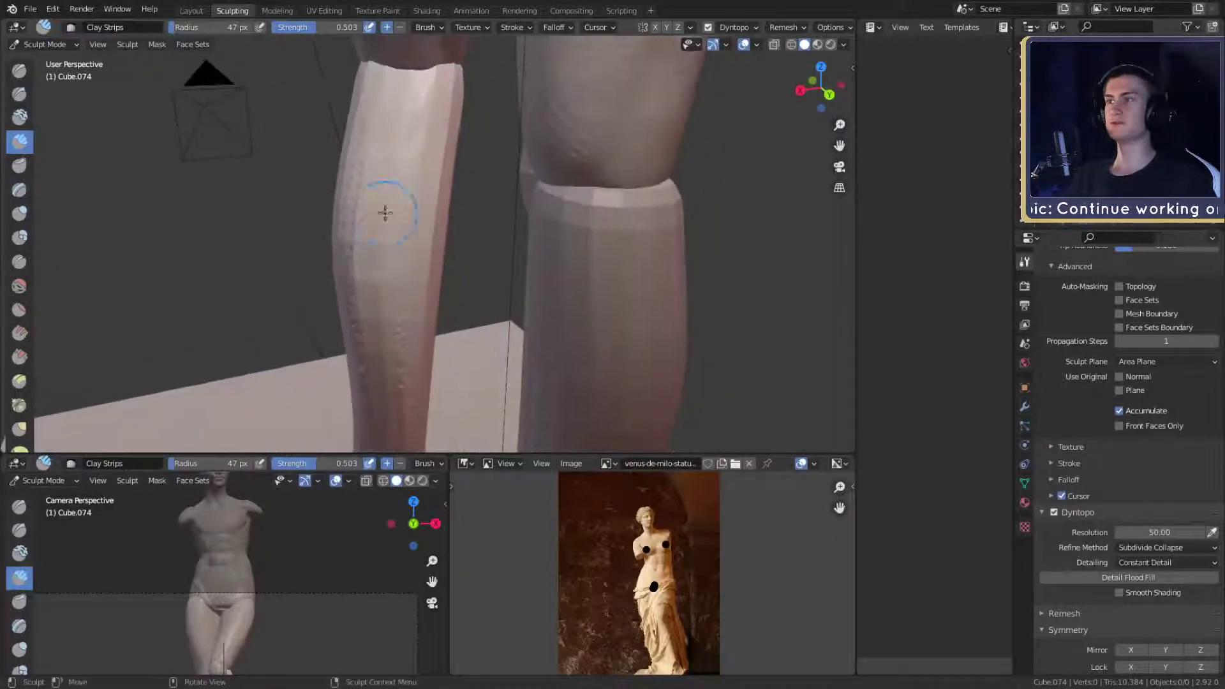
{"action": "middle_click_drag", "start_coordinate": [387, 159], "coordinate": [396, 168]}
{"action": "middle_click_drag", "start_coordinate": [410, 282], "coordinate": [455, 162]}
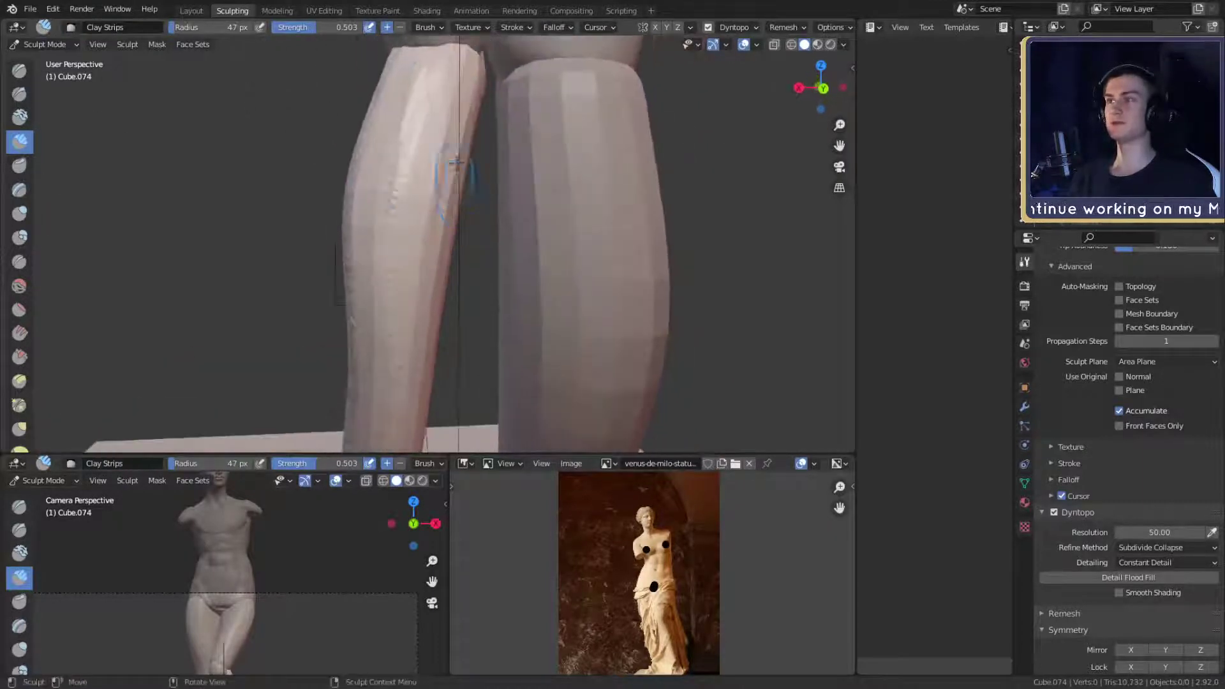
{"action": "mouse_move", "coordinate": [411, 379]}
{"action": "middle_mouse_down"}
{"action": "mouse_move", "coordinate": [420, 309]}
{"action": "mouse_move", "coordinate": [396, 259]}
{"action": "middle_mouse_up"}
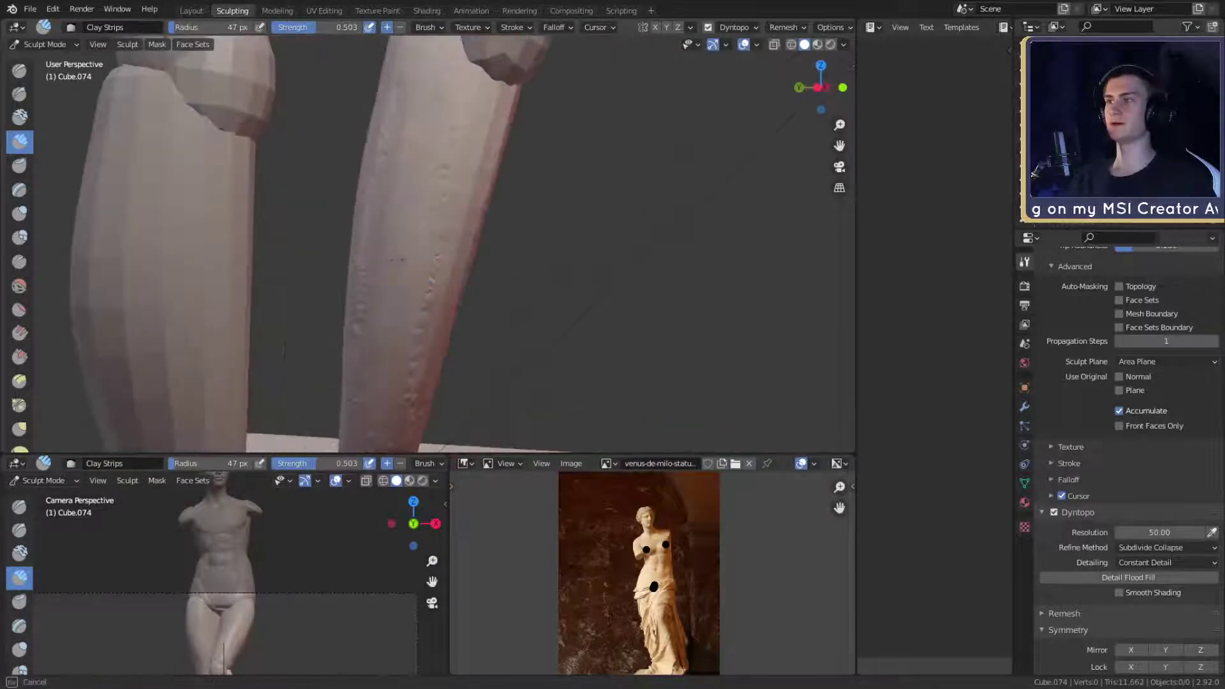
{"action": "mouse_move", "coordinate": [485, 185]}
{"action": "middle_mouse_down", "text": "ctrl"}
{"action": "mouse_move", "coordinate": [498, 211]}
{"action": "mouse_move", "coordinate": [483, 245]}
{"action": "mouse_move", "coordinate": [509, 219]}
{"action": "mouse_move", "coordinate": [478, 219]}
{"action": "middle_mouse_up", "text": "ctrl"}
- Push in the upper edge of the bent lower leg beside the knee with the Grab brush
{"action": "scroll", "coordinate": [483, 246], "scroll_direction": "up", "scroll_amount": 3}
{"action": "key", "text": "g"}
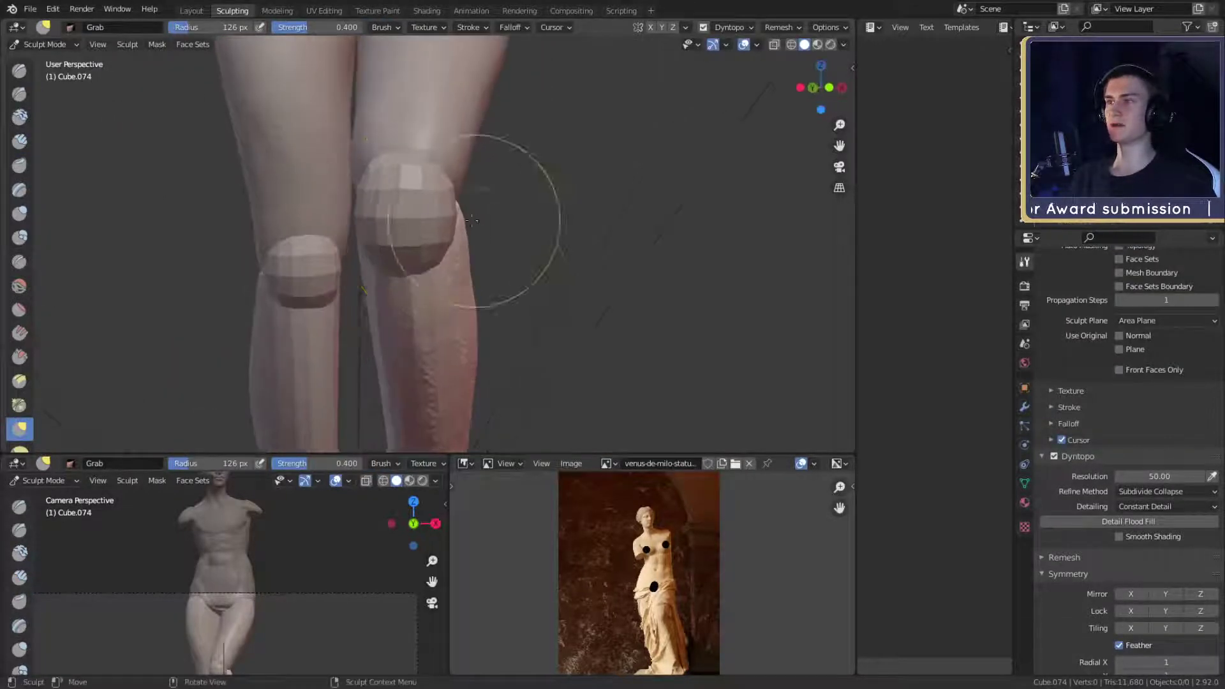
{"action": "key", "text": "f"}
{"action": "left_click", "coordinate": [504, 219]}
{"action": "left_click_drag", "start_coordinate": [454, 216], "coordinate": [442, 216]}
{"action": "key", "text": "f"}
{"action": "left_click", "coordinate": [411, 213]}
- Shape the bent leg's calf from behind with the Grab brush at a 153 px radius
{"action": "mouse_move", "coordinate": [442, 216]}
{"action": "middle_mouse_down"}
{"action": "mouse_move", "coordinate": [411, 212]}
{"action": "mouse_move", "coordinate": [434, 166]}
{"action": "mouse_move", "coordinate": [478, 224]}
{"action": "mouse_move", "coordinate": [542, 197]}
{"action": "mouse_move", "coordinate": [507, 201]}
{"action": "mouse_move", "coordinate": [524, 230]}
{"action": "middle_mouse_up"}
{"action": "scroll", "coordinate": [543, 268], "scroll_direction": "up", "scroll_amount": 1}
{"action": "middle_click_drag", "start_coordinate": [555, 319], "coordinate": [582, 304]}
{"action": "key", "text": "f"}
{"action": "left_click", "coordinate": [560, 302]}
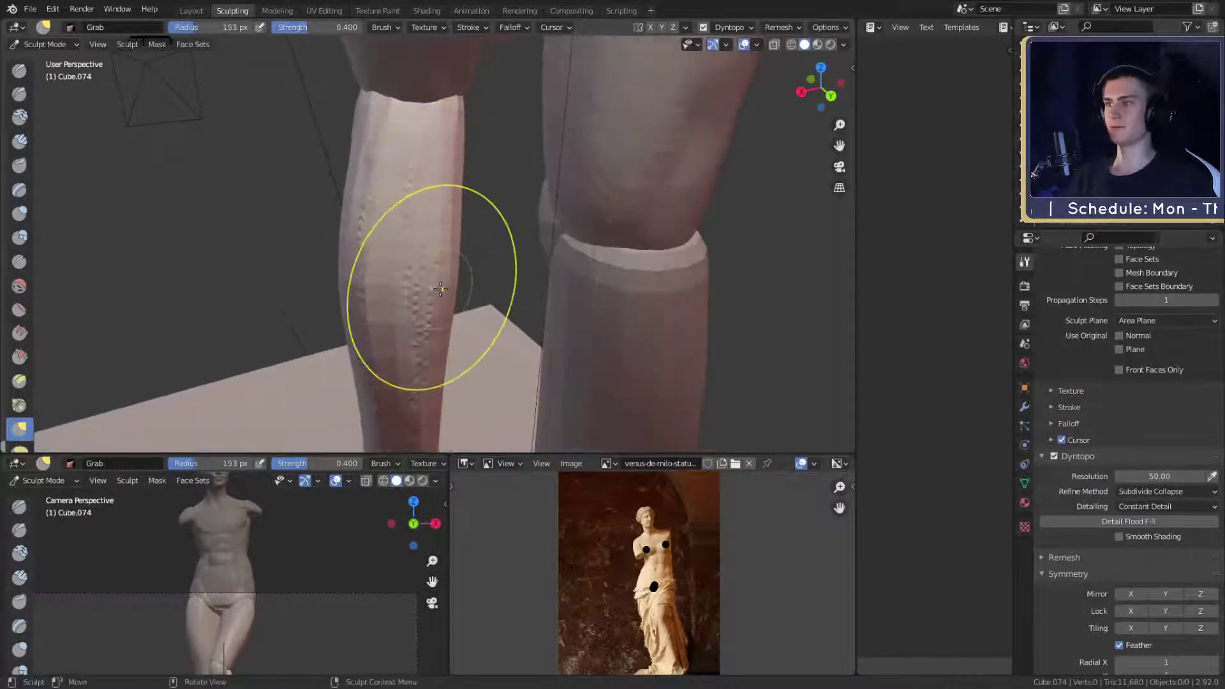
{"action": "mouse_move", "coordinate": [446, 266]}
{"action": "middle_mouse_down"}
{"action": "mouse_move", "coordinate": [443, 164]}
{"action": "mouse_move", "coordinate": [478, 130]}
{"action": "mouse_move", "coordinate": [473, 155]}
{"action": "mouse_move", "coordinate": [424, 191]}
{"action": "mouse_move", "coordinate": [624, 185]}
{"action": "mouse_move", "coordinate": [504, 187]}
{"action": "mouse_move", "coordinate": [517, 167]}
{"action": "middle_mouse_up"}
- Adjust the bent lower leg's contour from the front with the Grab brush at a 193 px radius
{"action": "key", "text": "f"}
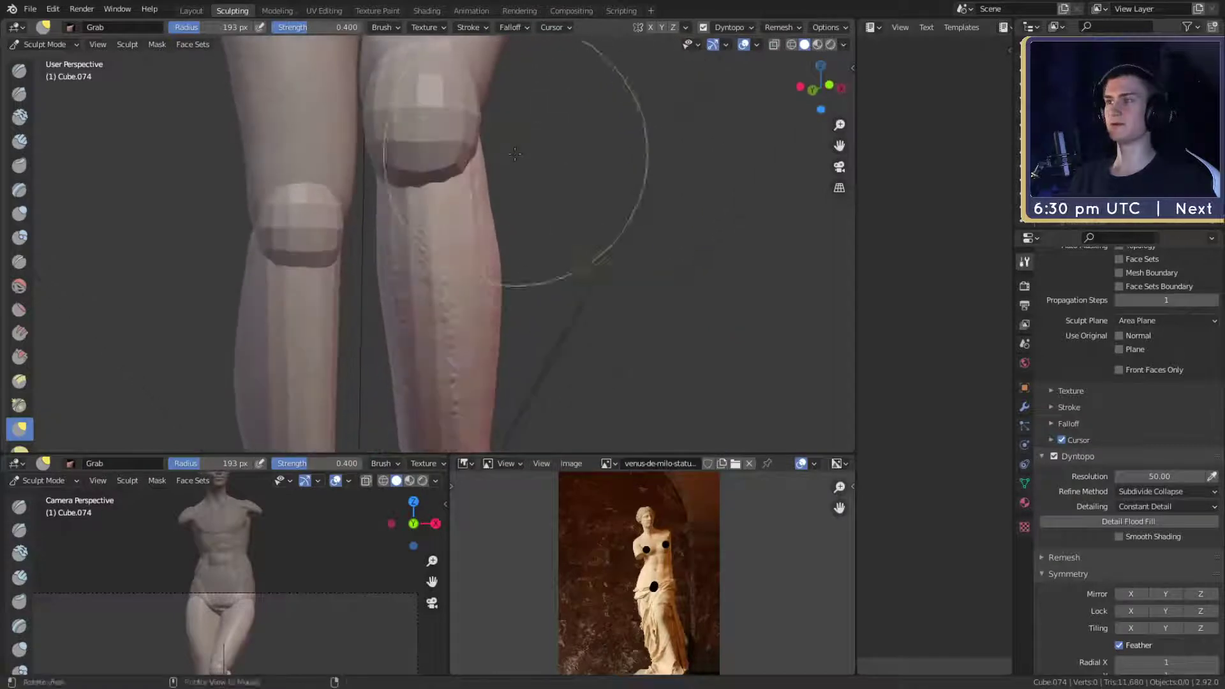
{"action": "key", "text": "f"}
{"action": "left_click", "coordinate": [609, 181]}
{"action": "middle_click_drag", "start_coordinate": [593, 182], "coordinate": [434, 223]}
{"action": "mouse_move", "coordinate": [402, 152]}
{"action": "middle_mouse_down"}
{"action": "mouse_move", "coordinate": [479, 136]}
{"action": "mouse_move", "coordinate": [477, 239]}
{"action": "mouse_move", "coordinate": [423, 259]}
{"action": "mouse_move", "coordinate": [434, 284]}
{"action": "mouse_move", "coordinate": [440, 268]}
{"action": "middle_mouse_up"}
- Push in the bent lower leg's contour between calf and ankle with the Grab brush at a 220 px radius
{"action": "key", "text": "f"}
{"action": "key", "text": "f"}
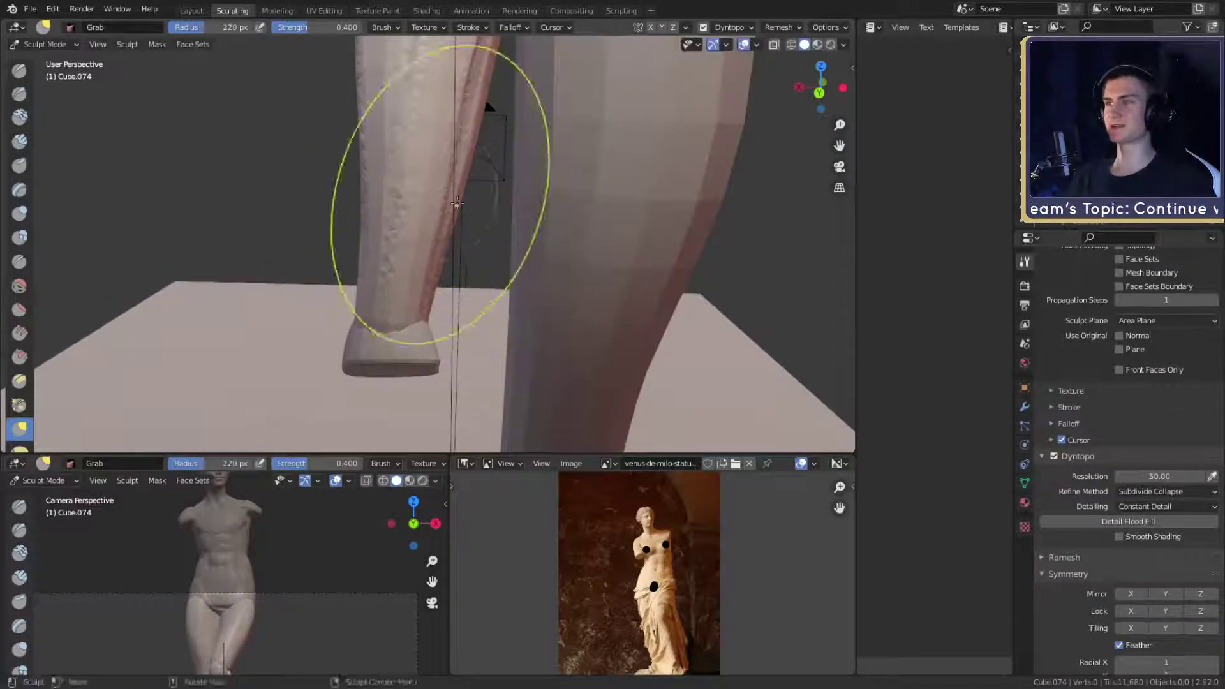
{"action": "left_click_drag", "start_coordinate": [449, 206], "coordinate": [408, 183]}
{"action": "left_click_drag", "start_coordinate": [373, 295], "coordinate": [384, 262]}
{"action": "mouse_move", "coordinate": [433, 168]}
{"action": "middle_mouse_down", "text": "shift"}
{"action": "mouse_move", "coordinate": [415, 268]}
{"action": "mouse_move", "coordinate": [431, 178]}
{"action": "middle_mouse_up", "text": "shift"}
- Add clay over the upper shin just below the bent knee with Clay Strips at a 50 px radius
{"action": "mouse_move", "coordinate": [431, 178]}
{"action": "left_mouse_down", "text": "alt"}
{"action": "mouse_move", "coordinate": [542, 185]}
{"action": "mouse_move", "coordinate": [549, 273]}
{"action": "mouse_move", "coordinate": [511, 224]}
{"action": "mouse_move", "coordinate": [540, 229]}
{"action": "left_mouse_up", "text": "alt"}
{"action": "key", "text": "c"}
{"action": "key", "text": "f"}
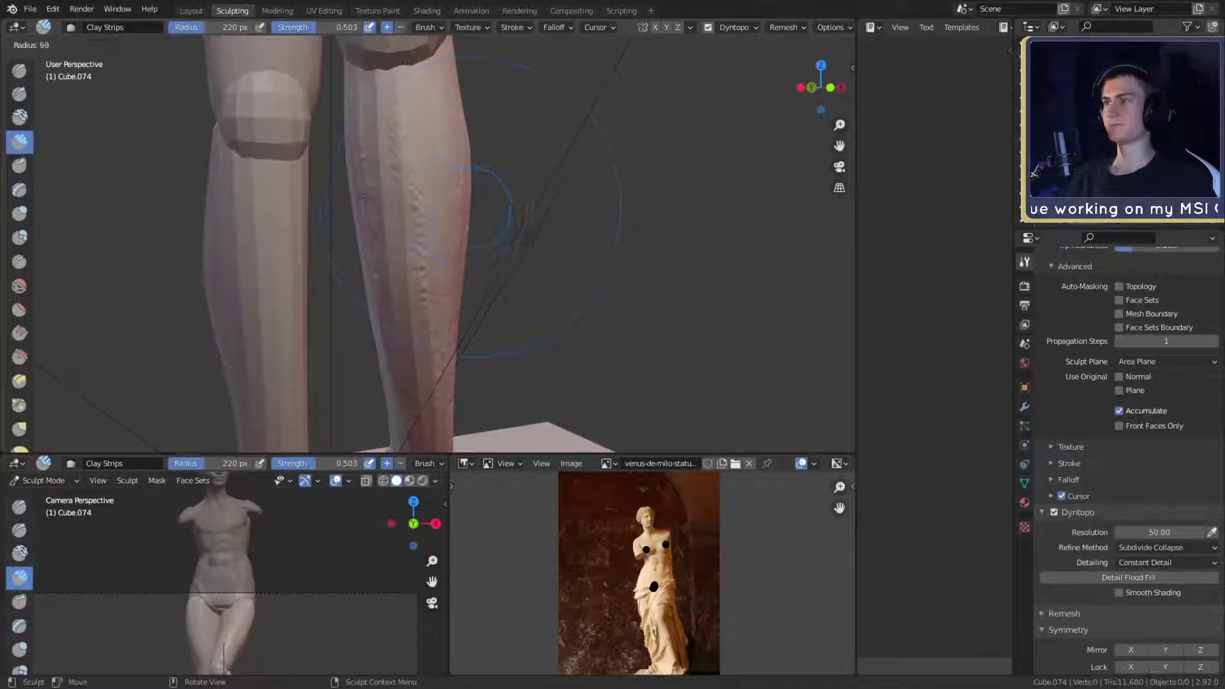
{"action": "left_click", "coordinate": [499, 207]}
{"action": "mouse_move", "coordinate": [462, 220]}
{"action": "left_mouse_down", "text": "alt"}
{"action": "mouse_move", "coordinate": [489, 200]}
{"action": "mouse_move", "coordinate": [453, 122]}
{"action": "left_mouse_up", "text": "alt"}
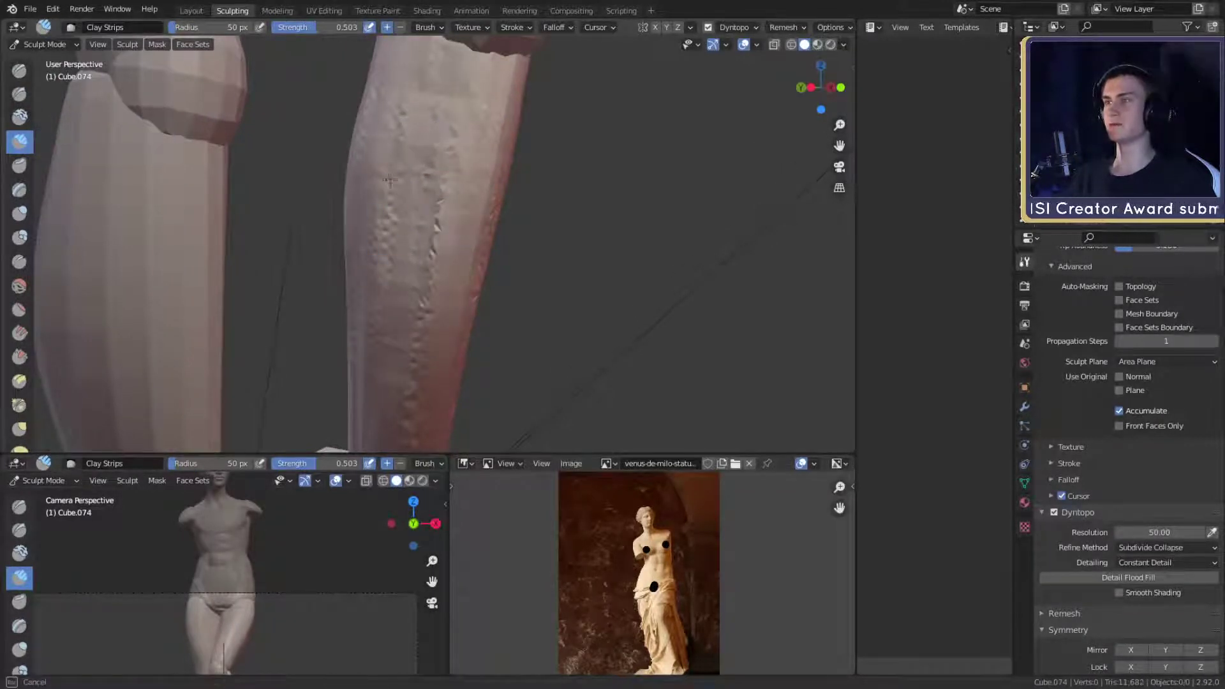
{"action": "middle_click_drag", "start_coordinate": [458, 120], "coordinate": [440, 213]}
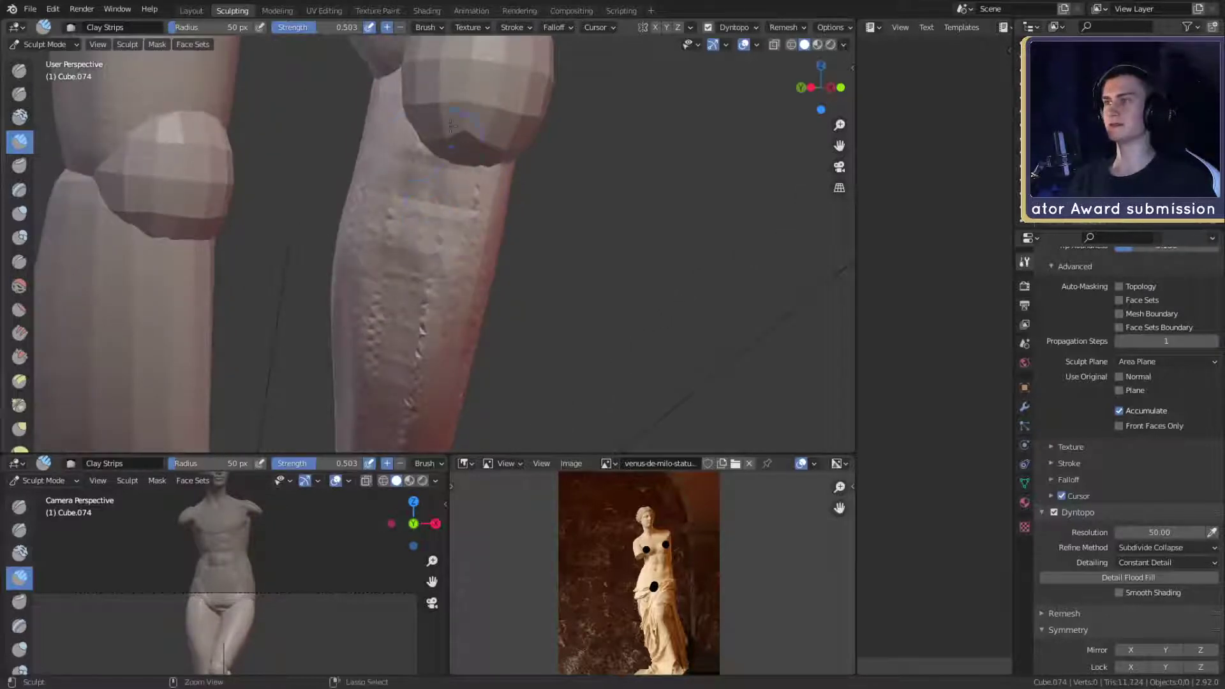
{"action": "middle_click_drag", "start_coordinate": [411, 324], "coordinate": [411, 317]}
- Continue the 50 px Clay Strips strokes down the bent leg's lower shin to the ankle
{"action": "middle_click_drag", "start_coordinate": [426, 250], "coordinate": [441, 124], "text": "shift"}
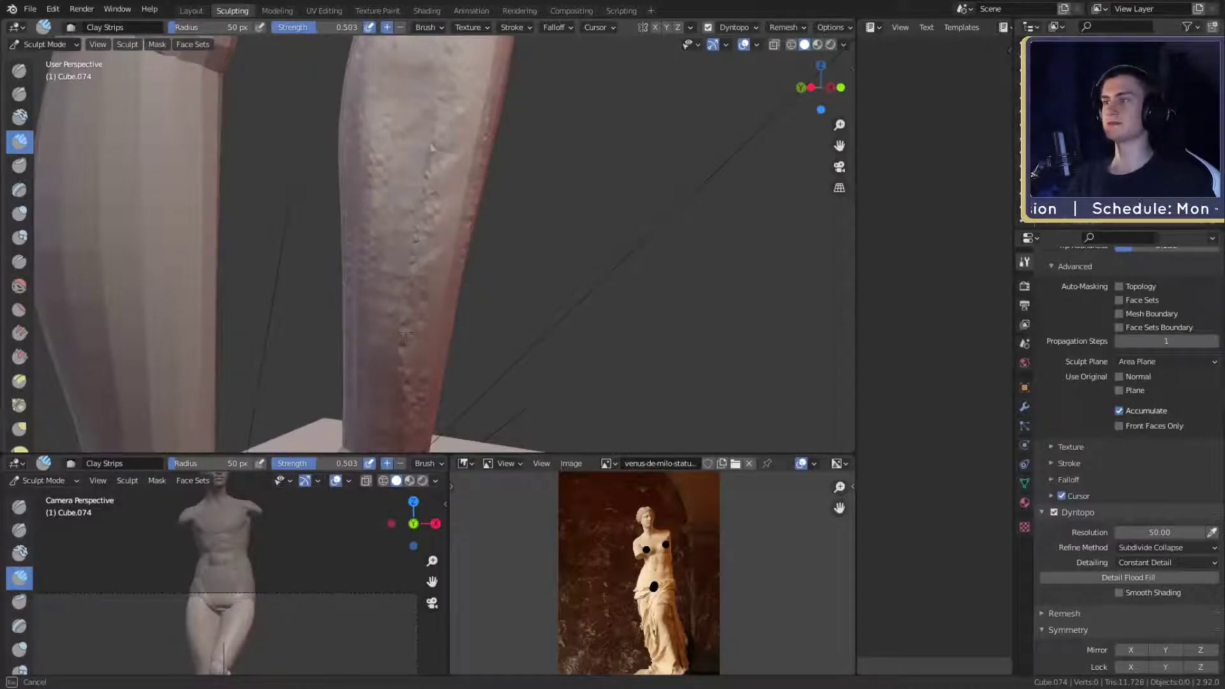
{"action": "middle_click_drag", "start_coordinate": [404, 337], "coordinate": [451, 242]}
{"action": "left_click_drag", "start_coordinate": [394, 221], "coordinate": [402, 335]}
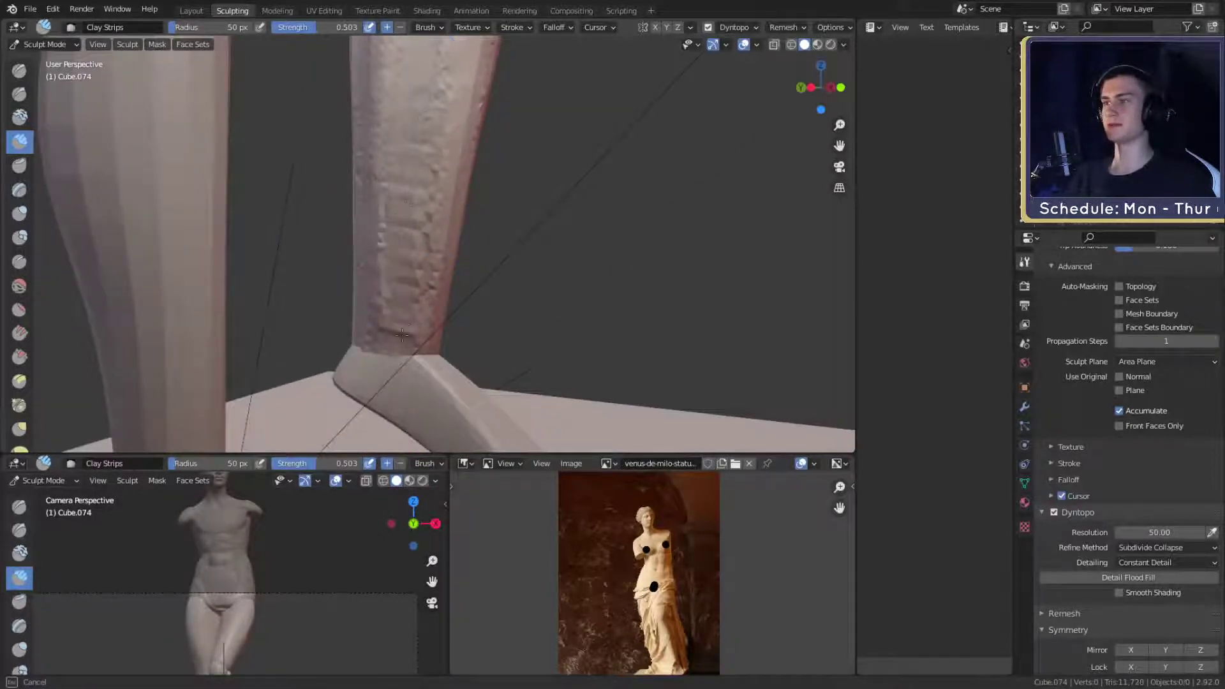
{"action": "middle_click_drag", "start_coordinate": [460, 133], "coordinate": [439, 262]}
- Smooth the rough clay strokes along the bent leg's shin at a 133 px radius
{"action": "left_click_drag", "start_coordinate": [420, 87], "coordinate": [386, 449], "text": "shift"}
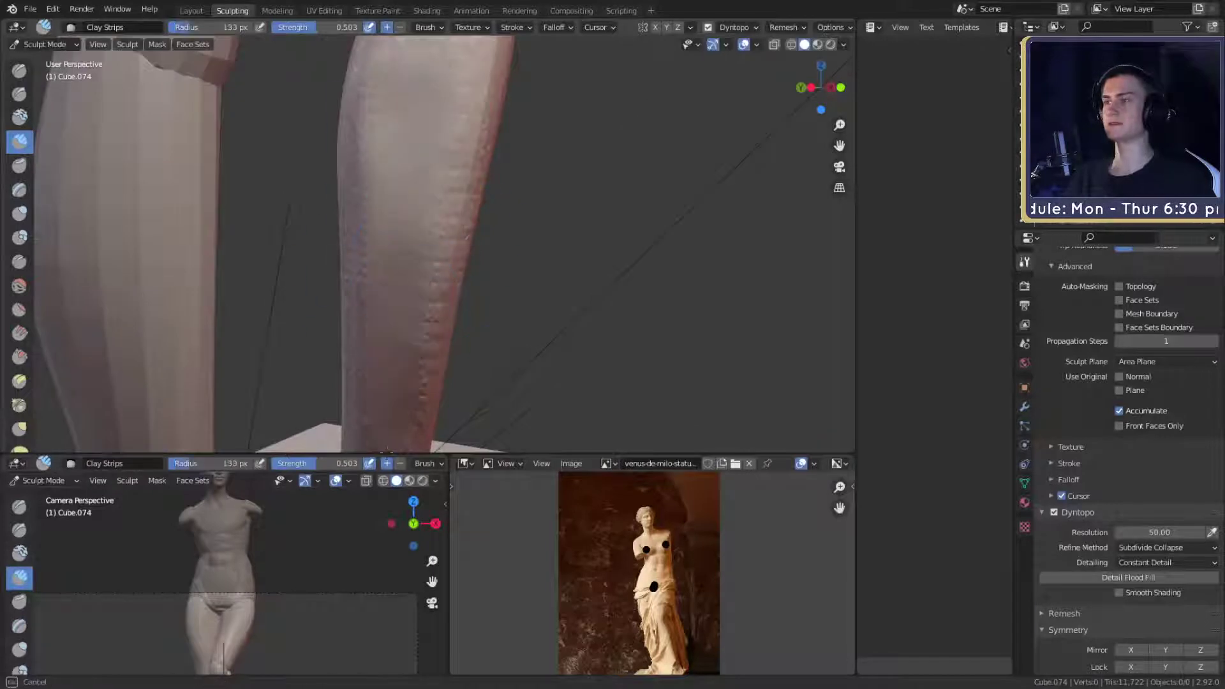
{"action": "middle_click_drag", "start_coordinate": [402, 283], "coordinate": [408, 281]}
{"action": "key", "text": "f"}
{"action": "left_click", "coordinate": [376, 279]}
{"action": "mouse_move", "coordinate": [386, 223]}
{"action": "middle_mouse_down"}
{"action": "mouse_move", "coordinate": [442, 211]}
{"action": "mouse_move", "coordinate": [410, 274]}
{"action": "middle_mouse_up"}
{"action": "mouse_move", "coordinate": [430, 91]}
{"action": "middle_mouse_down"}
{"action": "mouse_move", "coordinate": [446, 106]}
{"action": "mouse_move", "coordinate": [437, 153]}
{"action": "middle_mouse_up"}
- Smooth the bent lower leg from below the knee down to the ankle at a 145 px radius
{"action": "key", "text": "f"}
{"action": "left_click", "coordinate": [469, 150]}
{"action": "left_click_drag", "start_coordinate": [412, 111], "coordinate": [414, 255], "text": "alt+shift"}
{"action": "left_click_drag", "start_coordinate": [418, 376], "coordinate": [471, 200], "text": "alt+shift"}
{"action": "left_click_drag", "start_coordinate": [438, 378], "coordinate": [488, 375], "text": "alt"}
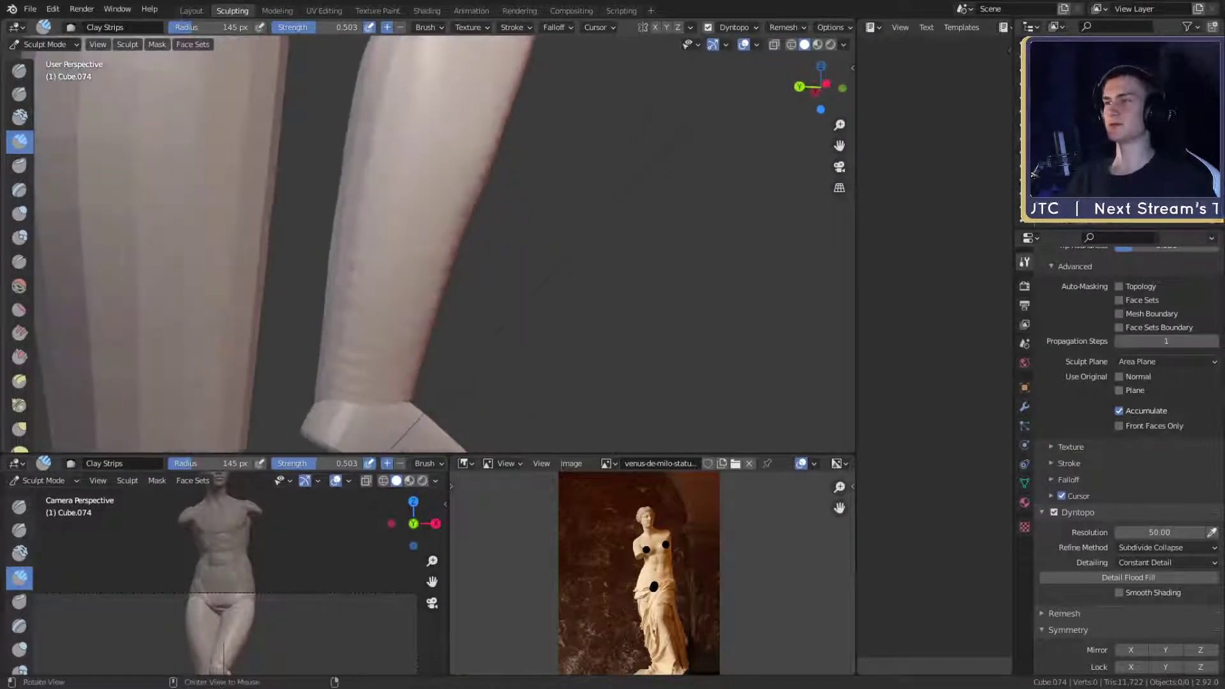
- Examine the bent lower leg from several sides, from the knee and calf down to the ankle and foot
{"action": "left_click_drag", "start_coordinate": [424, 133], "coordinate": [413, 217], "text": "alt+shift"}
{"action": "left_click_drag", "start_coordinate": [468, 69], "coordinate": [613, 79], "text": "alt"}
{"action": "left_click_drag", "start_coordinate": [416, 137], "coordinate": [416, 228], "text": "alt"}
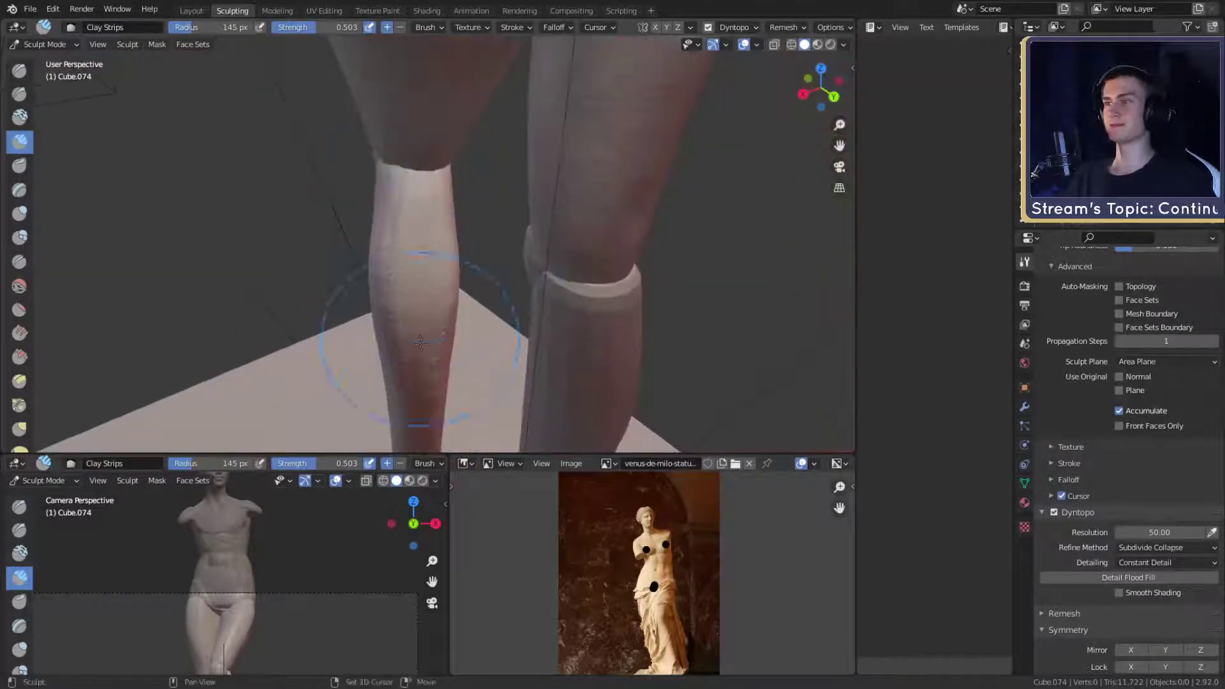
{"action": "left_click_drag", "start_coordinate": [420, 342], "coordinate": [420, 278], "text": "alt"}
{"action": "left_click_drag", "start_coordinate": [471, 325], "coordinate": [441, 219], "text": "alt"}
{"action": "left_click_drag", "start_coordinate": [446, 153], "coordinate": [444, 191], "text": "alt+shift"}
{"action": "left_click_drag", "start_coordinate": [444, 190], "coordinate": [500, 192], "text": "alt"}
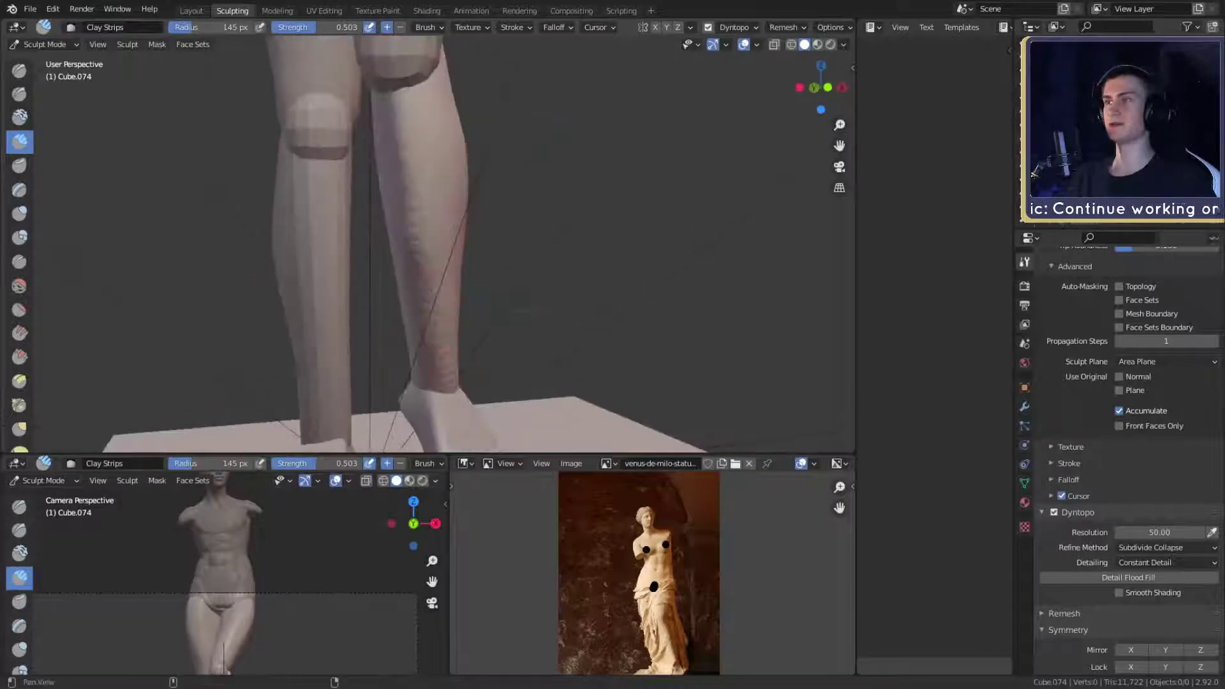
{"action": "left_click_drag", "start_coordinate": [499, 261], "coordinate": [488, 185], "text": "alt"}
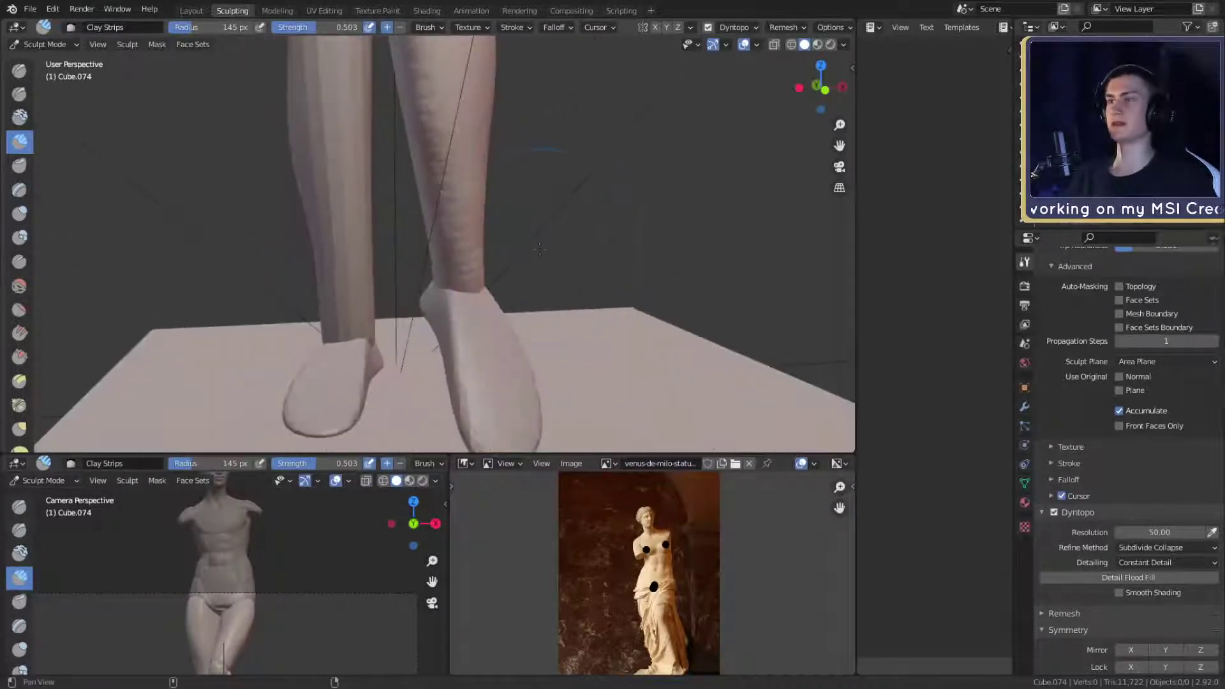
{"action": "left_click_drag", "start_coordinate": [539, 249], "coordinate": [545, 258], "text": "alt"}
- Pull the front of the bent leg's lower shin slightly forward above the ankle with Grab at a 212 px radius
{"action": "key", "text": "f"}
{"action": "left_click", "coordinate": [479, 207]}
{"action": "mouse_move", "coordinate": [517, 214]}
{"action": "left_mouse_down", "text": "alt"}
{"action": "mouse_move", "coordinate": [450, 258]}
{"action": "mouse_move", "coordinate": [451, 285]}
{"action": "left_mouse_up", "text": "alt"}
{"action": "key", "text": "f"}
{"action": "left_click", "coordinate": [449, 289]}
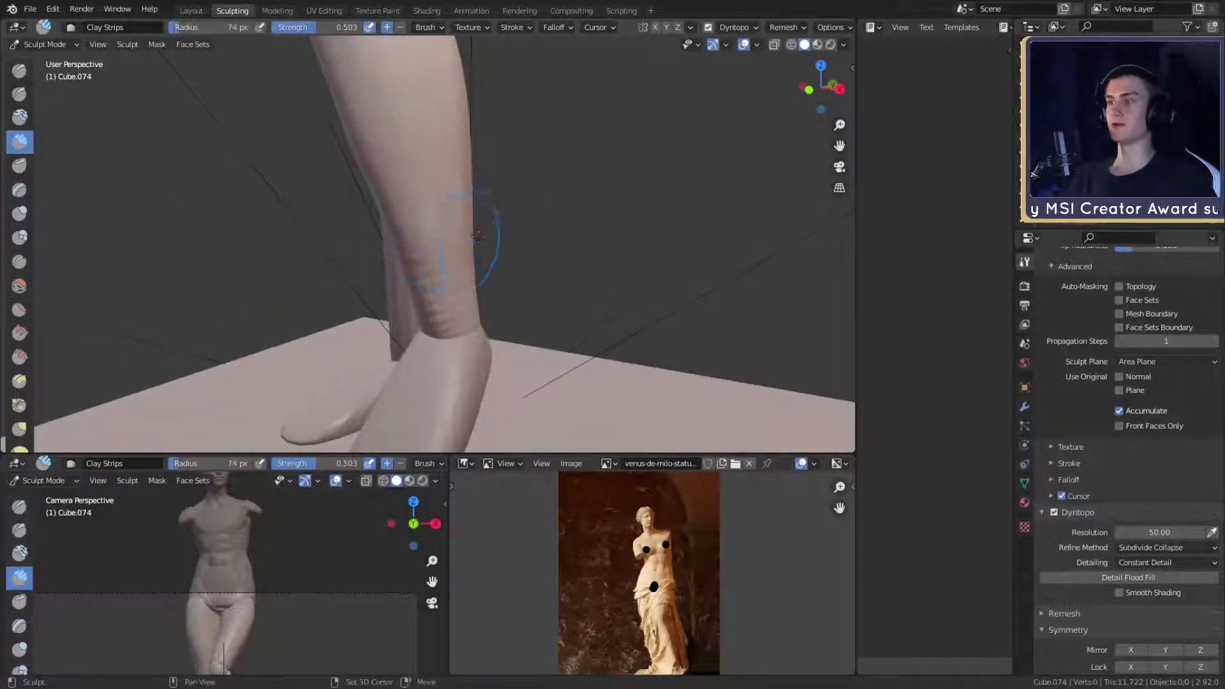
{"action": "mouse_move", "coordinate": [478, 237]}
{"action": "left_mouse_down", "text": "alt"}
{"action": "mouse_move", "coordinate": [542, 228]}
{"action": "mouse_move", "coordinate": [489, 254]}
{"action": "mouse_move", "coordinate": [441, 184]}
{"action": "mouse_move", "coordinate": [552, 199]}
{"action": "mouse_move", "coordinate": [657, 192]}
{"action": "mouse_move", "coordinate": [576, 186]}
{"action": "mouse_move", "coordinate": [533, 236]}
{"action": "mouse_move", "coordinate": [480, 220]}
{"action": "mouse_move", "coordinate": [443, 232]}
{"action": "mouse_move", "coordinate": [461, 206]}
{"action": "mouse_move", "coordinate": [503, 236]}
{"action": "mouse_move", "coordinate": [461, 205]}
{"action": "mouse_move", "coordinate": [515, 249]}
{"action": "left_mouse_up", "text": "alt"}
{"action": "key", "text": "g"}
{"action": "key", "text": "f"}
{"action": "mouse_move", "coordinate": [525, 208]}
{"action": "middle_mouse_down"}
{"action": "mouse_move", "coordinate": [485, 163]}
{"action": "mouse_move", "coordinate": [498, 206]}
{"action": "mouse_move", "coordinate": [455, 293]}
{"action": "mouse_move", "coordinate": [429, 265]}
{"action": "mouse_move", "coordinate": [460, 210]}
{"action": "middle_mouse_up"}
{"action": "left_click_drag", "start_coordinate": [409, 322], "coordinate": [403, 316]}
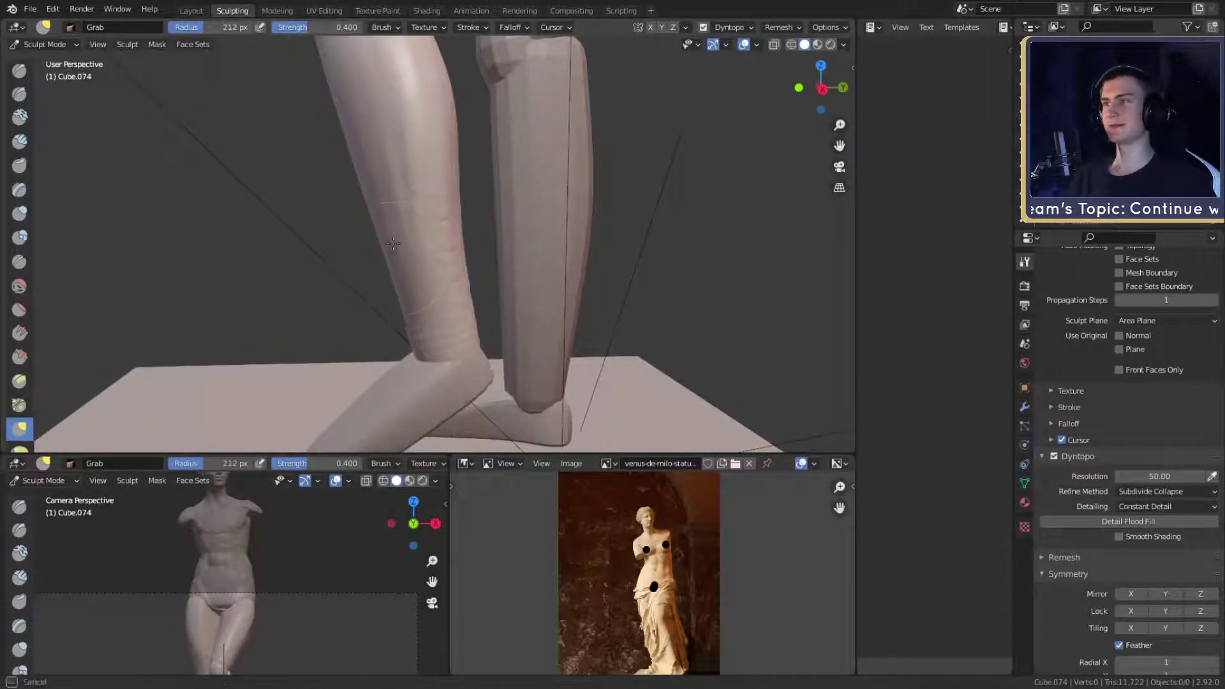
- Nudge the side contour of the bent leg's calf outward with the 212 px Grab brush
{"action": "scroll", "coordinate": [504, 232], "scroll_direction": "up", "scroll_amount": 2}
{"action": "mouse_move", "coordinate": [393, 243]}
{"action": "middle_mouse_down", "text": "shift"}
{"action": "mouse_move", "coordinate": [504, 233]}
{"action": "mouse_move", "coordinate": [441, 232]}
{"action": "mouse_move", "coordinate": [546, 213]}
{"action": "middle_mouse_up", "text": "shift"}
{"action": "mouse_move", "coordinate": [401, 265]}
{"action": "middle_mouse_down"}
{"action": "mouse_move", "coordinate": [483, 194]}
{"action": "mouse_move", "coordinate": [479, 258]}
{"action": "middle_mouse_up"}
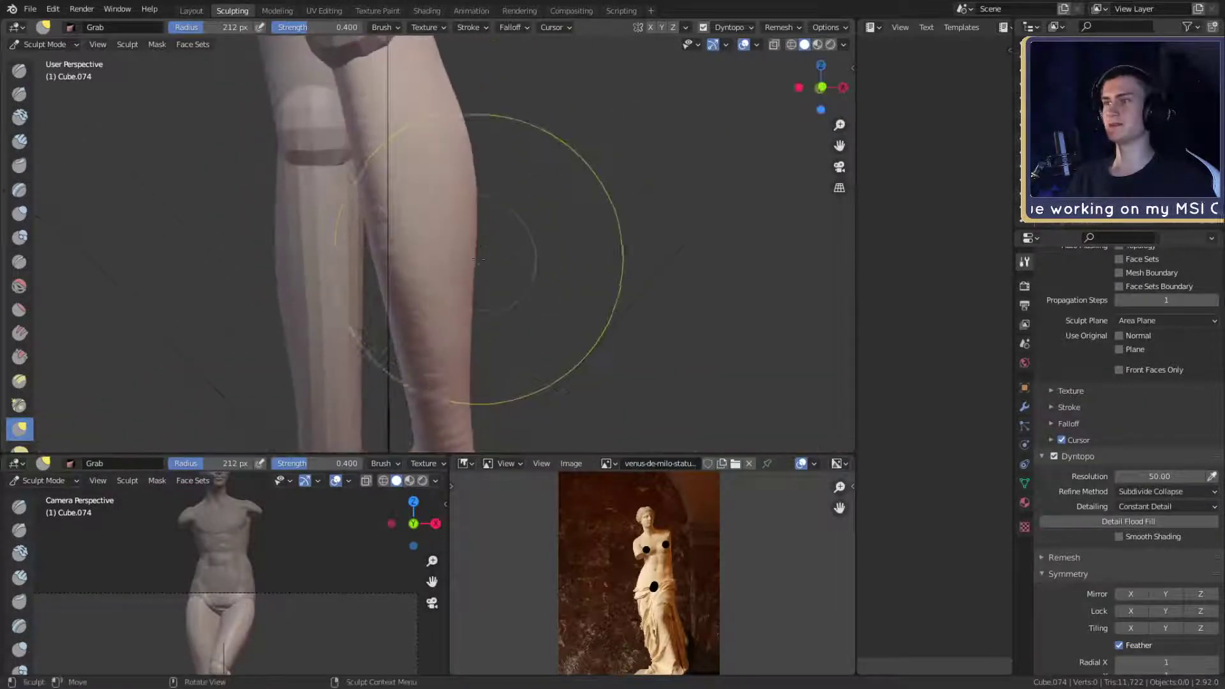
{"action": "left_click_drag", "start_coordinate": [479, 259], "coordinate": [486, 255]}
- Pull the bent leg's calf slightly downward with Grab at 259 px, and reduce the brush radius to 160 px
{"action": "middle_click_drag", "start_coordinate": [428, 191], "coordinate": [446, 193]}
{"action": "middle_click_drag", "start_coordinate": [440, 192], "coordinate": [446, 241], "text": "shift"}
{"action": "key", "text": "f"}
{"action": "left_click", "coordinate": [460, 243]}
{"action": "left_click_drag", "start_coordinate": [460, 246], "coordinate": [460, 266]}
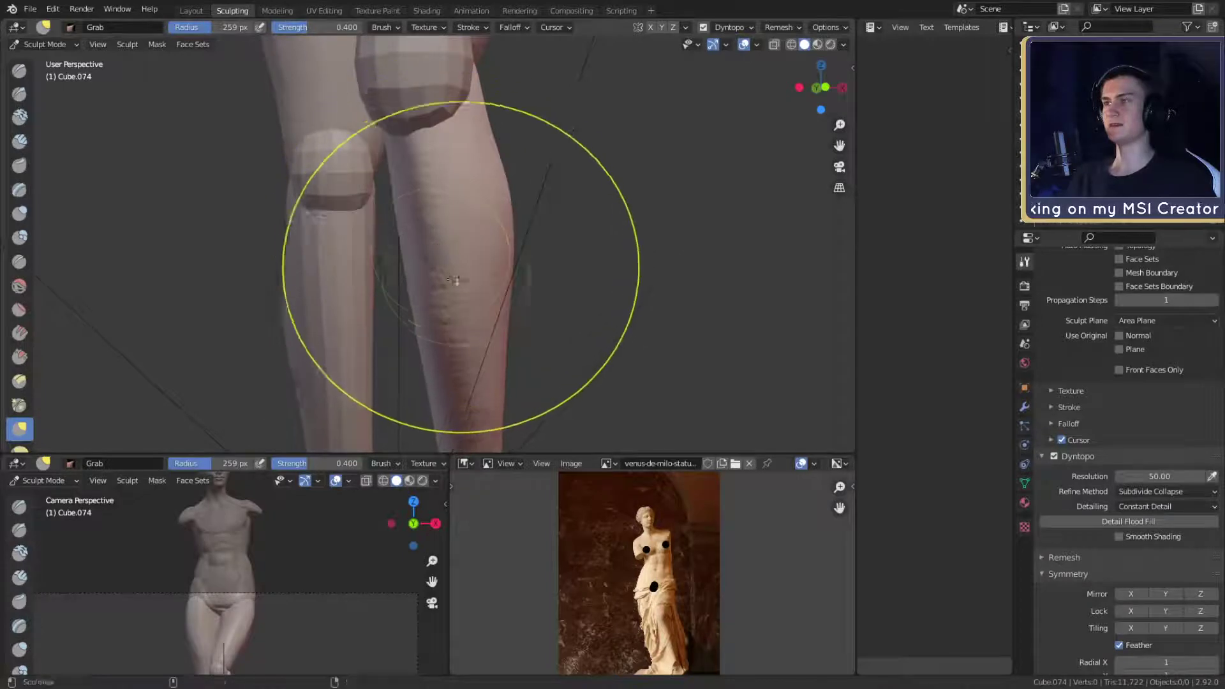
{"action": "mouse_move", "coordinate": [455, 279]}
{"action": "middle_mouse_down"}
{"action": "mouse_move", "coordinate": [450, 238]}
{"action": "mouse_move", "coordinate": [447, 255]}
{"action": "mouse_move", "coordinate": [469, 233]}
{"action": "middle_mouse_up"}
{"action": "key", "text": "f"}
{"action": "left_click", "coordinate": [472, 231]}
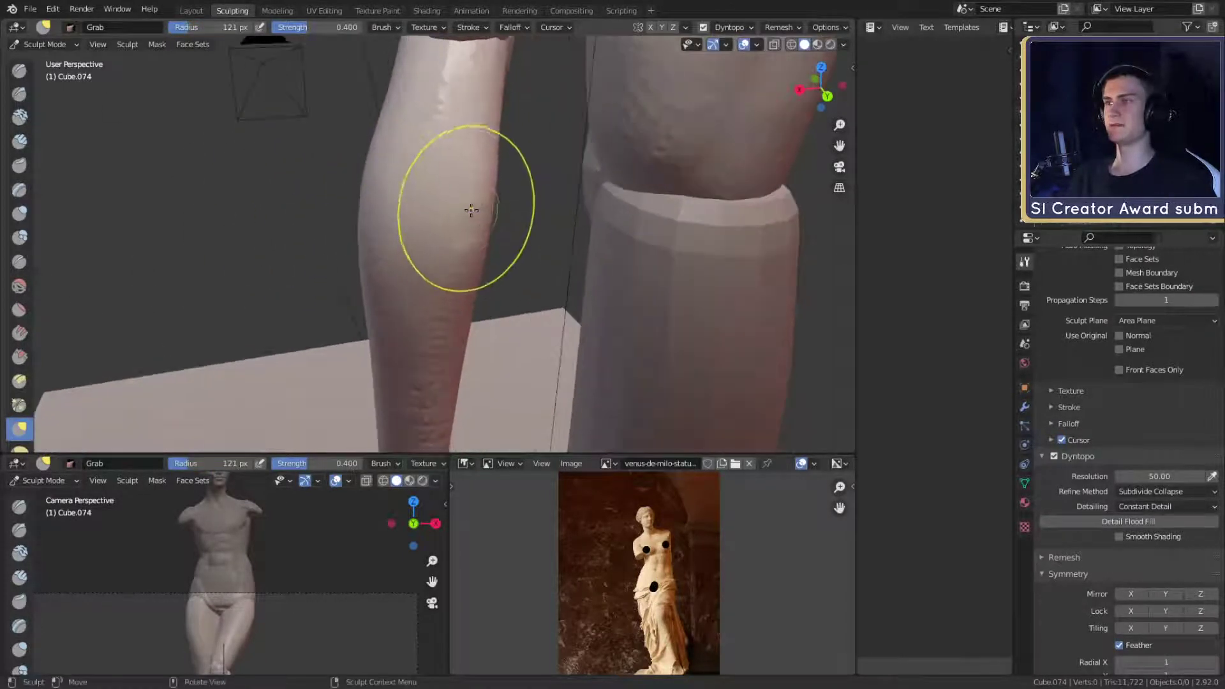
{"action": "key", "text": "f"}
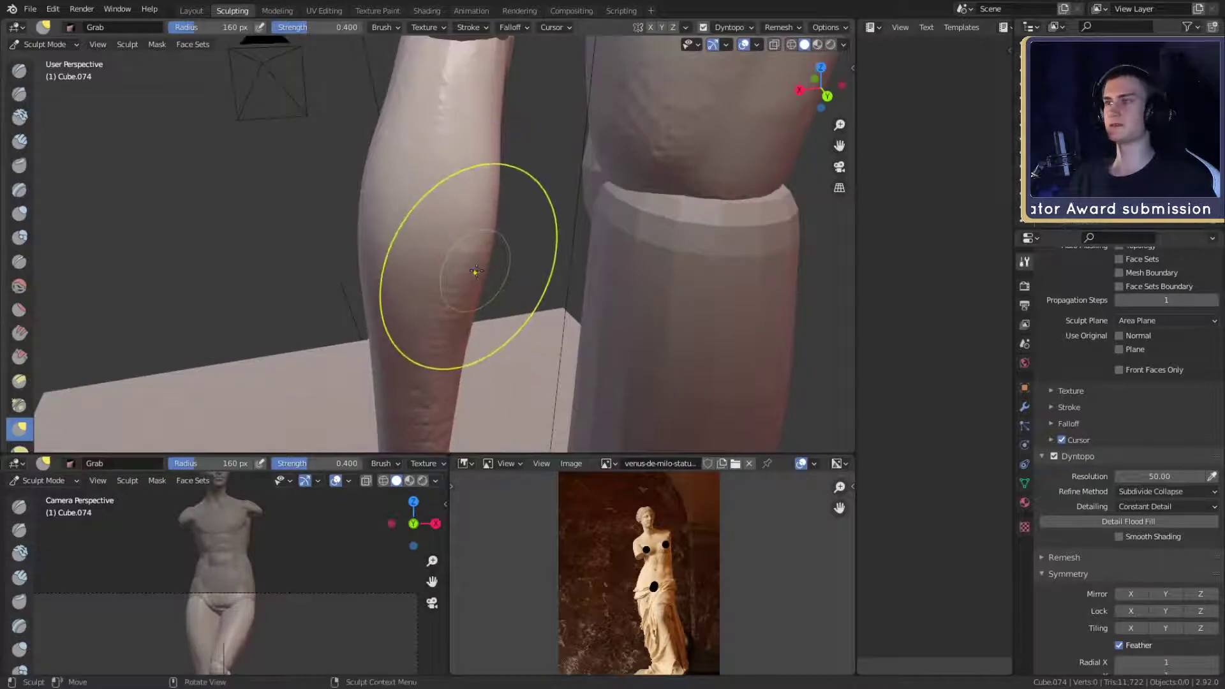
{"action": "mouse_move", "coordinate": [453, 273]}
{"action": "middle_mouse_down"}
{"action": "mouse_move", "coordinate": [485, 232]}
{"action": "mouse_move", "coordinate": [475, 242]}
{"action": "mouse_move", "coordinate": [451, 227]}
{"action": "mouse_move", "coordinate": [455, 280]}
{"action": "middle_mouse_up"}
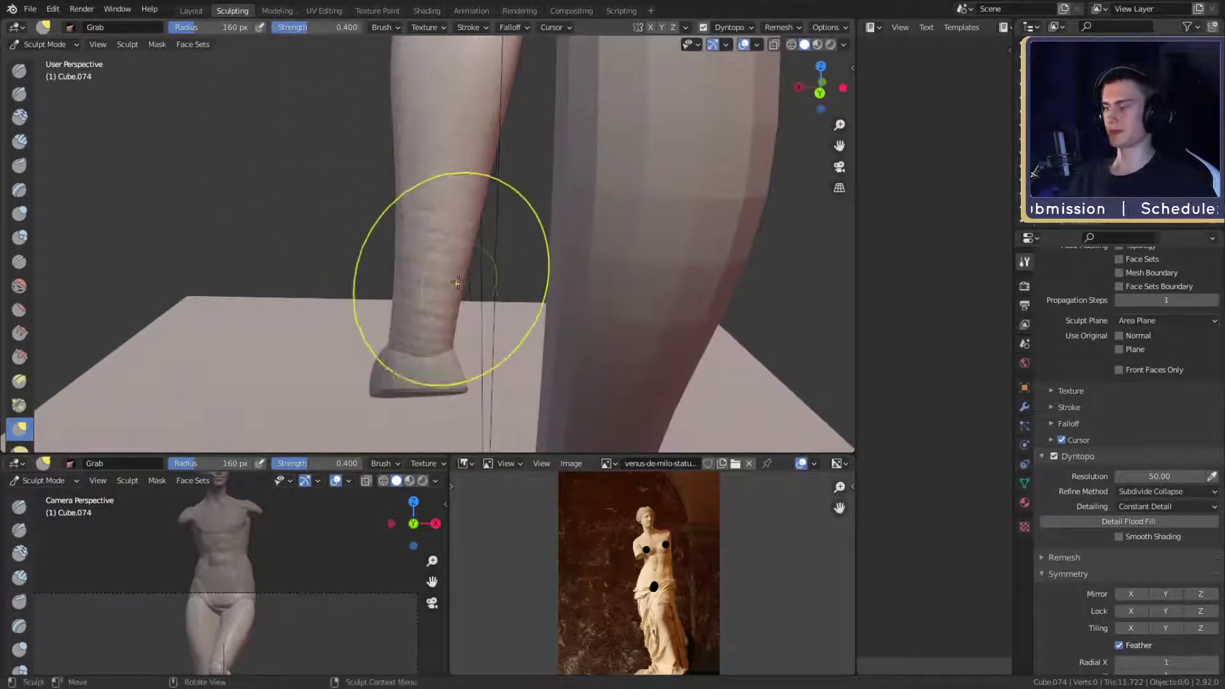
- Try a 17 px Mask stroke up the back of the bent leg above the heel and undo it
{"action": "key", "text": "c"}
{"action": "key", "text": "m"}
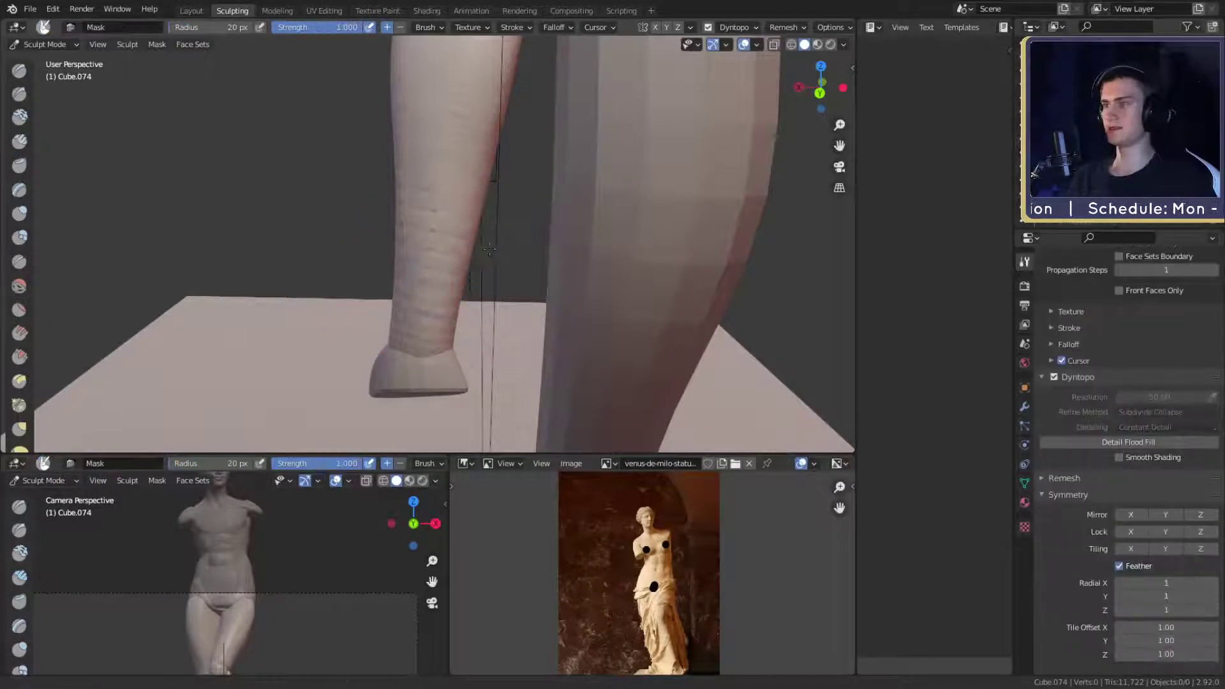
{"action": "mouse_move", "coordinate": [440, 283]}
{"action": "middle_mouse_down"}
{"action": "mouse_move", "coordinate": [463, 323]}
{"action": "mouse_move", "coordinate": [411, 372]}
{"action": "middle_mouse_up"}
{"action": "key", "text": "f"}
{"action": "left_click", "coordinate": [407, 383]}
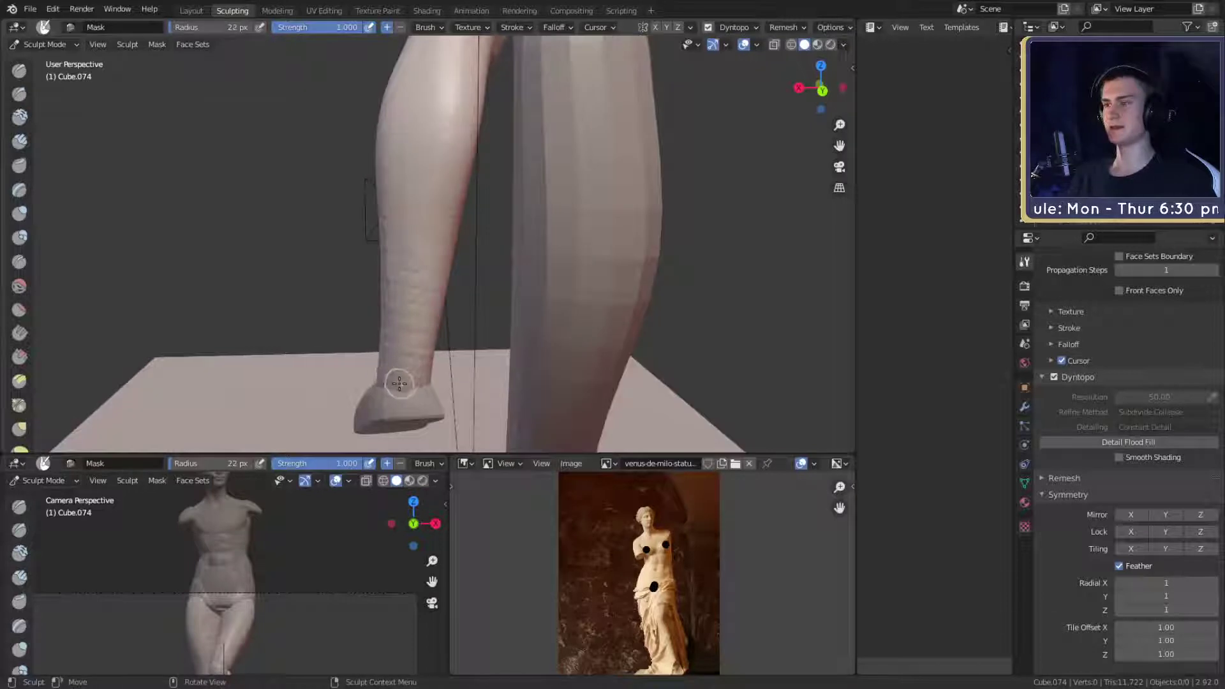
{"action": "key", "text": "f"}
{"action": "left_click", "coordinate": [402, 387]}
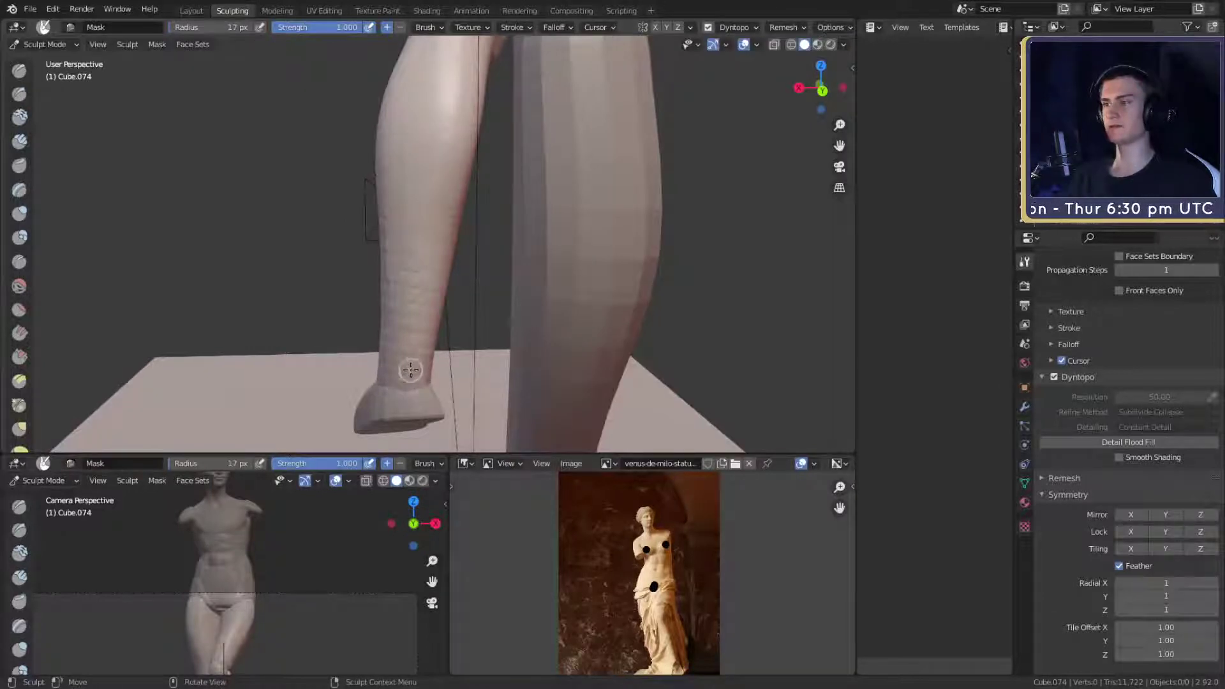
{"action": "left_click_drag", "start_coordinate": [405, 373], "coordinate": [404, 316]}
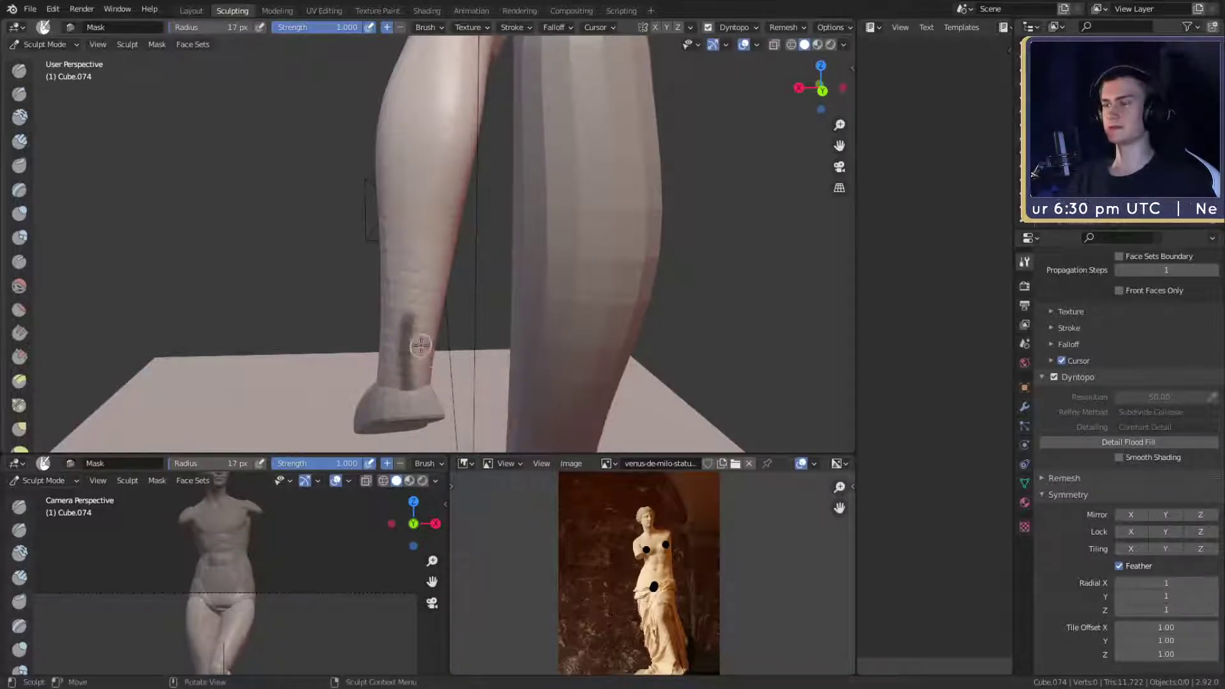
{"action": "key", "text": "ctrl+z"}
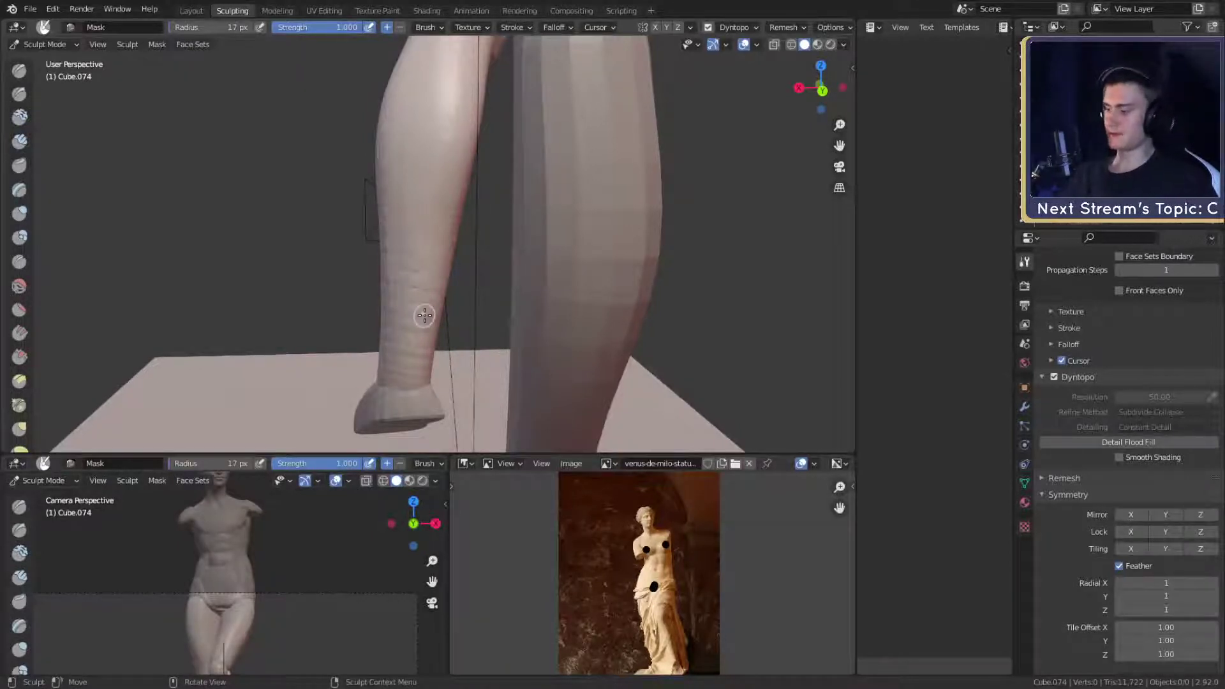
- Mask a narrow tendon stripe up the back of the bent leg from the heel to the calf at 17 px
{"action": "left_click_drag", "start_coordinate": [404, 383], "coordinate": [425, 274]}
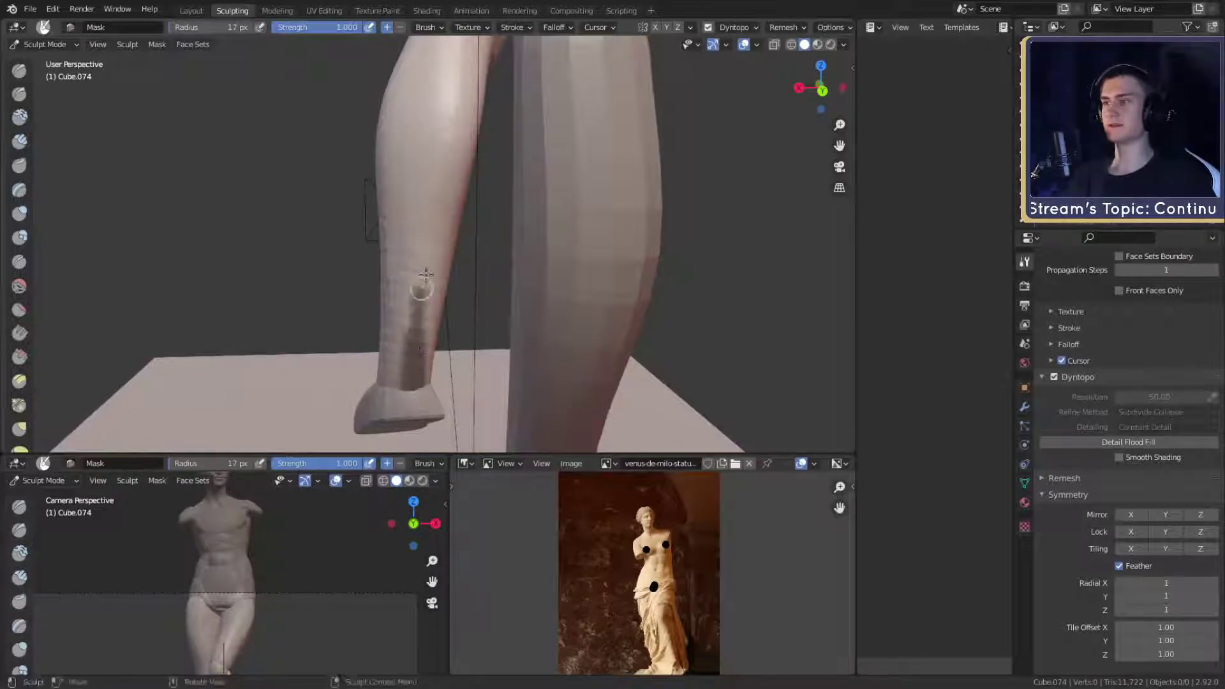
{"action": "middle_click_drag", "start_coordinate": [426, 275], "coordinate": [413, 303], "text": "shift"}
{"action": "left_click_drag", "start_coordinate": [407, 373], "coordinate": [420, 236]}
{"action": "left_click_drag", "start_coordinate": [411, 319], "coordinate": [423, 210]}
{"action": "left_click_drag", "start_coordinate": [402, 386], "coordinate": [403, 292]}
{"action": "mouse_move", "coordinate": [442, 221]}
{"action": "middle_mouse_down", "text": "shift"}
{"action": "mouse_move", "coordinate": [451, 289]}
{"action": "mouse_move", "coordinate": [461, 253]}
{"action": "mouse_move", "coordinate": [464, 266]}
{"action": "middle_mouse_up", "text": "shift"}
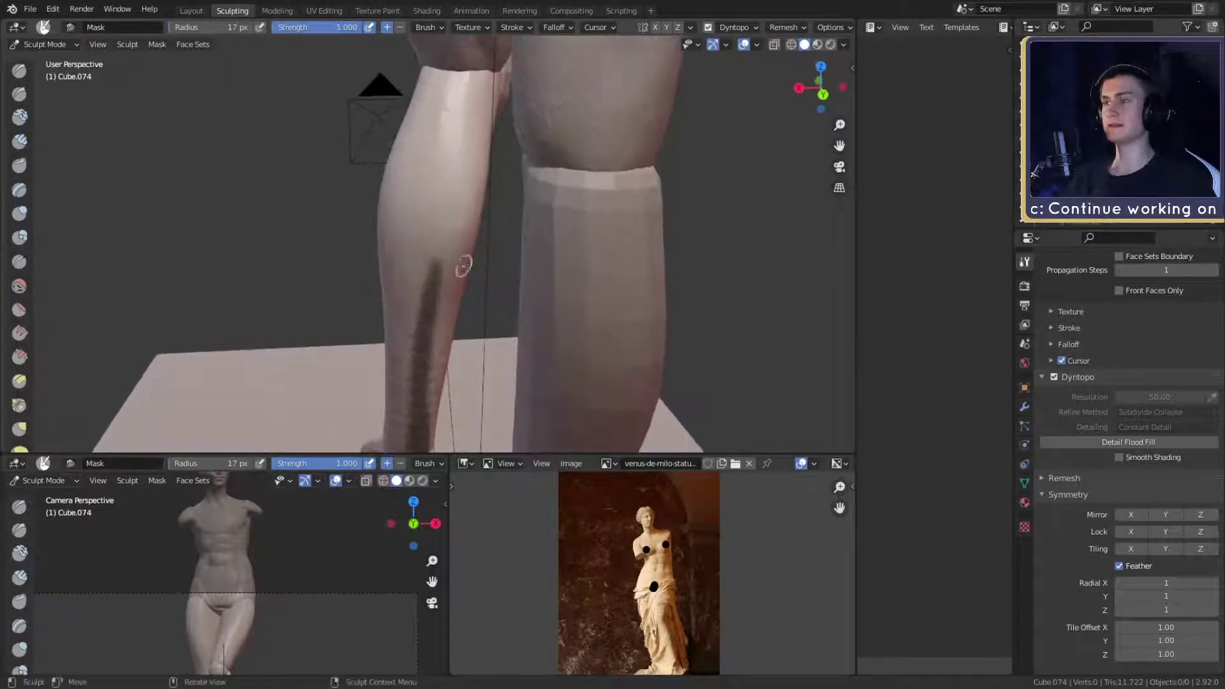
{"action": "mouse_move", "coordinate": [436, 215]}
{"action": "left_mouse_down"}
{"action": "mouse_move", "coordinate": [452, 93]}
{"action": "mouse_move", "coordinate": [443, 277]}
{"action": "mouse_move", "coordinate": [456, 271]}
{"action": "left_mouse_up"}
- Mask the outline of the calf muscle along the side and lower edge of the bent leg's calf
{"action": "middle_click_drag", "start_coordinate": [458, 272], "coordinate": [325, 247]}
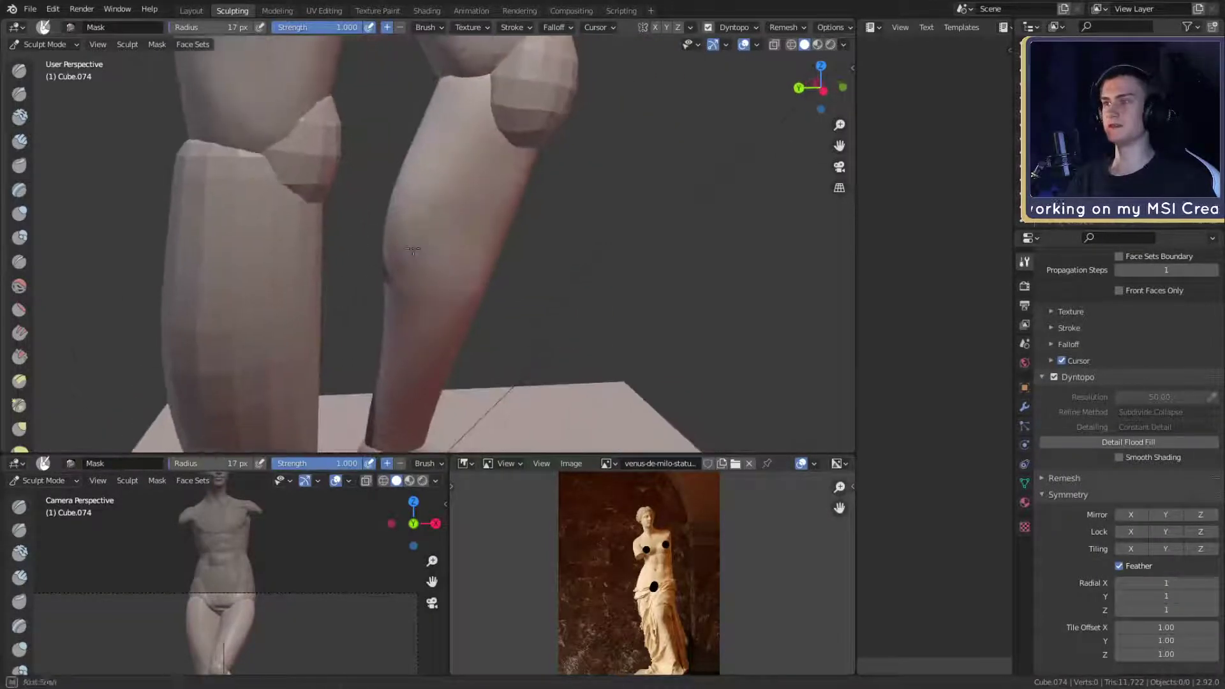
{"action": "middle_click_drag", "start_coordinate": [412, 249], "coordinate": [416, 218]}
{"action": "mouse_move", "coordinate": [392, 268]}
{"action": "left_mouse_down"}
{"action": "mouse_move", "coordinate": [442, 252]}
{"action": "mouse_move", "coordinate": [491, 100]}
{"action": "mouse_move", "coordinate": [439, 290]}
{"action": "left_mouse_up"}
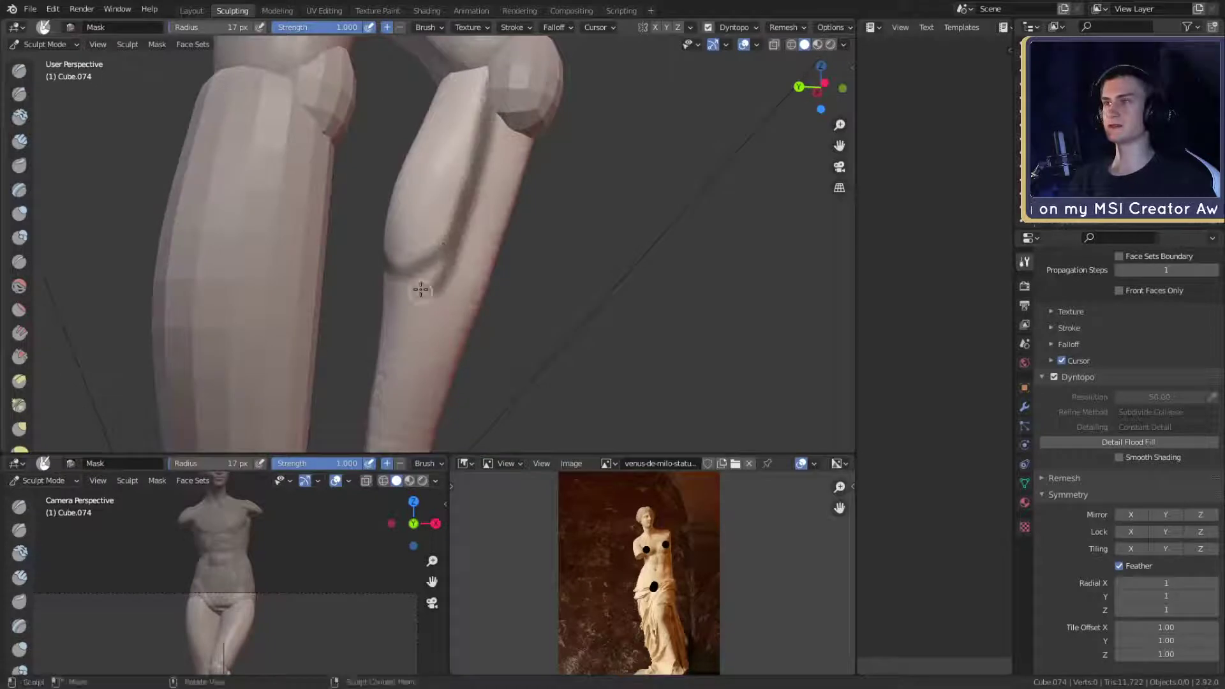
{"action": "left_click_drag", "start_coordinate": [443, 249], "coordinate": [419, 262]}
{"action": "middle_click_drag", "start_coordinate": [419, 262], "coordinate": [463, 259]}
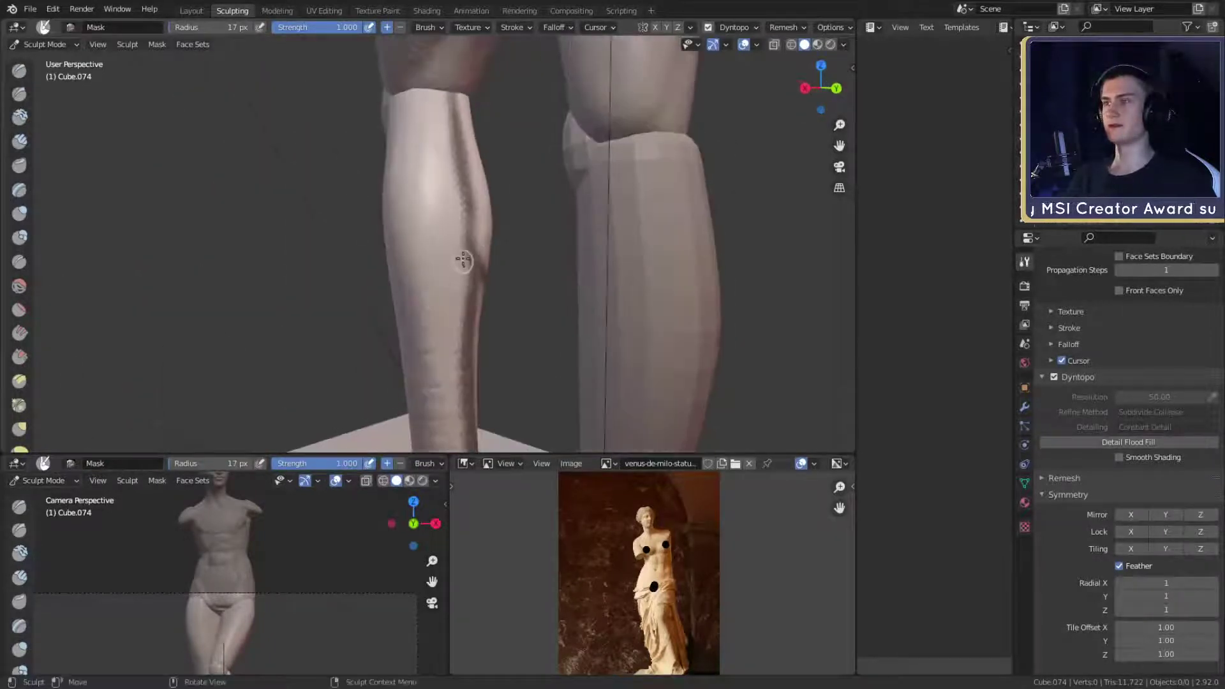
{"action": "mouse_move", "coordinate": [467, 256]}
{"action": "left_mouse_down"}
{"action": "mouse_move", "coordinate": [445, 311]}
{"action": "mouse_move", "coordinate": [421, 291]}
{"action": "left_mouse_up"}
{"action": "middle_click_drag", "start_coordinate": [422, 289], "coordinate": [455, 267]}
{"action": "mouse_move", "coordinate": [487, 263]}
{"action": "left_mouse_down"}
{"action": "mouse_move", "coordinate": [443, 301]}
{"action": "mouse_move", "coordinate": [441, 290]}
{"action": "left_mouse_up"}
{"action": "mouse_move", "coordinate": [446, 285]}
{"action": "middle_mouse_down"}
{"action": "mouse_move", "coordinate": [473, 261]}
{"action": "mouse_move", "coordinate": [477, 289]}
{"action": "middle_mouse_up"}
{"action": "mouse_move", "coordinate": [477, 288]}
{"action": "left_mouse_down"}
{"action": "mouse_move", "coordinate": [408, 242]}
{"action": "mouse_move", "coordinate": [365, 107]}
{"action": "left_mouse_up"}
- Check the legs in X-ray view and clear the whole mask from the bent lower leg
{"action": "mouse_move", "coordinate": [365, 107]}
{"action": "middle_mouse_down"}
{"action": "mouse_move", "coordinate": [516, 200]}
{"action": "mouse_move", "coordinate": [443, 274]}
{"action": "mouse_move", "coordinate": [509, 271]}
{"action": "mouse_move", "coordinate": [427, 206]}
{"action": "middle_mouse_up"}
{"action": "key", "text": "alt+z"}
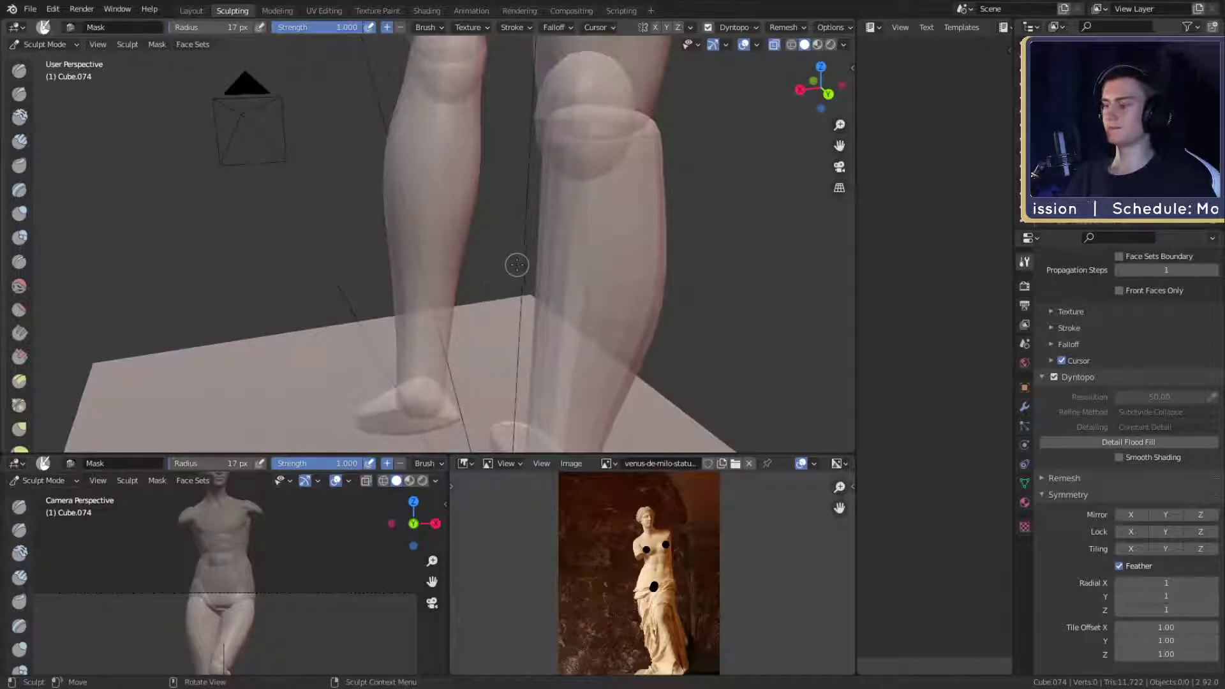
{"action": "key", "text": "alt+z"}
{"action": "key", "text": "alt+m"}
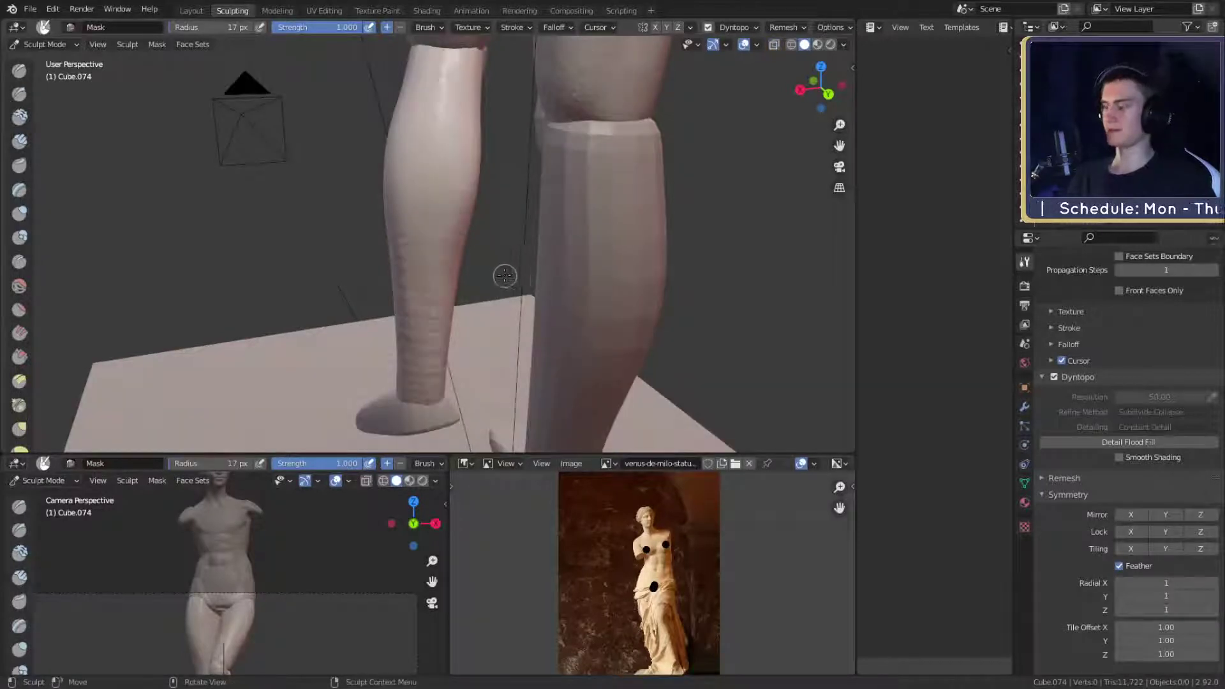
- Switch to the Grab brush and enlarge its radius to 242 px over the bent leg's calf
{"action": "key", "text": "g"}
{"action": "scroll", "coordinate": [495, 233], "scroll_direction": "up", "scroll_amount": 3}
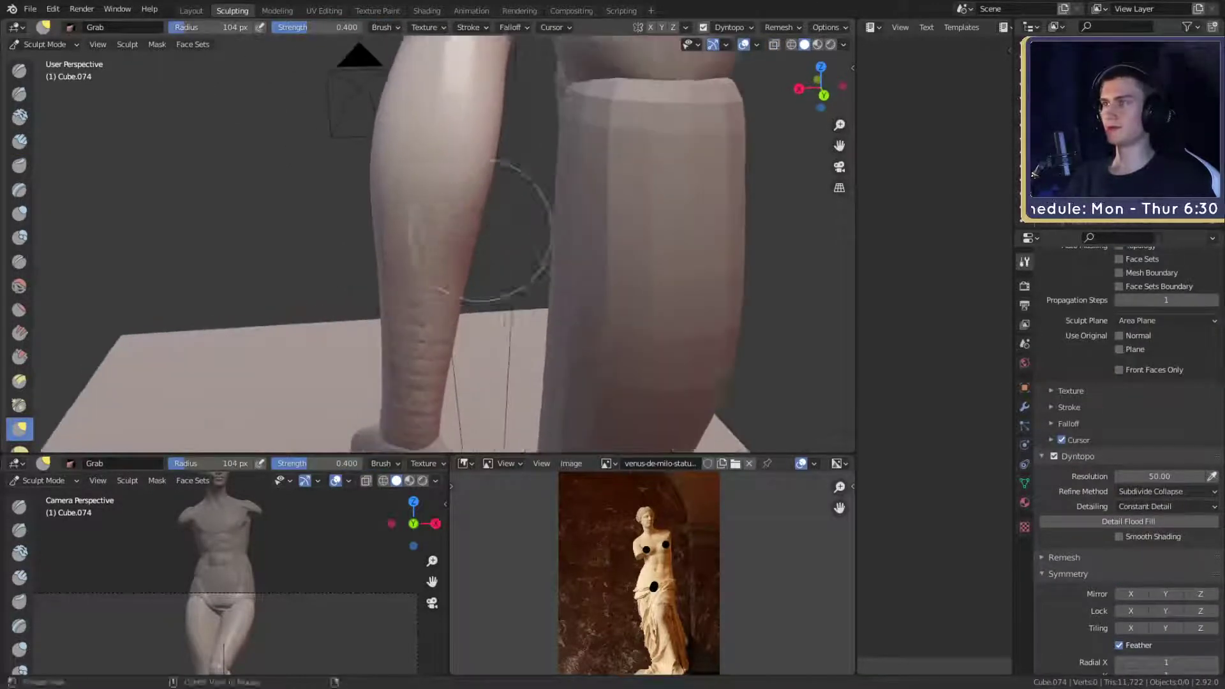
{"action": "middle_click_drag", "start_coordinate": [484, 231], "coordinate": [451, 222], "text": "shift"}
{"action": "key", "text": "f"}
{"action": "left_click", "coordinate": [528, 224]}
{"action": "mouse_move", "coordinate": [528, 224]}
{"action": "middle_mouse_down", "text": "shift"}
{"action": "mouse_move", "coordinate": [500, 224]}
{"action": "mouse_move", "coordinate": [517, 210]}
{"action": "mouse_move", "coordinate": [472, 215]}
{"action": "mouse_move", "coordinate": [547, 211]}
{"action": "mouse_move", "coordinate": [496, 240]}
{"action": "mouse_move", "coordinate": [350, 271]}
{"action": "mouse_move", "coordinate": [428, 231]}
{"action": "middle_mouse_up", "text": "shift"}
{"action": "key", "text": "f"}
{"action": "left_click", "coordinate": [595, 219]}
{"action": "key", "text": "f"}
{"action": "left_click", "coordinate": [571, 194]}
- Inspect the proportions of both lower legs from the front, from the knees down to the feet
{"action": "middle_click_drag", "start_coordinate": [410, 180], "coordinate": [447, 241]}
{"action": "scroll", "coordinate": [446, 297], "scroll_direction": "up", "scroll_amount": 1}
{"action": "middle_click_drag", "start_coordinate": [446, 286], "coordinate": [734, 253]}
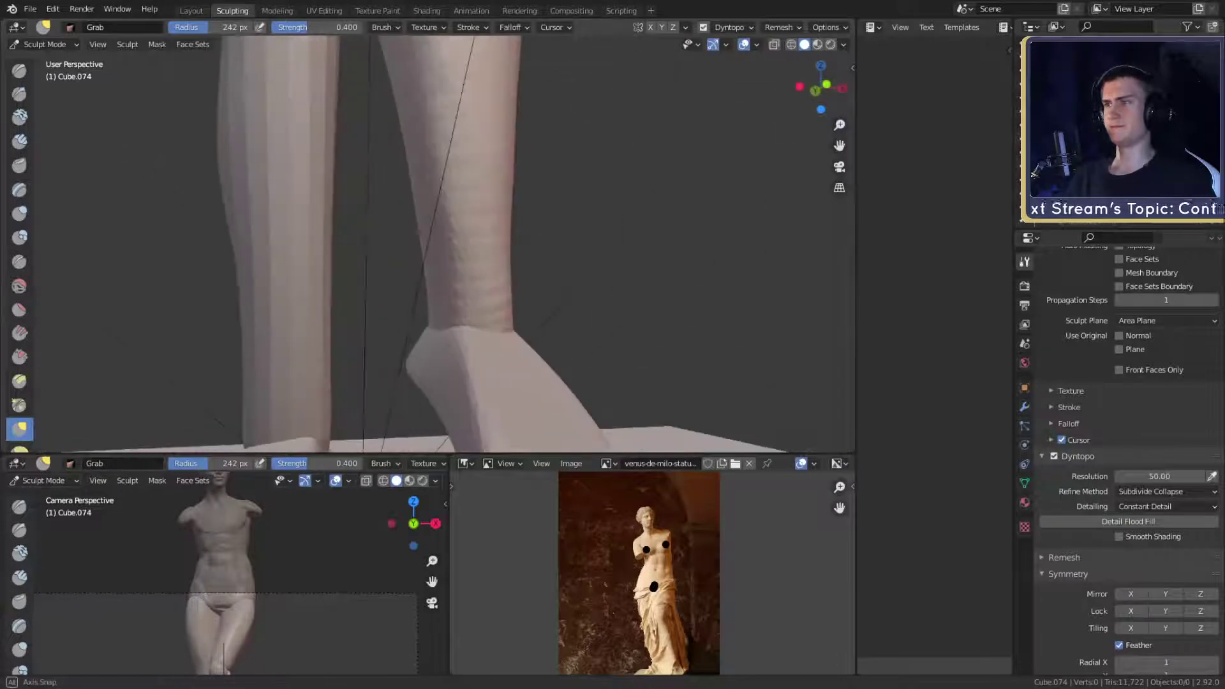
{"action": "left_click_drag", "start_coordinate": [527, 172], "coordinate": [521, 277], "text": "ctrl+alt"}
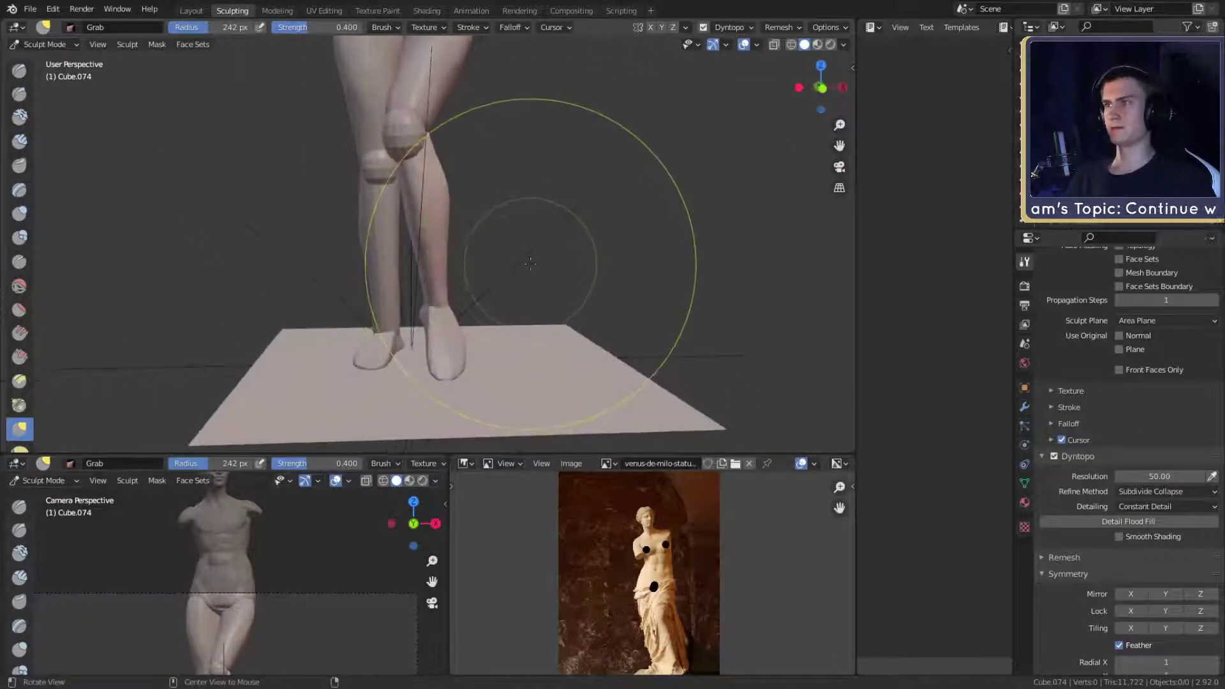
{"action": "left_click_drag", "start_coordinate": [509, 204], "coordinate": [521, 237], "text": "alt+shift"}
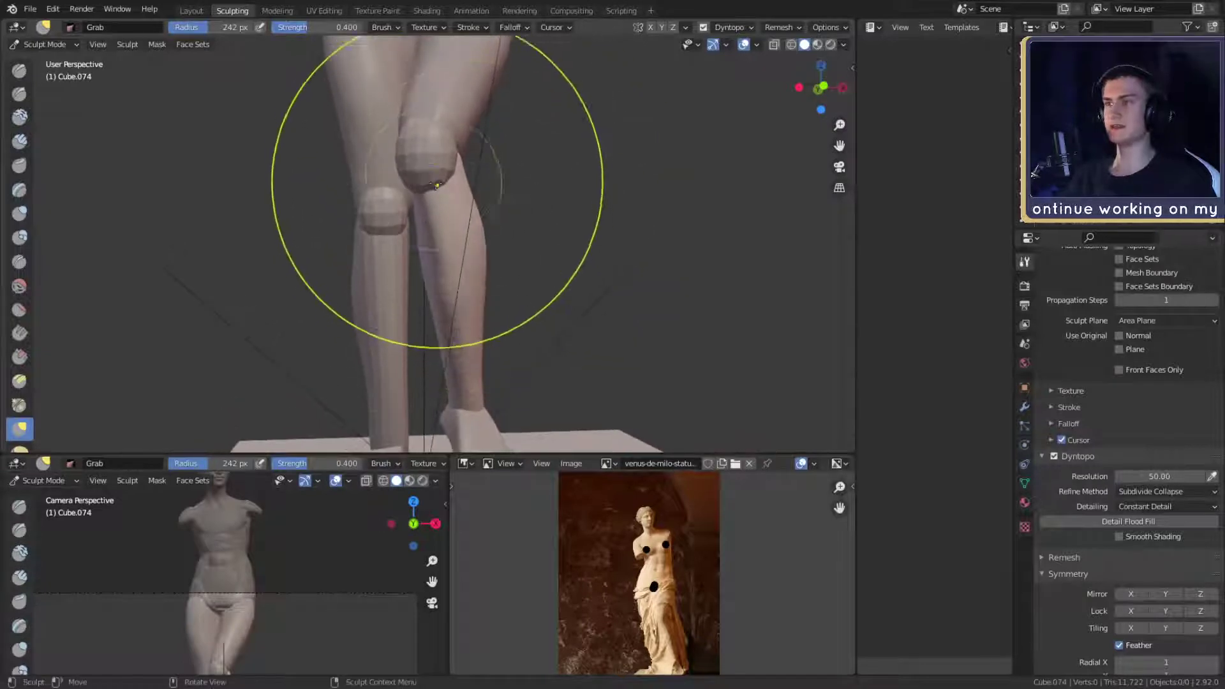
{"action": "mouse_move", "coordinate": [469, 302]}
{"action": "left_mouse_down", "text": "alt+shift"}
{"action": "mouse_move", "coordinate": [460, 313]}
{"action": "mouse_move", "coordinate": [470, 279]}
{"action": "left_mouse_up", "text": "alt+shift"}
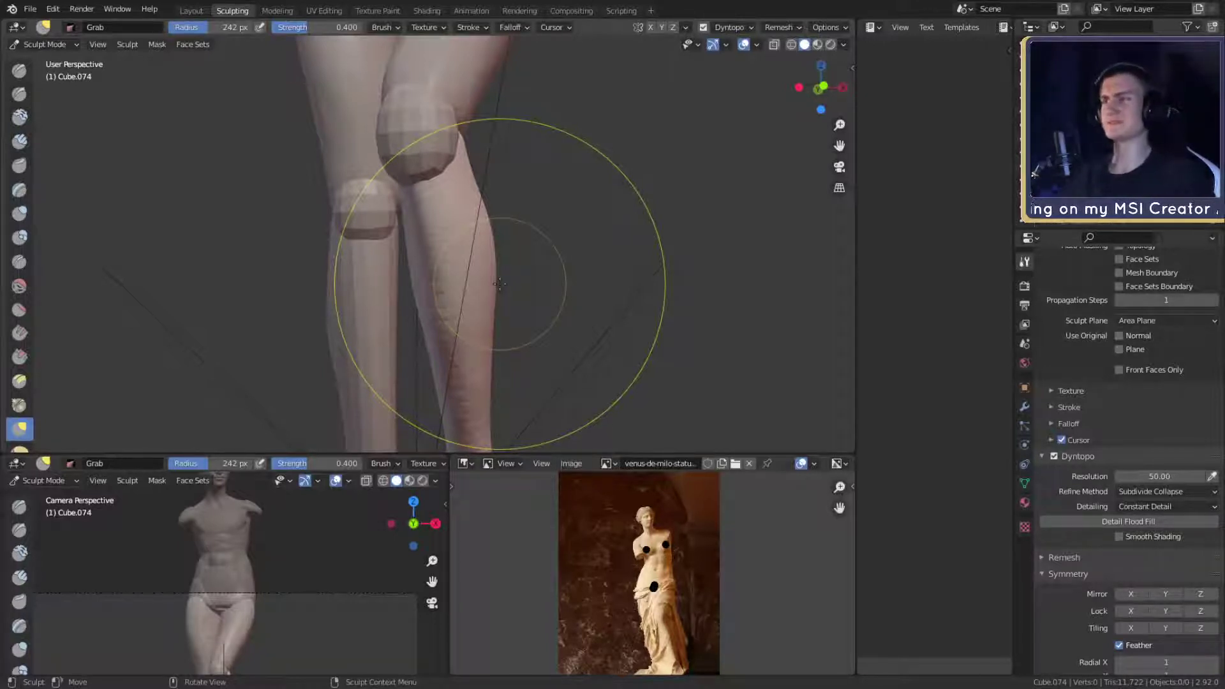
{"action": "left_click_drag", "start_coordinate": [535, 400], "coordinate": [499, 219], "text": "alt+shift"}
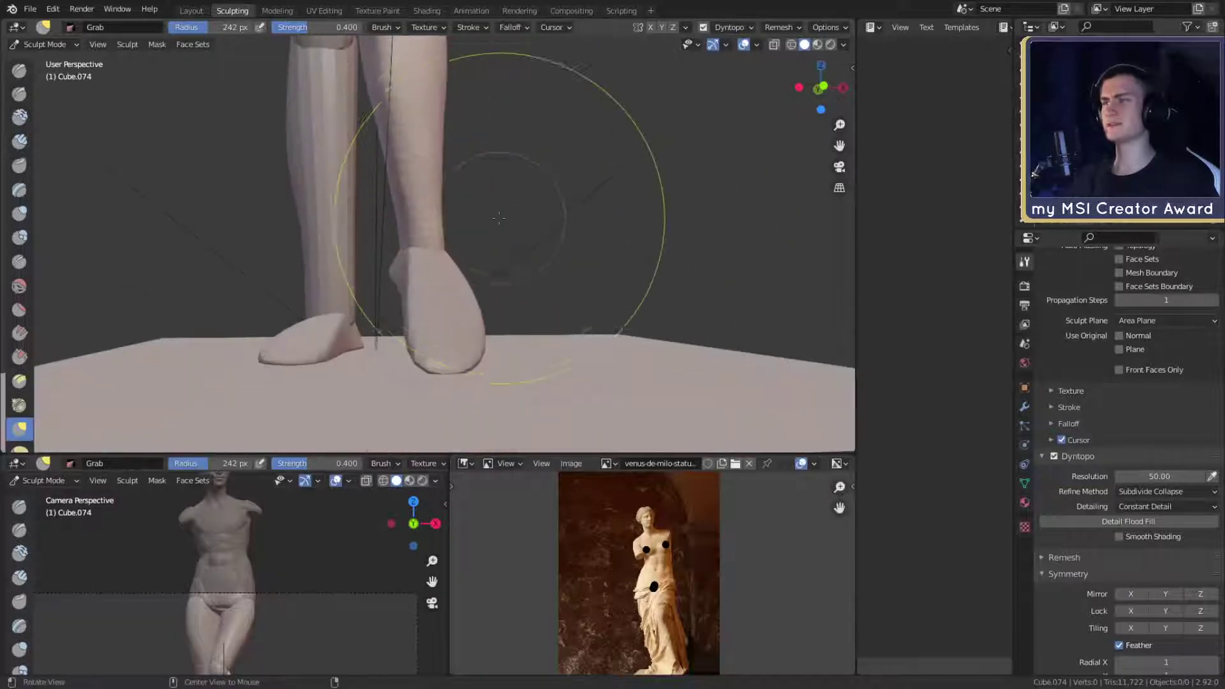
{"action": "mouse_move", "coordinate": [501, 171]}
{"action": "left_mouse_down", "text": "alt+shift"}
{"action": "mouse_move", "coordinate": [498, 302]}
{"action": "mouse_move", "coordinate": [475, 247]}
{"action": "mouse_move", "coordinate": [498, 259]}
{"action": "mouse_move", "coordinate": [411, 265]}
{"action": "mouse_move", "coordinate": [440, 234]}
{"action": "mouse_move", "coordinate": [442, 271]}
{"action": "mouse_move", "coordinate": [411, 244]}
{"action": "mouse_move", "coordinate": [268, 261]}
{"action": "left_mouse_up", "text": "alt+shift"}
- Set the Grab radius to 197 px at the back of the bent lower leg
{"action": "key", "text": "f"}
{"action": "left_click", "coordinate": [403, 268]}
{"action": "left_click_drag", "start_coordinate": [443, 287], "coordinate": [431, 131], "text": "alt"}
{"action": "left_click_drag", "start_coordinate": [500, 201], "coordinate": [338, 172], "text": "alt"}
{"action": "mouse_move", "coordinate": [357, 173]}
{"action": "left_mouse_down", "text": "alt+shift"}
{"action": "mouse_move", "coordinate": [421, 274]}
{"action": "mouse_move", "coordinate": [397, 262]}
{"action": "mouse_move", "coordinate": [479, 262]}
{"action": "mouse_move", "coordinate": [443, 224]}
{"action": "mouse_move", "coordinate": [456, 216]}
{"action": "left_mouse_up", "text": "alt+shift"}
{"action": "key", "text": "f"}
{"action": "left_click", "coordinate": [430, 234]}
{"action": "mouse_move", "coordinate": [454, 280]}
{"action": "left_mouse_down", "text": "alt"}
{"action": "mouse_move", "coordinate": [426, 256]}
{"action": "mouse_move", "coordinate": [535, 249]}
{"action": "mouse_move", "coordinate": [538, 289]}
{"action": "mouse_move", "coordinate": [404, 74]}
{"action": "left_mouse_up", "text": "alt"}
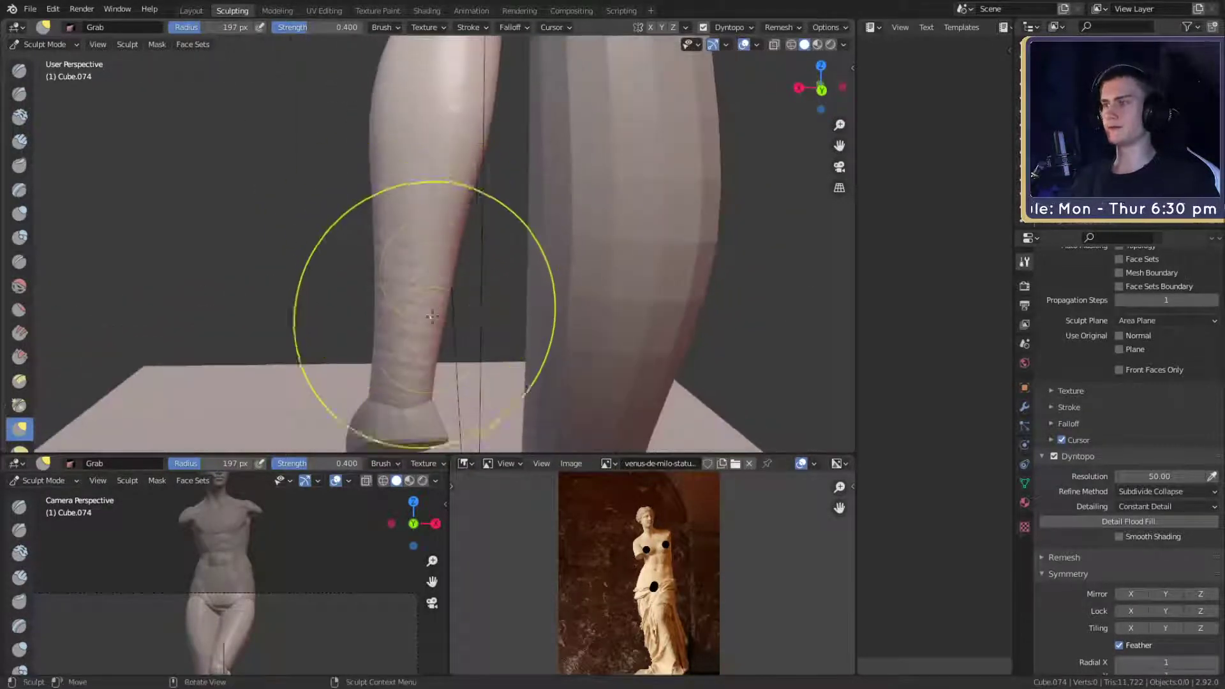
- Add a short Clay Strips stroke at a 26 px radius on the back of the bent leg just above the heel
{"action": "key", "text": "c"}
{"action": "key", "text": "f"}
{"action": "left_click", "coordinate": [410, 287]}
{"action": "mouse_move", "coordinate": [414, 326]}
{"action": "left_mouse_down", "text": "alt"}
{"action": "mouse_move", "coordinate": [402, 268]}
{"action": "mouse_move", "coordinate": [399, 300]}
{"action": "left_mouse_up", "text": "alt"}
{"action": "key", "text": "f"}
{"action": "left_click", "coordinate": [397, 298]}
{"action": "left_click_drag", "start_coordinate": [386, 305], "coordinate": [405, 299]}
{"action": "left_click_drag", "start_coordinate": [396, 254], "coordinate": [464, 265], "text": "alt"}
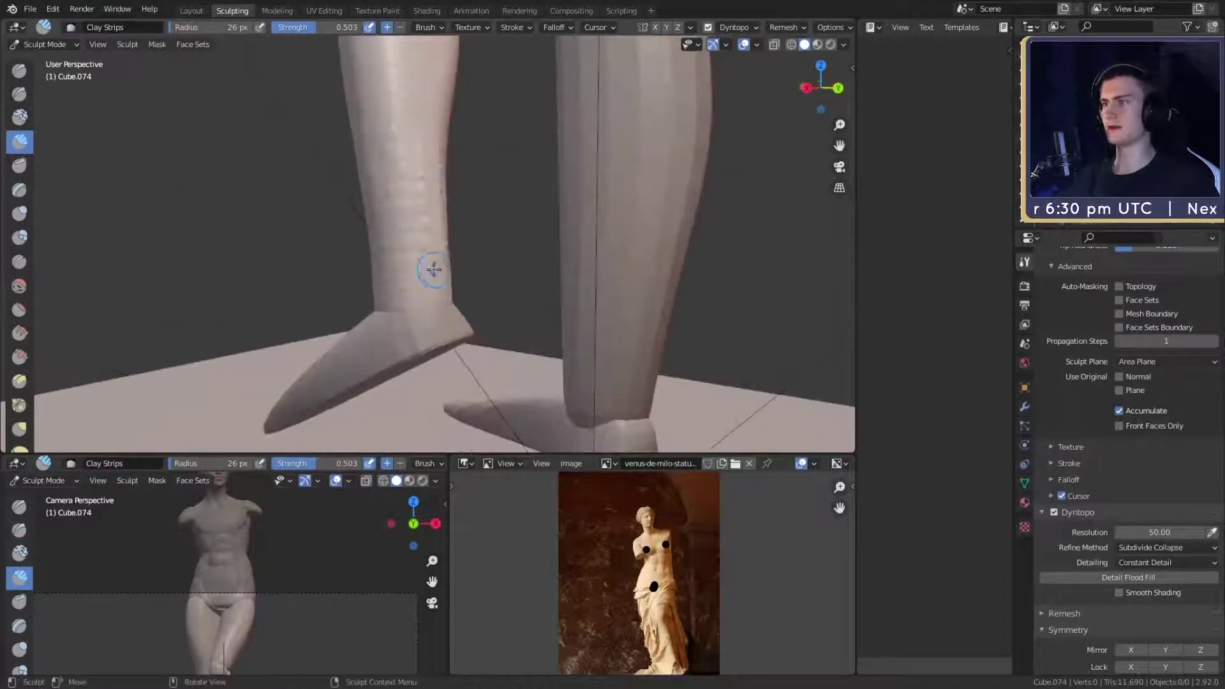
- Build up the bent leg's Achilles tendon from the heel upward with Clay Strips at a 16 px radius
{"action": "key", "text": "f"}
{"action": "left_click", "coordinate": [425, 268]}
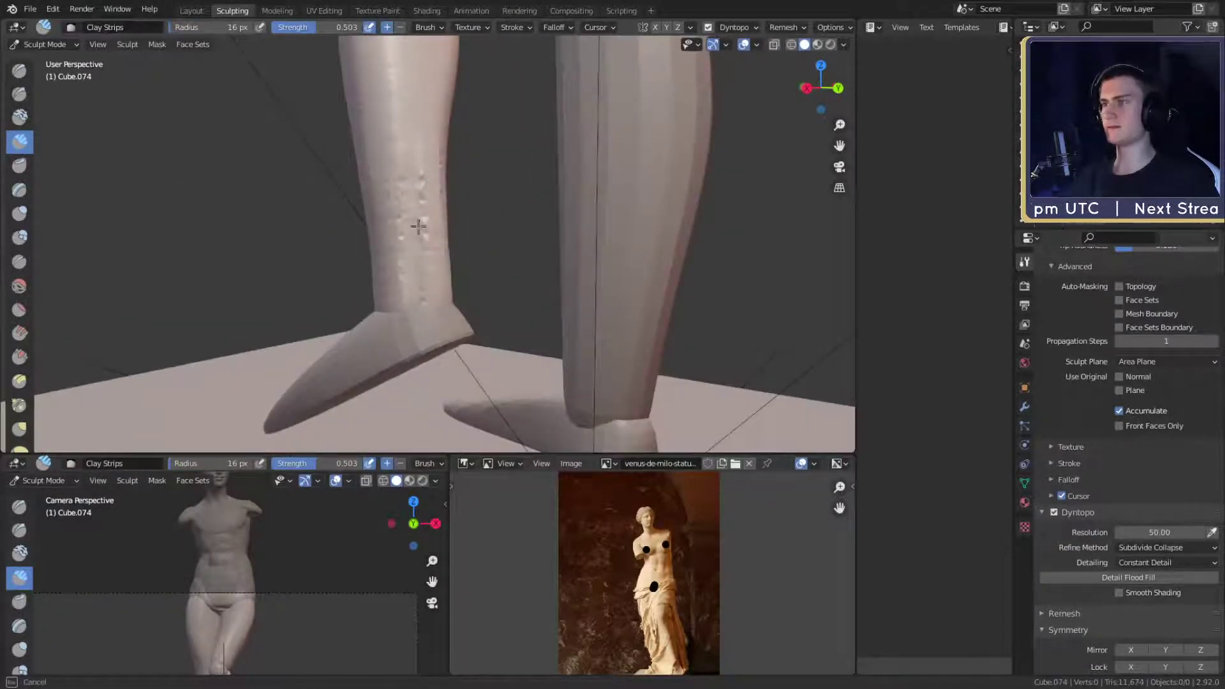
{"action": "left_click_drag", "start_coordinate": [422, 315], "coordinate": [423, 306]}
- Add clay to the rear inner side of the bent leg's ankle with Clay Strips at a 23 px radius
{"action": "mouse_move", "coordinate": [475, 296]}
{"action": "left_mouse_down", "text": "alt"}
{"action": "mouse_move", "coordinate": [380, 281]}
{"action": "mouse_move", "coordinate": [351, 294]}
{"action": "mouse_move", "coordinate": [385, 299]}
{"action": "left_mouse_up", "text": "alt"}
{"action": "key", "text": "f"}
{"action": "left_click", "coordinate": [397, 257]}
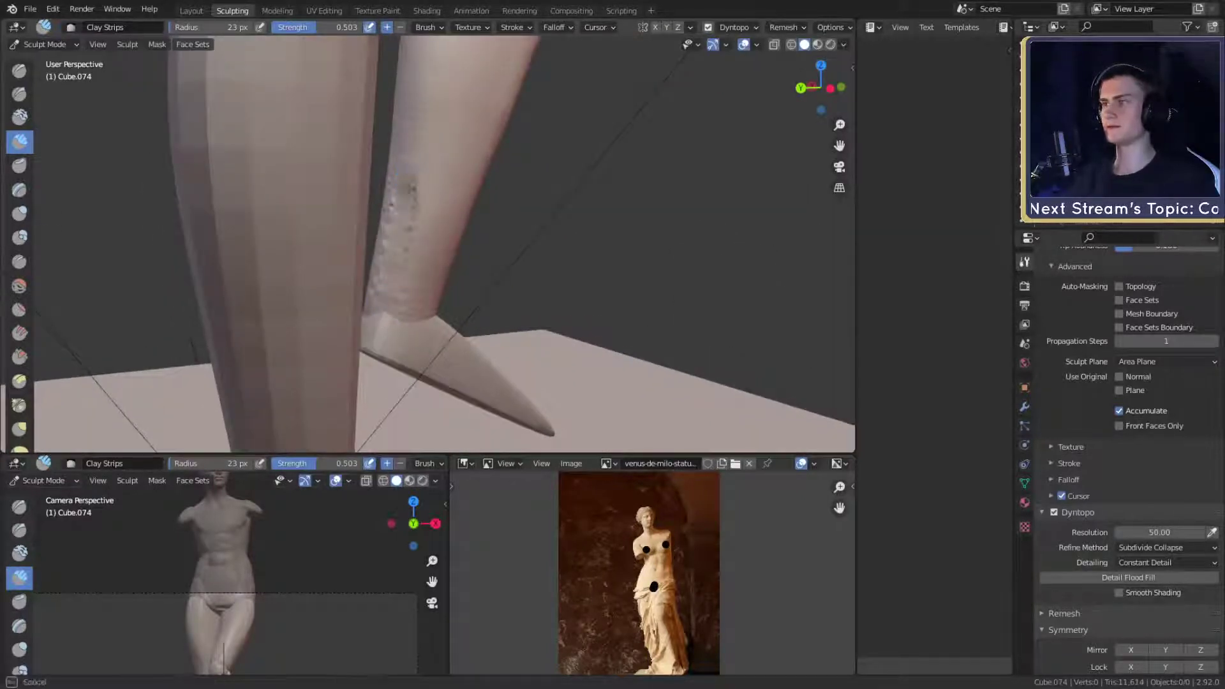
{"action": "left_click_drag", "start_coordinate": [411, 188], "coordinate": [395, 231]}
{"action": "left_click_drag", "start_coordinate": [405, 330], "coordinate": [402, 306]}
- Smooth the rough clay on the inner ankle of the bent leg at an 88 px radius
{"action": "key", "text": "f"}
{"action": "left_click", "coordinate": [450, 220]}
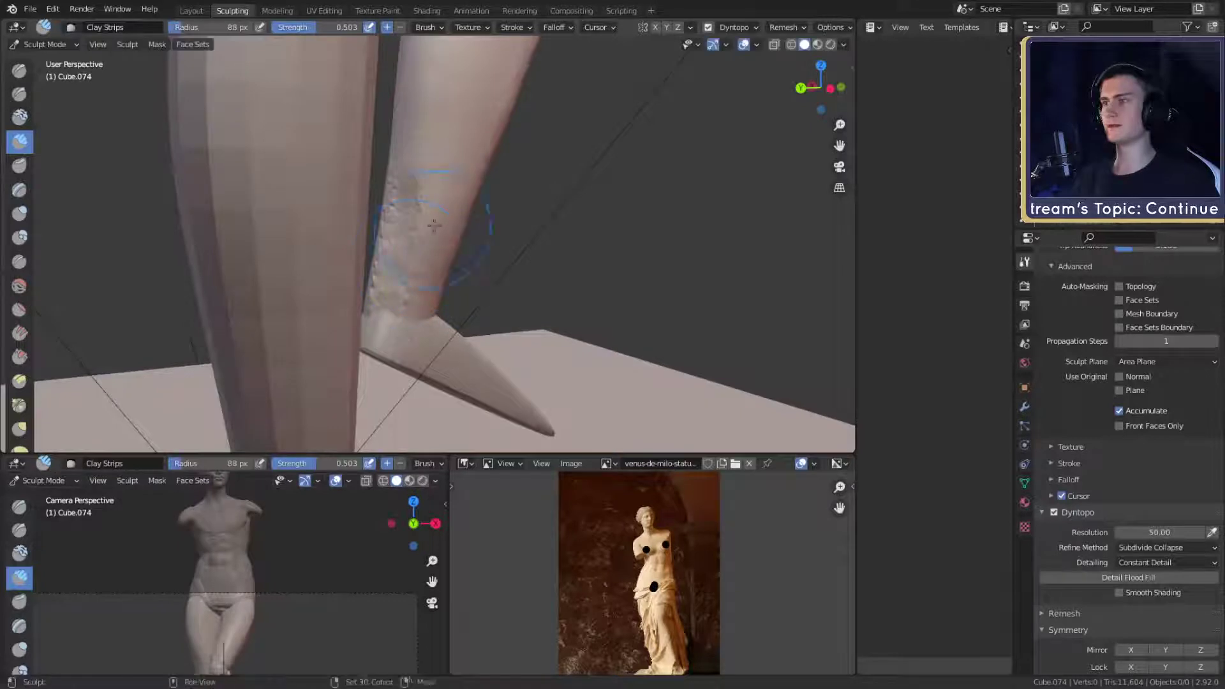
{"action": "mouse_move", "coordinate": [424, 210]}
{"action": "left_mouse_down", "text": "shift"}
{"action": "mouse_move", "coordinate": [408, 274]}
{"action": "mouse_move", "coordinate": [421, 313]}
{"action": "left_mouse_up", "text": "shift"}
- Add clay up the back of the bent leg's lower calf with Clay Strips at a 31 px radius
{"action": "mouse_move", "coordinate": [443, 259]}
{"action": "middle_mouse_down"}
{"action": "mouse_move", "coordinate": [482, 250]}
{"action": "mouse_move", "coordinate": [438, 233]}
{"action": "middle_mouse_up"}
{"action": "middle_click_drag", "start_coordinate": [445, 158], "coordinate": [475, 264], "text": "shift"}
{"action": "mouse_move", "coordinate": [475, 264]}
{"action": "middle_mouse_down"}
{"action": "mouse_move", "coordinate": [446, 272]}
{"action": "mouse_move", "coordinate": [464, 267]}
{"action": "mouse_move", "coordinate": [461, 255]}
{"action": "middle_mouse_up"}
{"action": "key", "text": "f"}
{"action": "left_click", "coordinate": [446, 273]}
{"action": "left_click_drag", "start_coordinate": [468, 303], "coordinate": [450, 318], "text": "alt"}
{"action": "key", "text": "f"}
{"action": "left_click", "coordinate": [470, 275]}
{"action": "left_click_drag", "start_coordinate": [485, 225], "coordinate": [458, 278], "text": "alt+shift"}
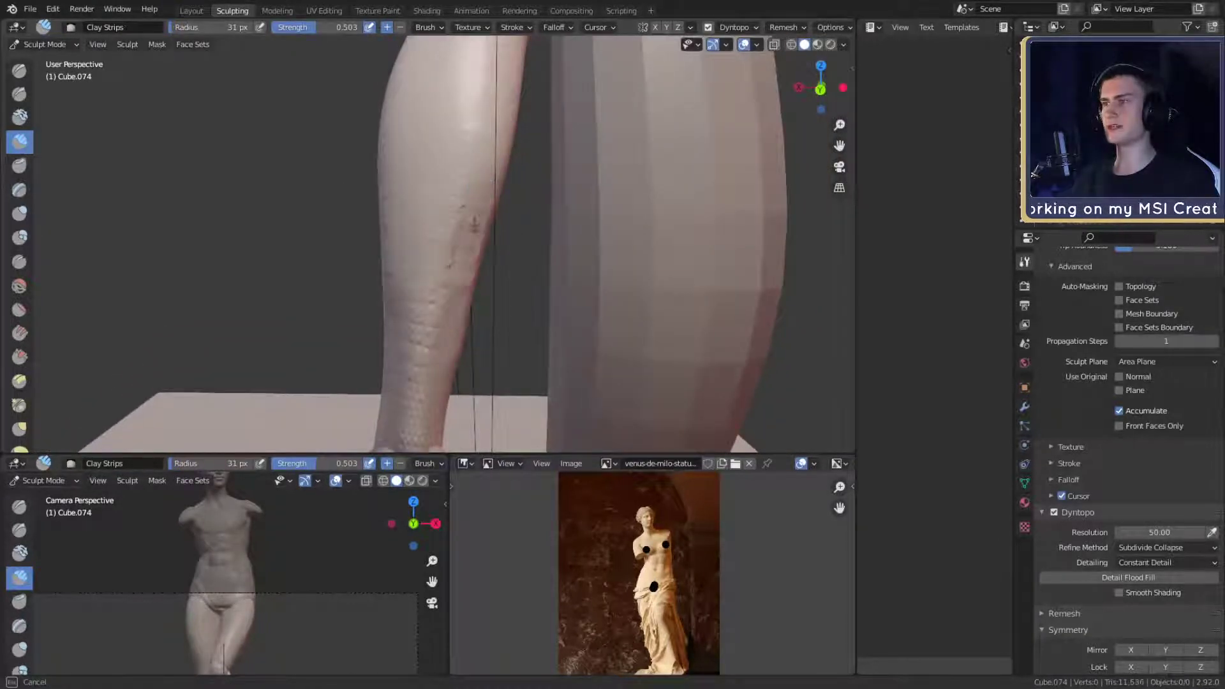
{"action": "middle_click_drag", "start_coordinate": [457, 297], "coordinate": [476, 236]}
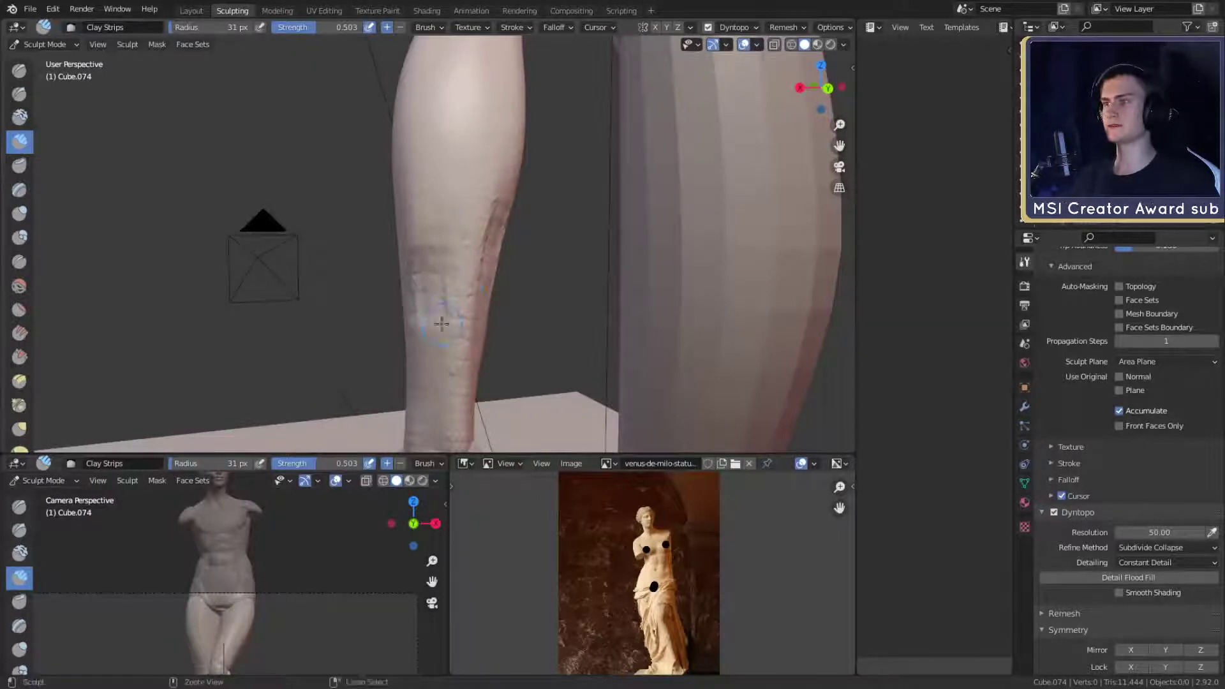
- Smooth the rough clay on the back of the bent leg's lower calf at a 111 px radius
{"action": "middle_click_drag", "start_coordinate": [442, 324], "coordinate": [409, 322]}
{"action": "key", "text": "f"}
{"action": "left_click", "coordinate": [497, 203]}
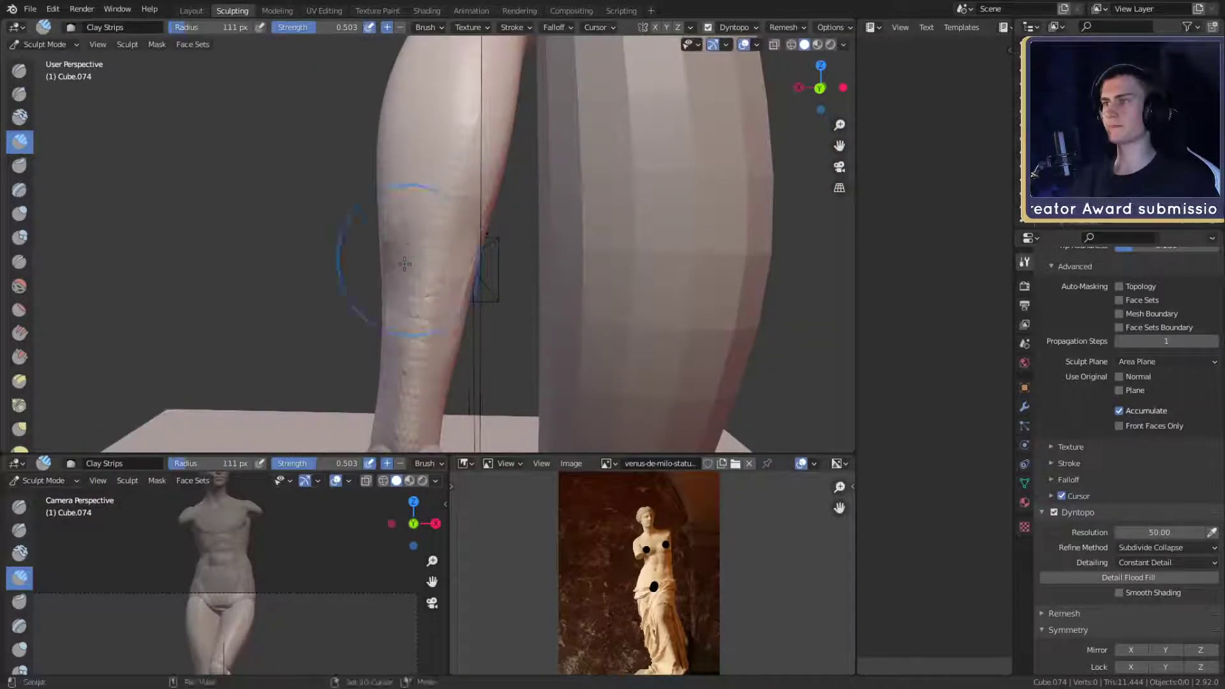
{"action": "middle_click_drag", "start_coordinate": [395, 354], "coordinate": [477, 348]}
{"action": "key", "text": "f"}
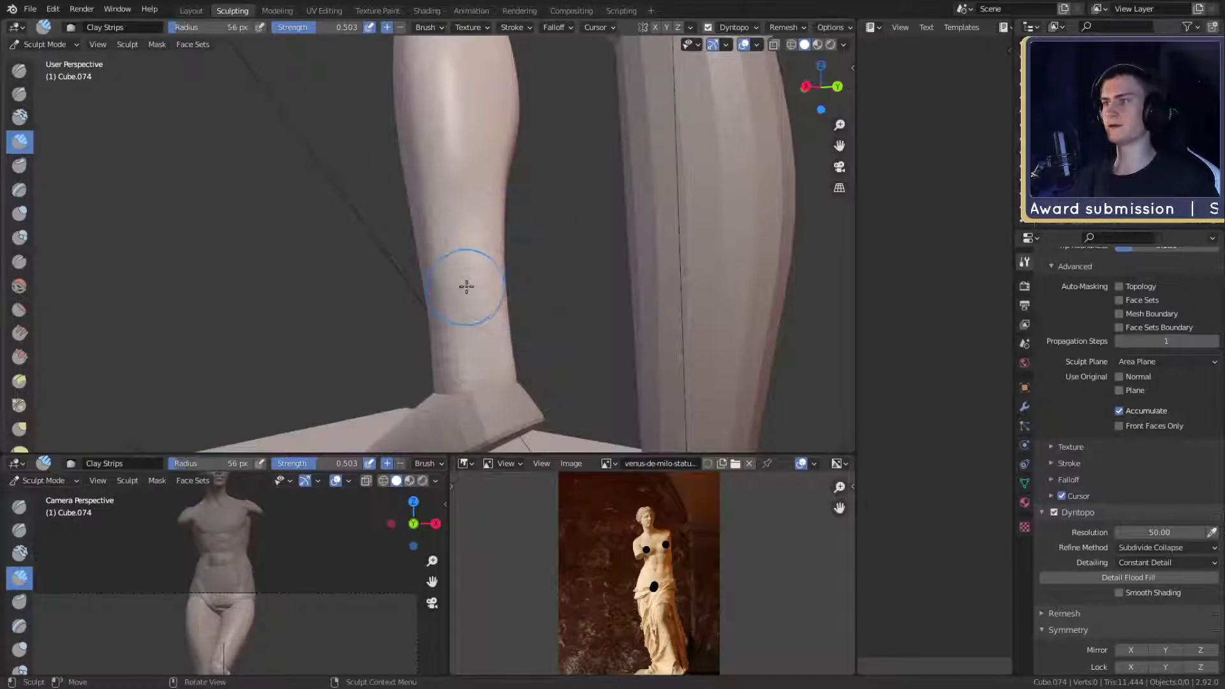
{"action": "left_click", "coordinate": [465, 264]}
- Build up the inner side of the bent leg's calf with Clay Strips at a 41 px radius and smooth it at 118 px
{"action": "mouse_move", "coordinate": [478, 268]}
{"action": "middle_mouse_down"}
{"action": "mouse_move", "coordinate": [606, 244]}
{"action": "mouse_move", "coordinate": [616, 312]}
{"action": "mouse_move", "coordinate": [462, 309]}
{"action": "mouse_move", "coordinate": [446, 282]}
{"action": "mouse_move", "coordinate": [367, 257]}
{"action": "mouse_move", "coordinate": [416, 243]}
{"action": "middle_mouse_up"}
{"action": "key", "text": "f"}
{"action": "left_click", "coordinate": [462, 311]}
{"action": "key", "text": "f"}
{"action": "left_click", "coordinate": [443, 283]}
{"action": "left_click_drag", "start_coordinate": [382, 249], "coordinate": [380, 258]}
{"action": "middle_click_drag", "start_coordinate": [408, 262], "coordinate": [378, 245]}
{"action": "key", "text": "f"}
{"action": "left_click", "coordinate": [386, 245]}
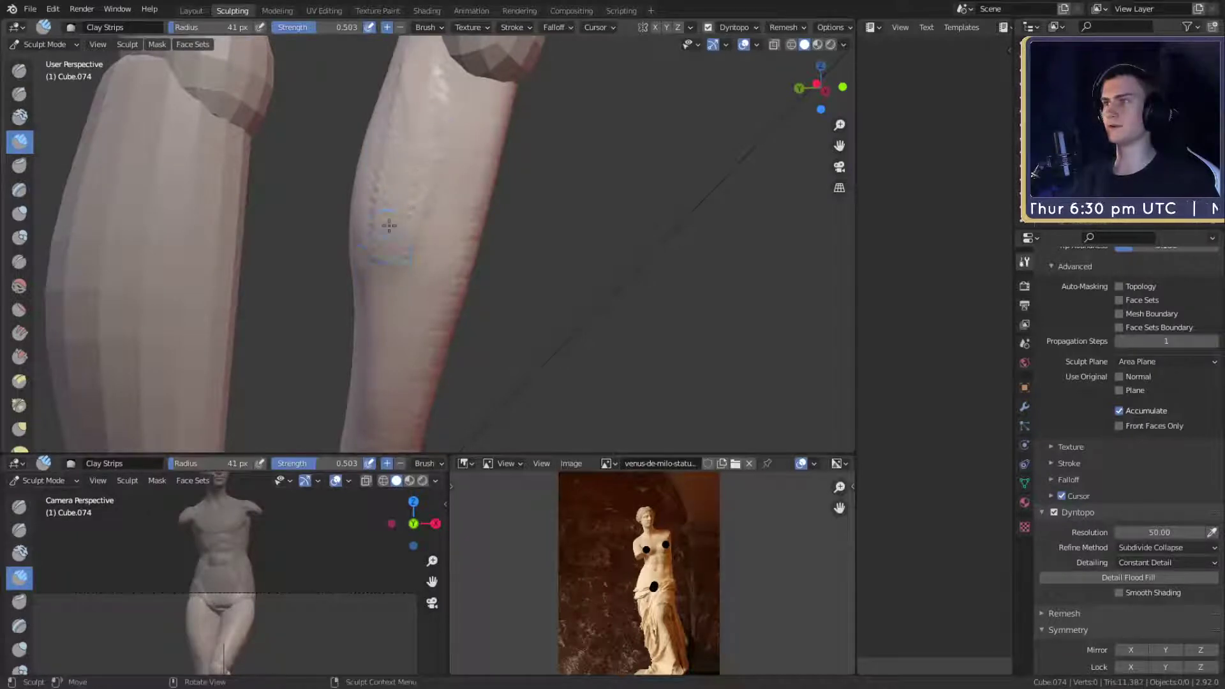
{"action": "key", "text": "f"}
{"action": "mouse_move", "coordinate": [428, 112]}
{"action": "middle_mouse_down"}
{"action": "mouse_move", "coordinate": [413, 194]}
{"action": "mouse_move", "coordinate": [431, 261]}
{"action": "mouse_move", "coordinate": [485, 311]}
{"action": "middle_mouse_up"}
{"action": "scroll", "coordinate": [468, 259], "scroll_direction": "down", "scroll_amount": 5}
{"action": "scroll", "coordinate": [485, 312], "scroll_direction": "up", "scroll_amount": 3}
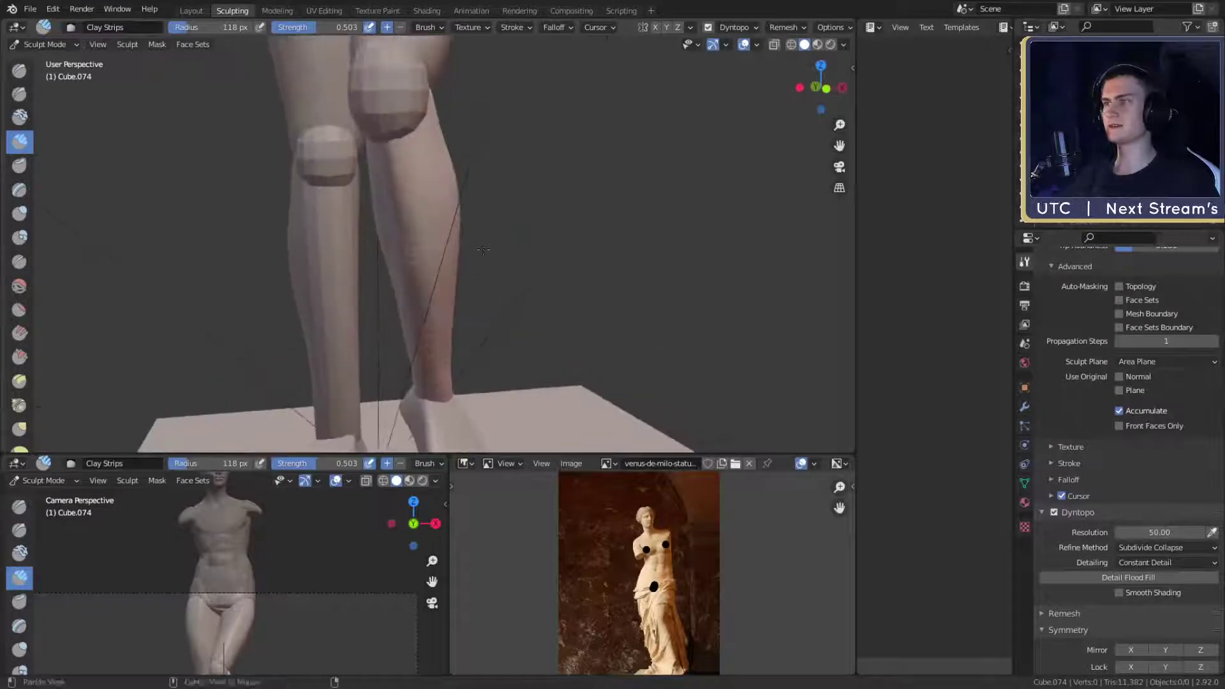
- Reshape the outer contour of the bent leg's calf with the Grab brush, using radii of 177 px and 198 px
{"action": "key", "text": "g"}
{"action": "scroll", "coordinate": [472, 244], "scroll_direction": "up", "scroll_amount": 2}
{"action": "key", "text": "f"}
{"action": "left_click", "coordinate": [501, 268]}
{"action": "mouse_move", "coordinate": [501, 268]}
{"action": "middle_mouse_down"}
{"action": "mouse_move", "coordinate": [489, 252]}
{"action": "mouse_move", "coordinate": [463, 264]}
{"action": "middle_mouse_up"}
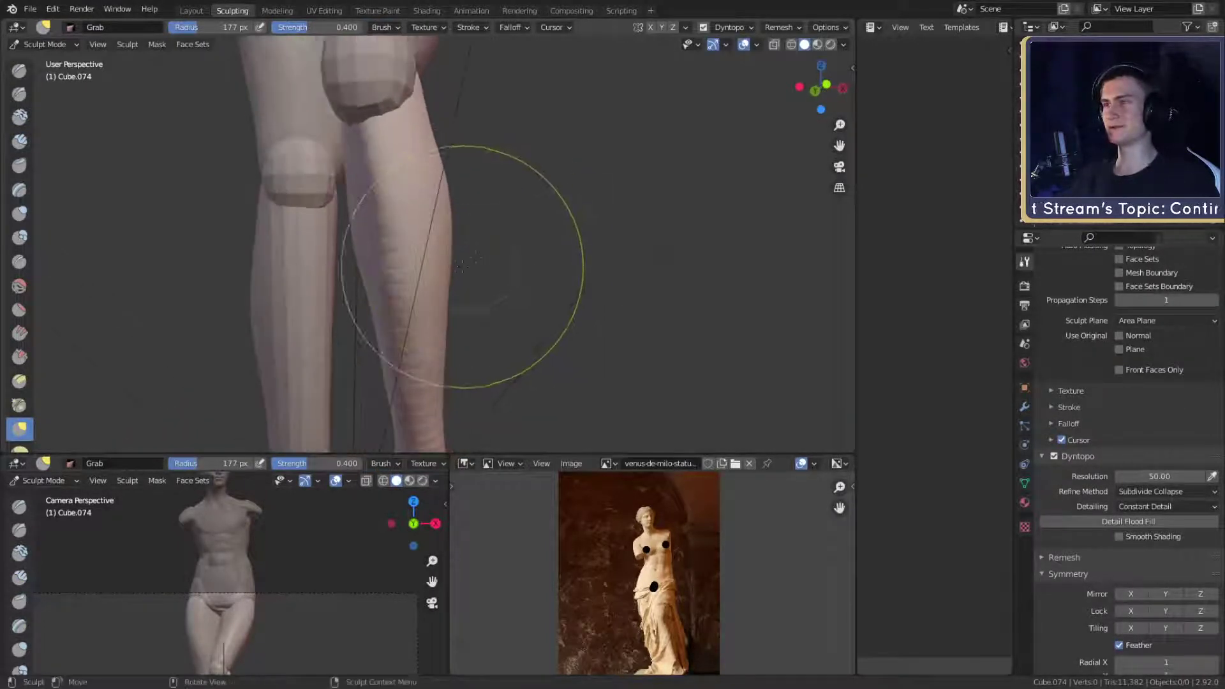
{"action": "middle_click_drag", "start_coordinate": [440, 184], "coordinate": [456, 209], "text": "shift"}
{"action": "key", "text": "f"}
{"action": "left_click", "coordinate": [481, 200]}
{"action": "left_click_drag", "start_coordinate": [462, 196], "coordinate": [450, 191]}
{"action": "mouse_move", "coordinate": [464, 126]}
{"action": "middle_mouse_down", "text": "shift"}
{"action": "mouse_move", "coordinate": [475, 160]}
{"action": "mouse_move", "coordinate": [451, 155]}
{"action": "mouse_move", "coordinate": [479, 240]}
{"action": "mouse_move", "coordinate": [495, 230]}
{"action": "mouse_move", "coordinate": [490, 274]}
{"action": "middle_mouse_up", "text": "shift"}
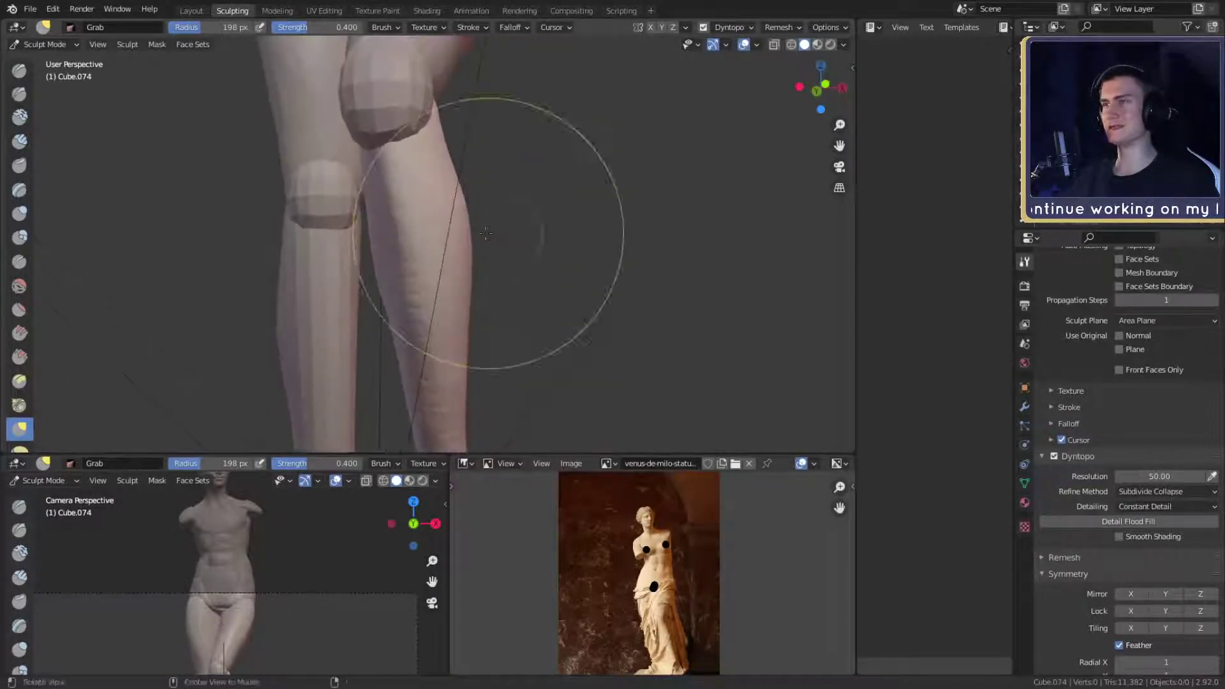
{"action": "key", "text": "f"}
{"action": "left_click", "coordinate": [482, 227]}
{"action": "key", "text": "f"}
{"action": "left_click", "coordinate": [447, 205]}
- Refine both contours of the bent leg between calf and ankle with the Grab brush at a 203 px radius
{"action": "middle_click_drag", "start_coordinate": [446, 206], "coordinate": [479, 13], "text": "shift"}
{"action": "scroll", "coordinate": [459, 252], "scroll_direction": "up", "scroll_amount": 2}
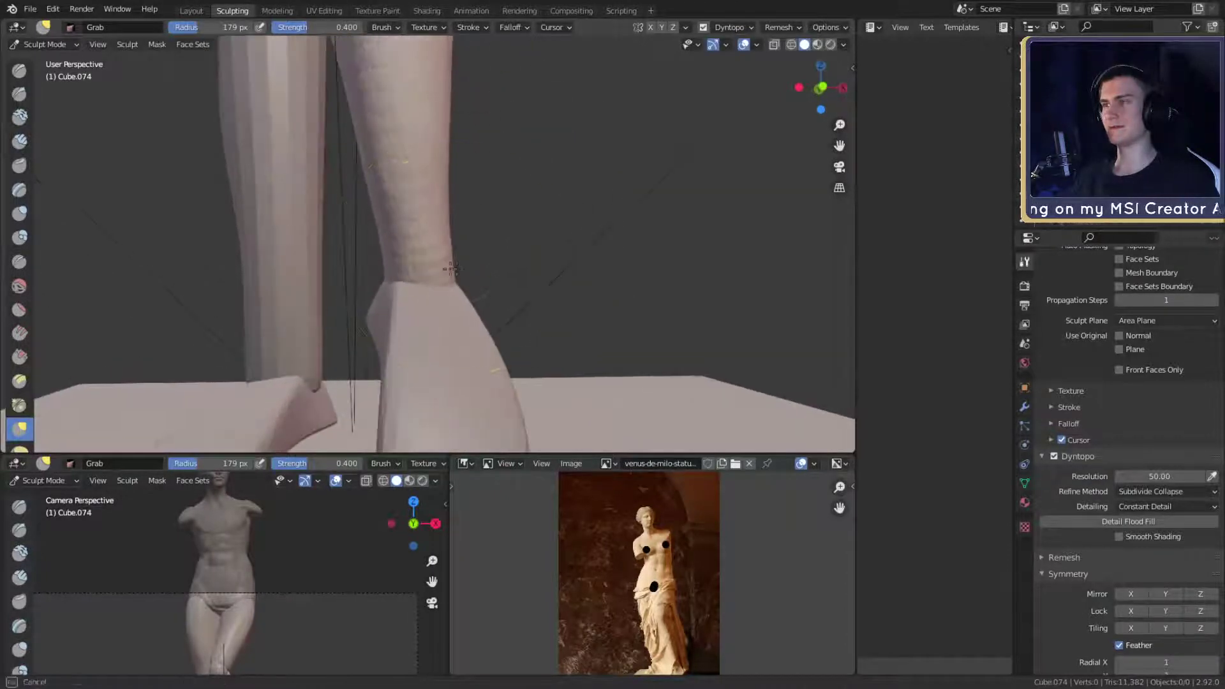
{"action": "key", "text": "f"}
{"action": "left_click", "coordinate": [376, 180]}
{"action": "left_click_drag", "start_coordinate": [370, 181], "coordinate": [381, 175]}
{"action": "left_click_drag", "start_coordinate": [455, 138], "coordinate": [451, 124]}
{"action": "middle_click_drag", "start_coordinate": [453, 123], "coordinate": [462, 177], "text": "shift"}
{"action": "left_click_drag", "start_coordinate": [456, 177], "coordinate": [448, 175]}
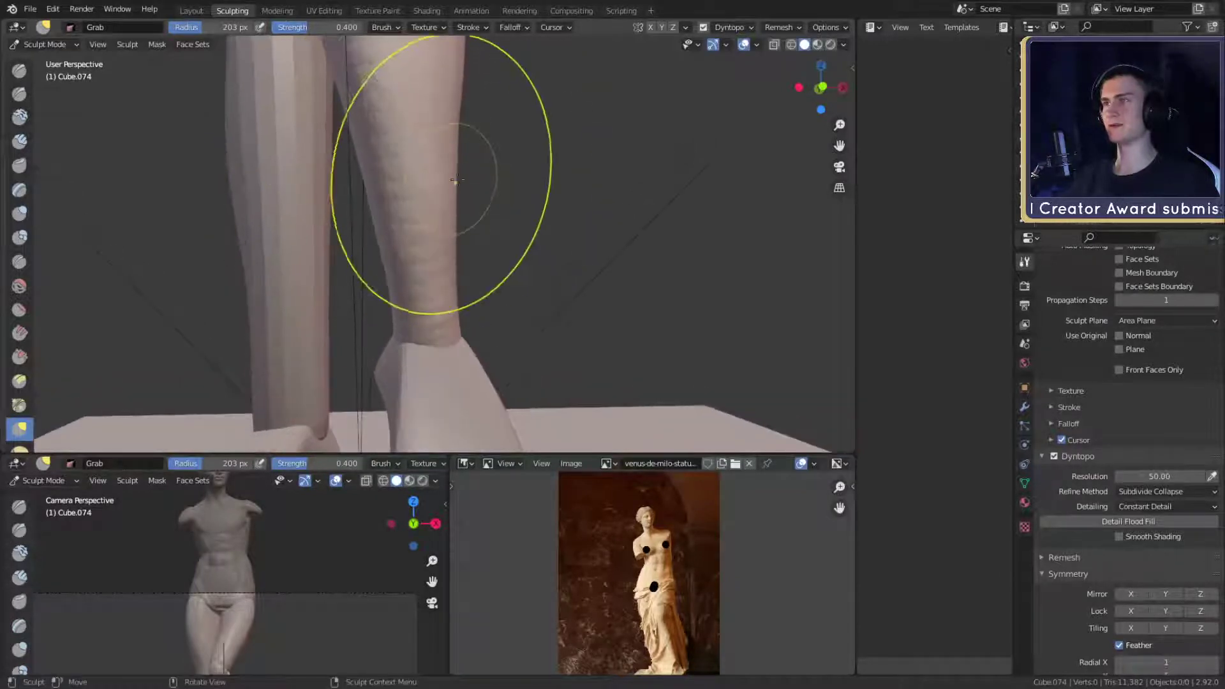
- Examine the proportions of both legs on the whole figure from behind and from the front
{"action": "scroll", "coordinate": [510, 214], "scroll_direction": "down", "scroll_amount": 4}
{"action": "left_click_drag", "start_coordinate": [515, 218], "coordinate": [508, 296], "text": "alt+shift"}
{"action": "scroll", "coordinate": [504, 291], "scroll_direction": "up", "scroll_amount": 2}
{"action": "middle_click_drag", "start_coordinate": [503, 288], "coordinate": [552, 235]}
{"action": "scroll", "coordinate": [539, 235], "scroll_direction": "down", "scroll_amount": 6}
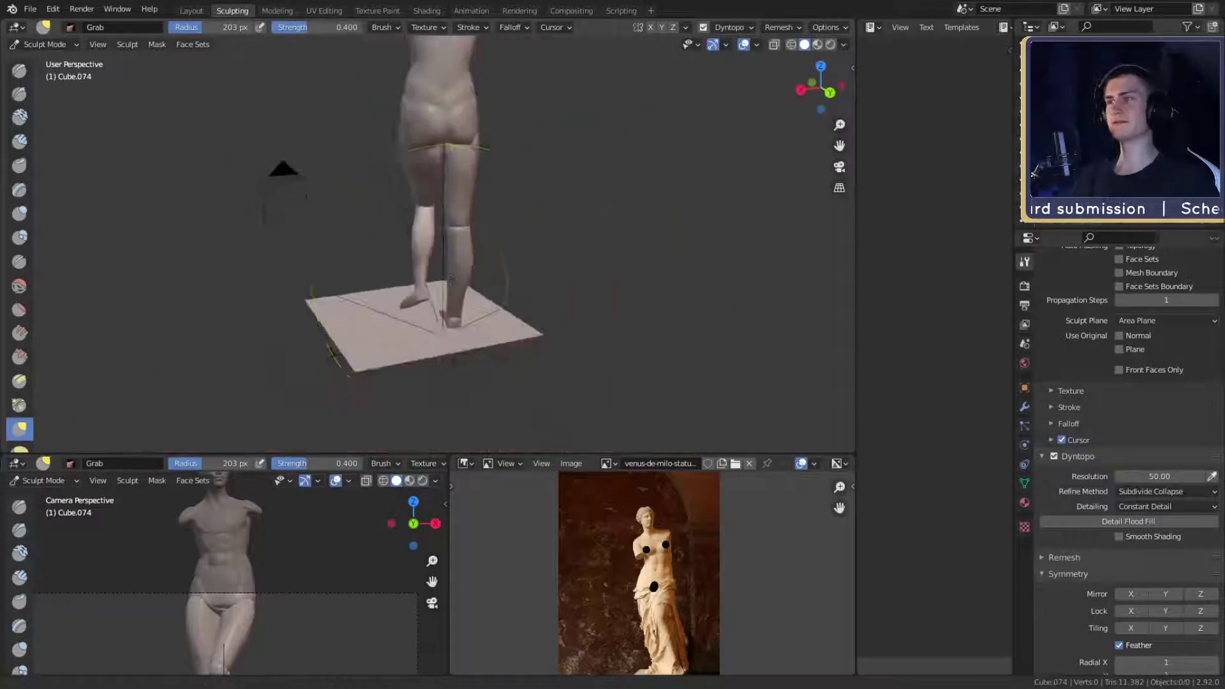
{"action": "left_click_drag", "start_coordinate": [523, 252], "coordinate": [497, 273], "text": "alt"}
{"action": "scroll", "coordinate": [498, 273], "scroll_direction": "up", "scroll_amount": 2}
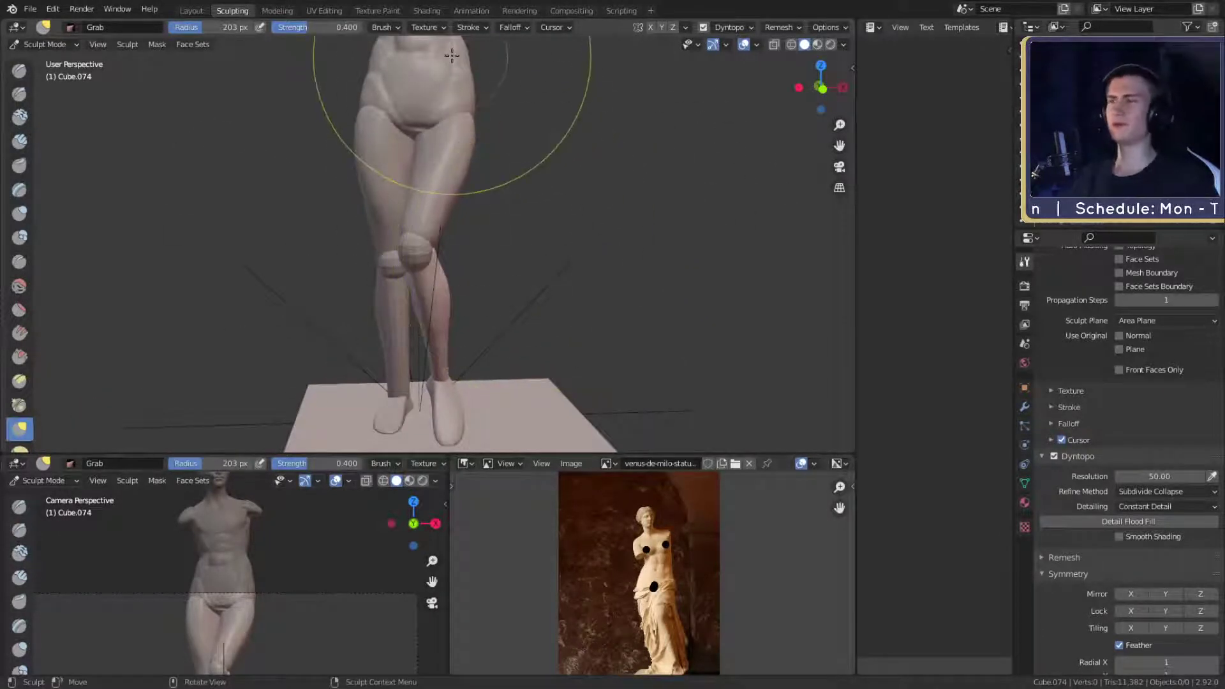
{"action": "mouse_move", "coordinate": [437, 300]}
{"action": "middle_mouse_down", "text": "shift"}
{"action": "mouse_move", "coordinate": [507, 177]}
{"action": "mouse_move", "coordinate": [486, 230]}
{"action": "middle_mouse_up", "text": "shift"}
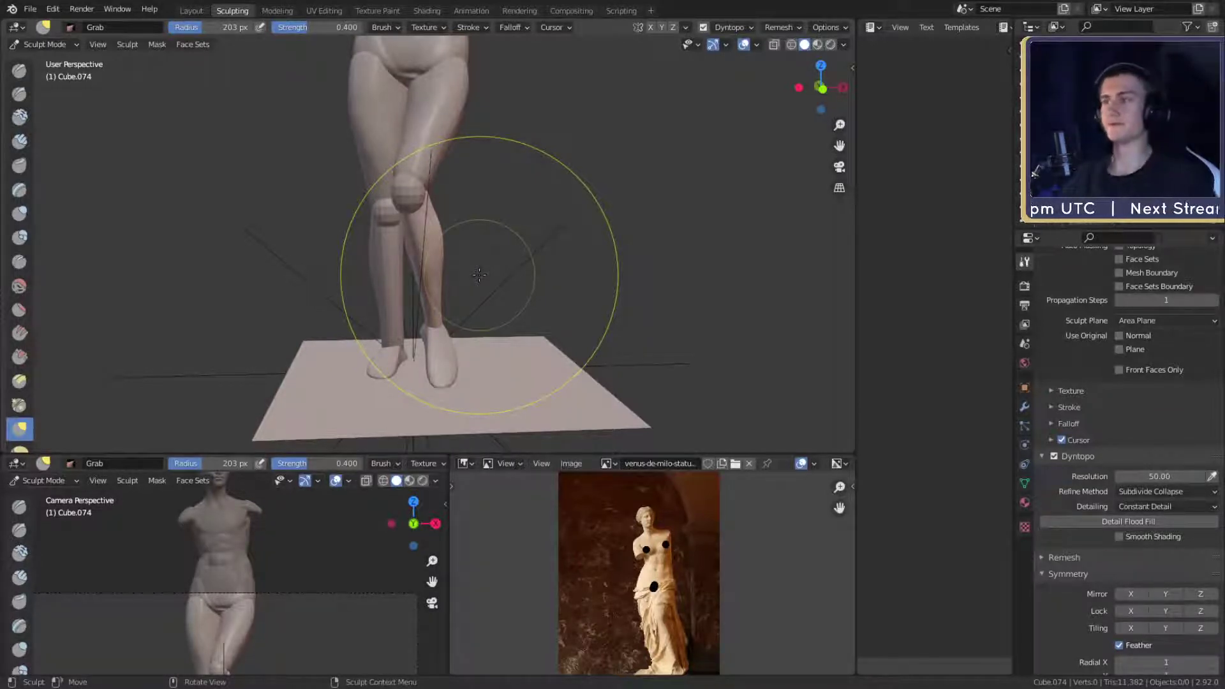
{"action": "mouse_move", "coordinate": [514, 268]}
{"action": "left_mouse_down", "text": "alt"}
{"action": "mouse_move", "coordinate": [552, 257]}
{"action": "mouse_move", "coordinate": [555, 198]}
{"action": "mouse_move", "coordinate": [641, 196]}
{"action": "mouse_move", "coordinate": [510, 284]}
{"action": "mouse_move", "coordinate": [412, 252]}
{"action": "mouse_move", "coordinate": [467, 260]}
{"action": "mouse_move", "coordinate": [459, 217]}
{"action": "mouse_move", "coordinate": [357, 264]}
{"action": "left_mouse_up", "text": "alt"}
- Add clay to the inner side of the bent leg just below the knee with Clay Strips at 42 px and smooth it at 114 px
{"action": "scroll", "coordinate": [507, 285], "scroll_direction": "up", "scroll_amount": 6}
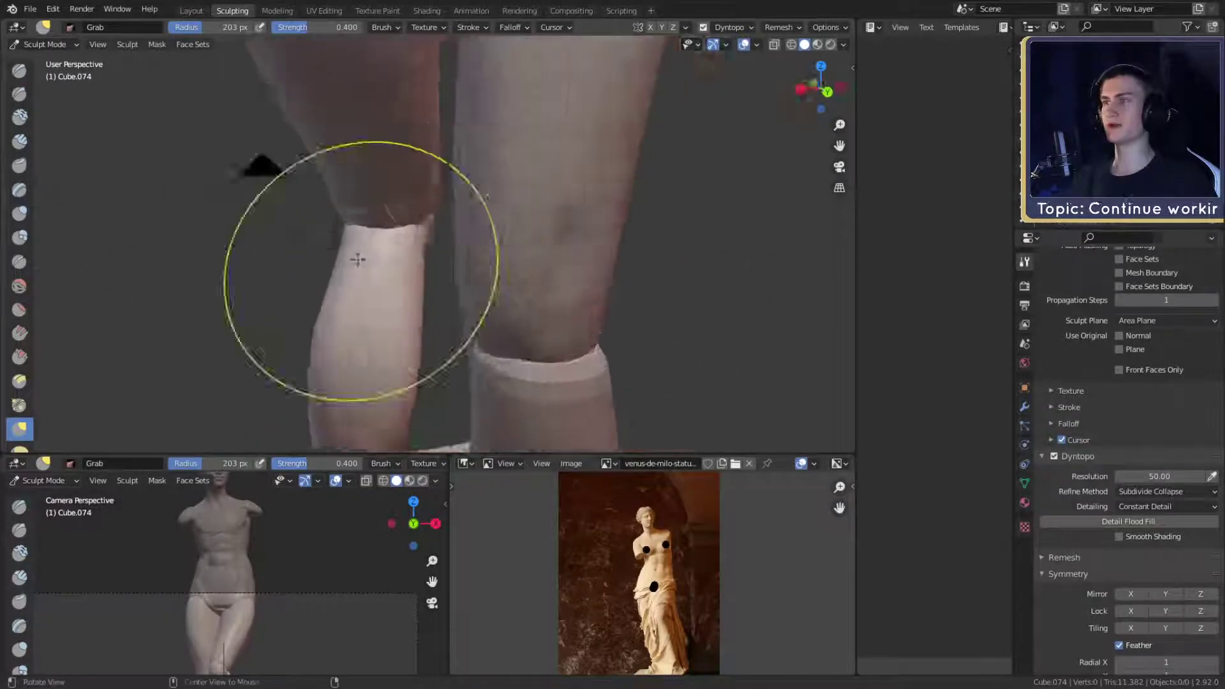
{"action": "scroll", "coordinate": [357, 265], "scroll_direction": "up", "scroll_amount": 3}
{"action": "key", "text": "c"}
{"action": "mouse_move", "coordinate": [320, 214]}
{"action": "left_mouse_down", "text": "alt"}
{"action": "mouse_move", "coordinate": [441, 242]}
{"action": "mouse_move", "coordinate": [376, 237]}
{"action": "left_mouse_up", "text": "alt"}
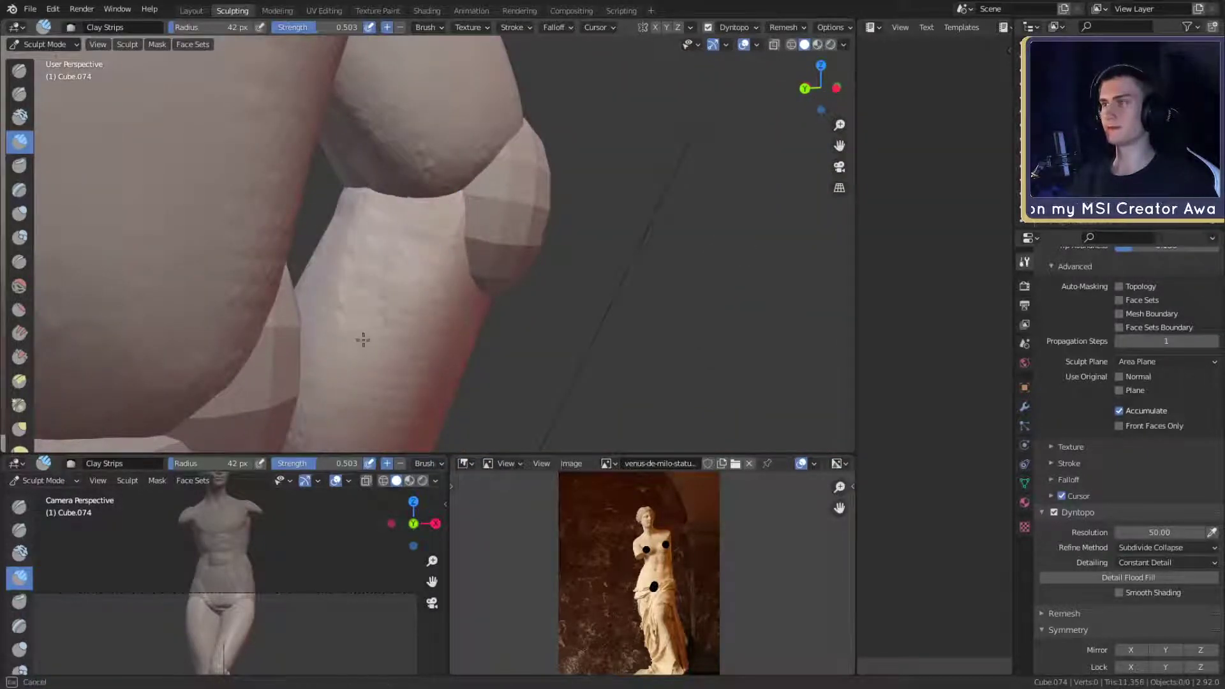
{"action": "key", "text": "f"}
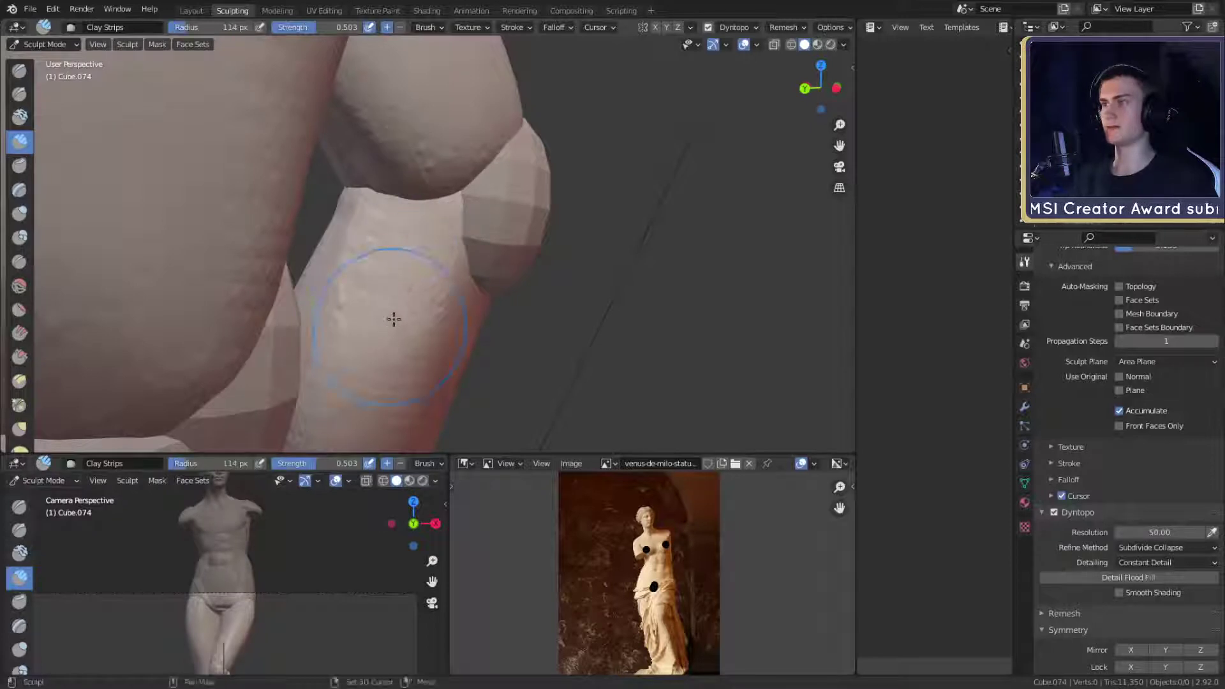
- Add clay to the outer side of the bent leg just below the knee with Clay Strips at 56 px and smooth it at 109 px
{"action": "mouse_move", "coordinate": [416, 236]}
{"action": "left_mouse_down", "text": "alt"}
{"action": "mouse_move", "coordinate": [395, 233]}
{"action": "mouse_move", "coordinate": [408, 229]}
{"action": "left_mouse_up", "text": "alt"}
{"action": "key", "text": "f"}
{"action": "left_click", "coordinate": [409, 229]}
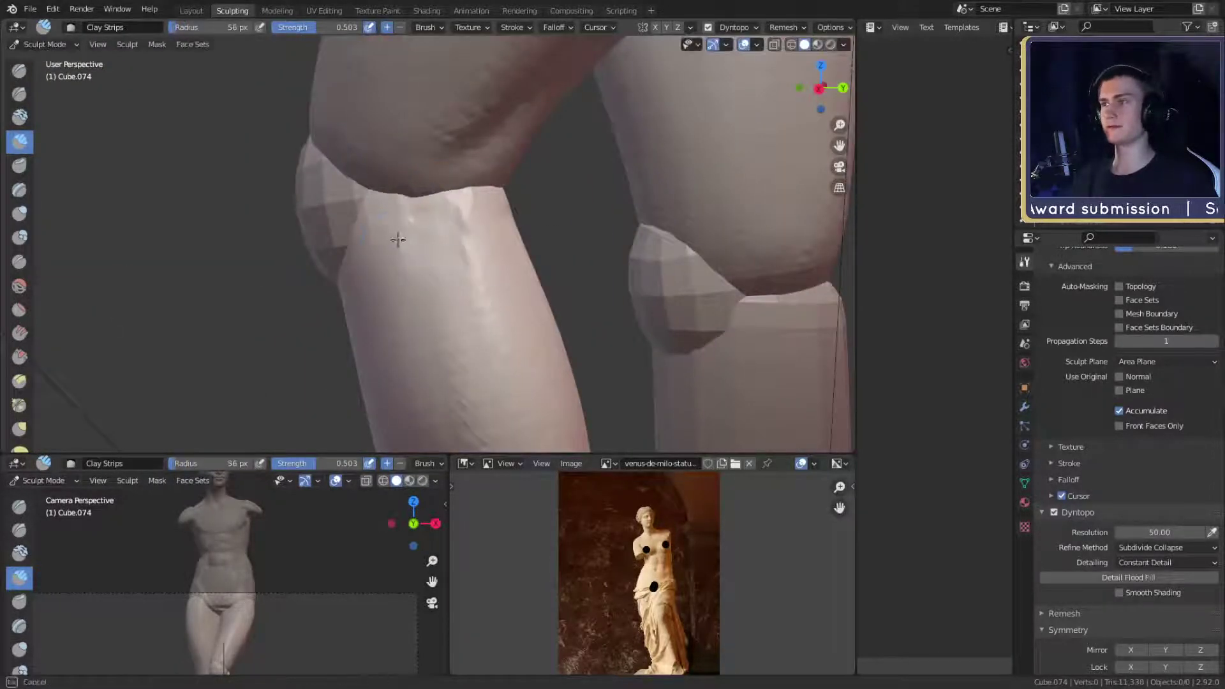
{"action": "key", "text": "f"}
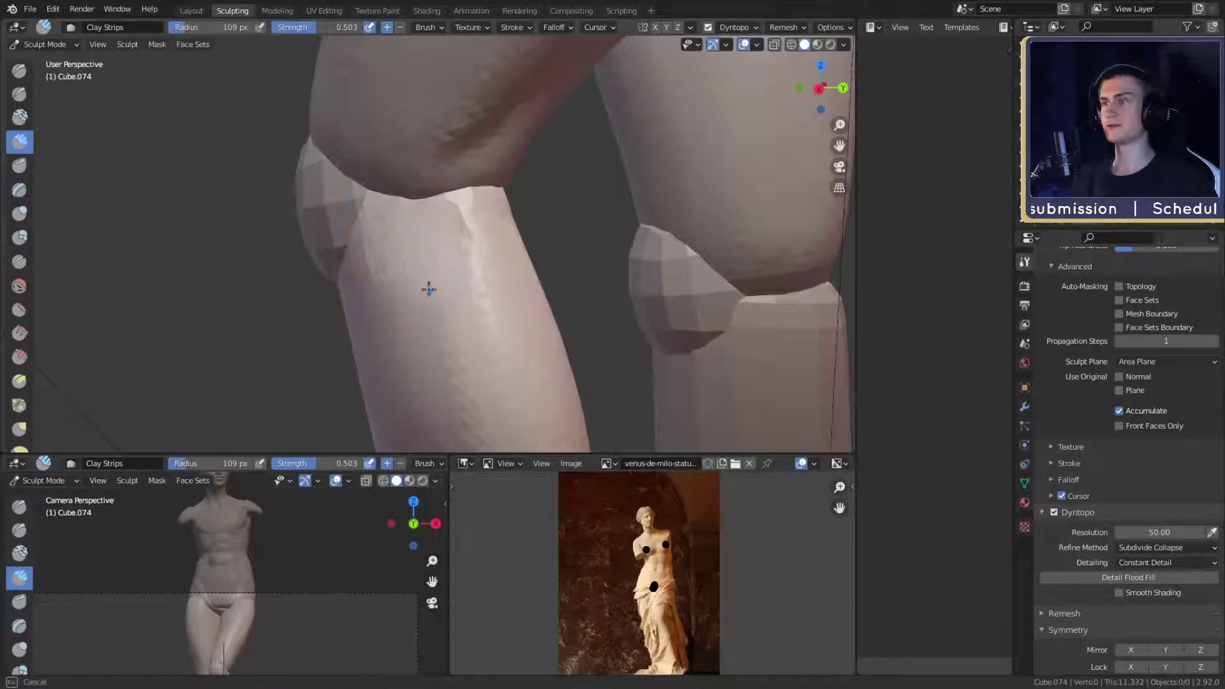
- Adjust the outer contour of the bent leg beside the kneecap with the Grab brush
{"action": "mouse_move", "coordinate": [474, 263]}
{"action": "left_mouse_down", "text": "alt+shift"}
{"action": "mouse_move", "coordinate": [399, 136]}
{"action": "mouse_move", "coordinate": [274, 143]}
{"action": "left_mouse_up", "text": "alt+shift"}
{"action": "mouse_move", "coordinate": [399, 191]}
{"action": "left_mouse_down", "text": "ctrl+alt"}
{"action": "mouse_move", "coordinate": [399, 332]}
{"action": "mouse_move", "coordinate": [370, 332]}
{"action": "mouse_move", "coordinate": [408, 223]}
{"action": "left_mouse_up", "text": "ctrl+alt"}
{"action": "left_click_drag", "start_coordinate": [543, 236], "coordinate": [408, 233], "text": "alt"}
{"action": "mouse_move", "coordinate": [468, 140]}
{"action": "left_mouse_down", "text": "alt+shift"}
{"action": "mouse_move", "coordinate": [462, 268]}
{"action": "mouse_move", "coordinate": [410, 287]}
{"action": "mouse_move", "coordinate": [424, 241]}
{"action": "left_mouse_up", "text": "alt+shift"}
{"action": "key", "text": "g"}
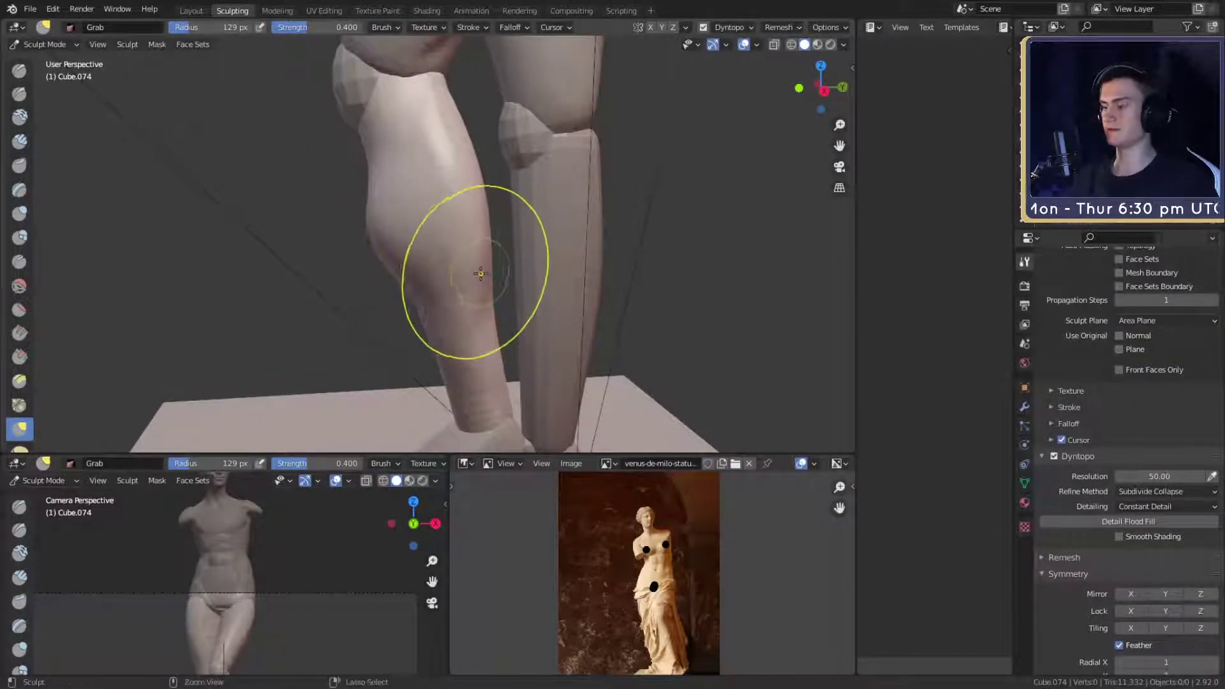
{"action": "mouse_move", "coordinate": [361, 196]}
{"action": "left_mouse_down", "text": "alt"}
{"action": "mouse_move", "coordinate": [421, 204]}
{"action": "mouse_move", "coordinate": [389, 208]}
{"action": "mouse_move", "coordinate": [392, 243]}
{"action": "mouse_move", "coordinate": [402, 197]}
{"action": "left_mouse_up", "text": "alt"}
{"action": "mouse_move", "coordinate": [426, 300]}
{"action": "left_mouse_down", "text": "ctrl+alt"}
{"action": "mouse_move", "coordinate": [432, 271]}
{"action": "mouse_move", "coordinate": [412, 239]}
{"action": "mouse_move", "coordinate": [444, 386]}
{"action": "left_mouse_up", "text": "ctrl+alt"}
{"action": "left_click_drag", "start_coordinate": [468, 300], "coordinate": [454, 408], "text": "alt+shift"}
{"action": "mouse_move", "coordinate": [504, 271]}
{"action": "left_mouse_down", "text": "alt"}
{"action": "mouse_move", "coordinate": [637, 235]}
{"action": "mouse_move", "coordinate": [632, 348]}
{"action": "left_mouse_up", "text": "alt"}
{"action": "left_click_drag", "start_coordinate": [632, 347], "coordinate": [670, 344], "text": "alt"}
{"action": "mouse_move", "coordinate": [562, 204]}
{"action": "left_mouse_down", "text": "ctrl+alt"}
{"action": "mouse_move", "coordinate": [550, 265]}
{"action": "mouse_move", "coordinate": [511, 281]}
{"action": "mouse_move", "coordinate": [478, 229]}
{"action": "mouse_move", "coordinate": [533, 251]}
{"action": "left_mouse_up", "text": "ctrl+alt"}
{"action": "key", "text": "f"}
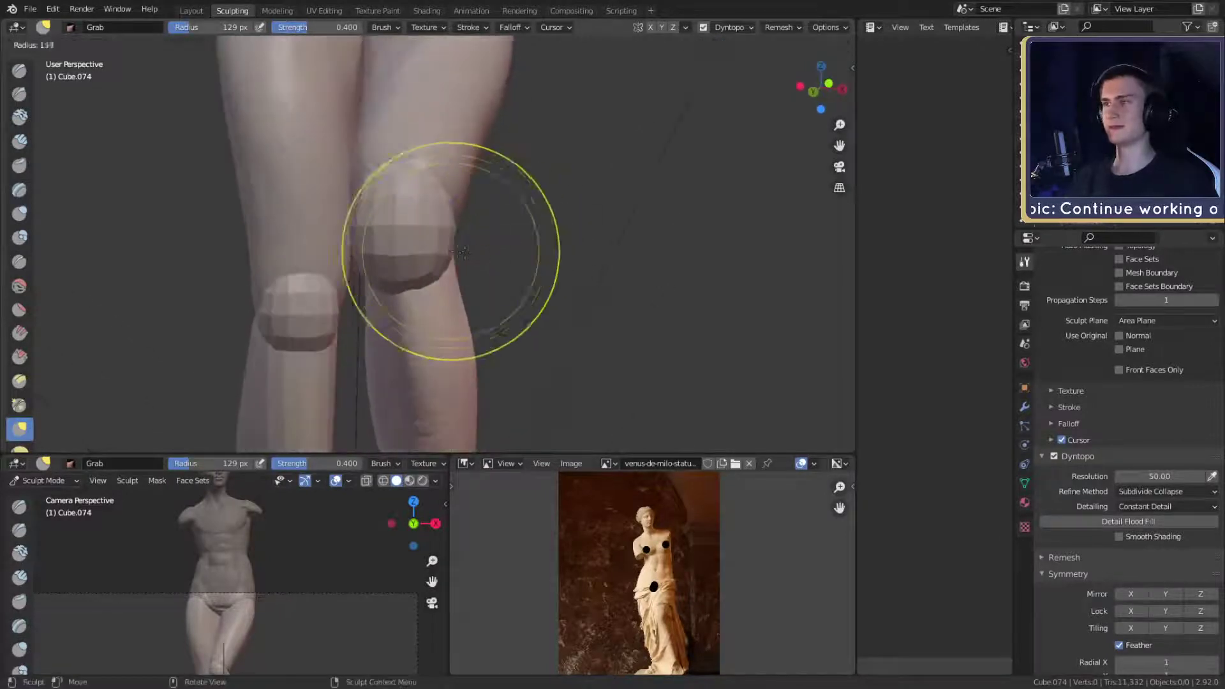
{"action": "left_click", "coordinate": [555, 252]}
{"action": "left_click_drag", "start_coordinate": [446, 255], "coordinate": [444, 253]}
{"action": "mouse_move", "coordinate": [442, 255]}
{"action": "left_mouse_down", "text": "alt"}
{"action": "mouse_move", "coordinate": [554, 254]}
{"action": "mouse_move", "coordinate": [539, 199]}
{"action": "left_mouse_up", "text": "alt"}
- Build up the inner top edge of the bent lower leg beside the kneecap with Clay Strips at 45 px and 29 px radii
{"action": "key", "text": "c"}
{"action": "left_click_drag", "start_coordinate": [520, 265], "coordinate": [485, 248], "text": "alt+shift"}
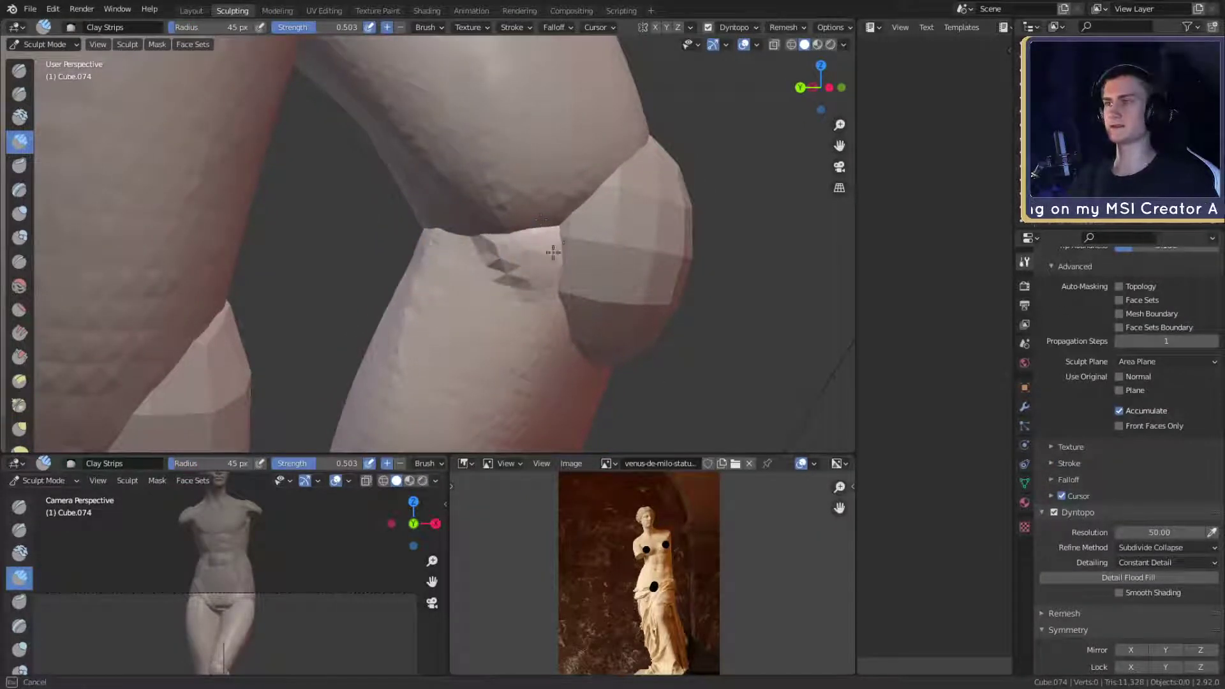
{"action": "left_click_drag", "start_coordinate": [558, 235], "coordinate": [483, 234], "text": "alt"}
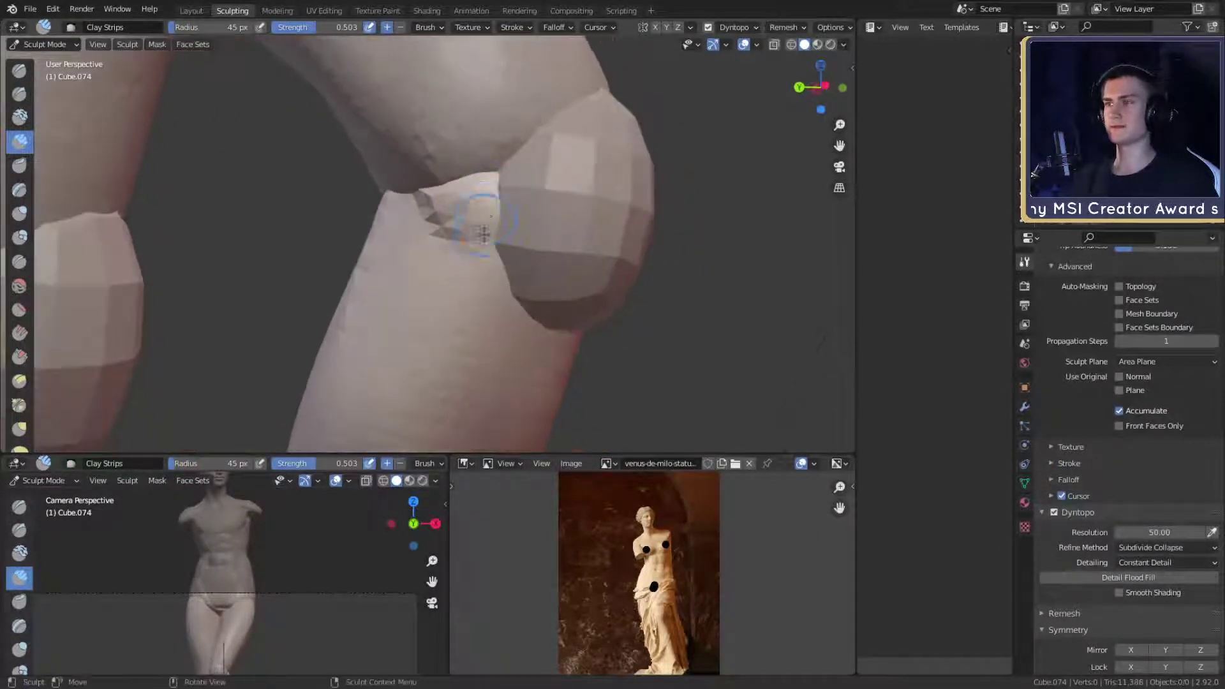
{"action": "left_click_drag", "start_coordinate": [483, 176], "coordinate": [443, 210]}
{"action": "key", "text": "f"}
{"action": "left_click", "coordinate": [432, 202]}
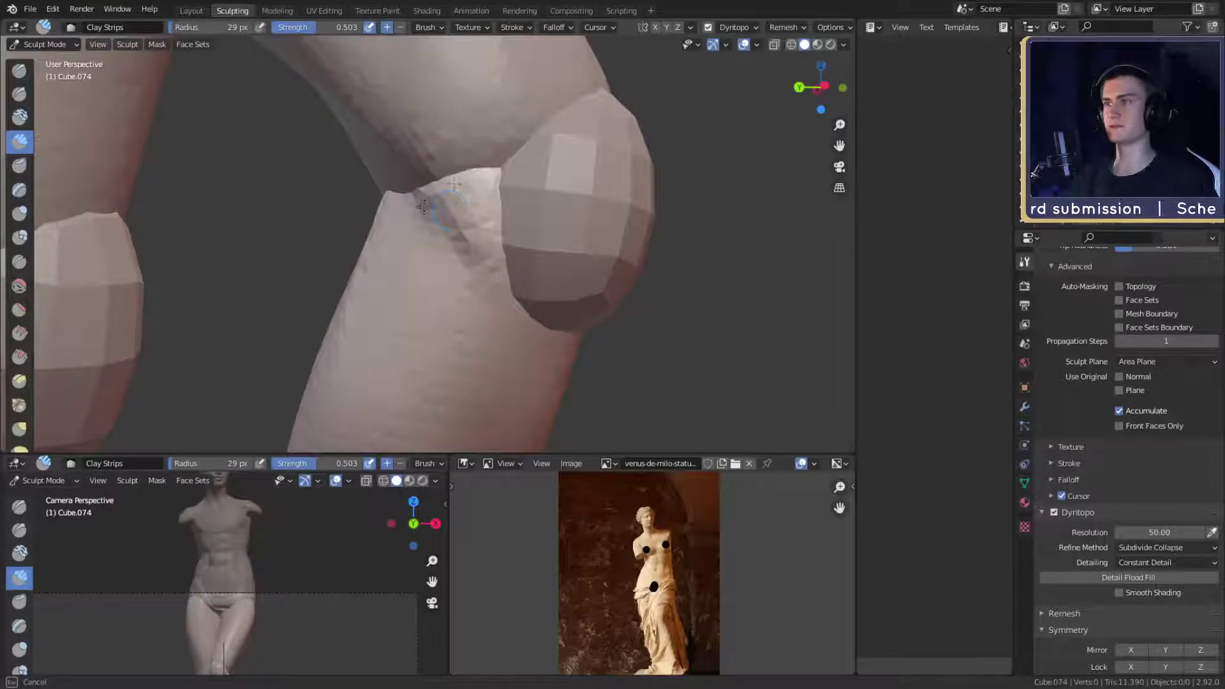
{"action": "key", "text": "f"}
{"action": "left_click", "coordinate": [484, 208]}
{"action": "left_click_drag", "start_coordinate": [423, 207], "coordinate": [454, 239]}
- Add clay to the outer top edge of the bent lower leg with Clay Strips at a 33 px radius and smooth it
{"action": "left_click_drag", "start_coordinate": [535, 184], "coordinate": [523, 274], "text": "ctrl+alt"}
{"action": "mouse_move", "coordinate": [523, 274]}
{"action": "left_mouse_down", "text": "alt"}
{"action": "mouse_move", "coordinate": [404, 287]}
{"action": "mouse_move", "coordinate": [484, 255]}
{"action": "mouse_move", "coordinate": [439, 246]}
{"action": "mouse_move", "coordinate": [462, 257]}
{"action": "mouse_move", "coordinate": [415, 291]}
{"action": "left_mouse_up", "text": "alt"}
{"action": "mouse_move", "coordinate": [465, 282]}
{"action": "left_mouse_down"}
{"action": "mouse_move", "coordinate": [418, 317]}
{"action": "mouse_move", "coordinate": [387, 322]}
{"action": "left_mouse_up"}
{"action": "key", "text": "f"}
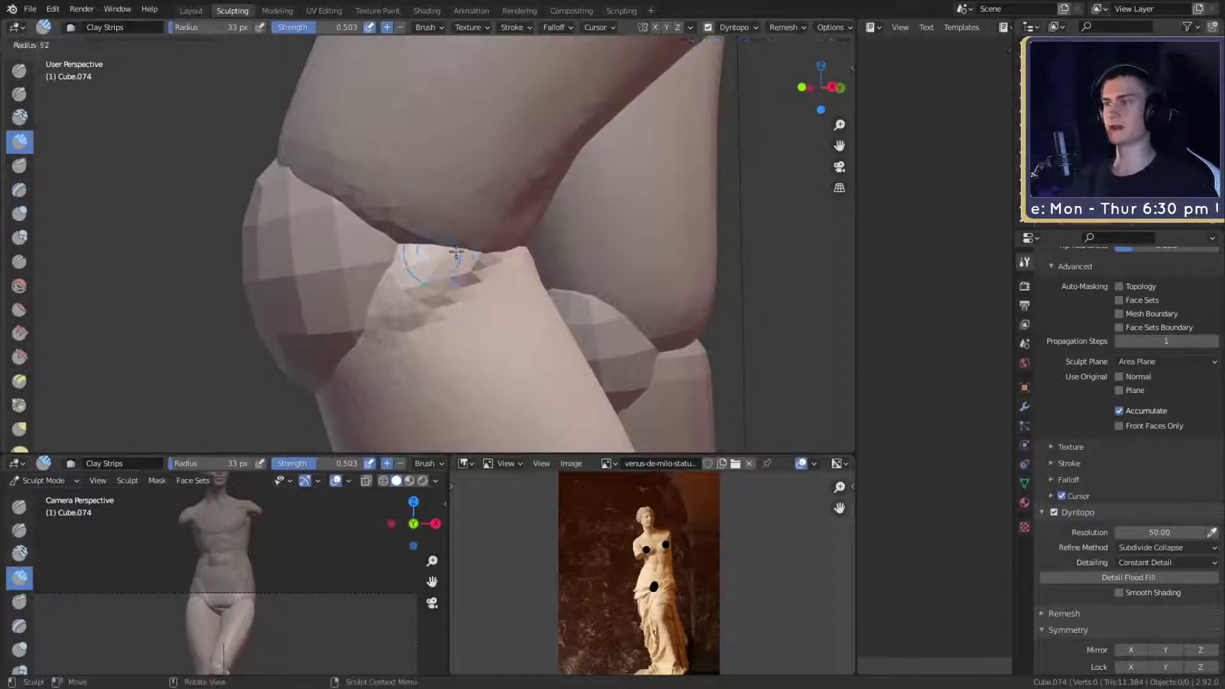
{"action": "left_click", "coordinate": [482, 279]}
{"action": "mouse_move", "coordinate": [480, 279]}
{"action": "left_mouse_down", "text": "shift"}
{"action": "mouse_move", "coordinate": [413, 309]}
{"action": "mouse_move", "coordinate": [366, 288]}
{"action": "left_mouse_up", "text": "shift"}
- Blend the outer top of the bent lower leg into the kneecap with Clay Strips at a 35 px radius
{"action": "key", "text": "f"}
{"action": "left_click", "coordinate": [376, 300]}
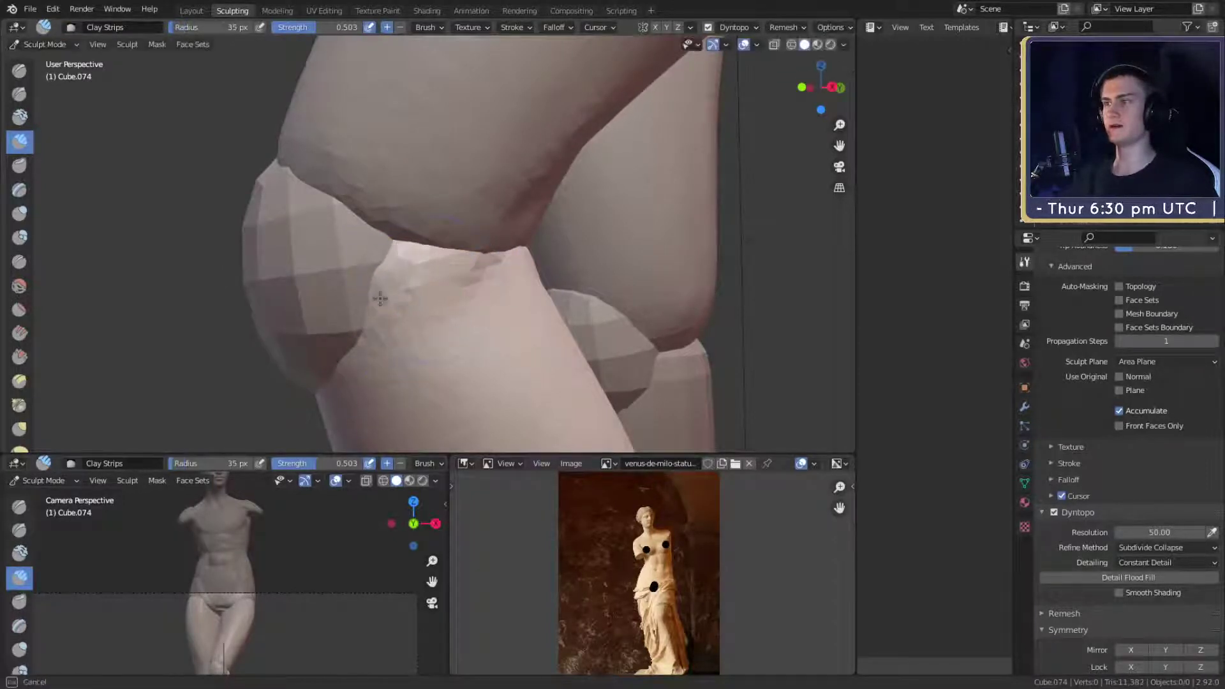
{"action": "mouse_move", "coordinate": [455, 266]}
{"action": "left_mouse_down"}
{"action": "mouse_move", "coordinate": [407, 312]}
{"action": "mouse_move", "coordinate": [469, 299]}
{"action": "mouse_move", "coordinate": [476, 411]}
{"action": "left_mouse_up"}
{"action": "key", "text": "f"}
{"action": "left_click", "coordinate": [475, 302]}
{"action": "mouse_move", "coordinate": [516, 322]}
{"action": "left_mouse_down", "text": "alt"}
{"action": "mouse_move", "coordinate": [507, 309]}
{"action": "mouse_move", "coordinate": [525, 289]}
{"action": "mouse_move", "coordinate": [525, 319]}
{"action": "mouse_move", "coordinate": [507, 316]}
{"action": "left_mouse_up", "text": "alt"}
{"action": "mouse_move", "coordinate": [507, 316]}
{"action": "left_mouse_down", "text": "ctrl+alt"}
{"action": "mouse_move", "coordinate": [509, 288]}
{"action": "mouse_move", "coordinate": [528, 296]}
{"action": "mouse_move", "coordinate": [533, 238]}
{"action": "mouse_move", "coordinate": [527, 263]}
{"action": "left_mouse_up", "text": "ctrl+alt"}
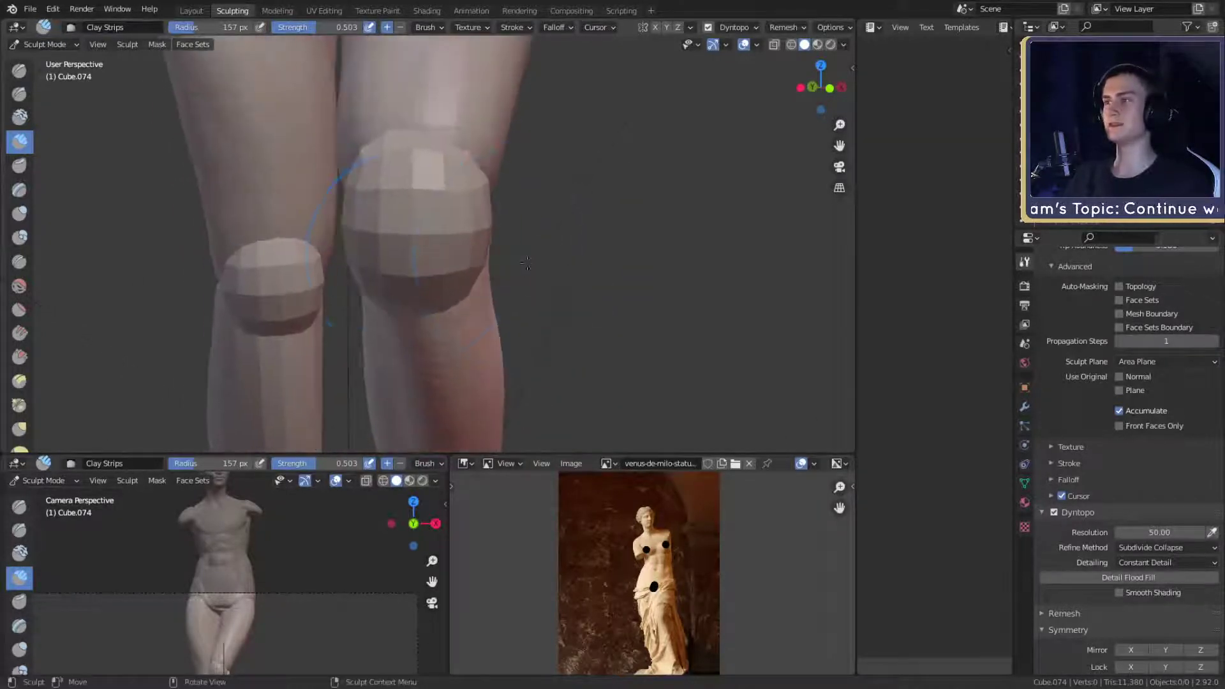
- Select the bent leg's kneecap in Object Mode and enter Sculpt Mode on it with an 85 px brush radius
{"action": "left_click", "coordinate": [48, 46]}
{"action": "left_click", "coordinate": [45, 60]}
{"action": "scroll", "coordinate": [402, 303], "scroll_direction": "down", "scroll_amount": 4}
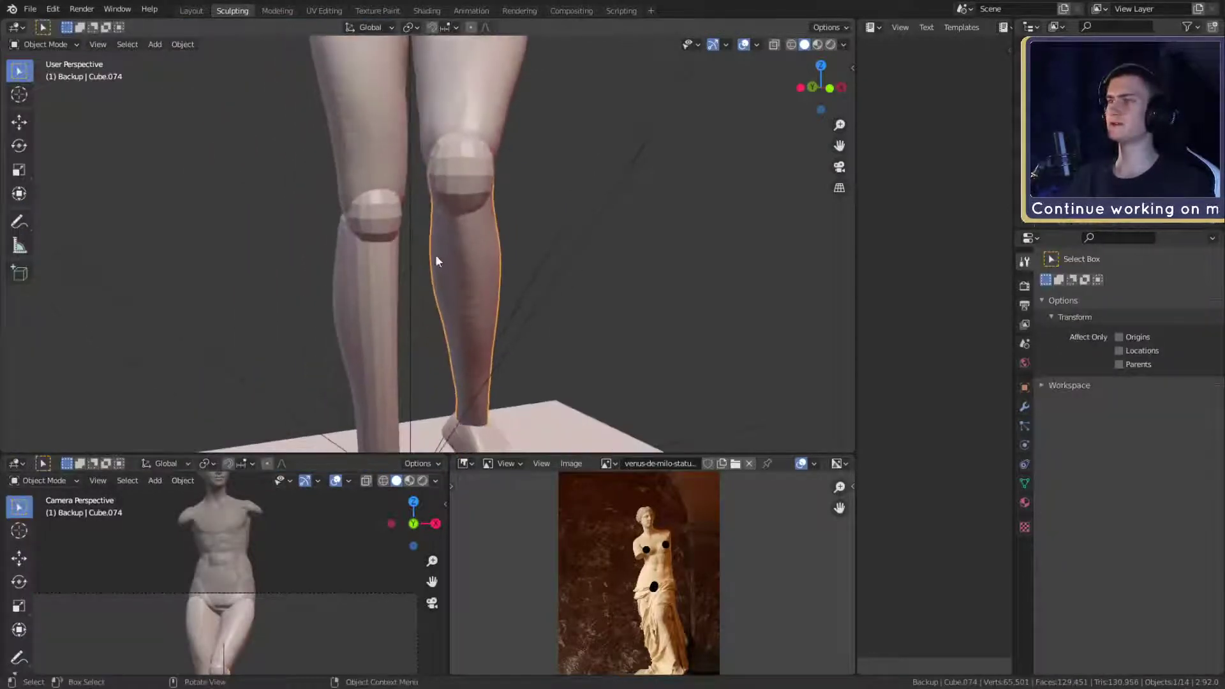
{"action": "left_click", "coordinate": [468, 155]}
{"action": "scroll", "coordinate": [559, 248], "scroll_direction": "up", "scroll_amount": 5}
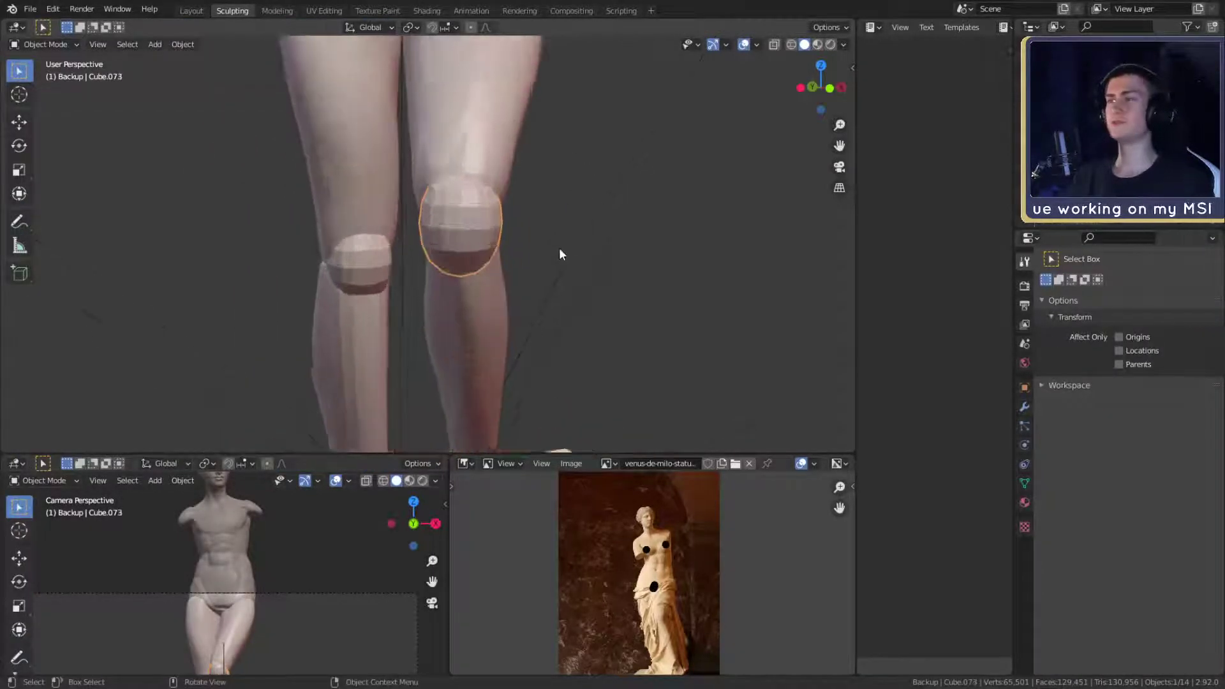
{"action": "left_click", "coordinate": [69, 44]}
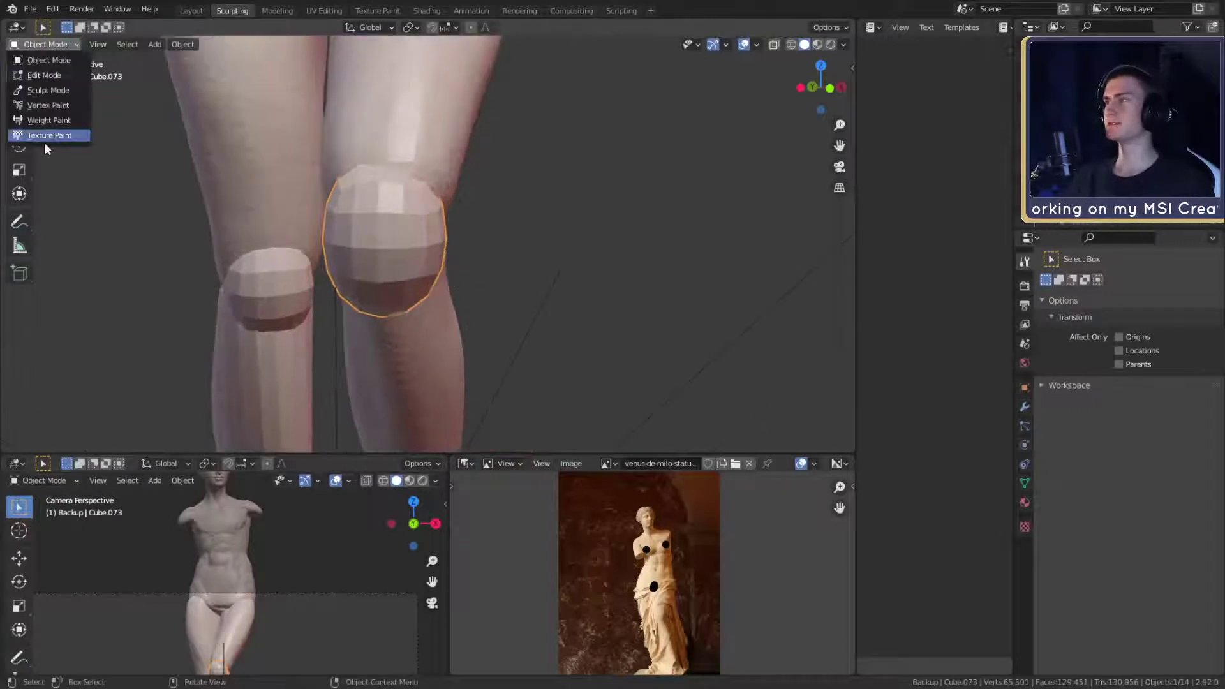
{"action": "left_click", "coordinate": [51, 94]}
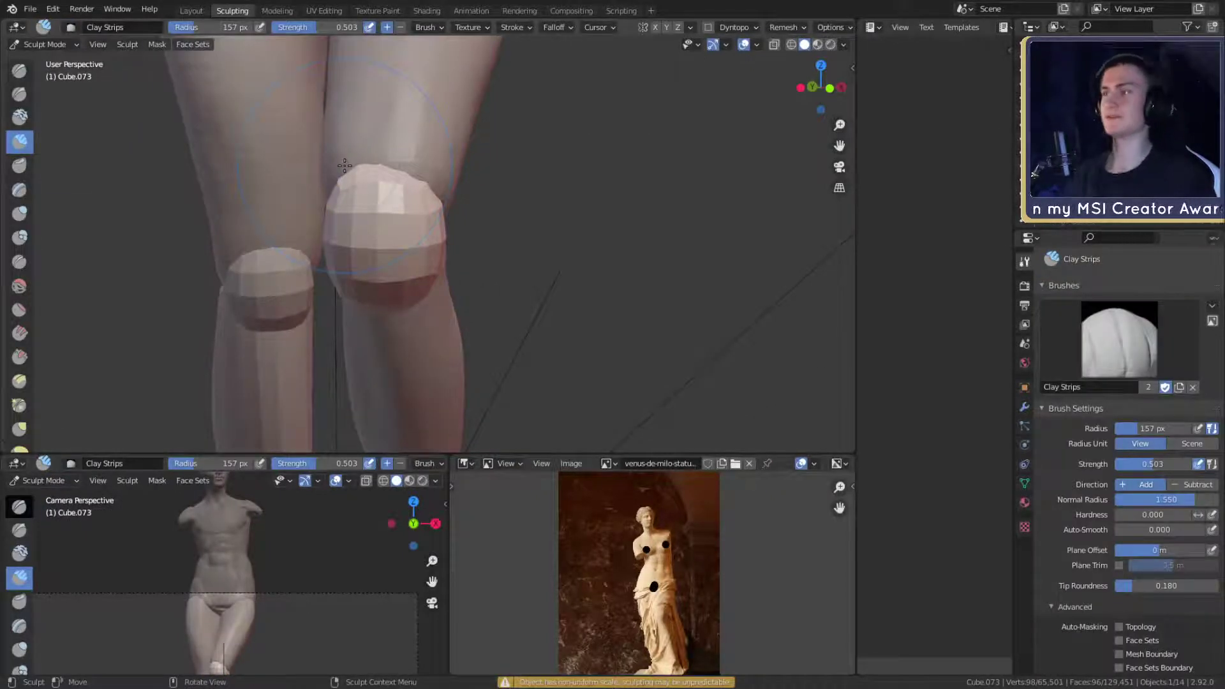
{"action": "mouse_move", "coordinate": [357, 163]}
{"action": "middle_mouse_down"}
{"action": "mouse_move", "coordinate": [408, 204]}
{"action": "mouse_move", "coordinate": [383, 256]}
{"action": "mouse_move", "coordinate": [438, 251]}
{"action": "middle_mouse_up"}
{"action": "key", "text": "f"}
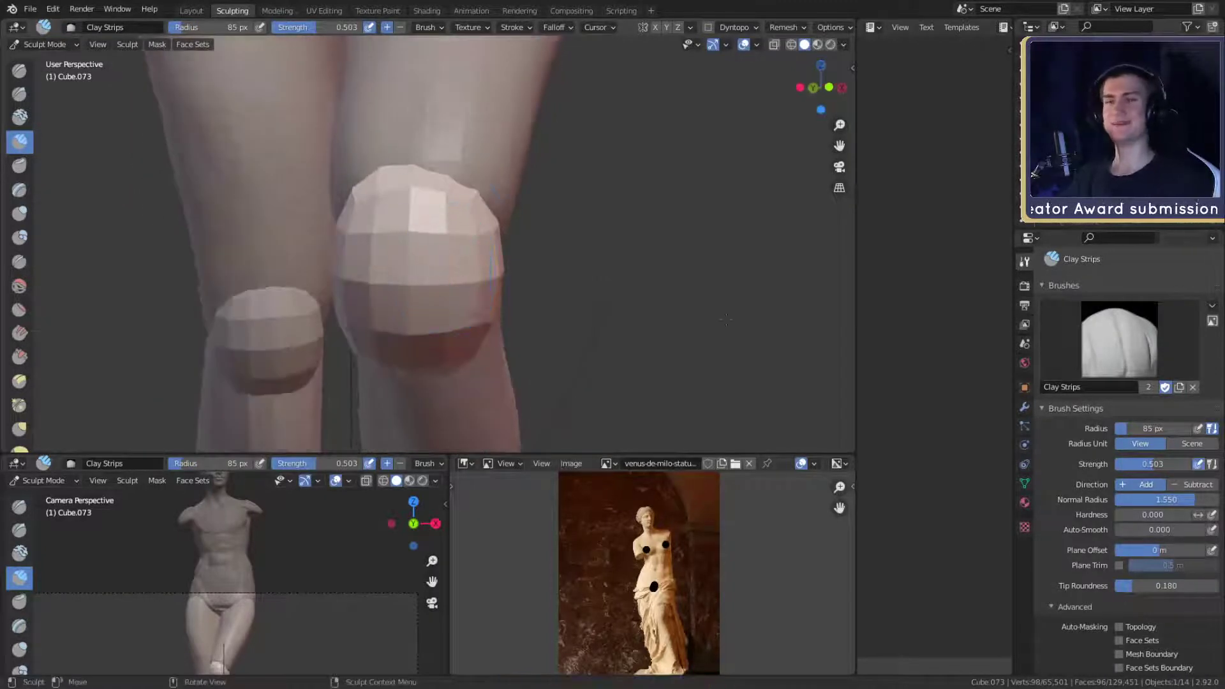
{"action": "scroll", "coordinate": [1074, 427], "scroll_direction": "down", "scroll_amount": 15}
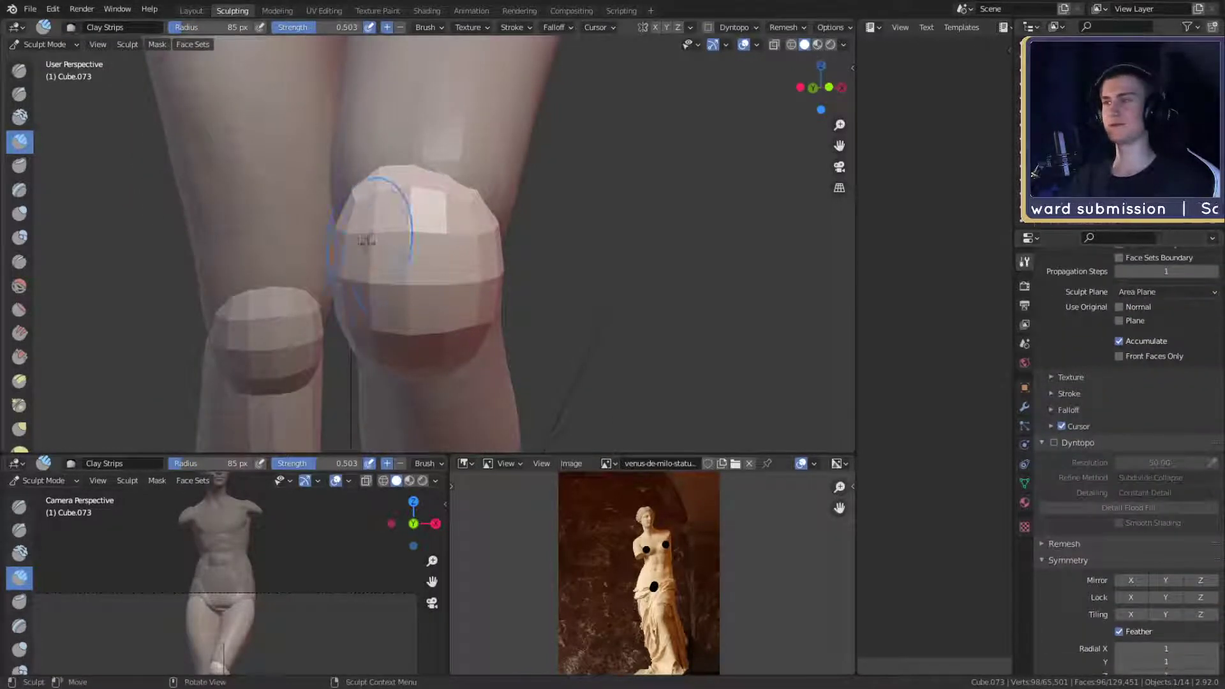
- Return to Object Mode and apply the scale of the bent leg's kneecap
{"action": "left_click", "coordinate": [48, 45]}
{"action": "left_click", "coordinate": [58, 62]}
{"action": "left_click", "coordinate": [412, 279]}
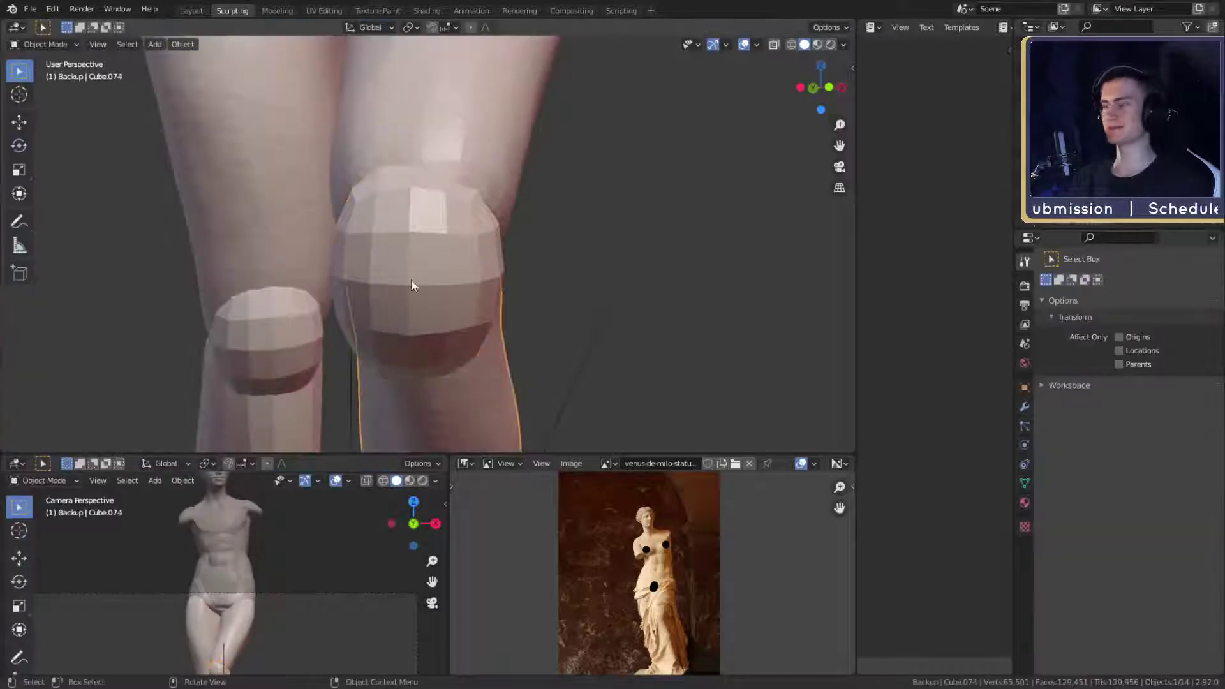
{"action": "key", "text": "ctrl+a"}
{"action": "left_click", "coordinate": [534, 307]}
{"action": "left_click", "coordinate": [486, 297]}
{"action": "key", "text": "ctrl+a"}
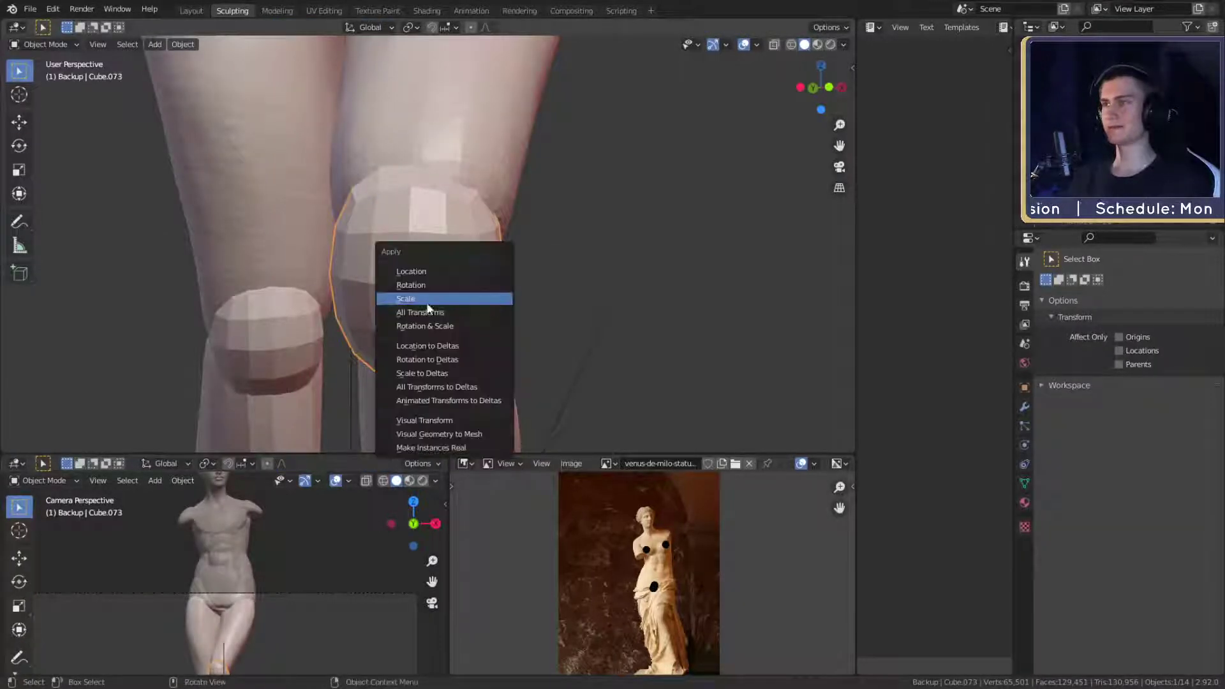
{"action": "left_click", "coordinate": [486, 297]}
- Enter Sculpt Mode on the bent leg's kneecap and enable Dyntopo
{"action": "left_click", "coordinate": [66, 46]}
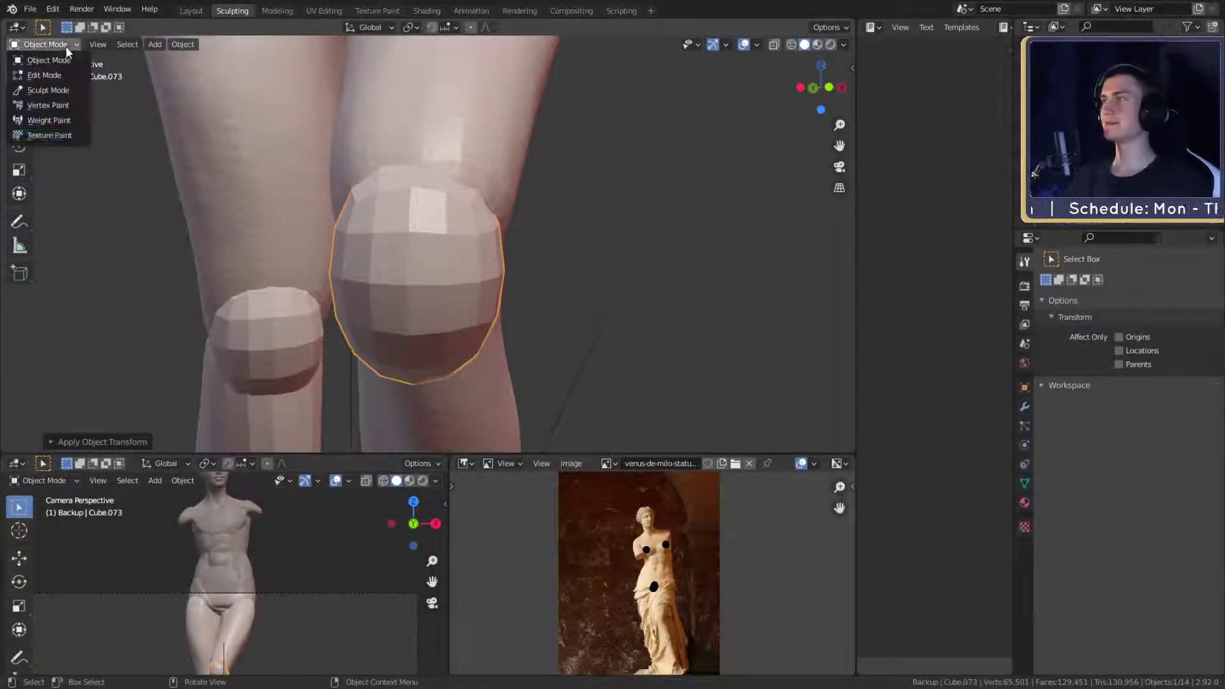
{"action": "left_click", "coordinate": [48, 90]}
{"action": "scroll", "coordinate": [1094, 491], "scroll_direction": "down", "scroll_amount": 5}
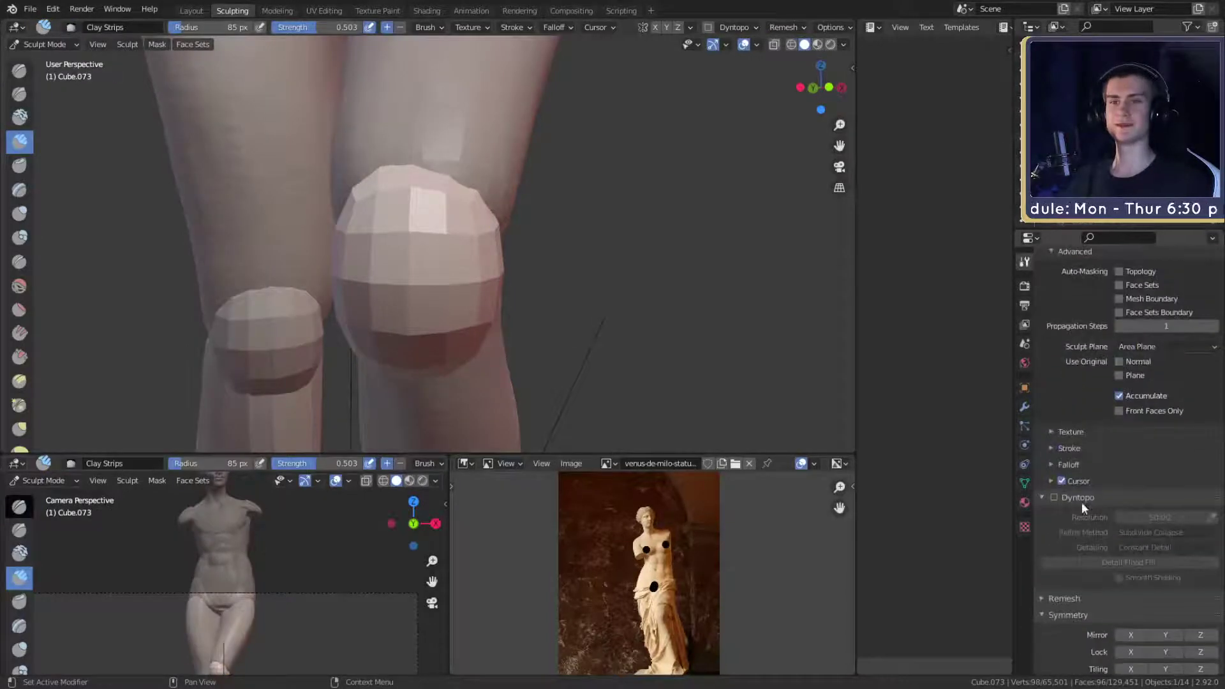
{"action": "left_click", "coordinate": [1054, 497]}
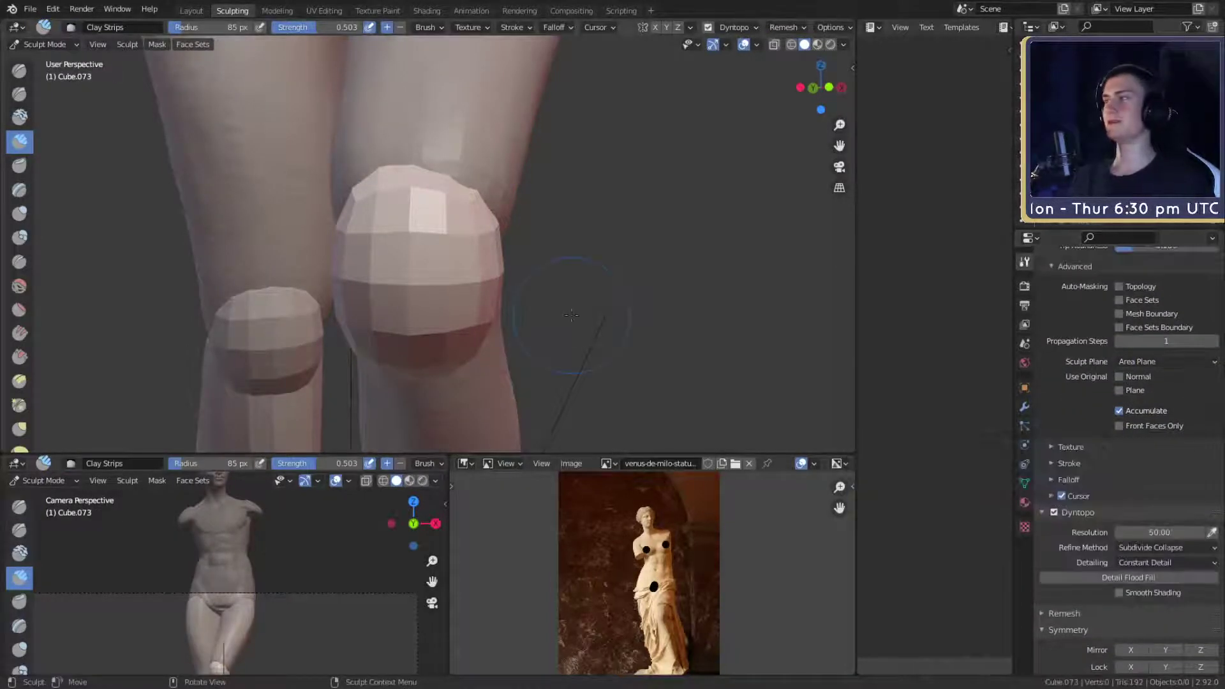
- Build up the blocky front of the bent leg's kneecap with Clay Strips at a 103 px radius
{"action": "mouse_move", "coordinate": [522, 218]}
{"action": "middle_mouse_down"}
{"action": "mouse_move", "coordinate": [470, 253]}
{"action": "mouse_move", "coordinate": [394, 207]}
{"action": "mouse_move", "coordinate": [541, 219]}
{"action": "mouse_move", "coordinate": [472, 186]}
{"action": "middle_mouse_up"}
{"action": "key", "text": "f"}
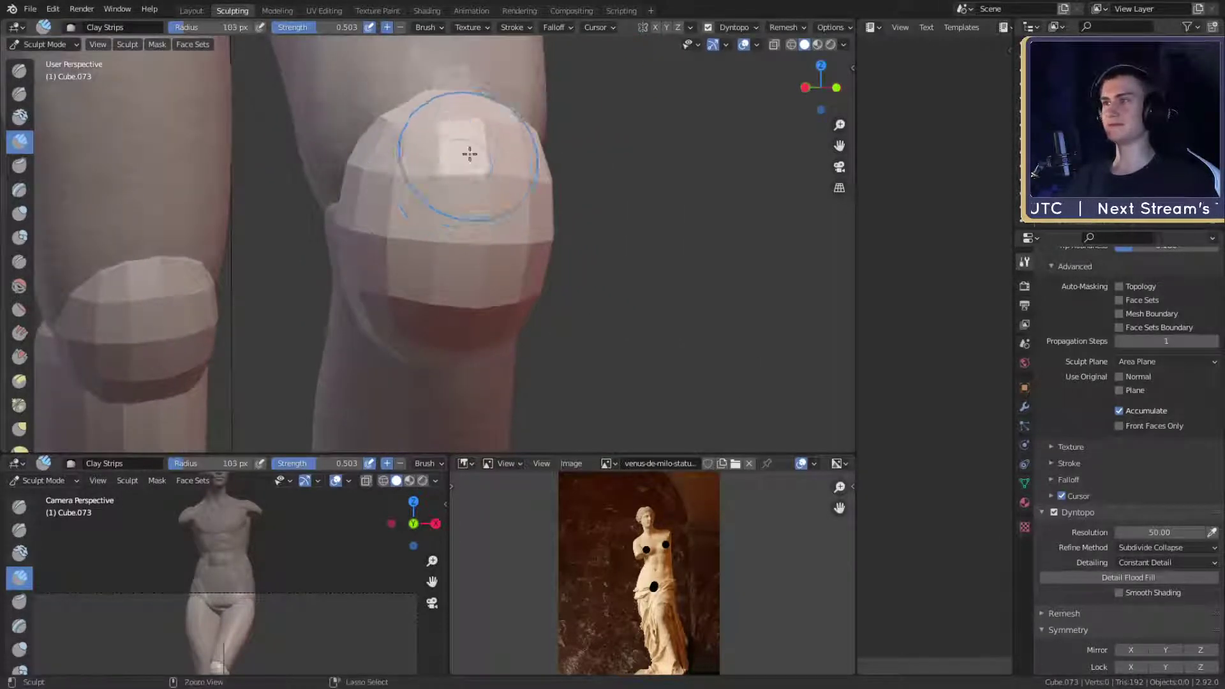
{"action": "mouse_move", "coordinate": [405, 192]}
{"action": "left_mouse_down"}
{"action": "mouse_move", "coordinate": [467, 203]}
{"action": "mouse_move", "coordinate": [492, 268]}
{"action": "mouse_move", "coordinate": [579, 211]}
{"action": "mouse_move", "coordinate": [613, 226]}
{"action": "left_mouse_up"}
{"action": "mouse_move", "coordinate": [537, 224]}
{"action": "left_mouse_down"}
{"action": "mouse_move", "coordinate": [484, 137]}
{"action": "mouse_move", "coordinate": [462, 242]}
{"action": "mouse_move", "coordinate": [400, 233]}
{"action": "left_mouse_up"}
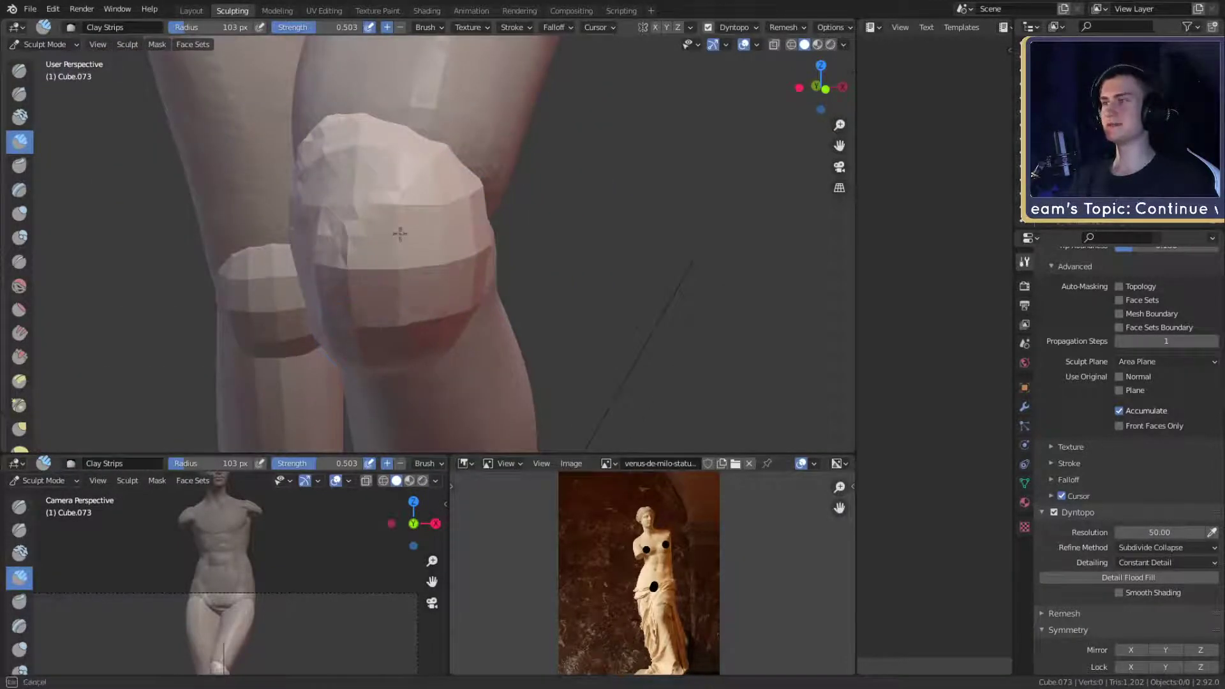
{"action": "left_click_drag", "start_coordinate": [455, 198], "coordinate": [421, 318]}
- Cover the remaining flat facets on the kneecap's front and lower half with Clay Strips at an 87 px radius
{"action": "mouse_move", "coordinate": [448, 263]}
{"action": "left_mouse_down", "text": "alt"}
{"action": "mouse_move", "coordinate": [420, 228]}
{"action": "mouse_move", "coordinate": [455, 231]}
{"action": "mouse_move", "coordinate": [495, 200]}
{"action": "mouse_move", "coordinate": [495, 216]}
{"action": "left_mouse_up", "text": "alt"}
{"action": "key", "text": "f"}
{"action": "left_click", "coordinate": [472, 208]}
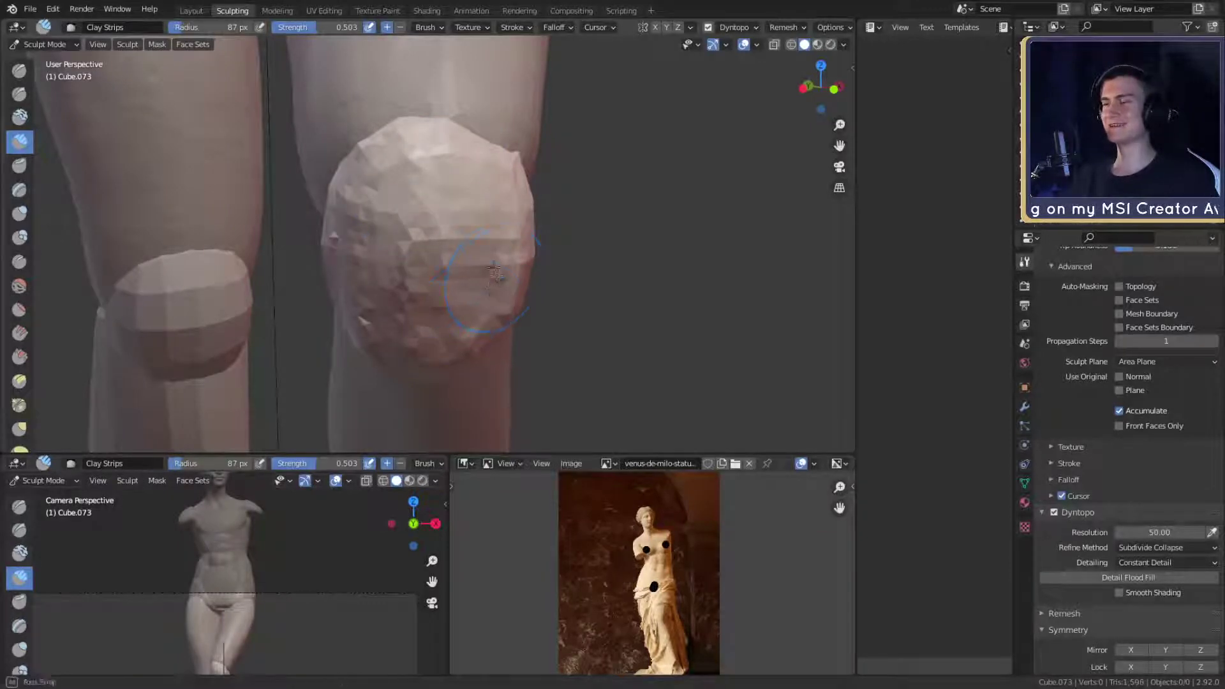
{"action": "left_click_drag", "start_coordinate": [495, 271], "coordinate": [378, 332], "text": "alt"}
- Smooth the whole kneecap into a rounded oval at a 166 px brush radius
{"action": "key", "text": "f"}
{"action": "mouse_move", "coordinate": [456, 180]}
{"action": "left_mouse_down", "text": "alt"}
{"action": "mouse_move", "coordinate": [490, 197]}
{"action": "mouse_move", "coordinate": [449, 297]}
{"action": "left_mouse_up", "text": "alt"}
{"action": "left_click", "coordinate": [532, 201]}
{"action": "left_click_drag", "start_coordinate": [382, 175], "coordinate": [460, 228], "text": "alt"}
{"action": "left_click_drag", "start_coordinate": [487, 350], "coordinate": [485, 230], "text": "alt"}
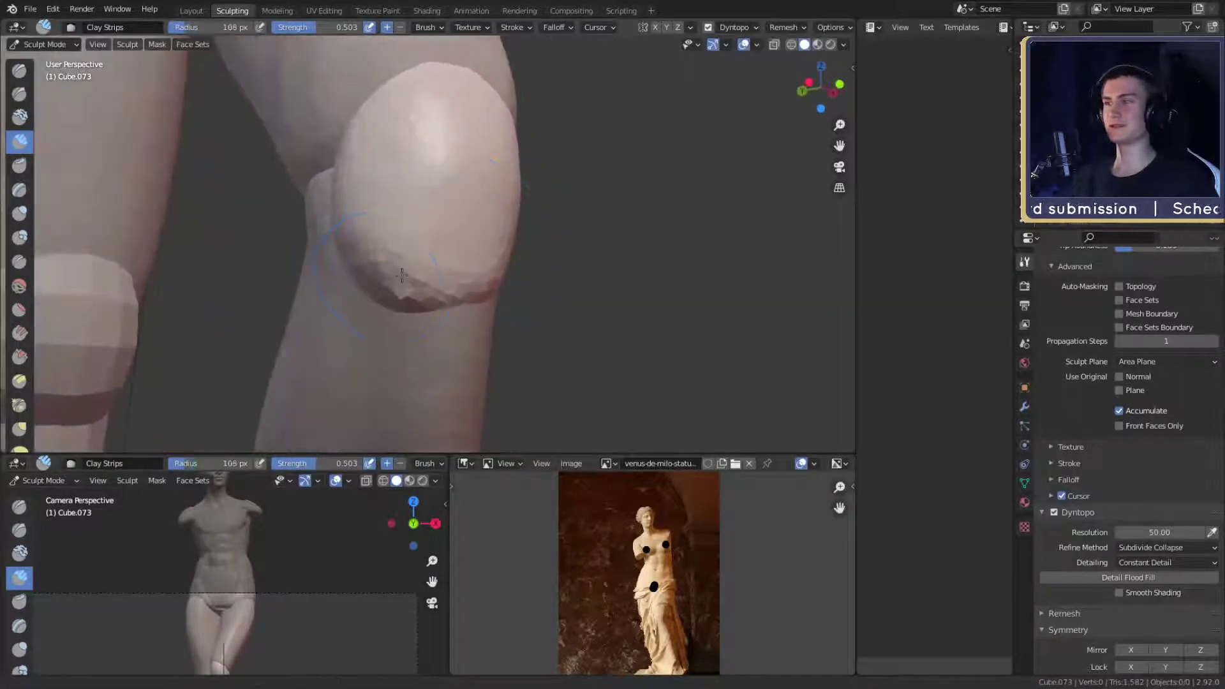
{"action": "mouse_move", "coordinate": [402, 275]}
{"action": "left_mouse_down", "text": "alt"}
{"action": "mouse_move", "coordinate": [424, 233]}
{"action": "mouse_move", "coordinate": [470, 224]}
{"action": "left_mouse_up", "text": "alt"}
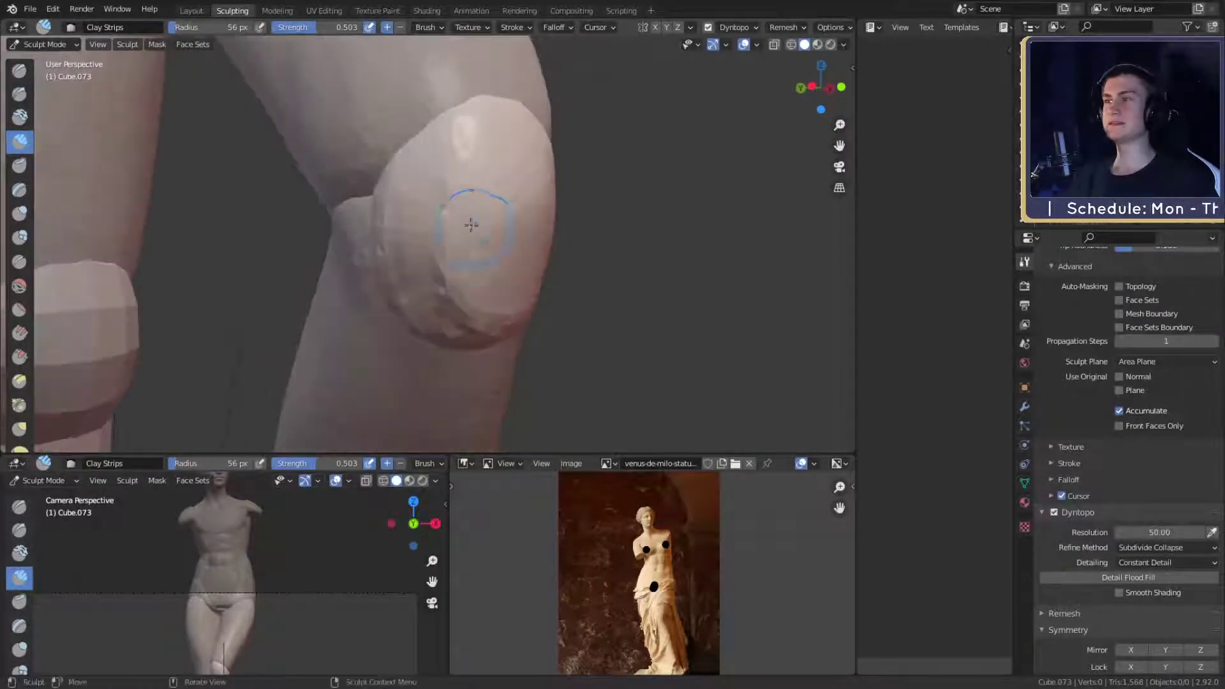
- Smooth the kneecap's lower half at a 144 px brush radius and compare its shape with the whole leg
{"action": "key", "text": "f"}
{"action": "left_click", "coordinate": [451, 202]}
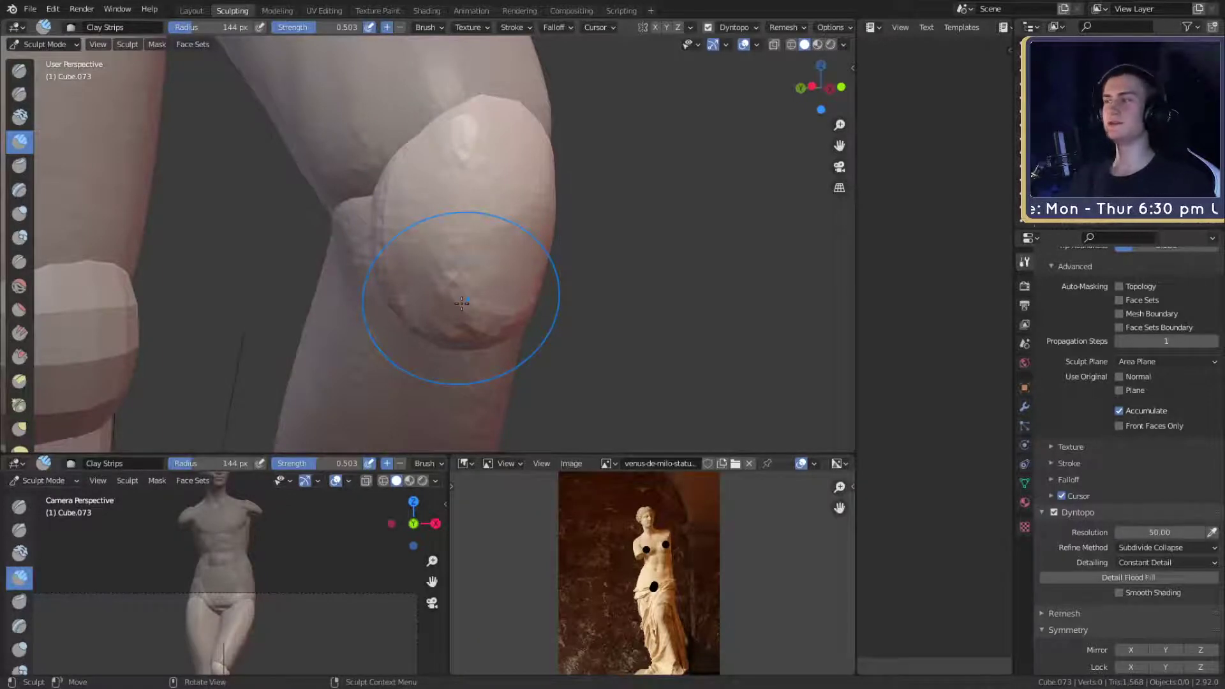
{"action": "left_click_drag", "start_coordinate": [434, 260], "coordinate": [429, 171]}
{"action": "mouse_move", "coordinate": [496, 201]}
{"action": "middle_mouse_down"}
{"action": "mouse_move", "coordinate": [477, 250]}
{"action": "mouse_move", "coordinate": [419, 254]}
{"action": "mouse_move", "coordinate": [456, 224]}
{"action": "mouse_move", "coordinate": [440, 246]}
{"action": "middle_mouse_up"}
{"action": "middle_click_drag", "start_coordinate": [440, 246], "coordinate": [440, 357], "text": "ctrl"}
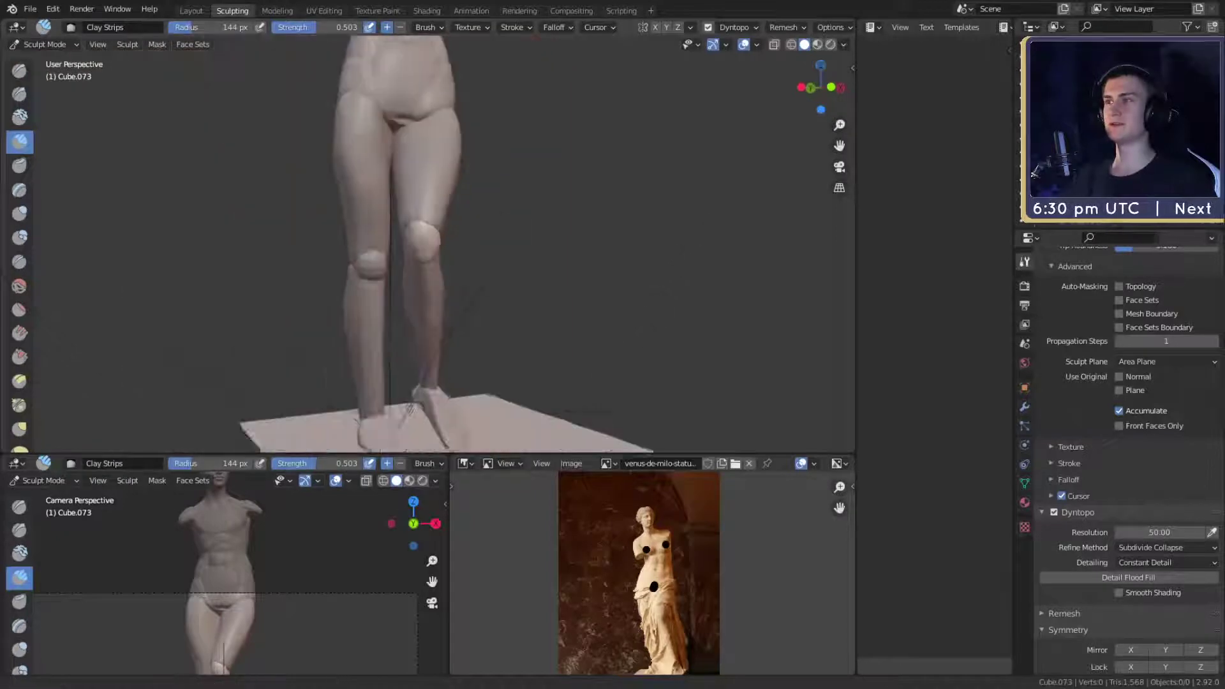
{"action": "middle_click_drag", "start_coordinate": [410, 409], "coordinate": [473, 211]}
{"action": "mouse_move", "coordinate": [474, 211]}
{"action": "middle_mouse_down"}
{"action": "mouse_move", "coordinate": [487, 222]}
{"action": "mouse_move", "coordinate": [448, 268]}
{"action": "middle_mouse_up"}
- Even out the kneecap's inner side and lower edge at a 111 px brush radius
{"action": "key", "text": "f"}
{"action": "left_click", "coordinate": [426, 270]}
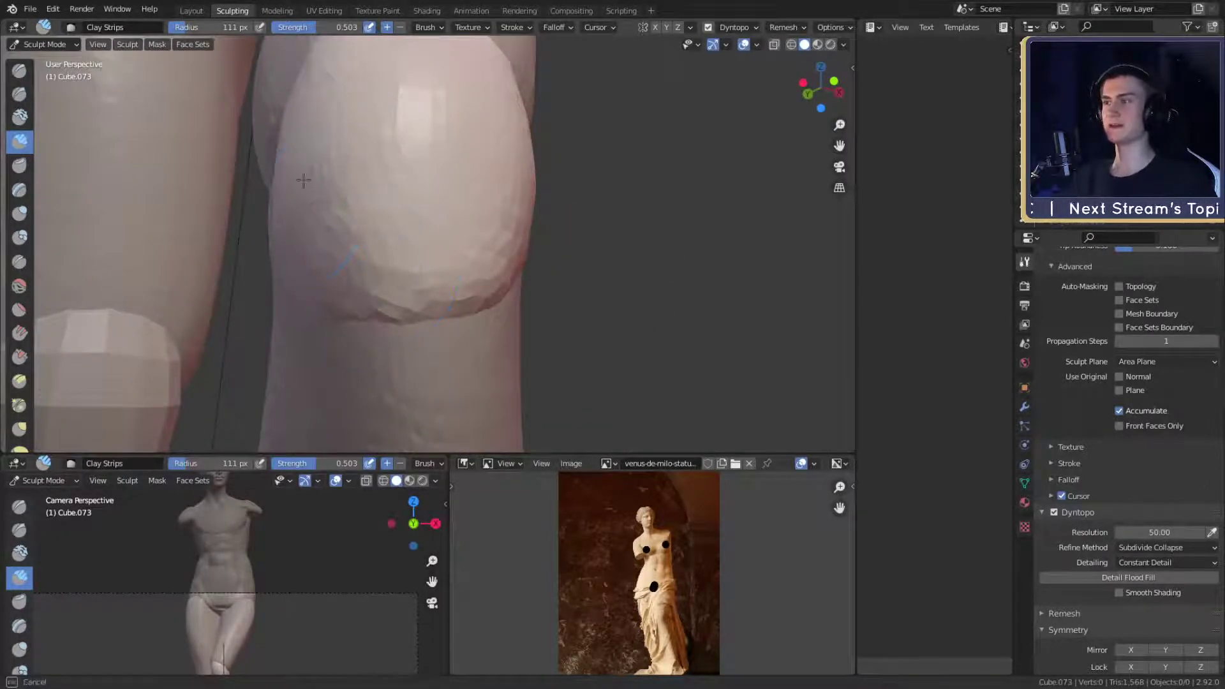
{"action": "key", "text": "f"}
{"action": "left_click", "coordinate": [344, 108]}
{"action": "mouse_move", "coordinate": [345, 108]}
{"action": "middle_mouse_down"}
{"action": "mouse_move", "coordinate": [445, 232]}
{"action": "mouse_move", "coordinate": [413, 251]}
{"action": "mouse_move", "coordinate": [381, 203]}
{"action": "mouse_move", "coordinate": [380, 276]}
{"action": "mouse_move", "coordinate": [478, 215]}
{"action": "mouse_move", "coordinate": [564, 208]}
{"action": "mouse_move", "coordinate": [405, 213]}
{"action": "mouse_move", "coordinate": [415, 281]}
{"action": "mouse_move", "coordinate": [357, 252]}
{"action": "mouse_move", "coordinate": [307, 255]}
{"action": "mouse_move", "coordinate": [396, 233]}
{"action": "mouse_move", "coordinate": [399, 219]}
{"action": "mouse_move", "coordinate": [472, 231]}
{"action": "mouse_move", "coordinate": [560, 218]}
{"action": "mouse_move", "coordinate": [506, 282]}
{"action": "mouse_move", "coordinate": [533, 240]}
{"action": "mouse_move", "coordinate": [410, 320]}
{"action": "middle_mouse_up"}
- Reshape the kneecap's side contour with Grab at a 182 px radius
{"action": "key", "text": "g"}
{"action": "key", "text": "f"}
{"action": "left_click", "coordinate": [392, 223]}
{"action": "scroll", "coordinate": [575, 143], "scroll_direction": "down", "scroll_amount": 4}
{"action": "scroll", "coordinate": [547, 185], "scroll_direction": "up", "scroll_amount": 4}
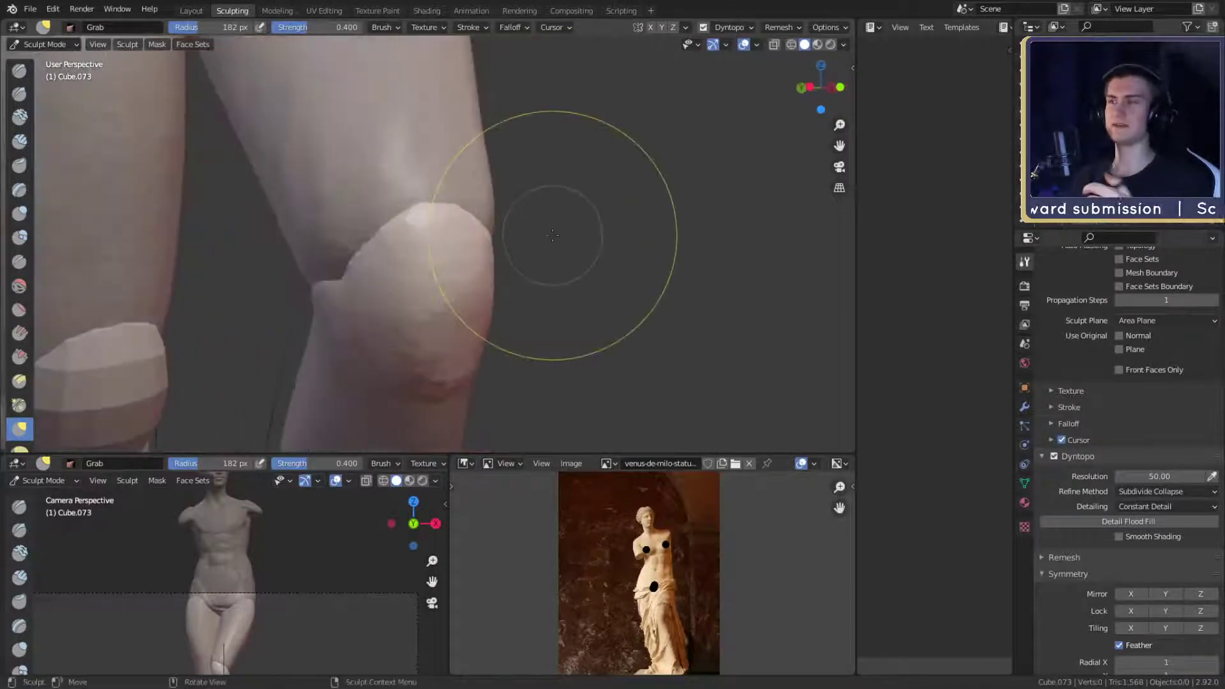
{"action": "mouse_move", "coordinate": [438, 319]}
{"action": "middle_mouse_down"}
{"action": "mouse_move", "coordinate": [506, 219]}
{"action": "mouse_move", "coordinate": [470, 254]}
{"action": "mouse_move", "coordinate": [414, 276]}
{"action": "mouse_move", "coordinate": [453, 255]}
{"action": "mouse_move", "coordinate": [313, 287]}
{"action": "mouse_move", "coordinate": [292, 266]}
{"action": "middle_mouse_up"}
{"action": "left_click_drag", "start_coordinate": [289, 270], "coordinate": [273, 281]}
{"action": "middle_click_drag", "start_coordinate": [306, 274], "coordinate": [357, 255]}
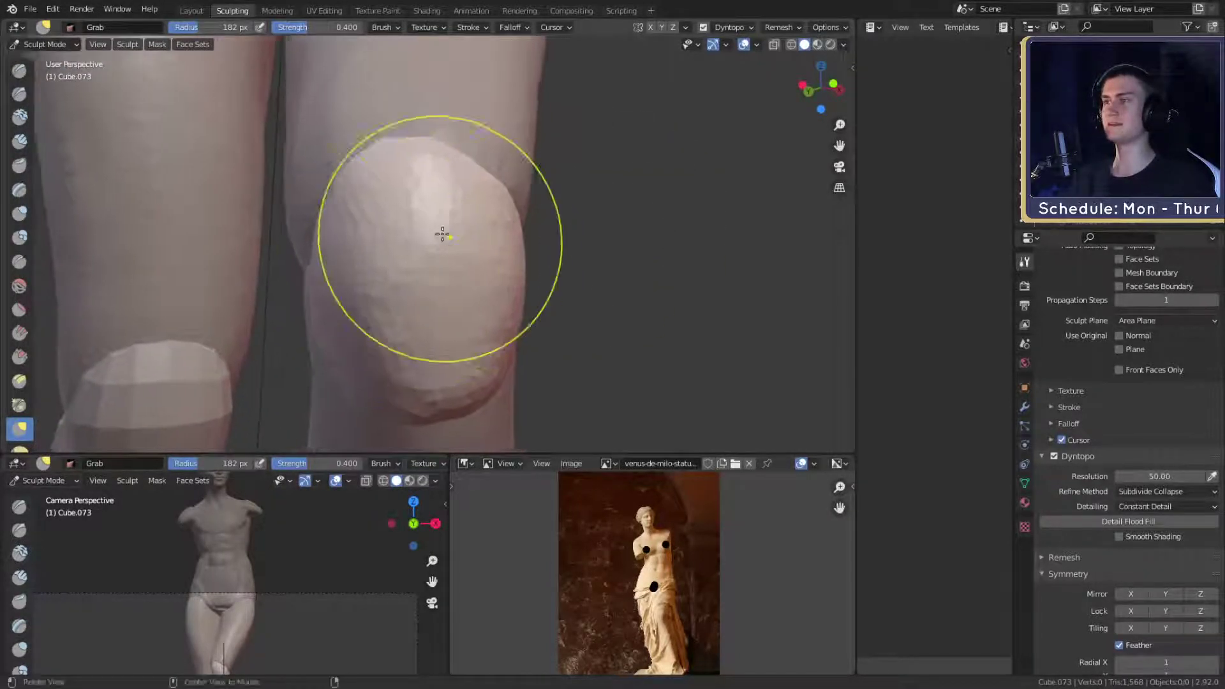
{"action": "mouse_move", "coordinate": [443, 235]}
{"action": "middle_mouse_down"}
{"action": "mouse_move", "coordinate": [504, 238]}
{"action": "mouse_move", "coordinate": [418, 213]}
{"action": "mouse_move", "coordinate": [514, 205]}
{"action": "mouse_move", "coordinate": [441, 217]}
{"action": "mouse_move", "coordinate": [500, 205]}
{"action": "mouse_move", "coordinate": [412, 206]}
{"action": "middle_mouse_up"}
- Add clay to the kneecap's side with Clay Strips at a 56 px radius and smooth it at 145 px
{"action": "key", "text": "c"}
{"action": "left_click", "coordinate": [449, 189]}
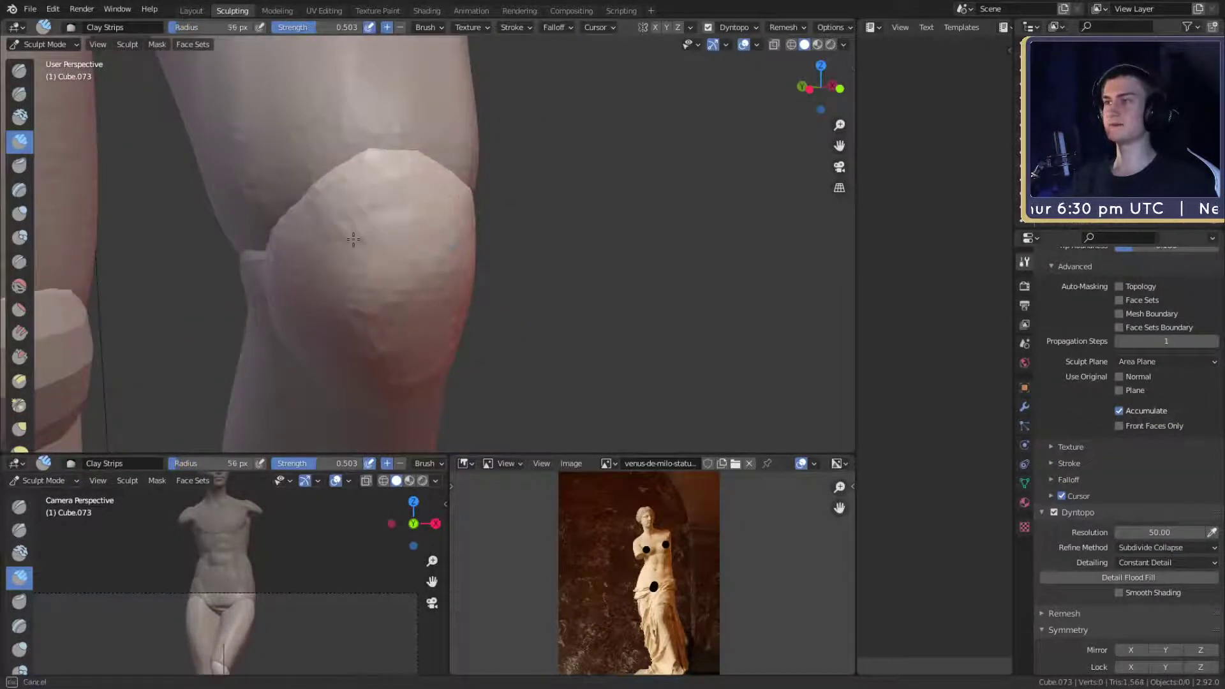
{"action": "middle_click_drag", "start_coordinate": [419, 312], "coordinate": [367, 214]}
{"action": "key", "text": "f"}
{"action": "left_click", "coordinate": [424, 216]}
{"action": "mouse_move", "coordinate": [396, 204]}
{"action": "left_mouse_down", "text": "shift"}
{"action": "mouse_move", "coordinate": [380, 183]}
{"action": "mouse_move", "coordinate": [391, 303]}
{"action": "left_mouse_up", "text": "shift"}
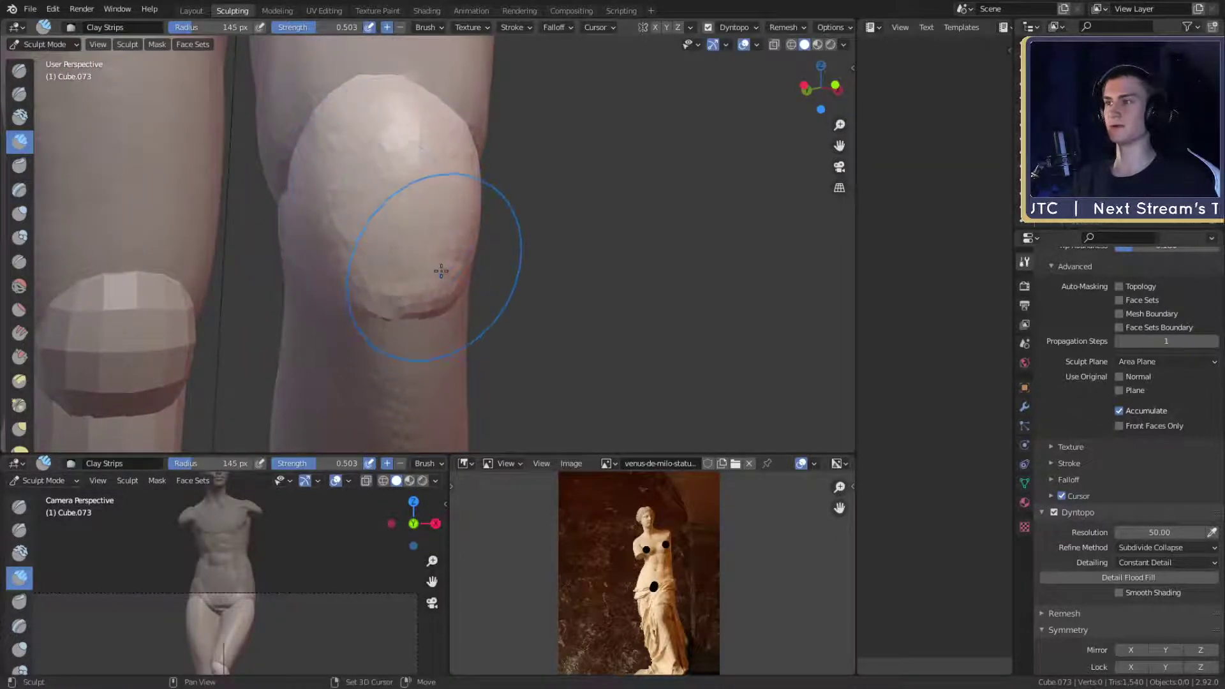
- Add clay along the kneecap's upper outer edge with Clay Strips at a 57 px radius
{"action": "middle_click_drag", "start_coordinate": [441, 272], "coordinate": [494, 220]}
{"action": "scroll", "coordinate": [519, 249], "scroll_direction": "down", "scroll_amount": 5}
{"action": "scroll", "coordinate": [491, 213], "scroll_direction": "up", "scroll_amount": 6}
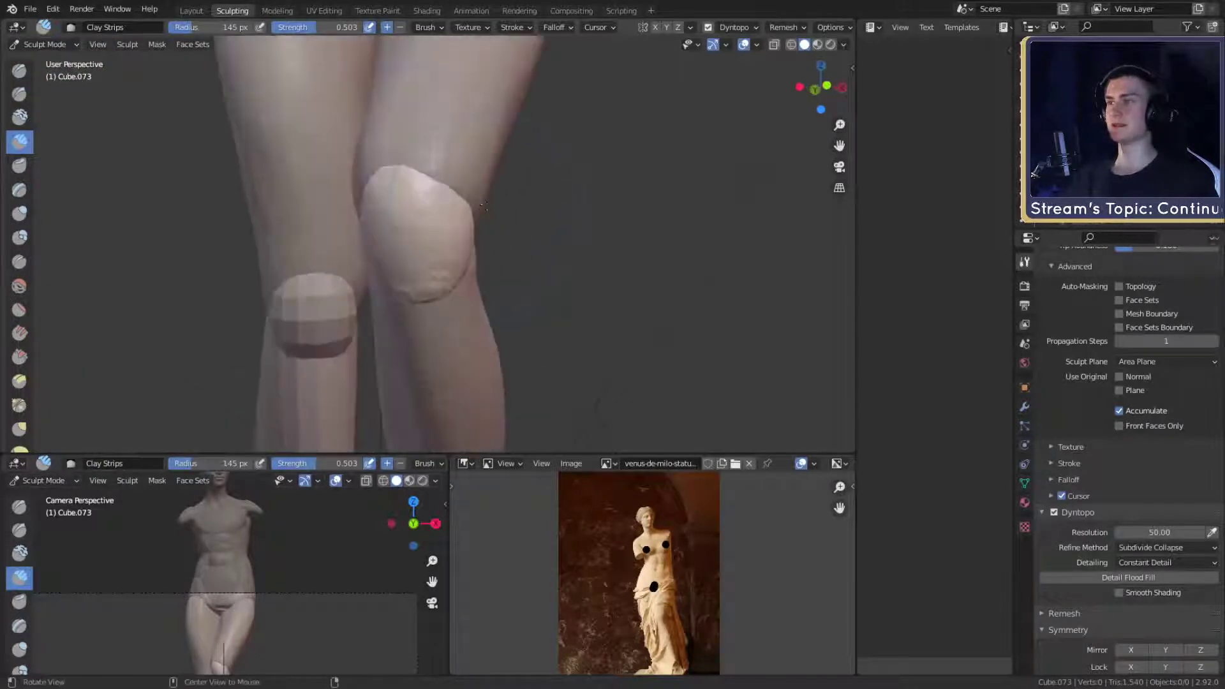
{"action": "left_click_drag", "start_coordinate": [484, 206], "coordinate": [518, 230], "text": "alt"}
{"action": "scroll", "coordinate": [510, 218], "scroll_direction": "up", "scroll_amount": 2}
{"action": "scroll", "coordinate": [462, 251], "scroll_direction": "up", "scroll_amount": 1}
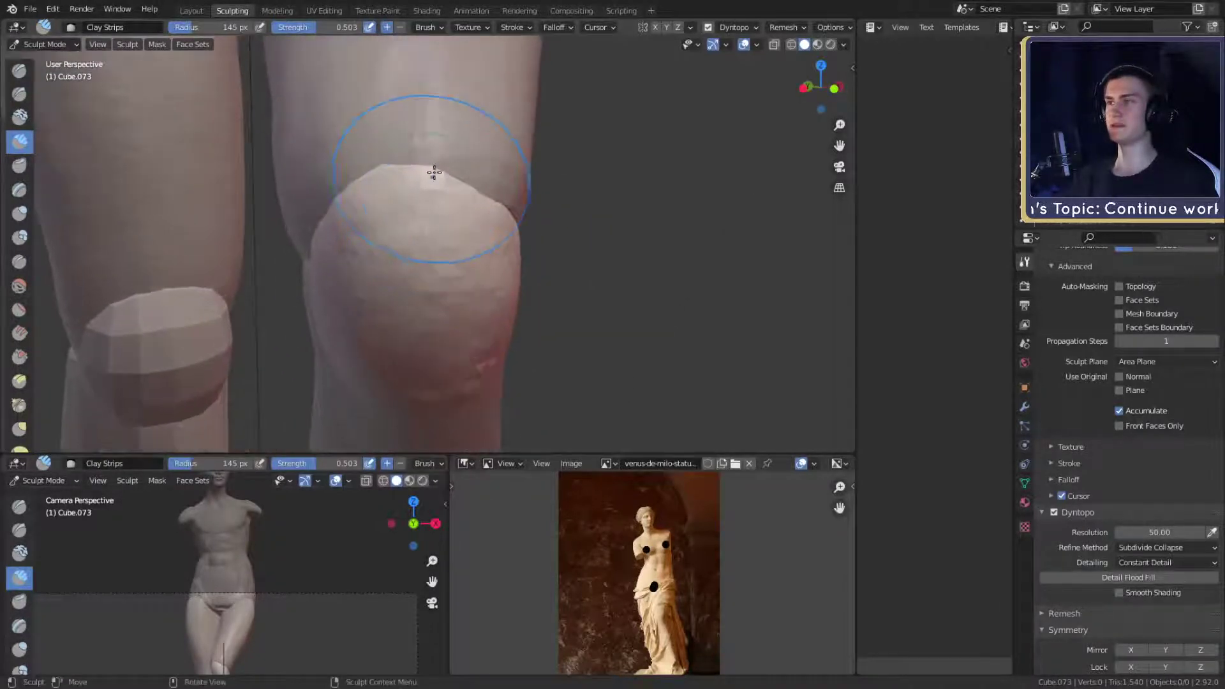
{"action": "mouse_move", "coordinate": [434, 172]}
{"action": "left_mouse_down", "text": "alt"}
{"action": "mouse_move", "coordinate": [430, 205]}
{"action": "mouse_move", "coordinate": [506, 204]}
{"action": "left_mouse_up", "text": "alt"}
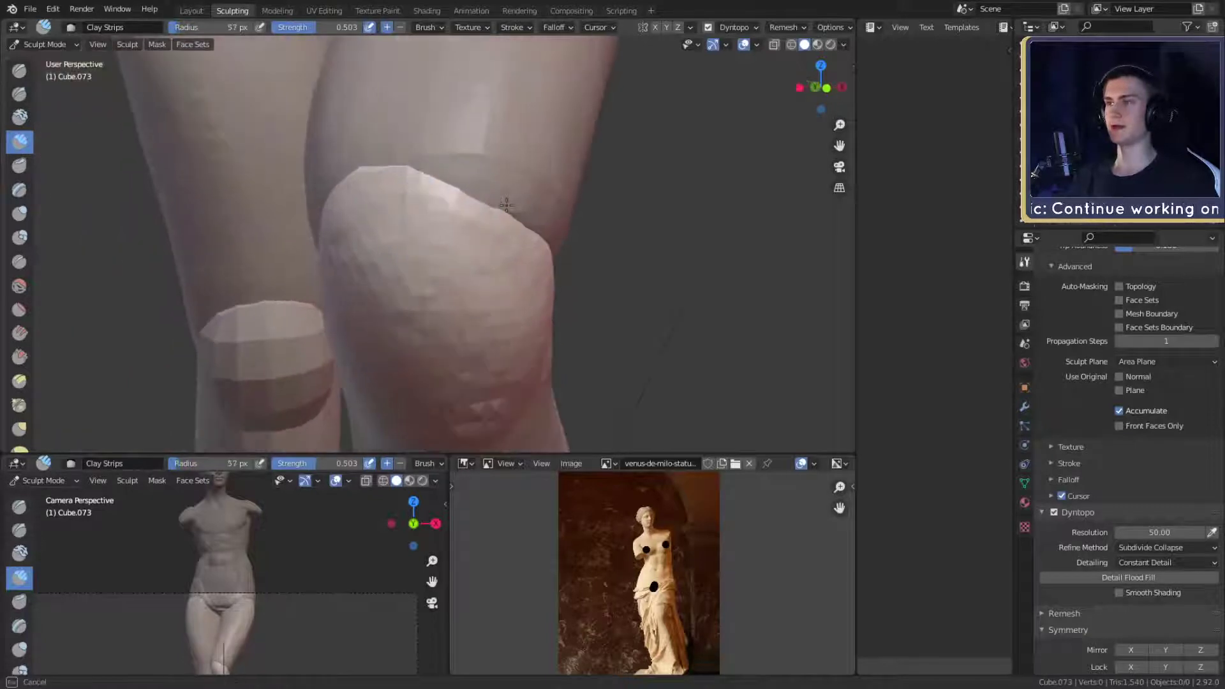
- Pull the kneecap's upper outer edge up onto the thigh with Grab at a 150 px radius
{"action": "key", "text": "g"}
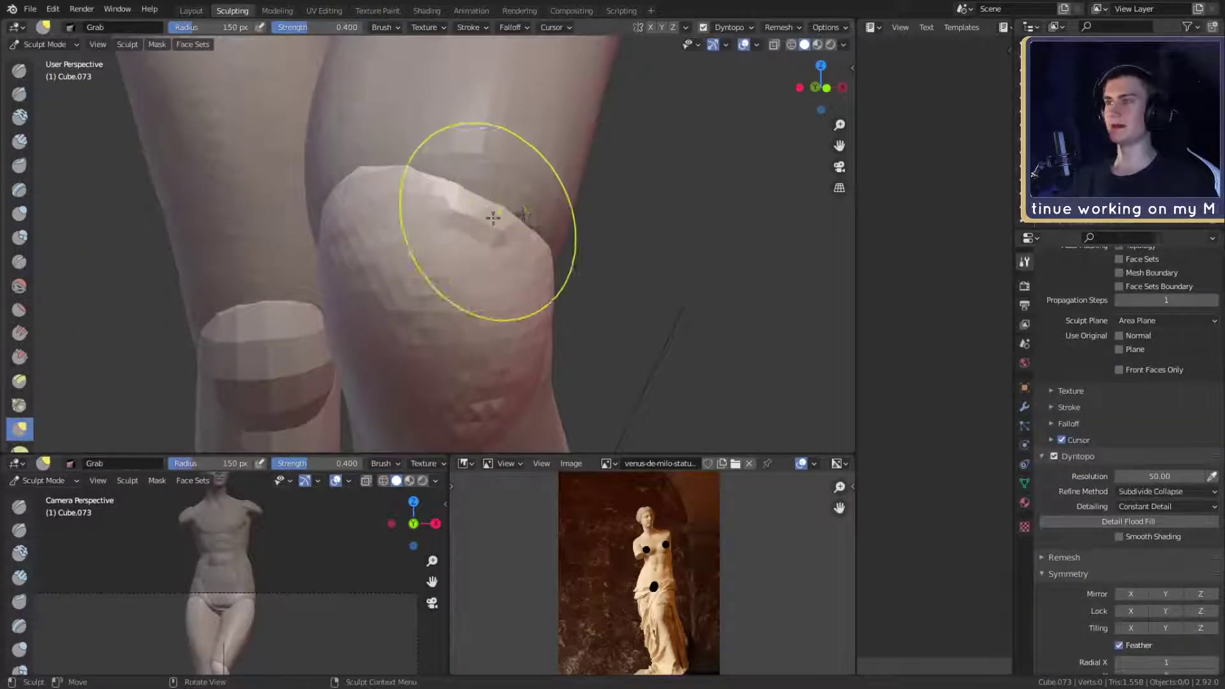
{"action": "left_click_drag", "start_coordinate": [503, 186], "coordinate": [503, 185], "text": "alt"}
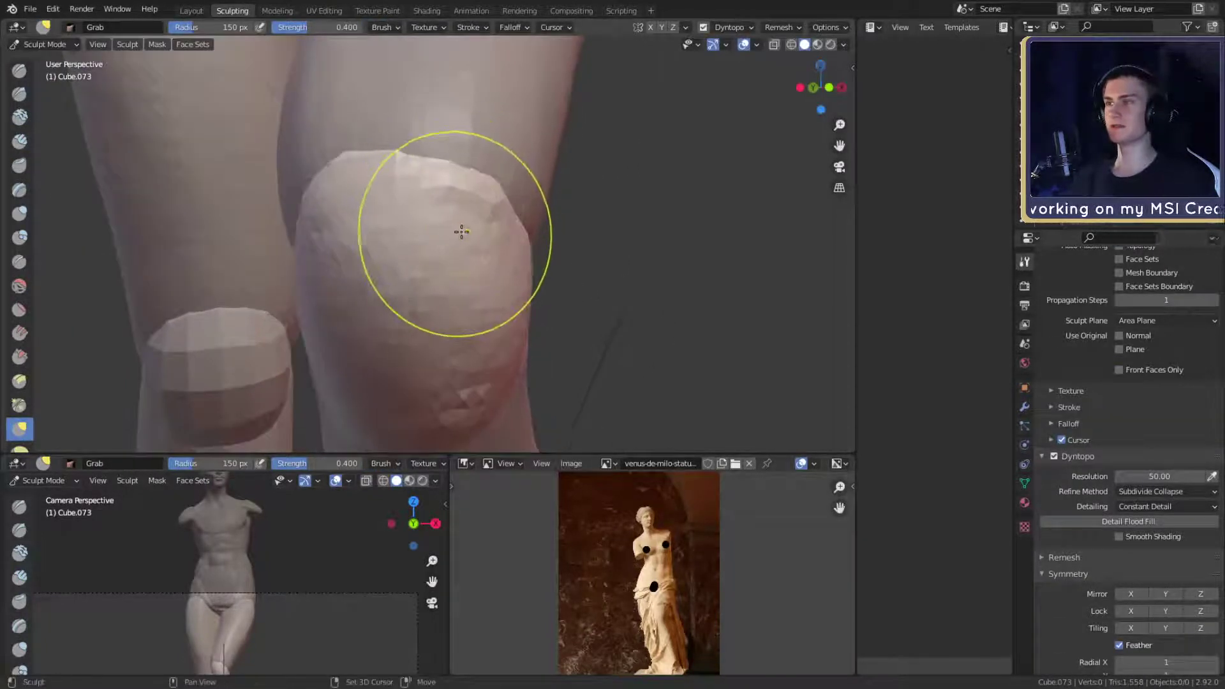
{"action": "left_click_drag", "start_coordinate": [461, 231], "coordinate": [465, 228]}
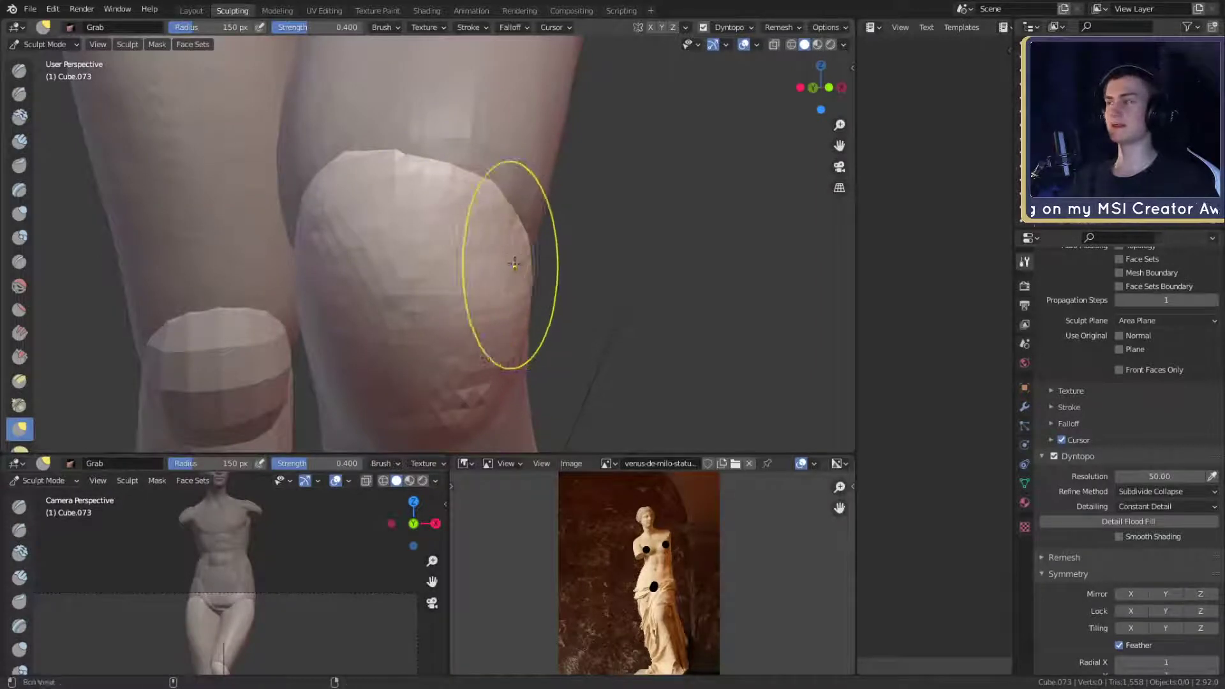
{"action": "left_click_drag", "start_coordinate": [514, 264], "coordinate": [575, 261], "text": "alt"}
- Refine the kneecap's overall outline against both legs with Grab at a 198 px radius
{"action": "key", "text": "f"}
{"action": "left_click", "coordinate": [483, 164]}
{"action": "mouse_move", "coordinate": [473, 174]}
{"action": "left_mouse_down", "text": "ctrl+alt"}
{"action": "mouse_move", "coordinate": [383, 232]}
{"action": "mouse_move", "coordinate": [423, 301]}
{"action": "mouse_move", "coordinate": [446, 313]}
{"action": "mouse_move", "coordinate": [470, 225]}
{"action": "mouse_move", "coordinate": [485, 223]}
{"action": "mouse_move", "coordinate": [522, 276]}
{"action": "mouse_move", "coordinate": [500, 280]}
{"action": "mouse_move", "coordinate": [516, 270]}
{"action": "mouse_move", "coordinate": [518, 285]}
{"action": "mouse_move", "coordinate": [531, 246]}
{"action": "mouse_move", "coordinate": [574, 301]}
{"action": "mouse_move", "coordinate": [506, 315]}
{"action": "mouse_move", "coordinate": [519, 259]}
{"action": "mouse_move", "coordinate": [553, 306]}
{"action": "mouse_move", "coordinate": [502, 269]}
{"action": "mouse_move", "coordinate": [383, 277]}
{"action": "mouse_move", "coordinate": [544, 275]}
{"action": "mouse_move", "coordinate": [501, 268]}
{"action": "mouse_move", "coordinate": [527, 271]}
{"action": "mouse_move", "coordinate": [540, 234]}
{"action": "left_mouse_up", "text": "ctrl+alt"}
{"action": "key", "text": "f"}
{"action": "left_click", "coordinate": [512, 277]}
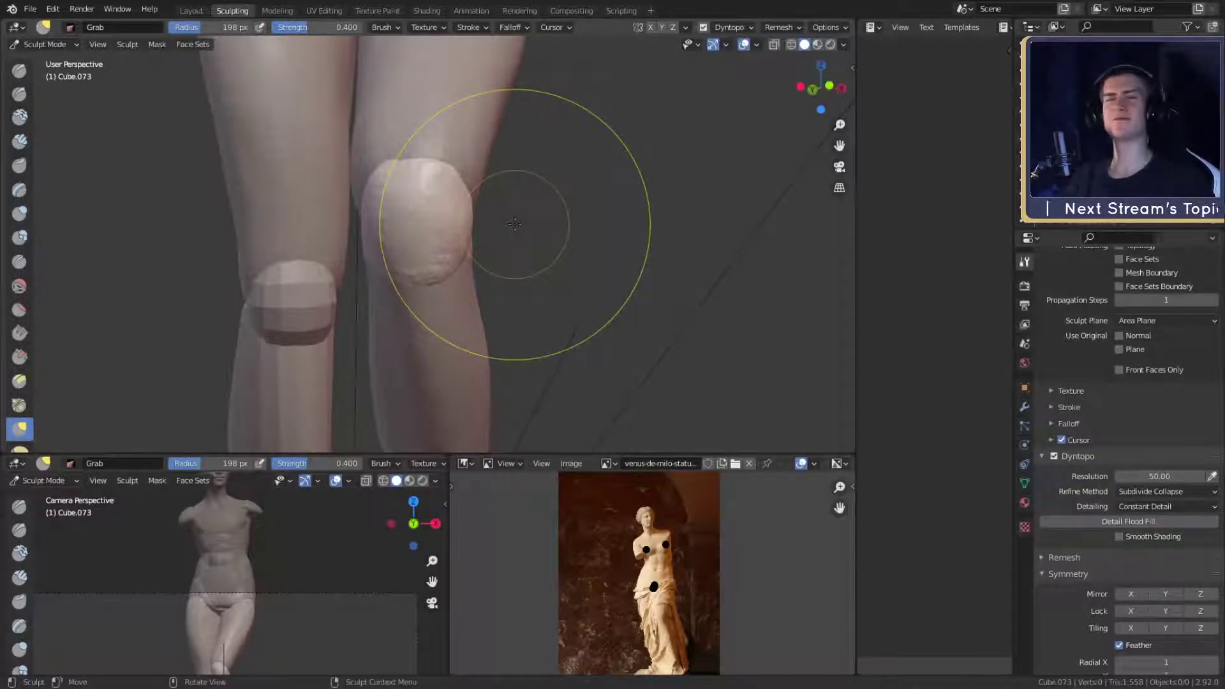
{"action": "left_click_drag", "start_coordinate": [514, 265], "coordinate": [528, 210], "text": "alt"}
{"action": "left_click_drag", "start_coordinate": [528, 211], "coordinate": [505, 246], "text": "alt+shift"}
- Fill the seam between the kneecap's edge and the leg on both sides with Clay Strips at a 49 px radius
{"action": "key", "text": "shift+c"}
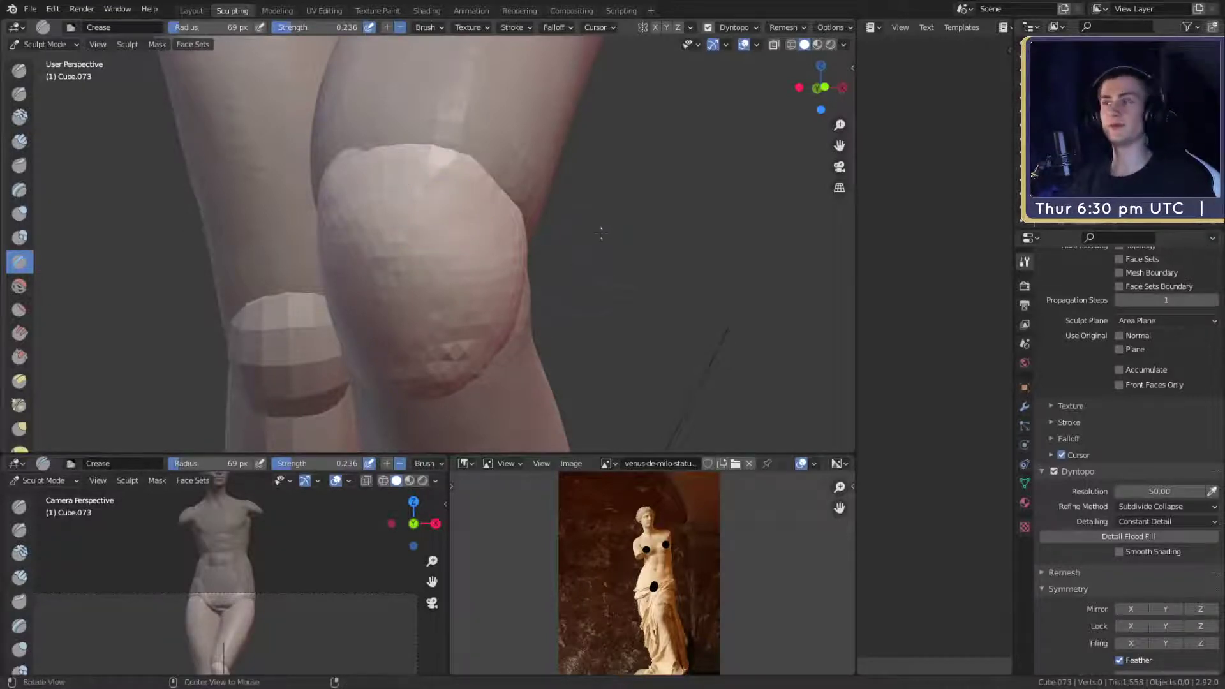
{"action": "mouse_move", "coordinate": [443, 208]}
{"action": "middle_mouse_down"}
{"action": "mouse_move", "coordinate": [662, 236]}
{"action": "mouse_move", "coordinate": [519, 273]}
{"action": "mouse_move", "coordinate": [510, 256]}
{"action": "middle_mouse_up"}
{"action": "key", "text": "c"}
{"action": "mouse_move", "coordinate": [500, 205]}
{"action": "middle_mouse_down"}
{"action": "mouse_move", "coordinate": [405, 217]}
{"action": "mouse_move", "coordinate": [399, 272]}
{"action": "mouse_move", "coordinate": [342, 265]}
{"action": "mouse_move", "coordinate": [351, 275]}
{"action": "mouse_move", "coordinate": [360, 265]}
{"action": "mouse_move", "coordinate": [361, 285]}
{"action": "mouse_move", "coordinate": [343, 286]}
{"action": "middle_mouse_up"}
{"action": "key", "text": "f"}
{"action": "left_click_drag", "start_coordinate": [343, 287], "coordinate": [316, 239]}
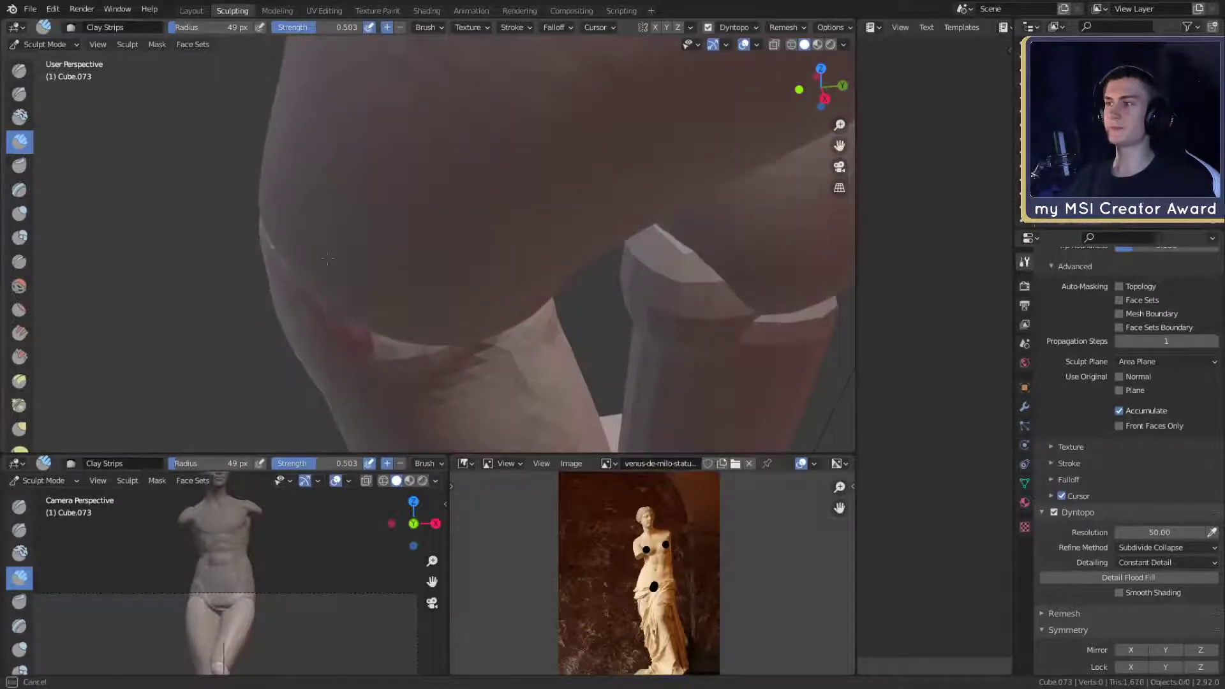
{"action": "mouse_move", "coordinate": [383, 287]}
{"action": "middle_mouse_down"}
{"action": "mouse_move", "coordinate": [544, 250]}
{"action": "mouse_move", "coordinate": [536, 287]}
{"action": "middle_mouse_up"}
{"action": "left_click_drag", "start_coordinate": [535, 281], "coordinate": [508, 308]}
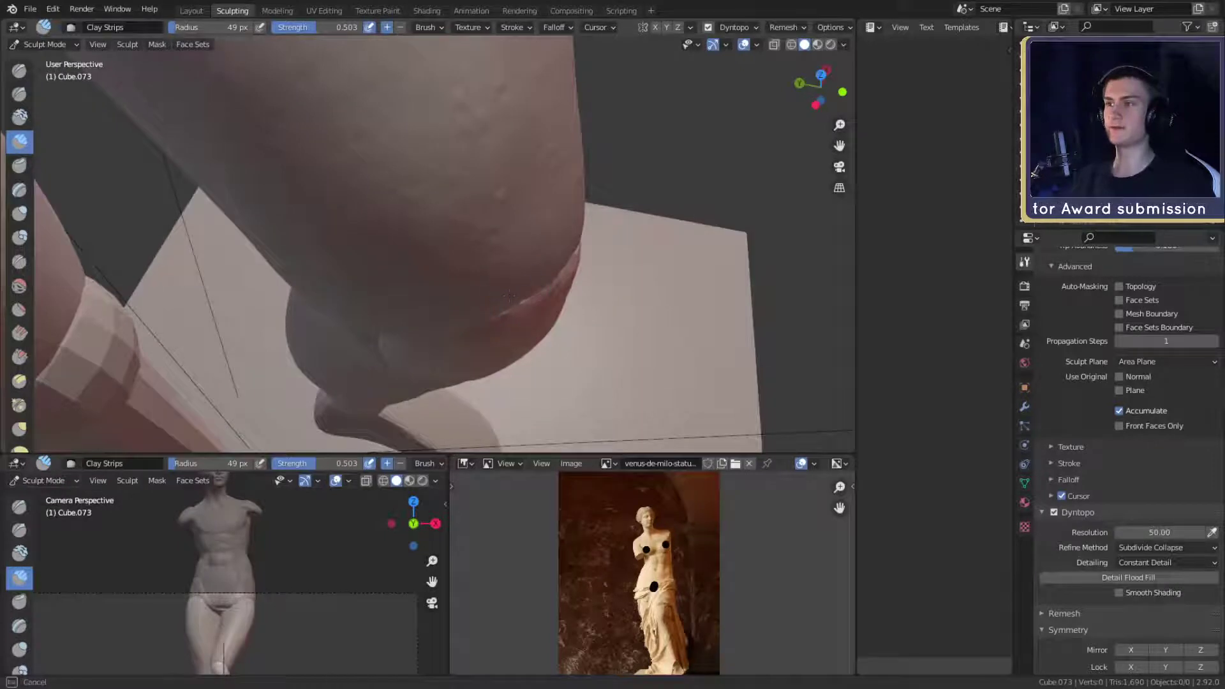
{"action": "middle_click_drag", "start_coordinate": [498, 300], "coordinate": [552, 268]}
{"action": "left_click_drag", "start_coordinate": [536, 262], "coordinate": [491, 296]}
{"action": "mouse_move", "coordinate": [491, 297]}
{"action": "middle_mouse_down"}
{"action": "mouse_move", "coordinate": [459, 232]}
{"action": "mouse_move", "coordinate": [398, 237]}
{"action": "mouse_move", "coordinate": [451, 232]}
{"action": "mouse_move", "coordinate": [432, 219]}
{"action": "middle_mouse_up"}
- Build up the kneecap's lower front with Clay Strips at an 83 px radius
{"action": "key", "text": "f"}
{"action": "left_click", "coordinate": [454, 227]}
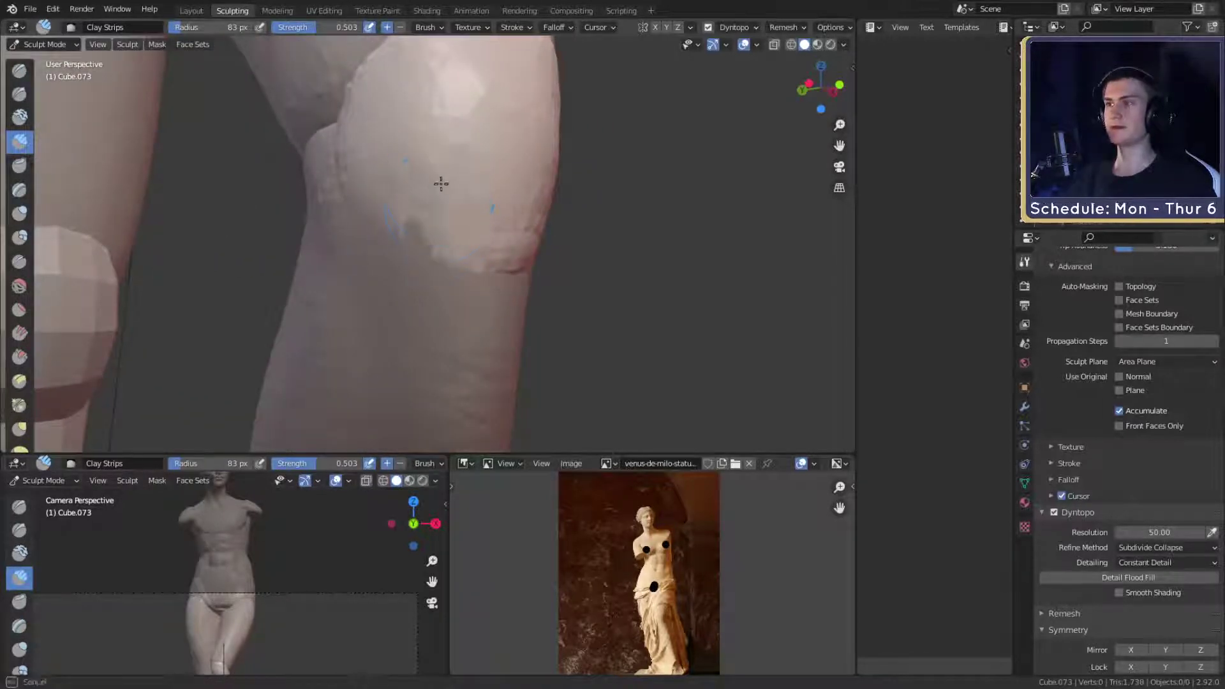
{"action": "mouse_move", "coordinate": [441, 184]}
{"action": "left_mouse_down"}
{"action": "mouse_move", "coordinate": [445, 260]}
{"action": "mouse_move", "coordinate": [461, 237]}
{"action": "left_mouse_up"}
{"action": "middle_click_drag", "start_coordinate": [466, 237], "coordinate": [481, 249]}
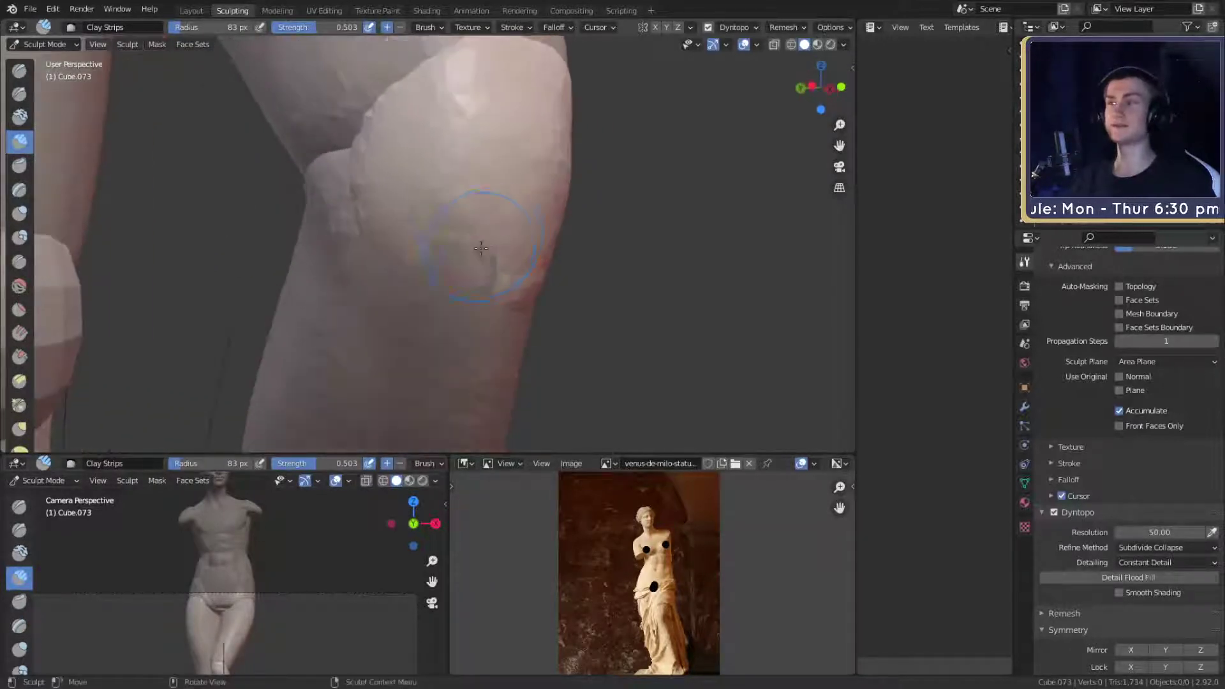
{"action": "mouse_move", "coordinate": [481, 249]}
{"action": "left_mouse_down"}
{"action": "mouse_move", "coordinate": [440, 239]}
{"action": "mouse_move", "coordinate": [408, 211]}
{"action": "left_mouse_up"}
- Blend the kneecap's lower edge into the shin with alternating Clay Strips and smoothing strokes
{"action": "key", "text": "f"}
{"action": "left_click", "coordinate": [434, 190]}
{"action": "middle_click_drag", "start_coordinate": [434, 190], "coordinate": [439, 207]}
{"action": "mouse_move", "coordinate": [455, 208]}
{"action": "left_mouse_down"}
{"action": "mouse_move", "coordinate": [454, 260]}
{"action": "mouse_move", "coordinate": [411, 247]}
{"action": "mouse_move", "coordinate": [441, 268]}
{"action": "mouse_move", "coordinate": [462, 324]}
{"action": "left_mouse_up"}
{"action": "key", "text": "f"}
{"action": "left_click", "coordinate": [470, 266]}
{"action": "middle_click_drag", "start_coordinate": [462, 306], "coordinate": [468, 266]}
{"action": "key", "text": "f"}
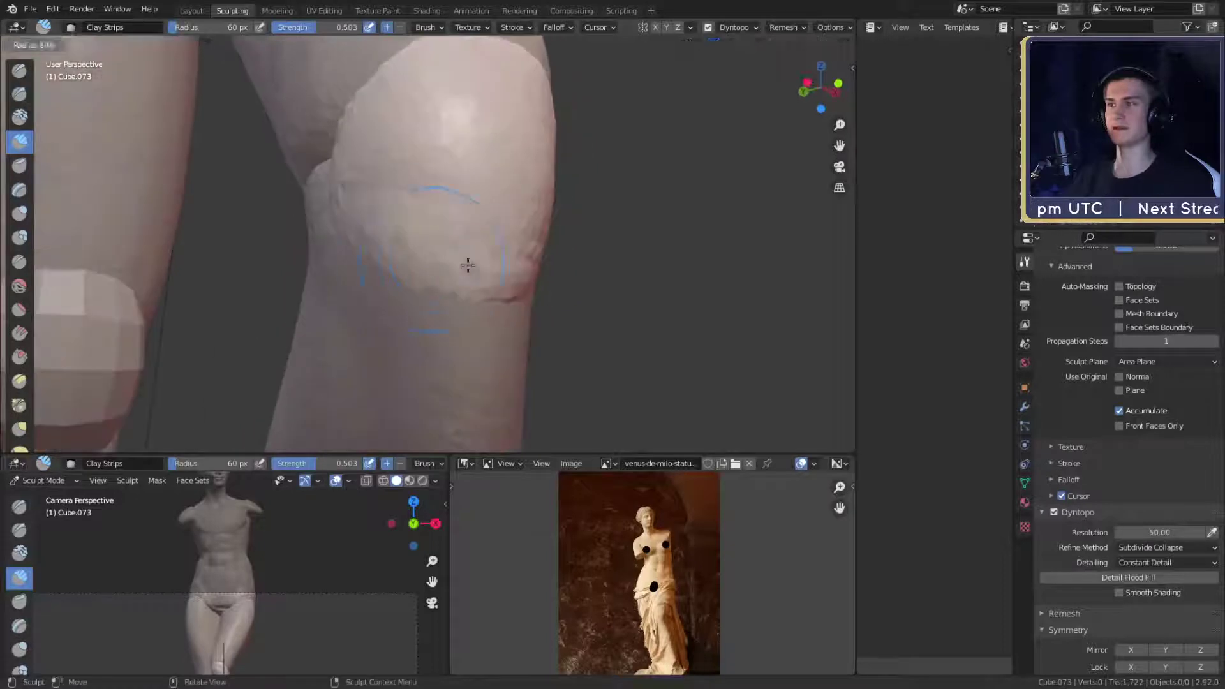
{"action": "left_click", "coordinate": [503, 263]}
- Soften the kneecap's lower and inner side with Clay Strips, finishing at a 77 px radius
{"action": "mouse_move", "coordinate": [410, 216]}
{"action": "middle_mouse_down"}
{"action": "mouse_move", "coordinate": [498, 221]}
{"action": "mouse_move", "coordinate": [470, 264]}
{"action": "mouse_move", "coordinate": [505, 273]}
{"action": "middle_mouse_up"}
{"action": "key", "text": "f"}
{"action": "left_click", "coordinate": [458, 230]}
{"action": "key", "text": "f"}
{"action": "left_click", "coordinate": [493, 276]}
{"action": "left_click_drag", "start_coordinate": [501, 285], "coordinate": [503, 286]}
{"action": "mouse_move", "coordinate": [508, 249]}
{"action": "middle_mouse_down"}
{"action": "mouse_move", "coordinate": [481, 254]}
{"action": "mouse_move", "coordinate": [461, 236]}
{"action": "mouse_move", "coordinate": [464, 248]}
{"action": "middle_mouse_up"}
{"action": "key", "text": "f"}
{"action": "left_click", "coordinate": [480, 221]}
{"action": "middle_click_drag", "start_coordinate": [464, 248], "coordinate": [478, 246]}
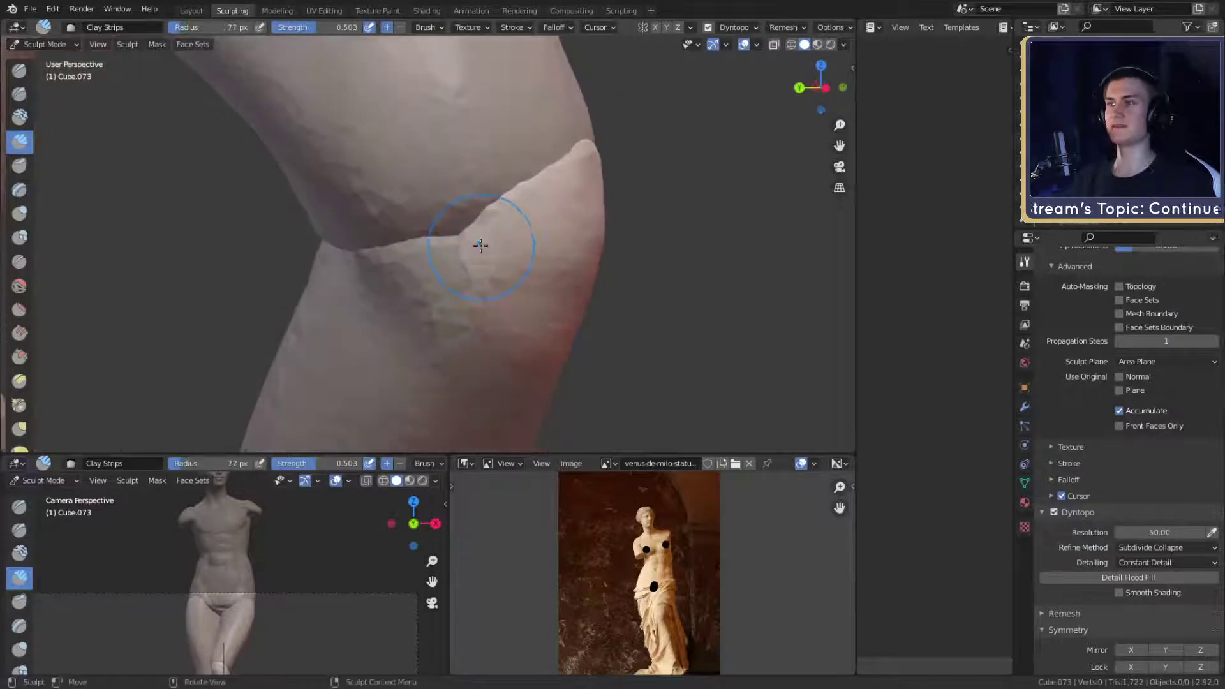
- Pull the kneecap's inner rear edge back toward the knee hollow with Grab at a 162 px radius
{"action": "key", "text": "g"}
{"action": "key", "text": "f"}
{"action": "left_click", "coordinate": [530, 246]}
{"action": "left_click_drag", "start_coordinate": [477, 243], "coordinate": [455, 240]}
{"action": "middle_click_drag", "start_coordinate": [458, 236], "coordinate": [386, 250]}
- Add clay to the kneecap's inner rear edge with Clay Strips at a 47 px radius
{"action": "key", "text": "c"}
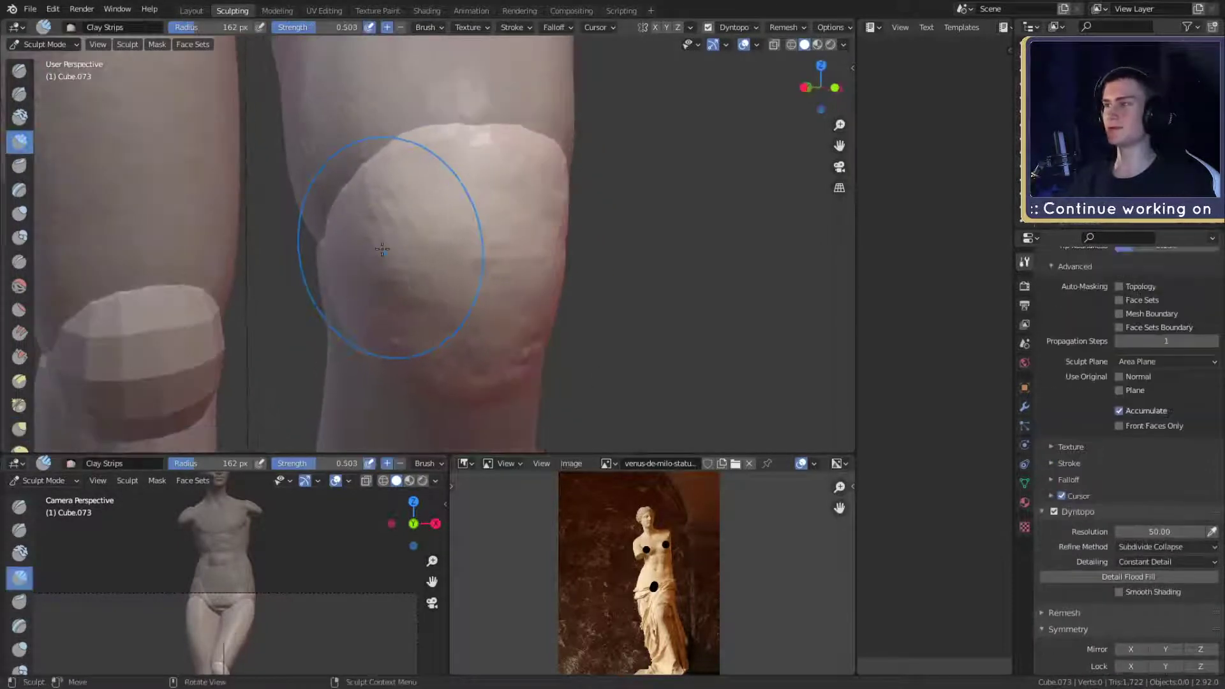
{"action": "key", "text": "f"}
{"action": "left_click", "coordinate": [364, 263]}
{"action": "left_click_drag", "start_coordinate": [364, 263], "coordinate": [436, 247], "text": "alt"}
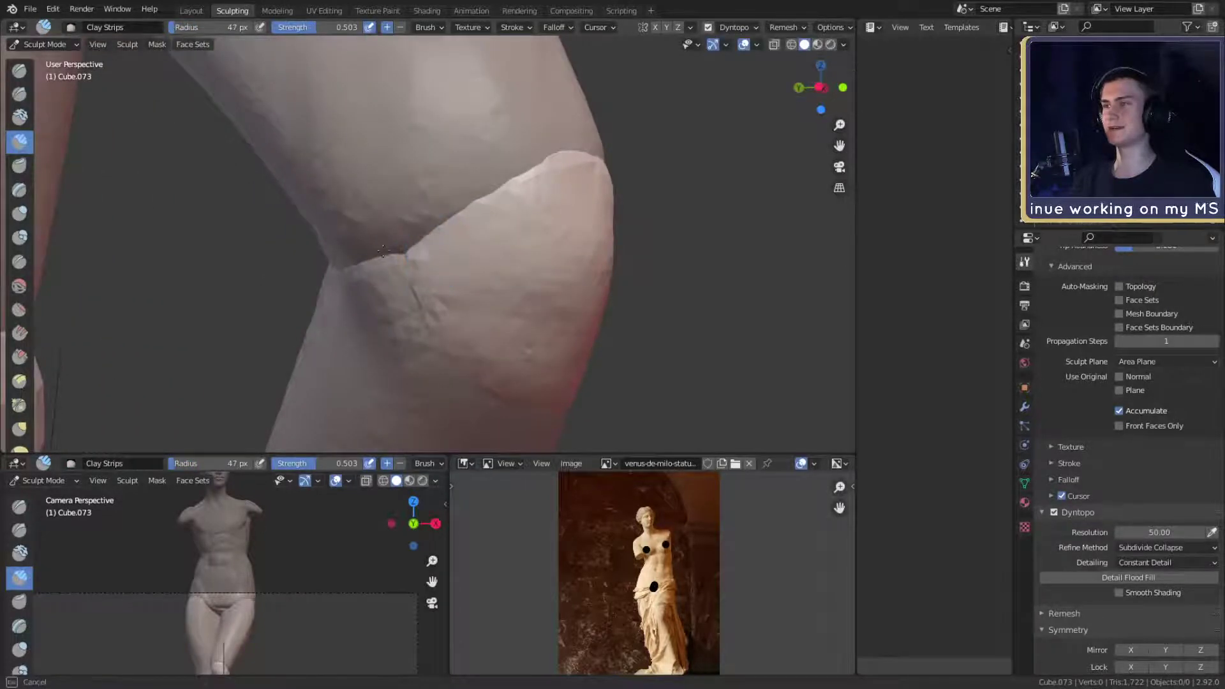
- Extend the kneecap's inner rear corner along the thigh seam with Grab
{"action": "key", "text": "g"}
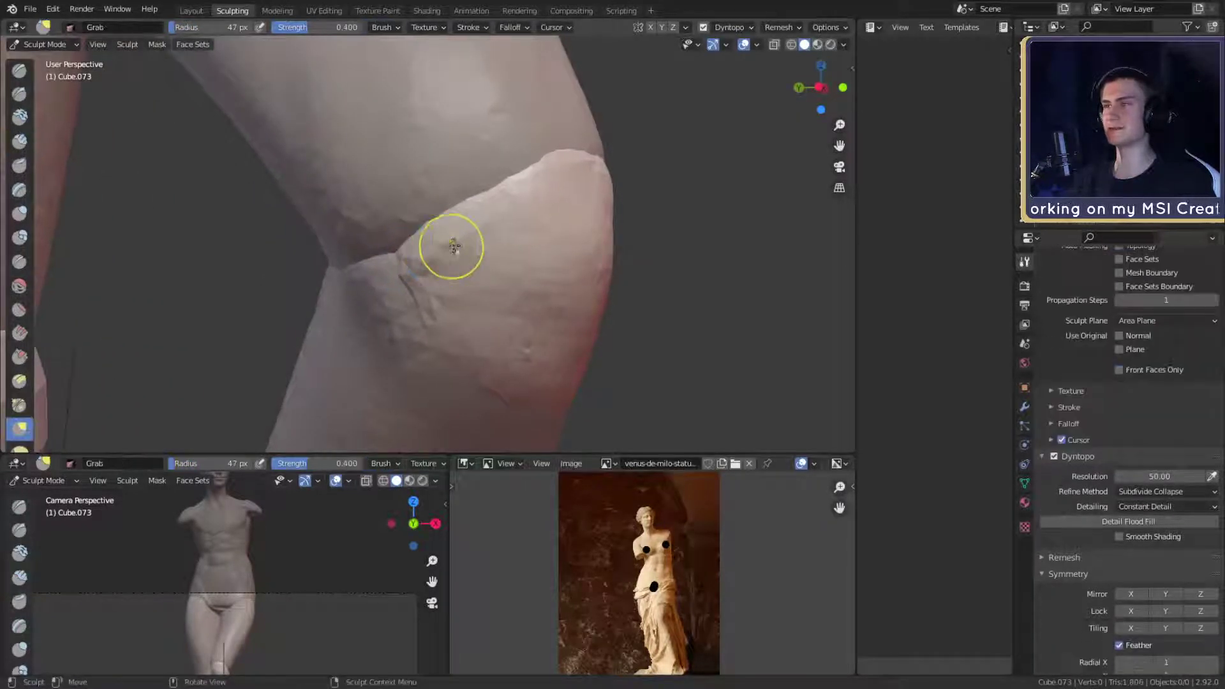
{"action": "mouse_move", "coordinate": [451, 246]}
{"action": "middle_mouse_down"}
{"action": "mouse_move", "coordinate": [471, 232]}
{"action": "mouse_move", "coordinate": [304, 258]}
{"action": "mouse_move", "coordinate": [448, 249]}
{"action": "middle_mouse_up"}
{"action": "key", "text": "f"}
{"action": "left_click", "coordinate": [431, 251]}
{"action": "key", "text": "f"}
{"action": "left_click", "coordinate": [347, 242]}
- Build up the kneecap's inner side with Clay Strips at a 66 px radius and its outer side at 88 px
{"action": "key", "text": "c"}
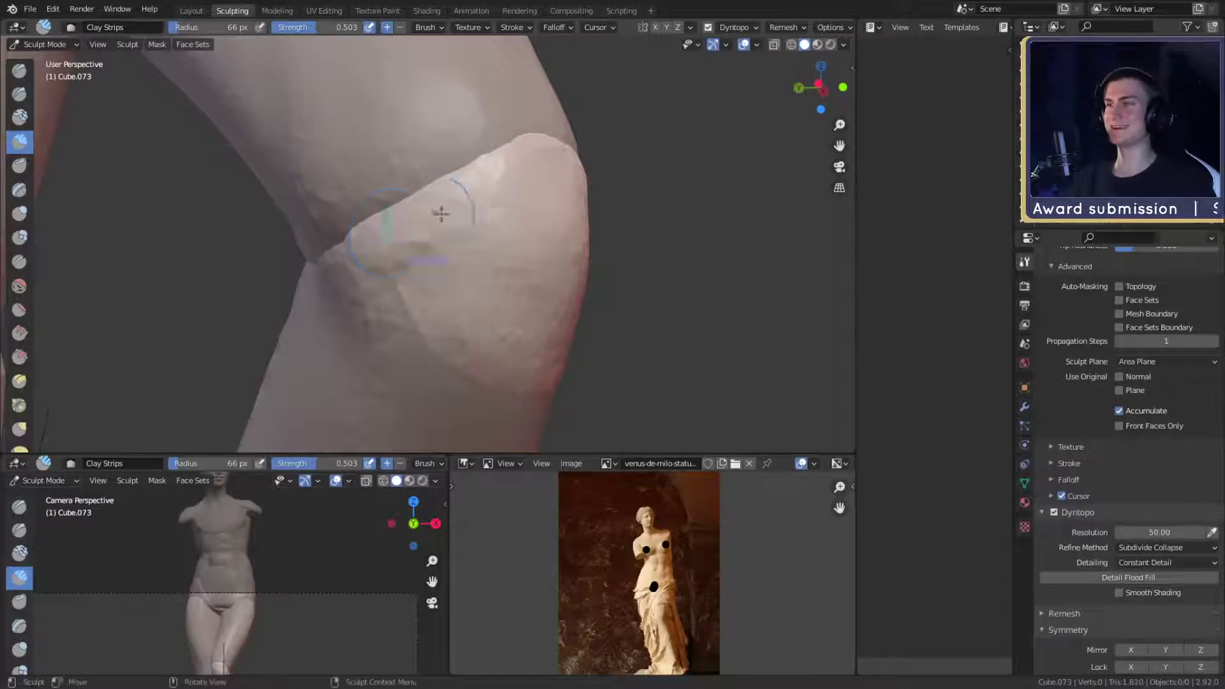
{"action": "middle_click_drag", "start_coordinate": [446, 247], "coordinate": [451, 280]}
{"action": "key", "text": "f"}
{"action": "left_click", "coordinate": [403, 274]}
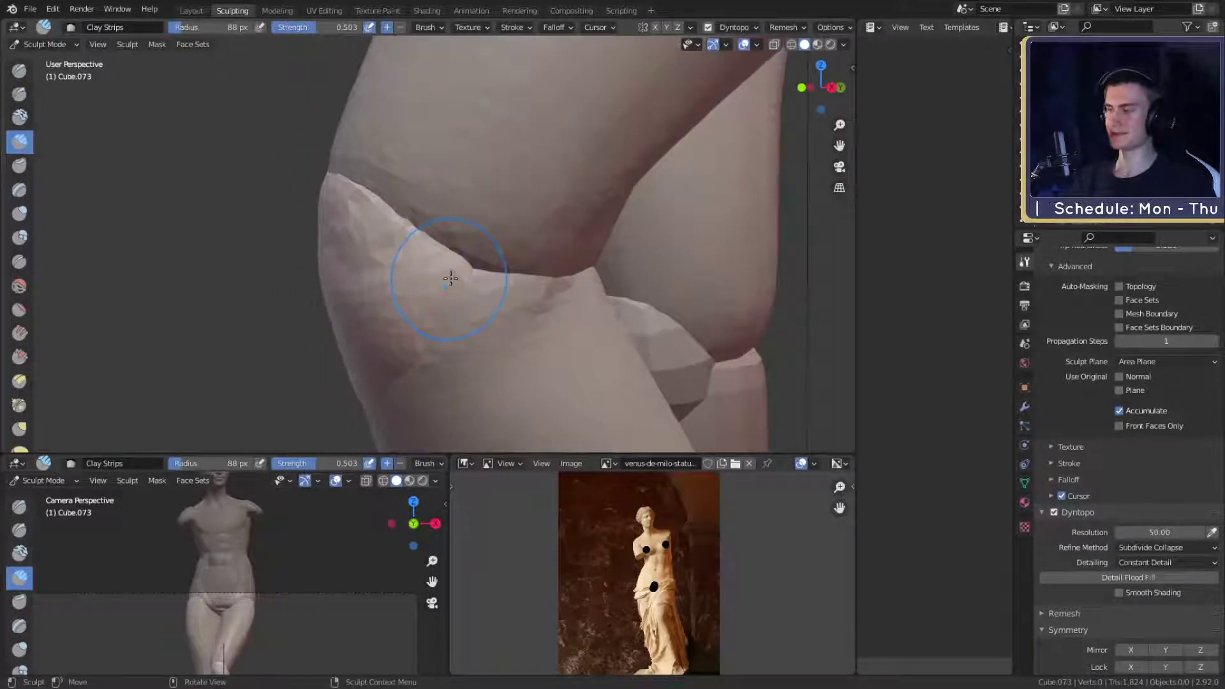
- Adjust the outline of the bent leg's kneecap with Grab at a 108 px radius
{"action": "key", "text": "g"}
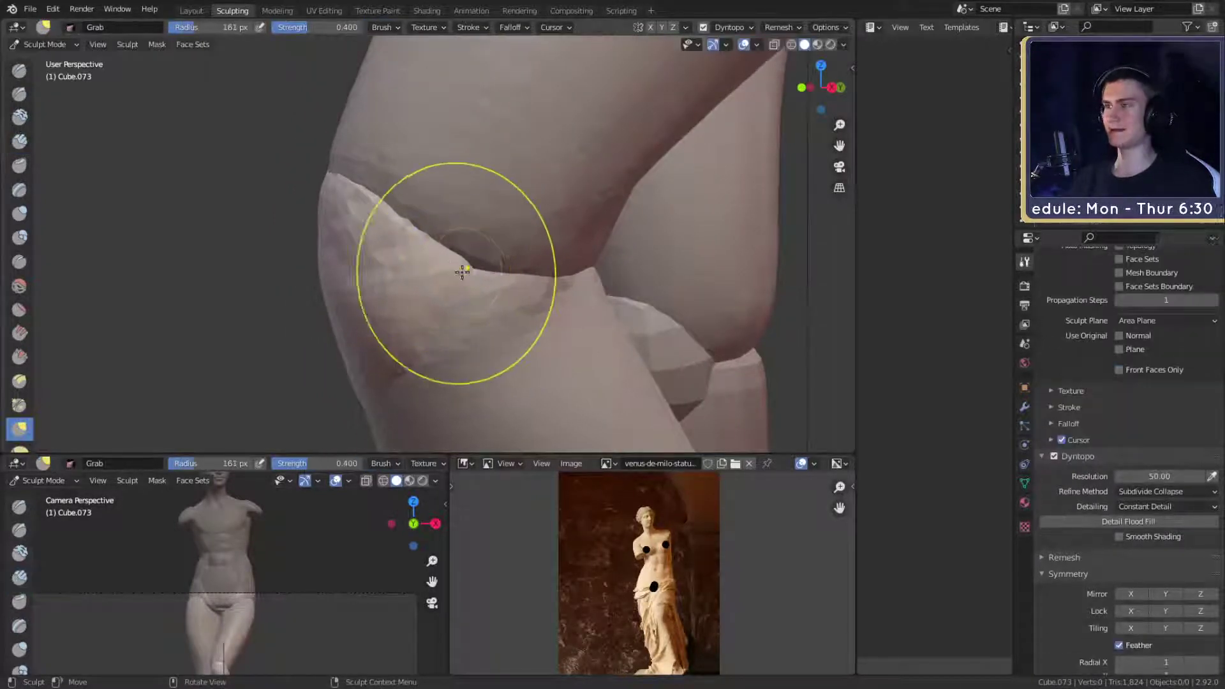
{"action": "mouse_move", "coordinate": [517, 263]}
{"action": "middle_mouse_down"}
{"action": "mouse_move", "coordinate": [523, 185]}
{"action": "mouse_move", "coordinate": [523, 305]}
{"action": "middle_mouse_up"}
{"action": "scroll", "coordinate": [524, 305], "scroll_direction": "up", "scroll_amount": 5}
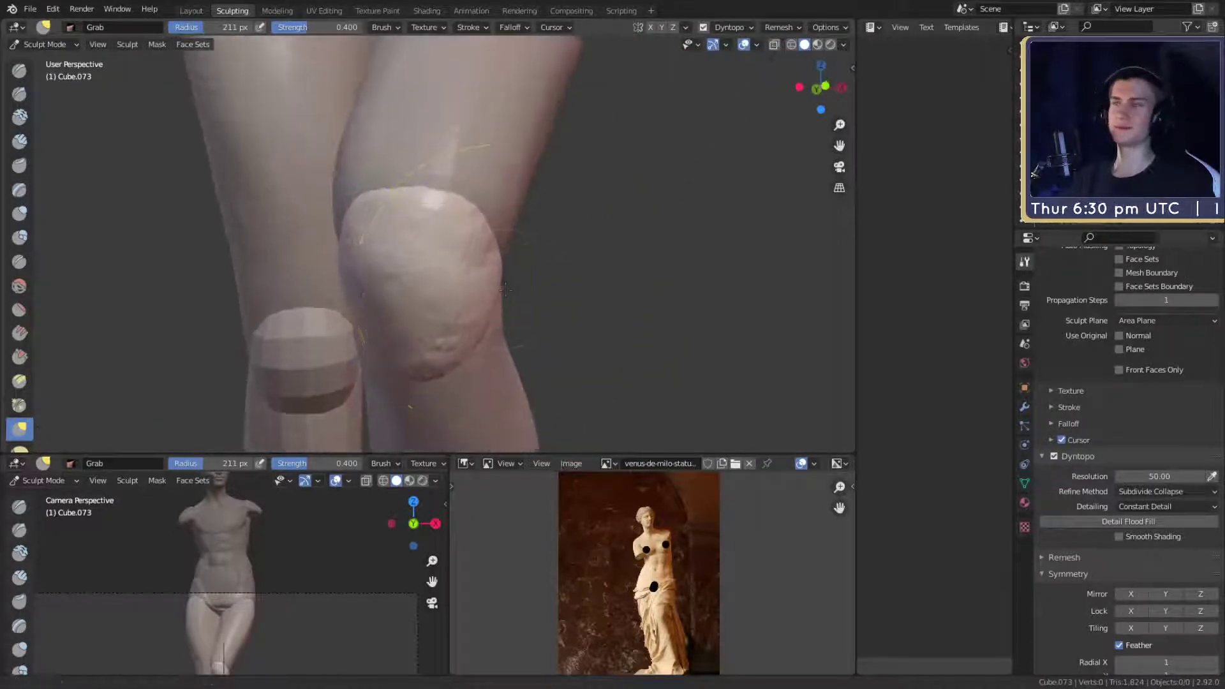
{"action": "key", "text": "f"}
{"action": "left_click", "coordinate": [503, 208]}
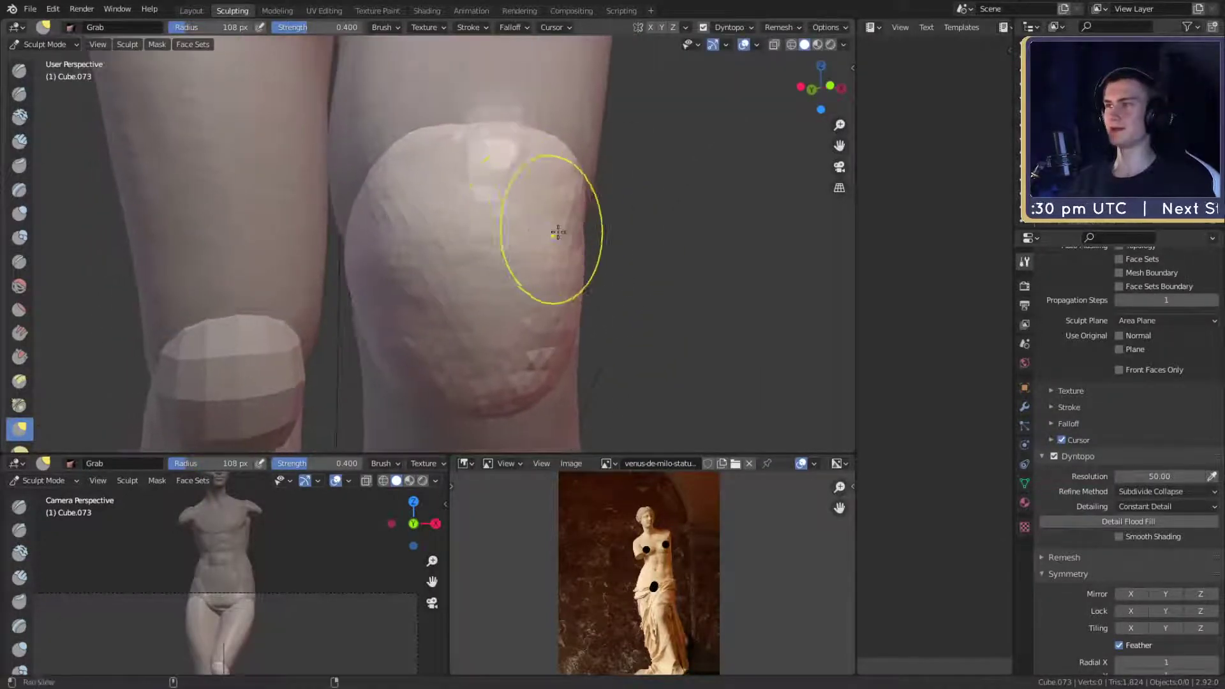
- Add clay to the inner side of the kneecap with Clay Strips at a 54 px radius
{"action": "mouse_move", "coordinate": [547, 232]}
{"action": "middle_mouse_down"}
{"action": "mouse_move", "coordinate": [600, 189]}
{"action": "mouse_move", "coordinate": [604, 230]}
{"action": "mouse_move", "coordinate": [535, 195]}
{"action": "mouse_move", "coordinate": [468, 219]}
{"action": "mouse_move", "coordinate": [470, 230]}
{"action": "mouse_move", "coordinate": [604, 252]}
{"action": "mouse_move", "coordinate": [520, 241]}
{"action": "mouse_move", "coordinate": [460, 265]}
{"action": "middle_mouse_up"}
{"action": "key", "text": "c"}
{"action": "key", "text": "bracketleft"}
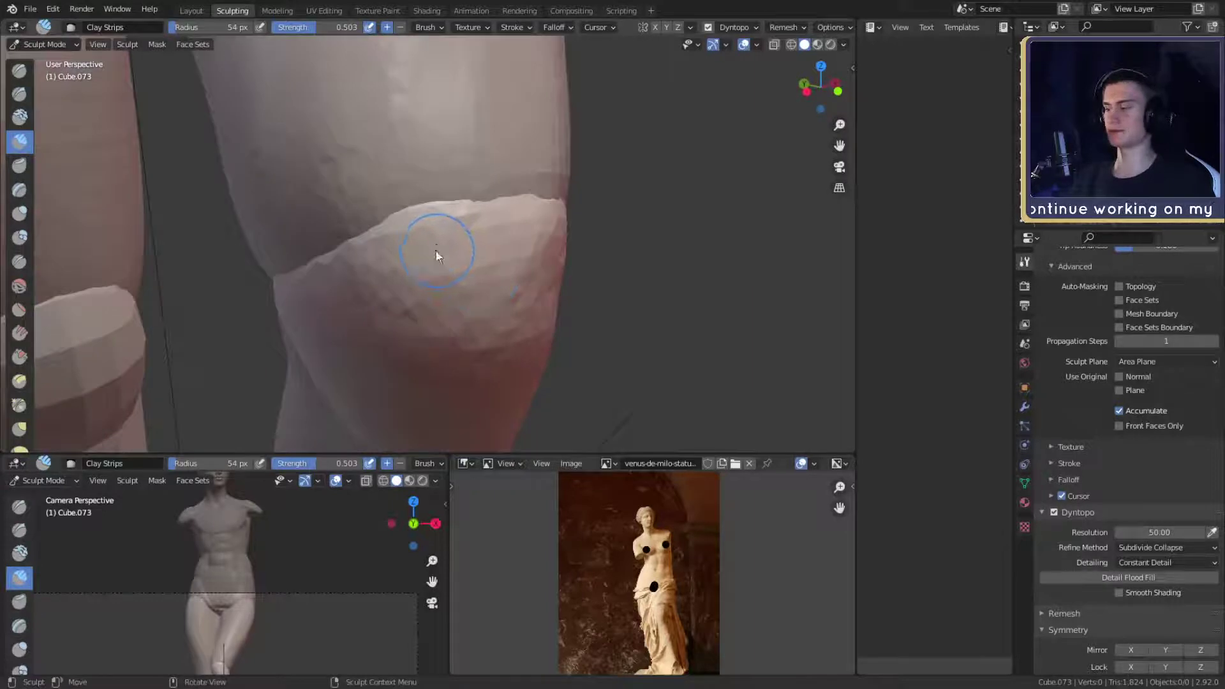
- Refine the kneecap's side and front profile with Grab at a 201 px radius
{"action": "key", "text": "g"}
{"action": "mouse_move", "coordinate": [519, 232]}
{"action": "middle_mouse_down"}
{"action": "mouse_move", "coordinate": [415, 236]}
{"action": "mouse_move", "coordinate": [446, 226]}
{"action": "mouse_move", "coordinate": [451, 200]}
{"action": "mouse_move", "coordinate": [576, 179]}
{"action": "middle_mouse_up"}
{"action": "key", "text": "f"}
{"action": "left_click", "coordinate": [443, 241]}
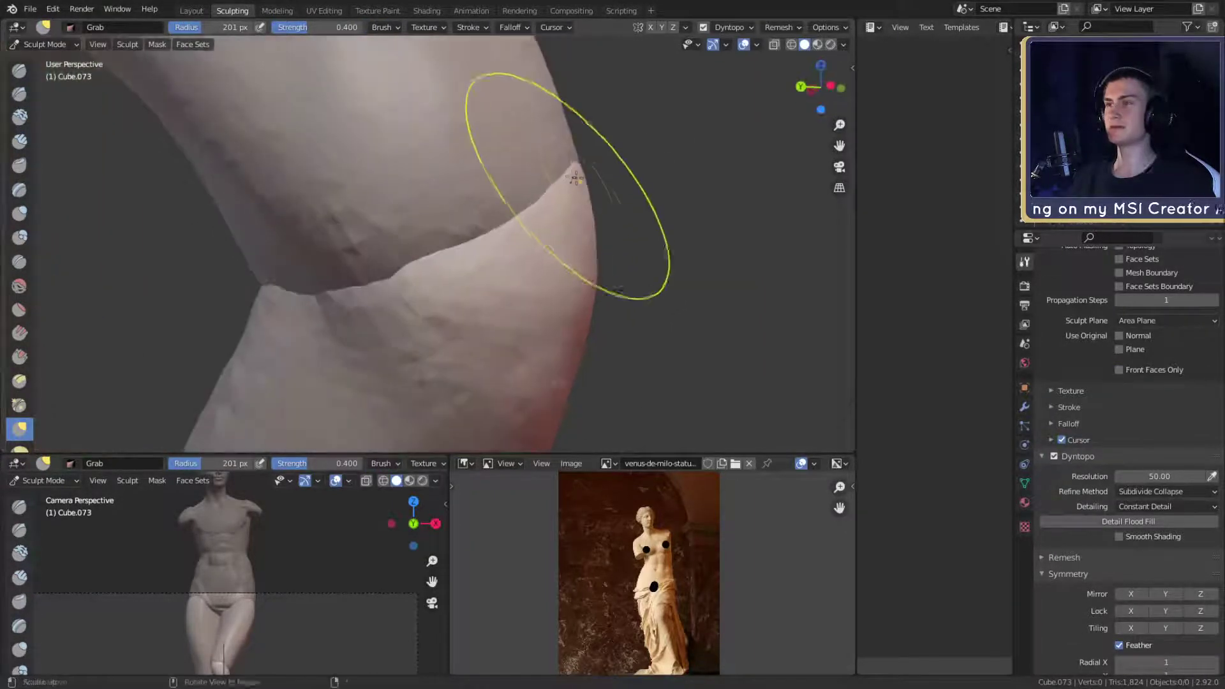
{"action": "middle_click_drag", "start_coordinate": [629, 138], "coordinate": [543, 281], "text": "ctrl"}
{"action": "mouse_move", "coordinate": [542, 281]}
{"action": "middle_mouse_down"}
{"action": "mouse_move", "coordinate": [459, 296]}
{"action": "mouse_move", "coordinate": [451, 280]}
{"action": "middle_mouse_up"}
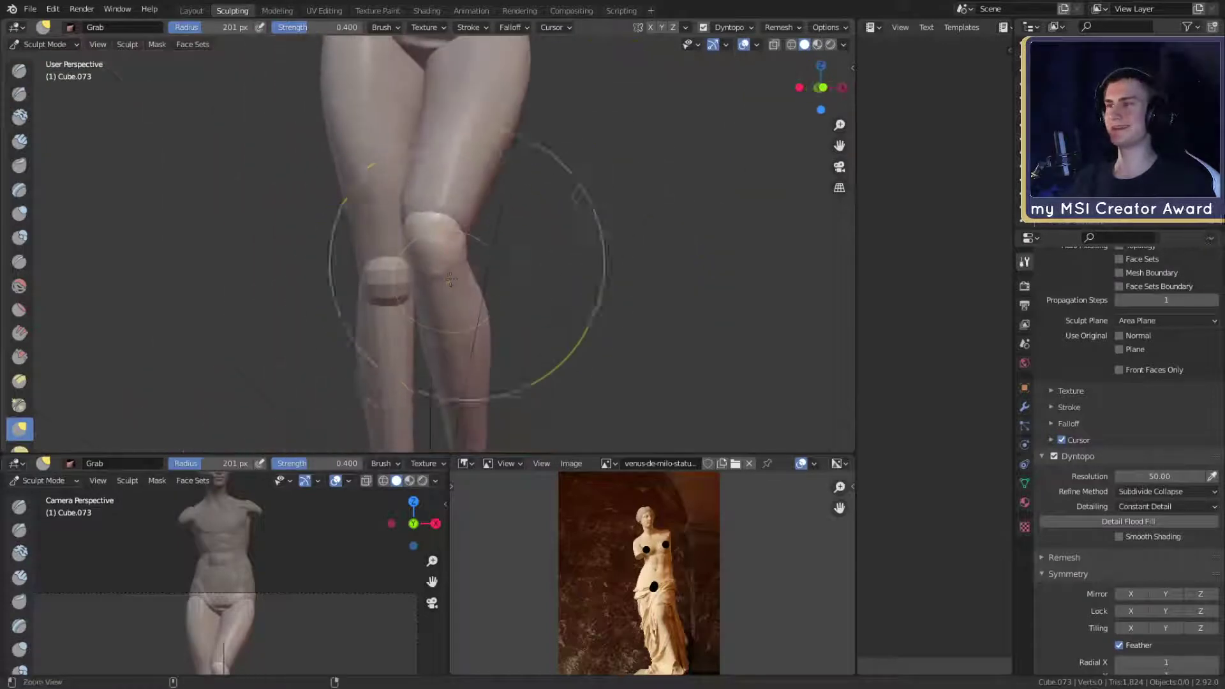
{"action": "mouse_move", "coordinate": [451, 279]}
{"action": "left_mouse_down", "text": "ctrl+alt"}
{"action": "mouse_move", "coordinate": [498, 287]}
{"action": "mouse_move", "coordinate": [495, 214]}
{"action": "mouse_move", "coordinate": [484, 252]}
{"action": "mouse_move", "coordinate": [477, 212]}
{"action": "mouse_move", "coordinate": [486, 305]}
{"action": "mouse_move", "coordinate": [328, 163]}
{"action": "mouse_move", "coordinate": [470, 300]}
{"action": "mouse_move", "coordinate": [447, 274]}
{"action": "mouse_move", "coordinate": [465, 246]}
{"action": "mouse_move", "coordinate": [491, 309]}
{"action": "mouse_move", "coordinate": [475, 309]}
{"action": "mouse_move", "coordinate": [482, 298]}
{"action": "left_mouse_up", "text": "ctrl+alt"}
- Define the kneecap's outer and lower edges with the Crease brush at a 68 px radius
{"action": "key", "text": "shift+c"}
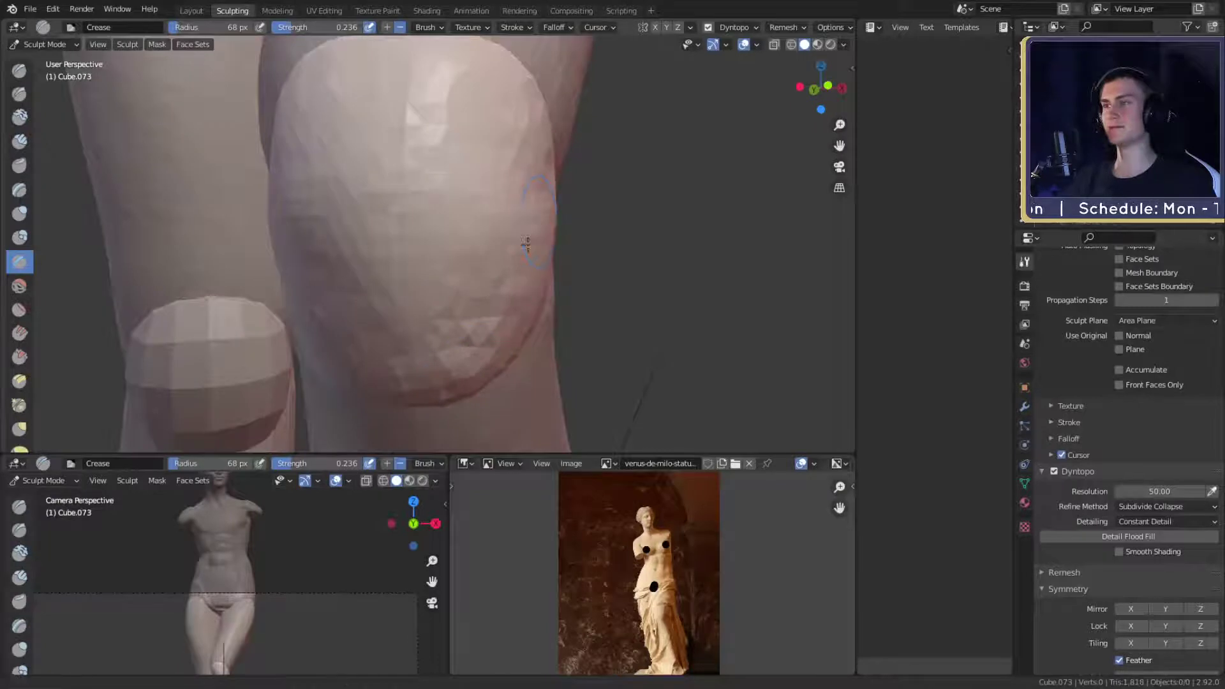
{"action": "left_click_drag", "start_coordinate": [525, 244], "coordinate": [454, 300], "text": "alt"}
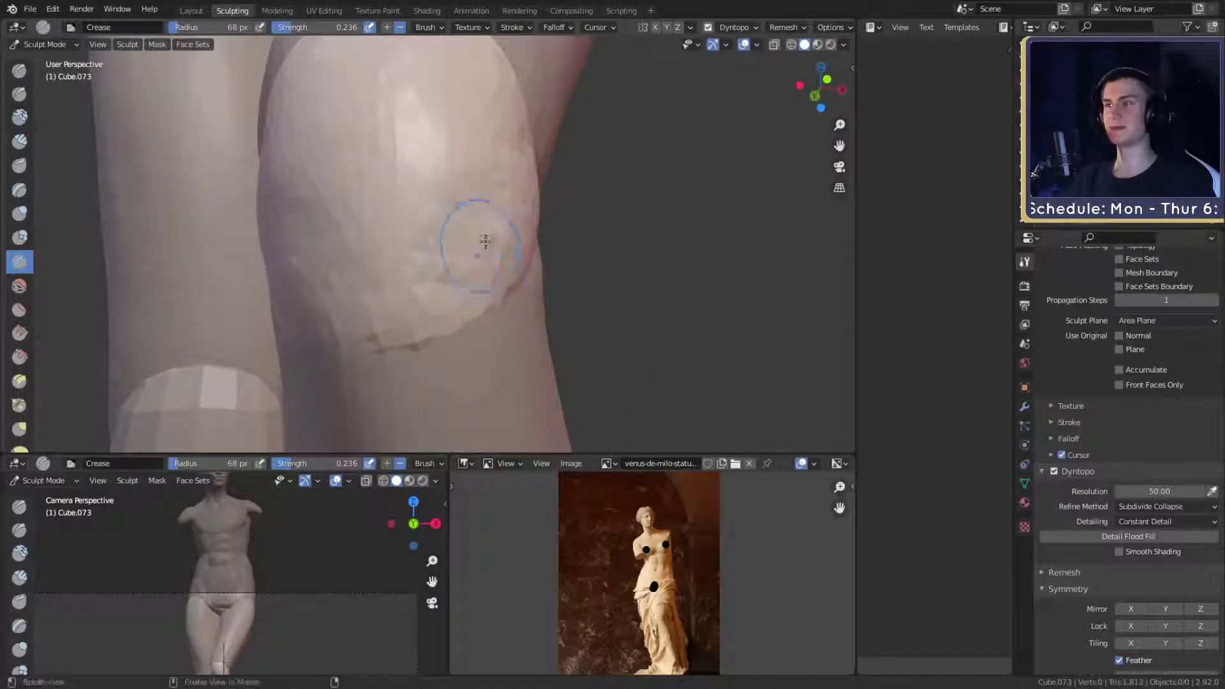
{"action": "mouse_move", "coordinate": [485, 240]}
{"action": "left_mouse_down", "text": "alt"}
{"action": "mouse_move", "coordinate": [541, 227]}
{"action": "mouse_move", "coordinate": [405, 224]}
{"action": "mouse_move", "coordinate": [404, 322]}
{"action": "left_mouse_up", "text": "alt"}
{"action": "scroll", "coordinate": [504, 185], "scroll_direction": "down", "scroll_amount": 4}
- Build up the lower part of the kneecap with Clay Strips at a 43 px radius
{"action": "key", "text": "c"}
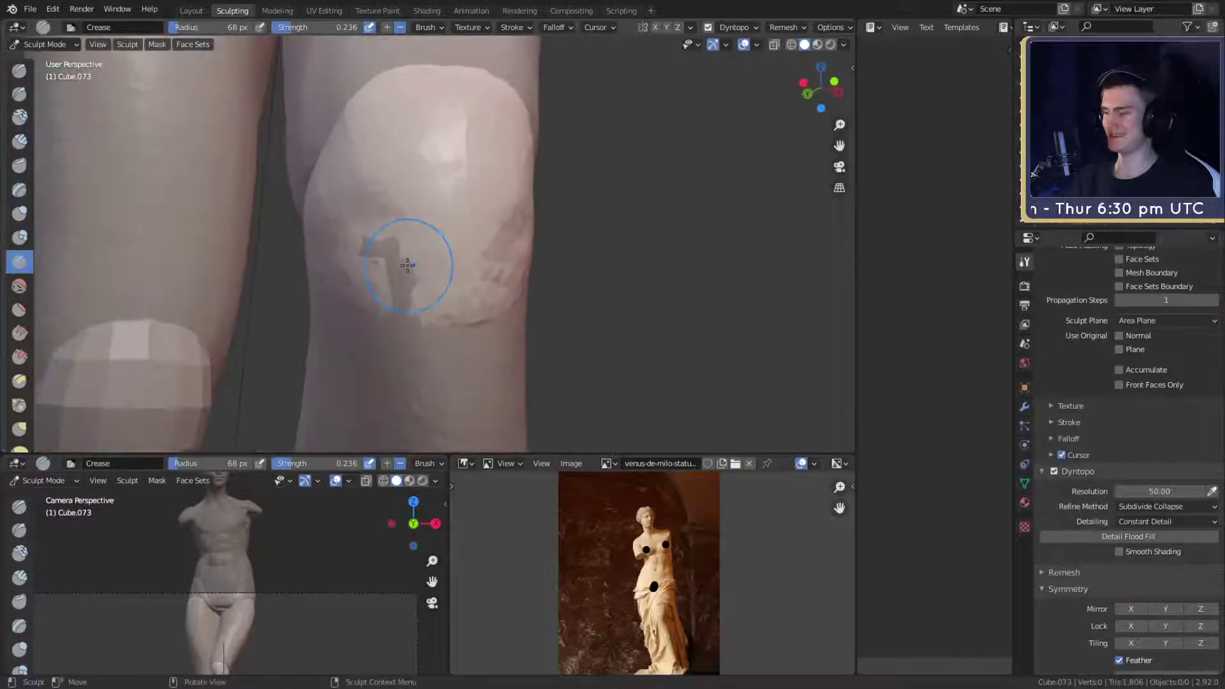
{"action": "mouse_move", "coordinate": [404, 251]}
{"action": "left_mouse_down"}
{"action": "mouse_move", "coordinate": [389, 268]}
{"action": "mouse_move", "coordinate": [401, 301]}
{"action": "left_mouse_up"}
{"action": "middle_click_drag", "start_coordinate": [393, 249], "coordinate": [446, 252]}
{"action": "middle_click_drag", "start_coordinate": [485, 167], "coordinate": [488, 172]}
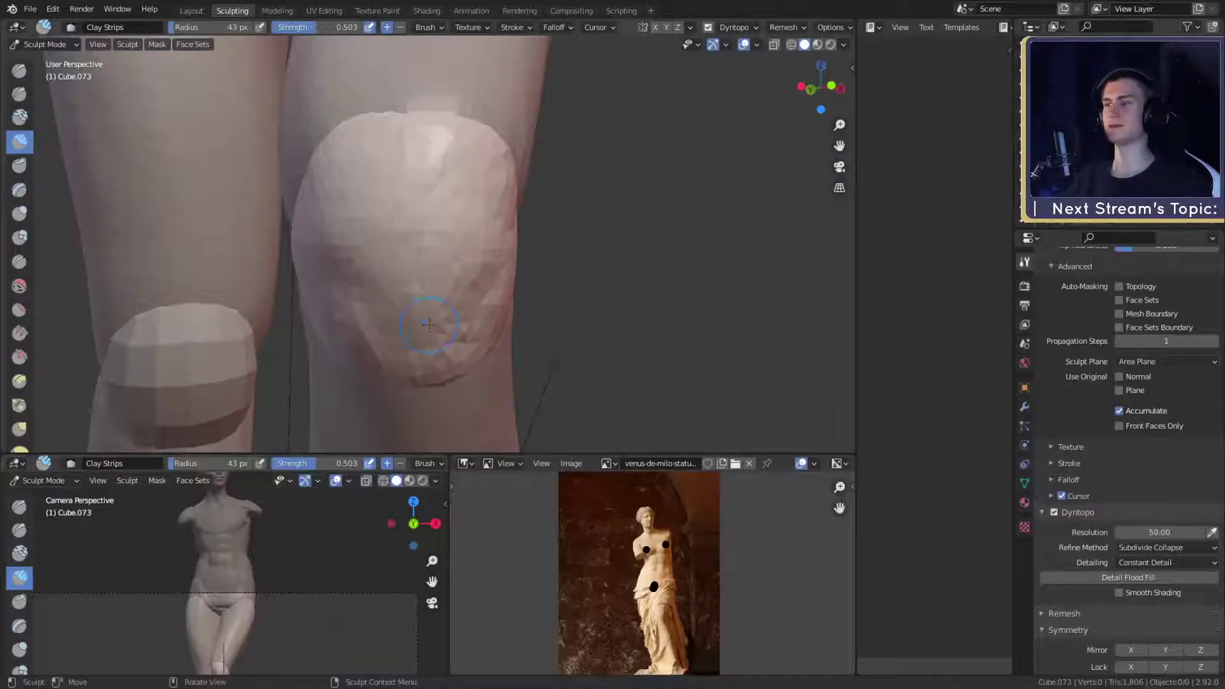
{"action": "middle_click_drag", "start_coordinate": [630, 251], "coordinate": [509, 276]}
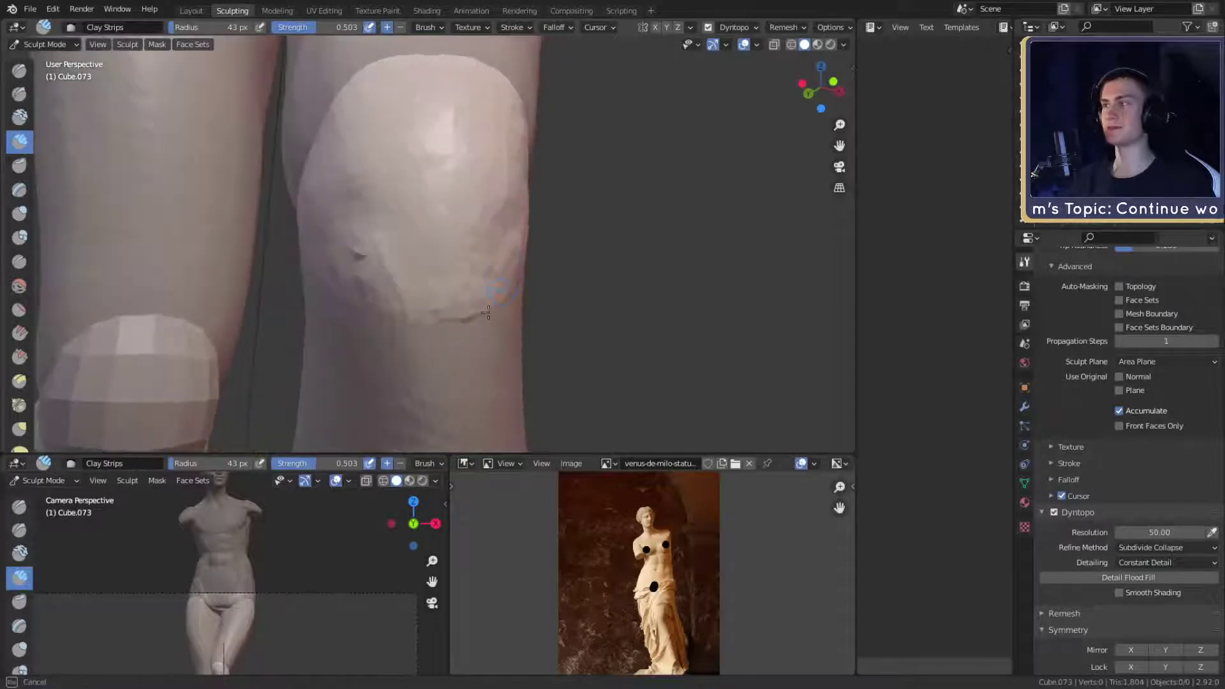
- Sharpen the folds around the kneecap's lower edge and inner side with Crease at a 43 px radius
{"action": "key", "text": "shift+c"}
{"action": "middle_click_drag", "start_coordinate": [488, 265], "coordinate": [566, 268]}
{"action": "left_click_drag", "start_coordinate": [481, 281], "coordinate": [504, 313]}
{"action": "mouse_move", "coordinate": [530, 281]}
{"action": "middle_mouse_down"}
{"action": "mouse_move", "coordinate": [462, 275]}
{"action": "mouse_move", "coordinate": [492, 267]}
{"action": "mouse_move", "coordinate": [515, 205]}
{"action": "mouse_move", "coordinate": [442, 321]}
{"action": "mouse_move", "coordinate": [514, 262]}
{"action": "mouse_move", "coordinate": [451, 263]}
{"action": "middle_mouse_up"}
{"action": "middle_click_drag", "start_coordinate": [358, 283], "coordinate": [522, 226]}
{"action": "middle_click_drag", "start_coordinate": [454, 313], "coordinate": [443, 291]}
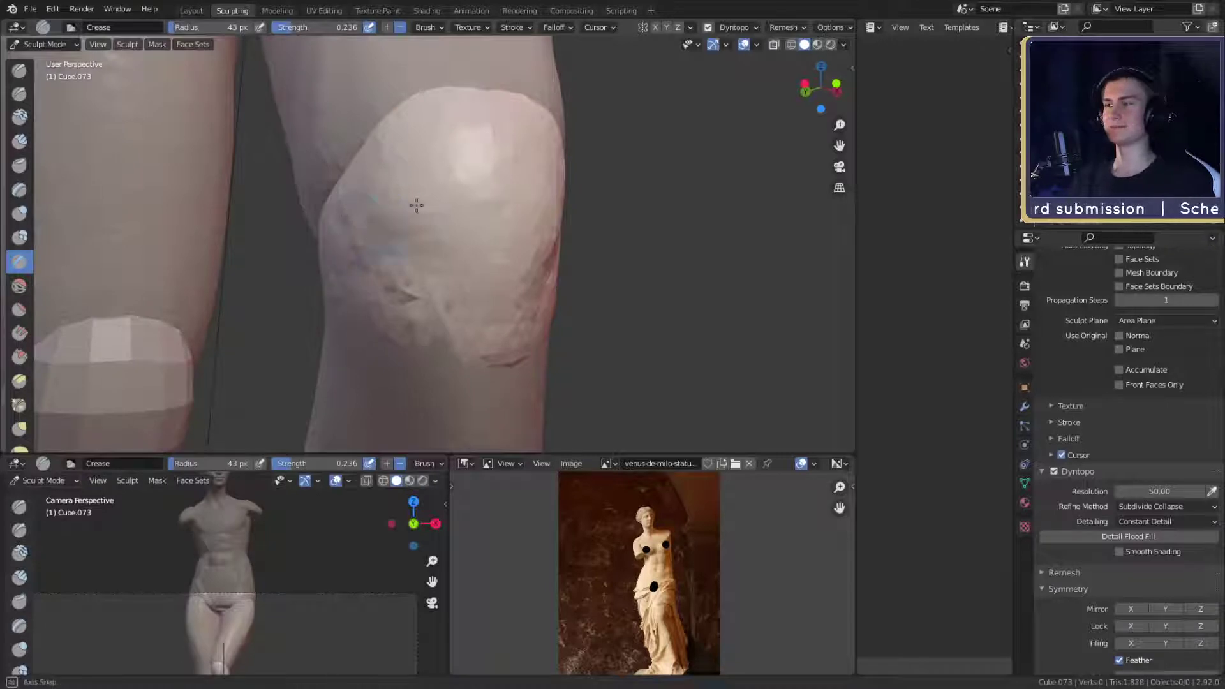
{"action": "middle_click_drag", "start_coordinate": [416, 205], "coordinate": [540, 184]}
{"action": "middle_click_drag", "start_coordinate": [522, 234], "coordinate": [652, 204]}
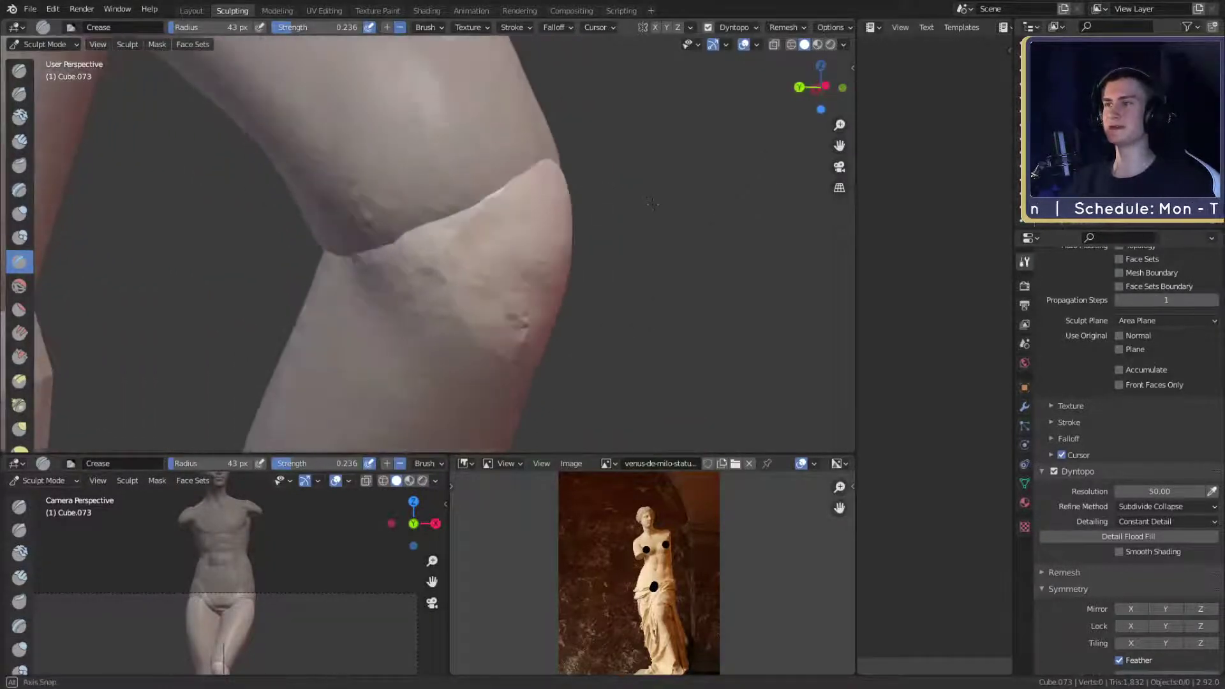
- Reshape the front profile of the kneecap with Grab at a 225 px radius
{"action": "key", "text": "g"}
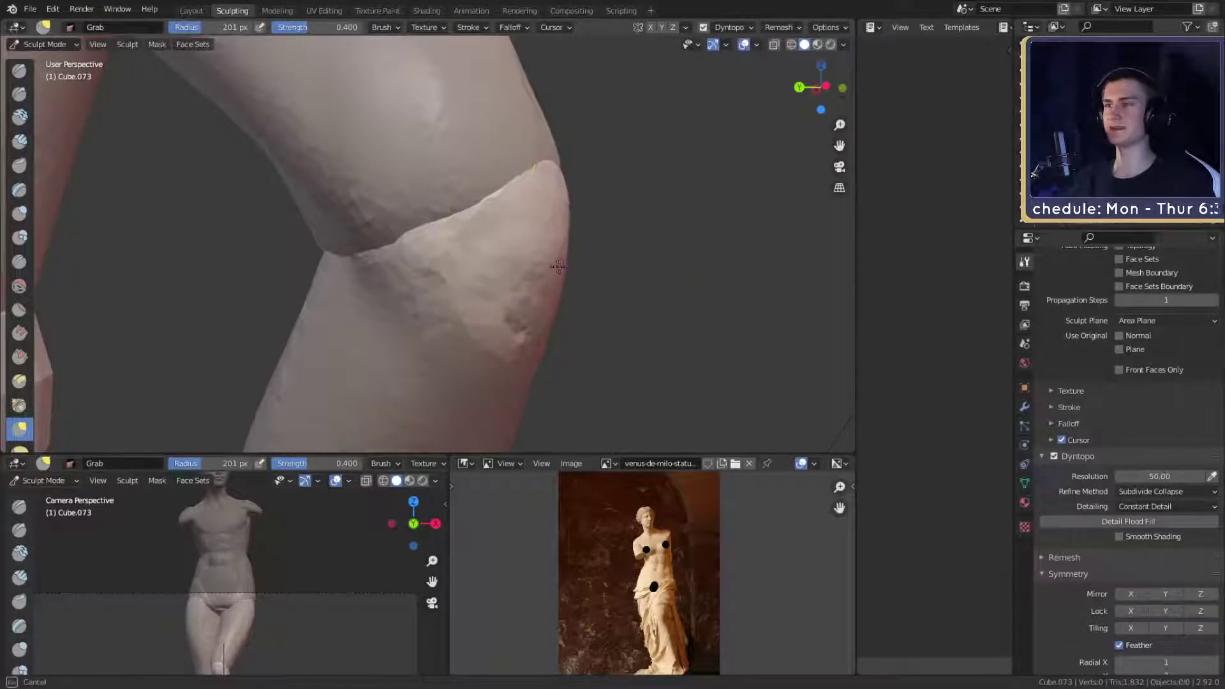
{"action": "middle_click_drag", "start_coordinate": [573, 297], "coordinate": [581, 285], "text": "shift"}
{"action": "key", "text": "f"}
{"action": "left_click", "coordinate": [586, 265]}
{"action": "left_click_drag", "start_coordinate": [567, 255], "coordinate": [578, 261]}
{"action": "mouse_move", "coordinate": [590, 275]}
{"action": "middle_mouse_down"}
{"action": "mouse_move", "coordinate": [621, 213]}
{"action": "mouse_move", "coordinate": [529, 258]}
{"action": "mouse_move", "coordinate": [520, 230]}
{"action": "mouse_move", "coordinate": [595, 312]}
{"action": "mouse_move", "coordinate": [561, 306]}
{"action": "mouse_move", "coordinate": [574, 200]}
{"action": "middle_mouse_up"}
{"action": "scroll", "coordinate": [622, 213], "scroll_direction": "down", "scroll_amount": 5}
{"action": "scroll", "coordinate": [560, 219], "scroll_direction": "up", "scroll_amount": 3}
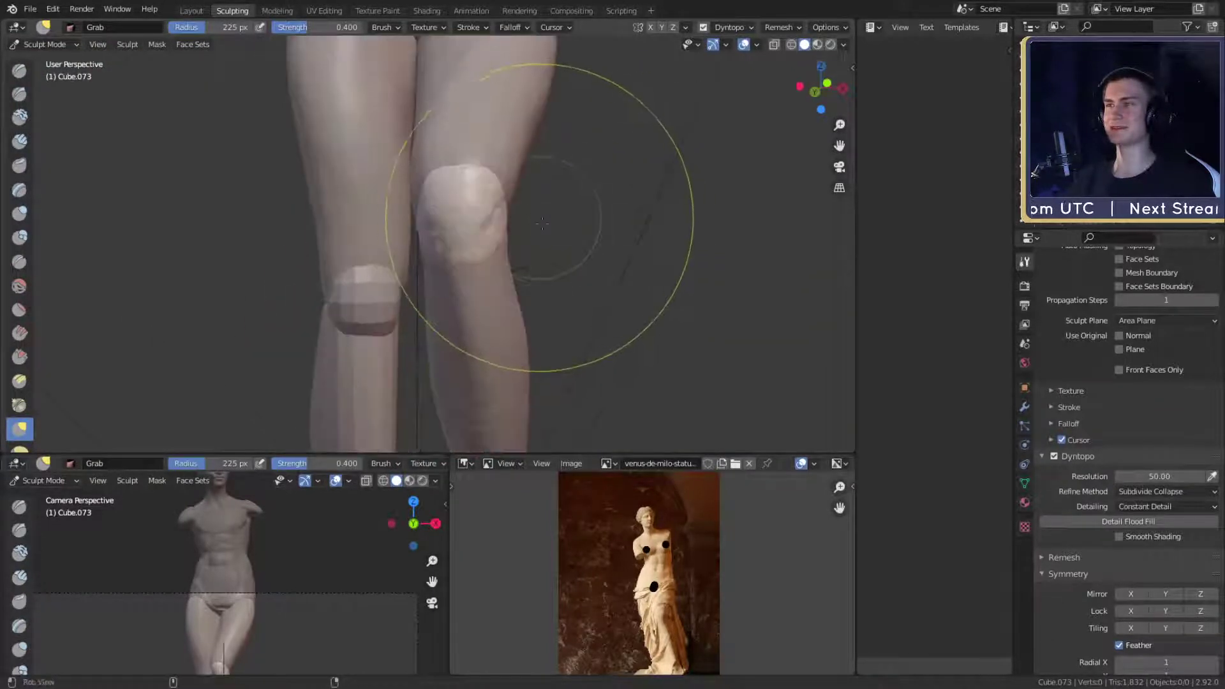
{"action": "scroll", "coordinate": [478, 246], "scroll_direction": "up", "scroll_amount": 4}
- Add clay across the kneecap's lower outer area and upper edge with Clay Strips at a 37 px radius
{"action": "key", "text": "c"}
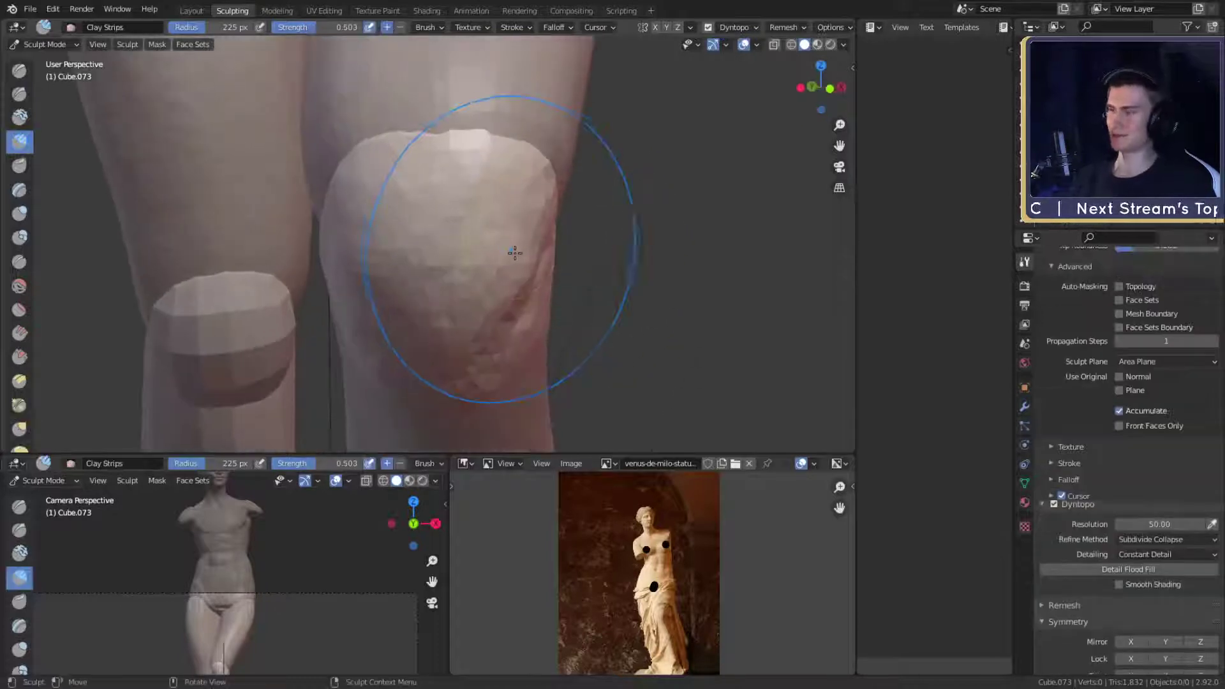
{"action": "key", "text": "f"}
{"action": "middle_click_drag", "start_coordinate": [498, 258], "coordinate": [488, 256]}
{"action": "left_click", "coordinate": [458, 251]}
{"action": "left_click_drag", "start_coordinate": [467, 273], "coordinate": [510, 302]}
{"action": "middle_click_drag", "start_coordinate": [518, 275], "coordinate": [508, 276]}
{"action": "key", "text": "f"}
{"action": "left_click", "coordinate": [504, 259]}
{"action": "left_click_drag", "start_coordinate": [512, 176], "coordinate": [519, 184]}
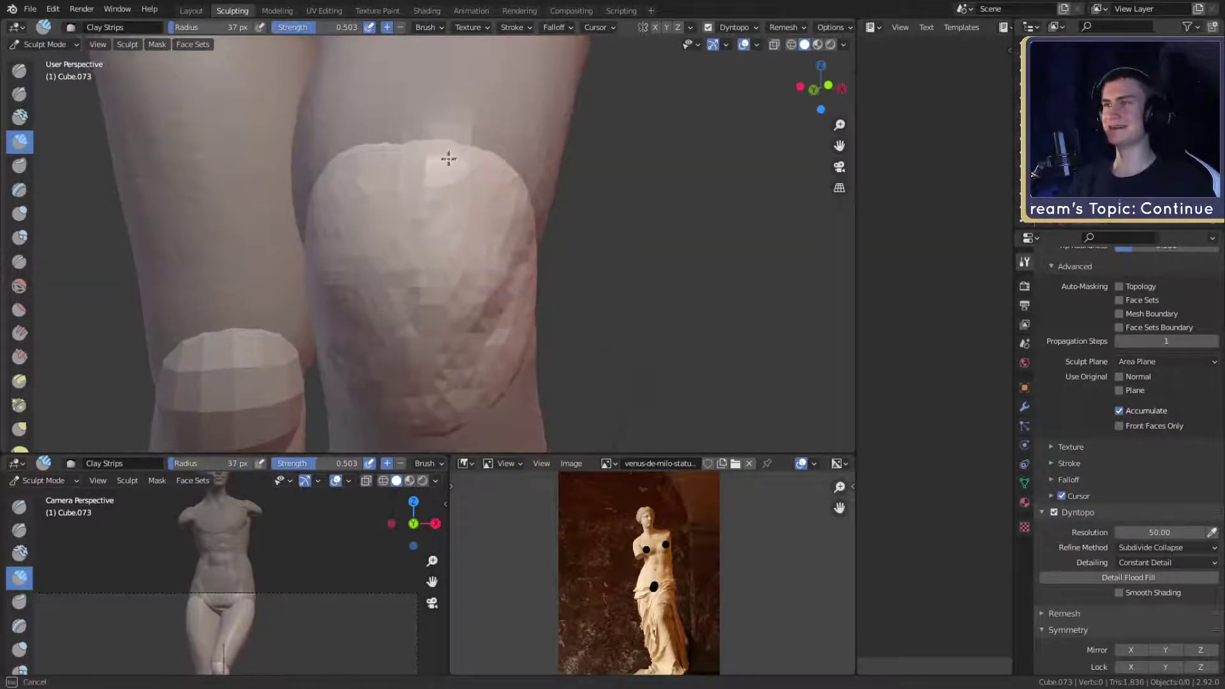
{"action": "middle_click_drag", "start_coordinate": [517, 196], "coordinate": [512, 199]}
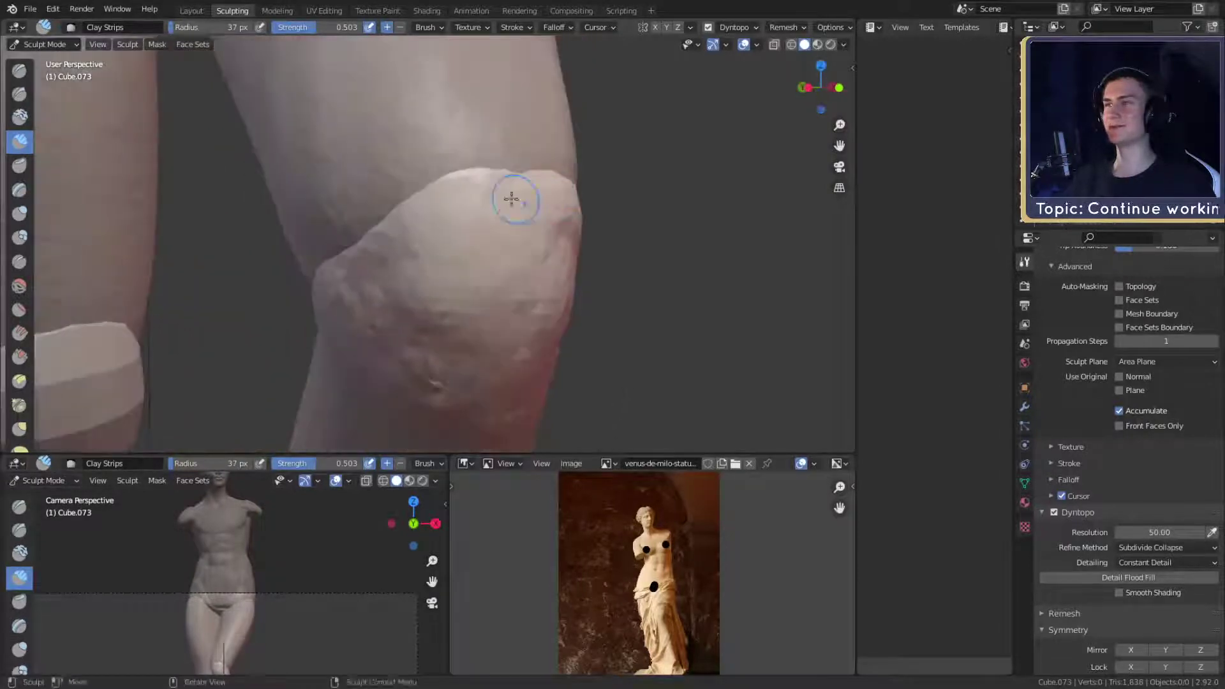
{"action": "middle_click_drag", "start_coordinate": [474, 248], "coordinate": [502, 214]}
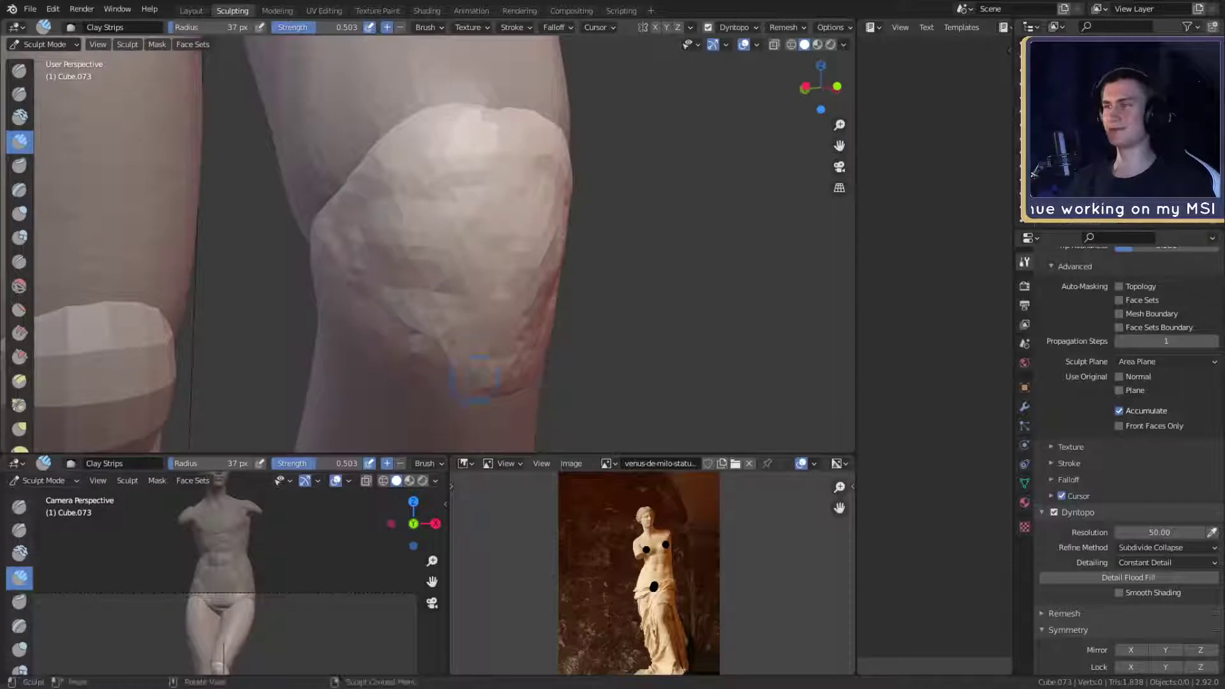
- Adjust the kneecap's overall form with Grab at a 177 px radius
{"action": "key", "text": "g"}
{"action": "mouse_move", "coordinate": [504, 345]}
{"action": "middle_mouse_down"}
{"action": "mouse_move", "coordinate": [580, 268]}
{"action": "mouse_move", "coordinate": [612, 296]}
{"action": "mouse_move", "coordinate": [504, 300]}
{"action": "mouse_move", "coordinate": [651, 290]}
{"action": "mouse_move", "coordinate": [700, 261]}
{"action": "mouse_move", "coordinate": [620, 279]}
{"action": "mouse_move", "coordinate": [495, 251]}
{"action": "mouse_move", "coordinate": [506, 218]}
{"action": "mouse_move", "coordinate": [566, 278]}
{"action": "mouse_move", "coordinate": [474, 276]}
{"action": "mouse_move", "coordinate": [569, 274]}
{"action": "mouse_move", "coordinate": [563, 320]}
{"action": "mouse_move", "coordinate": [565, 214]}
{"action": "middle_mouse_up"}
{"action": "key", "text": "f"}
{"action": "left_click", "coordinate": [714, 304]}
{"action": "key", "text": "f"}
{"action": "left_click", "coordinate": [740, 262]}
{"action": "key", "text": "f"}
{"action": "left_click", "coordinate": [734, 276]}
{"action": "scroll", "coordinate": [565, 213], "scroll_direction": "up", "scroll_amount": 3}
{"action": "middle_click_drag", "start_coordinate": [550, 281], "coordinate": [597, 218]}
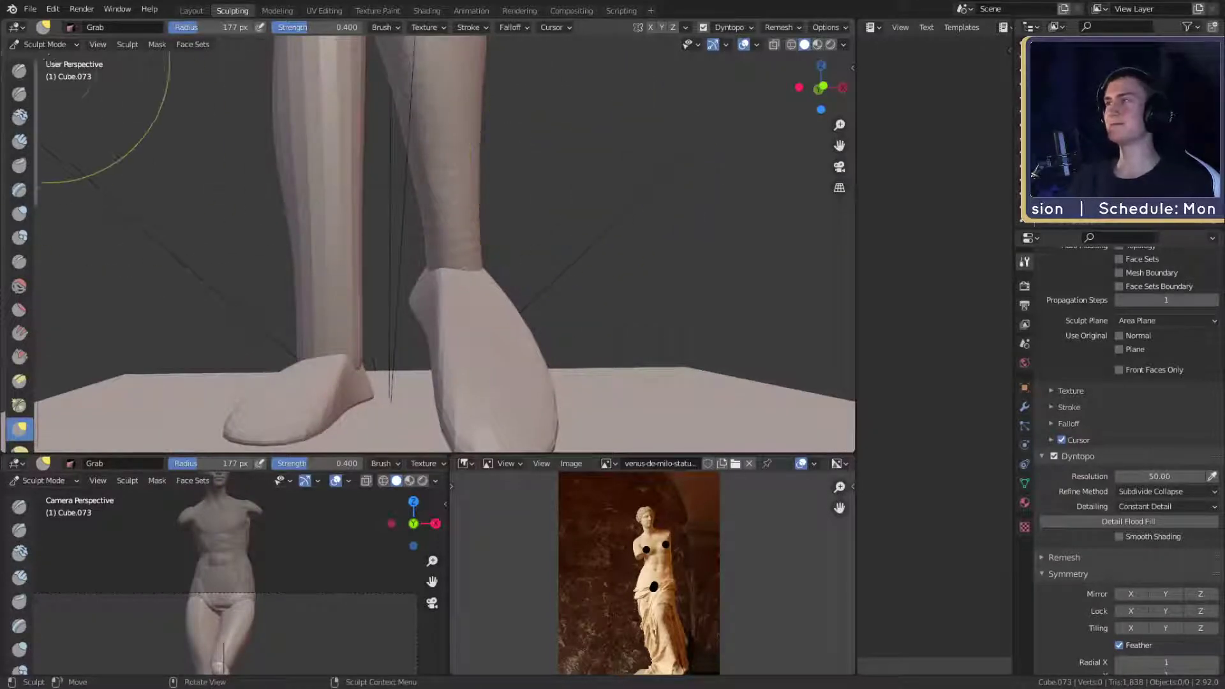
- Switch to Object Mode and deselect the kneecap
{"action": "left_click", "coordinate": [44, 44]}
{"action": "left_click", "coordinate": [51, 57]}
{"action": "scroll", "coordinate": [374, 167], "scroll_direction": "down", "scroll_amount": 4}
{"action": "middle_click_drag", "start_coordinate": [440, 213], "coordinate": [488, 273], "text": "shift"}
{"action": "left_click", "coordinate": [501, 246]}
- Examine the shape and proportions of both legs and the knees from several distances
{"action": "scroll", "coordinate": [500, 244], "scroll_direction": "up", "scroll_amount": 2}
{"action": "scroll", "coordinate": [488, 278], "scroll_direction": "down", "scroll_amount": 8}
{"action": "scroll", "coordinate": [483, 289], "scroll_direction": "up", "scroll_amount": 4}
{"action": "scroll", "coordinate": [509, 300], "scroll_direction": "down", "scroll_amount": 3}
{"action": "scroll", "coordinate": [509, 300], "scroll_direction": "up", "scroll_amount": 4}
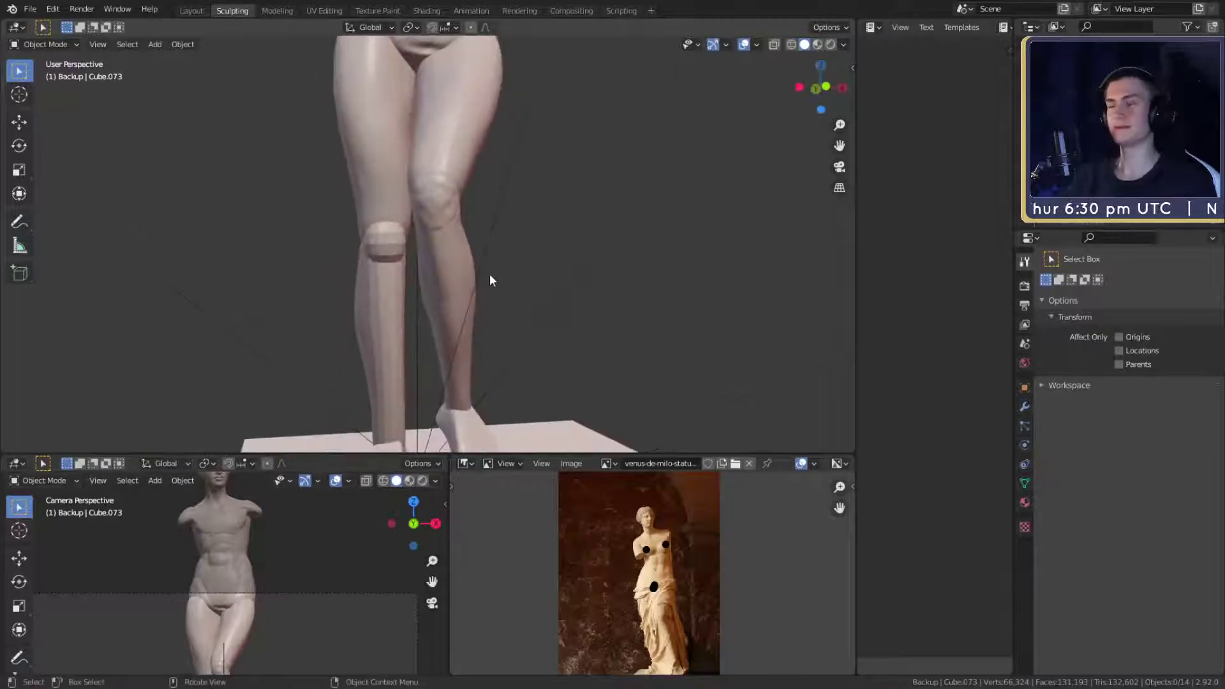
{"action": "middle_click_drag", "start_coordinate": [489, 334], "coordinate": [522, 197]}
{"action": "scroll", "coordinate": [522, 198], "scroll_direction": "down", "scroll_amount": 4}
{"action": "mouse_move", "coordinate": [536, 263]}
{"action": "middle_mouse_down", "text": "shift"}
{"action": "mouse_move", "coordinate": [533, 336]}
{"action": "mouse_move", "coordinate": [522, 276]}
{"action": "mouse_move", "coordinate": [641, 245]}
{"action": "mouse_move", "coordinate": [622, 284]}
{"action": "mouse_move", "coordinate": [652, 290]}
{"action": "mouse_move", "coordinate": [422, 305]}
{"action": "mouse_move", "coordinate": [573, 236]}
{"action": "mouse_move", "coordinate": [532, 284]}
{"action": "middle_mouse_up", "text": "shift"}
{"action": "scroll", "coordinate": [533, 336], "scroll_direction": "up", "scroll_amount": 5}
{"action": "scroll", "coordinate": [653, 290], "scroll_direction": "down", "scroll_amount": 5}
{"action": "scroll", "coordinate": [653, 290], "scroll_direction": "up", "scroll_amount": 4}
{"action": "scroll", "coordinate": [532, 284], "scroll_direction": "down", "scroll_amount": 3}
- Enable Dyntopo on the straight leg's lower leg in Sculpt Mode and return to Object Mode
{"action": "left_click", "coordinate": [423, 307]}
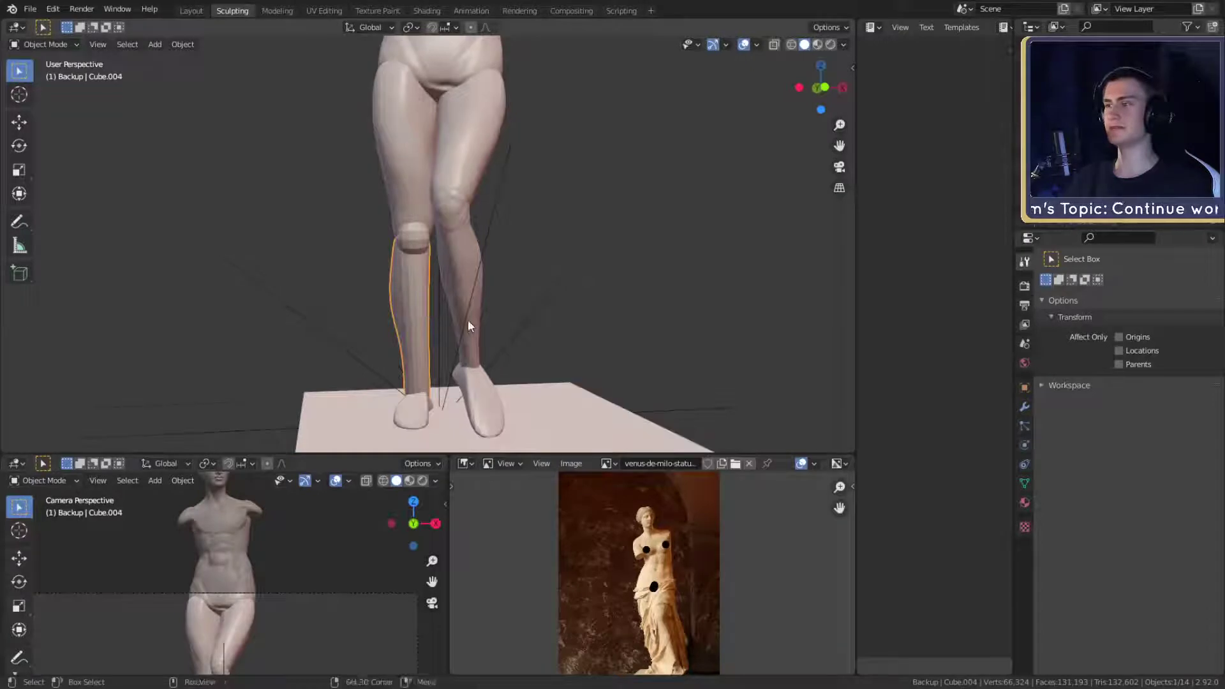
{"action": "scroll", "coordinate": [468, 320], "scroll_direction": "up", "scroll_amount": 2}
{"action": "middle_click_drag", "start_coordinate": [443, 298], "coordinate": [442, 302], "text": "shift"}
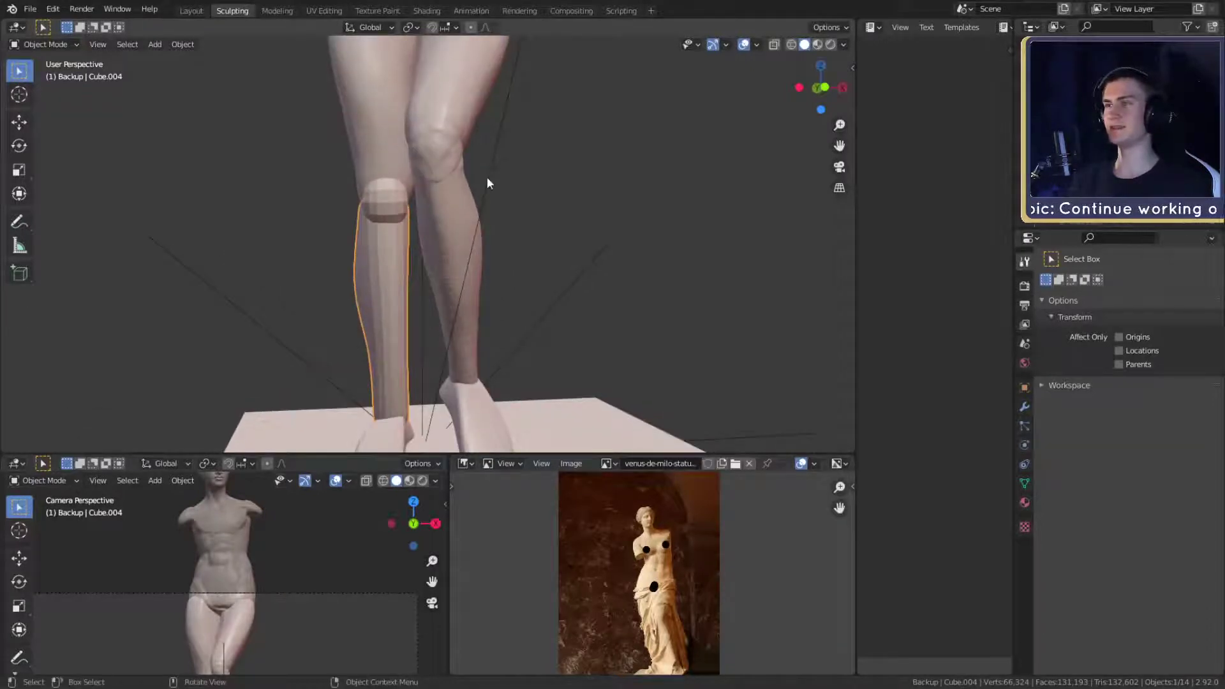
{"action": "left_click", "coordinate": [47, 44]}
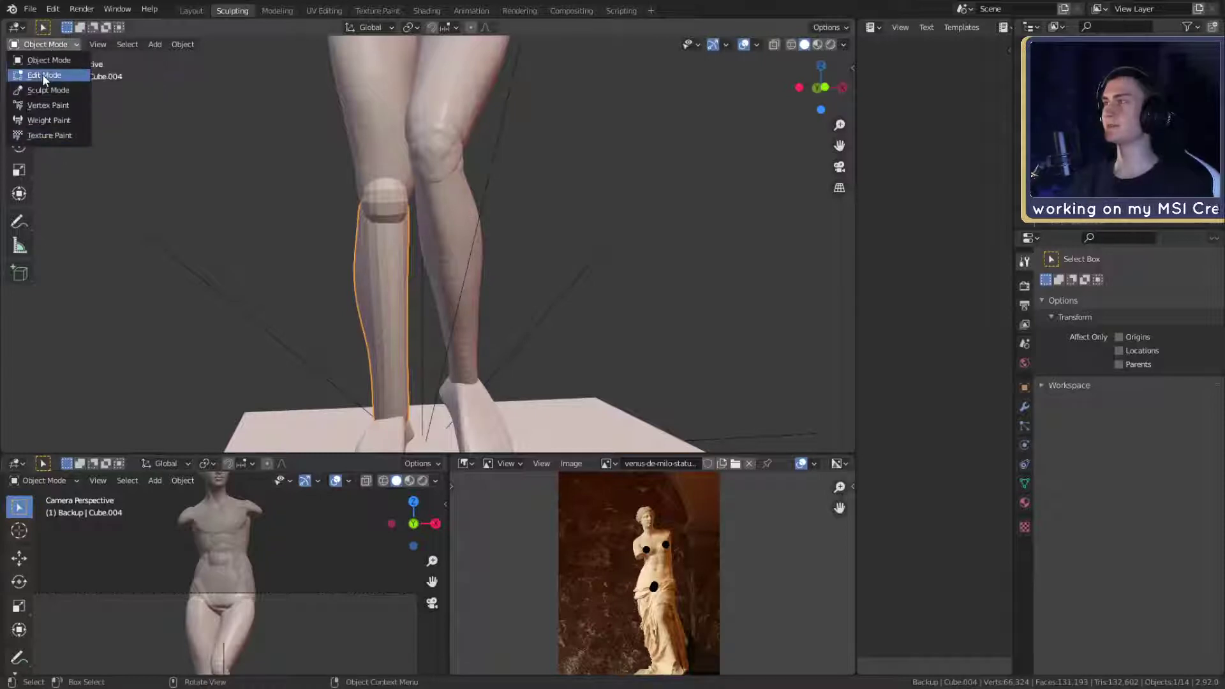
{"action": "left_click", "coordinate": [41, 90]}
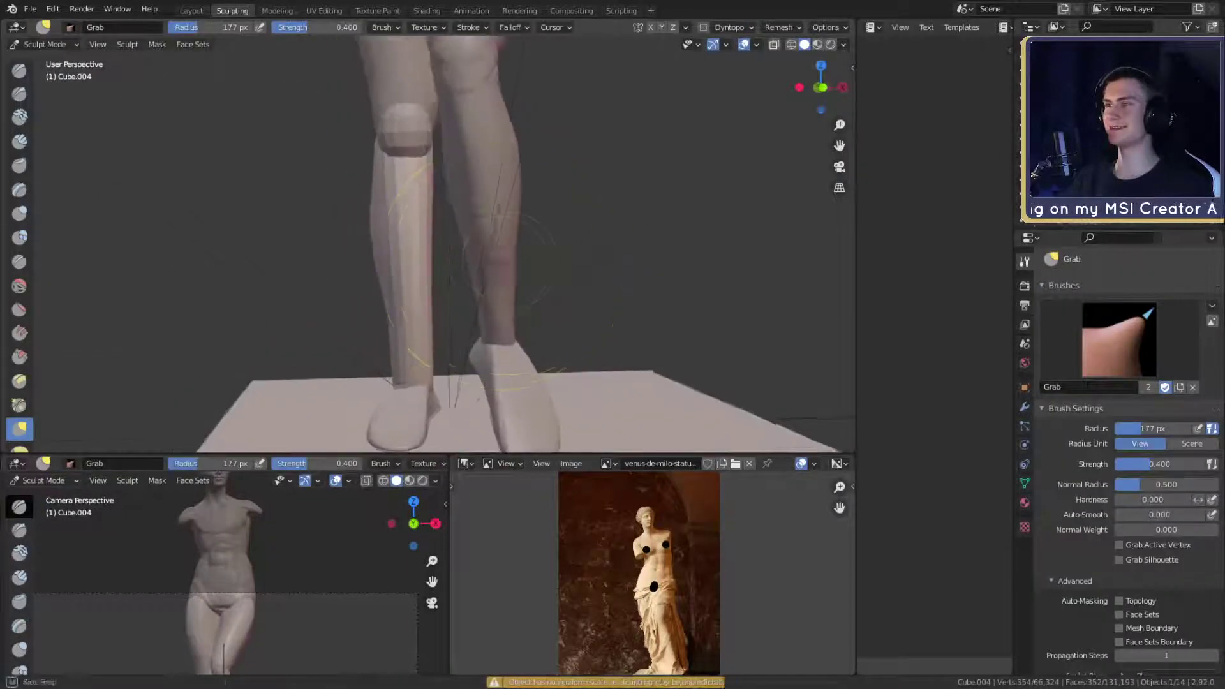
{"action": "scroll", "coordinate": [1058, 510], "scroll_direction": "down", "scroll_amount": 8}
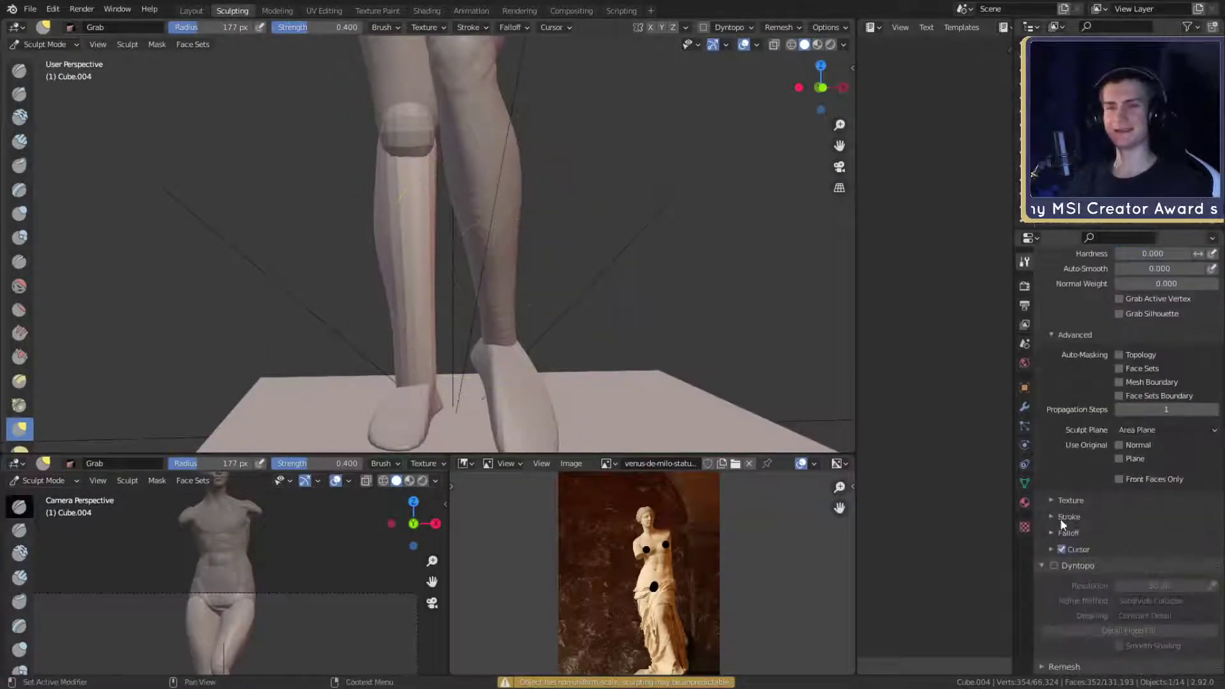
{"action": "left_click", "coordinate": [1054, 565]}
{"action": "left_click", "coordinate": [1054, 565]}
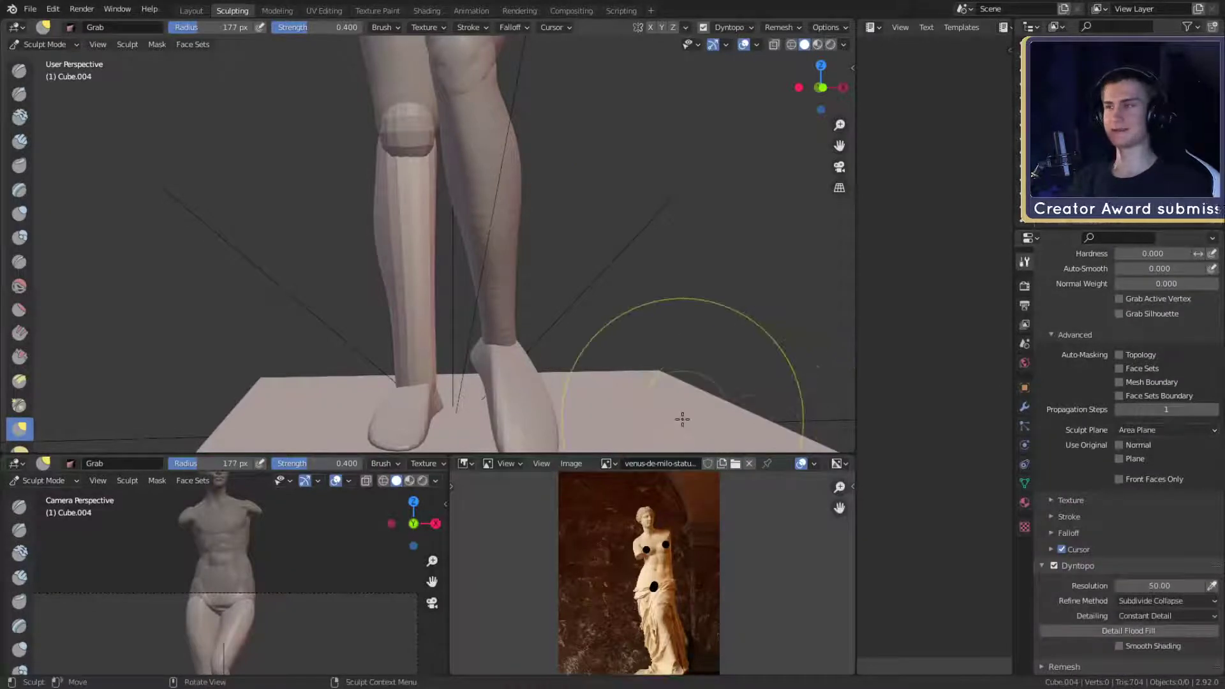
{"action": "middle_click_drag", "start_coordinate": [398, 266], "coordinate": [524, 275]}
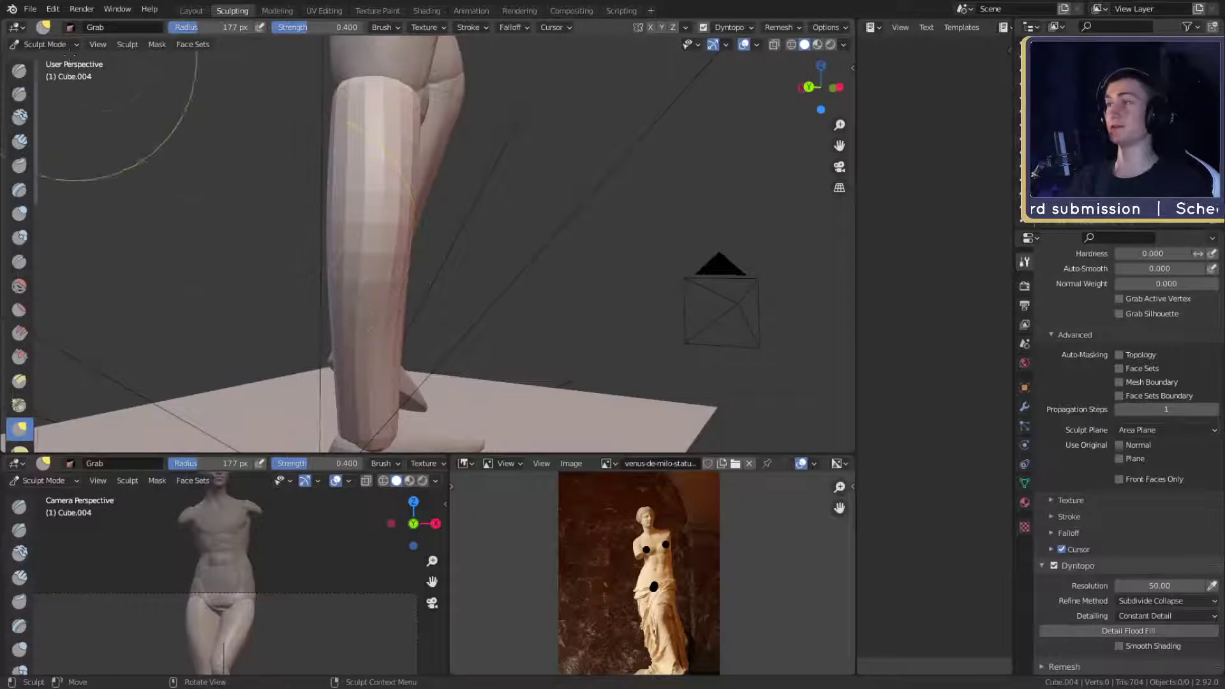
{"action": "left_click", "coordinate": [43, 44]}
{"action": "left_click", "coordinate": [40, 61]}
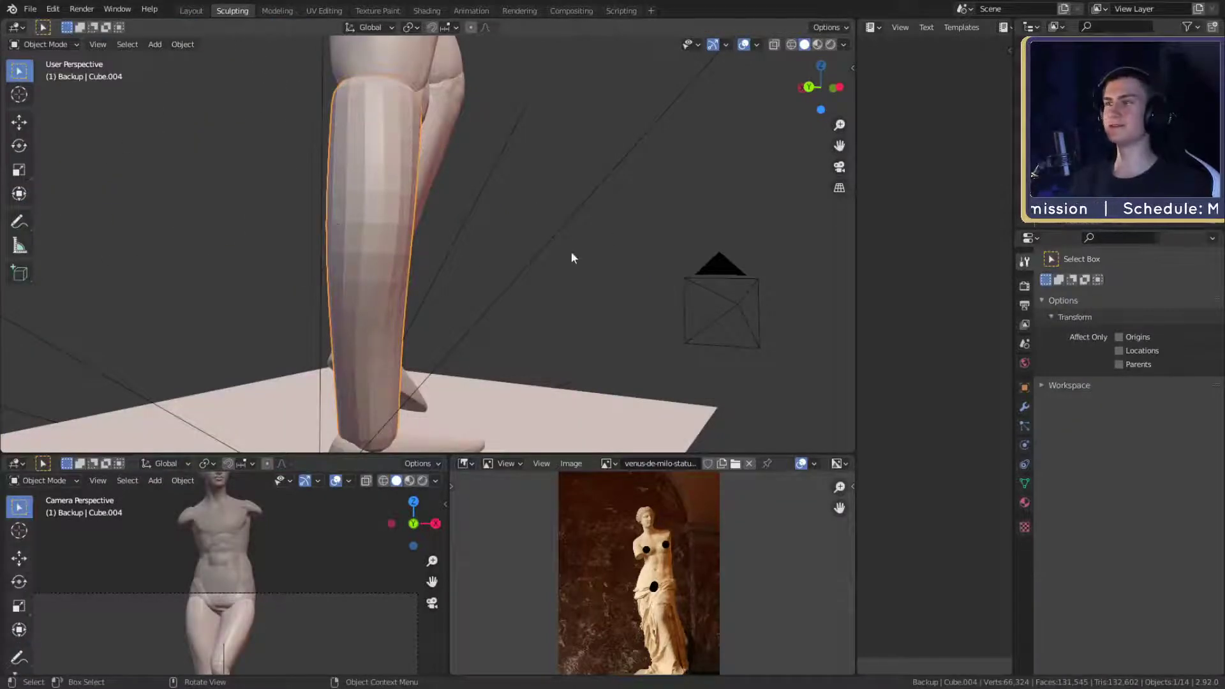
- Examine the lower legs from behind and the whole figure's proportions from the front
{"action": "middle_click_drag", "start_coordinate": [511, 268], "coordinate": [581, 271]}
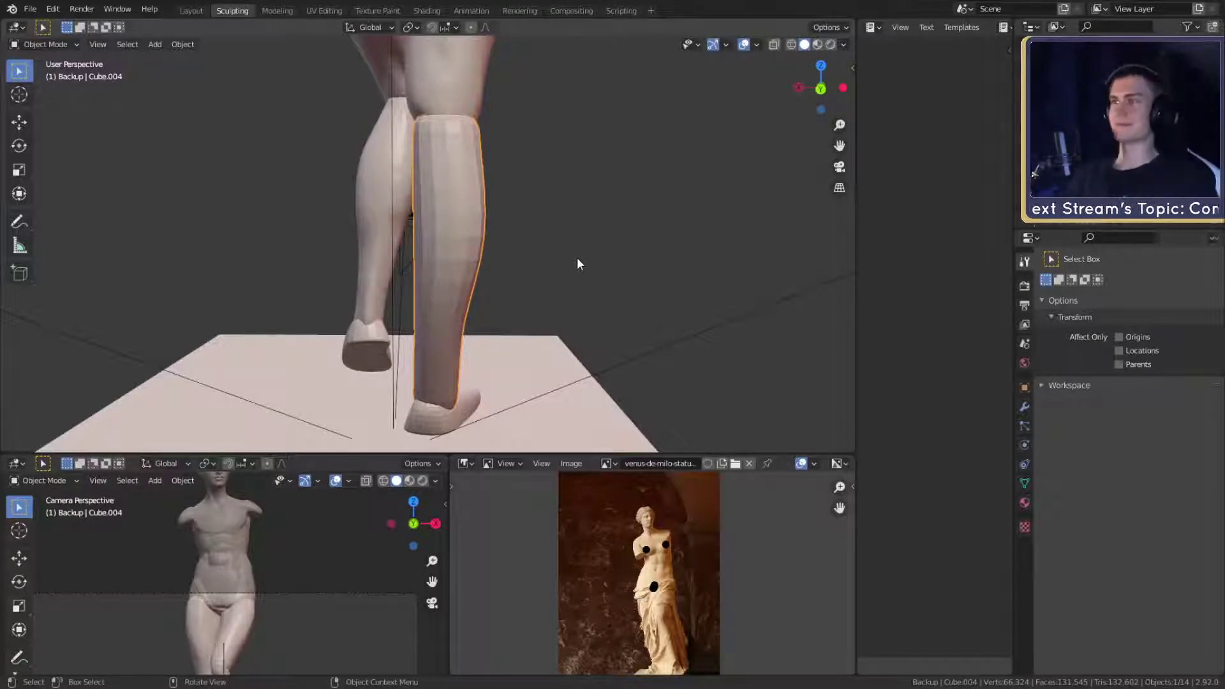
{"action": "scroll", "coordinate": [537, 269], "scroll_direction": "up", "scroll_amount": 2}
{"action": "middle_click_drag", "start_coordinate": [538, 270], "coordinate": [553, 290]}
{"action": "scroll", "coordinate": [568, 285], "scroll_direction": "down", "scroll_amount": 3}
{"action": "scroll", "coordinate": [568, 282], "scroll_direction": "up", "scroll_amount": 1}
{"action": "scroll", "coordinate": [537, 273], "scroll_direction": "down", "scroll_amount": 5}
{"action": "scroll", "coordinate": [546, 290], "scroll_direction": "up", "scroll_amount": 1}
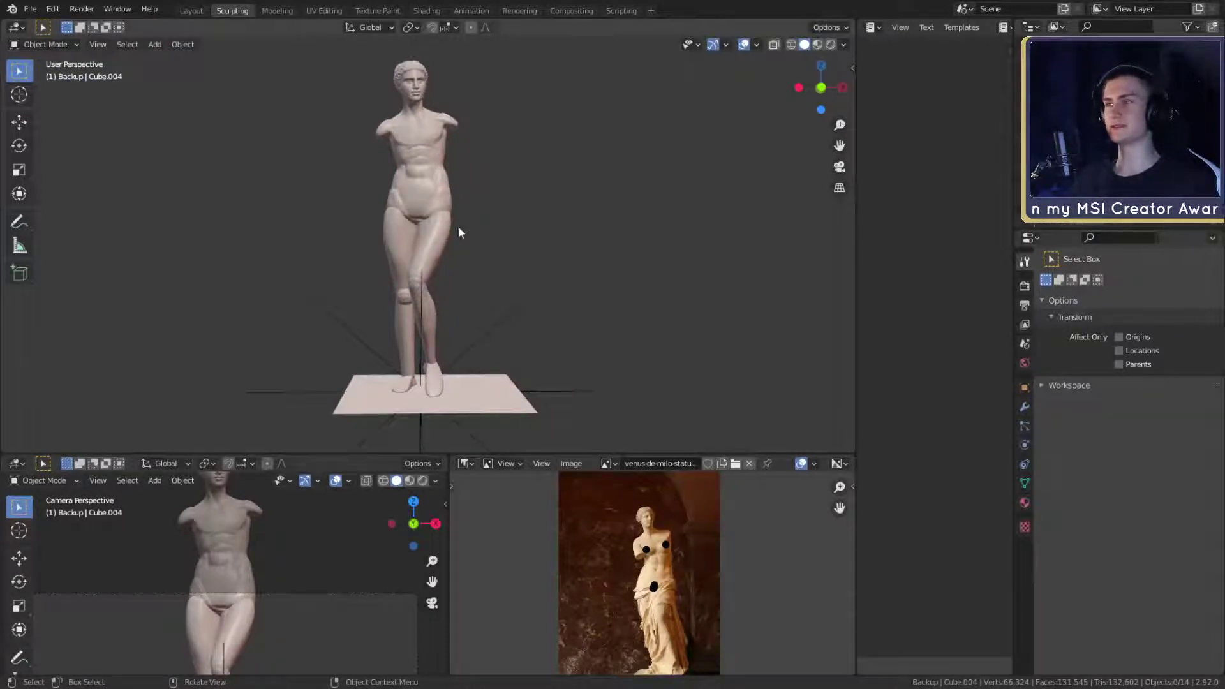
{"action": "scroll", "coordinate": [500, 296], "scroll_direction": "up", "scroll_amount": 4}
{"action": "scroll", "coordinate": [500, 330], "scroll_direction": "down", "scroll_amount": 5}
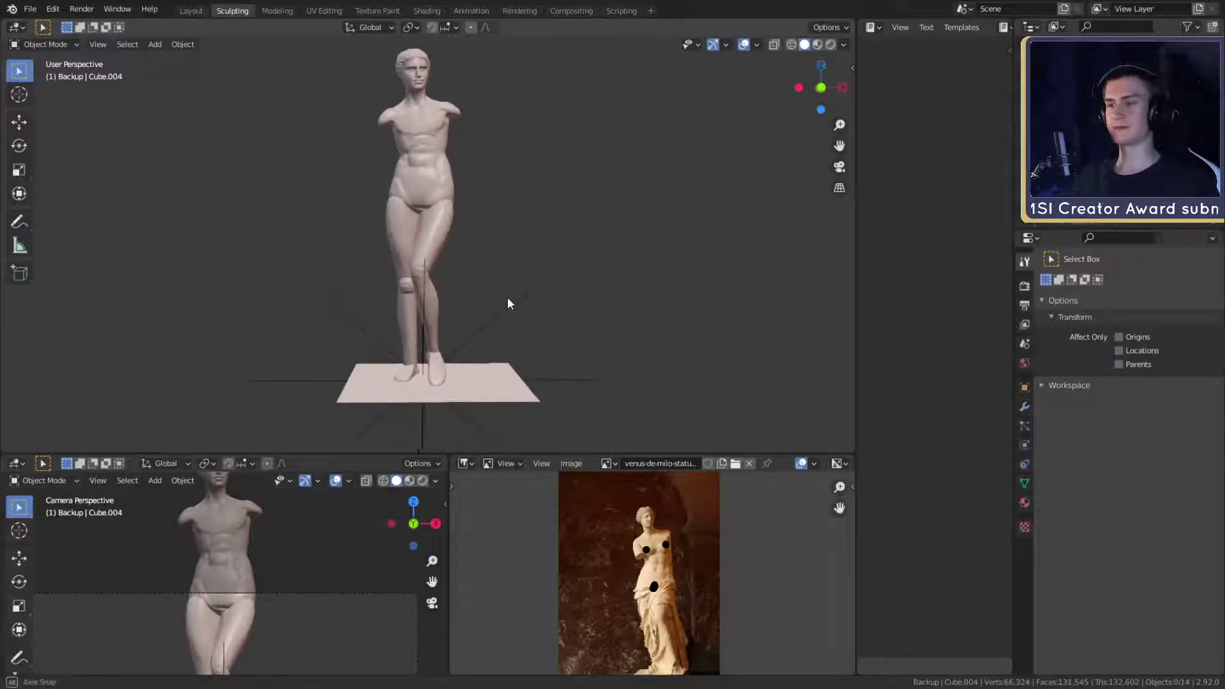
{"action": "scroll", "coordinate": [504, 331], "scroll_direction": "up", "scroll_amount": 6}
{"action": "middle_click_drag", "start_coordinate": [504, 327], "coordinate": [439, 232]}
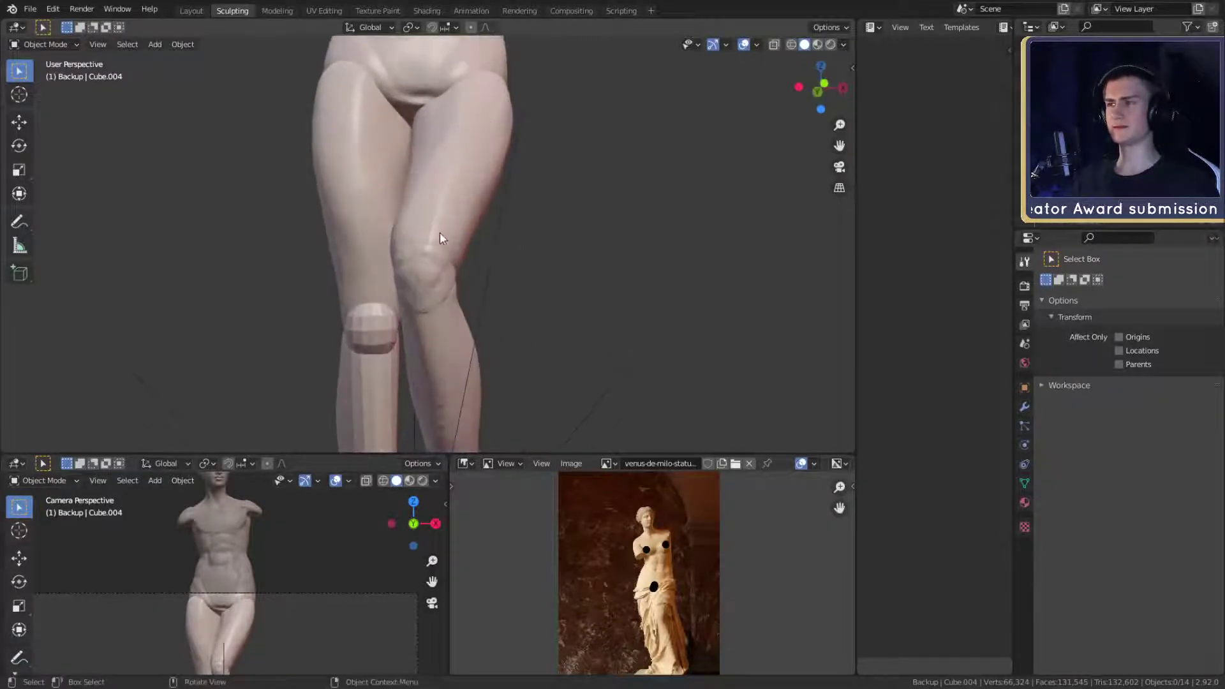
- Inspect the draped legs and knee area in the Venus de Milo reference photo
{"action": "scroll", "coordinate": [669, 569], "scroll_direction": "up", "scroll_amount": 6}
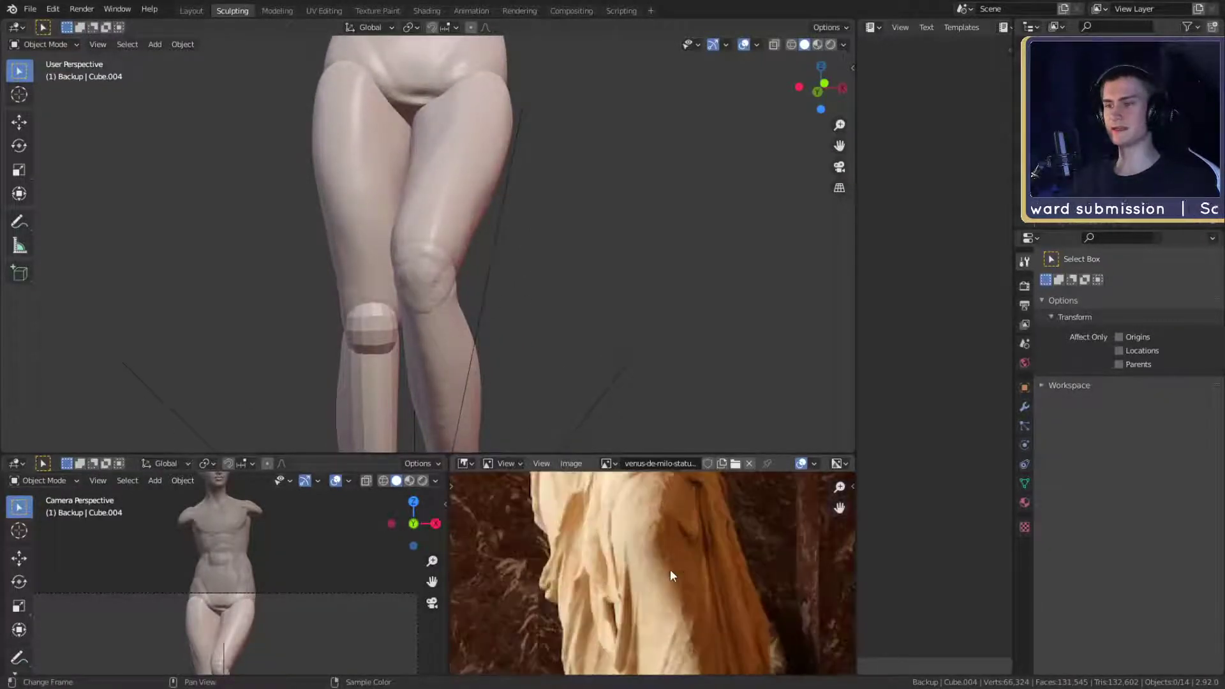
{"action": "scroll", "coordinate": [666, 531], "scroll_direction": "down", "scroll_amount": 5}
{"action": "scroll", "coordinate": [653, 557], "scroll_direction": "down", "scroll_amount": 5}
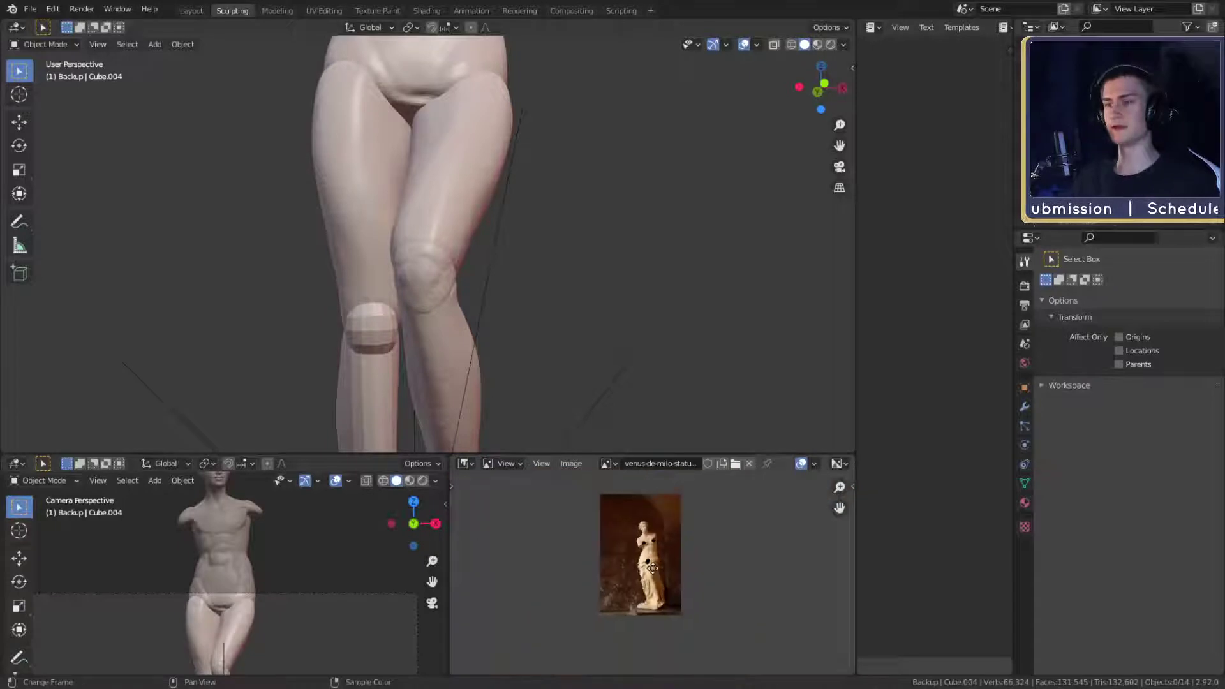
- Examine the reference statue, the whole figure's proportions and both lower legs from several angles and distances
{"action": "scroll", "coordinate": [657, 565], "scroll_direction": "up", "scroll_amount": 4}
{"action": "scroll", "coordinate": [664, 572], "scroll_direction": "down", "scroll_amount": 4}
{"action": "scroll", "coordinate": [553, 415], "scroll_direction": "down", "scroll_amount": 4}
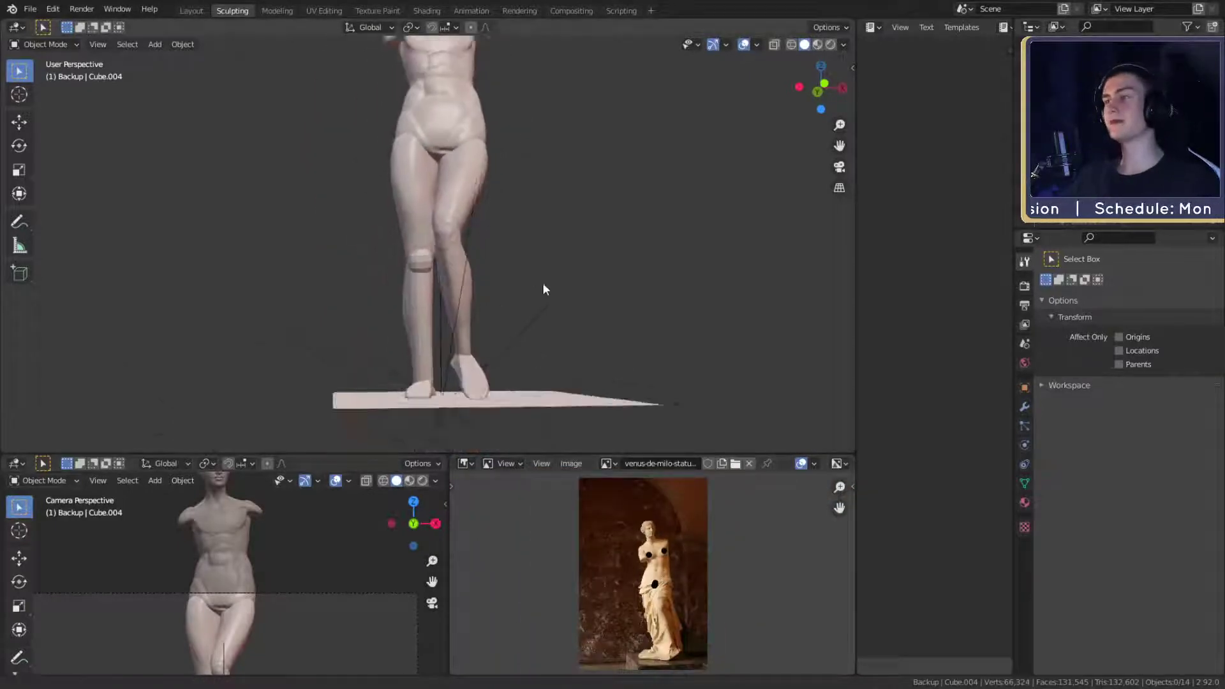
{"action": "scroll", "coordinate": [542, 282], "scroll_direction": "up", "scroll_amount": 3}
{"action": "middle_click_drag", "start_coordinate": [539, 262], "coordinate": [567, 293]}
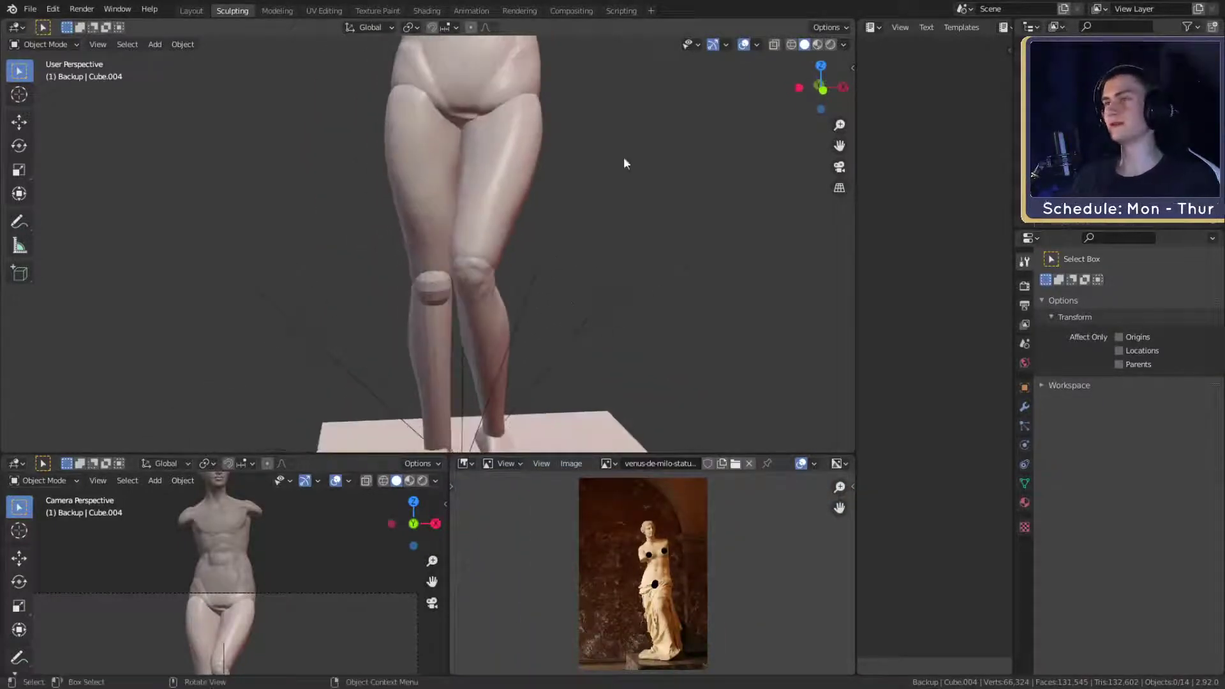
{"action": "scroll", "coordinate": [572, 328], "scroll_direction": "up", "scroll_amount": 2}
{"action": "scroll", "coordinate": [549, 322], "scroll_direction": "down", "scroll_amount": 4}
{"action": "scroll", "coordinate": [561, 300], "scroll_direction": "up", "scroll_amount": 4}
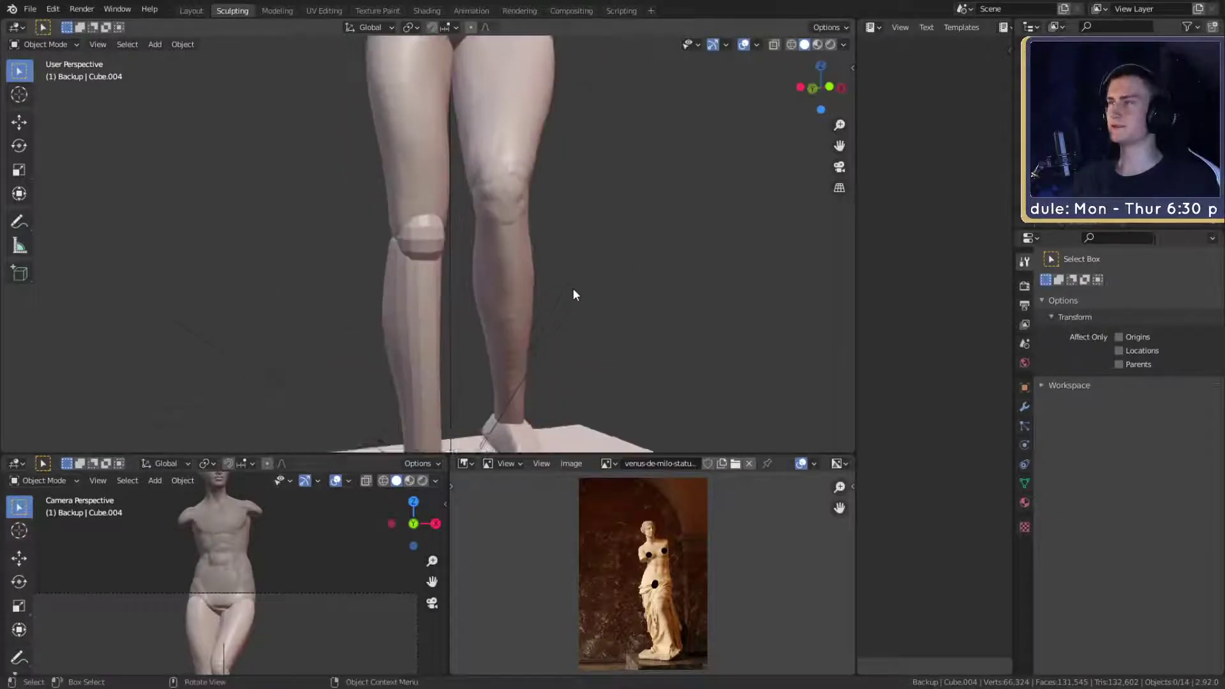
{"action": "middle_click_drag", "start_coordinate": [573, 291], "coordinate": [442, 273]}
{"action": "scroll", "coordinate": [584, 263], "scroll_direction": "down", "scroll_amount": 3}
{"action": "scroll", "coordinate": [575, 267], "scroll_direction": "up", "scroll_amount": 4}
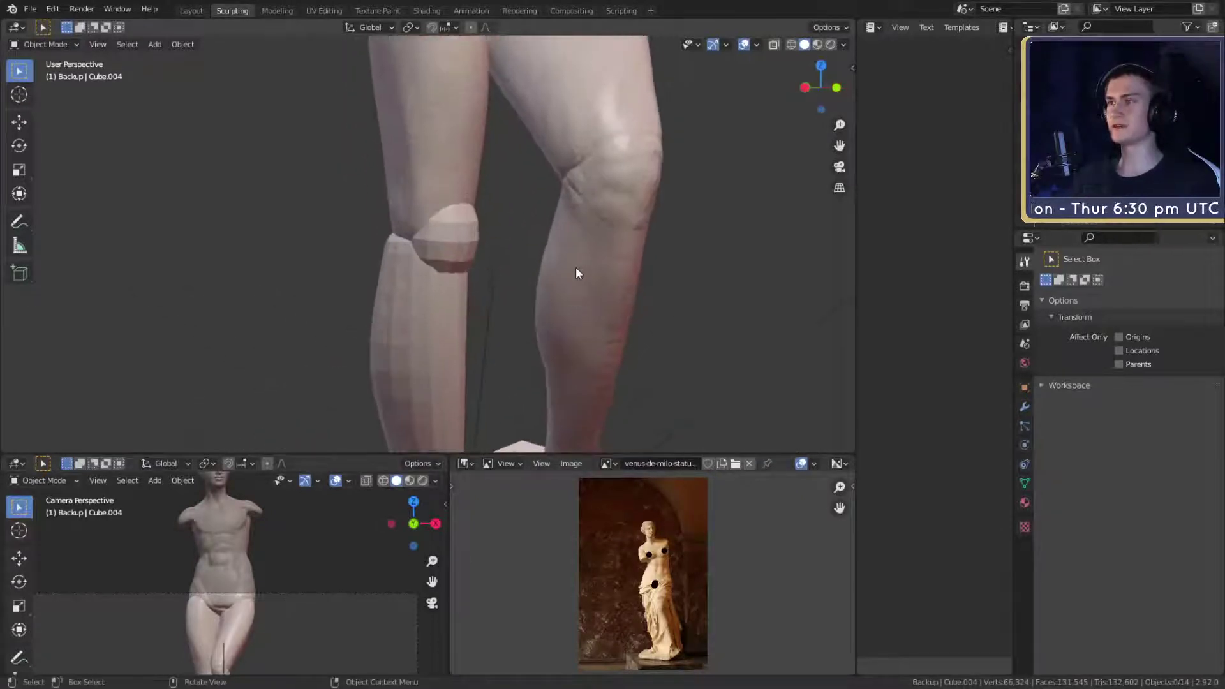
- Select the straight leg's lower leg, enter Sculpt Mode and enable Dyntopo on it
{"action": "left_click", "coordinate": [404, 323]}
{"action": "scroll", "coordinate": [427, 191], "scroll_direction": "down", "scroll_amount": 4}
{"action": "scroll", "coordinate": [458, 284], "scroll_direction": "up", "scroll_amount": 3}
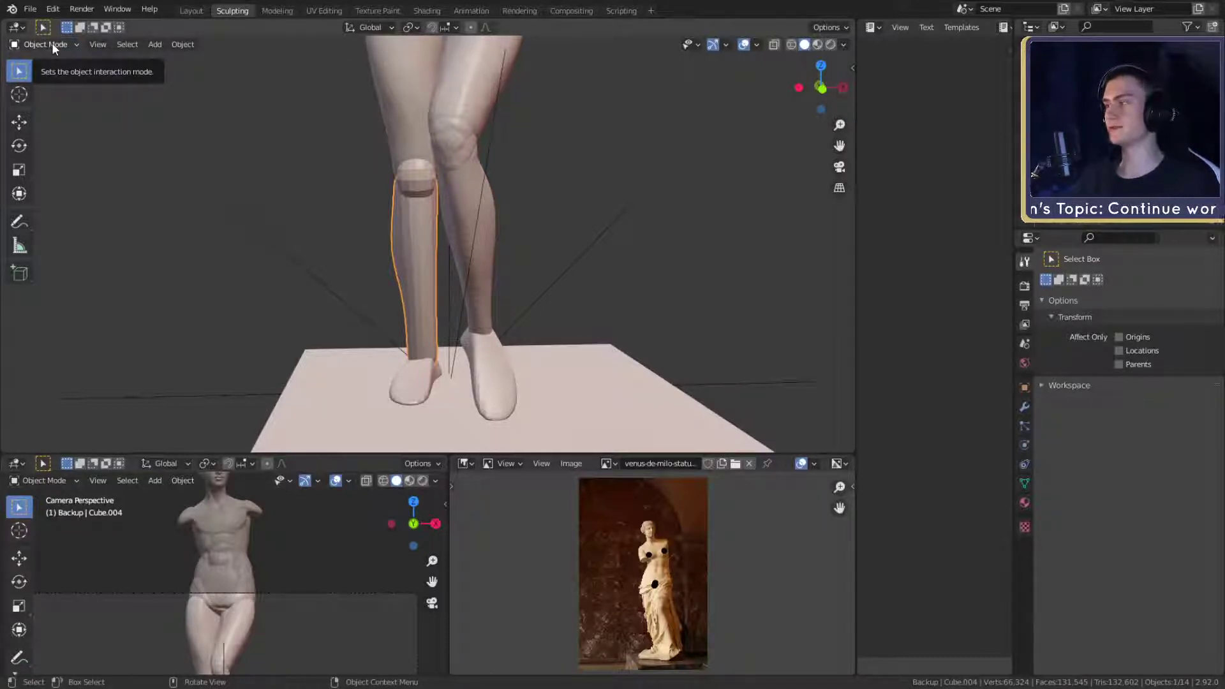
{"action": "scroll", "coordinate": [648, 619], "scroll_direction": "up", "scroll_amount": 6}
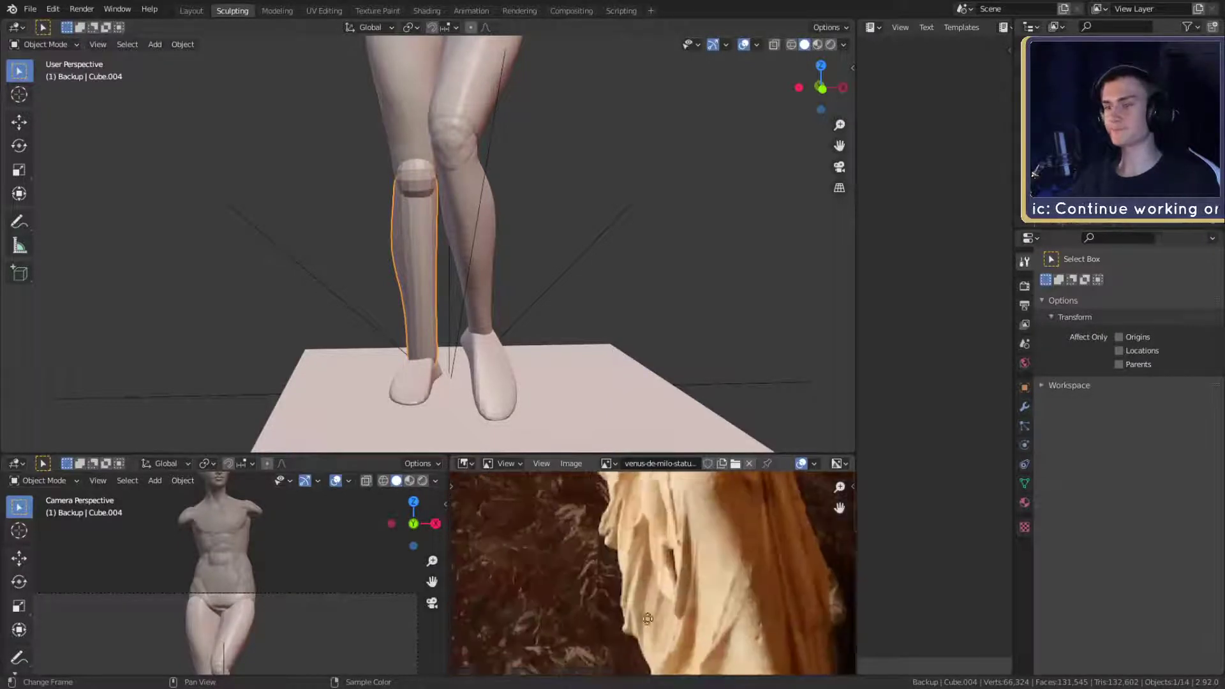
{"action": "scroll", "coordinate": [648, 619], "scroll_direction": "down", "scroll_amount": 6}
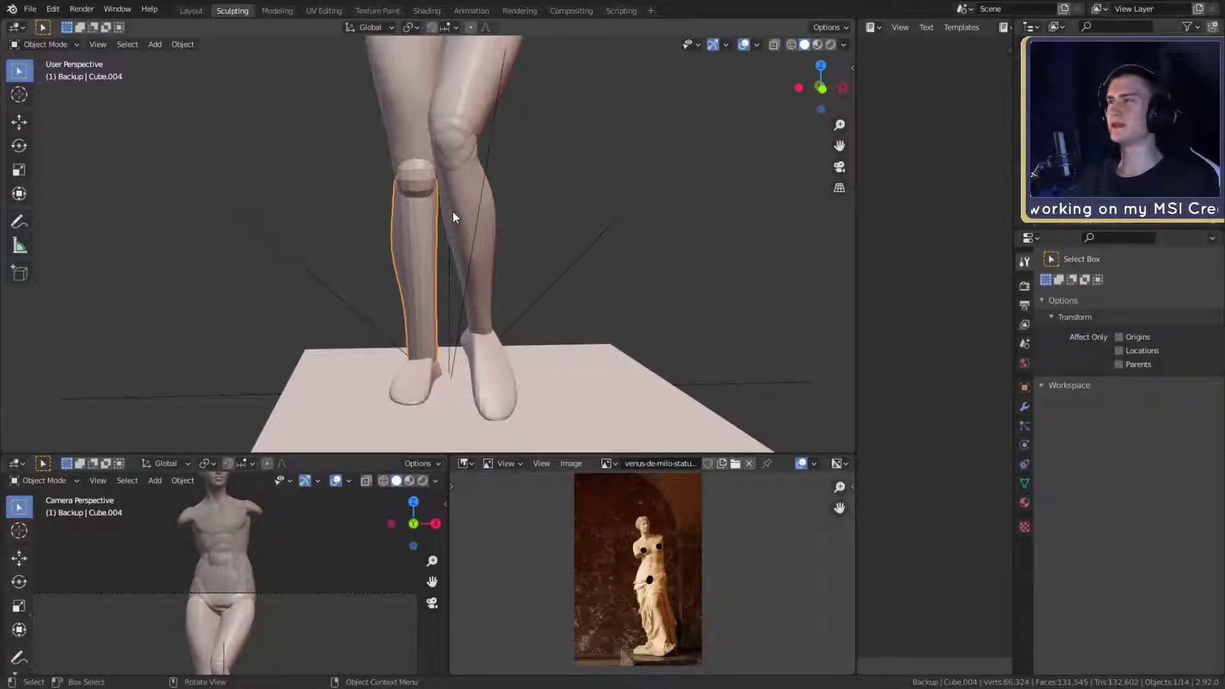
{"action": "left_click", "coordinate": [58, 46]}
{"action": "left_click", "coordinate": [48, 90]}
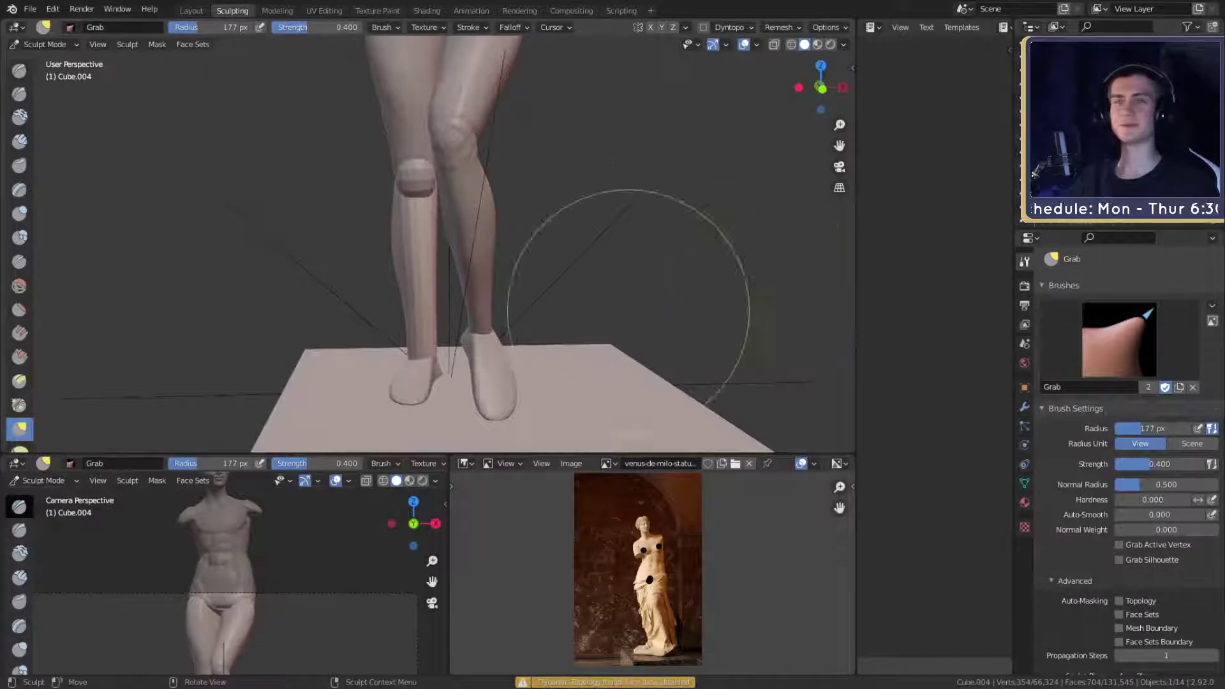
{"action": "scroll", "coordinate": [1067, 449], "scroll_direction": "down", "scroll_amount": 10}
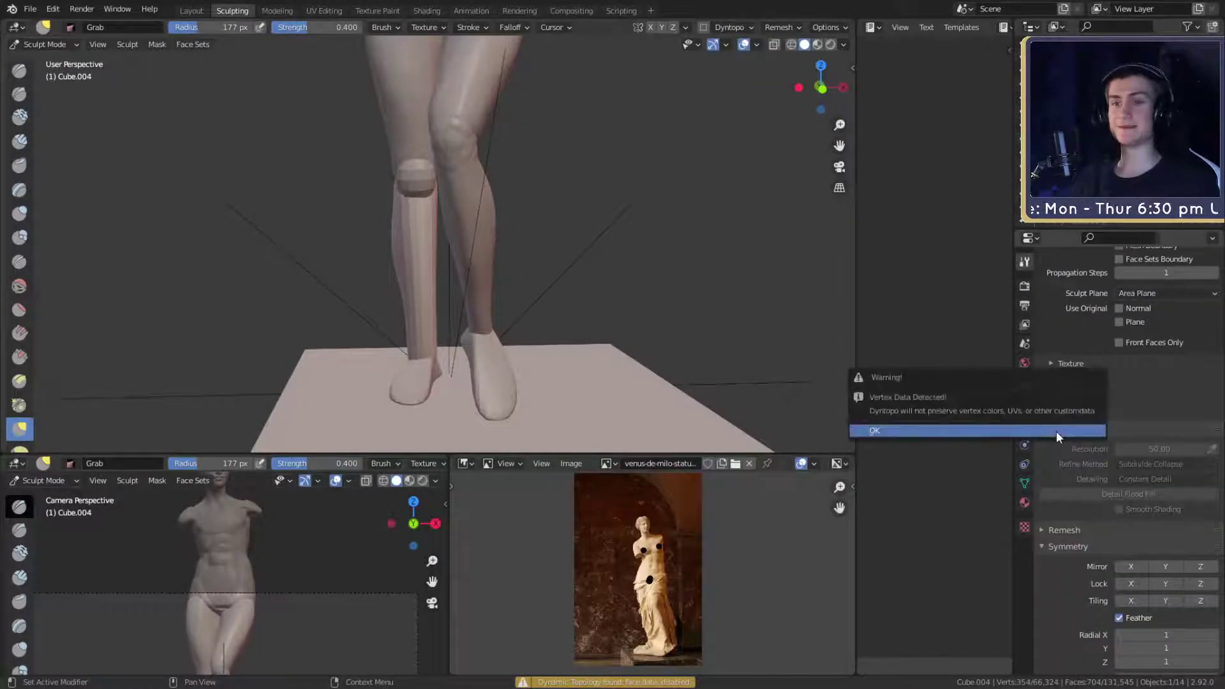
{"action": "left_click", "coordinate": [1054, 429]}
- Choose the Clay Strips brush and set its radius to 45 px for the back of the straight lower leg
{"action": "middle_click_drag", "start_coordinate": [438, 279], "coordinate": [689, 289]}
{"action": "scroll", "coordinate": [569, 217], "scroll_direction": "up", "scroll_amount": 6}
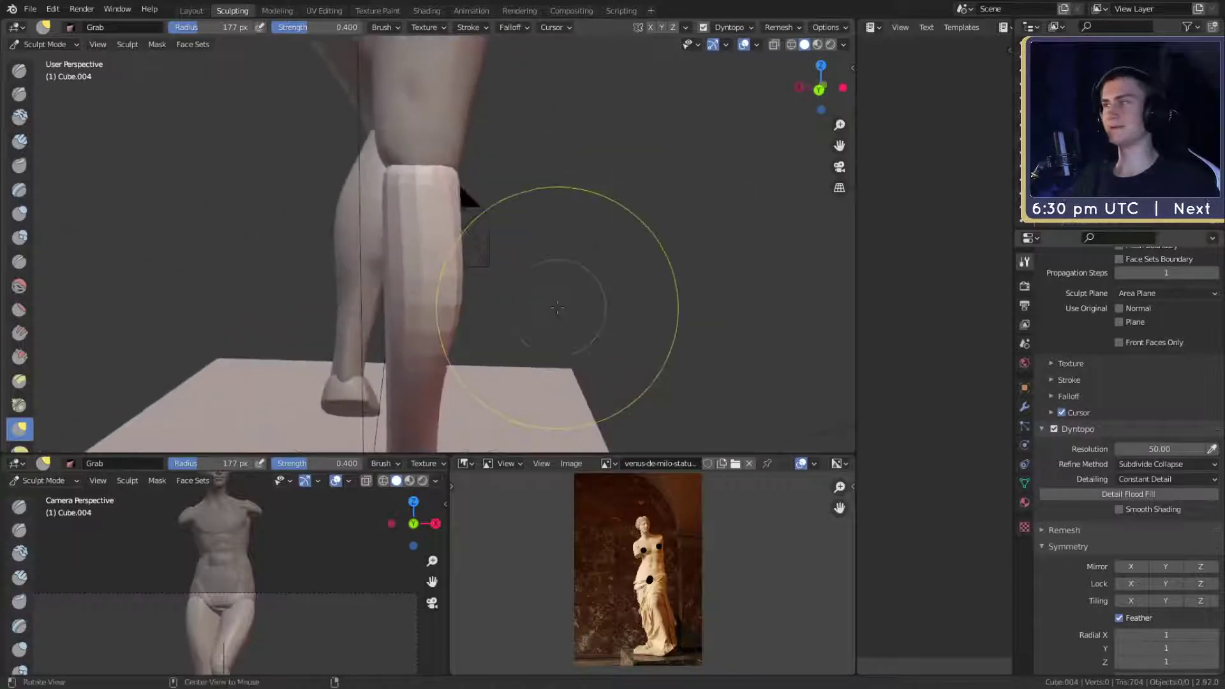
{"action": "key", "text": "c"}
{"action": "key", "text": "f"}
{"action": "left_click", "coordinate": [429, 248]}
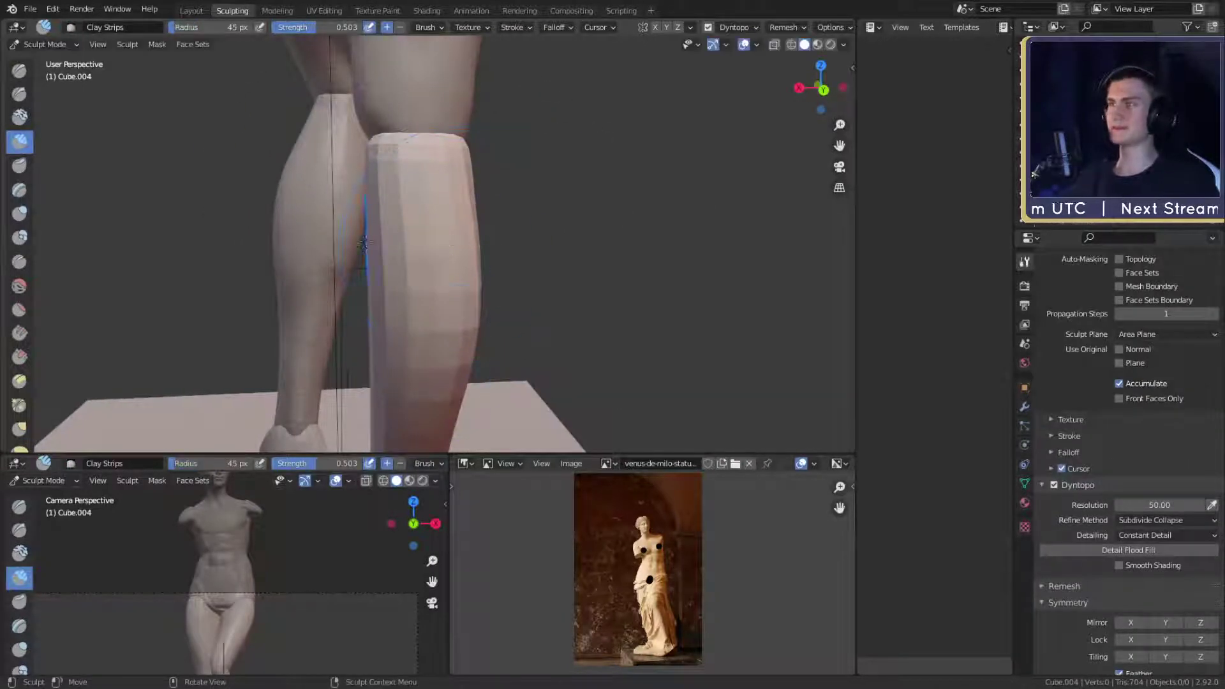
{"action": "middle_click_drag", "start_coordinate": [429, 247], "coordinate": [415, 252]}
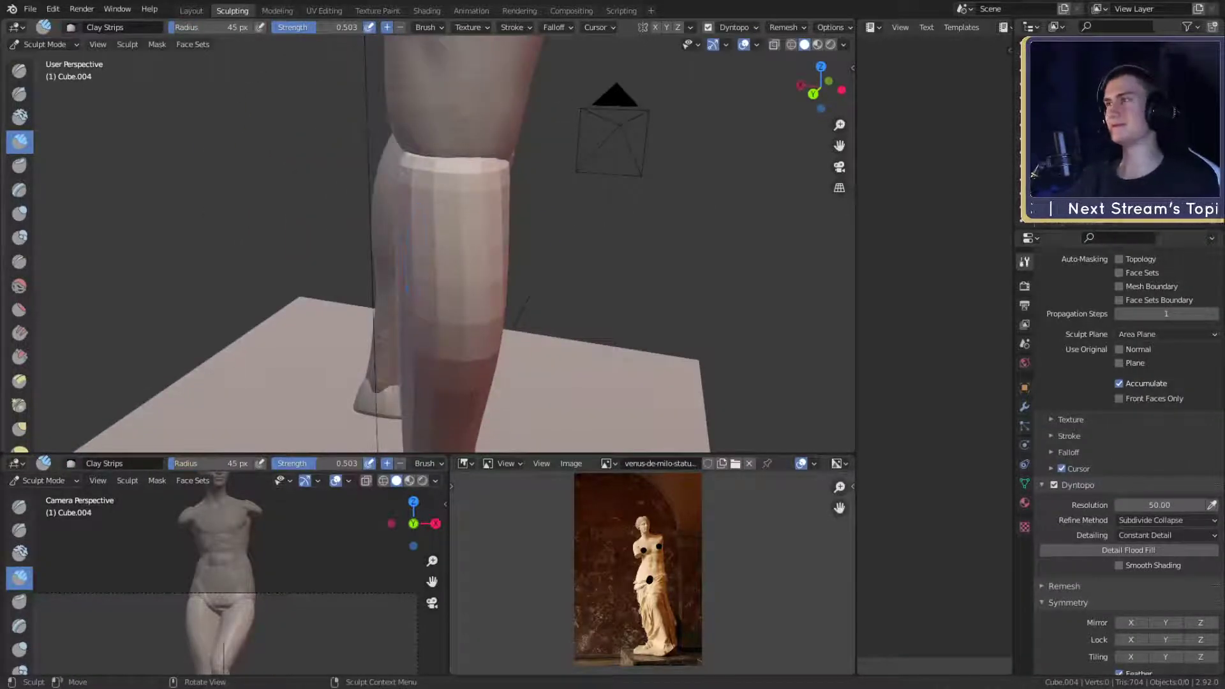
- Apply the straight lower leg's object transform in Object Mode and return to Sculpt Mode
{"action": "left_click", "coordinate": [36, 47]}
{"action": "left_click", "coordinate": [43, 65]}
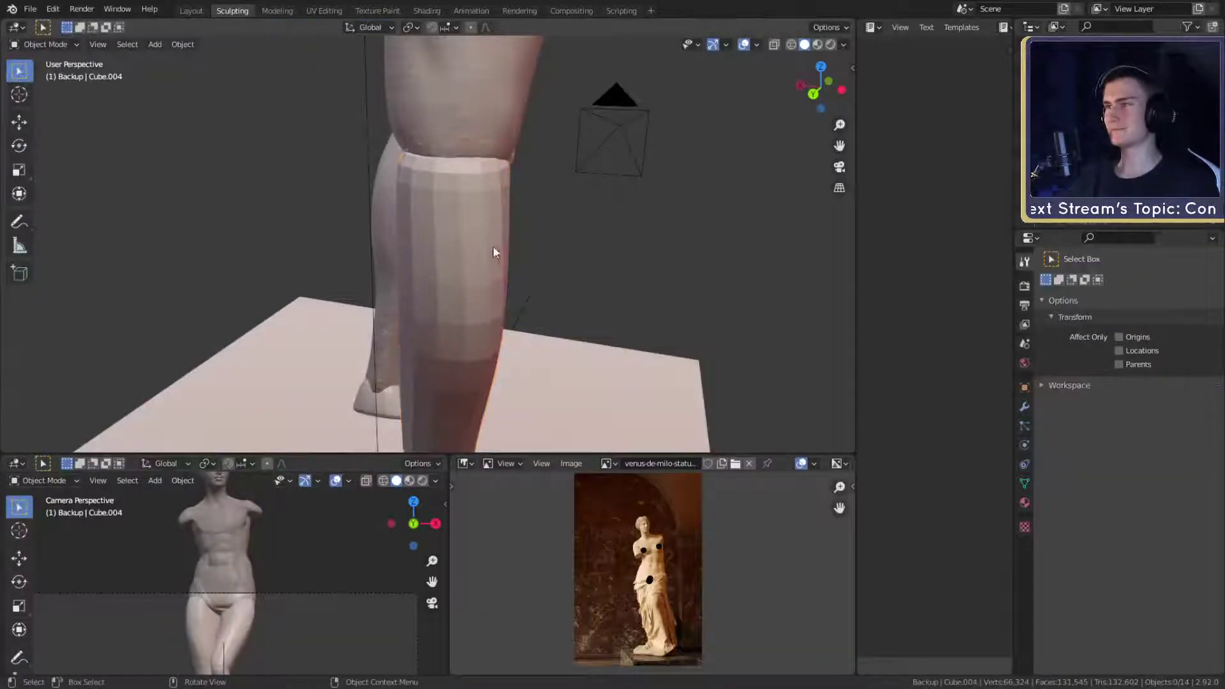
{"action": "key", "text": "ctrl+a"}
{"action": "left_click", "coordinate": [523, 271]}
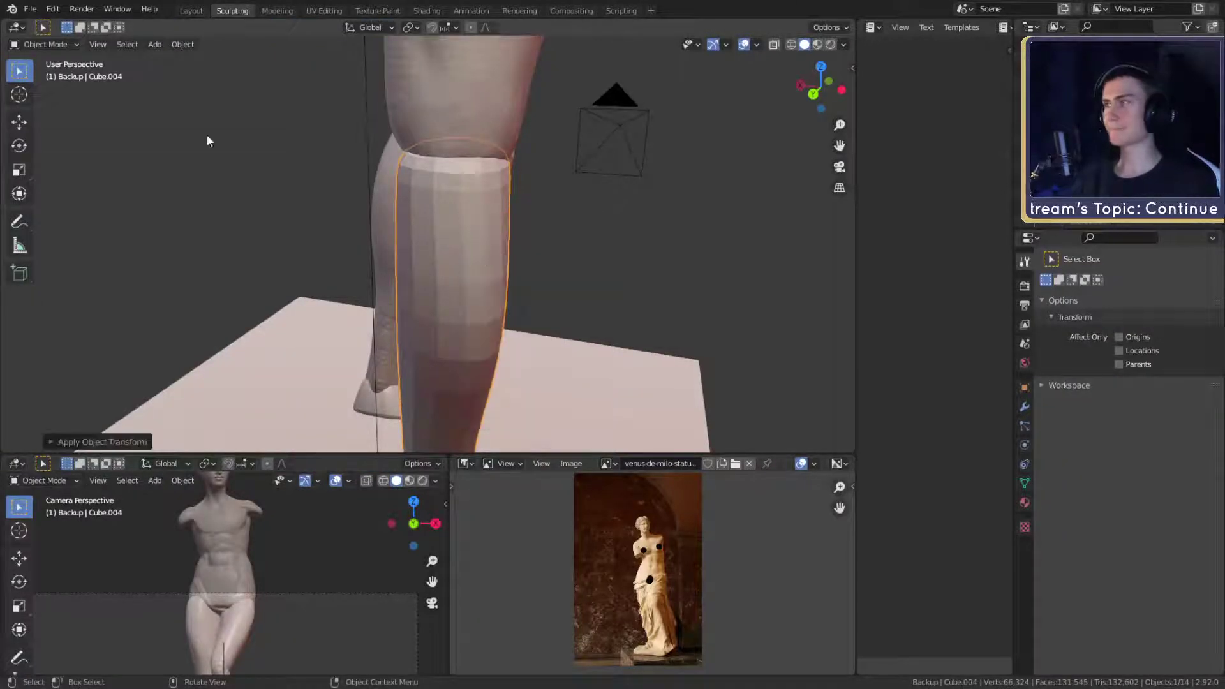
{"action": "left_click", "coordinate": [62, 45]}
{"action": "left_click", "coordinate": [45, 106]}
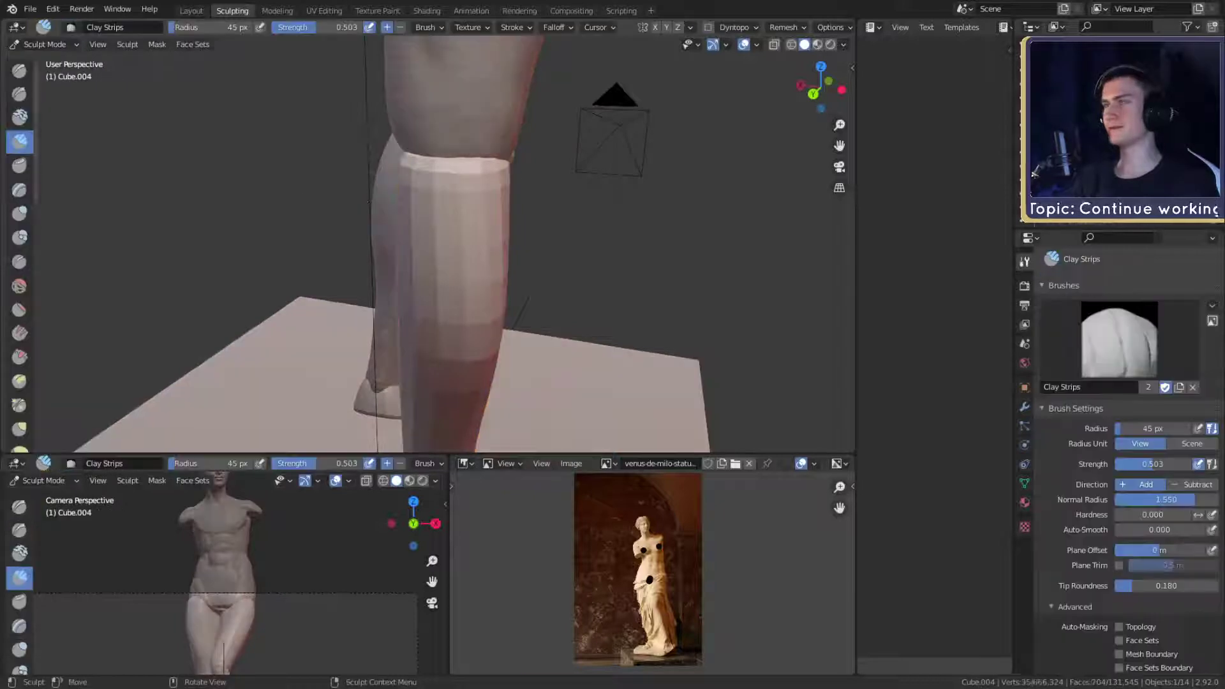
- Pull the inner side of the straight leg's calf outward with the Grab brush at a 196 px radius
{"action": "mouse_move", "coordinate": [368, 203]}
{"action": "middle_mouse_down"}
{"action": "mouse_move", "coordinate": [656, 281]}
{"action": "mouse_move", "coordinate": [590, 273]}
{"action": "middle_mouse_up"}
{"action": "key", "text": "g"}
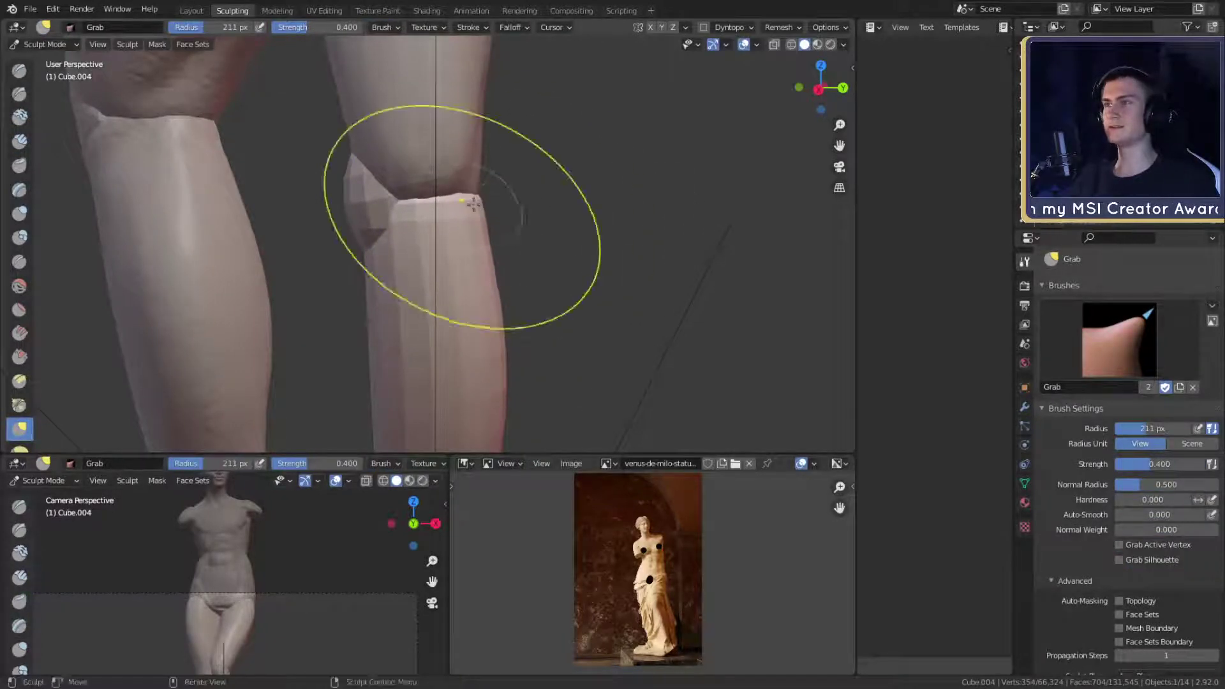
{"action": "mouse_move", "coordinate": [456, 219]}
{"action": "middle_mouse_down"}
{"action": "mouse_move", "coordinate": [451, 265]}
{"action": "mouse_move", "coordinate": [466, 254]}
{"action": "mouse_move", "coordinate": [437, 251]}
{"action": "mouse_move", "coordinate": [454, 232]}
{"action": "mouse_move", "coordinate": [478, 231]}
{"action": "mouse_move", "coordinate": [416, 224]}
{"action": "mouse_move", "coordinate": [396, 246]}
{"action": "mouse_move", "coordinate": [404, 254]}
{"action": "mouse_move", "coordinate": [358, 247]}
{"action": "mouse_move", "coordinate": [596, 265]}
{"action": "mouse_move", "coordinate": [232, 253]}
{"action": "mouse_move", "coordinate": [510, 253]}
{"action": "mouse_move", "coordinate": [438, 251]}
{"action": "mouse_move", "coordinate": [446, 211]}
{"action": "mouse_move", "coordinate": [493, 202]}
{"action": "mouse_move", "coordinate": [492, 274]}
{"action": "mouse_move", "coordinate": [520, 274]}
{"action": "mouse_move", "coordinate": [493, 265]}
{"action": "middle_mouse_up"}
{"action": "left_click_drag", "start_coordinate": [484, 267], "coordinate": [445, 262], "text": "ctrl+alt"}
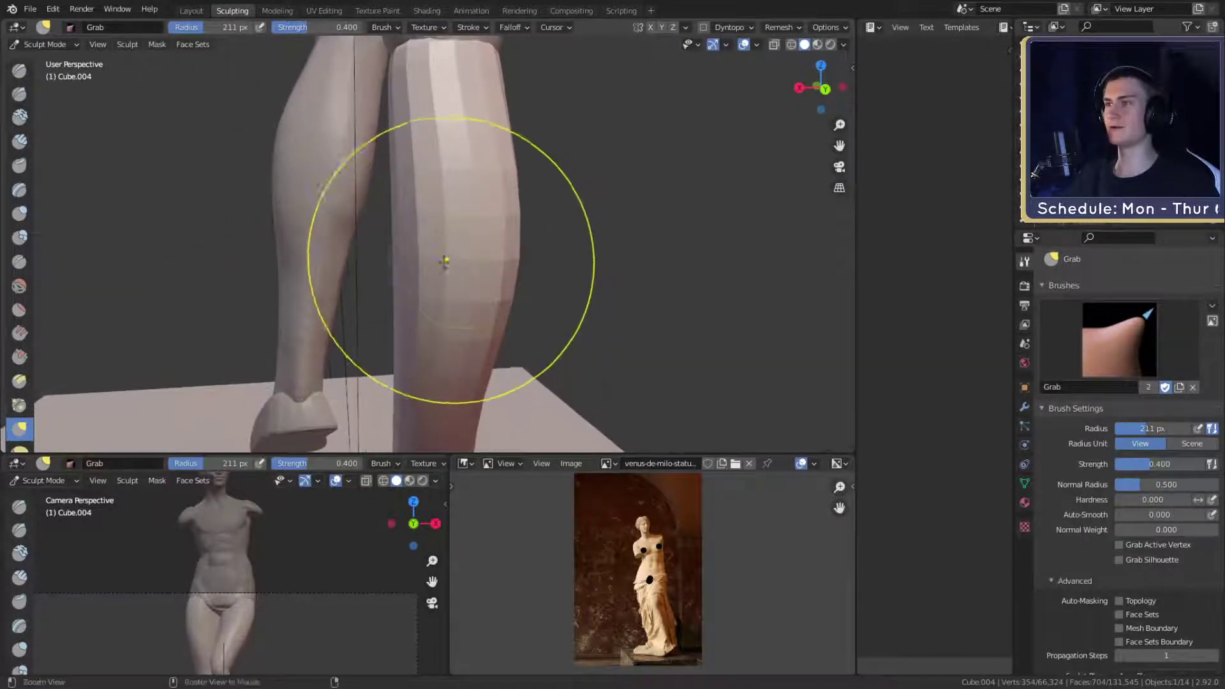
{"action": "key", "text": "f"}
{"action": "left_click", "coordinate": [402, 213]}
{"action": "left_click_drag", "start_coordinate": [399, 211], "coordinate": [438, 240], "text": "alt+shift"}
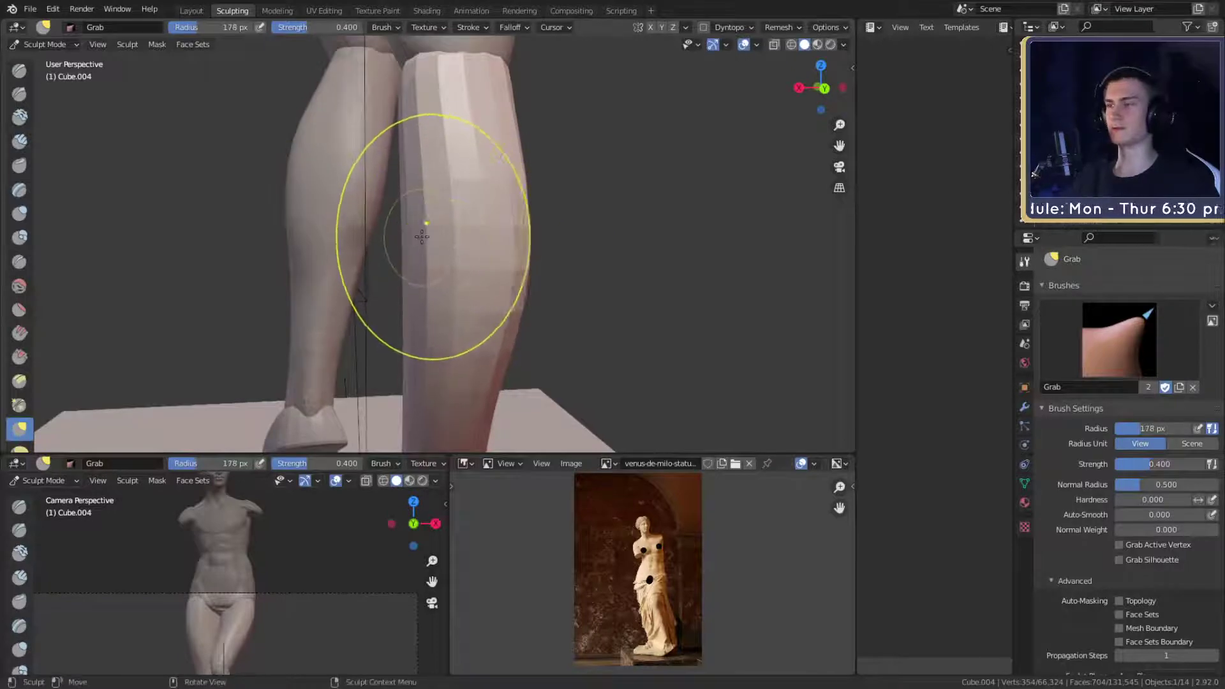
{"action": "middle_click_drag", "start_coordinate": [422, 236], "coordinate": [418, 241]}
{"action": "key", "text": "f"}
{"action": "left_click", "coordinate": [423, 237]}
{"action": "left_click_drag", "start_coordinate": [406, 234], "coordinate": [386, 244]}
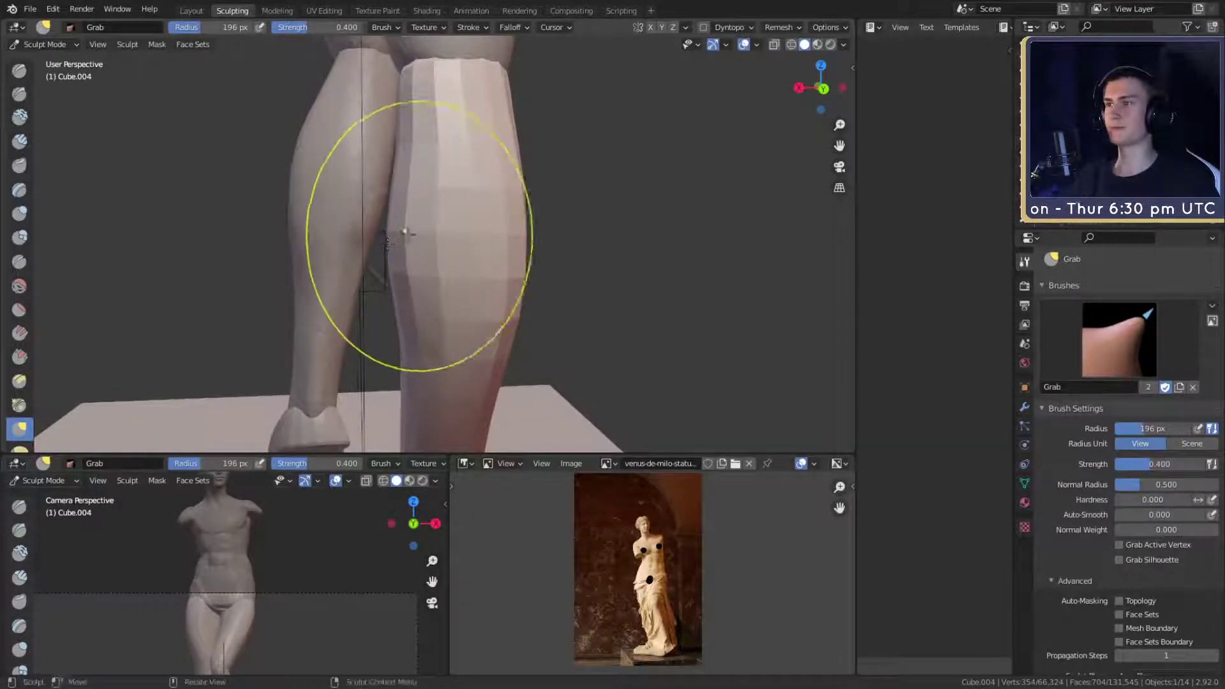
- Push the outer contour below the calf inward and adjust the ankle with the Grab brush at a 264 px radius
{"action": "mouse_move", "coordinate": [438, 205]}
{"action": "middle_mouse_down"}
{"action": "mouse_move", "coordinate": [451, 240]}
{"action": "mouse_move", "coordinate": [593, 251]}
{"action": "mouse_move", "coordinate": [432, 208]}
{"action": "mouse_move", "coordinate": [448, 191]}
{"action": "mouse_move", "coordinate": [439, 265]}
{"action": "mouse_move", "coordinate": [504, 251]}
{"action": "middle_mouse_up"}
{"action": "middle_click_drag", "start_coordinate": [462, 294], "coordinate": [476, 250], "text": "shift"}
{"action": "key", "text": "f"}
{"action": "left_click", "coordinate": [488, 185]}
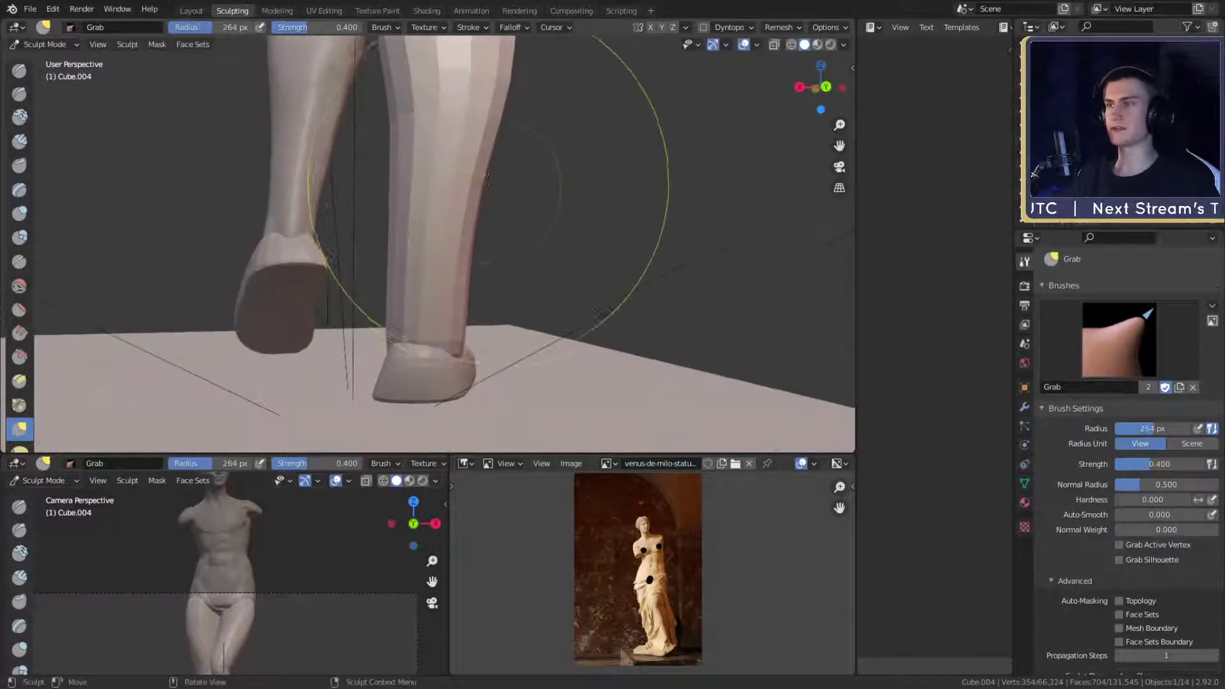
{"action": "left_click_drag", "start_coordinate": [474, 158], "coordinate": [466, 158]}
{"action": "middle_click_drag", "start_coordinate": [480, 226], "coordinate": [478, 234], "text": "shift"}
{"action": "left_click_drag", "start_coordinate": [456, 326], "coordinate": [453, 335]}
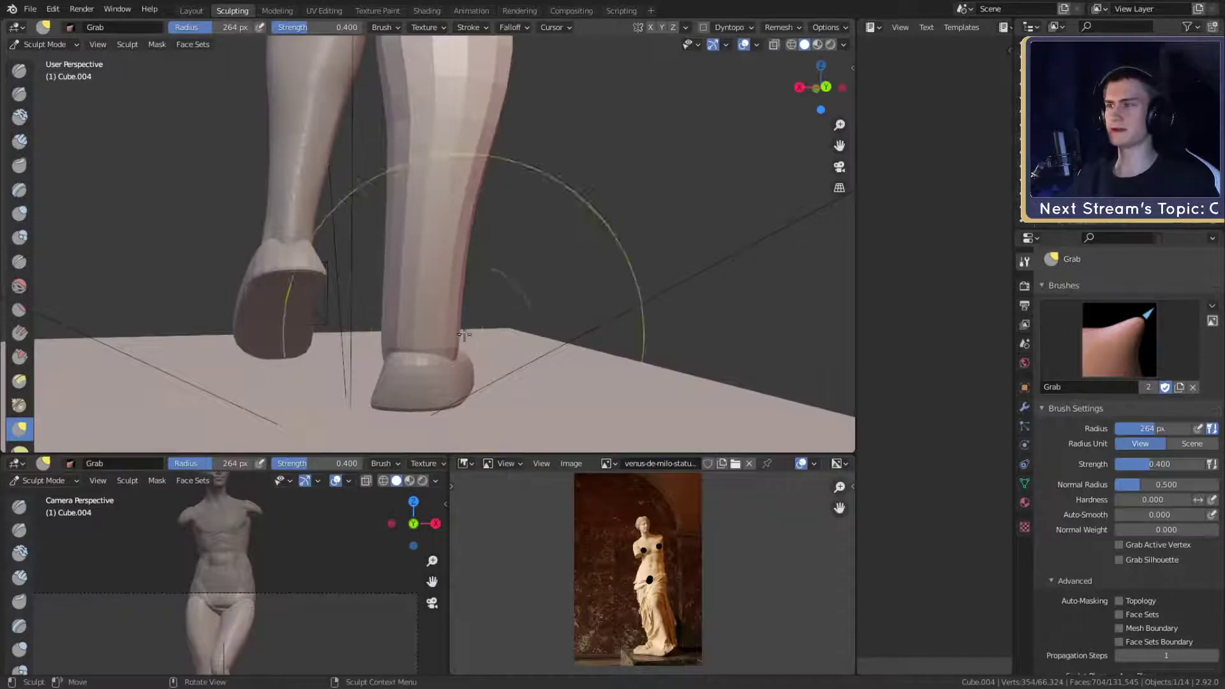
- Refine the straight lower leg's contour between calf and ankle with the Grab brush, ending at a 192 px radius
{"action": "key", "text": "f"}
{"action": "left_click", "coordinate": [402, 325]}
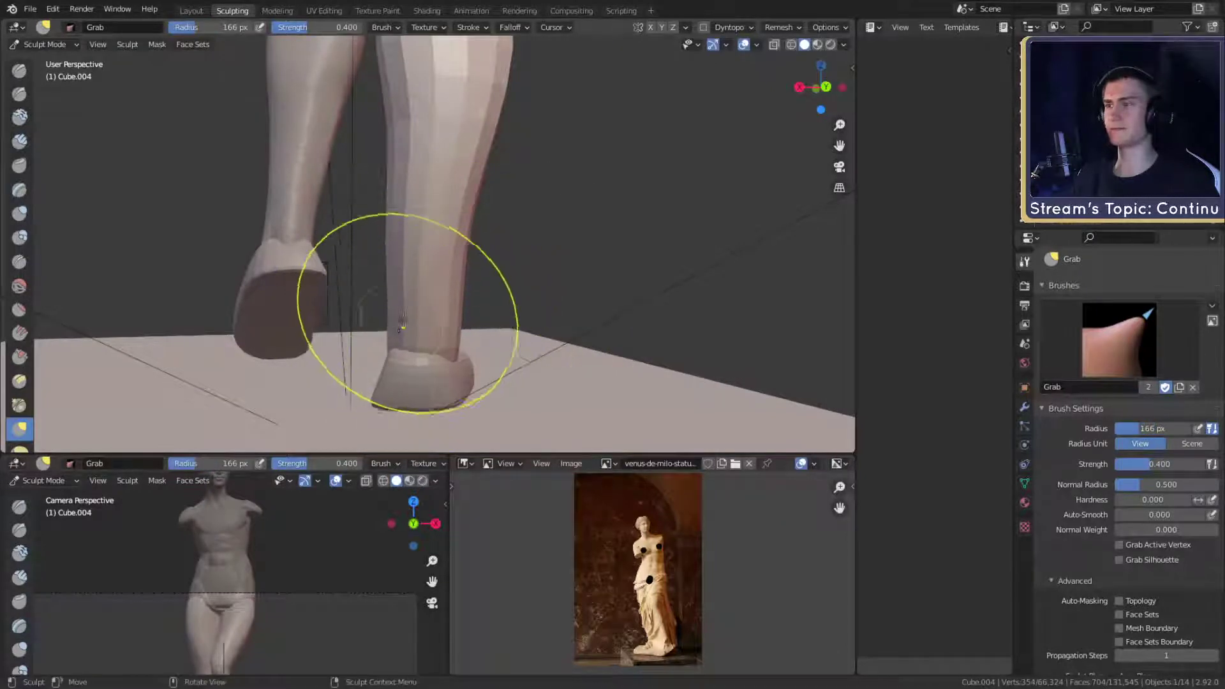
{"action": "middle_click_drag", "start_coordinate": [402, 325], "coordinate": [405, 353], "text": "shift"}
{"action": "key", "text": "f"}
{"action": "left_click", "coordinate": [581, 277]}
{"action": "left_click_drag", "start_coordinate": [482, 283], "coordinate": [472, 276]}
{"action": "mouse_move", "coordinate": [389, 271]}
{"action": "left_mouse_down"}
{"action": "mouse_move", "coordinate": [403, 231]}
{"action": "mouse_move", "coordinate": [451, 281]}
{"action": "mouse_move", "coordinate": [500, 287]}
{"action": "mouse_move", "coordinate": [536, 348]}
{"action": "left_mouse_up"}
{"action": "mouse_move", "coordinate": [472, 313]}
{"action": "left_mouse_down", "text": "alt"}
{"action": "mouse_move", "coordinate": [580, 305]}
{"action": "mouse_move", "coordinate": [560, 164]}
{"action": "mouse_move", "coordinate": [545, 317]}
{"action": "mouse_move", "coordinate": [534, 226]}
{"action": "mouse_move", "coordinate": [544, 239]}
{"action": "left_mouse_up", "text": "alt"}
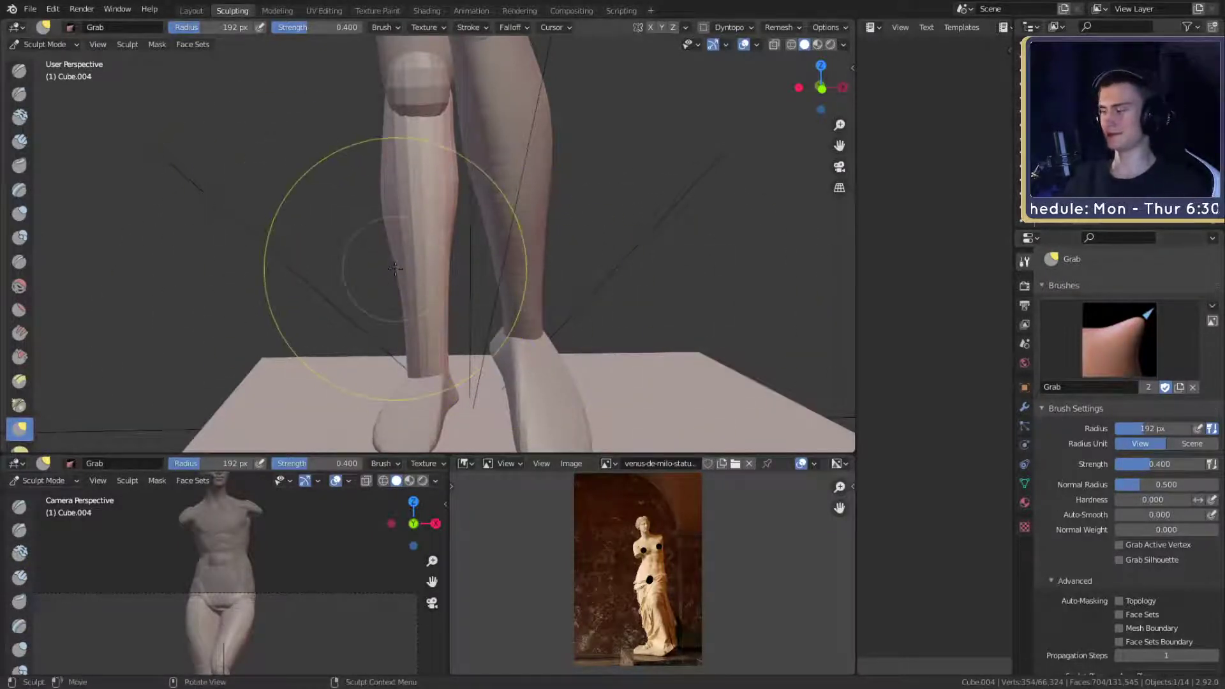
- Choose the Clay Strips brush with a 74 px radius and enable Dyntopo on the straight lower leg
{"action": "key", "text": "c"}
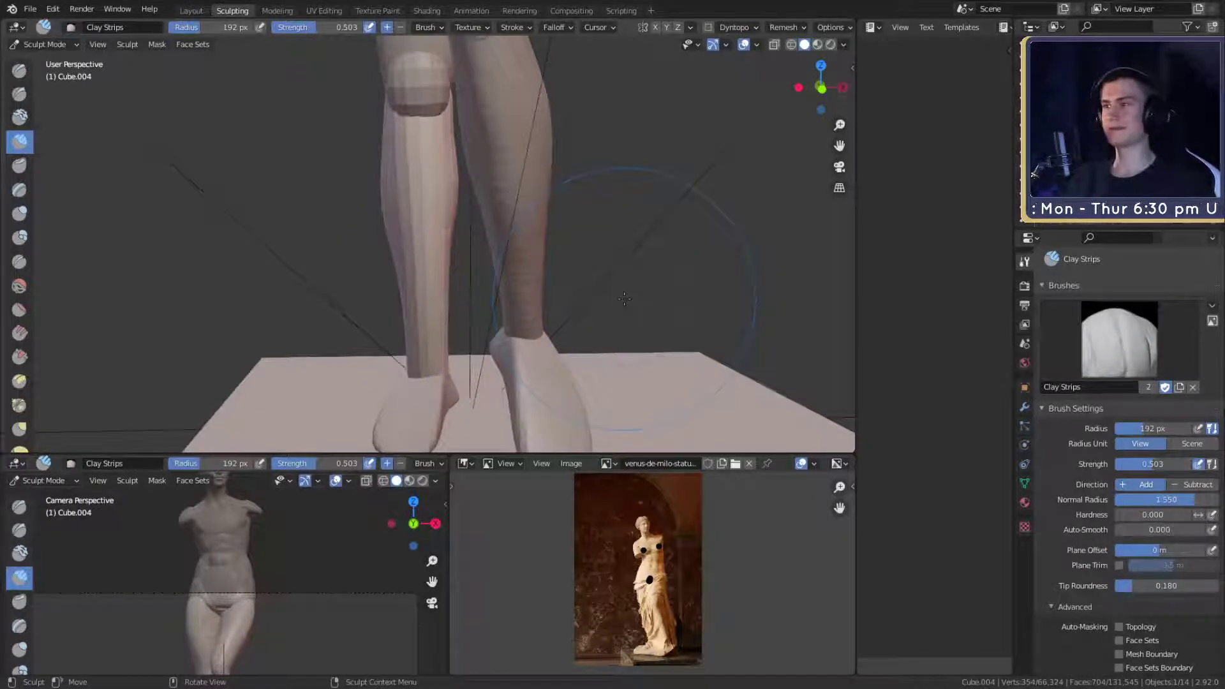
{"action": "middle_click_drag", "start_coordinate": [624, 298], "coordinate": [669, 225], "text": "shift"}
{"action": "scroll", "coordinate": [663, 242], "scroll_direction": "up", "scroll_amount": 4}
{"action": "key", "text": "f"}
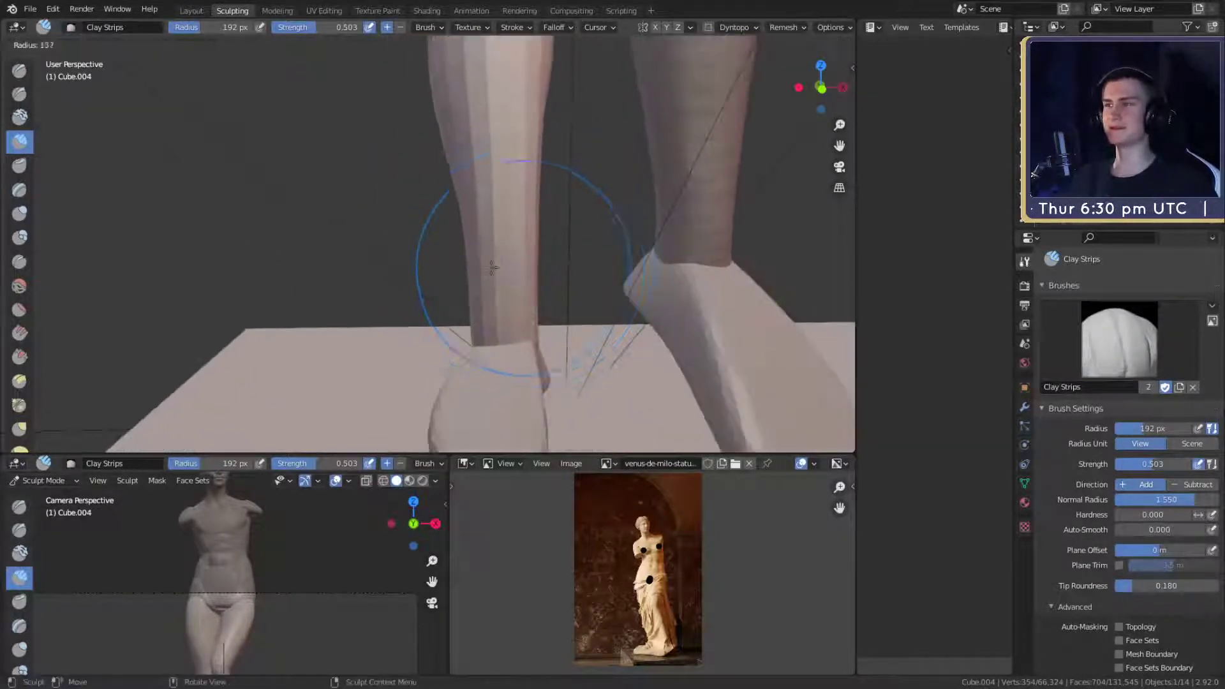
{"action": "left_click", "coordinate": [560, 268]}
{"action": "middle_click_drag", "start_coordinate": [512, 201], "coordinate": [462, 327], "text": "shift"}
{"action": "mouse_move", "coordinate": [548, 277]}
{"action": "middle_mouse_down"}
{"action": "mouse_move", "coordinate": [473, 265]}
{"action": "mouse_move", "coordinate": [504, 252]}
{"action": "mouse_move", "coordinate": [419, 261]}
{"action": "mouse_move", "coordinate": [444, 248]}
{"action": "middle_mouse_up"}
{"action": "scroll", "coordinate": [443, 242], "scroll_direction": "up", "scroll_amount": 1}
{"action": "key", "text": "f"}
{"action": "left_click", "coordinate": [442, 241]}
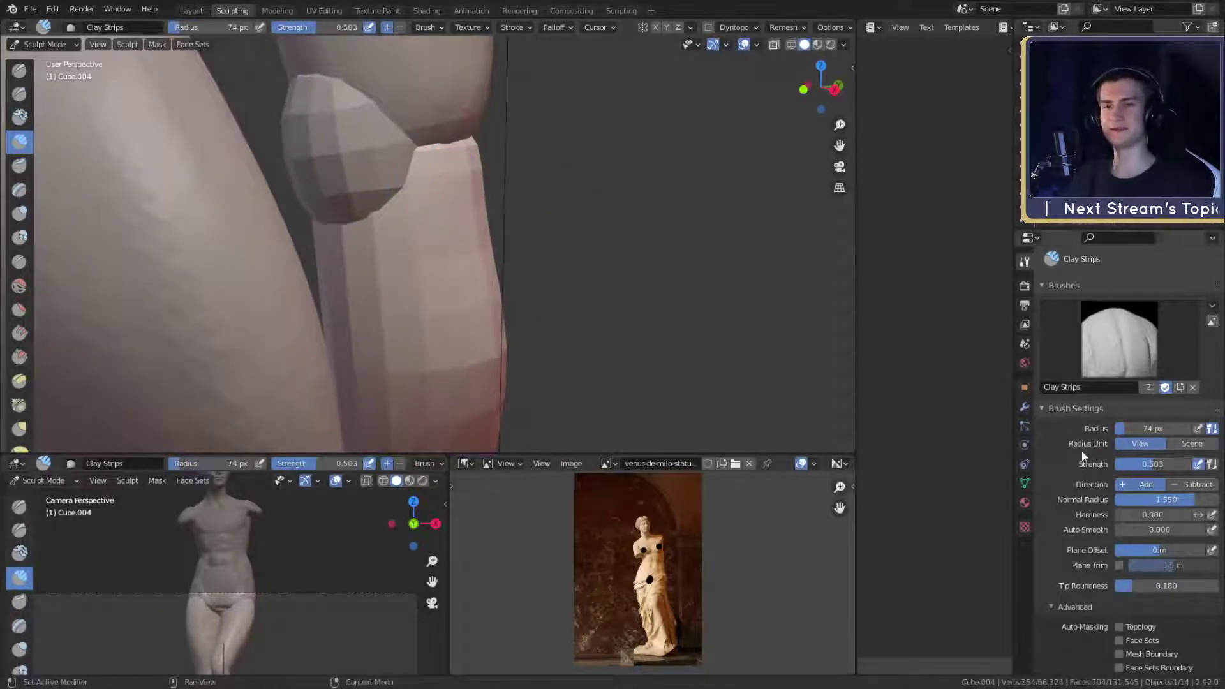
{"action": "scroll", "coordinate": [1082, 454], "scroll_direction": "down", "scroll_amount": 12}
{"action": "left_click", "coordinate": [1054, 442]}
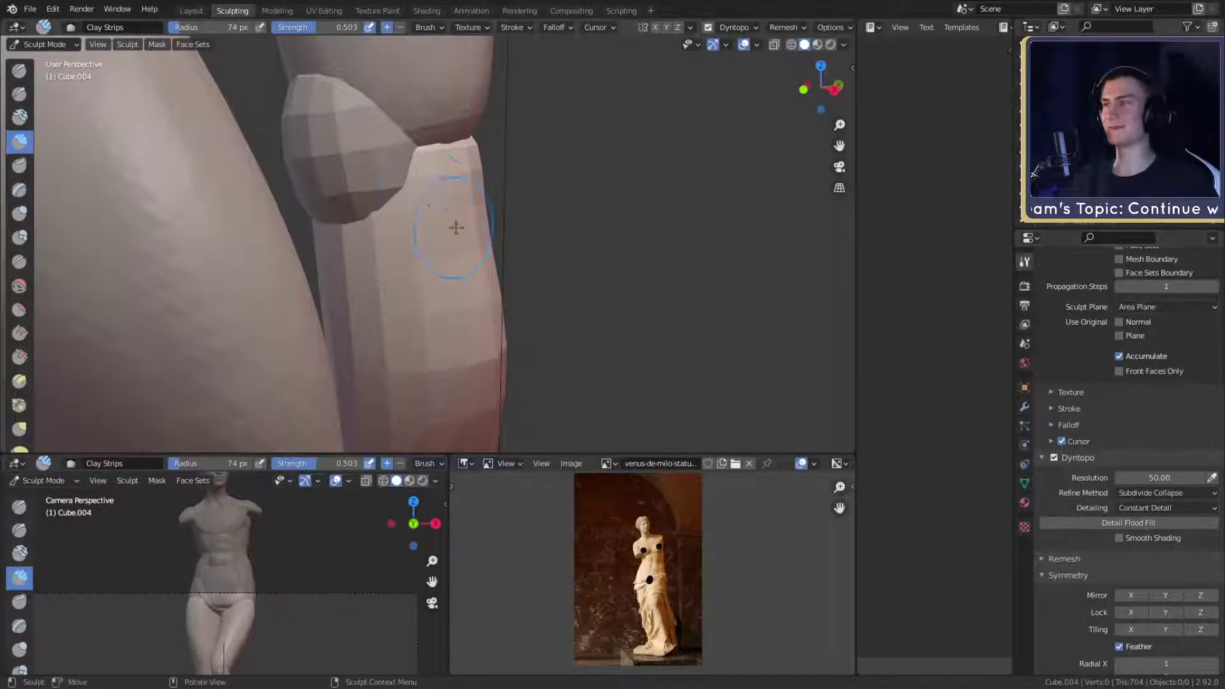
- Sculpt muscle volume with Clay Strips along the inner side of the straight leg's calf, from below the knee downward
{"action": "left_click_drag", "start_coordinate": [386, 206], "coordinate": [398, 204], "text": "ctrl"}
{"action": "left_click_drag", "start_coordinate": [407, 265], "coordinate": [447, 281]}
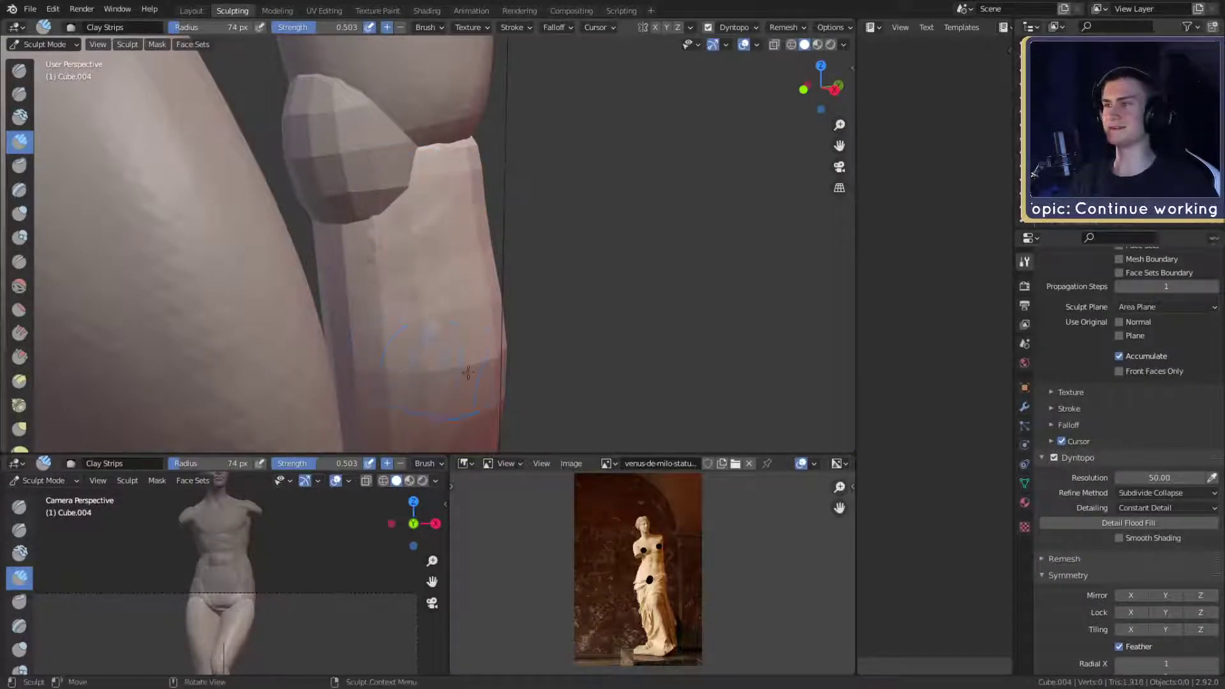
{"action": "middle_click_drag", "start_coordinate": [465, 319], "coordinate": [477, 232]}
{"action": "mouse_move", "coordinate": [468, 239]}
{"action": "left_mouse_down"}
{"action": "mouse_move", "coordinate": [386, 293]}
{"action": "mouse_move", "coordinate": [413, 418]}
{"action": "left_mouse_up"}
{"action": "middle_click_drag", "start_coordinate": [446, 408], "coordinate": [470, 240], "text": "shift"}
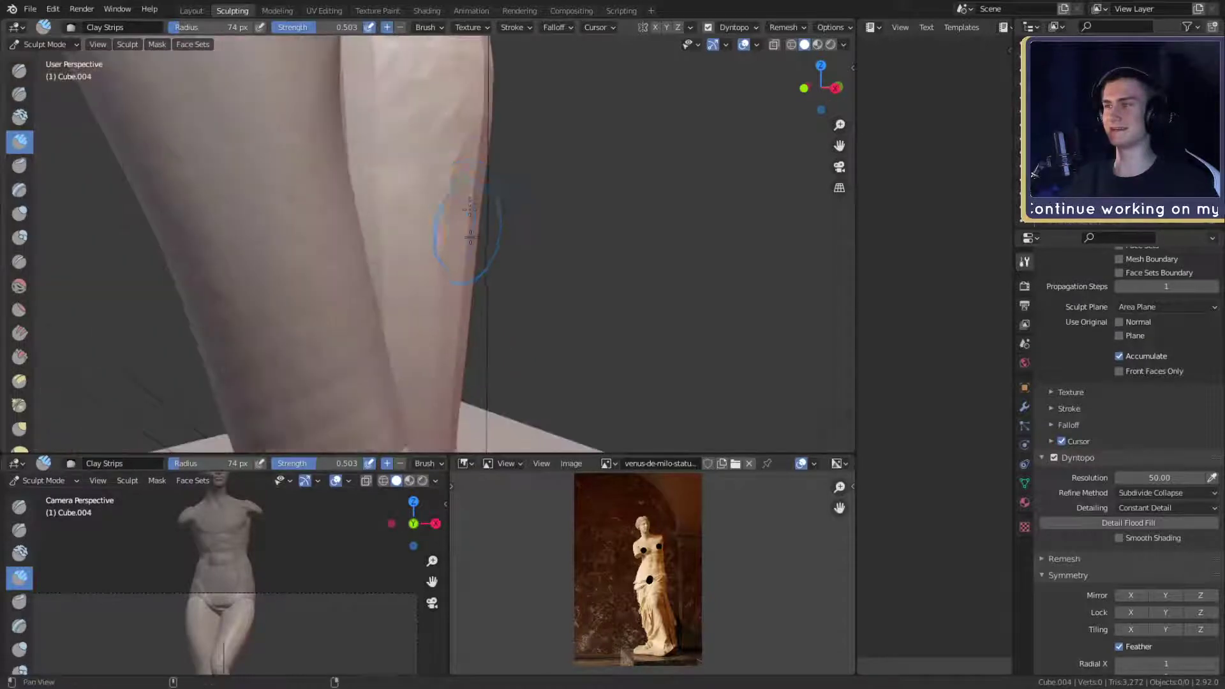
{"action": "mouse_move", "coordinate": [457, 223]}
{"action": "left_mouse_down"}
{"action": "mouse_move", "coordinate": [424, 185]}
{"action": "mouse_move", "coordinate": [440, 281]}
{"action": "left_mouse_up"}
- Build up the front inner edge of the calf and shin with Clay Strips, reducing the radius to 42 px below the knee
{"action": "mouse_move", "coordinate": [443, 281]}
{"action": "middle_mouse_down"}
{"action": "mouse_move", "coordinate": [543, 258]}
{"action": "mouse_move", "coordinate": [476, 236]}
{"action": "middle_mouse_up"}
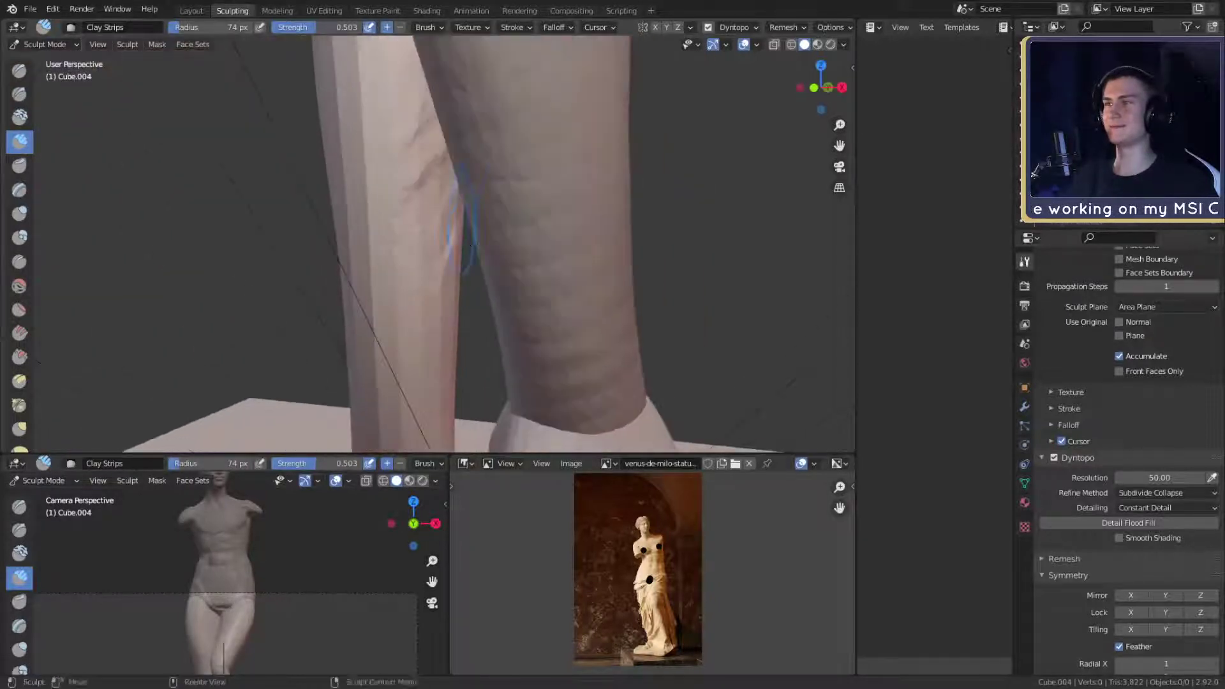
{"action": "mouse_move", "coordinate": [437, 185]}
{"action": "left_mouse_down"}
{"action": "mouse_move", "coordinate": [415, 164]}
{"action": "mouse_move", "coordinate": [415, 115]}
{"action": "left_mouse_up"}
{"action": "mouse_move", "coordinate": [415, 121]}
{"action": "middle_mouse_down"}
{"action": "mouse_move", "coordinate": [418, 140]}
{"action": "mouse_move", "coordinate": [480, 169]}
{"action": "mouse_move", "coordinate": [485, 256]}
{"action": "middle_mouse_up"}
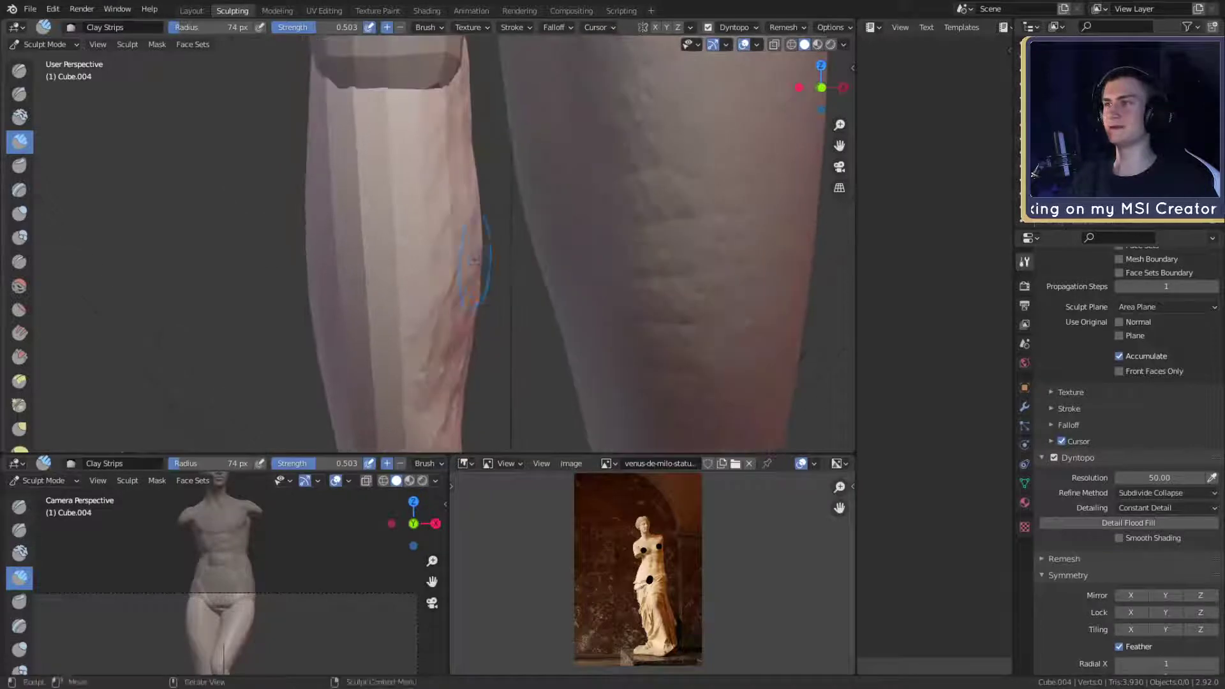
{"action": "mouse_move", "coordinate": [461, 239]}
{"action": "left_mouse_down"}
{"action": "mouse_move", "coordinate": [446, 312]}
{"action": "mouse_move", "coordinate": [454, 280]}
{"action": "left_mouse_up"}
{"action": "key", "text": "f"}
{"action": "left_click", "coordinate": [434, 271]}
{"action": "left_click_drag", "start_coordinate": [435, 128], "coordinate": [440, 197]}
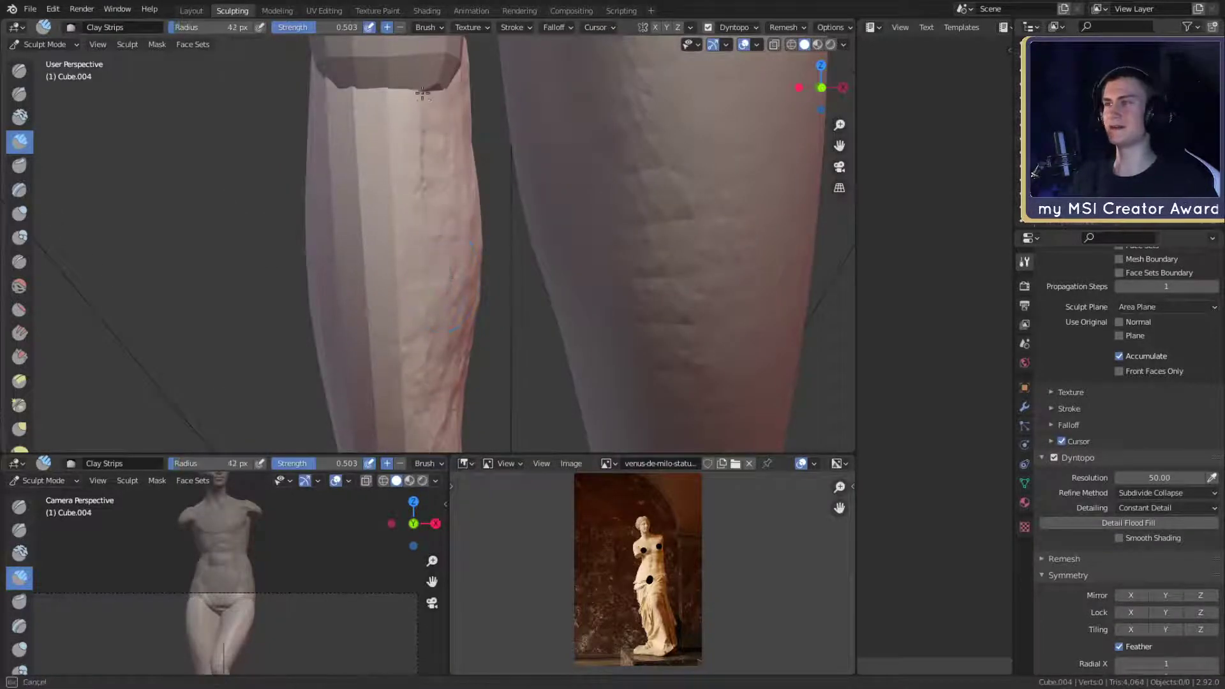
{"action": "left_click_drag", "start_coordinate": [422, 93], "coordinate": [424, 118]}
- Build up the straight leg just below the knee and kneecap with Clay Strips at a 43 px radius
{"action": "mouse_move", "coordinate": [429, 140]}
{"action": "middle_mouse_down", "text": "shift"}
{"action": "mouse_move", "coordinate": [435, 195]}
{"action": "mouse_move", "coordinate": [472, 189]}
{"action": "mouse_move", "coordinate": [368, 220]}
{"action": "mouse_move", "coordinate": [439, 249]}
{"action": "mouse_move", "coordinate": [465, 186]}
{"action": "middle_mouse_up", "text": "shift"}
{"action": "key", "text": "f"}
{"action": "left_click", "coordinate": [443, 189]}
{"action": "key", "text": "f"}
{"action": "left_click", "coordinate": [422, 214]}
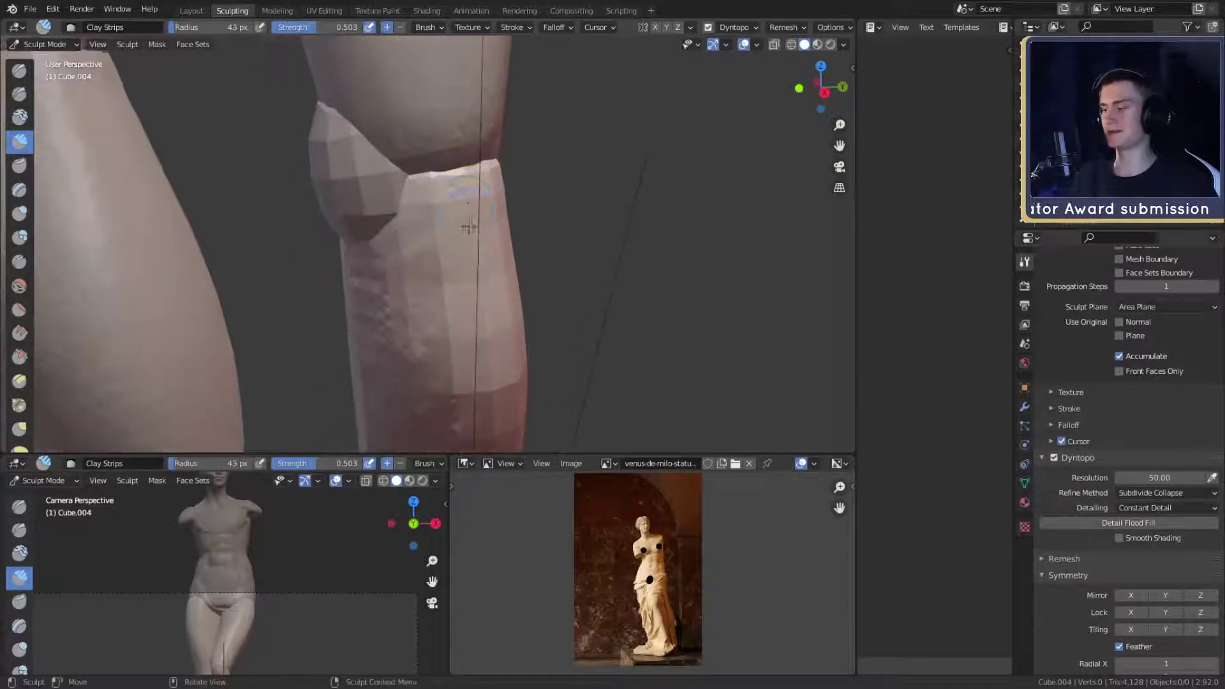
{"action": "middle_click_drag", "start_coordinate": [467, 227], "coordinate": [511, 200]}
{"action": "left_click_drag", "start_coordinate": [440, 144], "coordinate": [437, 152]}
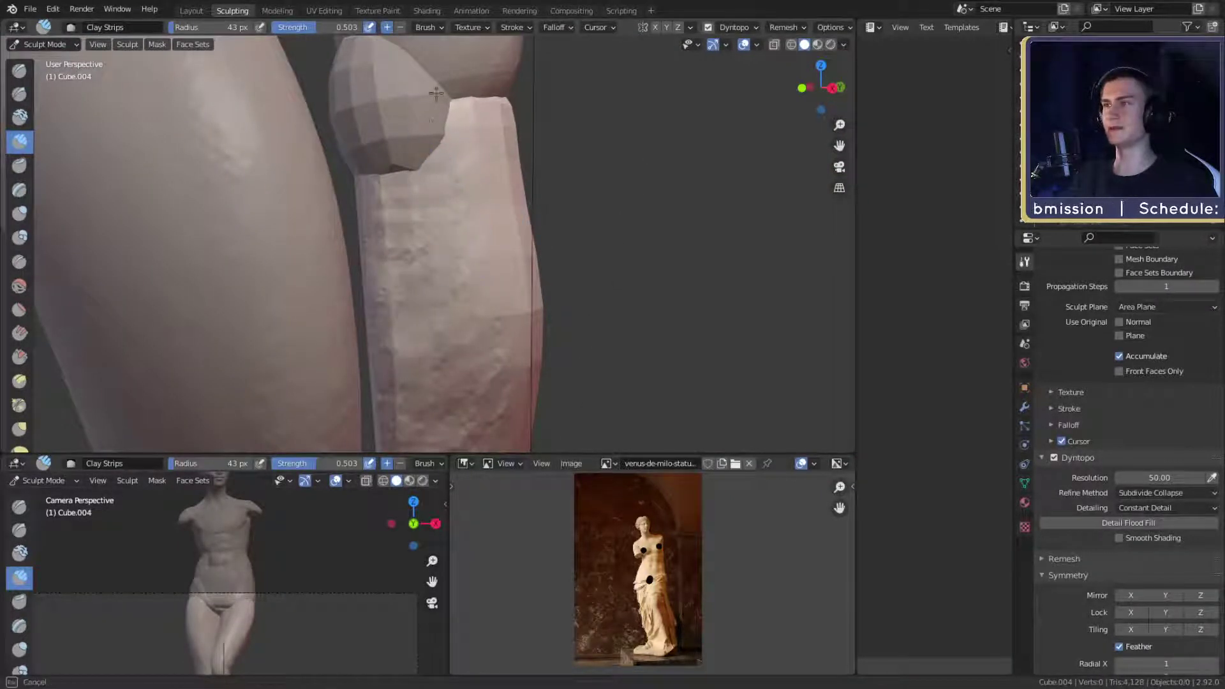
{"action": "left_click_drag", "start_coordinate": [436, 93], "coordinate": [436, 148]}
- Continue the Clay Strips buildup down the straight leg's inner front calf, enlarging the radius to 51 px
{"action": "mouse_move", "coordinate": [479, 274]}
{"action": "middle_mouse_down", "text": "shift"}
{"action": "mouse_move", "coordinate": [459, 140]}
{"action": "mouse_move", "coordinate": [421, 131]}
{"action": "mouse_move", "coordinate": [407, 227]}
{"action": "middle_mouse_up", "text": "shift"}
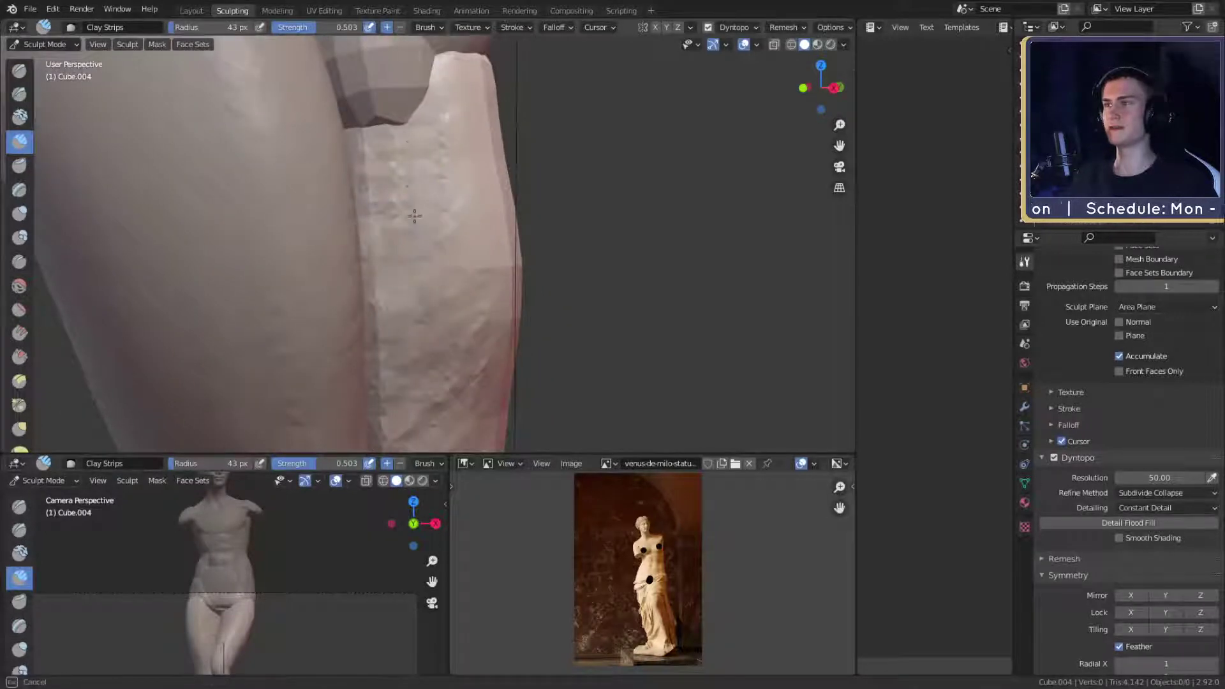
{"action": "middle_click_drag", "start_coordinate": [466, 320], "coordinate": [359, 104], "text": "shift"}
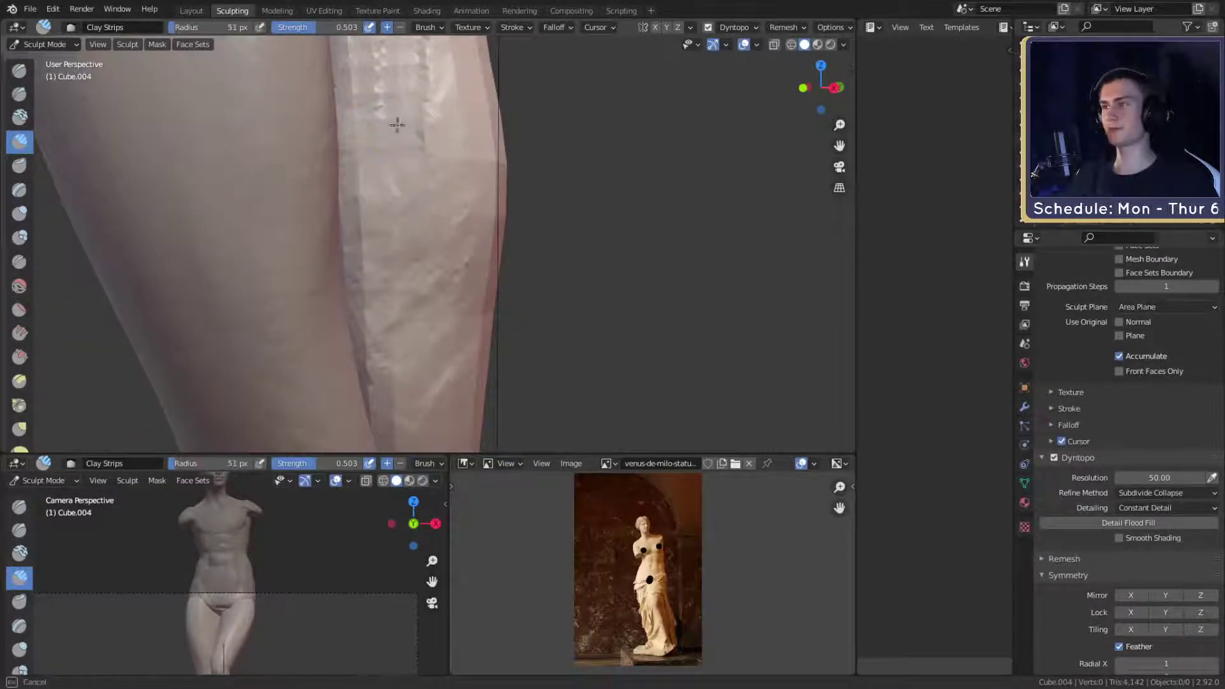
{"action": "middle_click_drag", "start_coordinate": [483, 335], "coordinate": [468, 160], "text": "shift"}
{"action": "middle_click_drag", "start_coordinate": [440, 191], "coordinate": [498, 179]}
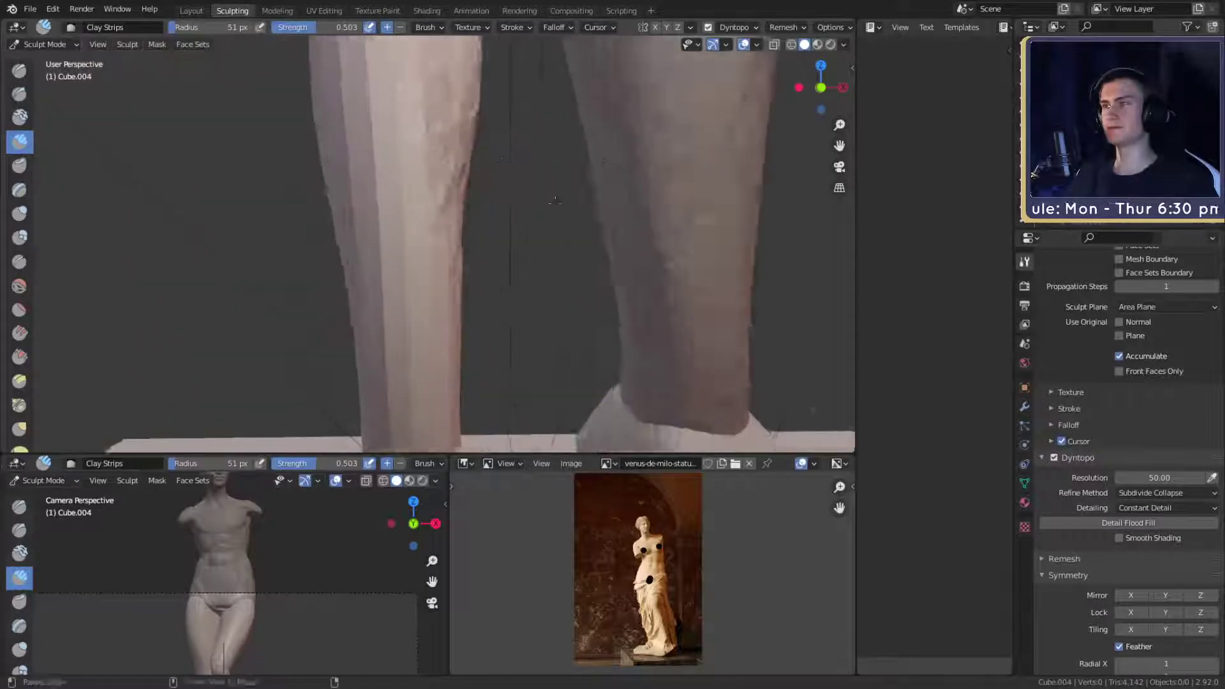
- Sculpt the front of the straight leg's shin down to the ankle with Clay Strips at a 51 px radius
{"action": "middle_click_drag", "start_coordinate": [472, 268], "coordinate": [469, 147], "text": "shift"}
{"action": "middle_click_drag", "start_coordinate": [447, 192], "coordinate": [456, 165]}
{"action": "left_click_drag", "start_coordinate": [417, 167], "coordinate": [416, 139]}
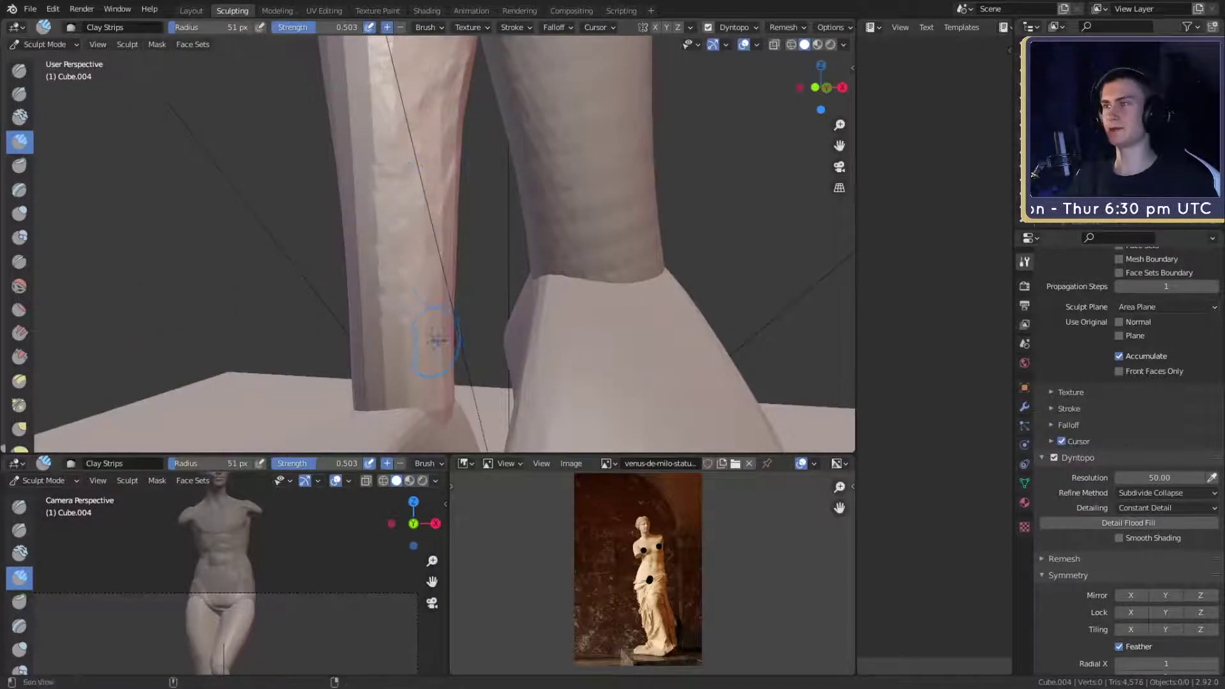
{"action": "middle_click_drag", "start_coordinate": [437, 342], "coordinate": [455, 347]}
{"action": "left_click_drag", "start_coordinate": [438, 221], "coordinate": [417, 48]}
{"action": "left_click_drag", "start_coordinate": [460, 263], "coordinate": [419, 319]}
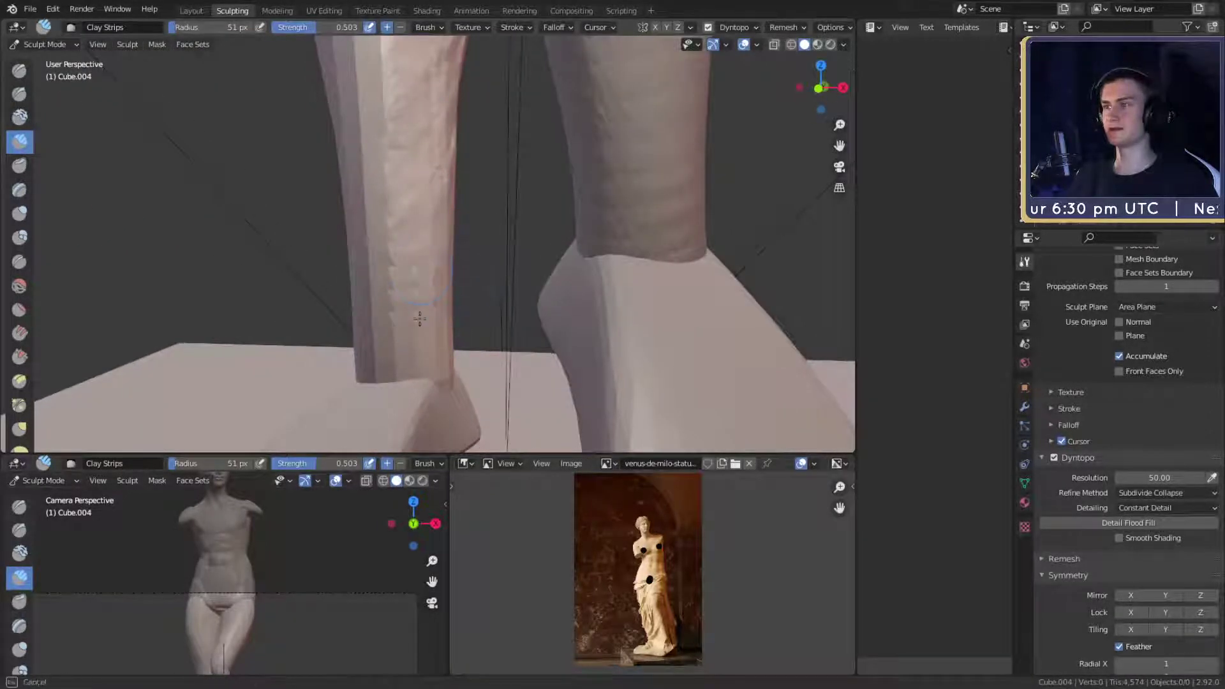
- Add Clay Strips volume along the inner side of the straight lower leg, from the ankle up toward the calf
{"action": "middle_click_drag", "start_coordinate": [422, 214], "coordinate": [377, 261]}
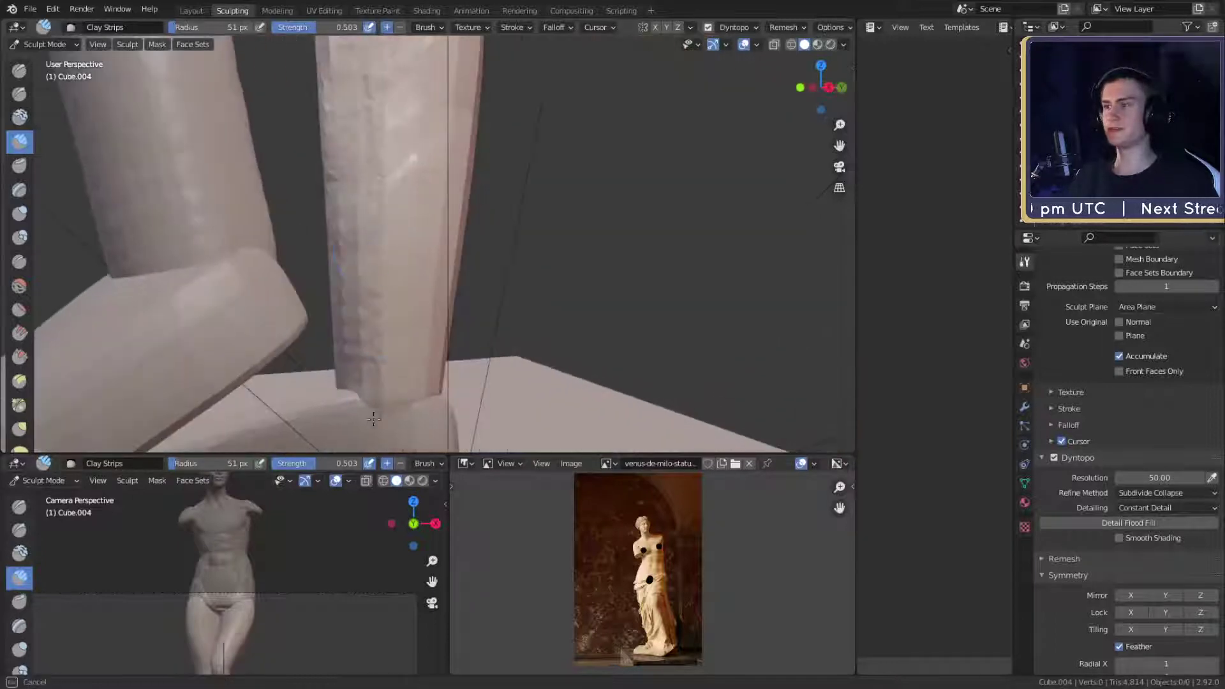
{"action": "left_click_drag", "start_coordinate": [377, 262], "coordinate": [401, 95]}
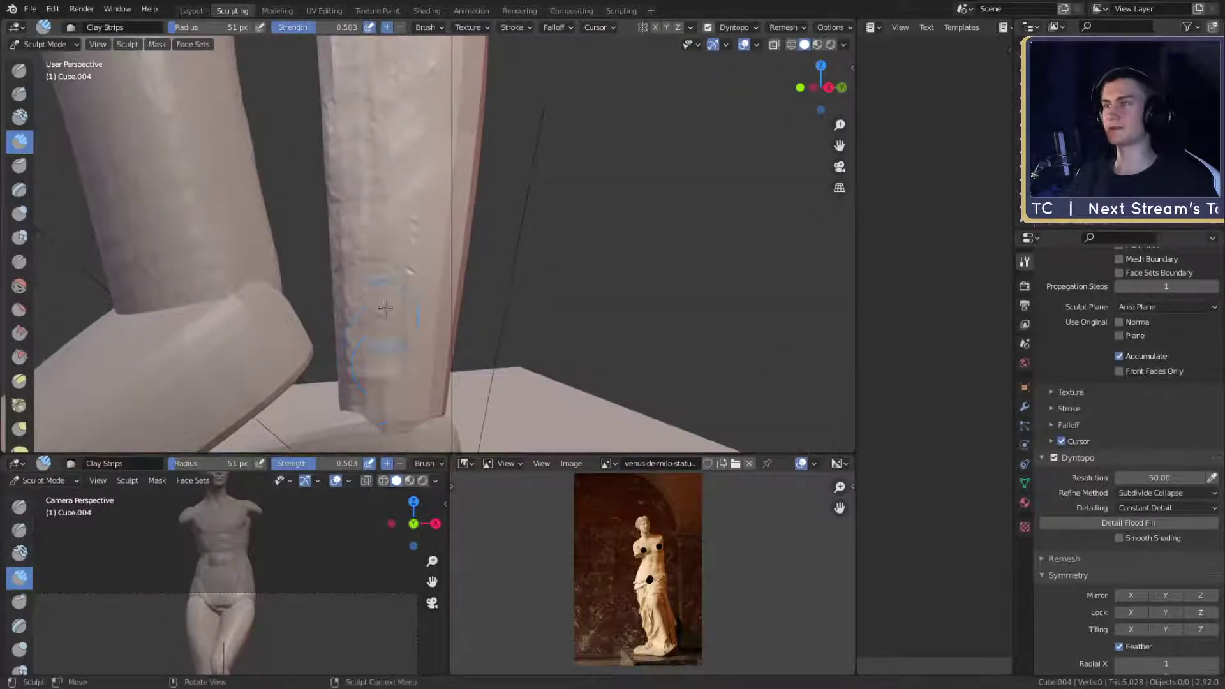
{"action": "middle_click_drag", "start_coordinate": [429, 217], "coordinate": [383, 364]}
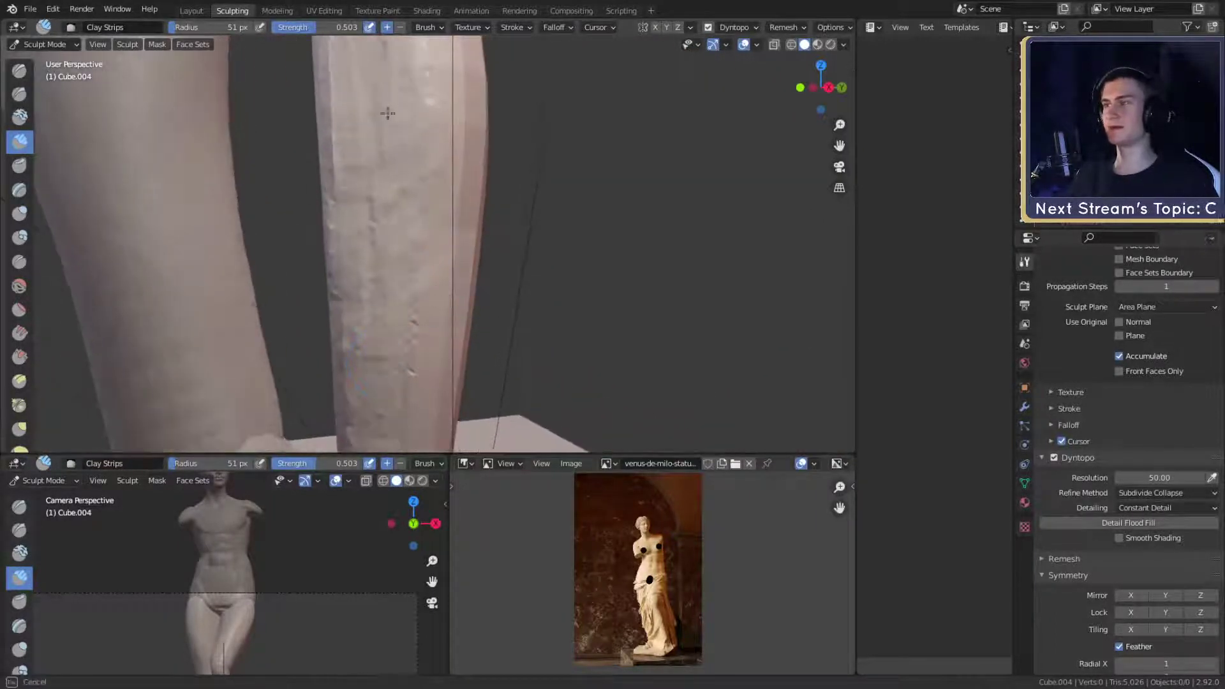
{"action": "mouse_move", "coordinate": [434, 183]}
{"action": "middle_mouse_down"}
{"action": "mouse_move", "coordinate": [397, 251]}
{"action": "mouse_move", "coordinate": [460, 329]}
{"action": "mouse_move", "coordinate": [382, 266]}
{"action": "middle_mouse_up"}
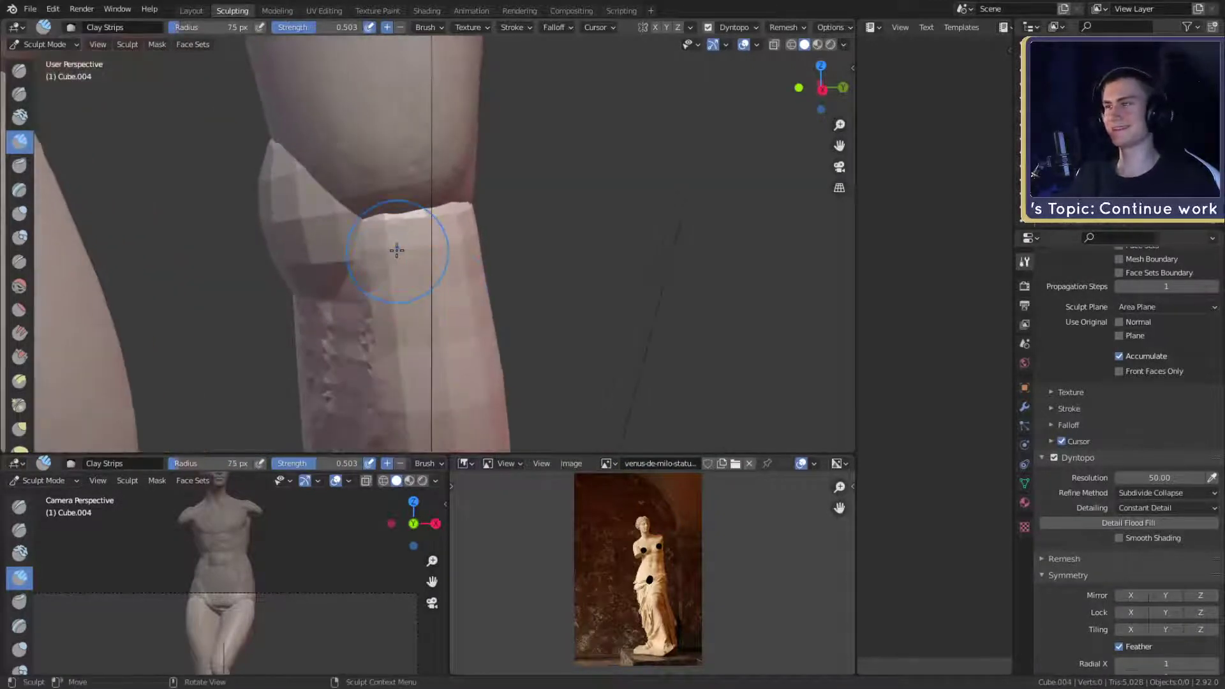
- Rework the inner upper edge of the straight lower leg, just under the thigh, with Clay Strips
{"action": "mouse_move", "coordinate": [452, 310]}
{"action": "middle_mouse_down"}
{"action": "mouse_move", "coordinate": [479, 264]}
{"action": "mouse_move", "coordinate": [577, 228]}
{"action": "mouse_move", "coordinate": [480, 257]}
{"action": "middle_mouse_up"}
{"action": "key", "text": "f"}
{"action": "middle_click_drag", "start_coordinate": [515, 210], "coordinate": [425, 248]}
{"action": "left_click", "coordinate": [495, 213]}
{"action": "left_click_drag", "start_coordinate": [424, 248], "coordinate": [448, 222]}
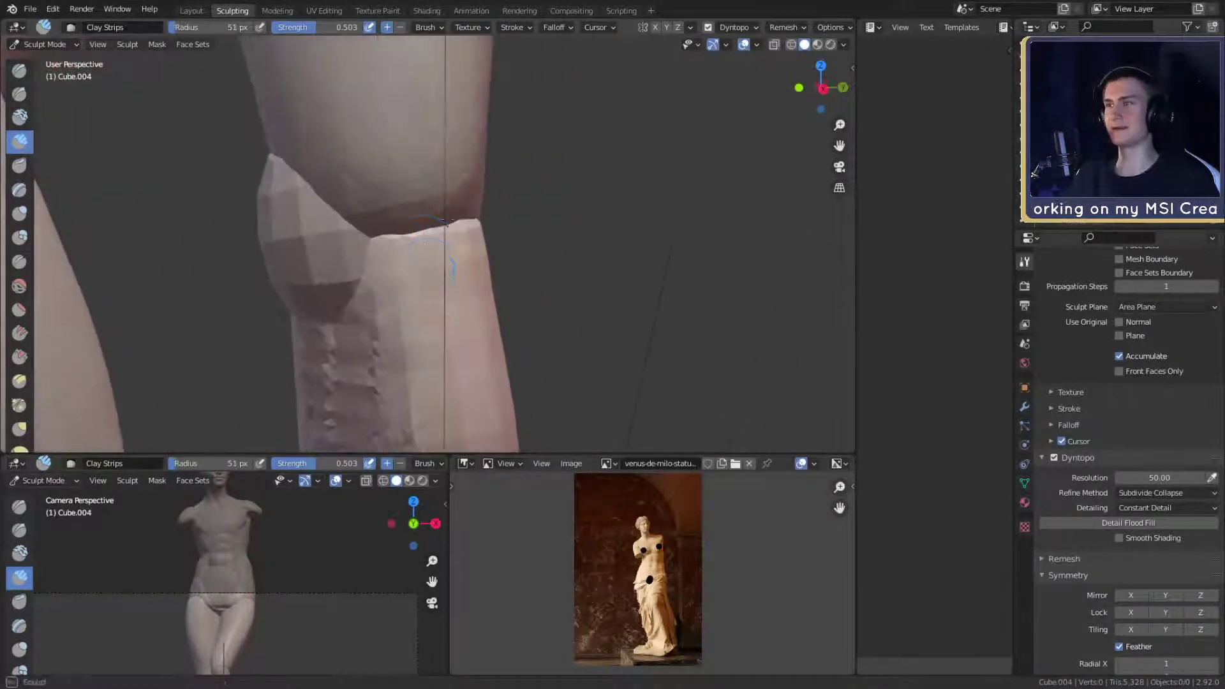
{"action": "mouse_move", "coordinate": [355, 287]}
{"action": "middle_mouse_down"}
{"action": "mouse_move", "coordinate": [457, 203]}
{"action": "mouse_move", "coordinate": [440, 226]}
{"action": "mouse_move", "coordinate": [423, 225]}
{"action": "mouse_move", "coordinate": [578, 204]}
{"action": "mouse_move", "coordinate": [346, 237]}
{"action": "mouse_move", "coordinate": [451, 219]}
{"action": "mouse_move", "coordinate": [504, 232]}
{"action": "middle_mouse_up"}
- Reshape the upper inner corner of the straight lower leg beside the kneecap with the Grab brush at a 213 px radius
{"action": "key", "text": "g"}
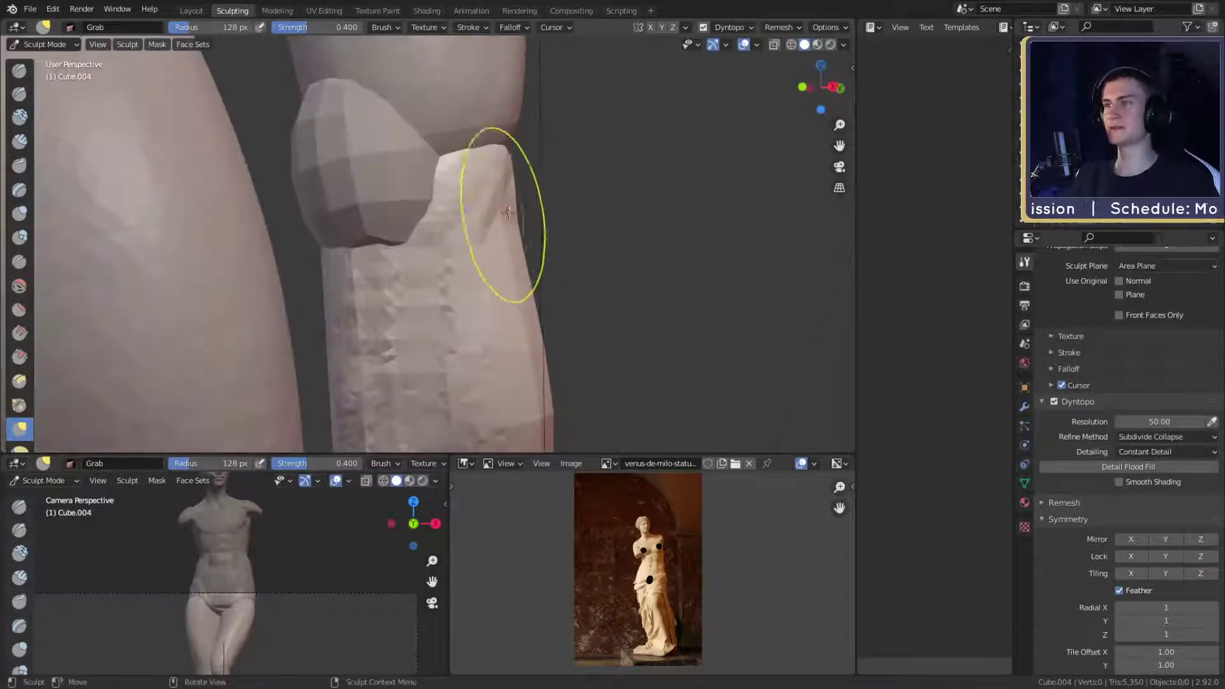
{"action": "key", "text": "f"}
{"action": "left_click", "coordinate": [490, 185]}
{"action": "left_click_drag", "start_coordinate": [492, 205], "coordinate": [474, 214]}
{"action": "middle_click_drag", "start_coordinate": [485, 216], "coordinate": [449, 252], "text": "shift"}
{"action": "scroll", "coordinate": [462, 226], "scroll_direction": "up", "scroll_amount": 2}
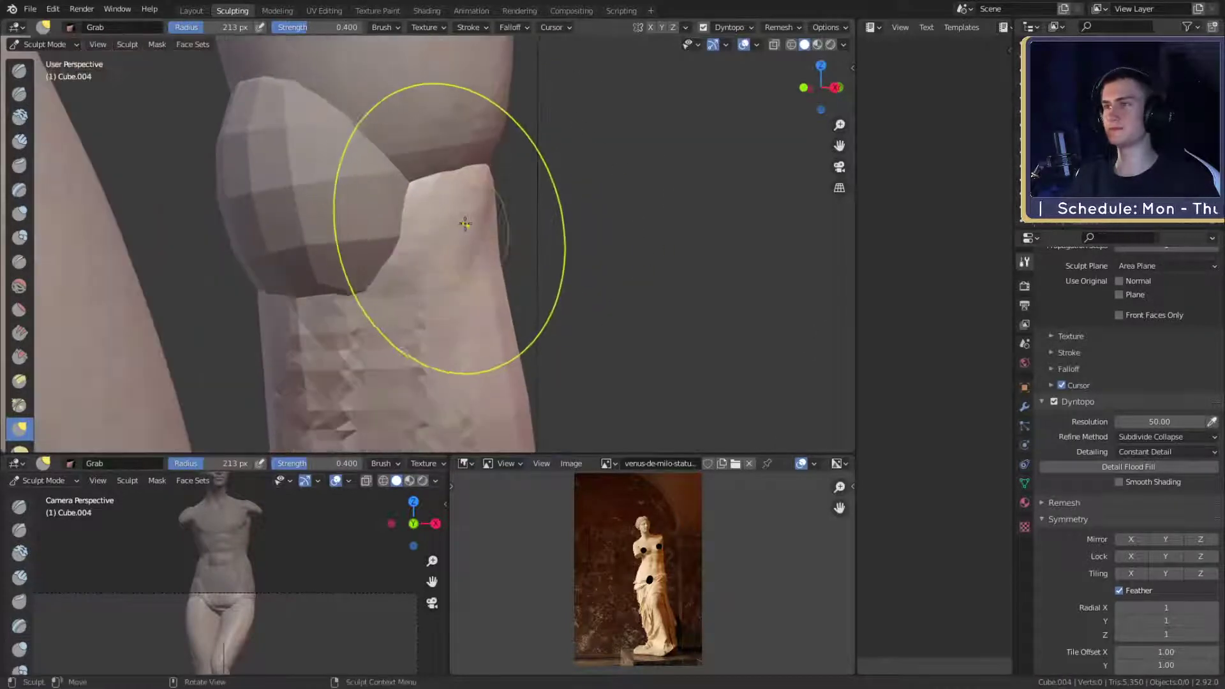
- Fill out the surface beside and below the kneecap with Clay Strips at a 45 px radius
{"action": "key", "text": "c"}
{"action": "key", "text": "f"}
{"action": "left_click", "coordinate": [397, 201]}
{"action": "mouse_move", "coordinate": [406, 191]}
{"action": "middle_mouse_down"}
{"action": "mouse_move", "coordinate": [447, 212]}
{"action": "mouse_move", "coordinate": [404, 197]}
{"action": "middle_mouse_up"}
{"action": "left_click_drag", "start_coordinate": [410, 219], "coordinate": [410, 225]}
{"action": "middle_click_drag", "start_coordinate": [444, 252], "coordinate": [442, 39], "text": "shift"}
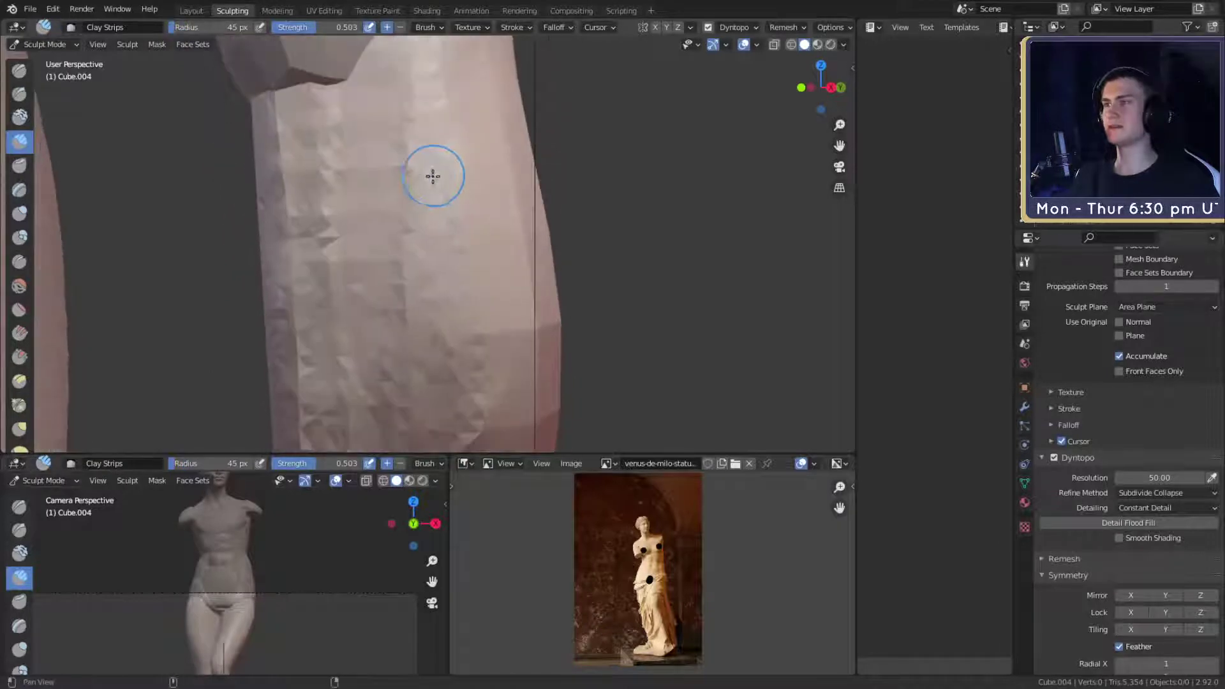
- Smooth the inner calf and shin of the straight leg from the knee toward the ankle with a 159 px radius
{"action": "scroll", "coordinate": [440, 192], "scroll_direction": "down", "scroll_amount": 5}
{"action": "mouse_move", "coordinate": [470, 219]}
{"action": "middle_mouse_down"}
{"action": "mouse_move", "coordinate": [542, 209]}
{"action": "mouse_move", "coordinate": [571, 231]}
{"action": "mouse_move", "coordinate": [420, 256]}
{"action": "middle_mouse_up"}
{"action": "scroll", "coordinate": [514, 228], "scroll_direction": "up", "scroll_amount": 3}
{"action": "key", "text": "f"}
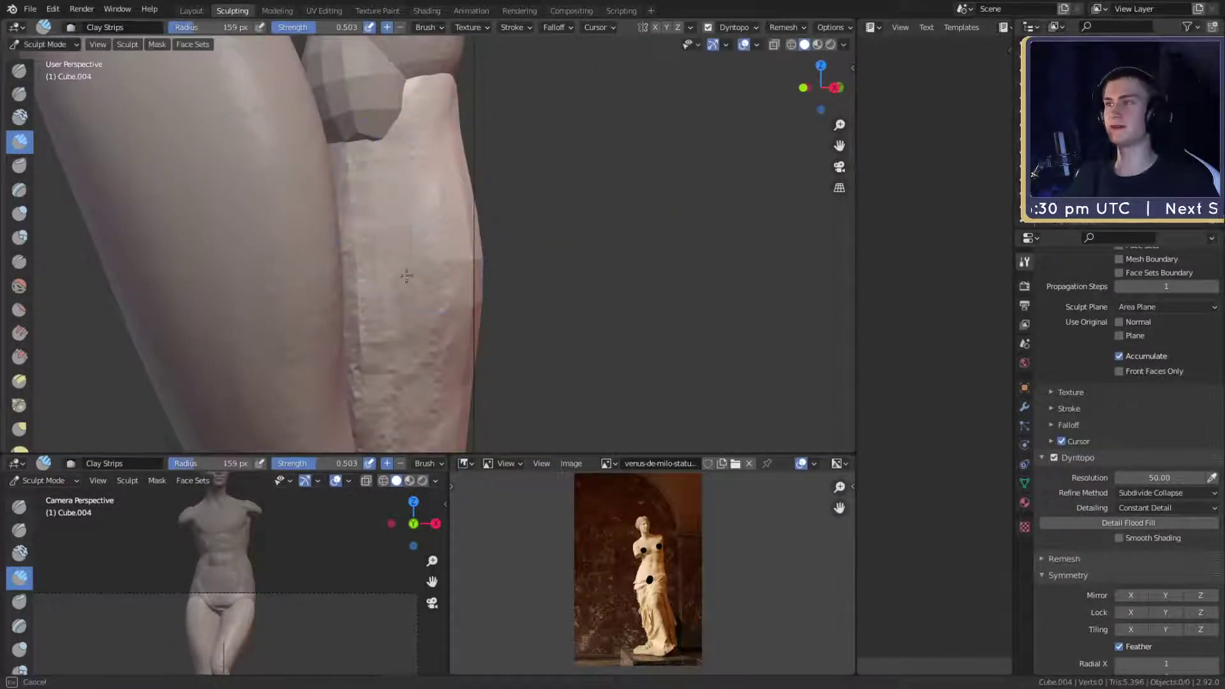
{"action": "left_click_drag", "start_coordinate": [387, 200], "coordinate": [394, 255]}
{"action": "middle_click_drag", "start_coordinate": [421, 332], "coordinate": [442, 191], "text": "shift"}
{"action": "left_click_drag", "start_coordinate": [419, 294], "coordinate": [396, 361]}
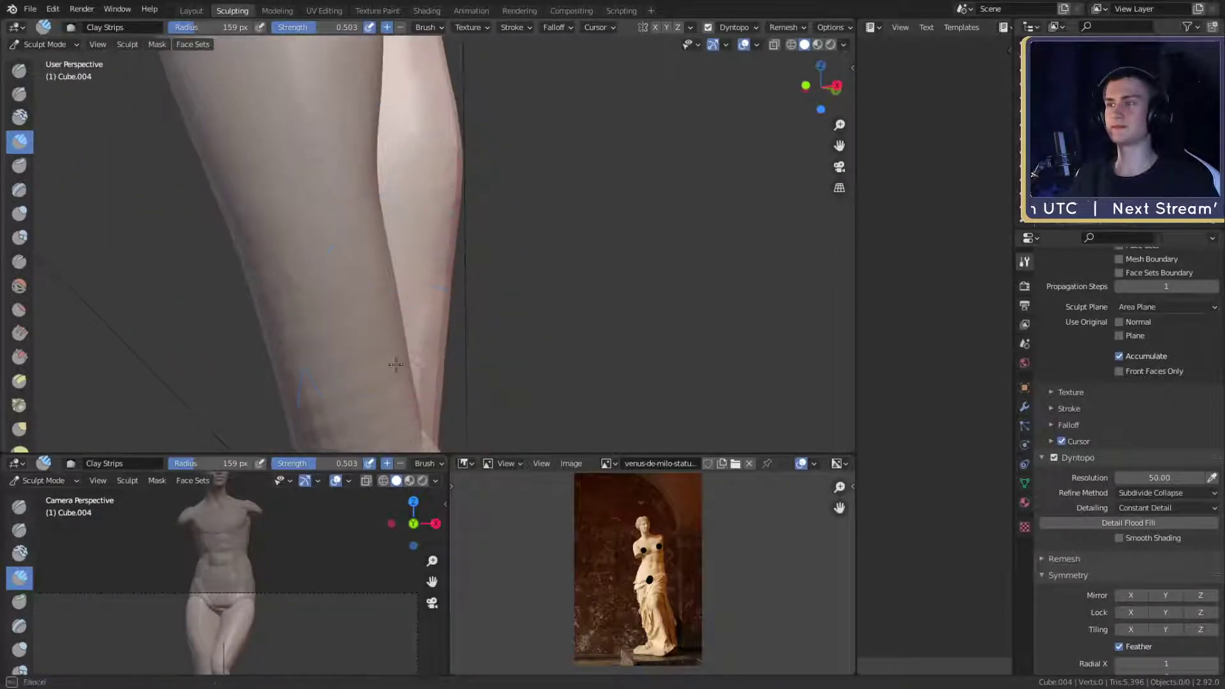
{"action": "mouse_move", "coordinate": [402, 395]}
{"action": "middle_mouse_down", "text": "shift"}
{"action": "mouse_move", "coordinate": [408, 251]}
{"action": "mouse_move", "coordinate": [491, 255]}
{"action": "middle_mouse_up", "text": "shift"}
{"action": "left_click_drag", "start_coordinate": [492, 317], "coordinate": [467, 338]}
{"action": "middle_click_drag", "start_coordinate": [469, 421], "coordinate": [477, 300], "text": "shift"}
- Refine the straight leg's calf and shin contour with the Grab brush, reducing the radius from 172 px to 123 px
{"action": "mouse_move", "coordinate": [517, 290]}
{"action": "middle_mouse_down"}
{"action": "mouse_move", "coordinate": [451, 281]}
{"action": "mouse_move", "coordinate": [492, 288]}
{"action": "mouse_move", "coordinate": [469, 281]}
{"action": "mouse_move", "coordinate": [449, 338]}
{"action": "middle_mouse_up"}
{"action": "key", "text": "g"}
{"action": "key", "text": "f"}
{"action": "left_click", "coordinate": [516, 291]}
{"action": "scroll", "coordinate": [466, 284], "scroll_direction": "up", "scroll_amount": 2}
{"action": "key", "text": "f"}
{"action": "left_click", "coordinate": [590, 260]}
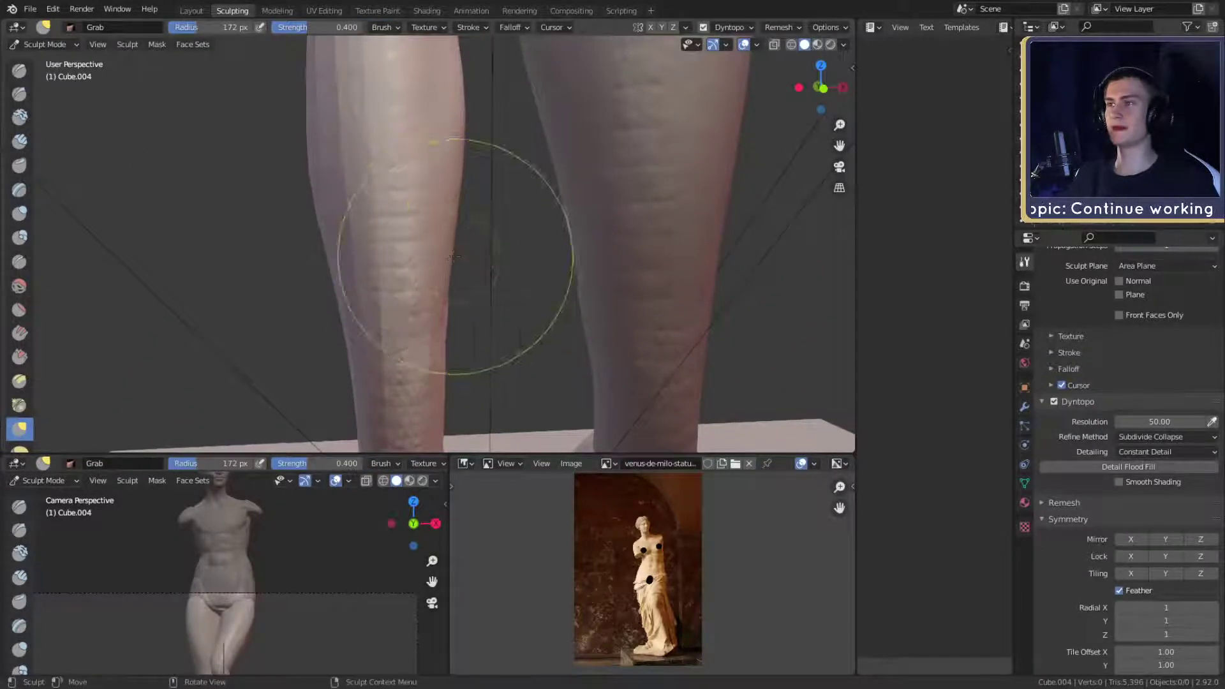
{"action": "mouse_move", "coordinate": [452, 257]}
{"action": "middle_mouse_down", "text": "shift"}
{"action": "mouse_move", "coordinate": [503, 300]}
{"action": "mouse_move", "coordinate": [501, 233]}
{"action": "middle_mouse_up", "text": "shift"}
{"action": "key", "text": "f"}
{"action": "left_click", "coordinate": [454, 304]}
{"action": "middle_click_drag", "start_coordinate": [465, 298], "coordinate": [446, 293]}
{"action": "left_click_drag", "start_coordinate": [451, 294], "coordinate": [438, 298]}
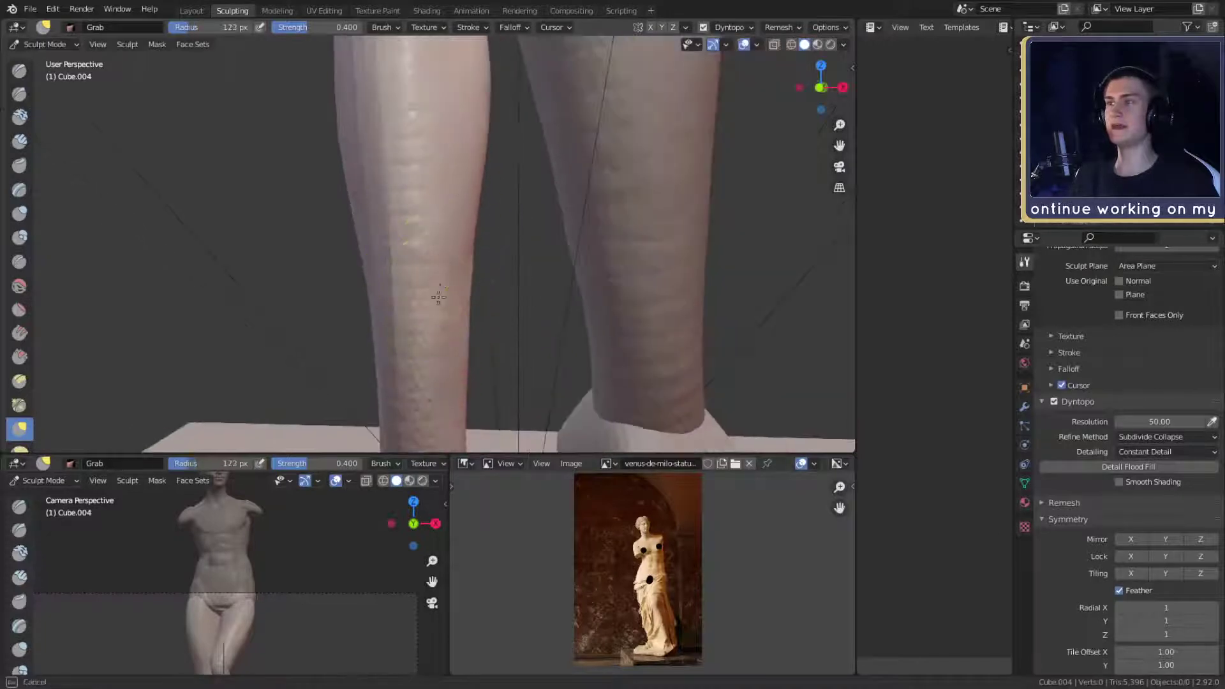
{"action": "mouse_move", "coordinate": [422, 134]}
{"action": "middle_mouse_down"}
{"action": "mouse_move", "coordinate": [429, 233]}
{"action": "mouse_move", "coordinate": [415, 178]}
{"action": "middle_mouse_up"}
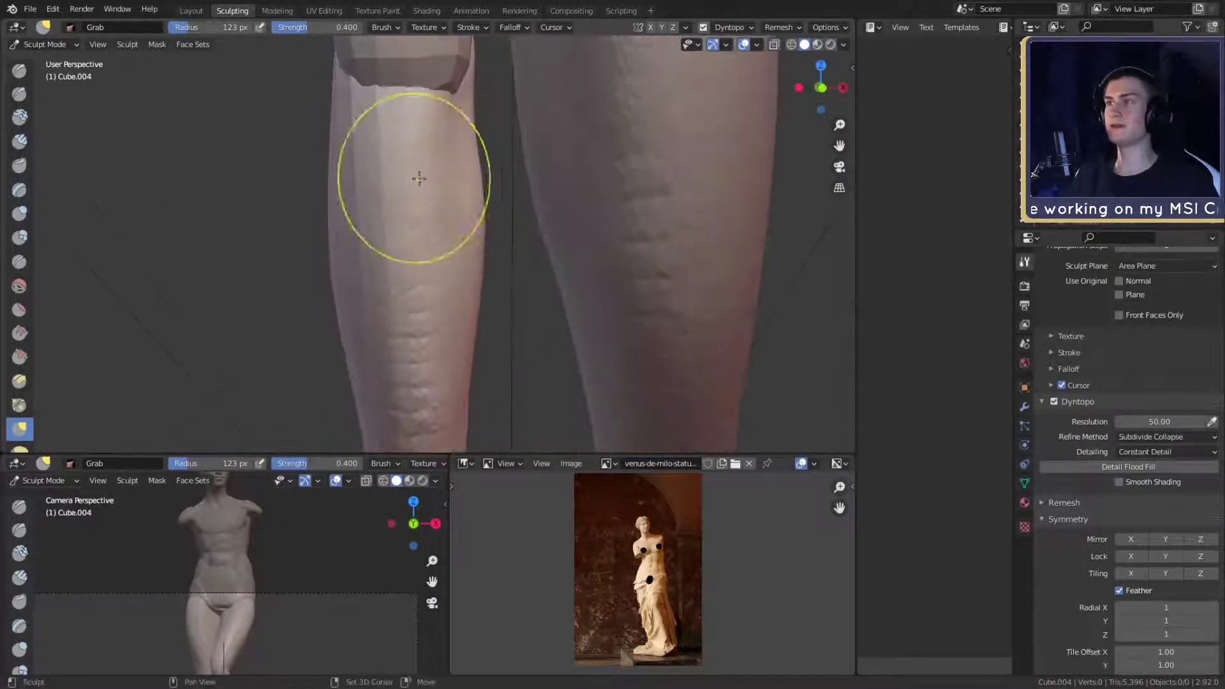
{"action": "left_click_drag", "start_coordinate": [415, 178], "coordinate": [423, 274]}
- Sculpt the back of the straight leg below the knee and upper calf with Clay Strips, reducing the radius to 43 px
{"action": "mouse_move", "coordinate": [423, 273]}
{"action": "middle_mouse_down"}
{"action": "mouse_move", "coordinate": [514, 218]}
{"action": "mouse_move", "coordinate": [451, 273]}
{"action": "mouse_move", "coordinate": [492, 287]}
{"action": "mouse_move", "coordinate": [487, 301]}
{"action": "mouse_move", "coordinate": [495, 271]}
{"action": "mouse_move", "coordinate": [281, 296]}
{"action": "mouse_move", "coordinate": [444, 257]}
{"action": "mouse_move", "coordinate": [405, 164]}
{"action": "middle_mouse_up"}
{"action": "key", "text": "c"}
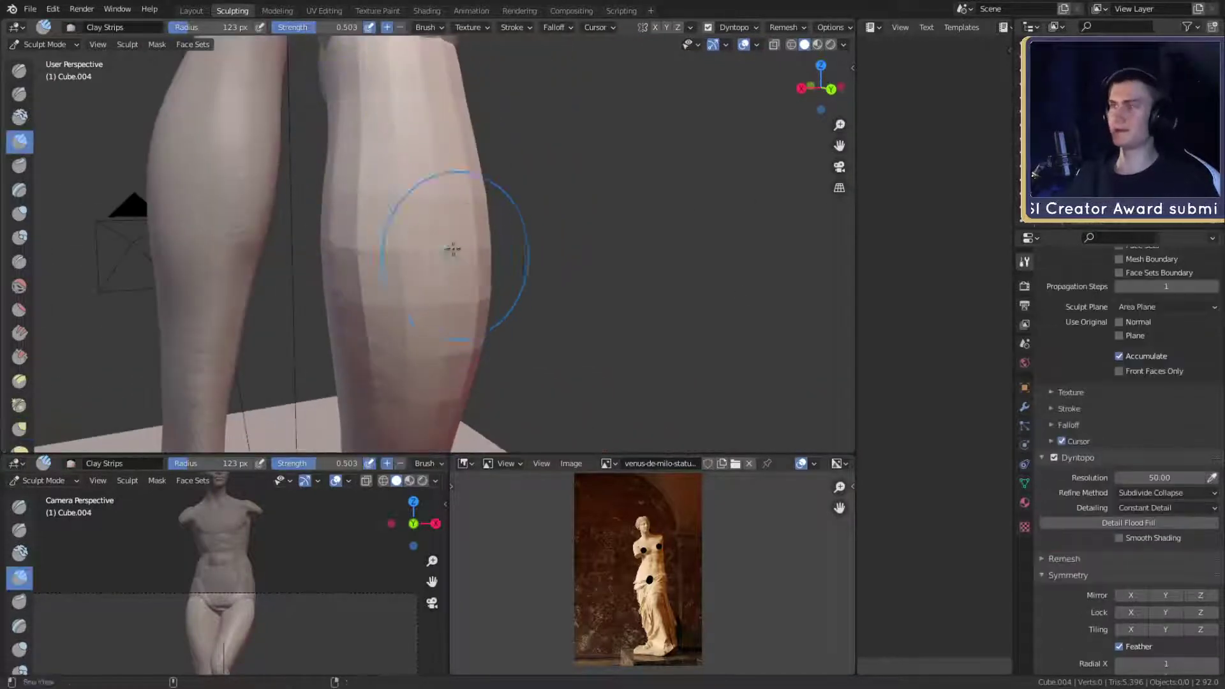
{"action": "middle_click_drag", "start_coordinate": [451, 246], "coordinate": [501, 293], "text": "ctrl"}
{"action": "middle_click_drag", "start_coordinate": [449, 232], "coordinate": [507, 223]}
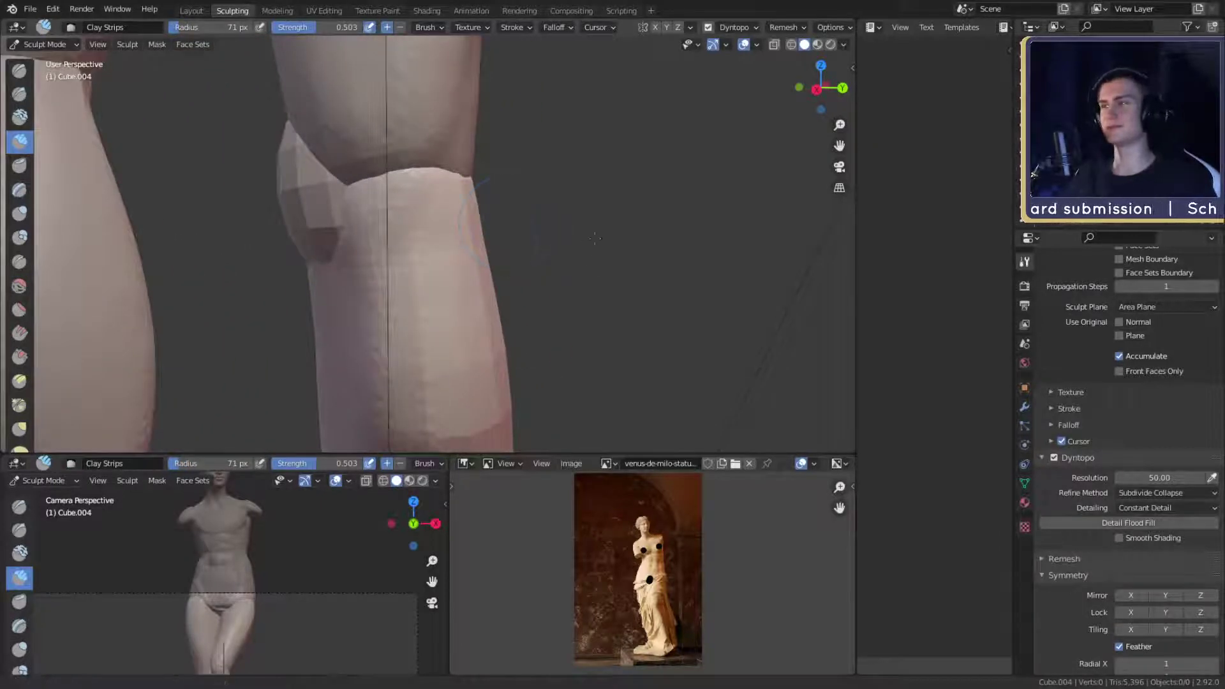
{"action": "middle_click_drag", "start_coordinate": [595, 238], "coordinate": [446, 237]}
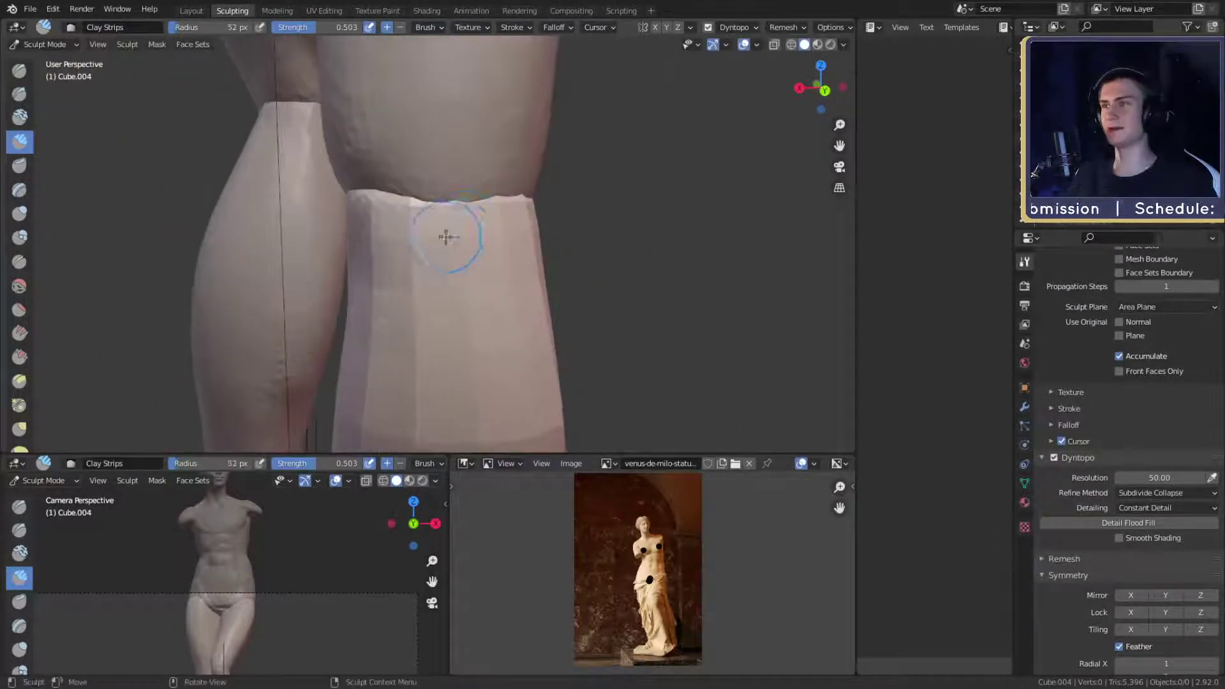
{"action": "left_click", "coordinate": [493, 224]}
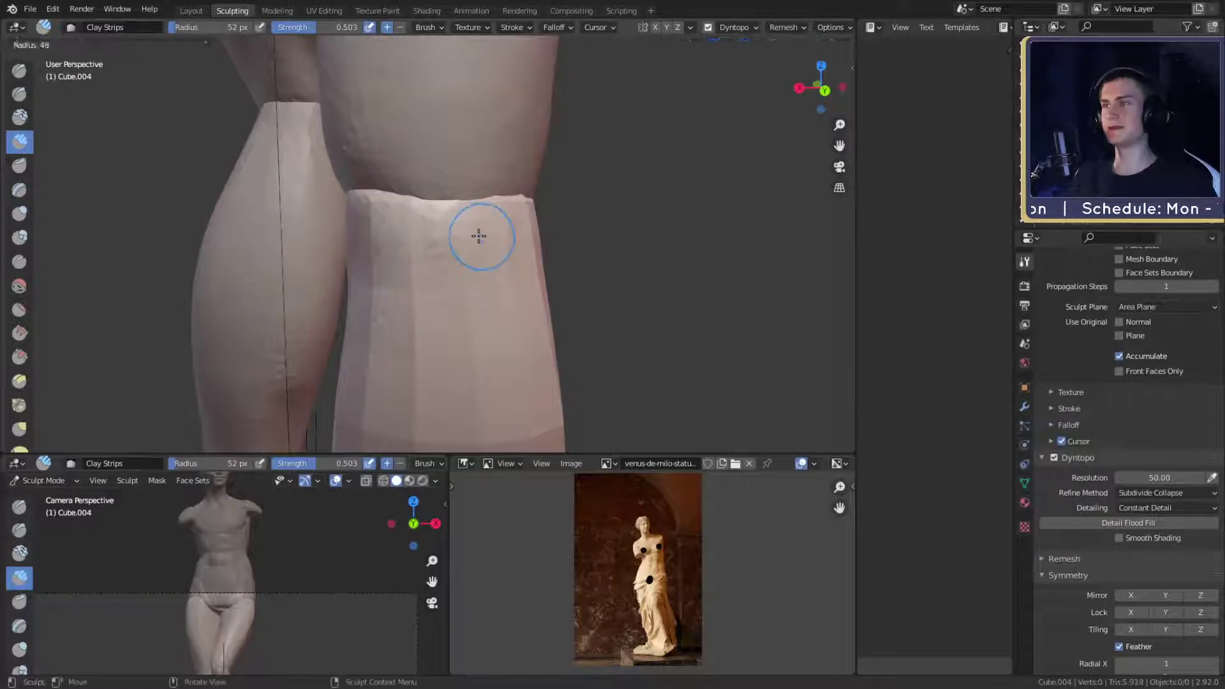
{"action": "middle_click_drag", "start_coordinate": [471, 299], "coordinate": [384, 132]}
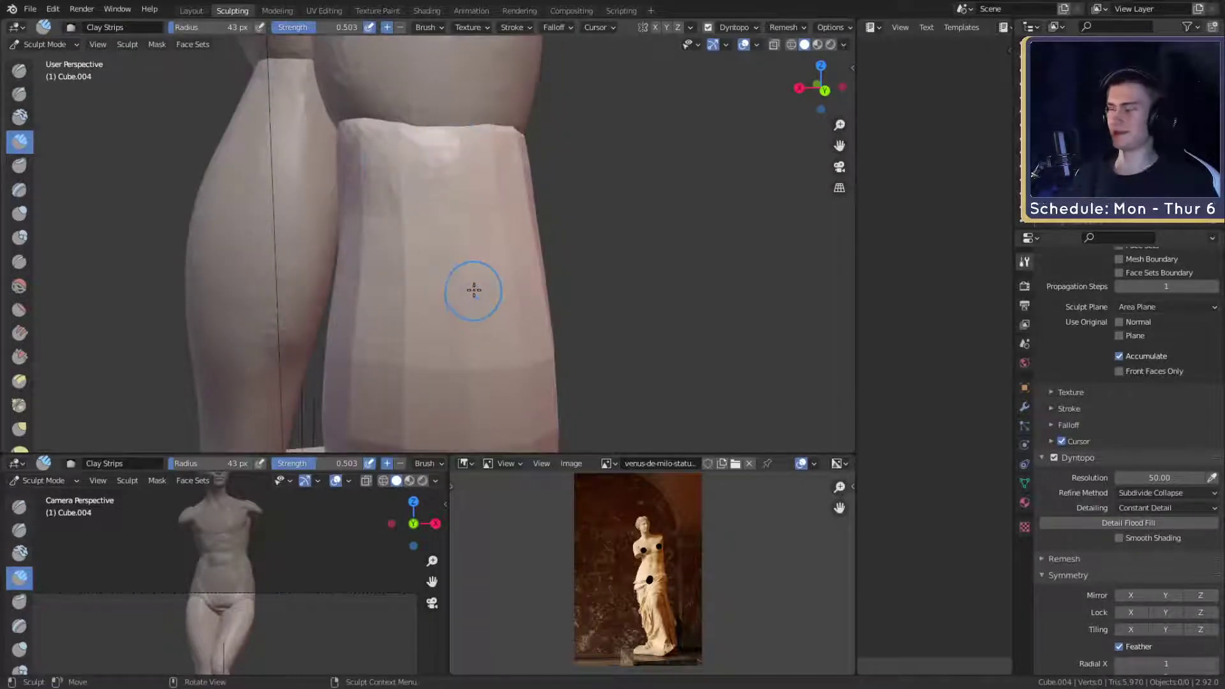
{"action": "mouse_move", "coordinate": [486, 310]}
{"action": "middle_mouse_down"}
{"action": "mouse_move", "coordinate": [479, 287]}
{"action": "mouse_move", "coordinate": [508, 211]}
{"action": "mouse_move", "coordinate": [498, 183]}
{"action": "mouse_move", "coordinate": [448, 167]}
{"action": "mouse_move", "coordinate": [454, 205]}
{"action": "mouse_move", "coordinate": [382, 209]}
{"action": "middle_mouse_up"}
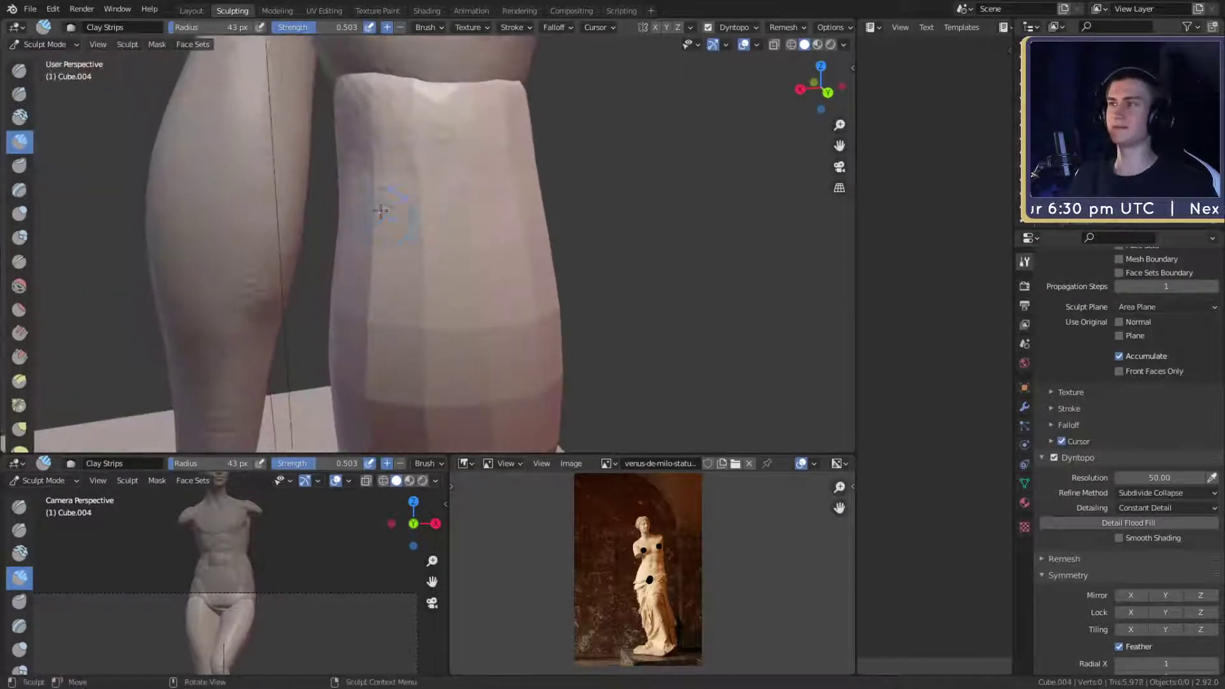
- Build up the outer side of the straight leg's calf below the kneecap with Clay Strips at a 65 px radius
{"action": "key", "text": "f"}
{"action": "middle_click_drag", "start_coordinate": [354, 269], "coordinate": [459, 193]}
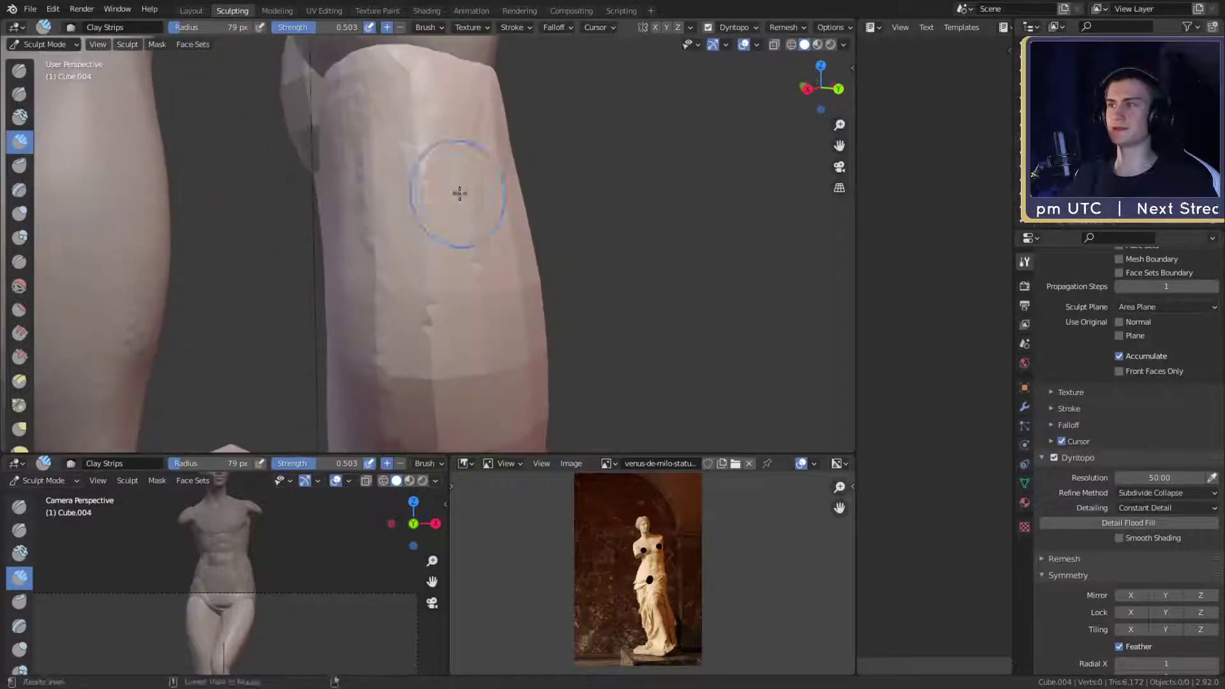
{"action": "middle_click_drag", "start_coordinate": [449, 341], "coordinate": [463, 204]}
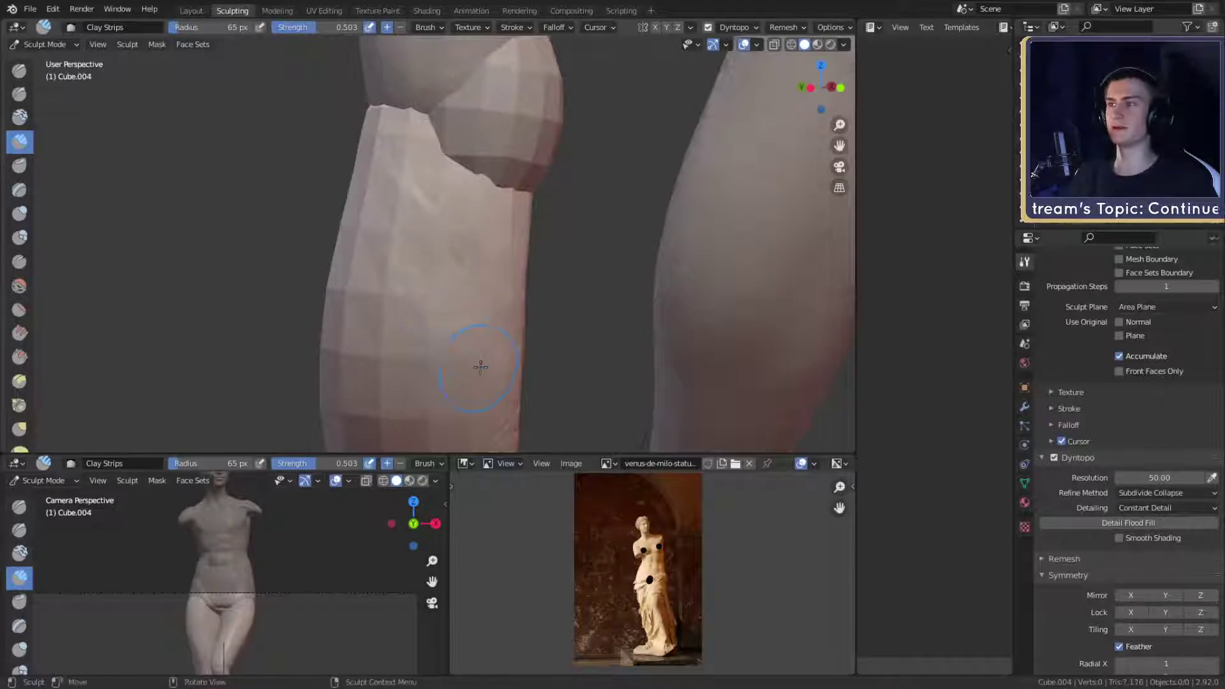
{"action": "middle_click_drag", "start_coordinate": [481, 367], "coordinate": [457, 225], "text": "shift"}
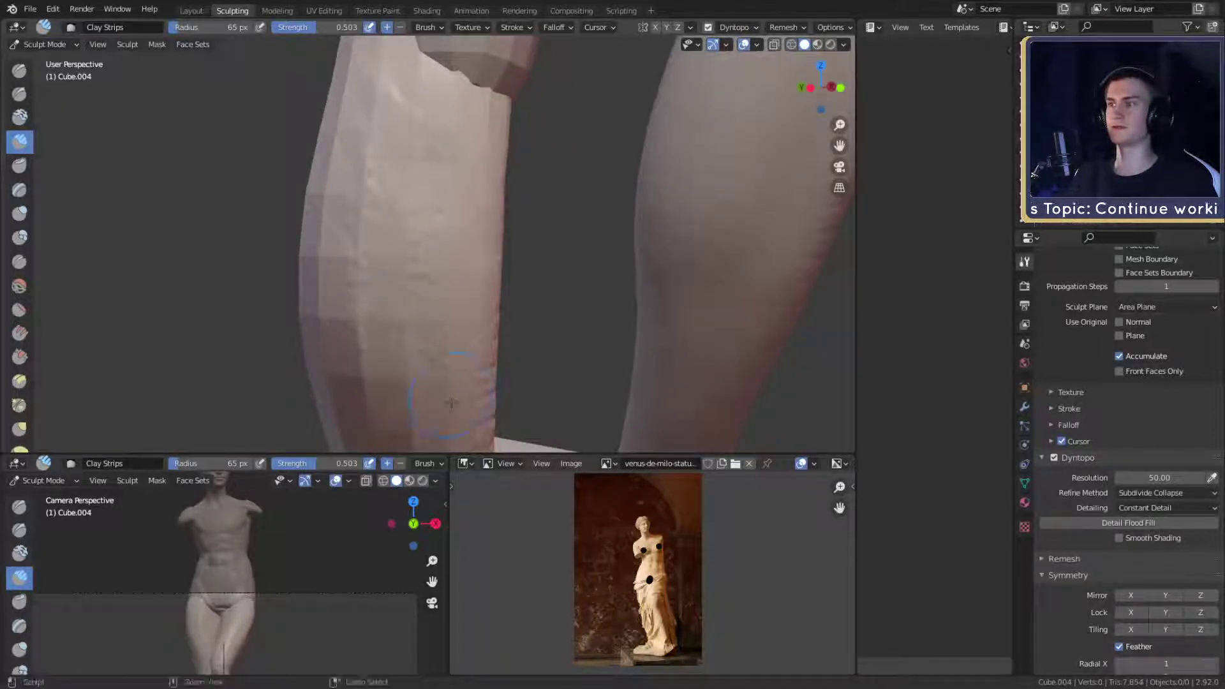
{"action": "middle_click_drag", "start_coordinate": [486, 333], "coordinate": [458, 274]}
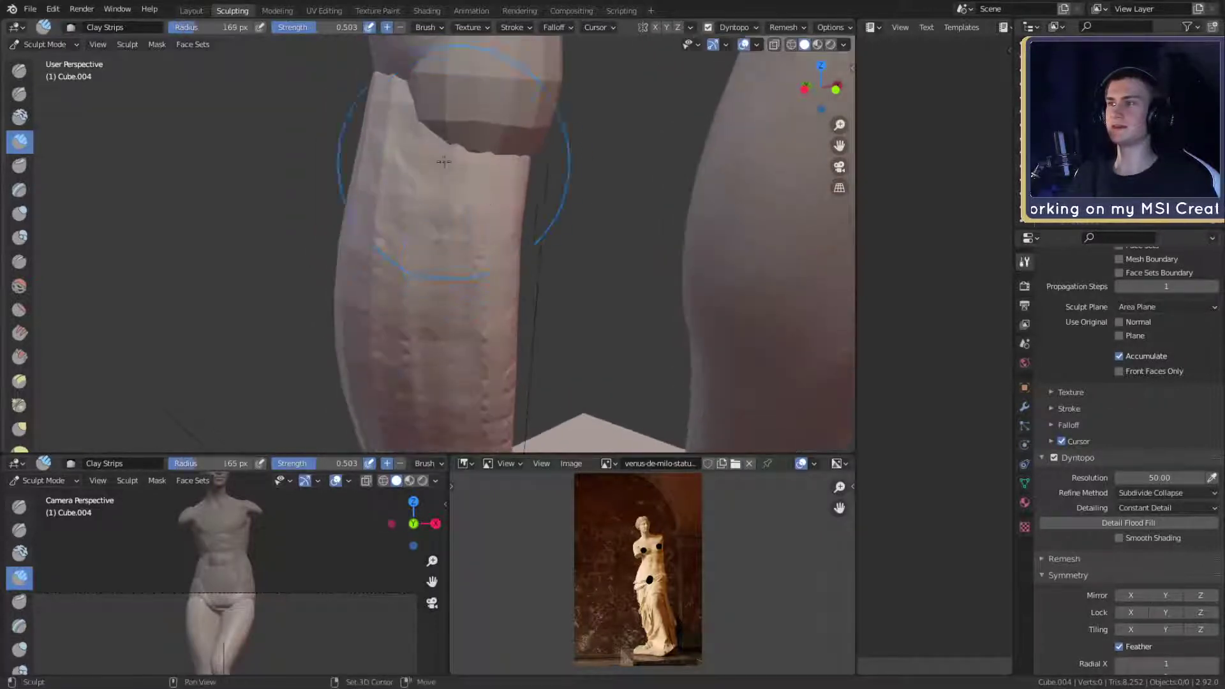
- Smooth the outer calf and shin with a 169 px radius and detail the outer ankle with Clay Strips at 30 px
{"action": "mouse_move", "coordinate": [393, 241]}
{"action": "middle_mouse_down"}
{"action": "mouse_move", "coordinate": [410, 197]}
{"action": "mouse_move", "coordinate": [412, 253]}
{"action": "middle_mouse_up"}
{"action": "middle_click_drag", "start_coordinate": [441, 401], "coordinate": [441, 319], "text": "shift"}
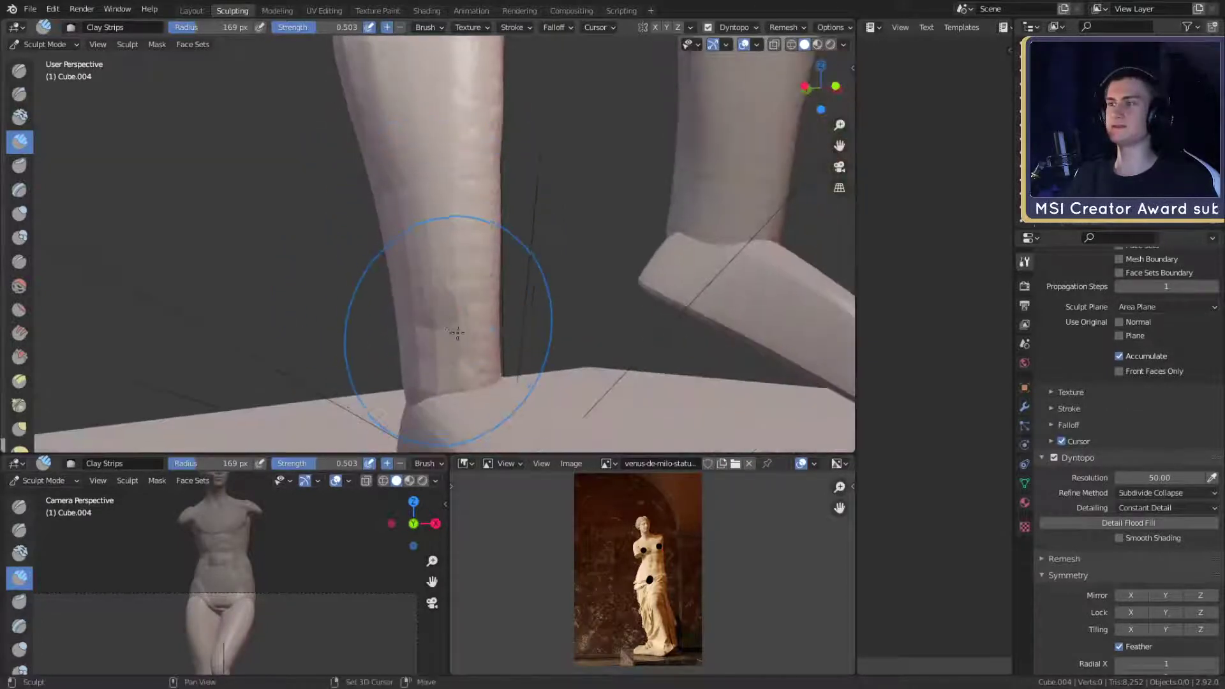
{"action": "key", "text": "f"}
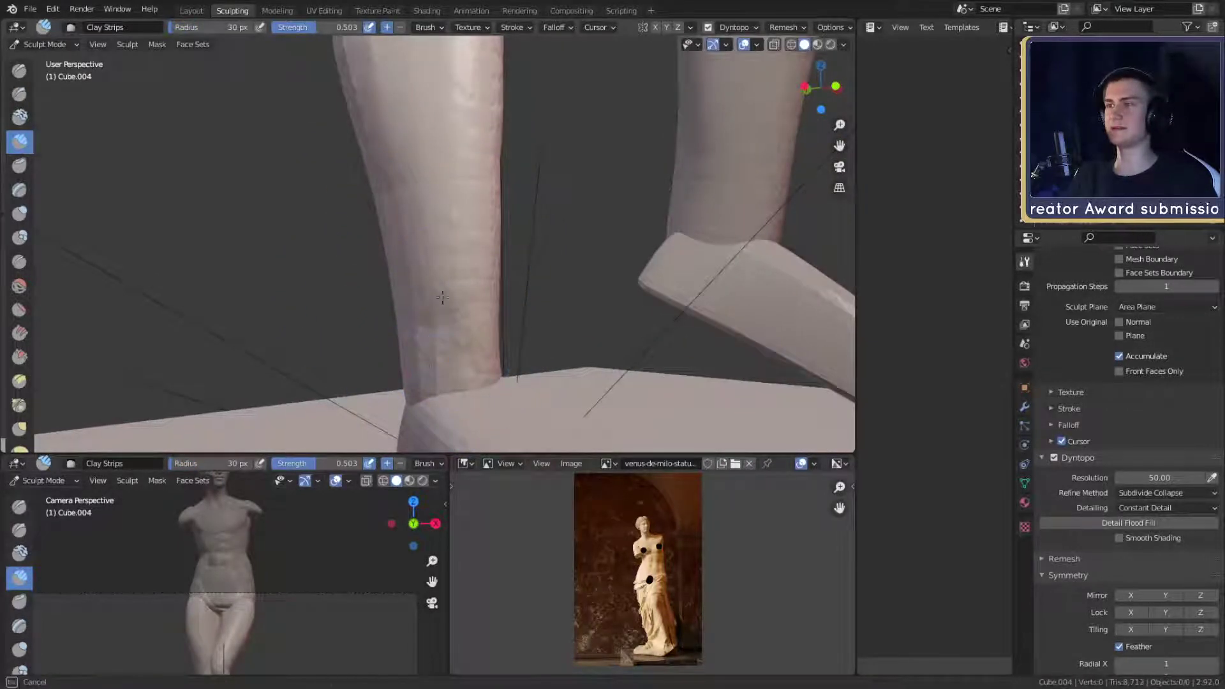
{"action": "left_click", "coordinate": [470, 315]}
{"action": "mouse_move", "coordinate": [470, 246]}
{"action": "middle_mouse_down"}
{"action": "mouse_move", "coordinate": [554, 322]}
{"action": "mouse_move", "coordinate": [588, 314]}
{"action": "mouse_move", "coordinate": [469, 272]}
{"action": "mouse_move", "coordinate": [460, 254]}
{"action": "mouse_move", "coordinate": [446, 286]}
{"action": "middle_mouse_up"}
- Work over the back of the straight leg from the ankle up to the lower calf with a 122 px radius
{"action": "key", "text": "f"}
{"action": "left_click", "coordinate": [448, 271]}
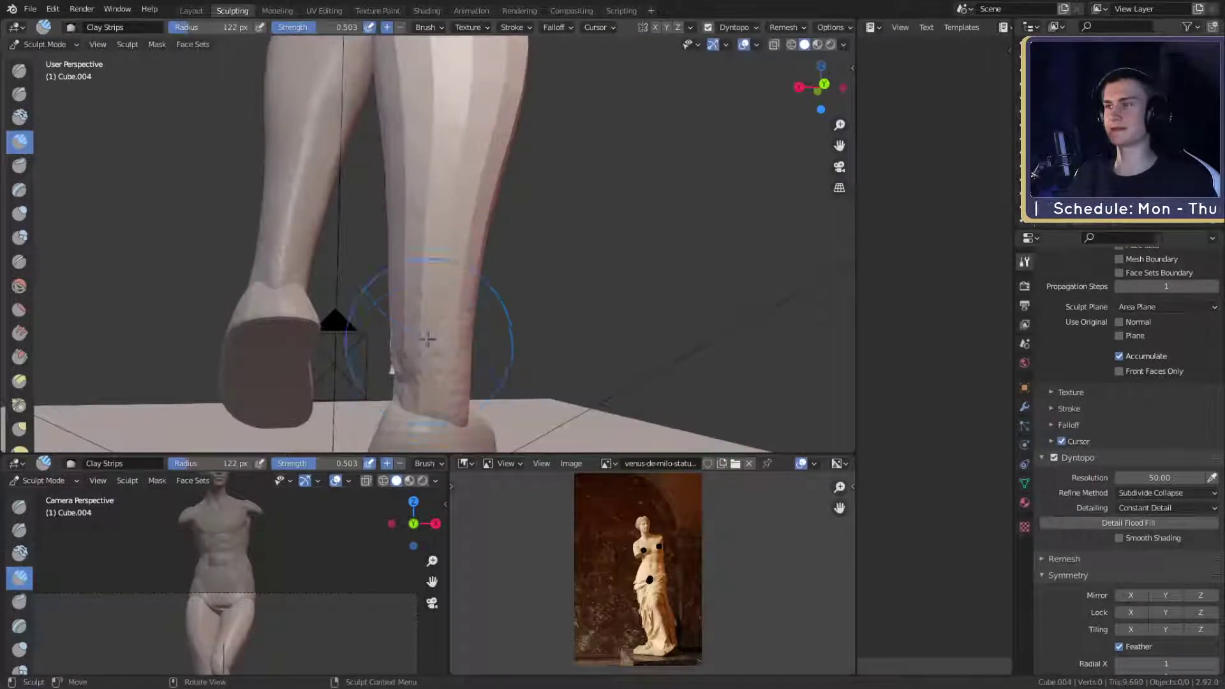
{"action": "left_click_drag", "start_coordinate": [427, 339], "coordinate": [447, 217]}
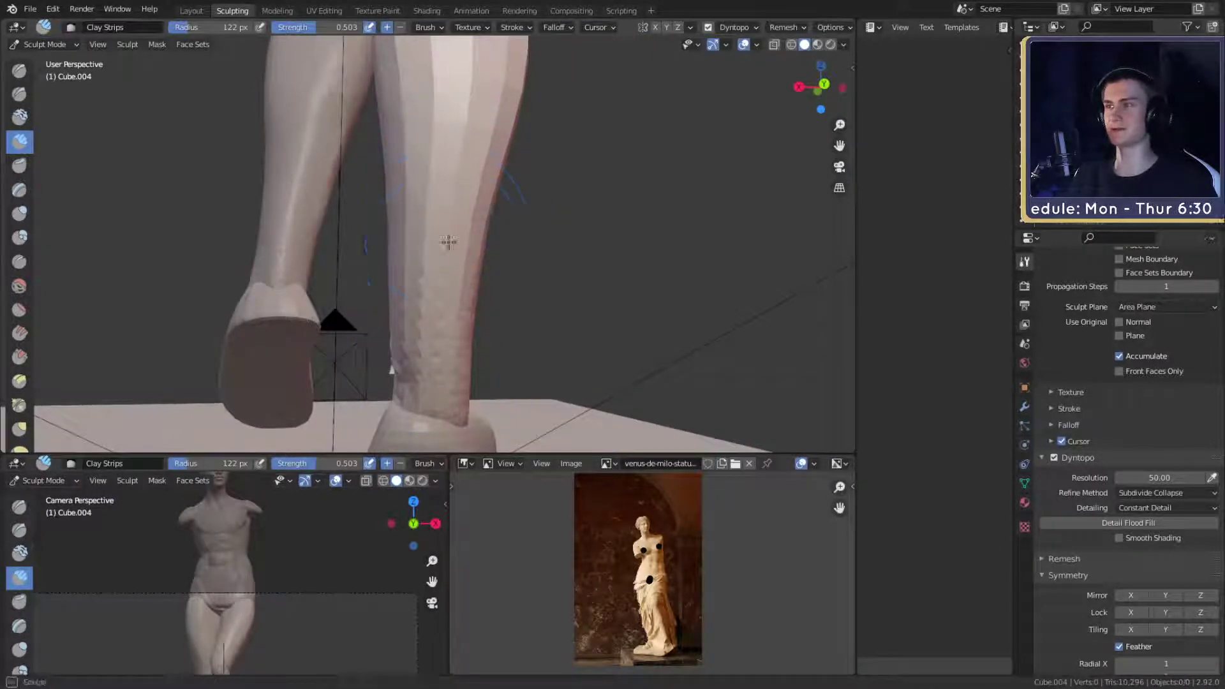
{"action": "middle_click_drag", "start_coordinate": [468, 304], "coordinate": [455, 377]}
{"action": "middle_click_drag", "start_coordinate": [450, 326], "coordinate": [423, 331]}
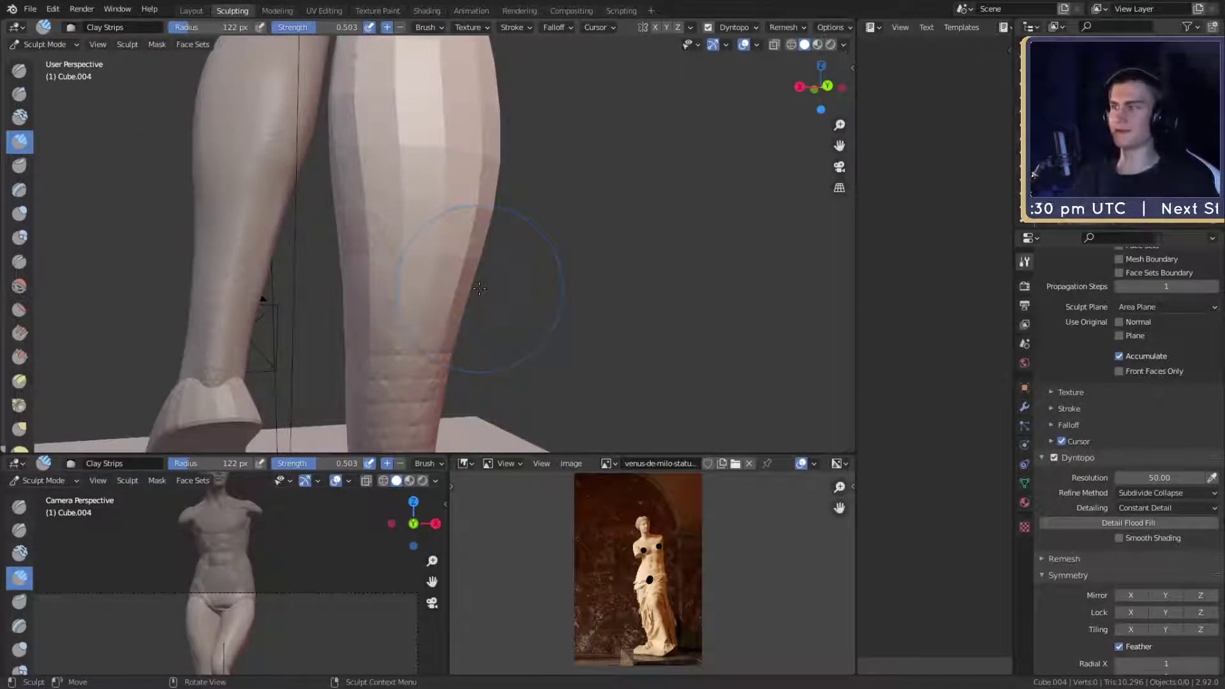
- Work over the back and inner side of the straight leg's calf with Clay Strips at a 122 px radius
{"action": "middle_click_drag", "start_coordinate": [447, 259], "coordinate": [405, 327]}
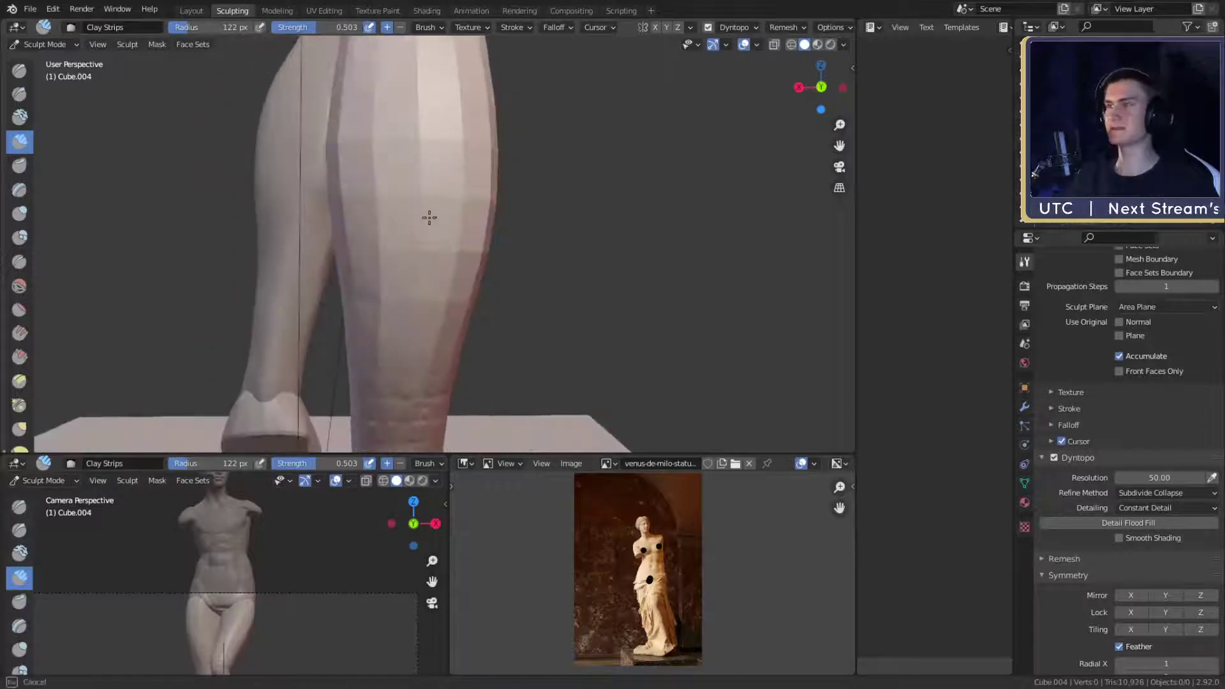
{"action": "mouse_move", "coordinate": [429, 217]}
{"action": "middle_mouse_down"}
{"action": "mouse_move", "coordinate": [429, 232]}
{"action": "mouse_move", "coordinate": [413, 208]}
{"action": "middle_mouse_up"}
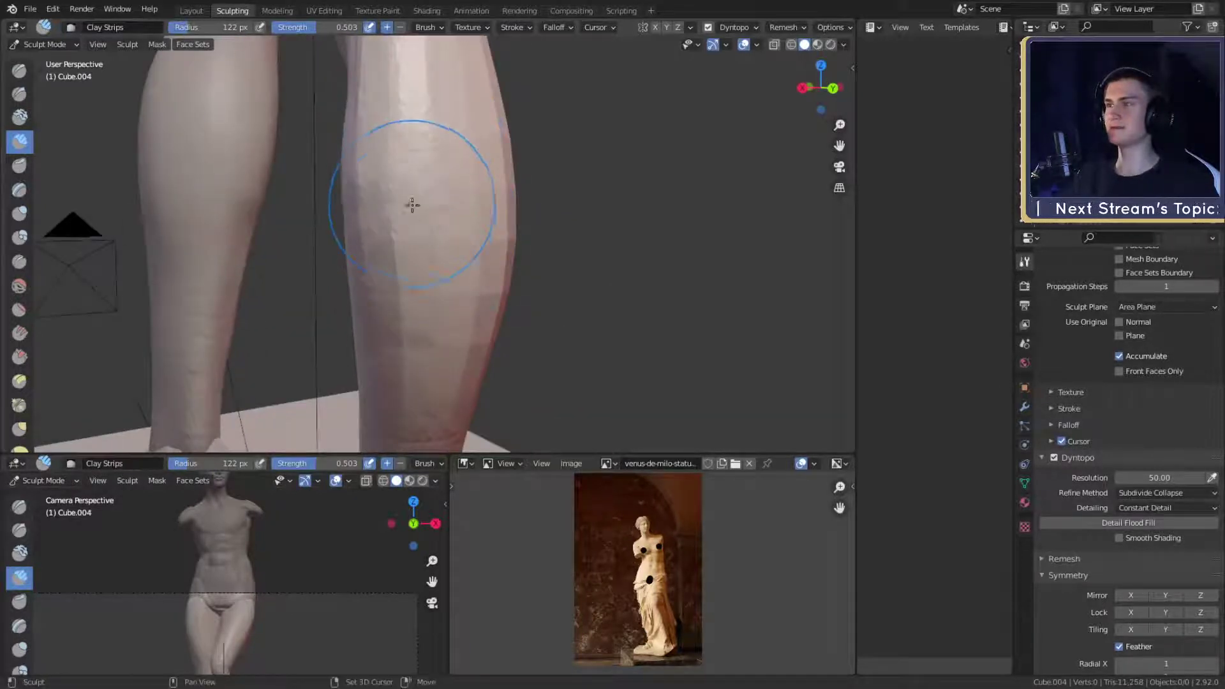
{"action": "middle_click_drag", "start_coordinate": [390, 158], "coordinate": [416, 220]}
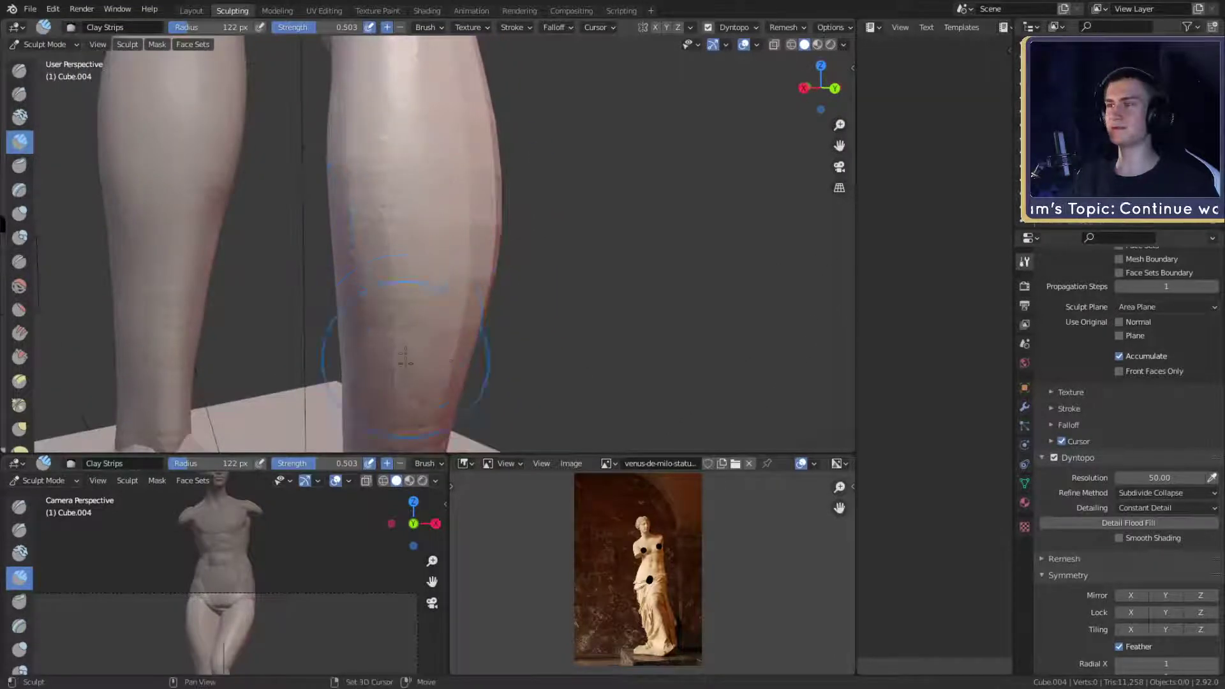
{"action": "middle_click_drag", "start_coordinate": [405, 361], "coordinate": [412, 316]}
- Even out the faceted outer calf of the straight leg up to the back of the knee at a 122 px radius
{"action": "middle_click_drag", "start_coordinate": [445, 275], "coordinate": [412, 320]}
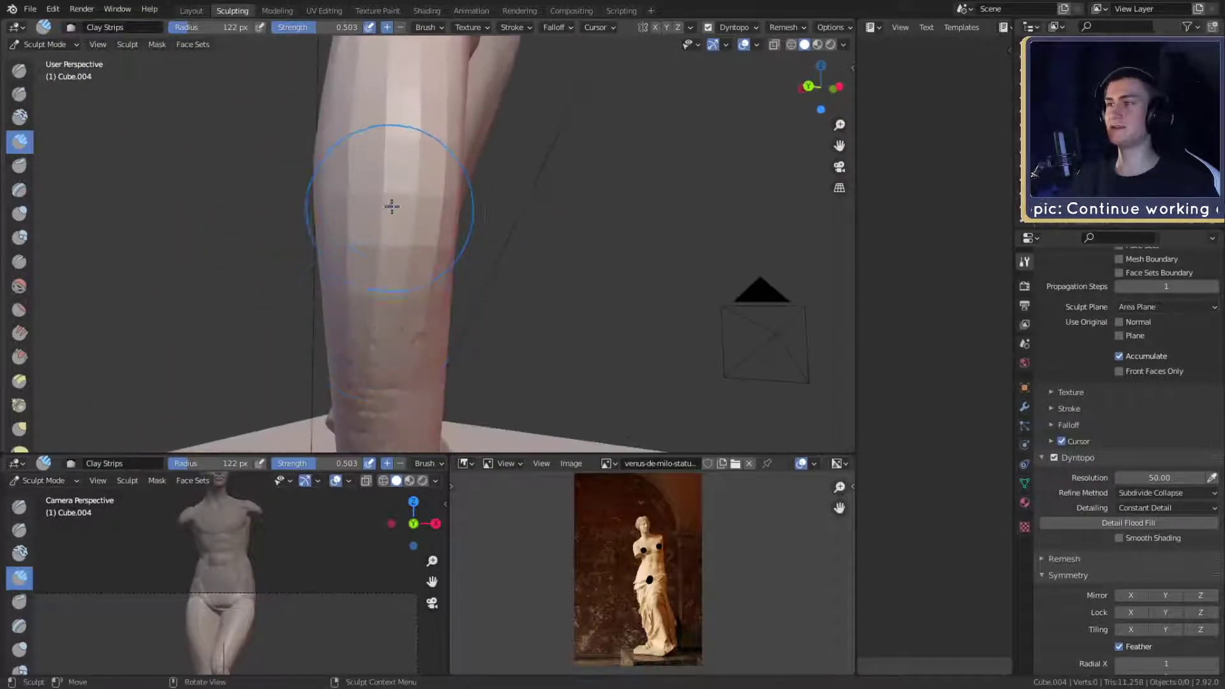
{"action": "middle_click_drag", "start_coordinate": [421, 167], "coordinate": [391, 174]}
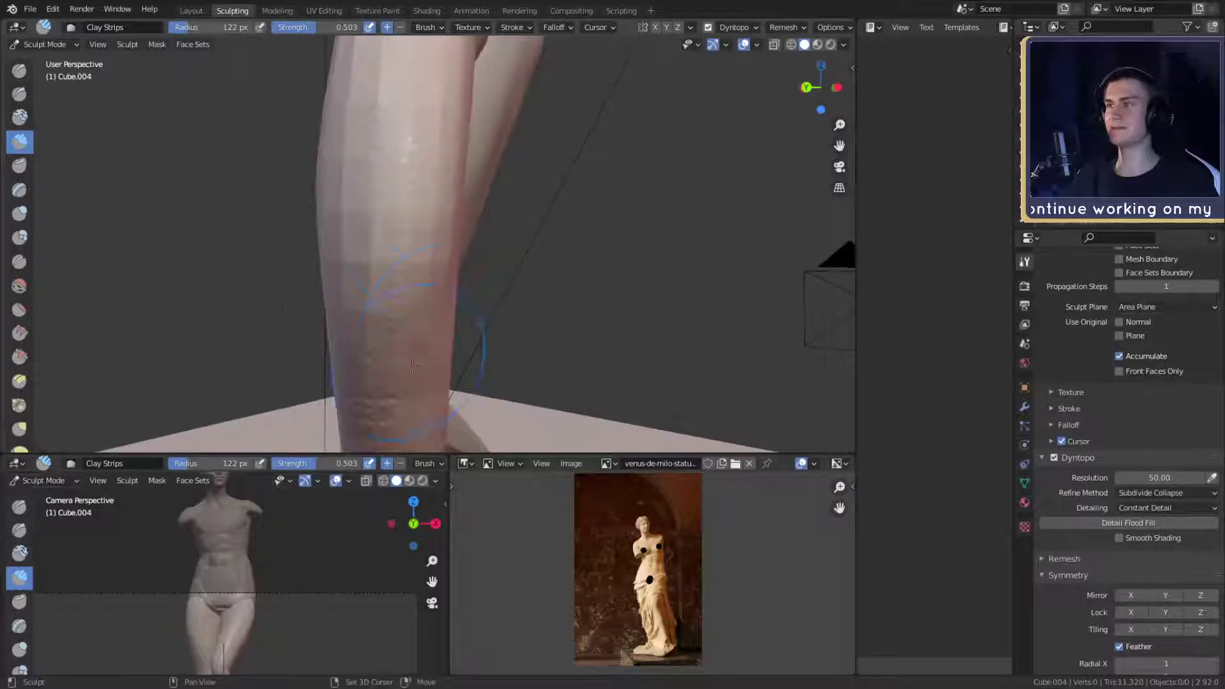
{"action": "middle_click_drag", "start_coordinate": [358, 217], "coordinate": [360, 236], "text": "shift"}
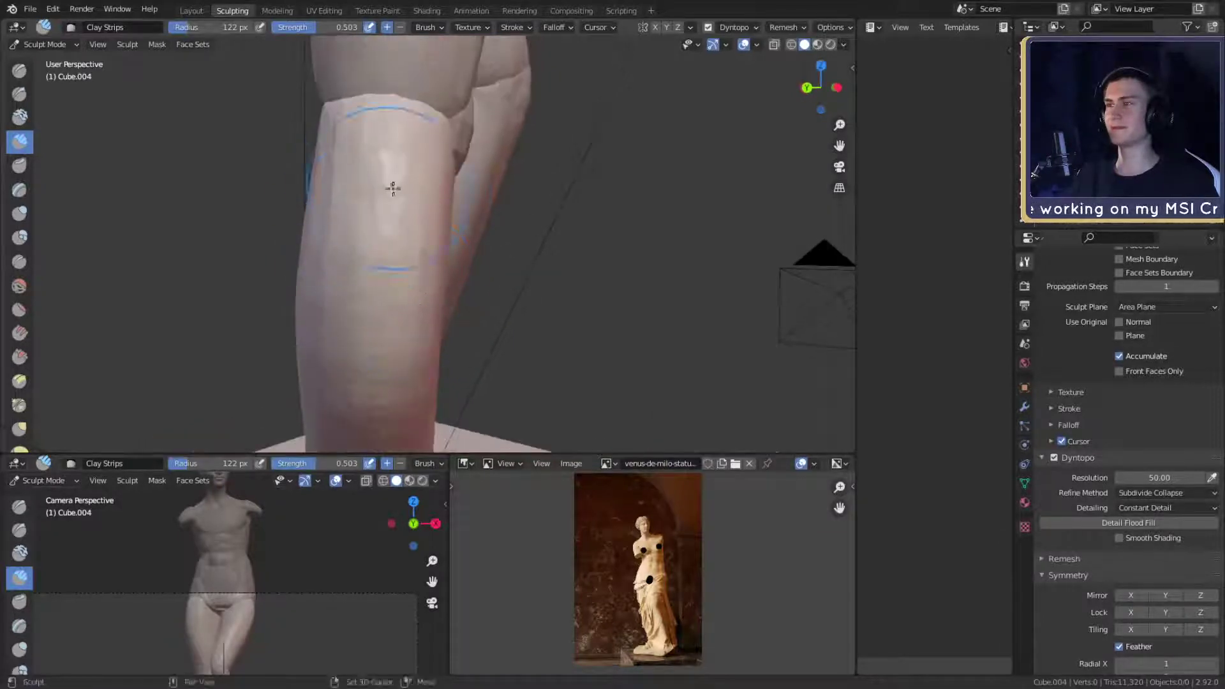
{"action": "middle_click_drag", "start_coordinate": [386, 205], "coordinate": [409, 293]}
{"action": "scroll", "coordinate": [427, 210], "scroll_direction": "down", "scroll_amount": 3}
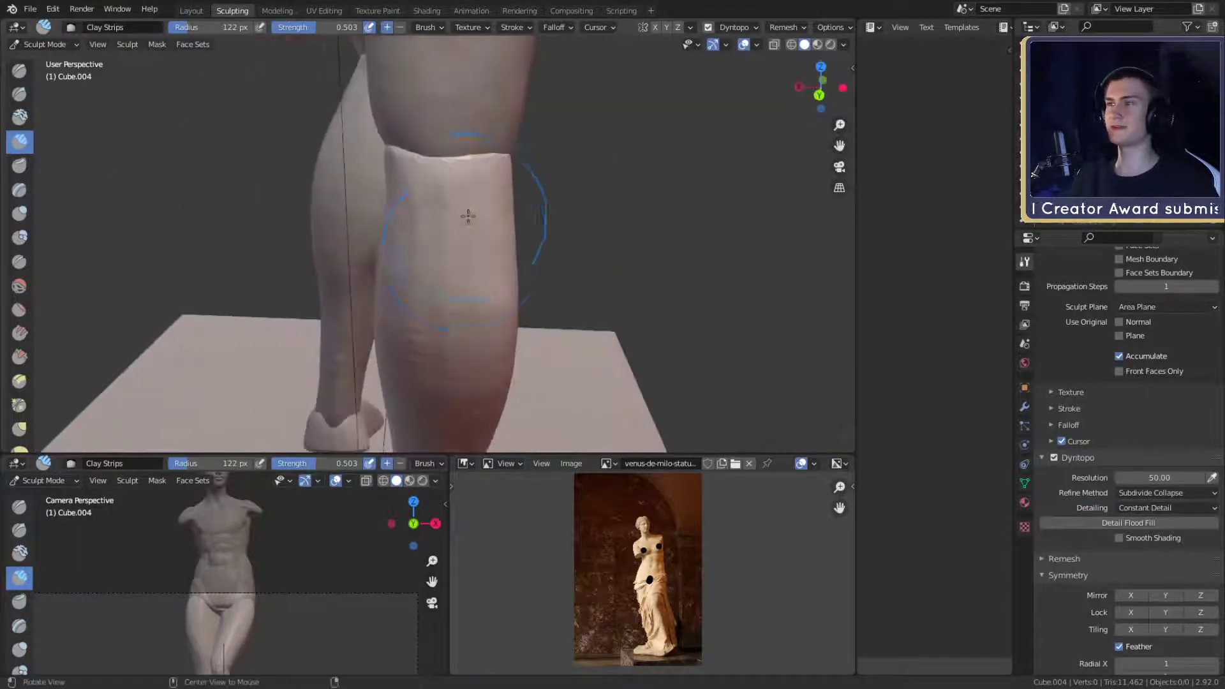
- Sculpt the inner upper edge of the straight leg's shin piece behind the kneecap with Clay Strips at a 38 px radius
{"action": "mouse_move", "coordinate": [467, 217]}
{"action": "middle_mouse_down", "text": "shift"}
{"action": "mouse_move", "coordinate": [478, 288]}
{"action": "mouse_move", "coordinate": [605, 246]}
{"action": "mouse_move", "coordinate": [492, 240]}
{"action": "mouse_move", "coordinate": [423, 260]}
{"action": "middle_mouse_up", "text": "shift"}
{"action": "scroll", "coordinate": [547, 238], "scroll_direction": "up", "scroll_amount": 1}
{"action": "scroll", "coordinate": [495, 249], "scroll_direction": "up", "scroll_amount": 1}
{"action": "key", "text": "f"}
{"action": "left_click", "coordinate": [448, 231]}
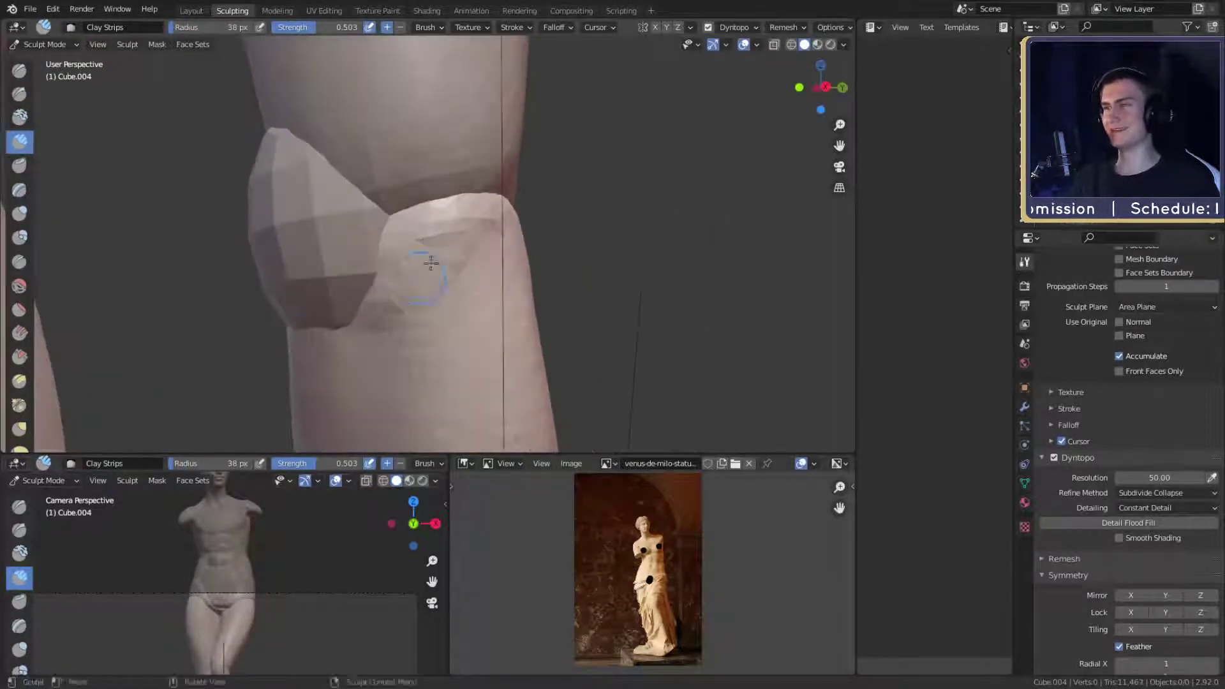
{"action": "left_click_drag", "start_coordinate": [391, 208], "coordinate": [440, 207]}
{"action": "middle_click_drag", "start_coordinate": [456, 216], "coordinate": [451, 251]}
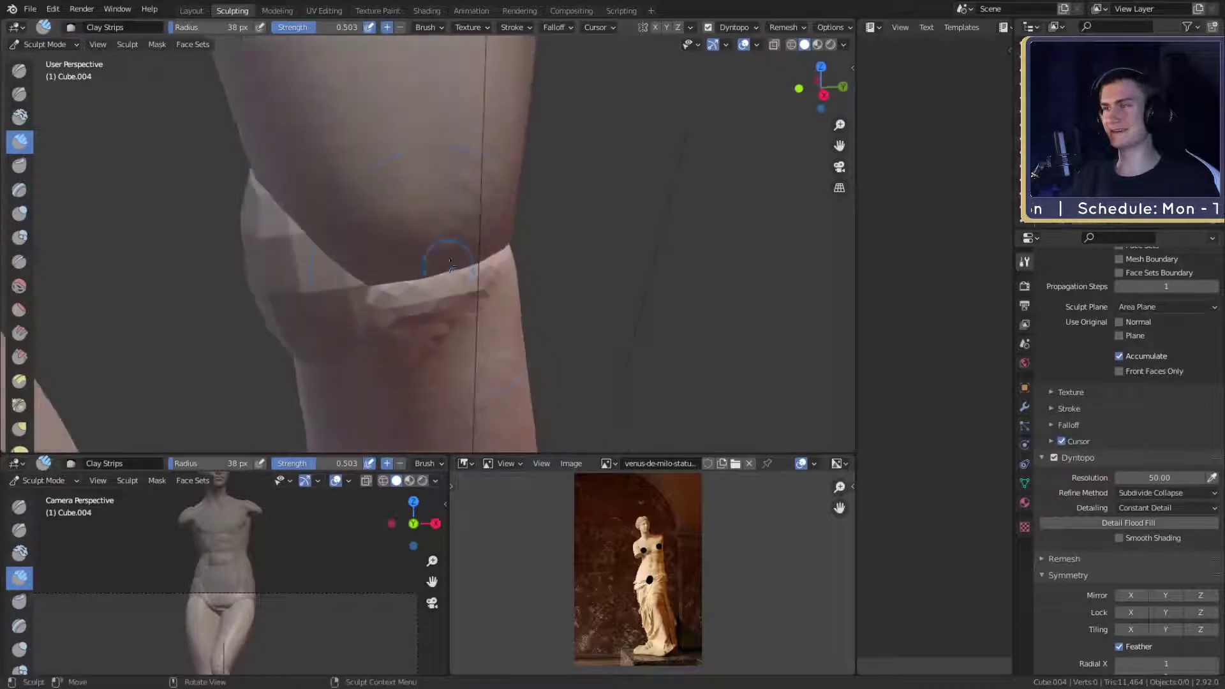
- Blend the back of the straight lower leg just below the knee with a 189 px radius
{"action": "key", "text": "f"}
{"action": "left_click", "coordinate": [425, 355]}
{"action": "mouse_move", "coordinate": [487, 338]}
{"action": "middle_mouse_down"}
{"action": "mouse_move", "coordinate": [500, 273]}
{"action": "mouse_move", "coordinate": [605, 240]}
{"action": "mouse_move", "coordinate": [472, 265]}
{"action": "mouse_move", "coordinate": [491, 265]}
{"action": "middle_mouse_up"}
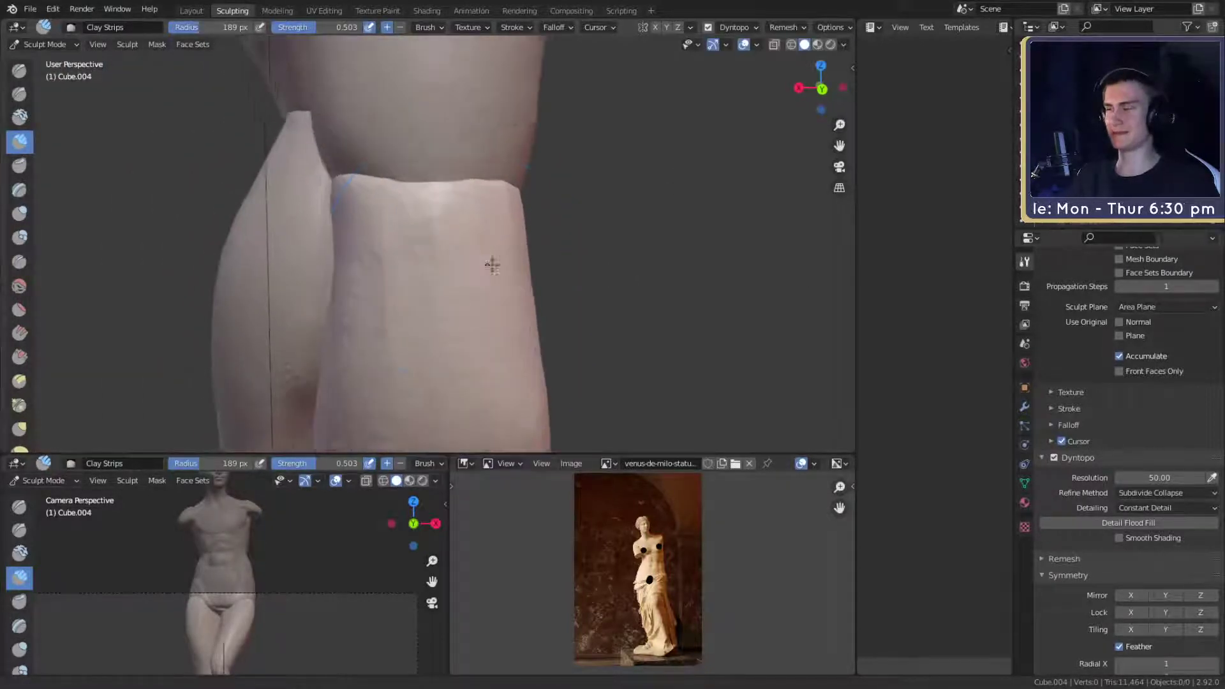
{"action": "key", "text": "shift+c"}
- Work on the outer upper edge of the calf beside the kneecap at 52 px, then blend the upper calf at 134 px
{"action": "mouse_move", "coordinate": [404, 242]}
{"action": "middle_mouse_down"}
{"action": "mouse_move", "coordinate": [465, 241]}
{"action": "mouse_move", "coordinate": [423, 224]}
{"action": "mouse_move", "coordinate": [511, 241]}
{"action": "mouse_move", "coordinate": [446, 228]}
{"action": "mouse_move", "coordinate": [452, 240]}
{"action": "mouse_move", "coordinate": [473, 218]}
{"action": "middle_mouse_up"}
{"action": "key", "text": "f"}
{"action": "key", "text": "c"}
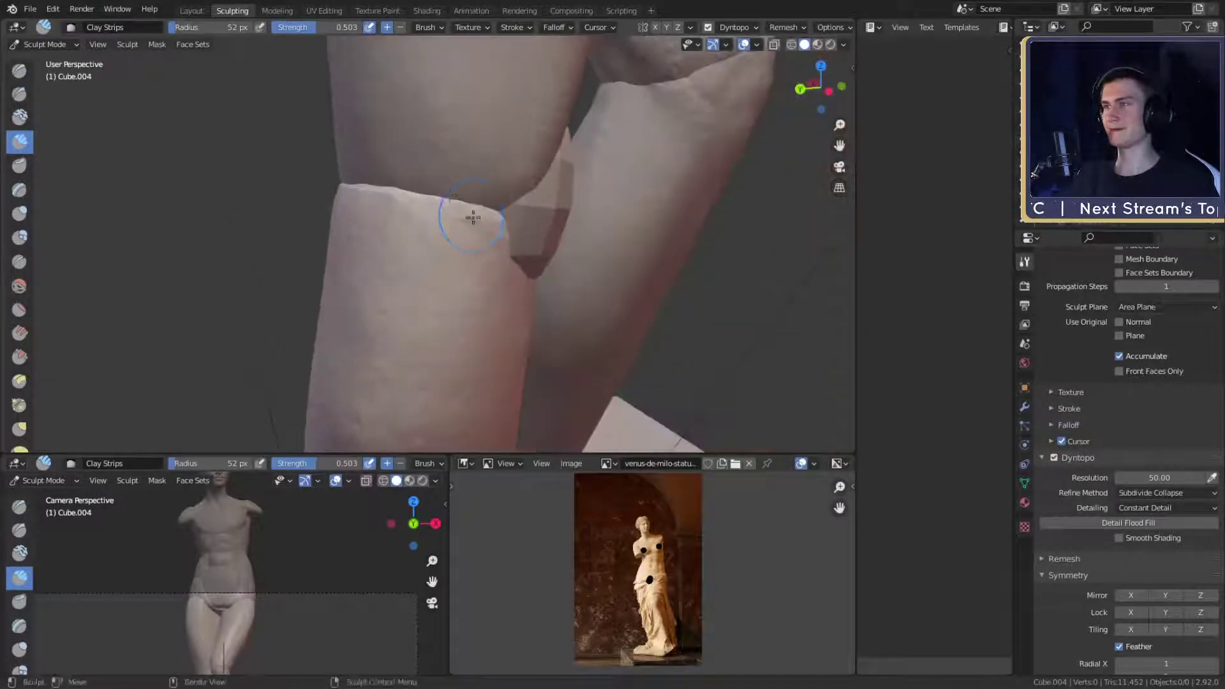
{"action": "key", "text": "f"}
{"action": "left_click", "coordinate": [452, 270]}
{"action": "middle_click_drag", "start_coordinate": [422, 260], "coordinate": [603, 203]}
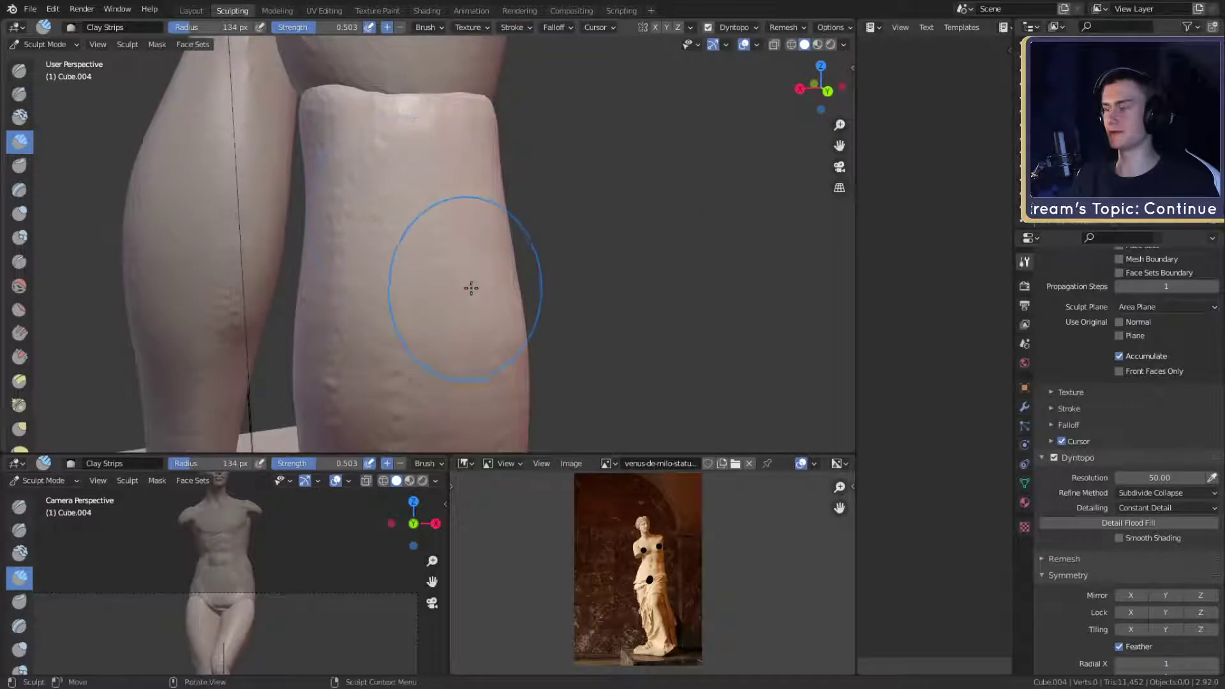
- Reshape the straight leg's ankle above the foot in side profile with the Grab brush at a 229 px radius
{"action": "key", "text": "shift+c"}
{"action": "mouse_move", "coordinate": [505, 320]}
{"action": "middle_mouse_down"}
{"action": "mouse_move", "coordinate": [547, 274]}
{"action": "mouse_move", "coordinate": [520, 206]}
{"action": "mouse_move", "coordinate": [523, 250]}
{"action": "mouse_move", "coordinate": [440, 179]}
{"action": "middle_mouse_up"}
{"action": "key", "text": "g"}
{"action": "key", "text": "f"}
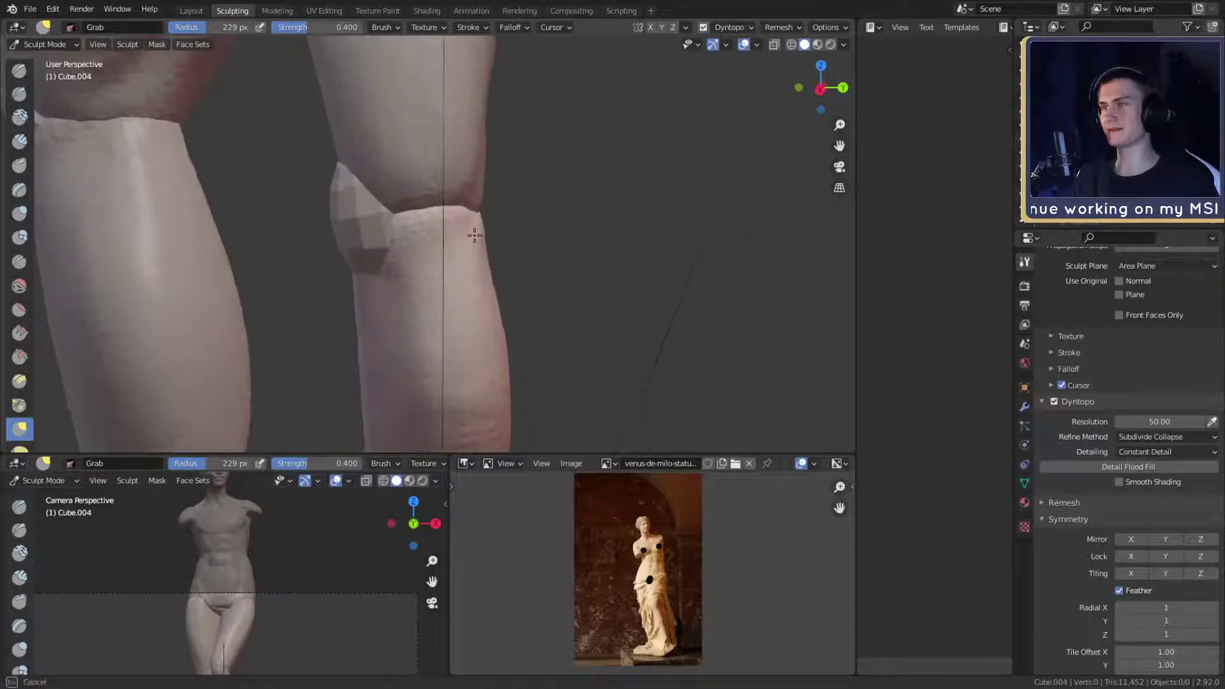
{"action": "left_click", "coordinate": [475, 235]}
{"action": "mouse_move", "coordinate": [437, 306]}
{"action": "middle_mouse_down"}
{"action": "mouse_move", "coordinate": [465, 164]}
{"action": "mouse_move", "coordinate": [493, 323]}
{"action": "mouse_move", "coordinate": [521, 249]}
{"action": "middle_mouse_up"}
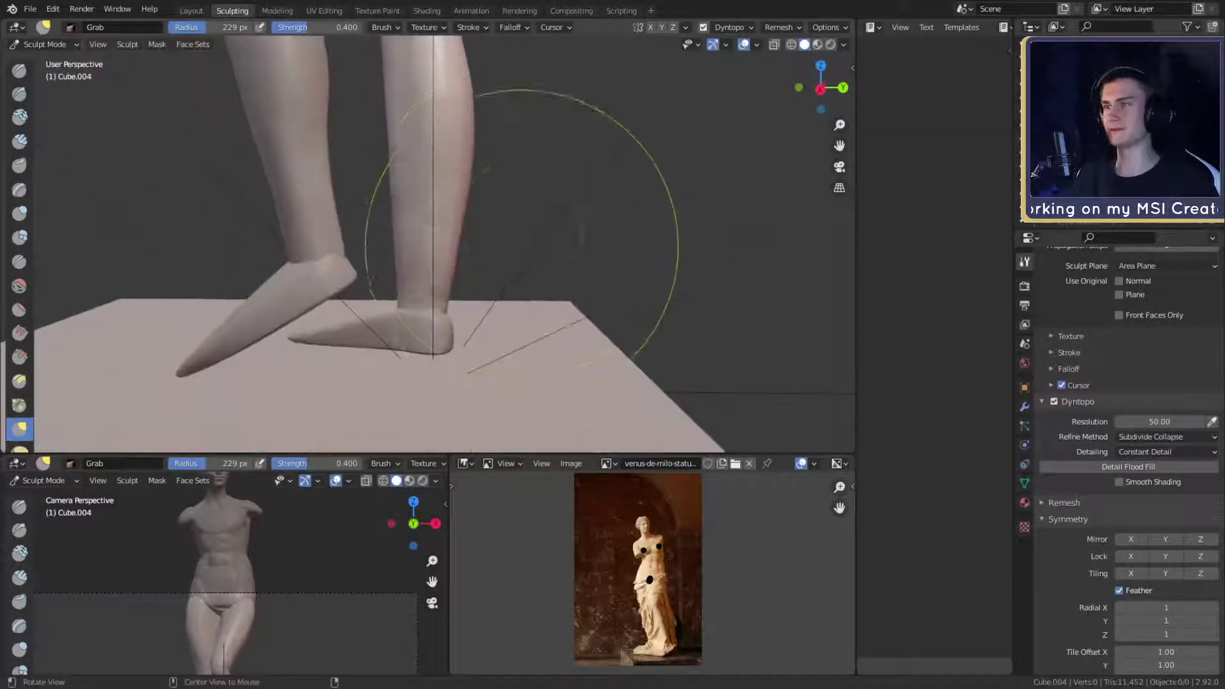
{"action": "mouse_move", "coordinate": [521, 249]}
{"action": "left_mouse_down", "text": "ctrl+alt"}
{"action": "mouse_move", "coordinate": [514, 237]}
{"action": "mouse_move", "coordinate": [484, 287]}
{"action": "left_mouse_up", "text": "ctrl+alt"}
{"action": "left_click_drag", "start_coordinate": [396, 323], "coordinate": [403, 327]}
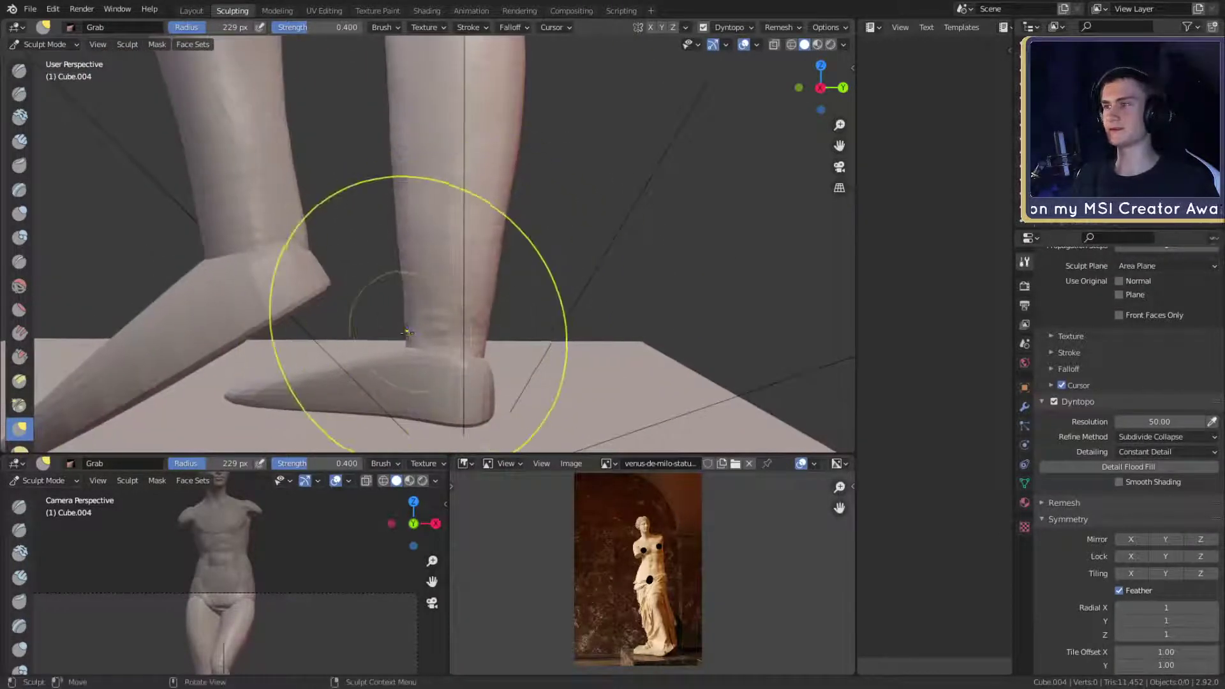
{"action": "middle_click_drag", "start_coordinate": [460, 288], "coordinate": [437, 294], "text": "shift"}
{"action": "left_click_drag", "start_coordinate": [466, 336], "coordinate": [457, 340]}
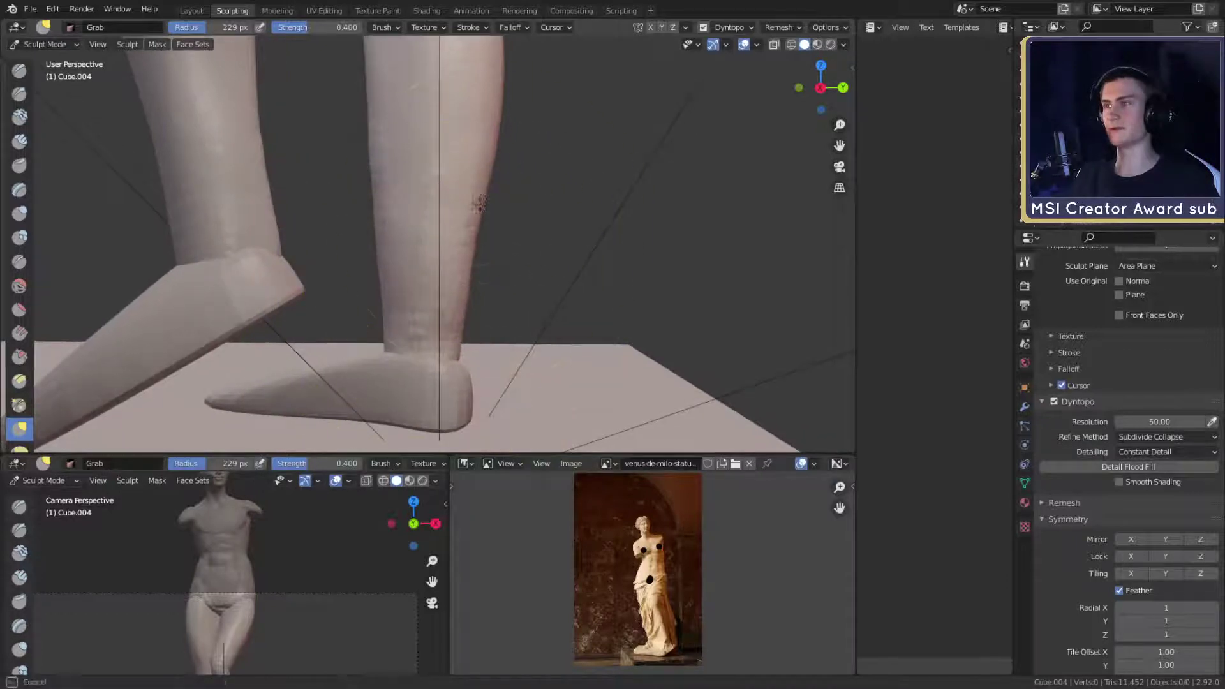
- Adjust the side profile of the straight leg's shin and calf up to the knee with Grab at 229 px
{"action": "mouse_move", "coordinate": [476, 207]}
{"action": "left_mouse_down", "text": "alt+shift"}
{"action": "mouse_move", "coordinate": [462, 264]}
{"action": "mouse_move", "coordinate": [481, 216]}
{"action": "left_mouse_up", "text": "alt+shift"}
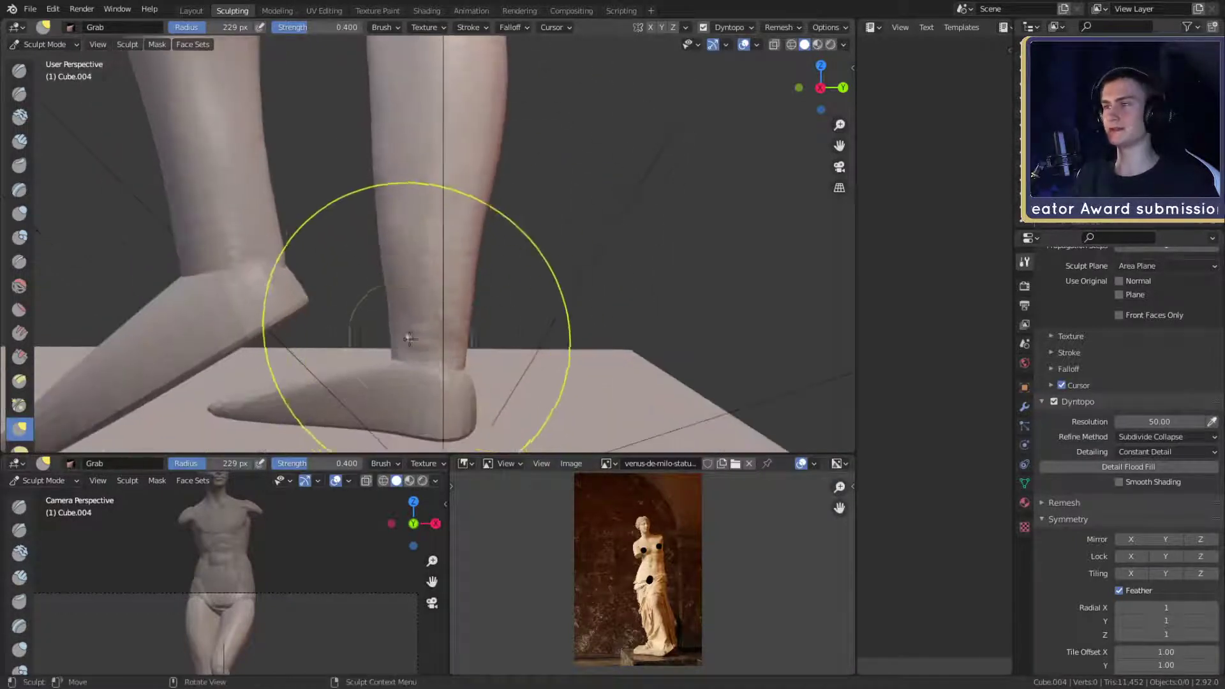
{"action": "scroll", "coordinate": [389, 246], "scroll_direction": "up", "scroll_amount": 3}
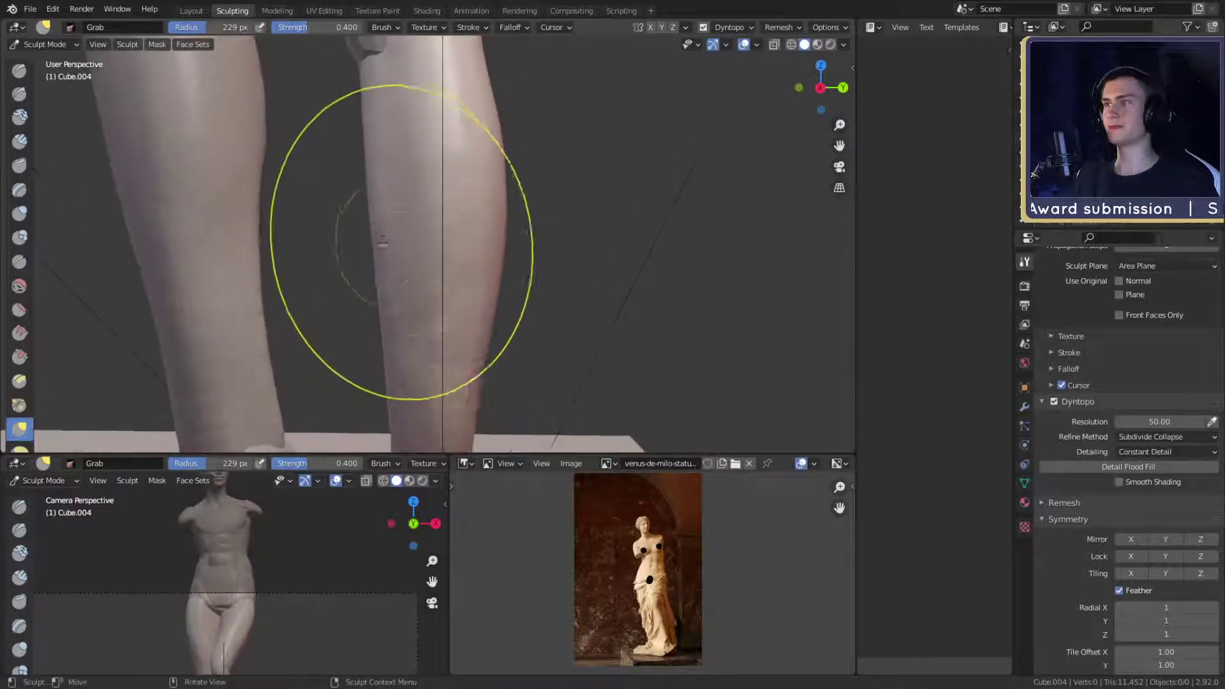
{"action": "left_click_drag", "start_coordinate": [373, 158], "coordinate": [375, 159]}
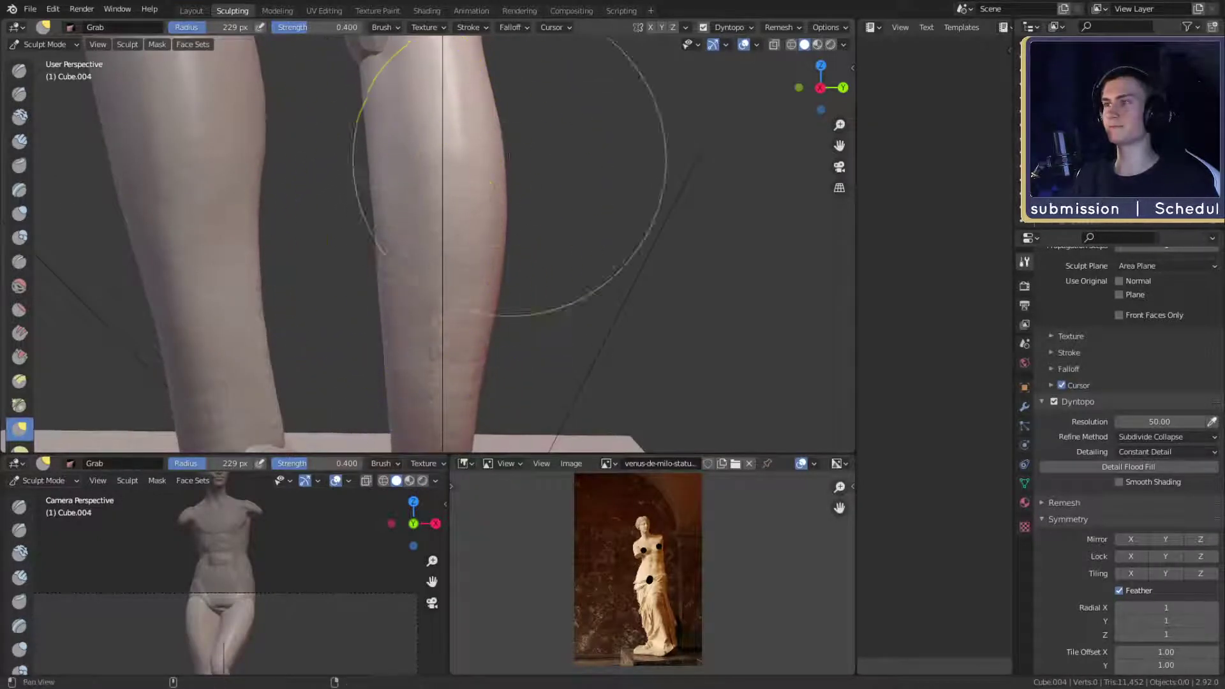
{"action": "left_click_drag", "start_coordinate": [507, 156], "coordinate": [499, 241], "text": "alt+shift"}
{"action": "mouse_move", "coordinate": [488, 122]}
{"action": "left_mouse_down", "text": "alt+shift"}
{"action": "mouse_move", "coordinate": [481, 234]}
{"action": "mouse_move", "coordinate": [458, 219]}
{"action": "left_mouse_up", "text": "alt+shift"}
{"action": "left_click_drag", "start_coordinate": [491, 287], "coordinate": [484, 217], "text": "alt+shift"}
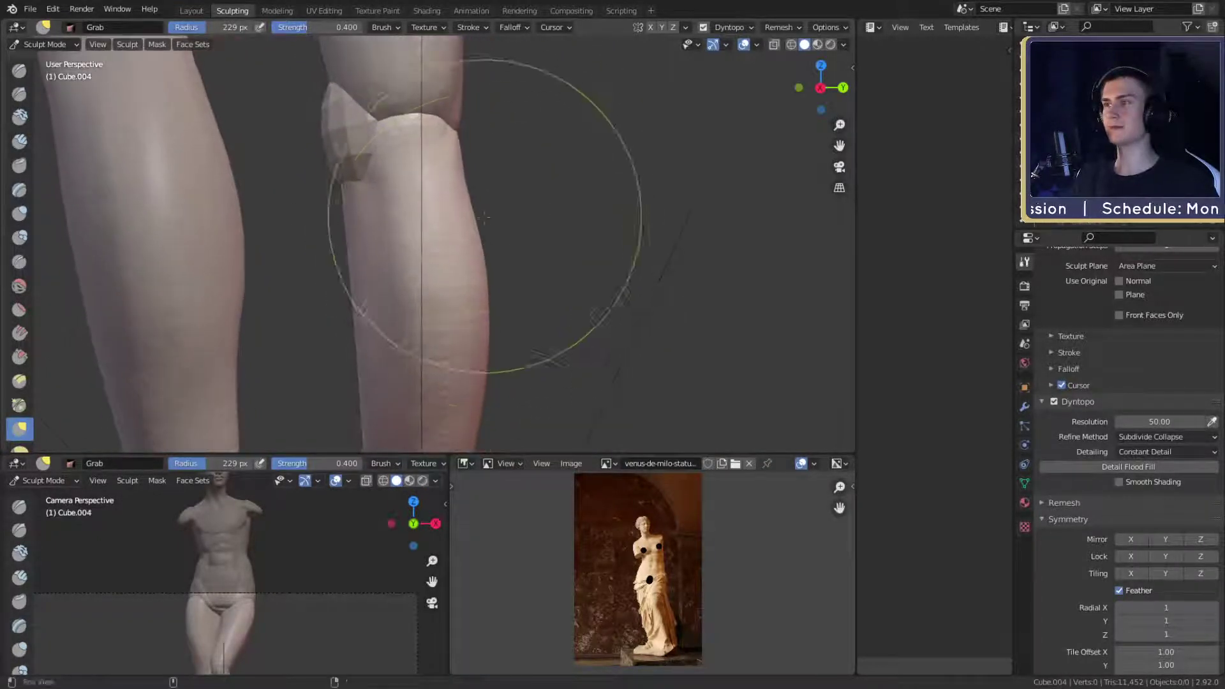
{"action": "left_click_drag", "start_coordinate": [510, 296], "coordinate": [505, 208], "text": "alt+shift"}
{"action": "mouse_move", "coordinate": [497, 317]}
{"action": "left_mouse_down", "text": "alt+shift"}
{"action": "mouse_move", "coordinate": [494, 265]}
{"action": "mouse_move", "coordinate": [494, 382]}
{"action": "mouse_move", "coordinate": [524, 271]}
{"action": "mouse_move", "coordinate": [478, 289]}
{"action": "left_mouse_up", "text": "alt+shift"}
- Refine the rear contour from the calf down to the heel with Grab at 127 px and 171 px radii
{"action": "key", "text": "f"}
{"action": "left_click", "coordinate": [461, 260]}
{"action": "key", "text": "f"}
{"action": "left_click", "coordinate": [440, 254]}
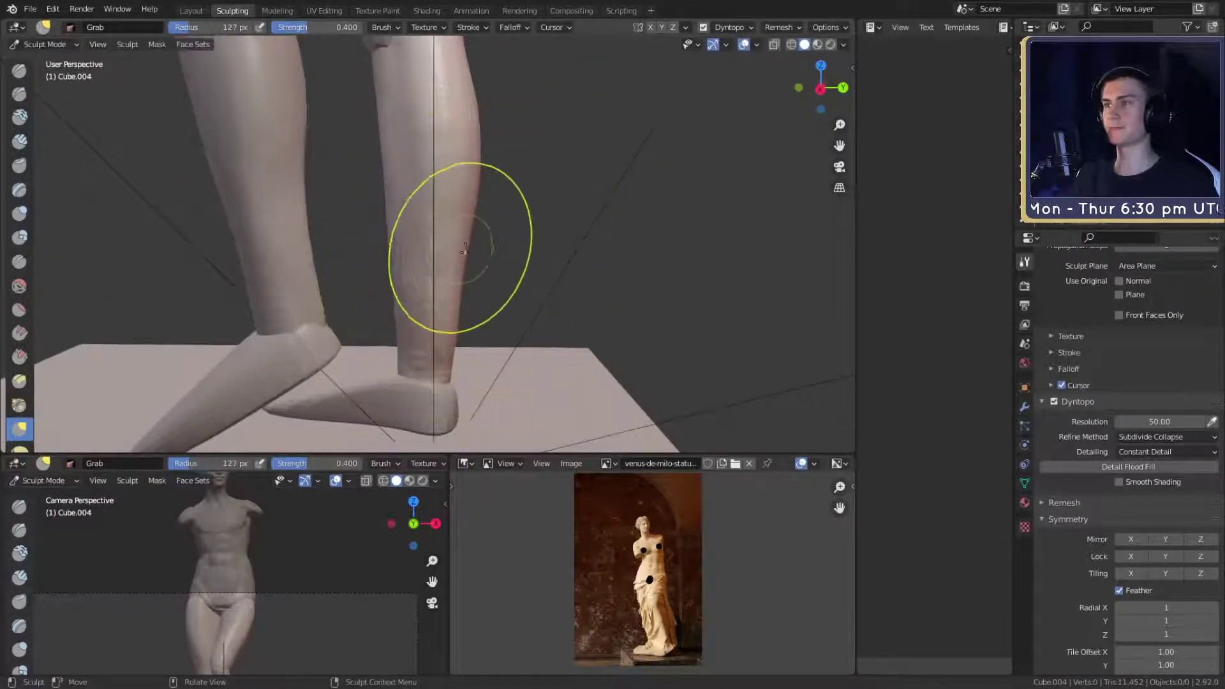
{"action": "left_click_drag", "start_coordinate": [474, 277], "coordinate": [464, 308], "text": "alt+shift"}
{"action": "key", "text": "f"}
{"action": "left_click", "coordinate": [485, 270]}
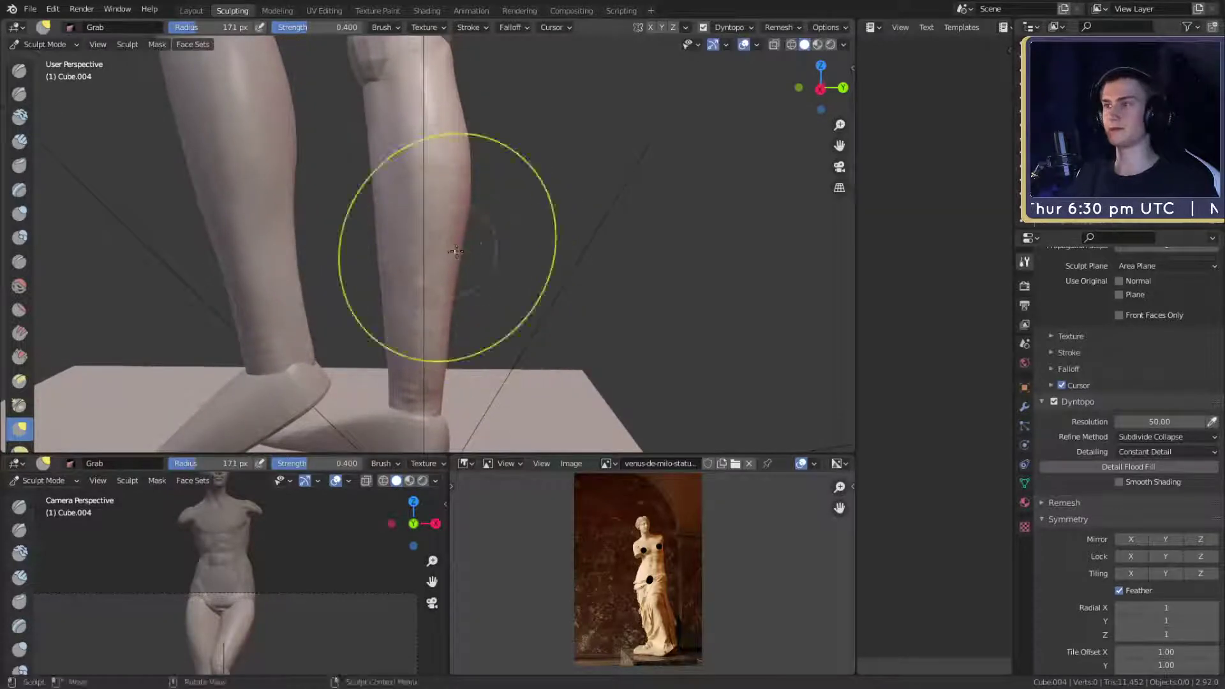
{"action": "left_click_drag", "start_coordinate": [456, 252], "coordinate": [461, 297], "text": "alt+shift"}
- Pull the lower calf into shape from the side and back with Grab at a 210 px radius
{"action": "key", "text": "f"}
{"action": "left_click", "coordinate": [486, 242]}
{"action": "mouse_move", "coordinate": [487, 241]}
{"action": "left_mouse_down", "text": "alt+shift"}
{"action": "mouse_move", "coordinate": [517, 263]}
{"action": "mouse_move", "coordinate": [456, 280]}
{"action": "mouse_move", "coordinate": [471, 272]}
{"action": "left_mouse_up", "text": "alt+shift"}
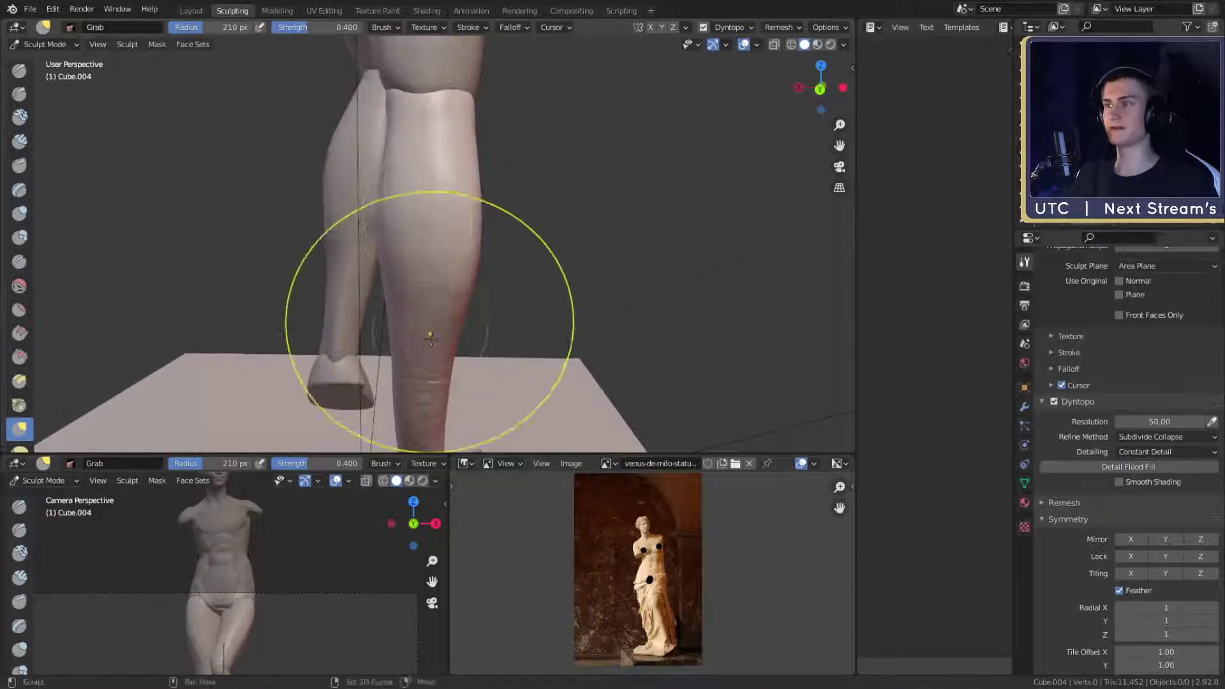
{"action": "mouse_move", "coordinate": [430, 338]}
{"action": "left_mouse_down", "text": "alt"}
{"action": "mouse_move", "coordinate": [375, 238]}
{"action": "mouse_move", "coordinate": [383, 224]}
{"action": "mouse_move", "coordinate": [476, 250]}
{"action": "mouse_move", "coordinate": [446, 219]}
{"action": "left_mouse_up", "text": "alt"}
- Build up the inner ankle and Achilles tendon of the straight leg with Clay Strips, using a radius of 30 px
{"action": "key", "text": "c"}
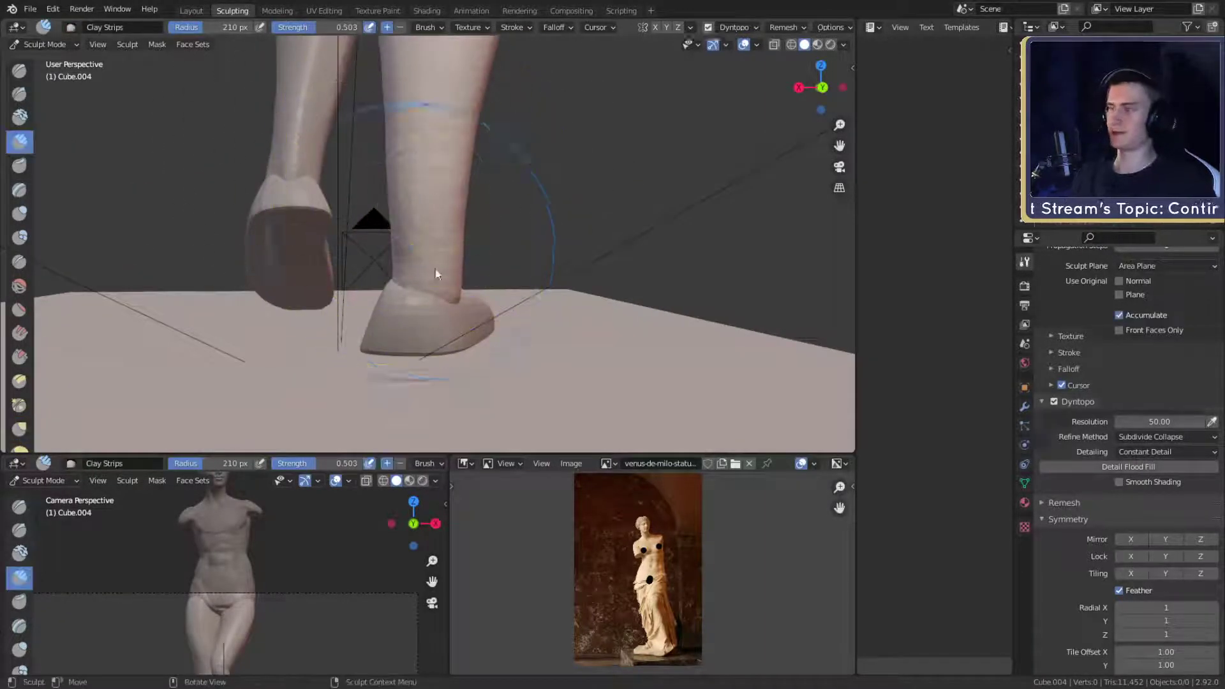
{"action": "mouse_move", "coordinate": [436, 273]}
{"action": "left_mouse_down", "text": "alt"}
{"action": "mouse_move", "coordinate": [462, 291]}
{"action": "mouse_move", "coordinate": [443, 290]}
{"action": "left_mouse_up", "text": "alt"}
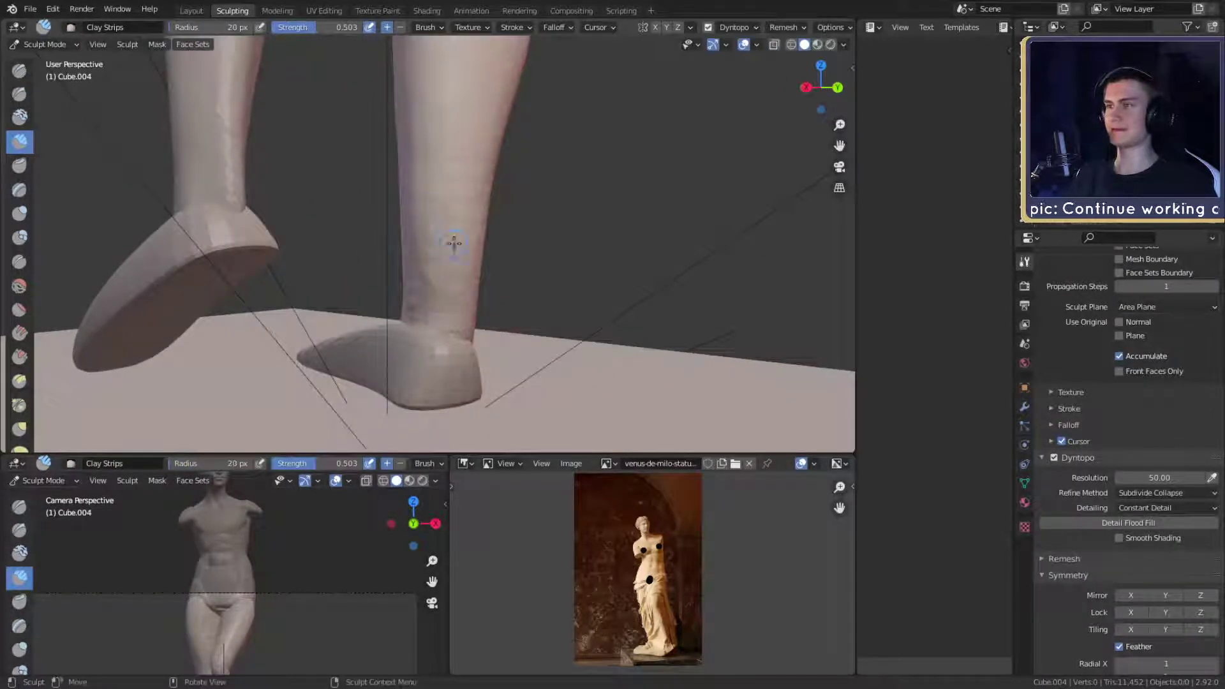
{"action": "left_click_drag", "start_coordinate": [483, 216], "coordinate": [396, 324], "text": "alt"}
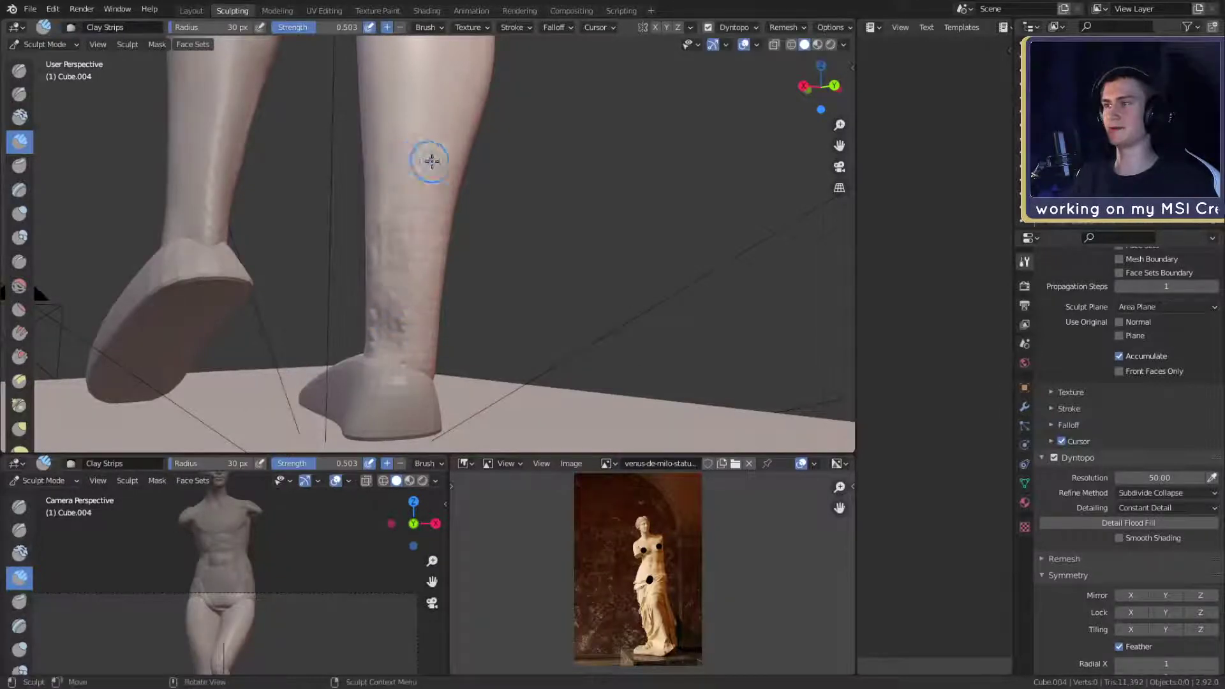
{"action": "left_click_drag", "start_coordinate": [429, 159], "coordinate": [464, 277], "text": "alt+shift"}
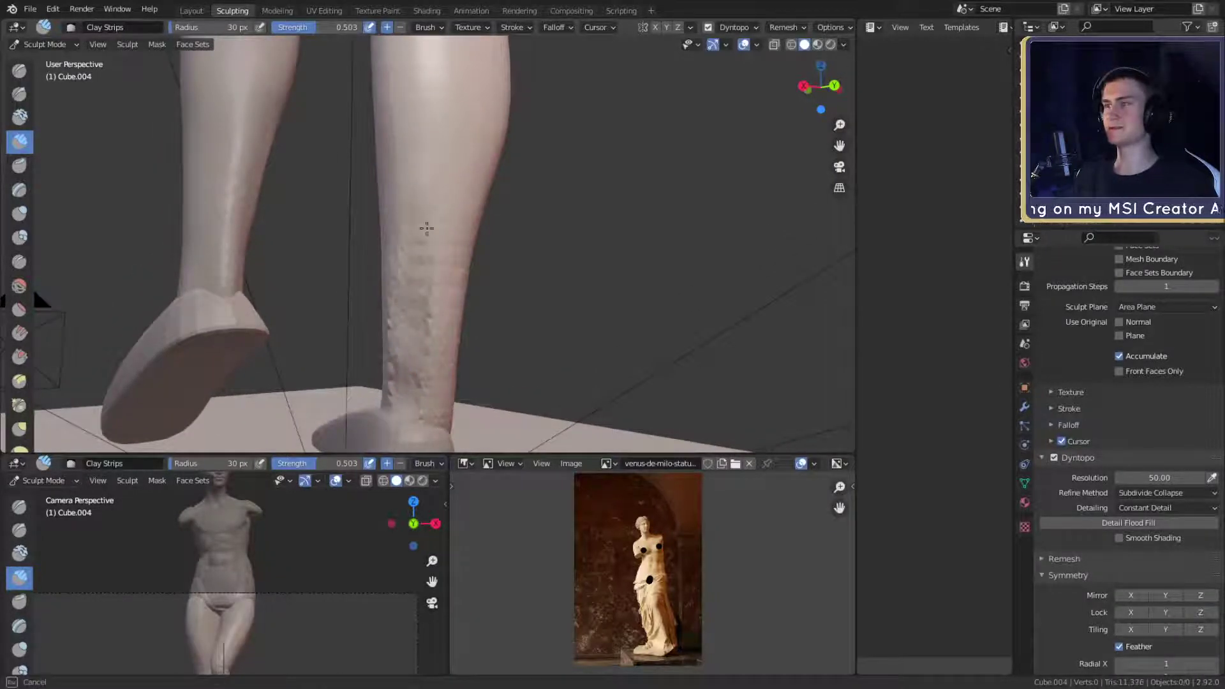
{"action": "left_click_drag", "start_coordinate": [429, 136], "coordinate": [542, 241], "text": "alt"}
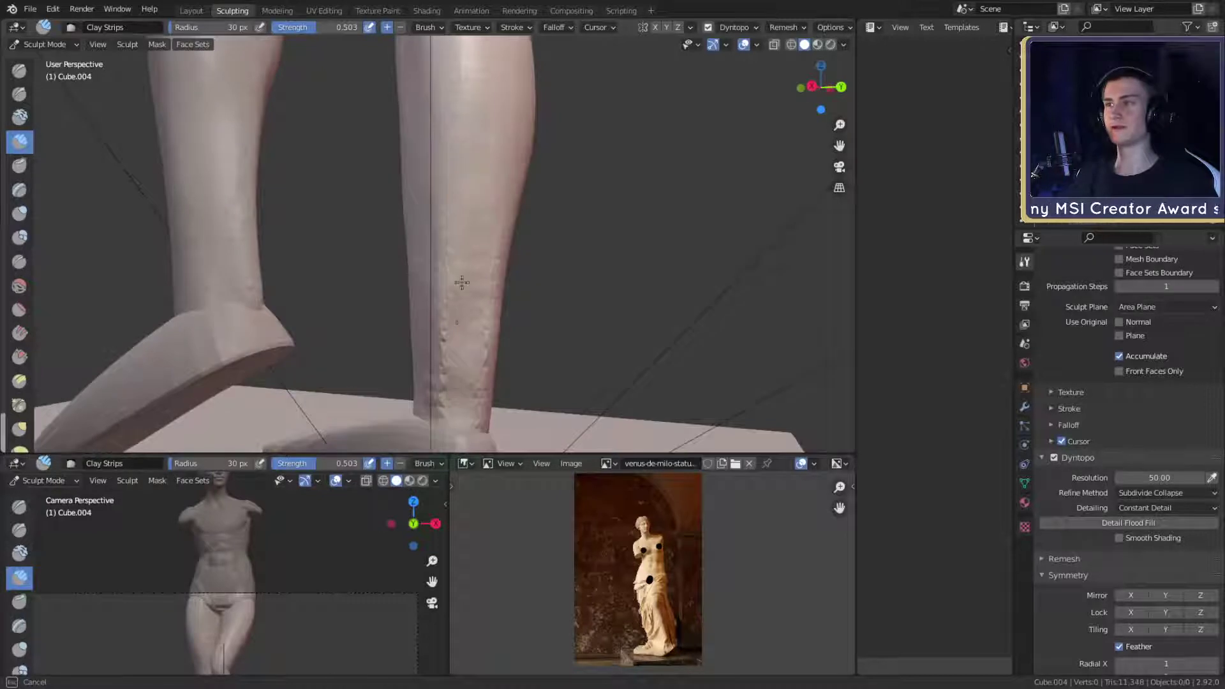
- Continue the tendon forms up the inner lower calf at 30 px and blend them with a 115 px radius
{"action": "mouse_move", "coordinate": [536, 262]}
{"action": "middle_mouse_down"}
{"action": "mouse_move", "coordinate": [629, 268]}
{"action": "mouse_move", "coordinate": [593, 265]}
{"action": "middle_mouse_up"}
{"action": "middle_click_drag", "start_coordinate": [488, 217], "coordinate": [440, 192]}
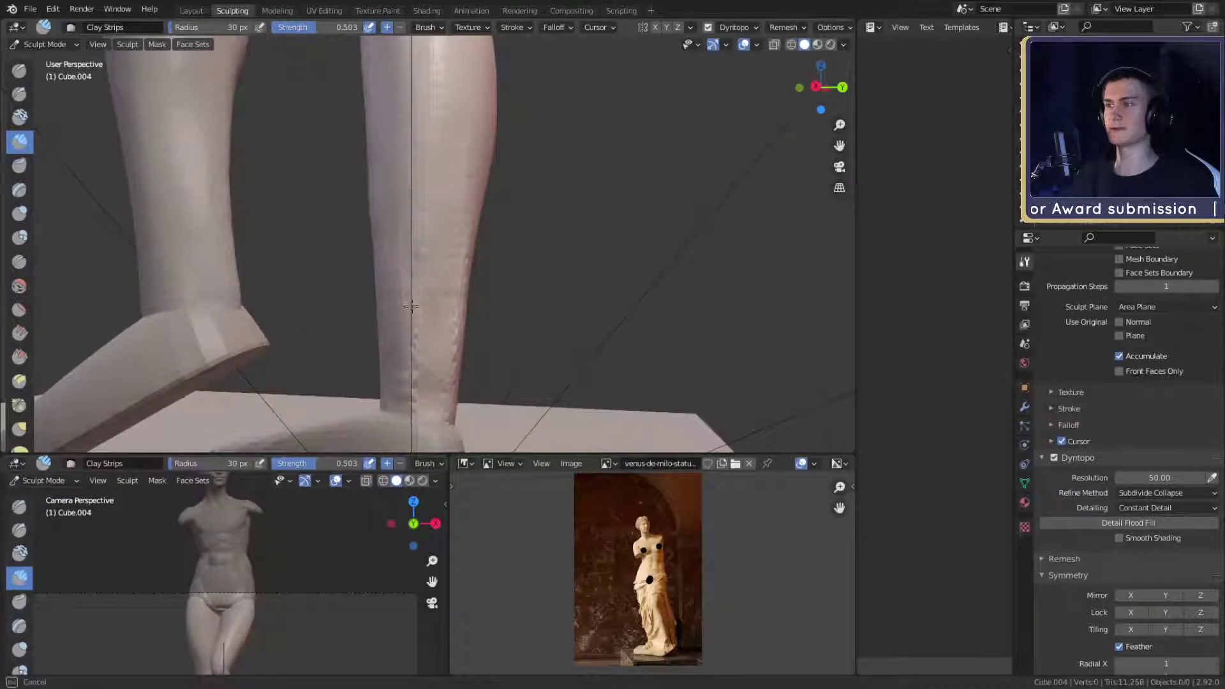
{"action": "middle_click_drag", "start_coordinate": [464, 166], "coordinate": [459, 212]}
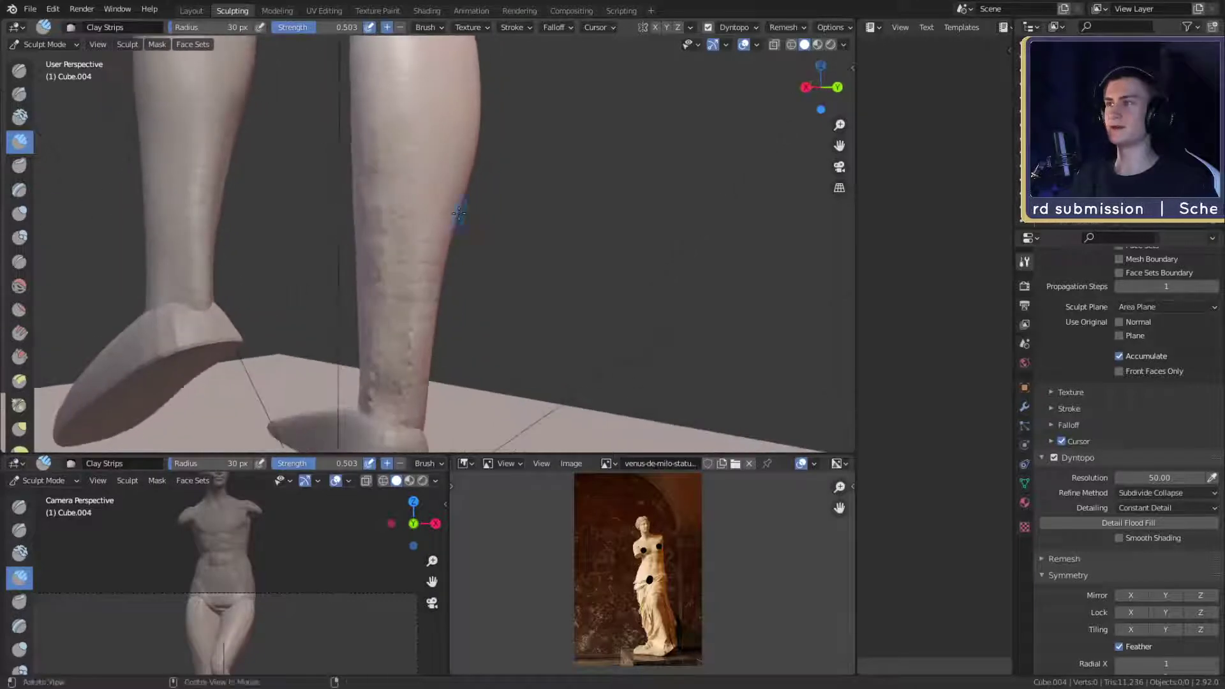
{"action": "middle_click_drag", "start_coordinate": [376, 303], "coordinate": [450, 169]}
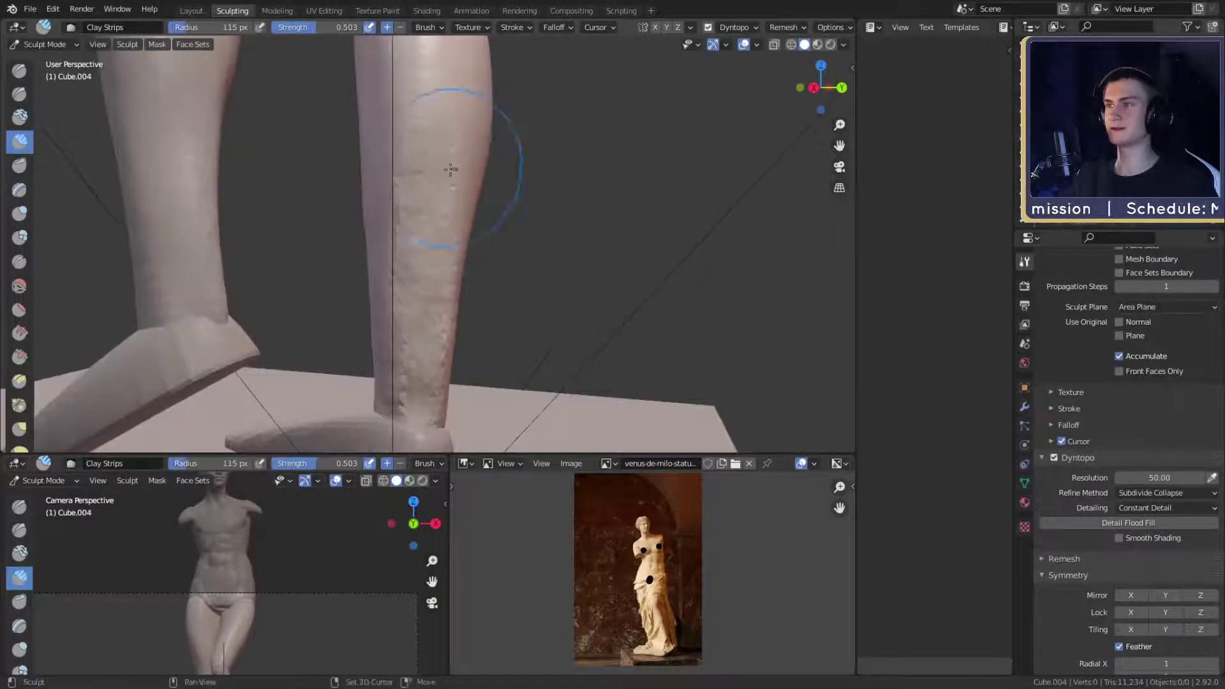
{"action": "left_click_drag", "start_coordinate": [419, 374], "coordinate": [420, 405]}
- Detail the outer ankle of the straight leg with Clay Strips at a 24 px radius
{"action": "middle_click_drag", "start_coordinate": [469, 383], "coordinate": [351, 325]}
{"action": "key", "text": "f"}
{"action": "left_click", "coordinate": [376, 316]}
{"action": "middle_click_drag", "start_coordinate": [443, 322], "coordinate": [389, 333]}
{"action": "key", "text": "f"}
{"action": "left_click", "coordinate": [397, 380]}
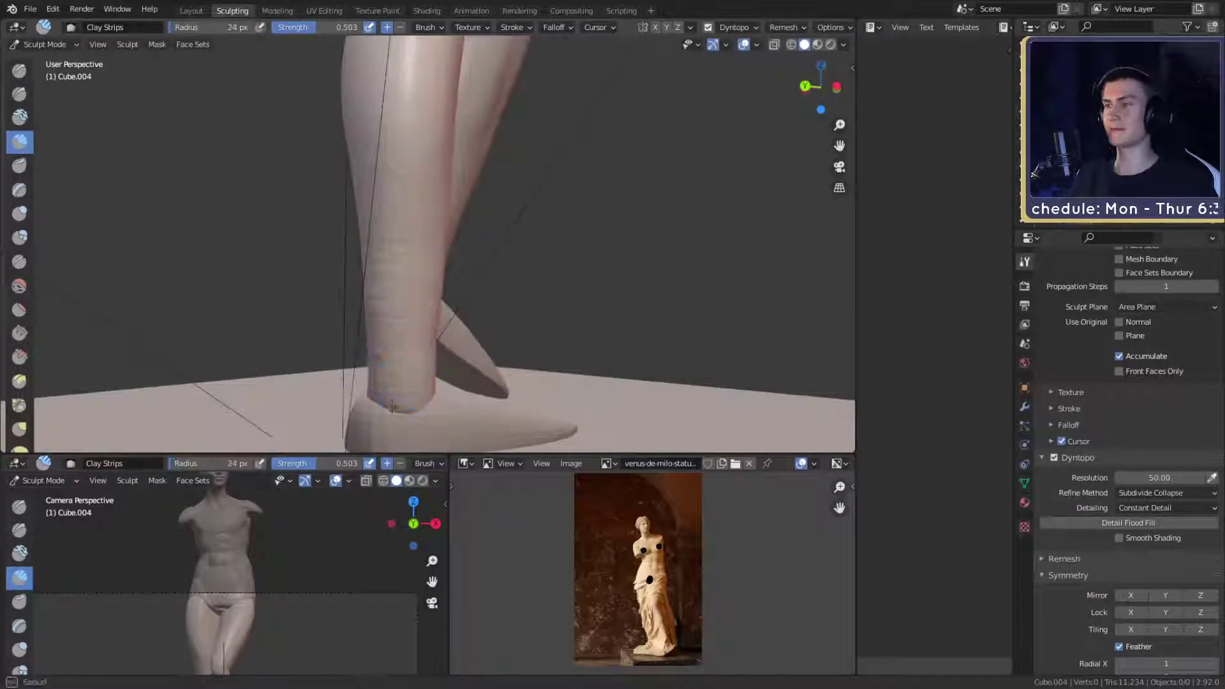
- Sculpt the Achilles tendon area above the heel from behind at 32 px, then smooth it with a 110 px radius
{"action": "middle_click_drag", "start_coordinate": [389, 218], "coordinate": [415, 218]}
{"action": "key", "text": "f"}
{"action": "left_click", "coordinate": [420, 226]}
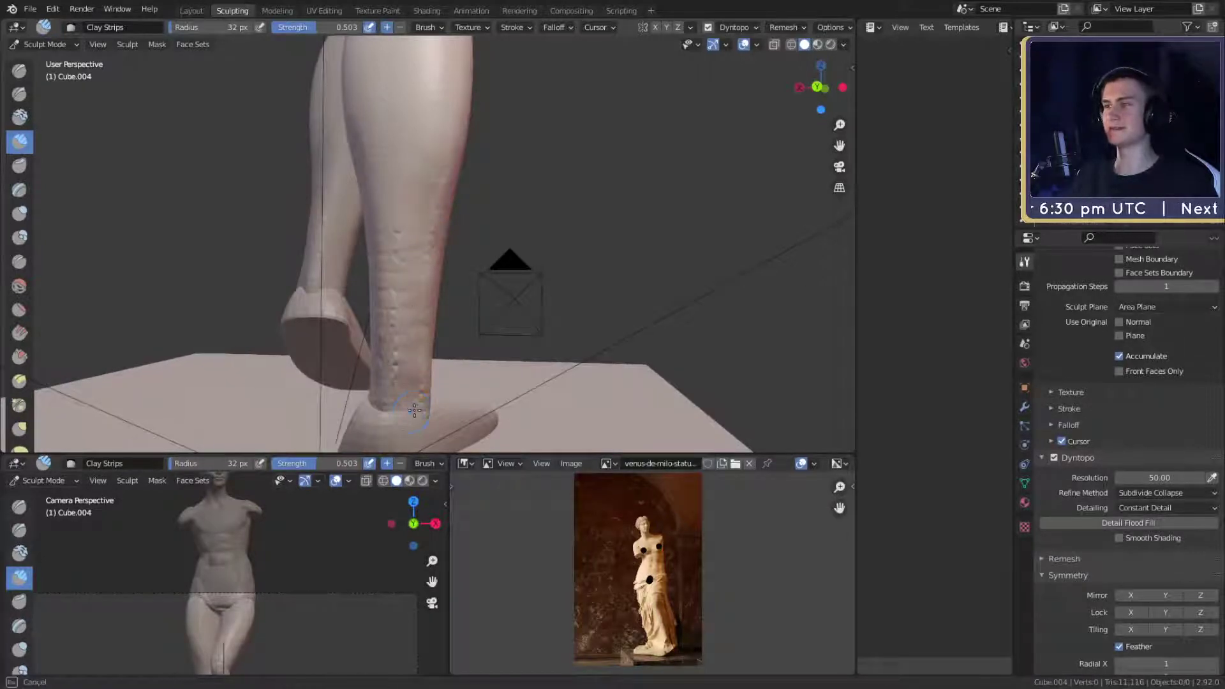
{"action": "left_click", "coordinate": [432, 214]}
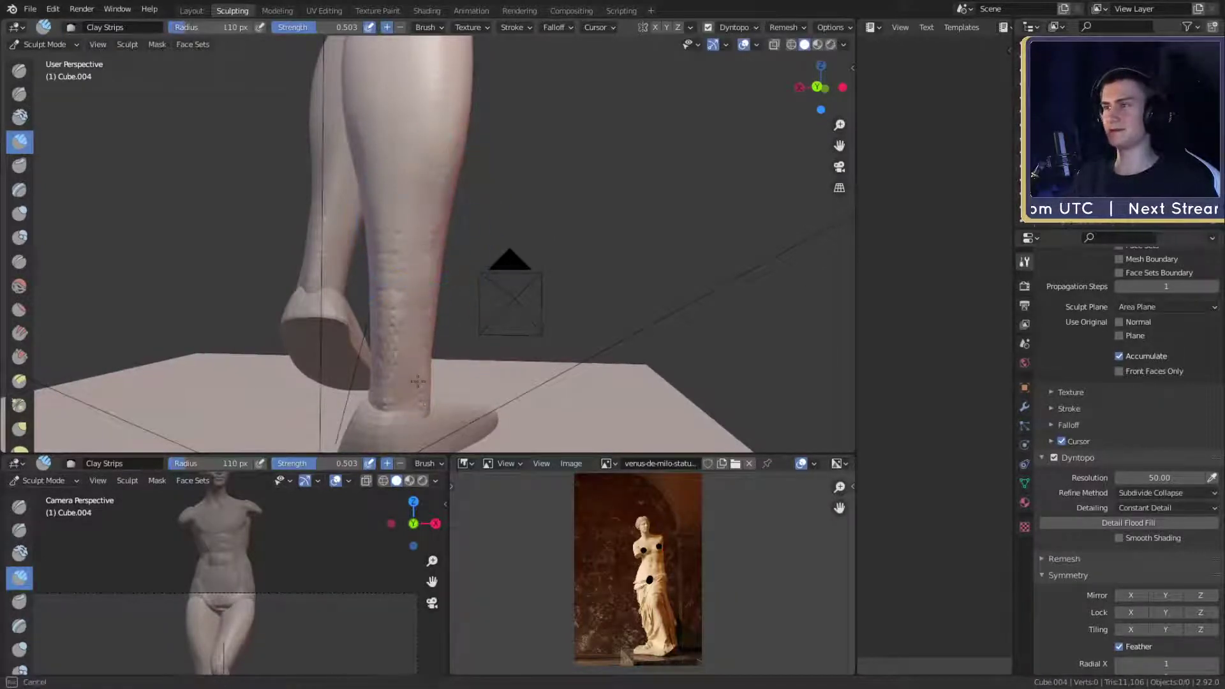
- Build up and smooth the standing leg's shin and calf with Clay Strips, varying the brush radius between 39 and 161 px
{"action": "mouse_move", "coordinate": [442, 379]}
{"action": "middle_mouse_down"}
{"action": "mouse_move", "coordinate": [603, 298]}
{"action": "mouse_move", "coordinate": [479, 238]}
{"action": "mouse_move", "coordinate": [437, 268]}
{"action": "mouse_move", "coordinate": [404, 255]}
{"action": "middle_mouse_up"}
{"action": "key", "text": "f"}
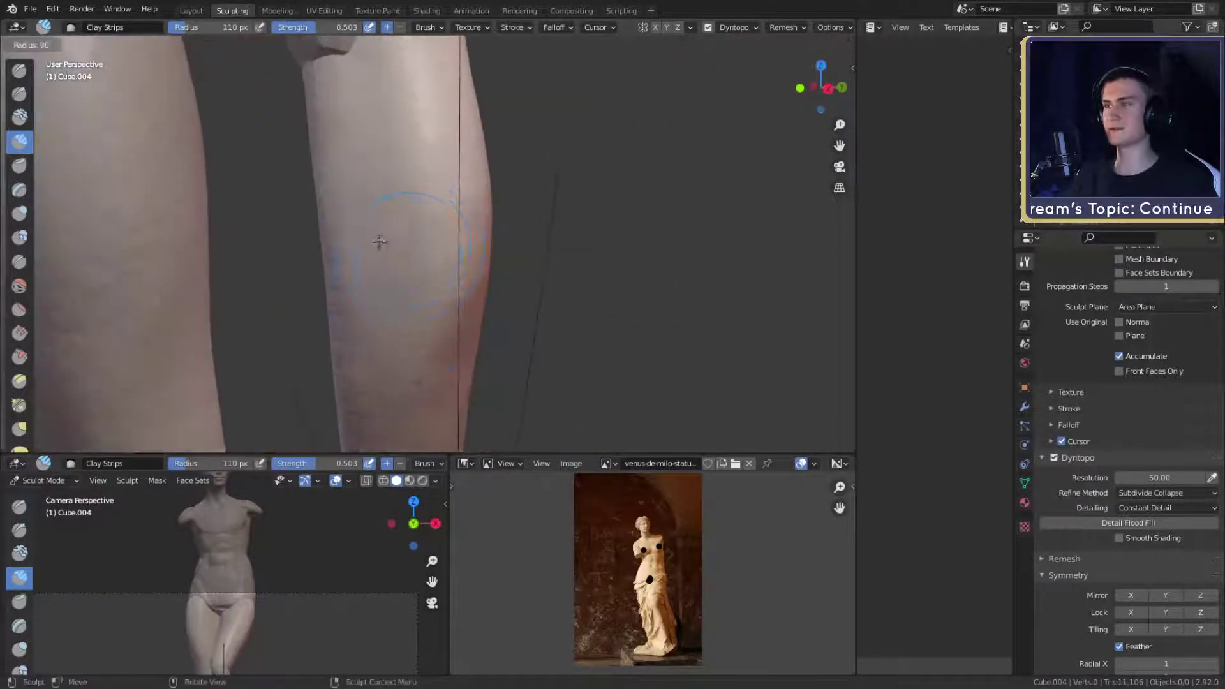
{"action": "left_click", "coordinate": [380, 241]}
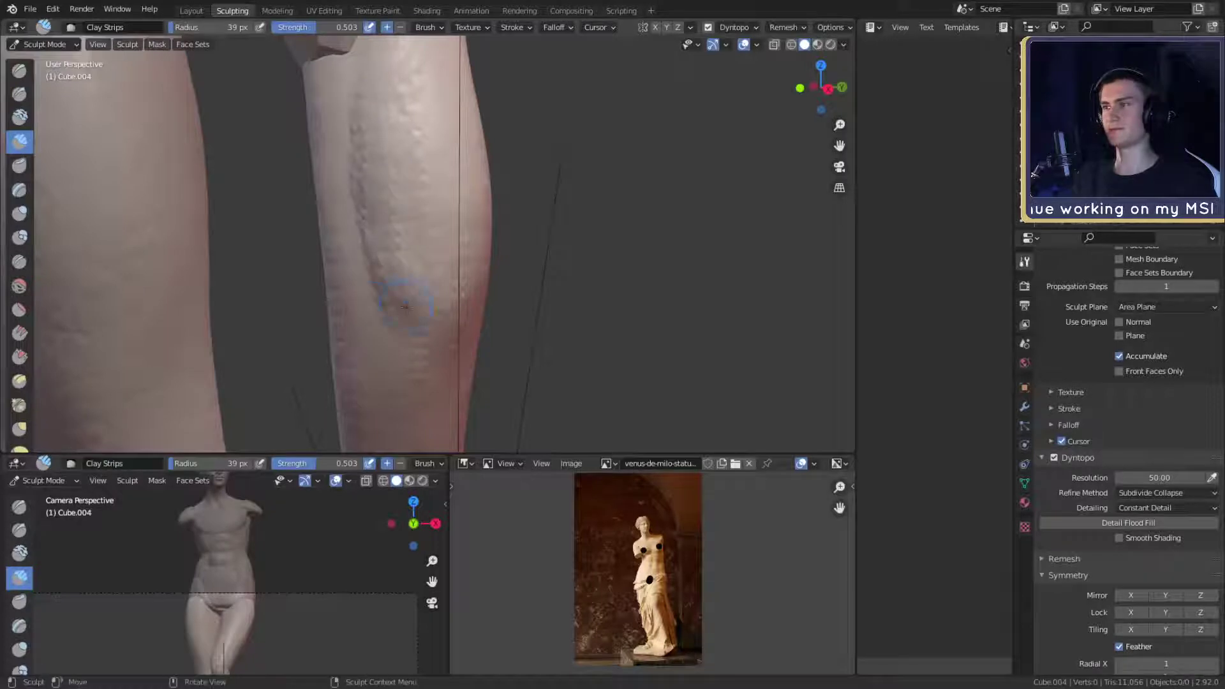
{"action": "key", "text": "f"}
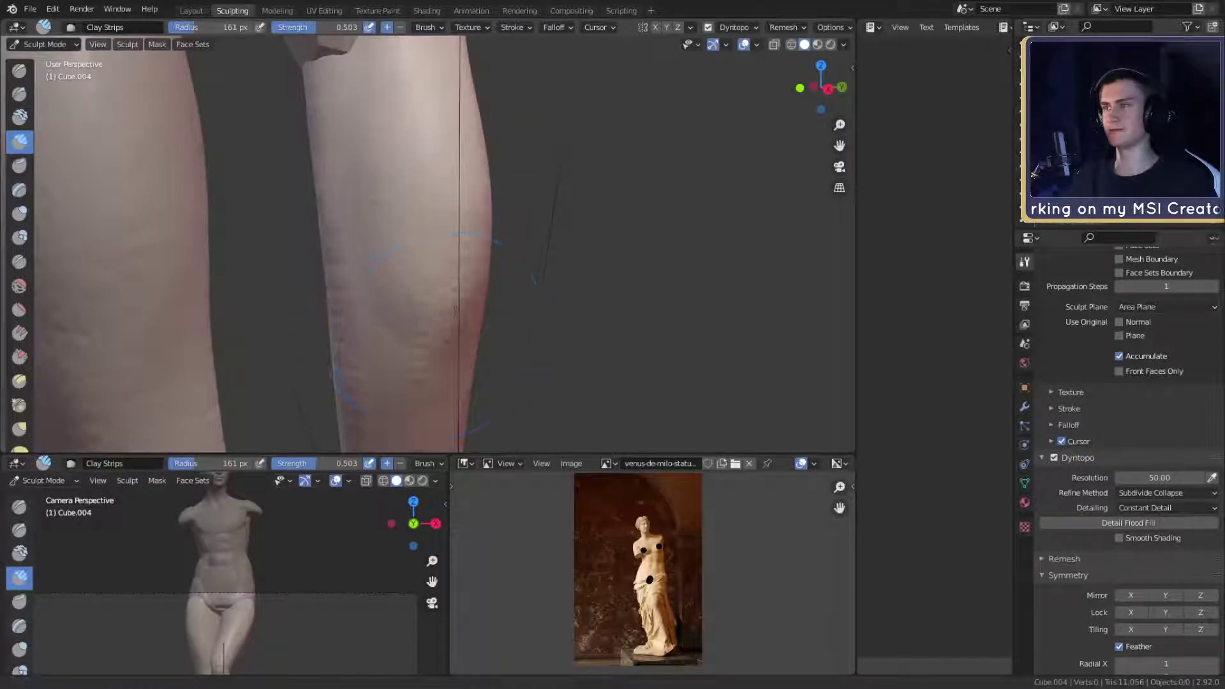
{"action": "middle_click_drag", "start_coordinate": [441, 319], "coordinate": [434, 249]}
{"action": "key", "text": "f"}
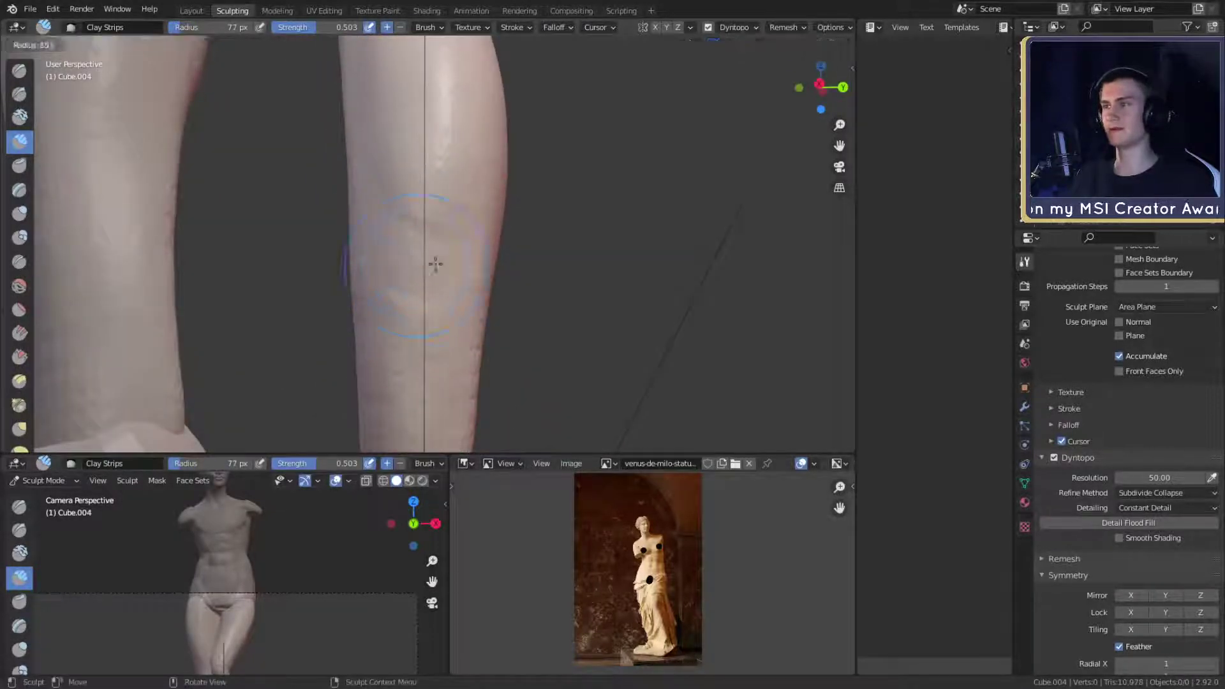
{"action": "mouse_move", "coordinate": [455, 273]}
{"action": "middle_mouse_down"}
{"action": "mouse_move", "coordinate": [379, 190]}
{"action": "mouse_move", "coordinate": [415, 205]}
{"action": "mouse_move", "coordinate": [453, 249]}
{"action": "middle_mouse_up"}
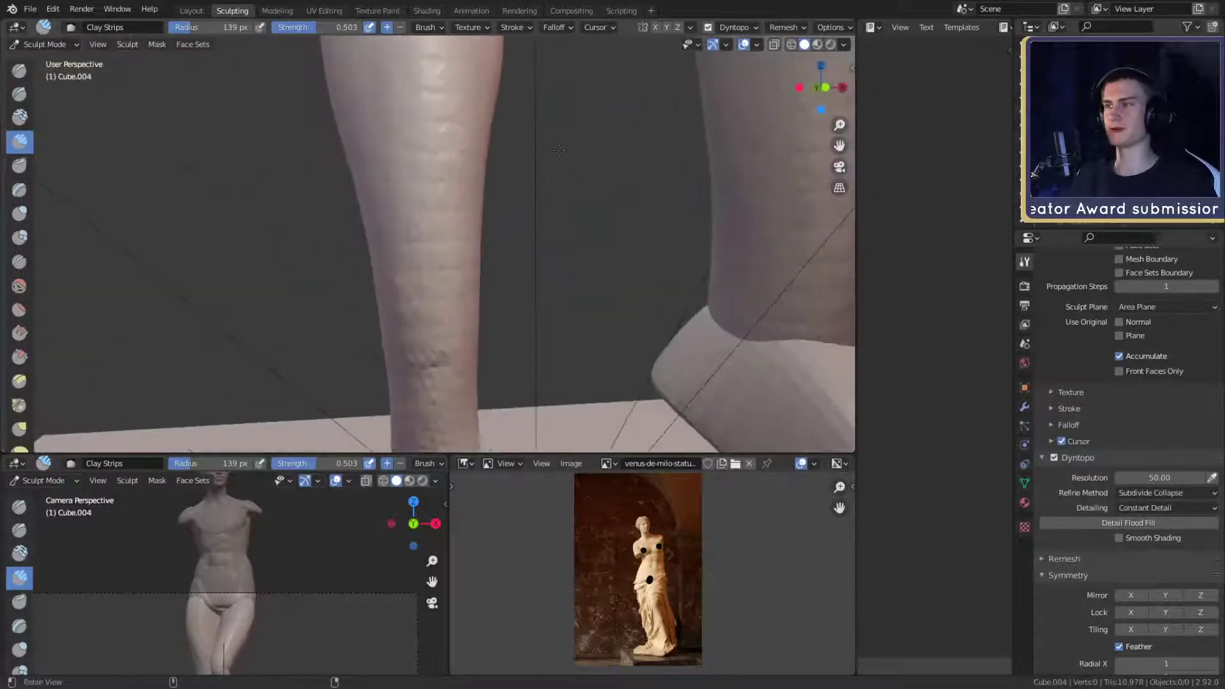
- Reshape the front contour of the standing lower leg with the Grab brush, ending with an 89 px radius
{"action": "scroll", "coordinate": [453, 249], "scroll_direction": "down", "scroll_amount": 4}
{"action": "mouse_move", "coordinate": [487, 287]}
{"action": "middle_mouse_down"}
{"action": "mouse_move", "coordinate": [504, 275]}
{"action": "mouse_move", "coordinate": [434, 262]}
{"action": "mouse_move", "coordinate": [329, 297]}
{"action": "mouse_move", "coordinate": [410, 232]}
{"action": "mouse_move", "coordinate": [440, 162]}
{"action": "mouse_move", "coordinate": [383, 163]}
{"action": "middle_mouse_up"}
{"action": "scroll", "coordinate": [504, 276], "scroll_direction": "up", "scroll_amount": 3}
{"action": "key", "text": "g"}
{"action": "key", "text": "f"}
{"action": "left_click", "coordinate": [410, 217]}
{"action": "left_click_drag", "start_coordinate": [391, 202], "coordinate": [387, 199]}
{"action": "middle_click_drag", "start_coordinate": [408, 200], "coordinate": [389, 188], "text": "shift"}
{"action": "mouse_move", "coordinate": [495, 210]}
{"action": "middle_mouse_down"}
{"action": "mouse_move", "coordinate": [369, 241]}
{"action": "mouse_move", "coordinate": [386, 190]}
{"action": "middle_mouse_up"}
{"action": "key", "text": "f"}
{"action": "left_click", "coordinate": [385, 190]}
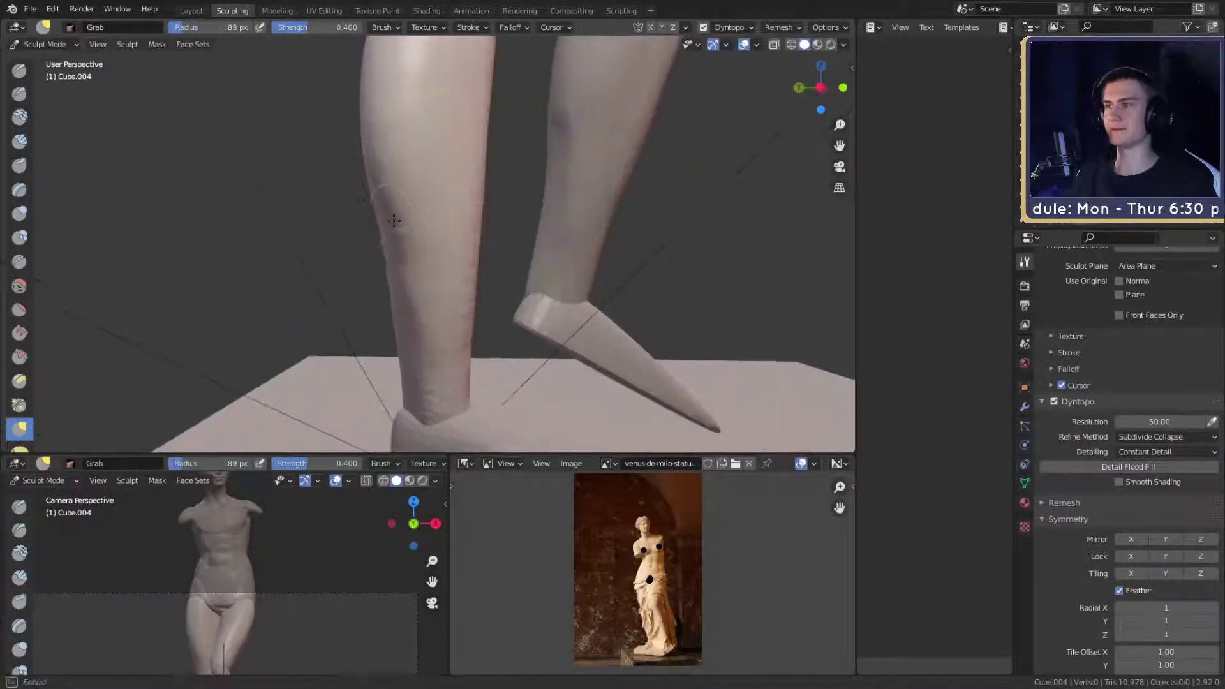
- Build up the muscle on the side of the calf below the knee with Clay Strips at 52 px radius
{"action": "middle_click_drag", "start_coordinate": [413, 307], "coordinate": [443, 309]}
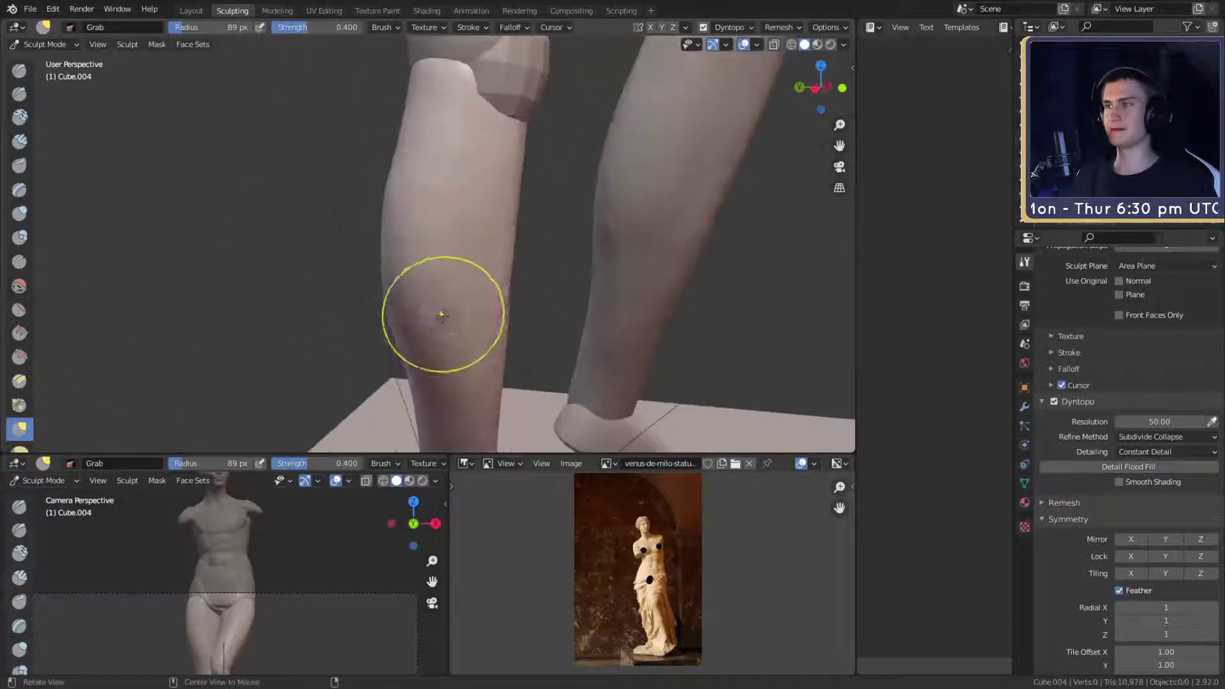
{"action": "scroll", "coordinate": [446, 236], "scroll_direction": "up", "scroll_amount": 3}
{"action": "key", "text": "c"}
{"action": "middle_click_drag", "start_coordinate": [452, 222], "coordinate": [434, 290]}
{"action": "key", "text": "f"}
{"action": "left_click", "coordinate": [421, 168]}
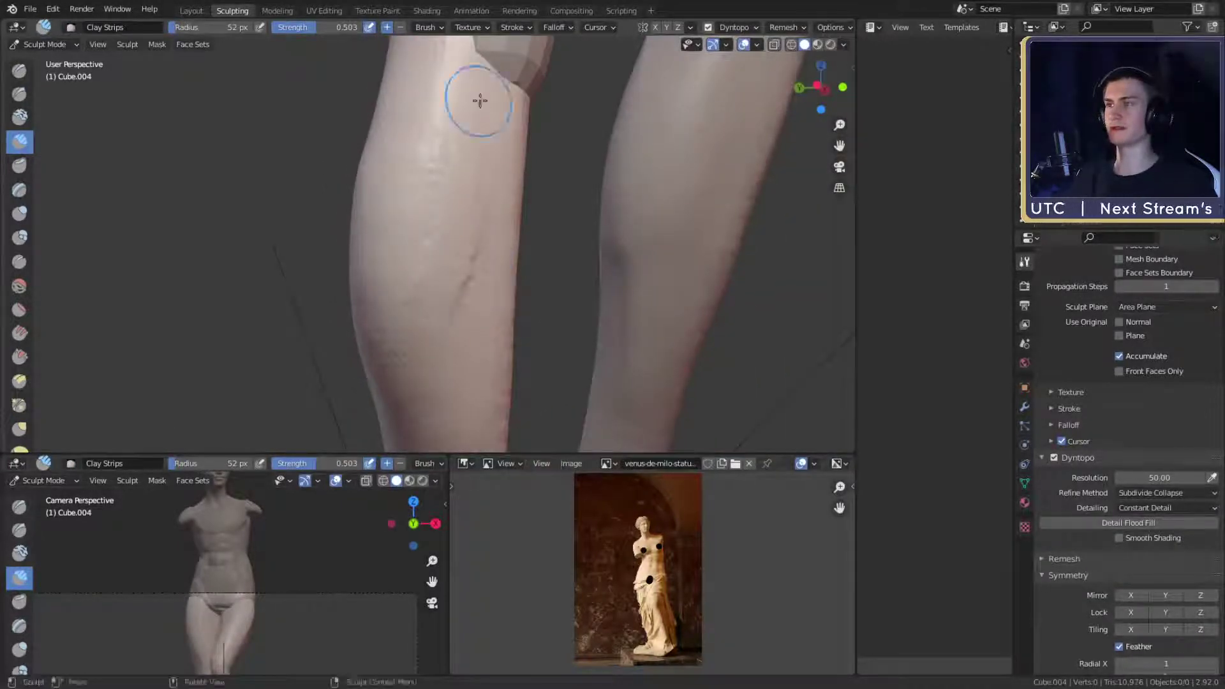
- Add more volume to the side of the calf and smooth it with the brush radius set to 155 px
{"action": "middle_click_drag", "start_coordinate": [480, 101], "coordinate": [414, 294]}
{"action": "key", "text": "f"}
{"action": "left_click", "coordinate": [414, 190]}
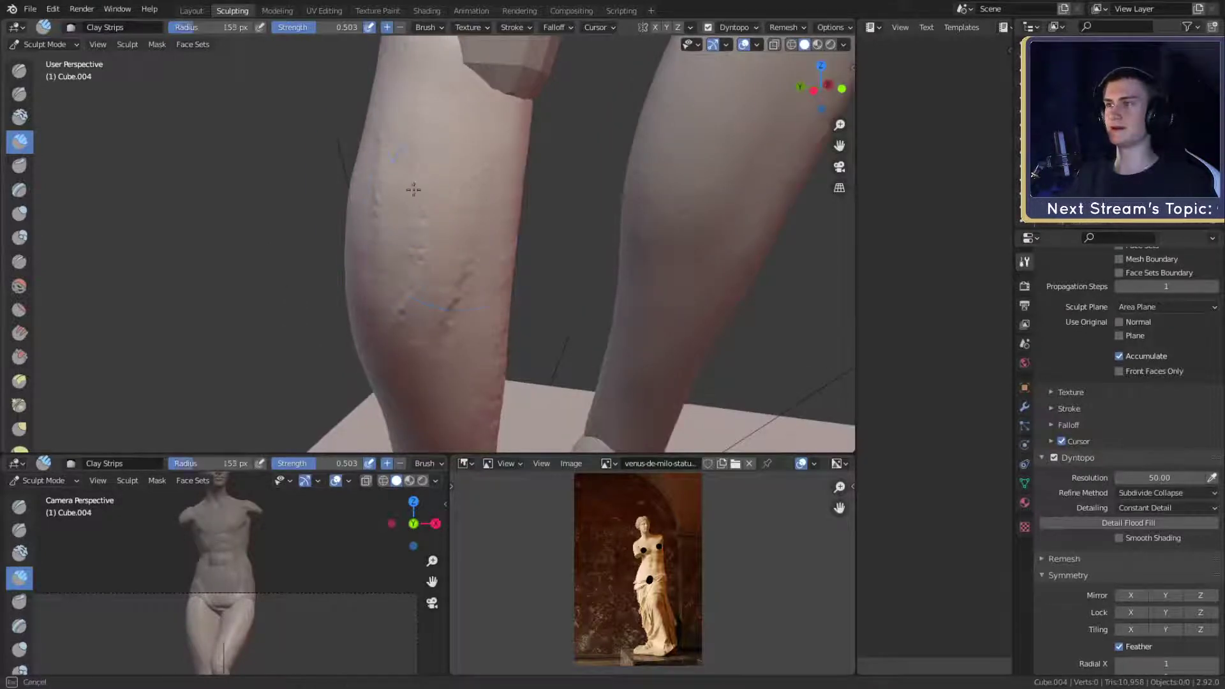
{"action": "middle_click_drag", "start_coordinate": [393, 217], "coordinate": [473, 245]}
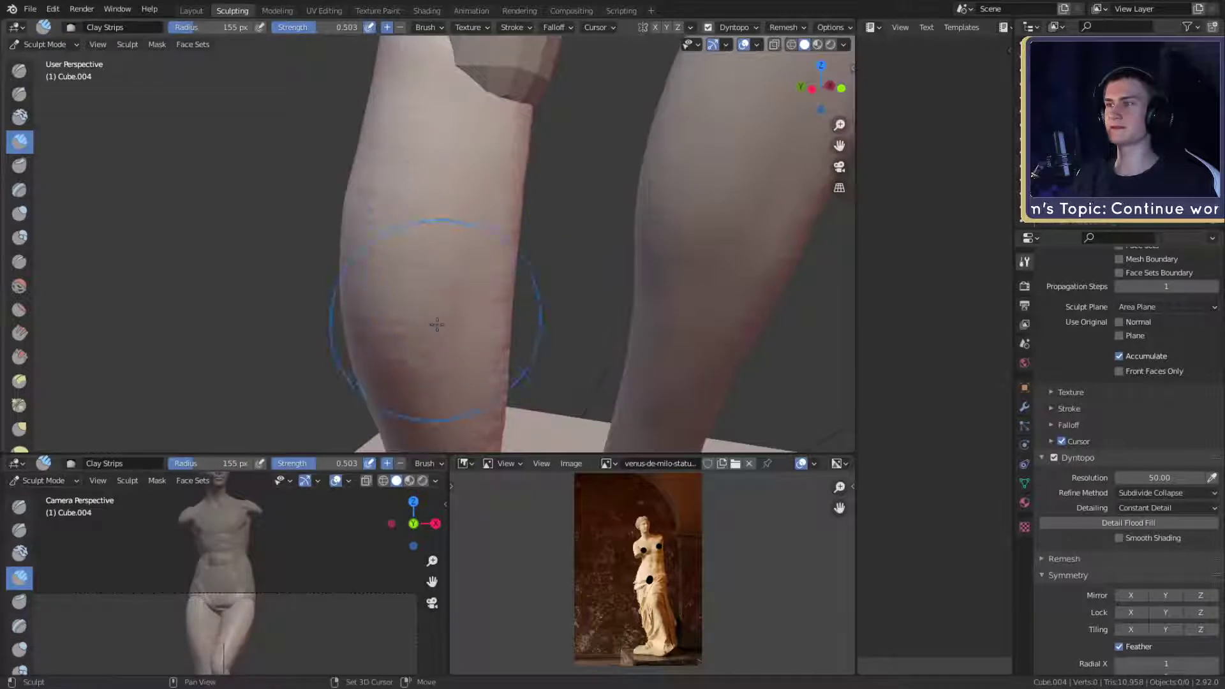
- Adjust the top of the calf behind the knee using the Grab brush enlarged to 235 px radius
{"action": "middle_click_drag", "start_coordinate": [547, 261], "coordinate": [503, 249]}
{"action": "key", "text": "g"}
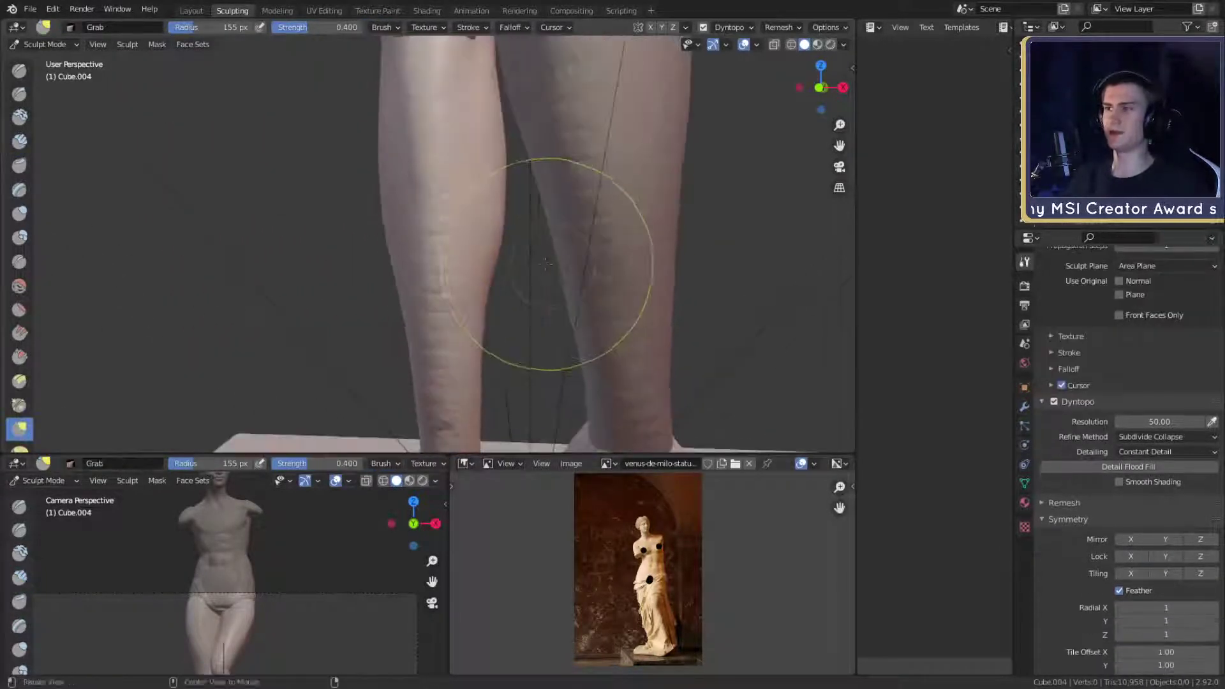
{"action": "mouse_move", "coordinate": [581, 249]}
{"action": "middle_mouse_down"}
{"action": "mouse_move", "coordinate": [446, 249]}
{"action": "mouse_move", "coordinate": [396, 265]}
{"action": "mouse_move", "coordinate": [475, 248]}
{"action": "mouse_move", "coordinate": [539, 342]}
{"action": "middle_mouse_up"}
{"action": "key", "text": "bracketright"}
{"action": "key", "text": "bracketright"}
{"action": "key", "text": "bracketright"}
{"action": "key", "text": "bracketright"}
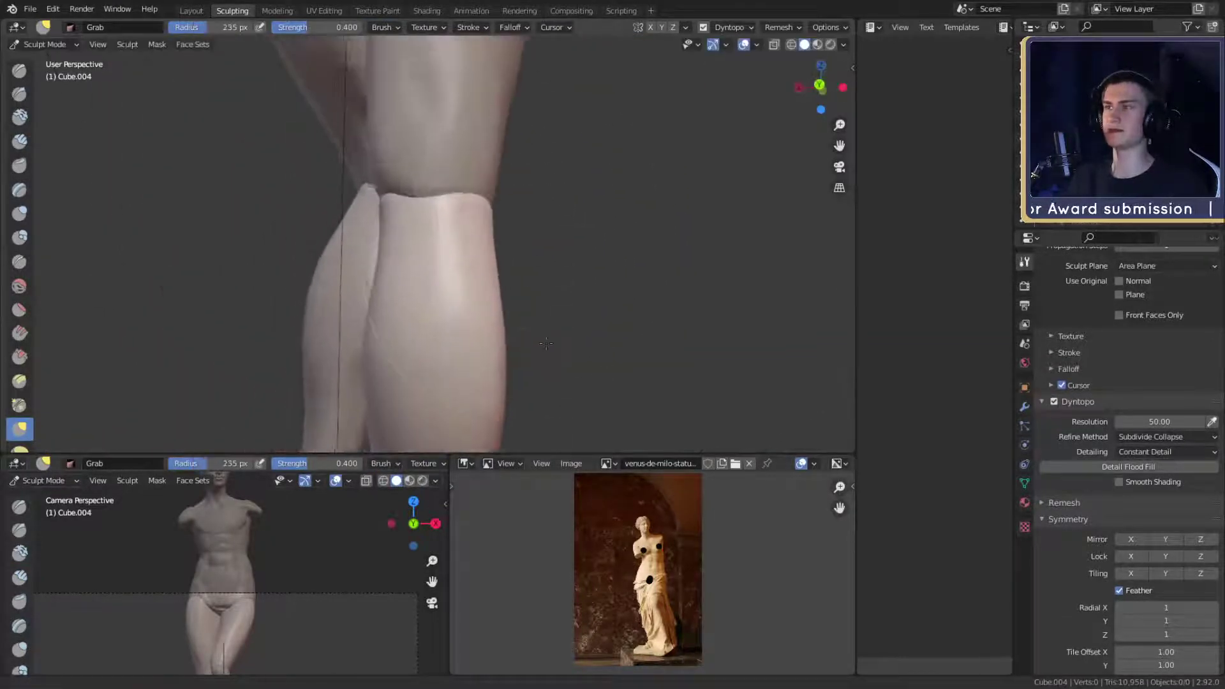
{"action": "middle_click_drag", "start_coordinate": [534, 249], "coordinate": [532, 268]}
{"action": "middle_click_drag", "start_coordinate": [480, 237], "coordinate": [414, 241]}
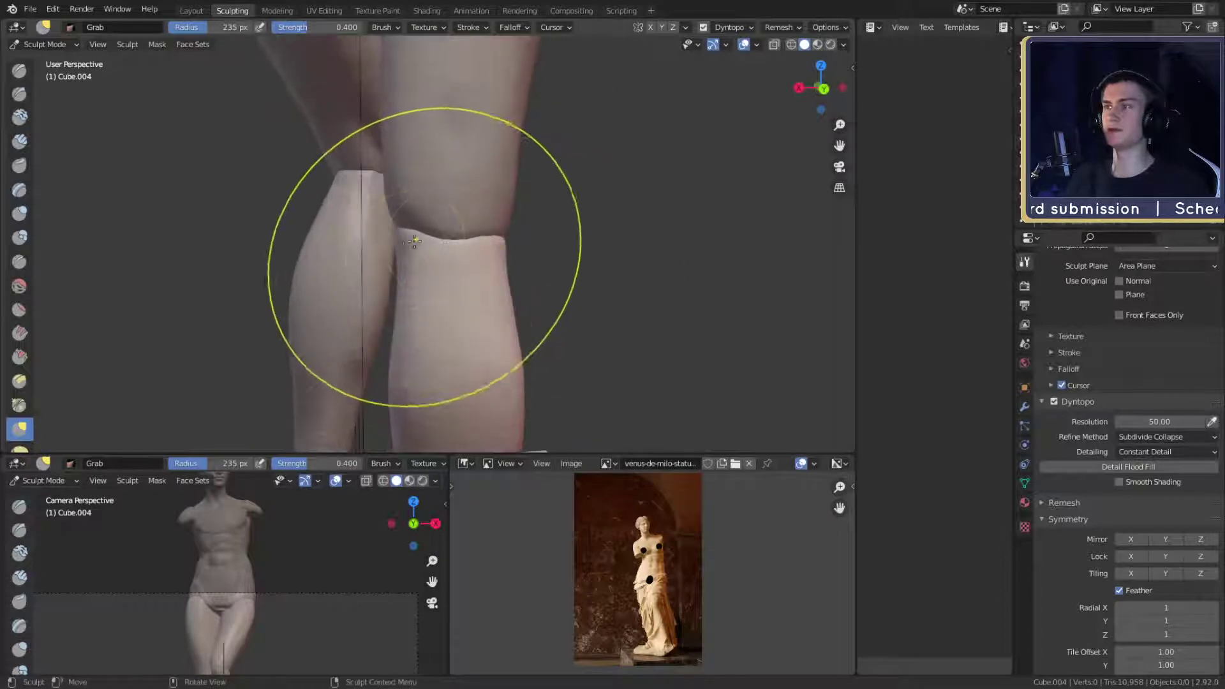
- Refine the calf's outline from behind with the Grab brush reduced to 79 px radius
{"action": "mouse_move", "coordinate": [490, 249]}
{"action": "middle_mouse_down"}
{"action": "mouse_move", "coordinate": [460, 278]}
{"action": "mouse_move", "coordinate": [503, 150]}
{"action": "mouse_move", "coordinate": [443, 219]}
{"action": "mouse_move", "coordinate": [517, 196]}
{"action": "mouse_move", "coordinate": [479, 270]}
{"action": "mouse_move", "coordinate": [525, 232]}
{"action": "mouse_move", "coordinate": [570, 314]}
{"action": "mouse_move", "coordinate": [519, 205]}
{"action": "mouse_move", "coordinate": [580, 164]}
{"action": "mouse_move", "coordinate": [517, 205]}
{"action": "mouse_move", "coordinate": [561, 191]}
{"action": "mouse_move", "coordinate": [568, 224]}
{"action": "mouse_move", "coordinate": [375, 224]}
{"action": "mouse_move", "coordinate": [453, 265]}
{"action": "mouse_move", "coordinate": [458, 240]}
{"action": "middle_mouse_up"}
{"action": "key", "text": "f"}
{"action": "left_click", "coordinate": [414, 204]}
{"action": "key", "text": "f"}
{"action": "left_click", "coordinate": [487, 211]}
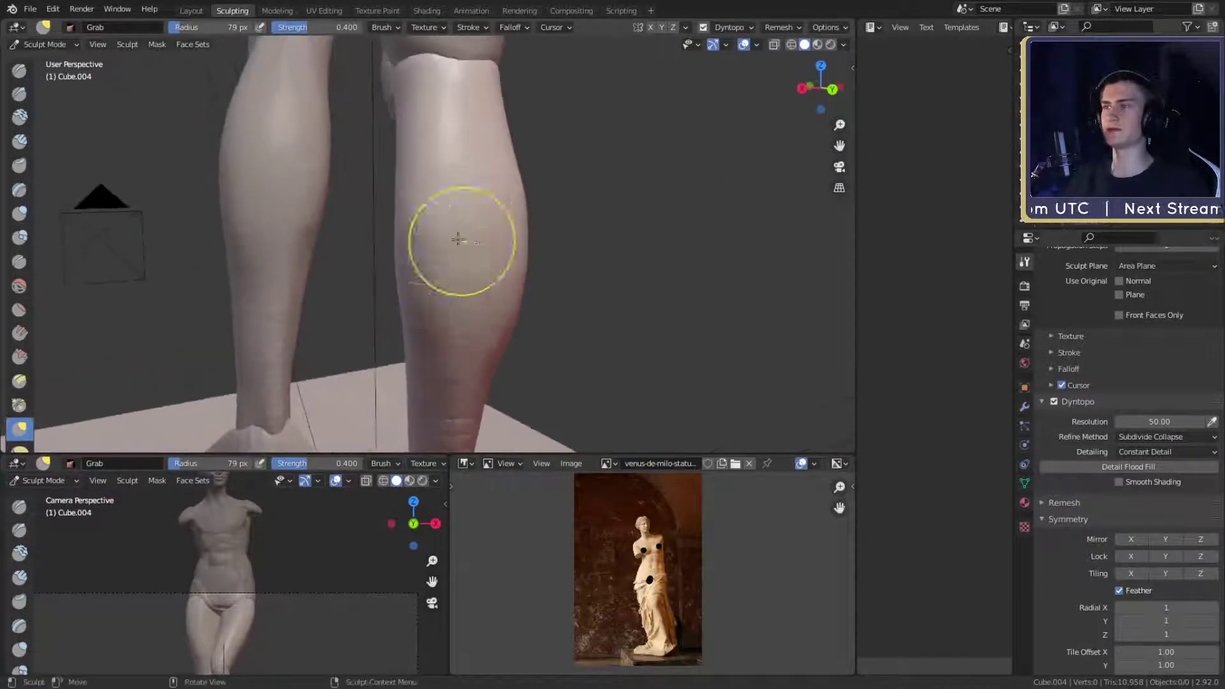
- Reshape the calf and its taper toward the ankle with the Grab brush at 156 px radius
{"action": "key", "text": "f"}
{"action": "left_click", "coordinate": [515, 230]}
{"action": "left_click_drag", "start_coordinate": [428, 261], "coordinate": [441, 267]}
{"action": "middle_click_drag", "start_coordinate": [485, 351], "coordinate": [499, 189], "text": "shift"}
{"action": "left_click_drag", "start_coordinate": [457, 281], "coordinate": [449, 306]}
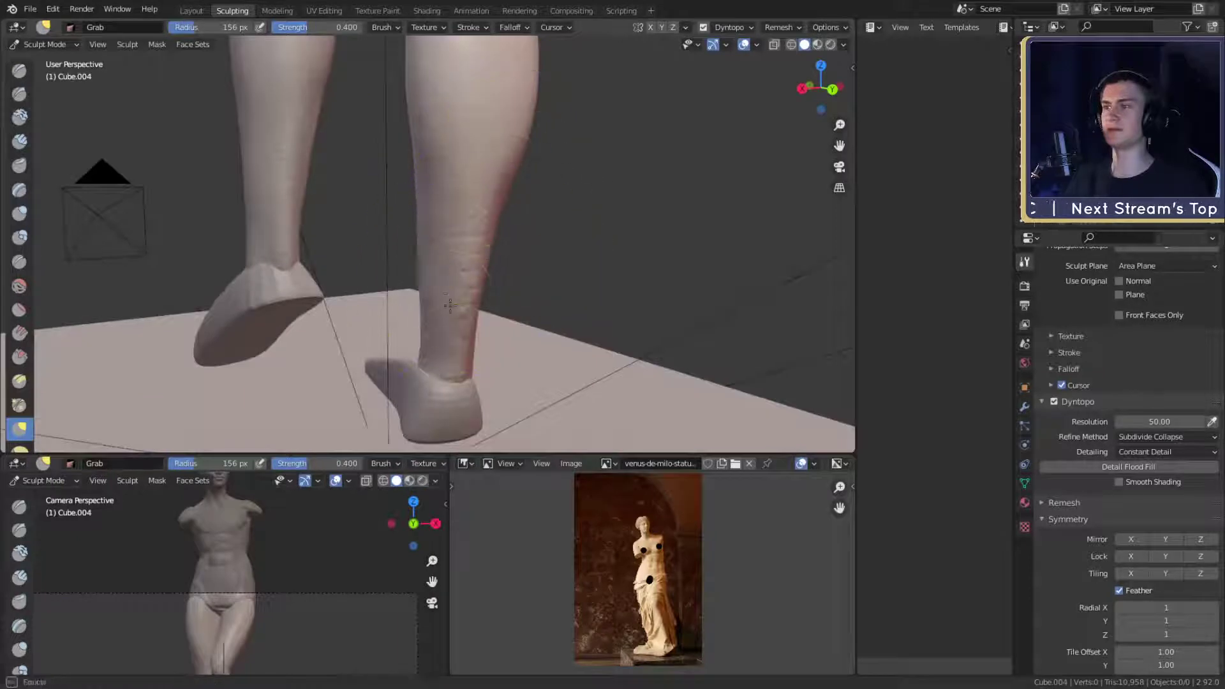
- Adjust the back contour of the lower leg above the heel with the Grab brush at 126 px radius
{"action": "middle_click_drag", "start_coordinate": [504, 328], "coordinate": [571, 220]}
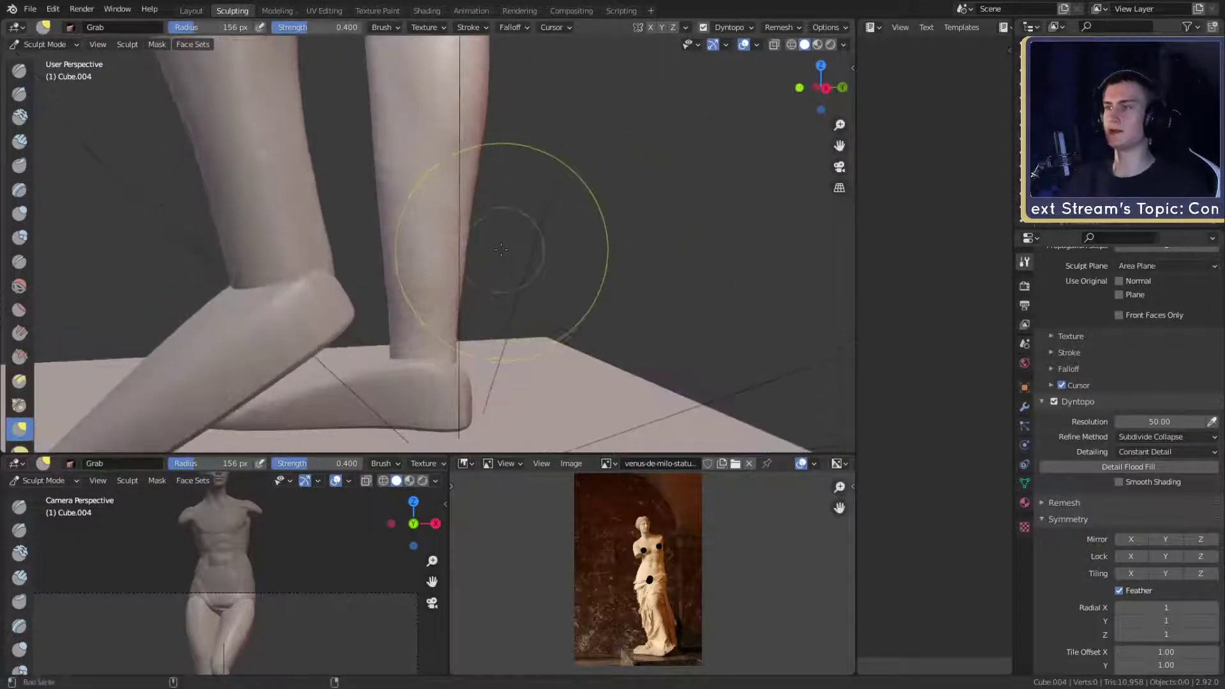
{"action": "middle_click_drag", "start_coordinate": [494, 264], "coordinate": [518, 280], "text": "shift"}
{"action": "key", "text": "f"}
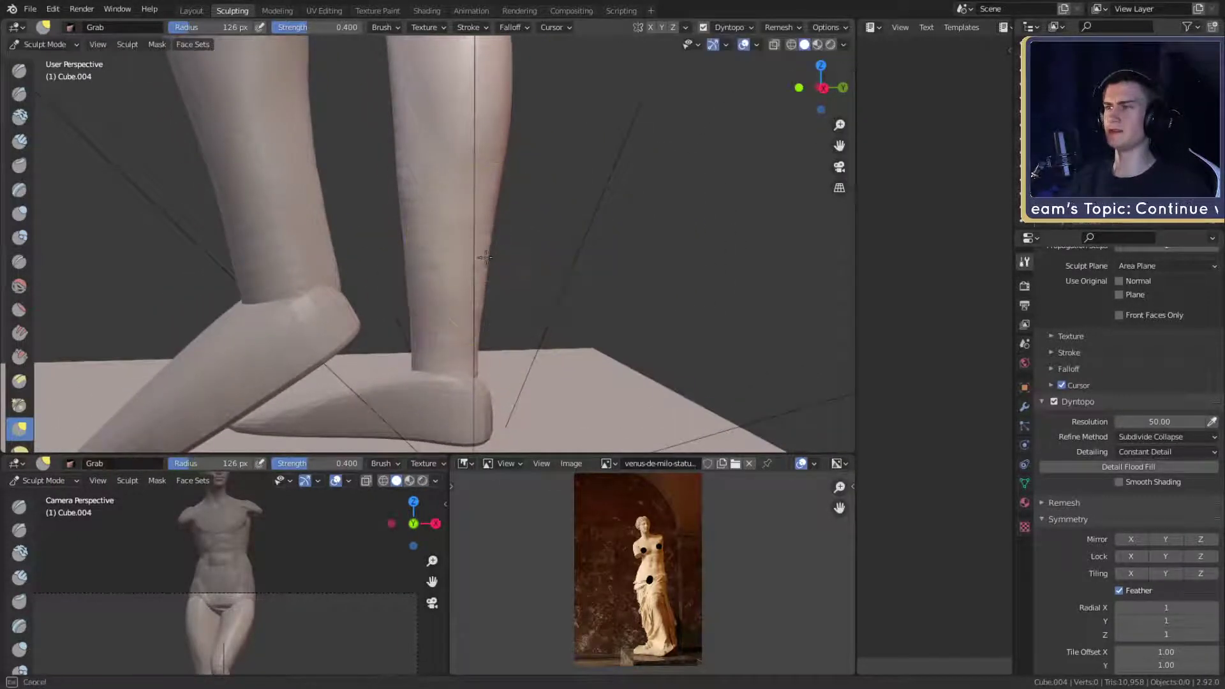
{"action": "left_click", "coordinate": [553, 247]}
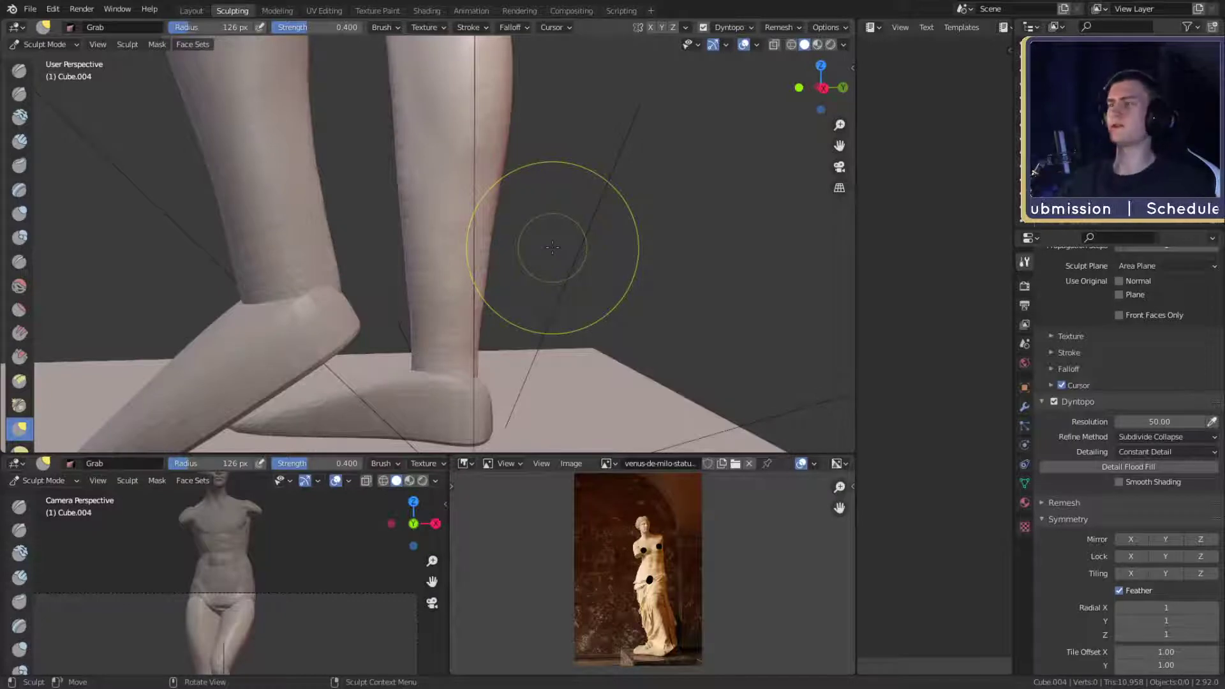
- Reshape the shin and back of the standing lower leg in side view with the Grab brush, raising its radius to 149 px
{"action": "mouse_move", "coordinate": [552, 247]}
{"action": "left_mouse_down"}
{"action": "mouse_move", "coordinate": [576, 303]}
{"action": "mouse_move", "coordinate": [564, 332]}
{"action": "left_mouse_up"}
{"action": "left_click_drag", "start_coordinate": [562, 289], "coordinate": [560, 271], "text": "alt"}
{"action": "left_click_drag", "start_coordinate": [560, 357], "coordinate": [559, 324], "text": "ctrl+alt"}
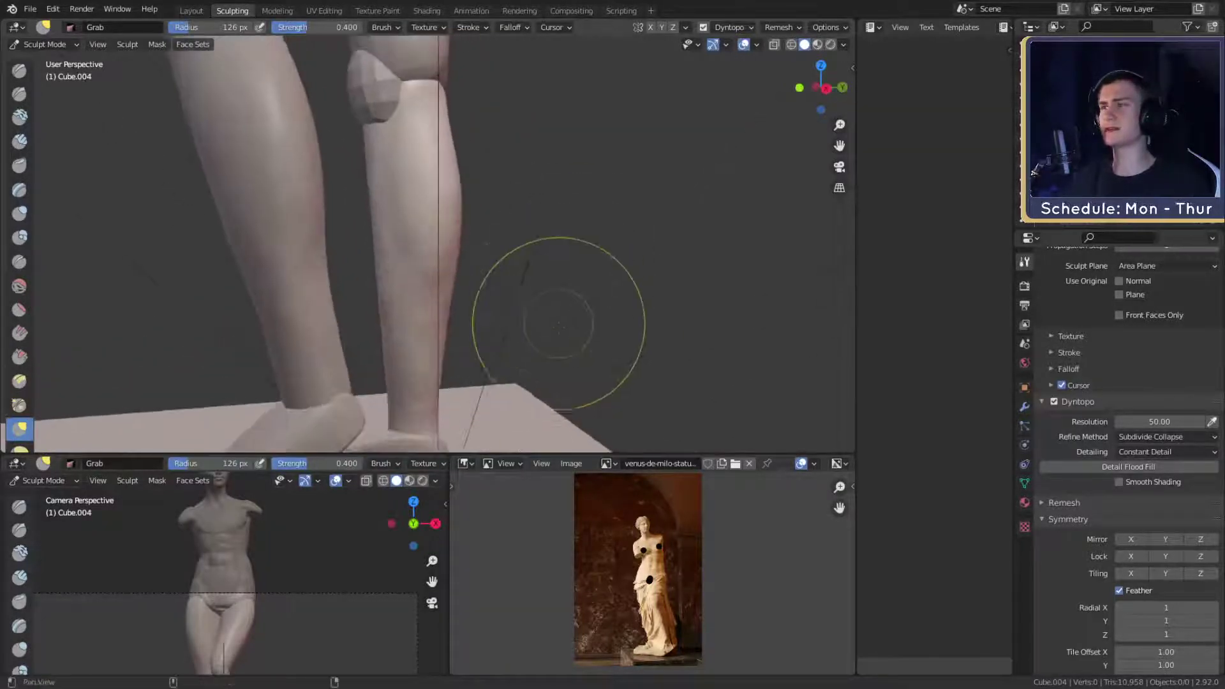
{"action": "middle_click_drag", "start_coordinate": [559, 323], "coordinate": [560, 213], "text": "shift"}
{"action": "scroll", "coordinate": [492, 314], "scroll_direction": "up", "scroll_amount": 3}
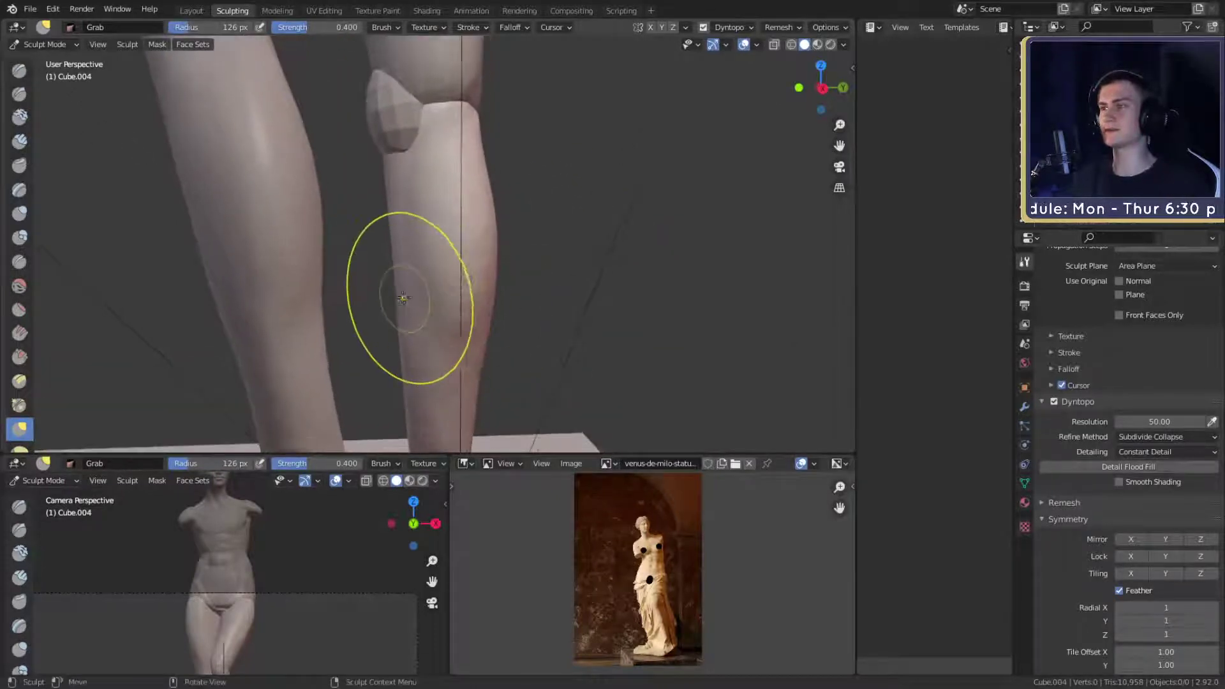
{"action": "left_click_drag", "start_coordinate": [402, 289], "coordinate": [414, 296]}
{"action": "mouse_move", "coordinate": [431, 305]}
{"action": "middle_mouse_down", "text": "shift"}
{"action": "mouse_move", "coordinate": [430, 249]}
{"action": "mouse_move", "coordinate": [412, 226]}
{"action": "middle_mouse_up", "text": "shift"}
{"action": "left_click_drag", "start_coordinate": [473, 284], "coordinate": [454, 287]}
{"action": "key", "text": "f"}
{"action": "left_click", "coordinate": [552, 290]}
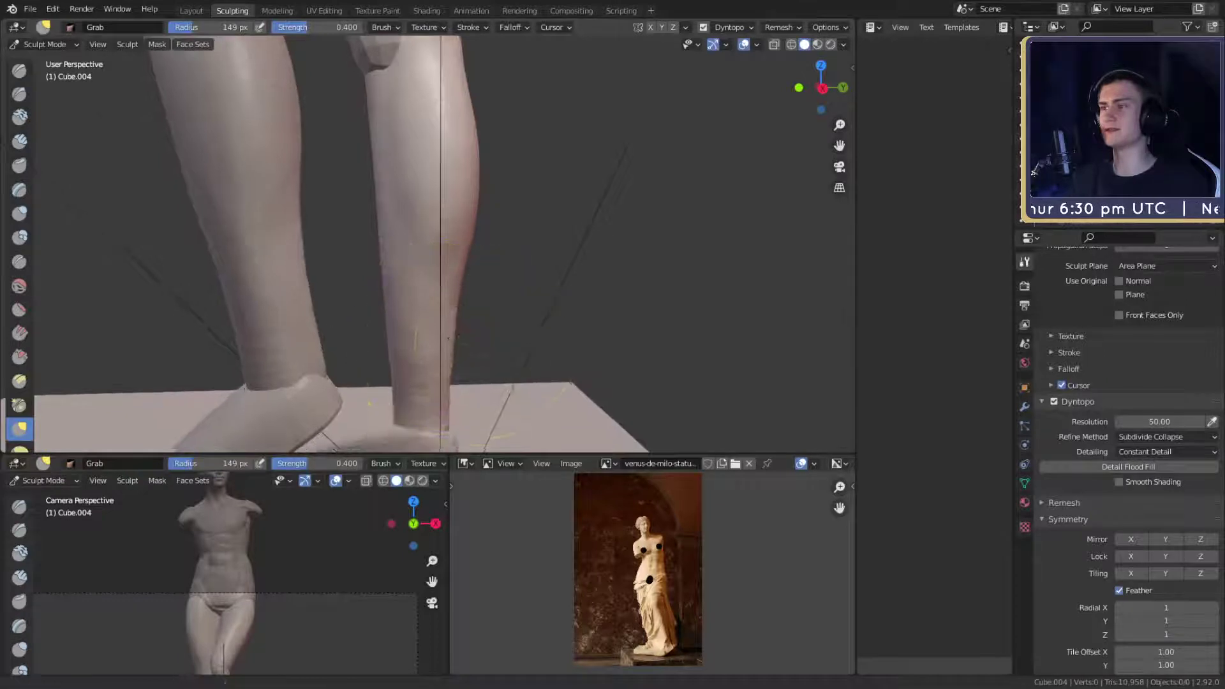
- Examine the reshaped lower leg from behind and check the whole figure's proportions from the front
{"action": "middle_click_drag", "start_coordinate": [449, 338], "coordinate": [340, 249]}
{"action": "scroll", "coordinate": [408, 281], "scroll_direction": "up", "scroll_amount": 2}
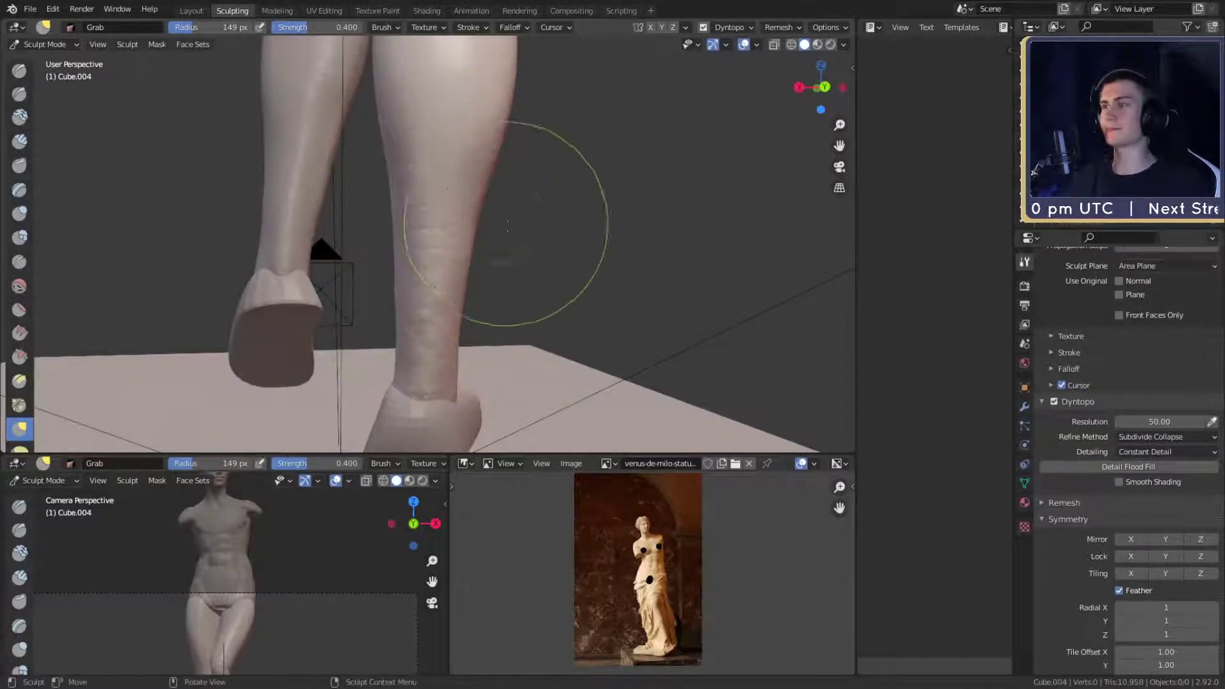
{"action": "scroll", "coordinate": [537, 306], "scroll_direction": "down", "scroll_amount": 4}
{"action": "middle_click_drag", "start_coordinate": [539, 315], "coordinate": [779, 319]}
{"action": "scroll", "coordinate": [779, 319], "scroll_direction": "down", "scroll_amount": 6}
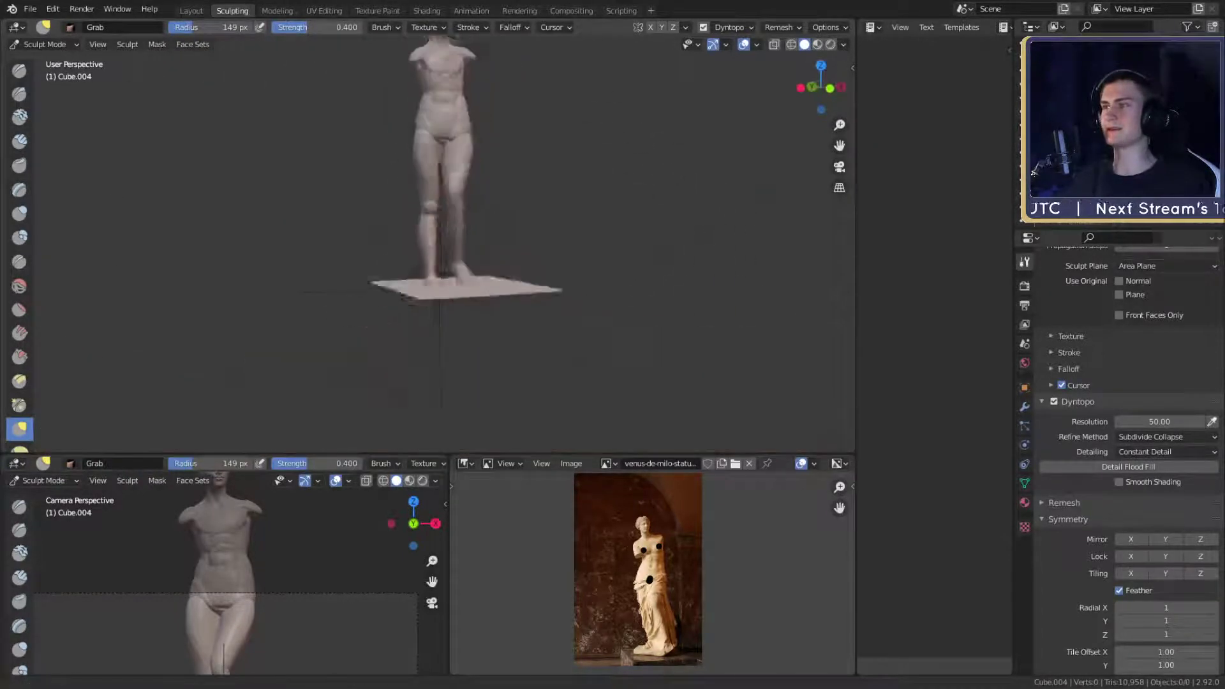
{"action": "left_click_drag", "start_coordinate": [606, 300], "coordinate": [566, 298], "text": "alt"}
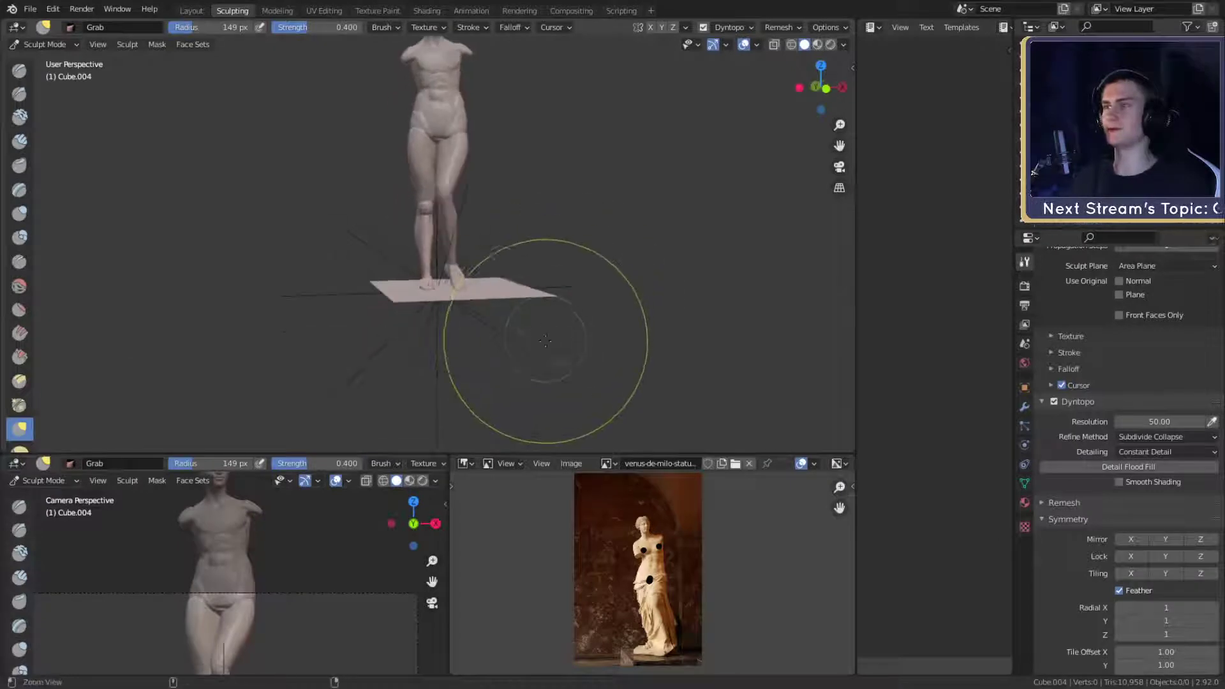
{"action": "left_click_drag", "start_coordinate": [545, 340], "coordinate": [590, 262], "text": "ctrl+alt"}
- Leave sculpting on the lower leg, select the blocky kneecap object and put it in Sculpt Mode
{"action": "mouse_move", "coordinate": [511, 293]}
{"action": "left_mouse_down", "text": "alt"}
{"action": "mouse_move", "coordinate": [556, 277]}
{"action": "mouse_move", "coordinate": [561, 224]}
{"action": "mouse_move", "coordinate": [484, 249]}
{"action": "mouse_move", "coordinate": [425, 245]}
{"action": "left_mouse_up", "text": "alt"}
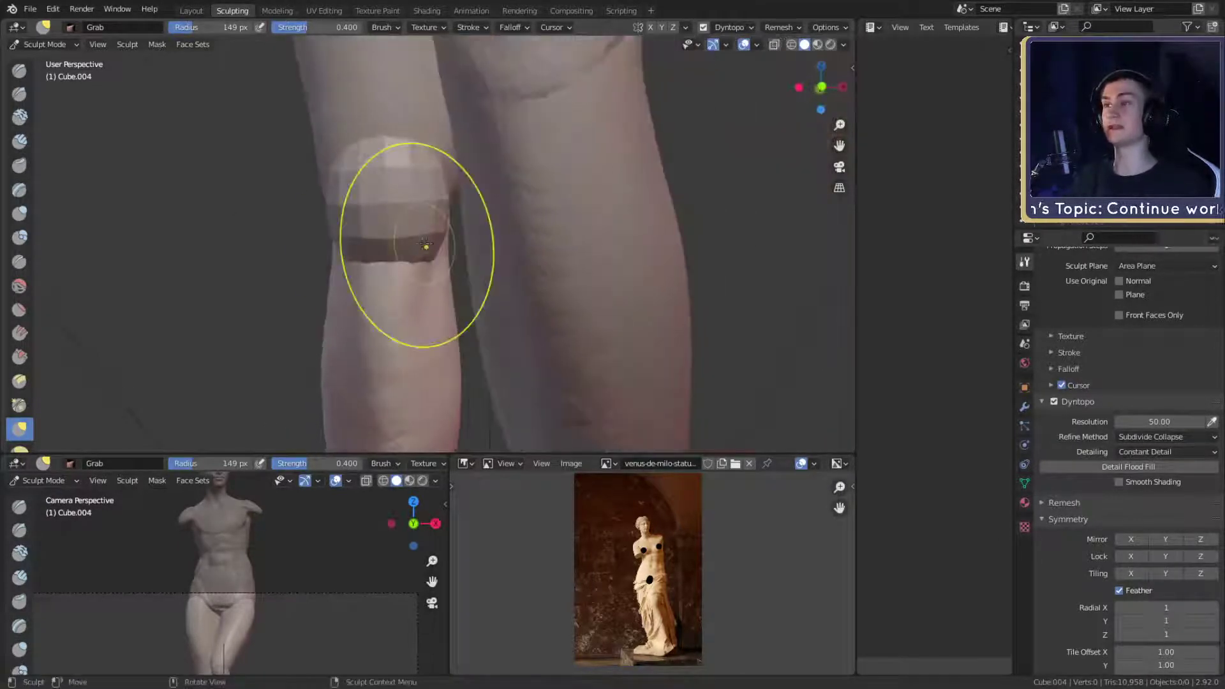
{"action": "left_click", "coordinate": [44, 44]}
{"action": "left_click", "coordinate": [43, 58]}
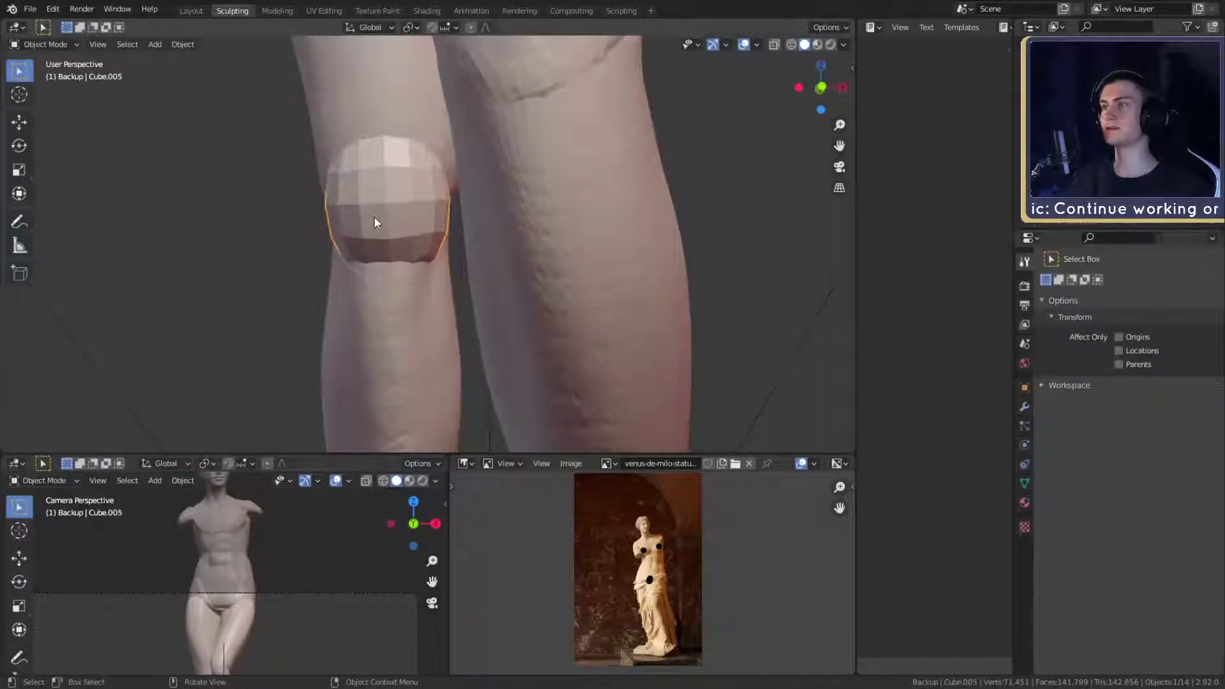
{"action": "left_click", "coordinate": [45, 44]}
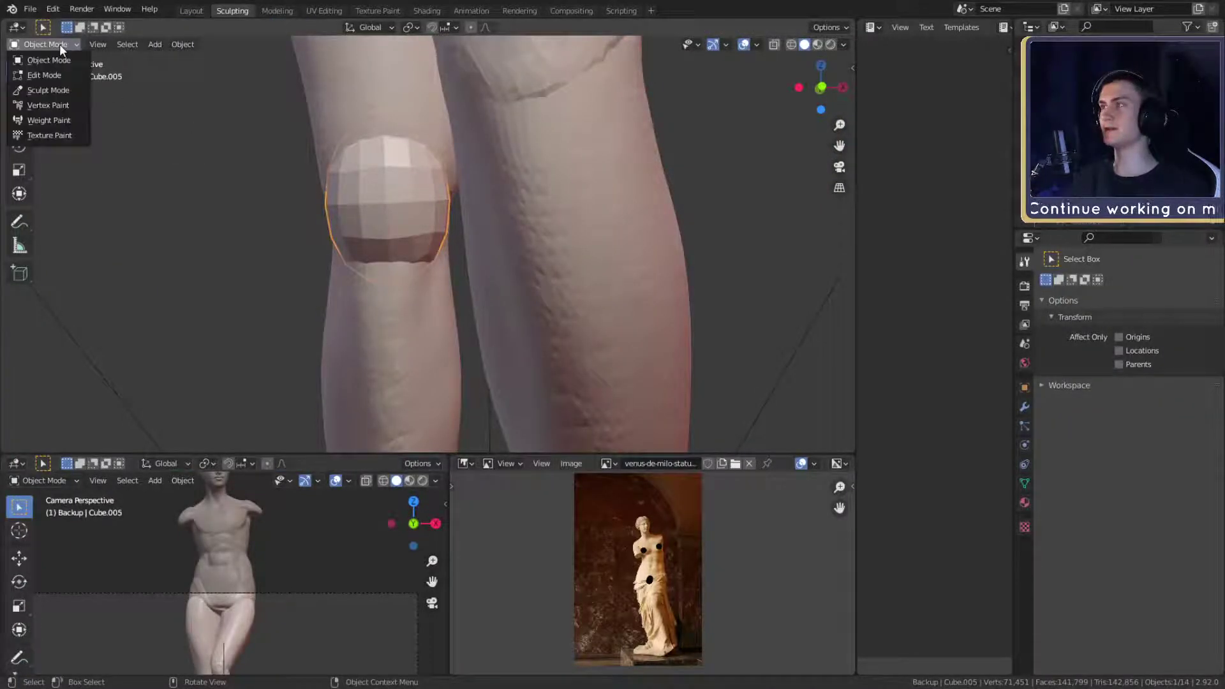
{"action": "left_click", "coordinate": [46, 93]}
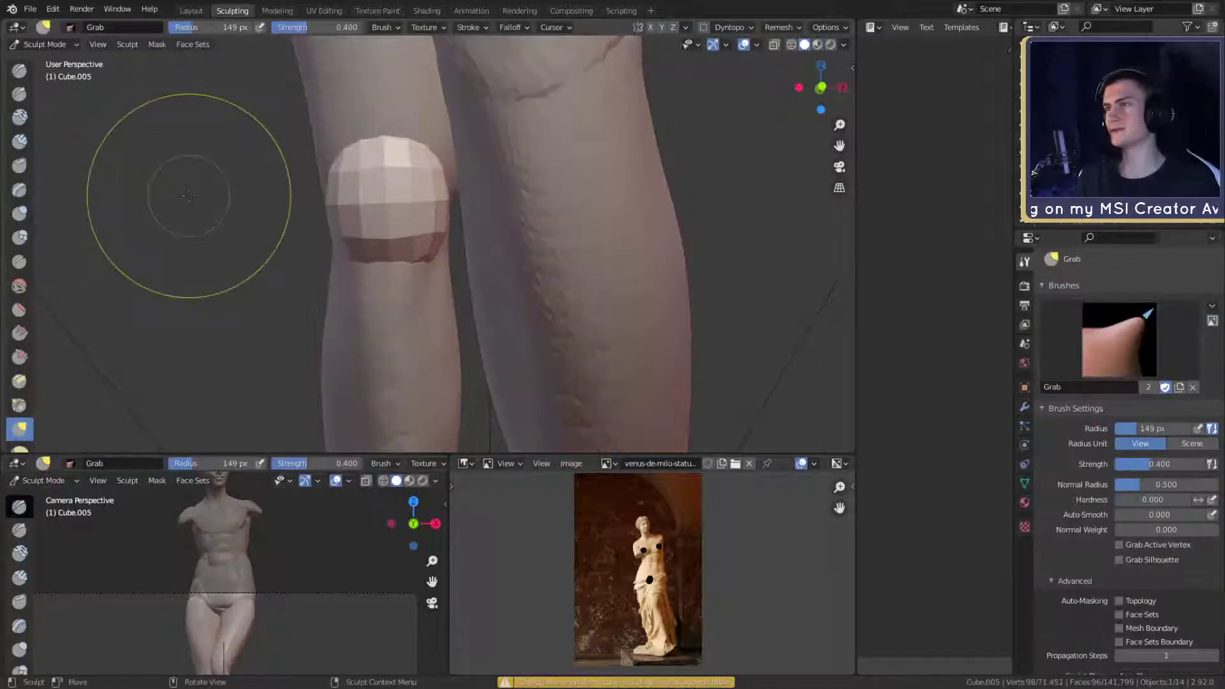
- Choose the Clay Strips brush and enable Dyntopo for the kneecap, accepting the vertex data warning
{"action": "key", "text": "c"}
{"action": "middle_click_drag", "start_coordinate": [608, 263], "coordinate": [663, 306]}
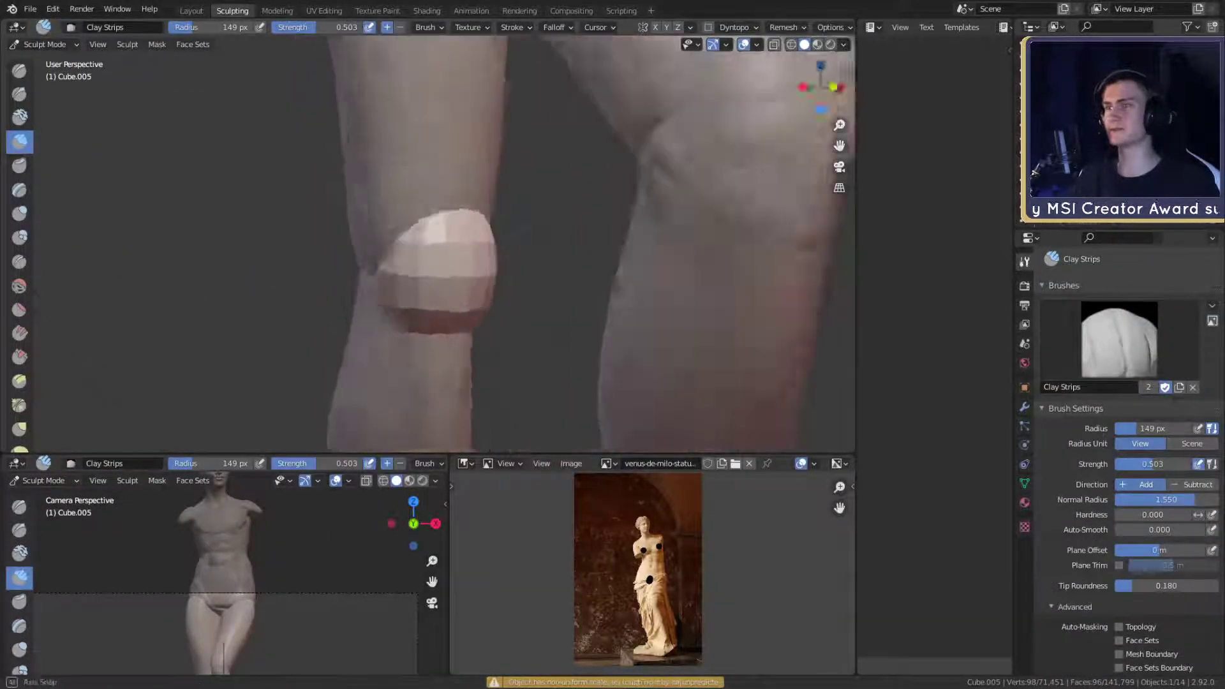
{"action": "scroll", "coordinate": [549, 312], "scroll_direction": "up", "scroll_amount": 2}
{"action": "middle_click_drag", "start_coordinate": [547, 322], "coordinate": [537, 273], "text": "shift"}
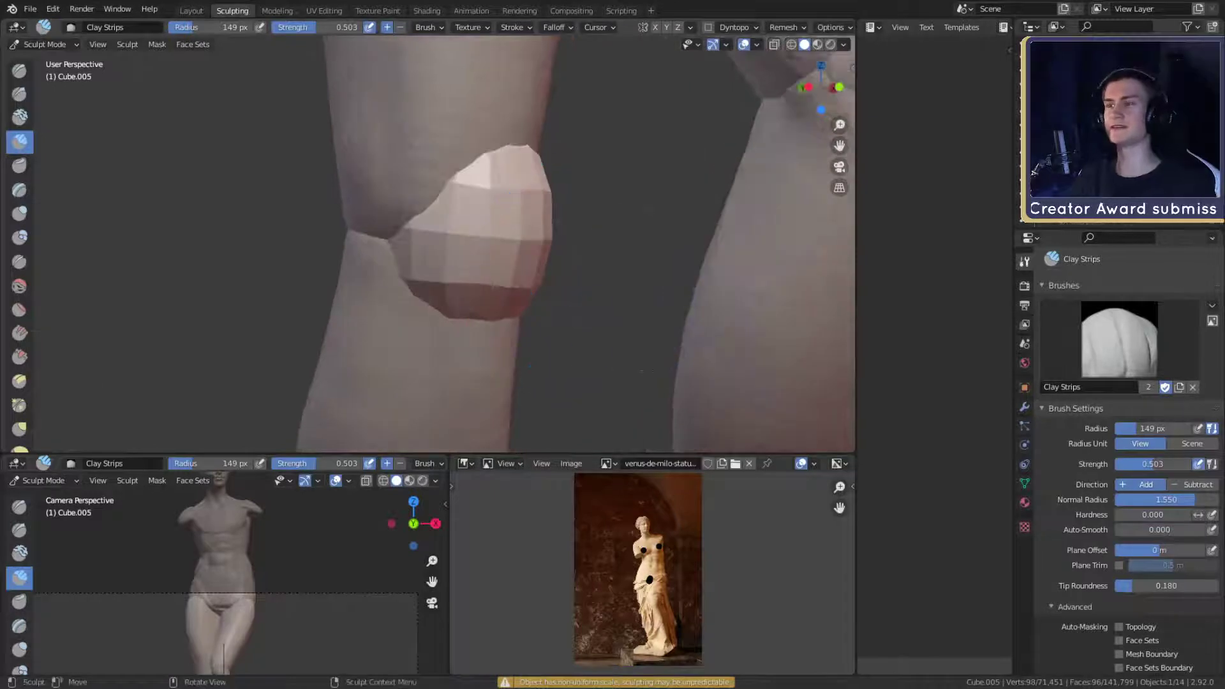
{"action": "scroll", "coordinate": [1059, 465], "scroll_direction": "down", "scroll_amount": 12}
{"action": "left_click", "coordinate": [1056, 417]}
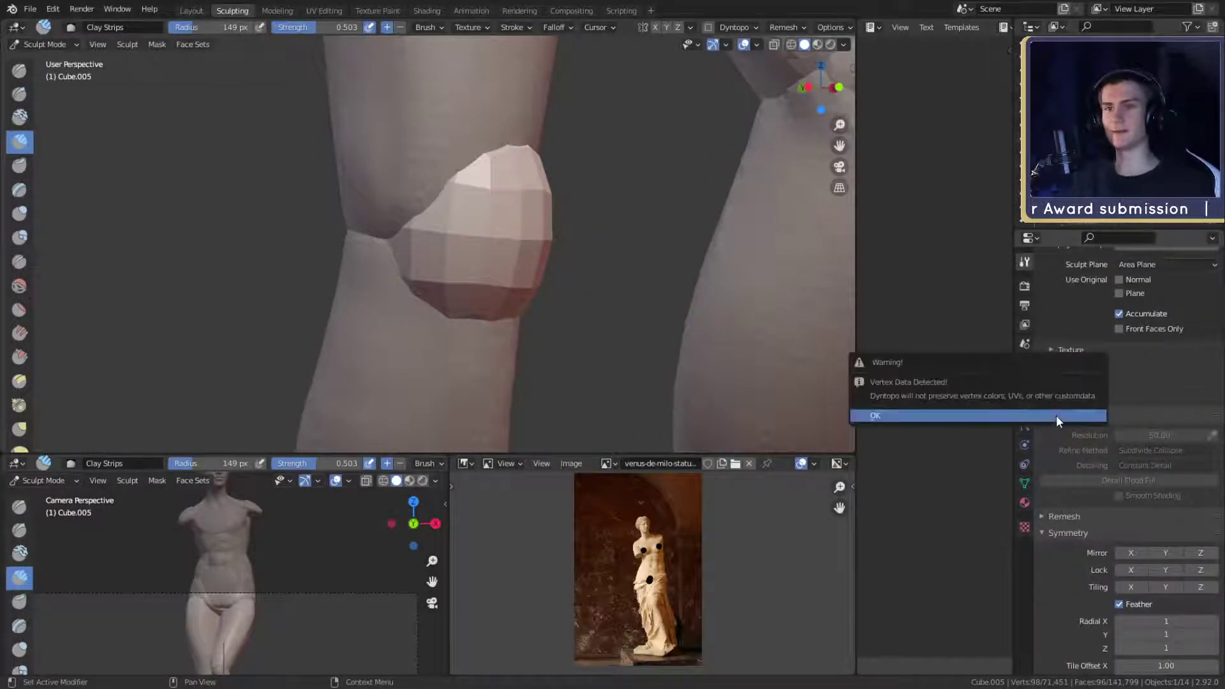
{"action": "left_click", "coordinate": [1055, 415]}
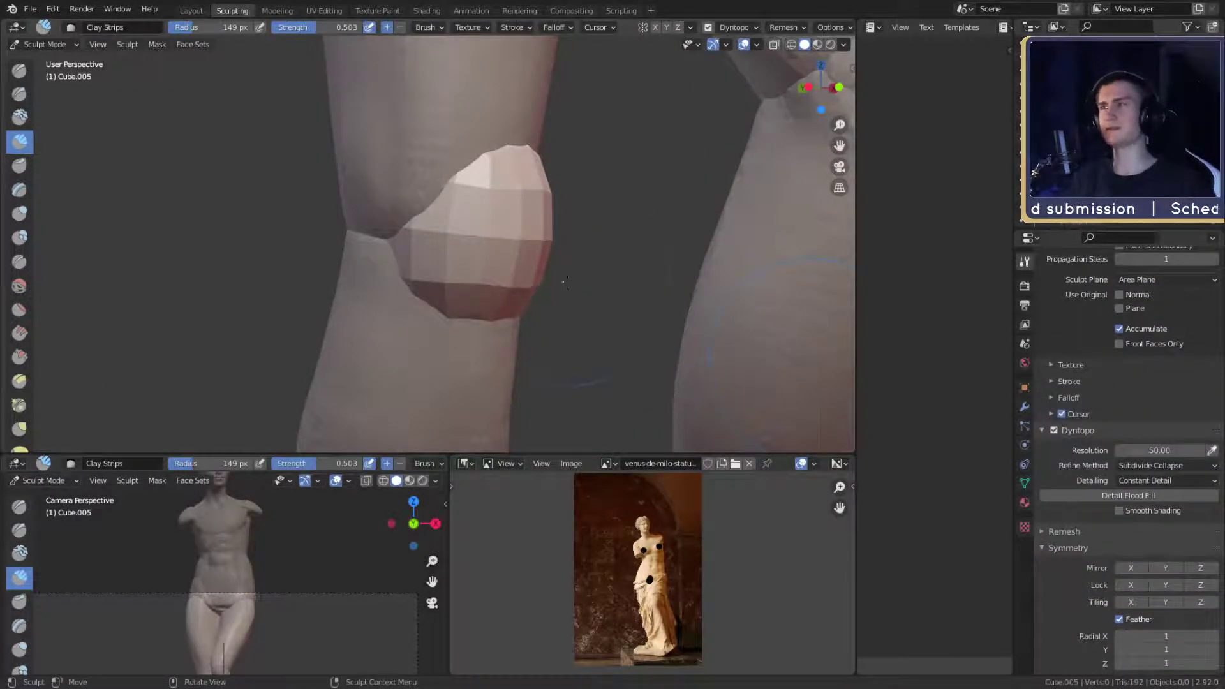
- Build up clay over both sides of the blocky kneecap with Clay Strips at a 52 px radius
{"action": "mouse_move", "coordinate": [567, 282]}
{"action": "middle_mouse_down"}
{"action": "mouse_move", "coordinate": [446, 238]}
{"action": "mouse_move", "coordinate": [507, 274]}
{"action": "middle_mouse_up"}
{"action": "key", "text": "f"}
{"action": "left_click", "coordinate": [413, 247]}
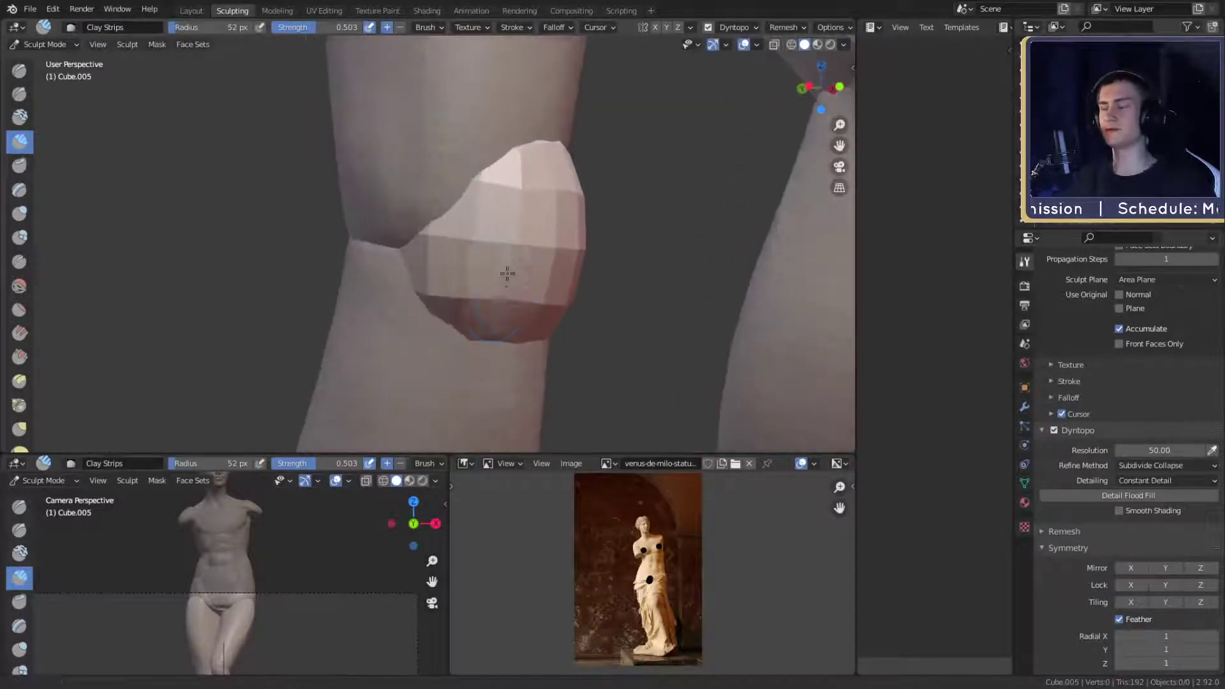
{"action": "left_click_drag", "start_coordinate": [513, 228], "coordinate": [438, 260]}
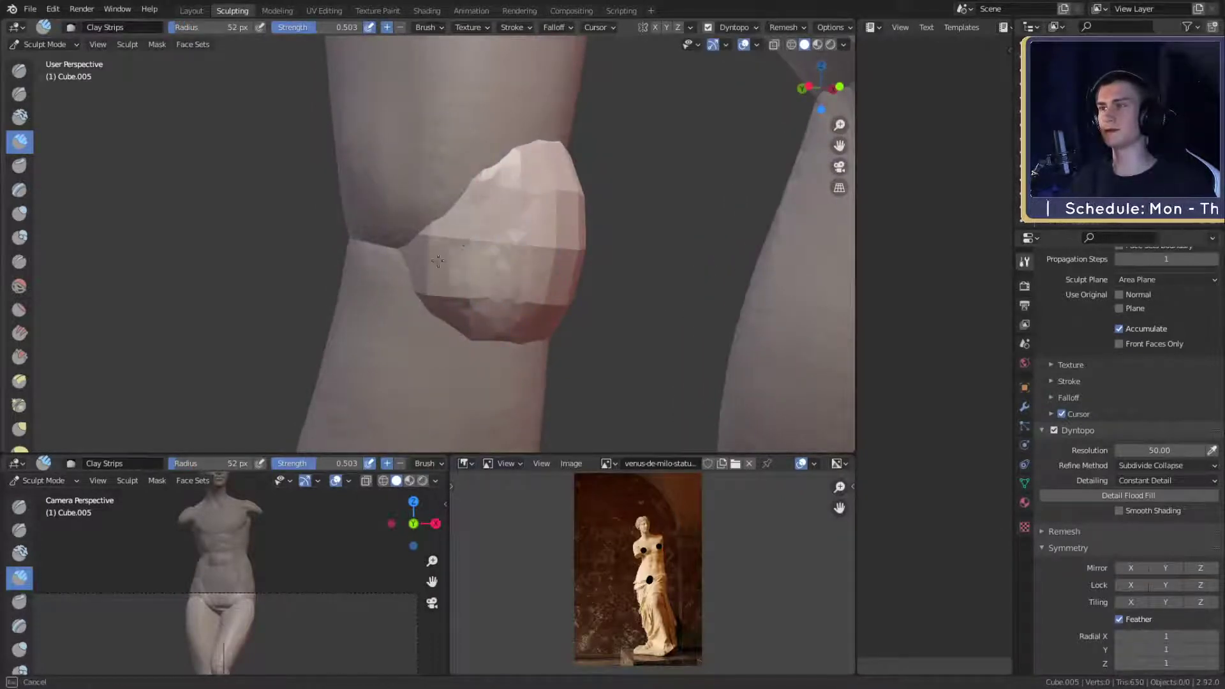
{"action": "middle_click_drag", "start_coordinate": [521, 220], "coordinate": [376, 288]}
{"action": "mouse_move", "coordinate": [348, 260]}
{"action": "left_mouse_down"}
{"action": "mouse_move", "coordinate": [390, 275]}
{"action": "mouse_move", "coordinate": [383, 213]}
{"action": "left_mouse_up"}
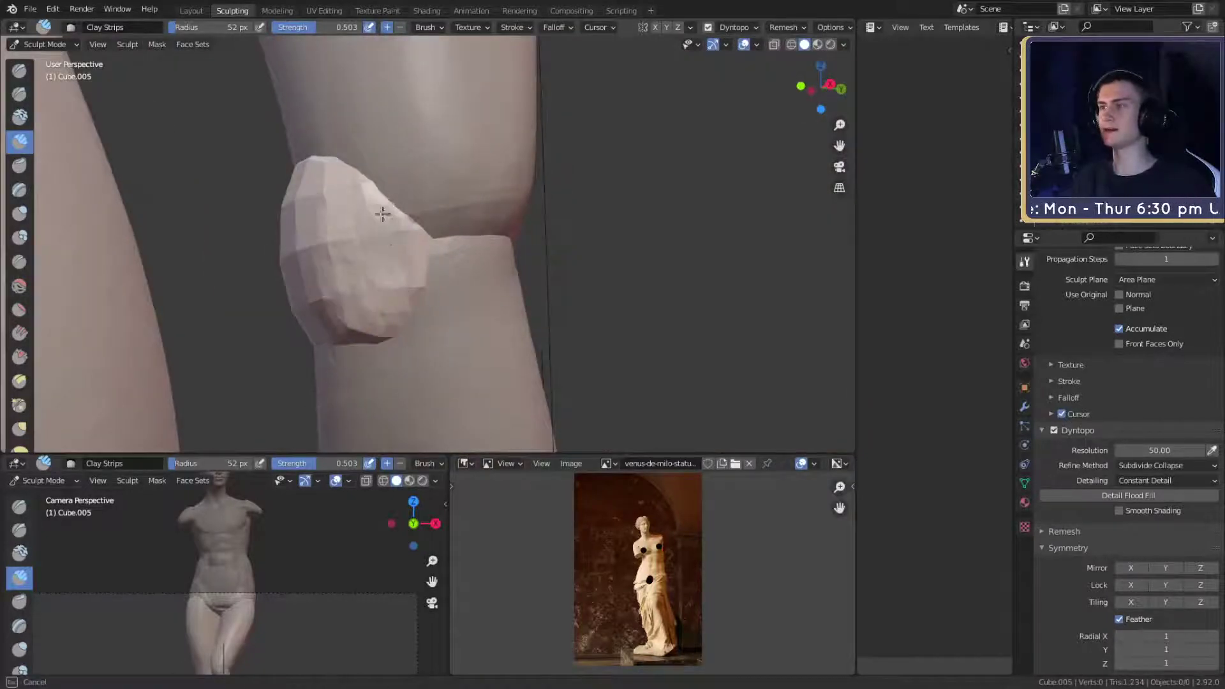
- Adjust the kneecap's overall outline with the Grab brush, using a 218 px radius
{"action": "key", "text": "g"}
{"action": "key", "text": "f"}
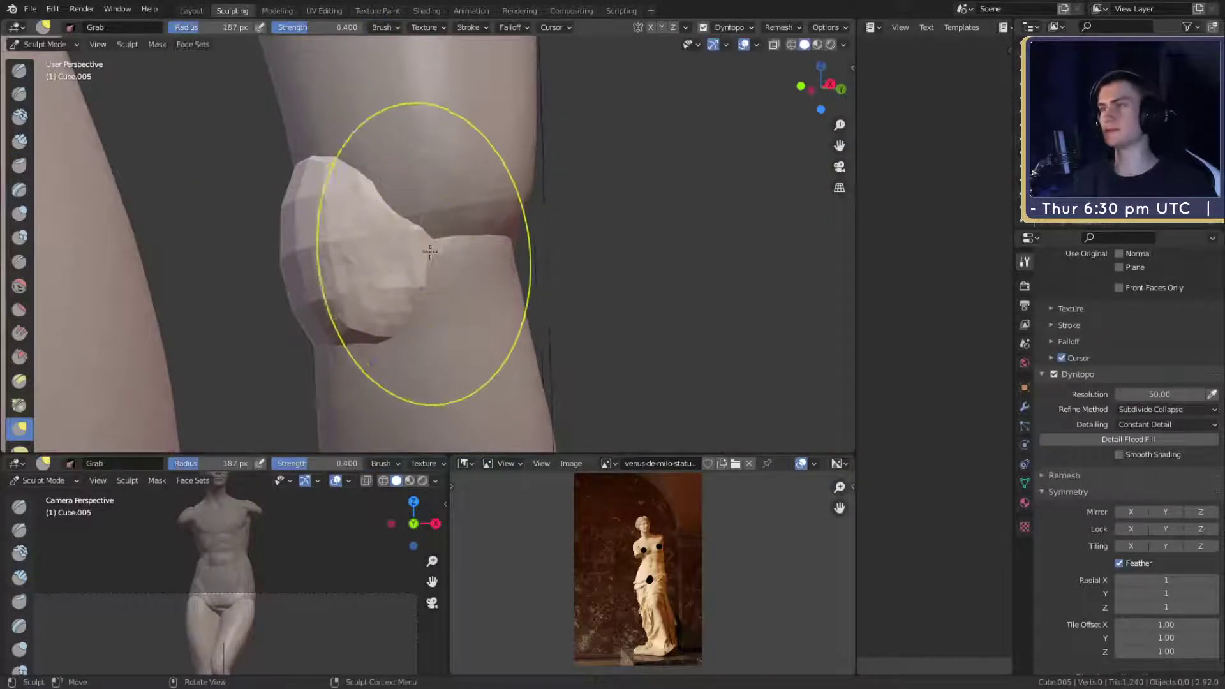
{"action": "mouse_move", "coordinate": [457, 238]}
{"action": "middle_mouse_down"}
{"action": "mouse_move", "coordinate": [496, 265]}
{"action": "mouse_move", "coordinate": [395, 255]}
{"action": "middle_mouse_up"}
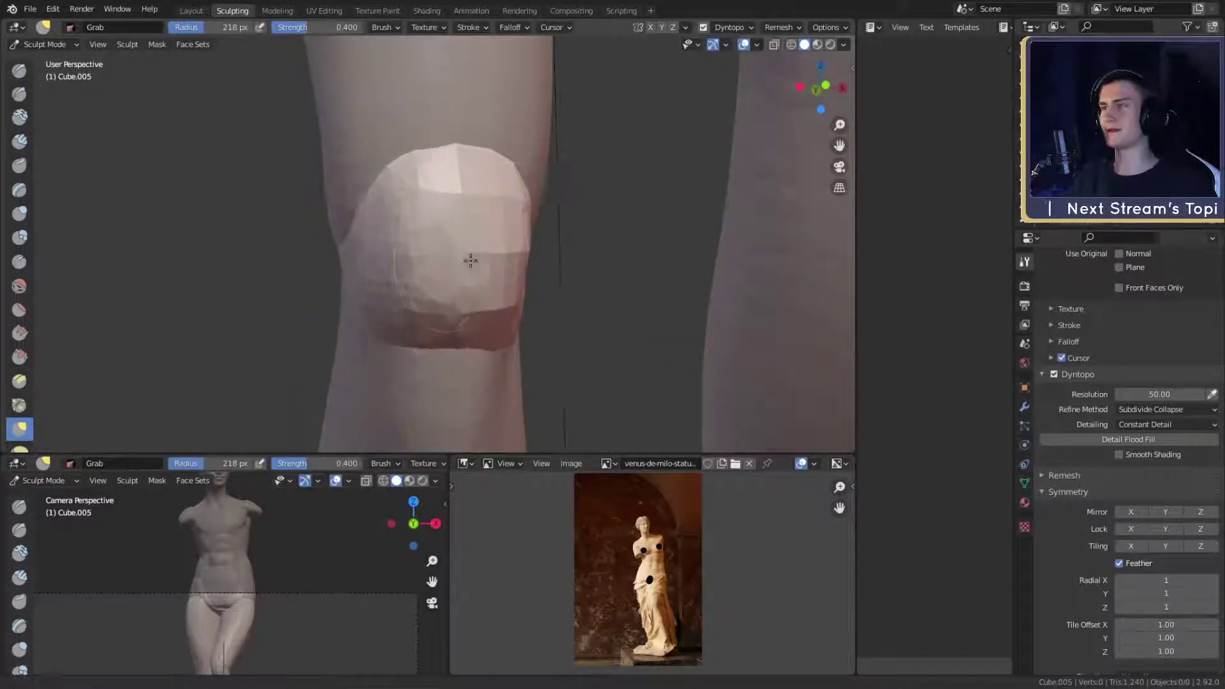
- Round off the front and inner side of the kneecap using Clay Strips with a 134 px radius
{"action": "scroll", "coordinate": [441, 265], "scroll_direction": "up", "scroll_amount": 6}
{"action": "key", "text": "c"}
{"action": "key", "text": "f"}
{"action": "left_click", "coordinate": [440, 261]}
{"action": "scroll", "coordinate": [479, 255], "scroll_direction": "down", "scroll_amount": 4}
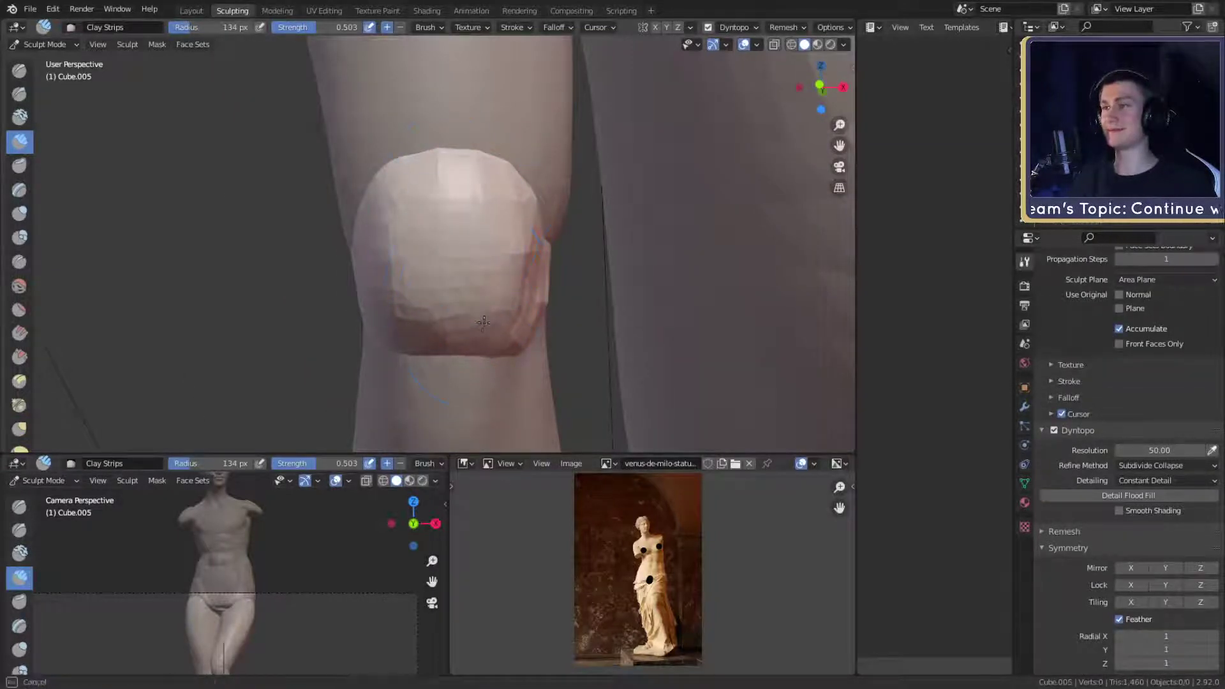
{"action": "middle_click_drag", "start_coordinate": [484, 322], "coordinate": [397, 313]}
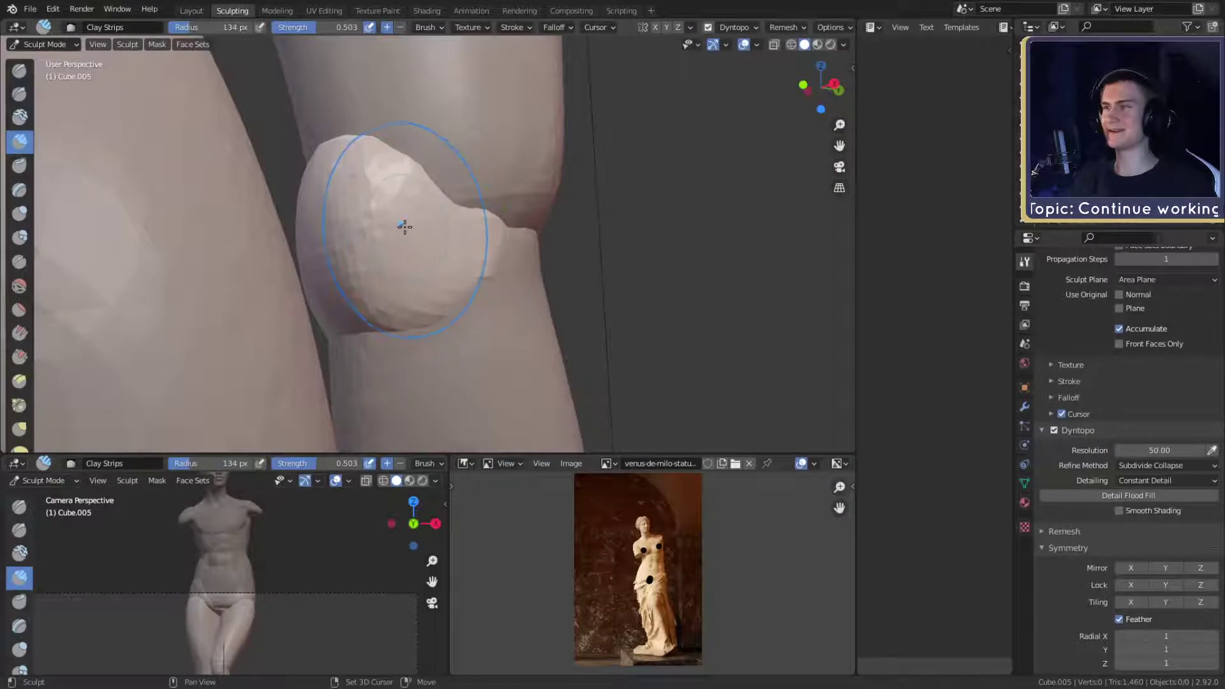
- Pull the kneecap's side contours into shape from several angles with the Grab brush at a 128 px radius
{"action": "key", "text": "g"}
{"action": "mouse_move", "coordinate": [440, 255]}
{"action": "middle_mouse_down"}
{"action": "mouse_move", "coordinate": [574, 276]}
{"action": "mouse_move", "coordinate": [506, 308]}
{"action": "mouse_move", "coordinate": [383, 273]}
{"action": "mouse_move", "coordinate": [386, 262]}
{"action": "mouse_move", "coordinate": [480, 249]}
{"action": "mouse_move", "coordinate": [541, 209]}
{"action": "mouse_move", "coordinate": [549, 160]}
{"action": "mouse_move", "coordinate": [582, 231]}
{"action": "middle_mouse_up"}
{"action": "key", "text": "f"}
{"action": "left_click", "coordinate": [574, 276]}
{"action": "key", "text": "f"}
{"action": "left_click", "coordinate": [475, 231]}
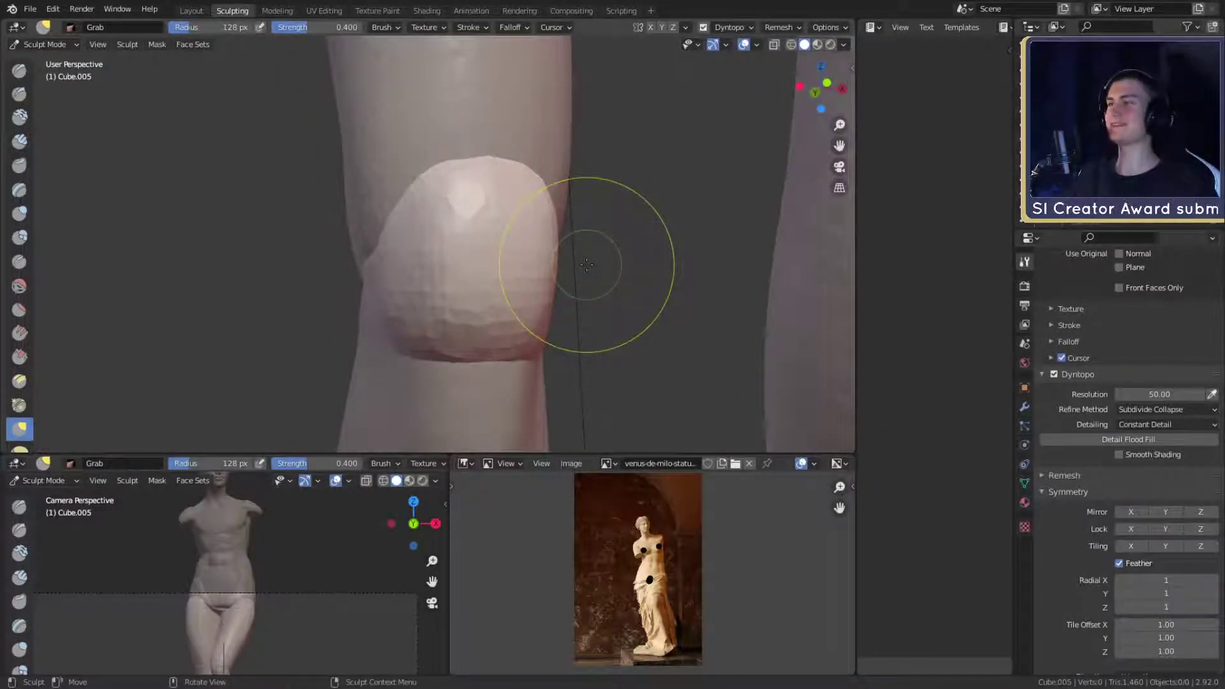
{"action": "mouse_move", "coordinate": [586, 264]}
{"action": "middle_mouse_down"}
{"action": "mouse_move", "coordinate": [599, 263]}
{"action": "mouse_move", "coordinate": [556, 280]}
{"action": "mouse_move", "coordinate": [501, 276]}
{"action": "middle_mouse_up"}
- Smooth the facets on the kneecap's side and front with Clay Strips, using radii of 80 px and 130 px
{"action": "key", "text": "c"}
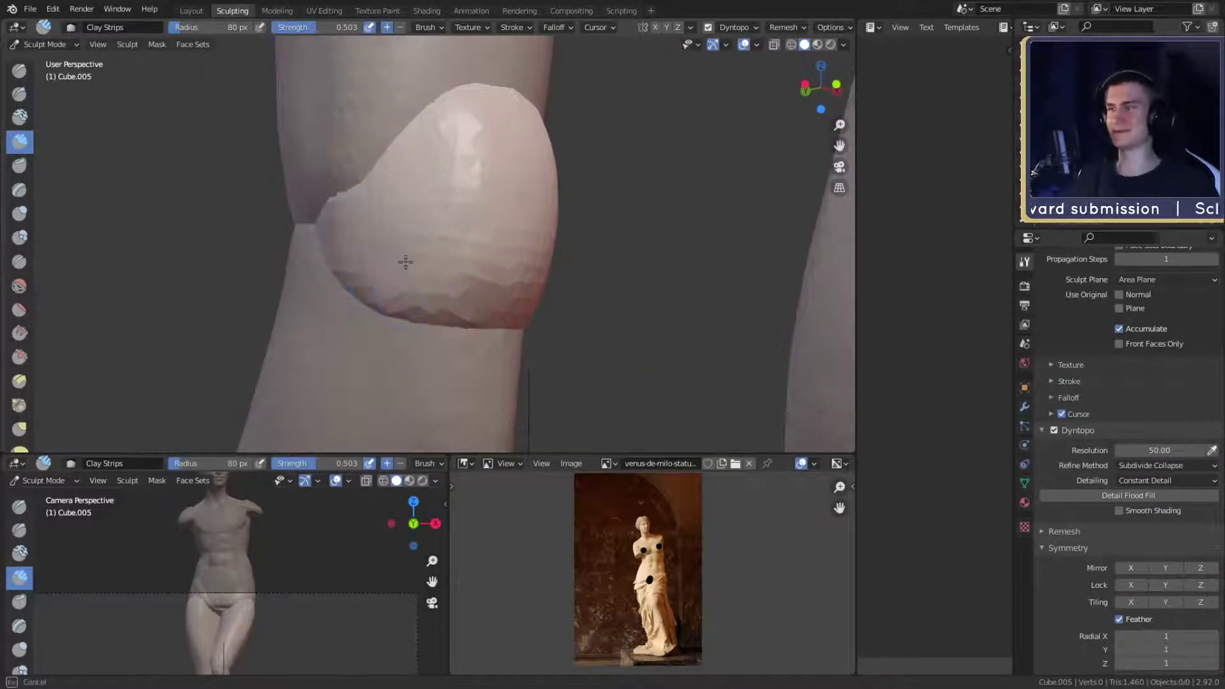
{"action": "left_click_drag", "start_coordinate": [405, 262], "coordinate": [456, 259]}
{"action": "middle_click_drag", "start_coordinate": [519, 253], "coordinate": [434, 244]}
{"action": "key", "text": "f"}
{"action": "left_click", "coordinate": [396, 235]}
{"action": "left_click_drag", "start_coordinate": [365, 261], "coordinate": [361, 204]}
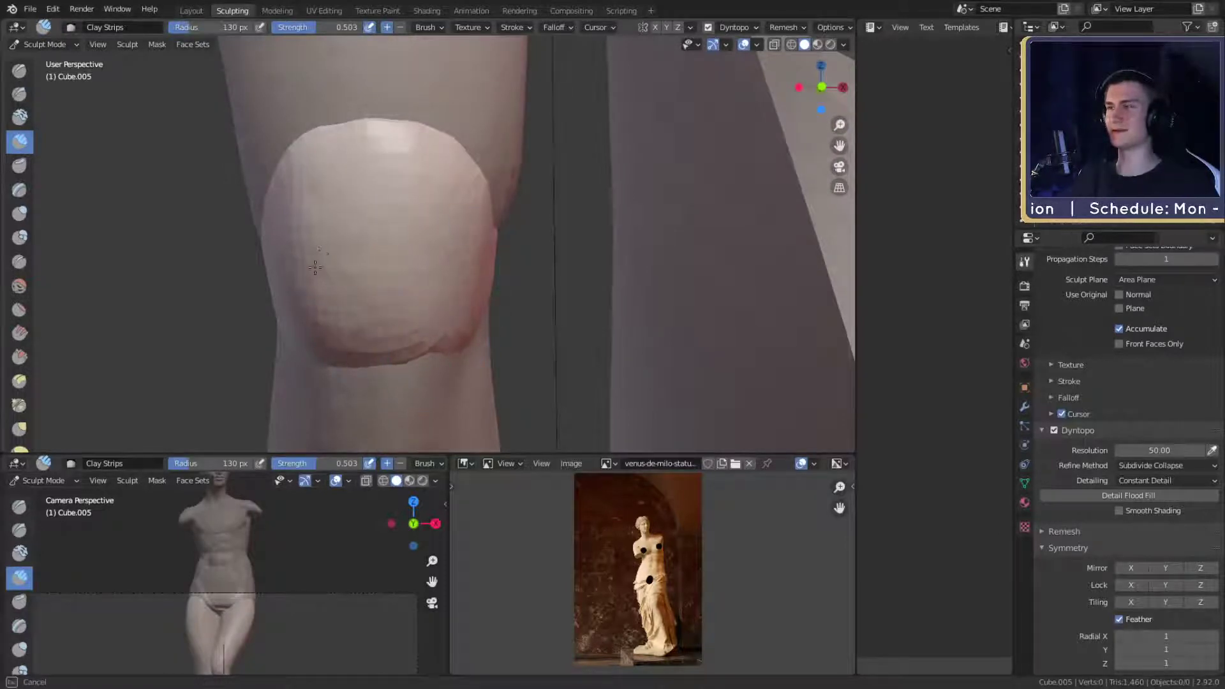
- Refine the kneecap's outer side with Clay Strips at 79 px, and adjust its shape with the Grab brush
{"action": "mouse_move", "coordinate": [315, 267]}
{"action": "middle_mouse_down"}
{"action": "mouse_move", "coordinate": [415, 227]}
{"action": "mouse_move", "coordinate": [558, 227]}
{"action": "mouse_move", "coordinate": [483, 279]}
{"action": "mouse_move", "coordinate": [539, 212]}
{"action": "mouse_move", "coordinate": [590, 228]}
{"action": "mouse_move", "coordinate": [503, 240]}
{"action": "middle_mouse_up"}
{"action": "scroll", "coordinate": [538, 212], "scroll_direction": "down", "scroll_amount": 6}
{"action": "scroll", "coordinate": [503, 240], "scroll_direction": "up", "scroll_amount": 5}
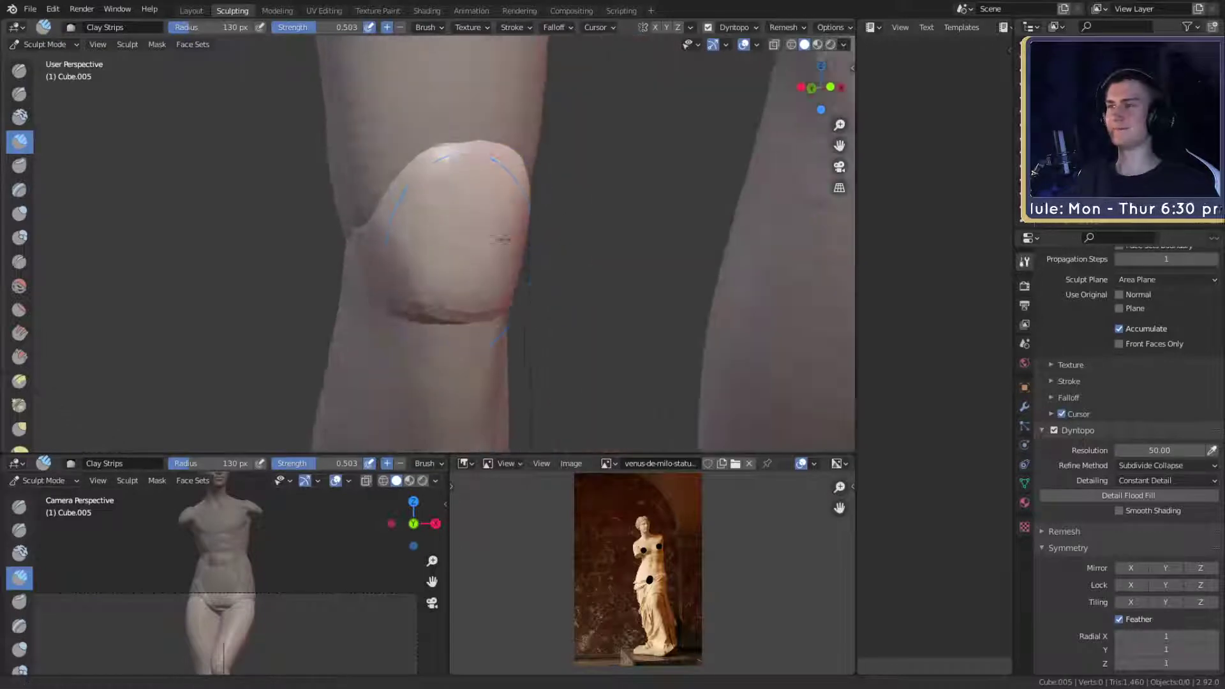
{"action": "key", "text": "f"}
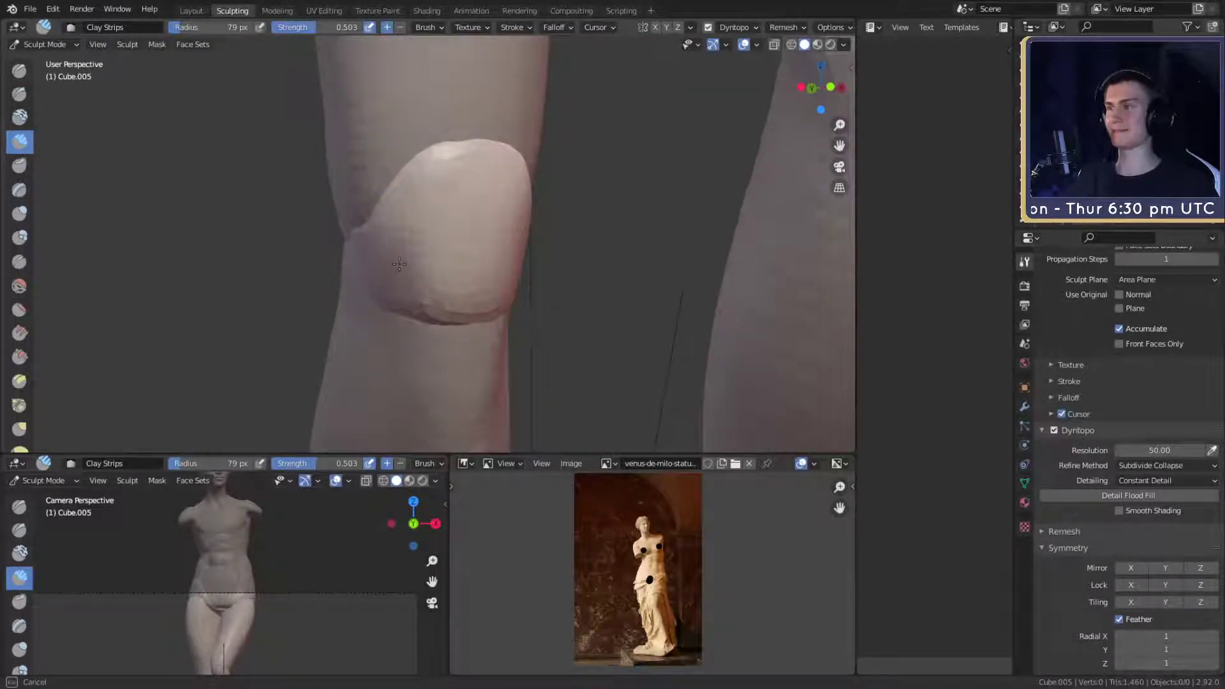
{"action": "mouse_move", "coordinate": [402, 291]}
{"action": "middle_mouse_down"}
{"action": "mouse_move", "coordinate": [487, 266]}
{"action": "mouse_move", "coordinate": [416, 295]}
{"action": "mouse_move", "coordinate": [363, 290]}
{"action": "middle_mouse_up"}
{"action": "mouse_move", "coordinate": [353, 247]}
{"action": "middle_mouse_down"}
{"action": "mouse_move", "coordinate": [441, 223]}
{"action": "mouse_move", "coordinate": [533, 232]}
{"action": "mouse_move", "coordinate": [538, 282]}
{"action": "mouse_move", "coordinate": [614, 176]}
{"action": "mouse_move", "coordinate": [486, 227]}
{"action": "mouse_move", "coordinate": [509, 254]}
{"action": "mouse_move", "coordinate": [548, 258]}
{"action": "mouse_move", "coordinate": [506, 241]}
{"action": "mouse_move", "coordinate": [494, 249]}
{"action": "mouse_move", "coordinate": [546, 256]}
{"action": "mouse_move", "coordinate": [519, 273]}
{"action": "mouse_move", "coordinate": [561, 219]}
{"action": "mouse_move", "coordinate": [452, 229]}
{"action": "mouse_move", "coordinate": [486, 323]}
{"action": "mouse_move", "coordinate": [508, 215]}
{"action": "mouse_move", "coordinate": [511, 295]}
{"action": "mouse_move", "coordinate": [588, 260]}
{"action": "mouse_move", "coordinate": [529, 223]}
{"action": "mouse_move", "coordinate": [560, 218]}
{"action": "mouse_move", "coordinate": [316, 229]}
{"action": "mouse_move", "coordinate": [465, 259]}
{"action": "mouse_move", "coordinate": [470, 249]}
{"action": "mouse_move", "coordinate": [459, 251]}
{"action": "mouse_move", "coordinate": [487, 268]}
{"action": "middle_mouse_up"}
{"action": "key", "text": "g"}
- Carve the indentations beside the lower kneecap with the Crease brush, raising its radius to 72 px
{"action": "key", "text": "shift+c"}
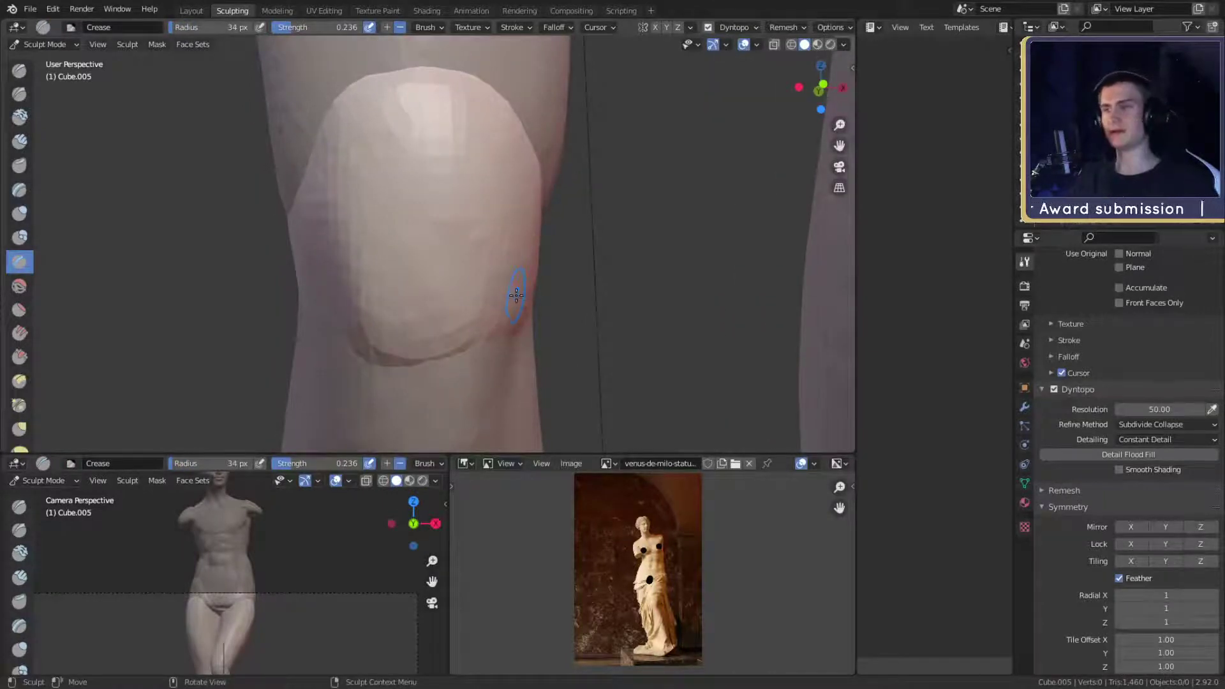
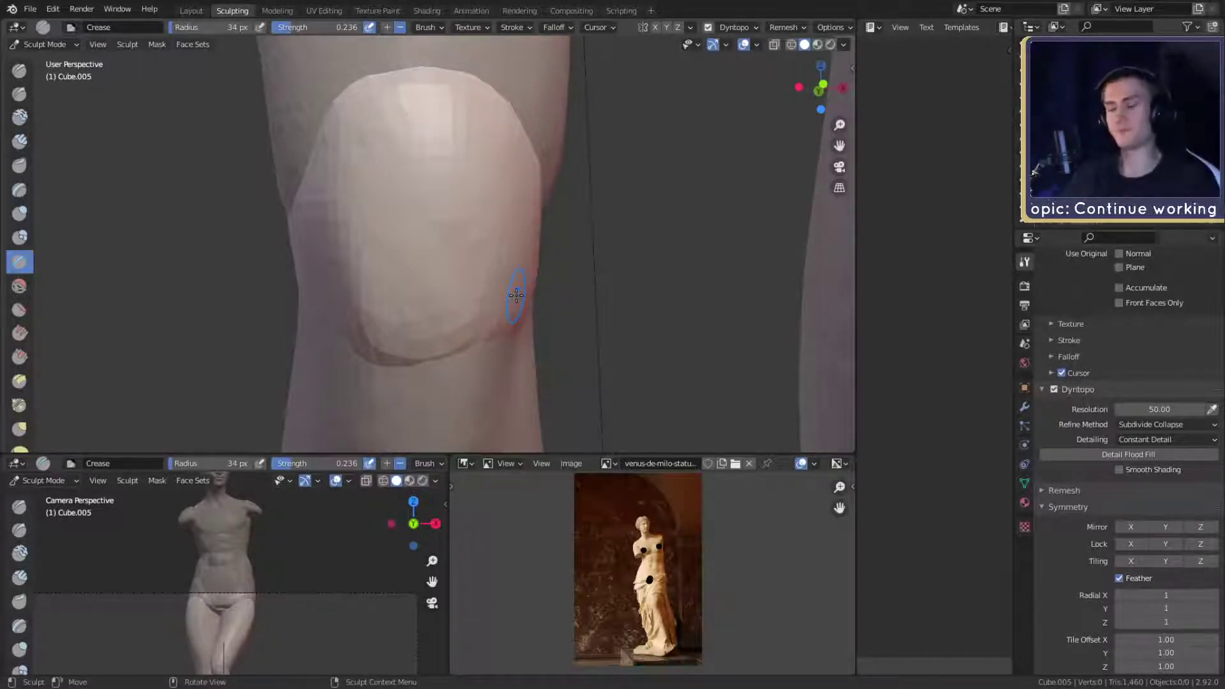
{"action": "middle_click_drag", "start_coordinate": [516, 296], "coordinate": [647, 362]}
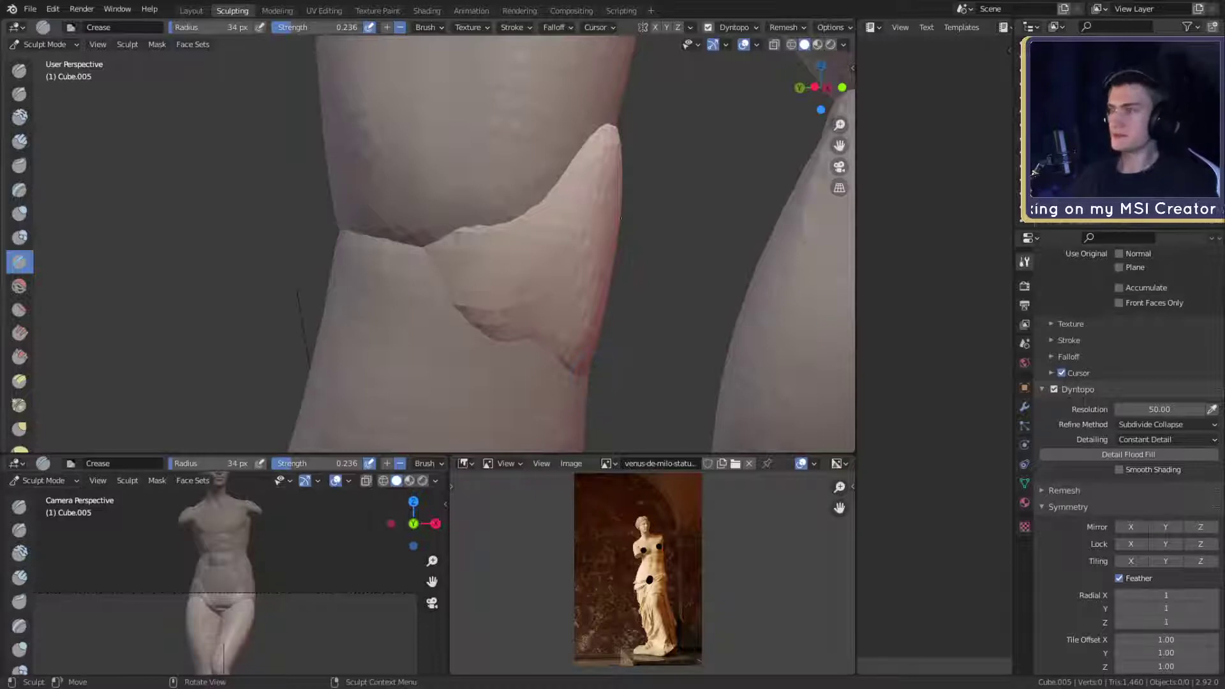
{"action": "mouse_move", "coordinate": [663, 239]}
{"action": "middle_mouse_down"}
{"action": "mouse_move", "coordinate": [440, 254]}
{"action": "mouse_move", "coordinate": [470, 235]}
{"action": "mouse_move", "coordinate": [470, 200]}
{"action": "mouse_move", "coordinate": [502, 225]}
{"action": "mouse_move", "coordinate": [362, 240]}
{"action": "mouse_move", "coordinate": [348, 186]}
{"action": "mouse_move", "coordinate": [405, 232]}
{"action": "middle_mouse_up"}
{"action": "key", "text": "f"}
{"action": "middle_click_drag", "start_coordinate": [369, 170], "coordinate": [404, 210]}
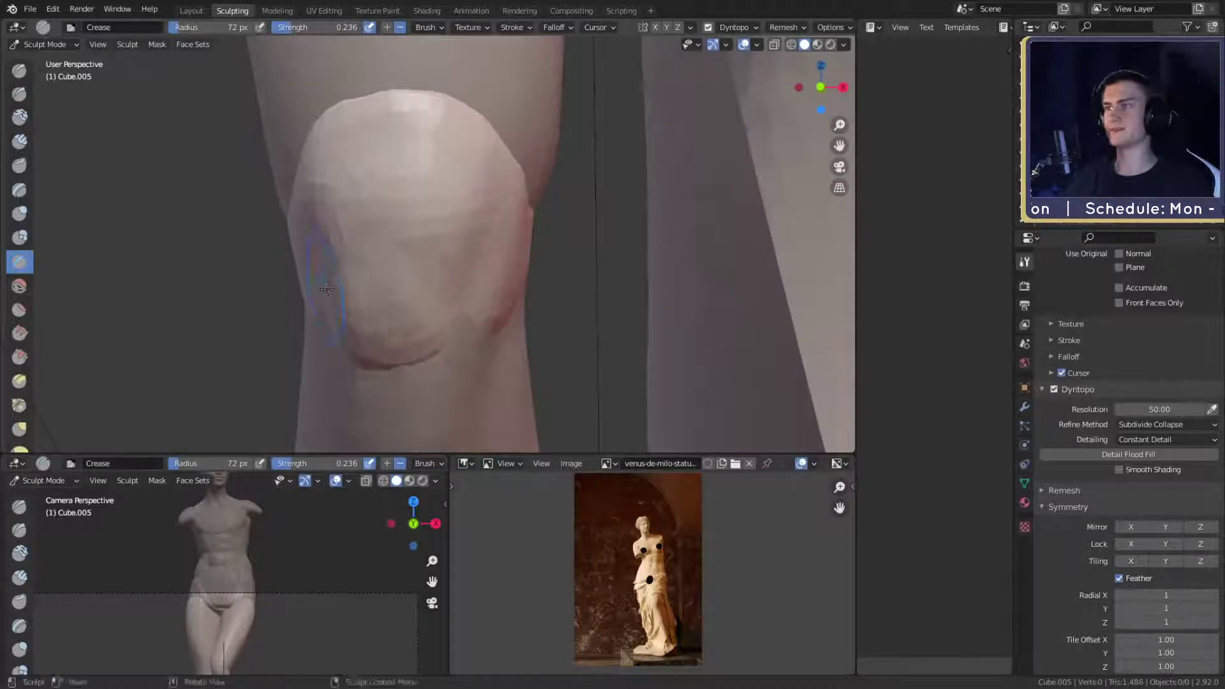
{"action": "middle_click_drag", "start_coordinate": [393, 247], "coordinate": [456, 239]}
{"action": "left_click_drag", "start_coordinate": [347, 286], "coordinate": [381, 309]}
{"action": "mouse_move", "coordinate": [457, 224]}
{"action": "middle_mouse_down", "text": "ctrl"}
{"action": "mouse_move", "coordinate": [469, 294]}
{"action": "mouse_move", "coordinate": [479, 258]}
{"action": "middle_mouse_up", "text": "ctrl"}
{"action": "mouse_move", "coordinate": [478, 258]}
{"action": "middle_mouse_down"}
{"action": "mouse_move", "coordinate": [557, 271]}
{"action": "mouse_move", "coordinate": [482, 253]}
{"action": "mouse_move", "coordinate": [484, 287]}
{"action": "mouse_move", "coordinate": [548, 274]}
{"action": "mouse_move", "coordinate": [466, 246]}
{"action": "middle_mouse_up"}
- Reshape the kneecap's upper and lower ends from the front using the Grab brush at a 218 px radius
{"action": "key", "text": "g"}
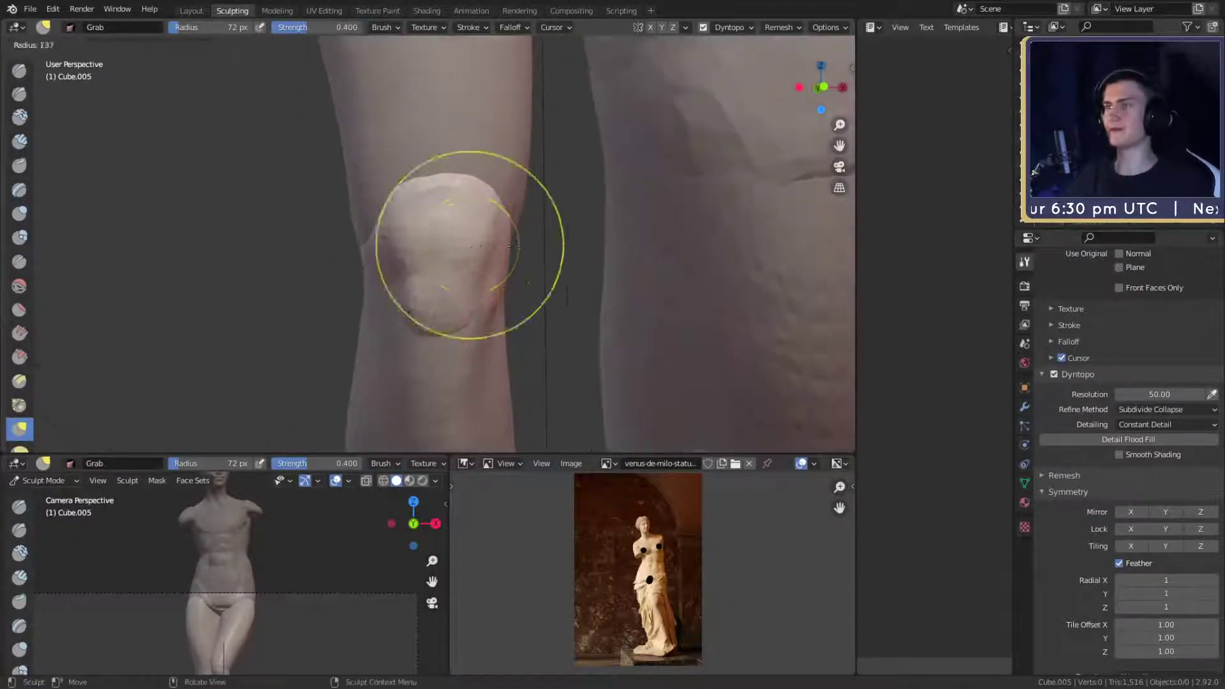
{"action": "key", "text": "f"}
{"action": "left_click", "coordinate": [469, 281]}
{"action": "left_click_drag", "start_coordinate": [440, 274], "coordinate": [432, 312]}
{"action": "middle_click_drag", "start_coordinate": [446, 191], "coordinate": [451, 200]}
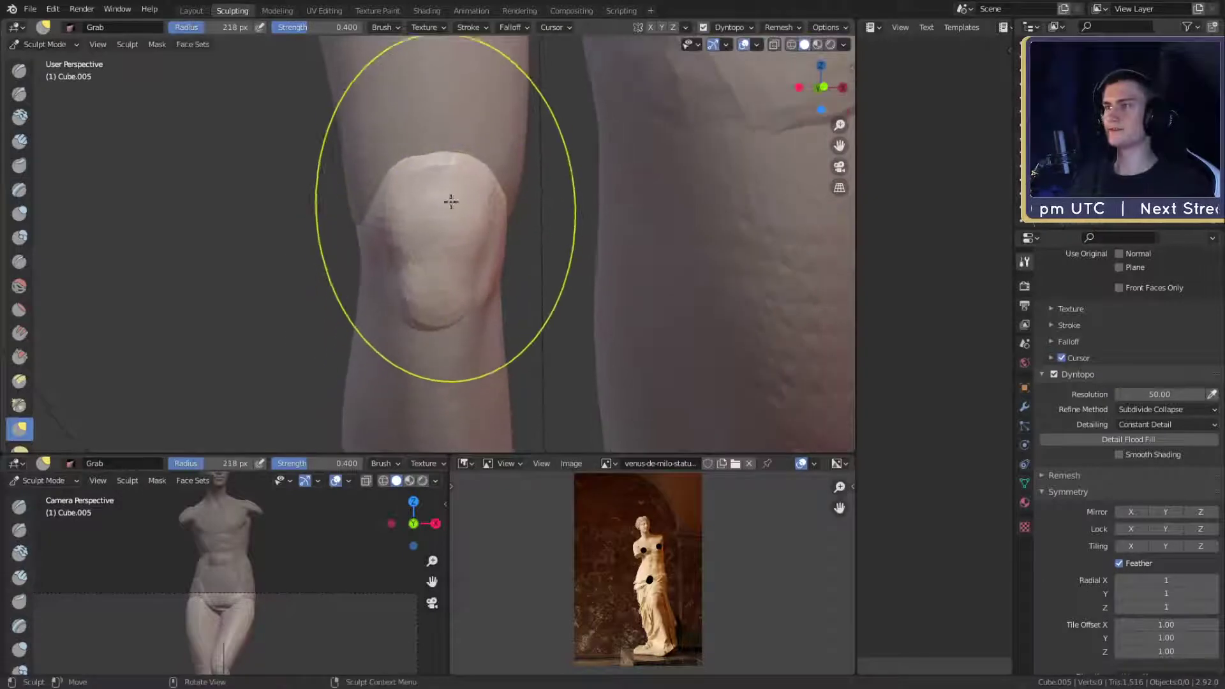
{"action": "left_click_drag", "start_coordinate": [450, 198], "coordinate": [443, 170]}
{"action": "middle_click_drag", "start_coordinate": [450, 191], "coordinate": [451, 201]}
- Fine-tune the kneecap's side edges with the Grab brush, using radii of 130 px and 147 px
{"action": "key", "text": "f"}
{"action": "left_click", "coordinate": [477, 258]}
{"action": "left_click_drag", "start_coordinate": [475, 257], "coordinate": [479, 250]}
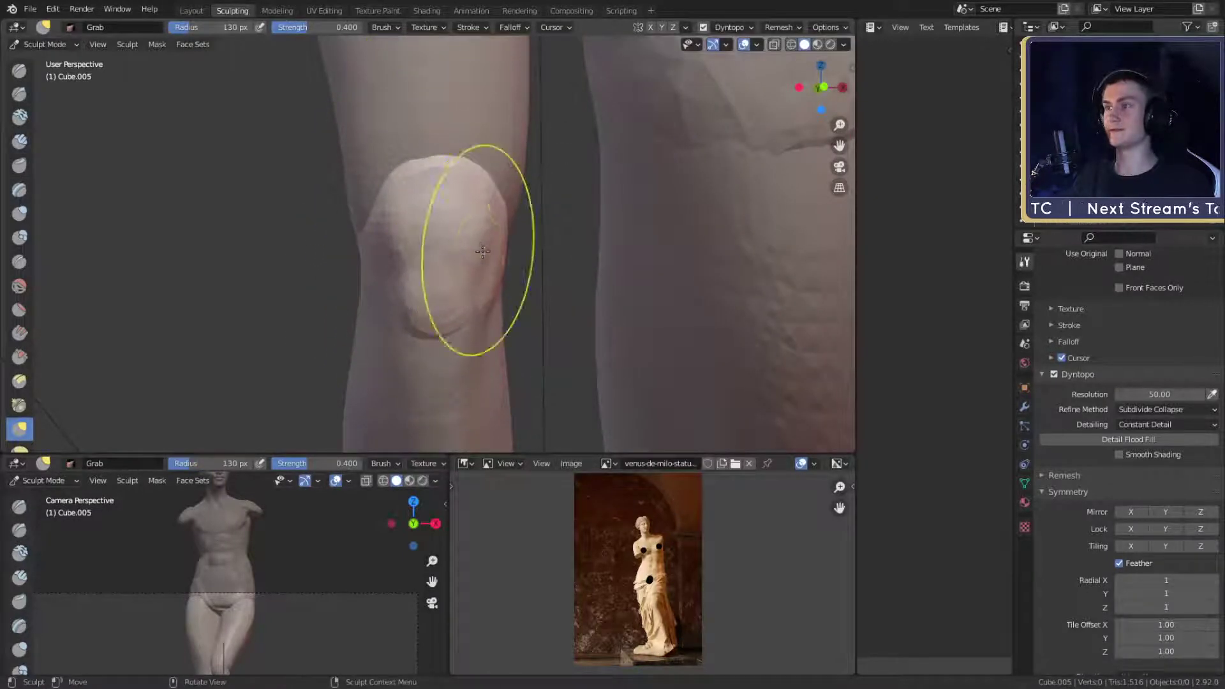
{"action": "mouse_move", "coordinate": [405, 240]}
{"action": "middle_mouse_down"}
{"action": "mouse_move", "coordinate": [415, 233]}
{"action": "mouse_move", "coordinate": [485, 290]}
{"action": "middle_mouse_up"}
{"action": "mouse_move", "coordinate": [484, 290]}
{"action": "left_mouse_down", "text": "alt"}
{"action": "mouse_move", "coordinate": [504, 267]}
{"action": "mouse_move", "coordinate": [492, 266]}
{"action": "mouse_move", "coordinate": [646, 252]}
{"action": "mouse_move", "coordinate": [593, 211]}
{"action": "mouse_move", "coordinate": [539, 192]}
{"action": "mouse_move", "coordinate": [487, 228]}
{"action": "mouse_move", "coordinate": [449, 231]}
{"action": "mouse_move", "coordinate": [483, 242]}
{"action": "mouse_move", "coordinate": [475, 257]}
{"action": "left_mouse_up", "text": "alt"}
{"action": "key", "text": "f"}
{"action": "left_click", "coordinate": [512, 214]}
- Check the kneecap against the whole figure and return to Object Mode
{"action": "mouse_move", "coordinate": [492, 210]}
{"action": "left_mouse_down", "text": "alt"}
{"action": "mouse_move", "coordinate": [530, 298]}
{"action": "mouse_move", "coordinate": [527, 271]}
{"action": "mouse_move", "coordinate": [525, 348]}
{"action": "left_mouse_up", "text": "alt"}
{"action": "left_click_drag", "start_coordinate": [520, 268], "coordinate": [507, 280], "text": "alt"}
{"action": "mouse_move", "coordinate": [523, 216]}
{"action": "left_mouse_down", "text": "alt+shift"}
{"action": "mouse_move", "coordinate": [524, 293]}
{"action": "mouse_move", "coordinate": [539, 271]}
{"action": "left_mouse_up", "text": "alt+shift"}
{"action": "left_click_drag", "start_coordinate": [540, 318], "coordinate": [540, 279], "text": "alt+shift"}
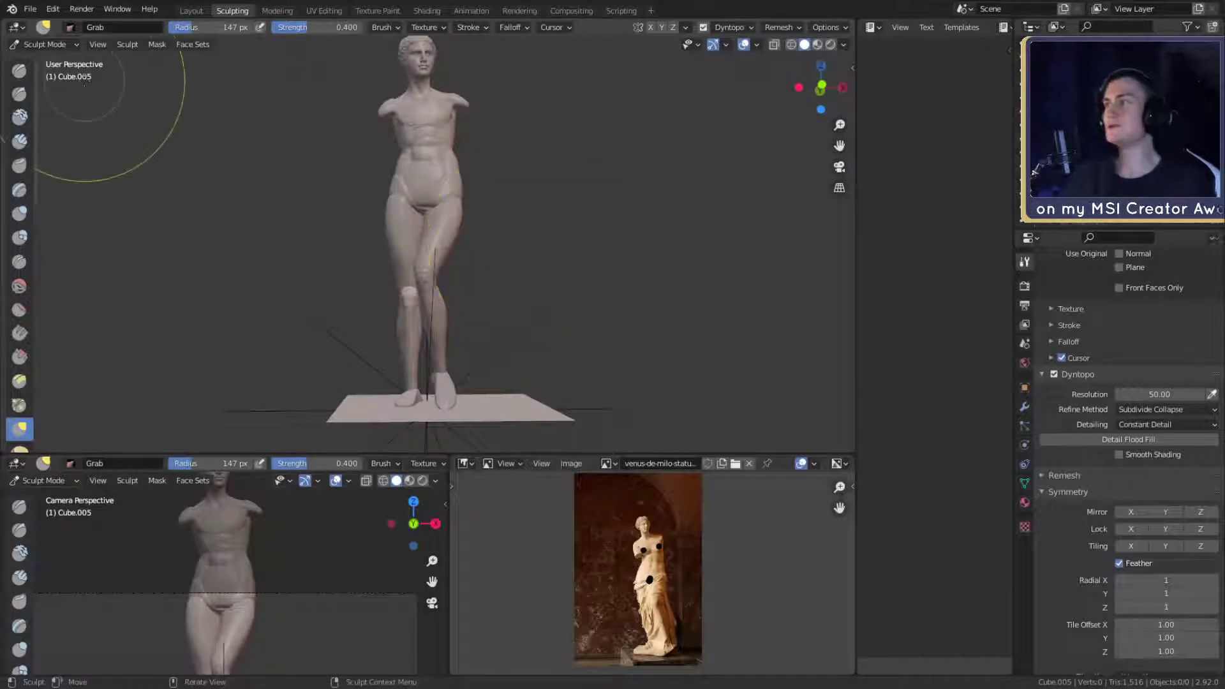
{"action": "left_click", "coordinate": [45, 44]}
{"action": "left_click", "coordinate": [39, 61]}
{"action": "scroll", "coordinate": [391, 343], "scroll_direction": "down", "scroll_amount": 4}
{"action": "scroll", "coordinate": [390, 343], "scroll_direction": "up", "scroll_amount": 5}
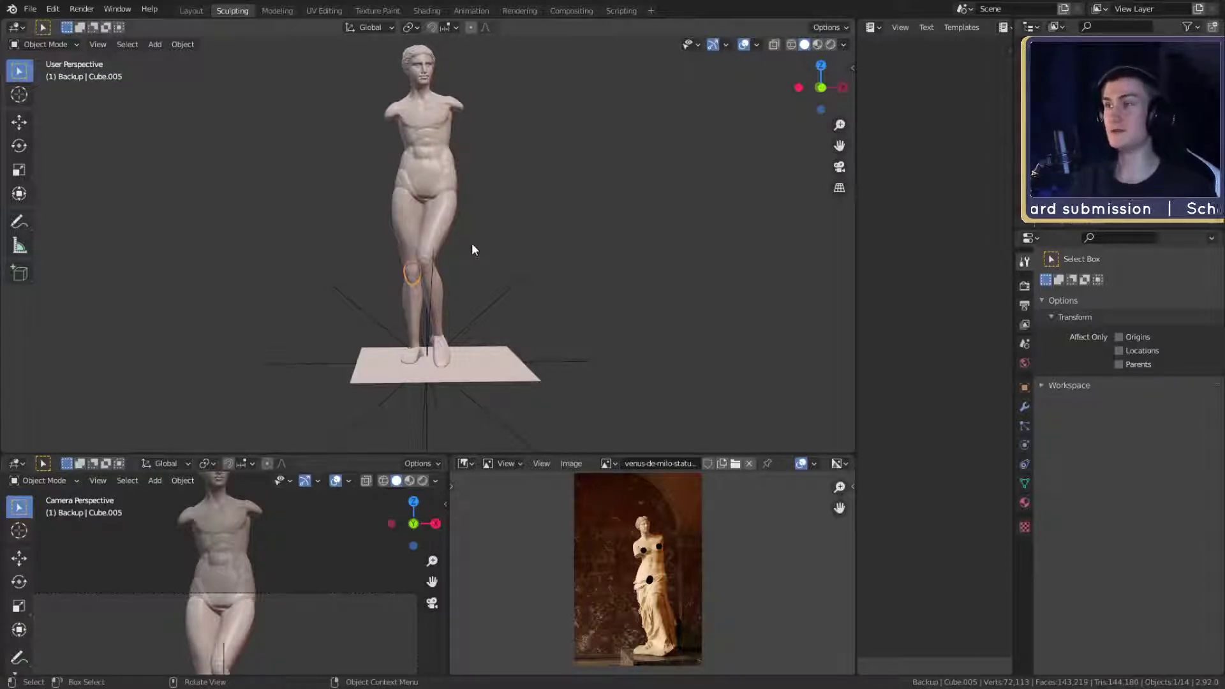
- Select the foot with the raised heel and apply its object transform
{"action": "scroll", "coordinate": [469, 239], "scroll_direction": "up", "scroll_amount": 10}
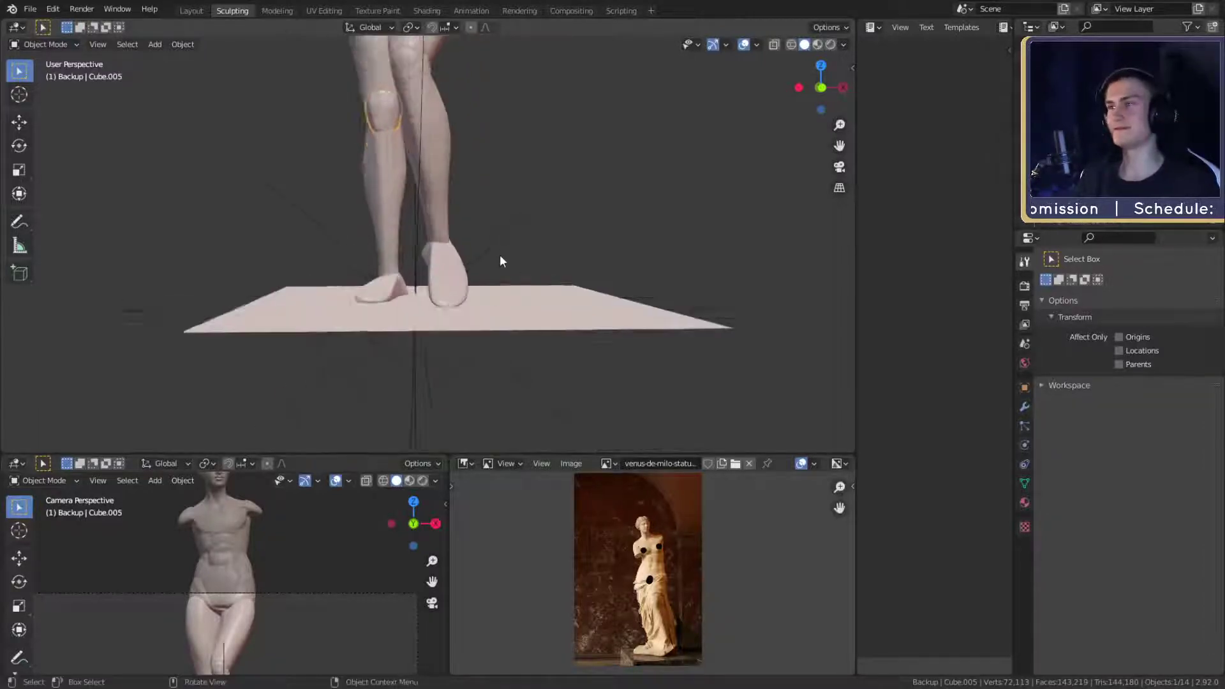
{"action": "middle_click_drag", "start_coordinate": [518, 270], "coordinate": [448, 293]}
{"action": "left_click", "coordinate": [468, 269]}
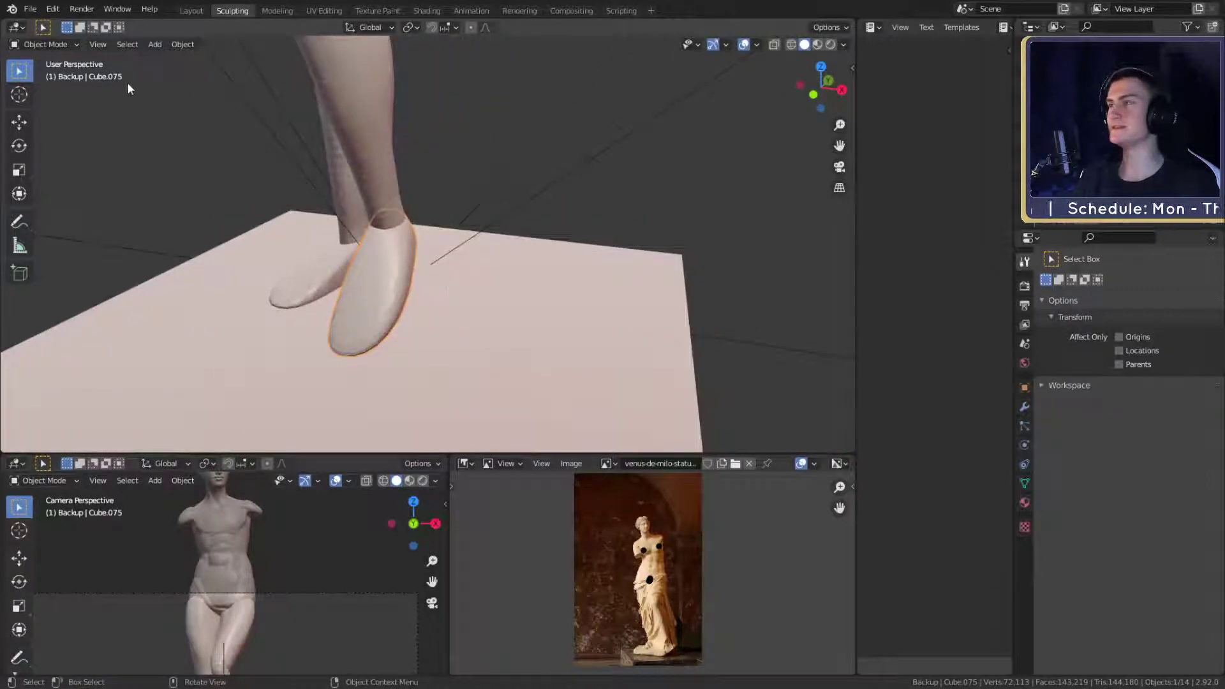
{"action": "left_click", "coordinate": [32, 43]}
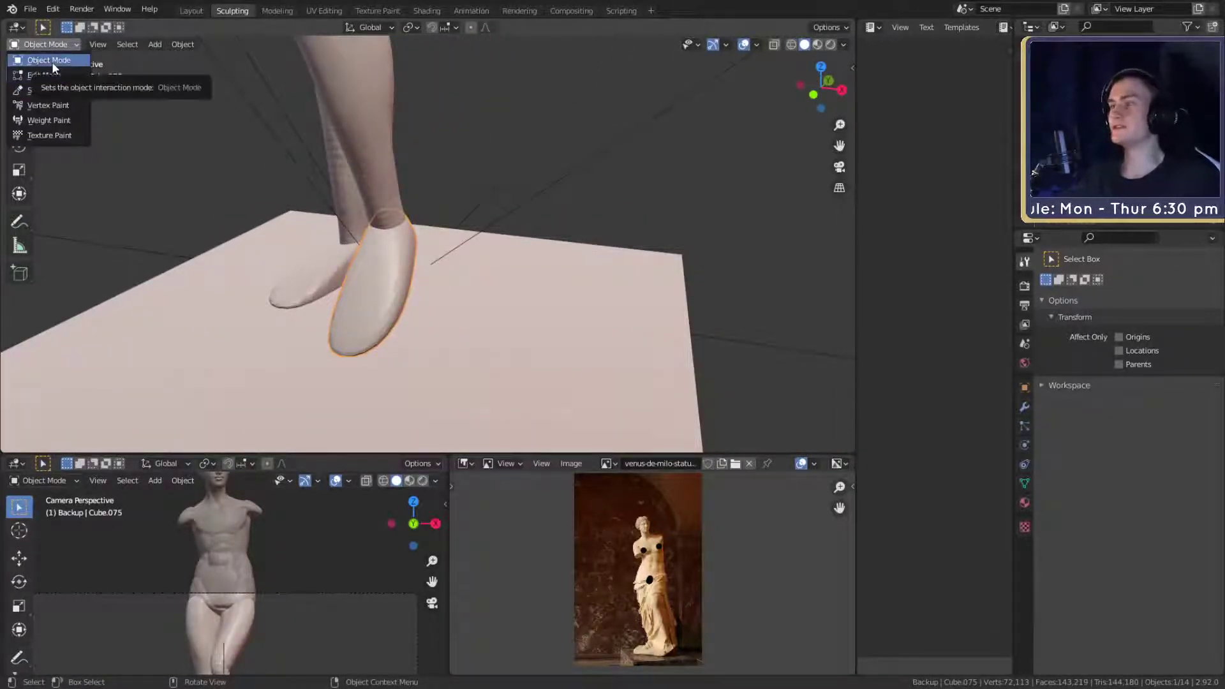
{"action": "left_click", "coordinate": [51, 61]}
{"action": "scroll", "coordinate": [309, 274], "scroll_direction": "up", "scroll_amount": 2}
{"action": "middle_click_drag", "start_coordinate": [308, 273], "coordinate": [283, 189]}
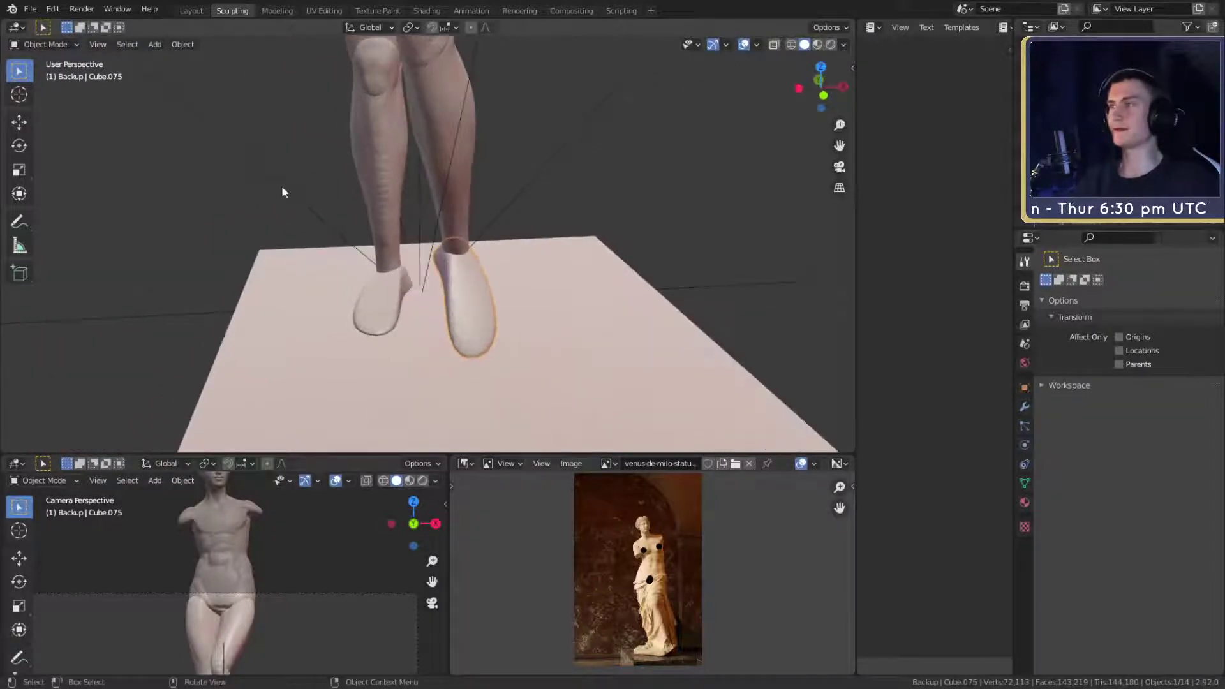
{"action": "left_click", "coordinate": [34, 46]}
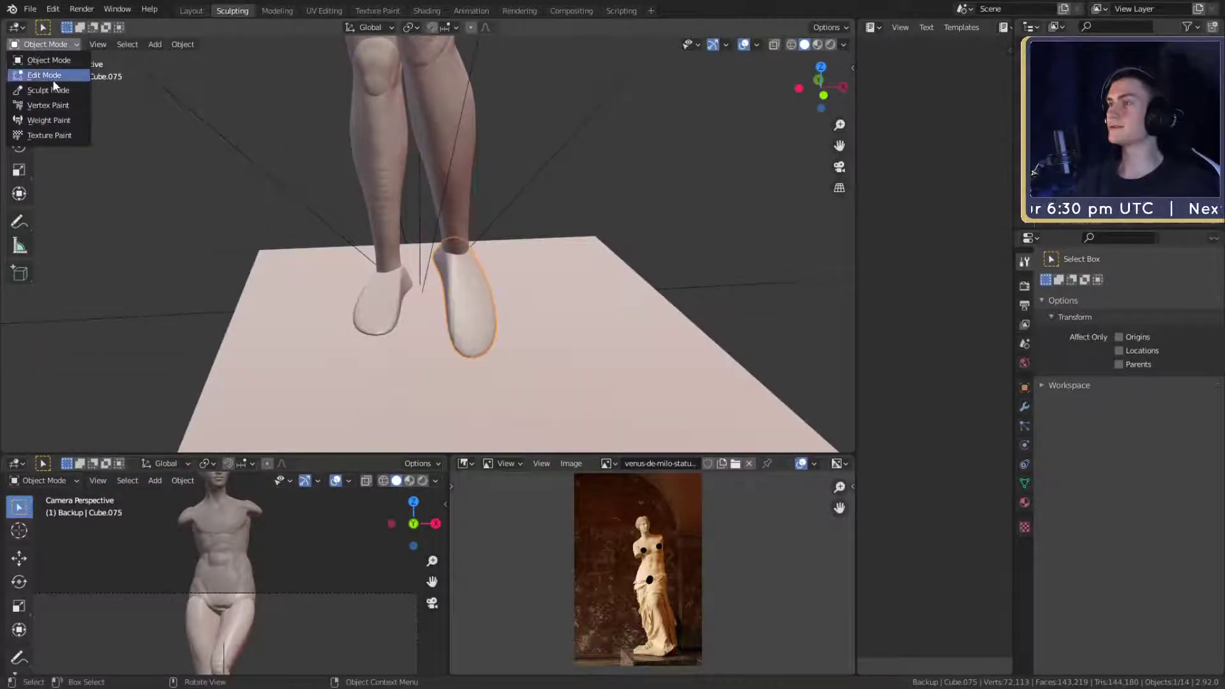
{"action": "key", "text": "ctrl+a"}
{"action": "left_click", "coordinate": [538, 254]}
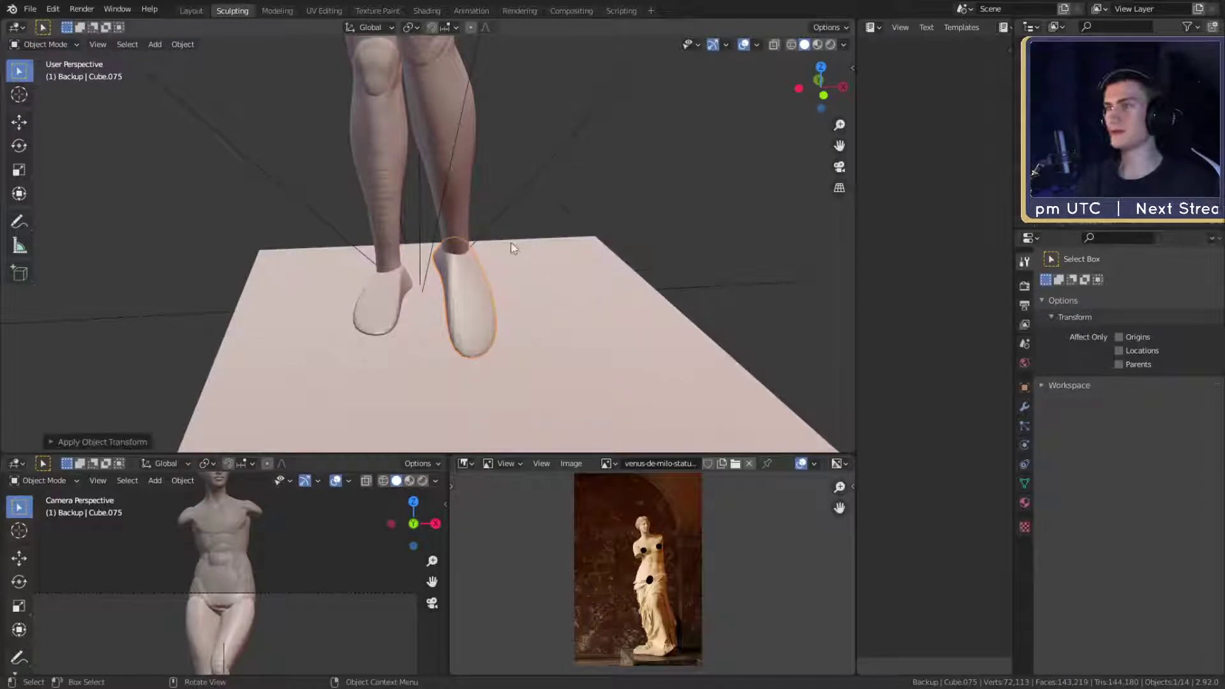
- Put the foot in Sculpt Mode, choose Clay Strips with a 43 px radius, and enable Dyntopo
{"action": "left_click", "coordinate": [51, 44]}
{"action": "left_click", "coordinate": [47, 91]}
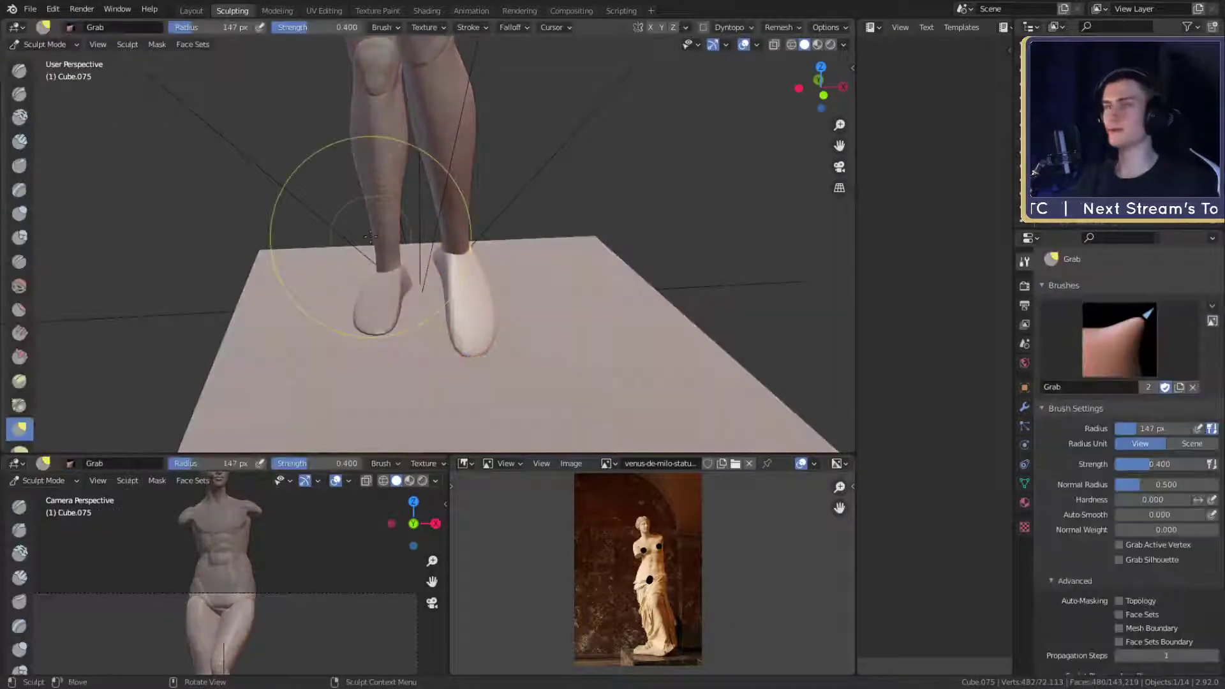
{"action": "key", "text": "c"}
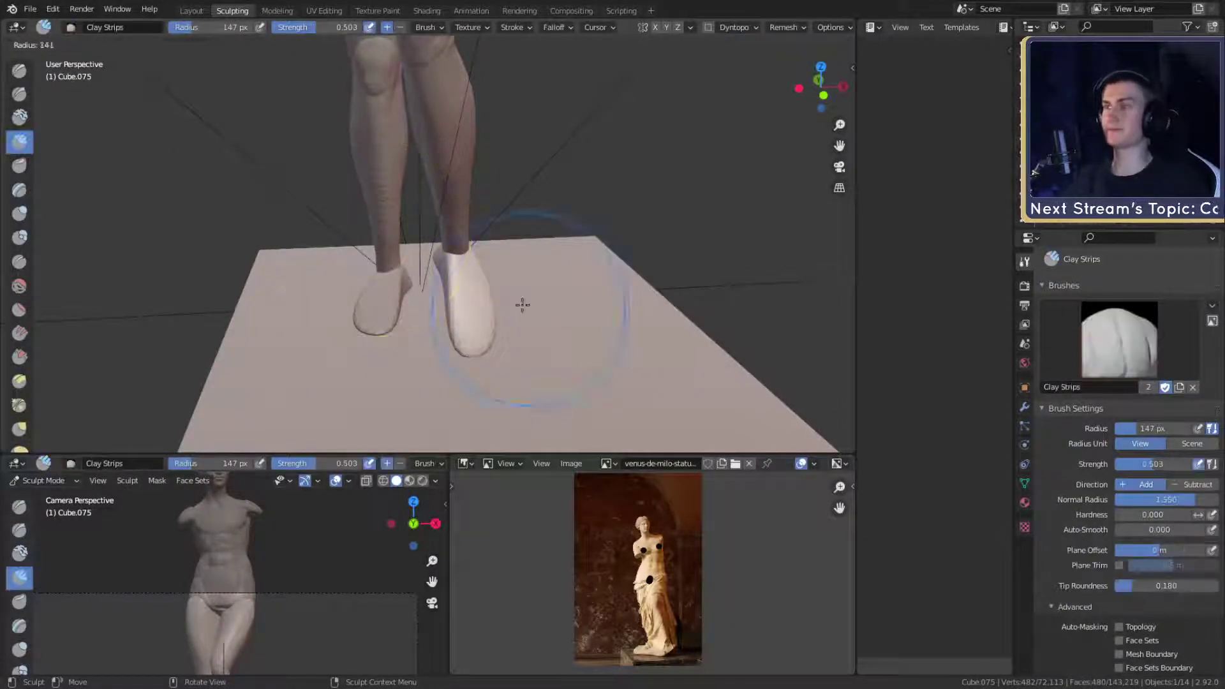
{"action": "mouse_move", "coordinate": [459, 290]}
{"action": "middle_mouse_down"}
{"action": "mouse_move", "coordinate": [500, 293]}
{"action": "mouse_move", "coordinate": [423, 273]}
{"action": "mouse_move", "coordinate": [511, 295]}
{"action": "mouse_move", "coordinate": [536, 230]}
{"action": "mouse_move", "coordinate": [374, 229]}
{"action": "mouse_move", "coordinate": [478, 280]}
{"action": "mouse_move", "coordinate": [487, 213]}
{"action": "middle_mouse_up"}
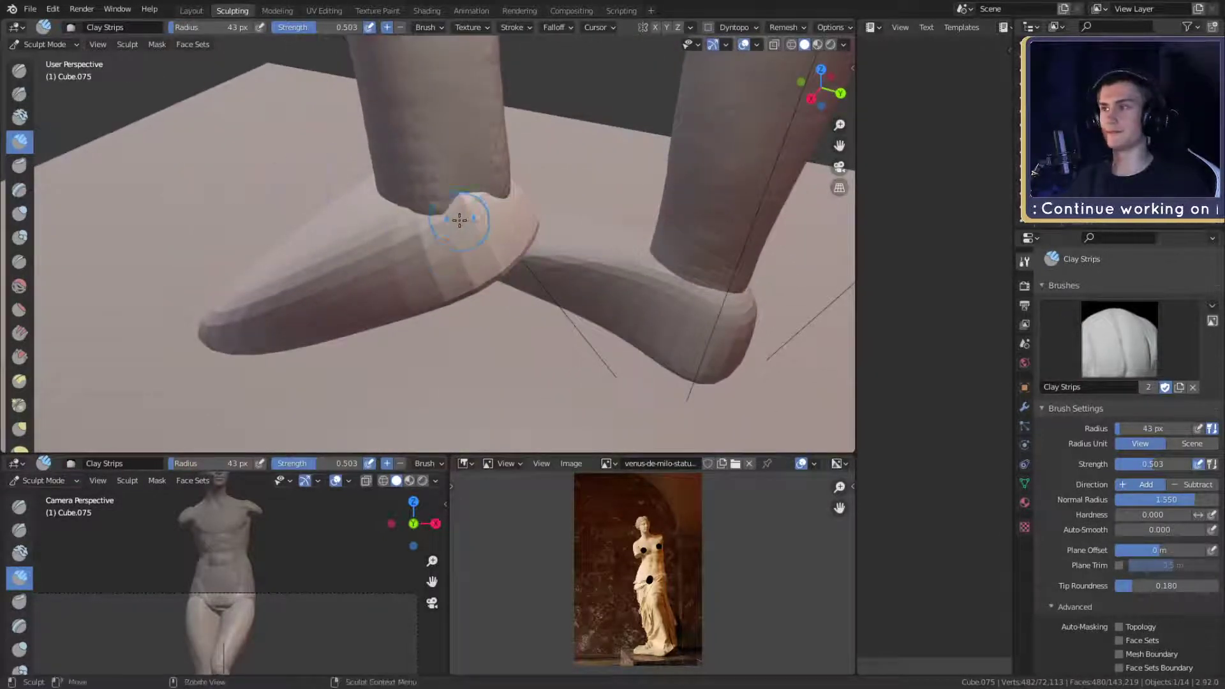
{"action": "scroll", "coordinate": [1060, 412], "scroll_direction": "down", "scroll_amount": 8}
{"action": "scroll", "coordinate": [1058, 408], "scroll_direction": "down", "scroll_amount": 7}
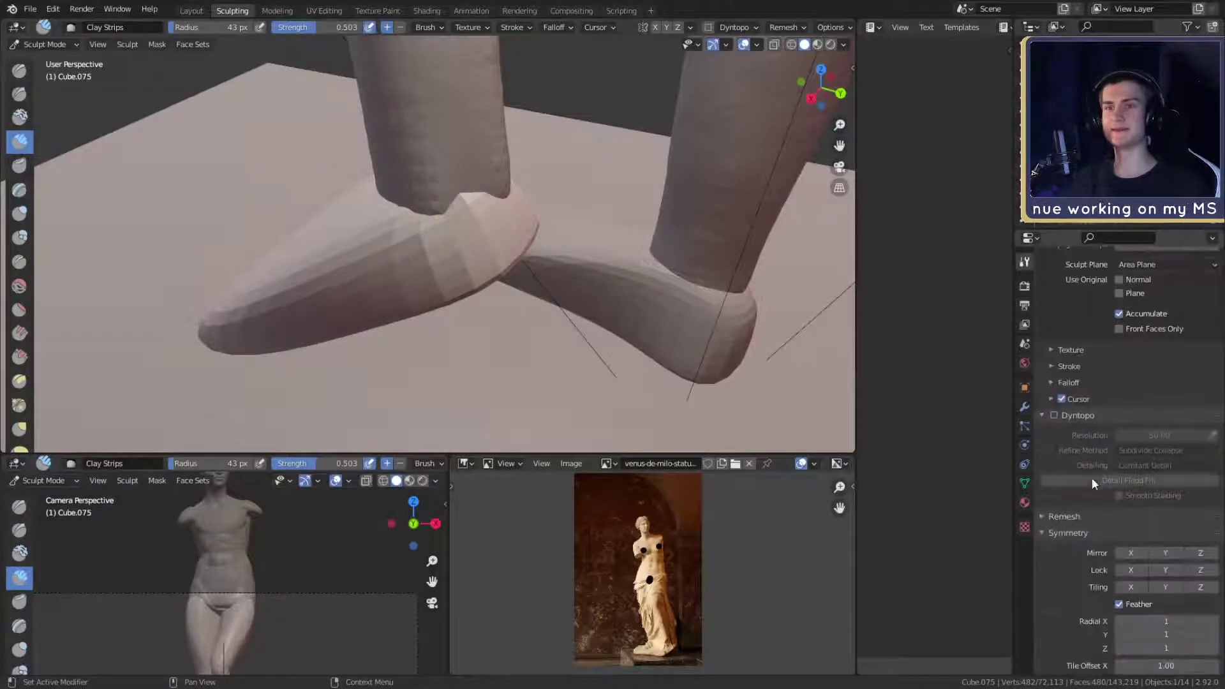
{"action": "left_click", "coordinate": [1055, 429]}
{"action": "left_click", "coordinate": [1057, 416]}
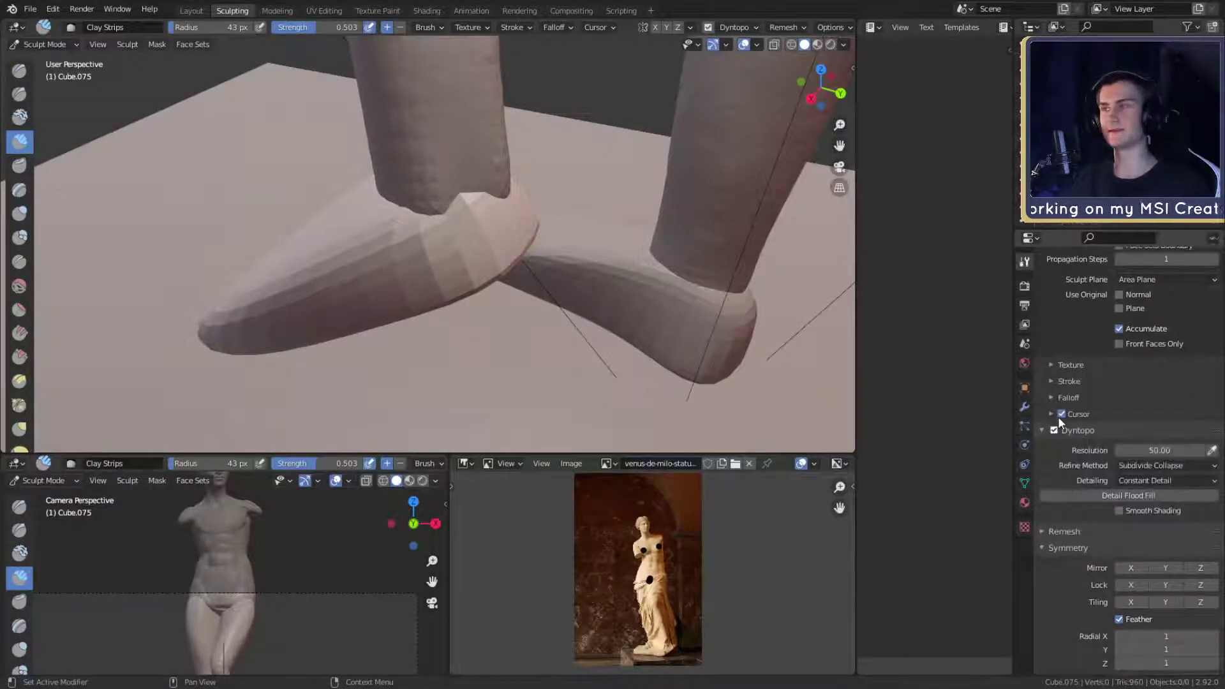
- Add clay around the foot's ankle and heel with Clay Strips, reducing the radius to 27 px
{"action": "mouse_move", "coordinate": [393, 160]}
{"action": "middle_mouse_down"}
{"action": "mouse_move", "coordinate": [547, 246]}
{"action": "mouse_move", "coordinate": [471, 259]}
{"action": "mouse_move", "coordinate": [443, 289]}
{"action": "mouse_move", "coordinate": [429, 281]}
{"action": "middle_mouse_up"}
{"action": "left_click_drag", "start_coordinate": [418, 290], "coordinate": [393, 240]}
{"action": "key", "text": "f"}
{"action": "left_click", "coordinate": [395, 250]}
{"action": "middle_click_drag", "start_coordinate": [394, 240], "coordinate": [600, 146]}
{"action": "scroll", "coordinate": [600, 145], "scroll_direction": "down", "scroll_amount": 8}
{"action": "mouse_move", "coordinate": [528, 161]}
{"action": "middle_mouse_down"}
{"action": "mouse_move", "coordinate": [554, 174]}
{"action": "mouse_move", "coordinate": [535, 172]}
{"action": "middle_mouse_up"}
{"action": "middle_click_drag", "start_coordinate": [485, 255], "coordinate": [430, 321], "text": "ctrl"}
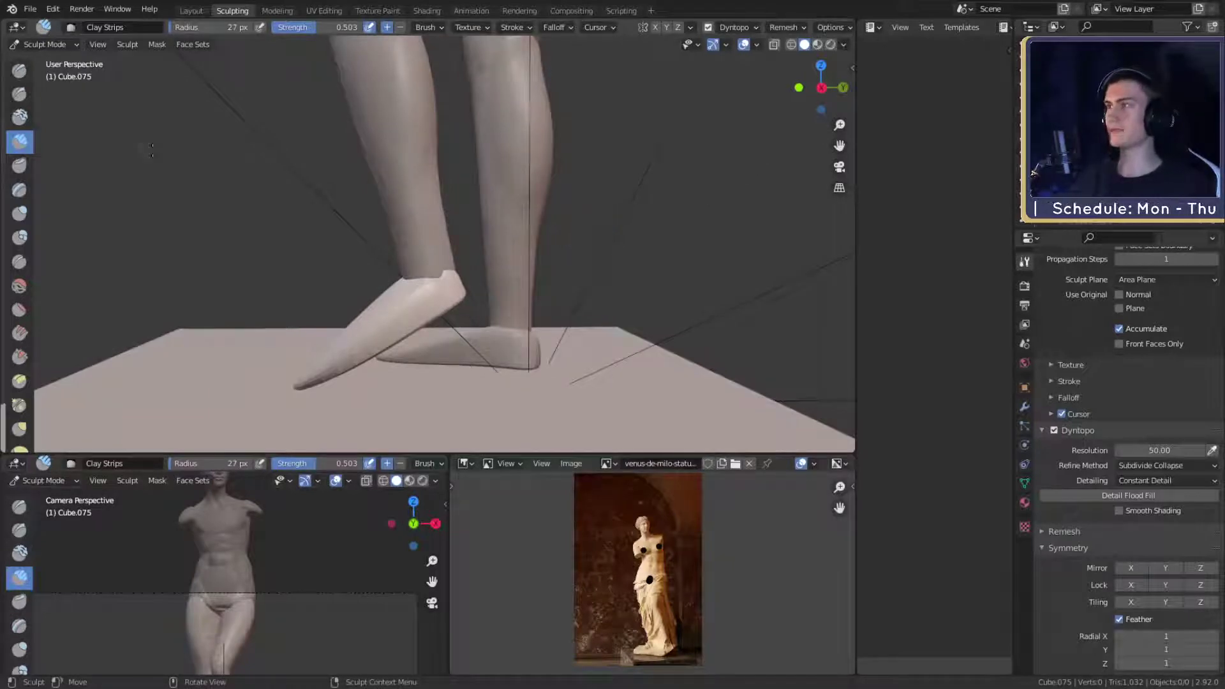
- Annotate the rear contour from the calf down to the heel in Object Mode, and undo the annotation strokes
{"action": "left_click", "coordinate": [45, 44]}
{"action": "left_click", "coordinate": [39, 56]}
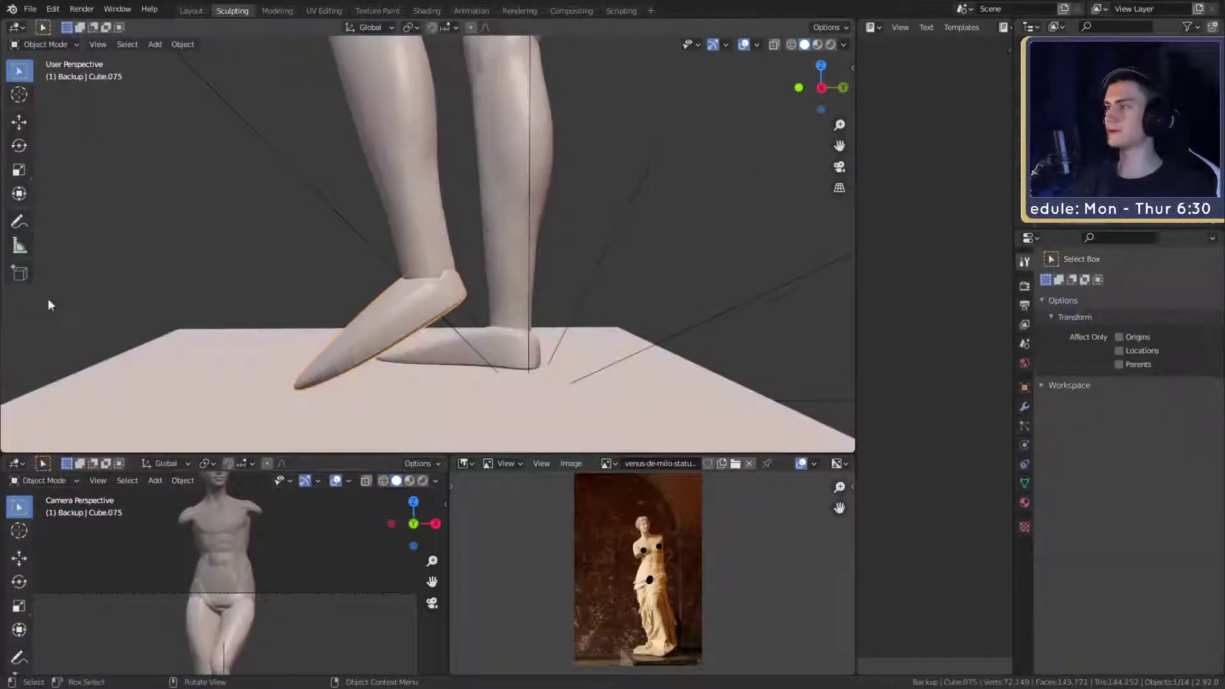
{"action": "left_click", "coordinate": [18, 221]}
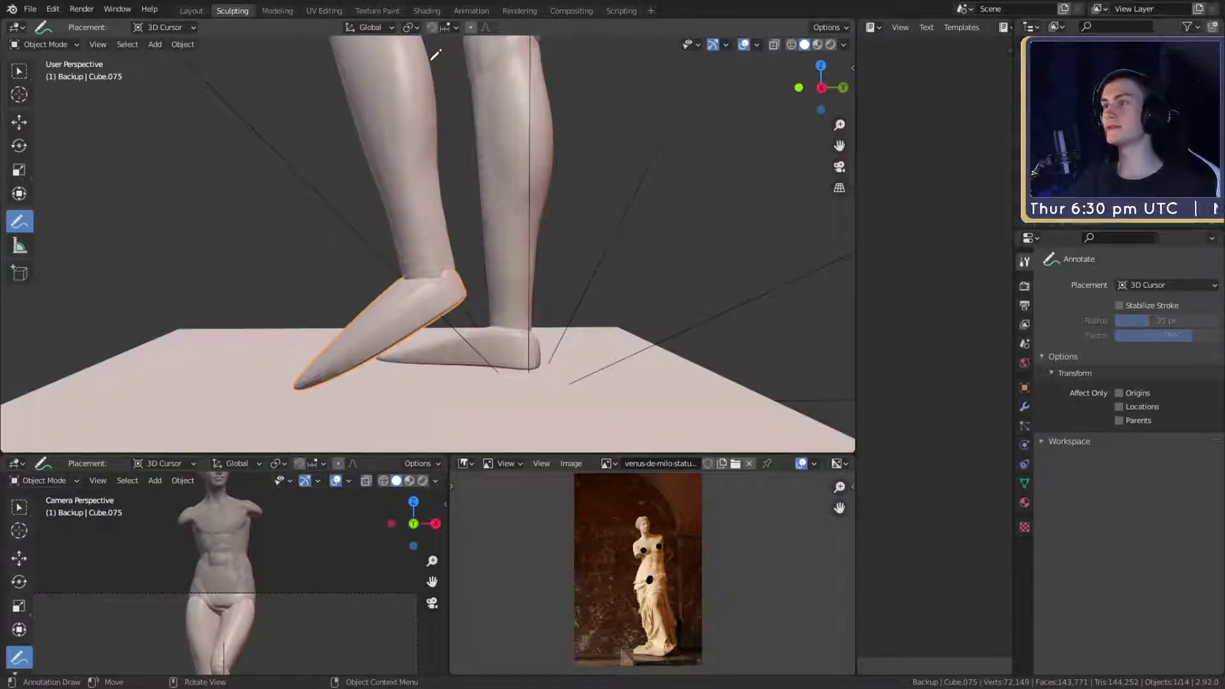
{"action": "mouse_move", "coordinate": [434, 81]}
{"action": "left_mouse_down"}
{"action": "mouse_move", "coordinate": [468, 294]}
{"action": "mouse_move", "coordinate": [417, 331]}
{"action": "left_mouse_up"}
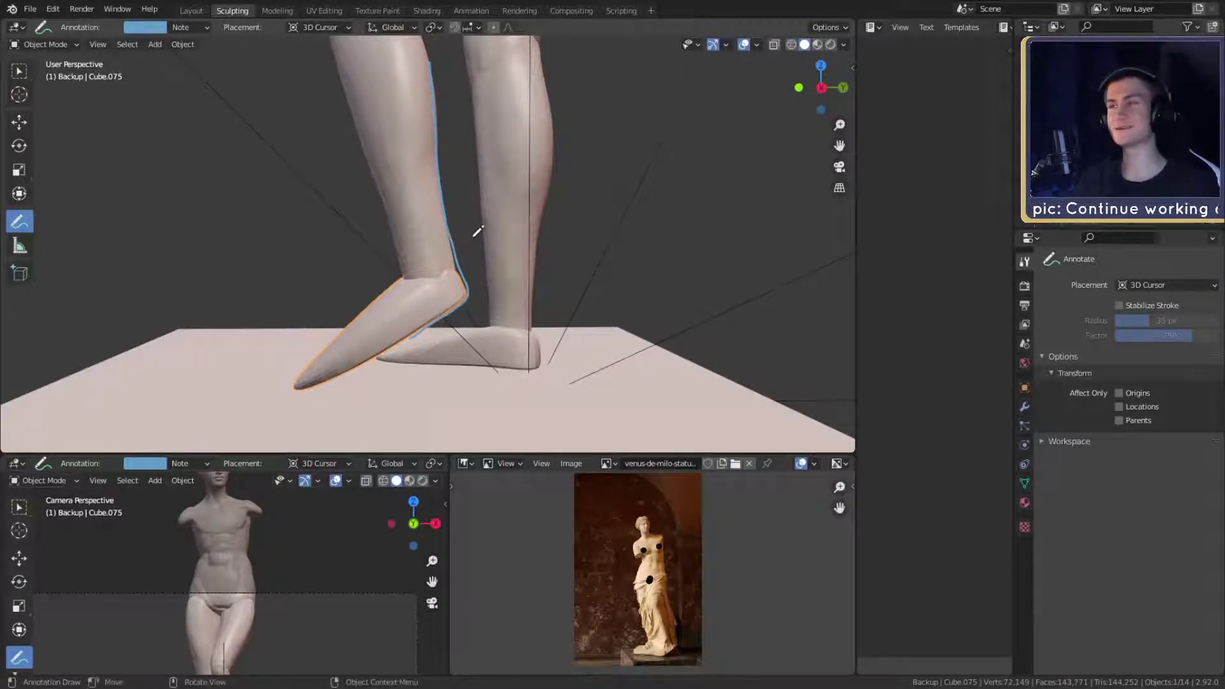
{"action": "key", "text": "ctrl+z"}
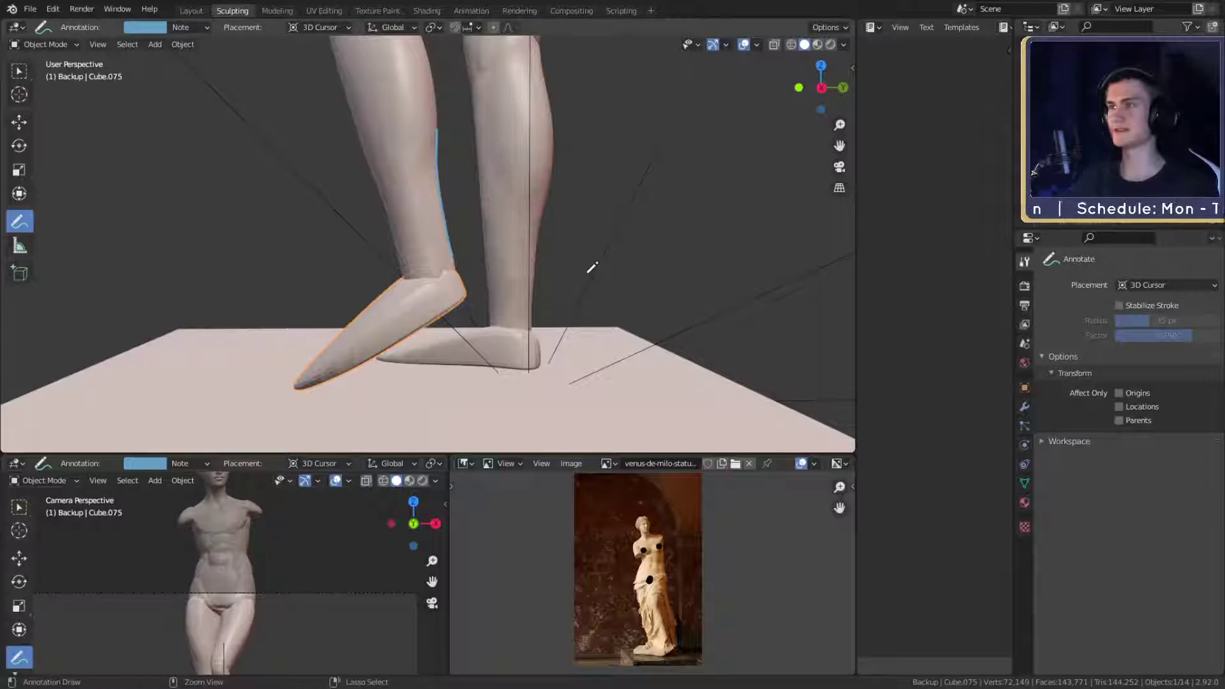
{"action": "key", "text": "ctrl+z"}
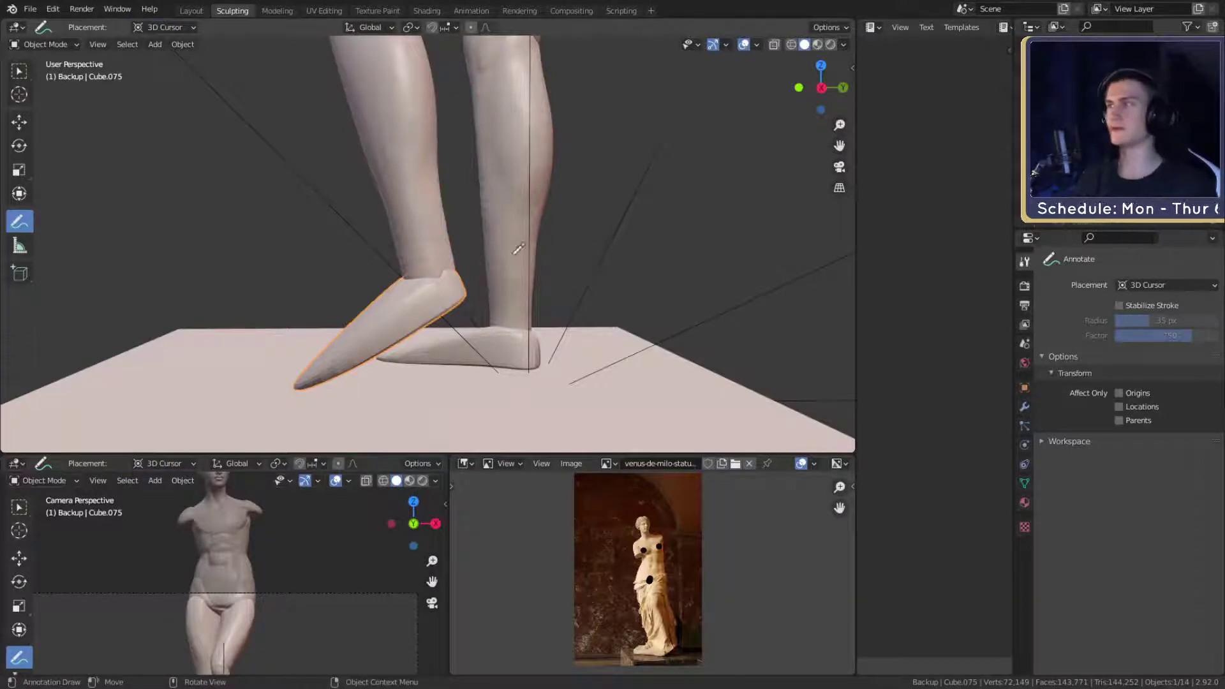
{"action": "left_click", "coordinate": [39, 47]}
{"action": "left_click", "coordinate": [33, 65]}
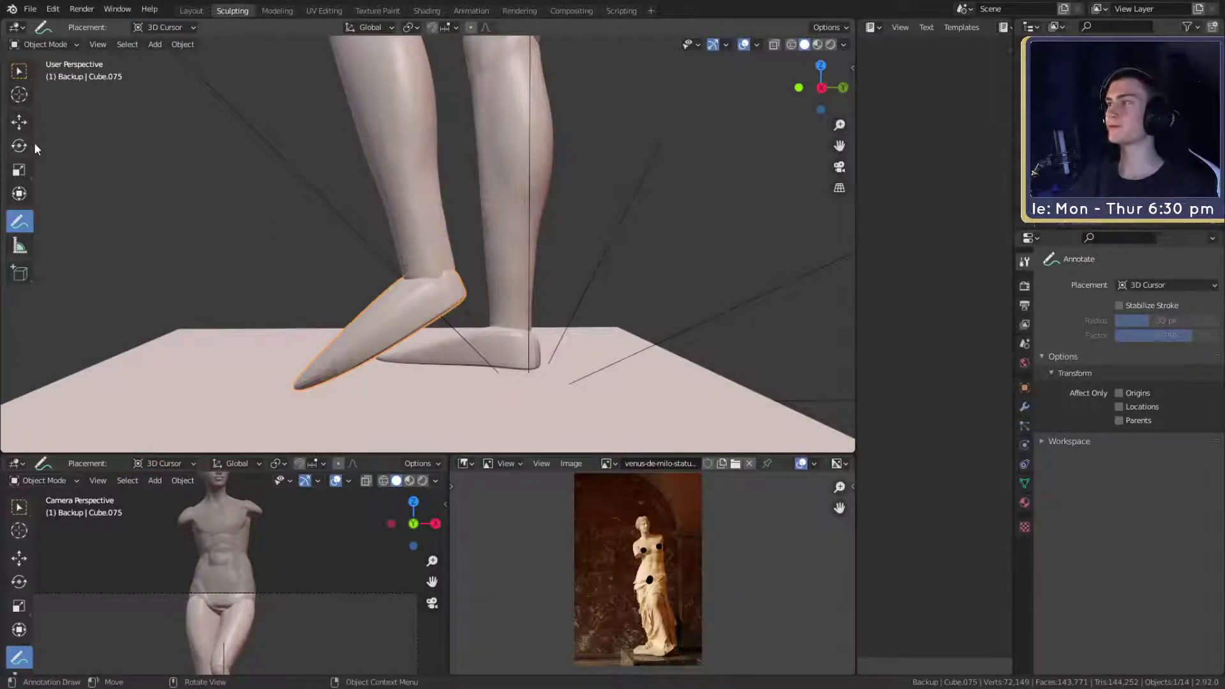
{"action": "left_click", "coordinate": [21, 125]}
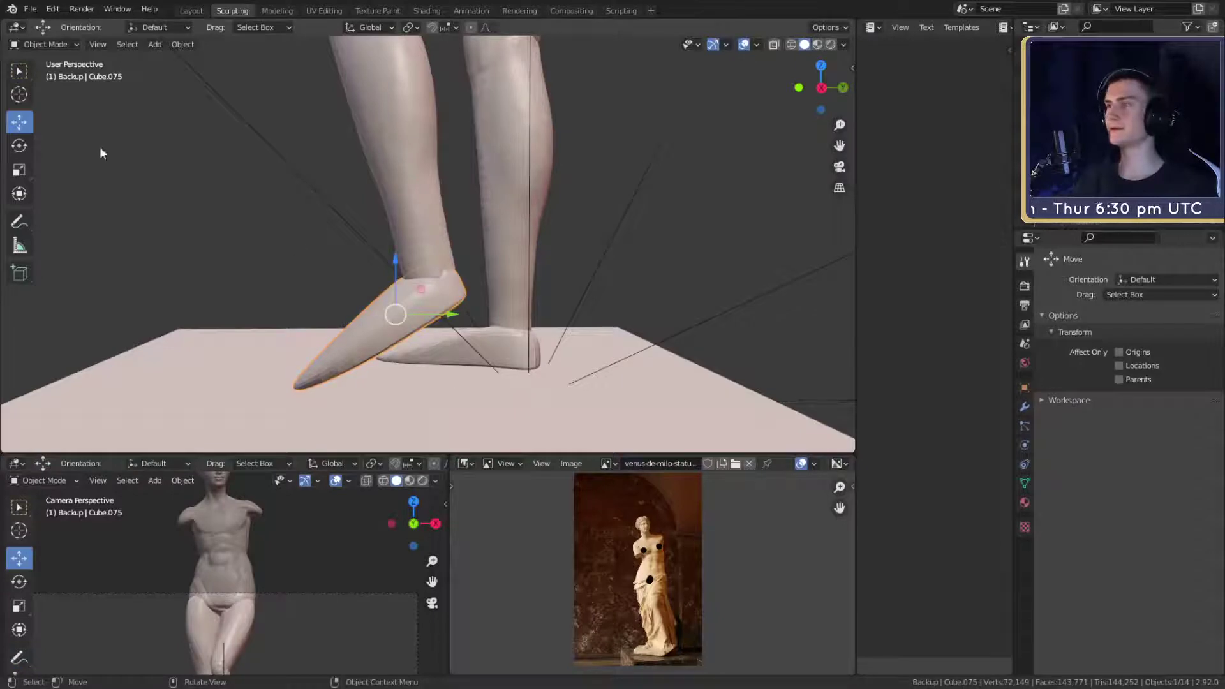
- Put the raised-heel foot back in Sculpt Mode, set the Clay Strips radius to 53 px, and enable Dyntopo
{"action": "left_click", "coordinate": [72, 46]}
{"action": "left_click", "coordinate": [56, 89]}
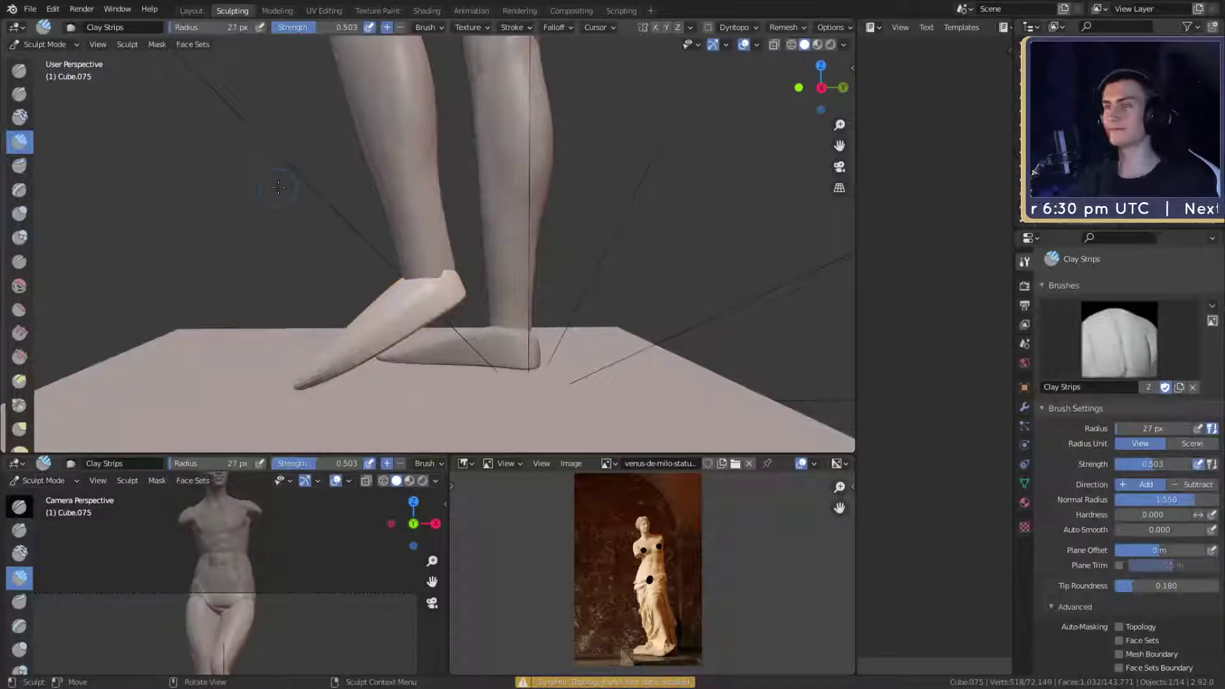
{"action": "mouse_move", "coordinate": [278, 186]}
{"action": "middle_mouse_down"}
{"action": "mouse_move", "coordinate": [323, 123]}
{"action": "mouse_move", "coordinate": [475, 329]}
{"action": "middle_mouse_up"}
{"action": "scroll", "coordinate": [438, 259], "scroll_direction": "up", "scroll_amount": 2}
{"action": "mouse_move", "coordinate": [474, 255]}
{"action": "middle_mouse_down"}
{"action": "mouse_move", "coordinate": [438, 259]}
{"action": "mouse_move", "coordinate": [454, 251]}
{"action": "middle_mouse_up"}
{"action": "key", "text": "f"}
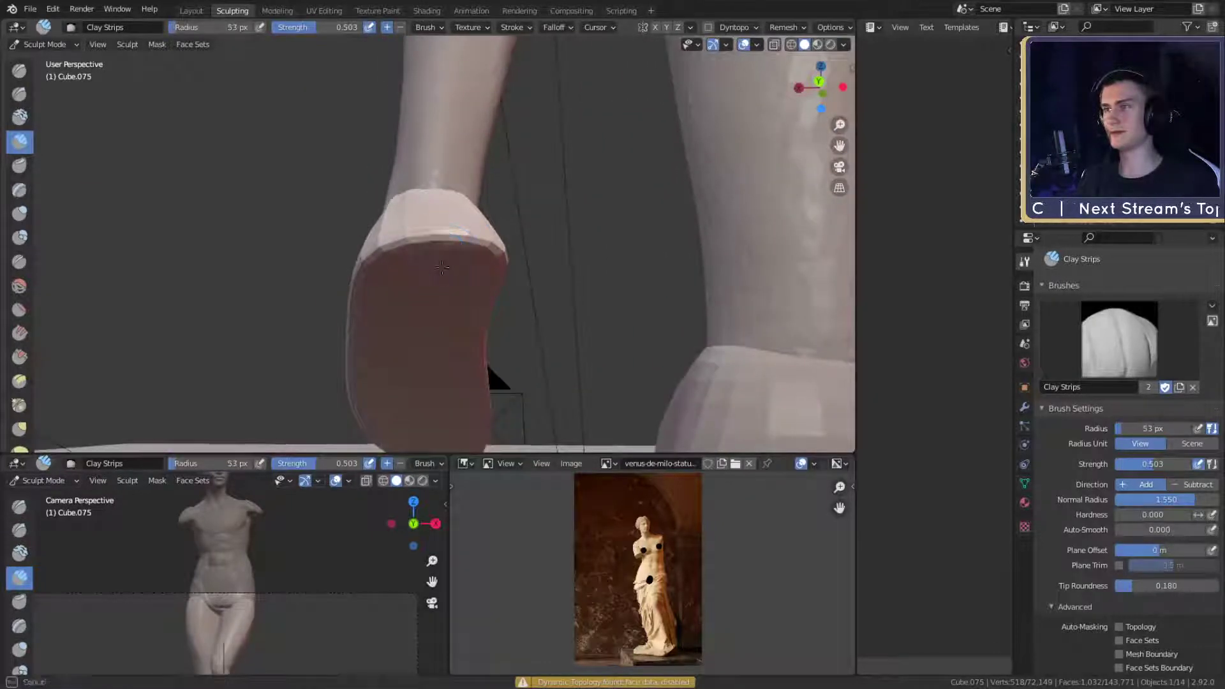
{"action": "left_click", "coordinate": [461, 246]}
{"action": "scroll", "coordinate": [1062, 520], "scroll_direction": "down", "scroll_amount": 10}
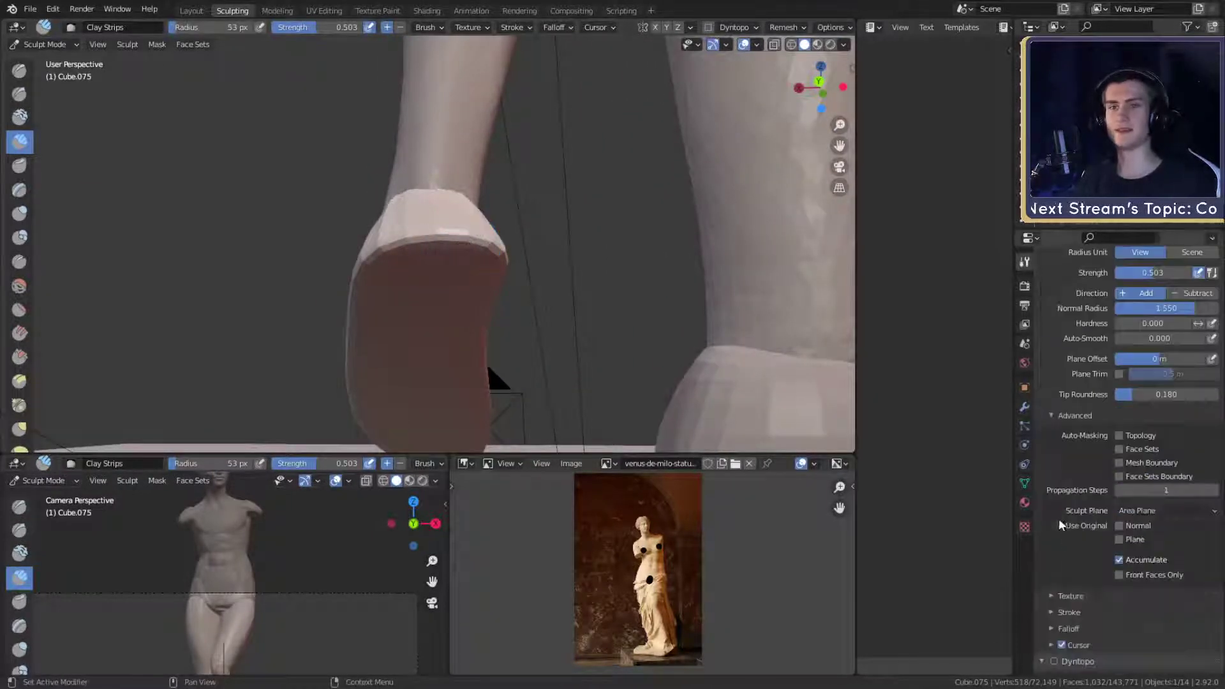
{"action": "left_click", "coordinate": [1054, 524]}
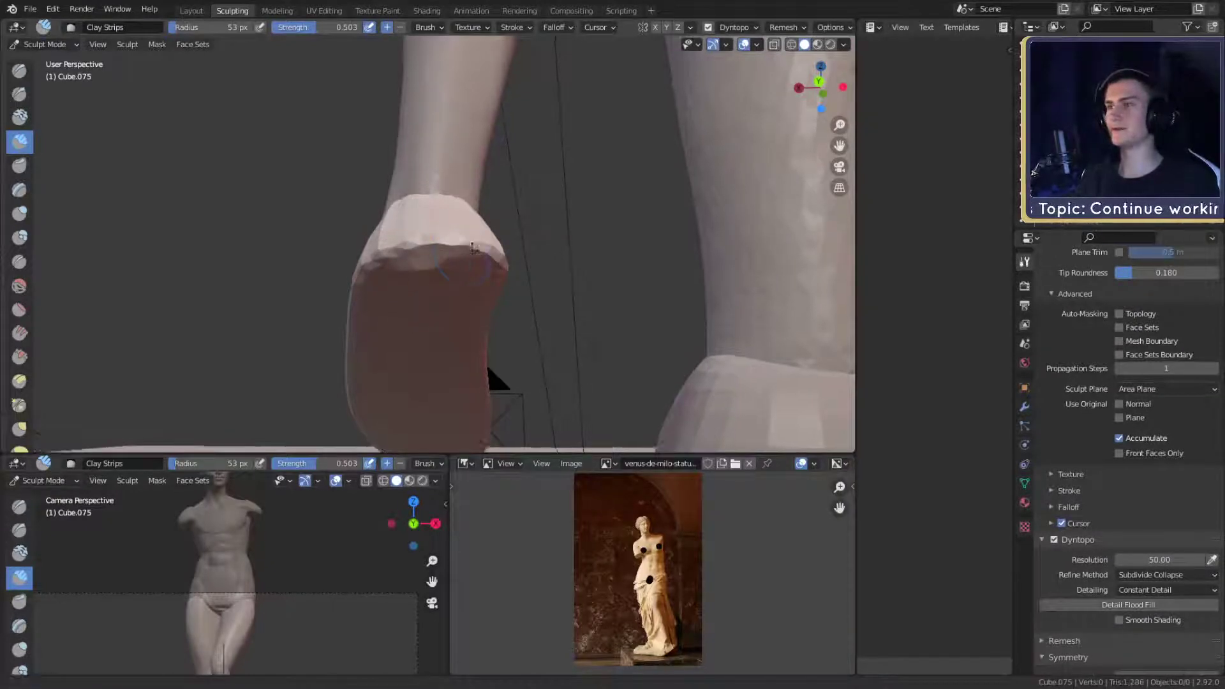
- Build up and round the back and lower edge of the heel with Clay Strips, reducing the radius to 46 px
{"action": "left_click_drag", "start_coordinate": [457, 258], "coordinate": [462, 257]}
{"action": "middle_click_drag", "start_coordinate": [462, 257], "coordinate": [442, 293]}
{"action": "mouse_move", "coordinate": [443, 293]}
{"action": "left_mouse_down"}
{"action": "mouse_move", "coordinate": [455, 278]}
{"action": "mouse_move", "coordinate": [446, 242]}
{"action": "left_mouse_up"}
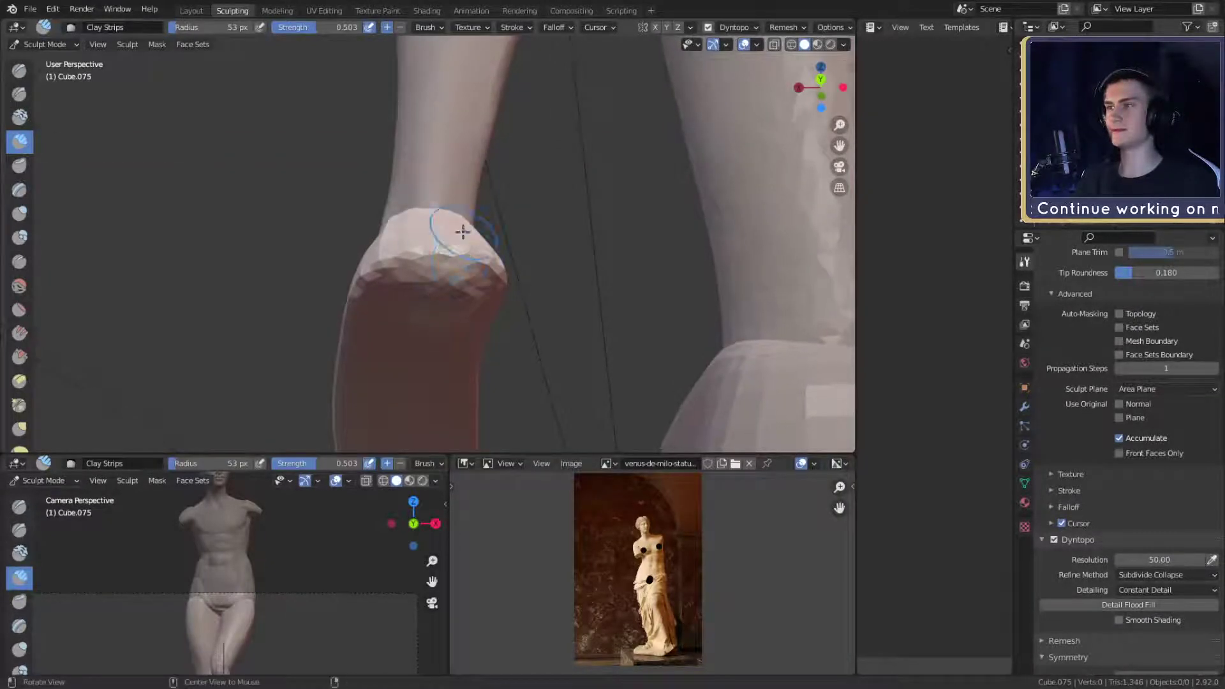
{"action": "middle_click_drag", "start_coordinate": [462, 232], "coordinate": [471, 287]}
{"action": "key", "text": "f"}
{"action": "left_click", "coordinate": [467, 292]}
{"action": "left_click_drag", "start_coordinate": [408, 281], "coordinate": [472, 289]}
{"action": "middle_click_drag", "start_coordinate": [478, 293], "coordinate": [490, 269]}
{"action": "left_click_drag", "start_coordinate": [466, 319], "coordinate": [459, 345]}
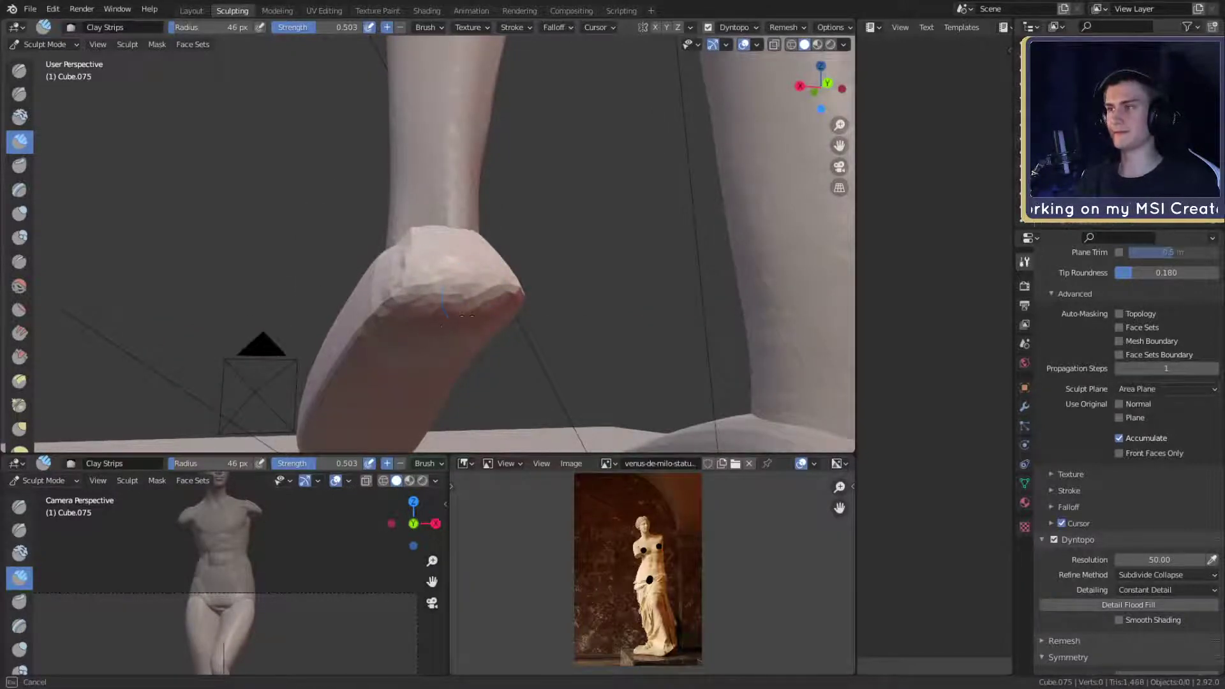
{"action": "middle_click_drag", "start_coordinate": [467, 315], "coordinate": [442, 289]}
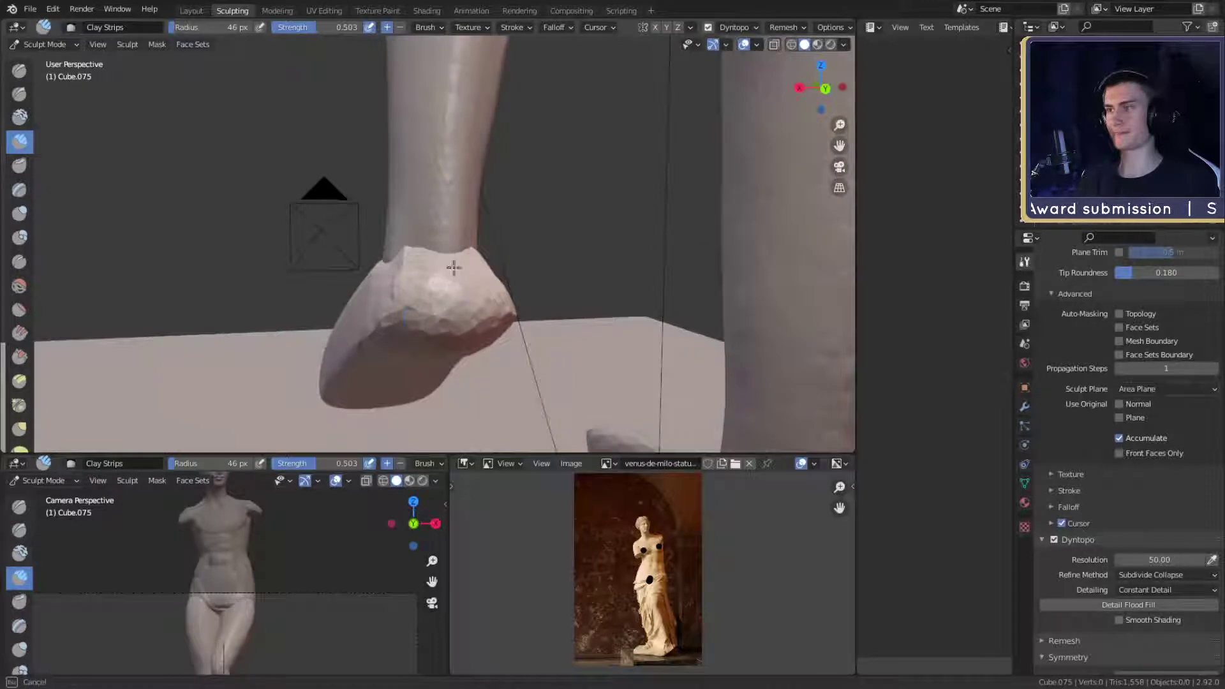
- Pull the back of the heel upward against the leg using the Grab brush with an 88 px radius
{"action": "mouse_move", "coordinate": [457, 248]}
{"action": "middle_mouse_down"}
{"action": "mouse_move", "coordinate": [443, 287]}
{"action": "mouse_move", "coordinate": [448, 258]}
{"action": "mouse_move", "coordinate": [535, 264]}
{"action": "mouse_move", "coordinate": [504, 255]}
{"action": "mouse_move", "coordinate": [504, 271]}
{"action": "mouse_move", "coordinate": [476, 273]}
{"action": "mouse_move", "coordinate": [485, 290]}
{"action": "mouse_move", "coordinate": [463, 273]}
{"action": "middle_mouse_up"}
{"action": "key", "text": "g"}
{"action": "key", "text": "f"}
{"action": "left_click", "coordinate": [476, 274]}
{"action": "key", "text": "f"}
{"action": "left_click", "coordinate": [497, 290]}
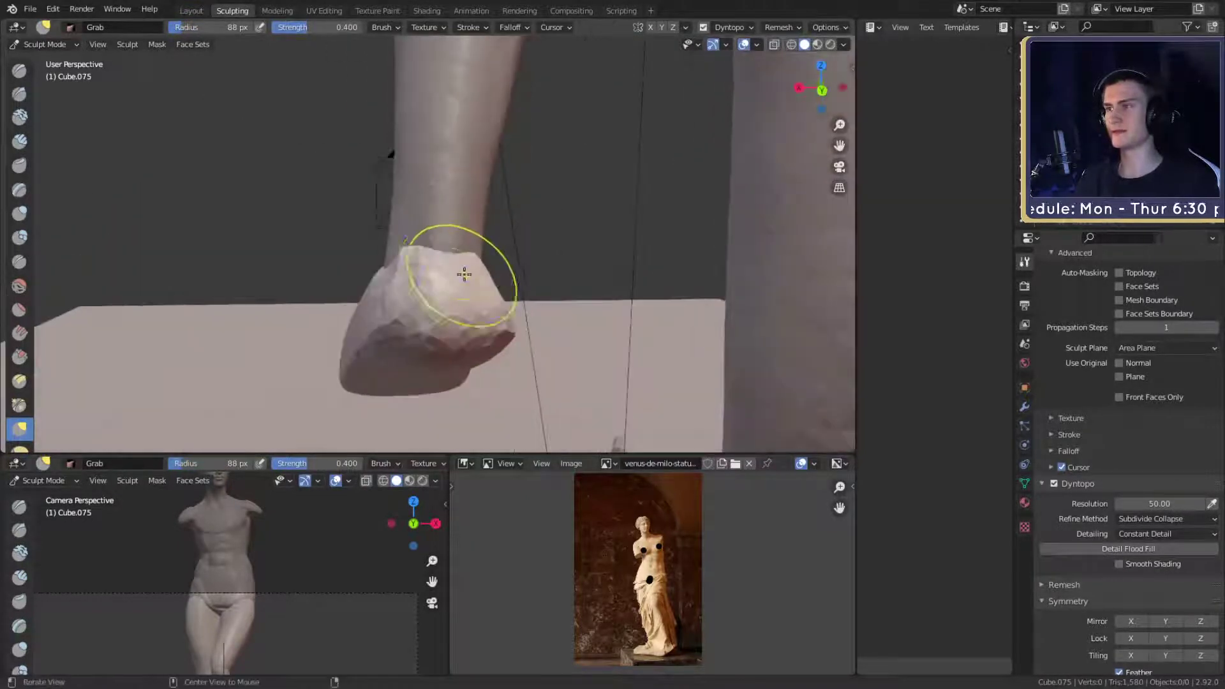
{"action": "left_click_drag", "start_coordinate": [450, 269], "coordinate": [450, 248]}
{"action": "middle_click_drag", "start_coordinate": [450, 248], "coordinate": [547, 247]}
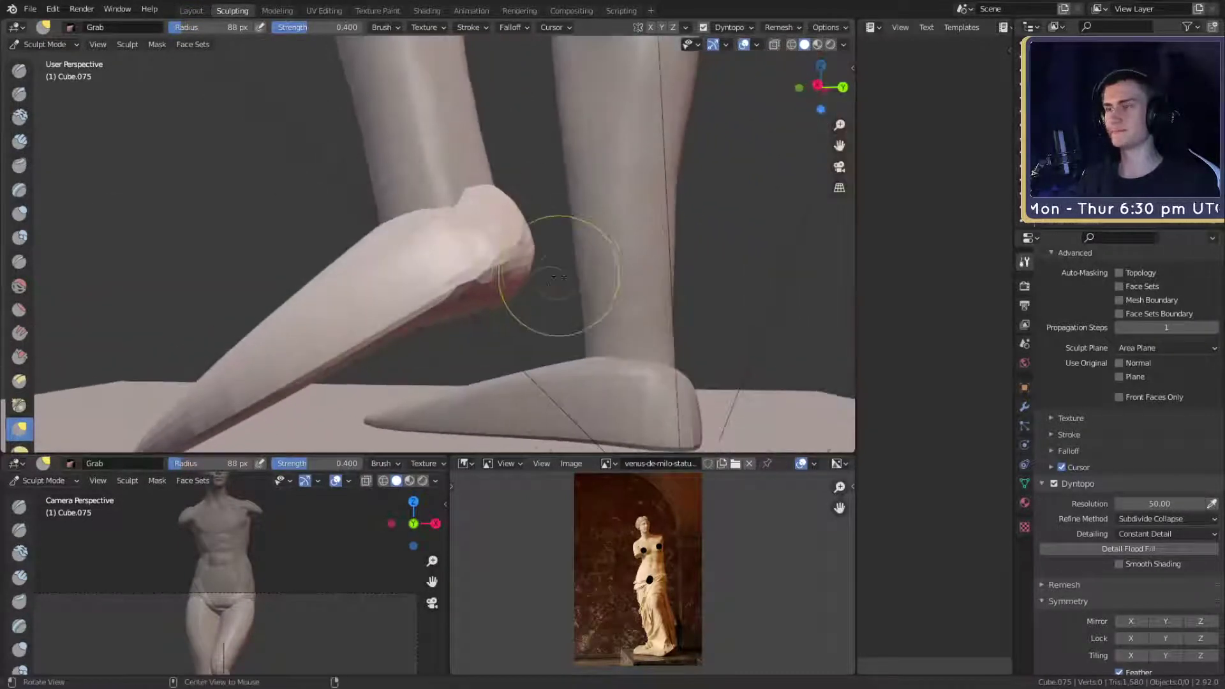
- Return to Clay Strips with a 36 px radius and hide the ground plane beneath the feet
{"action": "key", "text": "c"}
{"action": "key", "text": "f"}
{"action": "left_click", "coordinate": [486, 285]}
{"action": "middle_click_drag", "start_coordinate": [498, 281], "coordinate": [550, 281]}
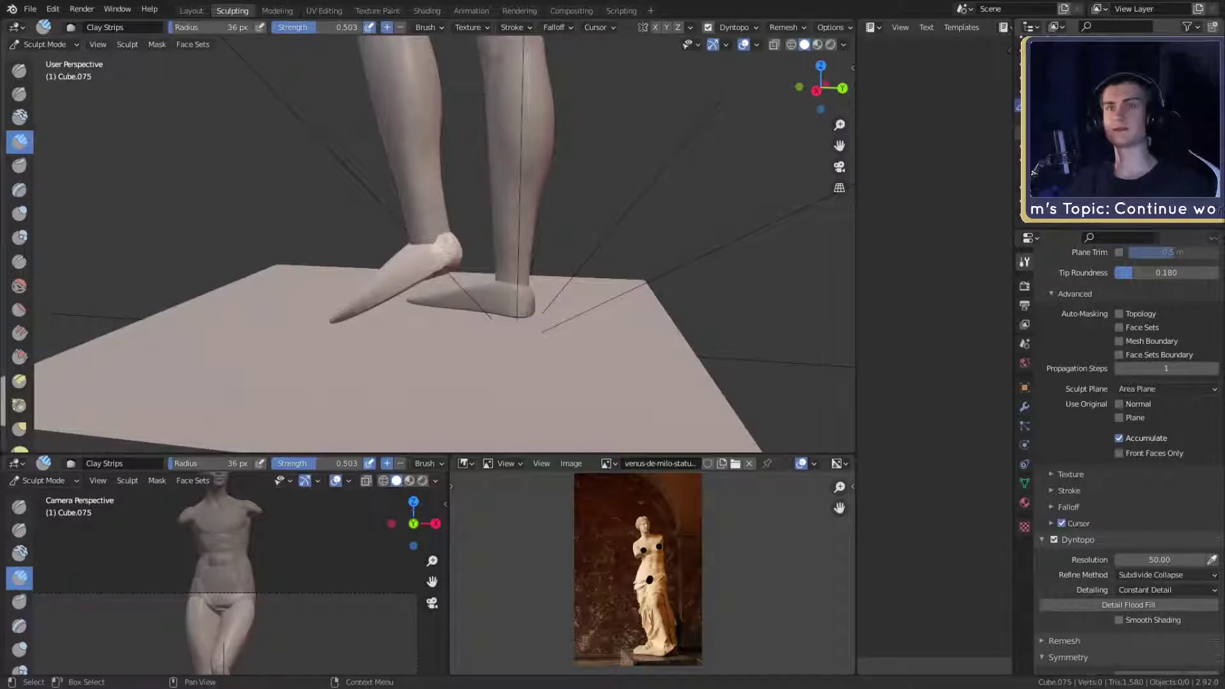
{"action": "left_click", "coordinate": [1201, 128]}
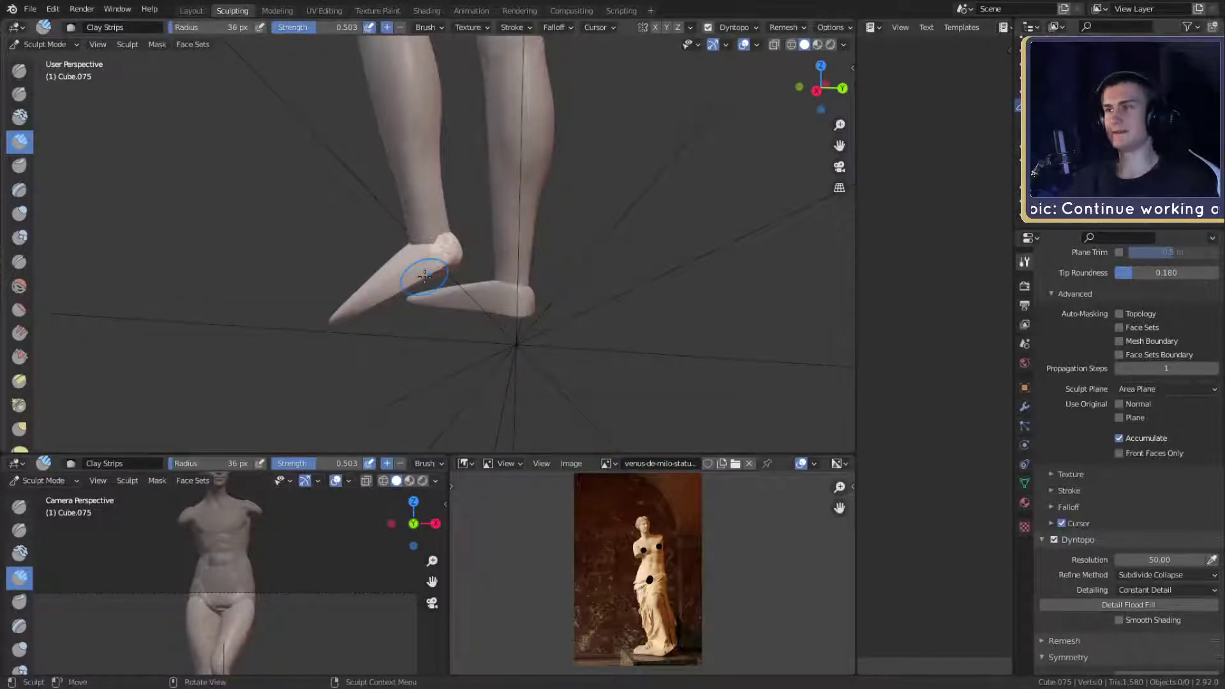
- Add clay around the outer ankle and upper instep with Clay Strips at radii of 68 px and 50 px
{"action": "mouse_move", "coordinate": [425, 275]}
{"action": "middle_mouse_down"}
{"action": "mouse_move", "coordinate": [444, 306]}
{"action": "mouse_move", "coordinate": [475, 261]}
{"action": "mouse_move", "coordinate": [519, 299]}
{"action": "mouse_move", "coordinate": [410, 191]}
{"action": "mouse_move", "coordinate": [405, 268]}
{"action": "mouse_move", "coordinate": [555, 319]}
{"action": "mouse_move", "coordinate": [492, 410]}
{"action": "mouse_move", "coordinate": [572, 293]}
{"action": "mouse_move", "coordinate": [565, 246]}
{"action": "mouse_move", "coordinate": [523, 230]}
{"action": "middle_mouse_up"}
{"action": "key", "text": "f"}
{"action": "key", "text": "f"}
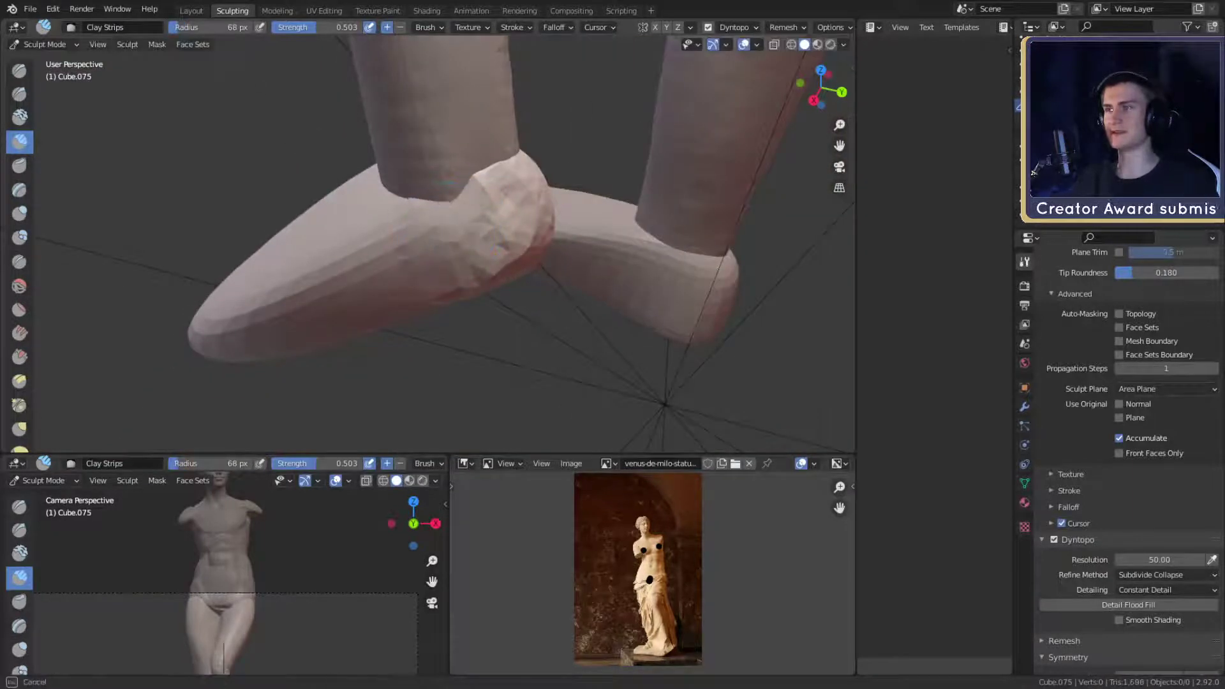
{"action": "left_click", "coordinate": [446, 204]}
{"action": "mouse_move", "coordinate": [447, 204]}
{"action": "middle_mouse_down"}
{"action": "mouse_move", "coordinate": [485, 242]}
{"action": "mouse_move", "coordinate": [457, 274]}
{"action": "middle_mouse_up"}
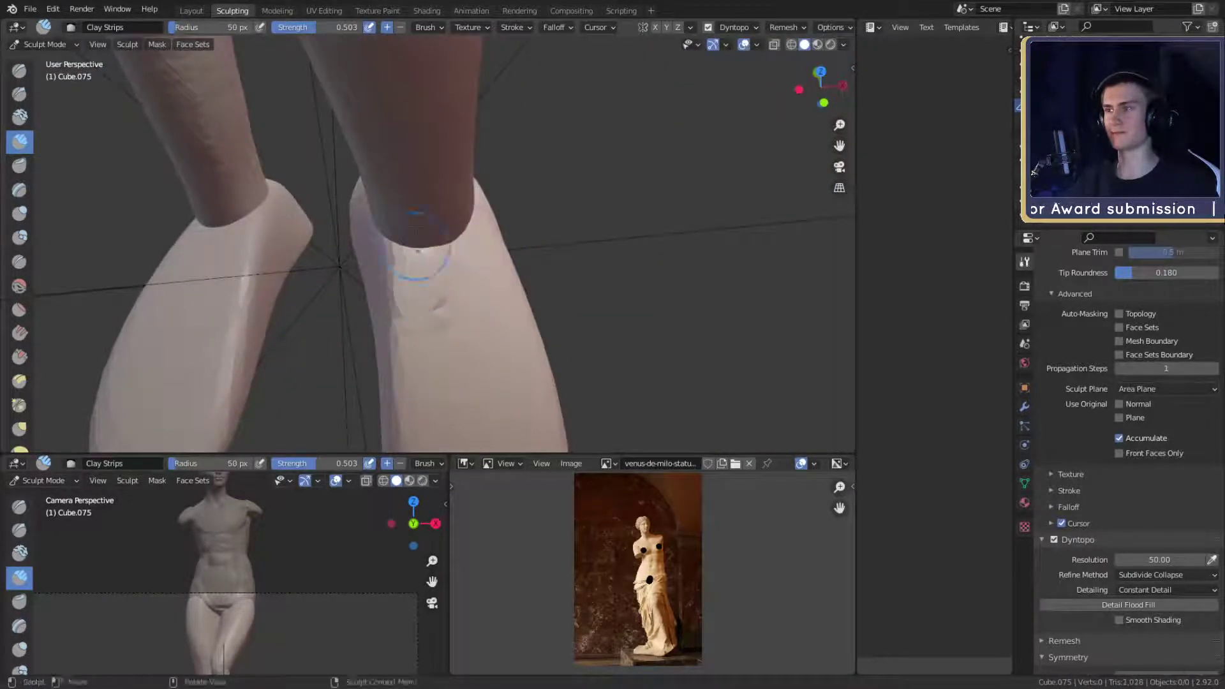
{"action": "middle_click_drag", "start_coordinate": [416, 230], "coordinate": [407, 271]}
- Build a narrow ridge from the ankle along the inner top of the foot with Clay Strips at 30 px
{"action": "key", "text": "f"}
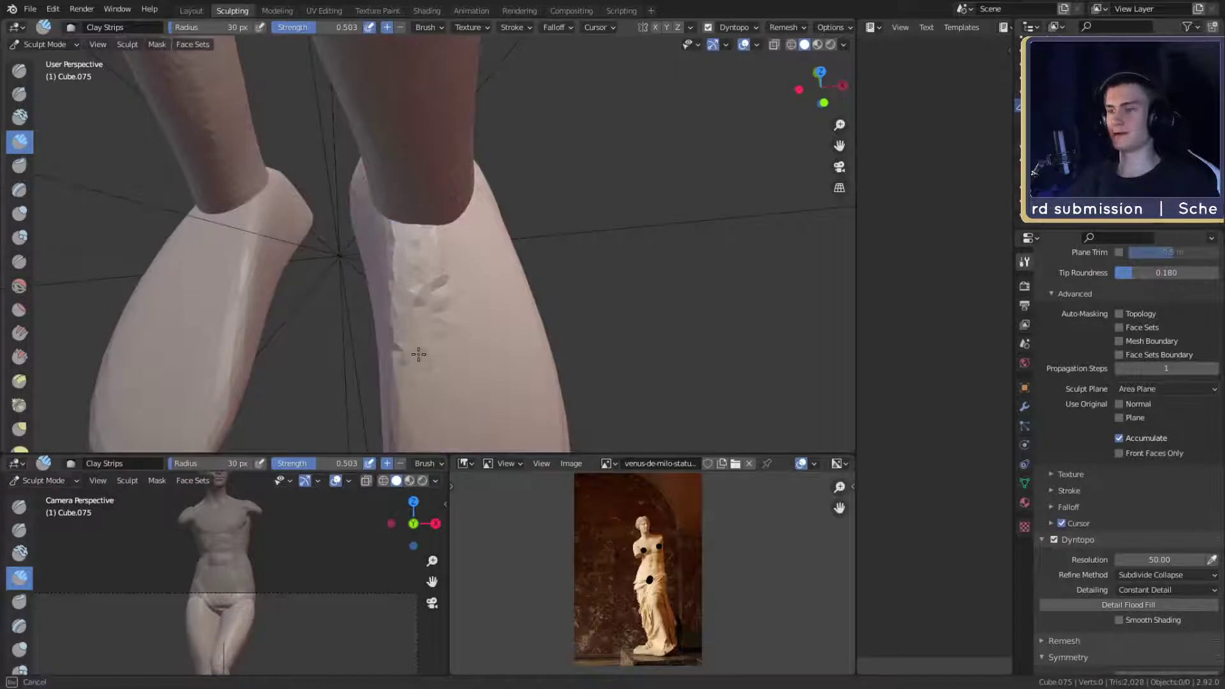
{"action": "left_click_drag", "start_coordinate": [419, 354], "coordinate": [426, 376]}
{"action": "middle_click_drag", "start_coordinate": [451, 246], "coordinate": [446, 263]}
{"action": "mouse_move", "coordinate": [421, 268]}
{"action": "left_mouse_down"}
{"action": "mouse_move", "coordinate": [405, 354]}
{"action": "mouse_move", "coordinate": [415, 434]}
{"action": "left_mouse_up"}
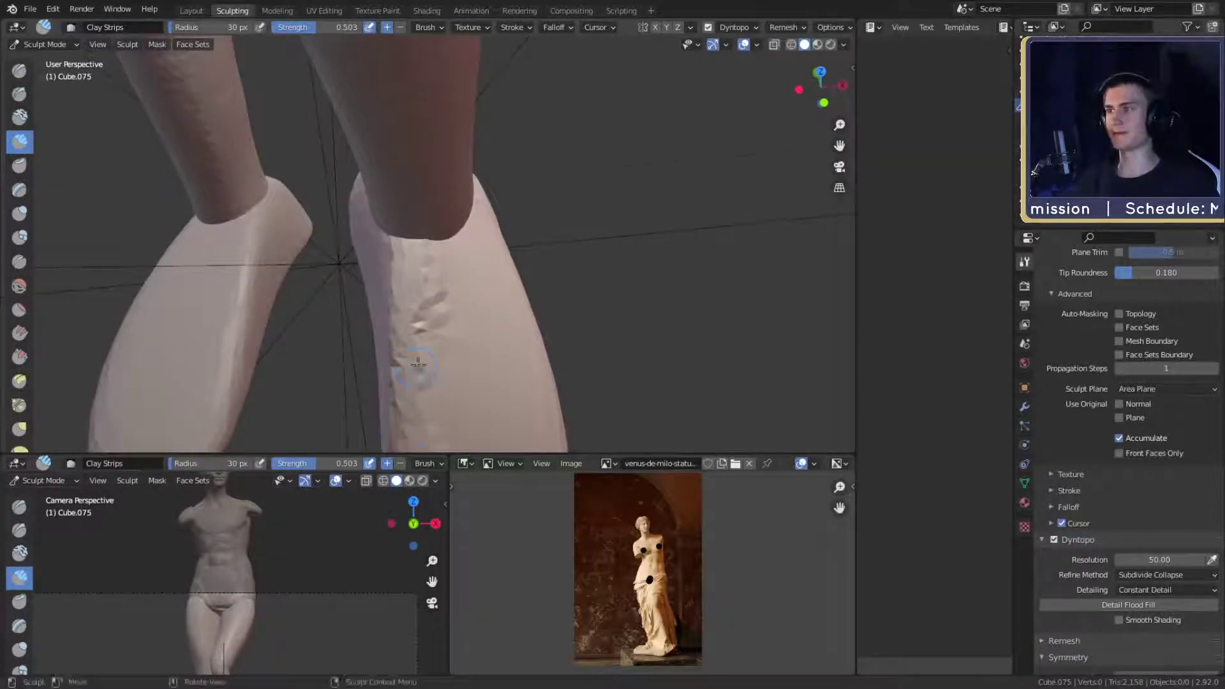
{"action": "mouse_move", "coordinate": [418, 362]}
{"action": "middle_mouse_down"}
{"action": "mouse_move", "coordinate": [429, 243]}
{"action": "mouse_move", "coordinate": [427, 277]}
{"action": "mouse_move", "coordinate": [415, 266]}
{"action": "middle_mouse_up"}
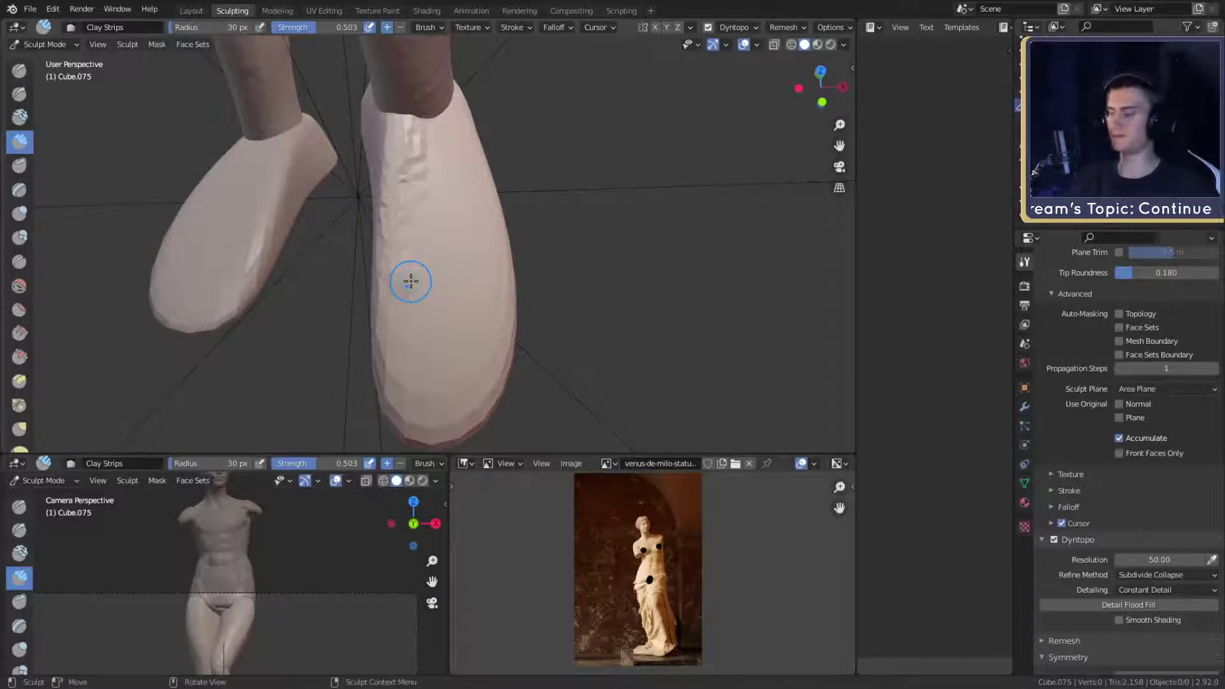
- Add clay along the inner side and sole edge of the foot with Clay Strips at radii of 44 px and 104 px
{"action": "mouse_move", "coordinate": [592, 256]}
{"action": "middle_mouse_down"}
{"action": "mouse_move", "coordinate": [632, 183]}
{"action": "mouse_move", "coordinate": [542, 255]}
{"action": "mouse_move", "coordinate": [487, 273]}
{"action": "mouse_move", "coordinate": [591, 287]}
{"action": "mouse_move", "coordinate": [538, 252]}
{"action": "middle_mouse_up"}
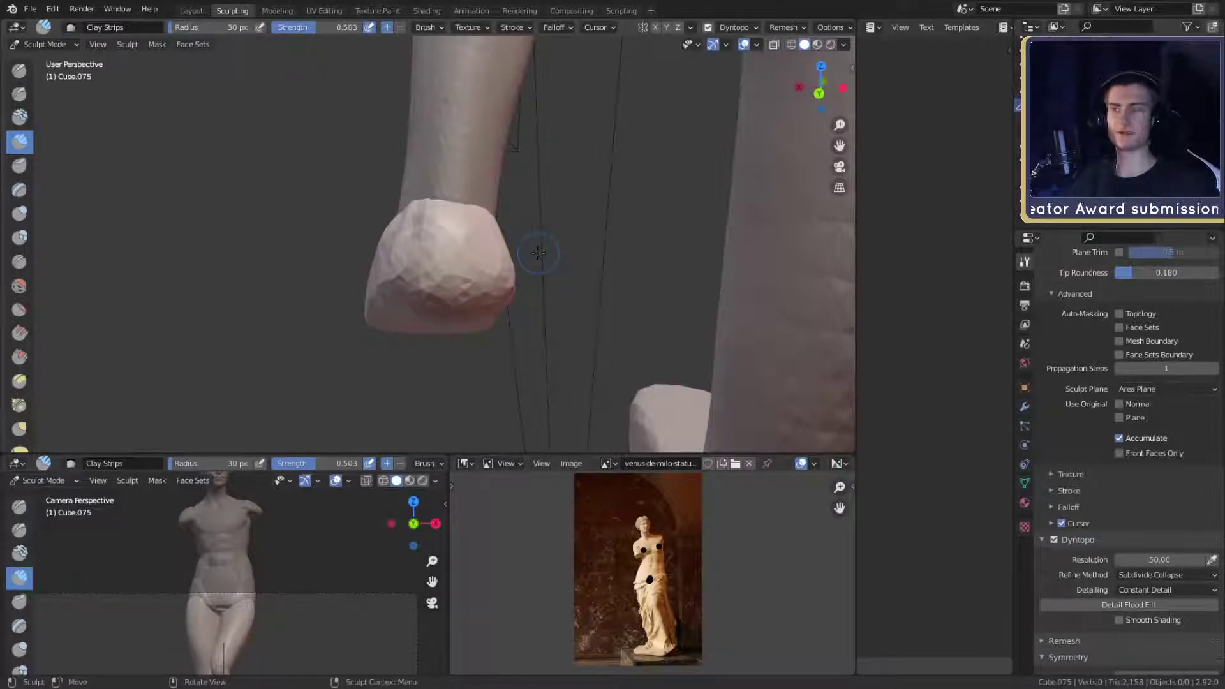
{"action": "middle_click_drag", "start_coordinate": [613, 247], "coordinate": [421, 294]}
{"action": "key", "text": "g"}
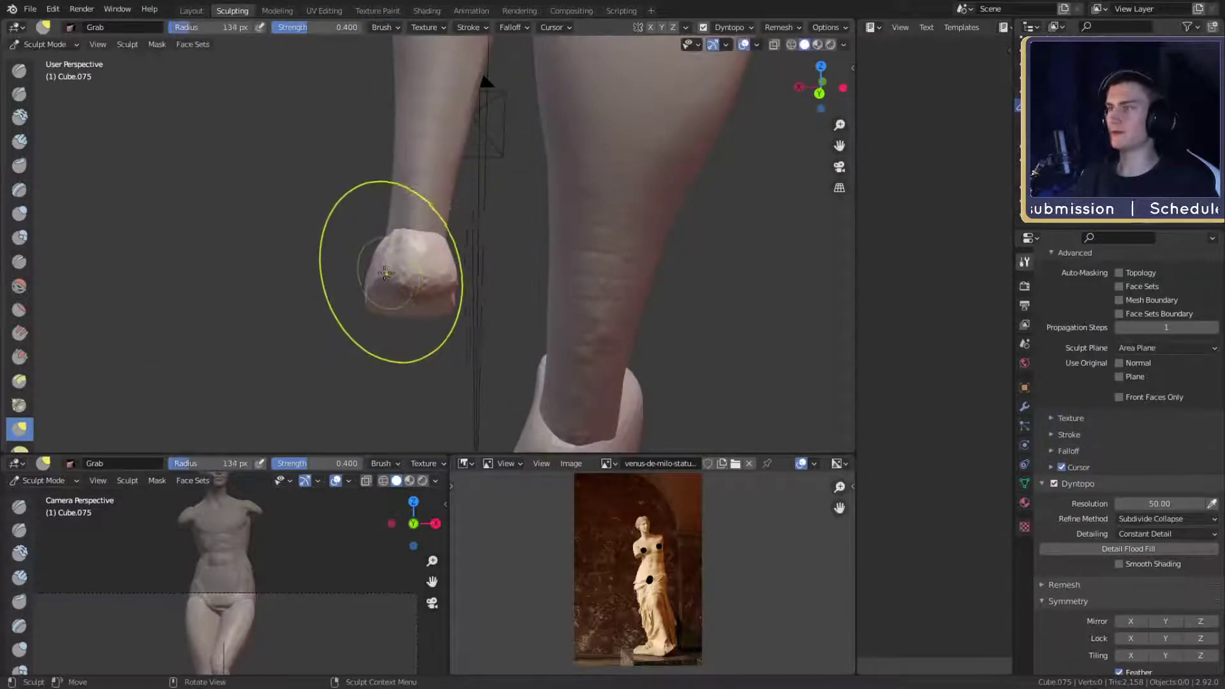
{"action": "mouse_move", "coordinate": [493, 268]}
{"action": "middle_mouse_down"}
{"action": "mouse_move", "coordinate": [473, 279]}
{"action": "mouse_move", "coordinate": [489, 289]}
{"action": "mouse_move", "coordinate": [432, 315]}
{"action": "mouse_move", "coordinate": [486, 278]}
{"action": "mouse_move", "coordinate": [492, 301]}
{"action": "mouse_move", "coordinate": [511, 292]}
{"action": "mouse_move", "coordinate": [460, 292]}
{"action": "middle_mouse_up"}
{"action": "scroll", "coordinate": [481, 295], "scroll_direction": "up", "scroll_amount": 2}
{"action": "key", "text": "f"}
{"action": "left_click", "coordinate": [453, 296]}
{"action": "key", "text": "c"}
{"action": "key", "text": "f"}
{"action": "left_click", "coordinate": [460, 298]}
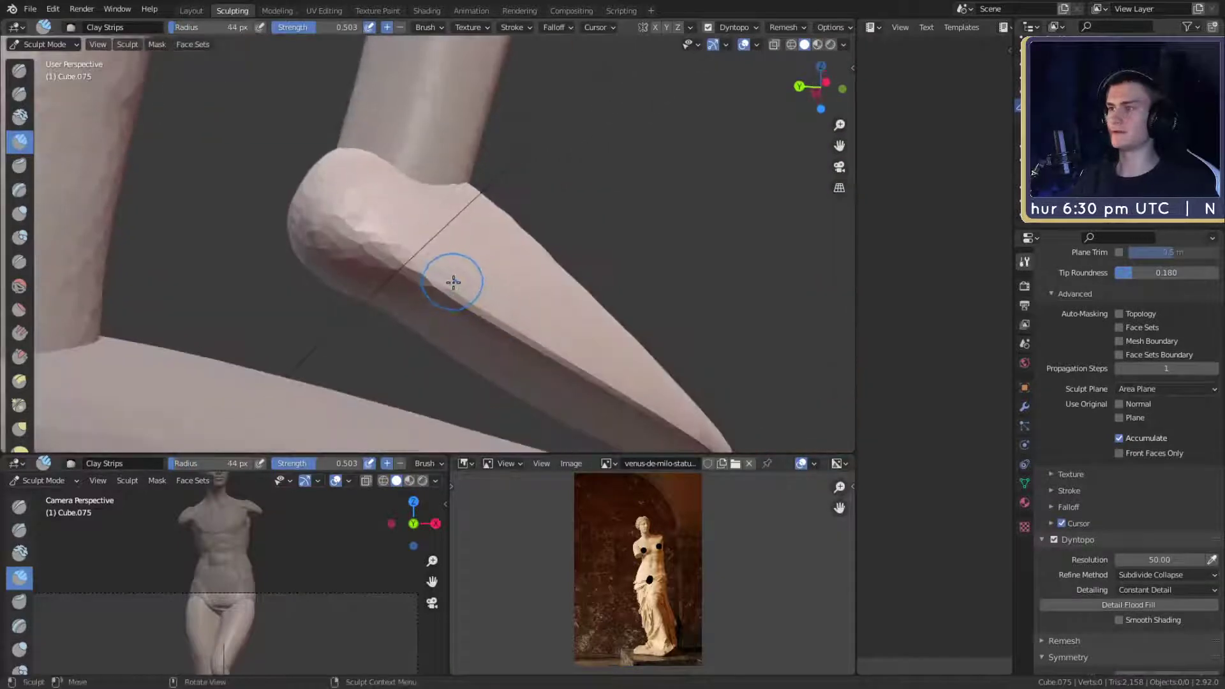
{"action": "left_click_drag", "start_coordinate": [498, 290], "coordinate": [466, 295]}
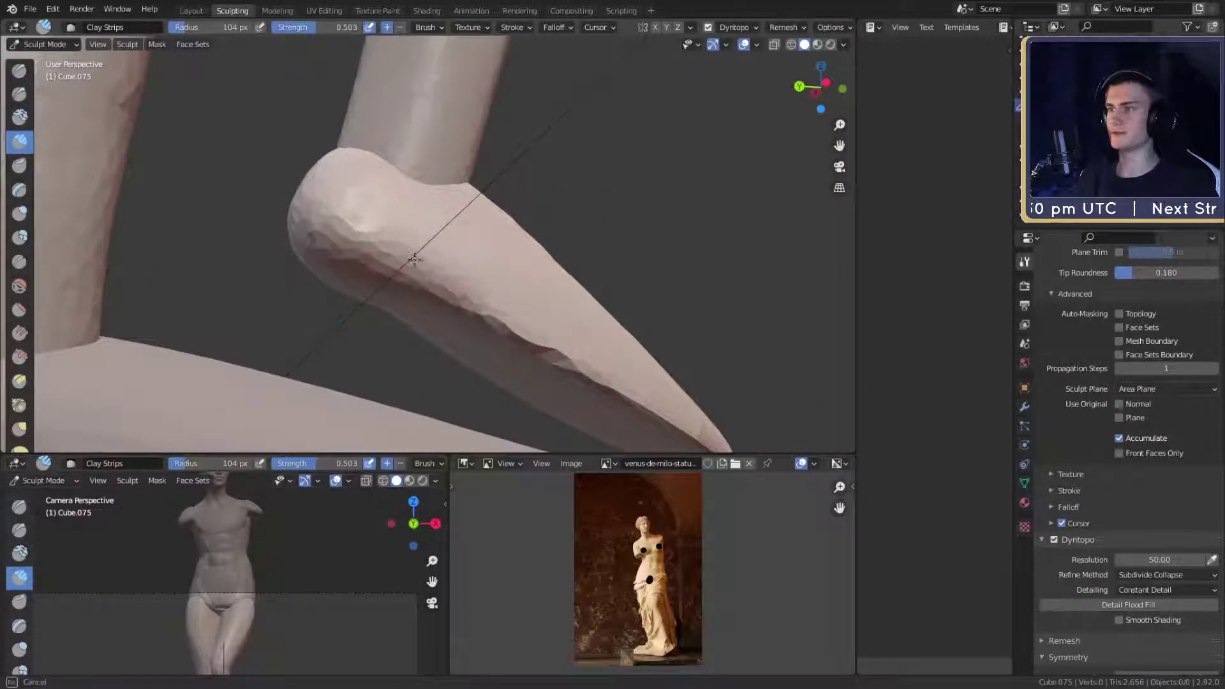
{"action": "mouse_move", "coordinate": [488, 317]}
{"action": "middle_mouse_down"}
{"action": "mouse_move", "coordinate": [497, 261]}
{"action": "mouse_move", "coordinate": [451, 322]}
{"action": "mouse_move", "coordinate": [428, 266]}
{"action": "middle_mouse_up"}
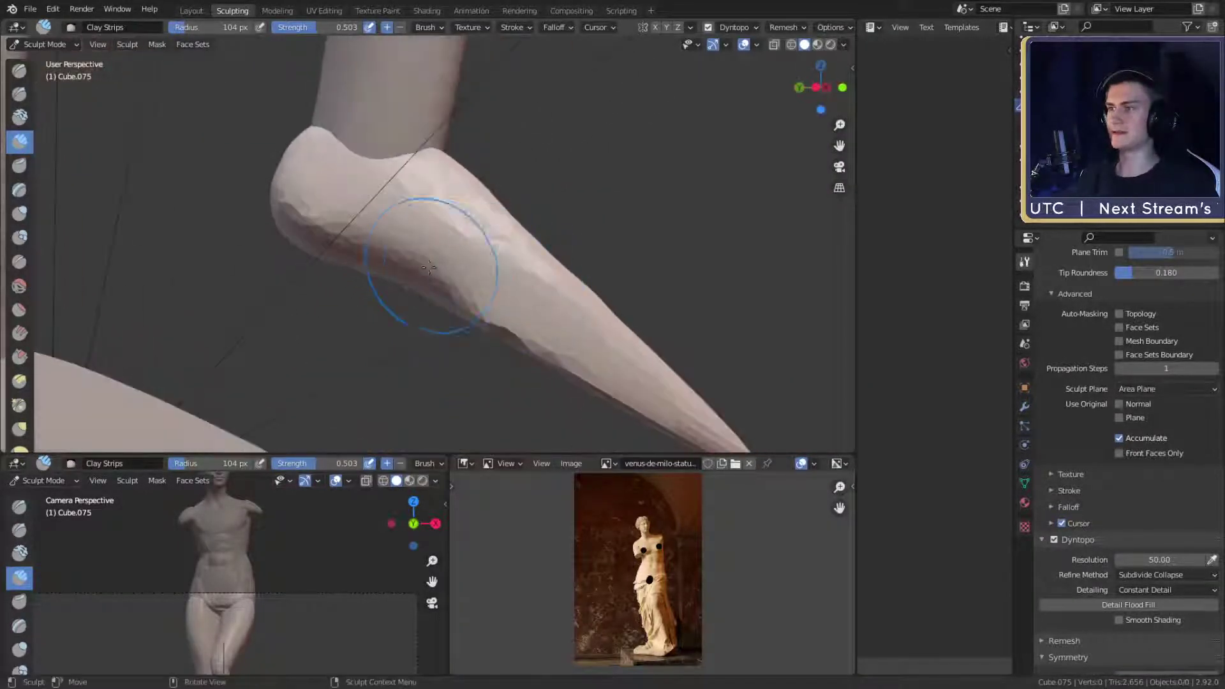
- Thicken the top of the foot from the ankle toward the toes with Clay Strips at a 59 px radius
{"action": "mouse_move", "coordinate": [475, 315]}
{"action": "middle_mouse_down"}
{"action": "mouse_move", "coordinate": [572, 292]}
{"action": "mouse_move", "coordinate": [453, 339]}
{"action": "mouse_move", "coordinate": [487, 329]}
{"action": "mouse_move", "coordinate": [410, 312]}
{"action": "mouse_move", "coordinate": [492, 295]}
{"action": "mouse_move", "coordinate": [529, 246]}
{"action": "mouse_move", "coordinate": [514, 273]}
{"action": "mouse_move", "coordinate": [500, 249]}
{"action": "middle_mouse_up"}
{"action": "key", "text": "f"}
{"action": "left_click", "coordinate": [446, 270]}
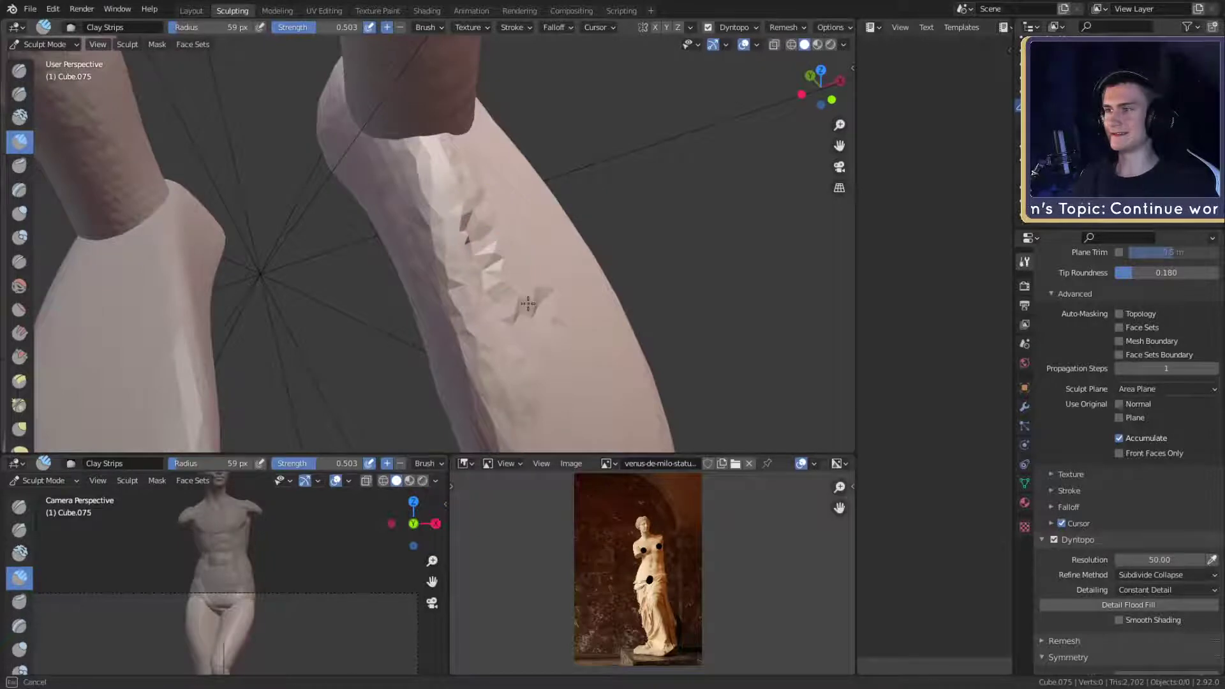
{"action": "middle_click_drag", "start_coordinate": [486, 204], "coordinate": [434, 258]}
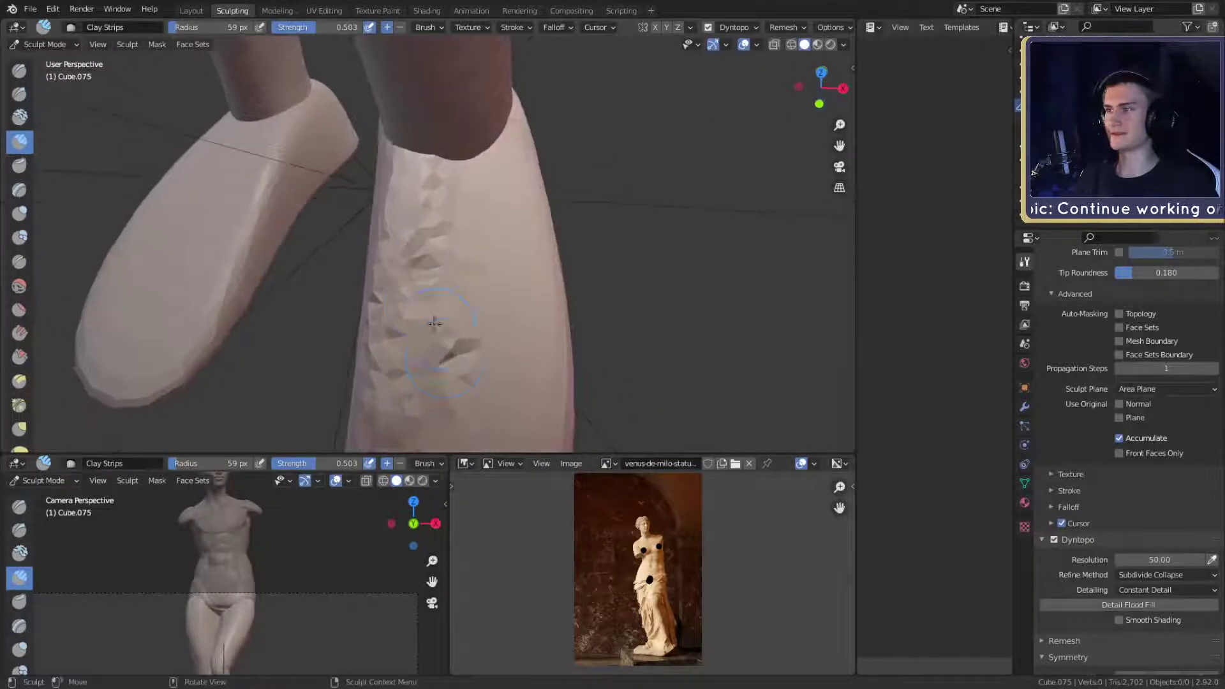
{"action": "left_click", "coordinate": [446, 395]}
- Build up the outer side of the foot from the heel toward the toes with Clay Strips at 92 px
{"action": "mouse_move", "coordinate": [447, 396]}
{"action": "middle_mouse_down"}
{"action": "mouse_move", "coordinate": [542, 256]}
{"action": "mouse_move", "coordinate": [509, 265]}
{"action": "mouse_move", "coordinate": [490, 309]}
{"action": "mouse_move", "coordinate": [470, 255]}
{"action": "mouse_move", "coordinate": [344, 205]}
{"action": "mouse_move", "coordinate": [450, 179]}
{"action": "middle_mouse_up"}
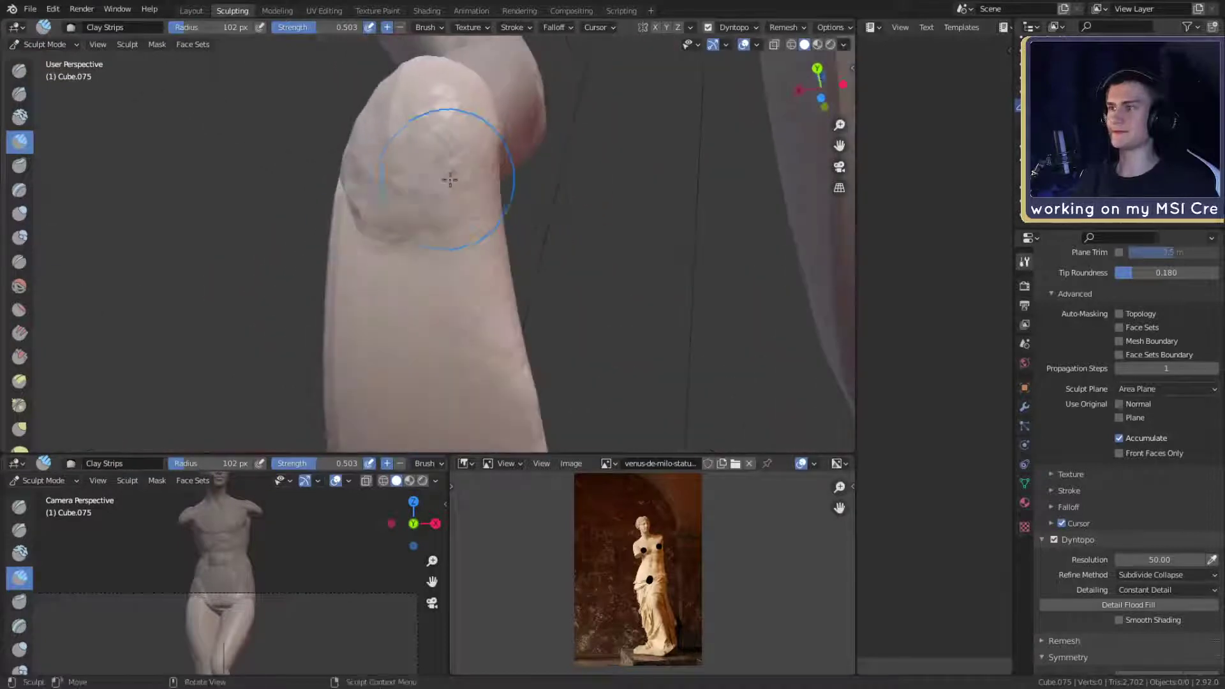
{"action": "mouse_move", "coordinate": [524, 308]}
{"action": "middle_mouse_down"}
{"action": "mouse_move", "coordinate": [568, 320]}
{"action": "mouse_move", "coordinate": [492, 287]}
{"action": "mouse_move", "coordinate": [488, 255]}
{"action": "middle_mouse_up"}
{"action": "mouse_move", "coordinate": [422, 288]}
{"action": "middle_mouse_down"}
{"action": "mouse_move", "coordinate": [437, 241]}
{"action": "mouse_move", "coordinate": [556, 311]}
{"action": "middle_mouse_up"}
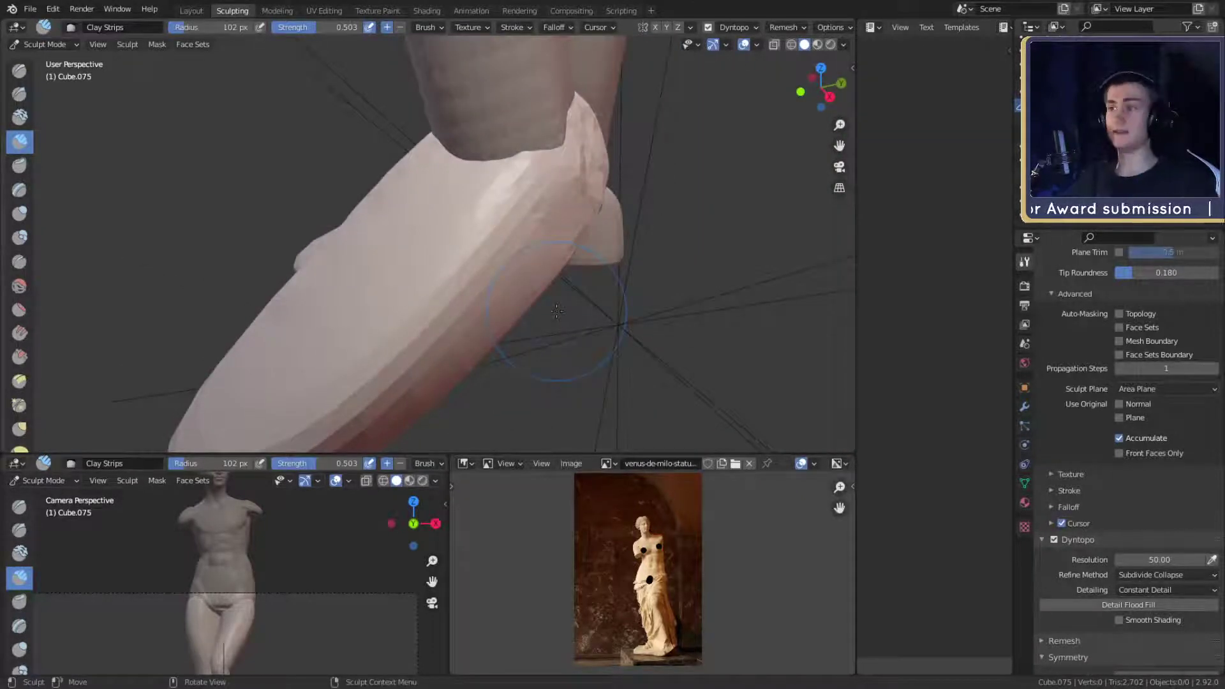
{"action": "middle_click_drag", "start_coordinate": [556, 301], "coordinate": [459, 287]}
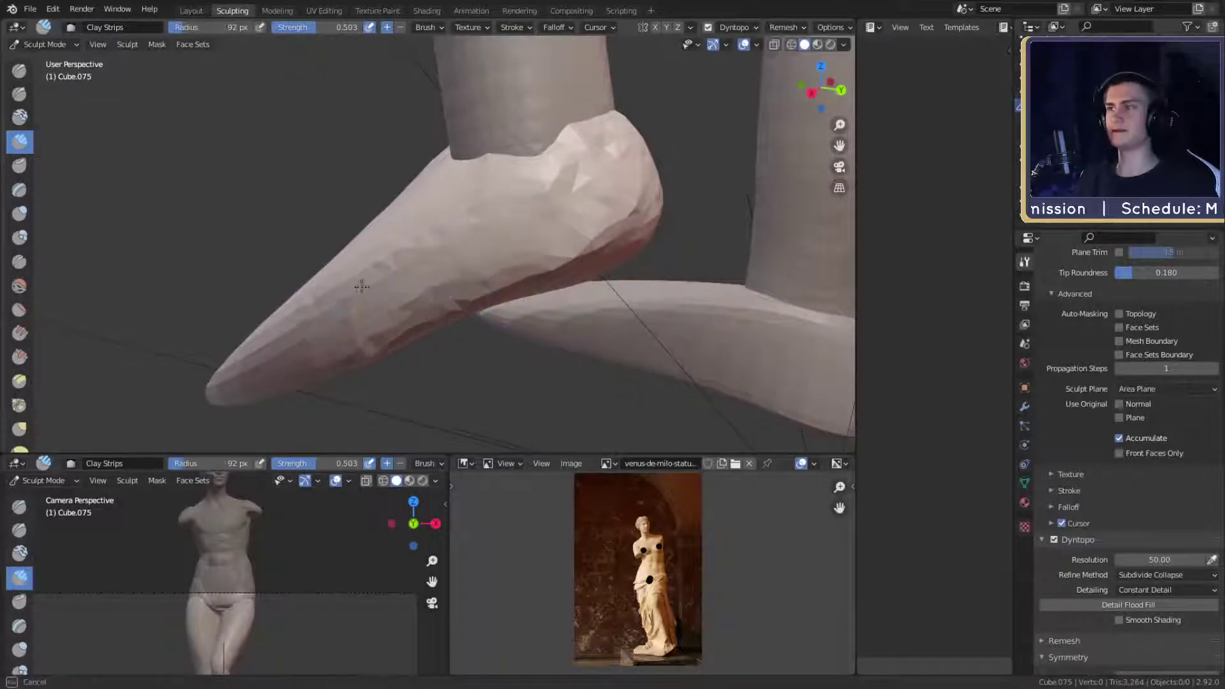
- Fill out the sole from the arch to the toe end with Clay Strips strokes
{"action": "mouse_move", "coordinate": [361, 286]}
{"action": "middle_mouse_down"}
{"action": "mouse_move", "coordinate": [447, 220]}
{"action": "mouse_move", "coordinate": [414, 185]}
{"action": "middle_mouse_up"}
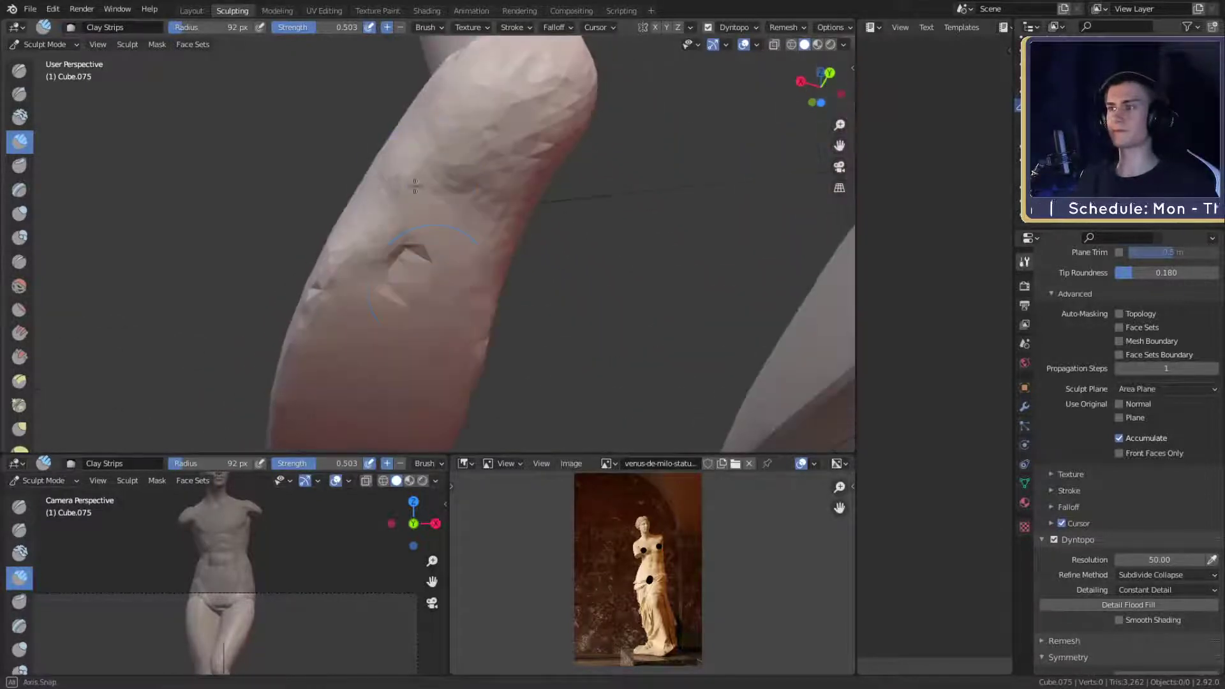
{"action": "left_click_drag", "start_coordinate": [432, 283], "coordinate": [410, 289]}
{"action": "left_click_drag", "start_coordinate": [443, 215], "coordinate": [436, 246]}
{"action": "middle_click_drag", "start_coordinate": [440, 344], "coordinate": [497, 211], "text": "shift"}
{"action": "left_click_drag", "start_coordinate": [495, 211], "coordinate": [393, 357]}
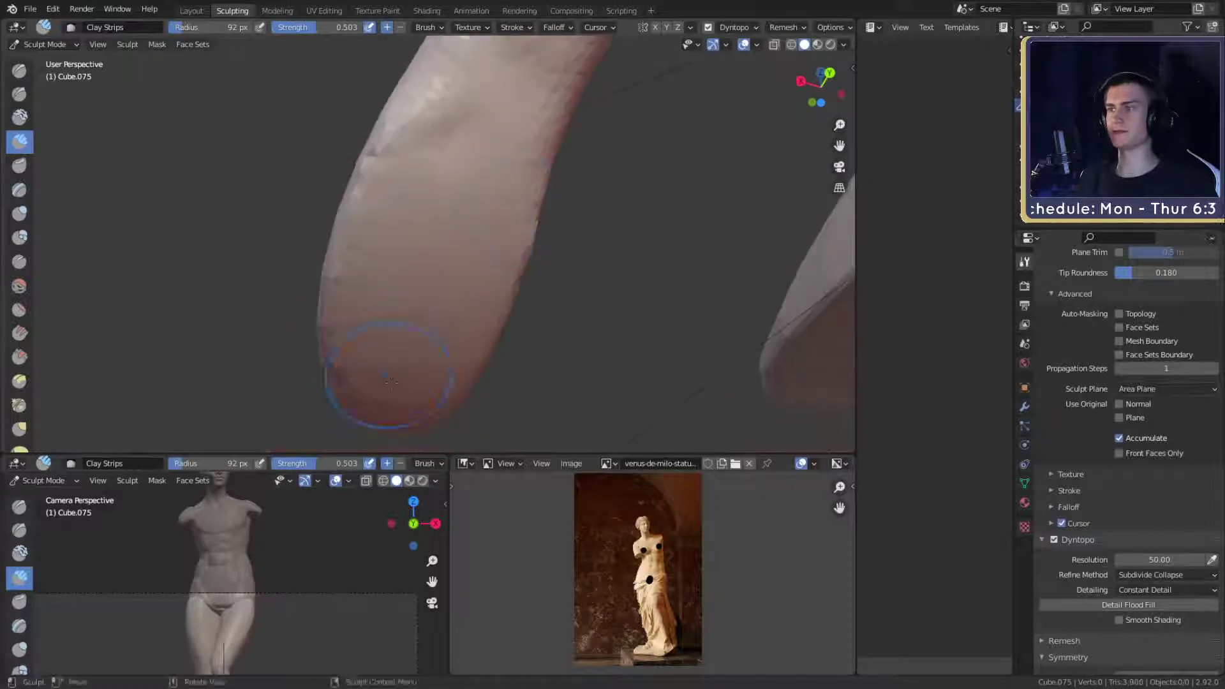
- Build up the underside of the foot around the toe end and ball with Clay Strips strokes at a 92 px radius
{"action": "left_click_drag", "start_coordinate": [447, 322], "coordinate": [491, 261]}
{"action": "left_click_drag", "start_coordinate": [368, 356], "coordinate": [370, 294]}
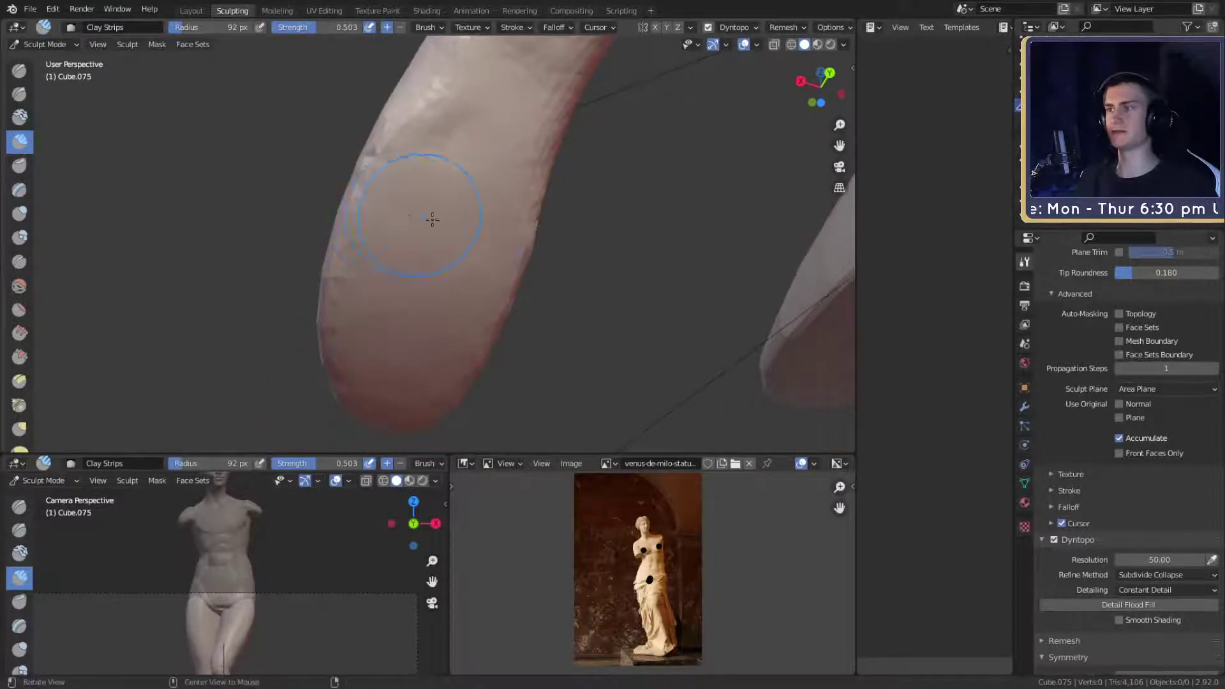
{"action": "middle_click_drag", "start_coordinate": [432, 218], "coordinate": [532, 274]}
{"action": "mouse_move", "coordinate": [510, 261]}
{"action": "left_mouse_down"}
{"action": "mouse_move", "coordinate": [466, 230]}
{"action": "mouse_move", "coordinate": [481, 199]}
{"action": "left_mouse_up"}
{"action": "middle_click_drag", "start_coordinate": [503, 192], "coordinate": [542, 255]}
{"action": "mouse_move", "coordinate": [427, 303]}
{"action": "left_mouse_down"}
{"action": "mouse_move", "coordinate": [370, 364]}
{"action": "mouse_move", "coordinate": [383, 287]}
{"action": "left_mouse_up"}
{"action": "middle_click_drag", "start_coordinate": [417, 306], "coordinate": [432, 358]}
{"action": "mouse_move", "coordinate": [408, 364]}
{"action": "left_mouse_down"}
{"action": "mouse_move", "coordinate": [402, 202]}
{"action": "mouse_move", "coordinate": [348, 308]}
{"action": "left_mouse_up"}
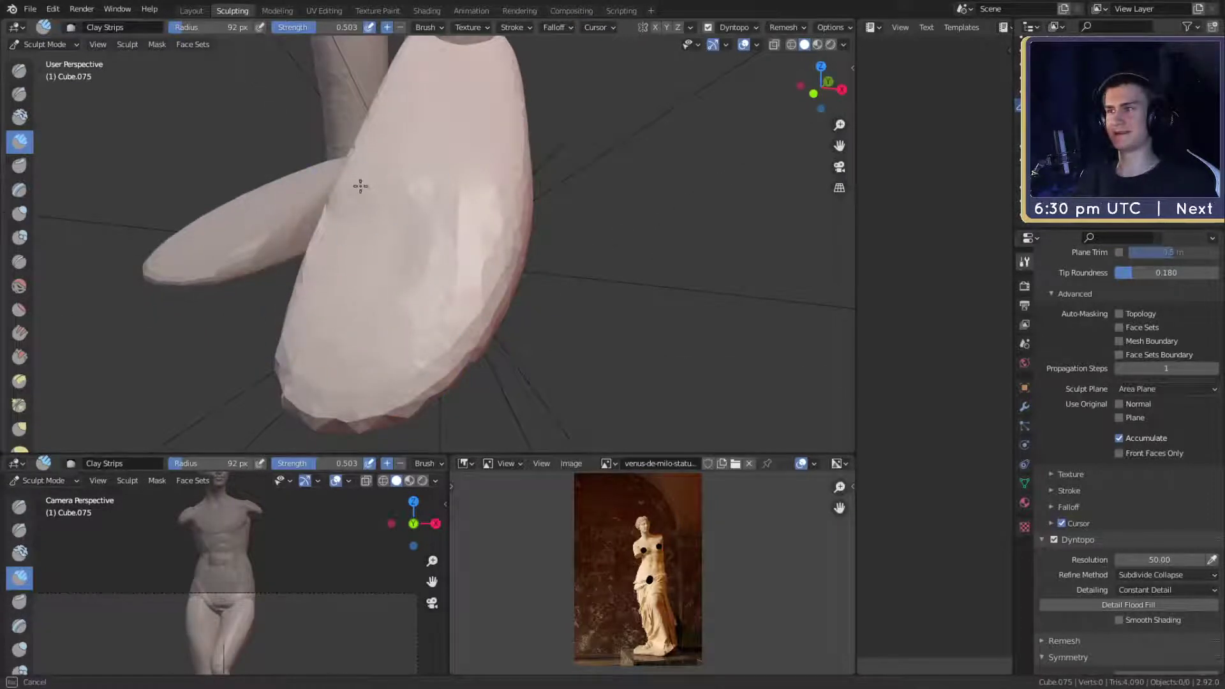
- Add a long Clay Strips stroke down the top of the foot and set the brush radius to 117 px
{"action": "mouse_move", "coordinate": [491, 199]}
{"action": "left_mouse_down"}
{"action": "mouse_move", "coordinate": [438, 336]}
{"action": "mouse_move", "coordinate": [396, 395]}
{"action": "mouse_move", "coordinate": [300, 415]}
{"action": "mouse_move", "coordinate": [348, 356]}
{"action": "left_mouse_up"}
{"action": "mouse_move", "coordinate": [348, 356]}
{"action": "middle_mouse_down"}
{"action": "mouse_move", "coordinate": [492, 375]}
{"action": "mouse_move", "coordinate": [525, 306]}
{"action": "mouse_move", "coordinate": [533, 361]}
{"action": "middle_mouse_up"}
{"action": "mouse_move", "coordinate": [534, 361]}
{"action": "left_mouse_down", "text": "alt"}
{"action": "mouse_move", "coordinate": [459, 257]}
{"action": "mouse_move", "coordinate": [495, 252]}
{"action": "mouse_move", "coordinate": [443, 328]}
{"action": "mouse_move", "coordinate": [361, 350]}
{"action": "mouse_move", "coordinate": [411, 312]}
{"action": "left_mouse_up", "text": "alt"}
{"action": "key", "text": "f"}
{"action": "left_click", "coordinate": [458, 327]}
{"action": "mouse_move", "coordinate": [515, 258]}
{"action": "middle_mouse_down"}
{"action": "mouse_move", "coordinate": [415, 162]}
{"action": "mouse_move", "coordinate": [399, 169]}
{"action": "mouse_move", "coordinate": [461, 253]}
{"action": "mouse_move", "coordinate": [410, 287]}
{"action": "middle_mouse_up"}
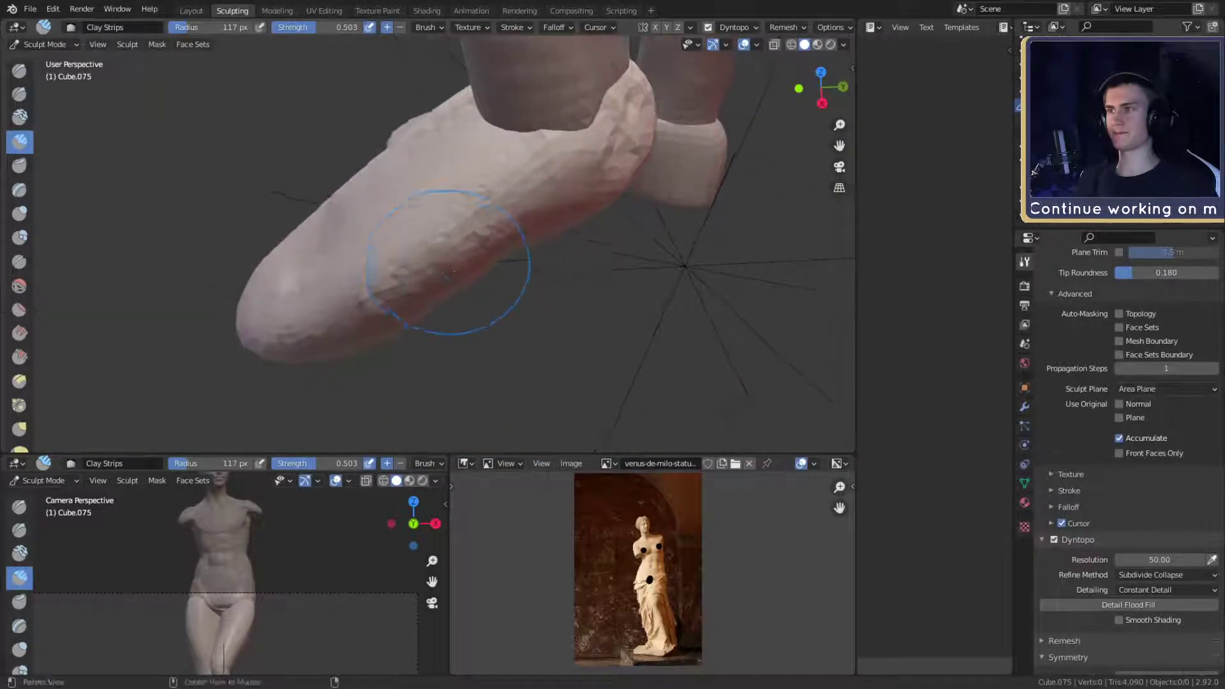
- Adjust the outer edge of the forefoot with a large Grab brush, reducing its radius to about 213 px
{"action": "middle_click_drag", "start_coordinate": [478, 251], "coordinate": [549, 285]}
{"action": "key", "text": "g"}
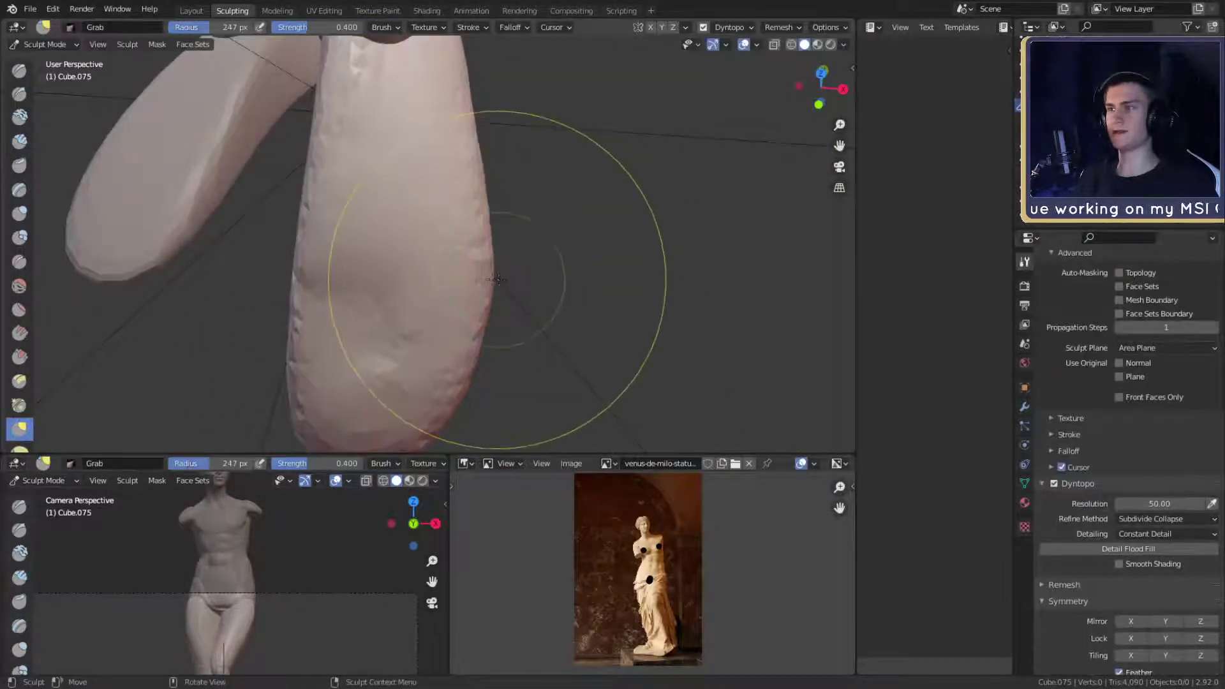
{"action": "key", "text": "f"}
{"action": "mouse_move", "coordinate": [482, 268]}
{"action": "middle_mouse_down", "text": "shift"}
{"action": "mouse_move", "coordinate": [513, 311]}
{"action": "mouse_move", "coordinate": [521, 222]}
{"action": "middle_mouse_up", "text": "shift"}
{"action": "left_click", "coordinate": [499, 308]}
{"action": "key", "text": "f"}
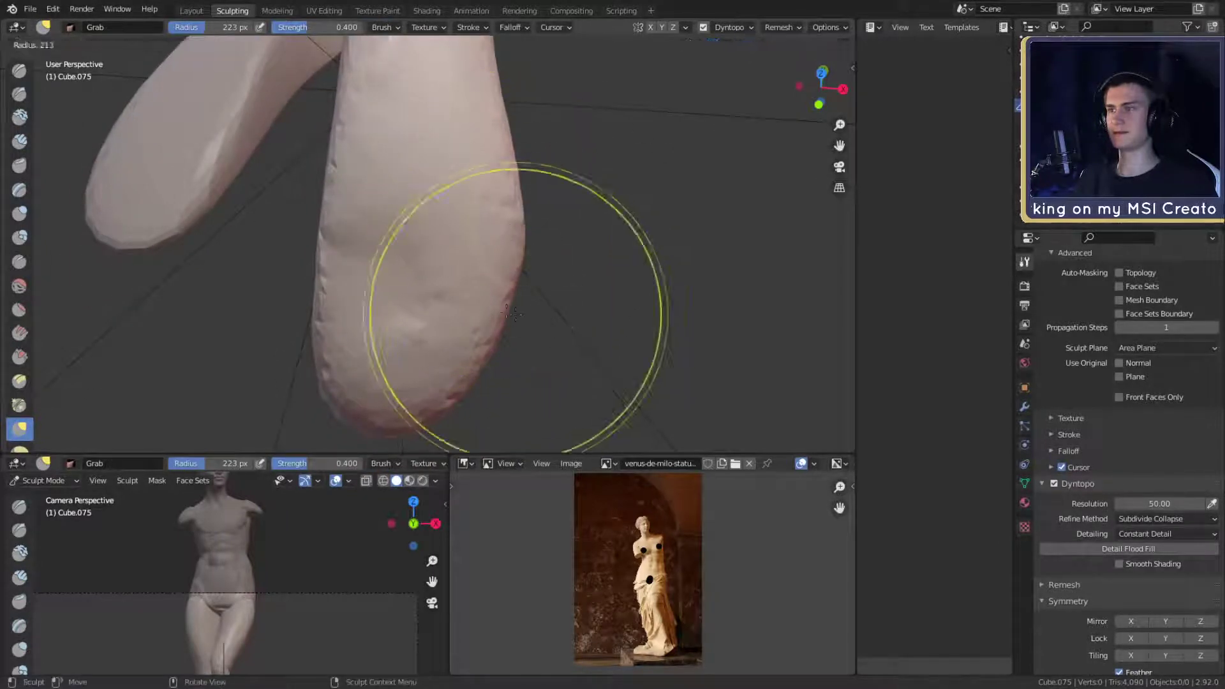
{"action": "left_click", "coordinate": [504, 306]}
- Build up the instep just below the ankle with Clay Strips at a 41 px radius
{"action": "mouse_move", "coordinate": [418, 102]}
{"action": "middle_mouse_down", "text": "shift"}
{"action": "mouse_move", "coordinate": [445, 179]}
{"action": "mouse_move", "coordinate": [459, 320]}
{"action": "mouse_move", "coordinate": [453, 230]}
{"action": "mouse_move", "coordinate": [489, 292]}
{"action": "mouse_move", "coordinate": [526, 224]}
{"action": "mouse_move", "coordinate": [568, 252]}
{"action": "mouse_move", "coordinate": [507, 215]}
{"action": "middle_mouse_up", "text": "shift"}
{"action": "key", "text": "c"}
{"action": "key", "text": "f"}
{"action": "left_click", "coordinate": [429, 210]}
{"action": "key", "text": "f"}
{"action": "left_click", "coordinate": [415, 220]}
{"action": "mouse_move", "coordinate": [415, 220]}
{"action": "middle_mouse_down"}
{"action": "mouse_move", "coordinate": [415, 270]}
{"action": "mouse_move", "coordinate": [433, 267]}
{"action": "mouse_move", "coordinate": [419, 229]}
{"action": "middle_mouse_up"}
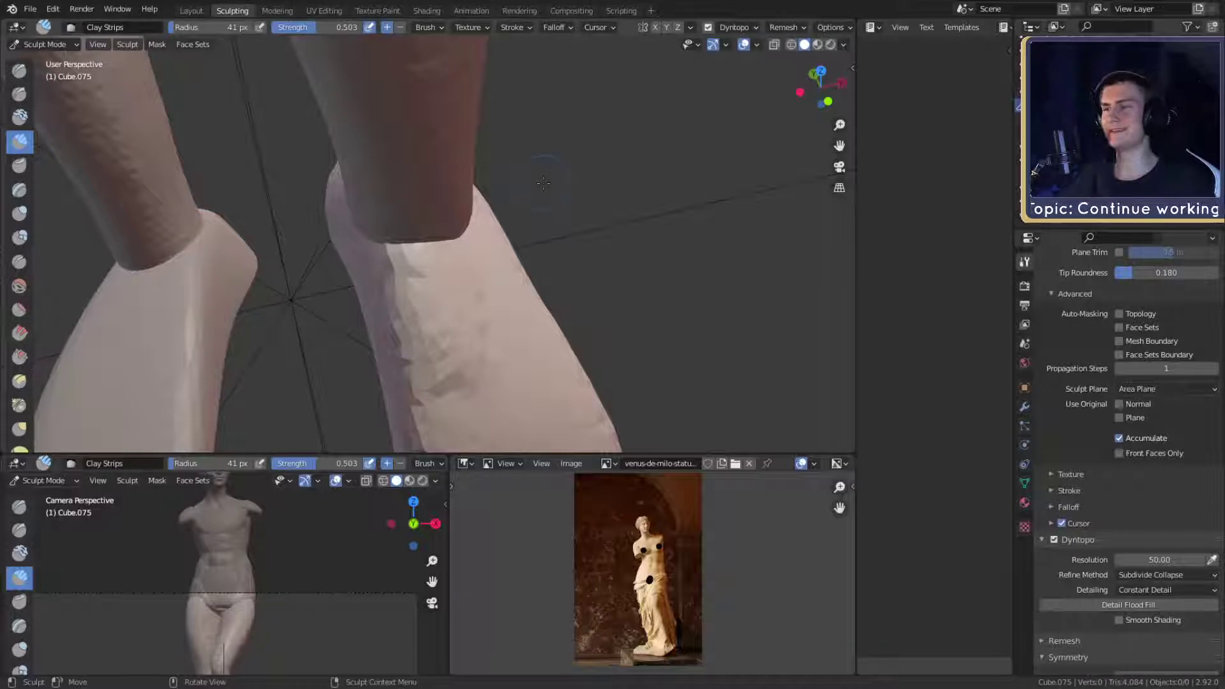
{"action": "mouse_move", "coordinate": [543, 184]}
{"action": "middle_mouse_down"}
{"action": "mouse_move", "coordinate": [495, 197]}
{"action": "mouse_move", "coordinate": [454, 181]}
{"action": "mouse_move", "coordinate": [432, 132]}
{"action": "mouse_move", "coordinate": [446, 219]}
{"action": "mouse_move", "coordinate": [486, 219]}
{"action": "mouse_move", "coordinate": [400, 192]}
{"action": "mouse_move", "coordinate": [418, 173]}
{"action": "mouse_move", "coordinate": [511, 217]}
{"action": "mouse_move", "coordinate": [383, 164]}
{"action": "mouse_move", "coordinate": [465, 210]}
{"action": "middle_mouse_up"}
{"action": "mouse_move", "coordinate": [410, 112]}
{"action": "middle_mouse_down"}
{"action": "mouse_move", "coordinate": [456, 230]}
{"action": "mouse_move", "coordinate": [468, 210]}
{"action": "mouse_move", "coordinate": [434, 255]}
{"action": "mouse_move", "coordinate": [389, 230]}
{"action": "middle_mouse_up"}
{"action": "mouse_move", "coordinate": [444, 252]}
{"action": "left_mouse_down"}
{"action": "mouse_move", "coordinate": [454, 234]}
{"action": "mouse_move", "coordinate": [451, 249]}
{"action": "left_mouse_up"}
{"action": "mouse_move", "coordinate": [452, 255]}
{"action": "middle_mouse_down"}
{"action": "mouse_move", "coordinate": [401, 264]}
{"action": "mouse_move", "coordinate": [470, 241]}
{"action": "mouse_move", "coordinate": [414, 254]}
{"action": "middle_mouse_up"}
{"action": "middle_click_drag", "start_coordinate": [454, 323], "coordinate": [426, 222]}
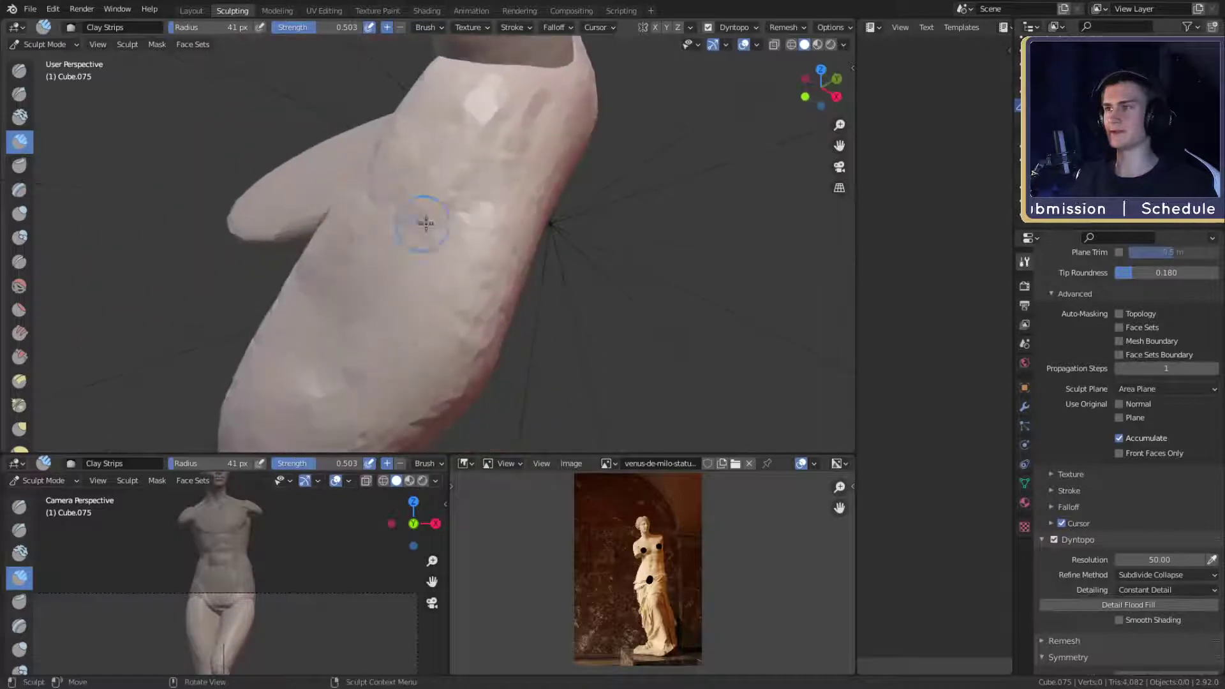
- Paint a mask line around the instep, down both sides and across the middle of the foot, at a 37 px radius
{"action": "key", "text": "m"}
{"action": "middle_click_drag", "start_coordinate": [484, 197], "coordinate": [525, 167]}
{"action": "left_click_drag", "start_coordinate": [495, 78], "coordinate": [502, 192]}
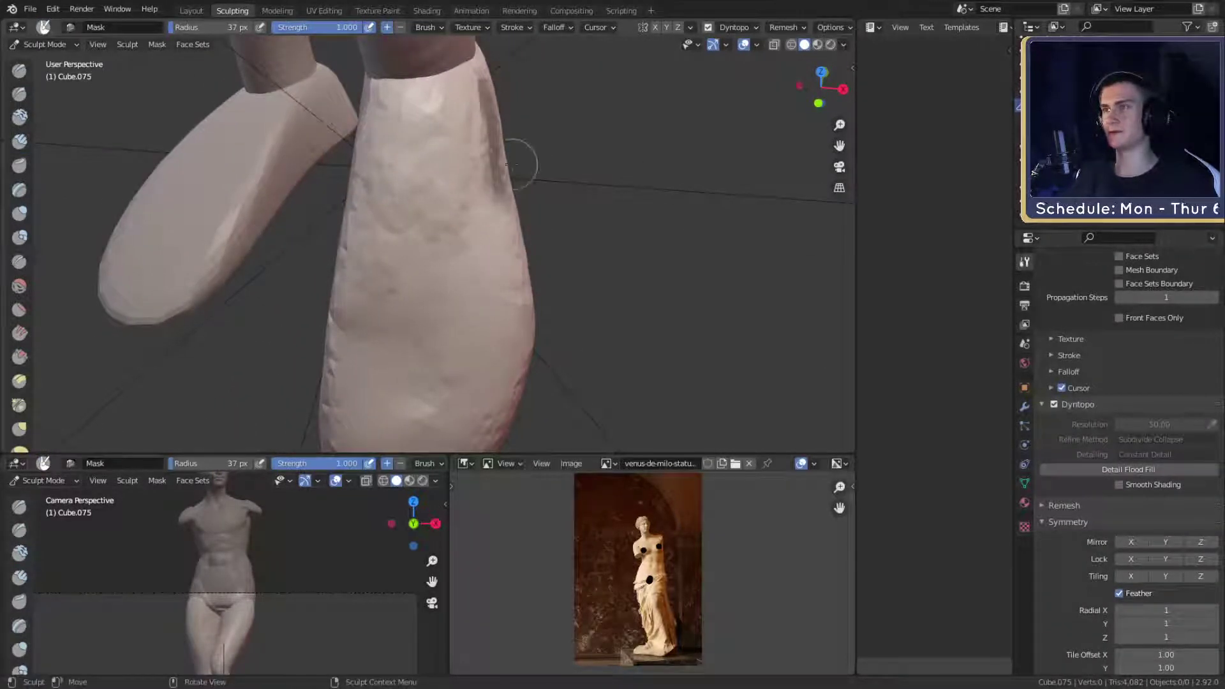
{"action": "mouse_move", "coordinate": [472, 370]}
{"action": "left_mouse_down"}
{"action": "mouse_move", "coordinate": [409, 389]}
{"action": "mouse_move", "coordinate": [364, 265]}
{"action": "left_mouse_up"}
{"action": "middle_click_drag", "start_coordinate": [363, 266], "coordinate": [434, 298]}
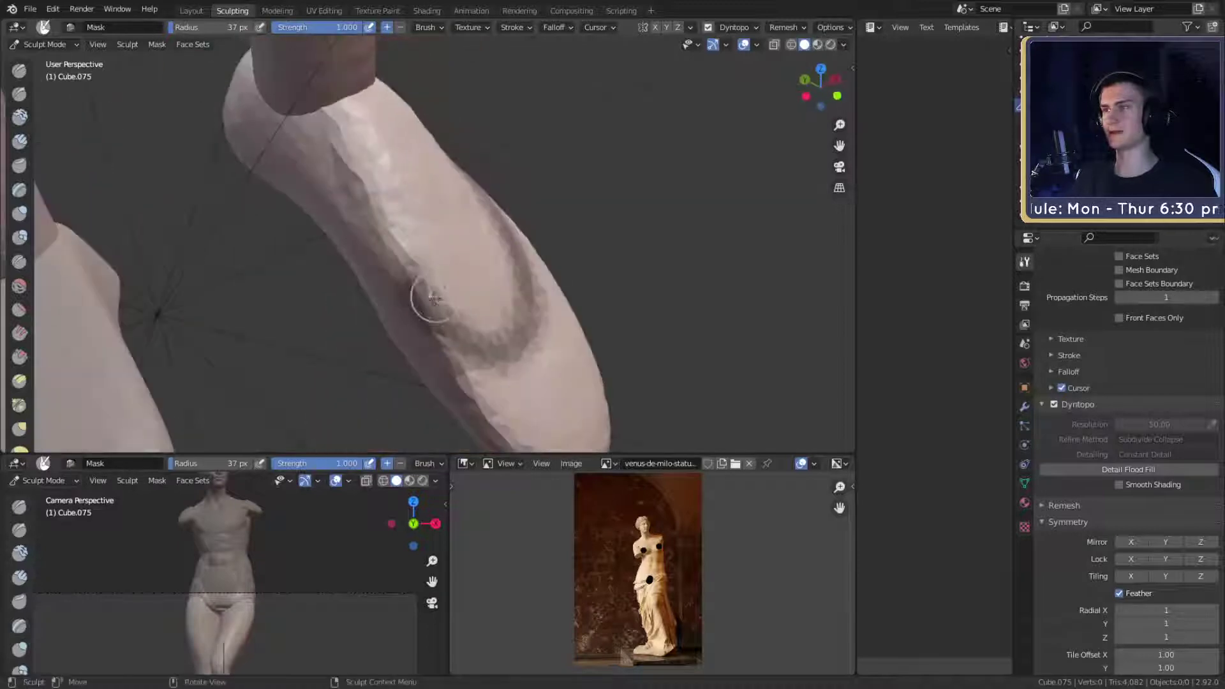
{"action": "left_click_drag", "start_coordinate": [434, 298], "coordinate": [327, 137]}
- Extend the mask guide lines from the instep toward the toes and clear the whole mask
{"action": "middle_click_drag", "start_coordinate": [404, 232], "coordinate": [351, 237]}
{"action": "left_click_drag", "start_coordinate": [374, 248], "coordinate": [434, 286]}
{"action": "left_click_drag", "start_coordinate": [428, 299], "coordinate": [416, 438]}
{"action": "left_click_drag", "start_coordinate": [478, 307], "coordinate": [508, 450]}
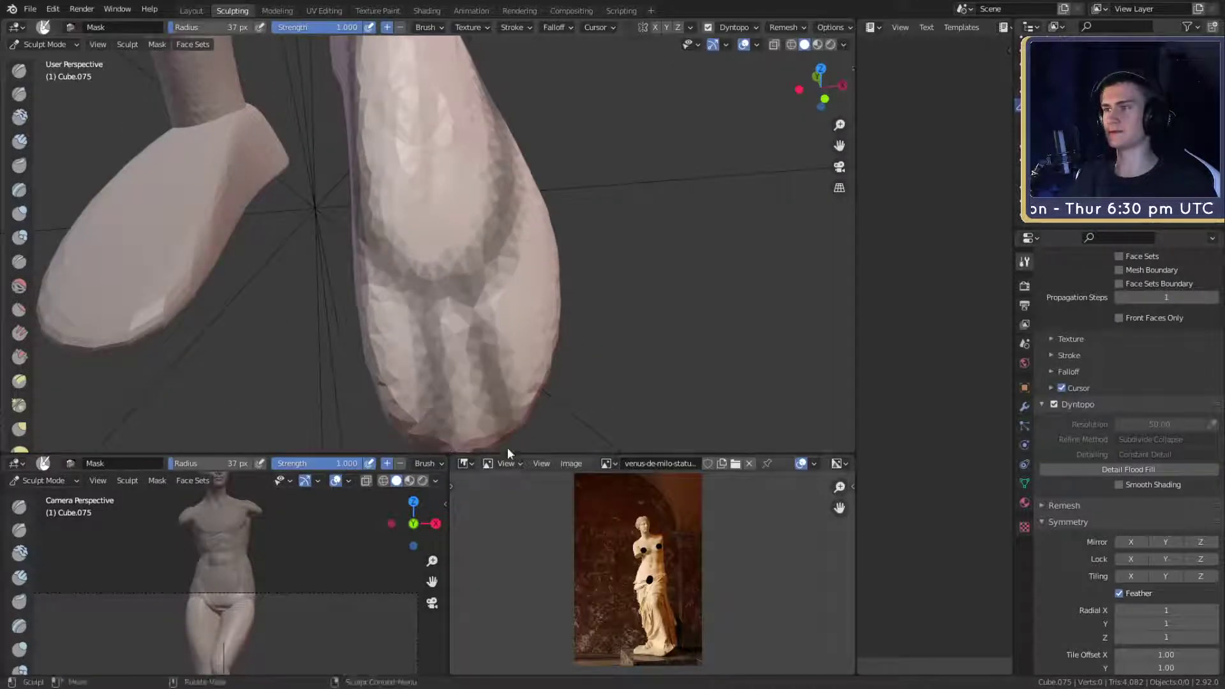
{"action": "mouse_move", "coordinate": [546, 366]}
{"action": "middle_mouse_down"}
{"action": "mouse_move", "coordinate": [495, 323]}
{"action": "mouse_move", "coordinate": [624, 265]}
{"action": "mouse_move", "coordinate": [460, 321]}
{"action": "mouse_move", "coordinate": [596, 301]}
{"action": "mouse_move", "coordinate": [465, 200]}
{"action": "mouse_move", "coordinate": [534, 309]}
{"action": "mouse_move", "coordinate": [314, 320]}
{"action": "mouse_move", "coordinate": [481, 233]}
{"action": "mouse_move", "coordinate": [451, 197]}
{"action": "mouse_move", "coordinate": [584, 188]}
{"action": "mouse_move", "coordinate": [612, 255]}
{"action": "mouse_move", "coordinate": [677, 249]}
{"action": "mouse_move", "coordinate": [511, 326]}
{"action": "mouse_move", "coordinate": [423, 266]}
{"action": "middle_mouse_up"}
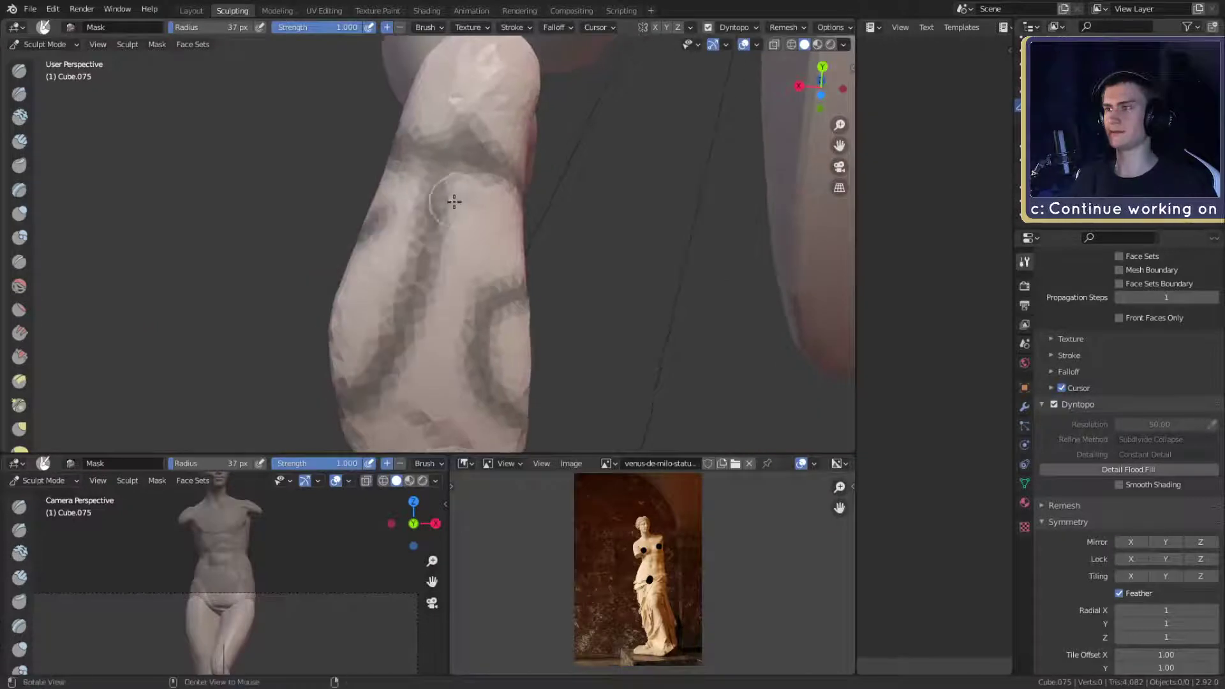
{"action": "middle_click_drag", "start_coordinate": [454, 201], "coordinate": [607, 285]}
{"action": "key", "text": "alt+m"}
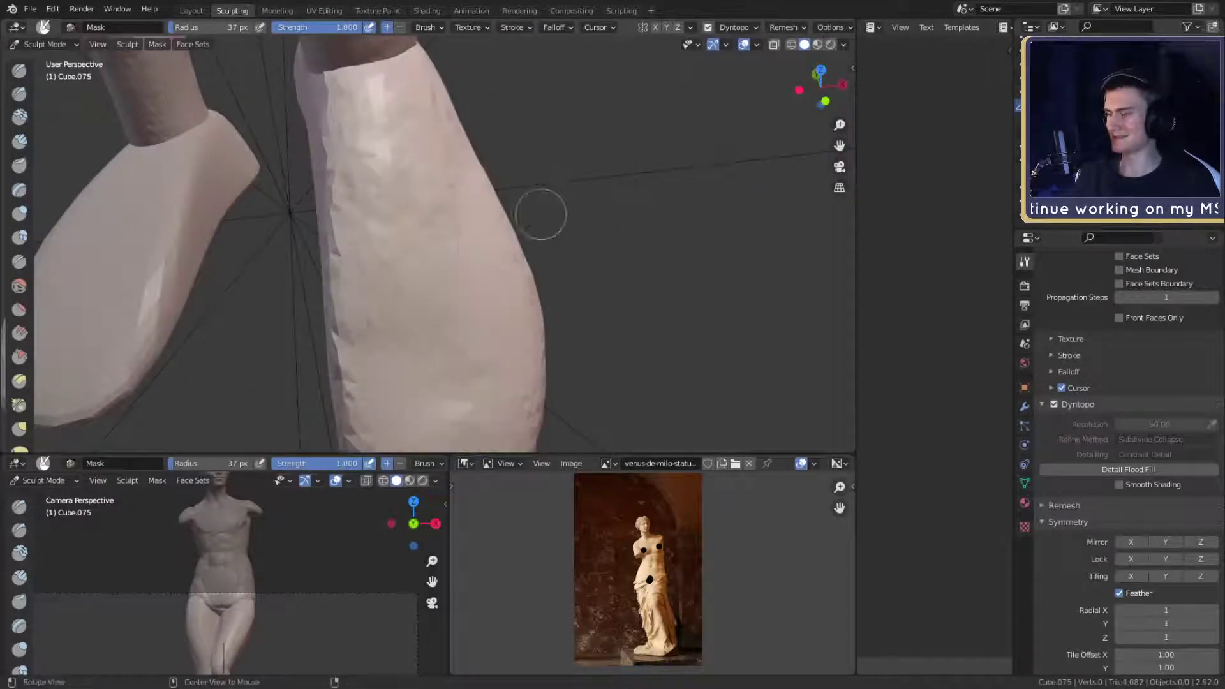
- Shape the upper instep and its outer side with short Clay Strips strokes at a 37 px radius
{"action": "mouse_move", "coordinate": [566, 205]}
{"action": "middle_mouse_down"}
{"action": "mouse_move", "coordinate": [560, 271]}
{"action": "mouse_move", "coordinate": [446, 198]}
{"action": "mouse_move", "coordinate": [475, 230]}
{"action": "middle_mouse_up"}
{"action": "key", "text": "c"}
{"action": "mouse_move", "coordinate": [440, 237]}
{"action": "left_mouse_down"}
{"action": "mouse_move", "coordinate": [478, 232]}
{"action": "mouse_move", "coordinate": [462, 303]}
{"action": "mouse_move", "coordinate": [494, 295]}
{"action": "left_mouse_up"}
{"action": "mouse_move", "coordinate": [546, 255]}
{"action": "middle_mouse_down"}
{"action": "mouse_move", "coordinate": [524, 259]}
{"action": "mouse_move", "coordinate": [460, 231]}
{"action": "middle_mouse_up"}
{"action": "mouse_move", "coordinate": [460, 249]}
{"action": "left_mouse_down"}
{"action": "mouse_move", "coordinate": [447, 246]}
{"action": "mouse_move", "coordinate": [475, 239]}
{"action": "left_mouse_up"}
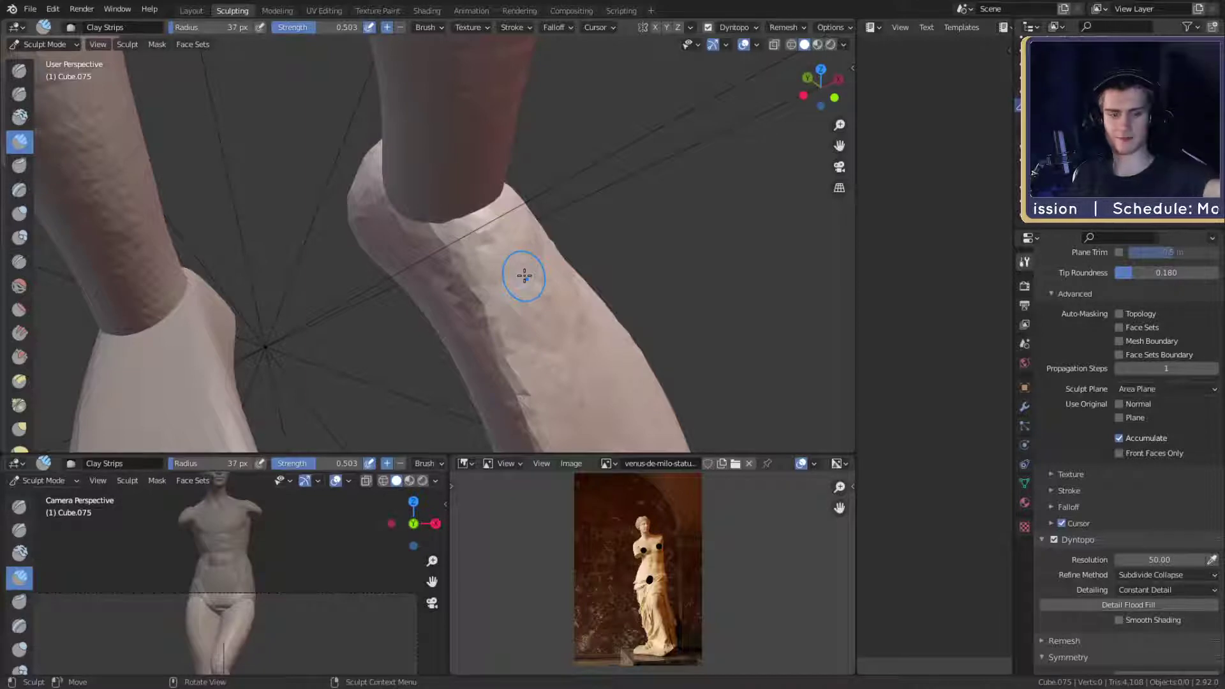
{"action": "mouse_move", "coordinate": [524, 275]}
{"action": "middle_mouse_down"}
{"action": "mouse_move", "coordinate": [536, 237]}
{"action": "mouse_move", "coordinate": [546, 267]}
{"action": "middle_mouse_up"}
{"action": "left_click_drag", "start_coordinate": [434, 263], "coordinate": [445, 250]}
{"action": "mouse_move", "coordinate": [446, 250]}
{"action": "middle_mouse_down"}
{"action": "mouse_move", "coordinate": [600, 263]}
{"action": "mouse_move", "coordinate": [504, 254]}
{"action": "mouse_move", "coordinate": [546, 153]}
{"action": "mouse_move", "coordinate": [430, 281]}
{"action": "mouse_move", "coordinate": [506, 268]}
{"action": "mouse_move", "coordinate": [483, 249]}
{"action": "middle_mouse_up"}
{"action": "left_click", "coordinate": [429, 281]}
- Add clay along the middle of the foot's top with Clay Strips at 37 px
{"action": "scroll", "coordinate": [483, 249], "scroll_direction": "down", "scroll_amount": 5}
{"action": "middle_click_drag", "start_coordinate": [357, 255], "coordinate": [528, 336]}
{"action": "scroll", "coordinate": [577, 281], "scroll_direction": "up", "scroll_amount": 2}
{"action": "scroll", "coordinate": [528, 336], "scroll_direction": "up", "scroll_amount": 2}
{"action": "middle_click_drag", "start_coordinate": [408, 255], "coordinate": [460, 265], "text": "shift"}
{"action": "scroll", "coordinate": [451, 268], "scroll_direction": "up", "scroll_amount": 3}
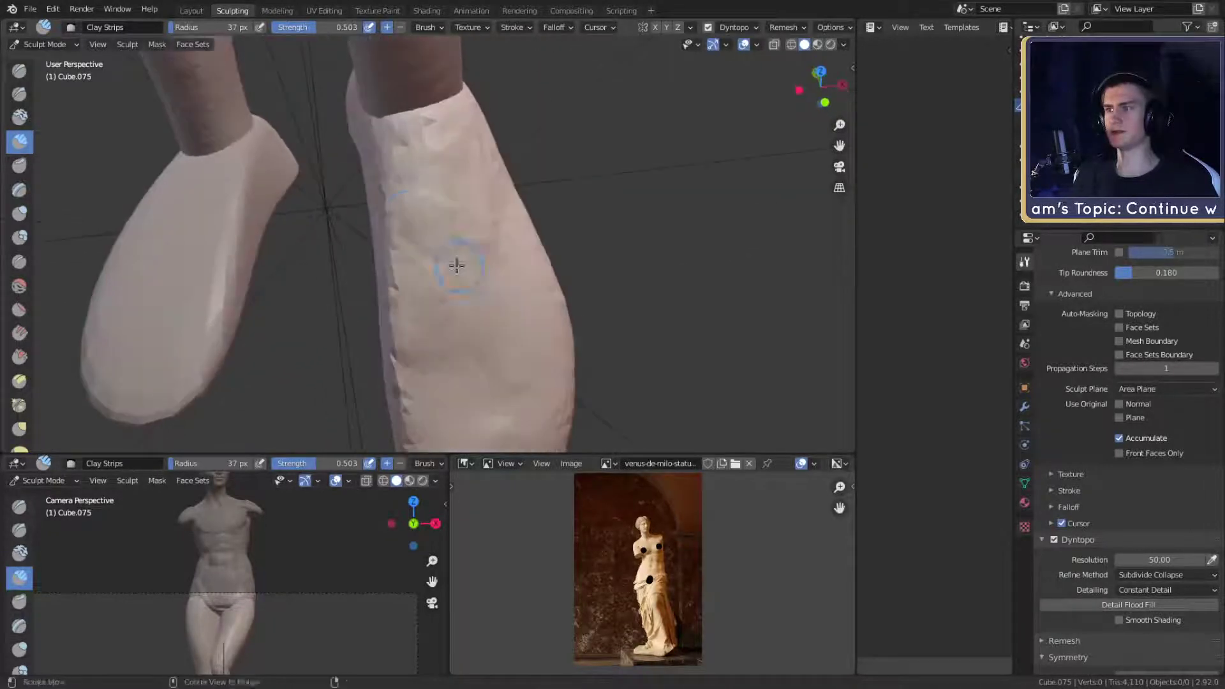
{"action": "mouse_move", "coordinate": [457, 265]}
{"action": "left_mouse_down"}
{"action": "mouse_move", "coordinate": [411, 234]}
{"action": "mouse_move", "coordinate": [453, 312]}
{"action": "left_mouse_up"}
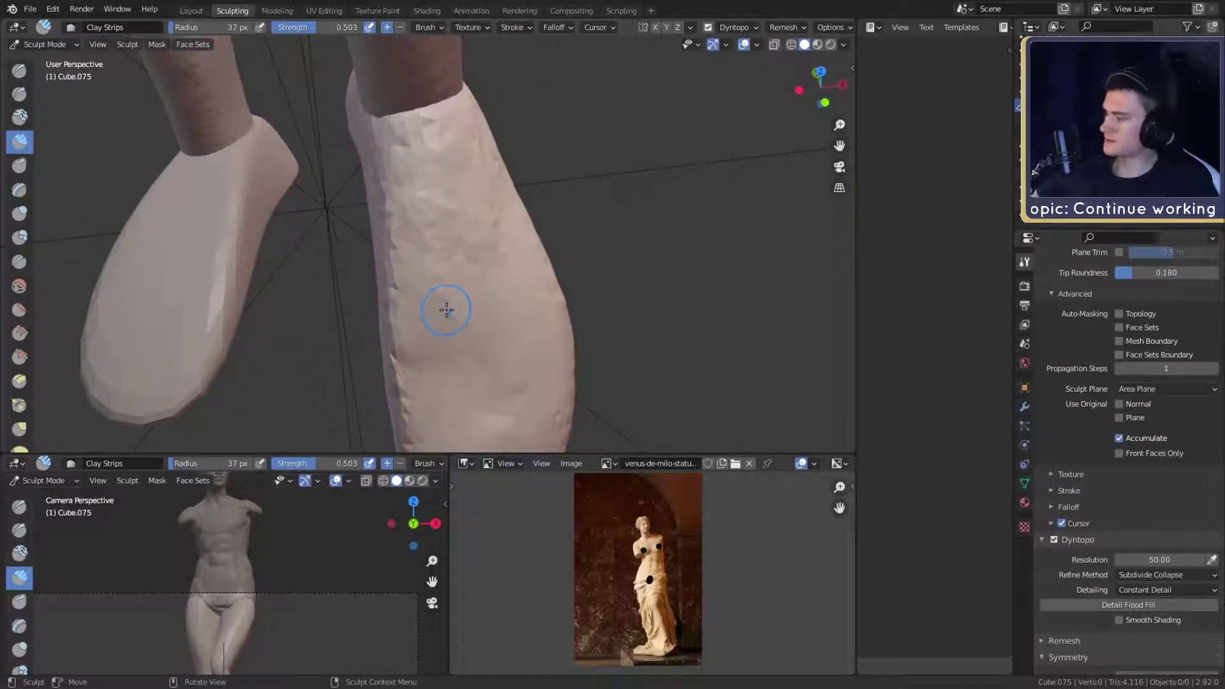
- Run Clay Strips strokes down and back up the top of the foot, and set the brush radius to 72 px
{"action": "mouse_move", "coordinate": [481, 284]}
{"action": "middle_mouse_down"}
{"action": "mouse_move", "coordinate": [502, 289]}
{"action": "mouse_move", "coordinate": [525, 271]}
{"action": "middle_mouse_up"}
{"action": "key", "text": "f"}
{"action": "left_click", "coordinate": [443, 230]}
{"action": "mouse_move", "coordinate": [439, 230]}
{"action": "left_mouse_down"}
{"action": "mouse_move", "coordinate": [436, 309]}
{"action": "mouse_move", "coordinate": [450, 358]}
{"action": "left_mouse_up"}
{"action": "mouse_move", "coordinate": [441, 331]}
{"action": "left_mouse_down"}
{"action": "mouse_move", "coordinate": [463, 413]}
{"action": "mouse_move", "coordinate": [435, 255]}
{"action": "left_mouse_up"}
{"action": "middle_click_drag", "start_coordinate": [438, 246], "coordinate": [456, 254]}
{"action": "key", "text": "f"}
{"action": "left_click", "coordinate": [384, 185]}
{"action": "middle_click_drag", "start_coordinate": [380, 181], "coordinate": [493, 310]}
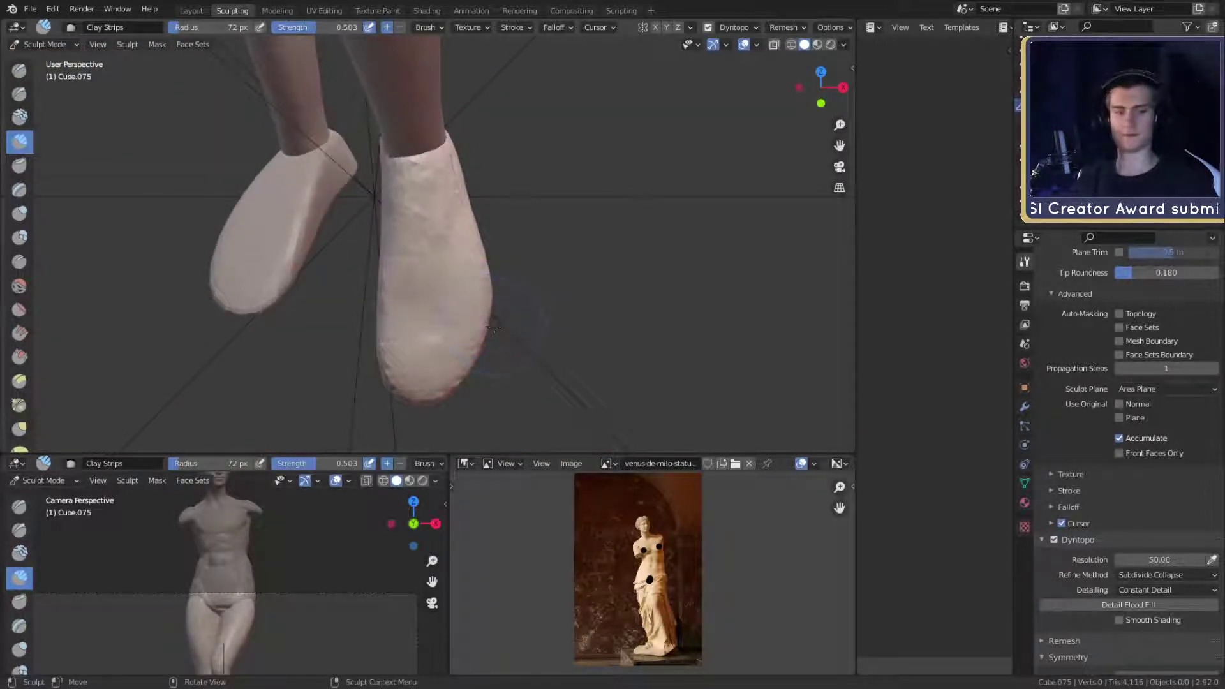
- Pull the toe end and the outer edge of the forefoot into shape with Grab at an 83 px radius
{"action": "key", "text": "g"}
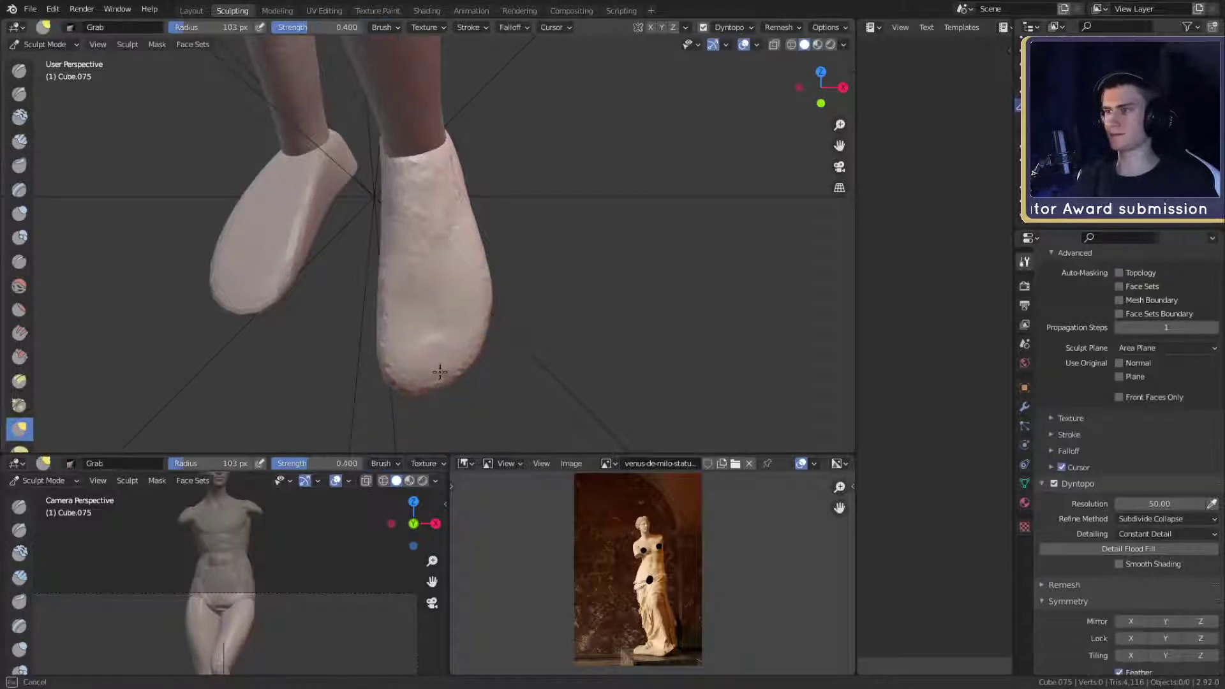
{"action": "key", "text": "f"}
{"action": "left_click", "coordinate": [481, 345]}
{"action": "left_click_drag", "start_coordinate": [471, 342], "coordinate": [486, 341]}
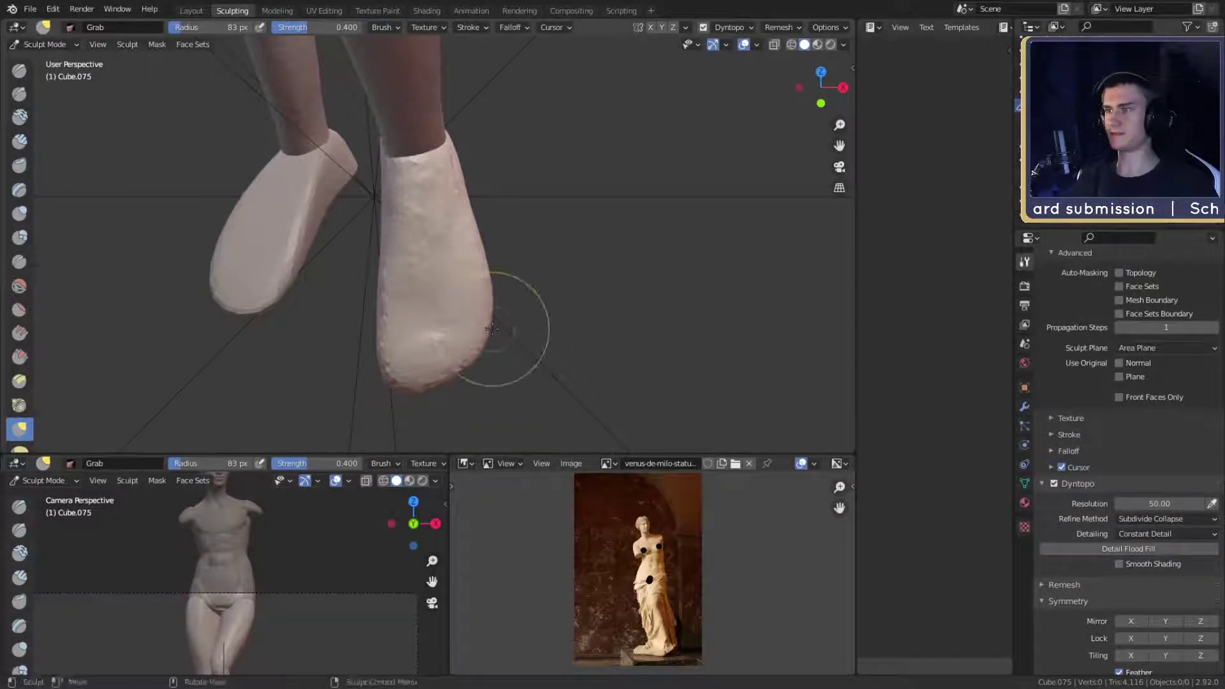
{"action": "middle_click_drag", "start_coordinate": [511, 311], "coordinate": [516, 315]}
- Adjust the overall form of the raised-heel foot with Grab at a 152 px radius
{"action": "left_click_drag", "start_coordinate": [515, 315], "coordinate": [479, 287], "text": "alt"}
{"action": "key", "text": "f"}
{"action": "left_click", "coordinate": [523, 287]}
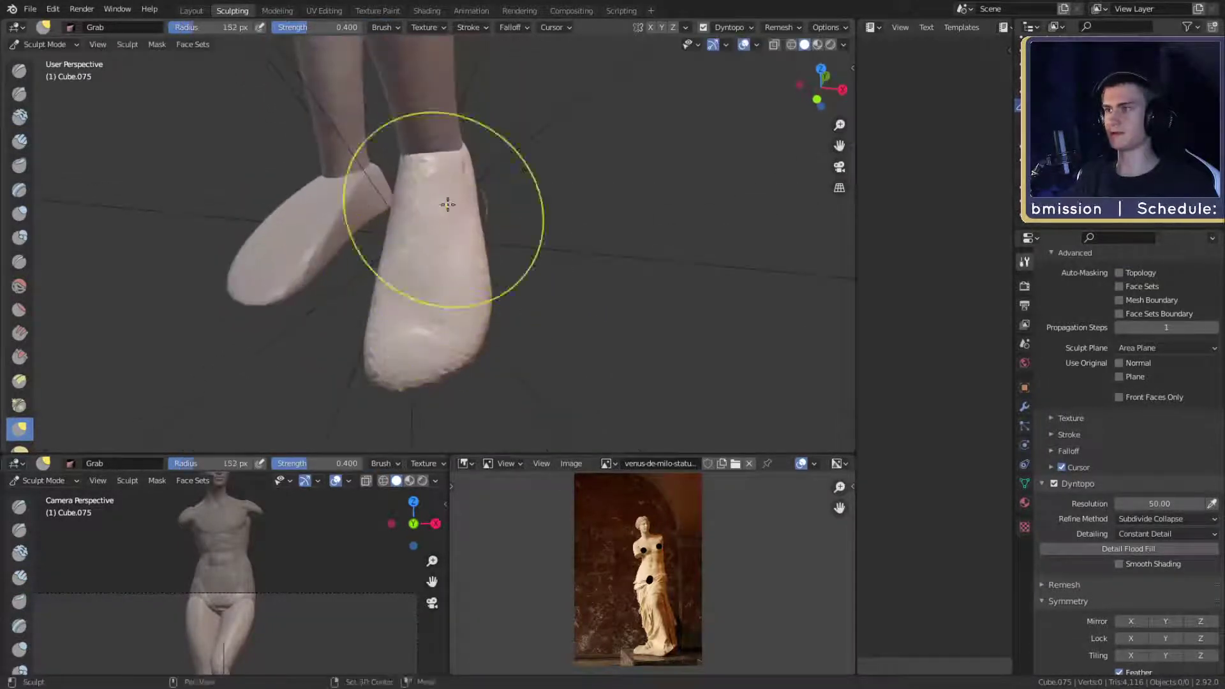
{"action": "mouse_move", "coordinate": [521, 182]}
{"action": "left_mouse_down", "text": "ctrl+alt"}
{"action": "mouse_move", "coordinate": [525, 355]}
{"action": "mouse_move", "coordinate": [534, 250]}
{"action": "mouse_move", "coordinate": [528, 276]}
{"action": "mouse_move", "coordinate": [506, 242]}
{"action": "mouse_move", "coordinate": [509, 314]}
{"action": "mouse_move", "coordinate": [511, 204]}
{"action": "left_mouse_up", "text": "ctrl+alt"}
{"action": "left_click_drag", "start_coordinate": [506, 339], "coordinate": [500, 202], "text": "alt+shift"}
{"action": "mouse_move", "coordinate": [501, 202]}
{"action": "left_mouse_down", "text": "alt"}
{"action": "mouse_move", "coordinate": [484, 295]}
{"action": "mouse_move", "coordinate": [496, 188]}
{"action": "mouse_move", "coordinate": [509, 254]}
{"action": "left_mouse_up", "text": "alt"}
{"action": "key", "text": "shift+c"}
- Draw a line across the front of the foot to mark the base of the toes
{"action": "mouse_move", "coordinate": [410, 232]}
{"action": "left_mouse_down", "text": "alt"}
{"action": "mouse_move", "coordinate": [454, 270]}
{"action": "mouse_move", "coordinate": [488, 246]}
{"action": "mouse_move", "coordinate": [375, 197]}
{"action": "mouse_move", "coordinate": [389, 159]}
{"action": "left_mouse_up", "text": "alt"}
{"action": "mouse_move", "coordinate": [399, 275]}
{"action": "left_mouse_down", "text": "alt"}
{"action": "mouse_move", "coordinate": [421, 236]}
{"action": "mouse_move", "coordinate": [408, 172]}
{"action": "mouse_move", "coordinate": [424, 306]}
{"action": "left_mouse_up", "text": "alt"}
{"action": "mouse_move", "coordinate": [424, 307]}
{"action": "left_mouse_down", "text": "ctrl+alt"}
{"action": "mouse_move", "coordinate": [420, 258]}
{"action": "mouse_move", "coordinate": [513, 223]}
{"action": "left_mouse_up", "text": "ctrl+alt"}
{"action": "mouse_move", "coordinate": [457, 348]}
{"action": "left_mouse_down", "text": "shift"}
{"action": "mouse_move", "coordinate": [488, 360]}
{"action": "mouse_move", "coordinate": [378, 336]}
{"action": "left_mouse_up", "text": "shift"}
{"action": "key", "text": "shift+c"}
{"action": "key", "text": "f"}
{"action": "left_click", "coordinate": [488, 358]}
{"action": "key", "text": "f"}
{"action": "left_click", "coordinate": [487, 358]}
{"action": "left_click_drag", "start_coordinate": [478, 354], "coordinate": [380, 333]}
{"action": "mouse_move", "coordinate": [482, 354]}
{"action": "left_mouse_down"}
{"action": "mouse_move", "coordinate": [382, 331]}
{"action": "mouse_move", "coordinate": [487, 359]}
{"action": "left_mouse_up"}
- Draw short strokes from the toe line to the tip, separating the big toe from the smaller toes
{"action": "mouse_move", "coordinate": [469, 347]}
{"action": "left_mouse_down"}
{"action": "mouse_move", "coordinate": [365, 316]}
{"action": "mouse_move", "coordinate": [479, 352]}
{"action": "left_mouse_up"}
{"action": "mouse_move", "coordinate": [466, 338]}
{"action": "left_mouse_down"}
{"action": "mouse_move", "coordinate": [361, 300]}
{"action": "mouse_move", "coordinate": [451, 358]}
{"action": "mouse_move", "coordinate": [430, 396]}
{"action": "left_mouse_up"}
{"action": "left_click_drag", "start_coordinate": [445, 340], "coordinate": [442, 403]}
{"action": "left_click_drag", "start_coordinate": [454, 342], "coordinate": [438, 401]}
{"action": "middle_click_drag", "start_coordinate": [486, 298], "coordinate": [504, 317], "text": "shift"}
{"action": "mouse_move", "coordinate": [471, 369]}
{"action": "left_mouse_down"}
{"action": "mouse_move", "coordinate": [482, 326]}
{"action": "mouse_move", "coordinate": [489, 355]}
{"action": "mouse_move", "coordinate": [365, 324]}
{"action": "left_mouse_up"}
{"action": "mouse_move", "coordinate": [478, 342]}
{"action": "middle_mouse_down"}
{"action": "mouse_move", "coordinate": [516, 238]}
{"action": "mouse_move", "coordinate": [451, 185]}
{"action": "middle_mouse_up"}
- Add clay to the ball of the foot behind the toe crease with Clay Strips at a 35 px radius
{"action": "key", "text": "c"}
{"action": "mouse_move", "coordinate": [457, 281]}
{"action": "middle_mouse_down"}
{"action": "mouse_move", "coordinate": [485, 223]}
{"action": "mouse_move", "coordinate": [451, 254]}
{"action": "mouse_move", "coordinate": [419, 255]}
{"action": "mouse_move", "coordinate": [427, 268]}
{"action": "middle_mouse_up"}
{"action": "scroll", "coordinate": [433, 286], "scroll_direction": "up", "scroll_amount": 1}
{"action": "key", "text": "f"}
{"action": "left_click", "coordinate": [416, 270]}
{"action": "mouse_move", "coordinate": [414, 262]}
{"action": "left_mouse_down"}
{"action": "mouse_move", "coordinate": [446, 210]}
{"action": "mouse_move", "coordinate": [428, 306]}
{"action": "left_mouse_up"}
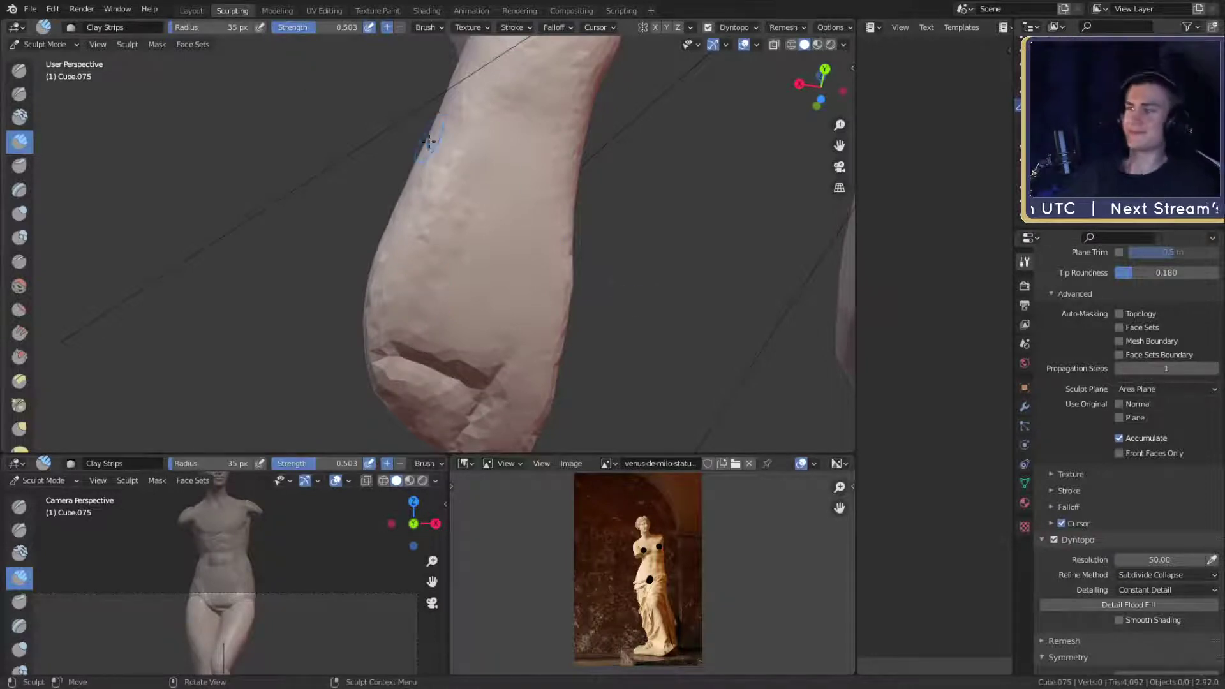
- Build up the pads of the sole behind the toes with Clay Strips at a 48 px radius
{"action": "mouse_move", "coordinate": [430, 141]}
{"action": "middle_mouse_down"}
{"action": "mouse_move", "coordinate": [525, 231]}
{"action": "mouse_move", "coordinate": [494, 283]}
{"action": "middle_mouse_up"}
{"action": "key", "text": "f"}
{"action": "left_click", "coordinate": [509, 285]}
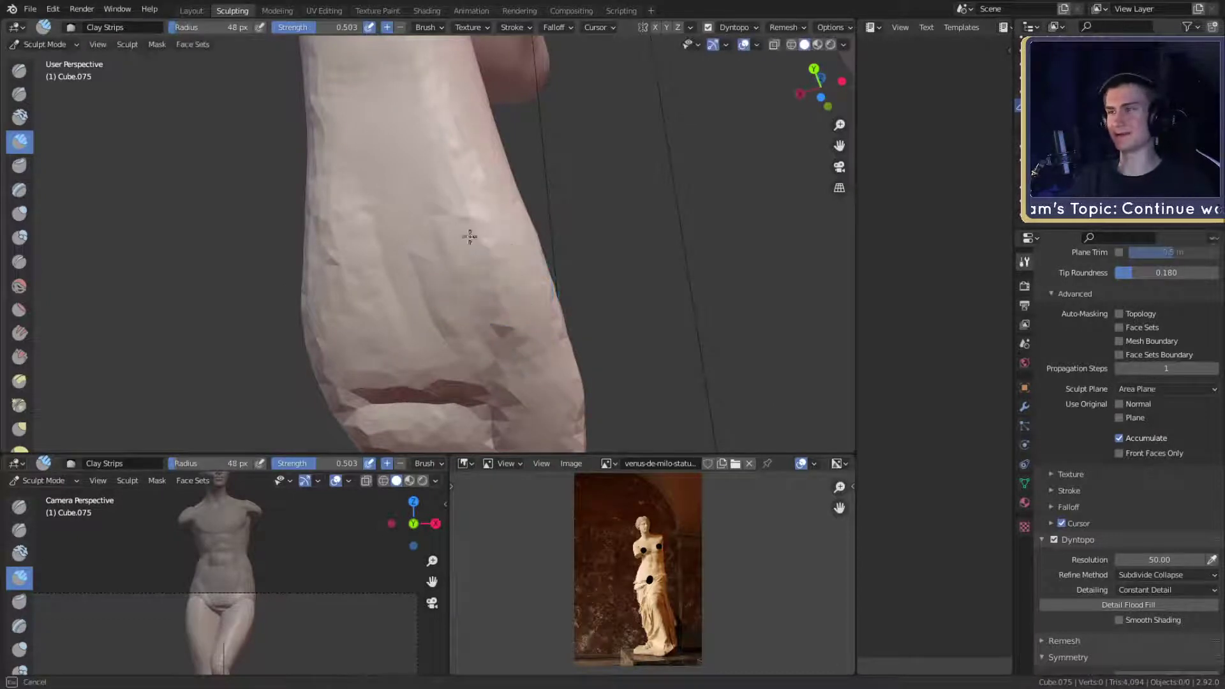
{"action": "mouse_move", "coordinate": [436, 178]}
{"action": "middle_mouse_down"}
{"action": "mouse_move", "coordinate": [451, 287]}
{"action": "mouse_move", "coordinate": [506, 210]}
{"action": "mouse_move", "coordinate": [449, 197]}
{"action": "middle_mouse_up"}
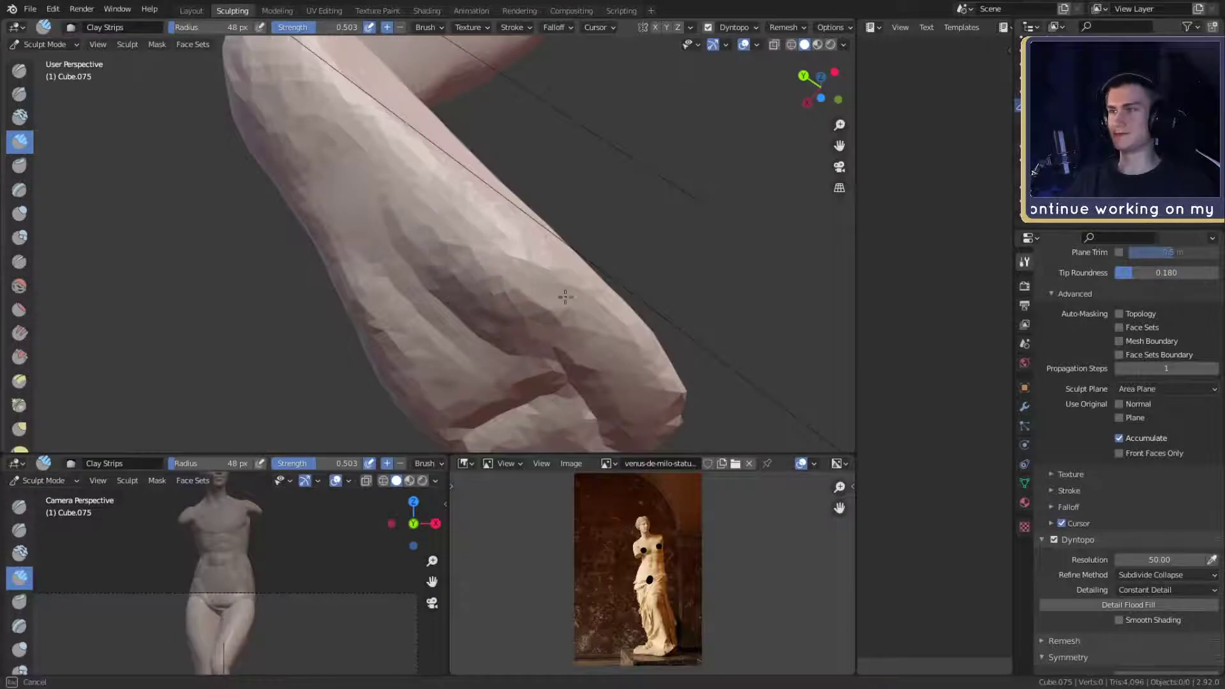
{"action": "mouse_move", "coordinate": [565, 297]}
{"action": "middle_mouse_down"}
{"action": "mouse_move", "coordinate": [498, 293]}
{"action": "mouse_move", "coordinate": [514, 308]}
{"action": "mouse_move", "coordinate": [523, 240]}
{"action": "mouse_move", "coordinate": [505, 219]}
{"action": "mouse_move", "coordinate": [538, 231]}
{"action": "mouse_move", "coordinate": [470, 246]}
{"action": "mouse_move", "coordinate": [539, 210]}
{"action": "mouse_move", "coordinate": [445, 181]}
{"action": "mouse_move", "coordinate": [496, 291]}
{"action": "mouse_move", "coordinate": [453, 274]}
{"action": "mouse_move", "coordinate": [410, 361]}
{"action": "mouse_move", "coordinate": [504, 240]}
{"action": "mouse_move", "coordinate": [386, 239]}
{"action": "middle_mouse_up"}
- Refine the side of the foot between the arch and the ball with Clay Strips at a 34 px radius
{"action": "key", "text": "bracketleft"}
{"action": "key", "text": "bracketleft"}
{"action": "key", "text": "bracketleft"}
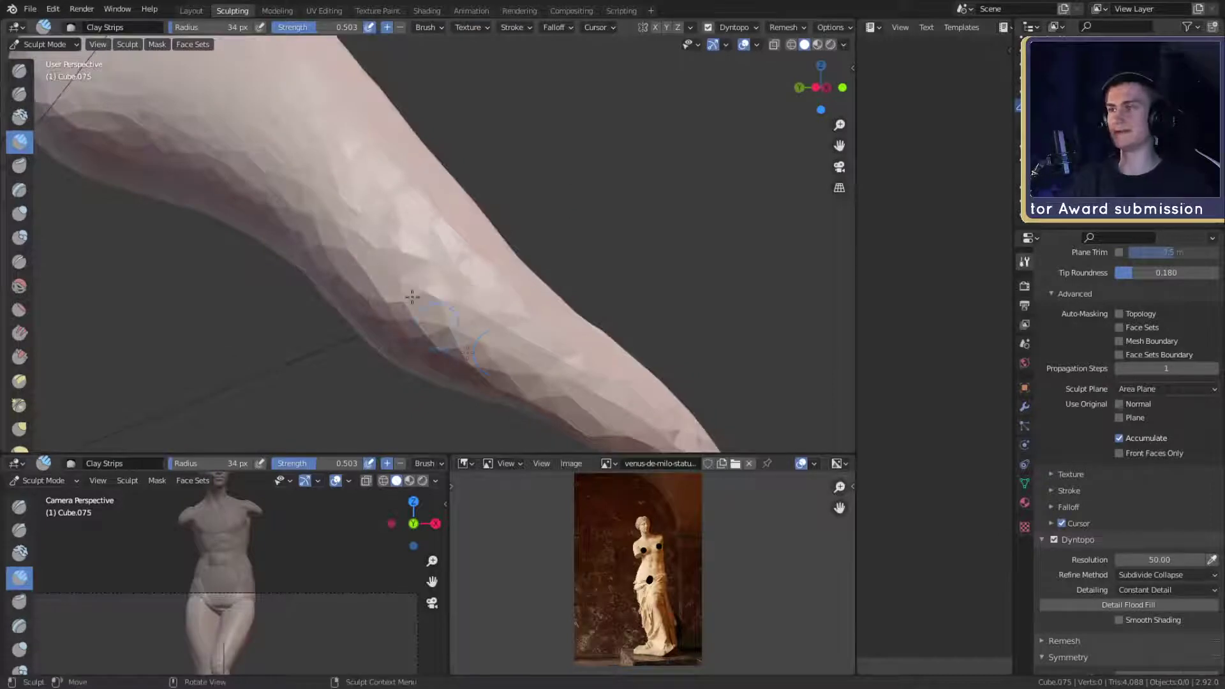
{"action": "mouse_move", "coordinate": [412, 297]}
{"action": "middle_mouse_down"}
{"action": "mouse_move", "coordinate": [520, 273]}
{"action": "mouse_move", "coordinate": [578, 208]}
{"action": "mouse_move", "coordinate": [571, 240]}
{"action": "mouse_move", "coordinate": [465, 350]}
{"action": "mouse_move", "coordinate": [544, 224]}
{"action": "mouse_move", "coordinate": [545, 259]}
{"action": "mouse_move", "coordinate": [580, 265]}
{"action": "middle_mouse_up"}
- Reshape the foot's side profile from the heel through the arch with Grab at a 192 px radius
{"action": "key", "text": "g"}
{"action": "key", "text": "f"}
{"action": "left_click", "coordinate": [634, 267]}
{"action": "mouse_move", "coordinate": [478, 276]}
{"action": "middle_mouse_down"}
{"action": "mouse_move", "coordinate": [500, 292]}
{"action": "mouse_move", "coordinate": [491, 265]}
{"action": "mouse_move", "coordinate": [582, 238]}
{"action": "mouse_move", "coordinate": [377, 278]}
{"action": "mouse_move", "coordinate": [471, 269]}
{"action": "mouse_move", "coordinate": [508, 321]}
{"action": "mouse_move", "coordinate": [469, 287]}
{"action": "mouse_move", "coordinate": [374, 296]}
{"action": "mouse_move", "coordinate": [426, 260]}
{"action": "middle_mouse_up"}
{"action": "key", "text": "f"}
{"action": "left_click", "coordinate": [569, 273]}
{"action": "scroll", "coordinate": [427, 252], "scroll_direction": "down", "scroll_amount": 4}
{"action": "key", "text": "f"}
{"action": "left_click", "coordinate": [486, 320]}
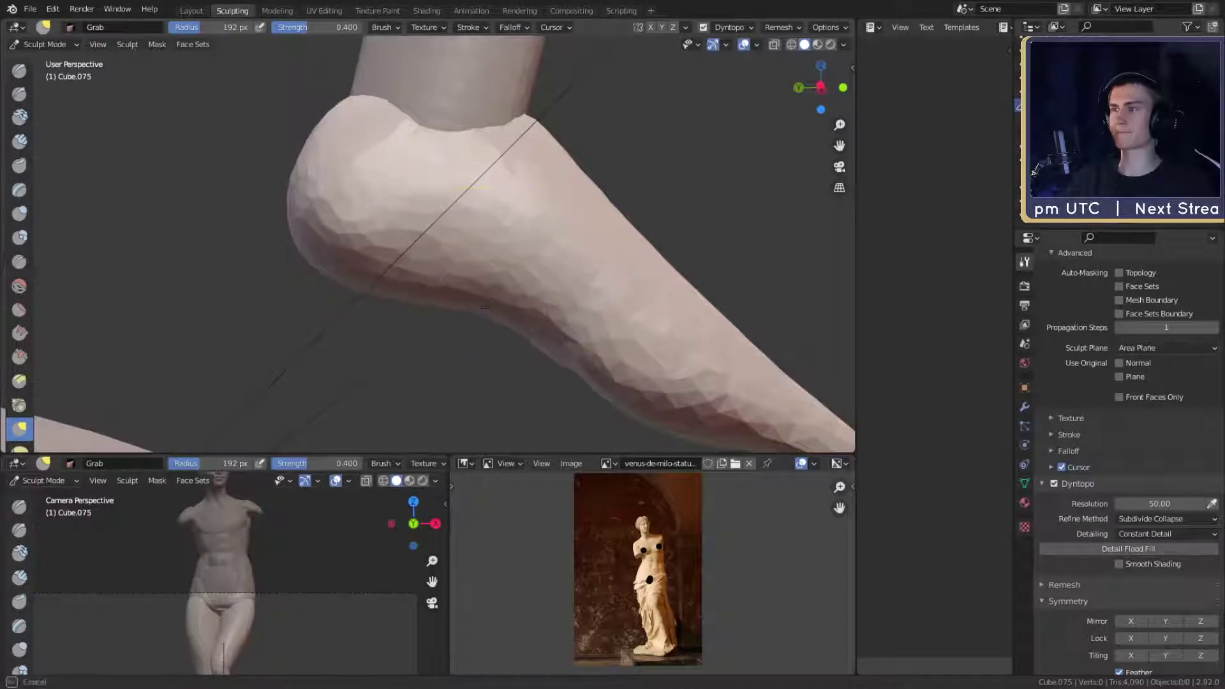
{"action": "mouse_move", "coordinate": [486, 305]}
{"action": "middle_mouse_down"}
{"action": "mouse_move", "coordinate": [555, 287]}
{"action": "mouse_move", "coordinate": [418, 336]}
{"action": "mouse_move", "coordinate": [455, 338]}
{"action": "mouse_move", "coordinate": [511, 219]}
{"action": "mouse_move", "coordinate": [584, 273]}
{"action": "mouse_move", "coordinate": [506, 246]}
{"action": "mouse_move", "coordinate": [424, 247]}
{"action": "middle_mouse_up"}
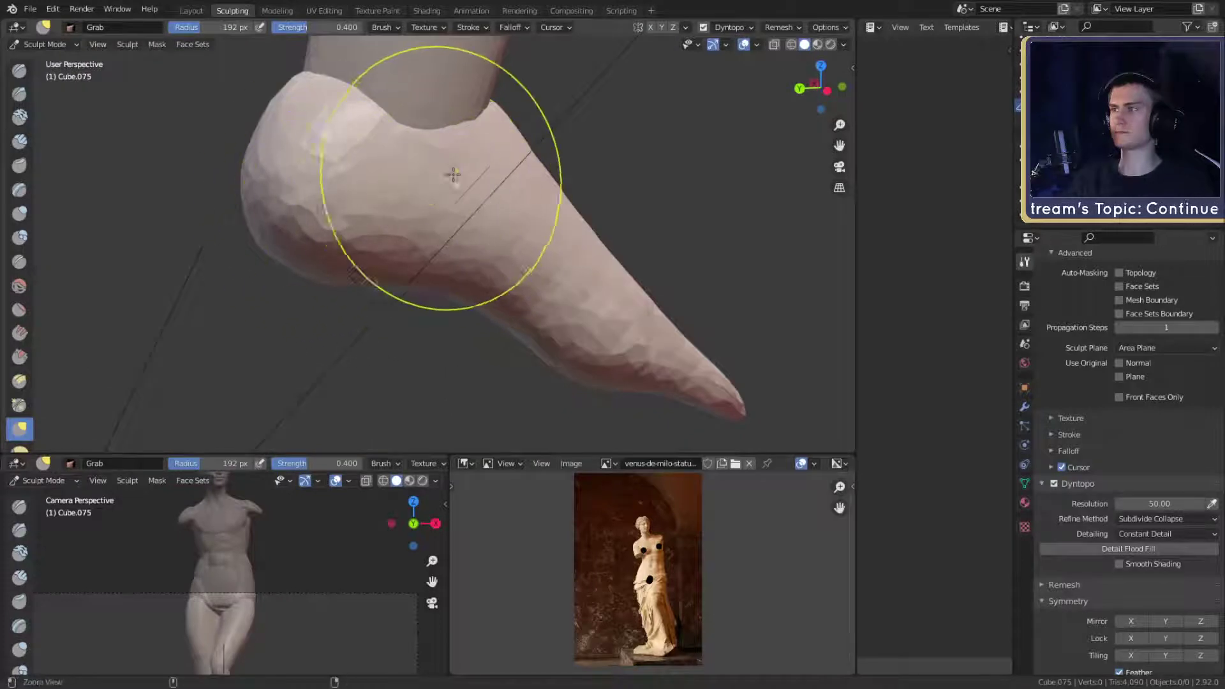
{"action": "middle_click_drag", "start_coordinate": [453, 174], "coordinate": [663, 198]}
{"action": "middle_click_drag", "start_coordinate": [549, 274], "coordinate": [548, 198], "text": "ctrl"}
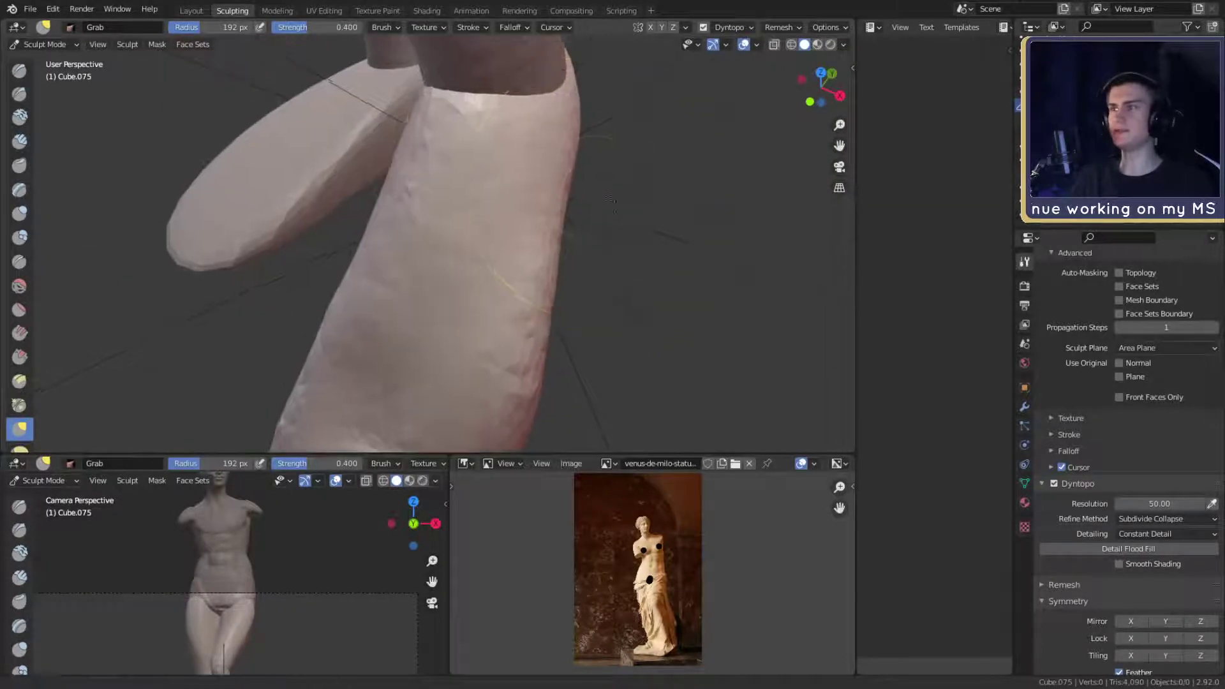
{"action": "middle_click_drag", "start_coordinate": [638, 287], "coordinate": [513, 217]}
- Try to build up the underside of the big toe with Clay Strips, starting at a 51 px radius
{"action": "mouse_move", "coordinate": [449, 291]}
{"action": "middle_mouse_down"}
{"action": "mouse_move", "coordinate": [683, 164]}
{"action": "mouse_move", "coordinate": [570, 203]}
{"action": "mouse_move", "coordinate": [547, 238]}
{"action": "middle_mouse_up"}
{"action": "scroll", "coordinate": [520, 256], "scroll_direction": "up", "scroll_amount": 2}
{"action": "key", "text": "f"}
{"action": "left_click", "coordinate": [503, 252]}
{"action": "key", "text": "c"}
{"action": "scroll", "coordinate": [536, 249], "scroll_direction": "up", "scroll_amount": 2}
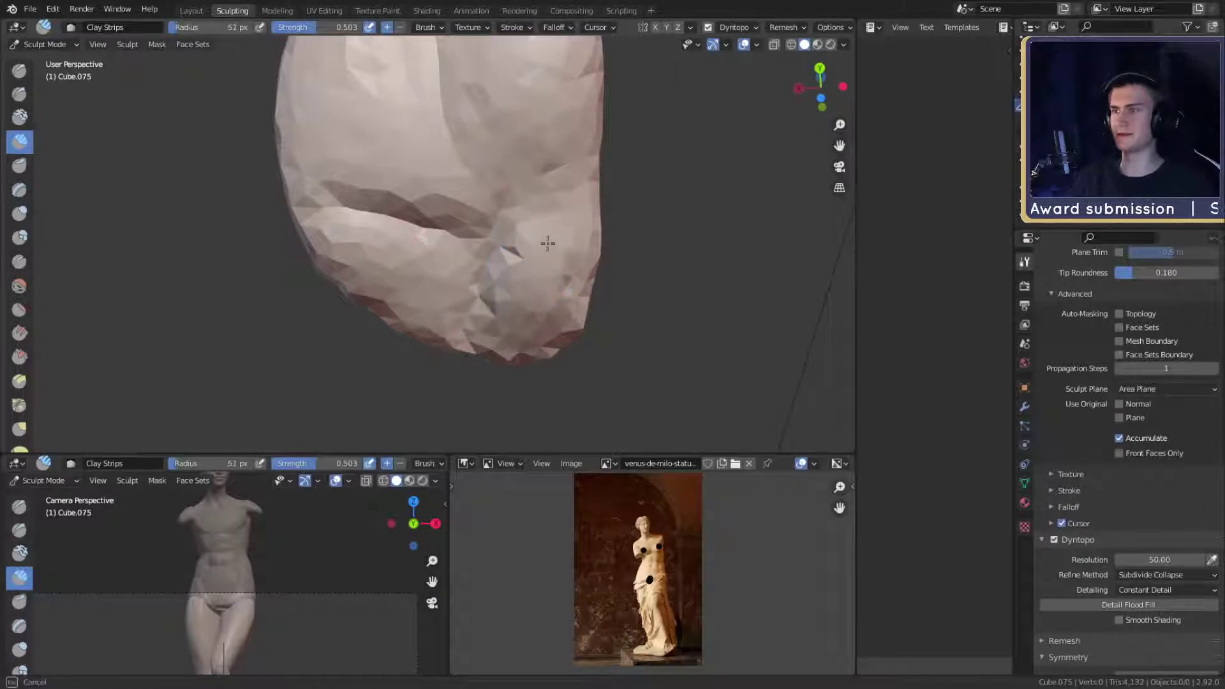
{"action": "left_click", "coordinate": [547, 243]}
{"action": "left_click_drag", "start_coordinate": [554, 237], "coordinate": [567, 230]}
{"action": "left_click_drag", "start_coordinate": [546, 274], "coordinate": [543, 281]}
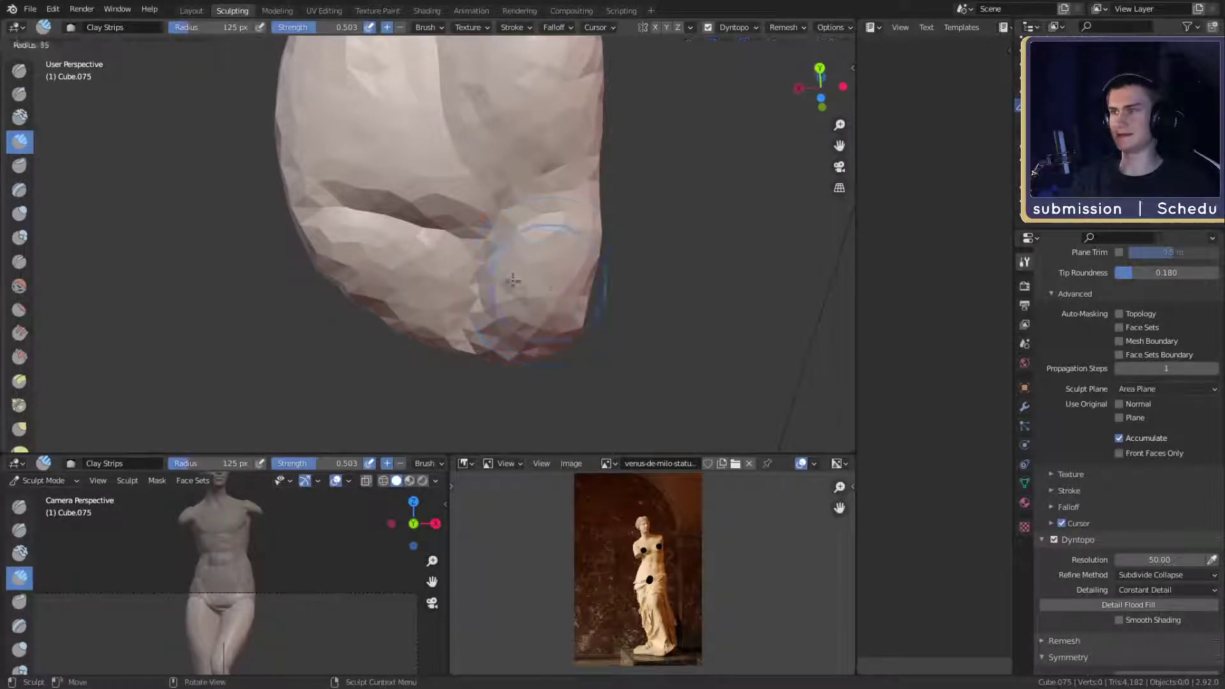
{"action": "mouse_move", "coordinate": [549, 268]}
{"action": "middle_mouse_down"}
{"action": "mouse_move", "coordinate": [447, 255]}
{"action": "mouse_move", "coordinate": [453, 331]}
{"action": "middle_mouse_up"}
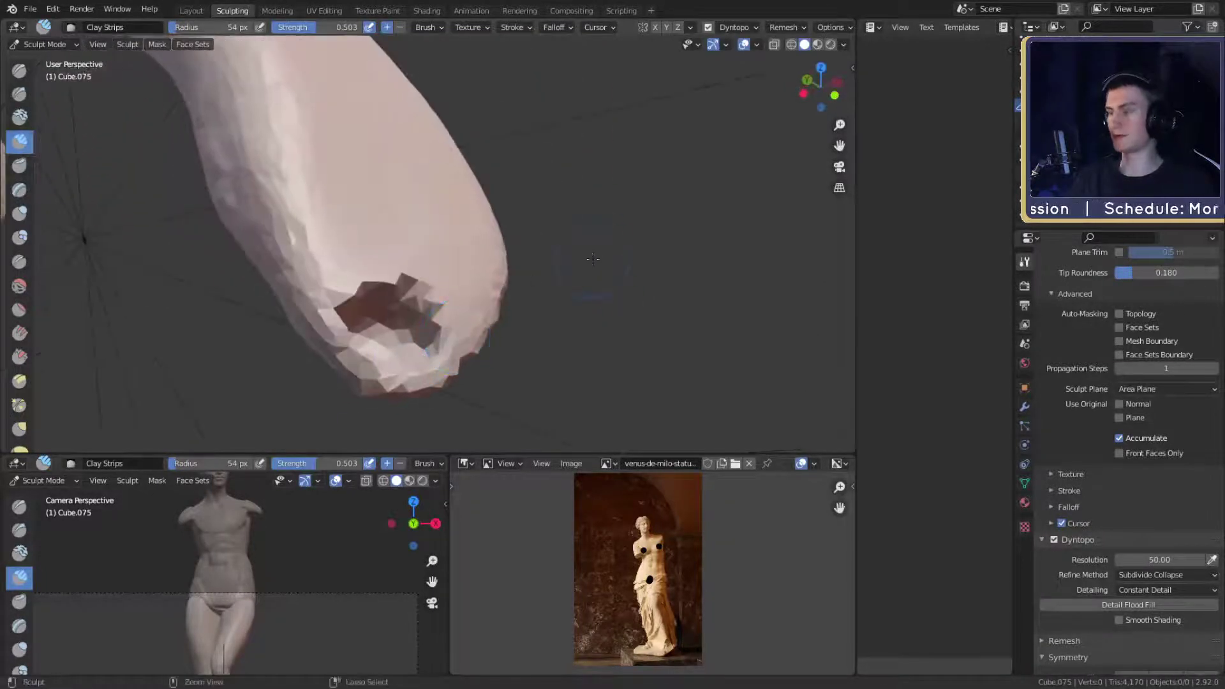
- Undo the last Clay Strips strokes on the big toe
{"action": "key", "text": "ctrl+z"}
{"action": "key", "text": "ctrl+z"}
{"action": "key", "text": "ctrl+z"}
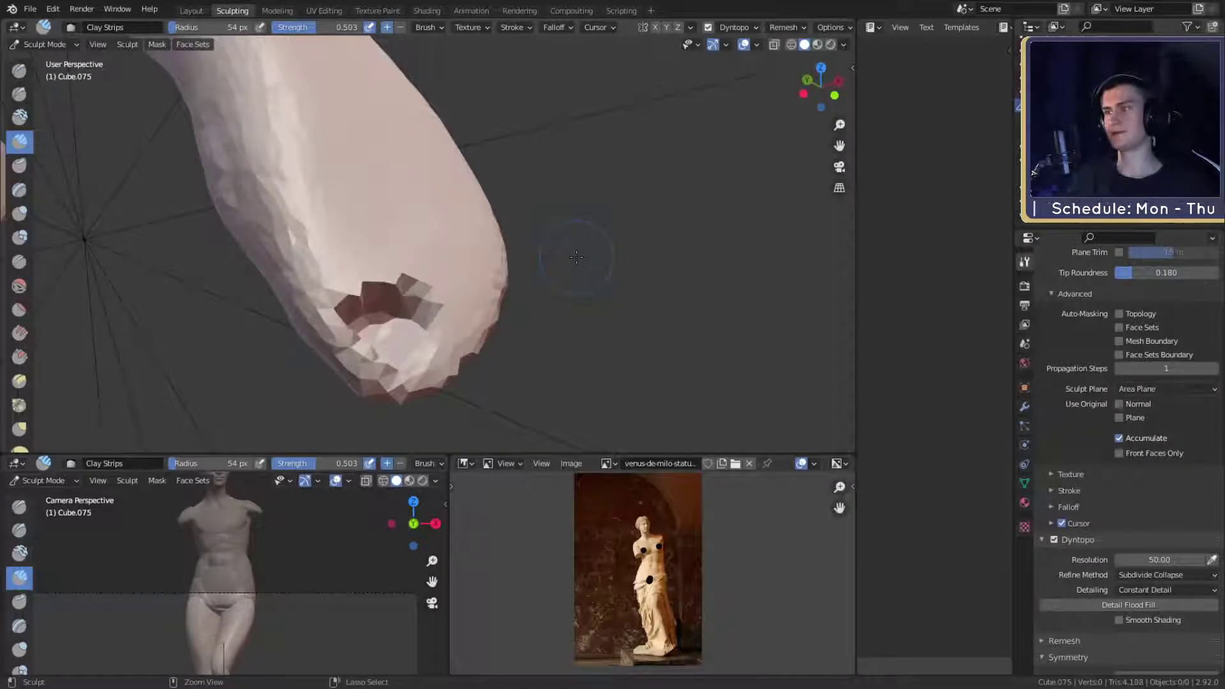
- Enable Front Faces Only for the Clay Strips brush and set its radius to 31 px
{"action": "scroll", "coordinate": [1092, 516], "scroll_direction": "down", "scroll_amount": 3}
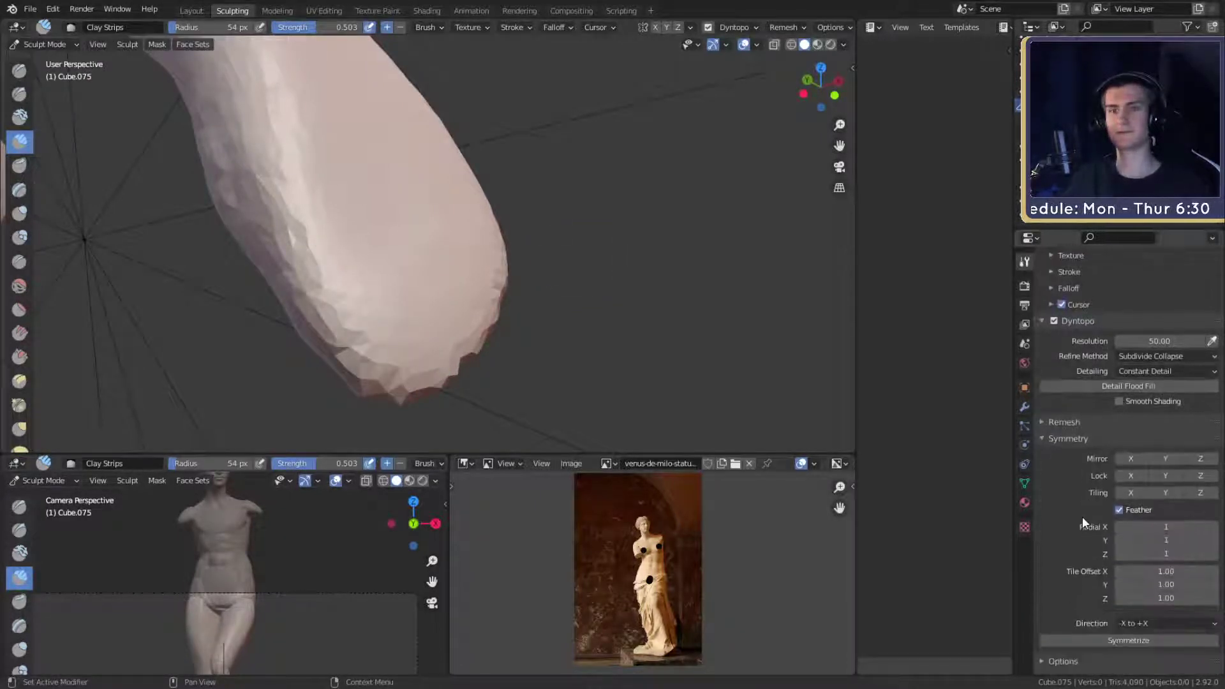
{"action": "scroll", "coordinate": [1059, 409], "scroll_direction": "up", "scroll_amount": 4}
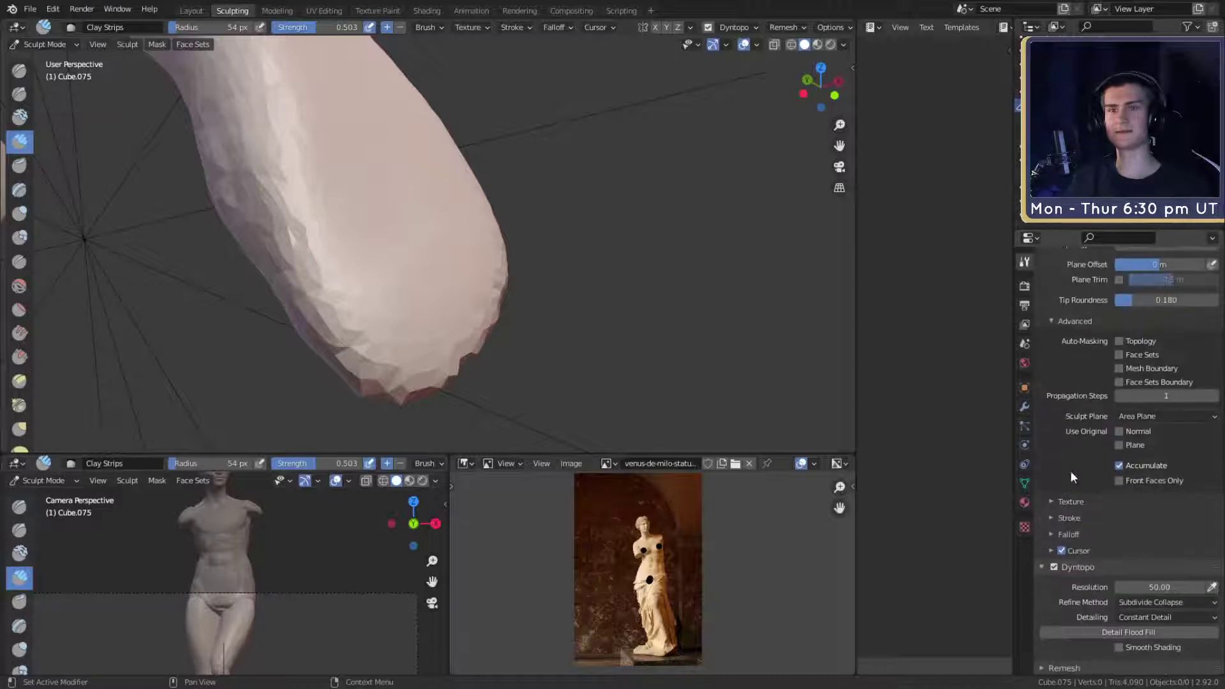
{"action": "middle_click_drag", "start_coordinate": [550, 344], "coordinate": [566, 225]}
{"action": "mouse_move", "coordinate": [465, 287]}
{"action": "left_mouse_down"}
{"action": "mouse_move", "coordinate": [492, 304]}
{"action": "mouse_move", "coordinate": [490, 341]}
{"action": "mouse_move", "coordinate": [481, 251]}
{"action": "left_mouse_up"}
{"action": "key", "text": "f"}
{"action": "left_click", "coordinate": [486, 271]}
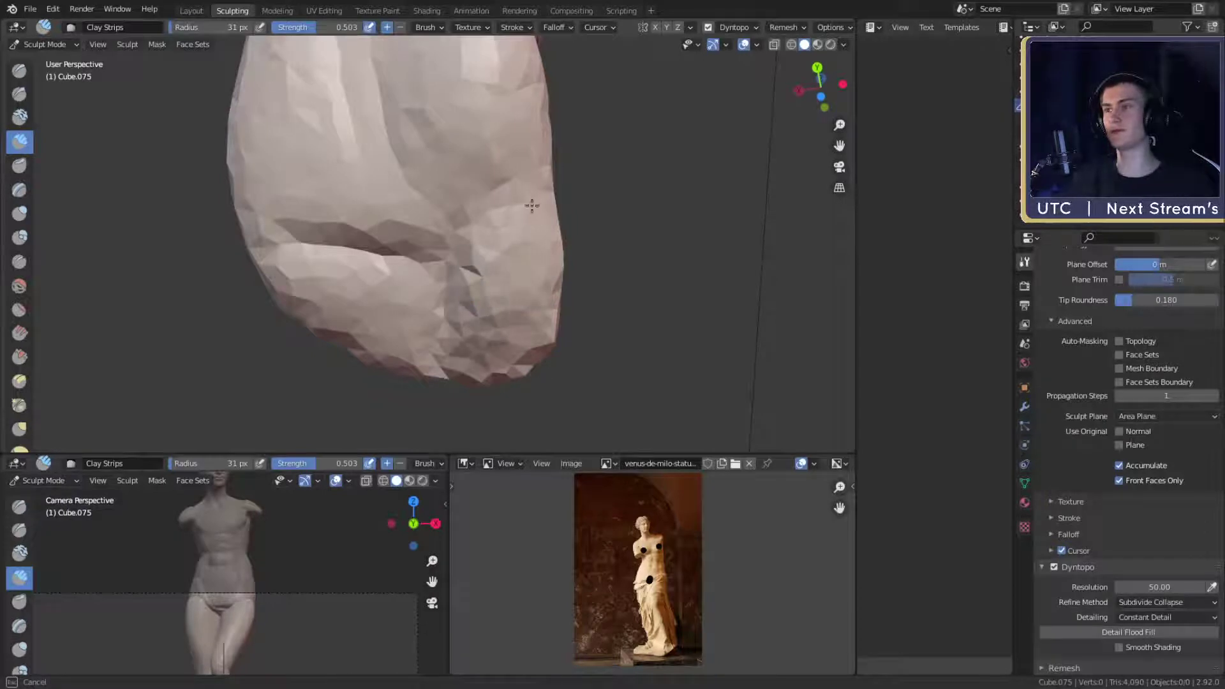
- Build up the underside of the big toe with Clay Strips, increasing the brush radius from 31 to 38 px
{"action": "mouse_move", "coordinate": [485, 307]}
{"action": "left_mouse_down"}
{"action": "mouse_move", "coordinate": [475, 322]}
{"action": "mouse_move", "coordinate": [510, 350]}
{"action": "left_mouse_up"}
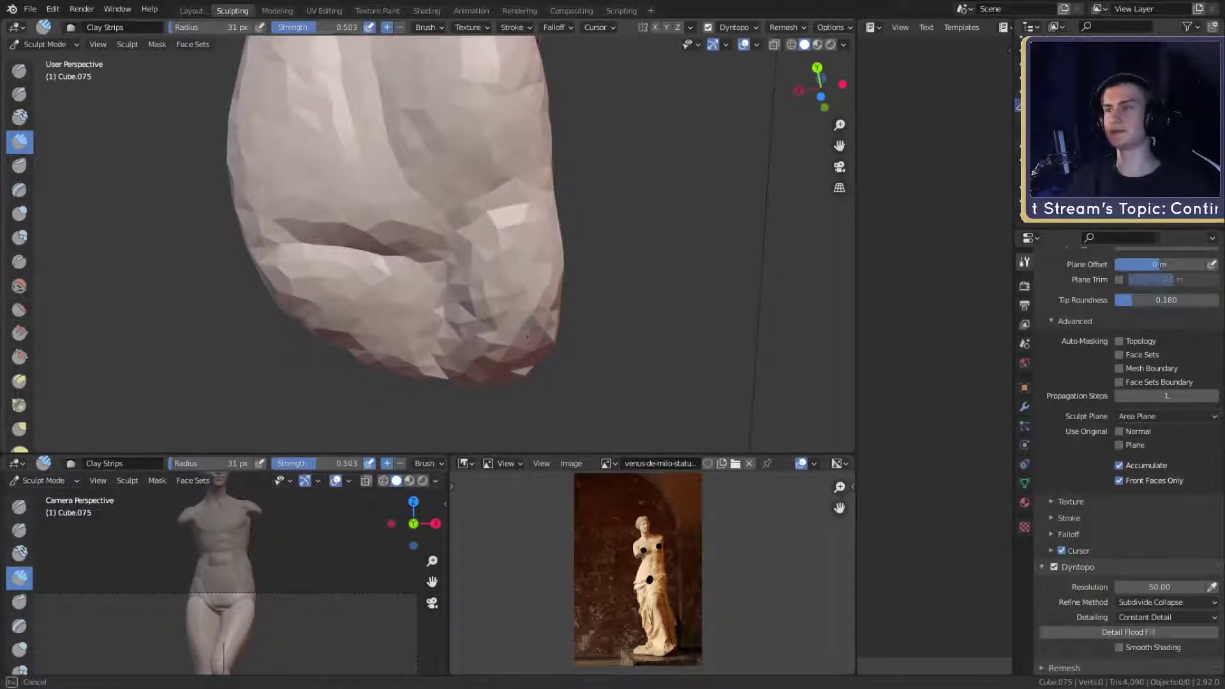
{"action": "middle_click_drag", "start_coordinate": [526, 337], "coordinate": [541, 299]}
{"action": "mouse_move", "coordinate": [535, 291]}
{"action": "left_mouse_down"}
{"action": "mouse_move", "coordinate": [537, 255]}
{"action": "mouse_move", "coordinate": [518, 241]}
{"action": "mouse_move", "coordinate": [487, 324]}
{"action": "left_mouse_up"}
{"action": "middle_click_drag", "start_coordinate": [490, 345], "coordinate": [497, 340], "text": "shift"}
{"action": "mouse_move", "coordinate": [497, 340]}
{"action": "left_mouse_down"}
{"action": "mouse_move", "coordinate": [476, 357]}
{"action": "mouse_move", "coordinate": [500, 365]}
{"action": "left_mouse_up"}
{"action": "key", "text": "f"}
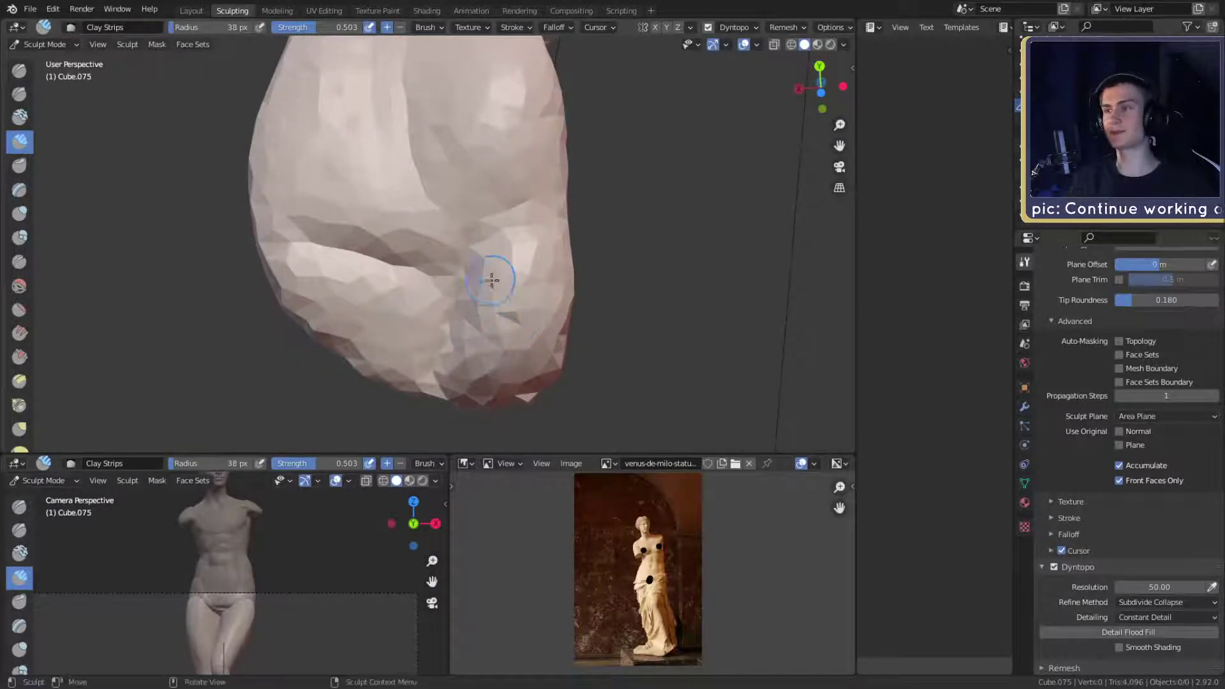
{"action": "left_click", "coordinate": [494, 278]}
{"action": "mouse_move", "coordinate": [504, 306]}
{"action": "left_mouse_down"}
{"action": "mouse_move", "coordinate": [537, 330]}
{"action": "mouse_move", "coordinate": [555, 313]}
{"action": "left_mouse_up"}
{"action": "mouse_move", "coordinate": [560, 304]}
{"action": "middle_mouse_down"}
{"action": "mouse_move", "coordinate": [538, 361]}
{"action": "mouse_move", "coordinate": [547, 295]}
{"action": "mouse_move", "coordinate": [492, 357]}
{"action": "mouse_move", "coordinate": [573, 298]}
{"action": "mouse_move", "coordinate": [533, 355]}
{"action": "mouse_move", "coordinate": [491, 287]}
{"action": "mouse_move", "coordinate": [541, 285]}
{"action": "mouse_move", "coordinate": [609, 208]}
{"action": "mouse_move", "coordinate": [549, 300]}
{"action": "mouse_move", "coordinate": [509, 284]}
{"action": "mouse_move", "coordinate": [498, 306]}
{"action": "middle_mouse_up"}
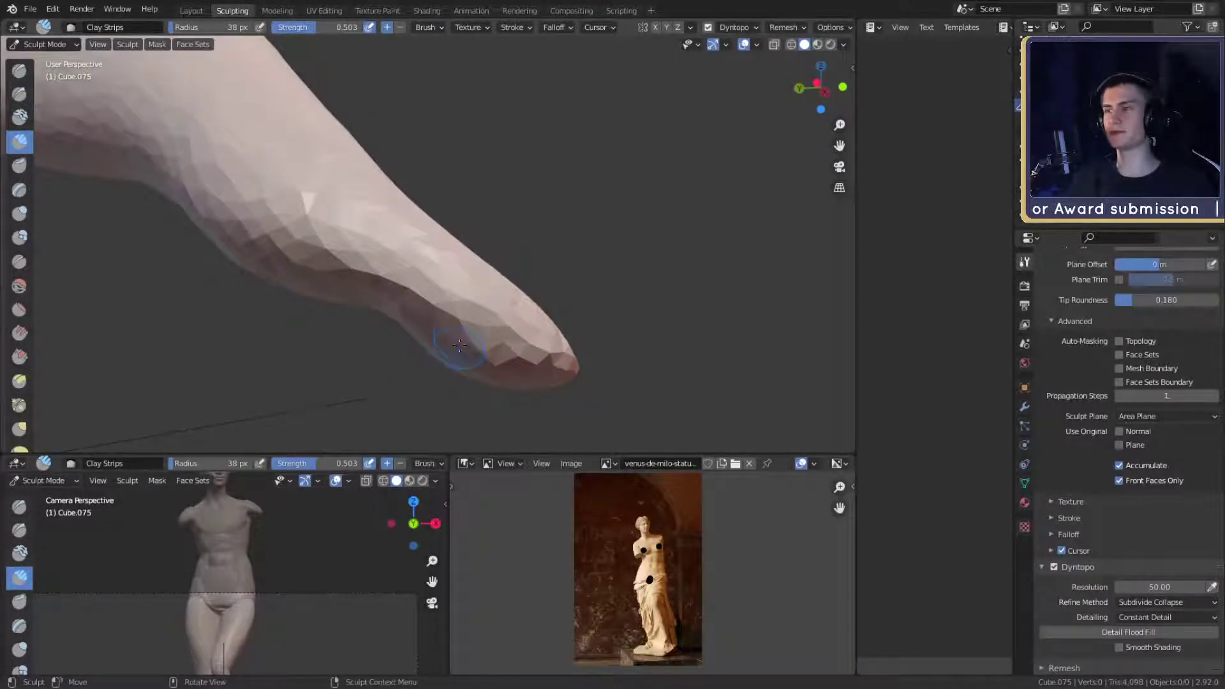
- Refine the big toe's pad with Clay Strips at a 44 px radius
{"action": "key", "text": "f"}
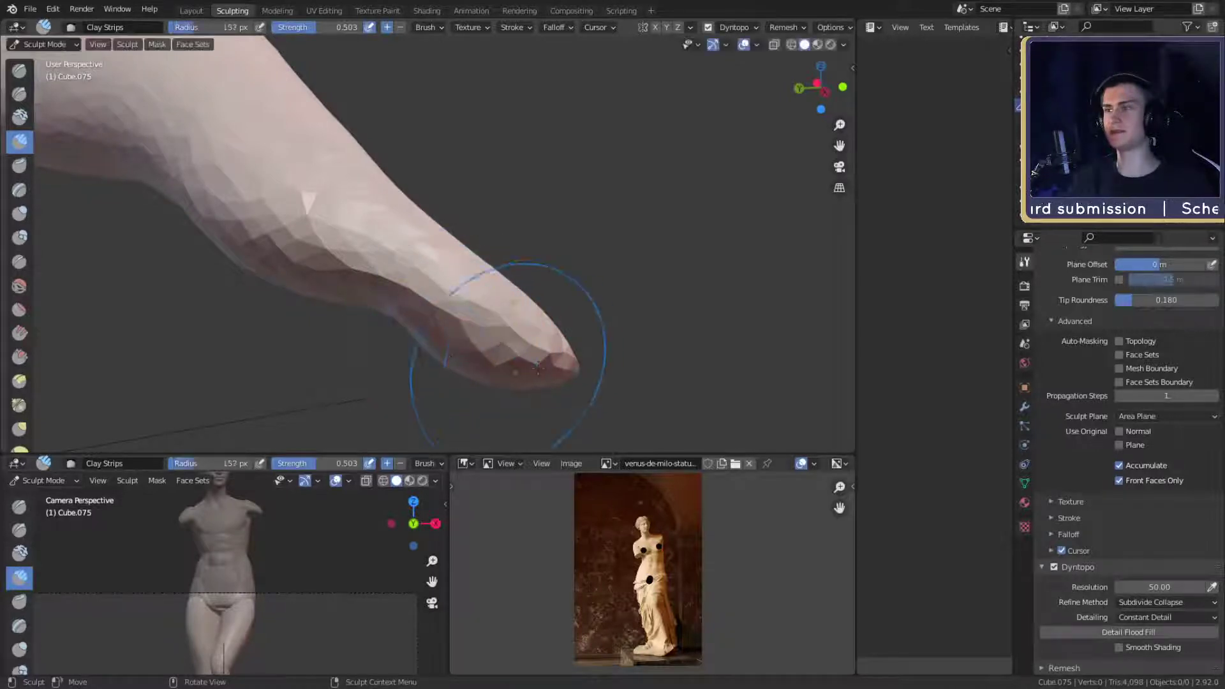
{"action": "left_click", "coordinate": [441, 361]}
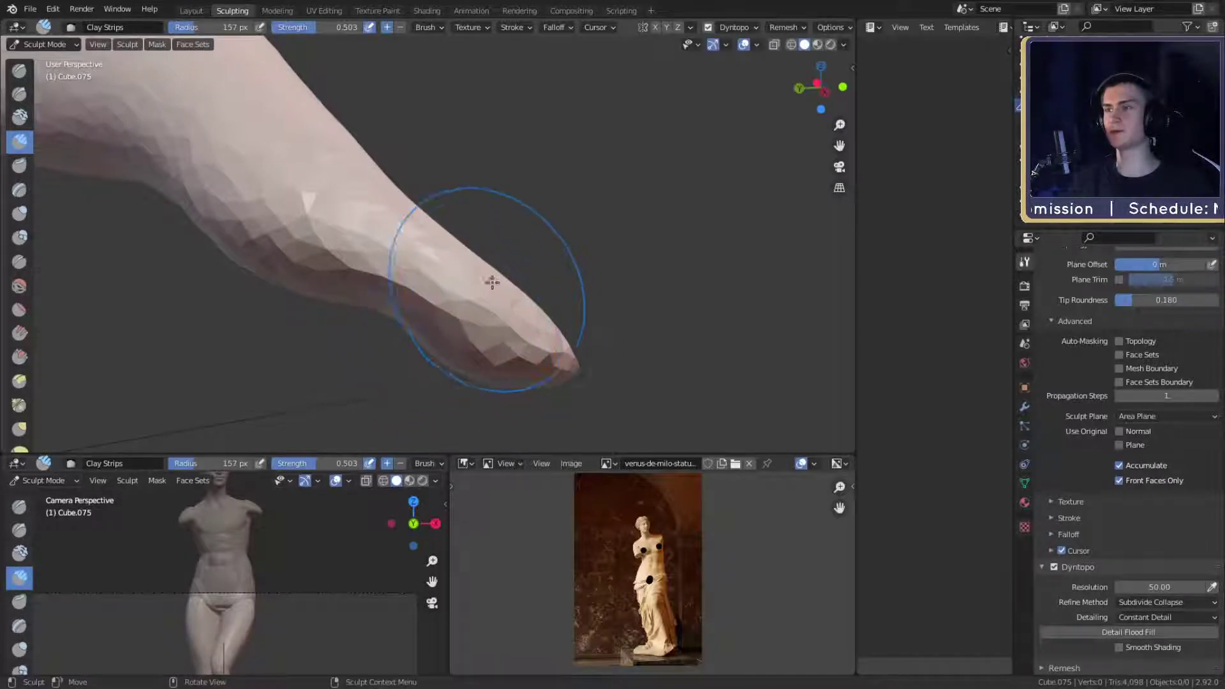
{"action": "mouse_move", "coordinate": [518, 288]}
{"action": "middle_mouse_down"}
{"action": "mouse_move", "coordinate": [489, 331]}
{"action": "mouse_move", "coordinate": [475, 325]}
{"action": "mouse_move", "coordinate": [500, 287]}
{"action": "mouse_move", "coordinate": [488, 313]}
{"action": "mouse_move", "coordinate": [446, 338]}
{"action": "mouse_move", "coordinate": [536, 296]}
{"action": "mouse_move", "coordinate": [498, 287]}
{"action": "mouse_move", "coordinate": [553, 293]}
{"action": "mouse_move", "coordinate": [518, 273]}
{"action": "middle_mouse_up"}
{"action": "left_click_drag", "start_coordinate": [507, 251], "coordinate": [479, 252]}
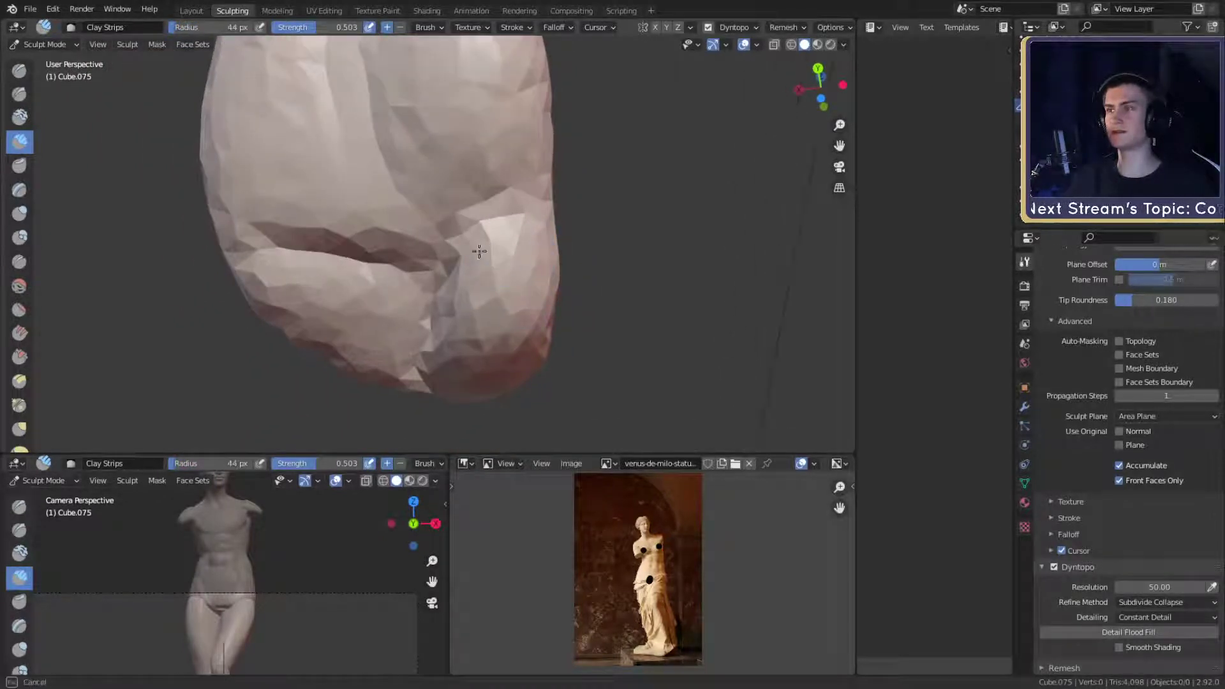
- Build up the ball of the foot behind the toe crease with Clay Strips at a 44 px radius
{"action": "middle_click_drag", "start_coordinate": [454, 330], "coordinate": [478, 449], "text": "shift"}
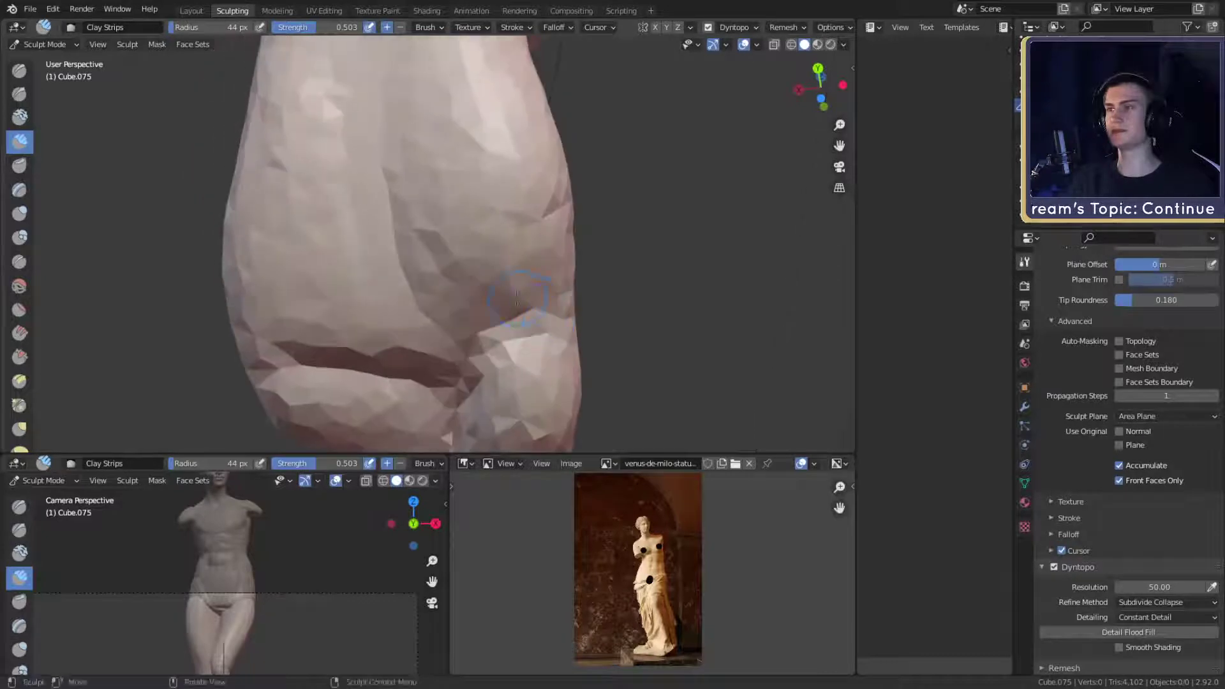
{"action": "mouse_move", "coordinate": [424, 218]}
{"action": "left_mouse_down"}
{"action": "mouse_move", "coordinate": [469, 220]}
{"action": "mouse_move", "coordinate": [539, 183]}
{"action": "left_mouse_up"}
{"action": "middle_click_drag", "start_coordinate": [563, 170], "coordinate": [566, 195], "text": "shift"}
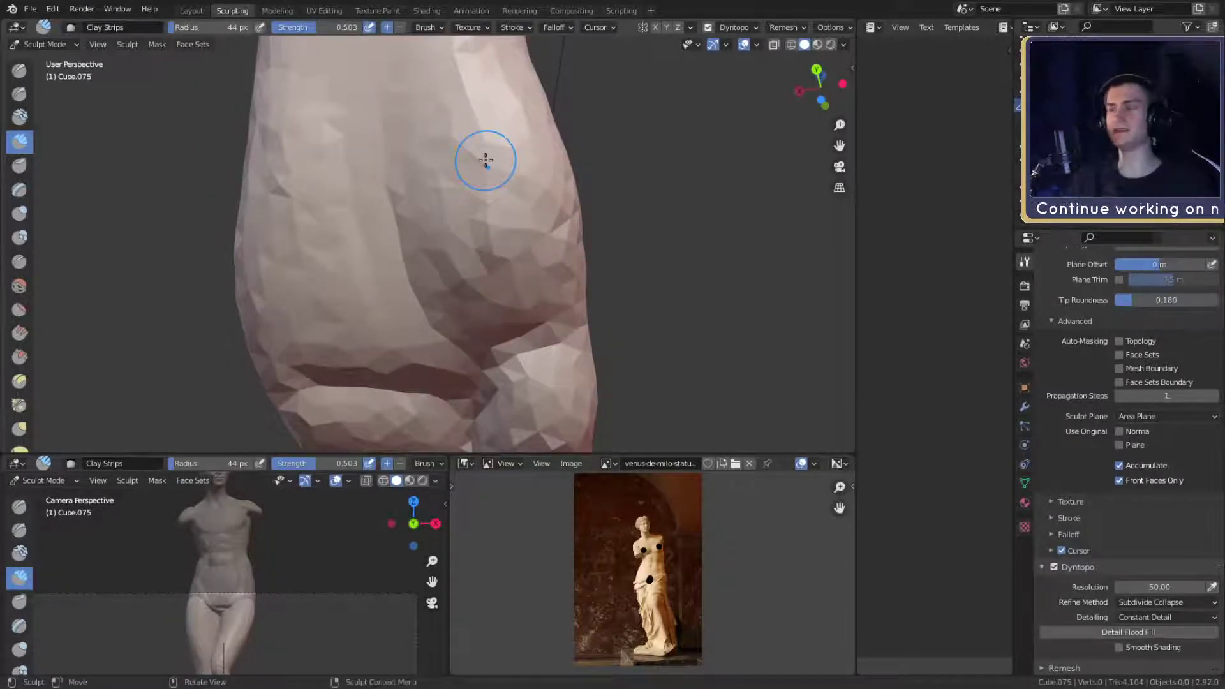
{"action": "middle_click_drag", "start_coordinate": [502, 197], "coordinate": [546, 220], "text": "shift"}
{"action": "left_click_drag", "start_coordinate": [442, 242], "coordinate": [500, 276]}
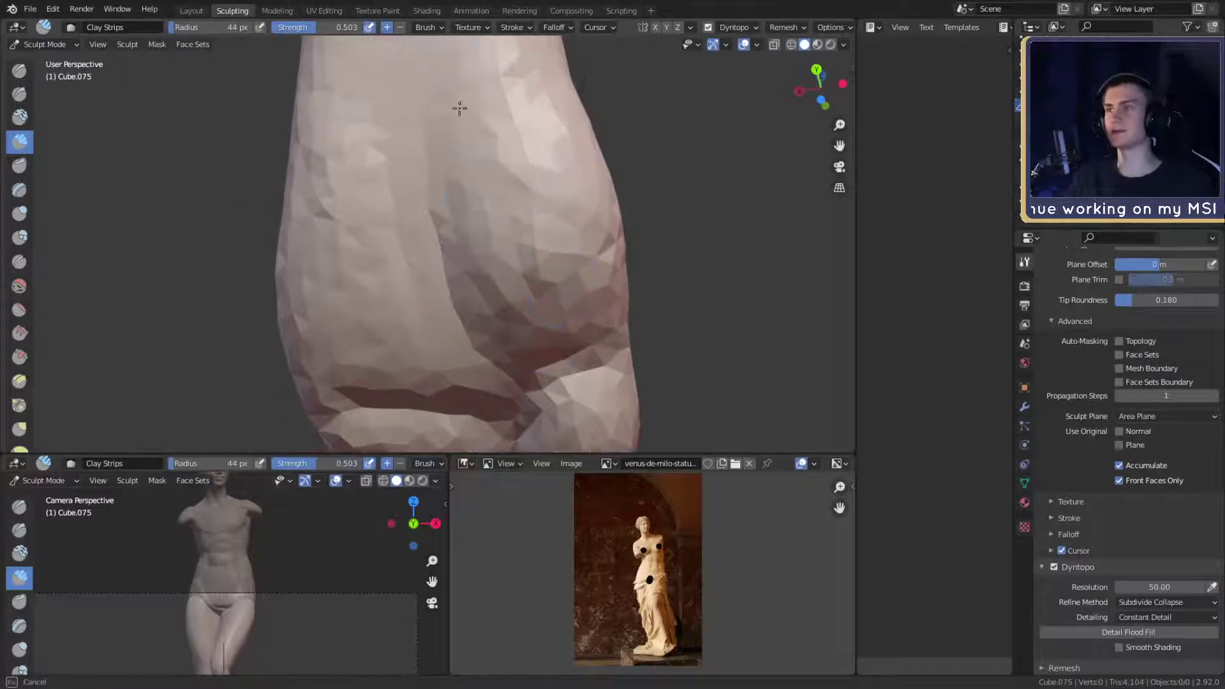
{"action": "left_click_drag", "start_coordinate": [459, 107], "coordinate": [460, 104]}
{"action": "mouse_move", "coordinate": [516, 241]}
{"action": "middle_mouse_down", "text": "shift"}
{"action": "mouse_move", "coordinate": [533, 227]}
{"action": "mouse_move", "coordinate": [558, 265]}
{"action": "middle_mouse_up", "text": "shift"}
{"action": "left_click_drag", "start_coordinate": [501, 235], "coordinate": [501, 307]}
{"action": "middle_click_drag", "start_coordinate": [547, 297], "coordinate": [547, 249], "text": "shift"}
{"action": "mouse_move", "coordinate": [552, 255]}
{"action": "left_mouse_down"}
{"action": "mouse_move", "coordinate": [541, 287]}
{"action": "mouse_move", "coordinate": [490, 280]}
{"action": "mouse_move", "coordinate": [480, 253]}
{"action": "mouse_move", "coordinate": [561, 306]}
{"action": "mouse_move", "coordinate": [581, 262]}
{"action": "mouse_move", "coordinate": [567, 256]}
{"action": "mouse_move", "coordinate": [451, 319]}
{"action": "mouse_move", "coordinate": [418, 260]}
{"action": "left_mouse_up"}
{"action": "middle_click_drag", "start_coordinate": [449, 269], "coordinate": [479, 296], "text": "shift"}
{"action": "mouse_move", "coordinate": [475, 300]}
{"action": "left_mouse_down"}
{"action": "mouse_move", "coordinate": [447, 312]}
{"action": "mouse_move", "coordinate": [381, 268]}
{"action": "mouse_move", "coordinate": [406, 179]}
{"action": "left_mouse_up"}
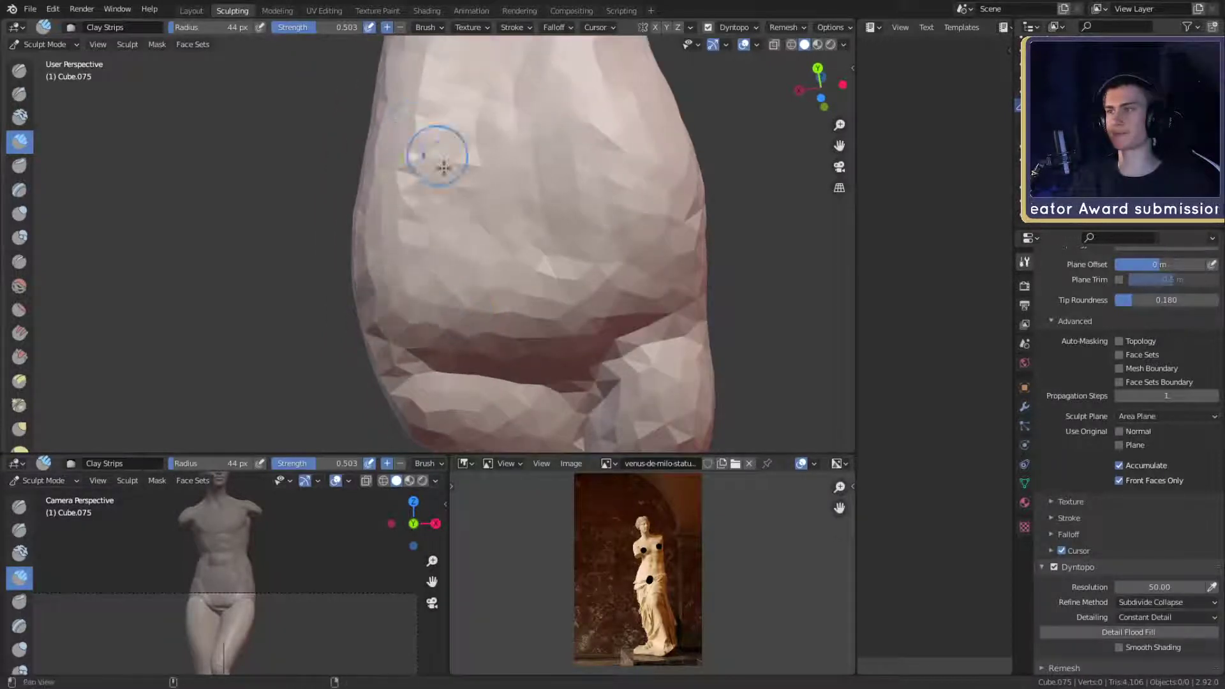
- Extend the Clay Strips build-up along the outer side of the sole from the ball toward the midfoot
{"action": "middle_click_drag", "start_coordinate": [443, 167], "coordinate": [438, 237], "text": "shift"}
{"action": "mouse_move", "coordinate": [440, 246]}
{"action": "left_mouse_down"}
{"action": "mouse_move", "coordinate": [429, 287]}
{"action": "mouse_move", "coordinate": [418, 173]}
{"action": "mouse_move", "coordinate": [412, 363]}
{"action": "left_mouse_up"}
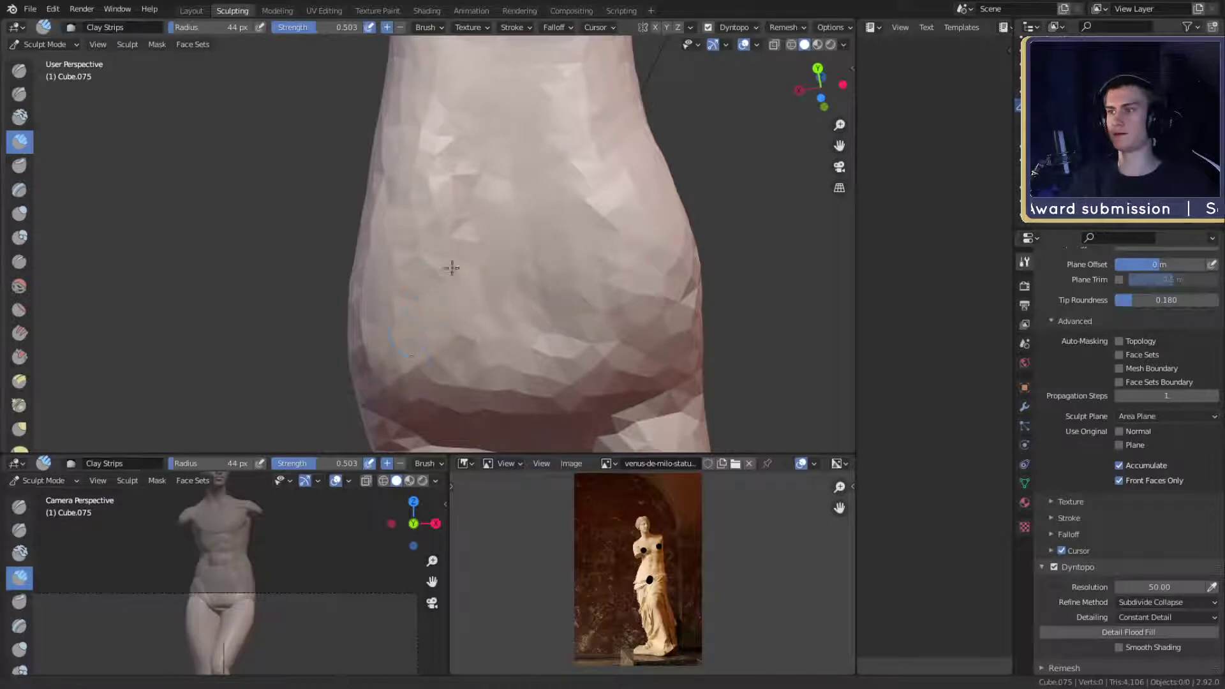
{"action": "middle_click_drag", "start_coordinate": [451, 267], "coordinate": [450, 325], "text": "shift"}
{"action": "left_click_drag", "start_coordinate": [449, 326], "coordinate": [382, 303]}
{"action": "middle_click_drag", "start_coordinate": [476, 371], "coordinate": [454, 243], "text": "shift"}
{"action": "mouse_move", "coordinate": [454, 243]}
{"action": "left_mouse_down"}
{"action": "mouse_move", "coordinate": [466, 356]}
{"action": "mouse_move", "coordinate": [454, 175]}
{"action": "left_mouse_up"}
{"action": "middle_click_drag", "start_coordinate": [455, 175], "coordinate": [458, 364], "text": "shift"}
{"action": "left_click_drag", "start_coordinate": [457, 363], "coordinate": [426, 228]}
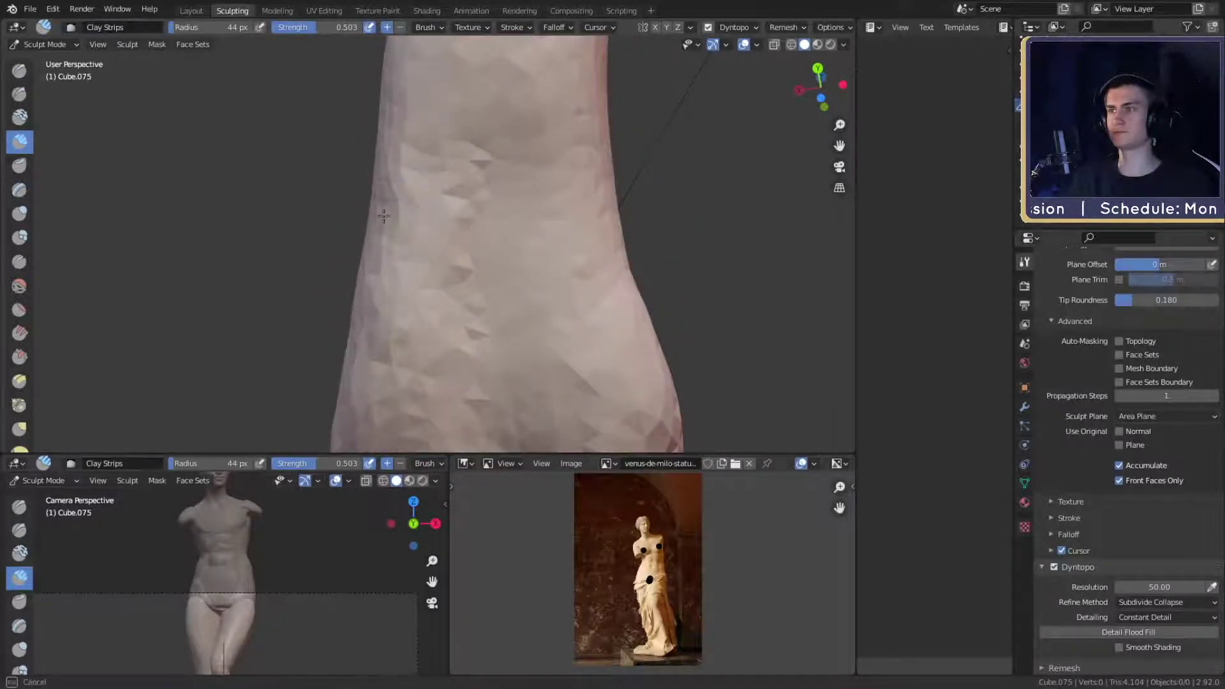
- Shape the sole's outer edge between the heel and midfoot with Clay Strips at a 44 px radius
{"action": "middle_click_drag", "start_coordinate": [426, 227], "coordinate": [581, 296]}
{"action": "scroll", "coordinate": [580, 295], "scroll_direction": "up", "scroll_amount": 5}
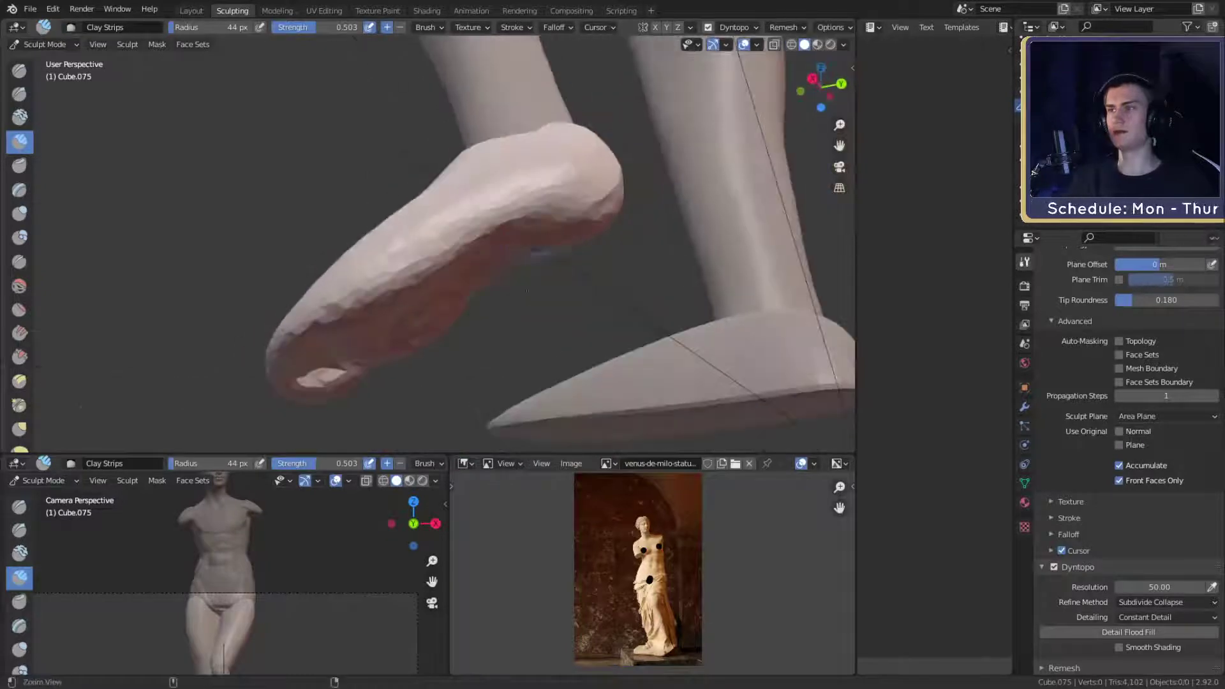
{"action": "middle_click_drag", "start_coordinate": [584, 208], "coordinate": [482, 252]}
{"action": "left_click_drag", "start_coordinate": [482, 252], "coordinate": [349, 377]}
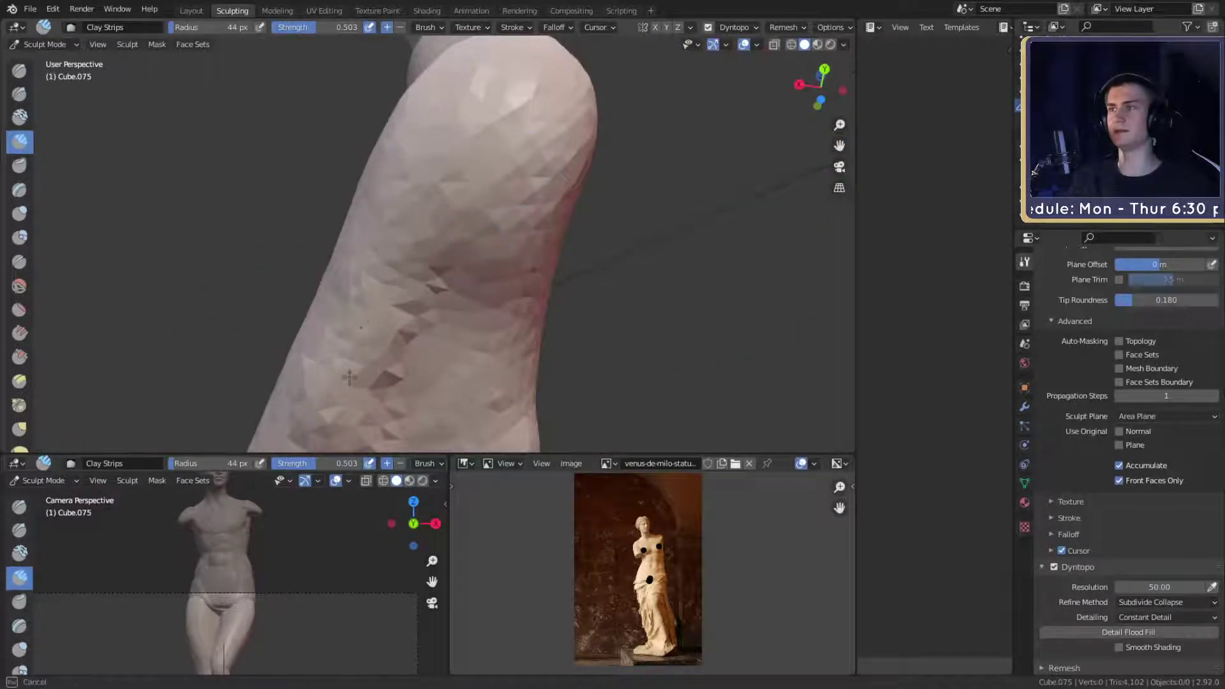
{"action": "mouse_move", "coordinate": [388, 193]}
{"action": "left_mouse_down"}
{"action": "mouse_move", "coordinate": [401, 173]}
{"action": "mouse_move", "coordinate": [390, 192]}
{"action": "left_mouse_up"}
{"action": "mouse_move", "coordinate": [390, 192]}
{"action": "middle_mouse_down"}
{"action": "mouse_move", "coordinate": [503, 189]}
{"action": "mouse_move", "coordinate": [502, 201]}
{"action": "middle_mouse_up"}
{"action": "scroll", "coordinate": [503, 189], "scroll_direction": "down", "scroll_amount": 4}
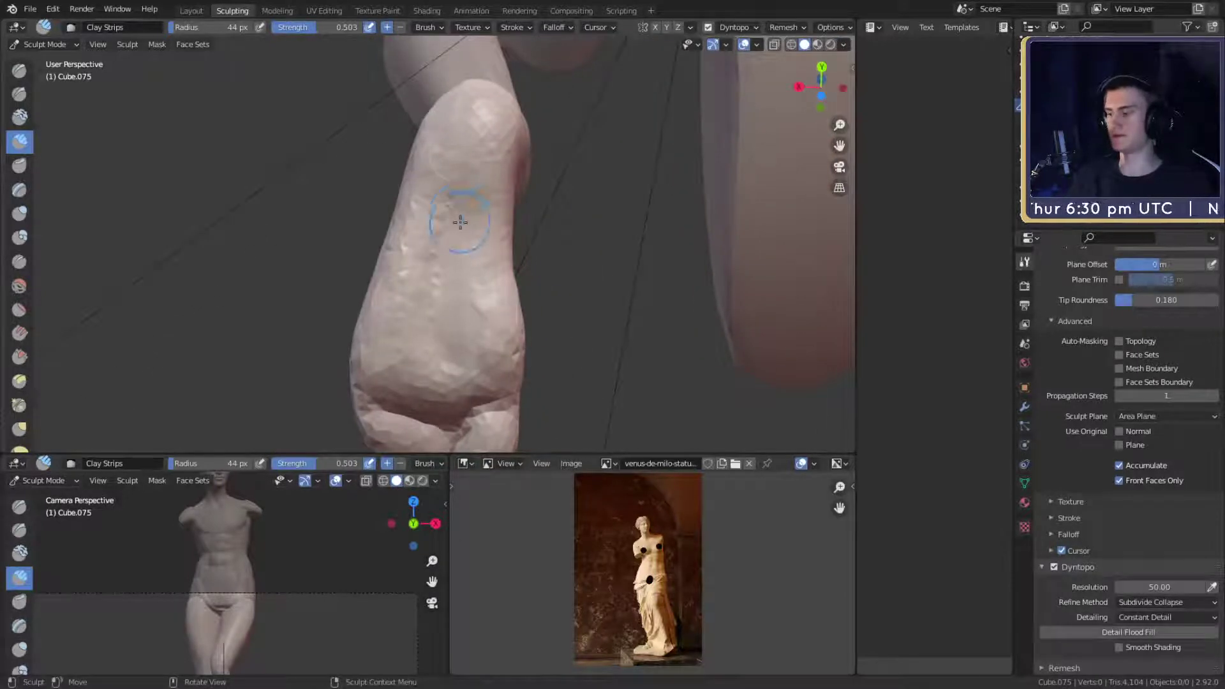
- Outline the sole from the heel along the outer edge to the toe crease with the Mask brush, reducing its radius to 14 px
{"action": "key", "text": "m"}
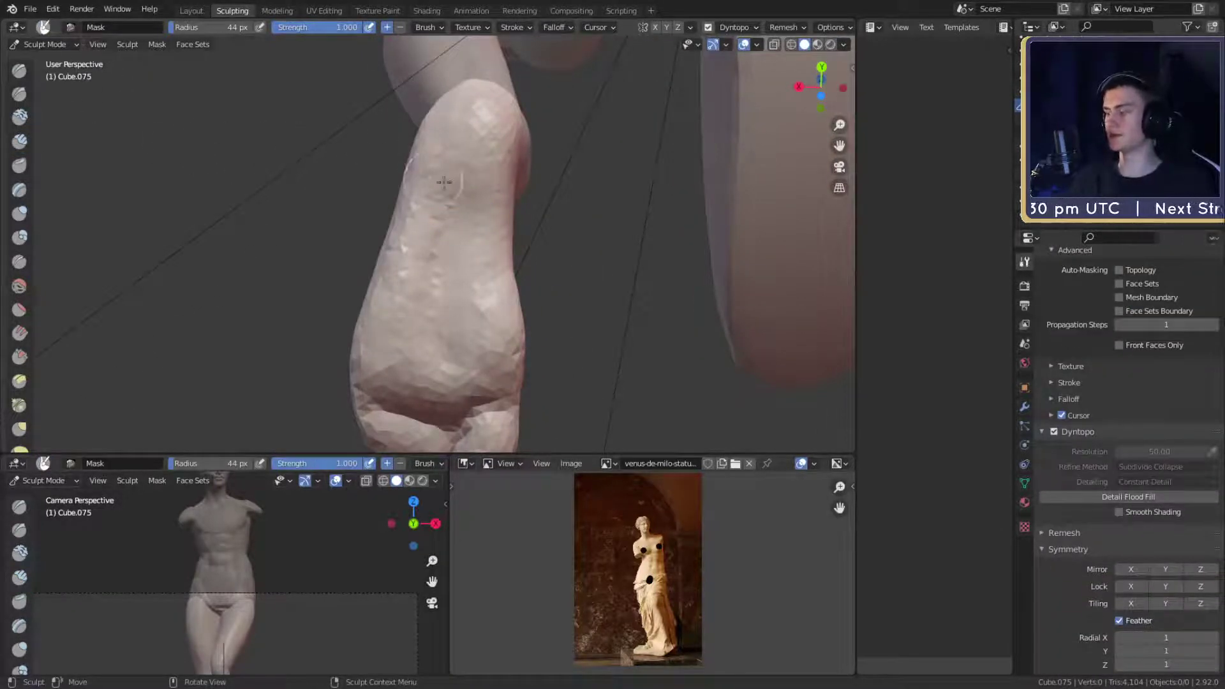
{"action": "key", "text": "f"}
{"action": "left_click", "coordinate": [535, 159]}
{"action": "middle_click_drag", "start_coordinate": [506, 160], "coordinate": [525, 156], "text": "shift"}
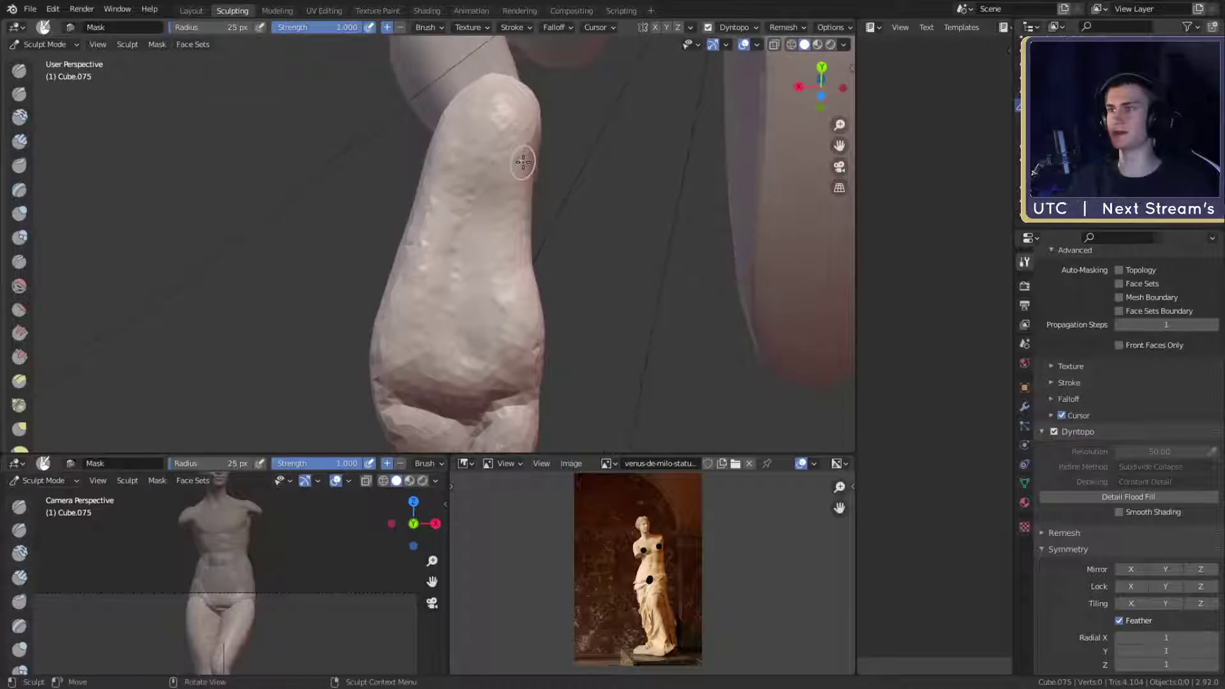
{"action": "left_click_drag", "start_coordinate": [507, 185], "coordinate": [535, 136]}
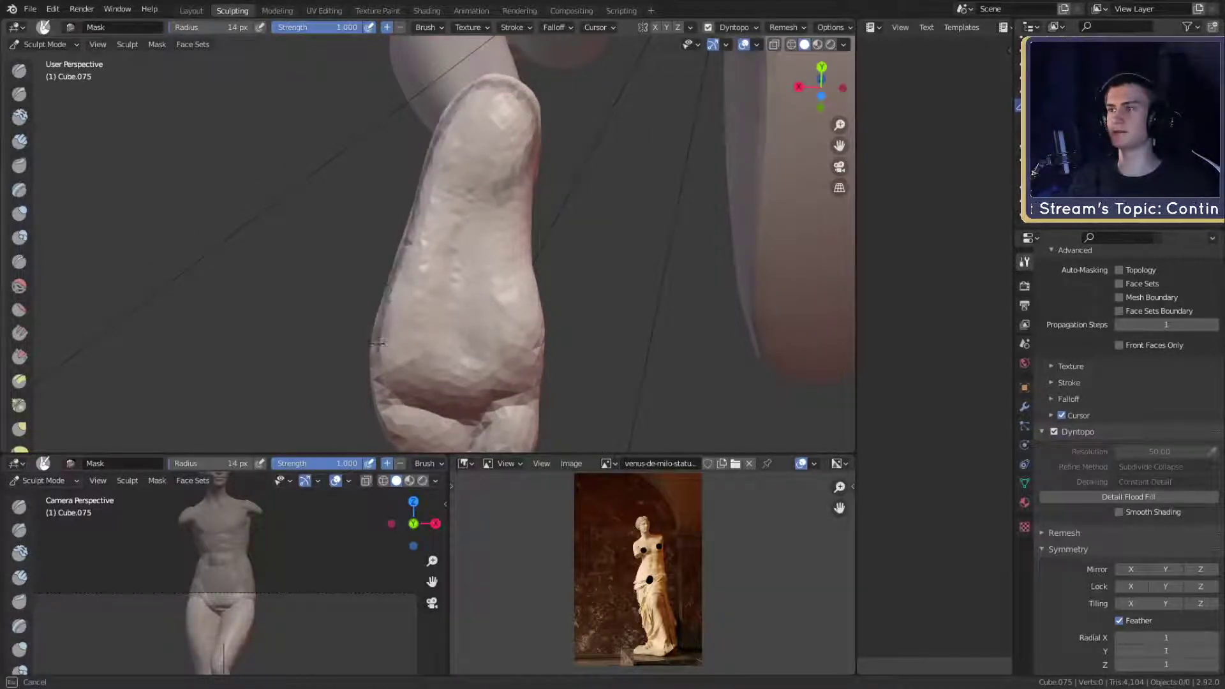
{"action": "left_click_drag", "start_coordinate": [378, 343], "coordinate": [402, 398]}
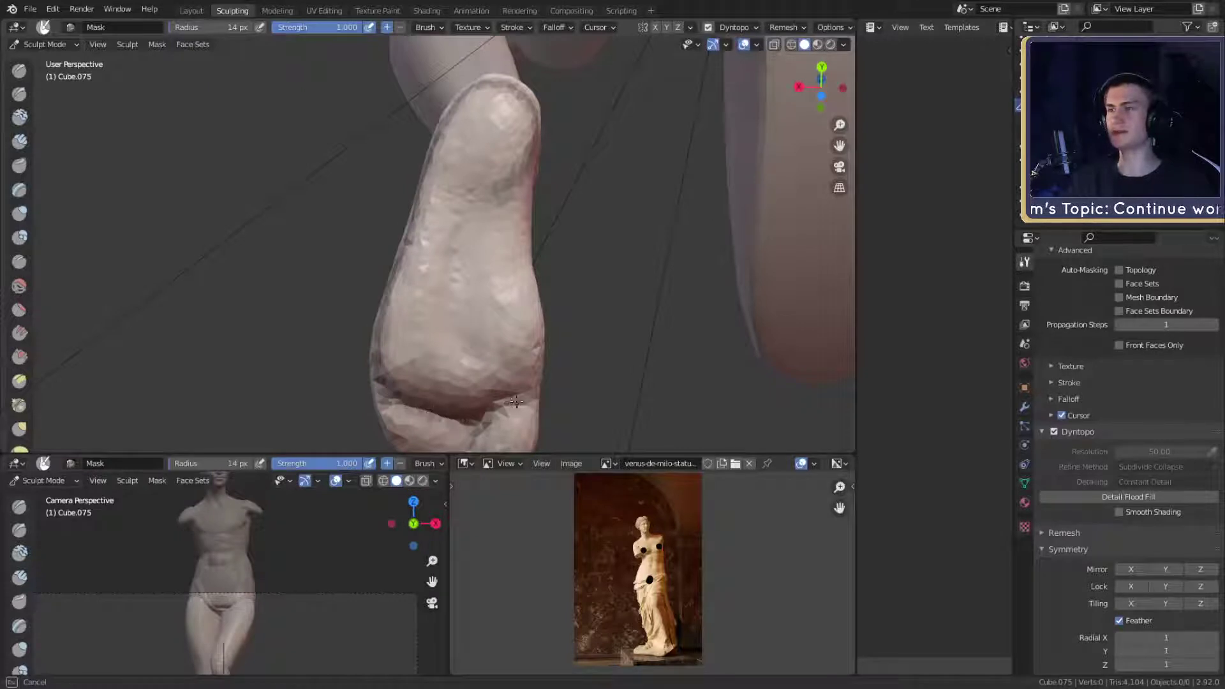
- Mark the inner arch curve and the big toe's boundary with the Mask brush, and clear the mask
{"action": "mouse_move", "coordinate": [526, 309]}
{"action": "left_mouse_down"}
{"action": "mouse_move", "coordinate": [440, 263]}
{"action": "mouse_move", "coordinate": [458, 228]}
{"action": "left_mouse_up"}
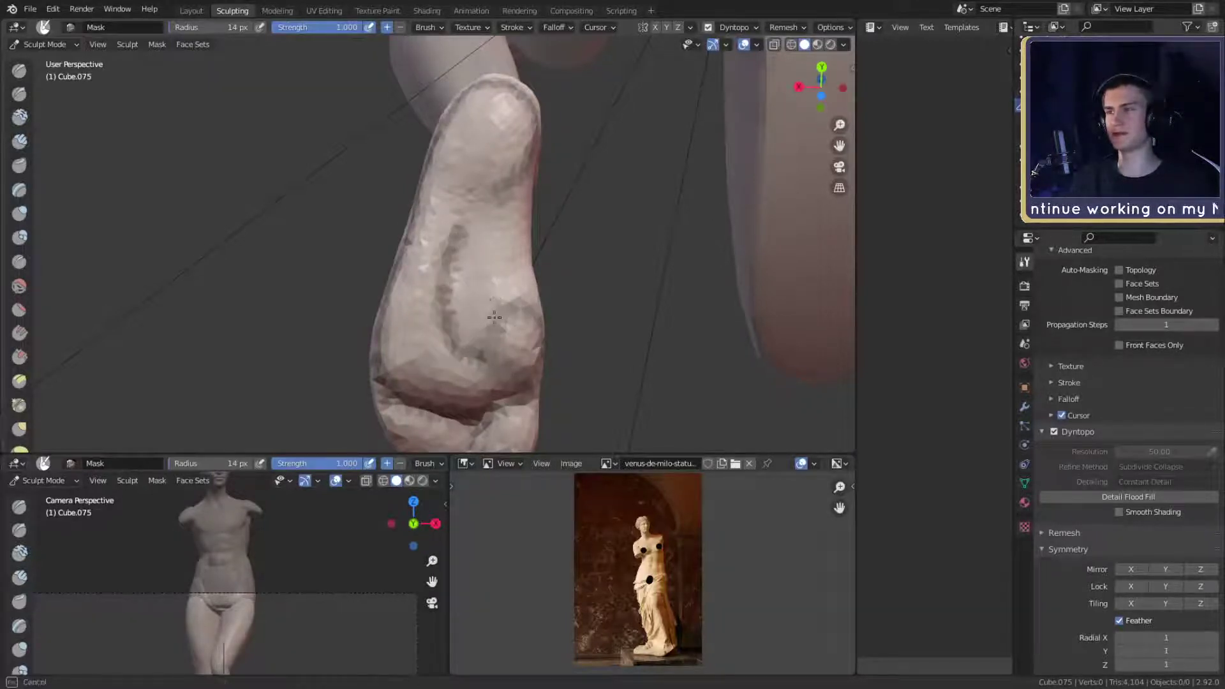
{"action": "mouse_move", "coordinate": [475, 344]}
{"action": "left_mouse_down"}
{"action": "mouse_move", "coordinate": [457, 250]}
{"action": "mouse_move", "coordinate": [524, 166]}
{"action": "left_mouse_up"}
{"action": "middle_click_drag", "start_coordinate": [529, 233], "coordinate": [530, 177], "text": "shift"}
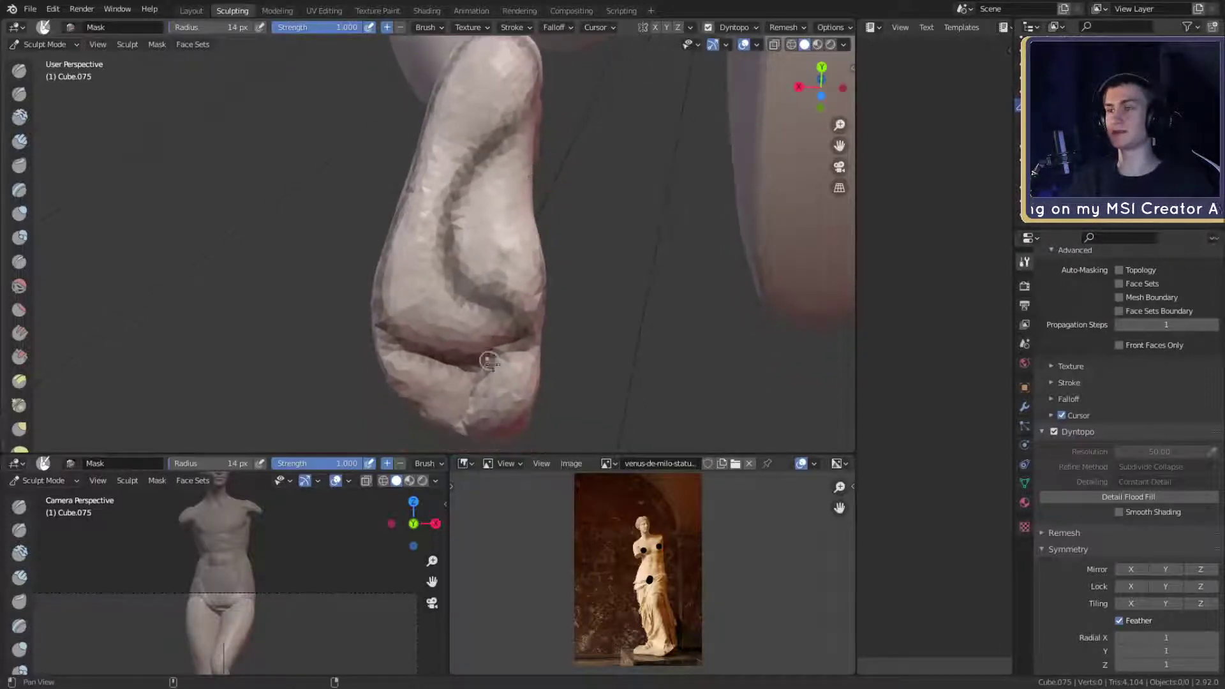
{"action": "middle_click_drag", "start_coordinate": [488, 361], "coordinate": [483, 326], "text": "shift"}
{"action": "mouse_move", "coordinate": [485, 329]}
{"action": "left_mouse_down"}
{"action": "mouse_move", "coordinate": [475, 376]}
{"action": "mouse_move", "coordinate": [489, 399]}
{"action": "mouse_move", "coordinate": [520, 366]}
{"action": "left_mouse_up"}
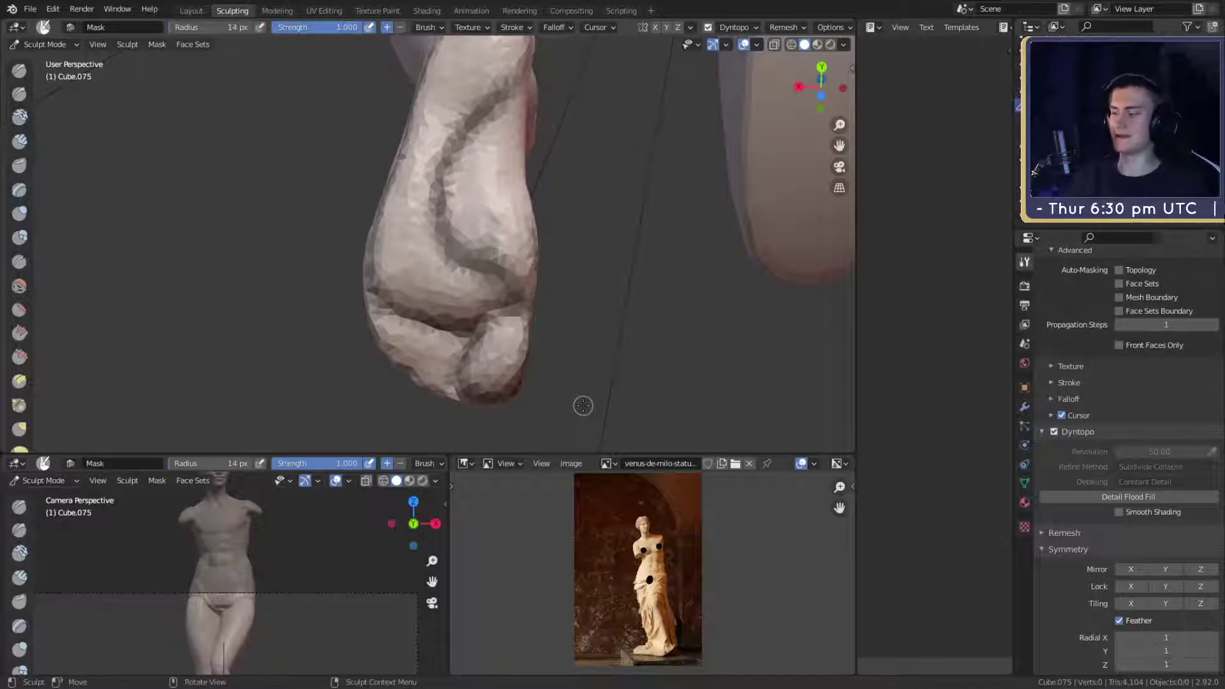
{"action": "mouse_move", "coordinate": [449, 380]}
{"action": "left_mouse_down"}
{"action": "mouse_move", "coordinate": [436, 386]}
{"action": "mouse_move", "coordinate": [401, 298]}
{"action": "left_mouse_up"}
{"action": "mouse_move", "coordinate": [401, 298]}
{"action": "middle_mouse_down"}
{"action": "mouse_move", "coordinate": [533, 339]}
{"action": "mouse_move", "coordinate": [431, 365]}
{"action": "mouse_move", "coordinate": [445, 322]}
{"action": "mouse_move", "coordinate": [455, 333]}
{"action": "mouse_move", "coordinate": [429, 348]}
{"action": "mouse_move", "coordinate": [524, 303]}
{"action": "mouse_move", "coordinate": [493, 331]}
{"action": "mouse_move", "coordinate": [558, 271]}
{"action": "mouse_move", "coordinate": [539, 356]}
{"action": "mouse_move", "coordinate": [515, 230]}
{"action": "middle_mouse_up"}
{"action": "key", "text": "alt+m"}
- Add volume across the middle of the forefoot's sole with Clay Strips, reducing the brush radius to 28 px
{"action": "key", "text": "c"}
{"action": "middle_click_drag", "start_coordinate": [500, 342], "coordinate": [506, 287], "text": "shift"}
{"action": "key", "text": "f"}
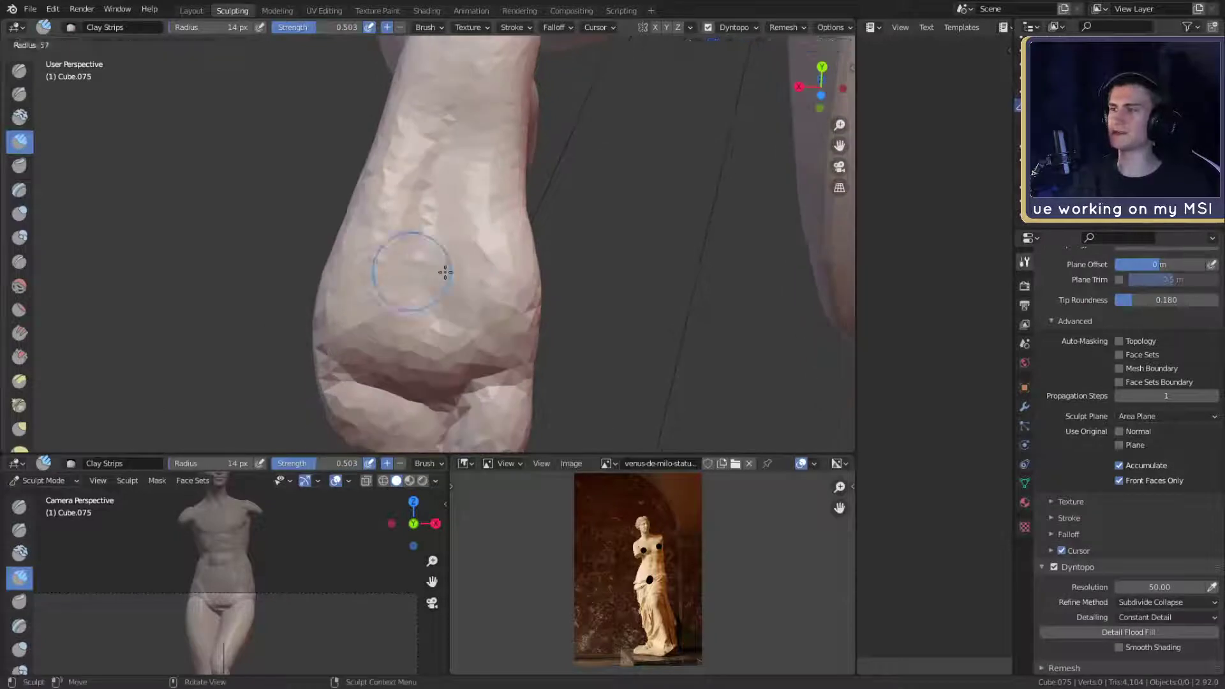
{"action": "left_click", "coordinate": [451, 270]}
{"action": "left_click_drag", "start_coordinate": [440, 234], "coordinate": [399, 264]}
{"action": "key", "text": "f"}
{"action": "left_click", "coordinate": [413, 254]}
{"action": "mouse_move", "coordinate": [440, 327]}
{"action": "left_mouse_down"}
{"action": "mouse_move", "coordinate": [457, 274]}
{"action": "mouse_move", "coordinate": [369, 221]}
{"action": "left_mouse_up"}
- Round out the ball of the foot and its outer side with Clay Strips at a 28 px radius
{"action": "left_click_drag", "start_coordinate": [495, 301], "coordinate": [483, 263]}
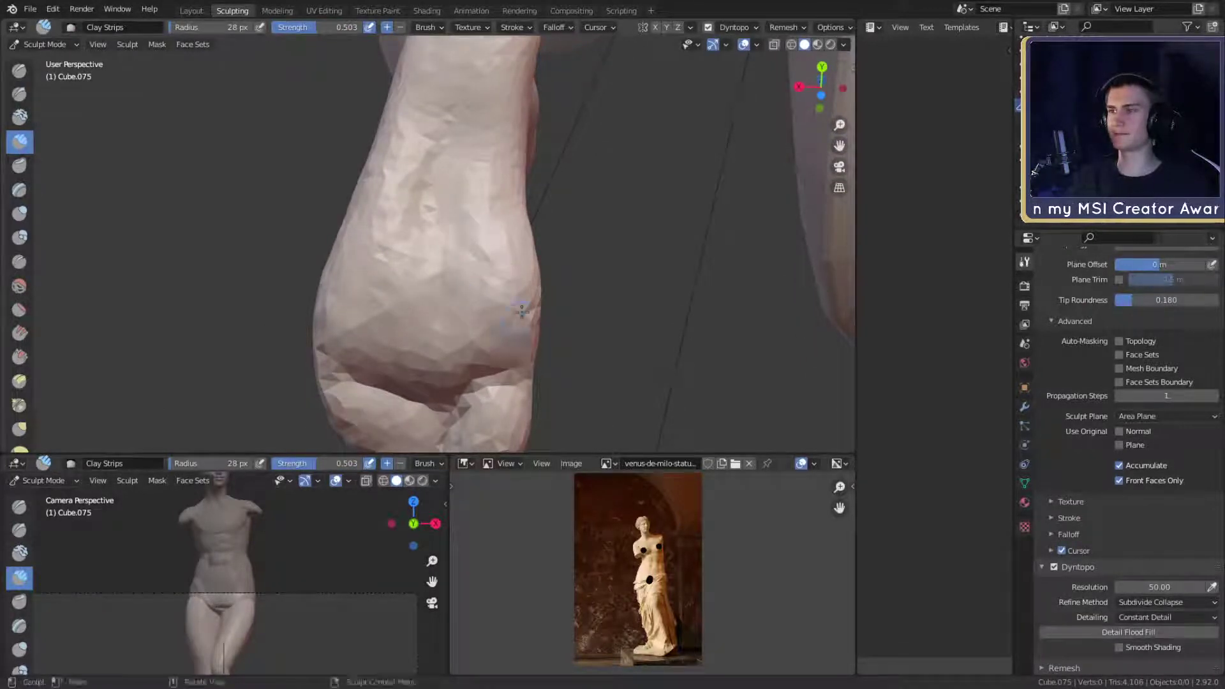
{"action": "left_click_drag", "start_coordinate": [507, 359], "coordinate": [501, 332]}
{"action": "left_click_drag", "start_coordinate": [438, 376], "coordinate": [385, 302]}
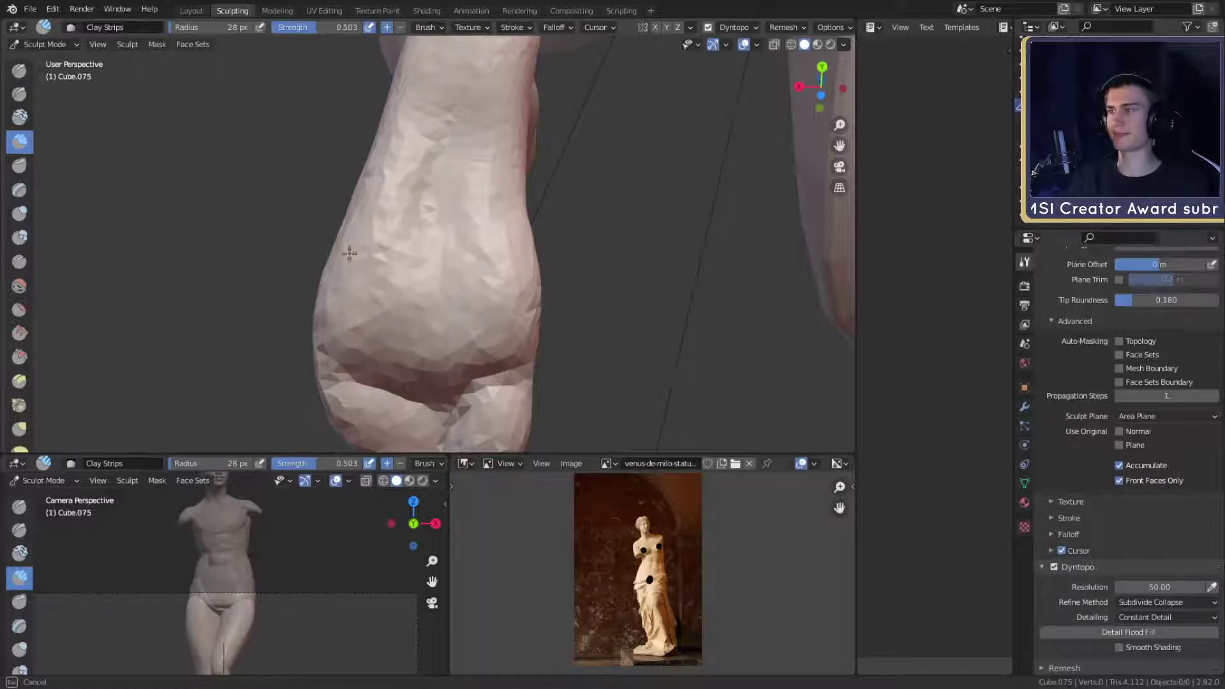
{"action": "left_click_drag", "start_coordinate": [349, 253], "coordinate": [459, 204]}
- Define the side edge of the sole with Clay Strips at a 21 px radius
{"action": "middle_click_drag", "start_coordinate": [459, 205], "coordinate": [574, 211]}
{"action": "mouse_move", "coordinate": [470, 331]}
{"action": "middle_mouse_down"}
{"action": "mouse_move", "coordinate": [358, 275]}
{"action": "mouse_move", "coordinate": [501, 223]}
{"action": "middle_mouse_up"}
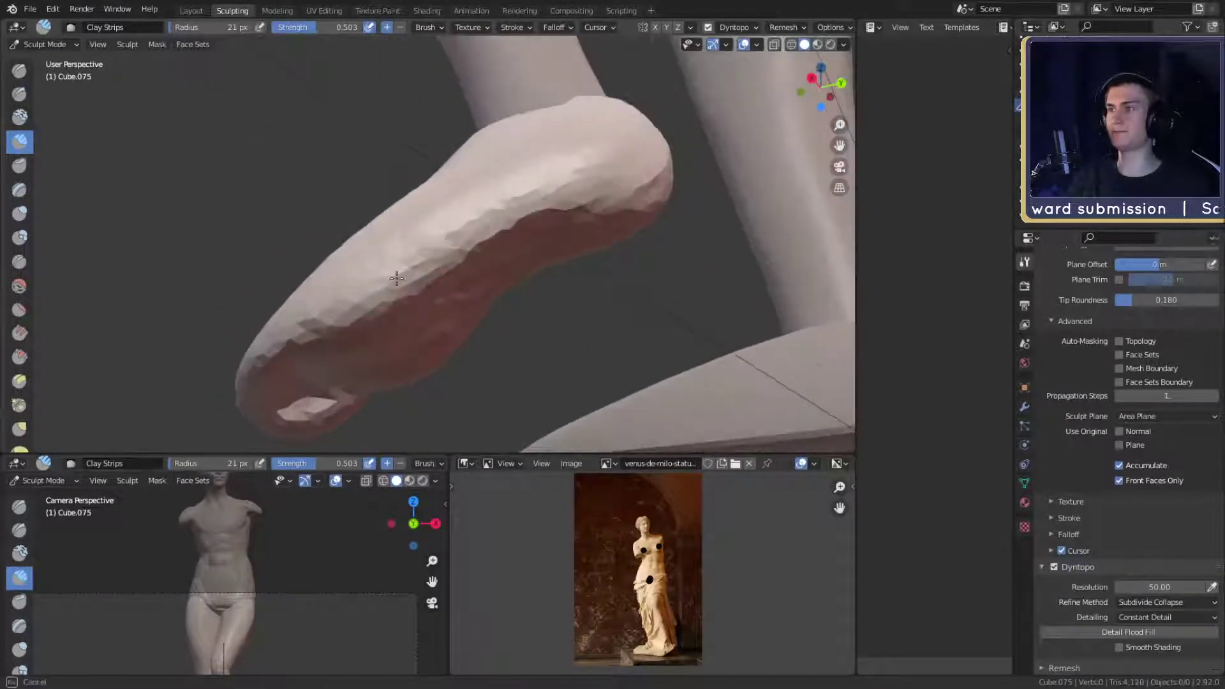
{"action": "mouse_move", "coordinate": [585, 175]}
{"action": "middle_mouse_down"}
{"action": "mouse_move", "coordinate": [603, 298]}
{"action": "mouse_move", "coordinate": [549, 268]}
{"action": "middle_mouse_up"}
{"action": "mouse_move", "coordinate": [448, 255]}
{"action": "left_mouse_down"}
{"action": "mouse_move", "coordinate": [373, 320]}
{"action": "mouse_move", "coordinate": [469, 235]}
{"action": "left_mouse_up"}
- Shape the upper surface along the foot's side with Clay Strips at a 38 px radius
{"action": "mouse_move", "coordinate": [472, 235]}
{"action": "middle_mouse_down"}
{"action": "mouse_move", "coordinate": [558, 268]}
{"action": "mouse_move", "coordinate": [521, 326]}
{"action": "mouse_move", "coordinate": [411, 351]}
{"action": "middle_mouse_up"}
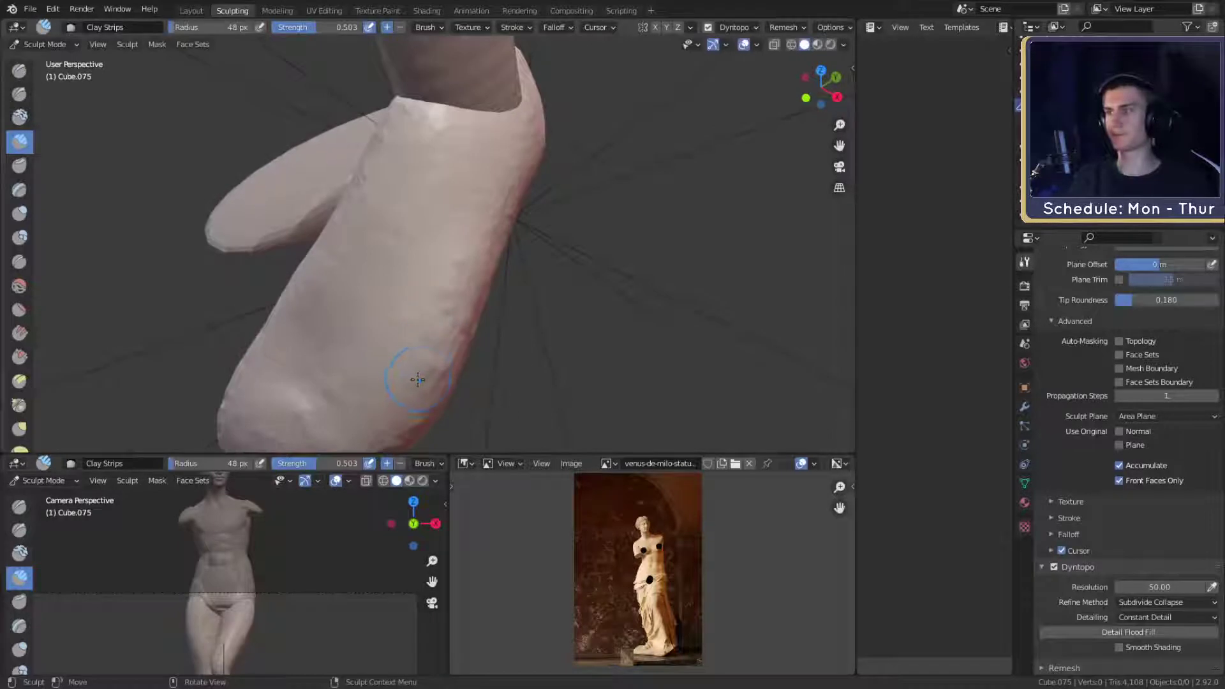
{"action": "key", "text": "f"}
{"action": "left_click_drag", "start_coordinate": [464, 300], "coordinate": [406, 360]}
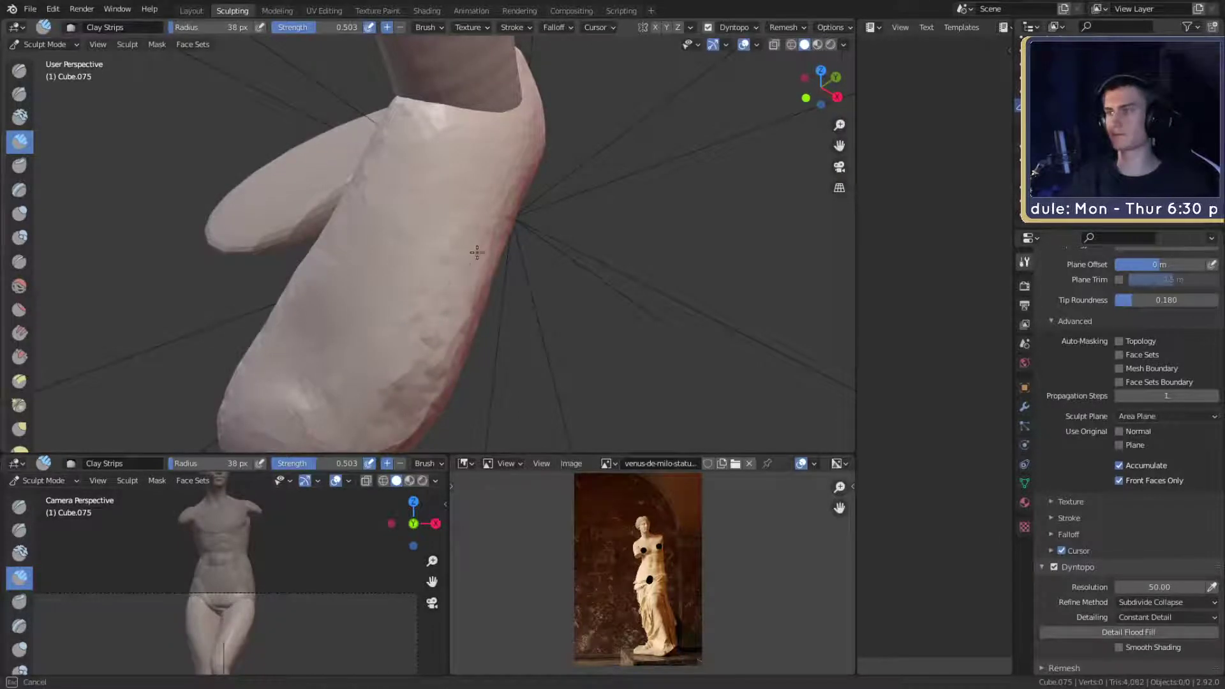
{"action": "left_click_drag", "start_coordinate": [374, 406], "coordinate": [366, 418]}
{"action": "mouse_move", "coordinate": [459, 251]}
{"action": "left_mouse_down"}
{"action": "mouse_move", "coordinate": [372, 396]}
{"action": "mouse_move", "coordinate": [505, 343]}
{"action": "mouse_move", "coordinate": [517, 268]}
{"action": "mouse_move", "coordinate": [506, 251]}
{"action": "mouse_move", "coordinate": [468, 274]}
{"action": "mouse_move", "coordinate": [480, 281]}
{"action": "mouse_move", "coordinate": [481, 251]}
{"action": "left_mouse_up"}
- Build up the instep just below the ankle with Clay Strips at a 61 px radius
{"action": "key", "text": "f"}
{"action": "left_click", "coordinate": [389, 364]}
{"action": "key", "text": "f"}
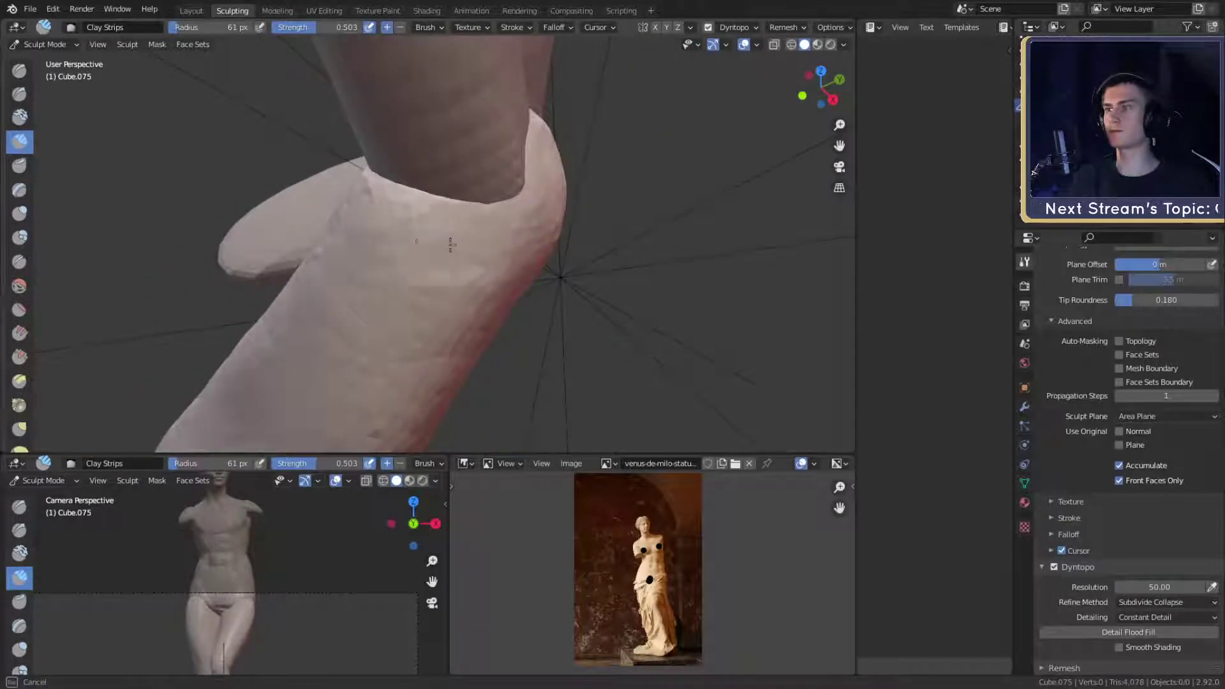
- Increase the brush radius to 170 px and switch to the Grab brush at the front of the foot
{"action": "key", "text": "f"}
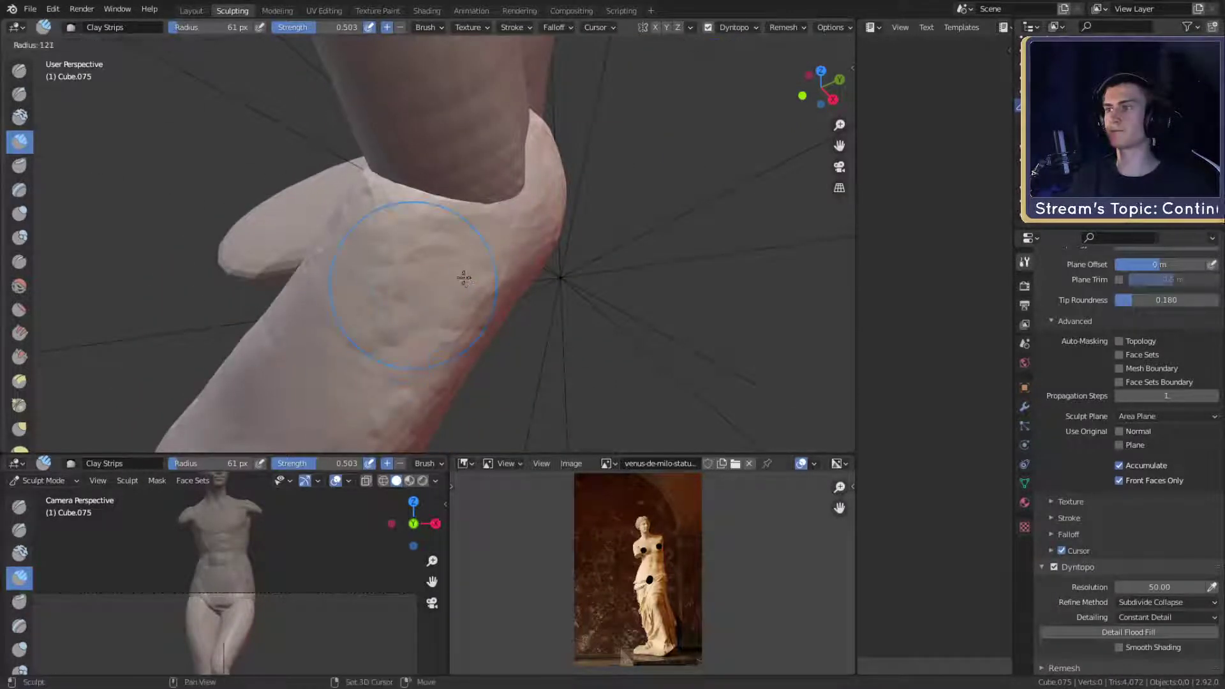
{"action": "left_click", "coordinate": [405, 367]}
{"action": "mouse_move", "coordinate": [421, 352]}
{"action": "middle_mouse_down"}
{"action": "mouse_move", "coordinate": [453, 313]}
{"action": "mouse_move", "coordinate": [648, 279]}
{"action": "mouse_move", "coordinate": [562, 329]}
{"action": "mouse_move", "coordinate": [533, 238]}
{"action": "mouse_move", "coordinate": [396, 328]}
{"action": "mouse_move", "coordinate": [451, 274]}
{"action": "mouse_move", "coordinate": [475, 291]}
{"action": "middle_mouse_up"}
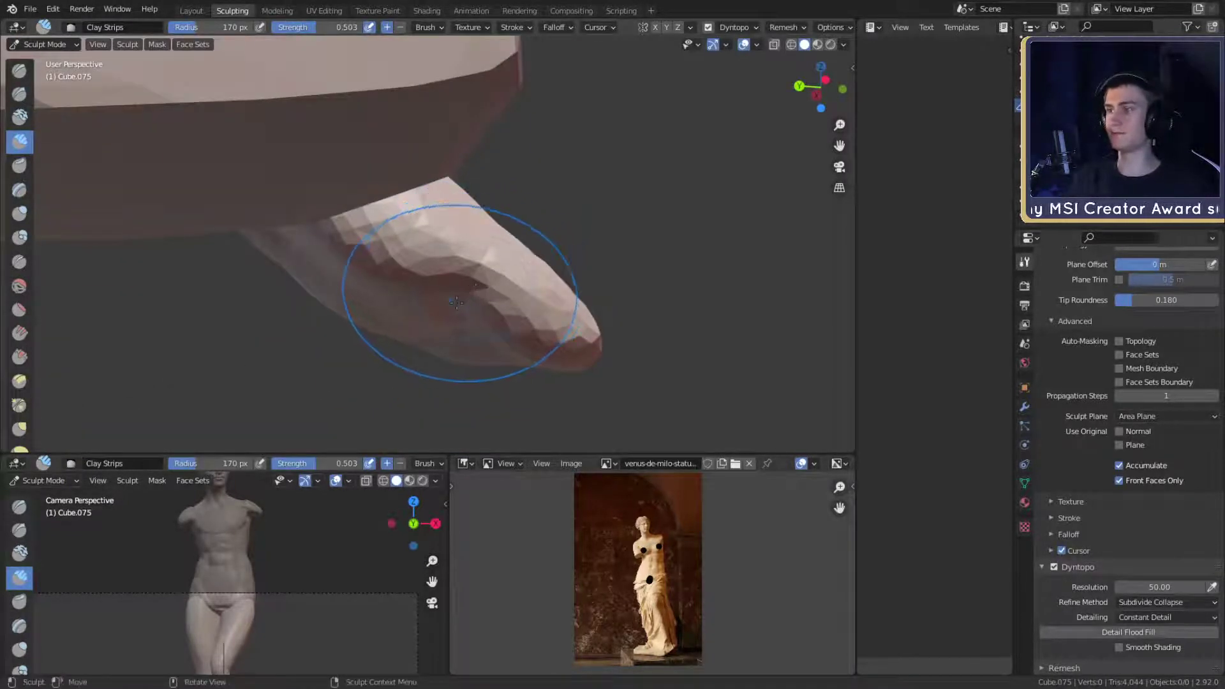
{"action": "key", "text": "g"}
{"action": "mouse_move", "coordinate": [470, 293]}
{"action": "middle_mouse_down"}
{"action": "mouse_move", "coordinate": [465, 306]}
{"action": "mouse_move", "coordinate": [438, 259]}
{"action": "mouse_move", "coordinate": [465, 323]}
{"action": "mouse_move", "coordinate": [421, 230]}
{"action": "mouse_move", "coordinate": [356, 274]}
{"action": "mouse_move", "coordinate": [412, 269]}
{"action": "middle_mouse_up"}
- Define the gap between the big toe and the neighbouring toes with the Crease brush at a 45 px radius
{"action": "key", "text": "shift+c"}
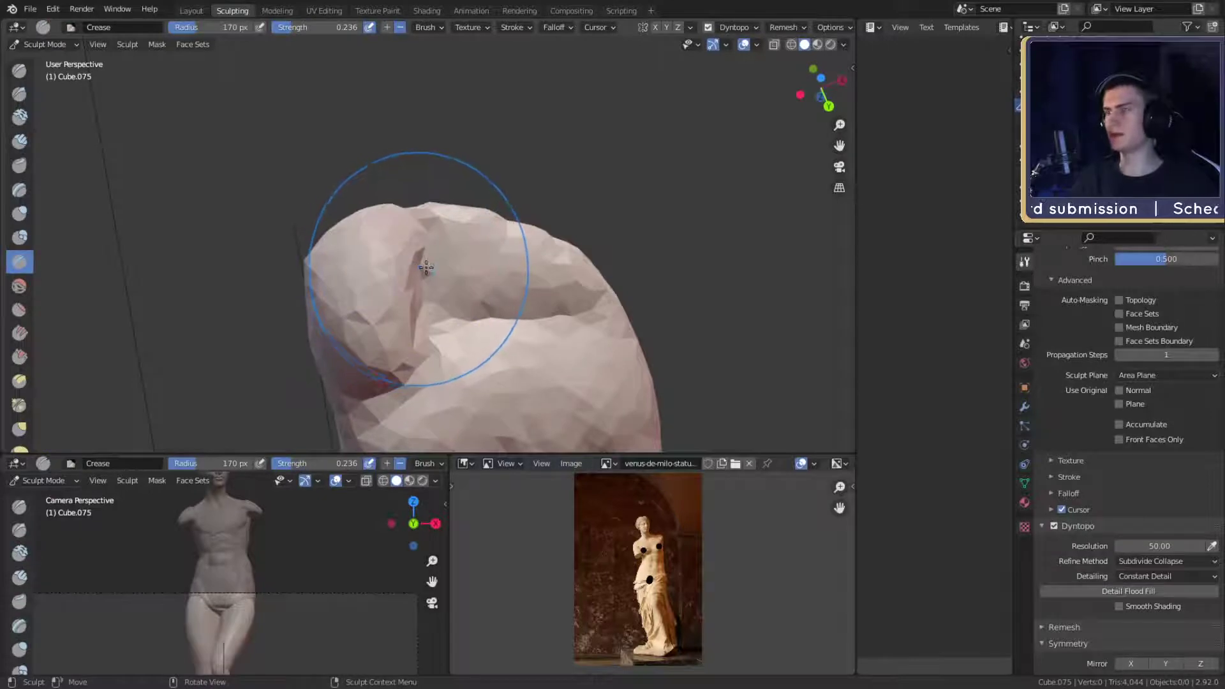
{"action": "key", "text": "f"}
{"action": "left_click", "coordinate": [405, 233]}
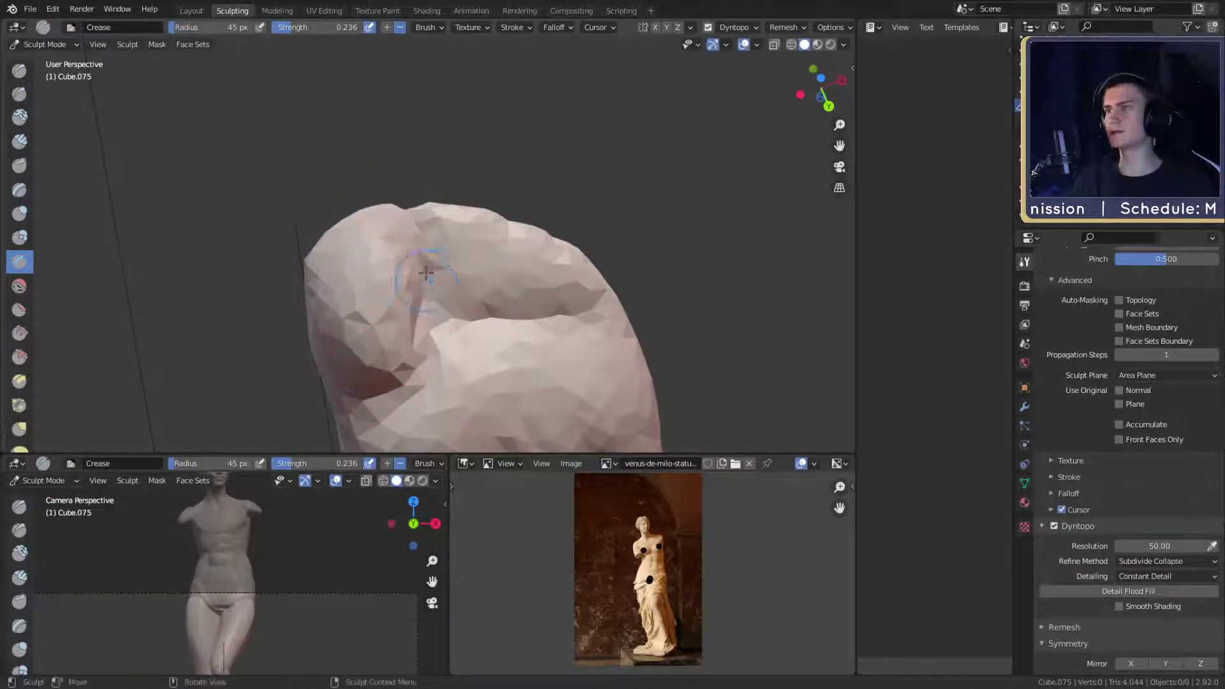
{"action": "mouse_move", "coordinate": [405, 233]}
{"action": "middle_mouse_down"}
{"action": "mouse_move", "coordinate": [473, 271]}
{"action": "mouse_move", "coordinate": [485, 255]}
{"action": "mouse_move", "coordinate": [410, 250]}
{"action": "mouse_move", "coordinate": [412, 224]}
{"action": "middle_mouse_up"}
{"action": "middle_click_drag", "start_coordinate": [471, 277], "coordinate": [440, 183], "text": "shift"}
{"action": "mouse_move", "coordinate": [533, 257]}
{"action": "middle_mouse_down"}
{"action": "mouse_move", "coordinate": [536, 225]}
{"action": "mouse_move", "coordinate": [466, 219]}
{"action": "middle_mouse_up"}
{"action": "key", "text": "m"}
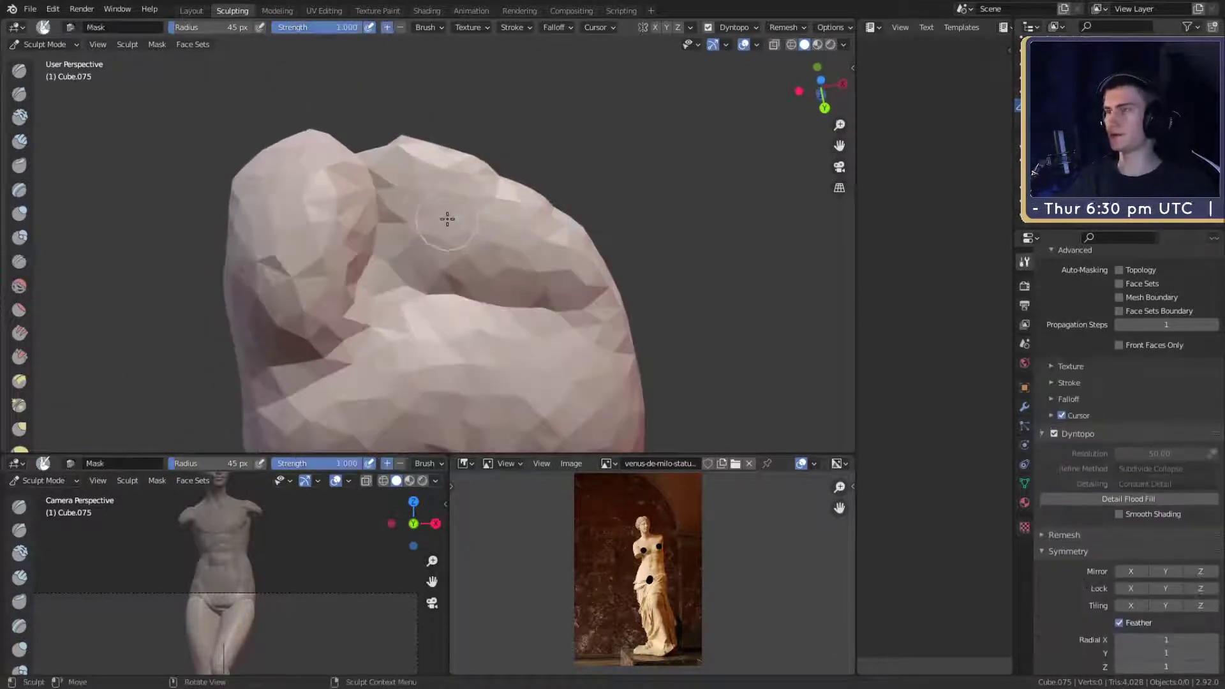
{"action": "key", "text": "f"}
{"action": "left_click", "coordinate": [438, 218]}
{"action": "mouse_move", "coordinate": [415, 192]}
{"action": "left_mouse_down"}
{"action": "mouse_move", "coordinate": [411, 246]}
{"action": "mouse_move", "coordinate": [399, 175]}
{"action": "mouse_move", "coordinate": [431, 279]}
{"action": "mouse_move", "coordinate": [418, 272]}
{"action": "left_mouse_up"}
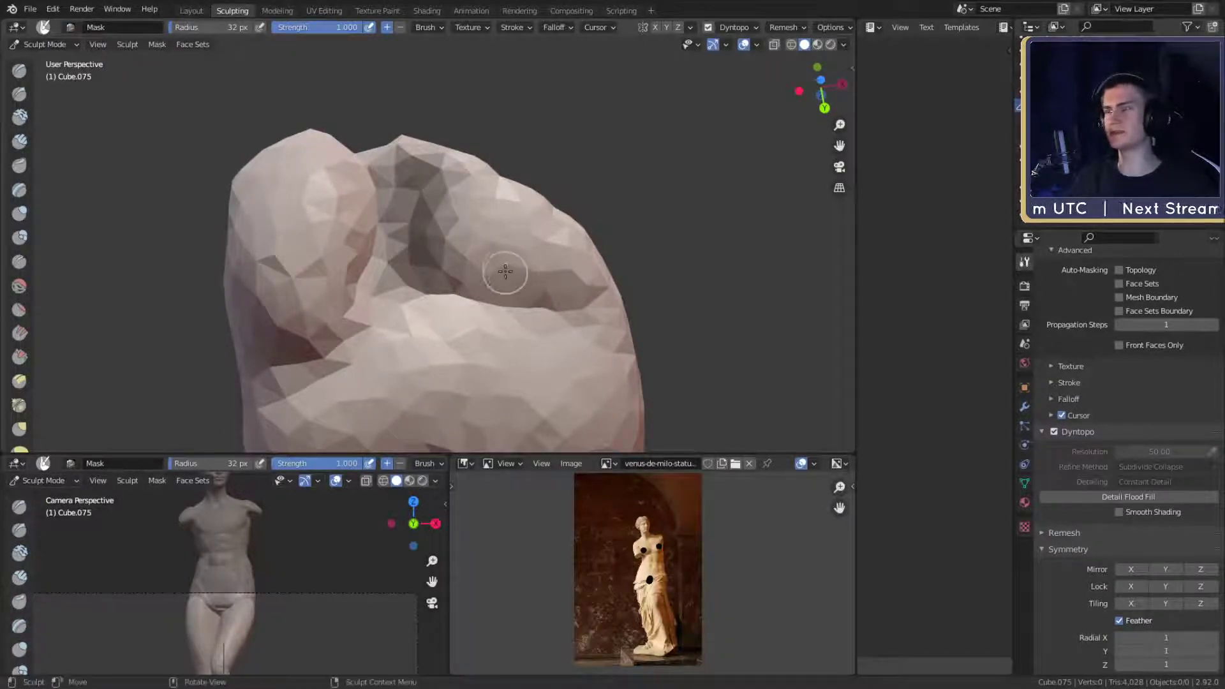
{"action": "key", "text": "alt+m"}
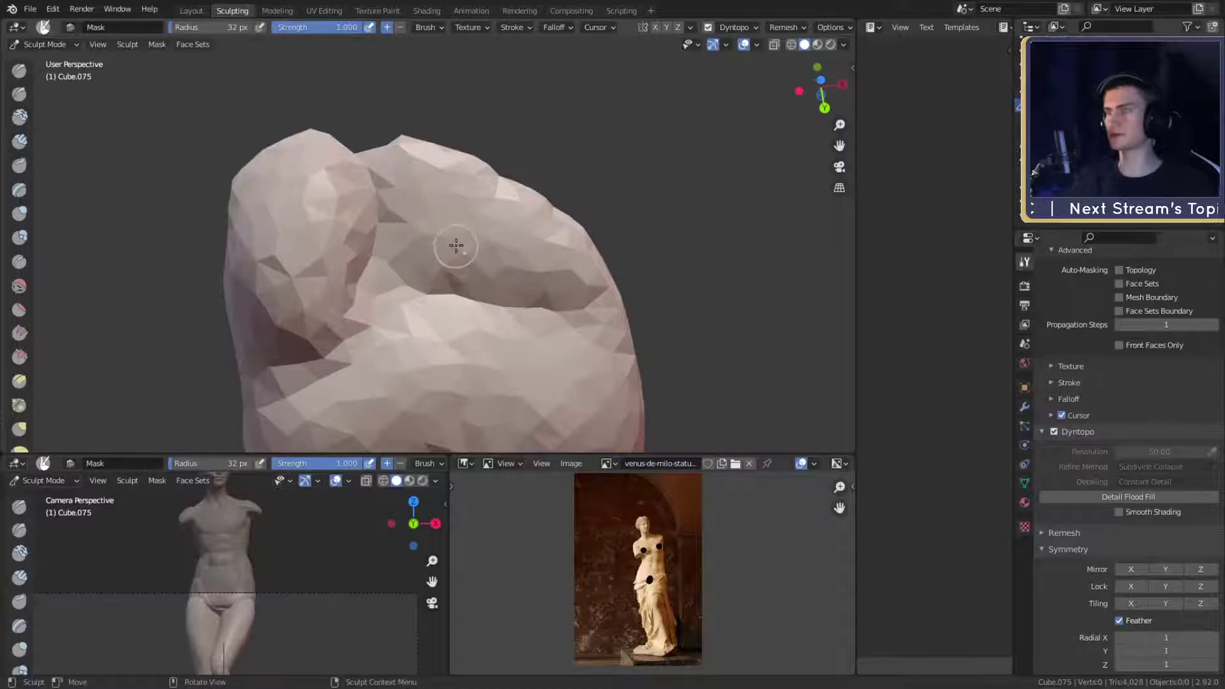
- Shape the underside of the smaller toes beside the big toe with Clay Strips at a 43 px radius
{"action": "key", "text": "shift+c"}
{"action": "mouse_move", "coordinate": [430, 229]}
{"action": "left_mouse_down"}
{"action": "mouse_move", "coordinate": [415, 151]}
{"action": "mouse_move", "coordinate": [440, 245]}
{"action": "mouse_move", "coordinate": [600, 292]}
{"action": "mouse_move", "coordinate": [582, 259]}
{"action": "mouse_move", "coordinate": [473, 211]}
{"action": "mouse_move", "coordinate": [418, 251]}
{"action": "left_mouse_up"}
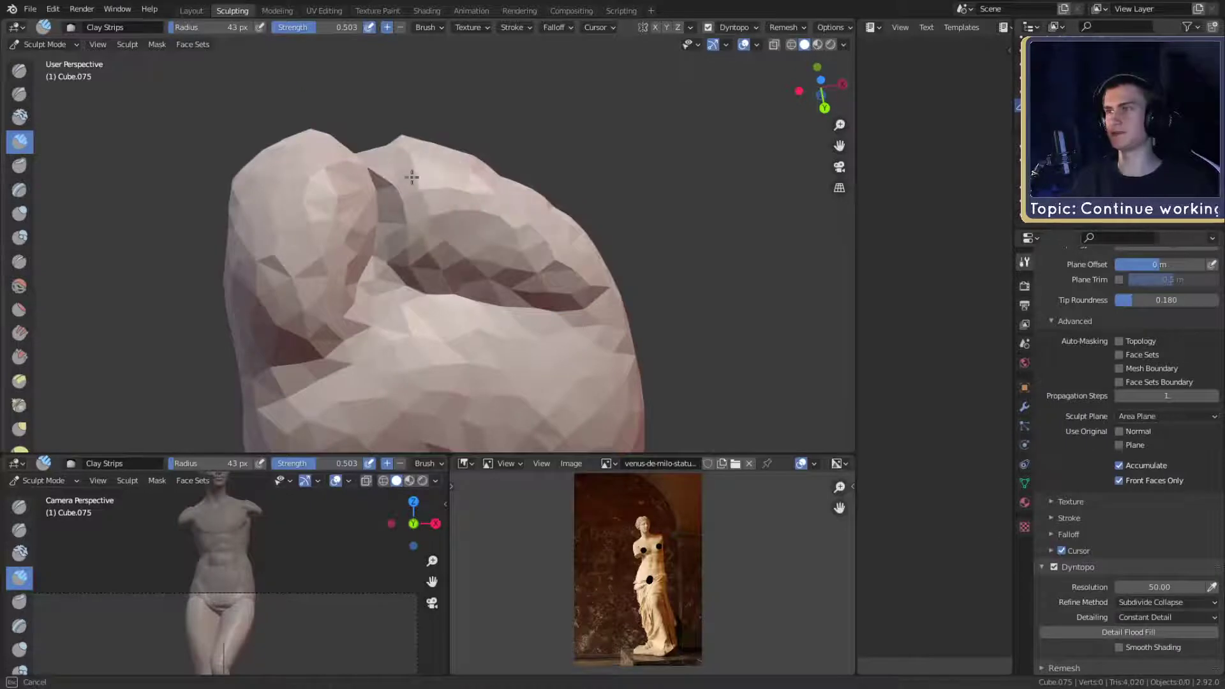
{"action": "mouse_move", "coordinate": [412, 177]}
{"action": "left_mouse_down"}
{"action": "mouse_move", "coordinate": [504, 268]}
{"action": "mouse_move", "coordinate": [383, 280]}
{"action": "mouse_move", "coordinate": [370, 255]}
{"action": "mouse_move", "coordinate": [537, 279]}
{"action": "mouse_move", "coordinate": [386, 281]}
{"action": "mouse_move", "coordinate": [406, 208]}
{"action": "mouse_move", "coordinate": [447, 191]}
{"action": "left_mouse_up"}
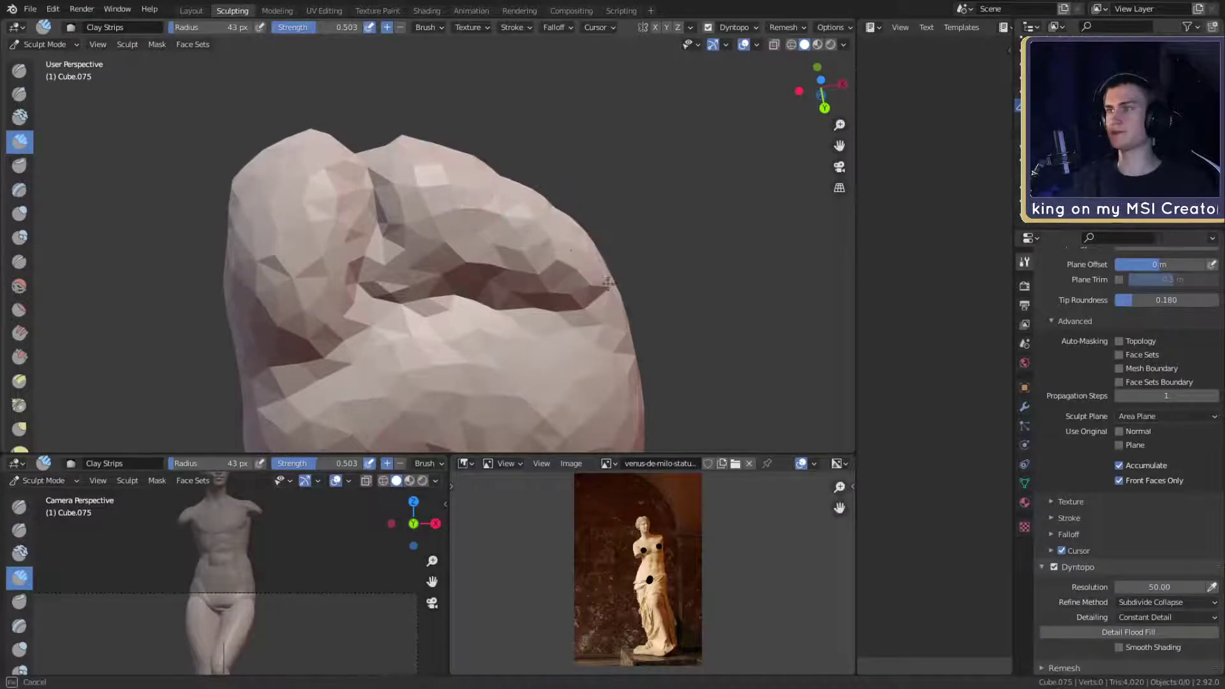
{"action": "middle_click_drag", "start_coordinate": [501, 191], "coordinate": [406, 185]}
{"action": "mouse_move", "coordinate": [451, 262]}
{"action": "left_mouse_down"}
{"action": "mouse_move", "coordinate": [472, 278]}
{"action": "mouse_move", "coordinate": [490, 245]}
{"action": "mouse_move", "coordinate": [497, 267]}
{"action": "mouse_move", "coordinate": [536, 255]}
{"action": "left_mouse_up"}
{"action": "mouse_move", "coordinate": [536, 255]}
{"action": "middle_mouse_down"}
{"action": "mouse_move", "coordinate": [485, 274]}
{"action": "mouse_move", "coordinate": [412, 253]}
{"action": "mouse_move", "coordinate": [451, 197]}
{"action": "mouse_move", "coordinate": [410, 171]}
{"action": "middle_mouse_up"}
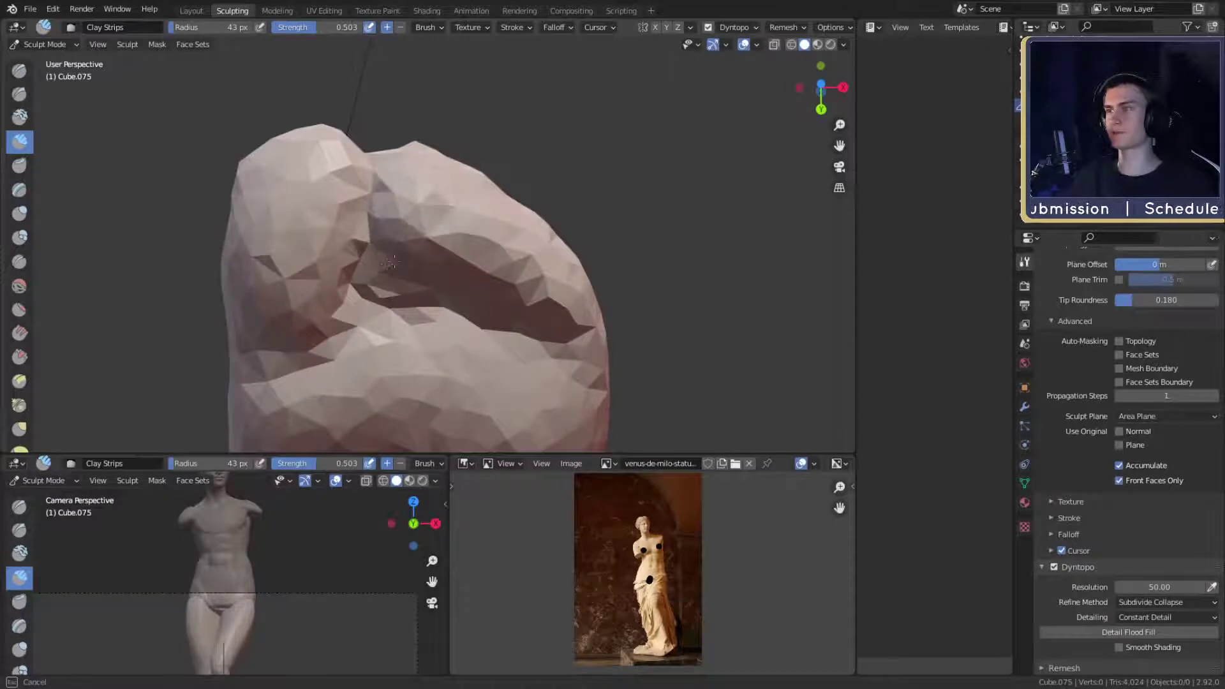
{"action": "middle_click_drag", "start_coordinate": [444, 177], "coordinate": [539, 295]}
- Carve the gap between the big toe and its neighbour across the top of the foot with the Crease brush at a 38 px radius
{"action": "key", "text": "shift+c"}
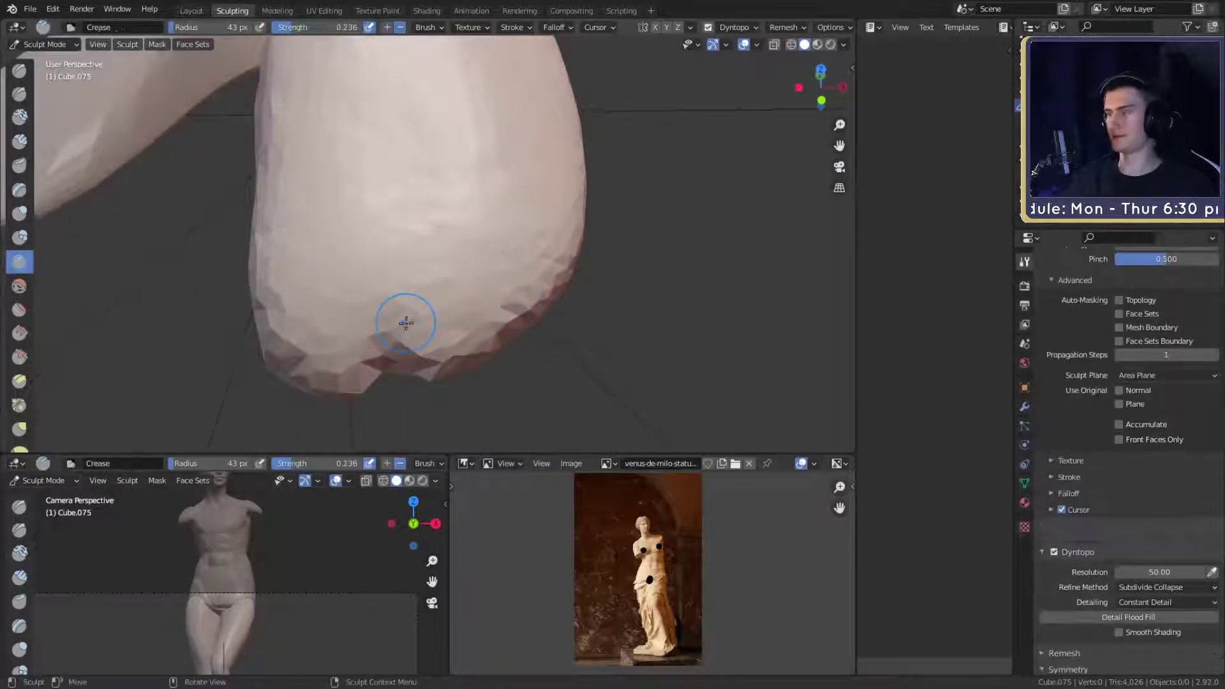
{"action": "middle_click_drag", "start_coordinate": [380, 219], "coordinate": [454, 288], "text": "shift"}
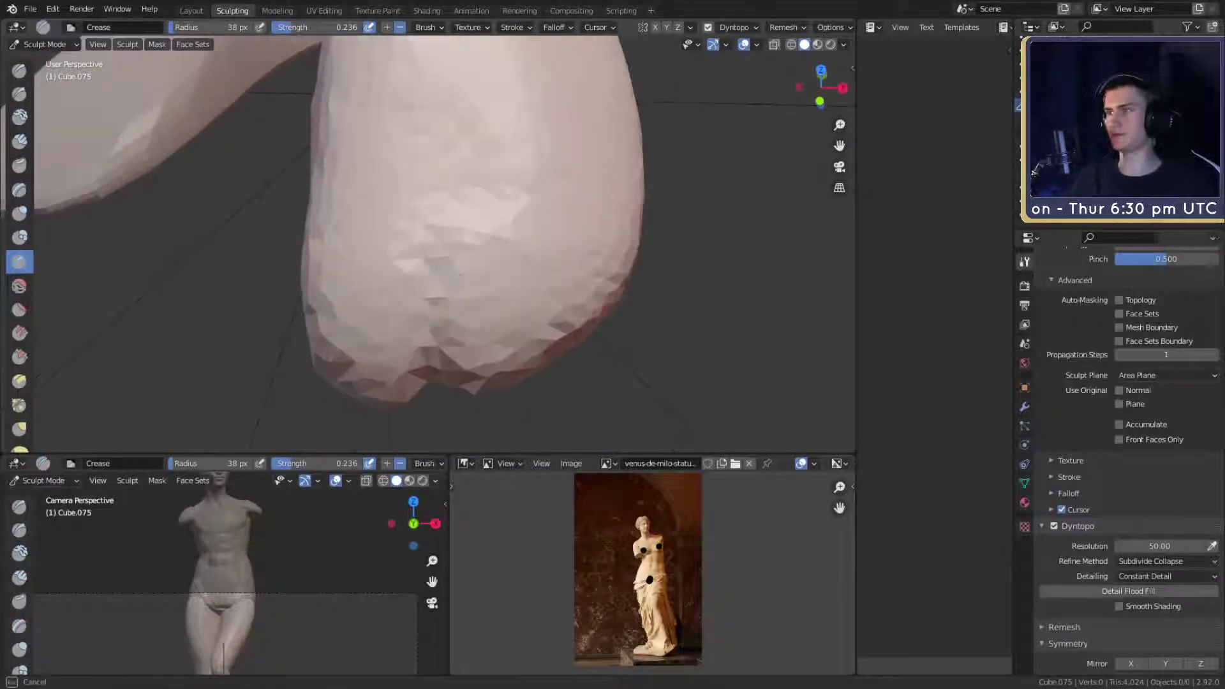
{"action": "left_click_drag", "start_coordinate": [425, 337], "coordinate": [426, 352]}
{"action": "middle_click_drag", "start_coordinate": [454, 303], "coordinate": [459, 276]}
{"action": "left_click_drag", "start_coordinate": [416, 275], "coordinate": [404, 393]}
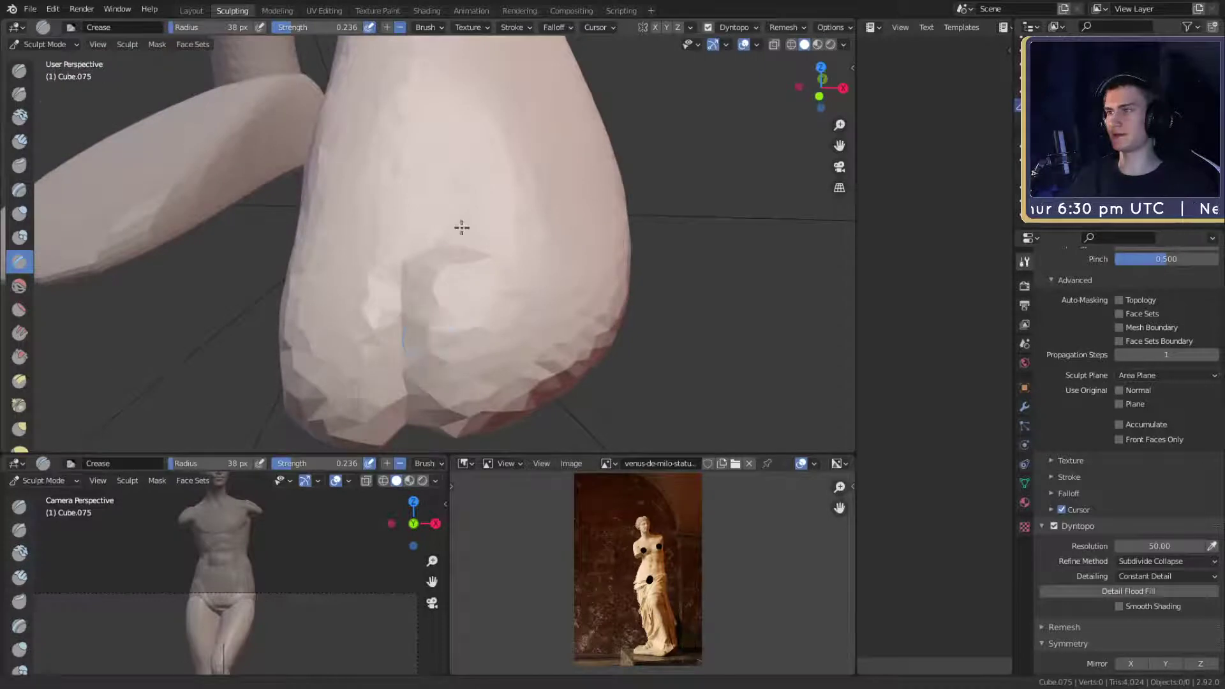
{"action": "mouse_move", "coordinate": [462, 227]}
{"action": "middle_mouse_down"}
{"action": "mouse_move", "coordinate": [457, 159]}
{"action": "mouse_move", "coordinate": [459, 276]}
{"action": "mouse_move", "coordinate": [427, 238]}
{"action": "middle_mouse_up"}
{"action": "left_click_drag", "start_coordinate": [382, 215], "coordinate": [381, 287]}
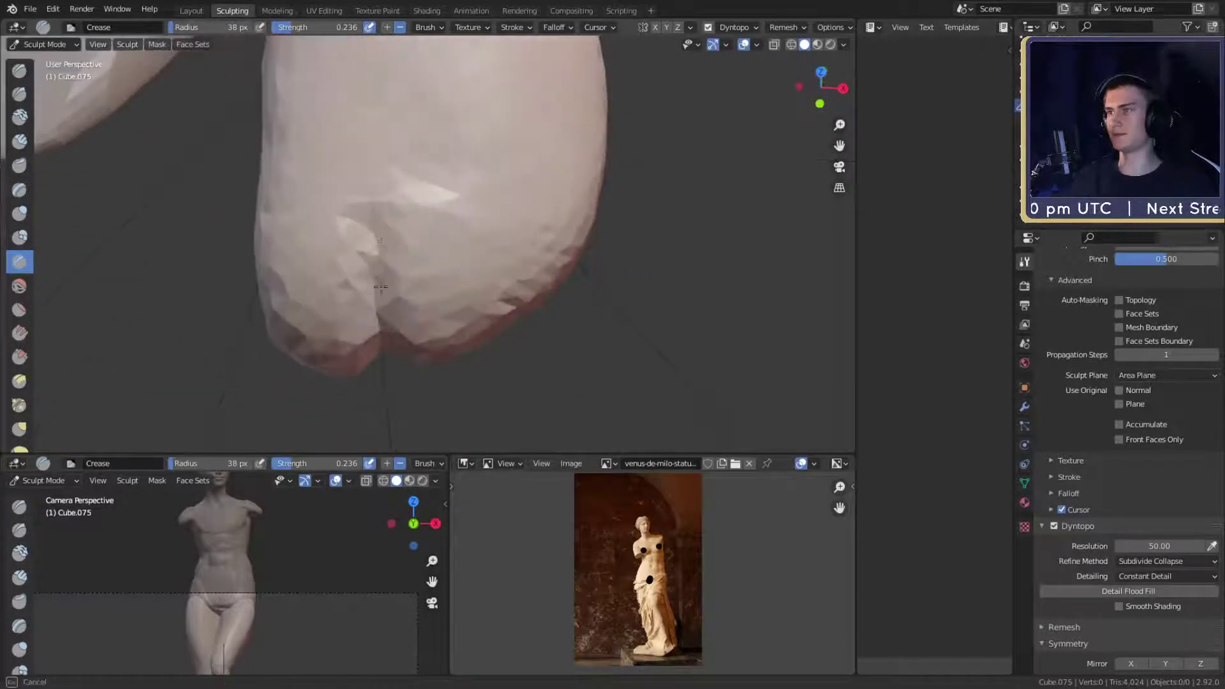
{"action": "middle_click_drag", "start_coordinate": [381, 287], "coordinate": [448, 323]}
- Deepen the toe gap at the front edge of the foot with more Crease strokes
{"action": "middle_click_drag", "start_coordinate": [438, 399], "coordinate": [440, 255]}
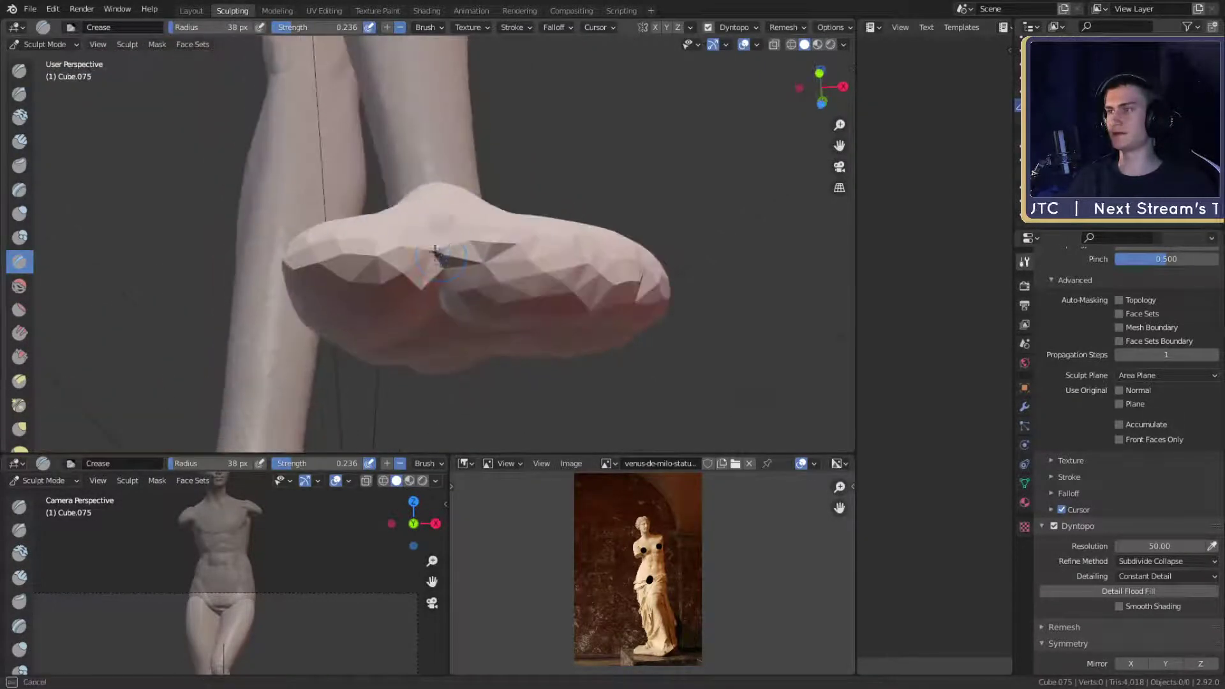
{"action": "left_click_drag", "start_coordinate": [432, 279], "coordinate": [433, 287]}
{"action": "middle_click_drag", "start_coordinate": [433, 287], "coordinate": [452, 354]}
{"action": "left_click_drag", "start_coordinate": [452, 354], "coordinate": [432, 255]}
{"action": "mouse_move", "coordinate": [432, 255]}
{"action": "middle_mouse_down"}
{"action": "mouse_move", "coordinate": [495, 274]}
{"action": "mouse_move", "coordinate": [342, 109]}
{"action": "mouse_move", "coordinate": [457, 238]}
{"action": "mouse_move", "coordinate": [422, 223]}
{"action": "middle_mouse_up"}
- Build up the top of the foot around and behind the toe gap with Clay Strips at a 52 px radius
{"action": "key", "text": "c"}
{"action": "left_click_drag", "start_coordinate": [423, 224], "coordinate": [442, 269]}
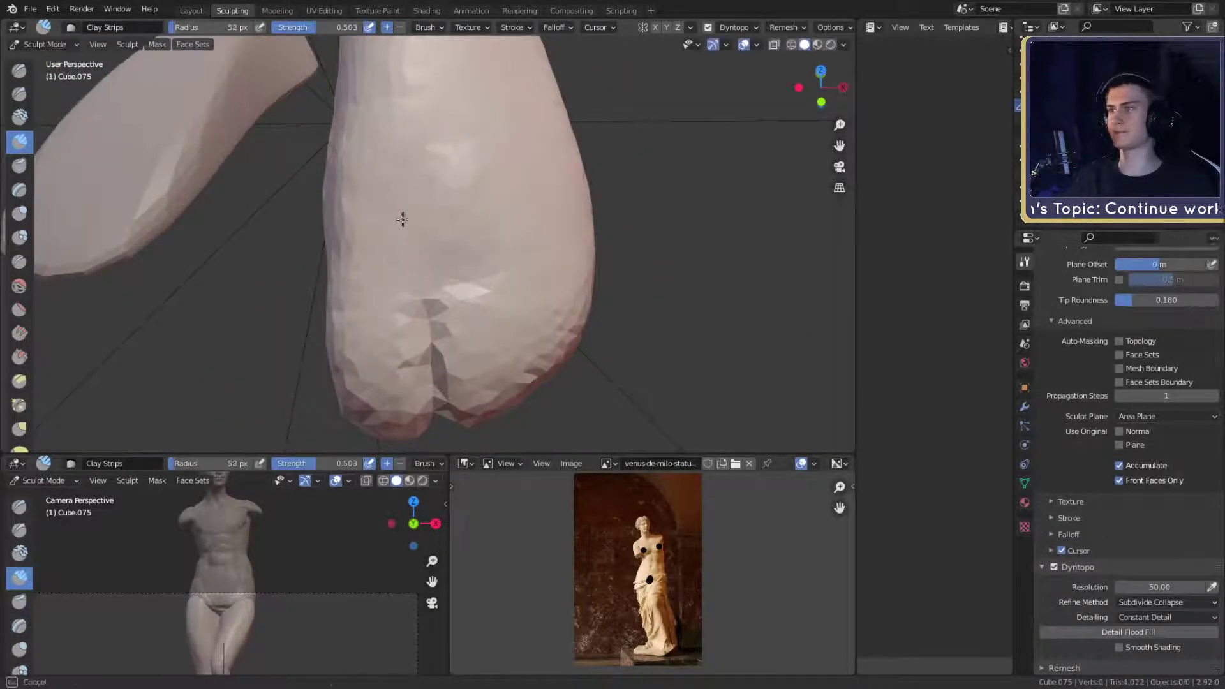
{"action": "left_click_drag", "start_coordinate": [402, 219], "coordinate": [437, 83]}
{"action": "middle_click_drag", "start_coordinate": [438, 83], "coordinate": [431, 268]}
{"action": "left_click_drag", "start_coordinate": [402, 405], "coordinate": [473, 204]}
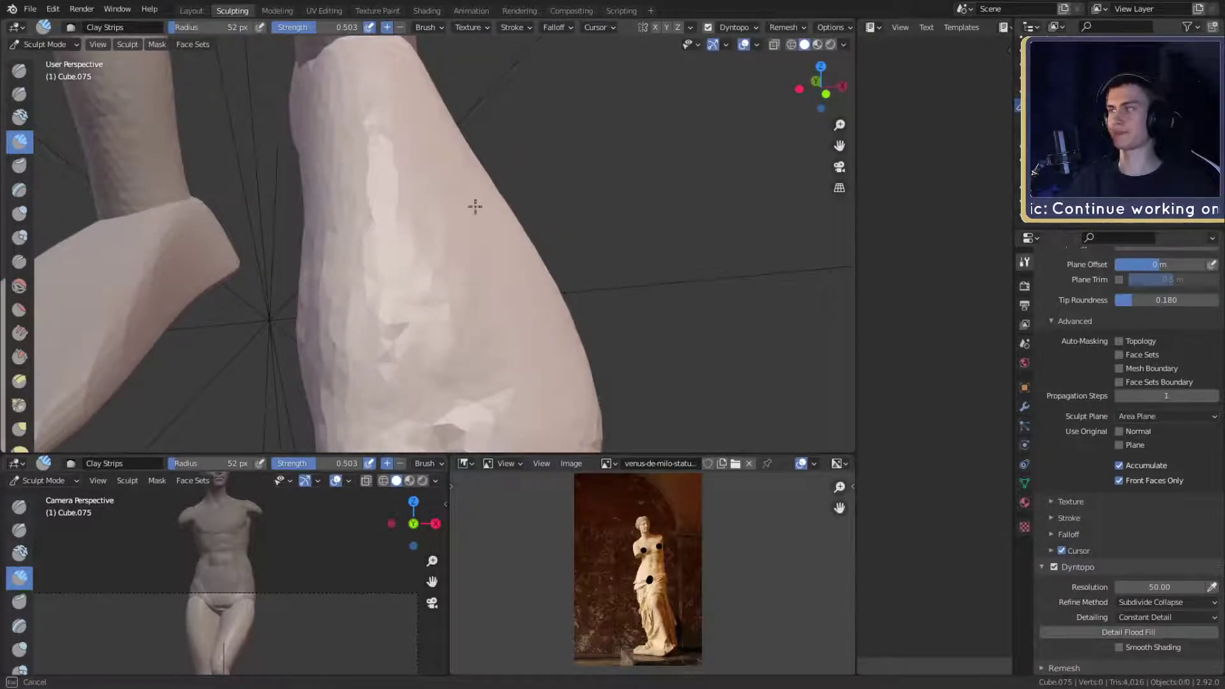
- Fill out the instep and its sloping side between ankle and toes with further Clay Strips strokes
{"action": "middle_click_drag", "start_coordinate": [473, 205], "coordinate": [442, 275]}
{"action": "left_click_drag", "start_coordinate": [464, 251], "coordinate": [492, 176]}
{"action": "mouse_move", "coordinate": [492, 176]}
{"action": "middle_mouse_down"}
{"action": "mouse_move", "coordinate": [478, 221]}
{"action": "mouse_move", "coordinate": [503, 199]}
{"action": "middle_mouse_up"}
{"action": "mouse_move", "coordinate": [503, 191]}
{"action": "left_mouse_down"}
{"action": "mouse_move", "coordinate": [525, 87]}
{"action": "mouse_move", "coordinate": [497, 141]}
{"action": "mouse_move", "coordinate": [409, 202]}
{"action": "mouse_move", "coordinate": [385, 284]}
{"action": "left_mouse_up"}
{"action": "mouse_move", "coordinate": [385, 284]}
{"action": "middle_mouse_down"}
{"action": "mouse_move", "coordinate": [392, 382]}
{"action": "mouse_move", "coordinate": [441, 299]}
{"action": "mouse_move", "coordinate": [460, 224]}
{"action": "middle_mouse_up"}
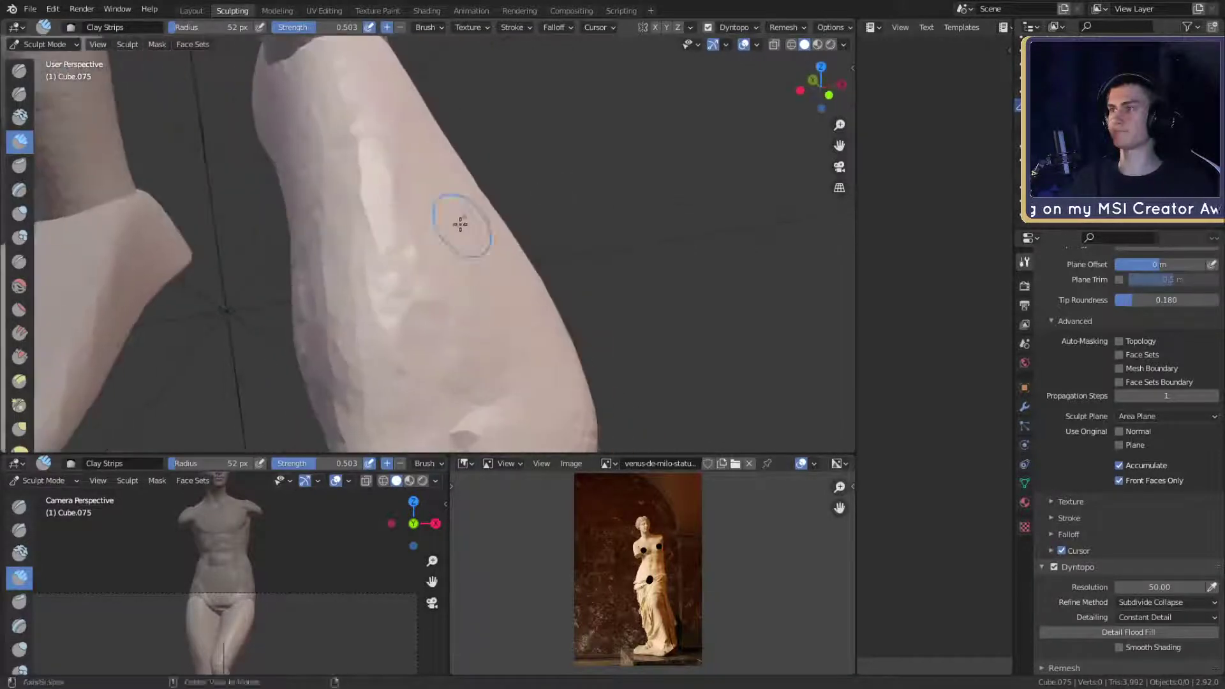
{"action": "left_click_drag", "start_coordinate": [450, 364], "coordinate": [451, 373]}
{"action": "middle_click_drag", "start_coordinate": [477, 254], "coordinate": [434, 262]}
- Even out the top of the foot and the instep with broad strokes at a 175 px radius
{"action": "key", "text": "f"}
{"action": "left_click", "coordinate": [498, 258]}
{"action": "left_click_drag", "start_coordinate": [406, 243], "coordinate": [407, 330]}
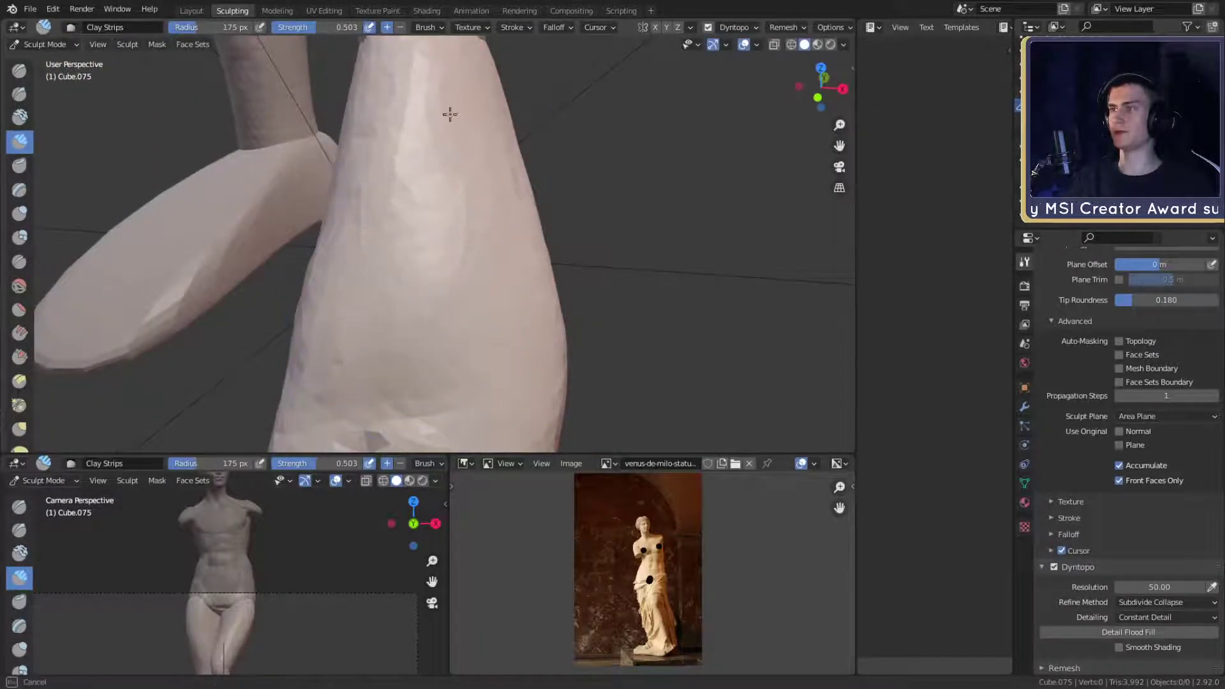
{"action": "left_click_drag", "start_coordinate": [502, 201], "coordinate": [440, 287]}
{"action": "mouse_move", "coordinate": [349, 268]}
{"action": "left_mouse_down", "text": "alt"}
{"action": "mouse_move", "coordinate": [465, 249]}
{"action": "mouse_move", "coordinate": [366, 164]}
{"action": "mouse_move", "coordinate": [486, 302]}
{"action": "mouse_move", "coordinate": [571, 261]}
{"action": "left_mouse_up", "text": "alt"}
{"action": "mouse_move", "coordinate": [530, 357]}
{"action": "left_mouse_down", "text": "alt"}
{"action": "mouse_move", "coordinate": [542, 345]}
{"action": "mouse_move", "coordinate": [415, 345]}
{"action": "mouse_move", "coordinate": [471, 271]}
{"action": "mouse_move", "coordinate": [440, 236]}
{"action": "left_mouse_up", "text": "alt"}
- Set the brush radius to 76 px and examine the feet and legs against the whole figure's proportions
{"action": "key", "text": "f"}
{"action": "left_click", "coordinate": [350, 305]}
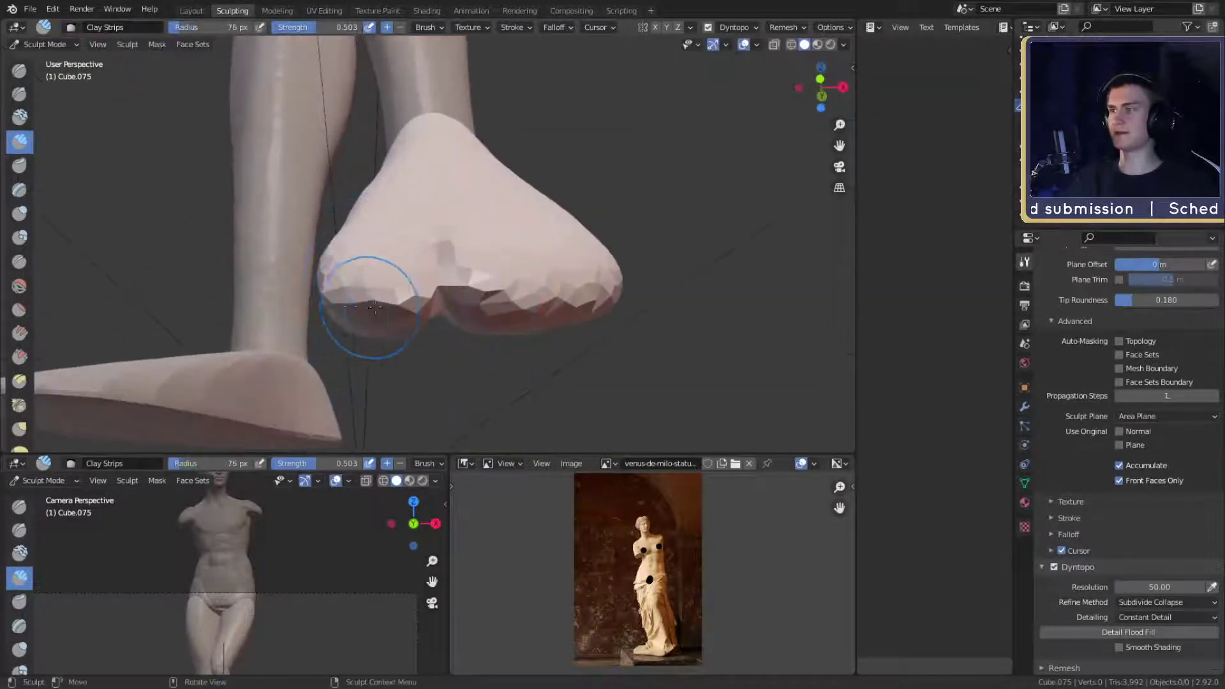
{"action": "left_click_drag", "start_coordinate": [412, 302], "coordinate": [472, 370], "text": "ctrl+alt"}
{"action": "left_click_drag", "start_coordinate": [472, 255], "coordinate": [472, 331], "text": "alt"}
{"action": "left_click_drag", "start_coordinate": [472, 204], "coordinate": [472, 306], "text": "alt+shift"}
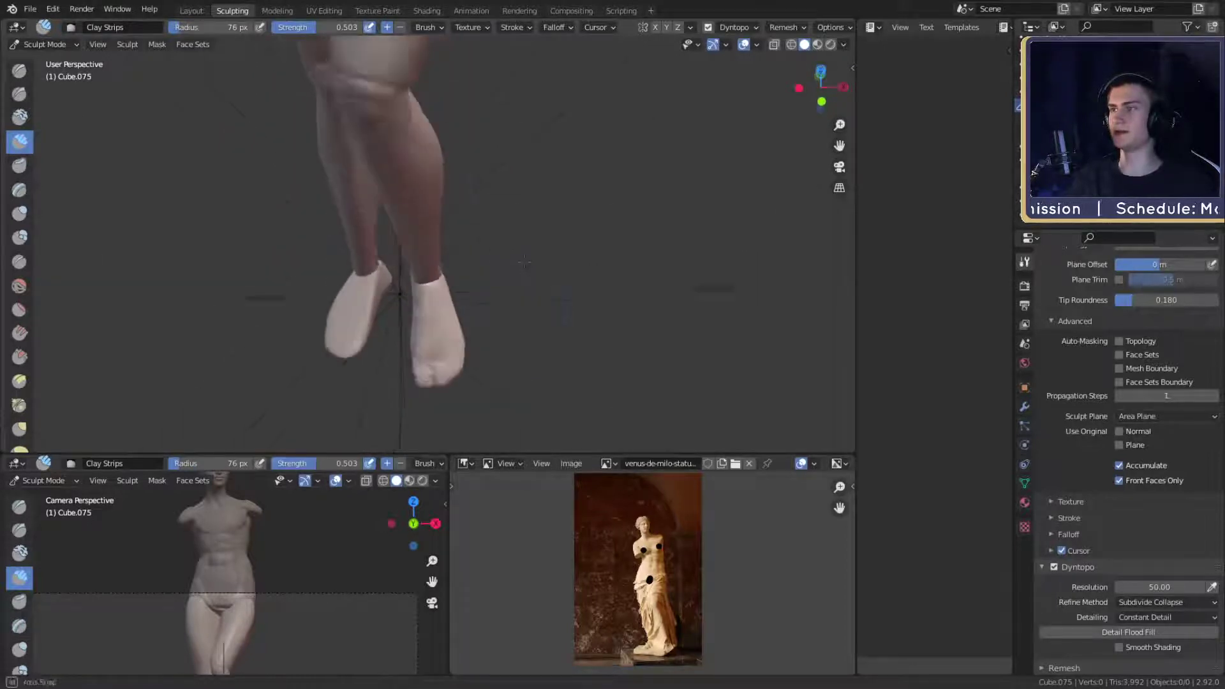
{"action": "left_click_drag", "start_coordinate": [472, 245], "coordinate": [523, 308], "text": "ctrl+alt"}
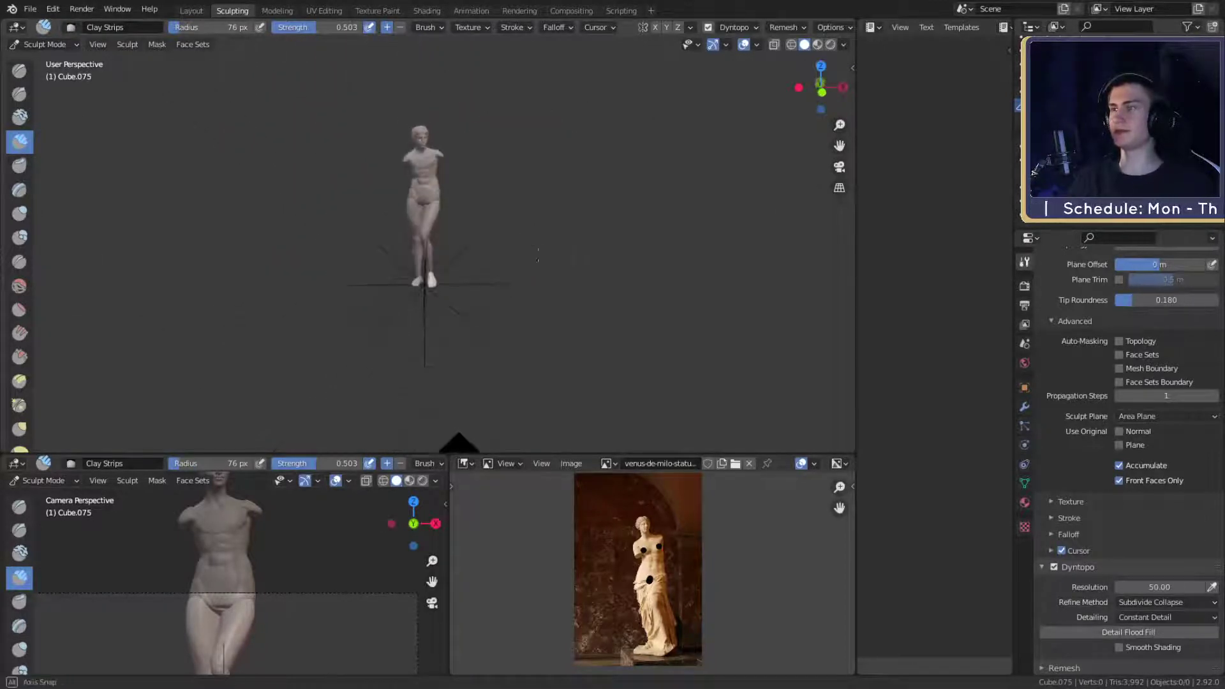
{"action": "left_click_drag", "start_coordinate": [538, 255], "coordinate": [551, 236], "text": "ctrl+alt"}
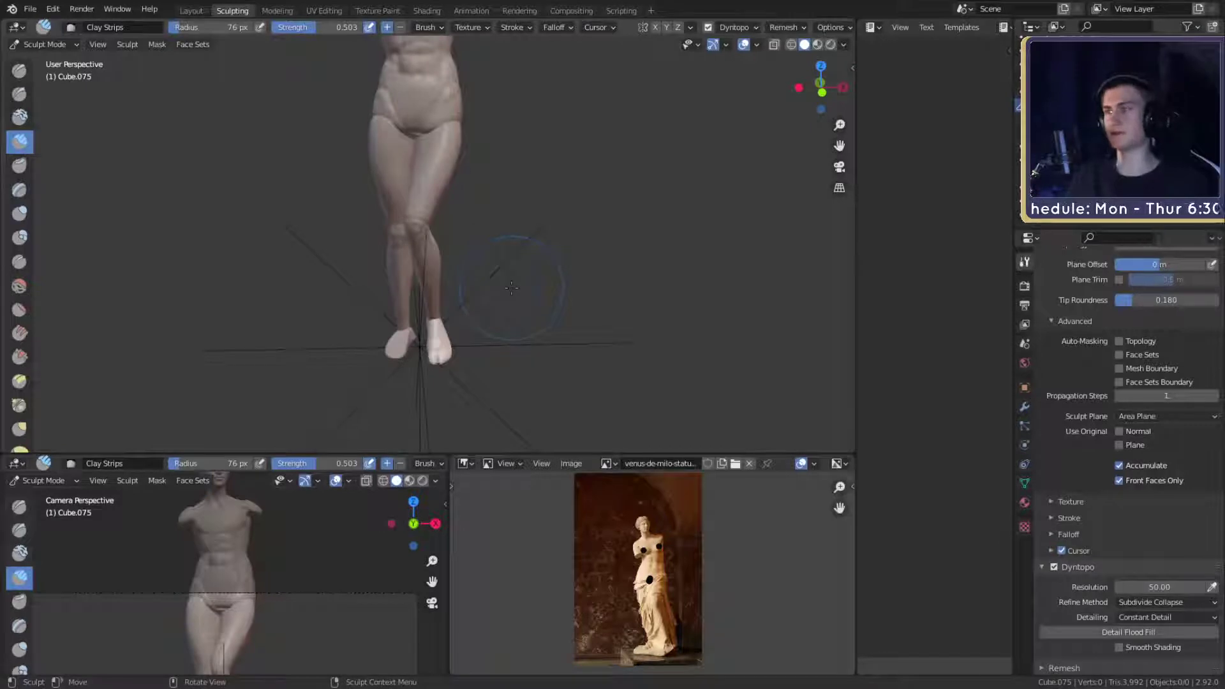
{"action": "left_click_drag", "start_coordinate": [511, 287], "coordinate": [544, 251], "text": "alt+shift"}
{"action": "left_click_drag", "start_coordinate": [544, 268], "coordinate": [554, 226], "text": "ctrl+alt"}
{"action": "left_click_drag", "start_coordinate": [568, 345], "coordinate": [552, 214], "text": "alt+shift"}
{"action": "left_click_drag", "start_coordinate": [553, 214], "coordinate": [456, 246], "text": "ctrl+alt"}
- Shape the side of the raised-heel foot near the heel with Clay Strips at a 50 px radius
{"action": "key", "text": "f"}
{"action": "left_click", "coordinate": [460, 276]}
{"action": "key", "text": "f"}
{"action": "left_click", "coordinate": [450, 278]}
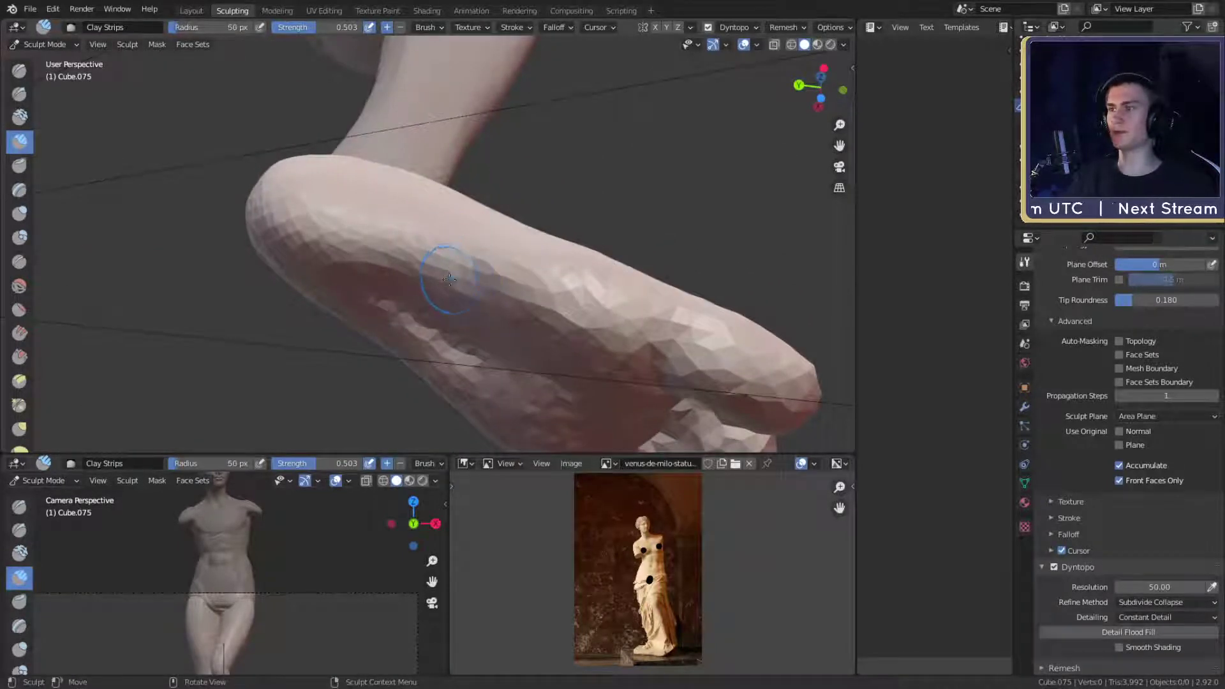
{"action": "left_click_drag", "start_coordinate": [427, 192], "coordinate": [440, 210]}
{"action": "mouse_move", "coordinate": [469, 243]}
{"action": "left_mouse_down", "text": "alt"}
{"action": "mouse_move", "coordinate": [434, 281]}
{"action": "mouse_move", "coordinate": [412, 281]}
{"action": "left_mouse_up", "text": "alt"}
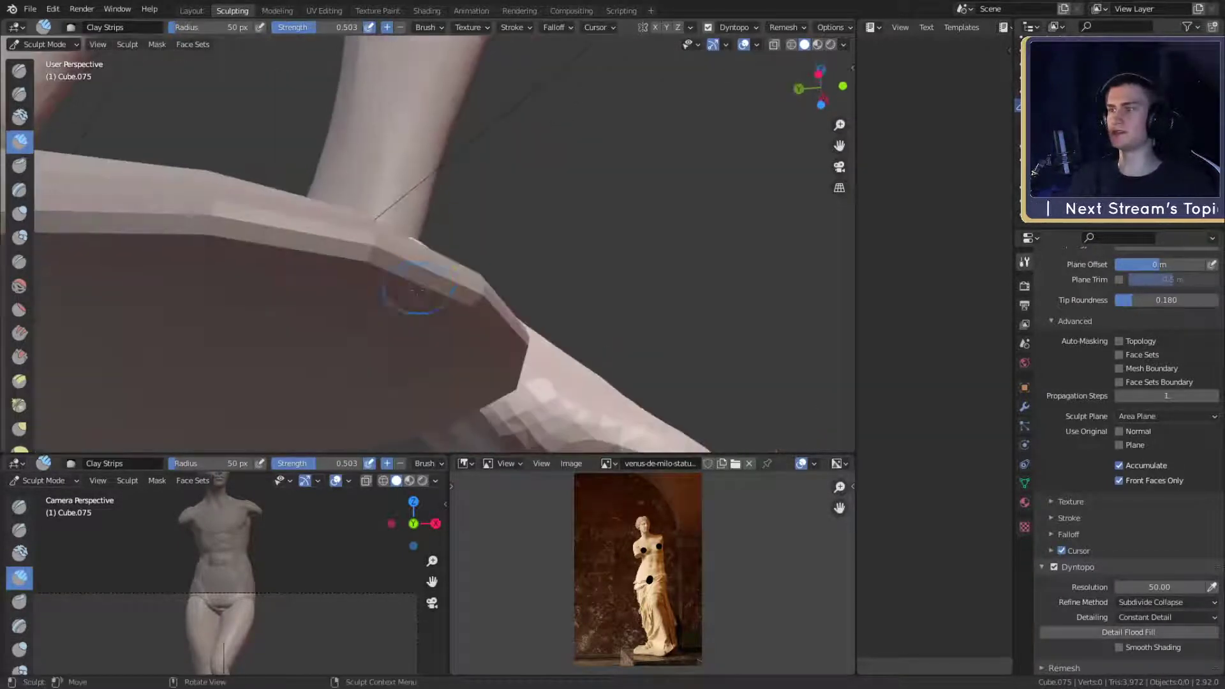
{"action": "left_click_drag", "start_coordinate": [395, 338], "coordinate": [449, 290], "text": "alt"}
{"action": "mouse_move", "coordinate": [447, 255]}
{"action": "left_mouse_down"}
{"action": "mouse_move", "coordinate": [449, 270]}
{"action": "mouse_move", "coordinate": [347, 290]}
{"action": "left_mouse_up"}
- Smooth the raised-heel foot at a 134 px radius and save the file
{"action": "key", "text": "f"}
{"action": "left_click", "coordinate": [437, 286]}
{"action": "mouse_move", "coordinate": [437, 286]}
{"action": "left_mouse_down", "text": "shift"}
{"action": "mouse_move", "coordinate": [414, 281]}
{"action": "mouse_move", "coordinate": [558, 235]}
{"action": "mouse_move", "coordinate": [438, 336]}
{"action": "mouse_move", "coordinate": [565, 262]}
{"action": "mouse_move", "coordinate": [528, 268]}
{"action": "mouse_move", "coordinate": [539, 231]}
{"action": "left_mouse_up", "text": "shift"}
{"action": "left_click_drag", "start_coordinate": [540, 230], "coordinate": [510, 221], "text": "alt+shift"}
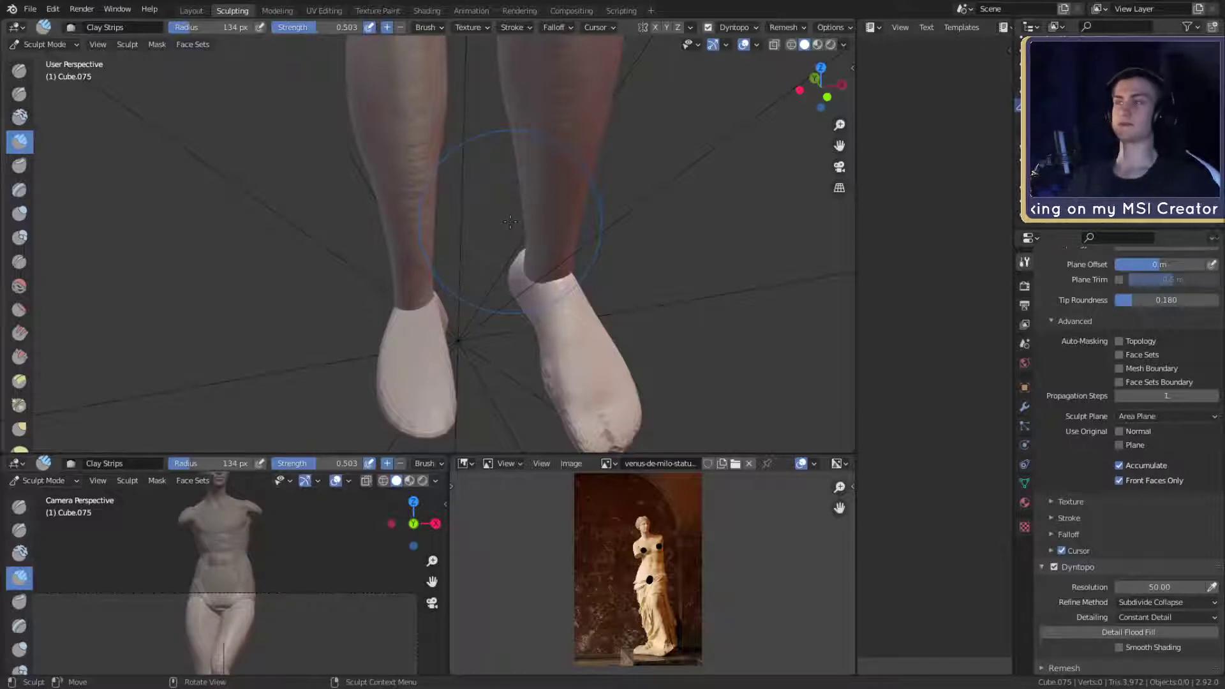
{"action": "left_click", "coordinate": [30, 9]}
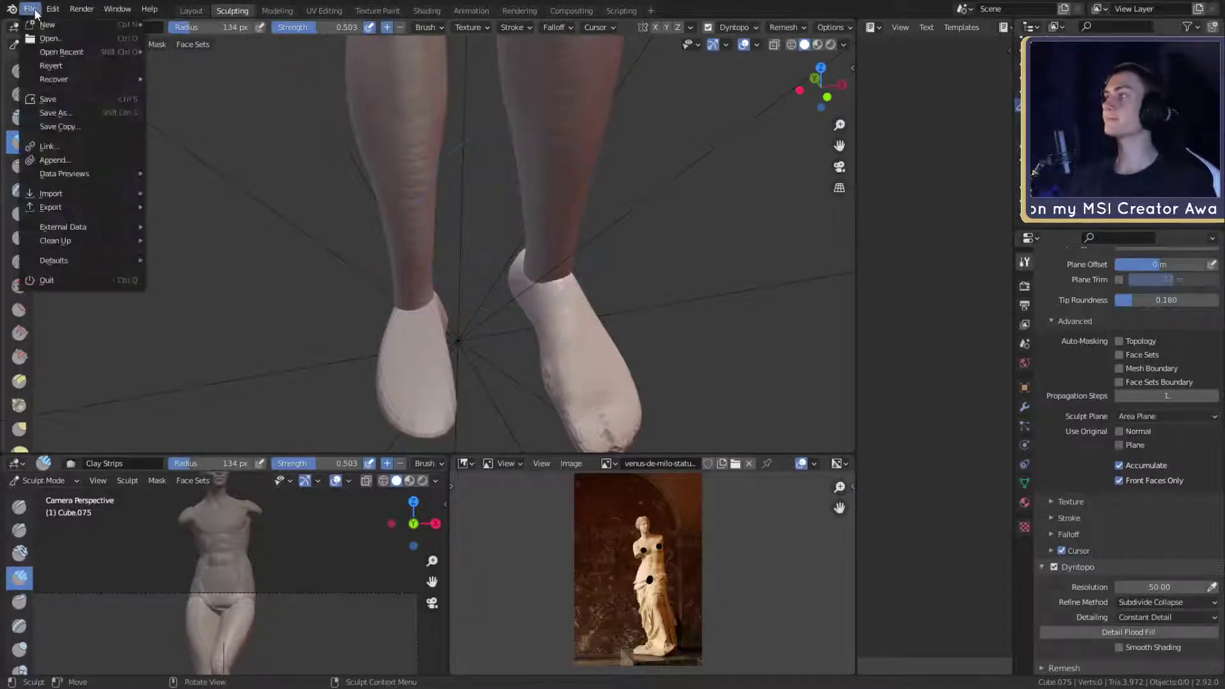
{"action": "left_click", "coordinate": [45, 99]}
- Examine both feet from the front and the unsculpted foot from behind, comparing their shapes
{"action": "middle_click_drag", "start_coordinate": [388, 311], "coordinate": [485, 284]}
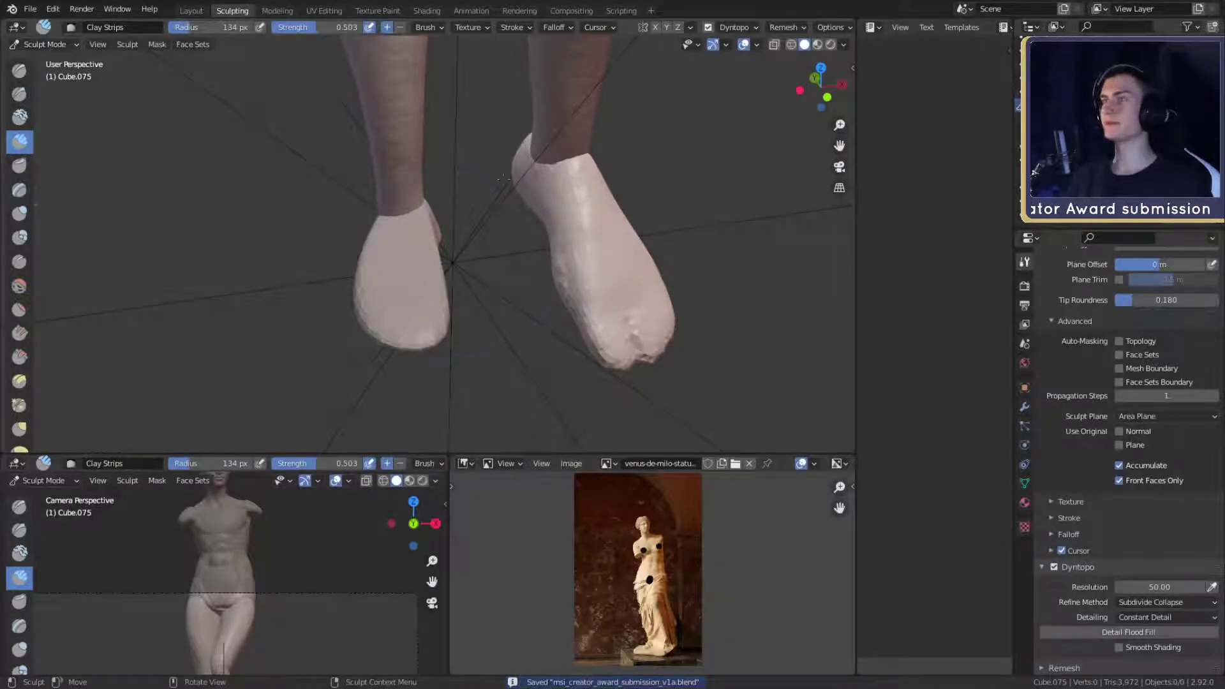
{"action": "scroll", "coordinate": [449, 335], "scroll_direction": "down", "scroll_amount": 3}
{"action": "scroll", "coordinate": [452, 329], "scroll_direction": "up", "scroll_amount": 4}
{"action": "middle_click_drag", "start_coordinate": [450, 337], "coordinate": [447, 298]}
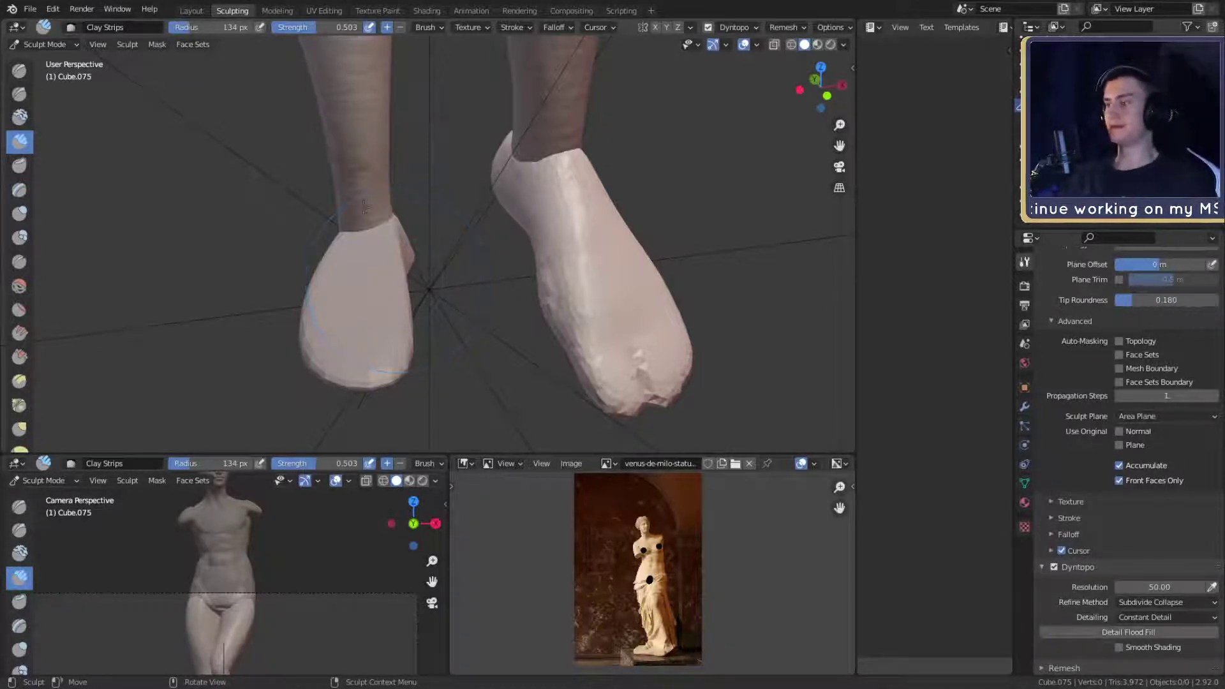
{"action": "scroll", "coordinate": [367, 273], "scroll_direction": "up", "scroll_amount": 3}
{"action": "middle_click_drag", "start_coordinate": [385, 298], "coordinate": [434, 339]}
{"action": "scroll", "coordinate": [436, 340], "scroll_direction": "down", "scroll_amount": 2}
{"action": "scroll", "coordinate": [507, 326], "scroll_direction": "up", "scroll_amount": 3}
{"action": "middle_click_drag", "start_coordinate": [509, 324], "coordinate": [568, 279]}
{"action": "scroll", "coordinate": [524, 283], "scroll_direction": "down", "scroll_amount": 3}
{"action": "scroll", "coordinate": [523, 286], "scroll_direction": "down", "scroll_amount": 1}
{"action": "scroll", "coordinate": [510, 332], "scroll_direction": "up", "scroll_amount": 2}
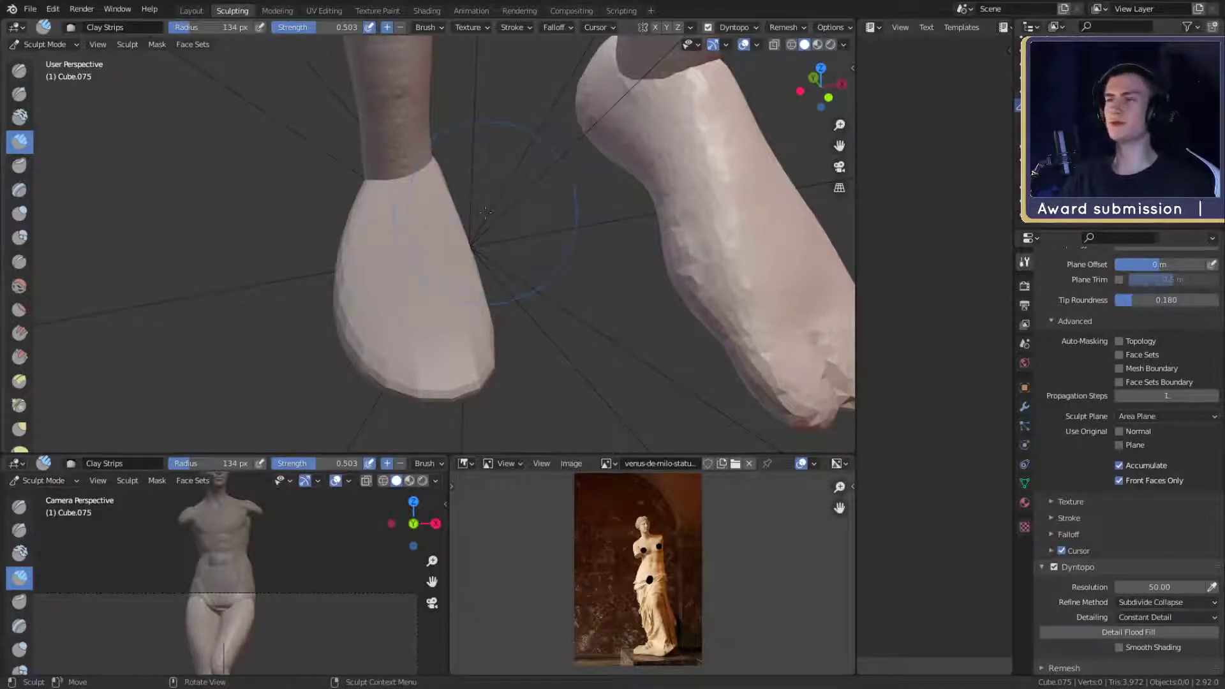
{"action": "middle_click_drag", "start_coordinate": [295, 246], "coordinate": [517, 309]}
{"action": "scroll", "coordinate": [517, 309], "scroll_direction": "up", "scroll_amount": 2}
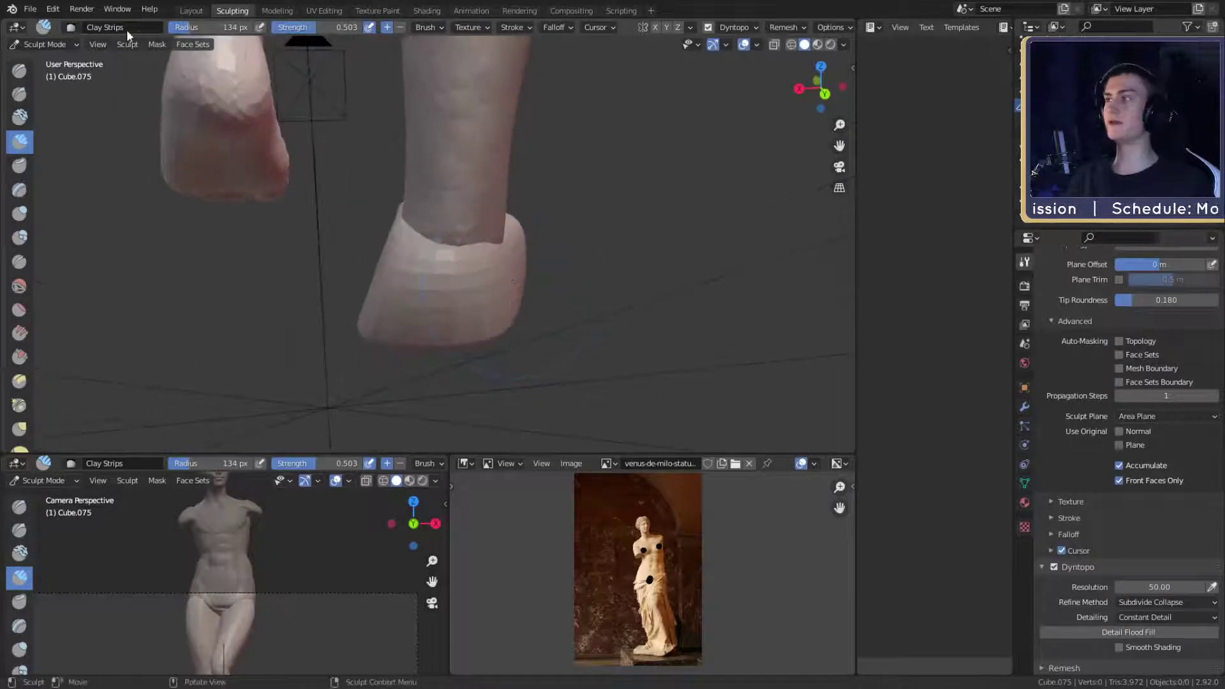
- Select the unsculpted foot in Object Mode, apply its scale, and enter Sculpt Mode on it
{"action": "left_click", "coordinate": [58, 44]}
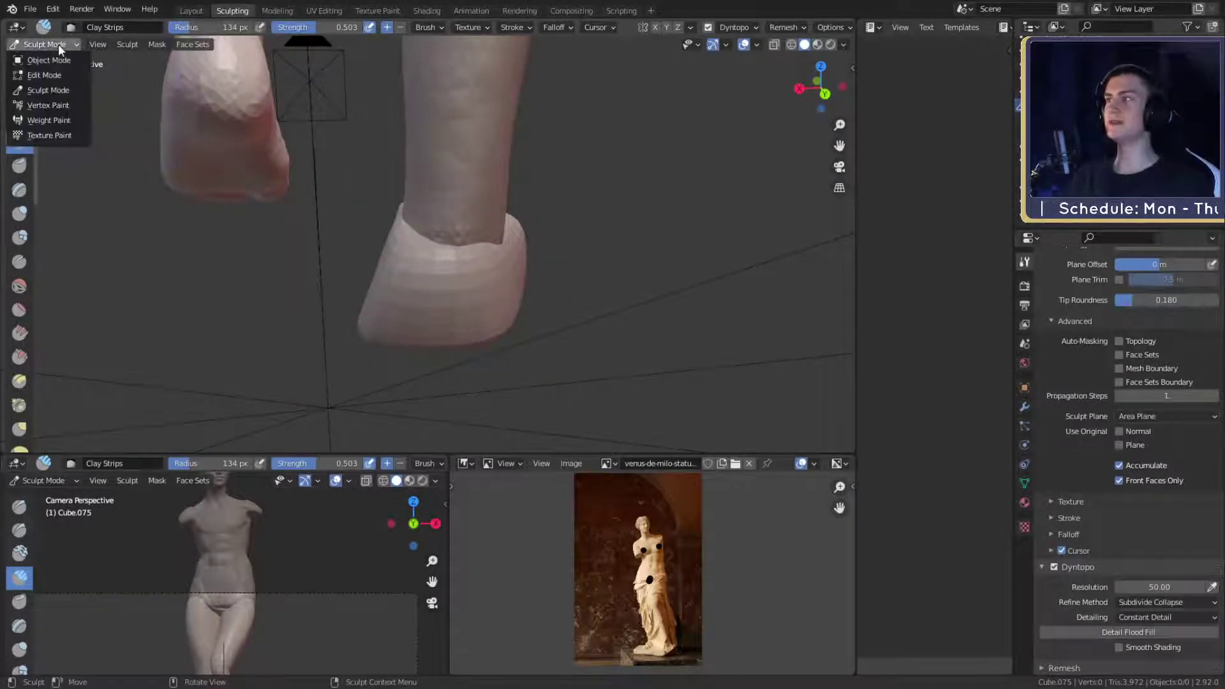
{"action": "left_click", "coordinate": [48, 57]}
{"action": "left_click", "coordinate": [393, 314]}
{"action": "key", "text": "ctrl+a"}
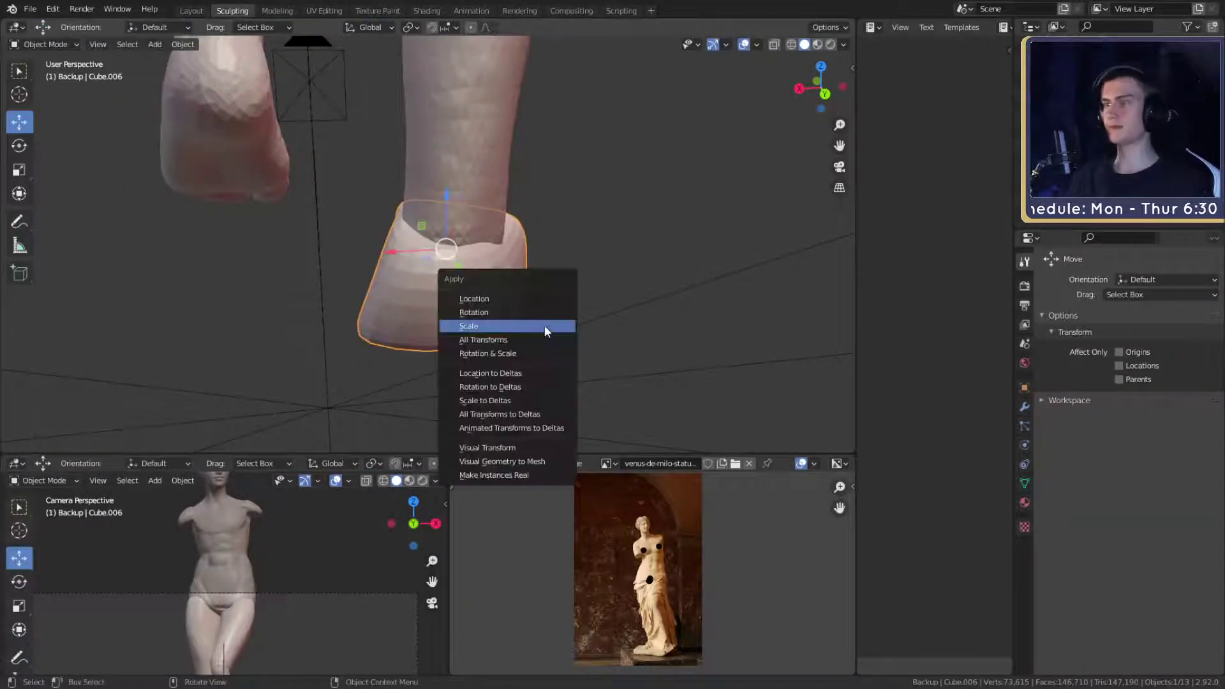
{"action": "left_click", "coordinate": [546, 326]}
{"action": "left_click", "coordinate": [45, 44]}
{"action": "left_click", "coordinate": [50, 90]}
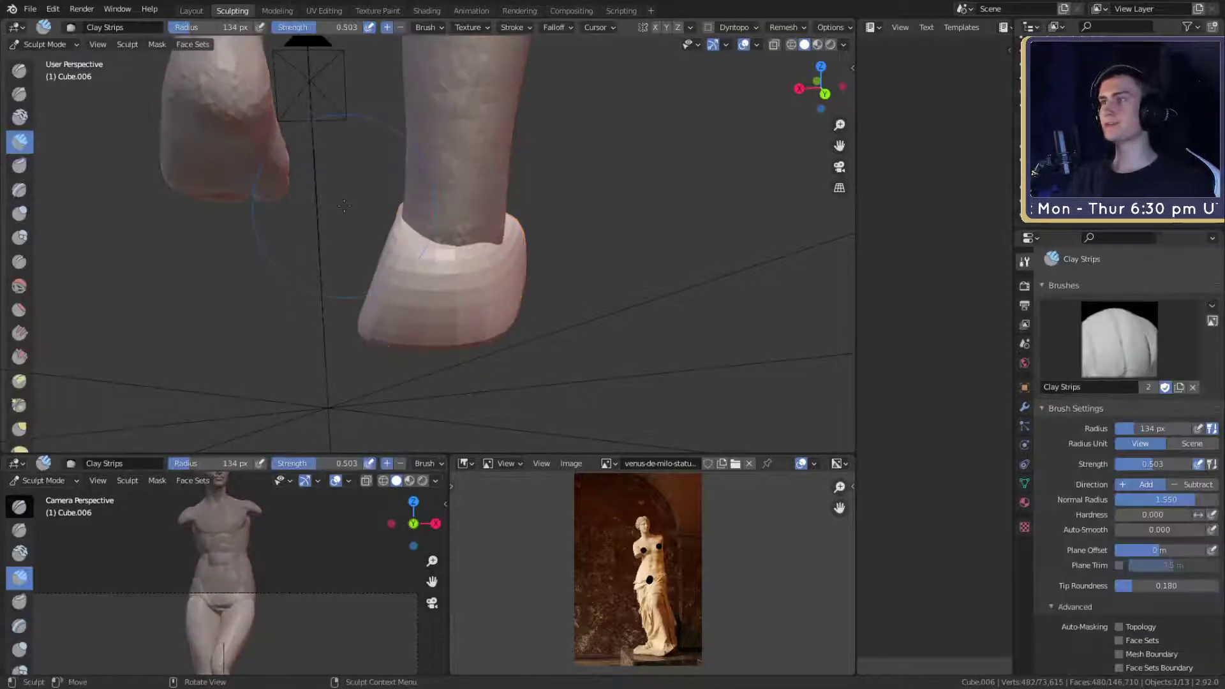
- Pull in the lower edge of the flat foot's heel with the Grab brush at a 153 px radius
{"action": "key", "text": "g"}
{"action": "mouse_move", "coordinate": [459, 350]}
{"action": "middle_mouse_down"}
{"action": "mouse_move", "coordinate": [543, 319]}
{"action": "mouse_move", "coordinate": [348, 239]}
{"action": "middle_mouse_up"}
{"action": "left_click_drag", "start_coordinate": [337, 228], "coordinate": [345, 229]}
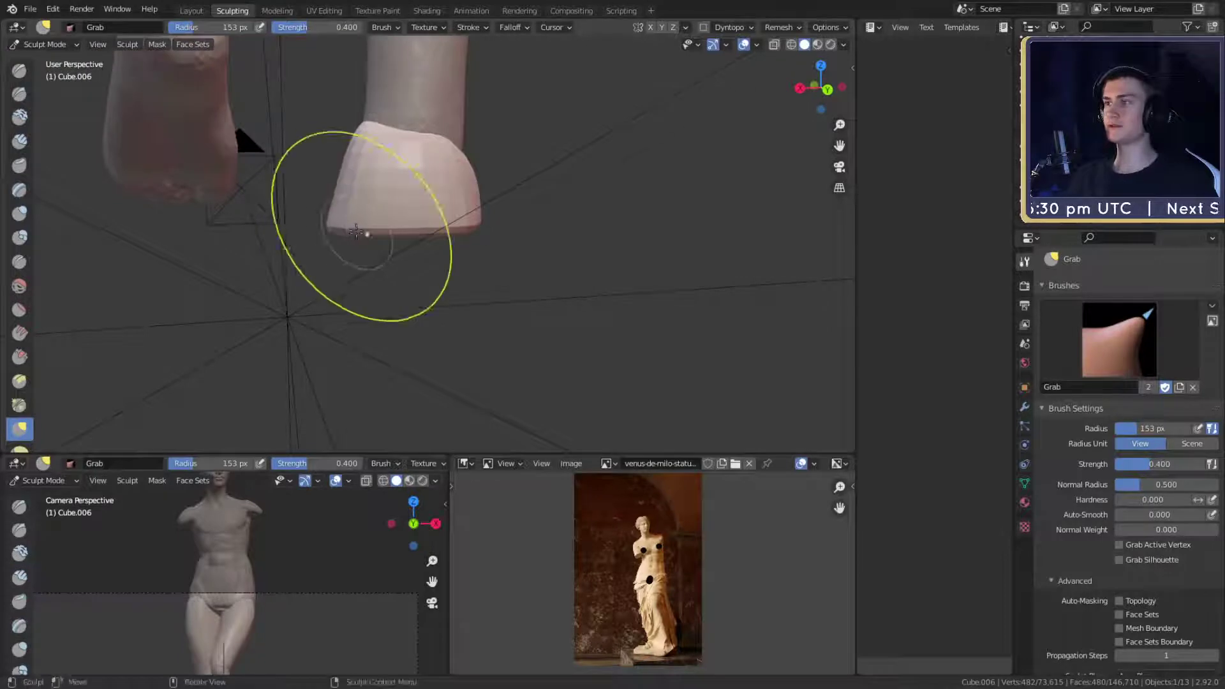
{"action": "middle_click_drag", "start_coordinate": [366, 233], "coordinate": [378, 228]}
{"action": "left_click_drag", "start_coordinate": [359, 241], "coordinate": [382, 239]}
{"action": "middle_click_drag", "start_coordinate": [471, 234], "coordinate": [418, 238]}
{"action": "mouse_move", "coordinate": [522, 248]}
{"action": "middle_mouse_down"}
{"action": "mouse_move", "coordinate": [417, 254]}
{"action": "mouse_move", "coordinate": [391, 276]}
{"action": "middle_mouse_up"}
- Enable Dyntopo on the flat foot and shape its upper side edge below the ankle with Clay Strips at a 74 px radius
{"action": "key", "text": "c"}
{"action": "key", "text": "f"}
{"action": "left_click", "coordinate": [388, 222]}
{"action": "left_click_drag", "start_coordinate": [447, 223], "coordinate": [376, 252], "text": "alt"}
{"action": "key", "text": "f"}
{"action": "left_click", "coordinate": [370, 234]}
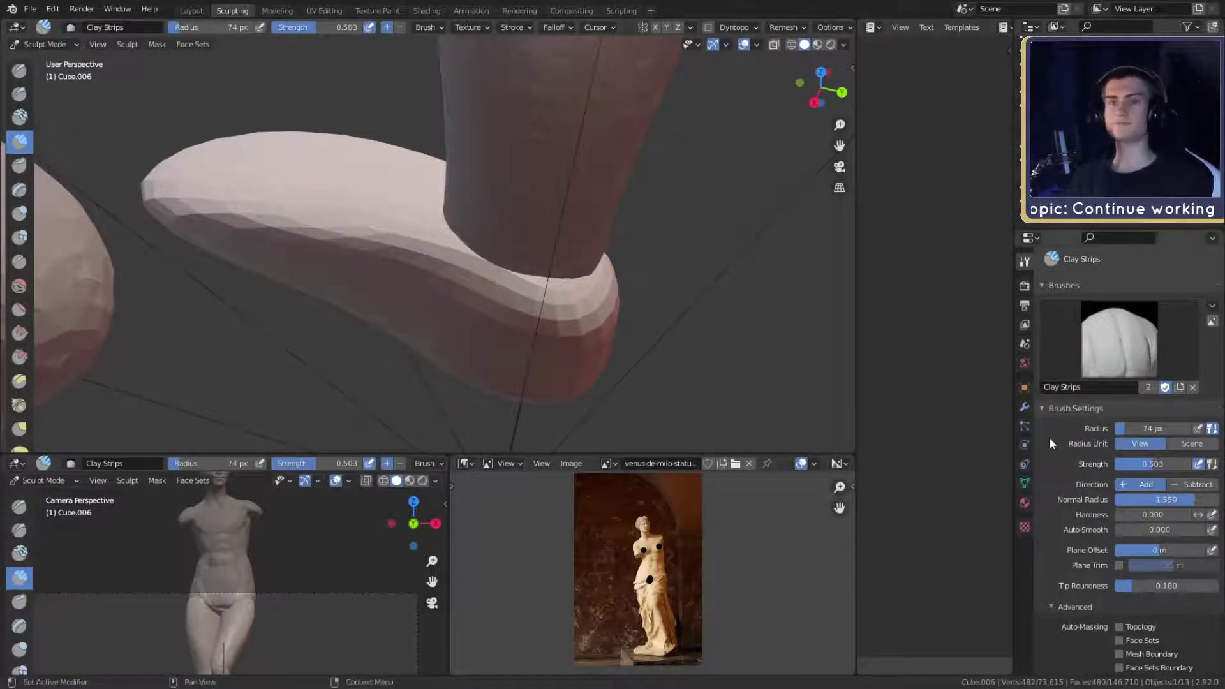
{"action": "scroll", "coordinate": [1052, 436], "scroll_direction": "down", "scroll_amount": 12}
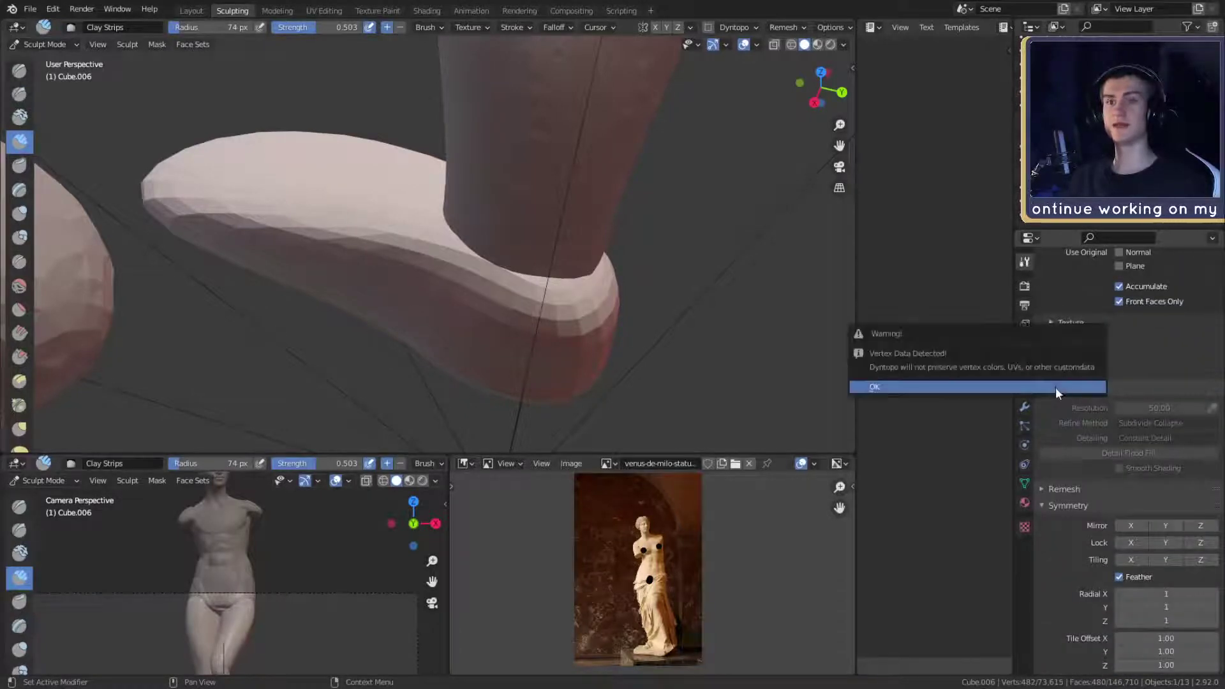
{"action": "left_click", "coordinate": [1055, 387]}
{"action": "middle_click_drag", "start_coordinate": [483, 247], "coordinate": [501, 249]}
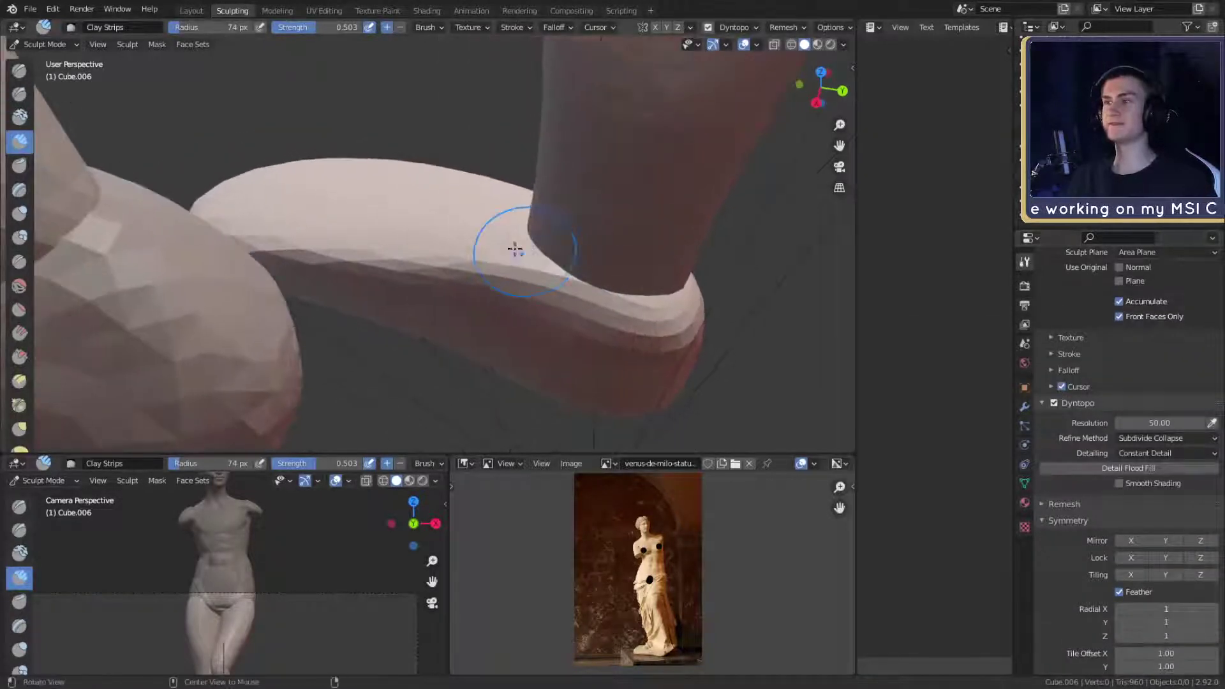
{"action": "left_click_drag", "start_coordinate": [514, 252], "coordinate": [426, 277]}
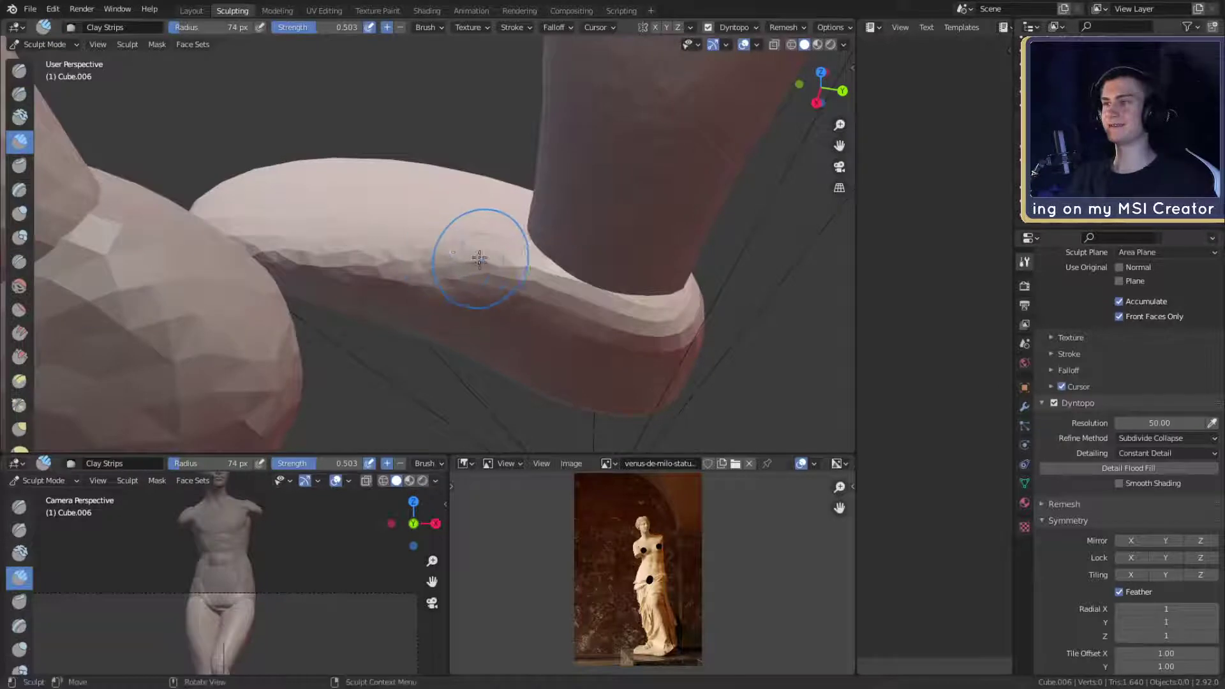
- Build up the flat foot's lower side edge and heel rim with Clay Strips at radii of 77 px and 139 px
{"action": "key", "text": "f"}
{"action": "left_click", "coordinate": [531, 258]}
{"action": "mouse_move", "coordinate": [355, 259]}
{"action": "middle_mouse_down"}
{"action": "mouse_move", "coordinate": [503, 208]}
{"action": "mouse_move", "coordinate": [426, 281]}
{"action": "mouse_move", "coordinate": [451, 287]}
{"action": "middle_mouse_up"}
{"action": "key", "text": "f"}
{"action": "left_click", "coordinate": [478, 229]}
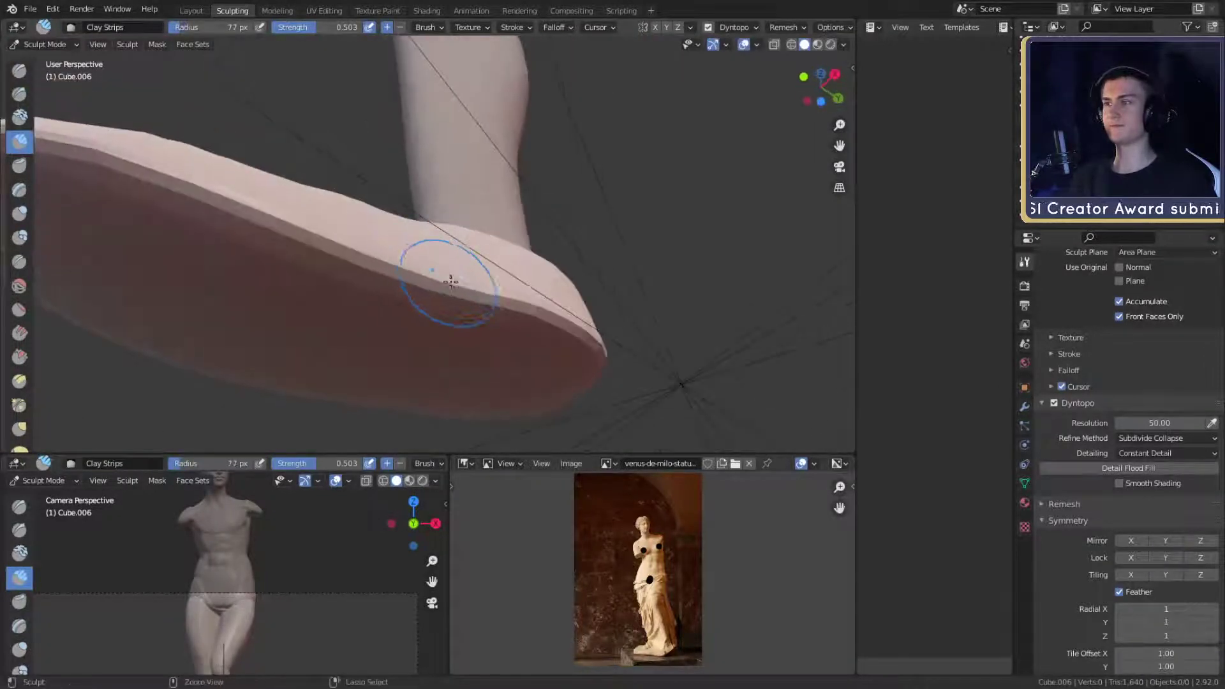
{"action": "mouse_move", "coordinate": [451, 287]}
{"action": "left_mouse_down"}
{"action": "mouse_move", "coordinate": [370, 287]}
{"action": "mouse_move", "coordinate": [396, 271]}
{"action": "left_mouse_up"}
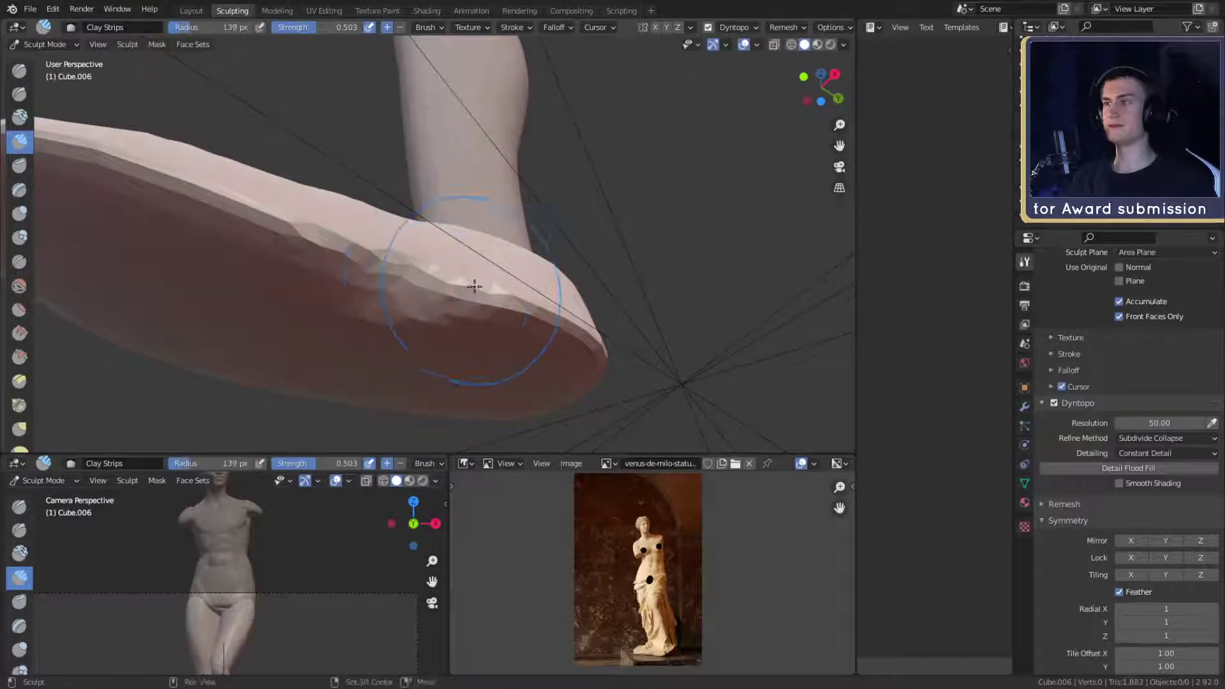
{"action": "middle_click_drag", "start_coordinate": [474, 285], "coordinate": [520, 217]}
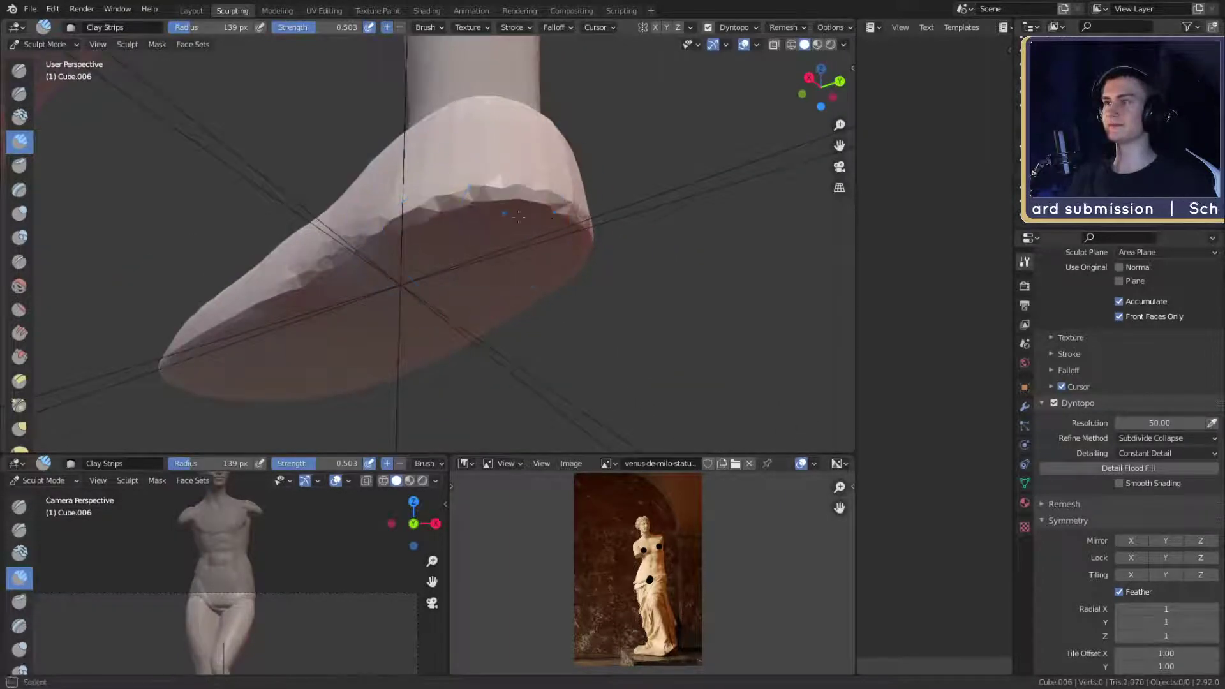
{"action": "mouse_move", "coordinate": [498, 155]}
{"action": "middle_mouse_down"}
{"action": "mouse_move", "coordinate": [495, 213]}
{"action": "mouse_move", "coordinate": [437, 275]}
{"action": "mouse_move", "coordinate": [363, 270]}
{"action": "mouse_move", "coordinate": [411, 289]}
{"action": "middle_mouse_up"}
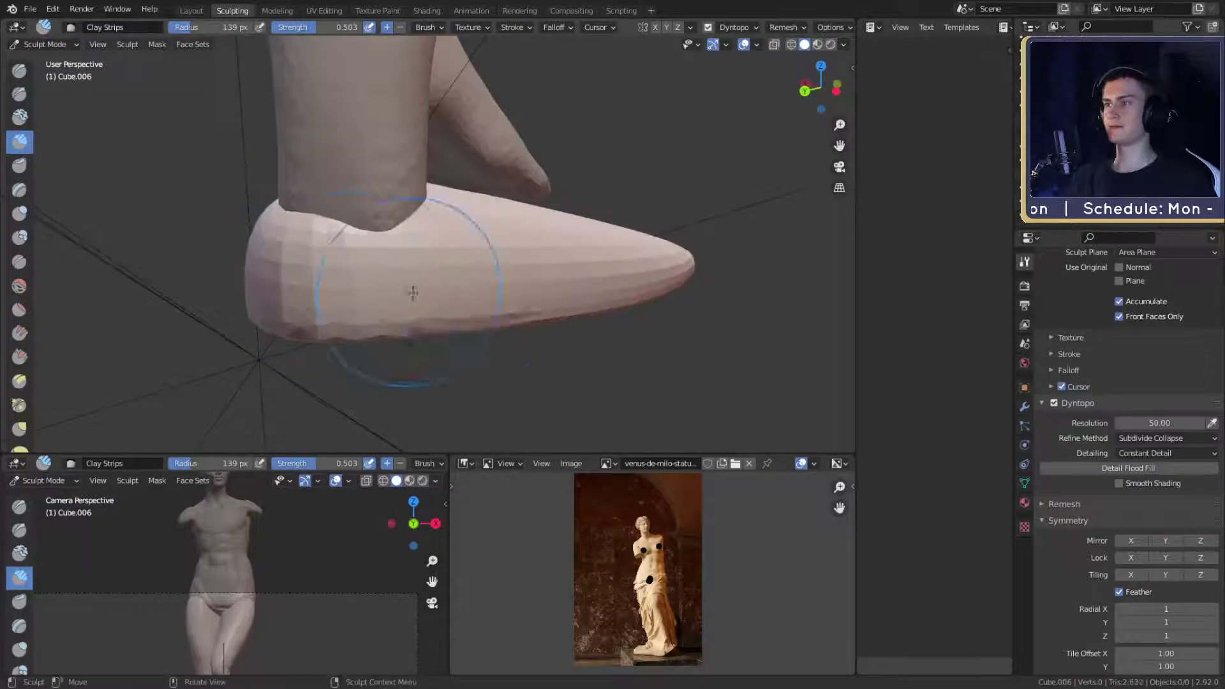
- Fill out the flat foot's side and upper edge with Clay Strips strokes at a 139 px radius
{"action": "mouse_move", "coordinate": [410, 290]}
{"action": "left_mouse_down"}
{"action": "mouse_move", "coordinate": [434, 268]}
{"action": "mouse_move", "coordinate": [527, 278]}
{"action": "left_mouse_up"}
{"action": "middle_click_drag", "start_coordinate": [527, 278], "coordinate": [465, 274]}
{"action": "left_click_drag", "start_coordinate": [465, 274], "coordinate": [580, 278]}
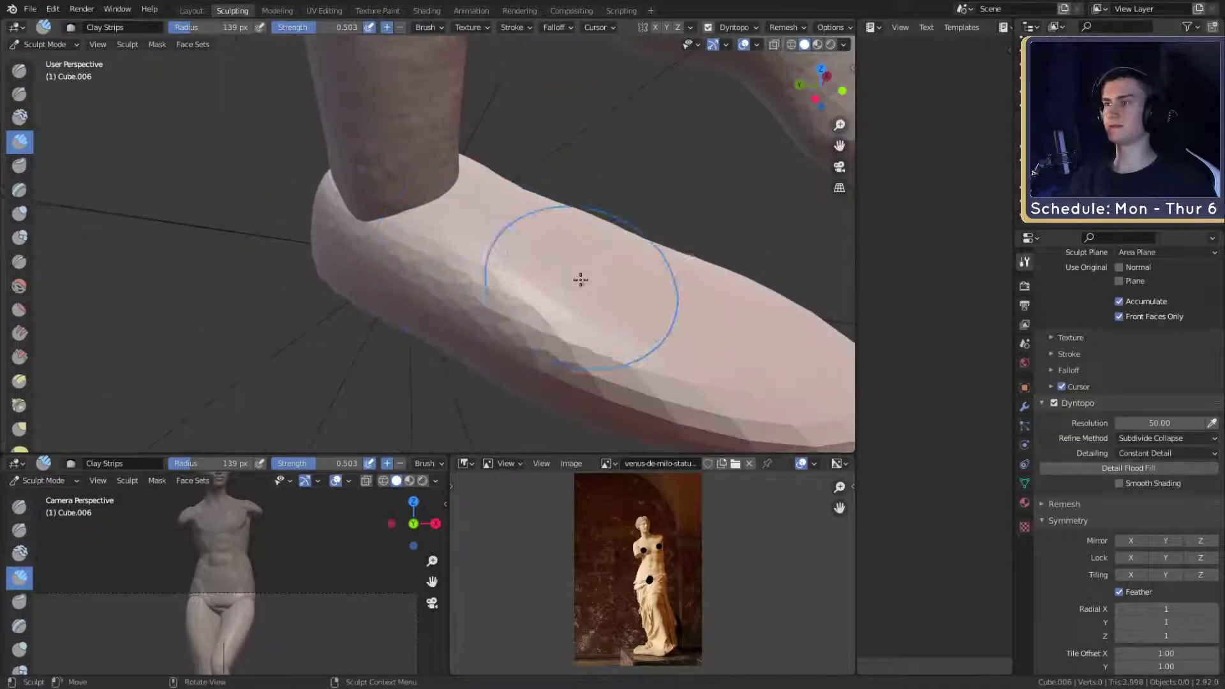
{"action": "middle_click_drag", "start_coordinate": [580, 279], "coordinate": [440, 186]}
{"action": "left_click_drag", "start_coordinate": [643, 241], "coordinate": [645, 241]}
{"action": "mouse_move", "coordinate": [646, 241]}
{"action": "middle_mouse_down"}
{"action": "mouse_move", "coordinate": [441, 267]}
{"action": "mouse_move", "coordinate": [449, 150]}
{"action": "mouse_move", "coordinate": [438, 123]}
{"action": "mouse_move", "coordinate": [473, 164]}
{"action": "middle_mouse_up"}
{"action": "mouse_move", "coordinate": [472, 163]}
{"action": "left_mouse_down"}
{"action": "mouse_move", "coordinate": [447, 145]}
{"action": "mouse_move", "coordinate": [391, 285]}
{"action": "mouse_move", "coordinate": [454, 213]}
{"action": "mouse_move", "coordinate": [432, 147]}
{"action": "mouse_move", "coordinate": [397, 203]}
{"action": "left_mouse_up"}
{"action": "mouse_move", "coordinate": [451, 336]}
{"action": "middle_mouse_down"}
{"action": "mouse_move", "coordinate": [446, 268]}
{"action": "mouse_move", "coordinate": [427, 308]}
{"action": "mouse_move", "coordinate": [520, 296]}
{"action": "mouse_move", "coordinate": [447, 362]}
{"action": "middle_mouse_up"}
{"action": "mouse_move", "coordinate": [402, 243]}
{"action": "middle_mouse_down"}
{"action": "mouse_move", "coordinate": [481, 262]}
{"action": "mouse_move", "coordinate": [489, 230]}
{"action": "mouse_move", "coordinate": [624, 240]}
{"action": "mouse_move", "coordinate": [606, 245]}
{"action": "middle_mouse_up"}
- Reshape the flat foot's heel and arch with the Grab brush at a radius of up to 268 px
{"action": "key", "text": "g"}
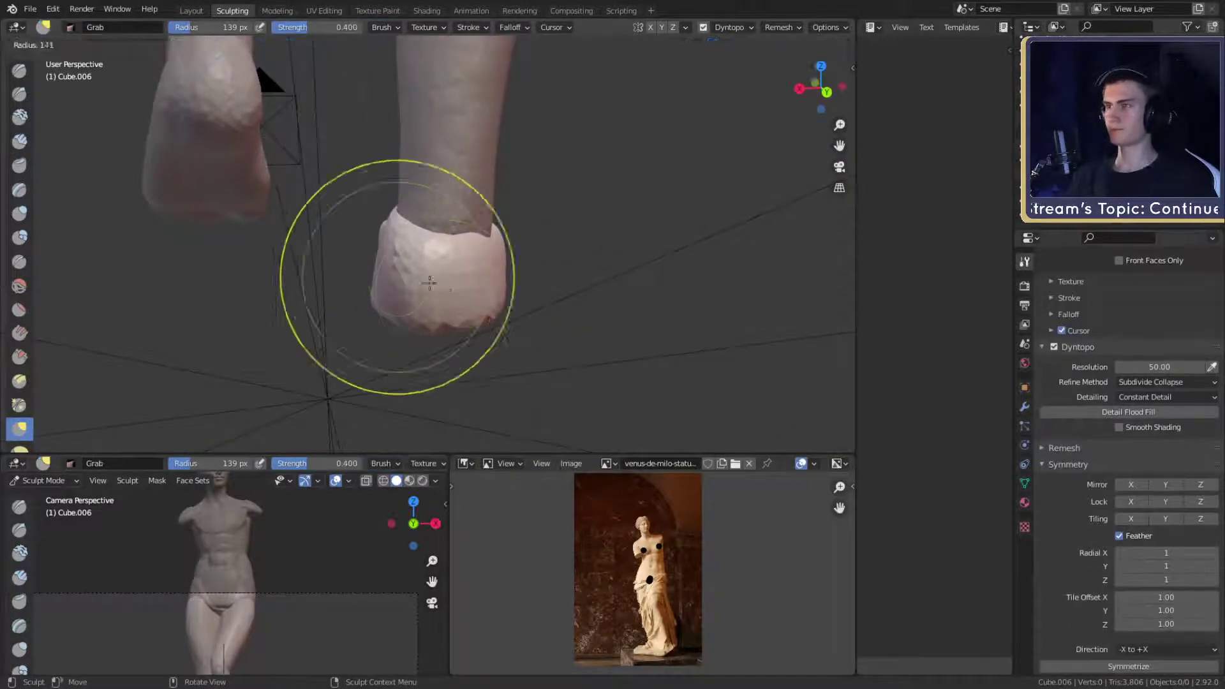
{"action": "mouse_move", "coordinate": [446, 285]}
{"action": "middle_mouse_down"}
{"action": "mouse_move", "coordinate": [509, 252]}
{"action": "mouse_move", "coordinate": [424, 306]}
{"action": "middle_mouse_up"}
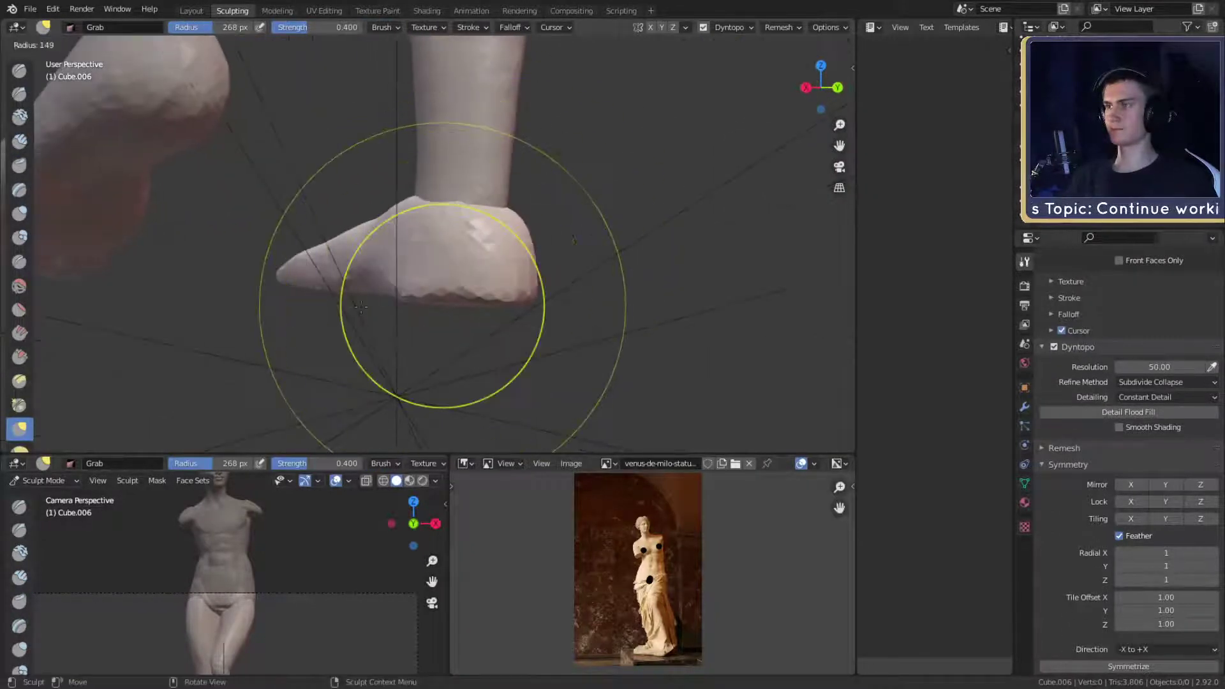
{"action": "key", "text": "c"}
{"action": "key", "text": "f"}
{"action": "left_click", "coordinate": [421, 293]}
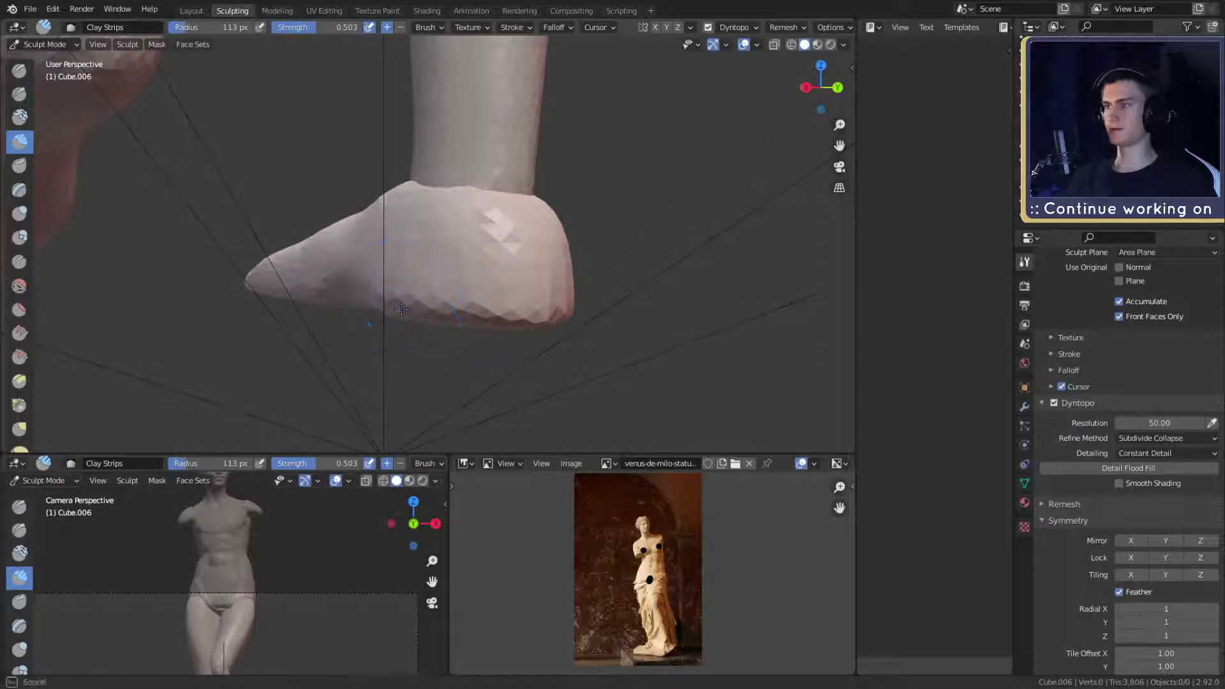
- Add form to the flat foot's instep just in front of the ankle with Clay Strips at a 36 px radius
{"action": "mouse_move", "coordinate": [438, 273]}
{"action": "middle_mouse_down"}
{"action": "mouse_move", "coordinate": [485, 255]}
{"action": "mouse_move", "coordinate": [421, 255]}
{"action": "middle_mouse_up"}
{"action": "key", "text": "f"}
{"action": "left_click", "coordinate": [421, 257]}
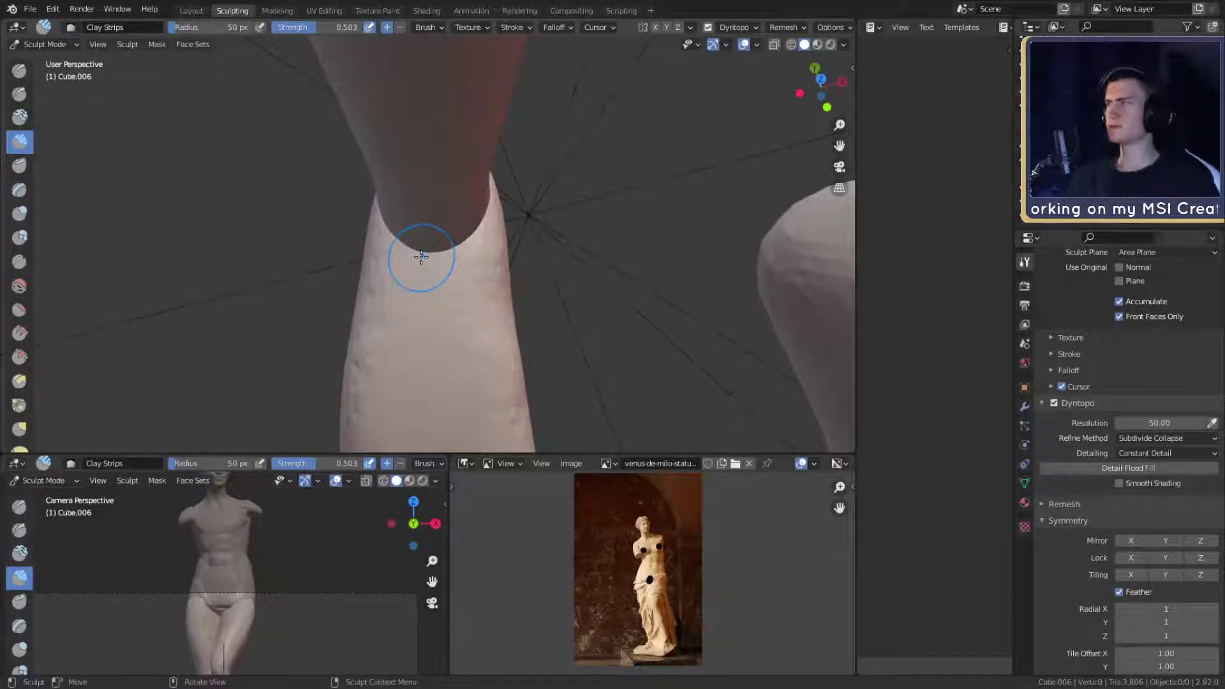
{"action": "mouse_move", "coordinate": [421, 257]}
{"action": "middle_mouse_down"}
{"action": "mouse_move", "coordinate": [472, 229]}
{"action": "mouse_move", "coordinate": [467, 272]}
{"action": "mouse_move", "coordinate": [443, 236]}
{"action": "middle_mouse_up"}
{"action": "left_click_drag", "start_coordinate": [429, 263], "coordinate": [426, 287]}
{"action": "mouse_move", "coordinate": [418, 256]}
{"action": "left_mouse_down"}
{"action": "mouse_move", "coordinate": [429, 274]}
{"action": "mouse_move", "coordinate": [437, 245]}
{"action": "left_mouse_up"}
{"action": "left_click_drag", "start_coordinate": [434, 319], "coordinate": [437, 274]}
{"action": "left_click_drag", "start_coordinate": [464, 317], "coordinate": [459, 305]}
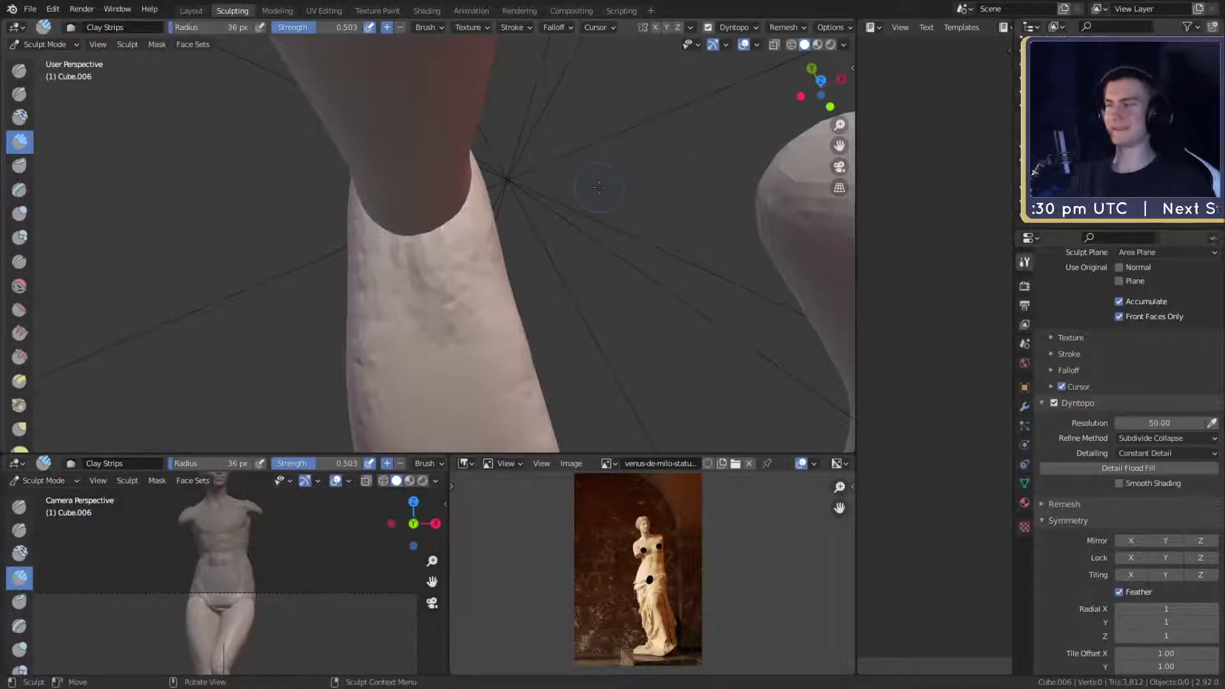
- Extend the 36 px Clay Strips strokes from the ankle down the top of the flat foot towards the toes
{"action": "middle_click_drag", "start_coordinate": [599, 187], "coordinate": [588, 168]}
{"action": "mouse_move", "coordinate": [459, 230]}
{"action": "left_mouse_down"}
{"action": "mouse_move", "coordinate": [466, 333]}
{"action": "mouse_move", "coordinate": [410, 223]}
{"action": "mouse_move", "coordinate": [395, 356]}
{"action": "left_mouse_up"}
{"action": "mouse_move", "coordinate": [422, 209]}
{"action": "left_mouse_down"}
{"action": "mouse_move", "coordinate": [438, 298]}
{"action": "mouse_move", "coordinate": [485, 394]}
{"action": "left_mouse_up"}
{"action": "middle_click_drag", "start_coordinate": [488, 298], "coordinate": [459, 230], "text": "shift"}
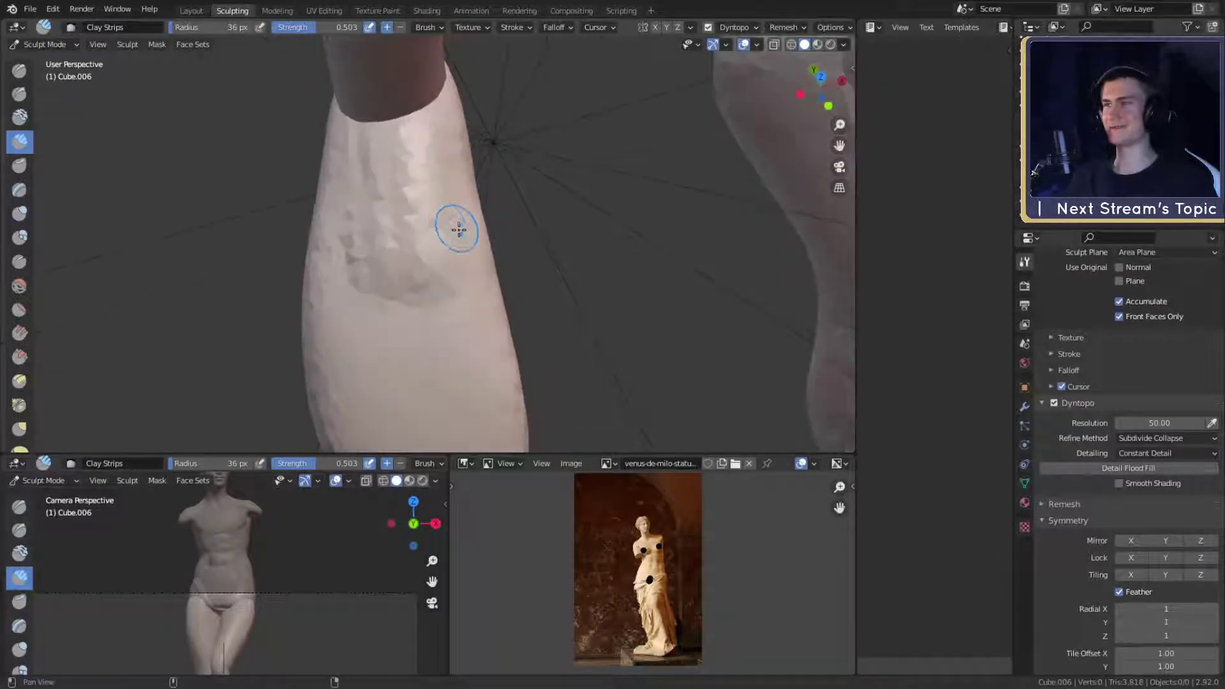
{"action": "left_click_drag", "start_coordinate": [456, 304], "coordinate": [416, 340]}
{"action": "left_click_drag", "start_coordinate": [387, 259], "coordinate": [461, 268]}
{"action": "scroll", "coordinate": [460, 268], "scroll_direction": "down", "scroll_amount": 2}
{"action": "mouse_move", "coordinate": [461, 268]}
{"action": "middle_mouse_down"}
{"action": "mouse_move", "coordinate": [440, 252]}
{"action": "mouse_move", "coordinate": [475, 268]}
{"action": "middle_mouse_up"}
{"action": "left_click_drag", "start_coordinate": [465, 280], "coordinate": [482, 344]}
- Reshape the rounded toe end of the flat foot with the Grab brush at a 170 px radius
{"action": "key", "text": "g"}
{"action": "mouse_move", "coordinate": [501, 371]}
{"action": "middle_mouse_down", "text": "shift"}
{"action": "mouse_move", "coordinate": [508, 282]}
{"action": "mouse_move", "coordinate": [488, 318]}
{"action": "middle_mouse_up", "text": "shift"}
{"action": "key", "text": "f"}
{"action": "left_click", "coordinate": [553, 305]}
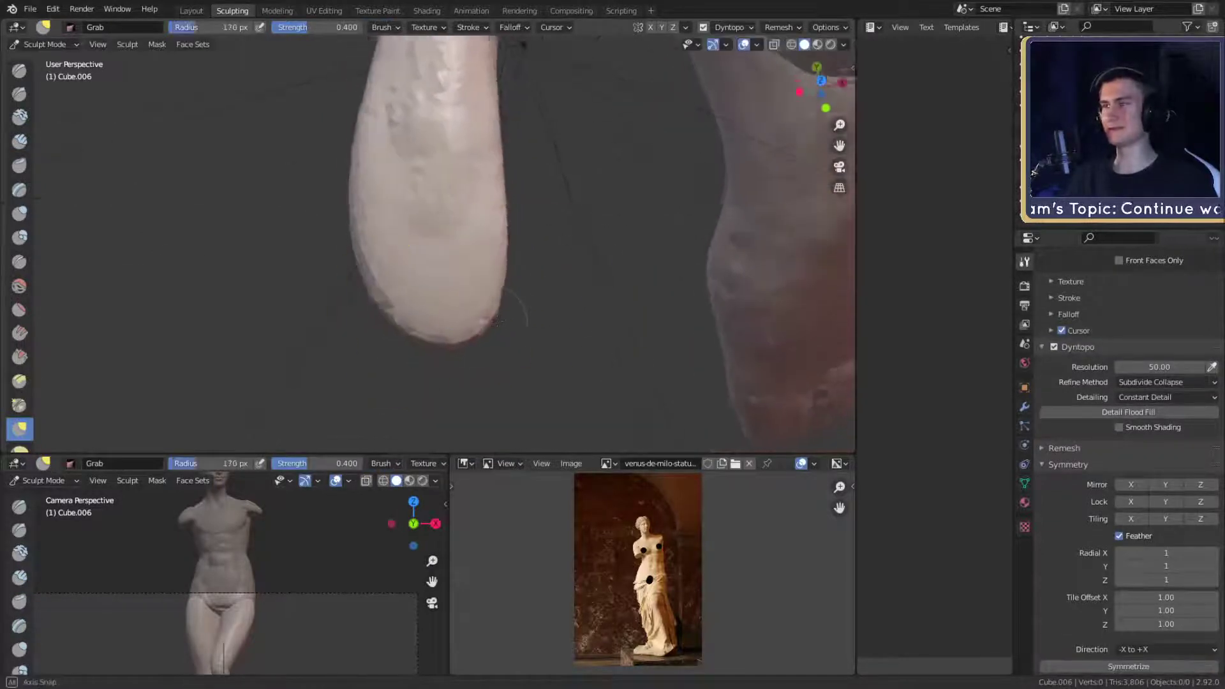
{"action": "left_click_drag", "start_coordinate": [459, 336], "coordinate": [446, 307]}
{"action": "left_click_drag", "start_coordinate": [473, 220], "coordinate": [532, 263], "text": "alt"}
{"action": "mouse_move", "coordinate": [543, 220]}
{"action": "left_mouse_down", "text": "ctrl+alt"}
{"action": "mouse_move", "coordinate": [539, 343]}
{"action": "mouse_move", "coordinate": [556, 309]}
{"action": "mouse_move", "coordinate": [528, 248]}
{"action": "mouse_move", "coordinate": [500, 323]}
{"action": "mouse_move", "coordinate": [441, 286]}
{"action": "mouse_move", "coordinate": [440, 306]}
{"action": "mouse_move", "coordinate": [424, 296]}
{"action": "left_mouse_up", "text": "ctrl+alt"}
- Adjust the outline of the flat foot's toe area with the Grab brush at radii of 125 px and 166 px
{"action": "key", "text": "f"}
{"action": "left_click", "coordinate": [395, 294]}
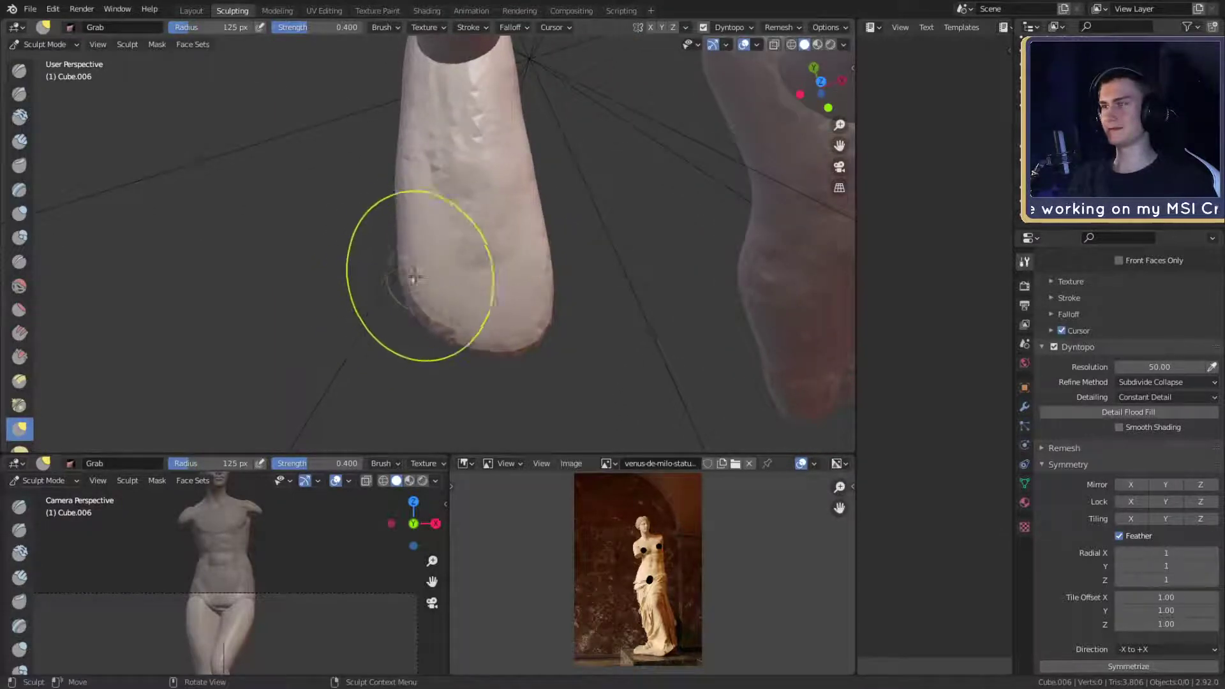
{"action": "key", "text": "f"}
{"action": "left_click", "coordinate": [420, 306]}
{"action": "mouse_move", "coordinate": [415, 304]}
{"action": "left_mouse_down", "text": "alt"}
{"action": "mouse_move", "coordinate": [437, 282]}
{"action": "mouse_move", "coordinate": [477, 353]}
{"action": "left_mouse_up", "text": "alt"}
{"action": "middle_click_drag", "start_coordinate": [484, 353], "coordinate": [516, 296], "text": "shift"}
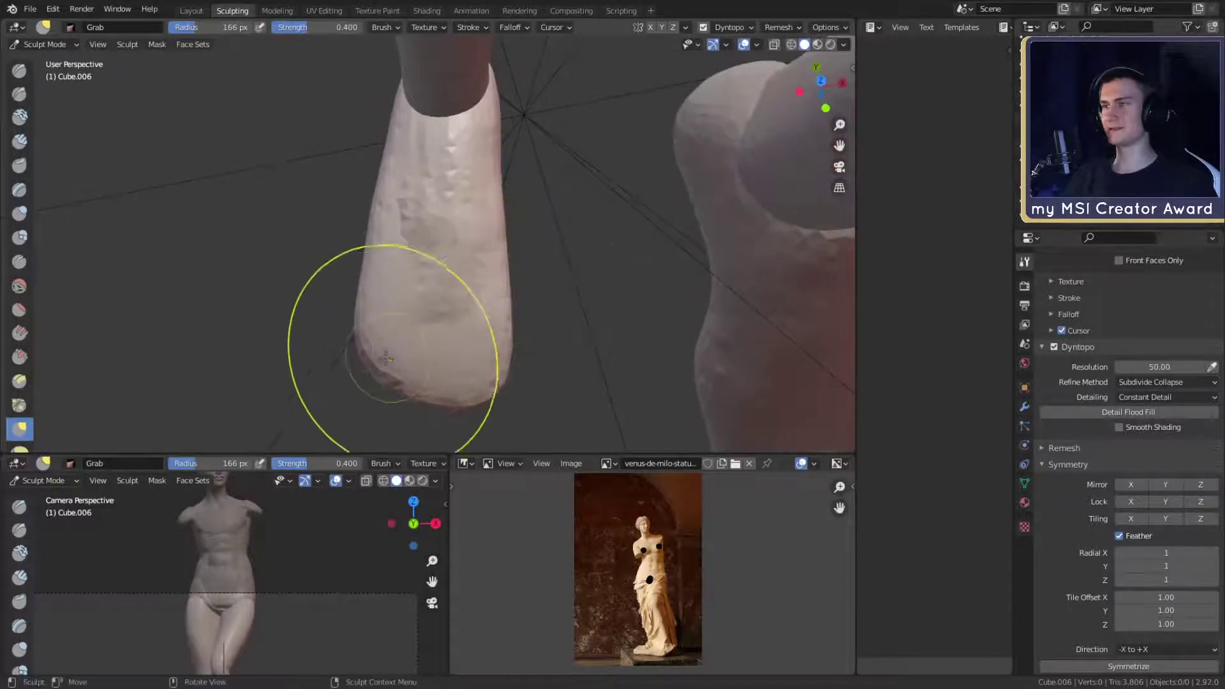
{"action": "mouse_move", "coordinate": [386, 359]}
{"action": "left_mouse_down", "text": "alt"}
{"action": "mouse_move", "coordinate": [443, 339]}
{"action": "mouse_move", "coordinate": [445, 282]}
{"action": "left_mouse_up", "text": "alt"}
- Build up the ridge along the flat foot's instep below the ankle with Clay Strips at a 57 px radius
{"action": "key", "text": "c"}
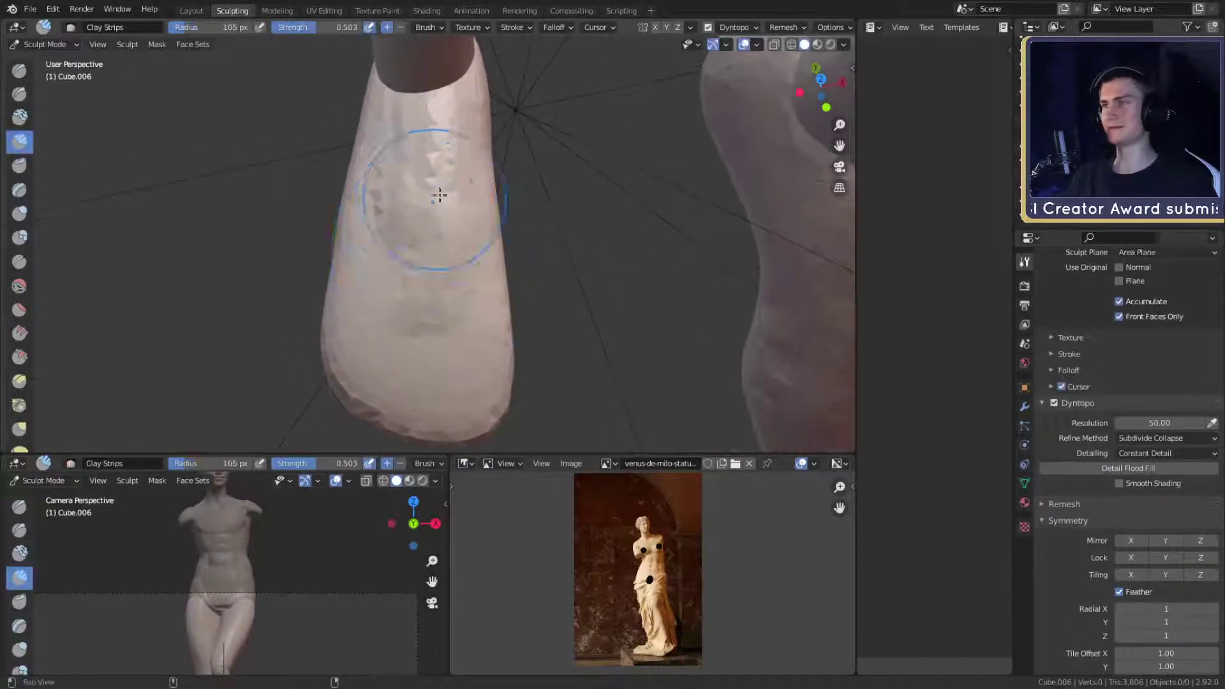
{"action": "mouse_move", "coordinate": [440, 195]}
{"action": "left_mouse_down", "text": "alt"}
{"action": "mouse_move", "coordinate": [465, 268]}
{"action": "mouse_move", "coordinate": [424, 233]}
{"action": "mouse_move", "coordinate": [451, 251]}
{"action": "left_mouse_up", "text": "alt"}
{"action": "key", "text": "f"}
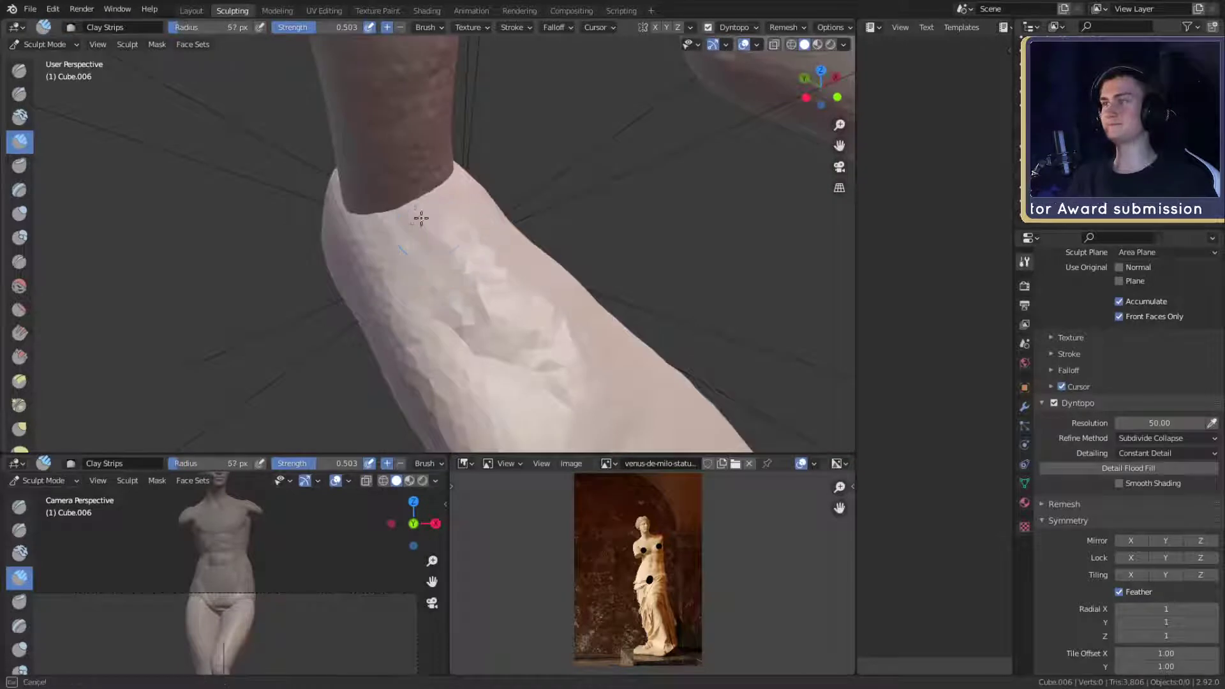
{"action": "left_click_drag", "start_coordinate": [548, 406], "coordinate": [379, 305], "text": "alt"}
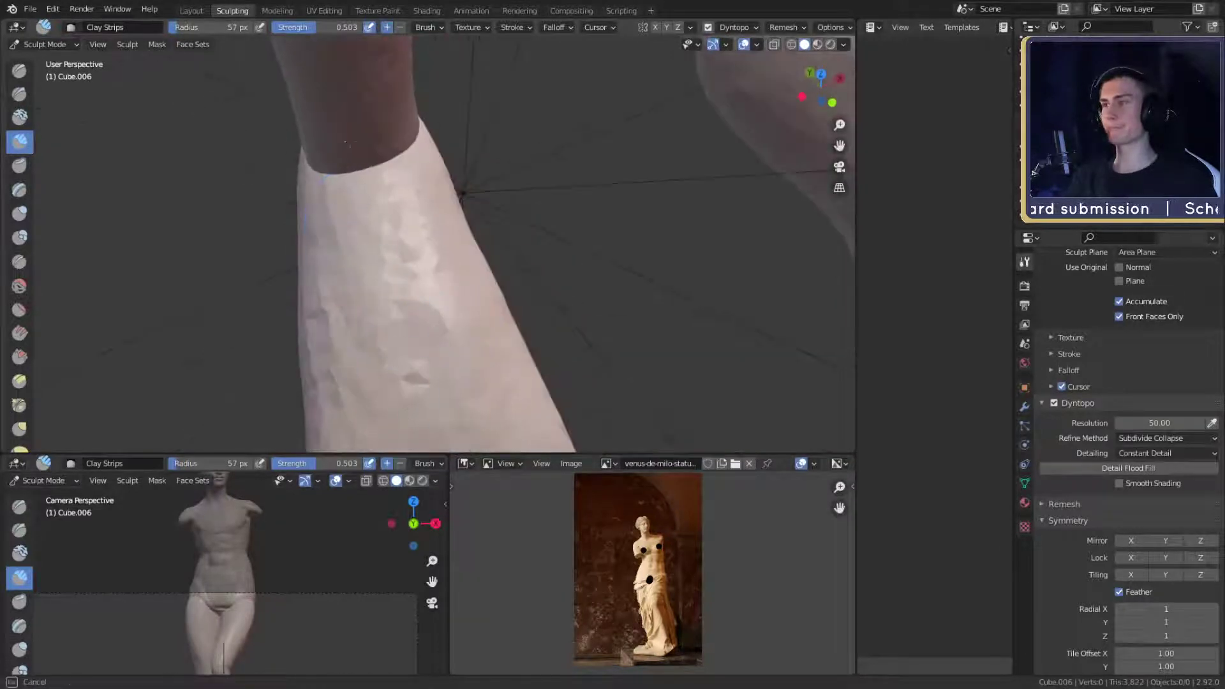
{"action": "mouse_move", "coordinate": [377, 141]}
{"action": "left_mouse_down", "text": "alt"}
{"action": "mouse_move", "coordinate": [410, 232]}
{"action": "mouse_move", "coordinate": [394, 331]}
{"action": "mouse_move", "coordinate": [427, 251]}
{"action": "mouse_move", "coordinate": [482, 290]}
{"action": "mouse_move", "coordinate": [583, 240]}
{"action": "mouse_move", "coordinate": [533, 260]}
{"action": "mouse_move", "coordinate": [428, 237]}
{"action": "mouse_move", "coordinate": [451, 221]}
{"action": "mouse_move", "coordinate": [338, 263]}
{"action": "mouse_move", "coordinate": [504, 213]}
{"action": "mouse_move", "coordinate": [491, 225]}
{"action": "mouse_move", "coordinate": [556, 225]}
{"action": "mouse_move", "coordinate": [454, 295]}
{"action": "left_mouse_up", "text": "alt"}
{"action": "key", "text": "f"}
- Reshape the flat foot's instep and sides with the Grab brush at a 171 px radius
{"action": "key", "text": "g"}
{"action": "key", "text": "f"}
{"action": "left_click", "coordinate": [431, 238]}
{"action": "key", "text": "f"}
{"action": "left_click", "coordinate": [446, 223]}
{"action": "key", "text": "f"}
{"action": "left_click", "coordinate": [432, 290]}
{"action": "left_click_drag", "start_coordinate": [326, 252], "coordinate": [322, 250]}
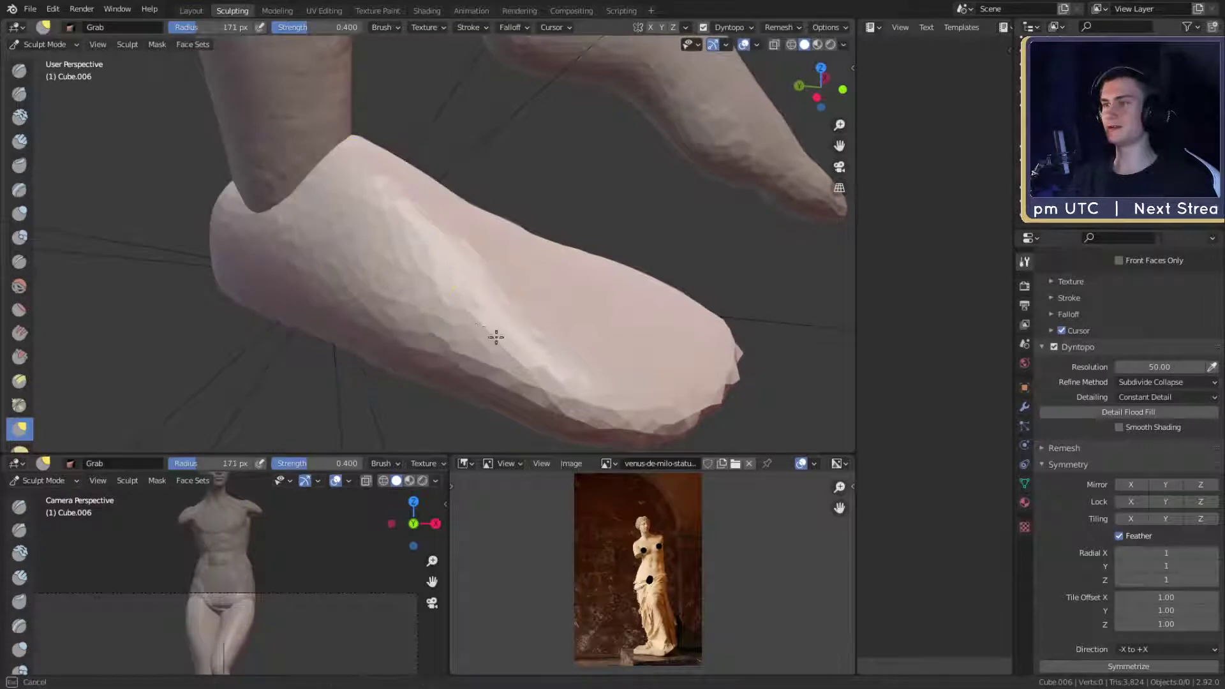
{"action": "mouse_move", "coordinate": [496, 337]}
{"action": "left_mouse_down", "text": "alt"}
{"action": "mouse_move", "coordinate": [535, 268]}
{"action": "mouse_move", "coordinate": [455, 332]}
{"action": "left_mouse_up", "text": "alt"}
{"action": "mouse_move", "coordinate": [514, 198]}
{"action": "left_mouse_down", "text": "alt"}
{"action": "mouse_move", "coordinate": [492, 251]}
{"action": "mouse_move", "coordinate": [519, 218]}
{"action": "mouse_move", "coordinate": [485, 234]}
{"action": "left_mouse_up", "text": "alt"}
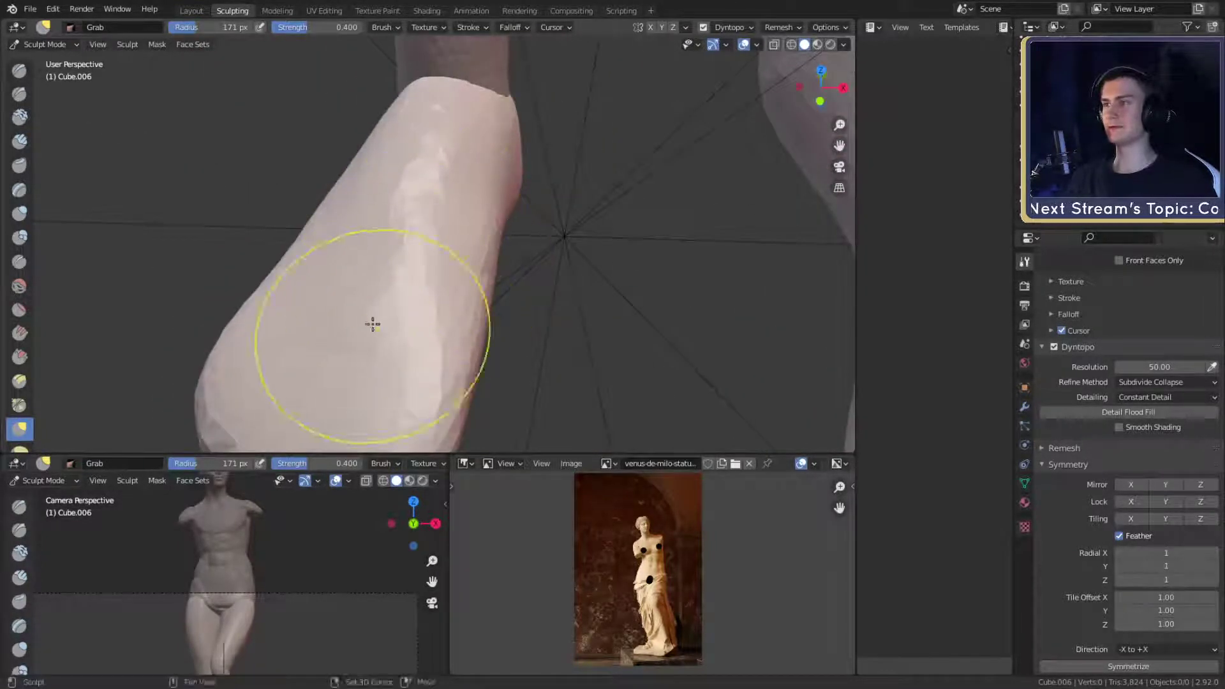
{"action": "mouse_move", "coordinate": [436, 328]}
{"action": "left_mouse_down", "text": "alt"}
{"action": "mouse_move", "coordinate": [587, 213]}
{"action": "mouse_move", "coordinate": [623, 213]}
{"action": "mouse_move", "coordinate": [319, 126]}
{"action": "mouse_move", "coordinate": [478, 300]}
{"action": "mouse_move", "coordinate": [458, 281]}
{"action": "left_mouse_up", "text": "alt"}
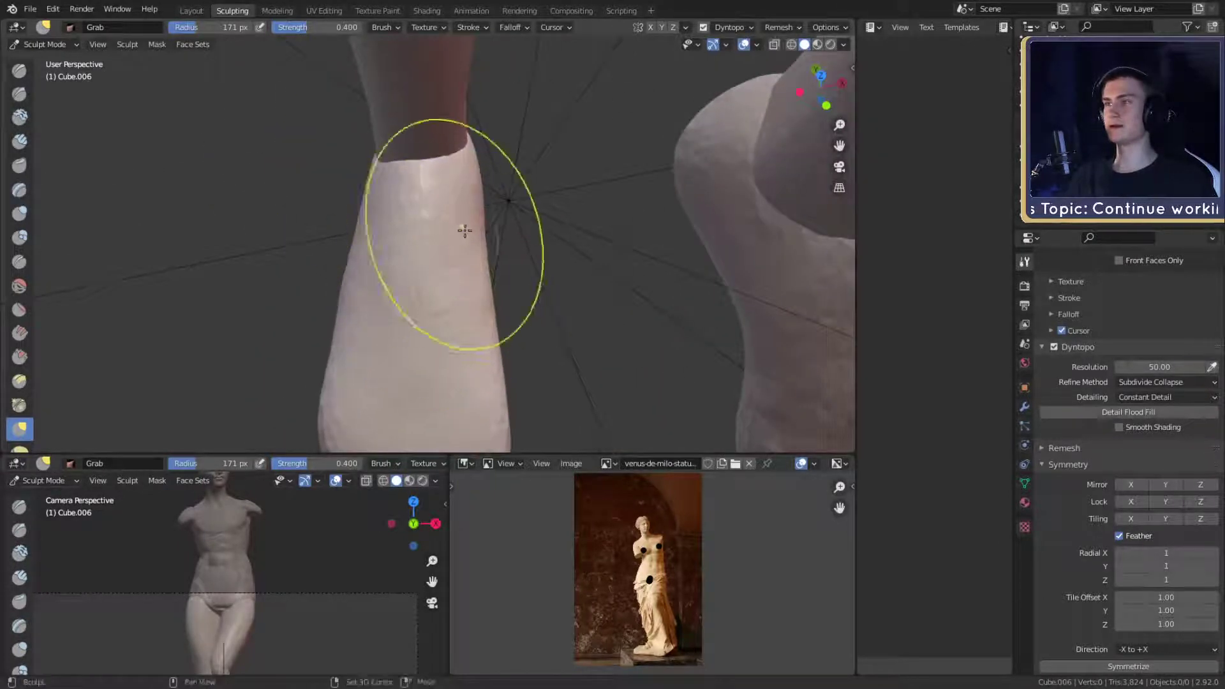
- Refine the slope and front width of the flat foot with the Grab brush at a 131 px radius
{"action": "mouse_move", "coordinate": [464, 231]}
{"action": "left_mouse_down", "text": "alt"}
{"action": "mouse_move", "coordinate": [485, 210]}
{"action": "mouse_move", "coordinate": [432, 271]}
{"action": "mouse_move", "coordinate": [377, 265]}
{"action": "mouse_move", "coordinate": [398, 287]}
{"action": "left_mouse_up", "text": "alt"}
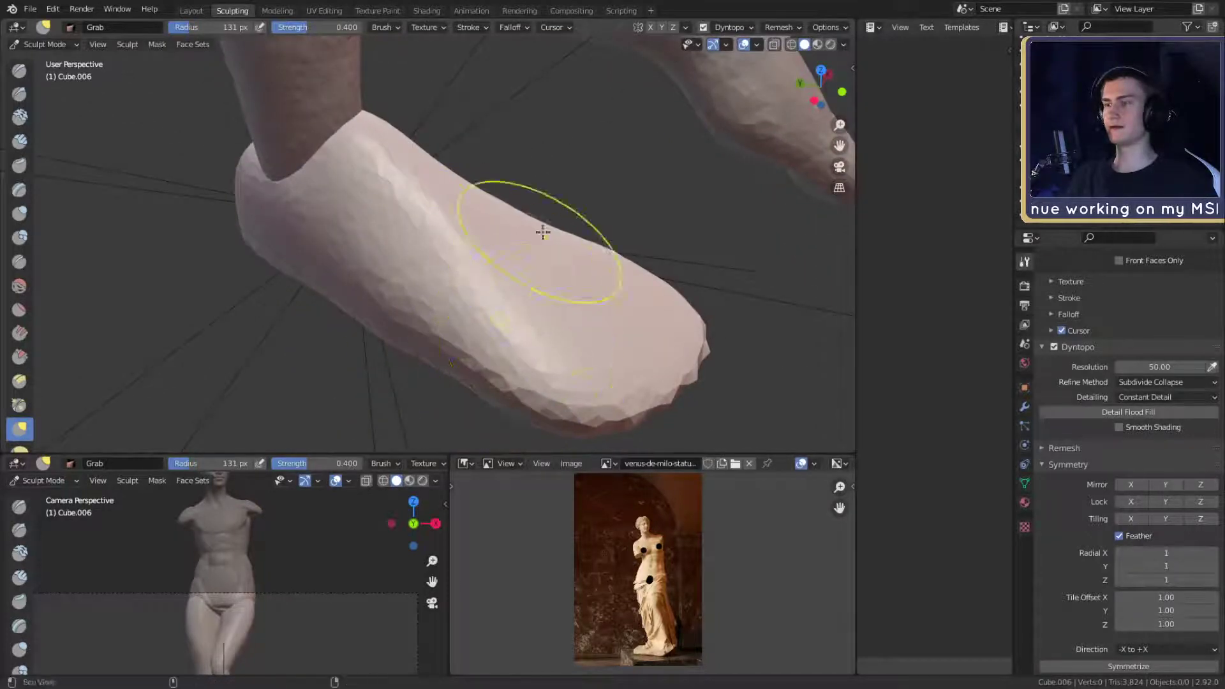
{"action": "mouse_move", "coordinate": [543, 231]}
{"action": "left_mouse_down", "text": "alt"}
{"action": "mouse_move", "coordinate": [412, 265]}
{"action": "mouse_move", "coordinate": [523, 210]}
{"action": "mouse_move", "coordinate": [445, 335]}
{"action": "left_mouse_up", "text": "alt"}
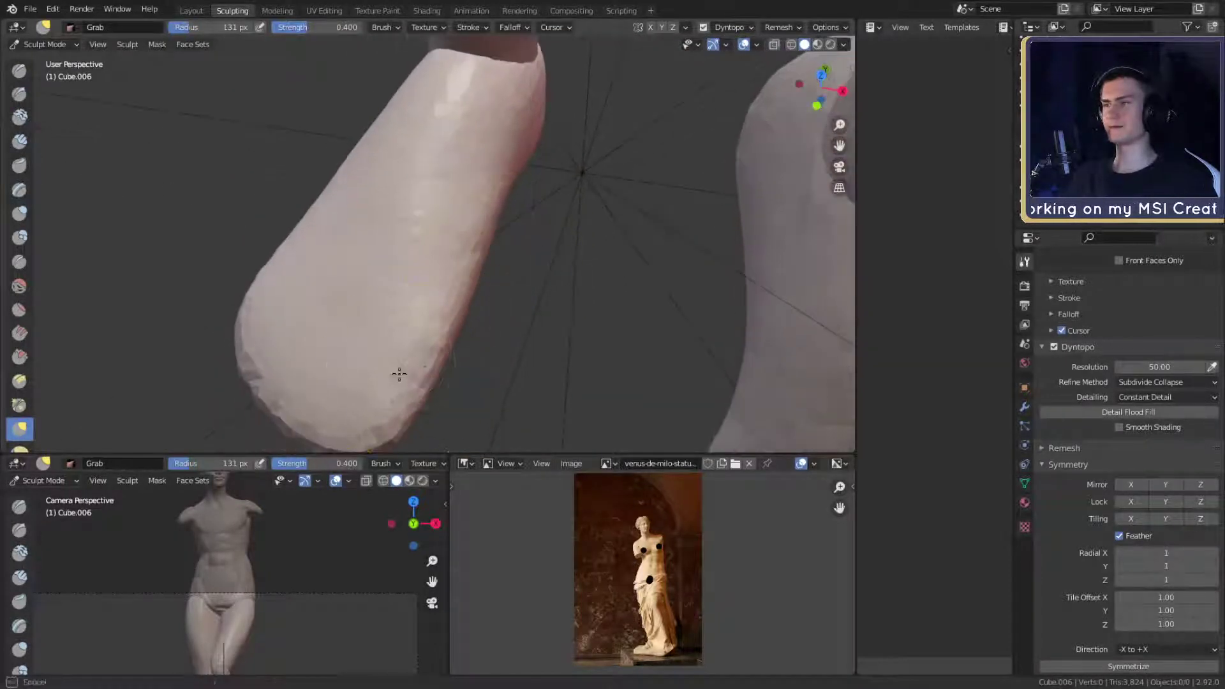
{"action": "left_click_drag", "start_coordinate": [399, 374], "coordinate": [486, 403], "text": "alt"}
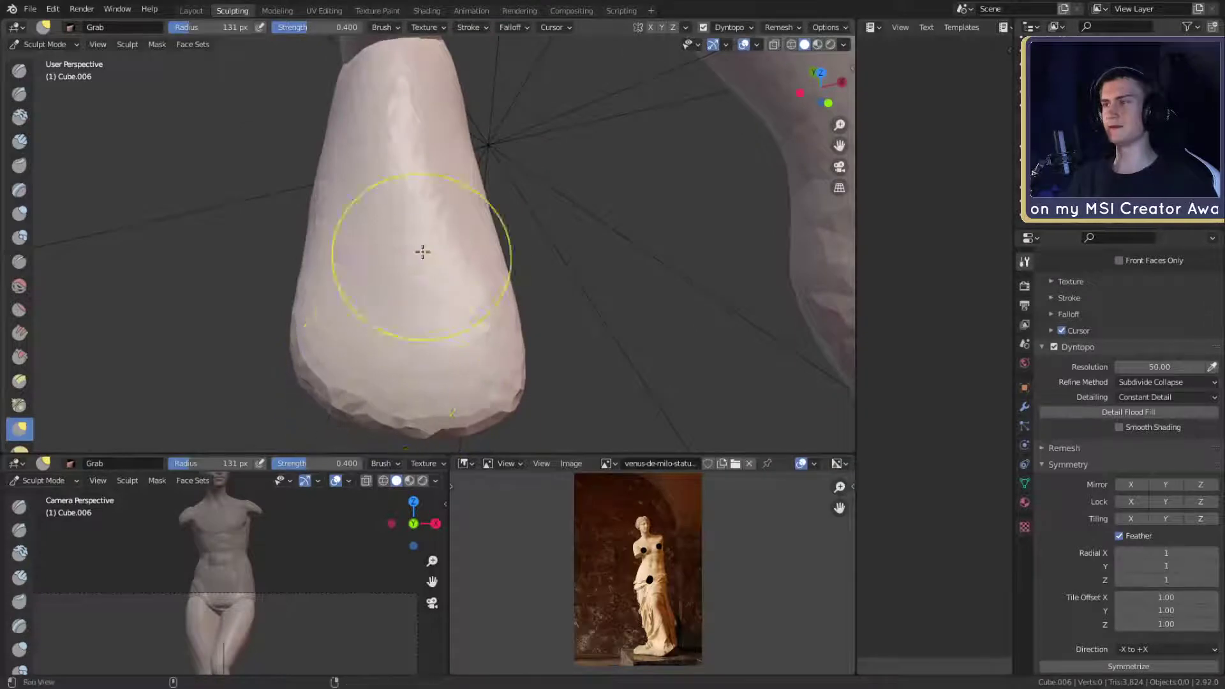
{"action": "mouse_move", "coordinate": [421, 249]}
{"action": "left_mouse_down", "text": "alt"}
{"action": "mouse_move", "coordinate": [399, 361]}
{"action": "mouse_move", "coordinate": [526, 249]}
{"action": "mouse_move", "coordinate": [470, 281]}
{"action": "mouse_move", "coordinate": [458, 266]}
{"action": "mouse_move", "coordinate": [519, 218]}
{"action": "mouse_move", "coordinate": [430, 241]}
{"action": "mouse_move", "coordinate": [442, 208]}
{"action": "mouse_move", "coordinate": [580, 207]}
{"action": "mouse_move", "coordinate": [504, 227]}
{"action": "mouse_move", "coordinate": [424, 219]}
{"action": "mouse_move", "coordinate": [414, 248]}
{"action": "mouse_move", "coordinate": [430, 231]}
{"action": "left_mouse_up", "text": "alt"}
- Add volume to the upper rim at the back of the flat foot's heel with Clay Strips at a 57 px radius
{"action": "key", "text": "c"}
{"action": "key", "text": "g"}
{"action": "key", "text": "f"}
{"action": "key", "text": "c"}
{"action": "key", "text": "f"}
{"action": "left_click", "coordinate": [380, 248]}
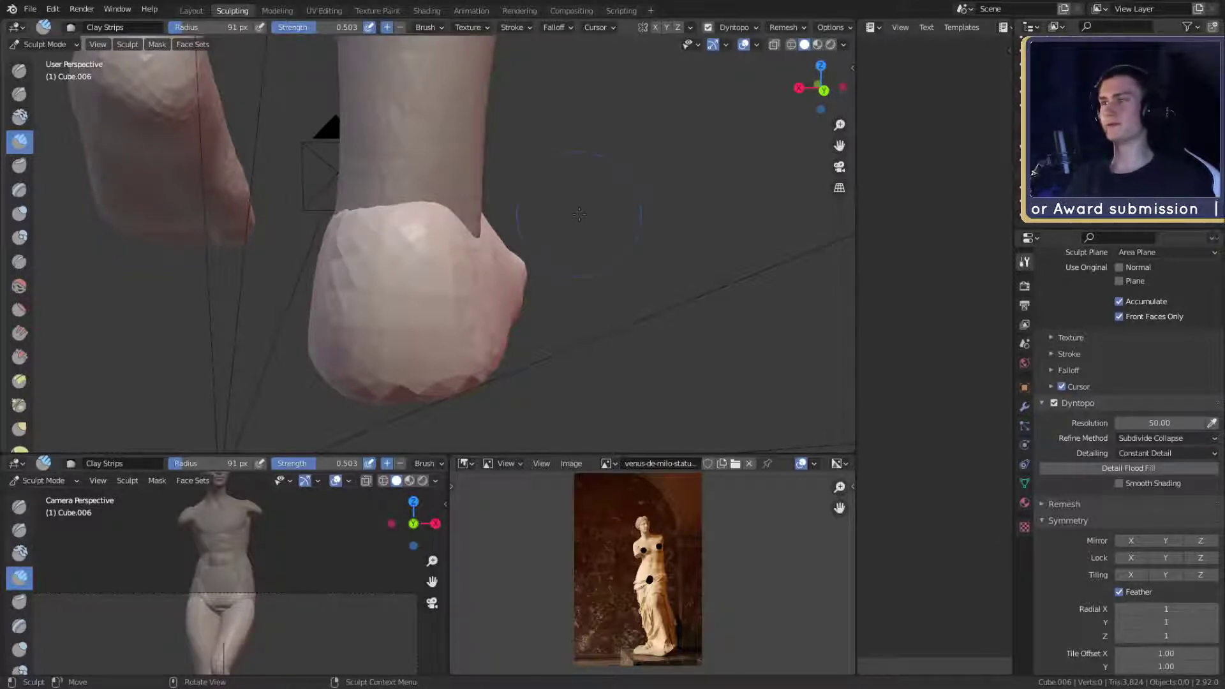
{"action": "middle_click_drag", "start_coordinate": [515, 281], "coordinate": [498, 310]}
{"action": "key", "text": "f"}
{"action": "left_click", "coordinate": [467, 272]}
{"action": "key", "text": "f"}
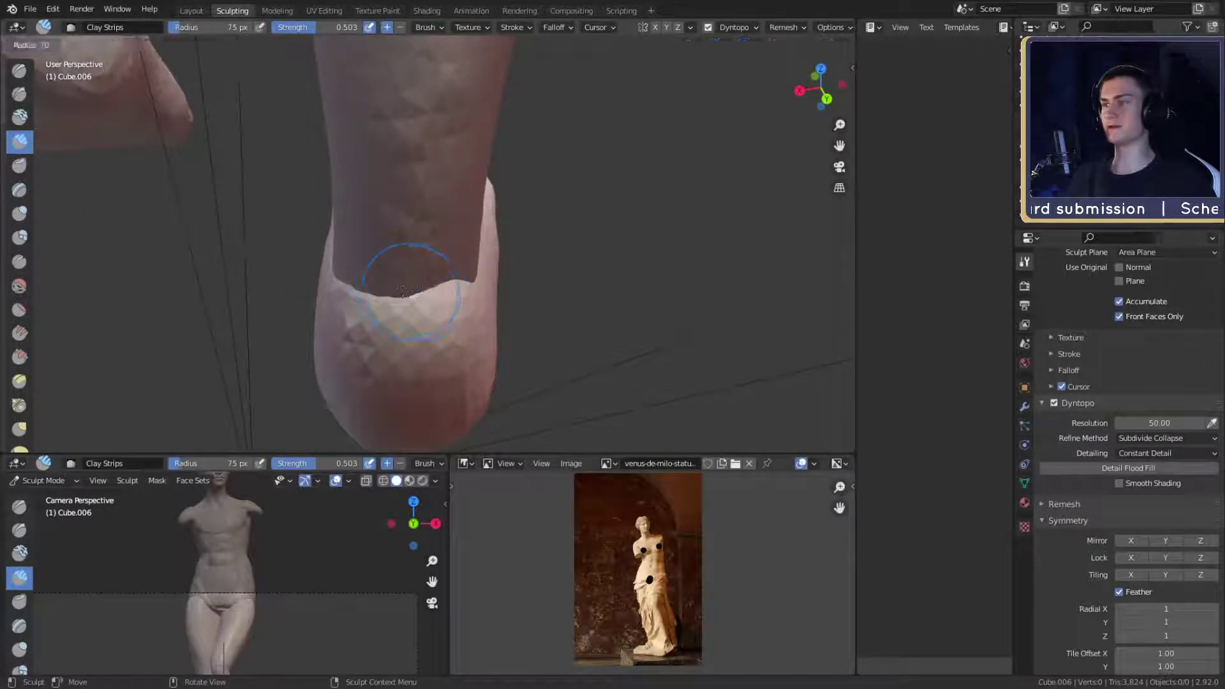
{"action": "left_click", "coordinate": [447, 281]}
{"action": "left_click_drag", "start_coordinate": [383, 291], "coordinate": [409, 282]}
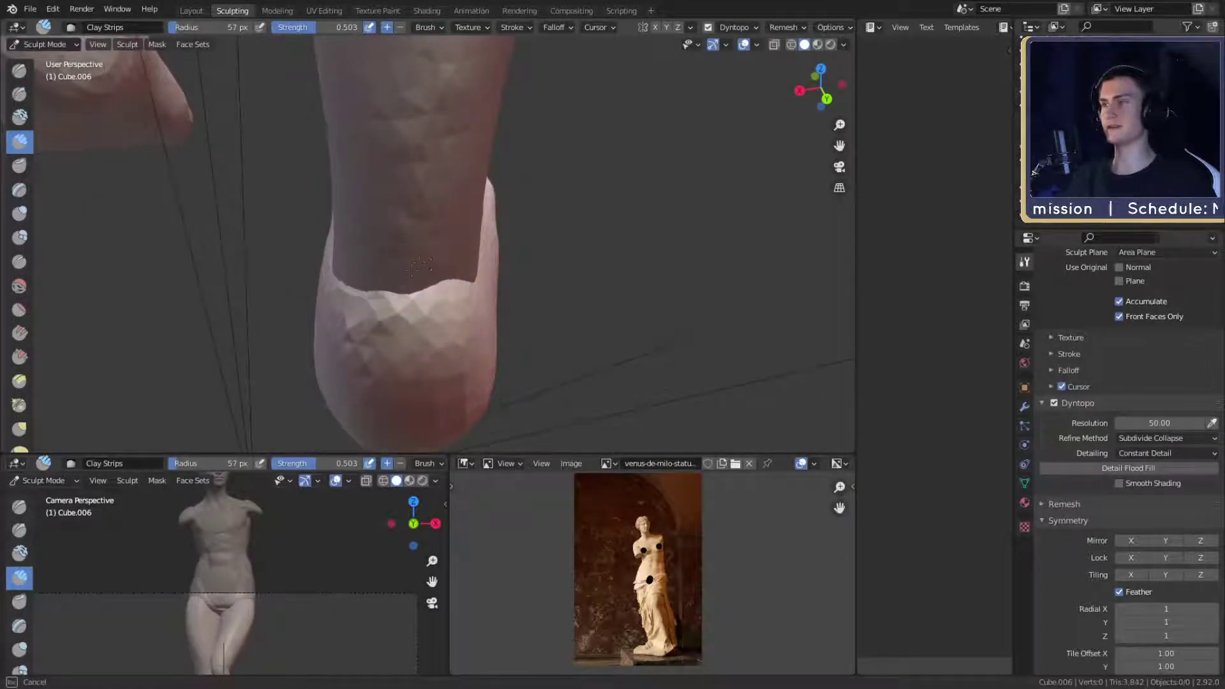
- Pull the back rim of the flat foot's heel up over the ankle with the Grab brush at a 183 px radius
{"action": "key", "text": "g"}
{"action": "middle_click_drag", "start_coordinate": [449, 284], "coordinate": [459, 227]}
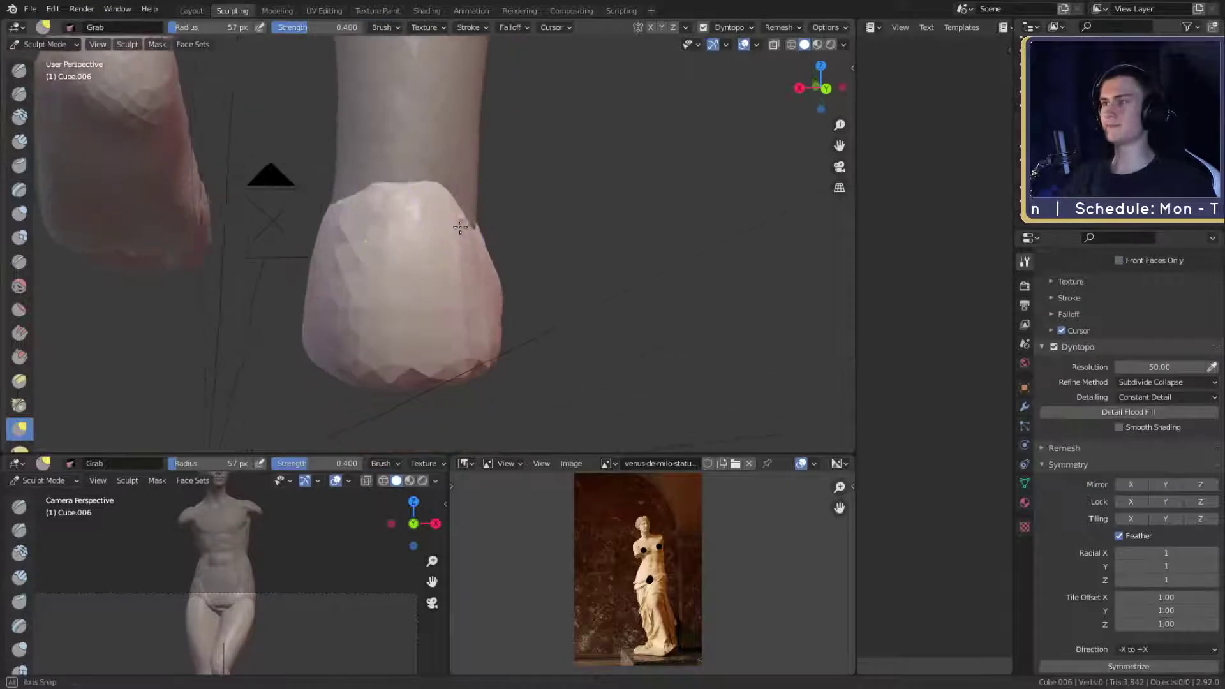
{"action": "key", "text": "f"}
{"action": "left_click", "coordinate": [416, 218]}
{"action": "left_click_drag", "start_coordinate": [416, 218], "coordinate": [423, 206]}
{"action": "middle_click_drag", "start_coordinate": [423, 206], "coordinate": [533, 205]}
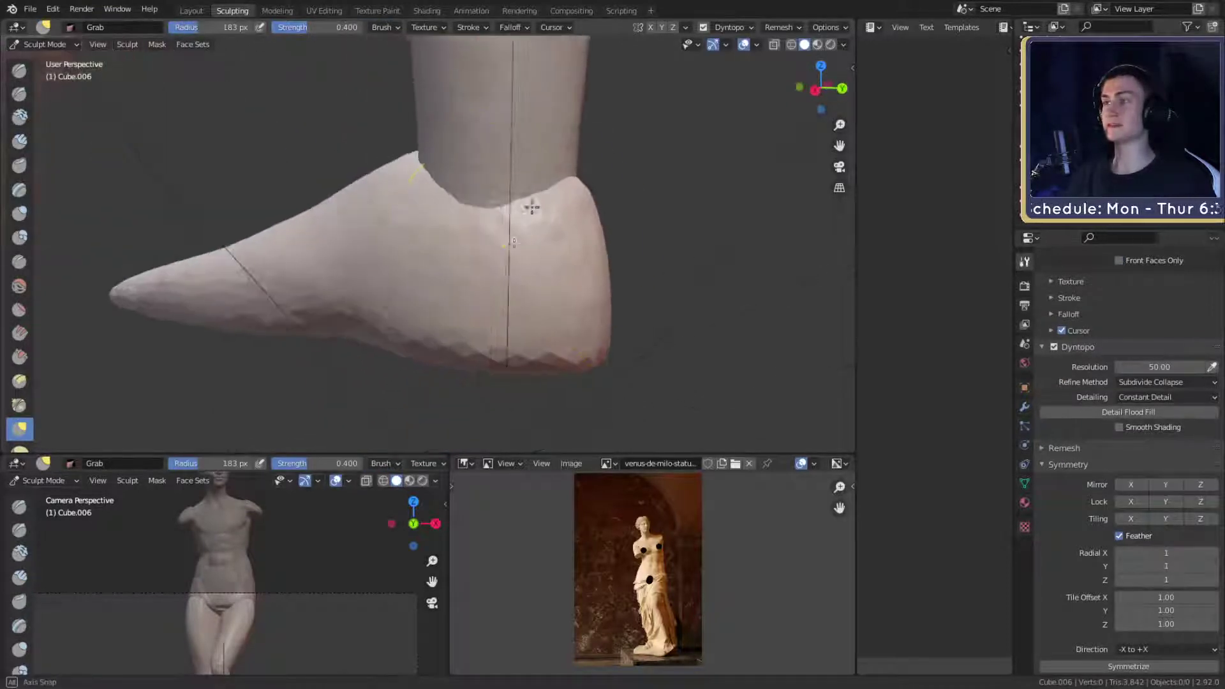
- Sculpt the side of the flat foot's heel below the ankle with Clay Strips
{"action": "key", "text": "c"}
{"action": "key", "text": "f"}
{"action": "left_click", "coordinate": [503, 255]}
{"action": "middle_click_drag", "start_coordinate": [504, 256], "coordinate": [468, 246], "text": "shift"}
{"action": "middle_click_drag", "start_coordinate": [423, 286], "coordinate": [447, 260]}
{"action": "key", "text": "f"}
{"action": "left_click", "coordinate": [468, 271]}
{"action": "left_click_drag", "start_coordinate": [367, 282], "coordinate": [359, 282]}
- Smooth the jagged lower edge of the flat foot's heel and work its upper rim with Clay Strips at 42 px
{"action": "mouse_move", "coordinate": [478, 293]}
{"action": "middle_mouse_down"}
{"action": "mouse_move", "coordinate": [399, 276]}
{"action": "mouse_move", "coordinate": [425, 309]}
{"action": "mouse_move", "coordinate": [478, 309]}
{"action": "mouse_move", "coordinate": [473, 293]}
{"action": "mouse_move", "coordinate": [434, 294]}
{"action": "middle_mouse_up"}
{"action": "left_click_drag", "start_coordinate": [476, 300], "coordinate": [588, 302], "text": "shift"}
{"action": "mouse_move", "coordinate": [588, 302]}
{"action": "middle_mouse_down"}
{"action": "mouse_move", "coordinate": [465, 288]}
{"action": "mouse_move", "coordinate": [432, 308]}
{"action": "middle_mouse_up"}
{"action": "middle_click_drag", "start_coordinate": [541, 292], "coordinate": [474, 256]}
{"action": "mouse_move", "coordinate": [473, 256]}
{"action": "left_mouse_down", "text": "alt"}
{"action": "mouse_move", "coordinate": [513, 261]}
{"action": "mouse_move", "coordinate": [435, 276]}
{"action": "left_mouse_up", "text": "alt"}
{"action": "key", "text": "f"}
{"action": "left_click", "coordinate": [426, 278]}
{"action": "key", "text": "f"}
{"action": "left_click", "coordinate": [458, 258]}
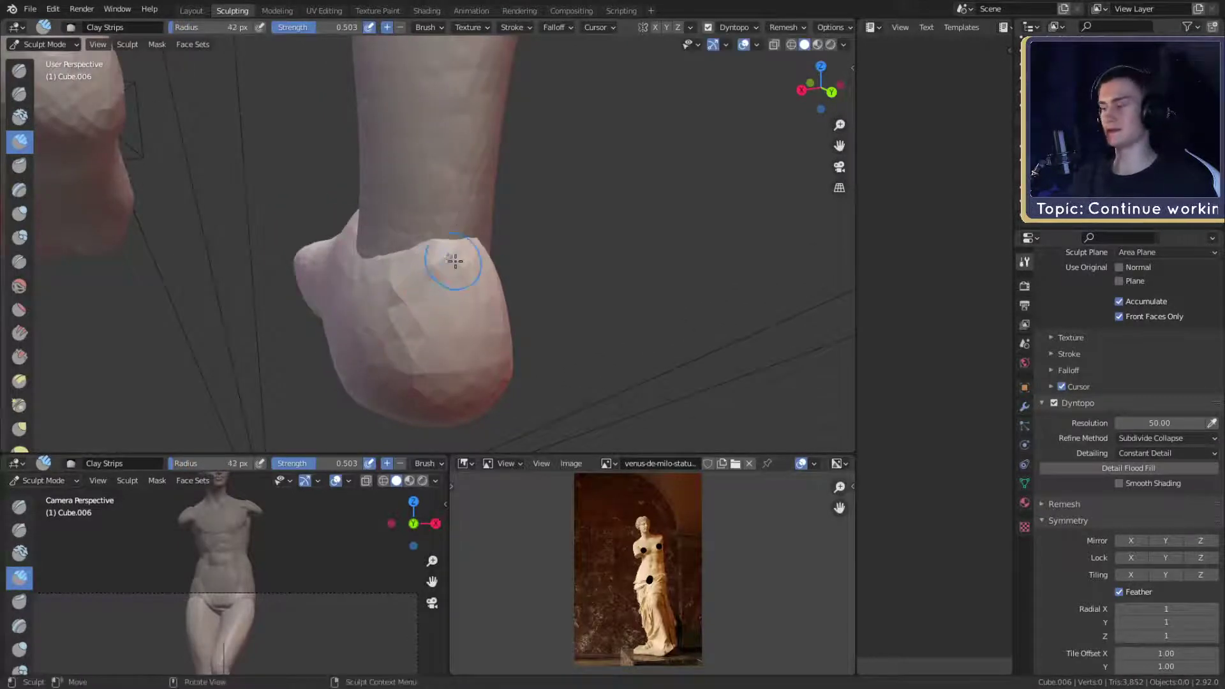
- Raise the back of the flat foot's heel into an Achilles tendon peak with the Grab brush at 194 px
{"action": "key", "text": "g"}
{"action": "middle_click_drag", "start_coordinate": [470, 254], "coordinate": [452, 239]}
{"action": "key", "text": "f"}
{"action": "left_click", "coordinate": [546, 239]}
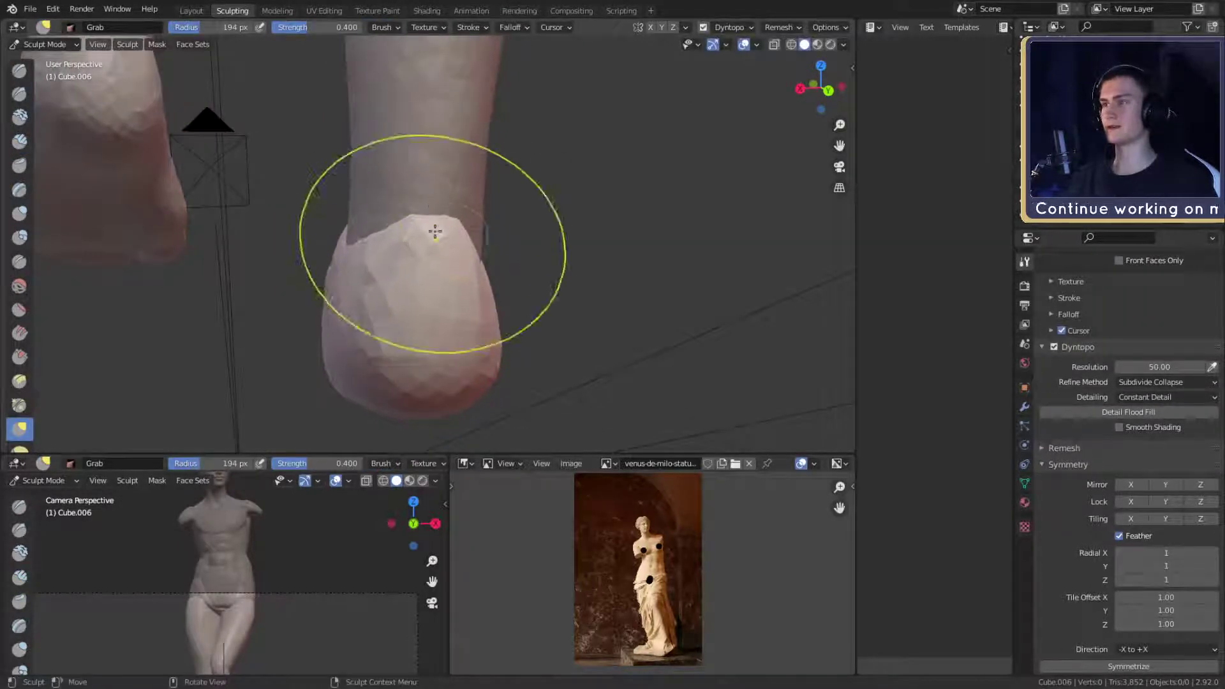
{"action": "left_click_drag", "start_coordinate": [434, 231], "coordinate": [521, 294], "text": "alt"}
- Fill the side of the heel between the ankle and Achilles peak with Clay Strips at a 44 px radius
{"action": "key", "text": "c"}
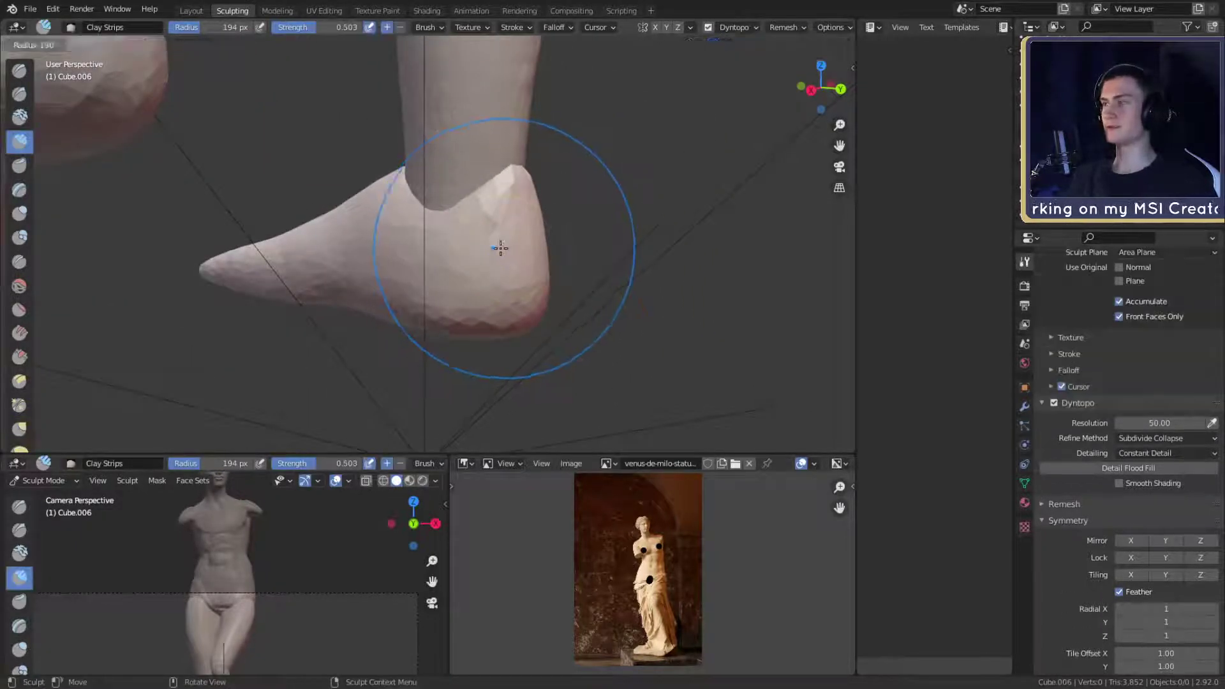
{"action": "scroll", "coordinate": [495, 261], "scroll_direction": "up", "scroll_amount": 5}
{"action": "middle_click_drag", "start_coordinate": [471, 238], "coordinate": [485, 231]}
{"action": "key", "text": "f"}
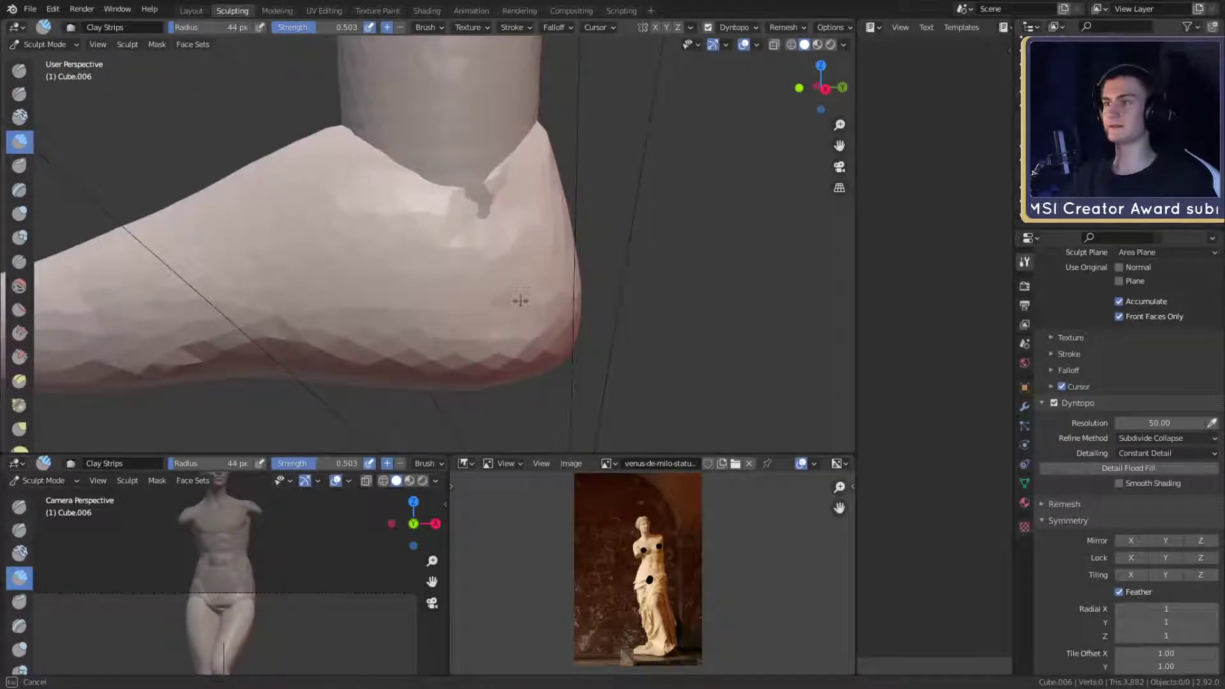
{"action": "left_click", "coordinate": [494, 222]}
{"action": "left_click_drag", "start_coordinate": [500, 284], "coordinate": [539, 274]}
{"action": "mouse_move", "coordinate": [612, 277]}
{"action": "middle_mouse_down"}
{"action": "mouse_move", "coordinate": [419, 293]}
{"action": "mouse_move", "coordinate": [398, 247]}
{"action": "mouse_move", "coordinate": [547, 255]}
{"action": "mouse_move", "coordinate": [569, 271]}
{"action": "mouse_move", "coordinate": [437, 273]}
{"action": "middle_mouse_up"}
{"action": "key", "text": "f"}
{"action": "left_click", "coordinate": [402, 291]}
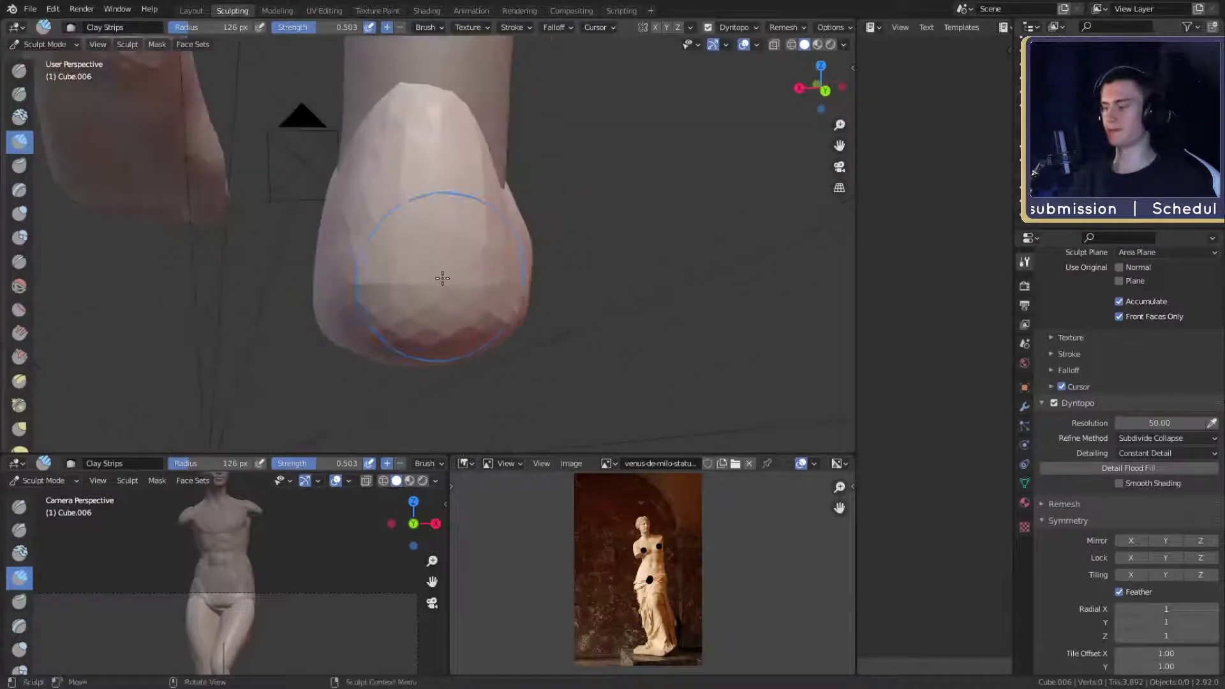
- Adjust the back of the flat foot's heel with the Grab brush, resizing it to 160 px
{"action": "key", "text": "g"}
{"action": "mouse_move", "coordinate": [465, 218]}
{"action": "middle_mouse_down"}
{"action": "mouse_move", "coordinate": [404, 246]}
{"action": "mouse_move", "coordinate": [484, 276]}
{"action": "middle_mouse_up"}
{"action": "key", "text": "f"}
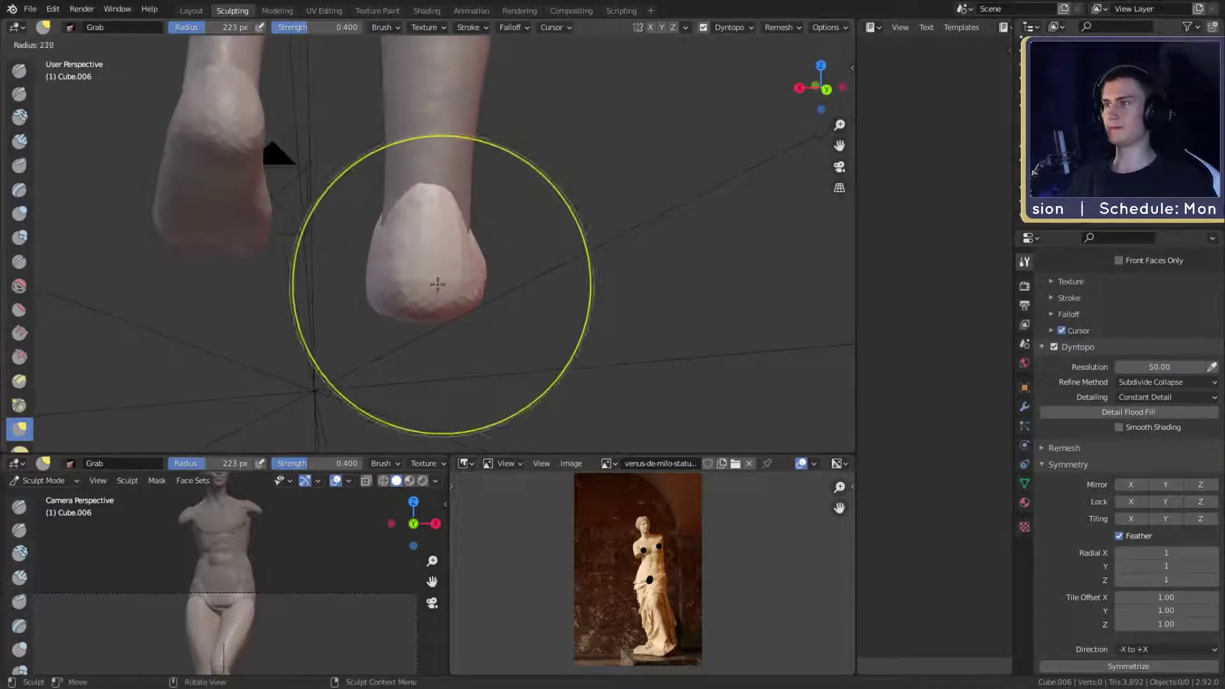
{"action": "left_click", "coordinate": [588, 285]}
{"action": "key", "text": "f"}
{"action": "left_click", "coordinate": [538, 286]}
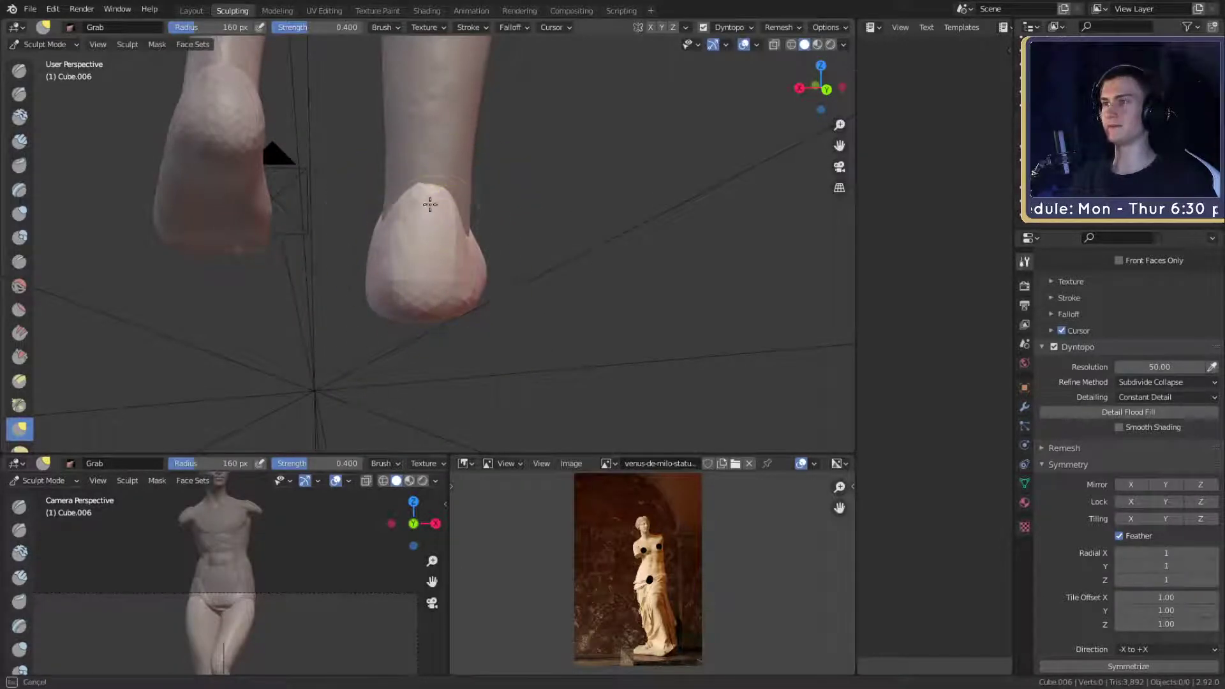
{"action": "mouse_move", "coordinate": [419, 196]}
{"action": "middle_mouse_down"}
{"action": "mouse_move", "coordinate": [437, 300]}
{"action": "mouse_move", "coordinate": [379, 292]}
{"action": "mouse_move", "coordinate": [413, 254]}
{"action": "middle_mouse_up"}
- Build up the side of the heel below the ankle and the heel's underside with Clay Strips at 67 and 51 px
{"action": "key", "text": "shift+c"}
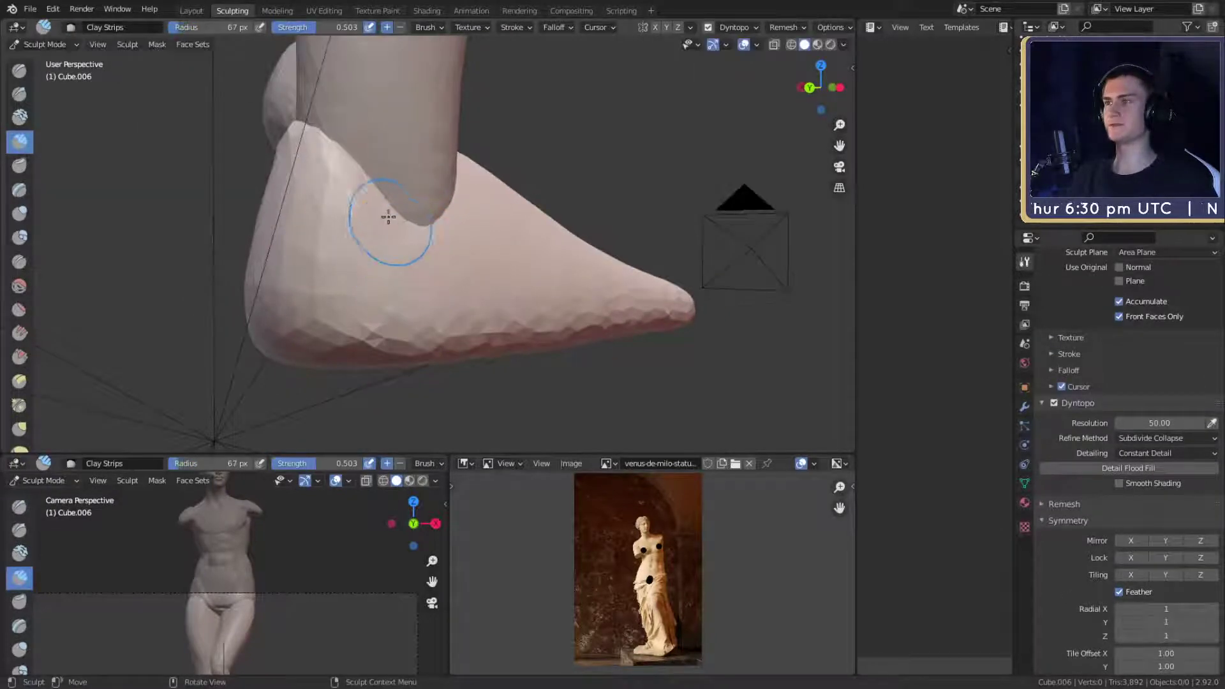
{"action": "left_click", "coordinate": [450, 279]}
{"action": "middle_click_drag", "start_coordinate": [390, 279], "coordinate": [204, 241]}
{"action": "mouse_move", "coordinate": [612, 240]}
{"action": "middle_mouse_down"}
{"action": "mouse_move", "coordinate": [510, 274]}
{"action": "mouse_move", "coordinate": [557, 300]}
{"action": "mouse_move", "coordinate": [589, 241]}
{"action": "middle_mouse_up"}
{"action": "mouse_move", "coordinate": [510, 316]}
{"action": "middle_mouse_down"}
{"action": "mouse_move", "coordinate": [561, 255]}
{"action": "mouse_move", "coordinate": [482, 226]}
{"action": "mouse_move", "coordinate": [520, 168]}
{"action": "mouse_move", "coordinate": [392, 274]}
{"action": "middle_mouse_up"}
{"action": "key", "text": "f"}
{"action": "left_click", "coordinate": [417, 220]}
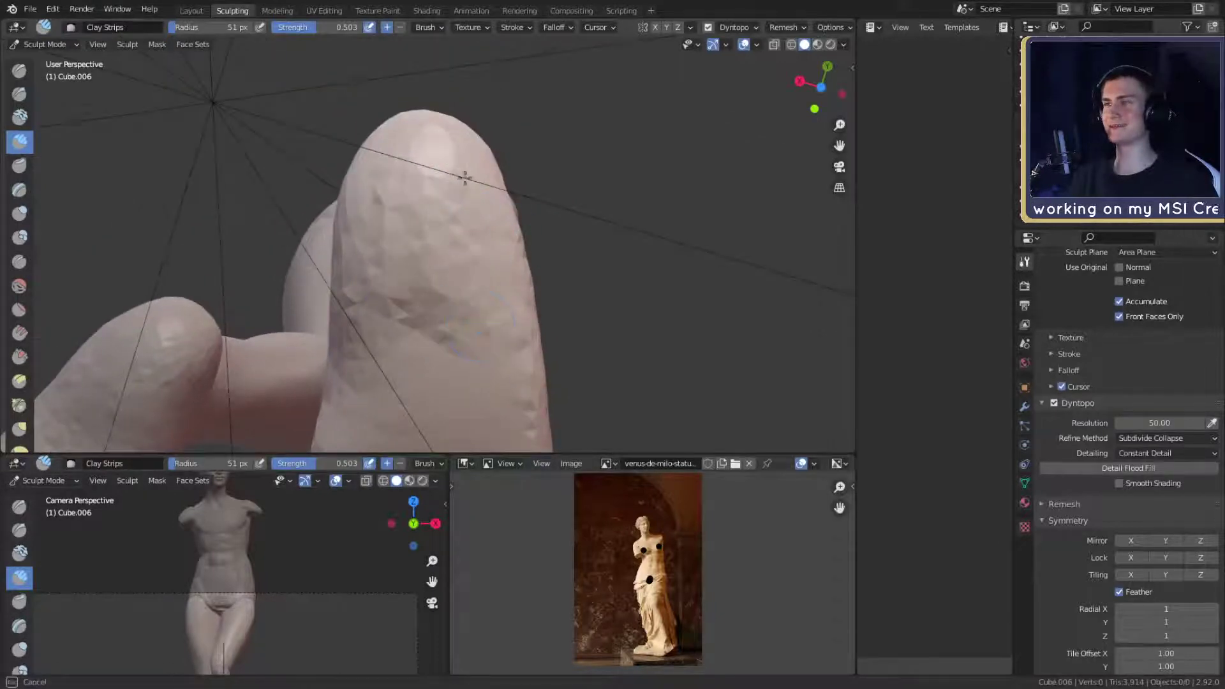
- Round the underside of the flat foot's heel with Clay Strips at a 43 px radius
{"action": "mouse_move", "coordinate": [470, 204]}
{"action": "middle_mouse_down"}
{"action": "mouse_move", "coordinate": [504, 274]}
{"action": "mouse_move", "coordinate": [447, 229]}
{"action": "mouse_move", "coordinate": [424, 192]}
{"action": "mouse_move", "coordinate": [484, 306]}
{"action": "mouse_move", "coordinate": [423, 191]}
{"action": "mouse_move", "coordinate": [465, 197]}
{"action": "mouse_move", "coordinate": [498, 256]}
{"action": "mouse_move", "coordinate": [405, 246]}
{"action": "mouse_move", "coordinate": [416, 210]}
{"action": "middle_mouse_up"}
{"action": "key", "text": "f"}
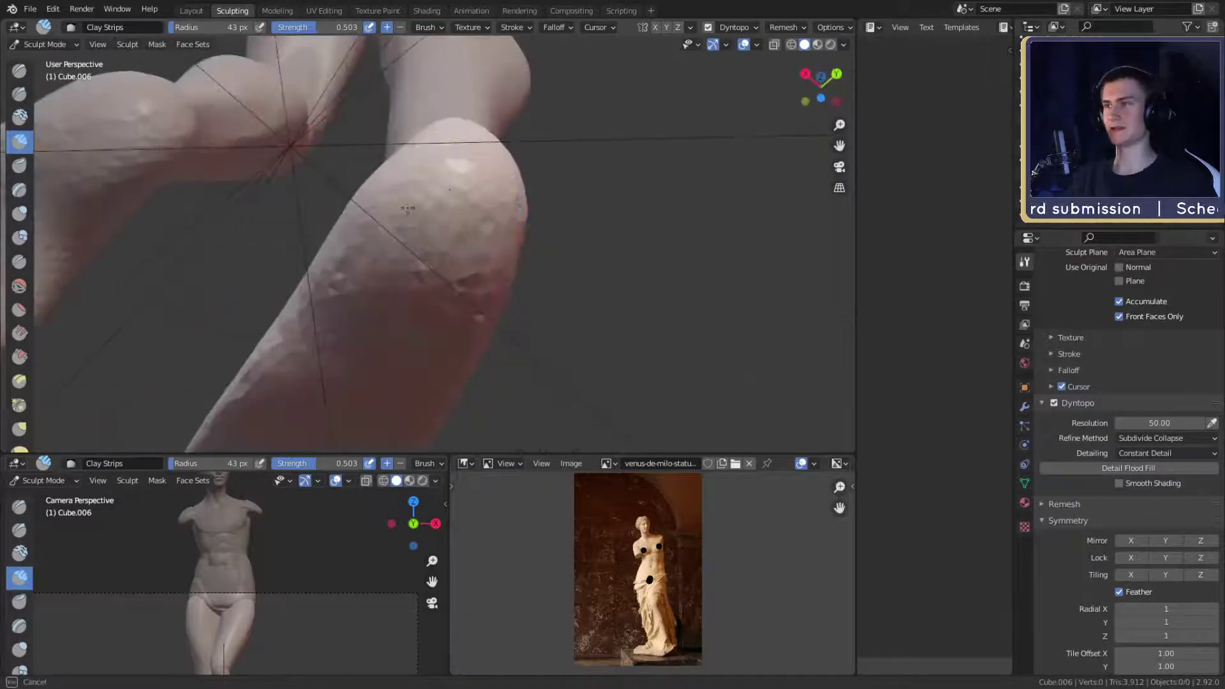
{"action": "mouse_move", "coordinate": [537, 185]}
{"action": "middle_mouse_down"}
{"action": "mouse_move", "coordinate": [465, 256]}
{"action": "mouse_move", "coordinate": [488, 232]}
{"action": "mouse_move", "coordinate": [410, 132]}
{"action": "mouse_move", "coordinate": [629, 314]}
{"action": "mouse_move", "coordinate": [451, 114]}
{"action": "middle_mouse_up"}
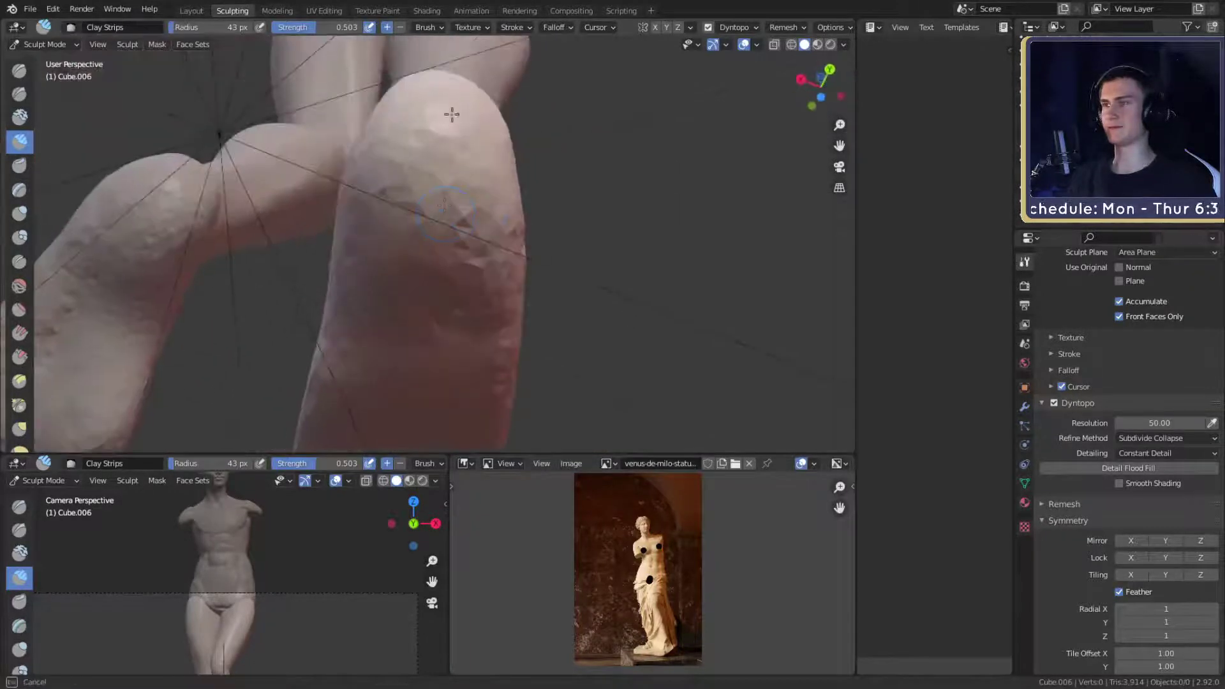
{"action": "mouse_move", "coordinate": [462, 231]}
{"action": "middle_mouse_down"}
{"action": "mouse_move", "coordinate": [593, 255]}
{"action": "mouse_move", "coordinate": [605, 272]}
{"action": "mouse_move", "coordinate": [497, 231]}
{"action": "mouse_move", "coordinate": [528, 219]}
{"action": "mouse_move", "coordinate": [492, 281]}
{"action": "mouse_move", "coordinate": [582, 292]}
{"action": "mouse_move", "coordinate": [562, 300]}
{"action": "mouse_move", "coordinate": [424, 260]}
{"action": "mouse_move", "coordinate": [458, 276]}
{"action": "mouse_move", "coordinate": [296, 273]}
{"action": "mouse_move", "coordinate": [374, 314]}
{"action": "mouse_move", "coordinate": [397, 287]}
{"action": "mouse_move", "coordinate": [621, 296]}
{"action": "mouse_move", "coordinate": [561, 287]}
{"action": "middle_mouse_up"}
- Adjust the inner contour of the flat foot's sole with the Grab brush at 214 px
{"action": "key", "text": "g"}
{"action": "key", "text": "f"}
{"action": "left_click", "coordinate": [530, 314]}
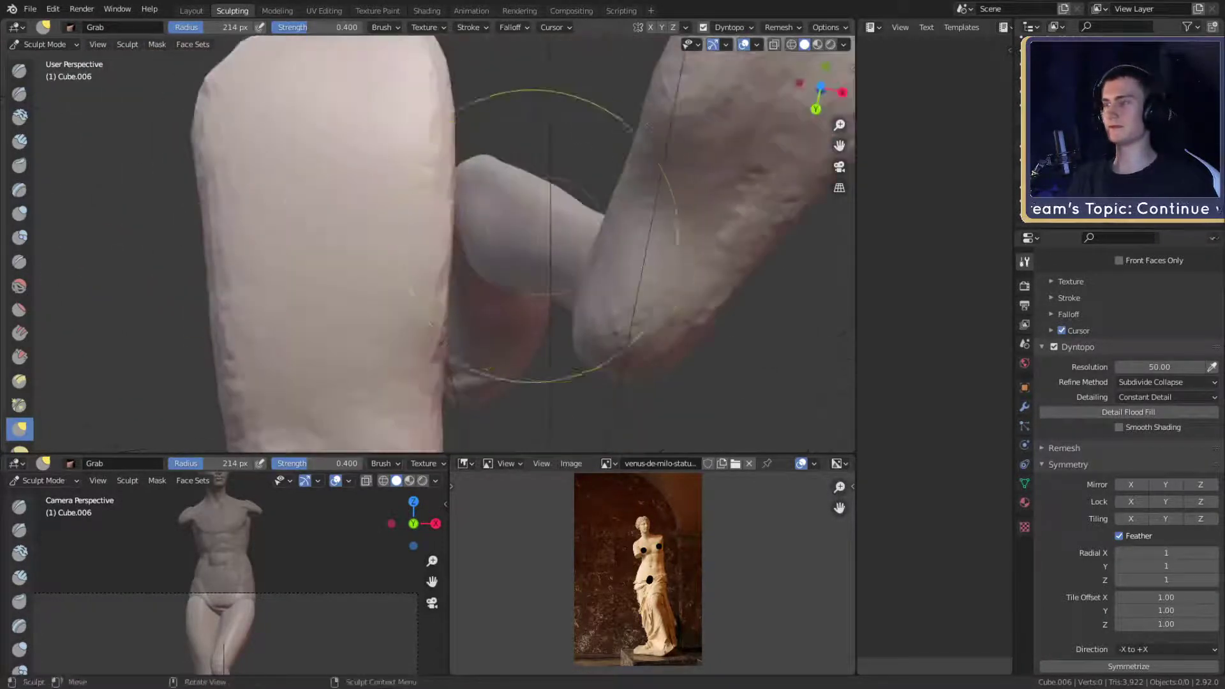
- Model the ball of the foot and the start of the arch on the sole with Clay Strips at 29 and 39 px
{"action": "key", "text": "c"}
{"action": "mouse_move", "coordinate": [447, 225]}
{"action": "left_mouse_down", "text": "alt+shift"}
{"action": "mouse_move", "coordinate": [514, 262]}
{"action": "mouse_move", "coordinate": [471, 188]}
{"action": "mouse_move", "coordinate": [488, 215]}
{"action": "mouse_move", "coordinate": [473, 262]}
{"action": "left_mouse_up", "text": "alt+shift"}
{"action": "key", "text": "f"}
{"action": "left_click", "coordinate": [469, 232]}
{"action": "key", "text": "f"}
{"action": "left_click", "coordinate": [402, 347]}
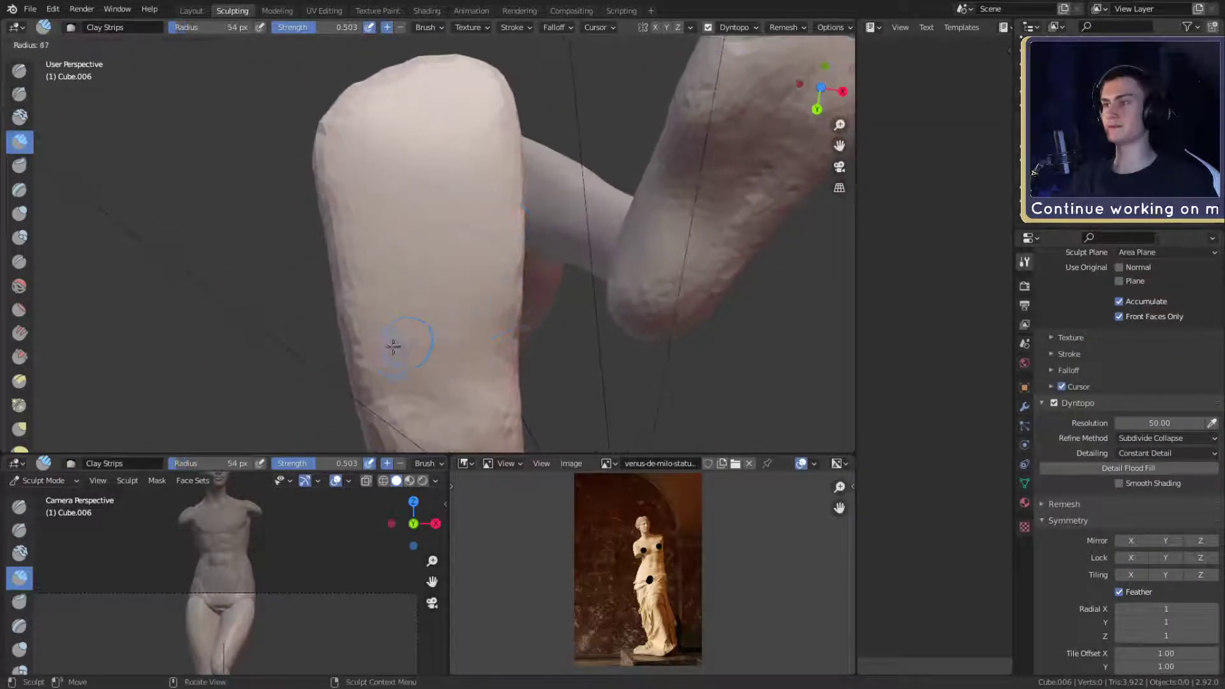
{"action": "left_click_drag", "start_coordinate": [373, 337], "coordinate": [424, 293], "text": "alt"}
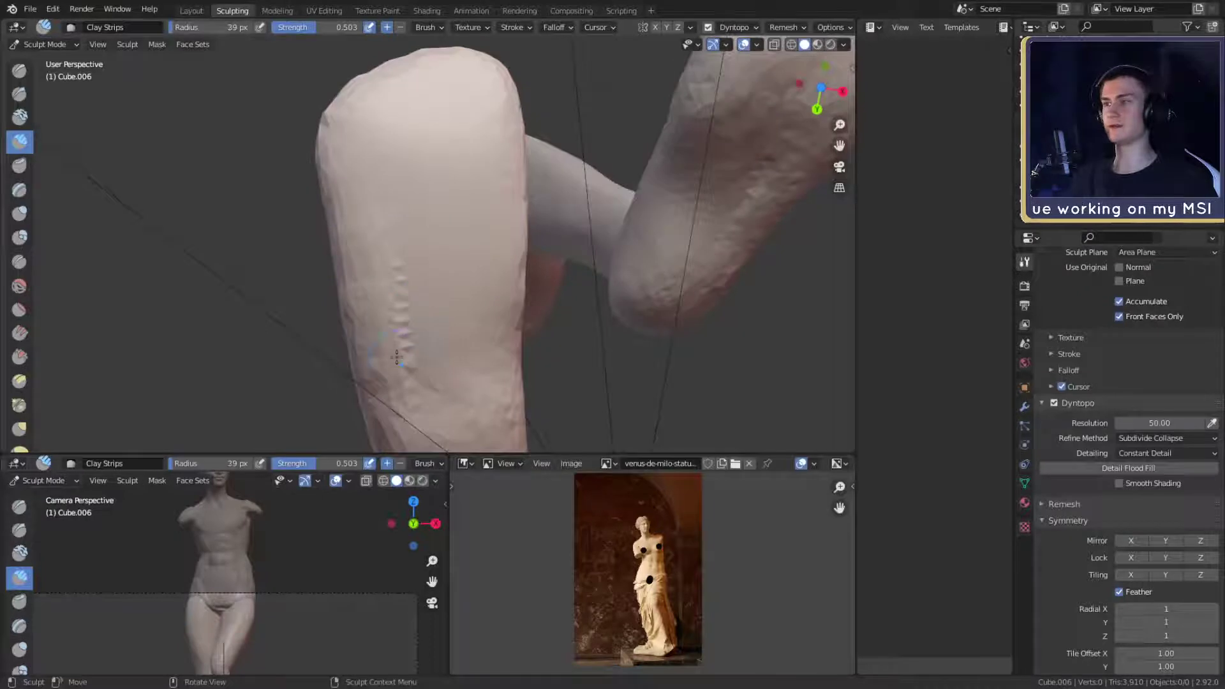
{"action": "mouse_move", "coordinate": [380, 345]}
{"action": "left_mouse_down", "text": "alt"}
{"action": "mouse_move", "coordinate": [405, 249]}
{"action": "mouse_move", "coordinate": [338, 245]}
{"action": "left_mouse_up", "text": "alt"}
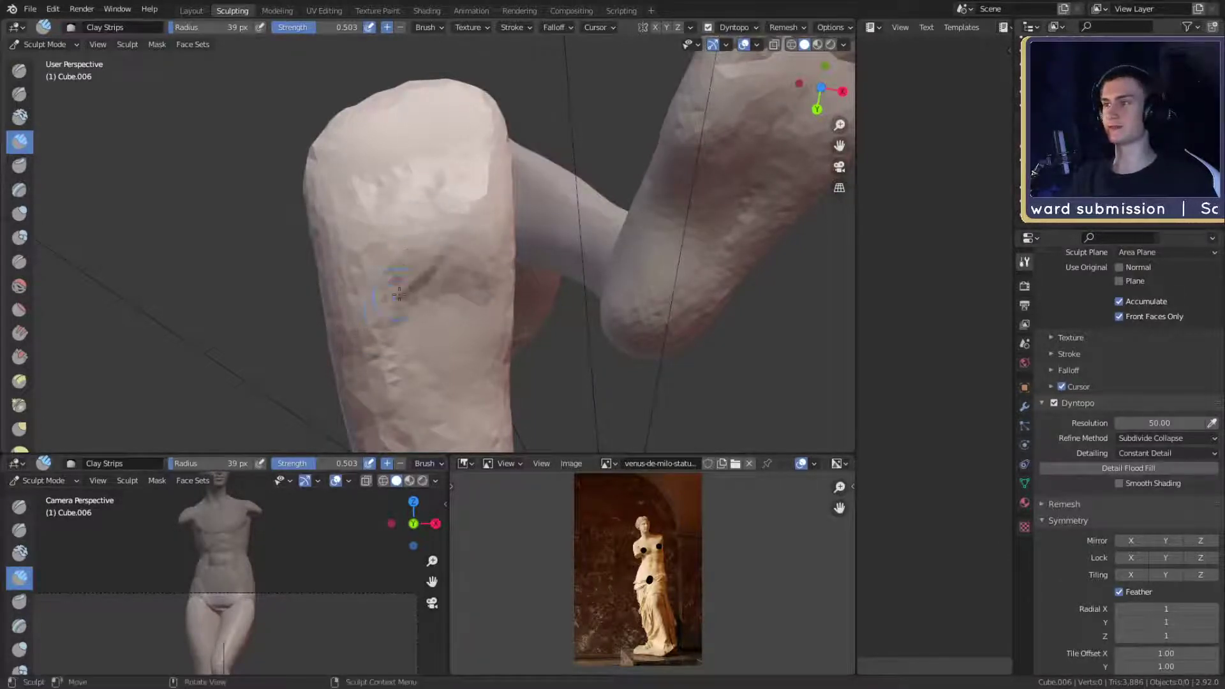
- Smooth the hollow behind the ball of the foot and work the sole toward the heel with Clay Strips at 42 px
{"action": "middle_click_drag", "start_coordinate": [349, 237], "coordinate": [419, 244]}
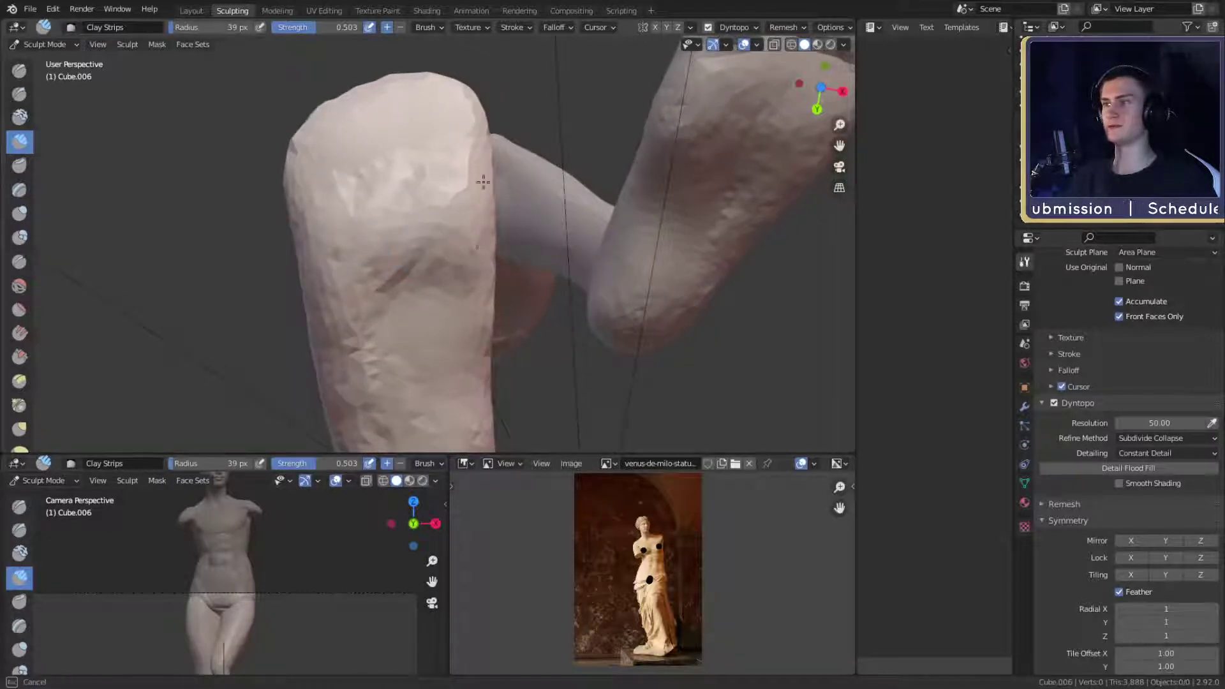
{"action": "middle_click_drag", "start_coordinate": [483, 181], "coordinate": [487, 223], "text": "shift"}
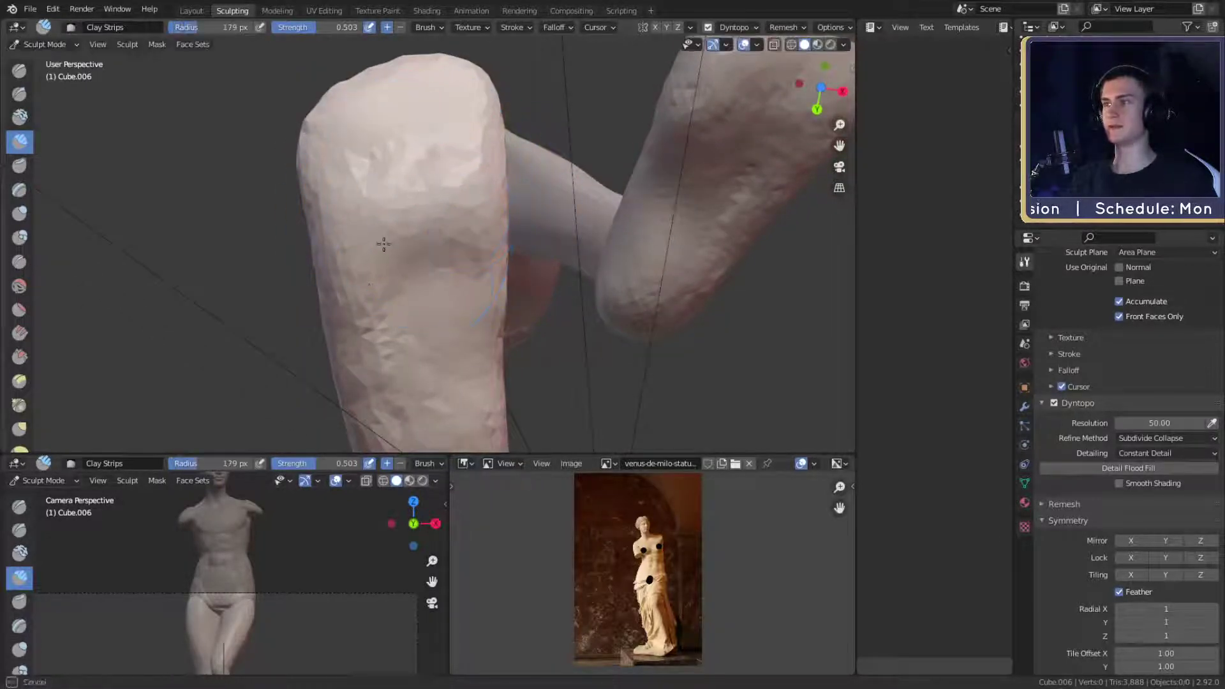
{"action": "mouse_move", "coordinate": [372, 354]}
{"action": "middle_mouse_down"}
{"action": "mouse_move", "coordinate": [410, 199]}
{"action": "mouse_move", "coordinate": [464, 169]}
{"action": "mouse_move", "coordinate": [399, 183]}
{"action": "middle_mouse_up"}
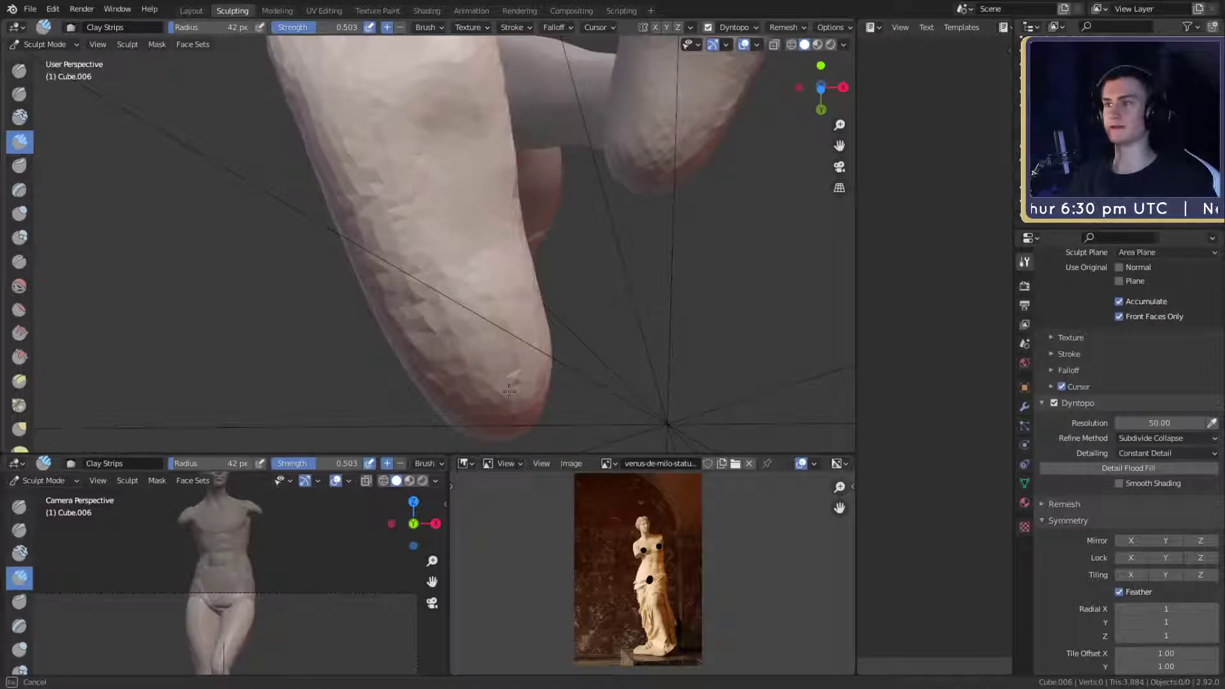
{"action": "mouse_move", "coordinate": [398, 137]}
{"action": "middle_mouse_down"}
{"action": "mouse_move", "coordinate": [399, 228]}
{"action": "mouse_move", "coordinate": [438, 273]}
{"action": "mouse_move", "coordinate": [465, 273]}
{"action": "mouse_move", "coordinate": [491, 295]}
{"action": "mouse_move", "coordinate": [464, 273]}
{"action": "mouse_move", "coordinate": [523, 262]}
{"action": "mouse_move", "coordinate": [487, 259]}
{"action": "mouse_move", "coordinate": [467, 186]}
{"action": "mouse_move", "coordinate": [481, 261]}
{"action": "mouse_move", "coordinate": [535, 334]}
{"action": "mouse_move", "coordinate": [523, 300]}
{"action": "mouse_move", "coordinate": [492, 320]}
{"action": "mouse_move", "coordinate": [483, 298]}
{"action": "middle_mouse_up"}
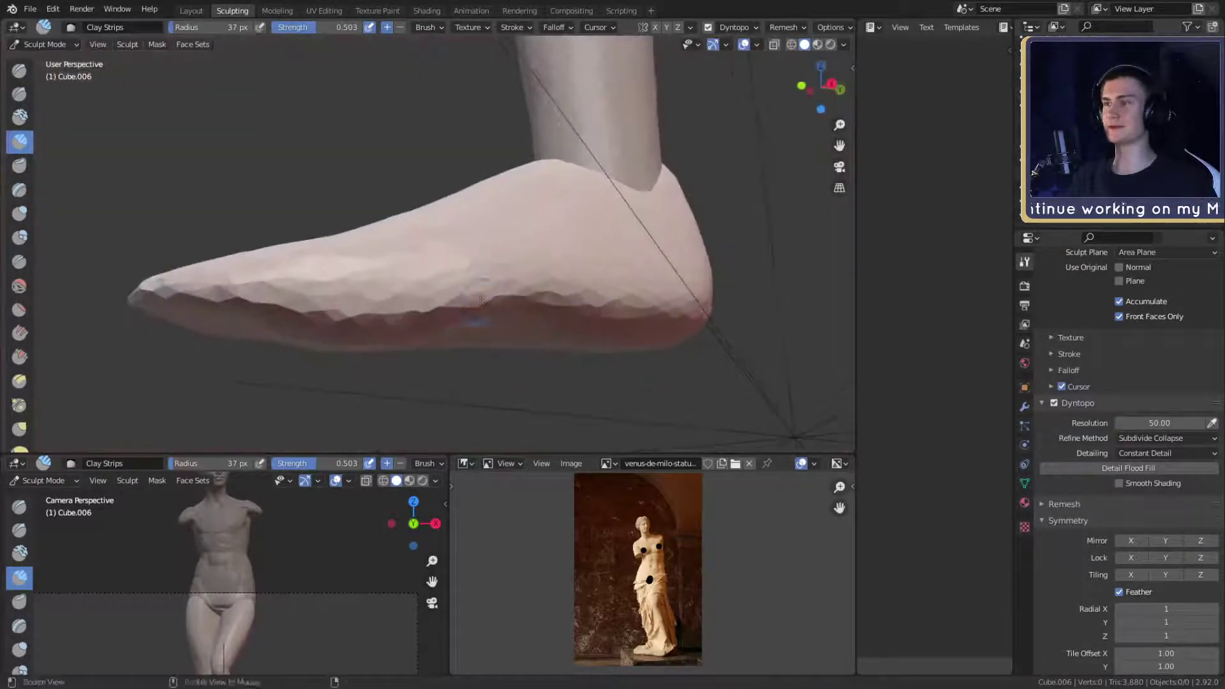
- Refine the flat foot's lower side edge with Clay Strips, then work the sole's arch with the Crease brush at 39 px
{"action": "mouse_move", "coordinate": [420, 256]}
{"action": "middle_mouse_down"}
{"action": "mouse_move", "coordinate": [444, 273]}
{"action": "mouse_move", "coordinate": [468, 262]}
{"action": "mouse_move", "coordinate": [437, 284]}
{"action": "mouse_move", "coordinate": [470, 308]}
{"action": "mouse_move", "coordinate": [418, 216]}
{"action": "mouse_move", "coordinate": [437, 238]}
{"action": "mouse_move", "coordinate": [407, 268]}
{"action": "mouse_move", "coordinate": [479, 172]}
{"action": "middle_mouse_up"}
{"action": "key", "text": "f"}
{"action": "left_click", "coordinate": [503, 267]}
{"action": "mouse_move", "coordinate": [450, 260]}
{"action": "middle_mouse_down"}
{"action": "mouse_move", "coordinate": [550, 203]}
{"action": "mouse_move", "coordinate": [475, 297]}
{"action": "mouse_move", "coordinate": [467, 372]}
{"action": "mouse_move", "coordinate": [577, 331]}
{"action": "mouse_move", "coordinate": [485, 268]}
{"action": "mouse_move", "coordinate": [428, 207]}
{"action": "mouse_move", "coordinate": [428, 246]}
{"action": "mouse_move", "coordinate": [501, 246]}
{"action": "middle_mouse_up"}
{"action": "key", "text": "f"}
{"action": "left_click", "coordinate": [430, 306]}
{"action": "key", "text": "shift+c"}
{"action": "mouse_move", "coordinate": [383, 250]}
{"action": "middle_mouse_down"}
{"action": "mouse_move", "coordinate": [534, 251]}
{"action": "mouse_move", "coordinate": [591, 123]}
{"action": "mouse_move", "coordinate": [462, 143]}
{"action": "middle_mouse_up"}
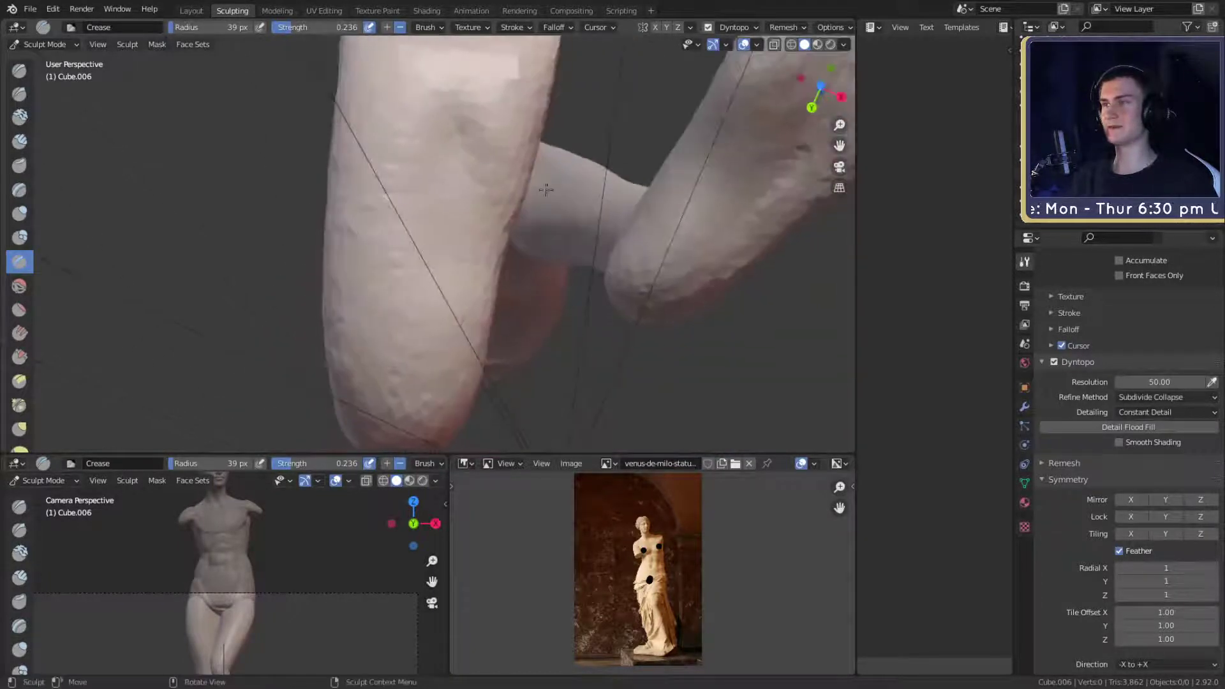
- Fill and even out the arch area behind the ball of the foot with Clay Strips
{"action": "key", "text": "c"}
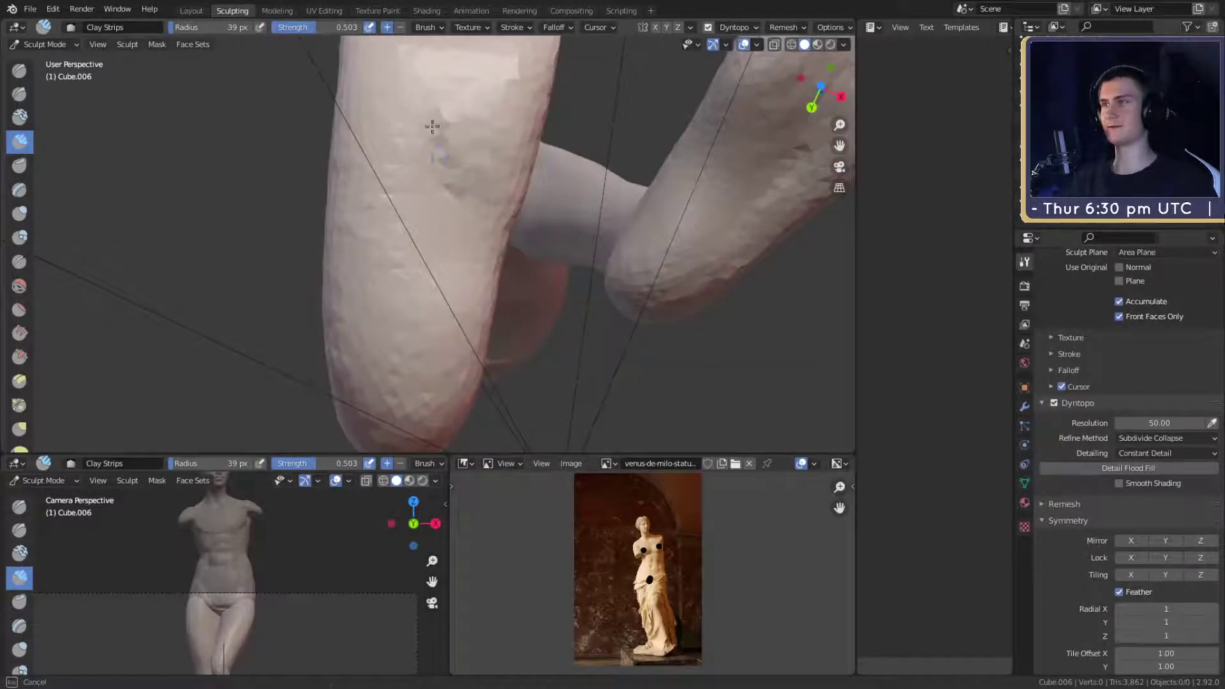
{"action": "left_click", "coordinate": [508, 120]}
{"action": "mouse_move", "coordinate": [467, 137]}
{"action": "middle_mouse_down", "text": "shift"}
{"action": "mouse_move", "coordinate": [471, 213]}
{"action": "mouse_move", "coordinate": [447, 193]}
{"action": "middle_mouse_up", "text": "shift"}
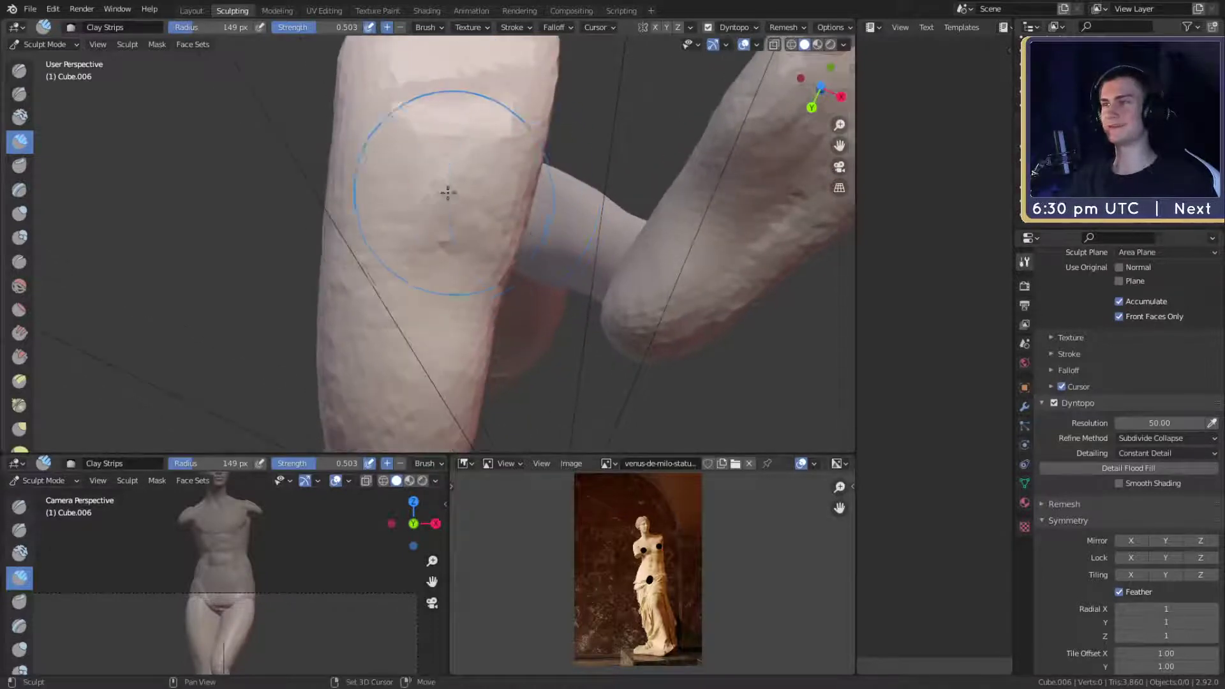
{"action": "mouse_move", "coordinate": [488, 241]}
{"action": "middle_mouse_down", "text": "shift"}
{"action": "mouse_move", "coordinate": [483, 141]}
{"action": "mouse_move", "coordinate": [444, 245]}
{"action": "mouse_move", "coordinate": [497, 265]}
{"action": "mouse_move", "coordinate": [675, 259]}
{"action": "mouse_move", "coordinate": [474, 260]}
{"action": "mouse_move", "coordinate": [481, 247]}
{"action": "middle_mouse_up", "text": "shift"}
- Reshape the sole line along the side of the flat foot with the Grab brush at 212 px
{"action": "scroll", "coordinate": [484, 141], "scroll_direction": "down", "scroll_amount": 3}
{"action": "key", "text": "g"}
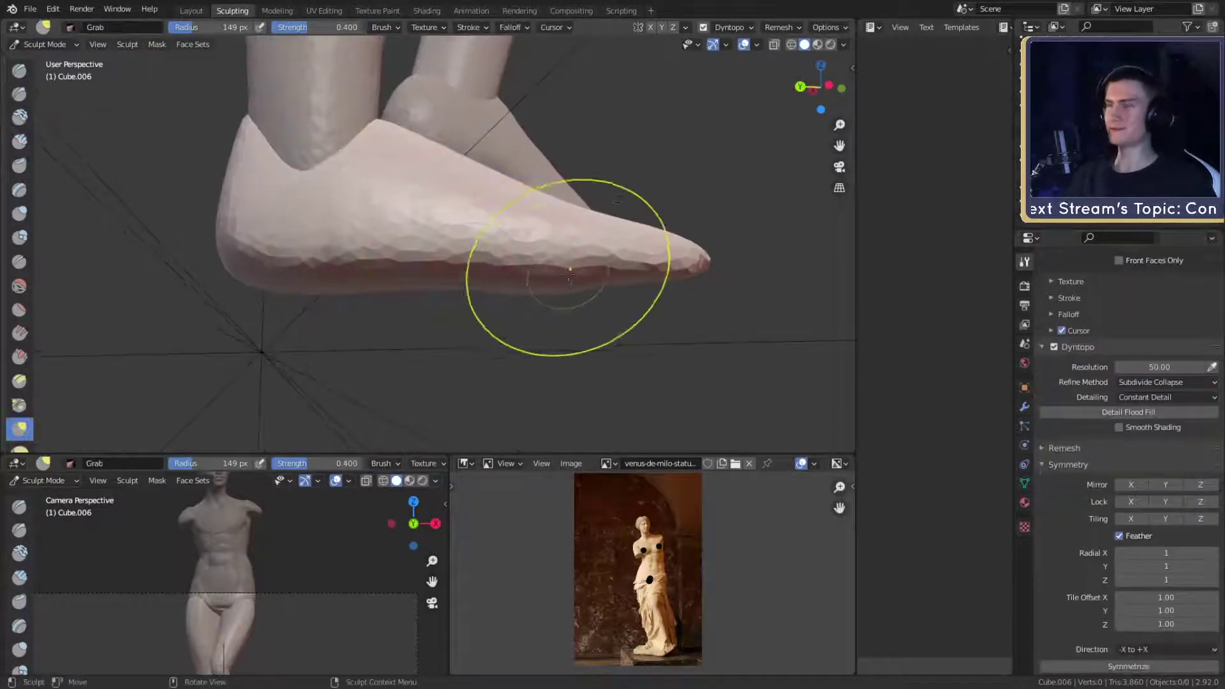
{"action": "key", "text": "f"}
{"action": "left_click", "coordinate": [632, 290]}
{"action": "left_click_drag", "start_coordinate": [530, 304], "coordinate": [759, 287], "text": "alt"}
{"action": "left_click_drag", "start_coordinate": [494, 262], "coordinate": [590, 255], "text": "alt"}
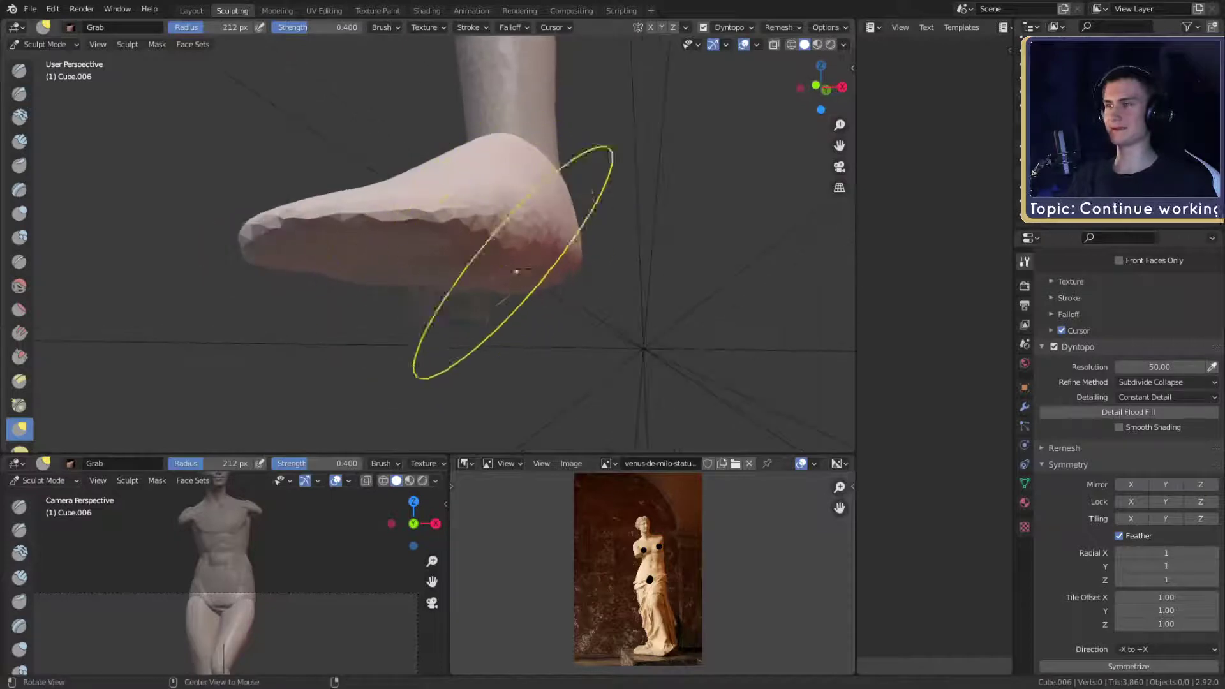
{"action": "mouse_move", "coordinate": [516, 271]}
{"action": "left_mouse_down", "text": "alt"}
{"action": "mouse_move", "coordinate": [457, 268]}
{"action": "mouse_move", "coordinate": [511, 275]}
{"action": "left_mouse_up", "text": "alt"}
- Adjust the overall shape of the flat foot's heel with the Grab brush at 255 px
{"action": "mouse_move", "coordinate": [394, 289]}
{"action": "left_mouse_down", "text": "alt+shift"}
{"action": "mouse_move", "coordinate": [459, 280]}
{"action": "mouse_move", "coordinate": [446, 275]}
{"action": "mouse_move", "coordinate": [545, 302]}
{"action": "left_mouse_up", "text": "alt+shift"}
{"action": "key", "text": "f"}
{"action": "left_click", "coordinate": [403, 279]}
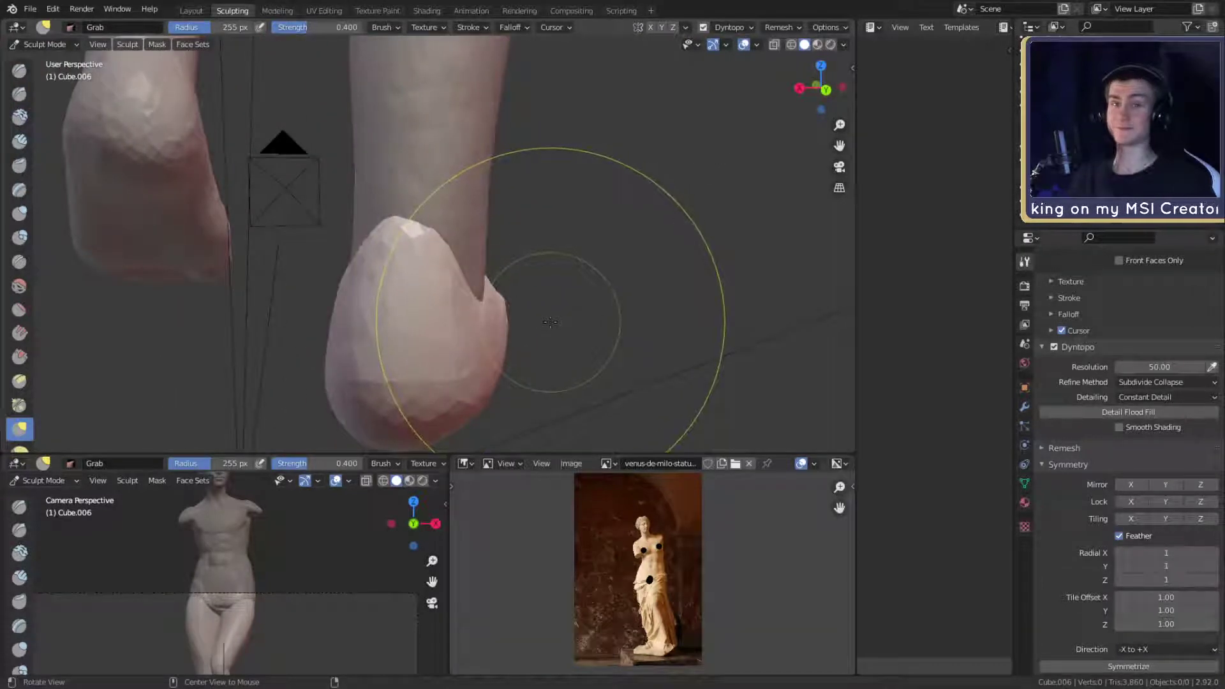
{"action": "mouse_move", "coordinate": [548, 326]}
{"action": "left_mouse_down", "text": "alt"}
{"action": "mouse_move", "coordinate": [584, 298]}
{"action": "mouse_move", "coordinate": [567, 243]}
{"action": "mouse_move", "coordinate": [539, 266]}
{"action": "mouse_move", "coordinate": [509, 266]}
{"action": "left_mouse_up", "text": "alt"}
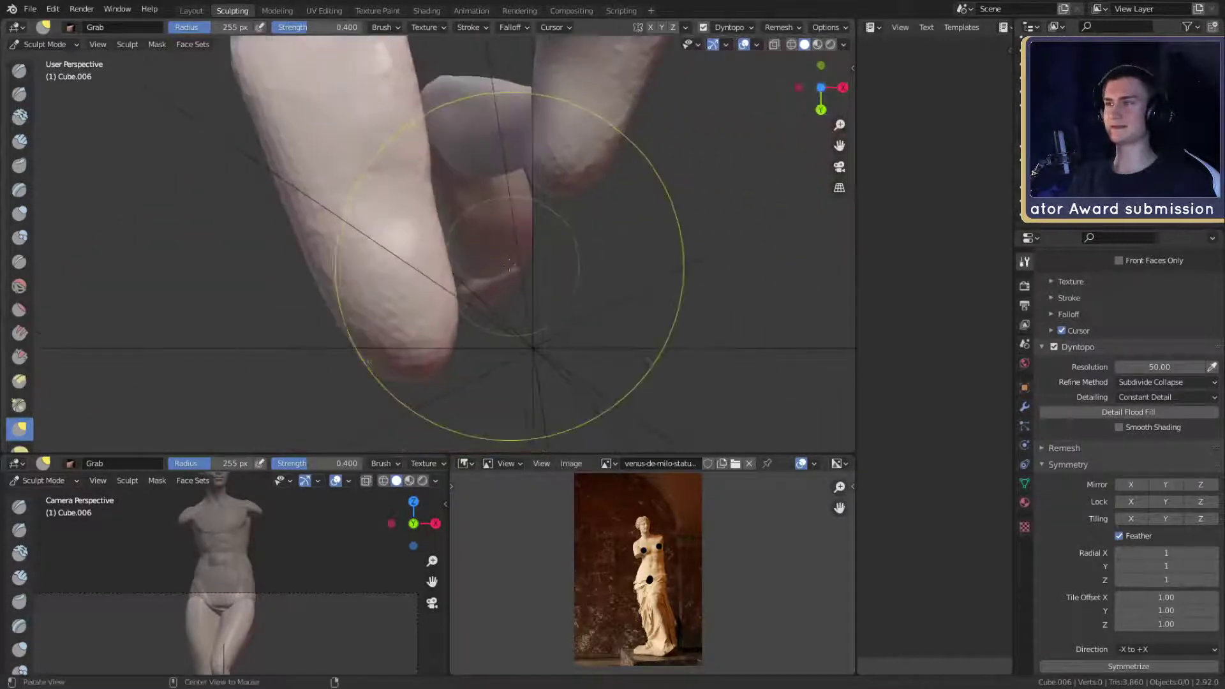
{"action": "mouse_move", "coordinate": [467, 180]}
{"action": "left_mouse_down", "text": "alt"}
{"action": "mouse_move", "coordinate": [396, 232]}
{"action": "mouse_move", "coordinate": [446, 178]}
{"action": "mouse_move", "coordinate": [588, 259]}
{"action": "mouse_move", "coordinate": [612, 255]}
{"action": "left_mouse_up", "text": "alt"}
- Adjust the inner side of the heel on the sole with the Grab brush at 151 px
{"action": "middle_click_drag", "start_coordinate": [615, 134], "coordinate": [631, 102]}
{"action": "key", "text": "f"}
{"action": "left_click", "coordinate": [615, 266]}
{"action": "middle_click_drag", "start_coordinate": [616, 265], "coordinate": [593, 287]}
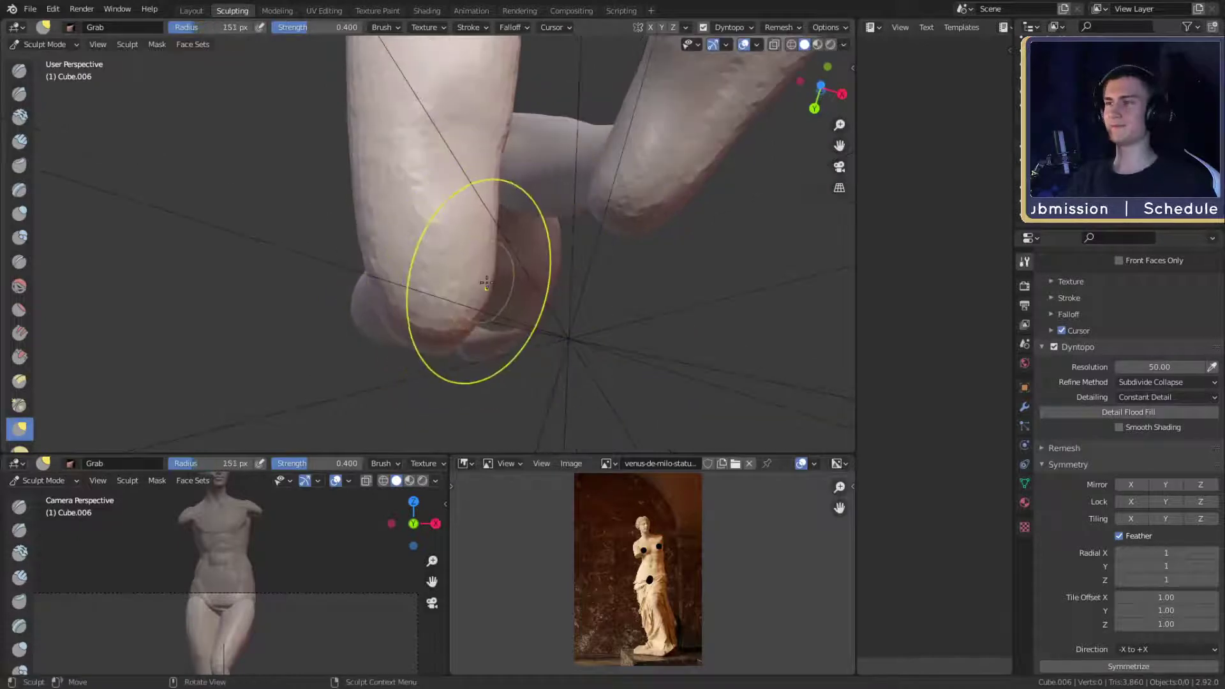
- Push in the sole's inner edge at the arch with the Grab brush at 182 and 123 px
{"action": "left_click_drag", "start_coordinate": [516, 206], "coordinate": [506, 277], "text": "alt+shift"}
{"action": "key", "text": "f"}
{"action": "left_click", "coordinate": [481, 238]}
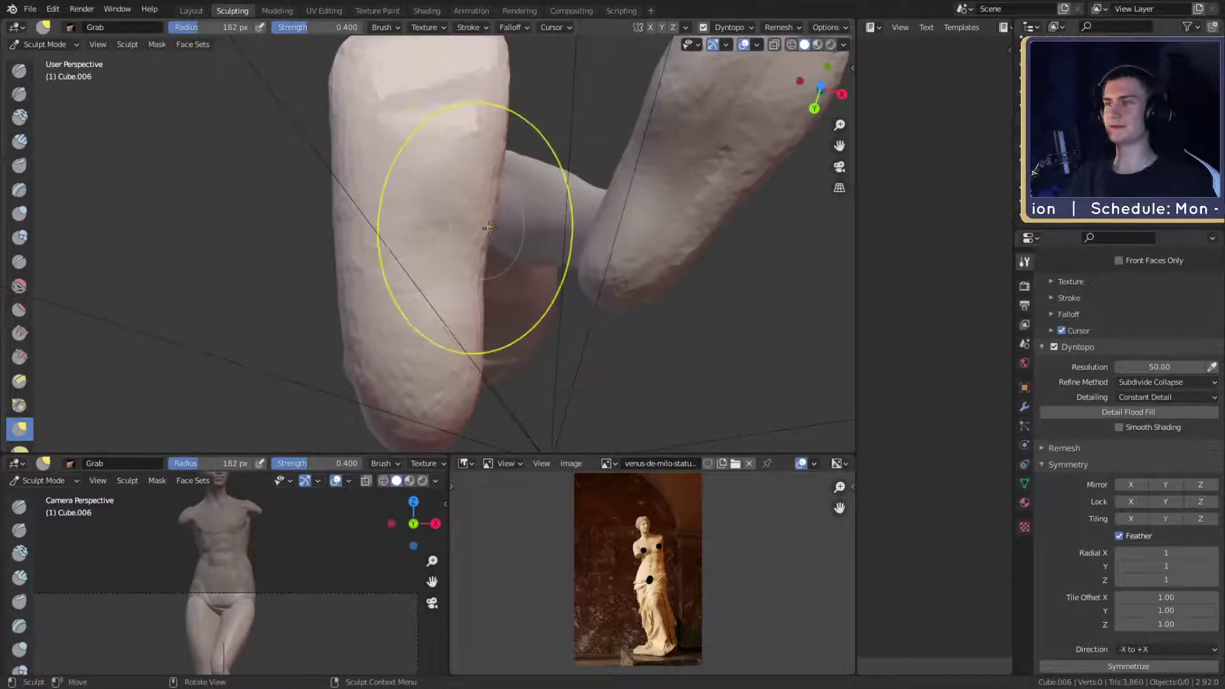
{"action": "left_click_drag", "start_coordinate": [477, 229], "coordinate": [504, 233], "text": "alt+shift"}
{"action": "key", "text": "f"}
{"action": "left_click", "coordinate": [506, 225]}
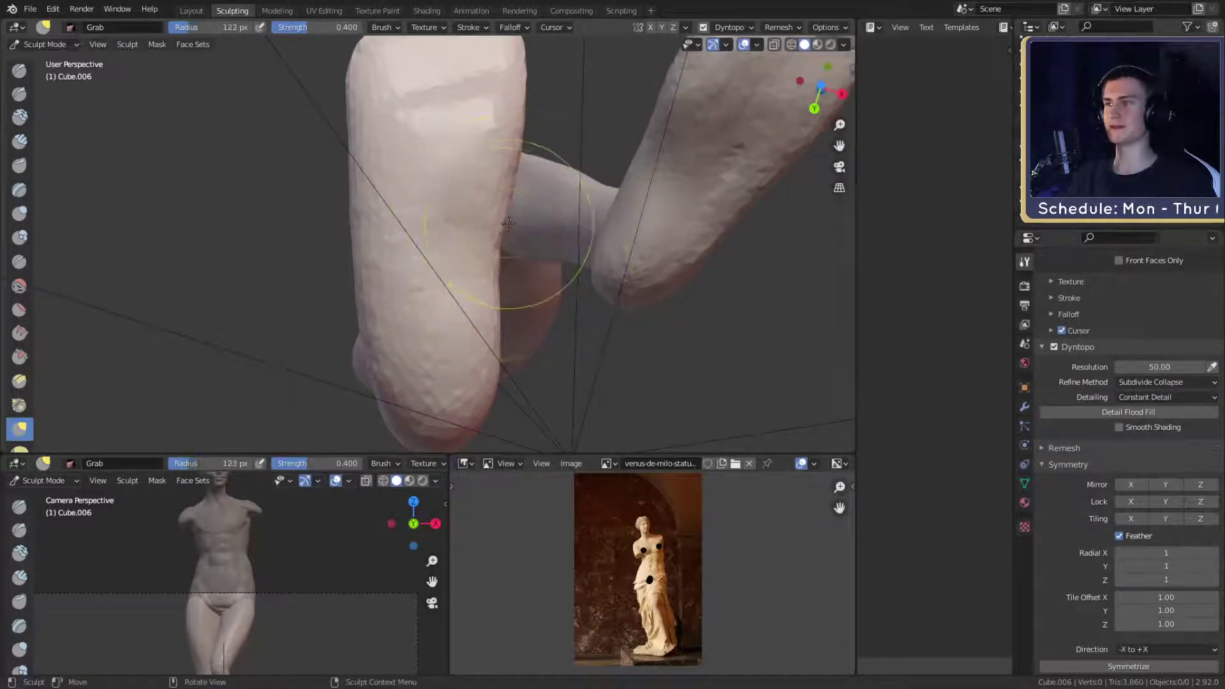
- Sculpt the inner edge of the arch with Clay Strips at 78 px, refining it at 21 px
{"action": "key", "text": "c"}
{"action": "scroll", "coordinate": [484, 200], "scroll_direction": "up", "scroll_amount": 2}
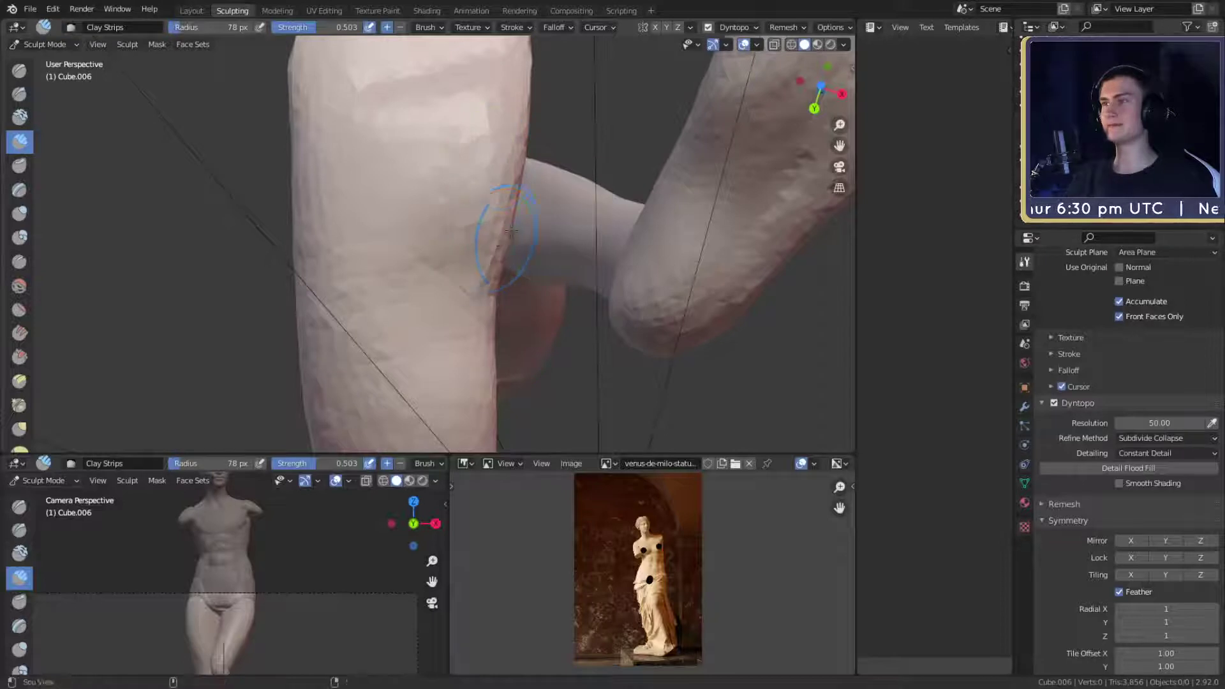
{"action": "left_click_drag", "start_coordinate": [510, 230], "coordinate": [513, 190], "text": "alt+shift"}
{"action": "key", "text": "f"}
{"action": "left_click", "coordinate": [494, 187]}
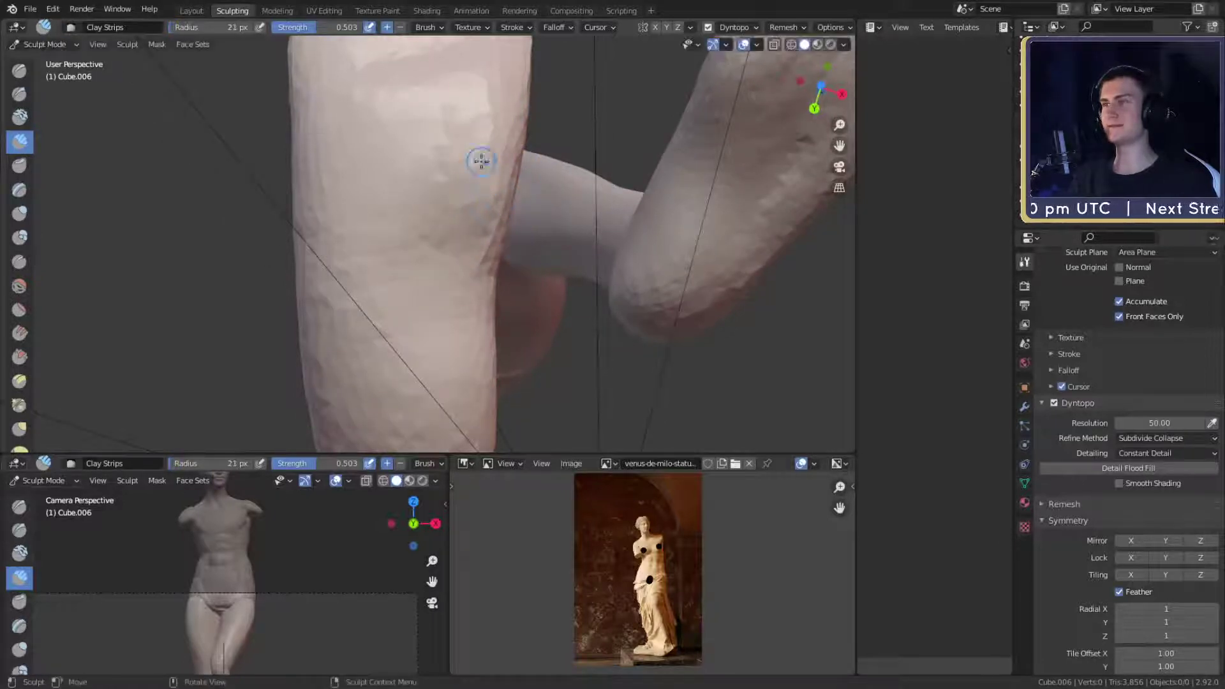
{"action": "middle_click_drag", "start_coordinate": [496, 113], "coordinate": [508, 73], "text": "shift"}
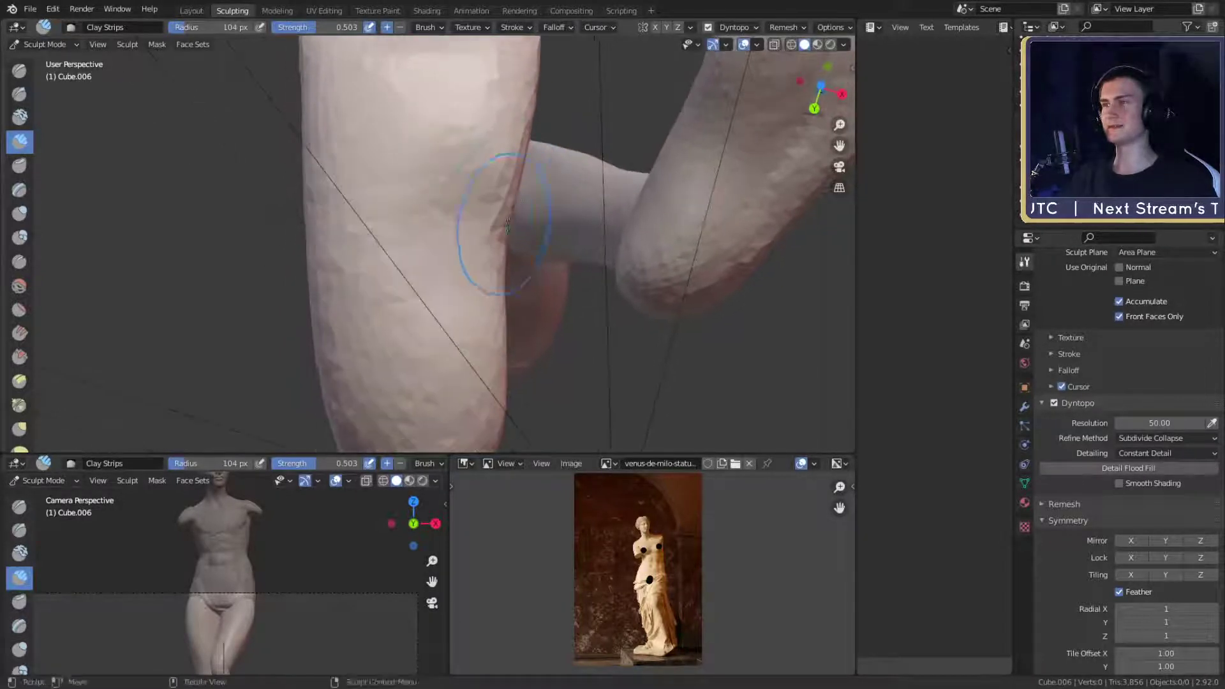
- Blend the arch hollow into the ball of the foot with Clay Strips, enlarging the brush to 113 px
{"action": "key", "text": "f"}
{"action": "left_click_drag", "start_coordinate": [452, 176], "coordinate": [464, 214]}
{"action": "mouse_move", "coordinate": [464, 213]}
{"action": "middle_mouse_down", "text": "shift"}
{"action": "mouse_move", "coordinate": [442, 224]}
{"action": "mouse_move", "coordinate": [448, 239]}
{"action": "middle_mouse_up", "text": "shift"}
{"action": "key", "text": "f"}
{"action": "left_click", "coordinate": [462, 199]}
{"action": "left_click_drag", "start_coordinate": [461, 199], "coordinate": [442, 210], "text": "shift"}
{"action": "key", "text": "f"}
{"action": "left_click", "coordinate": [406, 209]}
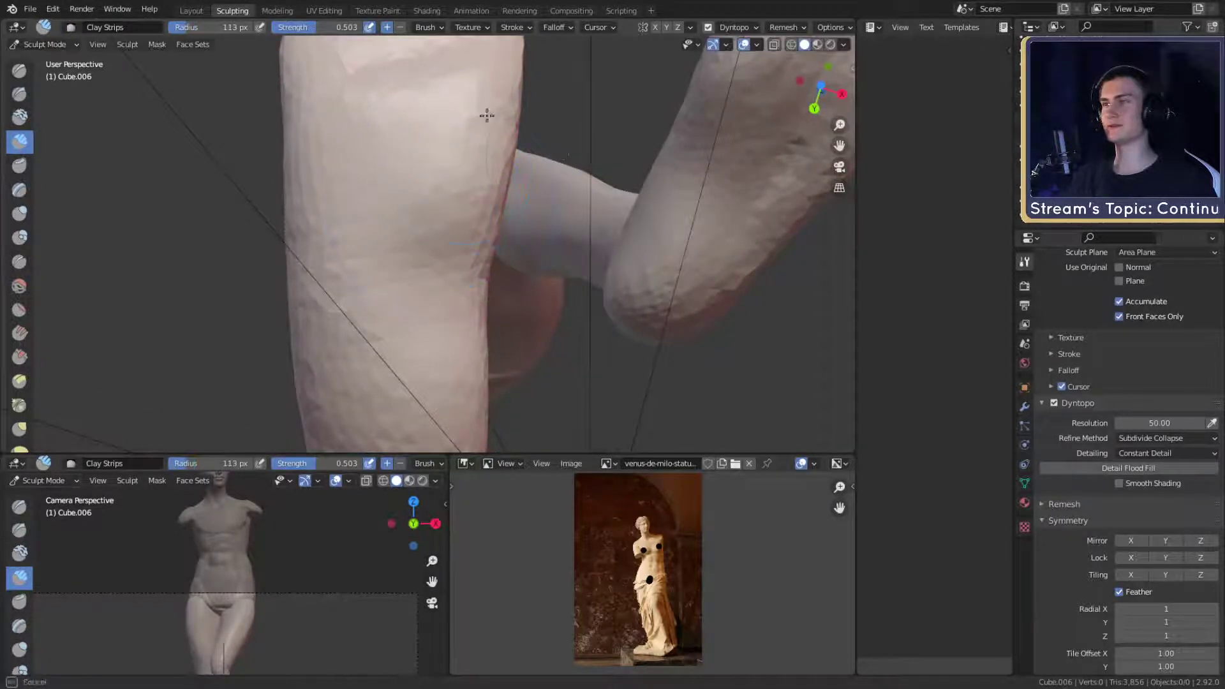
- Deepen the arch's inward curve on the inner side of the sole with the Grab brush at 212 and 151 px
{"action": "mouse_move", "coordinate": [487, 114]}
{"action": "middle_mouse_down"}
{"action": "mouse_move", "coordinate": [478, 290]}
{"action": "mouse_move", "coordinate": [457, 198]}
{"action": "middle_mouse_up"}
{"action": "left_click_drag", "start_coordinate": [428, 274], "coordinate": [505, 294], "text": "alt"}
{"action": "mouse_move", "coordinate": [506, 294]}
{"action": "middle_mouse_down"}
{"action": "mouse_move", "coordinate": [485, 275]}
{"action": "mouse_move", "coordinate": [504, 271]}
{"action": "middle_mouse_up"}
{"action": "key", "text": "g"}
{"action": "key", "text": "f"}
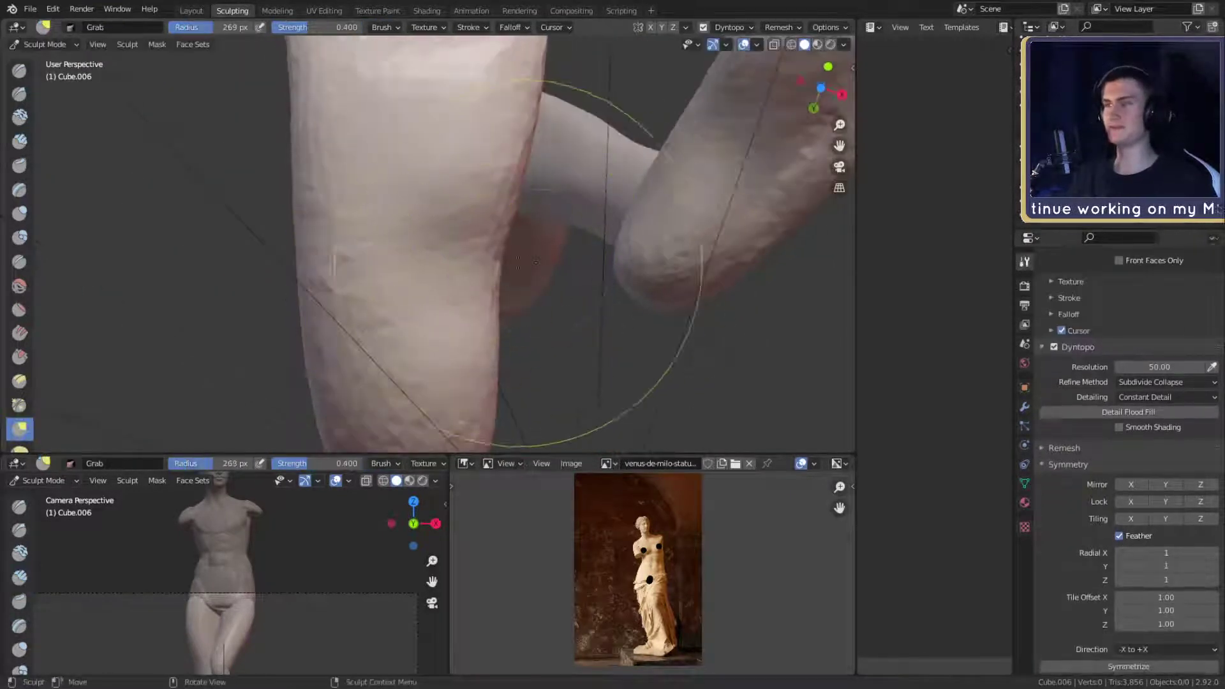
{"action": "left_click", "coordinate": [510, 243]}
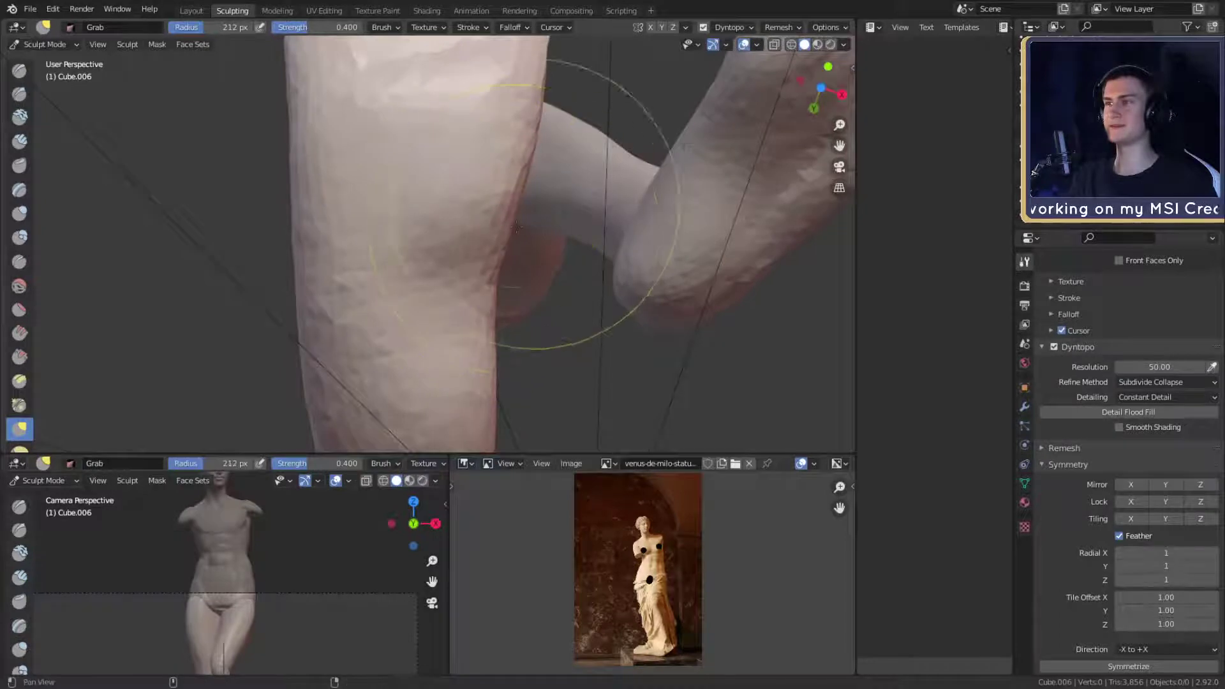
{"action": "key", "text": "f"}
{"action": "left_click", "coordinate": [484, 266]}
{"action": "mouse_move", "coordinate": [517, 227]}
{"action": "middle_mouse_down", "text": "shift"}
{"action": "mouse_move", "coordinate": [500, 287]}
{"action": "mouse_move", "coordinate": [517, 252]}
{"action": "middle_mouse_up", "text": "shift"}
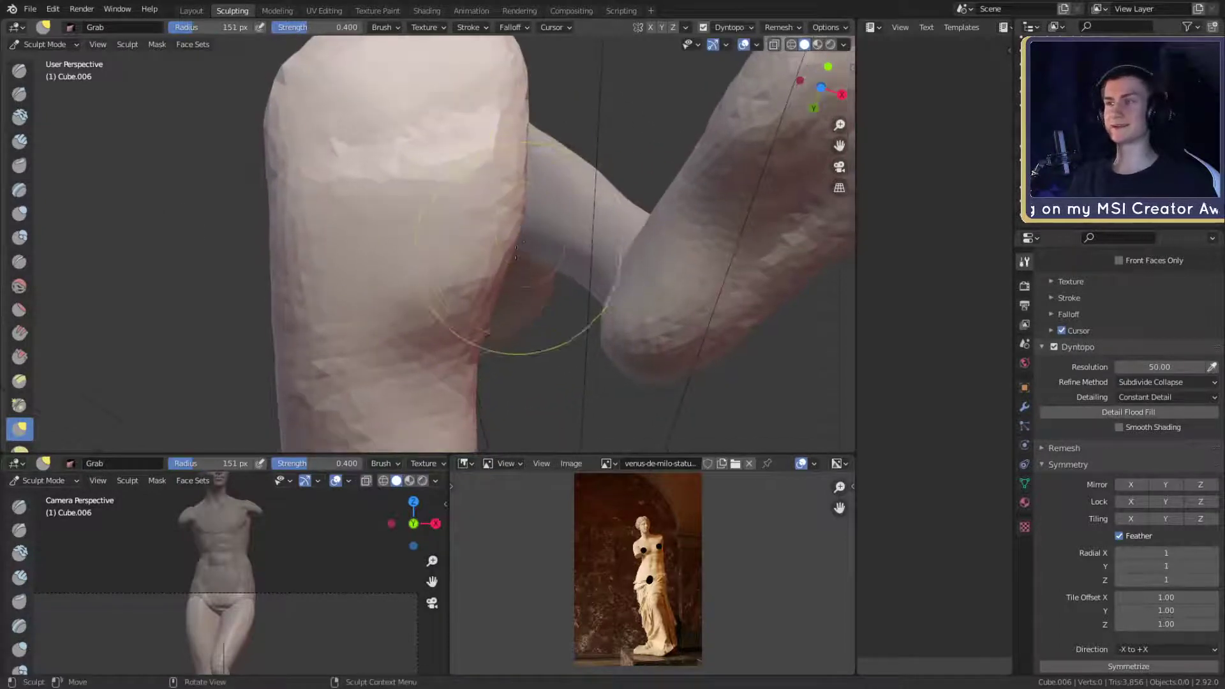
- Refine the arch's inner contour with the Grab brush at 172 px, reducing it to 89 px
{"action": "scroll", "coordinate": [529, 280], "scroll_direction": "down", "scroll_amount": 4}
{"action": "middle_click_drag", "start_coordinate": [505, 303], "coordinate": [511, 282], "text": "shift"}
{"action": "scroll", "coordinate": [511, 255], "scroll_direction": "up", "scroll_amount": 2}
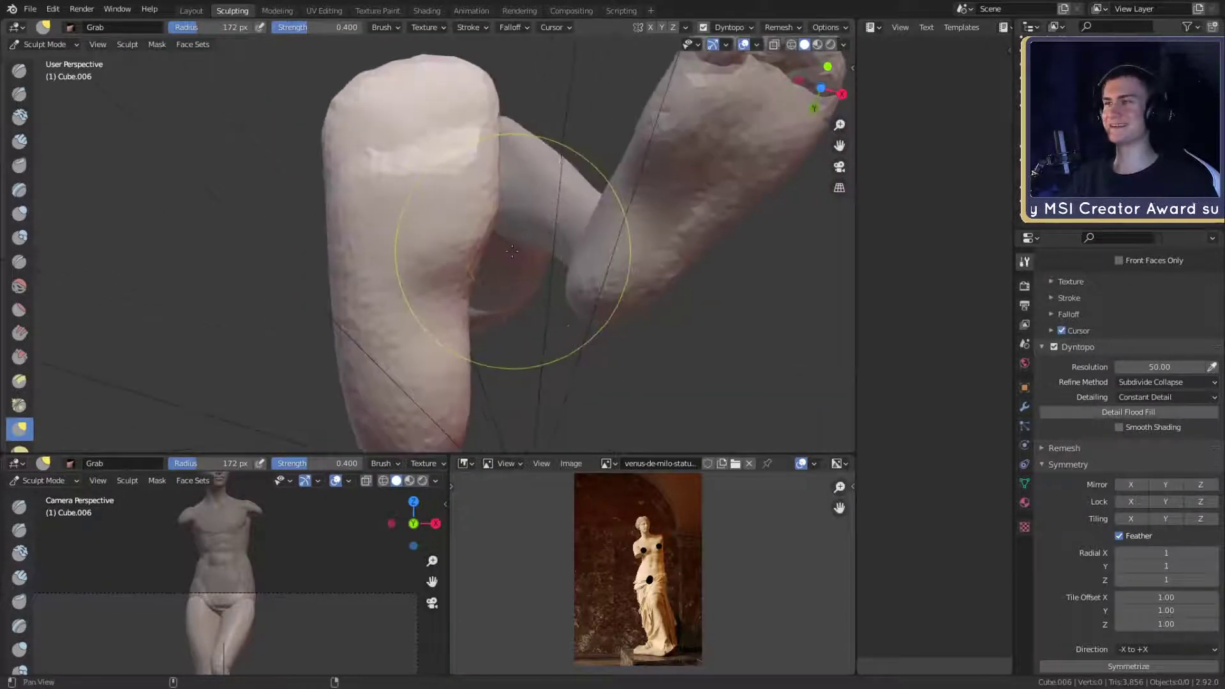
{"action": "key", "text": "f"}
{"action": "mouse_move", "coordinate": [509, 201]}
{"action": "middle_mouse_down", "text": "shift"}
{"action": "mouse_move", "coordinate": [498, 262]}
{"action": "mouse_move", "coordinate": [525, 159]}
{"action": "middle_mouse_up", "text": "shift"}
{"action": "left_click", "coordinate": [551, 212]}
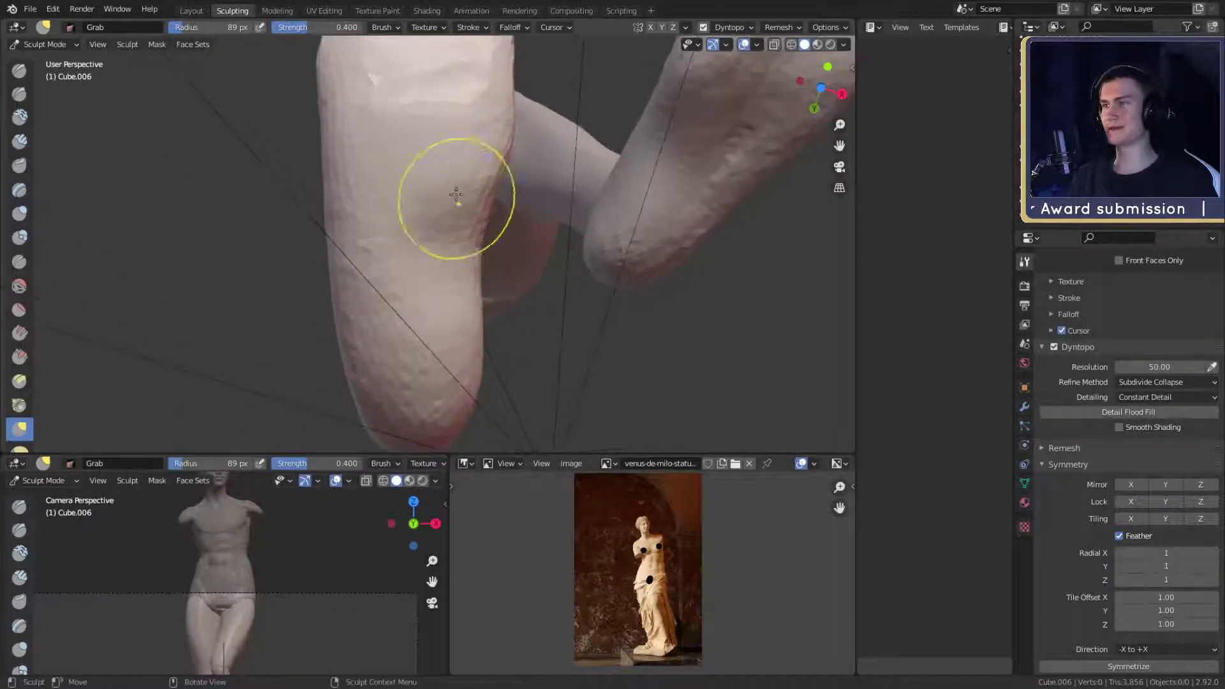
- Build up the ball of the foot where it meets the arch hollow with Clay Strips at 34 px
{"action": "key", "text": "c"}
{"action": "middle_click_drag", "start_coordinate": [443, 173], "coordinate": [612, 287]}
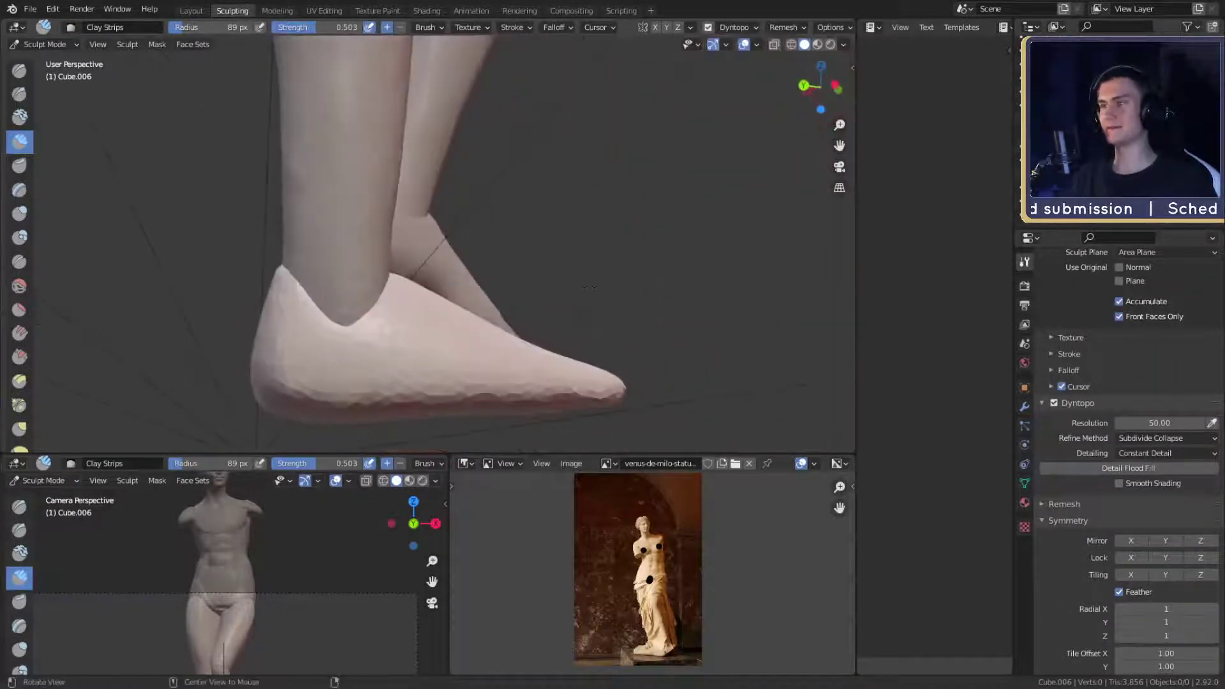
{"action": "middle_click_drag", "start_coordinate": [638, 345], "coordinate": [495, 314]}
{"action": "mouse_move", "coordinate": [495, 314]}
{"action": "left_mouse_down", "text": "alt"}
{"action": "mouse_move", "coordinate": [561, 299]}
{"action": "mouse_move", "coordinate": [548, 268]}
{"action": "mouse_move", "coordinate": [613, 249]}
{"action": "mouse_move", "coordinate": [638, 223]}
{"action": "mouse_move", "coordinate": [502, 222]}
{"action": "left_mouse_up", "text": "alt"}
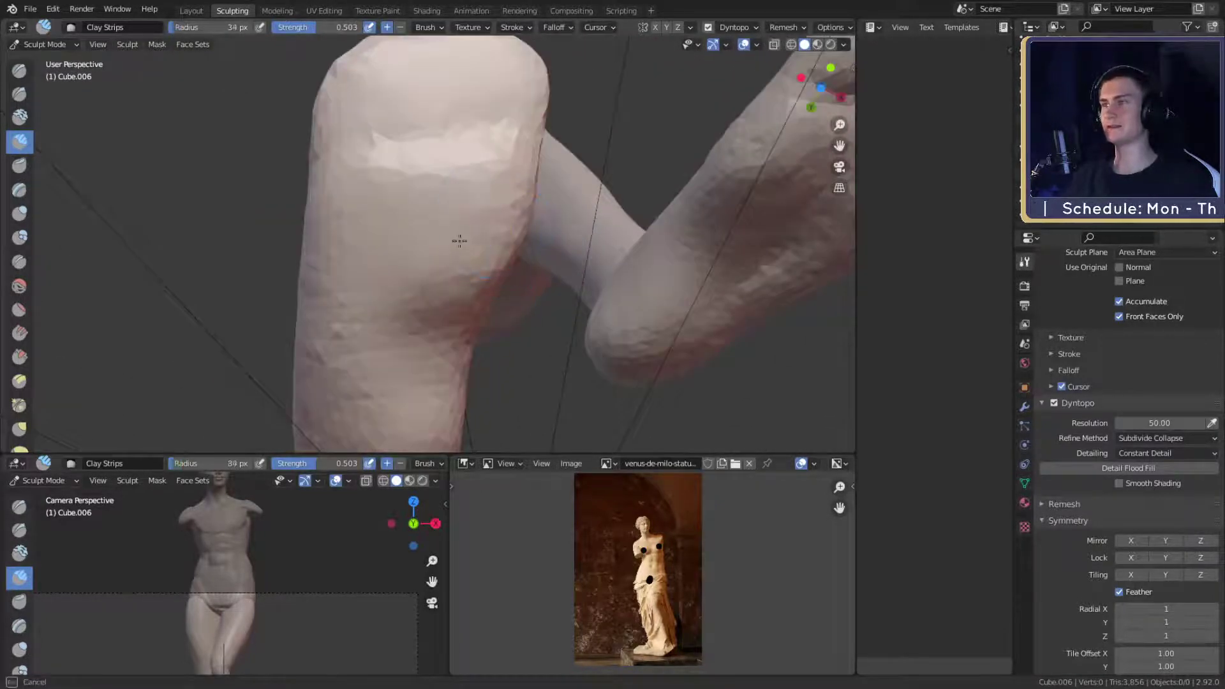
{"action": "left_click_drag", "start_coordinate": [433, 259], "coordinate": [436, 234], "text": "alt+shift"}
{"action": "mouse_move", "coordinate": [357, 239]}
{"action": "middle_mouse_down"}
{"action": "mouse_move", "coordinate": [386, 202]}
{"action": "mouse_move", "coordinate": [424, 208]}
{"action": "middle_mouse_up"}
{"action": "left_click_drag", "start_coordinate": [476, 181], "coordinate": [474, 222]}
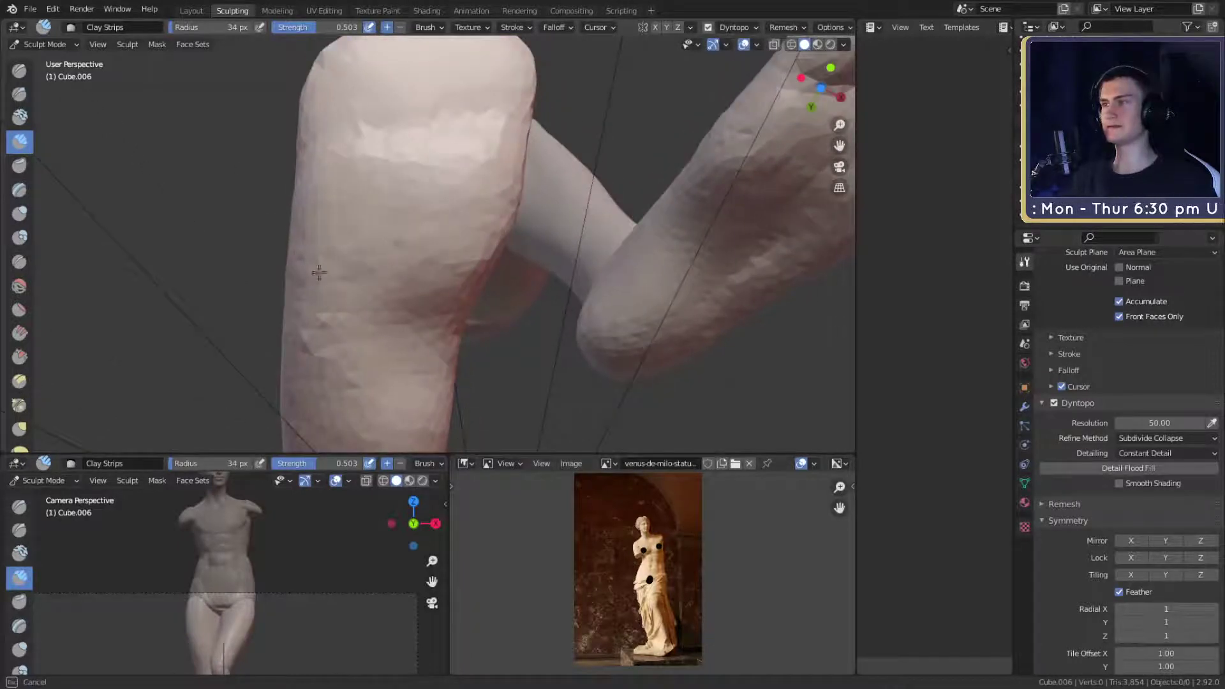
{"action": "middle_click_drag", "start_coordinate": [379, 254], "coordinate": [429, 182]}
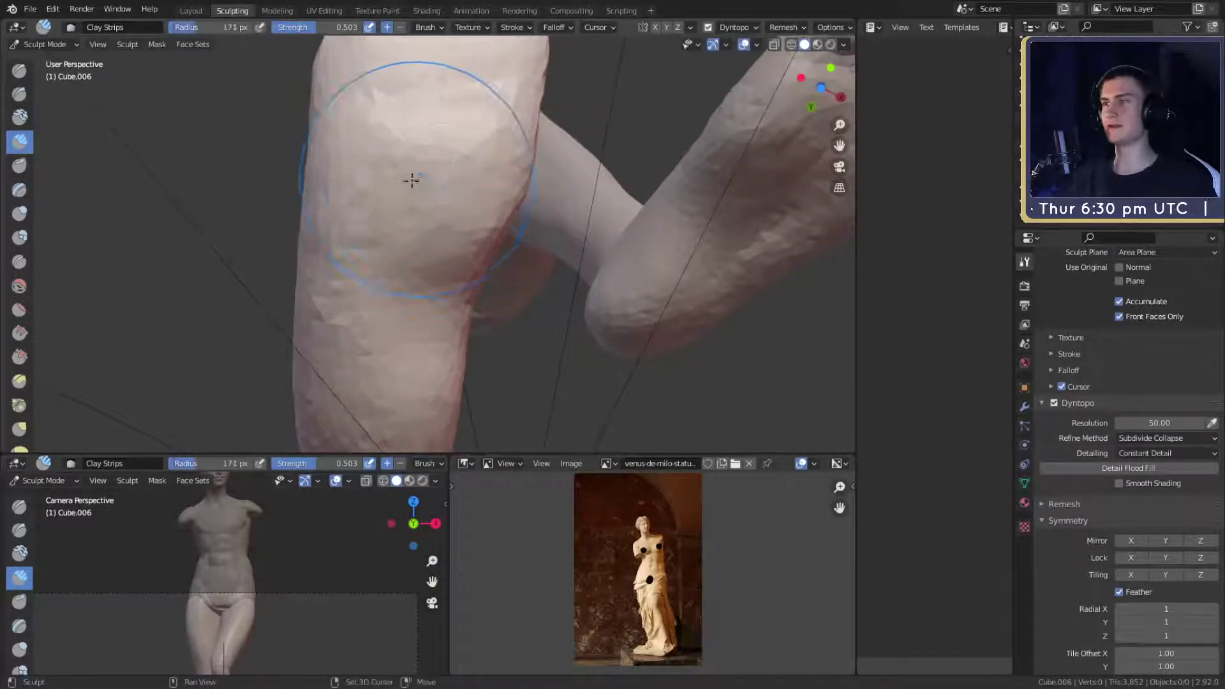
- Even out the flat foot's side just above the sole with Clay Strips at 125 px
{"action": "middle_click_drag", "start_coordinate": [394, 405], "coordinate": [453, 279]}
{"action": "scroll", "coordinate": [453, 278], "scroll_direction": "up", "scroll_amount": 1}
{"action": "key", "text": "f"}
{"action": "left_click", "coordinate": [489, 295]}
{"action": "left_click_drag", "start_coordinate": [381, 295], "coordinate": [441, 296]}
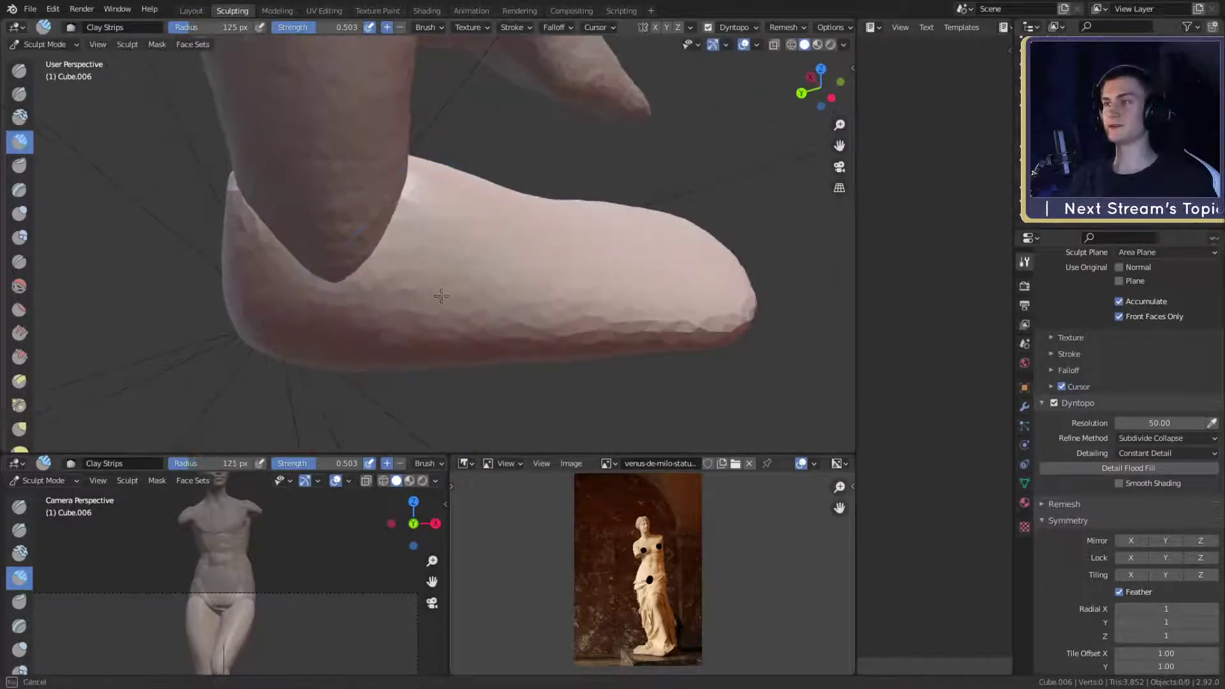
- Refine the forefoot's side and sole edge with Clay Strips at 102 px
{"action": "middle_click_drag", "start_coordinate": [352, 321], "coordinate": [597, 233]}
{"action": "key", "text": "f"}
{"action": "left_click", "coordinate": [569, 177]}
{"action": "middle_click_drag", "start_coordinate": [510, 243], "coordinate": [615, 234]}
{"action": "scroll", "coordinate": [594, 246], "scroll_direction": "down", "scroll_amount": 5}
{"action": "scroll", "coordinate": [599, 240], "scroll_direction": "down", "scroll_amount": 3}
{"action": "left_click_drag", "start_coordinate": [614, 234], "coordinate": [705, 185], "text": "alt"}
{"action": "left_click_drag", "start_coordinate": [491, 178], "coordinate": [455, 63], "text": "ctrl+alt"}
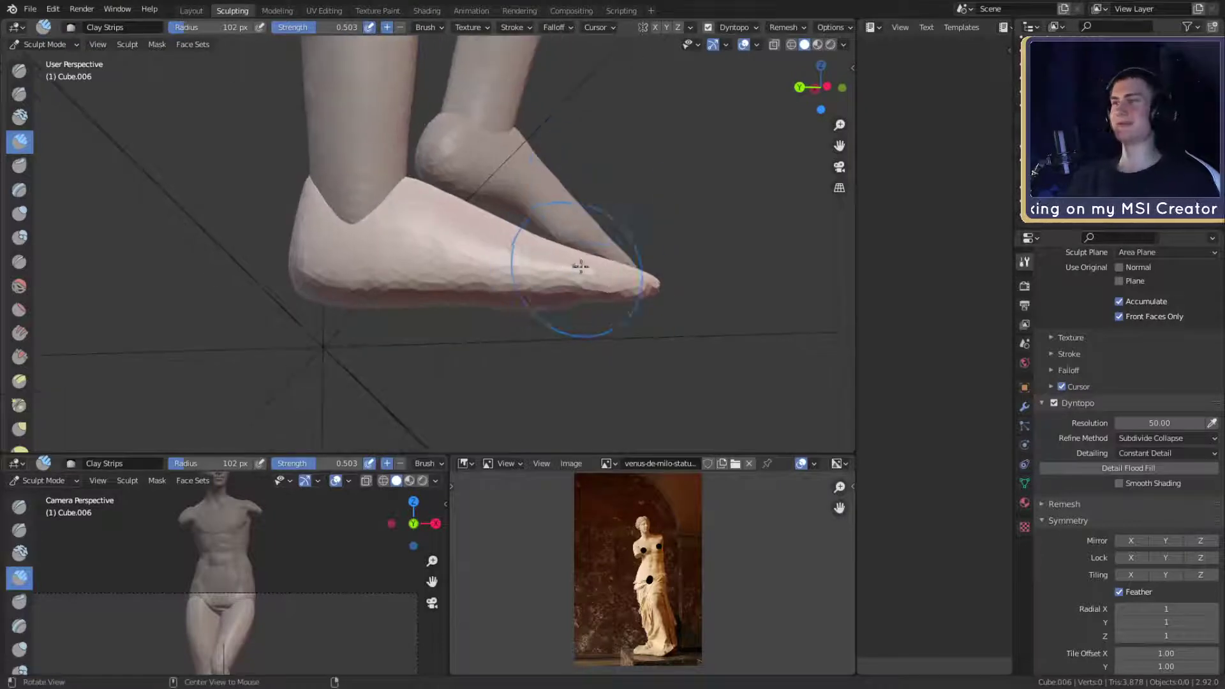
- Mark the boundary between the toes and the ball of the foot with the Crease brush at 68 px
{"action": "left_click_drag", "start_coordinate": [581, 267], "coordinate": [447, 185], "text": "alt"}
{"action": "left_click_drag", "start_coordinate": [447, 248], "coordinate": [440, 204], "text": "ctrl+alt"}
{"action": "left_click_drag", "start_coordinate": [440, 204], "coordinate": [568, 90], "text": "alt+shift"}
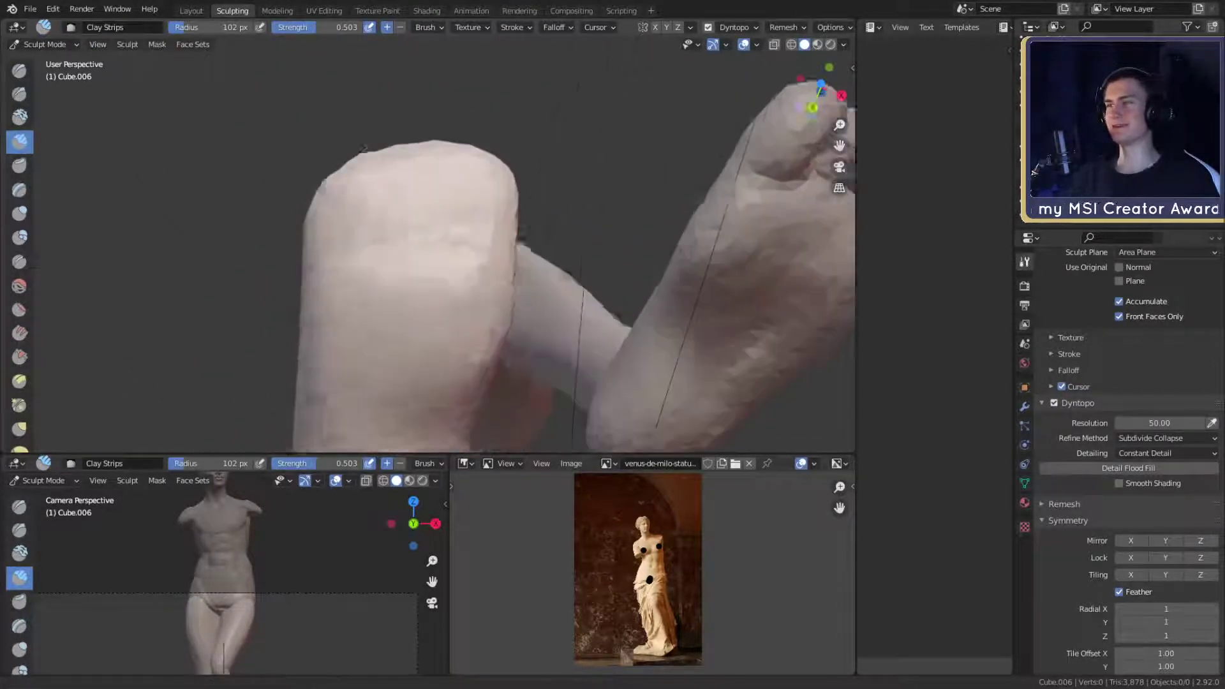
{"action": "left_click_drag", "start_coordinate": [537, 192], "coordinate": [552, 195], "text": "alt"}
{"action": "key", "text": "shift+c"}
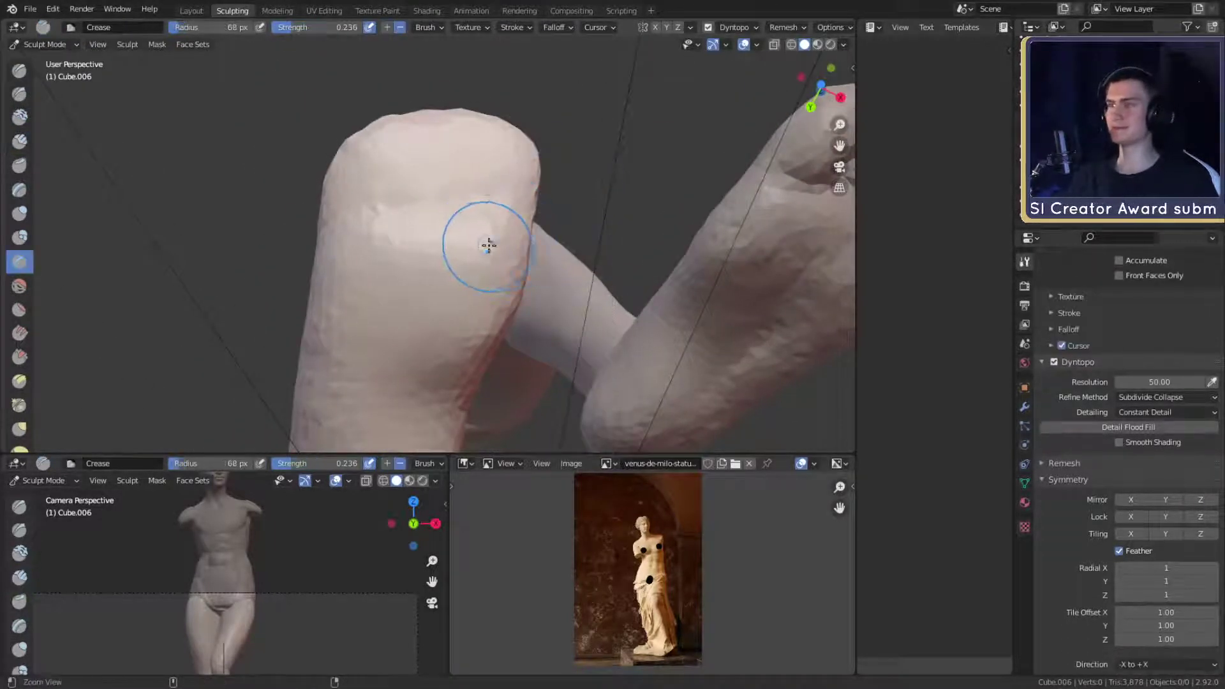
{"action": "mouse_move", "coordinate": [481, 240]}
{"action": "left_mouse_down", "text": "alt"}
{"action": "mouse_move", "coordinate": [572, 208]}
{"action": "mouse_move", "coordinate": [536, 228]}
{"action": "mouse_move", "coordinate": [561, 200]}
{"action": "mouse_move", "coordinate": [503, 229]}
{"action": "mouse_move", "coordinate": [525, 219]}
{"action": "mouse_move", "coordinate": [564, 240]}
{"action": "mouse_move", "coordinate": [528, 194]}
{"action": "mouse_move", "coordinate": [498, 205]}
{"action": "mouse_move", "coordinate": [523, 200]}
{"action": "mouse_move", "coordinate": [498, 186]}
{"action": "mouse_move", "coordinate": [555, 180]}
{"action": "mouse_move", "coordinate": [545, 202]}
{"action": "left_mouse_up", "text": "alt"}
- Form the big toe's pad on the underside with Clay Strips at 46 and 26 px, adjusting with Grab at 220 px
{"action": "key", "text": "c"}
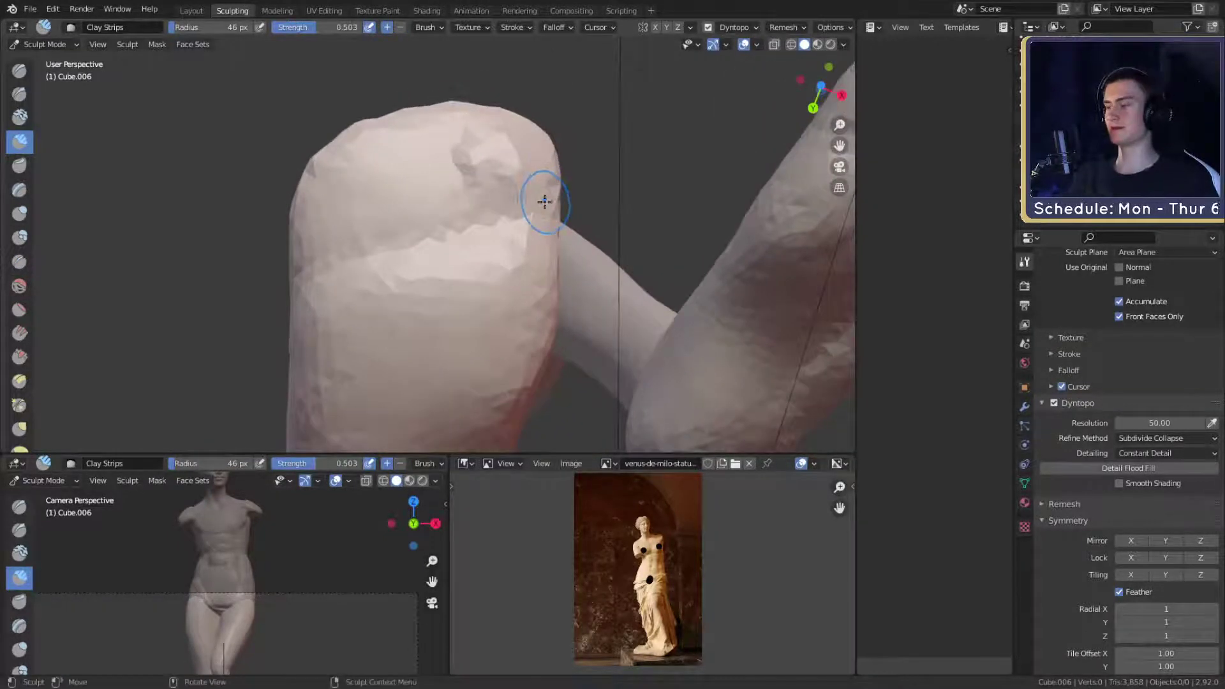
{"action": "key", "text": "g"}
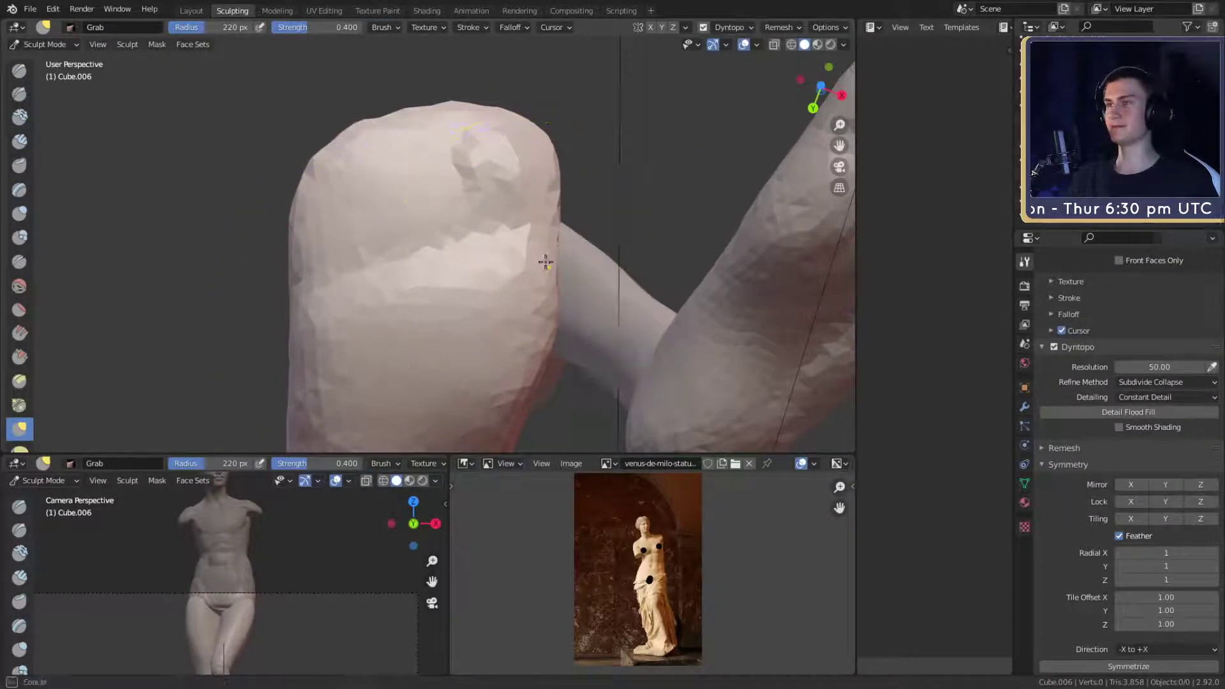
{"action": "key", "text": "shift+c"}
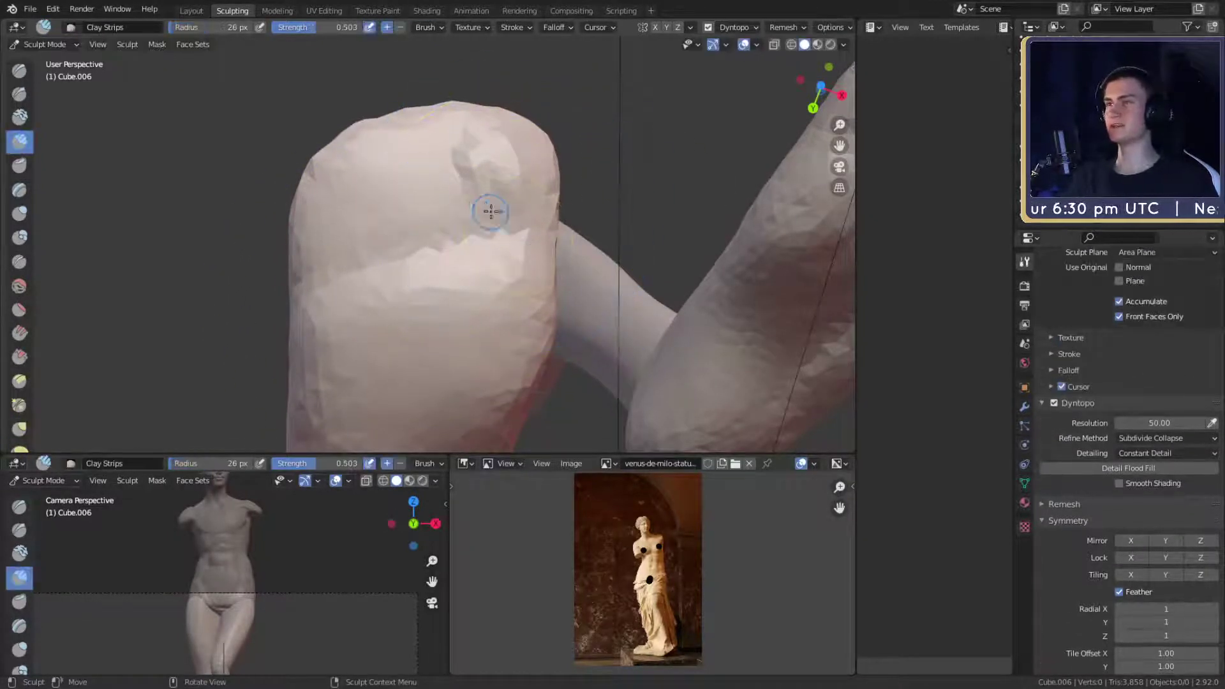
{"action": "middle_click_drag", "start_coordinate": [545, 211], "coordinate": [503, 171]}
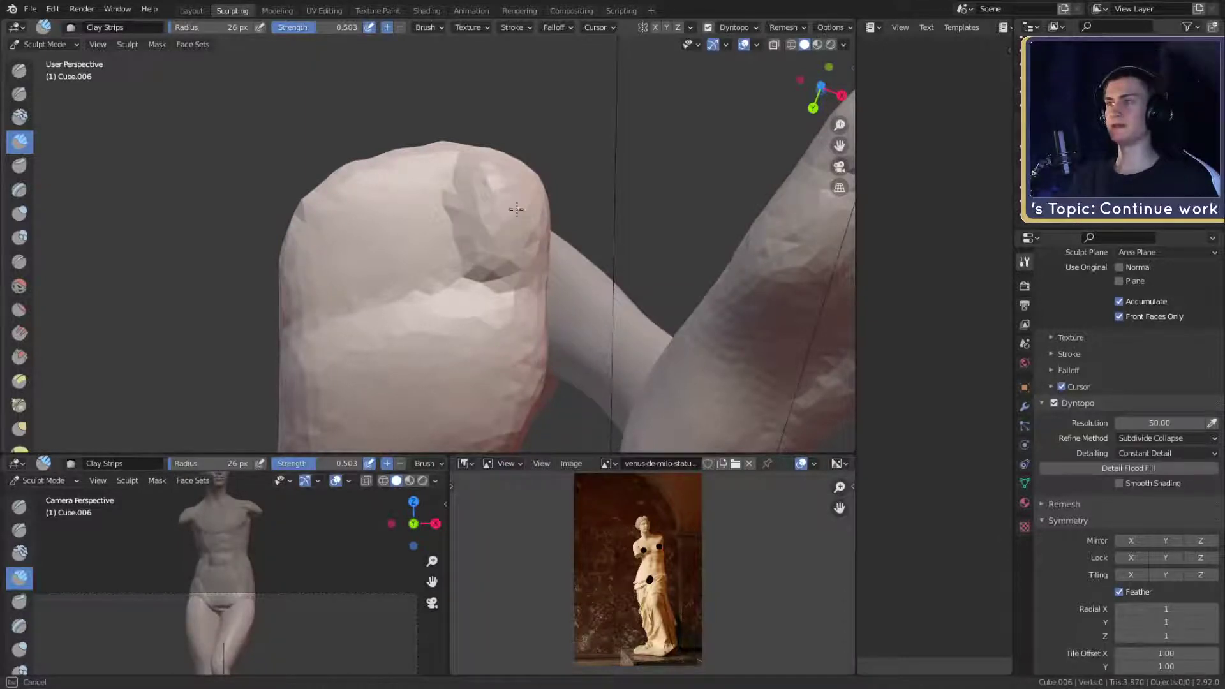
- Adjust the toe area's profile from the side and below with the Grab brush, starting at 149 px
{"action": "mouse_move", "coordinate": [587, 148]}
{"action": "middle_mouse_down"}
{"action": "mouse_move", "coordinate": [459, 260]}
{"action": "mouse_move", "coordinate": [539, 239]}
{"action": "mouse_move", "coordinate": [526, 278]}
{"action": "mouse_move", "coordinate": [514, 260]}
{"action": "mouse_move", "coordinate": [451, 261]}
{"action": "middle_mouse_up"}
{"action": "key", "text": "g"}
{"action": "mouse_move", "coordinate": [533, 268]}
{"action": "middle_mouse_down"}
{"action": "mouse_move", "coordinate": [506, 219]}
{"action": "mouse_move", "coordinate": [411, 260]}
{"action": "middle_mouse_up"}
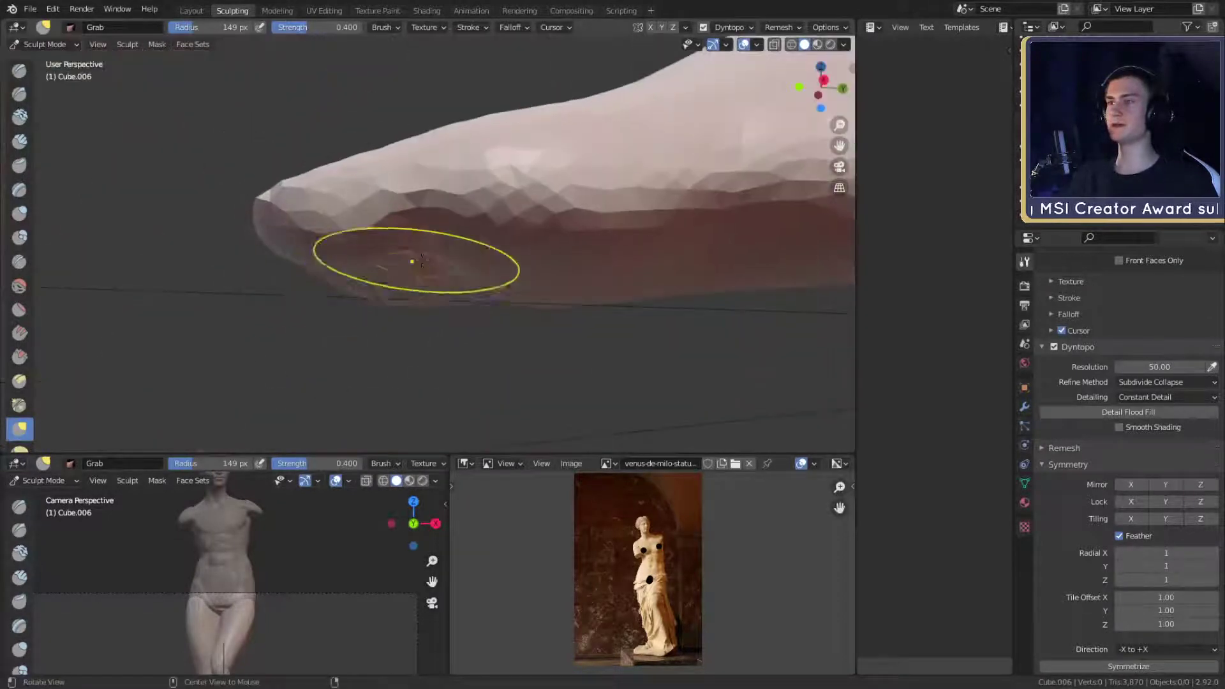
{"action": "key", "text": "f"}
{"action": "left_click", "coordinate": [416, 253]}
{"action": "key", "text": "f"}
{"action": "mouse_move", "coordinate": [485, 241]}
{"action": "left_mouse_down", "text": "alt"}
{"action": "mouse_move", "coordinate": [478, 276]}
{"action": "mouse_move", "coordinate": [544, 193]}
{"action": "mouse_move", "coordinate": [505, 246]}
{"action": "mouse_move", "coordinate": [500, 232]}
{"action": "left_mouse_up", "text": "alt"}
{"action": "left_click", "coordinate": [478, 276]}
- Deepen the groove around the big toe's pad with the Crease brush, resizing it to fit
{"action": "key", "text": "shift+c"}
{"action": "mouse_move", "coordinate": [423, 240]}
{"action": "left_mouse_down", "text": "alt"}
{"action": "mouse_move", "coordinate": [635, 257]}
{"action": "mouse_move", "coordinate": [538, 247]}
{"action": "mouse_move", "coordinate": [472, 210]}
{"action": "mouse_move", "coordinate": [503, 210]}
{"action": "mouse_move", "coordinate": [528, 255]}
{"action": "mouse_move", "coordinate": [610, 159]}
{"action": "mouse_move", "coordinate": [479, 203]}
{"action": "mouse_move", "coordinate": [500, 186]}
{"action": "left_mouse_up", "text": "alt"}
{"action": "key", "text": "f"}
{"action": "left_click", "coordinate": [538, 246]}
{"action": "key", "text": "f"}
{"action": "left_click", "coordinate": [491, 229]}
- Raise the smaller toes as one ridge across the front of the sole with Clay Strips at 44 px
{"action": "key", "text": "c"}
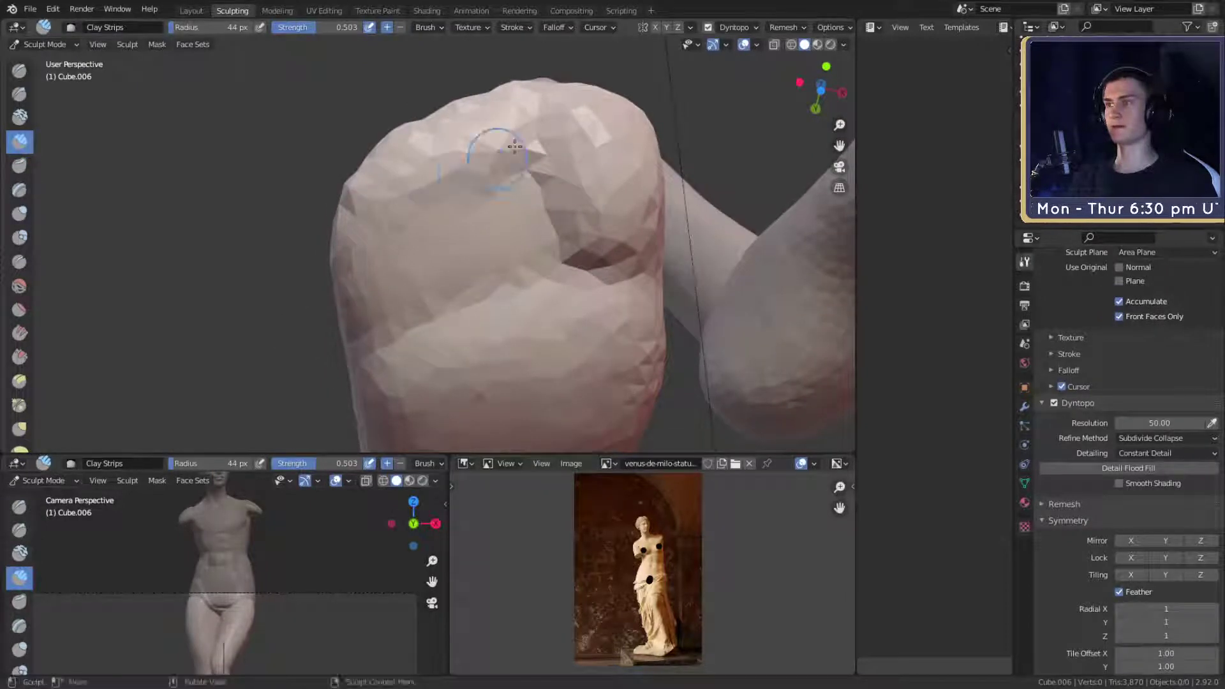
{"action": "mouse_move", "coordinate": [422, 202]}
{"action": "left_mouse_down", "text": "alt"}
{"action": "mouse_move", "coordinate": [544, 186]}
{"action": "mouse_move", "coordinate": [565, 164]}
{"action": "mouse_move", "coordinate": [463, 203]}
{"action": "left_mouse_up", "text": "alt"}
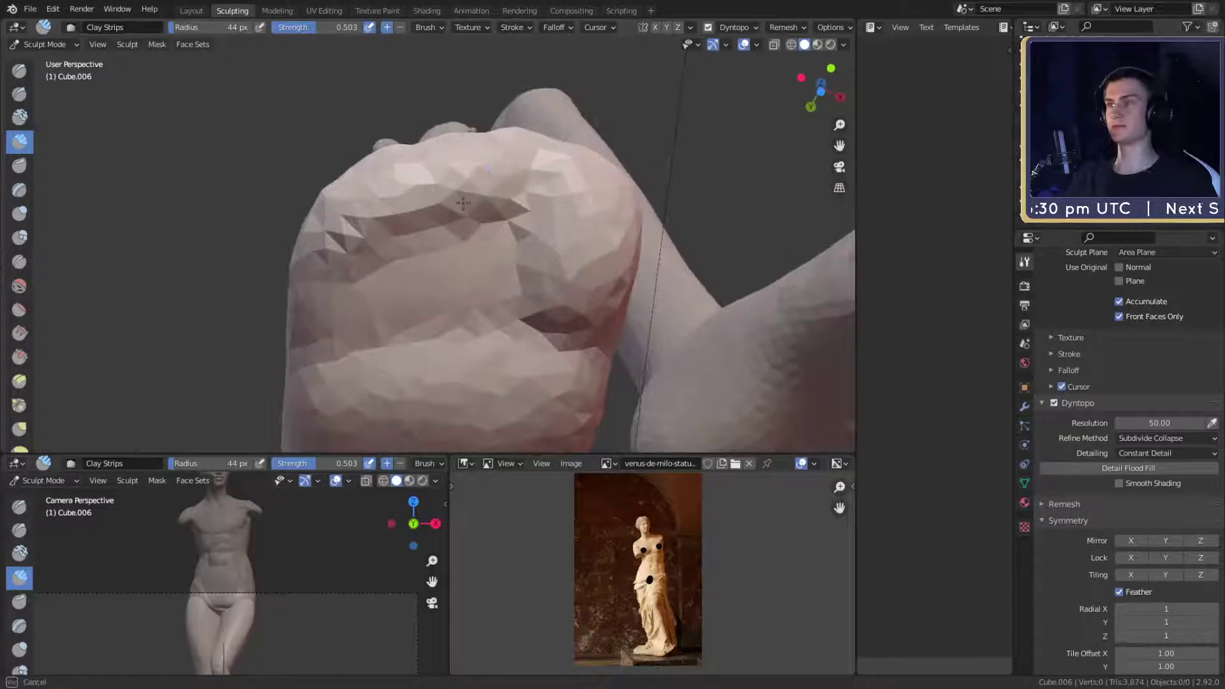
{"action": "left_click_drag", "start_coordinate": [330, 233], "coordinate": [477, 184], "text": "alt"}
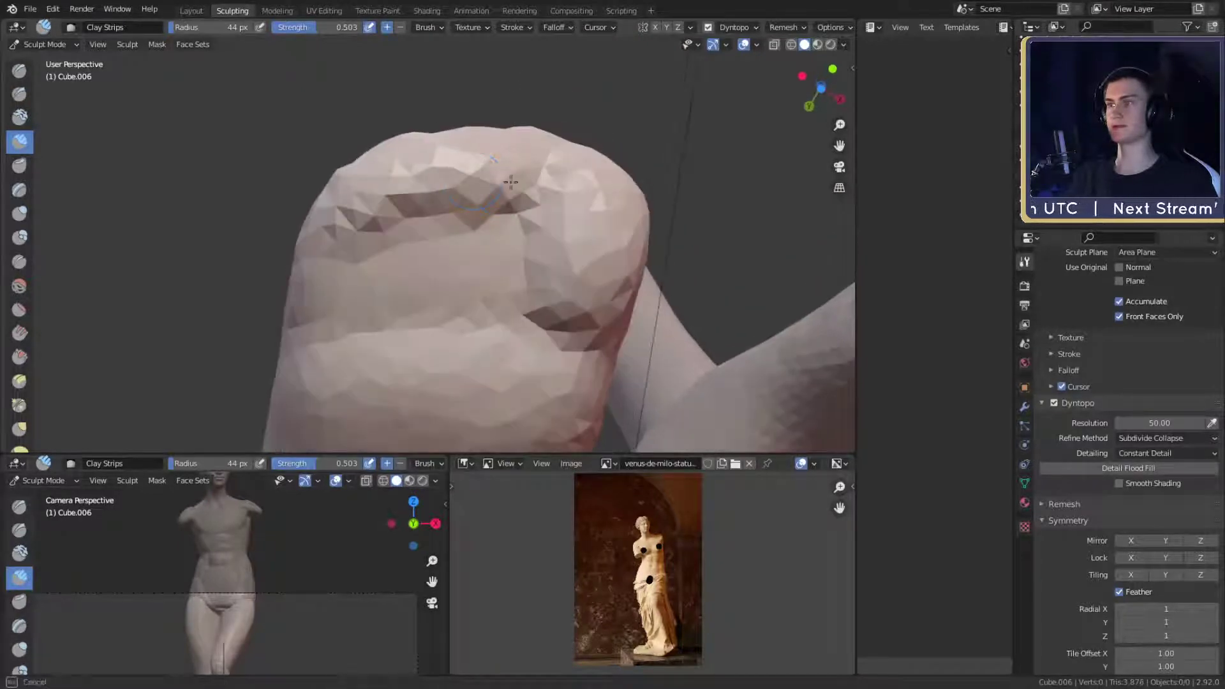
{"action": "left_click_drag", "start_coordinate": [372, 202], "coordinate": [370, 183], "text": "alt"}
{"action": "mouse_move", "coordinate": [492, 170]}
{"action": "left_mouse_down", "text": "alt"}
{"action": "mouse_move", "coordinate": [510, 216]}
{"action": "mouse_move", "coordinate": [492, 214]}
{"action": "mouse_move", "coordinate": [542, 185]}
{"action": "mouse_move", "coordinate": [469, 240]}
{"action": "left_mouse_up", "text": "alt"}
- Sharpen the fold beneath the smaller toes' ridge with Clay Strips at 27 px
{"action": "key", "text": "bracketleft"}
{"action": "key", "text": "bracketleft"}
{"action": "key", "text": "bracketleft"}
{"action": "key", "text": "bracketleft"}
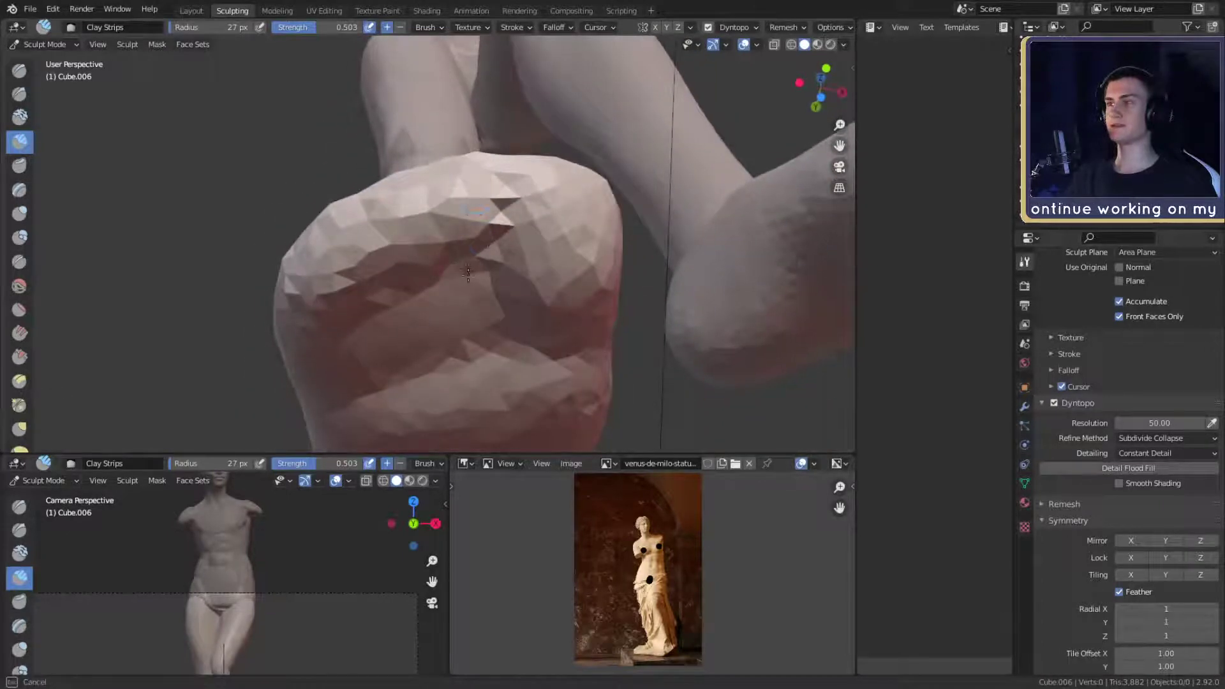
{"action": "middle_click_drag", "start_coordinate": [467, 273], "coordinate": [507, 190]}
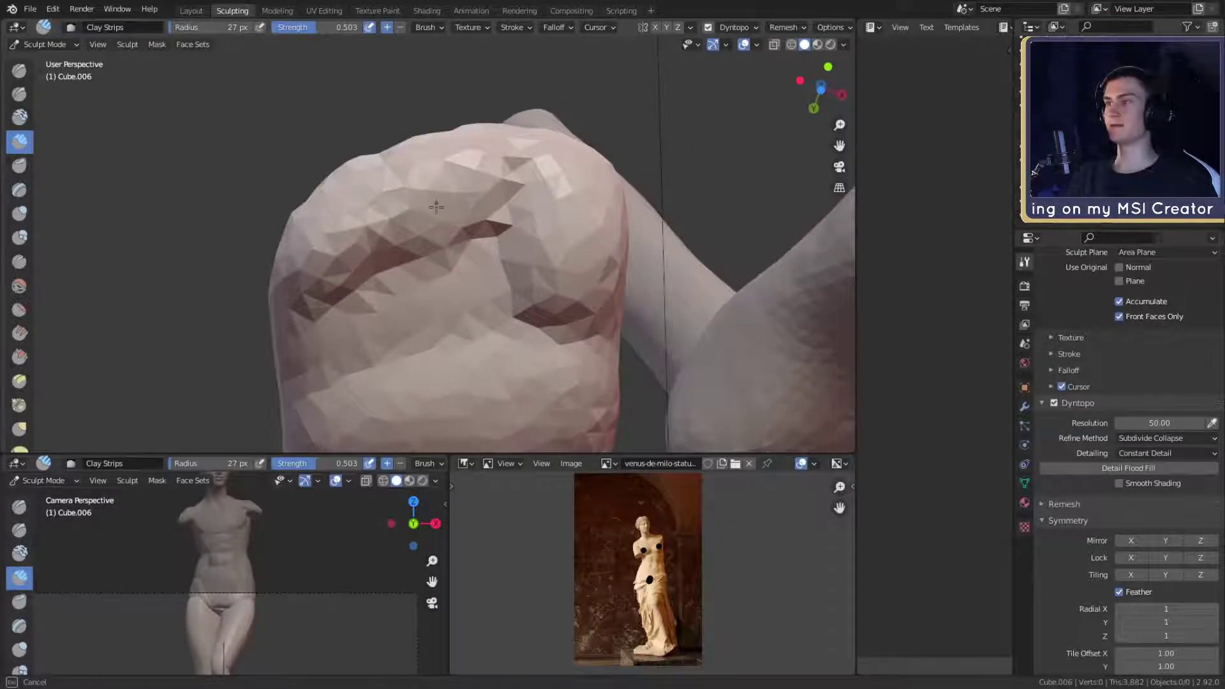
{"action": "mouse_move", "coordinate": [509, 148]}
{"action": "middle_mouse_down"}
{"action": "mouse_move", "coordinate": [539, 172]}
{"action": "mouse_move", "coordinate": [507, 215]}
{"action": "middle_mouse_up"}
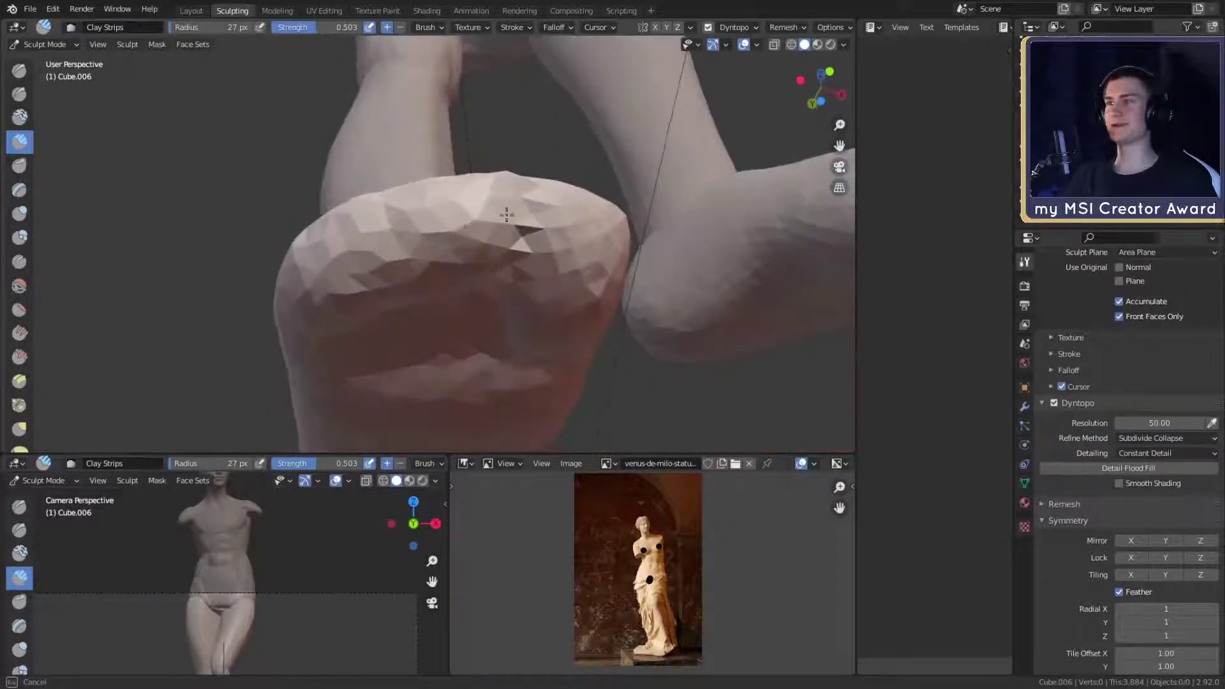
{"action": "mouse_move", "coordinate": [335, 286]}
{"action": "middle_mouse_down"}
{"action": "mouse_move", "coordinate": [434, 230]}
{"action": "mouse_move", "coordinate": [461, 281]}
{"action": "middle_mouse_up"}
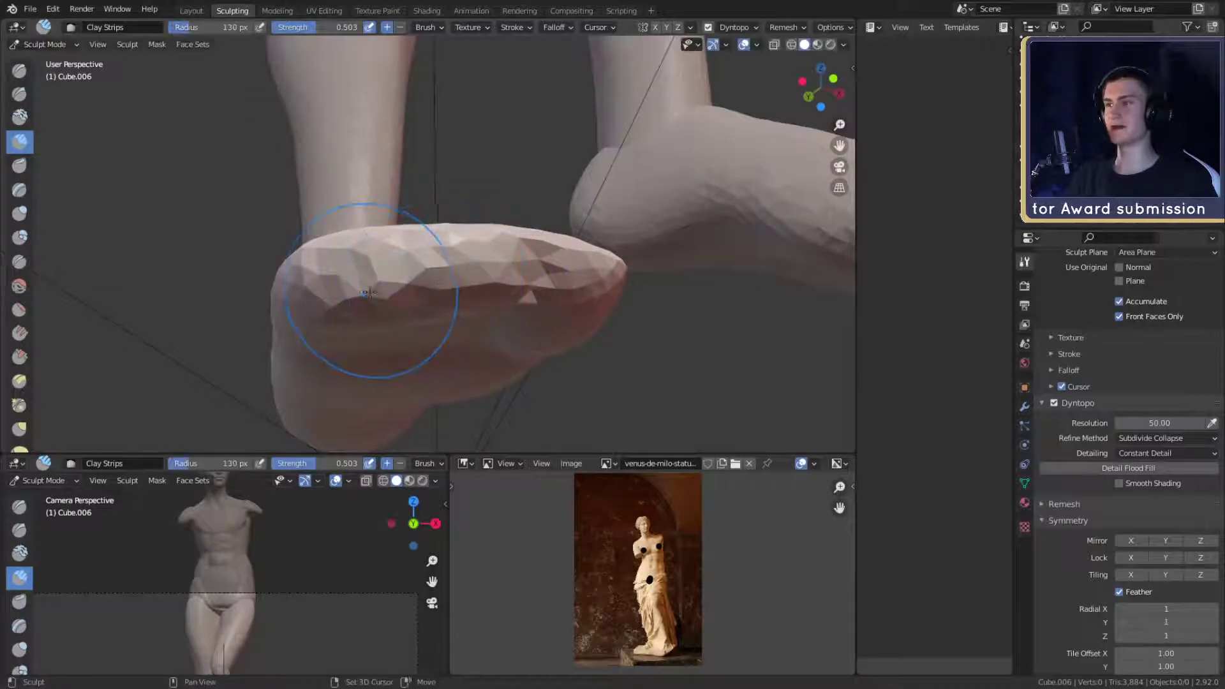
- Thicken the smaller toes' pads and define the hollow behind them with Clay Strips at 40 px
{"action": "mouse_move", "coordinate": [456, 268]}
{"action": "left_mouse_down", "text": "alt"}
{"action": "mouse_move", "coordinate": [494, 235]}
{"action": "mouse_move", "coordinate": [488, 224]}
{"action": "left_mouse_up", "text": "alt"}
{"action": "key", "text": "f"}
{"action": "left_click", "coordinate": [441, 235]}
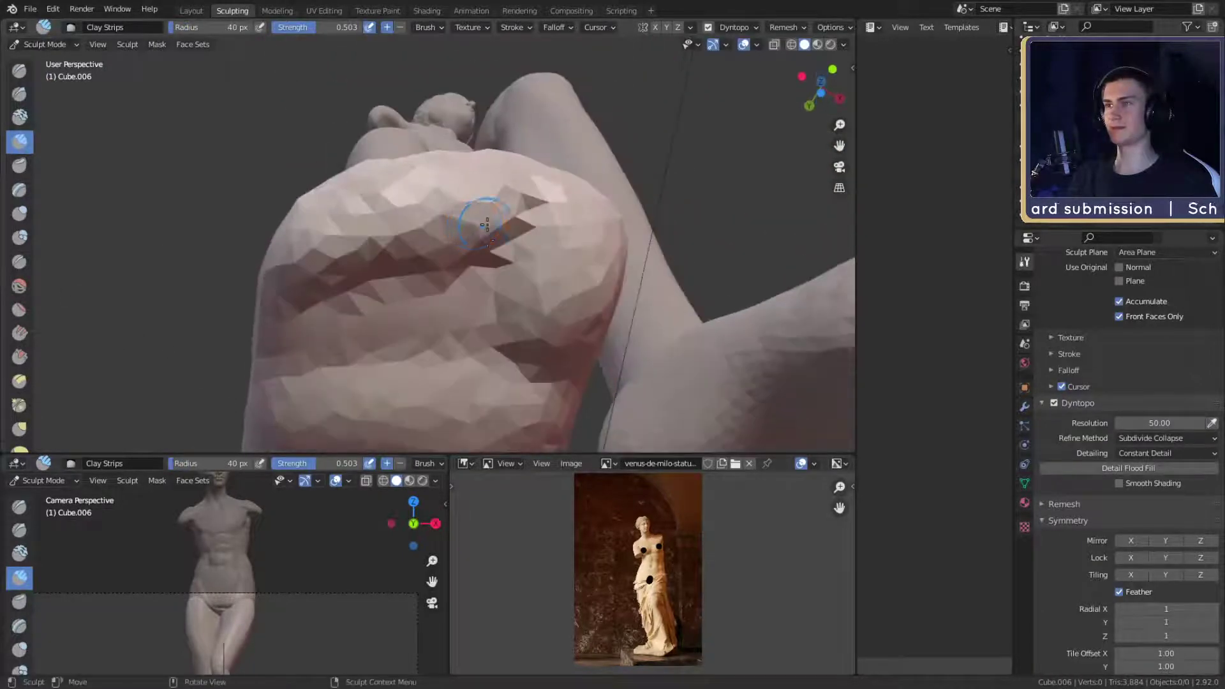
{"action": "middle_click_drag", "start_coordinate": [485, 214], "coordinate": [514, 180]}
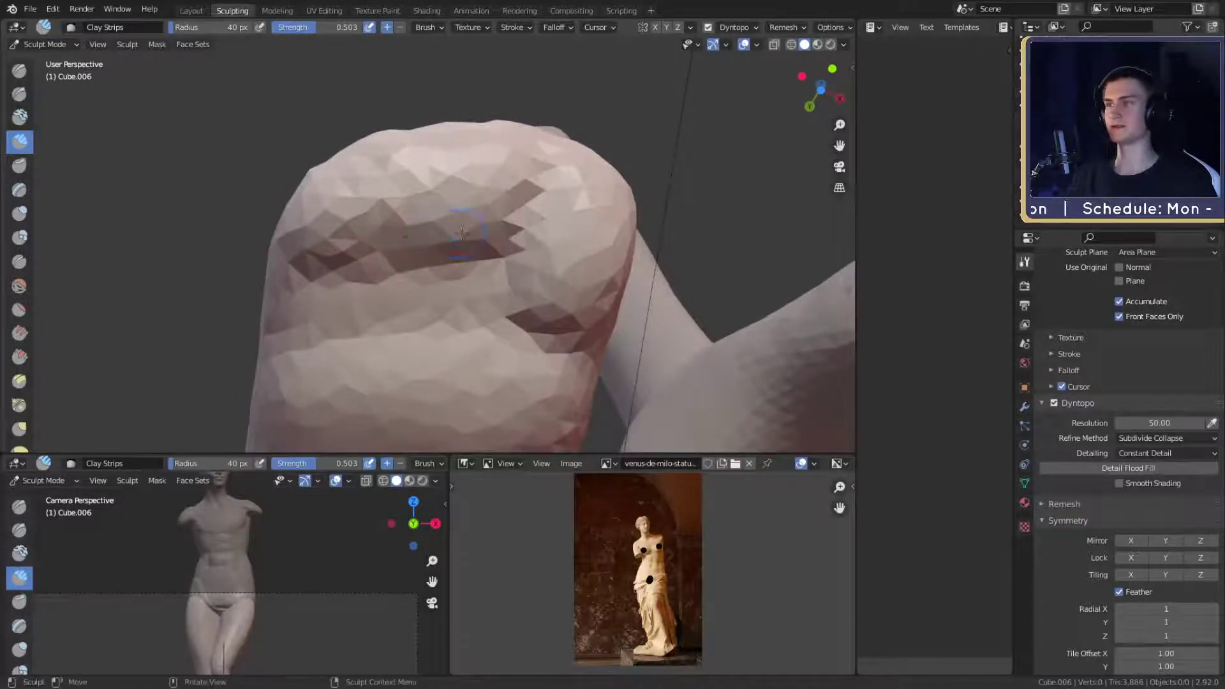
{"action": "middle_click_drag", "start_coordinate": [549, 219], "coordinate": [480, 225]}
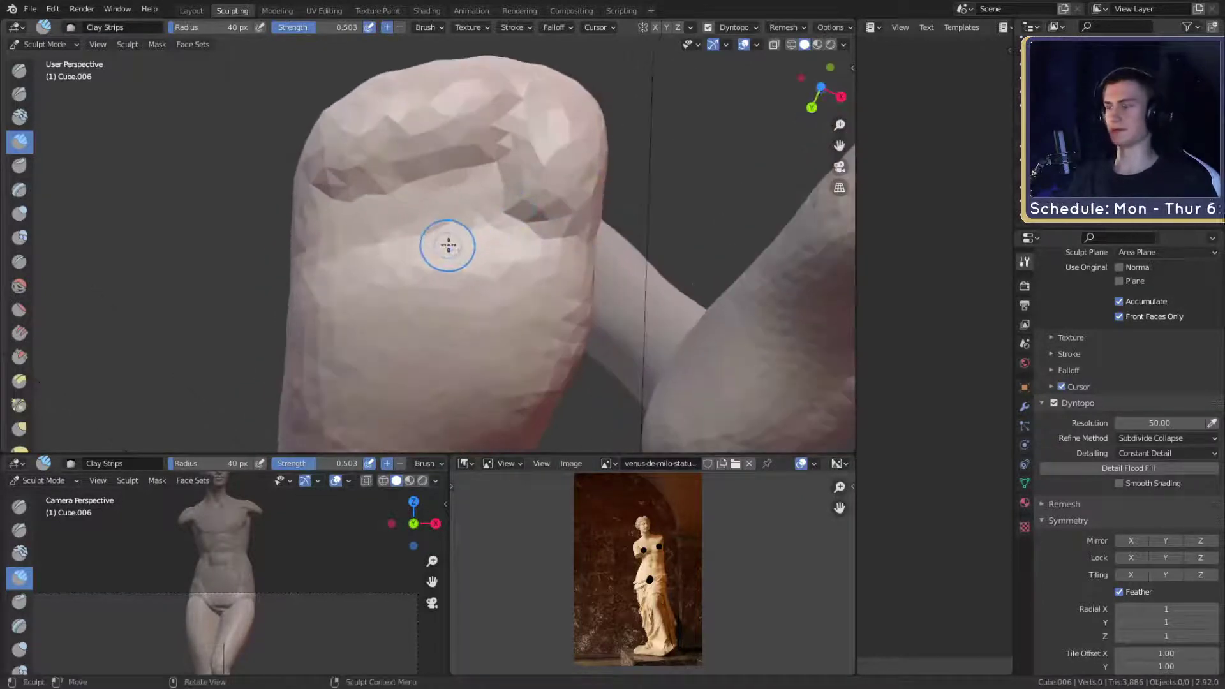
- Reshape the front of the ball of the foot with the Grab brush at 248, 200 and 152 px
{"action": "key", "text": "g"}
{"action": "key", "text": "f"}
{"action": "left_click", "coordinate": [507, 241]}
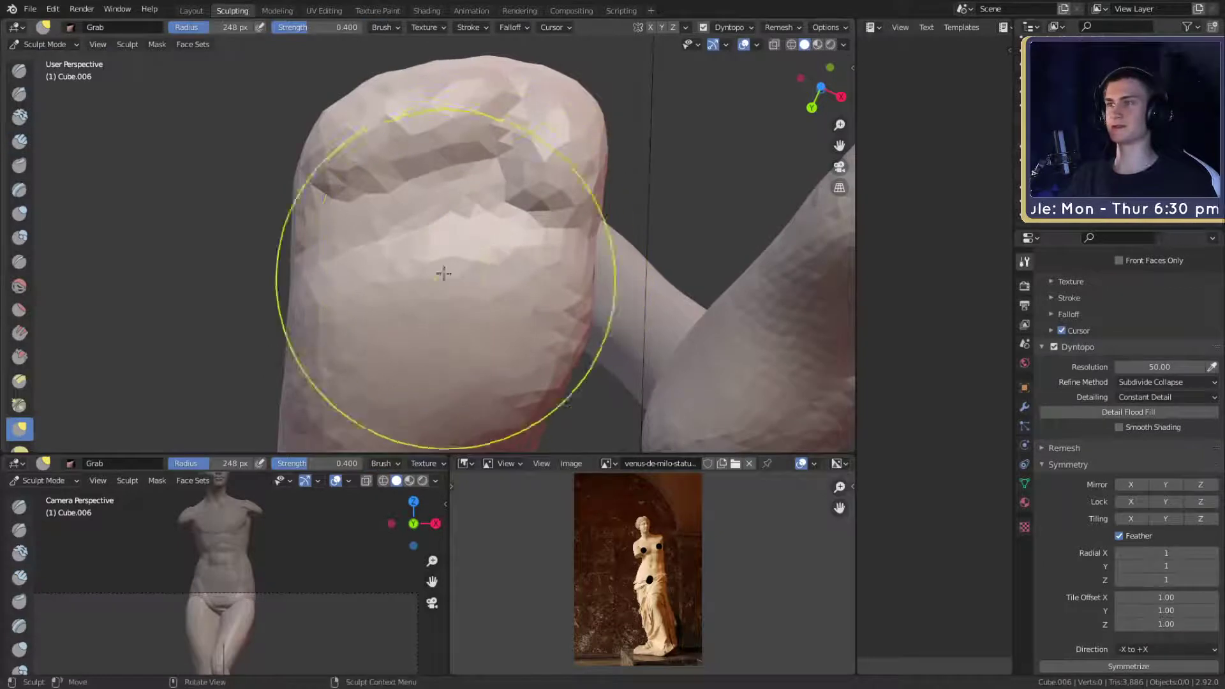
{"action": "left_click_drag", "start_coordinate": [443, 273], "coordinate": [393, 259]}
{"action": "key", "text": "bracketleft"}
{"action": "key", "text": "bracketleft"}
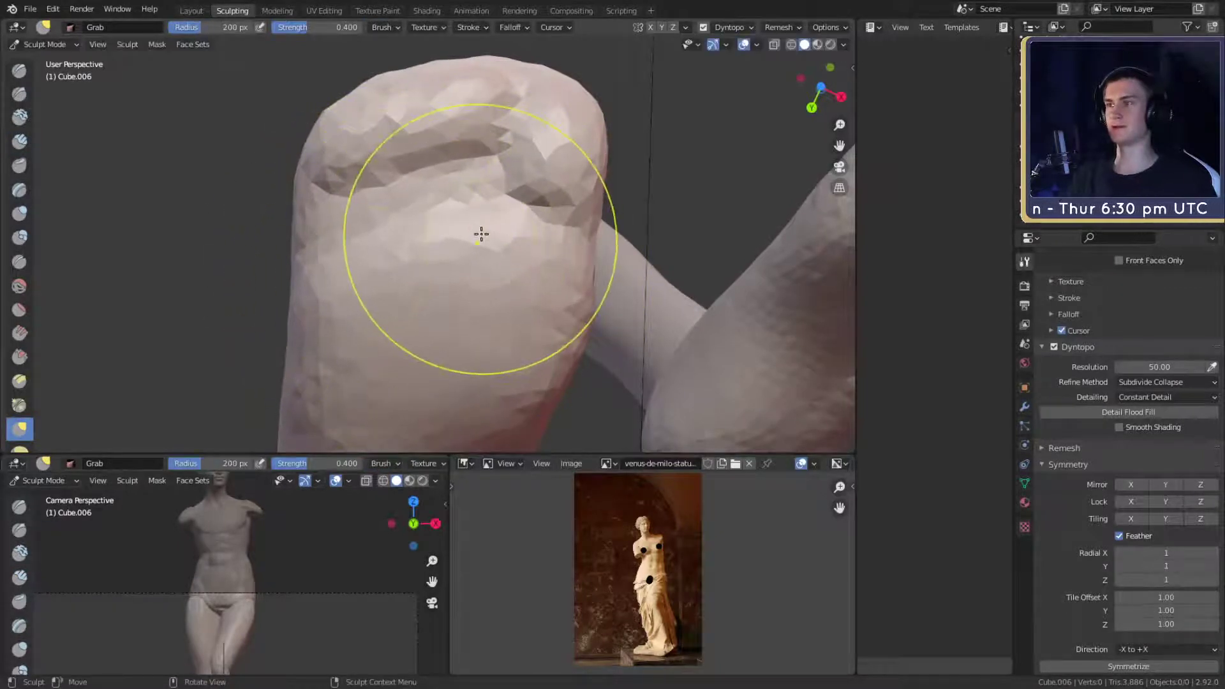
{"action": "key", "text": "bracketleft"}
{"action": "key", "text": "bracketleft"}
{"action": "key", "text": "bracketleft"}
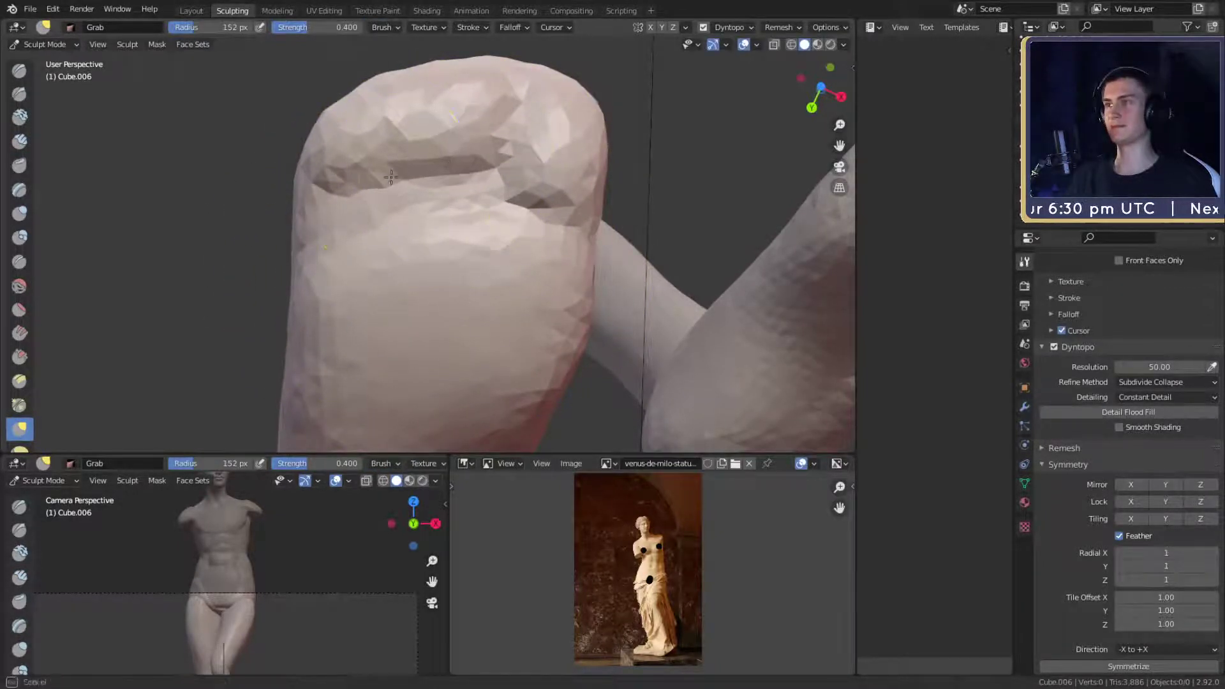
- Curve the ball's front edge below the toes with the Grab brush at 190 px
{"action": "key", "text": "bracketright"}
{"action": "key", "text": "bracketright"}
{"action": "left_click_drag", "start_coordinate": [482, 233], "coordinate": [548, 238]}
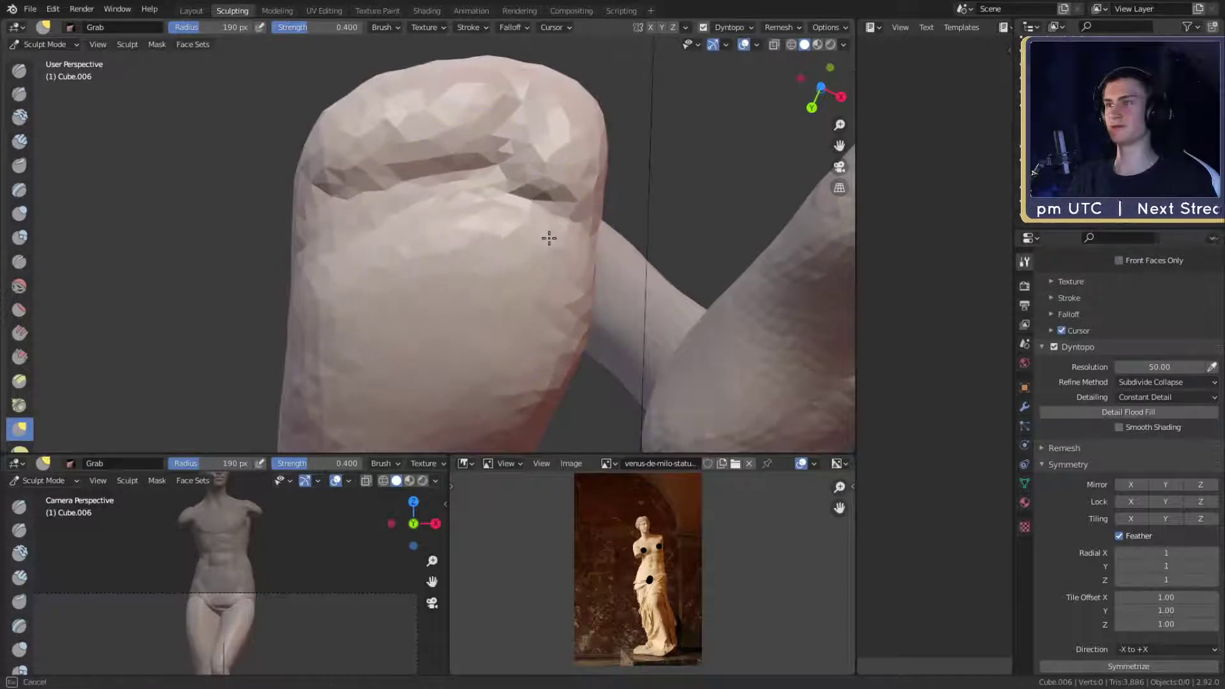
{"action": "mouse_move", "coordinate": [372, 255]}
{"action": "middle_mouse_down"}
{"action": "mouse_move", "coordinate": [599, 210]}
{"action": "mouse_move", "coordinate": [542, 260]}
{"action": "mouse_move", "coordinate": [545, 229]}
{"action": "mouse_move", "coordinate": [518, 231]}
{"action": "middle_mouse_up"}
{"action": "middle_click_drag", "start_coordinate": [518, 231], "coordinate": [500, 306], "text": "ctrl"}
{"action": "middle_click_drag", "start_coordinate": [501, 306], "coordinate": [492, 213], "text": "shift"}
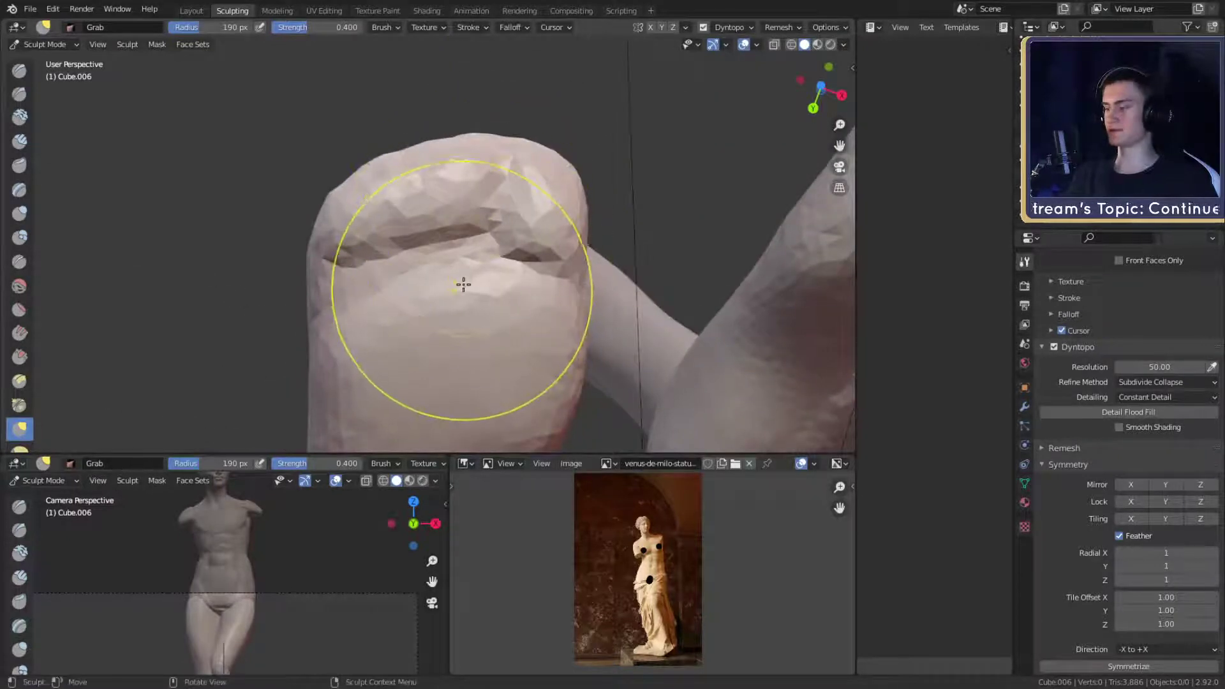
- Carve the gap separating the big toe from the smaller toes with the Crease brush at 51 and 28 px
{"action": "key", "text": "shift+c"}
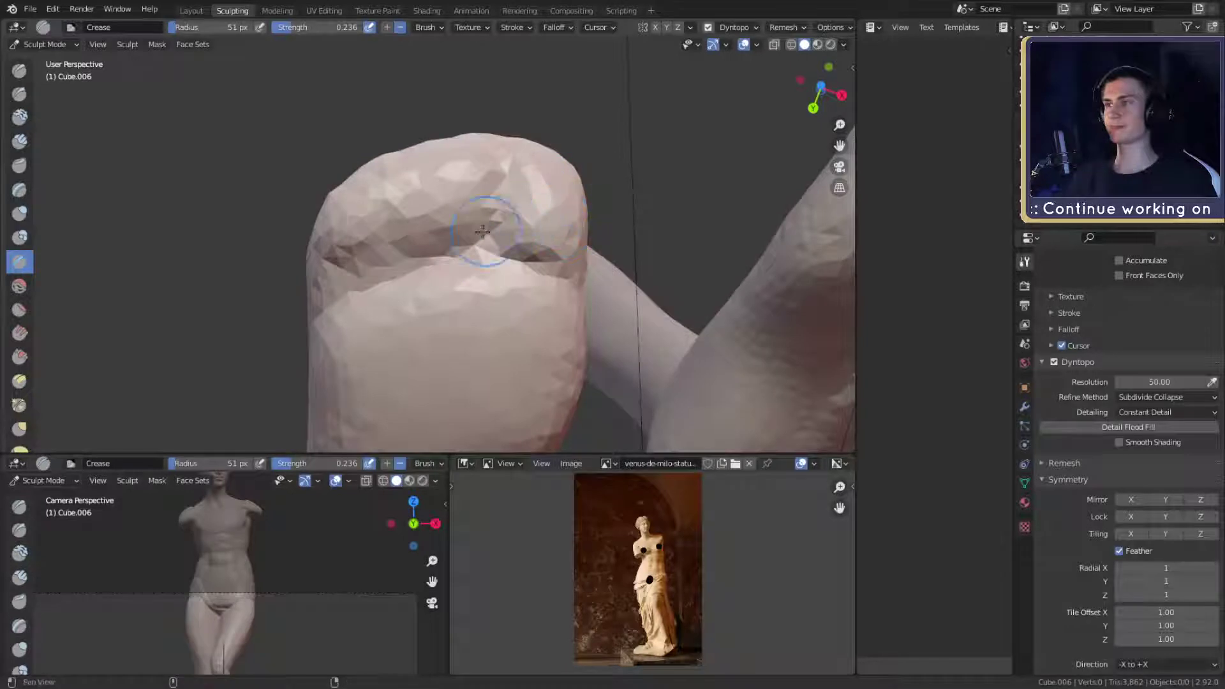
{"action": "middle_click_drag", "start_coordinate": [441, 255], "coordinate": [422, 325]}
{"action": "middle_click_drag", "start_coordinate": [492, 242], "coordinate": [532, 358], "text": "ctrl"}
{"action": "middle_click_drag", "start_coordinate": [548, 306], "coordinate": [450, 306], "text": "ctrl"}
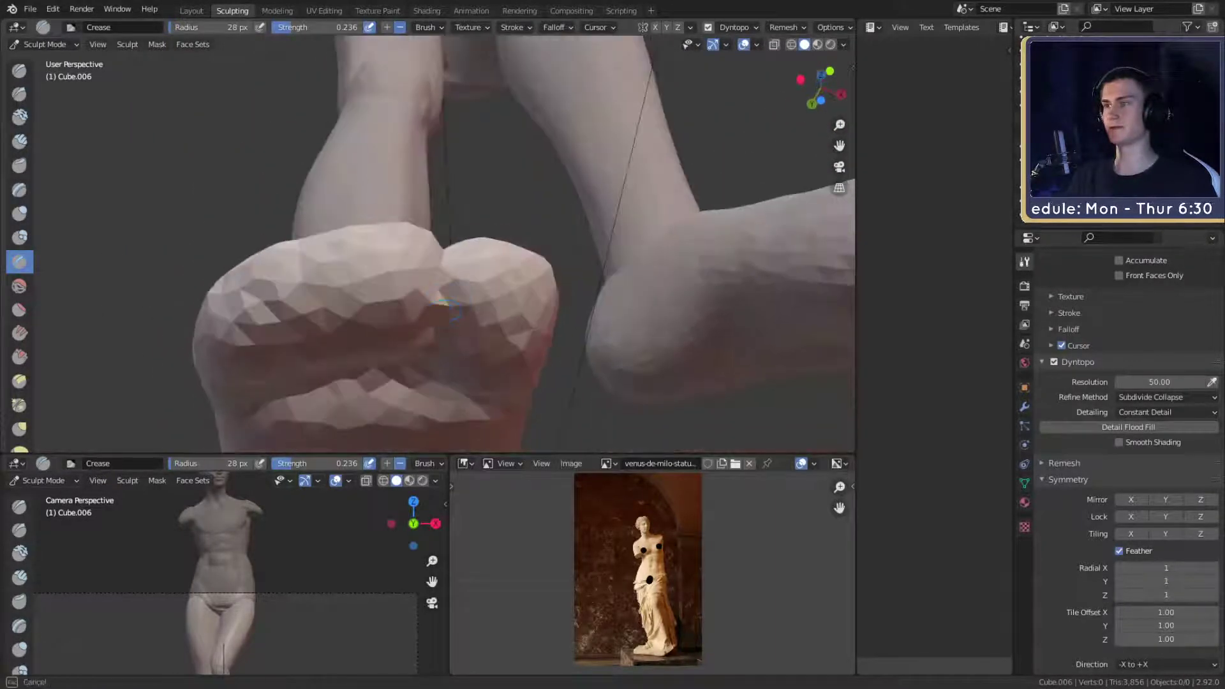
{"action": "middle_click_drag", "start_coordinate": [441, 354], "coordinate": [443, 230]}
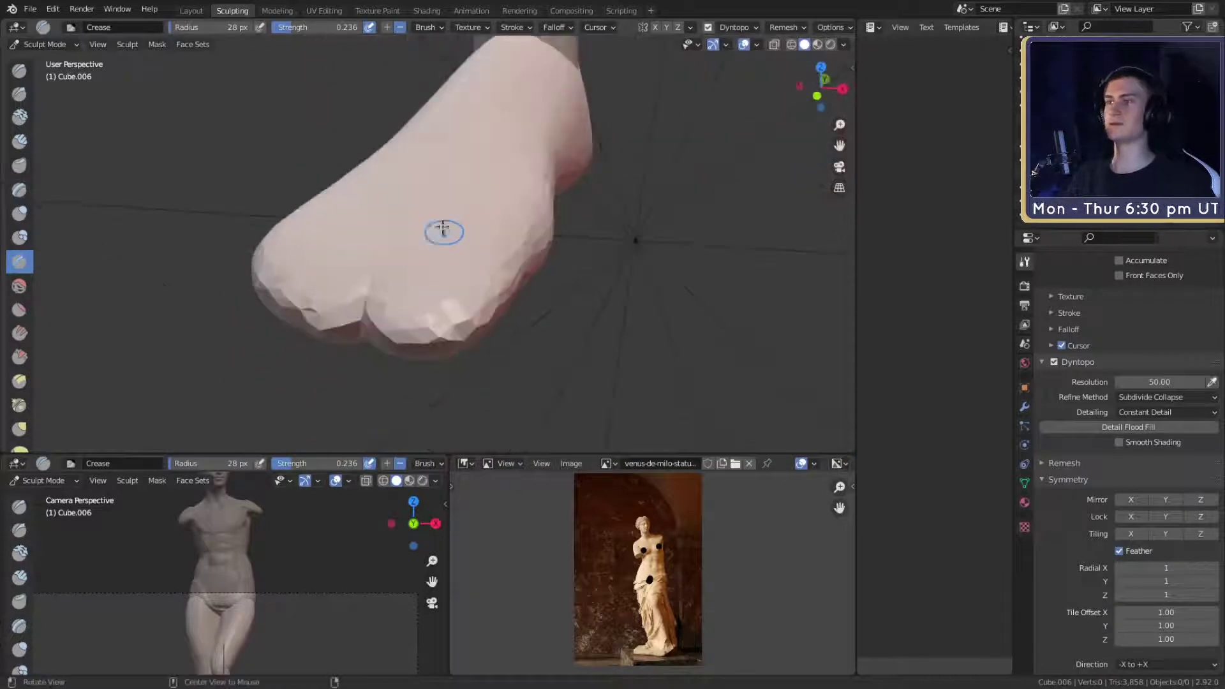
- Reshape the toe tips on either side of the gap with the Grab brush at 151 px
{"action": "mouse_move", "coordinate": [463, 307]}
{"action": "middle_mouse_down"}
{"action": "mouse_move", "coordinate": [416, 237]}
{"action": "mouse_move", "coordinate": [463, 291]}
{"action": "mouse_move", "coordinate": [461, 310]}
{"action": "mouse_move", "coordinate": [495, 302]}
{"action": "mouse_move", "coordinate": [402, 315]}
{"action": "mouse_move", "coordinate": [497, 295]}
{"action": "middle_mouse_up"}
{"action": "key", "text": "g"}
{"action": "key", "text": "f"}
{"action": "left_click", "coordinate": [467, 309]}
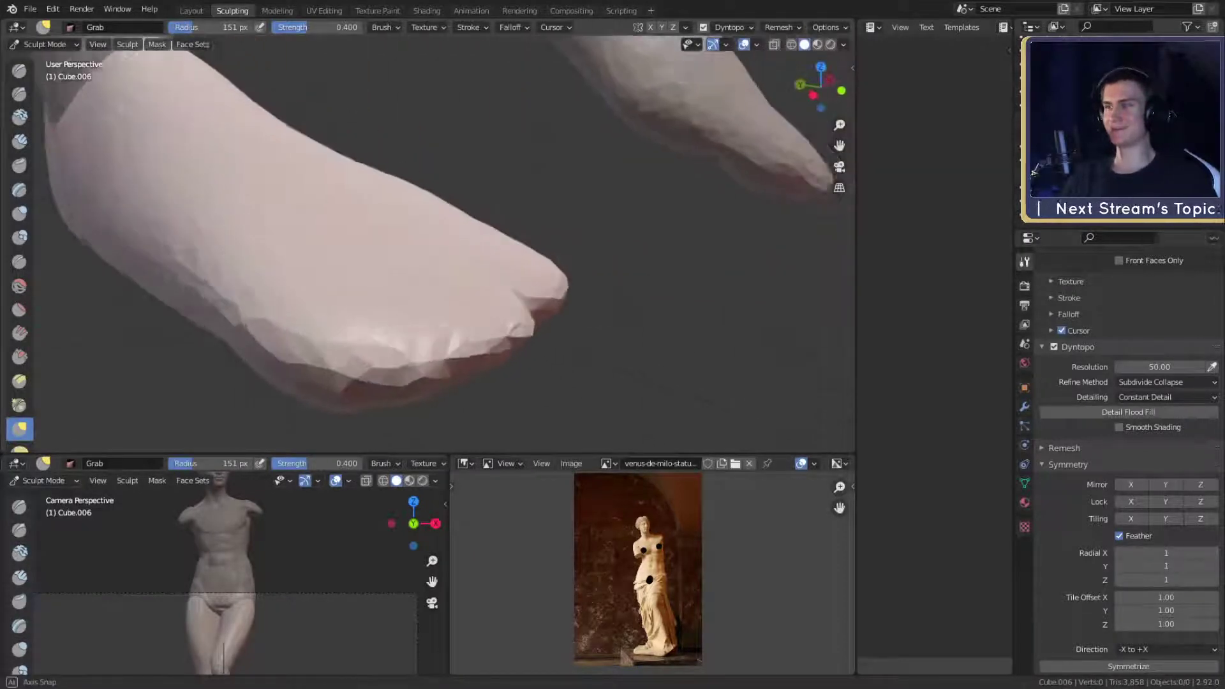
- Refine the front contour of the toes with the Grab brush at 78 px, resizing it as needed
{"action": "mouse_move", "coordinate": [575, 338]}
{"action": "middle_mouse_down"}
{"action": "mouse_move", "coordinate": [537, 332]}
{"action": "mouse_move", "coordinate": [499, 301]}
{"action": "middle_mouse_up"}
{"action": "key", "text": "f"}
{"action": "left_click", "coordinate": [450, 300]}
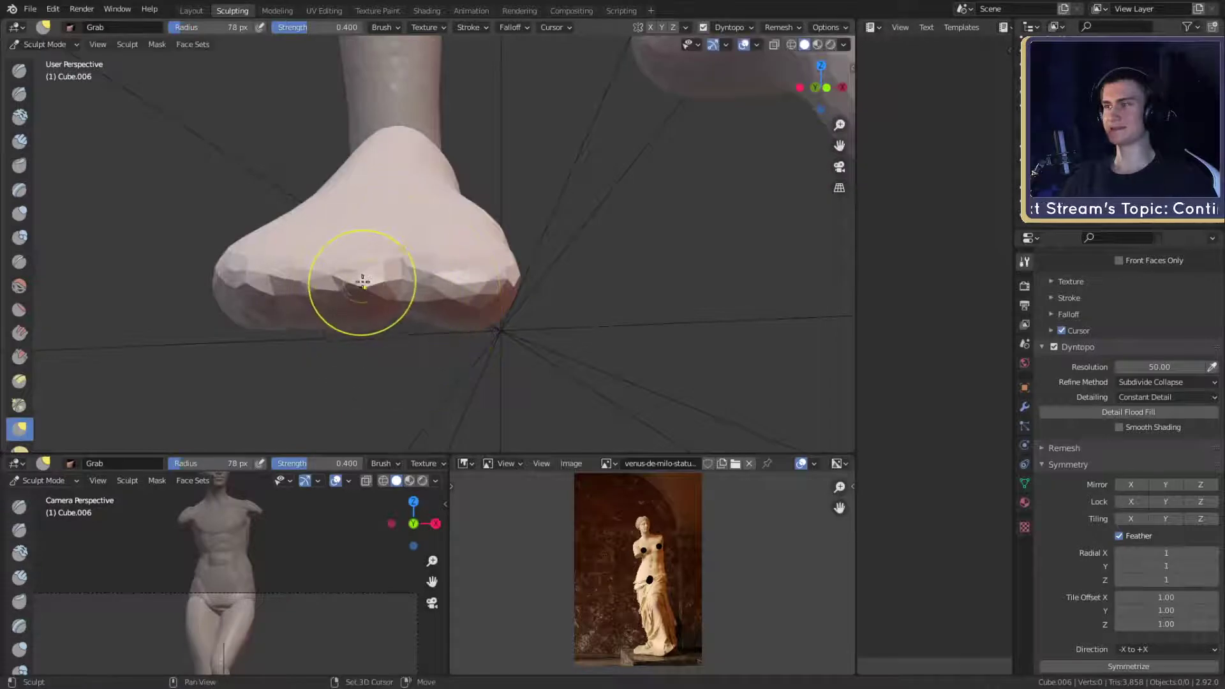
{"action": "mouse_move", "coordinate": [424, 259]}
{"action": "middle_mouse_down"}
{"action": "mouse_move", "coordinate": [350, 246]}
{"action": "mouse_move", "coordinate": [374, 251]}
{"action": "mouse_move", "coordinate": [370, 299]}
{"action": "mouse_move", "coordinate": [441, 301]}
{"action": "mouse_move", "coordinate": [400, 200]}
{"action": "mouse_move", "coordinate": [459, 277]}
{"action": "mouse_move", "coordinate": [560, 333]}
{"action": "mouse_move", "coordinate": [632, 280]}
{"action": "middle_mouse_up"}
{"action": "key", "text": "f"}
{"action": "key", "text": "f"}
{"action": "left_click", "coordinate": [465, 300]}
{"action": "key", "text": "f"}
{"action": "left_click", "coordinate": [363, 207]}
- Adjust the big toe's length and shape relative to the smaller toes with the Grab brush at 165 px
{"action": "scroll", "coordinate": [460, 278], "scroll_direction": "down", "scroll_amount": 4}
{"action": "scroll", "coordinate": [550, 281], "scroll_direction": "down", "scroll_amount": 2}
{"action": "mouse_move", "coordinate": [550, 281]}
{"action": "middle_mouse_down"}
{"action": "mouse_move", "coordinate": [617, 299]}
{"action": "mouse_move", "coordinate": [545, 273]}
{"action": "middle_mouse_up"}
{"action": "scroll", "coordinate": [546, 273], "scroll_direction": "up", "scroll_amount": 4}
{"action": "mouse_move", "coordinate": [558, 191]}
{"action": "middle_mouse_down"}
{"action": "mouse_move", "coordinate": [570, 78]}
{"action": "mouse_move", "coordinate": [495, 205]}
{"action": "mouse_move", "coordinate": [598, 213]}
{"action": "mouse_move", "coordinate": [561, 225]}
{"action": "middle_mouse_up"}
{"action": "scroll", "coordinate": [588, 200], "scroll_direction": "up", "scroll_amount": 1}
{"action": "key", "text": "f"}
{"action": "left_click", "coordinate": [558, 329]}
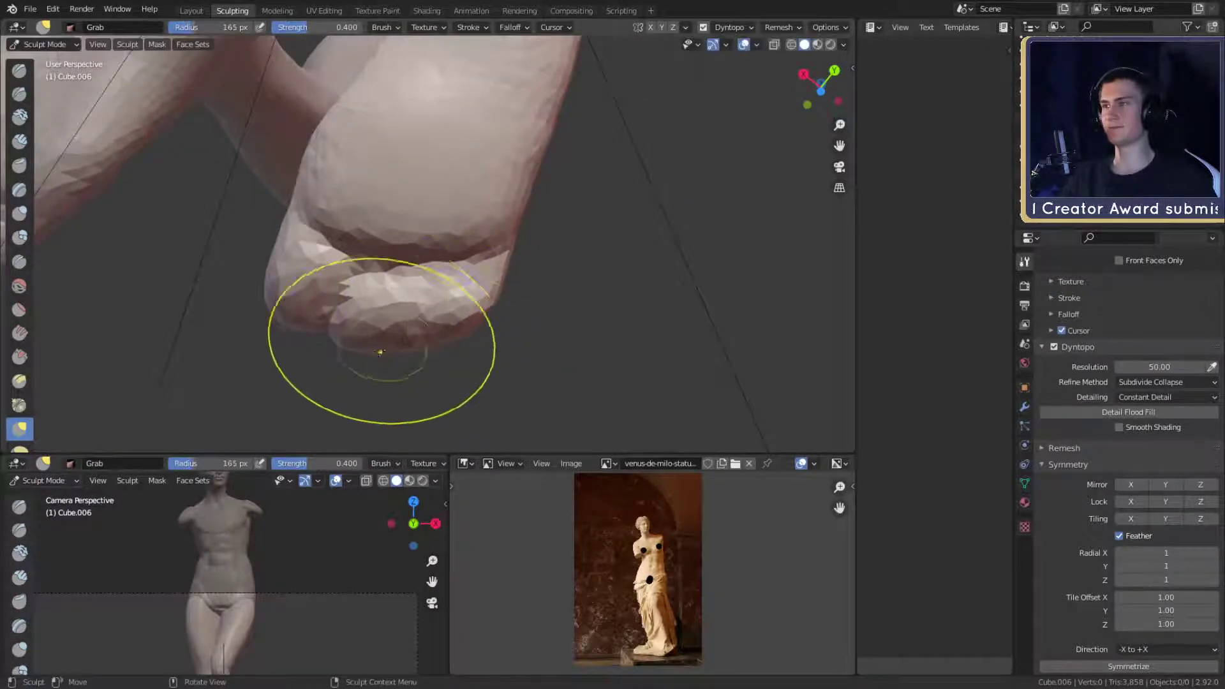
{"action": "mouse_move", "coordinate": [371, 336]}
{"action": "middle_mouse_down"}
{"action": "mouse_move", "coordinate": [453, 296]}
{"action": "mouse_move", "coordinate": [487, 185]}
{"action": "mouse_move", "coordinate": [676, 203]}
{"action": "mouse_move", "coordinate": [626, 197]}
{"action": "mouse_move", "coordinate": [523, 217]}
{"action": "middle_mouse_up"}
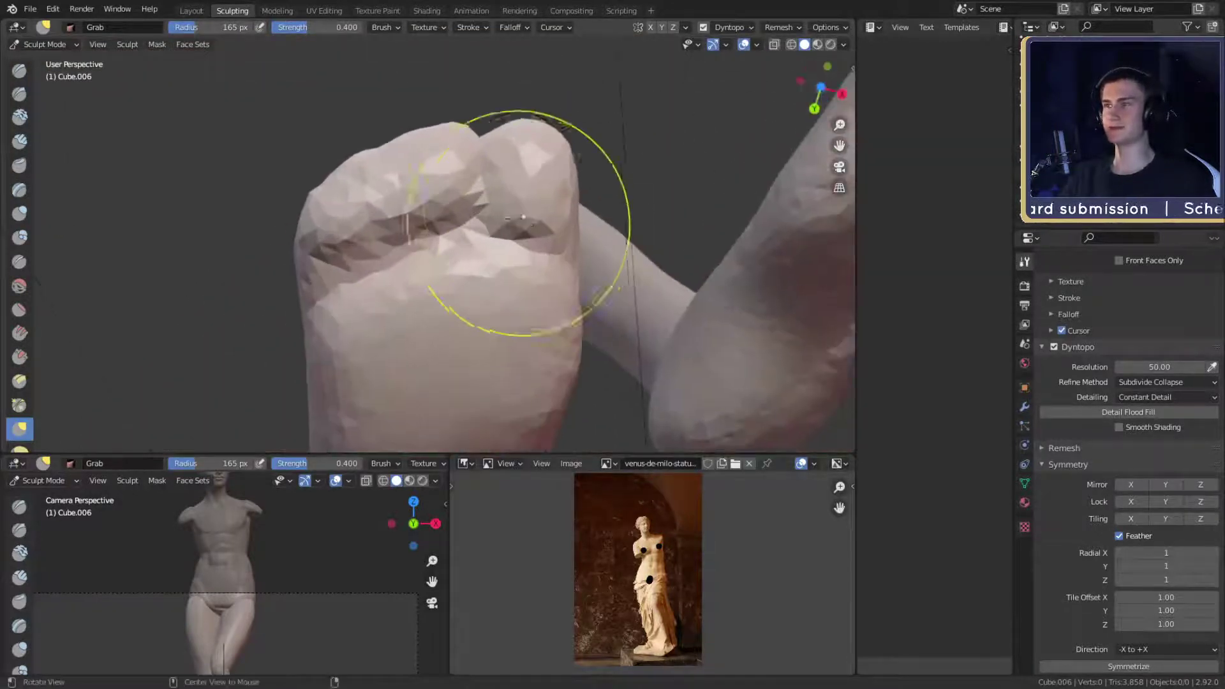
- Reshape the top of the flat foot near the ankle with the Grab brush at 146 px
{"action": "middle_click_drag", "start_coordinate": [475, 169], "coordinate": [574, 145]}
{"action": "scroll", "coordinate": [574, 145], "scroll_direction": "down", "scroll_amount": 6}
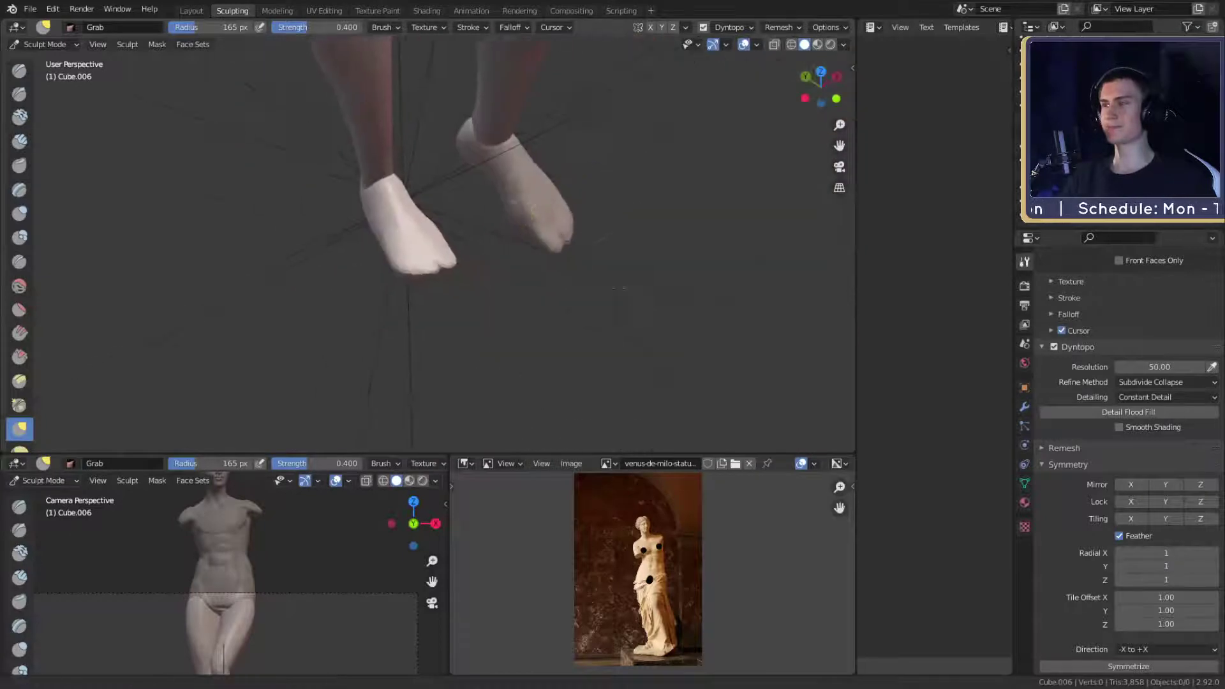
{"action": "middle_click_drag", "start_coordinate": [542, 319], "coordinate": [500, 238]}
{"action": "scroll", "coordinate": [511, 232], "scroll_direction": "down", "scroll_amount": 4}
{"action": "mouse_move", "coordinate": [557, 209]}
{"action": "middle_mouse_down"}
{"action": "mouse_move", "coordinate": [549, 192]}
{"action": "mouse_move", "coordinate": [542, 204]}
{"action": "middle_mouse_up"}
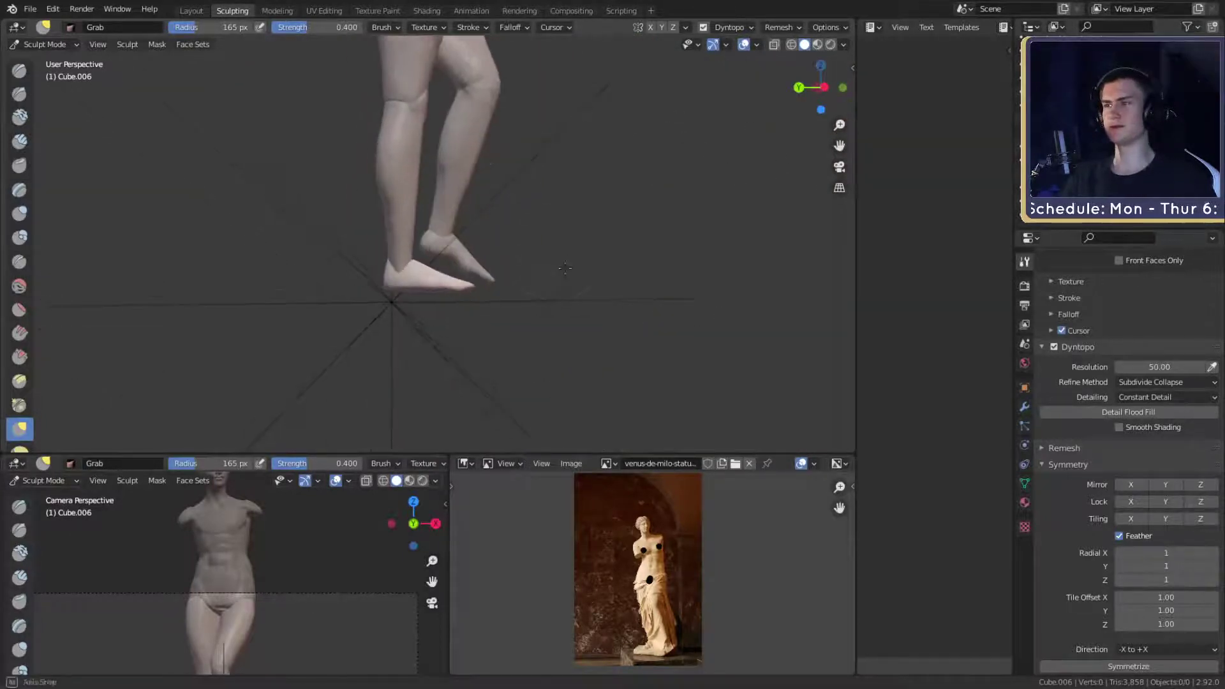
{"action": "scroll", "coordinate": [510, 268], "scroll_direction": "up", "scroll_amount": 5}
{"action": "middle_click_drag", "start_coordinate": [511, 268], "coordinate": [449, 267]}
{"action": "key", "text": "f"}
{"action": "left_click", "coordinate": [455, 258]}
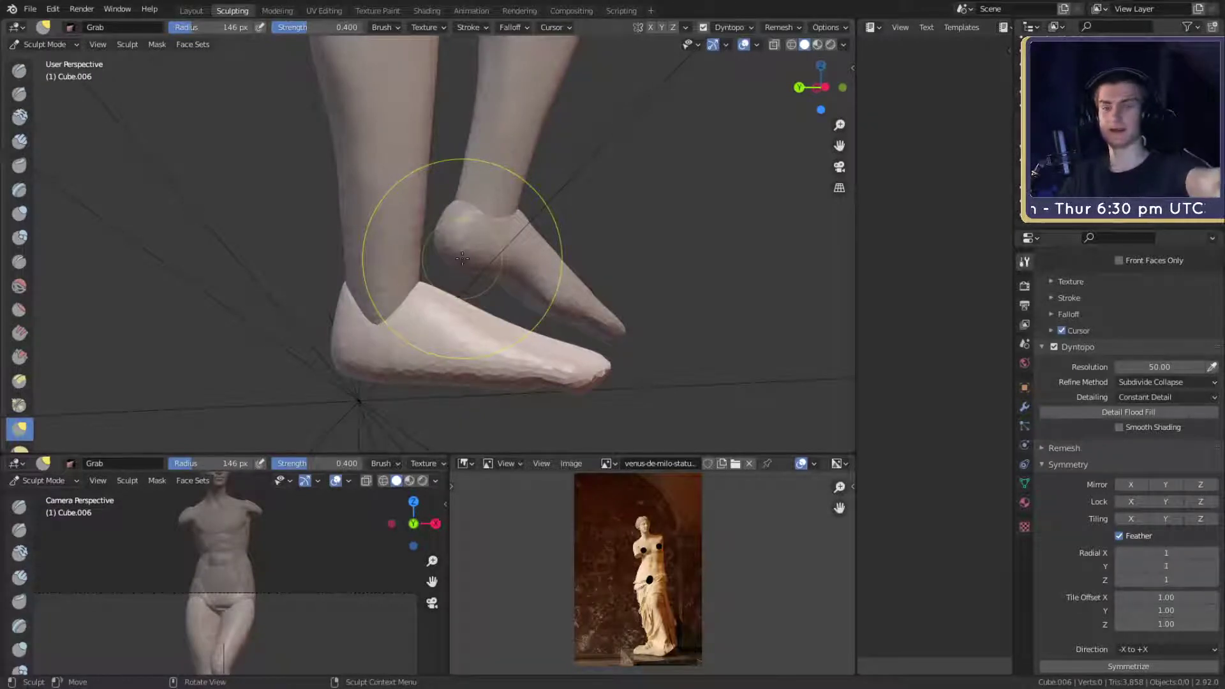
{"action": "mouse_move", "coordinate": [461, 259]}
{"action": "left_mouse_down", "text": "alt"}
{"action": "mouse_move", "coordinate": [523, 271]}
{"action": "mouse_move", "coordinate": [527, 232]}
{"action": "mouse_move", "coordinate": [446, 260]}
{"action": "mouse_move", "coordinate": [455, 260]}
{"action": "mouse_move", "coordinate": [445, 282]}
{"action": "mouse_move", "coordinate": [465, 230]}
{"action": "left_mouse_up", "text": "alt"}
- Refine the flat foot's instep contour with the Grab brush at 158 and 186 px
{"action": "key", "text": "f"}
{"action": "left_click", "coordinate": [484, 260]}
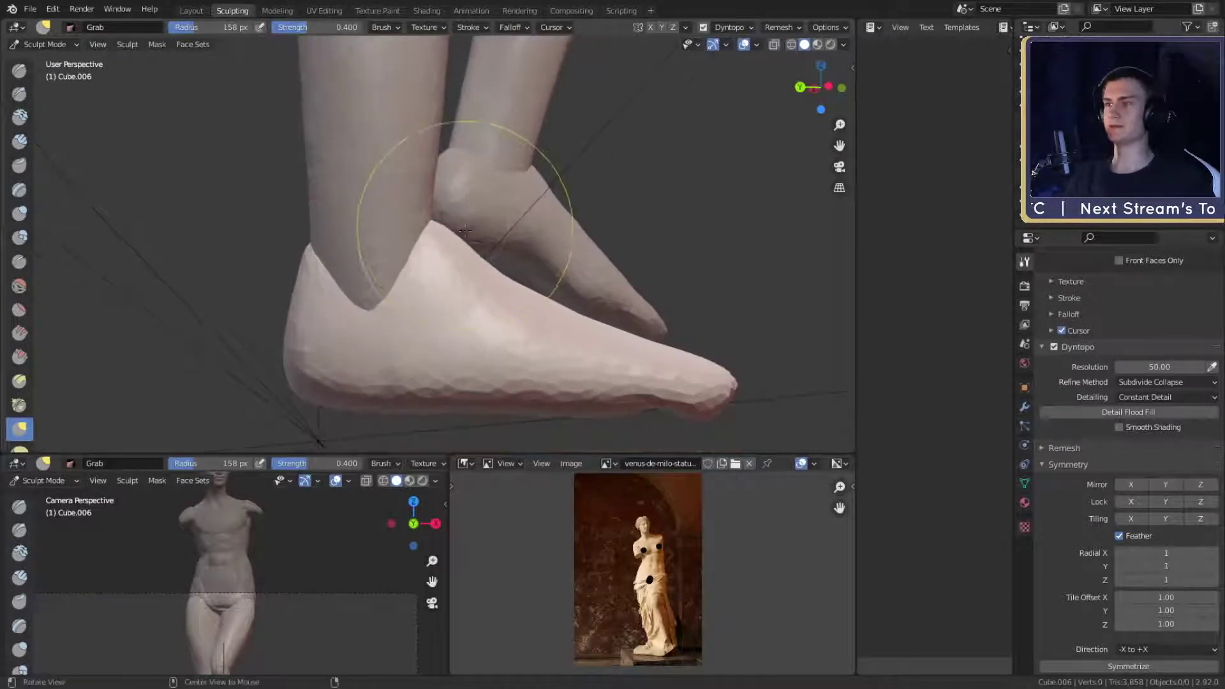
{"action": "left_click_drag", "start_coordinate": [501, 274], "coordinate": [476, 265], "text": "alt"}
{"action": "key", "text": "f"}
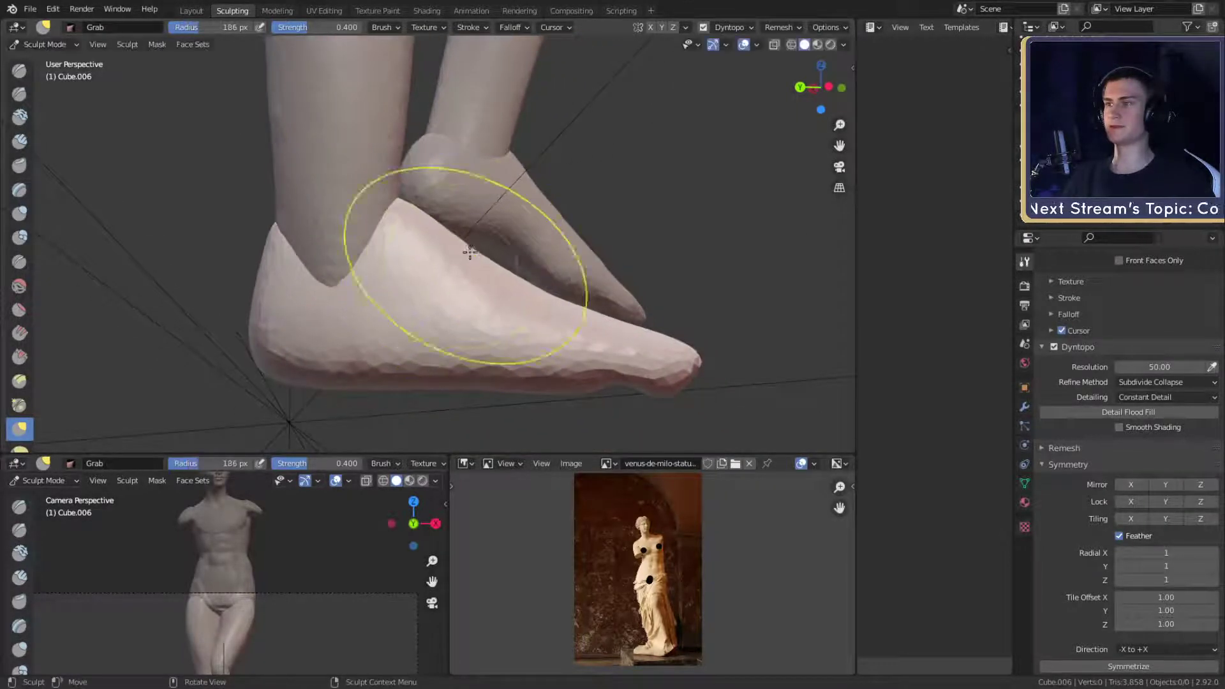
{"action": "key", "text": "f"}
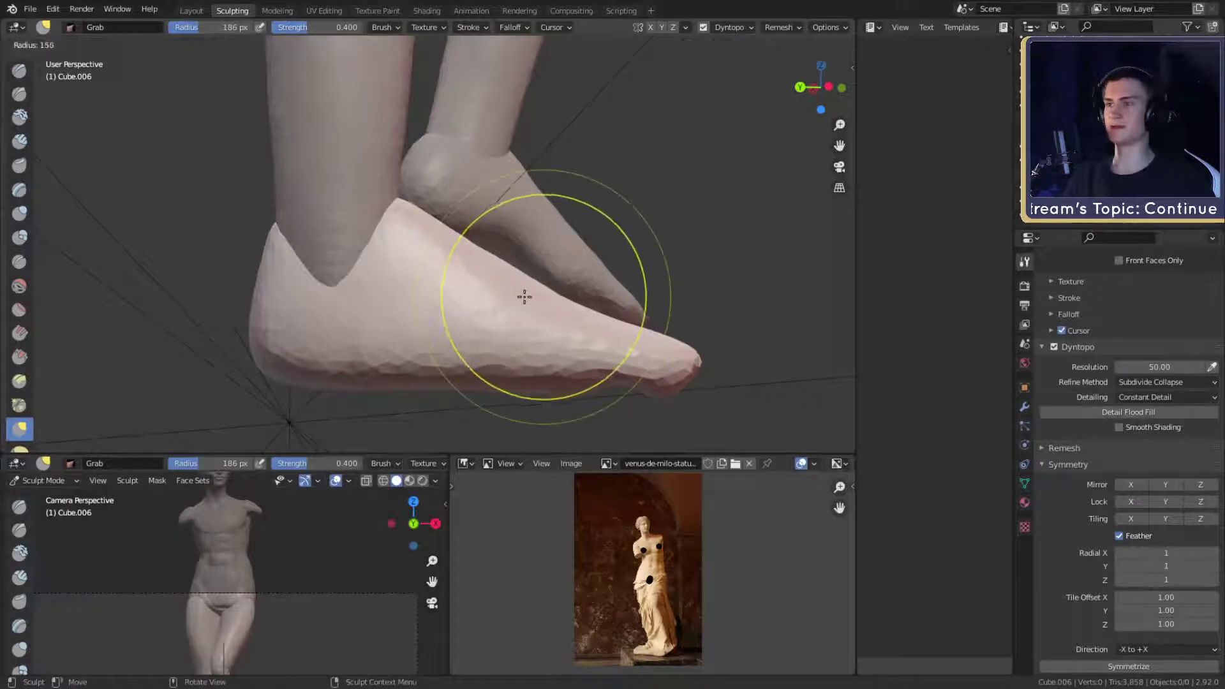
{"action": "left_click", "coordinate": [506, 294]}
{"action": "middle_click_drag", "start_coordinate": [475, 264], "coordinate": [415, 276]}
{"action": "mouse_move", "coordinate": [505, 283]}
{"action": "middle_mouse_down"}
{"action": "mouse_move", "coordinate": [634, 254]}
{"action": "mouse_move", "coordinate": [405, 319]}
{"action": "mouse_move", "coordinate": [418, 274]}
{"action": "mouse_move", "coordinate": [470, 315]}
{"action": "mouse_move", "coordinate": [410, 304]}
{"action": "mouse_move", "coordinate": [449, 292]}
{"action": "mouse_move", "coordinate": [506, 241]}
{"action": "mouse_move", "coordinate": [123, 255]}
{"action": "mouse_move", "coordinate": [406, 244]}
{"action": "mouse_move", "coordinate": [552, 273]}
{"action": "mouse_move", "coordinate": [555, 246]}
{"action": "mouse_move", "coordinate": [544, 288]}
{"action": "mouse_move", "coordinate": [615, 273]}
{"action": "mouse_move", "coordinate": [274, 185]}
{"action": "middle_mouse_up"}
{"action": "key", "text": "f"}
{"action": "left_click", "coordinate": [402, 274]}
- Build up the upper side of the flat foot's instep with the Clay Strips brush at 42 px
{"action": "key", "text": "c"}
{"action": "mouse_move", "coordinate": [344, 243]}
{"action": "middle_mouse_down"}
{"action": "mouse_move", "coordinate": [415, 292]}
{"action": "mouse_move", "coordinate": [528, 246]}
{"action": "mouse_move", "coordinate": [421, 264]}
{"action": "mouse_move", "coordinate": [452, 306]}
{"action": "middle_mouse_up"}
{"action": "key", "text": "f"}
{"action": "key", "text": "f"}
{"action": "left_click", "coordinate": [414, 266]}
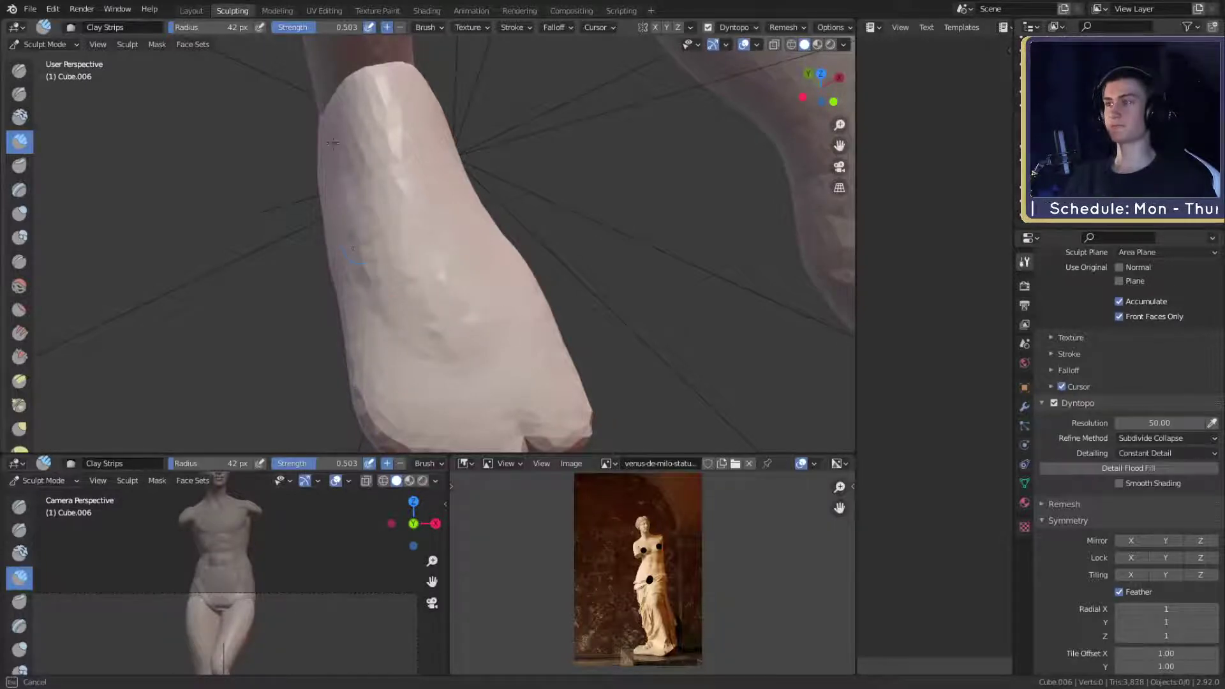
{"action": "left_click_drag", "start_coordinate": [332, 142], "coordinate": [348, 131]}
- Add volume across the top of the flat foot's forefoot with the Clay Strips brush at 44 px
{"action": "key", "text": "f"}
{"action": "left_click", "coordinate": [444, 232]}
{"action": "mouse_move", "coordinate": [459, 292]}
{"action": "middle_mouse_down"}
{"action": "mouse_move", "coordinate": [594, 232]}
{"action": "mouse_move", "coordinate": [444, 282]}
{"action": "mouse_move", "coordinate": [410, 277]}
{"action": "middle_mouse_up"}
{"action": "key", "text": "f"}
{"action": "left_click", "coordinate": [372, 279]}
{"action": "key", "text": "f"}
{"action": "left_click", "coordinate": [396, 277]}
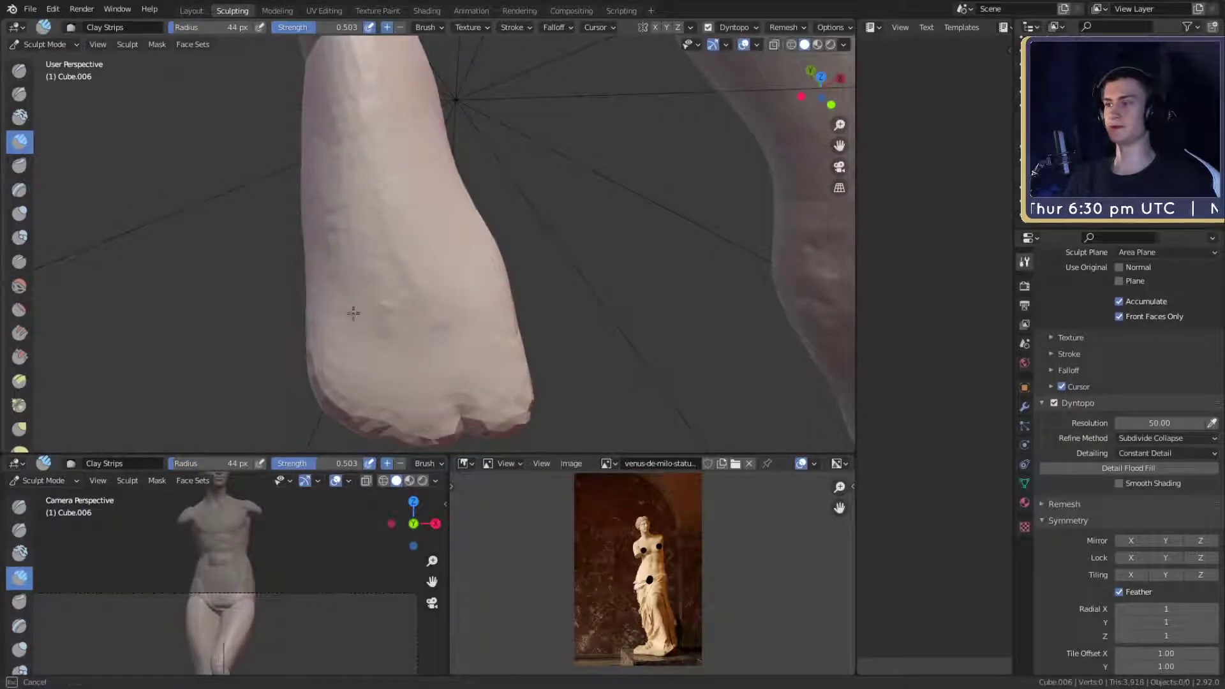
- Build up the flat foot's inner side below the ankle with the Clay Strips brush at 59 px
{"action": "mouse_move", "coordinate": [401, 239]}
{"action": "middle_mouse_down", "text": "shift"}
{"action": "mouse_move", "coordinate": [429, 267]}
{"action": "mouse_move", "coordinate": [459, 259]}
{"action": "middle_mouse_up", "text": "shift"}
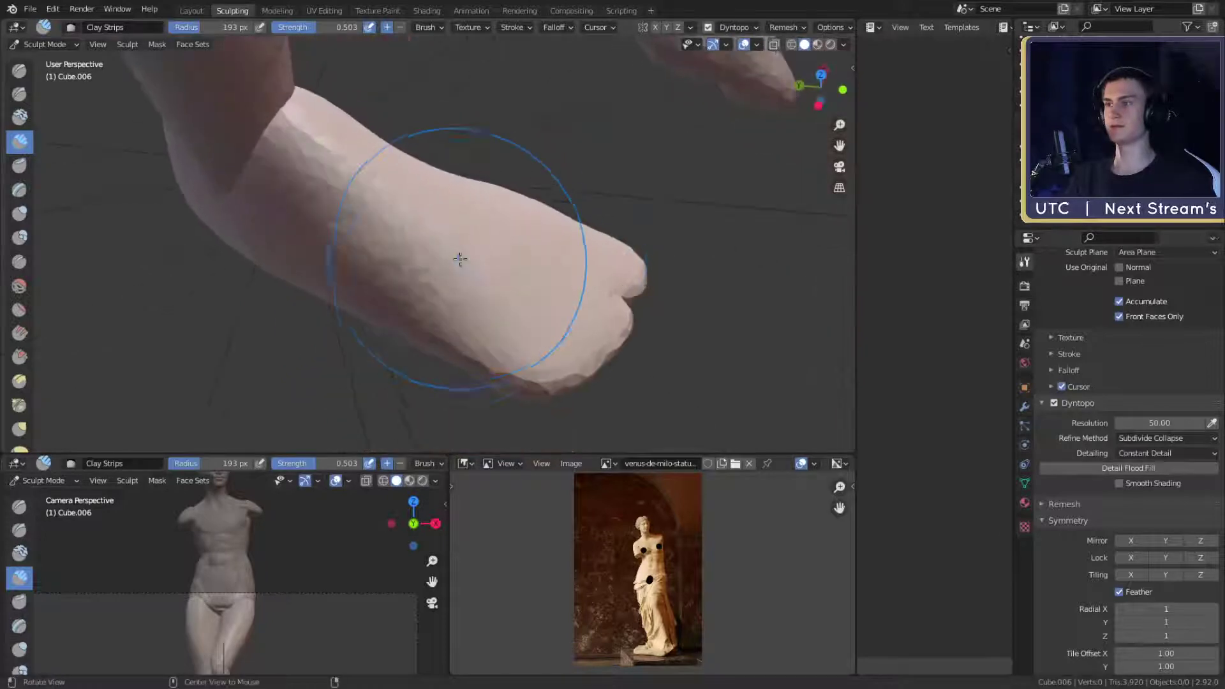
{"action": "key", "text": "f"}
{"action": "left_click", "coordinate": [445, 289]}
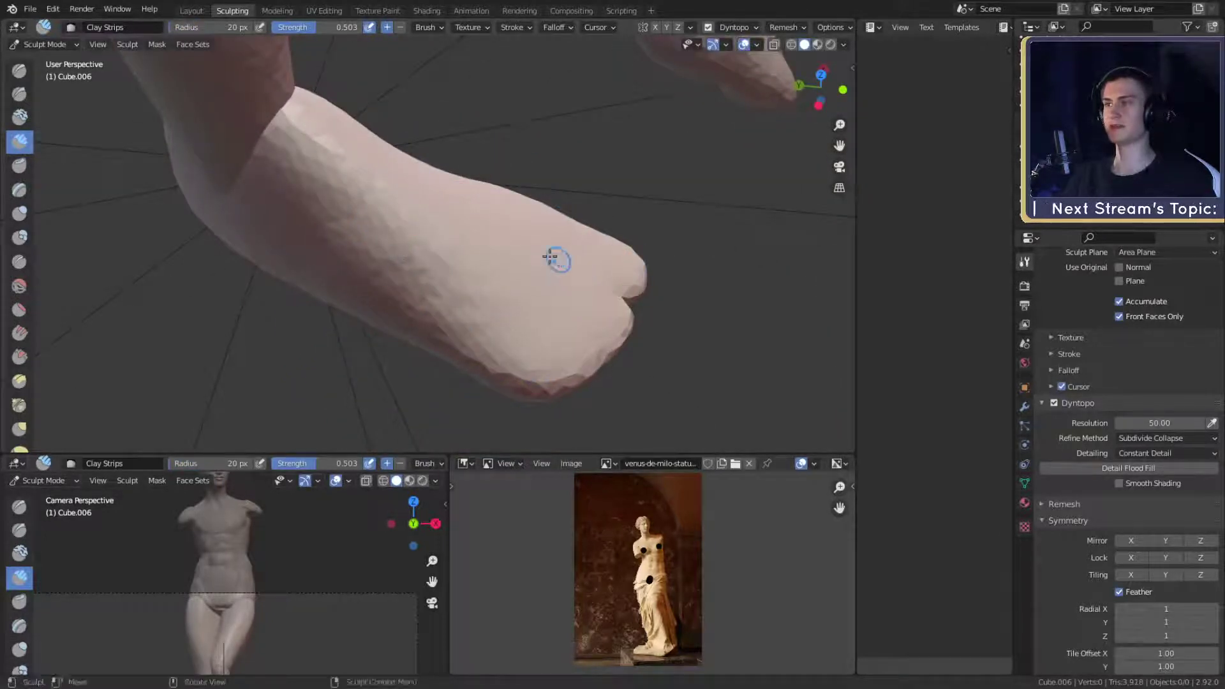
{"action": "mouse_move", "coordinate": [550, 257]}
{"action": "middle_mouse_down"}
{"action": "mouse_move", "coordinate": [410, 238]}
{"action": "mouse_move", "coordinate": [445, 271]}
{"action": "mouse_move", "coordinate": [424, 213]}
{"action": "mouse_move", "coordinate": [431, 220]}
{"action": "middle_mouse_up"}
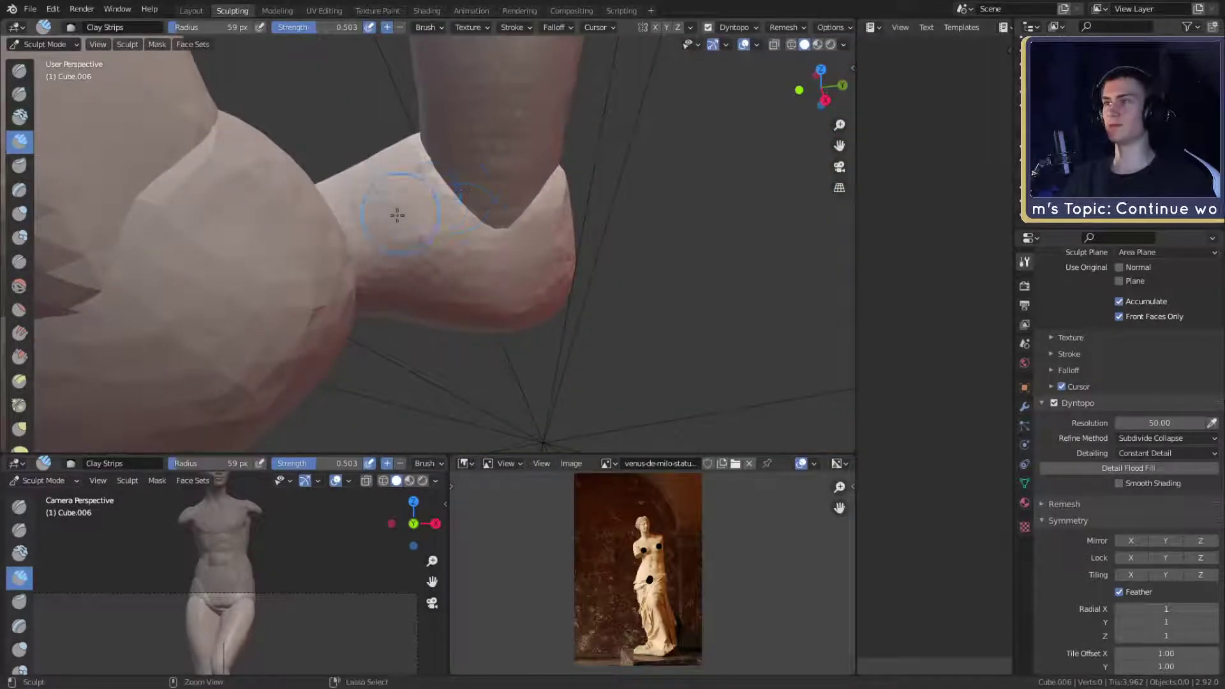
{"action": "left_click", "coordinate": [449, 222]}
{"action": "mouse_move", "coordinate": [453, 214]}
{"action": "middle_mouse_down"}
{"action": "mouse_move", "coordinate": [455, 235]}
{"action": "mouse_move", "coordinate": [513, 263]}
{"action": "middle_mouse_up"}
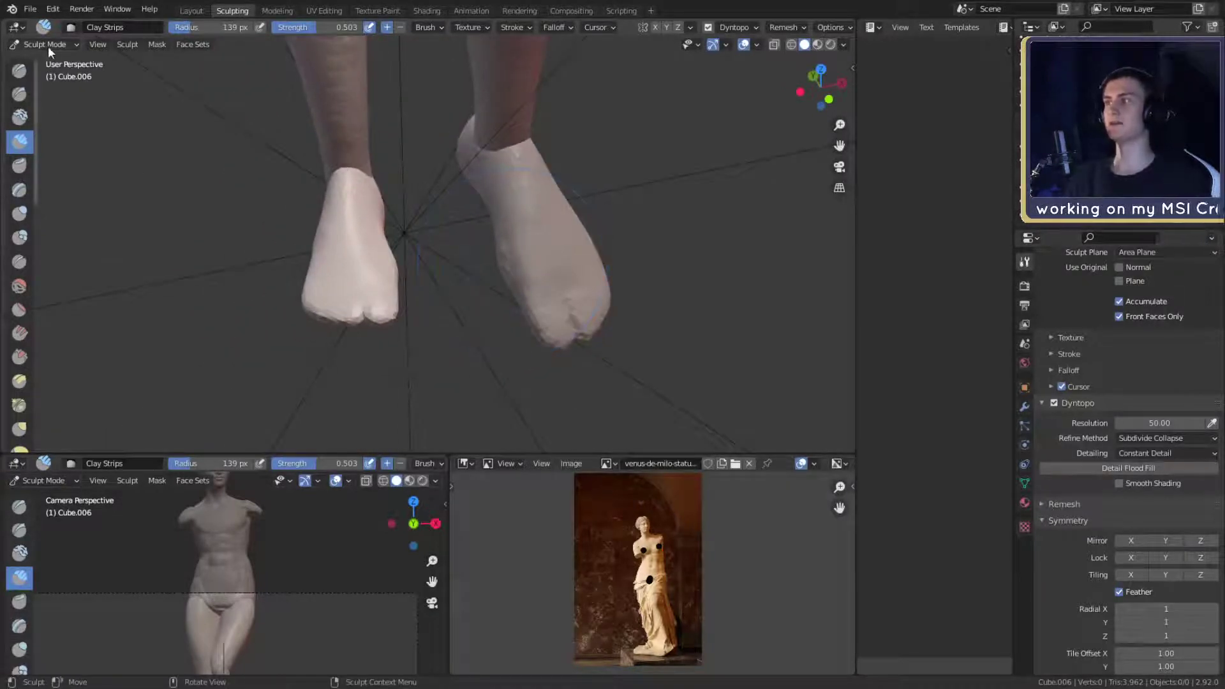
- Switch from the flat foot to the raised foot and put it into Sculpt Mode
{"action": "left_click", "coordinate": [48, 46]}
{"action": "left_click", "coordinate": [48, 53]}
{"action": "left_click", "coordinate": [534, 254]}
{"action": "middle_click_drag", "start_coordinate": [534, 253], "coordinate": [145, 71]}
{"action": "left_click", "coordinate": [58, 45]}
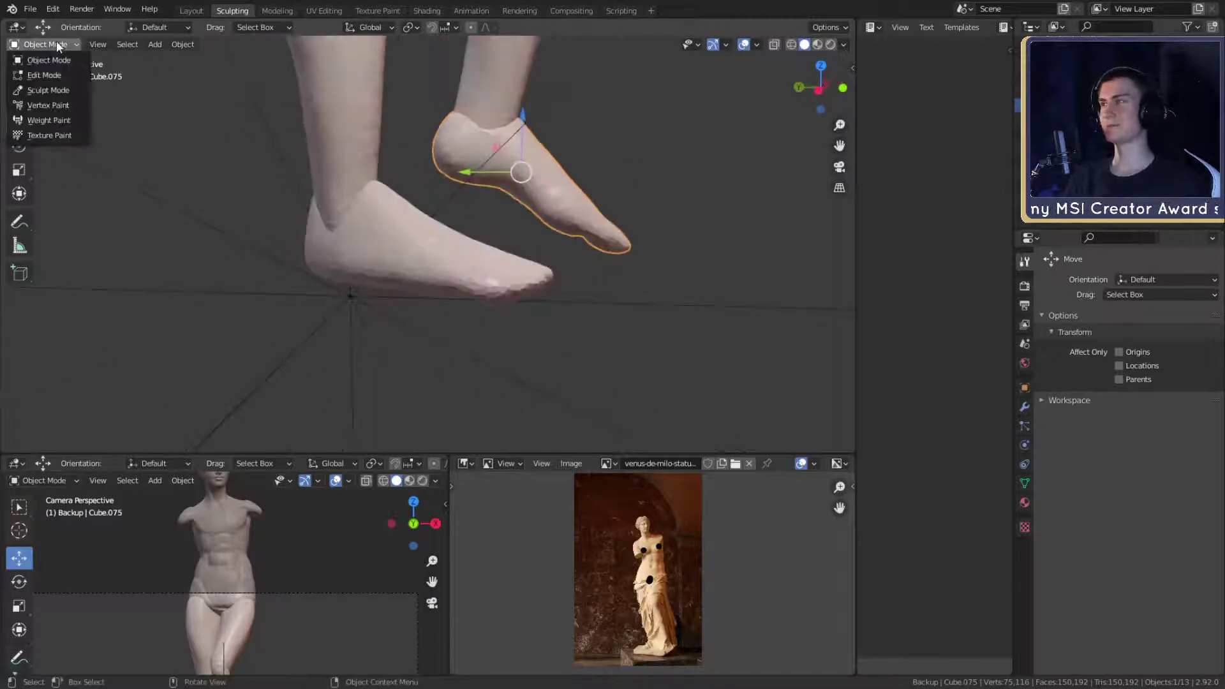
{"action": "left_click", "coordinate": [47, 91]}
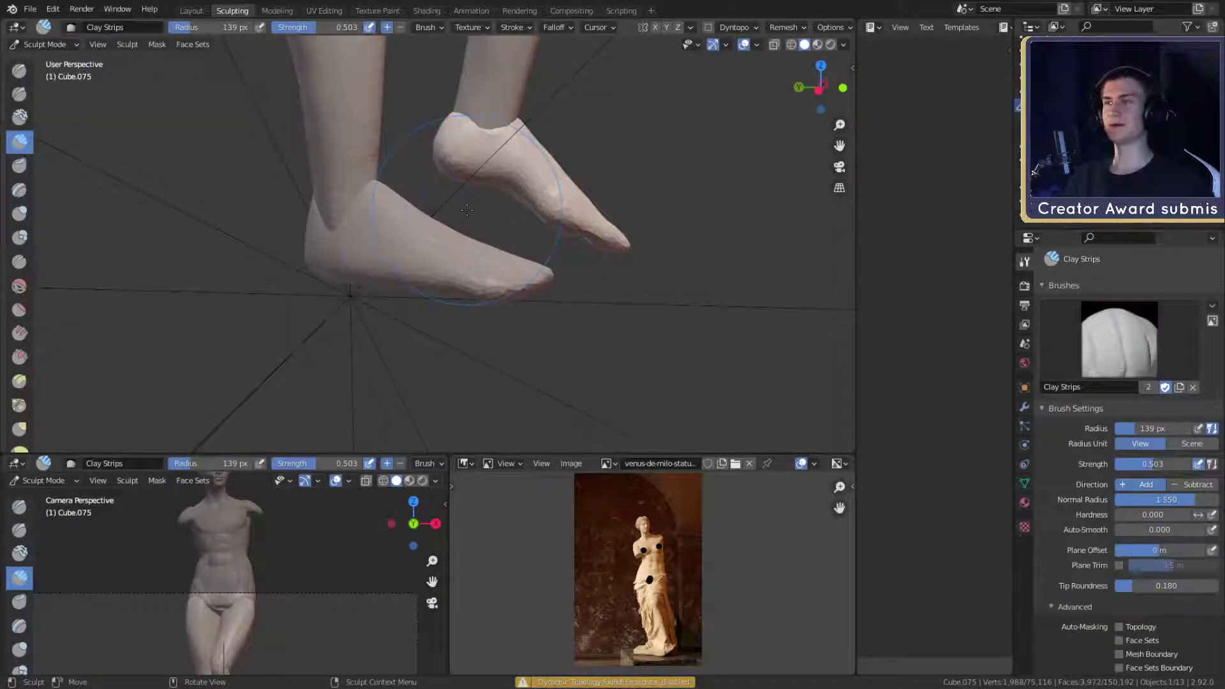
- Reshape the raised foot's upper edge around the ankle with the Grab brush, reducing its radius from 227 to 112 px
{"action": "mouse_move", "coordinate": [523, 275]}
{"action": "middle_mouse_down"}
{"action": "mouse_move", "coordinate": [459, 333]}
{"action": "mouse_move", "coordinate": [429, 251]}
{"action": "middle_mouse_up"}
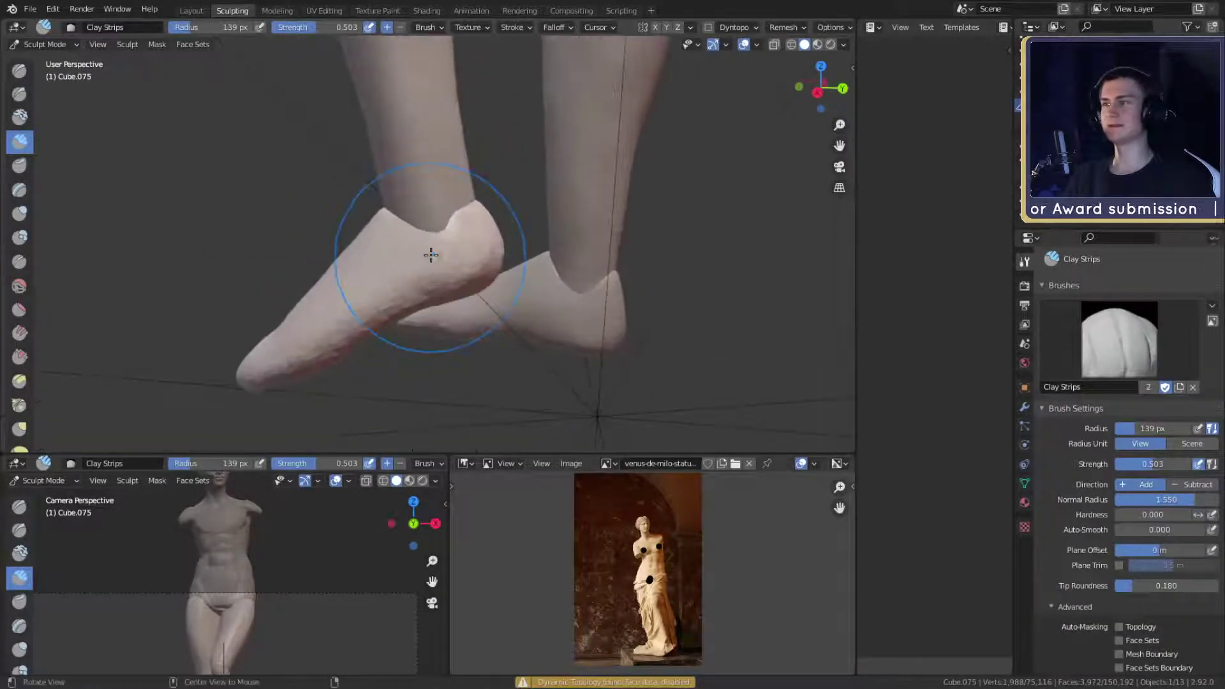
{"action": "scroll", "coordinate": [428, 229], "scroll_direction": "up", "scroll_amount": 3}
{"action": "scroll", "coordinate": [428, 228], "scroll_direction": "up", "scroll_amount": 1}
{"action": "key", "text": "g"}
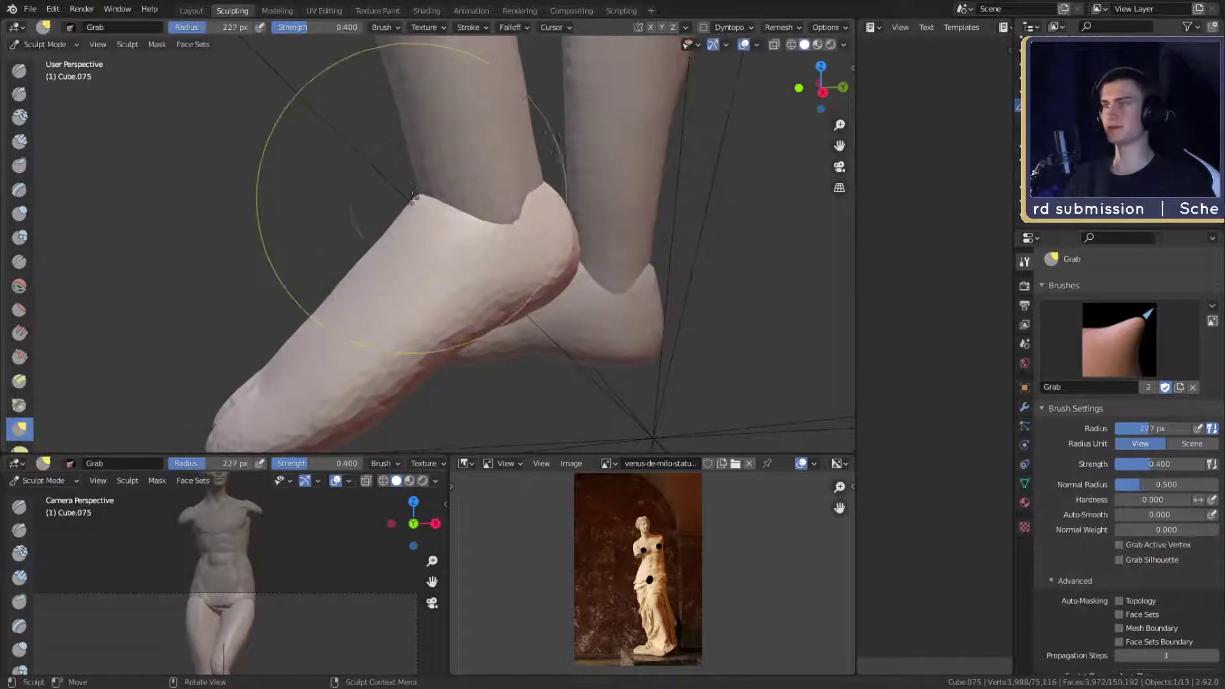
{"action": "mouse_move", "coordinate": [418, 191]}
{"action": "middle_mouse_down"}
{"action": "mouse_move", "coordinate": [444, 186]}
{"action": "mouse_move", "coordinate": [424, 255]}
{"action": "mouse_move", "coordinate": [364, 222]}
{"action": "mouse_move", "coordinate": [328, 238]}
{"action": "middle_mouse_up"}
{"action": "key", "text": "bracketleft"}
{"action": "key", "text": "bracketleft"}
{"action": "key", "text": "bracketleft"}
{"action": "key", "text": "bracketleft"}
{"action": "key", "text": "f"}
{"action": "left_click", "coordinate": [304, 237]}
{"action": "left_click_drag", "start_coordinate": [329, 232], "coordinate": [332, 221]}
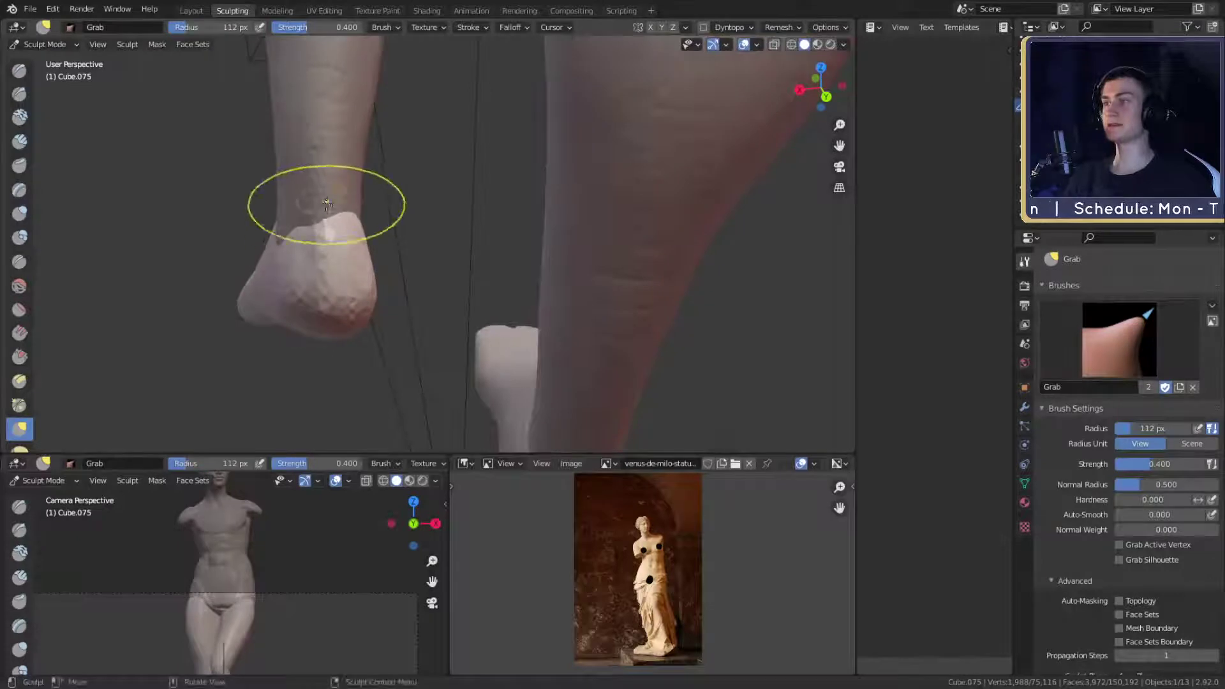
- Reshape the raised foot's heel and ankle with the Grab brush at 202 px, resizing it as needed
{"action": "mouse_move", "coordinate": [325, 201]}
{"action": "middle_mouse_down"}
{"action": "mouse_move", "coordinate": [391, 223]}
{"action": "mouse_move", "coordinate": [364, 214]}
{"action": "mouse_move", "coordinate": [399, 205]}
{"action": "middle_mouse_up"}
{"action": "key", "text": "f"}
{"action": "left_click", "coordinate": [343, 289]}
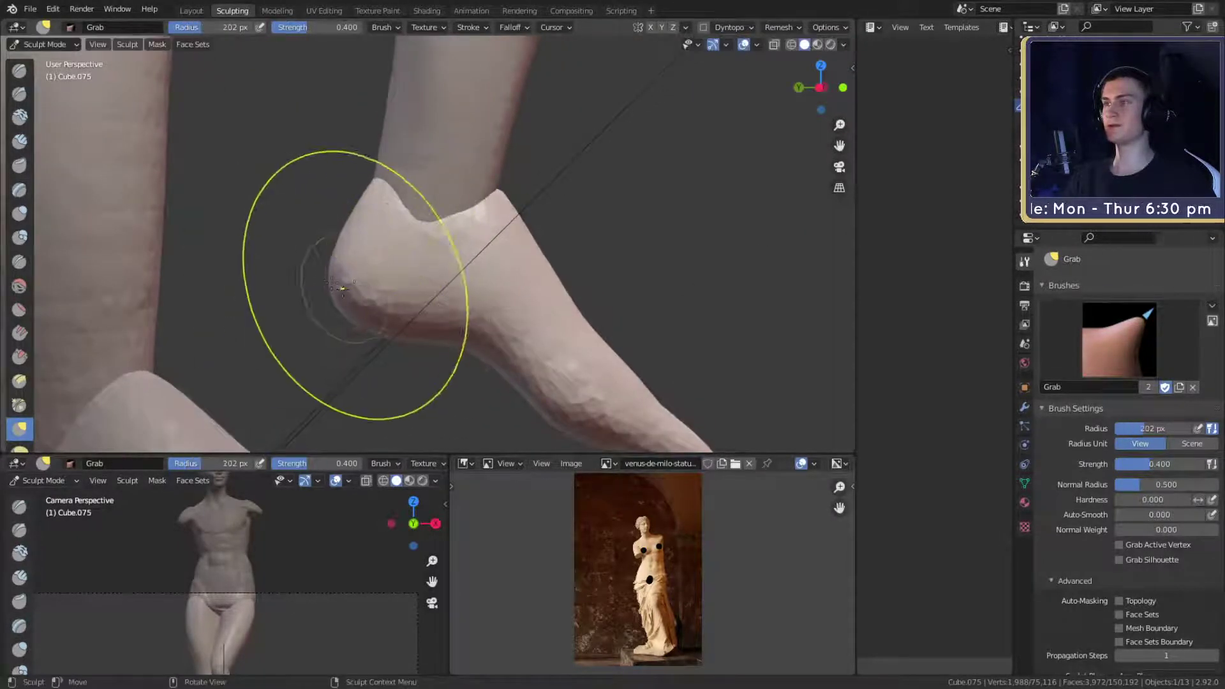
{"action": "mouse_move", "coordinate": [328, 282]}
{"action": "middle_mouse_down"}
{"action": "mouse_move", "coordinate": [437, 251]}
{"action": "mouse_move", "coordinate": [470, 266]}
{"action": "mouse_move", "coordinate": [511, 226]}
{"action": "mouse_move", "coordinate": [496, 240]}
{"action": "mouse_move", "coordinate": [358, 255]}
{"action": "mouse_move", "coordinate": [394, 192]}
{"action": "mouse_move", "coordinate": [372, 198]}
{"action": "mouse_move", "coordinate": [564, 255]}
{"action": "mouse_move", "coordinate": [574, 247]}
{"action": "mouse_move", "coordinate": [499, 227]}
{"action": "mouse_move", "coordinate": [429, 249]}
{"action": "mouse_move", "coordinate": [478, 238]}
{"action": "mouse_move", "coordinate": [328, 251]}
{"action": "mouse_move", "coordinate": [596, 424]}
{"action": "mouse_move", "coordinate": [402, 259]}
{"action": "mouse_move", "coordinate": [506, 219]}
{"action": "mouse_move", "coordinate": [574, 211]}
{"action": "middle_mouse_up"}
{"action": "key", "text": "f"}
{"action": "left_click", "coordinate": [478, 251]}
{"action": "key", "text": "f"}
{"action": "left_click", "coordinate": [393, 166]}
{"action": "key", "text": "f"}
{"action": "left_click", "coordinate": [469, 240]}
- Refine the side and arch of the raised foot with the Grab brush at 89 and 152 px
{"action": "mouse_move", "coordinate": [445, 325]}
{"action": "middle_mouse_down"}
{"action": "mouse_move", "coordinate": [514, 241]}
{"action": "mouse_move", "coordinate": [454, 252]}
{"action": "mouse_move", "coordinate": [525, 274]}
{"action": "mouse_move", "coordinate": [377, 225]}
{"action": "middle_mouse_up"}
{"action": "key", "text": "f"}
{"action": "left_click", "coordinate": [465, 271]}
{"action": "scroll", "coordinate": [499, 264], "scroll_direction": "up", "scroll_amount": 2}
{"action": "key", "text": "f"}
{"action": "left_click", "coordinate": [516, 270]}
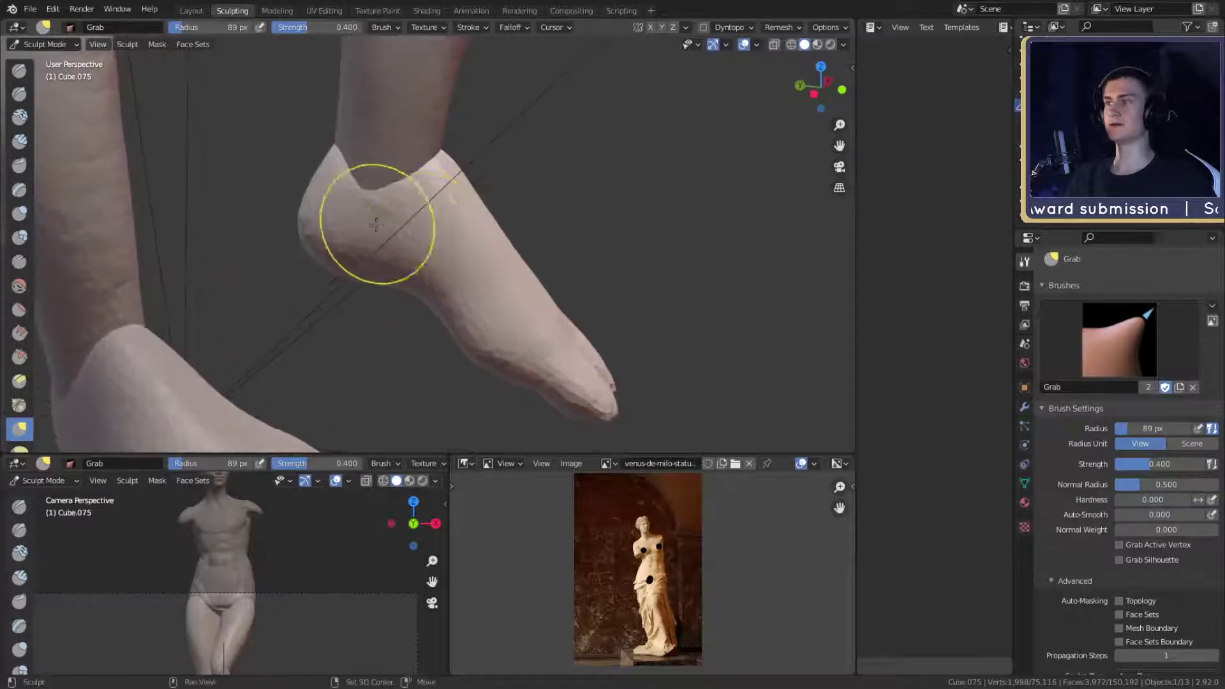
{"action": "middle_click_drag", "start_coordinate": [455, 211], "coordinate": [638, 193]}
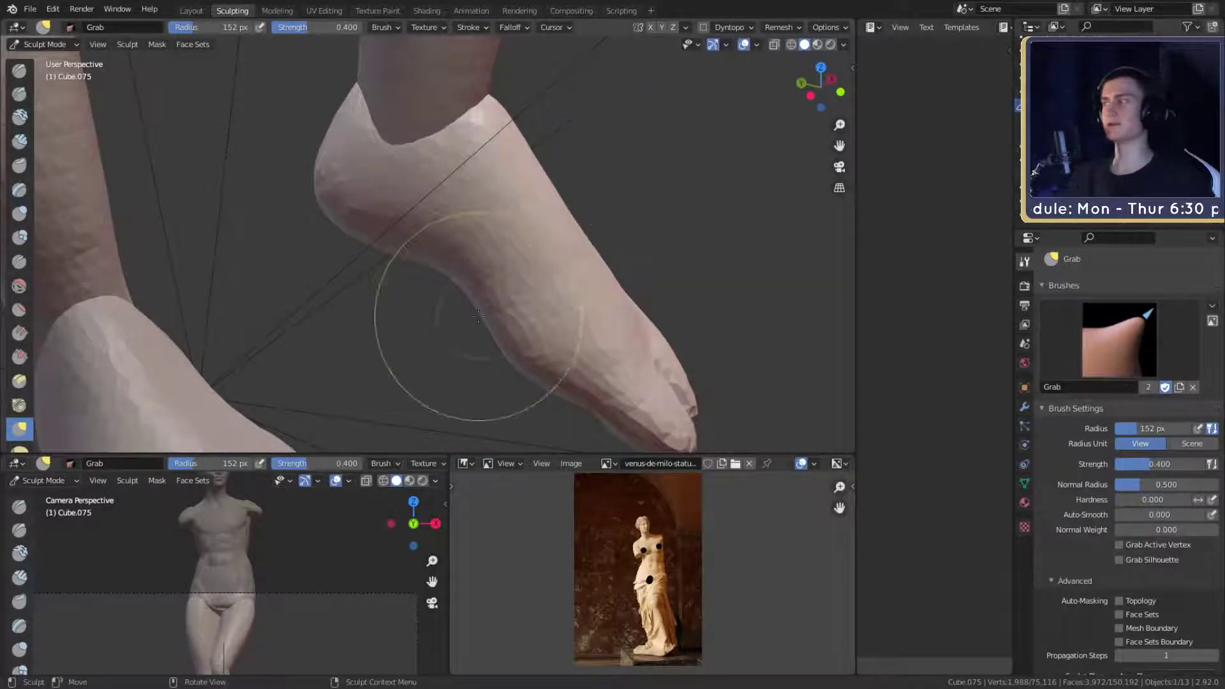
- Adjust the front of the raised foot's ankle where it meets the shin with the Grab brush at 194 and 142 px
{"action": "mouse_move", "coordinate": [478, 316]}
{"action": "middle_mouse_down"}
{"action": "mouse_move", "coordinate": [470, 328]}
{"action": "mouse_move", "coordinate": [574, 164]}
{"action": "mouse_move", "coordinate": [580, 126]}
{"action": "mouse_move", "coordinate": [526, 268]}
{"action": "mouse_move", "coordinate": [523, 257]}
{"action": "middle_mouse_up"}
{"action": "key", "text": "f"}
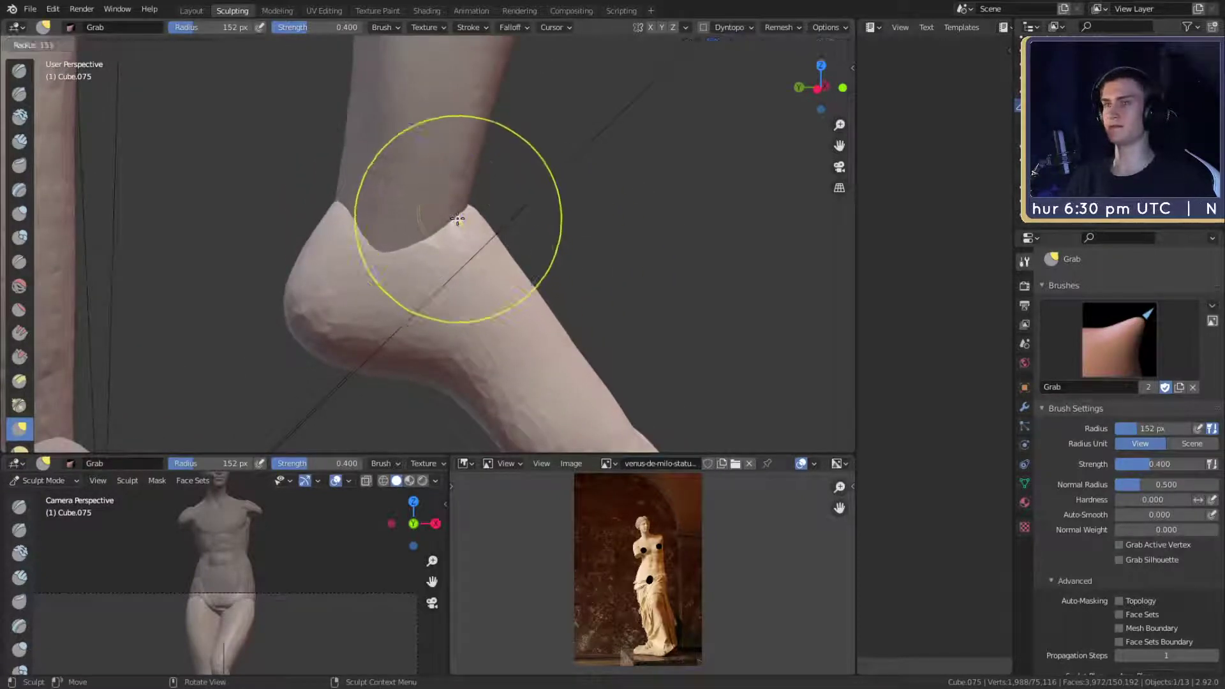
{"action": "left_click", "coordinate": [452, 216]}
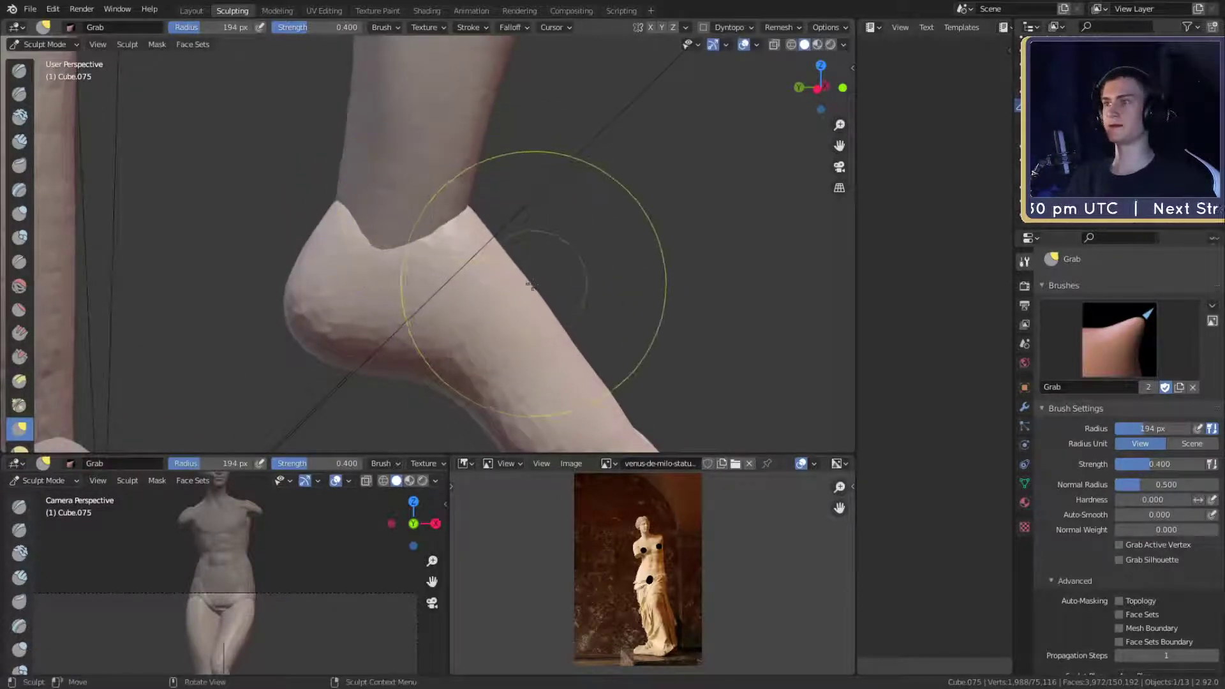
{"action": "middle_click_drag", "start_coordinate": [554, 258], "coordinate": [397, 262]}
{"action": "middle_click_drag", "start_coordinate": [492, 268], "coordinate": [388, 278]}
{"action": "key", "text": "f"}
{"action": "left_click", "coordinate": [361, 272]}
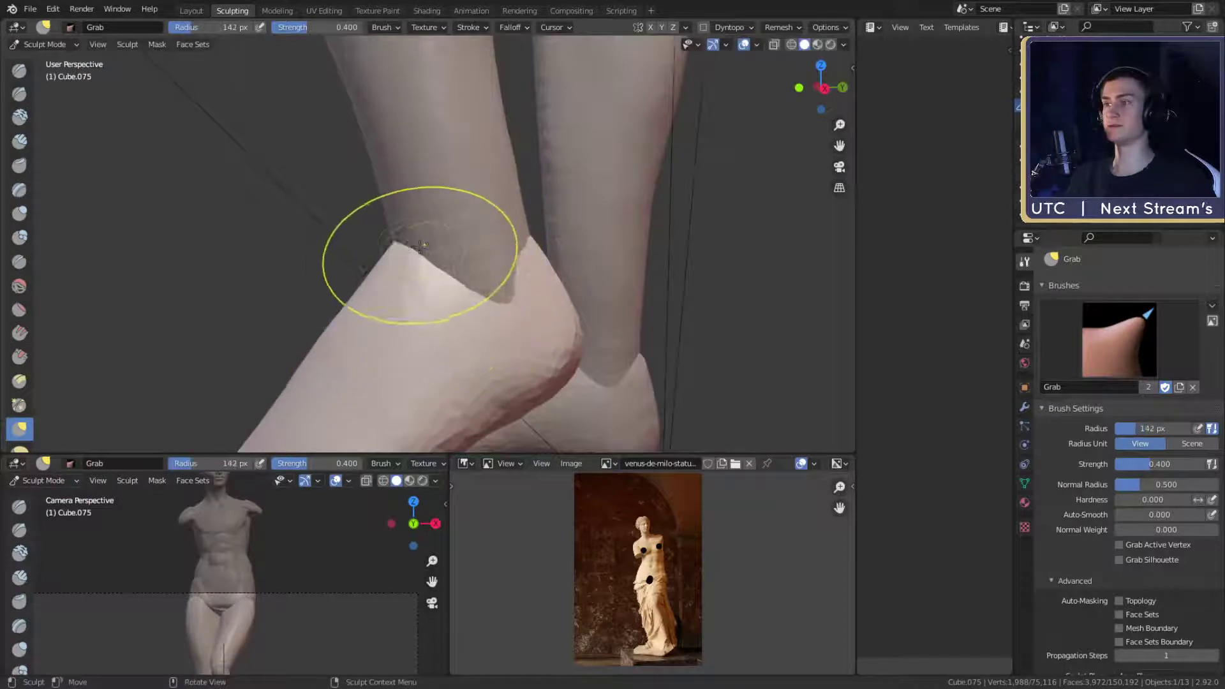
{"action": "middle_click_drag", "start_coordinate": [410, 235], "coordinate": [412, 192], "text": "shift"}
{"action": "key", "text": "f"}
{"action": "left_click", "coordinate": [429, 293]}
- Pull the raised foot's instep contour outward with the Grab brush at 159 px
{"action": "scroll", "coordinate": [345, 285], "scroll_direction": "down", "scroll_amount": 4}
{"action": "mouse_move", "coordinate": [344, 286]}
{"action": "middle_mouse_down"}
{"action": "mouse_move", "coordinate": [536, 281]}
{"action": "mouse_move", "coordinate": [577, 233]}
{"action": "mouse_move", "coordinate": [540, 247]}
{"action": "middle_mouse_up"}
{"action": "scroll", "coordinate": [572, 230], "scroll_direction": "up", "scroll_amount": 5}
{"action": "scroll", "coordinate": [504, 276], "scroll_direction": "up", "scroll_amount": 1}
{"action": "left_click_drag", "start_coordinate": [466, 256], "coordinate": [461, 263]}
{"action": "key", "text": "f"}
{"action": "left_click", "coordinate": [496, 290]}
{"action": "middle_click_drag", "start_coordinate": [510, 289], "coordinate": [537, 254]}
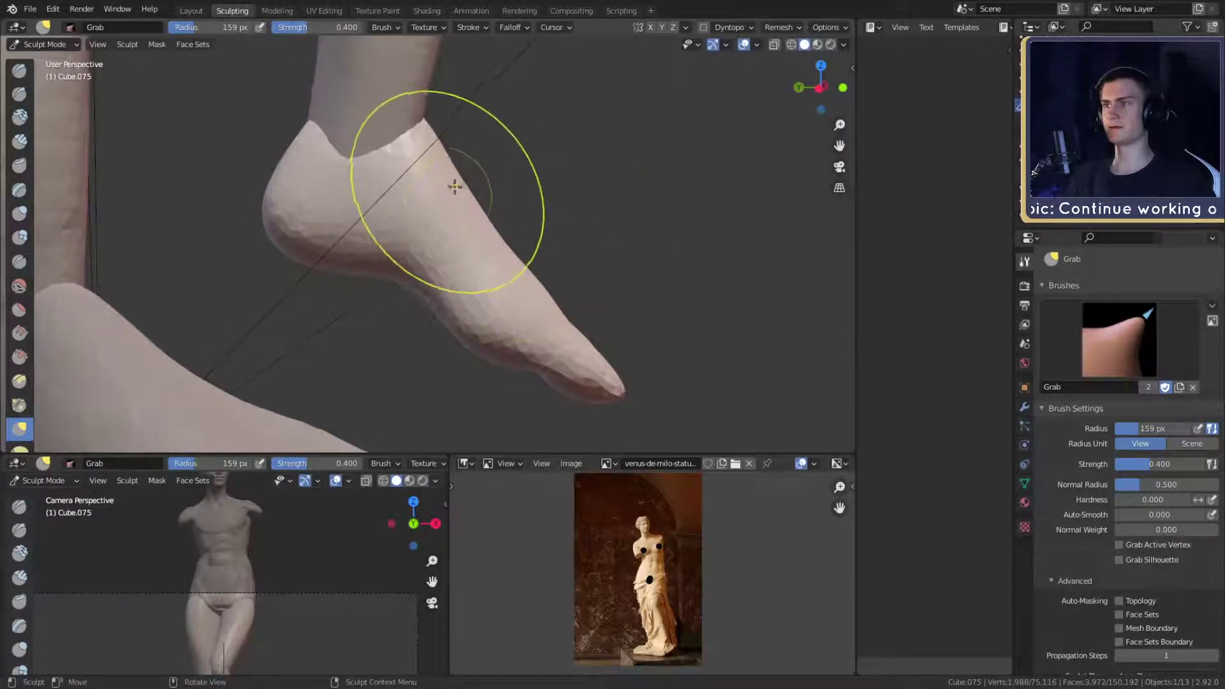
{"action": "left_click_drag", "start_coordinate": [454, 186], "coordinate": [470, 177]}
- Finish sculpting the raised foot and return to Object Mode
{"action": "scroll", "coordinate": [502, 159], "scroll_direction": "down", "scroll_amount": 3}
{"action": "mouse_move", "coordinate": [502, 158]}
{"action": "middle_mouse_down"}
{"action": "mouse_move", "coordinate": [564, 250]}
{"action": "mouse_move", "coordinate": [538, 240]}
{"action": "middle_mouse_up"}
{"action": "scroll", "coordinate": [564, 249], "scroll_direction": "down", "scroll_amount": 2}
{"action": "scroll", "coordinate": [510, 315], "scroll_direction": "down", "scroll_amount": 2}
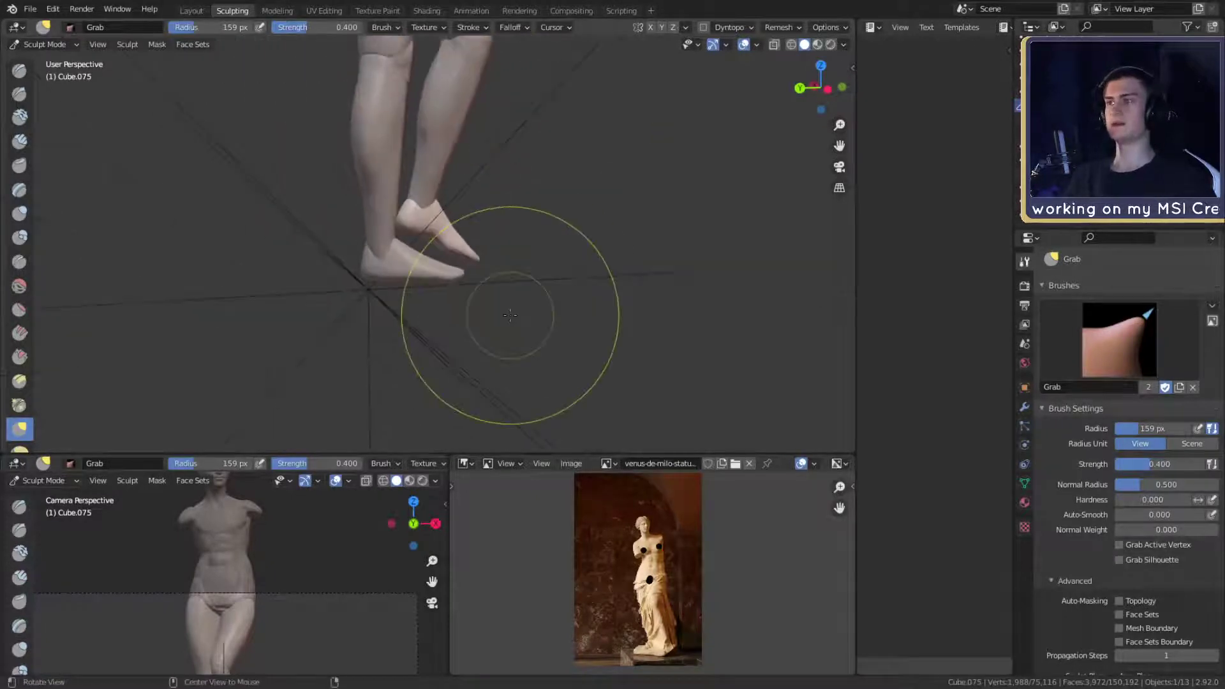
{"action": "left_click", "coordinate": [58, 48]}
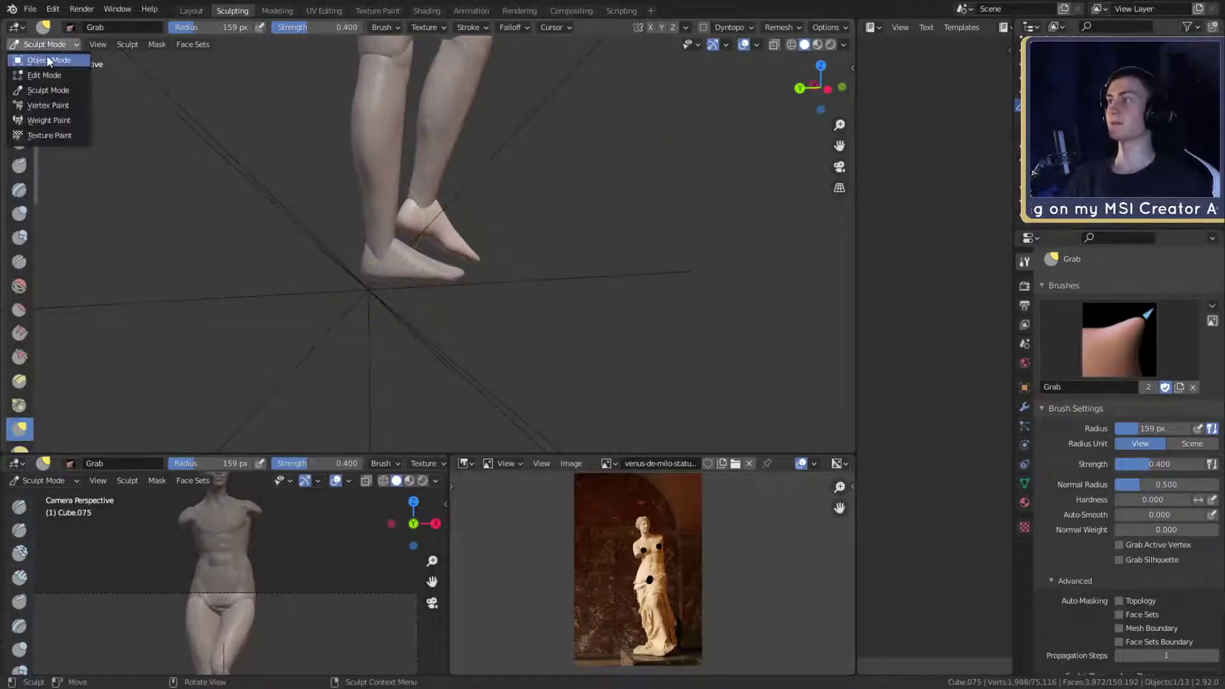
{"action": "left_click", "coordinate": [47, 55]}
- Examine the whole figure's proportions and compare them with the foot and base in the statue reference photo
{"action": "scroll", "coordinate": [566, 191], "scroll_direction": "down", "scroll_amount": 3}
{"action": "mouse_move", "coordinate": [566, 192]}
{"action": "middle_mouse_down"}
{"action": "mouse_move", "coordinate": [579, 236]}
{"action": "mouse_move", "coordinate": [563, 254]}
{"action": "mouse_move", "coordinate": [558, 236]}
{"action": "mouse_move", "coordinate": [534, 298]}
{"action": "mouse_move", "coordinate": [531, 256]}
{"action": "middle_mouse_up"}
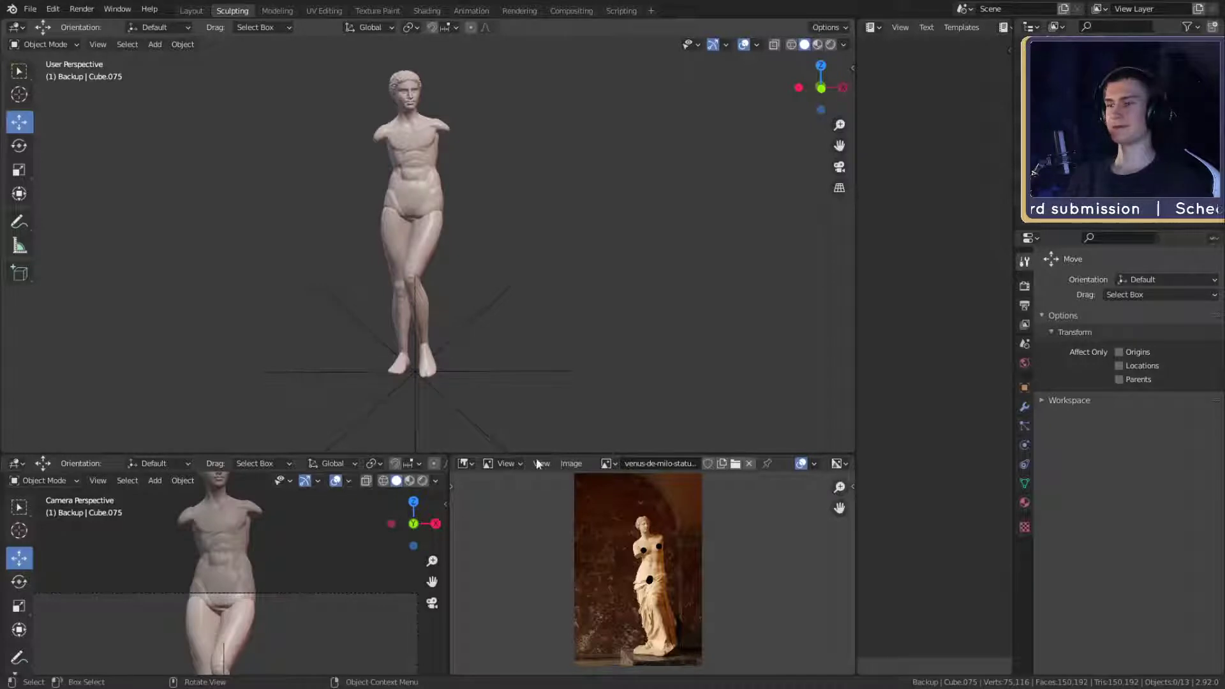
{"action": "scroll", "coordinate": [651, 573], "scroll_direction": "up", "scroll_amount": 5}
{"action": "mouse_move", "coordinate": [653, 634]}
{"action": "middle_mouse_down"}
{"action": "mouse_move", "coordinate": [657, 511]}
{"action": "mouse_move", "coordinate": [667, 531]}
{"action": "middle_mouse_up"}
{"action": "scroll", "coordinate": [641, 610], "scroll_direction": "up", "scroll_amount": 2}
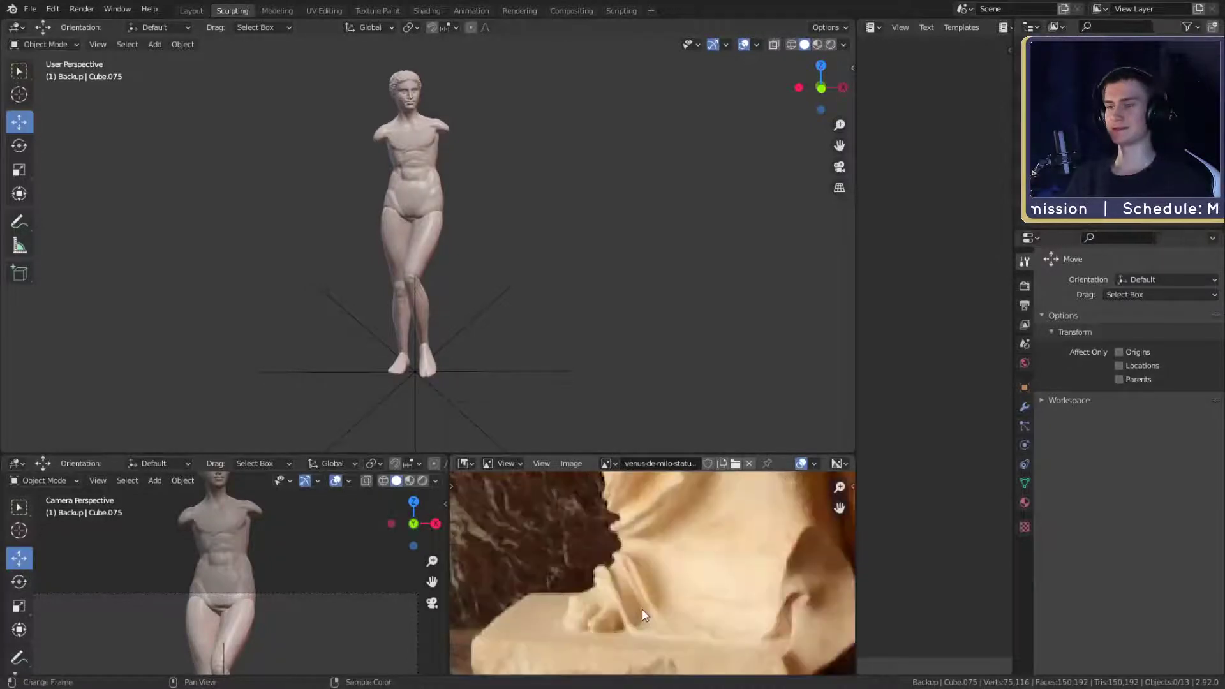
{"action": "scroll", "coordinate": [644, 602], "scroll_direction": "down", "scroll_amount": 6}
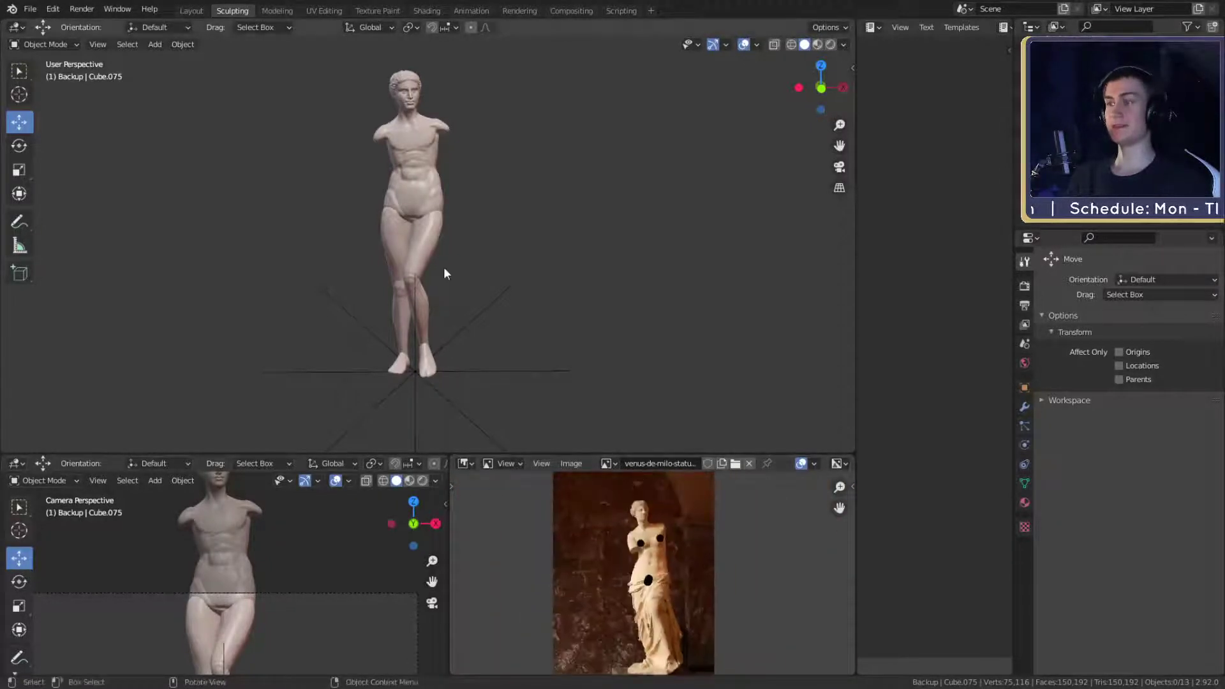
{"action": "scroll", "coordinate": [510, 313], "scroll_direction": "down", "scroll_amount": 2}
{"action": "scroll", "coordinate": [504, 346], "scroll_direction": "up", "scroll_amount": 4}
- Try moving the figure's head slightly lower and enlarging it
{"action": "middle_click_drag", "start_coordinate": [504, 346], "coordinate": [424, 186], "text": "shift"}
{"action": "scroll", "coordinate": [472, 380], "scroll_direction": "up", "scroll_amount": 3}
{"action": "left_click", "coordinate": [424, 186]}
{"action": "scroll", "coordinate": [511, 300], "scroll_direction": "down", "scroll_amount": 3}
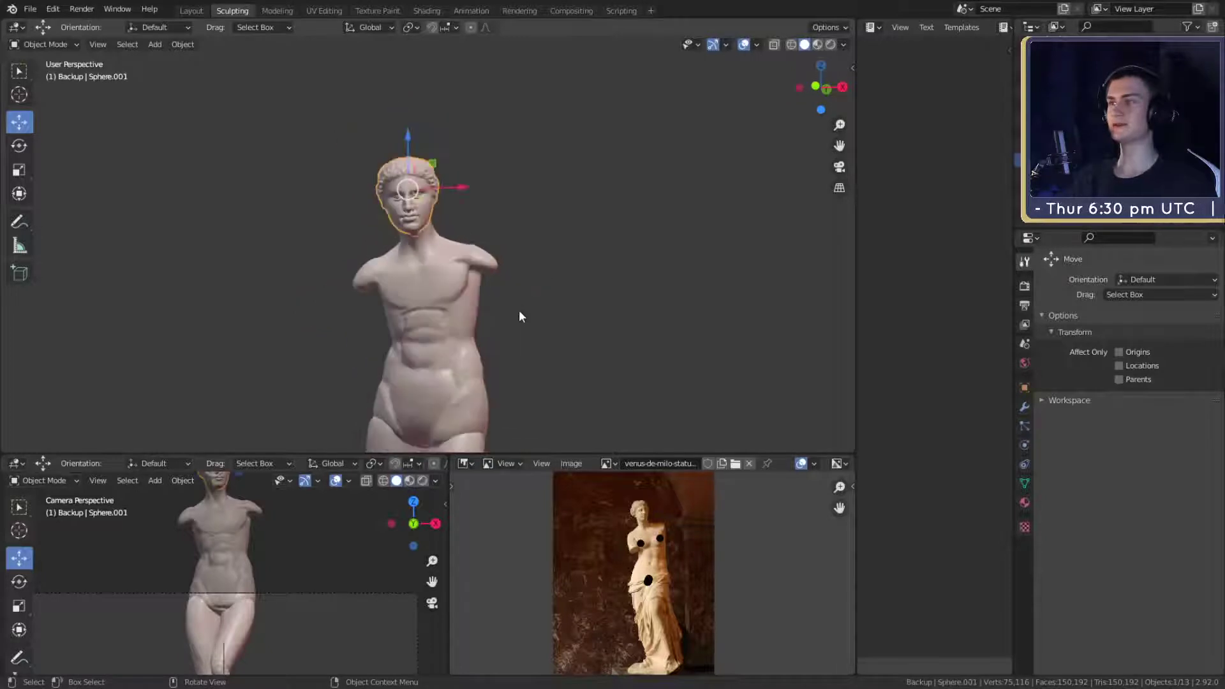
{"action": "middle_click_drag", "start_coordinate": [529, 322], "coordinate": [545, 277], "text": "shift"}
{"action": "scroll", "coordinate": [544, 287], "scroll_direction": "down", "scroll_amount": 4}
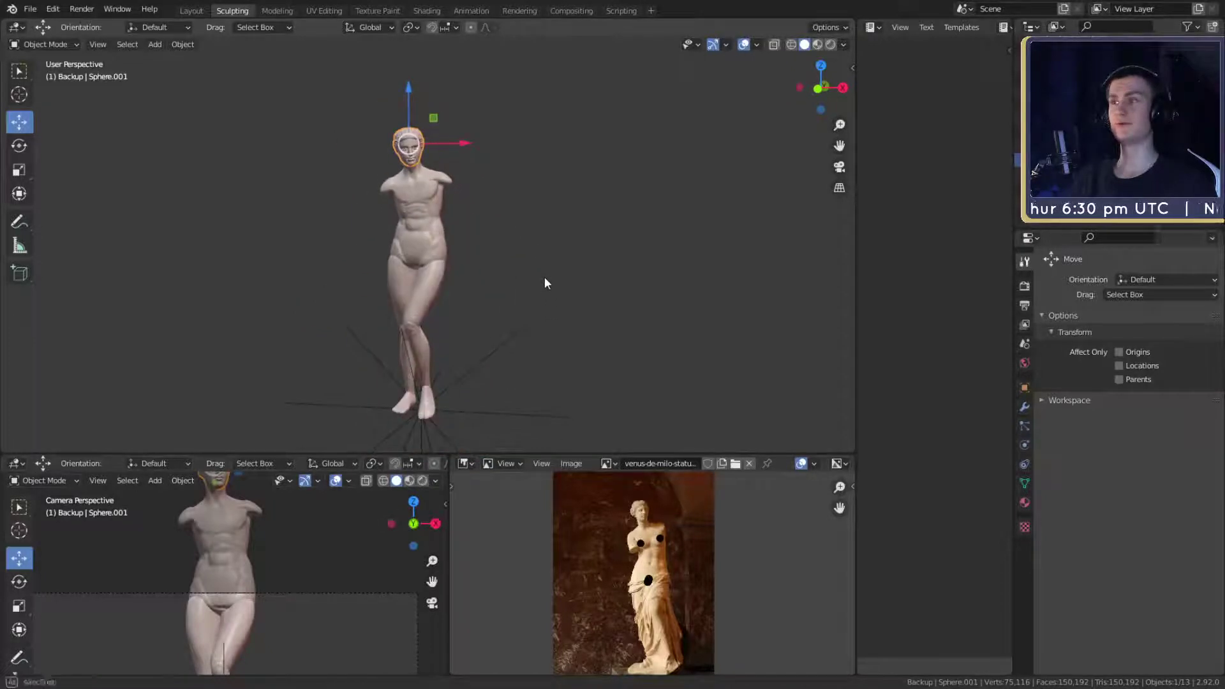
{"action": "key", "text": "g"}
{"action": "left_click", "coordinate": [574, 259]}
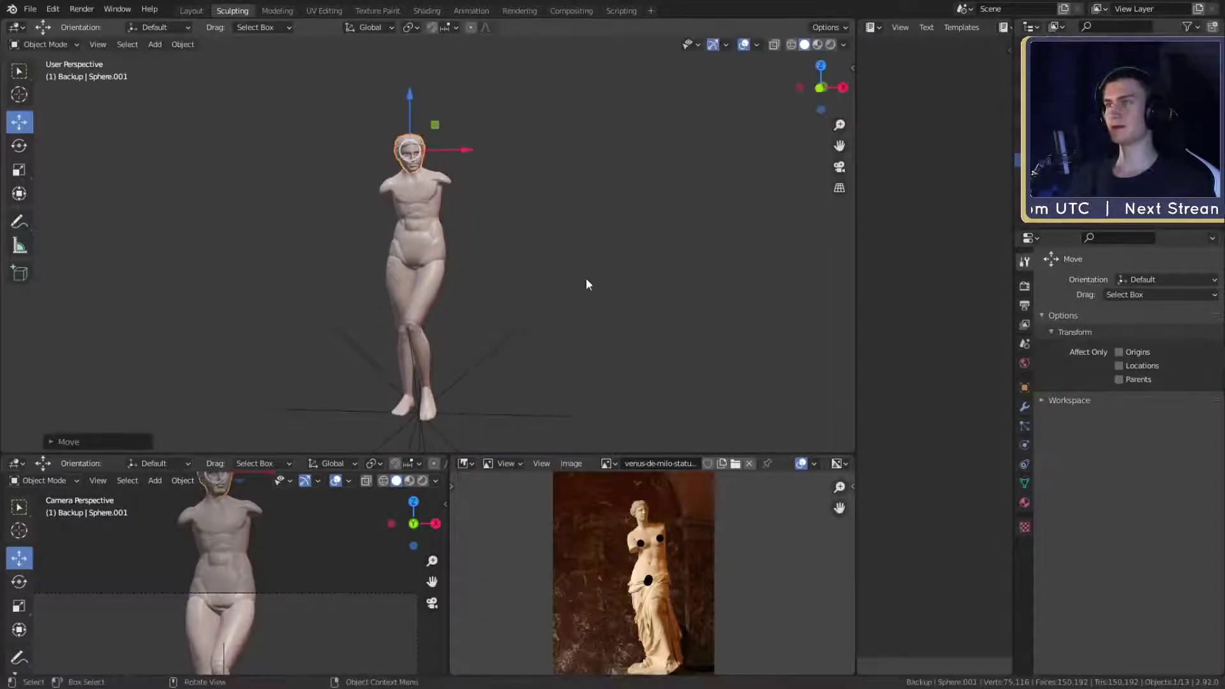
{"action": "key", "text": "ctrl+z"}
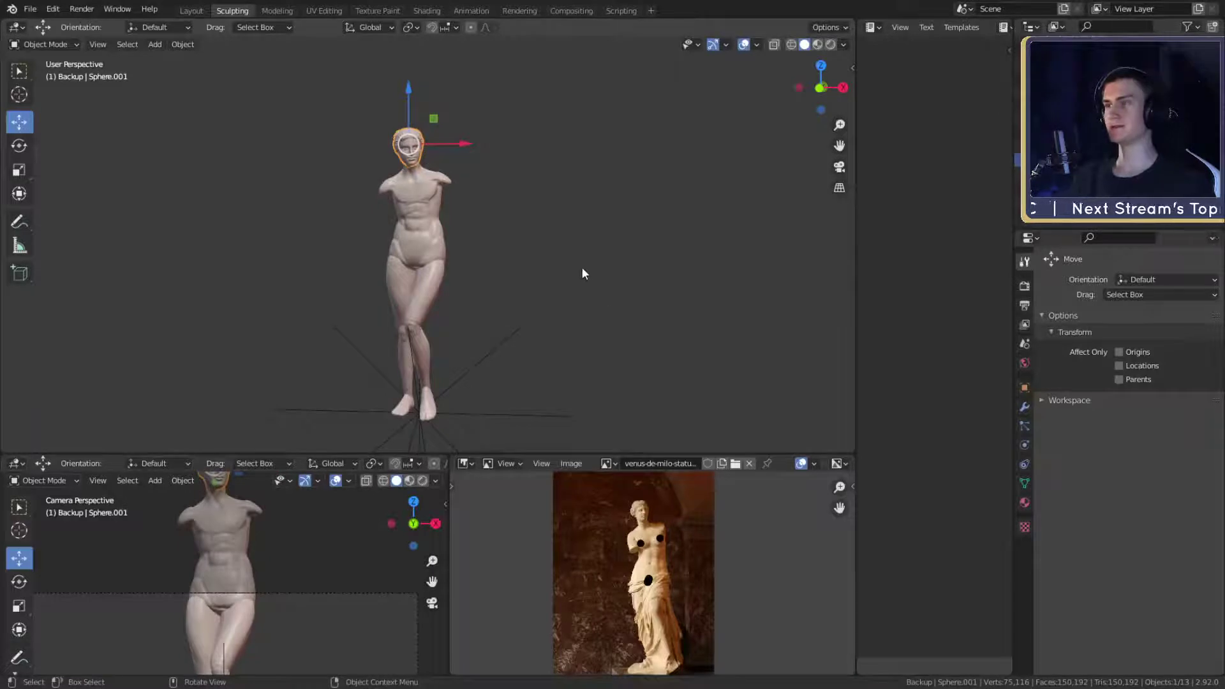
{"action": "key", "text": "s"}
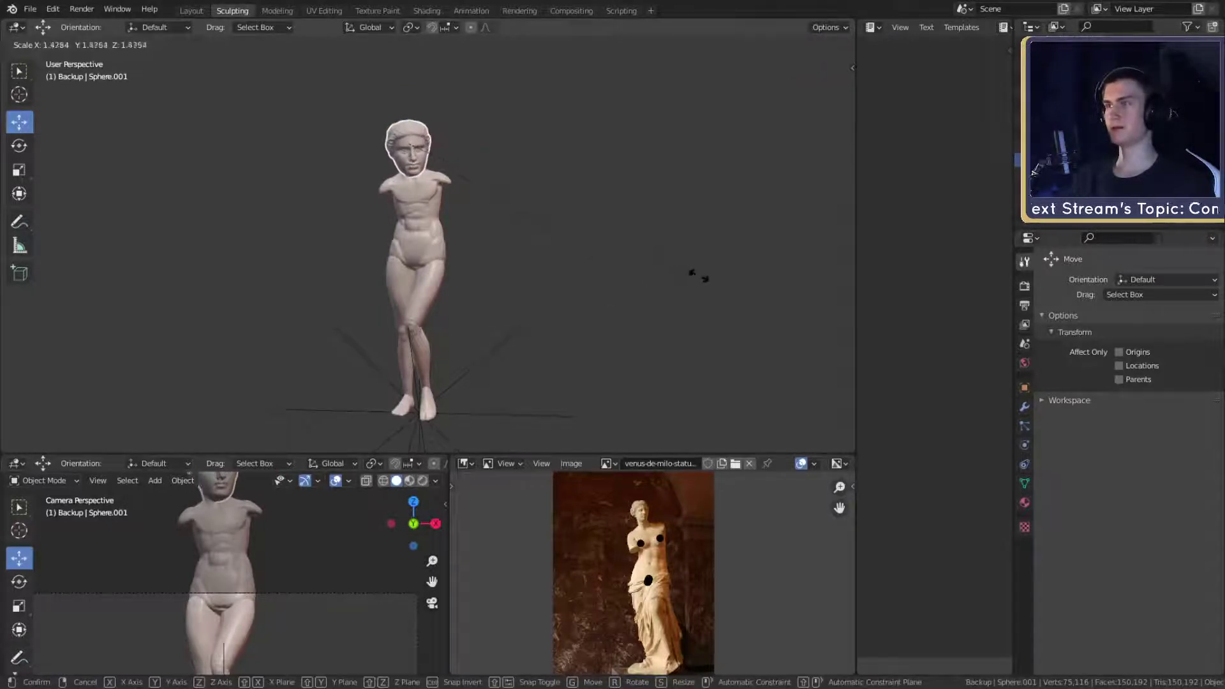
{"action": "right_click", "coordinate": [706, 274]}
{"action": "middle_click_drag", "start_coordinate": [522, 352], "coordinate": [473, 218], "text": "shift"}
{"action": "scroll", "coordinate": [533, 268], "scroll_direction": "up", "scroll_amount": 1}
{"action": "left_click", "coordinate": [446, 212]}
{"action": "left_click", "coordinate": [437, 251], "text": "shift"}
{"action": "left_click", "coordinate": [444, 245]}
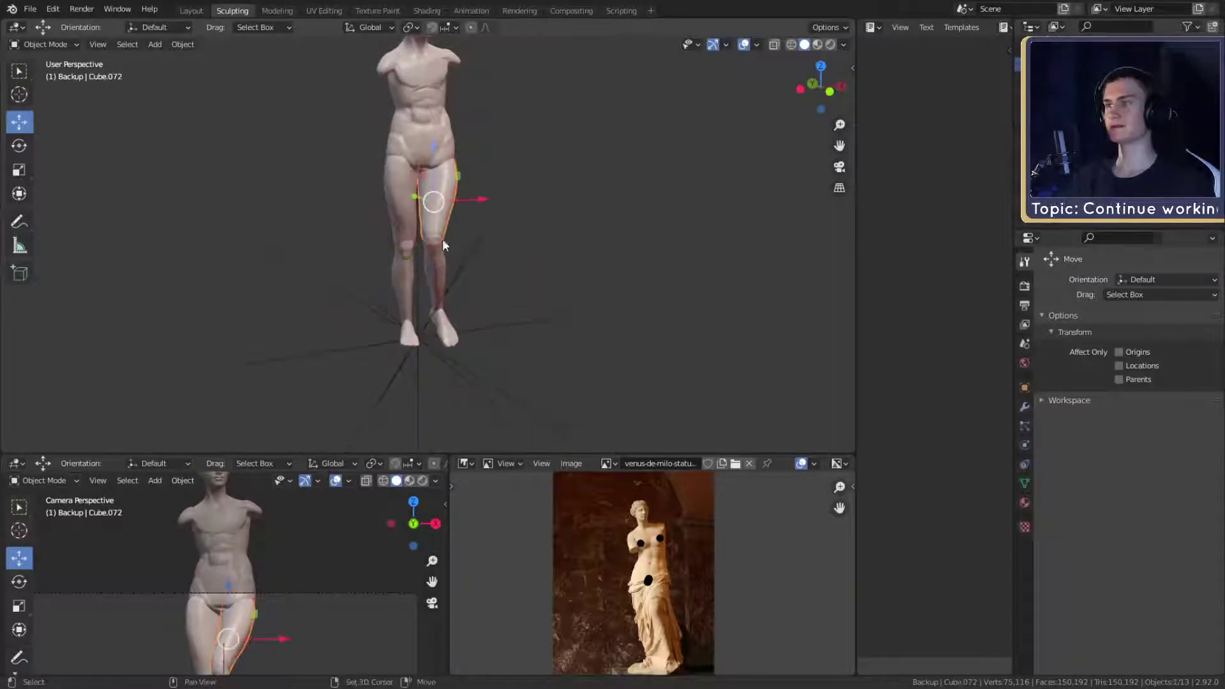
{"action": "left_click", "coordinate": [440, 333], "text": "shift"}
{"action": "middle_click_drag", "start_coordinate": [534, 320], "coordinate": [564, 274]}
{"action": "key", "text": "g"}
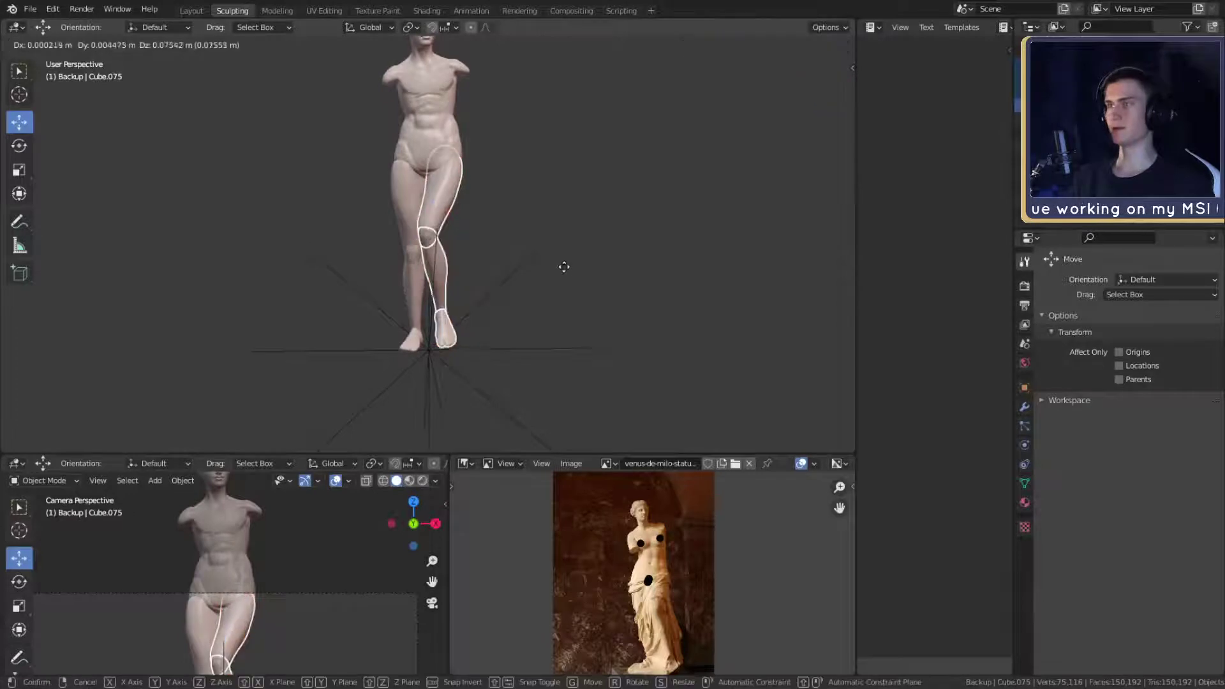
{"action": "right_click", "coordinate": [564, 266]}
{"action": "scroll", "coordinate": [561, 262], "scroll_direction": "down", "scroll_amount": 1}
{"action": "middle_click_drag", "start_coordinate": [522, 239], "coordinate": [504, 309], "text": "shift"}
{"action": "left_click", "coordinate": [507, 272]}
- Examine the head, shoulders and torso of the figure from the front
{"action": "scroll", "coordinate": [504, 274], "scroll_direction": "up", "scroll_amount": 3}
{"action": "middle_click_drag", "start_coordinate": [523, 299], "coordinate": [518, 374], "text": "shift"}
{"action": "scroll", "coordinate": [504, 345], "scroll_direction": "up", "scroll_amount": 3}
{"action": "scroll", "coordinate": [509, 357], "scroll_direction": "down", "scroll_amount": 3}
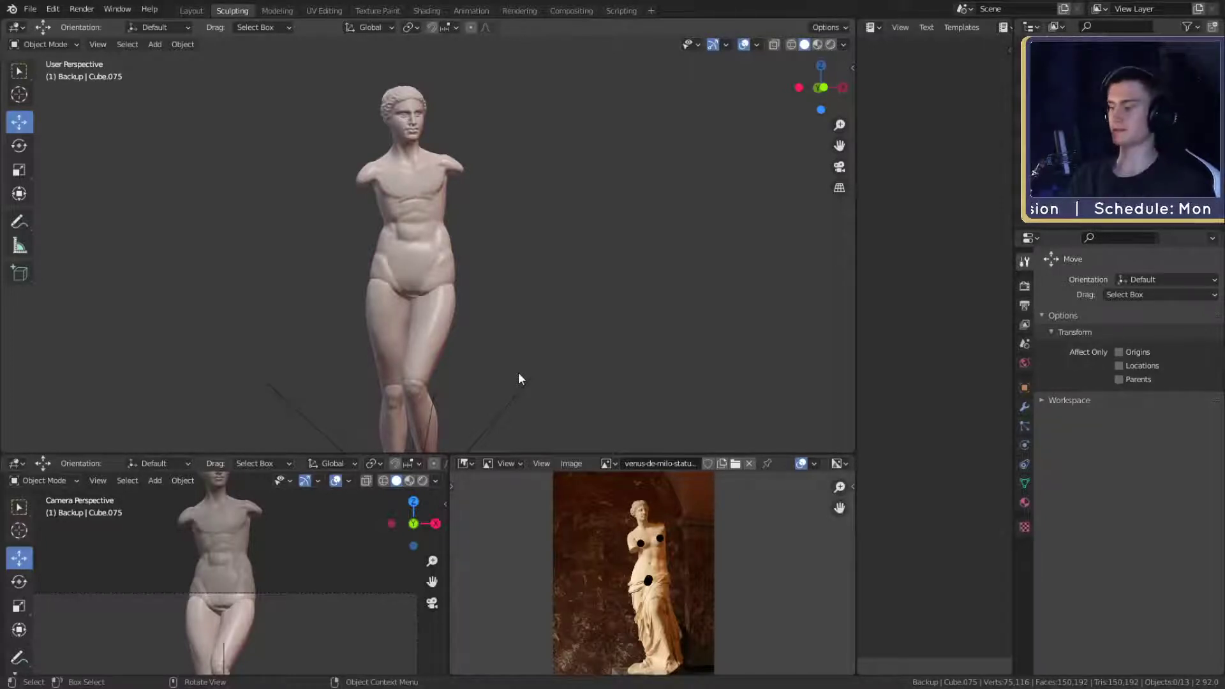
{"action": "scroll", "coordinate": [498, 325], "scroll_direction": "up", "scroll_amount": 5}
{"action": "scroll", "coordinate": [541, 396], "scroll_direction": "down", "scroll_amount": 6}
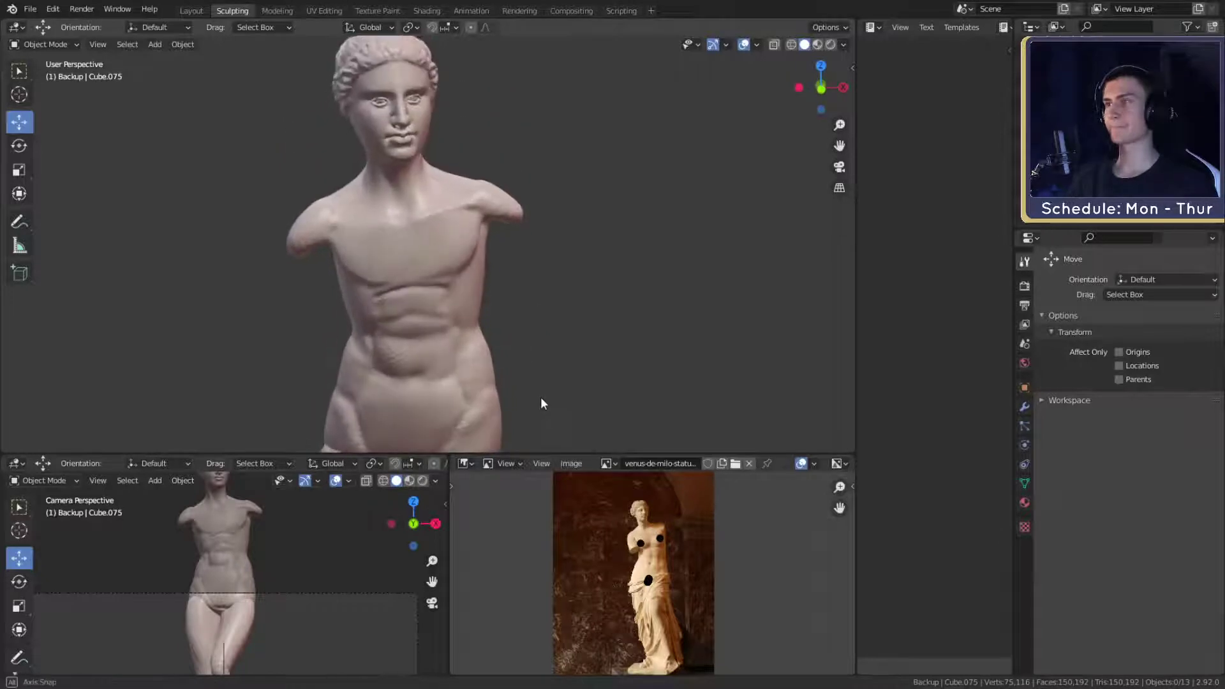
{"action": "scroll", "coordinate": [539, 373], "scroll_direction": "up", "scroll_amount": 2}
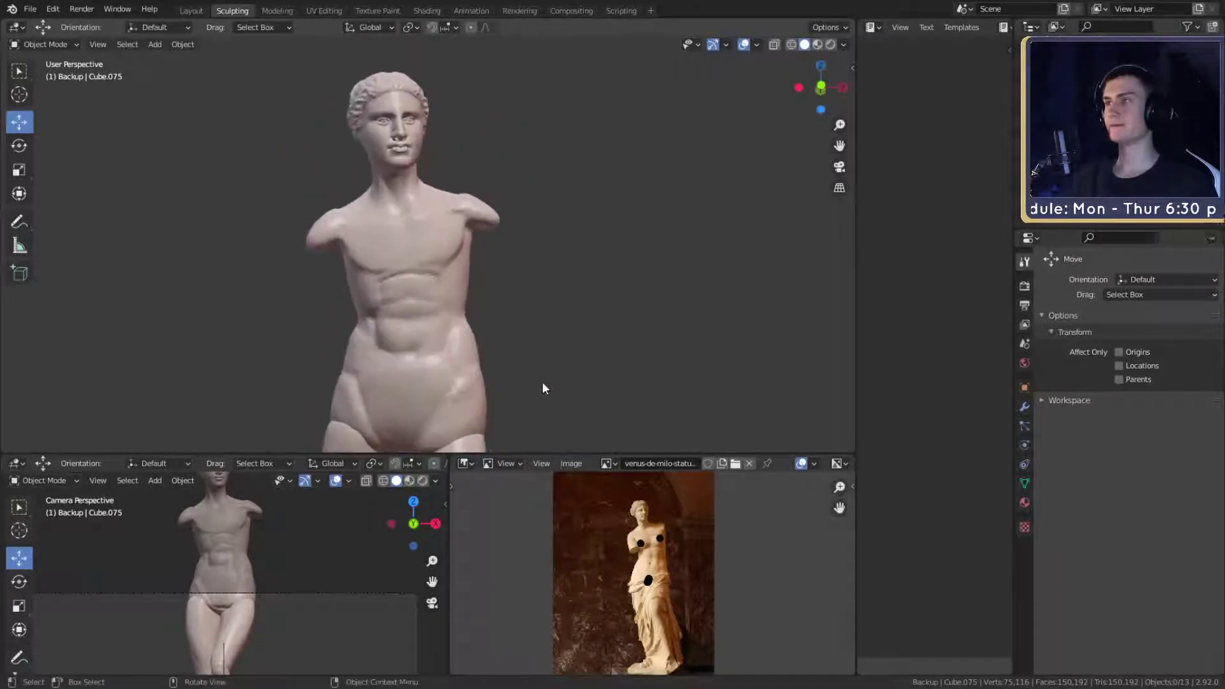
{"action": "mouse_move", "coordinate": [544, 385]}
{"action": "middle_mouse_down"}
{"action": "mouse_move", "coordinate": [802, 385]}
{"action": "mouse_move", "coordinate": [545, 380]}
{"action": "mouse_move", "coordinate": [546, 394]}
{"action": "middle_mouse_up"}
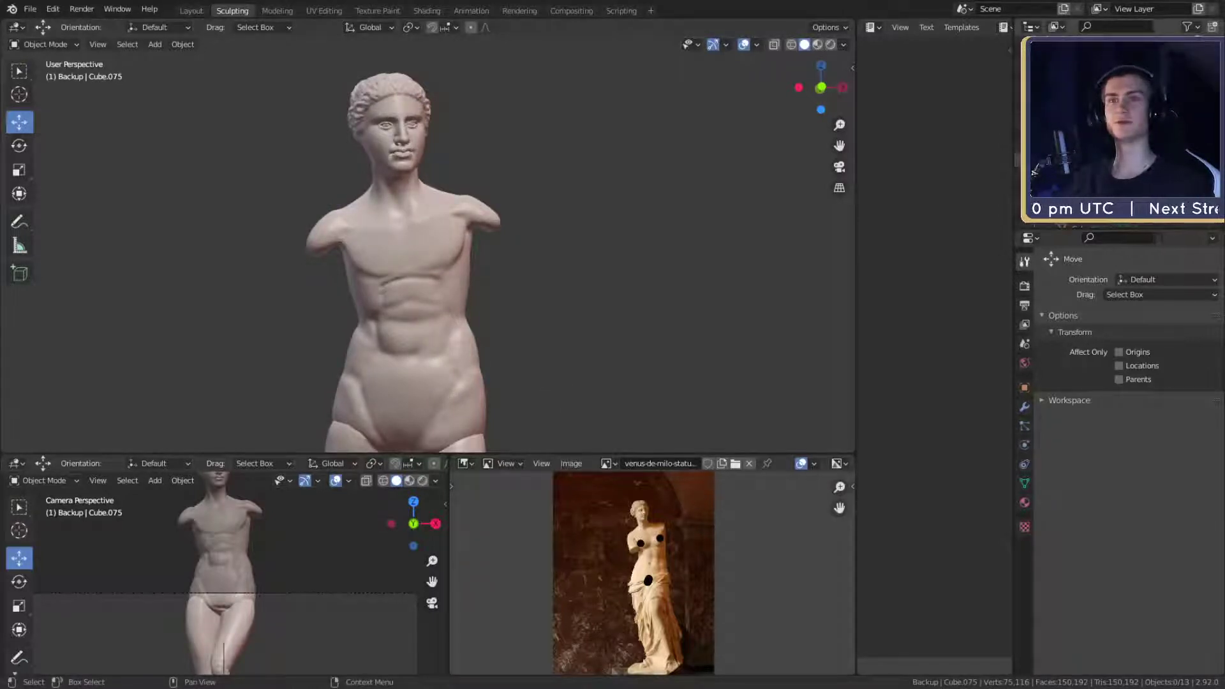
- Unhide the figure's arm and hand objects so the full body is shown
{"action": "left_click", "coordinate": [1212, 131]}
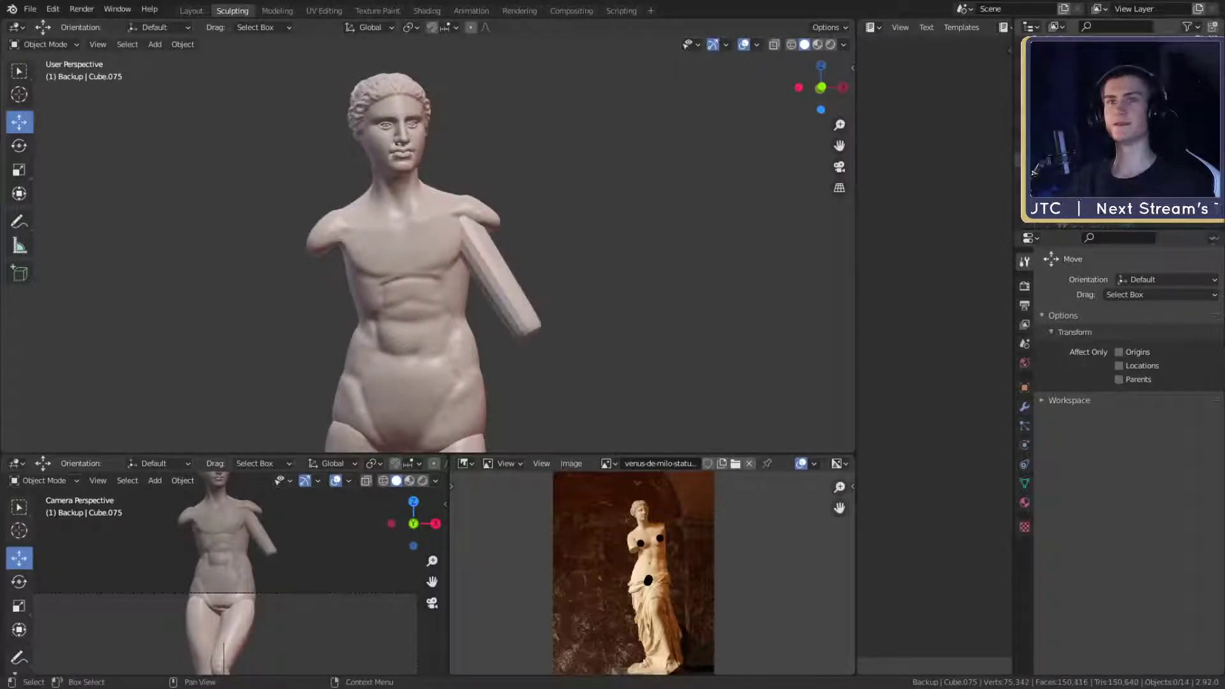
{"action": "left_click", "coordinate": [1213, 137]}
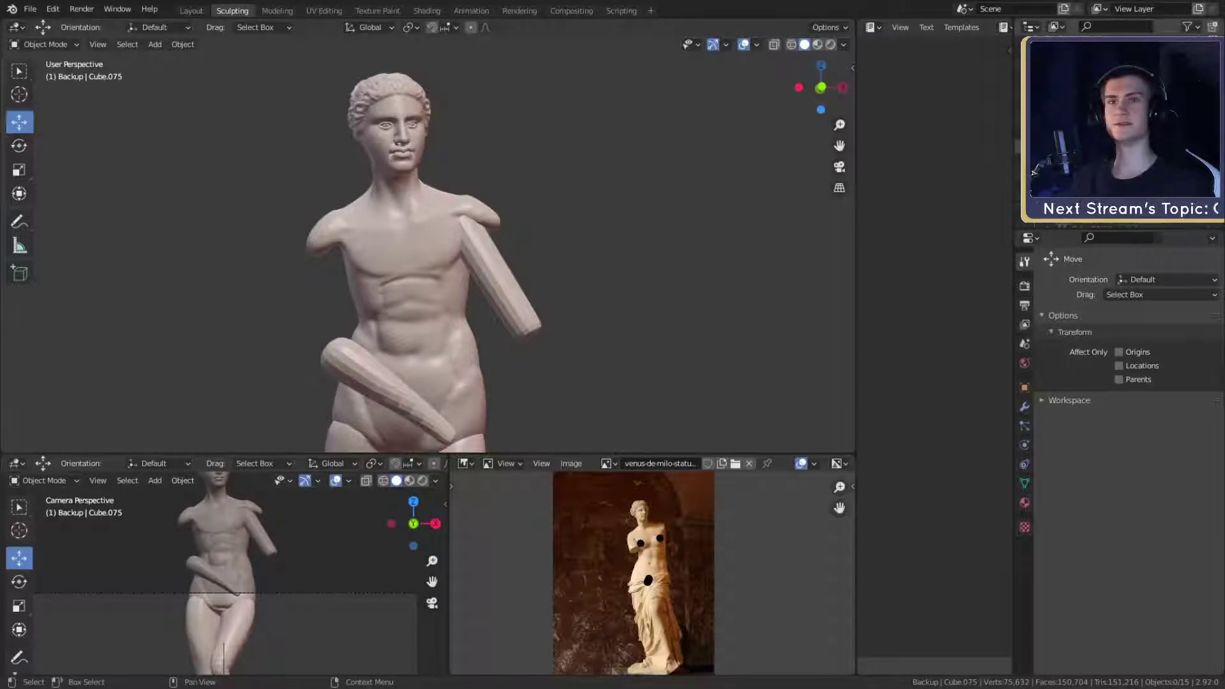
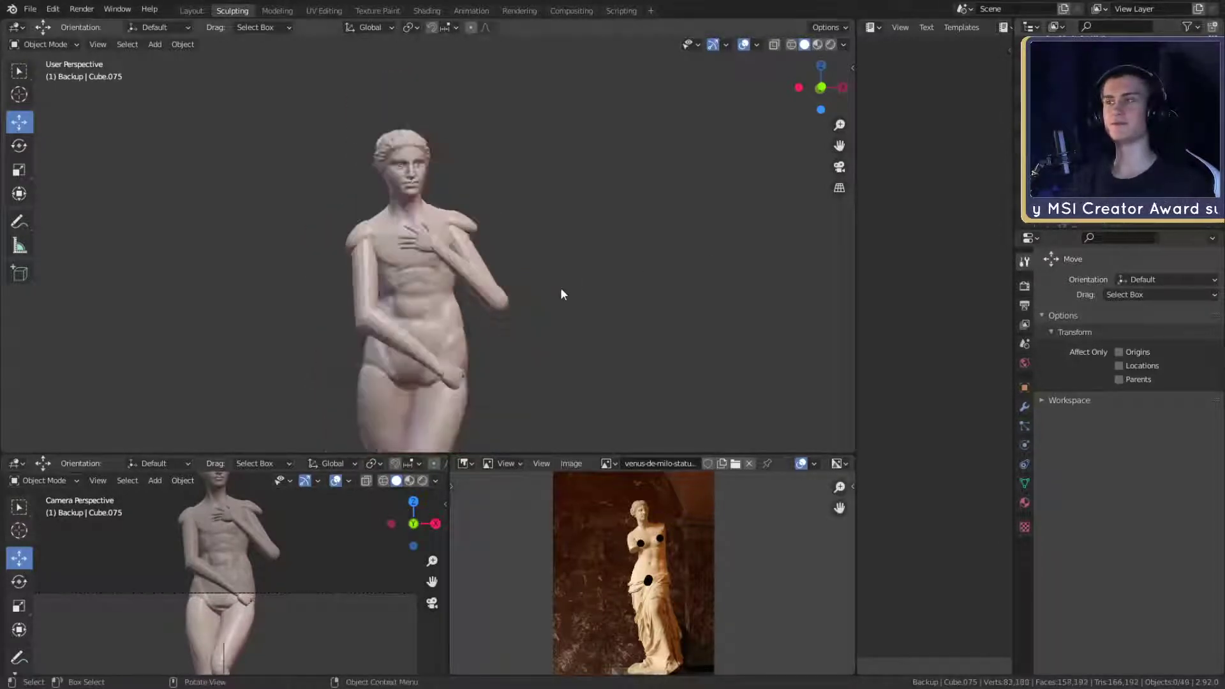
{"action": "scroll", "coordinate": [560, 267], "scroll_direction": "down", "scroll_amount": 3}
{"action": "middle_click_drag", "start_coordinate": [560, 254], "coordinate": [501, 267]}
{"action": "scroll", "coordinate": [447, 272], "scroll_direction": "up", "scroll_amount": 5}
{"action": "scroll", "coordinate": [485, 278], "scroll_direction": "down", "scroll_amount": 4}
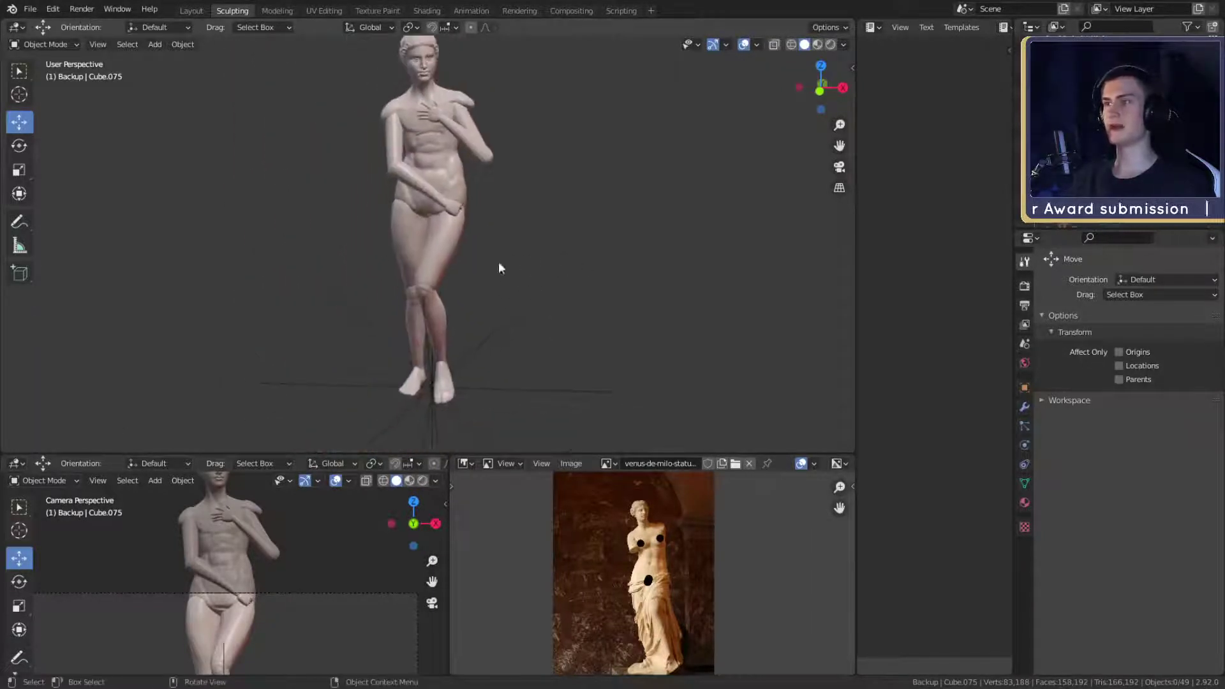
- Compare the pose of the legs from the front and side with the drapery and feet in the statue reference photo
{"action": "scroll", "coordinate": [662, 615], "scroll_direction": "down", "scroll_amount": 5}
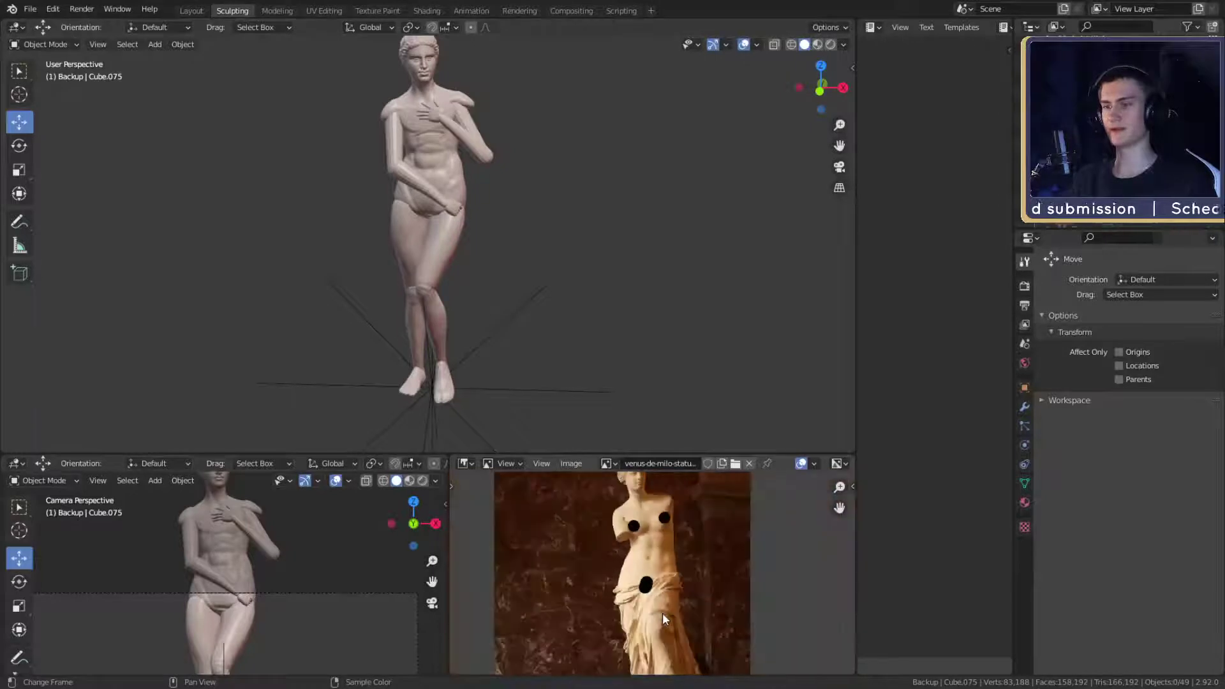
{"action": "scroll", "coordinate": [500, 322], "scroll_direction": "up", "scroll_amount": 3}
{"action": "middle_click_drag", "start_coordinate": [504, 323], "coordinate": [530, 323]}
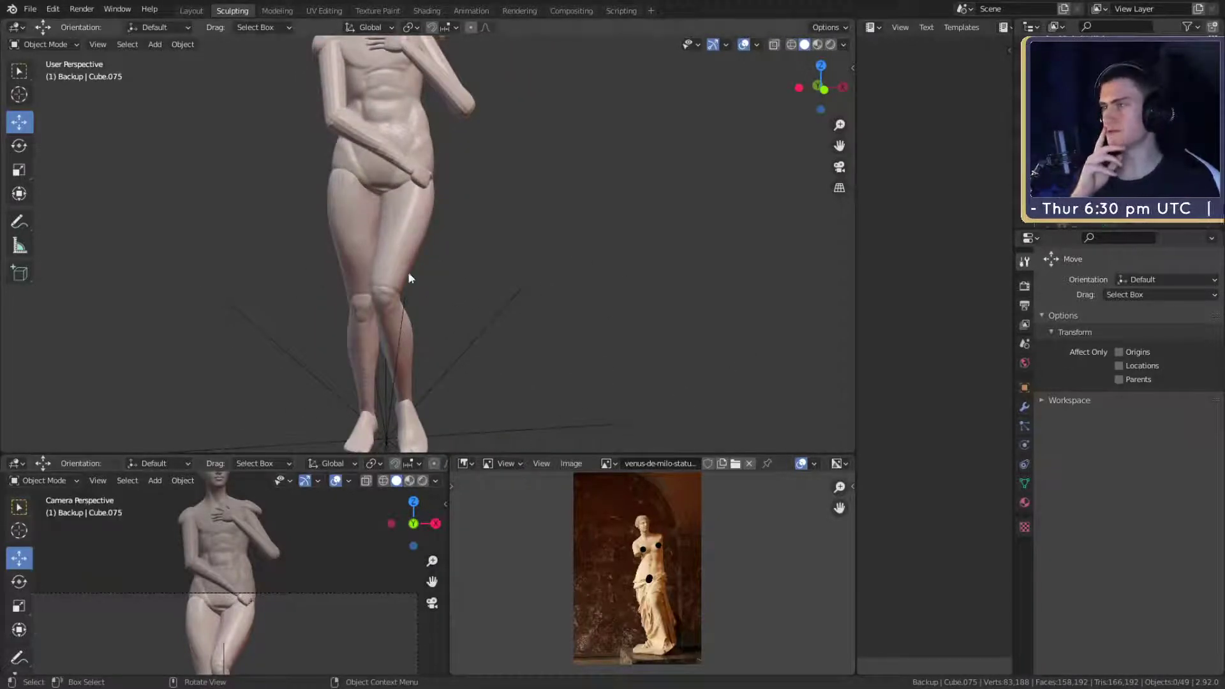
{"action": "middle_click_drag", "start_coordinate": [407, 273], "coordinate": [555, 293]}
{"action": "middle_click_drag", "start_coordinate": [481, 232], "coordinate": [533, 303]}
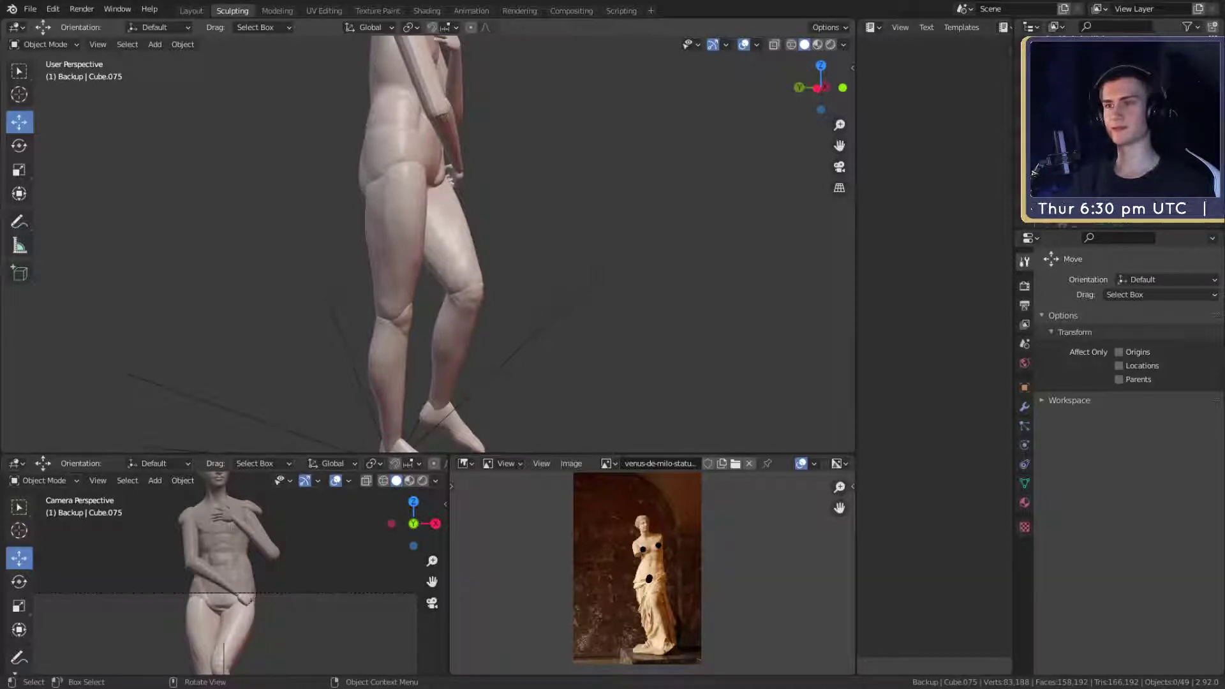
{"action": "middle_click_drag", "start_coordinate": [545, 268], "coordinate": [571, 267]}
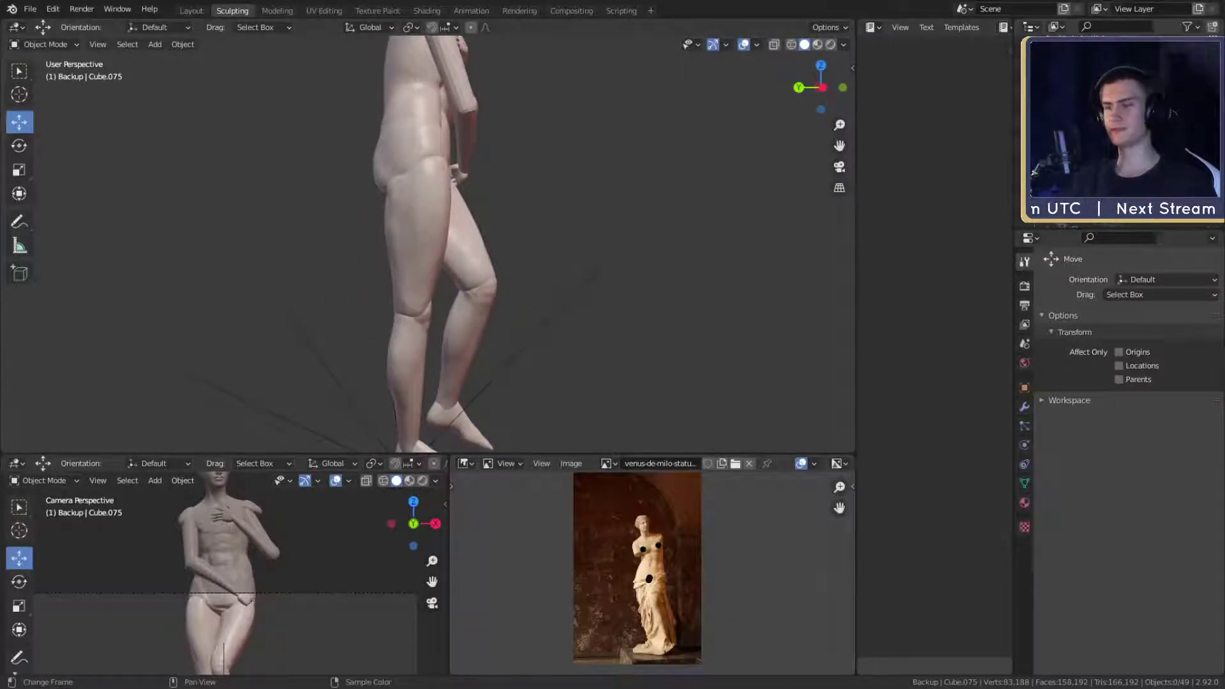
{"action": "scroll", "coordinate": [665, 578], "scroll_direction": "up", "scroll_amount": 7}
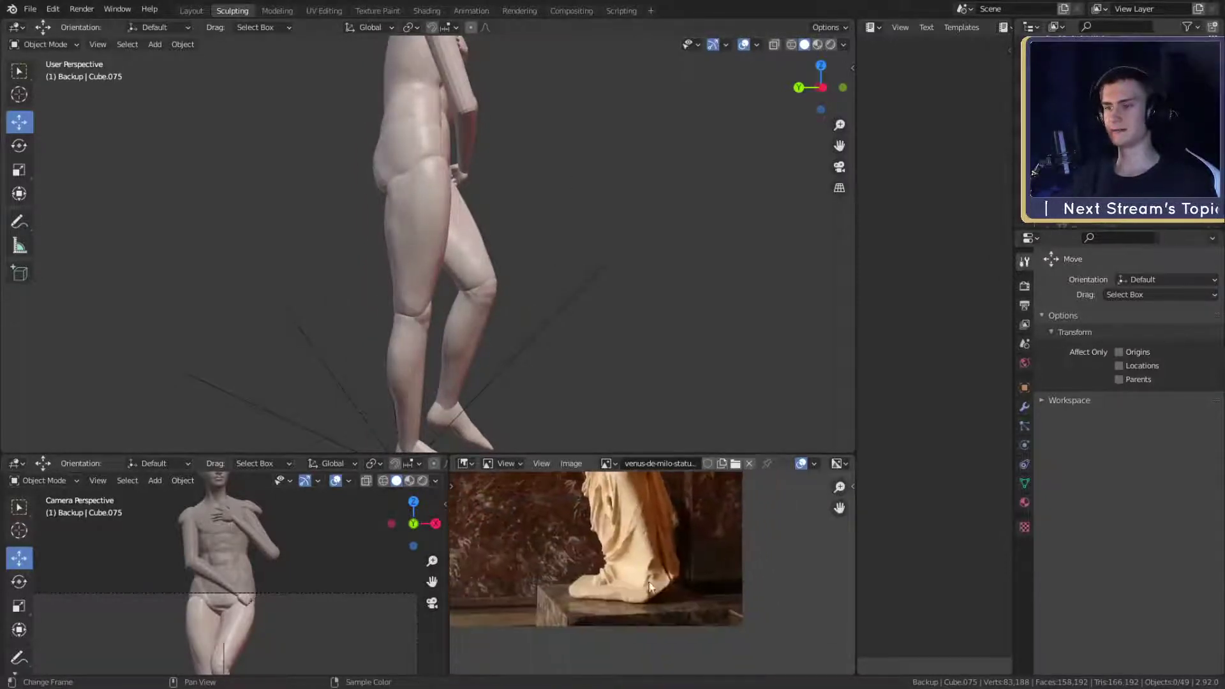
{"action": "scroll", "coordinate": [666, 573], "scroll_direction": "down", "scroll_amount": 6}
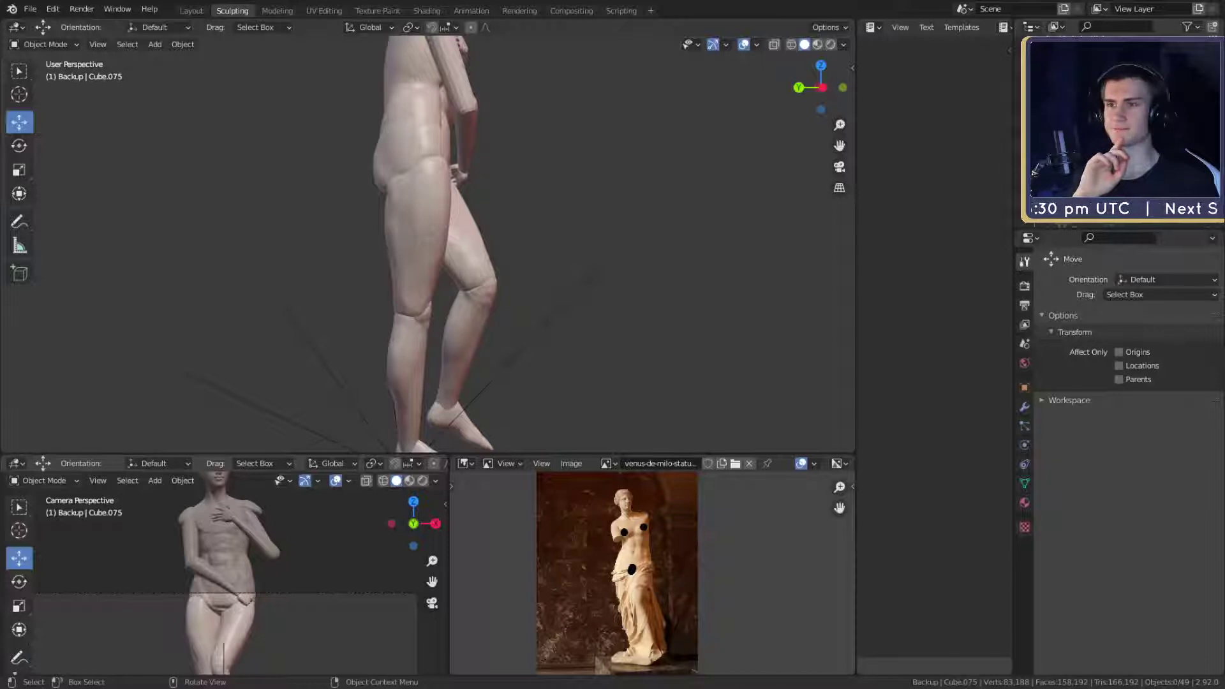
- Select the raised leg's thigh, knee, lower leg and foot together
{"action": "middle_click_drag", "start_coordinate": [572, 244], "coordinate": [525, 274]}
{"action": "left_click", "coordinate": [457, 253]}
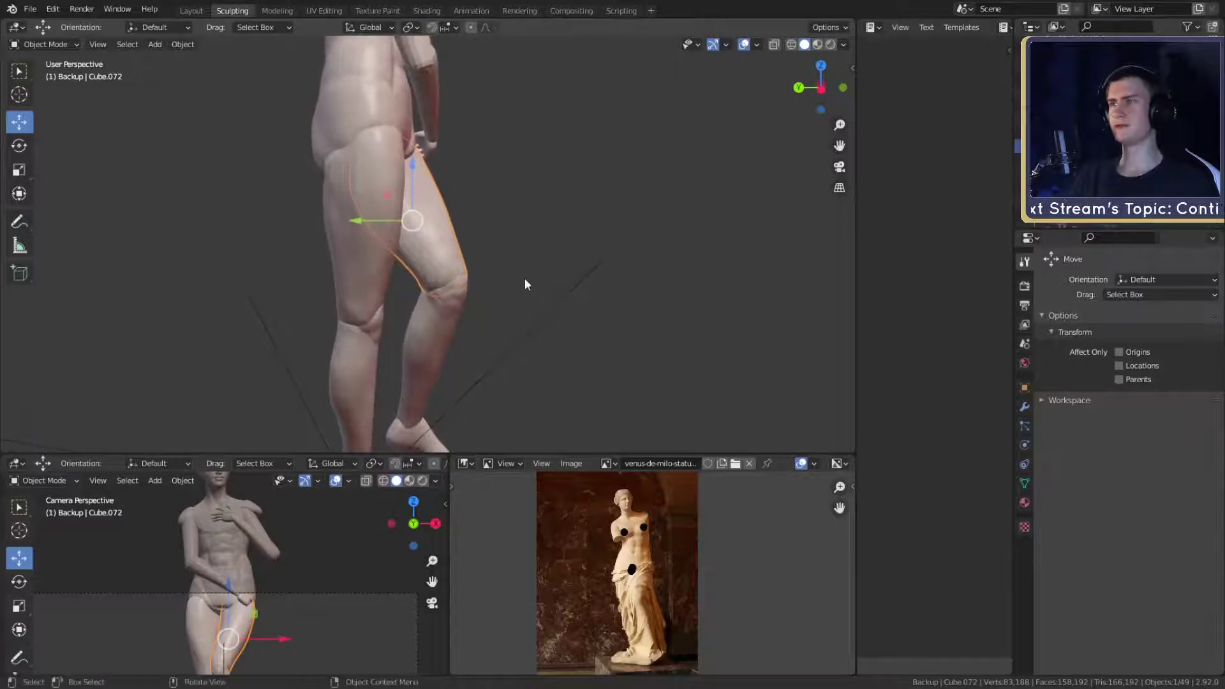
{"action": "left_click", "coordinate": [456, 297], "text": "shift"}
{"action": "left_click", "coordinate": [443, 338], "text": "shift"}
{"action": "middle_click_drag", "start_coordinate": [459, 356], "coordinate": [460, 251], "text": "shift"}
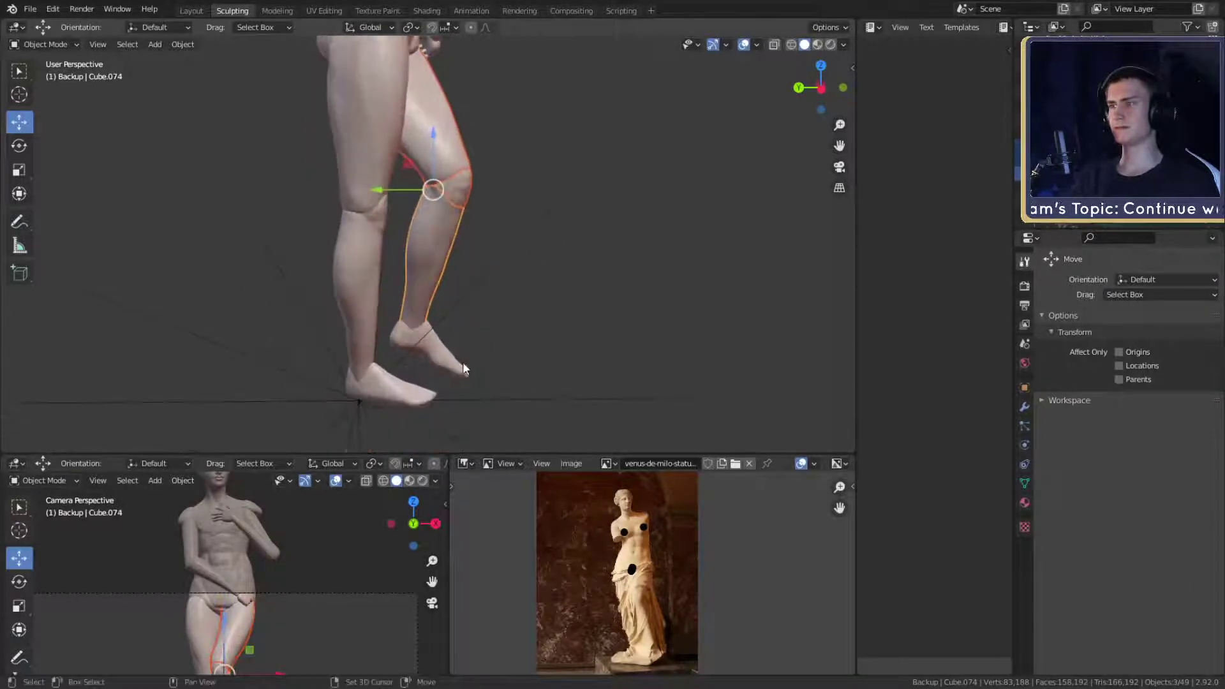
{"action": "left_click", "coordinate": [429, 348], "text": "shift"}
{"action": "middle_click_drag", "start_coordinate": [512, 301], "coordinate": [542, 354], "text": "shift"}
{"action": "middle_click_drag", "start_coordinate": [578, 279], "coordinate": [537, 315], "text": "shift"}
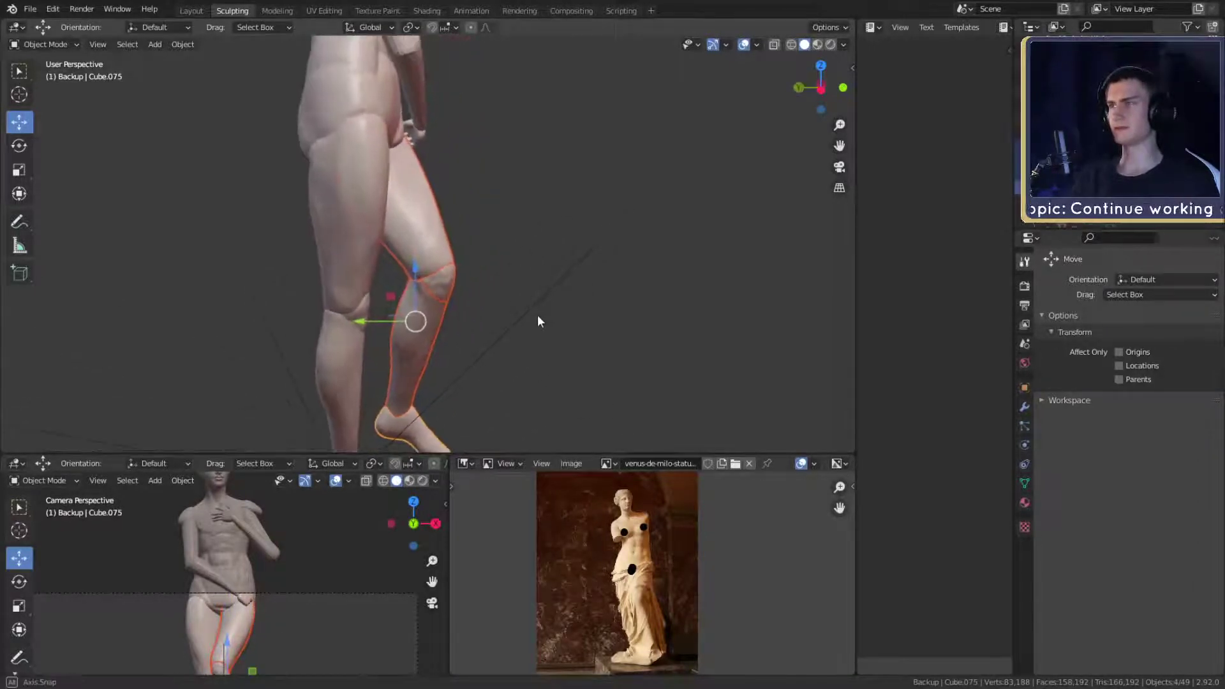
{"action": "middle_click_drag", "start_coordinate": [537, 262], "coordinate": [500, 236]}
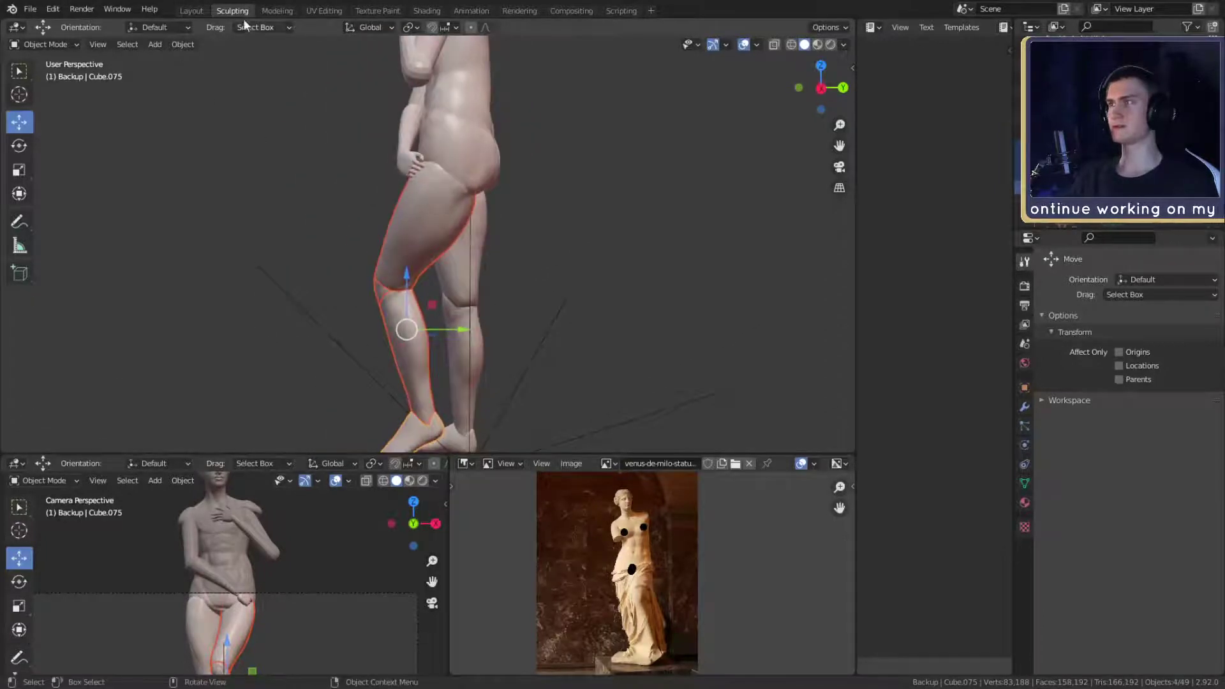
- In the Layout workspace, rotate the selected leg forward about 6° around the 3D cursor, placed at the hip and used as pivot
{"action": "left_click", "coordinate": [192, 10]}
{"action": "middle_click_drag", "start_coordinate": [500, 287], "coordinate": [499, 223]}
{"action": "right_click", "coordinate": [439, 193], "text": "shift"}
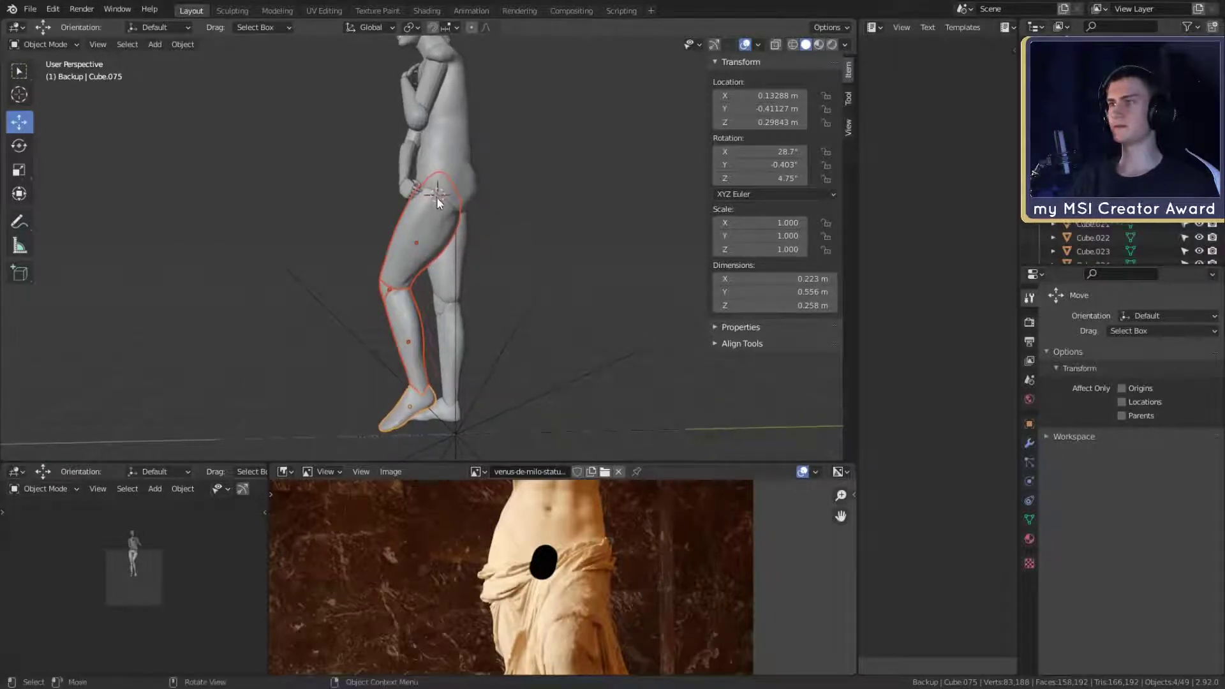
{"action": "left_click", "coordinate": [409, 28]}
{"action": "left_click", "coordinate": [426, 74]}
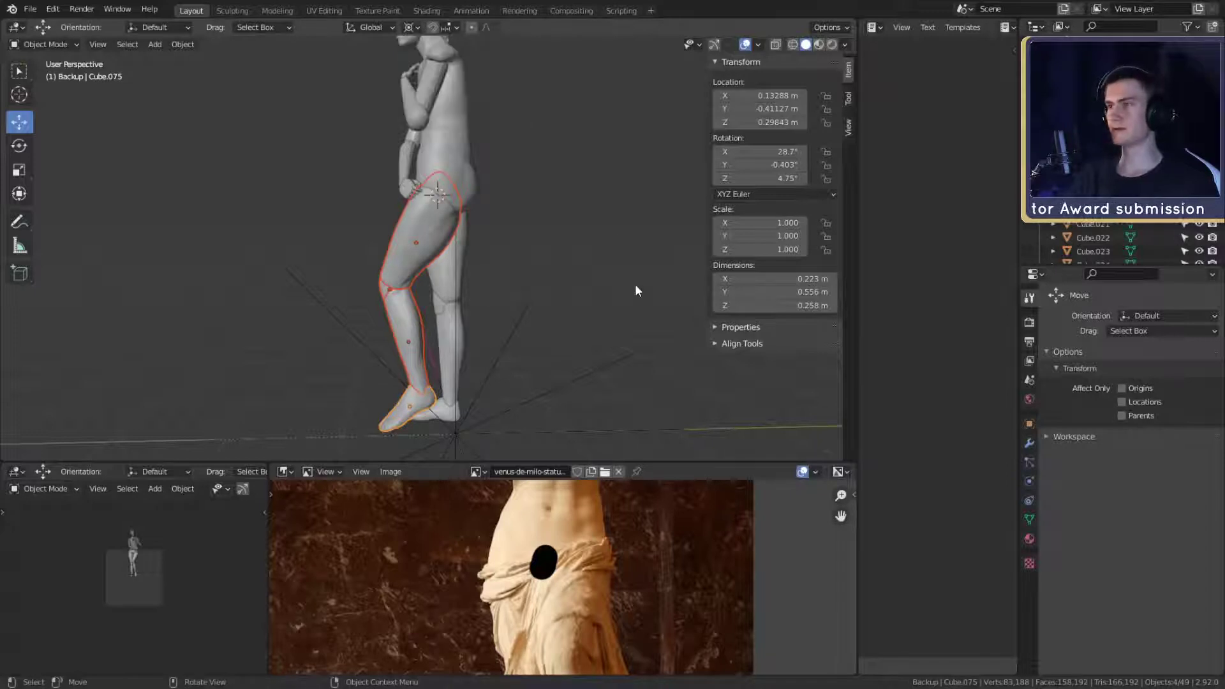
{"action": "key", "text": "r"}
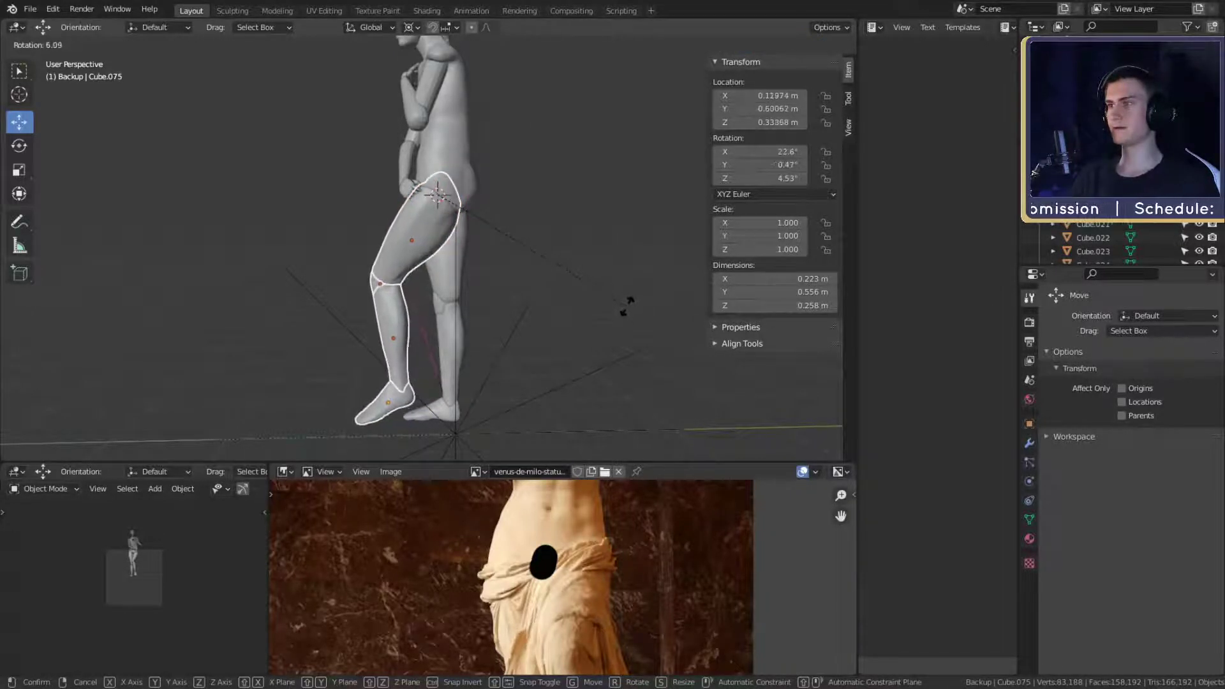
{"action": "left_click", "coordinate": [626, 303]}
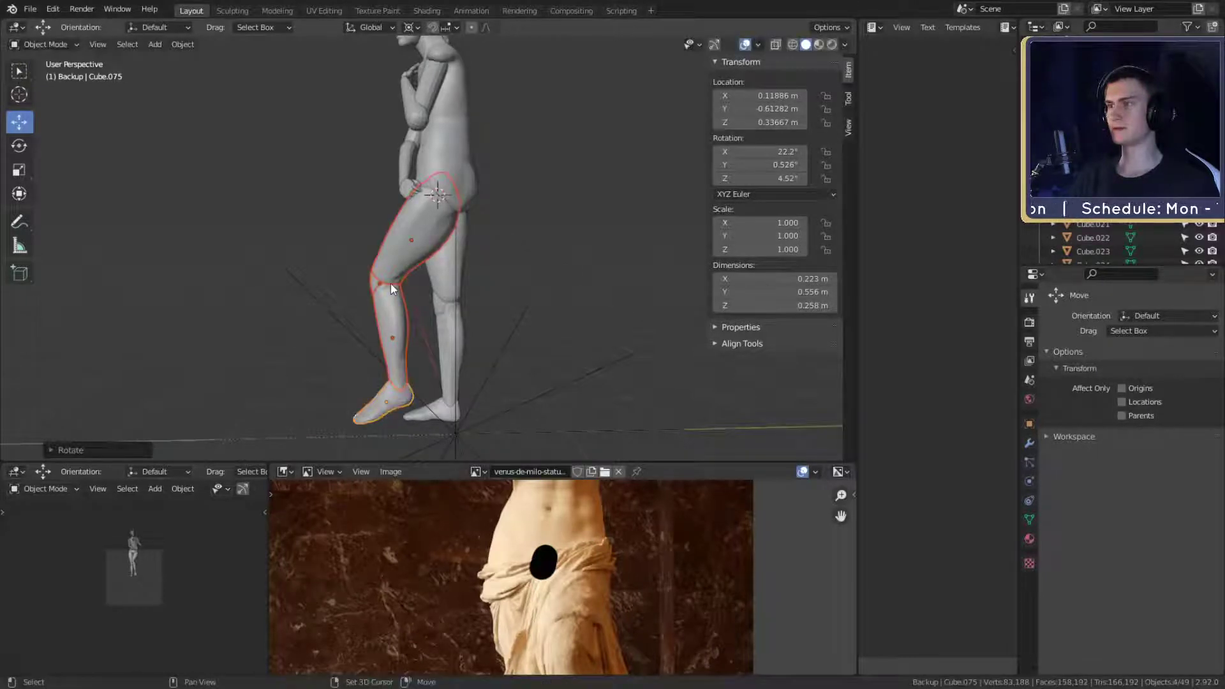
- Check the forward leg's position from several angles against the lower part of the statue in the reference photo
{"action": "scroll", "coordinate": [564, 578], "scroll_direction": "down", "scroll_amount": 4}
{"action": "middle_click_drag", "start_coordinate": [588, 638], "coordinate": [574, 581]}
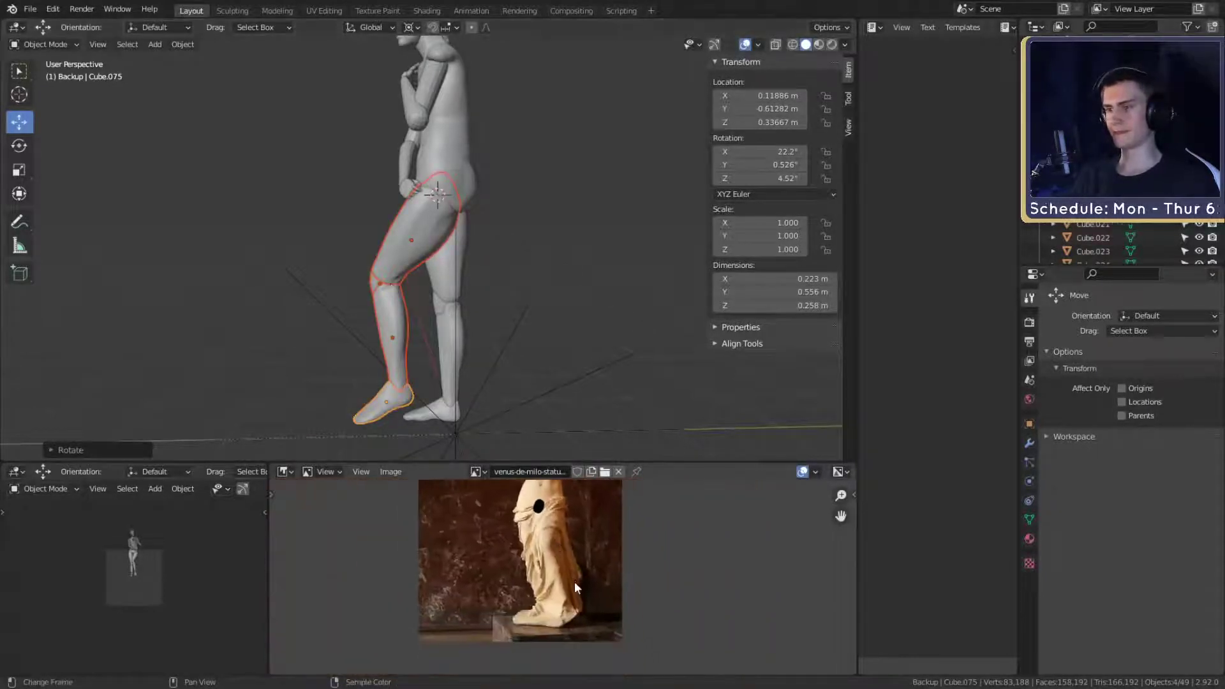
{"action": "scroll", "coordinate": [574, 581], "scroll_direction": "up", "scroll_amount": 3}
{"action": "middle_click_drag", "start_coordinate": [511, 408], "coordinate": [522, 280]}
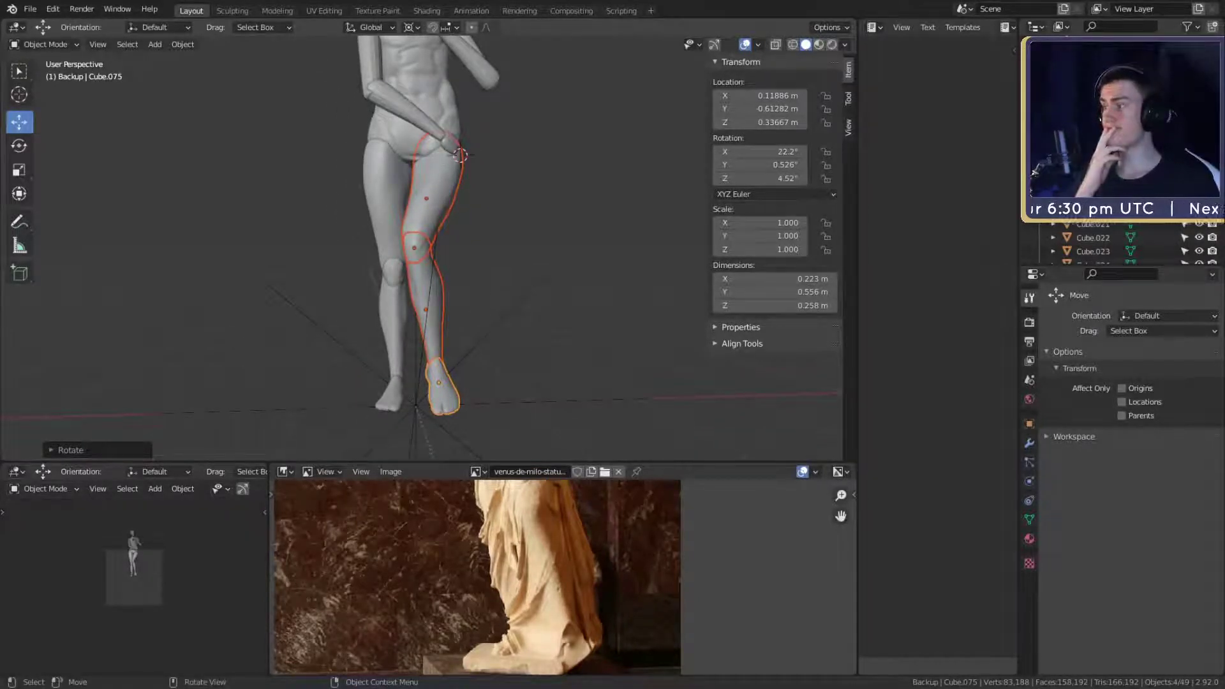
{"action": "scroll", "coordinate": [488, 298], "scroll_direction": "down", "scroll_amount": 2}
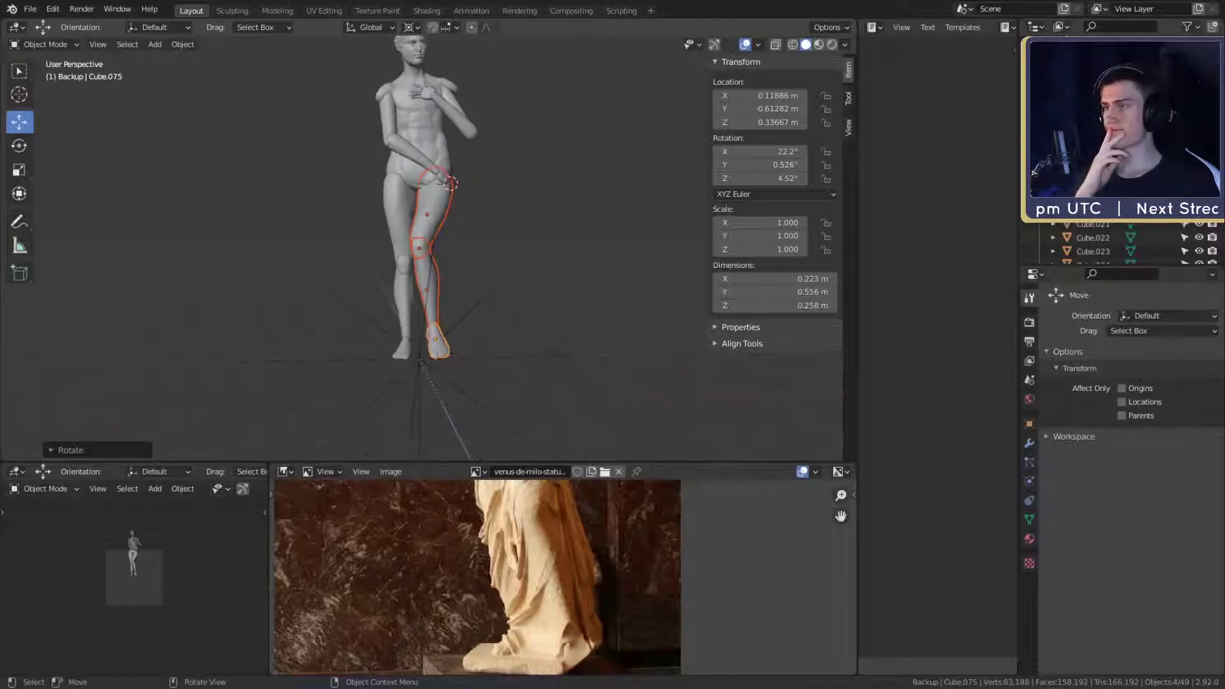
{"action": "middle_click_drag", "start_coordinate": [488, 298], "coordinate": [475, 299]}
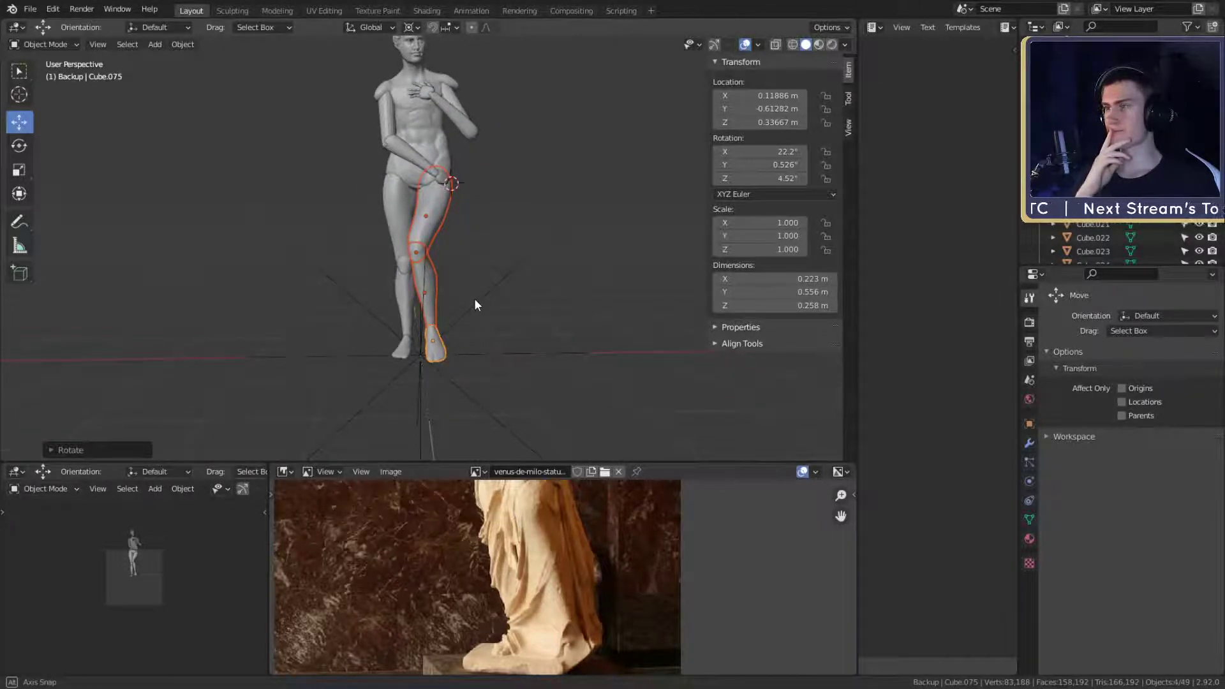
{"action": "middle_click_drag", "start_coordinate": [473, 298], "coordinate": [315, 293]}
{"action": "scroll", "coordinate": [406, 354], "scroll_direction": "up", "scroll_amount": 3}
{"action": "middle_click_drag", "start_coordinate": [410, 362], "coordinate": [538, 296]}
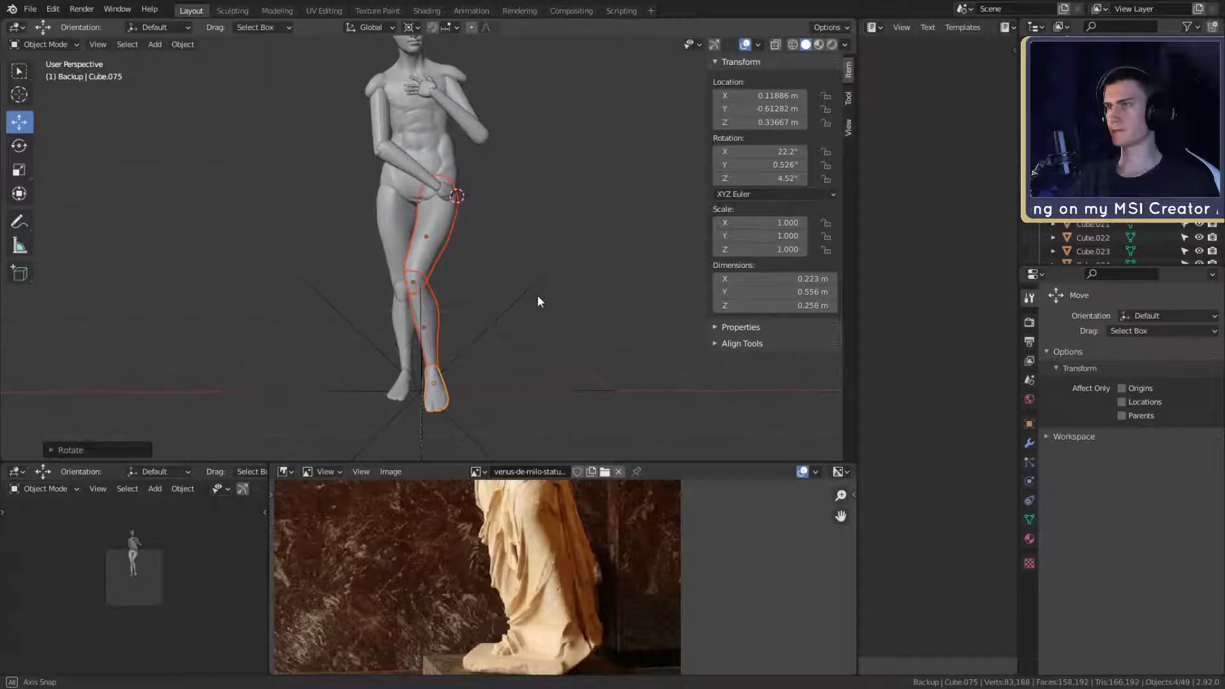
- Place the 3D cursor at the front of the hip and rotate the leg about 2° inward toward the standing leg
{"action": "right_click", "coordinate": [437, 196], "text": "shift"}
{"action": "middle_click_drag", "start_coordinate": [492, 217], "coordinate": [524, 249]}
{"action": "key", "text": "r"}
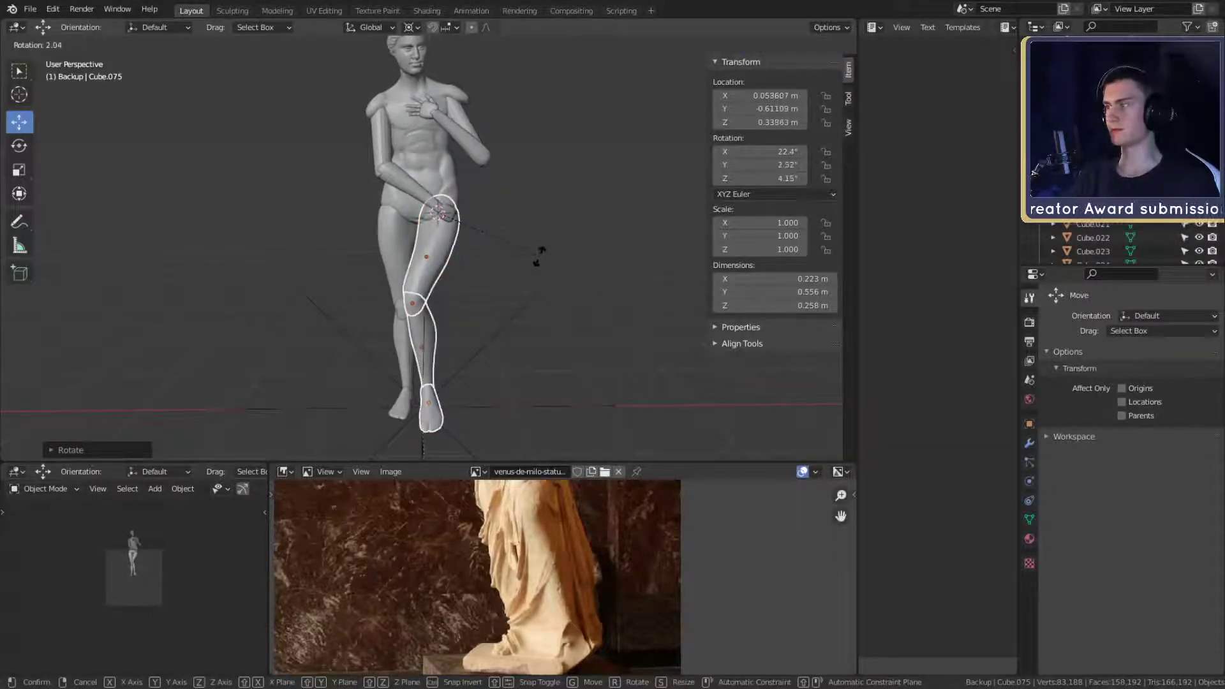
{"action": "left_click", "coordinate": [539, 256]}
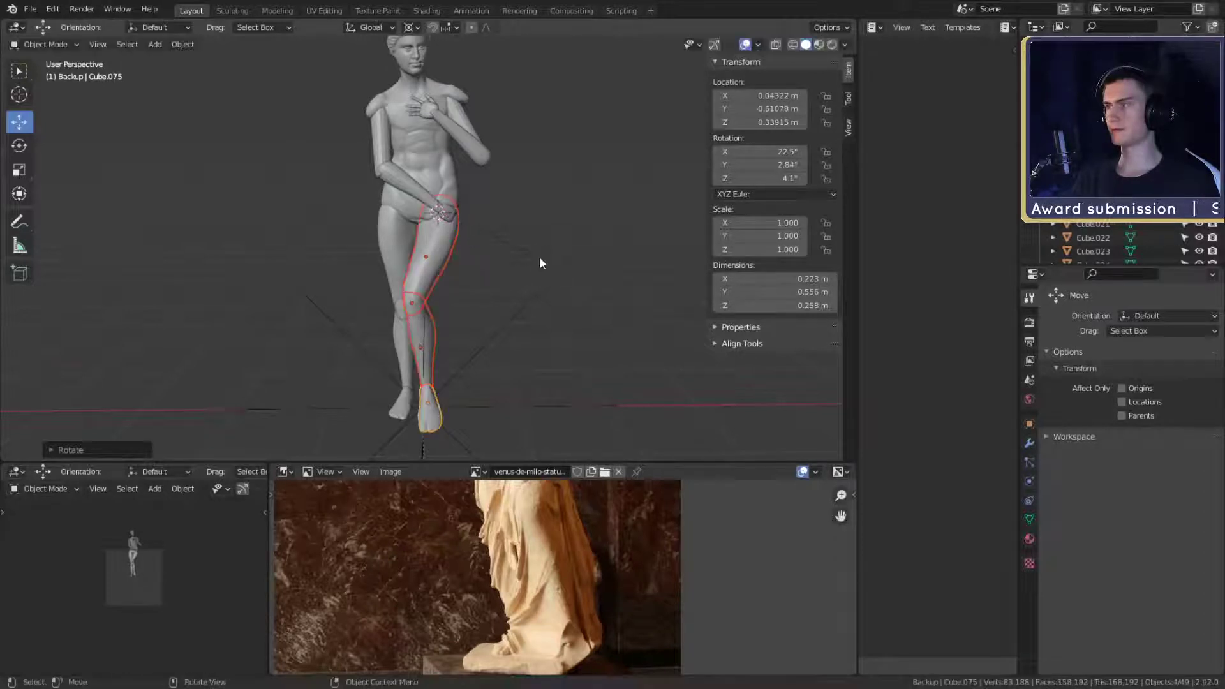
- Review the reposed leg and the whole figure's stance against the full statue reference
{"action": "scroll", "coordinate": [529, 285], "scroll_direction": "down", "scroll_amount": 4}
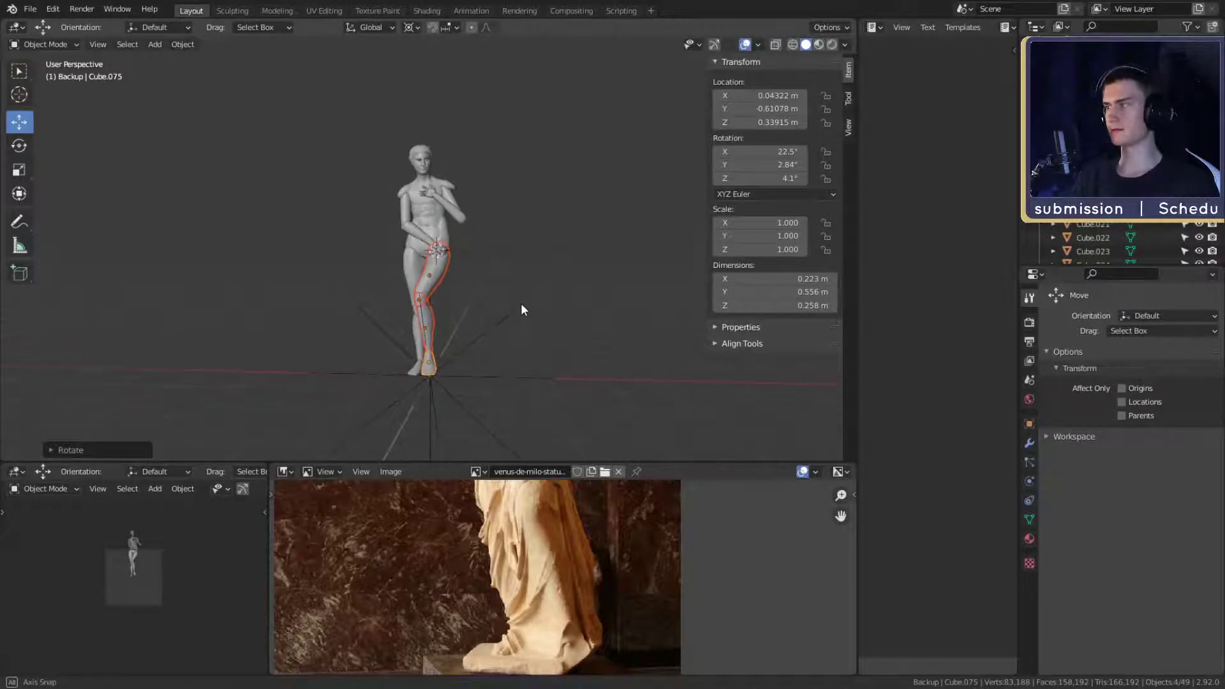
{"action": "scroll", "coordinate": [518, 304], "scroll_direction": "up", "scroll_amount": 5}
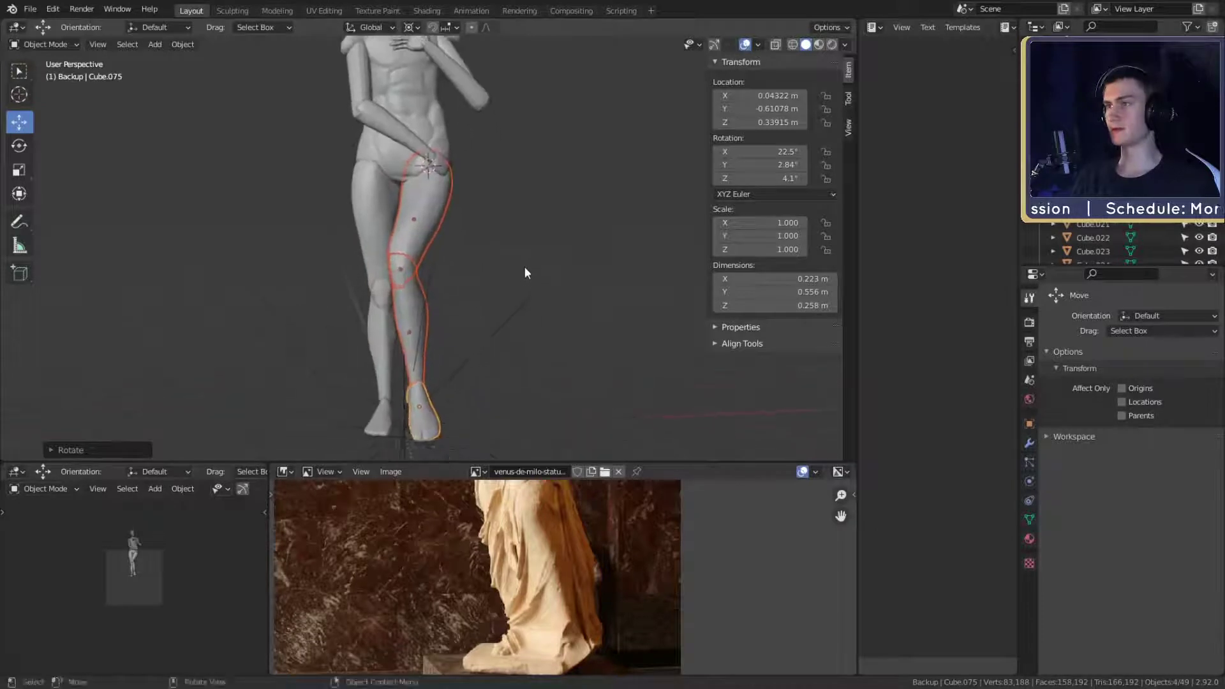
{"action": "scroll", "coordinate": [565, 587], "scroll_direction": "down", "scroll_amount": 4}
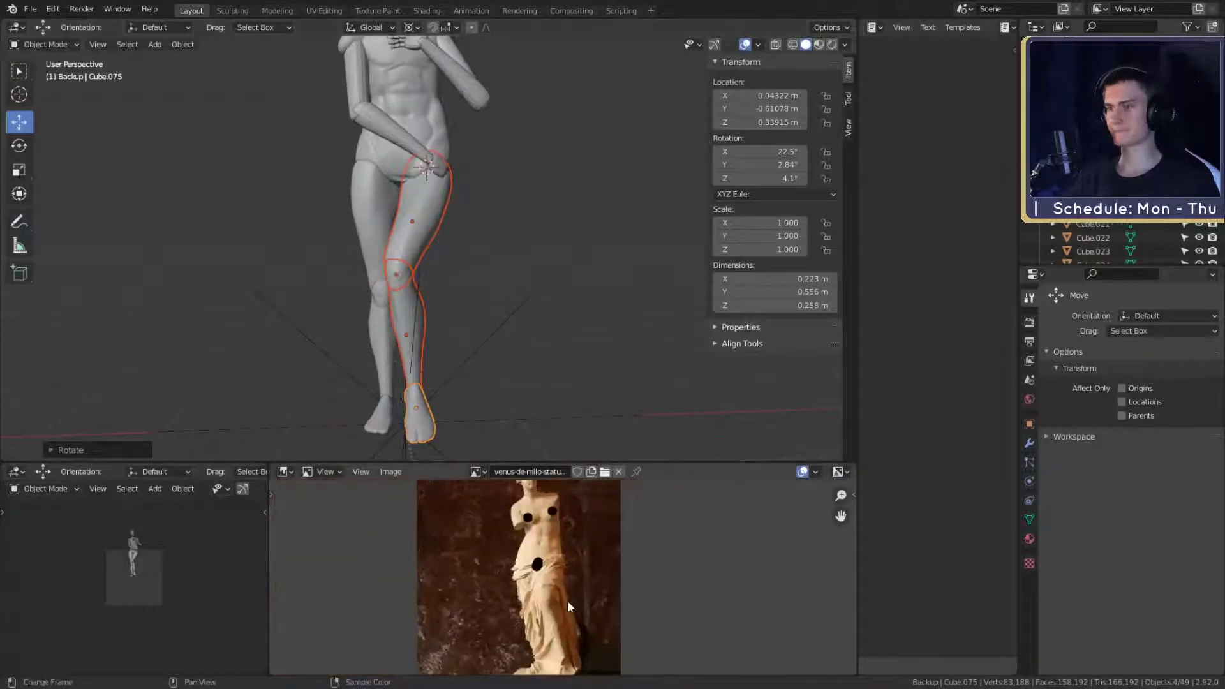
{"action": "middle_click_drag", "start_coordinate": [533, 309], "coordinate": [578, 287]}
{"action": "scroll", "coordinate": [440, 300], "scroll_direction": "up", "scroll_amount": 3}
{"action": "scroll", "coordinate": [564, 348], "scroll_direction": "down", "scroll_amount": 4}
{"action": "middle_click_drag", "start_coordinate": [562, 352], "coordinate": [544, 304], "text": "shift"}
{"action": "scroll", "coordinate": [533, 319], "scroll_direction": "up", "scroll_amount": 3}
{"action": "scroll", "coordinate": [539, 350], "scroll_direction": "up", "scroll_amount": 2}
{"action": "scroll", "coordinate": [538, 309], "scroll_direction": "down", "scroll_amount": 4}
{"action": "scroll", "coordinate": [527, 259], "scroll_direction": "up", "scroll_amount": 4}
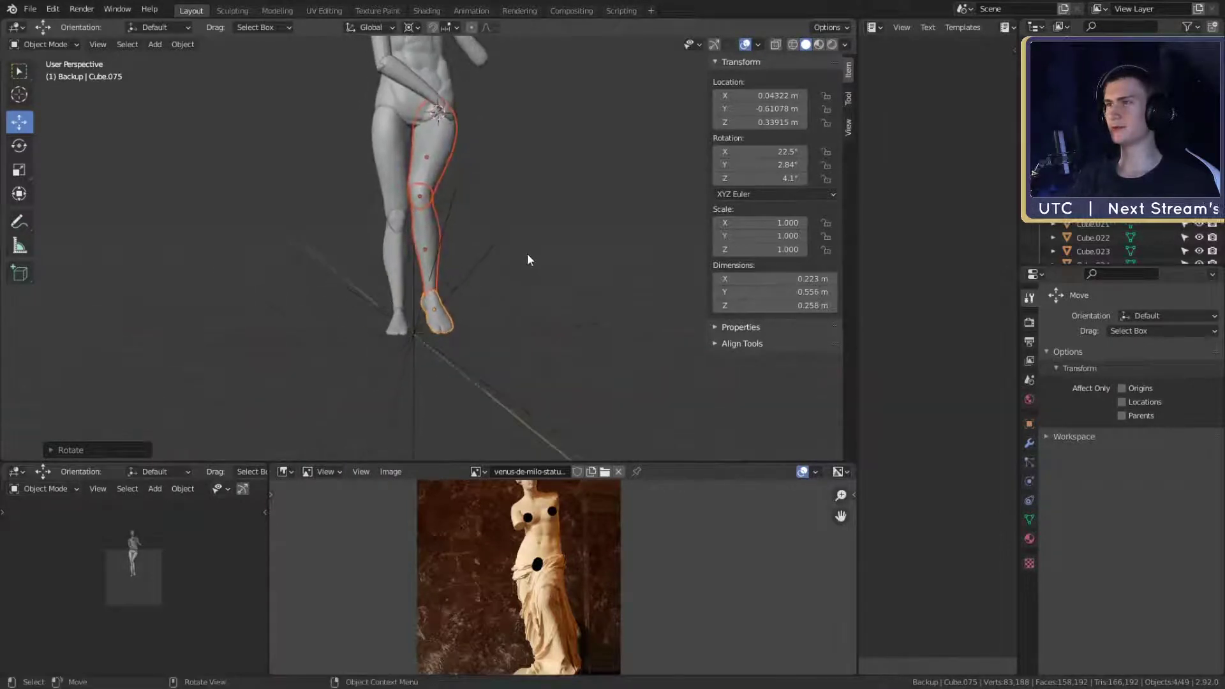
- Place the 3D cursor at the raised foot's ankle, rotate the foot about 19° toes-down around it, and shift it slightly back under the shin
{"action": "middle_click_drag", "start_coordinate": [527, 258], "coordinate": [527, 293]}
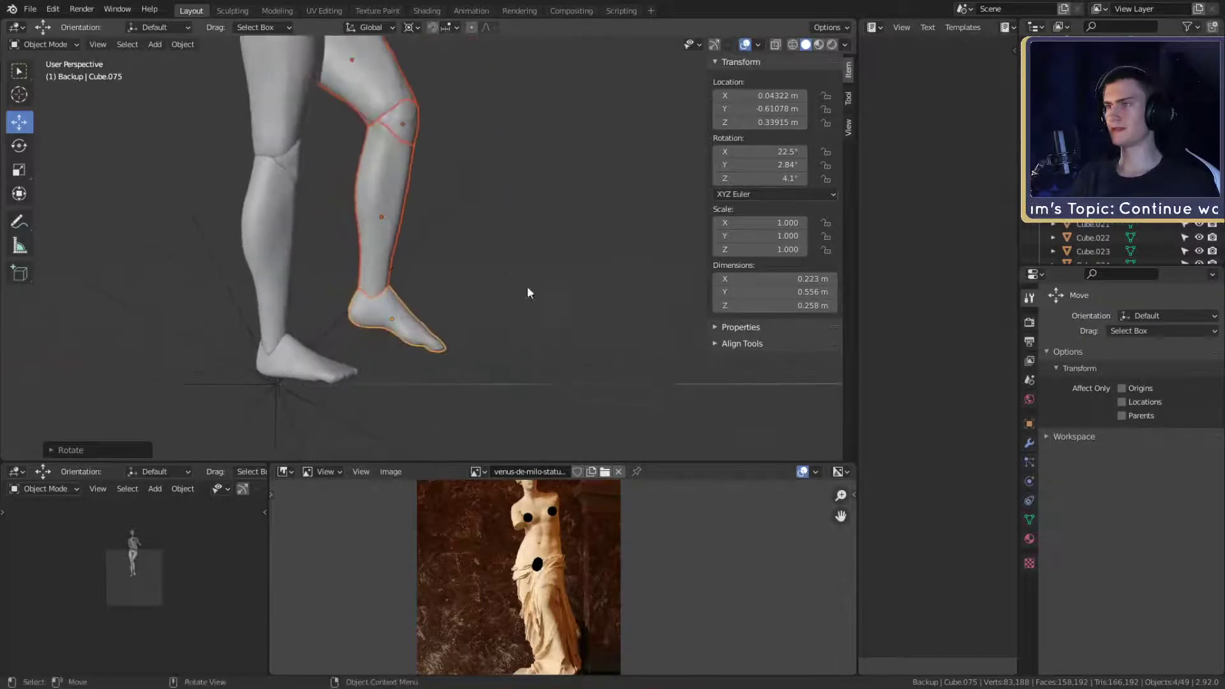
{"action": "left_click", "coordinate": [401, 318]}
{"action": "middle_click_drag", "start_coordinate": [400, 318], "coordinate": [491, 267]}
{"action": "right_click", "coordinate": [407, 278], "text": "shift"}
{"action": "key", "text": "r"}
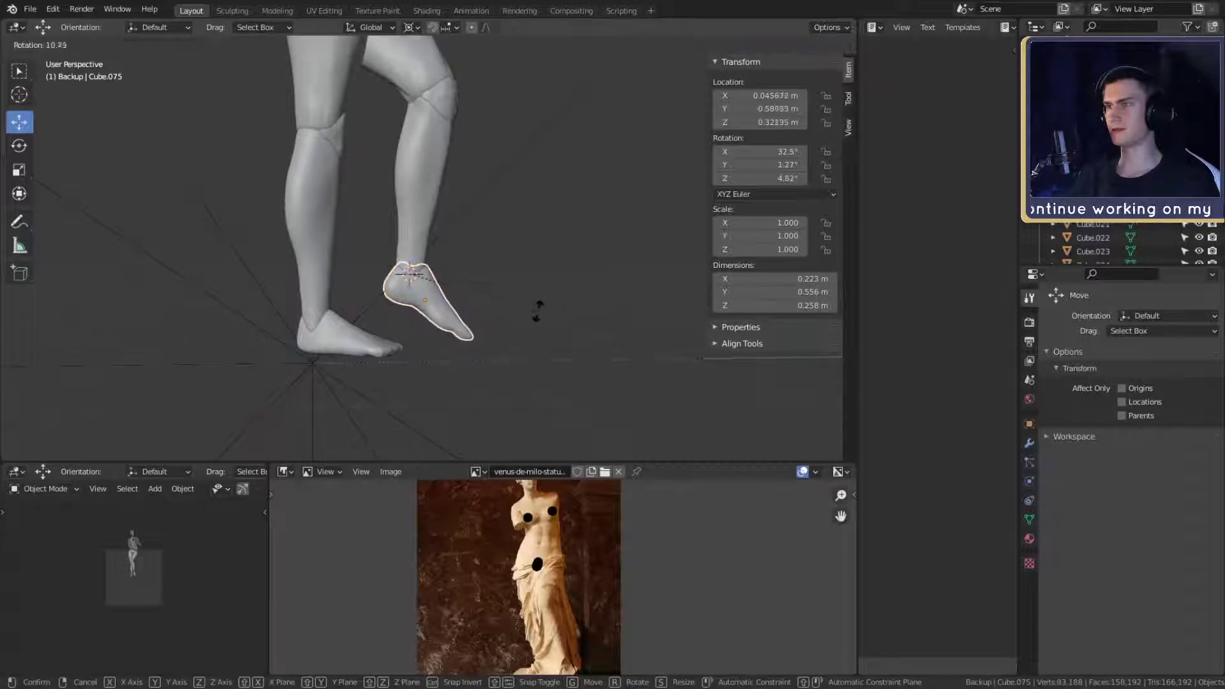
{"action": "left_click", "coordinate": [530, 327]}
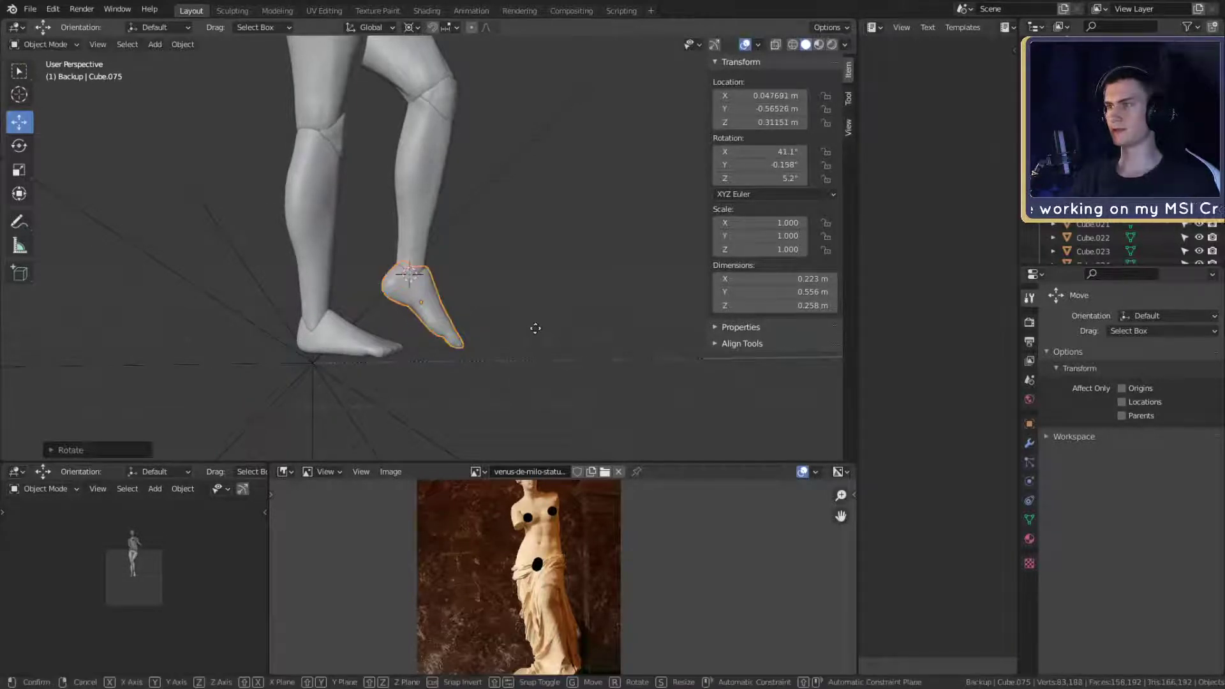
{"action": "left_click", "coordinate": [539, 323]}
- Unhide the floor plane beneath the figure and rotate the raised foot back up about 3° to suit it
{"action": "mouse_move", "coordinate": [550, 319]}
{"action": "middle_mouse_down"}
{"action": "mouse_move", "coordinate": [400, 311]}
{"action": "mouse_move", "coordinate": [392, 322]}
{"action": "mouse_move", "coordinate": [424, 332]}
{"action": "mouse_move", "coordinate": [560, 315]}
{"action": "mouse_move", "coordinate": [545, 319]}
{"action": "middle_mouse_up"}
{"action": "scroll", "coordinate": [1117, 142], "scroll_direction": "up", "scroll_amount": 10}
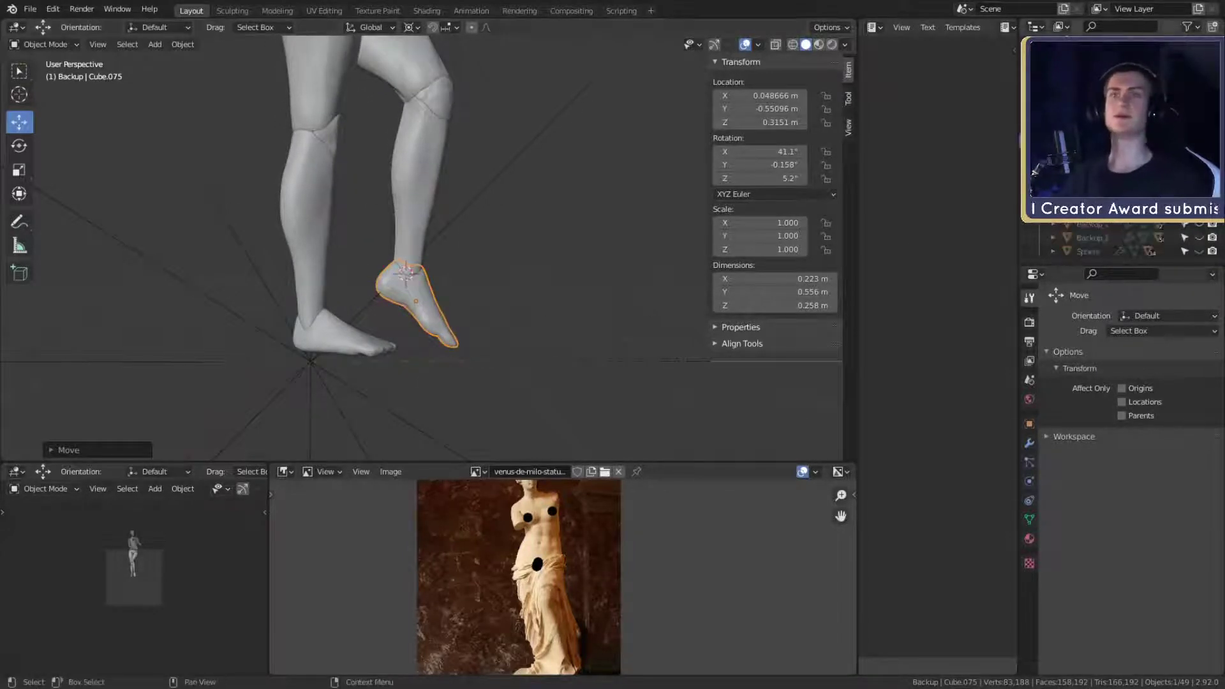
{"action": "left_click", "coordinate": [1198, 142]}
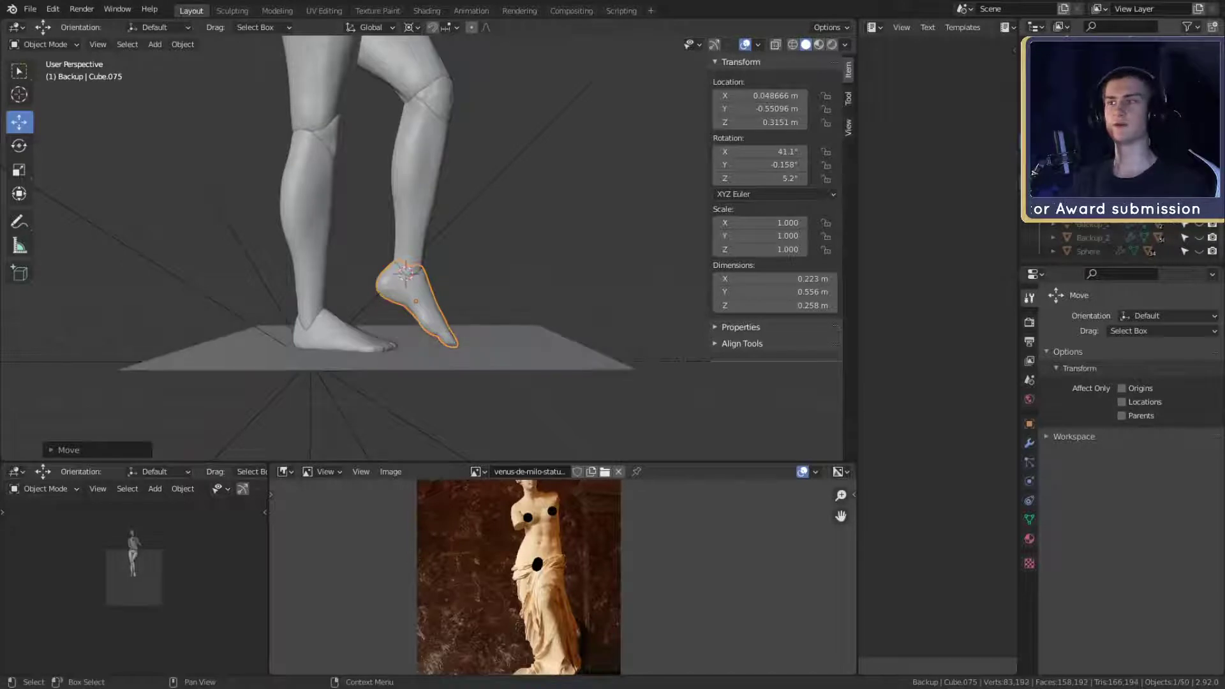
{"action": "middle_click_drag", "start_coordinate": [562, 267], "coordinate": [492, 328]}
{"action": "key", "text": "r"}
{"action": "left_click", "coordinate": [583, 288]}
- Review the whole figure's stance on the floor plane from the front and side, checking the raised foot's pose
{"action": "scroll", "coordinate": [583, 288], "scroll_direction": "down", "scroll_amount": 4}
{"action": "scroll", "coordinate": [491, 335], "scroll_direction": "up", "scroll_amount": 2}
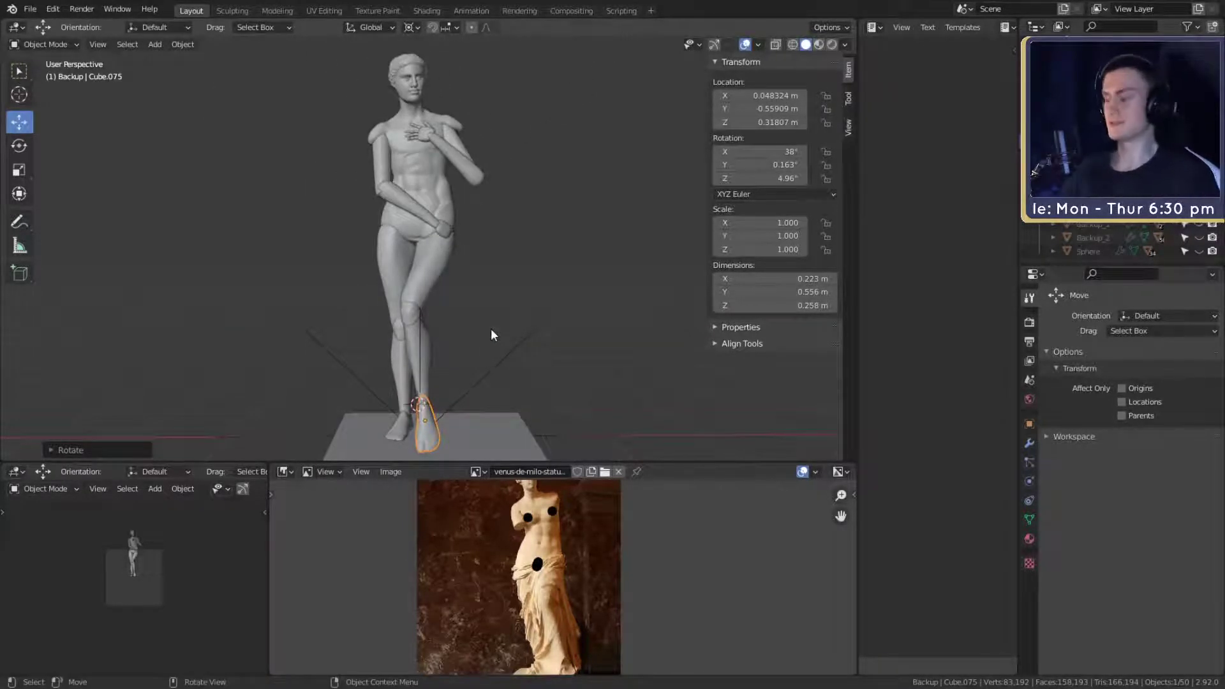
{"action": "scroll", "coordinate": [486, 331], "scroll_direction": "up", "scroll_amount": 3}
{"action": "middle_click_drag", "start_coordinate": [457, 323], "coordinate": [523, 321]}
{"action": "scroll", "coordinate": [565, 344], "scroll_direction": "down", "scroll_amount": 4}
{"action": "scroll", "coordinate": [516, 341], "scroll_direction": "up", "scroll_amount": 2}
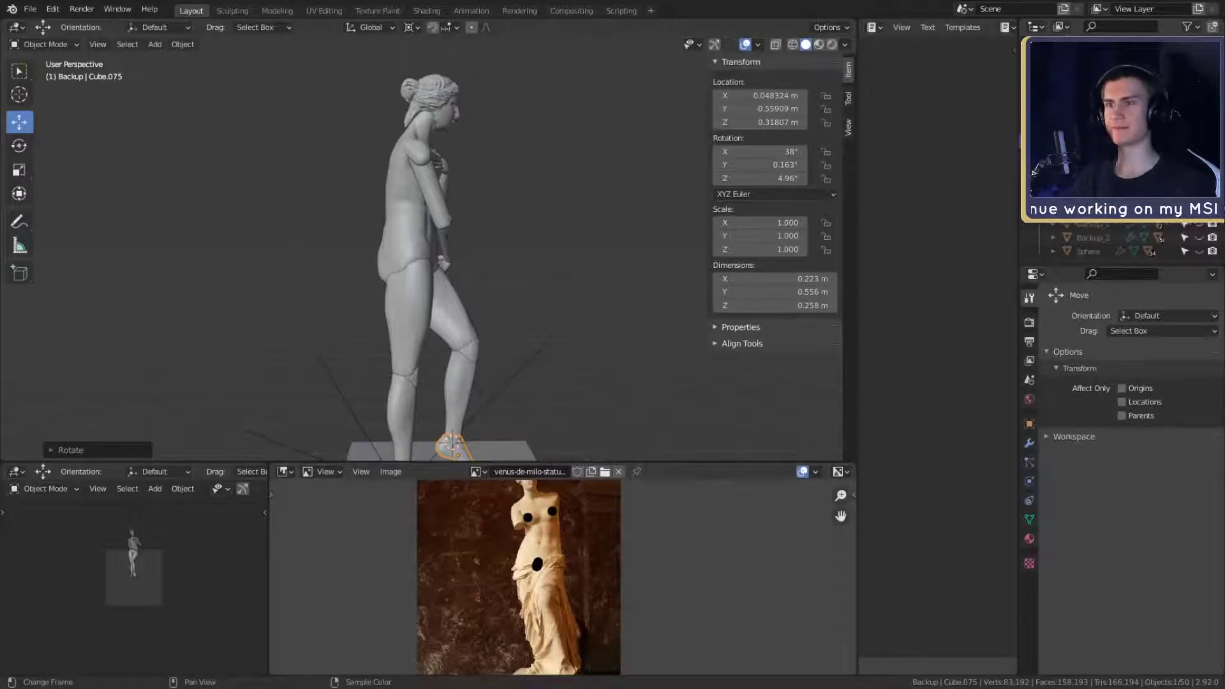
- Examine the figure's pose, feet, shoulders and arm joints from several angles and distances
{"action": "middle_click_drag", "start_coordinate": [536, 305], "coordinate": [486, 310]}
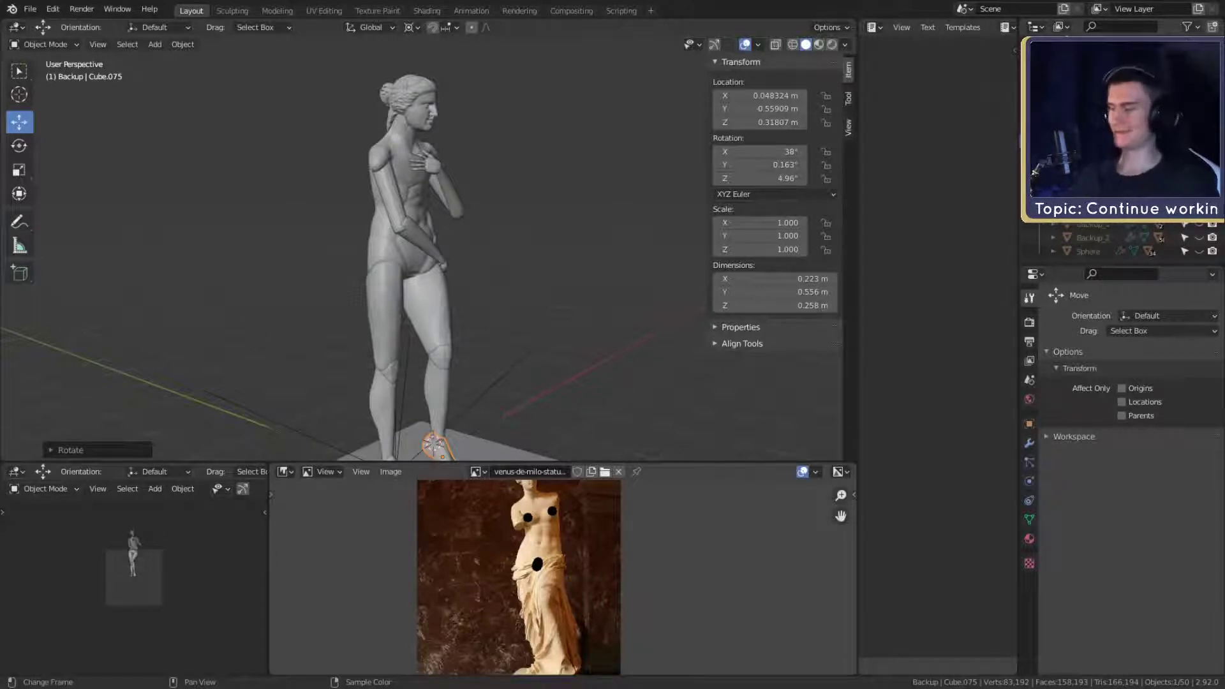
{"action": "middle_click_drag", "start_coordinate": [519, 171], "coordinate": [492, 265]}
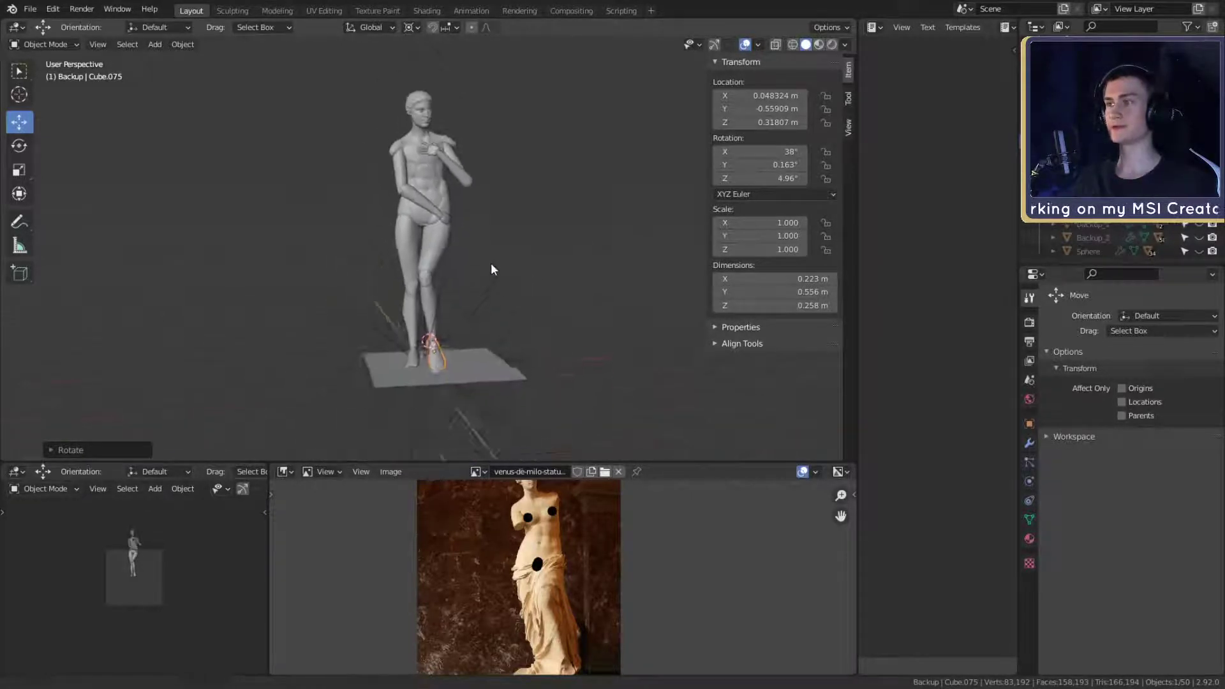
{"action": "scroll", "coordinate": [484, 319], "scroll_direction": "up", "scroll_amount": 3}
{"action": "middle_click_drag", "start_coordinate": [485, 327], "coordinate": [408, 280]}
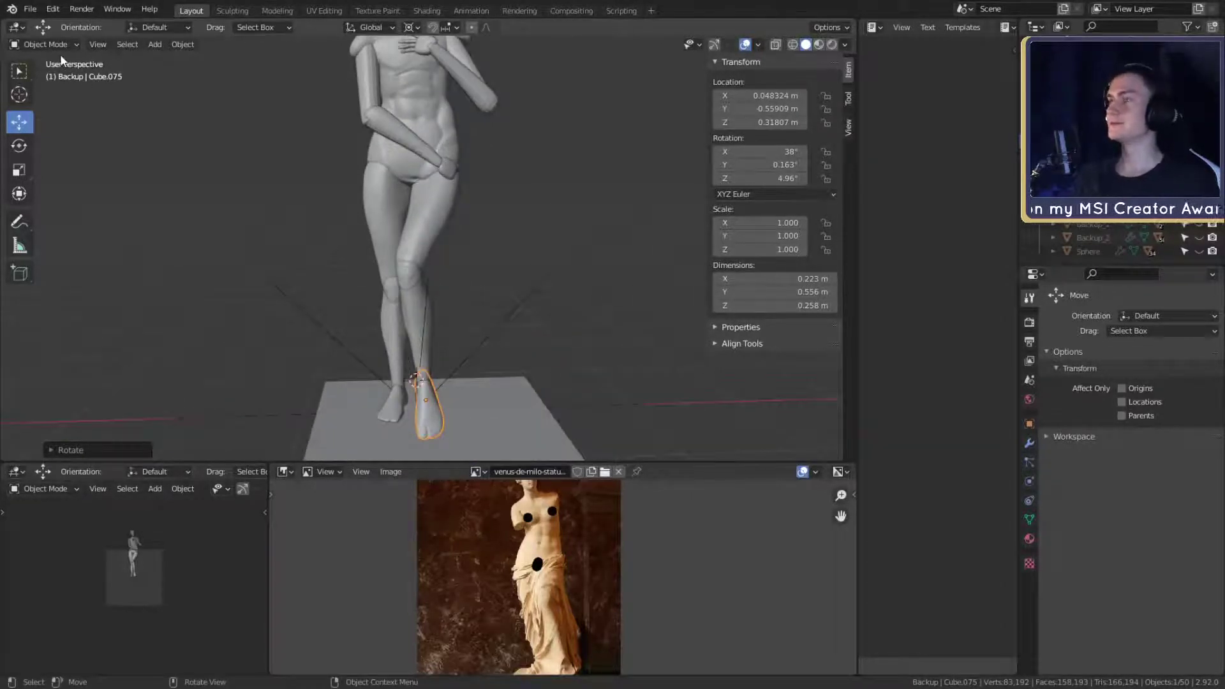
{"action": "mouse_move", "coordinate": [500, 277]}
{"action": "middle_mouse_down"}
{"action": "mouse_move", "coordinate": [495, 358]}
{"action": "mouse_move", "coordinate": [574, 255]}
{"action": "mouse_move", "coordinate": [451, 287]}
{"action": "mouse_move", "coordinate": [481, 284]}
{"action": "mouse_move", "coordinate": [478, 274]}
{"action": "middle_mouse_up"}
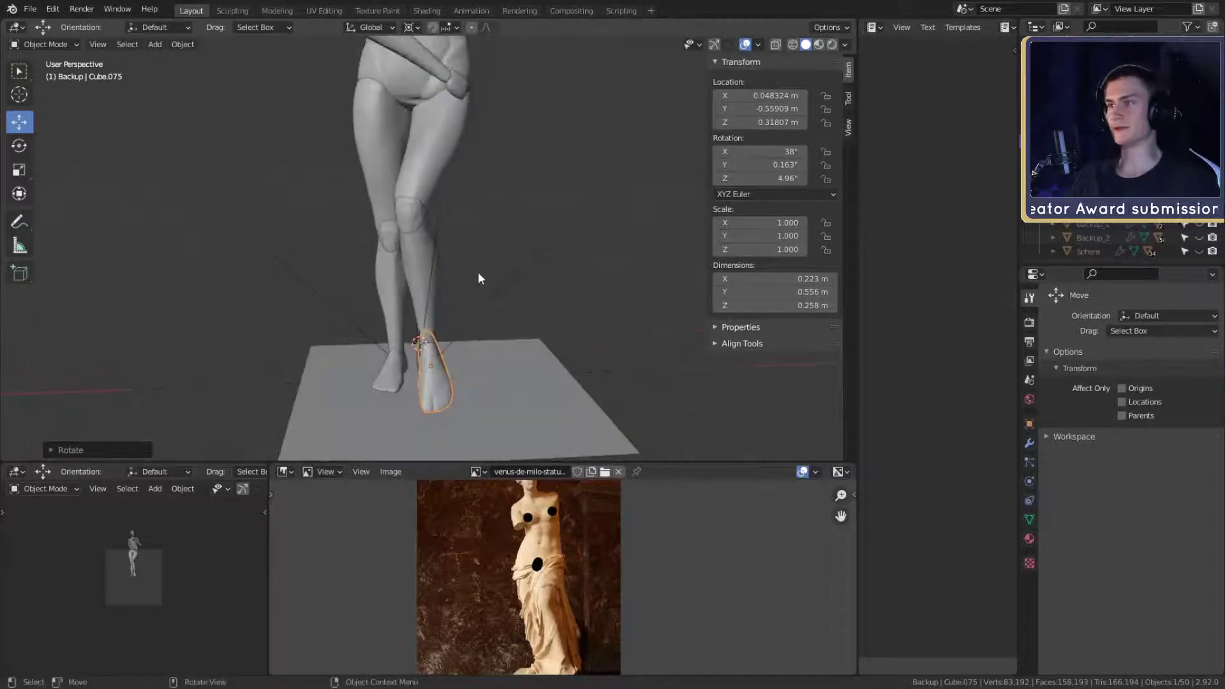
{"action": "scroll", "coordinate": [483, 300], "scroll_direction": "up", "scroll_amount": 2}
{"action": "scroll", "coordinate": [504, 331], "scroll_direction": "down", "scroll_amount": 3}
{"action": "scroll", "coordinate": [533, 328], "scroll_direction": "up", "scroll_amount": 3}
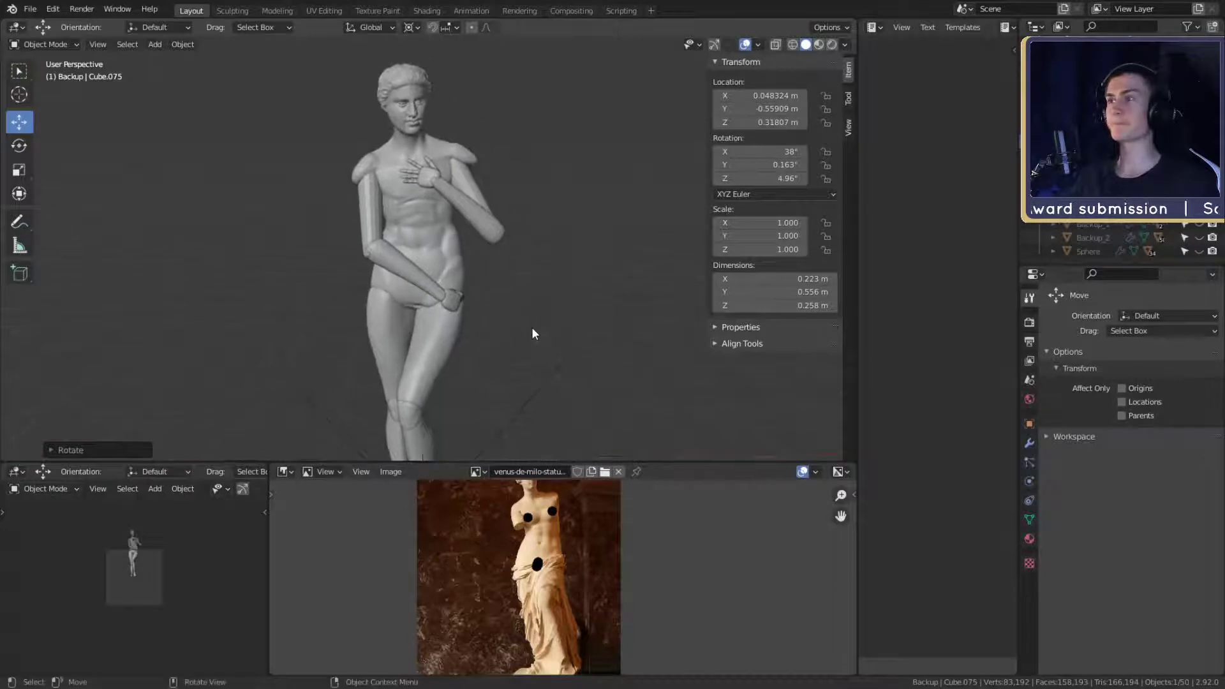
{"action": "middle_click_drag", "start_coordinate": [559, 271], "coordinate": [488, 205]}
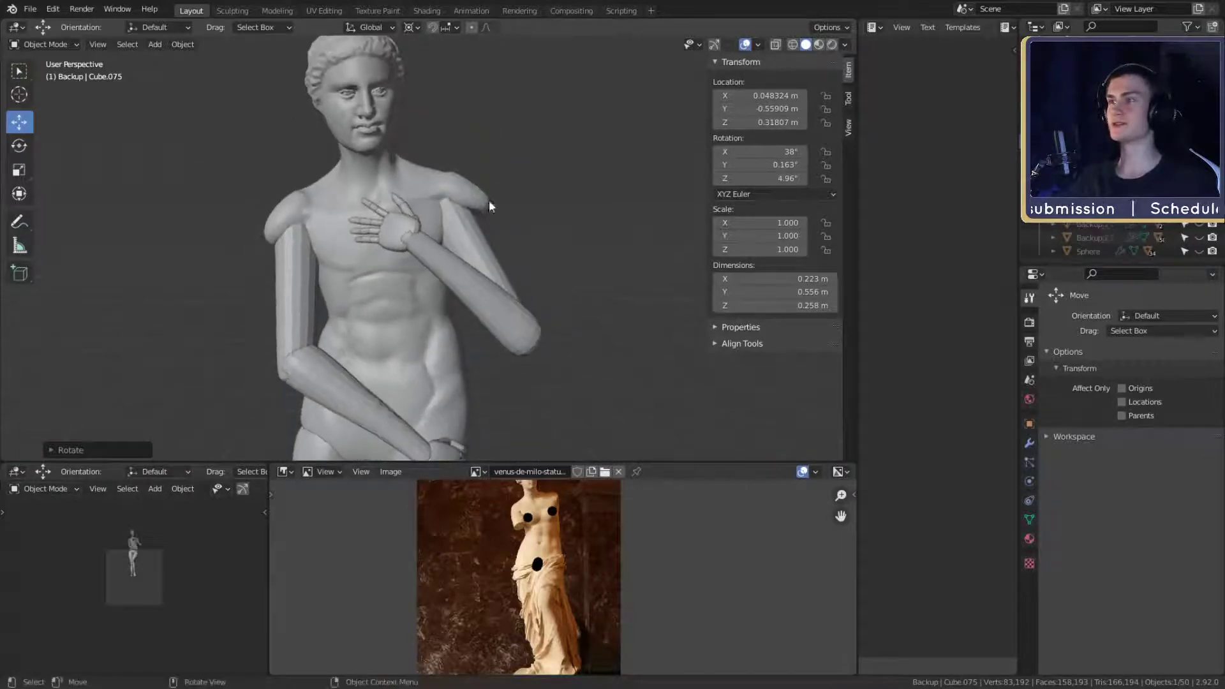
{"action": "scroll", "coordinate": [545, 253], "scroll_direction": "up", "scroll_amount": 1}
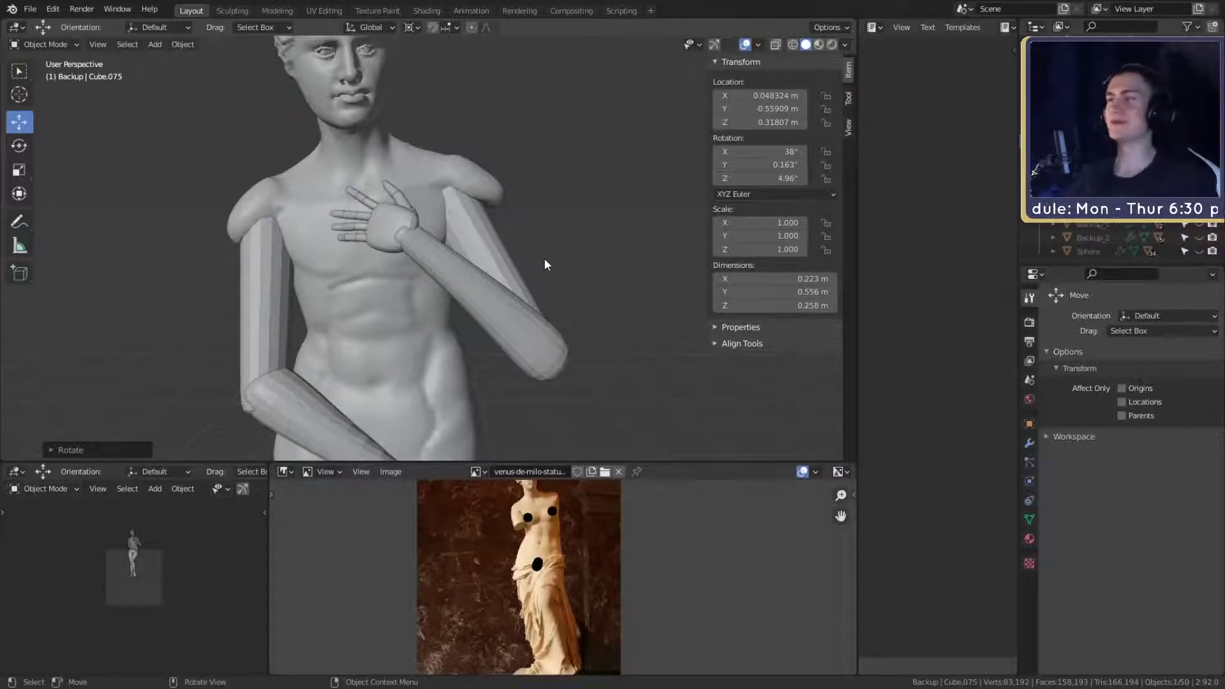
{"action": "scroll", "coordinate": [545, 264], "scroll_direction": "down", "scroll_amount": 5}
{"action": "scroll", "coordinate": [529, 271], "scroll_direction": "up", "scroll_amount": 5}
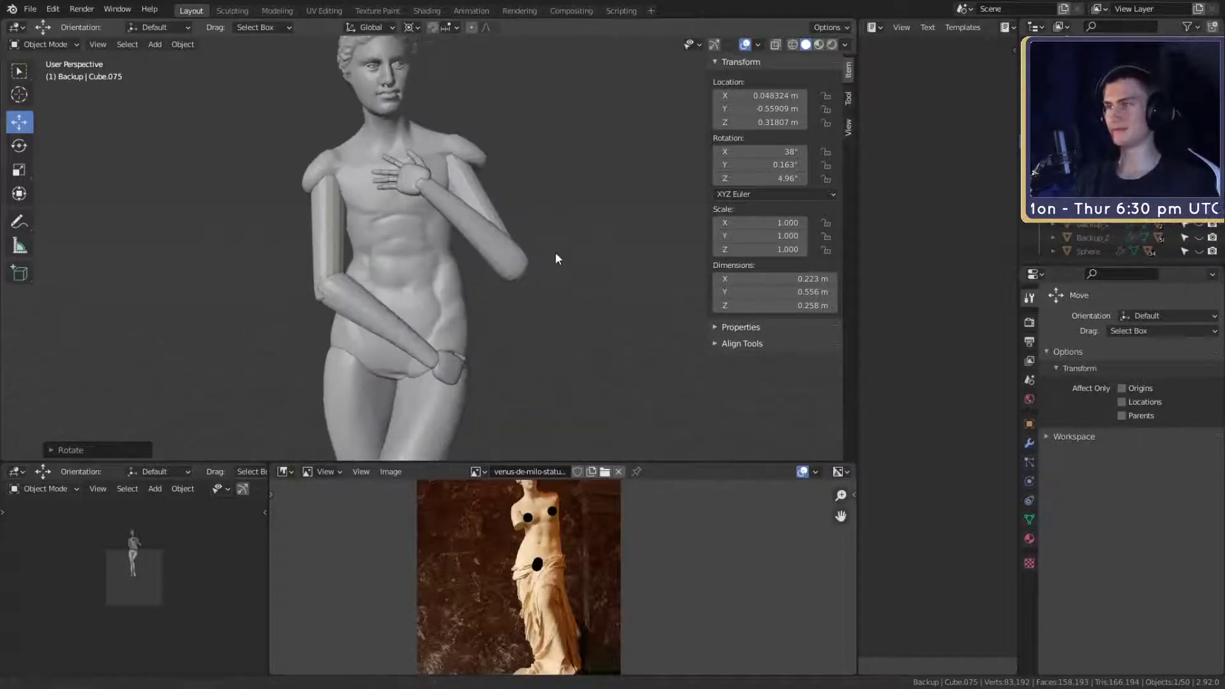
{"action": "middle_click_drag", "start_coordinate": [540, 293], "coordinate": [543, 294]}
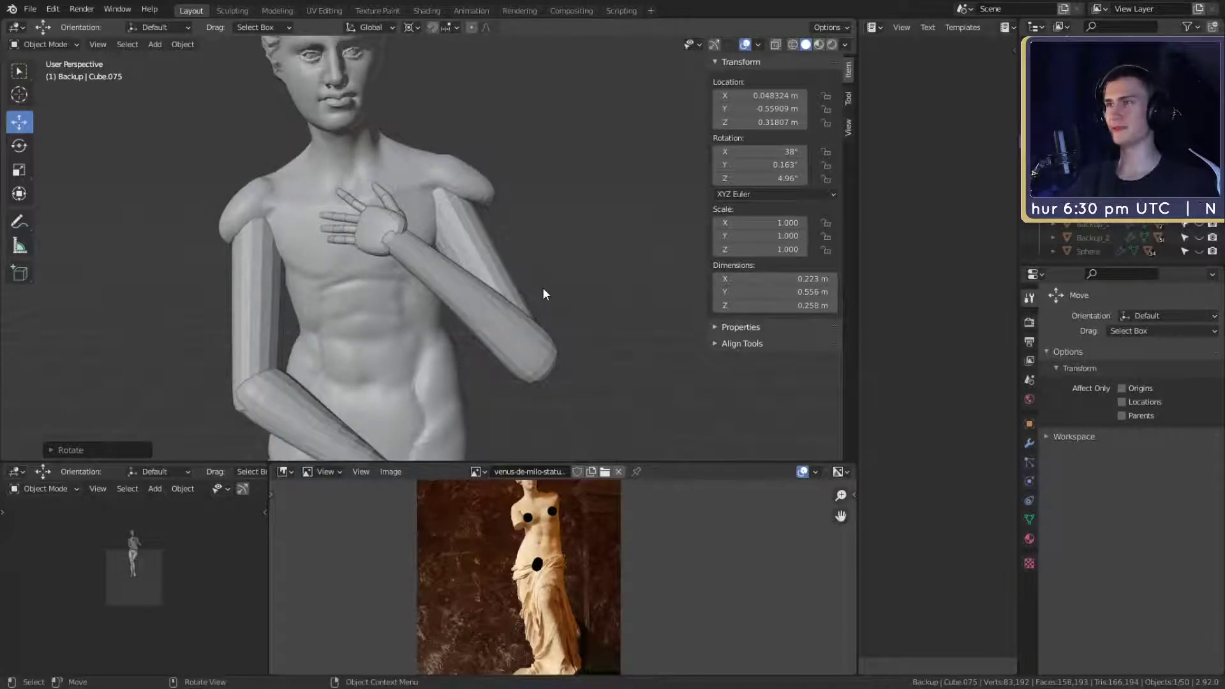
{"action": "left_click", "coordinate": [470, 181]}
{"action": "scroll", "coordinate": [532, 264], "scroll_direction": "down", "scroll_amount": 5}
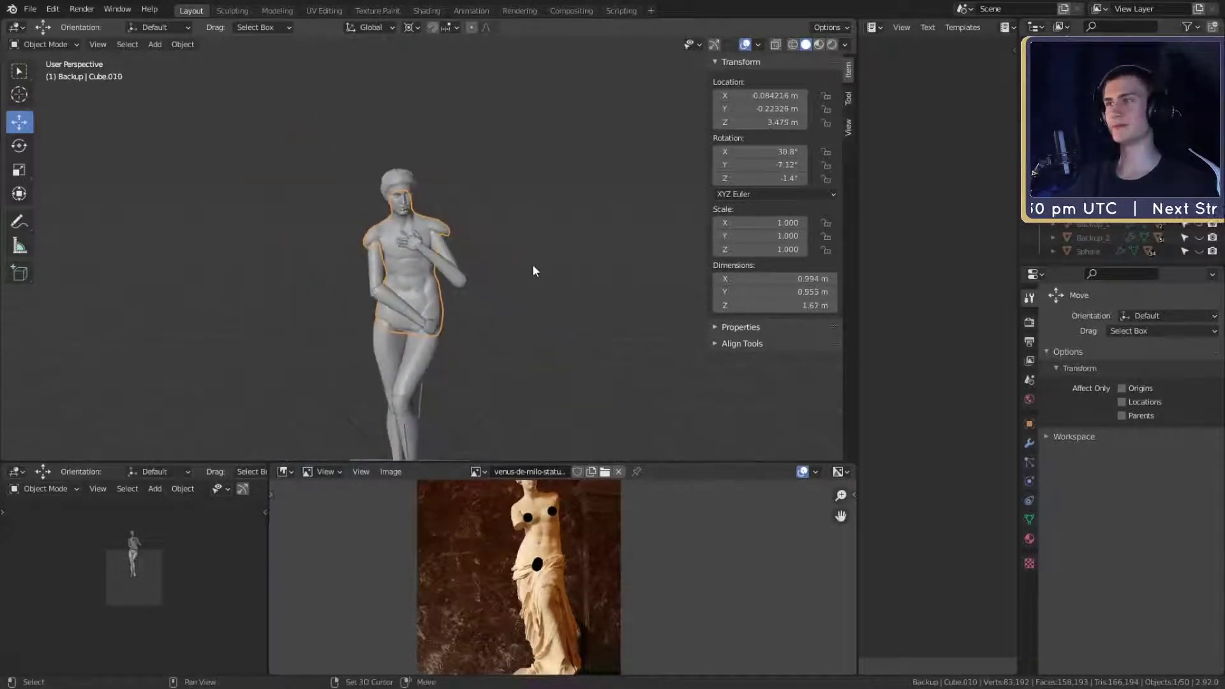
{"action": "scroll", "coordinate": [531, 217], "scroll_direction": "up", "scroll_amount": 5}
{"action": "middle_click_drag", "start_coordinate": [531, 211], "coordinate": [587, 248]}
{"action": "scroll", "coordinate": [561, 275], "scroll_direction": "down", "scroll_amount": 6}
{"action": "scroll", "coordinate": [490, 229], "scroll_direction": "up", "scroll_amount": 3}
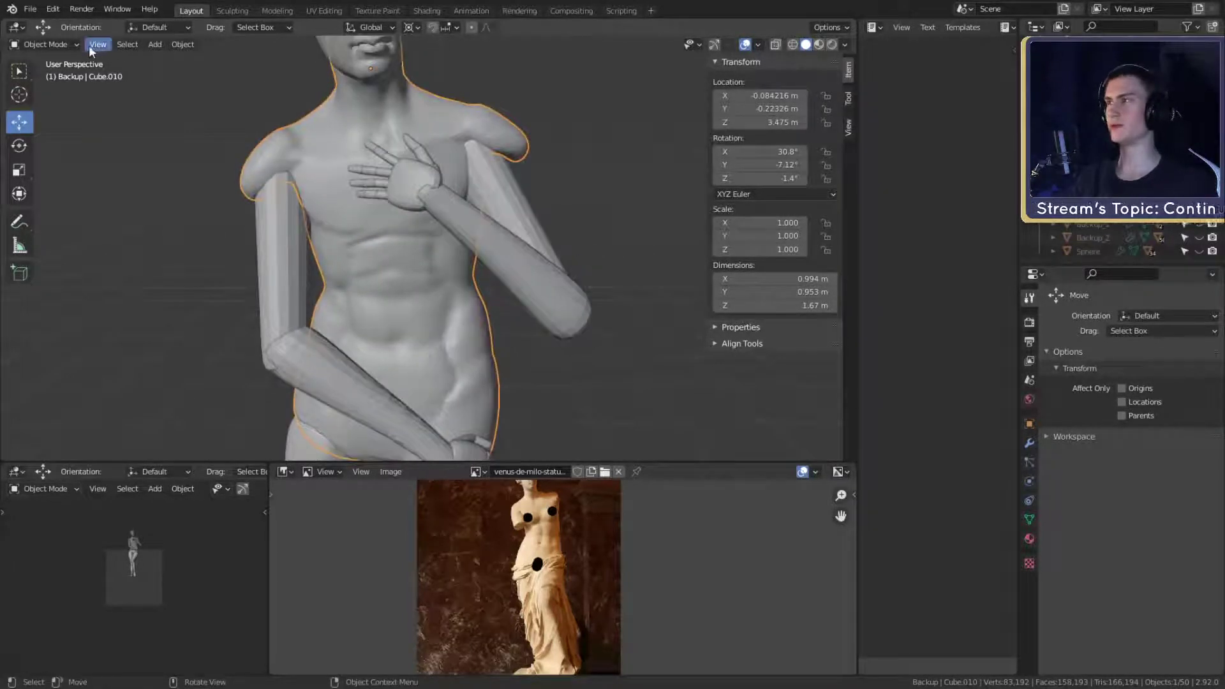
- Apply the scale of the figure's left upper arm, the one whose hand rests on the chest
{"action": "left_click", "coordinate": [61, 45]}
{"action": "left_click", "coordinate": [520, 209]}
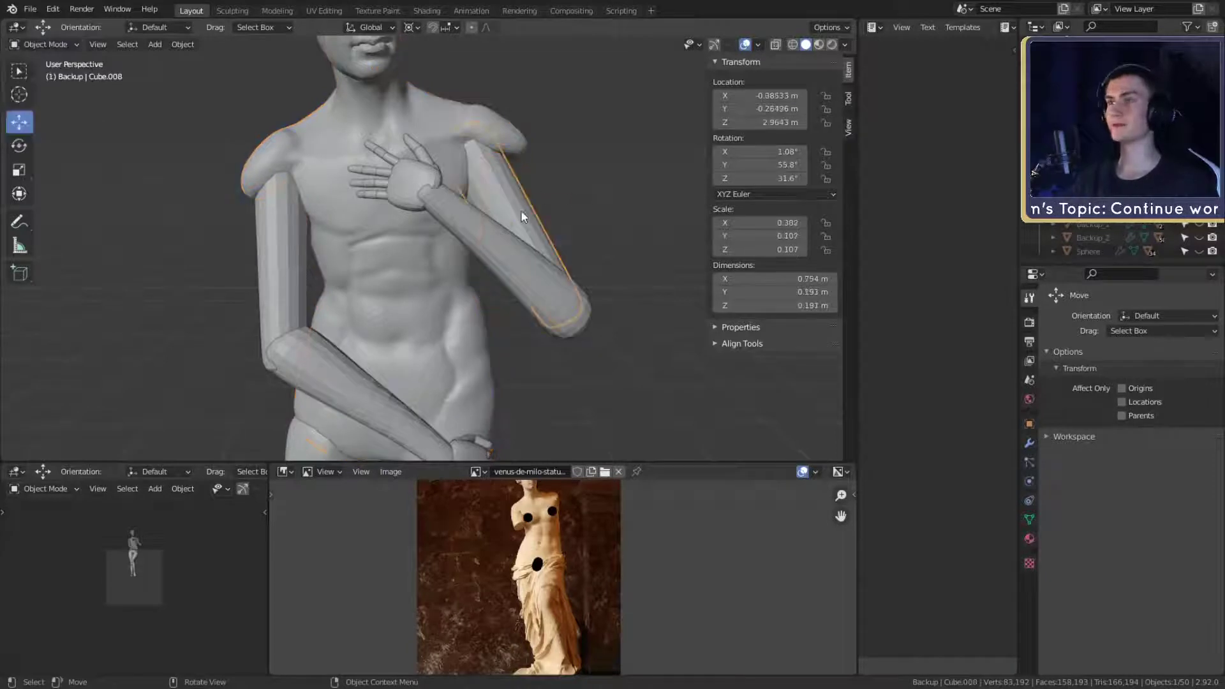
{"action": "middle_click_drag", "start_coordinate": [520, 216], "coordinate": [485, 252]}
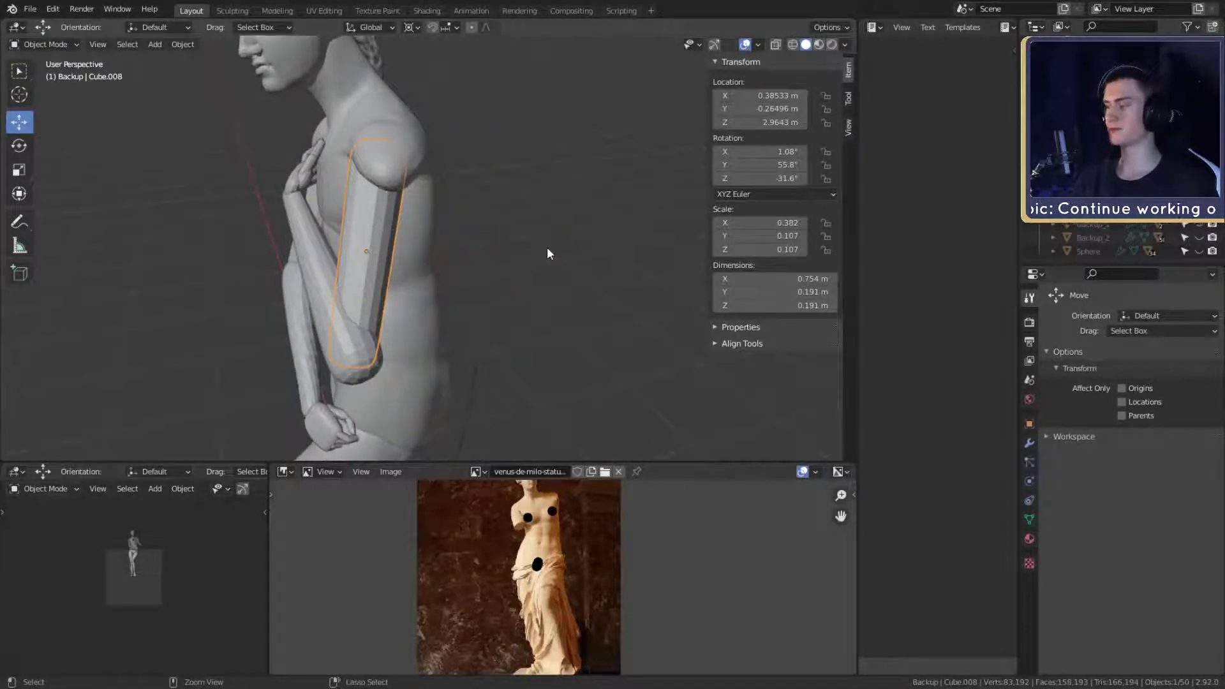
{"action": "key", "text": "ctrl+a"}
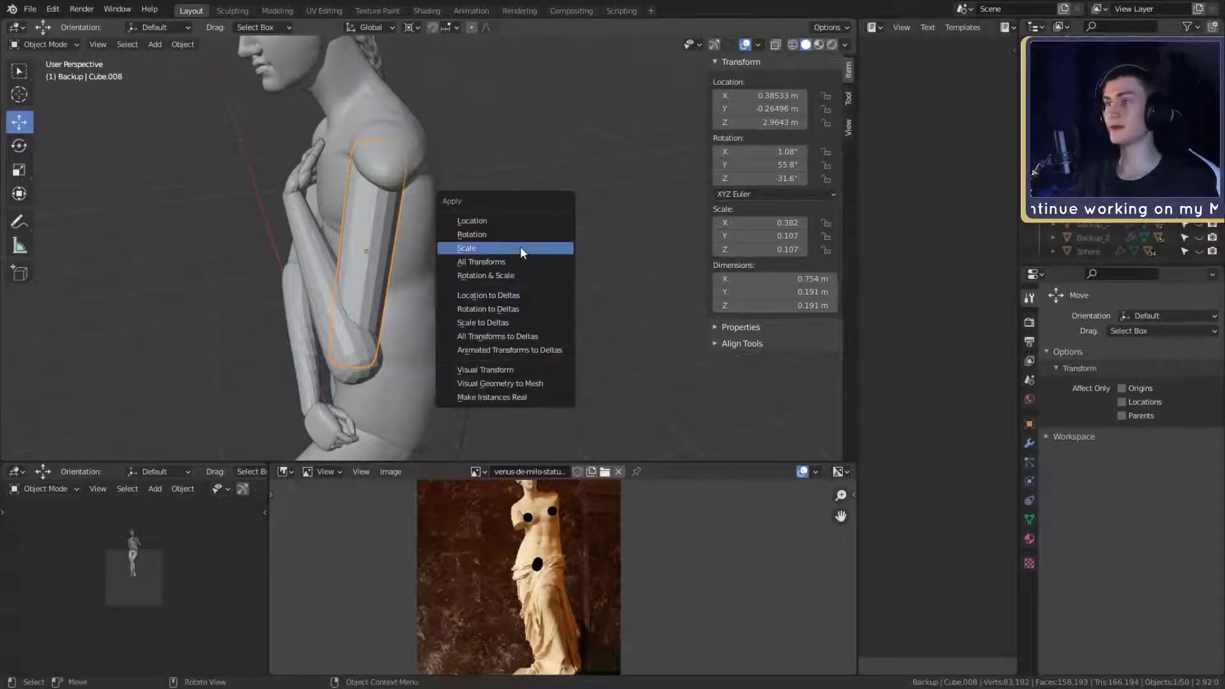
{"action": "left_click", "coordinate": [519, 246]}
{"action": "left_click", "coordinate": [45, 44]}
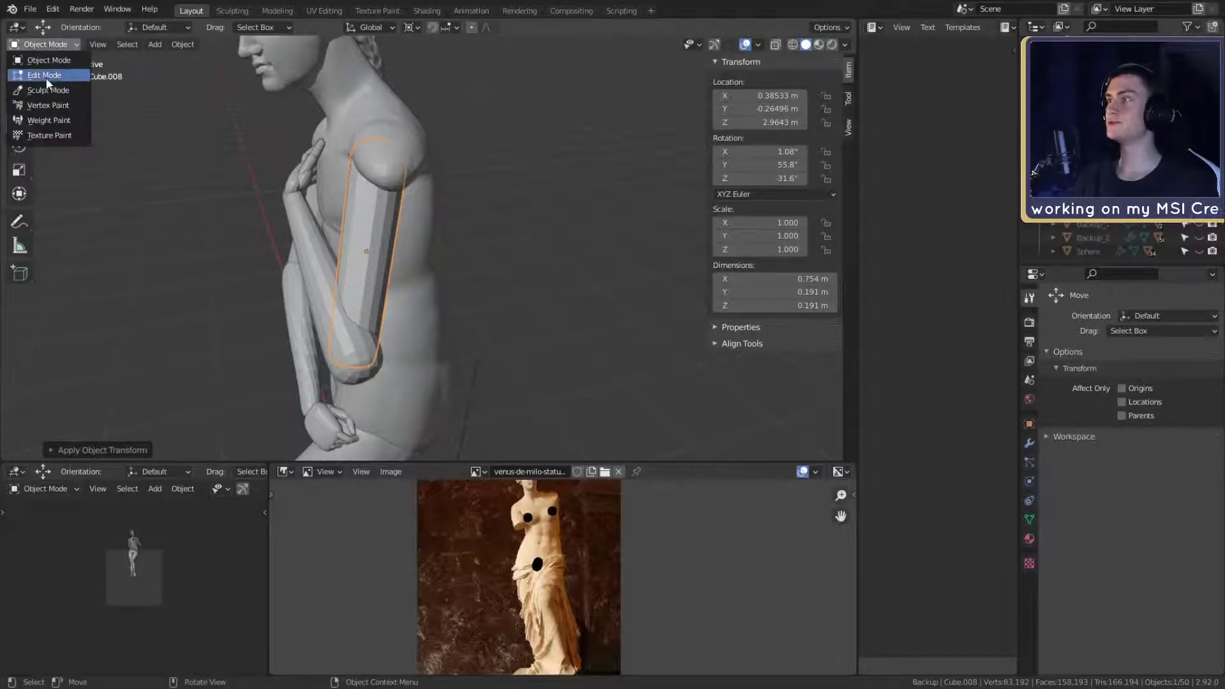
{"action": "left_click", "coordinate": [49, 90]}
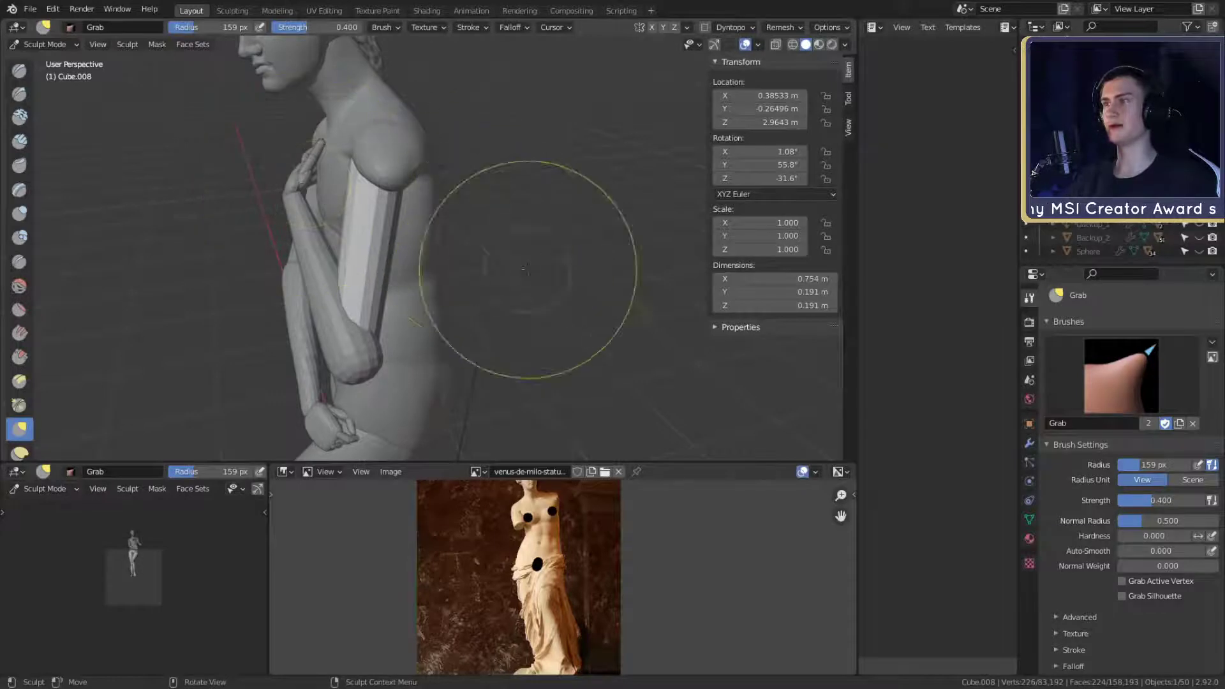
{"action": "scroll", "coordinate": [530, 246], "scroll_direction": "up", "scroll_amount": 3}
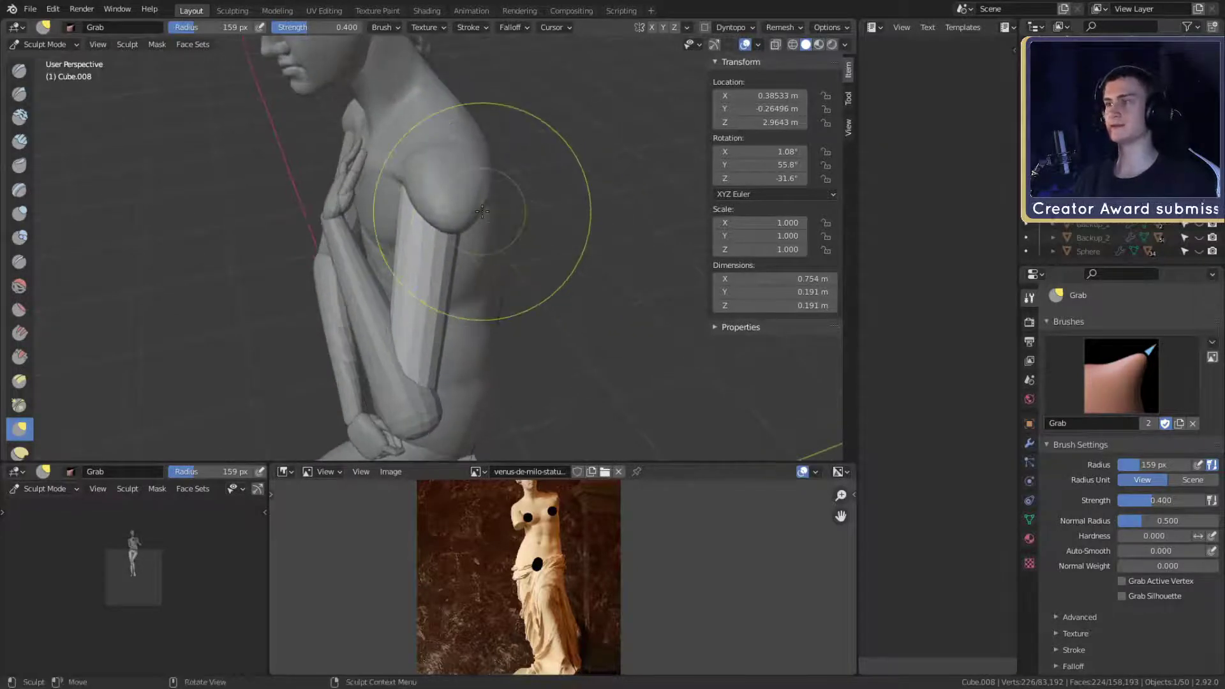
{"action": "left_click", "coordinate": [43, 45]}
{"action": "left_click", "coordinate": [42, 51]}
- Move the left upper arm slightly outward and back under the shoulder, to about X 0.403, Y -0.244, Z 2.960 m
{"action": "middle_click_drag", "start_coordinate": [481, 351], "coordinate": [480, 259]}
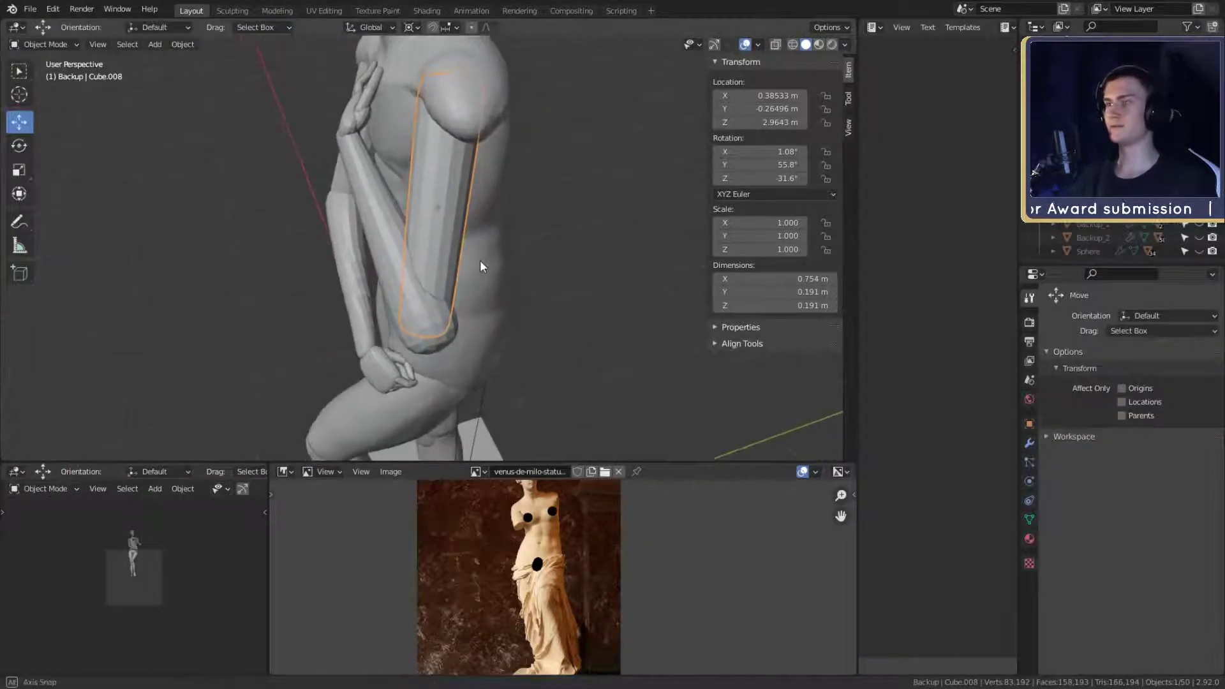
{"action": "key", "text": "g"}
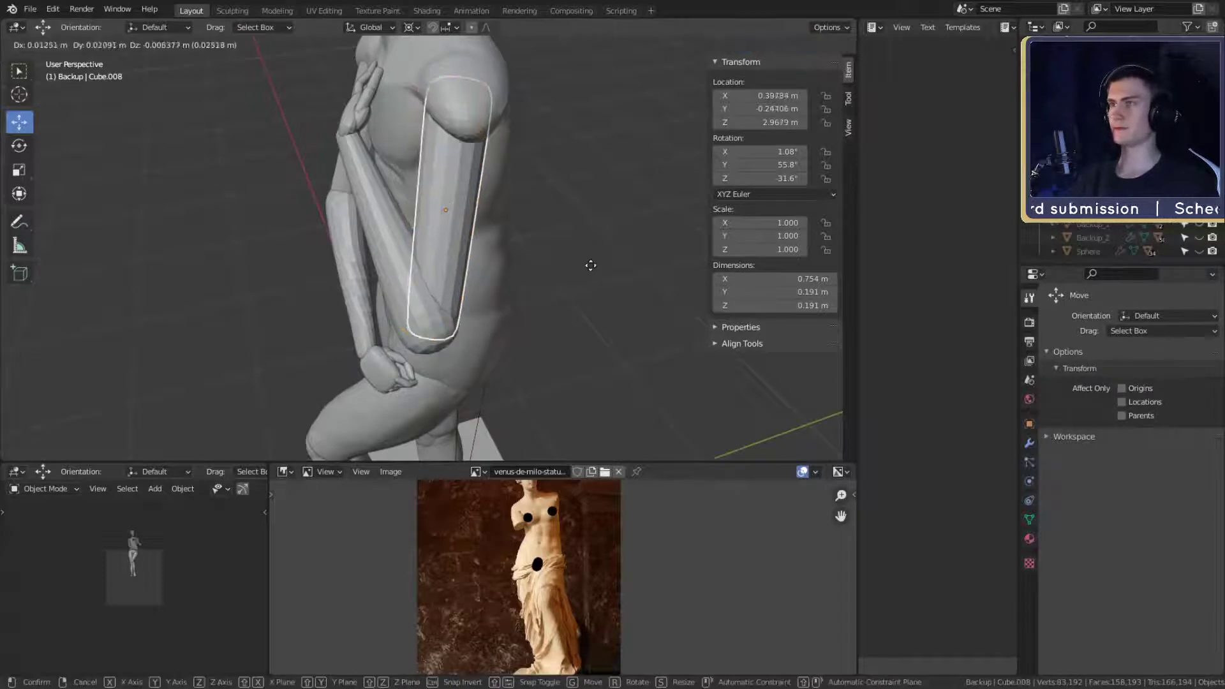
{"action": "left_click", "coordinate": [591, 265]}
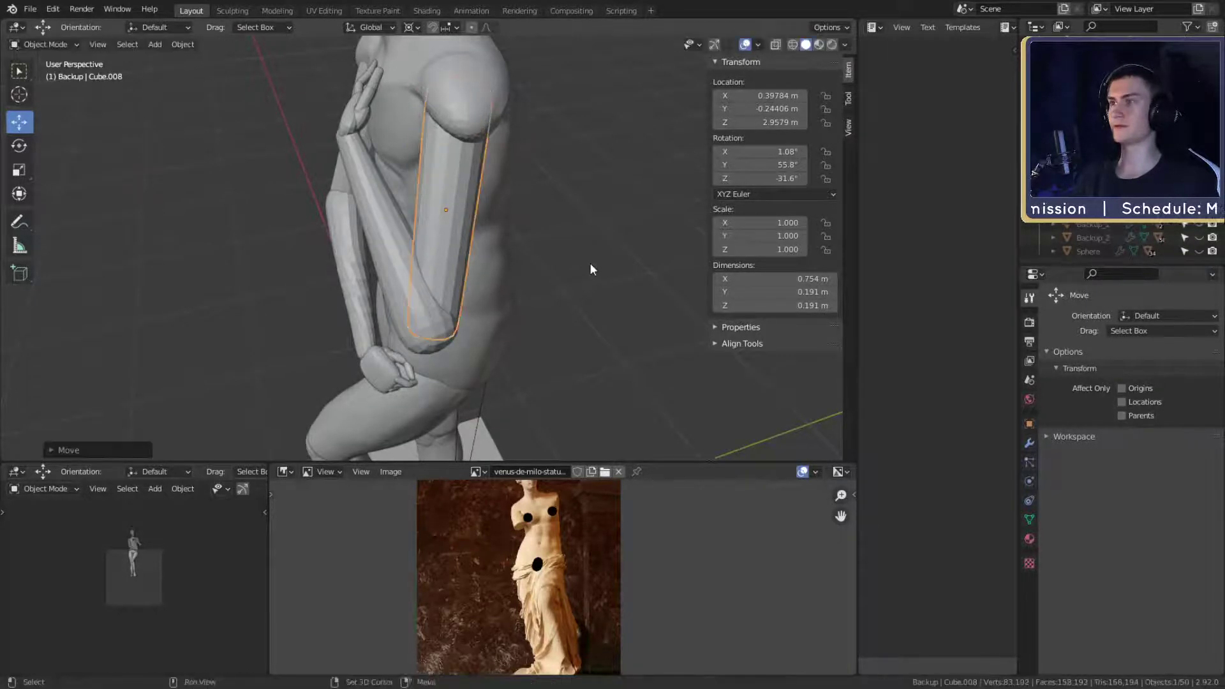
{"action": "mouse_move", "coordinate": [589, 263]}
{"action": "middle_mouse_down"}
{"action": "mouse_move", "coordinate": [691, 219]}
{"action": "mouse_move", "coordinate": [599, 255]}
{"action": "mouse_move", "coordinate": [591, 272]}
{"action": "middle_mouse_up"}
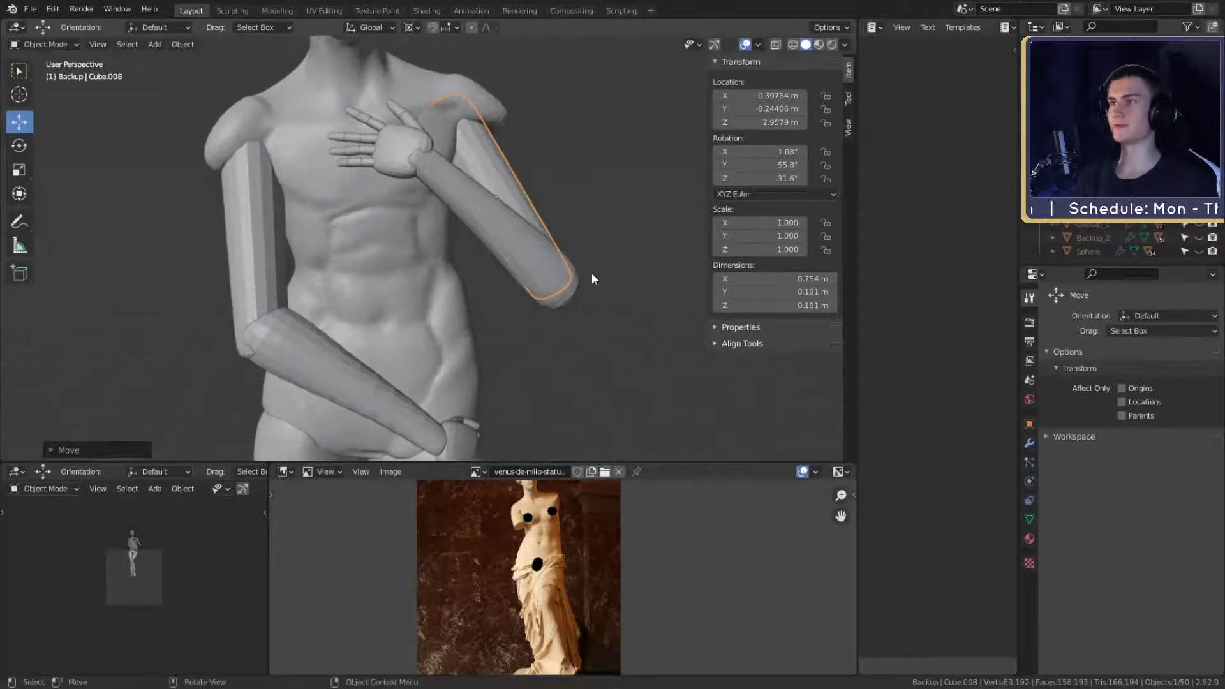
{"action": "key", "text": "g"}
{"action": "left_click", "coordinate": [596, 269]}
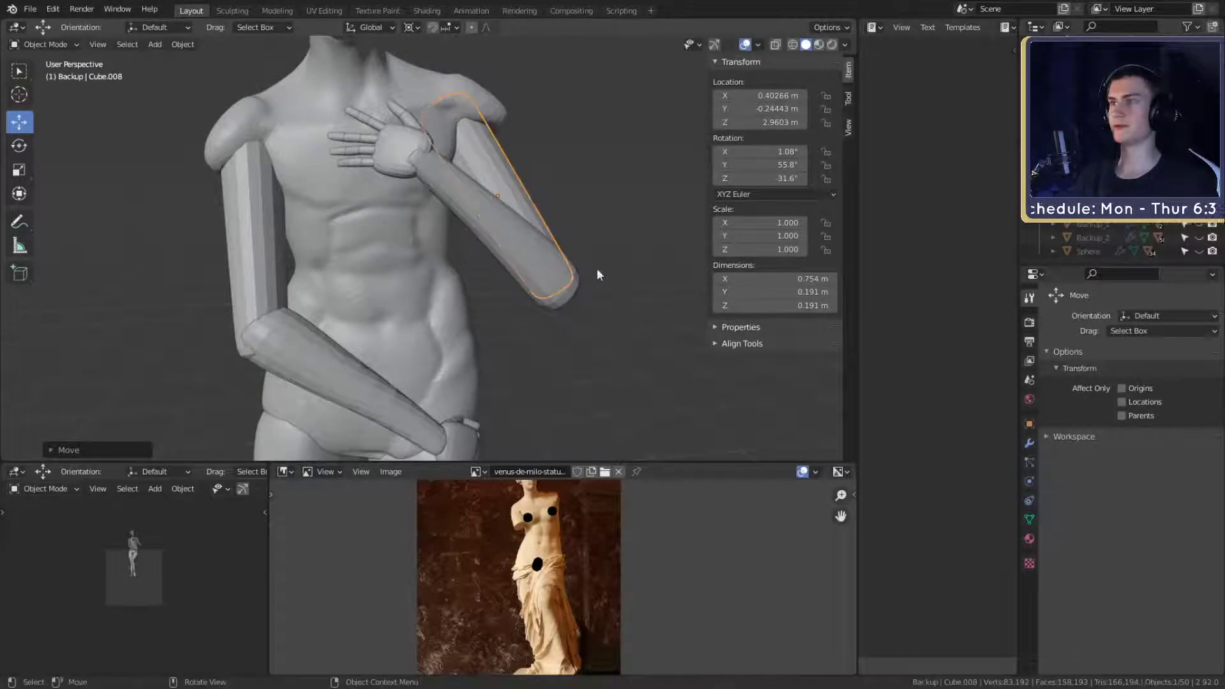
- Put the left upper arm in Sculpt Mode with the Clay Strips brush and enable Dyntopo, accepting the loss of vertex data
{"action": "left_click", "coordinate": [48, 44]}
{"action": "left_click", "coordinate": [51, 89]}
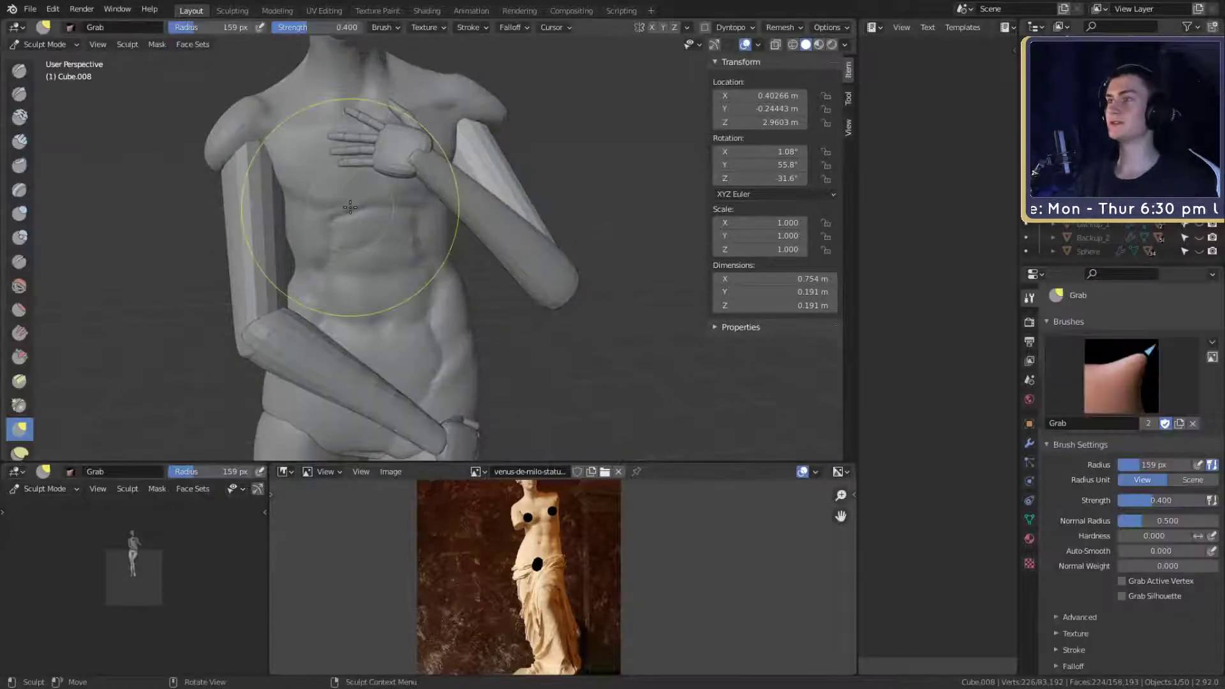
{"action": "key", "text": "c"}
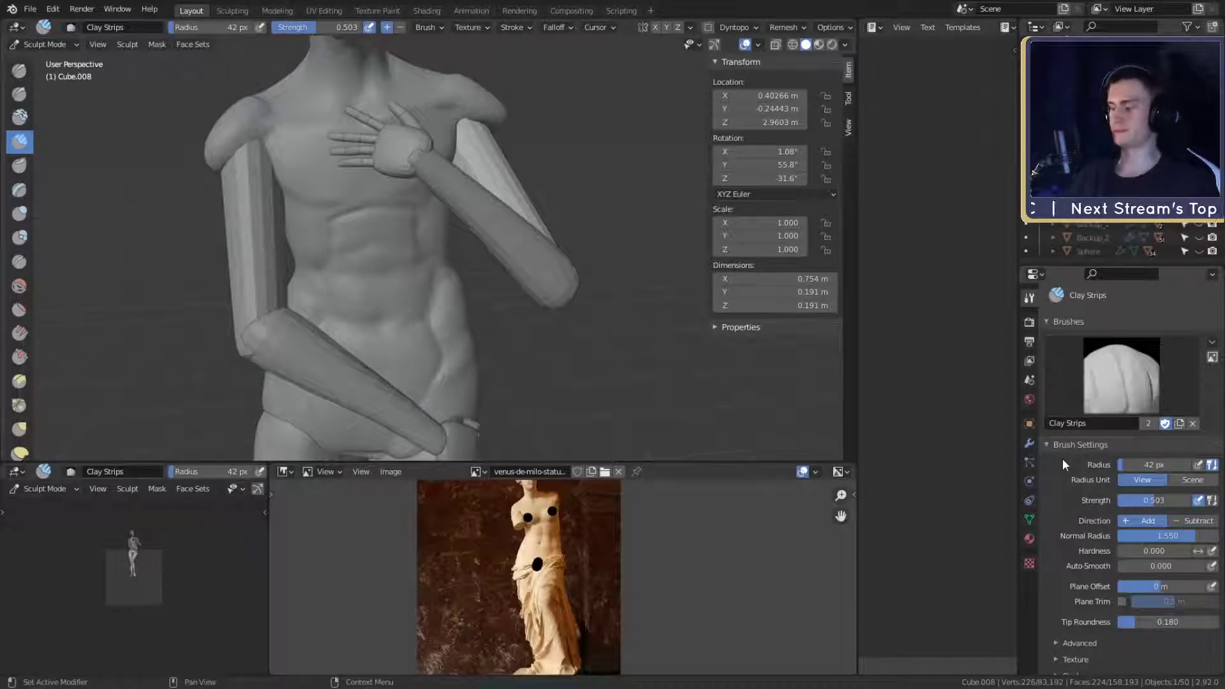
{"action": "scroll", "coordinate": [1062, 458], "scroll_direction": "down", "scroll_amount": 7}
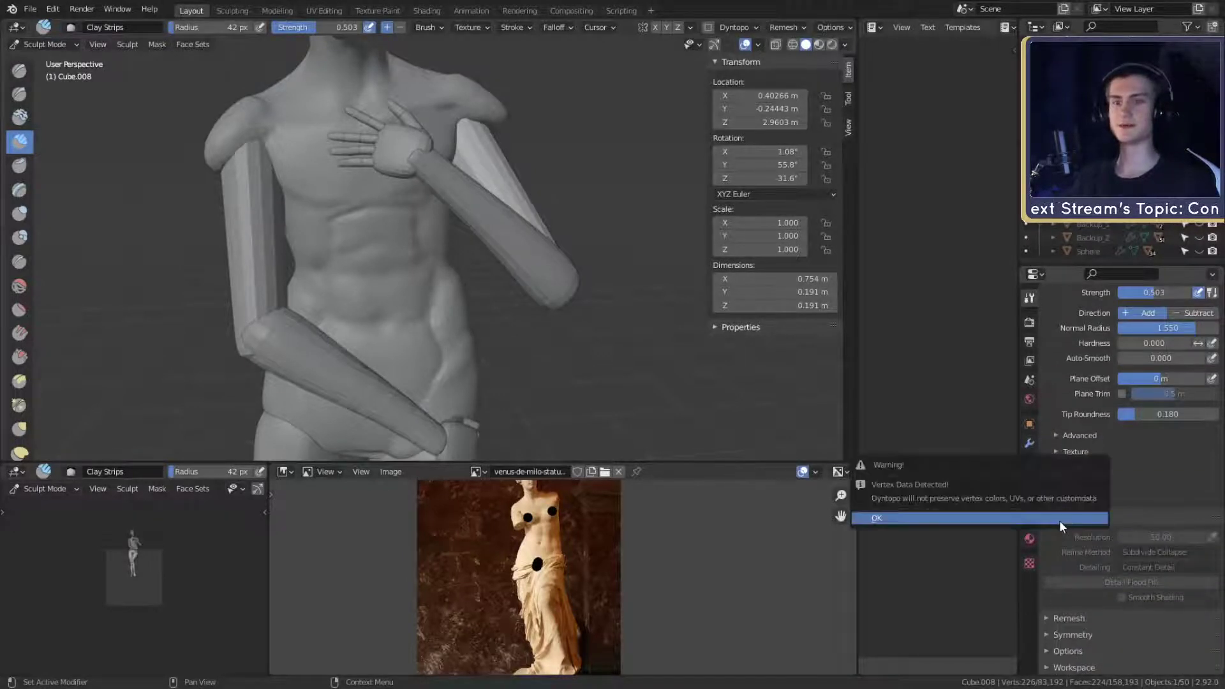
{"action": "left_click", "coordinate": [1059, 518]}
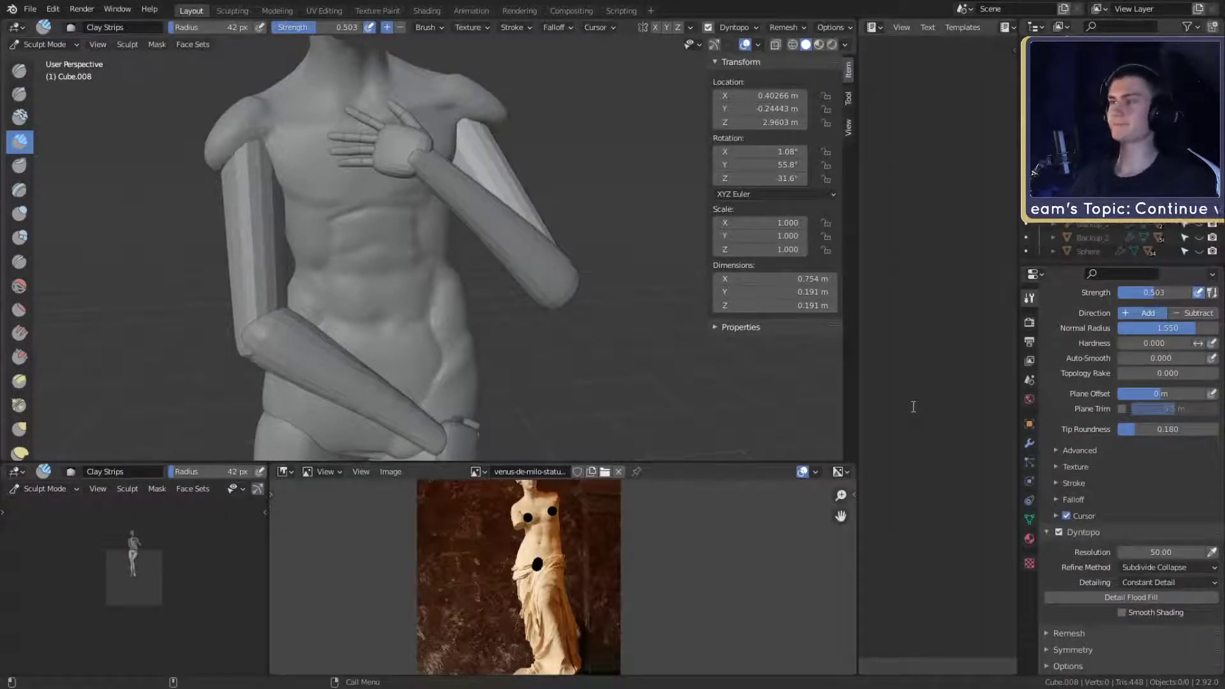
- Build up volume on the left upper arm with Clay Strips strokes, working around it from the shoulder toward the elbow
{"action": "mouse_move", "coordinate": [345, 287]}
{"action": "middle_mouse_down"}
{"action": "mouse_move", "coordinate": [397, 278]}
{"action": "mouse_move", "coordinate": [373, 229]}
{"action": "mouse_move", "coordinate": [351, 217]}
{"action": "mouse_move", "coordinate": [376, 156]}
{"action": "mouse_move", "coordinate": [421, 213]}
{"action": "mouse_move", "coordinate": [394, 208]}
{"action": "middle_mouse_up"}
{"action": "mouse_move", "coordinate": [376, 220]}
{"action": "left_mouse_down"}
{"action": "mouse_move", "coordinate": [366, 192]}
{"action": "mouse_move", "coordinate": [391, 272]}
{"action": "left_mouse_up"}
{"action": "middle_click_drag", "start_coordinate": [453, 245], "coordinate": [399, 214]}
{"action": "left_click_drag", "start_coordinate": [394, 217], "coordinate": [351, 281]}
{"action": "middle_click_drag", "start_coordinate": [376, 261], "coordinate": [392, 239]}
{"action": "mouse_move", "coordinate": [383, 204]}
{"action": "left_mouse_down"}
{"action": "mouse_move", "coordinate": [360, 236]}
{"action": "mouse_move", "coordinate": [373, 230]}
{"action": "left_mouse_up"}
{"action": "mouse_move", "coordinate": [408, 204]}
{"action": "middle_mouse_down"}
{"action": "mouse_move", "coordinate": [443, 196]}
{"action": "mouse_move", "coordinate": [421, 230]}
{"action": "middle_mouse_up"}
{"action": "mouse_move", "coordinate": [445, 218]}
{"action": "left_mouse_down"}
{"action": "mouse_move", "coordinate": [418, 265]}
{"action": "mouse_move", "coordinate": [423, 248]}
{"action": "left_mouse_up"}
{"action": "middle_click_drag", "start_coordinate": [423, 247], "coordinate": [440, 242]}
{"action": "left_click_drag", "start_coordinate": [472, 211], "coordinate": [451, 247]}
{"action": "middle_click_drag", "start_coordinate": [451, 246], "coordinate": [523, 247]}
{"action": "left_click_drag", "start_coordinate": [421, 208], "coordinate": [461, 329]}
{"action": "middle_click_drag", "start_coordinate": [450, 287], "coordinate": [481, 213]}
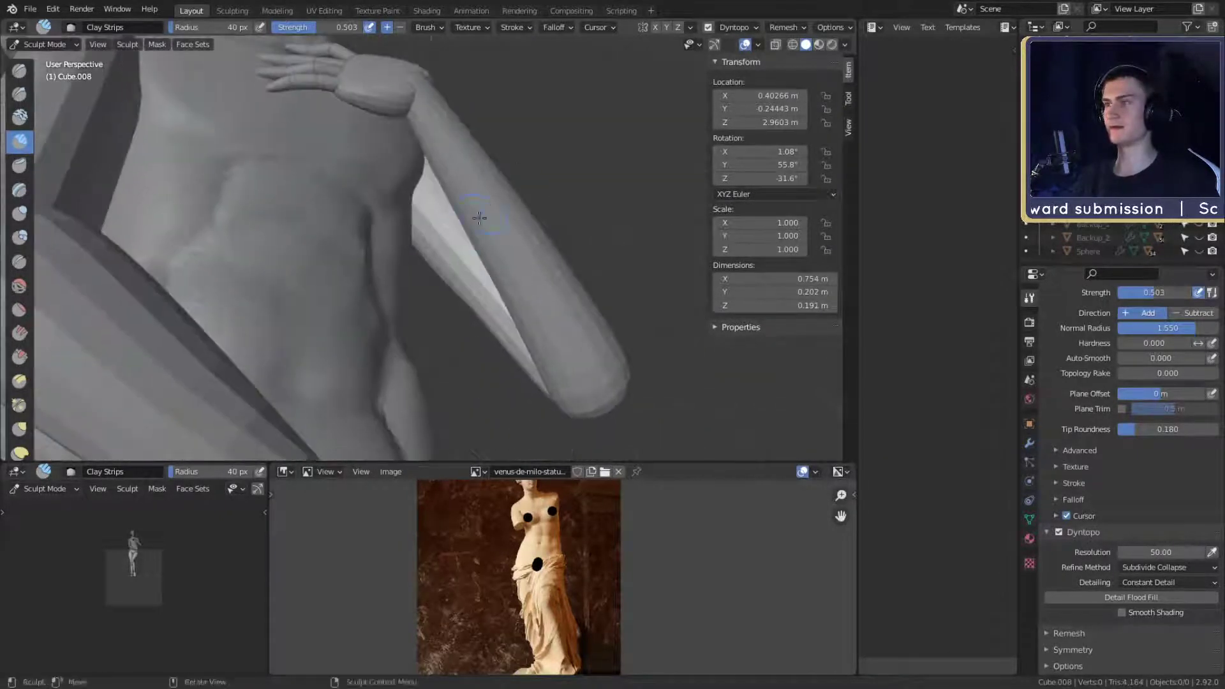
{"action": "left_click_drag", "start_coordinate": [447, 236], "coordinate": [421, 243]}
{"action": "mouse_move", "coordinate": [421, 243]}
{"action": "middle_mouse_down"}
{"action": "mouse_move", "coordinate": [399, 296]}
{"action": "mouse_move", "coordinate": [408, 287]}
{"action": "mouse_move", "coordinate": [381, 218]}
{"action": "mouse_move", "coordinate": [421, 217]}
{"action": "mouse_move", "coordinate": [418, 249]}
{"action": "middle_mouse_up"}
{"action": "left_click", "coordinate": [422, 194]}
- Reduce the Clay Strips radius to 34 px and add more strokes along the outer and back sides of the upper arm
{"action": "middle_click_drag", "start_coordinate": [446, 170], "coordinate": [484, 198]}
{"action": "key", "text": "f"}
{"action": "left_click", "coordinate": [490, 199]}
{"action": "mouse_move", "coordinate": [487, 190]}
{"action": "left_mouse_down"}
{"action": "mouse_move", "coordinate": [457, 256]}
{"action": "mouse_move", "coordinate": [514, 171]}
{"action": "mouse_move", "coordinate": [507, 214]}
{"action": "left_mouse_up"}
{"action": "middle_click_drag", "start_coordinate": [507, 208], "coordinate": [411, 203]}
{"action": "mouse_move", "coordinate": [395, 198]}
{"action": "left_mouse_down"}
{"action": "mouse_move", "coordinate": [320, 270]}
{"action": "mouse_move", "coordinate": [360, 220]}
{"action": "left_mouse_up"}
{"action": "middle_click_drag", "start_coordinate": [364, 219], "coordinate": [434, 223]}
{"action": "mouse_move", "coordinate": [428, 217]}
{"action": "left_mouse_down"}
{"action": "mouse_move", "coordinate": [394, 243]}
{"action": "mouse_move", "coordinate": [405, 251]}
{"action": "left_mouse_up"}
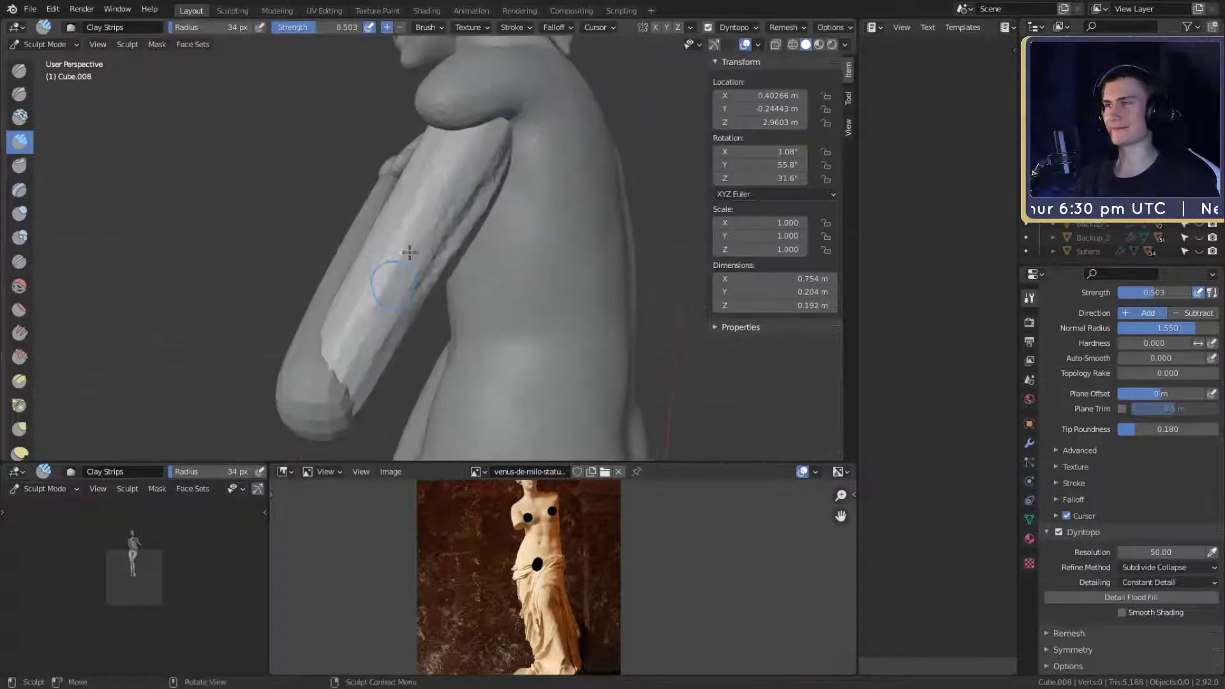
- In Object Mode, place the 3D cursor at the left elbow and rotate the upper arm about it by about 4.15°
{"action": "mouse_move", "coordinate": [446, 233]}
{"action": "middle_mouse_down"}
{"action": "mouse_move", "coordinate": [359, 281]}
{"action": "mouse_move", "coordinate": [532, 230]}
{"action": "middle_mouse_up"}
{"action": "scroll", "coordinate": [532, 230], "scroll_direction": "down", "scroll_amount": 5}
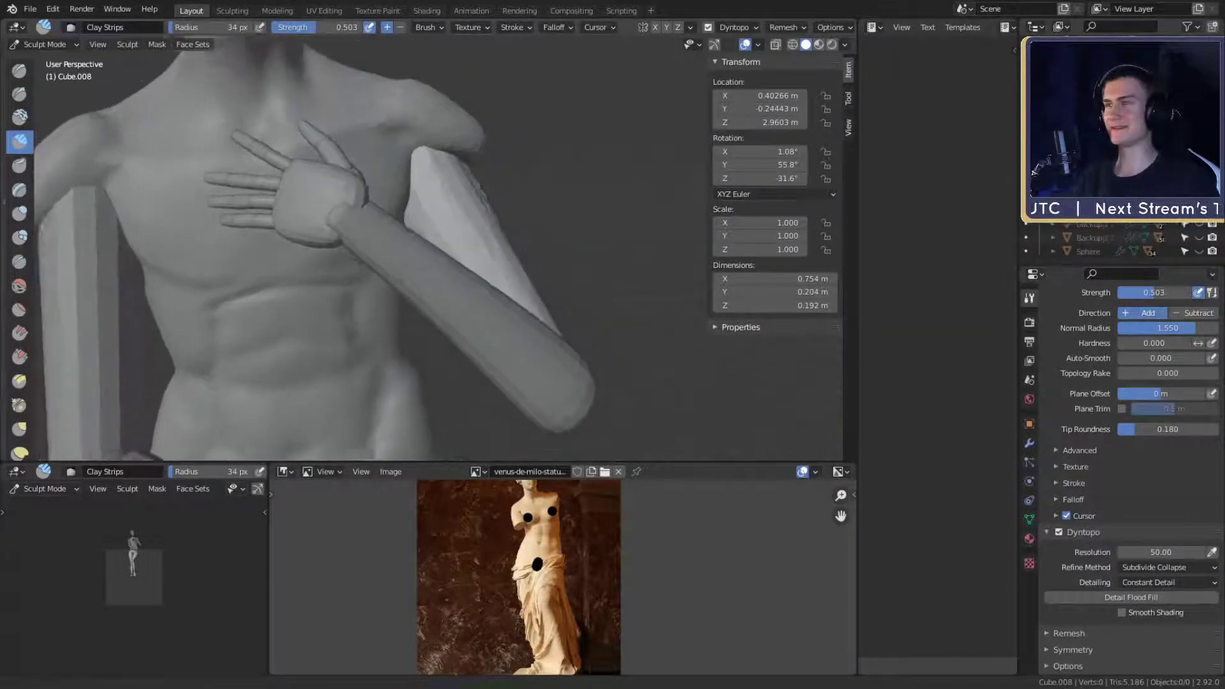
{"action": "scroll", "coordinate": [530, 182], "scroll_direction": "up", "scroll_amount": 2}
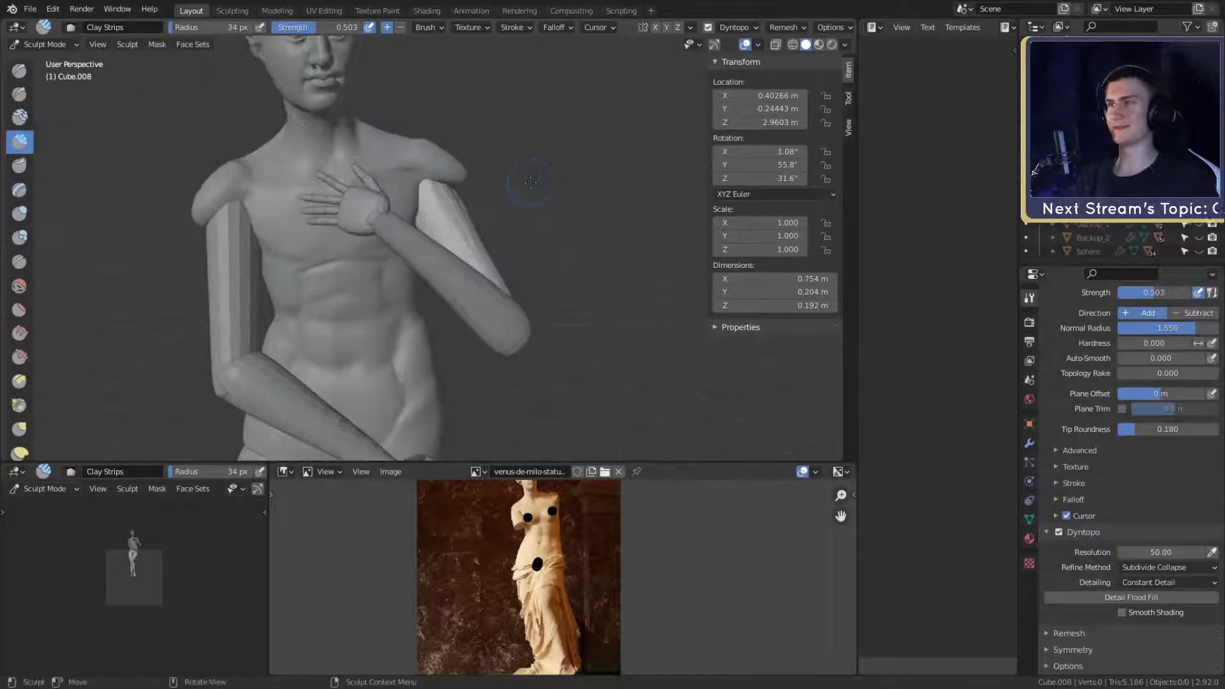
{"action": "left_click", "coordinate": [43, 44]}
{"action": "left_click", "coordinate": [40, 58]}
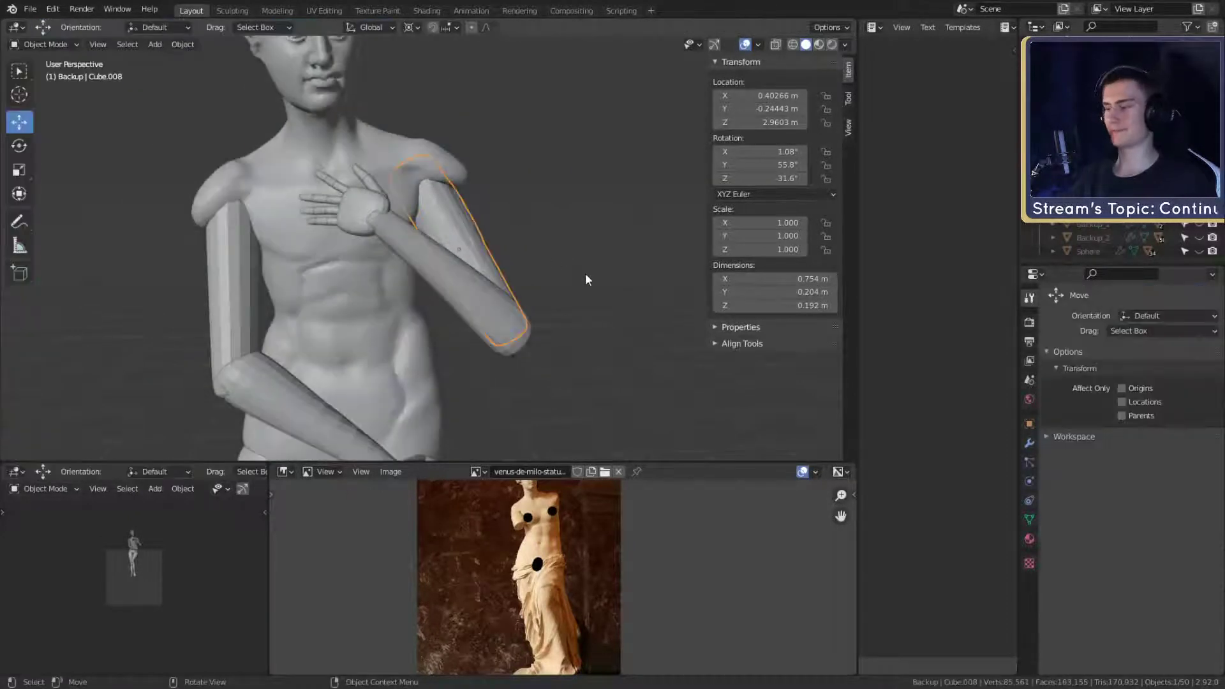
{"action": "middle_click_drag", "start_coordinate": [527, 345], "coordinate": [533, 323]}
{"action": "right_click", "coordinate": [506, 329], "text": "shift"}
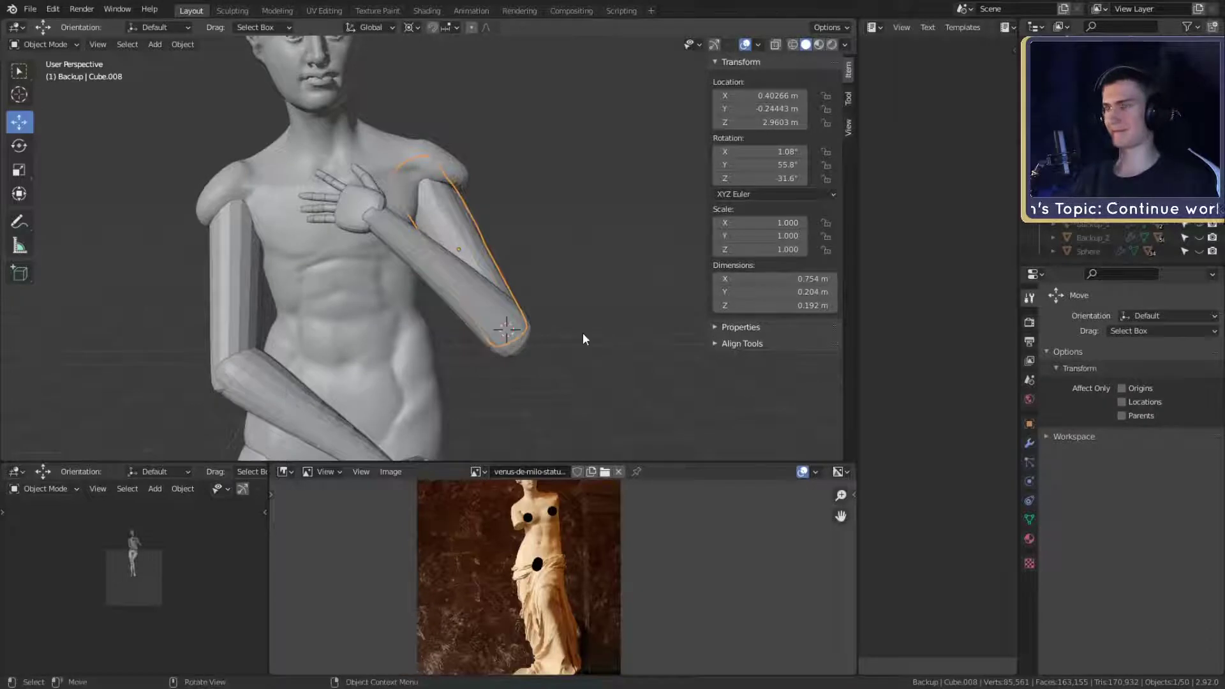
{"action": "key", "text": "r"}
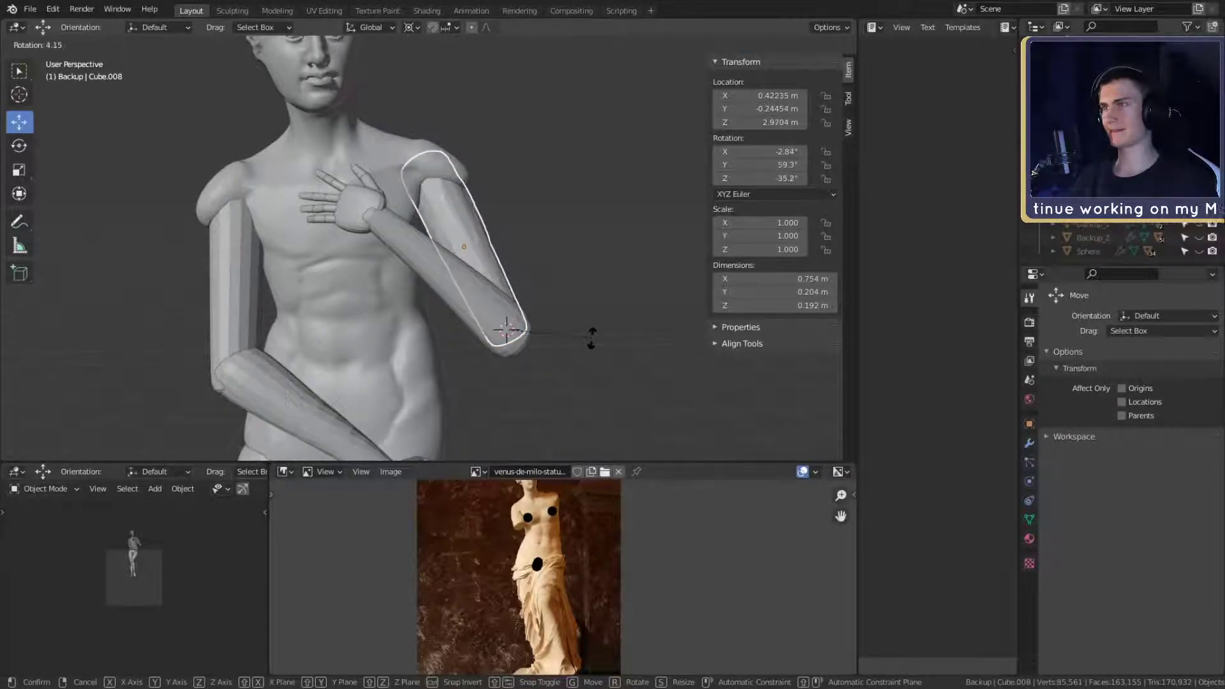
{"action": "left_click", "coordinate": [592, 338]}
- Return the left upper arm to Sculpt Mode with the Clay Strips brush and enable Dyntopo
{"action": "left_click", "coordinate": [45, 44]}
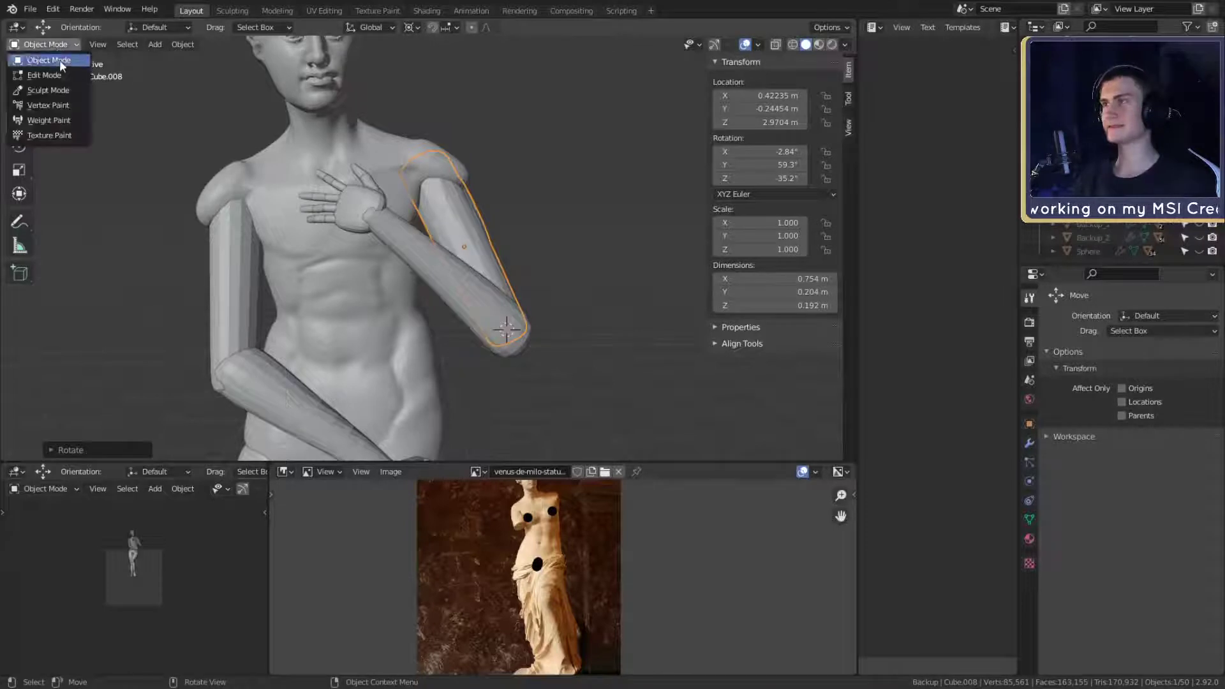
{"action": "left_click", "coordinate": [42, 91]}
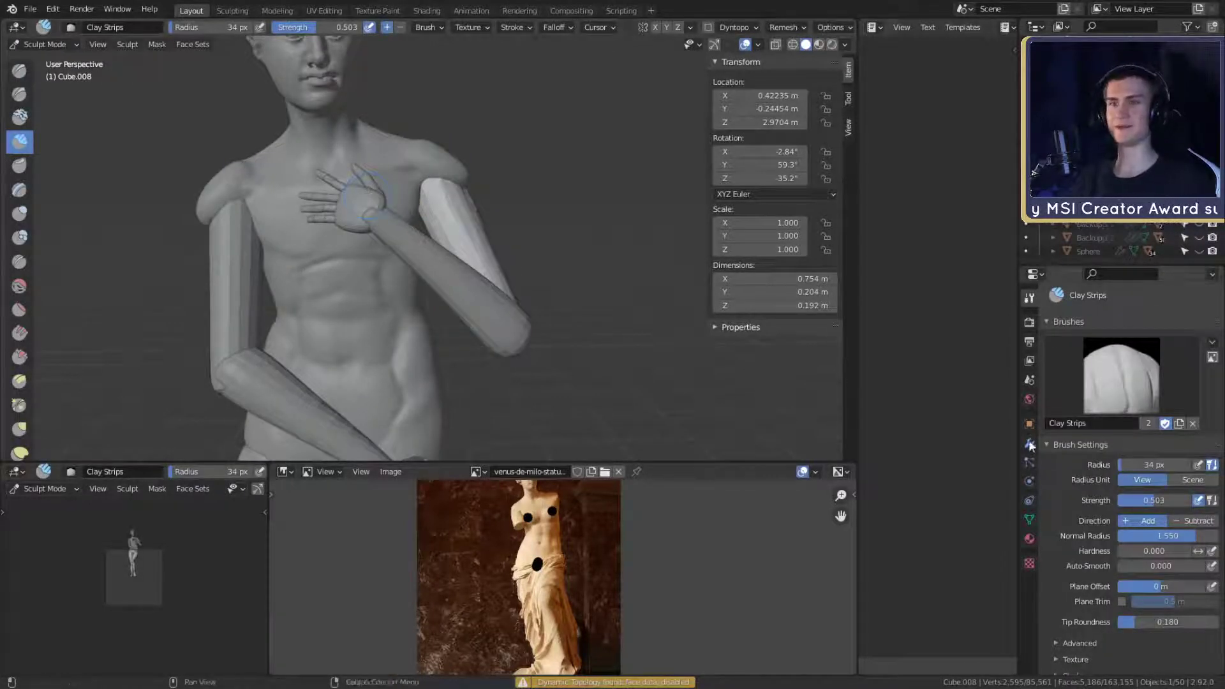
{"action": "scroll", "coordinate": [1070, 475], "scroll_direction": "down", "scroll_amount": 8}
{"action": "left_click", "coordinate": [1060, 517]}
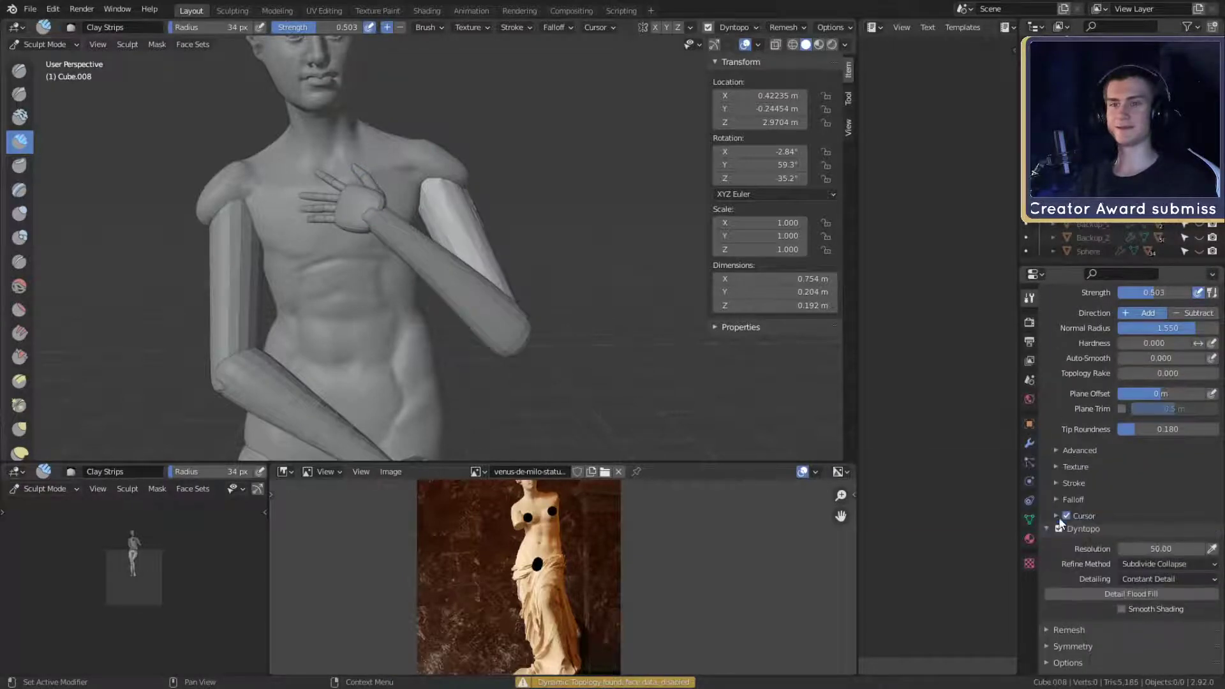
- Build up the top end of the left upper arm with Clay Strips strokes just below the shoulder joint
{"action": "mouse_move", "coordinate": [501, 208]}
{"action": "middle_mouse_down"}
{"action": "mouse_move", "coordinate": [521, 200]}
{"action": "mouse_move", "coordinate": [383, 223]}
{"action": "middle_mouse_up"}
{"action": "mouse_move", "coordinate": [383, 223]}
{"action": "left_mouse_down"}
{"action": "mouse_move", "coordinate": [434, 262]}
{"action": "mouse_move", "coordinate": [469, 252]}
{"action": "left_mouse_up"}
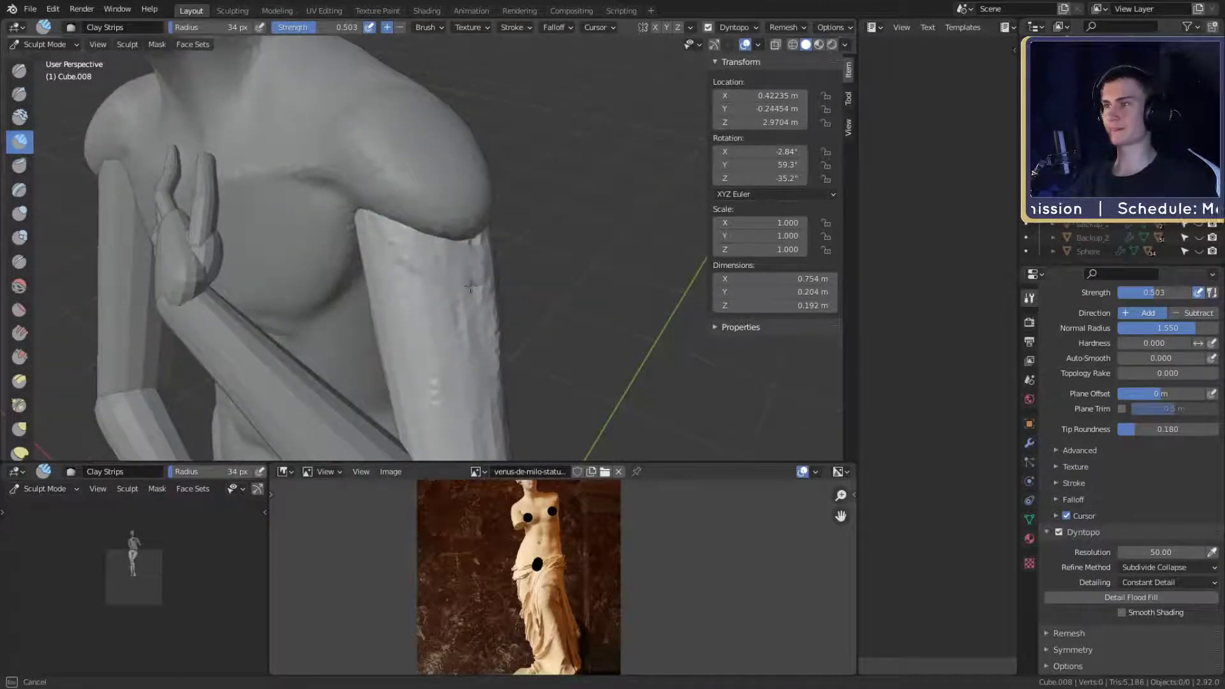
{"action": "middle_click_drag", "start_coordinate": [475, 245], "coordinate": [449, 220]}
{"action": "left_click_drag", "start_coordinate": [439, 231], "coordinate": [465, 199]}
{"action": "left_click_drag", "start_coordinate": [472, 243], "coordinate": [474, 172]}
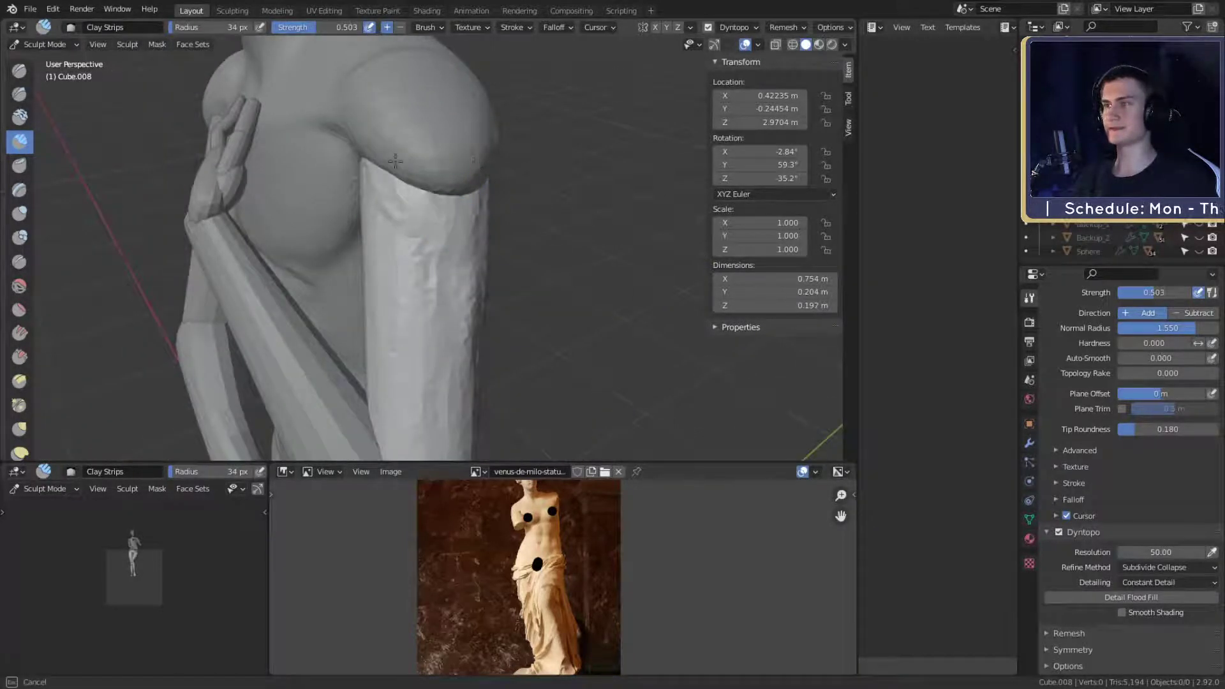
{"action": "middle_click_drag", "start_coordinate": [395, 160], "coordinate": [382, 187]}
{"action": "left_click_drag", "start_coordinate": [383, 186], "coordinate": [384, 199]}
{"action": "middle_click_drag", "start_coordinate": [383, 194], "coordinate": [472, 191]}
{"action": "left_click_drag", "start_coordinate": [465, 193], "coordinate": [393, 126]}
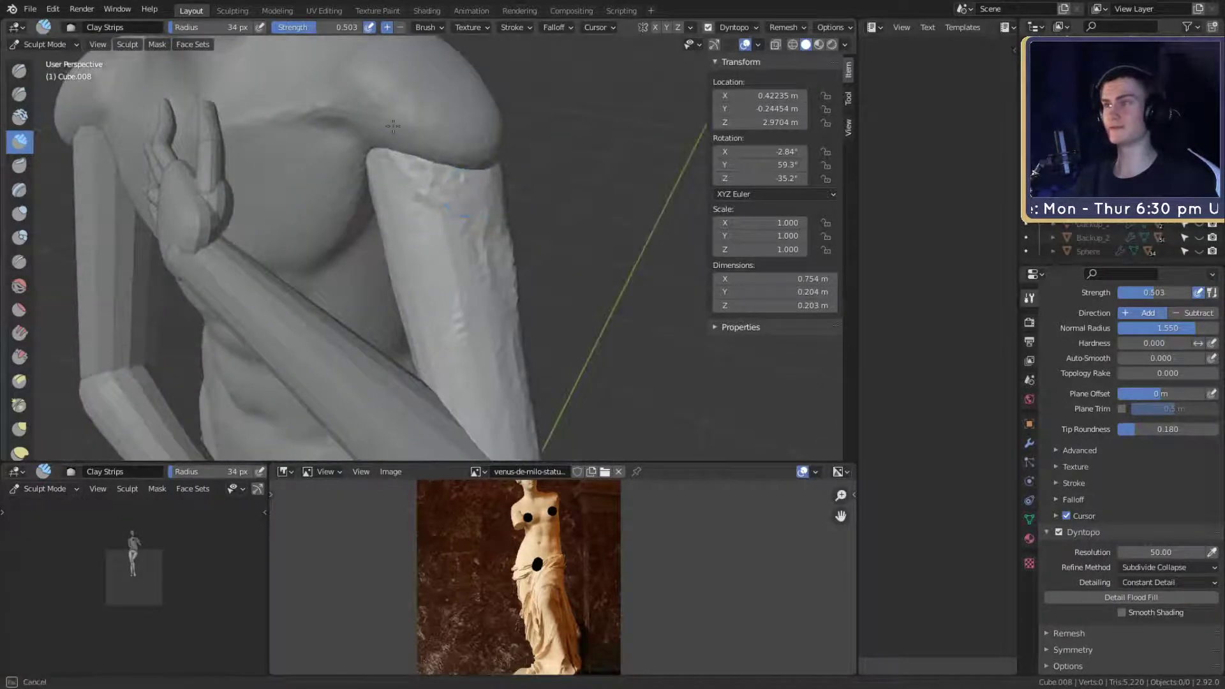
{"action": "mouse_move", "coordinate": [393, 126]}
{"action": "middle_mouse_down"}
{"action": "mouse_move", "coordinate": [469, 137]}
{"action": "mouse_move", "coordinate": [441, 159]}
{"action": "mouse_move", "coordinate": [396, 150]}
{"action": "middle_mouse_up"}
{"action": "left_click_drag", "start_coordinate": [447, 185], "coordinate": [399, 156]}
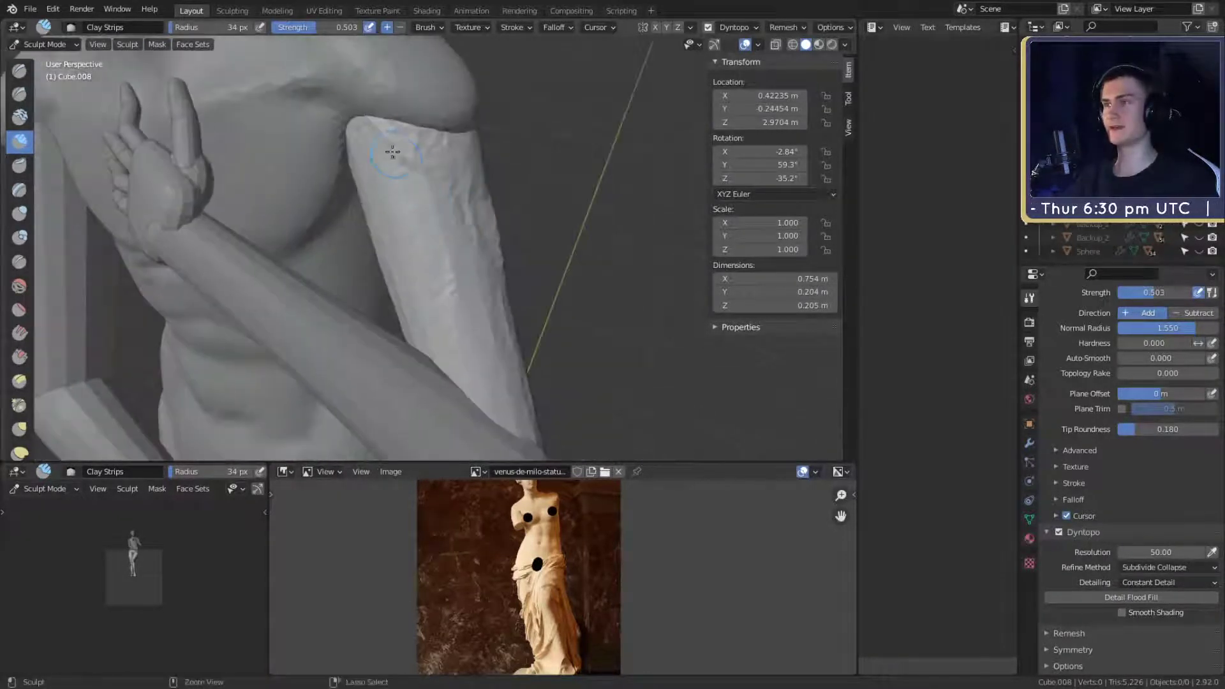
- Set the Clay Strips radius to 42 px and carve a stroke down the front of the upper arm toward the elbow
{"action": "key", "text": "f"}
{"action": "left_click", "coordinate": [472, 256]}
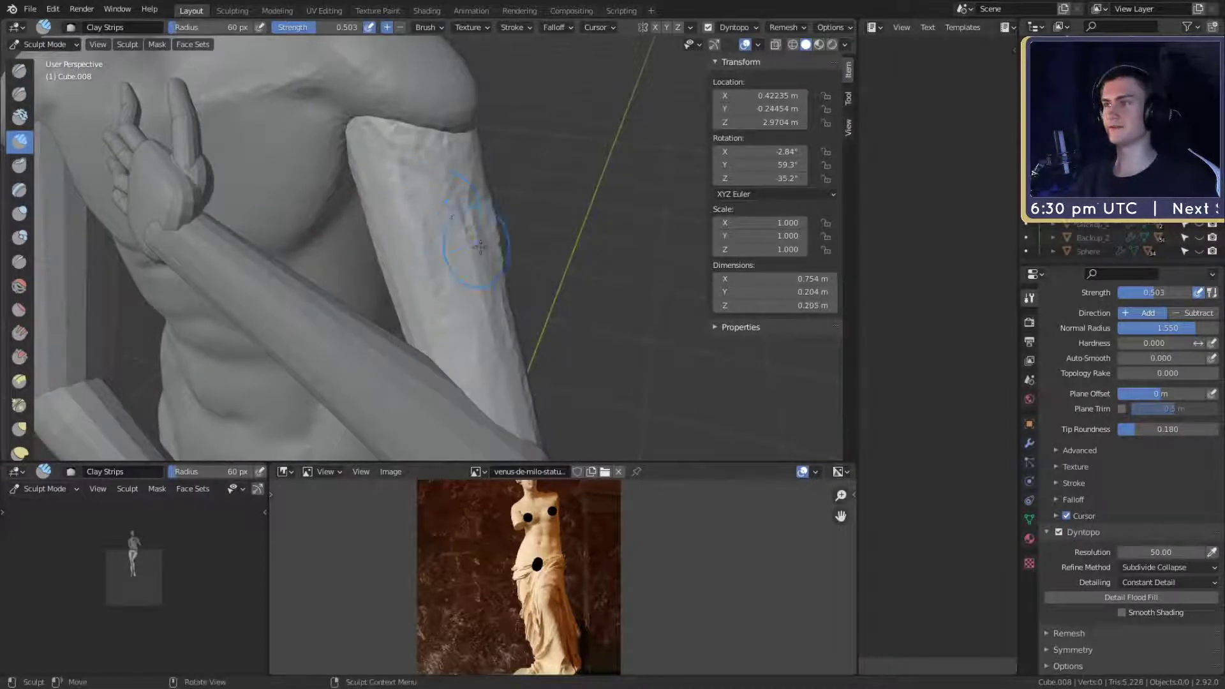
{"action": "middle_click_drag", "start_coordinate": [481, 246], "coordinate": [464, 228], "text": "shift"}
{"action": "key", "text": "f"}
{"action": "left_click", "coordinate": [439, 205]}
{"action": "mouse_move", "coordinate": [438, 205]}
{"action": "left_mouse_down", "text": "ctrl"}
{"action": "mouse_move", "coordinate": [441, 329]}
{"action": "mouse_move", "coordinate": [455, 326]}
{"action": "left_mouse_up", "text": "ctrl"}
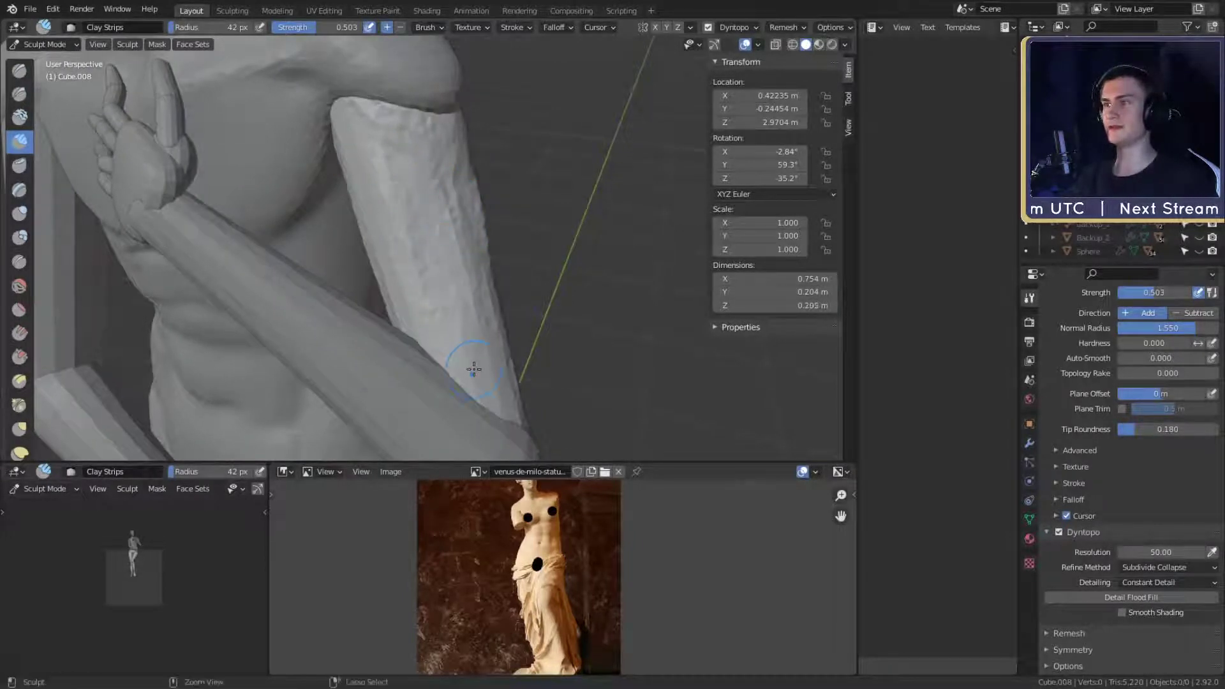
- Add Clay Strips strokes along the inner side of the upper arm, beside the raised forearm
{"action": "middle_click_drag", "start_coordinate": [473, 369], "coordinate": [399, 194]}
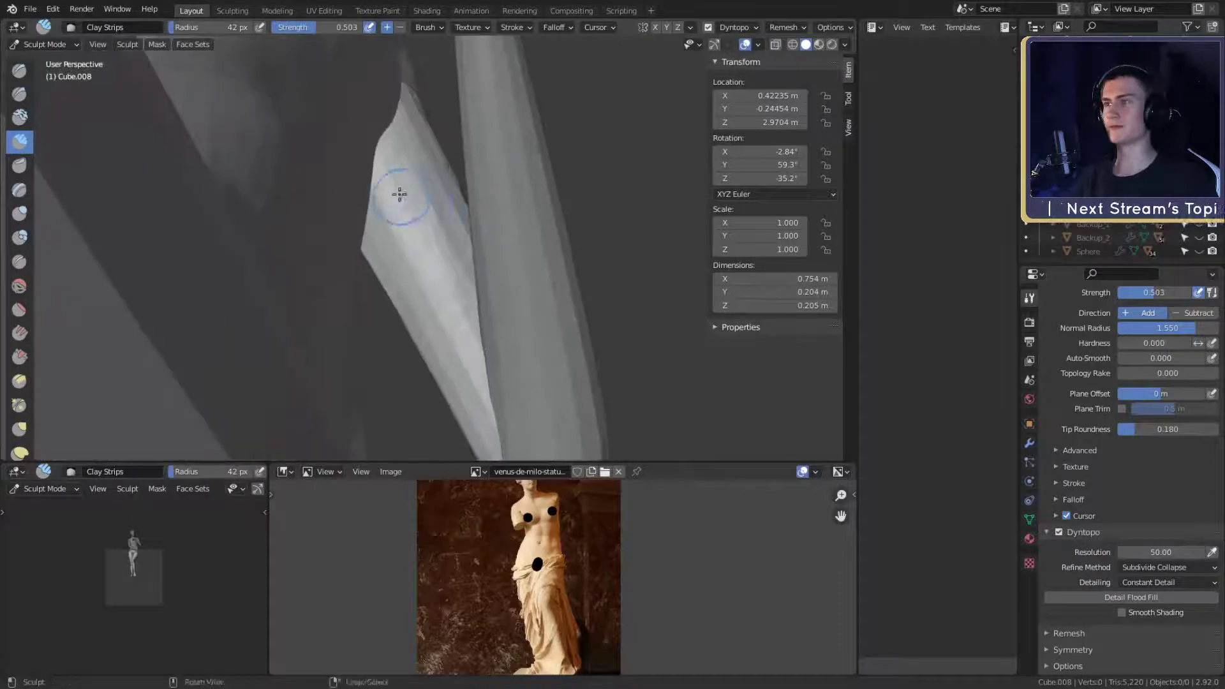
{"action": "left_click_drag", "start_coordinate": [399, 194], "coordinate": [437, 281]}
{"action": "left_click_drag", "start_coordinate": [424, 200], "coordinate": [481, 361]}
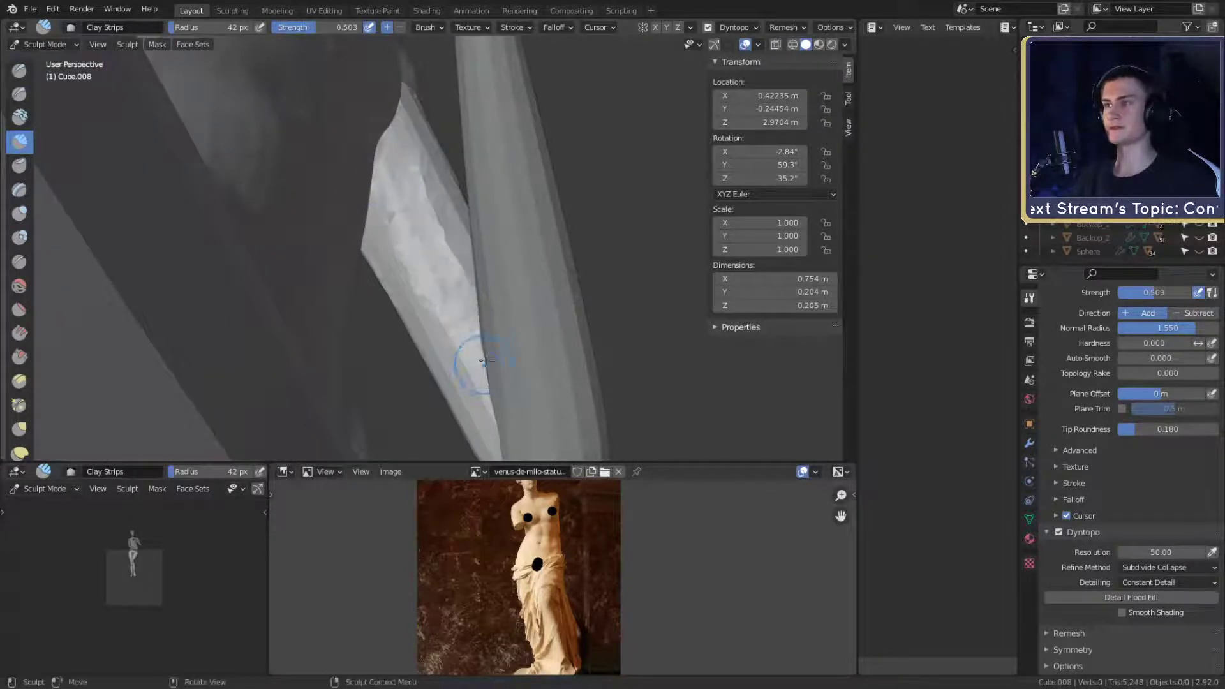
{"action": "mouse_move", "coordinate": [481, 361]}
{"action": "middle_mouse_down"}
{"action": "mouse_move", "coordinate": [465, 224]}
{"action": "mouse_move", "coordinate": [466, 267]}
{"action": "mouse_move", "coordinate": [402, 252]}
{"action": "middle_mouse_up"}
{"action": "left_click_drag", "start_coordinate": [402, 252], "coordinate": [410, 266]}
{"action": "mouse_move", "coordinate": [410, 265]}
{"action": "middle_mouse_down"}
{"action": "mouse_move", "coordinate": [377, 236]}
{"action": "mouse_move", "coordinate": [386, 230]}
{"action": "middle_mouse_up"}
{"action": "left_click_drag", "start_coordinate": [387, 231], "coordinate": [404, 241]}
{"action": "mouse_move", "coordinate": [405, 240]}
{"action": "middle_mouse_down"}
{"action": "mouse_move", "coordinate": [399, 268]}
{"action": "mouse_move", "coordinate": [525, 300]}
{"action": "mouse_move", "coordinate": [600, 284]}
{"action": "middle_mouse_up"}
{"action": "mouse_move", "coordinate": [447, 211]}
{"action": "middle_mouse_down"}
{"action": "mouse_move", "coordinate": [462, 192]}
{"action": "mouse_move", "coordinate": [433, 166]}
{"action": "mouse_move", "coordinate": [446, 172]}
{"action": "mouse_move", "coordinate": [359, 147]}
{"action": "mouse_move", "coordinate": [343, 111]}
{"action": "middle_mouse_up"}
- Refine the upper arm's surface with the Crease brush at 42 px, working around its front, back and inner side
{"action": "key", "text": "shift+c"}
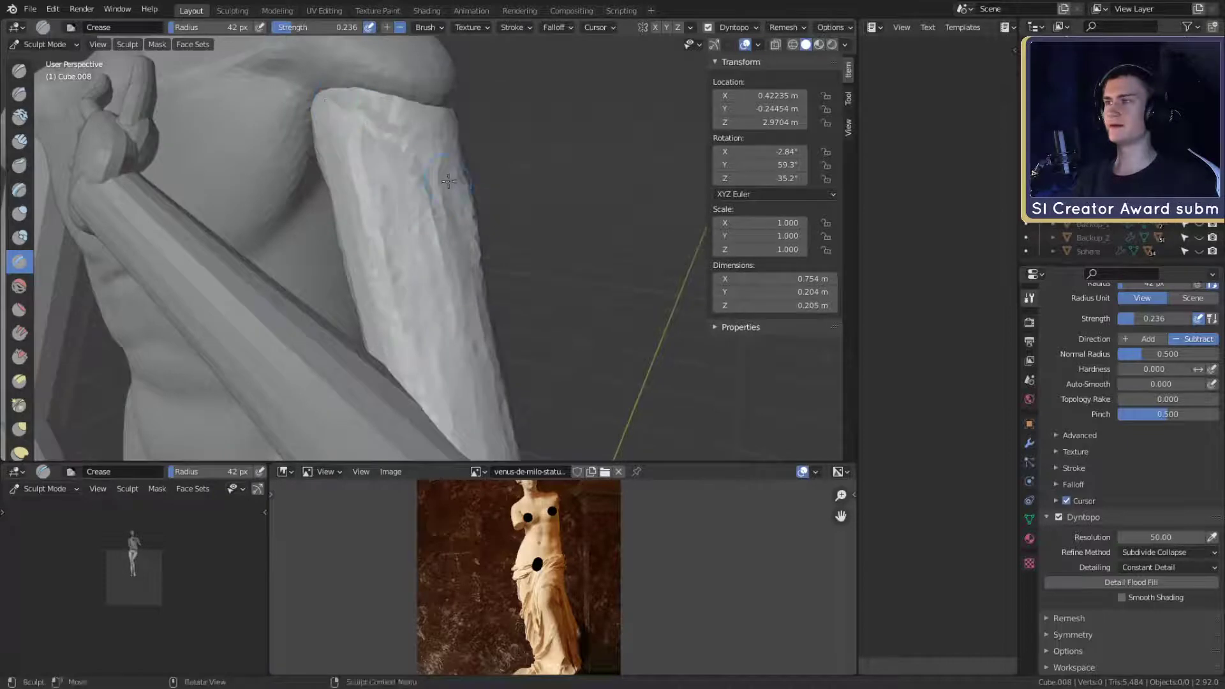
{"action": "mouse_move", "coordinate": [448, 182]}
{"action": "middle_mouse_down"}
{"action": "mouse_move", "coordinate": [399, 193]}
{"action": "mouse_move", "coordinate": [511, 239]}
{"action": "mouse_move", "coordinate": [441, 218]}
{"action": "middle_mouse_up"}
{"action": "mouse_move", "coordinate": [505, 115]}
{"action": "middle_mouse_down"}
{"action": "mouse_move", "coordinate": [502, 73]}
{"action": "mouse_move", "coordinate": [506, 178]}
{"action": "mouse_move", "coordinate": [384, 194]}
{"action": "mouse_move", "coordinate": [382, 227]}
{"action": "mouse_move", "coordinate": [339, 227]}
{"action": "mouse_move", "coordinate": [319, 255]}
{"action": "middle_mouse_up"}
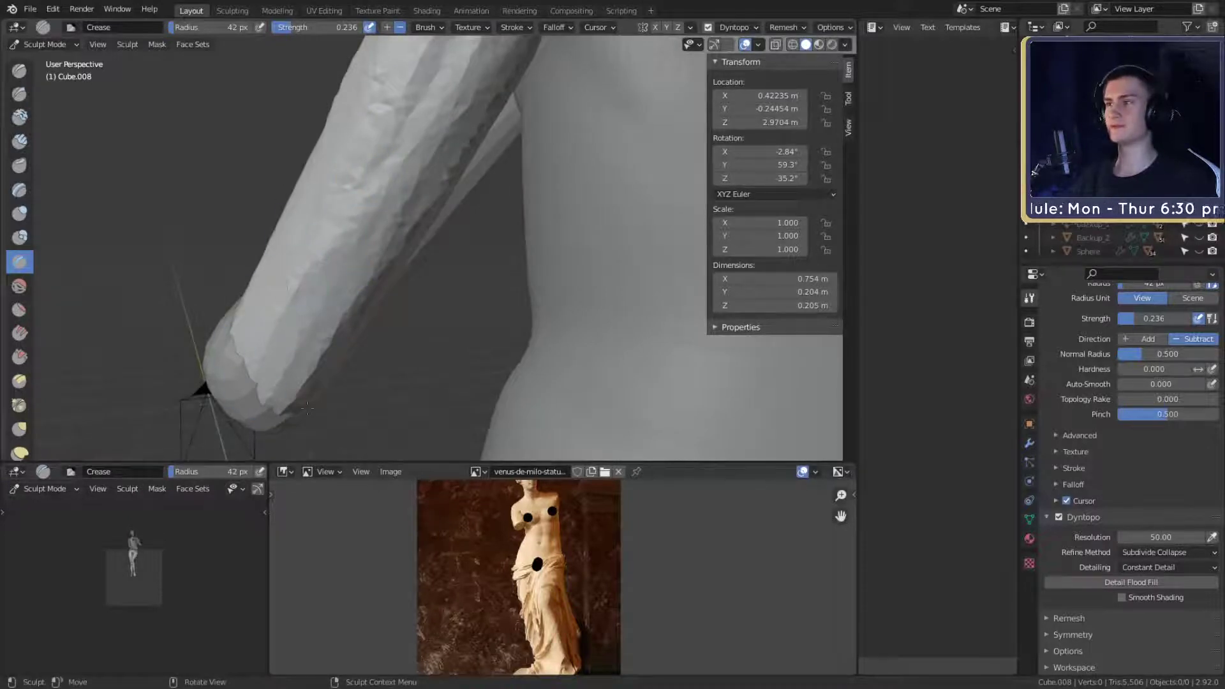
{"action": "mouse_move", "coordinate": [307, 409]}
{"action": "middle_mouse_down"}
{"action": "mouse_move", "coordinate": [430, 215]}
{"action": "mouse_move", "coordinate": [331, 230]}
{"action": "mouse_move", "coordinate": [397, 171]}
{"action": "mouse_move", "coordinate": [435, 181]}
{"action": "middle_mouse_up"}
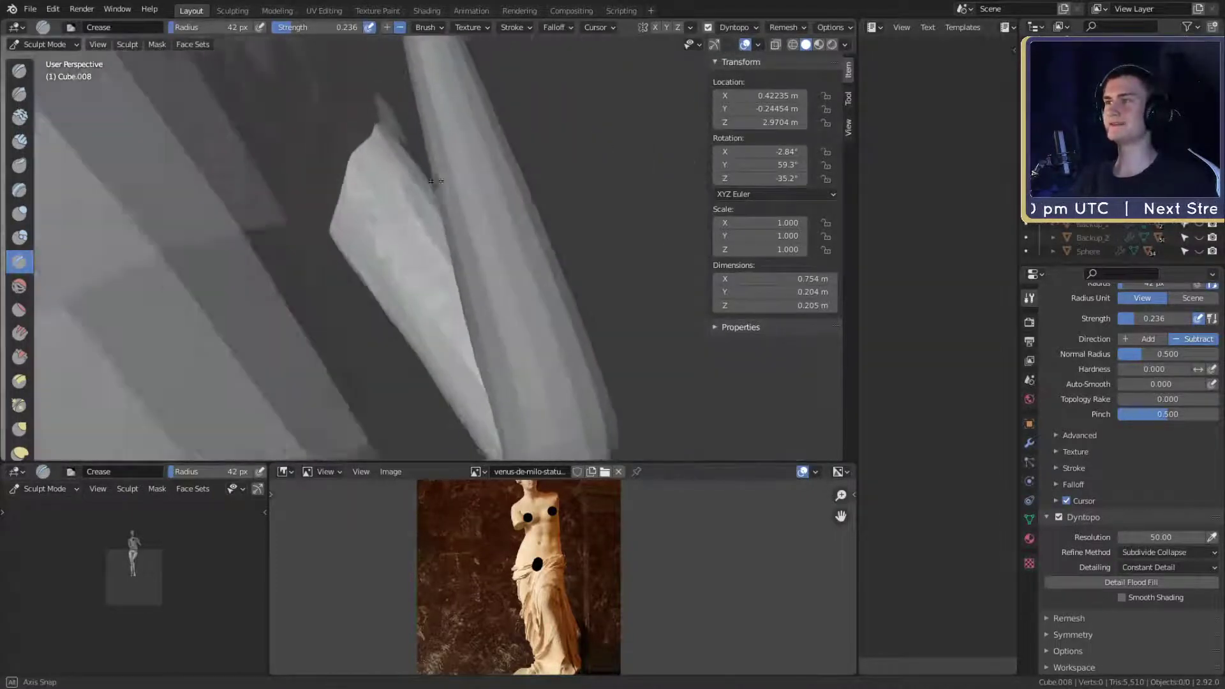
{"action": "left_click_drag", "start_coordinate": [436, 181], "coordinate": [402, 188], "text": "alt"}
{"action": "mouse_move", "coordinate": [367, 150]}
{"action": "left_mouse_down"}
{"action": "mouse_move", "coordinate": [354, 170]}
{"action": "mouse_move", "coordinate": [383, 249]}
{"action": "mouse_move", "coordinate": [487, 234]}
{"action": "mouse_move", "coordinate": [490, 194]}
{"action": "mouse_move", "coordinate": [481, 238]}
{"action": "mouse_move", "coordinate": [462, 205]}
{"action": "left_mouse_up"}
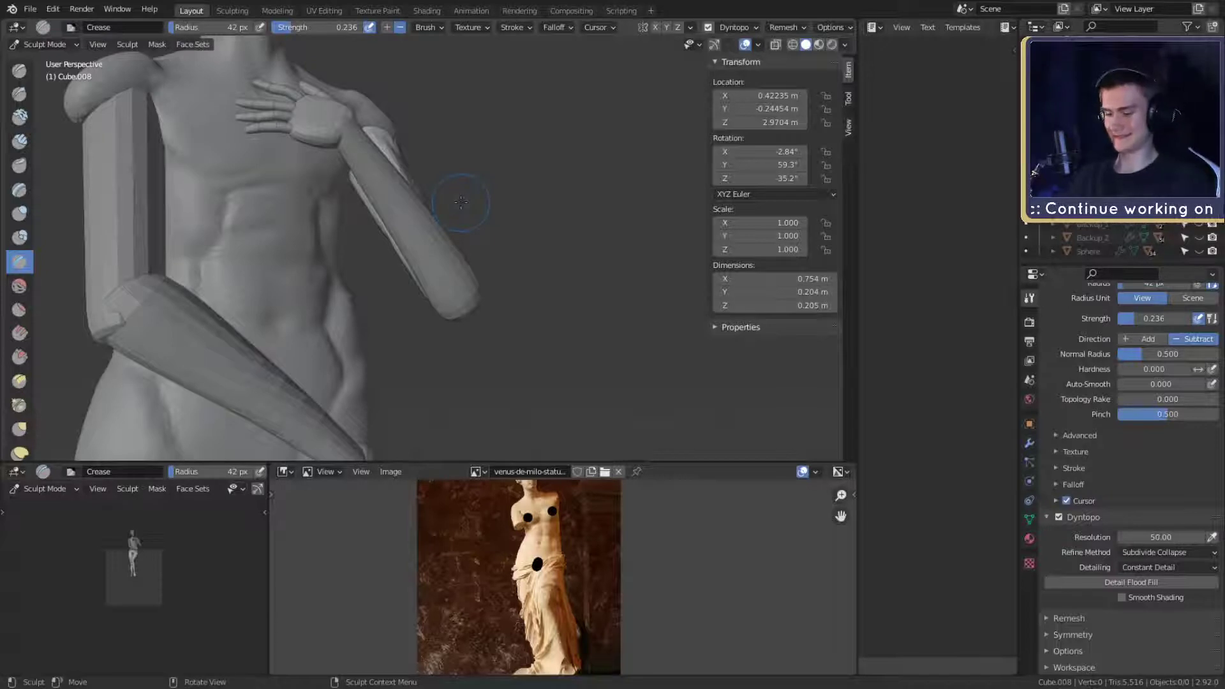
{"action": "mouse_move", "coordinate": [440, 280]}
{"action": "middle_mouse_down"}
{"action": "mouse_move", "coordinate": [451, 252]}
{"action": "mouse_move", "coordinate": [539, 213]}
{"action": "mouse_move", "coordinate": [492, 208]}
{"action": "middle_mouse_up"}
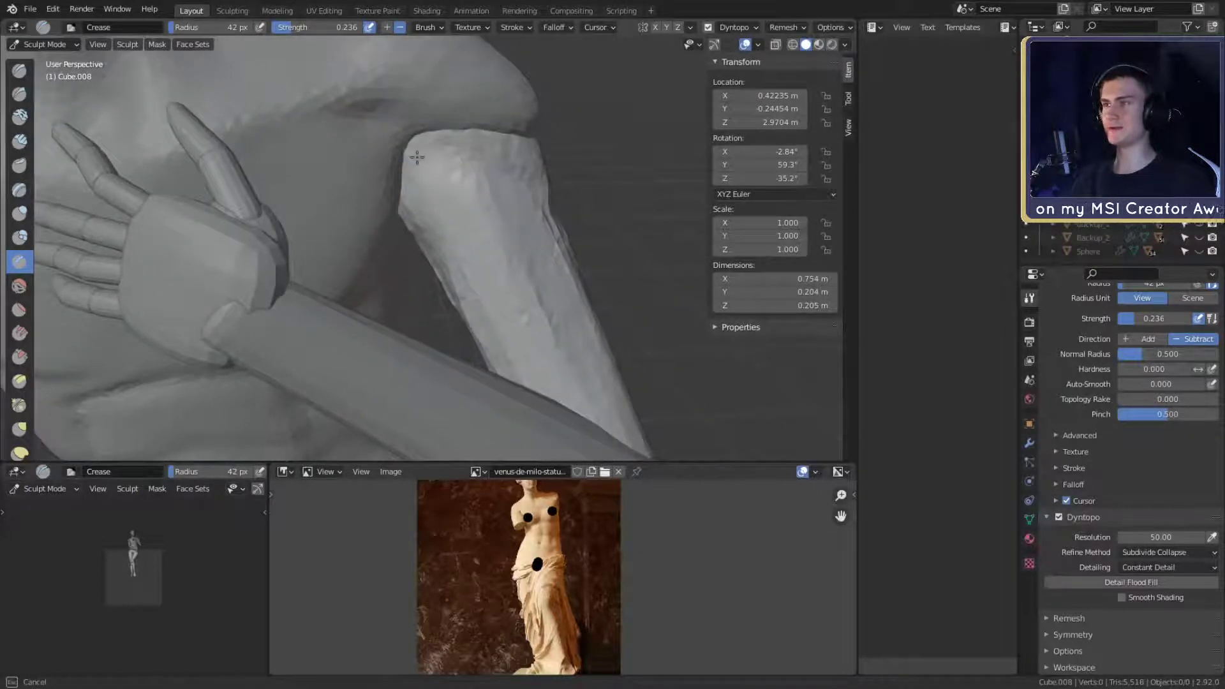
{"action": "middle_click_drag", "start_coordinate": [510, 167], "coordinate": [459, 177]}
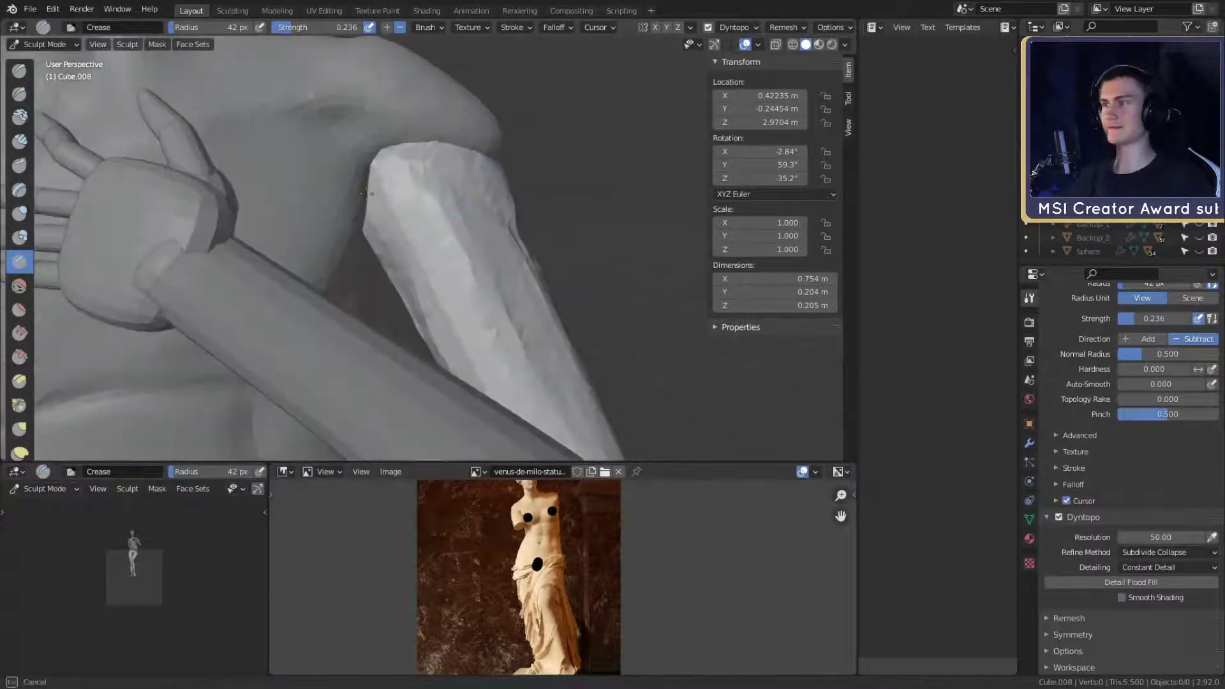
{"action": "mouse_move", "coordinate": [406, 230]}
{"action": "middle_mouse_down", "text": "shift"}
{"action": "mouse_move", "coordinate": [382, 233]}
{"action": "mouse_move", "coordinate": [424, 183]}
{"action": "middle_mouse_up", "text": "shift"}
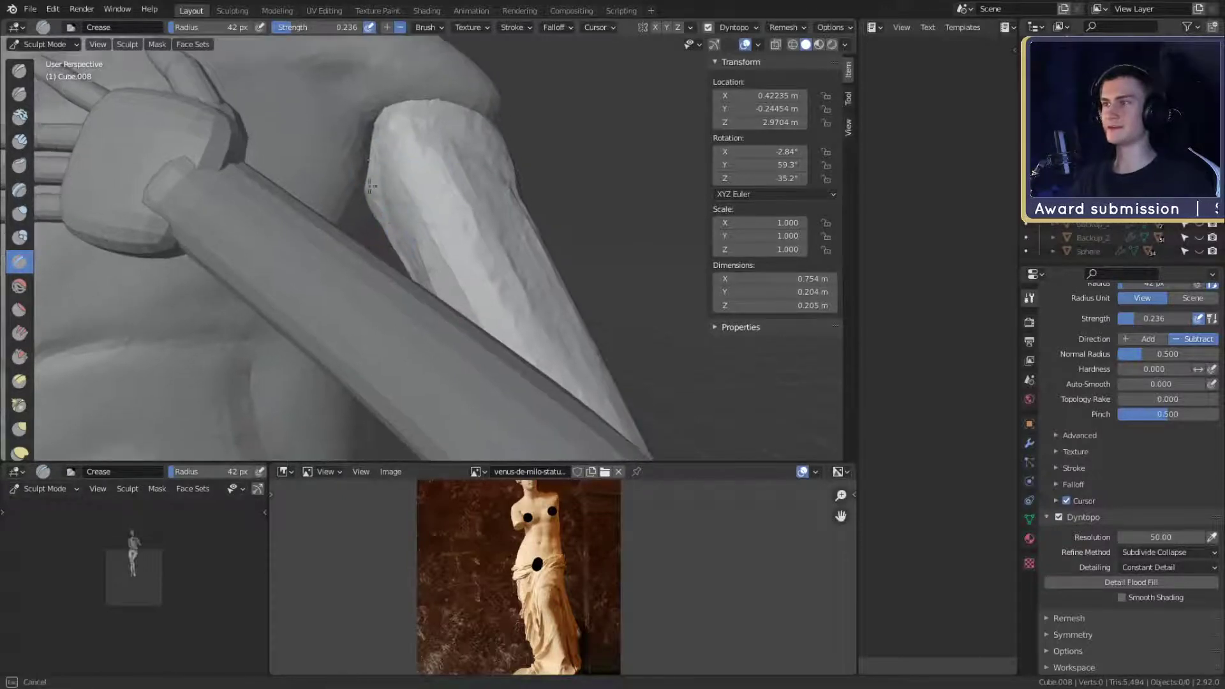
{"action": "mouse_move", "coordinate": [417, 236]}
{"action": "middle_mouse_down"}
{"action": "mouse_move", "coordinate": [401, 170]}
{"action": "mouse_move", "coordinate": [377, 186]}
{"action": "mouse_move", "coordinate": [474, 156]}
{"action": "mouse_move", "coordinate": [425, 197]}
{"action": "middle_mouse_up"}
{"action": "middle_click_drag", "start_coordinate": [557, 108], "coordinate": [479, 140]}
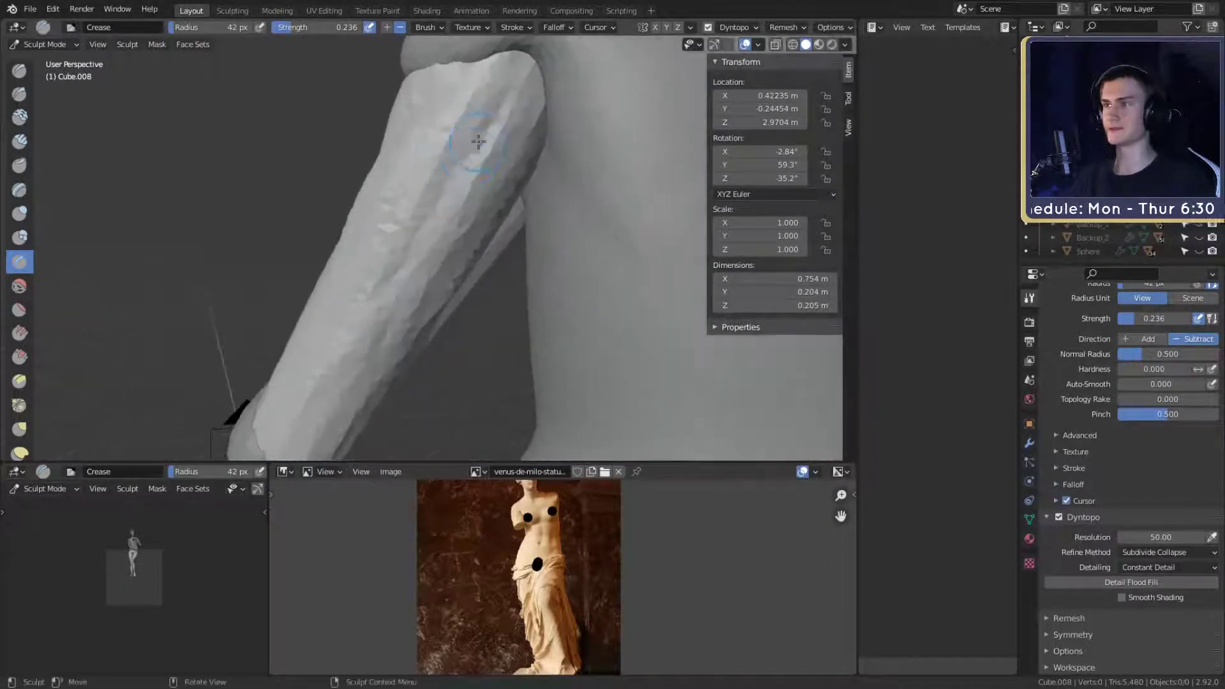
{"action": "middle_click_drag", "start_coordinate": [457, 200], "coordinate": [468, 169]}
- Add Clay Strips strokes at the back of the upper arm near the armpit and smooth the arm with a 135 px radius
{"action": "key", "text": "c"}
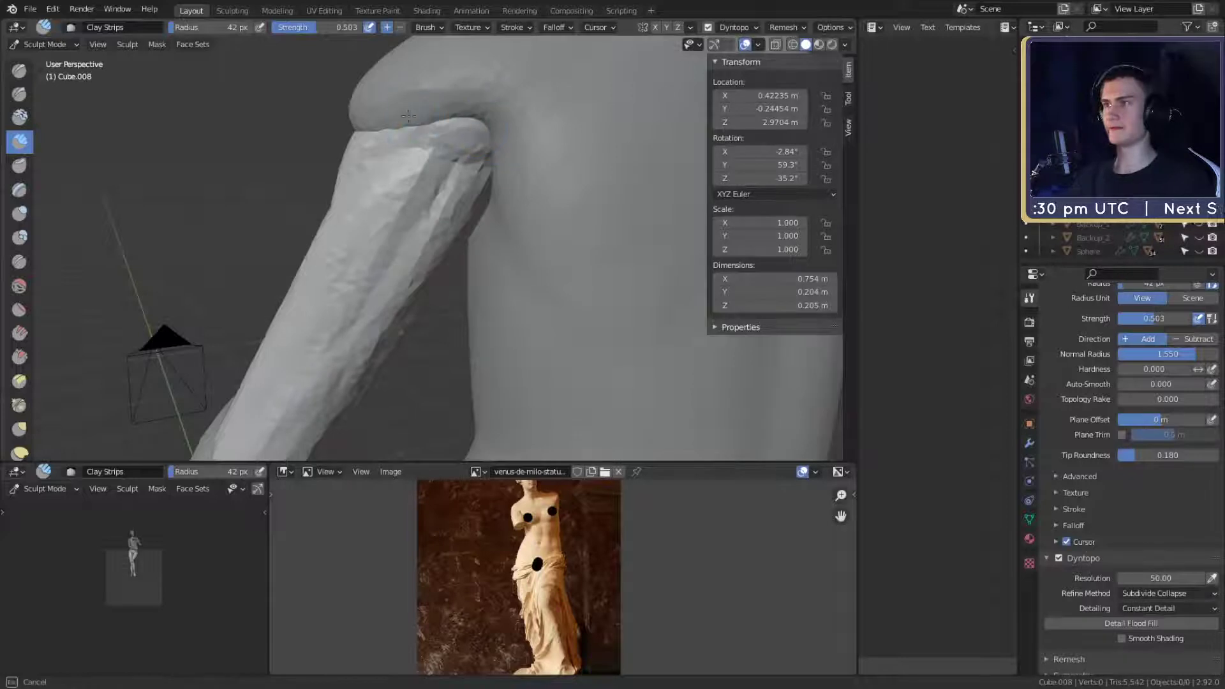
{"action": "mouse_move", "coordinate": [408, 115]}
{"action": "middle_mouse_down"}
{"action": "mouse_move", "coordinate": [510, 169]}
{"action": "mouse_move", "coordinate": [540, 139]}
{"action": "mouse_move", "coordinate": [548, 189]}
{"action": "mouse_move", "coordinate": [467, 242]}
{"action": "mouse_move", "coordinate": [555, 303]}
{"action": "mouse_move", "coordinate": [441, 258]}
{"action": "mouse_move", "coordinate": [556, 289]}
{"action": "mouse_move", "coordinate": [516, 207]}
{"action": "mouse_move", "coordinate": [421, 199]}
{"action": "middle_mouse_up"}
{"action": "scroll", "coordinate": [530, 204], "scroll_direction": "down", "scroll_amount": 5}
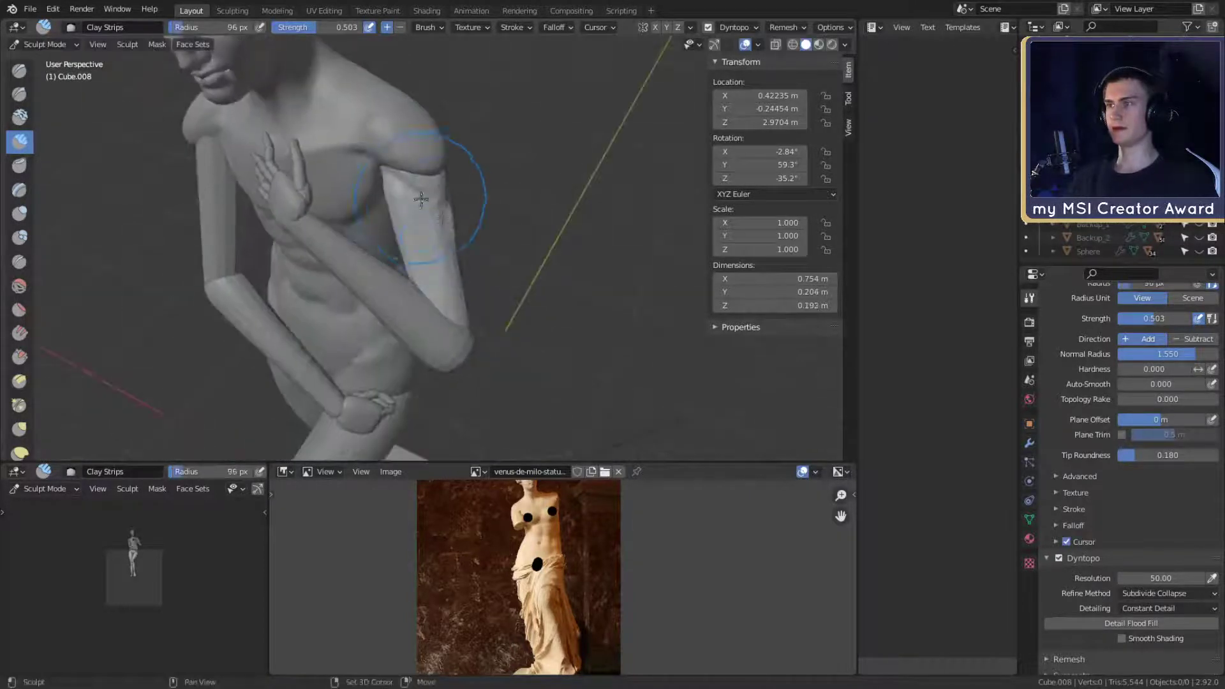
{"action": "mouse_move", "coordinate": [471, 249]}
{"action": "middle_mouse_down"}
{"action": "mouse_move", "coordinate": [407, 228]}
{"action": "mouse_move", "coordinate": [411, 197]}
{"action": "mouse_move", "coordinate": [453, 221]}
{"action": "mouse_move", "coordinate": [408, 217]}
{"action": "middle_mouse_up"}
{"action": "scroll", "coordinate": [485, 147], "scroll_direction": "up", "scroll_amount": 2}
{"action": "key", "text": "f"}
{"action": "left_click", "coordinate": [410, 224]}
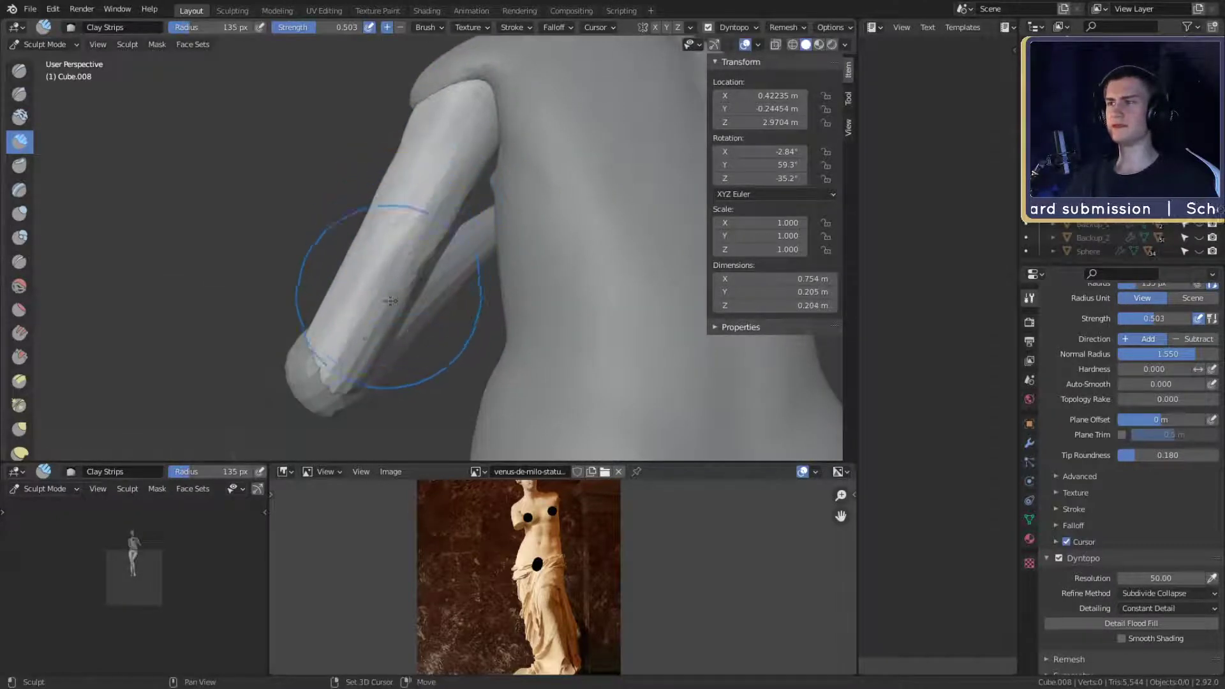
{"action": "mouse_move", "coordinate": [364, 361]}
{"action": "middle_mouse_down"}
{"action": "mouse_move", "coordinate": [437, 391]}
{"action": "mouse_move", "coordinate": [415, 314]}
{"action": "middle_mouse_up"}
- Reshape the back contour of the upper arm between shoulder and elbow with the Grab brush, enlarging its radius to 161 px
{"action": "key", "text": "g"}
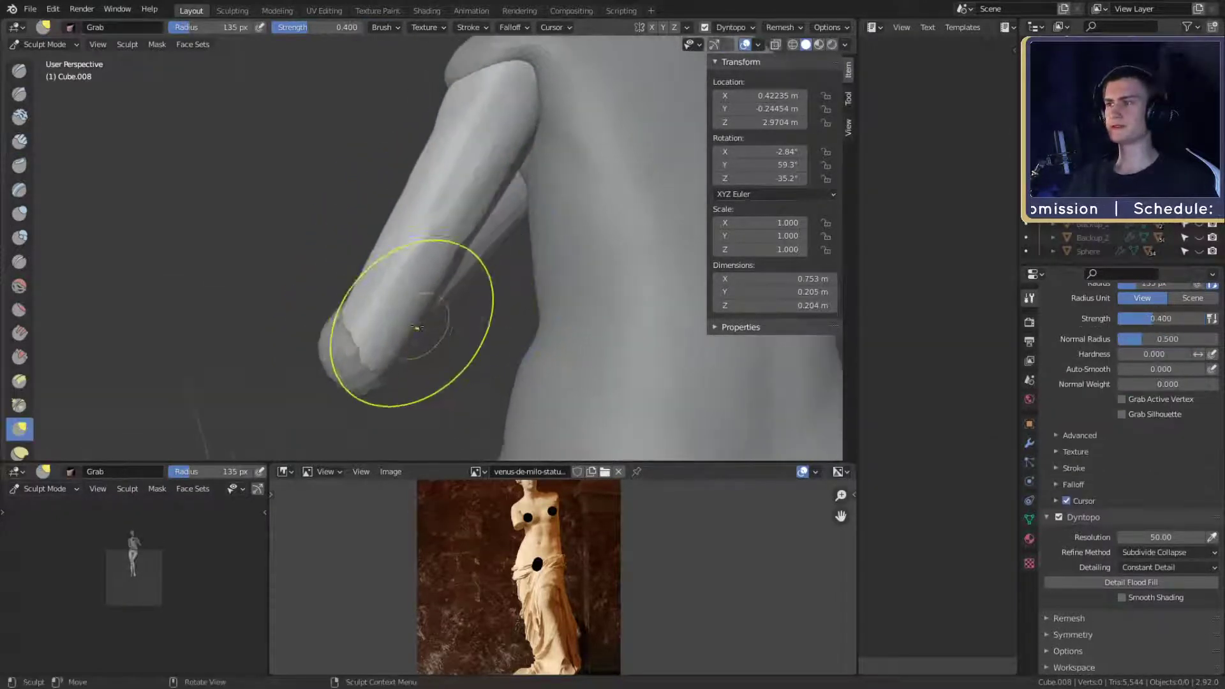
{"action": "mouse_move", "coordinate": [415, 328]}
{"action": "left_mouse_down"}
{"action": "mouse_move", "coordinate": [440, 264]}
{"action": "mouse_move", "coordinate": [475, 258]}
{"action": "mouse_move", "coordinate": [408, 275]}
{"action": "mouse_move", "coordinate": [479, 167]}
{"action": "left_mouse_up"}
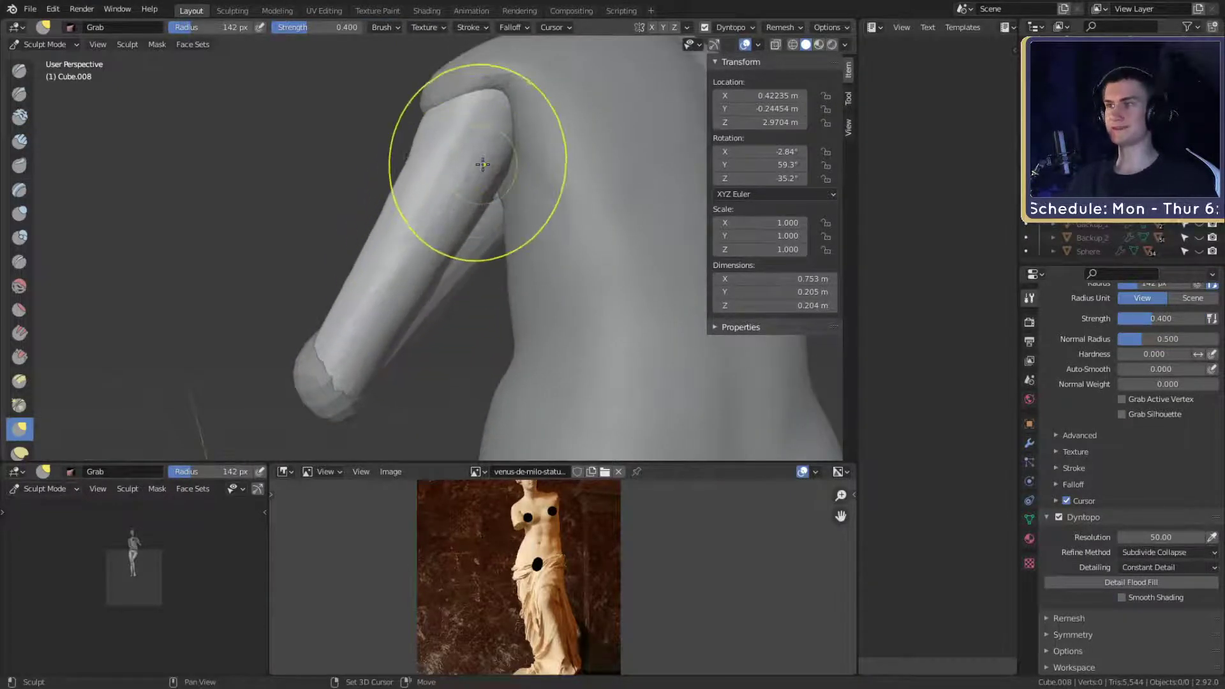
{"action": "mouse_move", "coordinate": [433, 277]}
{"action": "left_mouse_down", "text": "alt"}
{"action": "mouse_move", "coordinate": [446, 275]}
{"action": "mouse_move", "coordinate": [392, 312]}
{"action": "left_mouse_up", "text": "alt"}
{"action": "key", "text": "f"}
{"action": "left_click", "coordinate": [428, 282]}
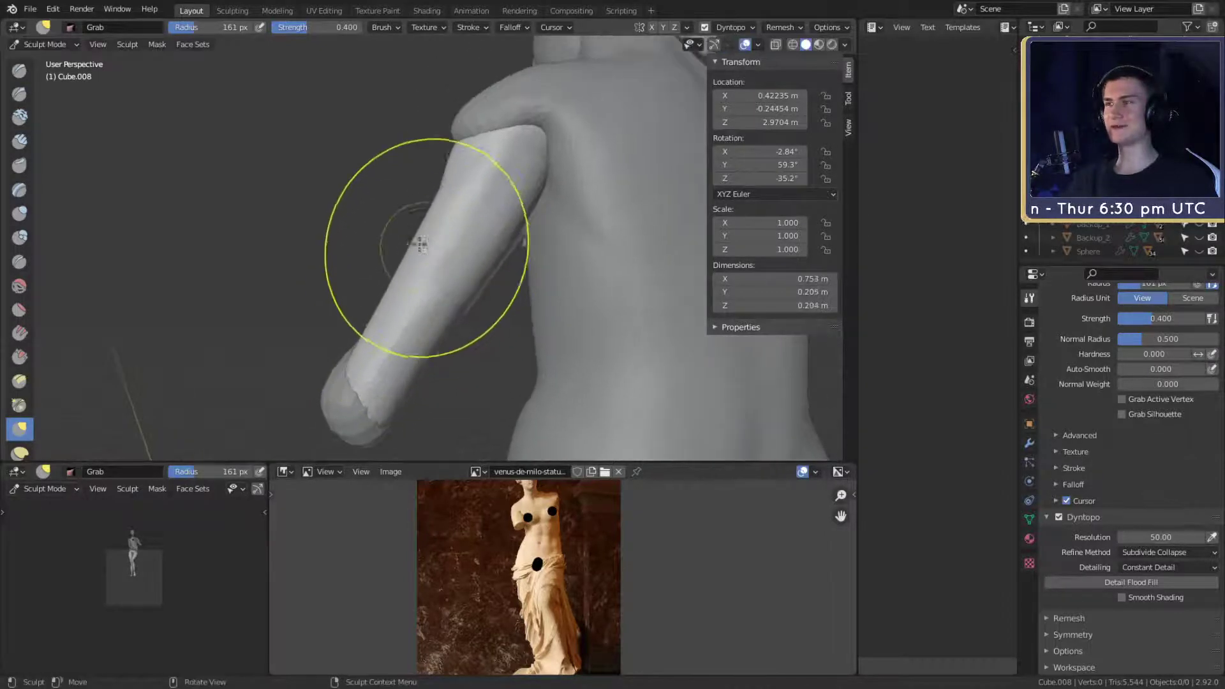
{"action": "mouse_move", "coordinate": [434, 245]}
{"action": "left_mouse_down"}
{"action": "mouse_move", "coordinate": [472, 205]}
{"action": "mouse_move", "coordinate": [442, 185]}
{"action": "mouse_move", "coordinate": [506, 220]}
{"action": "mouse_move", "coordinate": [490, 239]}
{"action": "mouse_move", "coordinate": [489, 228]}
{"action": "mouse_move", "coordinate": [579, 268]}
{"action": "left_mouse_up"}
- Set the Grab radius to 149 px and examine the upper arm's outline and shoulder fit from the front
{"action": "key", "text": "f"}
{"action": "left_click", "coordinate": [457, 232]}
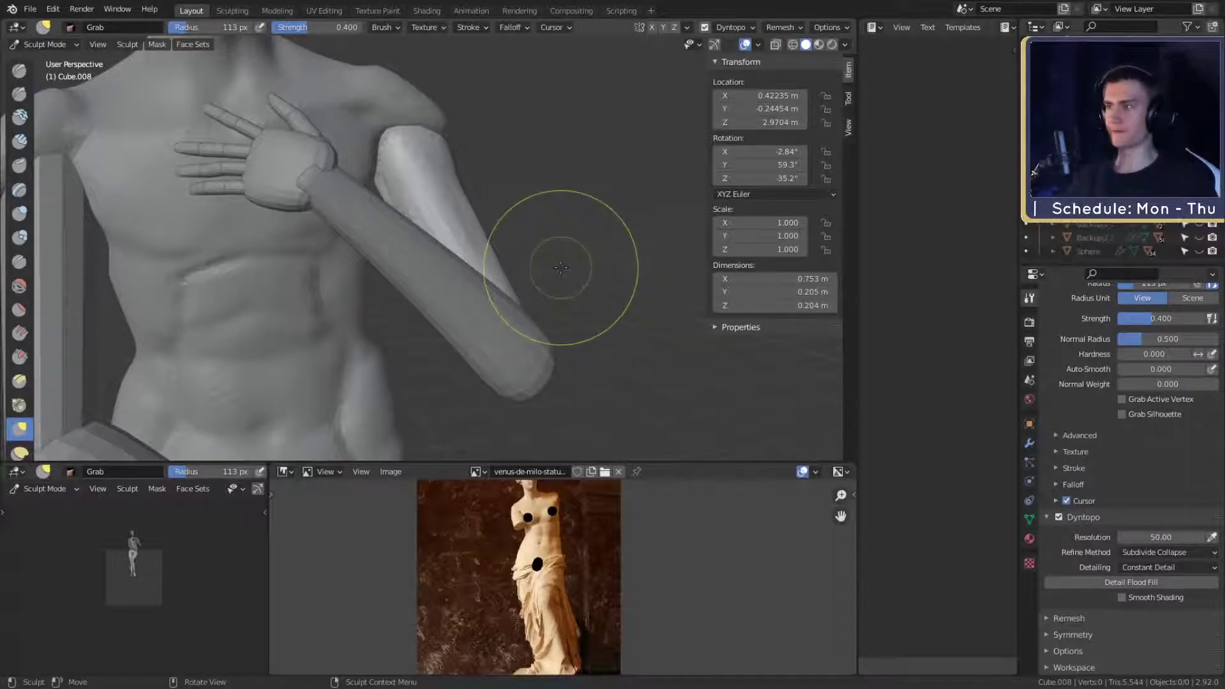
{"action": "middle_click_drag", "start_coordinate": [579, 213], "coordinate": [582, 224]}
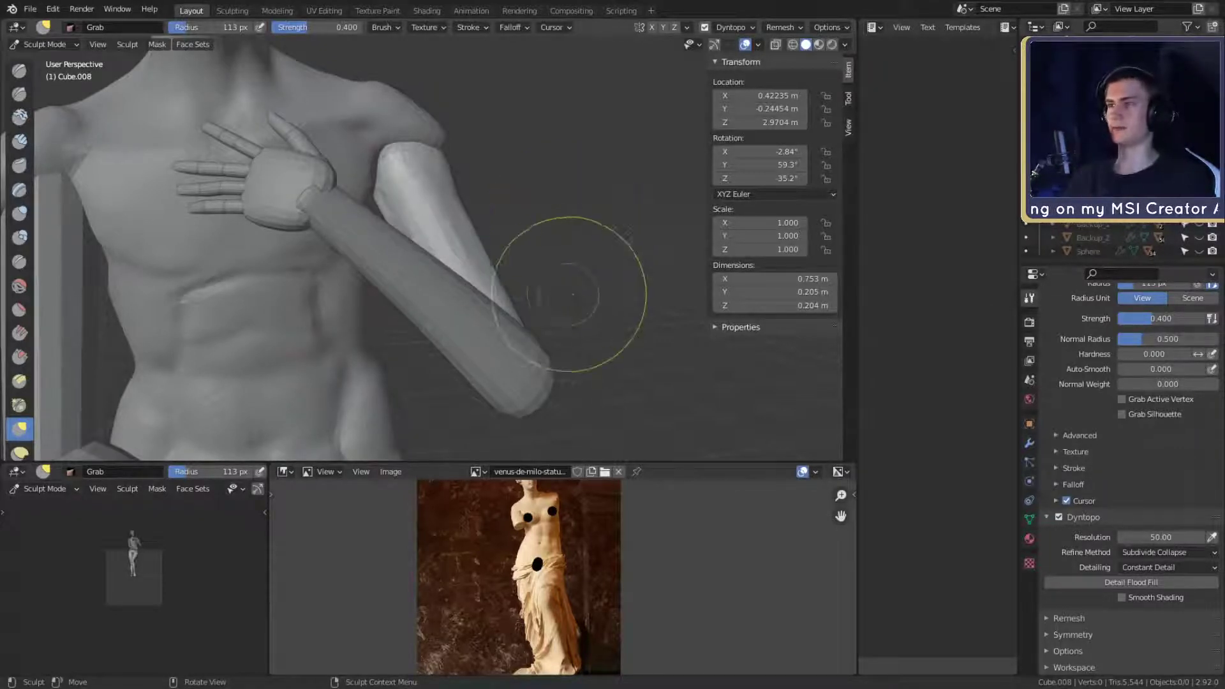
{"action": "mouse_move", "coordinate": [560, 287]}
{"action": "middle_mouse_down"}
{"action": "mouse_move", "coordinate": [438, 268]}
{"action": "mouse_move", "coordinate": [495, 250]}
{"action": "mouse_move", "coordinate": [587, 259]}
{"action": "mouse_move", "coordinate": [454, 236]}
{"action": "mouse_move", "coordinate": [468, 251]}
{"action": "mouse_move", "coordinate": [454, 213]}
{"action": "mouse_move", "coordinate": [488, 230]}
{"action": "mouse_move", "coordinate": [533, 219]}
{"action": "mouse_move", "coordinate": [438, 239]}
{"action": "mouse_move", "coordinate": [565, 299]}
{"action": "mouse_move", "coordinate": [540, 227]}
{"action": "mouse_move", "coordinate": [582, 274]}
{"action": "middle_mouse_up"}
{"action": "left_click", "coordinate": [456, 243]}
{"action": "mouse_move", "coordinate": [580, 219]}
{"action": "middle_mouse_down"}
{"action": "mouse_move", "coordinate": [636, 254]}
{"action": "mouse_move", "coordinate": [402, 232]}
{"action": "mouse_move", "coordinate": [606, 241]}
{"action": "mouse_move", "coordinate": [593, 223]}
{"action": "mouse_move", "coordinate": [581, 305]}
{"action": "middle_mouse_up"}
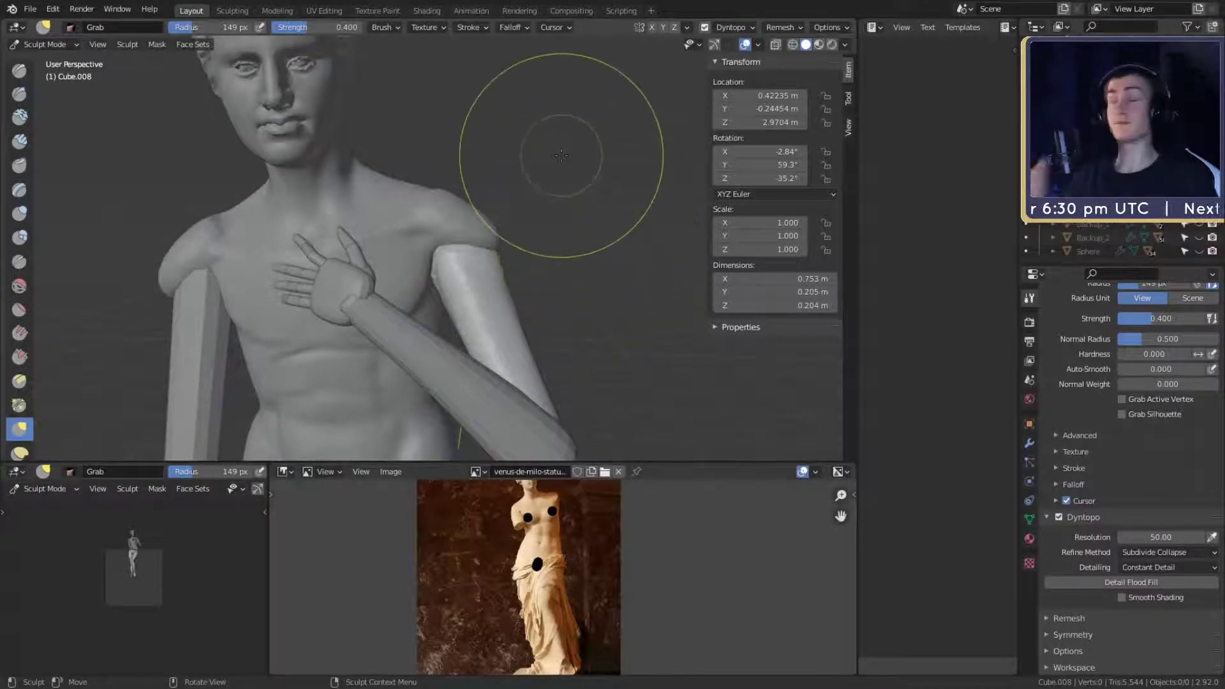
{"action": "scroll", "coordinate": [571, 194], "scroll_direction": "up", "scroll_amount": 3}
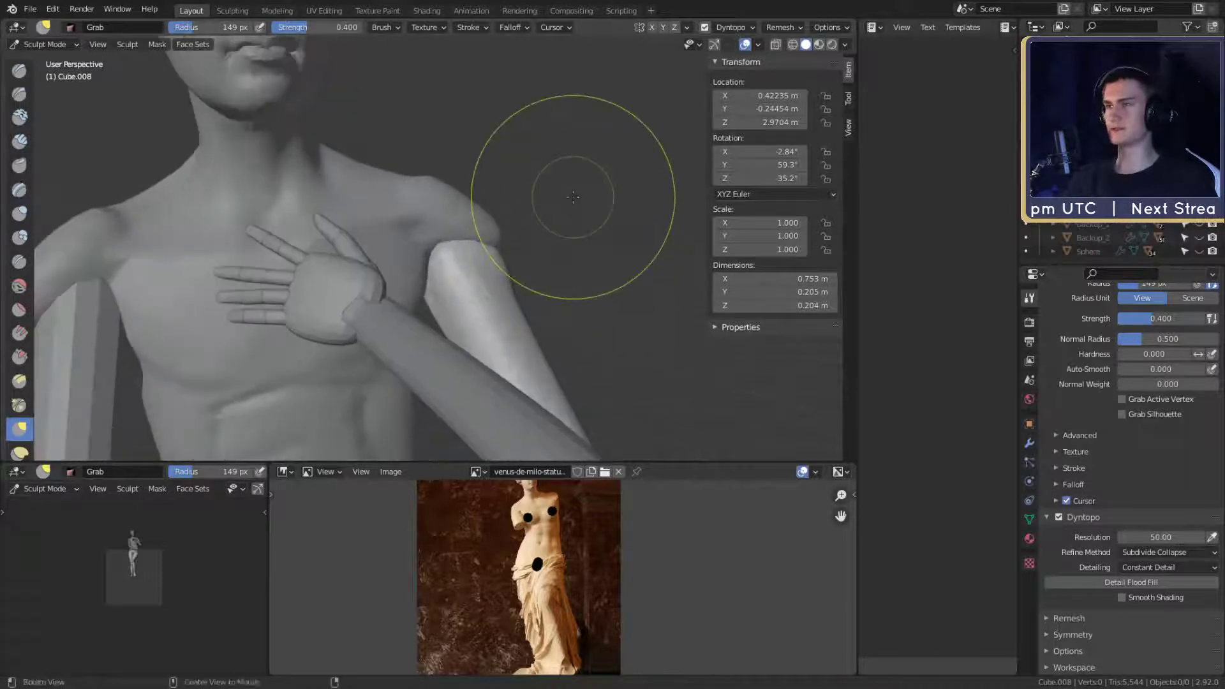
- Switch from the upper arm to the torso through Object Mode and put the torso in Sculpt Mode
{"action": "left_click", "coordinate": [43, 44]}
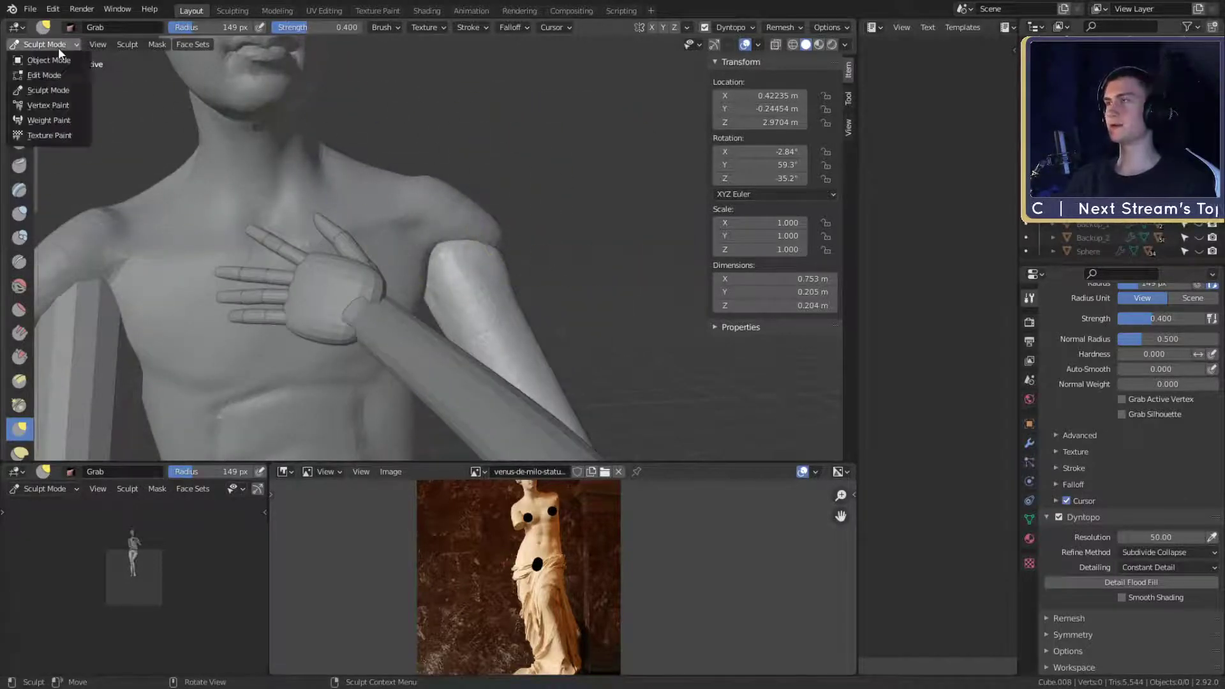
{"action": "left_click", "coordinate": [41, 59]}
{"action": "left_click", "coordinate": [401, 202]}
{"action": "left_click", "coordinate": [44, 45]}
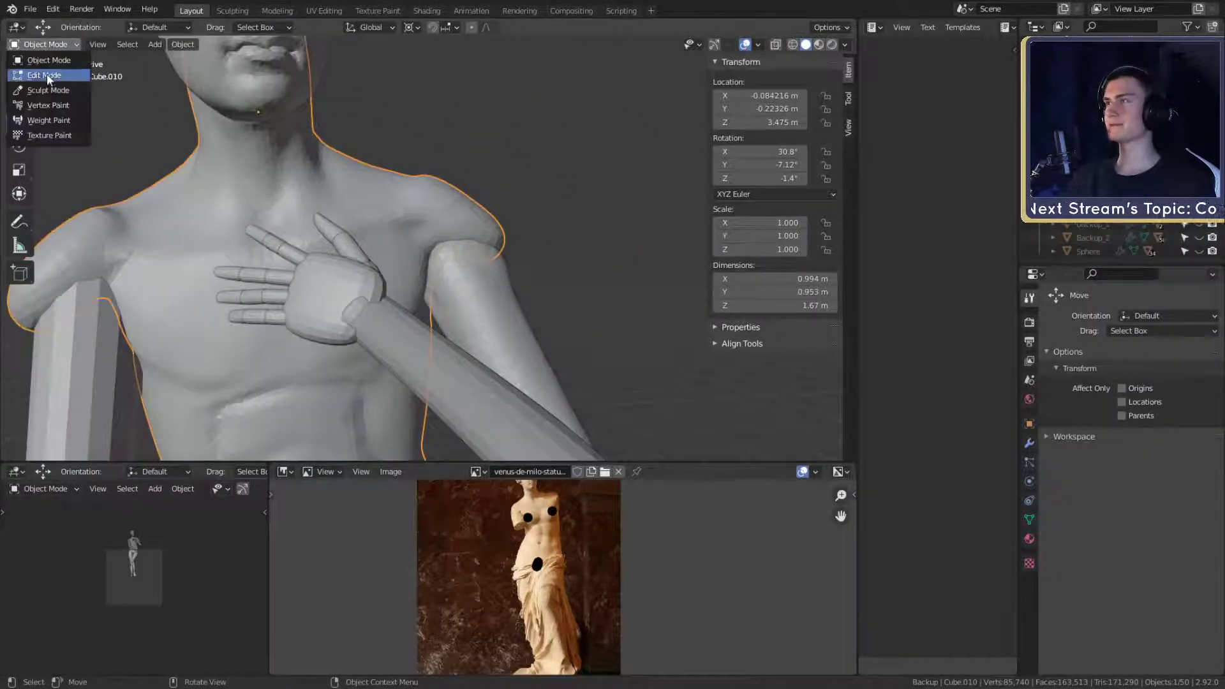
{"action": "left_click", "coordinate": [46, 88]}
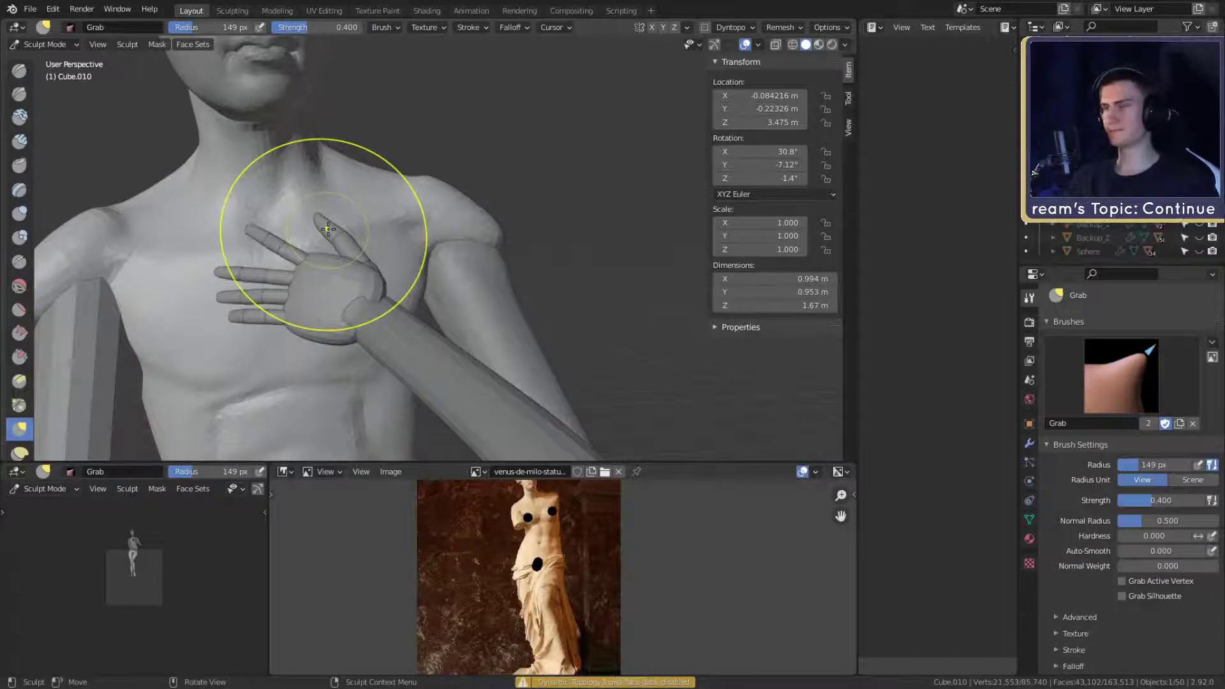
- Set the Grab radius to 200 px and pull the outer edge of the left shoulder down over the upper arm
{"action": "mouse_move", "coordinate": [591, 270]}
{"action": "middle_mouse_down"}
{"action": "mouse_move", "coordinate": [470, 265]}
{"action": "mouse_move", "coordinate": [641, 229]}
{"action": "middle_mouse_up"}
{"action": "scroll", "coordinate": [470, 265], "scroll_direction": "up", "scroll_amount": 3}
{"action": "key", "text": "f"}
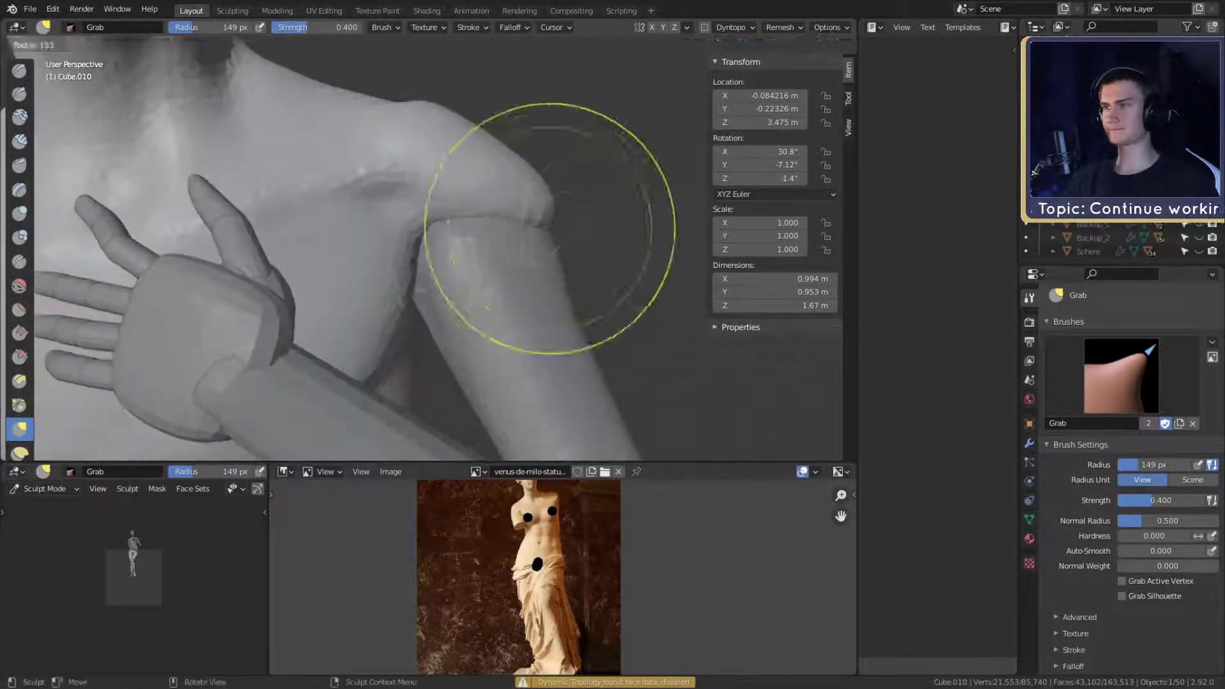
{"action": "left_click", "coordinate": [685, 230]}
{"action": "left_click_drag", "start_coordinate": [554, 240], "coordinate": [552, 261]}
{"action": "mouse_move", "coordinate": [564, 238]}
{"action": "left_mouse_down", "text": "alt"}
{"action": "mouse_move", "coordinate": [630, 267]}
{"action": "mouse_move", "coordinate": [544, 206]}
{"action": "left_mouse_up", "text": "alt"}
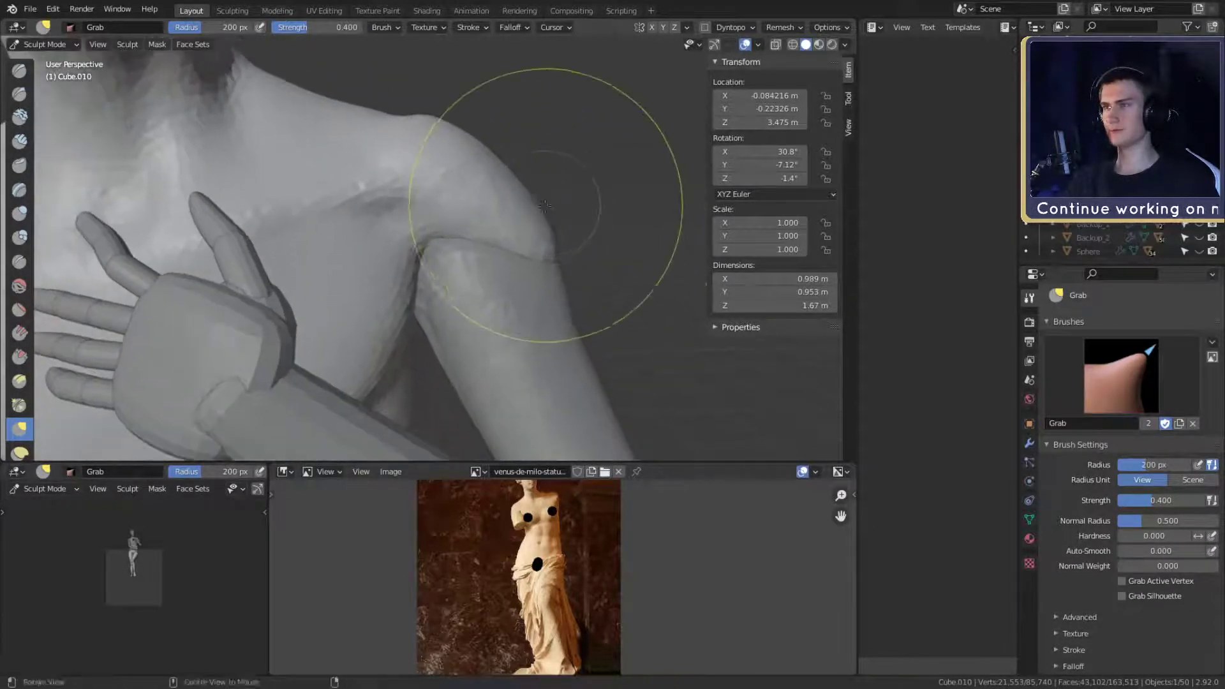
- Carve the fold between the chest and the left front deltoid with the Crease brush at 135 px
{"action": "key", "text": "c"}
{"action": "key", "text": "f"}
{"action": "left_click", "coordinate": [451, 249]}
{"action": "mouse_move", "coordinate": [451, 248]}
{"action": "left_mouse_down", "text": "alt"}
{"action": "mouse_move", "coordinate": [397, 224]}
{"action": "mouse_move", "coordinate": [426, 263]}
{"action": "mouse_move", "coordinate": [471, 249]}
{"action": "mouse_move", "coordinate": [441, 225]}
{"action": "left_mouse_up", "text": "alt"}
{"action": "key", "text": "shift+c"}
{"action": "key", "text": "f"}
{"action": "left_click", "coordinate": [525, 239]}
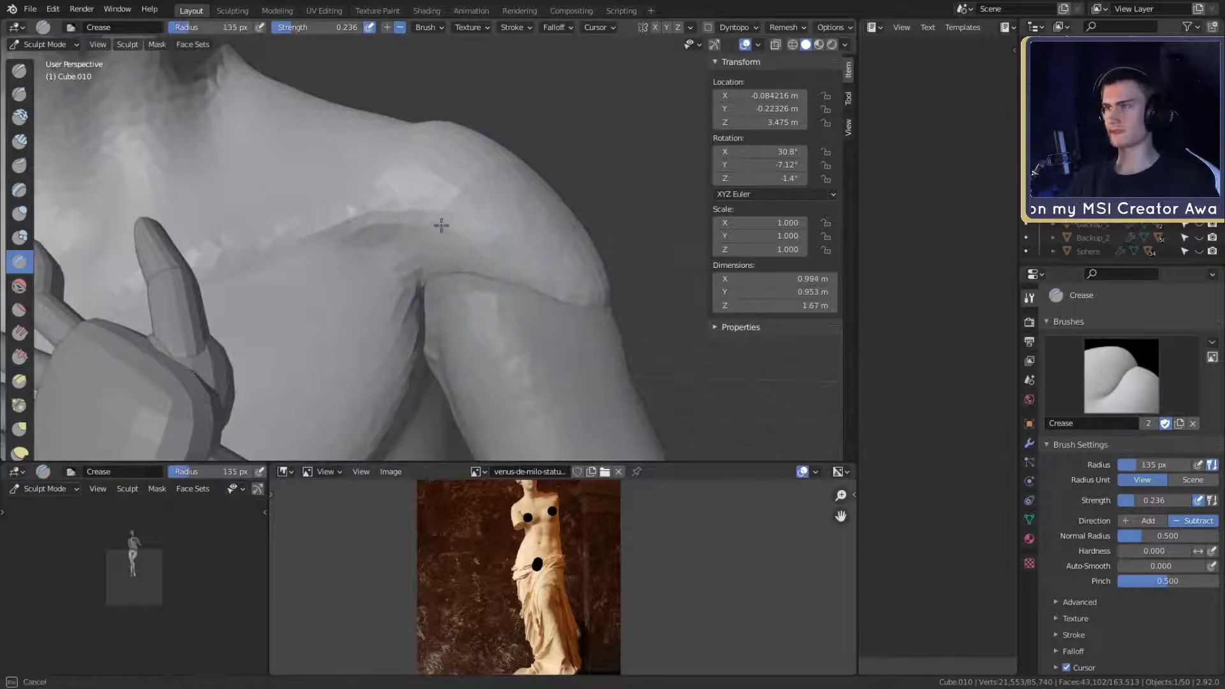
{"action": "mouse_move", "coordinate": [558, 273]}
{"action": "left_mouse_down", "text": "alt"}
{"action": "mouse_move", "coordinate": [377, 259]}
{"action": "mouse_move", "coordinate": [378, 203]}
{"action": "left_mouse_up", "text": "alt"}
{"action": "mouse_move", "coordinate": [381, 198]}
{"action": "left_mouse_down"}
{"action": "mouse_move", "coordinate": [342, 208]}
{"action": "mouse_move", "coordinate": [551, 180]}
{"action": "mouse_move", "coordinate": [545, 207]}
{"action": "left_mouse_up"}
{"action": "mouse_move", "coordinate": [483, 248]}
{"action": "left_mouse_down"}
{"action": "mouse_move", "coordinate": [357, 201]}
{"action": "mouse_move", "coordinate": [312, 162]}
{"action": "mouse_move", "coordinate": [410, 232]}
{"action": "mouse_move", "coordinate": [486, 252]}
{"action": "mouse_move", "coordinate": [469, 268]}
{"action": "mouse_move", "coordinate": [312, 245]}
{"action": "left_mouse_up"}
- Build up the left shoulder around the armpit with Clay Strips, adjusting the brush radius to the area
{"action": "key", "text": "c"}
{"action": "key", "text": "f"}
{"action": "left_click", "coordinate": [505, 254]}
{"action": "key", "text": "f"}
{"action": "left_click", "coordinate": [369, 208]}
{"action": "key", "text": "f"}
{"action": "left_click", "coordinate": [402, 219]}
{"action": "key", "text": "f"}
{"action": "left_click", "coordinate": [389, 249]}
- Set the Clay Strips radius to 35 px and add volume to the back of the left shoulder above the armpit
{"action": "mouse_move", "coordinate": [421, 237]}
{"action": "left_mouse_down", "text": "alt"}
{"action": "mouse_move", "coordinate": [407, 243]}
{"action": "mouse_move", "coordinate": [483, 222]}
{"action": "mouse_move", "coordinate": [433, 203]}
{"action": "left_mouse_up", "text": "alt"}
{"action": "key", "text": "f"}
{"action": "left_click", "coordinate": [429, 198]}
{"action": "mouse_move", "coordinate": [440, 208]}
{"action": "left_mouse_down", "text": "alt"}
{"action": "mouse_move", "coordinate": [462, 197]}
{"action": "mouse_move", "coordinate": [458, 207]}
{"action": "left_mouse_up", "text": "alt"}
{"action": "key", "text": "f"}
{"action": "left_click", "coordinate": [455, 199]}
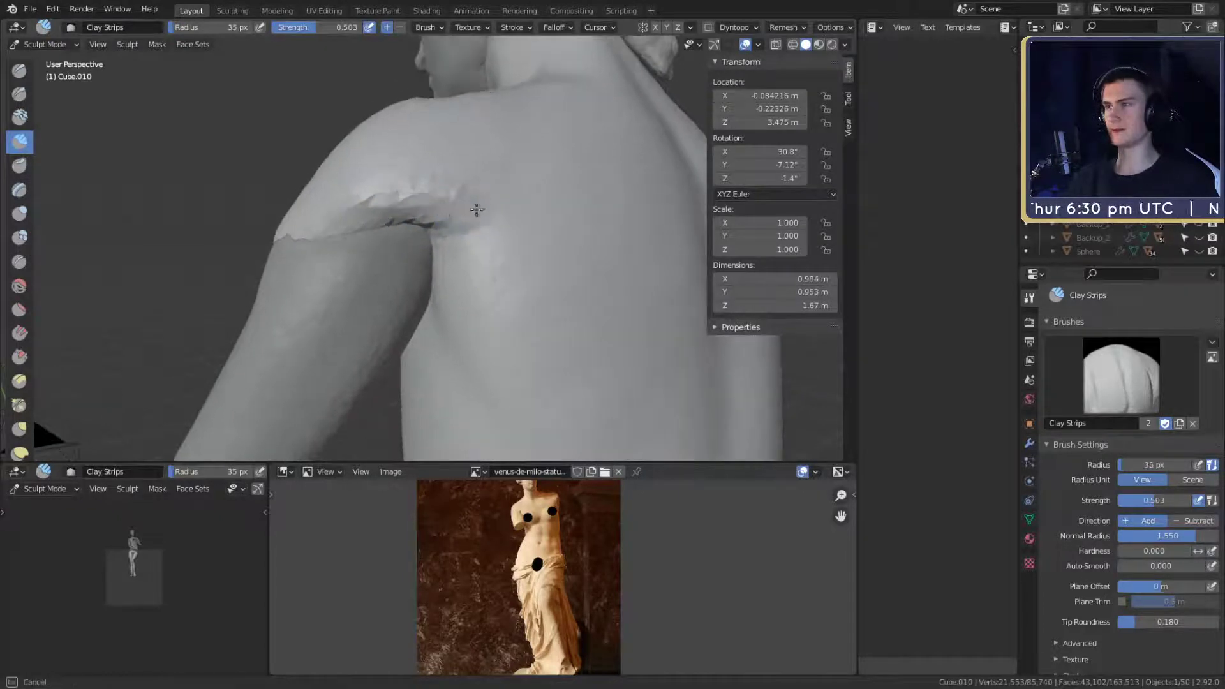
{"action": "left_click_drag", "start_coordinate": [439, 159], "coordinate": [364, 178]}
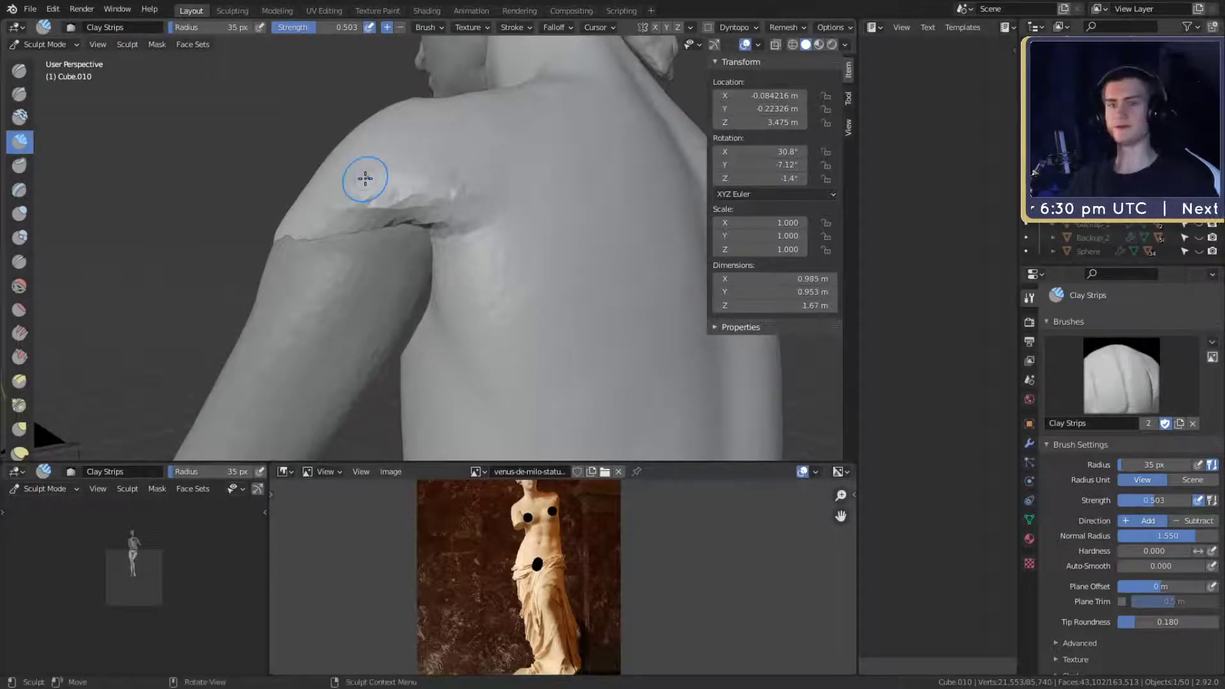
- Enable Dyntopo on the torso and work the ragged rear armpit edge with Clay Strips at 35 px
{"action": "scroll", "coordinate": [1059, 542], "scroll_direction": "down", "scroll_amount": 5}
{"action": "left_click", "coordinate": [1060, 534]}
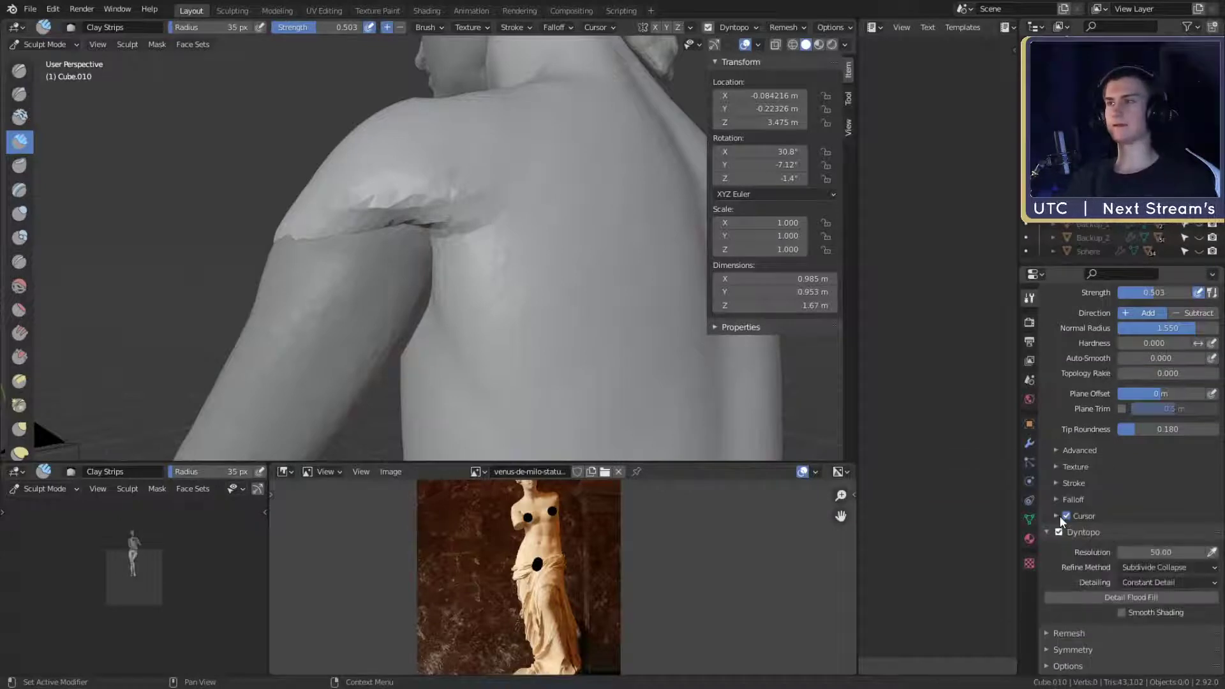
{"action": "middle_click_drag", "start_coordinate": [447, 266], "coordinate": [445, 268]}
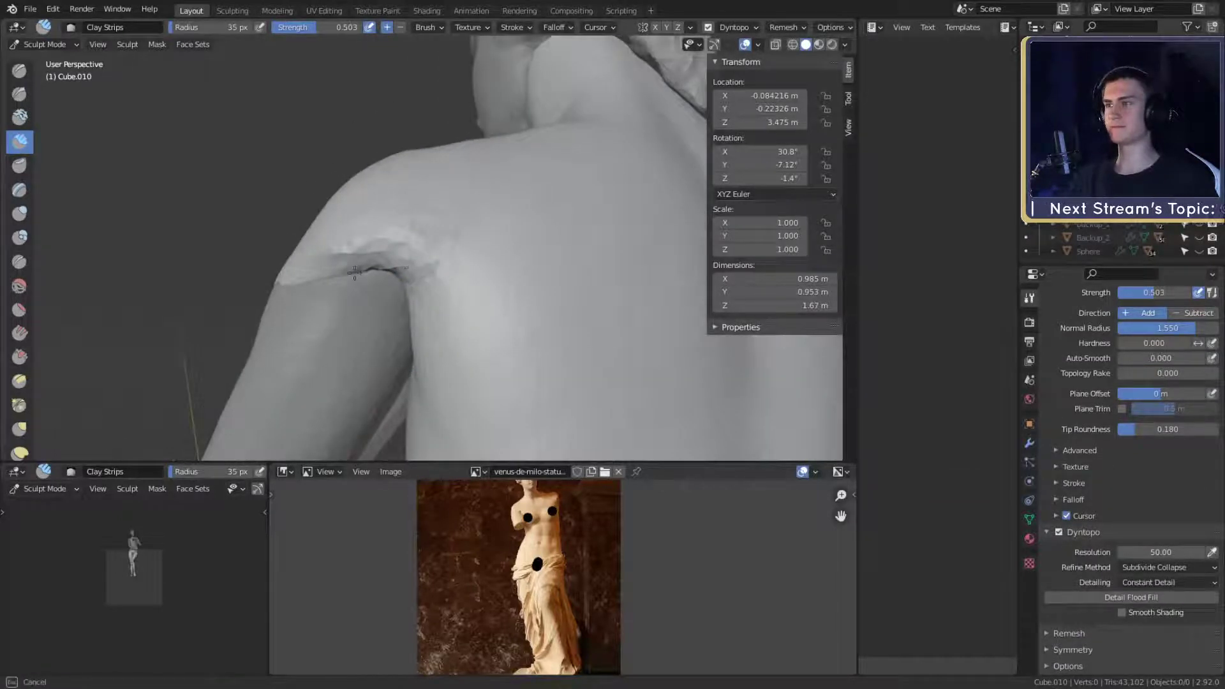
{"action": "mouse_move", "coordinate": [355, 273]}
{"action": "middle_mouse_down"}
{"action": "mouse_move", "coordinate": [395, 230]}
{"action": "mouse_move", "coordinate": [427, 233]}
{"action": "middle_mouse_up"}
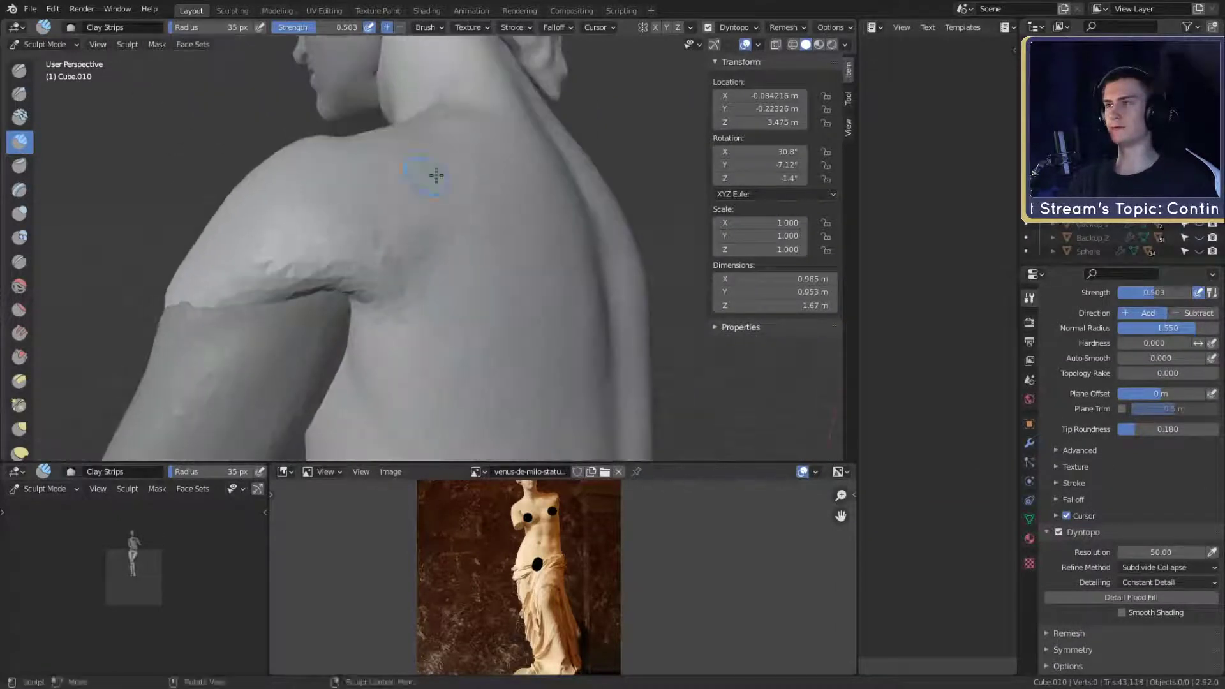
{"action": "middle_click_drag", "start_coordinate": [436, 174], "coordinate": [418, 214]}
- Build up and blend the transition from rear deltoid to shoulder blade with Clay Strips at 63 px and 202 px
{"action": "key", "text": "f"}
{"action": "left_click", "coordinate": [358, 235]}
{"action": "mouse_move", "coordinate": [360, 223]}
{"action": "left_mouse_down"}
{"action": "mouse_move", "coordinate": [389, 209]}
{"action": "mouse_move", "coordinate": [394, 238]}
{"action": "left_mouse_up"}
{"action": "left_click_drag", "start_coordinate": [411, 297], "coordinate": [437, 276]}
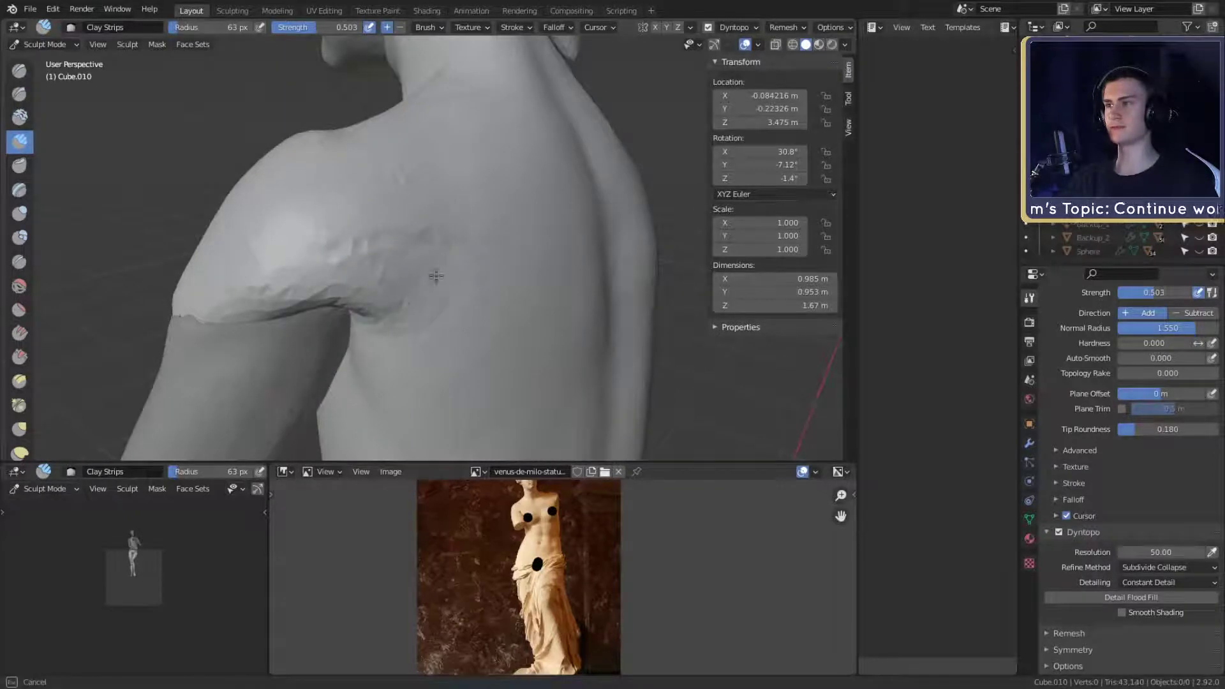
{"action": "mouse_move", "coordinate": [428, 320]}
{"action": "left_mouse_down"}
{"action": "mouse_move", "coordinate": [412, 367]}
{"action": "mouse_move", "coordinate": [456, 339]}
{"action": "left_mouse_up"}
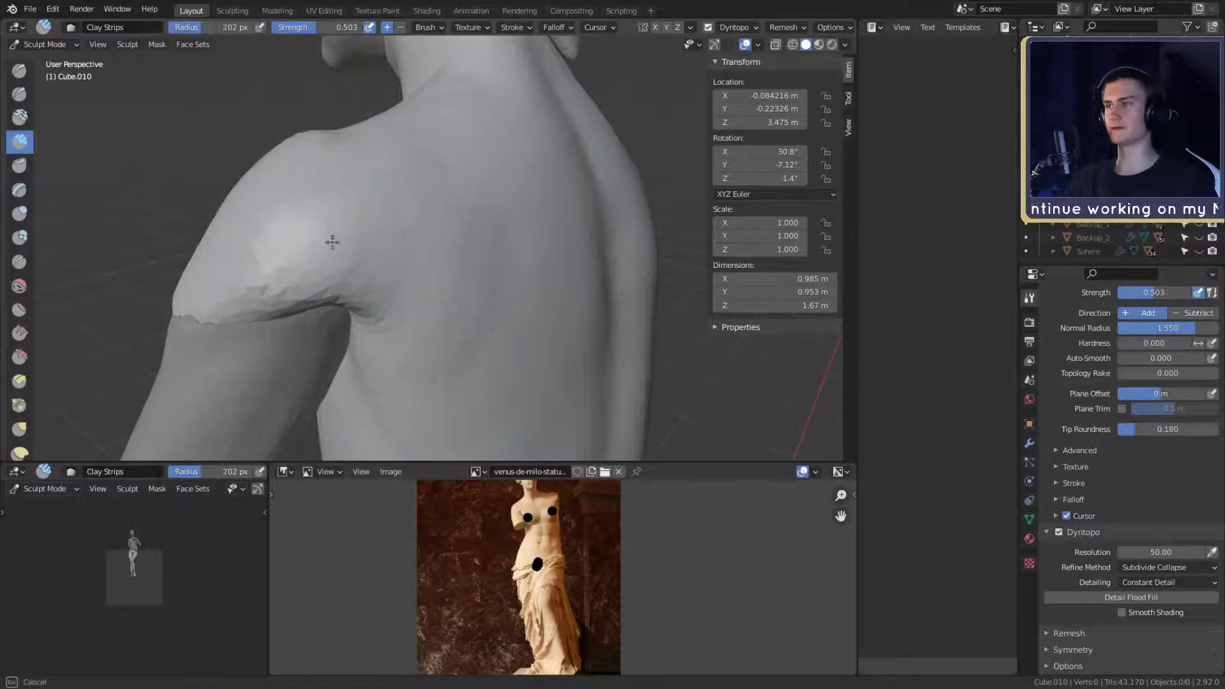
- Adjust the left shoulder's fit over the upper arm from the front with the Grab brush, resizing it as needed
{"action": "scroll", "coordinate": [384, 260], "scroll_direction": "down", "scroll_amount": 4}
{"action": "middle_click_drag", "start_coordinate": [385, 259], "coordinate": [500, 263]}
{"action": "scroll", "coordinate": [498, 263], "scroll_direction": "down", "scroll_amount": 3}
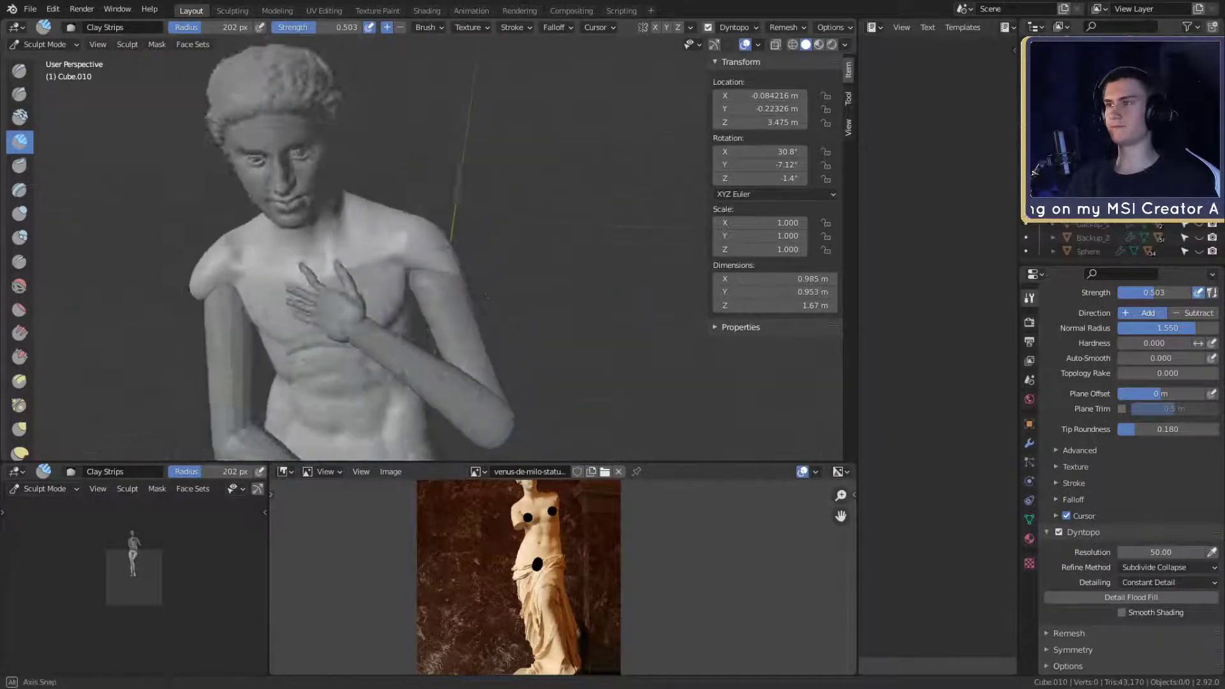
{"action": "scroll", "coordinate": [451, 268], "scroll_direction": "up", "scroll_amount": 6}
{"action": "mouse_move", "coordinate": [451, 268]}
{"action": "left_mouse_down", "text": "alt"}
{"action": "mouse_move", "coordinate": [345, 308]}
{"action": "mouse_move", "coordinate": [430, 292]}
{"action": "mouse_move", "coordinate": [468, 238]}
{"action": "mouse_move", "coordinate": [429, 221]}
{"action": "mouse_move", "coordinate": [391, 276]}
{"action": "mouse_move", "coordinate": [405, 270]}
{"action": "left_mouse_up", "text": "alt"}
{"action": "key", "text": "g"}
{"action": "key", "text": "f"}
{"action": "left_click", "coordinate": [391, 301]}
{"action": "key", "text": "f"}
{"action": "left_click", "coordinate": [391, 300]}
{"action": "key", "text": "f"}
{"action": "left_click", "coordinate": [387, 277]}
{"action": "key", "text": "f"}
{"action": "left_click", "coordinate": [402, 347]}
- Refine the left shoulder's contour with the Grab brush at 149 px and check it against the whole figure
{"action": "mouse_move", "coordinate": [402, 347]}
{"action": "left_mouse_down", "text": "alt"}
{"action": "mouse_move", "coordinate": [475, 226]}
{"action": "mouse_move", "coordinate": [502, 225]}
{"action": "mouse_move", "coordinate": [460, 243]}
{"action": "mouse_move", "coordinate": [472, 199]}
{"action": "left_mouse_up", "text": "alt"}
{"action": "key", "text": "f"}
{"action": "left_click", "coordinate": [471, 239]}
{"action": "key", "text": "f"}
{"action": "left_click", "coordinate": [528, 246]}
{"action": "scroll", "coordinate": [482, 236], "scroll_direction": "down", "scroll_amount": 4}
{"action": "mouse_move", "coordinate": [492, 277]}
{"action": "middle_mouse_down"}
{"action": "mouse_move", "coordinate": [488, 226]}
{"action": "mouse_move", "coordinate": [503, 274]}
{"action": "mouse_move", "coordinate": [525, 210]}
{"action": "mouse_move", "coordinate": [469, 230]}
{"action": "middle_mouse_up"}
{"action": "scroll", "coordinate": [511, 287], "scroll_direction": "down", "scroll_amount": 4}
{"action": "scroll", "coordinate": [504, 271], "scroll_direction": "up", "scroll_amount": 4}
{"action": "scroll", "coordinate": [525, 210], "scroll_direction": "up", "scroll_amount": 3}
- Shape the front deltoid with the Grab brush at 190 px and touch it up with Clay Strips at 41 px
{"action": "key", "text": "f"}
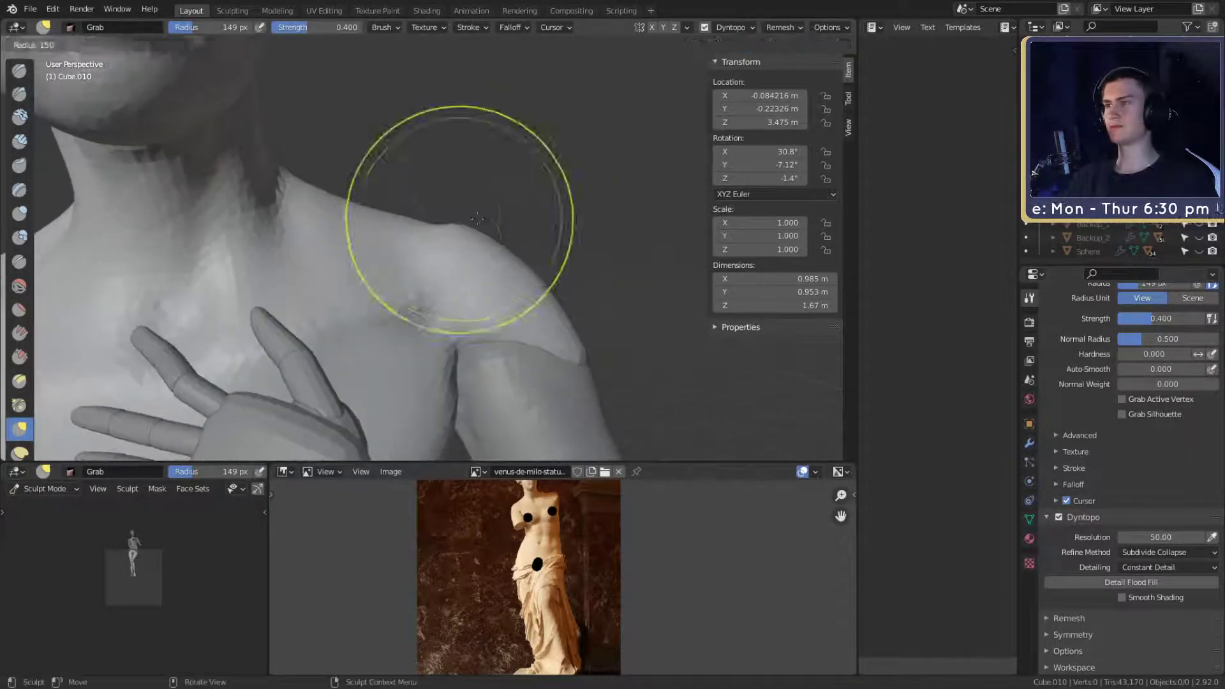
{"action": "left_click", "coordinate": [470, 237]}
{"action": "mouse_move", "coordinate": [472, 271]}
{"action": "middle_mouse_down"}
{"action": "mouse_move", "coordinate": [478, 241]}
{"action": "mouse_move", "coordinate": [403, 260]}
{"action": "mouse_move", "coordinate": [449, 248]}
{"action": "mouse_move", "coordinate": [419, 287]}
{"action": "middle_mouse_up"}
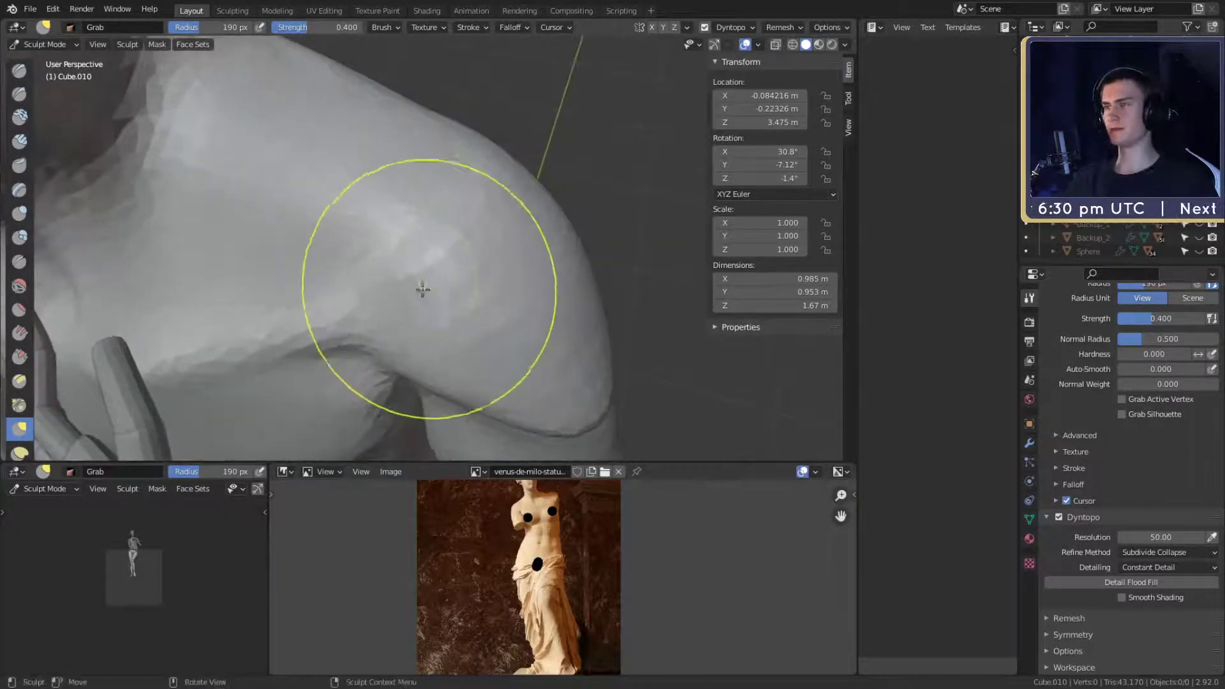
{"action": "key", "text": "c"}
{"action": "mouse_move", "coordinate": [461, 357]}
{"action": "middle_mouse_down"}
{"action": "mouse_move", "coordinate": [486, 285]}
{"action": "mouse_move", "coordinate": [418, 265]}
{"action": "middle_mouse_up"}
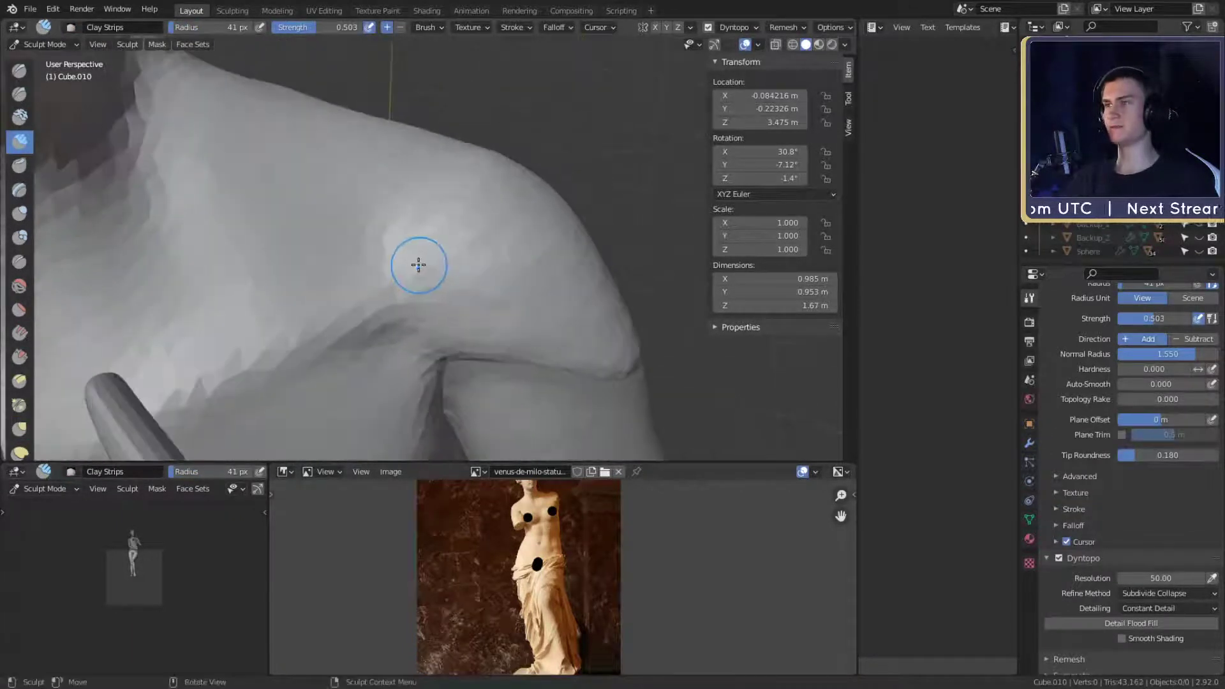
- Run an inverted Crease stroke at 61 px along the chest edge from beside the hand to the front deltoid
{"action": "key", "text": "shift+c"}
{"action": "middle_click_drag", "start_coordinate": [322, 322], "coordinate": [307, 309]}
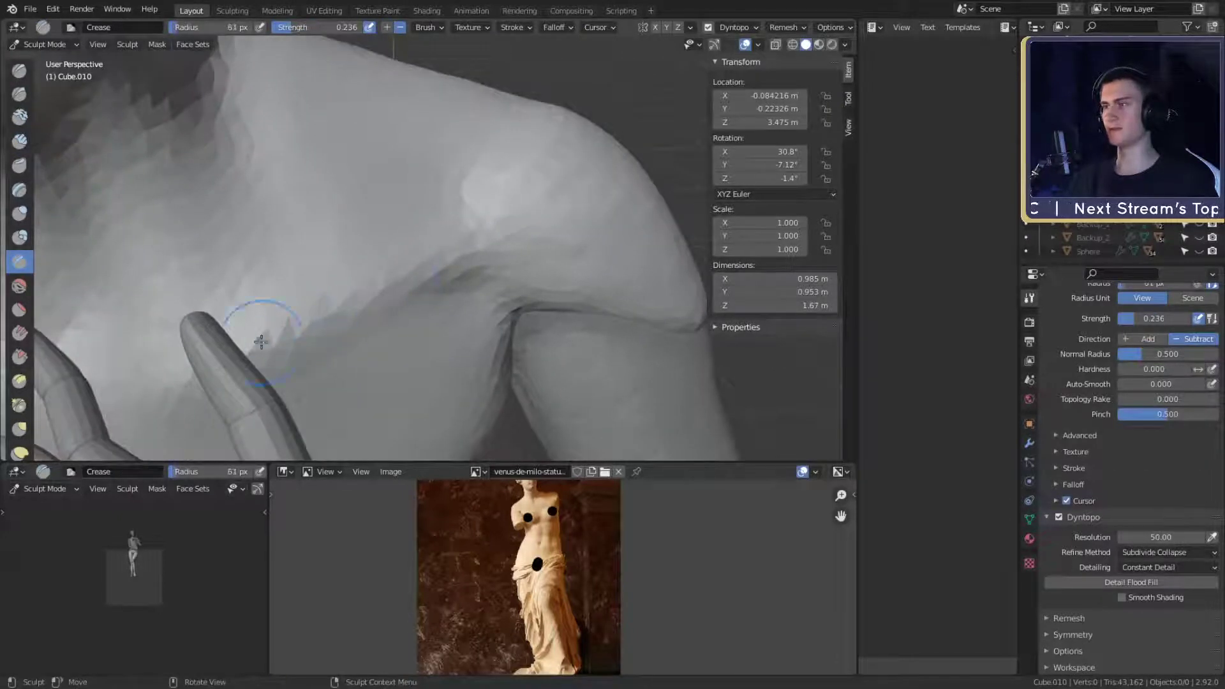
{"action": "left_click_drag", "start_coordinate": [226, 353], "coordinate": [490, 217], "text": "ctrl"}
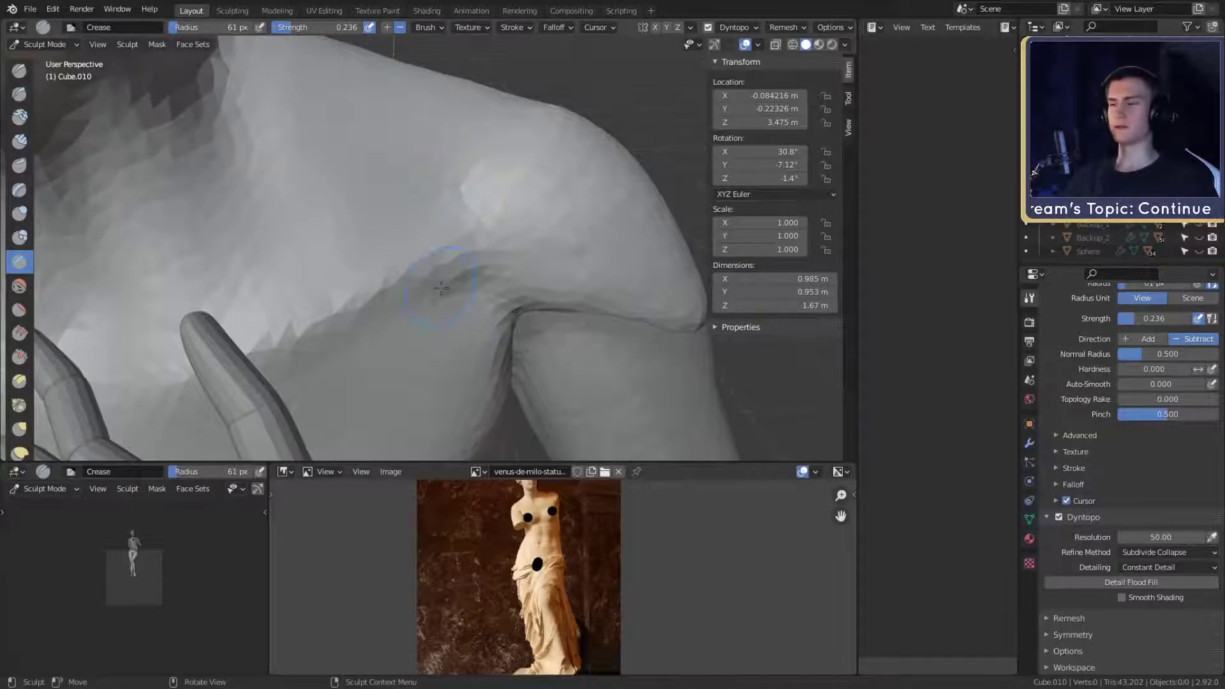
{"action": "mouse_move", "coordinate": [440, 288]}
{"action": "middle_mouse_down"}
{"action": "mouse_move", "coordinate": [437, 274]}
{"action": "mouse_move", "coordinate": [383, 287]}
{"action": "middle_mouse_up"}
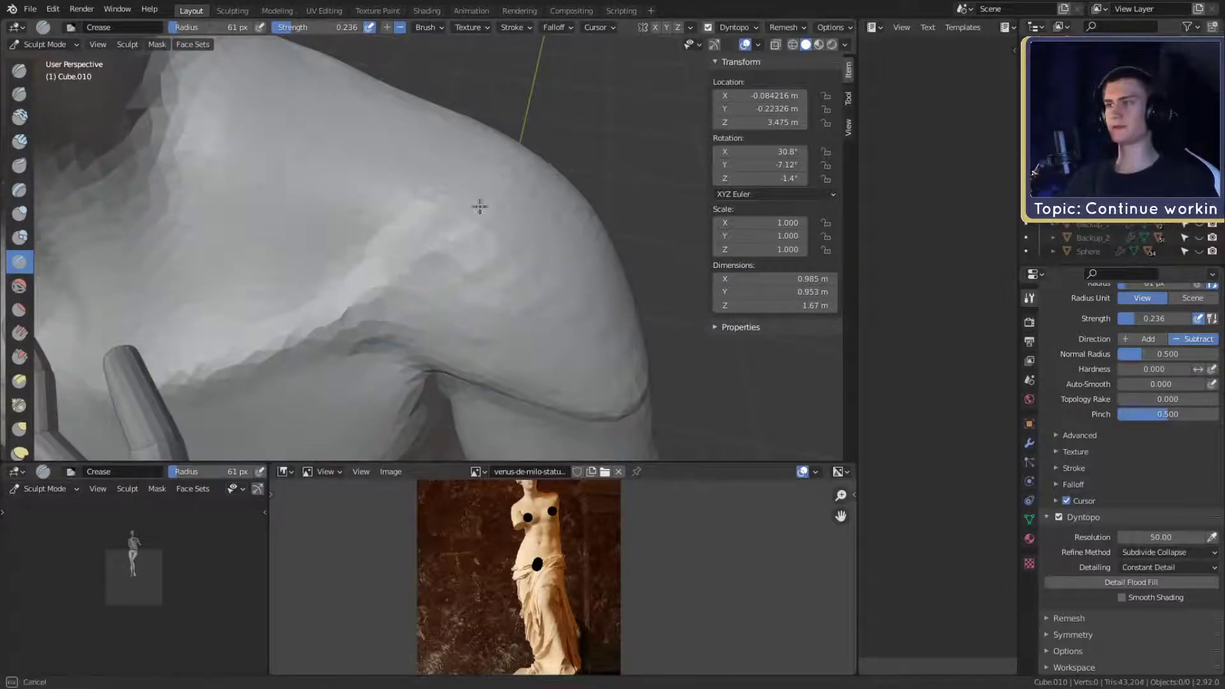
{"action": "middle_click_drag", "start_coordinate": [480, 206], "coordinate": [471, 261]}
- Build up the front deltoid down toward the chest fold with Clay Strips at 37 px
{"action": "key", "text": "c"}
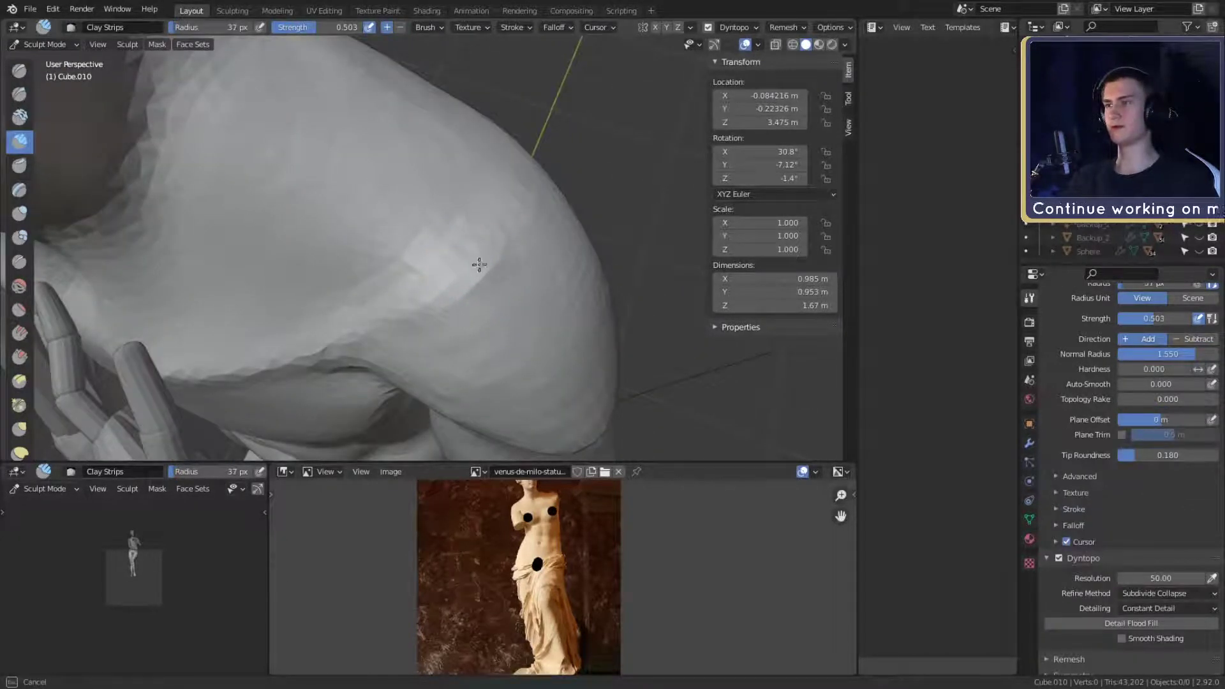
{"action": "left_click_drag", "start_coordinate": [479, 264], "coordinate": [339, 318]}
{"action": "middle_click_drag", "start_coordinate": [504, 288], "coordinate": [454, 204]}
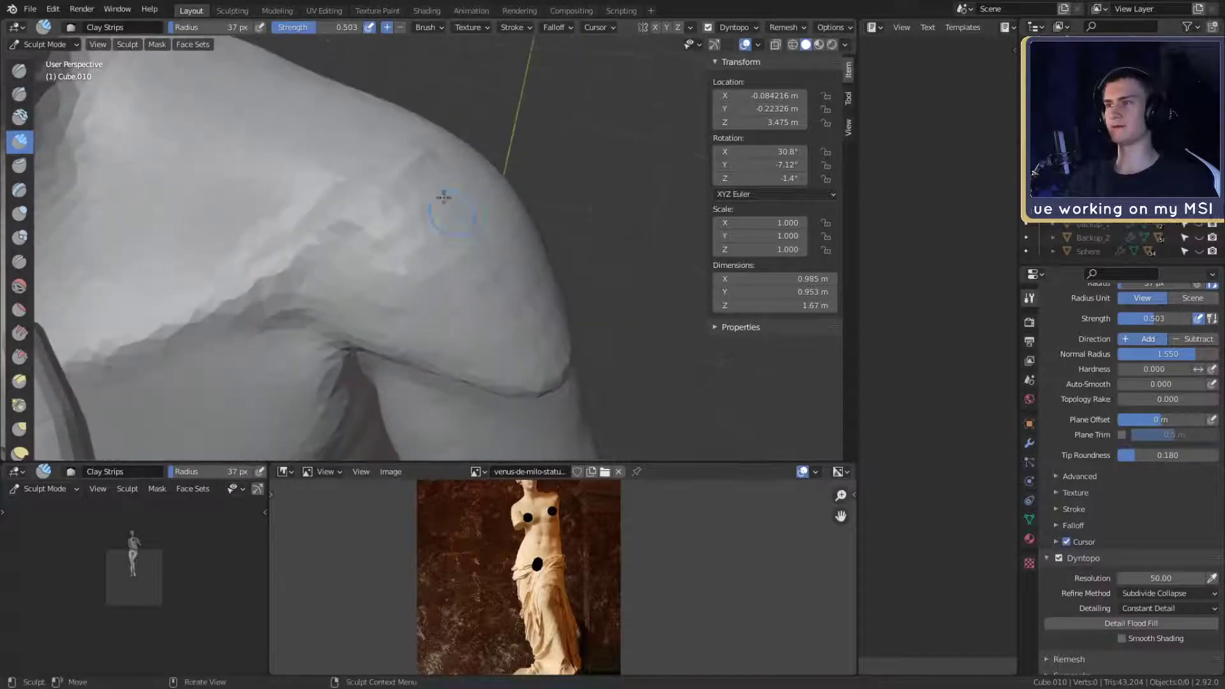
{"action": "mouse_move", "coordinate": [389, 329]}
{"action": "middle_mouse_down"}
{"action": "mouse_move", "coordinate": [457, 300]}
{"action": "mouse_move", "coordinate": [429, 210]}
{"action": "mouse_move", "coordinate": [356, 275]}
{"action": "middle_mouse_up"}
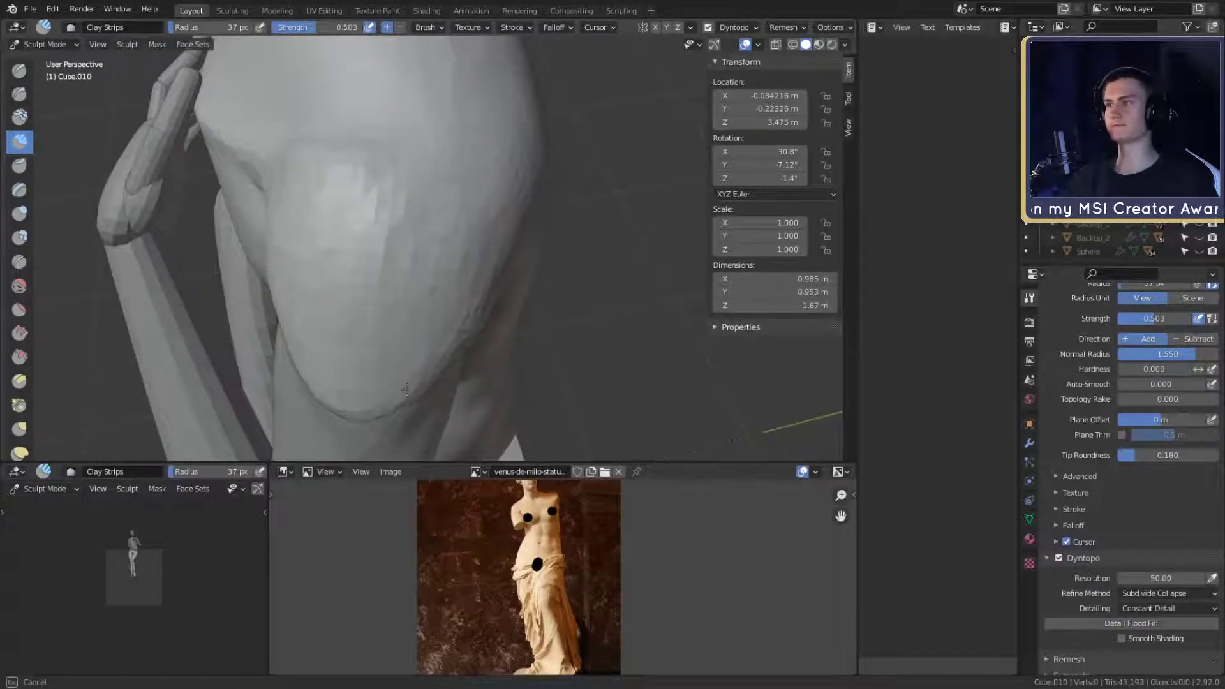
- Define the outline of the left deltoid with the Crease brush at 37 px
{"action": "key", "text": "shift+c"}
{"action": "middle_click_drag", "start_coordinate": [424, 339], "coordinate": [396, 333]}
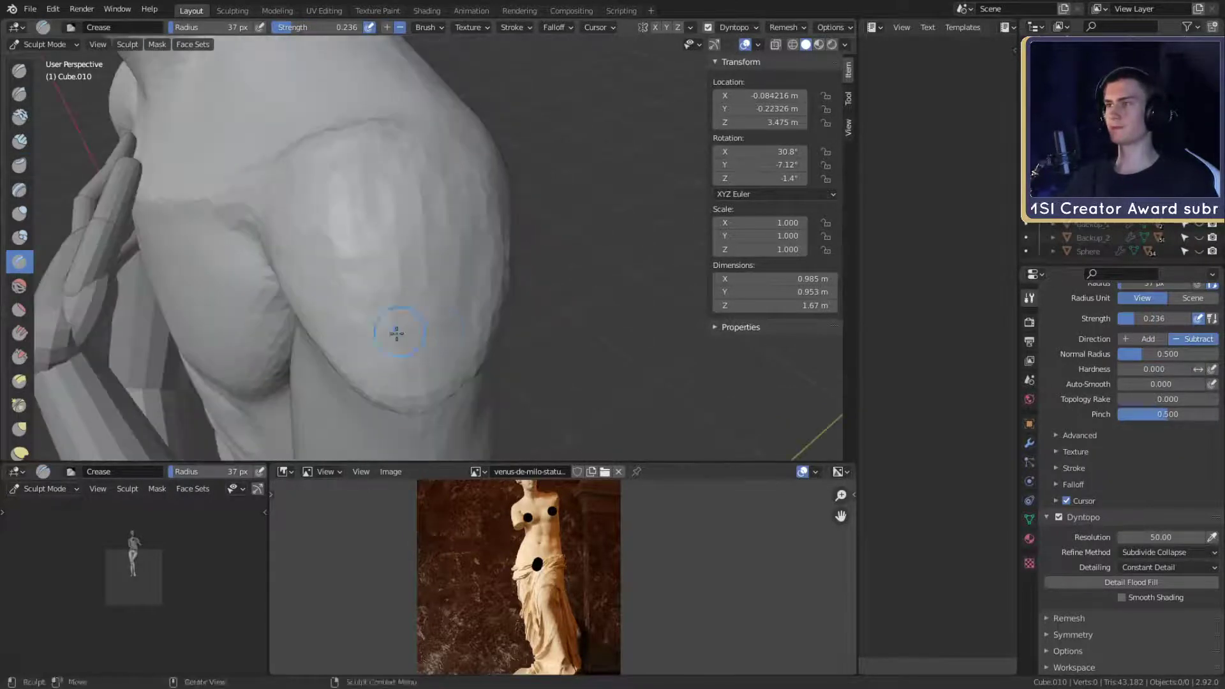
{"action": "mouse_move", "coordinate": [329, 289]}
{"action": "middle_mouse_down"}
{"action": "mouse_move", "coordinate": [404, 232]}
{"action": "mouse_move", "coordinate": [439, 268]}
{"action": "mouse_move", "coordinate": [457, 262]}
{"action": "middle_mouse_up"}
- Add Clay Strips strokes across the junction of the left chest and front deltoid
{"action": "key", "text": "c"}
{"action": "left_click_drag", "start_coordinate": [396, 249], "coordinate": [276, 251]}
{"action": "mouse_move", "coordinate": [346, 268]}
{"action": "left_mouse_down"}
{"action": "mouse_move", "coordinate": [451, 282]}
{"action": "mouse_move", "coordinate": [449, 269]}
{"action": "mouse_move", "coordinate": [415, 288]}
{"action": "mouse_move", "coordinate": [423, 299]}
{"action": "mouse_move", "coordinate": [459, 255]}
{"action": "mouse_move", "coordinate": [503, 334]}
{"action": "mouse_move", "coordinate": [443, 326]}
{"action": "mouse_move", "coordinate": [459, 342]}
{"action": "left_mouse_up"}
- Pull the deltoid's lower edge into place over the upper arm with the Grab brush, setting its radius to 169 px
{"action": "key", "text": "g"}
{"action": "key", "text": "bracketleft"}
{"action": "key", "text": "bracketleft"}
{"action": "key", "text": "bracketleft"}
{"action": "key", "text": "bracketleft"}
{"action": "key", "text": "bracketleft"}
{"action": "key", "text": "f"}
{"action": "left_click", "coordinate": [549, 333]}
{"action": "mouse_move", "coordinate": [459, 342]}
{"action": "left_mouse_down", "text": "alt"}
{"action": "mouse_move", "coordinate": [449, 338]}
{"action": "mouse_move", "coordinate": [542, 278]}
{"action": "mouse_move", "coordinate": [559, 288]}
{"action": "left_mouse_up", "text": "alt"}
{"action": "key", "text": "f"}
{"action": "left_click", "coordinate": [550, 284]}
{"action": "middle_click_drag", "start_coordinate": [553, 295], "coordinate": [440, 321]}
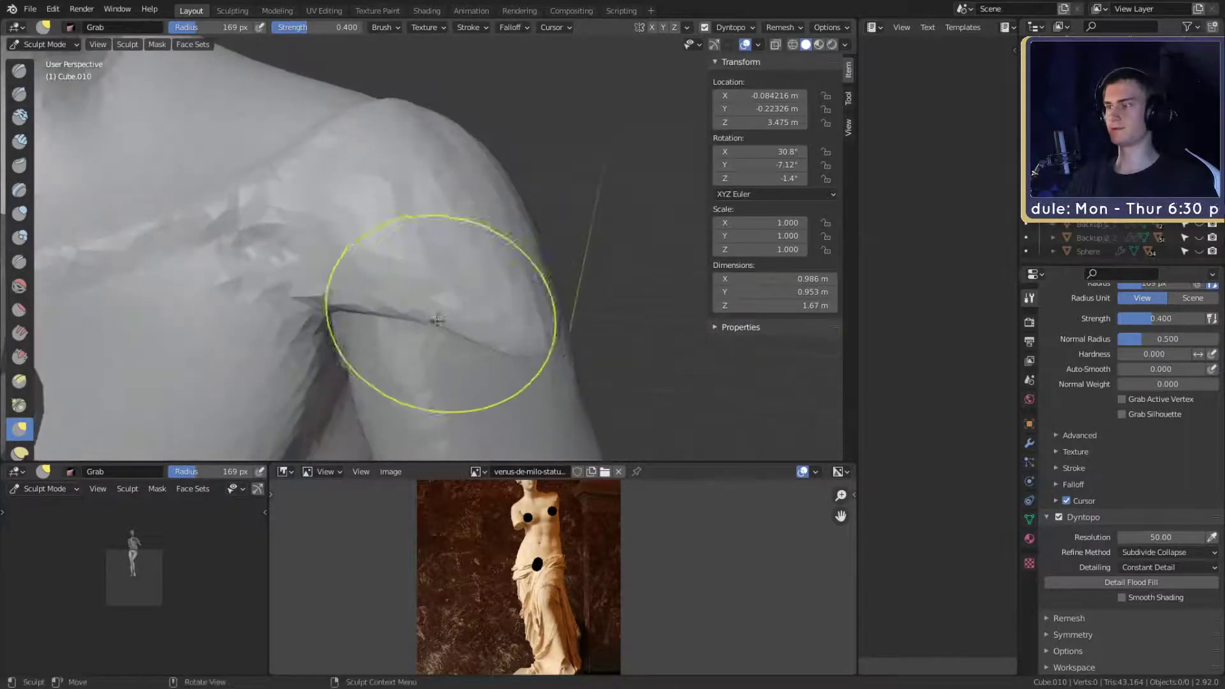
{"action": "left_click_drag", "start_coordinate": [437, 320], "coordinate": [411, 319]}
- Fill the rough front armpit junction with Clay Strips at 30 px, enlarge the brush to 120 px and check the torso
{"action": "key", "text": "c"}
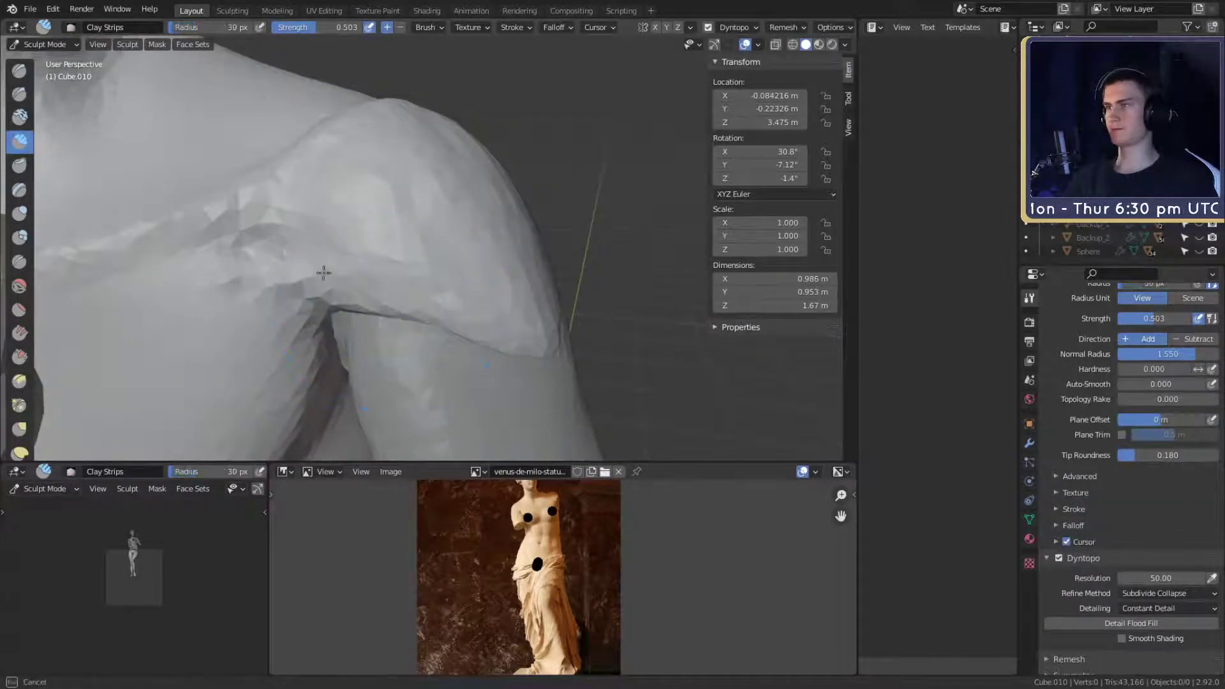
{"action": "key", "text": "f"}
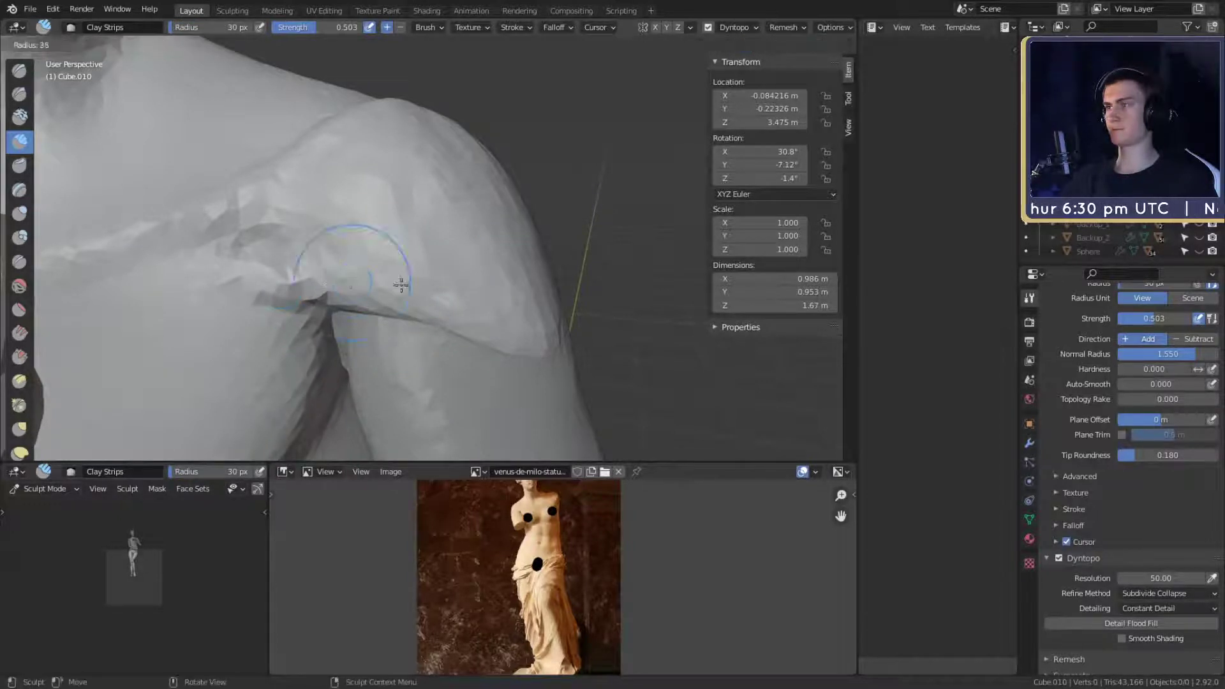
{"action": "left_click", "coordinate": [354, 260]}
{"action": "mouse_move", "coordinate": [279, 285]}
{"action": "middle_mouse_down"}
{"action": "mouse_move", "coordinate": [485, 281]}
{"action": "mouse_move", "coordinate": [532, 293]}
{"action": "mouse_move", "coordinate": [464, 272]}
{"action": "mouse_move", "coordinate": [475, 275]}
{"action": "middle_mouse_up"}
{"action": "scroll", "coordinate": [499, 282], "scroll_direction": "down", "scroll_amount": 4}
{"action": "scroll", "coordinate": [532, 293], "scroll_direction": "up", "scroll_amount": 1}
{"action": "scroll", "coordinate": [504, 300], "scroll_direction": "up", "scroll_amount": 1}
{"action": "middle_click_drag", "start_coordinate": [534, 327], "coordinate": [492, 286], "text": "shift"}
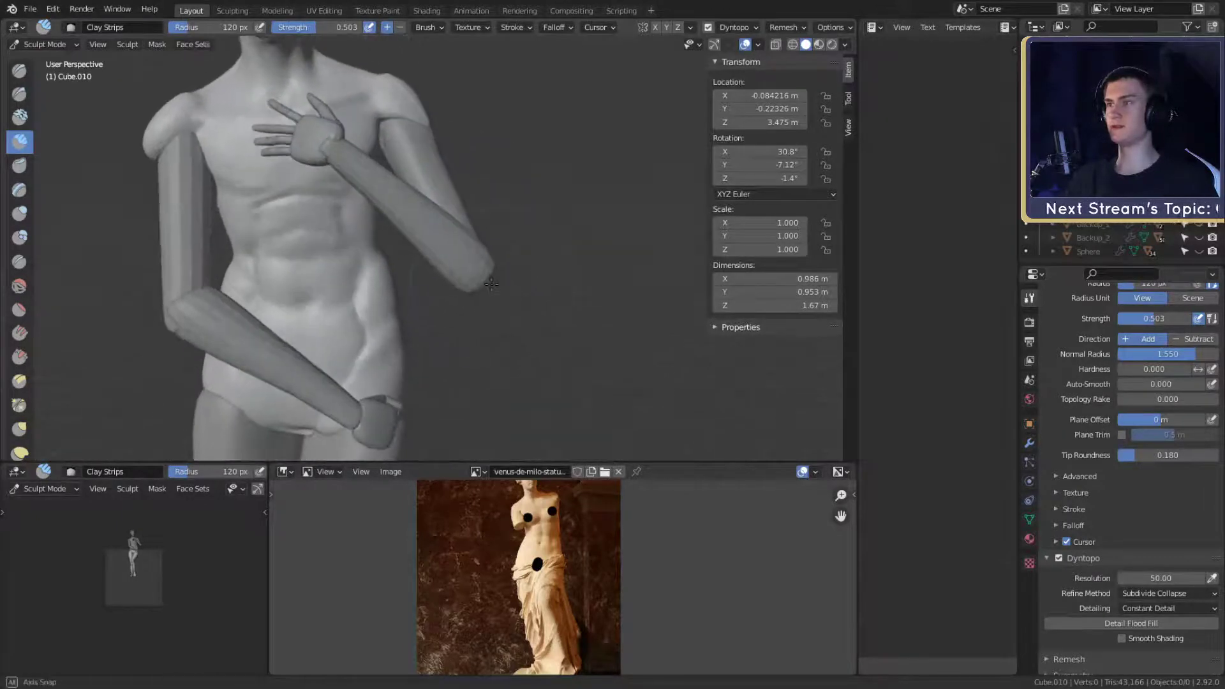
- Save the current statue file
{"action": "left_click", "coordinate": [52, 45]}
{"action": "left_click", "coordinate": [30, 8]}
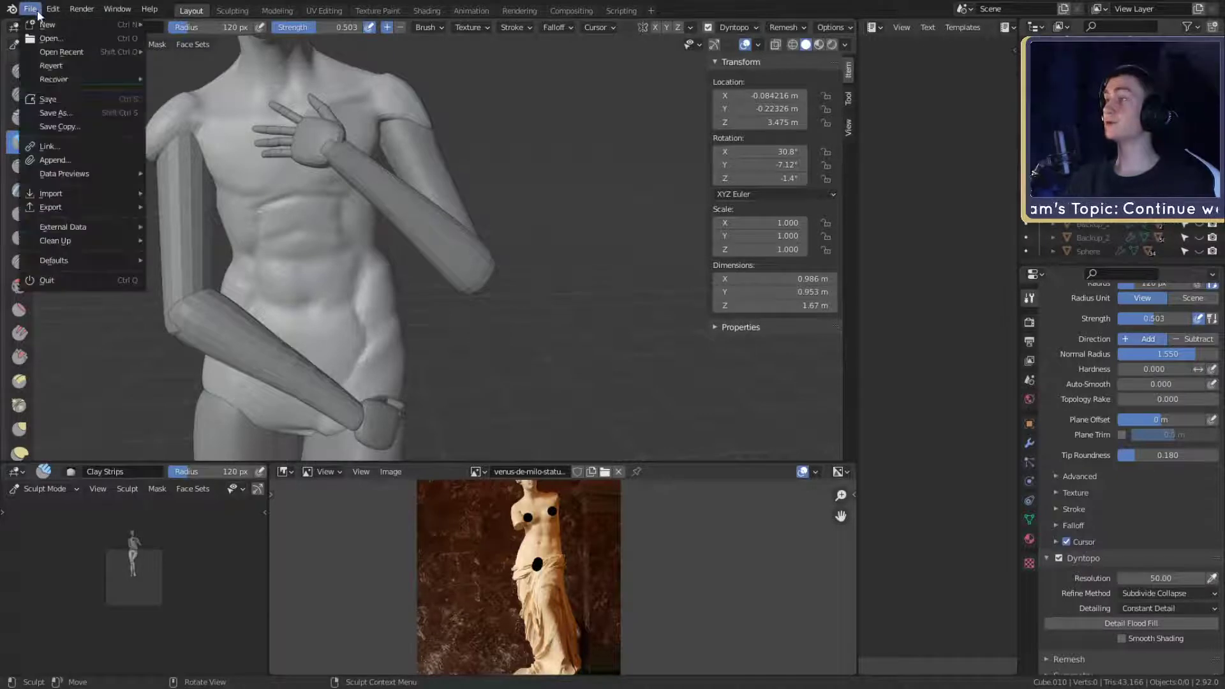
{"action": "left_click", "coordinate": [57, 97]}
- Return the torso to Object Mode and select the left forearm
{"action": "scroll", "coordinate": [470, 247], "scroll_direction": "down", "scroll_amount": 5}
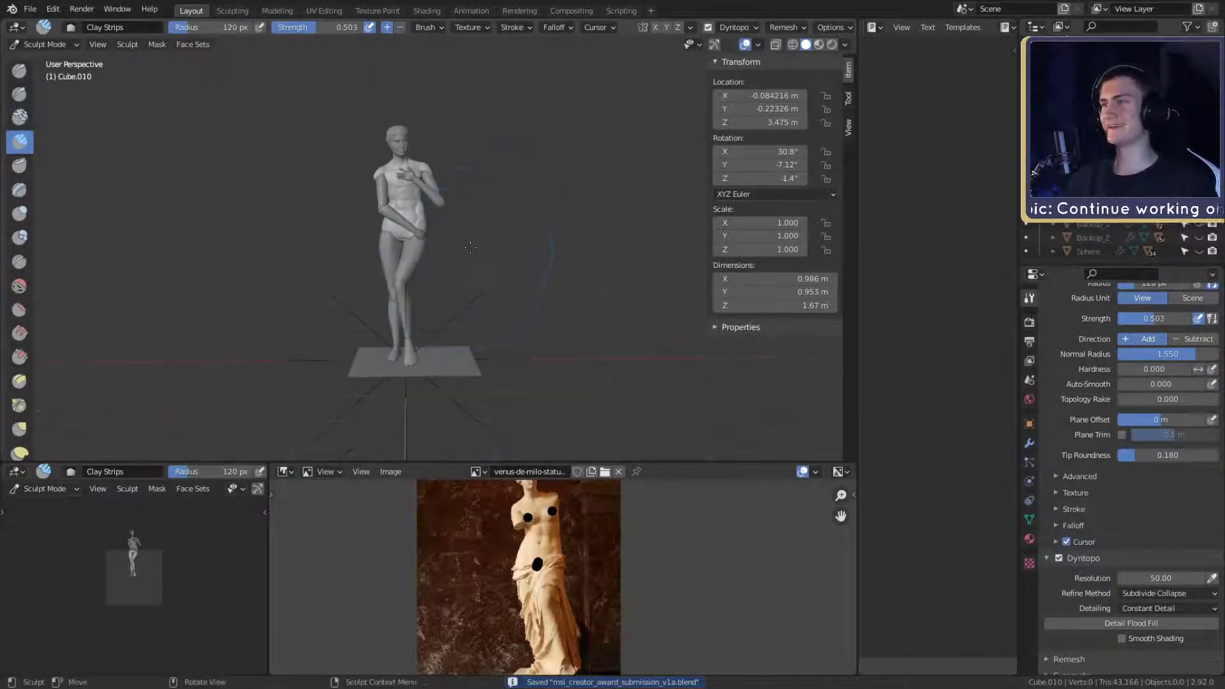
{"action": "scroll", "coordinate": [470, 248], "scroll_direction": "up", "scroll_amount": 2}
{"action": "middle_click_drag", "start_coordinate": [470, 249], "coordinate": [485, 258]}
{"action": "scroll", "coordinate": [495, 264], "scroll_direction": "up", "scroll_amount": 5}
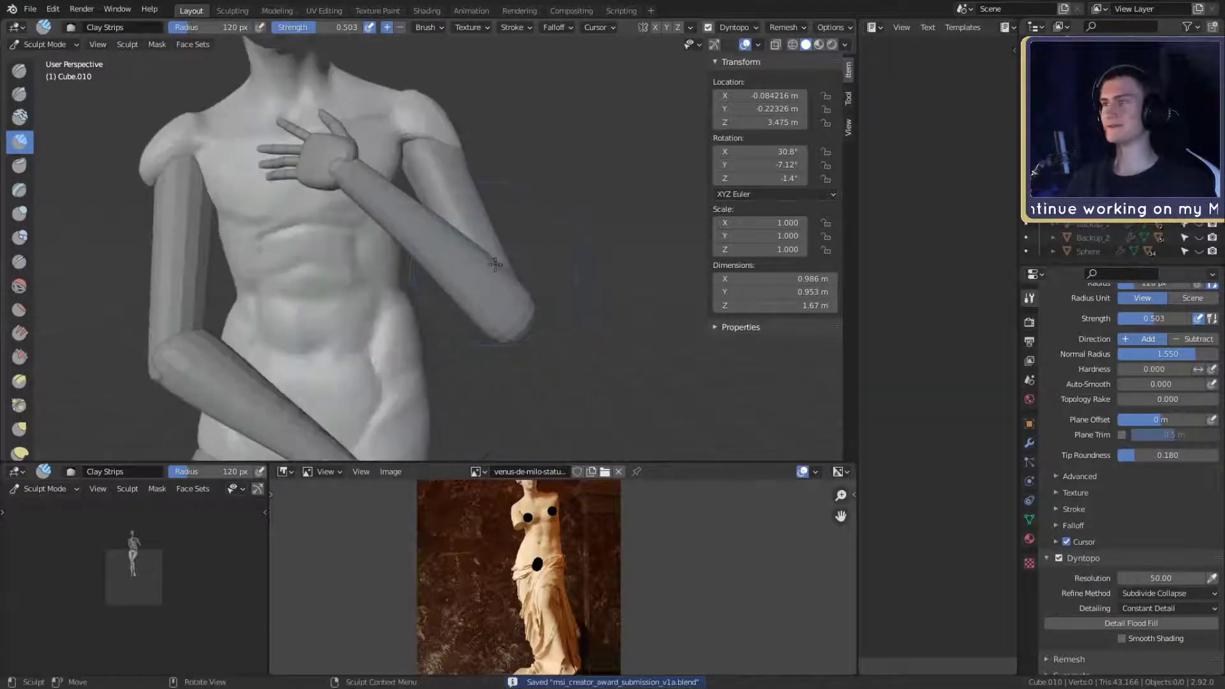
{"action": "scroll", "coordinate": [496, 264], "scroll_direction": "up", "scroll_amount": 3}
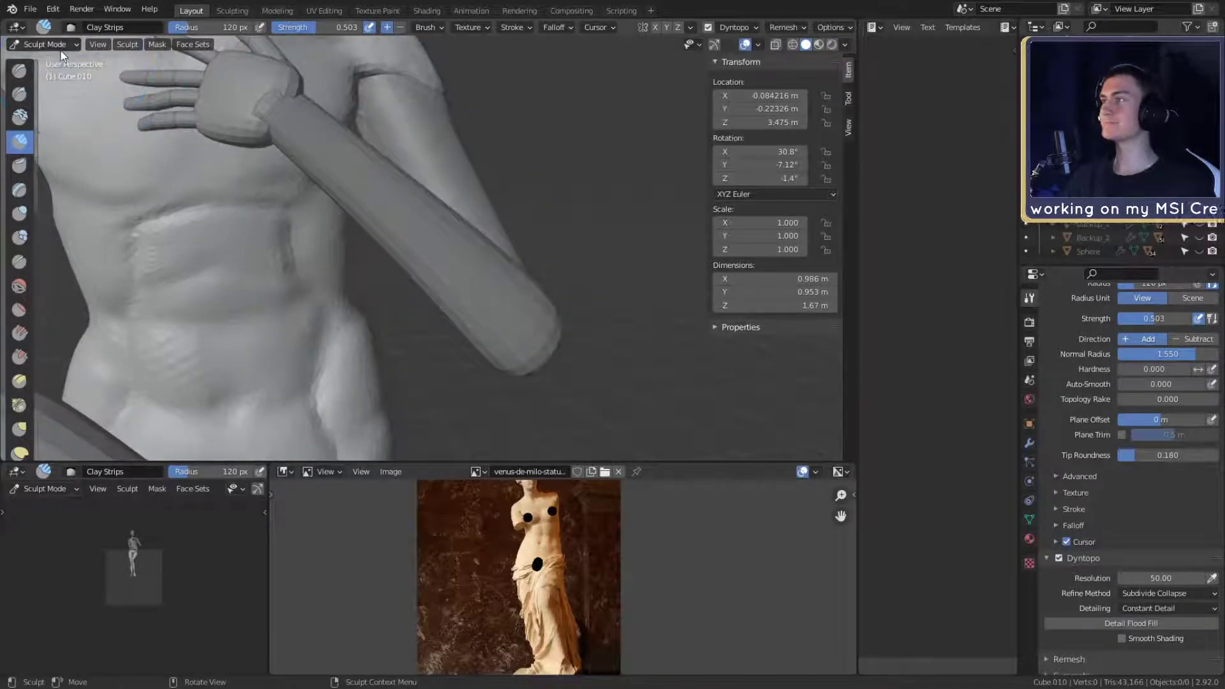
{"action": "left_click", "coordinate": [56, 45]}
{"action": "left_click", "coordinate": [42, 59]}
{"action": "left_click", "coordinate": [439, 276]}
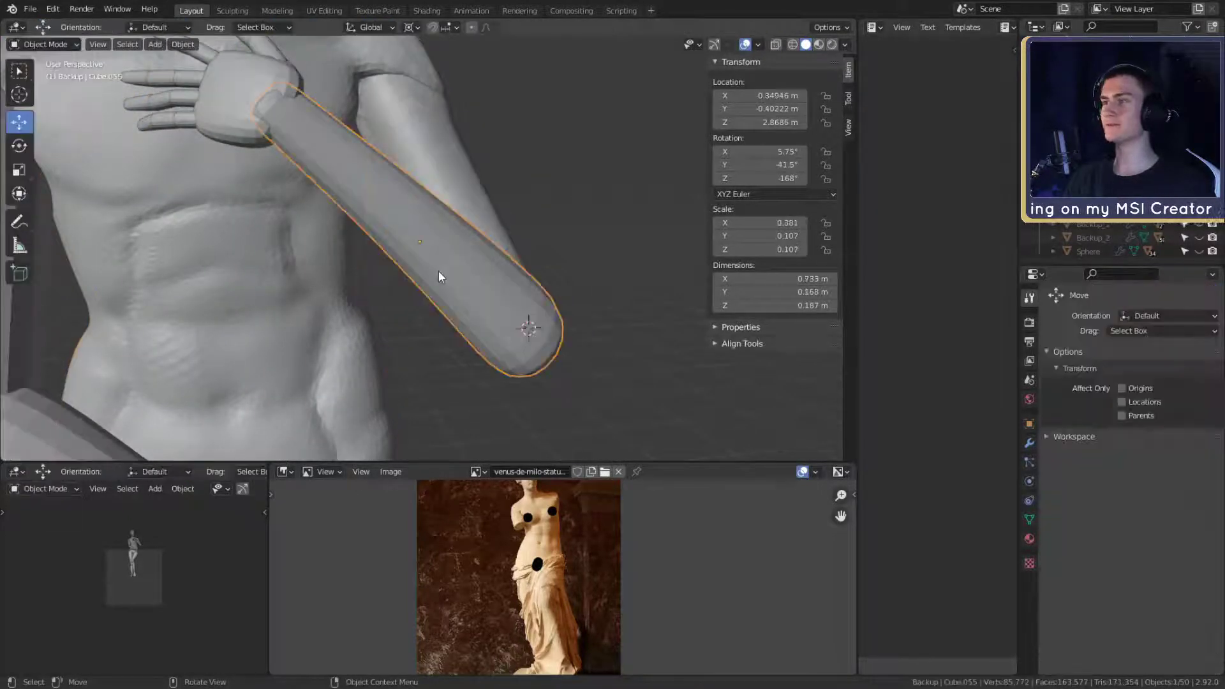
- Apply the left forearm's scale and put it in Sculpt Mode
{"action": "key", "text": "ctrl+a"}
{"action": "left_click", "coordinate": [588, 275]}
{"action": "left_click", "coordinate": [52, 44]}
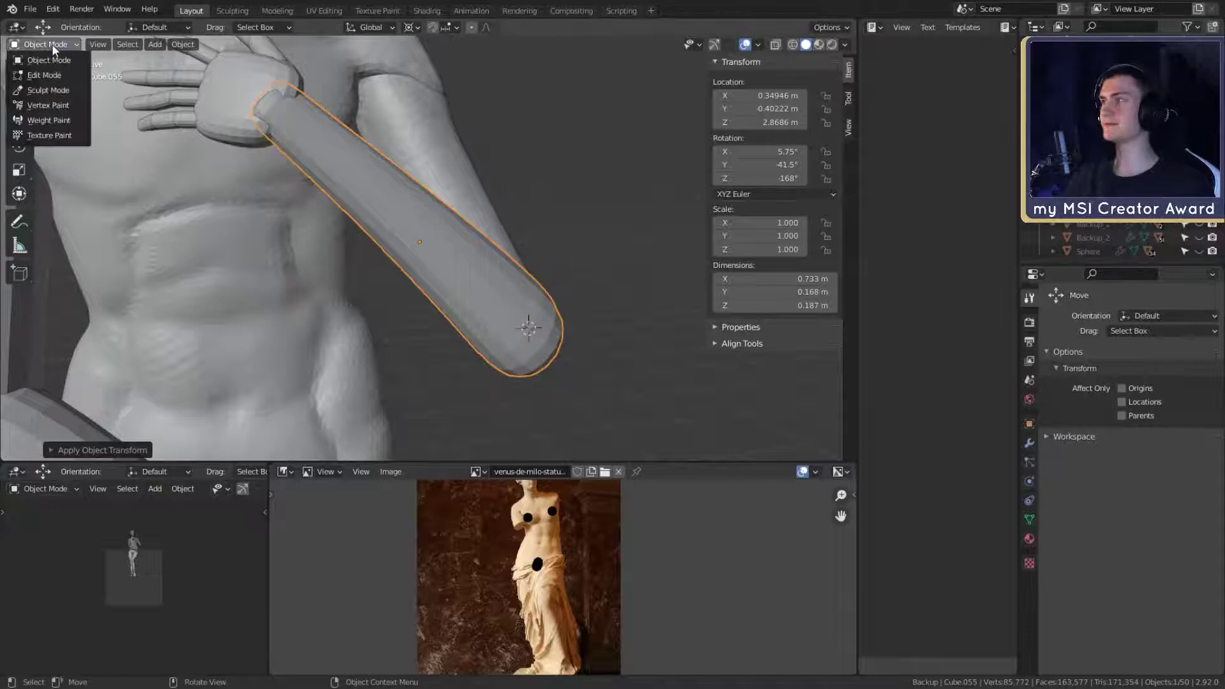
{"action": "left_click", "coordinate": [51, 90]}
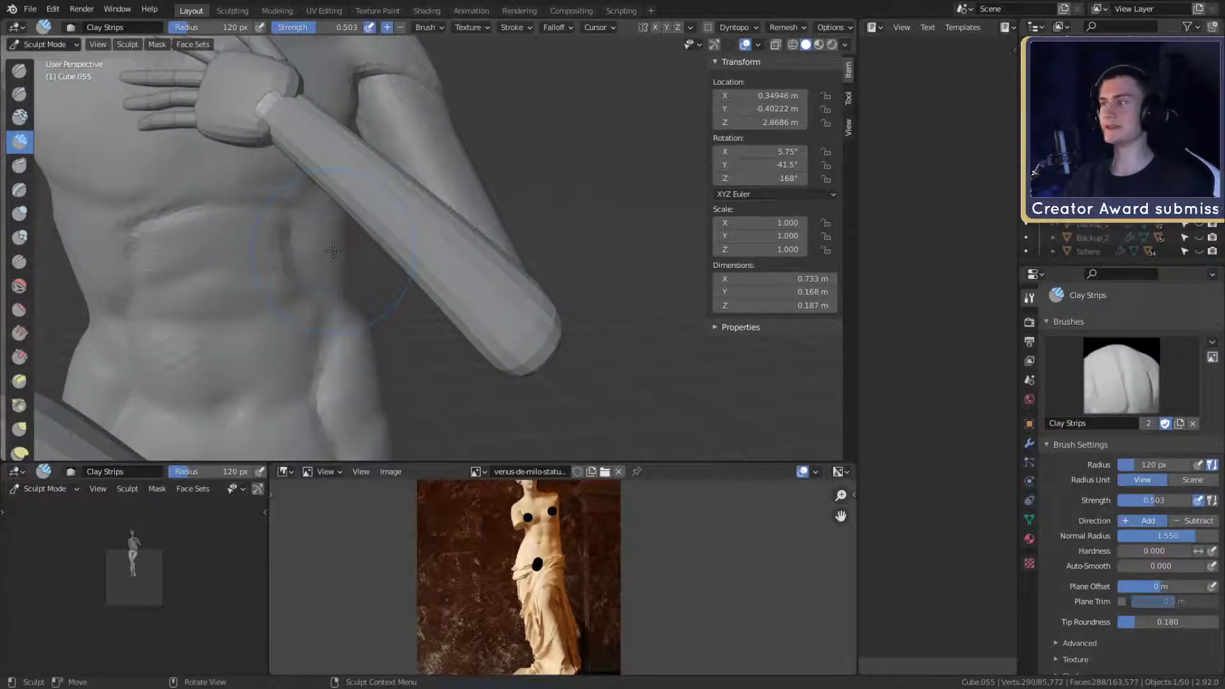
- Set the Clay Strips radius to 87 px and enable Dyntopo for the left forearm
{"action": "middle_click_drag", "start_coordinate": [333, 251], "coordinate": [496, 295]}
{"action": "key", "text": "f"}
{"action": "left_click", "coordinate": [454, 290]}
{"action": "left_click_drag", "start_coordinate": [490, 281], "coordinate": [448, 280], "text": "alt"}
{"action": "key", "text": "f"}
{"action": "left_click", "coordinate": [431, 300]}
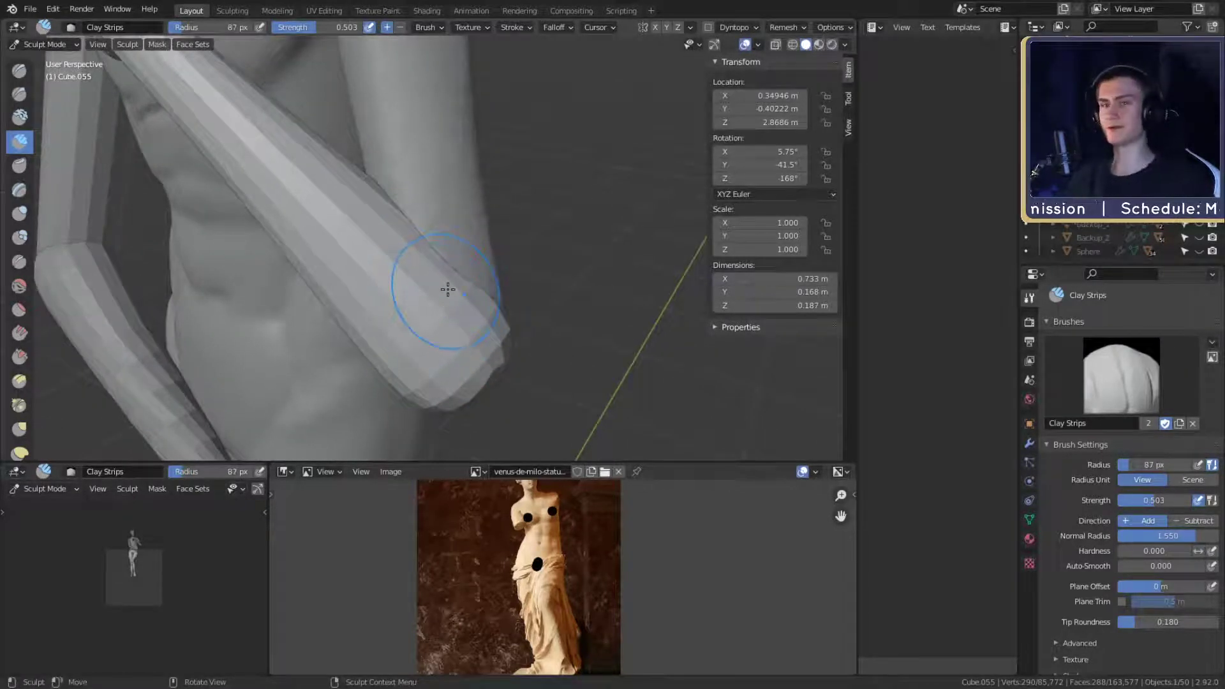
{"action": "scroll", "coordinate": [1069, 480], "scroll_direction": "down", "scroll_amount": 8}
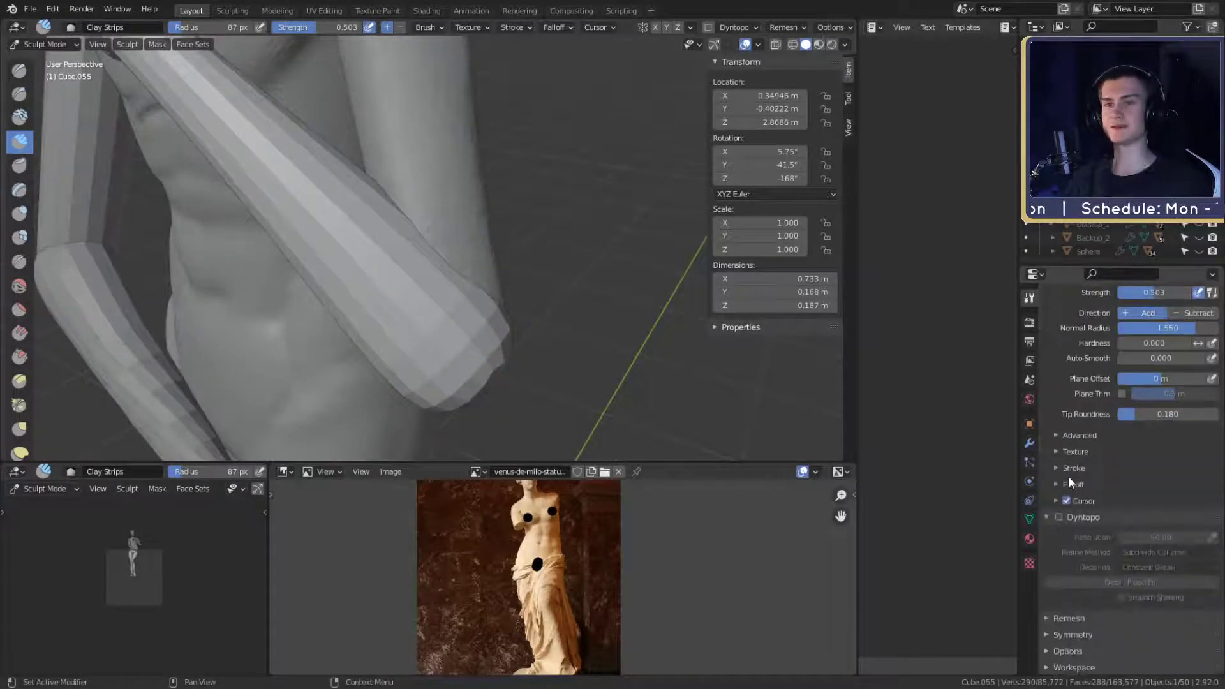
{"action": "left_click", "coordinate": [1058, 516]}
{"action": "left_click", "coordinate": [1059, 513]}
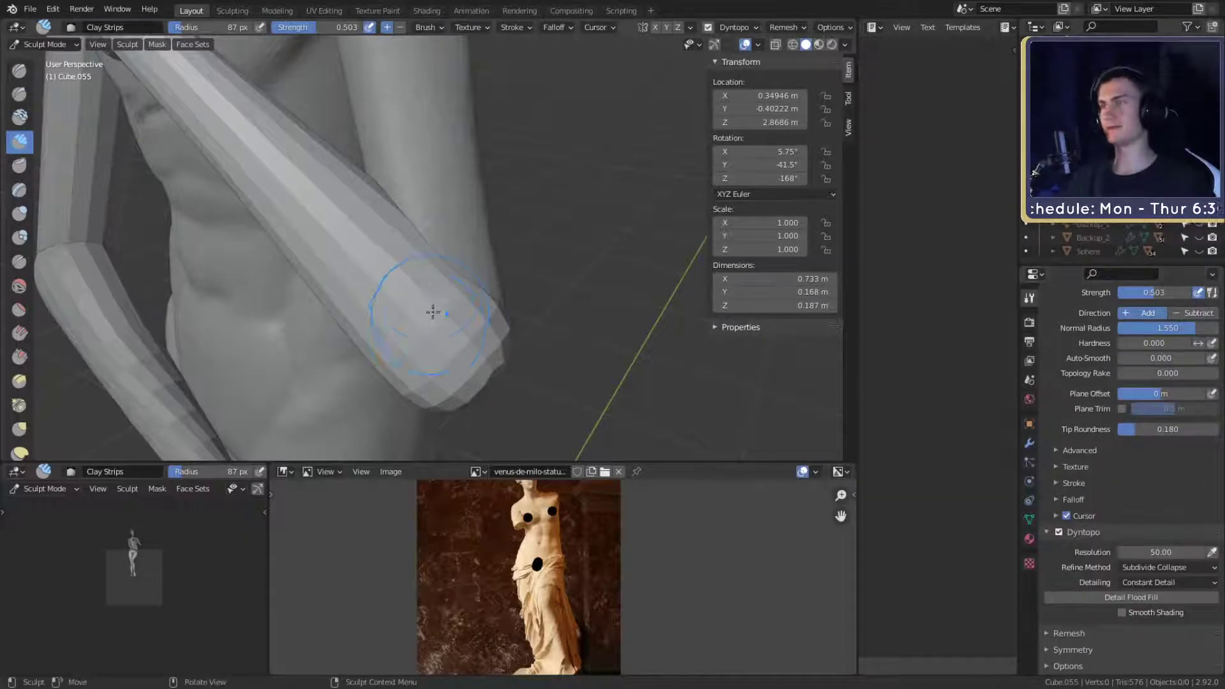
- Build up the forearm muscle toward the elbow with Clay Strips at 70 px and carve in at the elbow tip
{"action": "key", "text": "f"}
{"action": "left_click", "coordinate": [423, 284]}
{"action": "left_click_drag", "start_coordinate": [424, 284], "coordinate": [402, 257]}
{"action": "left_click_drag", "start_coordinate": [484, 359], "coordinate": [471, 335], "text": "ctrl"}
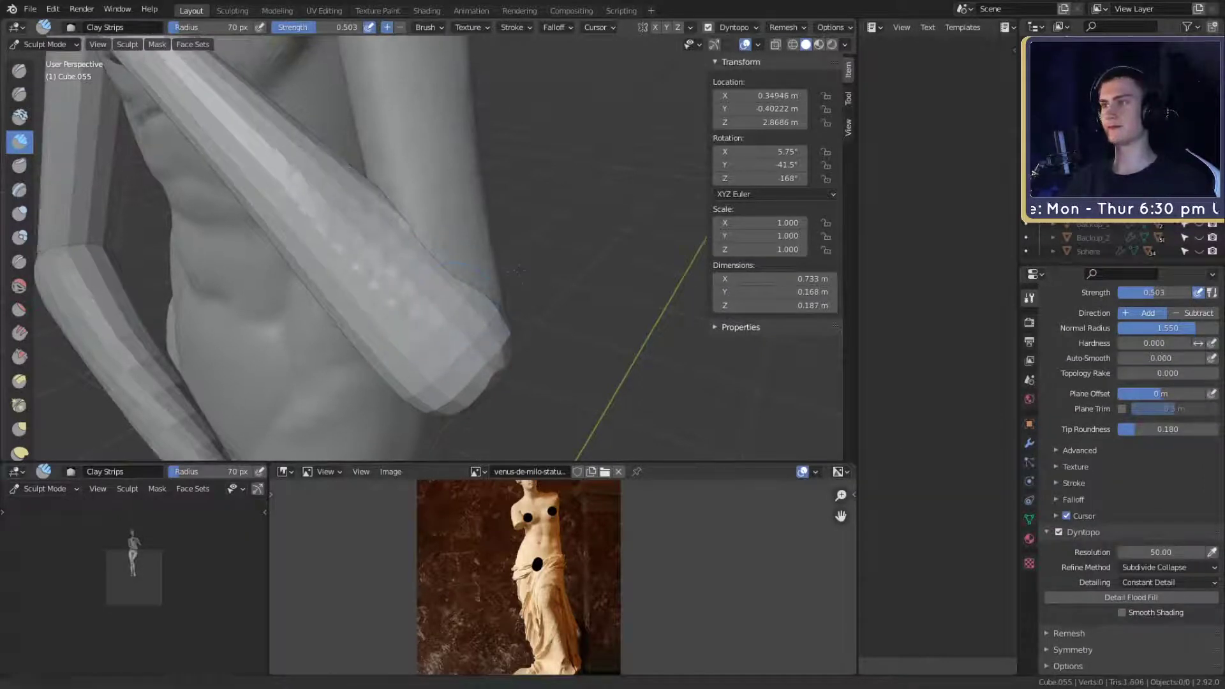
- Build up the left elbow's tip and underside with Clay Strips, using radii of 48 px and 78 px
{"action": "left_click_drag", "start_coordinate": [504, 274], "coordinate": [369, 247], "text": "alt"}
{"action": "mouse_move", "coordinate": [306, 276]}
{"action": "middle_mouse_down"}
{"action": "mouse_move", "coordinate": [313, 248]}
{"action": "mouse_move", "coordinate": [466, 191]}
{"action": "mouse_move", "coordinate": [406, 219]}
{"action": "middle_mouse_up"}
{"action": "mouse_move", "coordinate": [437, 191]}
{"action": "left_mouse_down", "text": "alt"}
{"action": "mouse_move", "coordinate": [515, 160]}
{"action": "mouse_move", "coordinate": [523, 227]}
{"action": "mouse_move", "coordinate": [445, 237]}
{"action": "mouse_move", "coordinate": [451, 290]}
{"action": "mouse_move", "coordinate": [465, 234]}
{"action": "left_mouse_up", "text": "alt"}
{"action": "mouse_move", "coordinate": [465, 234]}
{"action": "middle_mouse_down"}
{"action": "mouse_move", "coordinate": [629, 268]}
{"action": "mouse_move", "coordinate": [526, 239]}
{"action": "mouse_move", "coordinate": [513, 253]}
{"action": "middle_mouse_up"}
{"action": "key", "text": "f"}
{"action": "left_click", "coordinate": [489, 253]}
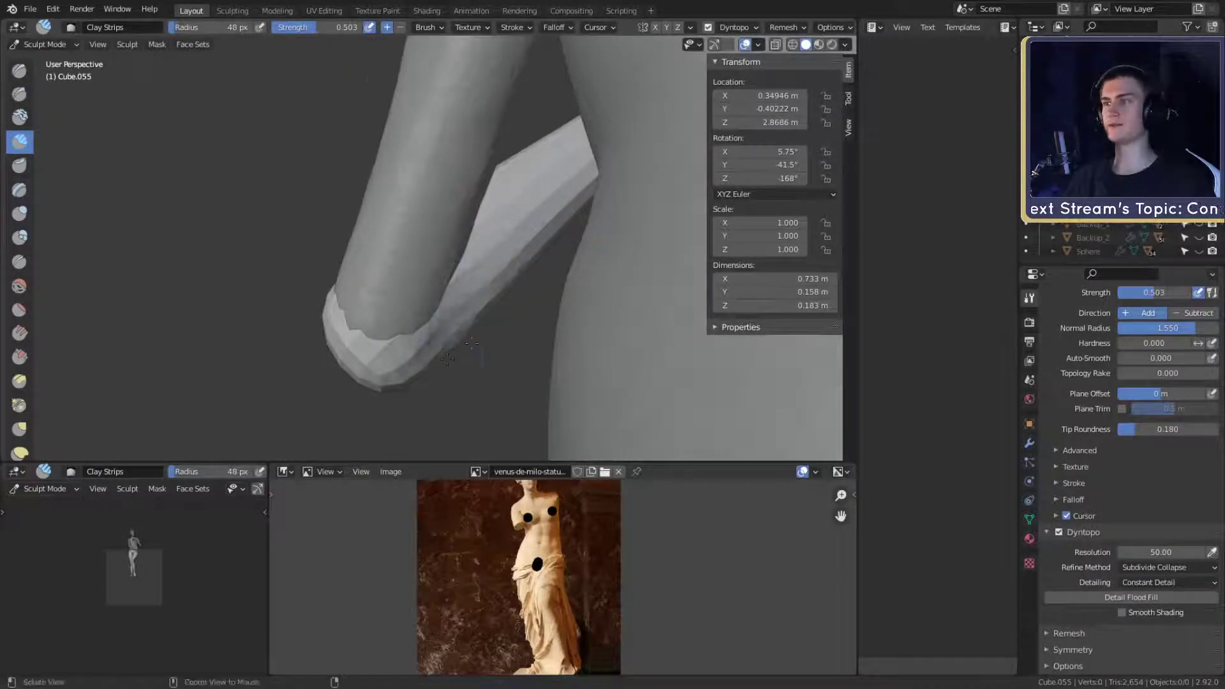
{"action": "middle_click_drag", "start_coordinate": [451, 338], "coordinate": [393, 311]}
{"action": "key", "text": "f"}
{"action": "left_click", "coordinate": [412, 310]}
{"action": "left_click_drag", "start_coordinate": [387, 320], "coordinate": [383, 315]}
{"action": "mouse_move", "coordinate": [383, 316]}
{"action": "middle_mouse_down"}
{"action": "mouse_move", "coordinate": [546, 254]}
{"action": "mouse_move", "coordinate": [584, 222]}
{"action": "mouse_move", "coordinate": [540, 210]}
{"action": "mouse_move", "coordinate": [472, 252]}
{"action": "middle_mouse_up"}
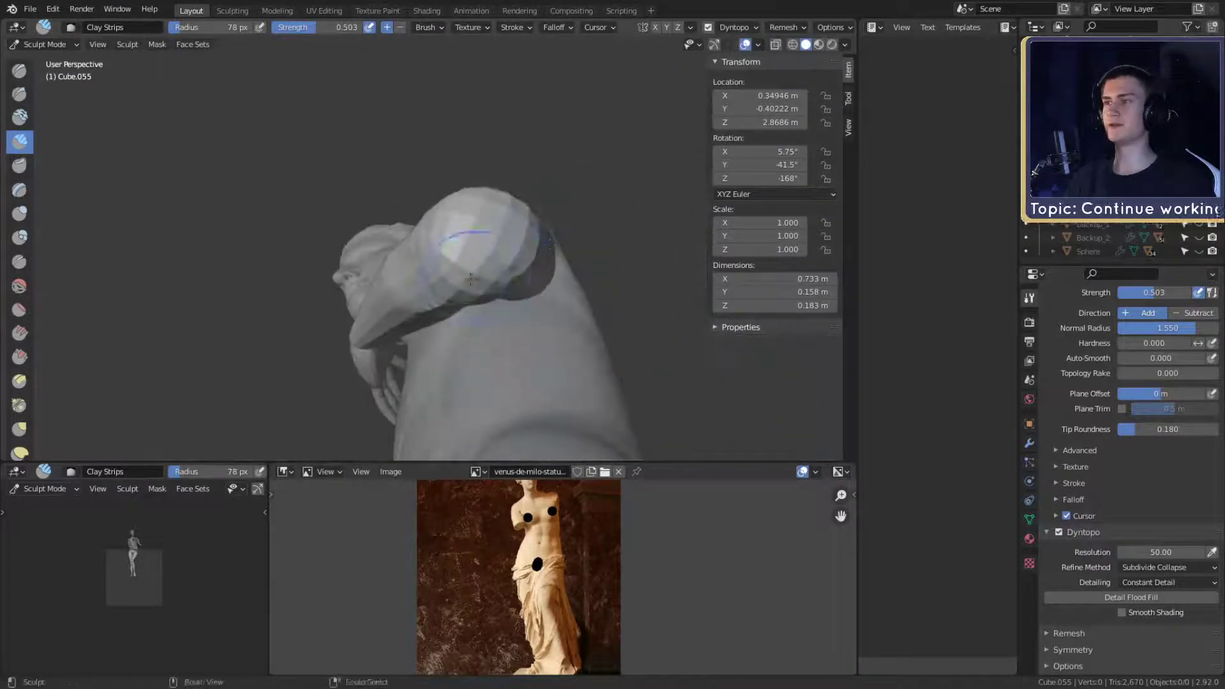
{"action": "left_click_drag", "start_coordinate": [469, 252], "coordinate": [448, 287]}
- Shape the outer side of the left elbow with Clay Strips at 55 px and expand the brush's falloff settings
{"action": "mouse_move", "coordinate": [536, 257]}
{"action": "middle_mouse_down"}
{"action": "mouse_move", "coordinate": [520, 274]}
{"action": "mouse_move", "coordinate": [536, 292]}
{"action": "mouse_move", "coordinate": [408, 271]}
{"action": "middle_mouse_up"}
{"action": "key", "text": "g"}
{"action": "key", "text": "c"}
{"action": "left_click_drag", "start_coordinate": [409, 272], "coordinate": [417, 322]}
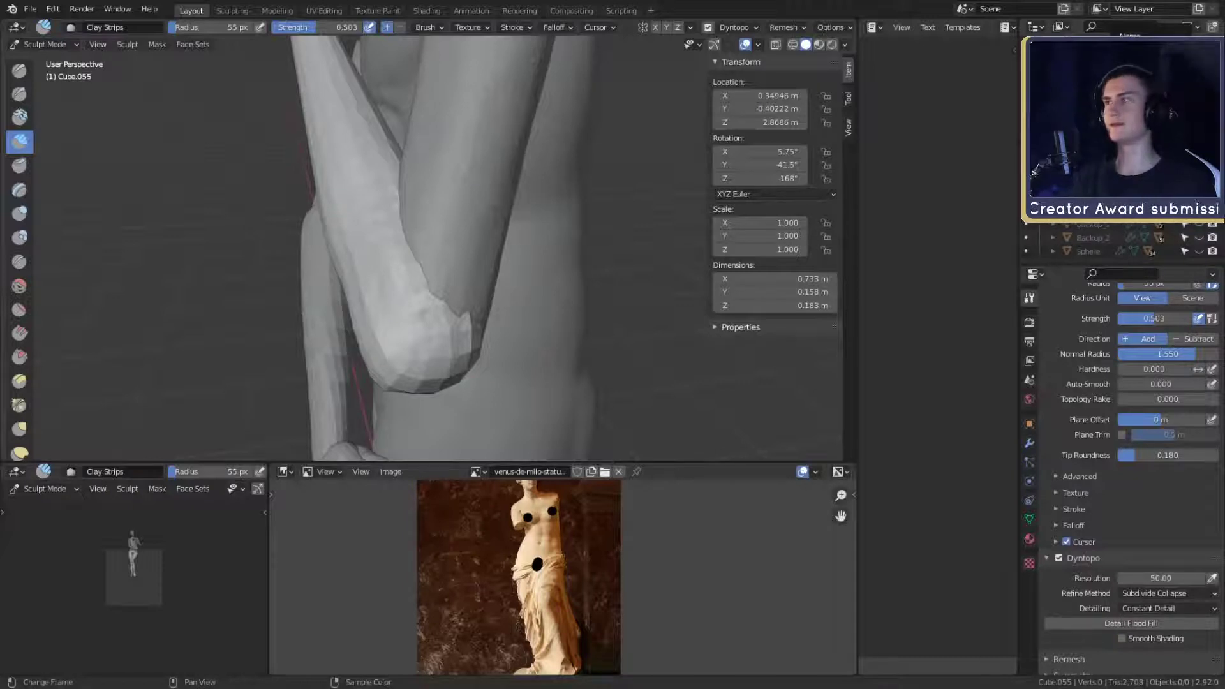
{"action": "left_click", "coordinate": [1073, 525]}
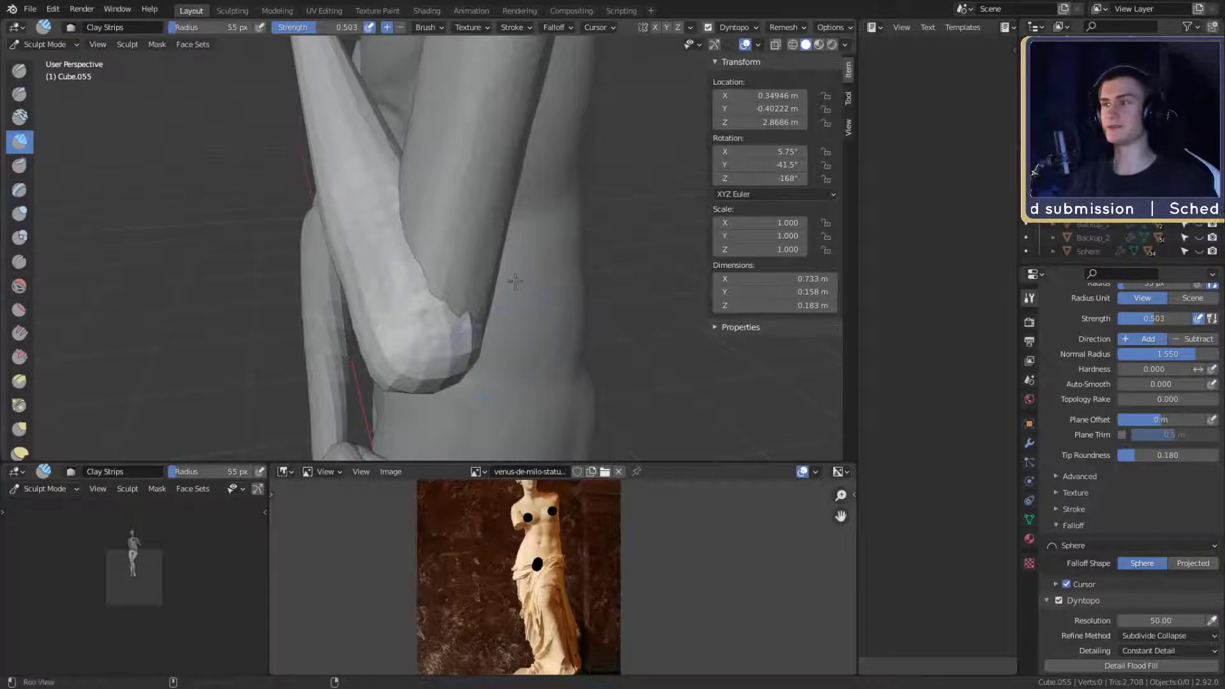
- Smooth the clay around the left elbow with a 114 px radius
{"action": "mouse_move", "coordinate": [514, 282]}
{"action": "left_mouse_down", "text": "alt"}
{"action": "mouse_move", "coordinate": [574, 274]}
{"action": "mouse_move", "coordinate": [523, 263]}
{"action": "left_mouse_up", "text": "alt"}
{"action": "key", "text": "f"}
{"action": "left_click", "coordinate": [463, 255]}
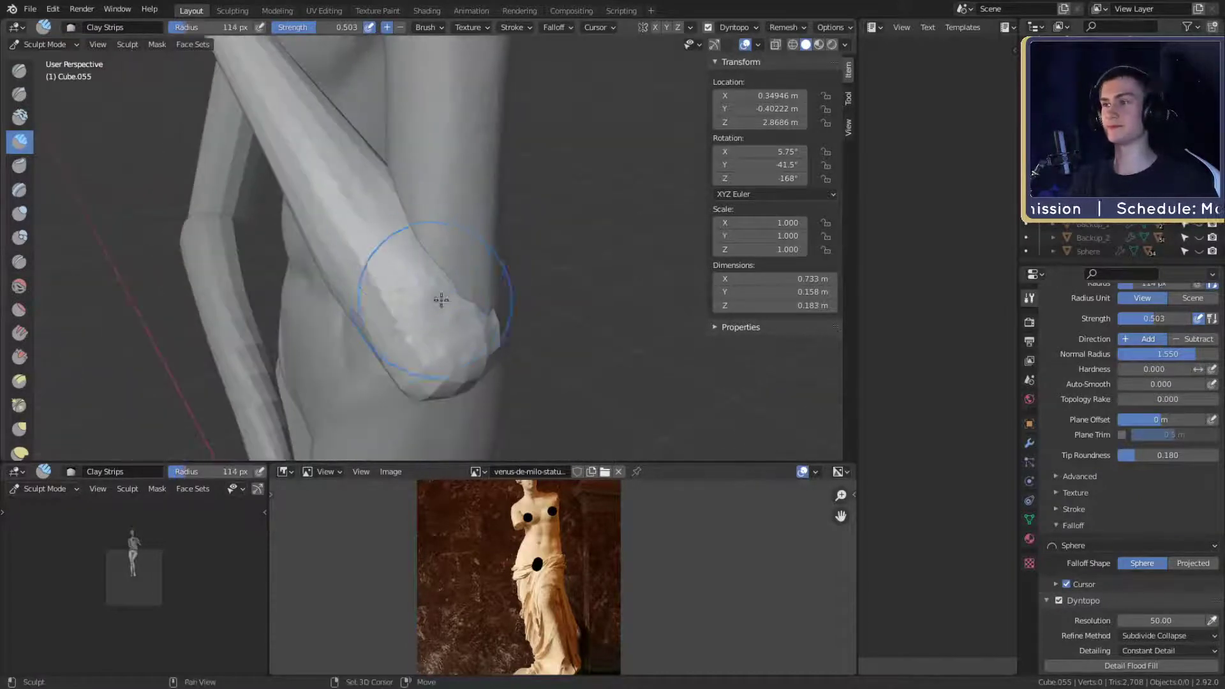
{"action": "mouse_move", "coordinate": [441, 299]}
{"action": "left_mouse_down", "text": "shift"}
{"action": "mouse_move", "coordinate": [465, 313]}
{"action": "mouse_move", "coordinate": [412, 280]}
{"action": "mouse_move", "coordinate": [518, 231]}
{"action": "mouse_move", "coordinate": [408, 276]}
{"action": "mouse_move", "coordinate": [418, 295]}
{"action": "mouse_move", "coordinate": [500, 248]}
{"action": "mouse_move", "coordinate": [460, 217]}
{"action": "left_mouse_up", "text": "shift"}
- Pull the left elbow's contour into shape with the Grab brush
{"action": "key", "text": "g"}
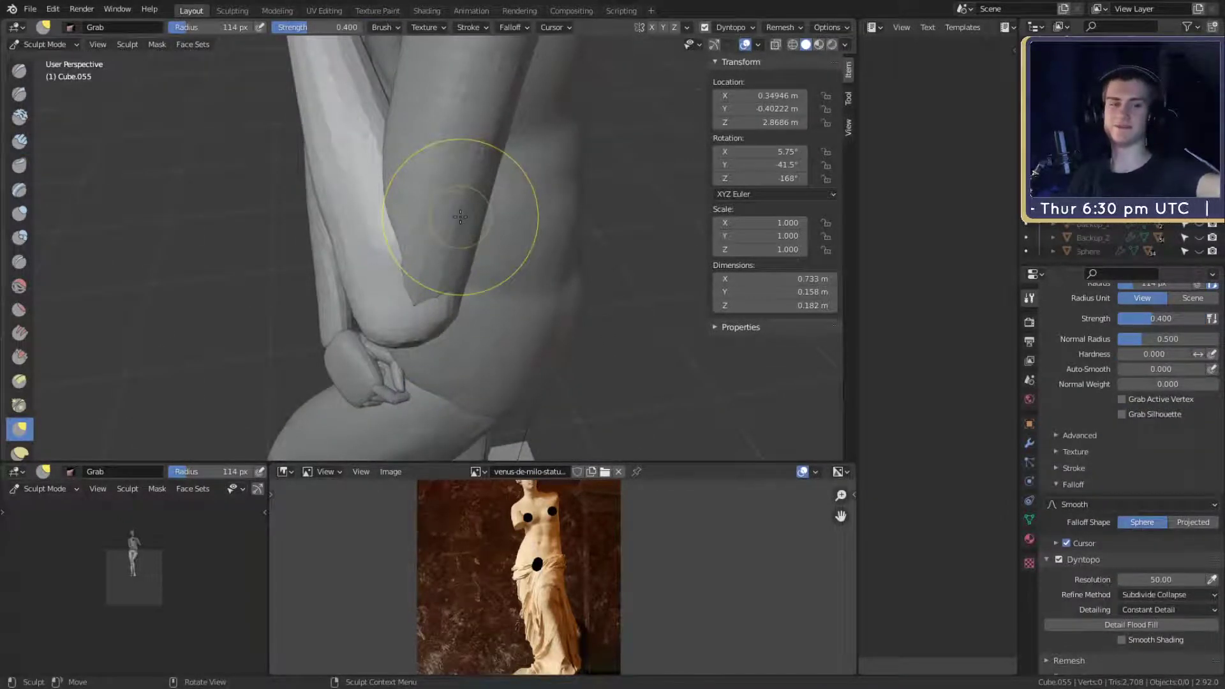
{"action": "left_click_drag", "start_coordinate": [460, 216], "coordinate": [510, 224], "text": "alt"}
{"action": "mouse_move", "coordinate": [486, 240]}
{"action": "left_mouse_down"}
{"action": "mouse_move", "coordinate": [514, 247]}
{"action": "mouse_move", "coordinate": [427, 281]}
{"action": "left_mouse_up"}
{"action": "key", "text": "f"}
{"action": "left_click", "coordinate": [390, 358]}
{"action": "mouse_move", "coordinate": [388, 357]}
{"action": "left_mouse_down", "text": "alt"}
{"action": "mouse_move", "coordinate": [407, 358]}
{"action": "mouse_move", "coordinate": [510, 271]}
{"action": "mouse_move", "coordinate": [547, 256]}
{"action": "mouse_move", "coordinate": [530, 276]}
{"action": "left_mouse_up", "text": "alt"}
{"action": "mouse_move", "coordinate": [531, 276]}
{"action": "left_mouse_down", "text": "alt"}
{"action": "mouse_move", "coordinate": [510, 287]}
{"action": "mouse_move", "coordinate": [500, 271]}
{"action": "mouse_move", "coordinate": [437, 263]}
{"action": "mouse_move", "coordinate": [460, 278]}
{"action": "left_mouse_up", "text": "alt"}
- Define the bony point and underside of the left elbow with the Crease brush at 62 px
{"action": "key", "text": "shift+c"}
{"action": "middle_click_drag", "start_coordinate": [461, 278], "coordinate": [495, 243]}
{"action": "key", "text": "f"}
{"action": "left_click", "coordinate": [504, 248]}
{"action": "mouse_move", "coordinate": [482, 287]}
{"action": "left_mouse_down"}
{"action": "mouse_move", "coordinate": [455, 286]}
{"action": "mouse_move", "coordinate": [470, 258]}
{"action": "left_mouse_up"}
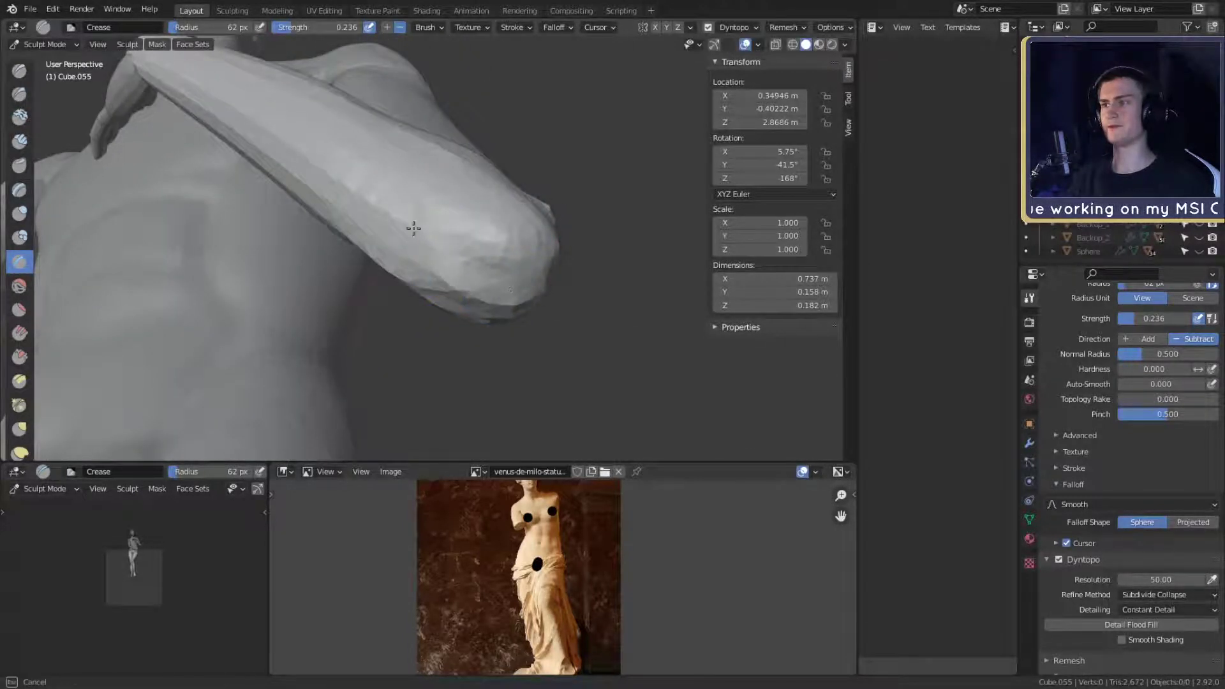
{"action": "middle_click_drag", "start_coordinate": [413, 228], "coordinate": [447, 274]}
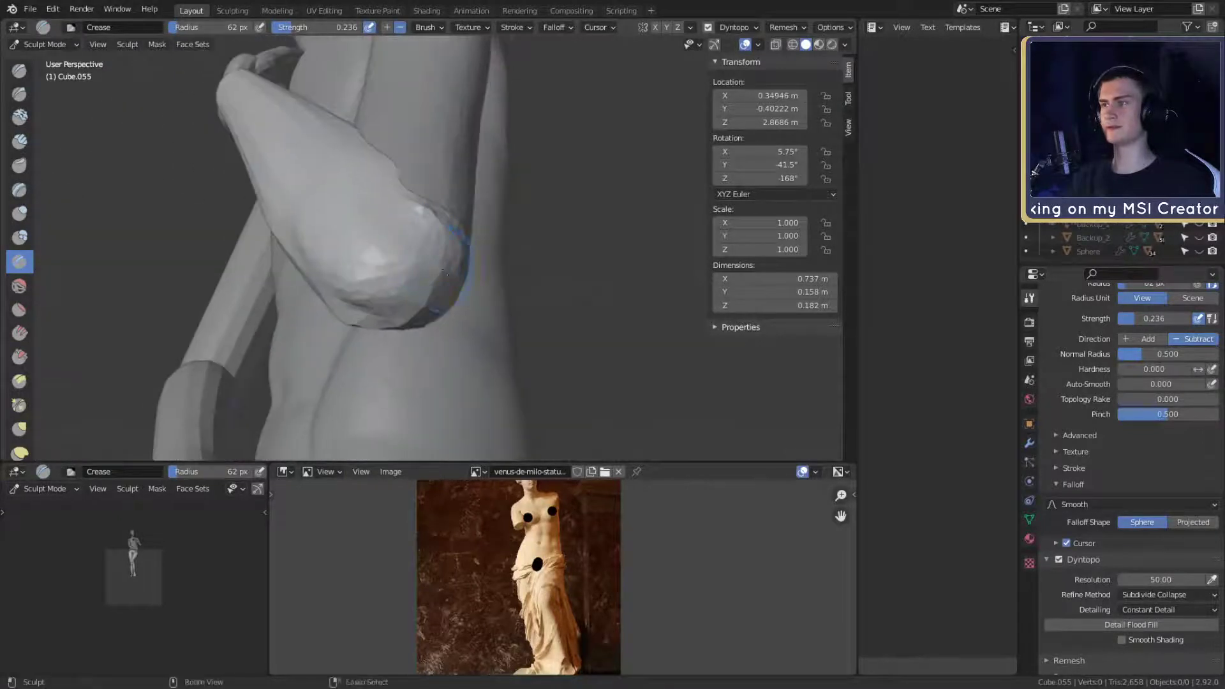
{"action": "left_click_drag", "start_coordinate": [414, 330], "coordinate": [424, 314]}
{"action": "middle_click_drag", "start_coordinate": [422, 306], "coordinate": [429, 258]}
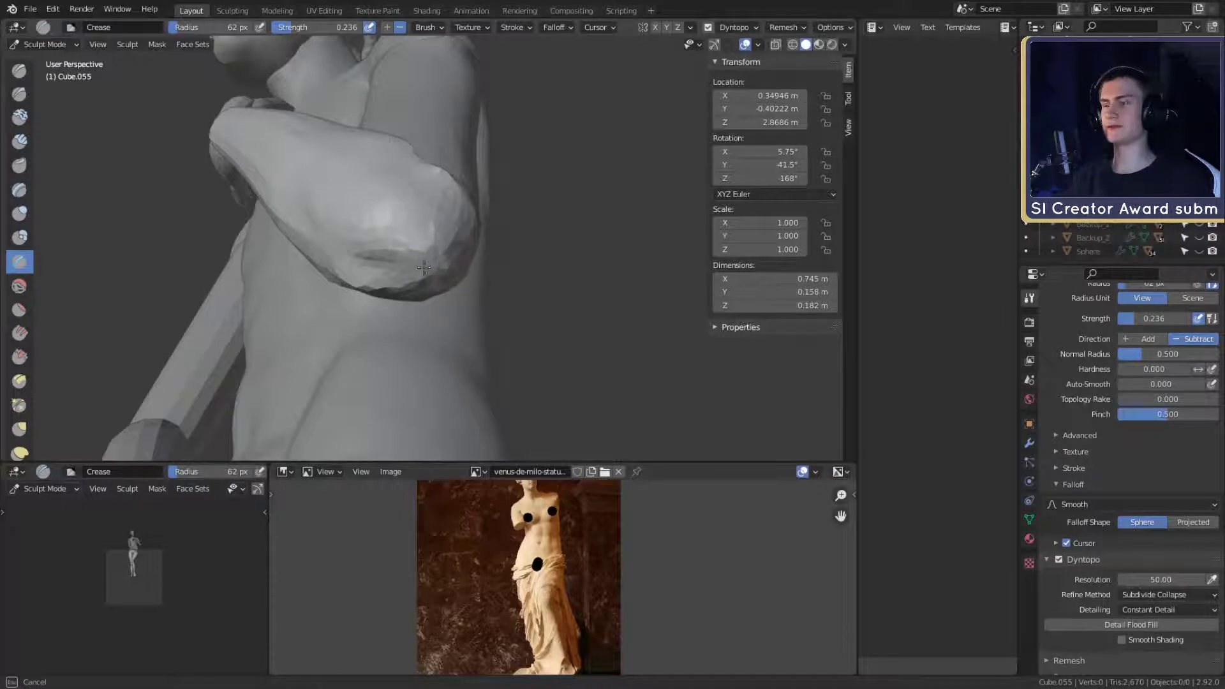
- Refine the back of the left elbow with the Crease brush at 47 px
{"action": "mouse_move", "coordinate": [424, 266]}
{"action": "middle_mouse_down"}
{"action": "mouse_move", "coordinate": [338, 261]}
{"action": "mouse_move", "coordinate": [350, 226]}
{"action": "middle_mouse_up"}
{"action": "key", "text": "f"}
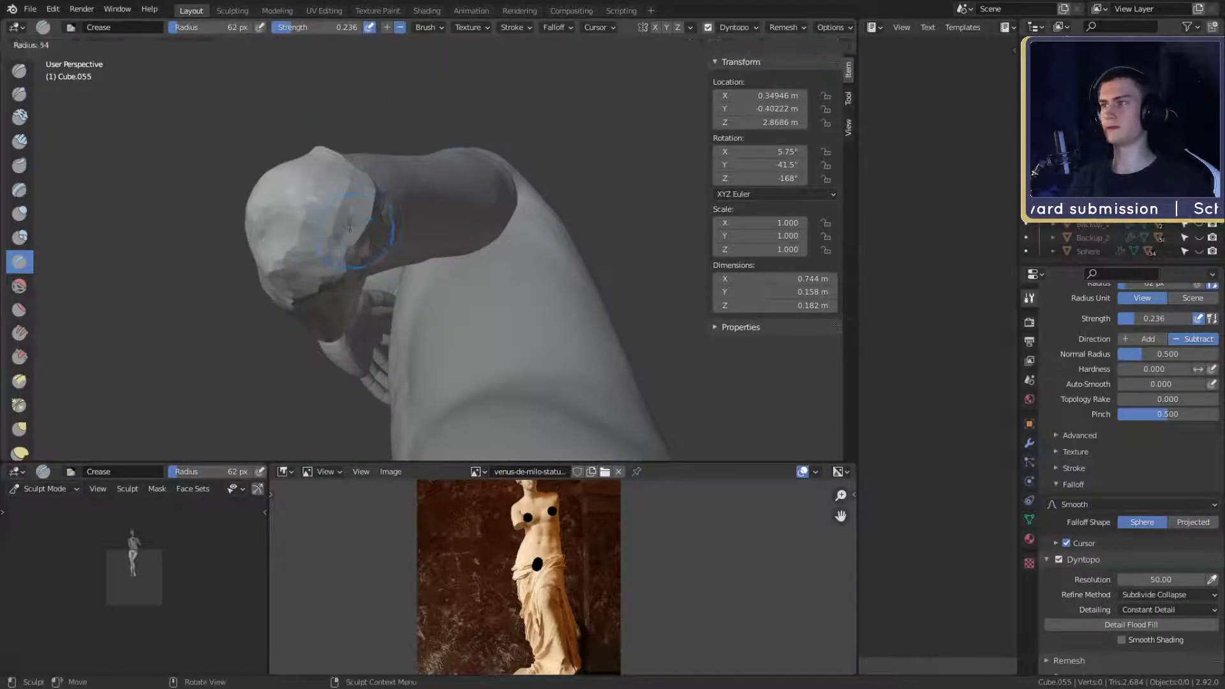
{"action": "left_click", "coordinate": [440, 226]}
{"action": "mouse_move", "coordinate": [383, 218]}
{"action": "left_mouse_down"}
{"action": "mouse_move", "coordinate": [338, 227]}
{"action": "mouse_move", "coordinate": [391, 187]}
{"action": "left_mouse_up"}
{"action": "mouse_move", "coordinate": [391, 187]}
{"action": "middle_mouse_down"}
{"action": "mouse_move", "coordinate": [405, 255]}
{"action": "mouse_move", "coordinate": [495, 274]}
{"action": "mouse_move", "coordinate": [508, 319]}
{"action": "middle_mouse_up"}
- Build up the left forearm with Clay Strips at 47 px and work over its length at 101 px
{"action": "mouse_move", "coordinate": [544, 295]}
{"action": "middle_mouse_down", "text": "ctrl"}
{"action": "mouse_move", "coordinate": [511, 256]}
{"action": "mouse_move", "coordinate": [457, 254]}
{"action": "mouse_move", "coordinate": [408, 278]}
{"action": "middle_mouse_up", "text": "ctrl"}
{"action": "key", "text": "c"}
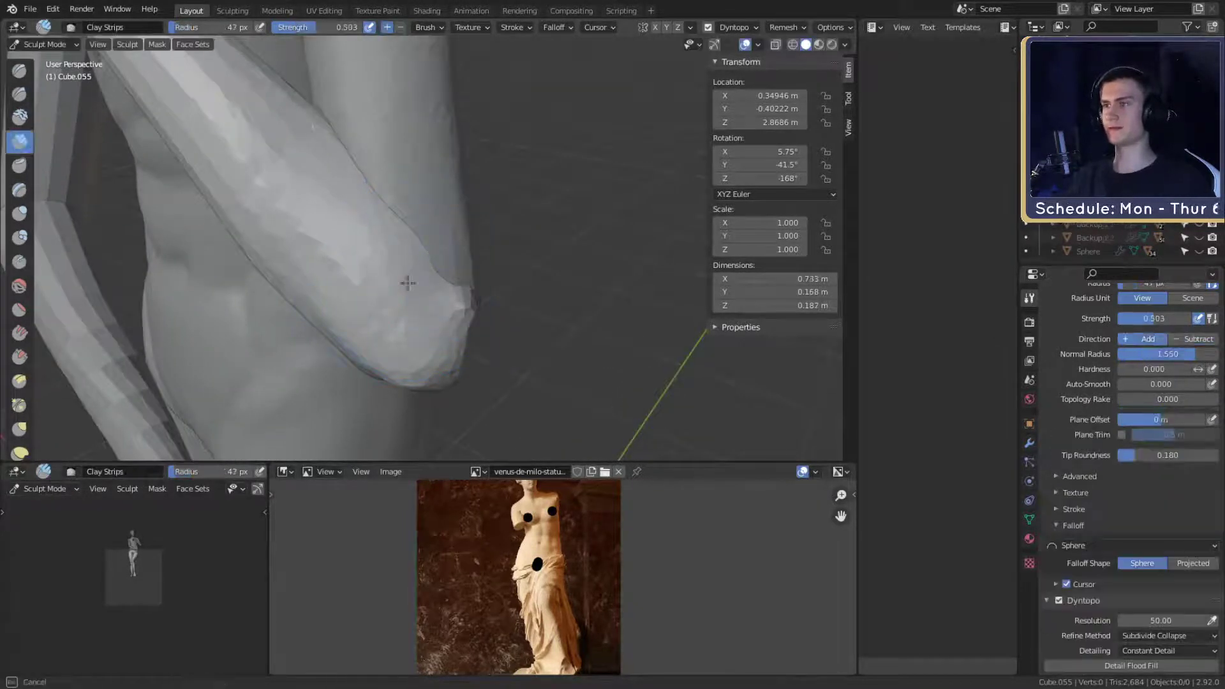
{"action": "left_click_drag", "start_coordinate": [310, 129], "coordinate": [340, 186]}
{"action": "mouse_move", "coordinate": [357, 195]}
{"action": "middle_mouse_down"}
{"action": "mouse_move", "coordinate": [405, 227]}
{"action": "mouse_move", "coordinate": [415, 230]}
{"action": "mouse_move", "coordinate": [415, 205]}
{"action": "mouse_move", "coordinate": [437, 220]}
{"action": "mouse_move", "coordinate": [383, 255]}
{"action": "mouse_move", "coordinate": [410, 319]}
{"action": "middle_mouse_up"}
{"action": "key", "text": "f"}
{"action": "left_click", "coordinate": [330, 222]}
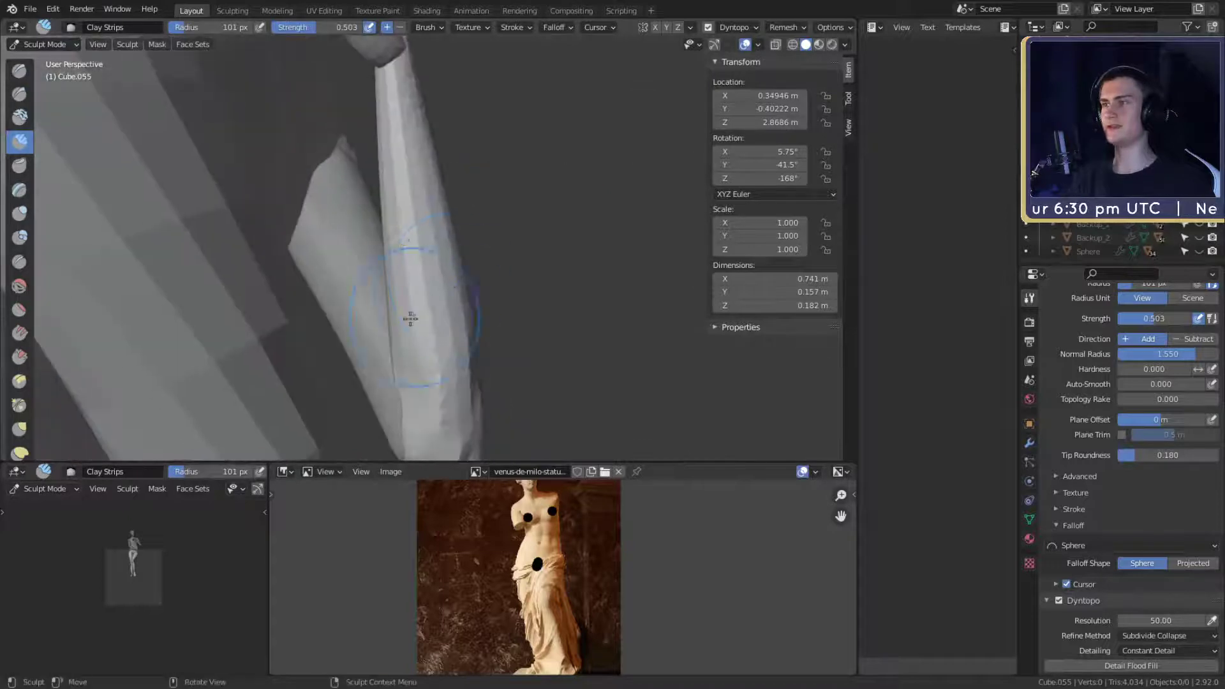
{"action": "left_click_drag", "start_coordinate": [407, 287], "coordinate": [391, 313], "text": "ctrl+alt"}
{"action": "left_click_drag", "start_coordinate": [390, 313], "coordinate": [377, 329], "text": "alt"}
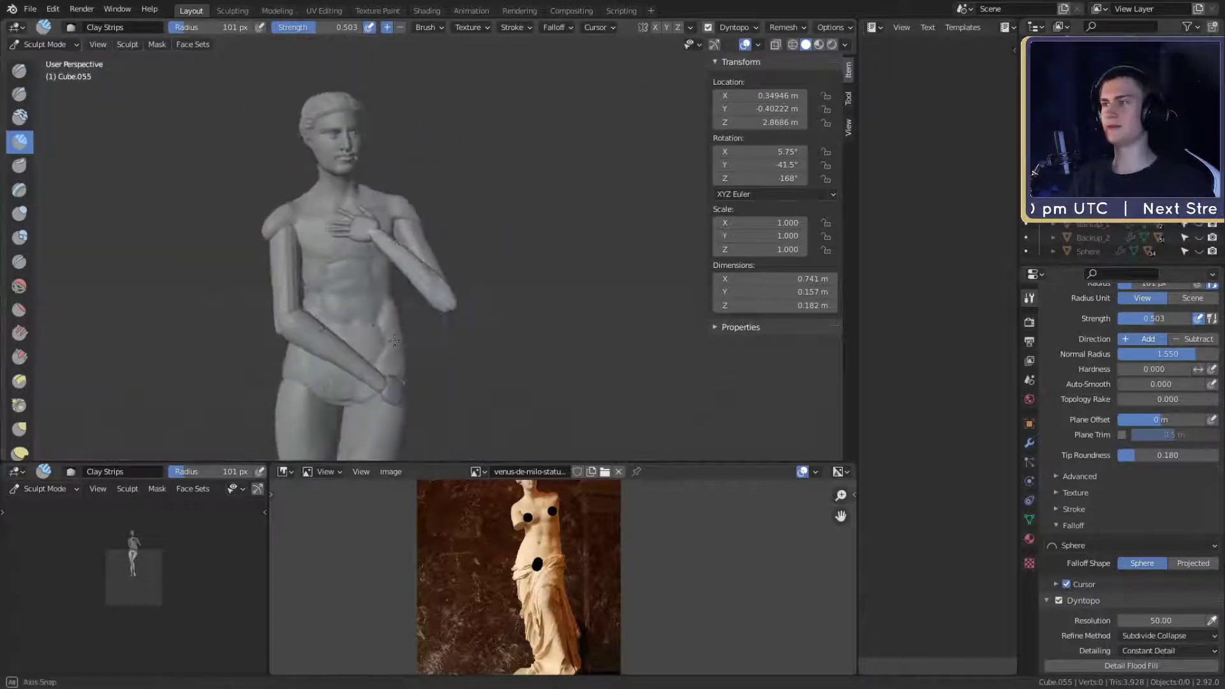
- Switch the left forearm to Object Mode and hide the statue's torso and head
{"action": "left_click", "coordinate": [35, 45]}
{"action": "left_click", "coordinate": [44, 57]}
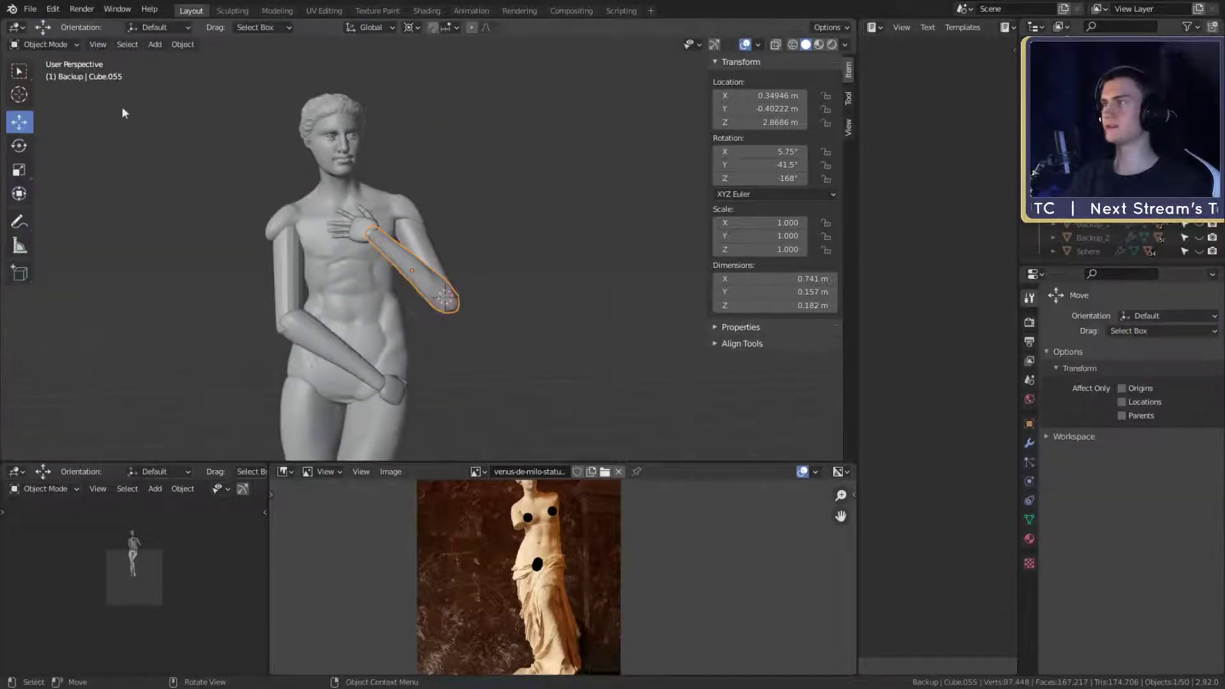
{"action": "left_click", "coordinate": [365, 290]}
{"action": "key", "text": "h"}
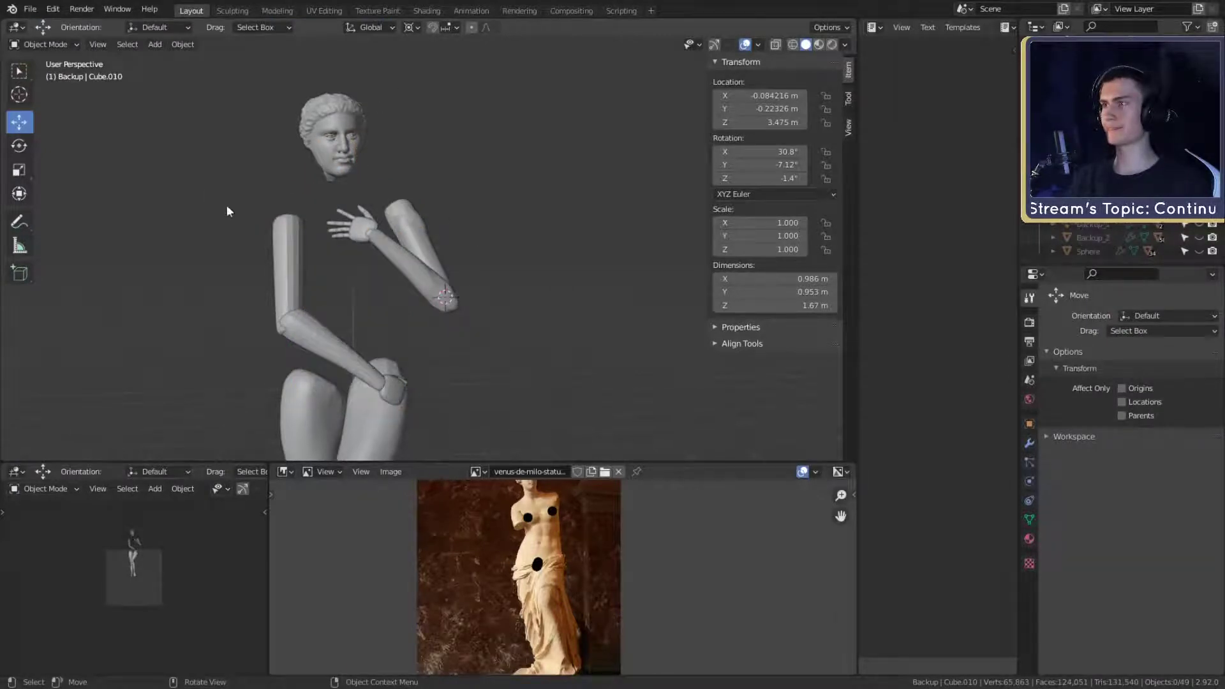
{"action": "left_click", "coordinate": [342, 117]}
{"action": "key", "text": "h"}
- Hide the thighs, knees and lower legs of both legs
{"action": "middle_click_drag", "start_coordinate": [342, 118], "coordinate": [564, 342]}
{"action": "scroll", "coordinate": [565, 342], "scroll_direction": "down", "scroll_amount": 2}
{"action": "left_click", "coordinate": [489, 414]}
{"action": "key", "text": "h"}
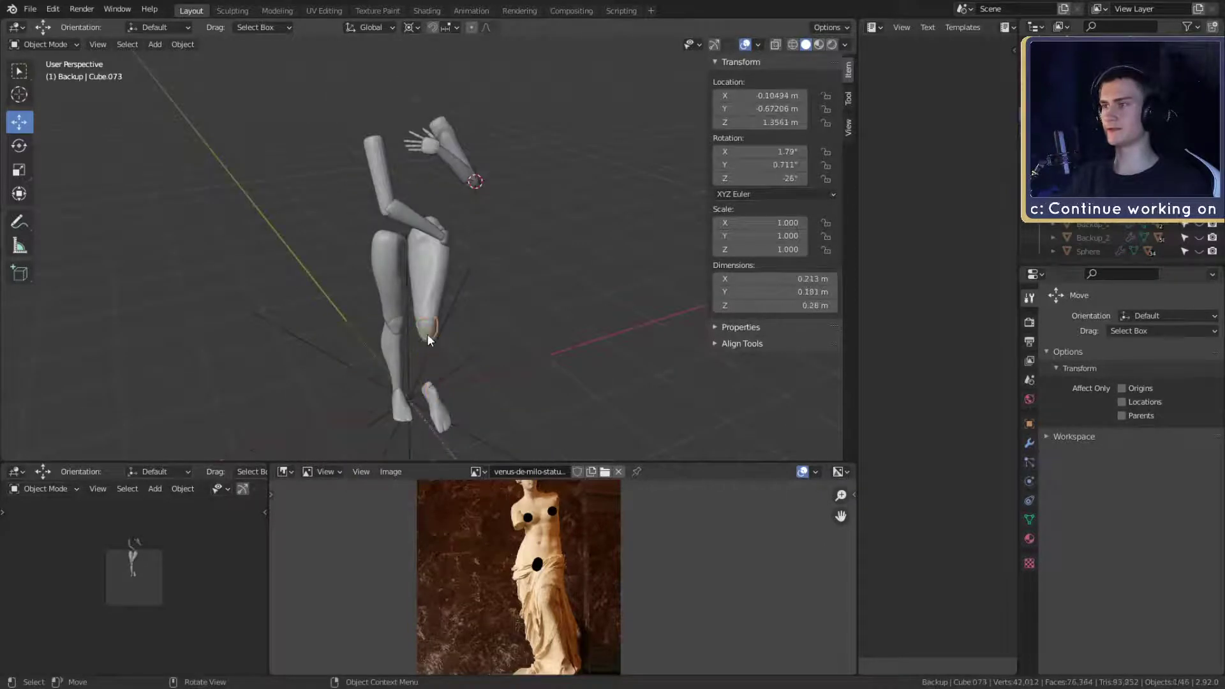
{"action": "left_click", "coordinate": [388, 301]}
{"action": "key", "text": "h"}
{"action": "left_click", "coordinate": [392, 326]}
{"action": "left_click", "coordinate": [390, 341]}
{"action": "key", "text": "h"}
- Hide both of the statue's feet
{"action": "left_click", "coordinate": [392, 400]}
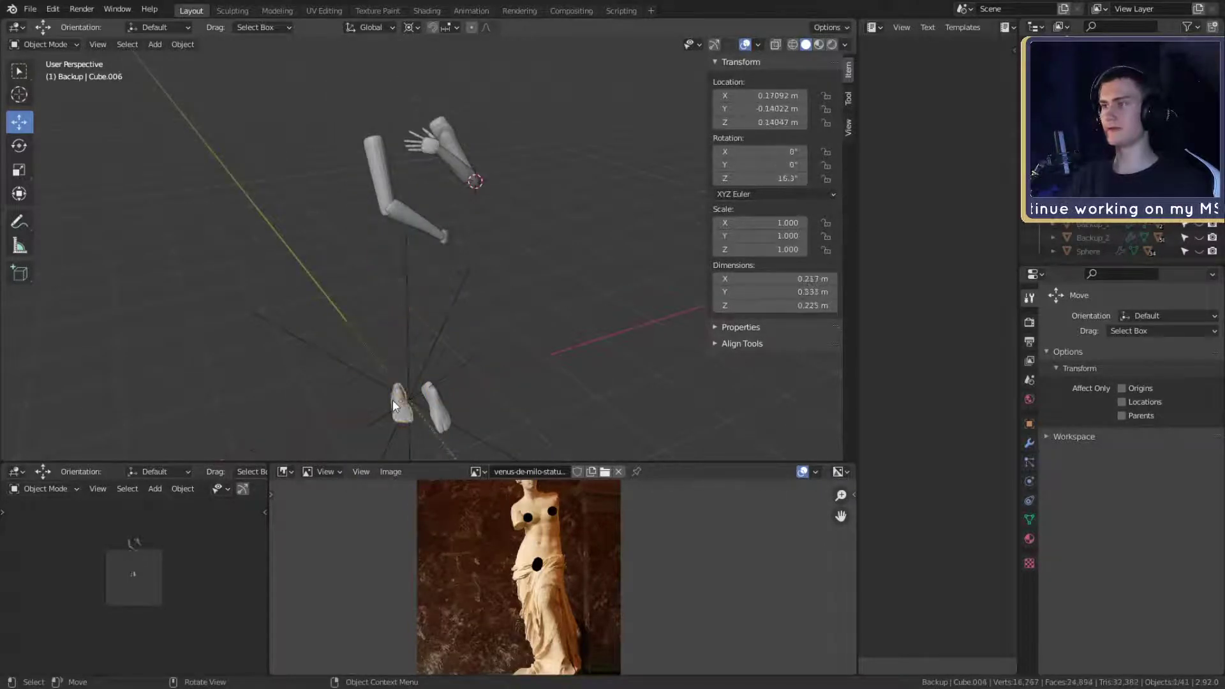
{"action": "key", "text": "h"}
{"action": "left_click", "coordinate": [445, 411]}
{"action": "key", "text": "h"}
- Hide the statue's right upper arm and right forearm
{"action": "scroll", "coordinate": [459, 383], "scroll_direction": "up", "scroll_amount": 3}
{"action": "middle_click_drag", "start_coordinate": [511, 217], "coordinate": [576, 249]}
{"action": "scroll", "coordinate": [621, 246], "scroll_direction": "up", "scroll_amount": 3}
{"action": "scroll", "coordinate": [574, 243], "scroll_direction": "down", "scroll_amount": 2}
{"action": "middle_click_drag", "start_coordinate": [492, 243], "coordinate": [356, 298]}
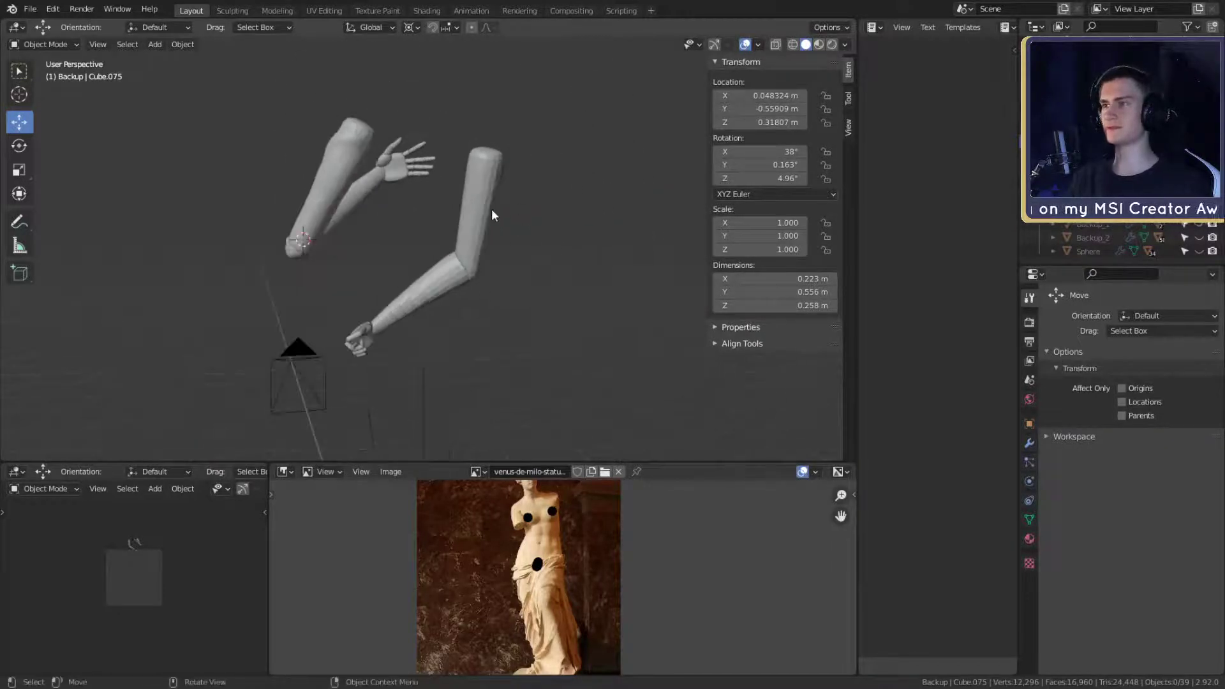
{"action": "key", "text": "h"}
{"action": "left_click", "coordinate": [442, 282]}
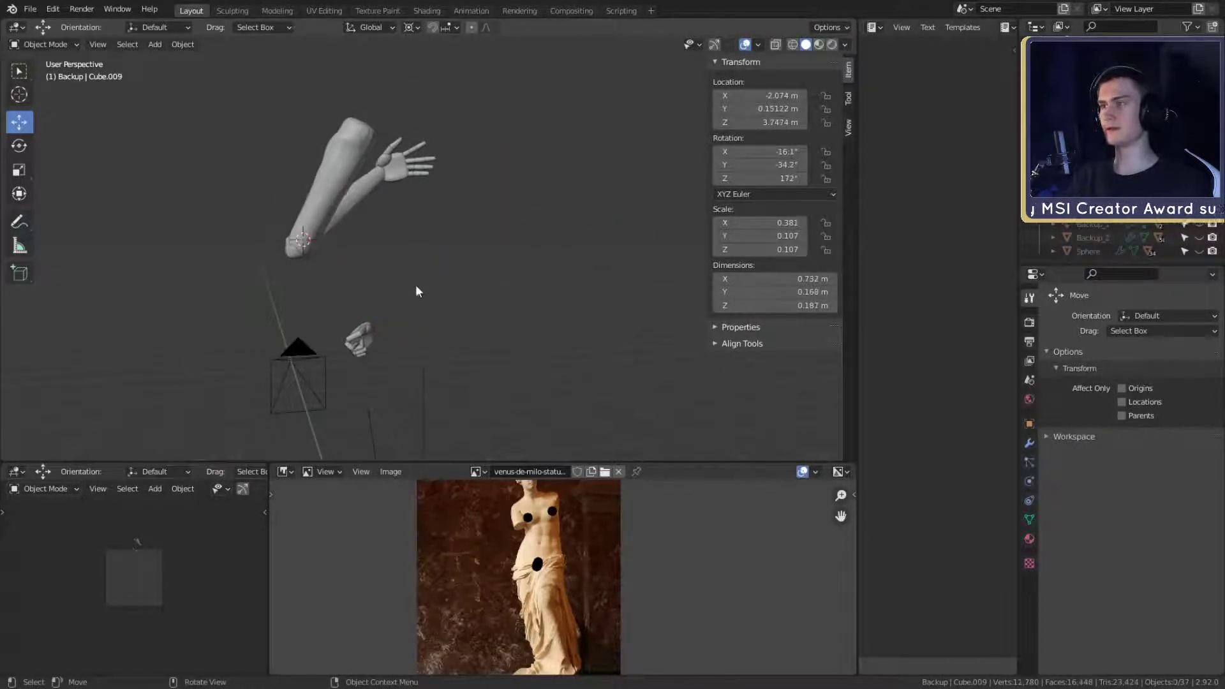
- Box-select the parts of the right hand and hide them so only the left arm remains
{"action": "left_click", "coordinate": [19, 71]}
{"action": "middle_click_drag", "start_coordinate": [287, 233], "coordinate": [428, 292]}
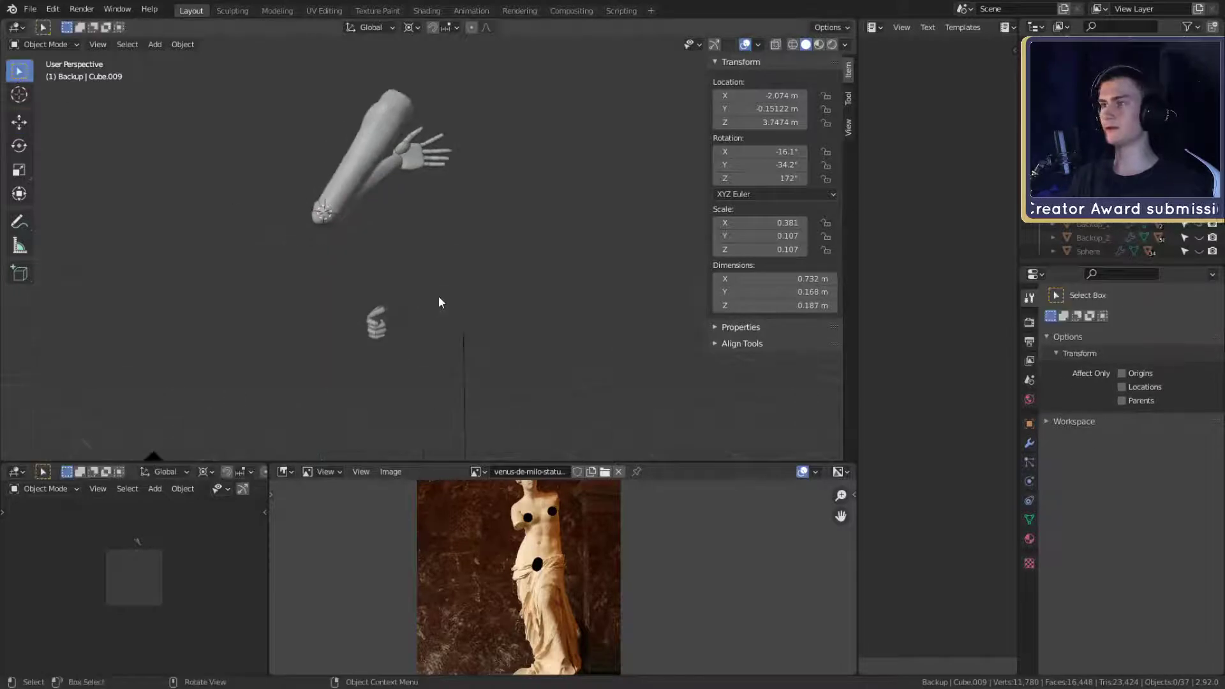
{"action": "left_click_drag", "start_coordinate": [438, 296], "coordinate": [366, 344]}
{"action": "middle_click_drag", "start_coordinate": [403, 355], "coordinate": [442, 244]}
{"action": "scroll", "coordinate": [533, 271], "scroll_direction": "up", "scroll_amount": 2}
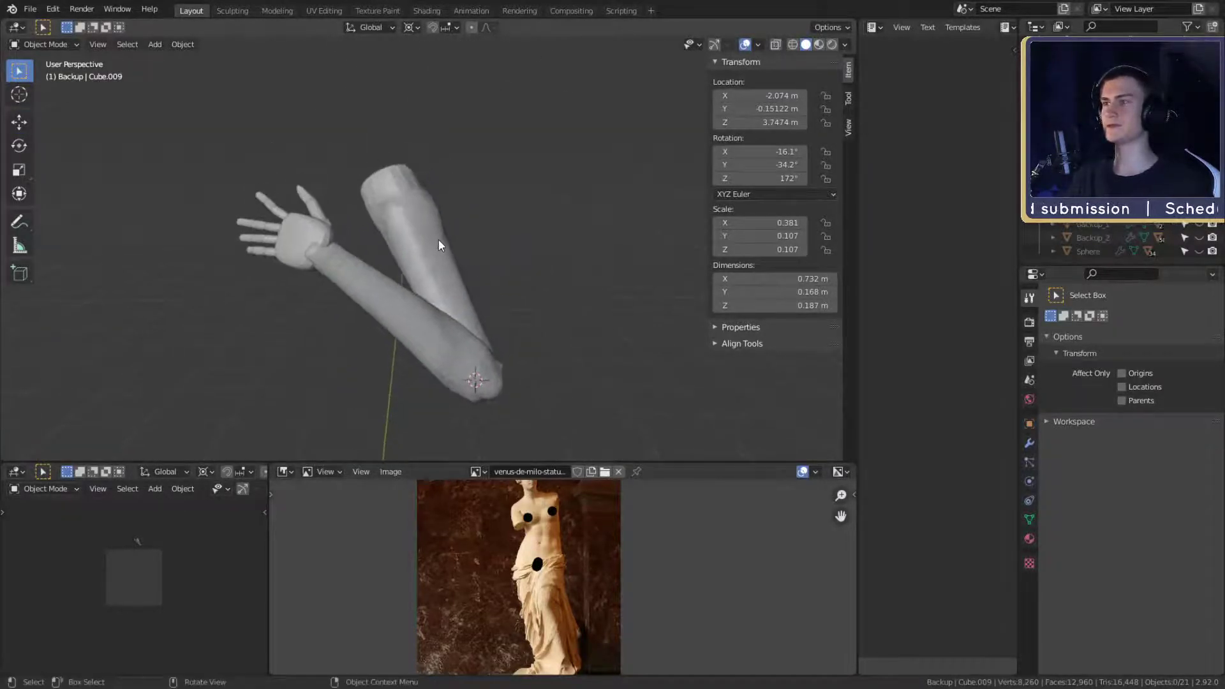
- Select the left forearm and put it back in Sculpt Mode
{"action": "left_click", "coordinate": [395, 332]}
{"action": "left_click", "coordinate": [45, 45]}
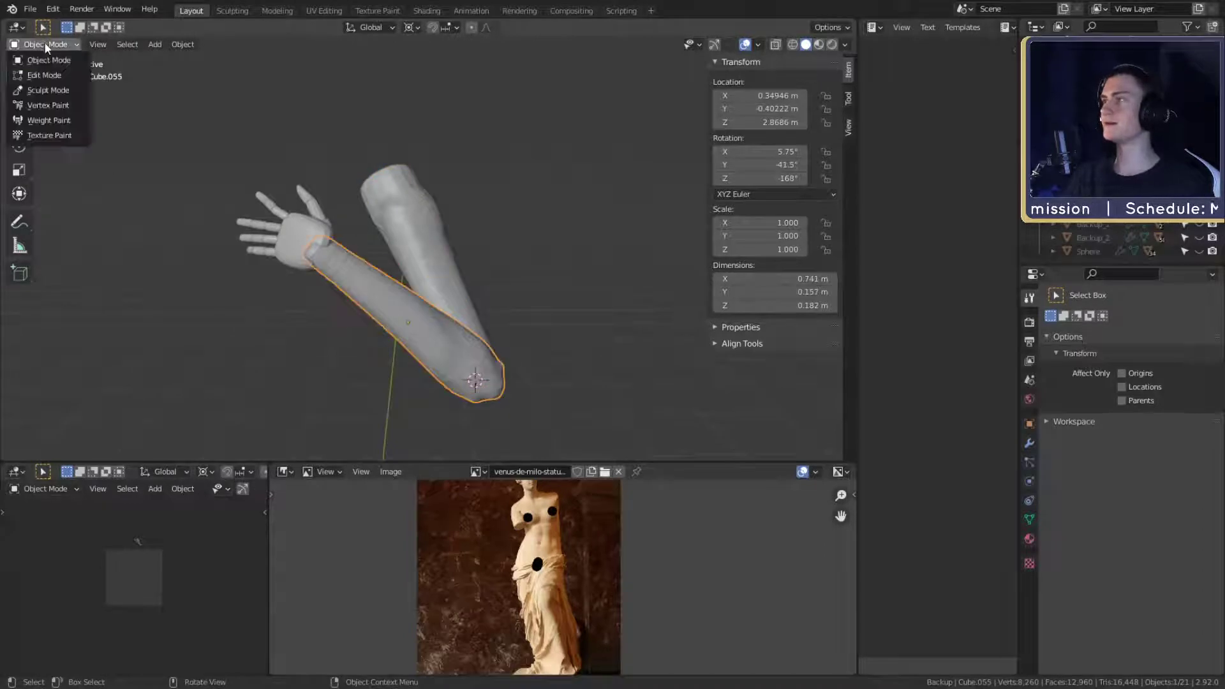
{"action": "left_click", "coordinate": [46, 90]}
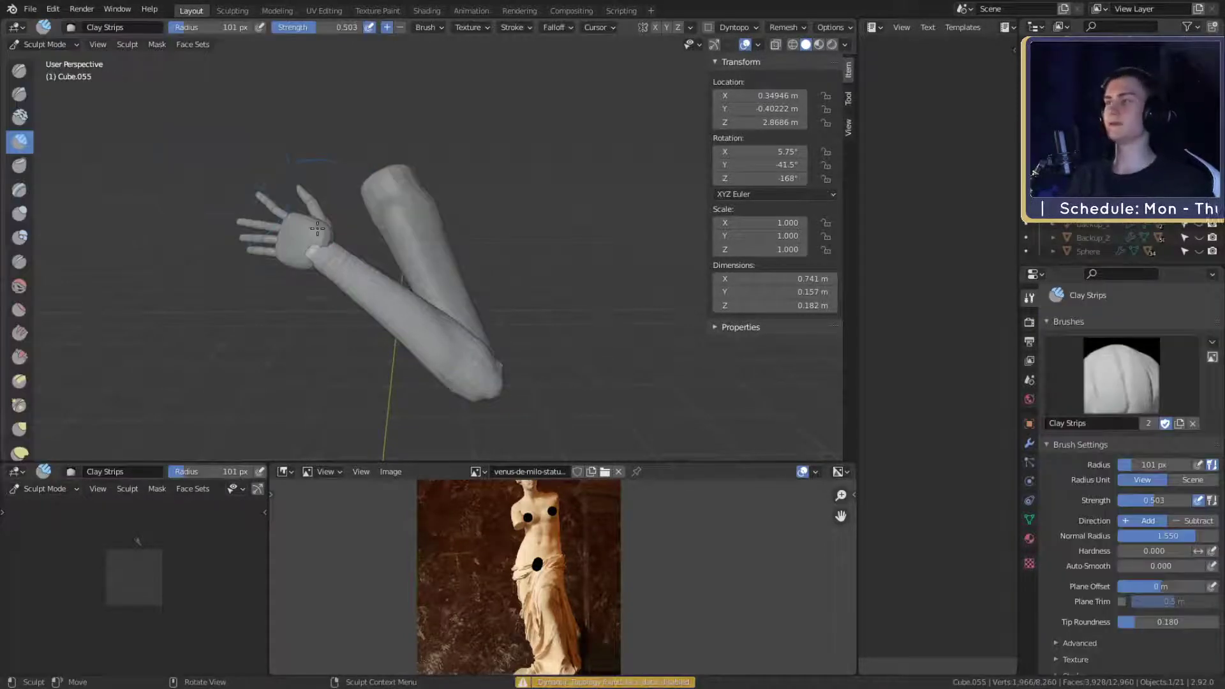
- Add muscle forms to the forearm beside the elbow with Clay Strips, using radii of 52 px and 33 px
{"action": "middle_click_drag", "start_coordinate": [505, 322], "coordinate": [663, 300]}
{"action": "scroll", "coordinate": [498, 319], "scroll_direction": "up", "scroll_amount": 3}
{"action": "mouse_move", "coordinate": [498, 357]}
{"action": "middle_mouse_down", "text": "shift"}
{"action": "mouse_move", "coordinate": [466, 236]}
{"action": "mouse_move", "coordinate": [389, 243]}
{"action": "mouse_move", "coordinate": [479, 251]}
{"action": "mouse_move", "coordinate": [446, 255]}
{"action": "mouse_move", "coordinate": [395, 230]}
{"action": "mouse_move", "coordinate": [434, 249]}
{"action": "middle_mouse_up", "text": "shift"}
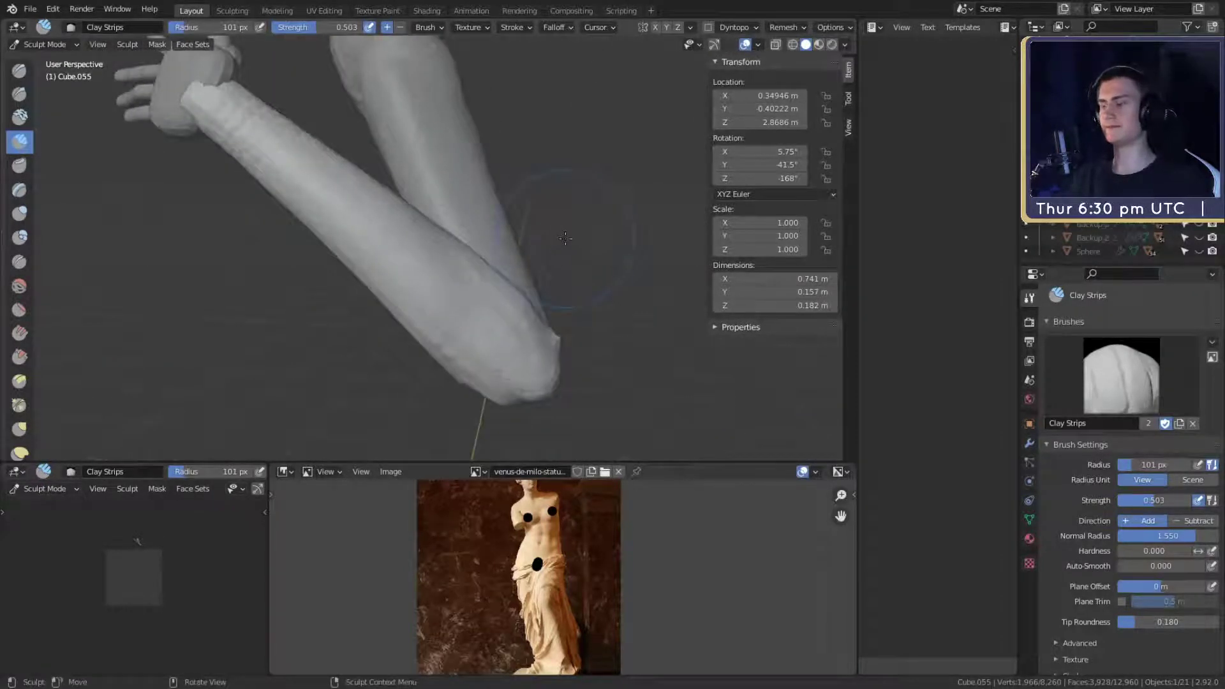
{"action": "middle_click_drag", "start_coordinate": [566, 238], "coordinate": [512, 324]}
{"action": "middle_click_drag", "start_coordinate": [407, 225], "coordinate": [467, 256]}
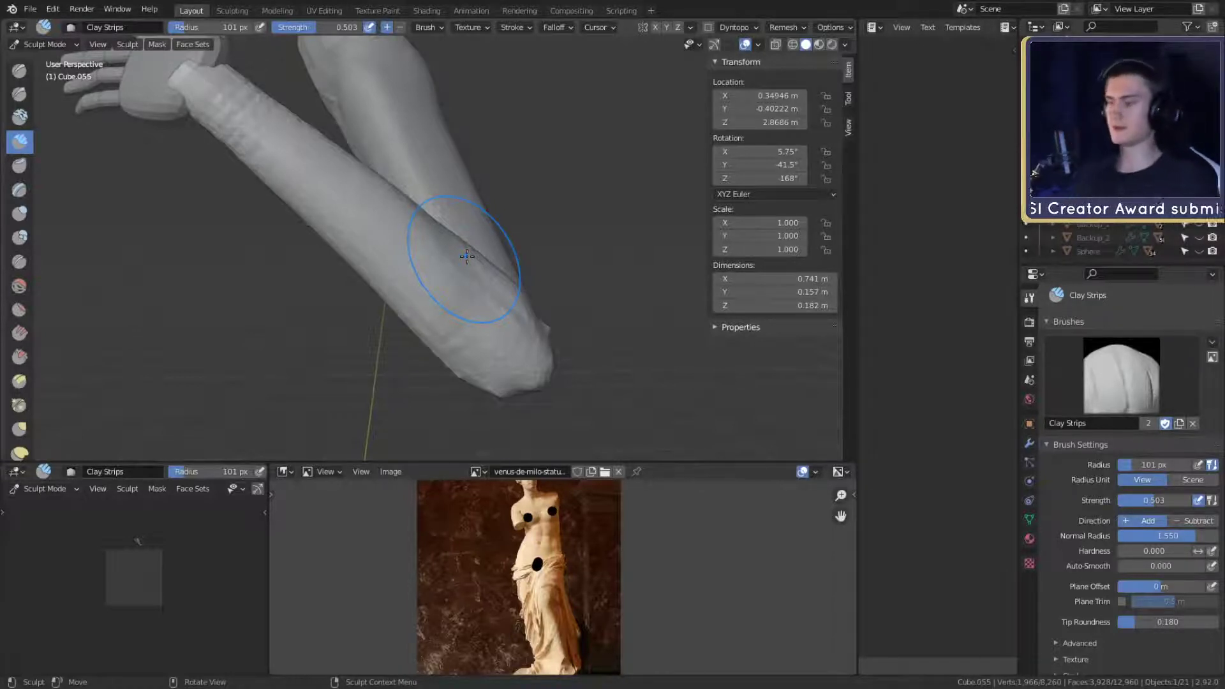
{"action": "mouse_move", "coordinate": [467, 257]}
{"action": "middle_mouse_down"}
{"action": "mouse_move", "coordinate": [410, 240]}
{"action": "mouse_move", "coordinate": [438, 178]}
{"action": "mouse_move", "coordinate": [386, 241]}
{"action": "mouse_move", "coordinate": [404, 251]}
{"action": "mouse_move", "coordinate": [409, 279]}
{"action": "middle_mouse_up"}
{"action": "key", "text": "f"}
{"action": "left_click", "coordinate": [377, 240]}
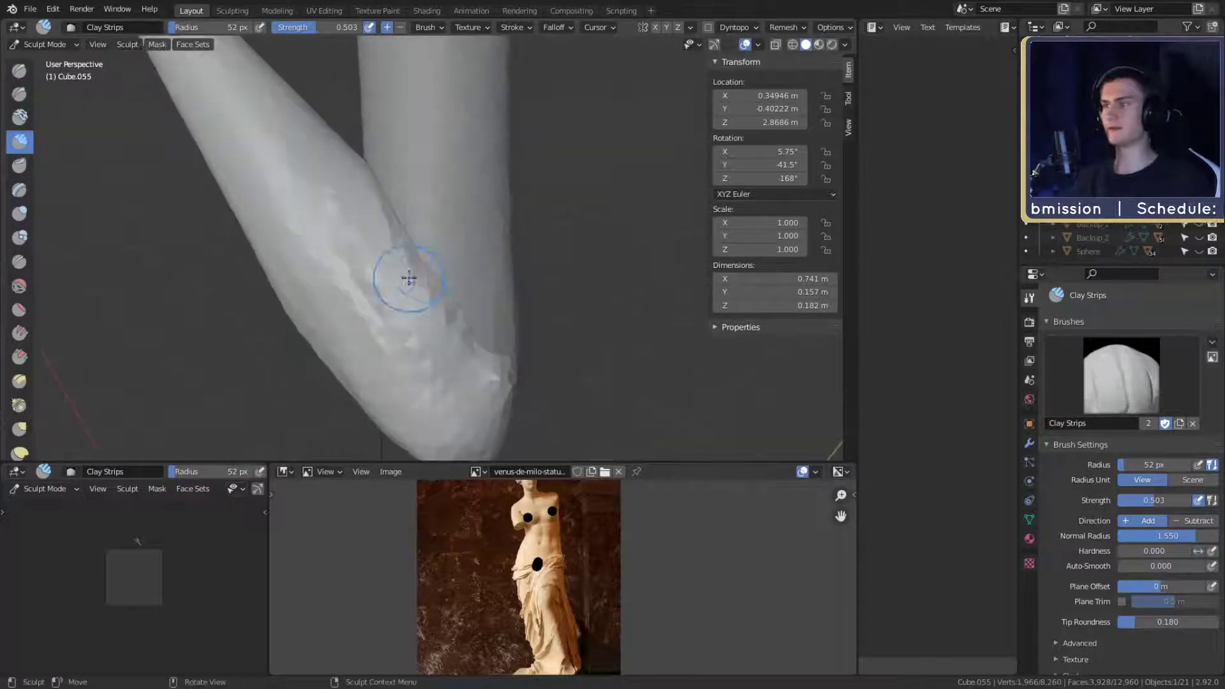
{"action": "mouse_move", "coordinate": [411, 310]}
{"action": "left_mouse_down"}
{"action": "mouse_move", "coordinate": [397, 321]}
{"action": "mouse_move", "coordinate": [417, 308]}
{"action": "left_mouse_up"}
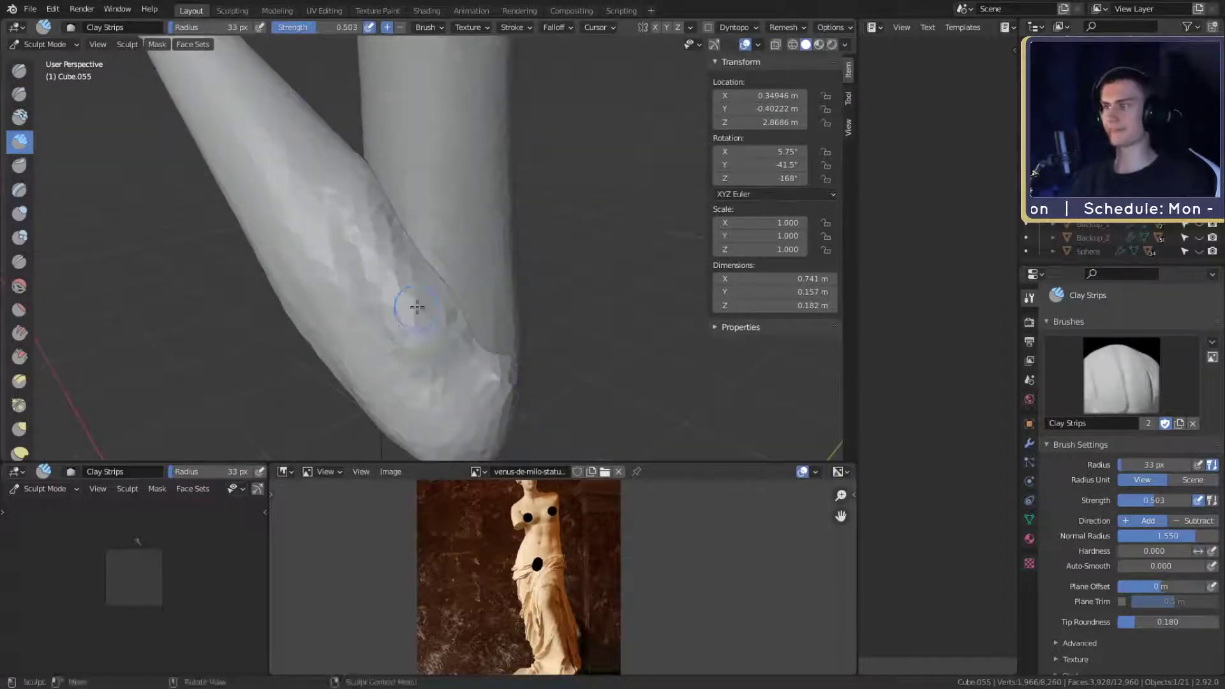
- Extend the forearm muscle ridge between the elbow and the inner bend with Clay Strips at 29 px and 47 px
{"action": "middle_click_drag", "start_coordinate": [376, 216], "coordinate": [339, 218]}
{"action": "key", "text": "f"}
{"action": "left_click", "coordinate": [334, 218]}
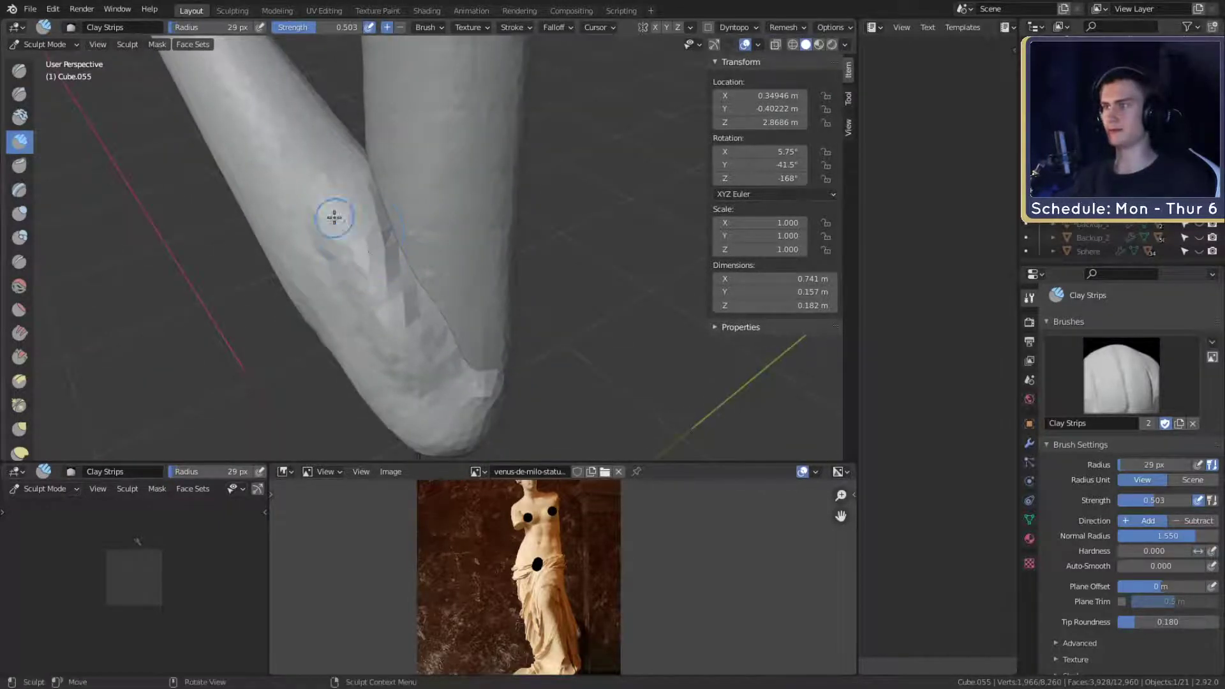
{"action": "mouse_move", "coordinate": [337, 169]}
{"action": "middle_mouse_down"}
{"action": "mouse_move", "coordinate": [391, 251]}
{"action": "mouse_move", "coordinate": [396, 232]}
{"action": "middle_mouse_up"}
{"action": "key", "text": "f"}
{"action": "left_click", "coordinate": [406, 230]}
{"action": "left_click_drag", "start_coordinate": [395, 207], "coordinate": [392, 189]}
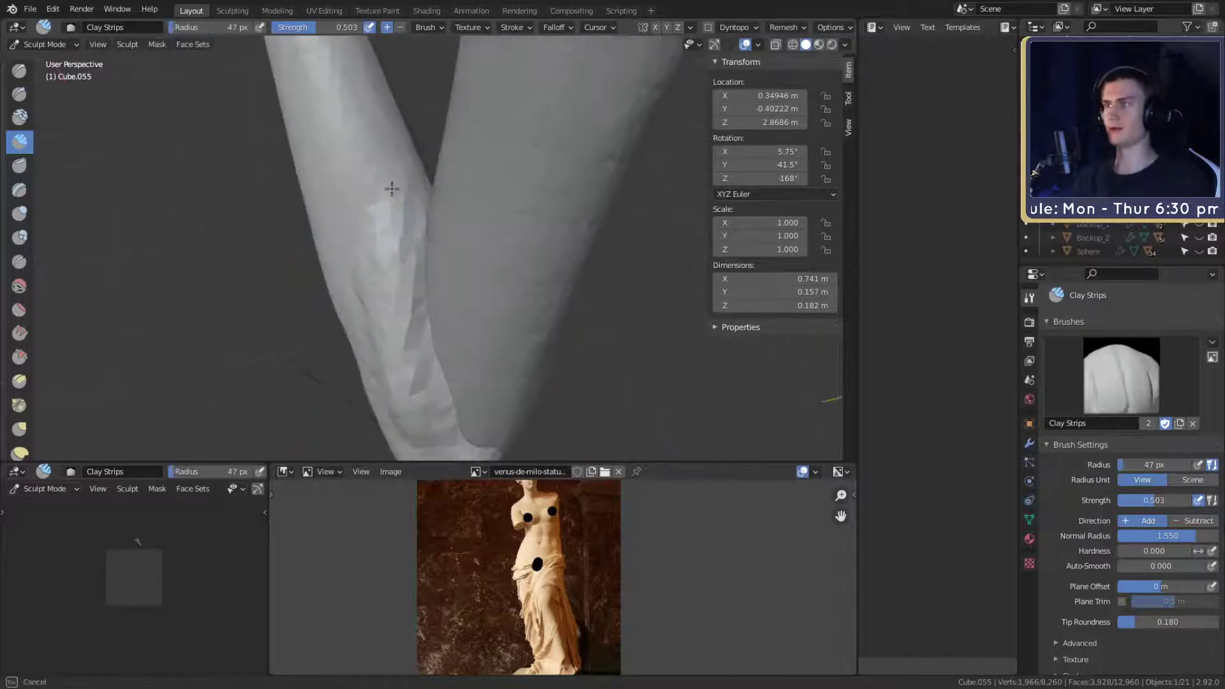
{"action": "middle_click_drag", "start_coordinate": [396, 273], "coordinate": [412, 315]}
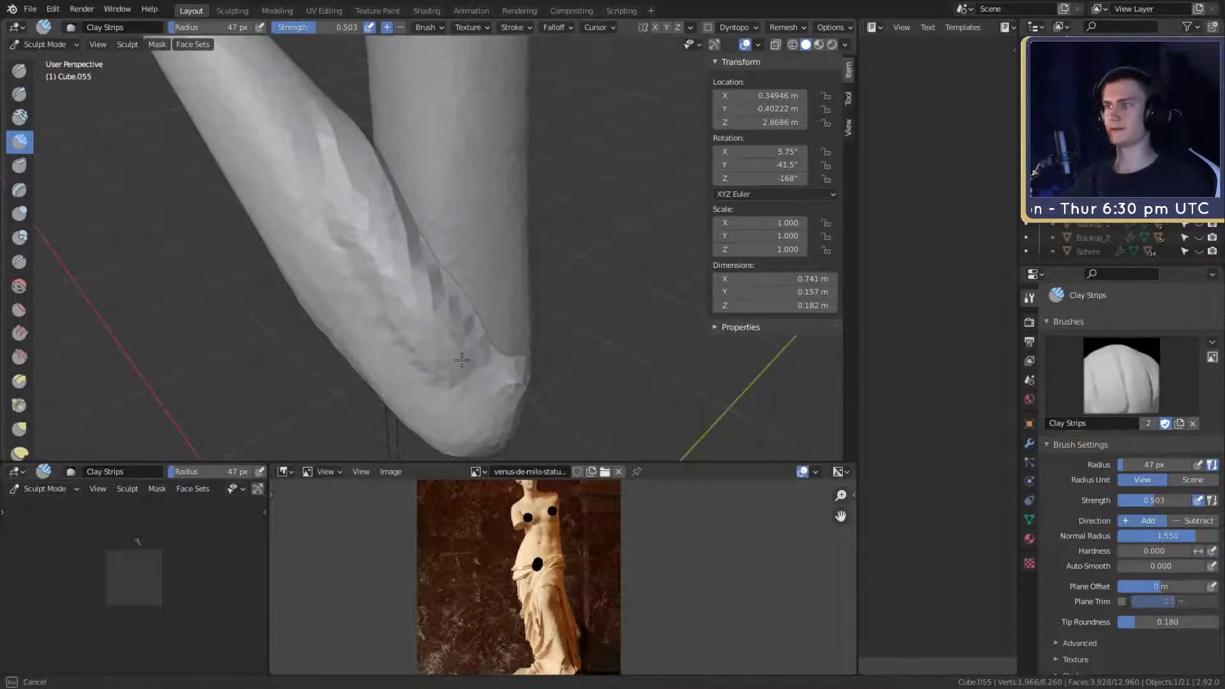
{"action": "middle_click_drag", "start_coordinate": [461, 360], "coordinate": [449, 285]}
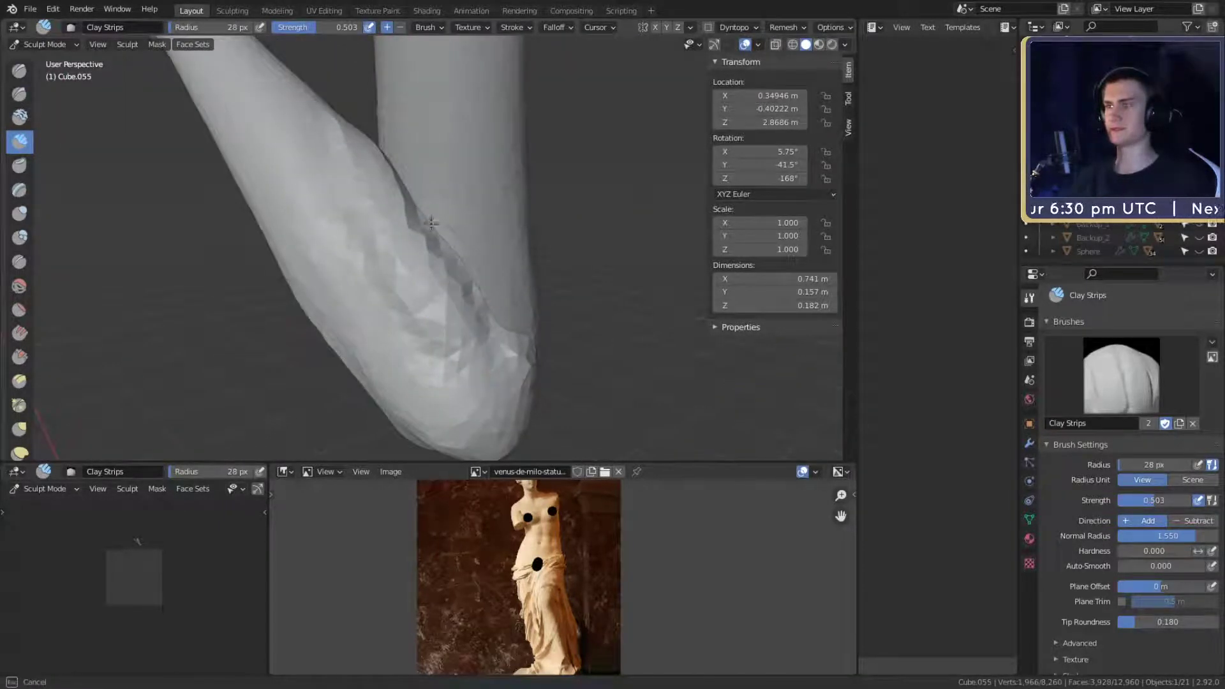
- Refine the forearm muscle ridge near the elbow with Clay Strips at 46 px and 19 px
{"action": "mouse_move", "coordinate": [432, 222]}
{"action": "middle_mouse_down"}
{"action": "mouse_move", "coordinate": [438, 251]}
{"action": "mouse_move", "coordinate": [410, 241]}
{"action": "middle_mouse_up"}
{"action": "key", "text": "f"}
{"action": "left_click", "coordinate": [409, 241]}
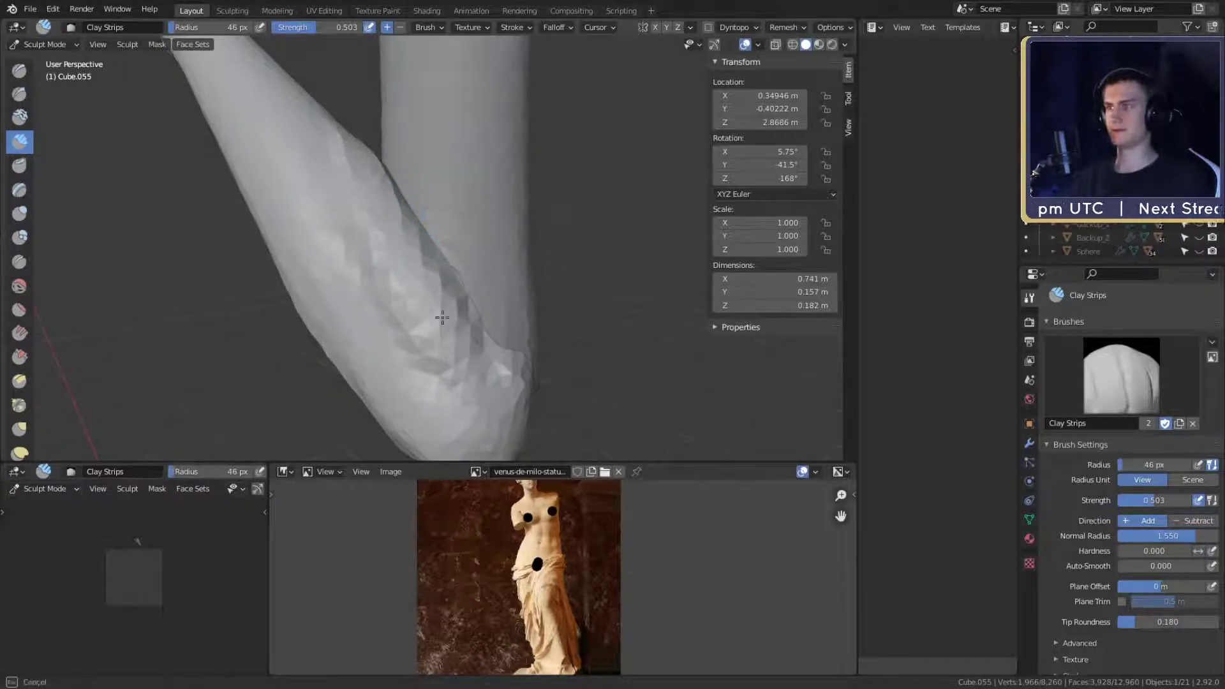
{"action": "middle_click_drag", "start_coordinate": [442, 317], "coordinate": [417, 243]}
{"action": "key", "text": "f"}
{"action": "left_click", "coordinate": [418, 235]}
{"action": "middle_click_drag", "start_coordinate": [386, 193], "coordinate": [373, 246]}
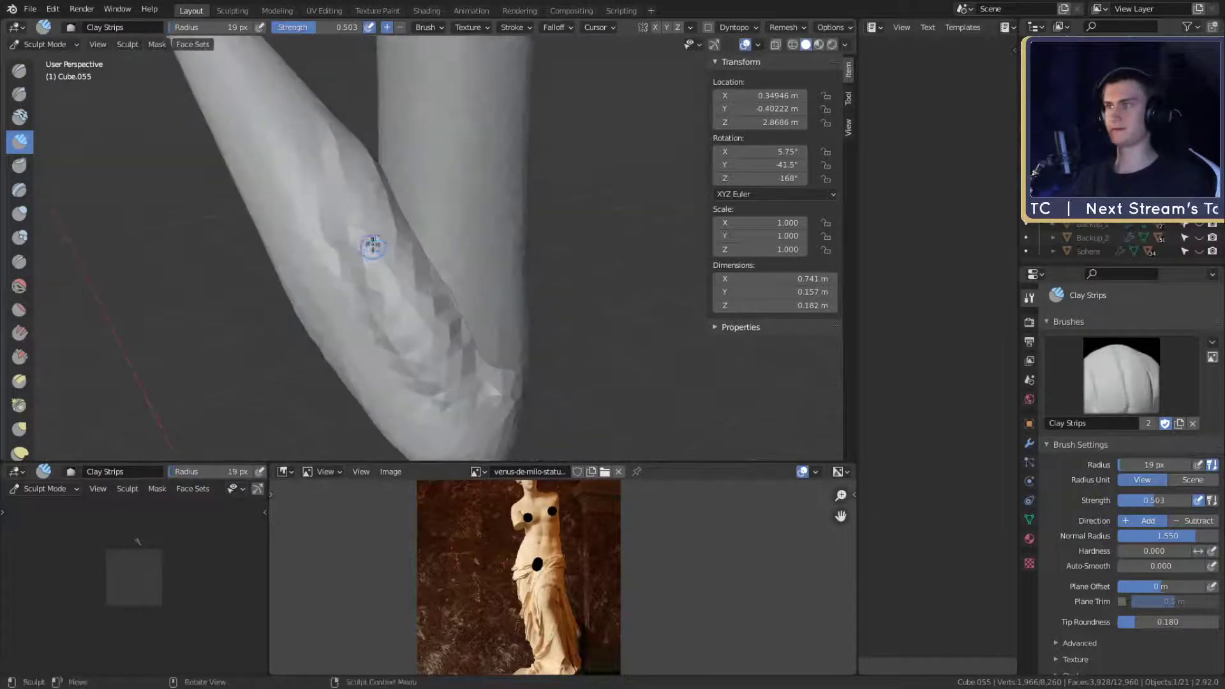
- Build up the forearm's edge facing the upper arm with Clay Strips at 51 px
{"action": "mouse_move", "coordinate": [441, 354]}
{"action": "middle_mouse_down"}
{"action": "mouse_move", "coordinate": [439, 279]}
{"action": "mouse_move", "coordinate": [416, 279]}
{"action": "mouse_move", "coordinate": [536, 249]}
{"action": "middle_mouse_up"}
{"action": "key", "text": "f"}
{"action": "left_click", "coordinate": [421, 278]}
{"action": "mouse_move", "coordinate": [319, 251]}
{"action": "middle_mouse_down"}
{"action": "mouse_move", "coordinate": [422, 254]}
{"action": "mouse_move", "coordinate": [407, 249]}
{"action": "mouse_move", "coordinate": [373, 351]}
{"action": "middle_mouse_up"}
{"action": "key", "text": "f"}
{"action": "left_click", "coordinate": [372, 361]}
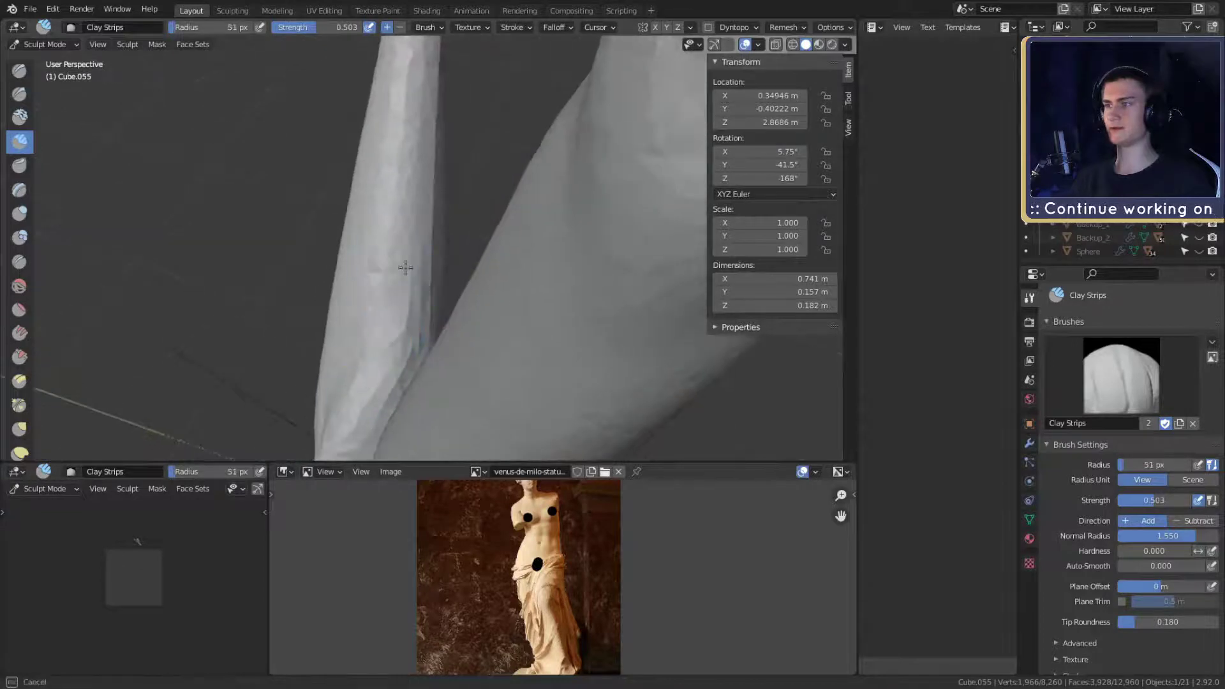
- Refine the forearm's muscle form down to the elbow with Clay Strips at 33 px and 24 px
{"action": "mouse_move", "coordinate": [405, 268]}
{"action": "middle_mouse_down"}
{"action": "mouse_move", "coordinate": [339, 251]}
{"action": "mouse_move", "coordinate": [385, 277]}
{"action": "mouse_move", "coordinate": [402, 372]}
{"action": "middle_mouse_up"}
{"action": "key", "text": "f"}
{"action": "left_click", "coordinate": [338, 251]}
{"action": "middle_click_drag", "start_coordinate": [436, 182], "coordinate": [384, 320]}
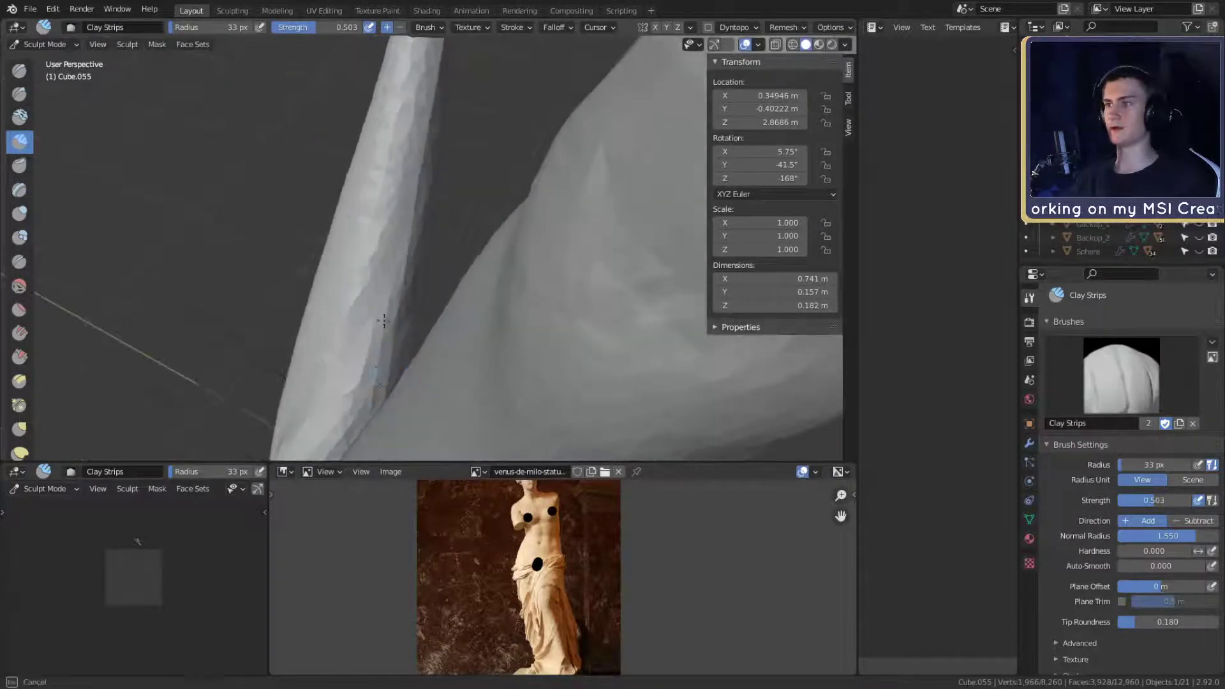
{"action": "mouse_move", "coordinate": [445, 64]}
{"action": "middle_mouse_down"}
{"action": "mouse_move", "coordinate": [536, 265]}
{"action": "mouse_move", "coordinate": [400, 155]}
{"action": "mouse_move", "coordinate": [415, 232]}
{"action": "middle_mouse_up"}
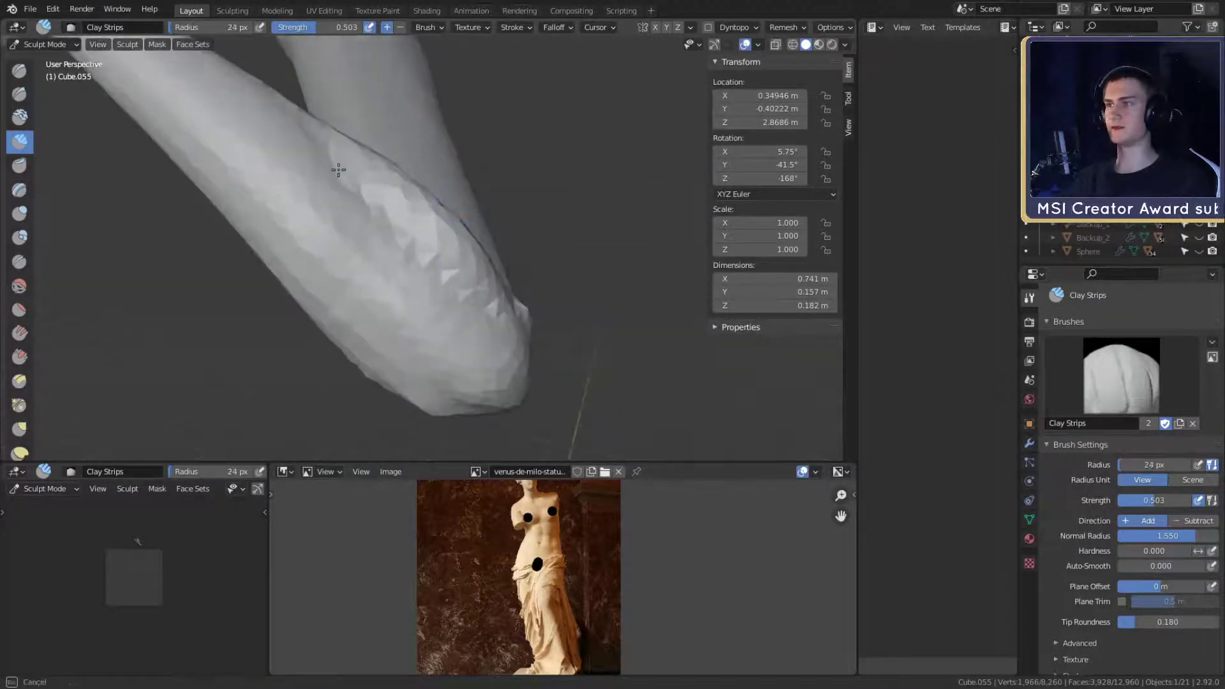
{"action": "mouse_move", "coordinate": [338, 169]}
{"action": "middle_mouse_down"}
{"action": "mouse_move", "coordinate": [443, 227]}
{"action": "mouse_move", "coordinate": [397, 272]}
{"action": "middle_mouse_up"}
{"action": "middle_click_drag", "start_coordinate": [466, 325], "coordinate": [393, 275]}
{"action": "mouse_move", "coordinate": [295, 112]}
{"action": "middle_mouse_down"}
{"action": "mouse_move", "coordinate": [377, 235]}
{"action": "mouse_move", "coordinate": [356, 234]}
{"action": "mouse_move", "coordinate": [418, 249]}
{"action": "mouse_move", "coordinate": [432, 240]}
{"action": "mouse_move", "coordinate": [393, 236]}
{"action": "mouse_move", "coordinate": [287, 180]}
{"action": "mouse_move", "coordinate": [451, 235]}
{"action": "mouse_move", "coordinate": [393, 287]}
{"action": "mouse_move", "coordinate": [290, 194]}
{"action": "mouse_move", "coordinate": [383, 260]}
{"action": "mouse_move", "coordinate": [411, 191]}
{"action": "mouse_move", "coordinate": [457, 248]}
{"action": "mouse_move", "coordinate": [455, 336]}
{"action": "middle_mouse_up"}
{"action": "mouse_move", "coordinate": [371, 237]}
{"action": "middle_mouse_down"}
{"action": "mouse_move", "coordinate": [440, 252]}
{"action": "mouse_move", "coordinate": [427, 268]}
{"action": "mouse_move", "coordinate": [470, 247]}
{"action": "mouse_move", "coordinate": [488, 255]}
{"action": "mouse_move", "coordinate": [384, 270]}
{"action": "mouse_move", "coordinate": [472, 342]}
{"action": "mouse_move", "coordinate": [536, 227]}
{"action": "mouse_move", "coordinate": [517, 259]}
{"action": "mouse_move", "coordinate": [533, 336]}
{"action": "mouse_move", "coordinate": [459, 300]}
{"action": "middle_mouse_up"}
- Reshape the wrist end of the forearm with the Grab brush at 147 px and 127 px
{"action": "key", "text": "g"}
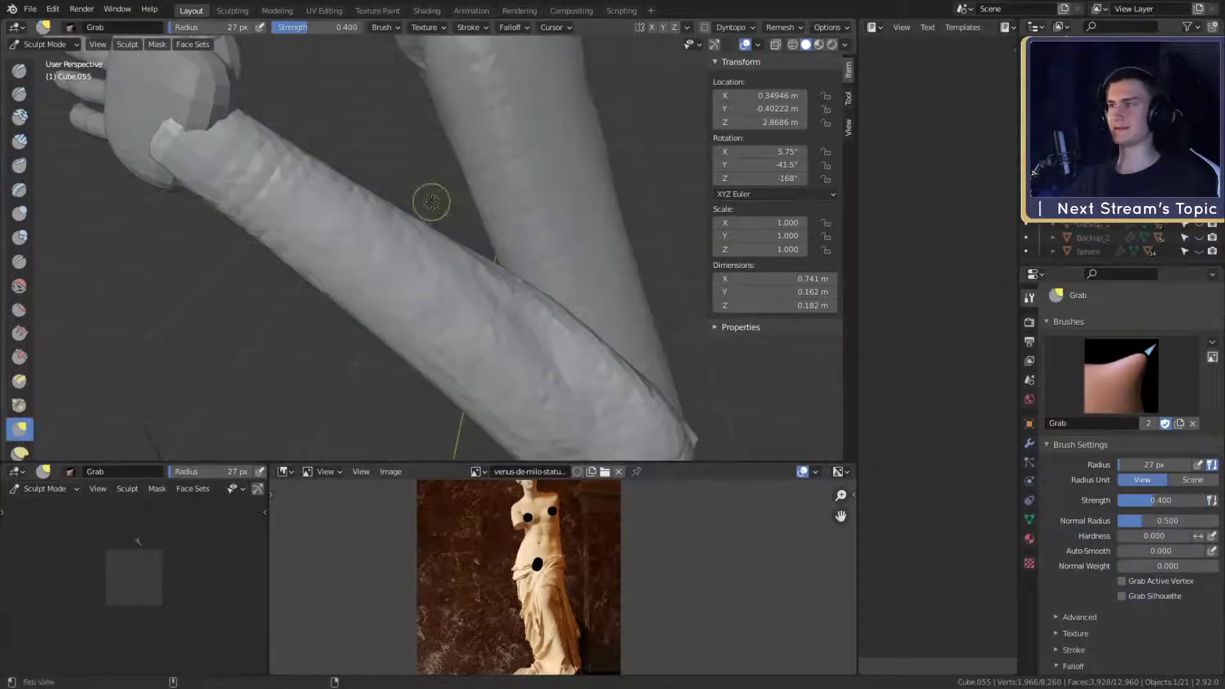
{"action": "middle_click_drag", "start_coordinate": [429, 199], "coordinate": [447, 208]}
{"action": "key", "text": "f"}
{"action": "left_click", "coordinate": [524, 214]}
{"action": "mouse_move", "coordinate": [525, 214]}
{"action": "middle_mouse_down"}
{"action": "mouse_move", "coordinate": [500, 230]}
{"action": "mouse_move", "coordinate": [518, 235]}
{"action": "middle_mouse_up"}
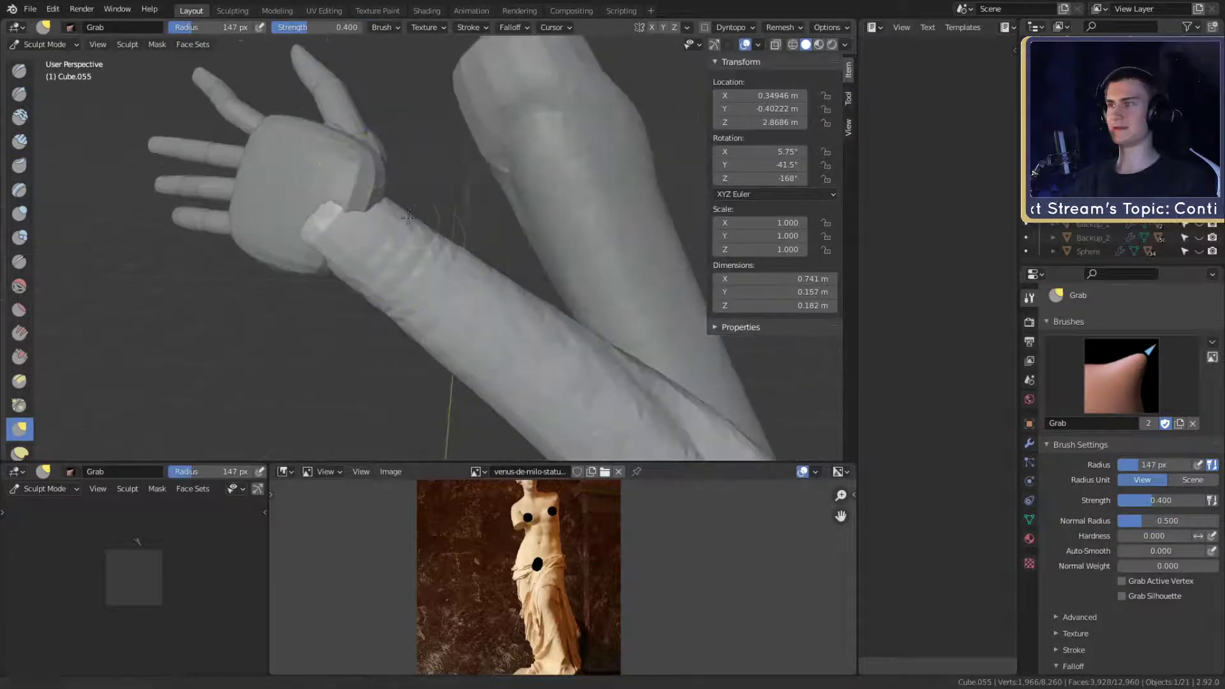
{"action": "mouse_move", "coordinate": [409, 217]}
{"action": "middle_mouse_down"}
{"action": "mouse_move", "coordinate": [322, 207]}
{"action": "mouse_move", "coordinate": [425, 259]}
{"action": "mouse_move", "coordinate": [365, 241]}
{"action": "mouse_move", "coordinate": [404, 211]}
{"action": "mouse_move", "coordinate": [329, 229]}
{"action": "mouse_move", "coordinate": [289, 210]}
{"action": "mouse_move", "coordinate": [424, 205]}
{"action": "mouse_move", "coordinate": [400, 182]}
{"action": "middle_mouse_up"}
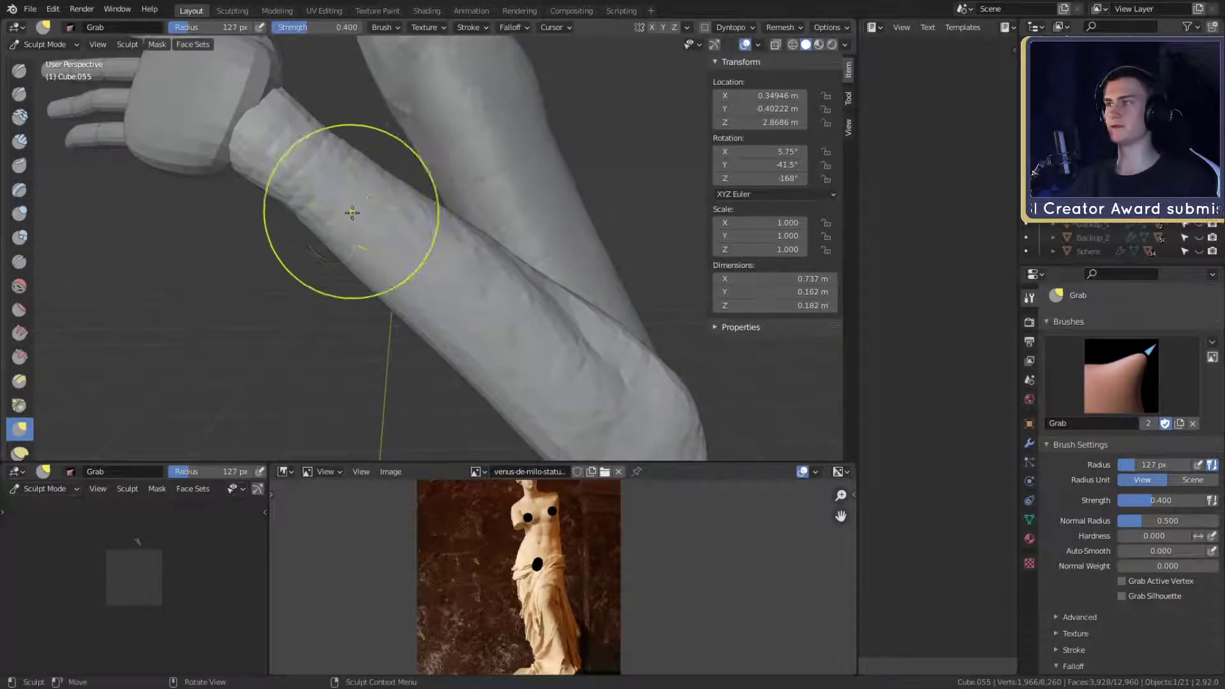
{"action": "scroll", "coordinate": [504, 256], "scroll_direction": "down", "scroll_amount": 6}
{"action": "mouse_move", "coordinate": [514, 265]}
{"action": "middle_mouse_down"}
{"action": "mouse_move", "coordinate": [470, 224]}
{"action": "mouse_move", "coordinate": [497, 255]}
{"action": "middle_mouse_up"}
{"action": "scroll", "coordinate": [539, 269], "scroll_direction": "up", "scroll_amount": 4}
{"action": "scroll", "coordinate": [520, 273], "scroll_direction": "down", "scroll_amount": 5}
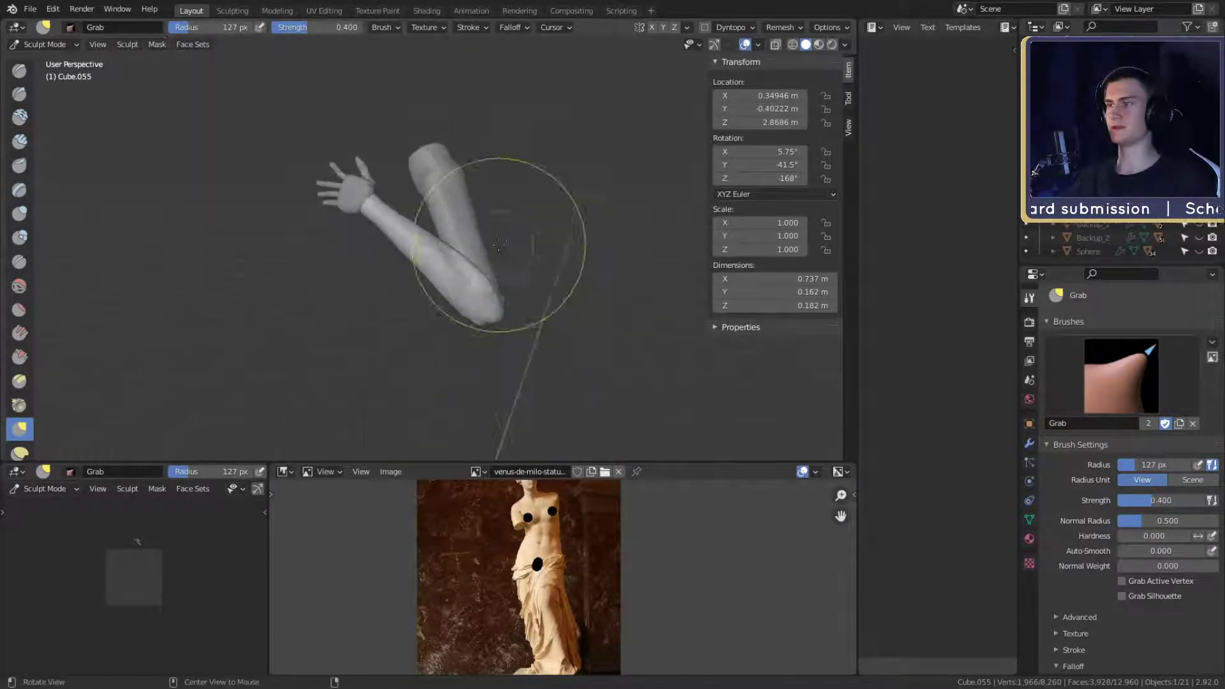
- Adjust the forearm's outline between wrist and elbow with the Grab brush at 137 px
{"action": "scroll", "coordinate": [488, 199], "scroll_direction": "up", "scroll_amount": 6}
{"action": "middle_click_drag", "start_coordinate": [489, 199], "coordinate": [399, 197]}
{"action": "key", "text": "f"}
{"action": "left_click_drag", "start_coordinate": [395, 197], "coordinate": [385, 199]}
{"action": "mouse_move", "coordinate": [383, 186]}
{"action": "middle_mouse_down"}
{"action": "mouse_move", "coordinate": [393, 150]}
{"action": "mouse_move", "coordinate": [417, 192]}
{"action": "mouse_move", "coordinate": [358, 215]}
{"action": "mouse_move", "coordinate": [409, 210]}
{"action": "middle_mouse_up"}
{"action": "scroll", "coordinate": [511, 219], "scroll_direction": "down", "scroll_amount": 6}
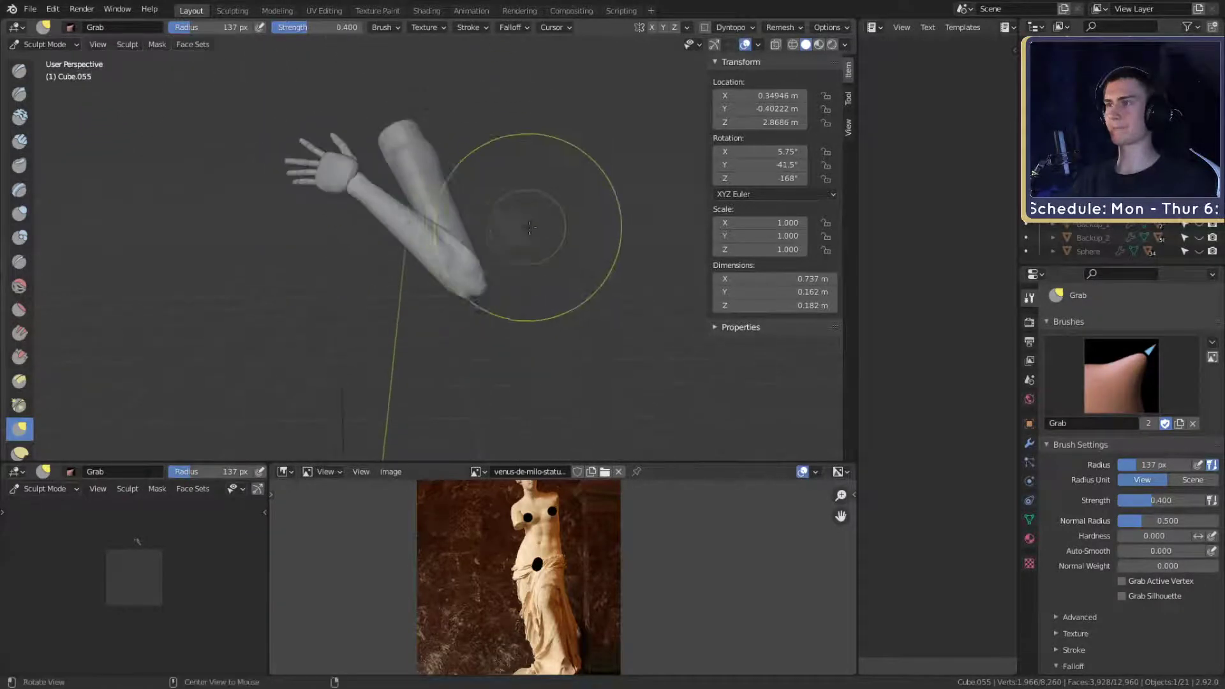
{"action": "middle_click_drag", "start_coordinate": [511, 219], "coordinate": [440, 223]}
{"action": "scroll", "coordinate": [437, 228], "scroll_direction": "up", "scroll_amount": 7}
{"action": "left_click_drag", "start_coordinate": [437, 228], "coordinate": [391, 241], "text": "alt"}
{"action": "key", "text": "f"}
{"action": "left_click", "coordinate": [544, 249]}
{"action": "mouse_move", "coordinate": [430, 324]}
{"action": "left_mouse_down", "text": "alt"}
{"action": "mouse_move", "coordinate": [460, 259]}
{"action": "mouse_move", "coordinate": [555, 268]}
{"action": "mouse_move", "coordinate": [409, 258]}
{"action": "mouse_move", "coordinate": [454, 230]}
{"action": "mouse_move", "coordinate": [440, 242]}
{"action": "left_mouse_up", "text": "alt"}
{"action": "mouse_move", "coordinate": [440, 241]}
{"action": "left_mouse_down", "text": "alt"}
{"action": "mouse_move", "coordinate": [419, 270]}
{"action": "mouse_move", "coordinate": [394, 258]}
{"action": "mouse_move", "coordinate": [404, 296]}
{"action": "left_mouse_up", "text": "alt"}
- Fill out the forearm where it meets the upper arm above the elbow, using Clay Strips at 113 px and 26 px
{"action": "key", "text": "c"}
{"action": "key", "text": "f"}
{"action": "left_click", "coordinate": [433, 233]}
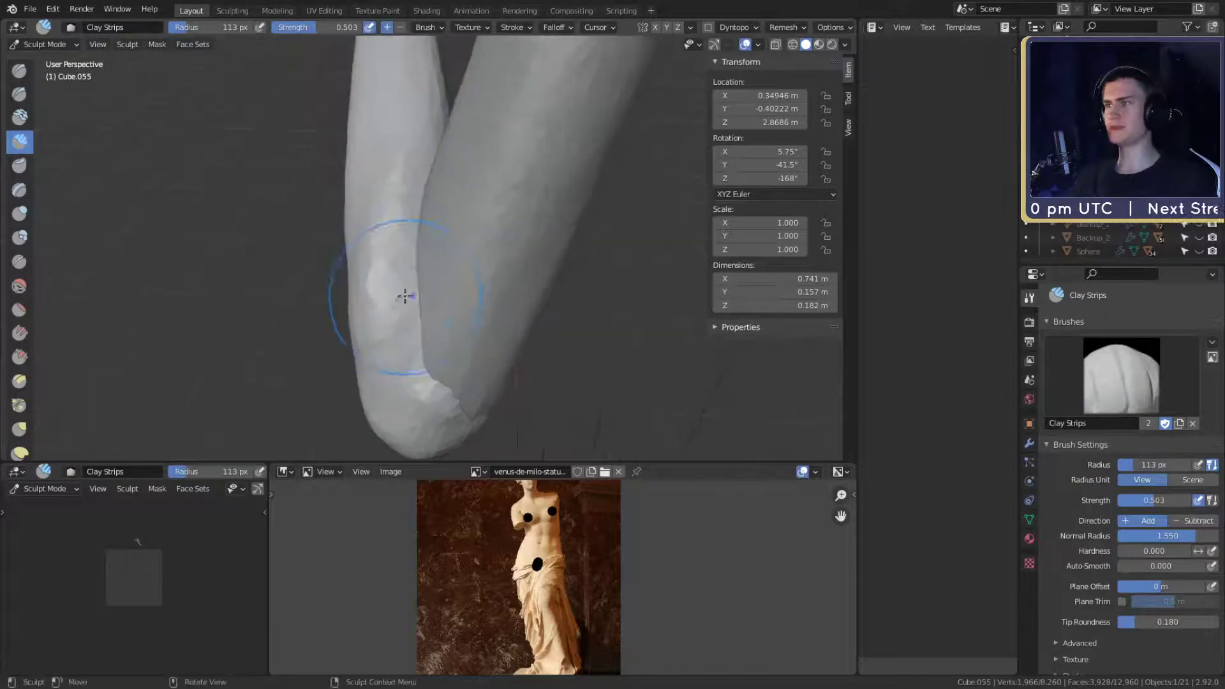
{"action": "key", "text": "f"}
{"action": "left_click", "coordinate": [392, 338]}
{"action": "left_click_drag", "start_coordinate": [408, 355], "coordinate": [395, 322]}
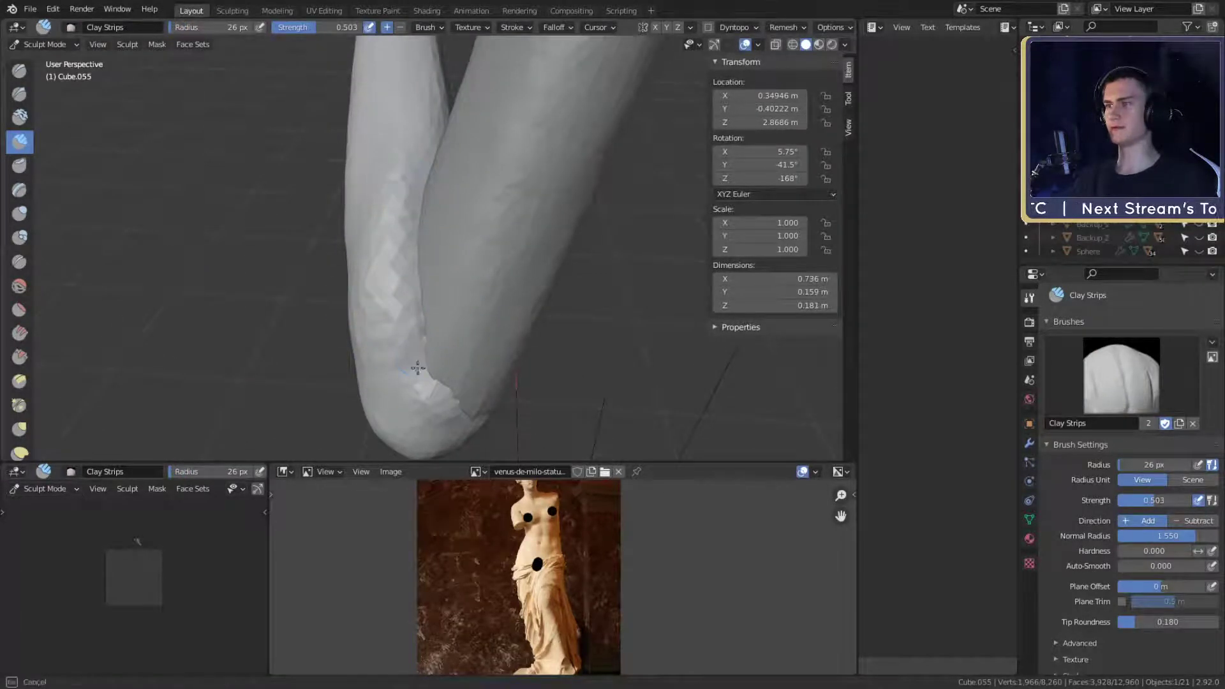
{"action": "mouse_move", "coordinate": [418, 368]}
{"action": "left_mouse_down", "text": "alt"}
{"action": "mouse_move", "coordinate": [418, 295]}
{"action": "mouse_move", "coordinate": [467, 367]}
{"action": "mouse_move", "coordinate": [418, 333]}
{"action": "left_mouse_up", "text": "alt"}
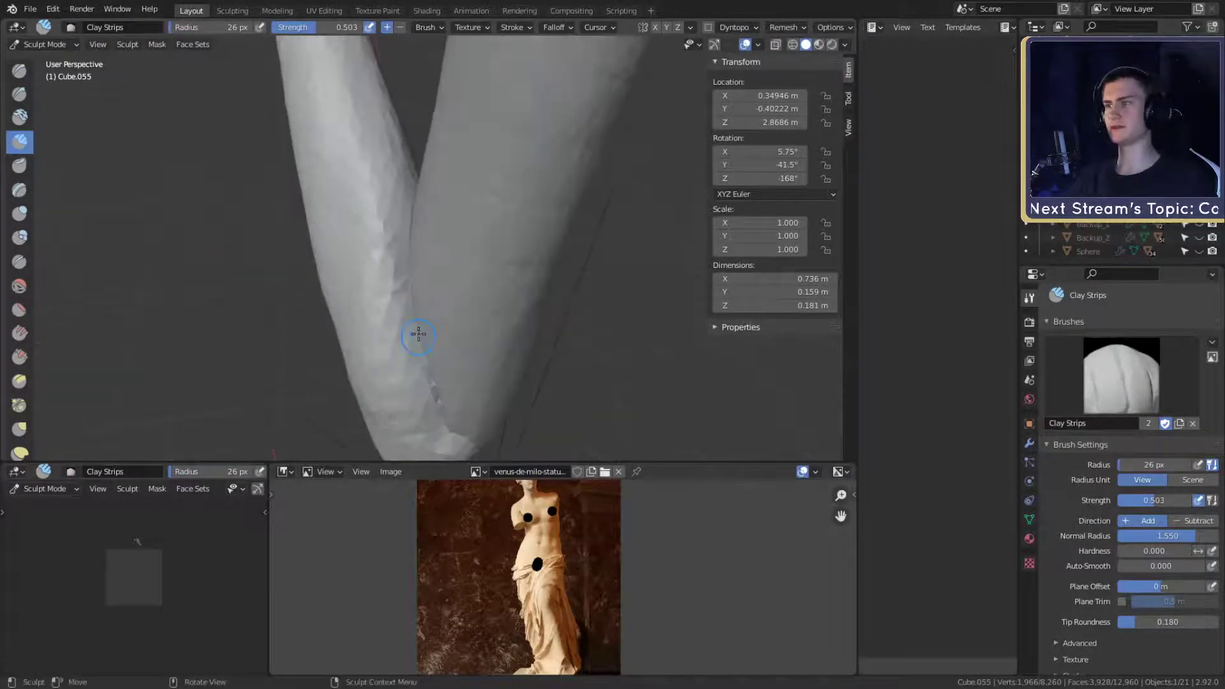
{"action": "mouse_move", "coordinate": [398, 166]}
{"action": "left_mouse_down", "text": "alt"}
{"action": "mouse_move", "coordinate": [461, 205]}
{"action": "mouse_move", "coordinate": [440, 319]}
{"action": "mouse_move", "coordinate": [429, 281]}
{"action": "mouse_move", "coordinate": [453, 284]}
{"action": "mouse_move", "coordinate": [401, 221]}
{"action": "mouse_move", "coordinate": [447, 223]}
{"action": "mouse_move", "coordinate": [450, 306]}
{"action": "mouse_move", "coordinate": [501, 304]}
{"action": "mouse_move", "coordinate": [499, 237]}
{"action": "mouse_move", "coordinate": [464, 214]}
{"action": "mouse_move", "coordinate": [440, 255]}
{"action": "mouse_move", "coordinate": [467, 207]}
{"action": "mouse_move", "coordinate": [443, 241]}
{"action": "mouse_move", "coordinate": [357, 226]}
{"action": "mouse_move", "coordinate": [454, 253]}
{"action": "mouse_move", "coordinate": [334, 251]}
{"action": "mouse_move", "coordinate": [357, 227]}
{"action": "mouse_move", "coordinate": [432, 257]}
{"action": "mouse_move", "coordinate": [465, 241]}
{"action": "mouse_move", "coordinate": [448, 271]}
{"action": "mouse_move", "coordinate": [460, 246]}
{"action": "left_mouse_up", "text": "alt"}
- Broaden the forearm muscle beside the elbow bend with Clay Strips at 89 px
{"action": "key", "text": "f"}
{"action": "left_click", "coordinate": [407, 240]}
{"action": "key", "text": "f"}
{"action": "left_click", "coordinate": [508, 243]}
{"action": "mouse_move", "coordinate": [461, 246]}
{"action": "left_mouse_down", "text": "alt"}
{"action": "mouse_move", "coordinate": [560, 251]}
{"action": "mouse_move", "coordinate": [485, 281]}
{"action": "left_mouse_up", "text": "alt"}
{"action": "key", "text": "f"}
{"action": "left_click", "coordinate": [478, 261]}
{"action": "mouse_move", "coordinate": [488, 281]}
{"action": "left_mouse_down"}
{"action": "mouse_move", "coordinate": [467, 323]}
{"action": "mouse_move", "coordinate": [464, 273]}
{"action": "mouse_move", "coordinate": [516, 285]}
{"action": "mouse_move", "coordinate": [453, 306]}
{"action": "mouse_move", "coordinate": [438, 251]}
{"action": "left_mouse_up"}
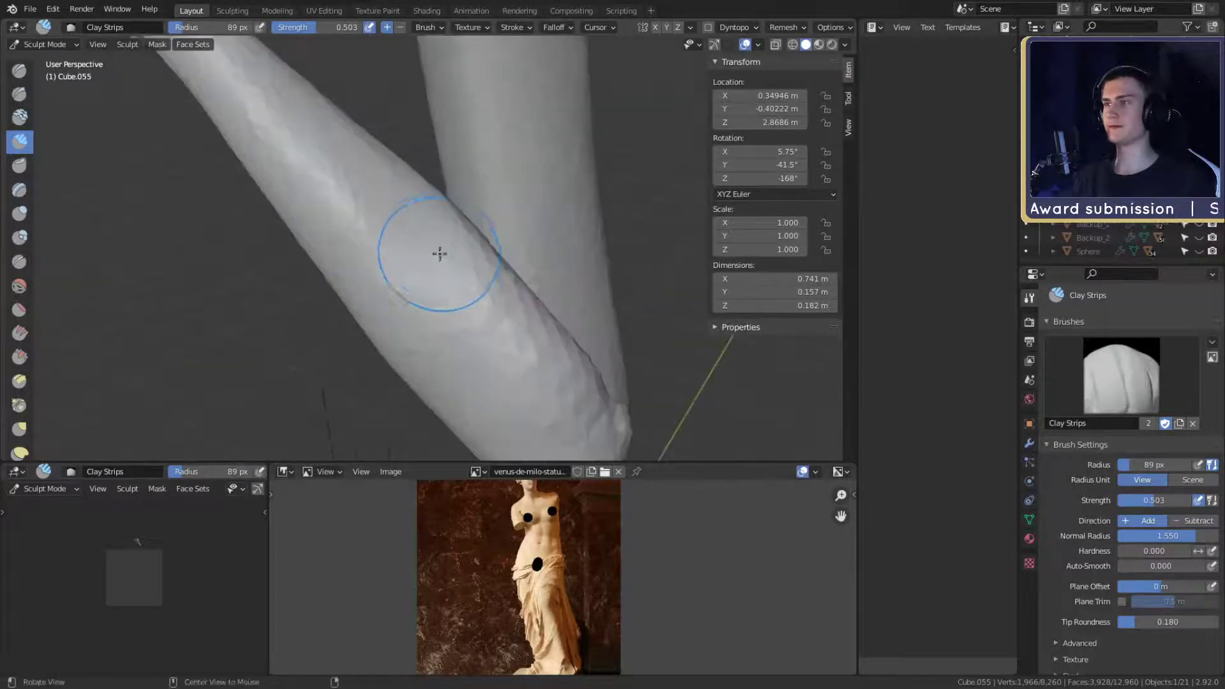
- Even out the middle of the forearm muscle with Clay Strips at 88 px and 172 px
{"action": "key", "text": "f"}
{"action": "left_click", "coordinate": [419, 249]}
{"action": "key", "text": "f"}
{"action": "mouse_move", "coordinate": [389, 172]}
{"action": "left_mouse_down"}
{"action": "mouse_move", "coordinate": [428, 227]}
{"action": "mouse_move", "coordinate": [377, 185]}
{"action": "left_mouse_up"}
{"action": "left_click", "coordinate": [402, 227]}
{"action": "key", "text": "f"}
{"action": "left_click", "coordinate": [444, 192]}
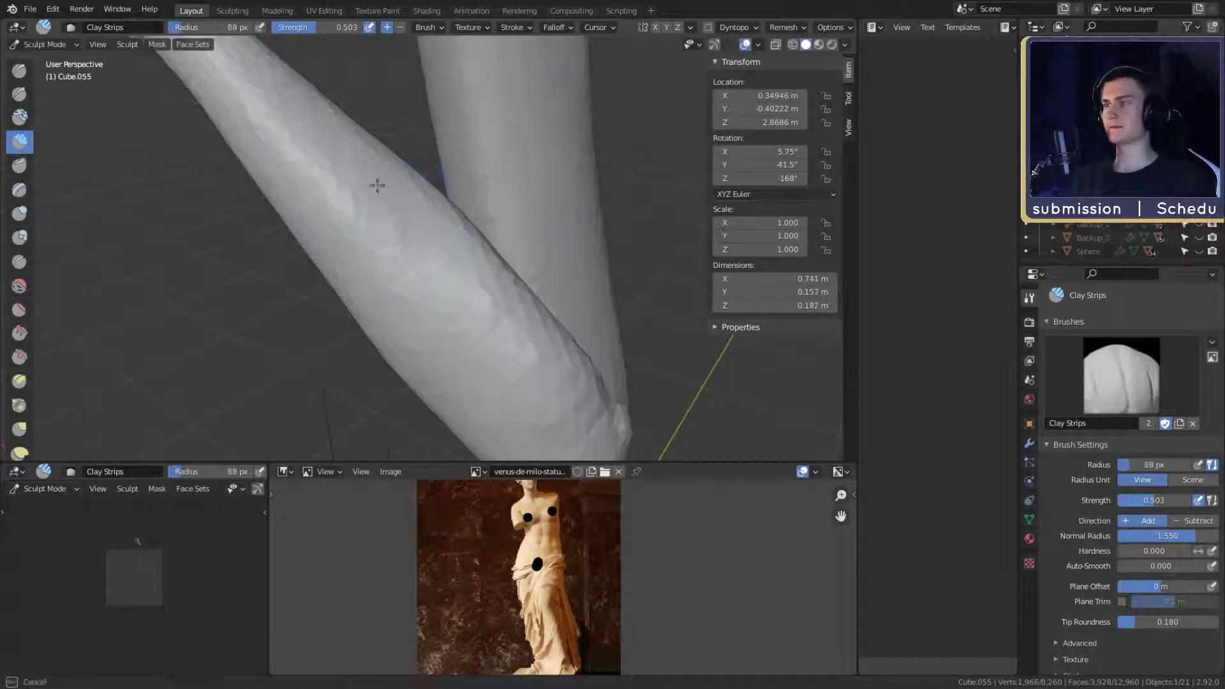
{"action": "mouse_move", "coordinate": [418, 224]}
{"action": "middle_mouse_down"}
{"action": "mouse_move", "coordinate": [535, 220]}
{"action": "mouse_move", "coordinate": [518, 221]}
{"action": "middle_mouse_up"}
{"action": "left_click_drag", "start_coordinate": [519, 221], "coordinate": [510, 223], "text": "alt"}
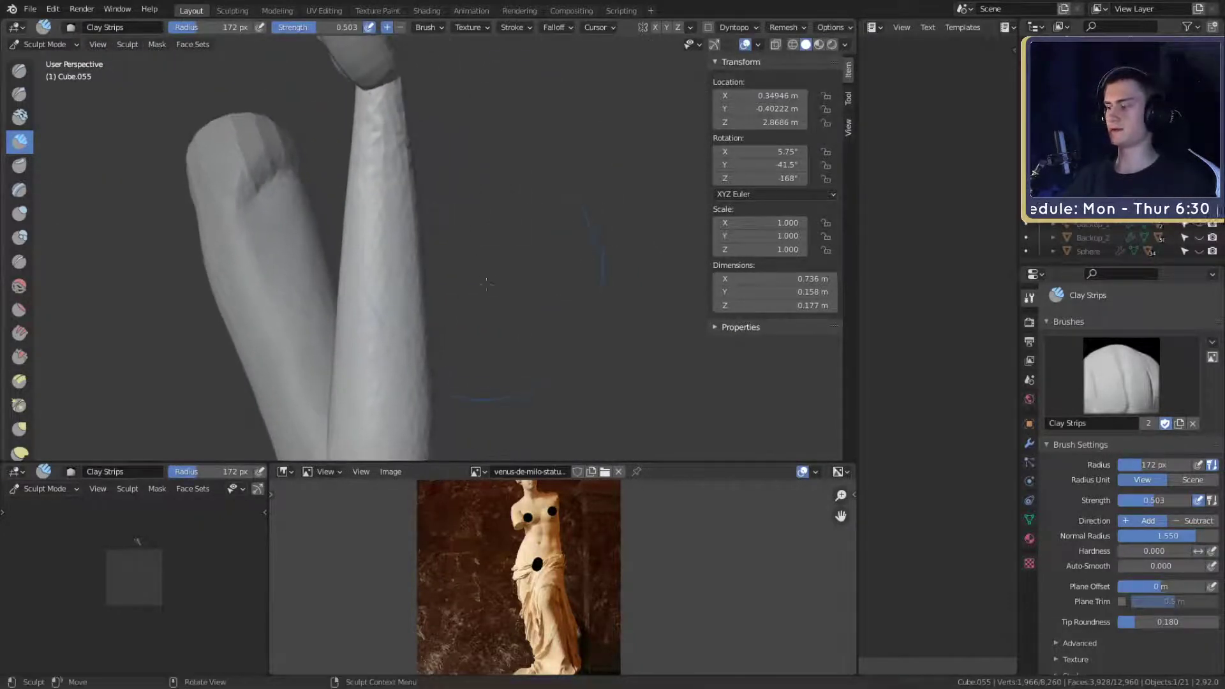
- Reshape the forearm's outer contour near the elbow with the Grab brush at 151 px
{"action": "key", "text": "g"}
{"action": "mouse_move", "coordinate": [528, 317]}
{"action": "left_mouse_down", "text": "alt+shift"}
{"action": "mouse_move", "coordinate": [491, 274]}
{"action": "mouse_move", "coordinate": [475, 275]}
{"action": "left_mouse_up", "text": "alt+shift"}
{"action": "mouse_move", "coordinate": [399, 309]}
{"action": "left_mouse_down"}
{"action": "mouse_move", "coordinate": [495, 285]}
{"action": "mouse_move", "coordinate": [548, 295]}
{"action": "left_mouse_up"}
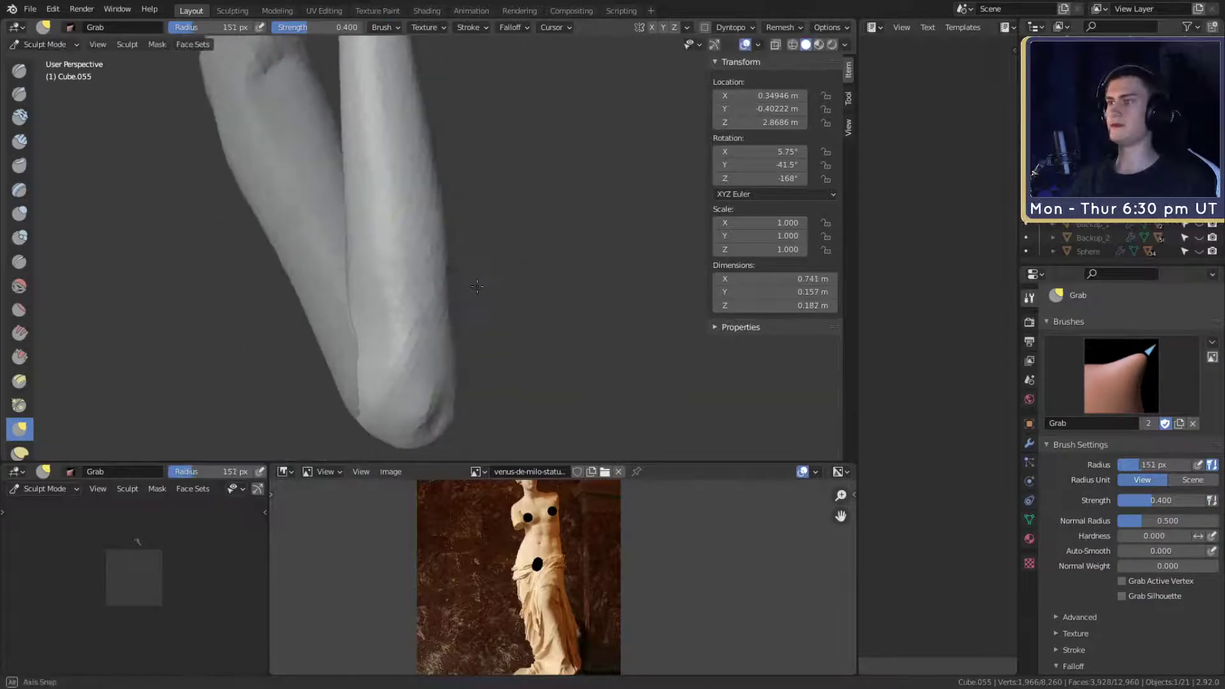
{"action": "key", "text": "f"}
{"action": "left_click", "coordinate": [567, 294]}
{"action": "key", "text": "f"}
{"action": "mouse_move", "coordinate": [450, 335]}
{"action": "left_mouse_down"}
{"action": "mouse_move", "coordinate": [436, 335]}
{"action": "mouse_move", "coordinate": [443, 321]}
{"action": "left_mouse_up"}
{"action": "left_click", "coordinate": [585, 331]}
{"action": "middle_click_drag", "start_coordinate": [471, 317], "coordinate": [460, 345], "text": "shift"}
{"action": "mouse_move", "coordinate": [448, 275]}
{"action": "left_mouse_down"}
{"action": "mouse_move", "coordinate": [435, 274]}
{"action": "mouse_move", "coordinate": [444, 334]}
{"action": "mouse_move", "coordinate": [426, 325]}
{"action": "mouse_move", "coordinate": [459, 285]}
{"action": "mouse_move", "coordinate": [440, 284]}
{"action": "left_mouse_up"}
- Slim the forearm's contour toward the wrist with the Grab brush at 182 px and 160 px
{"action": "key", "text": "f"}
{"action": "left_click", "coordinate": [573, 271]}
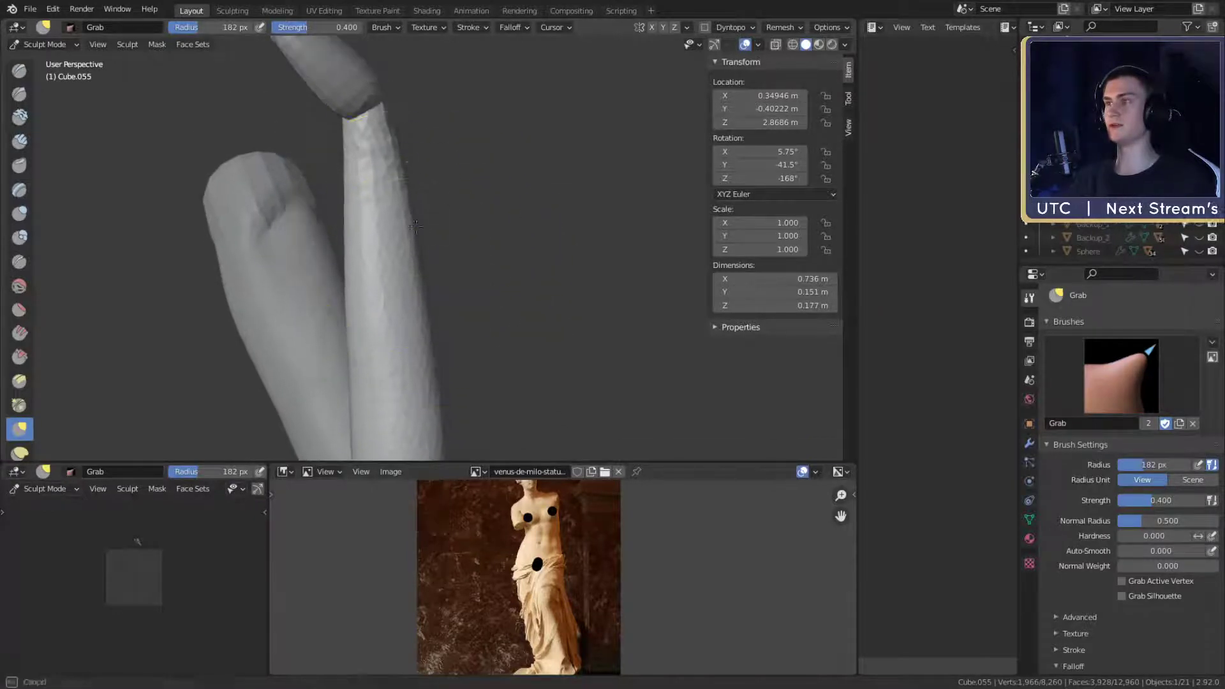
{"action": "key", "text": "f"}
{"action": "left_click", "coordinate": [529, 211]}
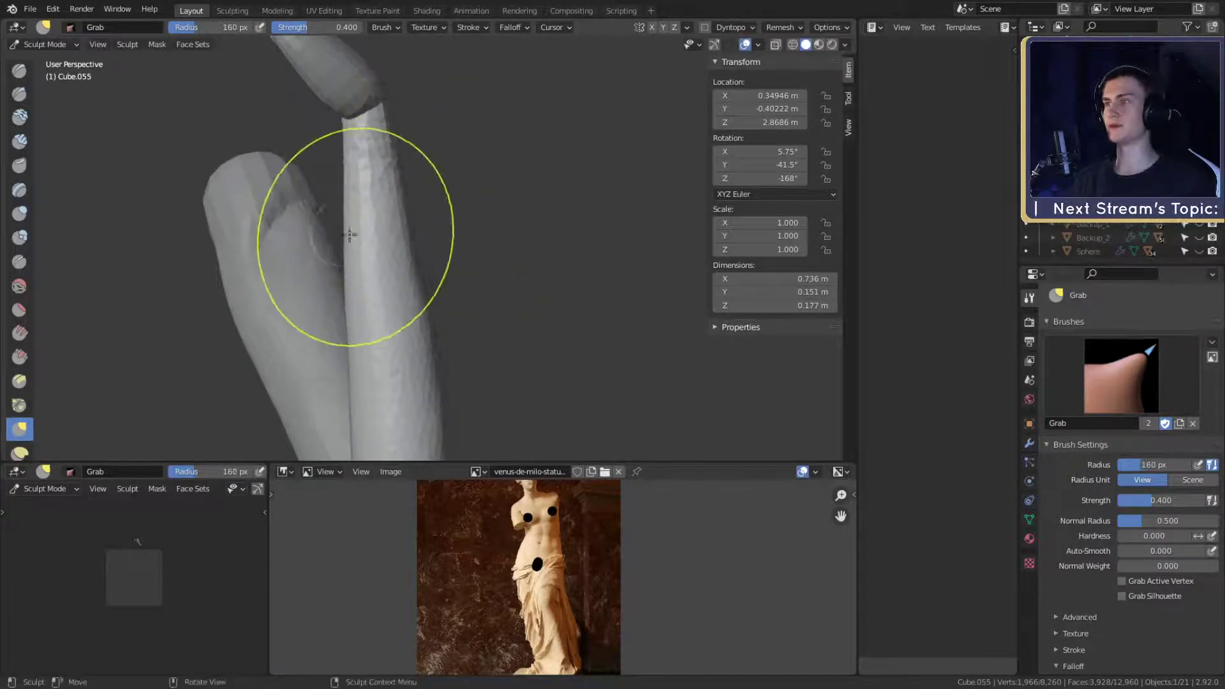
{"action": "left_click_drag", "start_coordinate": [345, 268], "coordinate": [364, 235], "text": "alt+shift"}
{"action": "key", "text": "f"}
{"action": "left_click", "coordinate": [380, 235]}
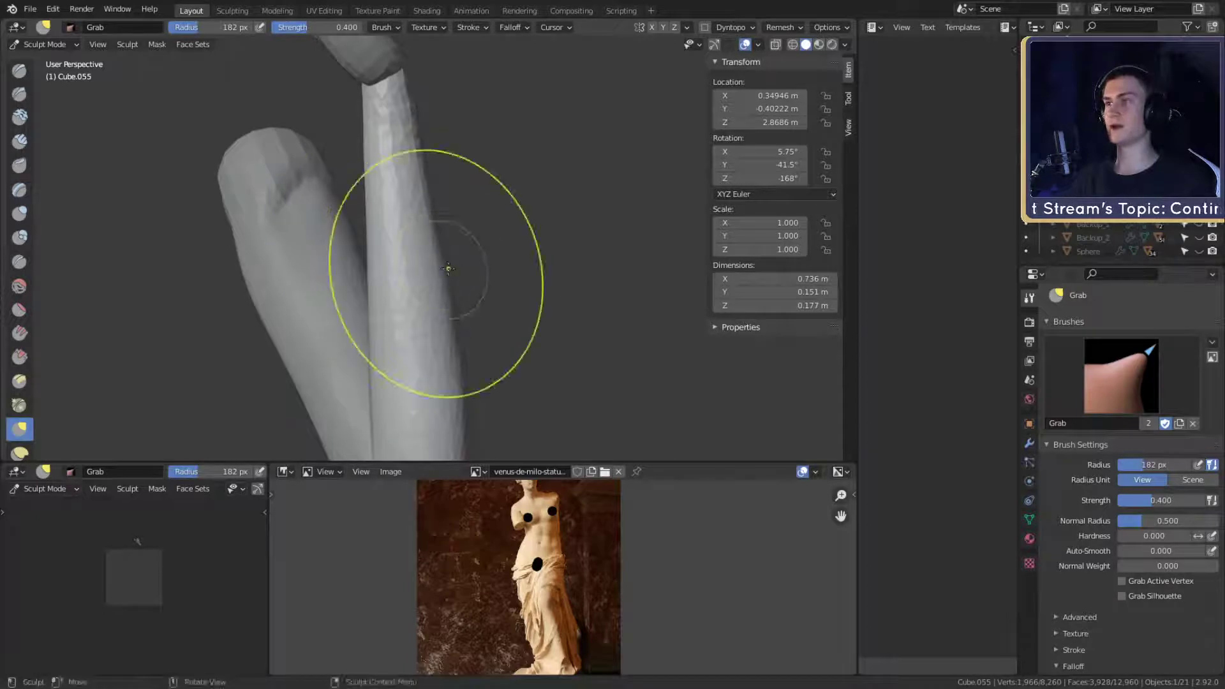
- Adjust the mid-forearm profile from the side and inner views with the Grab brush at 196 px
{"action": "middle_click_drag", "start_coordinate": [464, 220], "coordinate": [419, 275]}
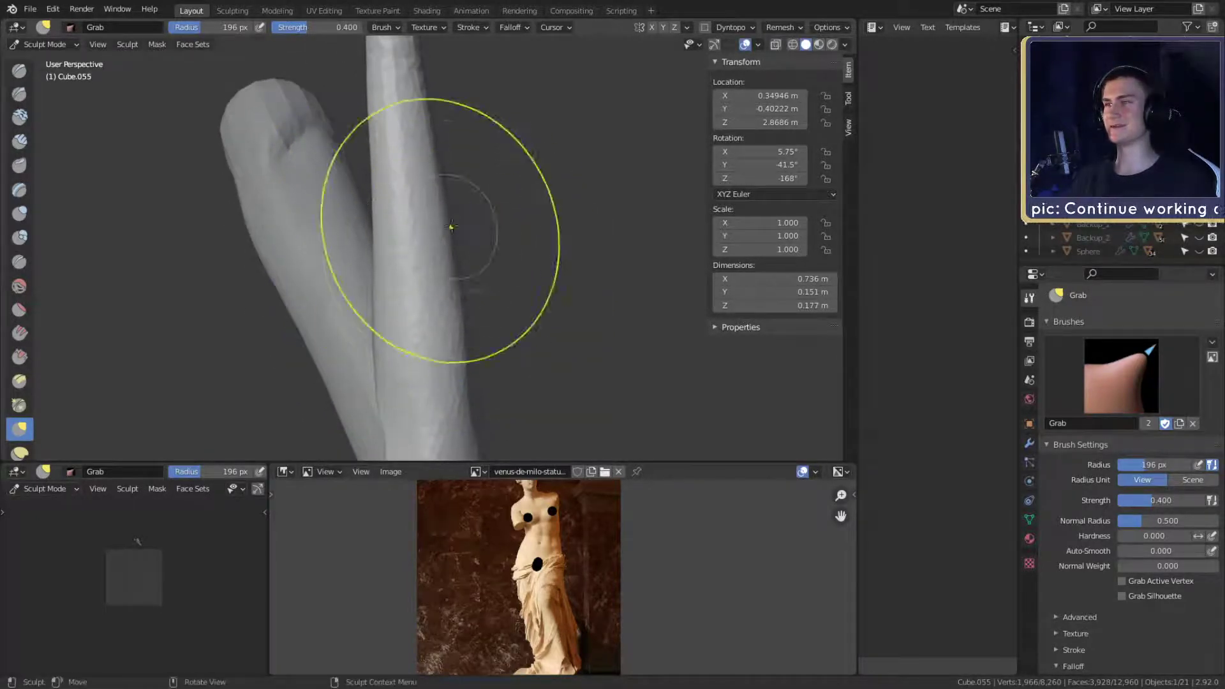
{"action": "middle_click_drag", "start_coordinate": [451, 226], "coordinate": [476, 262]}
{"action": "mouse_move", "coordinate": [375, 263]}
{"action": "middle_mouse_down"}
{"action": "mouse_move", "coordinate": [400, 268]}
{"action": "mouse_move", "coordinate": [383, 224]}
{"action": "mouse_move", "coordinate": [383, 257]}
{"action": "mouse_move", "coordinate": [383, 240]}
{"action": "mouse_move", "coordinate": [536, 328]}
{"action": "mouse_move", "coordinate": [683, 328]}
{"action": "mouse_move", "coordinate": [546, 304]}
{"action": "mouse_move", "coordinate": [529, 274]}
{"action": "mouse_move", "coordinate": [472, 274]}
{"action": "mouse_move", "coordinate": [533, 300]}
{"action": "mouse_move", "coordinate": [495, 189]}
{"action": "middle_mouse_up"}
{"action": "left_click", "coordinate": [506, 148]}
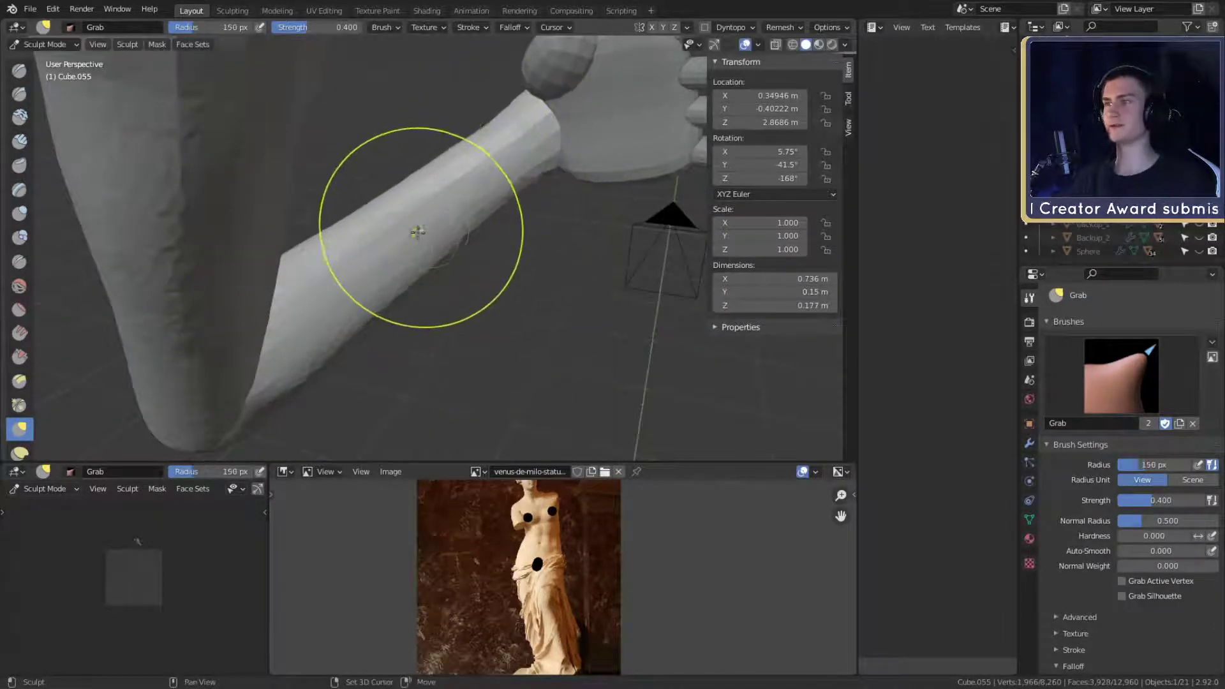
- Add muscle volume along the middle of the forearm with Clay Strips at 44 px
{"action": "mouse_move", "coordinate": [333, 292]}
{"action": "middle_mouse_down"}
{"action": "mouse_move", "coordinate": [386, 255]}
{"action": "mouse_move", "coordinate": [504, 232]}
{"action": "mouse_move", "coordinate": [358, 273]}
{"action": "mouse_move", "coordinate": [402, 240]}
{"action": "mouse_move", "coordinate": [390, 242]}
{"action": "mouse_move", "coordinate": [452, 246]}
{"action": "mouse_move", "coordinate": [501, 212]}
{"action": "mouse_move", "coordinate": [552, 266]}
{"action": "mouse_move", "coordinate": [511, 191]}
{"action": "mouse_move", "coordinate": [461, 242]}
{"action": "mouse_move", "coordinate": [402, 249]}
{"action": "mouse_move", "coordinate": [459, 214]}
{"action": "mouse_move", "coordinate": [420, 225]}
{"action": "mouse_move", "coordinate": [441, 261]}
{"action": "middle_mouse_up"}
{"action": "key", "text": "f"}
{"action": "key", "text": "c"}
{"action": "key", "text": "f"}
{"action": "left_click", "coordinate": [416, 299]}
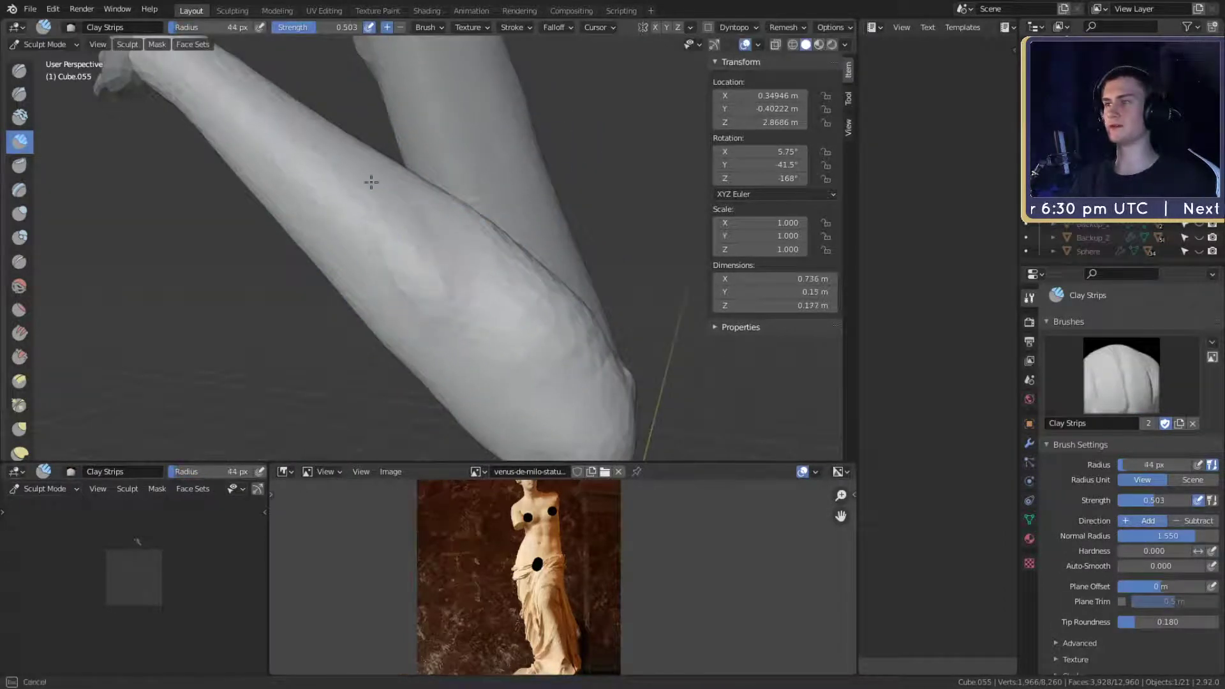
{"action": "middle_click_drag", "start_coordinate": [479, 310], "coordinate": [429, 291]}
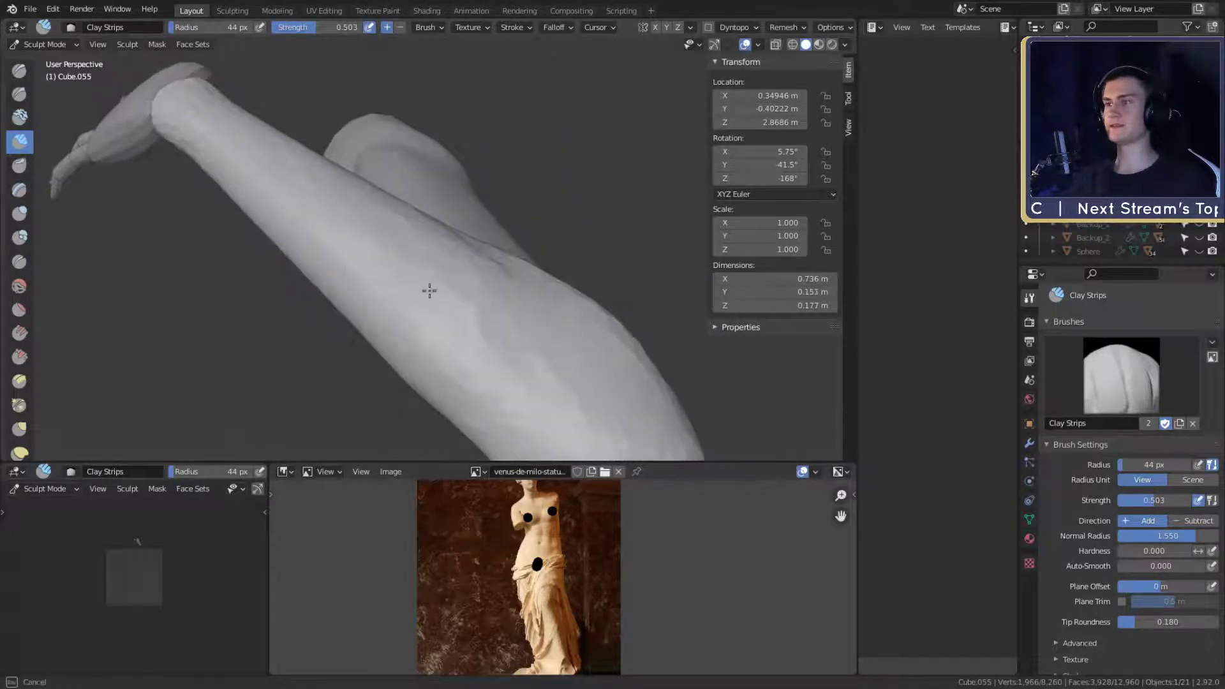
{"action": "middle_click_drag", "start_coordinate": [466, 236], "coordinate": [459, 329]}
{"action": "mouse_move", "coordinate": [518, 424]}
{"action": "middle_mouse_down"}
{"action": "mouse_move", "coordinate": [500, 356]}
{"action": "mouse_move", "coordinate": [342, 285]}
{"action": "mouse_move", "coordinate": [408, 285]}
{"action": "mouse_move", "coordinate": [484, 411]}
{"action": "mouse_move", "coordinate": [365, 252]}
{"action": "middle_mouse_up"}
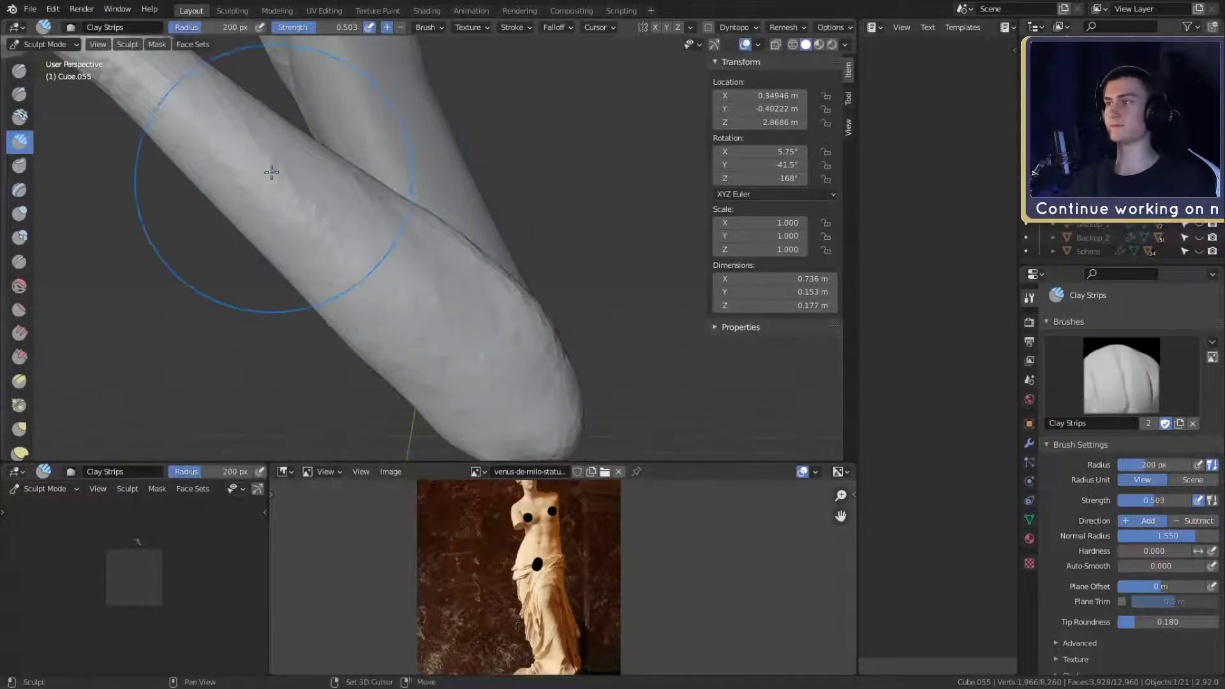
- Define and blend the outer forearm muscle with Clay Strips at 38 px and 201 px
{"action": "mouse_move", "coordinate": [271, 172]}
{"action": "middle_mouse_down"}
{"action": "mouse_move", "coordinate": [440, 256]}
{"action": "mouse_move", "coordinate": [415, 208]}
{"action": "mouse_move", "coordinate": [525, 169]}
{"action": "middle_mouse_up"}
{"action": "middle_click_drag", "start_coordinate": [335, 249], "coordinate": [396, 313]}
{"action": "key", "text": "f"}
{"action": "left_click", "coordinate": [374, 290]}
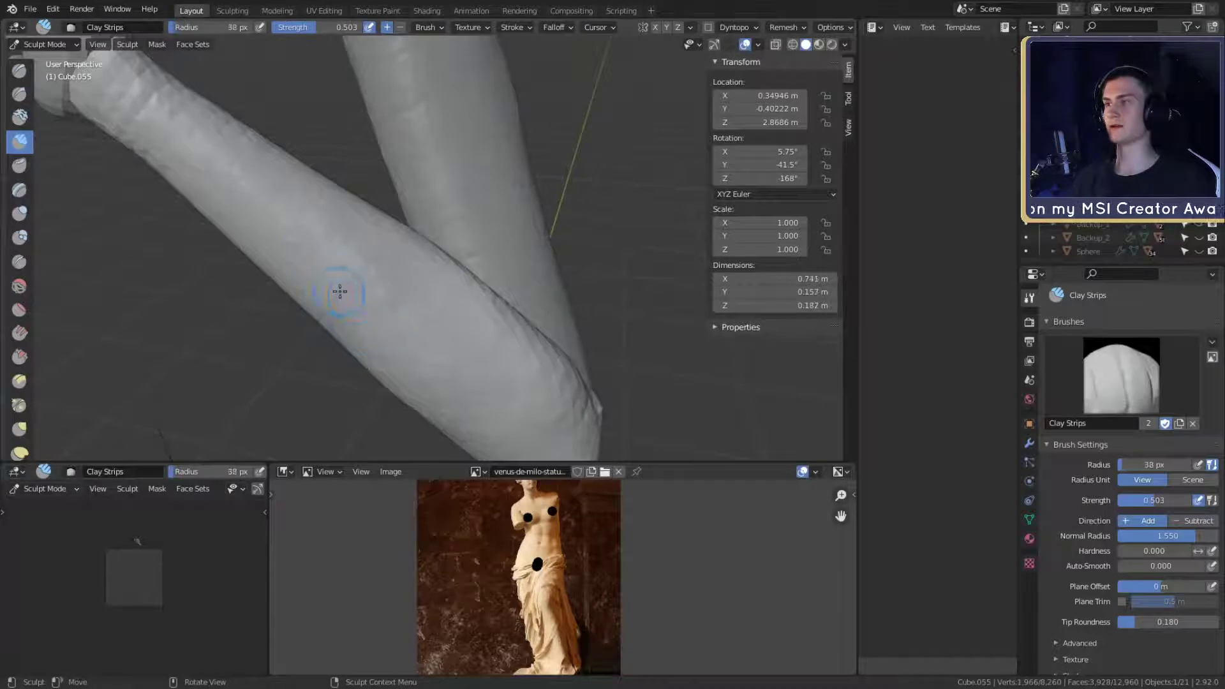
{"action": "key", "text": "f"}
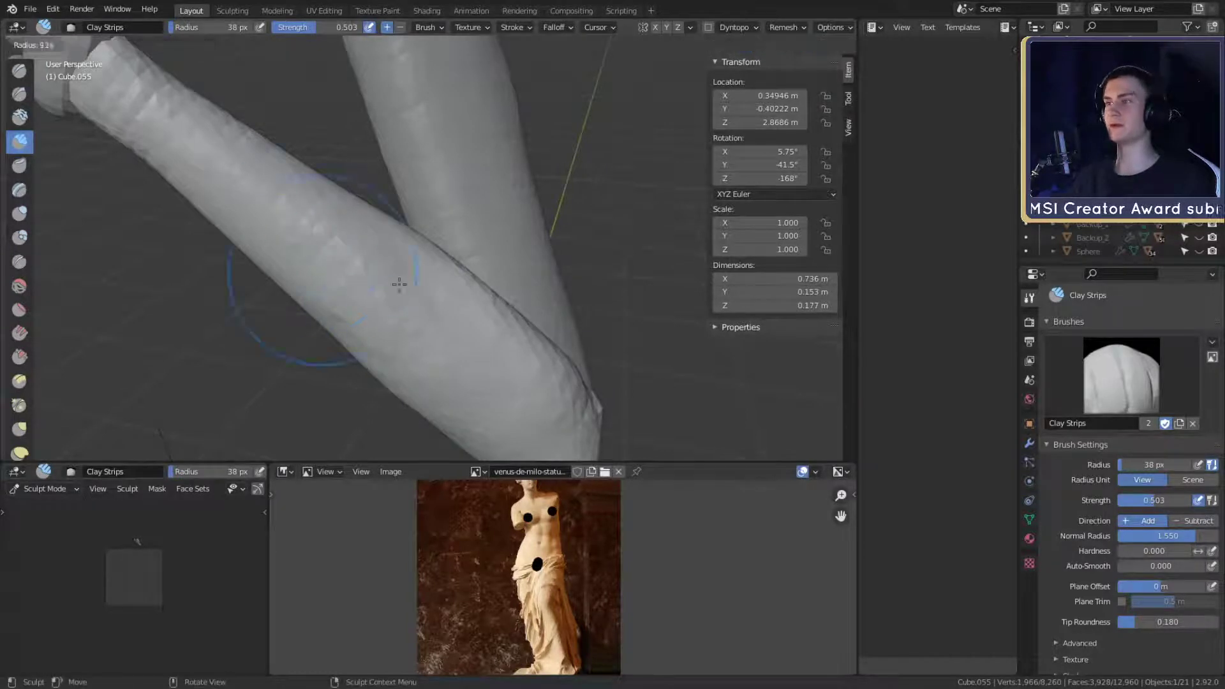
{"action": "left_click", "coordinate": [369, 293]}
{"action": "mouse_move", "coordinate": [369, 293]}
{"action": "middle_mouse_down"}
{"action": "mouse_move", "coordinate": [486, 274]}
{"action": "mouse_move", "coordinate": [442, 277]}
{"action": "mouse_move", "coordinate": [444, 291]}
{"action": "middle_mouse_up"}
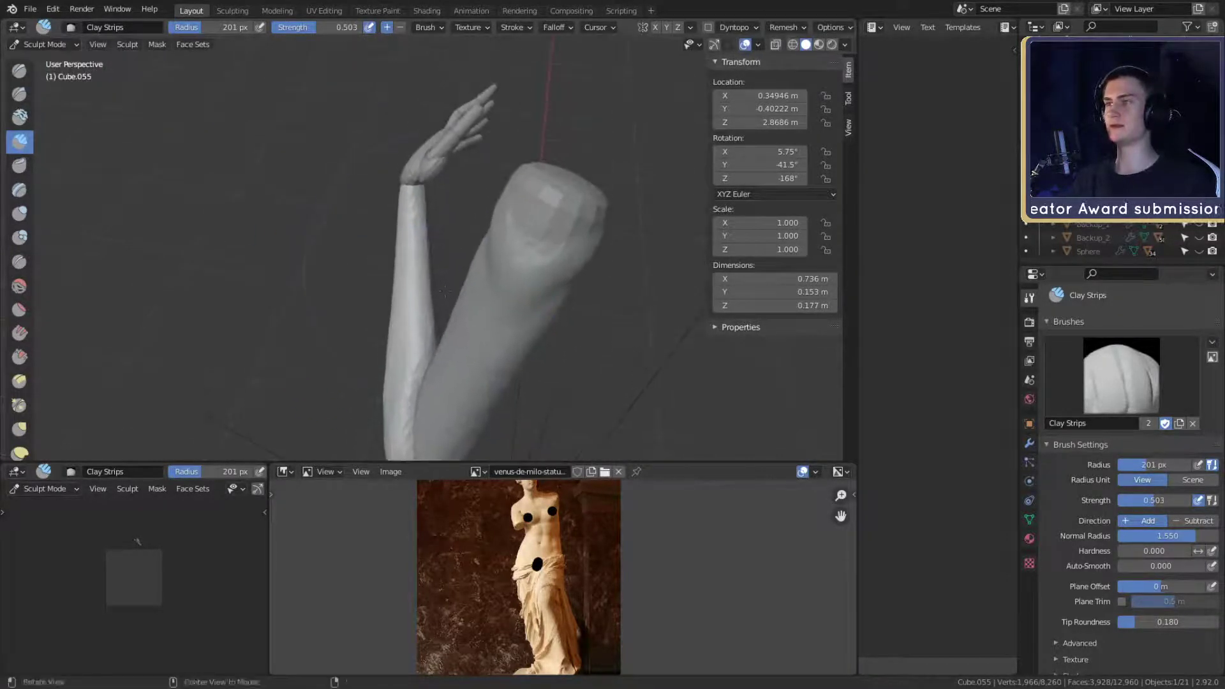
- Try to reshape the forearm's narrow side profile with the Grab brush at 225 px
{"action": "key", "text": "g"}
{"action": "left_click_drag", "start_coordinate": [424, 238], "coordinate": [426, 338]}
{"action": "key", "text": "ctrl+z"}
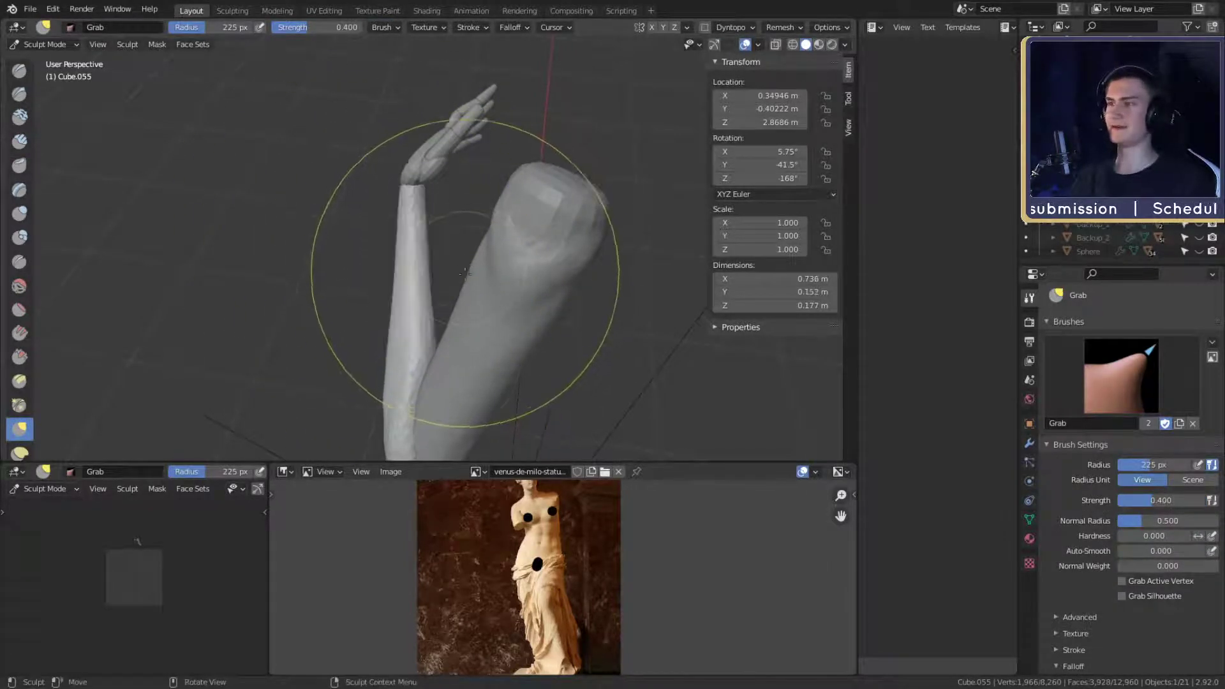
- Build up the inner side of the forearm near the elbow bend with Clay Strips at 51 px
{"action": "left_click_drag", "start_coordinate": [458, 297], "coordinate": [452, 268], "text": "alt"}
{"action": "mouse_move", "coordinate": [452, 268]}
{"action": "middle_mouse_down"}
{"action": "mouse_move", "coordinate": [501, 273]}
{"action": "mouse_move", "coordinate": [412, 297]}
{"action": "mouse_move", "coordinate": [438, 254]}
{"action": "mouse_move", "coordinate": [546, 220]}
{"action": "mouse_move", "coordinate": [460, 328]}
{"action": "mouse_move", "coordinate": [424, 224]}
{"action": "middle_mouse_up"}
{"action": "key", "text": "shift+c"}
{"action": "key", "text": "f"}
{"action": "left_click", "coordinate": [418, 296]}
{"action": "key", "text": "f"}
{"action": "left_click", "coordinate": [412, 306]}
{"action": "key", "text": "c"}
{"action": "mouse_move", "coordinate": [415, 235]}
{"action": "left_mouse_down"}
{"action": "mouse_move", "coordinate": [389, 224]}
{"action": "mouse_move", "coordinate": [358, 293]}
{"action": "left_mouse_up"}
{"action": "mouse_move", "coordinate": [377, 179]}
{"action": "middle_mouse_down"}
{"action": "mouse_move", "coordinate": [402, 230]}
{"action": "mouse_move", "coordinate": [457, 104]}
{"action": "middle_mouse_up"}
{"action": "middle_click_drag", "start_coordinate": [396, 270], "coordinate": [382, 240]}
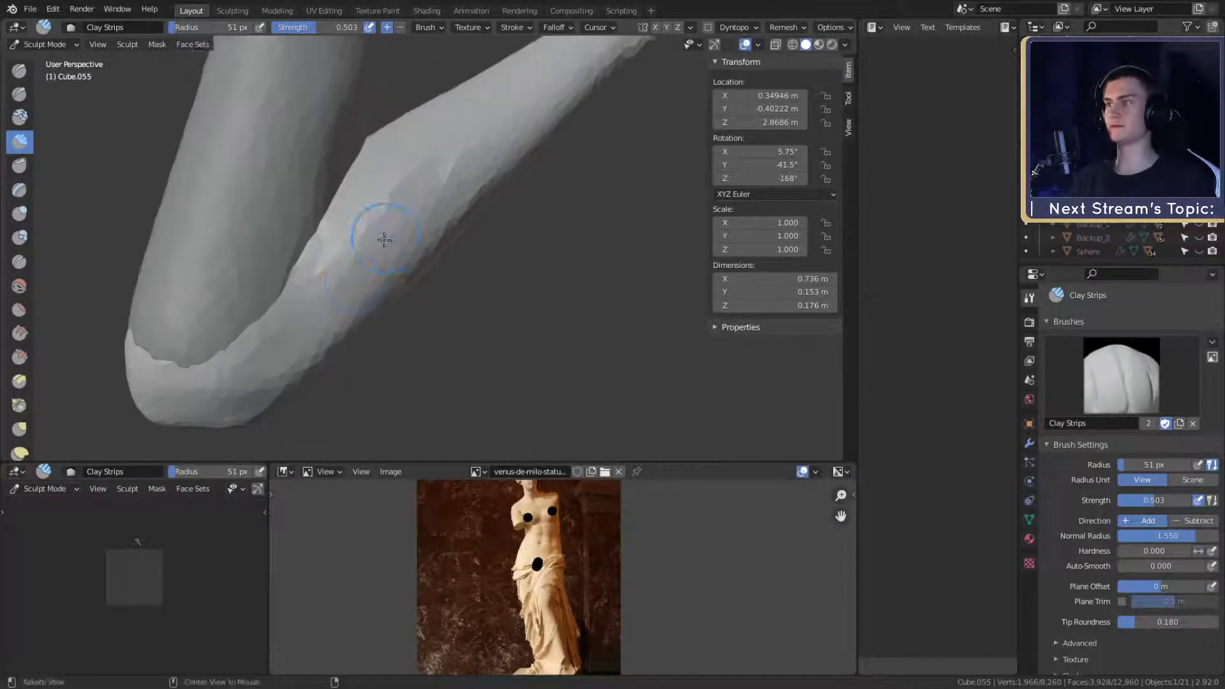
- Extend the inner forearm muscle down toward the elbow with Clay Strips at 40 px
{"action": "key", "text": "f"}
{"action": "left_click", "coordinate": [381, 273]}
{"action": "left_click_drag", "start_coordinate": [341, 284], "coordinate": [308, 309]}
{"action": "middle_click_drag", "start_coordinate": [304, 350], "coordinate": [364, 251]}
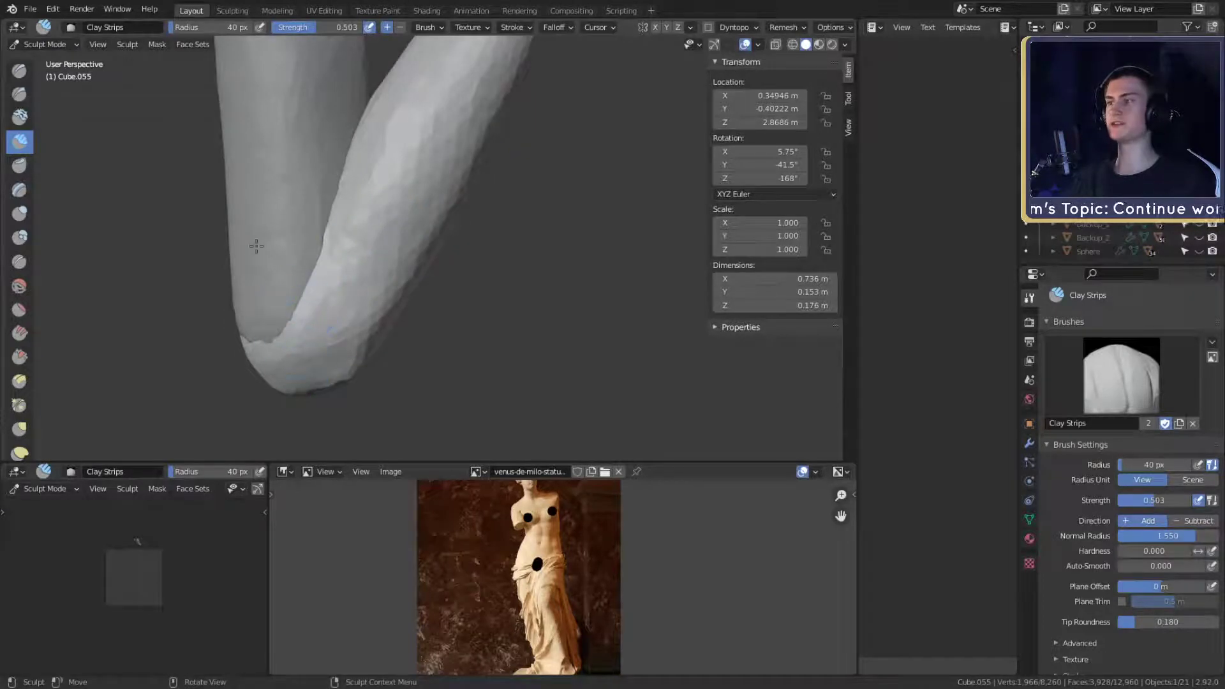
- Refine the inner forearm surface with Clay Strips at 39 px, undoing the unwanted stroke
{"action": "middle_click_drag", "start_coordinate": [255, 247], "coordinate": [433, 243]}
{"action": "middle_click_drag", "start_coordinate": [299, 375], "coordinate": [347, 239]}
{"action": "key", "text": "ctrl+z"}
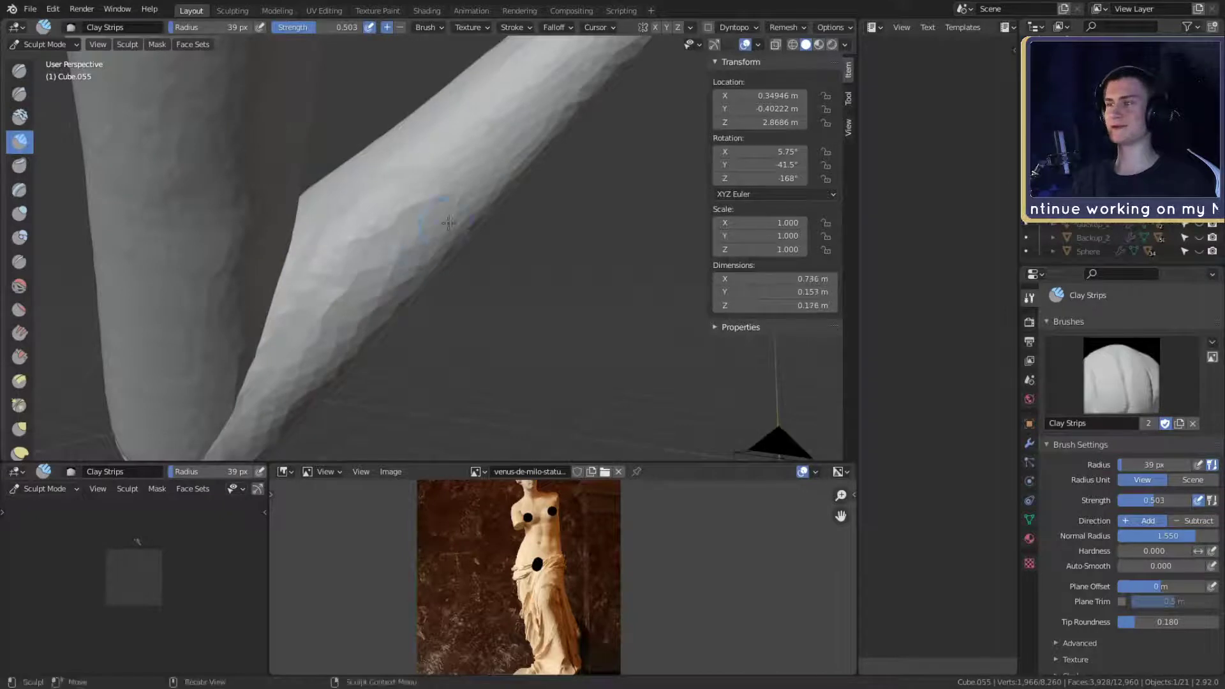
{"action": "middle_click_drag", "start_coordinate": [449, 222], "coordinate": [342, 237]}
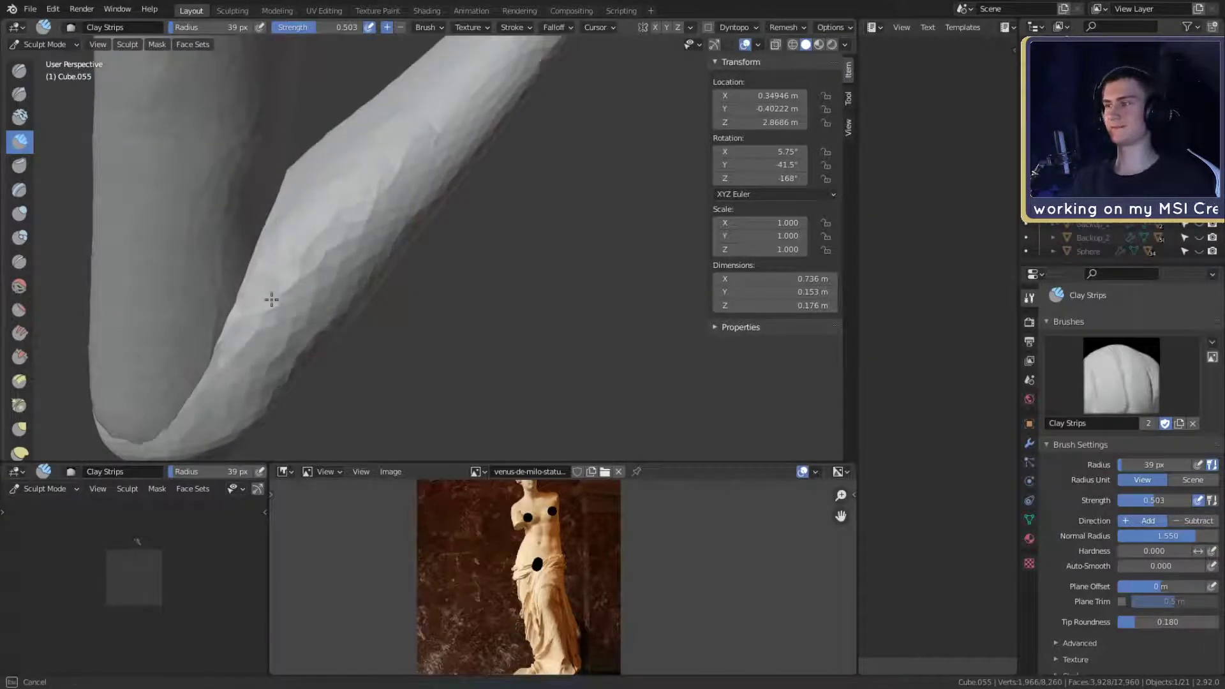
{"action": "middle_click_drag", "start_coordinate": [271, 300], "coordinate": [443, 148]}
{"action": "mouse_move", "coordinate": [412, 192]}
{"action": "middle_mouse_down"}
{"action": "mouse_move", "coordinate": [419, 218]}
{"action": "mouse_move", "coordinate": [533, 250]}
{"action": "mouse_move", "coordinate": [609, 245]}
{"action": "mouse_move", "coordinate": [457, 281]}
{"action": "mouse_move", "coordinate": [361, 270]}
{"action": "mouse_move", "coordinate": [485, 248]}
{"action": "mouse_move", "coordinate": [383, 271]}
{"action": "mouse_move", "coordinate": [408, 299]}
{"action": "mouse_move", "coordinate": [472, 281]}
{"action": "mouse_move", "coordinate": [517, 292]}
{"action": "middle_mouse_up"}
- Examine the overall shape of the forearm, elbow and hand from different distances
{"action": "scroll", "coordinate": [461, 226], "scroll_direction": "down", "scroll_amount": 6}
{"action": "scroll", "coordinate": [361, 269], "scroll_direction": "up", "scroll_amount": 2}
{"action": "scroll", "coordinate": [447, 252], "scroll_direction": "down", "scroll_amount": 3}
{"action": "scroll", "coordinate": [446, 252], "scroll_direction": "up", "scroll_amount": 2}
{"action": "scroll", "coordinate": [383, 271], "scroll_direction": "up", "scroll_amount": 3}
{"action": "key", "text": "f"}
{"action": "scroll", "coordinate": [373, 310], "scroll_direction": "down", "scroll_amount": 3}
{"action": "middle_click_drag", "start_coordinate": [504, 334], "coordinate": [497, 238], "text": "ctrl"}
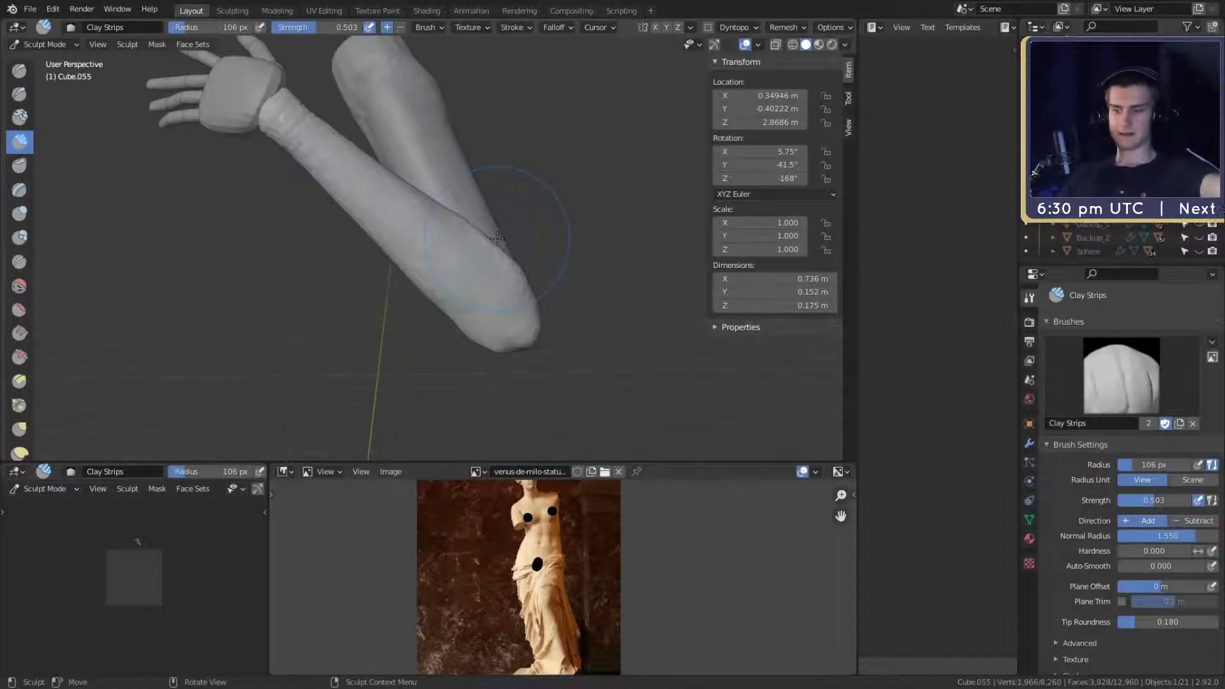
- Adjust the inner contour at the middle of the forearm with the Grab brush at 150 px
{"action": "key", "text": "g"}
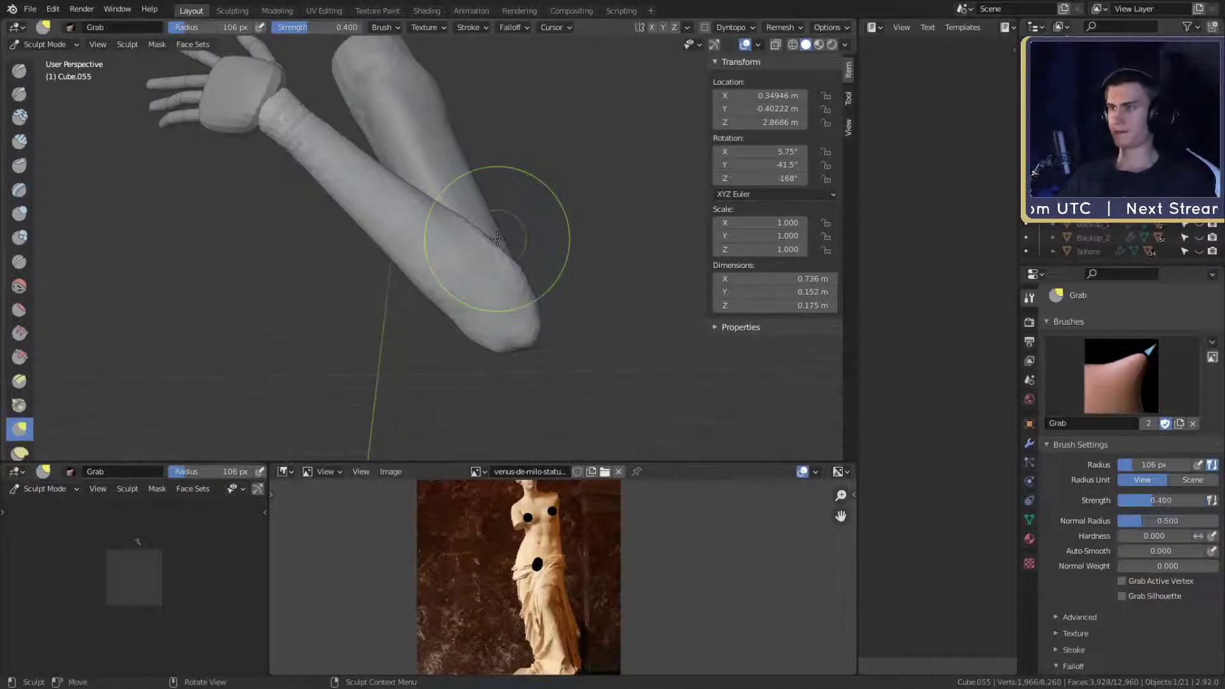
{"action": "middle_click_drag", "start_coordinate": [697, 221], "coordinate": [562, 222]}
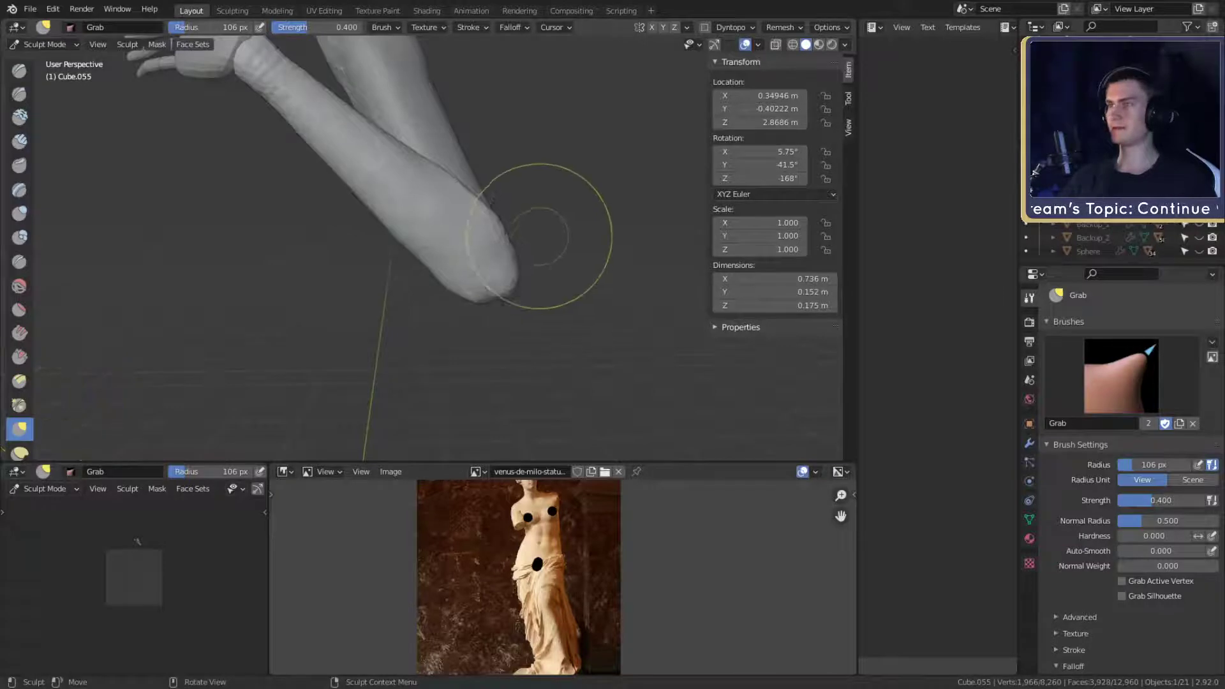
{"action": "middle_click_drag", "start_coordinate": [567, 192], "coordinate": [493, 241]}
{"action": "scroll", "coordinate": [493, 241], "scroll_direction": "up", "scroll_amount": 5}
{"action": "scroll", "coordinate": [493, 241], "scroll_direction": "down", "scroll_amount": 4}
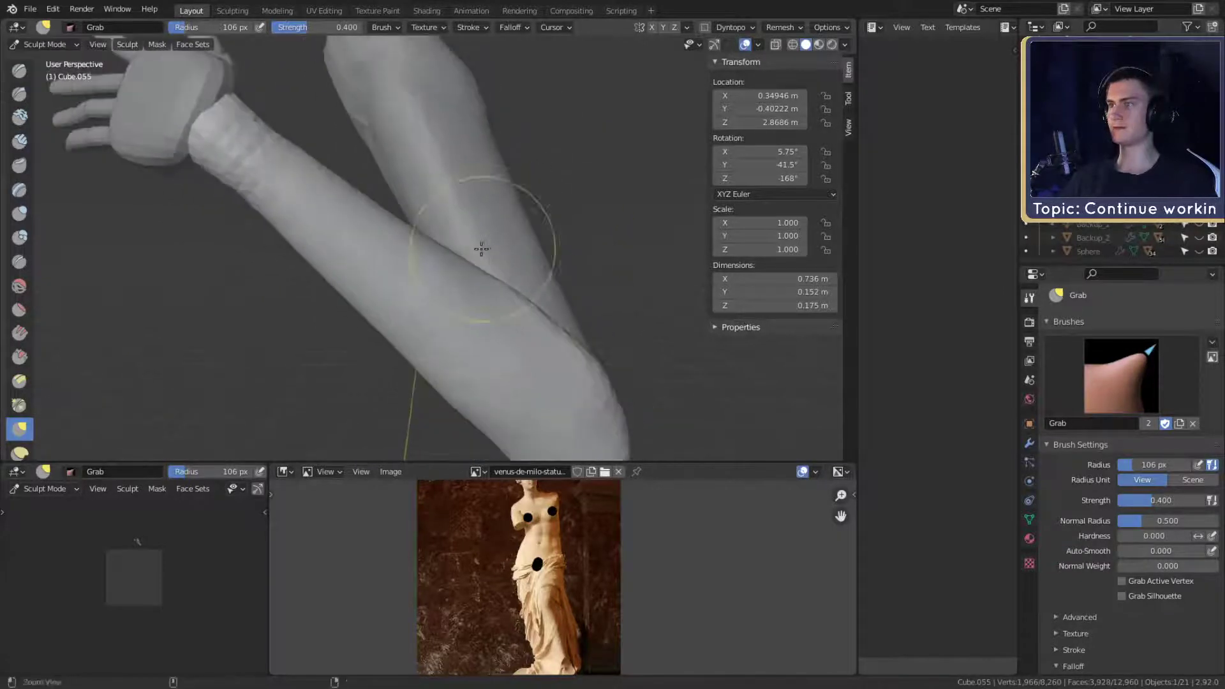
{"action": "key", "text": "f"}
{"action": "left_click", "coordinate": [409, 223]}
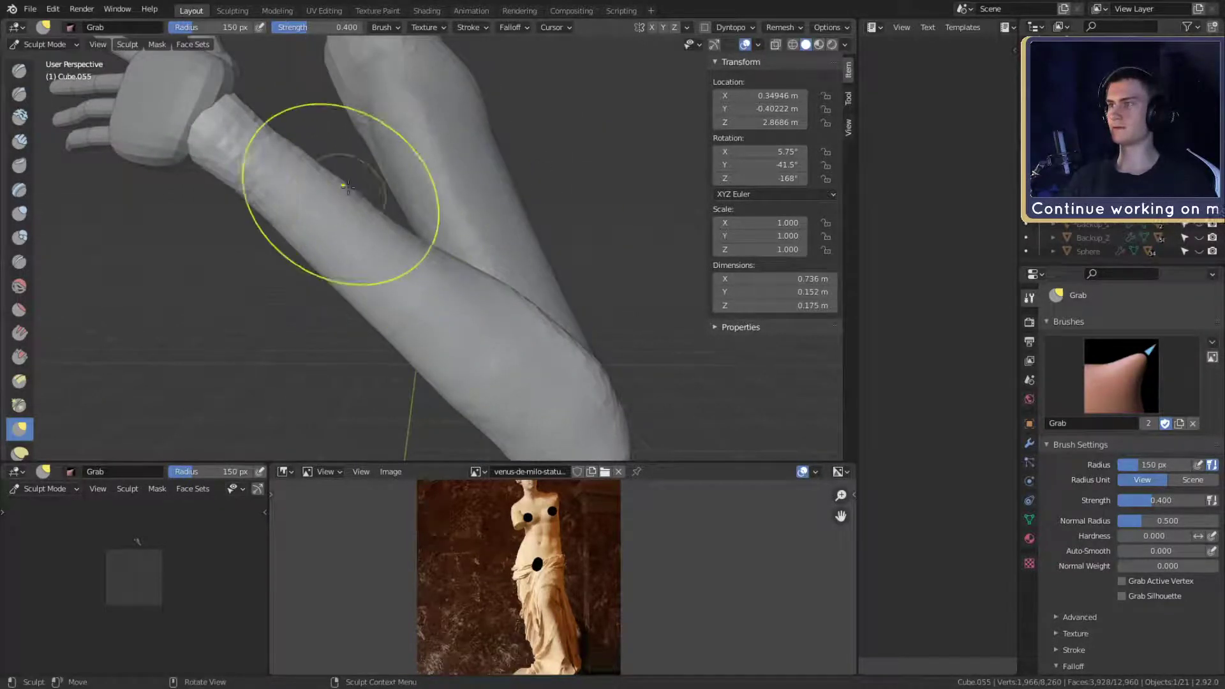
{"action": "mouse_move", "coordinate": [323, 204]}
{"action": "middle_mouse_down"}
{"action": "mouse_move", "coordinate": [384, 262]}
{"action": "mouse_move", "coordinate": [408, 316]}
{"action": "middle_mouse_up"}
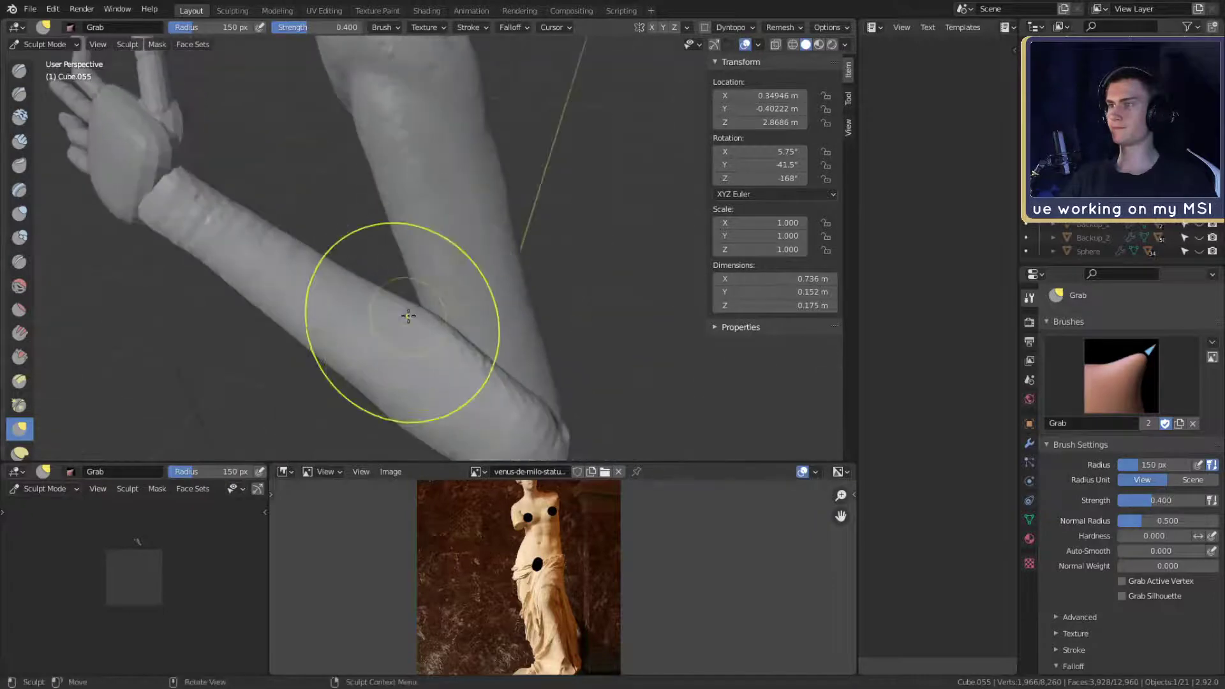
{"action": "left_click_drag", "start_coordinate": [407, 308], "coordinate": [401, 301]}
- Refine the forearm's outline from several angles with the Grab brush, varying the brush size
{"action": "mouse_move", "coordinate": [400, 301]}
{"action": "middle_mouse_down"}
{"action": "mouse_move", "coordinate": [466, 246]}
{"action": "mouse_move", "coordinate": [452, 241]}
{"action": "mouse_move", "coordinate": [463, 256]}
{"action": "middle_mouse_up"}
{"action": "key", "text": "f"}
{"action": "left_click", "coordinate": [478, 281]}
{"action": "mouse_move", "coordinate": [539, 292]}
{"action": "middle_mouse_down"}
{"action": "mouse_move", "coordinate": [501, 233]}
{"action": "mouse_move", "coordinate": [504, 246]}
{"action": "mouse_move", "coordinate": [466, 237]}
{"action": "mouse_move", "coordinate": [399, 314]}
{"action": "mouse_move", "coordinate": [459, 246]}
{"action": "mouse_move", "coordinate": [498, 230]}
{"action": "mouse_move", "coordinate": [500, 205]}
{"action": "mouse_move", "coordinate": [410, 259]}
{"action": "mouse_move", "coordinate": [399, 306]}
{"action": "mouse_move", "coordinate": [452, 285]}
{"action": "mouse_move", "coordinate": [491, 210]}
{"action": "mouse_move", "coordinate": [547, 213]}
{"action": "mouse_move", "coordinate": [553, 224]}
{"action": "mouse_move", "coordinate": [523, 262]}
{"action": "middle_mouse_up"}
{"action": "key", "text": "f"}
{"action": "left_click", "coordinate": [437, 217]}
{"action": "key", "text": "f"}
{"action": "left_click", "coordinate": [361, 312]}
{"action": "mouse_move", "coordinate": [523, 263]}
{"action": "left_mouse_down", "text": "alt"}
{"action": "mouse_move", "coordinate": [465, 255]}
{"action": "mouse_move", "coordinate": [478, 331]}
{"action": "mouse_move", "coordinate": [523, 274]}
{"action": "mouse_move", "coordinate": [497, 269]}
{"action": "left_mouse_up", "text": "alt"}
- Reshape the forearm's underside toward the elbow with the Grab brush at 178 px
{"action": "mouse_move", "coordinate": [497, 268]}
{"action": "middle_mouse_down"}
{"action": "mouse_move", "coordinate": [489, 276]}
{"action": "mouse_move", "coordinate": [506, 255]}
{"action": "mouse_move", "coordinate": [506, 283]}
{"action": "mouse_move", "coordinate": [485, 291]}
{"action": "mouse_move", "coordinate": [459, 273]}
{"action": "mouse_move", "coordinate": [477, 314]}
{"action": "mouse_move", "coordinate": [519, 328]}
{"action": "mouse_move", "coordinate": [507, 321]}
{"action": "middle_mouse_up"}
{"action": "key", "text": "f"}
{"action": "left_click", "coordinate": [516, 352]}
{"action": "key", "text": "f"}
{"action": "left_click", "coordinate": [486, 327]}
{"action": "key", "text": "f"}
{"action": "left_click", "coordinate": [457, 303]}
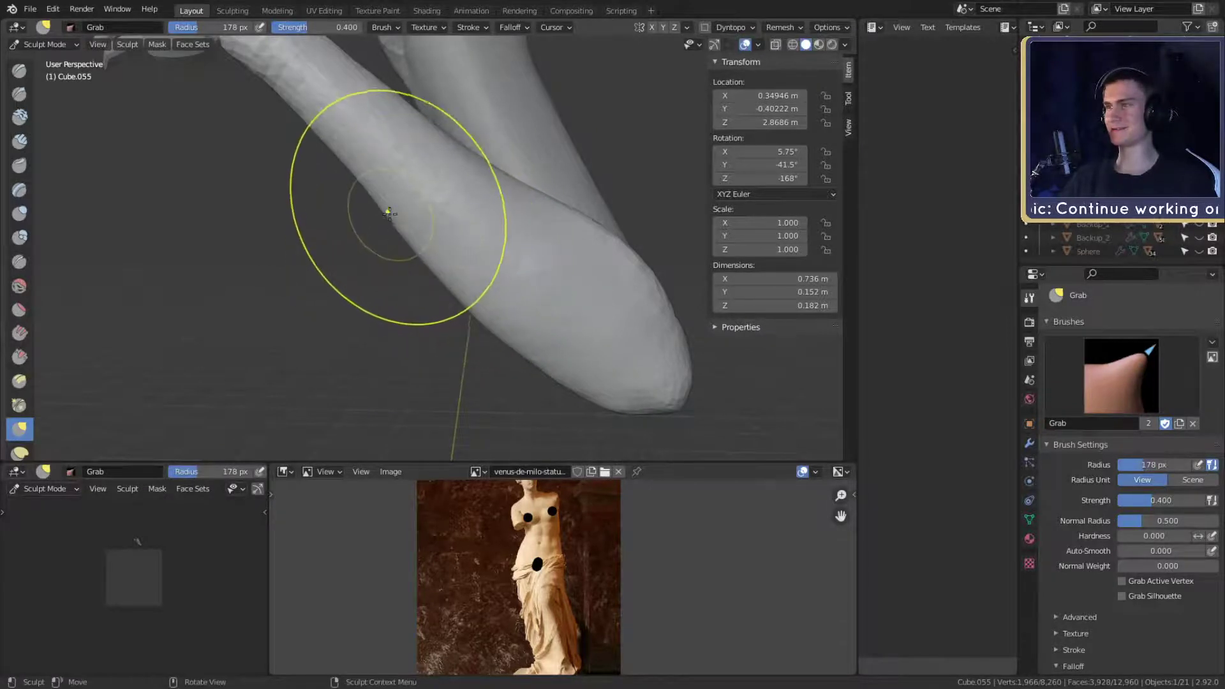
{"action": "left_click_drag", "start_coordinate": [388, 213], "coordinate": [431, 266]}
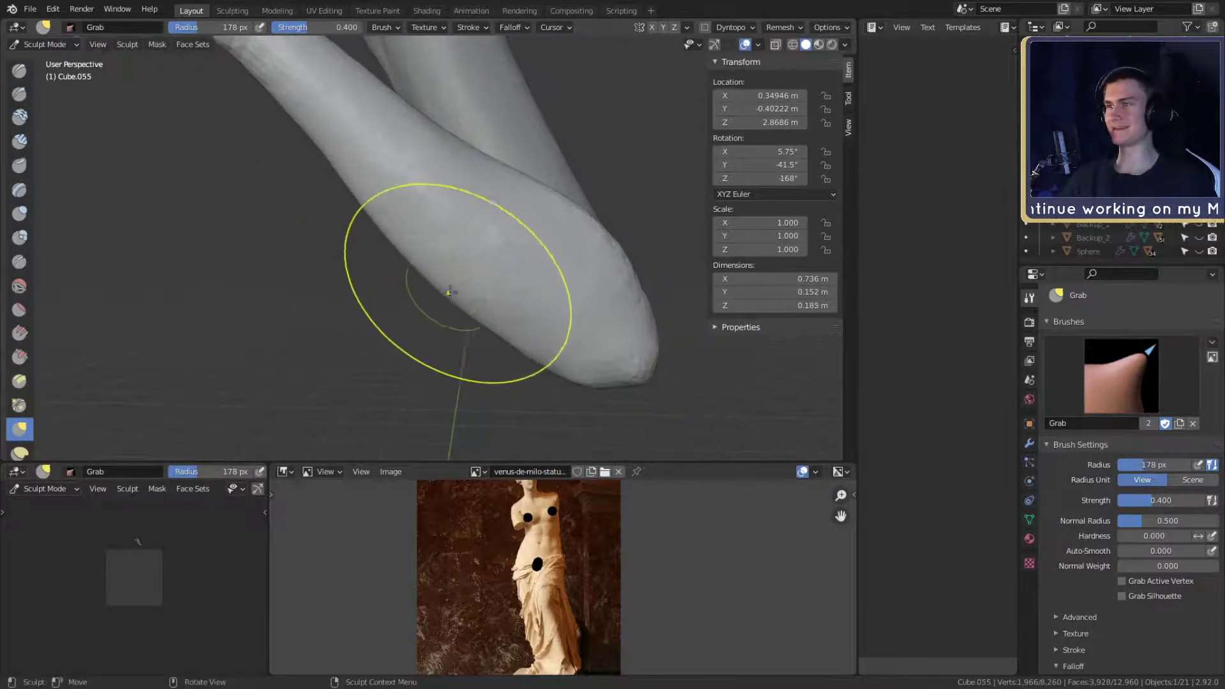
{"action": "left_click_drag", "start_coordinate": [516, 356], "coordinate": [522, 352]}
- Adjust the forearm's contour between its middle and the wrist with the Grab brush at 144 px
{"action": "middle_click_drag", "start_coordinate": [516, 220], "coordinate": [603, 335], "text": "shift"}
{"action": "key", "text": "f"}
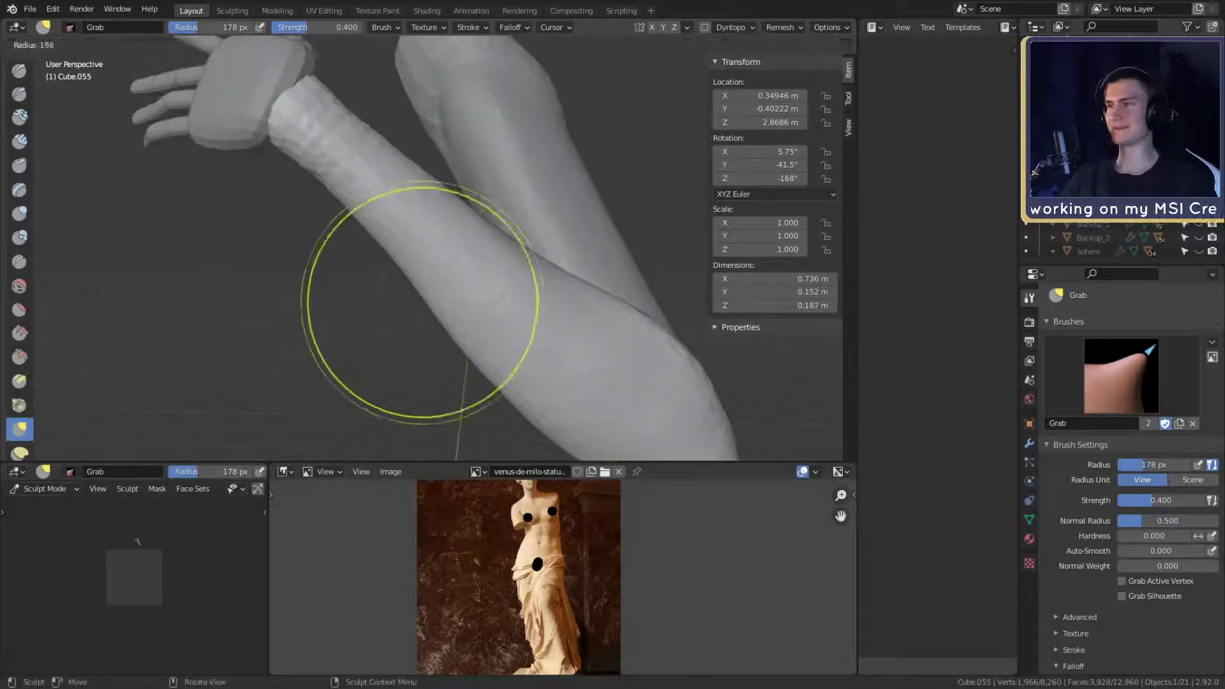
{"action": "left_click", "coordinate": [410, 300]}
{"action": "middle_click_drag", "start_coordinate": [424, 287], "coordinate": [449, 339], "text": "shift"}
{"action": "key", "text": "f"}
{"action": "left_click", "coordinate": [395, 287]}
{"action": "left_click_drag", "start_coordinate": [366, 252], "coordinate": [373, 245]}
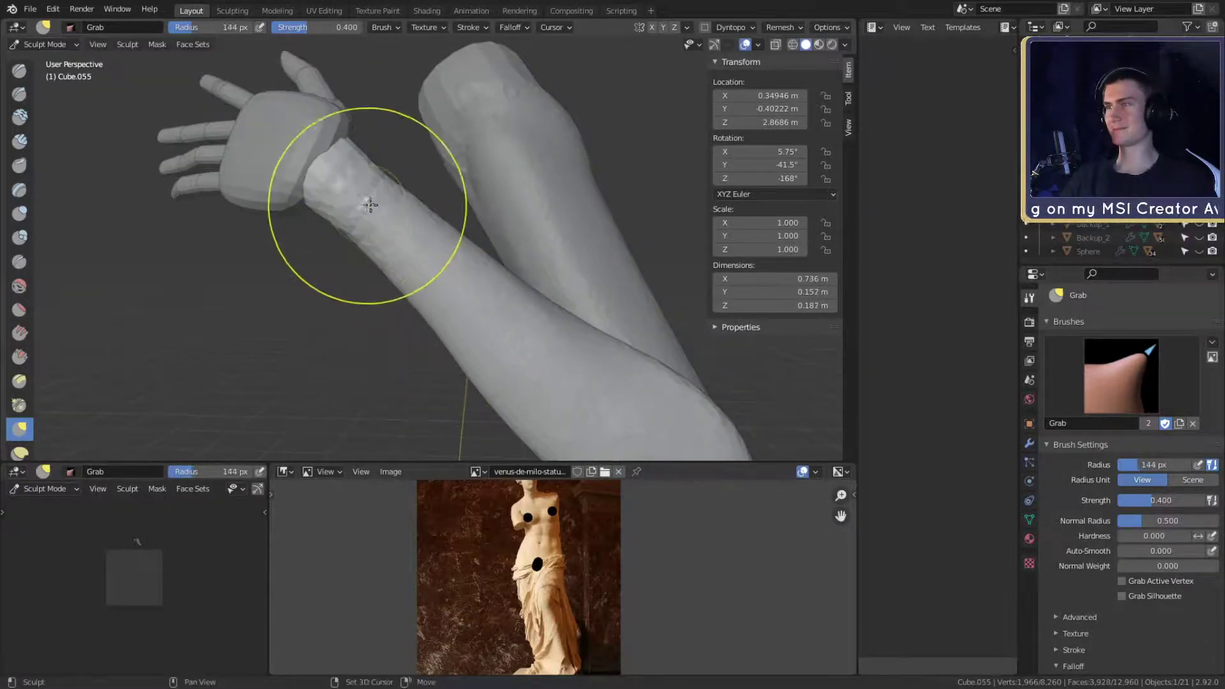
- Pull the side of the forearm facing the upper arm slightly inward with the Grab brush
{"action": "mouse_move", "coordinate": [369, 205]}
{"action": "middle_mouse_down"}
{"action": "mouse_move", "coordinate": [740, 274]}
{"action": "mouse_move", "coordinate": [480, 307]}
{"action": "mouse_move", "coordinate": [429, 294]}
{"action": "mouse_move", "coordinate": [446, 262]}
{"action": "middle_mouse_up"}
{"action": "key", "text": "f"}
{"action": "left_click", "coordinate": [470, 307]}
{"action": "key", "text": "f"}
{"action": "left_click", "coordinate": [451, 294]}
{"action": "key", "text": "f"}
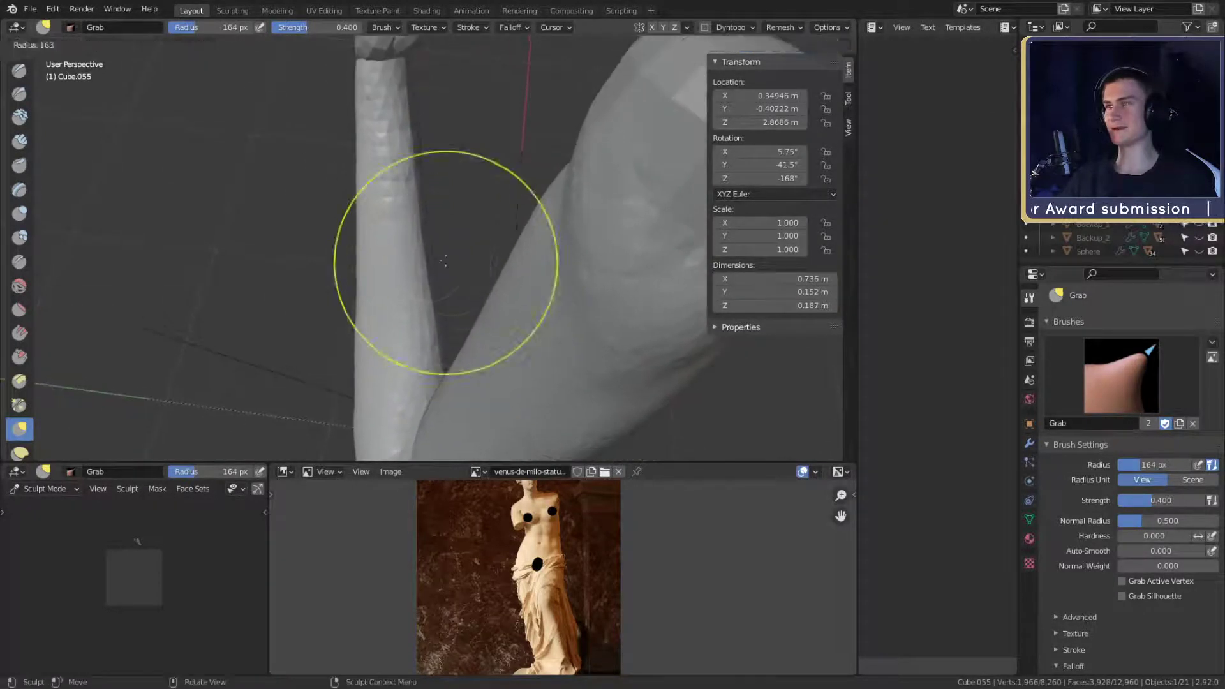
{"action": "left_click", "coordinate": [450, 262]}
{"action": "left_click_drag", "start_coordinate": [449, 262], "coordinate": [432, 257]}
- Shape the outer edge of the elbow tip with the Grab brush at 100 px and enlarge the brush to 137 px
{"action": "mouse_move", "coordinate": [432, 257]}
{"action": "middle_mouse_down"}
{"action": "mouse_move", "coordinate": [507, 234]}
{"action": "mouse_move", "coordinate": [547, 251]}
{"action": "mouse_move", "coordinate": [511, 219]}
{"action": "mouse_move", "coordinate": [530, 258]}
{"action": "mouse_move", "coordinate": [497, 247]}
{"action": "mouse_move", "coordinate": [618, 317]}
{"action": "mouse_move", "coordinate": [519, 268]}
{"action": "mouse_move", "coordinate": [544, 276]}
{"action": "mouse_move", "coordinate": [522, 257]}
{"action": "mouse_move", "coordinate": [491, 276]}
{"action": "mouse_move", "coordinate": [491, 334]}
{"action": "mouse_move", "coordinate": [522, 310]}
{"action": "mouse_move", "coordinate": [468, 241]}
{"action": "mouse_move", "coordinate": [460, 284]}
{"action": "mouse_move", "coordinate": [415, 309]}
{"action": "mouse_move", "coordinate": [388, 344]}
{"action": "mouse_move", "coordinate": [432, 312]}
{"action": "mouse_move", "coordinate": [411, 342]}
{"action": "middle_mouse_up"}
{"action": "key", "text": "f"}
{"action": "left_click", "coordinate": [402, 341]}
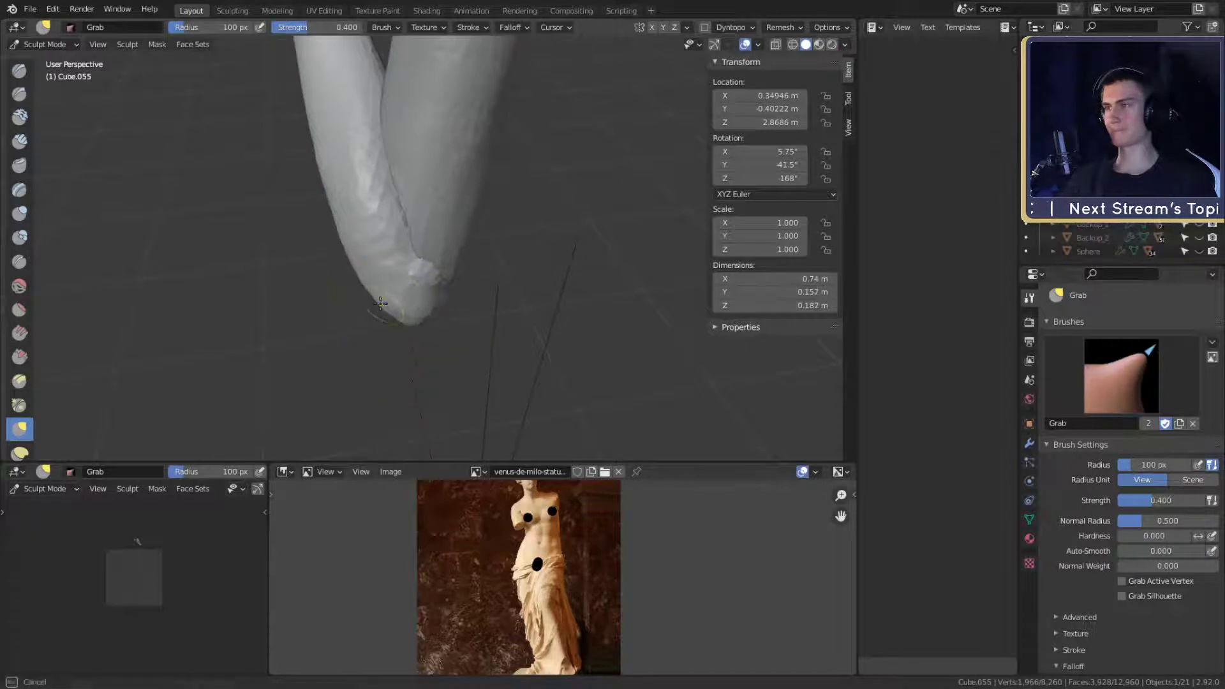
{"action": "middle_click_drag", "start_coordinate": [380, 304], "coordinate": [417, 292]}
{"action": "key", "text": "f"}
{"action": "mouse_move", "coordinate": [375, 277]}
{"action": "left_mouse_down", "text": "alt"}
{"action": "mouse_move", "coordinate": [436, 290]}
{"action": "mouse_move", "coordinate": [392, 289]}
{"action": "mouse_move", "coordinate": [481, 222]}
{"action": "mouse_move", "coordinate": [503, 265]}
{"action": "left_mouse_up", "text": "alt"}
{"action": "left_click", "coordinate": [457, 288]}
{"action": "mouse_move", "coordinate": [503, 265]}
{"action": "middle_mouse_down"}
{"action": "mouse_move", "coordinate": [536, 221]}
{"action": "mouse_move", "coordinate": [519, 195]}
{"action": "mouse_move", "coordinate": [539, 262]}
{"action": "mouse_move", "coordinate": [529, 293]}
{"action": "middle_mouse_up"}
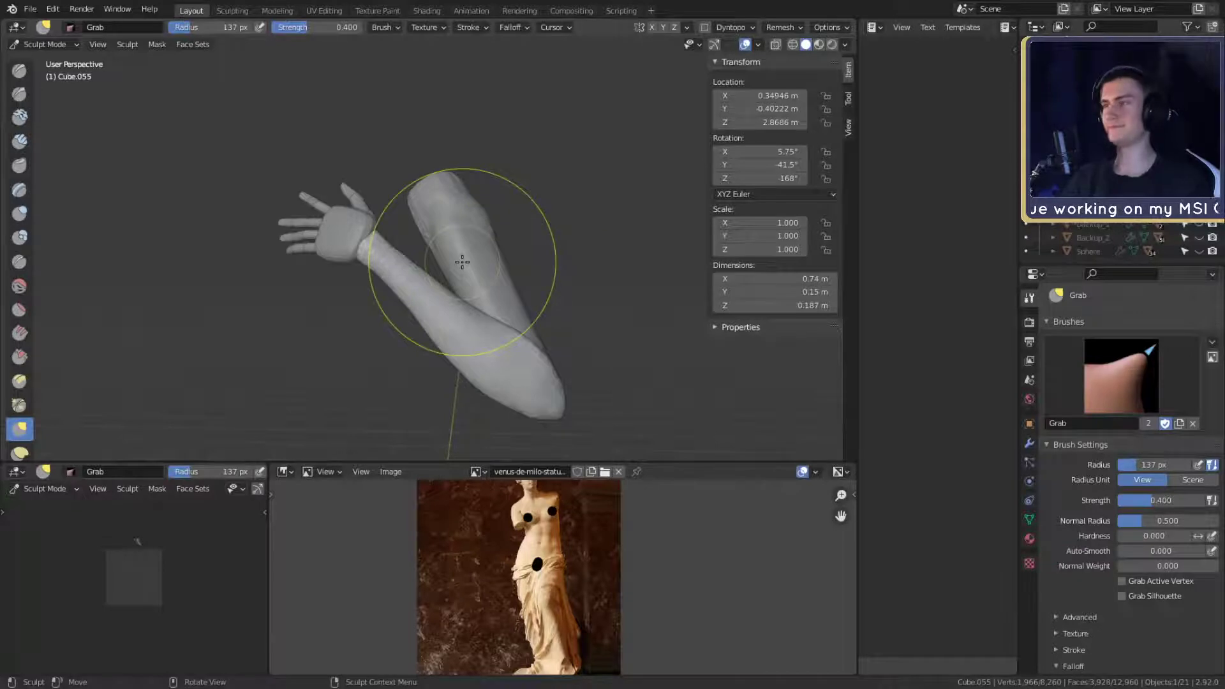
- Work over the forearm surface just below the wrist with Clay Strips at 43 px
{"action": "middle_click_drag", "start_coordinate": [538, 215], "coordinate": [451, 287]}
{"action": "scroll", "coordinate": [487, 292], "scroll_direction": "up", "scroll_amount": 3}
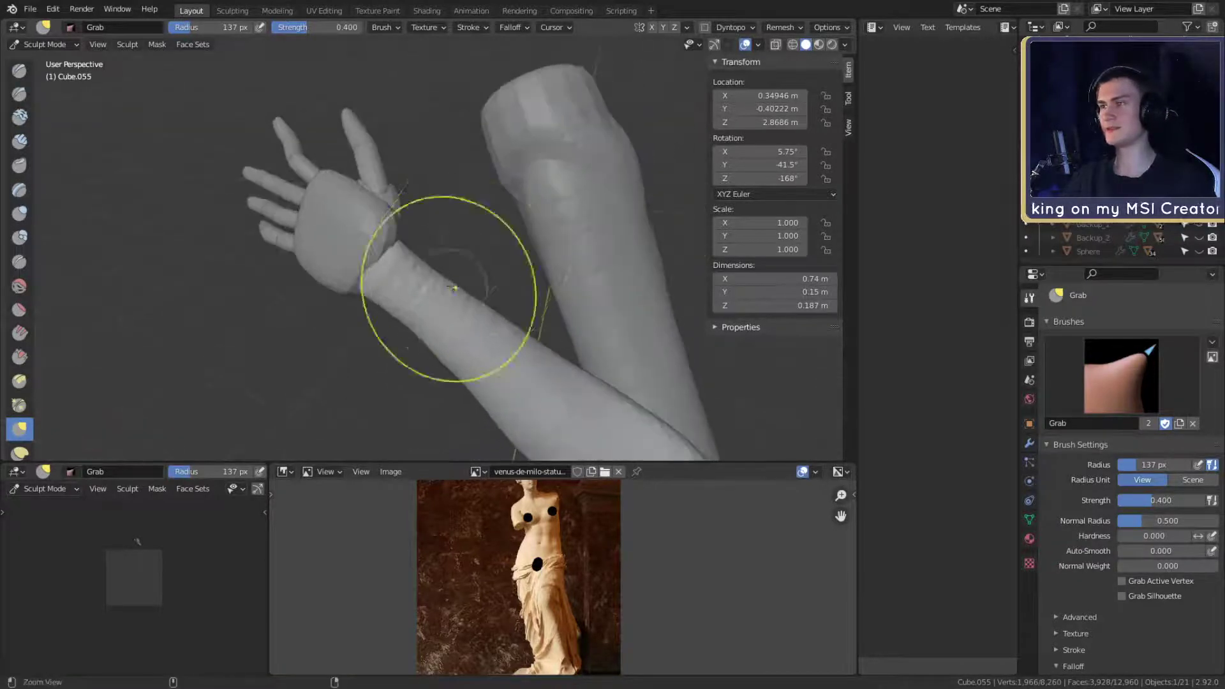
{"action": "scroll", "coordinate": [424, 271], "scroll_direction": "up", "scroll_amount": 4}
{"action": "key", "text": "c"}
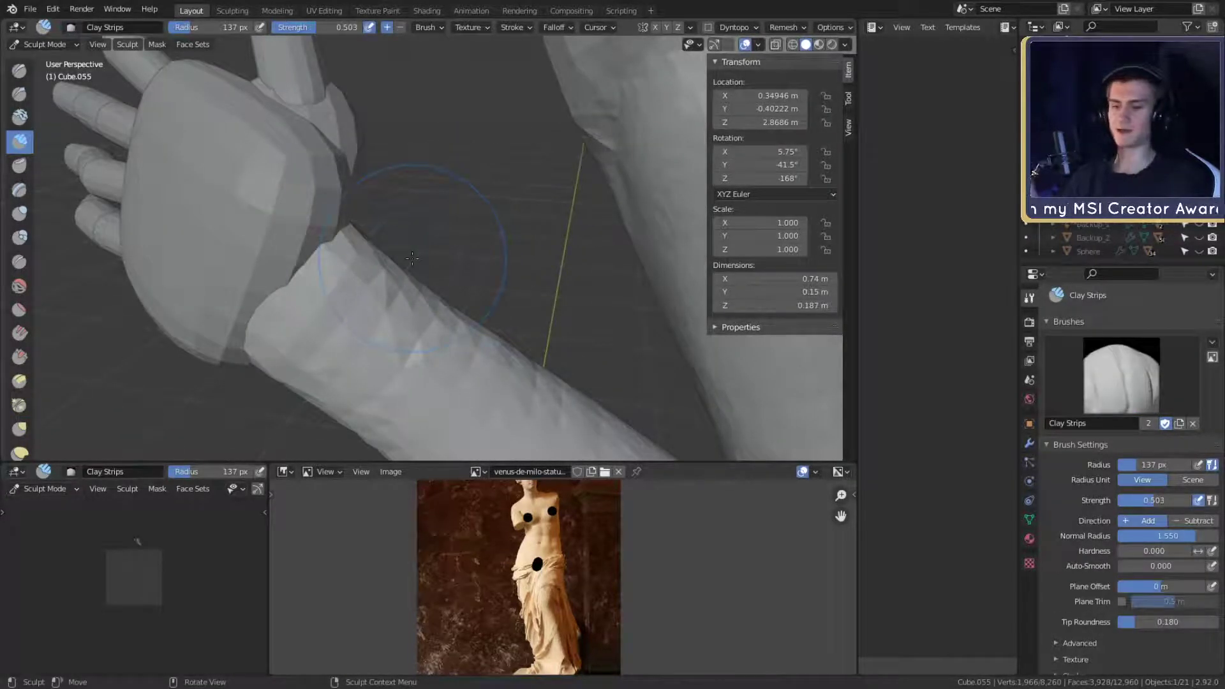
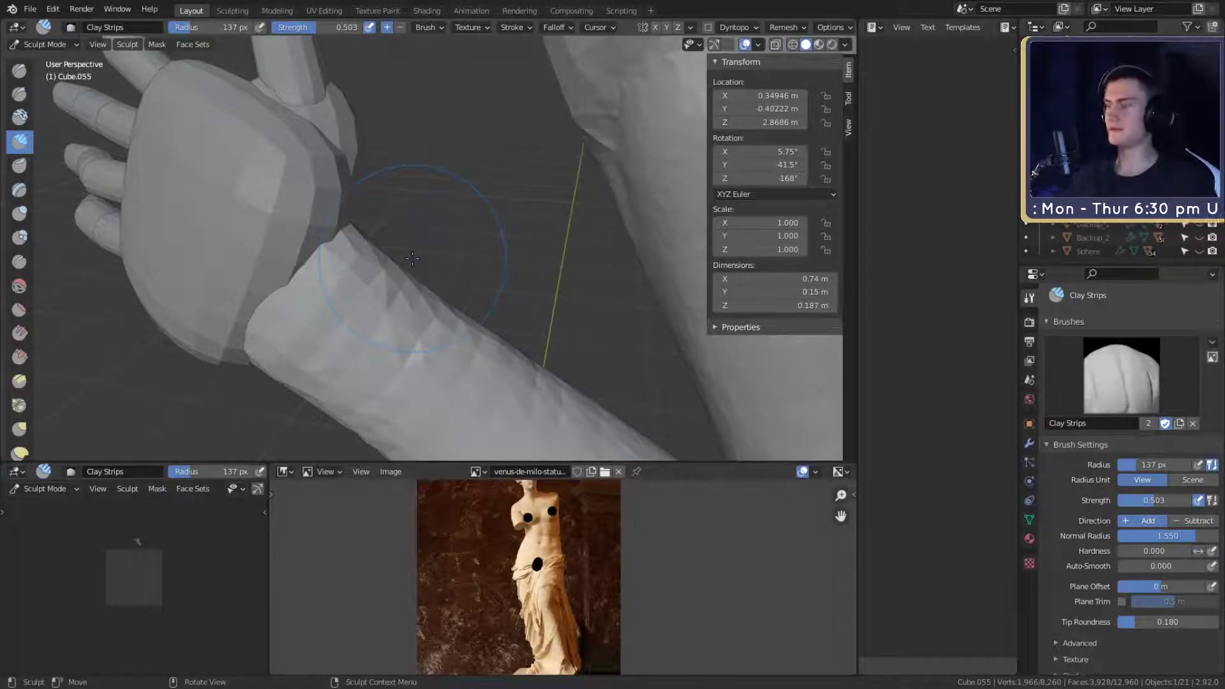
{"action": "mouse_move", "coordinate": [370, 339]}
{"action": "left_mouse_down", "text": "alt"}
{"action": "mouse_move", "coordinate": [444, 328]}
{"action": "mouse_move", "coordinate": [411, 289]}
{"action": "left_mouse_up", "text": "alt"}
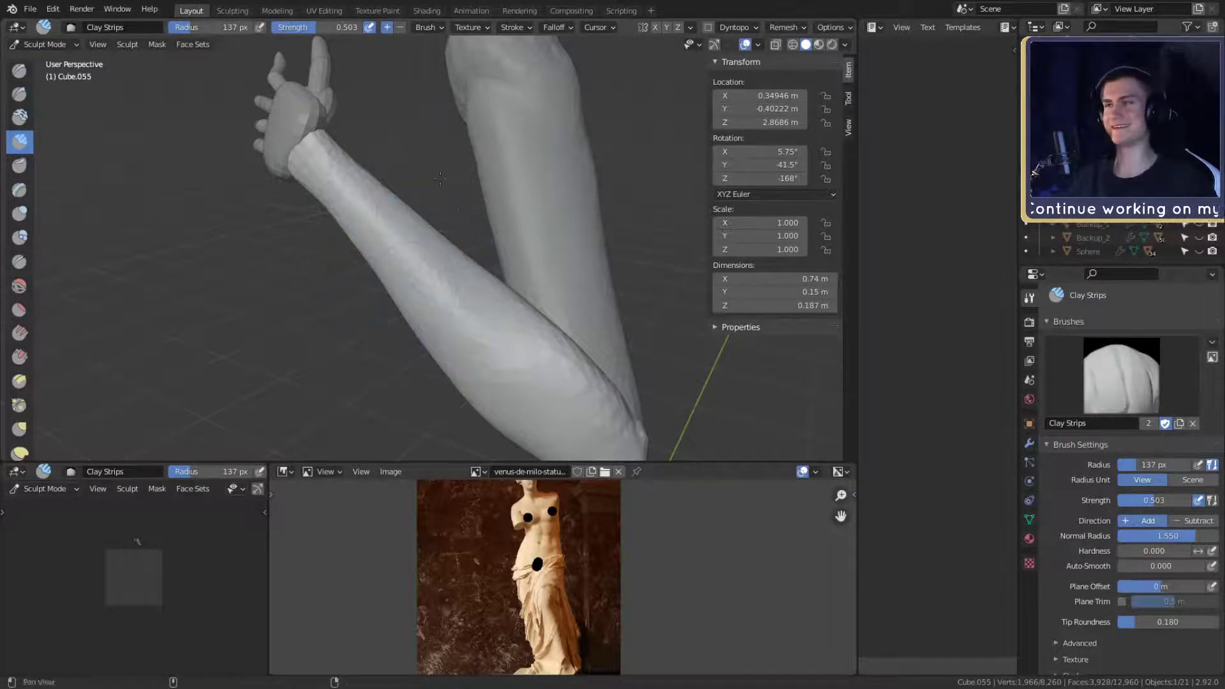
{"action": "mouse_move", "coordinate": [411, 289]}
{"action": "left_mouse_down", "text": "alt"}
{"action": "mouse_move", "coordinate": [556, 241]}
{"action": "mouse_move", "coordinate": [391, 267]}
{"action": "mouse_move", "coordinate": [411, 246]}
{"action": "left_mouse_up", "text": "alt"}
{"action": "key", "text": "f"}
{"action": "left_click", "coordinate": [503, 241]}
{"action": "key", "text": "f"}
{"action": "left_click", "coordinate": [402, 254]}
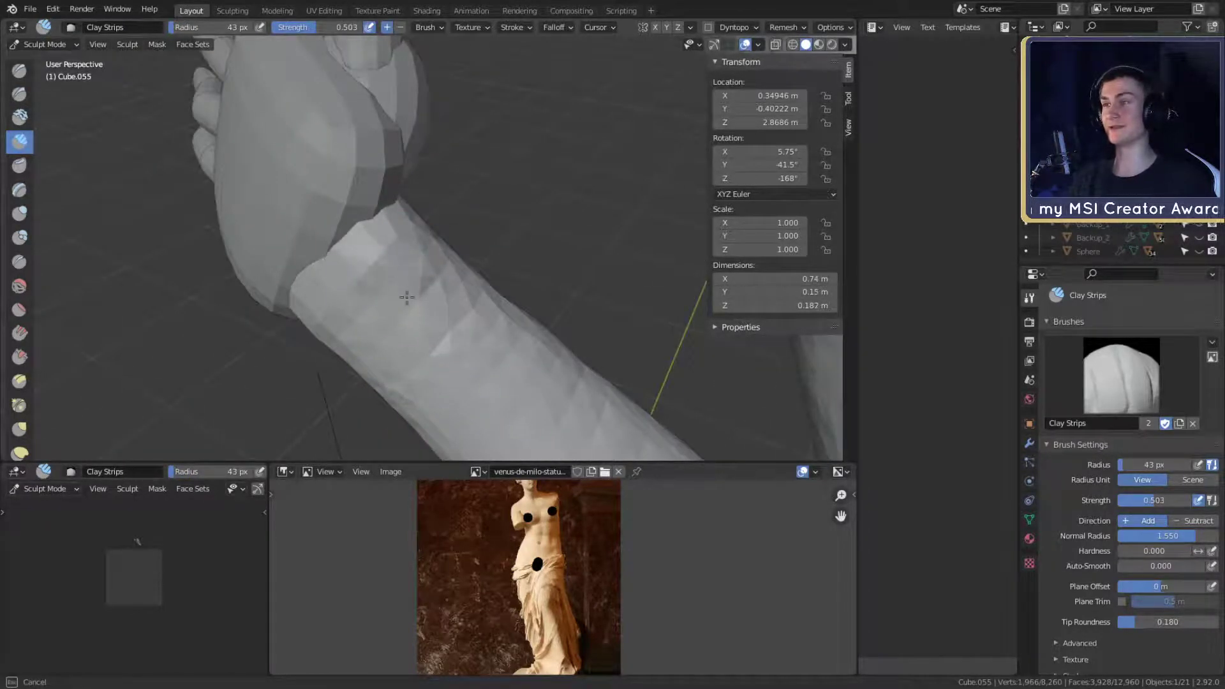
- Adjust the side contour of the forearm below the wrist with the Grab brush at 252 px, and reduce the brush to 214 px
{"action": "mouse_move", "coordinate": [440, 297]}
{"action": "left_mouse_down", "text": "alt"}
{"action": "mouse_move", "coordinate": [541, 189]}
{"action": "mouse_move", "coordinate": [370, 241]}
{"action": "mouse_move", "coordinate": [441, 276]}
{"action": "mouse_move", "coordinate": [550, 209]}
{"action": "mouse_move", "coordinate": [443, 246]}
{"action": "mouse_move", "coordinate": [469, 246]}
{"action": "mouse_move", "coordinate": [529, 205]}
{"action": "mouse_move", "coordinate": [528, 219]}
{"action": "left_mouse_up", "text": "alt"}
{"action": "key", "text": "f"}
{"action": "left_click", "coordinate": [509, 274]}
{"action": "key", "text": "f"}
{"action": "left_click", "coordinate": [535, 236]}
{"action": "key", "text": "g"}
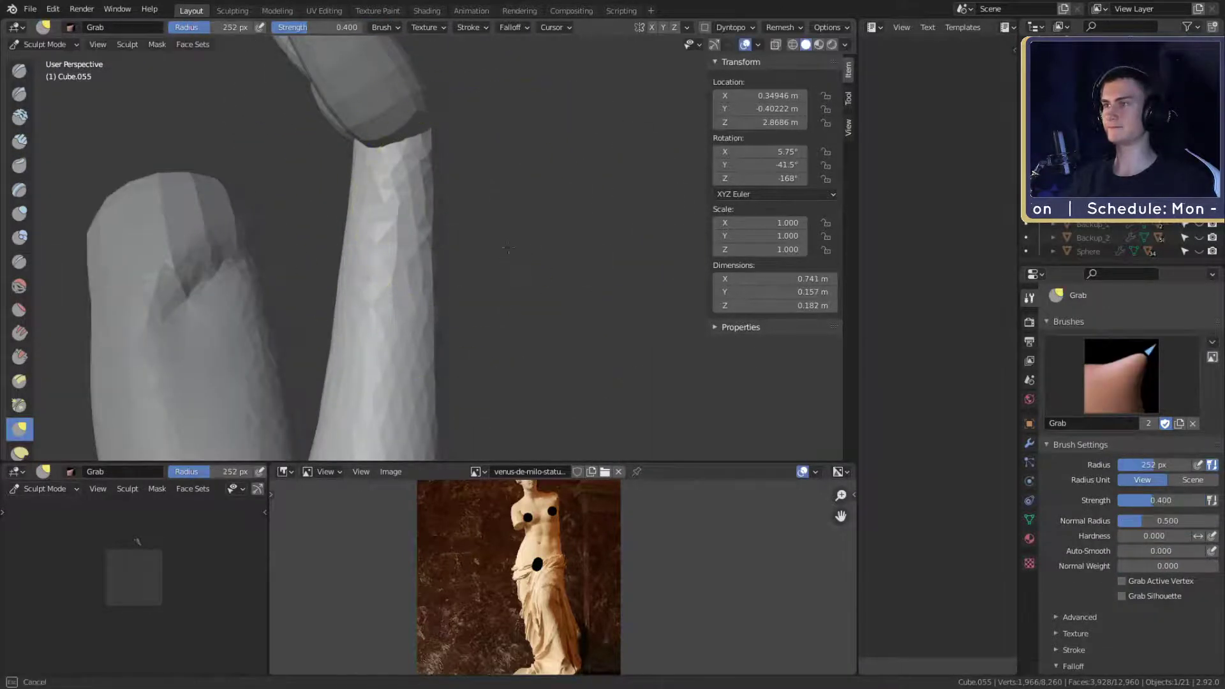
{"action": "left_click_drag", "start_coordinate": [430, 300], "coordinate": [434, 299]}
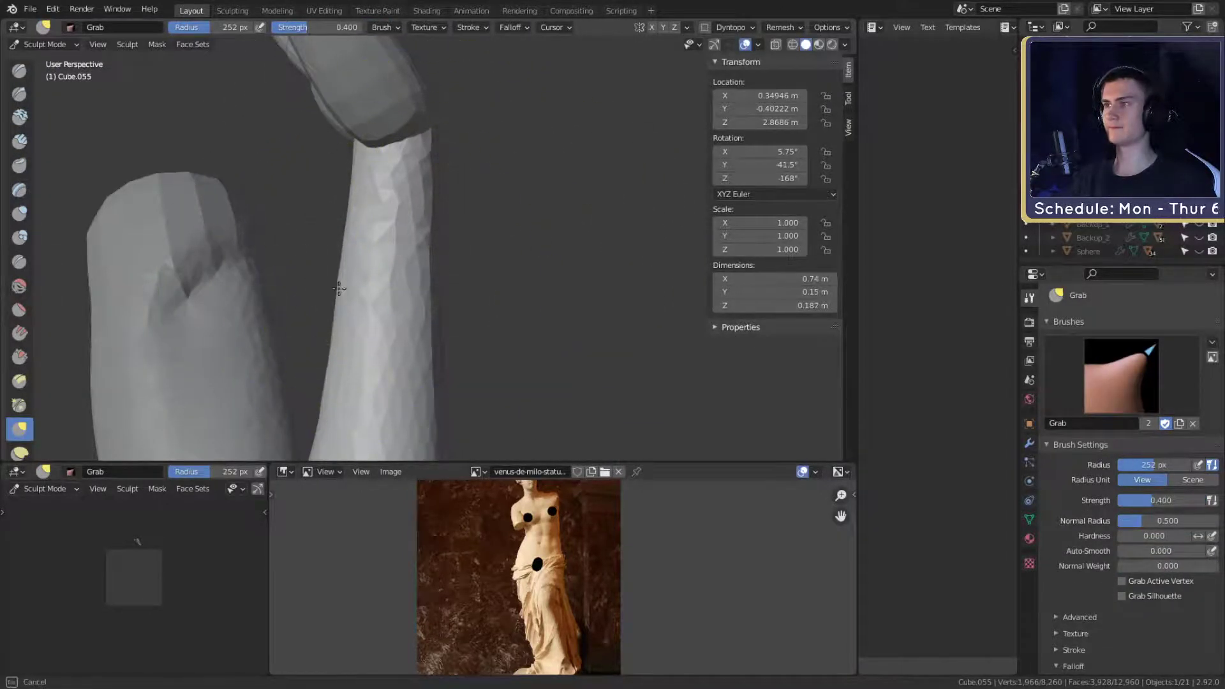
{"action": "mouse_move", "coordinate": [465, 225]}
{"action": "left_mouse_down", "text": "alt"}
{"action": "mouse_move", "coordinate": [483, 256]}
{"action": "mouse_move", "coordinate": [507, 255]}
{"action": "mouse_move", "coordinate": [497, 357]}
{"action": "mouse_move", "coordinate": [558, 275]}
{"action": "mouse_move", "coordinate": [550, 268]}
{"action": "mouse_move", "coordinate": [545, 285]}
{"action": "mouse_move", "coordinate": [574, 273]}
{"action": "mouse_move", "coordinate": [574, 287]}
{"action": "mouse_move", "coordinate": [537, 260]}
{"action": "left_mouse_up", "text": "alt"}
{"action": "scroll", "coordinate": [476, 279], "scroll_direction": "up", "scroll_amount": 1}
{"action": "key", "text": "f"}
{"action": "left_click", "coordinate": [449, 274]}
{"action": "scroll", "coordinate": [484, 264], "scroll_direction": "down", "scroll_amount": 3}
{"action": "scroll", "coordinate": [561, 274], "scroll_direction": "down", "scroll_amount": 3}
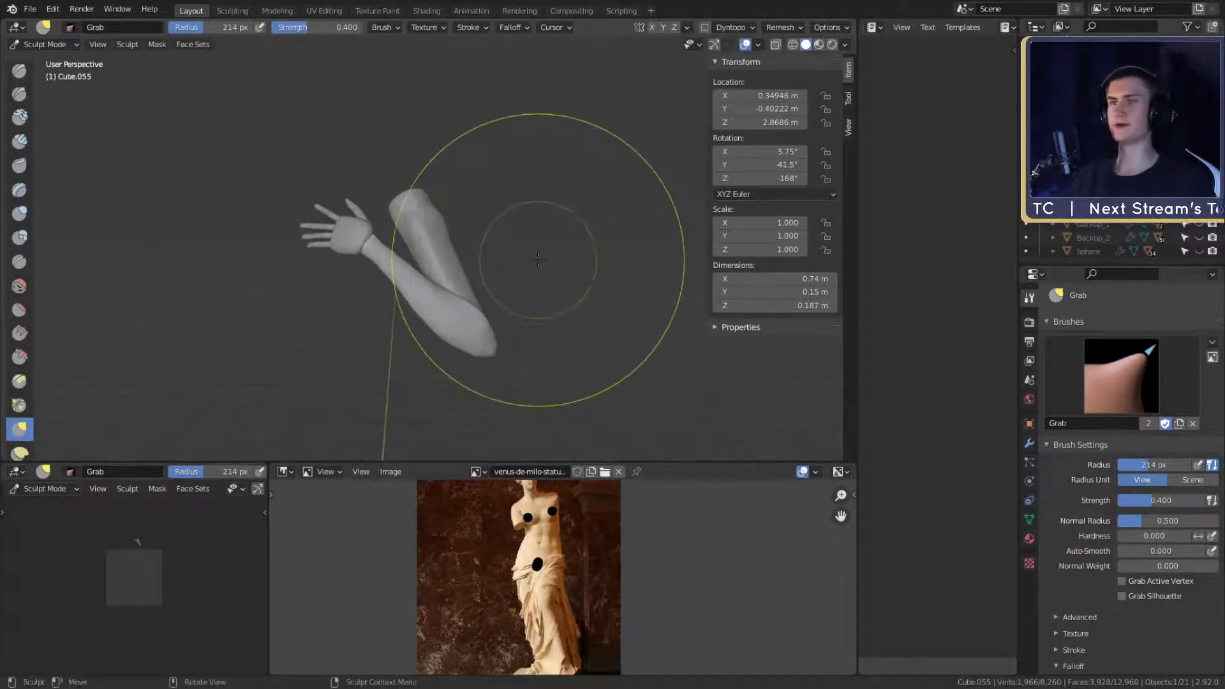
- Return to Object Mode and unhide the statue's legs, right arm, torso and head
{"action": "left_click", "coordinate": [45, 44]}
{"action": "left_click", "coordinate": [38, 58]}
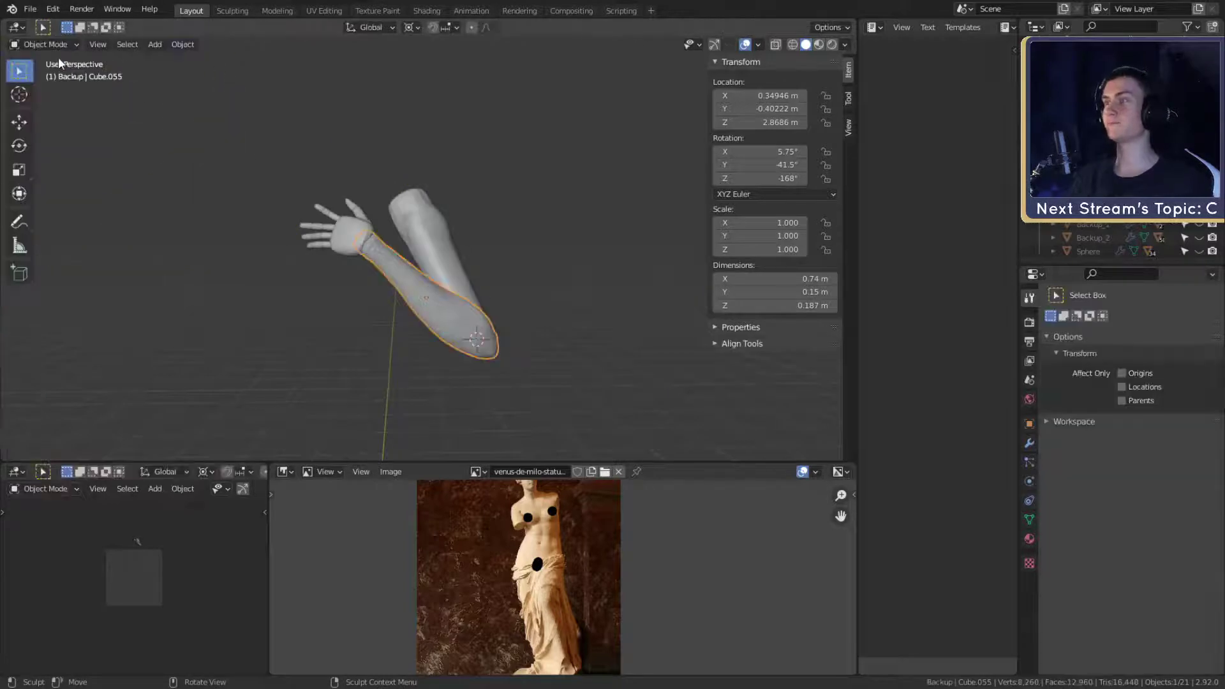
{"action": "left_click_drag", "start_coordinate": [1199, 131], "coordinate": [1199, 175]}
{"action": "scroll", "coordinate": [1199, 175], "scroll_direction": "up", "scroll_amount": 10}
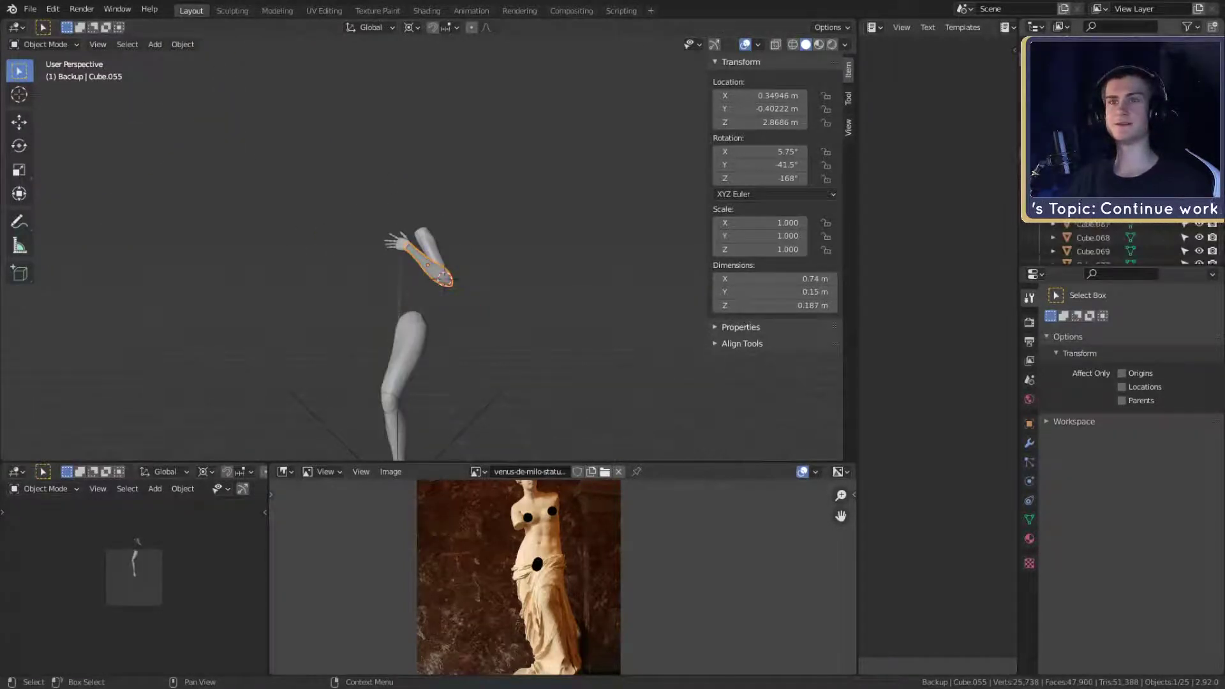
{"action": "left_click_drag", "start_coordinate": [1198, 131], "coordinate": [1199, 163]}
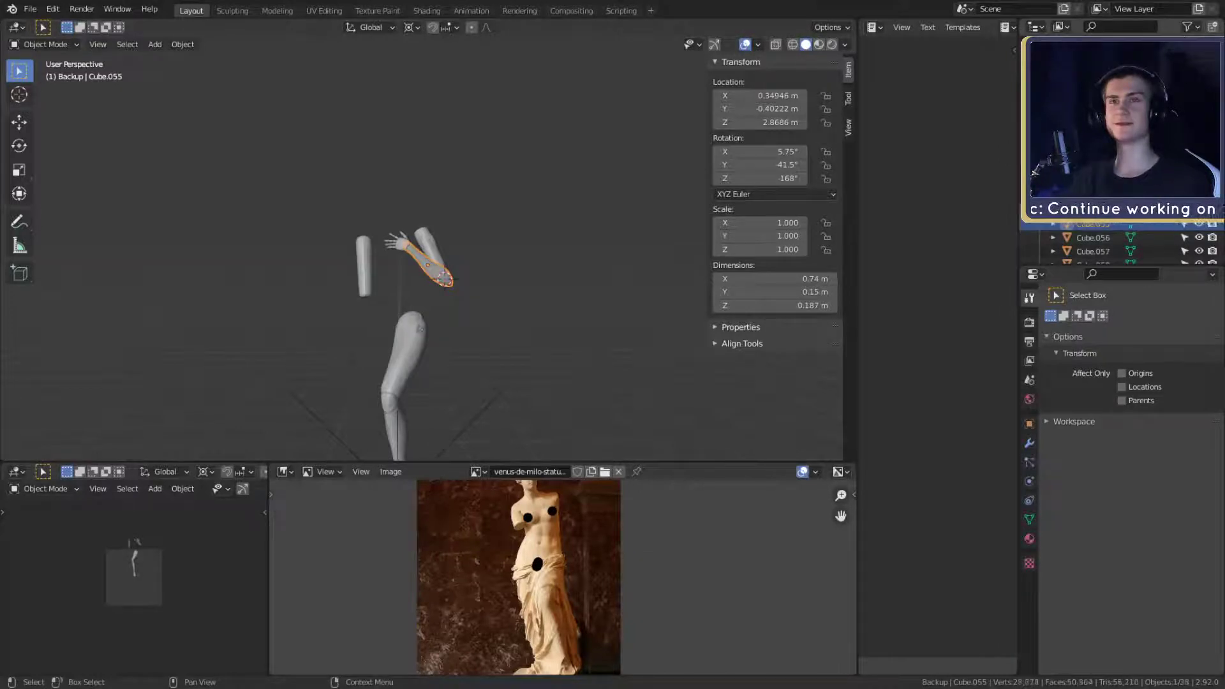
{"action": "left_click_drag", "start_coordinate": [1199, 96], "coordinate": [1199, 182]}
{"action": "left_click", "coordinate": [503, 284]}
{"action": "middle_click_drag", "start_coordinate": [503, 285], "coordinate": [504, 268]}
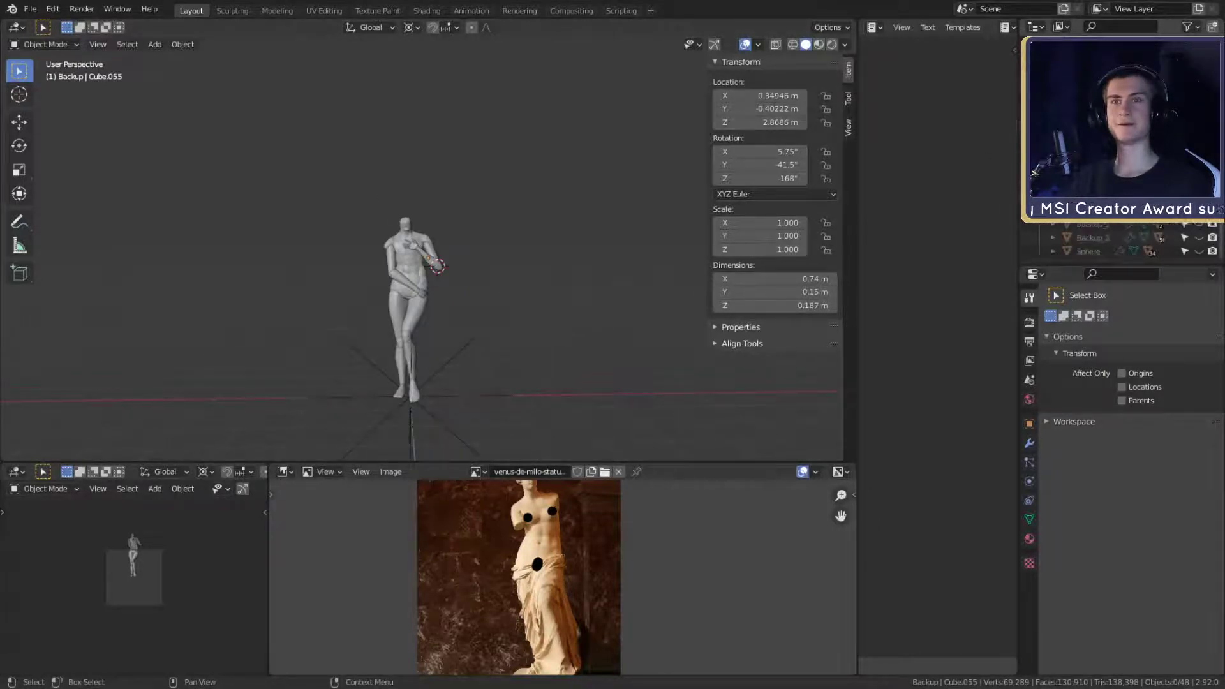
{"action": "left_click", "coordinate": [1198, 197]}
- Examine the complete figure from the front, checking how the sculpted left forearm fits the pose and proportions
{"action": "scroll", "coordinate": [455, 290], "scroll_direction": "up", "scroll_amount": 4}
{"action": "middle_click_drag", "start_coordinate": [456, 289], "coordinate": [539, 265]}
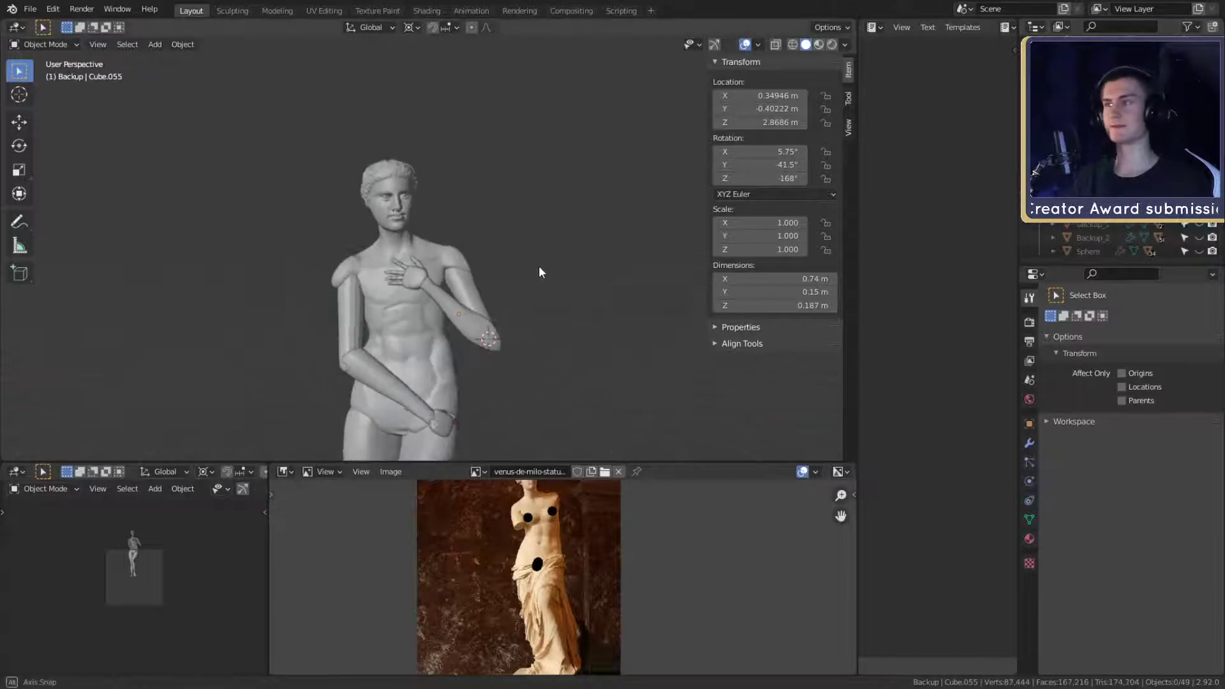
{"action": "scroll", "coordinate": [538, 265], "scroll_direction": "up", "scroll_amount": 4}
{"action": "scroll", "coordinate": [543, 280], "scroll_direction": "down", "scroll_amount": 5}
{"action": "middle_click_drag", "start_coordinate": [575, 324], "coordinate": [534, 278]}
{"action": "scroll", "coordinate": [534, 279], "scroll_direction": "up", "scroll_amount": 4}
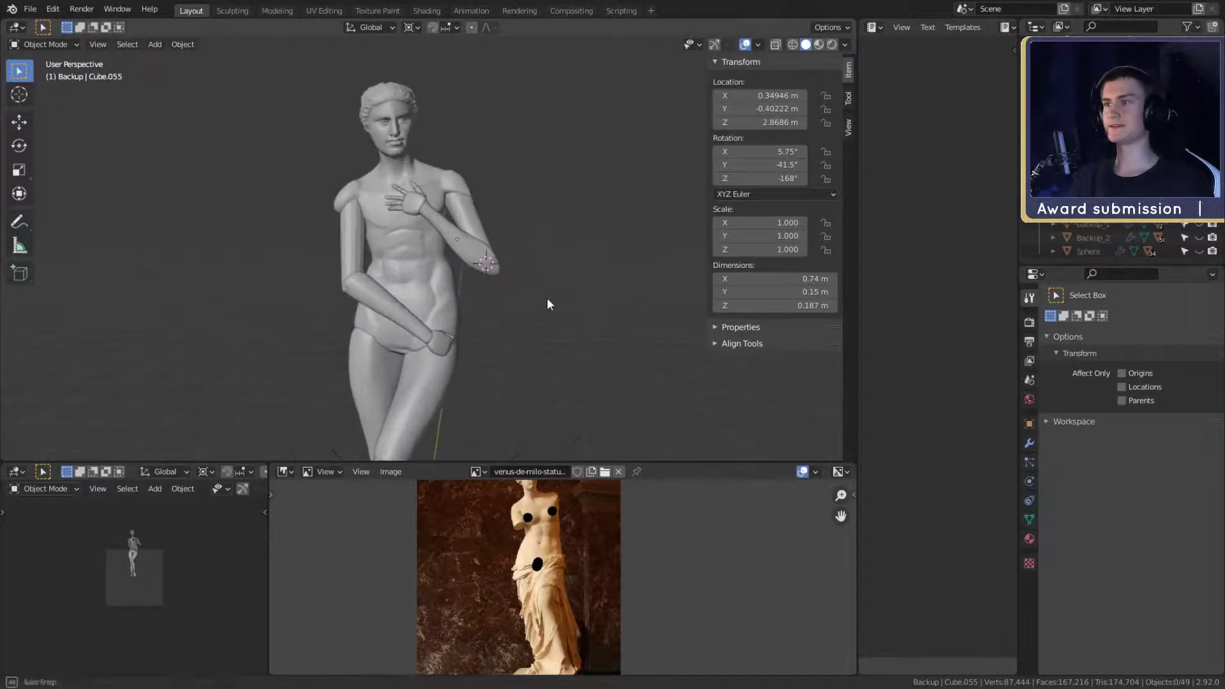
{"action": "scroll", "coordinate": [567, 283], "scroll_direction": "down", "scroll_amount": 3}
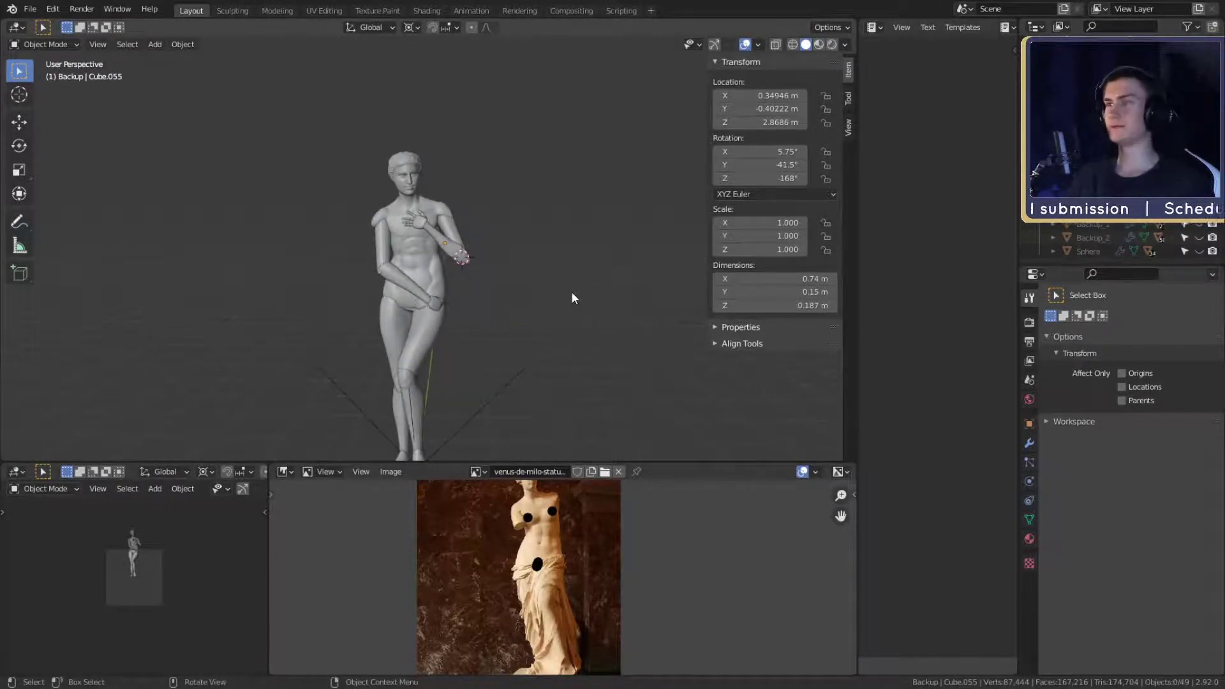
{"action": "scroll", "coordinate": [571, 292], "scroll_direction": "up", "scroll_amount": 3}
{"action": "middle_click_drag", "start_coordinate": [582, 298], "coordinate": [574, 341], "text": "shift"}
{"action": "middle_click_drag", "start_coordinate": [574, 341], "coordinate": [578, 267]}
{"action": "scroll", "coordinate": [583, 346], "scroll_direction": "up", "scroll_amount": 1}
{"action": "scroll", "coordinate": [579, 324], "scroll_direction": "down", "scroll_amount": 2}
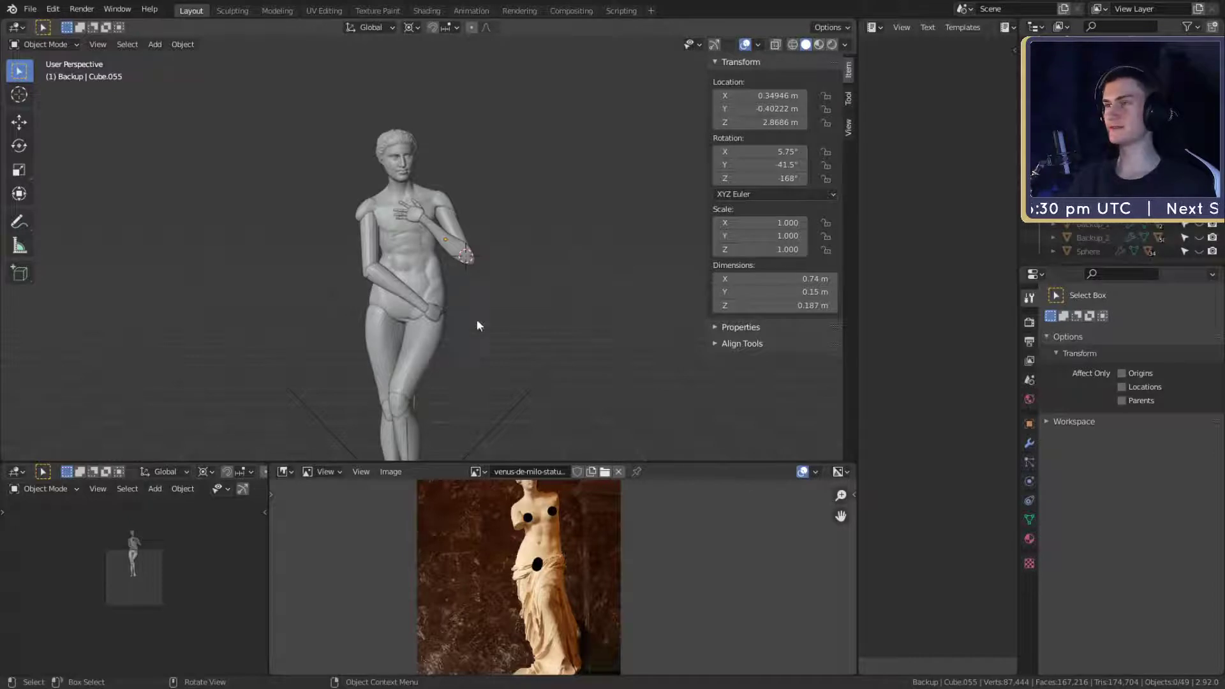
{"action": "middle_click_drag", "start_coordinate": [479, 325], "coordinate": [518, 307]}
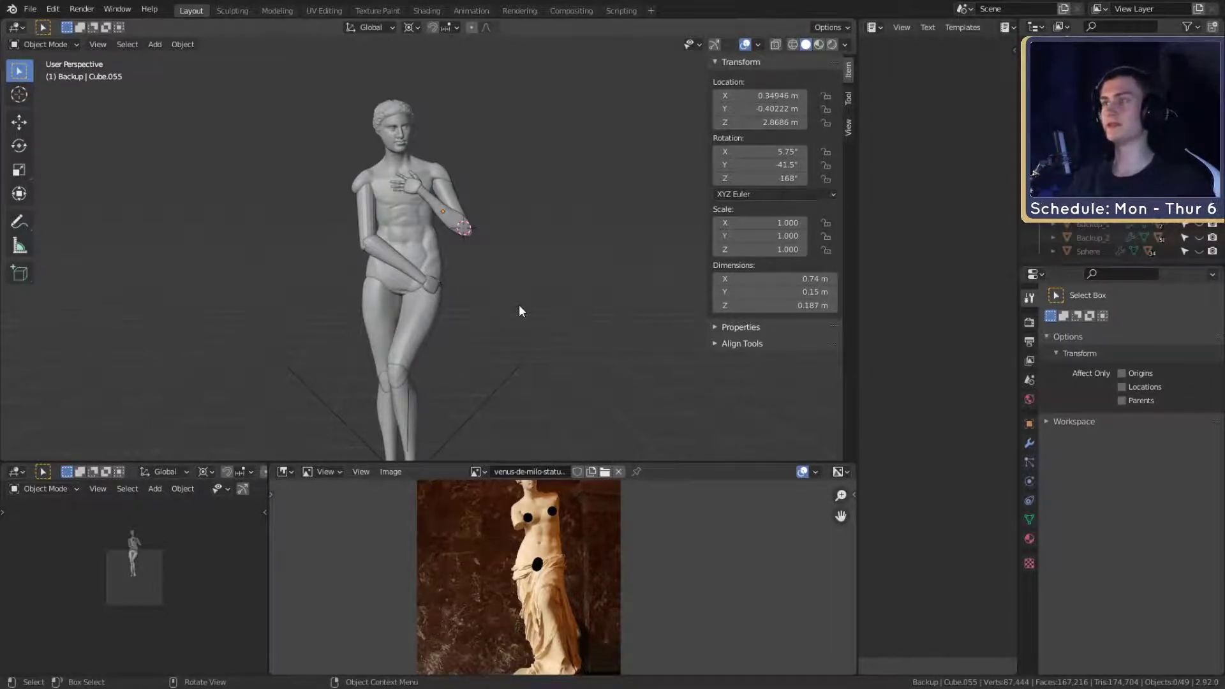
- Examine the statue from the side and compare the refined left arm with the blocked-out right arm
{"action": "middle_click_drag", "start_coordinate": [522, 281], "coordinate": [537, 321]}
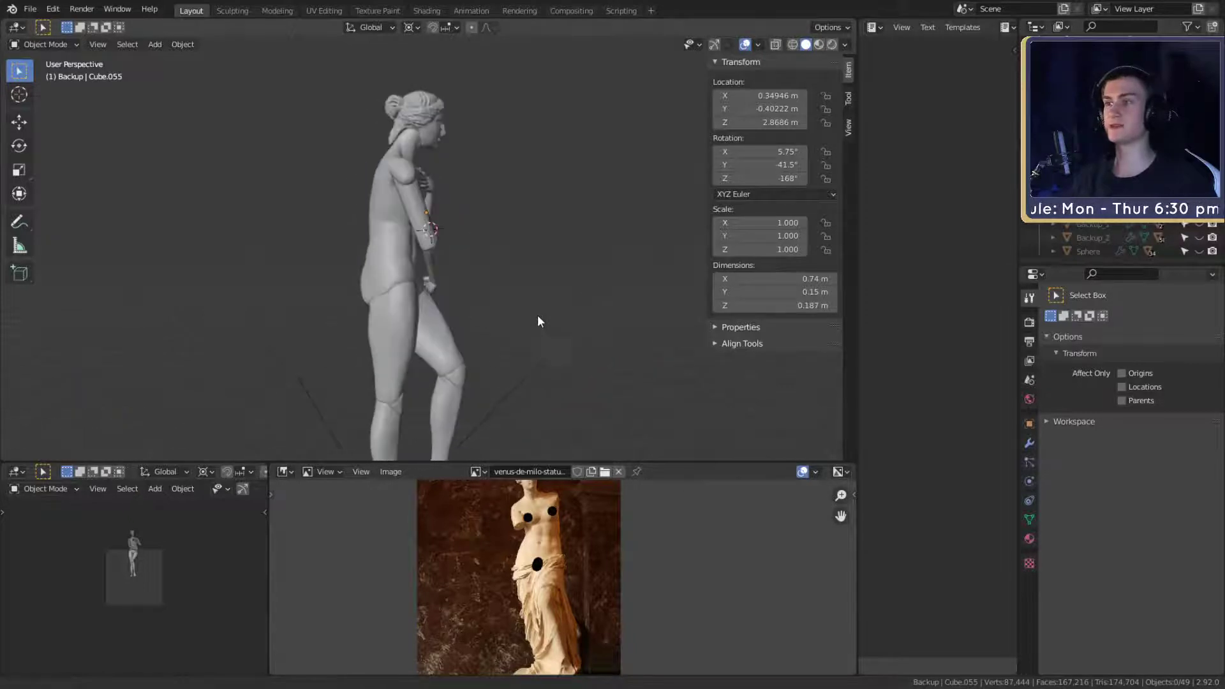
{"action": "scroll", "coordinate": [537, 311], "scroll_direction": "up", "scroll_amount": 3}
{"action": "middle_click_drag", "start_coordinate": [535, 257], "coordinate": [587, 261], "text": "shift"}
{"action": "scroll", "coordinate": [463, 298], "scroll_direction": "up", "scroll_amount": 2}
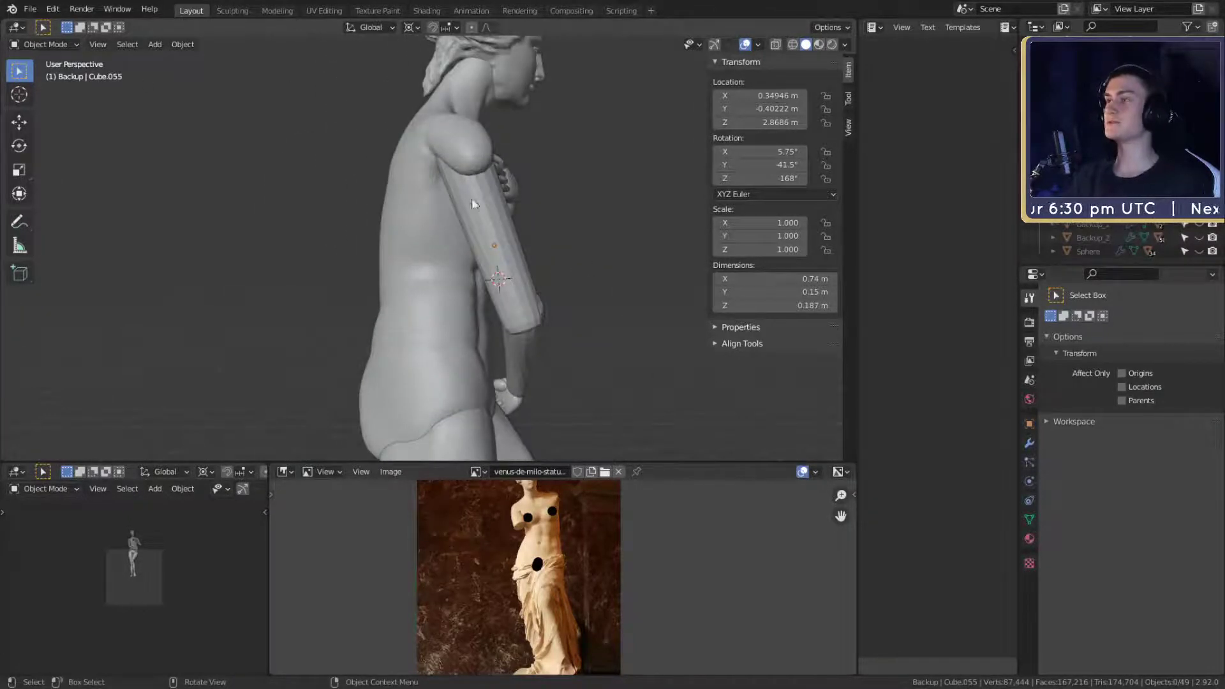
{"action": "middle_click_drag", "start_coordinate": [472, 198], "coordinate": [484, 224]}
{"action": "scroll", "coordinate": [462, 273], "scroll_direction": "up", "scroll_amount": 4}
{"action": "scroll", "coordinate": [485, 225], "scroll_direction": "up", "scroll_amount": 1}
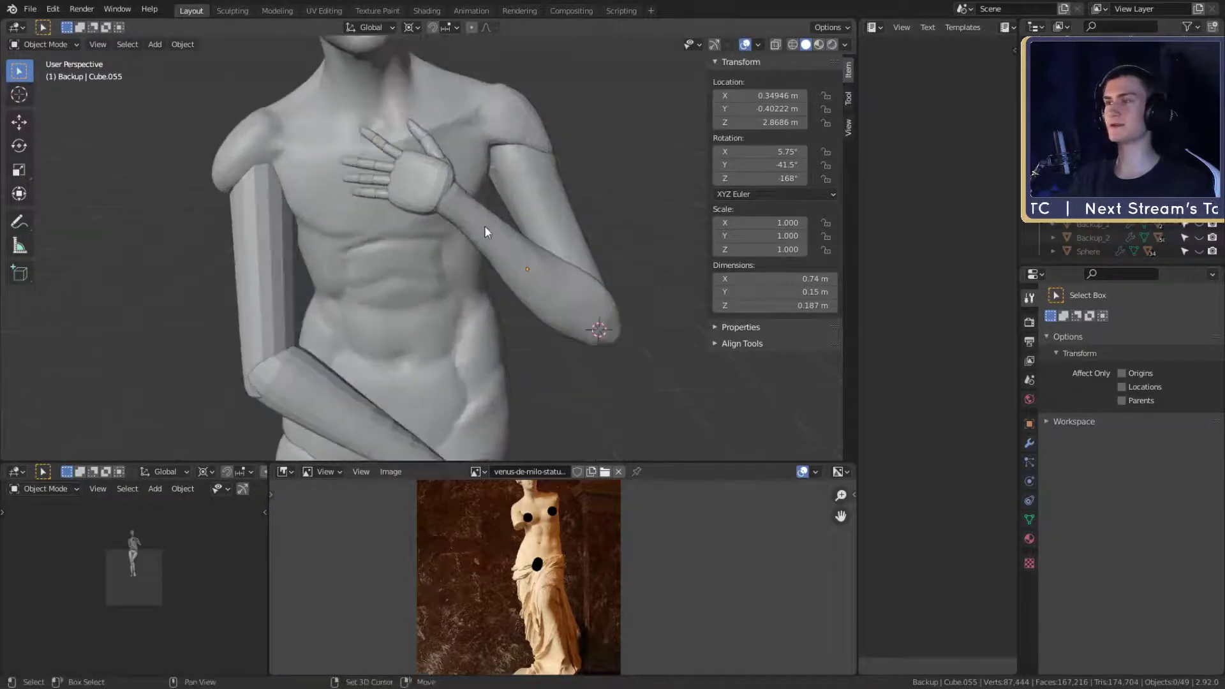
{"action": "mouse_move", "coordinate": [485, 277]}
{"action": "middle_mouse_down", "text": "shift"}
{"action": "mouse_move", "coordinate": [484, 335]}
{"action": "mouse_move", "coordinate": [478, 298]}
{"action": "mouse_move", "coordinate": [492, 298]}
{"action": "middle_mouse_up", "text": "shift"}
{"action": "scroll", "coordinate": [483, 338], "scroll_direction": "down", "scroll_amount": 3}
{"action": "scroll", "coordinate": [471, 322], "scroll_direction": "up", "scroll_amount": 2}
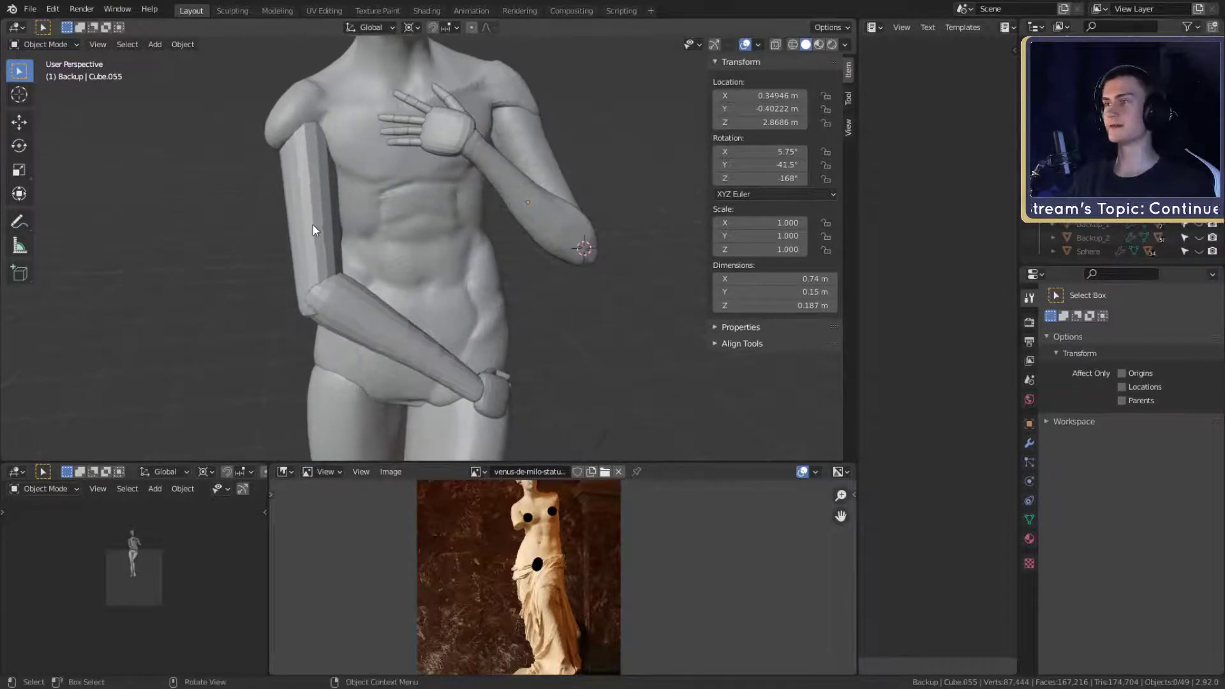
{"action": "scroll", "coordinate": [467, 155], "scroll_direction": "down", "scroll_amount": 2}
{"action": "middle_click_drag", "start_coordinate": [473, 220], "coordinate": [474, 277], "text": "shift"}
{"action": "scroll", "coordinate": [481, 260], "scroll_direction": "up", "scroll_amount": 2}
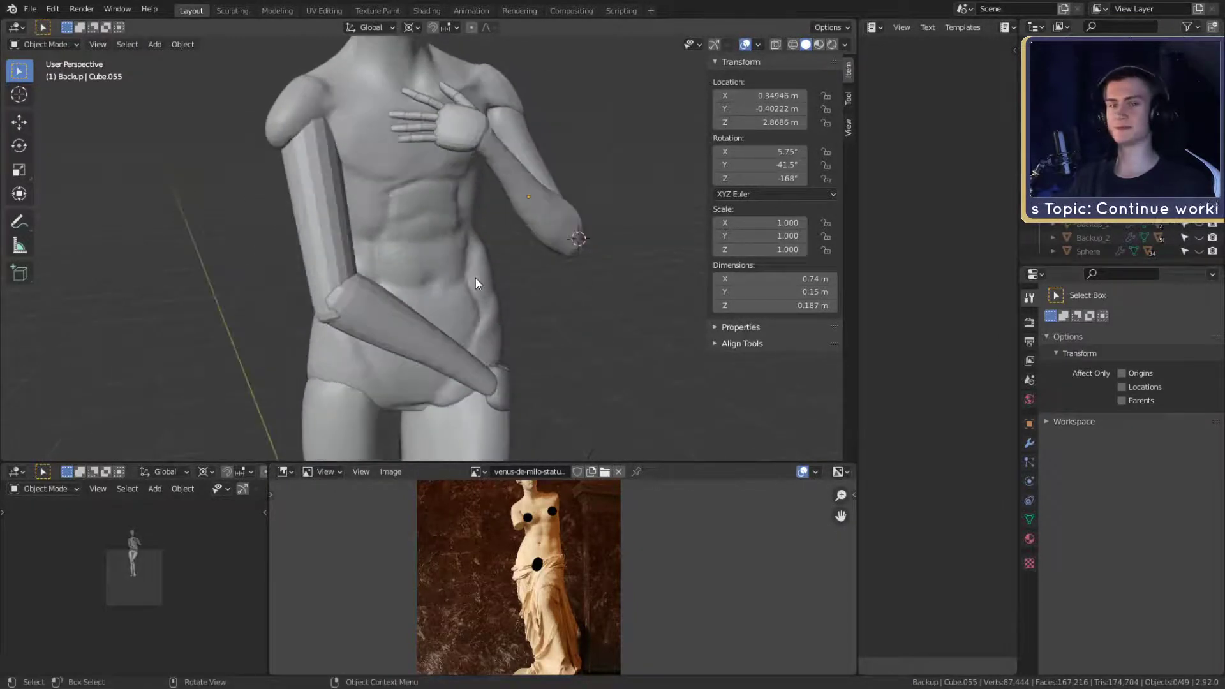
- Save the file and open the blocked-out right upper arm in Sculpt Mode
{"action": "left_click", "coordinate": [30, 9]}
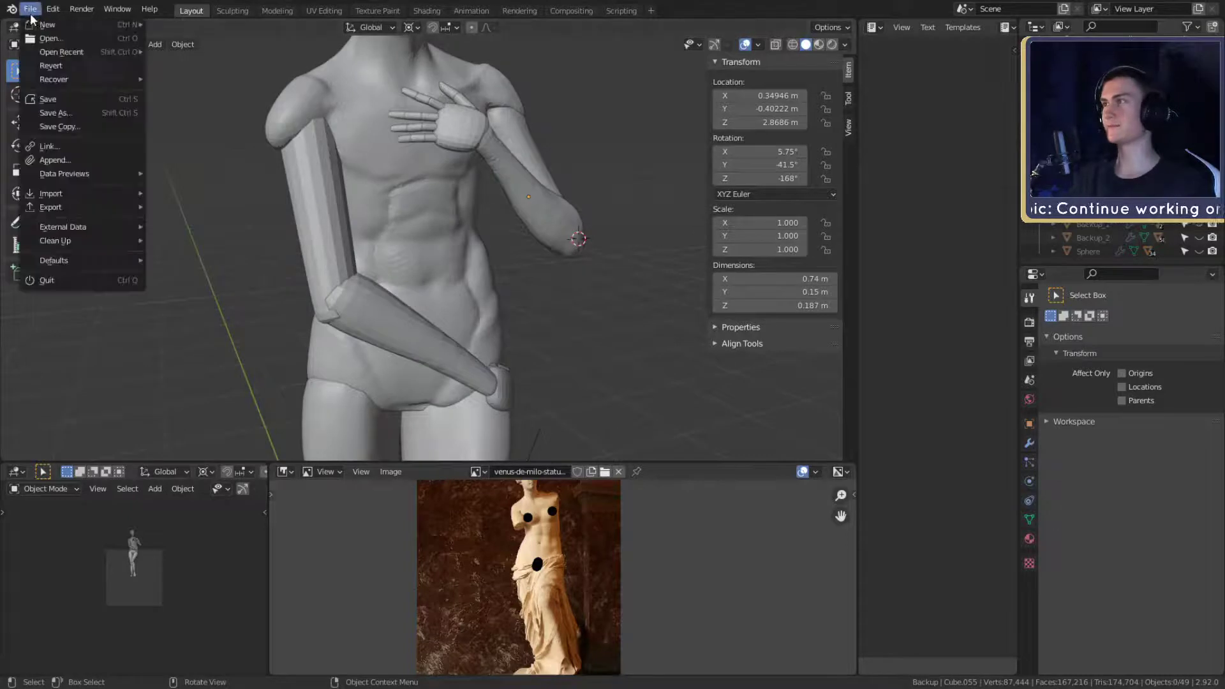
{"action": "left_click", "coordinate": [40, 99]}
{"action": "left_click", "coordinate": [307, 192]}
{"action": "left_click", "coordinate": [45, 44]}
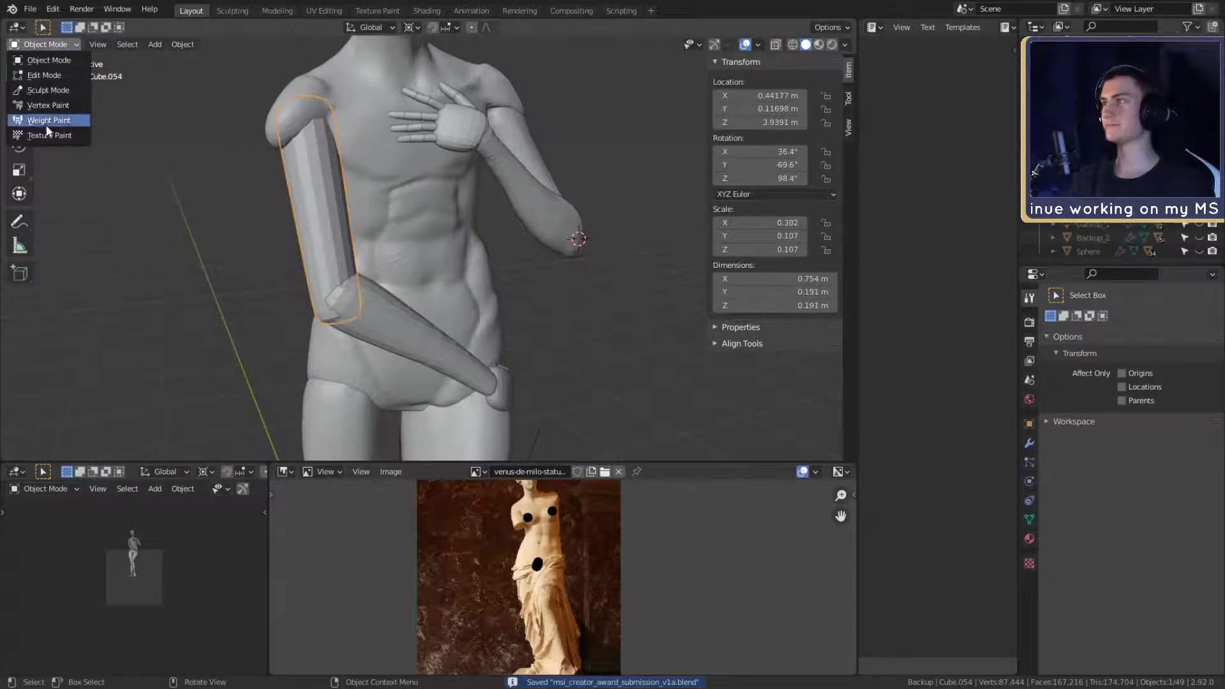
{"action": "left_click", "coordinate": [47, 90]}
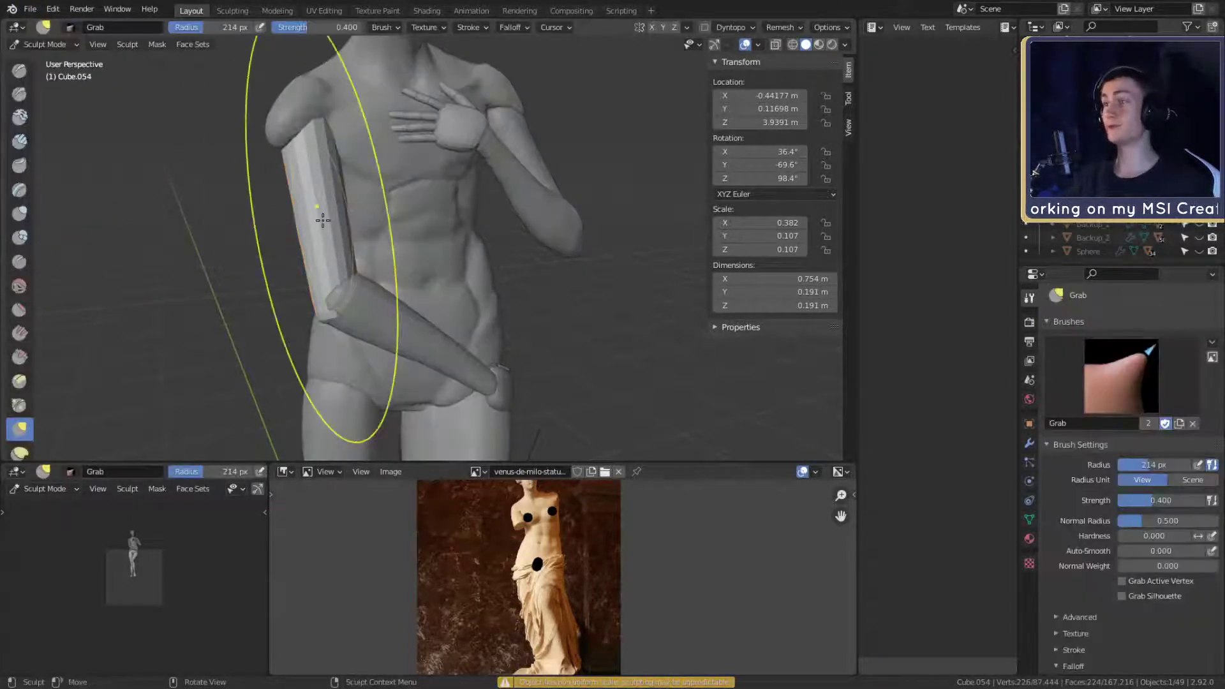
- Apply the right upper arm's scale in Object Mode, and return to Sculpt Mode with Dyntopo enabled
{"action": "left_click", "coordinate": [45, 44]}
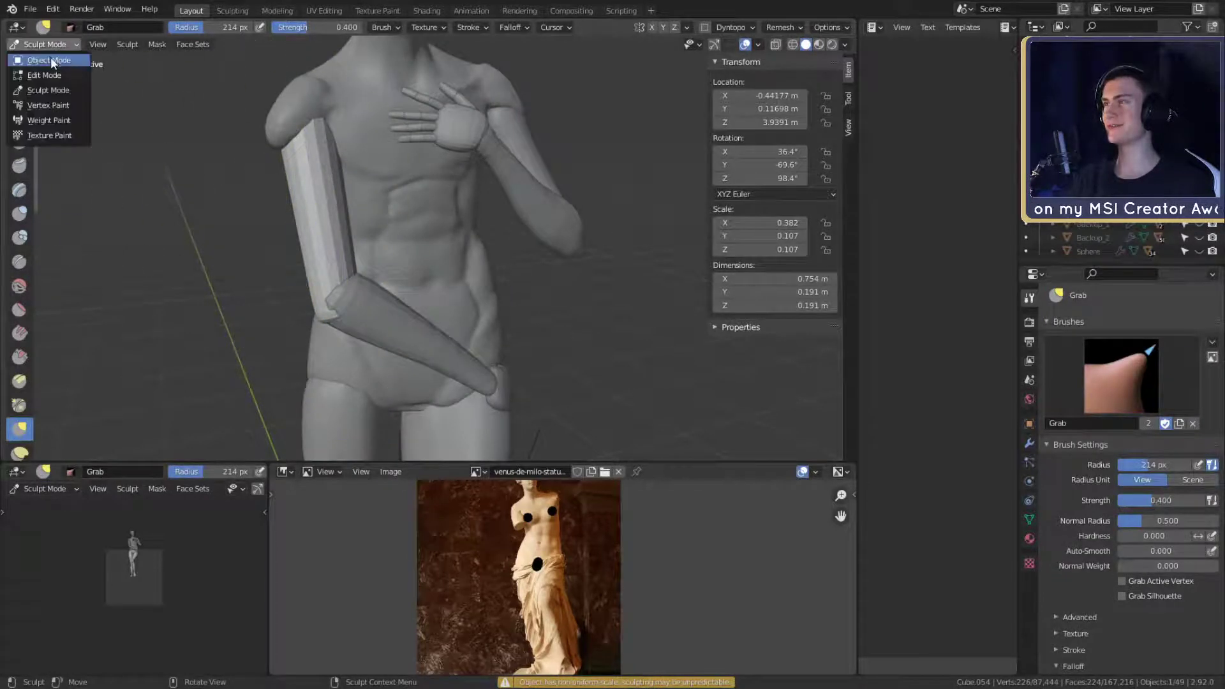
{"action": "left_click", "coordinate": [50, 61]}
{"action": "key", "text": "ctrl+a"}
{"action": "left_click", "coordinate": [431, 254]}
{"action": "middle_click_drag", "start_coordinate": [431, 253], "coordinate": [429, 299]}
{"action": "left_click", "coordinate": [47, 44]}
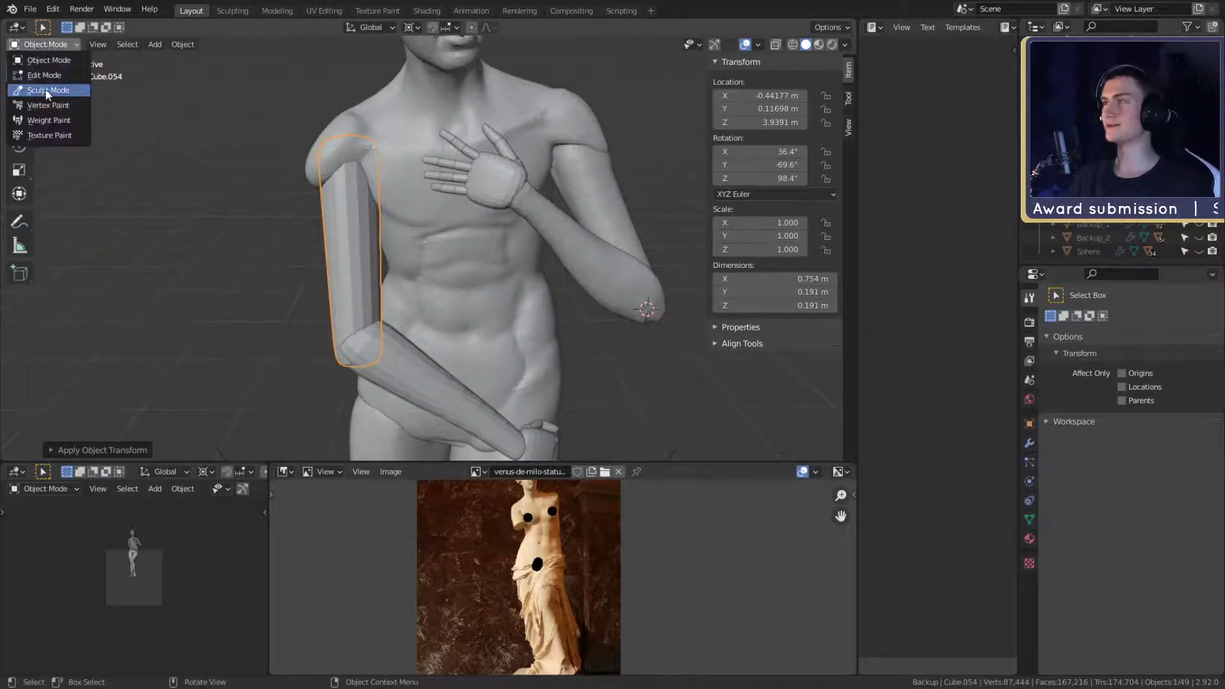
{"action": "left_click", "coordinate": [46, 88]}
{"action": "scroll", "coordinate": [1162, 486], "scroll_direction": "down", "scroll_amount": 5}
{"action": "left_click", "coordinate": [1060, 523]}
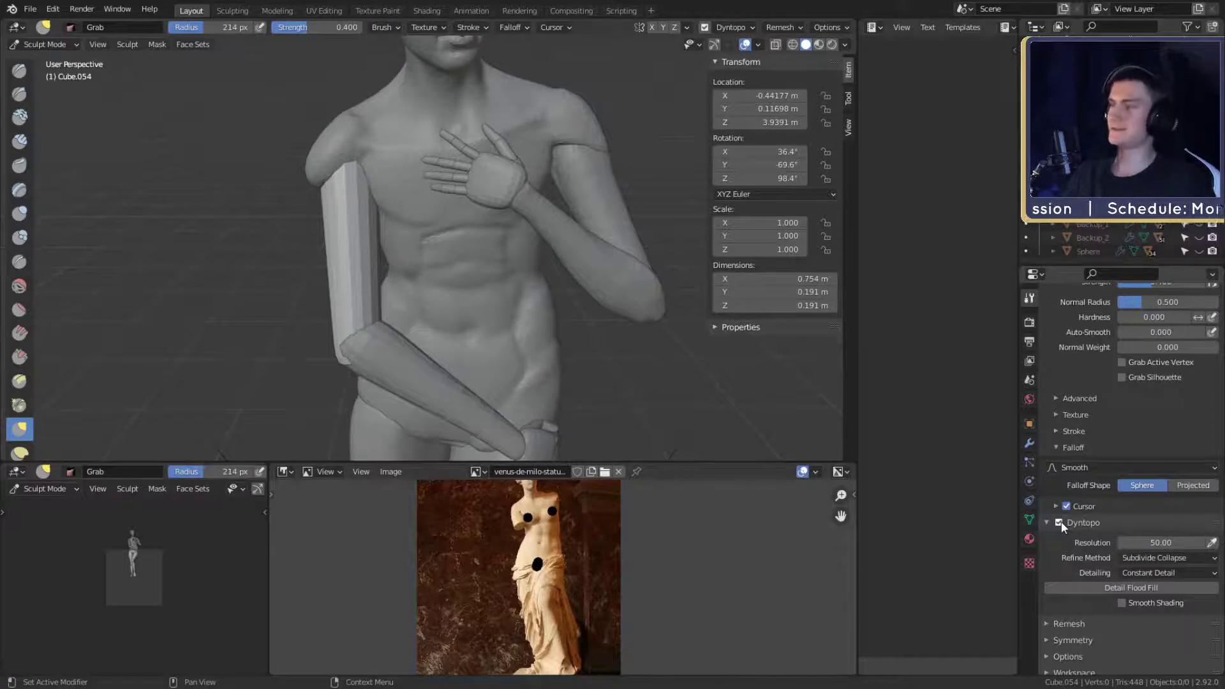
- Reduce the brush to 44 px and add the first Clay Strips strokes to the right upper arm just below the shoulder
{"action": "mouse_move", "coordinate": [574, 255]}
{"action": "middle_mouse_down"}
{"action": "mouse_move", "coordinate": [523, 243]}
{"action": "mouse_move", "coordinate": [481, 252]}
{"action": "mouse_move", "coordinate": [483, 218]}
{"action": "mouse_move", "coordinate": [575, 208]}
{"action": "mouse_move", "coordinate": [434, 243]}
{"action": "mouse_move", "coordinate": [388, 227]}
{"action": "middle_mouse_up"}
{"action": "key", "text": "f"}
{"action": "left_click", "coordinate": [460, 209]}
{"action": "key", "text": "f"}
{"action": "left_click", "coordinate": [356, 220]}
{"action": "mouse_move", "coordinate": [356, 220]}
{"action": "left_mouse_down"}
{"action": "mouse_move", "coordinate": [363, 285]}
{"action": "mouse_move", "coordinate": [357, 223]}
{"action": "left_mouse_up"}
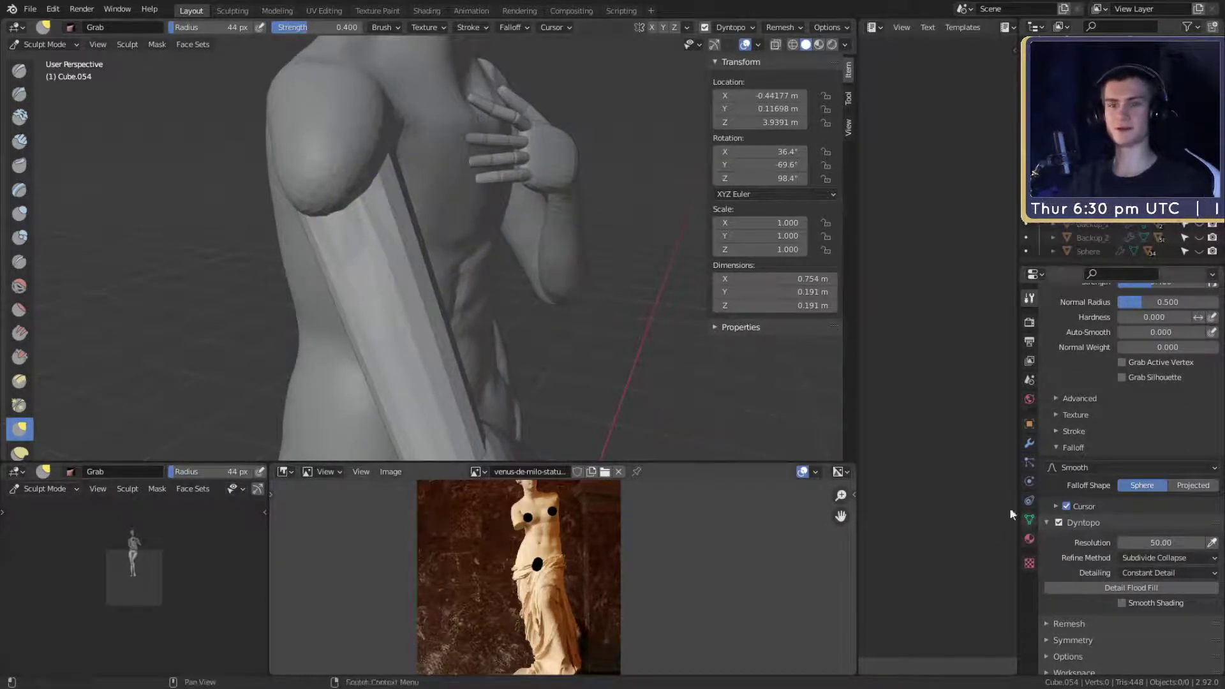
{"action": "key", "text": "c"}
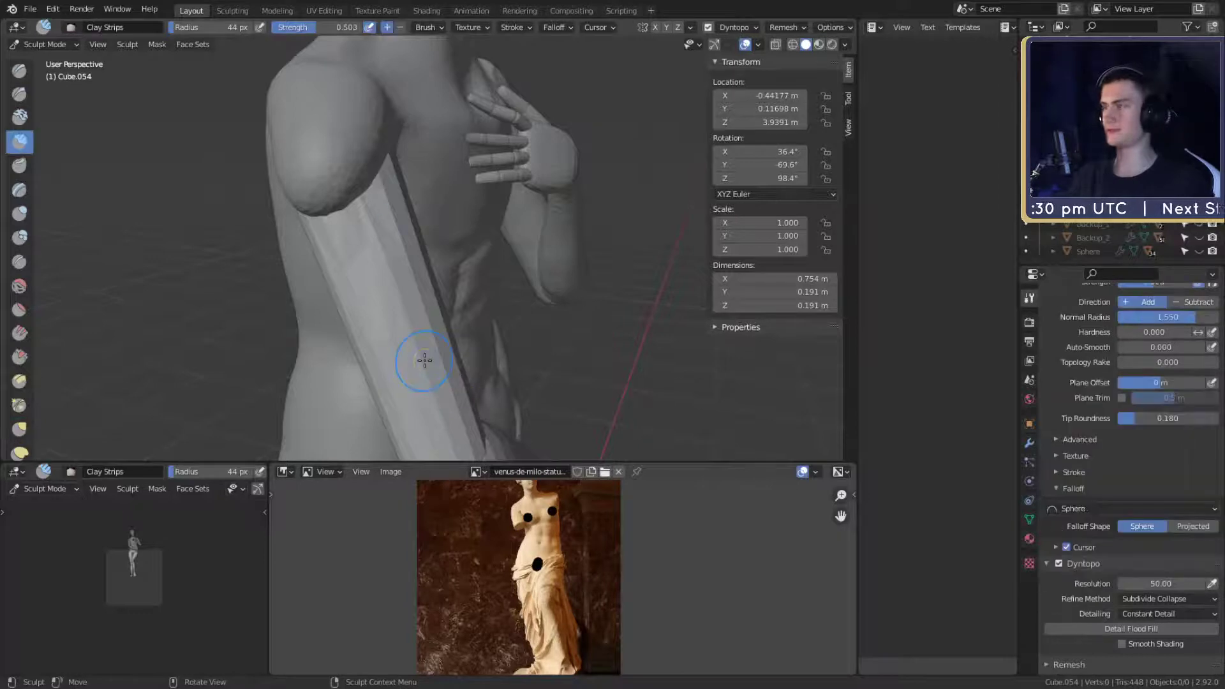
{"action": "mouse_move", "coordinate": [376, 286]}
{"action": "left_mouse_down"}
{"action": "mouse_move", "coordinate": [385, 331]}
{"action": "mouse_move", "coordinate": [337, 243]}
{"action": "left_mouse_up"}
{"action": "middle_click_drag", "start_coordinate": [421, 247], "coordinate": [360, 237]}
{"action": "left_click_drag", "start_coordinate": [366, 232], "coordinate": [371, 233]}
- Build up the front of the right upper arm from the armpit towards the elbow with Clay Strips at 38 px
{"action": "mouse_move", "coordinate": [395, 210]}
{"action": "middle_mouse_down"}
{"action": "mouse_move", "coordinate": [358, 205]}
{"action": "mouse_move", "coordinate": [410, 155]}
{"action": "middle_mouse_up"}
{"action": "scroll", "coordinate": [383, 178], "scroll_direction": "up", "scroll_amount": 2}
{"action": "key", "text": "f"}
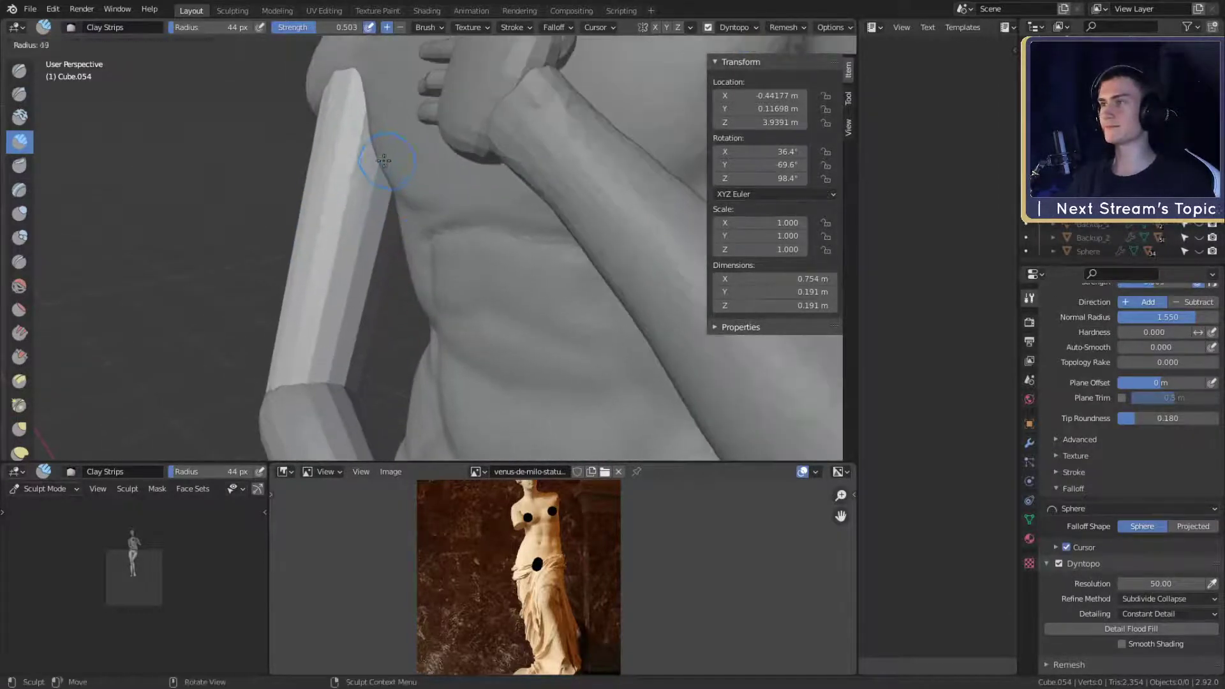
{"action": "left_click", "coordinate": [407, 154]}
{"action": "left_click_drag", "start_coordinate": [357, 120], "coordinate": [344, 217]}
{"action": "middle_click_drag", "start_coordinate": [384, 264], "coordinate": [454, 185]}
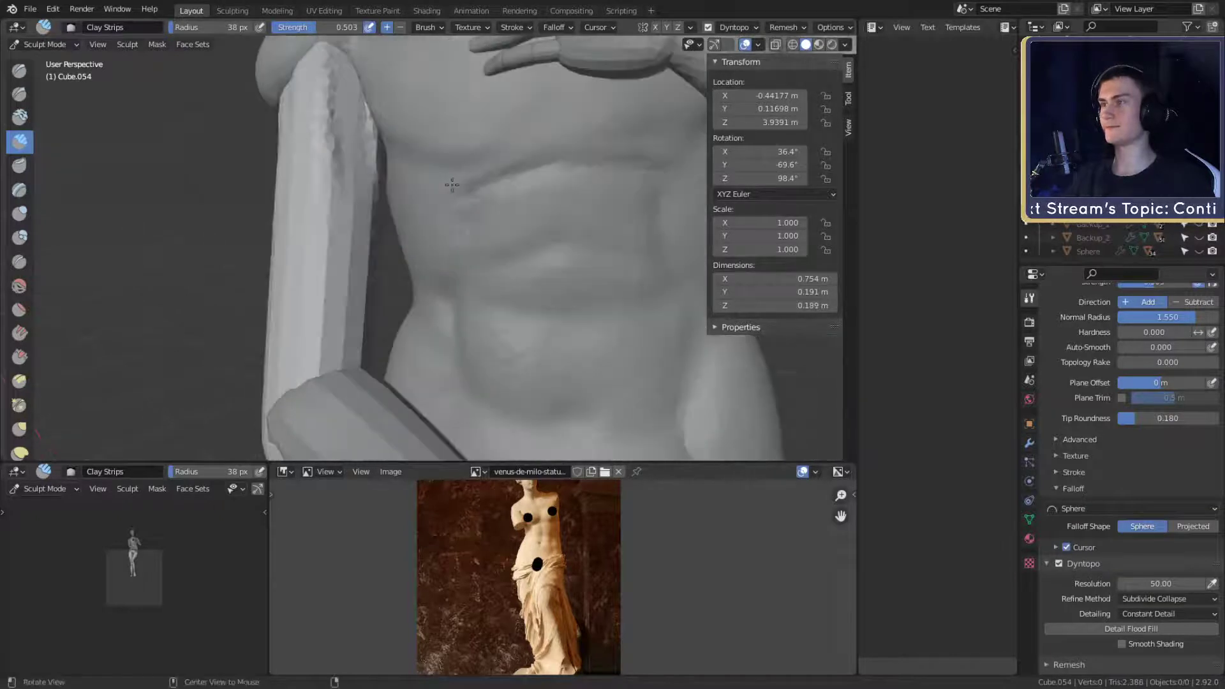
{"action": "left_click_drag", "start_coordinate": [329, 150], "coordinate": [328, 352]}
{"action": "mouse_move", "coordinate": [367, 256]}
{"action": "left_mouse_down", "text": "alt"}
{"action": "mouse_move", "coordinate": [385, 137]}
{"action": "mouse_move", "coordinate": [367, 198]}
{"action": "left_mouse_up", "text": "alt"}
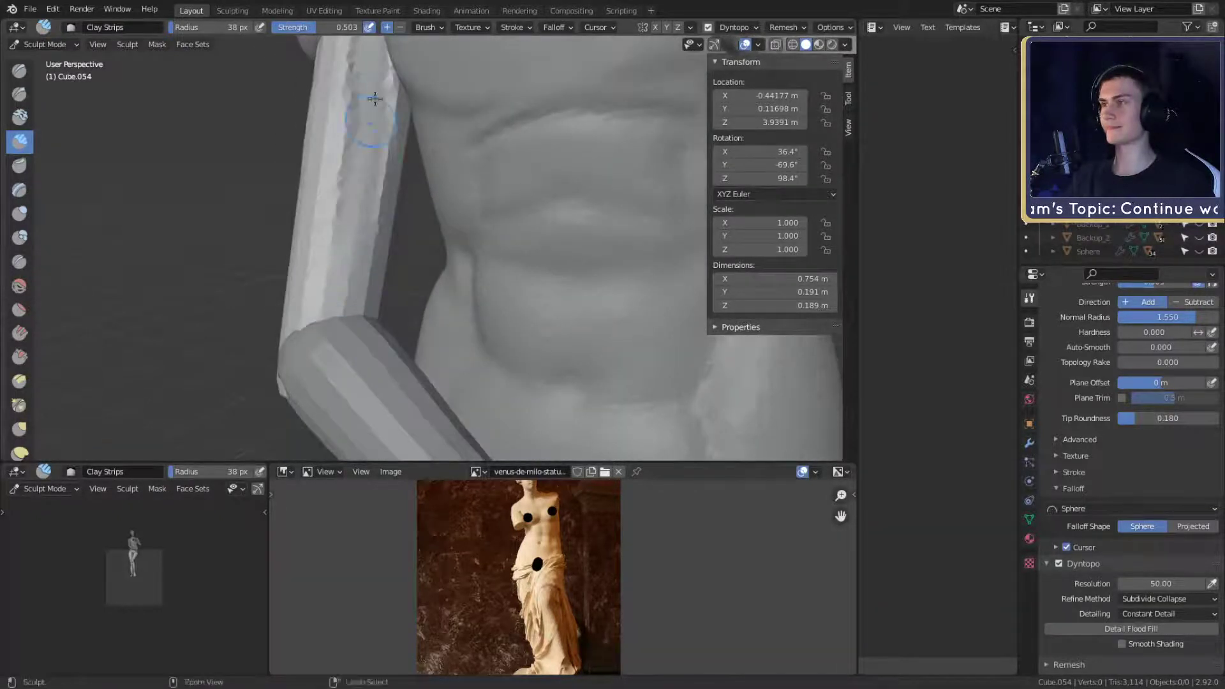
{"action": "left_click_drag", "start_coordinate": [377, 105], "coordinate": [396, 211], "text": "alt"}
- Smooth away the hard facets around the whole right upper arm with a large brush, using a radius of 119 px
{"action": "scroll", "coordinate": [396, 214], "scroll_direction": "down", "scroll_amount": 2}
{"action": "key", "text": "f"}
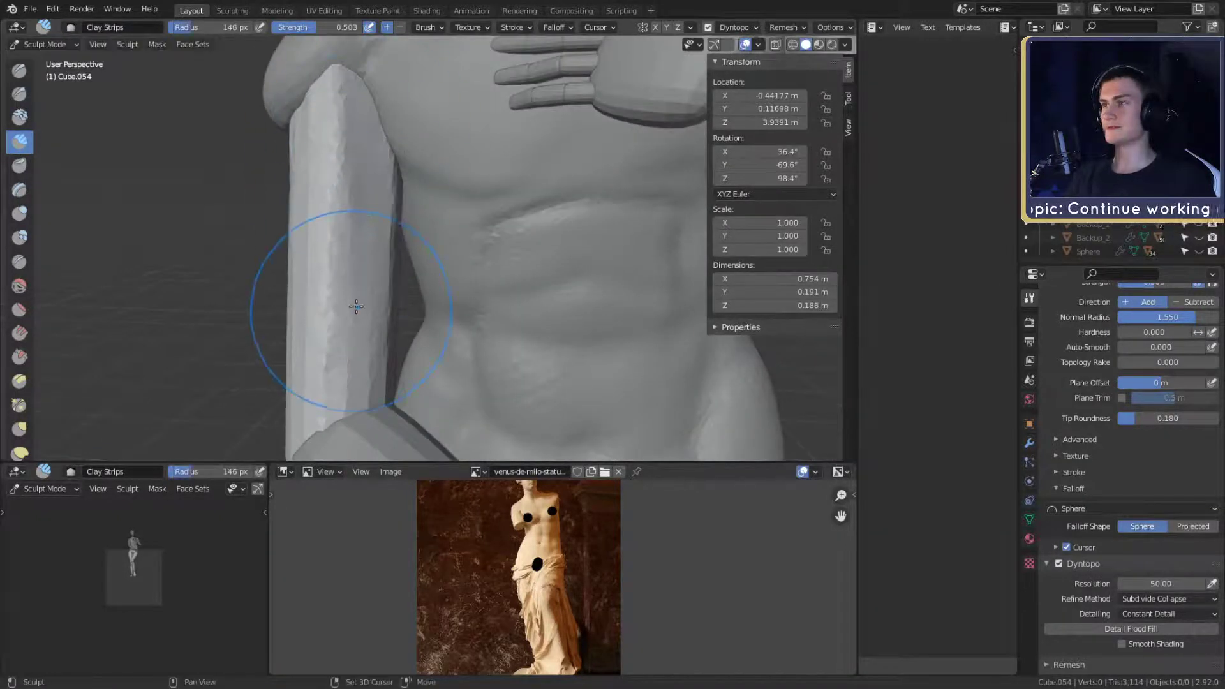
{"action": "left_click", "coordinate": [355, 302]}
{"action": "left_click_drag", "start_coordinate": [355, 301], "coordinate": [496, 220], "text": "alt"}
{"action": "key", "text": "f"}
{"action": "left_click", "coordinate": [479, 221]}
{"action": "left_click_drag", "start_coordinate": [405, 181], "coordinate": [470, 380]}
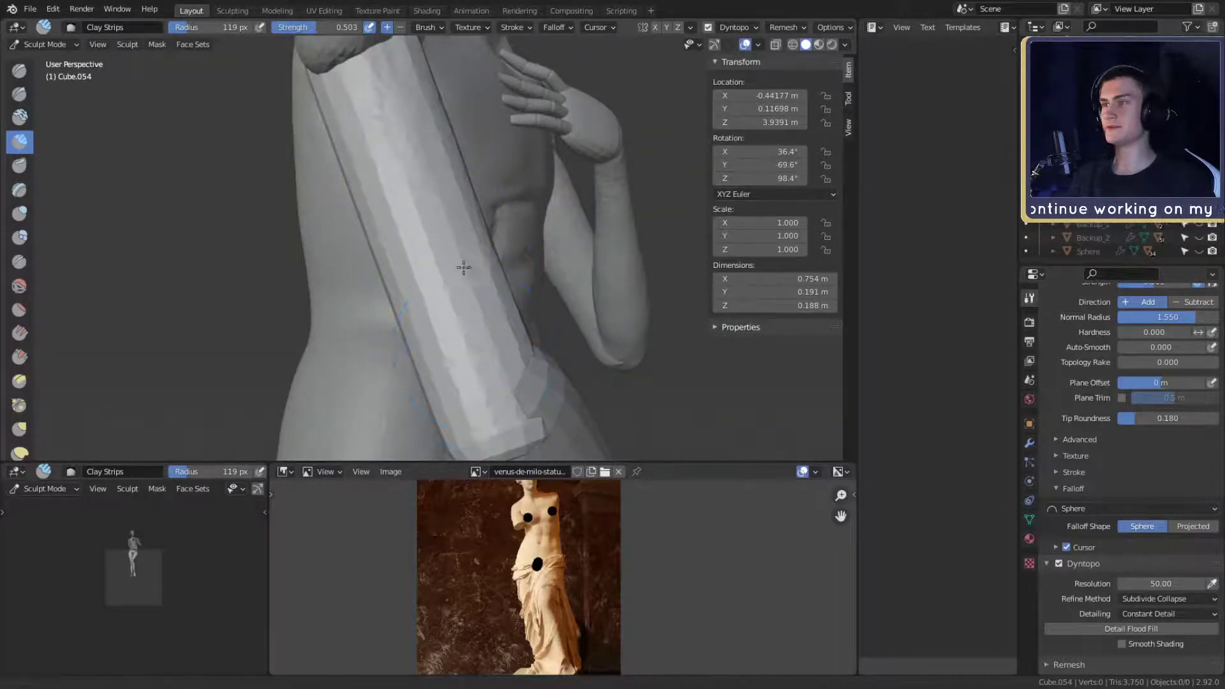
{"action": "mouse_move", "coordinate": [464, 268]}
{"action": "left_mouse_down", "text": "alt"}
{"action": "mouse_move", "coordinate": [540, 191]}
{"action": "mouse_move", "coordinate": [478, 183]}
{"action": "mouse_move", "coordinate": [536, 355]}
{"action": "mouse_move", "coordinate": [511, 377]}
{"action": "left_mouse_up", "text": "alt"}
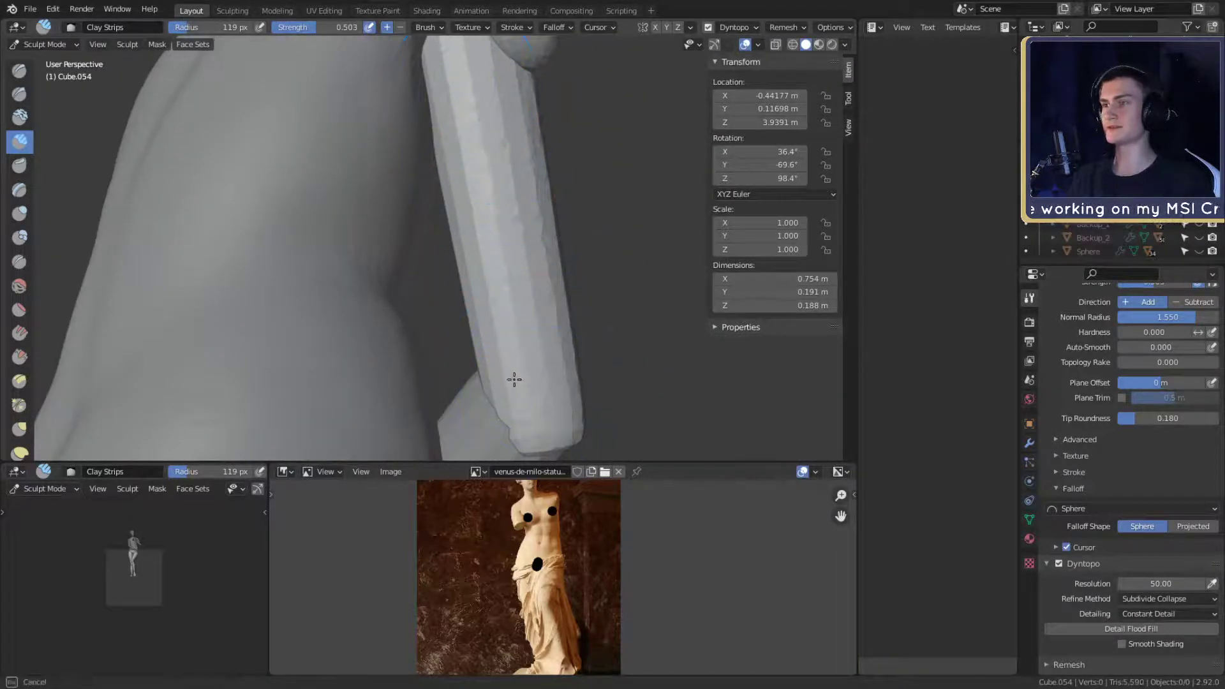
{"action": "left_click_drag", "start_coordinate": [470, 55], "coordinate": [431, 231], "text": "alt"}
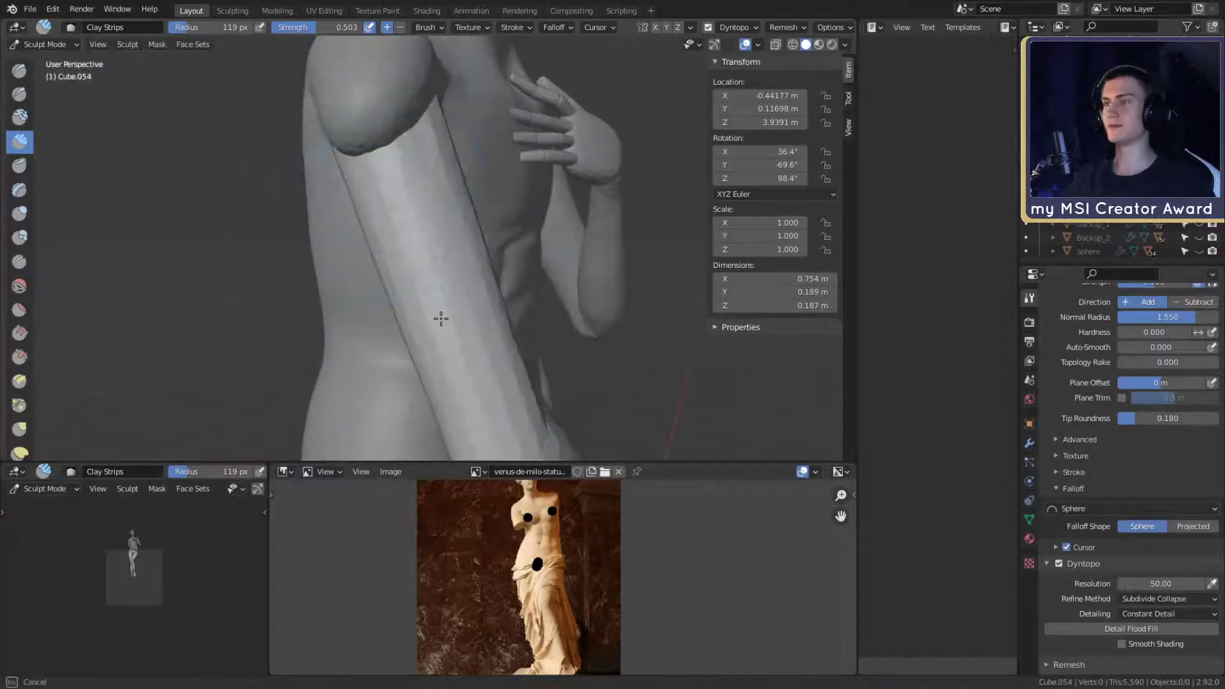
{"action": "mouse_move", "coordinate": [440, 317]}
{"action": "left_mouse_down", "text": "alt"}
{"action": "mouse_move", "coordinate": [451, 344]}
{"action": "mouse_move", "coordinate": [410, 240]}
{"action": "left_mouse_up", "text": "alt"}
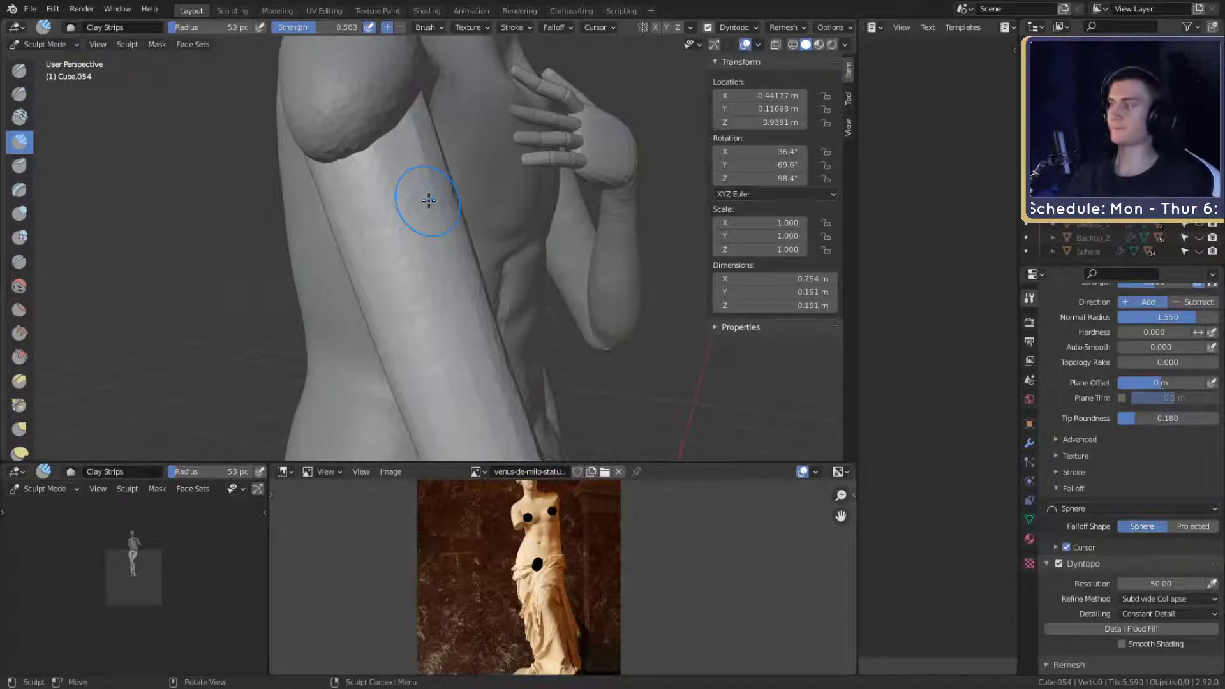
- Build up muscle volume on the front of the right upper arm near the armpit with Clay Strips at 33 px, and save the file
{"action": "mouse_move", "coordinate": [429, 200]}
{"action": "middle_mouse_down"}
{"action": "mouse_move", "coordinate": [383, 217]}
{"action": "mouse_move", "coordinate": [452, 264]}
{"action": "middle_mouse_up"}
{"action": "scroll", "coordinate": [395, 223], "scroll_direction": "up", "scroll_amount": 3}
{"action": "key", "text": "f"}
{"action": "left_click", "coordinate": [434, 250]}
{"action": "key", "text": "f"}
{"action": "left_click", "coordinate": [458, 264]}
{"action": "left_click_drag", "start_coordinate": [461, 187], "coordinate": [453, 215]}
{"action": "middle_click_drag", "start_coordinate": [467, 254], "coordinate": [450, 191], "text": "shift"}
{"action": "left_click_drag", "start_coordinate": [441, 167], "coordinate": [428, 199]}
{"action": "mouse_move", "coordinate": [425, 254]}
{"action": "middle_mouse_down", "text": "shift"}
{"action": "mouse_move", "coordinate": [431, 228]}
{"action": "mouse_move", "coordinate": [533, 230]}
{"action": "mouse_move", "coordinate": [475, 87]}
{"action": "middle_mouse_up", "text": "shift"}
{"action": "mouse_move", "coordinate": [502, 158]}
{"action": "middle_mouse_down", "text": "shift"}
{"action": "mouse_move", "coordinate": [511, 262]}
{"action": "mouse_move", "coordinate": [511, 230]}
{"action": "mouse_move", "coordinate": [495, 252]}
{"action": "middle_mouse_up", "text": "shift"}
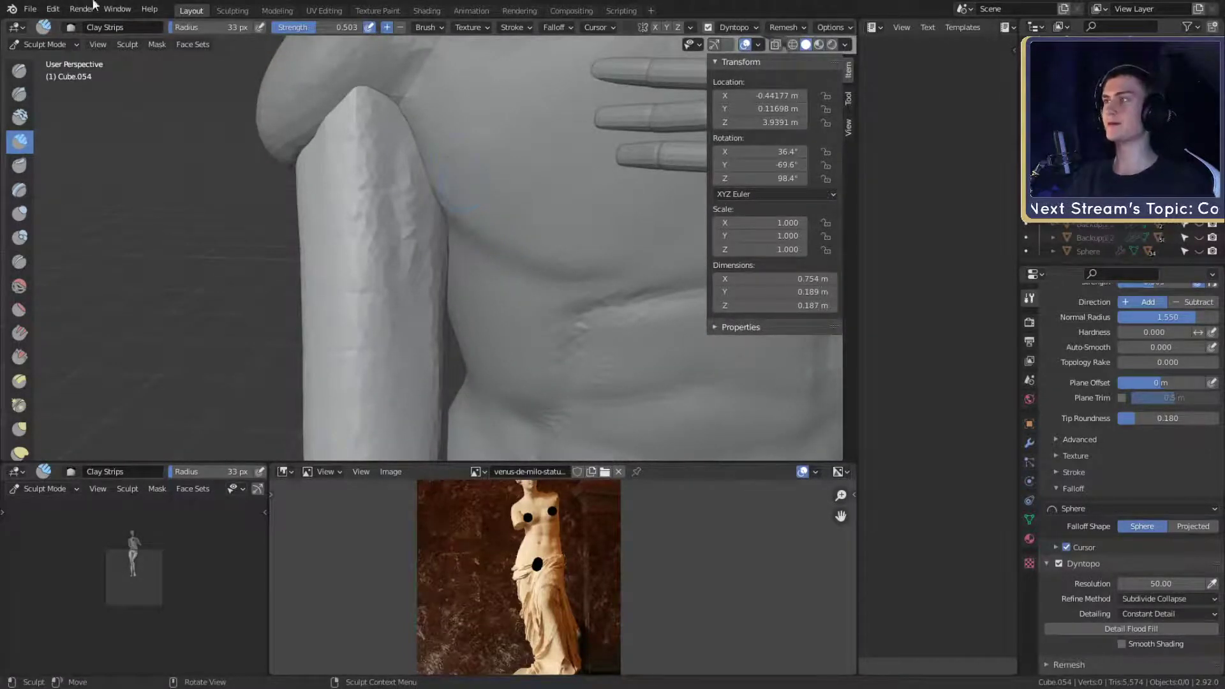
{"action": "left_click", "coordinate": [26, 9]}
{"action": "left_click", "coordinate": [49, 102]}
- Add volume to the outer side and back of the right upper arm below the shoulder with Clay Strips at 33 px
{"action": "mouse_move", "coordinate": [446, 268]}
{"action": "middle_mouse_down"}
{"action": "mouse_move", "coordinate": [438, 281]}
{"action": "mouse_move", "coordinate": [454, 276]}
{"action": "mouse_move", "coordinate": [454, 254]}
{"action": "middle_mouse_up"}
{"action": "scroll", "coordinate": [438, 281], "scroll_direction": "up", "scroll_amount": 3}
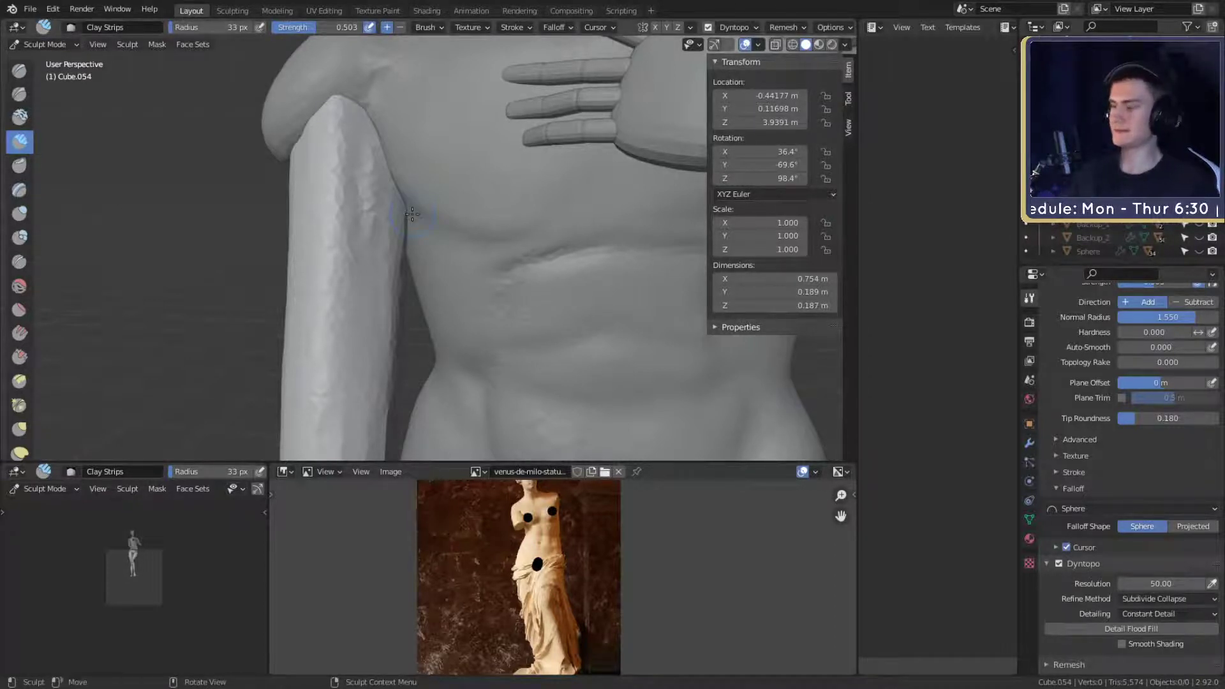
{"action": "mouse_move", "coordinate": [330, 366]}
{"action": "left_mouse_down", "text": "alt"}
{"action": "mouse_move", "coordinate": [402, 281]}
{"action": "mouse_move", "coordinate": [397, 294]}
{"action": "left_mouse_up", "text": "alt"}
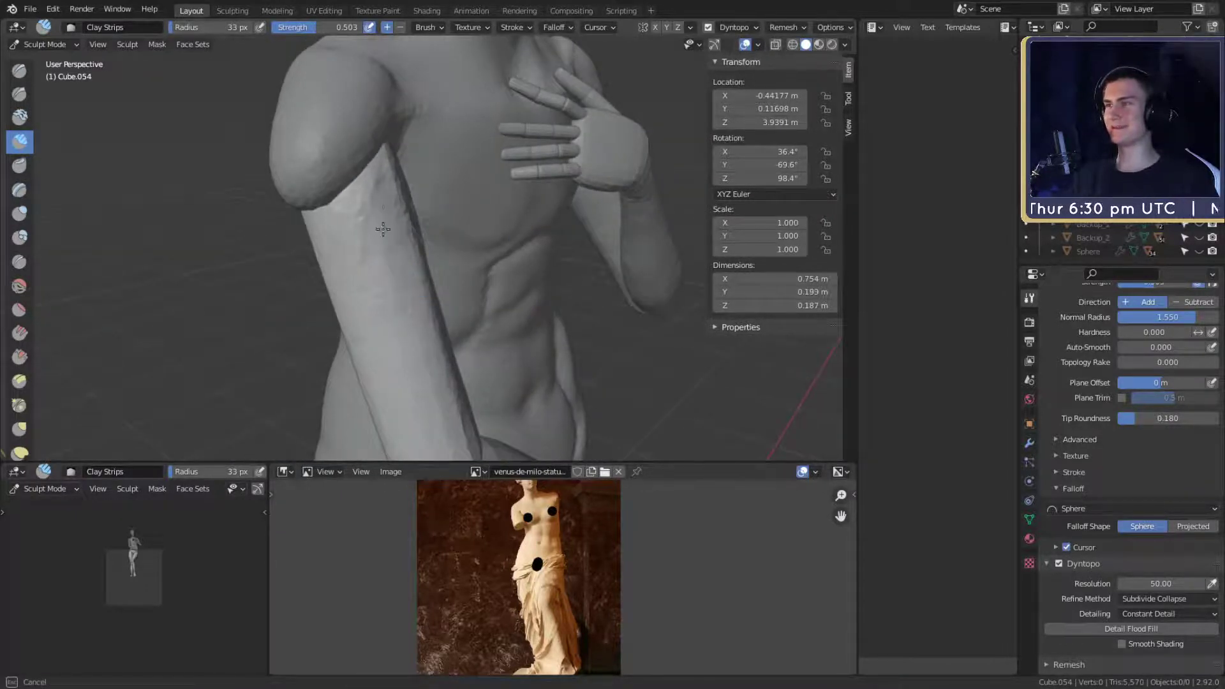
{"action": "left_click_drag", "start_coordinate": [383, 228], "coordinate": [425, 325], "text": "alt"}
{"action": "left_click_drag", "start_coordinate": [416, 229], "coordinate": [421, 247]}
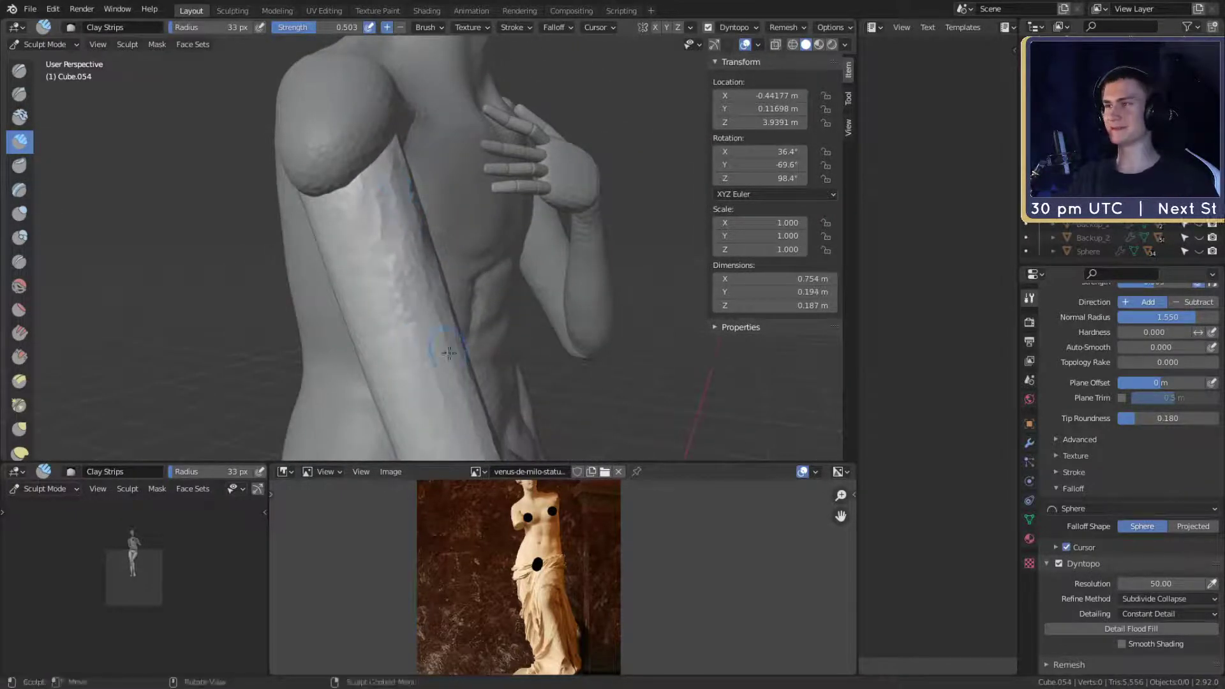
{"action": "left_click_drag", "start_coordinate": [338, 193], "coordinate": [420, 175], "text": "alt"}
{"action": "mouse_move", "coordinate": [358, 133]}
{"action": "left_mouse_down"}
{"action": "mouse_move", "coordinate": [345, 110]}
{"action": "mouse_move", "coordinate": [421, 300]}
{"action": "left_mouse_up"}
{"action": "mouse_move", "coordinate": [411, 247]}
{"action": "left_mouse_down", "text": "alt"}
{"action": "mouse_move", "coordinate": [333, 215]}
{"action": "mouse_move", "coordinate": [412, 169]}
{"action": "left_mouse_up", "text": "alt"}
{"action": "left_click_drag", "start_coordinate": [297, 220], "coordinate": [430, 156], "text": "alt"}
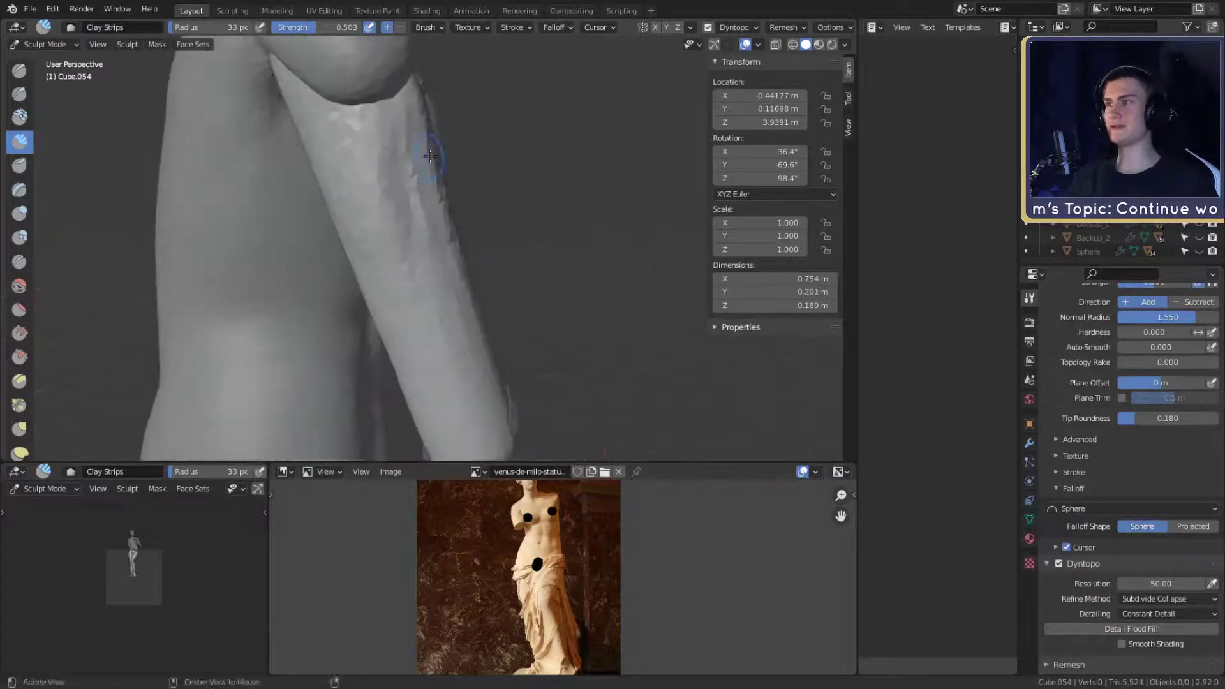
- Extend the Clay Strips forms down to the elbow and across the outer front of the right upper arm, using 26 px
{"action": "left_click_drag", "start_coordinate": [433, 299], "coordinate": [417, 217], "text": "alt"}
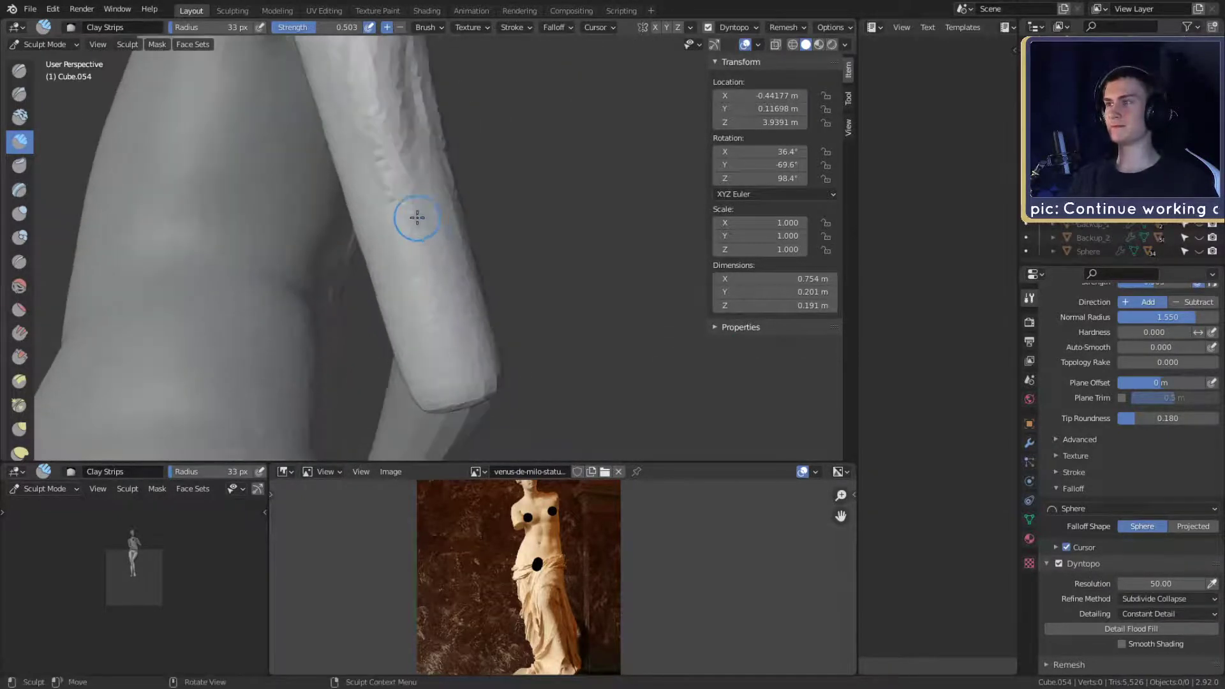
{"action": "mouse_move", "coordinate": [446, 377]}
{"action": "left_mouse_down", "text": "alt"}
{"action": "mouse_move", "coordinate": [395, 304]}
{"action": "mouse_move", "coordinate": [425, 379]}
{"action": "left_mouse_up", "text": "alt"}
{"action": "left_click_drag", "start_coordinate": [406, 222], "coordinate": [407, 379], "text": "alt"}
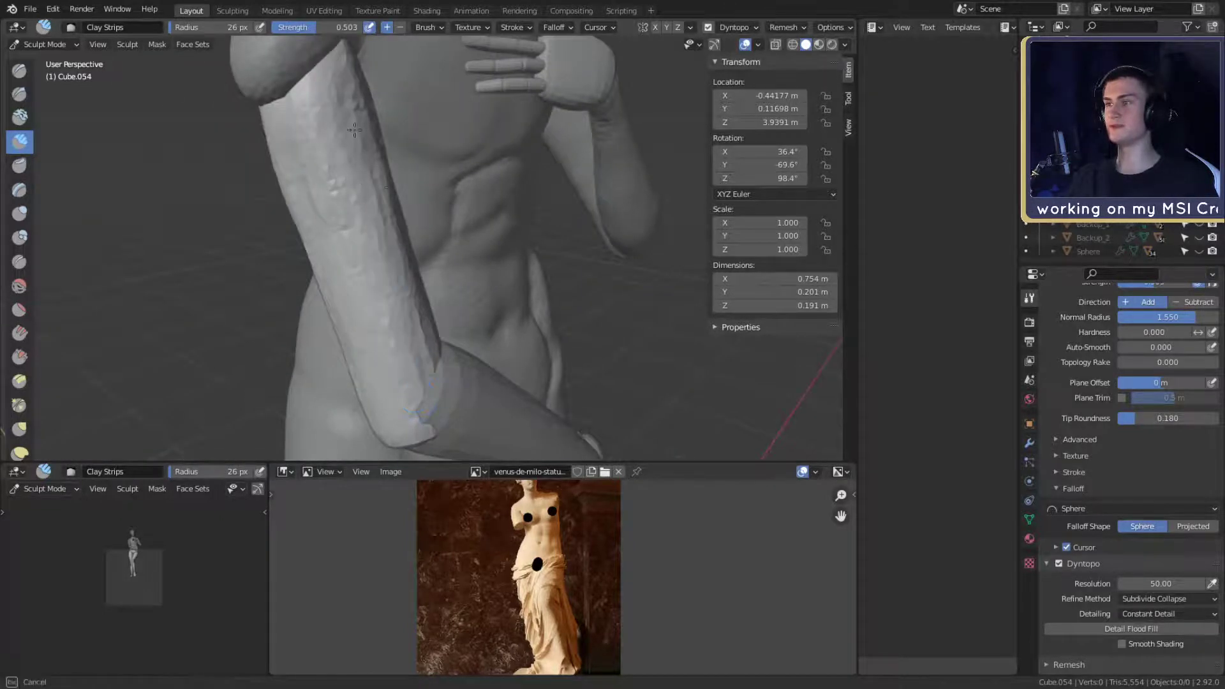
{"action": "left_click_drag", "start_coordinate": [354, 130], "coordinate": [412, 264], "text": "alt"}
{"action": "left_click_drag", "start_coordinate": [331, 182], "coordinate": [348, 231], "text": "alt"}
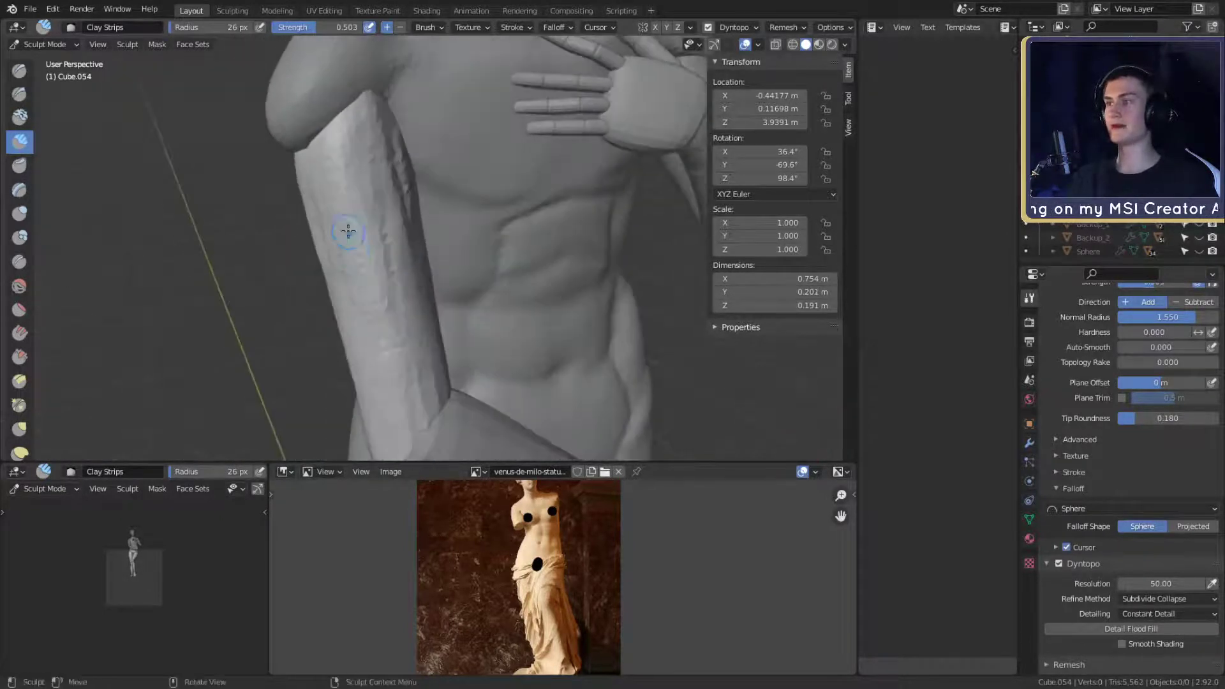
{"action": "mouse_move", "coordinate": [325, 161]}
{"action": "left_mouse_down", "text": "alt"}
{"action": "mouse_move", "coordinate": [323, 197]}
{"action": "mouse_move", "coordinate": [367, 199]}
{"action": "left_mouse_up", "text": "alt"}
- Smooth the clay strokes along the front of the right upper arm with a 134 px brush
{"action": "key", "text": "f"}
{"action": "left_click", "coordinate": [370, 201]}
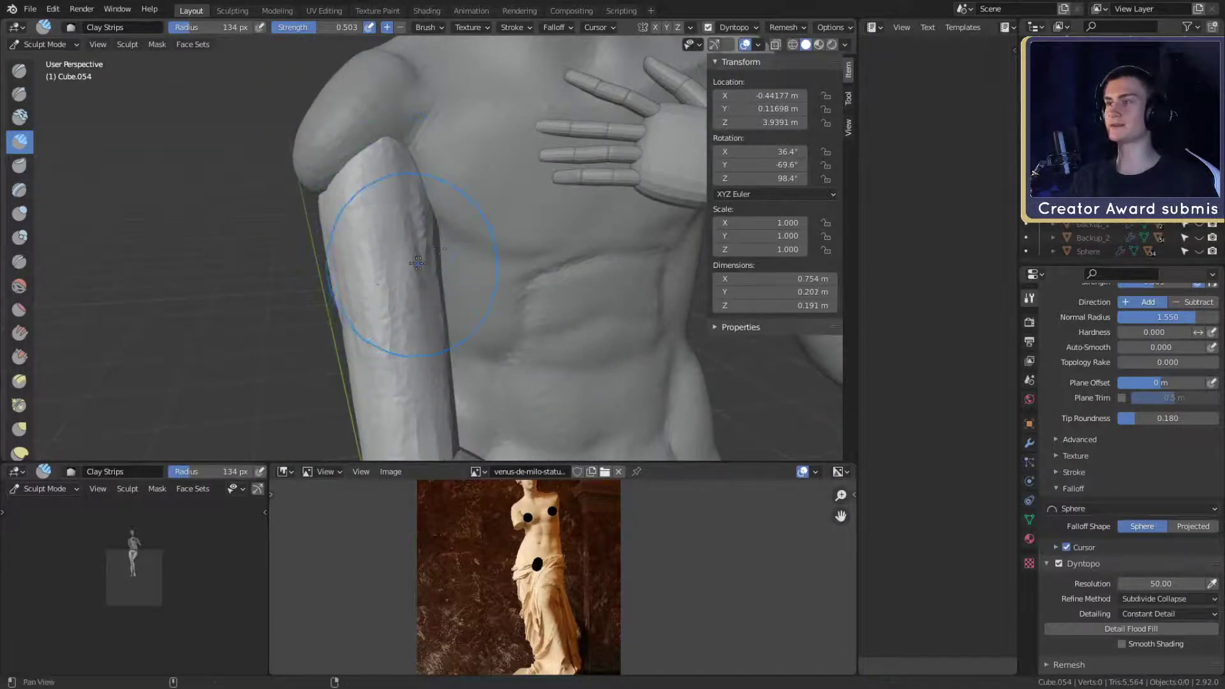
{"action": "left_click_drag", "start_coordinate": [418, 263], "coordinate": [359, 217], "text": "alt"}
{"action": "mouse_move", "coordinate": [398, 356]}
{"action": "left_mouse_down", "text": "alt"}
{"action": "mouse_move", "coordinate": [377, 227]}
{"action": "mouse_move", "coordinate": [426, 277]}
{"action": "mouse_move", "coordinate": [396, 316]}
{"action": "left_mouse_up", "text": "alt"}
- Shape the lower end of the right upper arm above the elbow with Clay Strips at 53 px, and smooth it at 162 px
{"action": "key", "text": "f"}
{"action": "left_click", "coordinate": [361, 286]}
{"action": "key", "text": "f"}
{"action": "left_click", "coordinate": [396, 315]}
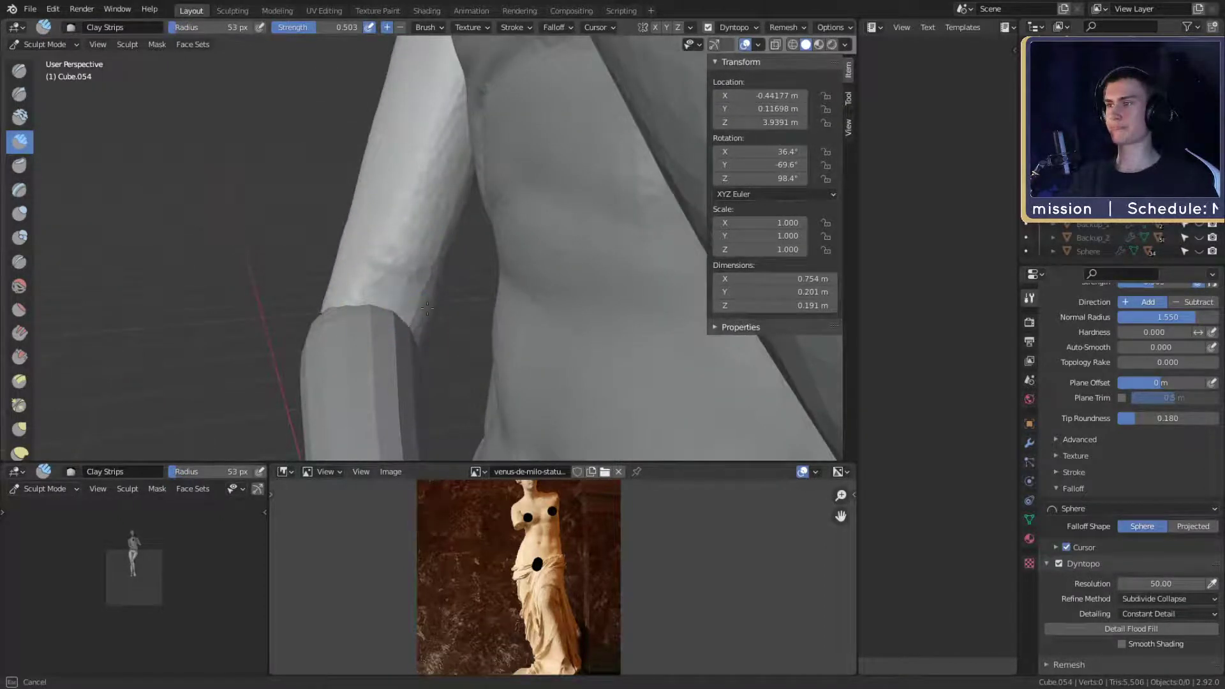
{"action": "left_click_drag", "start_coordinate": [405, 281], "coordinate": [415, 172]}
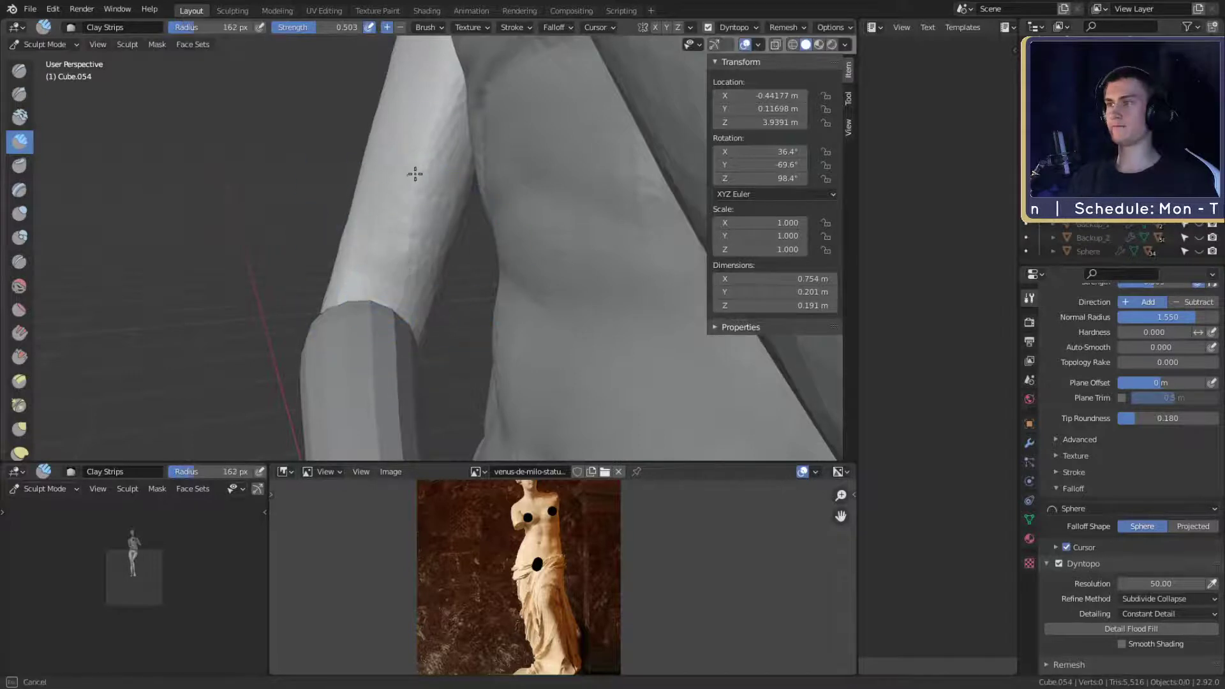
{"action": "mouse_move", "coordinate": [415, 172]}
{"action": "middle_mouse_down"}
{"action": "mouse_move", "coordinate": [516, 255]}
{"action": "mouse_move", "coordinate": [432, 286]}
{"action": "middle_mouse_up"}
{"action": "mouse_move", "coordinate": [386, 334]}
{"action": "left_mouse_down"}
{"action": "mouse_move", "coordinate": [389, 307]}
{"action": "mouse_move", "coordinate": [516, 266]}
{"action": "mouse_move", "coordinate": [410, 385]}
{"action": "left_mouse_up"}
- Build up the back of the right elbow at the end of the upper arm with Clay Strips at 43 px
{"action": "left_click_drag", "start_coordinate": [421, 313], "coordinate": [606, 256], "text": "alt"}
{"action": "mouse_move", "coordinate": [421, 274]}
{"action": "left_mouse_down", "text": "alt"}
{"action": "mouse_move", "coordinate": [451, 224]}
{"action": "mouse_move", "coordinate": [463, 275]}
{"action": "mouse_move", "coordinate": [334, 301]}
{"action": "mouse_move", "coordinate": [348, 312]}
{"action": "mouse_move", "coordinate": [440, 271]}
{"action": "mouse_move", "coordinate": [405, 276]}
{"action": "left_mouse_up", "text": "alt"}
{"action": "key", "text": "f"}
{"action": "left_click", "coordinate": [448, 292]}
{"action": "key", "text": "f"}
{"action": "left_click", "coordinate": [387, 276]}
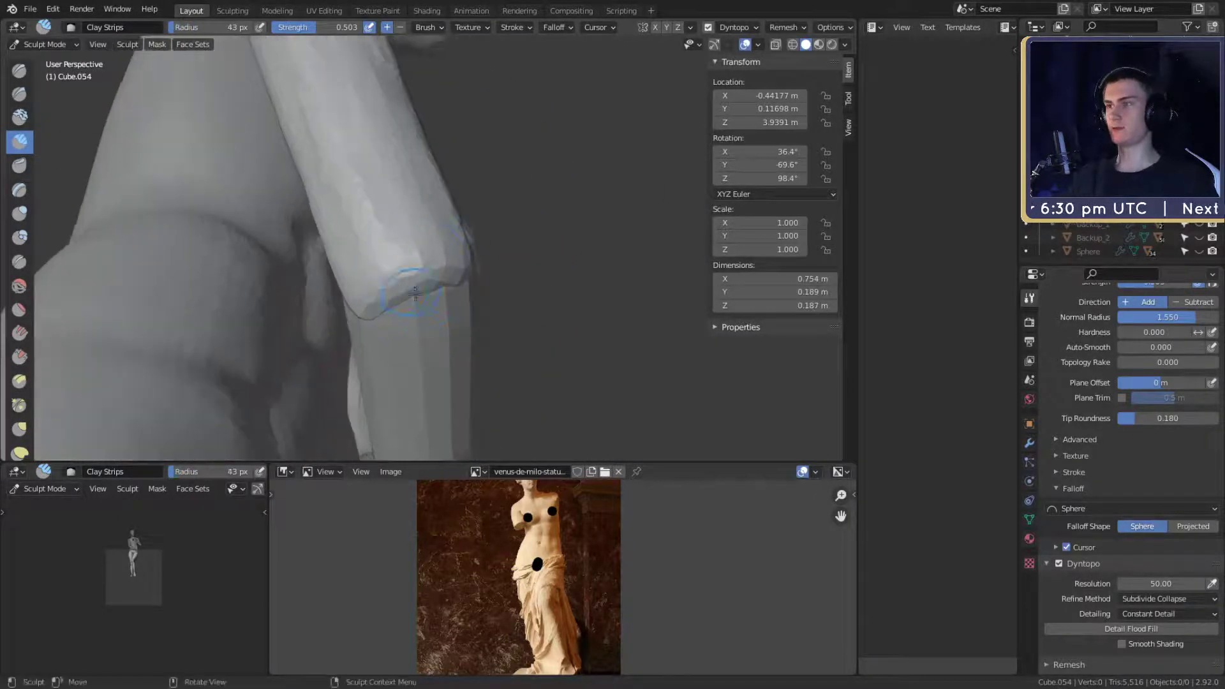
{"action": "left_click_drag", "start_coordinate": [443, 321], "coordinate": [445, 328]}
- Form the bony bumps of the right elbow from behind with finer Clay Strips strokes at 20 px
{"action": "key", "text": "f"}
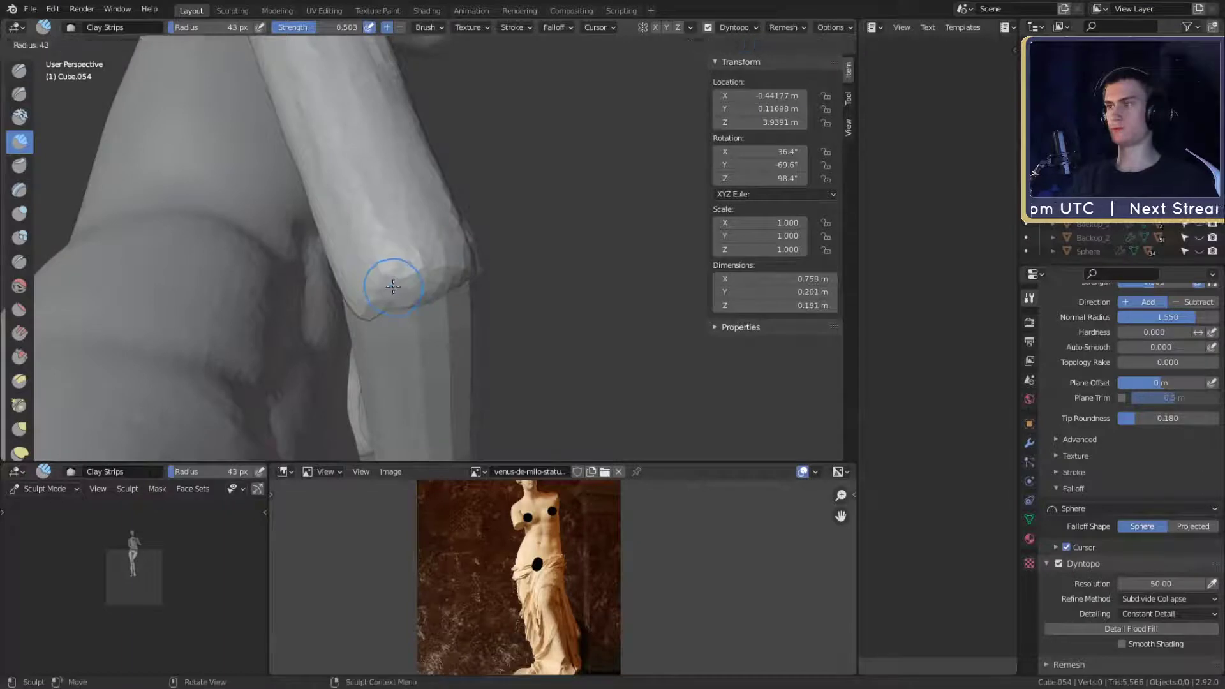
{"action": "left_click", "coordinate": [415, 285]}
{"action": "mouse_move", "coordinate": [383, 258]}
{"action": "left_mouse_down"}
{"action": "mouse_move", "coordinate": [396, 306]}
{"action": "mouse_move", "coordinate": [461, 293]}
{"action": "mouse_move", "coordinate": [446, 301]}
{"action": "mouse_move", "coordinate": [440, 248]}
{"action": "left_mouse_up"}
{"action": "key", "text": "f"}
{"action": "left_click", "coordinate": [423, 292]}
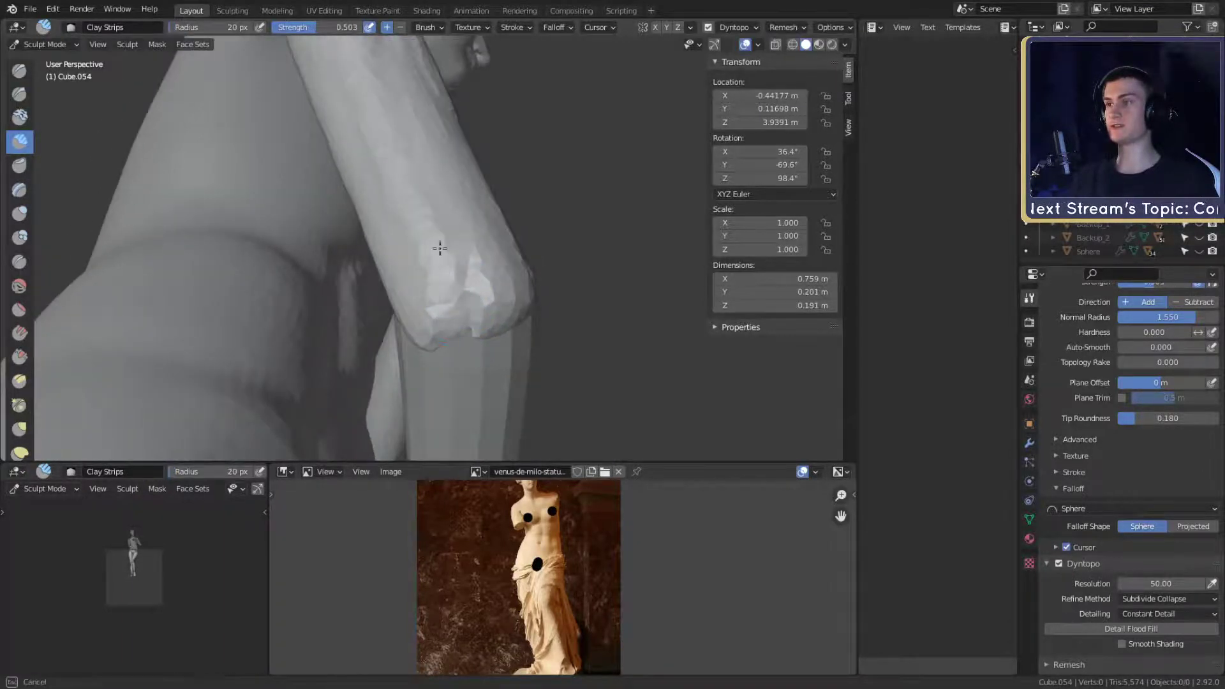
{"action": "mouse_move", "coordinate": [450, 324]}
{"action": "middle_mouse_down"}
{"action": "mouse_move", "coordinate": [423, 285]}
{"action": "mouse_move", "coordinate": [454, 259]}
{"action": "middle_mouse_up"}
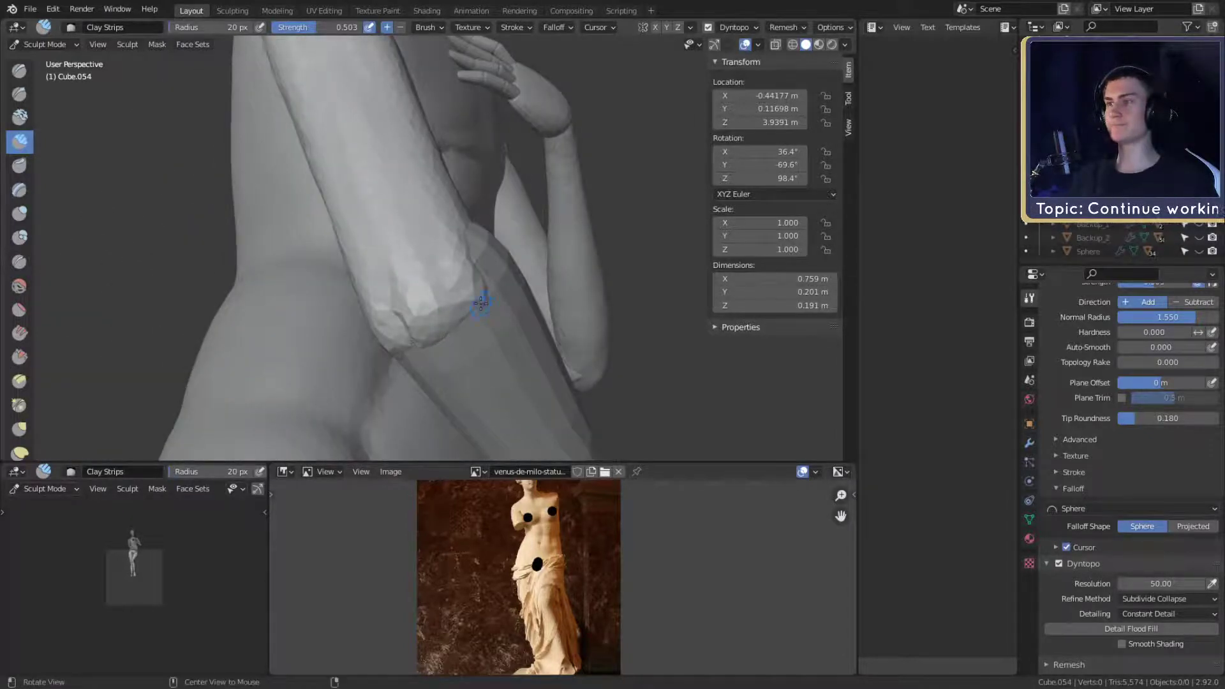
{"action": "middle_click_drag", "start_coordinate": [481, 303], "coordinate": [456, 273]}
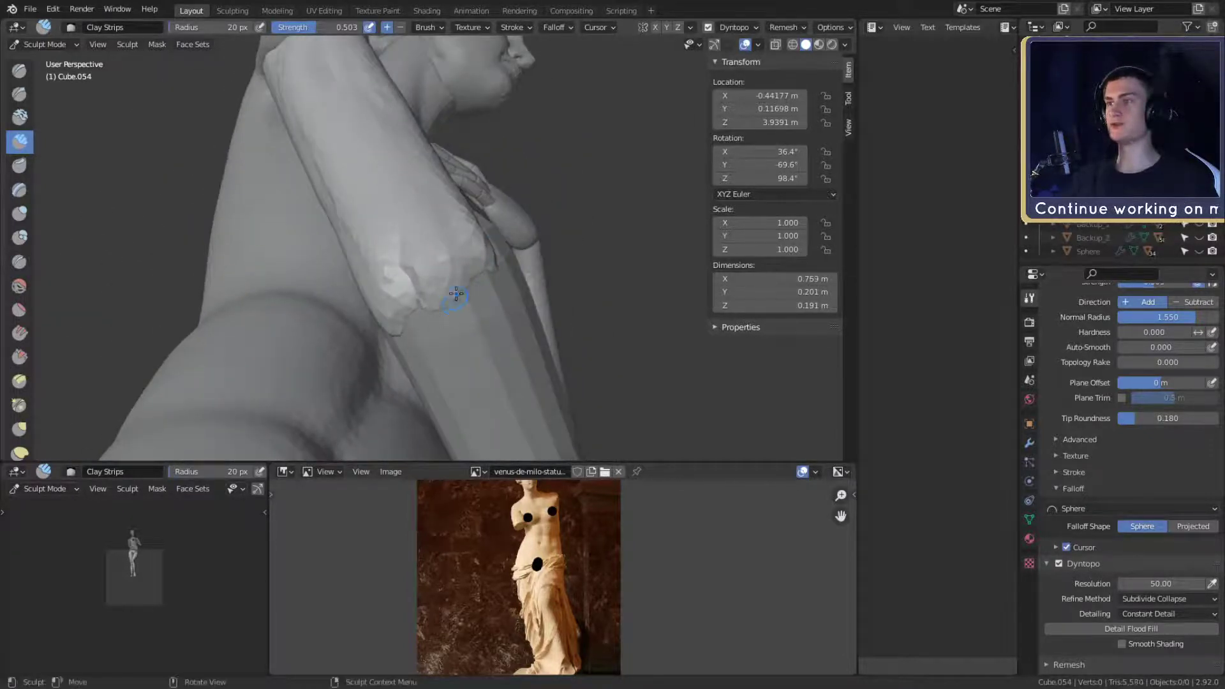
- Soften the bumps across the right elbow, and rework its inner side with the brush at 43 px
{"action": "key", "text": "f"}
{"action": "left_click", "coordinate": [461, 287]}
{"action": "mouse_move", "coordinate": [453, 281]}
{"action": "left_mouse_down", "text": "shift"}
{"action": "mouse_move", "coordinate": [421, 275]}
{"action": "mouse_move", "coordinate": [414, 290]}
{"action": "left_mouse_up", "text": "shift"}
{"action": "middle_click_drag", "start_coordinate": [408, 281], "coordinate": [504, 271]}
{"action": "key", "text": "f"}
{"action": "left_click", "coordinate": [405, 306]}
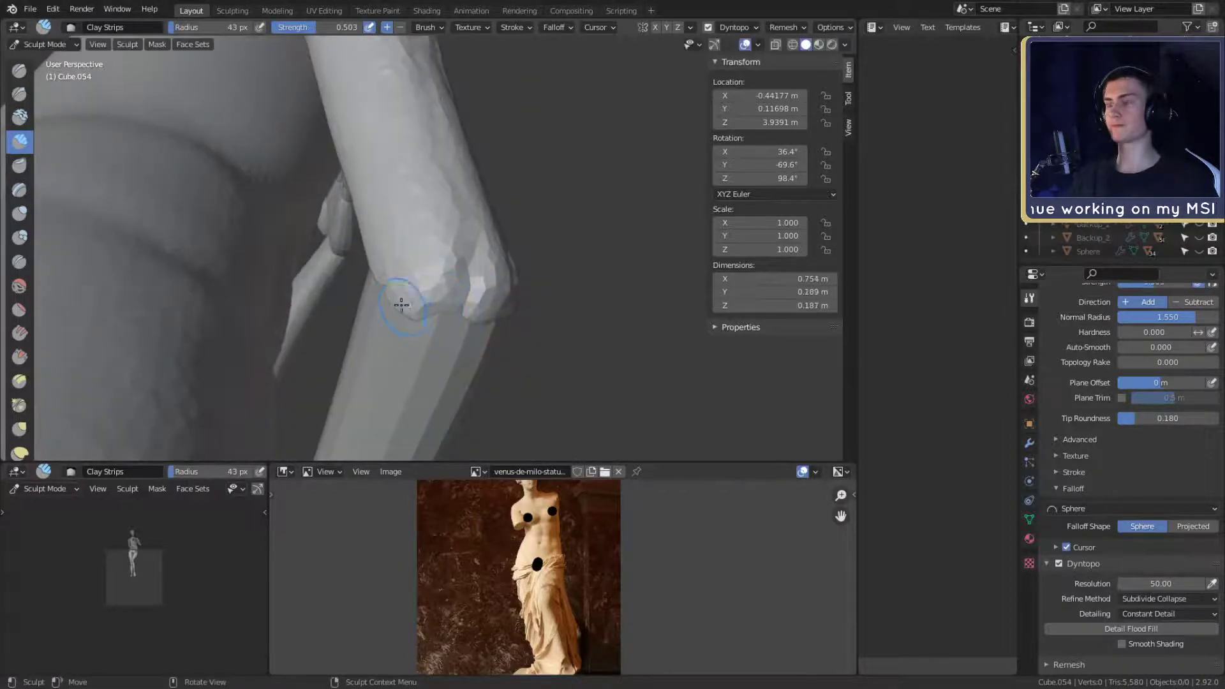
{"action": "left_click_drag", "start_coordinate": [399, 281], "coordinate": [408, 284]}
- Refine the back of the right elbow with short strokes, and smooth the area above it at 106 px
{"action": "mouse_move", "coordinate": [408, 284]}
{"action": "middle_mouse_down"}
{"action": "mouse_move", "coordinate": [458, 281]}
{"action": "mouse_move", "coordinate": [465, 268]}
{"action": "middle_mouse_up"}
{"action": "key", "text": "f"}
{"action": "left_click", "coordinate": [459, 268]}
{"action": "left_click_drag", "start_coordinate": [456, 274], "coordinate": [462, 211]}
{"action": "key", "text": "f"}
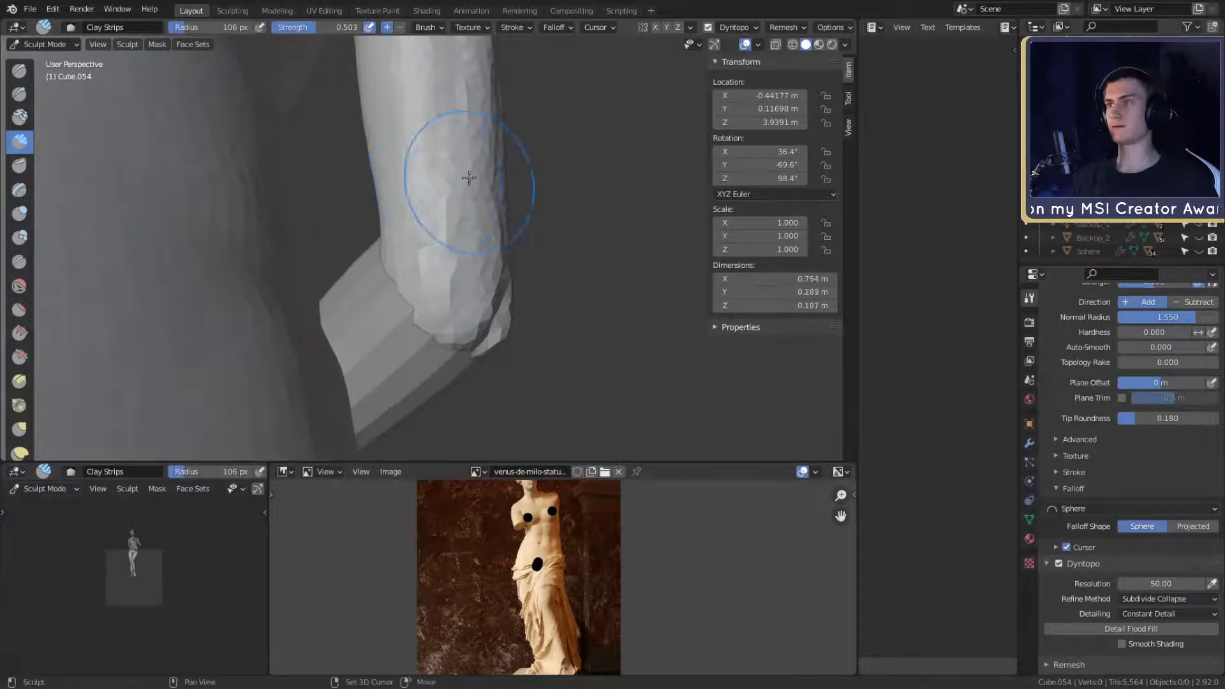
{"action": "left_click", "coordinate": [438, 277]}
- Rework and even out the back of the right upper arm with broad strokes at 138 px
{"action": "mouse_move", "coordinate": [438, 276]}
{"action": "middle_mouse_down"}
{"action": "mouse_move", "coordinate": [509, 297]}
{"action": "mouse_move", "coordinate": [481, 300]}
{"action": "mouse_move", "coordinate": [410, 232]}
{"action": "mouse_move", "coordinate": [472, 256]}
{"action": "mouse_move", "coordinate": [534, 252]}
{"action": "middle_mouse_up"}
{"action": "scroll", "coordinate": [533, 251], "scroll_direction": "down", "scroll_amount": 2}
{"action": "mouse_move", "coordinate": [523, 262]}
{"action": "left_mouse_down", "text": "alt"}
{"action": "mouse_move", "coordinate": [448, 260]}
{"action": "mouse_move", "coordinate": [473, 342]}
{"action": "left_mouse_up", "text": "alt"}
{"action": "key", "text": "f"}
{"action": "left_click", "coordinate": [534, 250]}
{"action": "middle_click_drag", "start_coordinate": [472, 341], "coordinate": [426, 180]}
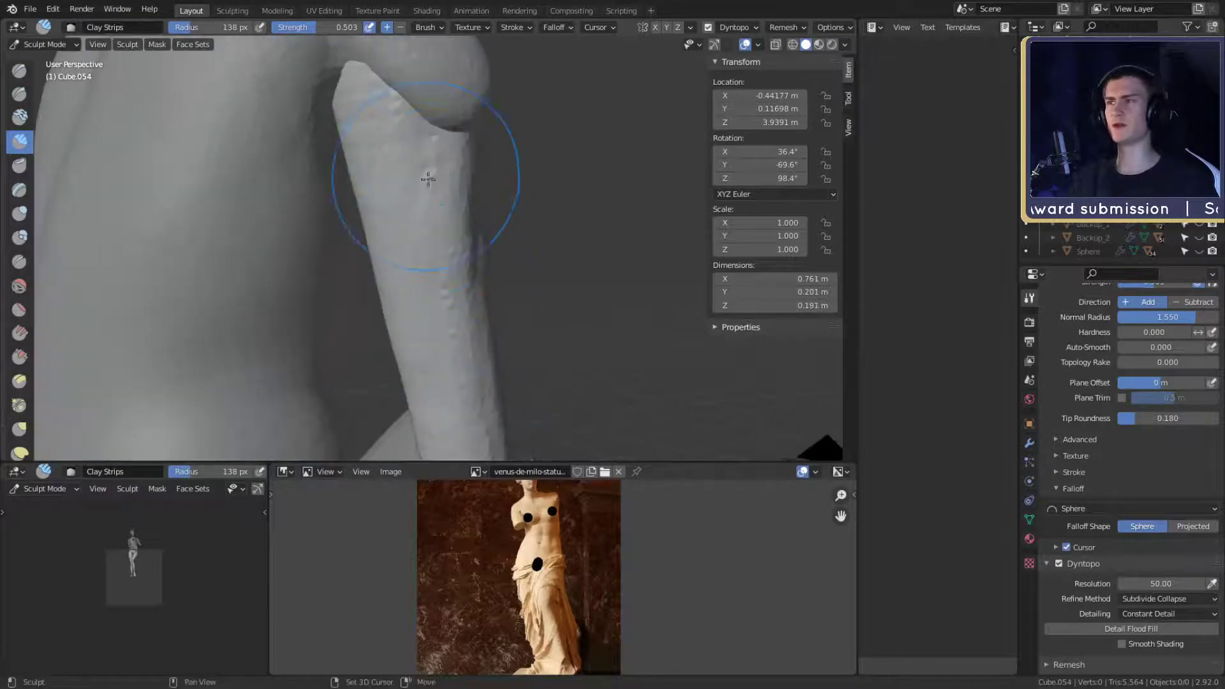
{"action": "left_click_drag", "start_coordinate": [426, 180], "coordinate": [446, 161]}
{"action": "middle_click_drag", "start_coordinate": [445, 161], "coordinate": [412, 191]}
{"action": "left_click_drag", "start_coordinate": [413, 191], "coordinate": [429, 292]}
{"action": "middle_click_drag", "start_coordinate": [428, 292], "coordinate": [413, 235]}
{"action": "left_click_drag", "start_coordinate": [413, 235], "coordinate": [454, 325]}
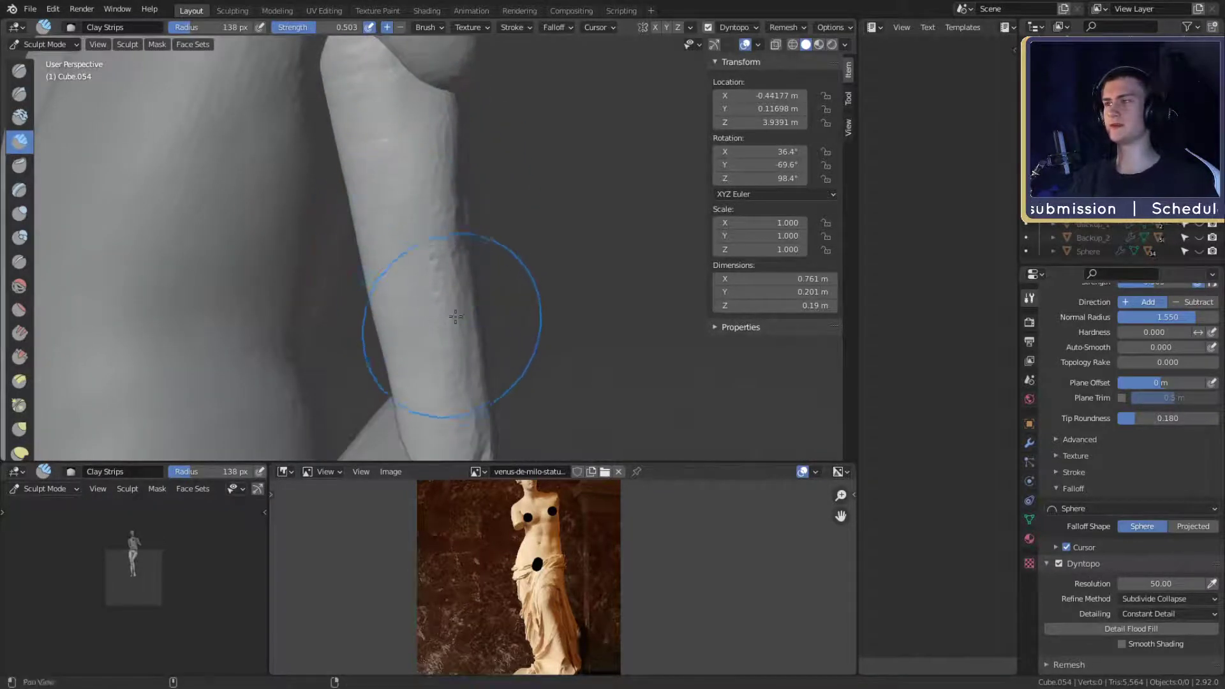
- Build up the back of the right upper arm with long Clay Strips strokes at 46 px and 30 px
{"action": "mouse_move", "coordinate": [454, 326]}
{"action": "middle_mouse_down"}
{"action": "mouse_move", "coordinate": [447, 259]}
{"action": "mouse_move", "coordinate": [434, 299]}
{"action": "mouse_move", "coordinate": [390, 249]}
{"action": "mouse_move", "coordinate": [453, 227]}
{"action": "middle_mouse_up"}
{"action": "key", "text": "f"}
{"action": "left_click", "coordinate": [389, 238]}
{"action": "mouse_move", "coordinate": [453, 227]}
{"action": "left_mouse_down"}
{"action": "mouse_move", "coordinate": [438, 162]}
{"action": "mouse_move", "coordinate": [462, 258]}
{"action": "mouse_move", "coordinate": [461, 365]}
{"action": "left_mouse_up"}
{"action": "left_click_drag", "start_coordinate": [427, 109], "coordinate": [446, 287]}
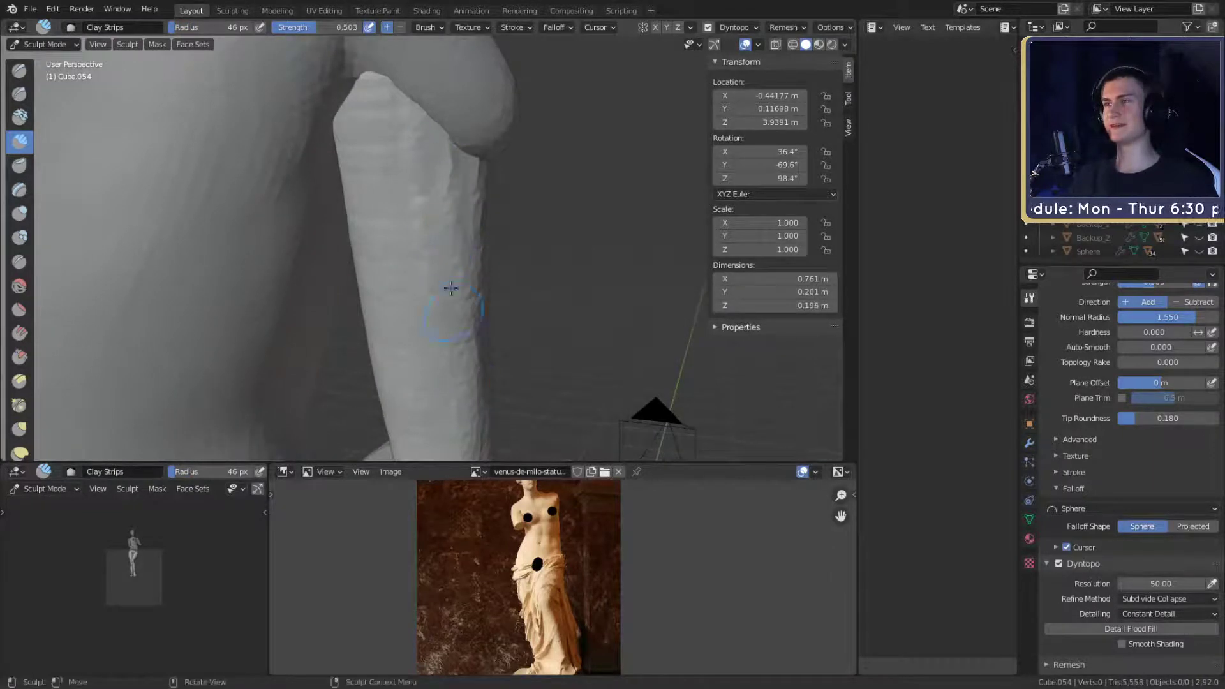
{"action": "middle_click_drag", "start_coordinate": [446, 290], "coordinate": [434, 335]}
{"action": "key", "text": "f"}
{"action": "left_click", "coordinate": [433, 339]}
{"action": "left_click_drag", "start_coordinate": [450, 349], "coordinate": [461, 421]}
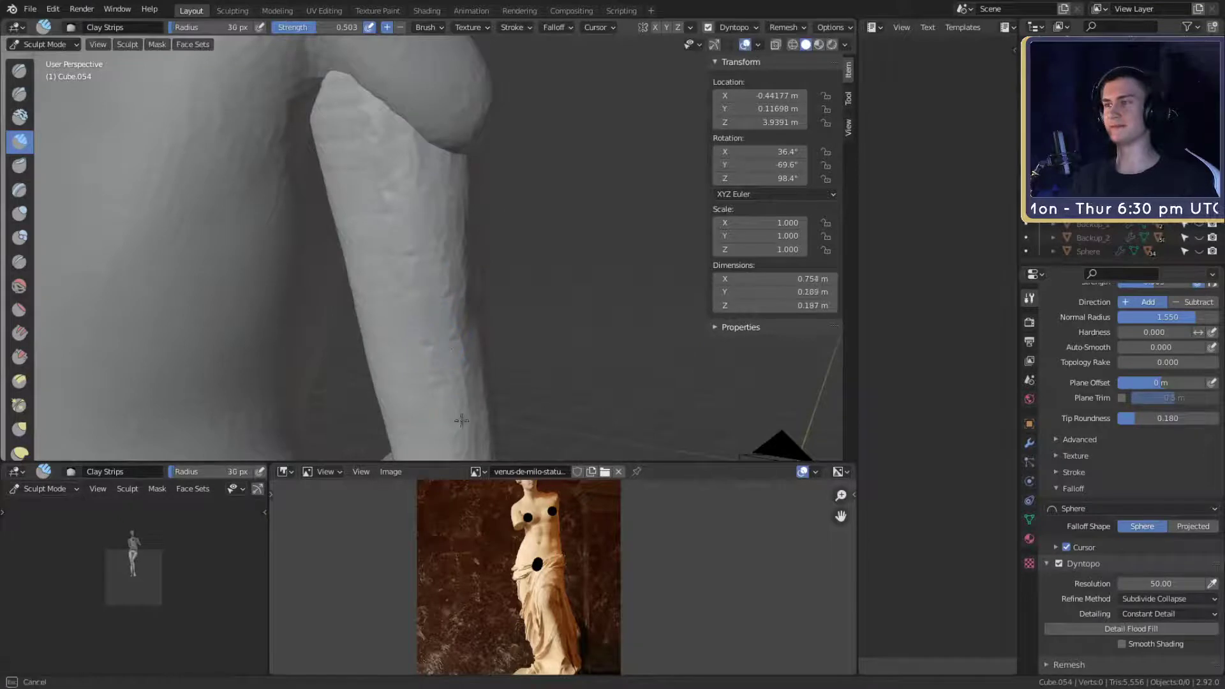
- Smooth the back of the right upper arm with the brush at 152 px
{"action": "left_click_drag", "start_coordinate": [437, 225], "coordinate": [428, 228]}
{"action": "key", "text": "f"}
{"action": "left_click", "coordinate": [504, 227]}
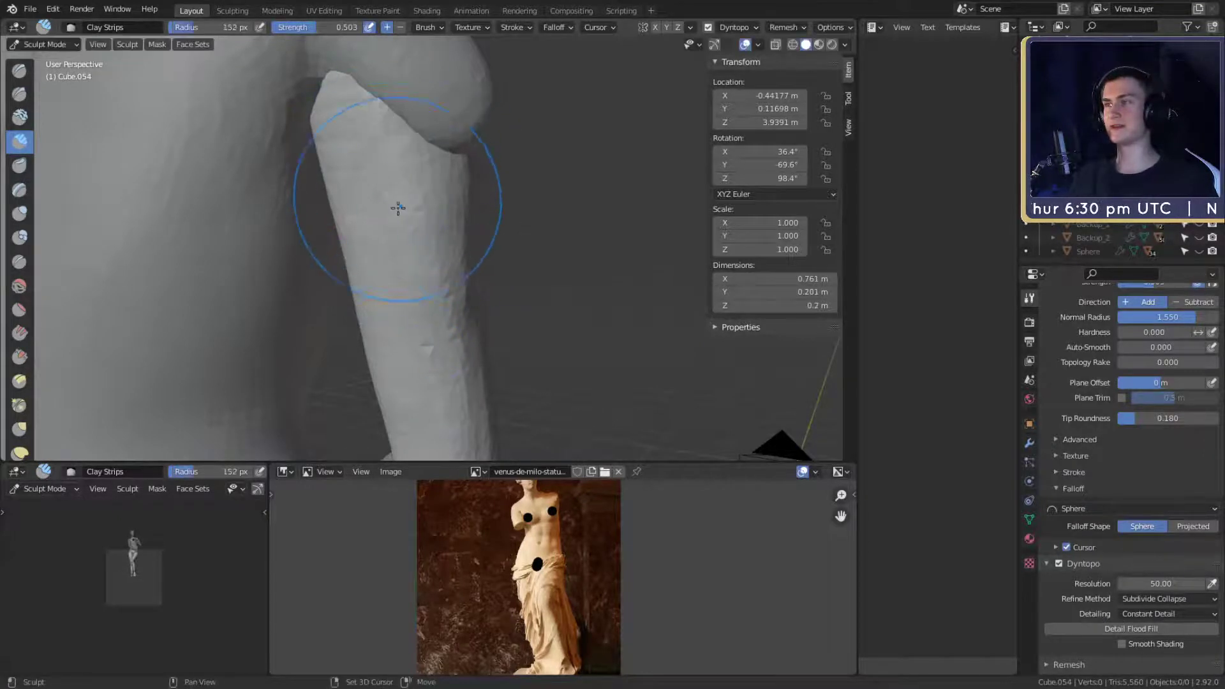
{"action": "mouse_move", "coordinate": [429, 345]}
{"action": "left_mouse_down", "text": "alt"}
{"action": "mouse_move", "coordinate": [483, 255]}
{"action": "mouse_move", "coordinate": [504, 332]}
{"action": "left_mouse_up", "text": "alt"}
{"action": "left_click_drag", "start_coordinate": [593, 274], "coordinate": [459, 304], "text": "alt"}
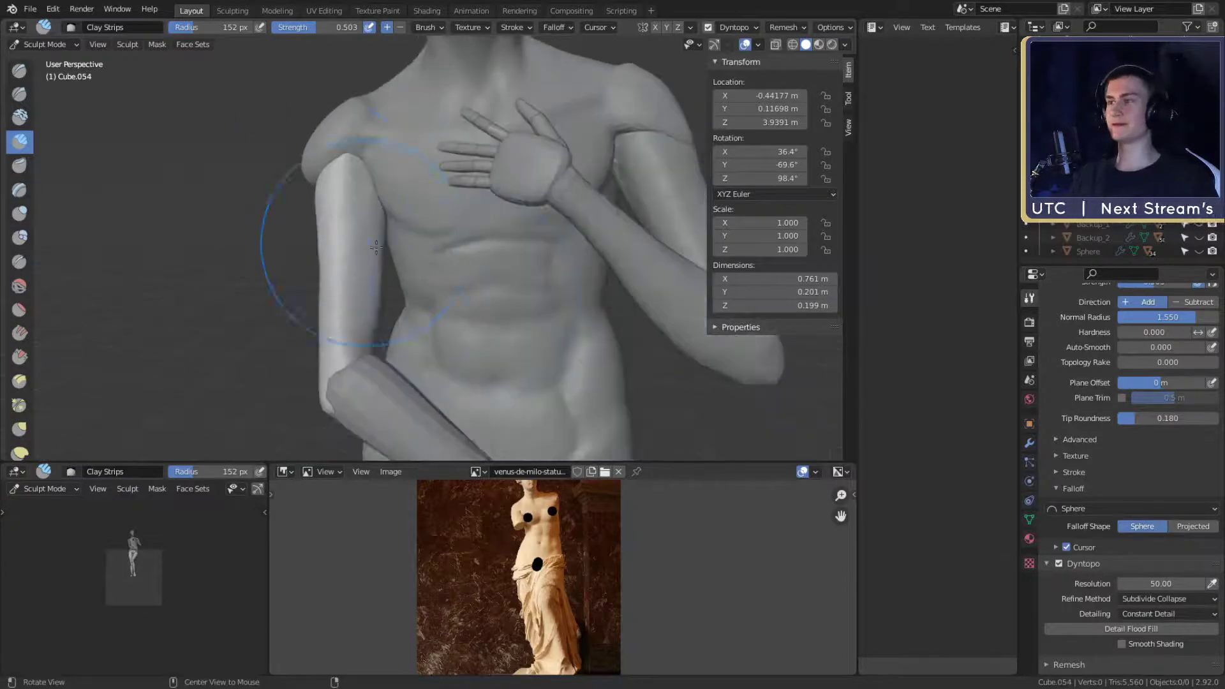
- Build up the front and outer side of the right upper arm below the deltoid with Clay Strips at 54 px
{"action": "left_click_drag", "start_coordinate": [377, 281], "coordinate": [386, 223], "text": "ctrl+alt"}
{"action": "mouse_move", "coordinate": [396, 239]}
{"action": "left_mouse_down", "text": "alt"}
{"action": "mouse_move", "coordinate": [452, 249]}
{"action": "mouse_move", "coordinate": [473, 287]}
{"action": "mouse_move", "coordinate": [481, 258]}
{"action": "mouse_move", "coordinate": [534, 232]}
{"action": "mouse_move", "coordinate": [453, 278]}
{"action": "mouse_move", "coordinate": [446, 296]}
{"action": "mouse_move", "coordinate": [382, 274]}
{"action": "mouse_move", "coordinate": [459, 236]}
{"action": "mouse_move", "coordinate": [364, 265]}
{"action": "left_mouse_up", "text": "alt"}
{"action": "key", "text": "f"}
{"action": "left_click", "coordinate": [395, 245]}
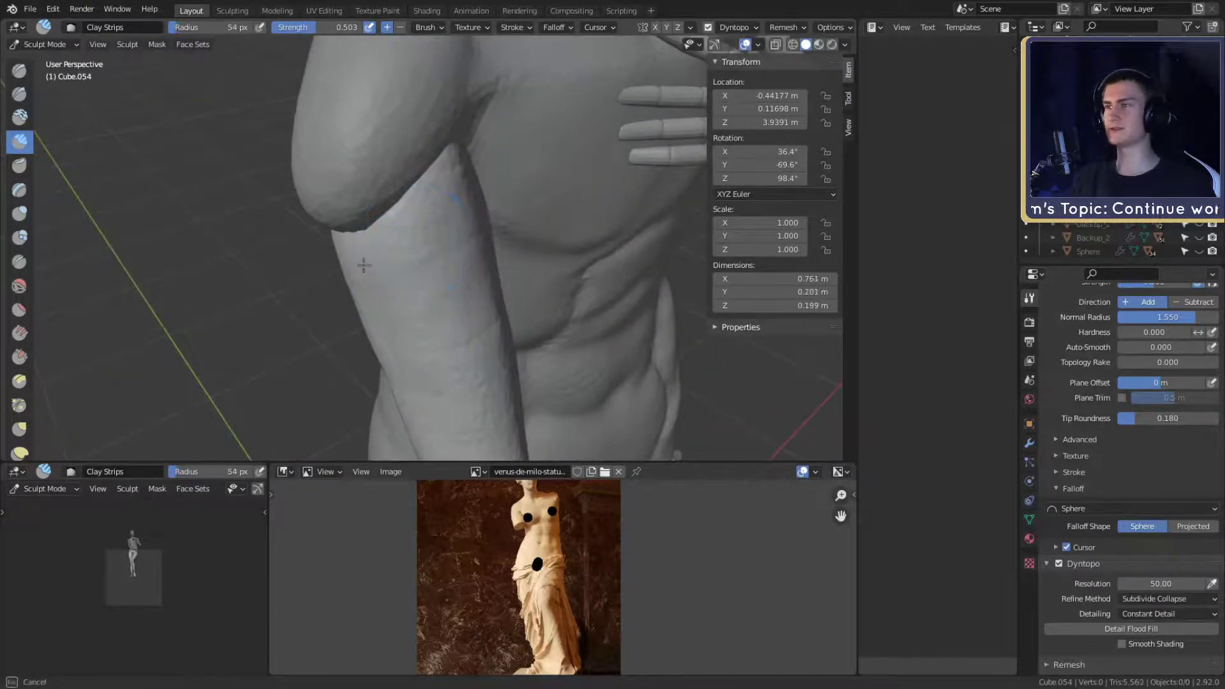
{"action": "middle_click_drag", "start_coordinate": [420, 367], "coordinate": [412, 293], "text": "shift"}
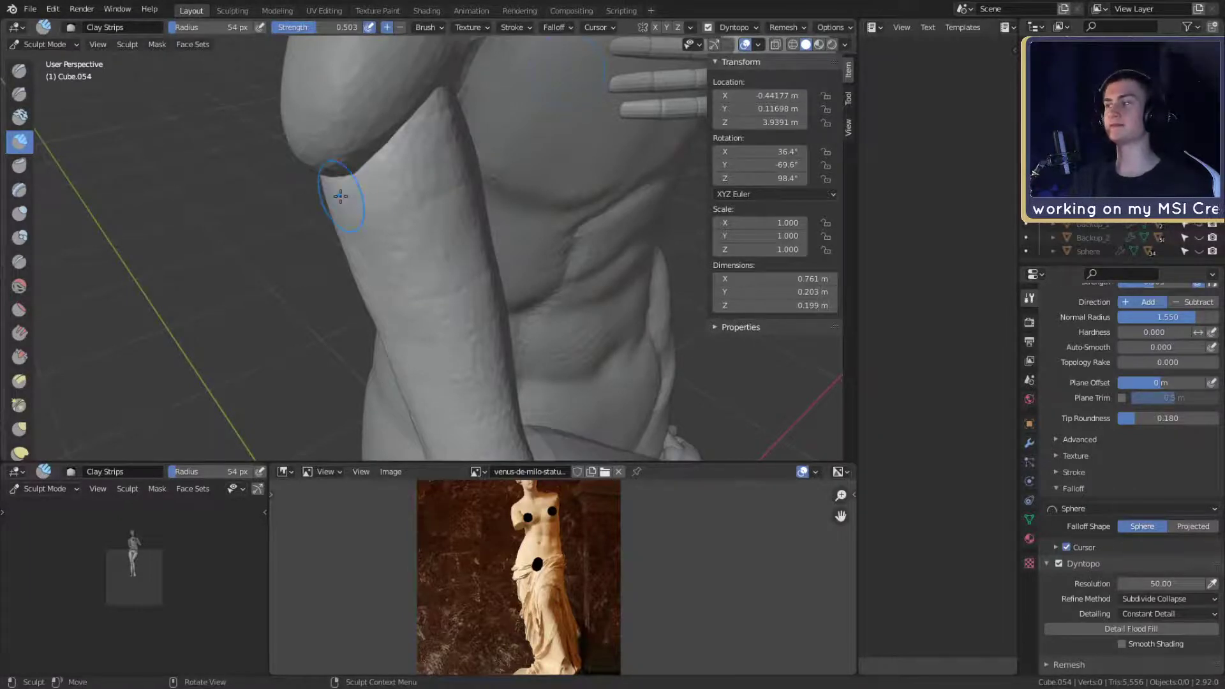
{"action": "middle_click_drag", "start_coordinate": [453, 350], "coordinate": [470, 235]}
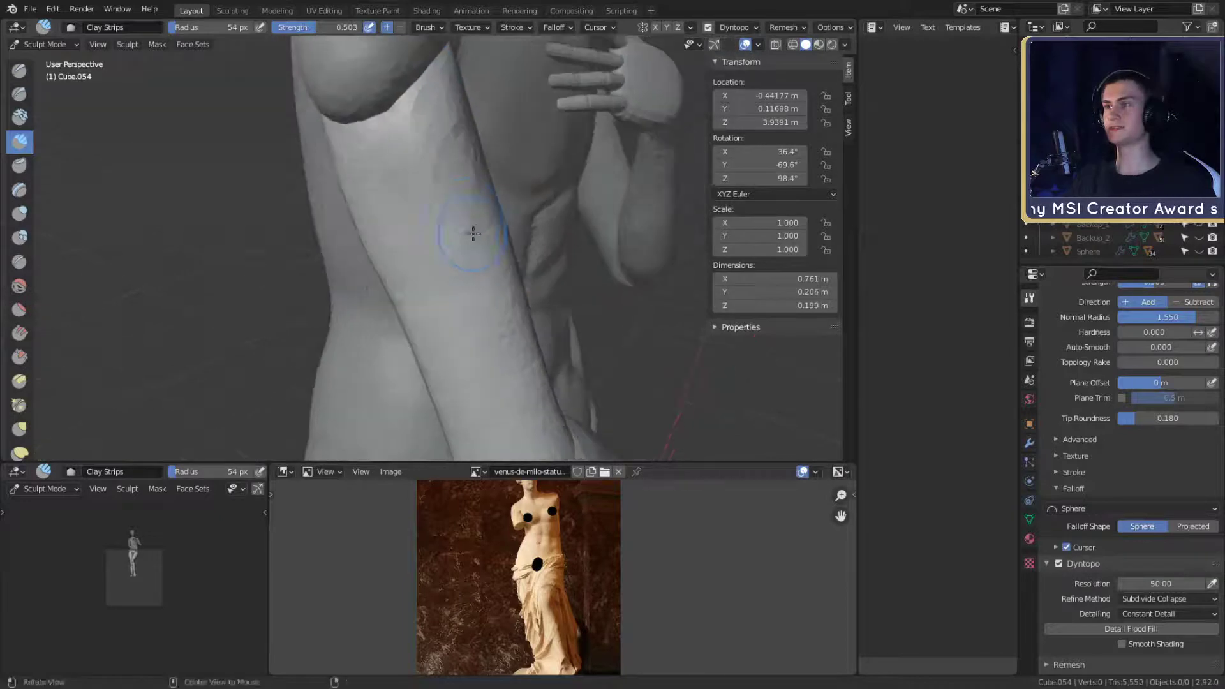
- Define the muscle line along the outer front of the right upper arm with finer strokes at 41 px and 27 px
{"action": "mouse_move", "coordinate": [509, 361]}
{"action": "middle_mouse_down"}
{"action": "mouse_move", "coordinate": [508, 252]}
{"action": "mouse_move", "coordinate": [459, 272]}
{"action": "middle_mouse_up"}
{"action": "key", "text": "f"}
{"action": "left_click", "coordinate": [501, 252]}
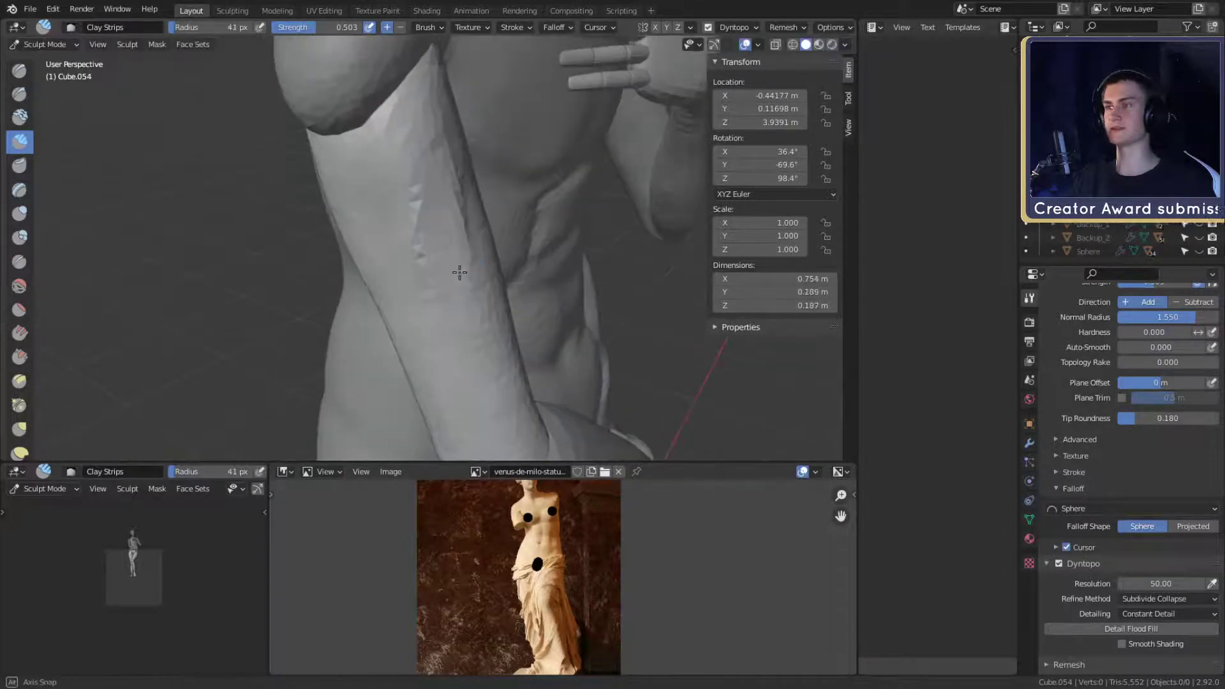
{"action": "left_click_drag", "start_coordinate": [459, 272], "coordinate": [455, 291]}
{"action": "mouse_move", "coordinate": [468, 338]}
{"action": "middle_mouse_down"}
{"action": "mouse_move", "coordinate": [420, 218]}
{"action": "mouse_move", "coordinate": [434, 201]}
{"action": "mouse_move", "coordinate": [413, 257]}
{"action": "middle_mouse_up"}
{"action": "key", "text": "f"}
{"action": "left_click", "coordinate": [421, 217]}
{"action": "left_click_drag", "start_coordinate": [380, 244], "coordinate": [400, 254]}
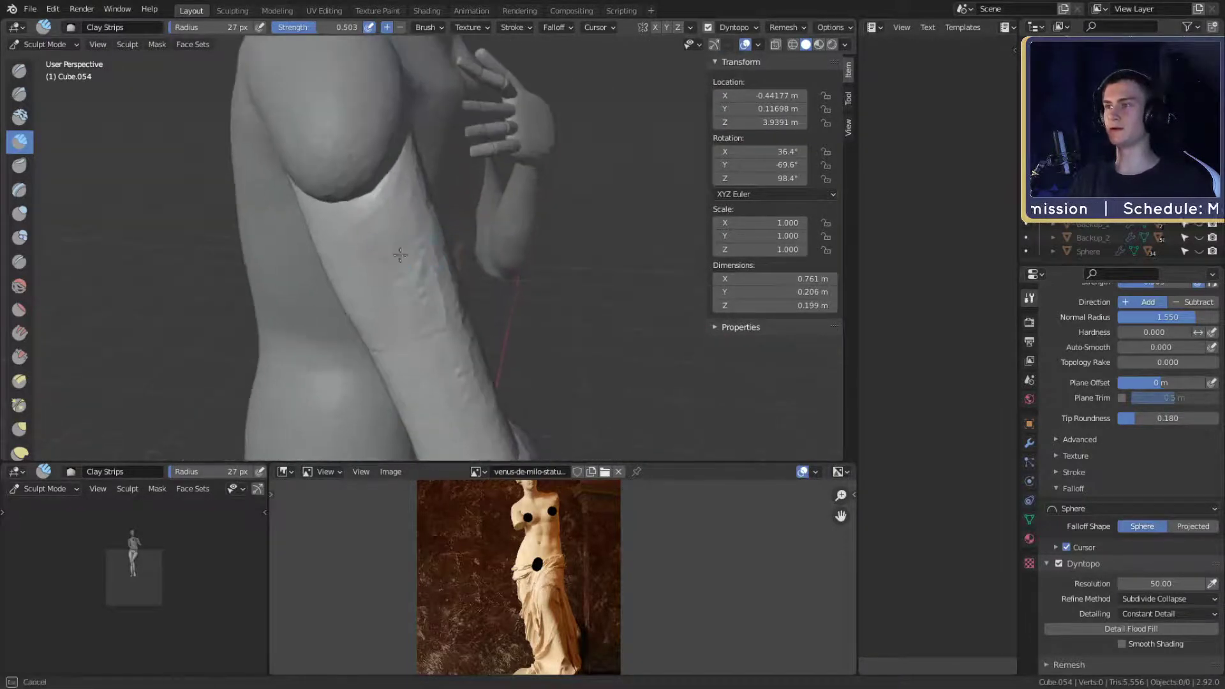
{"action": "left_click_drag", "start_coordinate": [434, 325], "coordinate": [454, 380]}
- Add long Clay Strips strokes down the back of the right upper arm from its top end
{"action": "mouse_move", "coordinate": [454, 366]}
{"action": "middle_mouse_down"}
{"action": "mouse_move", "coordinate": [469, 319]}
{"action": "mouse_move", "coordinate": [534, 228]}
{"action": "mouse_move", "coordinate": [495, 207]}
{"action": "middle_mouse_up"}
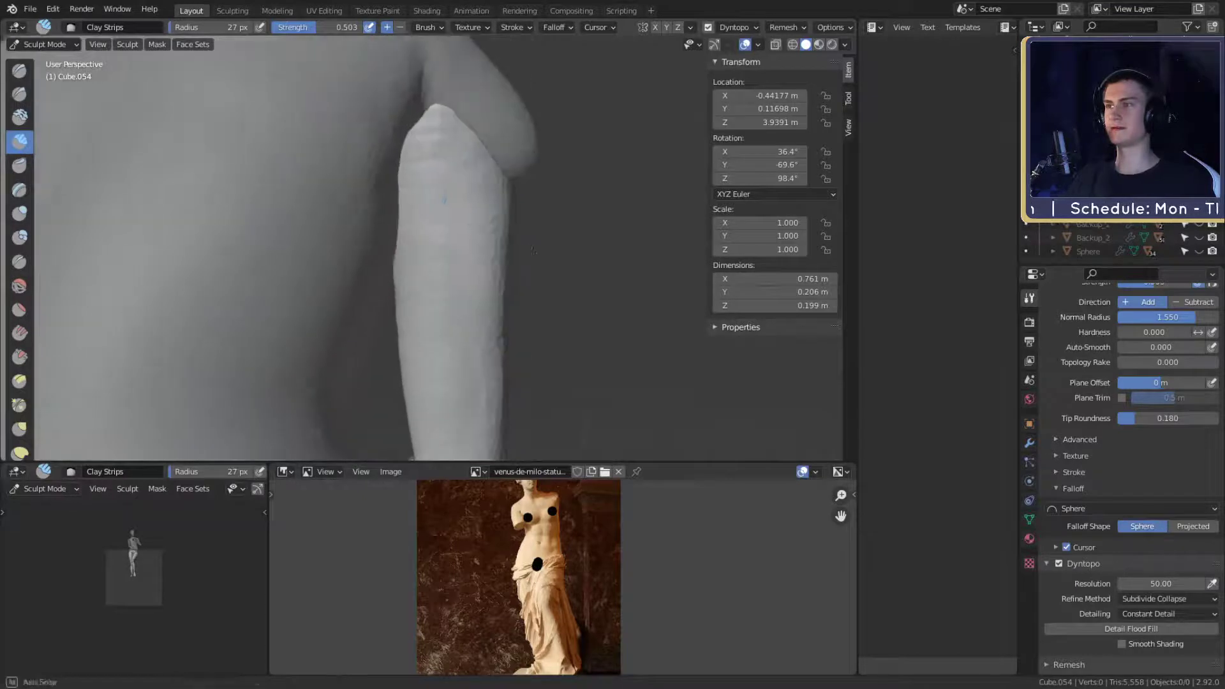
{"action": "key", "text": "f"}
{"action": "left_click", "coordinate": [468, 193]}
{"action": "mouse_move", "coordinate": [467, 166]}
{"action": "left_mouse_down"}
{"action": "mouse_move", "coordinate": [470, 273]}
{"action": "mouse_move", "coordinate": [473, 129]}
{"action": "mouse_move", "coordinate": [489, 387]}
{"action": "left_mouse_up"}
{"action": "mouse_move", "coordinate": [457, 156]}
{"action": "left_mouse_down"}
{"action": "mouse_move", "coordinate": [456, 268]}
{"action": "mouse_move", "coordinate": [461, 200]}
{"action": "mouse_move", "coordinate": [441, 135]}
{"action": "left_mouse_up"}
- Smooth the right upper arm around its outer side and front with the brush at 162 px
{"action": "key", "text": "f"}
{"action": "left_click", "coordinate": [544, 234]}
{"action": "middle_click_drag", "start_coordinate": [504, 290], "coordinate": [367, 265]}
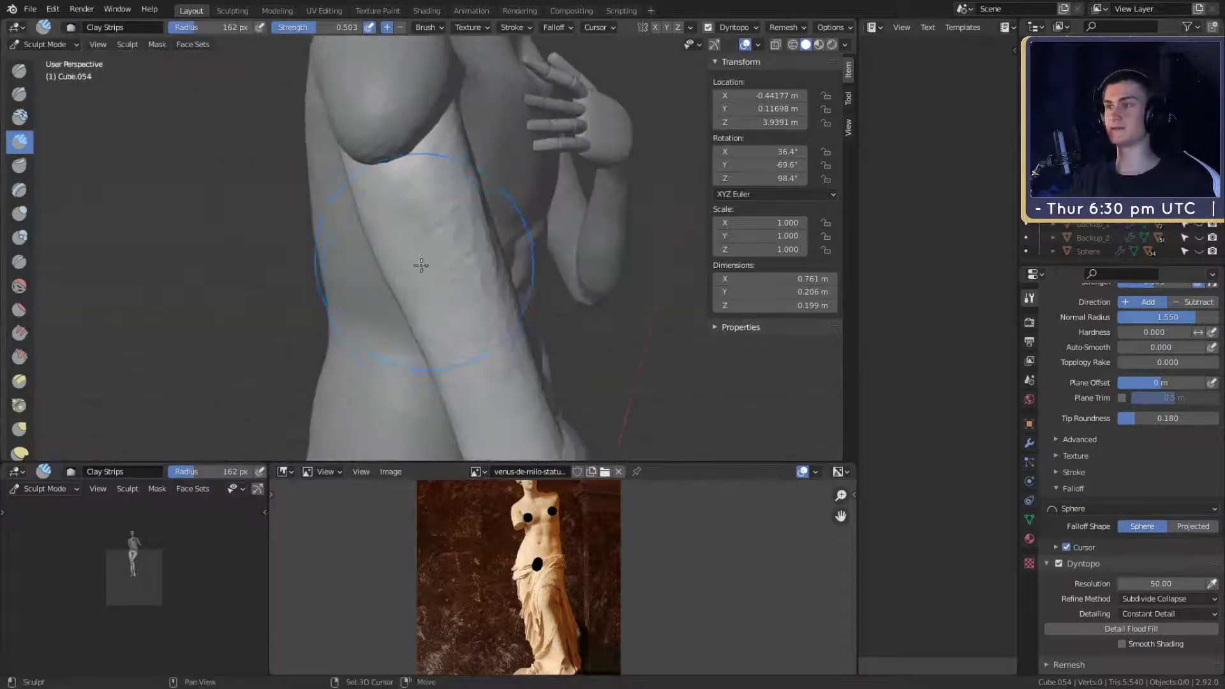
{"action": "middle_click_drag", "start_coordinate": [473, 289], "coordinate": [393, 278]}
{"action": "left_click_drag", "start_coordinate": [384, 174], "coordinate": [389, 205], "text": "shift"}
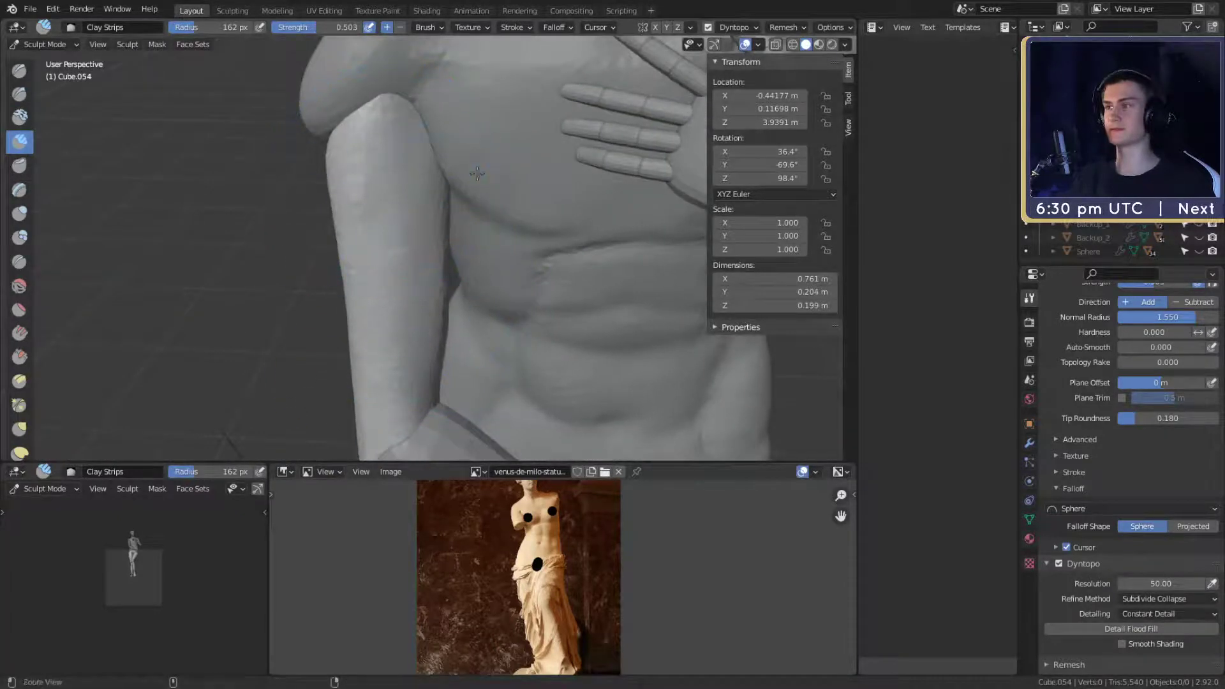
- Adjust the shape of the right upper arm from the front and outer side with Grab at 176 px and 146 px
{"action": "scroll", "coordinate": [391, 210], "scroll_direction": "down", "scroll_amount": 6}
{"action": "mouse_move", "coordinate": [391, 211]}
{"action": "middle_mouse_down"}
{"action": "mouse_move", "coordinate": [405, 207]}
{"action": "mouse_move", "coordinate": [476, 296]}
{"action": "mouse_move", "coordinate": [436, 286]}
{"action": "mouse_move", "coordinate": [431, 267]}
{"action": "mouse_move", "coordinate": [501, 271]}
{"action": "mouse_move", "coordinate": [494, 287]}
{"action": "middle_mouse_up"}
{"action": "scroll", "coordinate": [408, 210], "scroll_direction": "up", "scroll_amount": 4}
{"action": "middle_click_drag", "start_coordinate": [495, 284], "coordinate": [441, 278]}
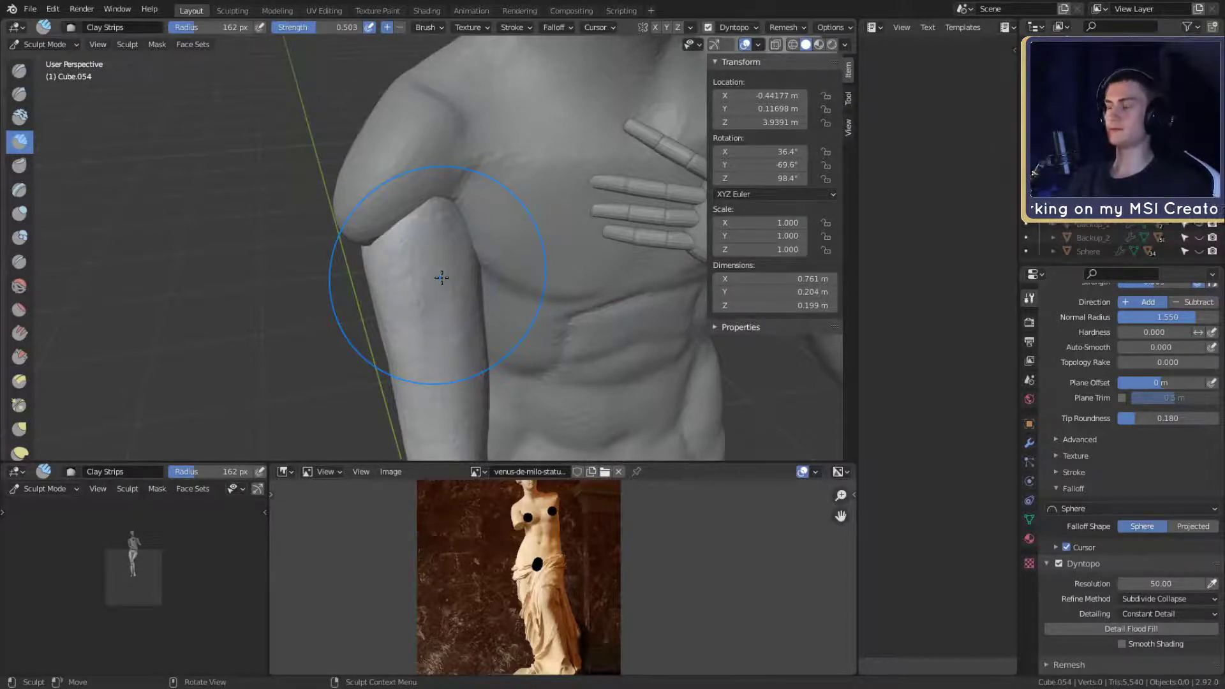
{"action": "mouse_move", "coordinate": [466, 338]}
{"action": "middle_mouse_down"}
{"action": "mouse_move", "coordinate": [437, 186]}
{"action": "mouse_move", "coordinate": [492, 246]}
{"action": "mouse_move", "coordinate": [387, 307]}
{"action": "middle_mouse_up"}
{"action": "mouse_move", "coordinate": [353, 269]}
{"action": "middle_mouse_down"}
{"action": "mouse_move", "coordinate": [472, 249]}
{"action": "mouse_move", "coordinate": [485, 231]}
{"action": "middle_mouse_up"}
{"action": "key", "text": "g"}
{"action": "key", "text": "f"}
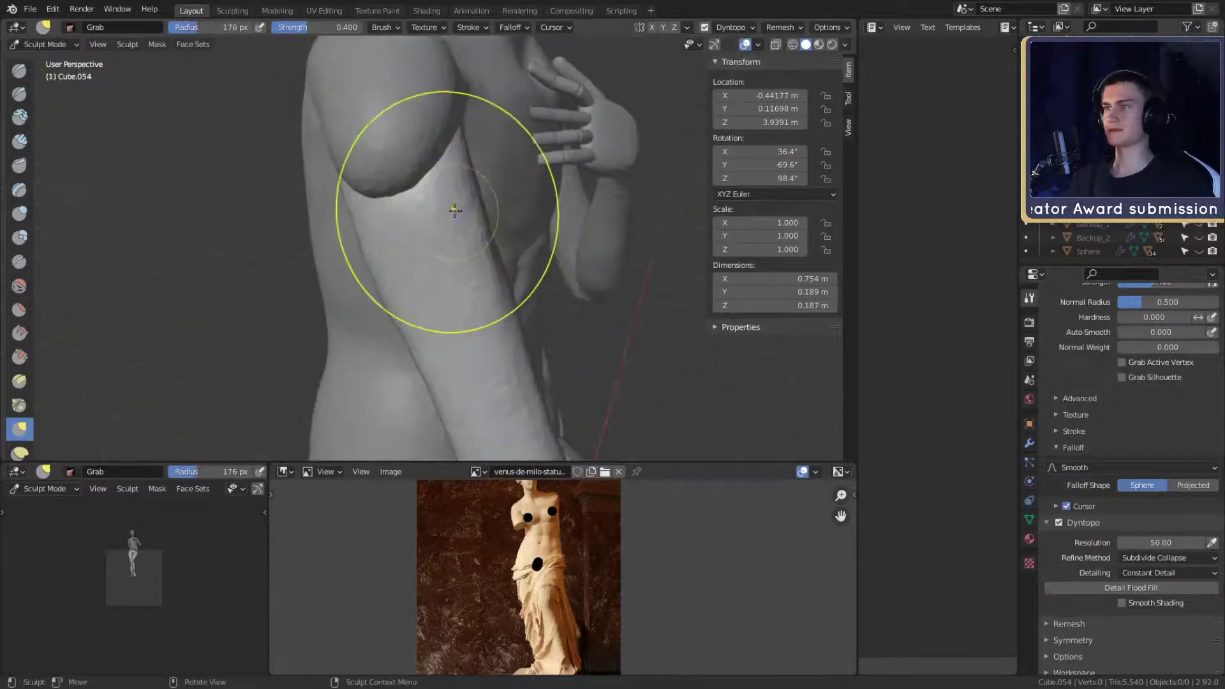
{"action": "left_click", "coordinate": [450, 299]}
{"action": "mouse_move", "coordinate": [450, 299]}
{"action": "middle_mouse_down"}
{"action": "mouse_move", "coordinate": [402, 325]}
{"action": "mouse_move", "coordinate": [377, 252]}
{"action": "mouse_move", "coordinate": [415, 240]}
{"action": "middle_mouse_up"}
{"action": "scroll", "coordinate": [416, 239], "scroll_direction": "up", "scroll_amount": 4}
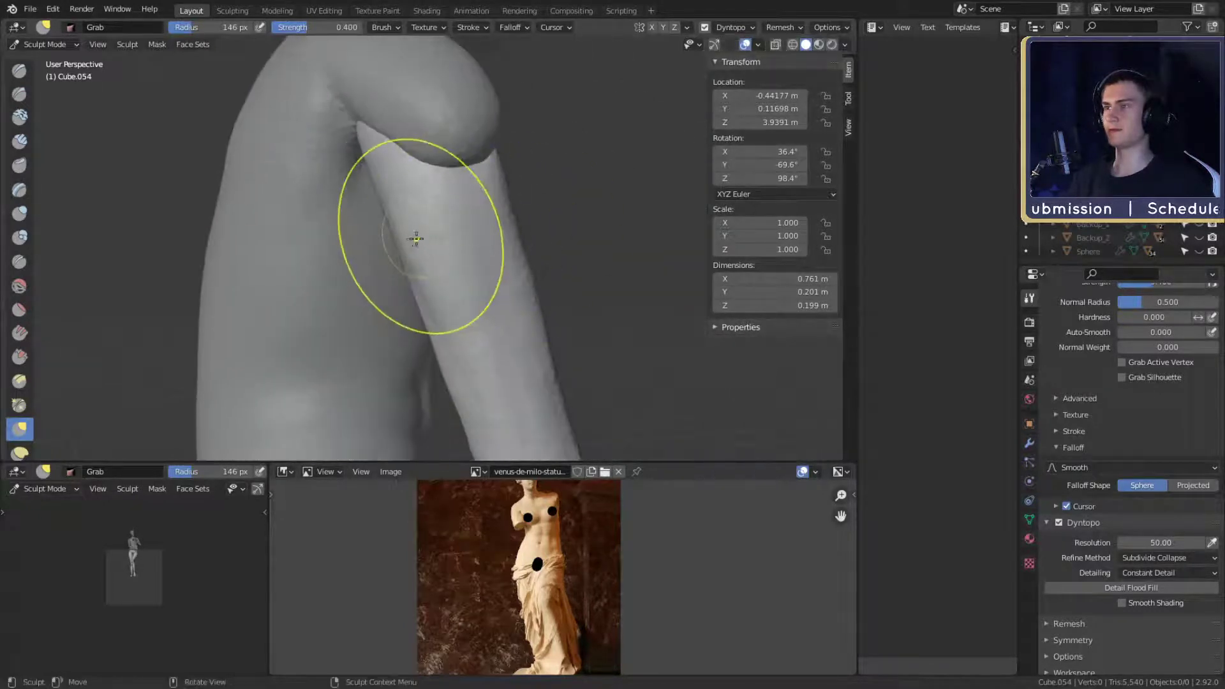
{"action": "middle_click_drag", "start_coordinate": [430, 192], "coordinate": [405, 225]}
{"action": "key", "text": "bracketleft"}
{"action": "mouse_move", "coordinate": [429, 293]}
{"action": "middle_mouse_down"}
{"action": "mouse_move", "coordinate": [445, 331]}
{"action": "mouse_move", "coordinate": [430, 331]}
{"action": "mouse_move", "coordinate": [446, 346]}
{"action": "mouse_move", "coordinate": [383, 338]}
{"action": "mouse_move", "coordinate": [381, 324]}
{"action": "middle_mouse_up"}
{"action": "scroll", "coordinate": [409, 287], "scroll_direction": "up", "scroll_amount": 1}
- Build up the top front of the right upper arm, just under the deltoid, with Clay Strips at 28 px
{"action": "key", "text": "c"}
{"action": "key", "text": "f"}
{"action": "left_click", "coordinate": [331, 256]}
{"action": "middle_click_drag", "start_coordinate": [344, 255], "coordinate": [373, 271]}
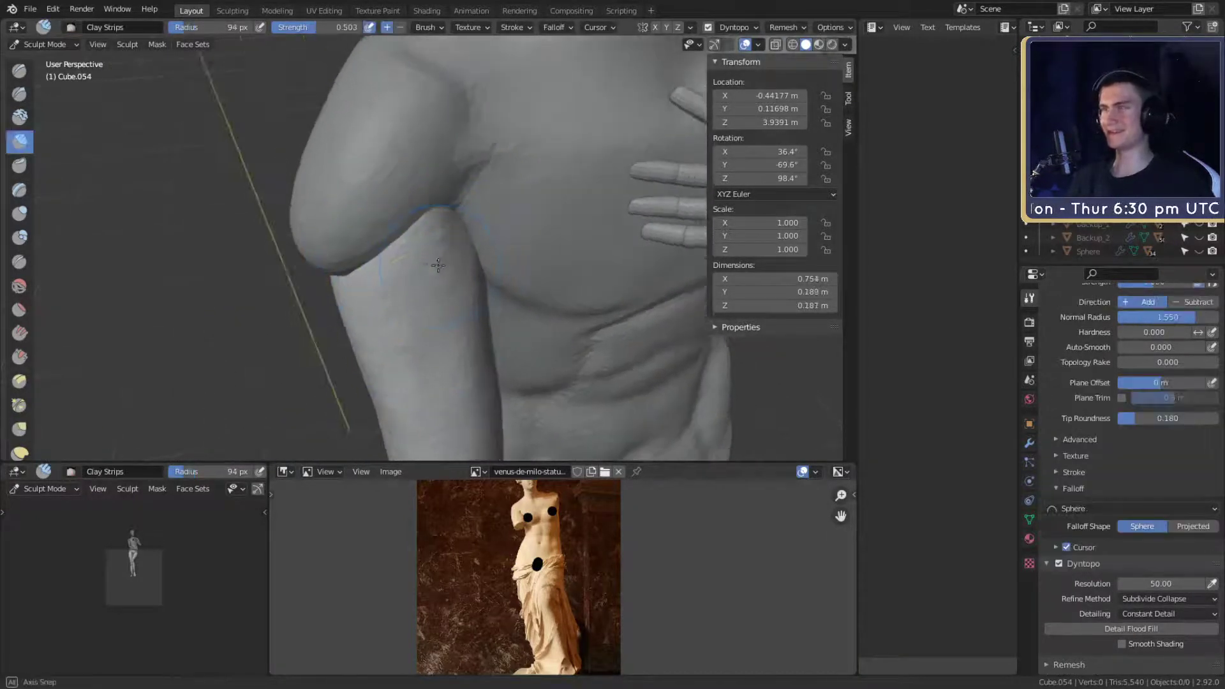
{"action": "left_click_drag", "start_coordinate": [383, 246], "coordinate": [408, 213]}
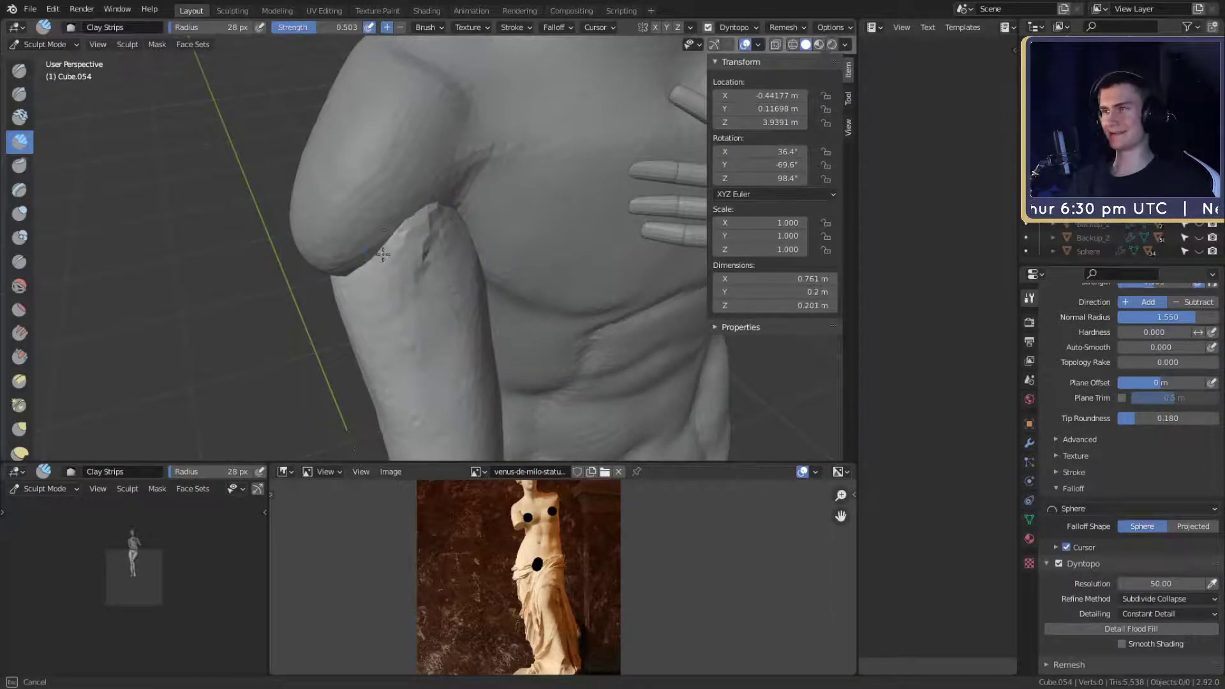
{"action": "middle_click_drag", "start_coordinate": [382, 254], "coordinate": [423, 222]}
{"action": "left_click_drag", "start_coordinate": [406, 241], "coordinate": [415, 249]}
{"action": "middle_click_drag", "start_coordinate": [415, 249], "coordinate": [400, 251]}
- Enlarge the brush and smooth the new strokes at the top front of the right upper arm
{"action": "key", "text": "f"}
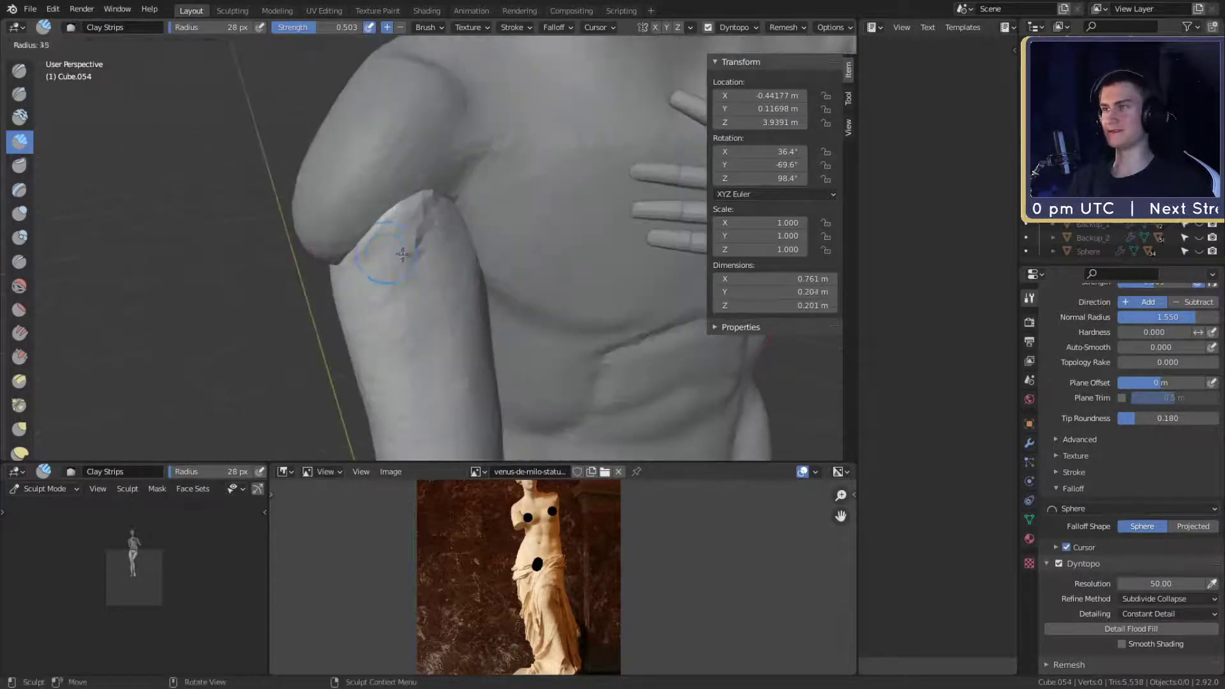
{"action": "left_click", "coordinate": [456, 249]}
{"action": "mouse_move", "coordinate": [447, 246]}
{"action": "left_mouse_down", "text": "shift"}
{"action": "mouse_move", "coordinate": [431, 230]}
{"action": "mouse_move", "coordinate": [421, 265]}
{"action": "left_mouse_up", "text": "shift"}
{"action": "middle_click_drag", "start_coordinate": [421, 265], "coordinate": [474, 258]}
- Shape the top of the right upper arm under the deltoid with Crease at 116 px, and enlarge the brush to 156 px
{"action": "key", "text": "shift+c"}
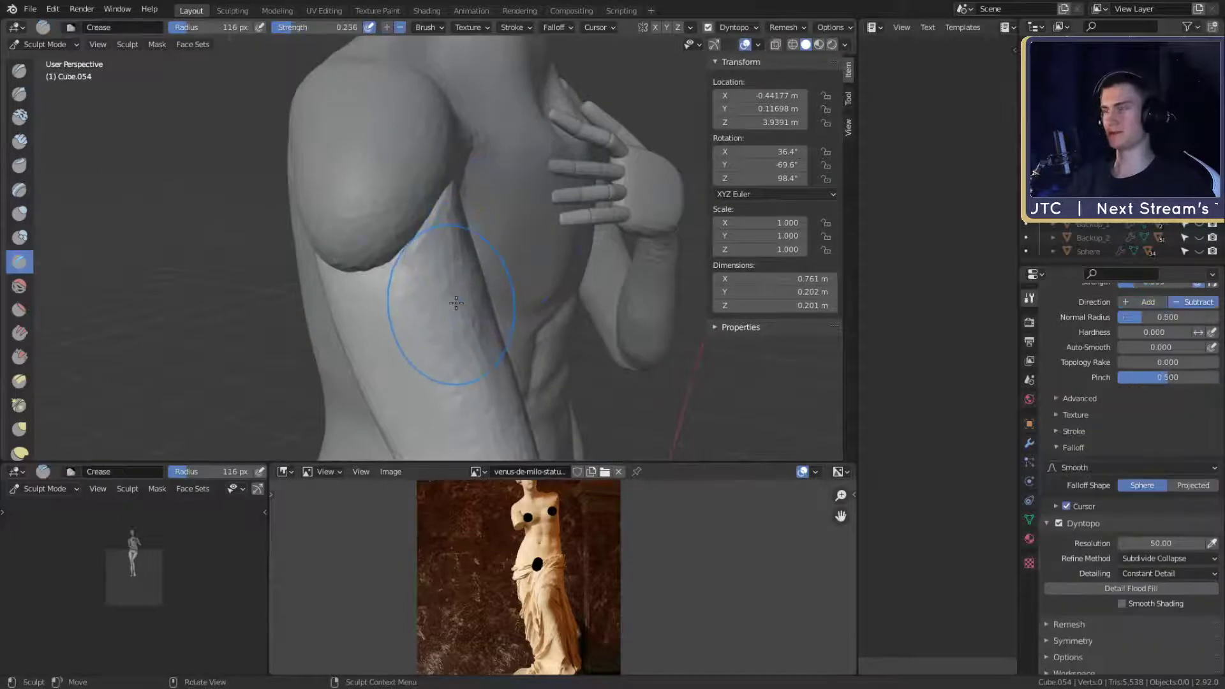
{"action": "left_click_drag", "start_coordinate": [394, 262], "coordinate": [357, 271]}
{"action": "mouse_move", "coordinate": [357, 280]}
{"action": "middle_mouse_down"}
{"action": "mouse_move", "coordinate": [402, 311]}
{"action": "mouse_move", "coordinate": [434, 274]}
{"action": "middle_mouse_up"}
{"action": "left_click_drag", "start_coordinate": [424, 255], "coordinate": [408, 300]}
{"action": "middle_click_drag", "start_coordinate": [408, 300], "coordinate": [446, 252]}
{"action": "key", "text": "f"}
{"action": "left_click", "coordinate": [480, 241]}
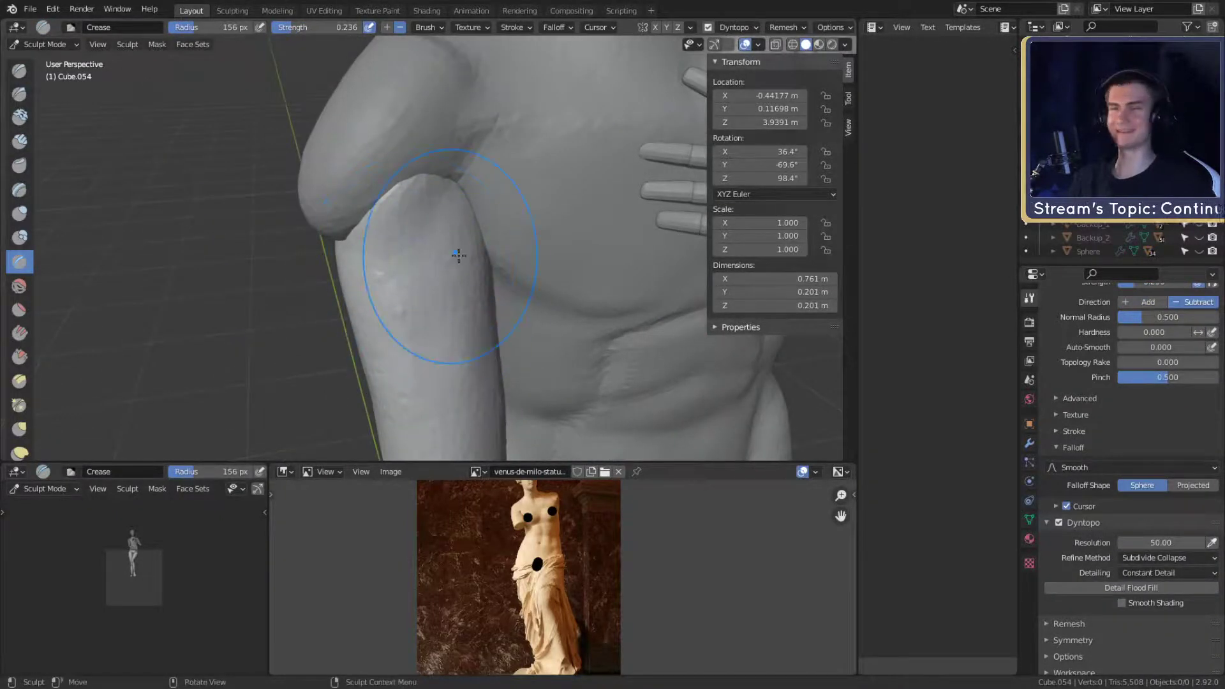
- Switch sculpting to the torso and pull the lower edge of the right deltoid inward with Grab at 279 px
{"action": "left_click", "coordinate": [55, 43]}
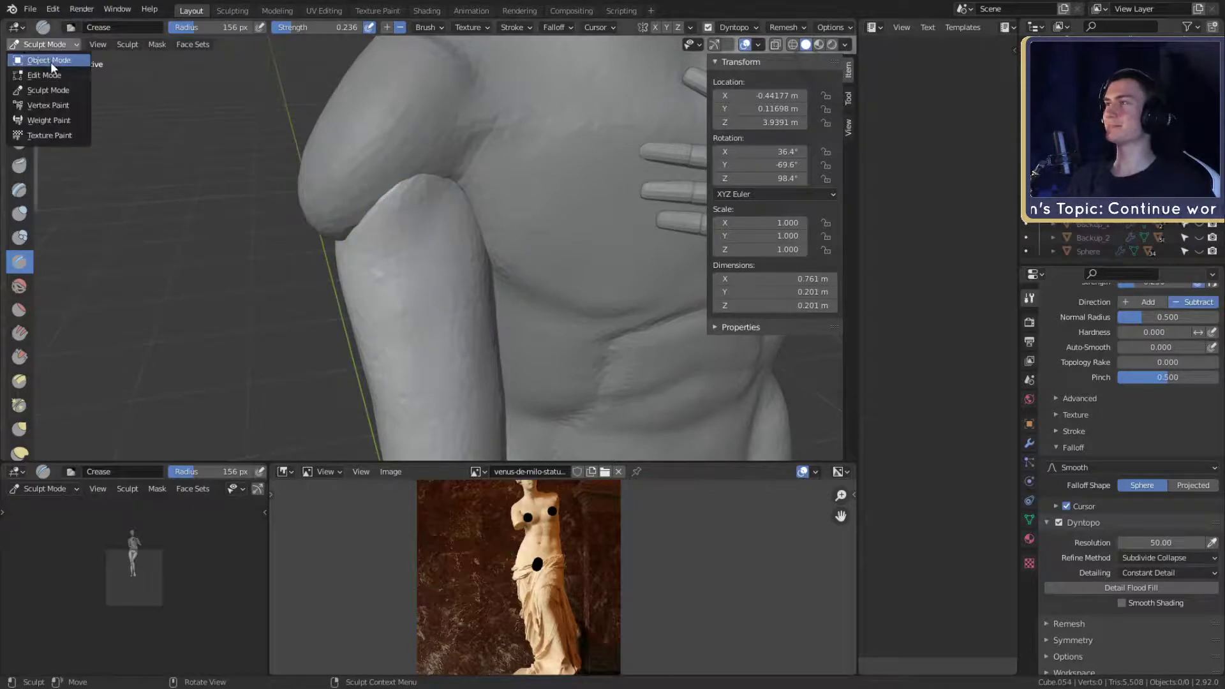
{"action": "left_click", "coordinate": [52, 63]}
{"action": "left_click", "coordinate": [63, 46]}
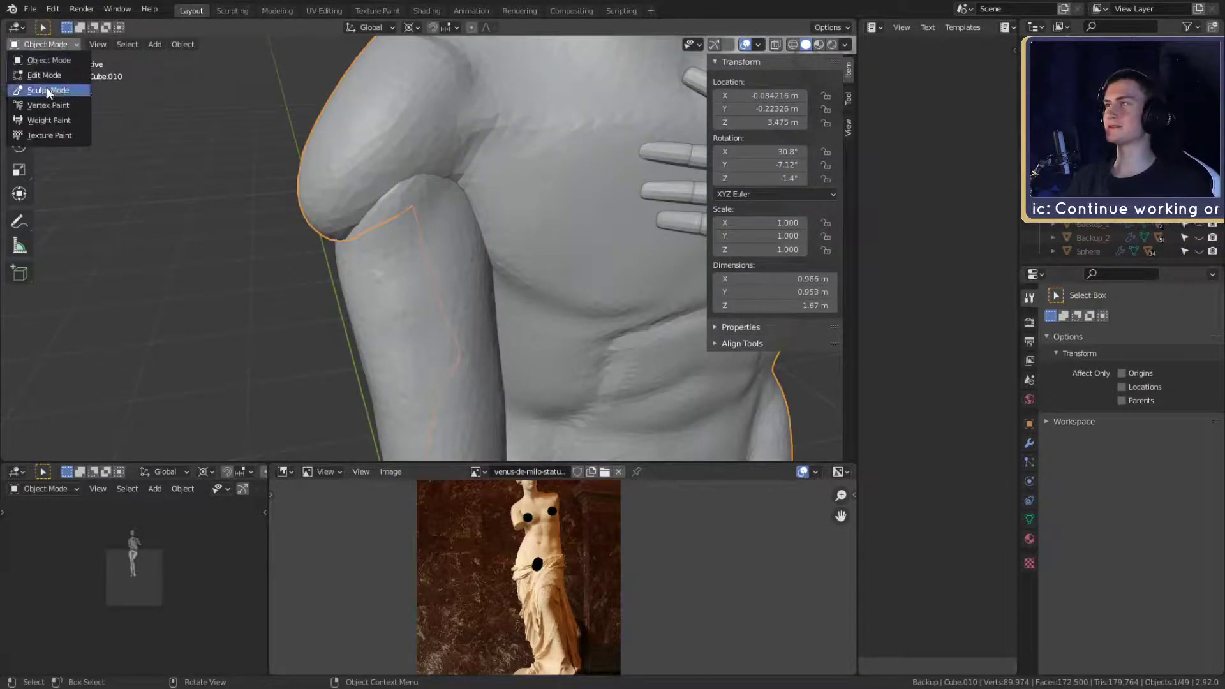
{"action": "left_click", "coordinate": [48, 87]}
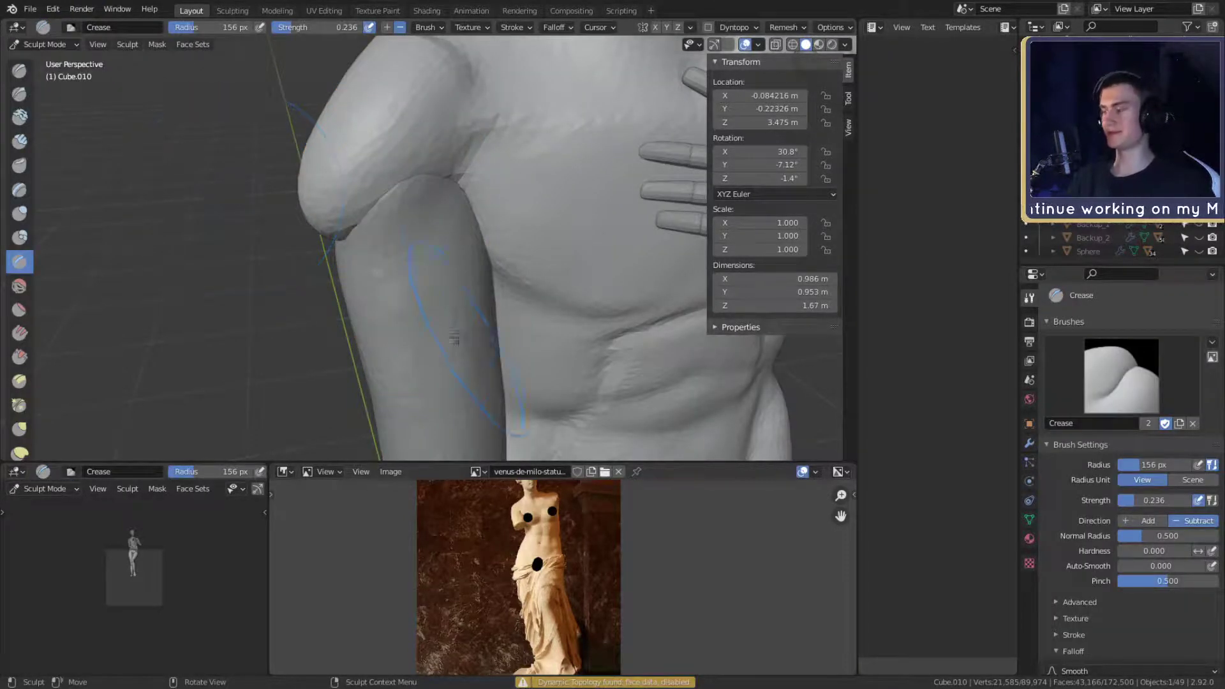
{"action": "key", "text": "g"}
{"action": "left_click_drag", "start_coordinate": [328, 220], "coordinate": [375, 210]}
{"action": "middle_click_drag", "start_coordinate": [383, 214], "coordinate": [472, 223]}
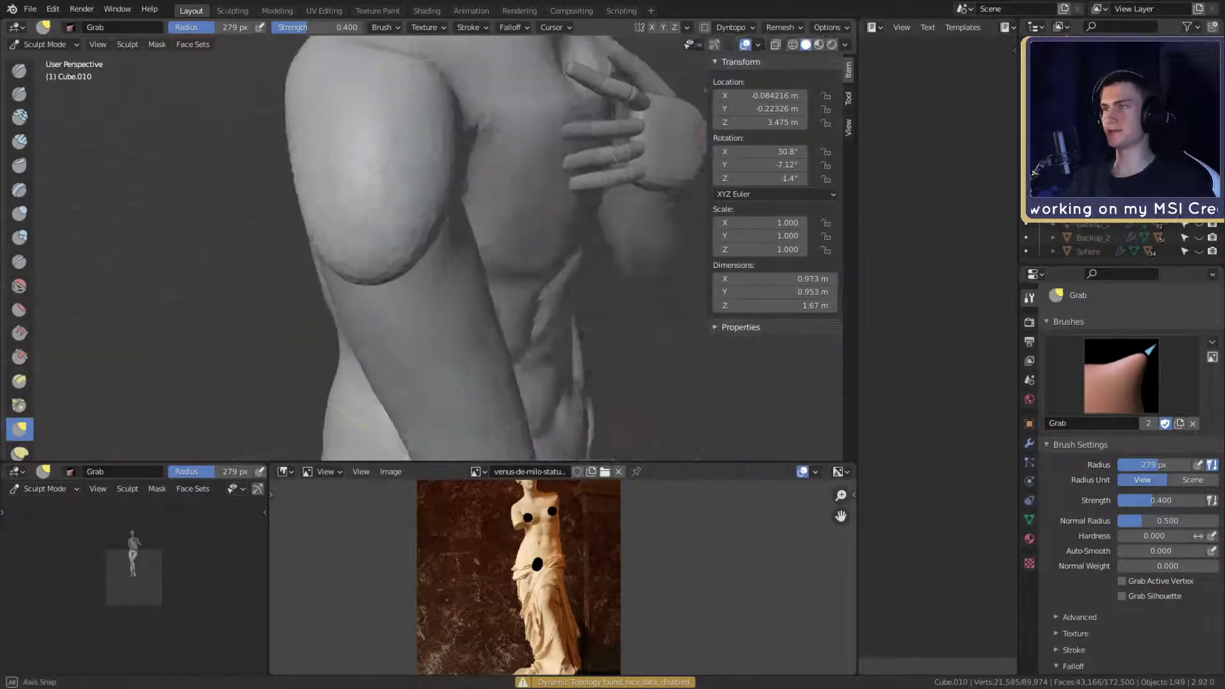
- Reshape the right deltoid from the side, back and front with Grab at 226 px and 169 px to fit the upper arm
{"action": "mouse_move", "coordinate": [472, 223]}
{"action": "left_mouse_down", "text": "alt"}
{"action": "mouse_move", "coordinate": [432, 264]}
{"action": "mouse_move", "coordinate": [393, 278]}
{"action": "mouse_move", "coordinate": [482, 274]}
{"action": "mouse_move", "coordinate": [545, 234]}
{"action": "mouse_move", "coordinate": [443, 276]}
{"action": "mouse_move", "coordinate": [466, 262]}
{"action": "mouse_move", "coordinate": [492, 268]}
{"action": "mouse_move", "coordinate": [417, 323]}
{"action": "left_mouse_up", "text": "alt"}
{"action": "key", "text": "f"}
{"action": "left_click", "coordinate": [397, 262]}
{"action": "mouse_move", "coordinate": [428, 379]}
{"action": "left_mouse_down", "text": "alt"}
{"action": "mouse_move", "coordinate": [562, 287]}
{"action": "mouse_move", "coordinate": [593, 281]}
{"action": "left_mouse_up", "text": "alt"}
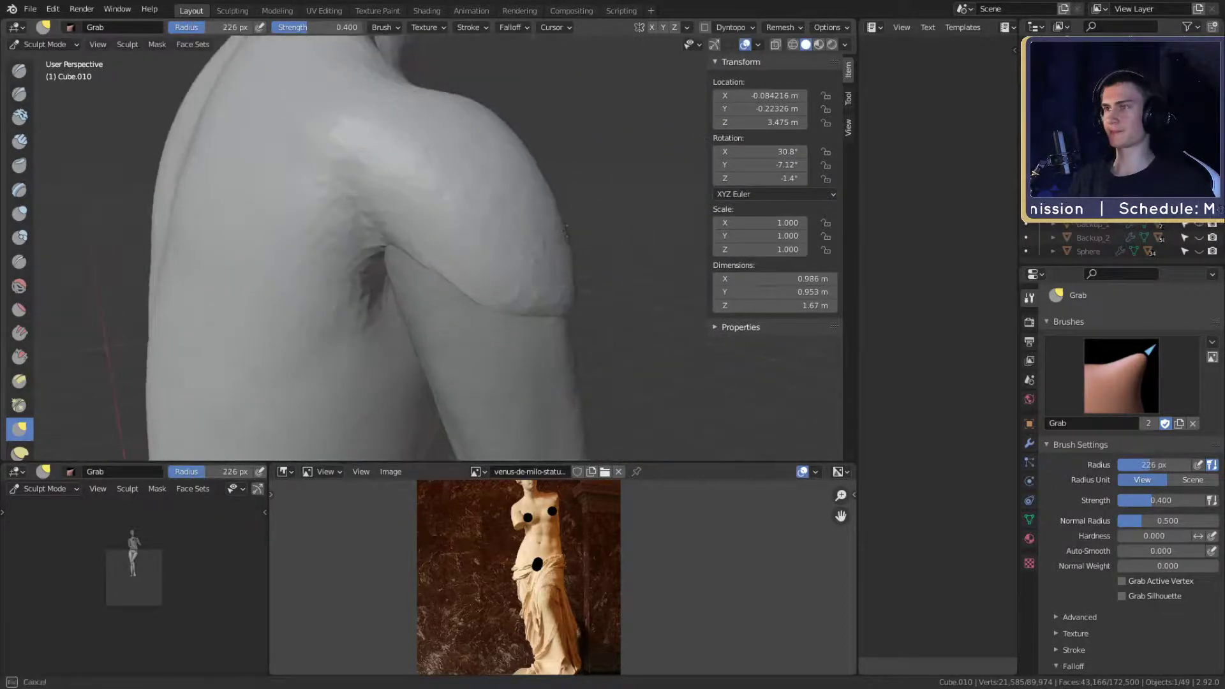
{"action": "left_click_drag", "start_coordinate": [525, 176], "coordinate": [404, 287], "text": "alt"}
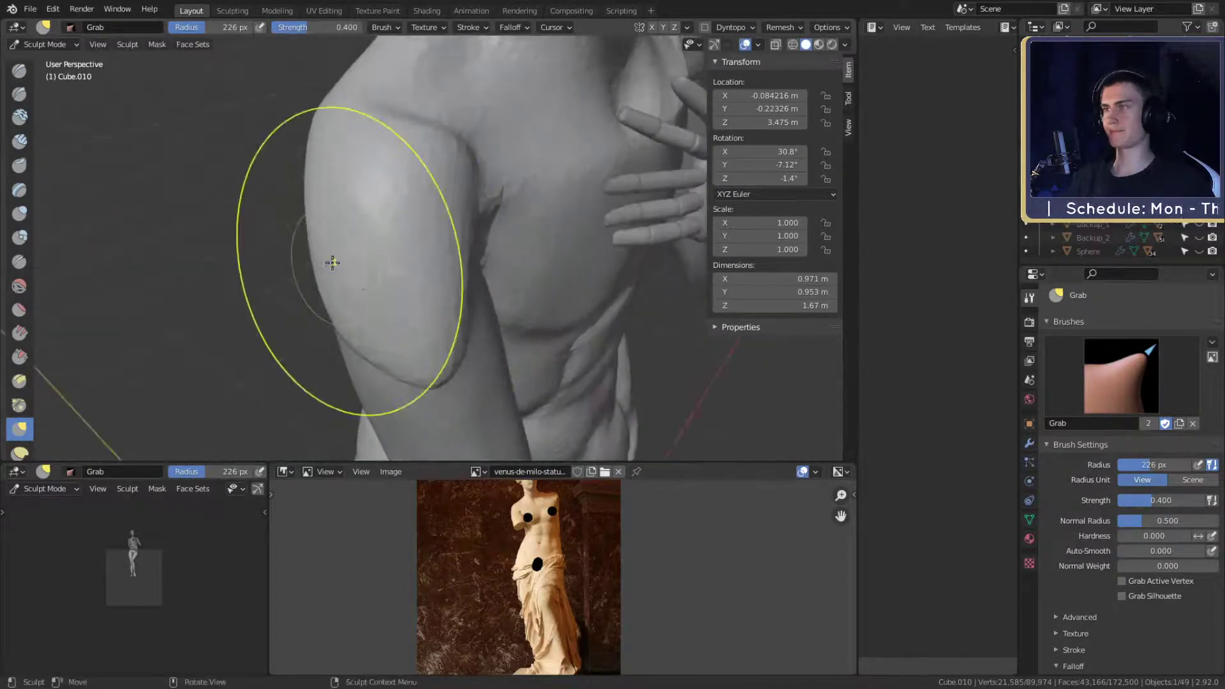
{"action": "mouse_move", "coordinate": [328, 266]}
{"action": "left_mouse_down", "text": "alt"}
{"action": "mouse_move", "coordinate": [413, 341]}
{"action": "mouse_move", "coordinate": [446, 293]}
{"action": "mouse_move", "coordinate": [503, 268]}
{"action": "mouse_move", "coordinate": [416, 322]}
{"action": "mouse_move", "coordinate": [377, 287]}
{"action": "mouse_move", "coordinate": [404, 290]}
{"action": "mouse_move", "coordinate": [342, 292]}
{"action": "left_mouse_up", "text": "alt"}
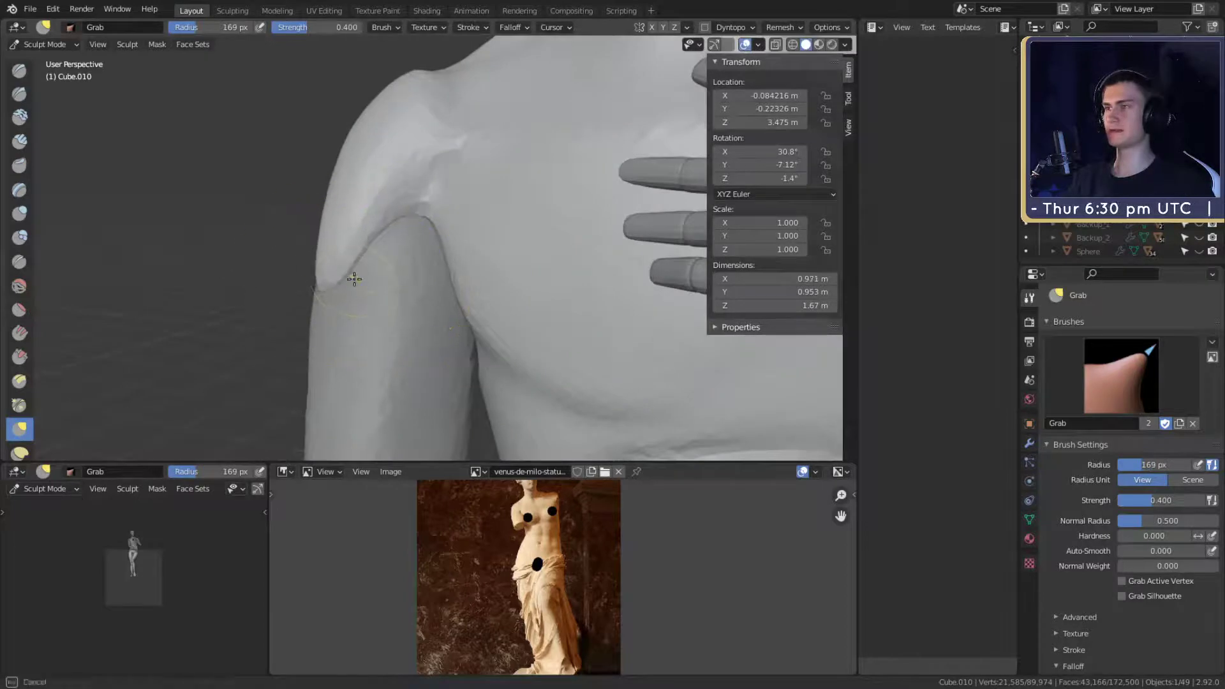
- Return to Object Mode and select the right forearm
{"action": "mouse_move", "coordinate": [387, 240]}
{"action": "middle_mouse_down"}
{"action": "mouse_move", "coordinate": [475, 213]}
{"action": "mouse_move", "coordinate": [389, 299]}
{"action": "mouse_move", "coordinate": [665, 261]}
{"action": "mouse_move", "coordinate": [478, 354]}
{"action": "mouse_move", "coordinate": [454, 273]}
{"action": "mouse_move", "coordinate": [482, 297]}
{"action": "mouse_move", "coordinate": [465, 323]}
{"action": "middle_mouse_up"}
{"action": "scroll", "coordinate": [487, 306], "scroll_direction": "down", "scroll_amount": 3}
{"action": "scroll", "coordinate": [511, 268], "scroll_direction": "up", "scroll_amount": 3}
{"action": "middle_click_drag", "start_coordinate": [501, 271], "coordinate": [498, 283]}
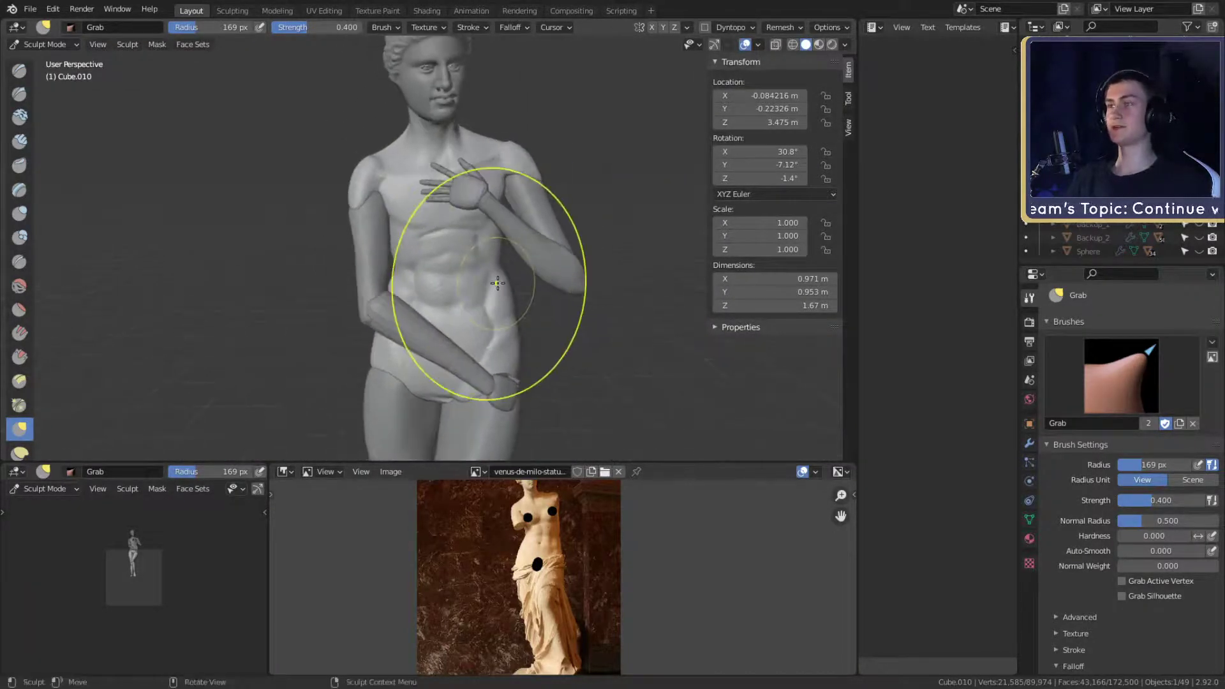
{"action": "left_click", "coordinate": [40, 44]}
{"action": "left_click", "coordinate": [38, 58]}
{"action": "scroll", "coordinate": [450, 368], "scroll_direction": "up", "scroll_amount": 4}
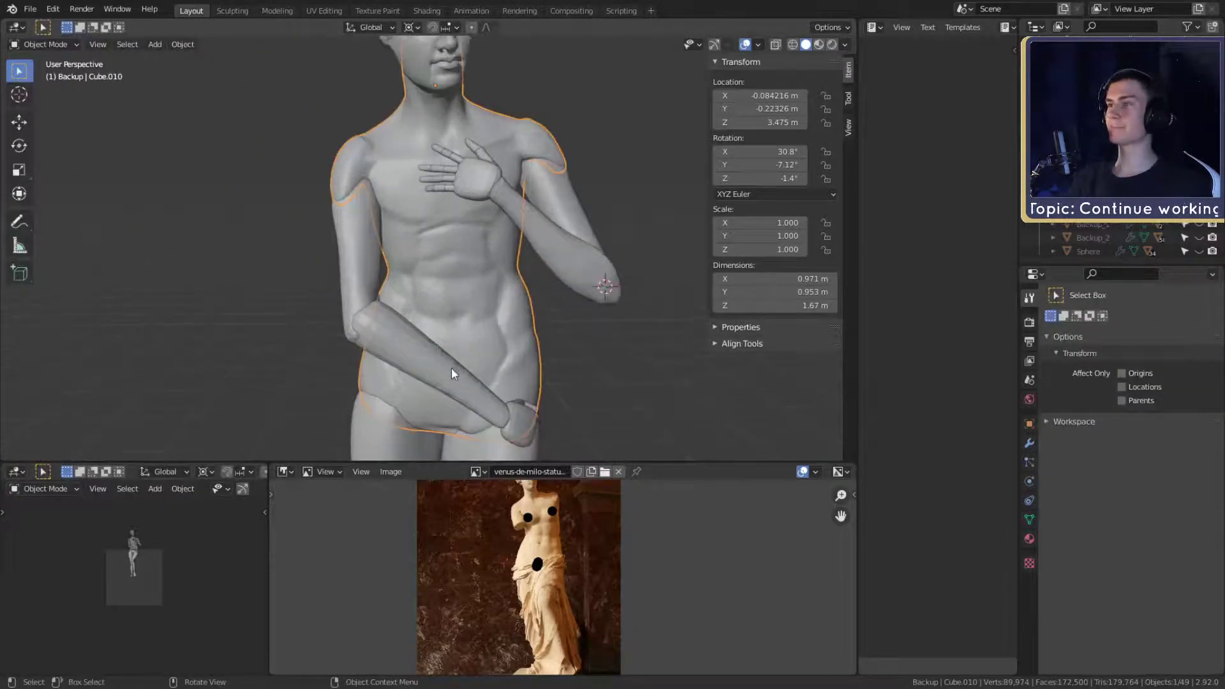
{"action": "left_click", "coordinate": [478, 274]}
{"action": "middle_click_drag", "start_coordinate": [495, 235], "coordinate": [446, 282]}
{"action": "scroll", "coordinate": [495, 298], "scroll_direction": "down", "scroll_amount": 2}
{"action": "scroll", "coordinate": [495, 298], "scroll_direction": "up", "scroll_amount": 1}
- Apply the right forearm's scale and put it in Sculpt Mode with the Clay Strips brush
{"action": "left_click", "coordinate": [44, 44]}
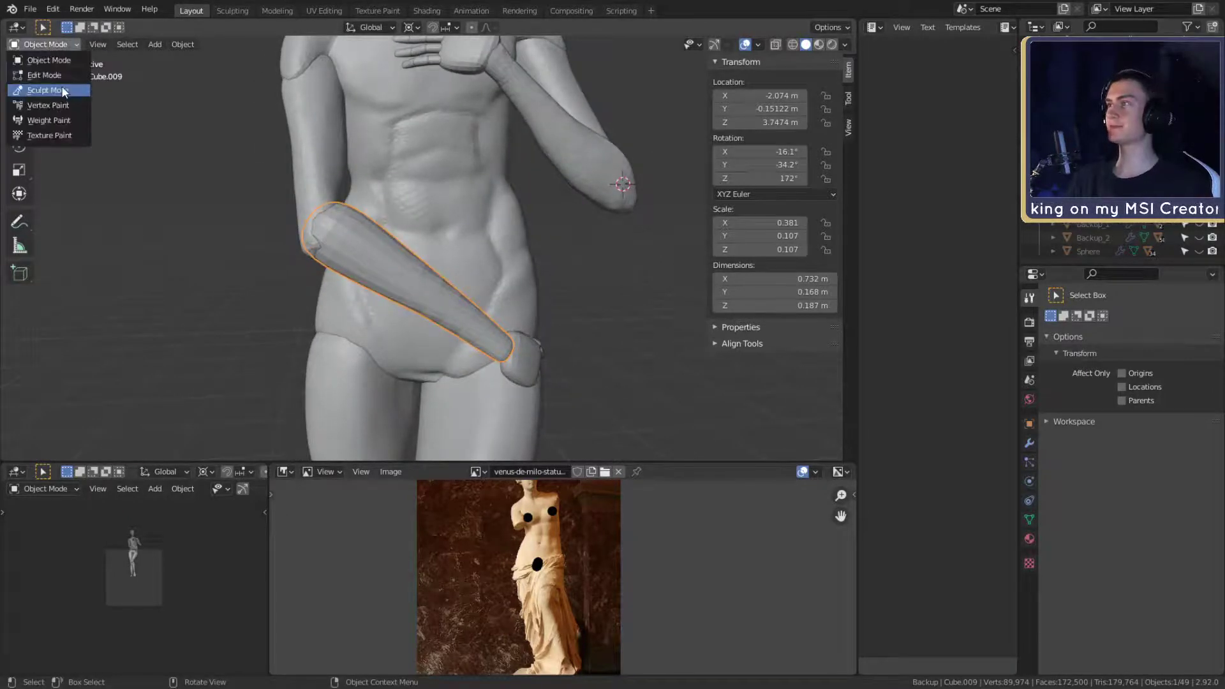
{"action": "key", "text": "ctrl+a"}
{"action": "left_click", "coordinate": [539, 317]}
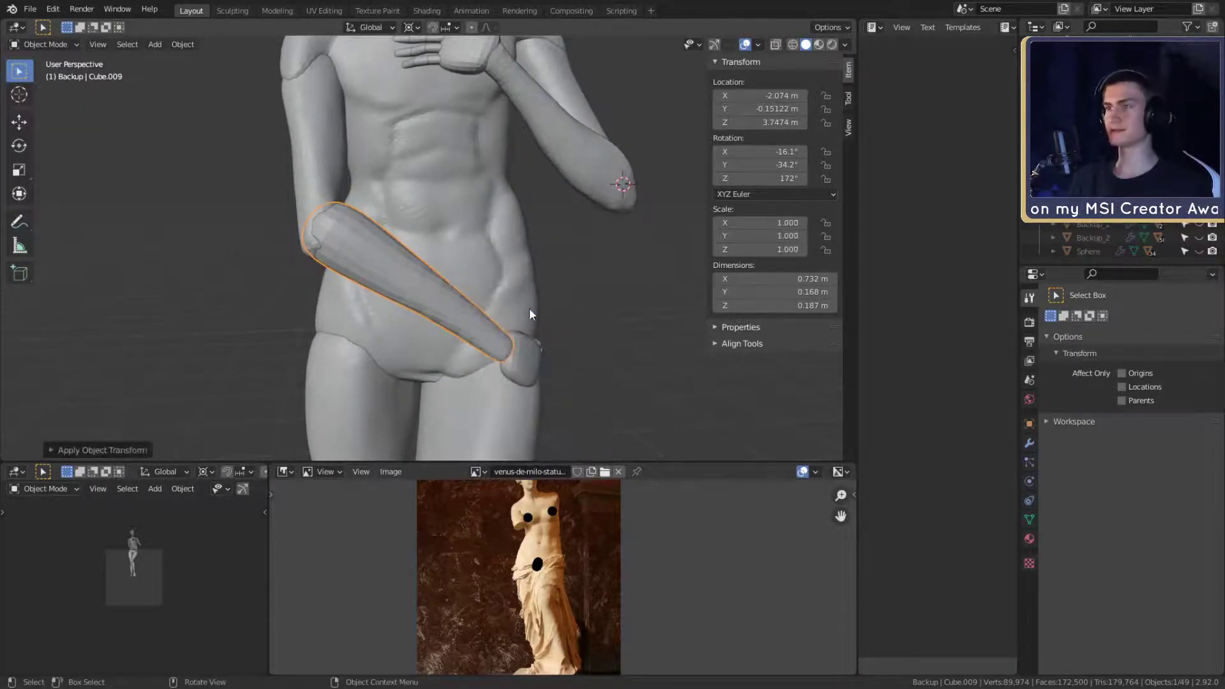
{"action": "left_click", "coordinate": [70, 46]}
{"action": "left_click", "coordinate": [40, 89]}
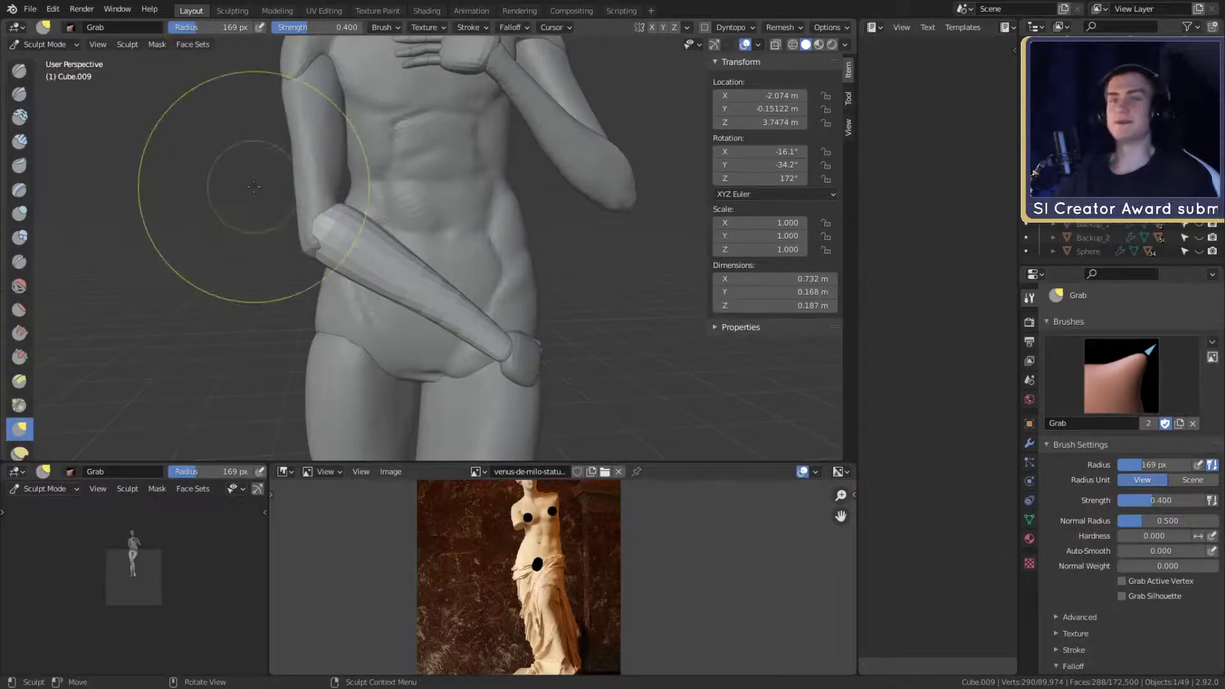
{"action": "key", "text": "shift+c"}
{"action": "mouse_move", "coordinate": [254, 186]}
{"action": "middle_mouse_down"}
{"action": "mouse_move", "coordinate": [332, 217]}
{"action": "mouse_move", "coordinate": [423, 292]}
{"action": "middle_mouse_up"}
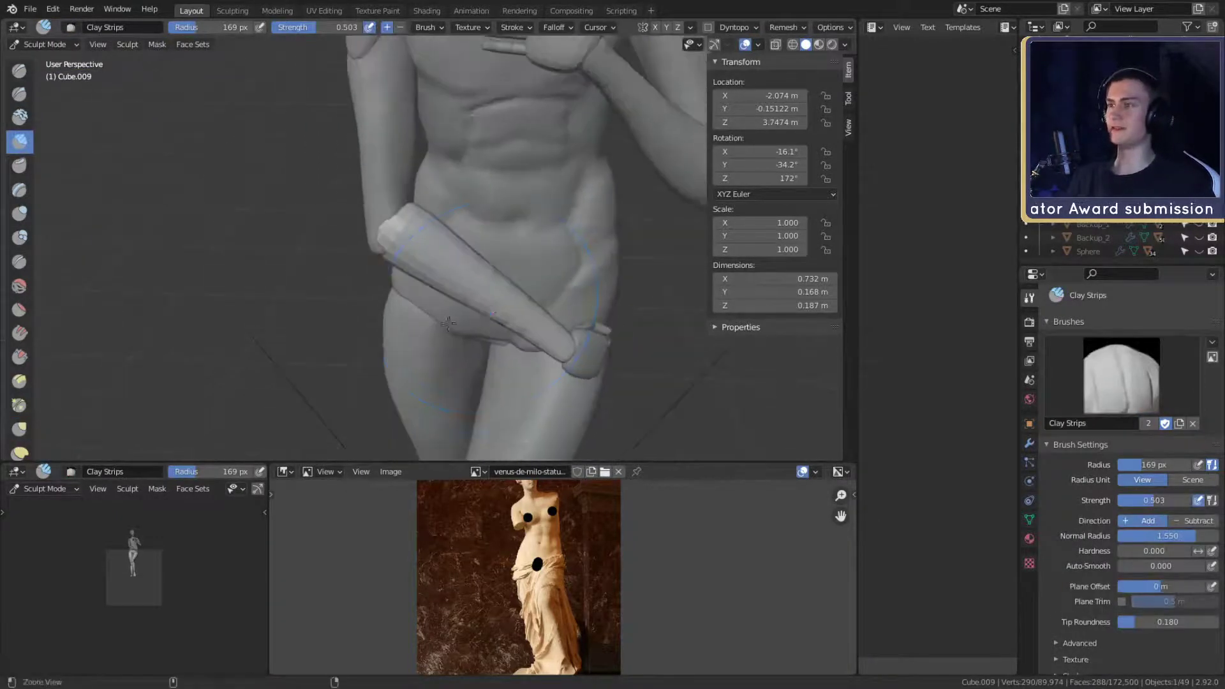
- Turn on Dyntopo for the right forearm with Constant Detail at resolution 50 and set the Clay Strips radius to 97 px
{"action": "scroll", "coordinate": [424, 293], "scroll_direction": "up", "scroll_amount": 4}
{"action": "scroll", "coordinate": [1049, 486], "scroll_direction": "down", "scroll_amount": 8}
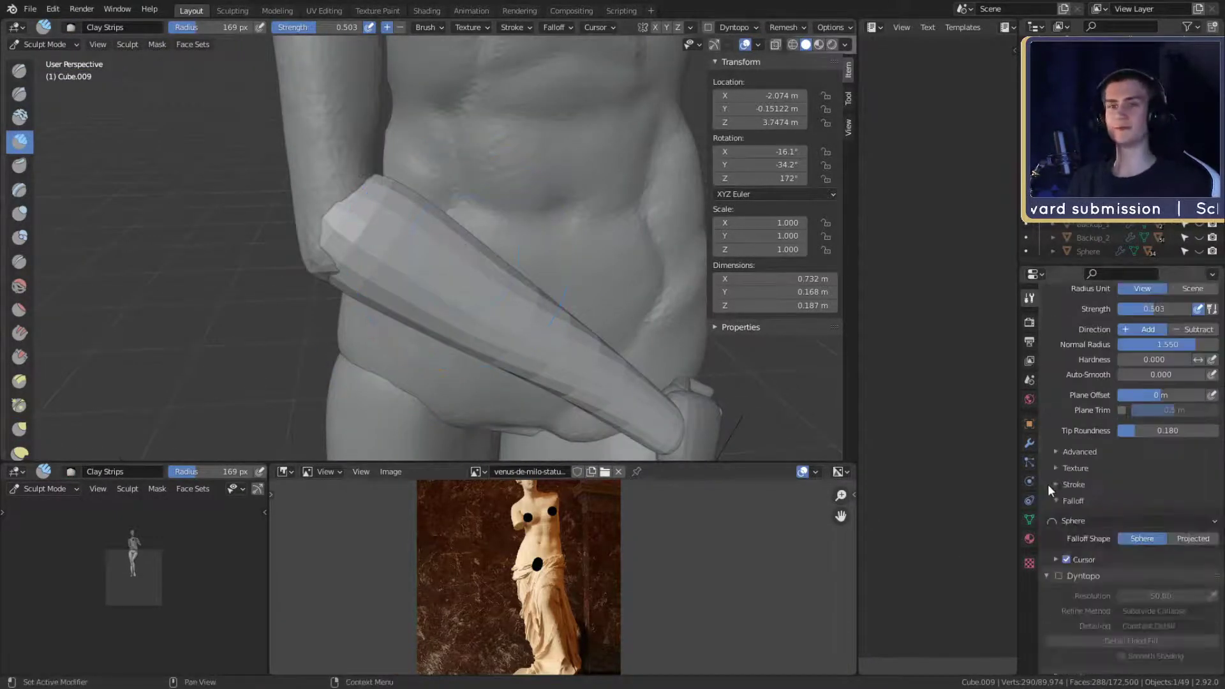
{"action": "left_click", "coordinate": [1060, 517]}
{"action": "left_click", "coordinate": [1059, 514]}
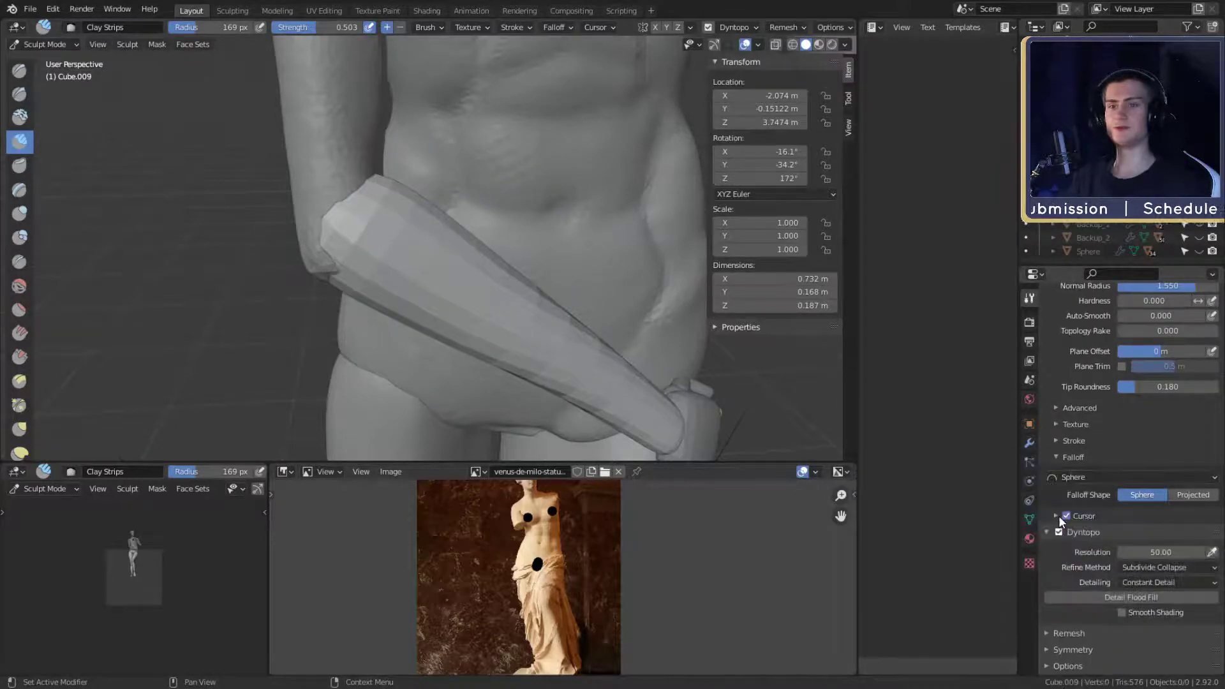
{"action": "key", "text": "f"}
{"action": "left_click", "coordinate": [351, 314]}
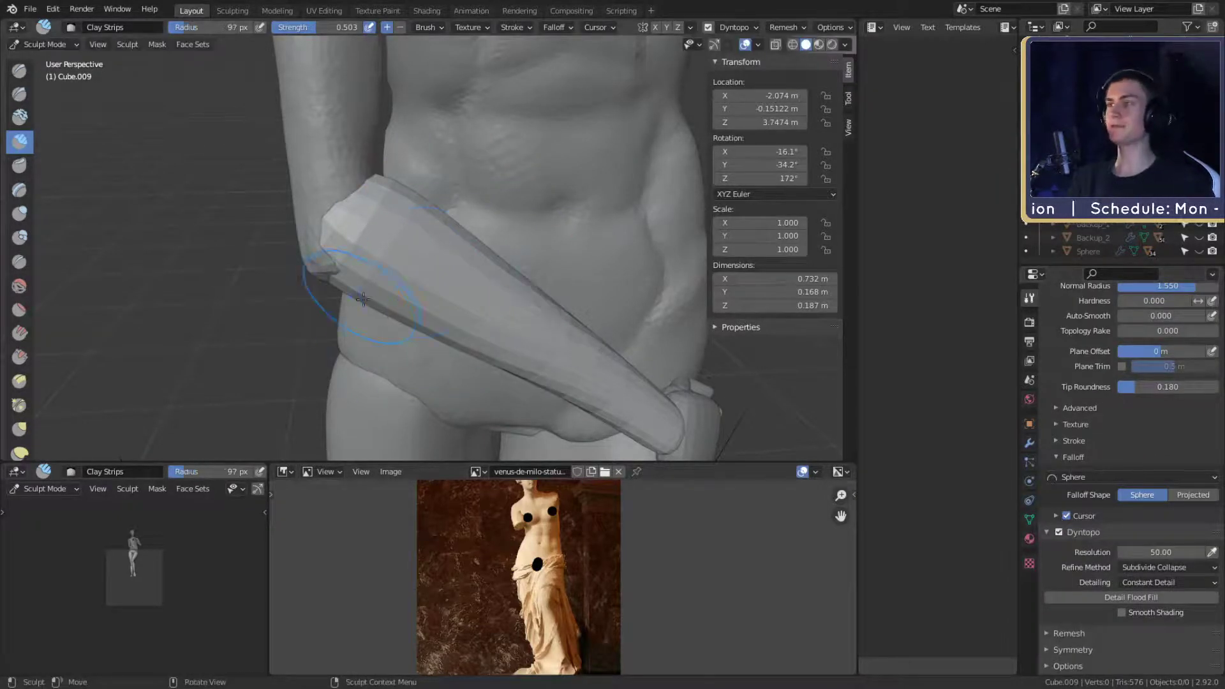
- Build up the elbow end of the right forearm with Clay Strips at a 35 px radius
{"action": "mouse_move", "coordinate": [370, 281]}
{"action": "middle_mouse_down"}
{"action": "mouse_move", "coordinate": [421, 265]}
{"action": "mouse_move", "coordinate": [325, 279]}
{"action": "mouse_move", "coordinate": [383, 266]}
{"action": "mouse_move", "coordinate": [262, 254]}
{"action": "mouse_move", "coordinate": [448, 237]}
{"action": "middle_mouse_up"}
{"action": "scroll", "coordinate": [411, 256], "scroll_direction": "up", "scroll_amount": 1}
{"action": "scroll", "coordinate": [418, 266], "scroll_direction": "down", "scroll_amount": 3}
{"action": "mouse_move", "coordinate": [447, 236]}
{"action": "left_mouse_down", "text": "alt"}
{"action": "mouse_move", "coordinate": [419, 265]}
{"action": "mouse_move", "coordinate": [408, 251]}
{"action": "mouse_move", "coordinate": [385, 291]}
{"action": "mouse_move", "coordinate": [438, 319]}
{"action": "left_mouse_up", "text": "alt"}
{"action": "key", "text": "f"}
{"action": "left_click", "coordinate": [400, 263]}
{"action": "scroll", "coordinate": [384, 292], "scroll_direction": "up", "scroll_amount": 3}
{"action": "key", "text": "f"}
{"action": "mouse_move", "coordinate": [437, 319]}
{"action": "middle_mouse_down"}
{"action": "mouse_move", "coordinate": [358, 267]}
{"action": "mouse_move", "coordinate": [410, 224]}
{"action": "middle_mouse_up"}
{"action": "key", "text": "f"}
{"action": "left_click", "coordinate": [405, 225]}
{"action": "left_click_drag", "start_coordinate": [406, 223], "coordinate": [409, 176]}
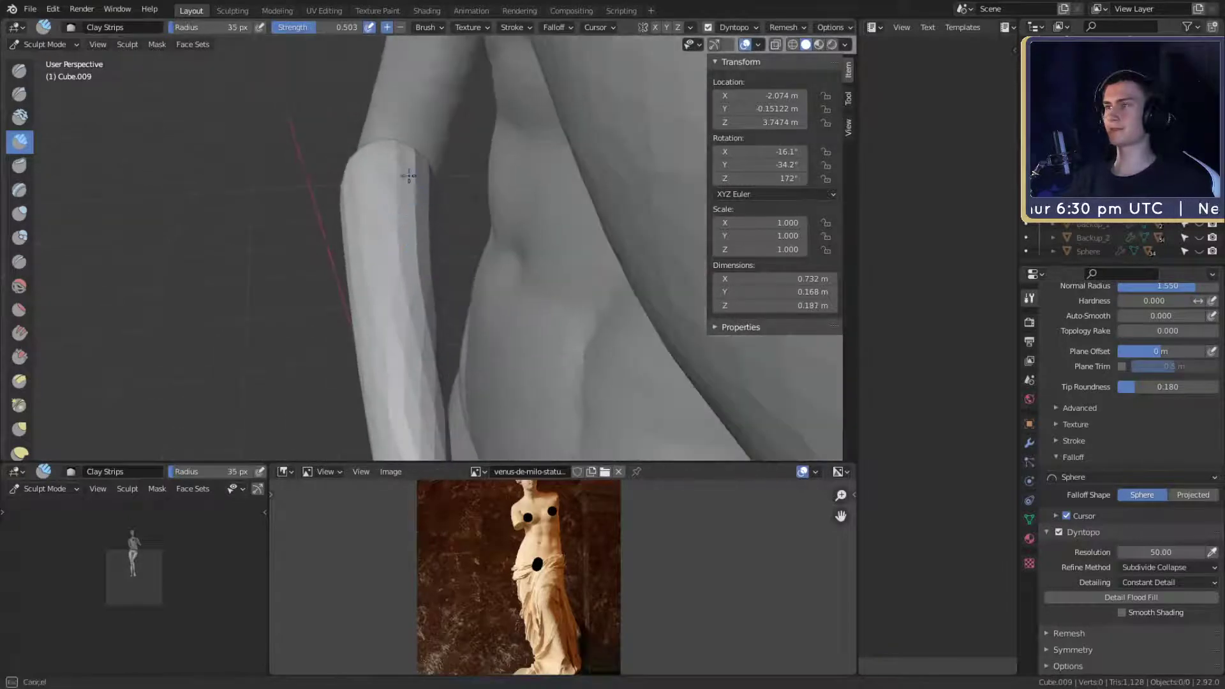
- Return to Object Mode and hide the torso and the head
{"action": "middle_click_drag", "start_coordinate": [426, 279], "coordinate": [566, 196]}
{"action": "scroll", "coordinate": [566, 196], "scroll_direction": "down", "scroll_amount": 3}
{"action": "middle_click_drag", "start_coordinate": [470, 262], "coordinate": [442, 271]}
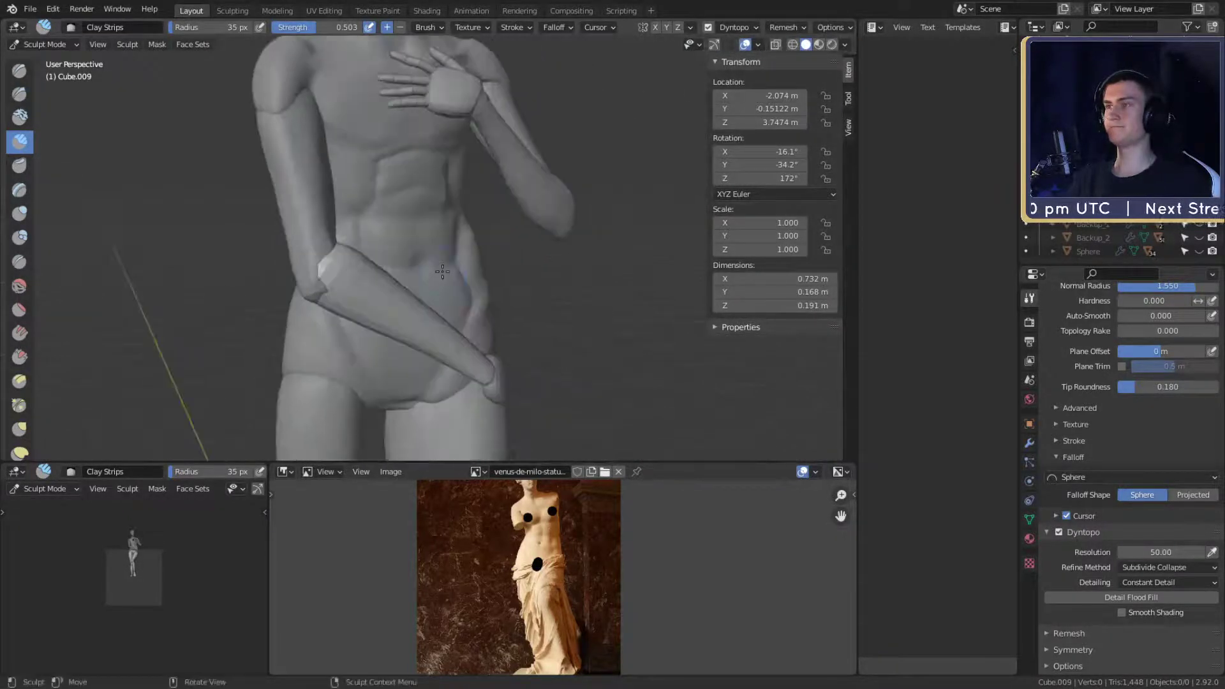
{"action": "left_click", "coordinate": [45, 44]}
{"action": "left_click", "coordinate": [32, 60]}
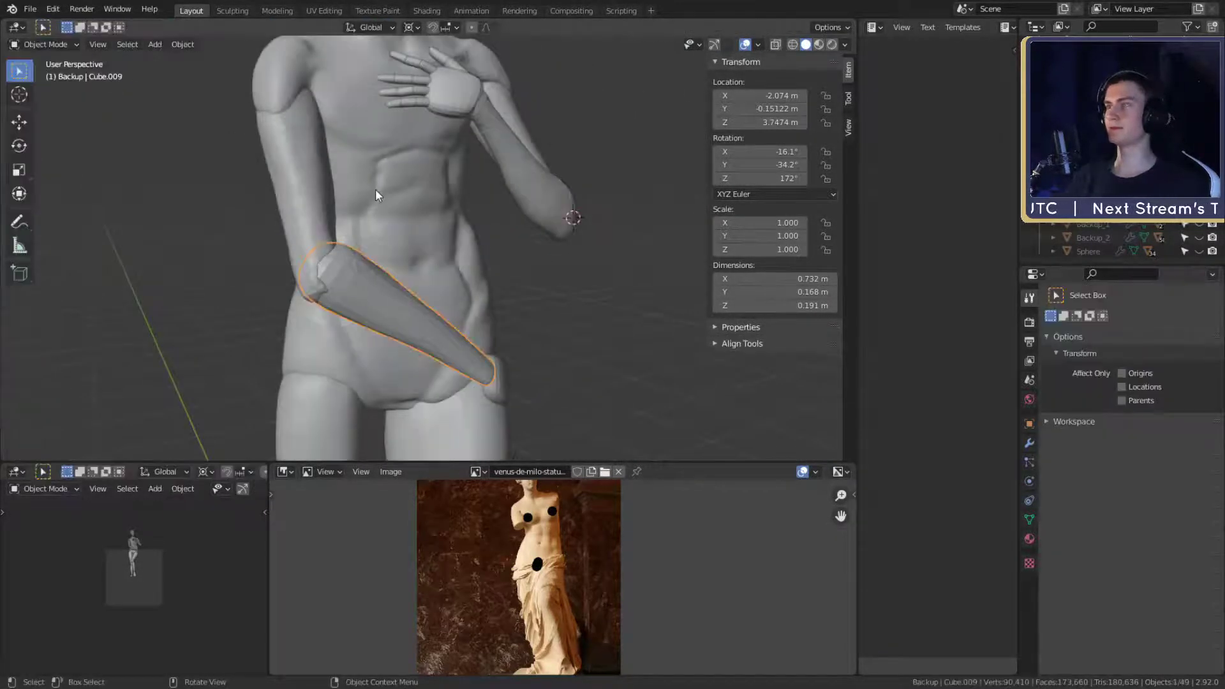
{"action": "scroll", "coordinate": [376, 189], "scroll_direction": "down", "scroll_amount": 3}
{"action": "left_click", "coordinate": [431, 276]}
{"action": "key", "text": "Delete"}
{"action": "middle_click_drag", "start_coordinate": [488, 258], "coordinate": [459, 192]}
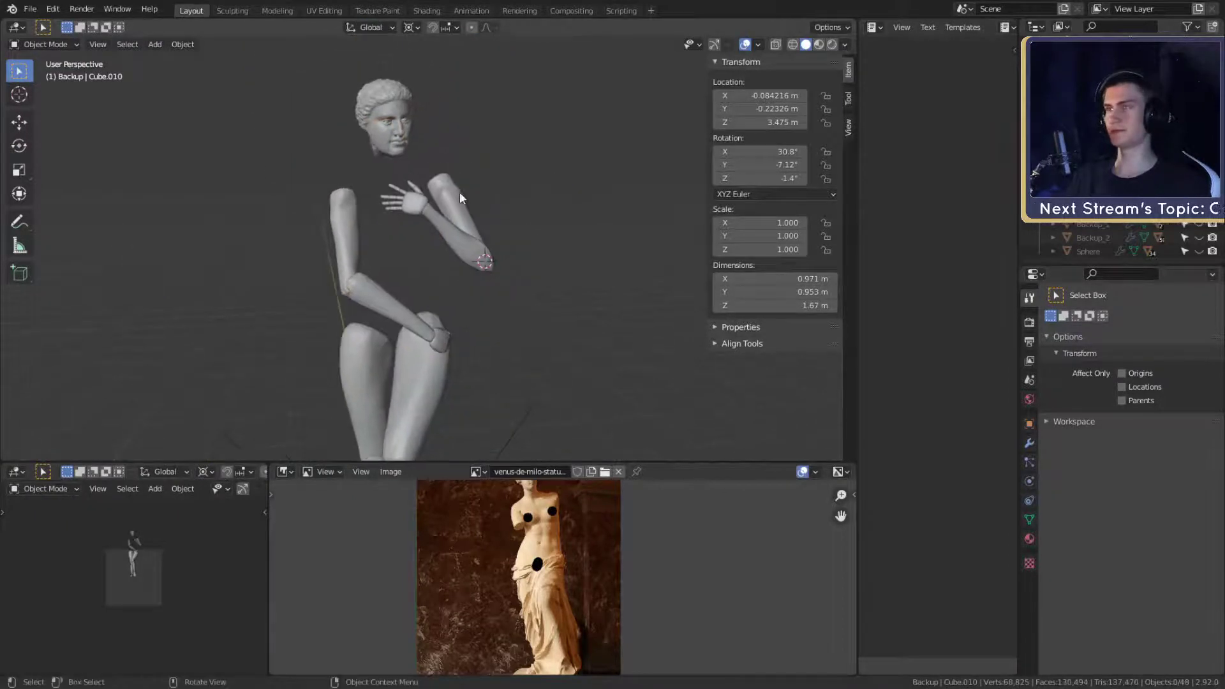
{"action": "key", "text": "Delete"}
{"action": "mouse_move", "coordinate": [529, 293]}
{"action": "middle_mouse_down"}
{"action": "mouse_move", "coordinate": [513, 193]}
{"action": "mouse_move", "coordinate": [522, 310]}
{"action": "middle_mouse_up"}
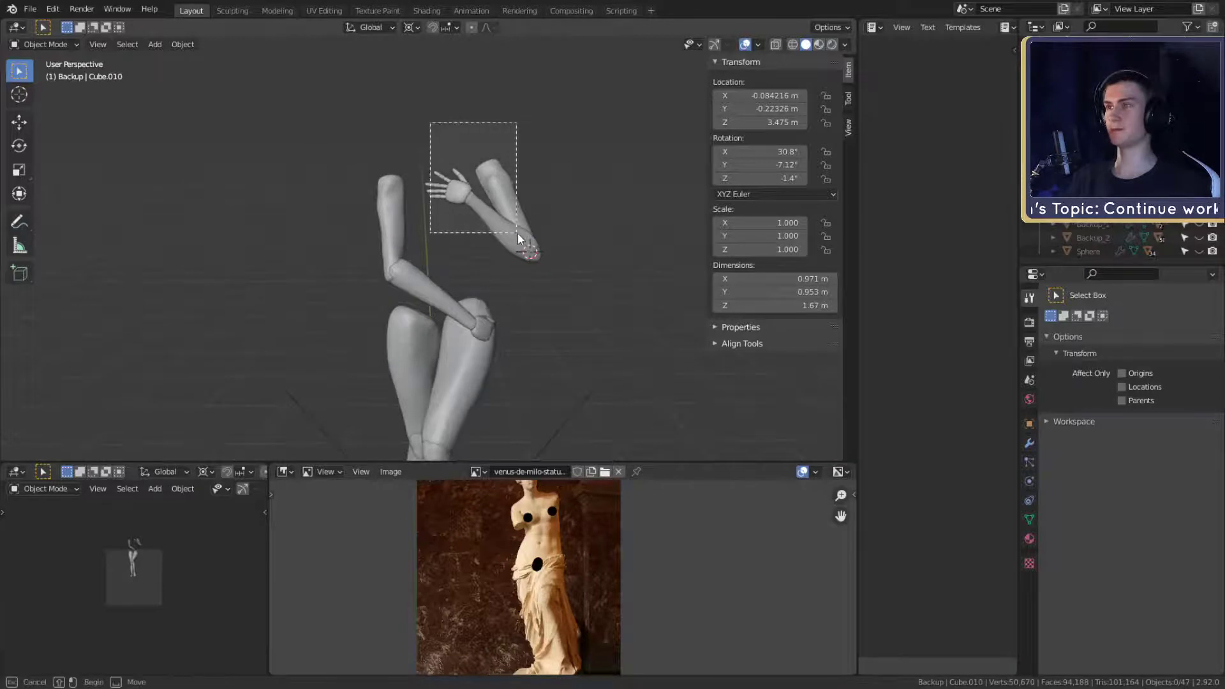
- Hide the whole left arm, including its hand and fingers
{"action": "left_click_drag", "start_coordinate": [540, 255], "coordinate": [541, 256]}
{"action": "key", "text": "g"}
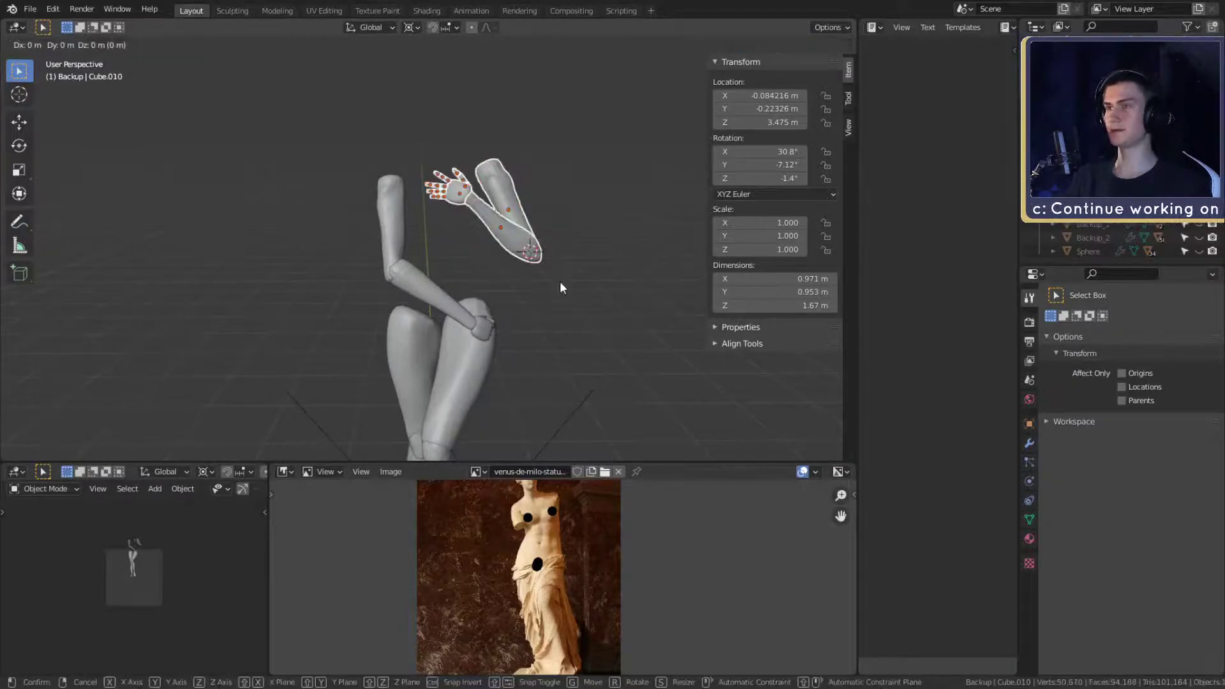
{"action": "key", "text": "Escape"}
{"action": "key", "text": "Delete"}
{"action": "middle_click_drag", "start_coordinate": [568, 299], "coordinate": [519, 303]}
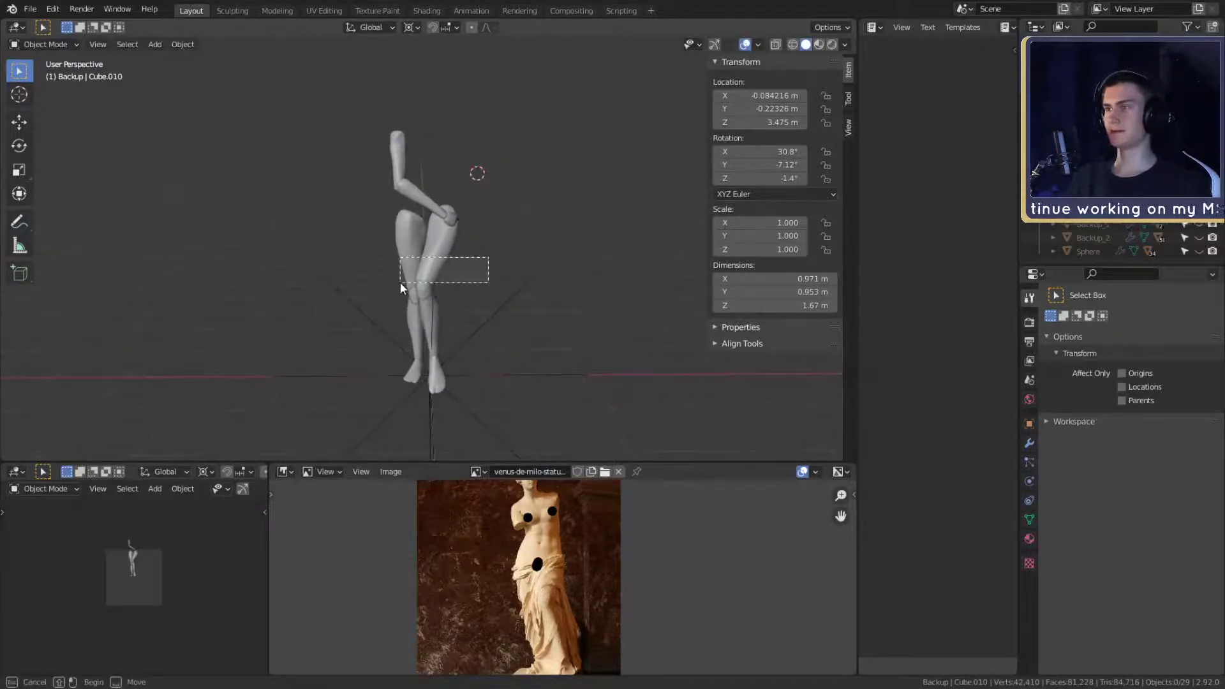
- Hide the thighs, knees, lower legs and feet so that only the right arm is displayed
{"action": "left_click_drag", "start_coordinate": [400, 284], "coordinate": [400, 284]}
{"action": "middle_click_drag", "start_coordinate": [518, 295], "coordinate": [496, 274]}
{"action": "scroll", "coordinate": [496, 275], "scroll_direction": "up", "scroll_amount": 4}
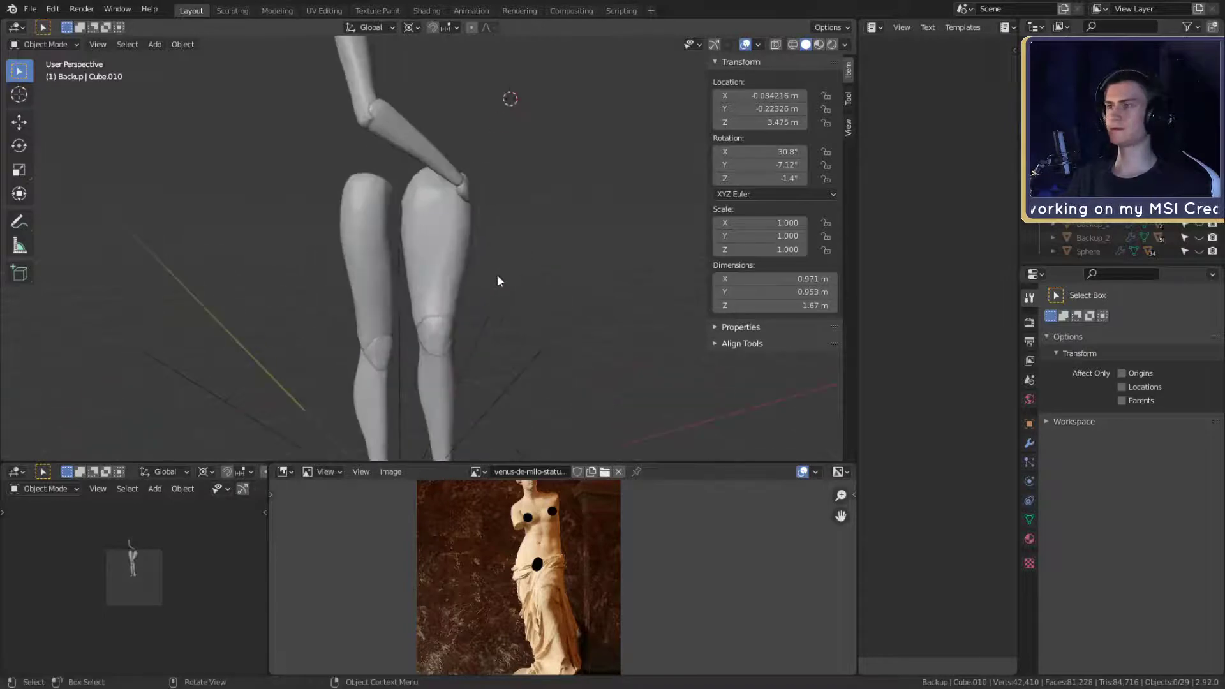
{"action": "left_click", "coordinate": [447, 268]}
{"action": "key", "text": "Delete"}
{"action": "key", "text": "Delete"}
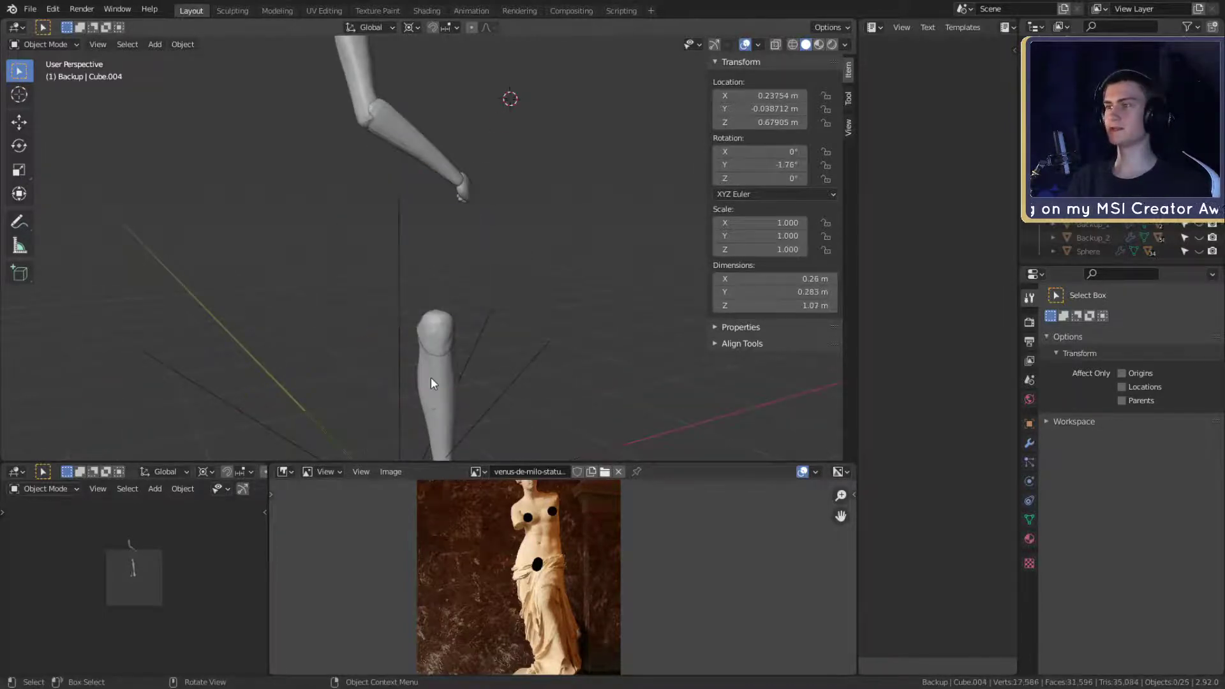
{"action": "left_click", "coordinate": [430, 377]}
{"action": "key", "text": "Delete"}
{"action": "middle_click_drag", "start_coordinate": [451, 338], "coordinate": [486, 311]}
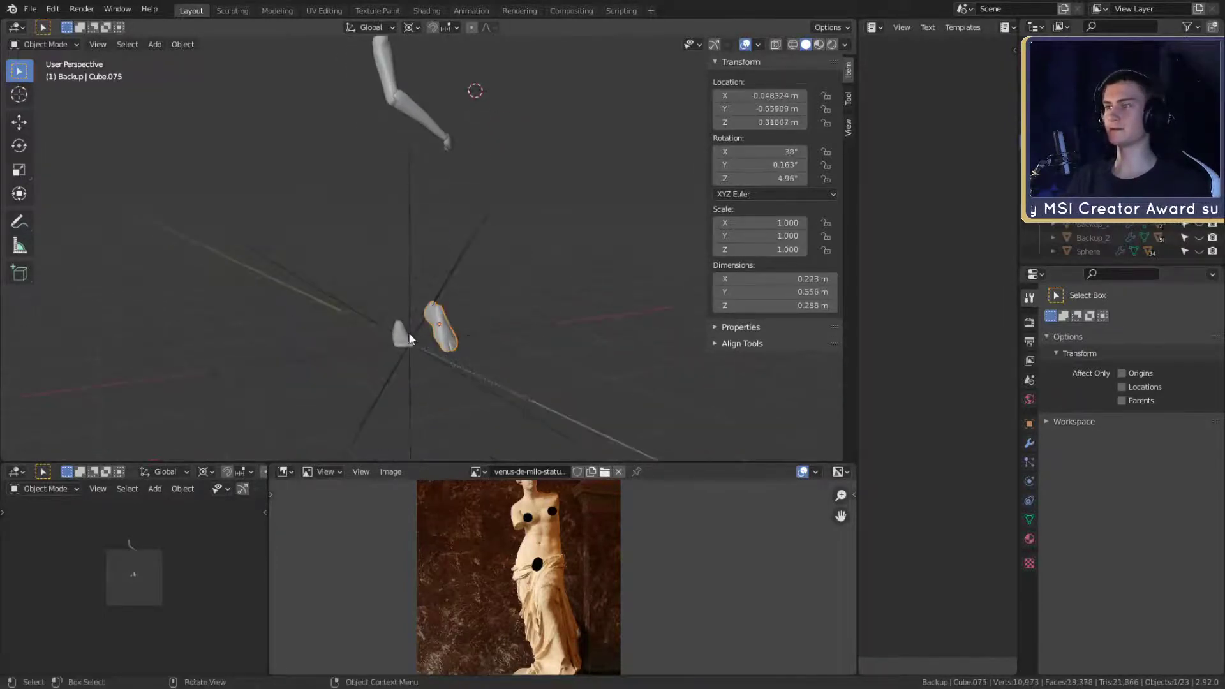
{"action": "middle_click_drag", "start_coordinate": [512, 220], "coordinate": [528, 311], "text": "shift"}
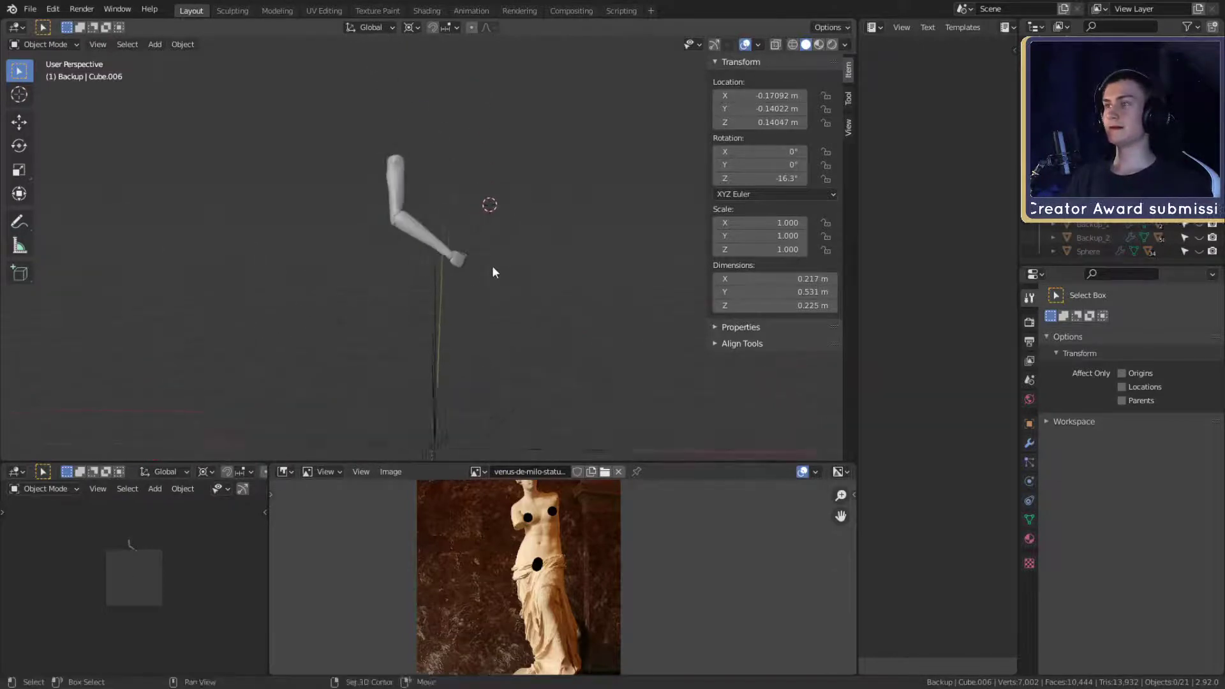
- Select the right forearm and put it back in Sculpt Mode
{"action": "mouse_move", "coordinate": [492, 266]}
{"action": "middle_mouse_down", "text": "shift"}
{"action": "mouse_move", "coordinate": [497, 326]}
{"action": "mouse_move", "coordinate": [522, 312]}
{"action": "mouse_move", "coordinate": [511, 347]}
{"action": "mouse_move", "coordinate": [533, 336]}
{"action": "mouse_move", "coordinate": [514, 250]}
{"action": "mouse_move", "coordinate": [507, 301]}
{"action": "mouse_move", "coordinate": [492, 288]}
{"action": "middle_mouse_up", "text": "shift"}
{"action": "scroll", "coordinate": [480, 291], "scroll_direction": "up", "scroll_amount": 1}
{"action": "scroll", "coordinate": [411, 339], "scroll_direction": "up", "scroll_amount": 3}
{"action": "scroll", "coordinate": [514, 250], "scroll_direction": "up", "scroll_amount": 3}
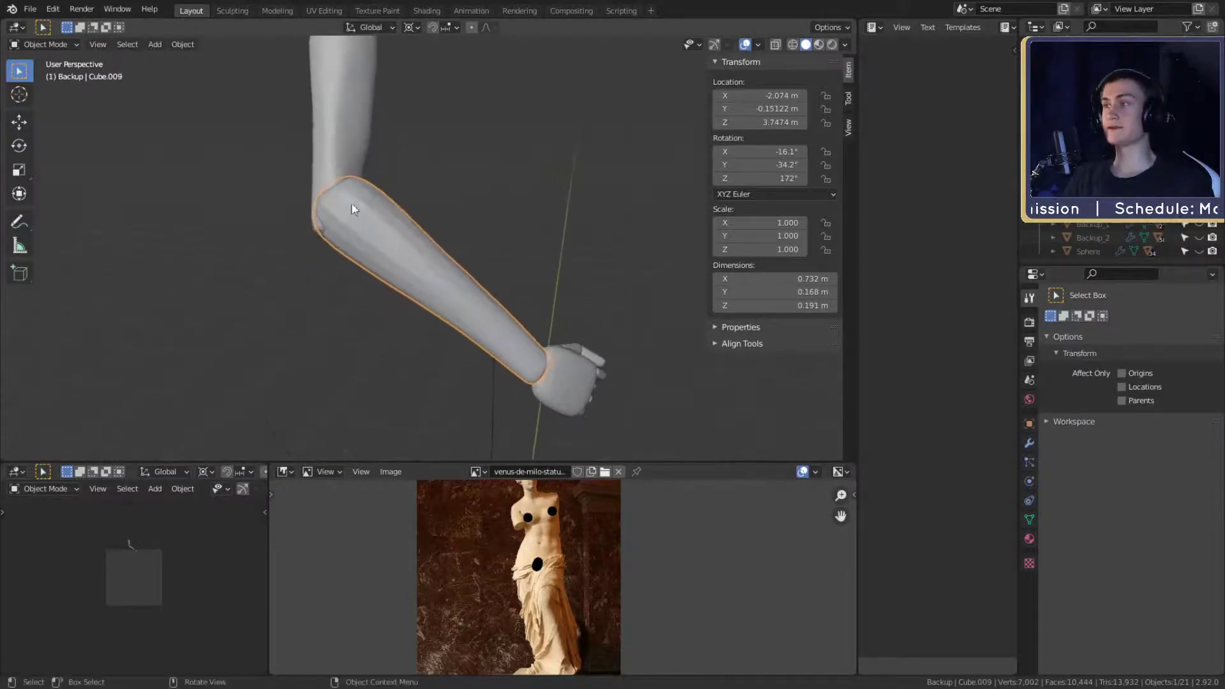
{"action": "left_click", "coordinate": [48, 90]}
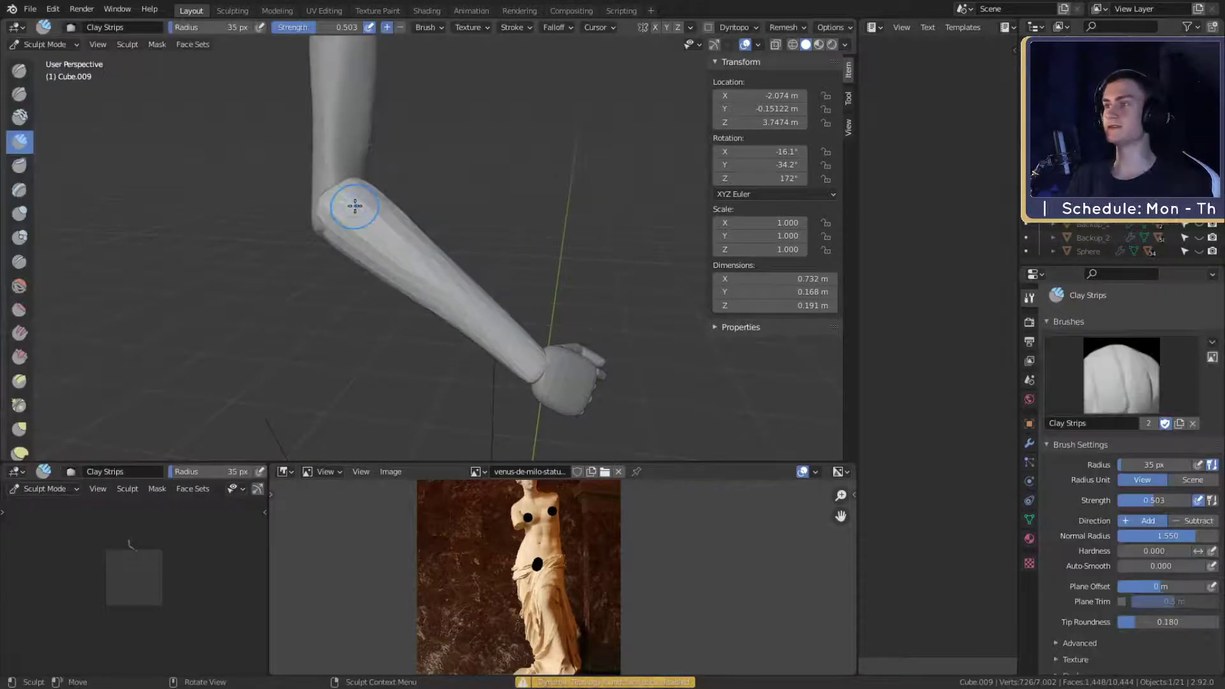
- Pull the upper edge of the forearm's elbow end up toward the upper arm with Grab, starting at 93 px
{"action": "mouse_move", "coordinate": [471, 237]}
{"action": "middle_mouse_down"}
{"action": "mouse_move", "coordinate": [518, 290]}
{"action": "mouse_move", "coordinate": [472, 211]}
{"action": "mouse_move", "coordinate": [415, 199]}
{"action": "mouse_move", "coordinate": [331, 227]}
{"action": "mouse_move", "coordinate": [369, 260]}
{"action": "mouse_move", "coordinate": [356, 254]}
{"action": "mouse_move", "coordinate": [419, 228]}
{"action": "mouse_move", "coordinate": [398, 254]}
{"action": "middle_mouse_up"}
{"action": "key", "text": "g"}
{"action": "key", "text": "f"}
{"action": "left_click", "coordinate": [397, 235]}
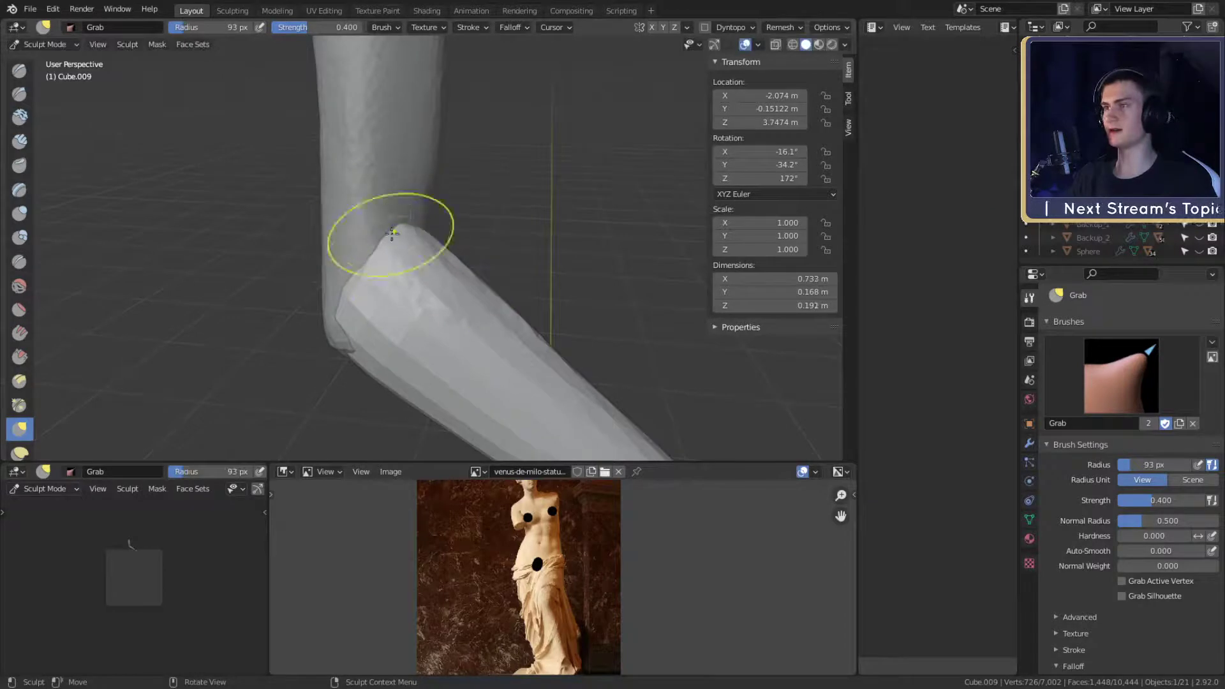
{"action": "left_click_drag", "start_coordinate": [391, 232], "coordinate": [393, 191]}
{"action": "middle_click_drag", "start_coordinate": [412, 207], "coordinate": [454, 204]}
{"action": "key", "text": "f"}
{"action": "left_click", "coordinate": [520, 209]}
{"action": "left_click_drag", "start_coordinate": [451, 205], "coordinate": [445, 213]}
- Add volume across the forearm's elbow end with Clay Strips at 31 px
{"action": "middle_click_drag", "start_coordinate": [444, 217], "coordinate": [429, 249]}
{"action": "key", "text": "c"}
{"action": "key", "text": "f"}
{"action": "left_click", "coordinate": [360, 261]}
{"action": "left_click_drag", "start_coordinate": [393, 264], "coordinate": [419, 258]}
{"action": "middle_click_drag", "start_coordinate": [419, 259], "coordinate": [379, 209]}
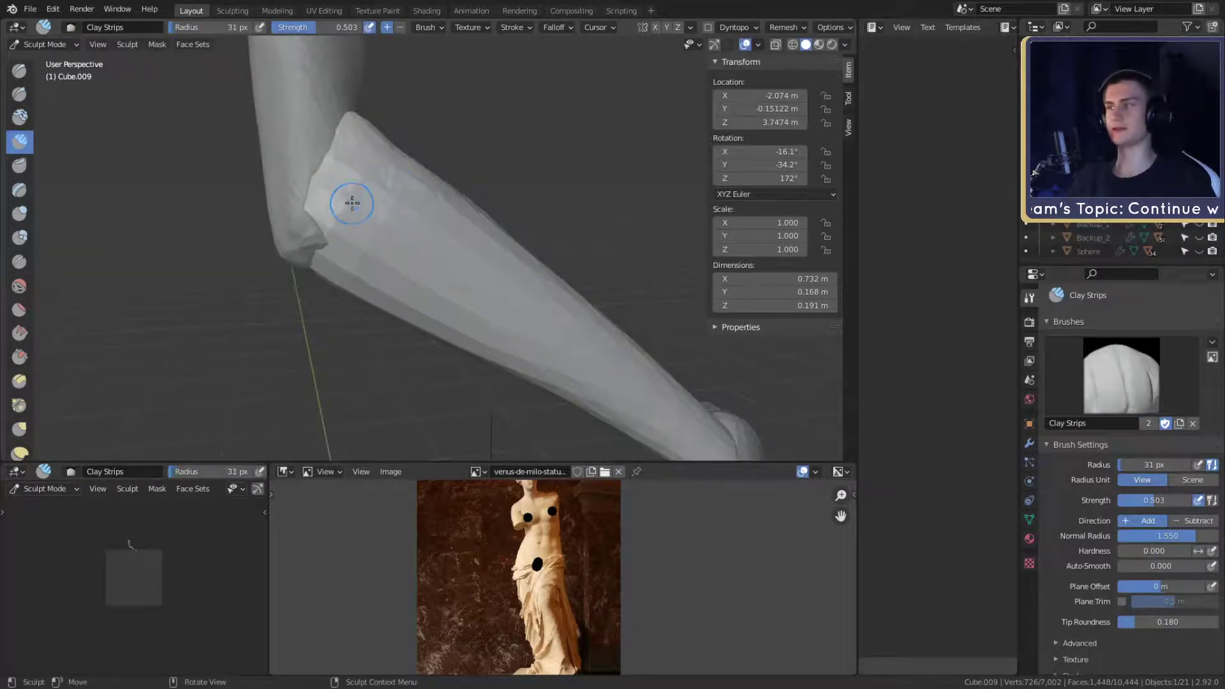
{"action": "left_click_drag", "start_coordinate": [430, 258], "coordinate": [442, 263]}
- Continue building up the forearm below the inner elbow with Clay Strips at 28 px
{"action": "mouse_move", "coordinate": [443, 263]}
{"action": "middle_mouse_down"}
{"action": "mouse_move", "coordinate": [492, 238]}
{"action": "mouse_move", "coordinate": [380, 213]}
{"action": "mouse_move", "coordinate": [409, 195]}
{"action": "middle_mouse_up"}
{"action": "key", "text": "f"}
{"action": "left_click", "coordinate": [452, 185]}
{"action": "mouse_move", "coordinate": [448, 158]}
{"action": "left_mouse_down"}
{"action": "mouse_move", "coordinate": [466, 179]}
{"action": "mouse_move", "coordinate": [456, 241]}
{"action": "left_mouse_up"}
{"action": "middle_click_drag", "start_coordinate": [455, 241], "coordinate": [469, 186]}
{"action": "key", "text": "f"}
{"action": "left_click", "coordinate": [454, 182]}
{"action": "left_click_drag", "start_coordinate": [446, 179], "coordinate": [444, 160]}
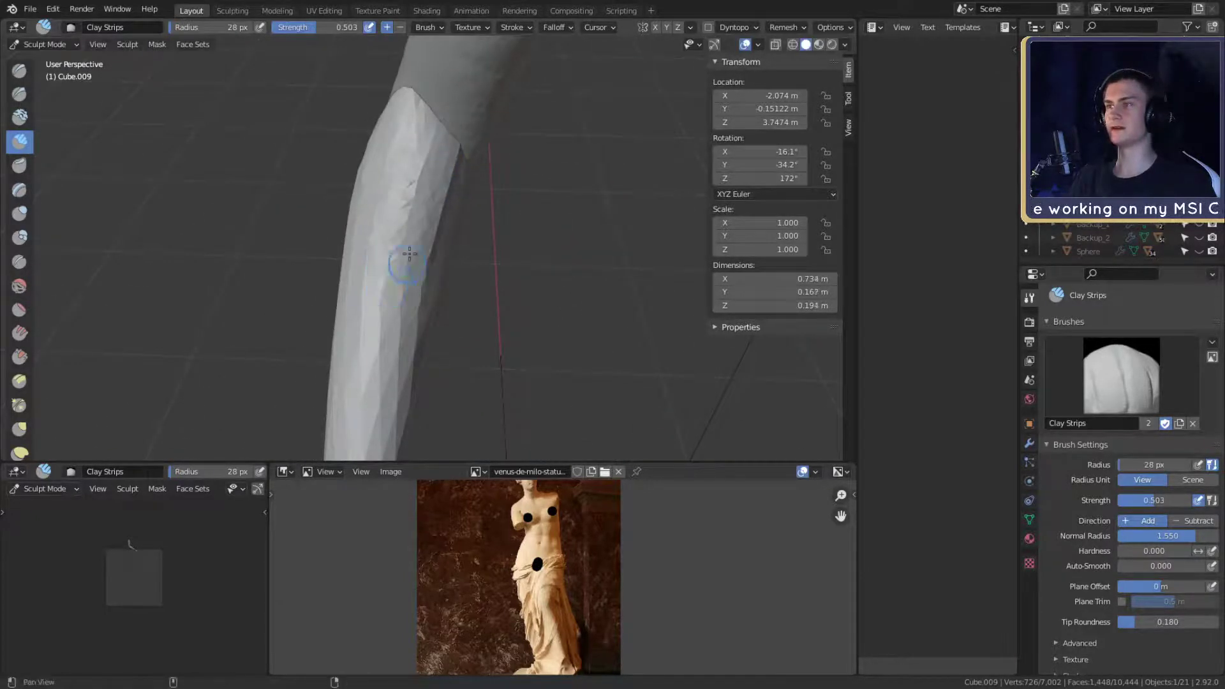
- Turn Dyntopo back on for the forearm, keeping Constant Detail at resolution 50
{"action": "middle_click_drag", "start_coordinate": [409, 253], "coordinate": [329, 233]}
{"action": "middle_click_drag", "start_coordinate": [445, 340], "coordinate": [371, 296]}
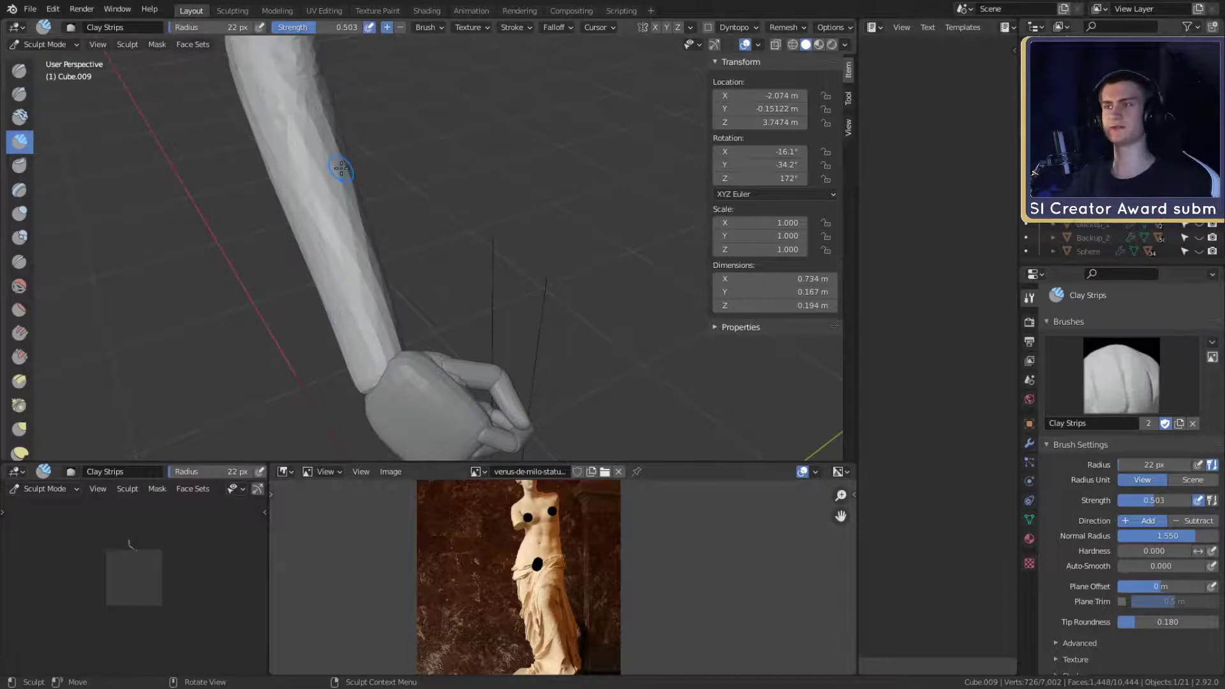
{"action": "scroll", "coordinate": [1071, 472], "scroll_direction": "down", "scroll_amount": 10}
{"action": "left_click", "coordinate": [1055, 516]}
{"action": "left_click", "coordinate": [1055, 516]}
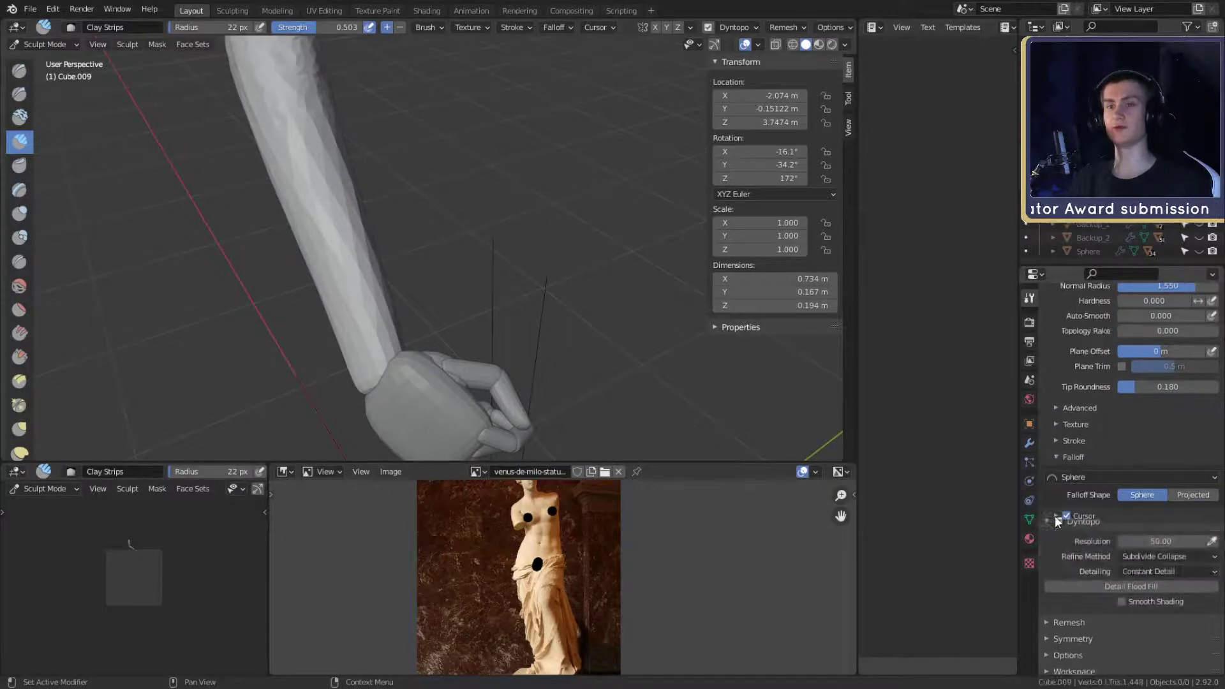
- Sculpt muscle volume along the length of the forearm with Clay Strips at 22 px
{"action": "middle_click_drag", "start_coordinate": [458, 275], "coordinate": [401, 381]}
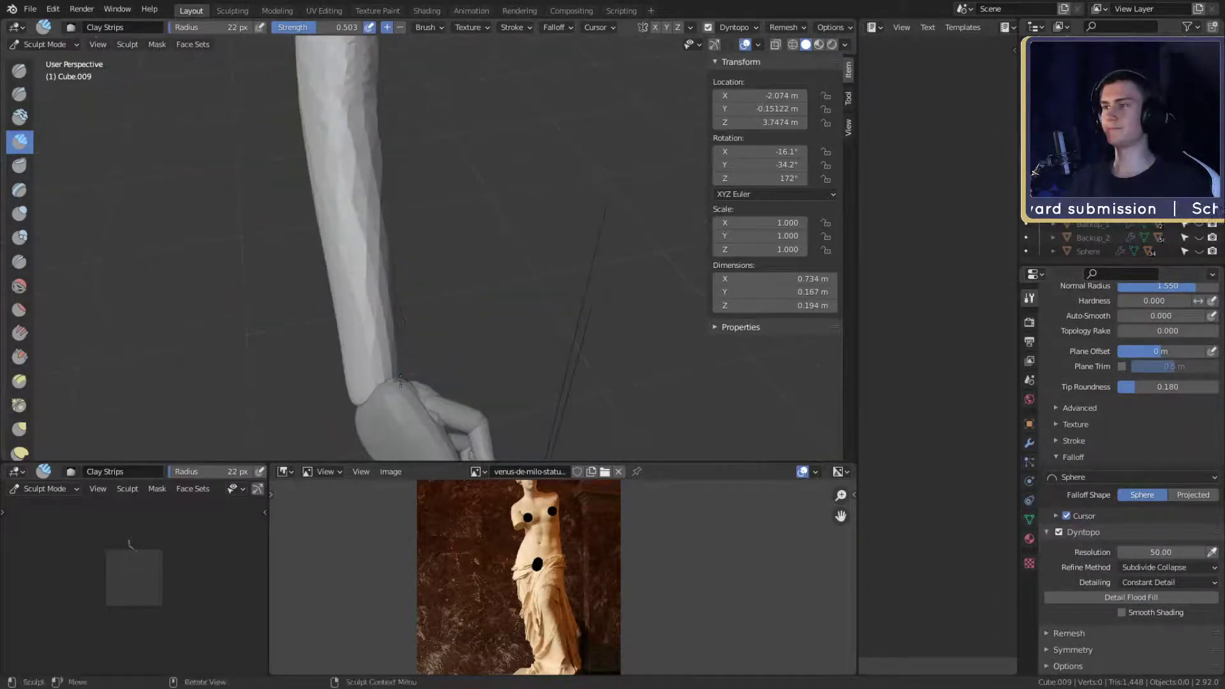
{"action": "middle_click_drag", "start_coordinate": [354, 239], "coordinate": [369, 269]}
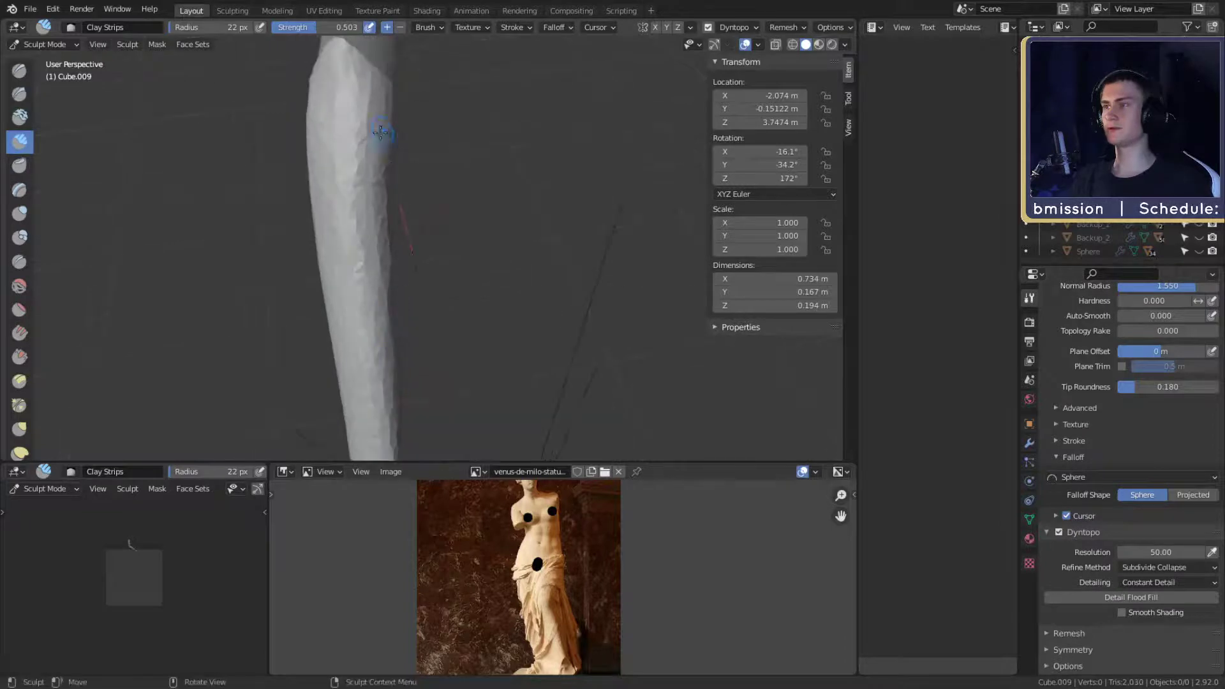
{"action": "middle_click_drag", "start_coordinate": [380, 132], "coordinate": [451, 253]}
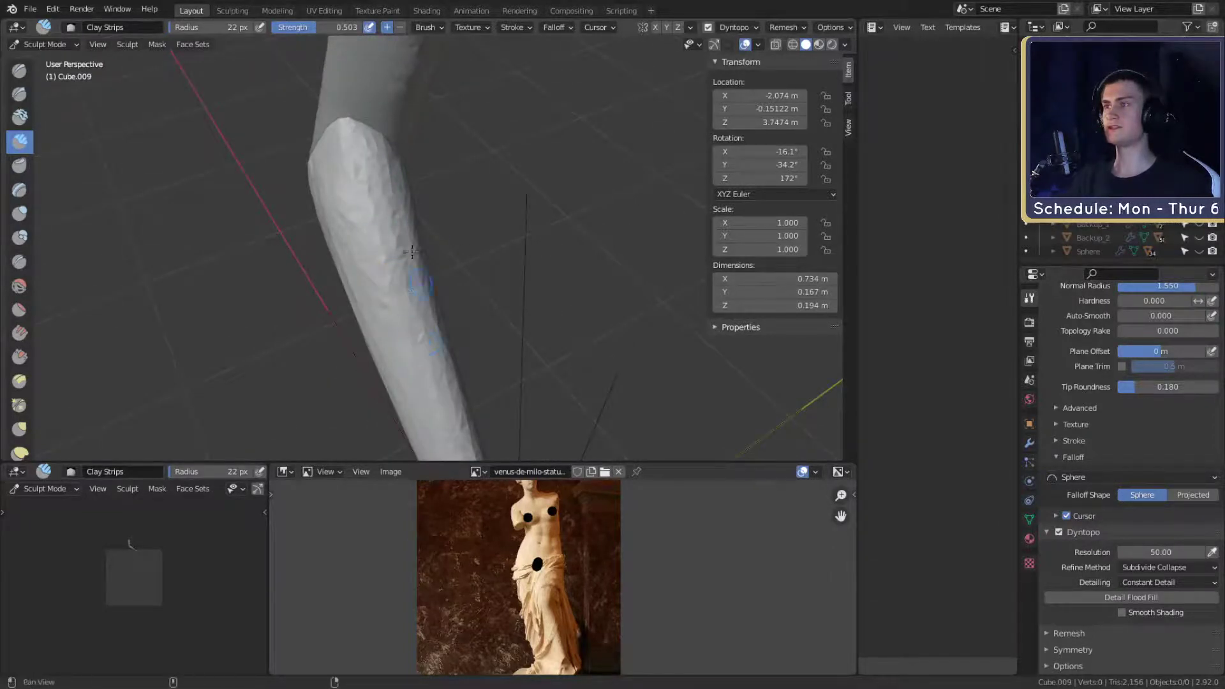
{"action": "middle_click_drag", "start_coordinate": [411, 252], "coordinate": [382, 234]}
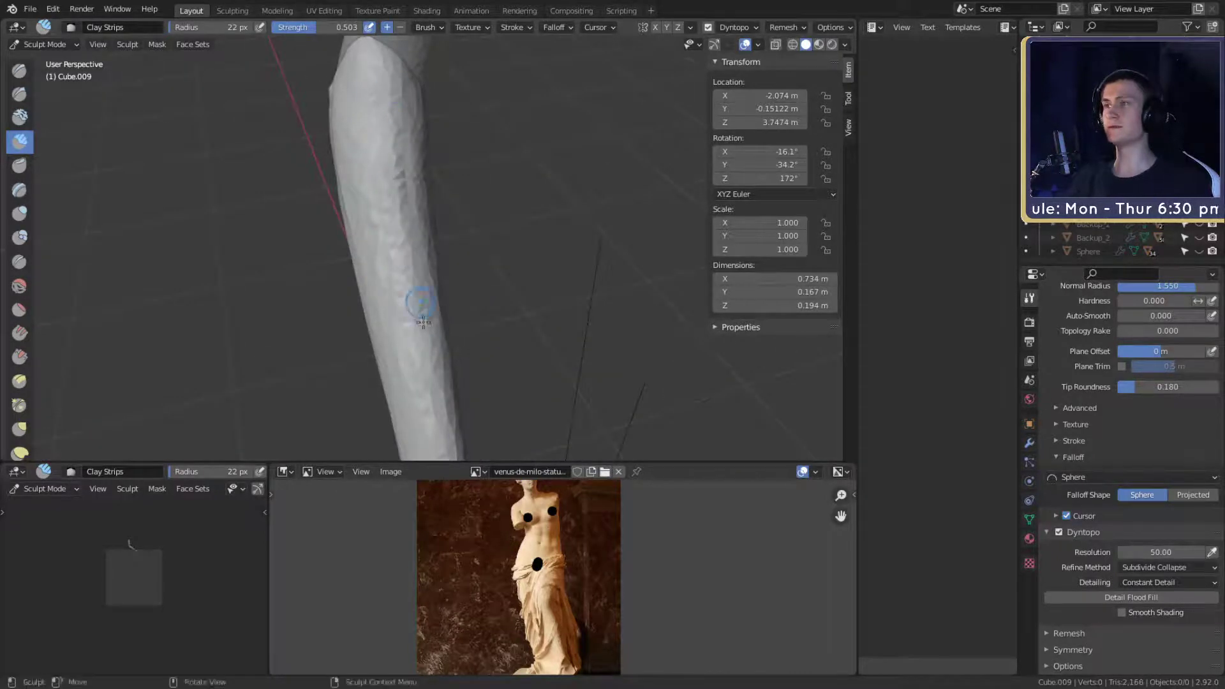
{"action": "mouse_move", "coordinate": [423, 321]}
{"action": "middle_mouse_down"}
{"action": "mouse_move", "coordinate": [350, 293]}
{"action": "mouse_move", "coordinate": [489, 163]}
{"action": "mouse_move", "coordinate": [446, 248]}
{"action": "mouse_move", "coordinate": [374, 205]}
{"action": "middle_mouse_up"}
- Sculpt the forearm toward the wrist with Clay Strips at 26 px and smooth it at 135 px
{"action": "middle_click_drag", "start_coordinate": [302, 335], "coordinate": [385, 235]}
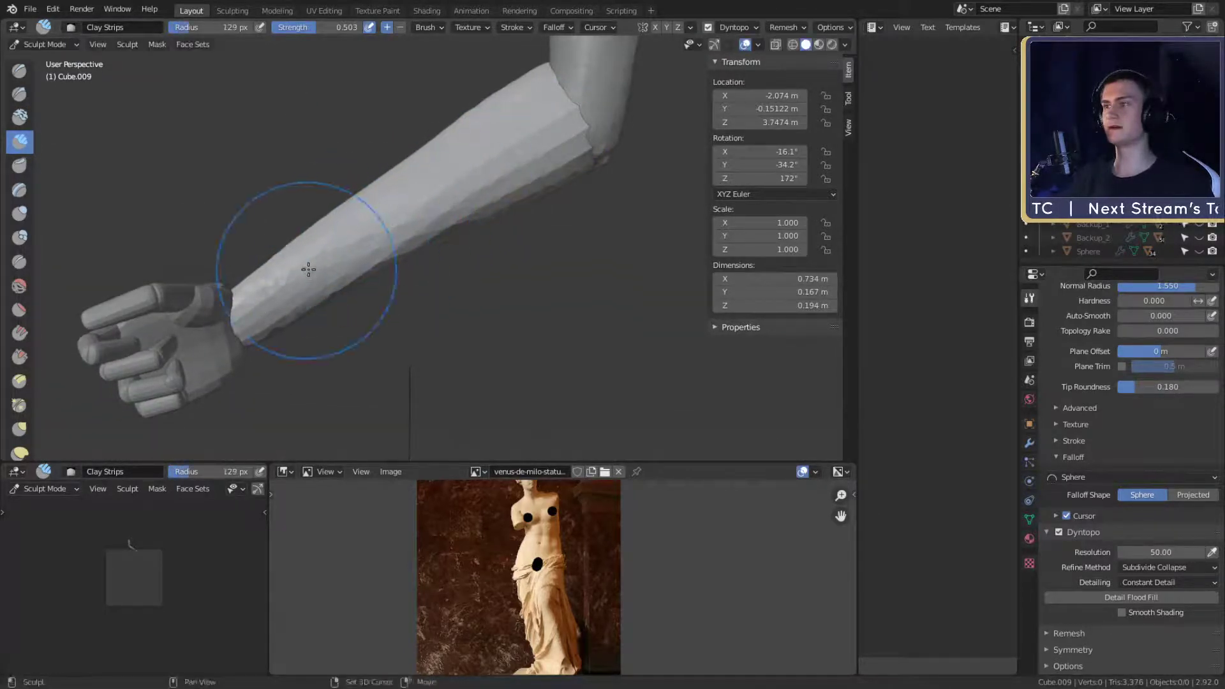
{"action": "mouse_move", "coordinate": [464, 187]}
{"action": "middle_mouse_down"}
{"action": "mouse_move", "coordinate": [481, 227]}
{"action": "mouse_move", "coordinate": [400, 234]}
{"action": "mouse_move", "coordinate": [427, 230]}
{"action": "mouse_move", "coordinate": [439, 262]}
{"action": "mouse_move", "coordinate": [468, 230]}
{"action": "mouse_move", "coordinate": [383, 192]}
{"action": "mouse_move", "coordinate": [429, 251]}
{"action": "mouse_move", "coordinate": [419, 294]}
{"action": "middle_mouse_up"}
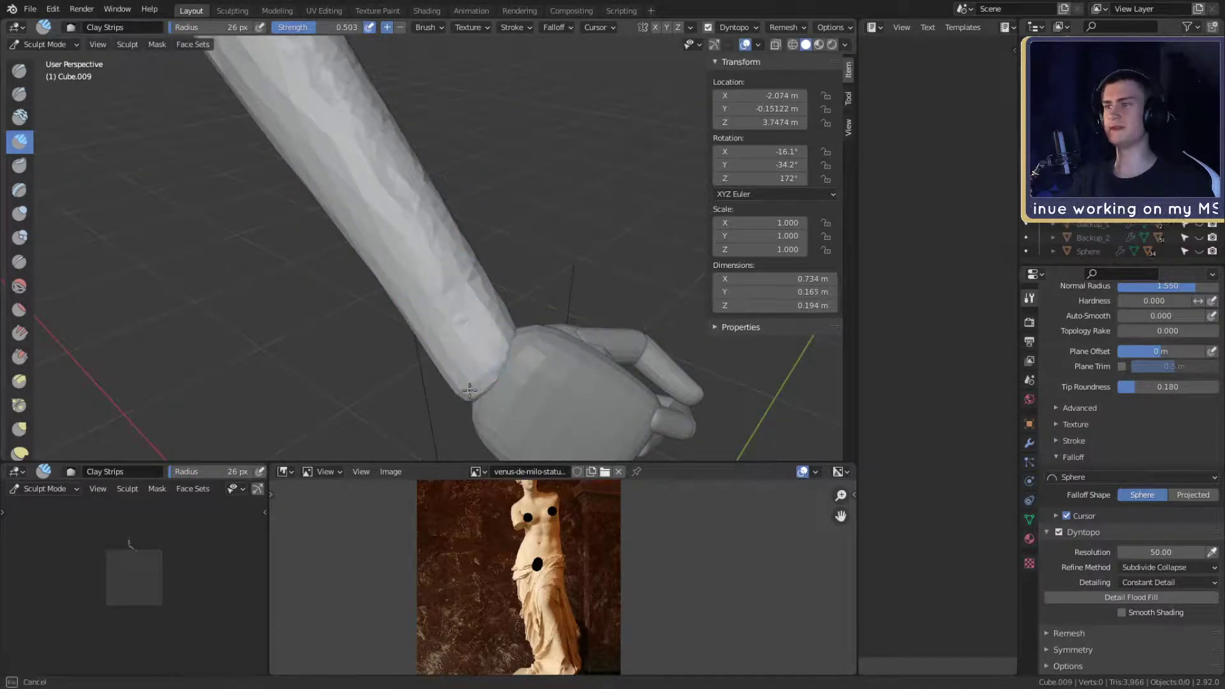
{"action": "left_click", "coordinate": [402, 227]}
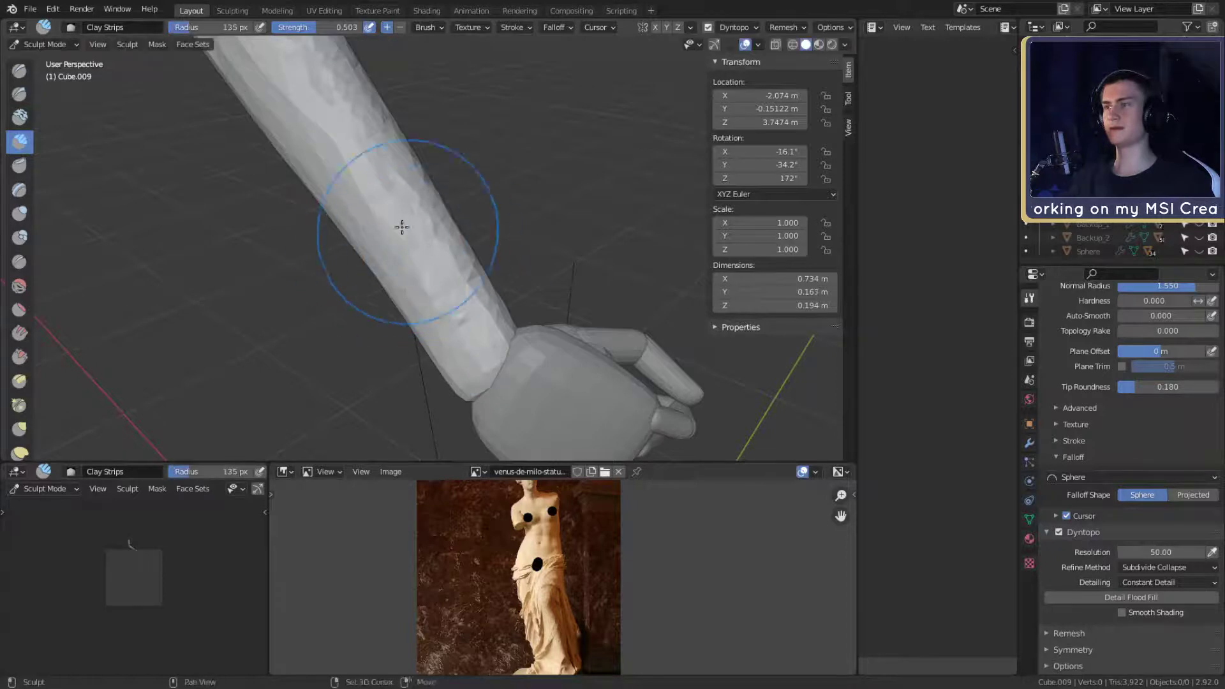
- Adjust the outline of the wrist and mid-forearm with Grab, using a radius of about 142 px
{"action": "mouse_move", "coordinate": [439, 335]}
{"action": "middle_mouse_down"}
{"action": "mouse_move", "coordinate": [492, 333]}
{"action": "mouse_move", "coordinate": [451, 210]}
{"action": "mouse_move", "coordinate": [444, 263]}
{"action": "mouse_move", "coordinate": [465, 279]}
{"action": "middle_mouse_up"}
{"action": "key", "text": "g"}
{"action": "mouse_move", "coordinate": [464, 262]}
{"action": "left_mouse_down"}
{"action": "mouse_move", "coordinate": [445, 279]}
{"action": "mouse_move", "coordinate": [481, 256]}
{"action": "left_mouse_up"}
{"action": "key", "text": "f"}
{"action": "left_click", "coordinate": [461, 268]}
{"action": "middle_click_drag", "start_coordinate": [492, 219], "coordinate": [517, 219]}
{"action": "left_click_drag", "start_coordinate": [516, 219], "coordinate": [450, 229], "text": "alt"}
{"action": "key", "text": "f"}
{"action": "left_click", "coordinate": [466, 227]}
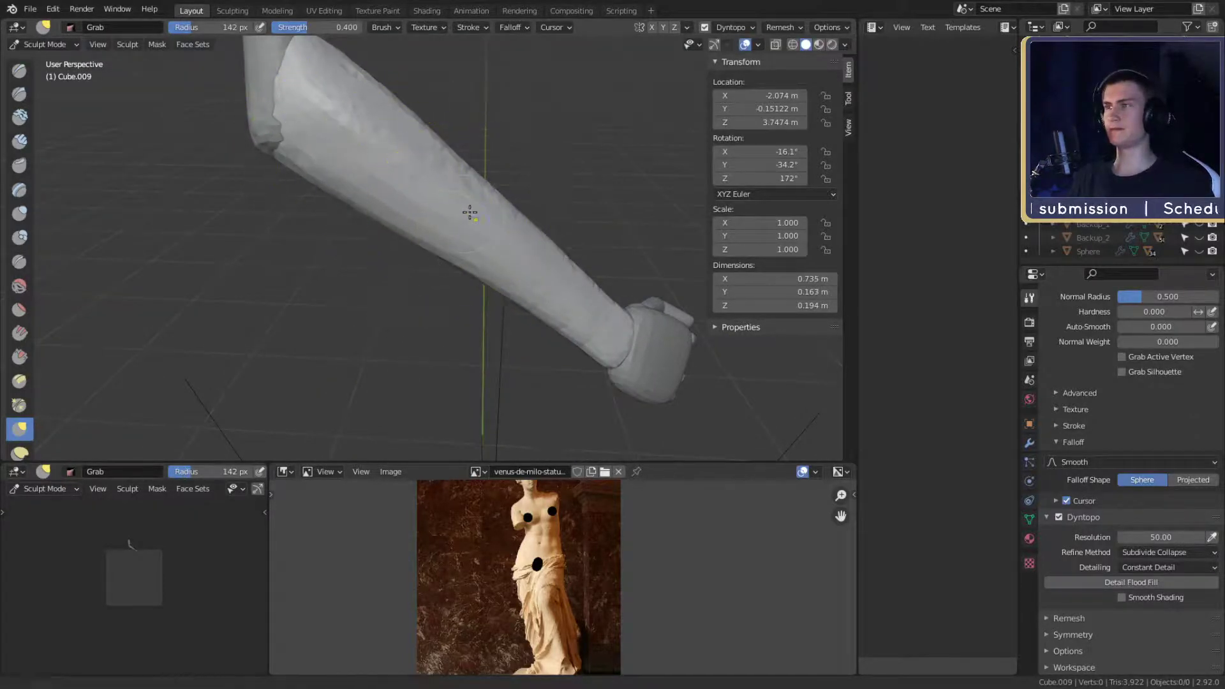
{"action": "mouse_move", "coordinate": [469, 212]}
{"action": "middle_mouse_down"}
{"action": "mouse_move", "coordinate": [444, 251]}
{"action": "mouse_move", "coordinate": [574, 213]}
{"action": "mouse_move", "coordinate": [488, 245]}
{"action": "middle_mouse_up"}
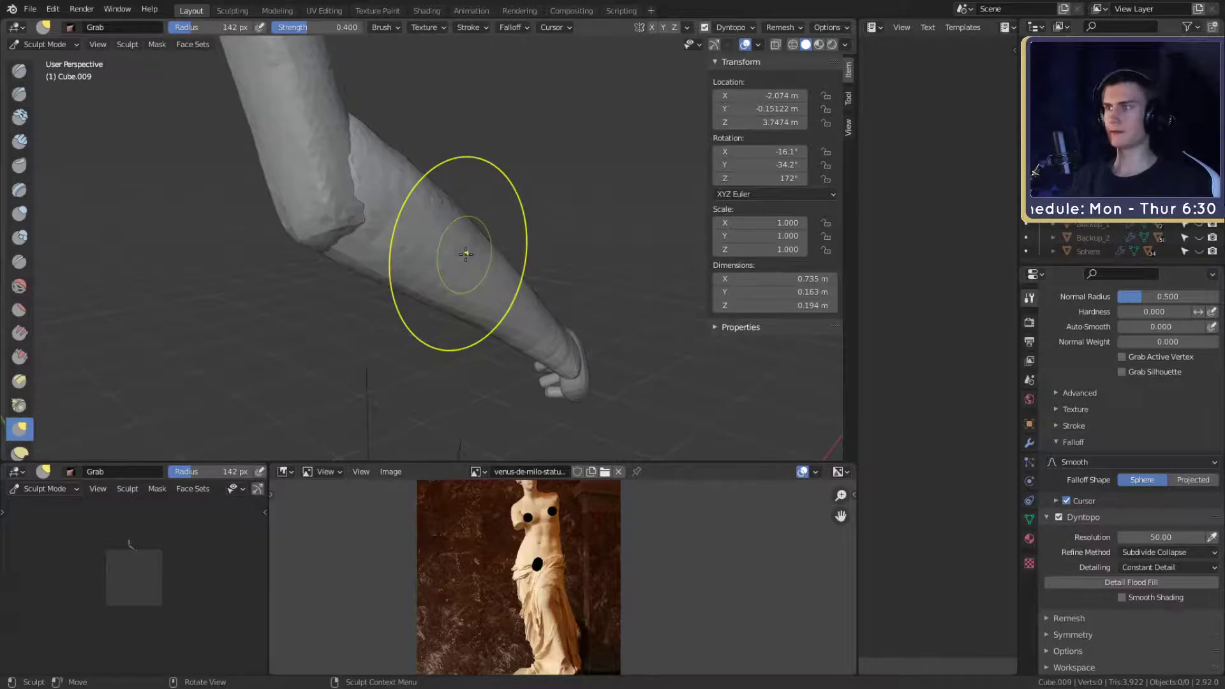
- Reshape the upper forearm and its elbow end with Grab, using radii from 143 px to over 213 px
{"action": "mouse_move", "coordinate": [516, 256]}
{"action": "middle_mouse_down"}
{"action": "mouse_move", "coordinate": [448, 260]}
{"action": "mouse_move", "coordinate": [423, 240]}
{"action": "mouse_move", "coordinate": [483, 198]}
{"action": "mouse_move", "coordinate": [465, 268]}
{"action": "mouse_move", "coordinate": [391, 268]}
{"action": "mouse_move", "coordinate": [423, 292]}
{"action": "mouse_move", "coordinate": [409, 288]}
{"action": "mouse_move", "coordinate": [409, 248]}
{"action": "mouse_move", "coordinate": [445, 219]}
{"action": "middle_mouse_up"}
{"action": "key", "text": "f"}
{"action": "left_click", "coordinate": [402, 273]}
{"action": "key", "text": "f"}
{"action": "left_click", "coordinate": [375, 280]}
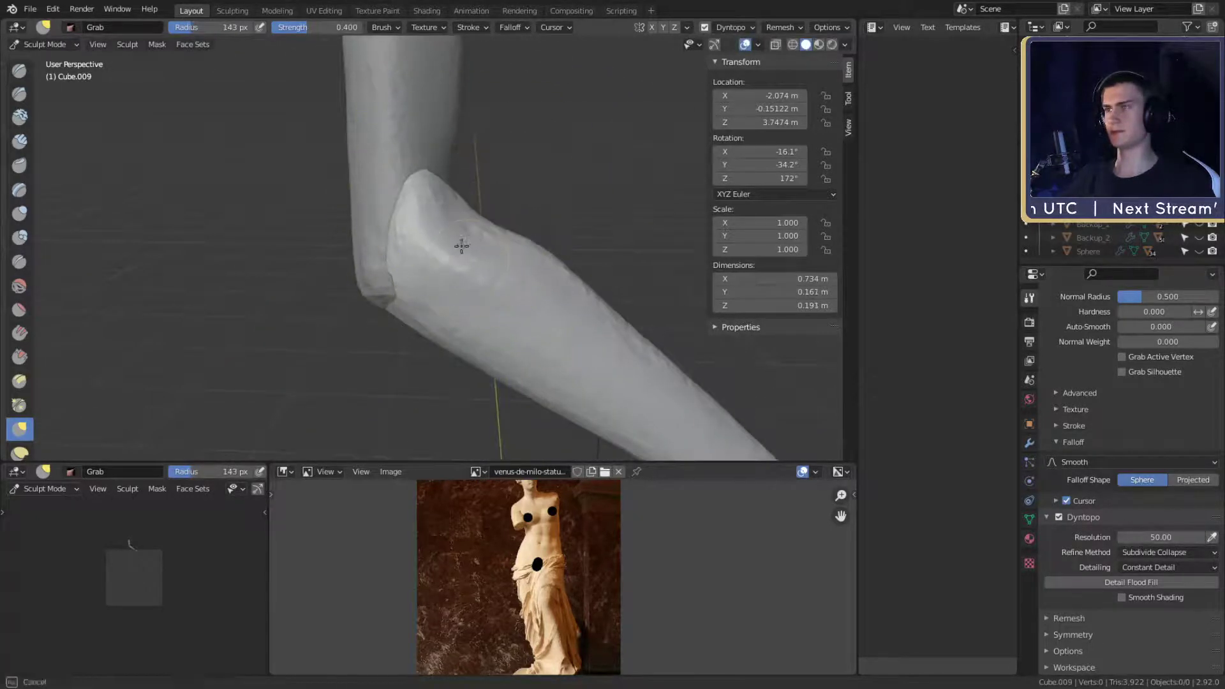
{"action": "mouse_move", "coordinate": [537, 219]}
{"action": "middle_mouse_down"}
{"action": "mouse_move", "coordinate": [424, 208]}
{"action": "mouse_move", "coordinate": [404, 255]}
{"action": "mouse_move", "coordinate": [403, 214]}
{"action": "middle_mouse_up"}
{"action": "key", "text": "f"}
{"action": "key", "text": "f"}
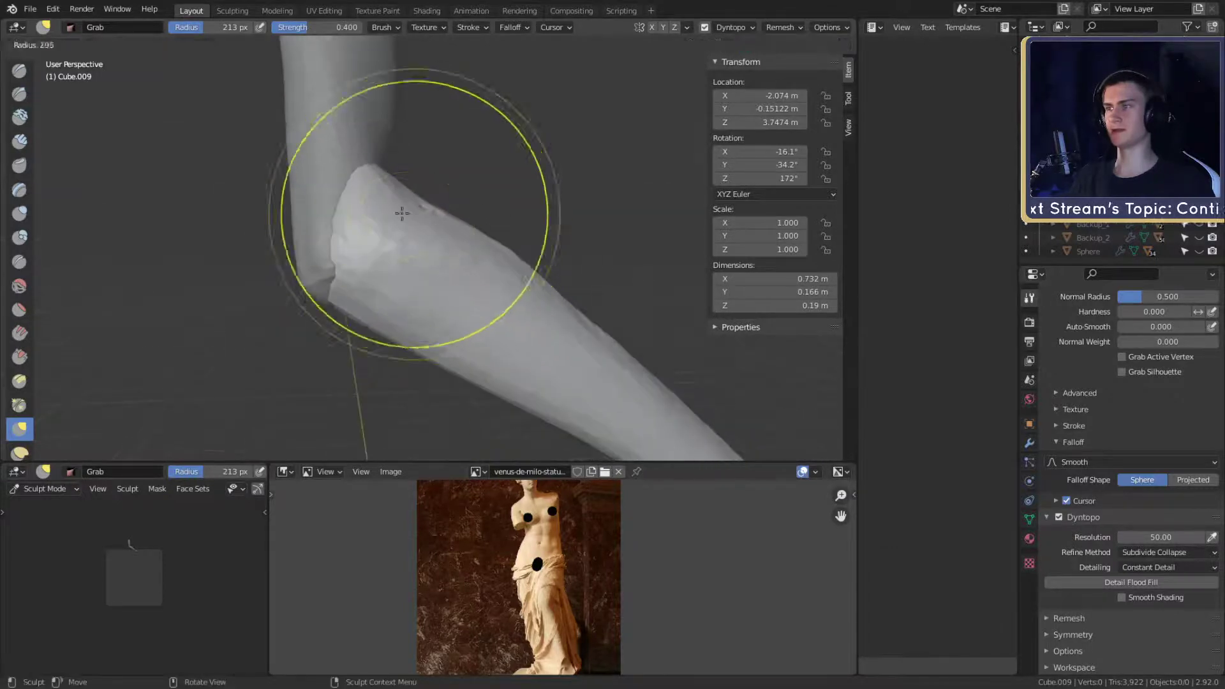
{"action": "left_click", "coordinate": [403, 214]}
{"action": "left_click_drag", "start_coordinate": [406, 217], "coordinate": [394, 227]}
- Fit the forearm's inner elbow edge against the upper arm with Grab at 112 px
{"action": "middle_click_drag", "start_coordinate": [394, 227], "coordinate": [339, 160]}
{"action": "key", "text": "f"}
{"action": "left_click", "coordinate": [343, 182]}
{"action": "left_click_drag", "start_coordinate": [343, 182], "coordinate": [346, 170]}
{"action": "middle_click_drag", "start_coordinate": [346, 170], "coordinate": [371, 227]}
{"action": "key", "text": "f"}
{"action": "left_click", "coordinate": [382, 191]}
{"action": "left_click_drag", "start_coordinate": [384, 190], "coordinate": [387, 185]}
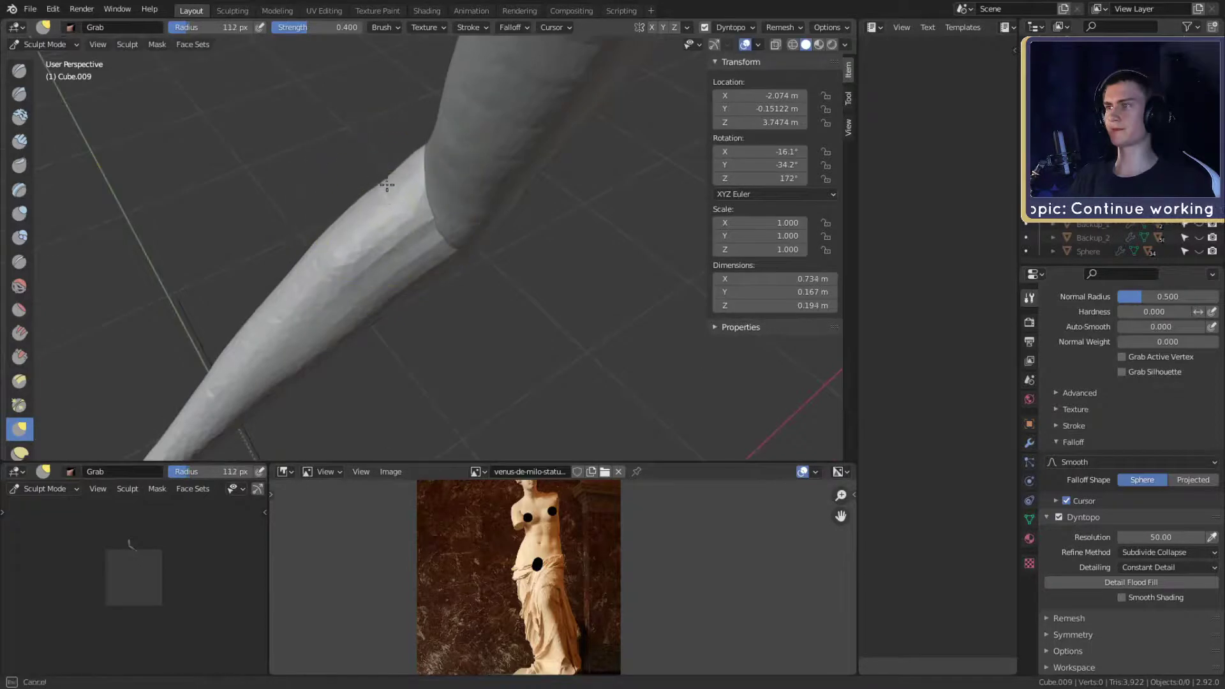
- Reshape the forearm's elbow end from the opposite side with Grab, starting at 187 px
{"action": "mouse_move", "coordinate": [385, 192]}
{"action": "middle_mouse_down"}
{"action": "mouse_move", "coordinate": [372, 213]}
{"action": "mouse_move", "coordinate": [410, 216]}
{"action": "mouse_move", "coordinate": [402, 294]}
{"action": "mouse_move", "coordinate": [437, 323]}
{"action": "mouse_move", "coordinate": [511, 306]}
{"action": "mouse_move", "coordinate": [573, 241]}
{"action": "mouse_move", "coordinate": [470, 235]}
{"action": "middle_mouse_up"}
{"action": "key", "text": "f"}
{"action": "left_click", "coordinate": [505, 235]}
{"action": "left_click_drag", "start_coordinate": [496, 234], "coordinate": [468, 230]}
{"action": "mouse_move", "coordinate": [468, 232]}
{"action": "middle_mouse_down"}
{"action": "mouse_move", "coordinate": [470, 251]}
{"action": "mouse_move", "coordinate": [642, 281]}
{"action": "mouse_move", "coordinate": [520, 276]}
{"action": "mouse_move", "coordinate": [470, 257]}
{"action": "middle_mouse_up"}
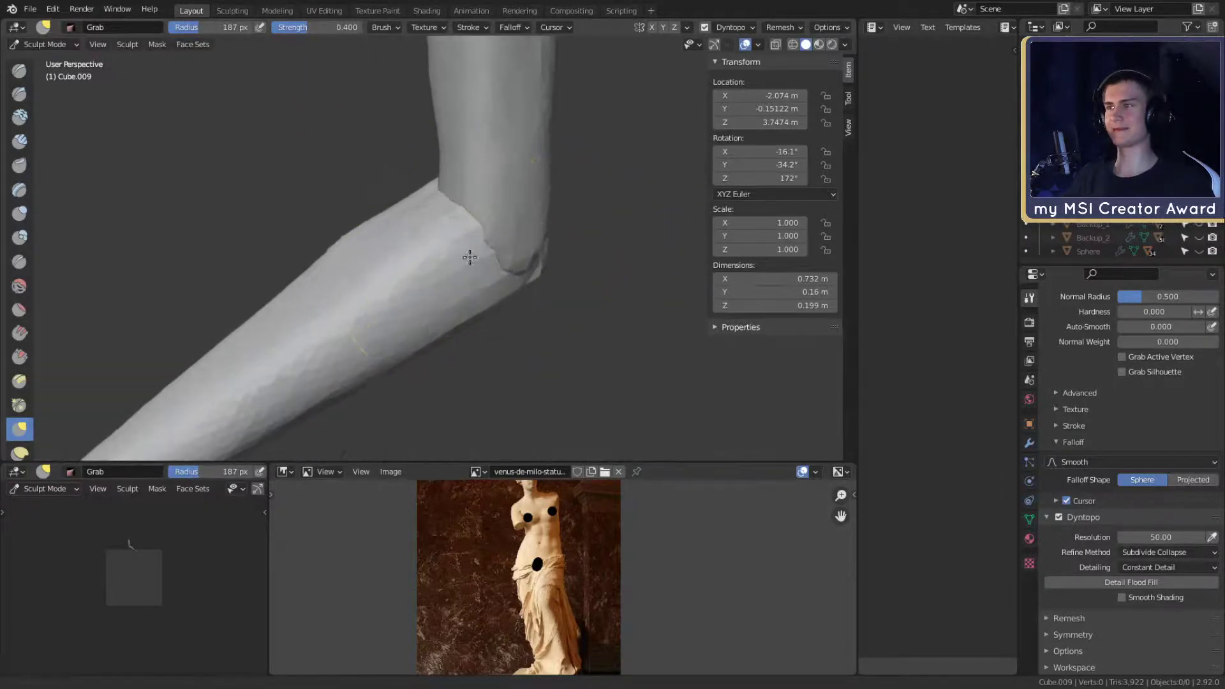
{"action": "key", "text": "f"}
{"action": "left_click", "coordinate": [443, 259]}
{"action": "left_click_drag", "start_coordinate": [456, 265], "coordinate": [449, 269]}
- Reshape the underside of the upper forearm with Grab, using radii including 138 px and 167 px
{"action": "mouse_move", "coordinate": [449, 269]}
{"action": "middle_mouse_down"}
{"action": "mouse_move", "coordinate": [527, 348]}
{"action": "mouse_move", "coordinate": [517, 357]}
{"action": "middle_mouse_up"}
{"action": "key", "text": "f"}
{"action": "left_click", "coordinate": [493, 354]}
{"action": "left_click_drag", "start_coordinate": [458, 278], "coordinate": [440, 294]}
{"action": "key", "text": "f"}
{"action": "left_click", "coordinate": [460, 293]}
{"action": "middle_click_drag", "start_coordinate": [436, 320], "coordinate": [480, 260], "text": "shift"}
{"action": "key", "text": "f"}
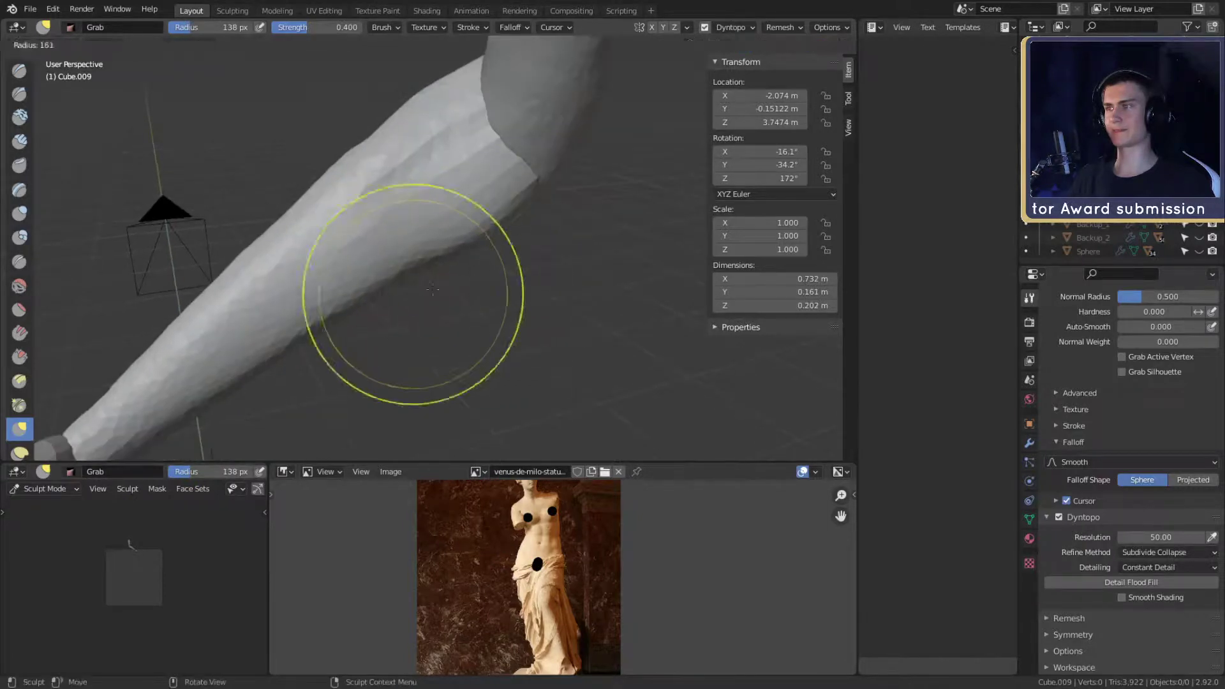
{"action": "left_click", "coordinate": [519, 294]}
{"action": "mouse_move", "coordinate": [416, 264]}
{"action": "left_mouse_down"}
{"action": "mouse_move", "coordinate": [417, 278]}
{"action": "mouse_move", "coordinate": [452, 282]}
{"action": "left_mouse_up"}
{"action": "key", "text": "f"}
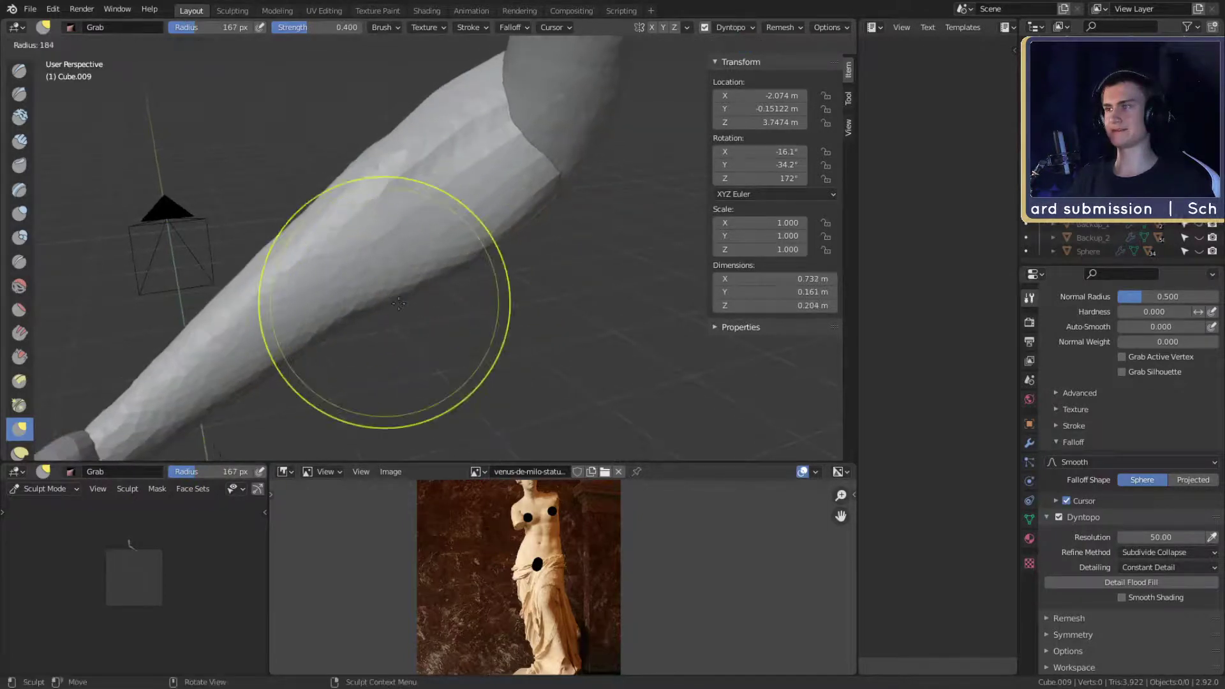
{"action": "left_click", "coordinate": [512, 303]}
- Adjust the forearm's elbow end from its other side with Grab at 217 px
{"action": "mouse_move", "coordinate": [523, 229]}
{"action": "left_mouse_down", "text": "alt+shift"}
{"action": "mouse_move", "coordinate": [439, 288]}
{"action": "mouse_move", "coordinate": [455, 253]}
{"action": "left_mouse_up", "text": "alt+shift"}
{"action": "mouse_move", "coordinate": [441, 258]}
{"action": "left_mouse_down", "text": "alt"}
{"action": "mouse_move", "coordinate": [557, 259]}
{"action": "mouse_move", "coordinate": [523, 273]}
{"action": "mouse_move", "coordinate": [451, 233]}
{"action": "mouse_move", "coordinate": [352, 284]}
{"action": "left_mouse_up", "text": "alt"}
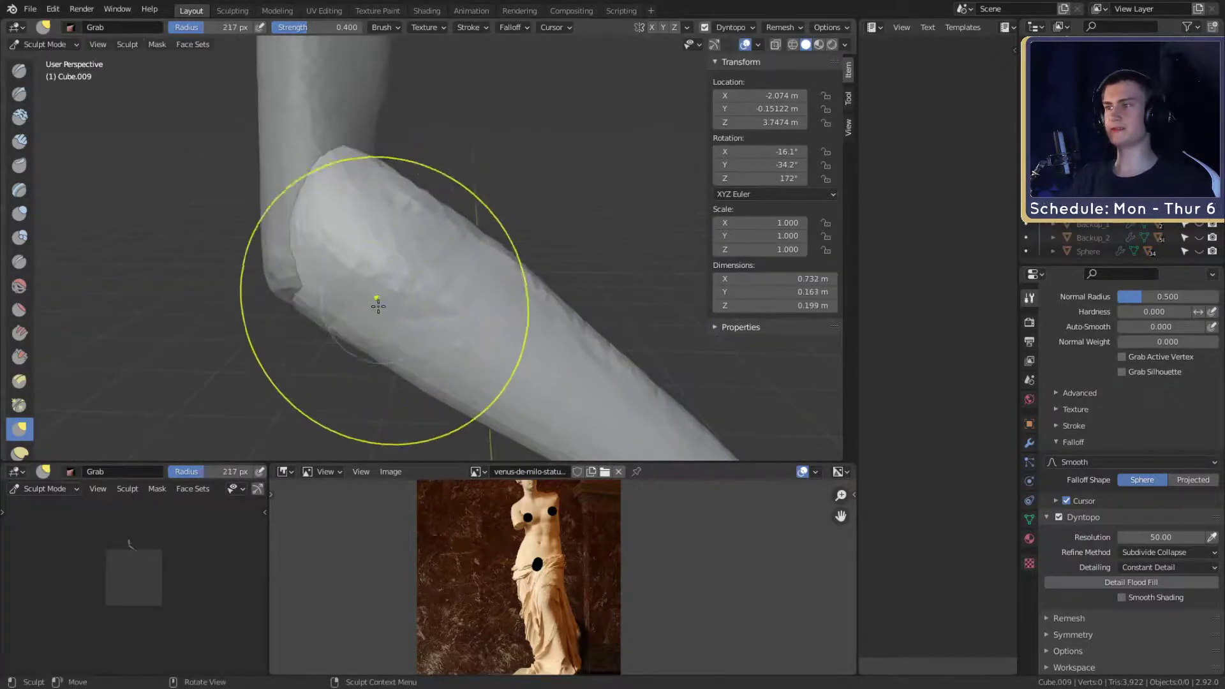
{"action": "mouse_move", "coordinate": [378, 306]}
{"action": "middle_mouse_down"}
{"action": "mouse_move", "coordinate": [412, 307]}
{"action": "mouse_move", "coordinate": [383, 284]}
{"action": "middle_mouse_up"}
{"action": "left_click_drag", "start_coordinate": [383, 271], "coordinate": [375, 248]}
{"action": "mouse_move", "coordinate": [375, 248]}
{"action": "middle_mouse_down"}
{"action": "mouse_move", "coordinate": [430, 301]}
{"action": "mouse_move", "coordinate": [421, 258]}
{"action": "mouse_move", "coordinate": [459, 265]}
{"action": "mouse_move", "coordinate": [460, 241]}
{"action": "mouse_move", "coordinate": [492, 266]}
{"action": "mouse_move", "coordinate": [577, 177]}
{"action": "mouse_move", "coordinate": [465, 295]}
{"action": "mouse_move", "coordinate": [514, 281]}
{"action": "mouse_move", "coordinate": [582, 359]}
{"action": "mouse_move", "coordinate": [443, 287]}
{"action": "mouse_move", "coordinate": [637, 211]}
{"action": "mouse_move", "coordinate": [613, 296]}
{"action": "mouse_move", "coordinate": [538, 353]}
{"action": "mouse_move", "coordinate": [465, 276]}
{"action": "mouse_move", "coordinate": [536, 251]}
{"action": "mouse_move", "coordinate": [465, 266]}
{"action": "mouse_move", "coordinate": [459, 246]}
{"action": "middle_mouse_up"}
{"action": "key", "text": "f"}
{"action": "left_click", "coordinate": [388, 245]}
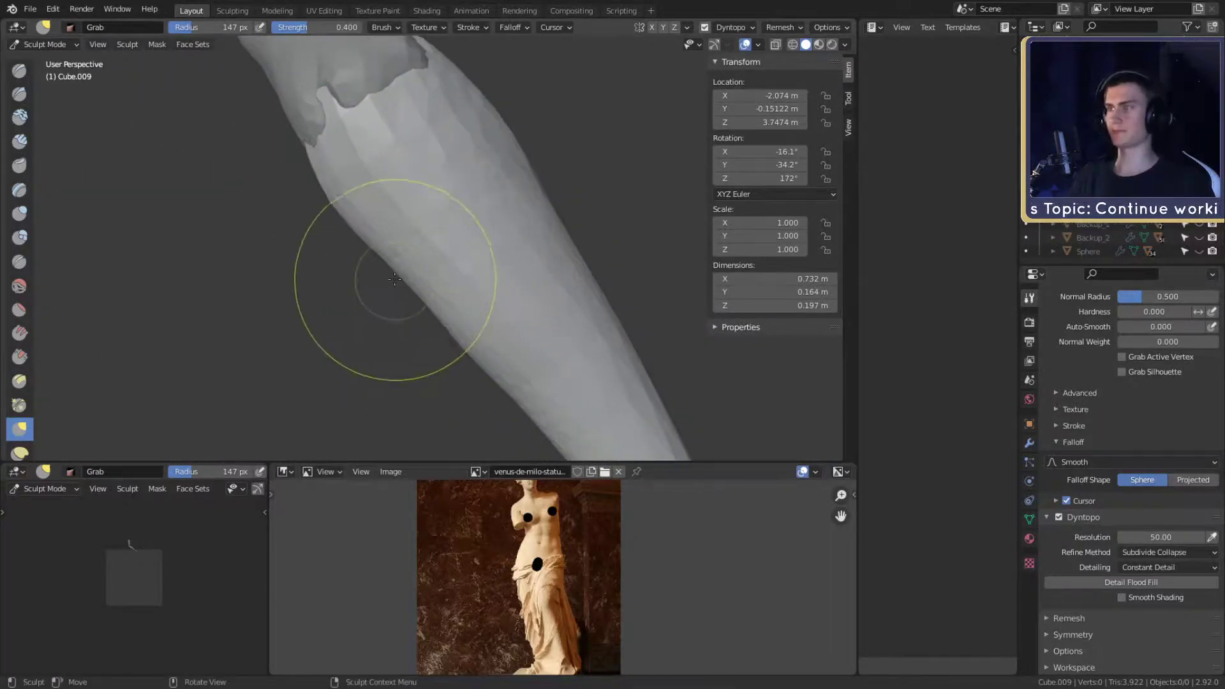
- Refine the forearm's outline just below the elbow with Grab, using radii of 199 px and 218 px
{"action": "middle_click_drag", "start_coordinate": [386, 250], "coordinate": [497, 272]}
{"action": "key", "text": "f"}
{"action": "left_click", "coordinate": [516, 271]}
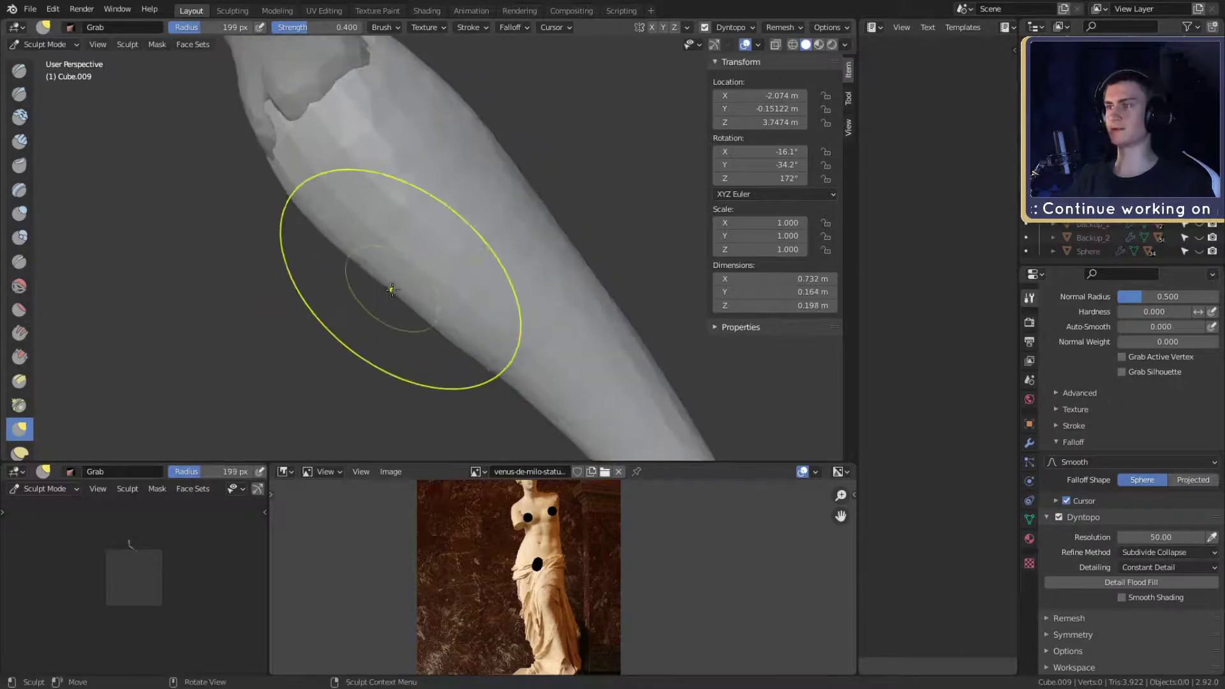
{"action": "mouse_move", "coordinate": [394, 287]}
{"action": "middle_mouse_down", "text": "shift"}
{"action": "mouse_move", "coordinate": [393, 270]}
{"action": "mouse_move", "coordinate": [417, 340]}
{"action": "middle_mouse_up", "text": "shift"}
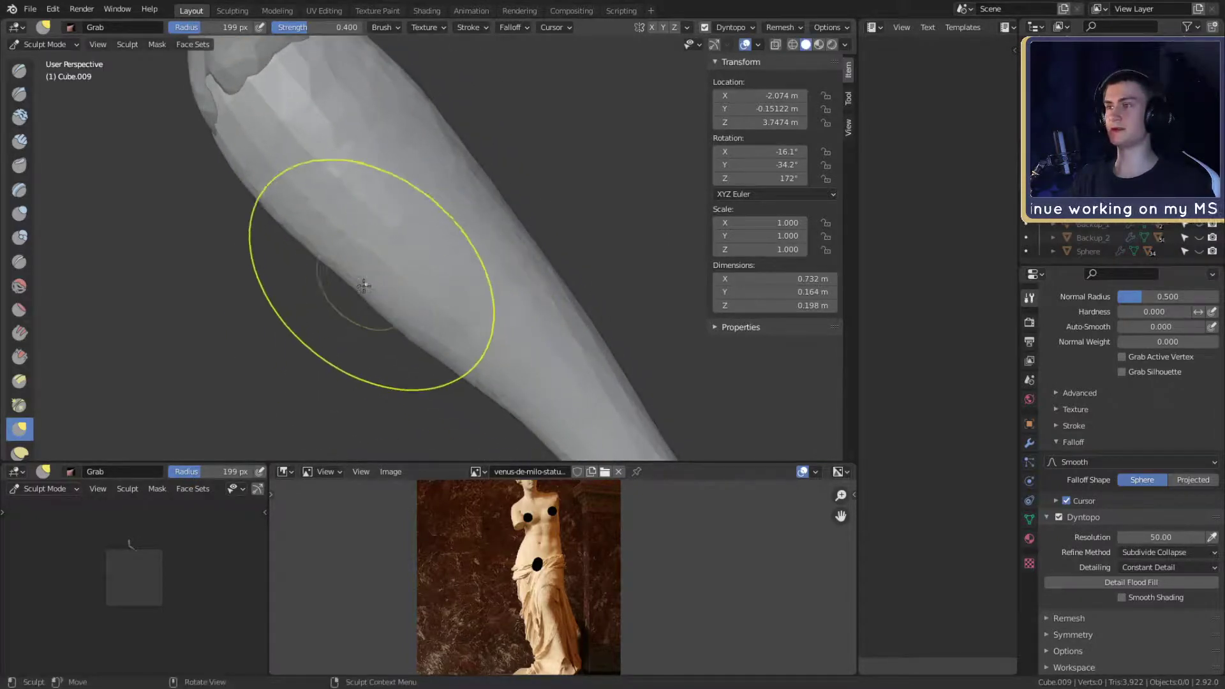
{"action": "key", "text": "bracketright"}
{"action": "middle_click_drag", "start_coordinate": [364, 285], "coordinate": [371, 298]}
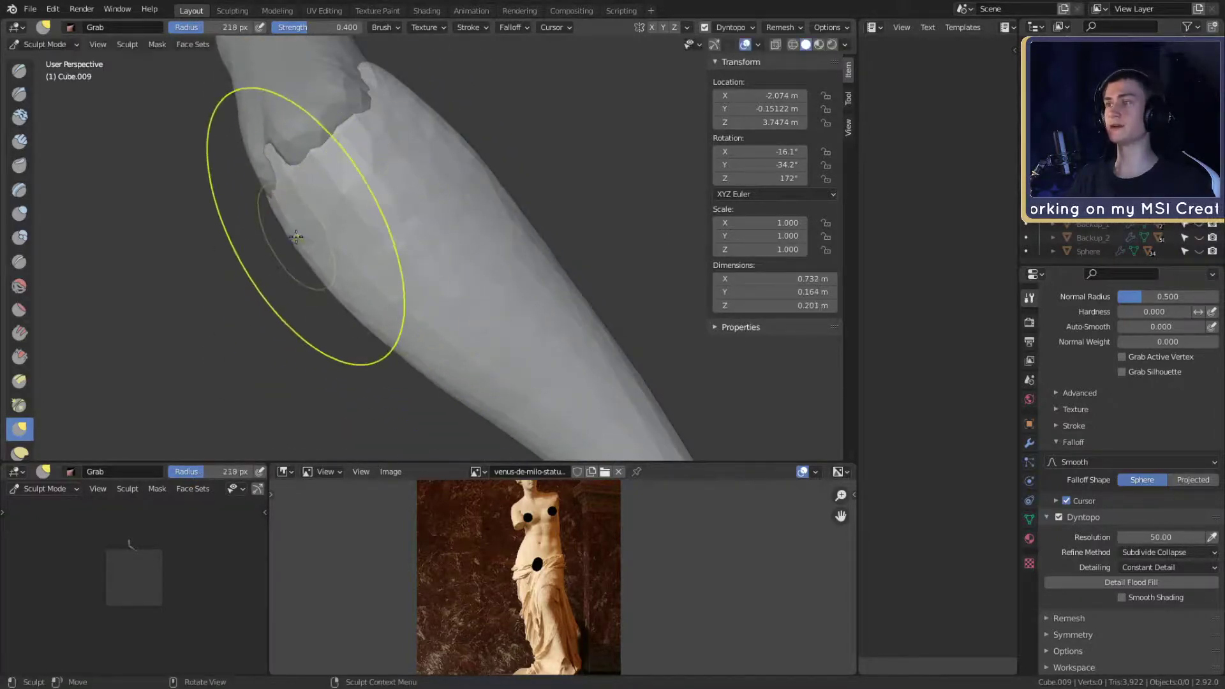
{"action": "mouse_move", "coordinate": [295, 237]}
{"action": "middle_mouse_down"}
{"action": "mouse_move", "coordinate": [396, 240]}
{"action": "mouse_move", "coordinate": [454, 266]}
{"action": "mouse_move", "coordinate": [403, 285]}
{"action": "middle_mouse_up"}
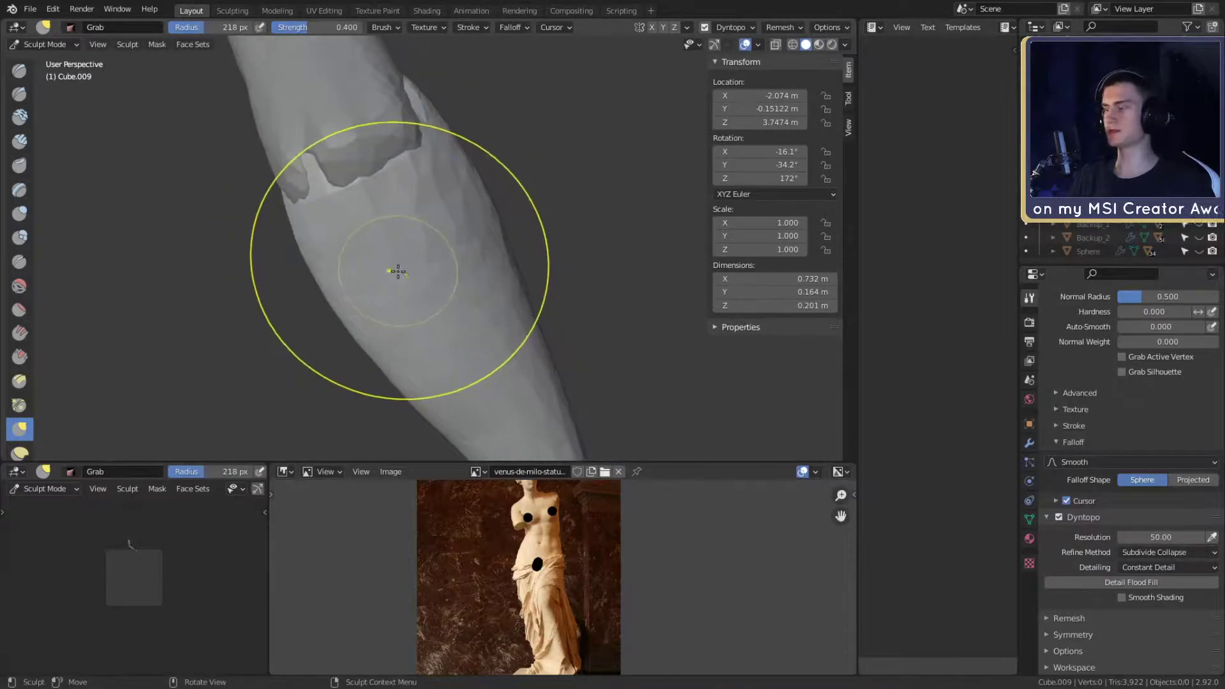
- Work the forearm edge along the elbow joint with the Crease brush at 68 px radius and 0.236 strength
{"action": "key", "text": "c"}
{"action": "key", "text": "shift+c"}
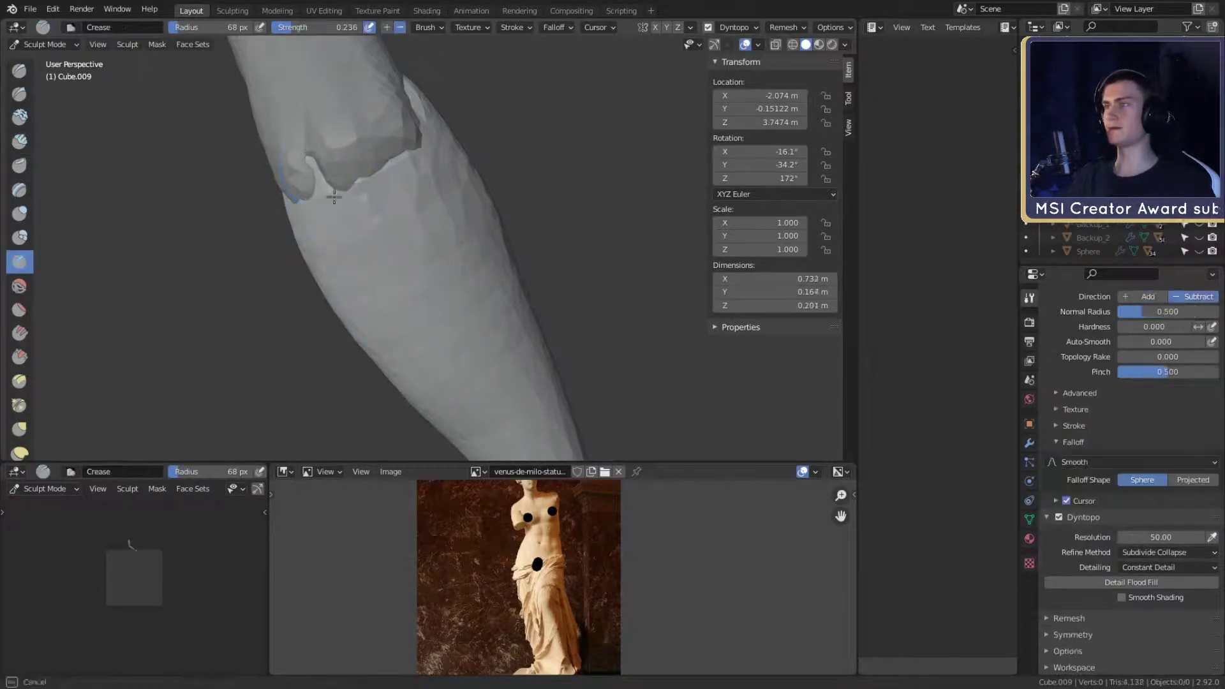
{"action": "middle_click_drag", "start_coordinate": [310, 147], "coordinate": [429, 258]}
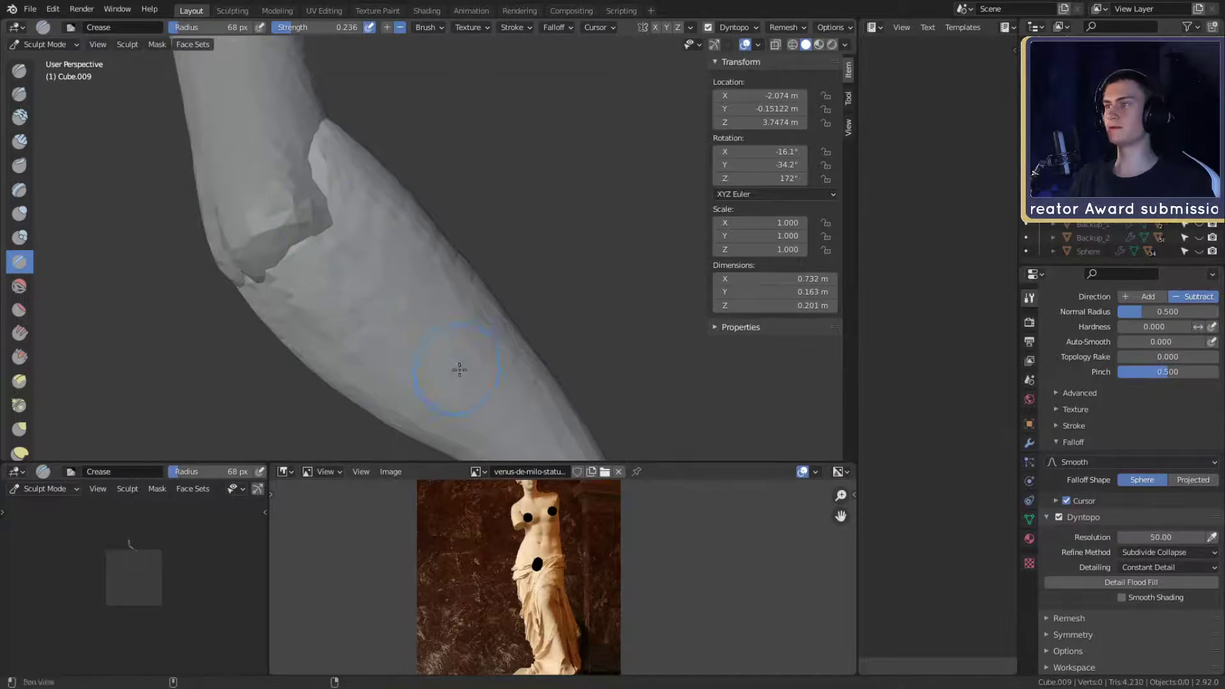
{"action": "mouse_move", "coordinate": [459, 370]}
{"action": "middle_mouse_down"}
{"action": "mouse_move", "coordinate": [423, 274]}
{"action": "mouse_move", "coordinate": [355, 208]}
{"action": "mouse_move", "coordinate": [386, 256]}
{"action": "mouse_move", "coordinate": [382, 327]}
{"action": "mouse_move", "coordinate": [400, 243]}
{"action": "mouse_move", "coordinate": [451, 249]}
{"action": "mouse_move", "coordinate": [336, 253]}
{"action": "middle_mouse_up"}
- Build up the upper forearm near the elbow with Clay Strips at 92 px radius and 0.503 strength
{"action": "key", "text": "c"}
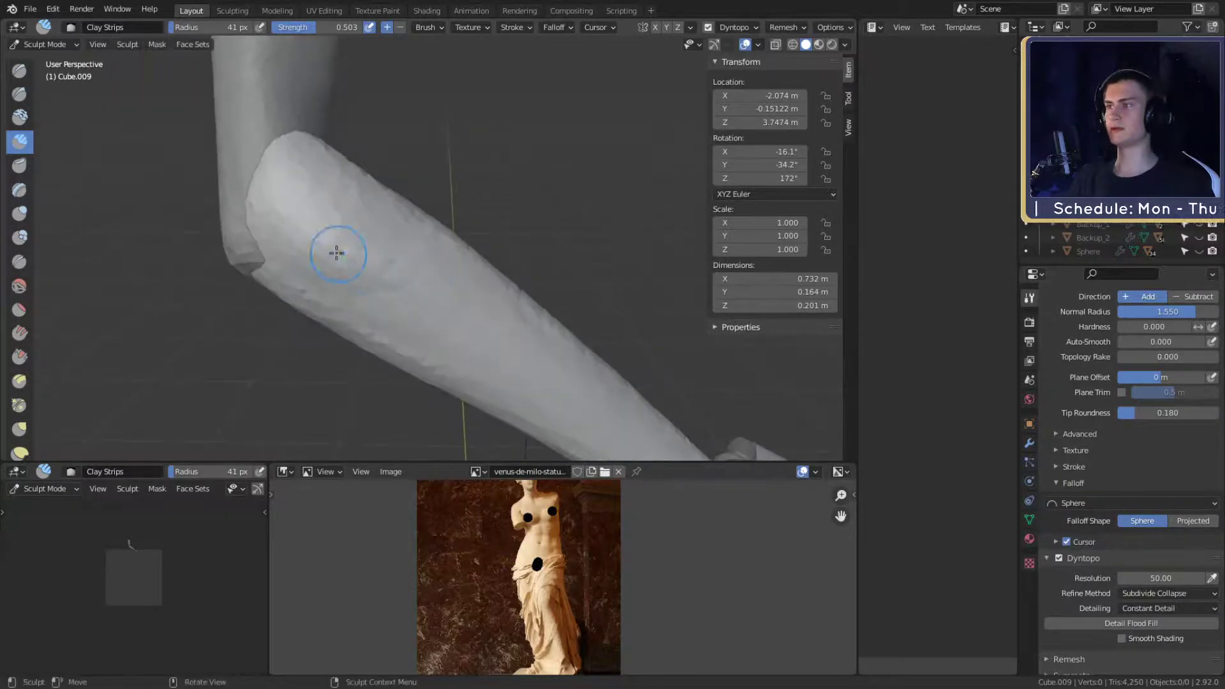
{"action": "mouse_move", "coordinate": [468, 283]}
{"action": "middle_mouse_down"}
{"action": "mouse_move", "coordinate": [424, 300]}
{"action": "mouse_move", "coordinate": [470, 279]}
{"action": "mouse_move", "coordinate": [404, 266]}
{"action": "mouse_move", "coordinate": [486, 266]}
{"action": "mouse_move", "coordinate": [446, 261]}
{"action": "middle_mouse_up"}
{"action": "key", "text": "f"}
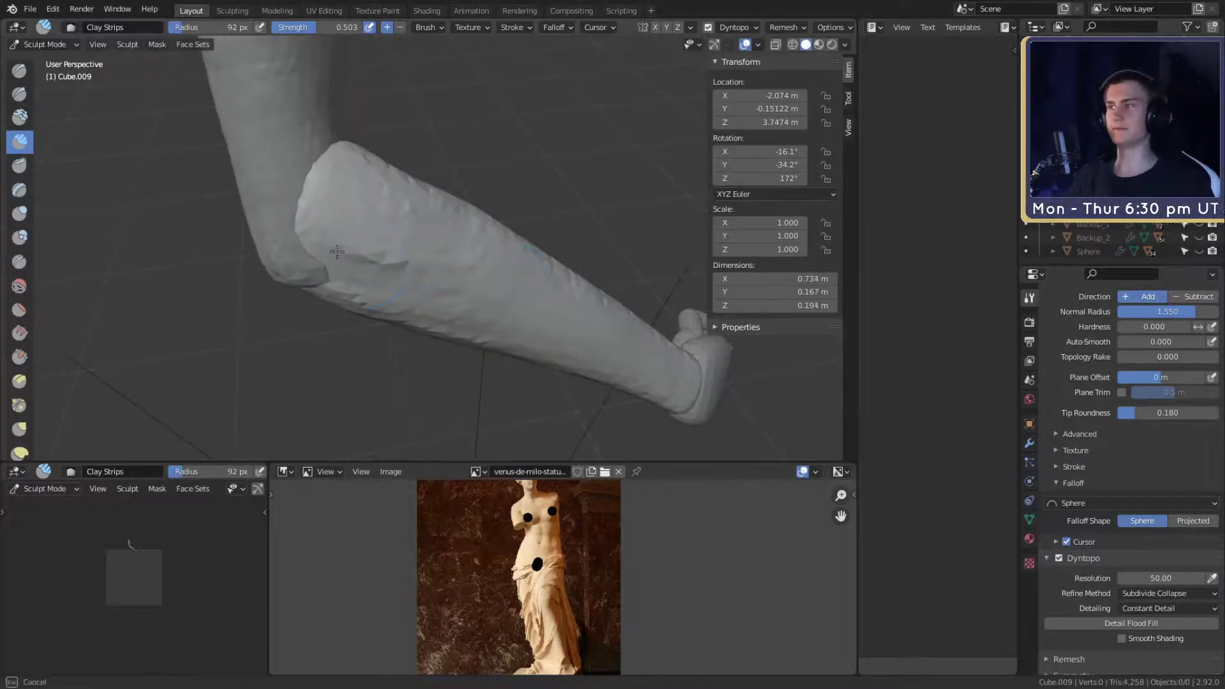
{"action": "mouse_move", "coordinate": [503, 299]}
{"action": "middle_mouse_down"}
{"action": "mouse_move", "coordinate": [481, 262]}
{"action": "mouse_move", "coordinate": [449, 353]}
{"action": "mouse_move", "coordinate": [410, 255]}
{"action": "mouse_move", "coordinate": [391, 291]}
{"action": "mouse_move", "coordinate": [358, 232]}
{"action": "mouse_move", "coordinate": [413, 183]}
{"action": "mouse_move", "coordinate": [492, 164]}
{"action": "mouse_move", "coordinate": [449, 237]}
{"action": "mouse_move", "coordinate": [382, 273]}
{"action": "mouse_move", "coordinate": [498, 262]}
{"action": "middle_mouse_up"}
{"action": "key", "text": "f"}
{"action": "left_click", "coordinate": [383, 254]}
- Adjust the shape of the upper forearm with Grab, ending at a radius of about 201 px
{"action": "key", "text": "g"}
{"action": "key", "text": "f"}
{"action": "left_click", "coordinate": [358, 232]}
{"action": "key", "text": "f"}
{"action": "left_click", "coordinate": [449, 236]}
- Build up the forearm surface with Clay Strips at a radius of 114 px
{"action": "key", "text": "c"}
{"action": "key", "text": "f"}
{"action": "left_click", "coordinate": [383, 219]}
{"action": "mouse_move", "coordinate": [383, 219]}
{"action": "middle_mouse_down", "text": "shift"}
{"action": "mouse_move", "coordinate": [572, 235]}
{"action": "mouse_move", "coordinate": [470, 209]}
{"action": "middle_mouse_up", "text": "shift"}
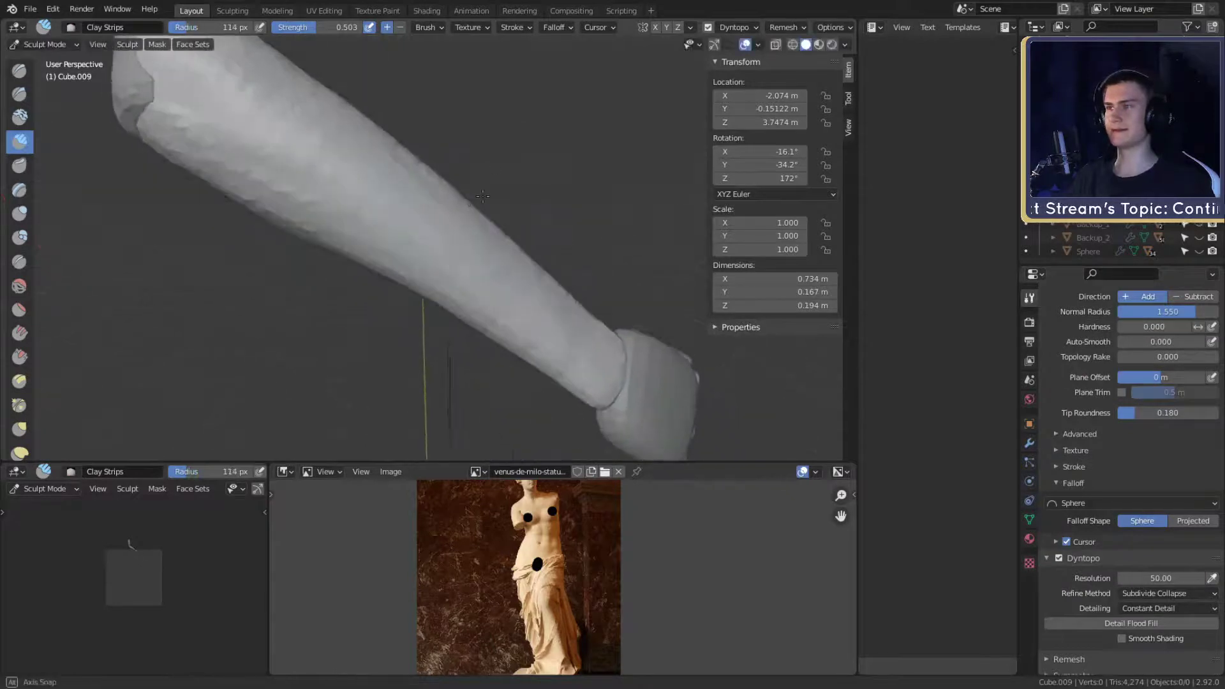
- Reshape the mid-forearm's outline toward the wrist with Grab, using radii of 201 px, 183 px and 150 px
{"action": "key", "text": "g"}
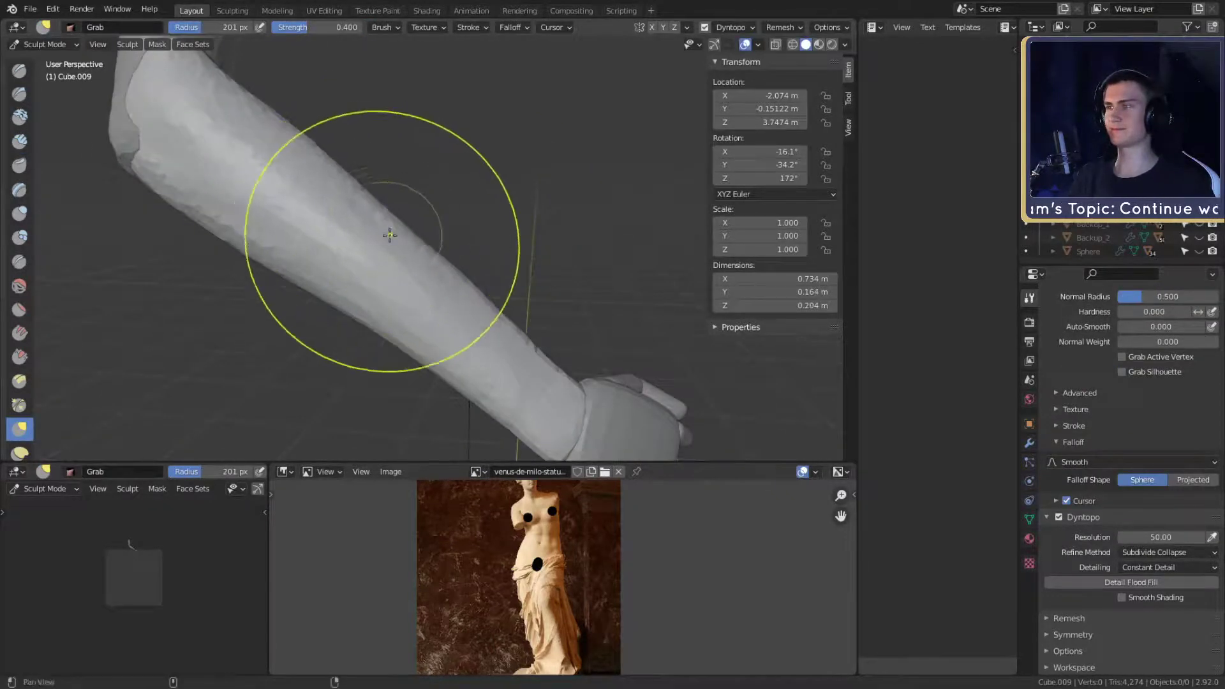
{"action": "mouse_move", "coordinate": [390, 236]}
{"action": "middle_mouse_down", "text": "shift"}
{"action": "mouse_move", "coordinate": [430, 227]}
{"action": "mouse_move", "coordinate": [398, 248]}
{"action": "middle_mouse_up", "text": "shift"}
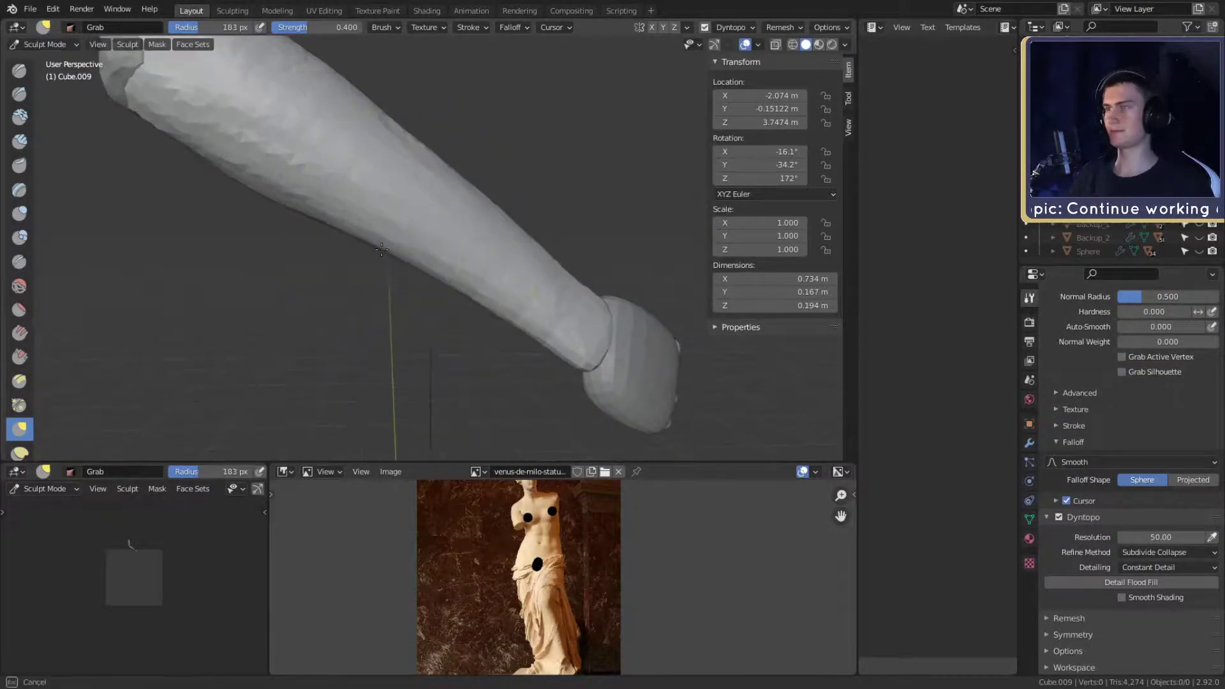
{"action": "middle_click_drag", "start_coordinate": [315, 227], "coordinate": [413, 273]}
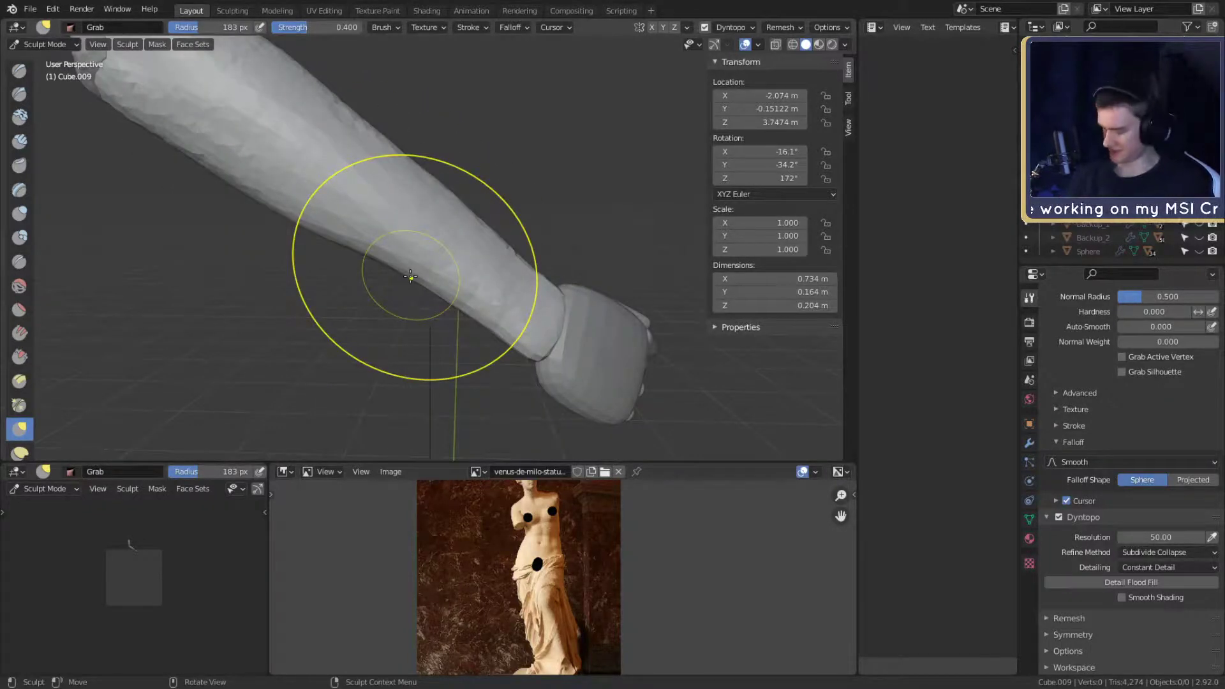
{"action": "middle_click_drag", "start_coordinate": [468, 363], "coordinate": [439, 343]}
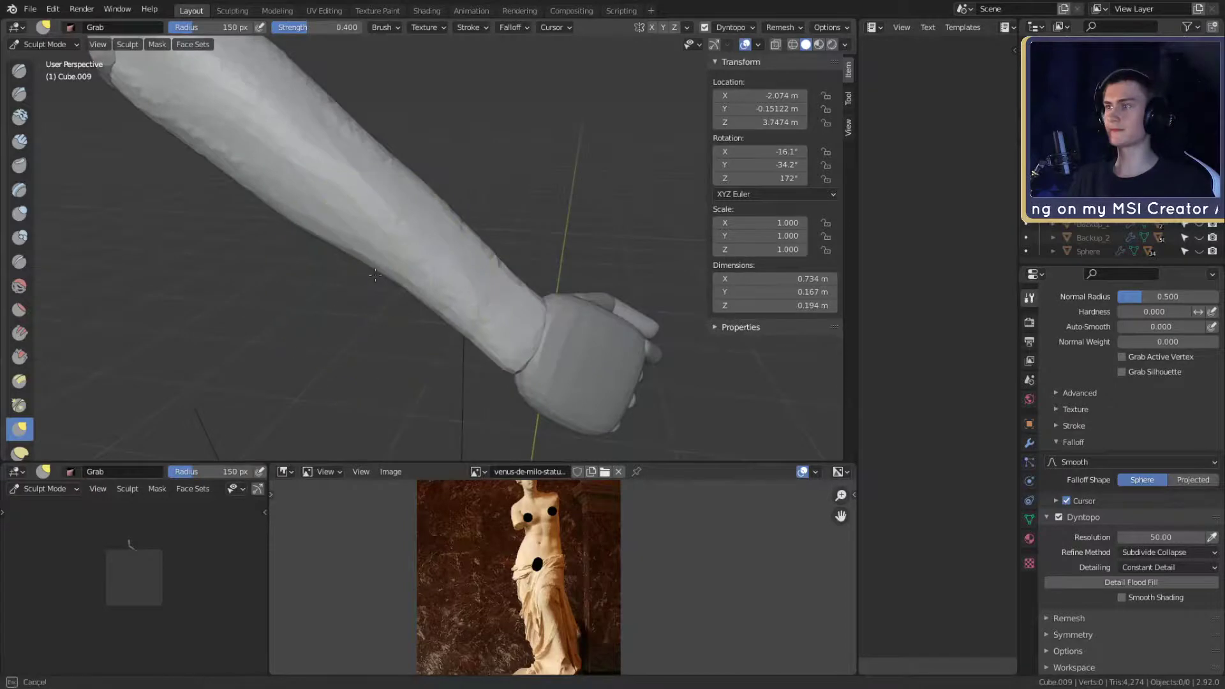
{"action": "middle_click_drag", "start_coordinate": [449, 287], "coordinate": [476, 293]}
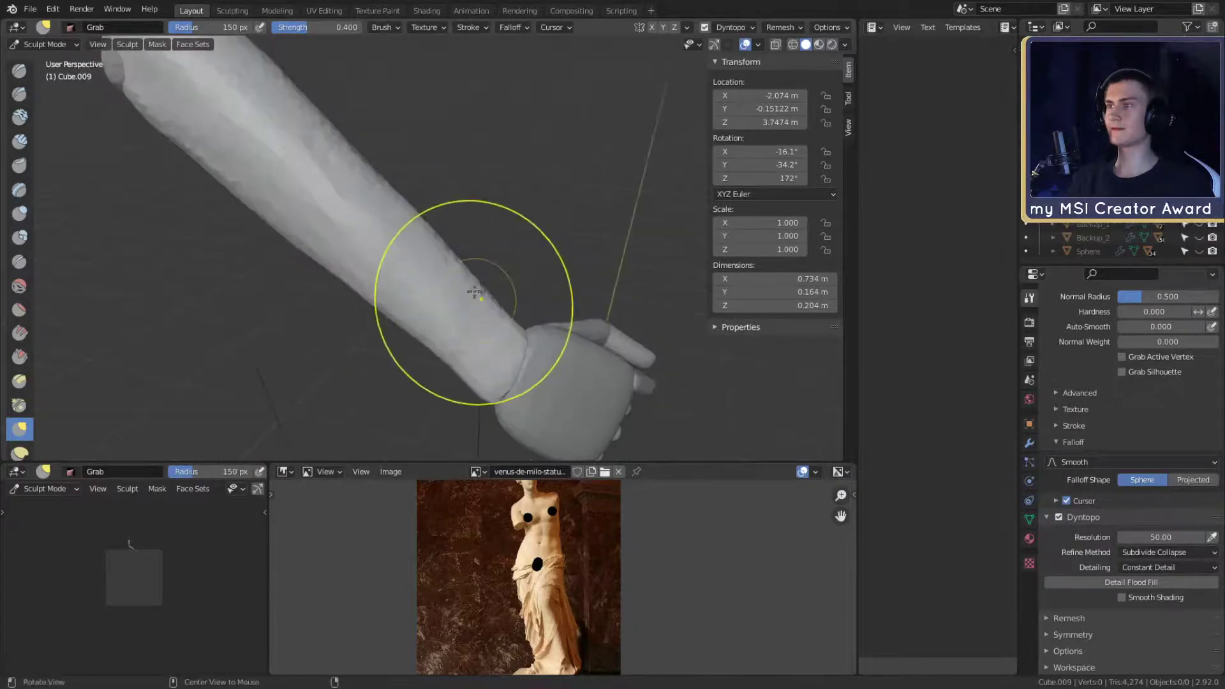
- Adjust the forearm's elbow end and its meeting with the upper arm with Grab at 145 px
{"action": "mouse_move", "coordinate": [417, 228]}
{"action": "middle_mouse_down", "text": "shift"}
{"action": "mouse_move", "coordinate": [452, 229]}
{"action": "mouse_move", "coordinate": [443, 274]}
{"action": "mouse_move", "coordinate": [525, 303]}
{"action": "mouse_move", "coordinate": [479, 258]}
{"action": "mouse_move", "coordinate": [478, 238]}
{"action": "mouse_move", "coordinate": [511, 342]}
{"action": "mouse_move", "coordinate": [410, 241]}
{"action": "mouse_move", "coordinate": [410, 301]}
{"action": "mouse_move", "coordinate": [397, 299]}
{"action": "middle_mouse_up", "text": "shift"}
{"action": "scroll", "coordinate": [498, 328], "scroll_direction": "up", "scroll_amount": 5}
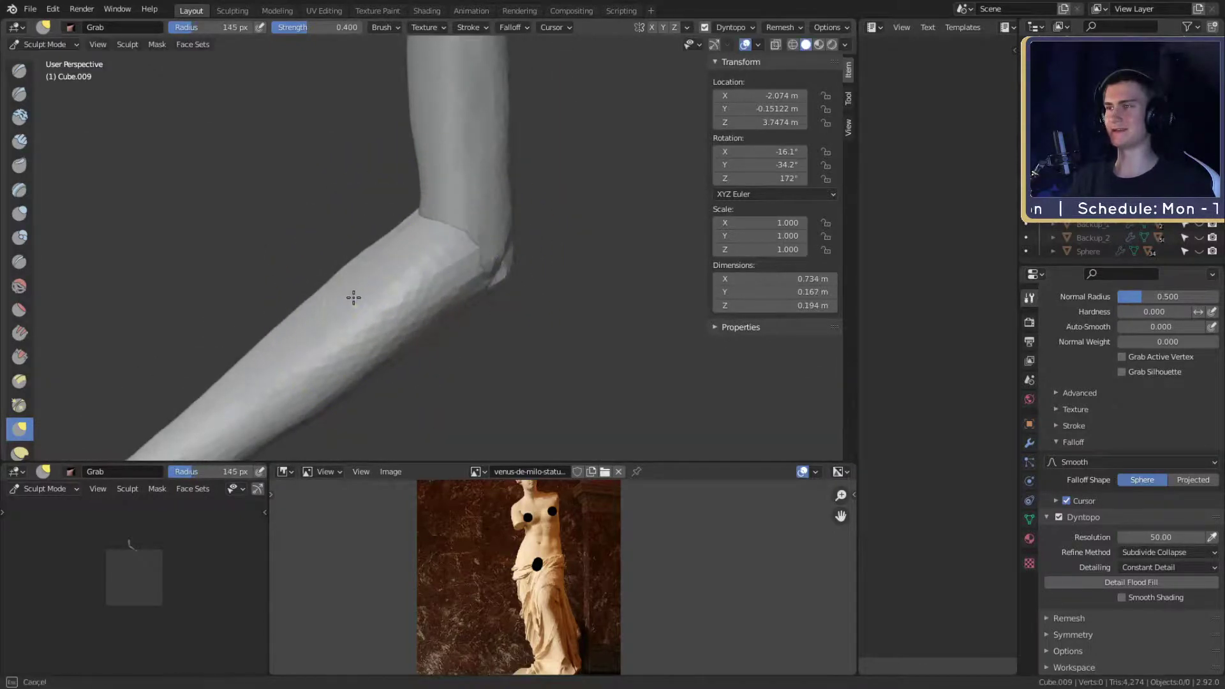
{"action": "mouse_move", "coordinate": [431, 248]}
{"action": "middle_mouse_down"}
{"action": "mouse_move", "coordinate": [452, 240]}
{"action": "mouse_move", "coordinate": [363, 258]}
{"action": "mouse_move", "coordinate": [474, 251]}
{"action": "mouse_move", "coordinate": [459, 247]}
{"action": "mouse_move", "coordinate": [433, 296]}
{"action": "mouse_move", "coordinate": [446, 256]}
{"action": "mouse_move", "coordinate": [431, 260]}
{"action": "mouse_move", "coordinate": [444, 289]}
{"action": "mouse_move", "coordinate": [457, 262]}
{"action": "mouse_move", "coordinate": [431, 276]}
{"action": "middle_mouse_up"}
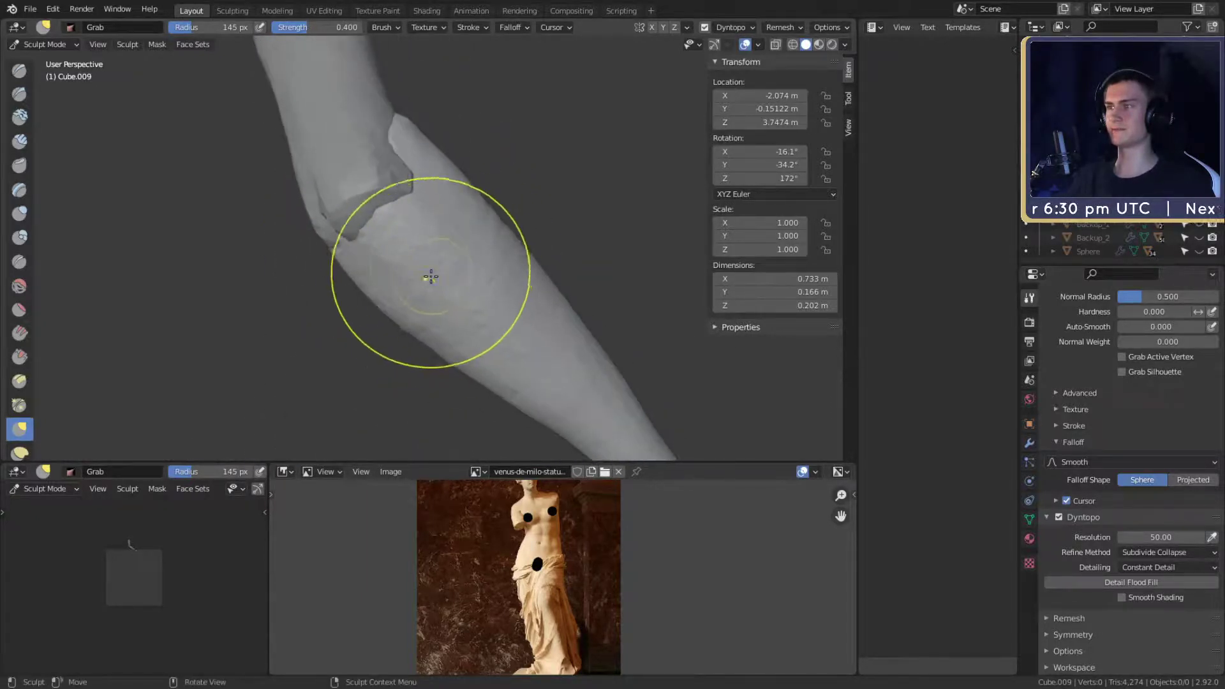
- Build up the lower forearm toward the wrist with Clay Strips, using a radius of 133 px
{"action": "mouse_move", "coordinate": [518, 316]}
{"action": "middle_mouse_down"}
{"action": "mouse_move", "coordinate": [396, 249]}
{"action": "mouse_move", "coordinate": [506, 273]}
{"action": "mouse_move", "coordinate": [465, 323]}
{"action": "mouse_move", "coordinate": [546, 263]}
{"action": "mouse_move", "coordinate": [592, 293]}
{"action": "mouse_move", "coordinate": [537, 307]}
{"action": "mouse_move", "coordinate": [520, 281]}
{"action": "mouse_move", "coordinate": [525, 347]}
{"action": "mouse_move", "coordinate": [518, 305]}
{"action": "mouse_move", "coordinate": [472, 277]}
{"action": "middle_mouse_up"}
{"action": "key", "text": "c"}
{"action": "key", "text": "f"}
{"action": "left_click", "coordinate": [381, 270]}
{"action": "mouse_move", "coordinate": [383, 271]}
{"action": "middle_mouse_down"}
{"action": "mouse_move", "coordinate": [424, 287]}
{"action": "mouse_move", "coordinate": [429, 265]}
{"action": "middle_mouse_up"}
{"action": "mouse_move", "coordinate": [425, 258]}
{"action": "left_mouse_down"}
{"action": "mouse_move", "coordinate": [401, 289]}
{"action": "mouse_move", "coordinate": [411, 284]}
{"action": "left_mouse_up"}
{"action": "key", "text": "f"}
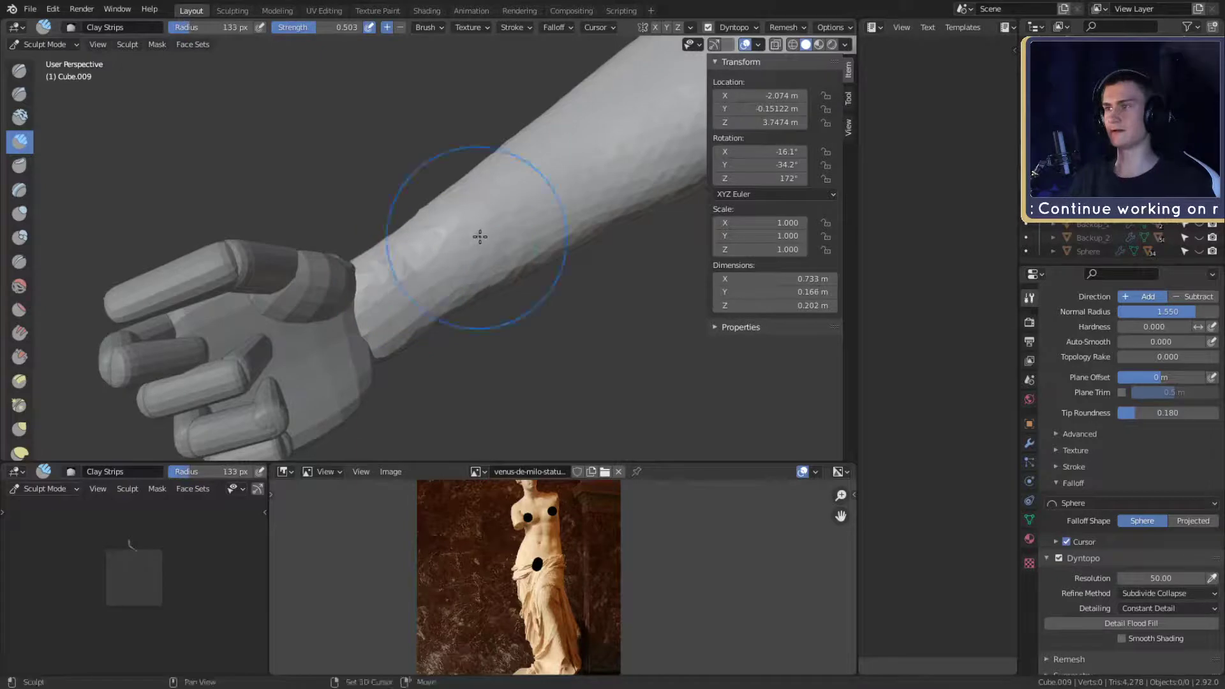
- Fit the forearm's wrist end against the hand with Grab at 84 px
{"action": "mouse_move", "coordinate": [479, 237]}
{"action": "middle_mouse_down"}
{"action": "mouse_move", "coordinate": [450, 252]}
{"action": "mouse_move", "coordinate": [541, 281]}
{"action": "middle_mouse_up"}
{"action": "key", "text": "g"}
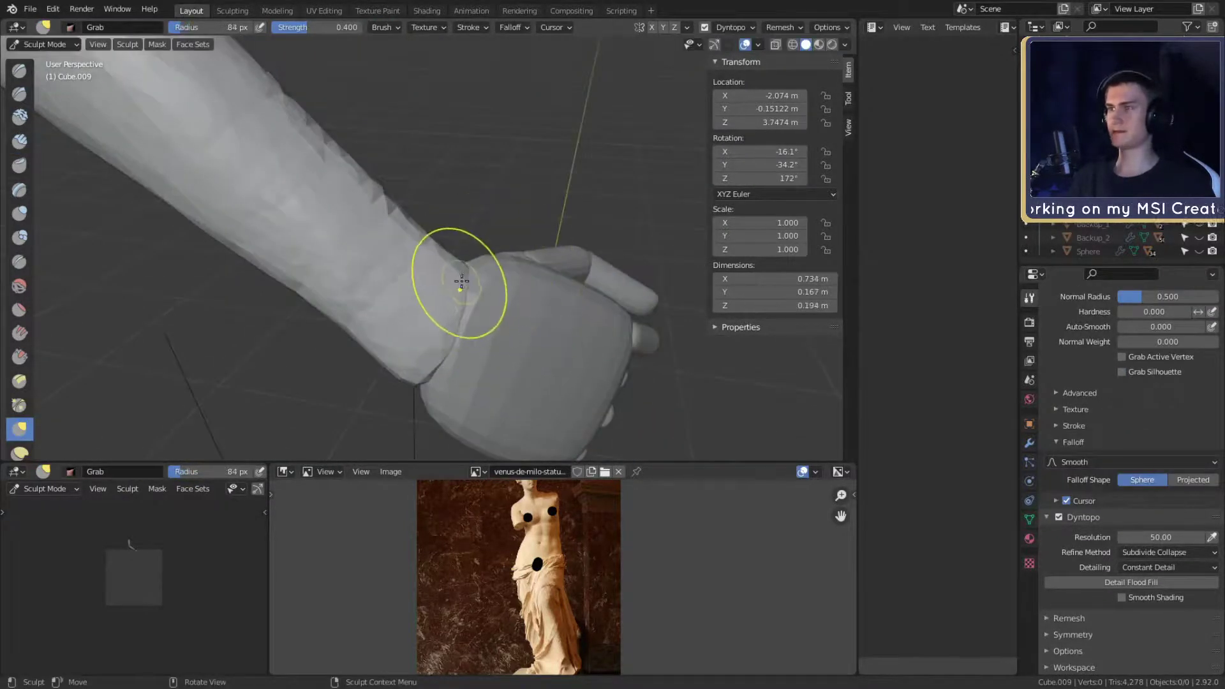
{"action": "scroll", "coordinate": [513, 217], "scroll_direction": "down", "scroll_amount": 6}
{"action": "middle_click_drag", "start_coordinate": [503, 239], "coordinate": [484, 267], "text": "shift"}
{"action": "scroll", "coordinate": [513, 243], "scroll_direction": "down", "scroll_amount": 4}
- Reshape the forearm's upper edge just below the elbow with Grab at 132 px
{"action": "scroll", "coordinate": [513, 243], "scroll_direction": "up", "scroll_amount": 3}
{"action": "scroll", "coordinate": [508, 239], "scroll_direction": "up", "scroll_amount": 2}
{"action": "scroll", "coordinate": [475, 218], "scroll_direction": "up", "scroll_amount": 1}
{"action": "mouse_move", "coordinate": [475, 218]}
{"action": "middle_mouse_down", "text": "shift"}
{"action": "mouse_move", "coordinate": [497, 257]}
{"action": "mouse_move", "coordinate": [454, 243]}
{"action": "mouse_move", "coordinate": [475, 241]}
{"action": "middle_mouse_up", "text": "shift"}
{"action": "key", "text": "f"}
{"action": "left_click", "coordinate": [512, 256]}
{"action": "key", "text": "f"}
{"action": "left_click", "coordinate": [518, 241]}
{"action": "left_click_drag", "start_coordinate": [423, 248], "coordinate": [430, 240]}
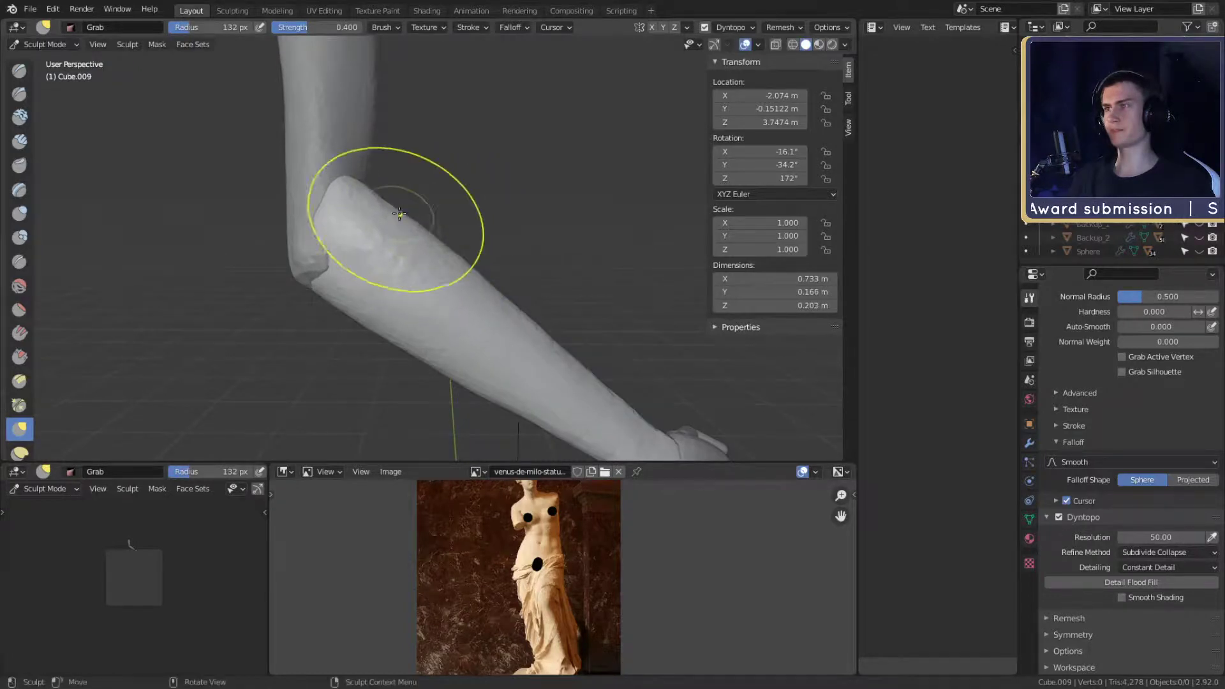
- Adjust the upper outline of the mid-forearm with Grab at 150 px
{"action": "key", "text": "f"}
{"action": "left_click", "coordinate": [580, 255]}
{"action": "key", "text": "f"}
{"action": "left_click", "coordinate": [463, 258]}
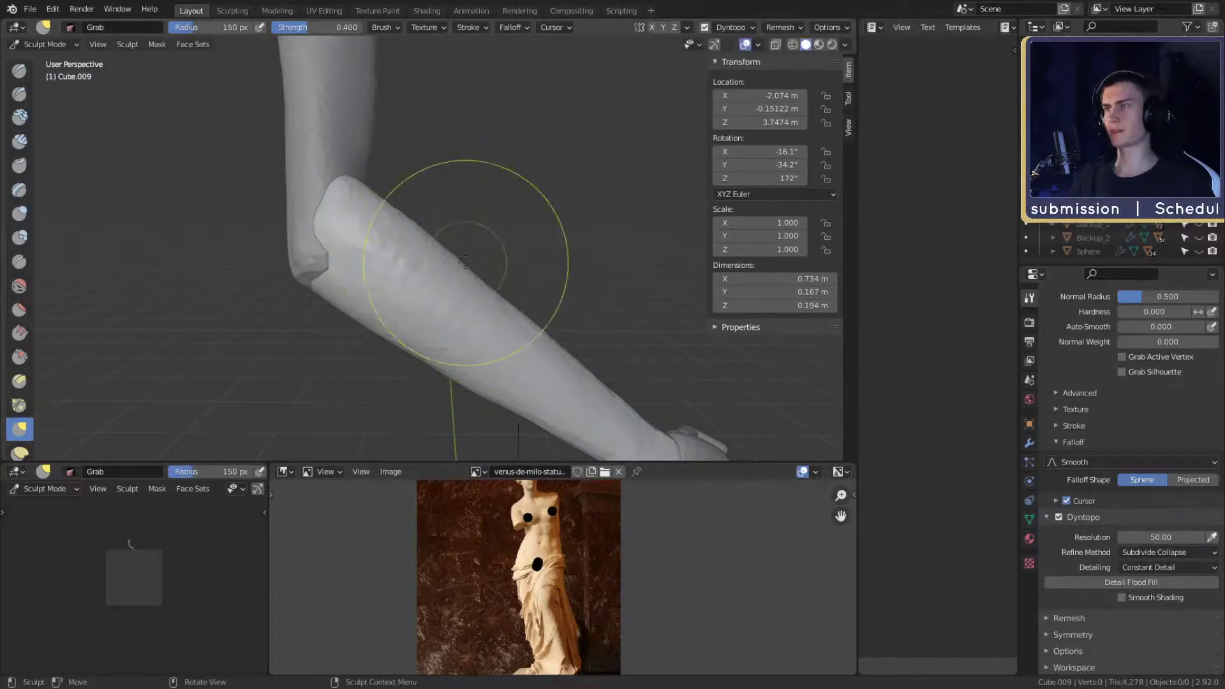
{"action": "mouse_move", "coordinate": [479, 276]}
{"action": "middle_mouse_down", "text": "shift"}
{"action": "mouse_move", "coordinate": [450, 247]}
{"action": "mouse_move", "coordinate": [466, 261]}
{"action": "middle_mouse_up", "text": "shift"}
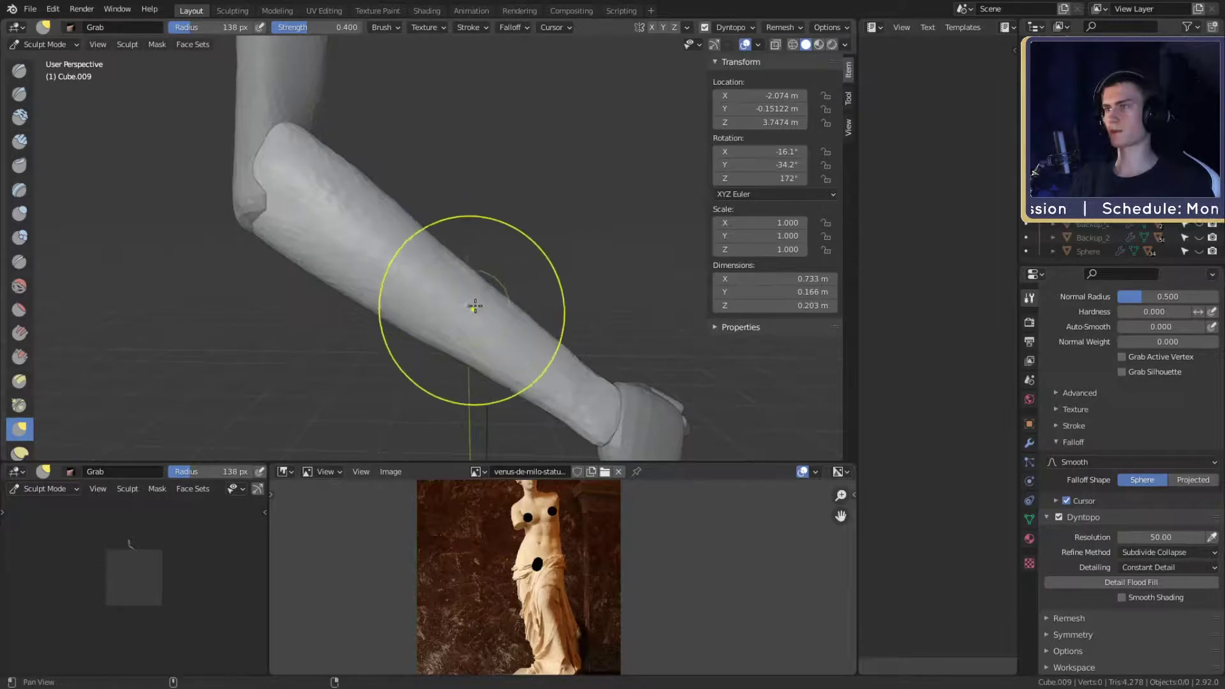
- Refine the underside of the lower forearm near the wrist with Grab at 158 px
{"action": "middle_click_drag", "start_coordinate": [475, 306], "coordinate": [485, 232], "text": "shift"}
{"action": "key", "text": "f"}
{"action": "left_click", "coordinate": [558, 294]}
{"action": "left_click_drag", "start_coordinate": [515, 311], "coordinate": [512, 303]}
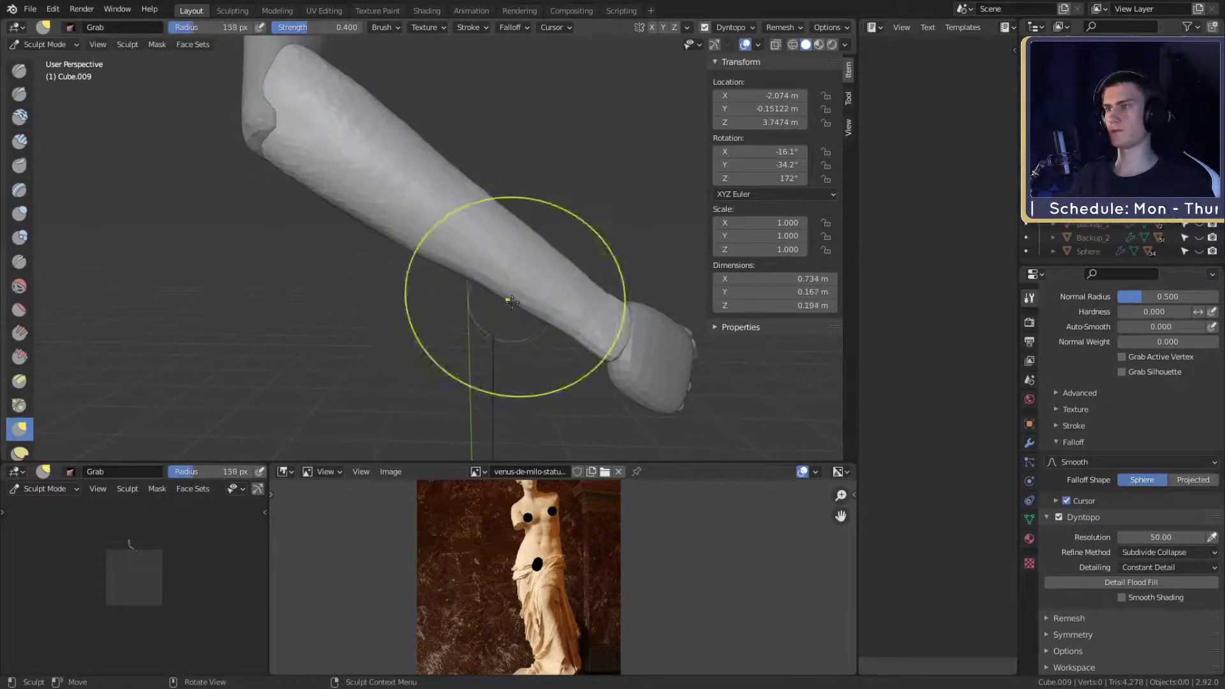
{"action": "middle_click_drag", "start_coordinate": [473, 275], "coordinate": [500, 314], "text": "shift"}
- Adjust both side outlines of the forearm, seen along its length, with Grab at 159 px
{"action": "mouse_move", "coordinate": [360, 245]}
{"action": "middle_mouse_down"}
{"action": "mouse_move", "coordinate": [402, 265]}
{"action": "mouse_move", "coordinate": [442, 216]}
{"action": "mouse_move", "coordinate": [348, 211]}
{"action": "mouse_move", "coordinate": [366, 182]}
{"action": "middle_mouse_up"}
{"action": "left_click_drag", "start_coordinate": [357, 192], "coordinate": [347, 199]}
{"action": "mouse_move", "coordinate": [382, 210]}
{"action": "middle_mouse_down"}
{"action": "mouse_move", "coordinate": [527, 219]}
{"action": "mouse_move", "coordinate": [492, 233]}
{"action": "middle_mouse_up"}
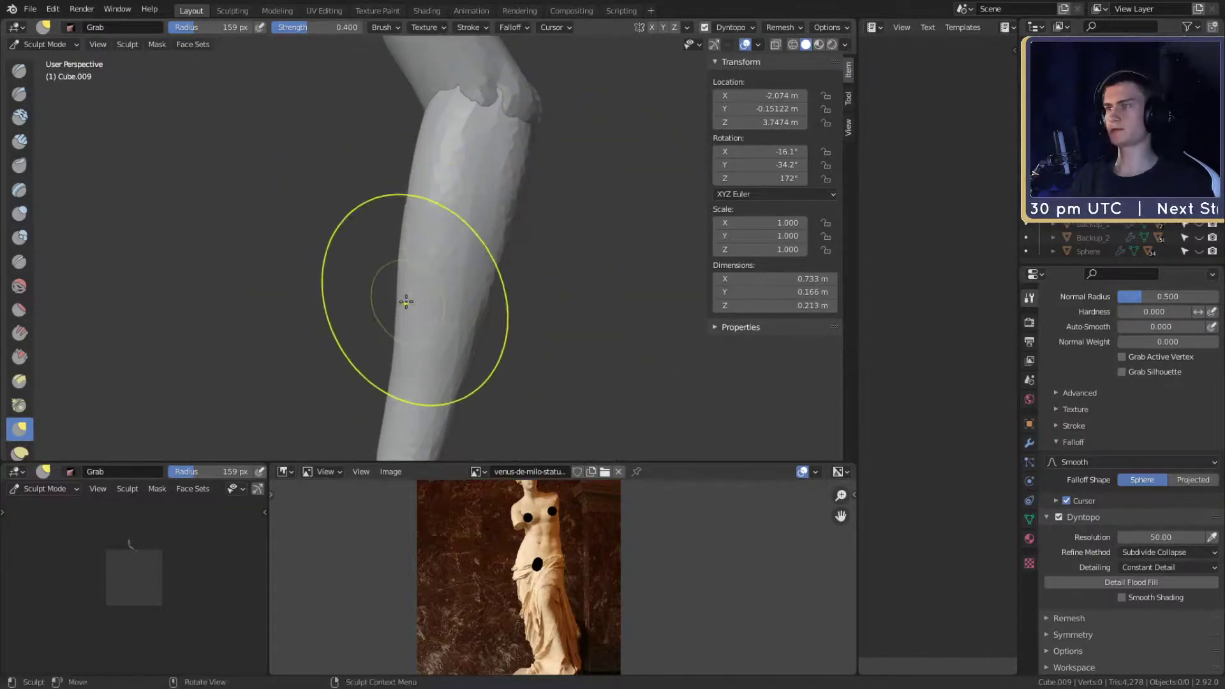
{"action": "middle_click_drag", "start_coordinate": [406, 302], "coordinate": [433, 273]}
{"action": "mouse_move", "coordinate": [436, 219]}
{"action": "left_mouse_down", "text": "ctrl+alt"}
{"action": "mouse_move", "coordinate": [484, 254]}
{"action": "mouse_move", "coordinate": [544, 350]}
{"action": "mouse_move", "coordinate": [587, 305]}
{"action": "mouse_move", "coordinate": [546, 331]}
{"action": "mouse_move", "coordinate": [483, 306]}
{"action": "mouse_move", "coordinate": [457, 305]}
{"action": "mouse_move", "coordinate": [447, 319]}
{"action": "left_mouse_up", "text": "ctrl+alt"}
{"action": "left_click_drag", "start_coordinate": [446, 319], "coordinate": [453, 282], "text": "ctrl+alt"}
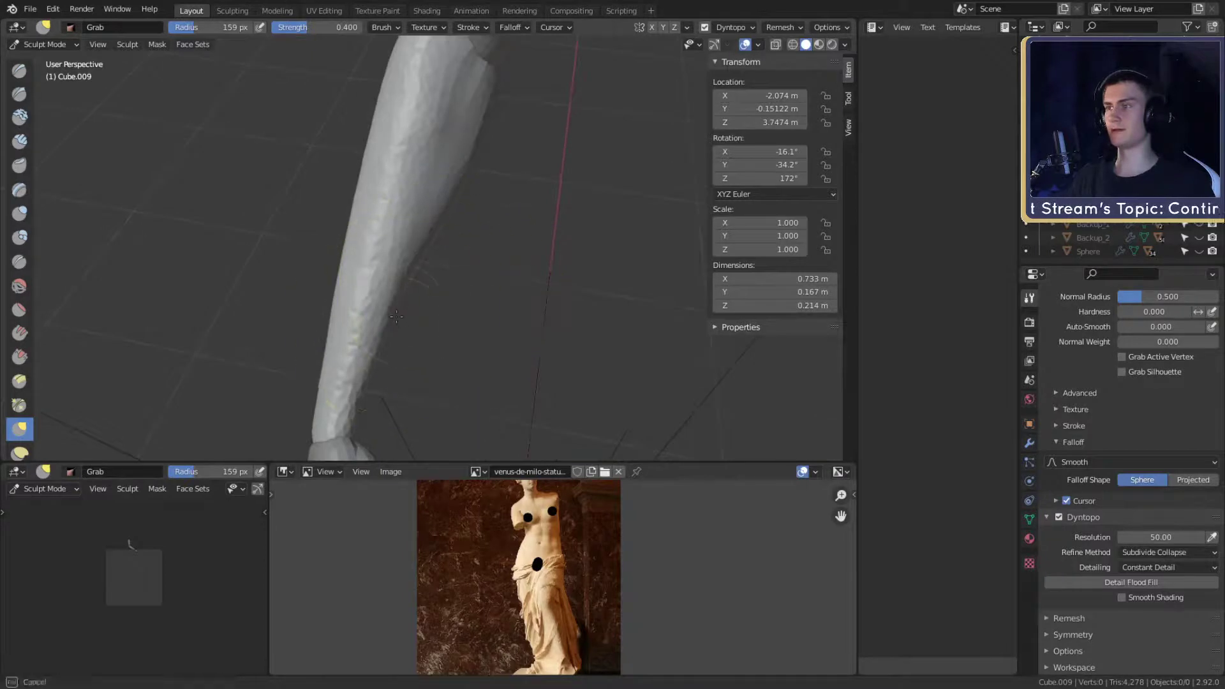
{"action": "left_click_drag", "start_coordinate": [452, 222], "coordinate": [454, 222], "text": "alt"}
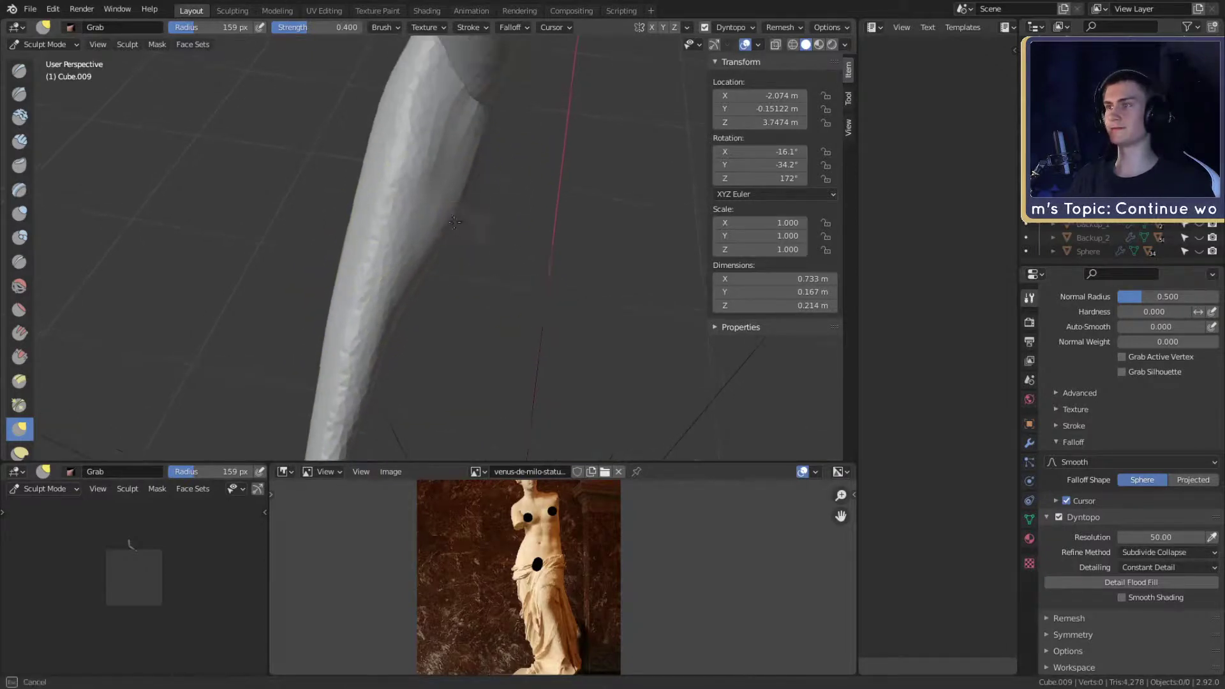
{"action": "left_click_drag", "start_coordinate": [470, 181], "coordinate": [469, 248], "text": "alt"}
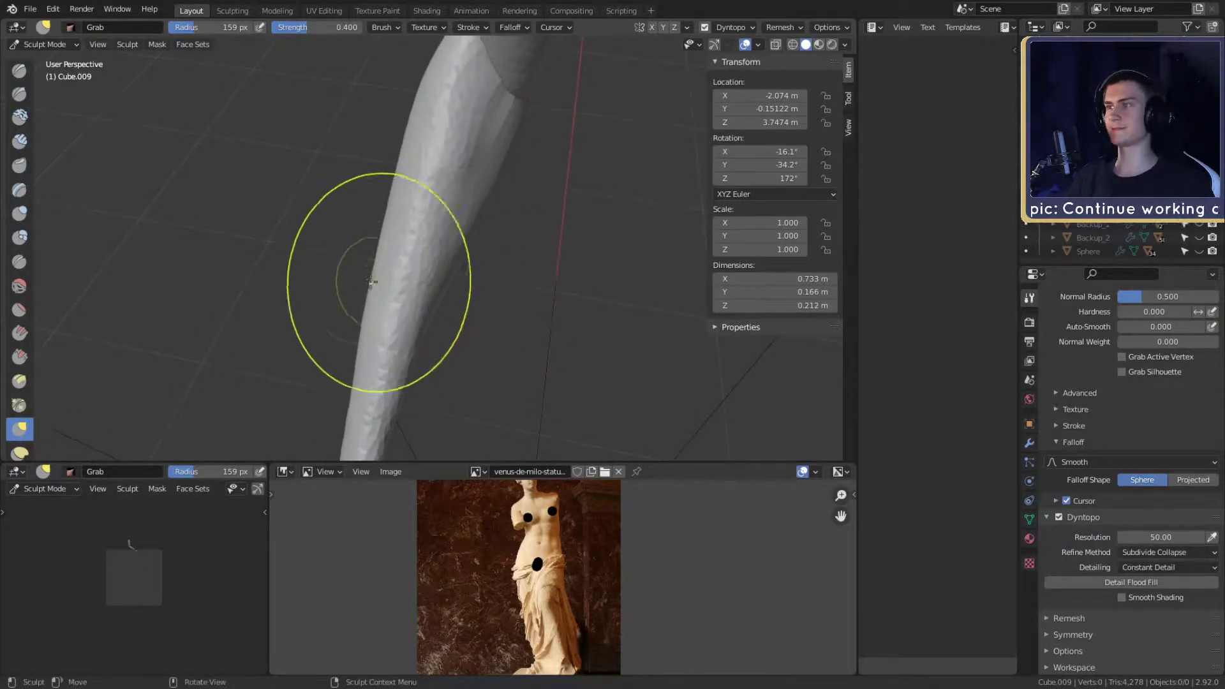
- Refine the mid-forearm's side contours with Grab, using radii of 164 px and 185 px
{"action": "key", "text": "f"}
{"action": "left_click", "coordinate": [387, 236]}
{"action": "left_click_drag", "start_coordinate": [383, 240], "coordinate": [377, 236]}
{"action": "mouse_move", "coordinate": [412, 225]}
{"action": "left_mouse_down", "text": "alt+shift"}
{"action": "mouse_move", "coordinate": [403, 259]}
{"action": "mouse_move", "coordinate": [400, 198]}
{"action": "left_mouse_up", "text": "alt+shift"}
{"action": "key", "text": "f"}
{"action": "left_click", "coordinate": [395, 256]}
{"action": "left_click_drag", "start_coordinate": [417, 224], "coordinate": [419, 196], "text": "alt+shift"}
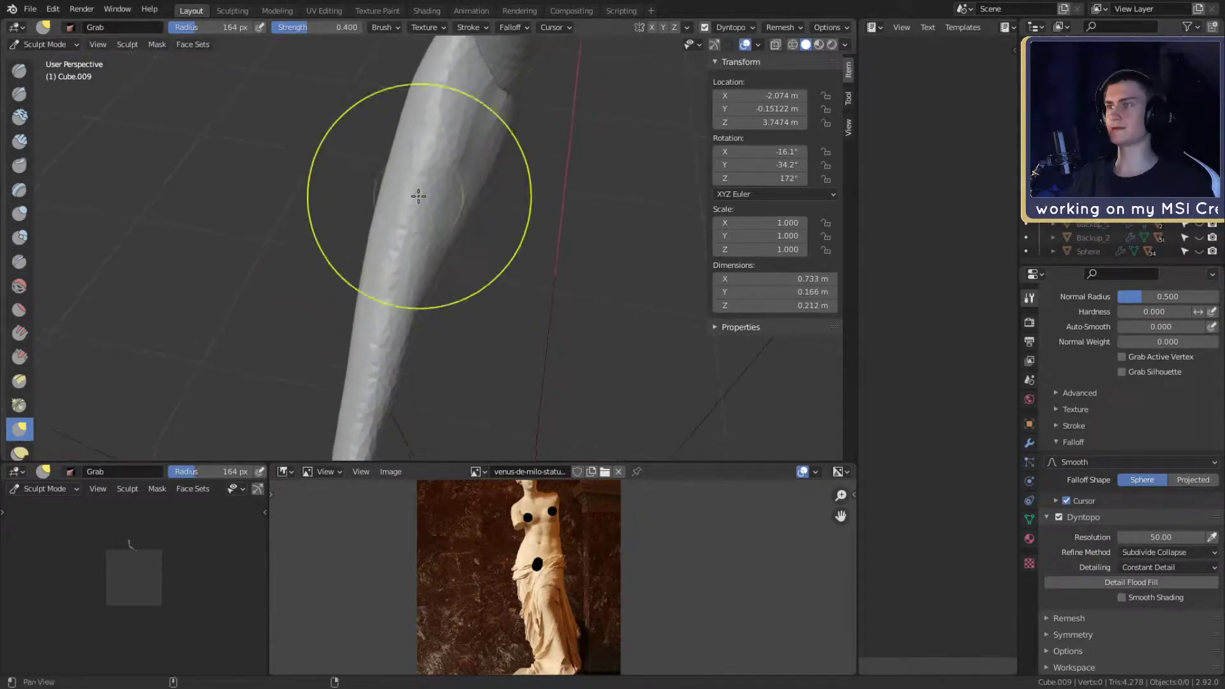
{"action": "key", "text": "f"}
{"action": "left_click", "coordinate": [430, 293]}
{"action": "mouse_move", "coordinate": [378, 280]}
{"action": "left_mouse_down"}
{"action": "mouse_move", "coordinate": [467, 313]}
{"action": "mouse_move", "coordinate": [468, 292]}
{"action": "mouse_move", "coordinate": [562, 247]}
{"action": "mouse_move", "coordinate": [547, 273]}
{"action": "mouse_move", "coordinate": [616, 224]}
{"action": "mouse_move", "coordinate": [519, 218]}
{"action": "left_mouse_up"}
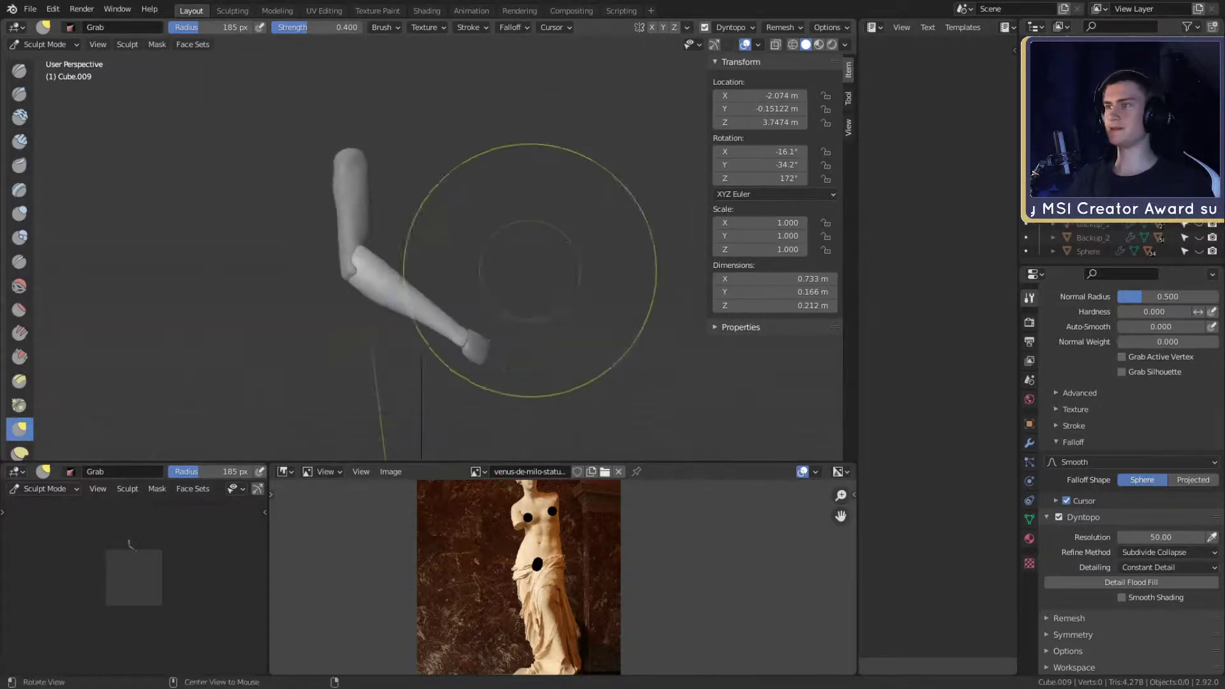
- Return to Object Mode and save the blend file
{"action": "left_click", "coordinate": [48, 44]}
{"action": "left_click", "coordinate": [40, 58]}
{"action": "left_click", "coordinate": [30, 9]}
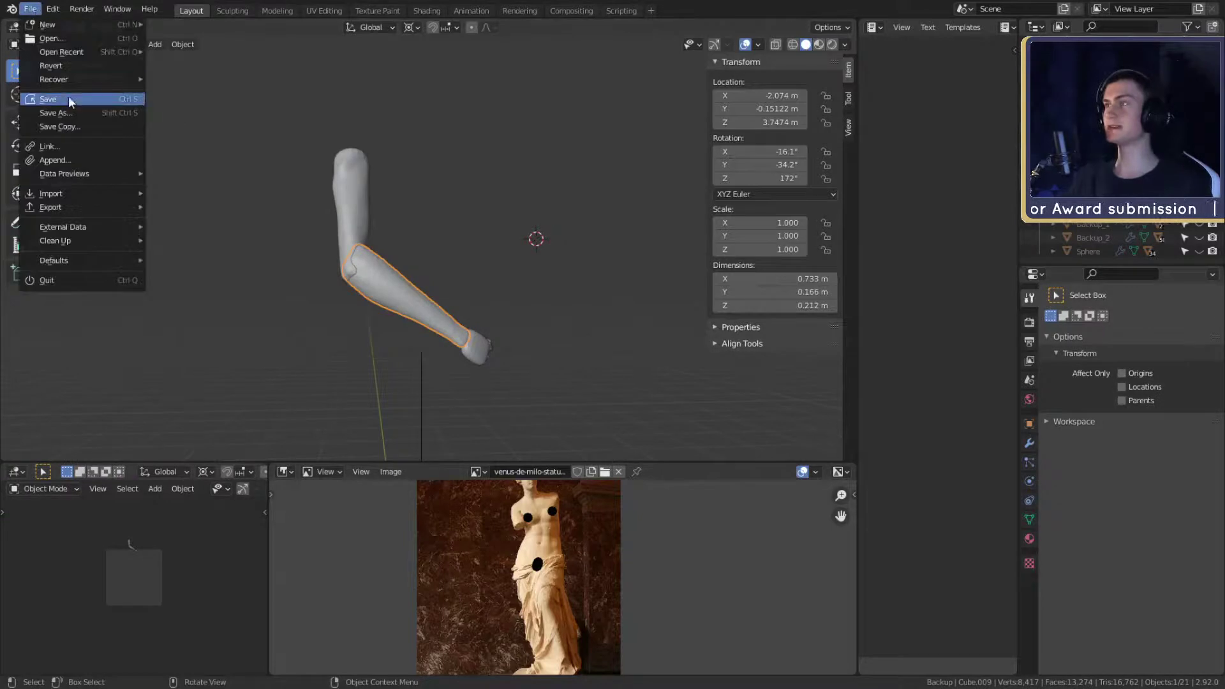
{"action": "left_click", "coordinate": [68, 97]}
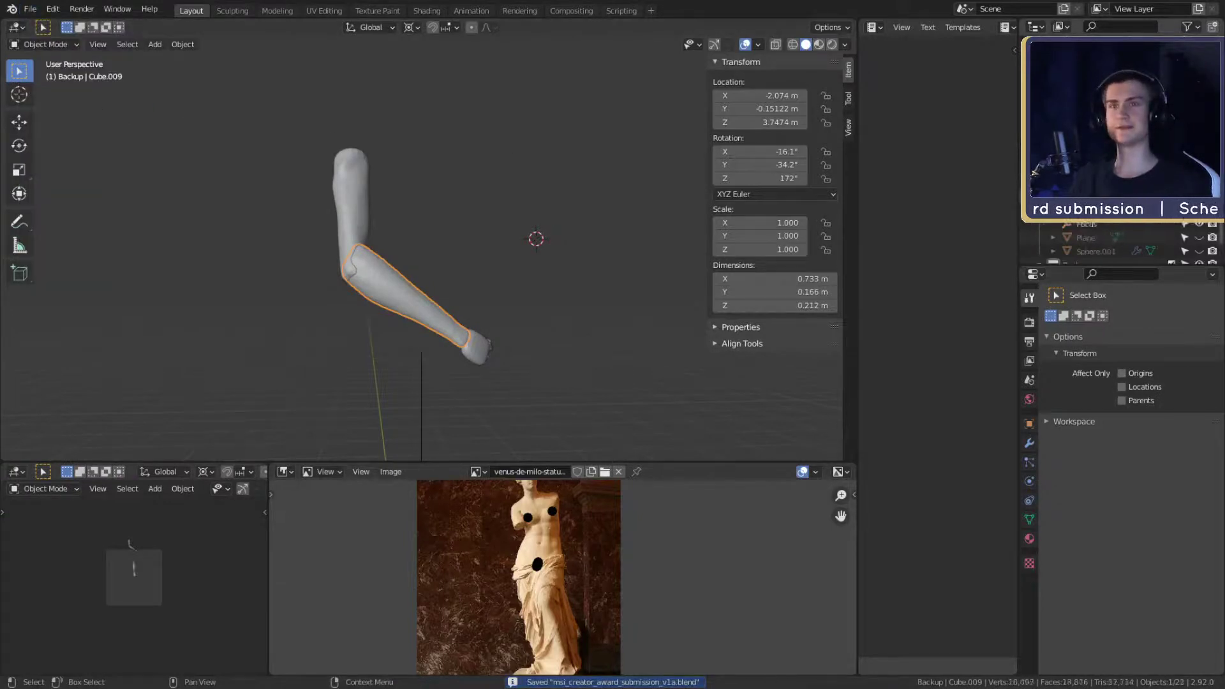
- Make all hidden statue parts visible again, from the fingers and legs to the torso and head, and clear the selection
{"action": "left_click_drag", "start_coordinate": [1198, 95], "coordinate": [1199, 191]}
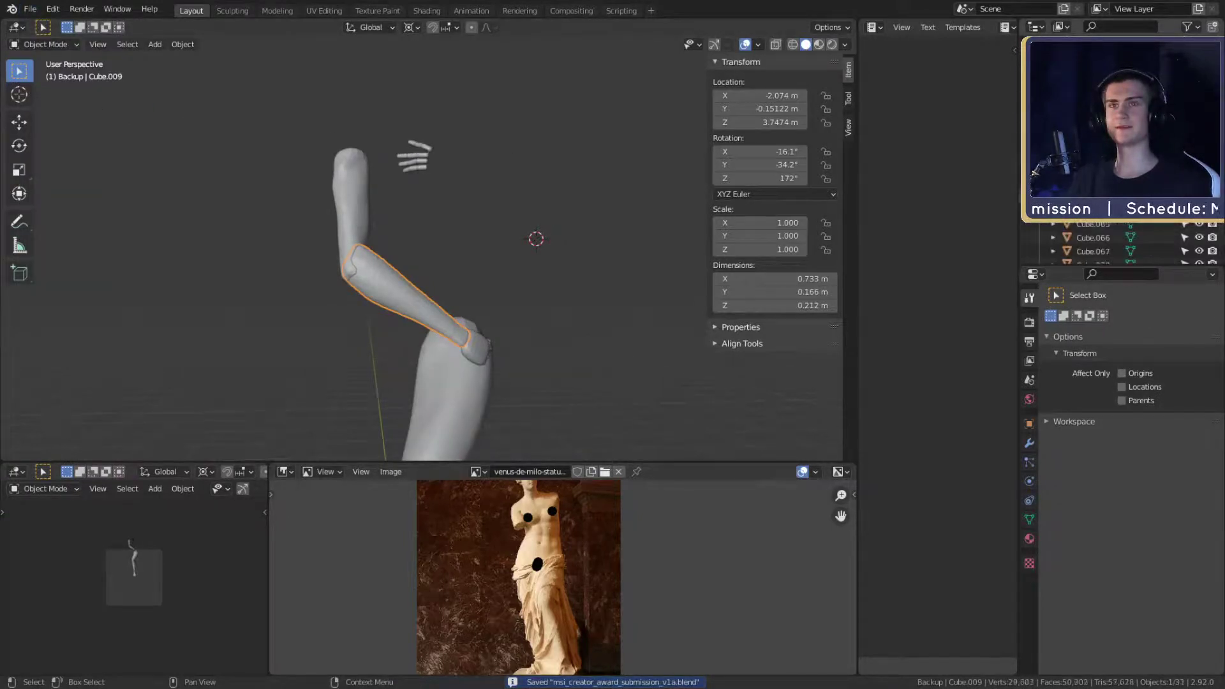
{"action": "left_click_drag", "start_coordinate": [1199, 89], "coordinate": [1199, 204]}
{"action": "scroll", "coordinate": [1186, 147], "scroll_direction": "up", "scroll_amount": 5}
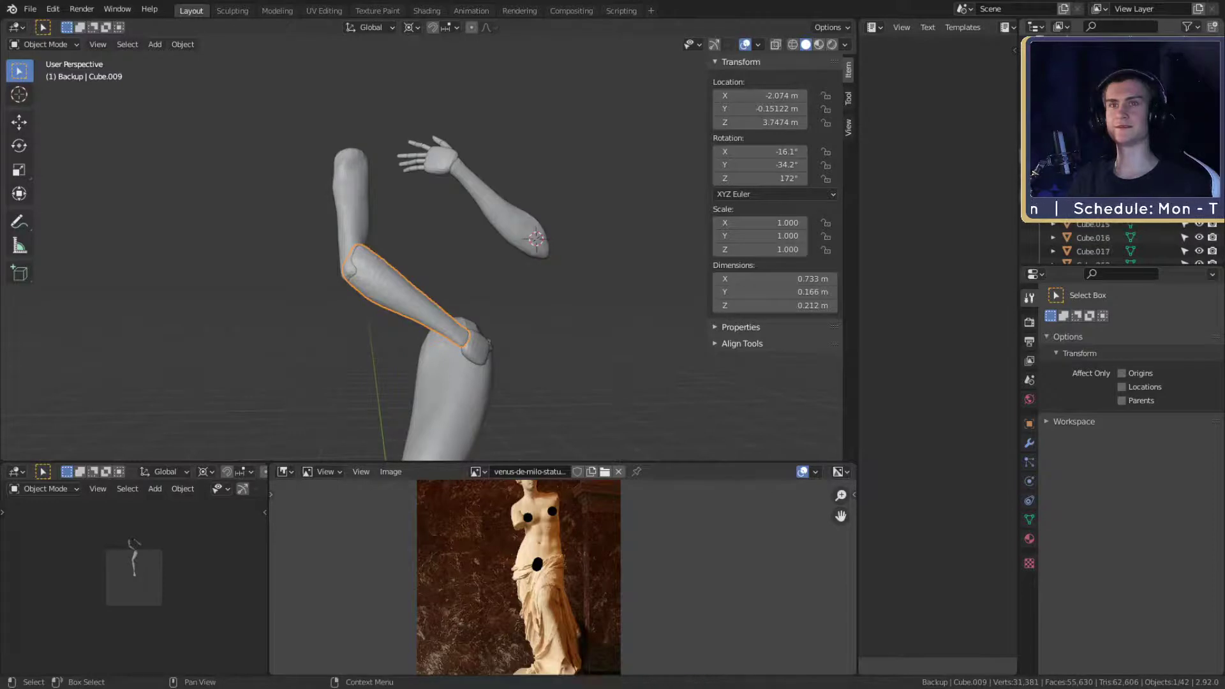
{"action": "left_click", "coordinate": [1199, 128]}
{"action": "left_click_drag", "start_coordinate": [1199, 142], "coordinate": [1199, 197]}
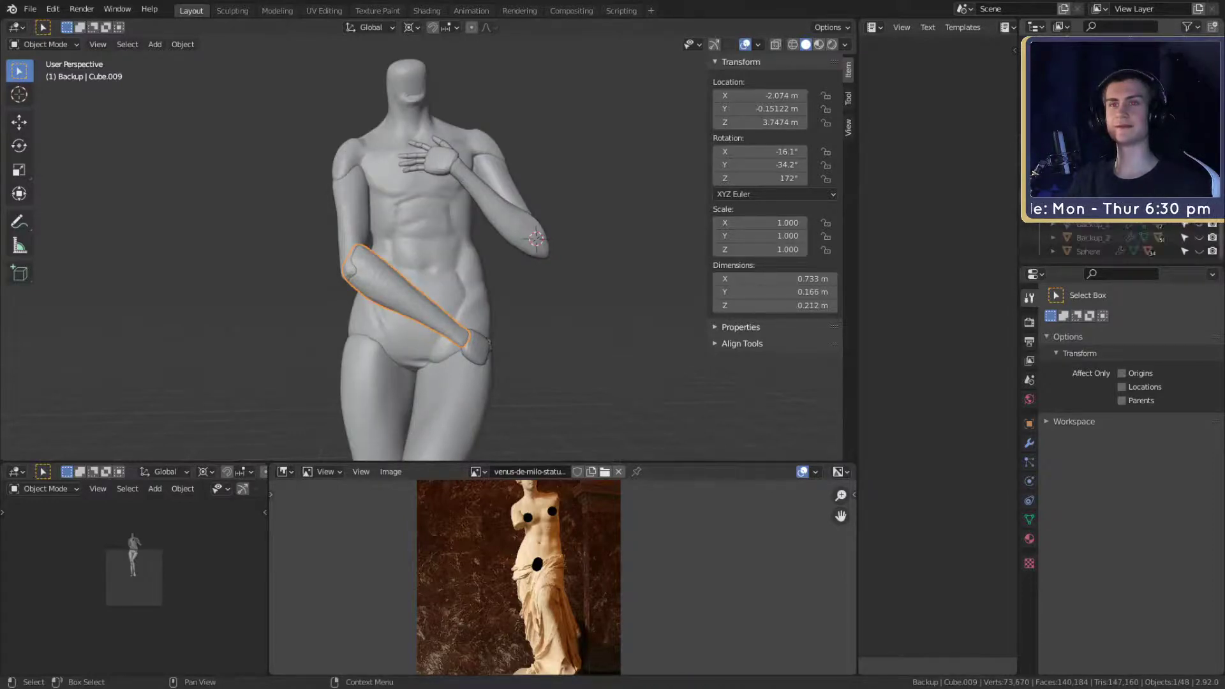
{"action": "left_click", "coordinate": [1199, 211]}
{"action": "scroll", "coordinate": [561, 284], "scroll_direction": "down", "scroll_amount": 6}
{"action": "left_click", "coordinate": [543, 308]}
- Turn off the viewport overlays and compare the whole figure's pose and proportions with the Venus de Milo reference photo
{"action": "middle_click_drag", "start_coordinate": [561, 283], "coordinate": [571, 308]}
{"action": "scroll", "coordinate": [544, 308], "scroll_direction": "down", "scroll_amount": 2}
{"action": "scroll", "coordinate": [548, 287], "scroll_direction": "up", "scroll_amount": 3}
{"action": "scroll", "coordinate": [561, 286], "scroll_direction": "down", "scroll_amount": 2}
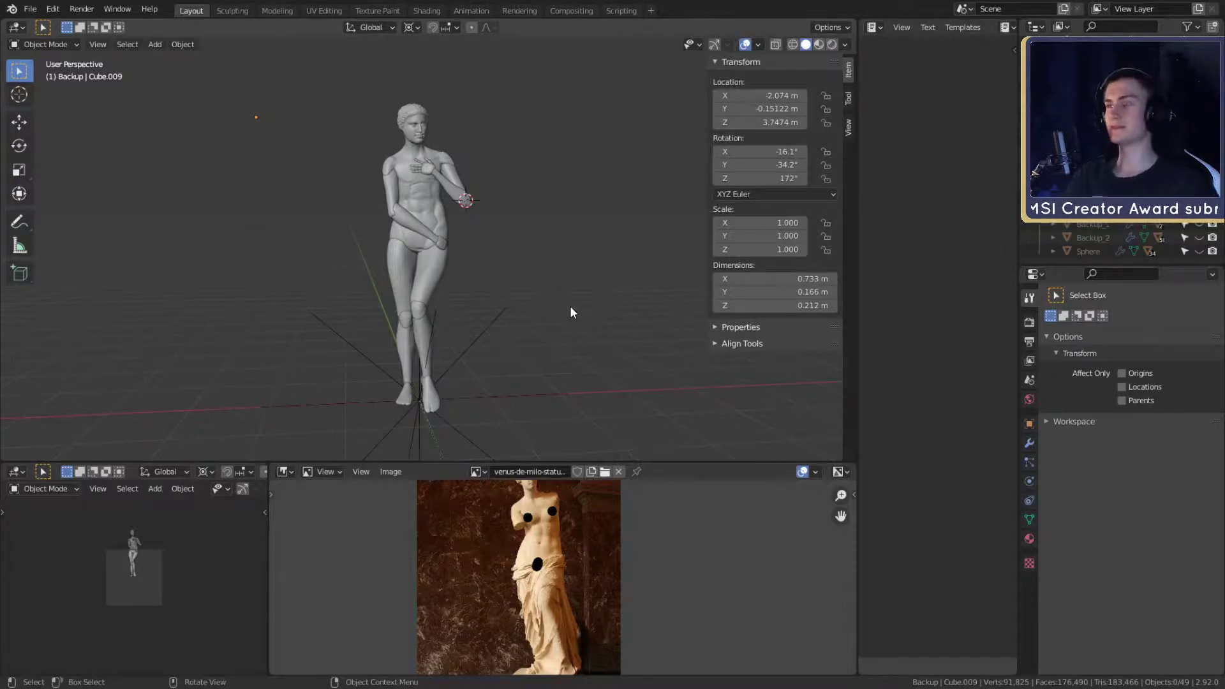
{"action": "middle_click_drag", "start_coordinate": [554, 258], "coordinate": [537, 291]}
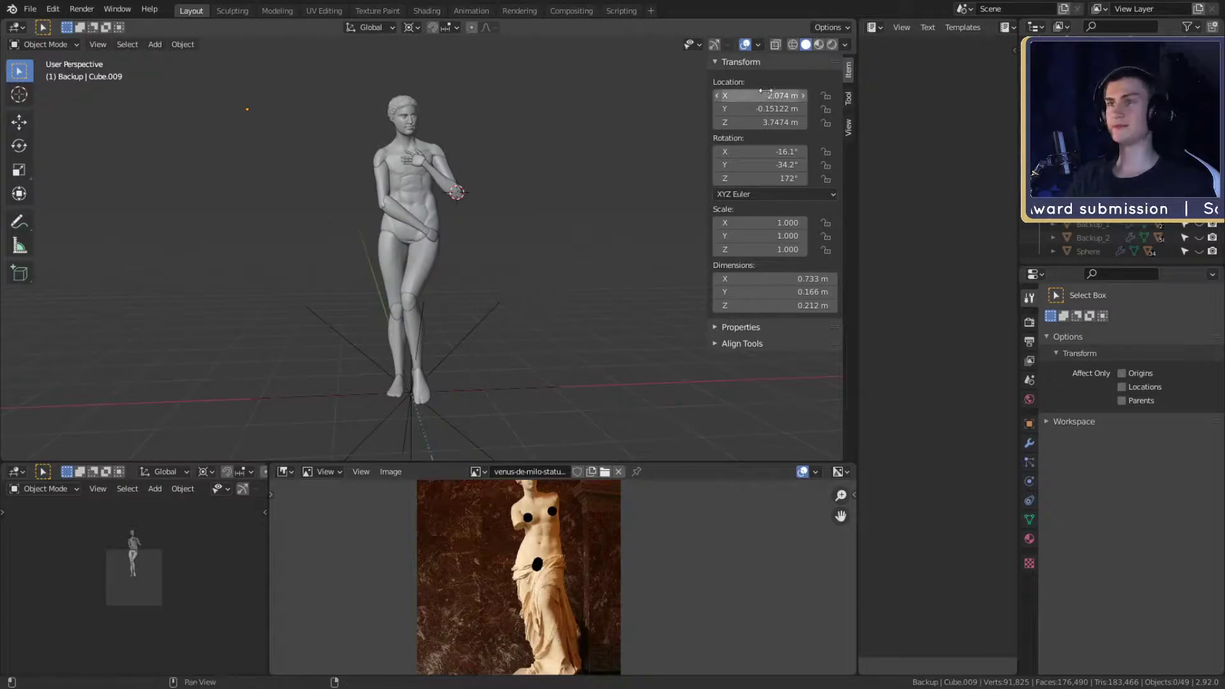
{"action": "key", "text": "shift+alt+z"}
{"action": "middle_click_drag", "start_coordinate": [479, 211], "coordinate": [512, 296]}
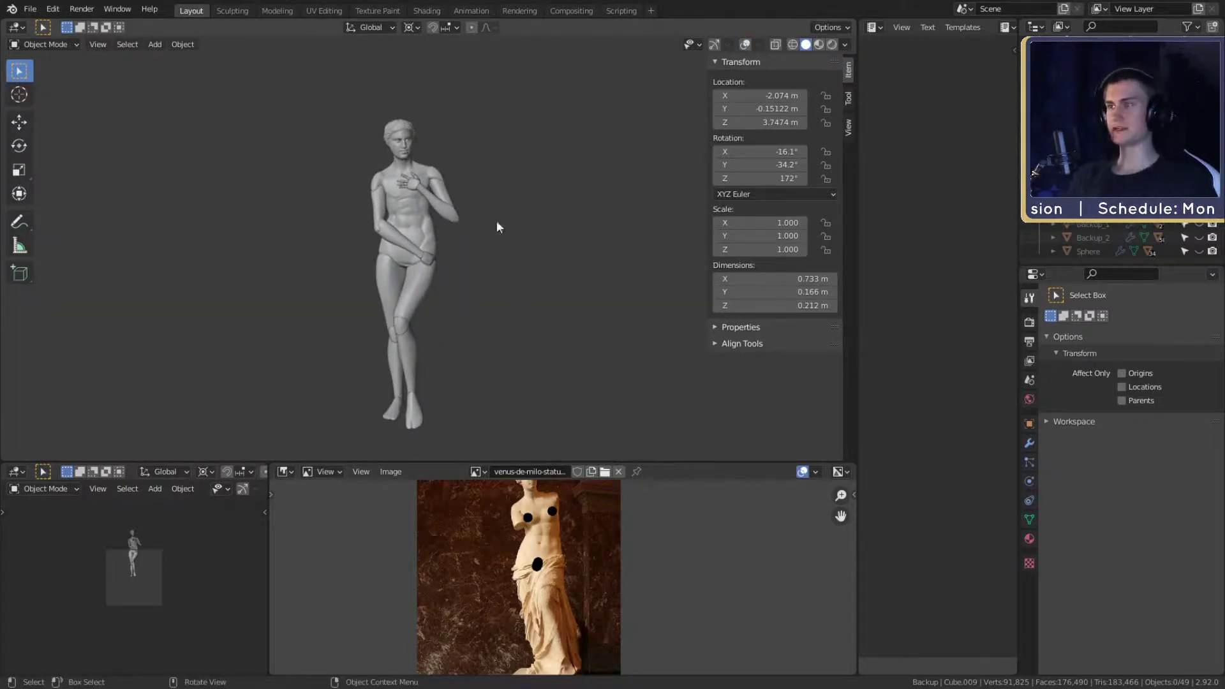
{"action": "left_click", "coordinate": [423, 209]}
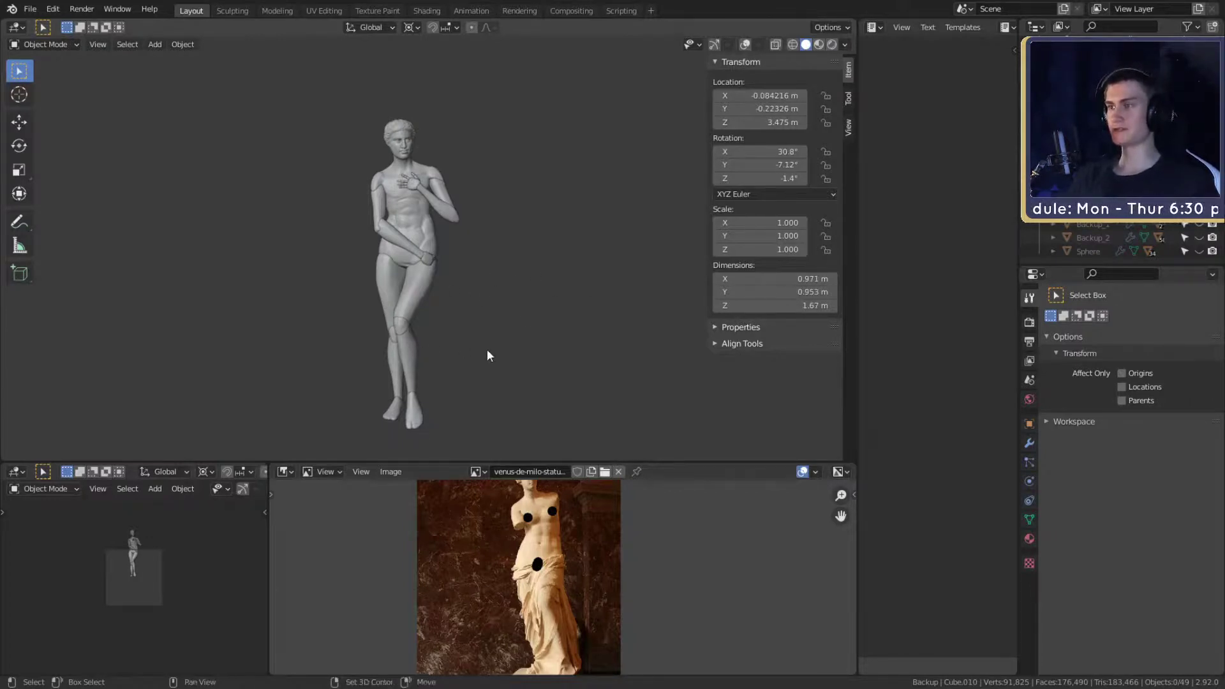
{"action": "mouse_move", "coordinate": [487, 350]}
{"action": "middle_mouse_down"}
{"action": "mouse_move", "coordinate": [502, 331]}
{"action": "mouse_move", "coordinate": [505, 348]}
{"action": "mouse_move", "coordinate": [498, 335]}
{"action": "middle_mouse_up"}
{"action": "scroll", "coordinate": [499, 335], "scroll_direction": "up", "scroll_amount": 2}
{"action": "scroll", "coordinate": [501, 328], "scroll_direction": "down", "scroll_amount": 1}
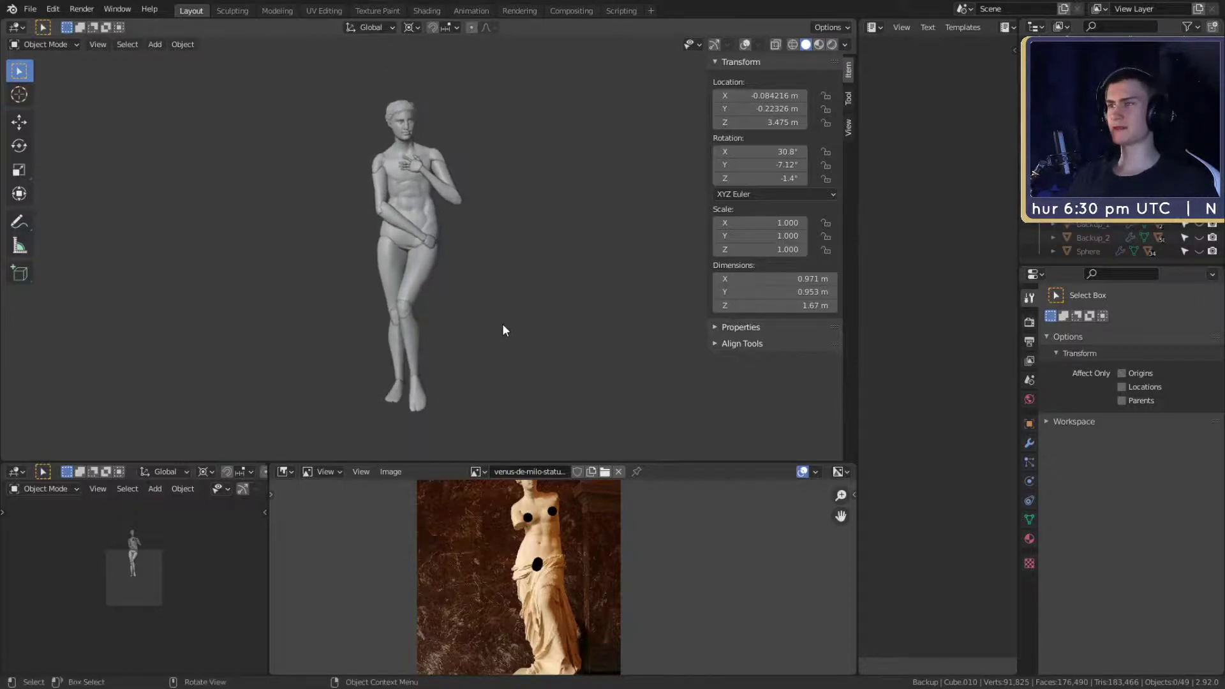
{"action": "left_click", "coordinate": [451, 190]}
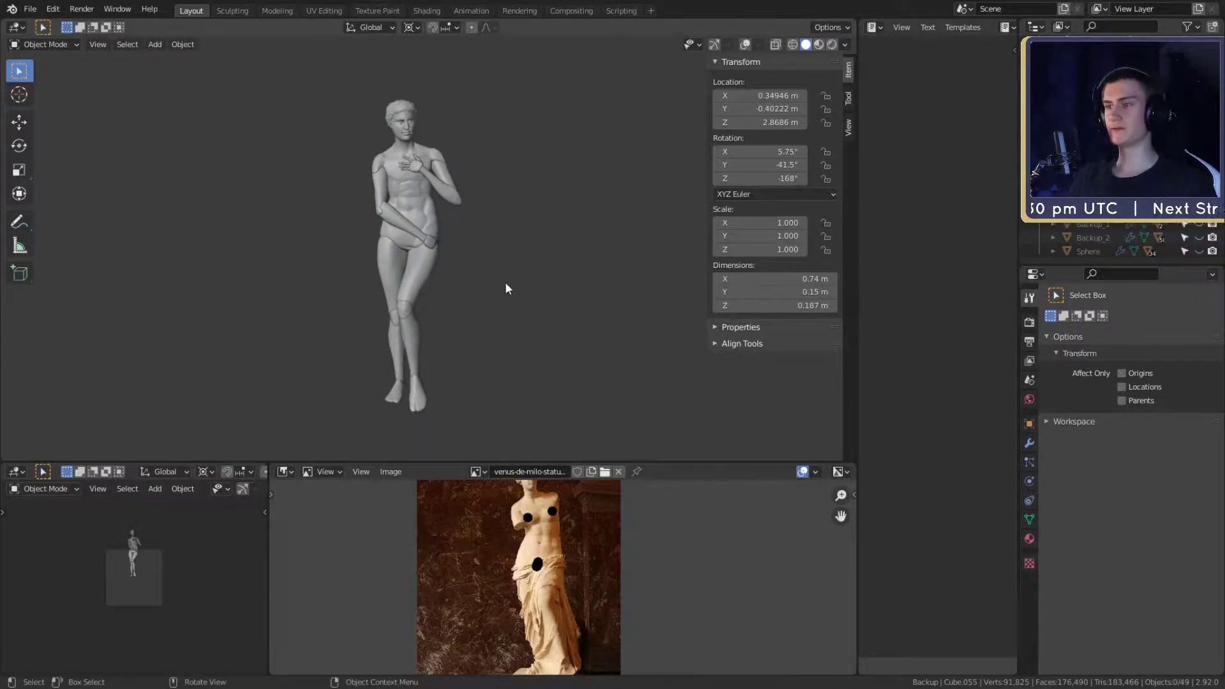
{"action": "scroll", "coordinate": [562, 603], "scroll_direction": "down", "scroll_amount": 2}
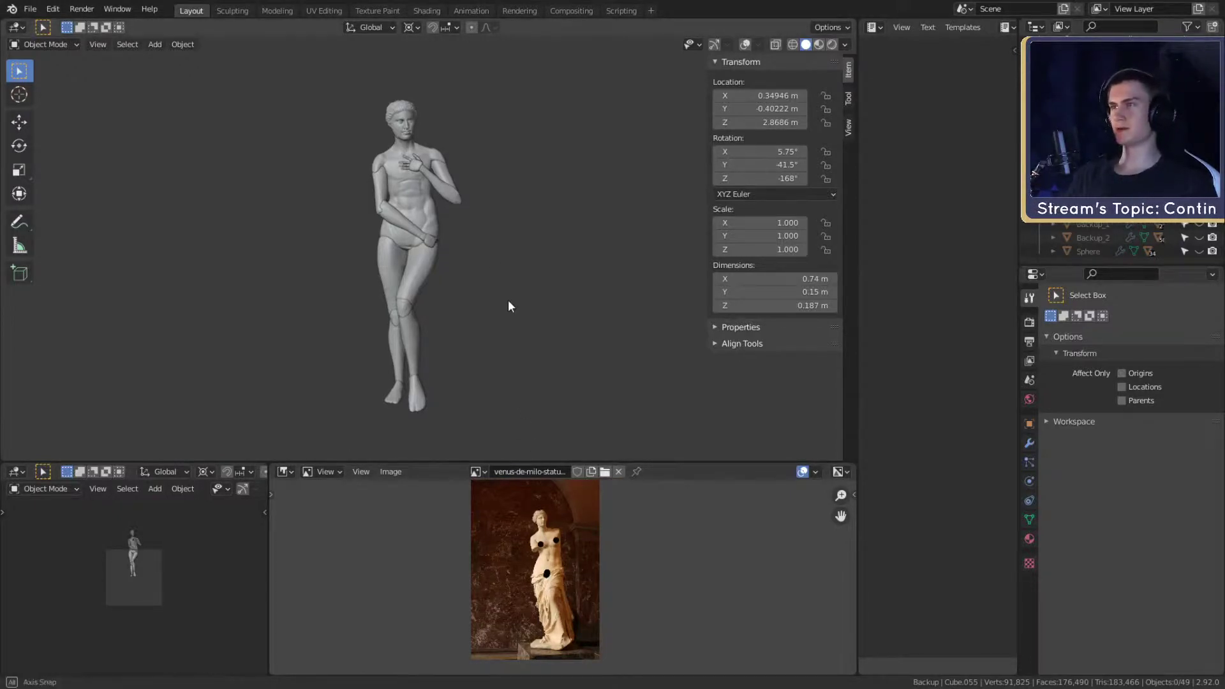
{"action": "scroll", "coordinate": [508, 302], "scroll_direction": "up", "scroll_amount": 1}
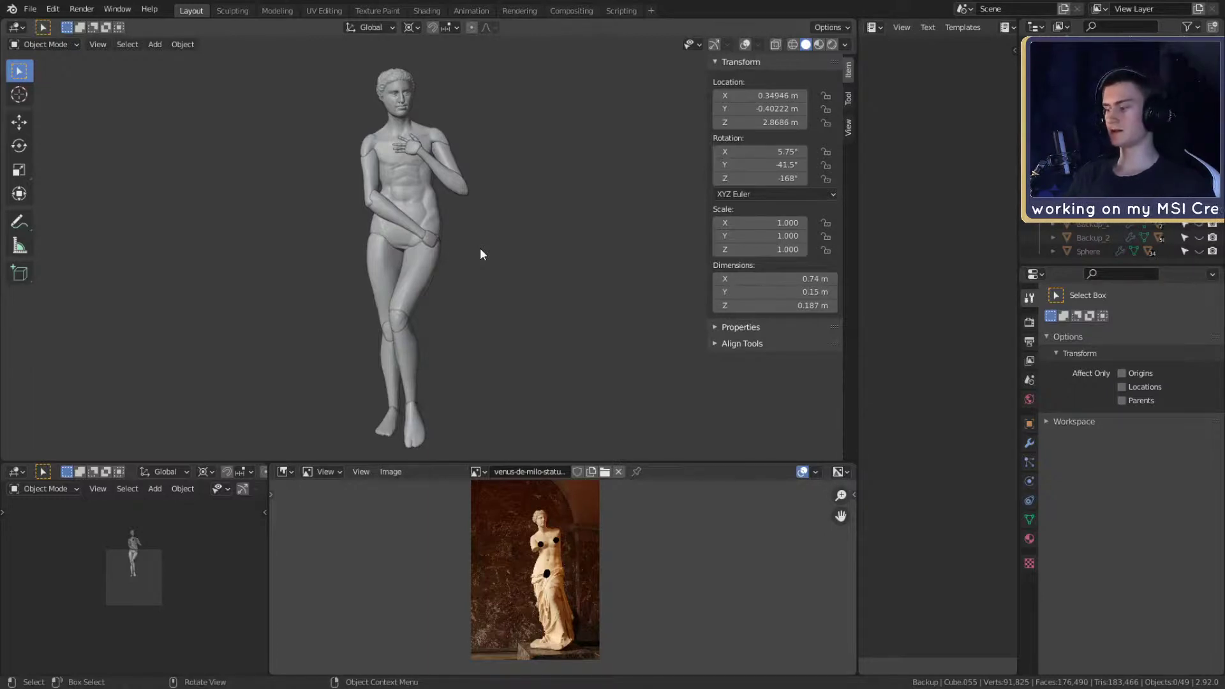
- Hide the statue's left forearm, upper arm, palm and thumb base
{"action": "key", "text": "h"}
{"action": "left_click", "coordinate": [446, 173]}
{"action": "key", "text": "h"}
{"action": "left_click", "coordinate": [415, 148]}
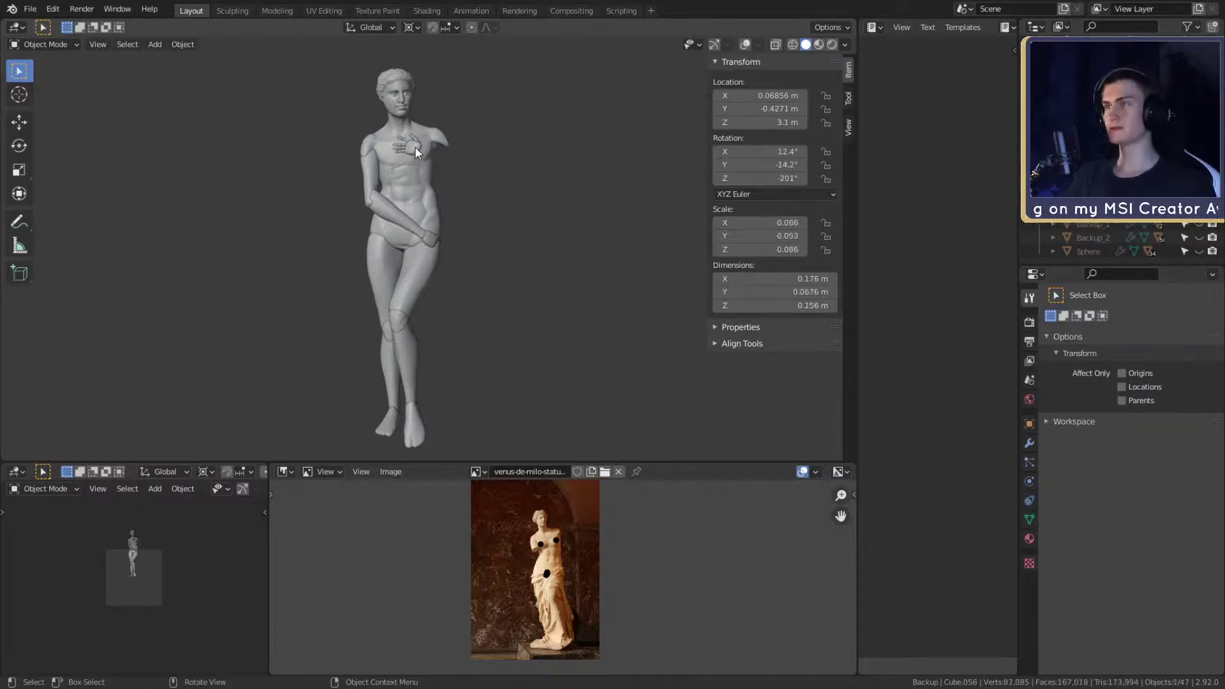
{"action": "key", "text": "h"}
{"action": "left_click", "coordinate": [416, 142]}
{"action": "key", "text": "h"}
{"action": "left_click", "coordinate": [416, 141]}
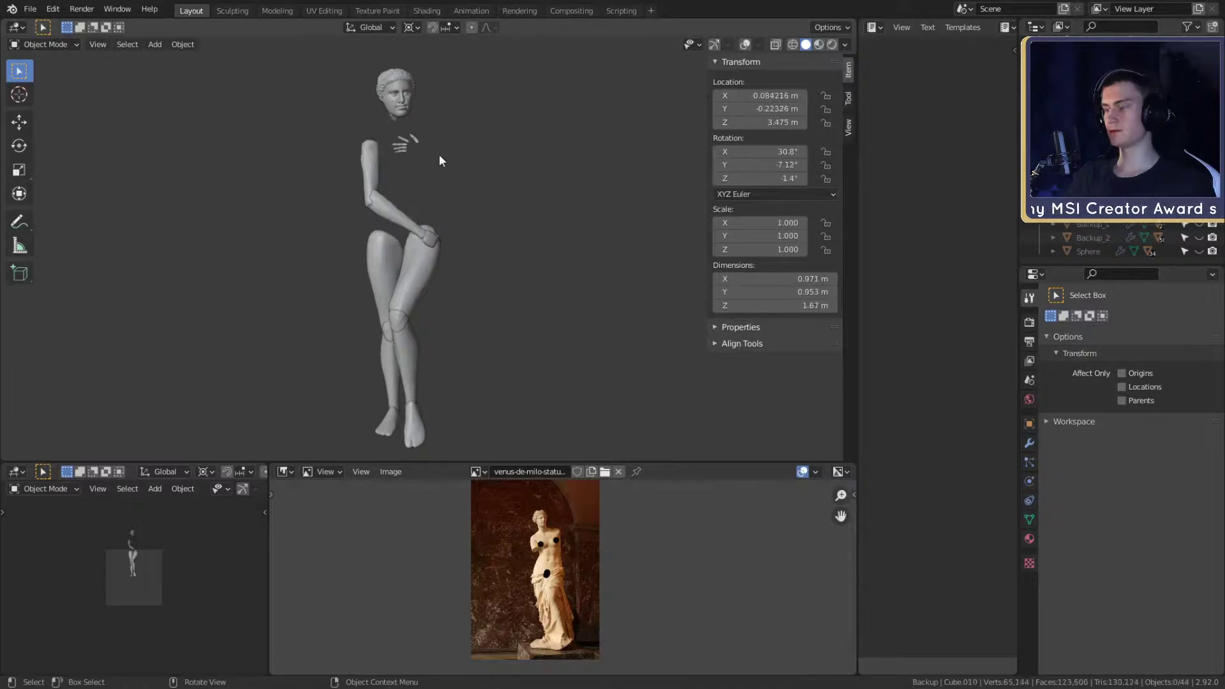
- Bring back the mistakenly hidden torso and turn the viewport overlays on again
{"action": "left_click", "coordinate": [745, 44]}
{"action": "scroll", "coordinate": [520, 204], "scroll_direction": "up", "scroll_amount": 3}
{"action": "middle_click_drag", "start_coordinate": [515, 251], "coordinate": [553, 237]}
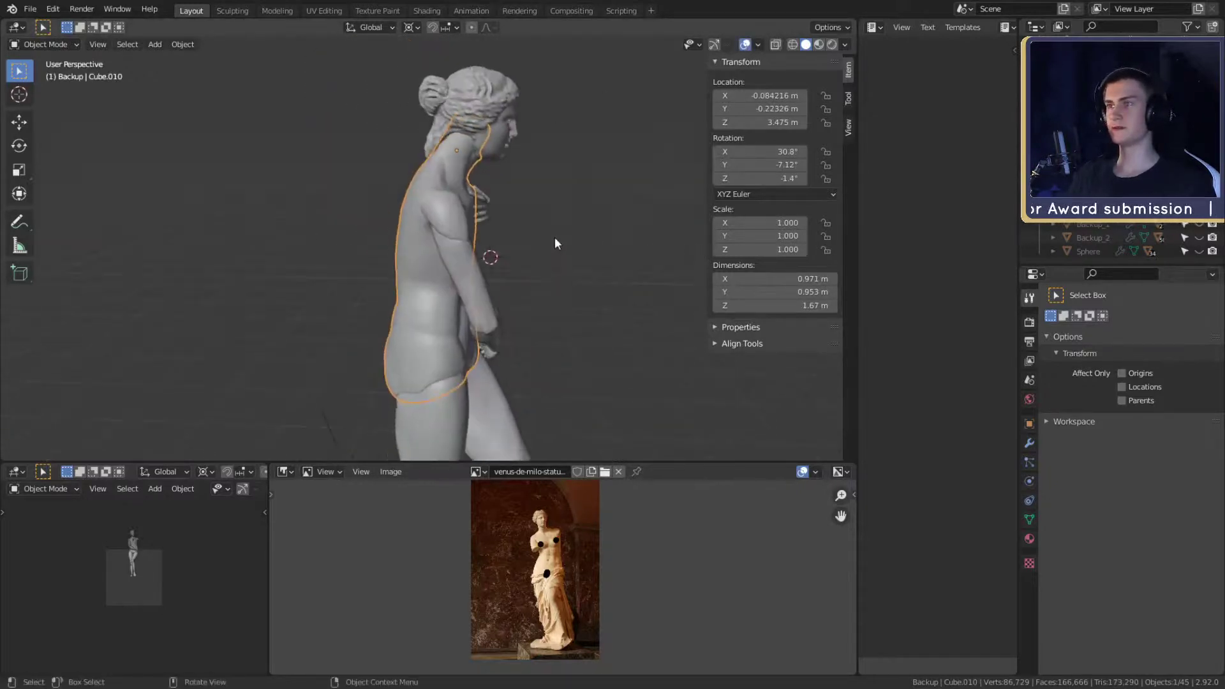
- Select all finger and thumb segments floating in front of the chest and hide them together
{"action": "key", "text": "b"}
{"action": "left_click_drag", "start_coordinate": [483, 221], "coordinate": [480, 224]}
{"action": "middle_click_drag", "start_coordinate": [538, 227], "coordinate": [426, 234]}
{"action": "scroll", "coordinate": [426, 235], "scroll_direction": "up", "scroll_amount": 5}
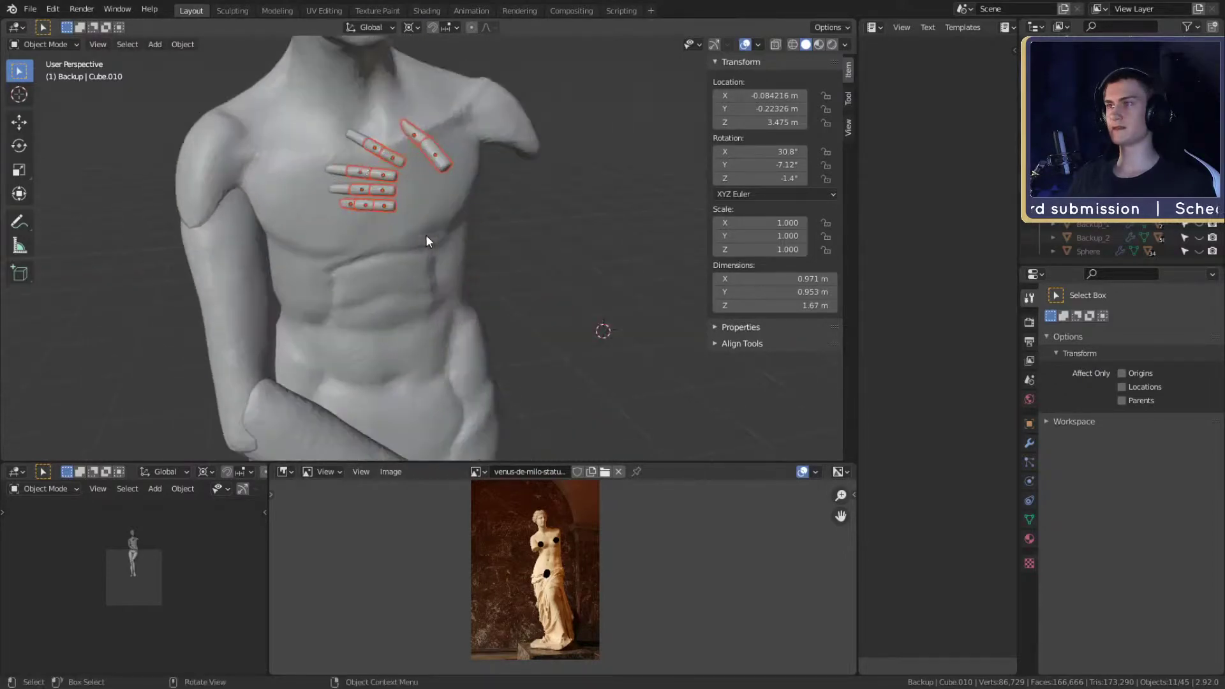
{"action": "left_click", "coordinate": [351, 134], "text": "shift"}
{"action": "left_click", "coordinate": [343, 171], "text": "shift"}
{"action": "left_click", "coordinate": [340, 189], "text": "shift"}
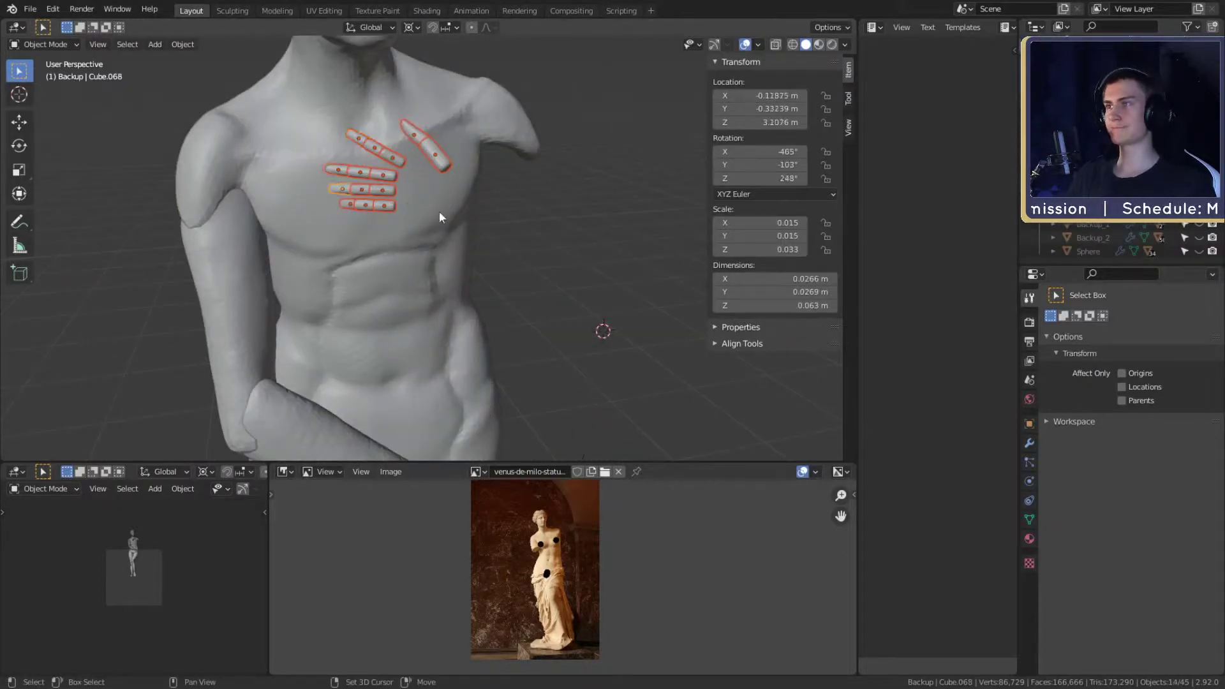
{"action": "key", "text": "h"}
- Hide the right palm, the right forearm and the right upper arm
{"action": "scroll", "coordinate": [500, 250], "scroll_direction": "down", "scroll_amount": 5}
{"action": "middle_click_drag", "start_coordinate": [504, 255], "coordinate": [460, 289]}
{"action": "scroll", "coordinate": [459, 291], "scroll_direction": "up", "scroll_amount": 2}
{"action": "left_click", "coordinate": [445, 310]}
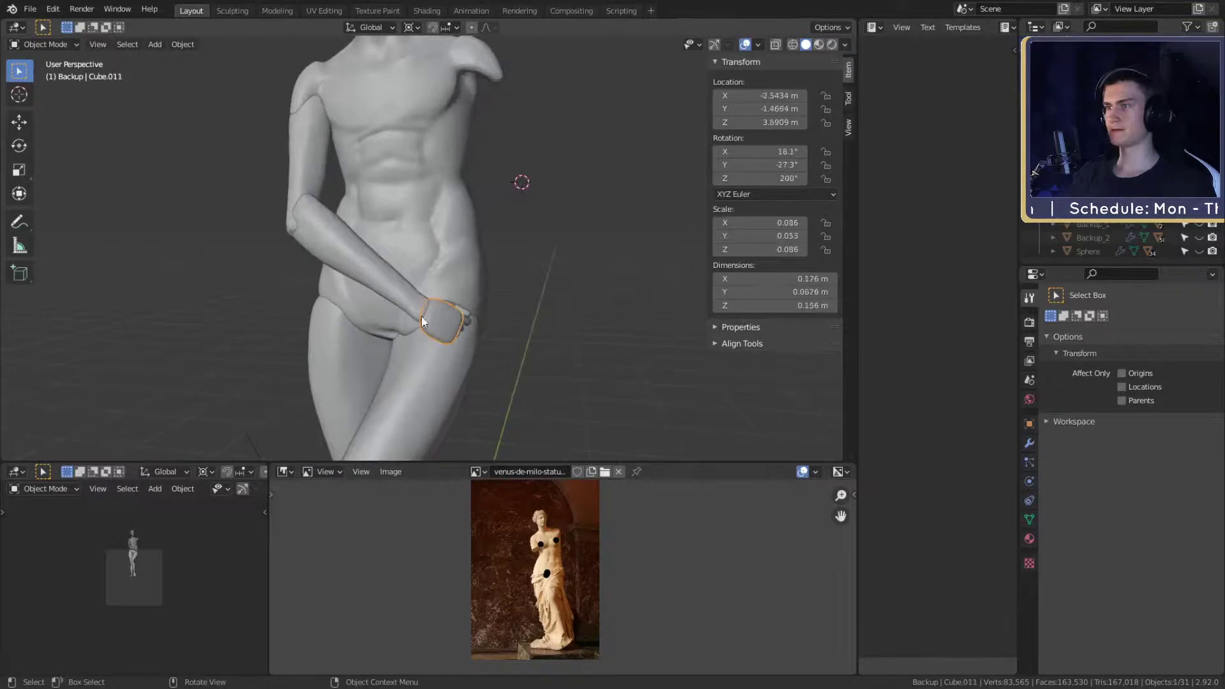
{"action": "key", "text": "h"}
{"action": "left_click", "coordinate": [359, 262]}
{"action": "key", "text": "h"}
{"action": "left_click", "coordinate": [295, 183]}
{"action": "key", "text": "h"}
{"action": "scroll", "coordinate": [476, 308], "scroll_direction": "up", "scroll_amount": 2}
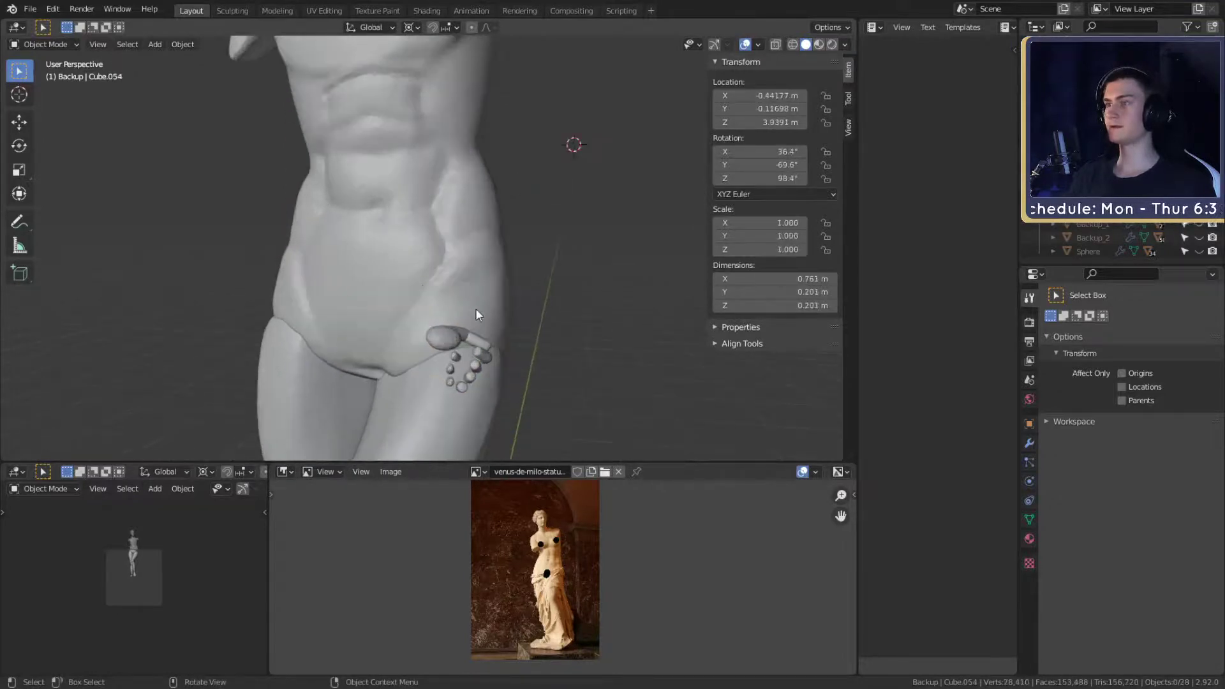
- Turn on X-ray and hide the base of the right hand's thumb
{"action": "mouse_move", "coordinate": [476, 308]}
{"action": "middle_mouse_down"}
{"action": "mouse_move", "coordinate": [419, 304]}
{"action": "mouse_move", "coordinate": [369, 240]}
{"action": "mouse_move", "coordinate": [435, 285]}
{"action": "mouse_move", "coordinate": [408, 249]}
{"action": "middle_mouse_up"}
{"action": "scroll", "coordinate": [370, 240], "scroll_direction": "up", "scroll_amount": 3}
{"action": "scroll", "coordinate": [467, 270], "scroll_direction": "up", "scroll_amount": 1}
{"action": "key", "text": "alt+z"}
{"action": "middle_click_drag", "start_coordinate": [408, 249], "coordinate": [514, 256]}
{"action": "left_click", "coordinate": [429, 174]}
{"action": "key", "text": "ctrl+z"}
{"action": "key", "text": "ctrl+z"}
{"action": "key", "text": "ctrl+z"}
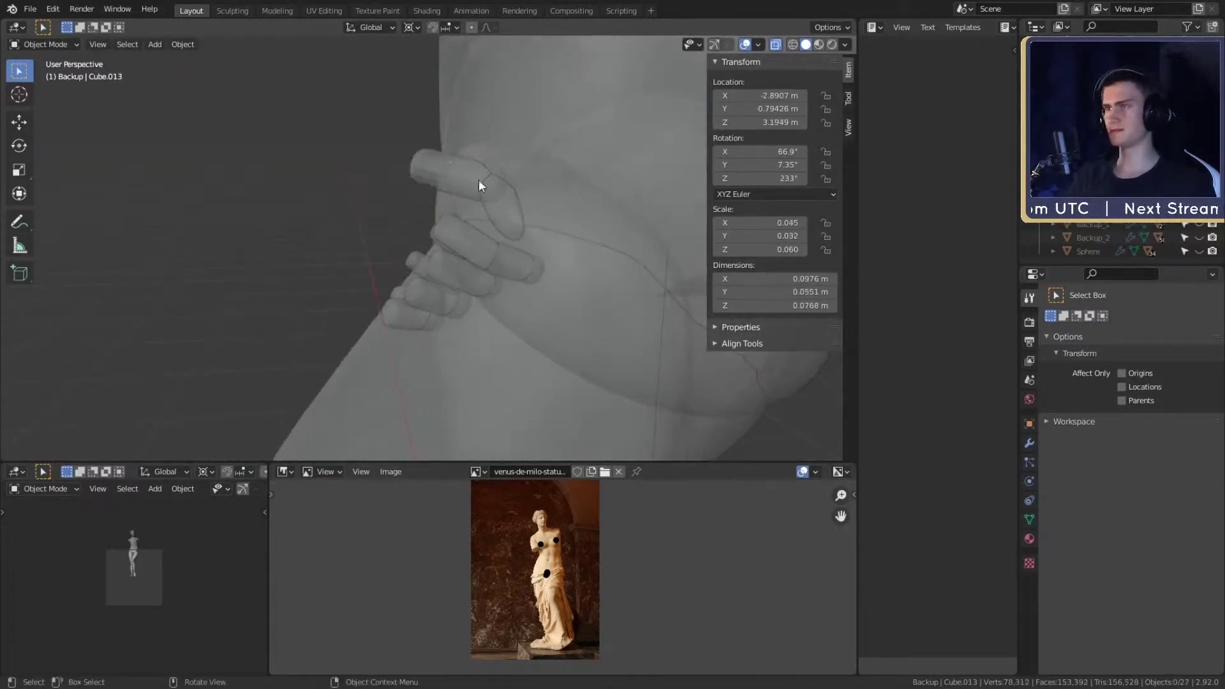
- Hide the two remaining segments of the right thumb and undo the accidental hiding of the thigh
{"action": "key", "text": "ctrl+shift+z"}
{"action": "key", "text": "ctrl+shift+z"}
{"action": "key", "text": "ctrl+shift+z"}
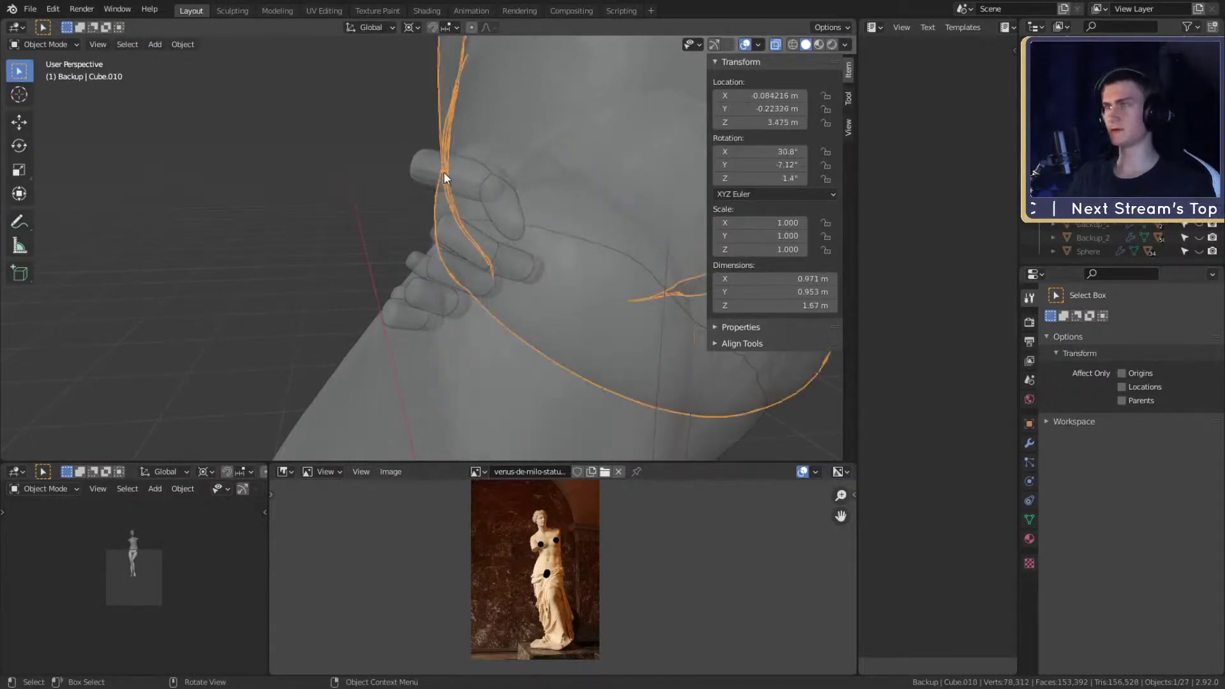
{"action": "key", "text": "ctrl+z"}
{"action": "key", "text": "ctrl+z"}
{"action": "key", "text": "ctrl+z"}
{"action": "key", "text": "ctrl+z"}
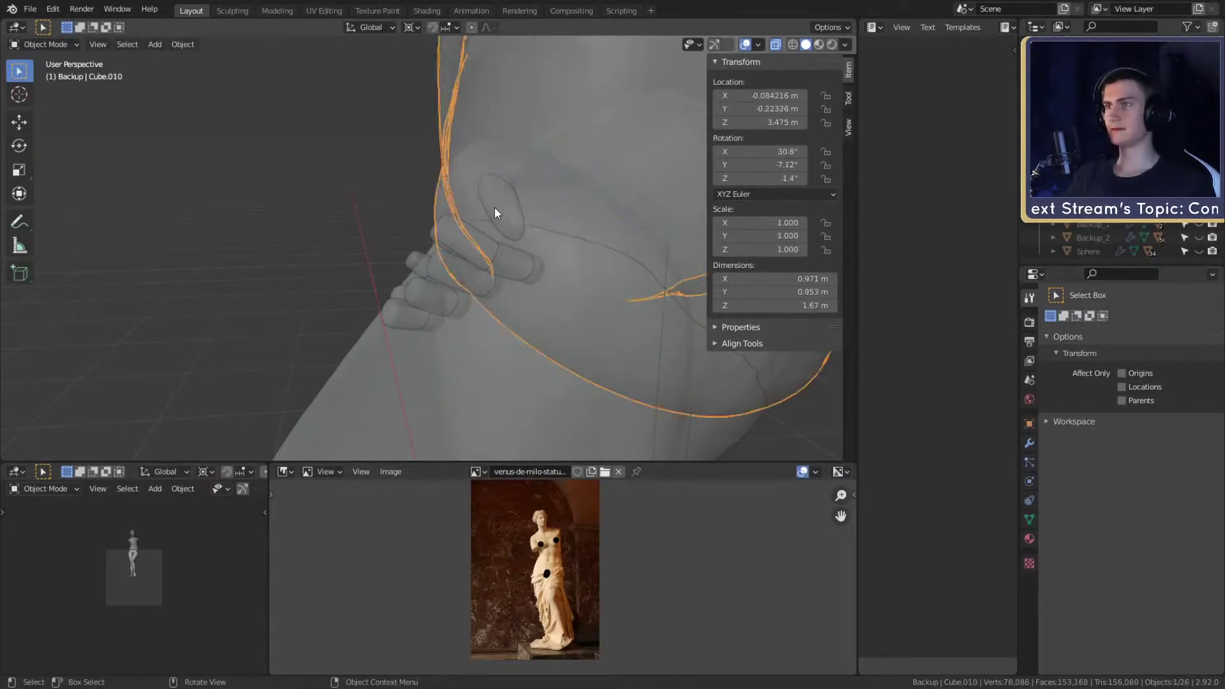
{"action": "key", "text": "ctrl+z"}
{"action": "key", "text": "ctrl+z"}
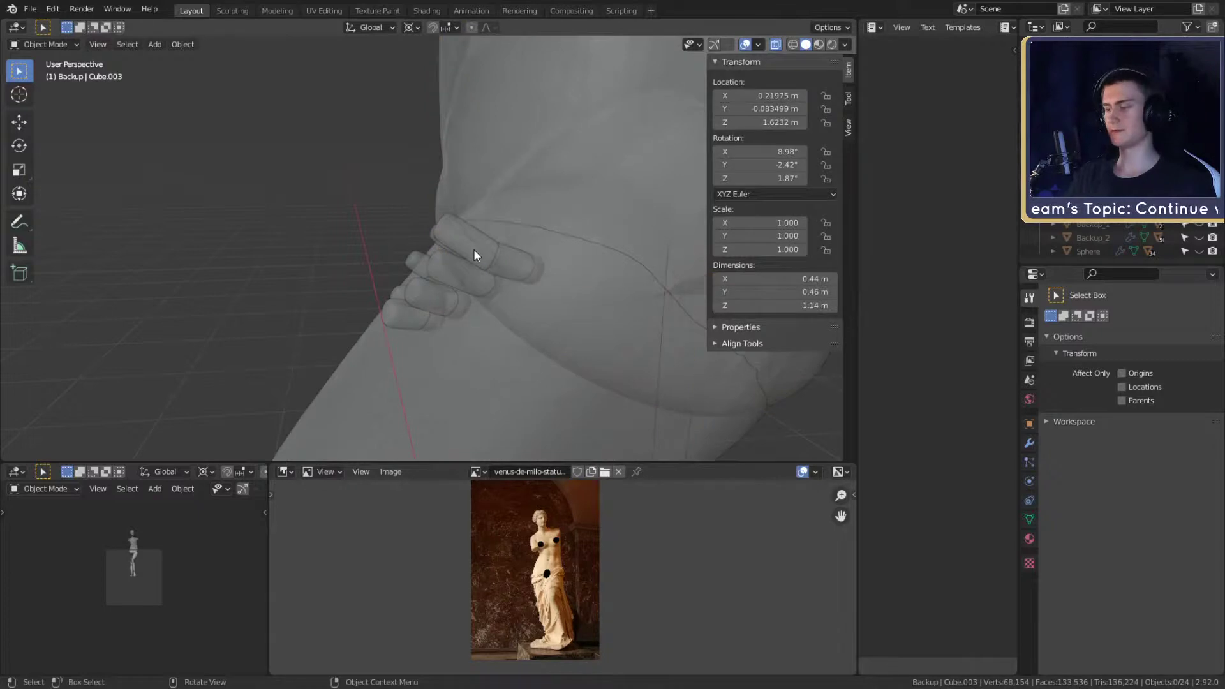
{"action": "key", "text": "ctrl+z"}
- Select two segments of the right hand's uppermost finger and one of each other finger, and hide these five together
{"action": "middle_click_drag", "start_coordinate": [487, 265], "coordinate": [385, 182]}
{"action": "left_click", "coordinate": [375, 189]}
{"action": "key", "text": "c"}
{"action": "key", "text": "Escape"}
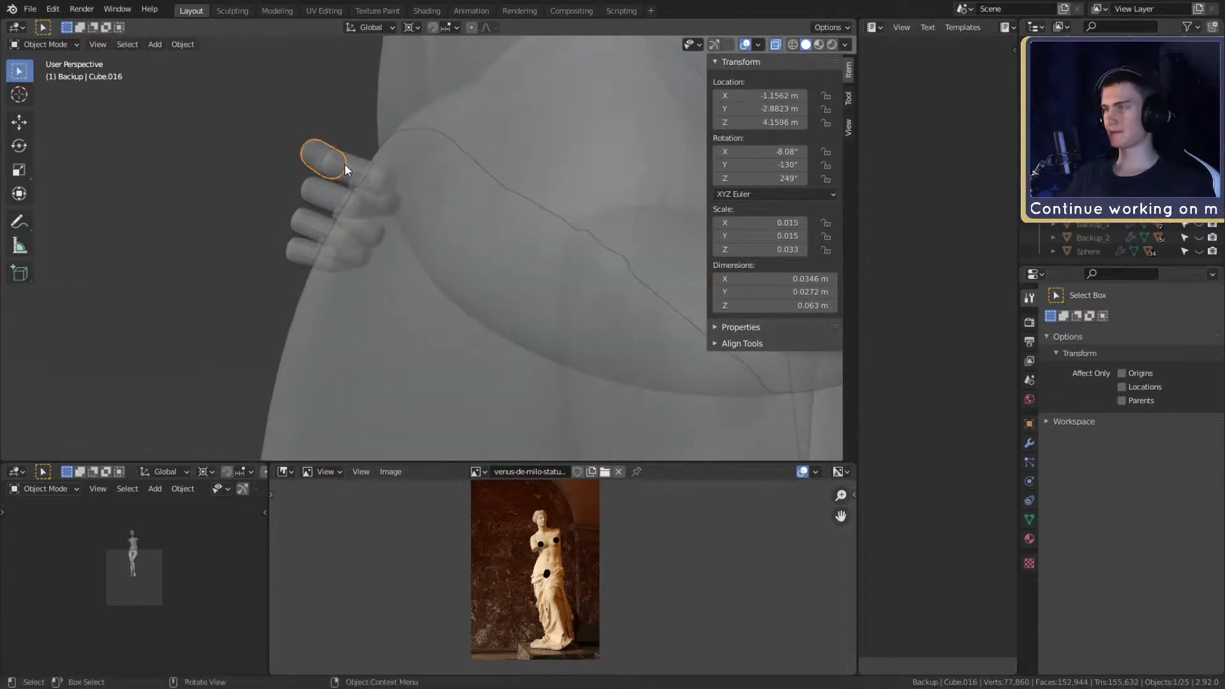
{"action": "left_click", "coordinate": [345, 164], "text": "shift"}
{"action": "left_click", "coordinate": [326, 194], "text": "shift"}
{"action": "left_click", "coordinate": [313, 219], "text": "shift"}
{"action": "left_click", "coordinate": [294, 248], "text": "shift"}
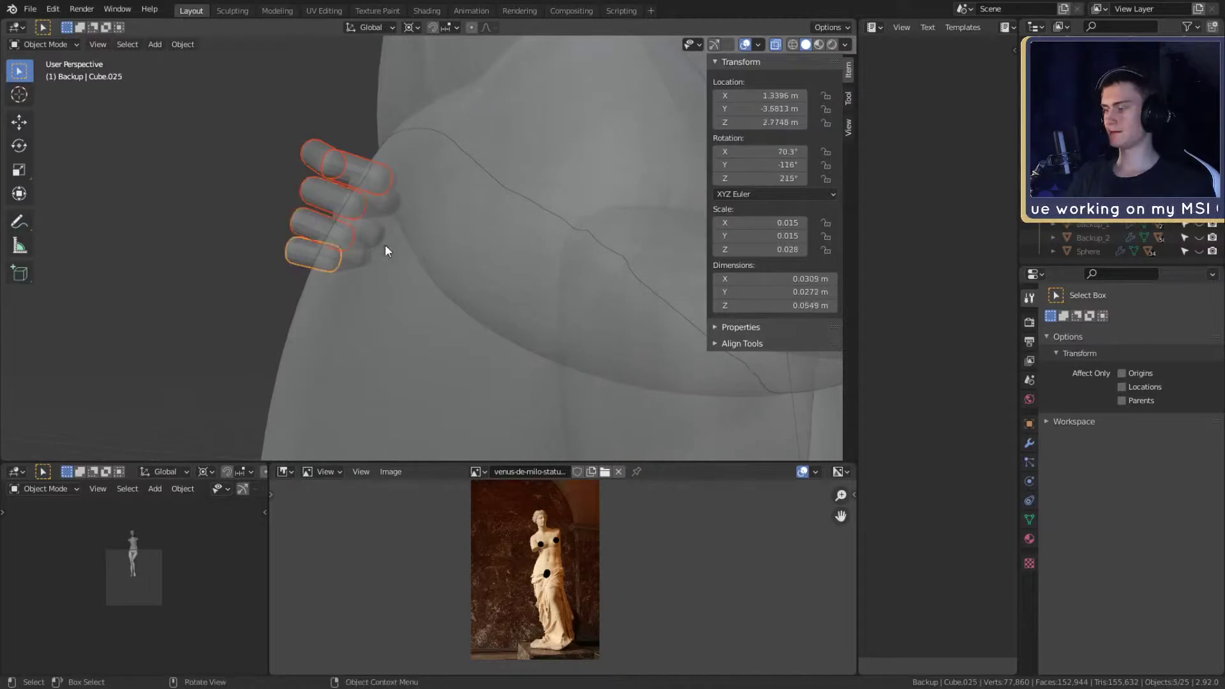
{"action": "key", "text": "Delete"}
- Hide further right-hand finger segments one after another around the upper thigh
{"action": "mouse_move", "coordinate": [406, 239]}
{"action": "middle_mouse_down"}
{"action": "mouse_move", "coordinate": [423, 236]}
{"action": "mouse_move", "coordinate": [405, 256]}
{"action": "middle_mouse_up"}
{"action": "left_click", "coordinate": [405, 257]}
{"action": "key", "text": "Delete"}
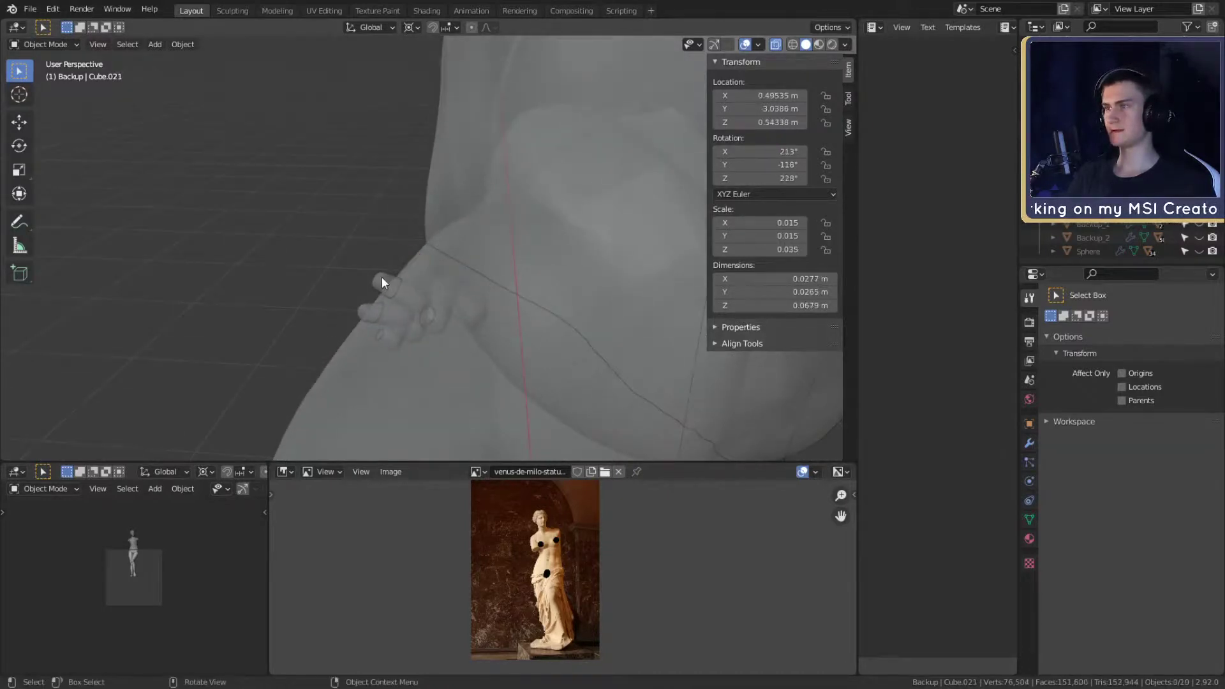
{"action": "left_click", "coordinate": [381, 278]}
{"action": "key", "text": "Delete"}
{"action": "left_click", "coordinate": [419, 300]}
{"action": "key", "text": "Delete"}
- Hide the last right-hand finger segments embedded in the thigh
{"action": "middle_click_drag", "start_coordinate": [418, 299], "coordinate": [492, 273]}
{"action": "left_click", "coordinate": [446, 212]}
{"action": "left_click", "coordinate": [458, 237]}
{"action": "key", "text": "h"}
{"action": "left_click", "coordinate": [450, 305]}
{"action": "key", "text": "h"}
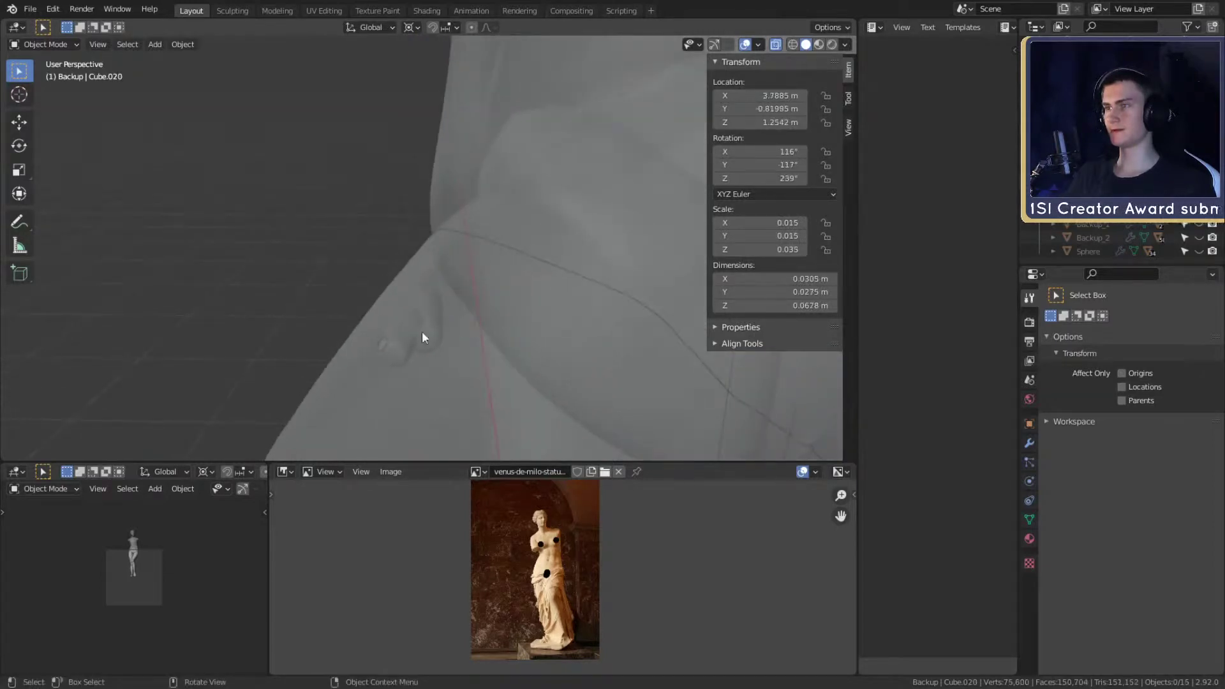
{"action": "left_click", "coordinate": [386, 346]}
{"action": "key", "text": "h"}
{"action": "left_click", "coordinate": [423, 330]}
{"action": "key", "text": "h"}
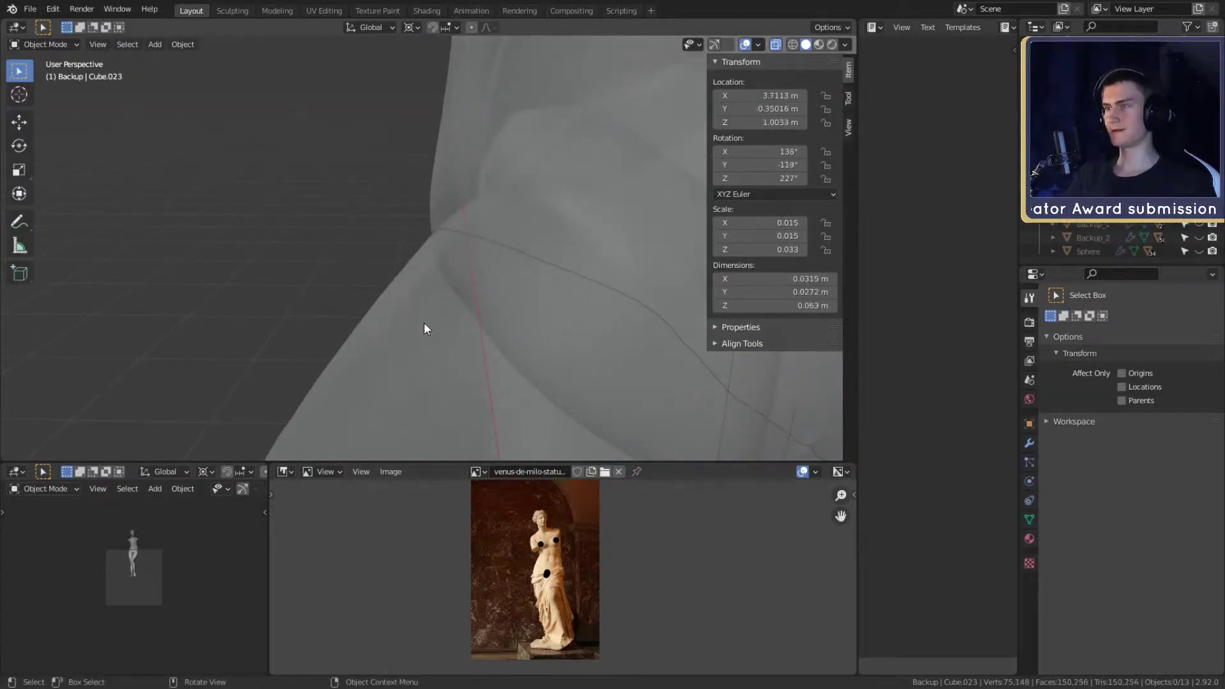
- Turn off X-ray and compare the armless statue with the Venus de Milo reference photo
{"action": "scroll", "coordinate": [440, 255], "scroll_direction": "down", "scroll_amount": 6}
{"action": "scroll", "coordinate": [426, 258], "scroll_direction": "down", "scroll_amount": 4}
{"action": "middle_click_drag", "start_coordinate": [565, 230], "coordinate": [465, 289]}
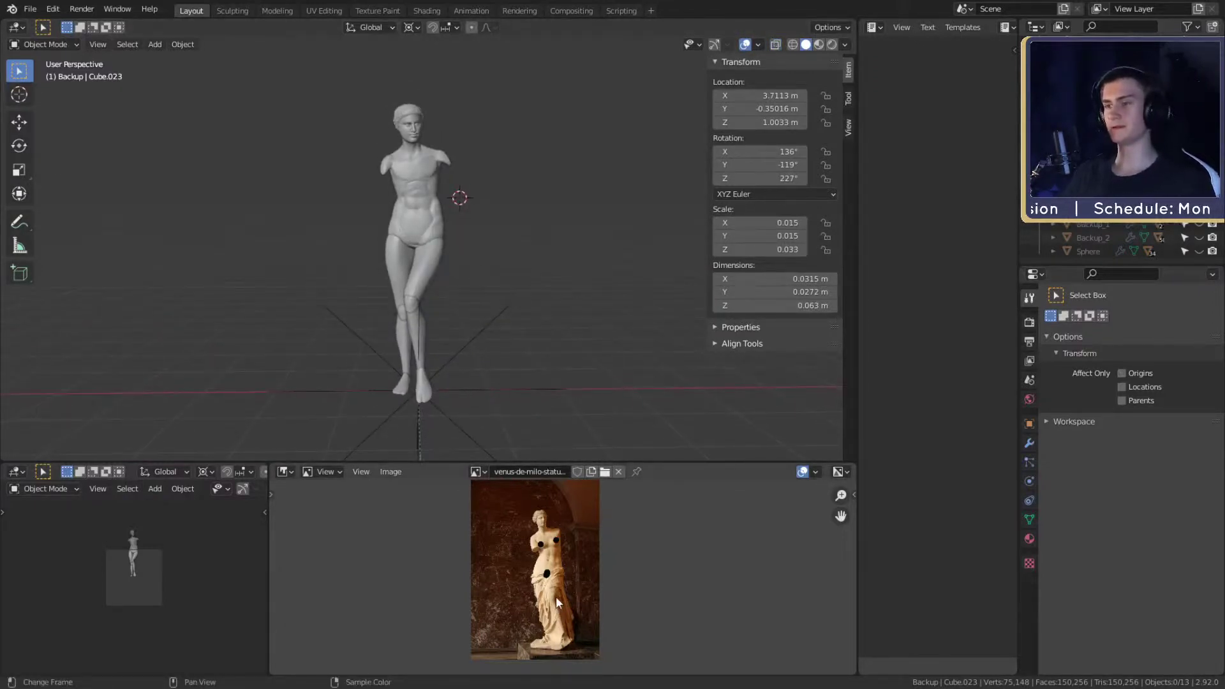
{"action": "scroll", "coordinate": [599, 545], "scroll_direction": "down", "scroll_amount": 2}
{"action": "scroll", "coordinate": [597, 555], "scroll_direction": "up", "scroll_amount": 2}
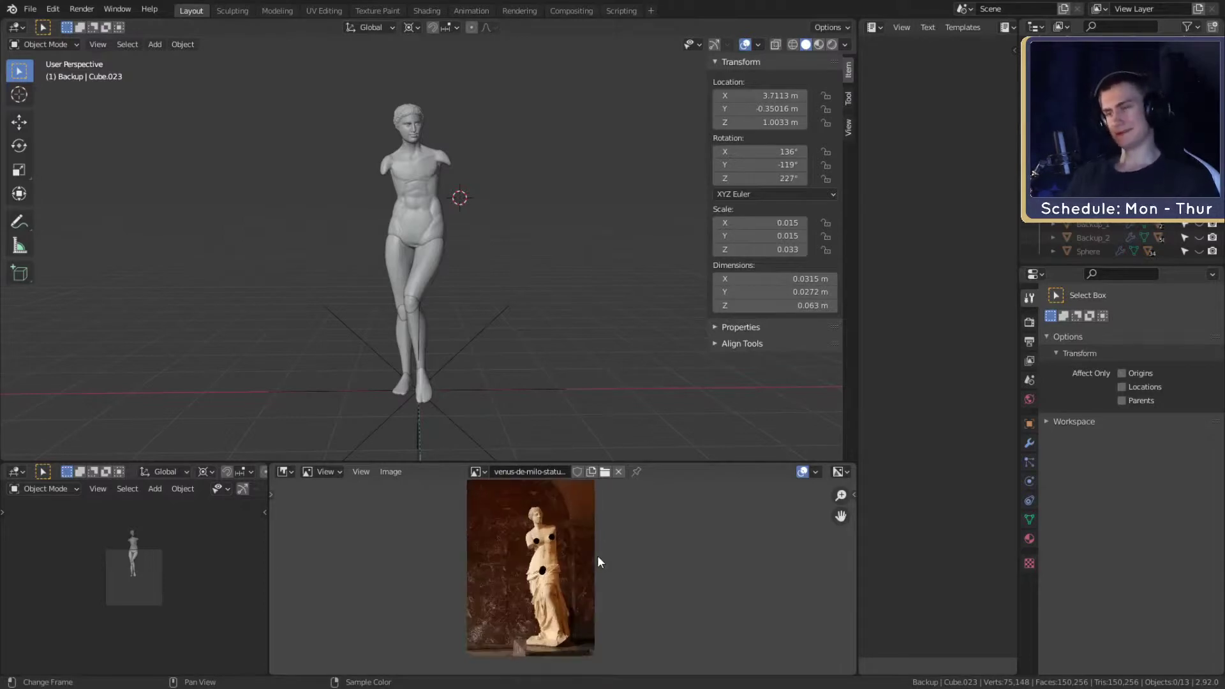
{"action": "middle_click_drag", "start_coordinate": [578, 277], "coordinate": [535, 332]}
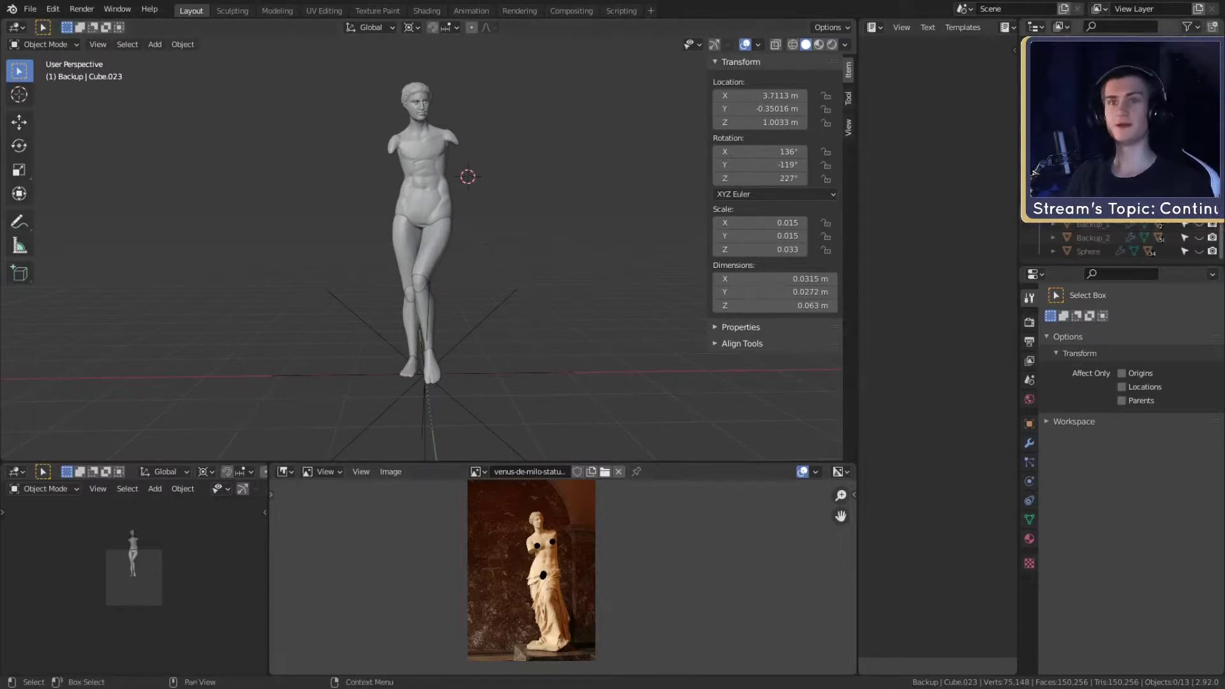
{"action": "scroll", "coordinate": [1116, 191], "scroll_direction": "up", "scroll_amount": 2}
{"action": "left_click", "coordinate": [1200, 197]}
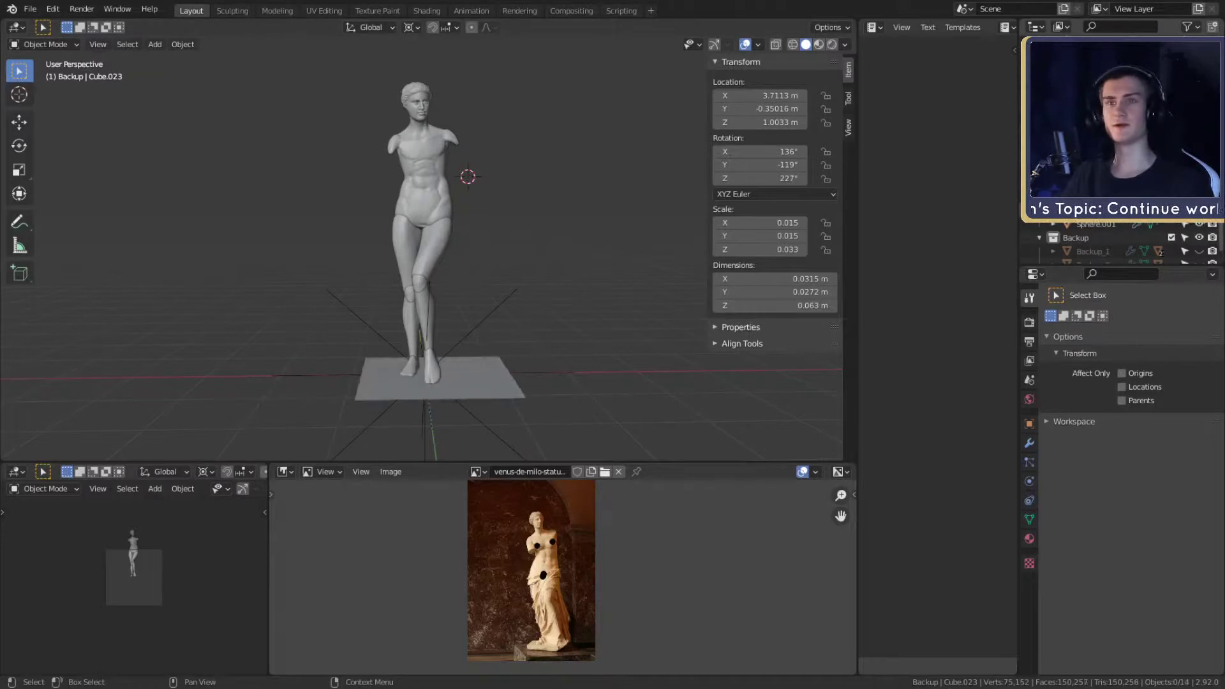
{"action": "left_click", "coordinate": [1199, 197]}
- Hide the ground plane under the statue and make all hidden arm, hand and finger parts visible again
{"action": "scroll", "coordinate": [1116, 191], "scroll_direction": "down", "scroll_amount": 2}
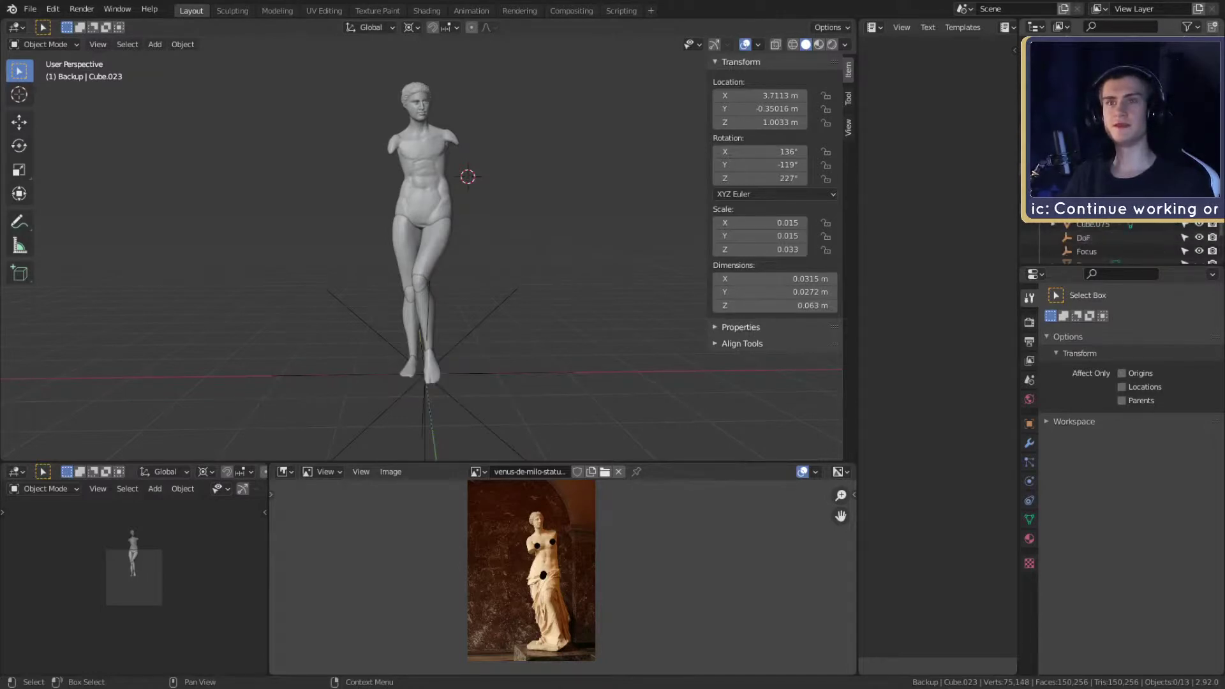
{"action": "left_click_drag", "start_coordinate": [1199, 210], "coordinate": [1199, 96]}
{"action": "scroll", "coordinate": [1207, 224], "scroll_direction": "up", "scroll_amount": 5}
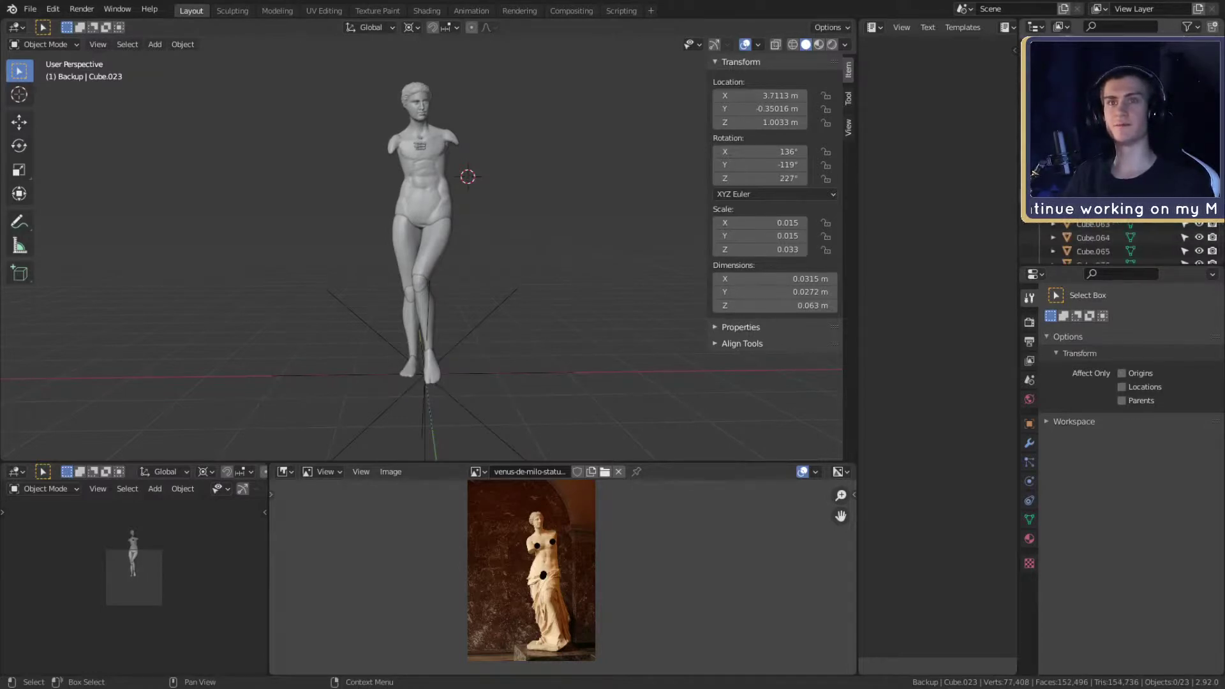
{"action": "left_click_drag", "start_coordinate": [1199, 210], "coordinate": [1199, 77]}
{"action": "scroll", "coordinate": [1132, 242], "scroll_direction": "up", "scroll_amount": 10}
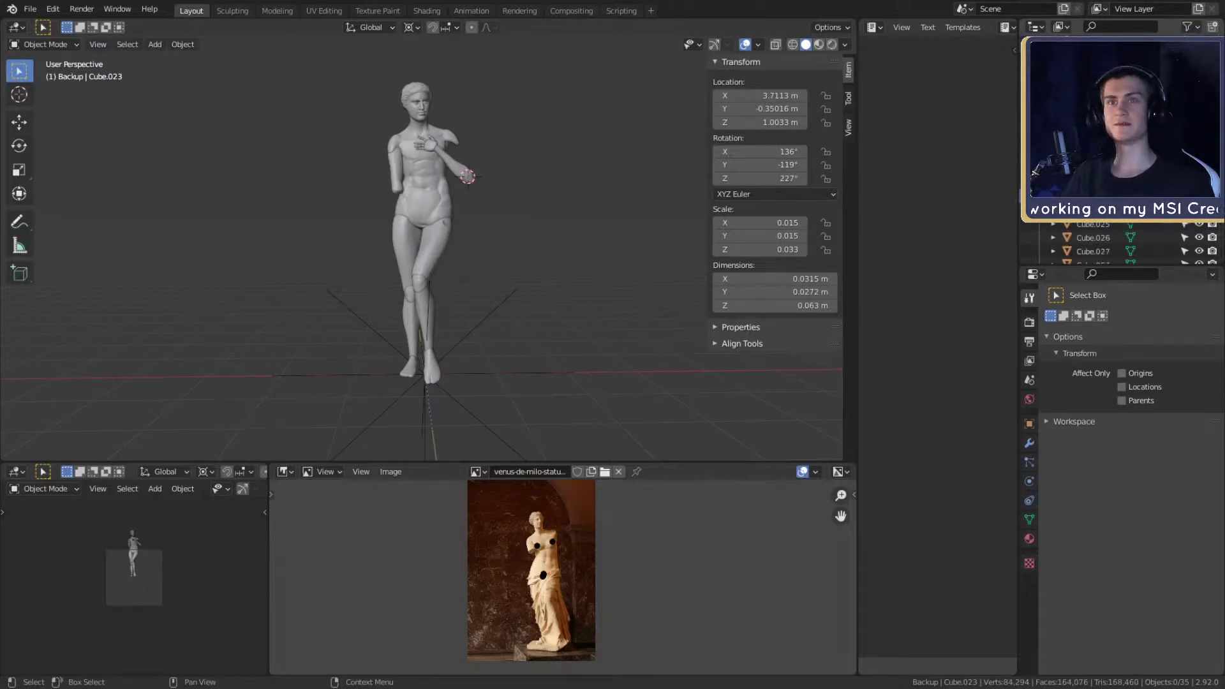
{"action": "left_click_drag", "start_coordinate": [1199, 196], "coordinate": [1199, 63]}
{"action": "scroll", "coordinate": [1200, 70], "scroll_direction": "up", "scroll_amount": 6}
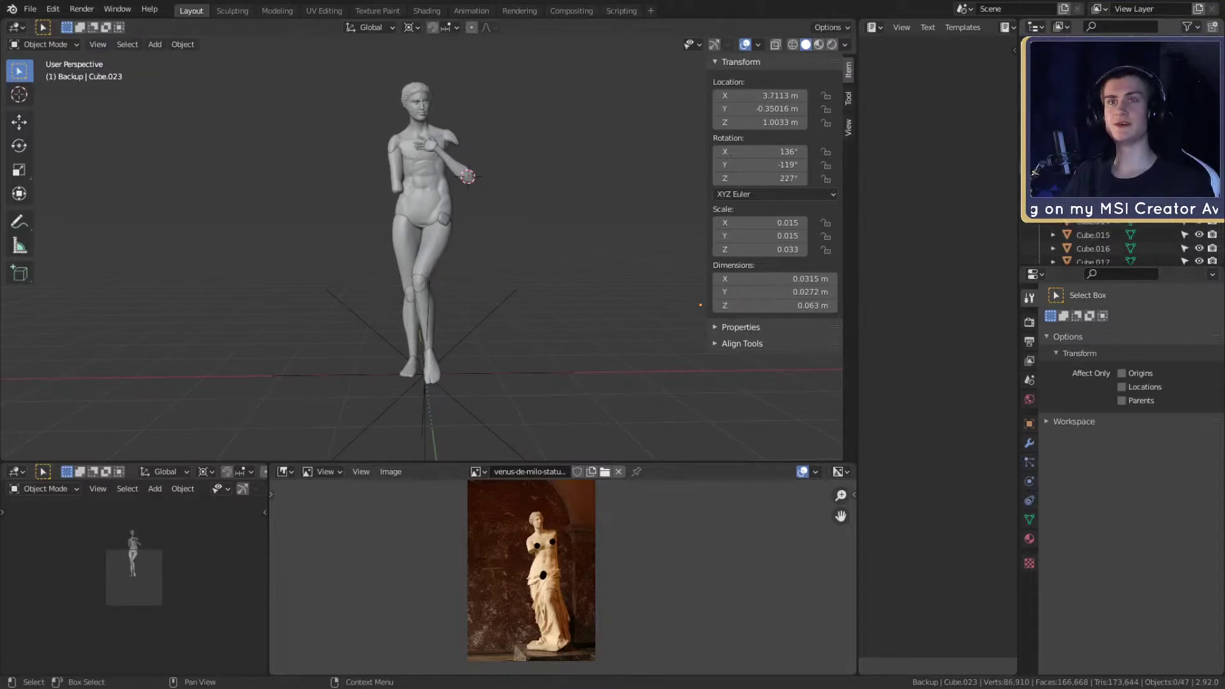
{"action": "left_click_drag", "start_coordinate": [1200, 208], "coordinate": [1199, 221]}
{"action": "scroll", "coordinate": [568, 258], "scroll_direction": "up", "scroll_amount": 2}
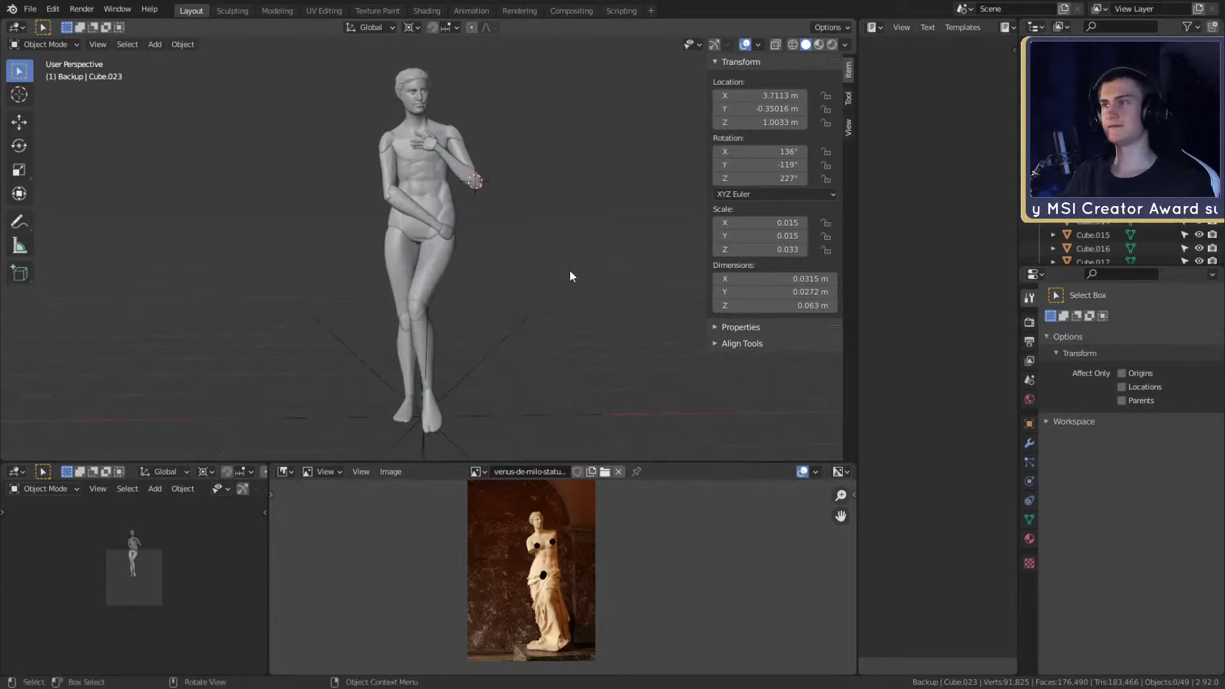
- Check the complete statue from the front and save the current Blender file under its existing name
{"action": "mouse_move", "coordinate": [566, 285]}
{"action": "middle_mouse_down"}
{"action": "mouse_move", "coordinate": [566, 308]}
{"action": "mouse_move", "coordinate": [566, 294]}
{"action": "middle_mouse_up"}
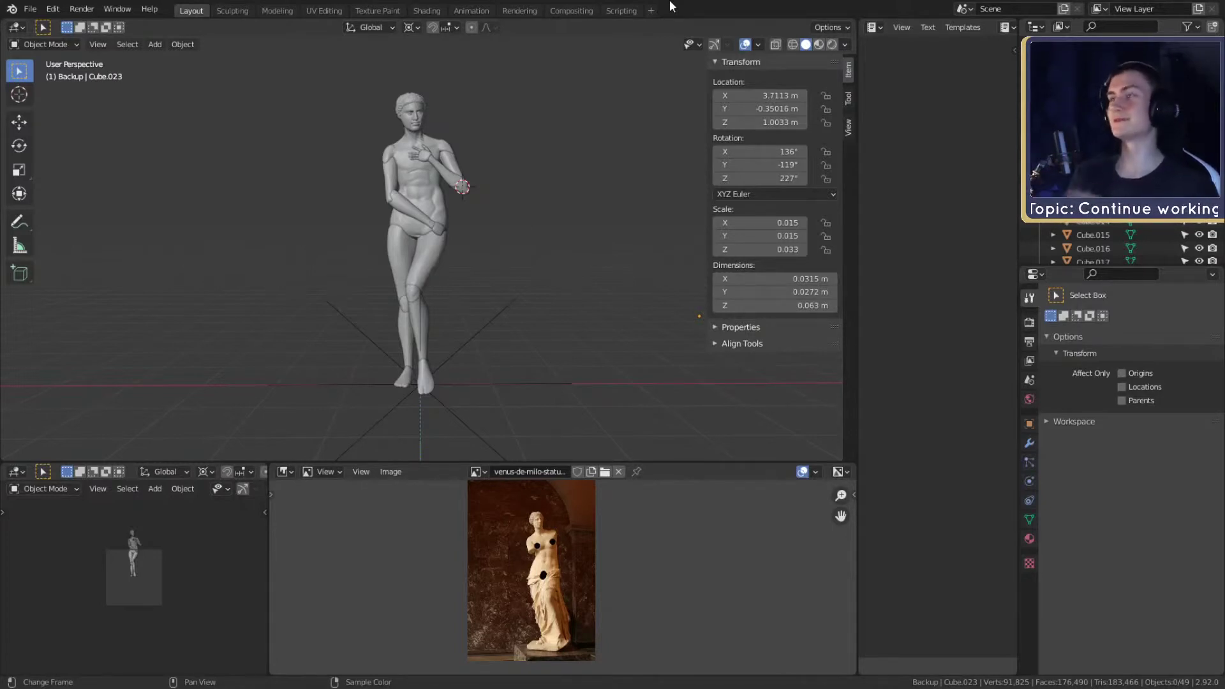
{"action": "scroll", "coordinate": [530, 185], "scroll_direction": "up", "scroll_amount": 4}
{"action": "scroll", "coordinate": [530, 267], "scroll_direction": "down", "scroll_amount": 3}
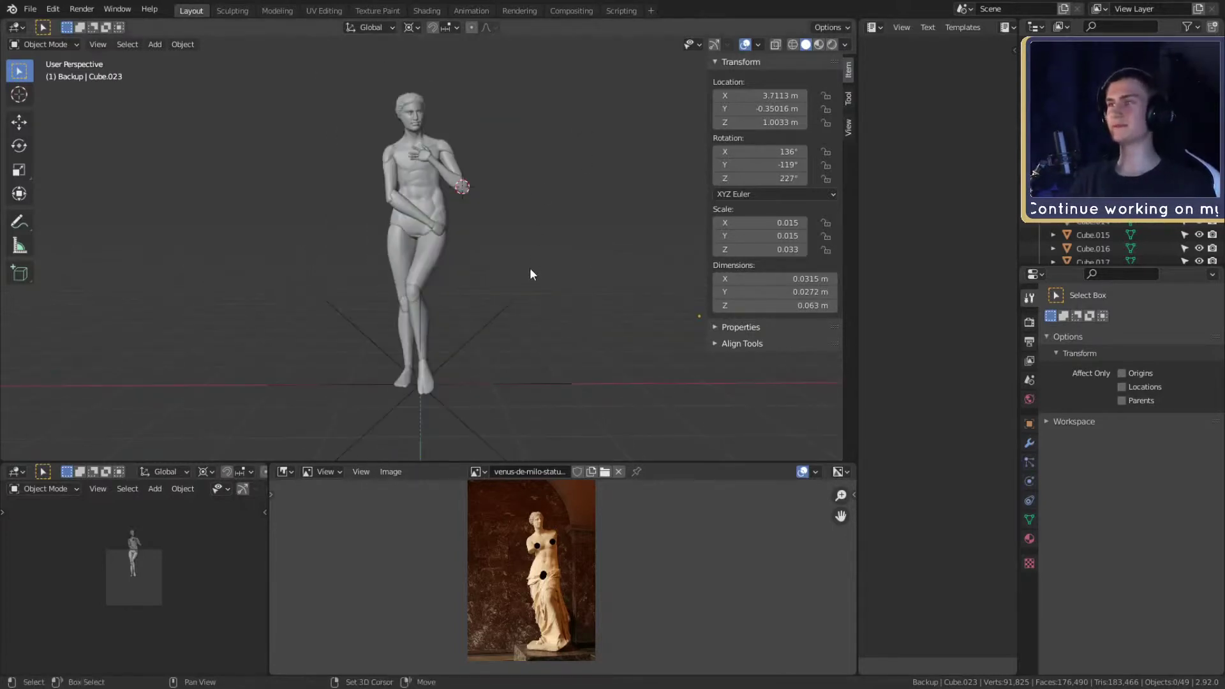
{"action": "scroll", "coordinate": [523, 250], "scroll_direction": "up", "scroll_amount": 2}
{"action": "scroll", "coordinate": [534, 264], "scroll_direction": "down", "scroll_amount": 3}
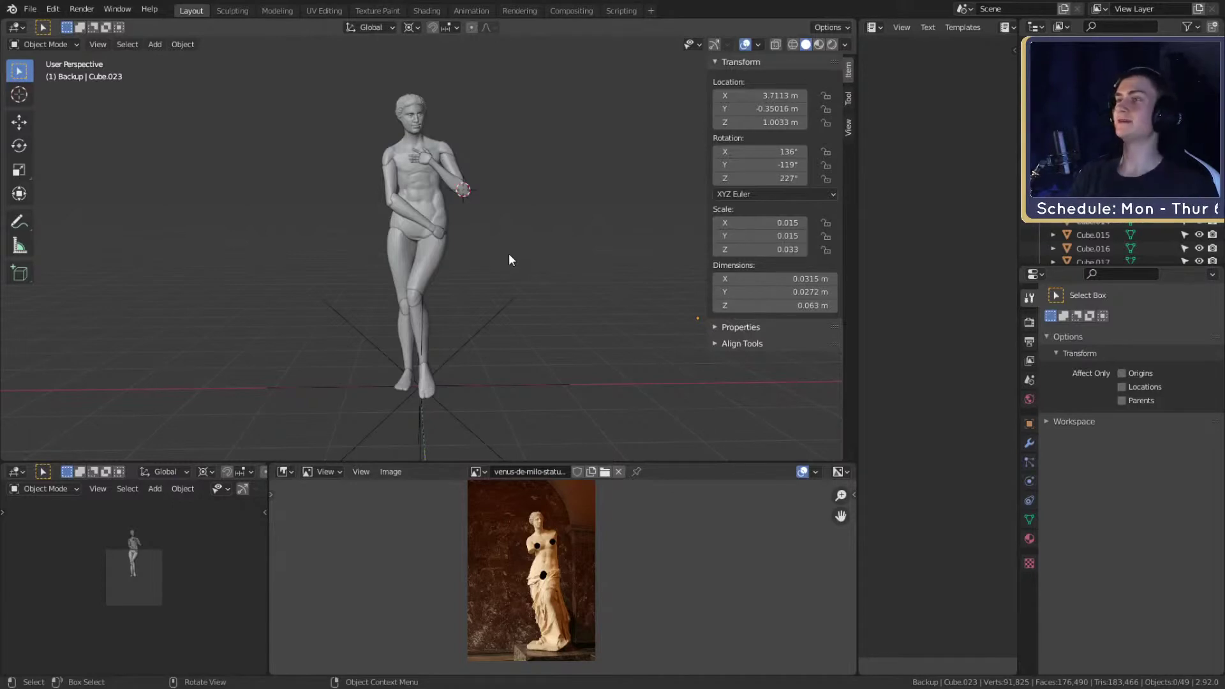
{"action": "left_click", "coordinate": [30, 9]}
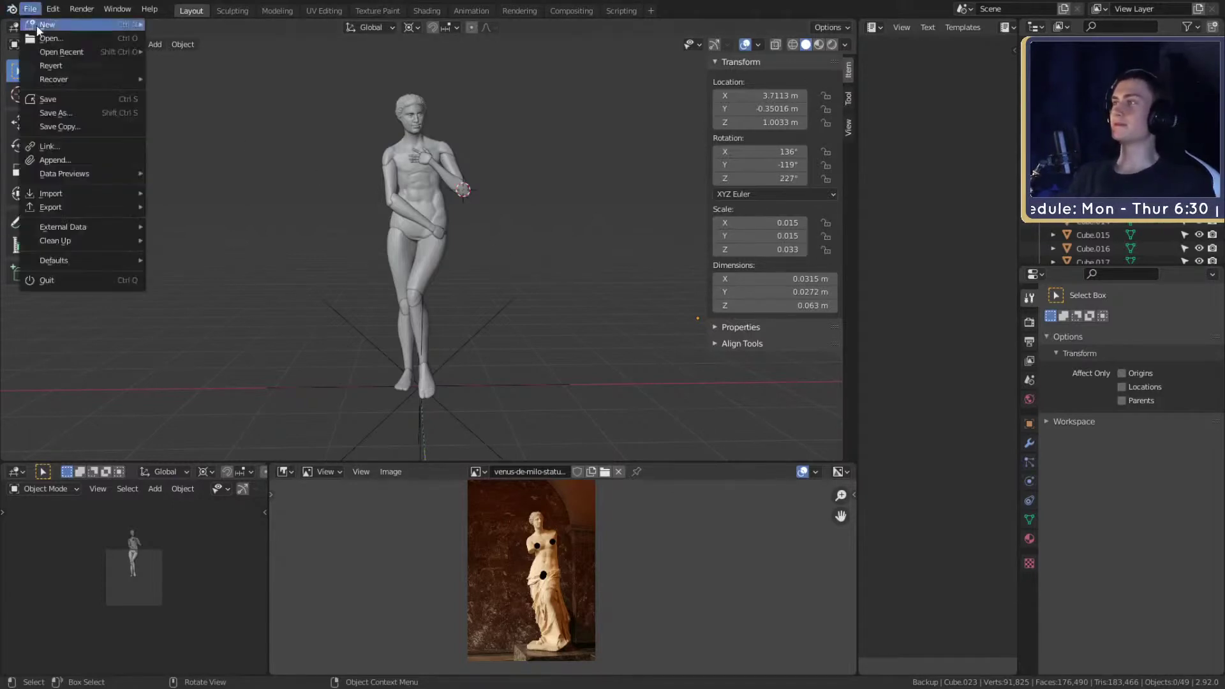
{"action": "left_click", "coordinate": [57, 101]}
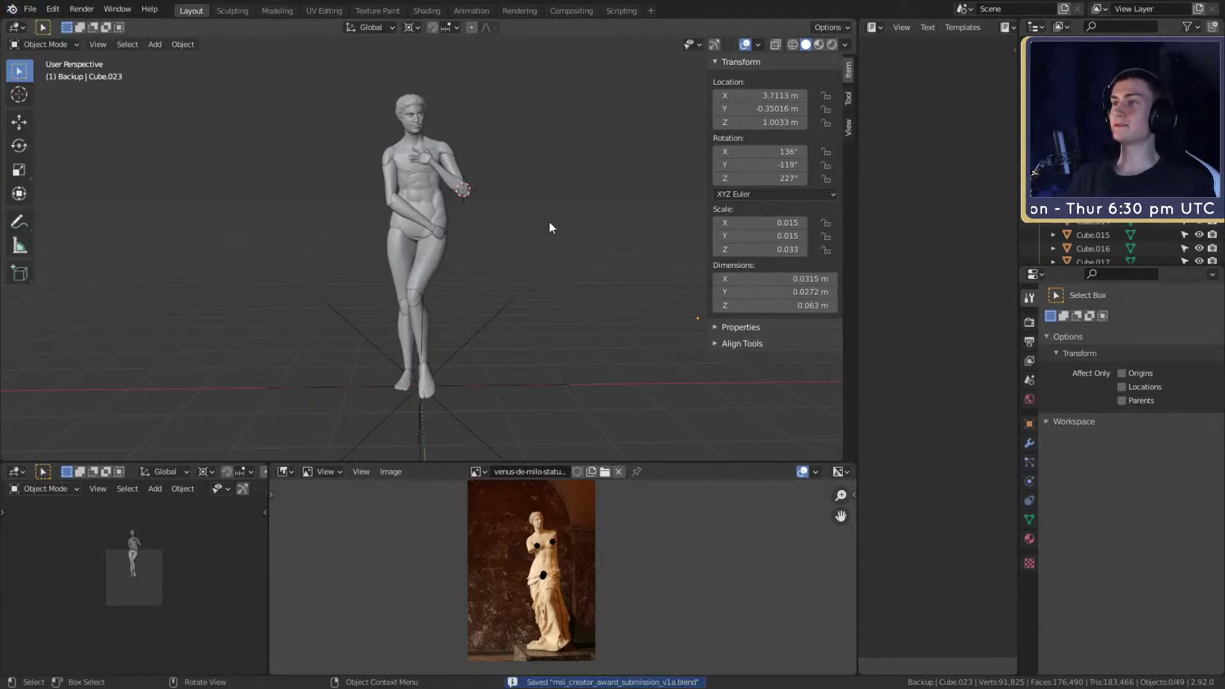